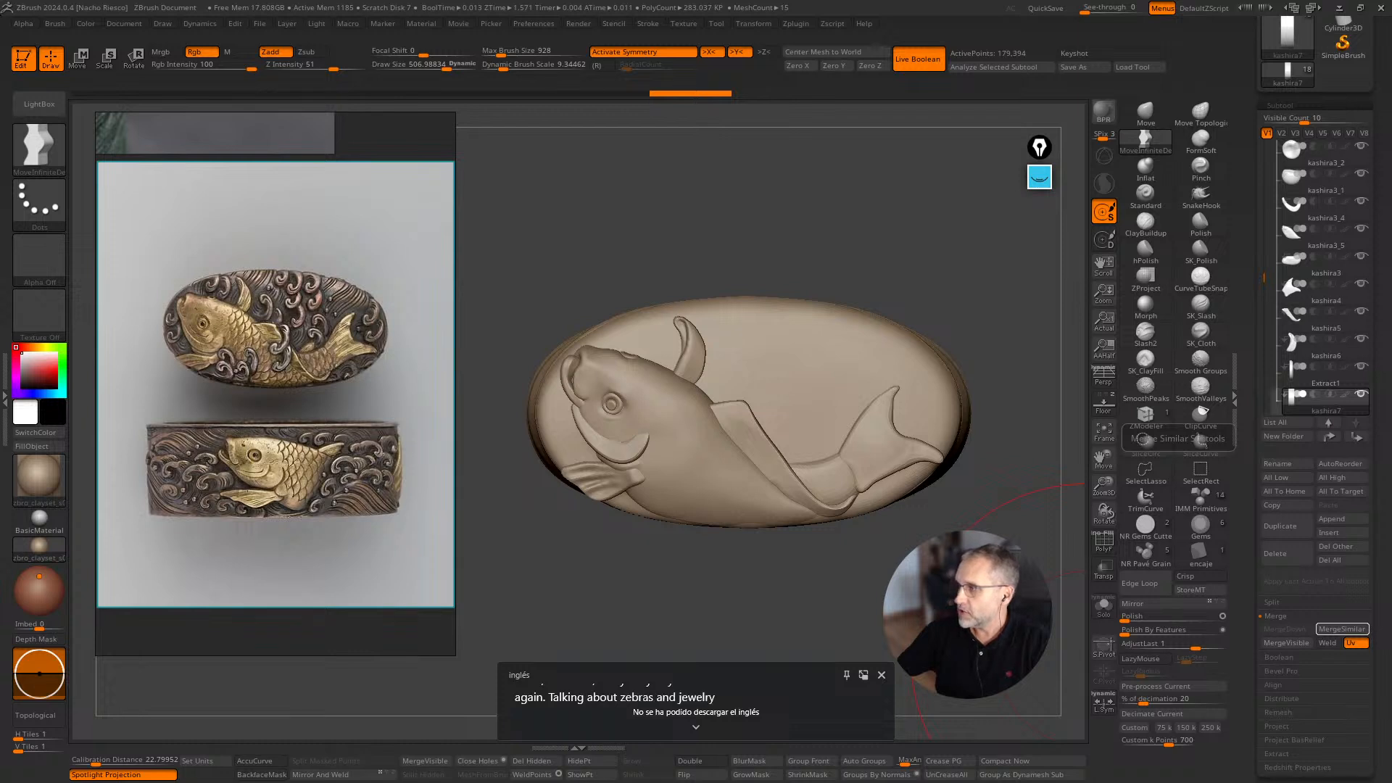
# Close the live captions overlay and show the ring model from an angled view.
pyautogui.click(882, 675)
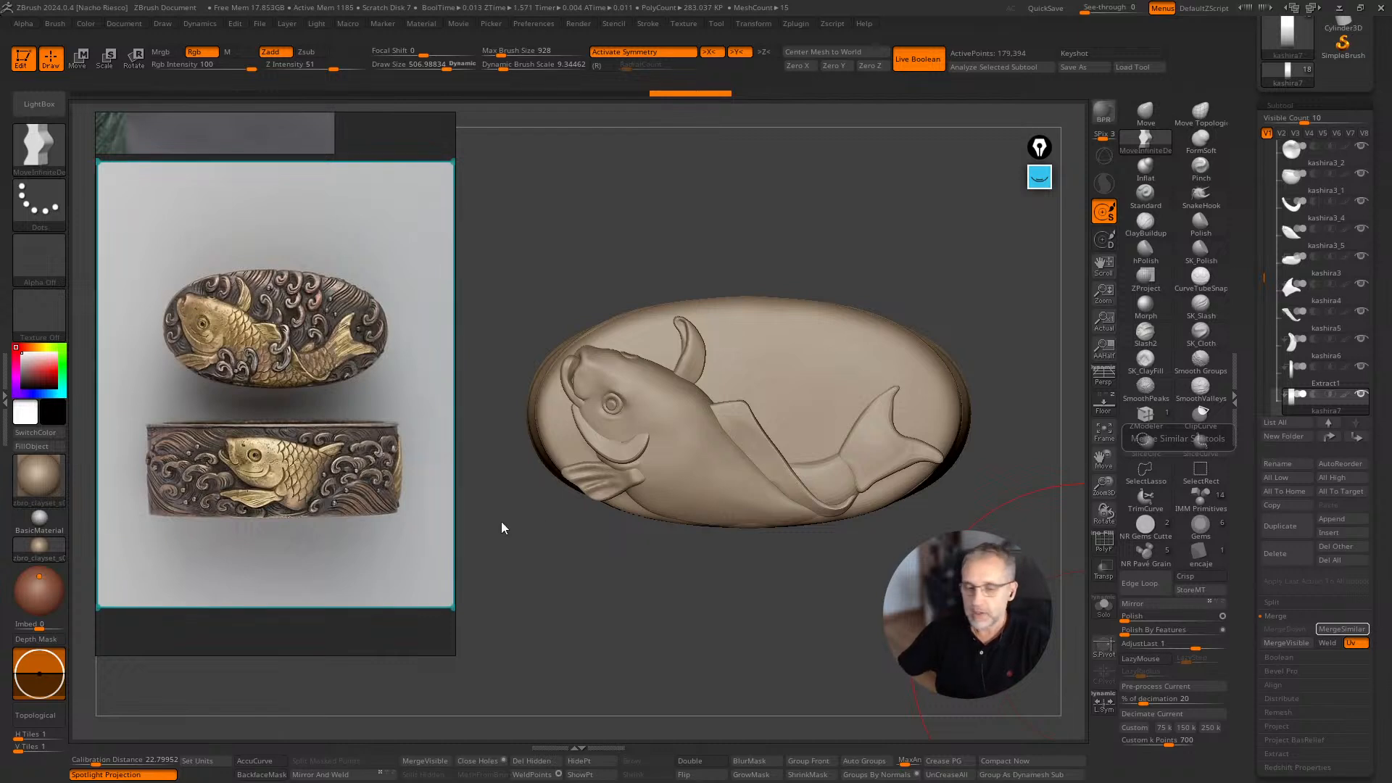
pyautogui.moveTo(715, 596); pyautogui.dragTo(839, 653)
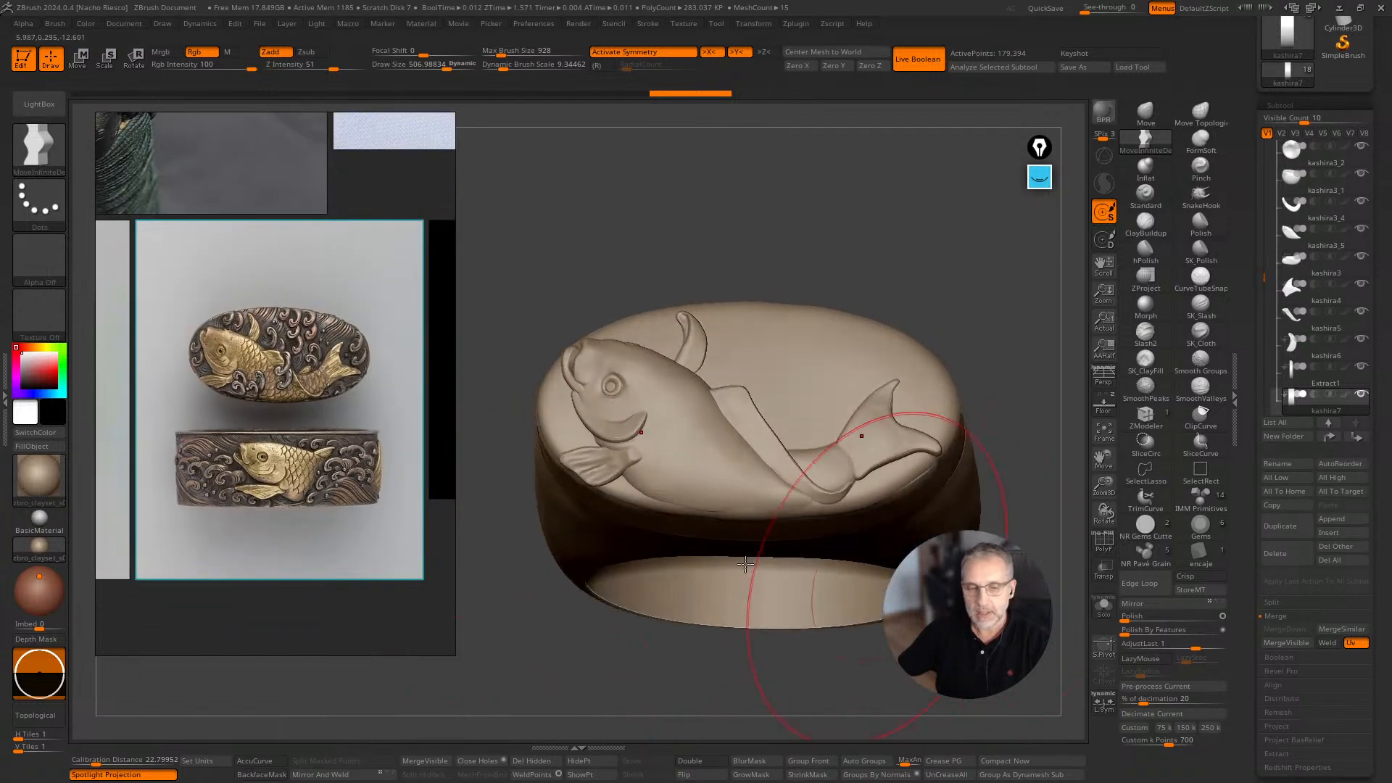
pyautogui.moveTo(833, 246); pyautogui.dragTo(717, 321)
# Examine the kashira and fuchi photos on the reference board, including the Fuchigashira diagram, the sword handles and the koi-decorated piece.
pyautogui.scroll(-5, 268, 384)
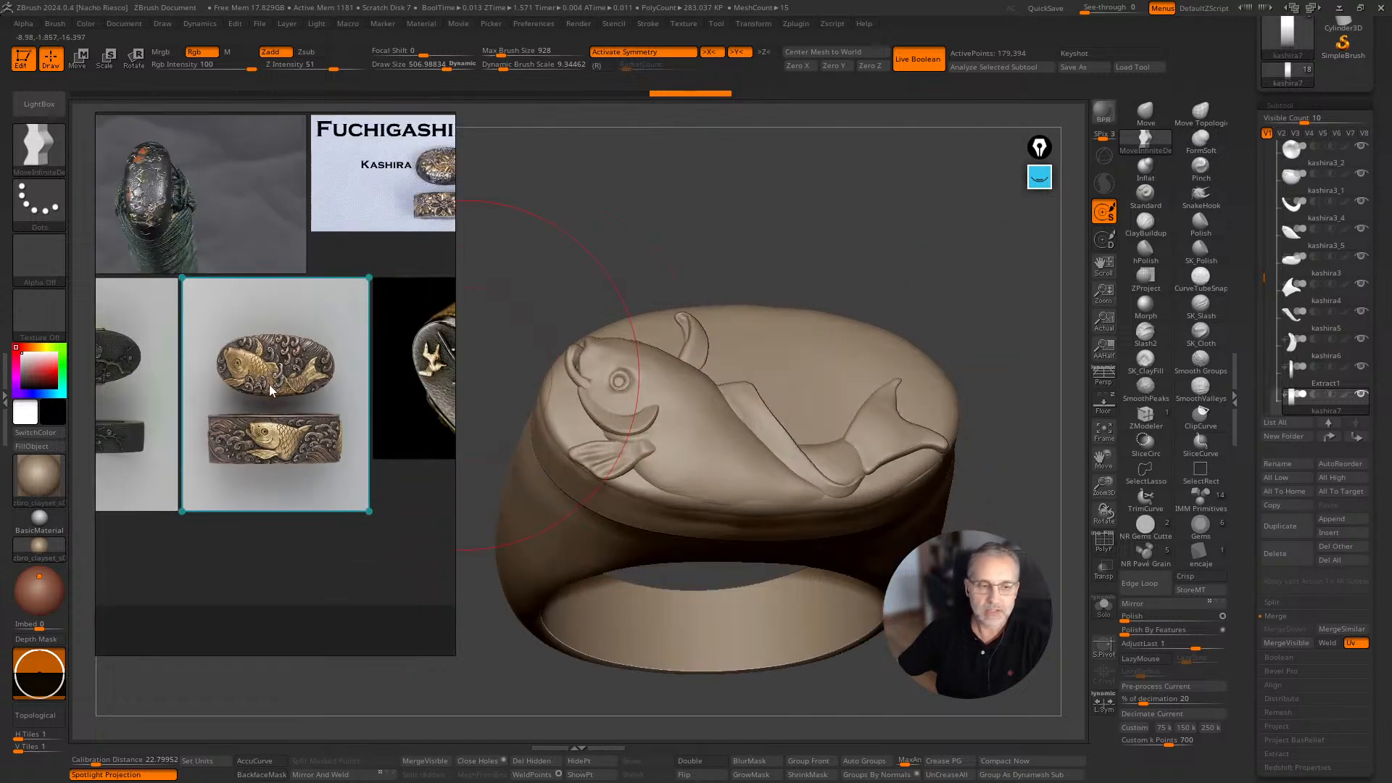
pyautogui.moveTo(257, 382); pyautogui.dragTo(303, 467, button='middle')
pyautogui.scroll(2, 280, 439)
pyautogui.scroll(-3, 280, 440)
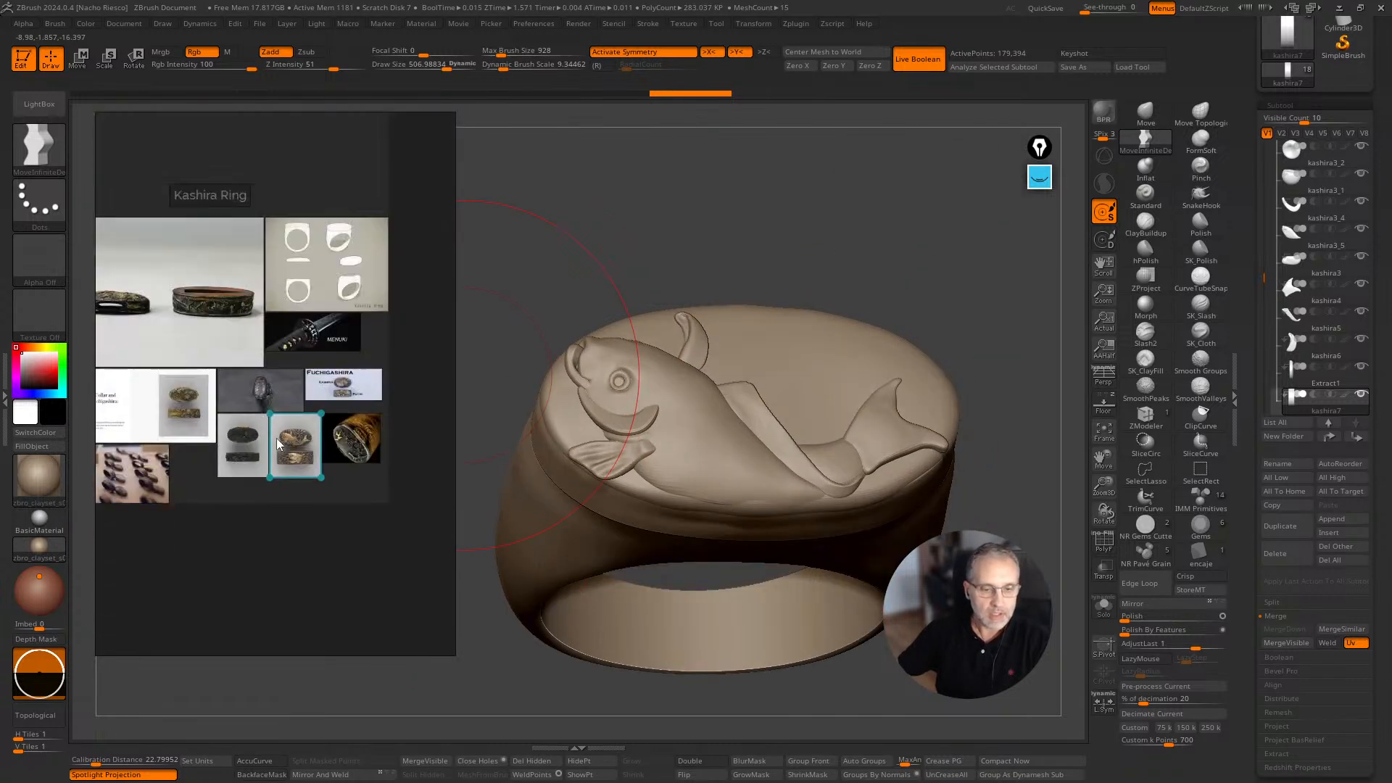
pyautogui.moveTo(290, 373); pyautogui.dragTo(333, 380, button='middle')
pyautogui.scroll(2, 254, 385)
pyautogui.scroll(3, 254, 385)
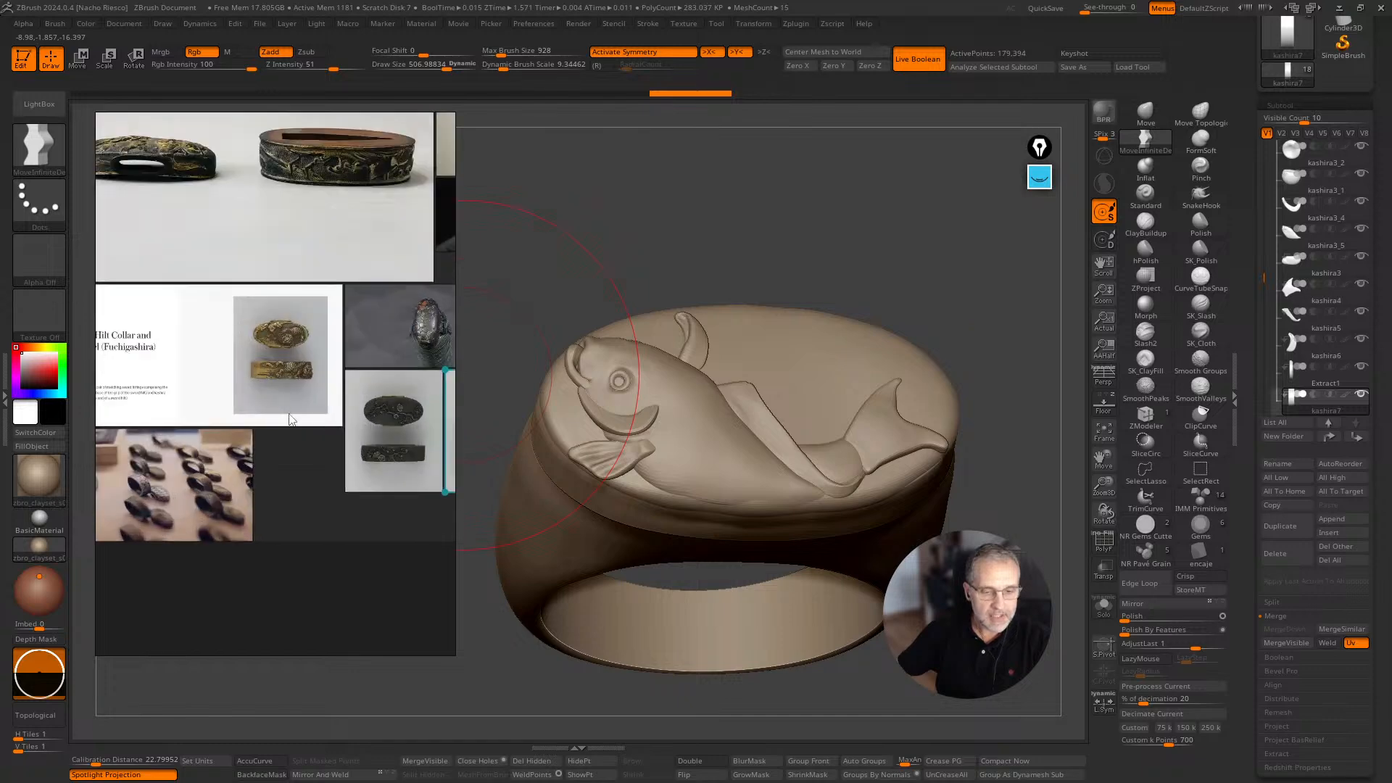
pyautogui.scroll(-1, 297, 400)
pyautogui.scroll(2, 313, 390)
pyautogui.scroll(-3, 313, 390)
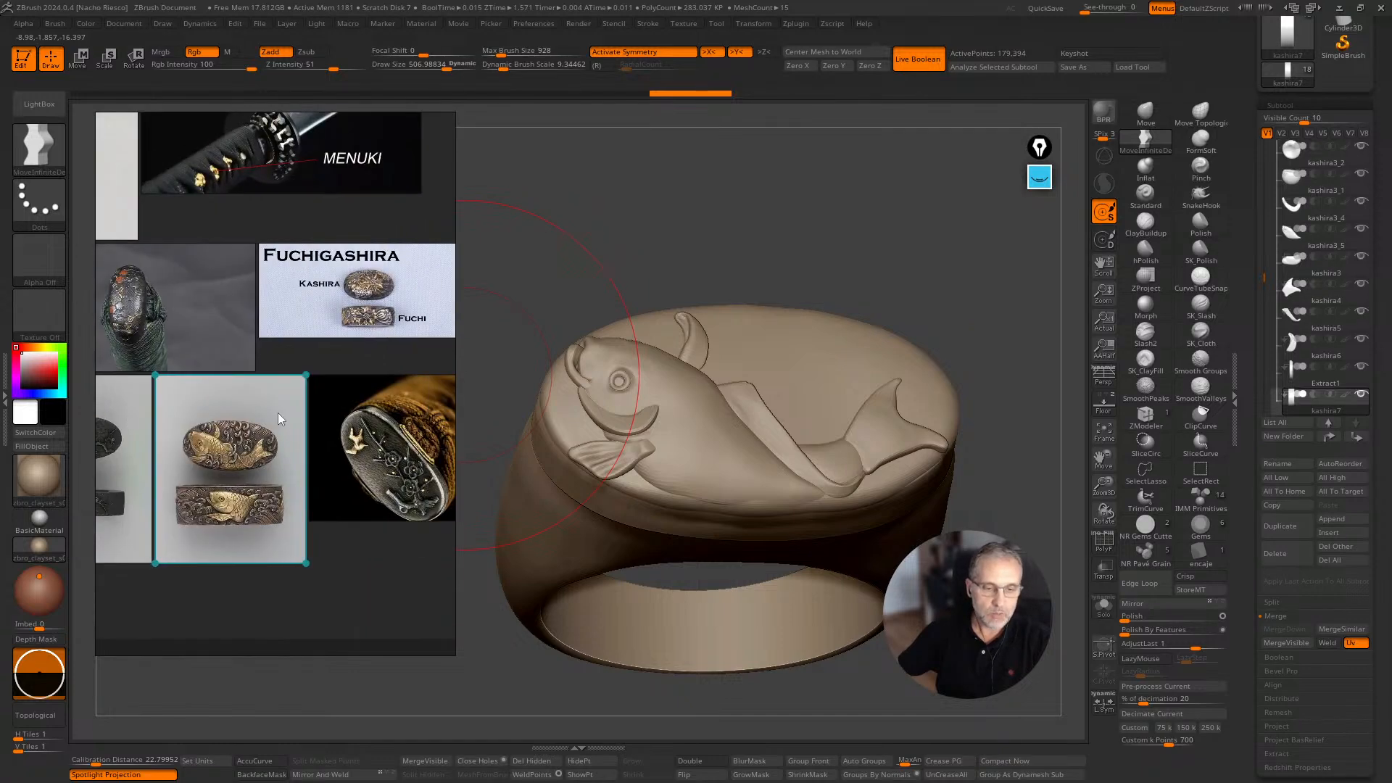
pyautogui.scroll(1, 277, 412)
pyautogui.scroll(2, 335, 387)
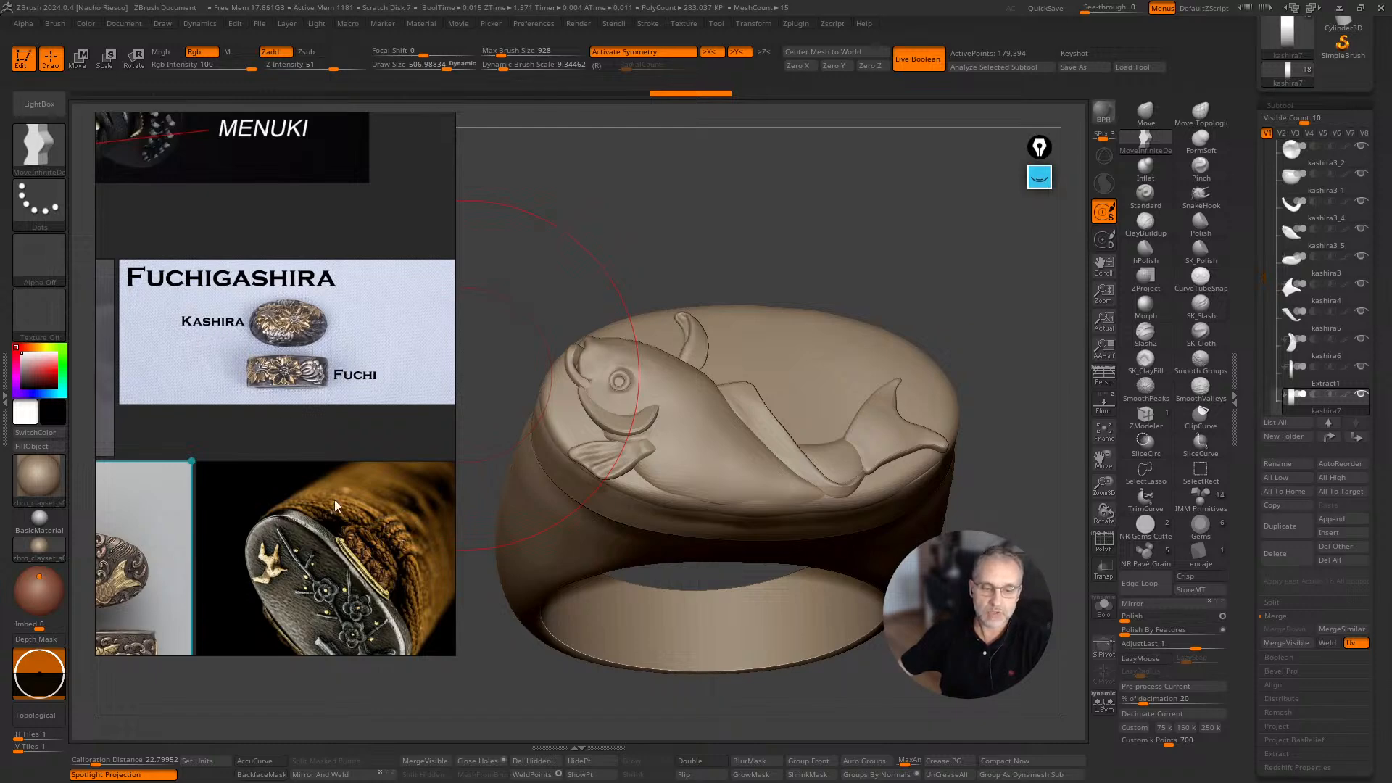
pyautogui.scroll(-2, 336, 506)
pyautogui.scroll(1, 341, 500)
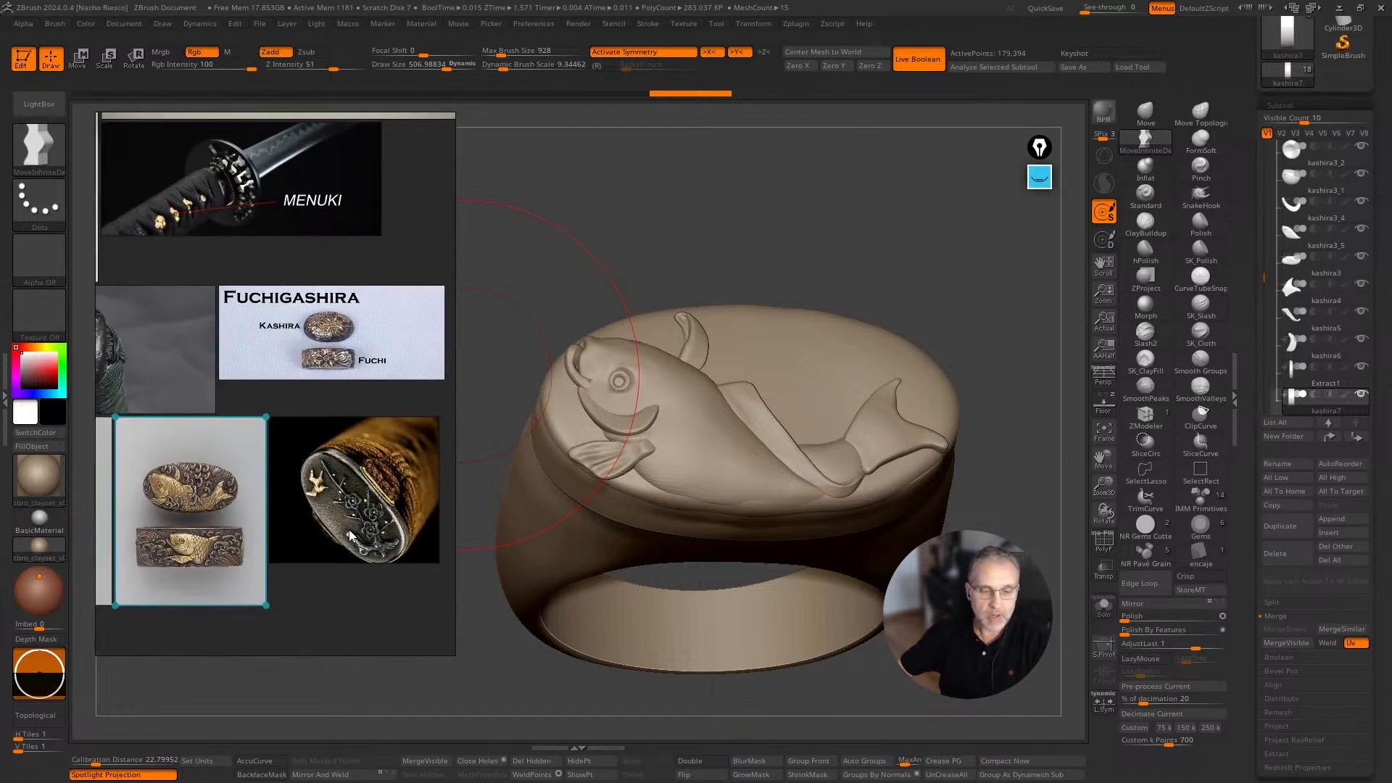
pyautogui.scroll(-2, 349, 534)
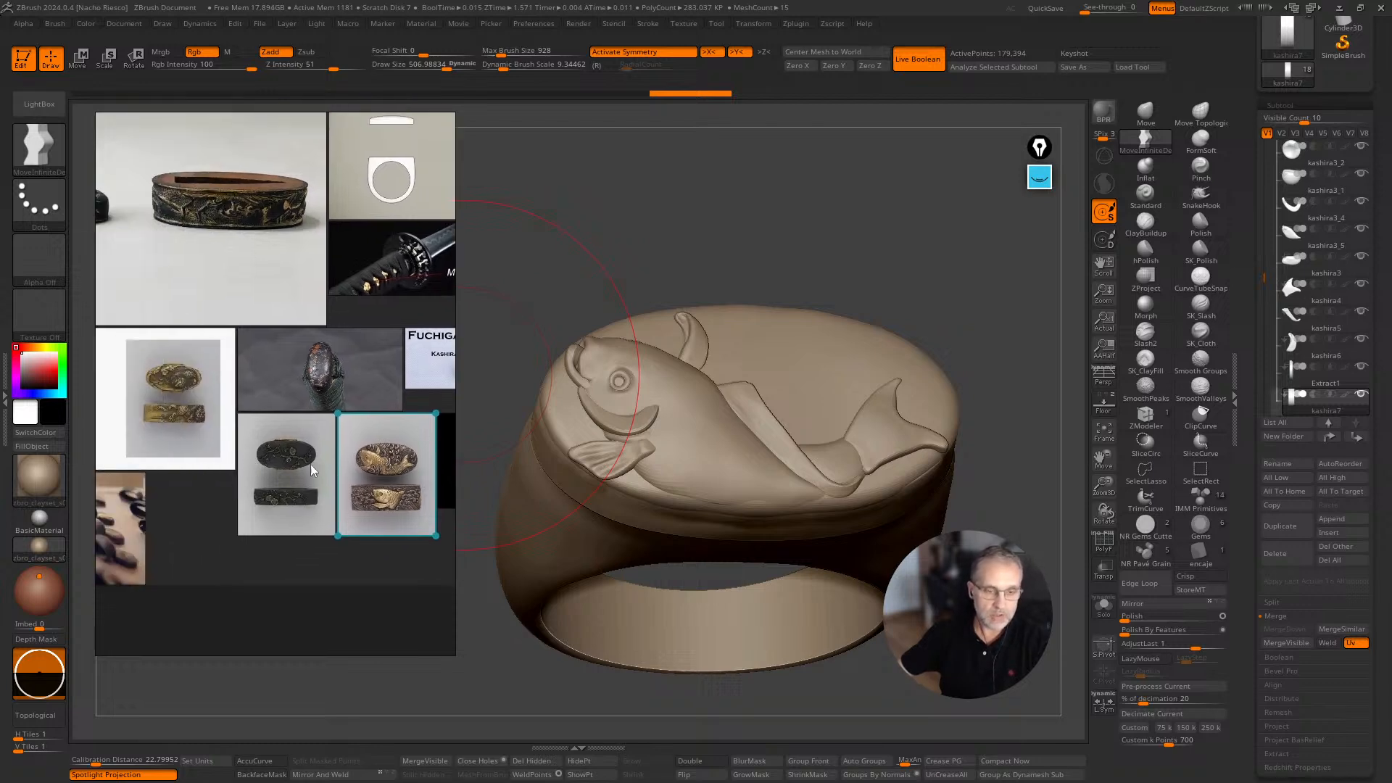
pyautogui.scroll(2, 310, 464)
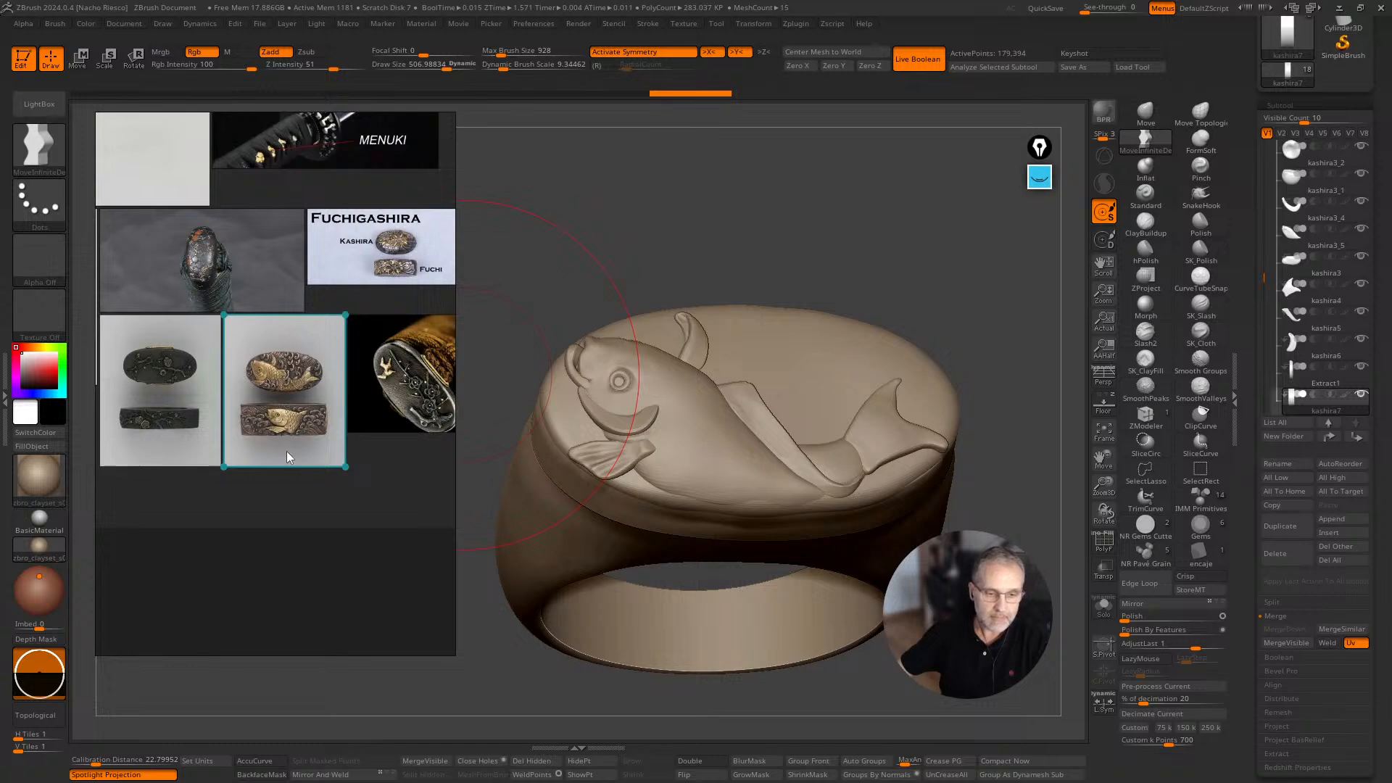
pyautogui.scroll(4, 286, 451)
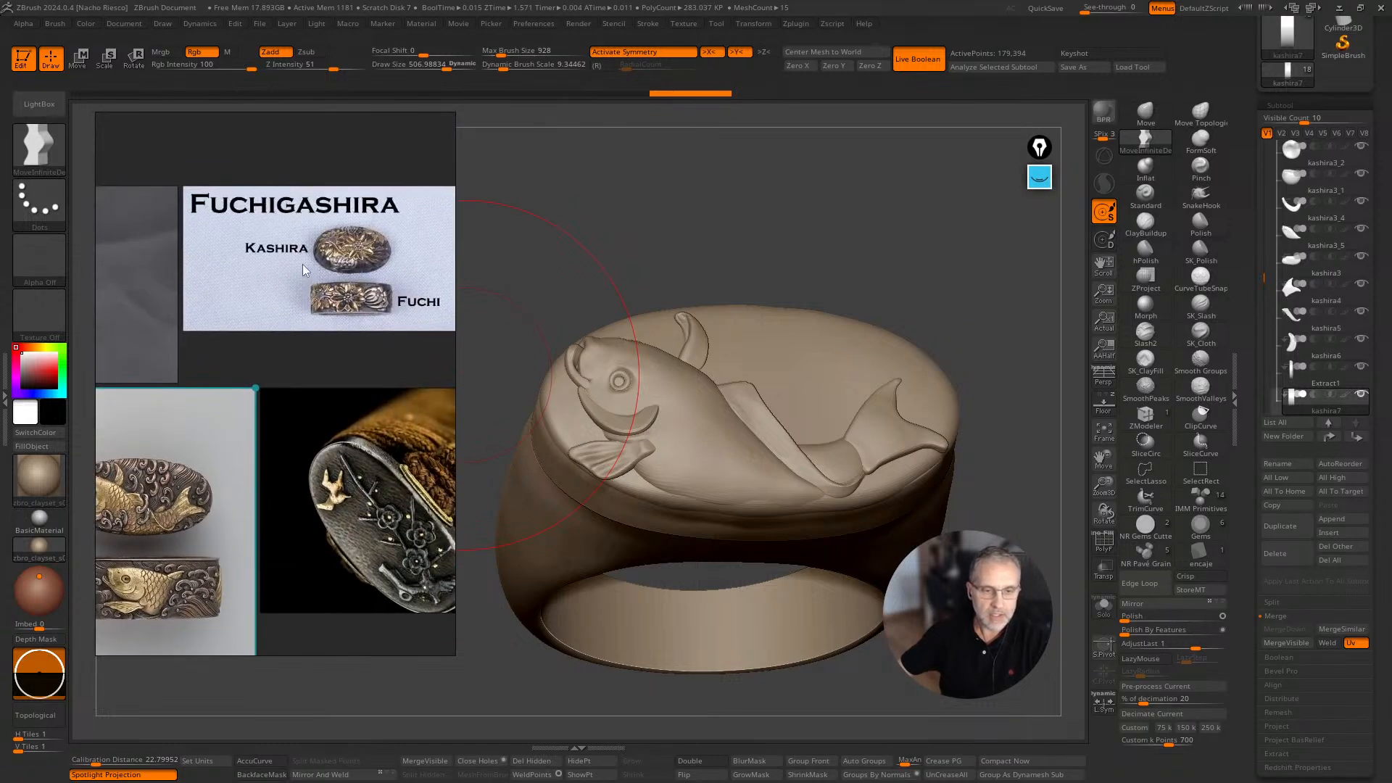
pyautogui.moveTo(265, 421); pyautogui.dragTo(306, 369, button='middle')
pyautogui.moveTo(392, 477); pyautogui.dragTo(226, 481, button='middle')
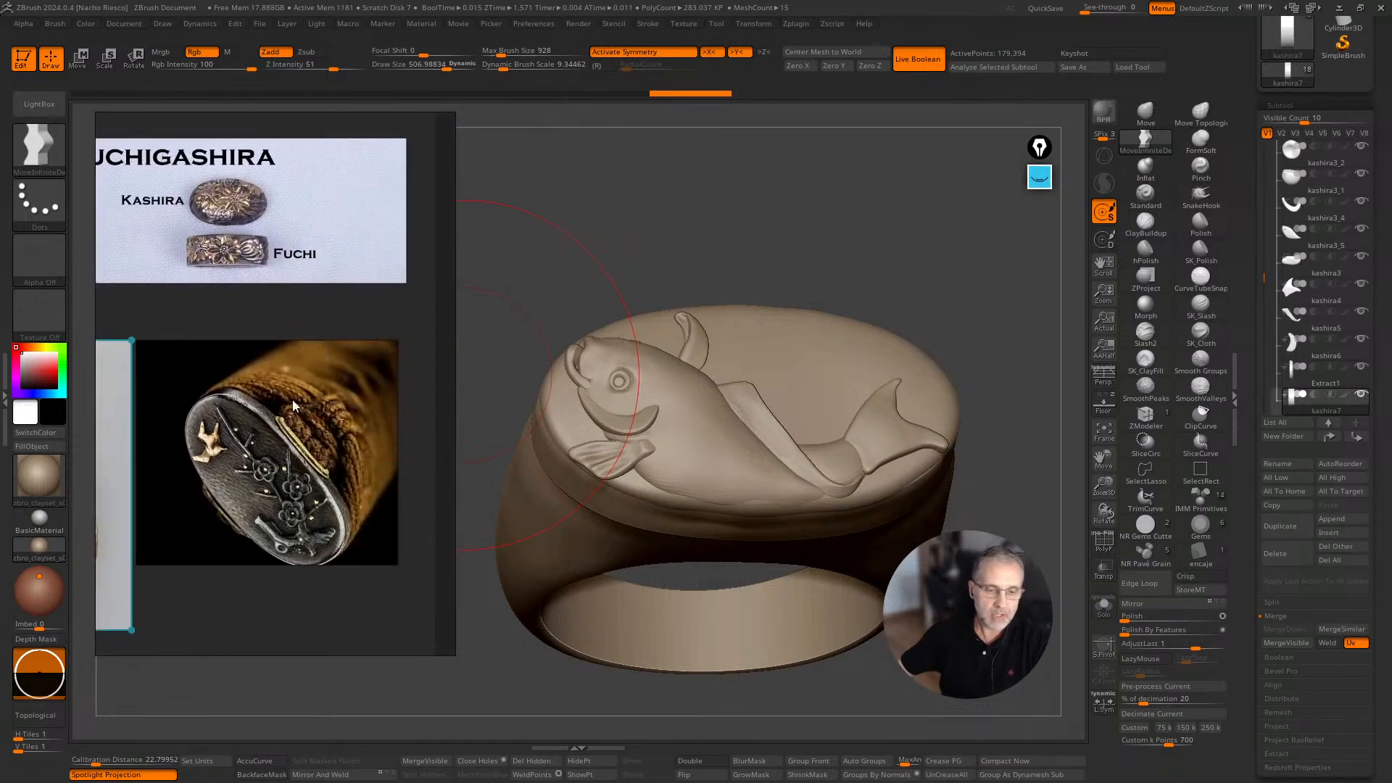
pyautogui.scroll(-4, 277, 484)
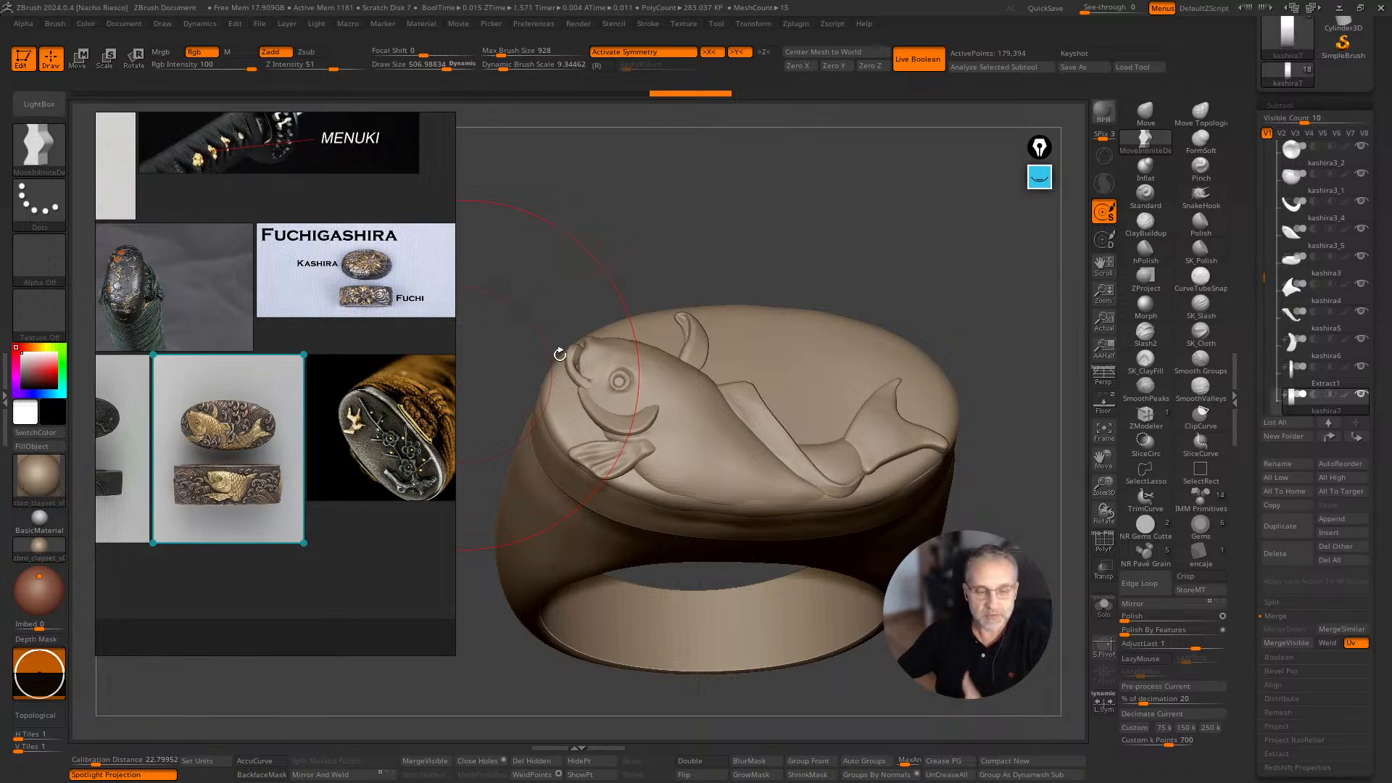
pyautogui.scroll(3, 217, 427)
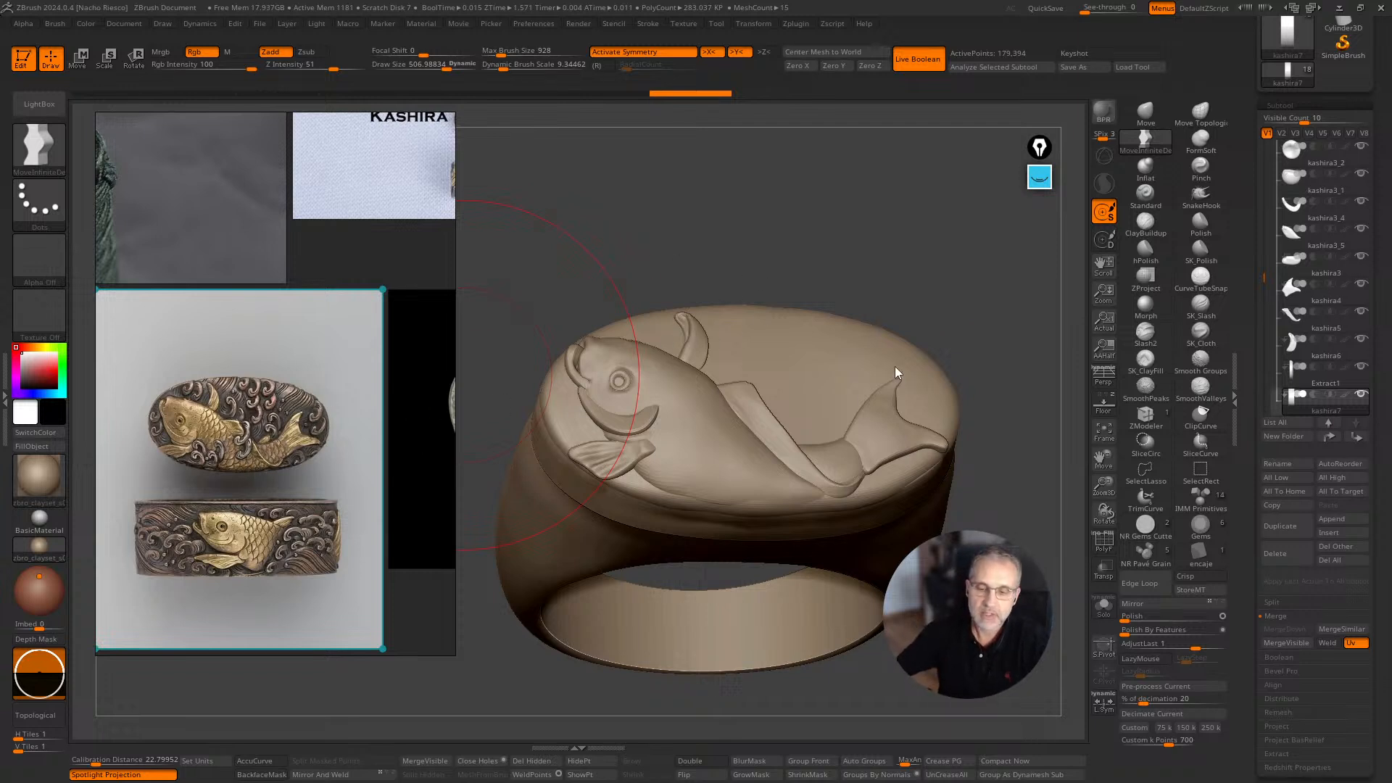
# View the ring's face from above and compare it with the sword-handle and koi kashira reference photos.
pyautogui.moveTo(896, 373)
pyautogui.mouseDown(button='right')
pyautogui.moveTo(886, 276)
pyautogui.moveTo(898, 227)
pyautogui.moveTo(905, 305)
pyautogui.moveTo(828, 266)
pyautogui.moveTo(793, 326)
pyautogui.mouseUp(button='right')
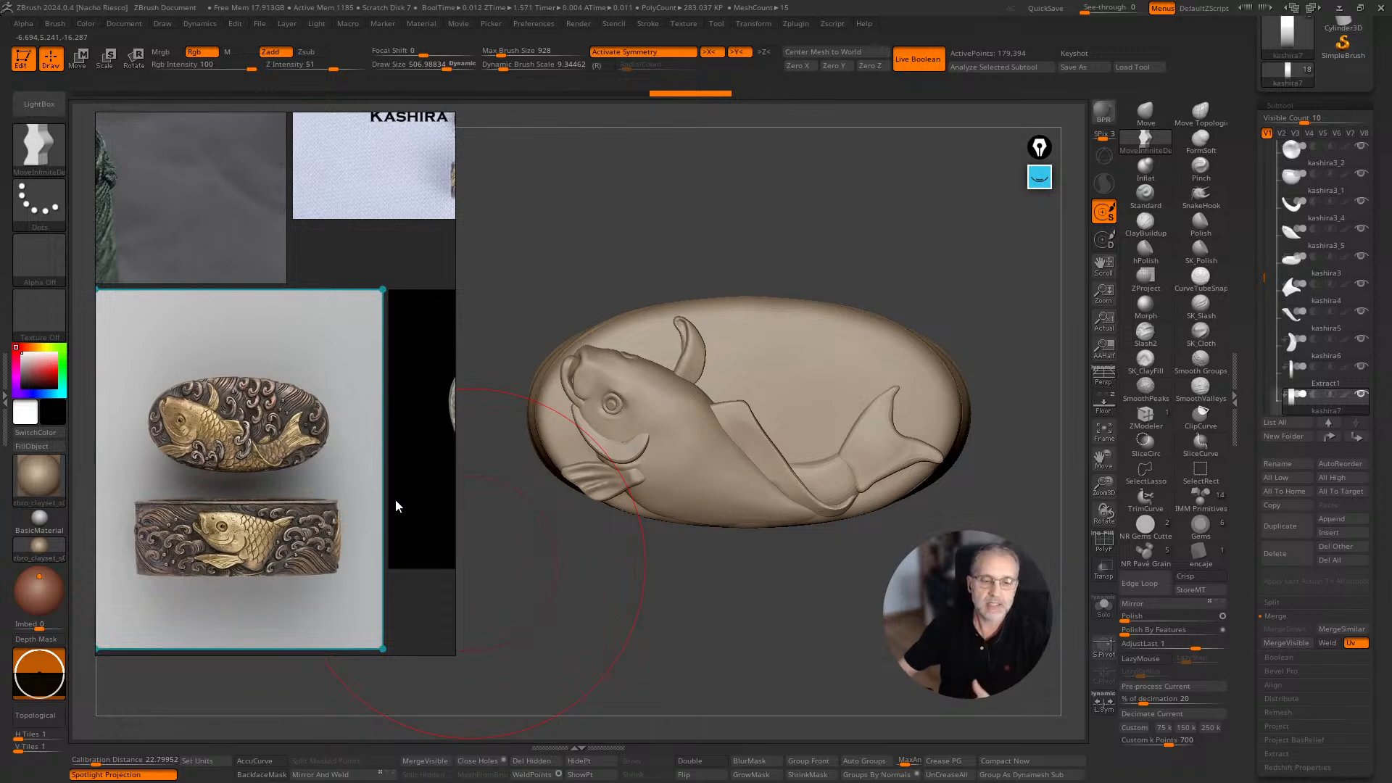
pyautogui.scroll(-2, 287, 460)
pyautogui.scroll(-1, 296, 464)
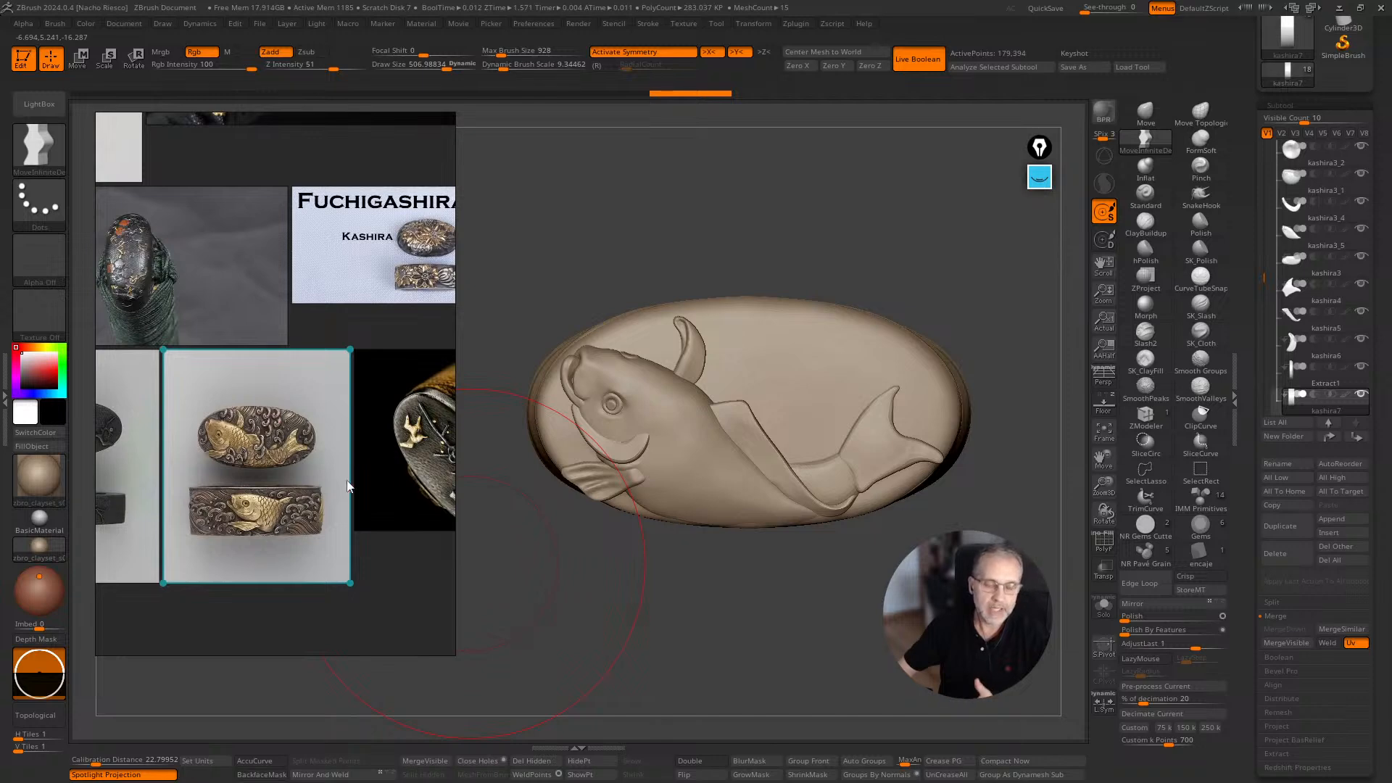
pyautogui.scroll(1, 325, 476)
pyautogui.scroll(-2, 385, 458)
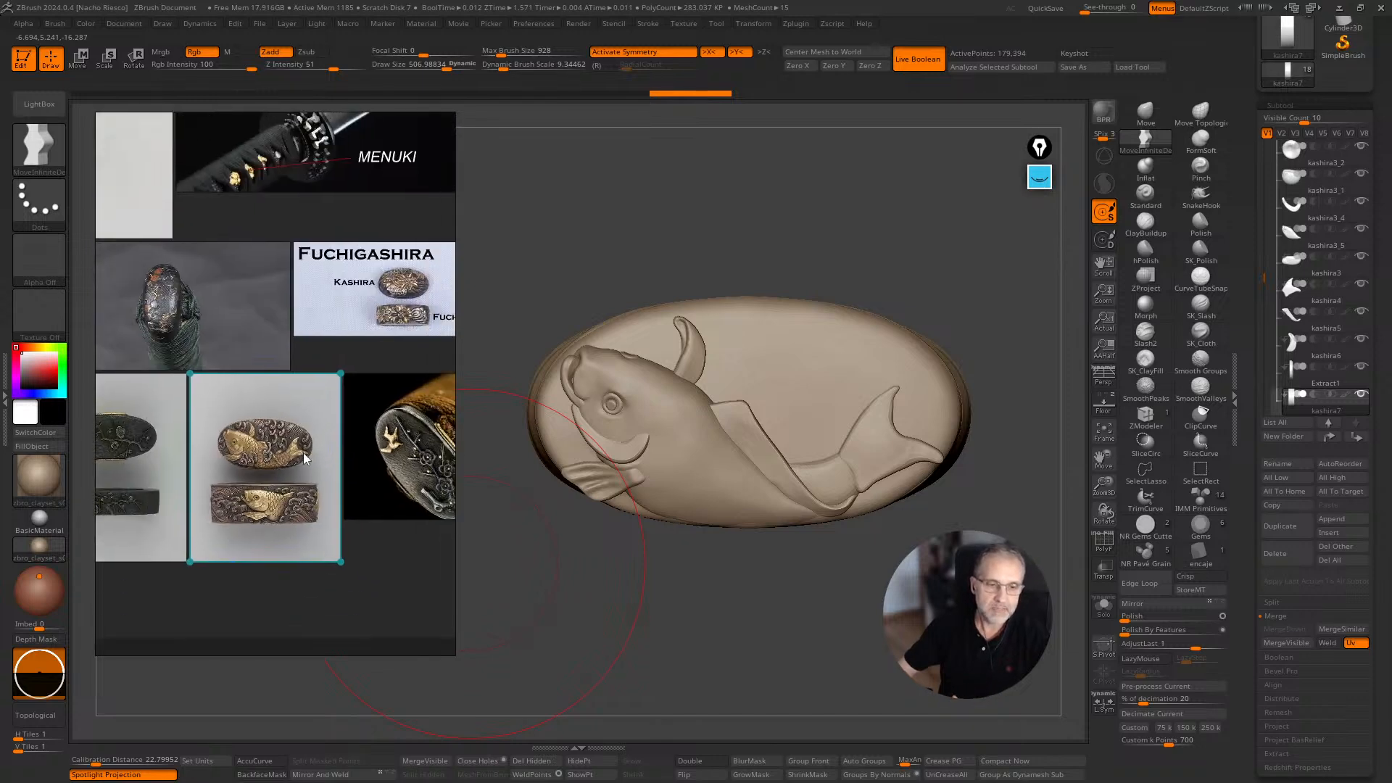
pyautogui.scroll(3, 304, 453)
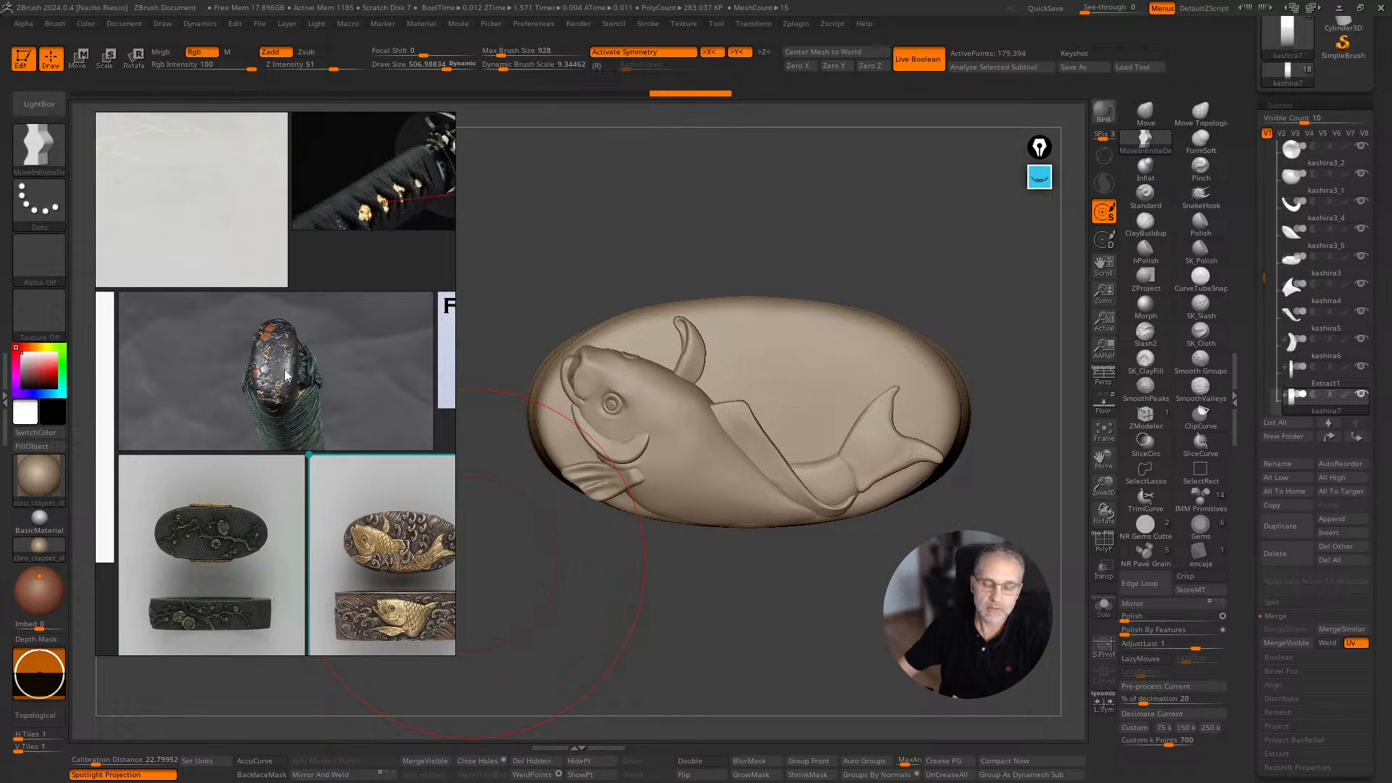
pyautogui.moveTo(329, 403); pyautogui.dragTo(311, 418, button='middle')
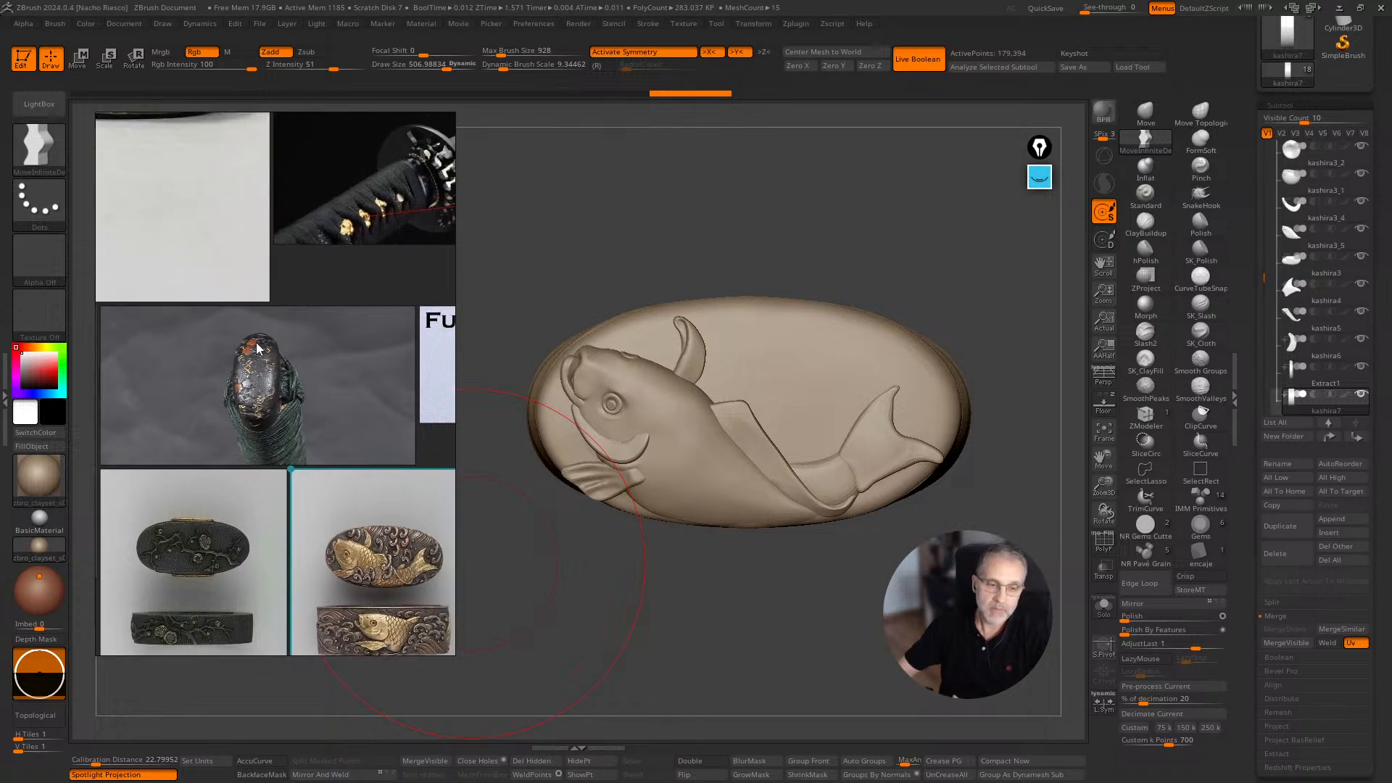
pyautogui.scroll(-4, 326, 450)
pyautogui.scroll(5, 298, 497)
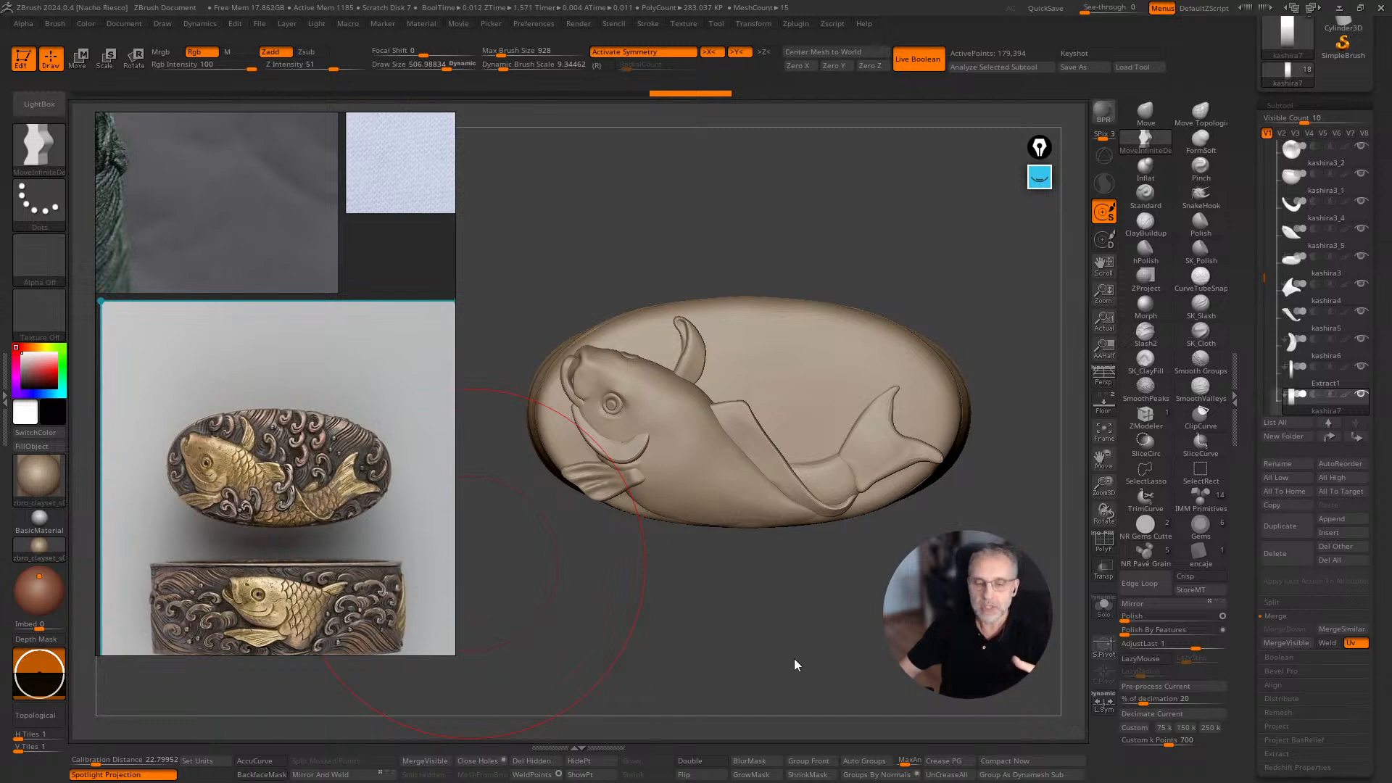
pyautogui.moveTo(795, 659); pyautogui.dragTo(796, 633)
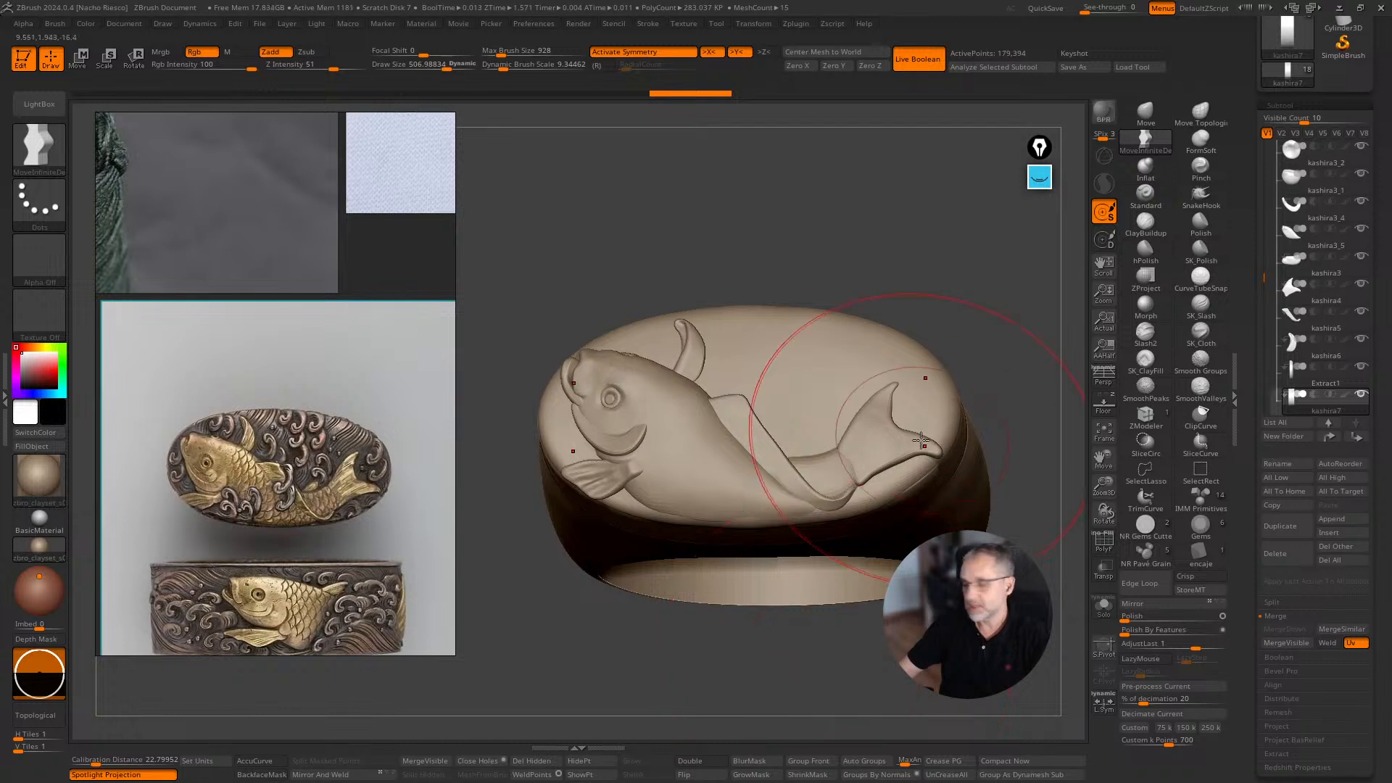
pyautogui.moveTo(877, 249); pyautogui.dragTo(1073, 297)
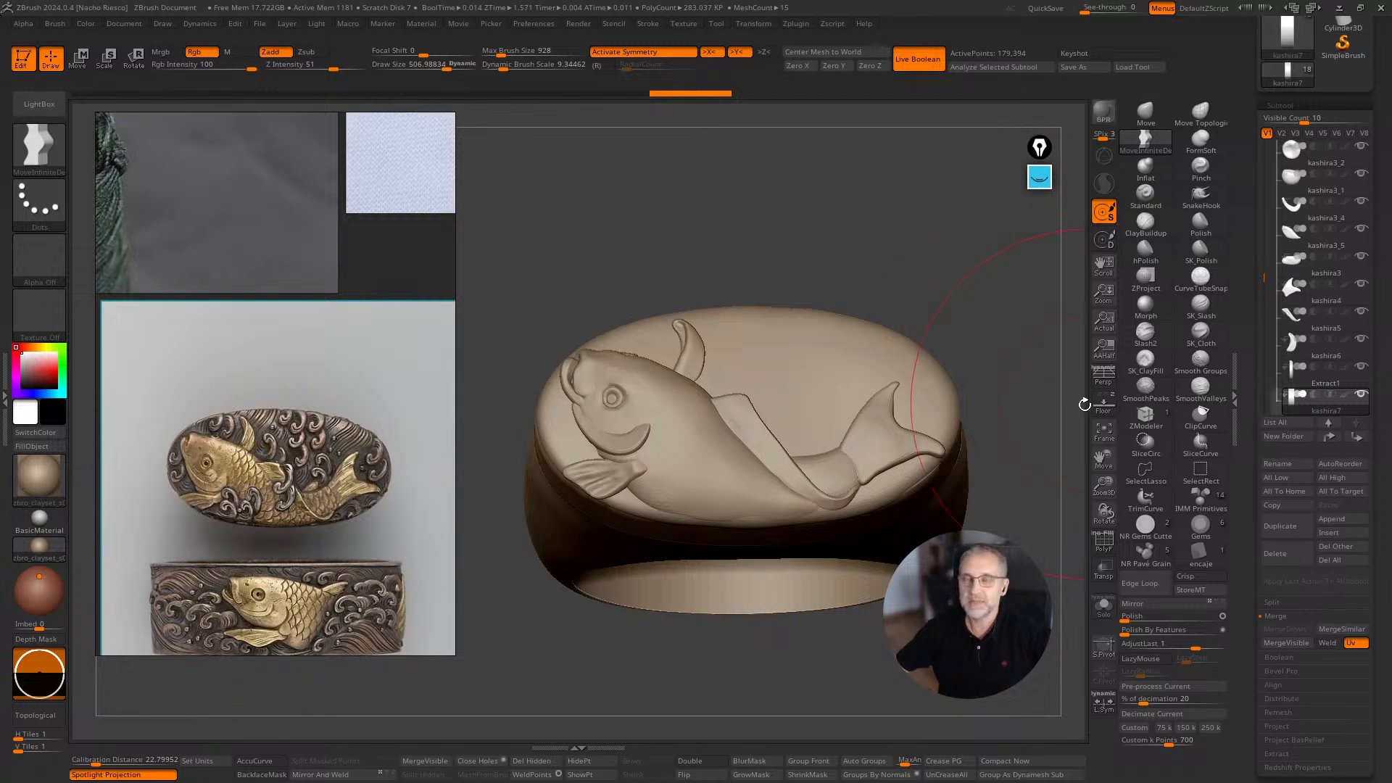
pyautogui.moveTo(1298, 396)
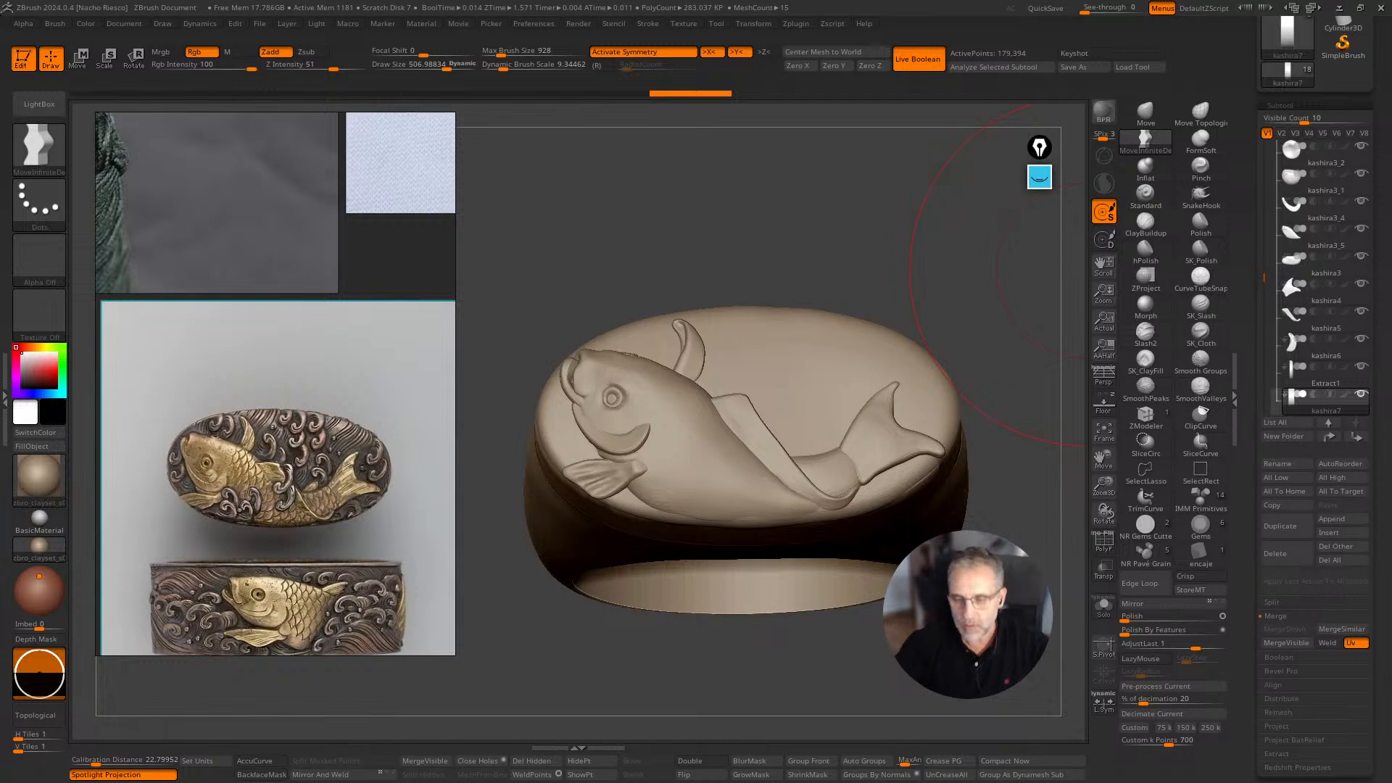
pyautogui.moveTo(899, 651)
pyautogui.mouseDown()
pyautogui.moveTo(894, 685)
pyautogui.moveTo(843, 707)
pyautogui.mouseUp()
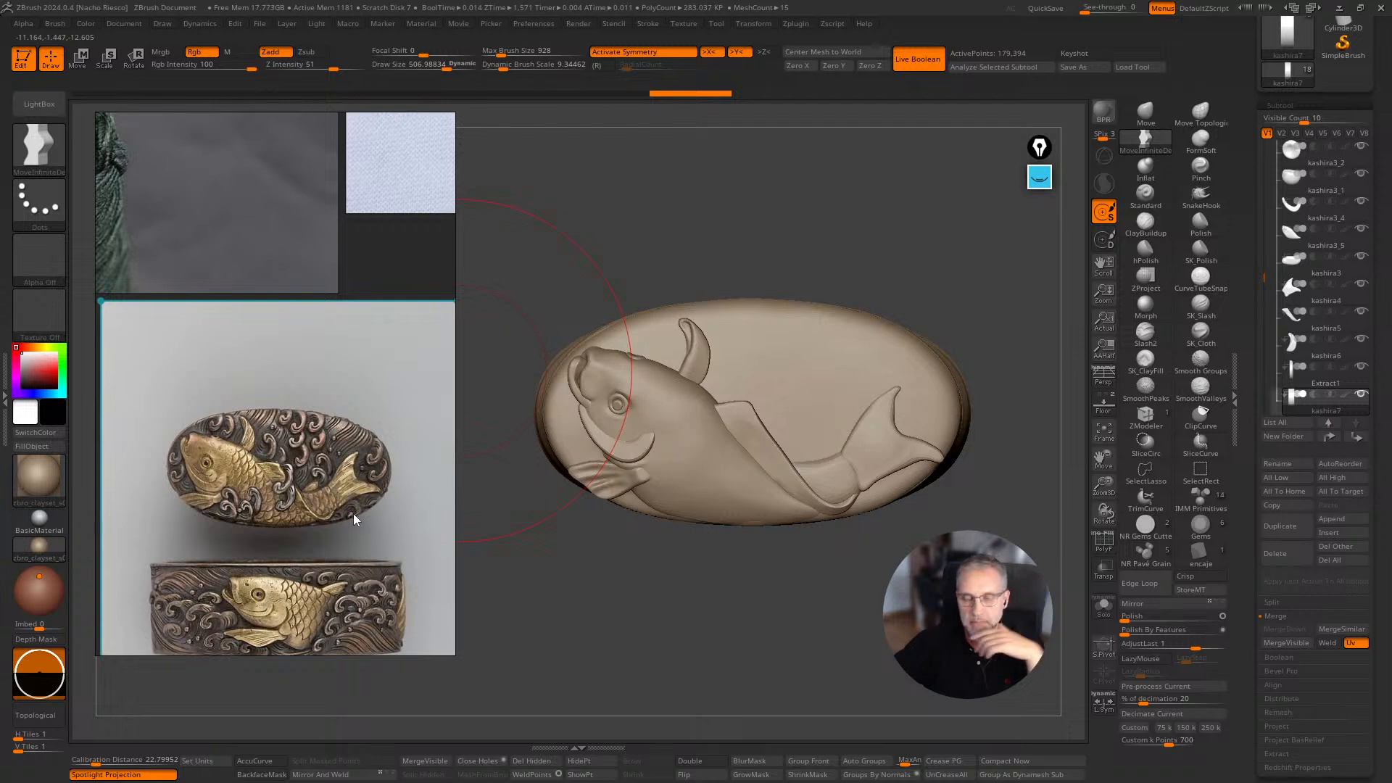
pyautogui.moveTo(482, 457)
pyautogui.mouseDown()
pyautogui.moveTo(668, 442)
pyautogui.moveTo(668, 580)
pyautogui.moveTo(486, 471)
pyautogui.mouseUp()
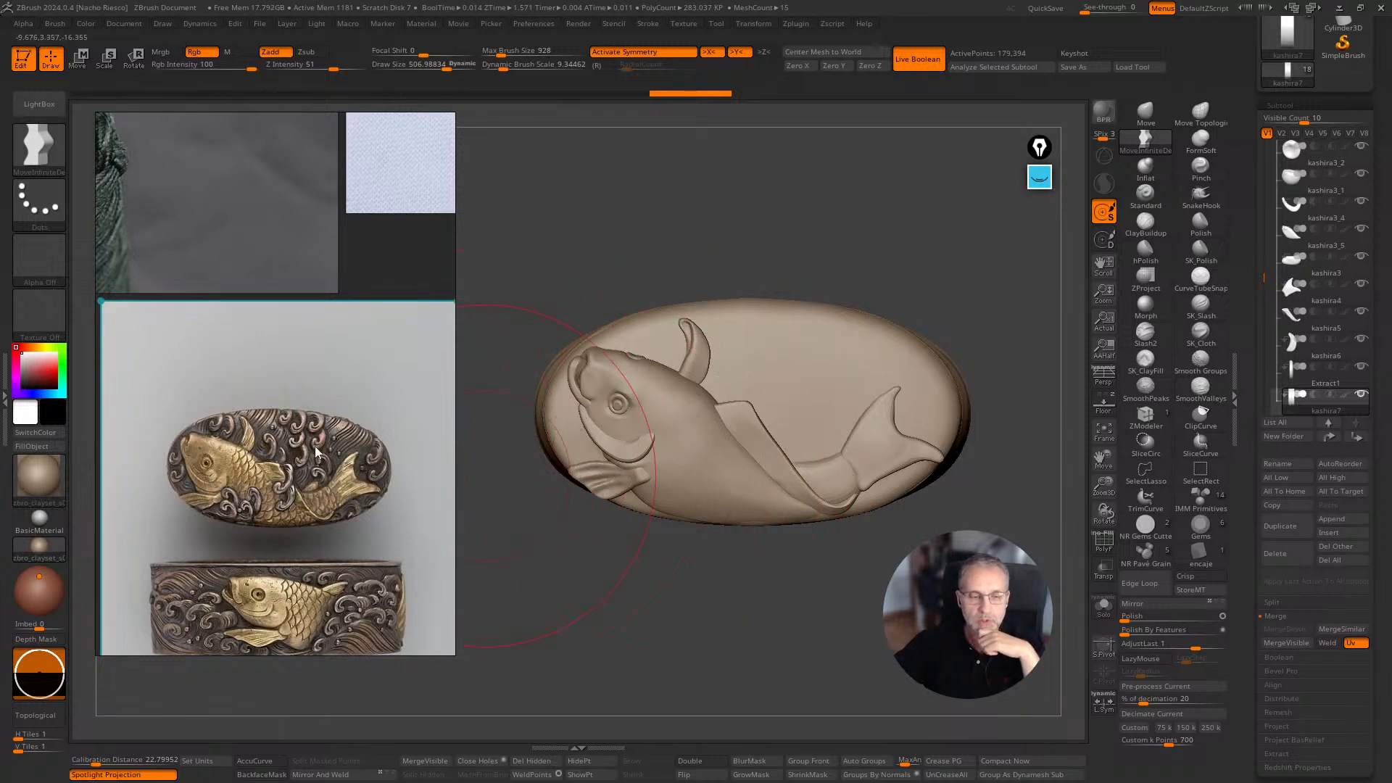
pyautogui.moveTo(486, 471)
pyautogui.mouseDown()
pyautogui.moveTo(769, 283)
pyautogui.moveTo(801, 358)
pyautogui.moveTo(638, 341)
pyautogui.moveTo(471, 369)
pyautogui.mouseUp()
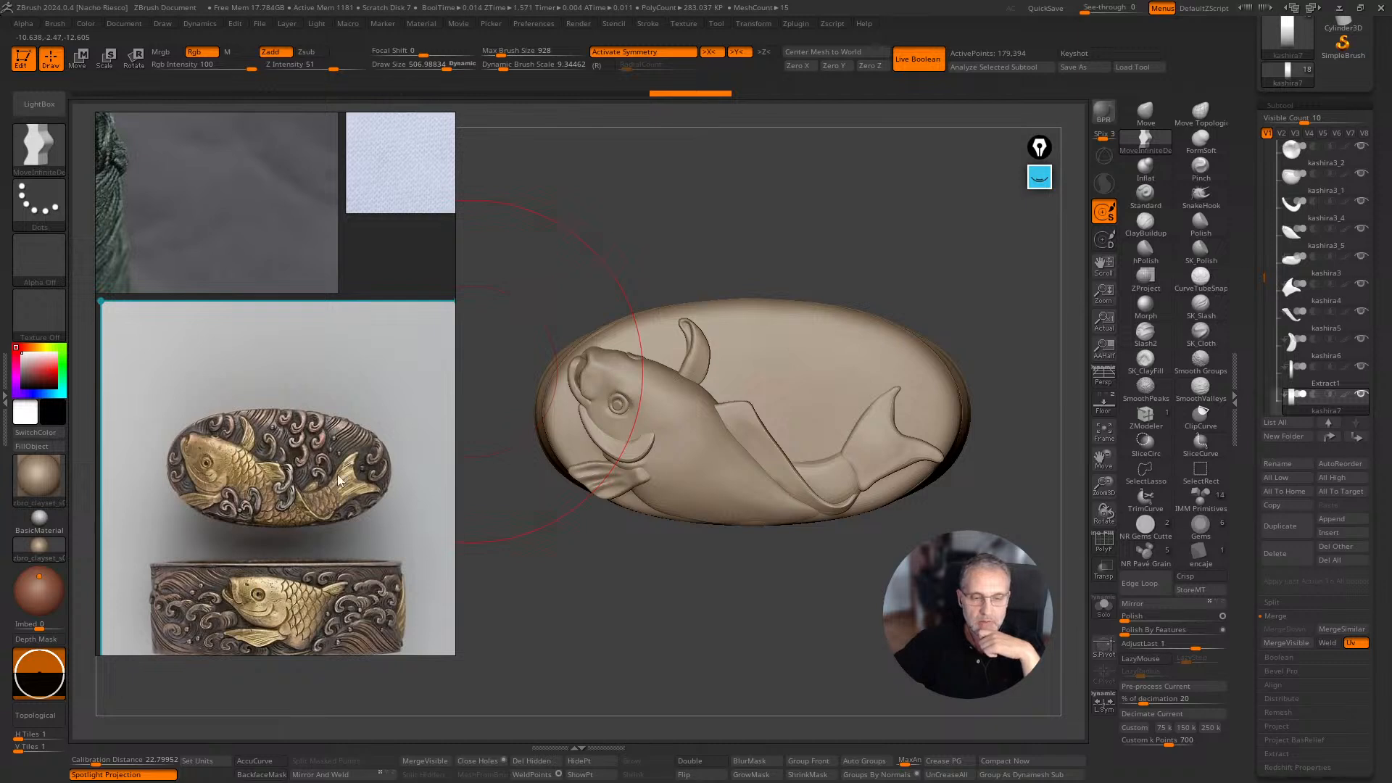
pyautogui.moveTo(565, 537)
pyautogui.mouseDown()
pyautogui.moveTo(746, 466)
pyautogui.moveTo(889, 560)
pyautogui.mouseUp()
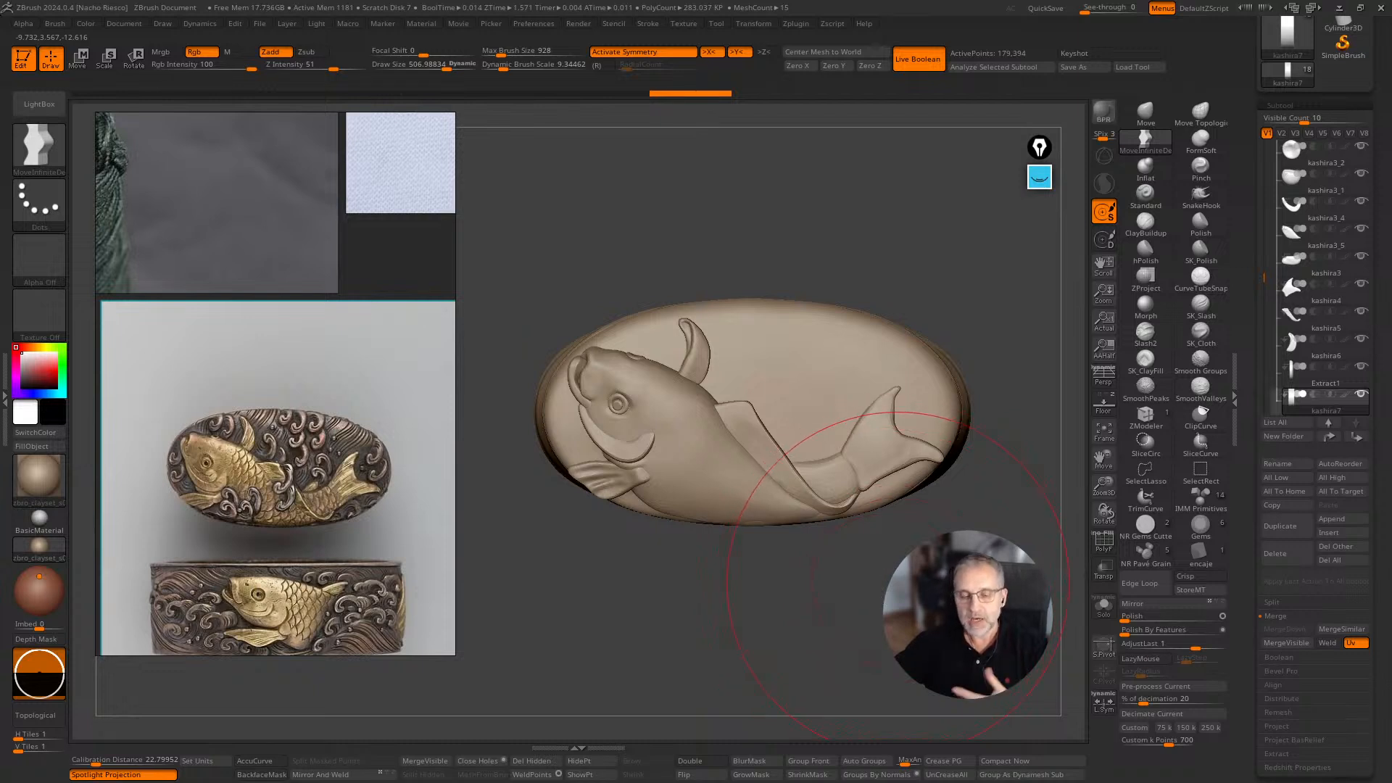
pyautogui.moveTo(896, 572)
pyautogui.mouseDown()
pyautogui.moveTo(898, 544)
pyautogui.moveTo(830, 629)
pyautogui.moveTo(814, 613)
pyautogui.mouseUp()
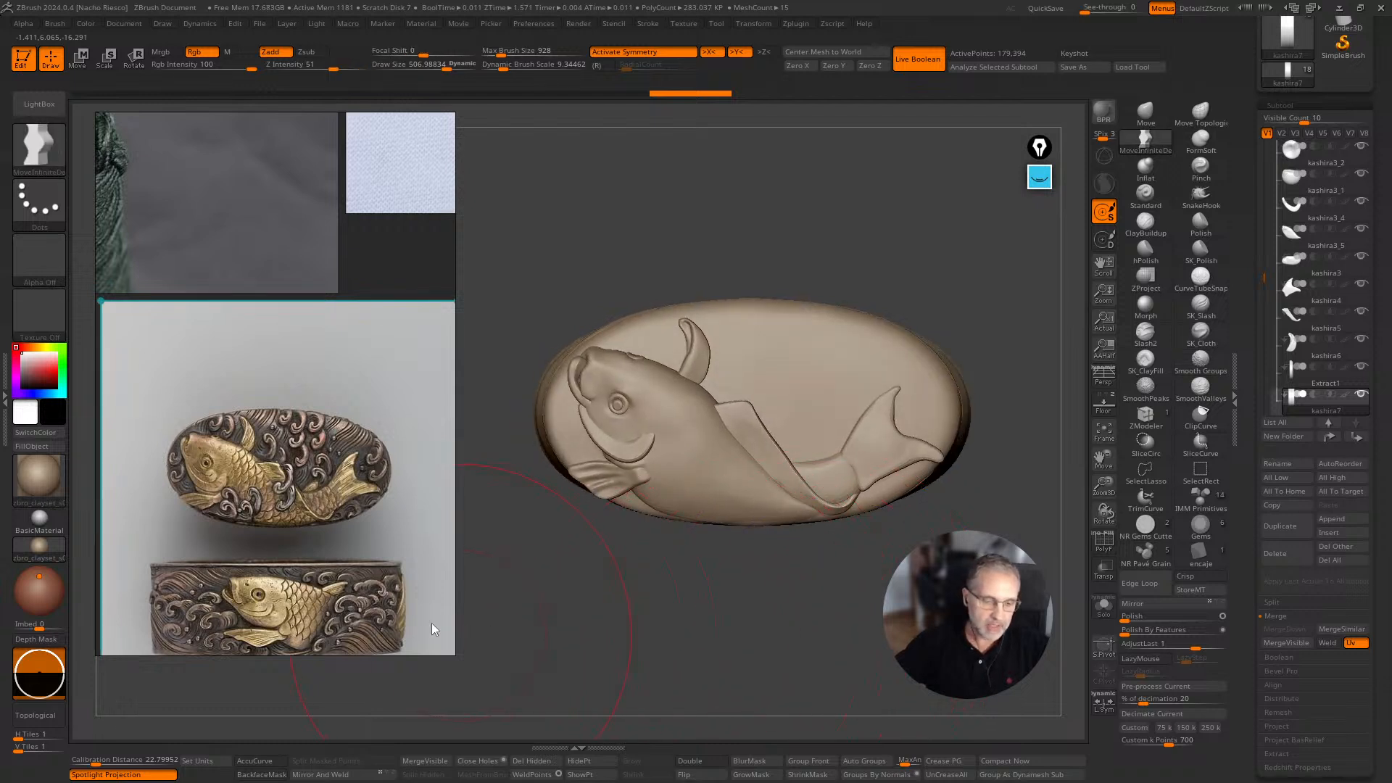
pyautogui.moveTo(432, 628)
pyautogui.mouseDown()
pyautogui.moveTo(643, 561)
pyautogui.moveTo(686, 599)
pyautogui.mouseUp()
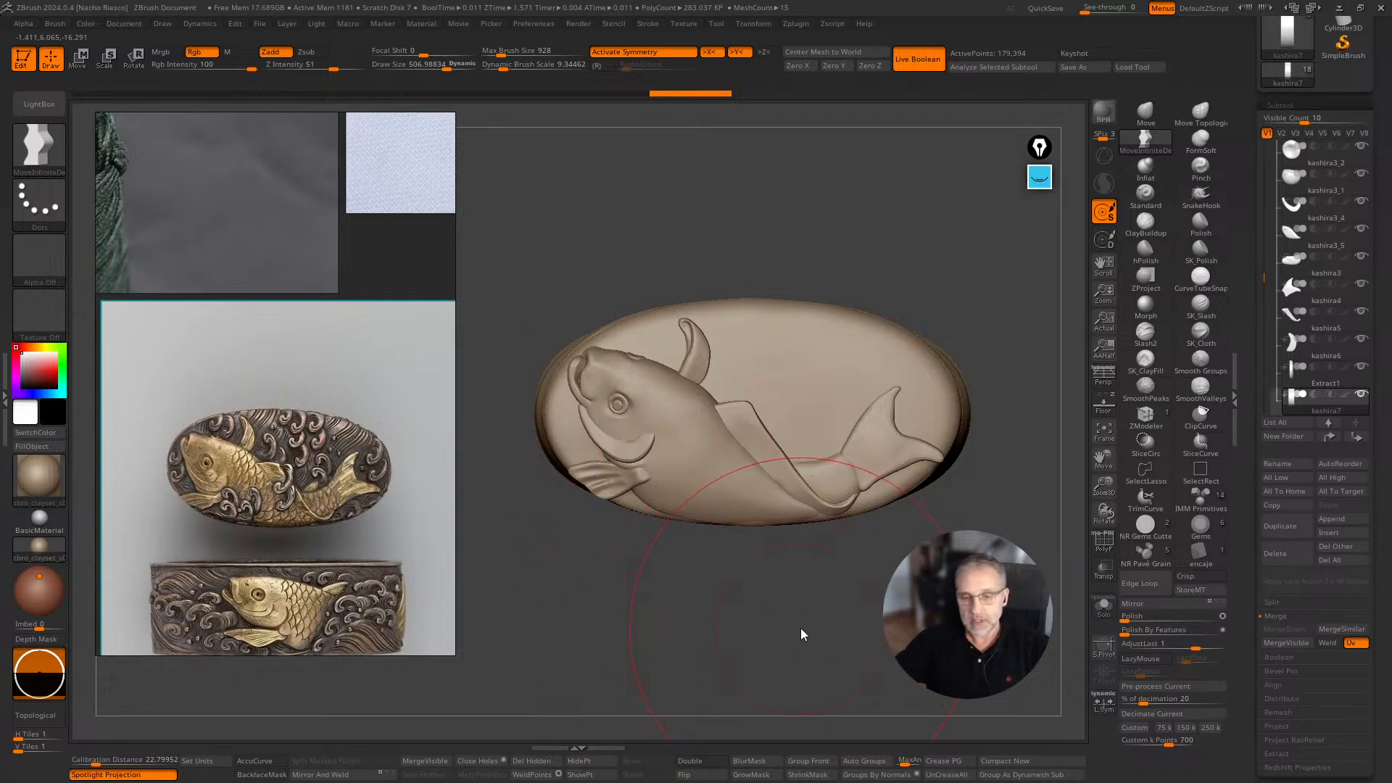
pyautogui.moveTo(802, 635)
pyautogui.mouseDown()
pyautogui.moveTo(808, 621)
pyautogui.moveTo(812, 633)
pyautogui.mouseUp()
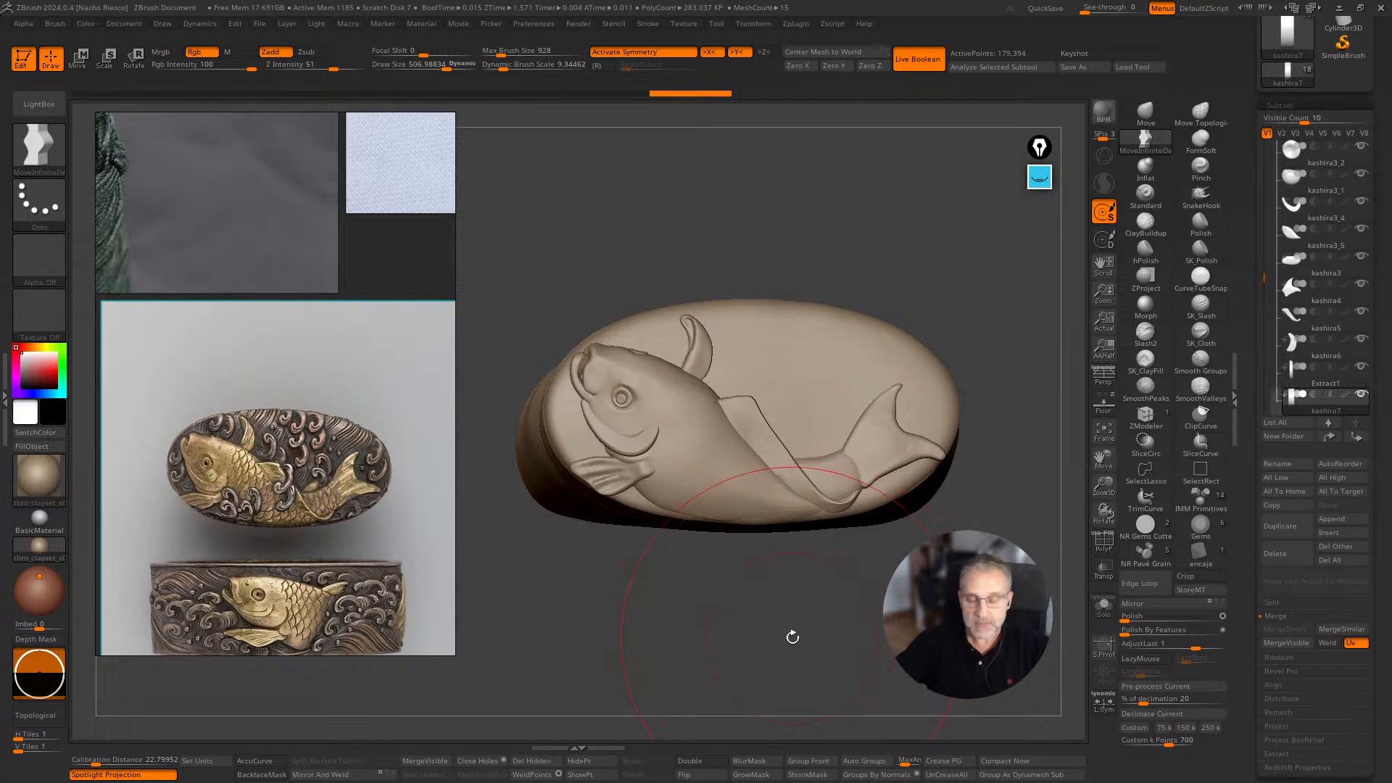
# Select the Gems insert brush and move the reference board clear of its list of gem shapes.
pyautogui.moveTo(783, 621)
pyautogui.keyDown('shift'); pyautogui.mouseDown()
pyautogui.moveTo(733, 587)
pyautogui.moveTo(751, 638)
pyautogui.moveTo(867, 650)
pyautogui.mouseUp(); pyautogui.keyUp('shift')
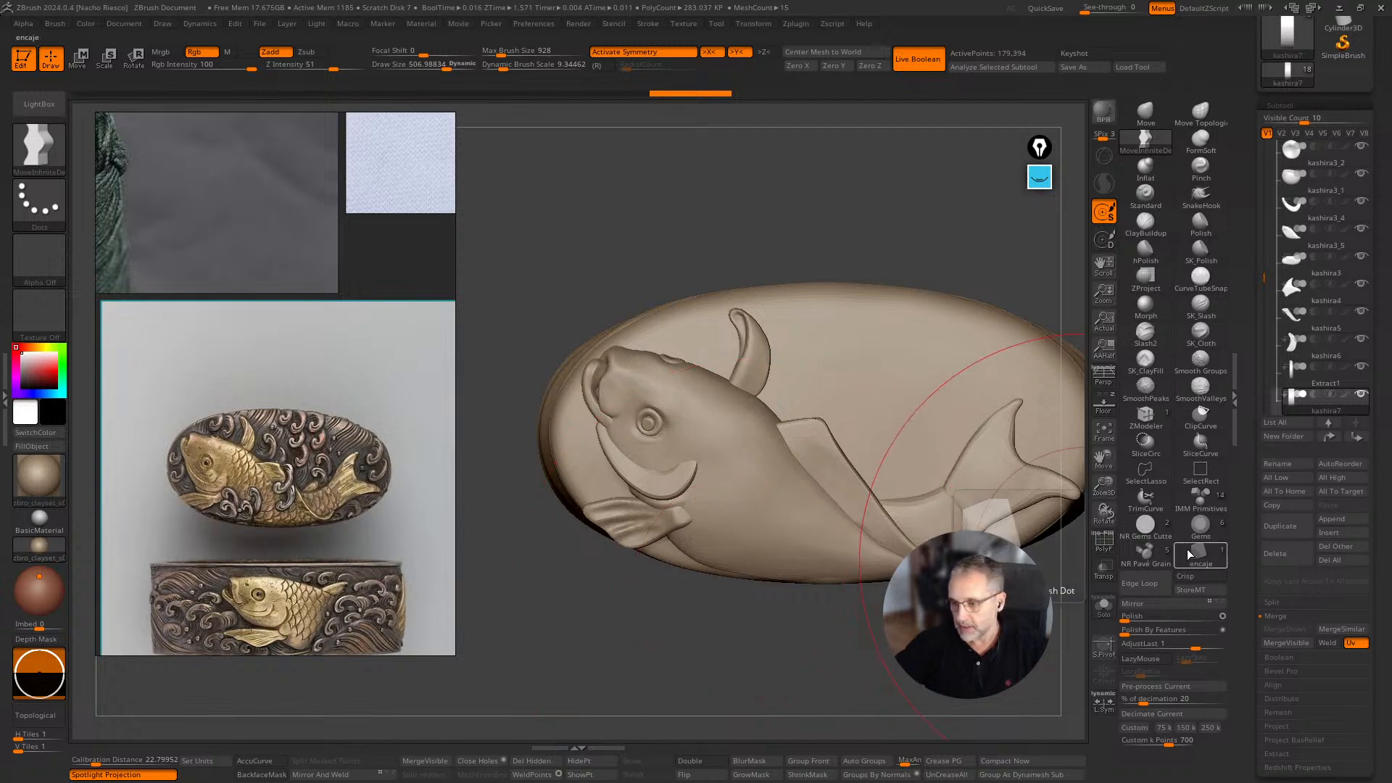
pyautogui.click(1199, 530)
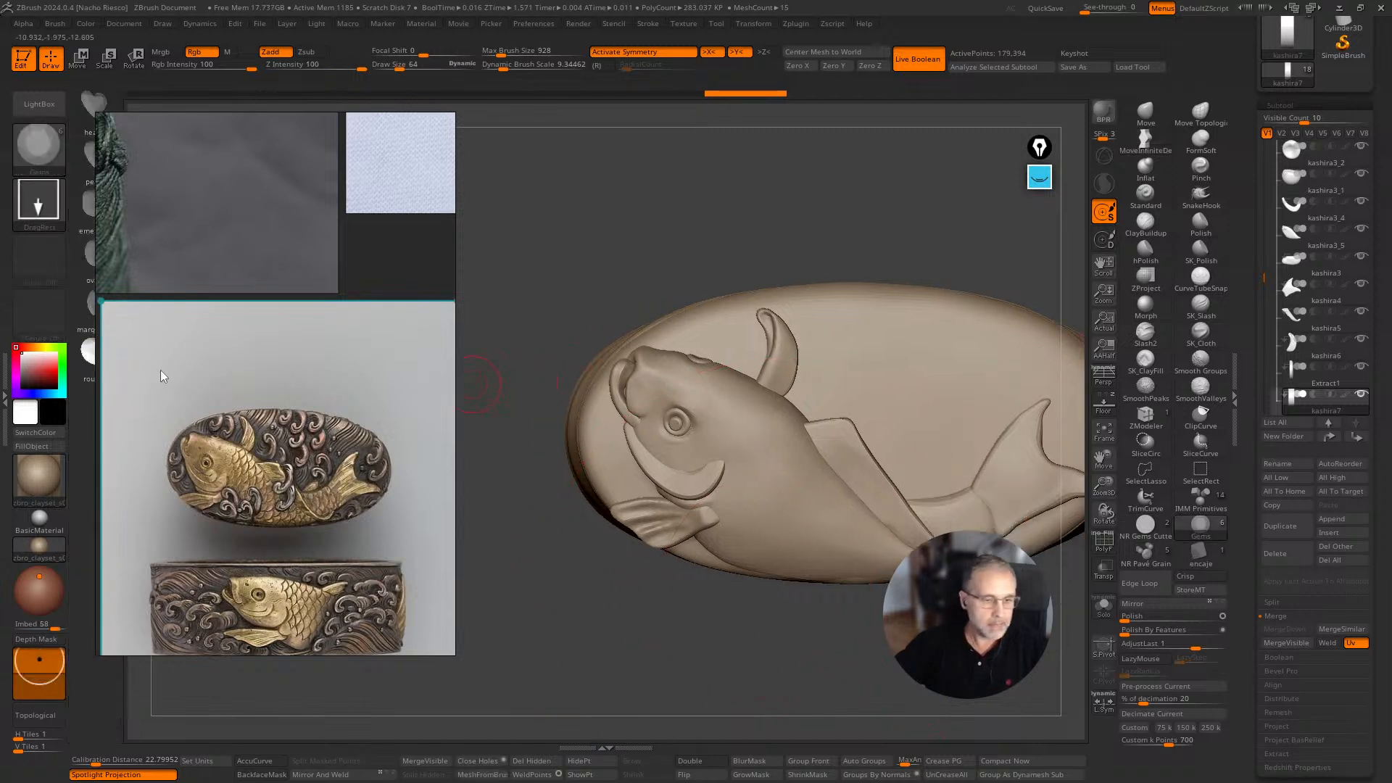
pyautogui.moveTo(246, 370); pyautogui.dragTo(325, 426)
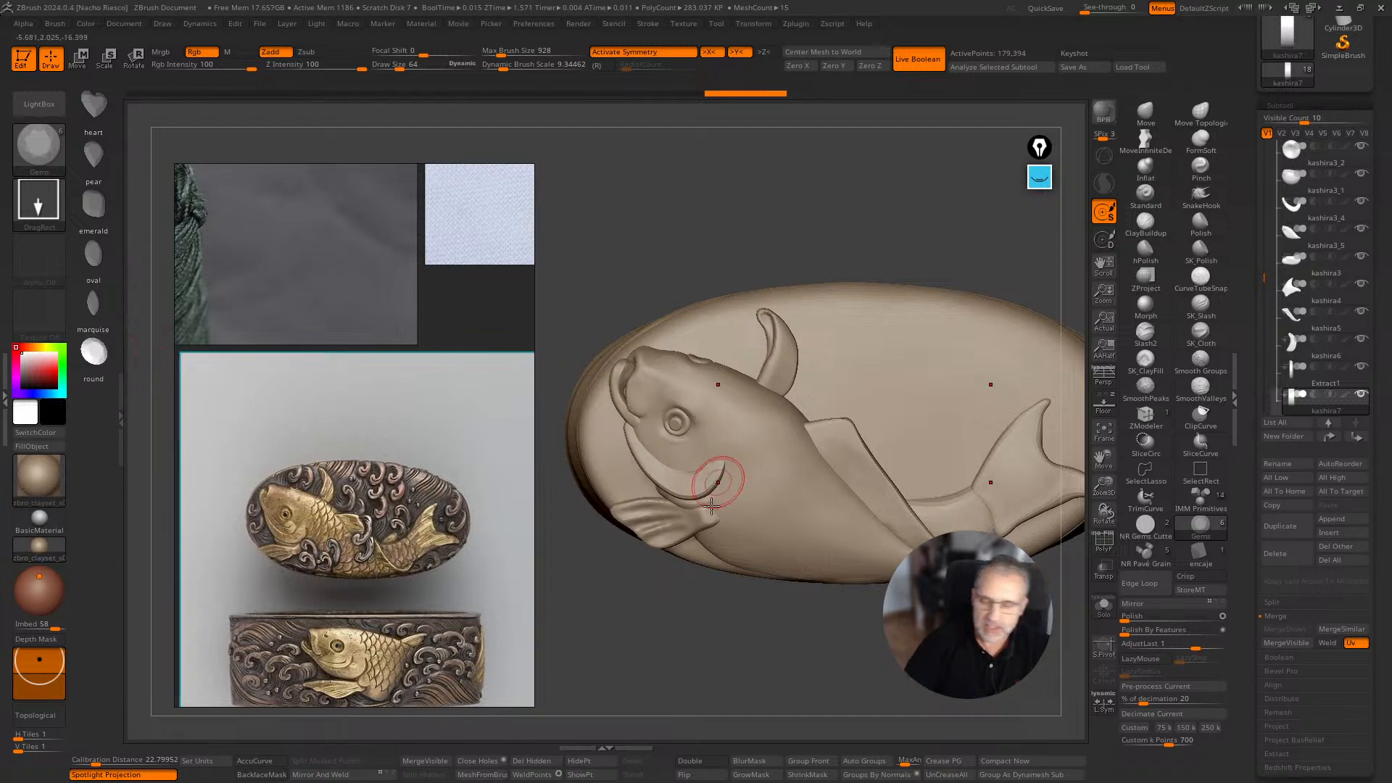
# Examine the koi's head, scales and surrounding waves in the reference photo beside the enlarged fish model.
pyautogui.moveTo(716, 630)
pyautogui.mouseDown()
pyautogui.moveTo(747, 621)
pyautogui.moveTo(743, 654)
pyautogui.moveTo(702, 660)
pyautogui.mouseUp()
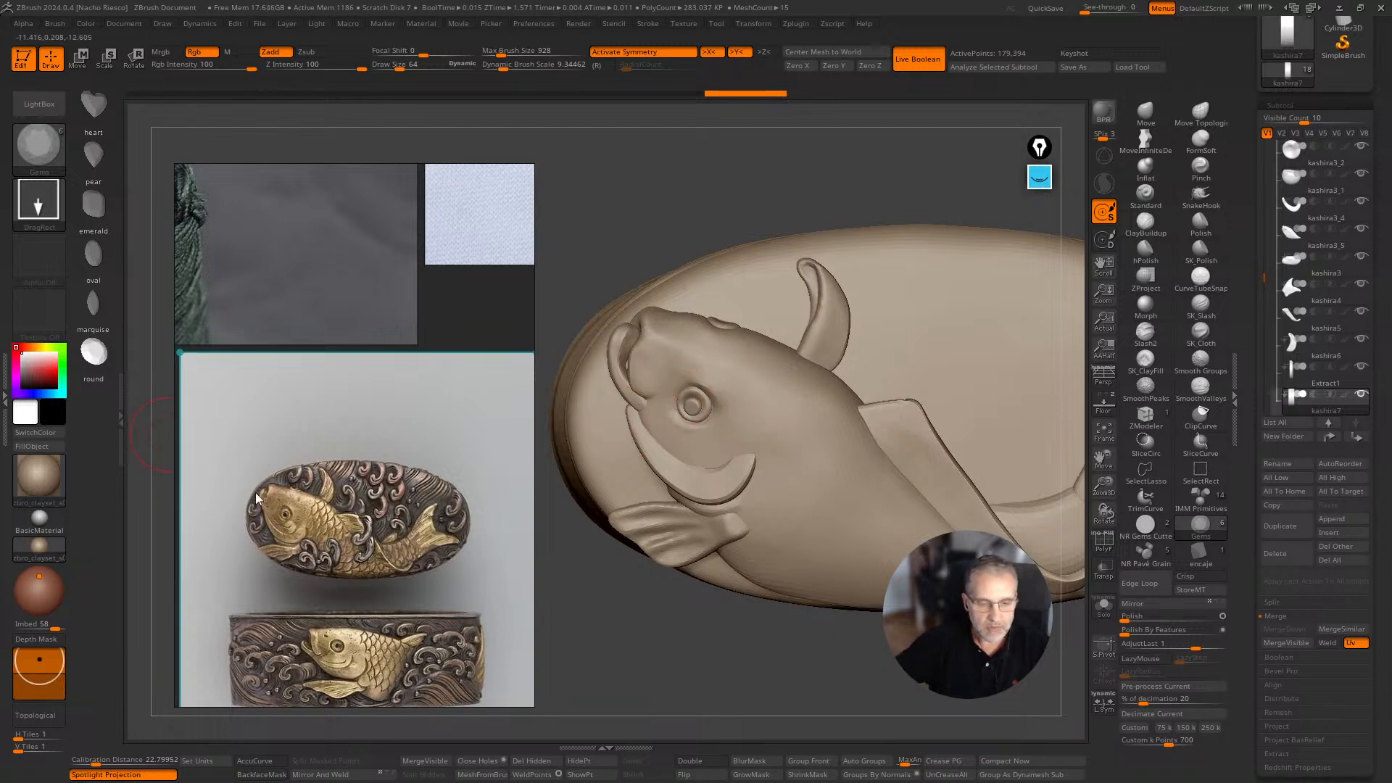
pyautogui.scroll(6, 259, 498)
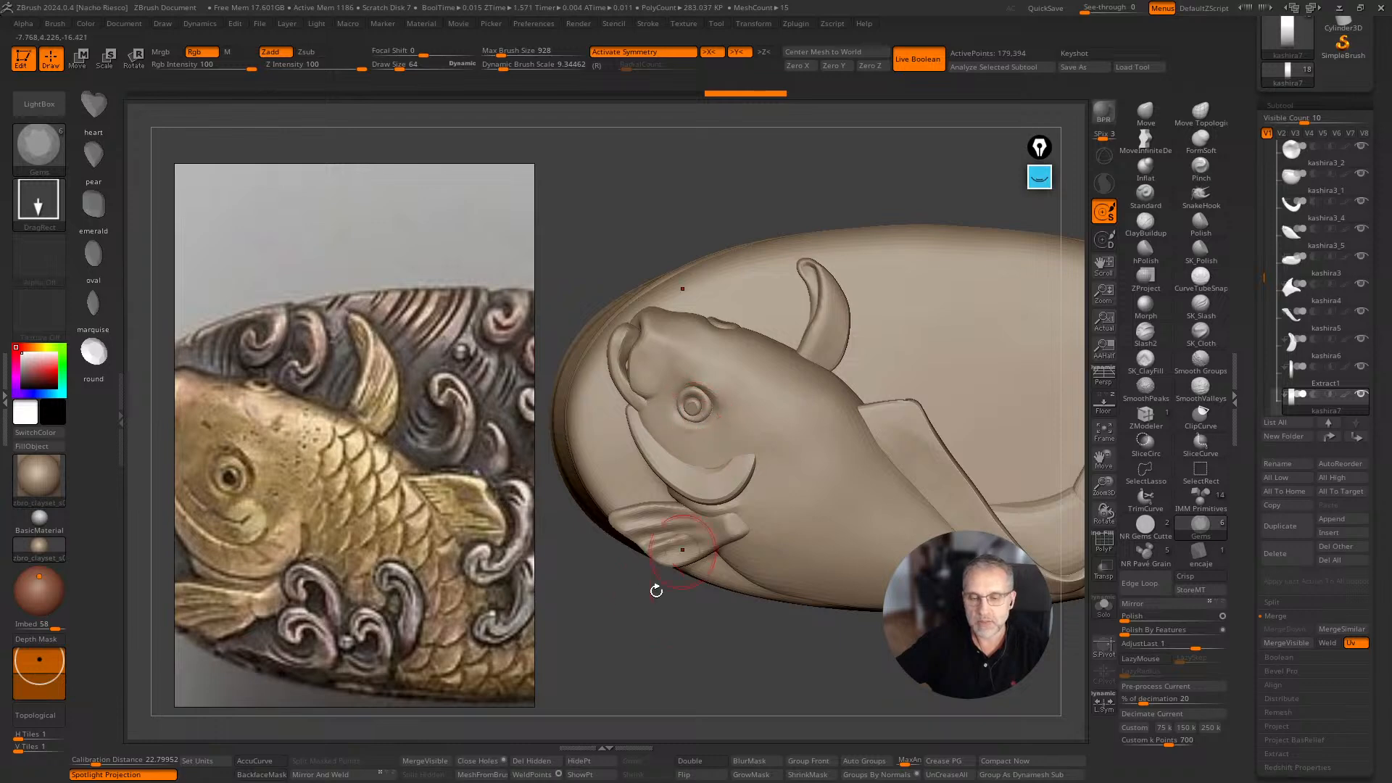
# Expand the side tray of tool settings and reposition the koi reference photo beside the enlarged fish.
pyautogui.moveTo(711, 663); pyautogui.dragTo(709, 646)
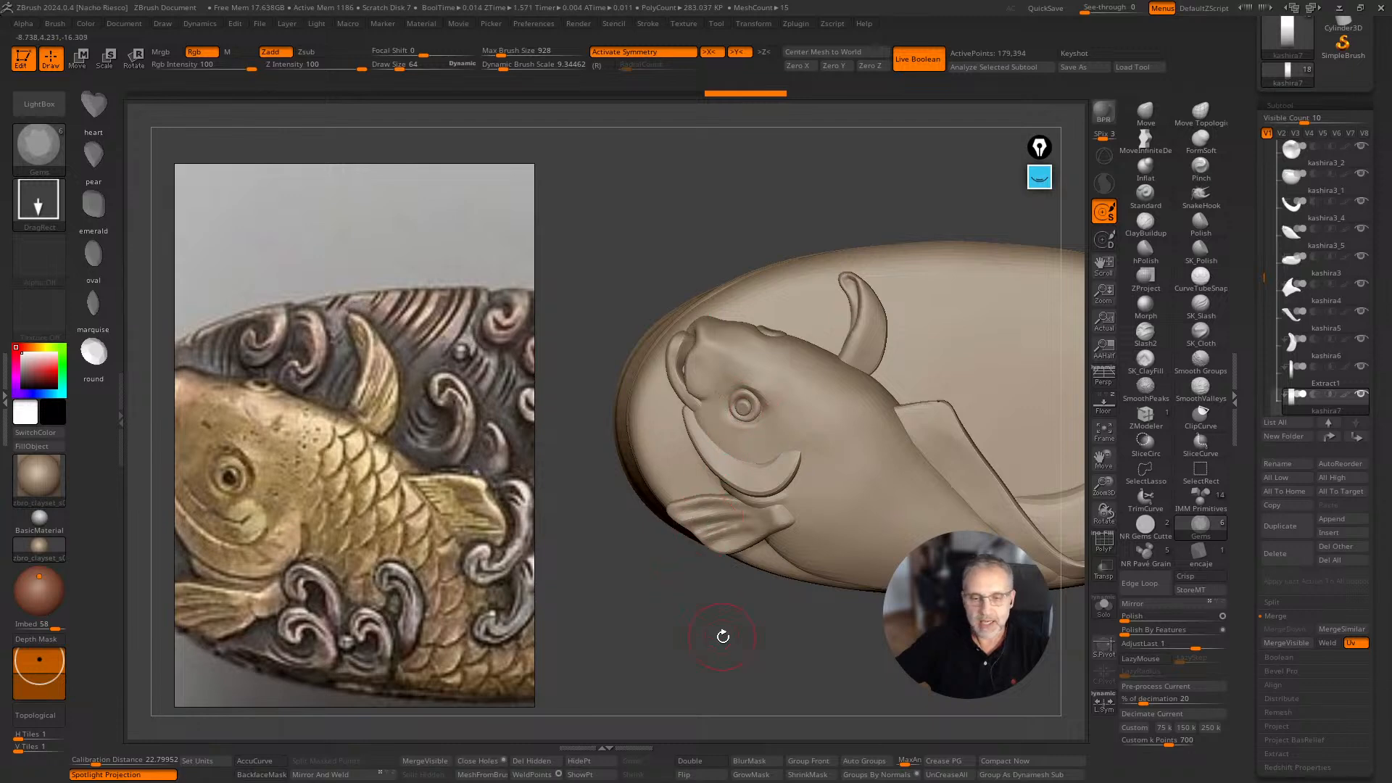
pyautogui.click(5, 397)
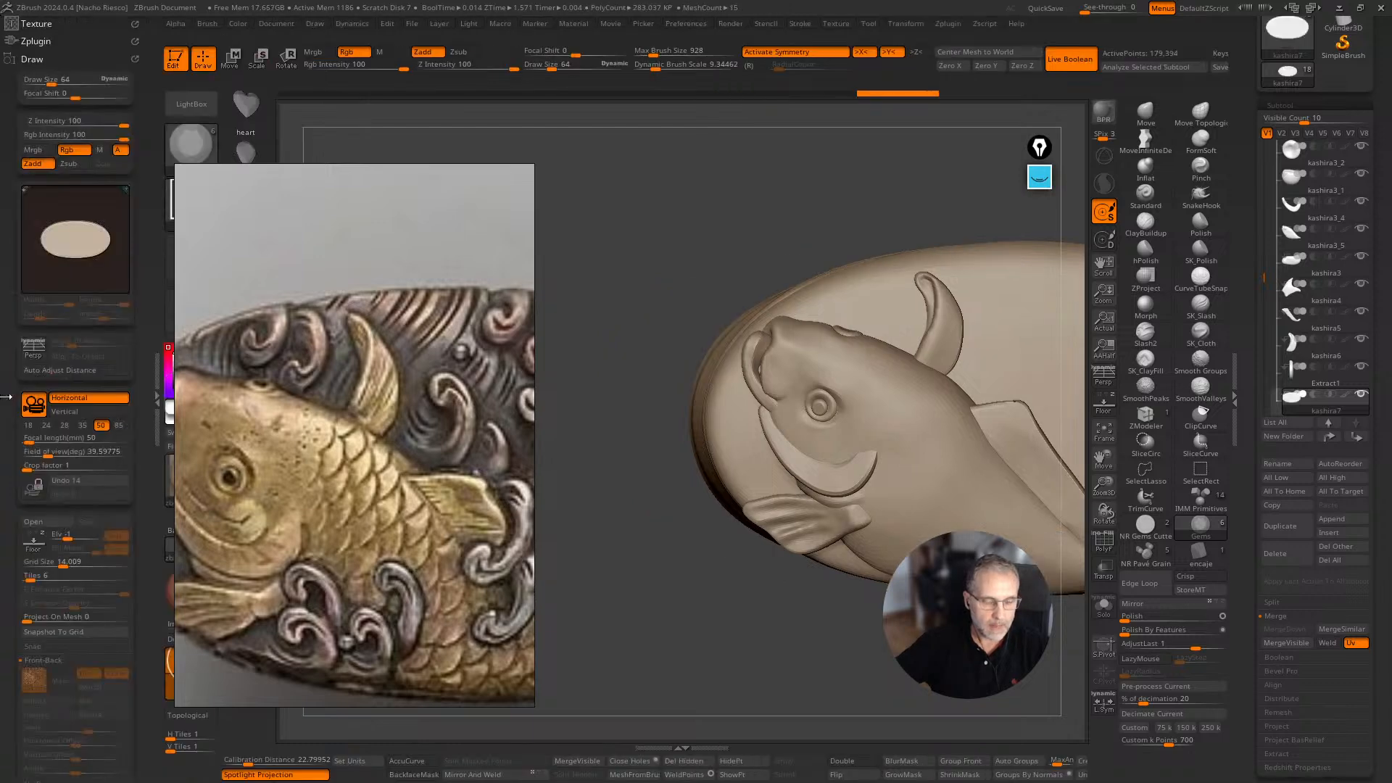
pyautogui.moveTo(460, 492); pyautogui.dragTo(583, 507)
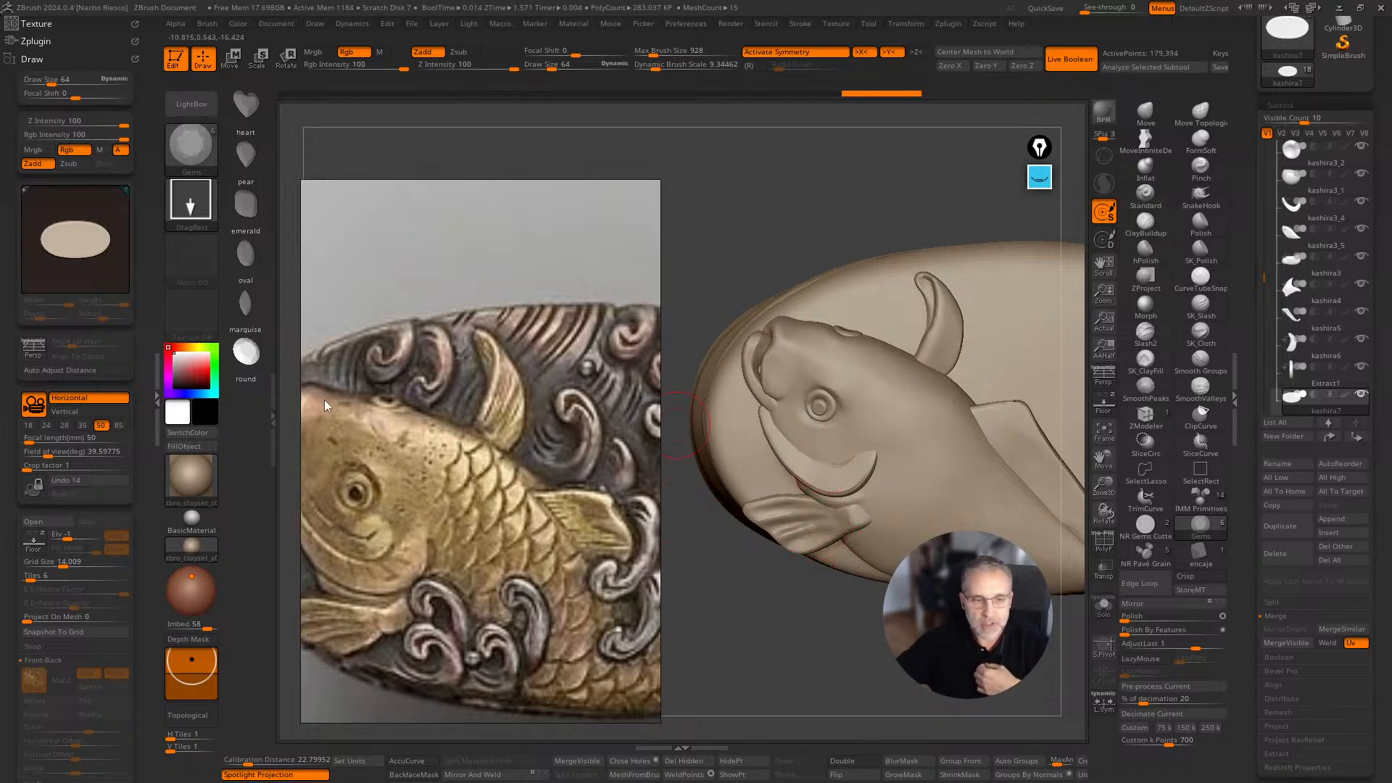
# Set the desired insert size to 1 mm in the IMM Draw Size plugin and apply it to the Gems brush.
pyautogui.click(32, 58)
pyautogui.click(37, 34)
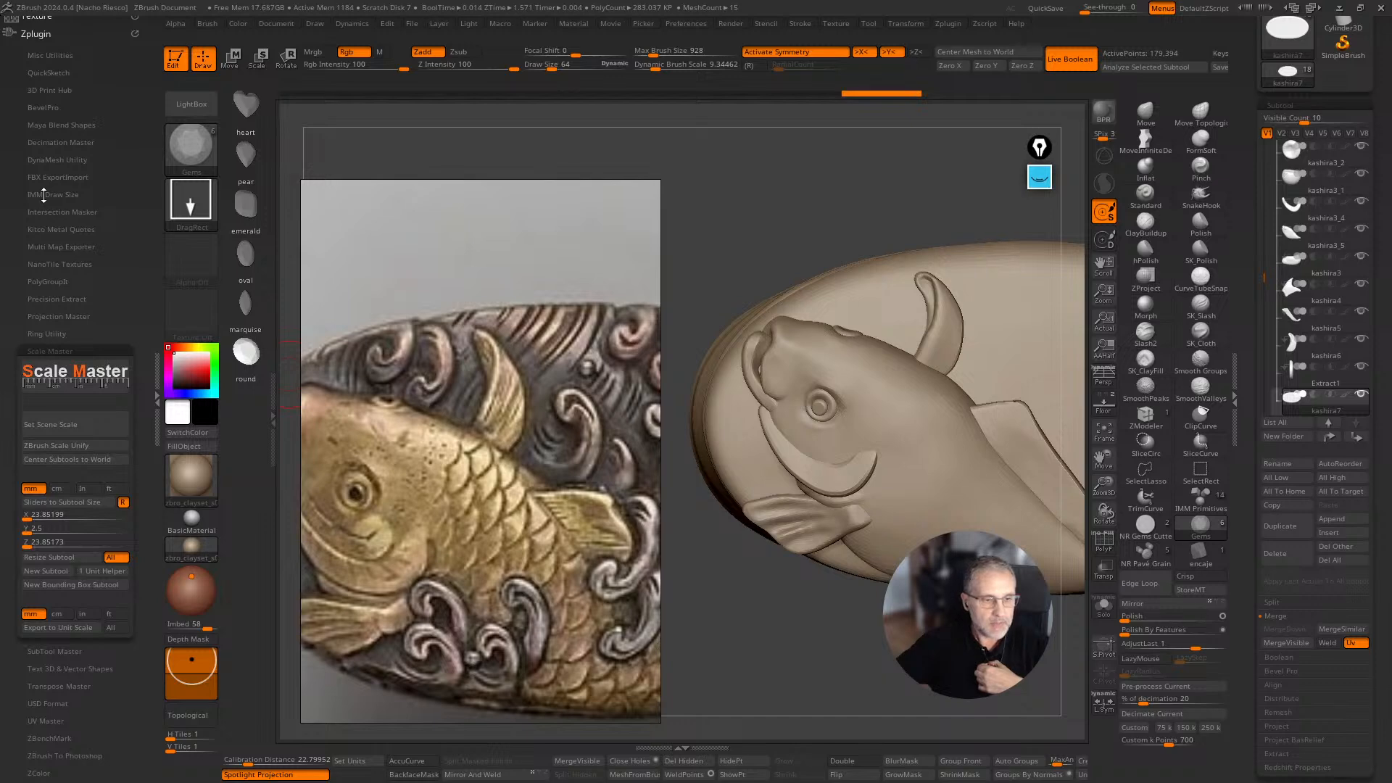
pyautogui.click(59, 194)
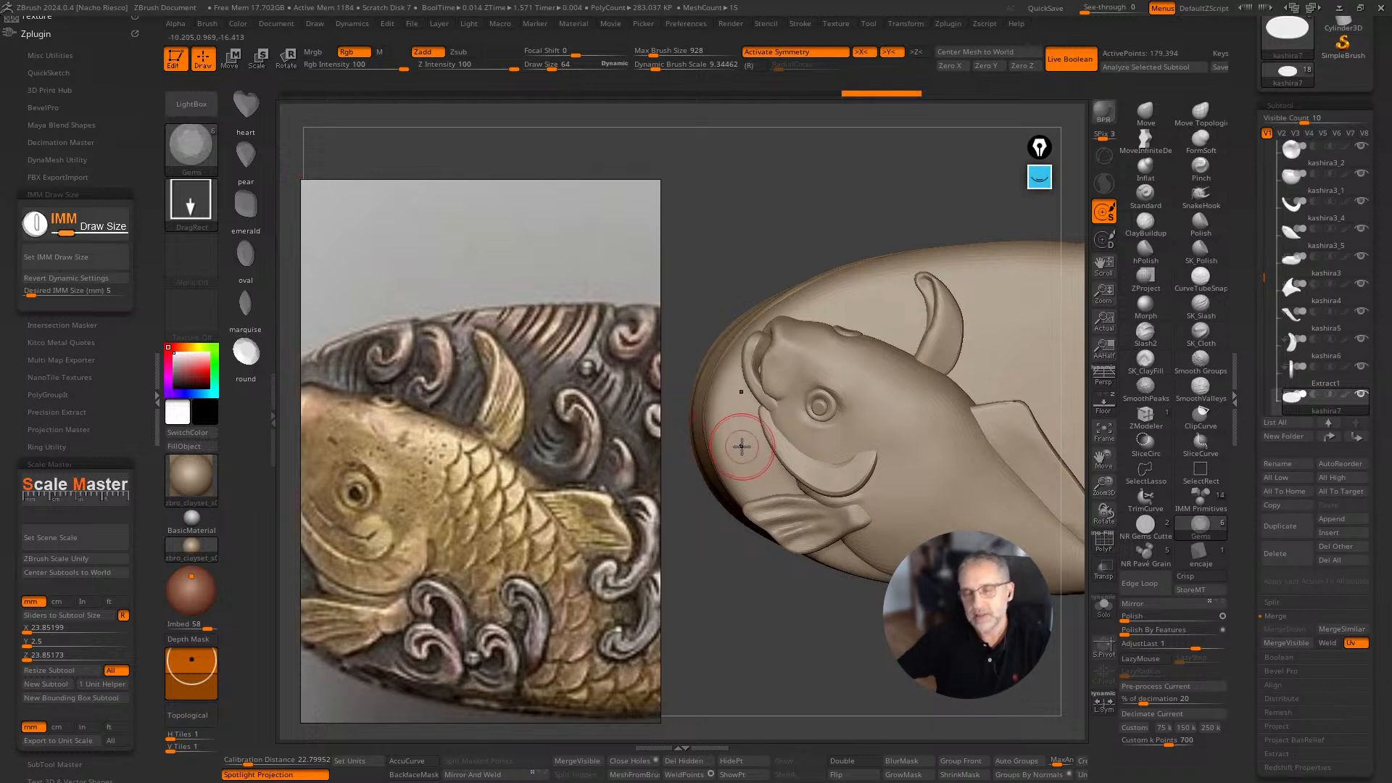
pyautogui.click(75, 292)
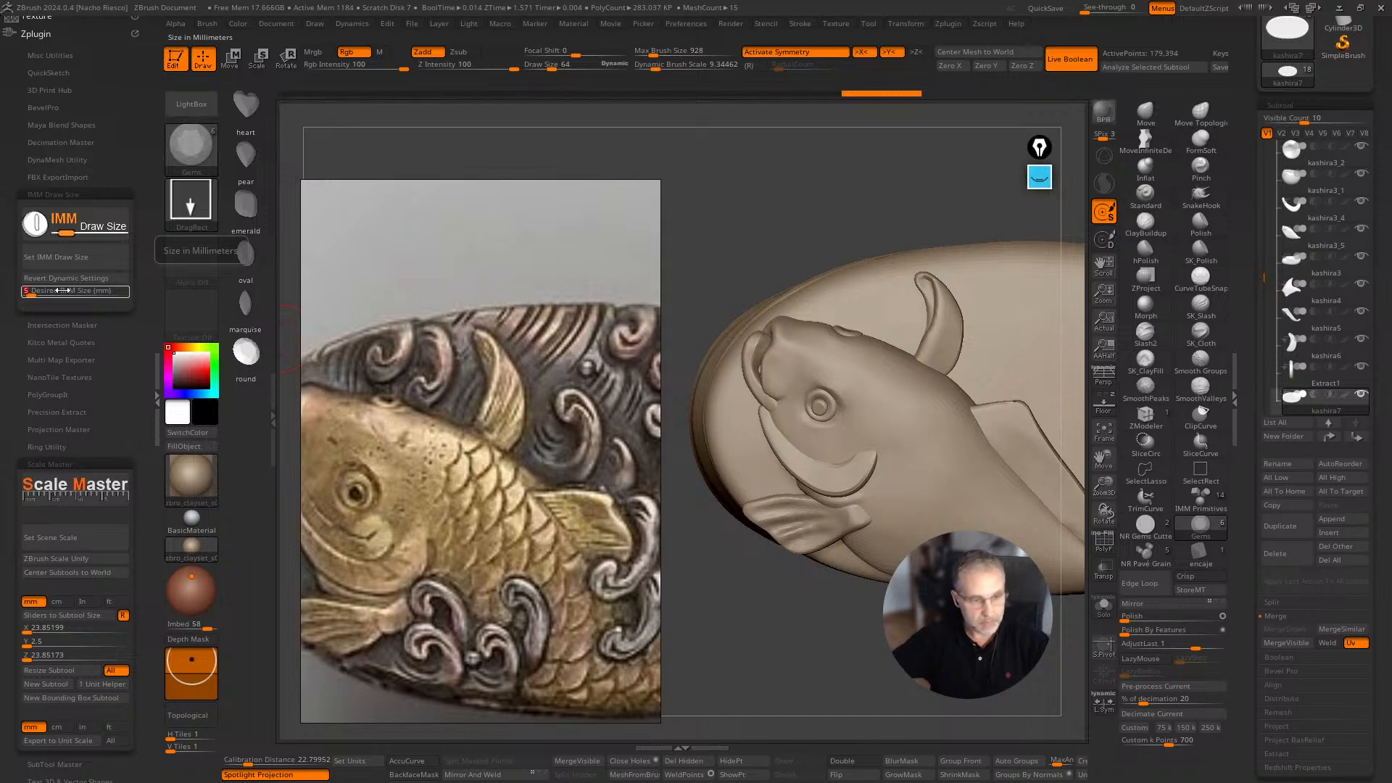
pyautogui.write('1')
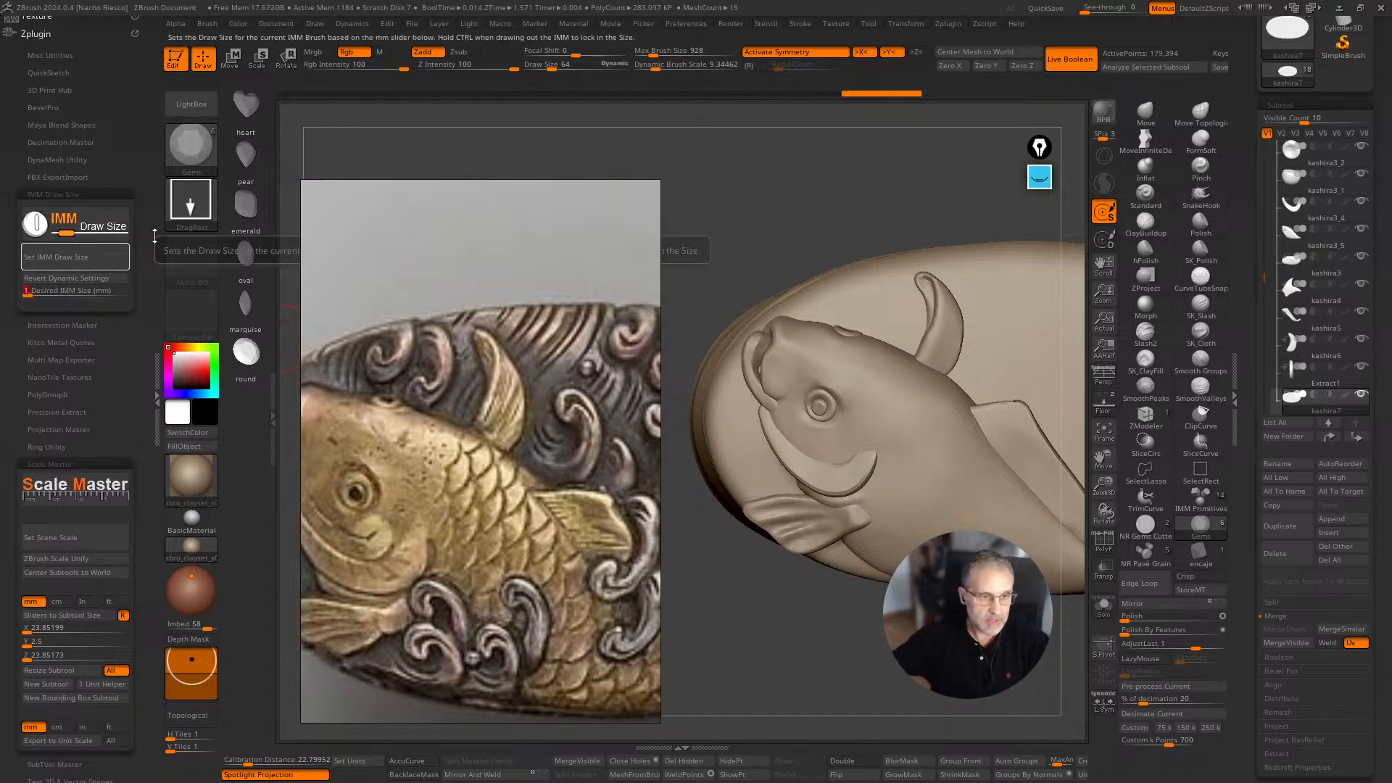
pyautogui.click(75, 260)
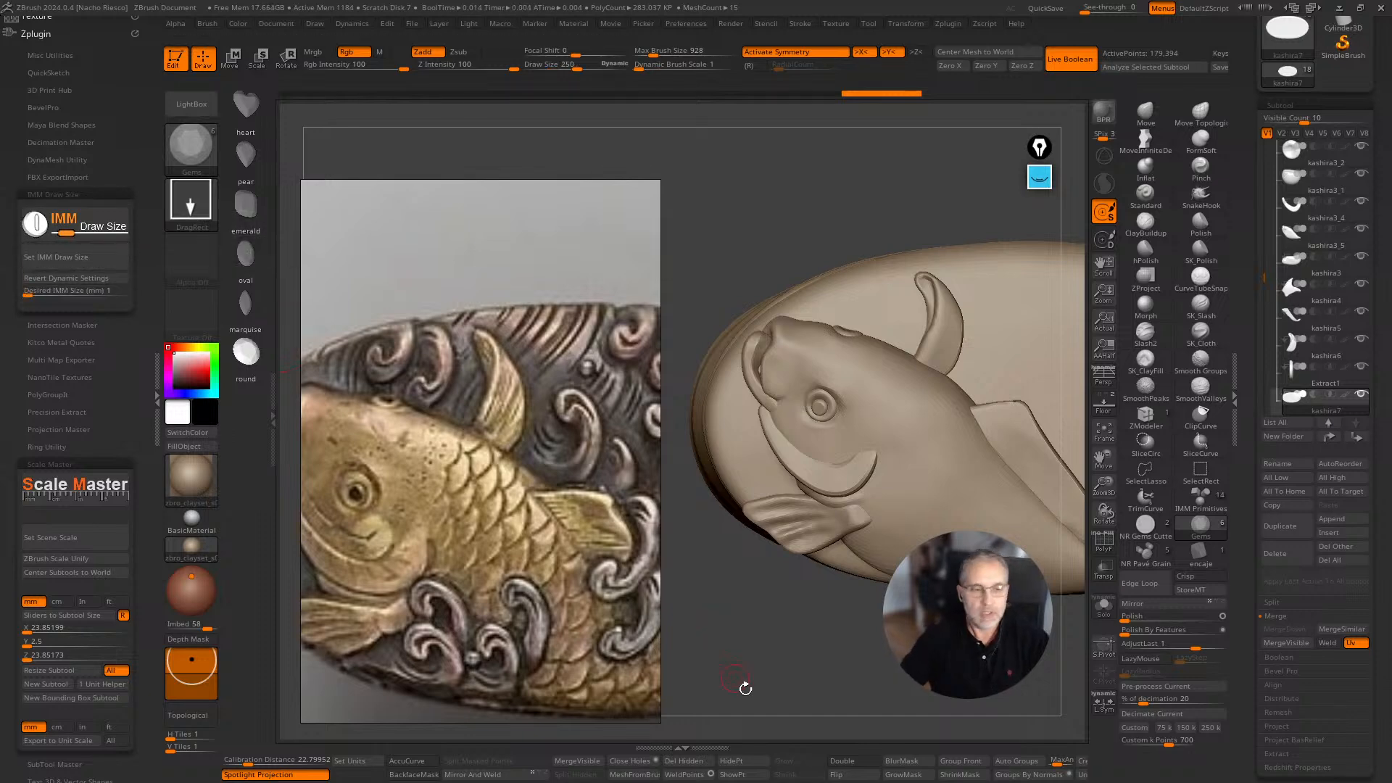
# Make the koi's eye the active subtool, show its geometry settings and reselect the Gems insert brush.
pyautogui.moveTo(795, 644); pyautogui.dragTo(802, 550)
pyautogui.moveTo(767, 680); pyautogui.dragTo(857, 418)
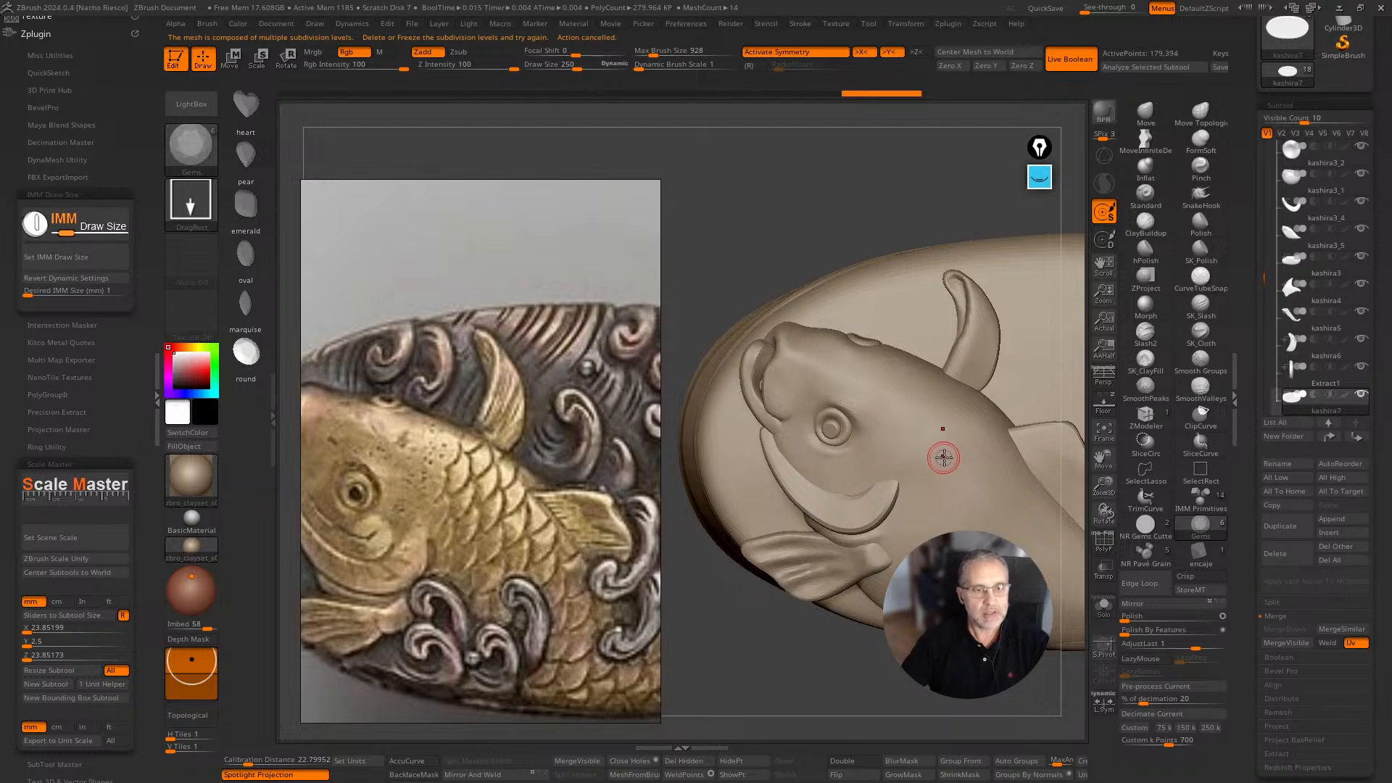
pyautogui.click(1303, 284)
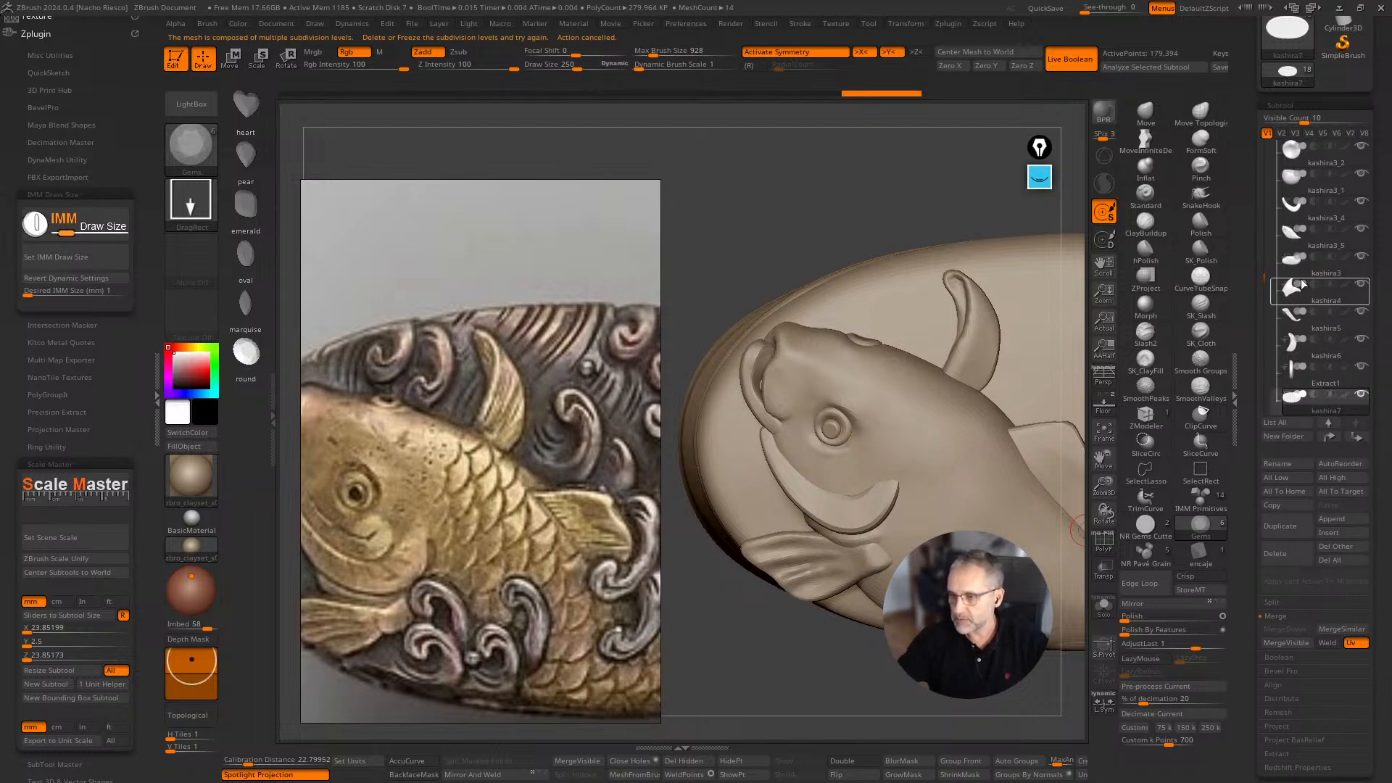
pyautogui.click(1146, 110)
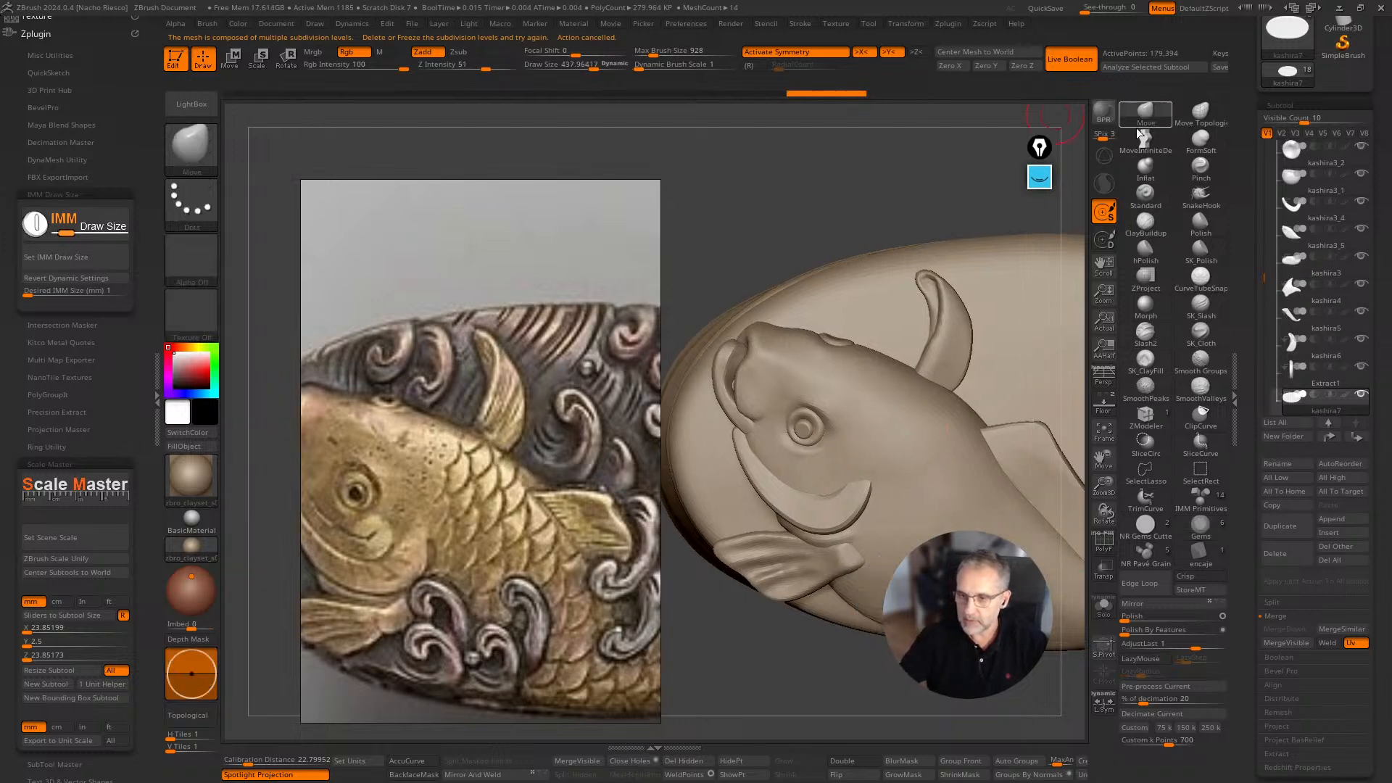
pyautogui.keyDown('alt'); pyautogui.click(801, 433); pyautogui.keyUp('alt')
pyautogui.moveTo(1252, 586); pyautogui.dragTo(1255, 518)
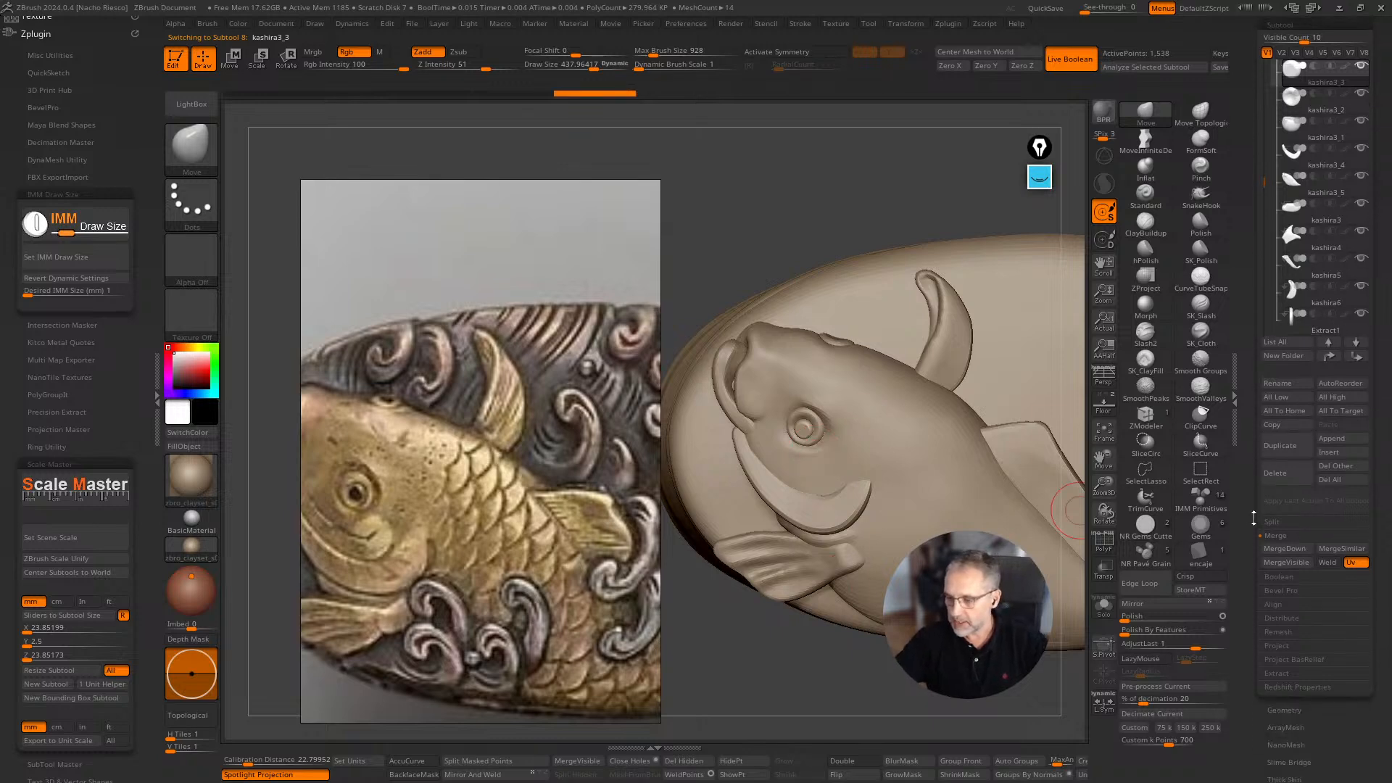
pyautogui.scroll(-3, 1294, 705)
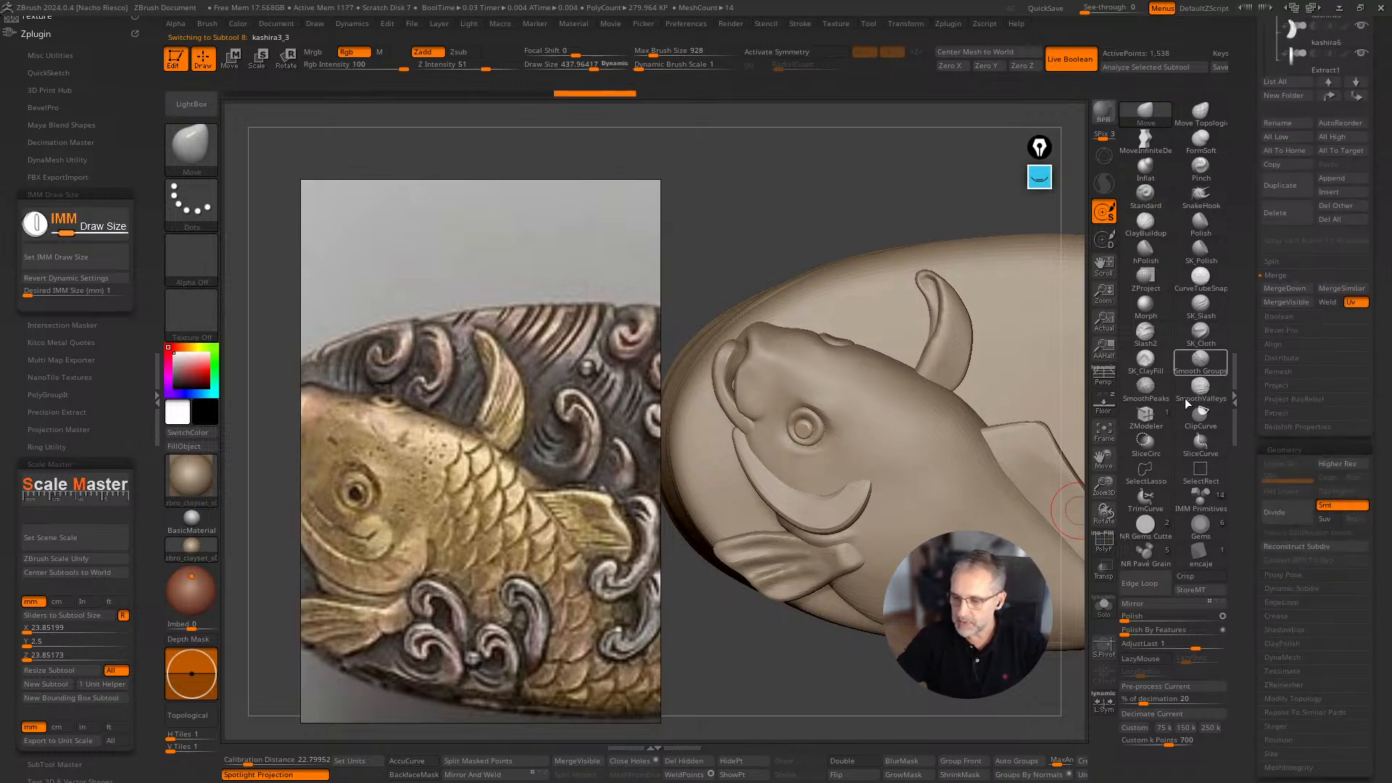
pyautogui.click(1201, 524)
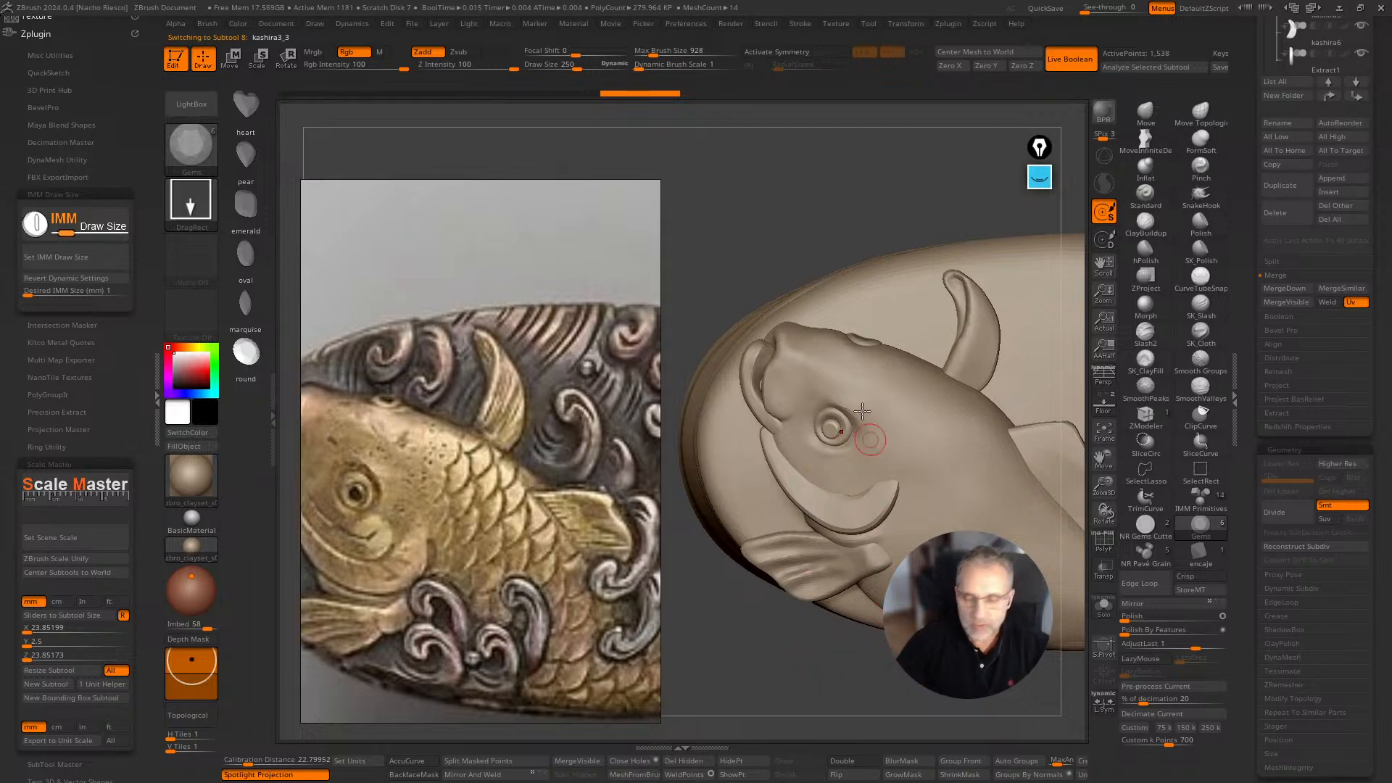
# Try a 1 mm round gem on the koi's eye and compare it with the reference photo.
pyautogui.moveTo(826, 434); pyautogui.dragTo(834, 453)
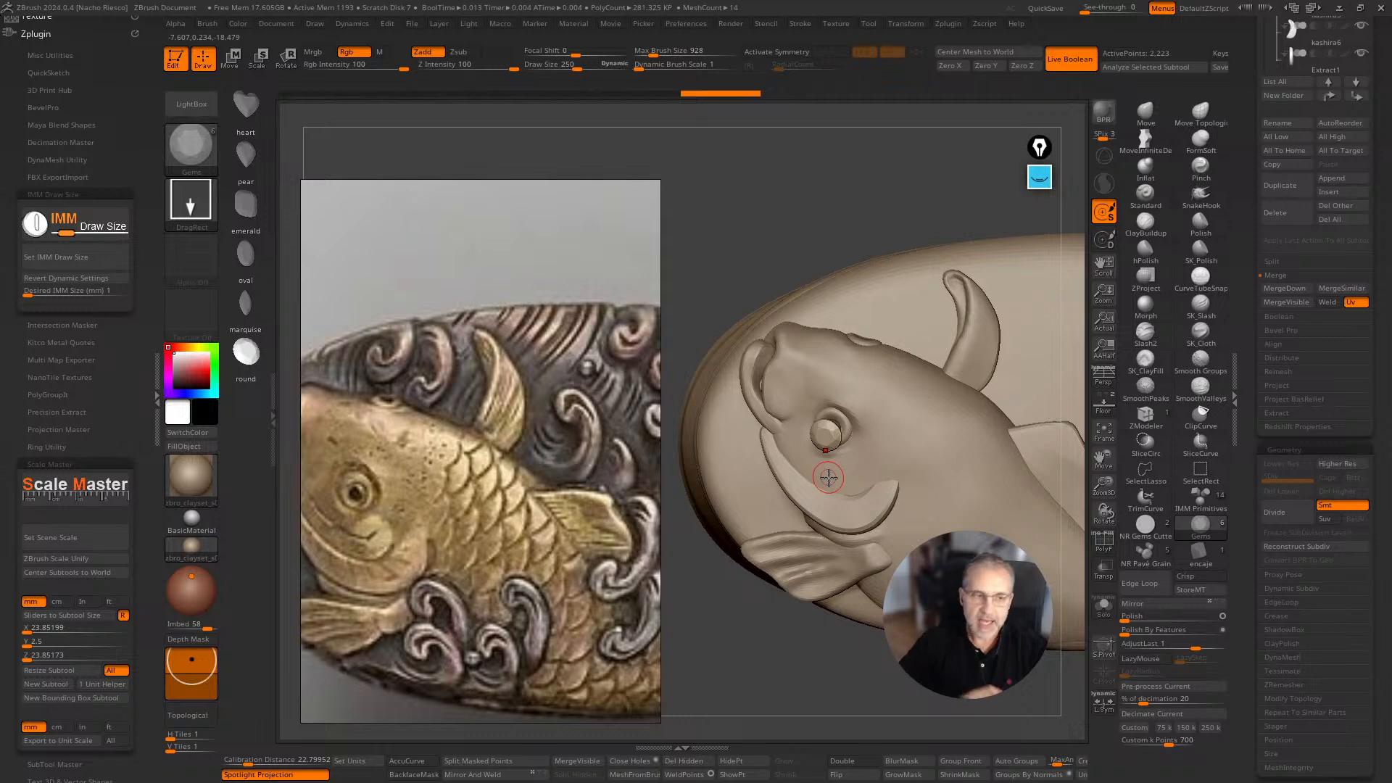
pyautogui.click(96, 291)
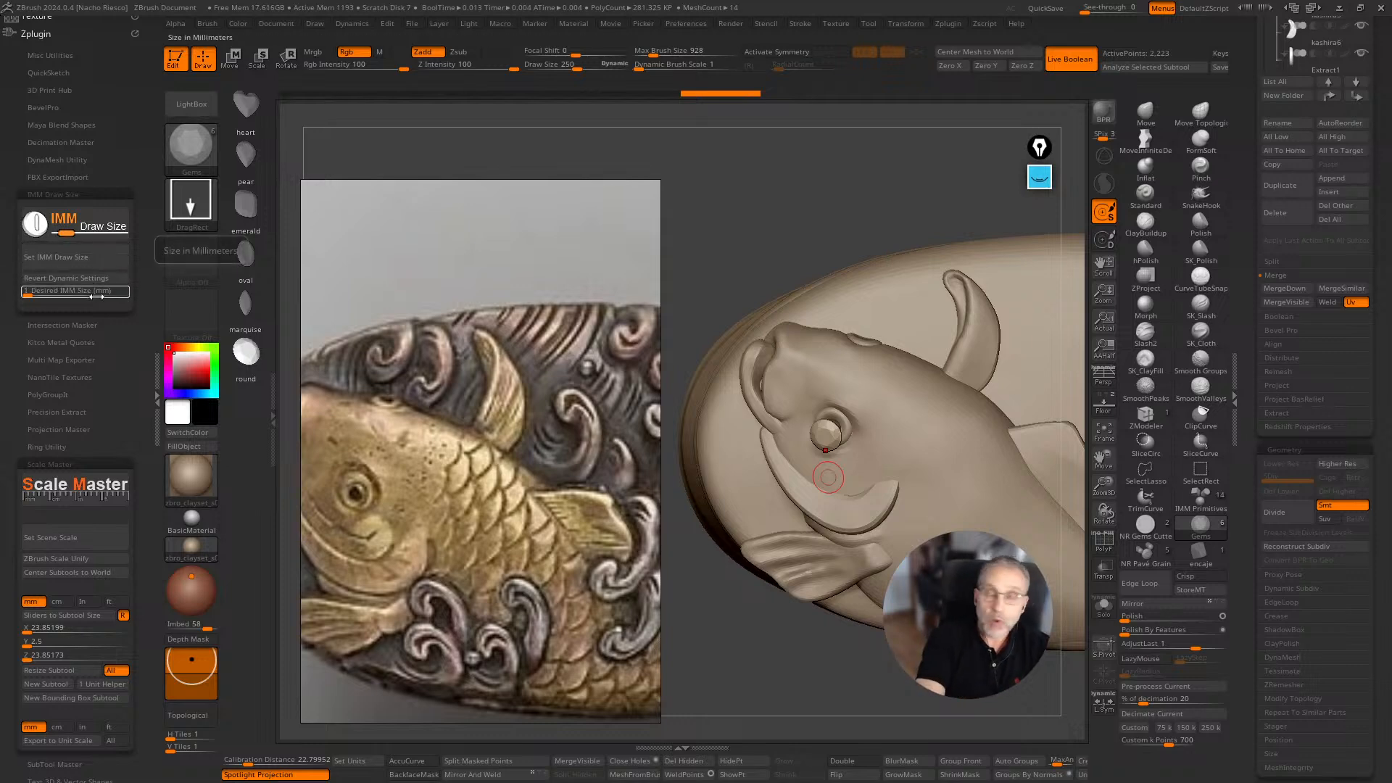
pyautogui.press('Return')
pyautogui.moveTo(755, 668); pyautogui.dragTo(714, 680)
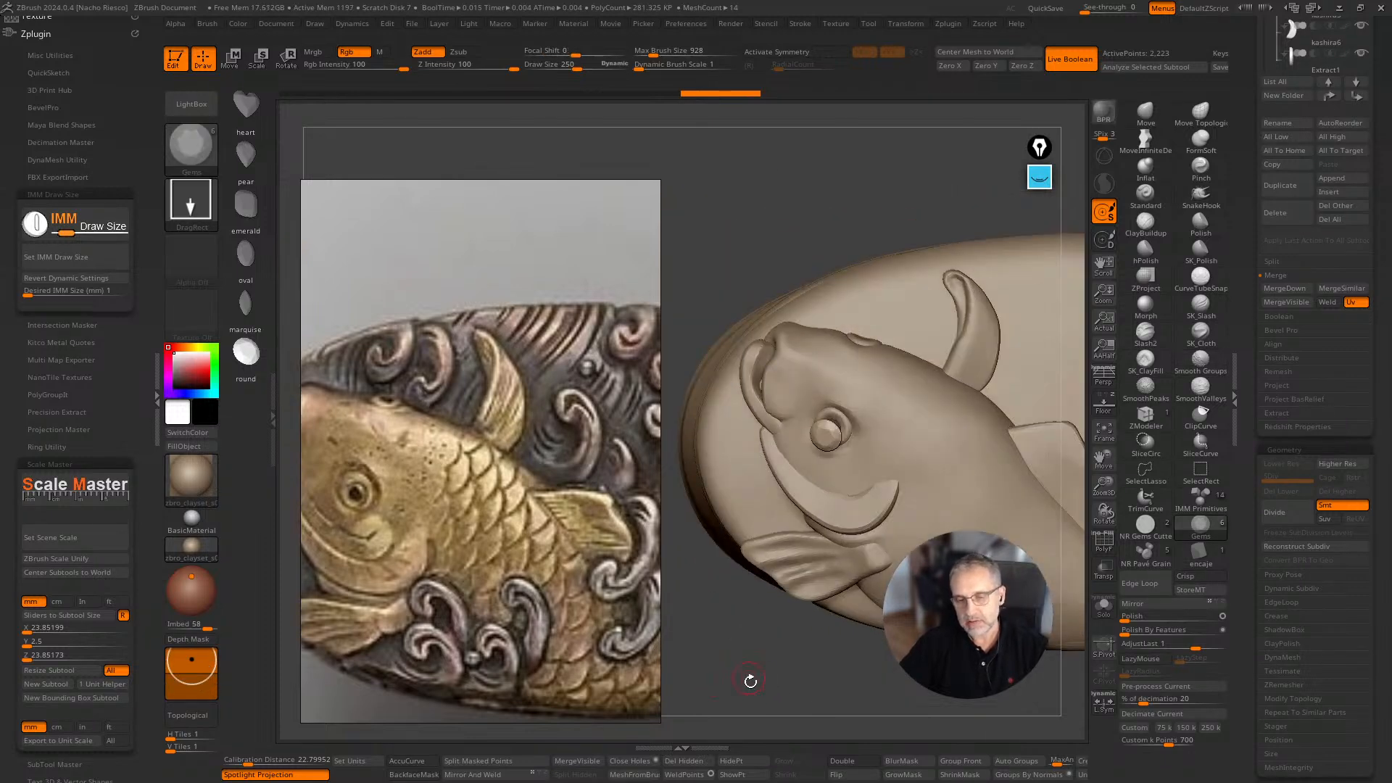
pyautogui.moveTo(749, 677); pyautogui.dragTo(662, 612)
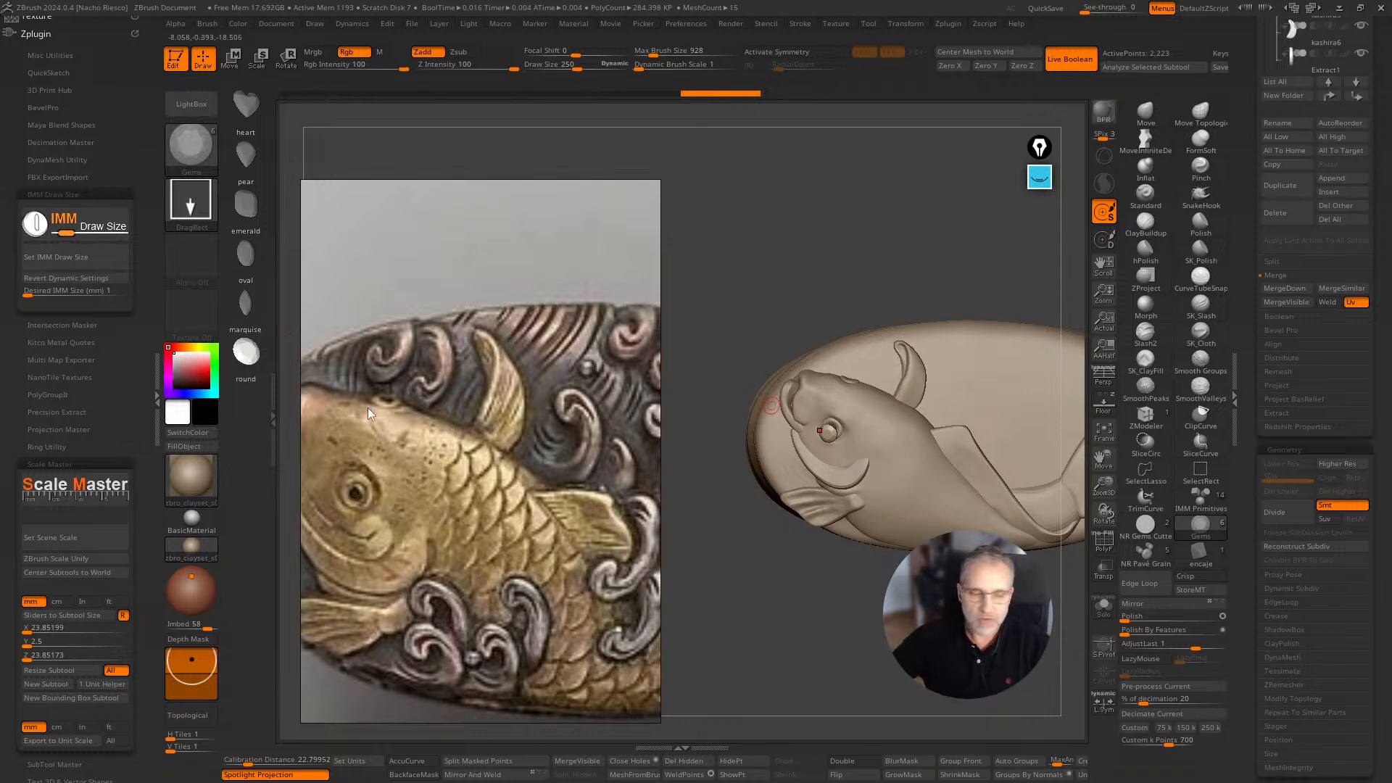
# Set the insert size to 1.5 mm and insert a round gem on the koi's eye.
pyautogui.click(80, 291)
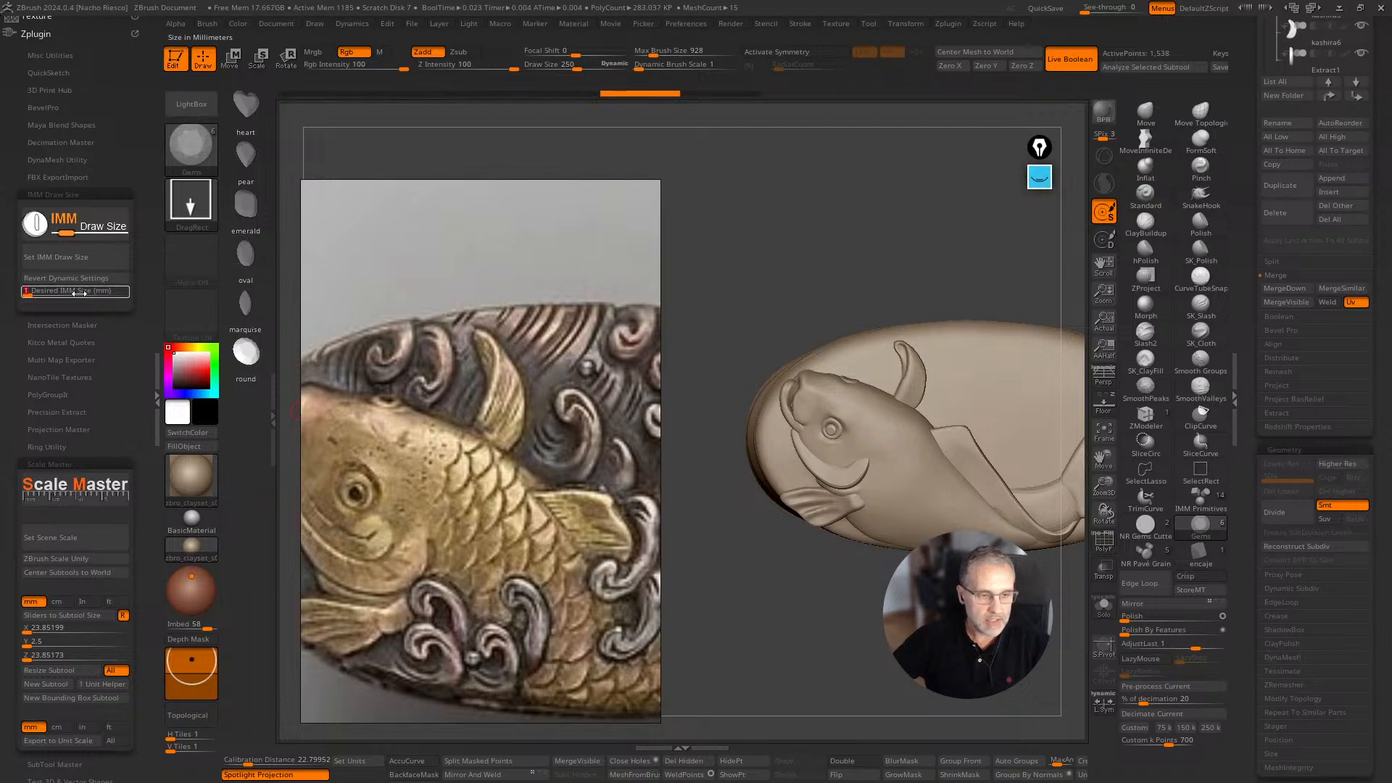
pyautogui.write('1.5')
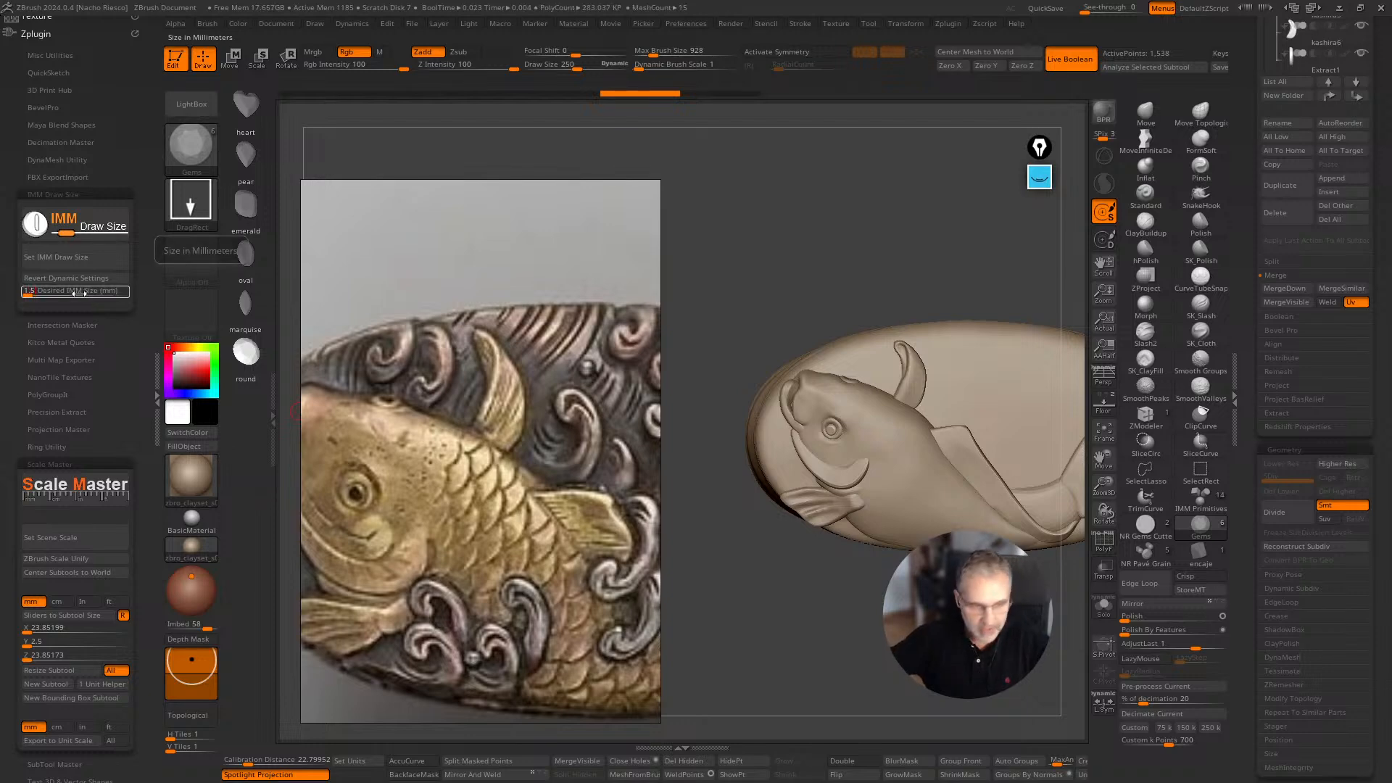
pyautogui.press('Return')
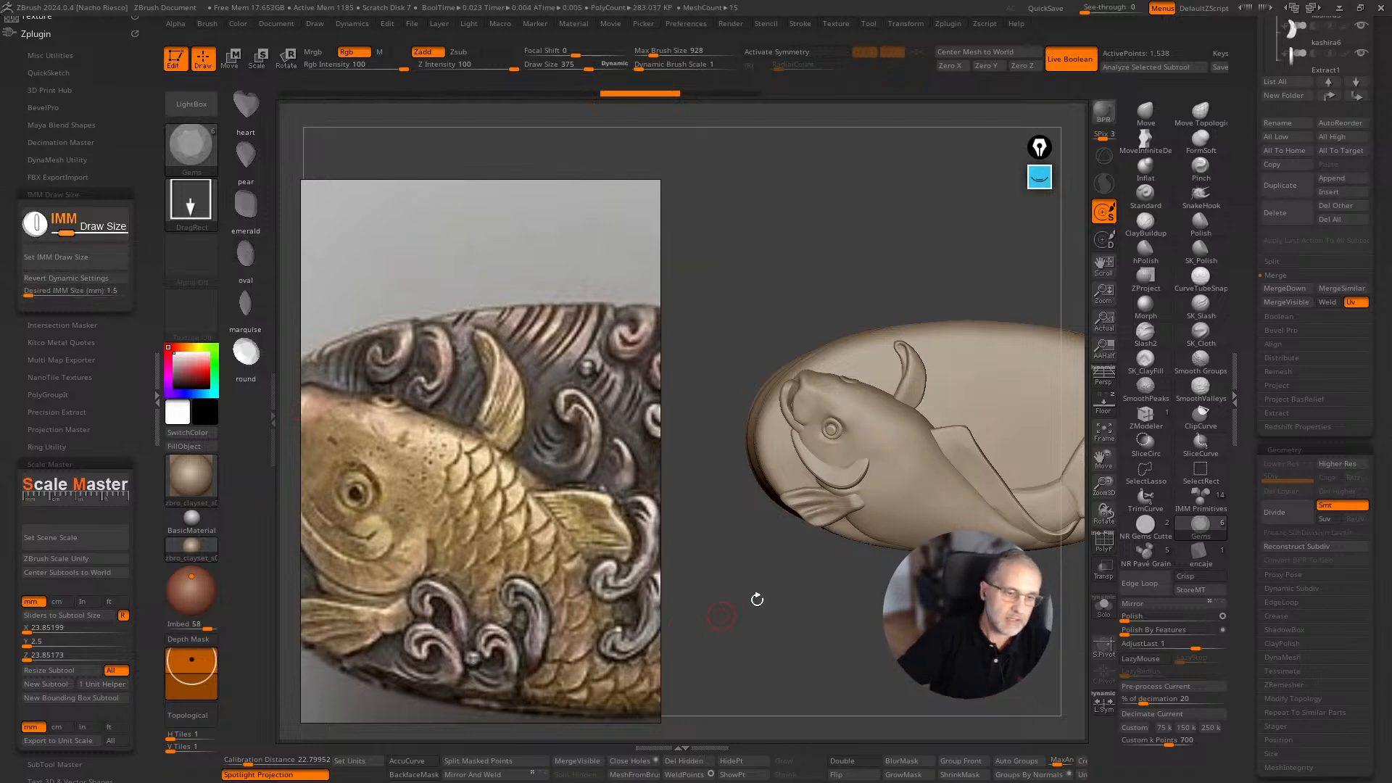
pyautogui.click(830, 430)
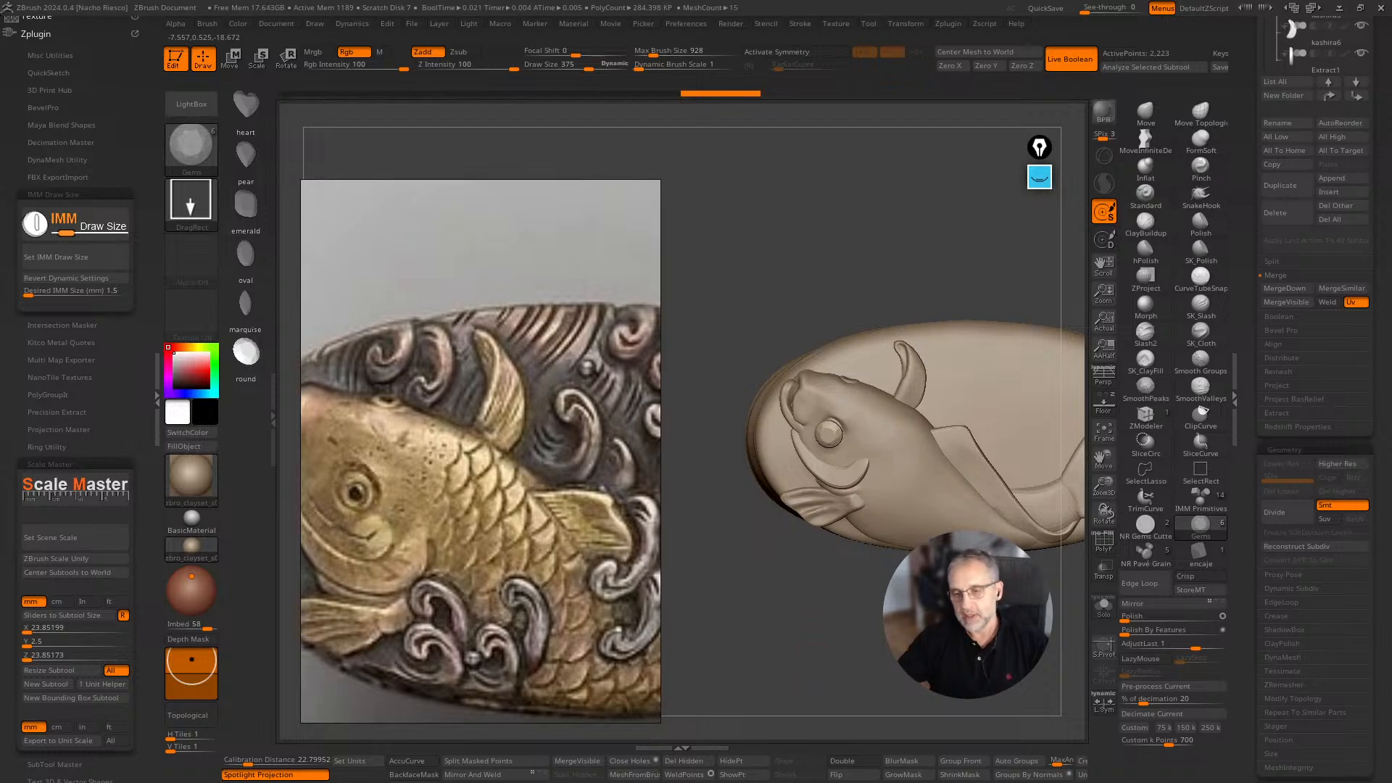
pyautogui.moveTo(863, 676); pyautogui.dragTo(873, 671)
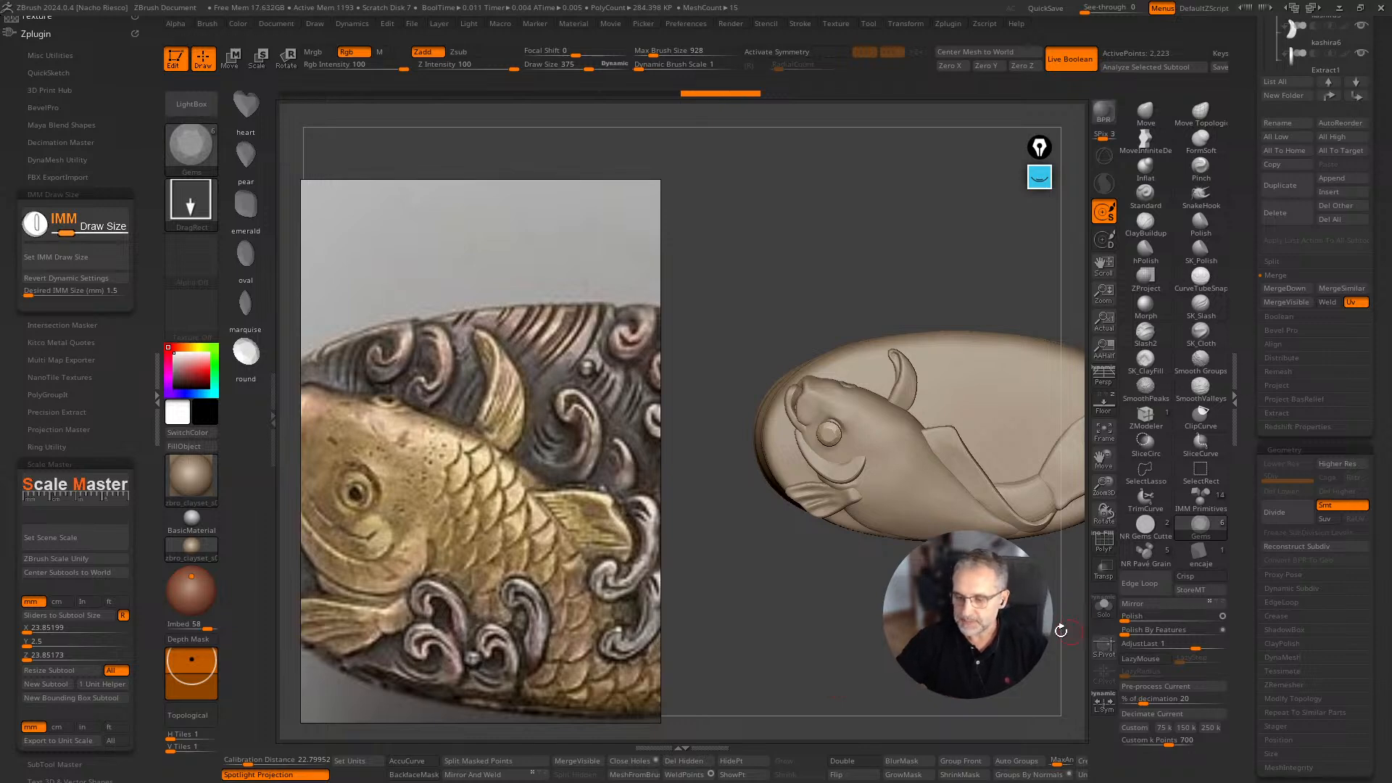
# Isolate the eye, split the unmasked gem off into its own subtool and select that subtool.
pyautogui.moveTo(1060, 631); pyautogui.dragTo(1123, 615)
pyautogui.click(1104, 605)
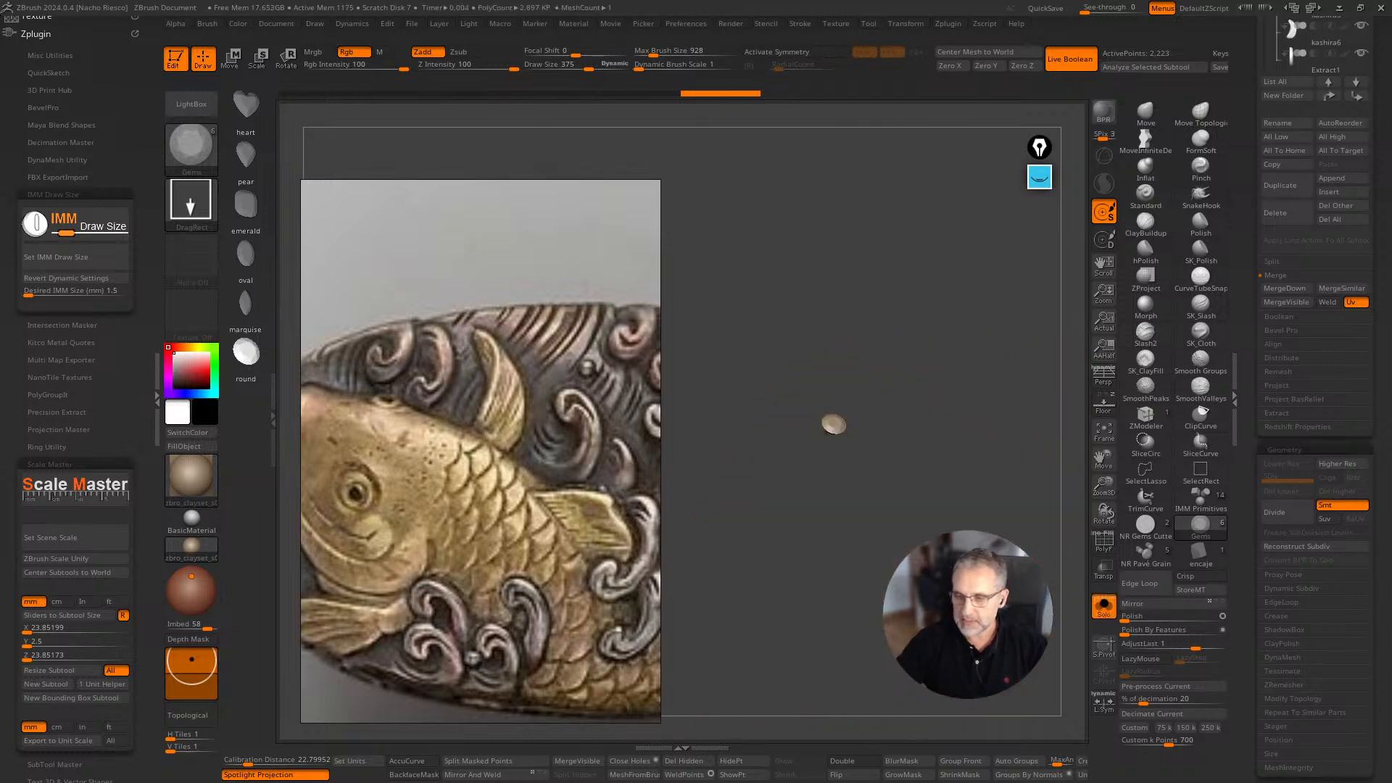
pyautogui.moveTo(1004, 497); pyautogui.dragTo(1062, 519)
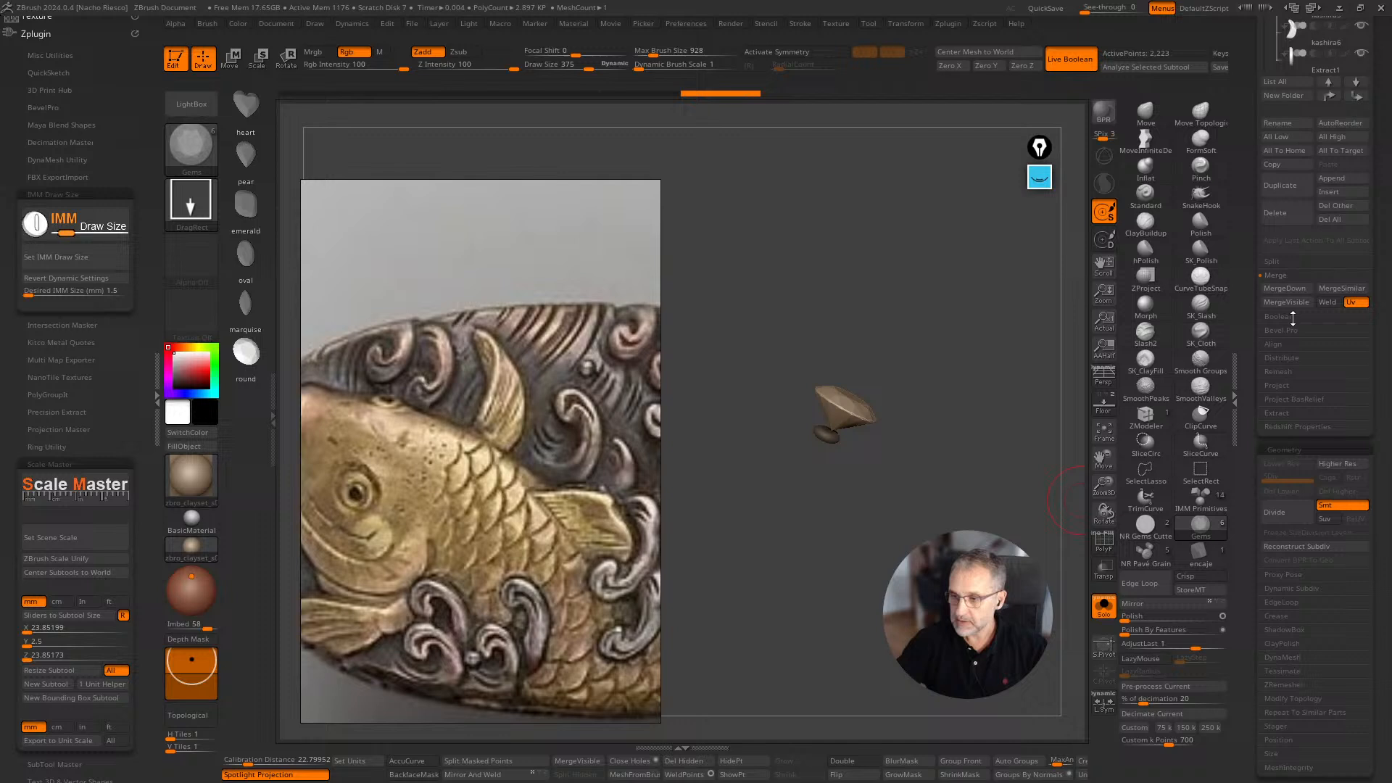
pyautogui.click(1291, 259)
pyautogui.scroll(5, 1295, 168)
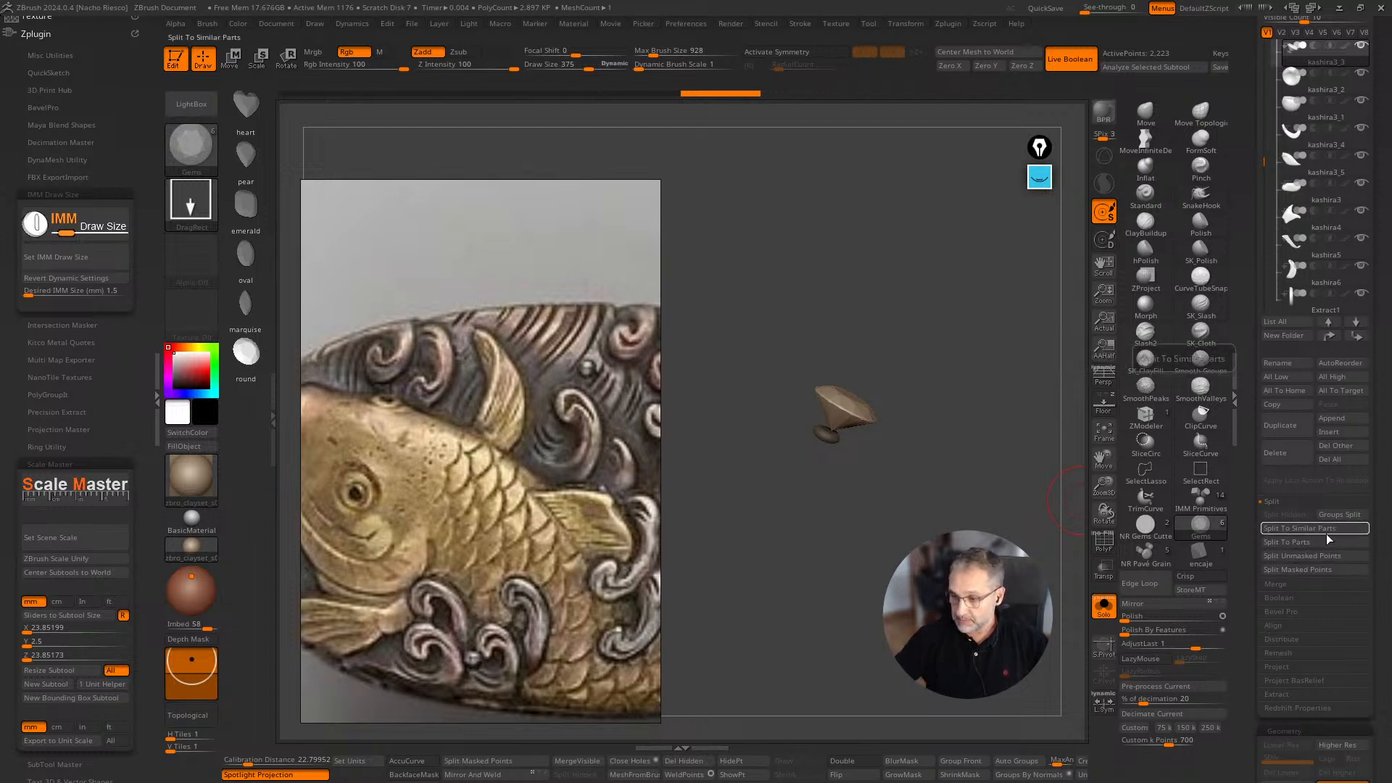
pyautogui.click(1317, 560)
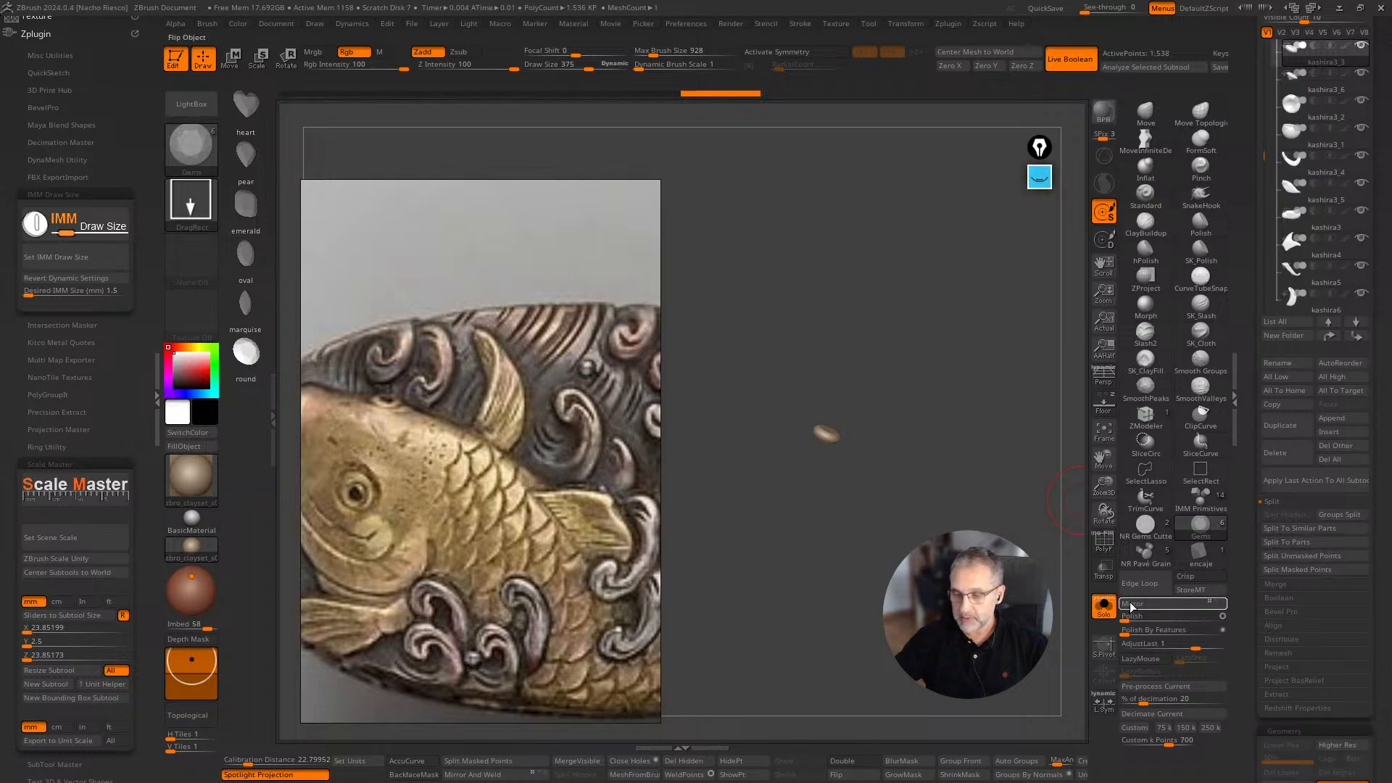
pyautogui.click(1306, 78)
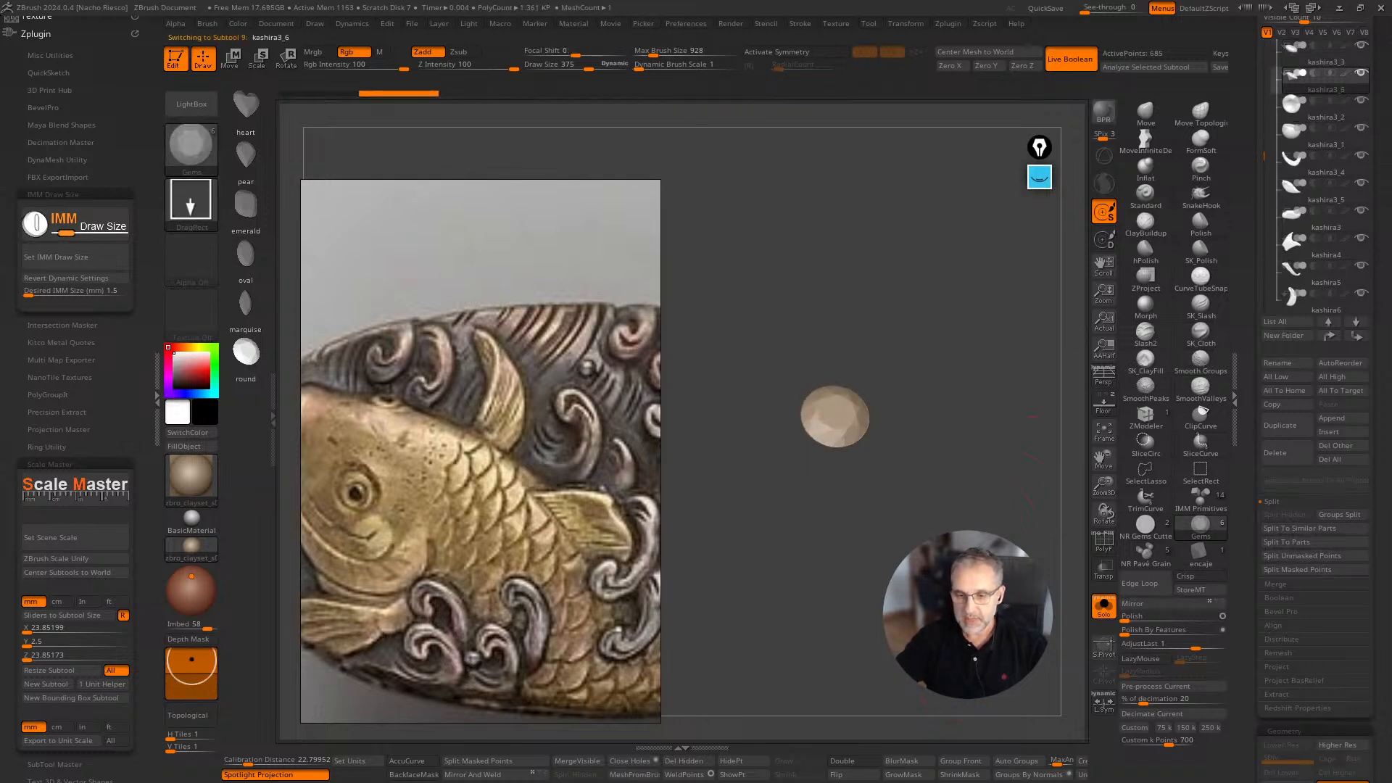
# Fill the gem with the JellyBean material in Mrgb mode and restore zbro_clayset_s02 as the active material.
pyautogui.click(203, 485)
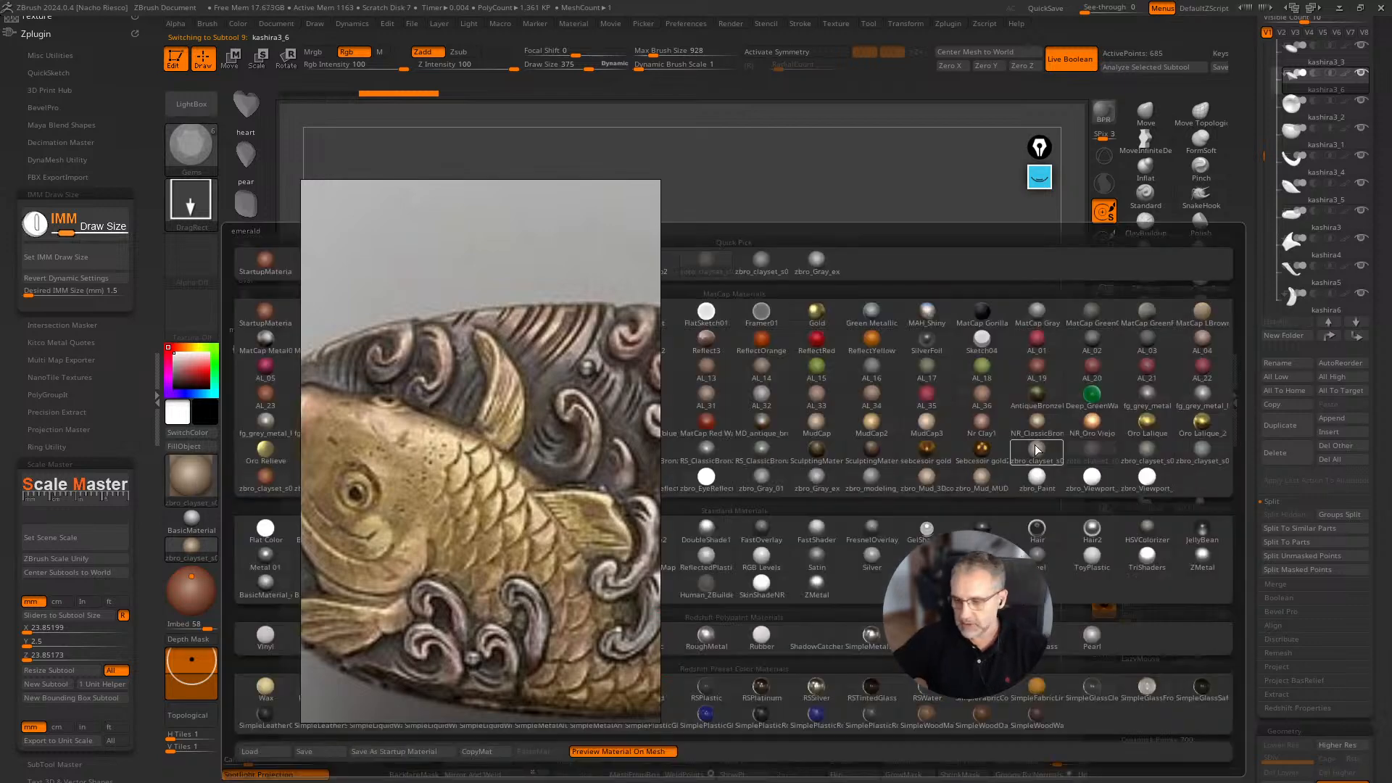
pyautogui.click(1037, 448)
pyautogui.click(212, 463)
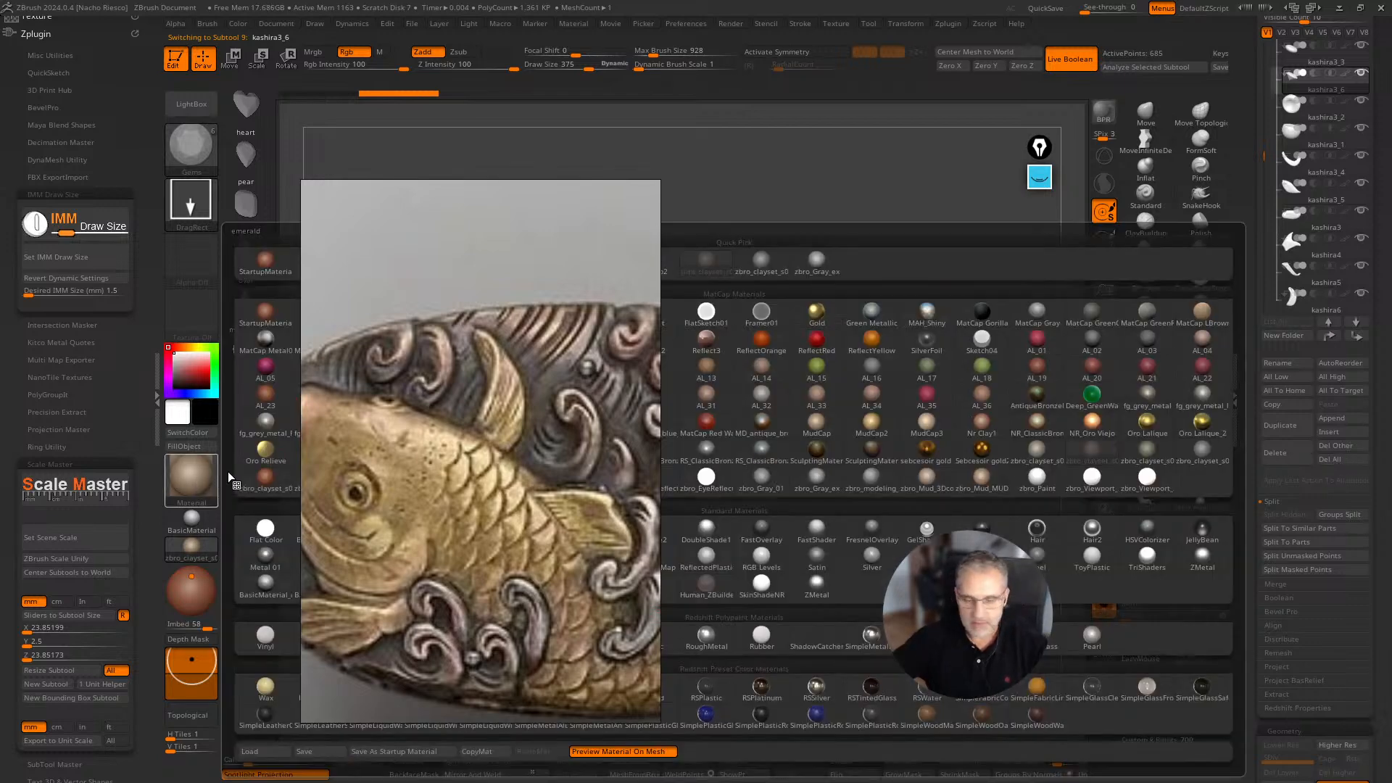
pyautogui.click(250, 478)
pyautogui.click(199, 476)
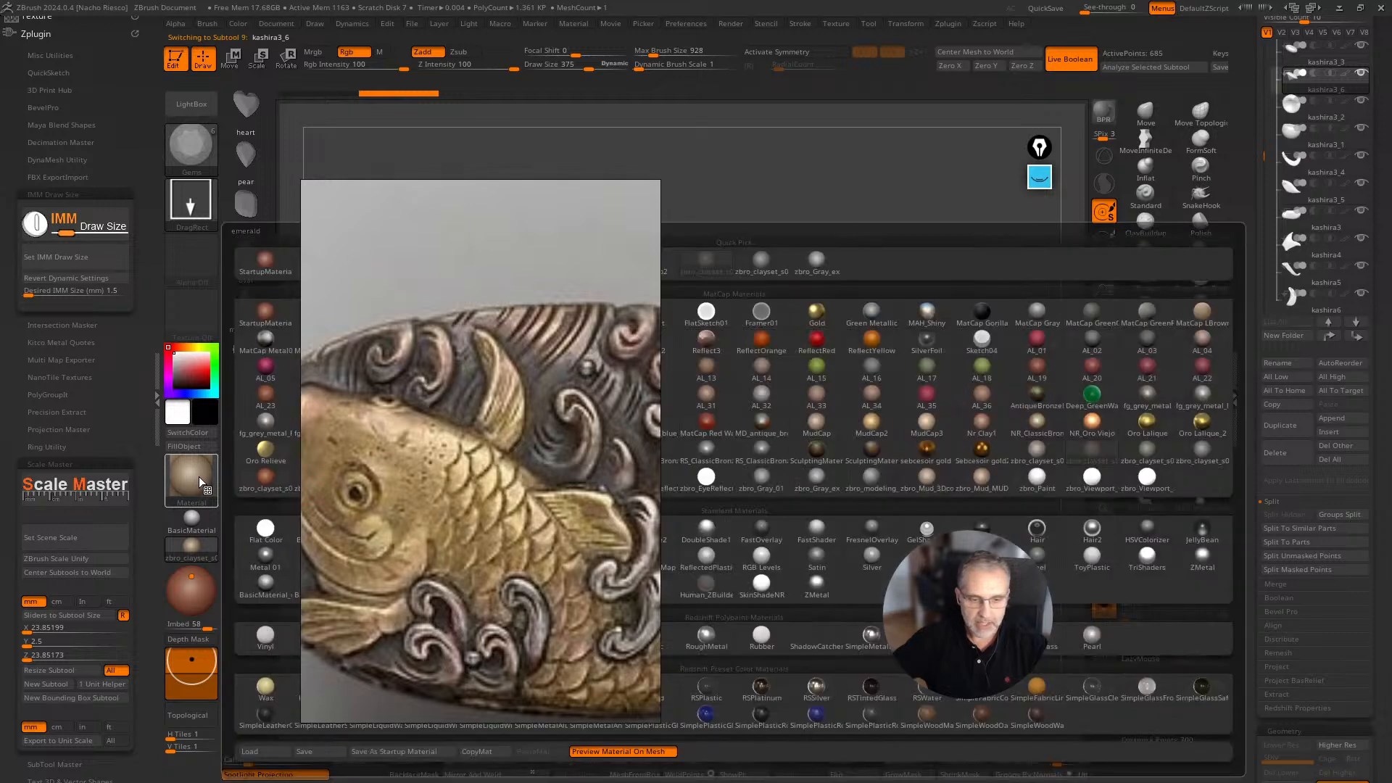
pyautogui.click(1208, 538)
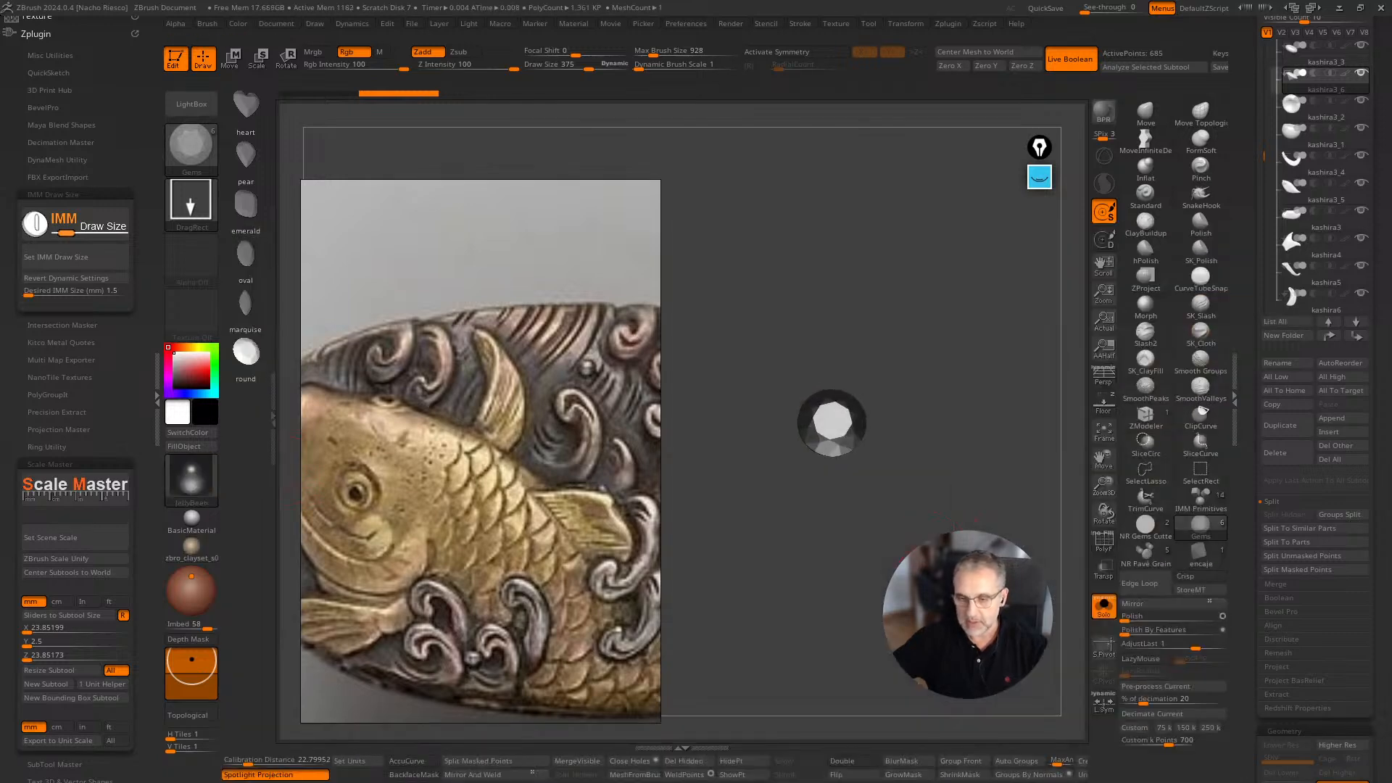
pyautogui.click(313, 51)
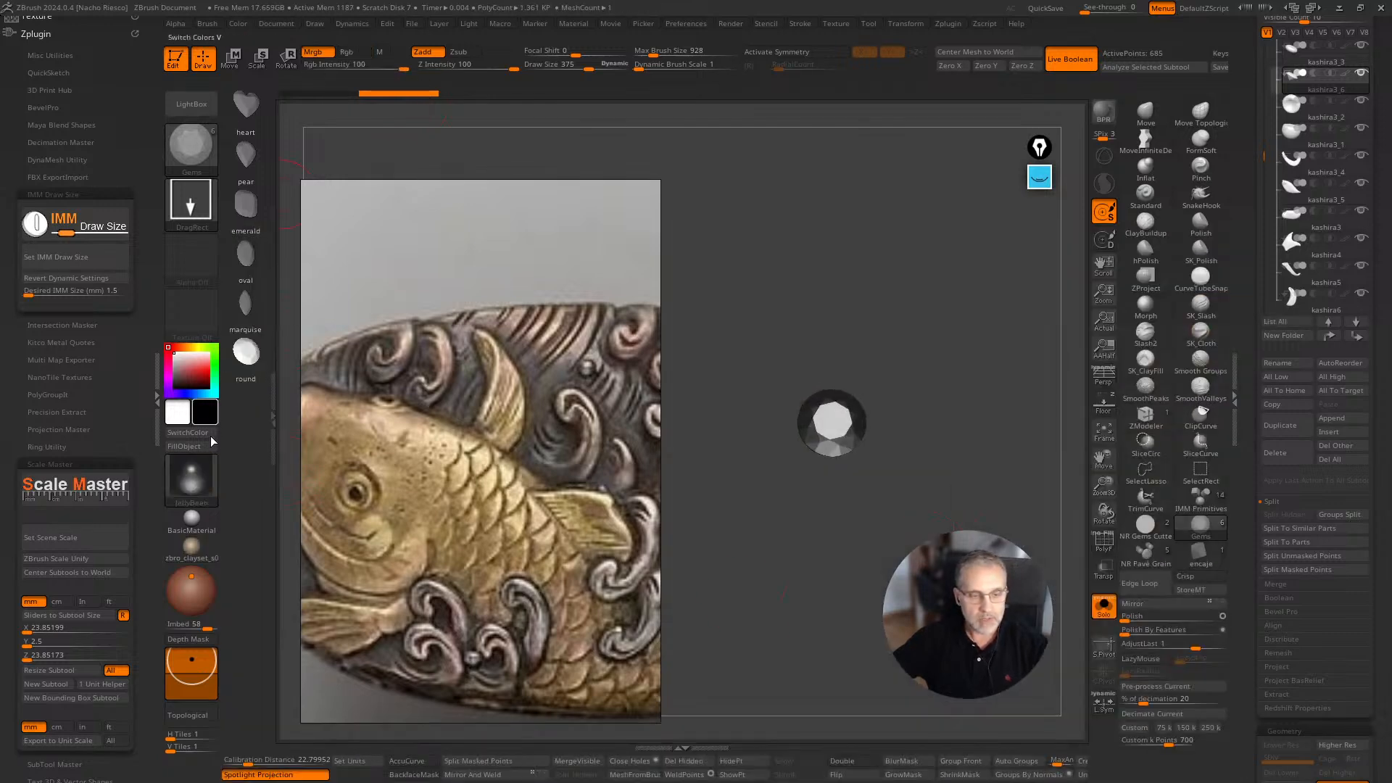
pyautogui.click(191, 546)
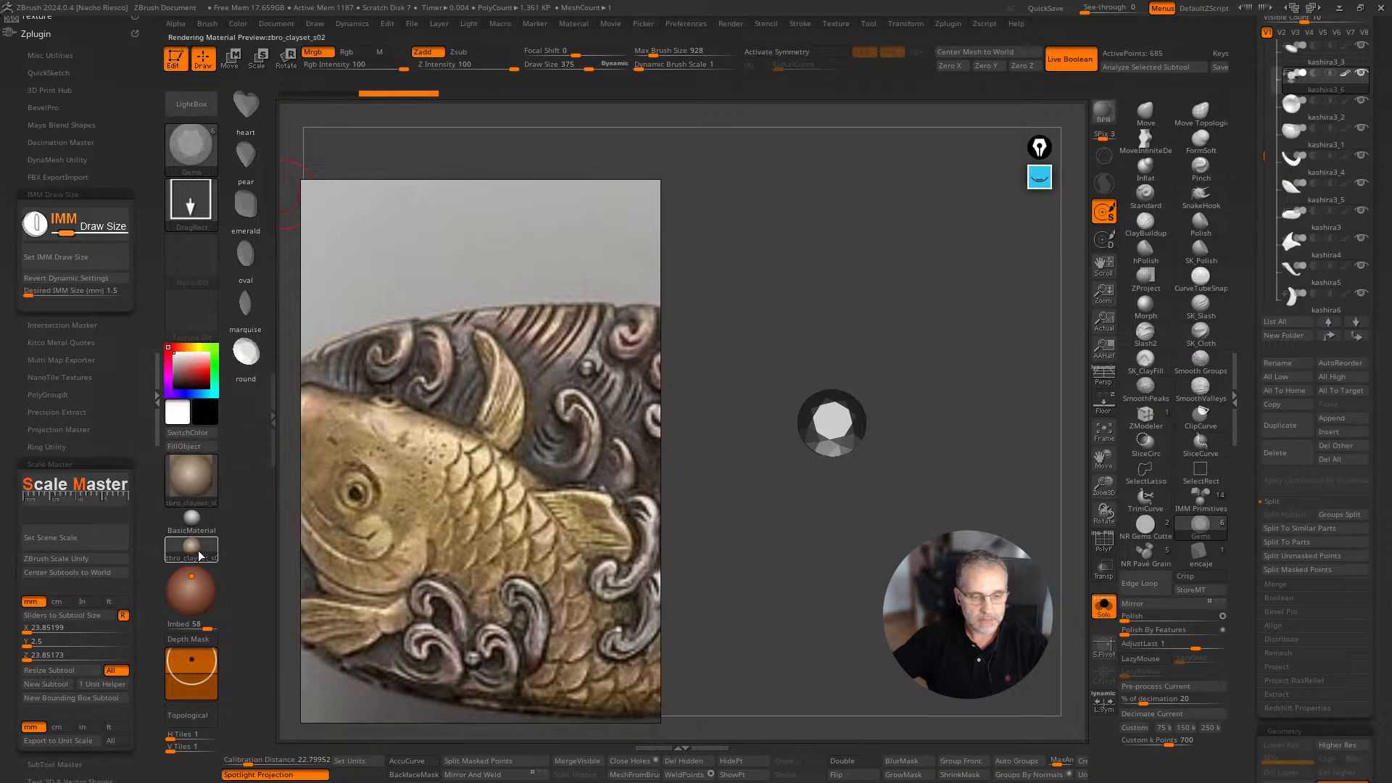
# Show all subtools again and move the gem inward along its axis so it sits in the koi's eye.
pyautogui.click(1104, 607)
pyautogui.moveTo(876, 559); pyautogui.dragTo(928, 594, button='right')
pyautogui.press('w')
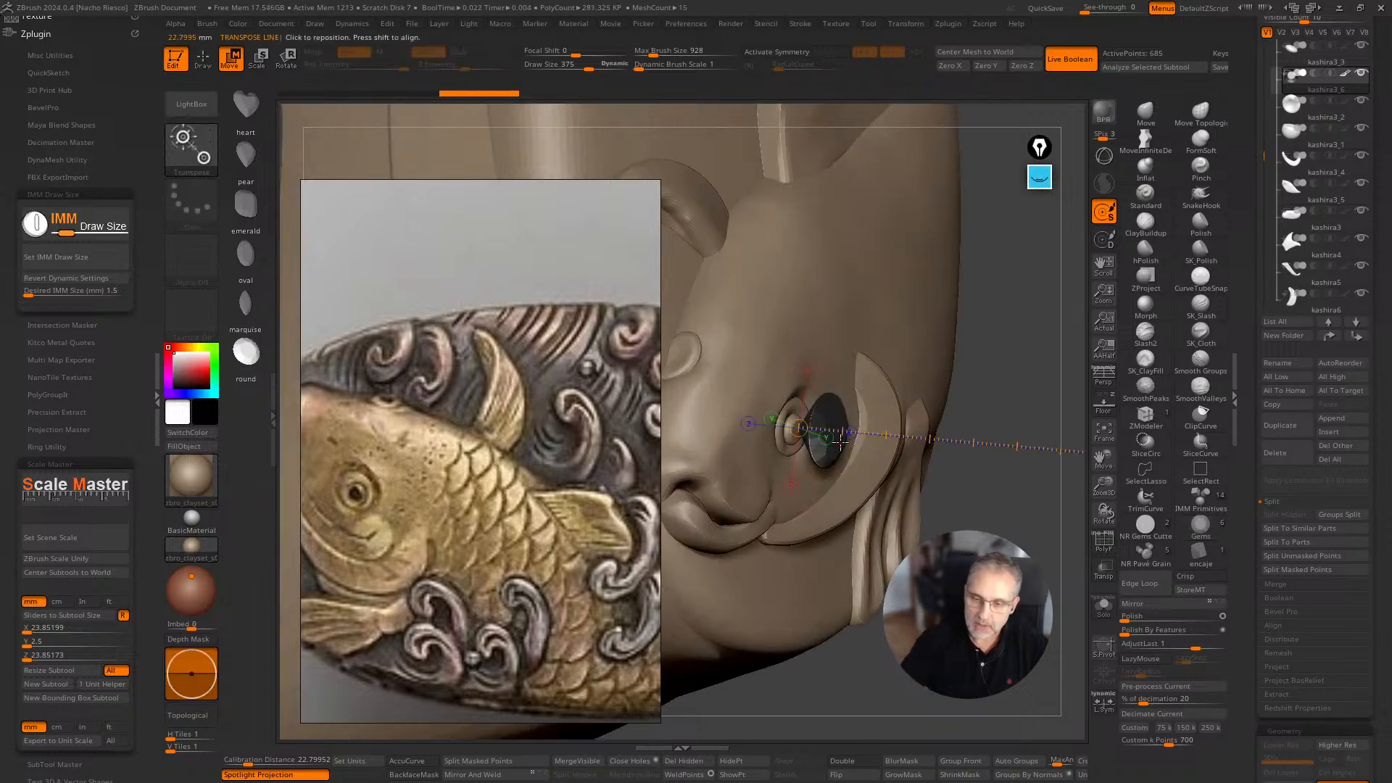
pyautogui.click(841, 437)
pyautogui.moveTo(893, 438); pyautogui.dragTo(858, 437)
pyautogui.moveTo(871, 508)
pyautogui.mouseDown(button='right')
pyautogui.moveTo(887, 668)
pyautogui.moveTo(886, 566)
pyautogui.moveTo(964, 551)
pyautogui.moveTo(972, 638)
pyautogui.moveTo(823, 616)
pyautogui.moveTo(833, 584)
pyautogui.moveTo(866, 664)
pyautogui.mouseUp(button='right')
pyautogui.press('q')
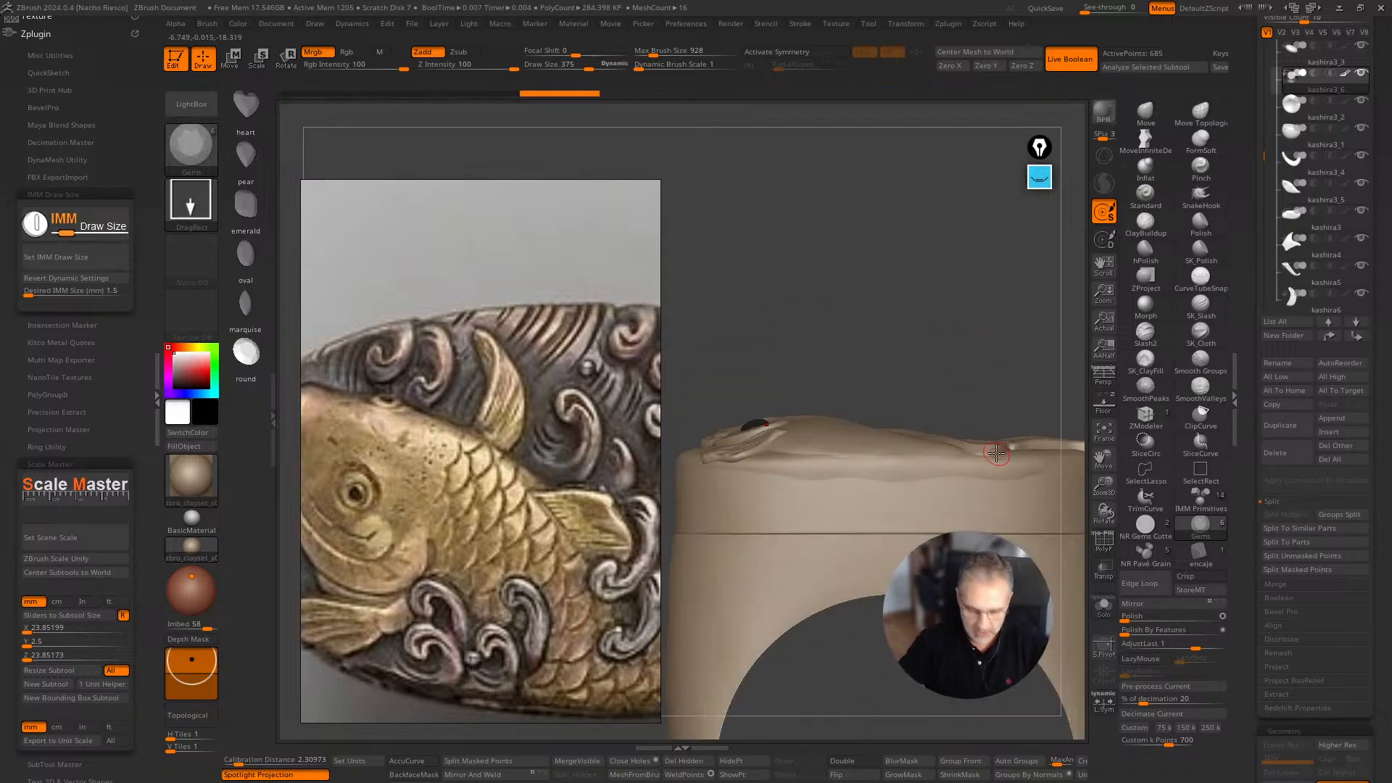
pyautogui.moveTo(996, 454); pyautogui.dragTo(936, 617, button='right')
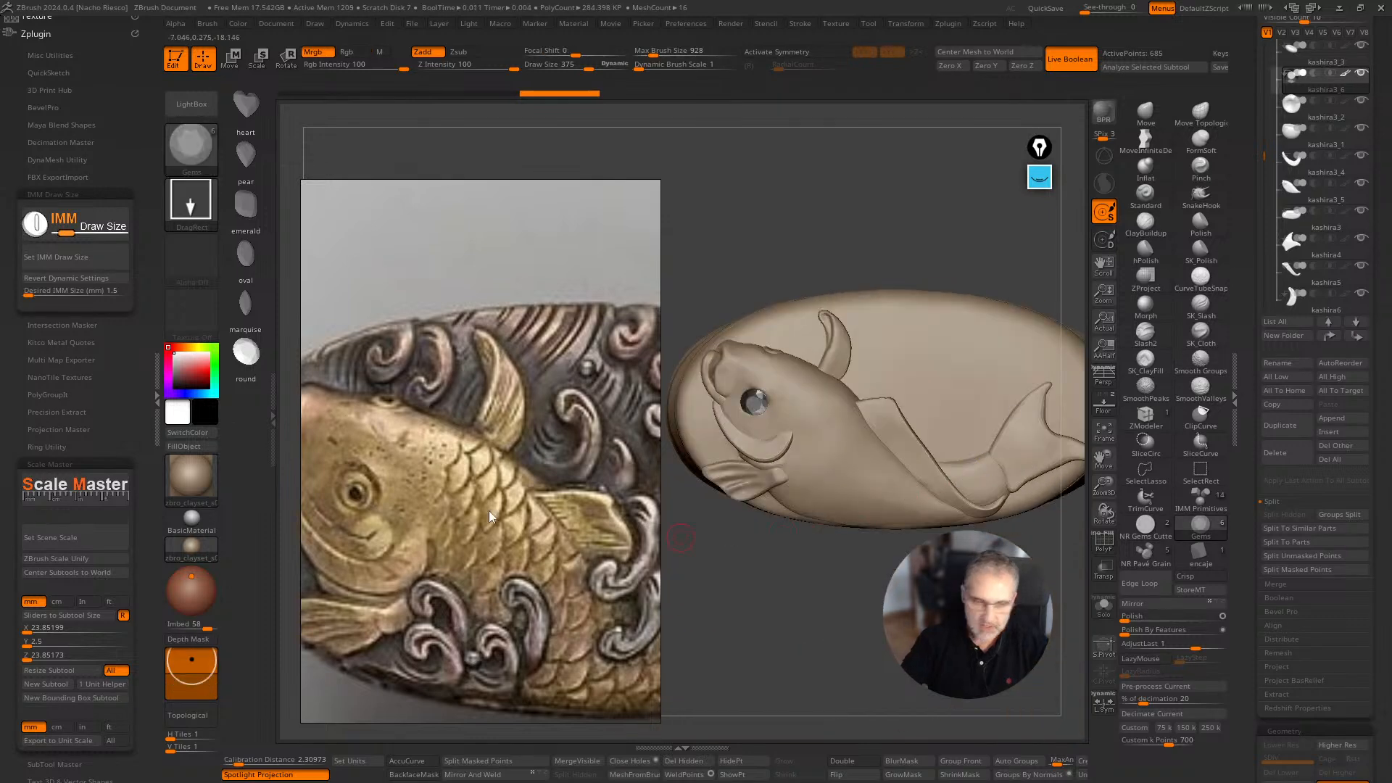
# Tidy the workspace by hiding the docked plugin palette and collapsing Scale Master, and shift the reference photo clear of the ring model.
pyautogui.click(155, 402)
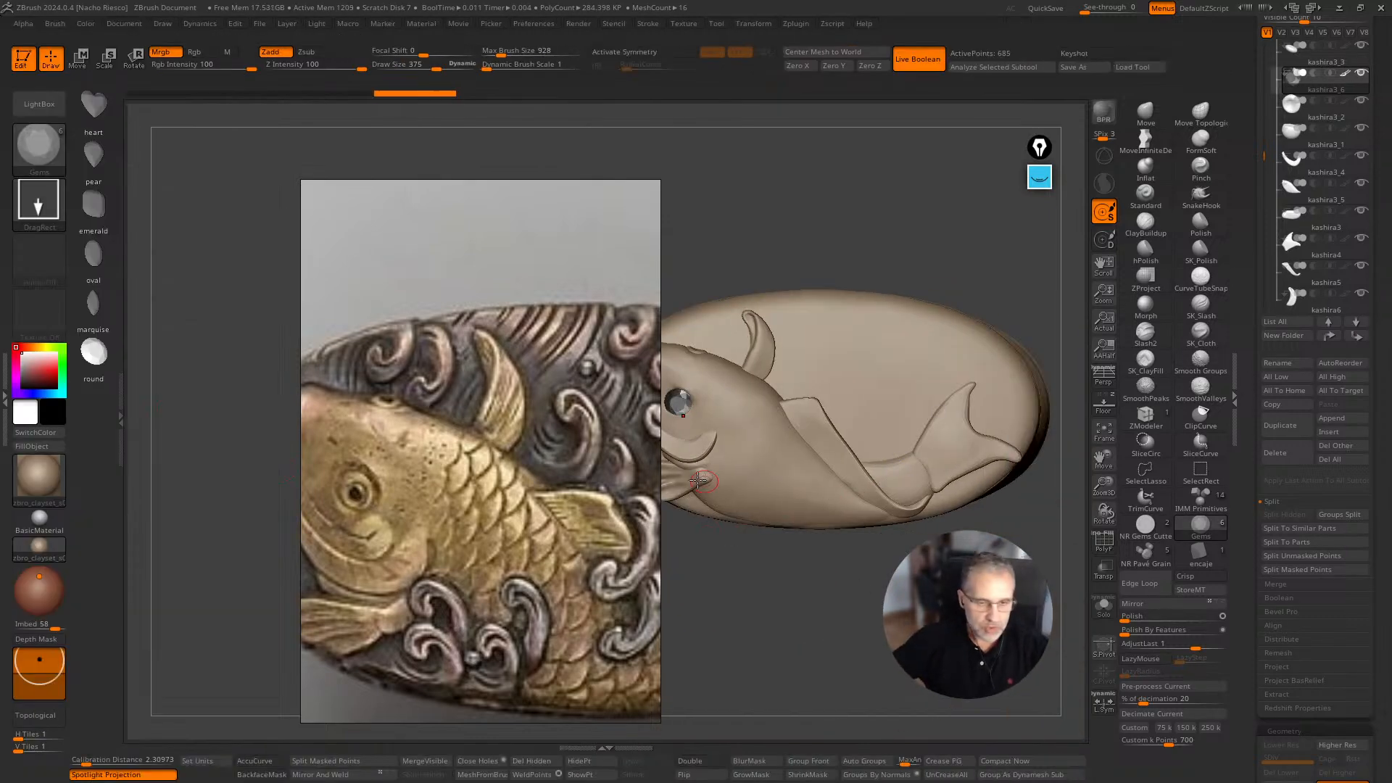
pyautogui.moveTo(560, 412); pyautogui.dragTo(419, 403)
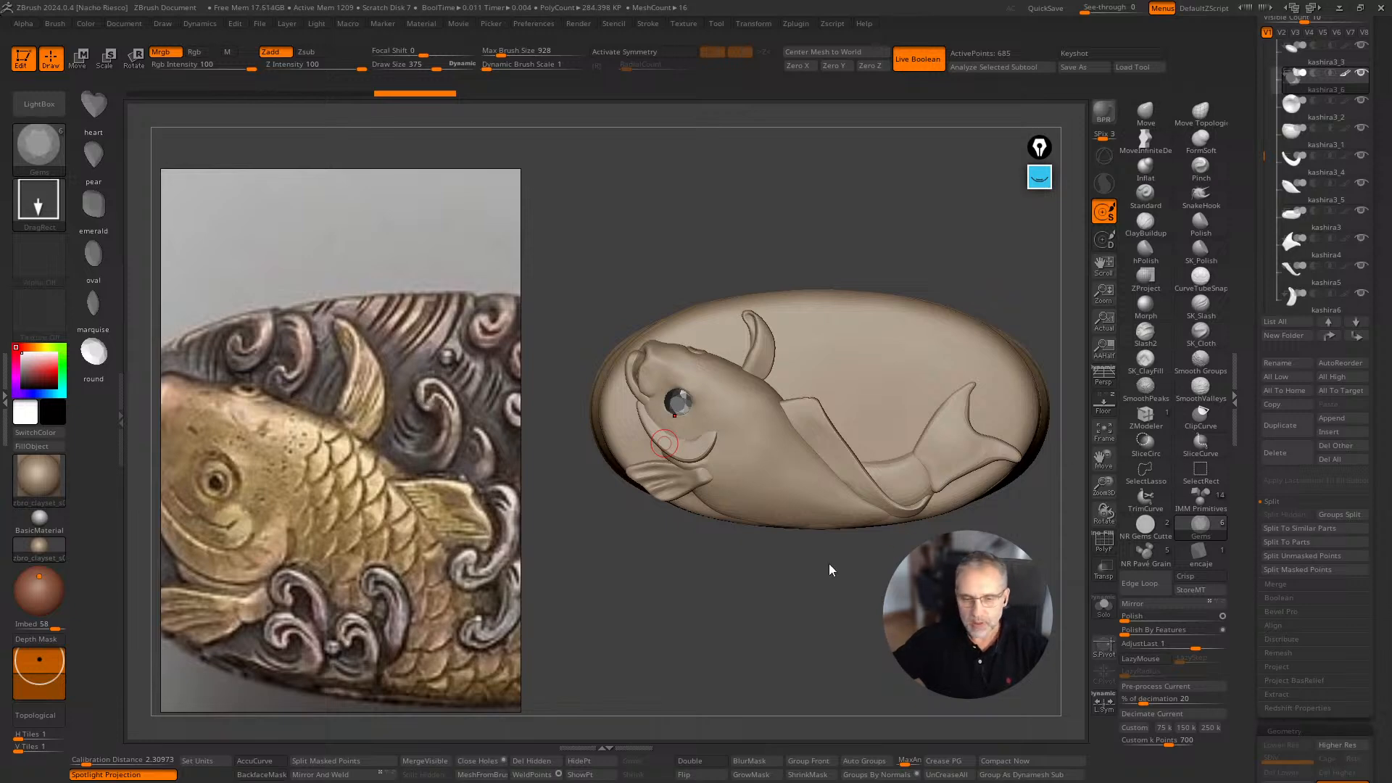
pyautogui.click(796, 24)
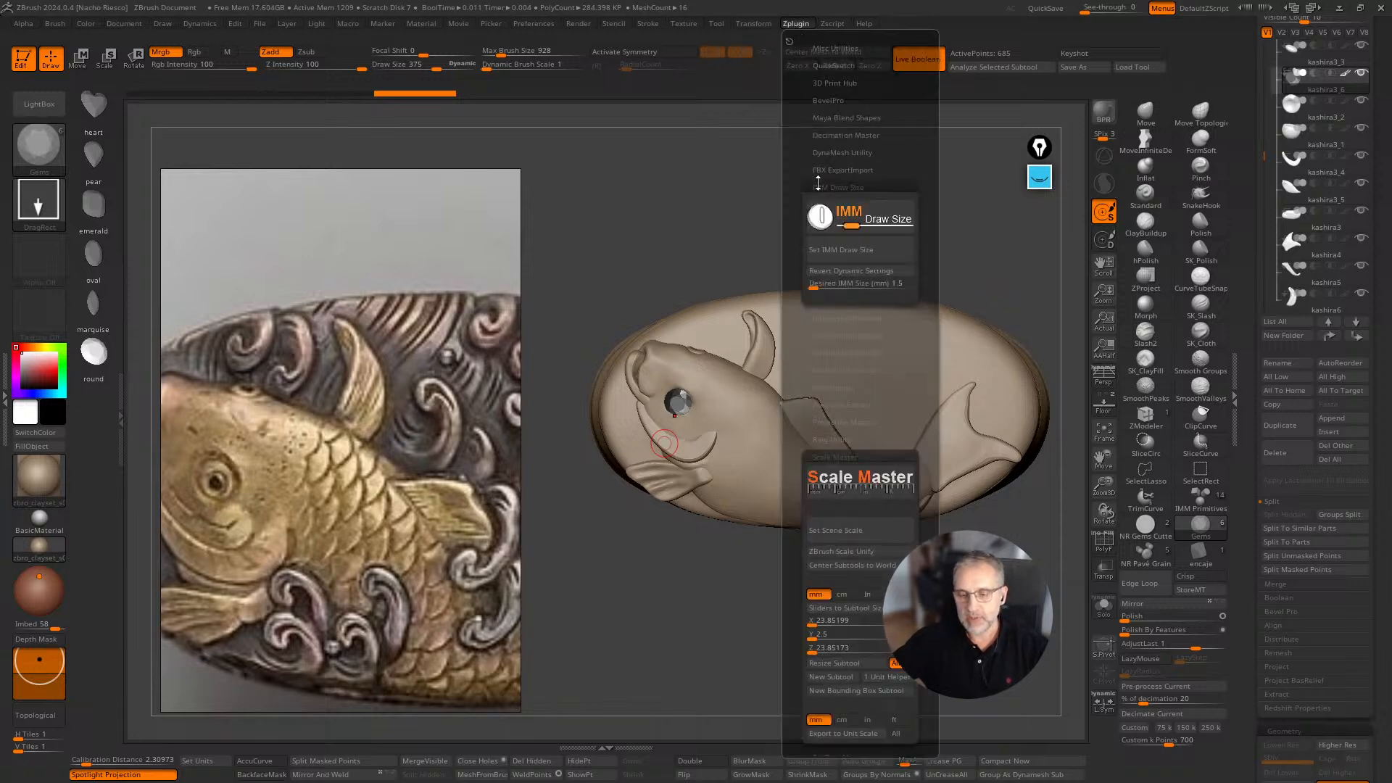
pyautogui.click(843, 456)
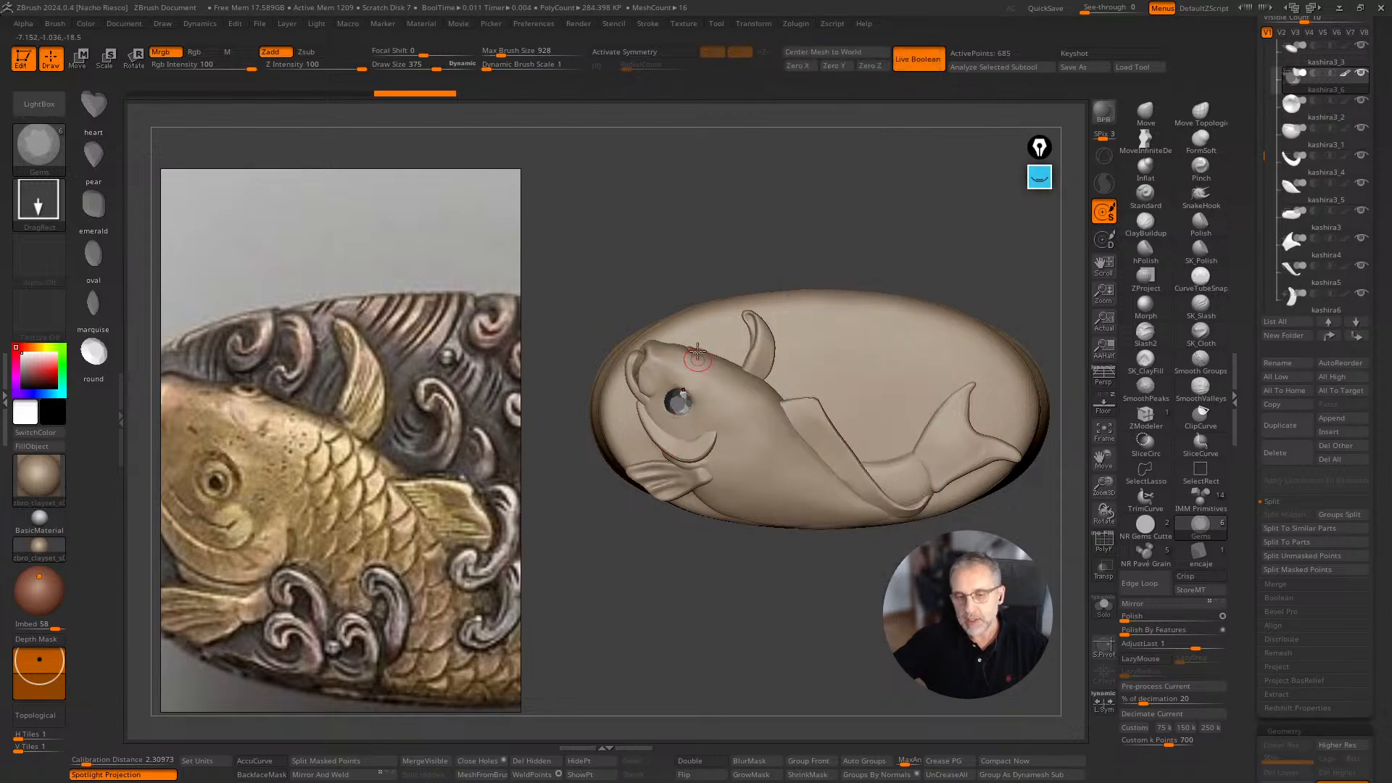
pyautogui.moveTo(1254, 193); pyautogui.dragTo(1255, 233)
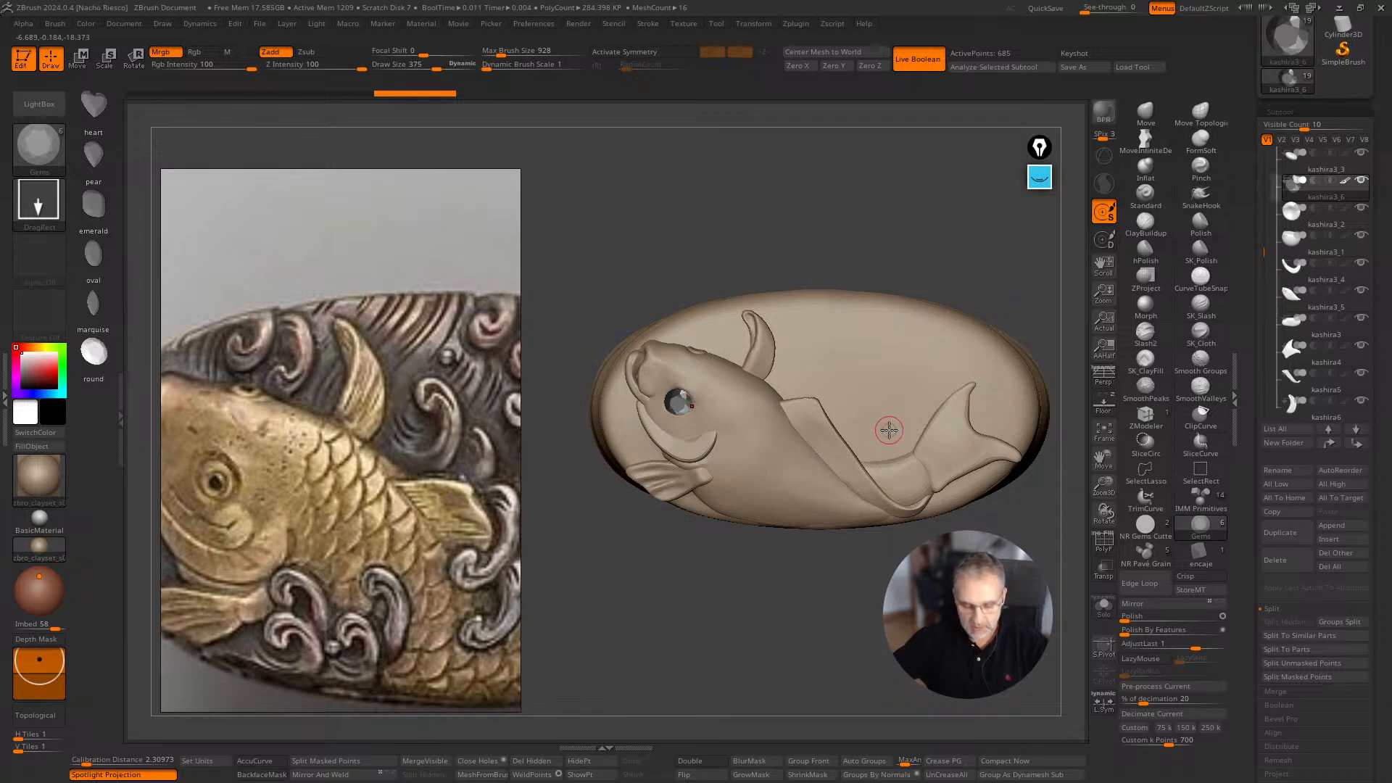
# Reset the gizmo's orientation and select the koi parts together with the gem for a joint transform, leaving the ring unselected.
pyautogui.press('w')
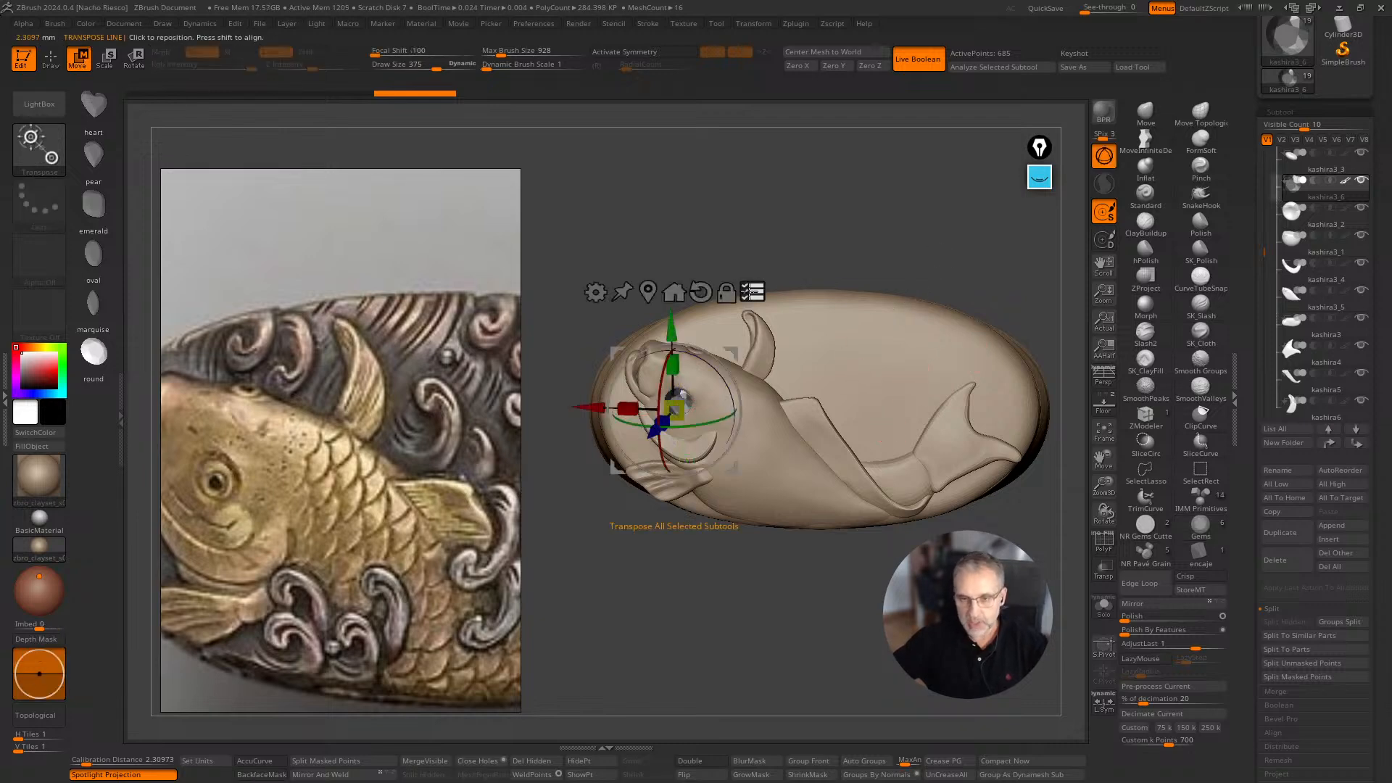
pyautogui.click(700, 294)
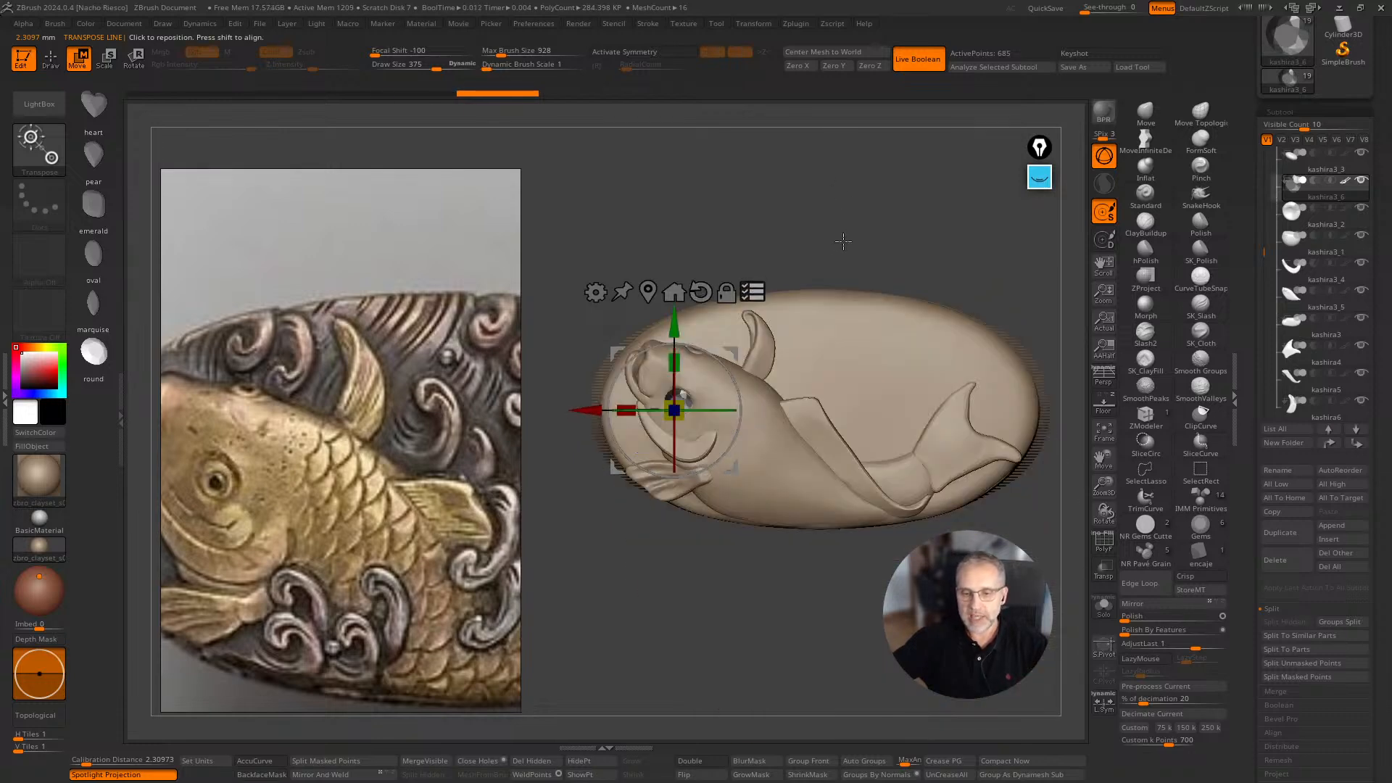
pyautogui.keyDown('shift'); pyautogui.moveTo(848, 230); pyautogui.dragTo(848, 102); pyautogui.keyUp('shift')
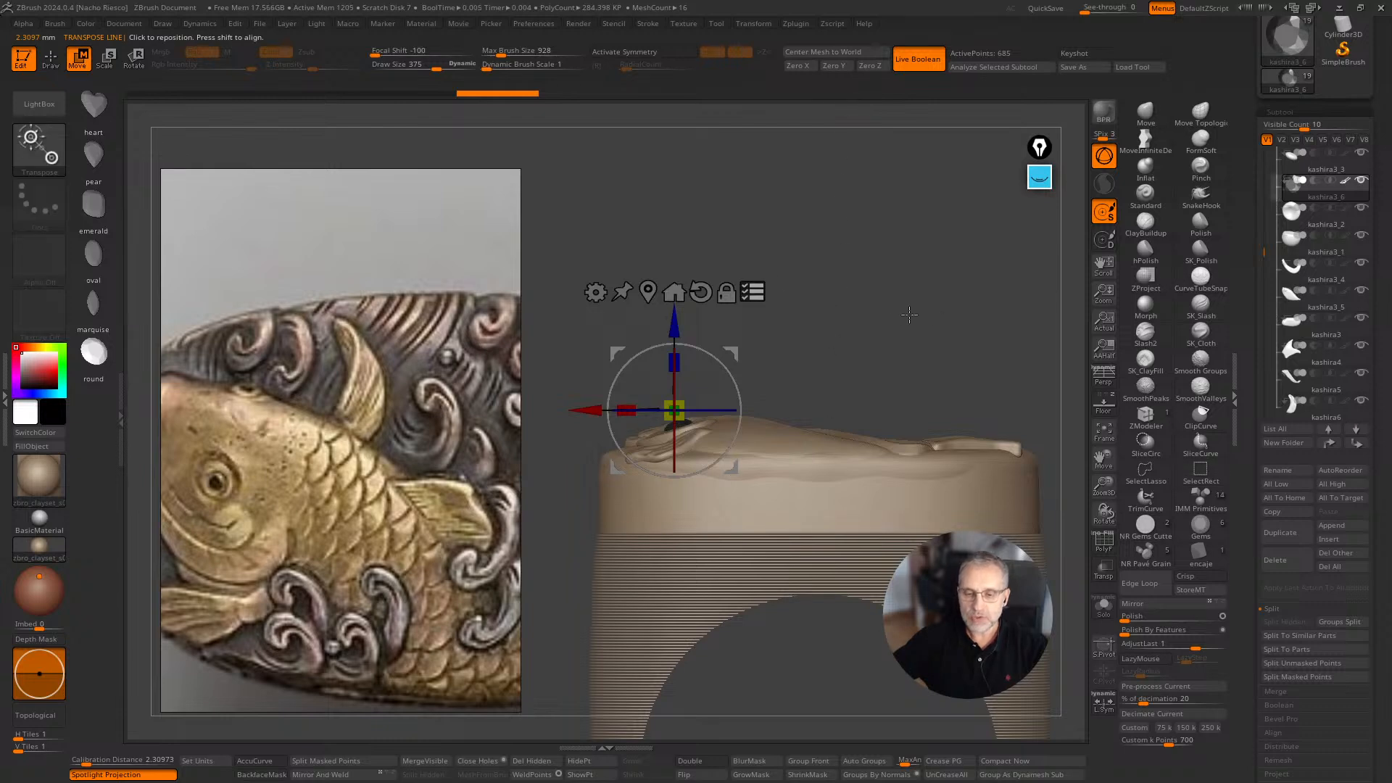
pyautogui.keyDown('alt'); pyautogui.moveTo(844, 303); pyautogui.dragTo(798, 198); pyautogui.keyUp('alt')
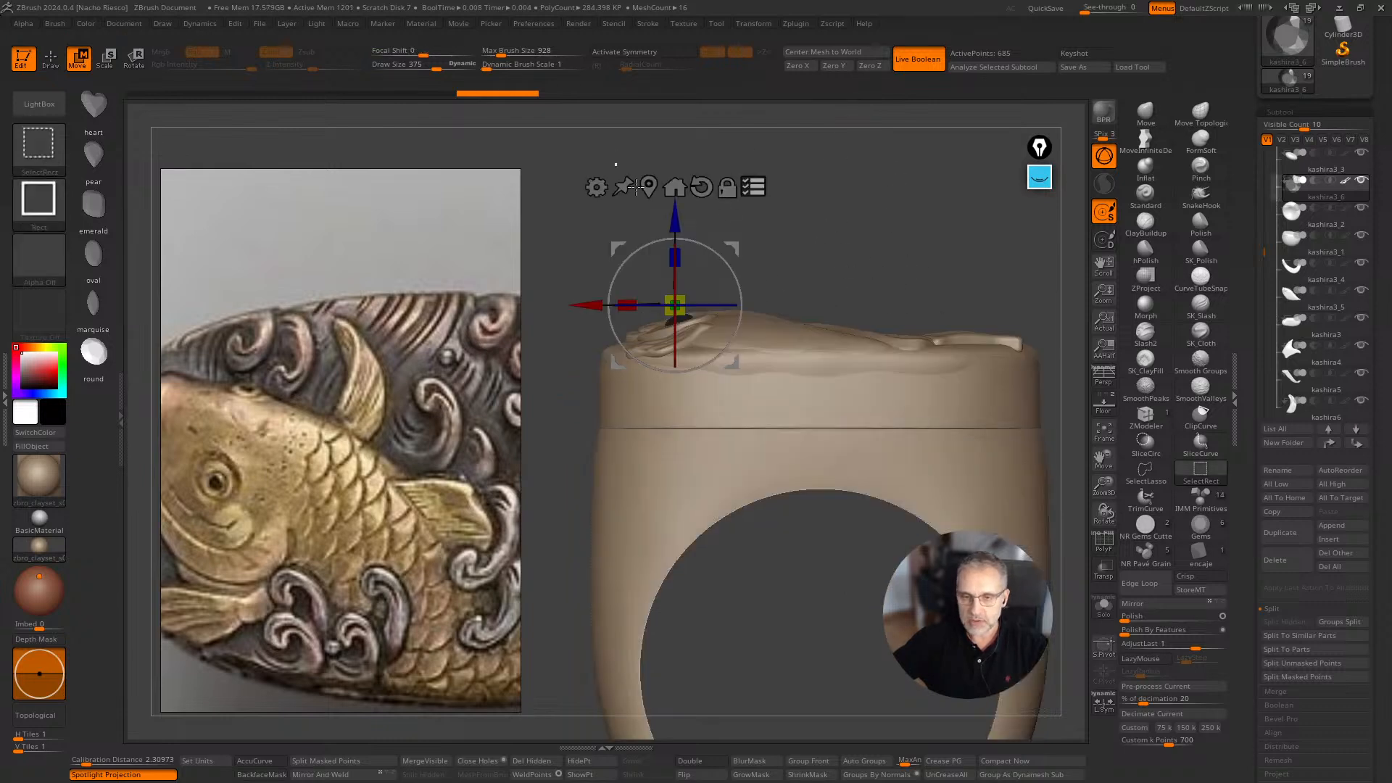
pyautogui.keyDown('ctrl'); pyautogui.keyDown('shift'); pyautogui.moveTo(614, 164); pyautogui.dragTo(1009, 344); pyautogui.keyUp('shift'); pyautogui.keyUp('ctrl')
pyautogui.moveTo(941, 234); pyautogui.dragTo(880, 376)
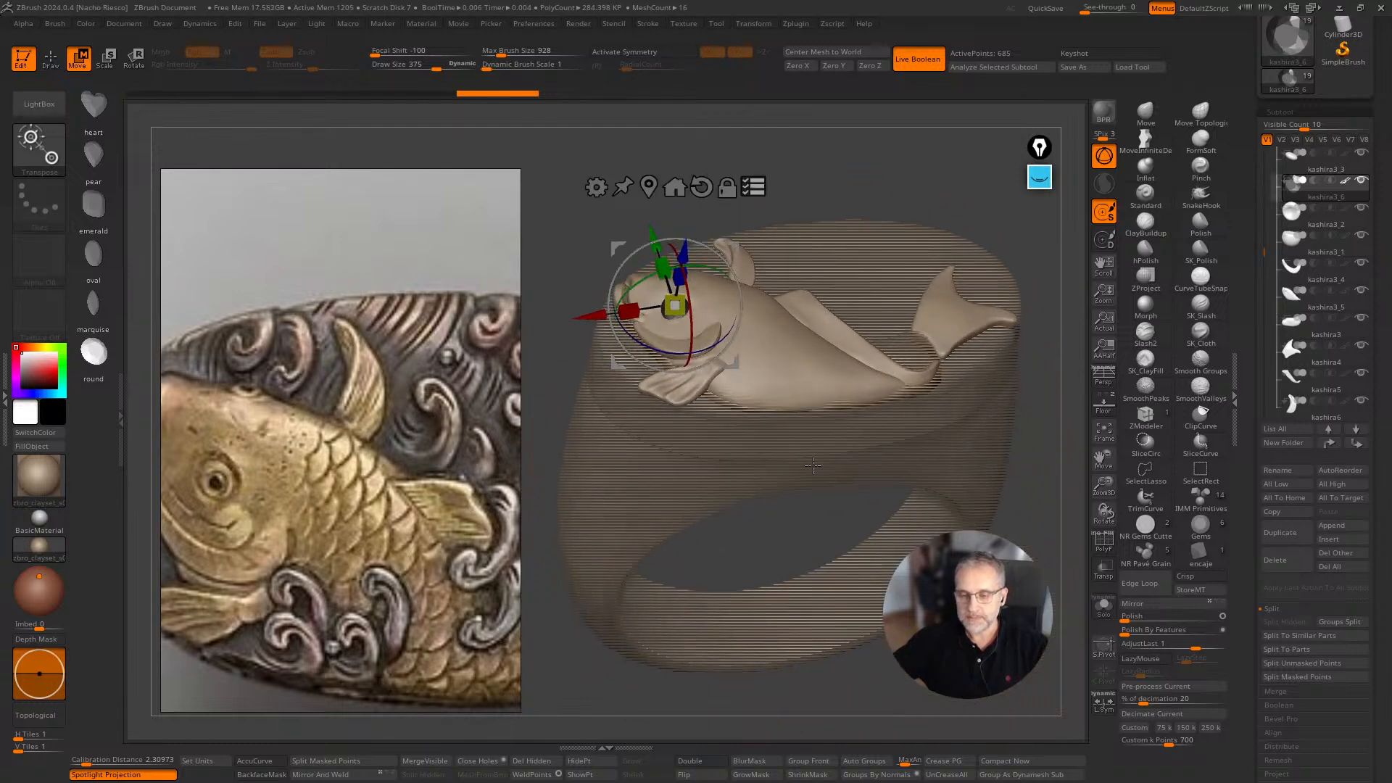
pyautogui.moveTo(816, 318); pyautogui.dragTo(852, 313)
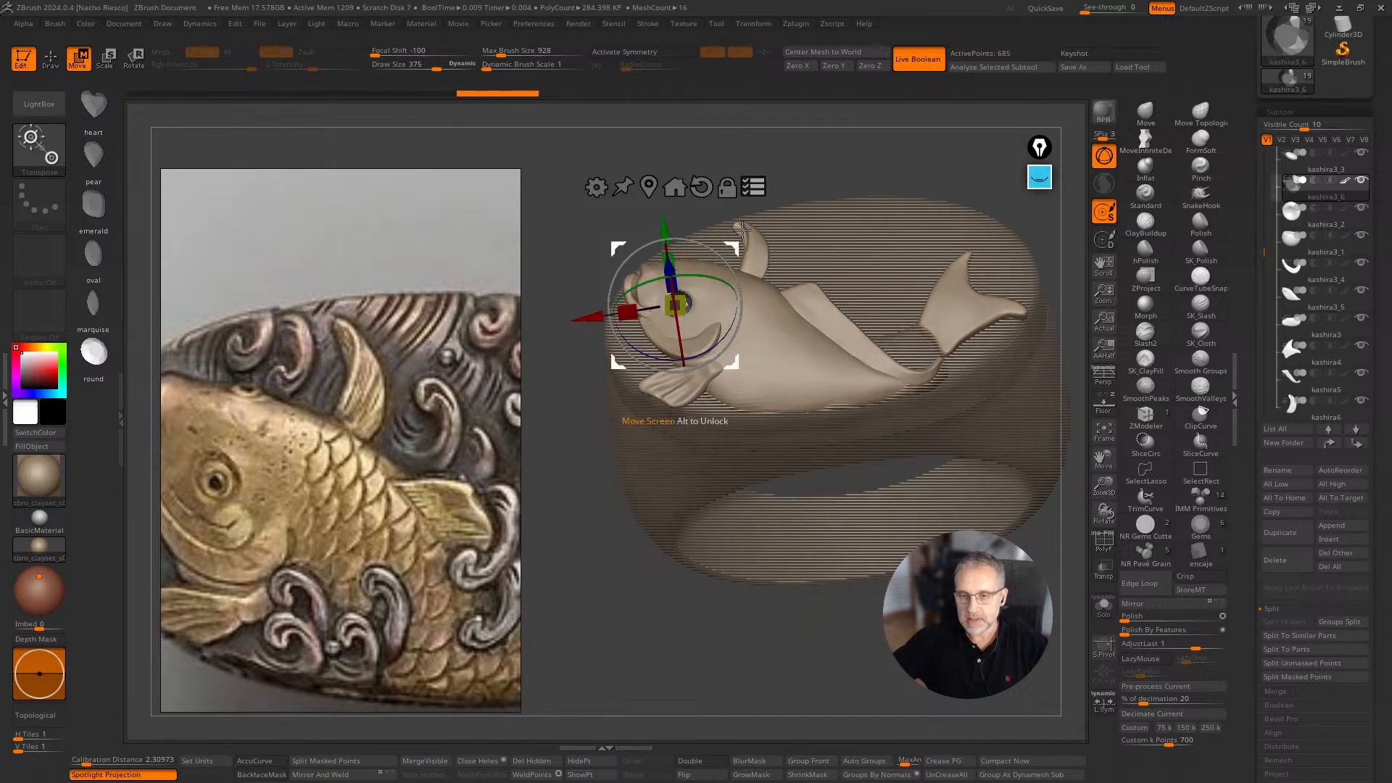
# Try raising the selected koi parts and gem above the ring along Z, and undo the move.
pyautogui.moveTo(816, 145); pyautogui.dragTo(833, 187)
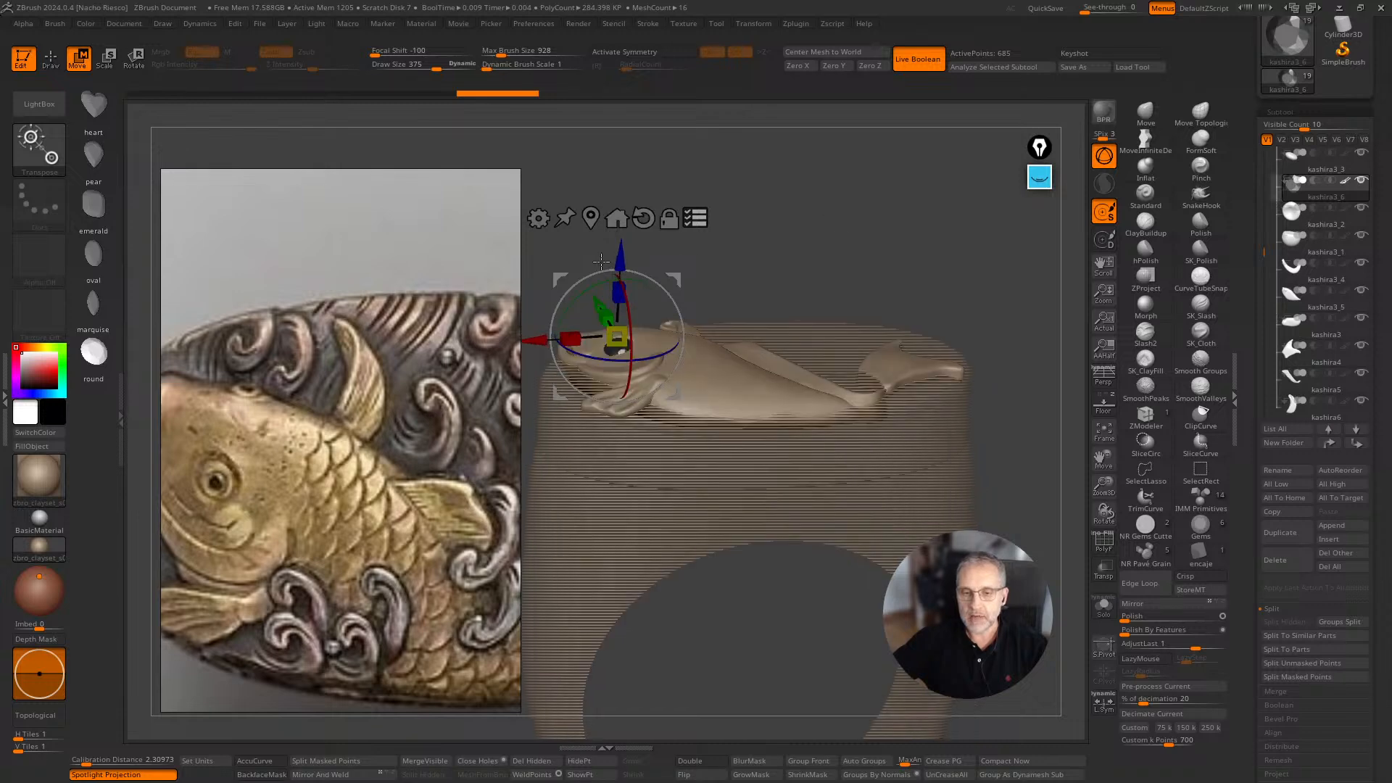
pyautogui.moveTo(625, 263); pyautogui.dragTo(623, 236)
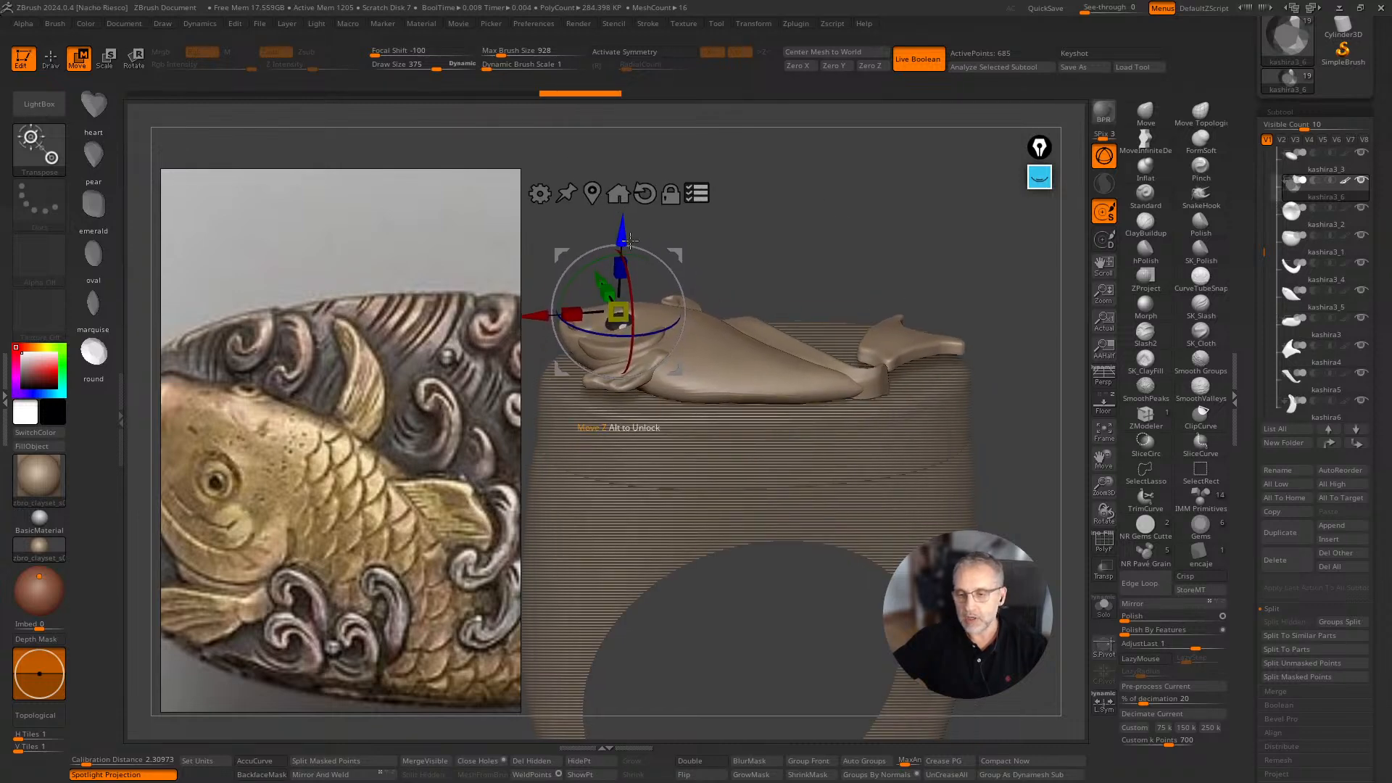
pyautogui.moveTo(826, 301)
pyautogui.mouseDown()
pyautogui.moveTo(832, 334)
pyautogui.moveTo(801, 211)
pyautogui.moveTo(760, 230)
pyautogui.mouseUp()
pyautogui.press('ctrl')
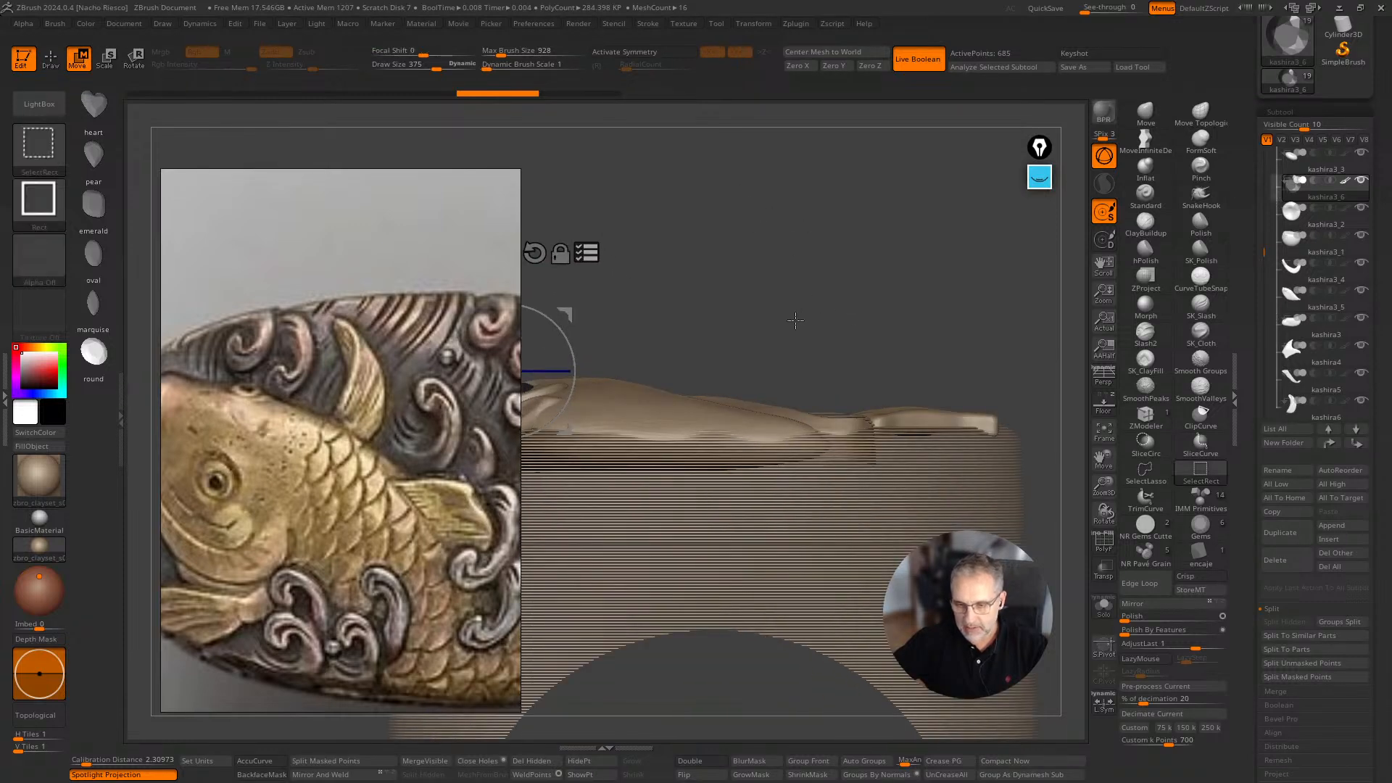
# Try including the ring's oval top in the multi-subtool selection, and restore the selection to the koi parts and gem.
pyautogui.keyDown('ctrl'); pyautogui.keyDown('shift'); pyautogui.moveTo(796, 325); pyautogui.dragTo(889, 427); pyautogui.keyUp('shift'); pyautogui.keyUp('ctrl')
pyautogui.moveTo(903, 297)
pyautogui.mouseDown()
pyautogui.moveTo(905, 260)
pyautogui.moveTo(960, 528)
pyautogui.moveTo(1100, 580)
pyautogui.moveTo(1101, 606)
pyautogui.mouseUp()
pyautogui.moveTo(903, 331); pyautogui.dragTo(904, 294)
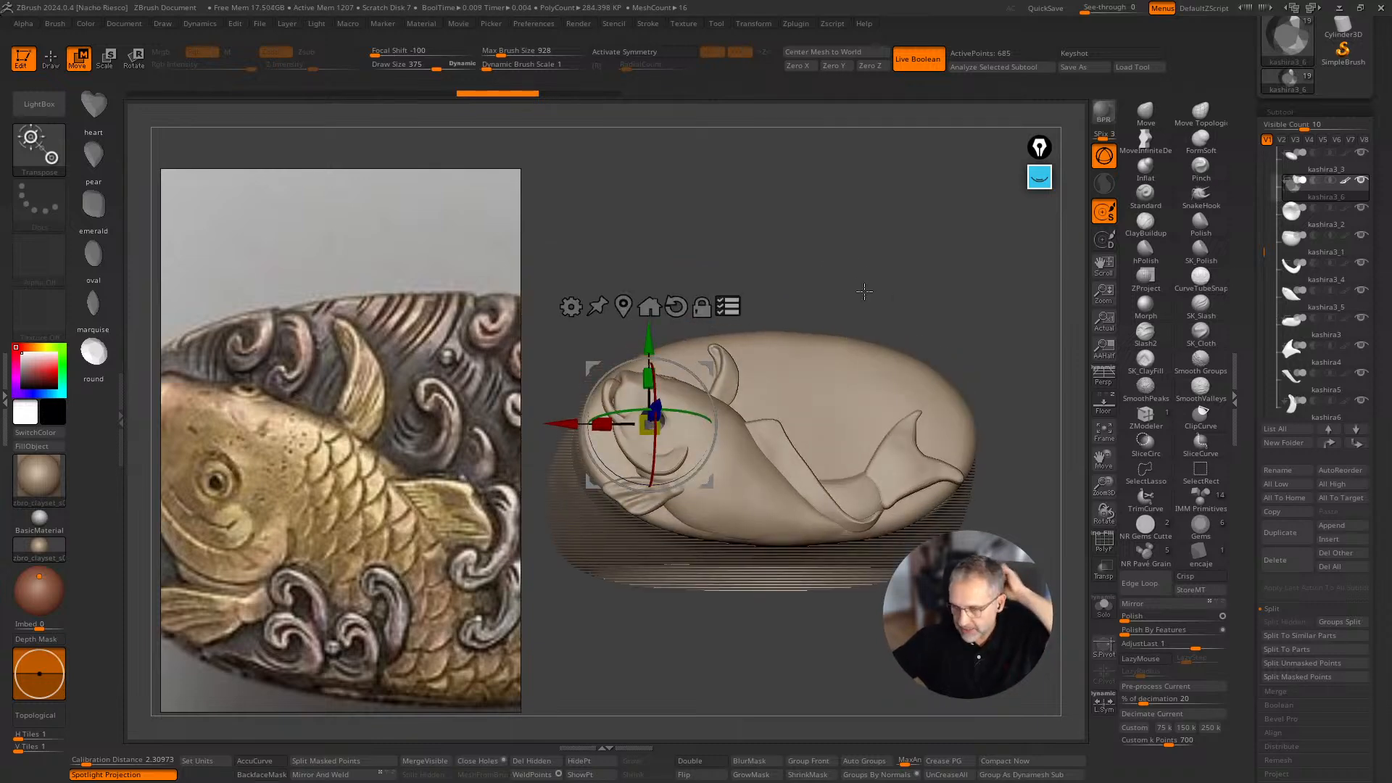
pyautogui.keyDown('ctrl'); pyautogui.keyDown('shift'); pyautogui.moveTo(767, 270); pyautogui.dragTo(853, 385); pyautogui.keyUp('shift'); pyautogui.keyUp('ctrl')
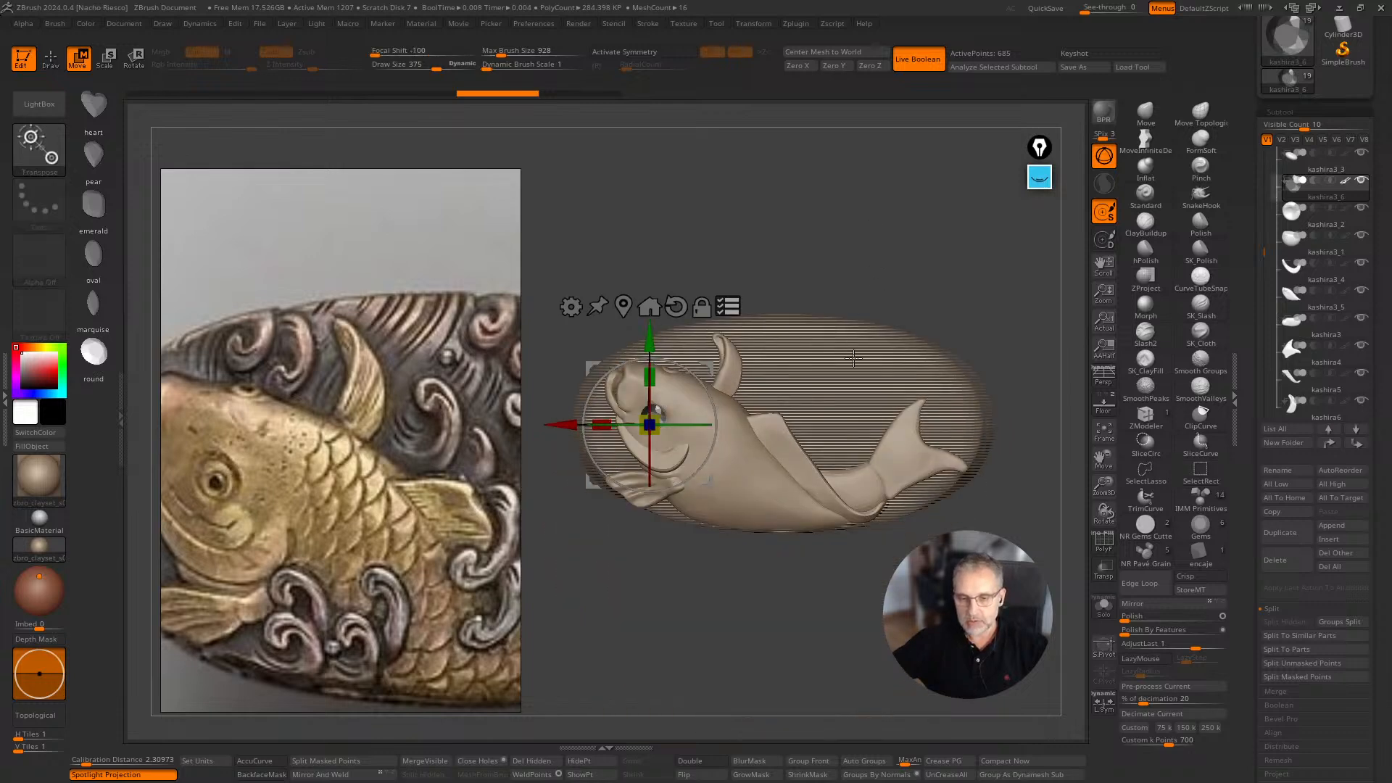
# Enlarge the selected koi and gem together, lift them off the ring's oval top, and shift and rotate them slightly.
pyautogui.moveTo(730, 481); pyautogui.dragTo(653, 423)
pyautogui.moveTo(742, 618); pyautogui.dragTo(803, 572)
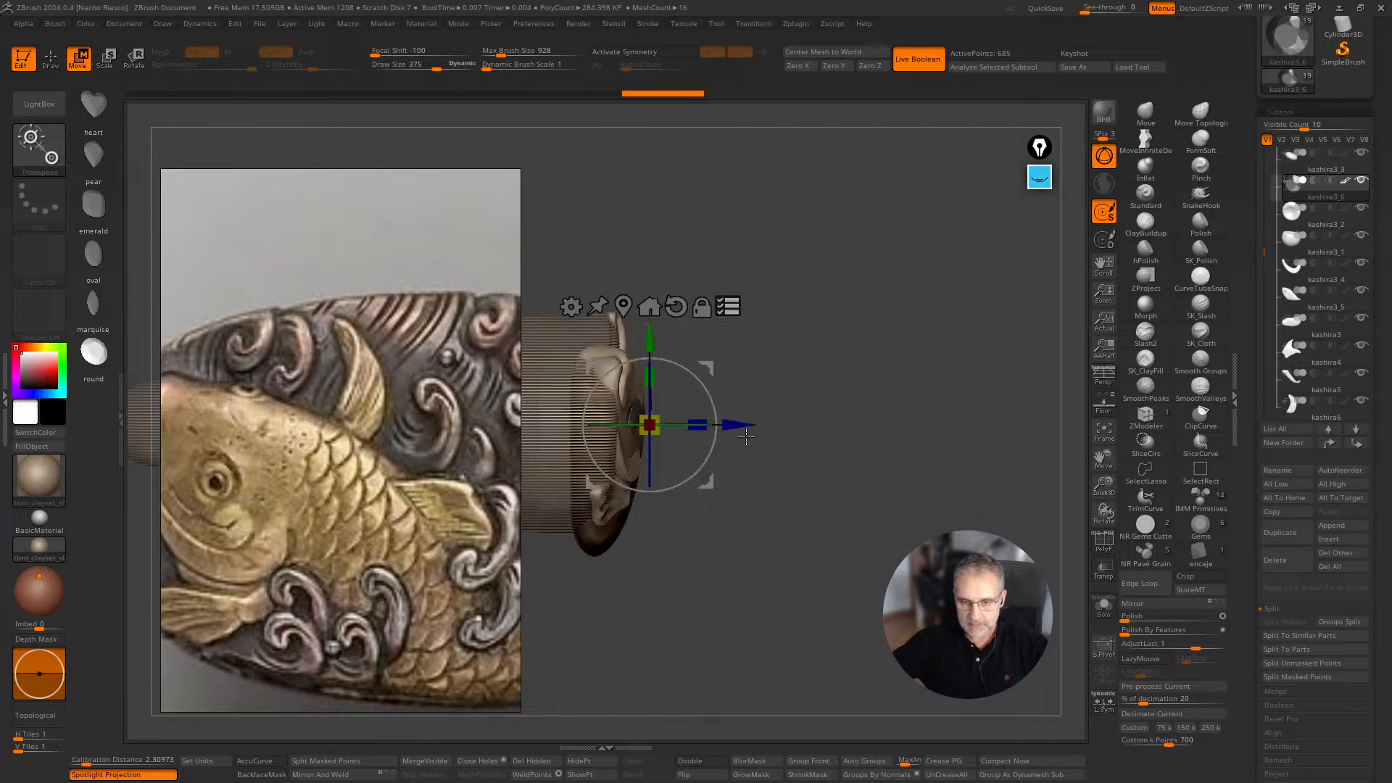
pyautogui.keyDown('shift'); pyautogui.moveTo(870, 459); pyautogui.dragTo(860, 471); pyautogui.keyUp('shift')
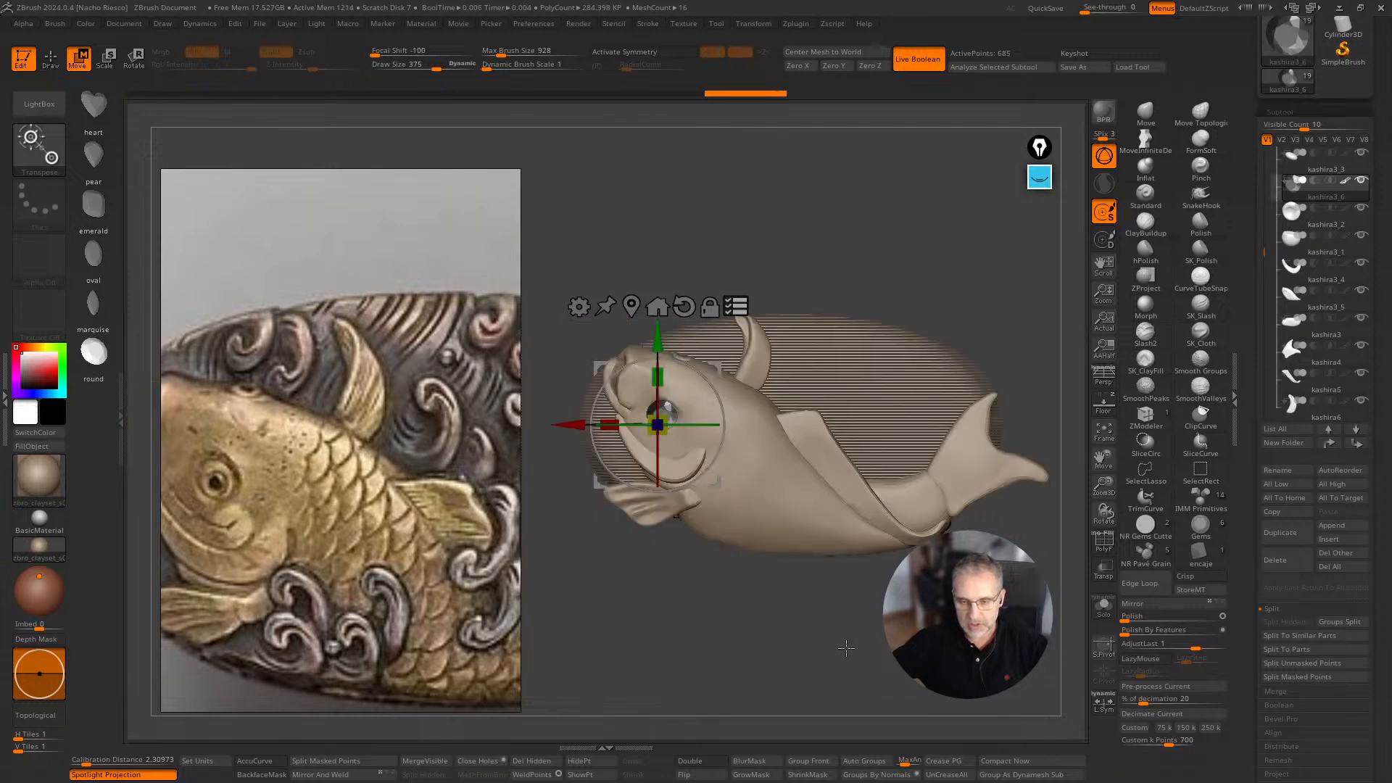
pyautogui.moveTo(733, 441); pyautogui.dragTo(719, 493)
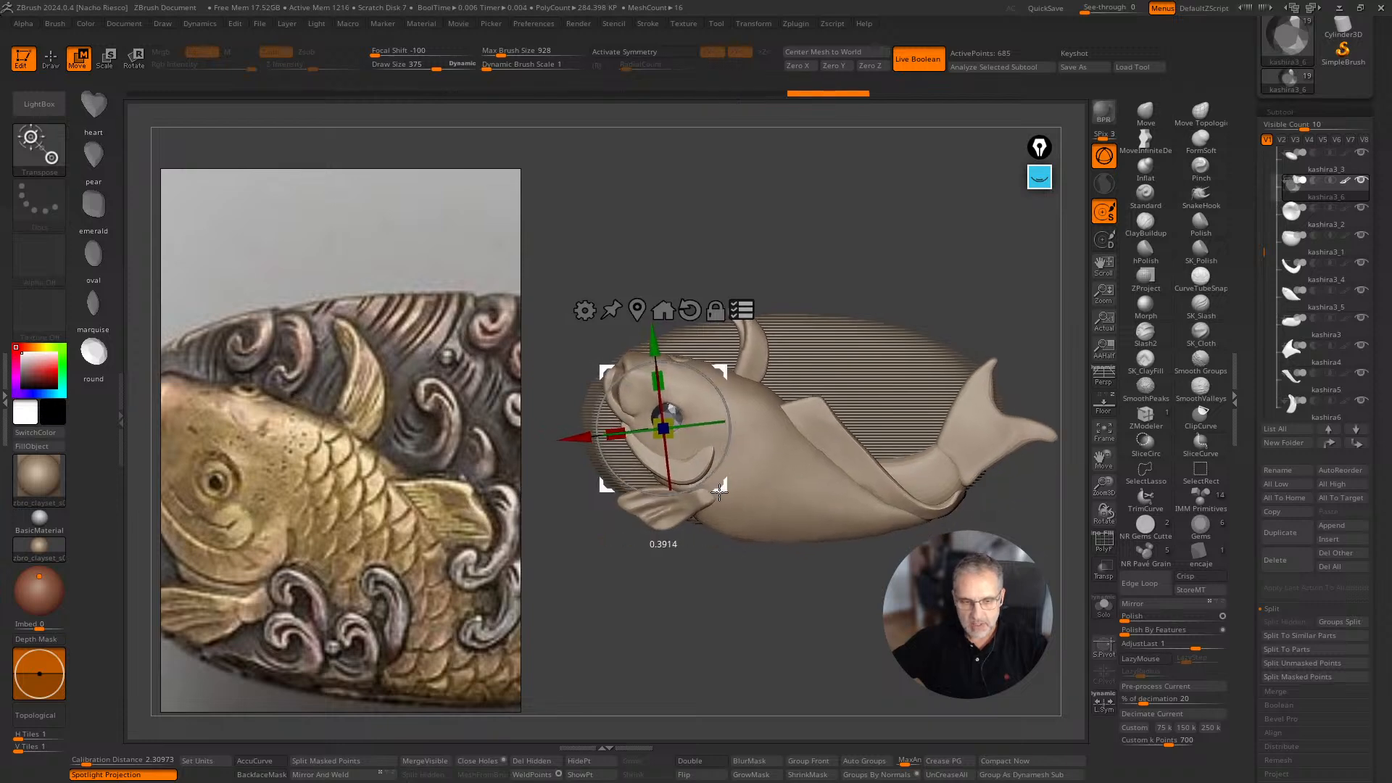
# Zoom out the reference to show both full kashira views, and shift the koi and scale it to about 0.93 over the oval top.
pyautogui.scroll(-5, 320, 524)
pyautogui.scroll(2, 446, 497)
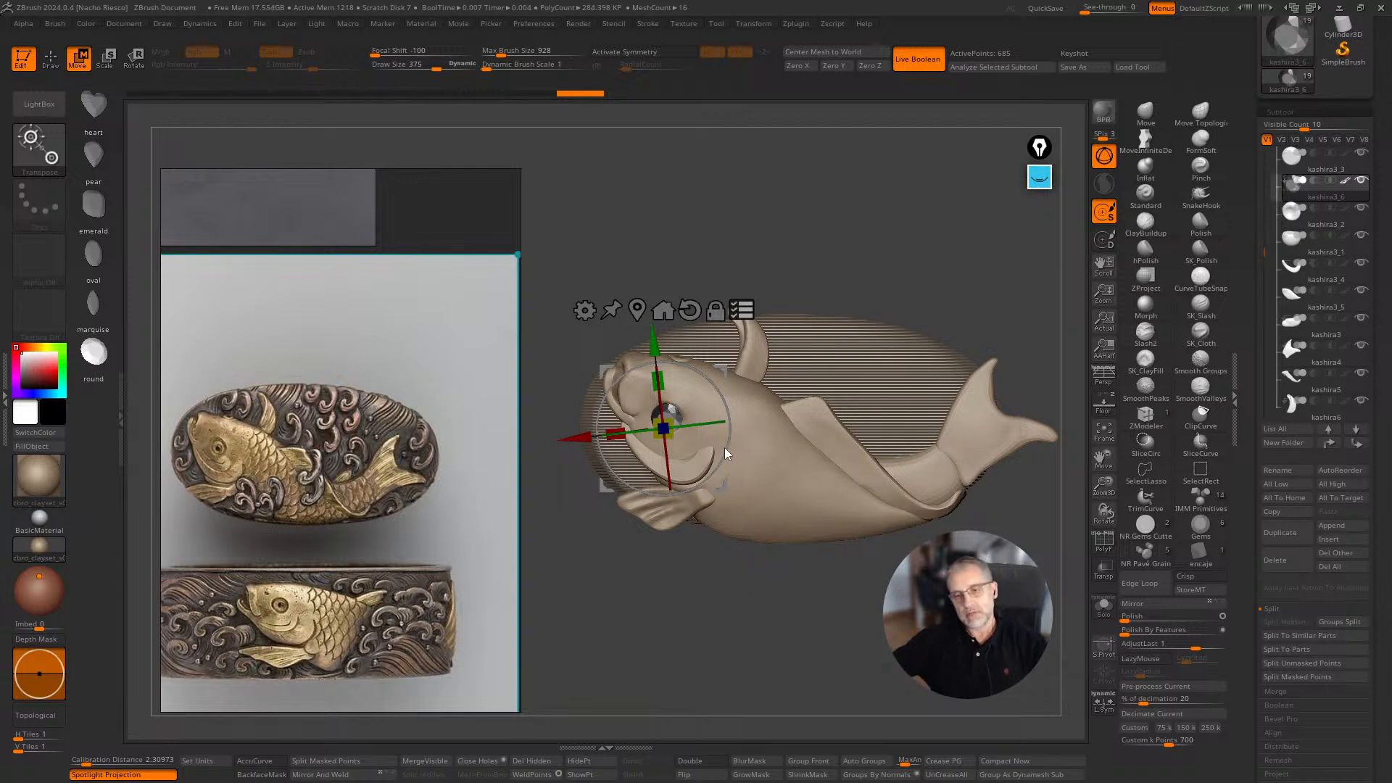
pyautogui.moveTo(725, 449); pyautogui.dragTo(733, 478)
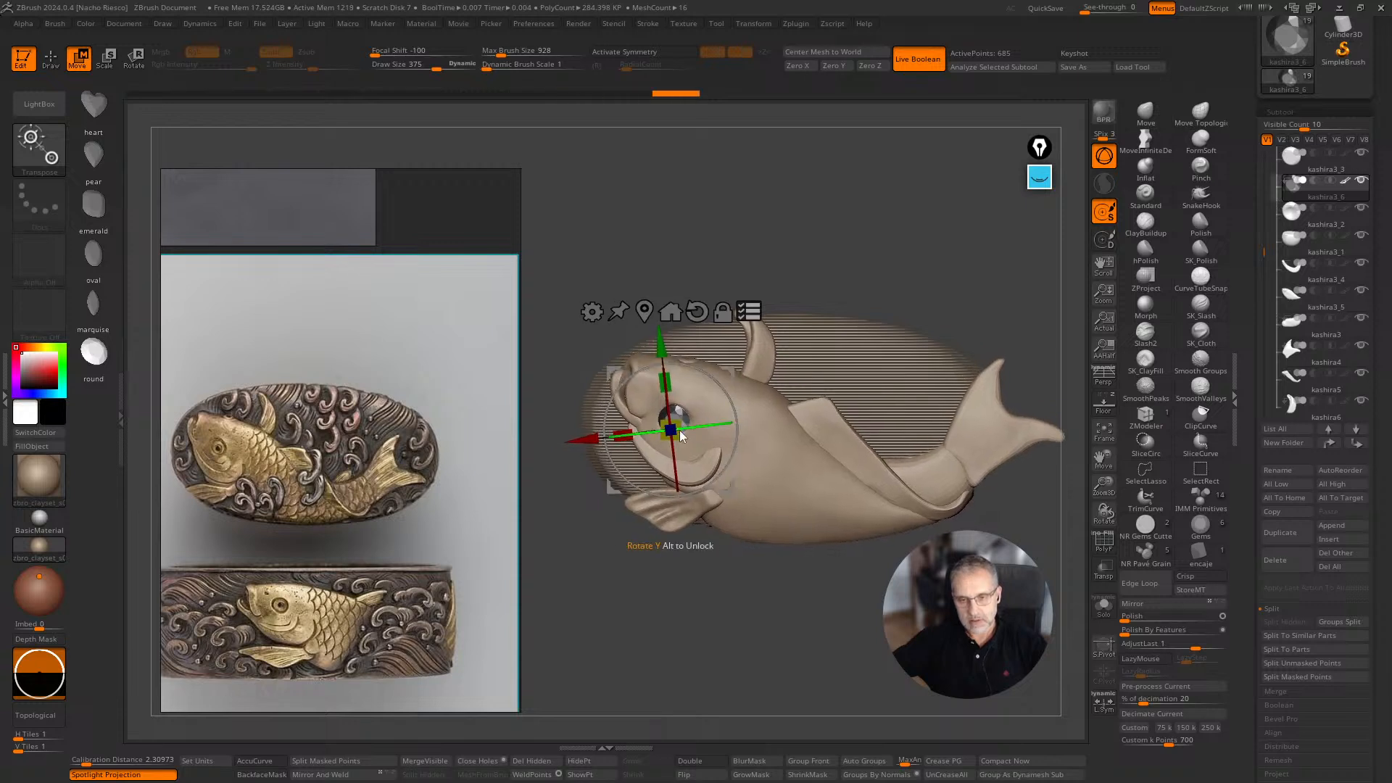
pyautogui.moveTo(671, 429); pyautogui.dragTo(680, 440)
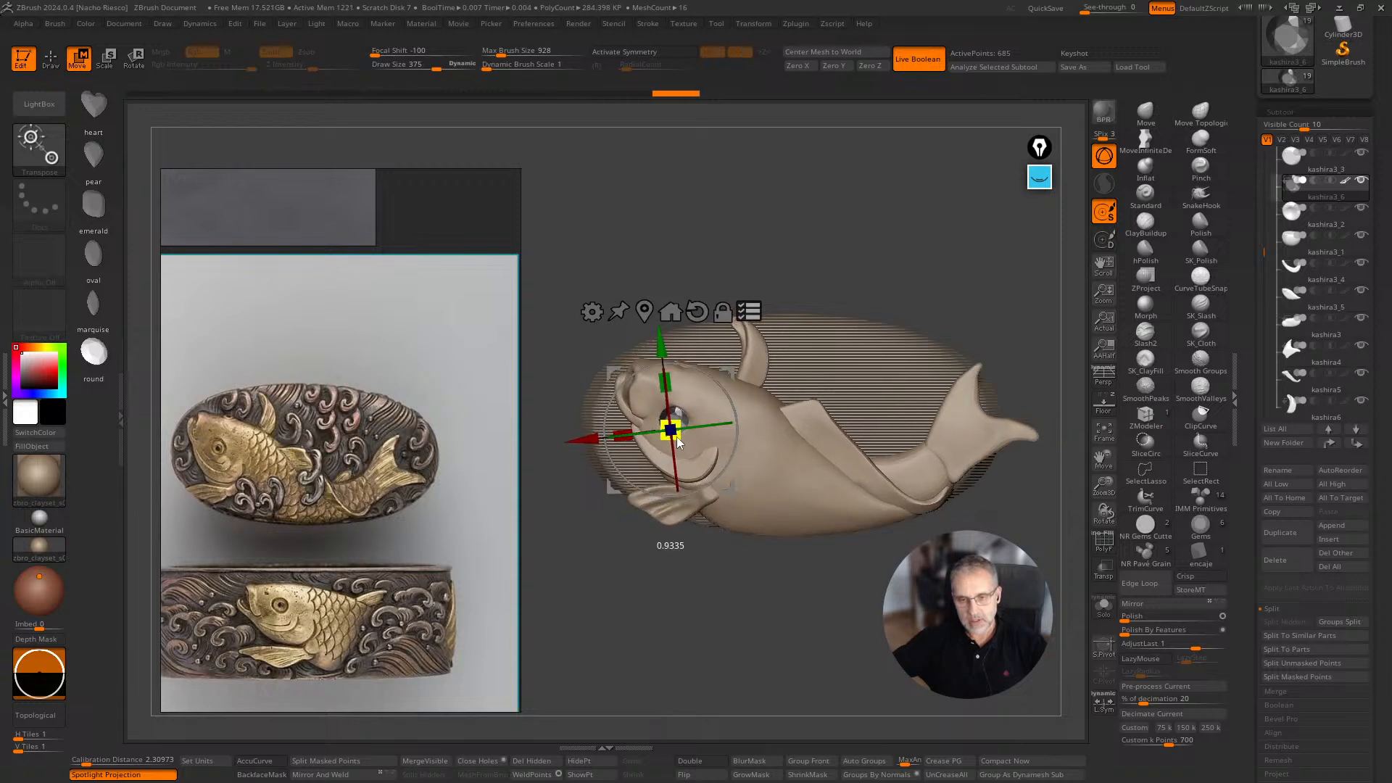
pyautogui.press('q')
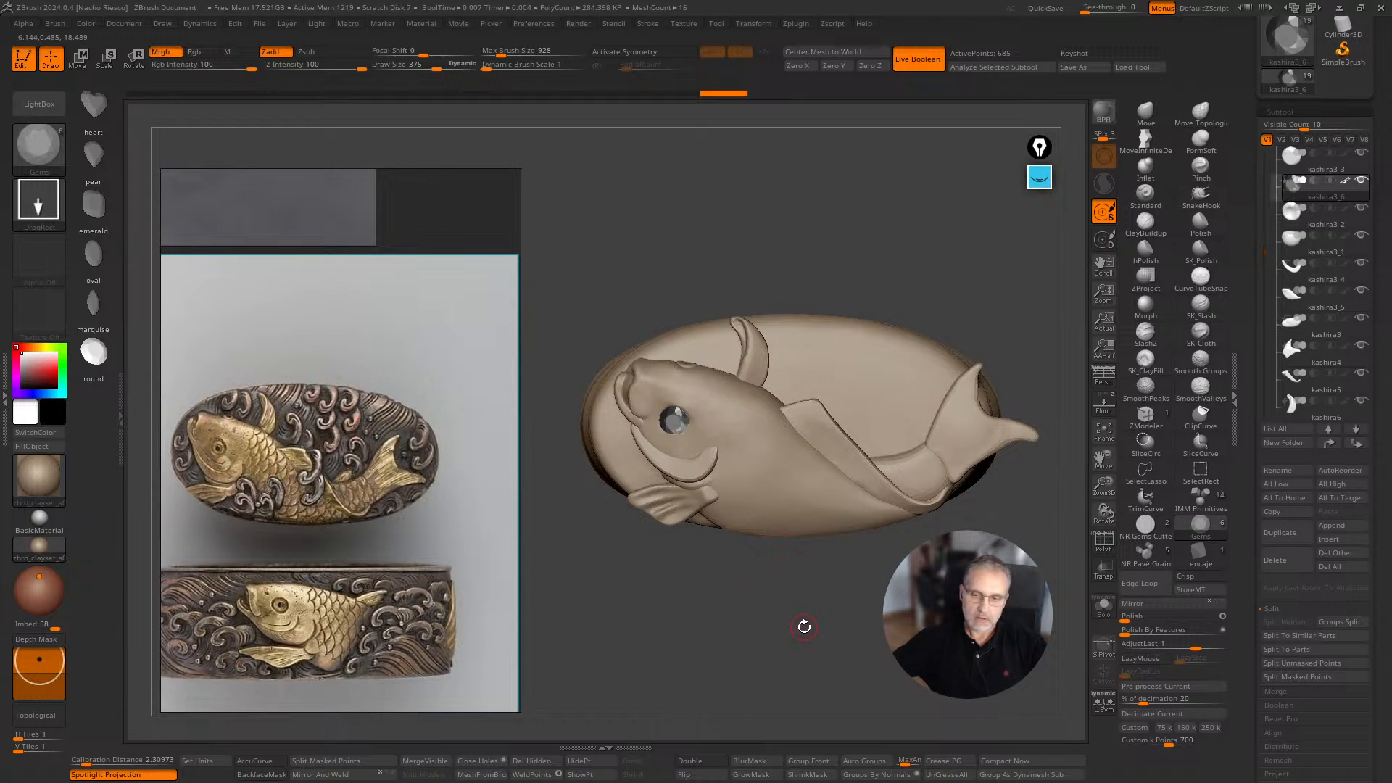
pyautogui.moveTo(824, 626); pyautogui.dragTo(770, 624)
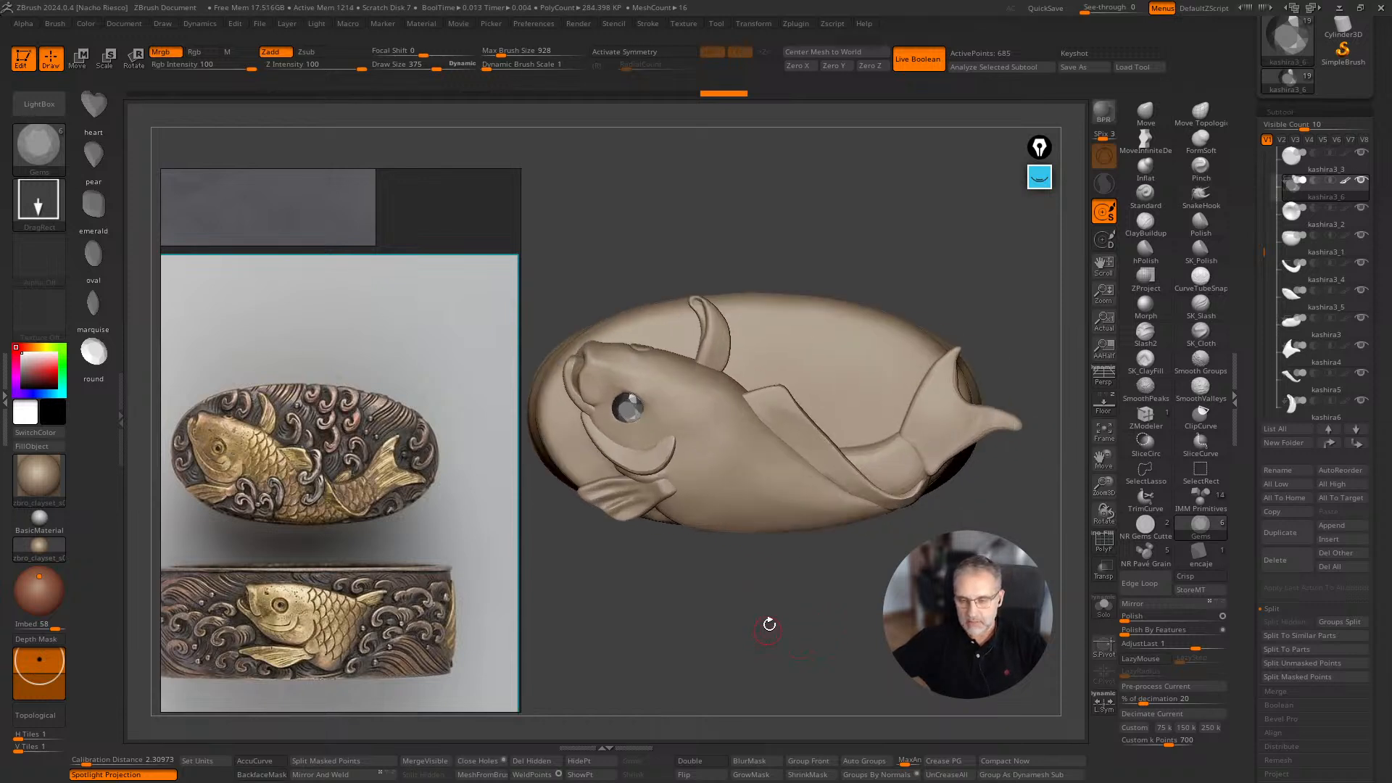
pyautogui.moveTo(869, 614); pyautogui.dragTo(913, 233)
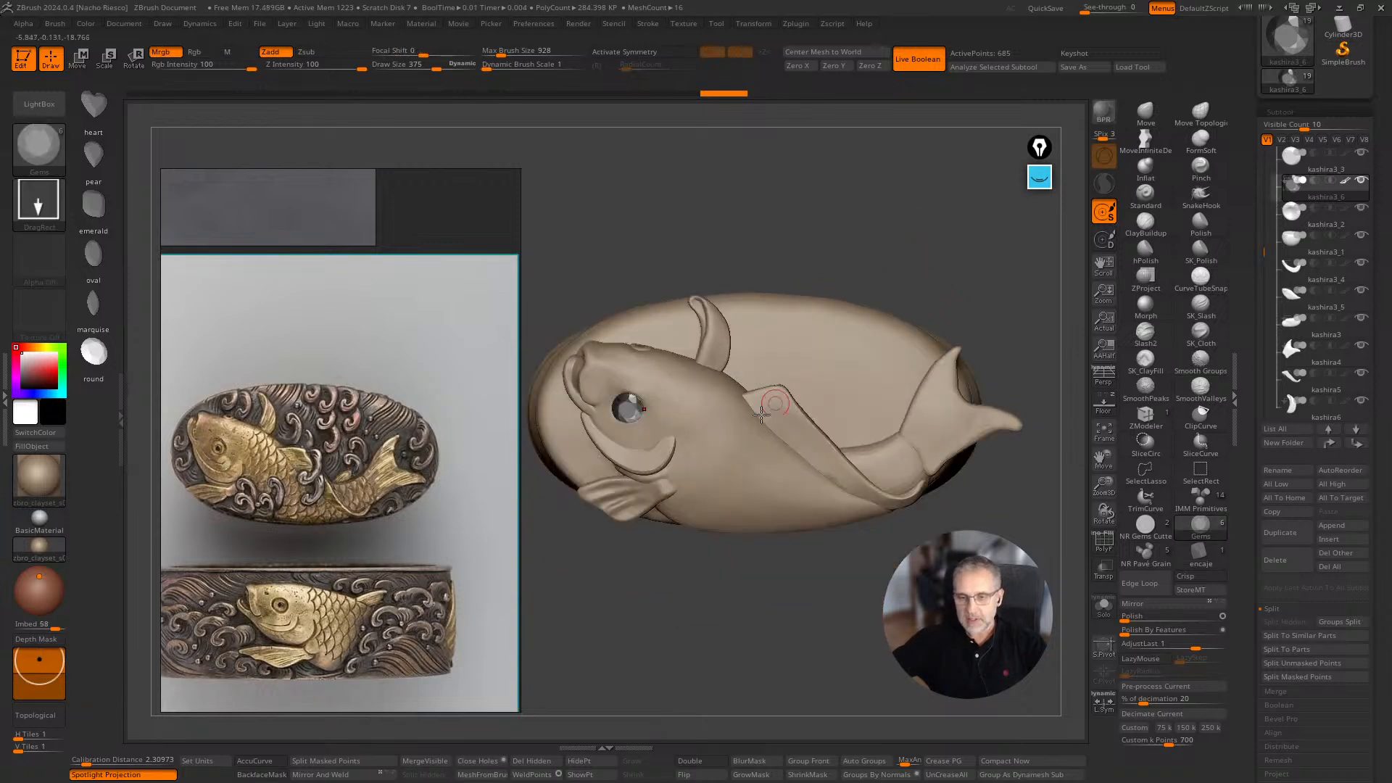
# Try another small gizmo adjustment of the selected koi parts, and undo it.
pyautogui.press('w')
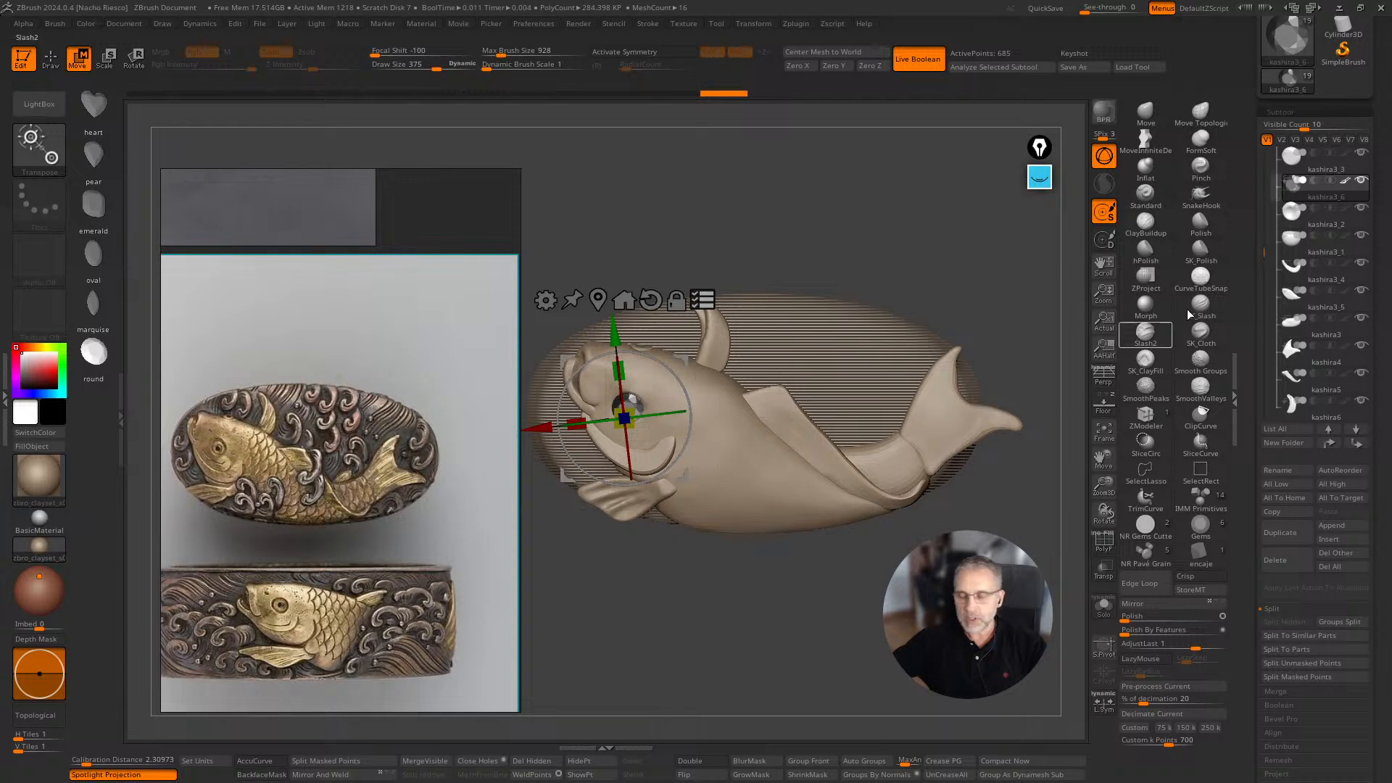
pyautogui.moveTo(1248, 261); pyautogui.dragTo(1248, 280)
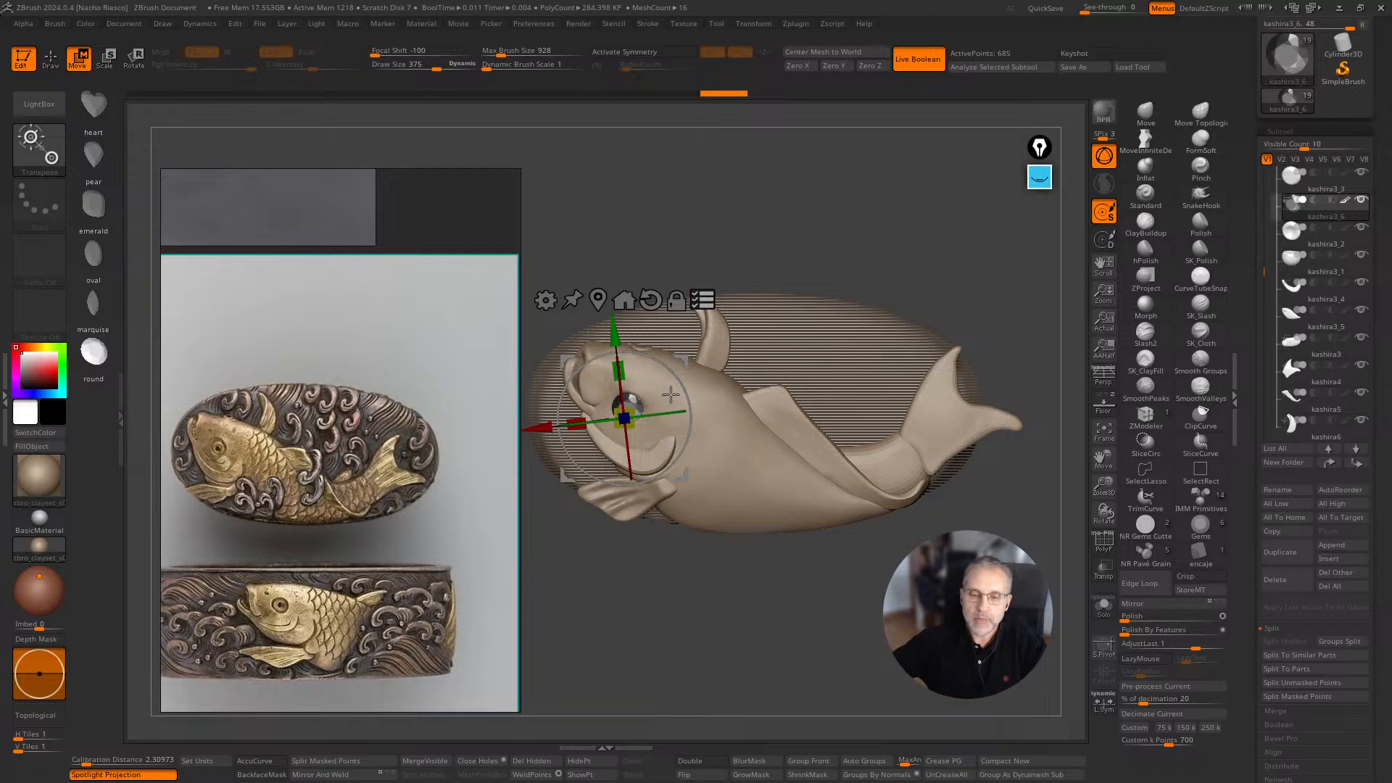
pyautogui.moveTo(671, 394); pyautogui.dragTo(682, 398)
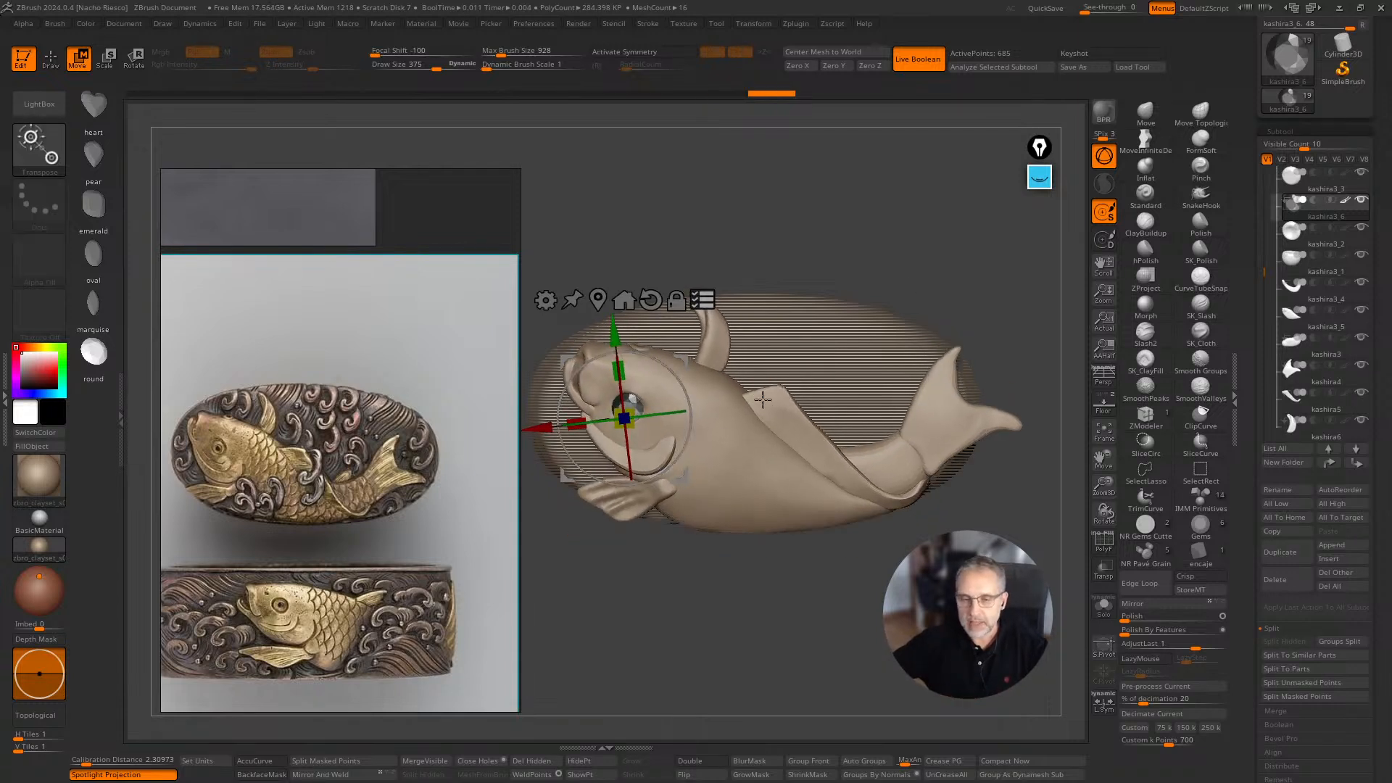
pyautogui.hotkey('ctrl', 'z')
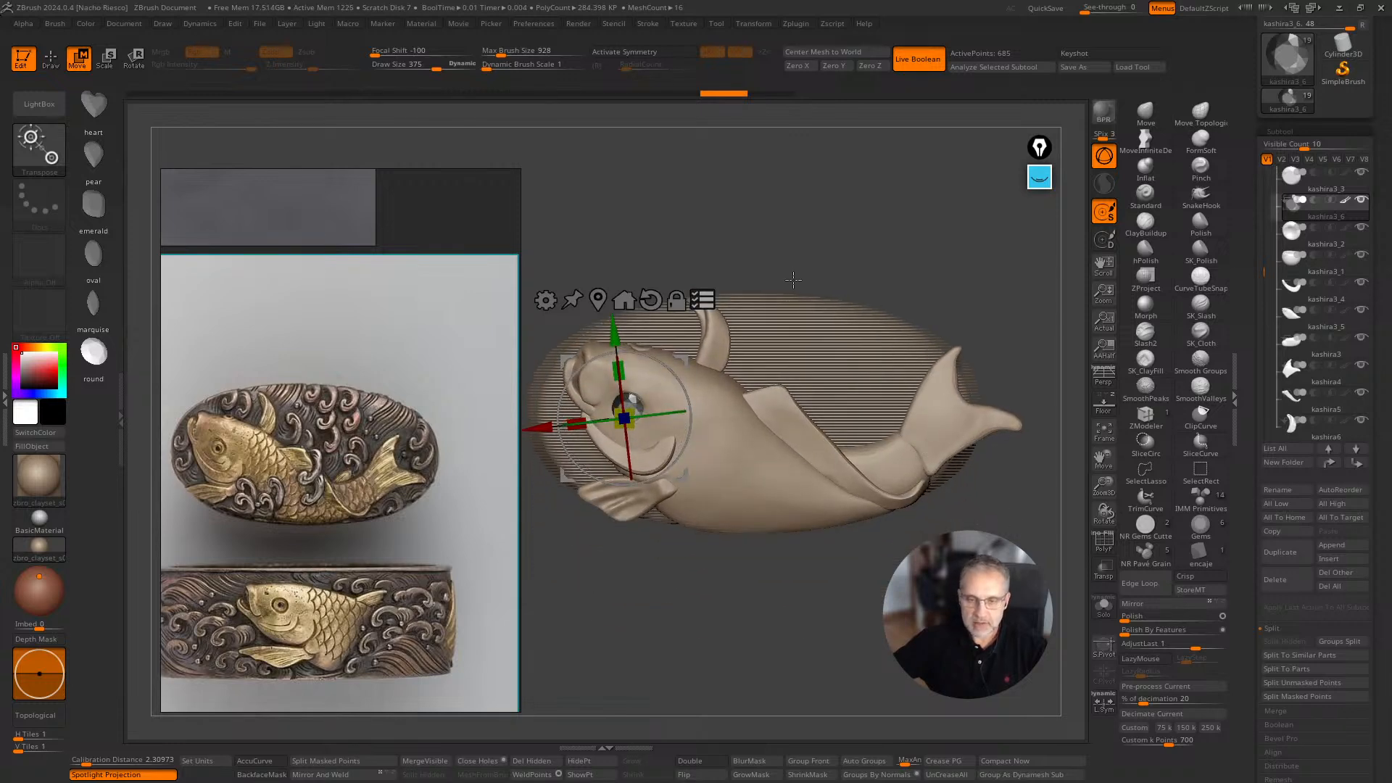
# Create a combined low-resolution posing mesh of all visible ring subtools with Transpose Master's TPoseMesh.
pyautogui.press('q')
pyautogui.moveTo(794, 280); pyautogui.dragTo(829, 214)
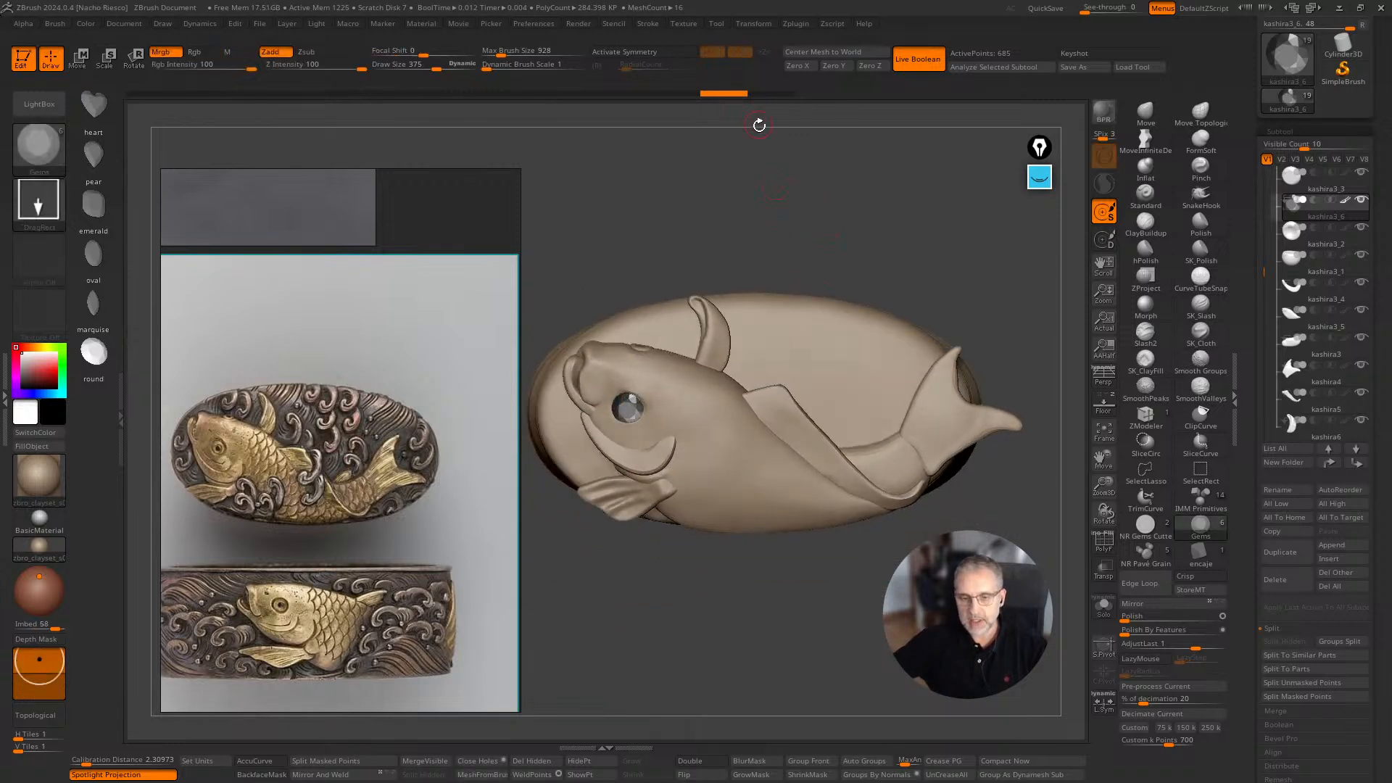
pyautogui.click(798, 23)
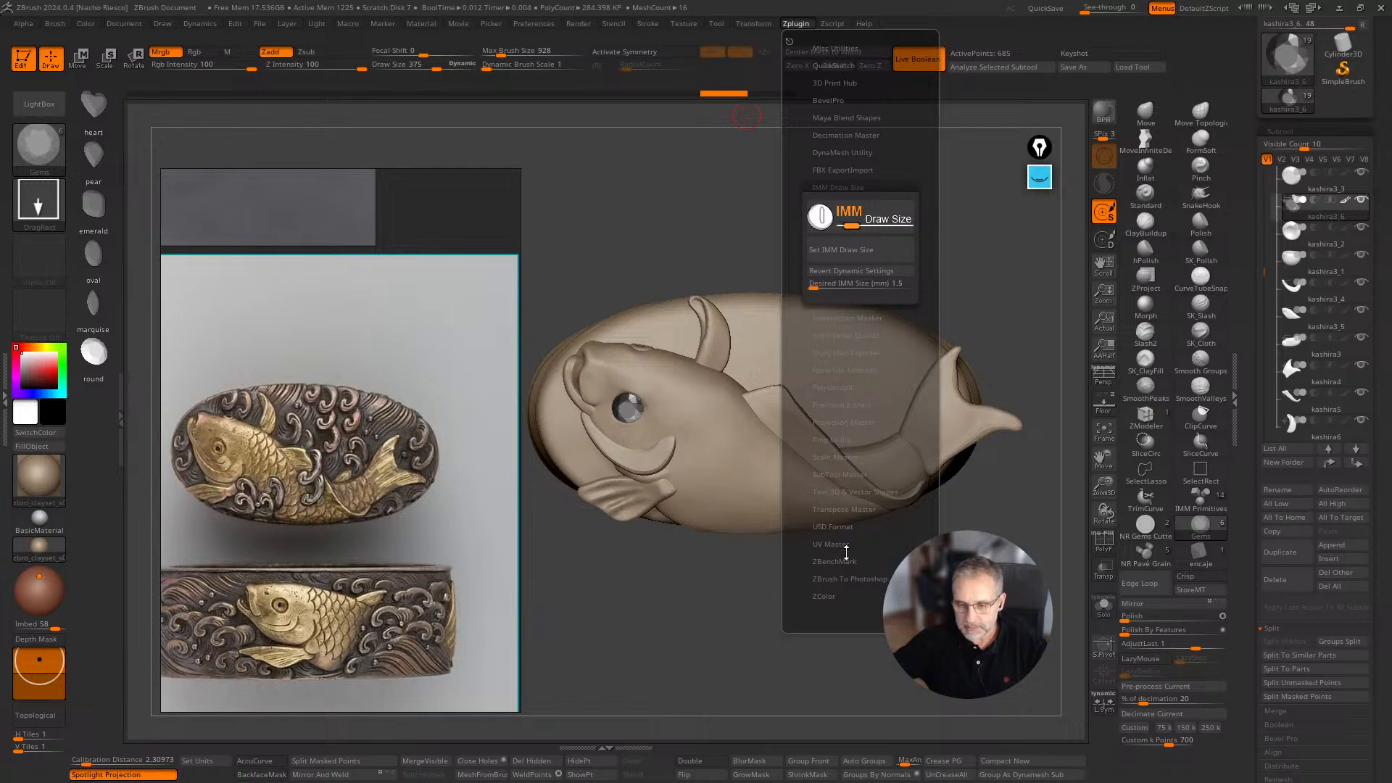
pyautogui.click(842, 508)
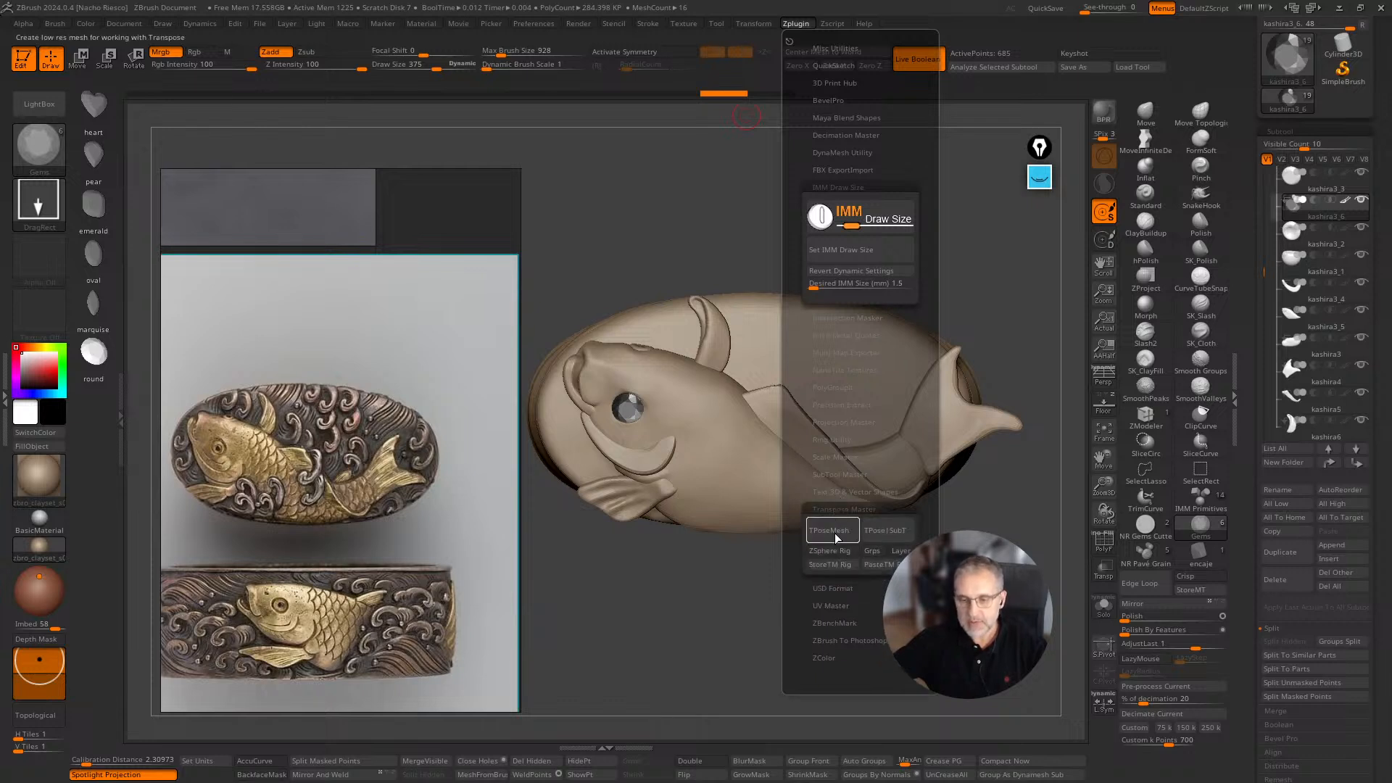
pyautogui.click(835, 539)
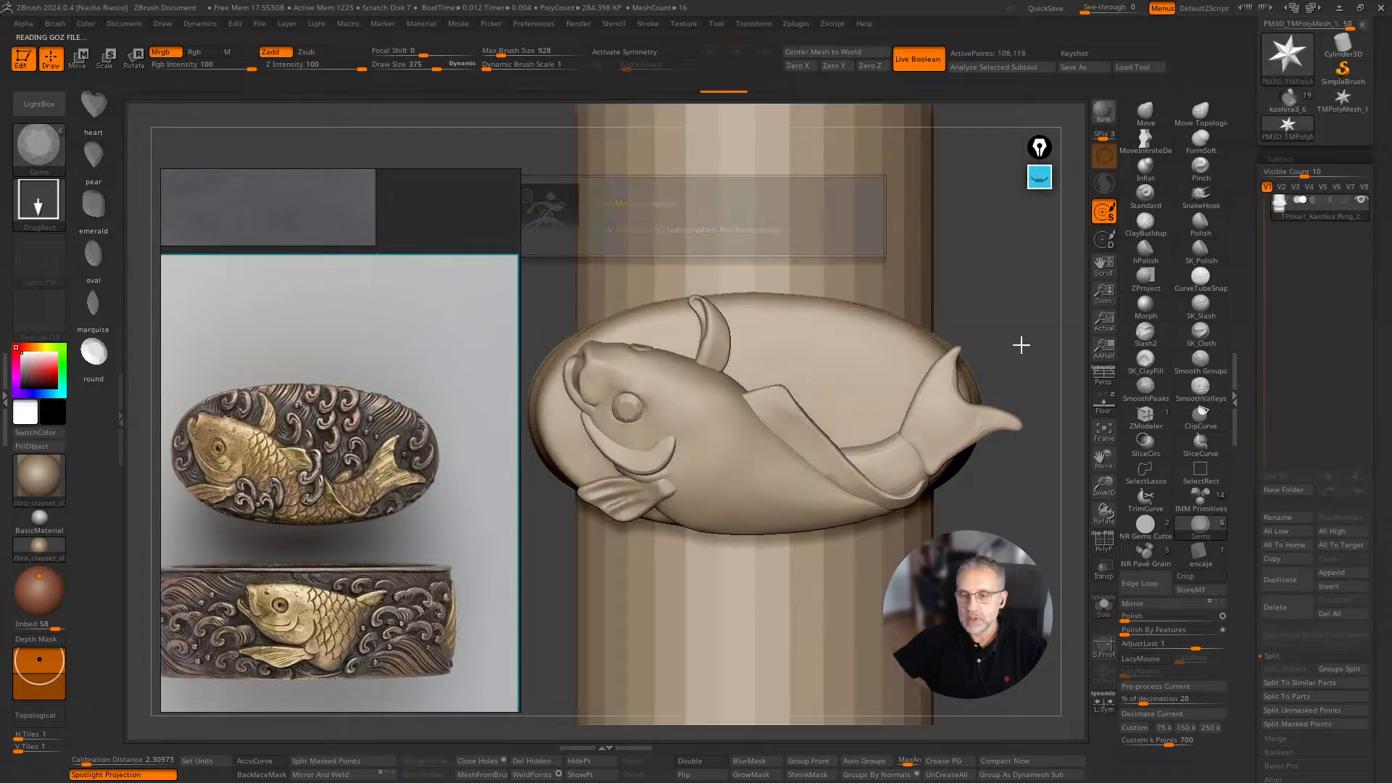
pyautogui.keyDown('alt'); pyautogui.moveTo(1052, 524); pyautogui.dragTo(1016, 260); pyautogui.keyUp('alt')
pyautogui.moveTo(928, 355)
pyautogui.mouseDown()
pyautogui.moveTo(975, 388)
pyautogui.moveTo(968, 481)
pyautogui.moveTo(965, 464)
pyautogui.mouseUp()
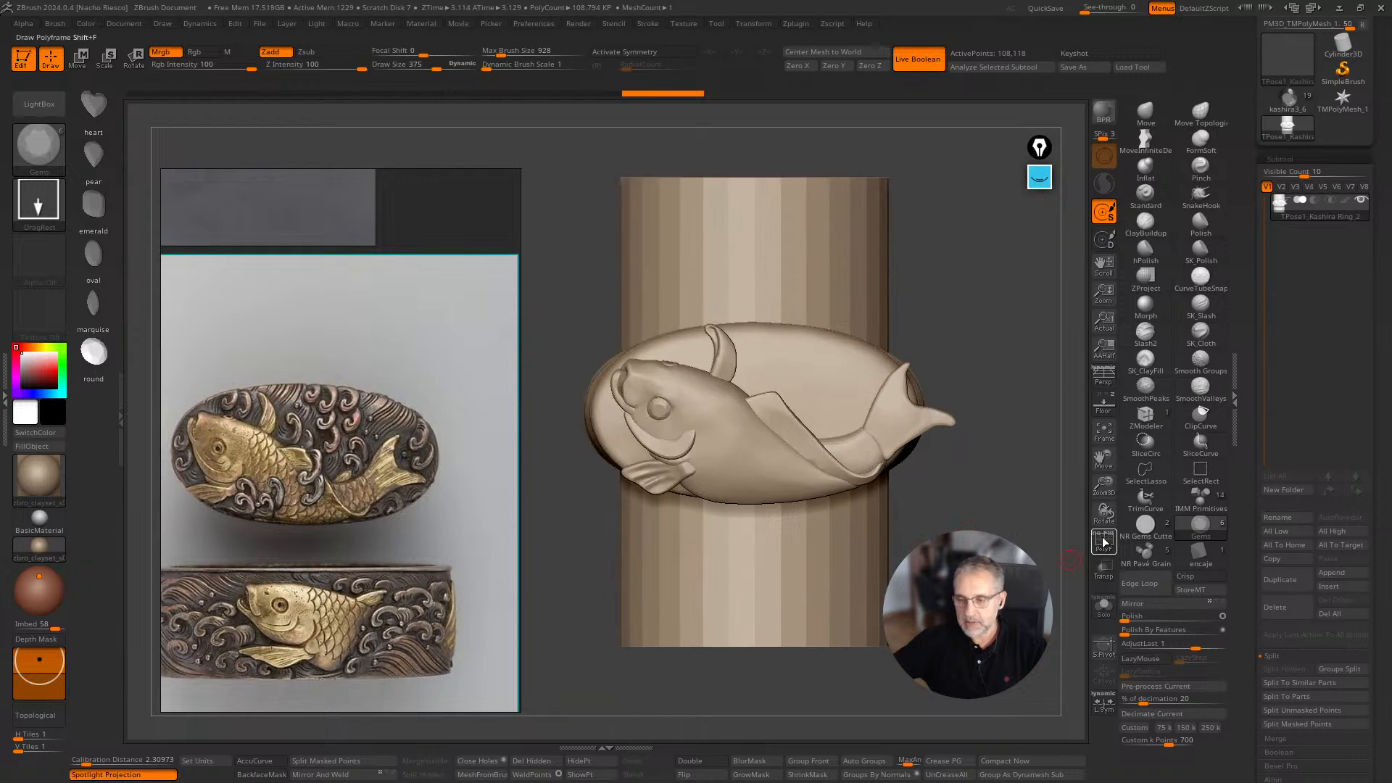
# Check the combined mesh's polygroups with Polyframe, and isolate the koi's body, back fin and tail.
pyautogui.click(1103, 541)
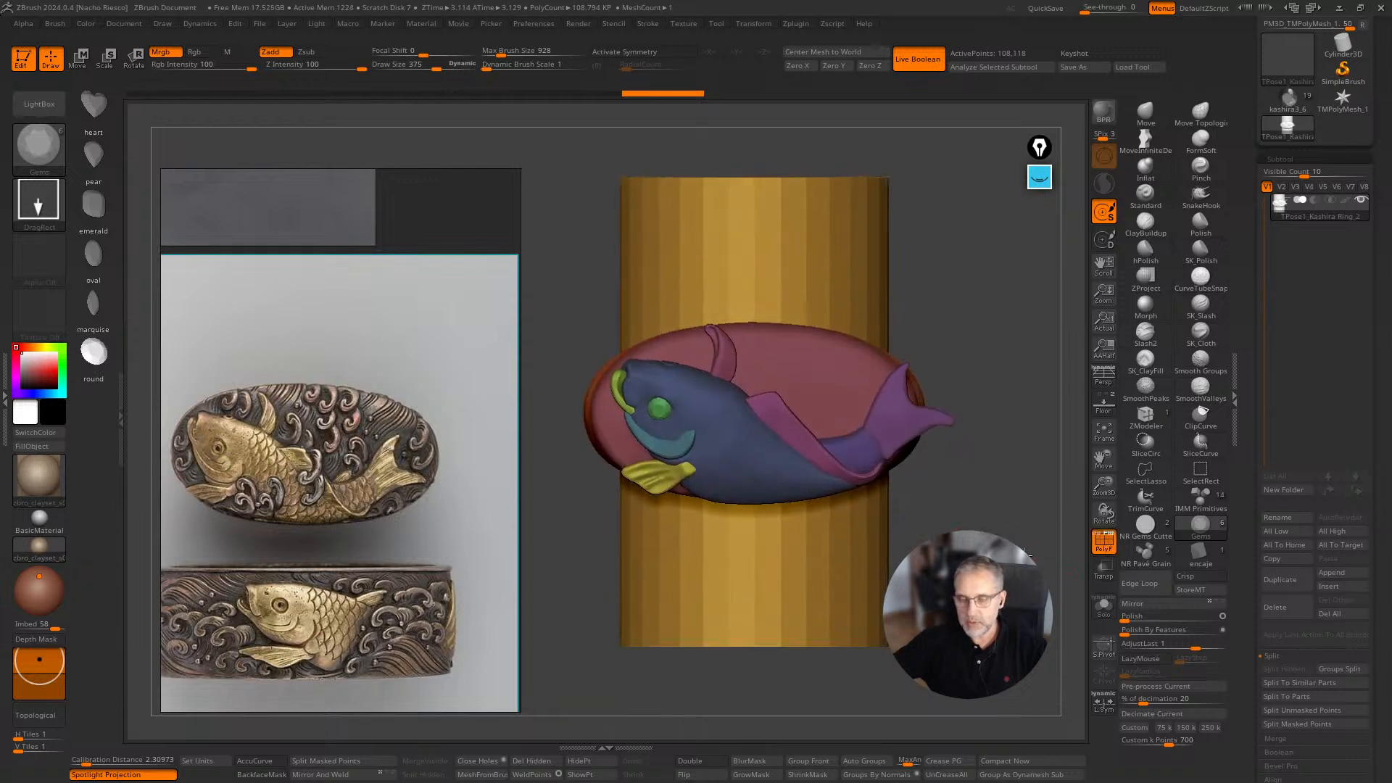
pyautogui.moveTo(1048, 543); pyautogui.dragTo(999, 534)
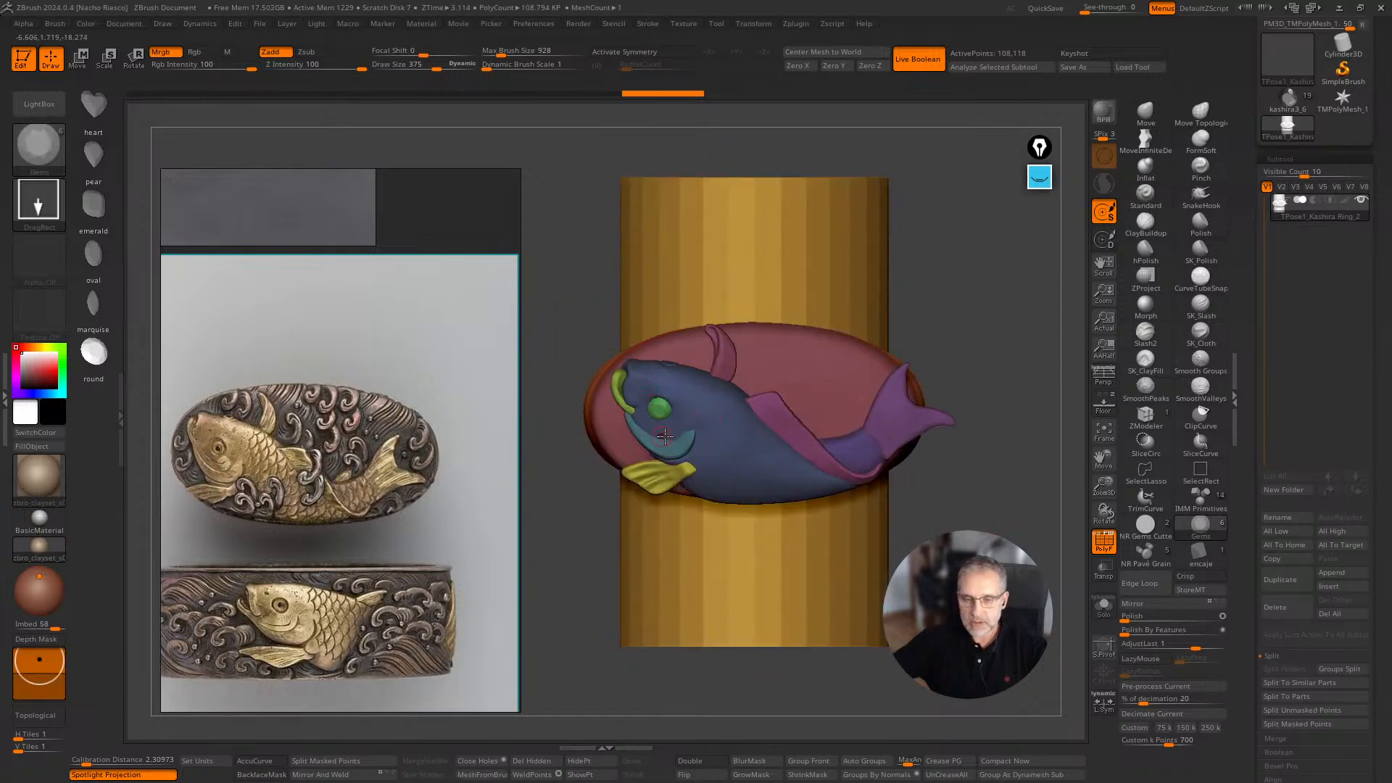
pyautogui.click(1104, 541)
pyautogui.moveTo(1044, 544)
pyautogui.mouseDown()
pyautogui.moveTo(1035, 525)
pyautogui.moveTo(1036, 556)
pyautogui.mouseUp()
pyautogui.keyDown('ctrl'); pyautogui.keyDown('shift'); pyautogui.click(762, 460); pyautogui.keyUp('shift'); pyautogui.keyUp('ctrl')
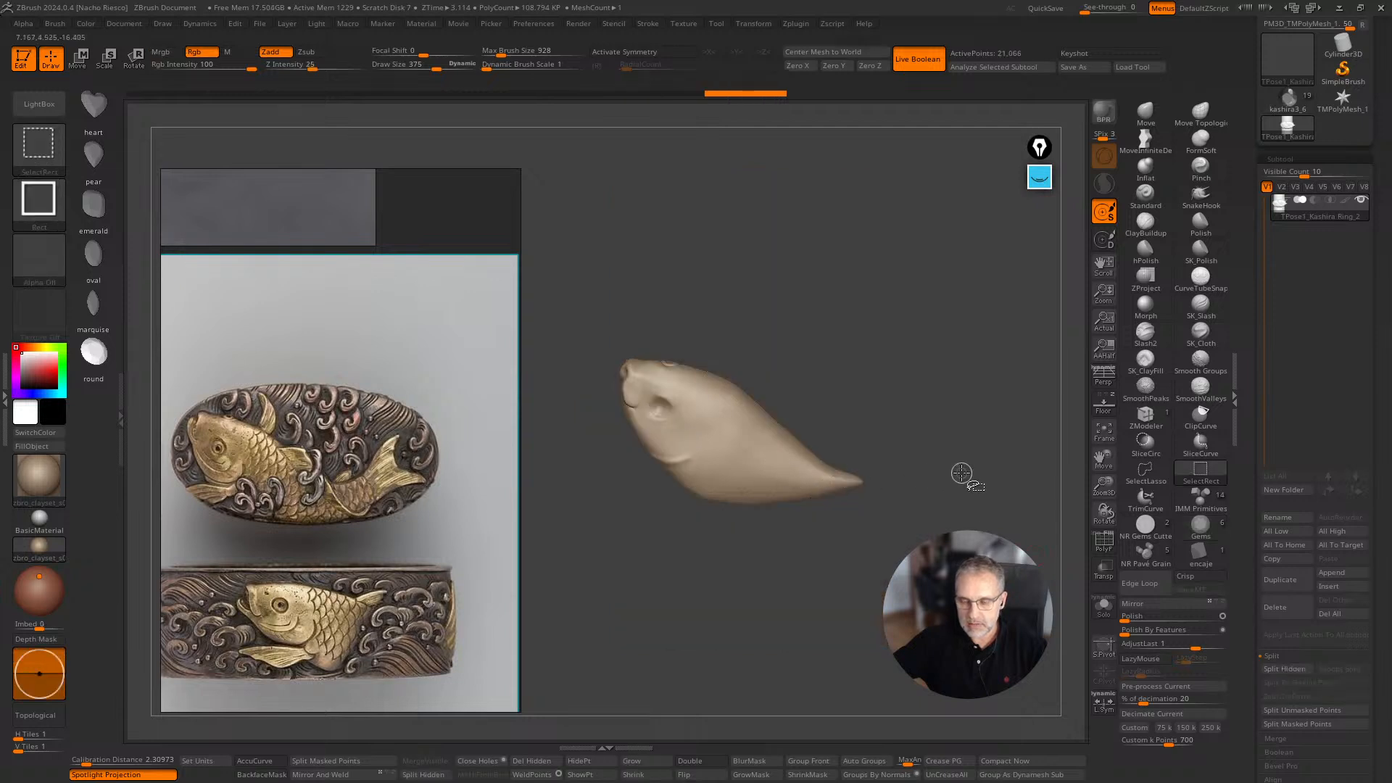
pyautogui.keyDown('ctrl'); pyautogui.keyDown('shift'); pyautogui.moveTo(963, 475); pyautogui.dragTo(865, 468); pyautogui.keyUp('shift'); pyautogui.keyUp('ctrl')
pyautogui.keyDown('ctrl'); pyautogui.keyDown('shift'); pyautogui.click(820, 465); pyautogui.keyUp('shift'); pyautogui.keyUp('ctrl')
pyautogui.keyDown('ctrl'); pyautogui.keyDown('shift'); pyautogui.click(834, 471); pyautogui.keyUp('shift'); pyautogui.keyUp('ctrl')
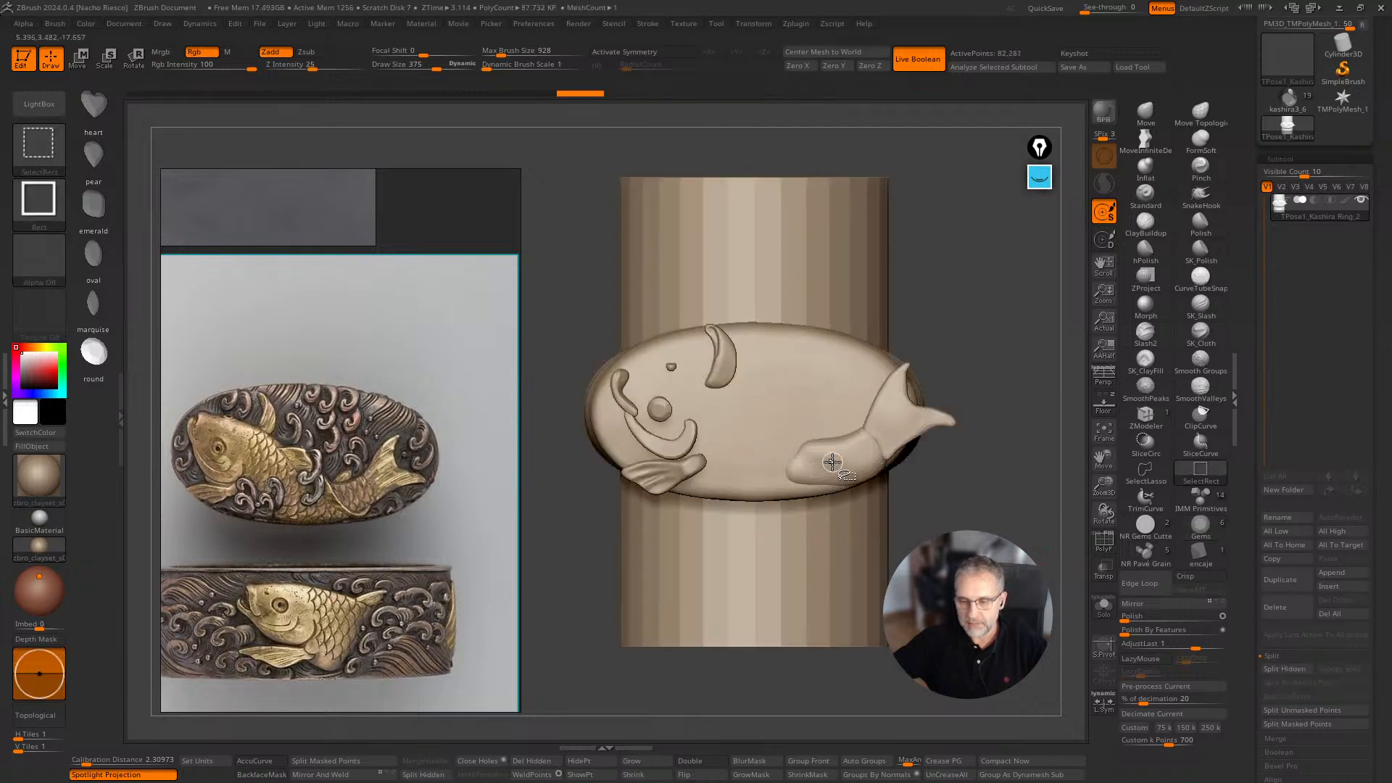
pyautogui.keyDown('ctrl'); pyautogui.keyDown('shift'); pyautogui.click(888, 434); pyautogui.keyUp('shift'); pyautogui.keyUp('ctrl')
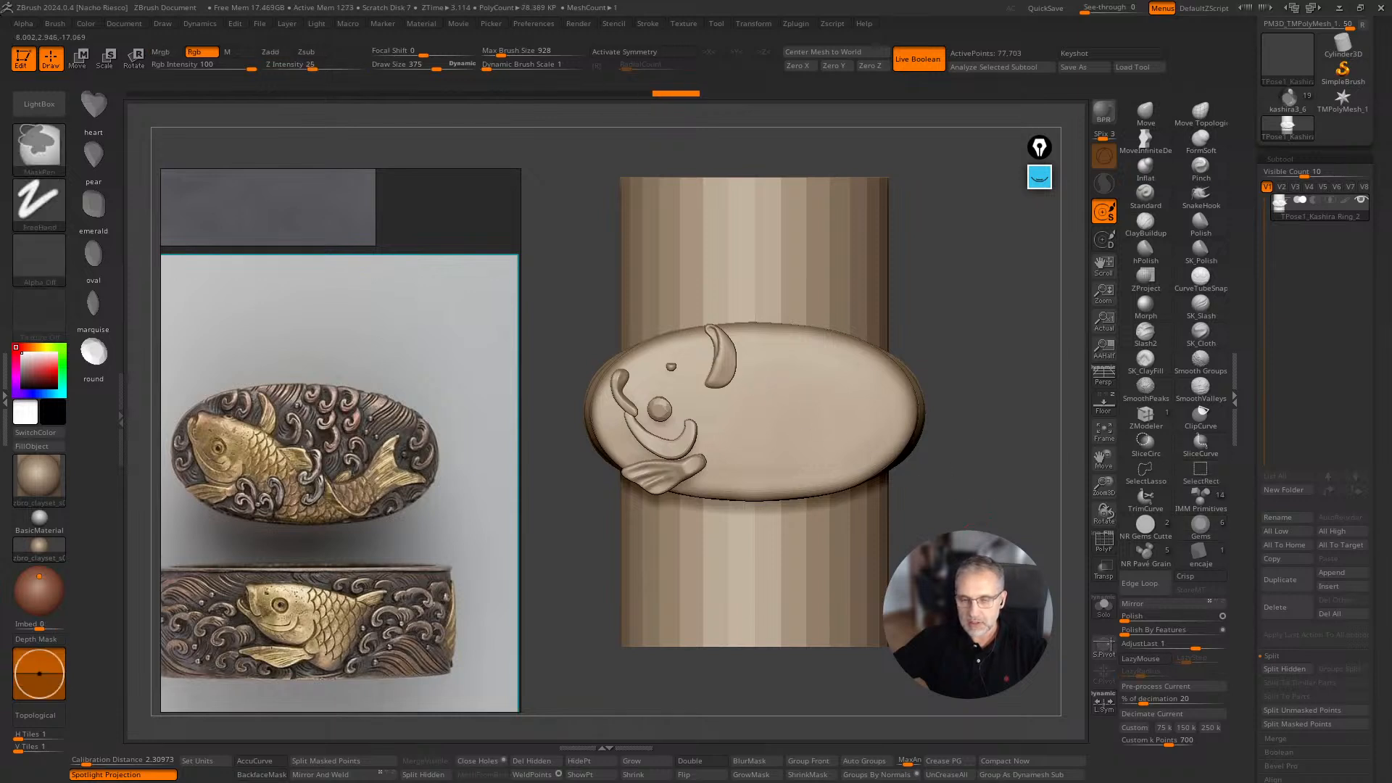
pyautogui.keyDown('ctrl'); pyautogui.keyDown('shift'); pyautogui.moveTo(981, 505); pyautogui.dragTo(995, 535); pyautogui.keyUp('shift'); pyautogui.keyUp('ctrl')
pyautogui.keyDown('ctrl'); pyautogui.moveTo(907, 457); pyautogui.dragTo(887, 508, button='right'); pyautogui.keyUp('ctrl')
pyautogui.press('b')
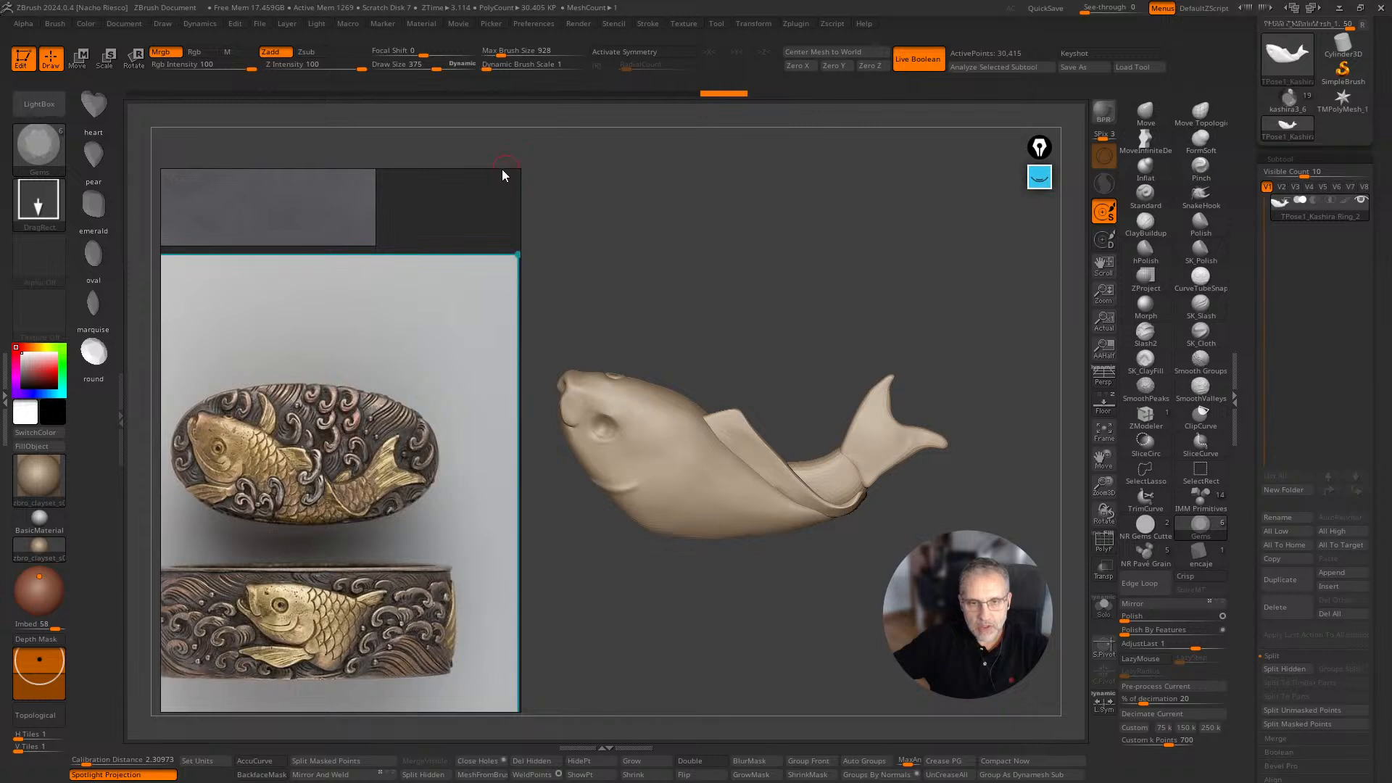
# Shift the reference image lower, mask the koi's rear half and tail with MaskLasso, blur the mask edge, and unhide the ring.
pyautogui.moveTo(503, 169); pyautogui.dragTo(497, 251)
pyautogui.moveTo(433, 363); pyautogui.dragTo(408, 383, button='right')
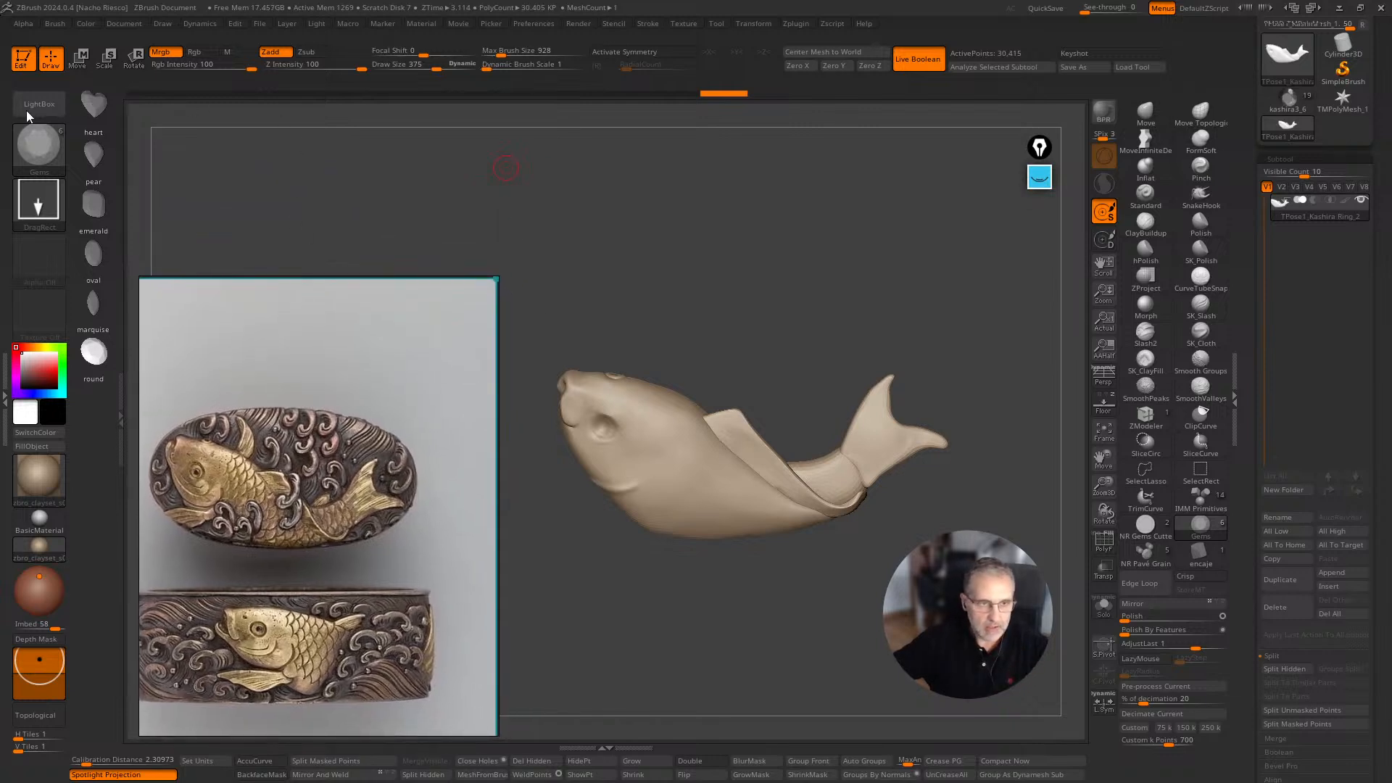
pyautogui.press('ctrl')
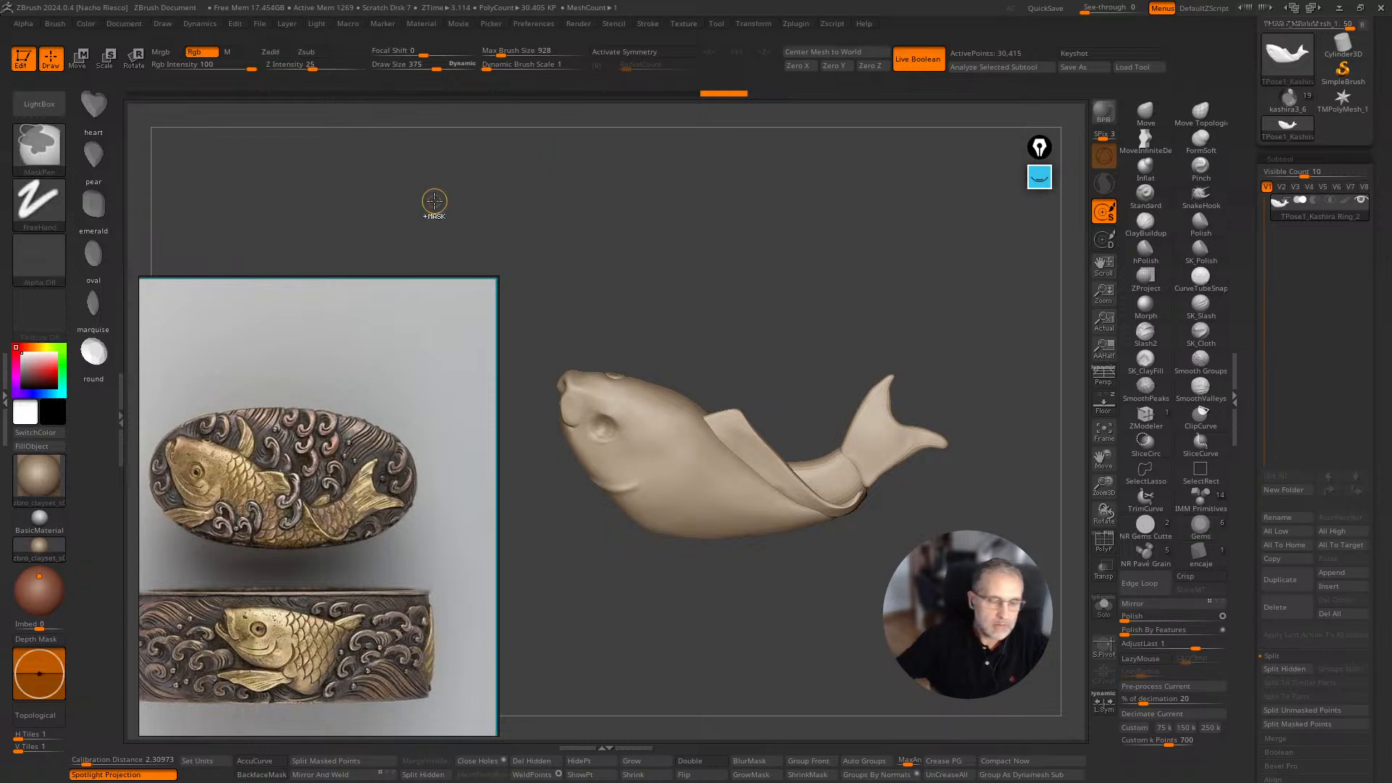
pyautogui.hotkey('ctrl', 'b')
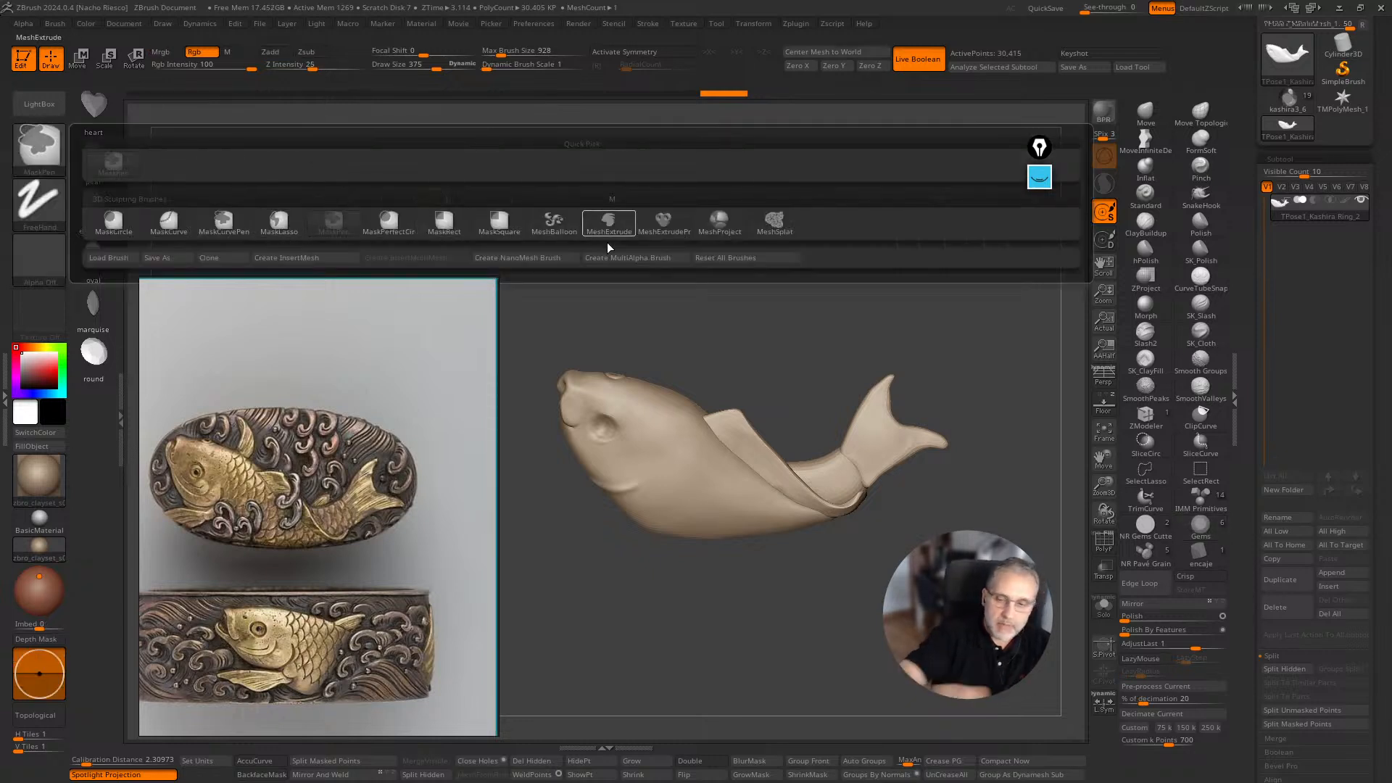
pyautogui.click(280, 221)
pyautogui.moveTo(819, 356)
pyautogui.keyDown('ctrl'); pyautogui.mouseDown()
pyautogui.moveTo(794, 428)
pyautogui.moveTo(794, 598)
pyautogui.mouseUp(); pyautogui.keyUp('ctrl')
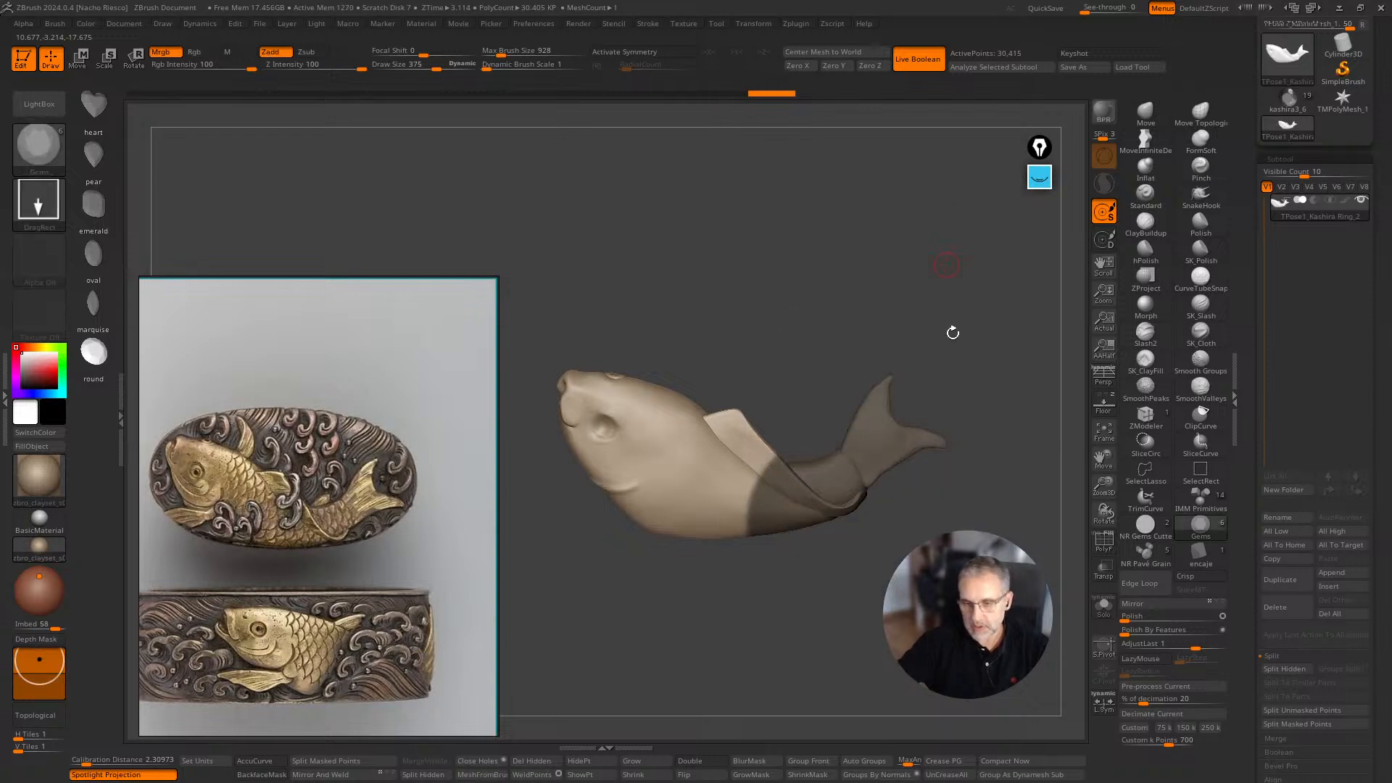
pyautogui.click(762, 767)
pyautogui.click(763, 766)
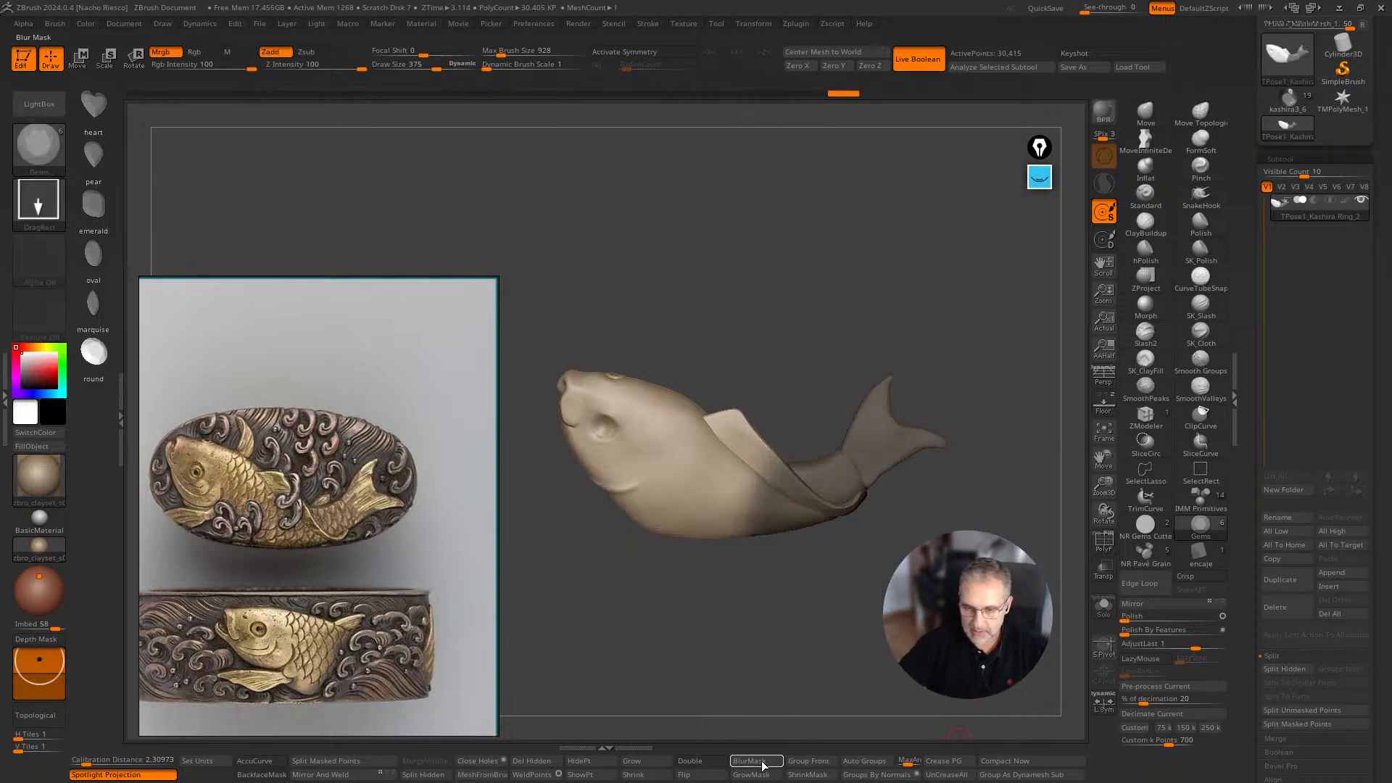
pyautogui.keyDown('ctrl'); pyautogui.keyDown('shift'); pyautogui.click(878, 670); pyautogui.keyUp('shift'); pyautogui.keyUp('ctrl')
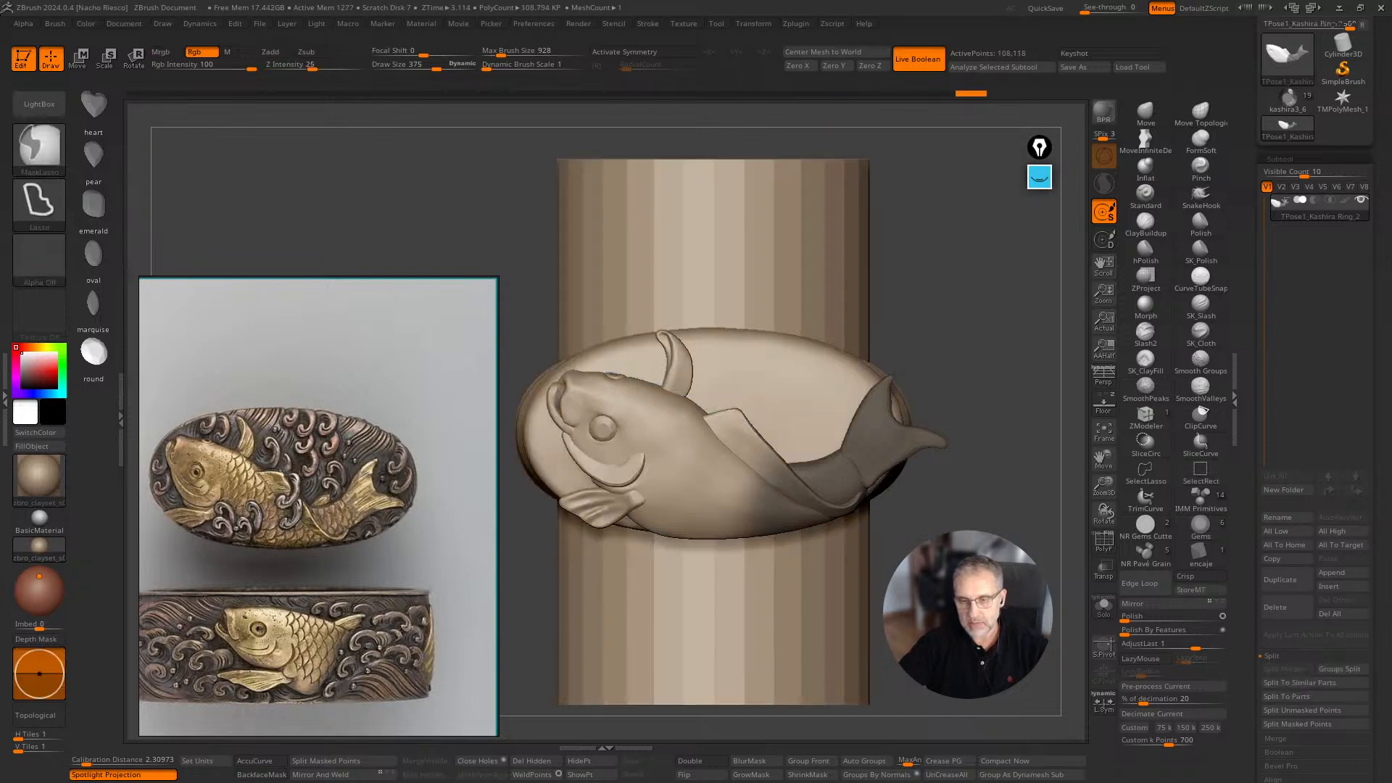
# Invert the mask, bend the koi's tail inward over the oval, and recenter the gizmo on the tail's base.
pyautogui.press('w')
pyautogui.keyDown('ctrl'); pyautogui.moveTo(780, 464); pyautogui.dragTo(780, 491, button='right'); pyautogui.keyUp('ctrl')
pyautogui.moveTo(776, 492)
pyautogui.keyDown('alt'); pyautogui.mouseDown()
pyautogui.moveTo(840, 540)
pyautogui.moveTo(838, 494)
pyautogui.mouseUp(); pyautogui.keyUp('alt')
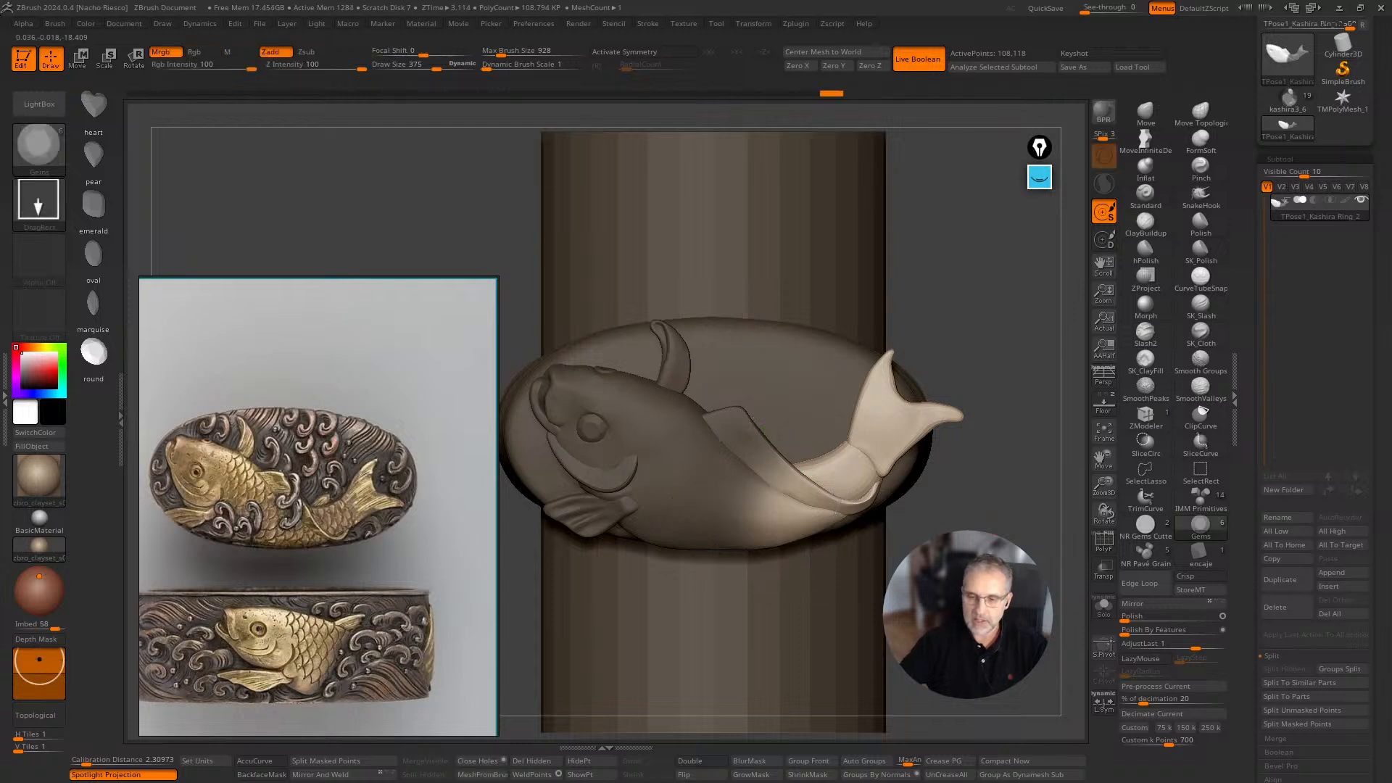
pyautogui.keyDown('ctrl'); pyautogui.moveTo(838, 494); pyautogui.dragTo(842, 455, button='right'); pyautogui.keyUp('ctrl')
pyautogui.keyDown('alt'); pyautogui.click(848, 454); pyautogui.keyUp('alt')
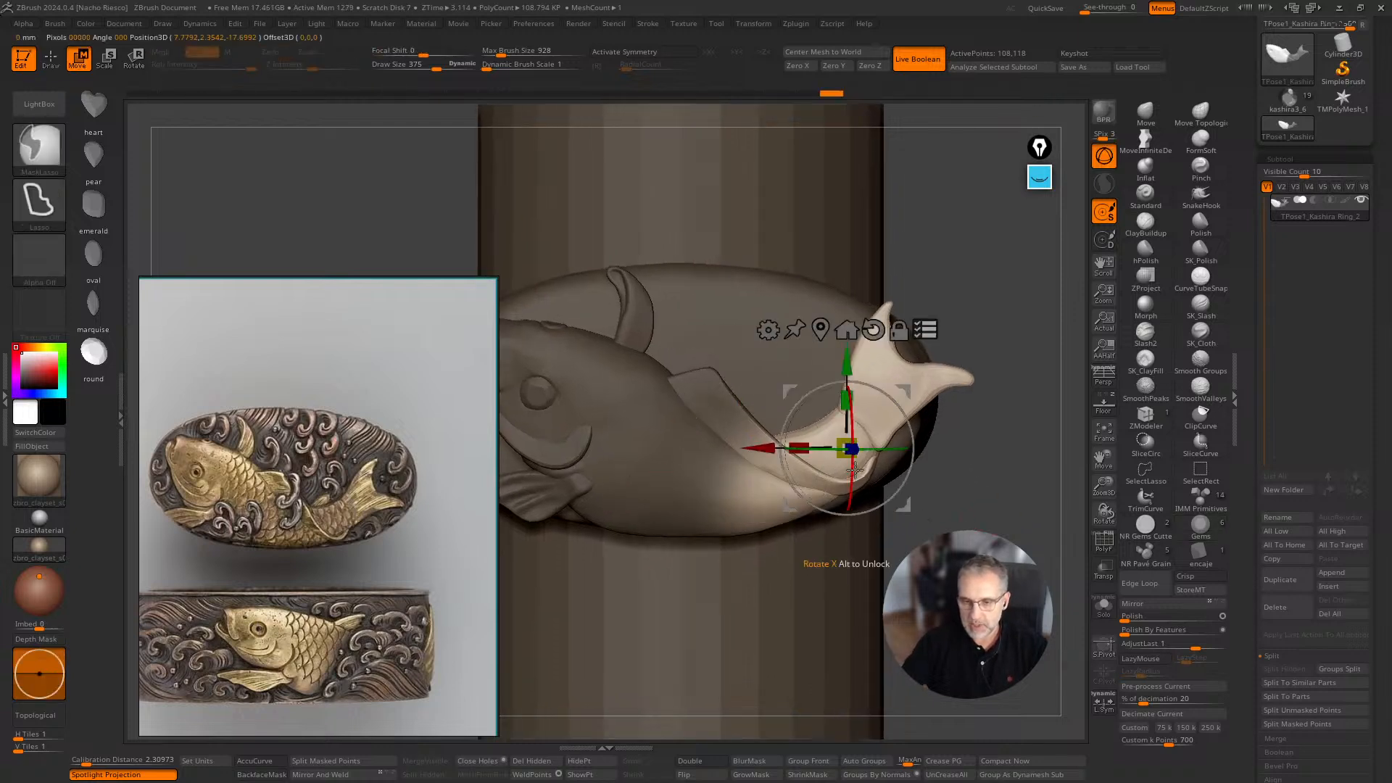
pyautogui.keyDown('alt'); pyautogui.moveTo(848, 447); pyautogui.dragTo(973, 376); pyautogui.keyUp('alt')
pyautogui.keyDown('alt'); pyautogui.click(838, 453); pyautogui.keyUp('alt')
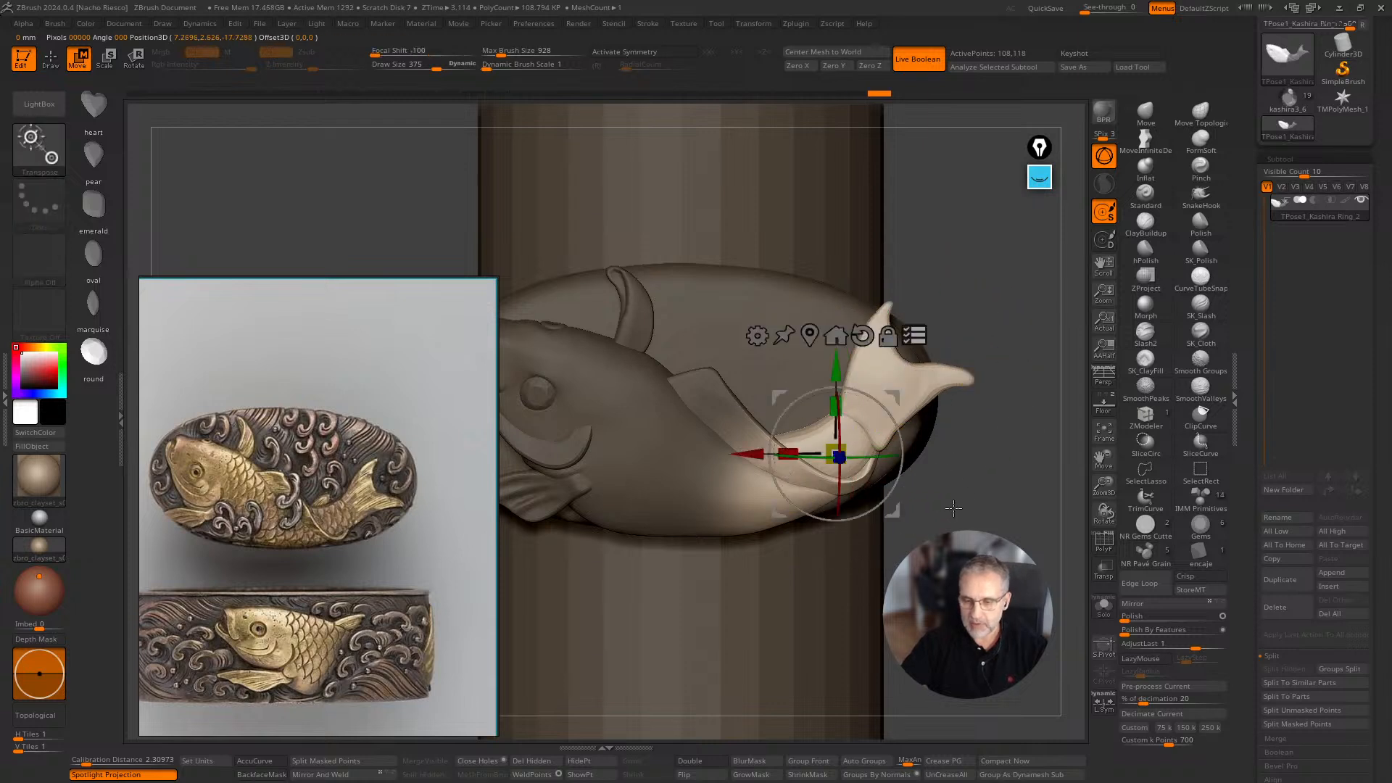
# Mask everything except the koi's tail stem, and reshape the stem with an enlarged Move Infinite Depth brush.
pyautogui.hotkey('ctrl', 'shift', 'z')
pyautogui.hotkey('ctrl', 'shift', 'z')
pyautogui.hotkey('ctrl', 'shift', 'z')
pyautogui.hotkey('ctrl', 'shift', 'z')
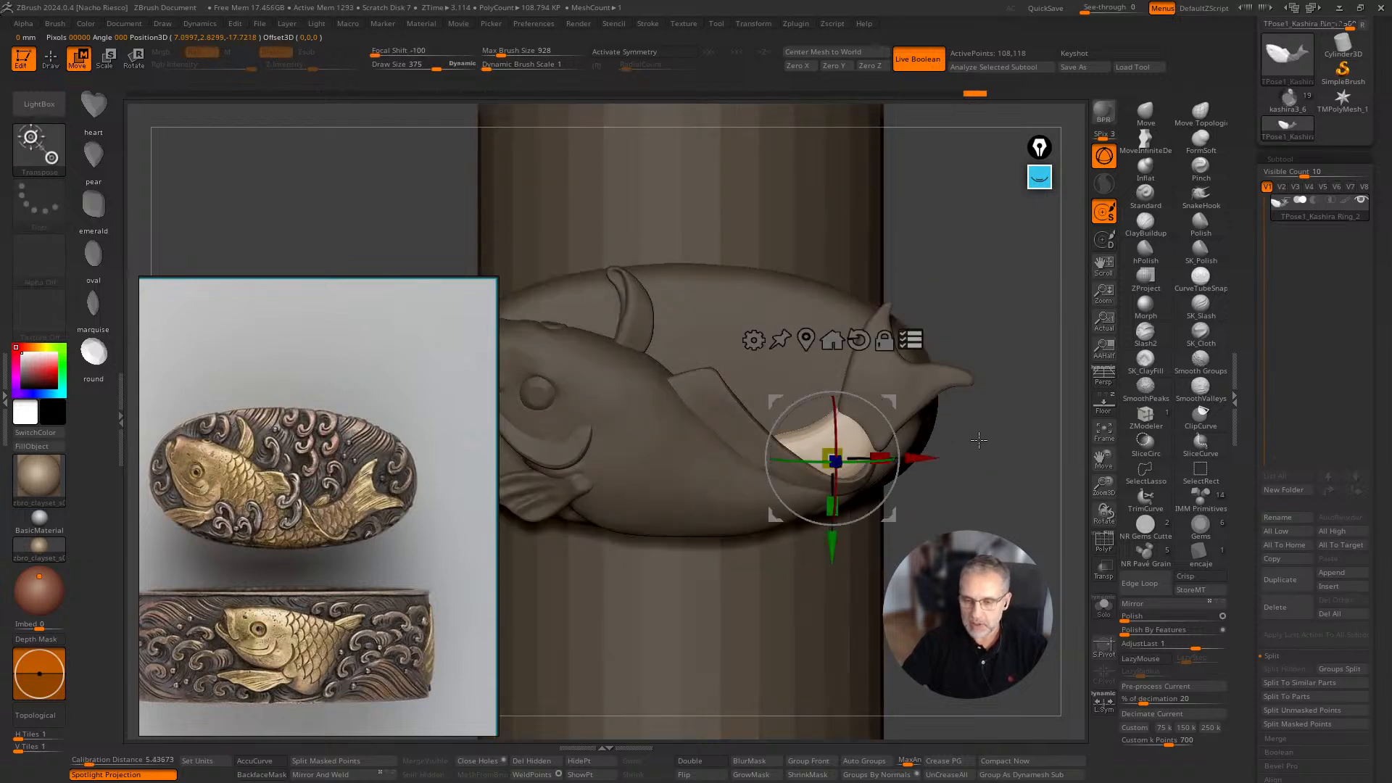
pyautogui.scroll(1, 835, 459)
pyautogui.press('q')
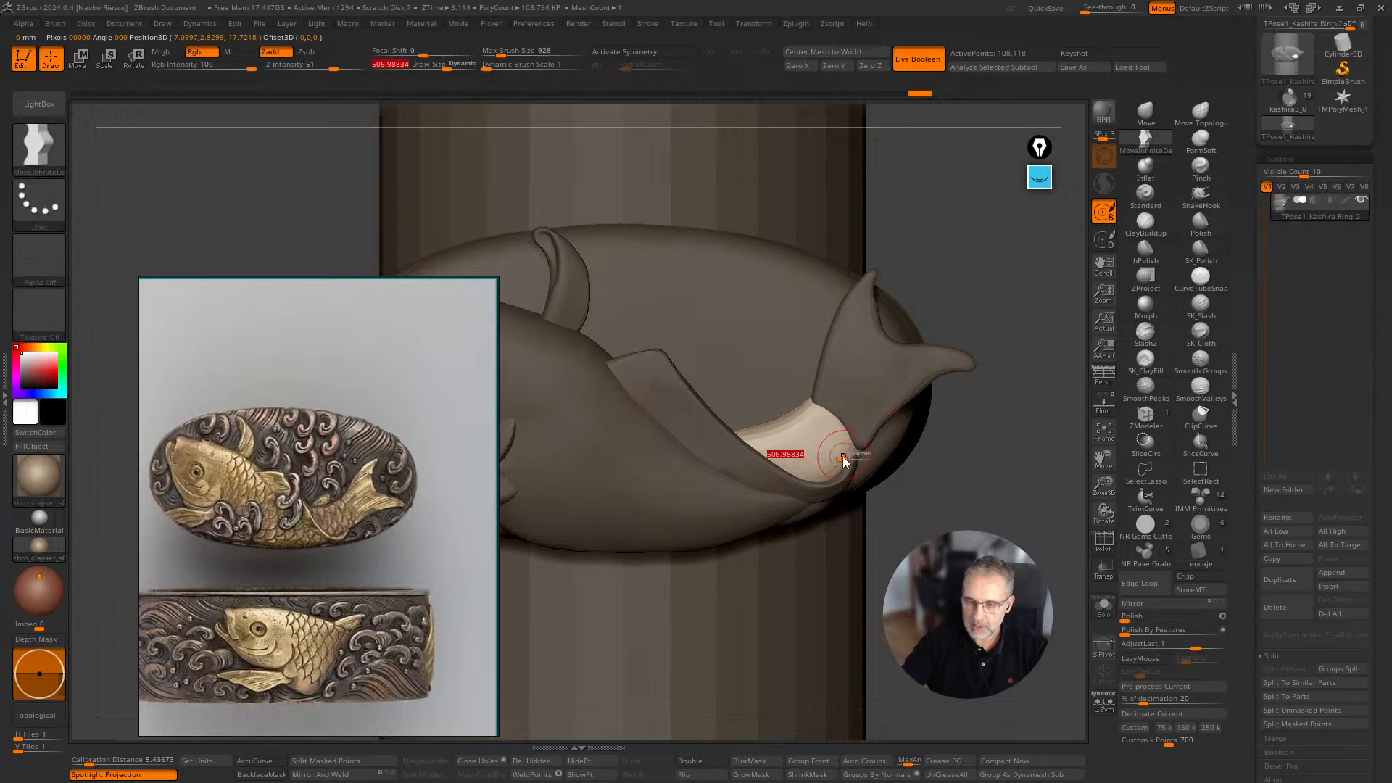
pyautogui.moveTo(486, 64); pyautogui.dragTo(511, 64)
pyautogui.press('s')
pyautogui.moveTo(848, 454)
pyautogui.mouseDown()
pyautogui.moveTo(794, 453)
pyautogui.moveTo(800, 419)
pyautogui.mouseUp()
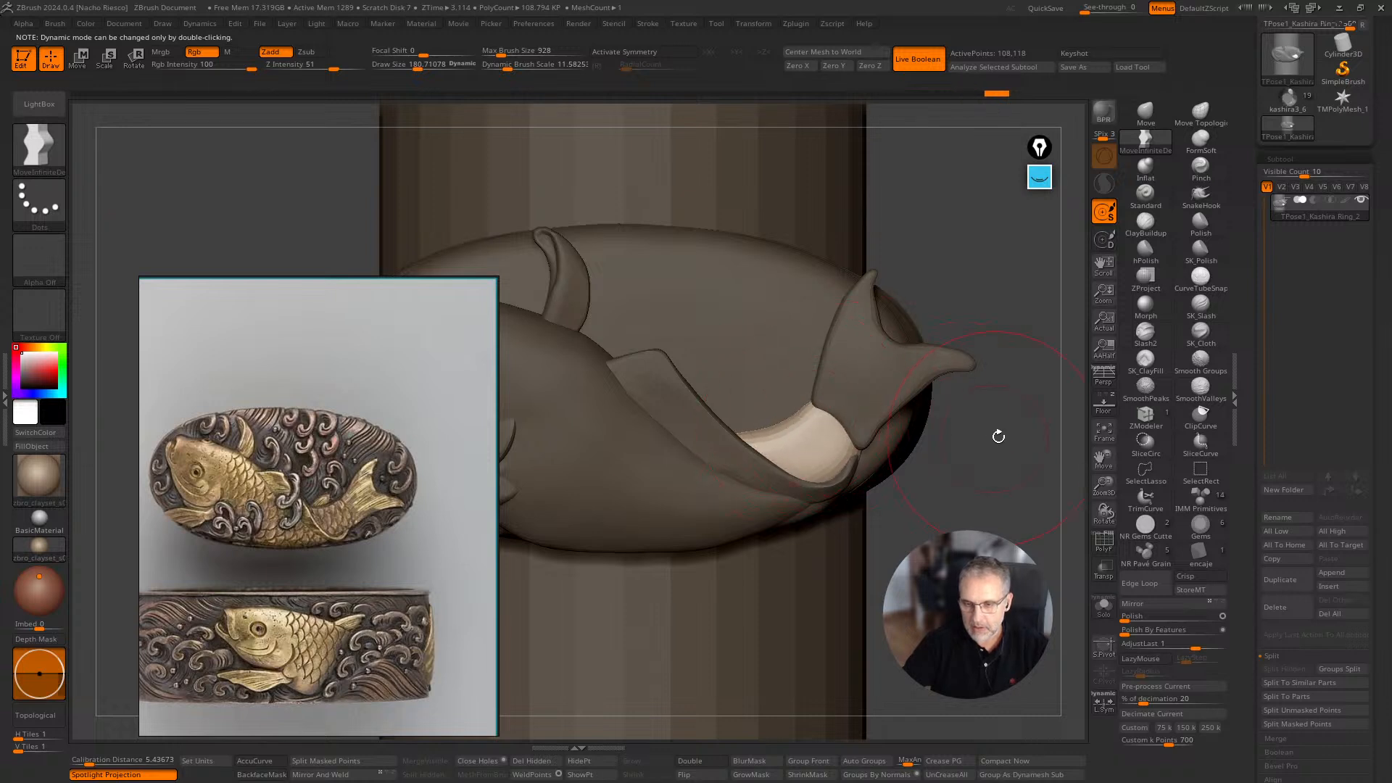
# Leave only the tail fin unmasked, rotate it inward over the oval, and realign the gizmo axes with the fin.
pyautogui.moveTo(998, 436); pyautogui.dragTo(942, 406)
pyautogui.press('w')
pyautogui.click(863, 371)
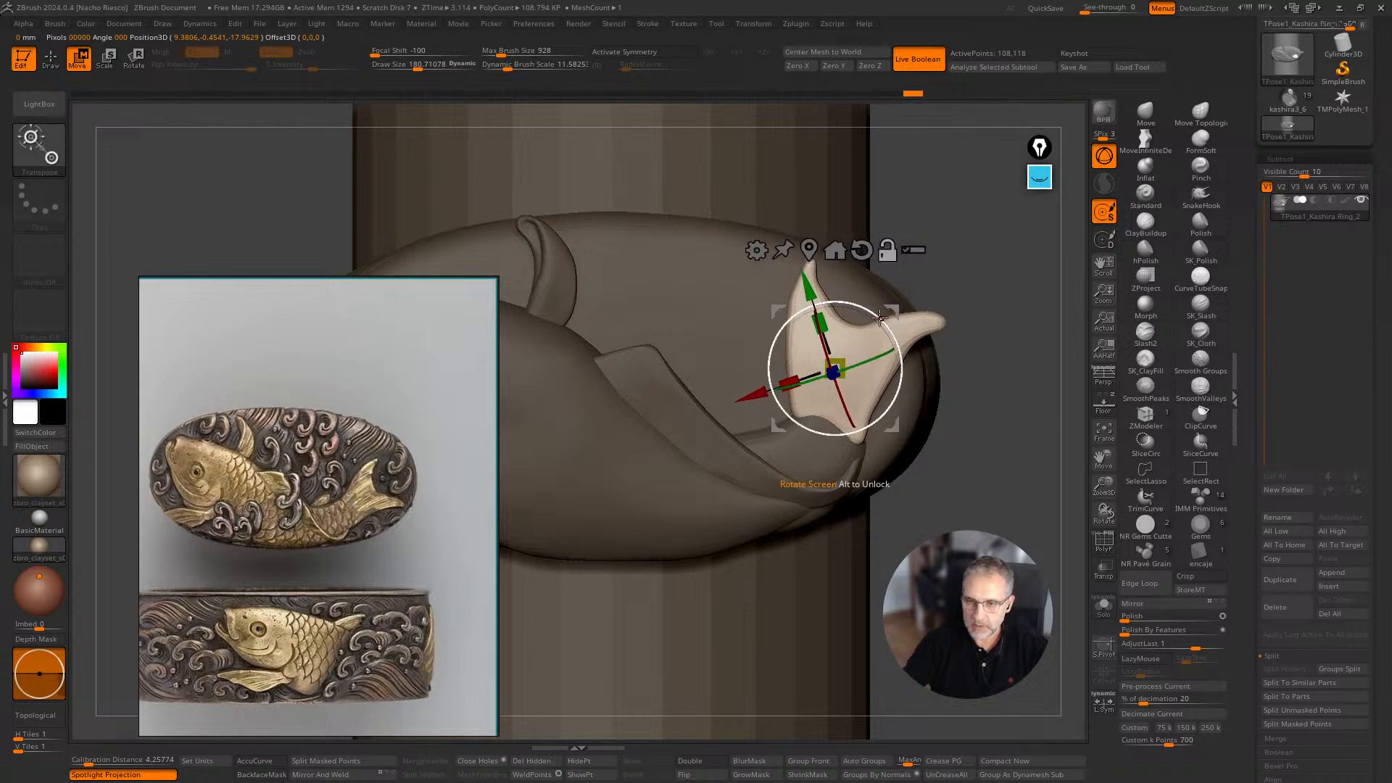
pyautogui.moveTo(879, 326); pyautogui.dragTo(898, 361)
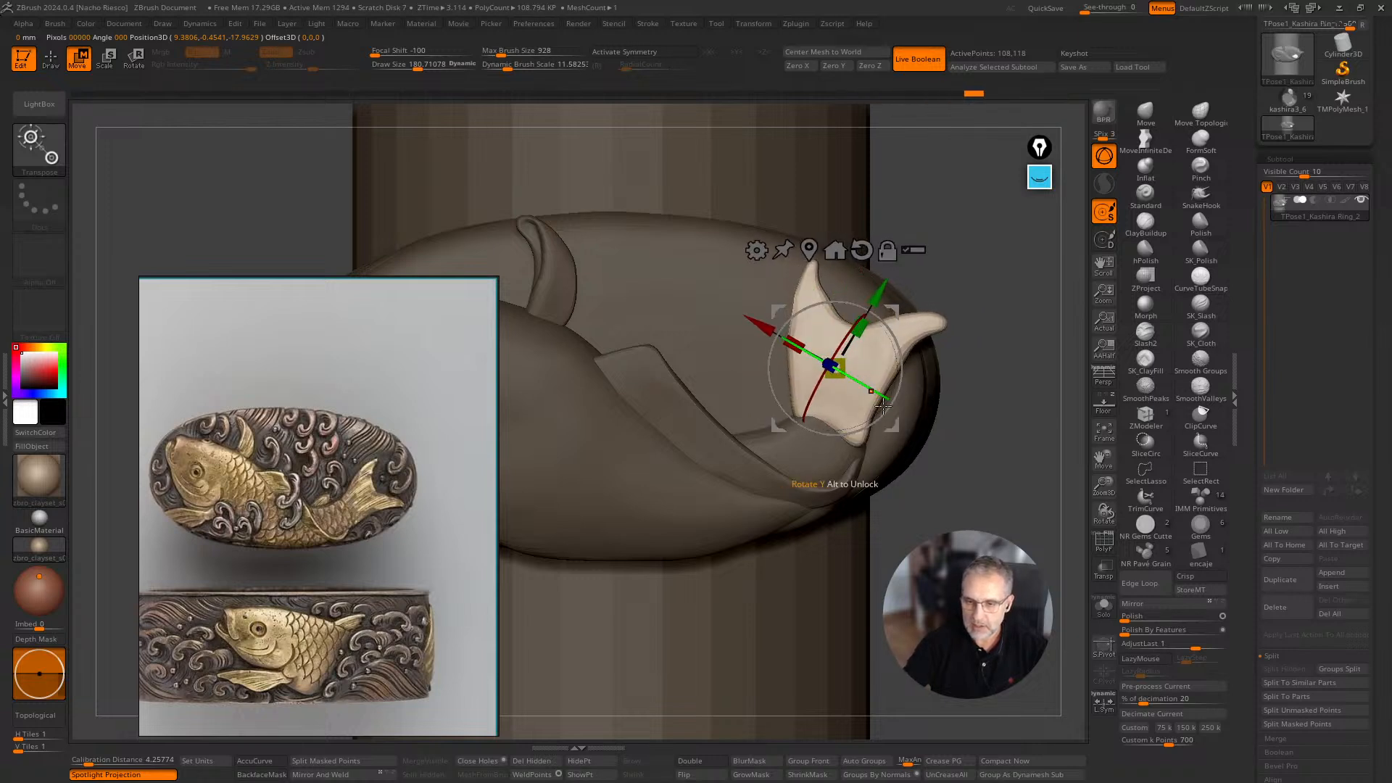
pyautogui.moveTo(895, 427); pyautogui.dragTo(896, 427)
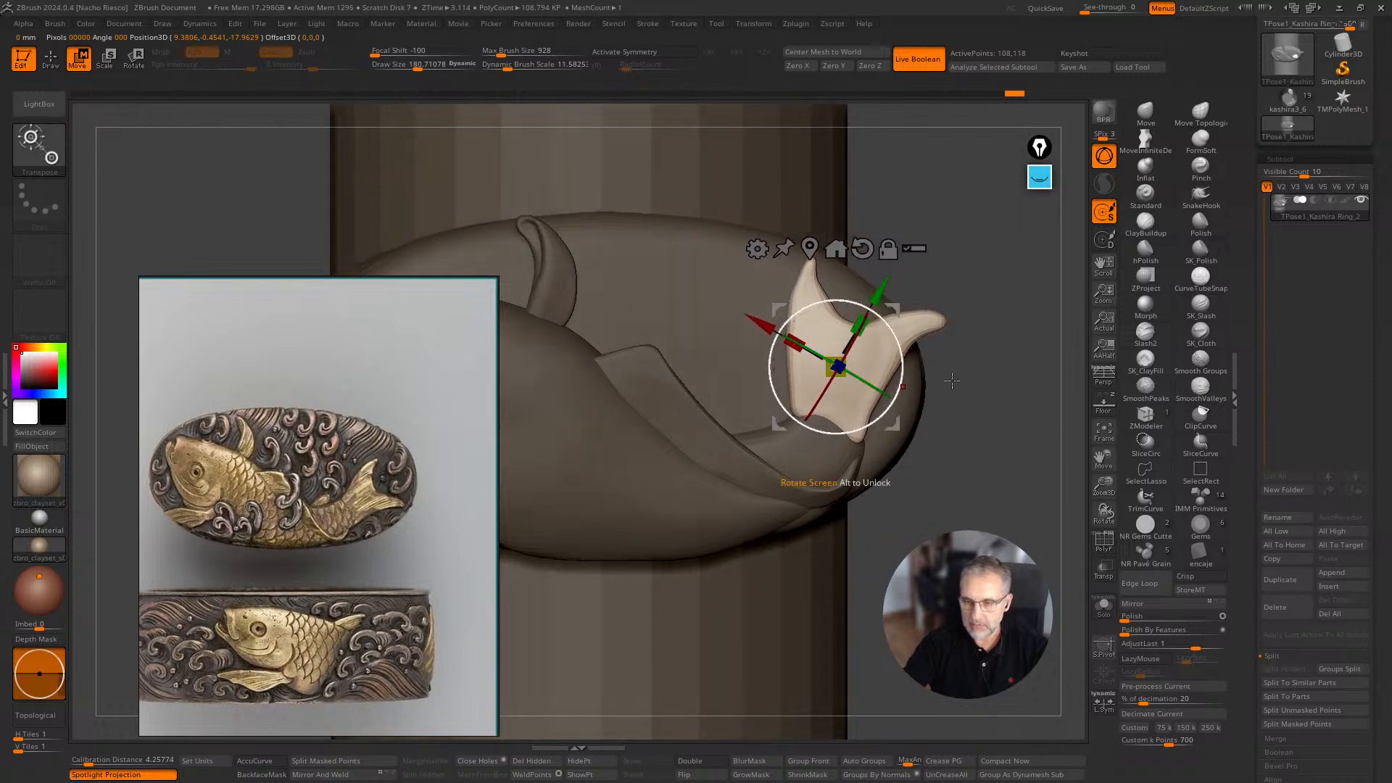
# Reshape the tail fin with the Move Infinite Depth brush at a draw size of about 151, and clear the mask.
pyautogui.press('q')
pyautogui.press('s')
pyautogui.moveTo(1008, 455)
pyautogui.mouseDown()
pyautogui.moveTo(869, 353)
pyautogui.moveTo(881, 351)
pyautogui.mouseUp()
pyautogui.moveTo(972, 363)
pyautogui.mouseDown()
pyautogui.moveTo(947, 341)
pyautogui.moveTo(1033, 298)
pyautogui.moveTo(1004, 392)
pyautogui.moveTo(1018, 468)
pyautogui.mouseUp()
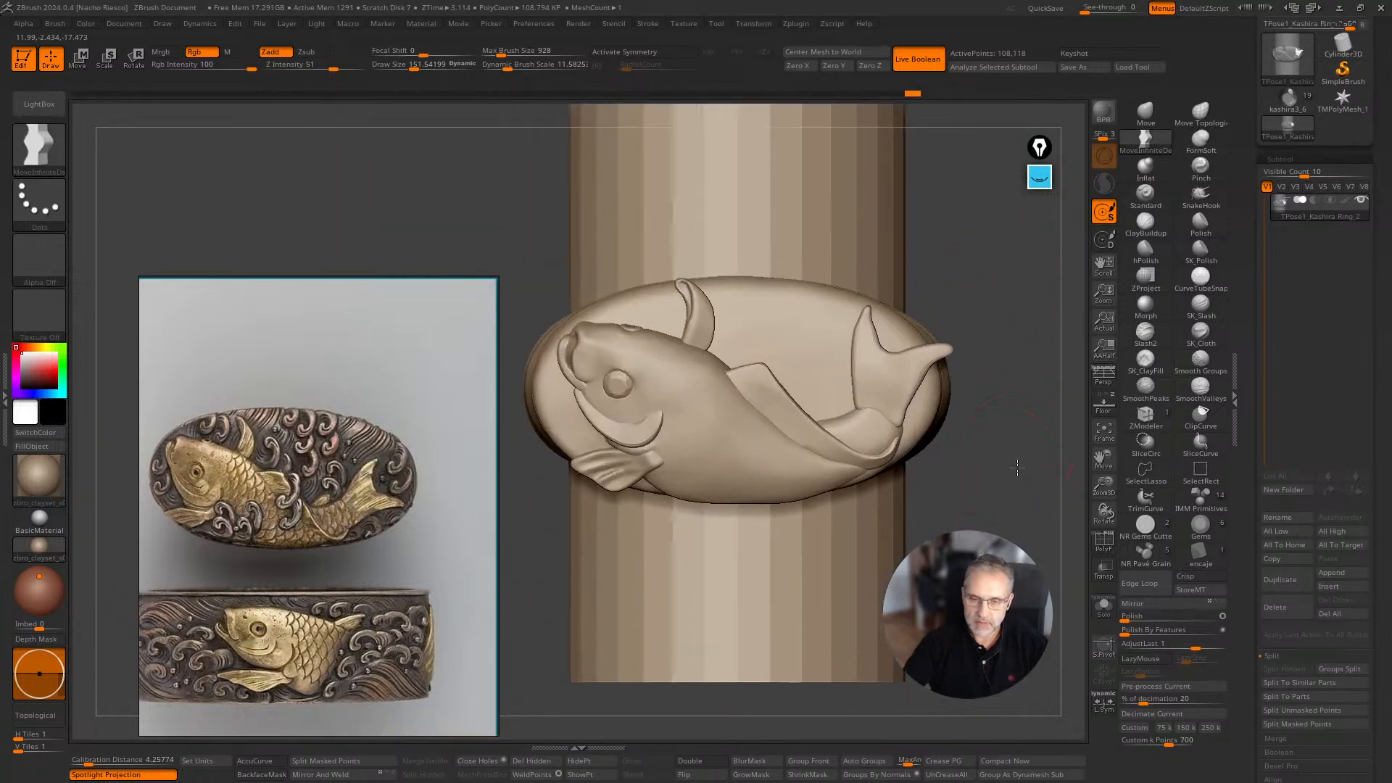
# Isolate the koi's body, head details and upper fin, mask the head area, blur the mask, and unhide the ring.
pyautogui.keyDown('ctrl'); pyautogui.keyDown('shift'); pyautogui.click(685, 453); pyautogui.keyUp('shift'); pyautogui.keyUp('ctrl')
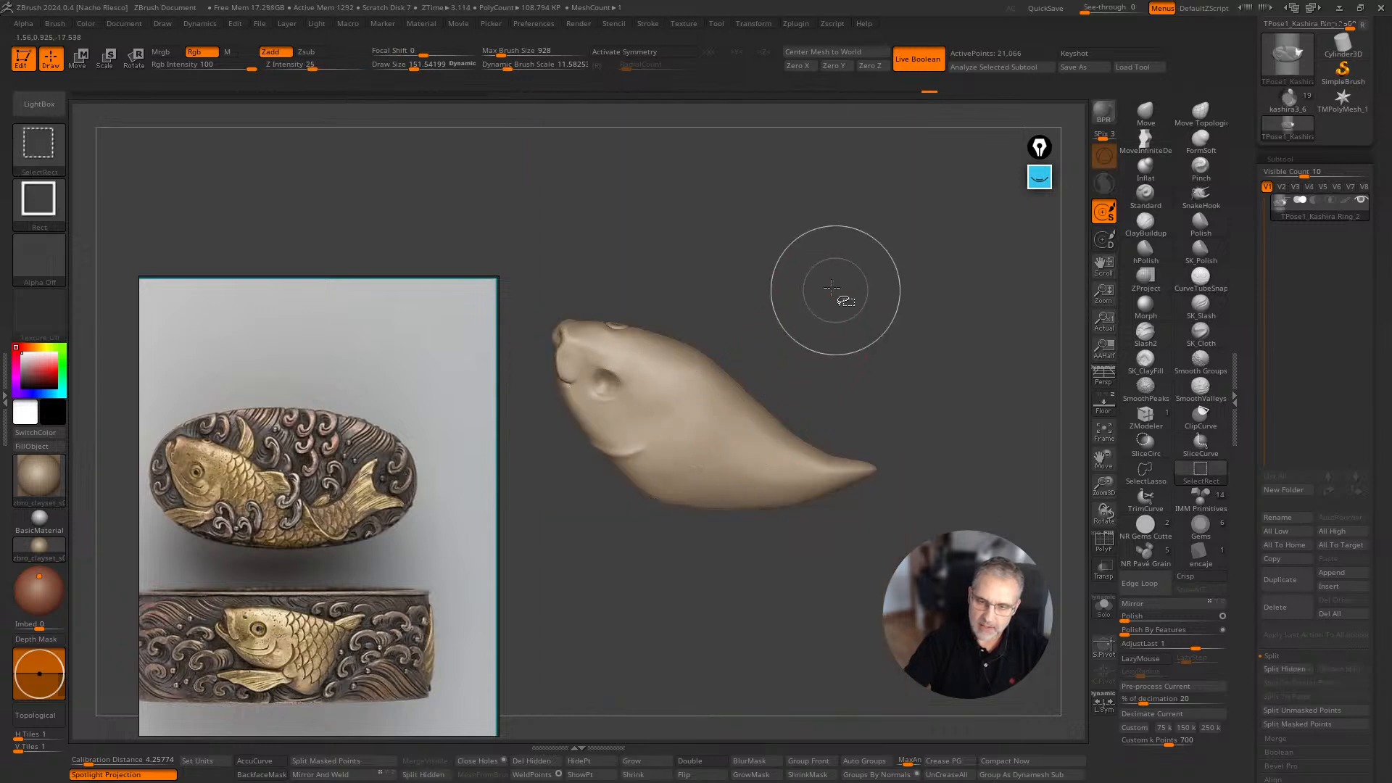
pyautogui.keyDown('ctrl'); pyautogui.keyDown('shift'); pyautogui.moveTo(804, 268); pyautogui.dragTo(846, 362); pyautogui.keyUp('shift'); pyautogui.keyUp('ctrl')
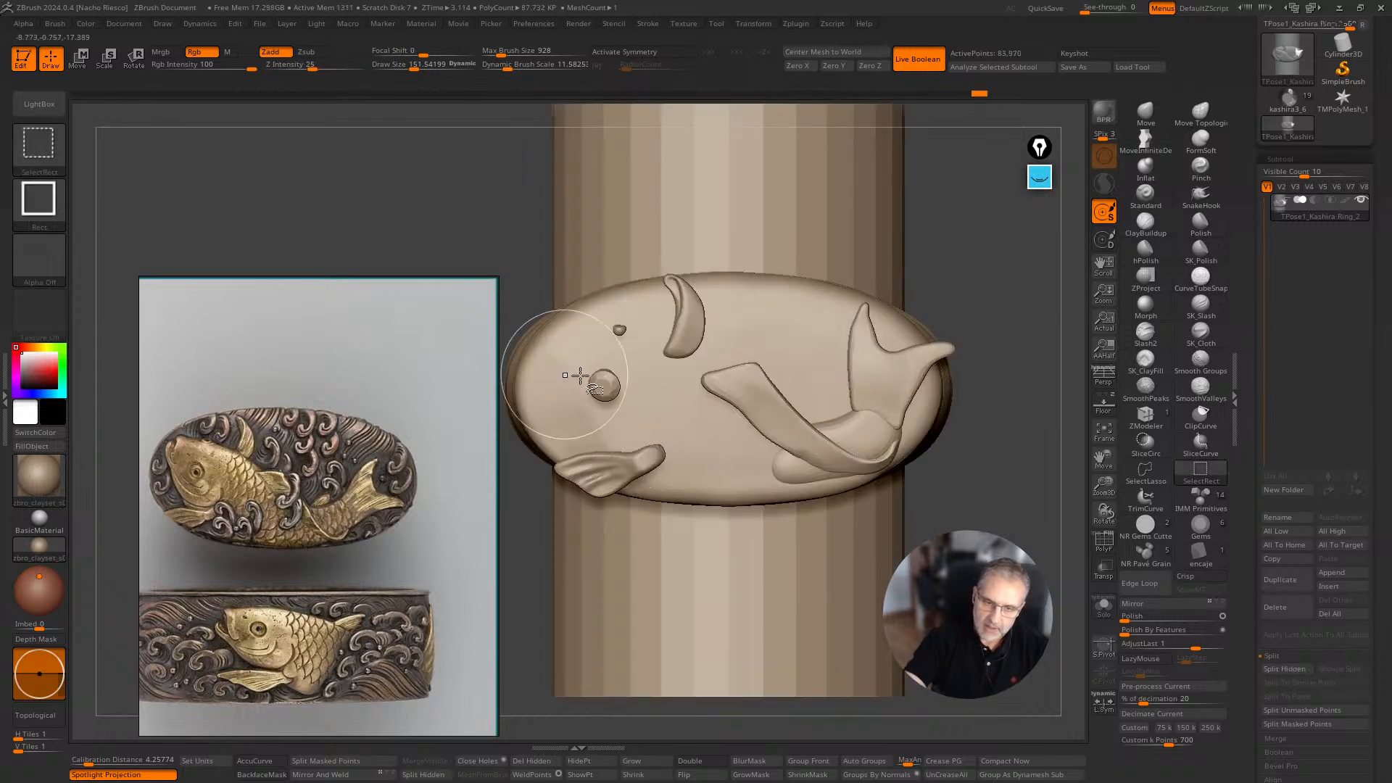
pyautogui.moveTo(580, 375)
pyautogui.keyDown('shift'); pyautogui.mouseDown()
pyautogui.moveTo(608, 381)
pyautogui.moveTo(636, 322)
pyautogui.mouseUp(); pyautogui.keyUp('shift')
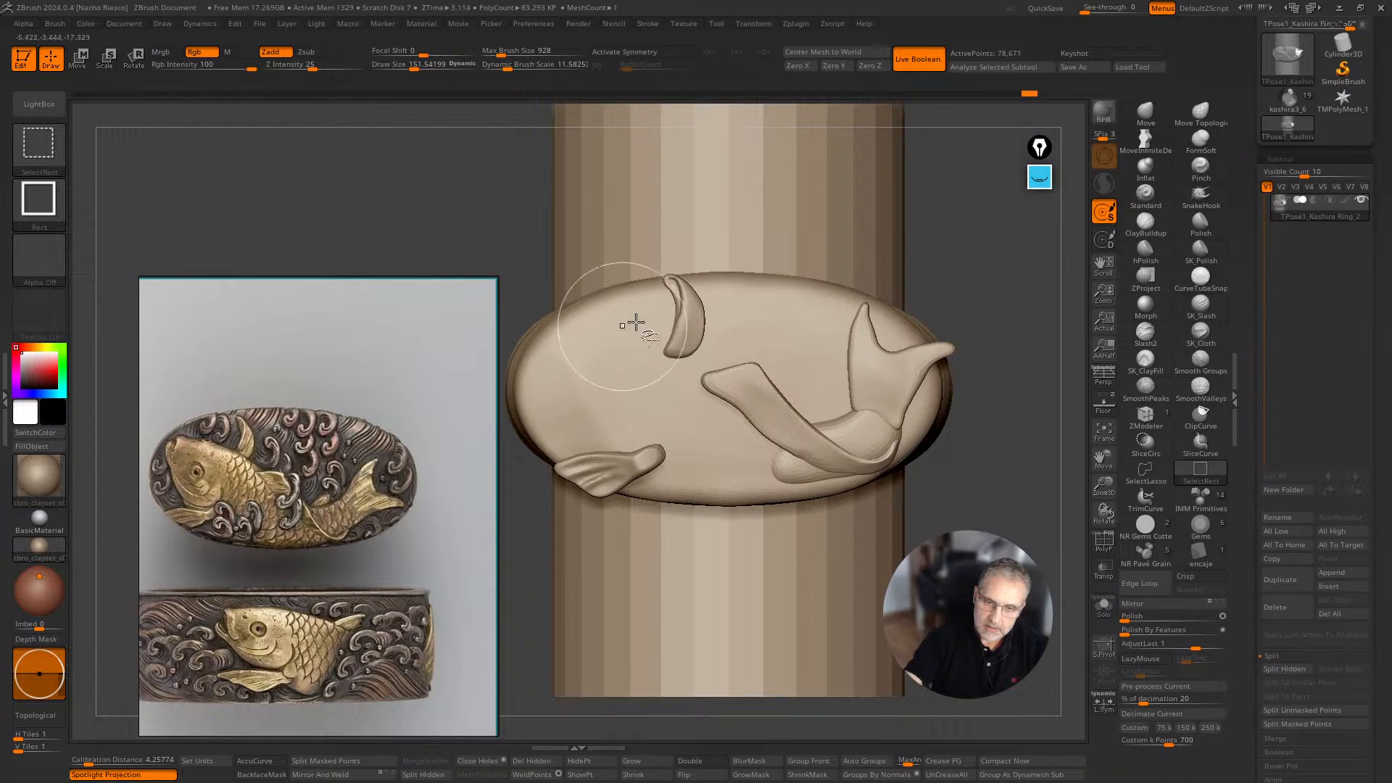
pyautogui.keyDown('ctrl'); pyautogui.keyDown('shift'); pyautogui.click(682, 297); pyautogui.keyUp('shift'); pyautogui.keyUp('ctrl')
pyautogui.moveTo(555, 241)
pyautogui.keyDown('ctrl'); pyautogui.mouseDown()
pyautogui.moveTo(532, 369)
pyautogui.moveTo(570, 441)
pyautogui.moveTo(638, 467)
pyautogui.moveTo(710, 376)
pyautogui.mouseUp(); pyautogui.keyUp('ctrl')
pyautogui.press('m')
pyautogui.click(759, 764)
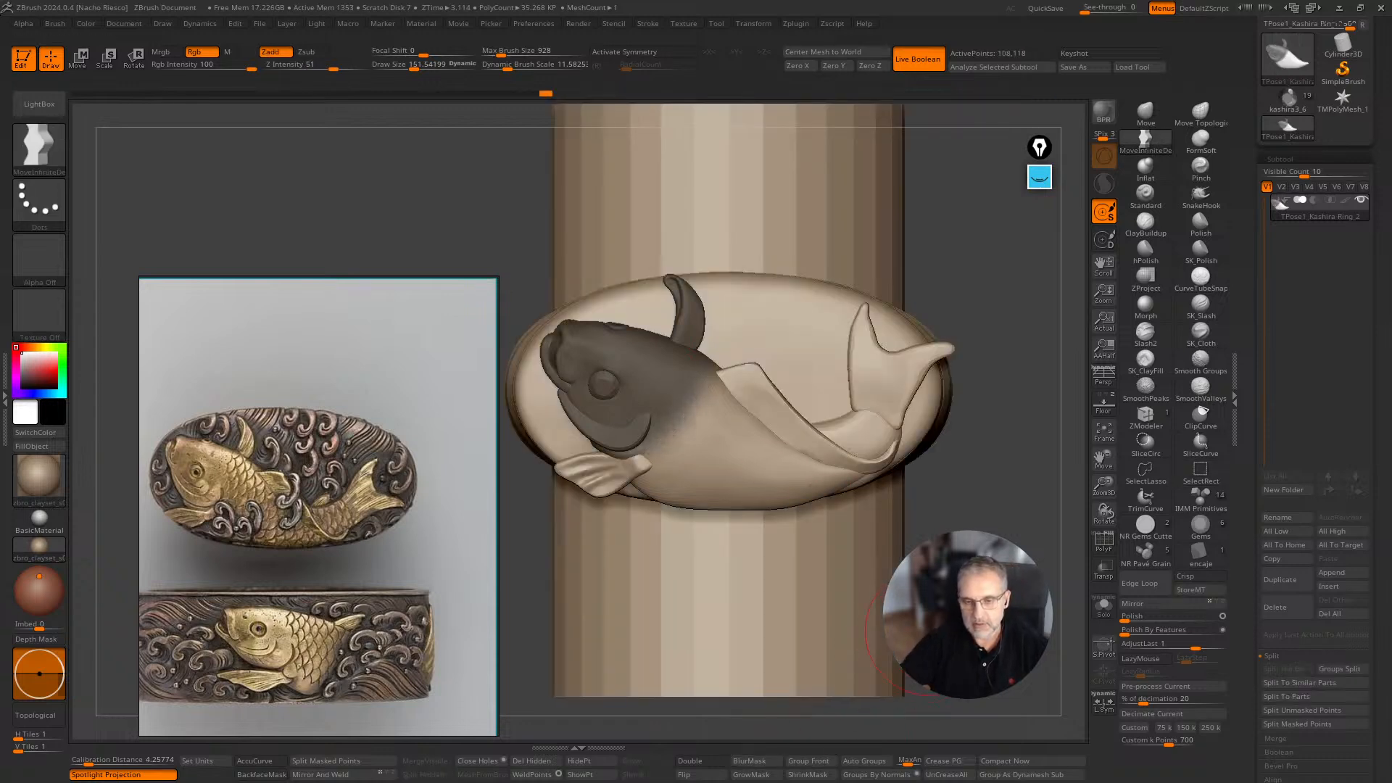
# Invert the mask, rotate the koi's head by about -7.9 degrees around its lower edge, and clear the mask.
pyautogui.press('w')
pyautogui.moveTo(879, 442); pyautogui.dragTo(716, 472)
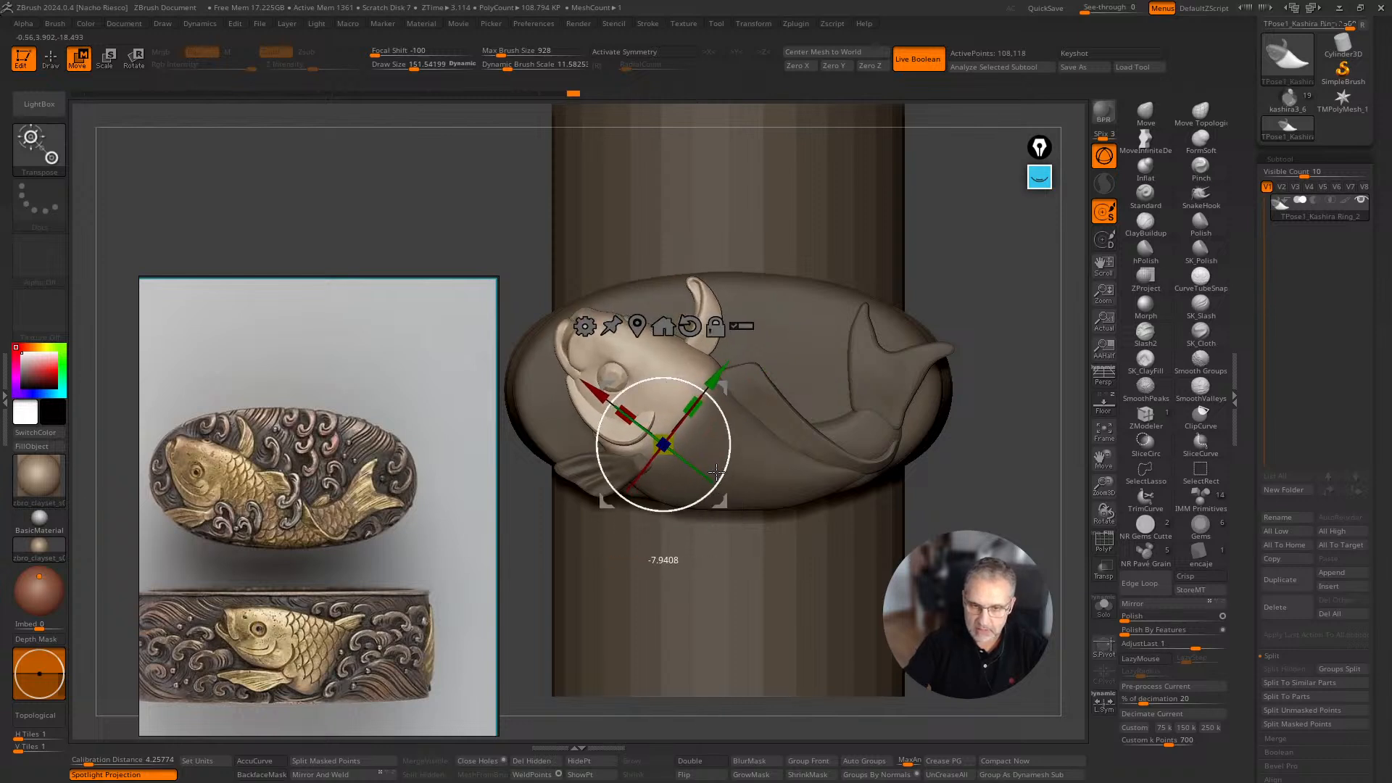
pyautogui.click(1146, 141)
pyautogui.keyDown('ctrl'); pyautogui.click(1041, 441); pyautogui.keyUp('ctrl')
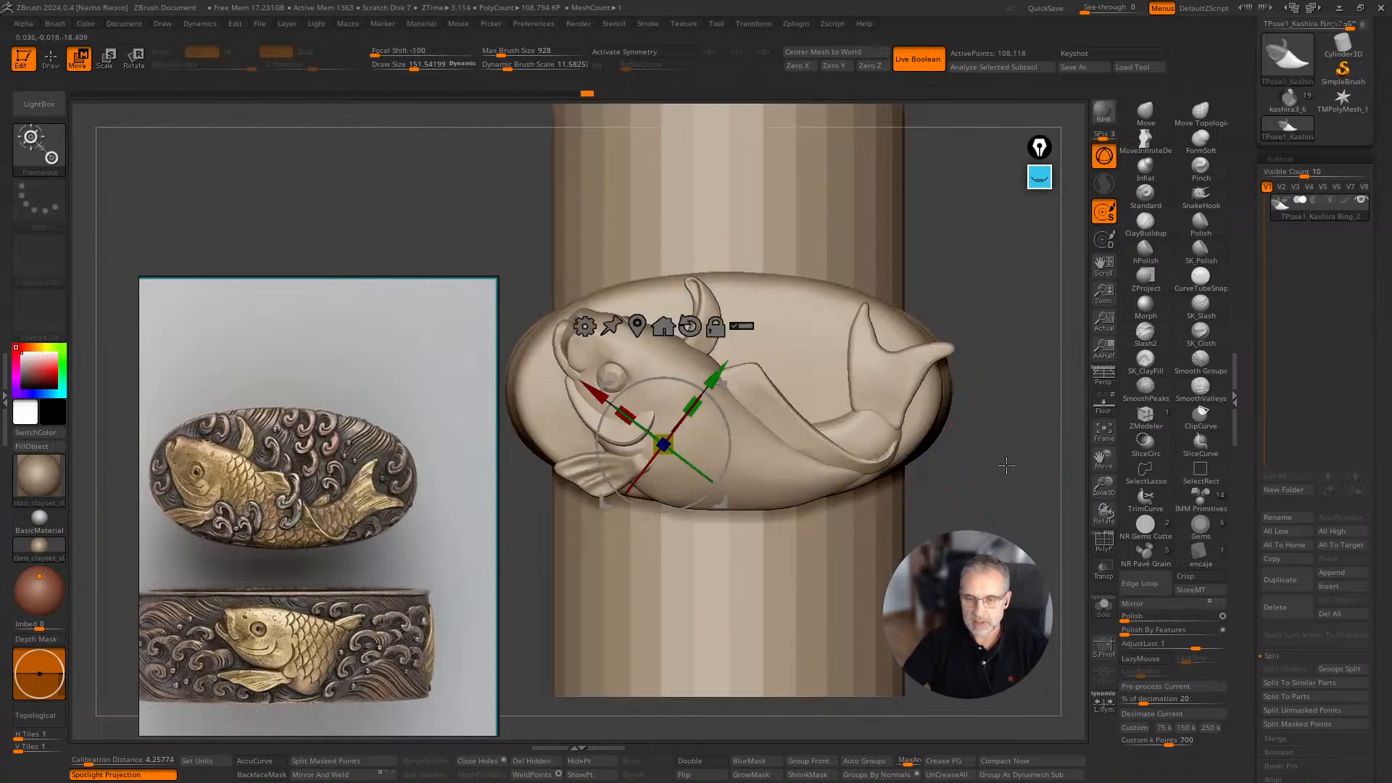
# Hide the finger-size cylinder, leaving the ring and koi displayed in an angled view.
pyautogui.moveTo(1020, 450); pyautogui.dragTo(980, 461)
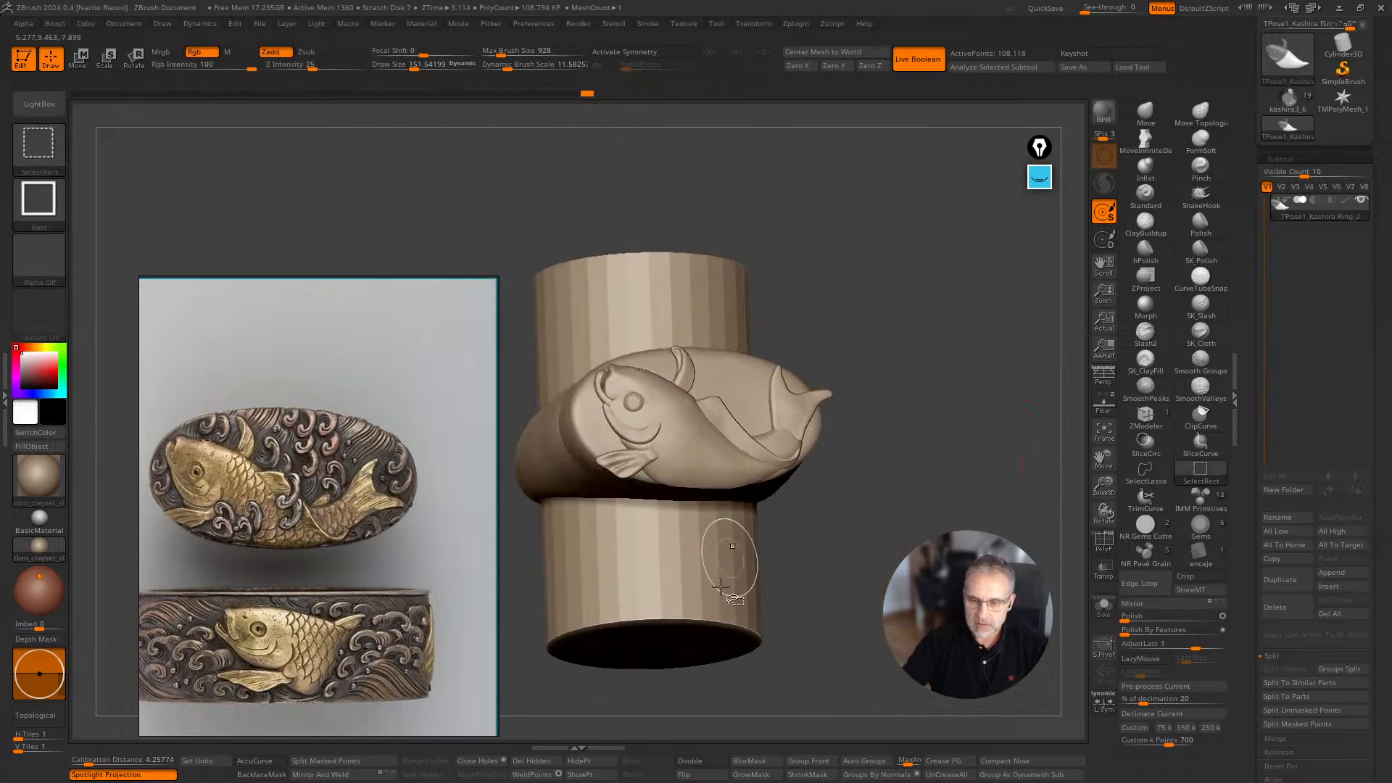
pyautogui.keyDown('ctrl'); pyautogui.keyDown('shift'); pyautogui.click(721, 544); pyautogui.keyUp('shift'); pyautogui.keyUp('ctrl')
pyautogui.keyDown('ctrl'); pyautogui.keyDown('shift'); pyautogui.click(864, 472); pyautogui.keyUp('shift'); pyautogui.keyUp('ctrl')
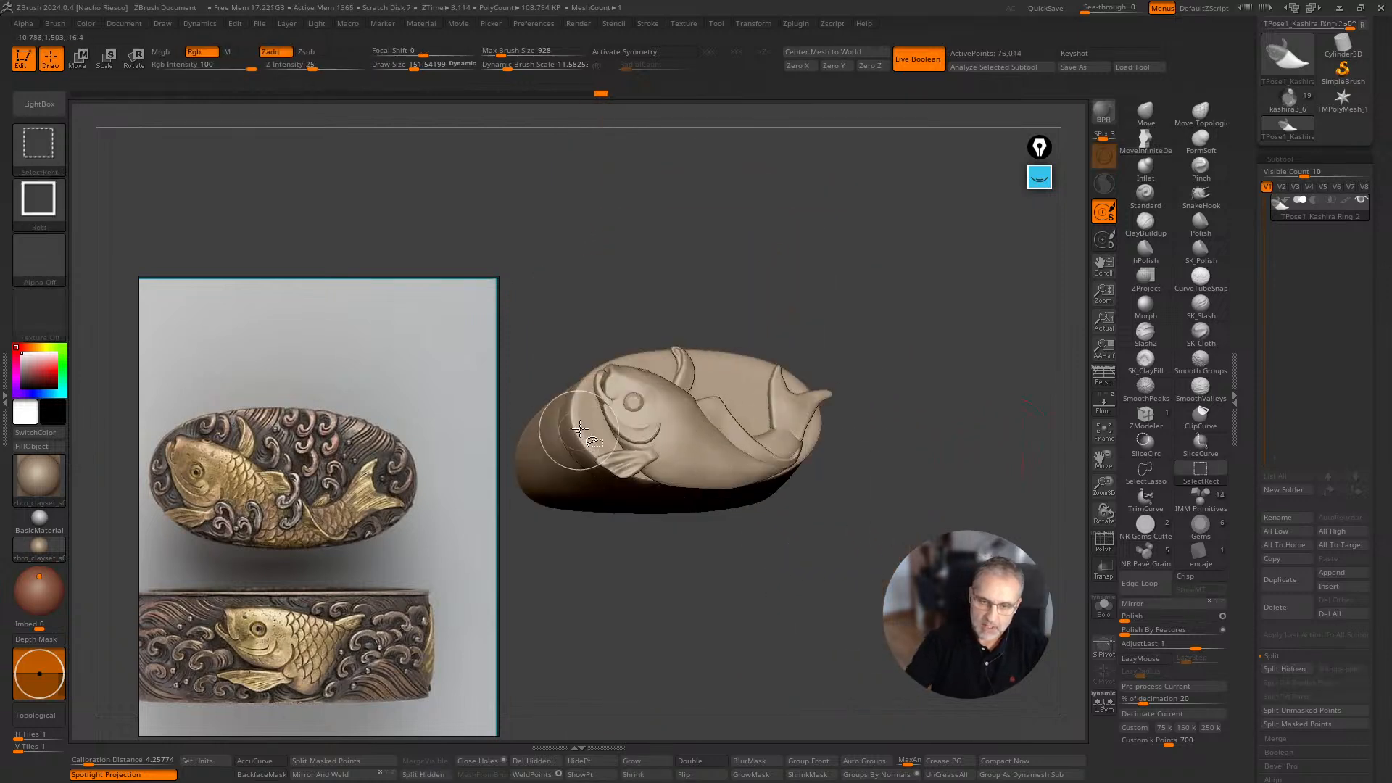
# Isolate the koi to mask it, unhide the ring and finger cylinder, and invert the mask so only the koi is editable.
pyautogui.keyDown('ctrl'); pyautogui.keyDown('alt'); pyautogui.keyDown('shift'); pyautogui.click(560, 441); pyautogui.keyUp('shift'); pyautogui.keyUp('alt'); pyautogui.keyUp('ctrl')
pyautogui.keyDown('ctrl'); pyautogui.keyDown('shift'); pyautogui.click(960, 499); pyautogui.keyUp('shift'); pyautogui.keyUp('ctrl')
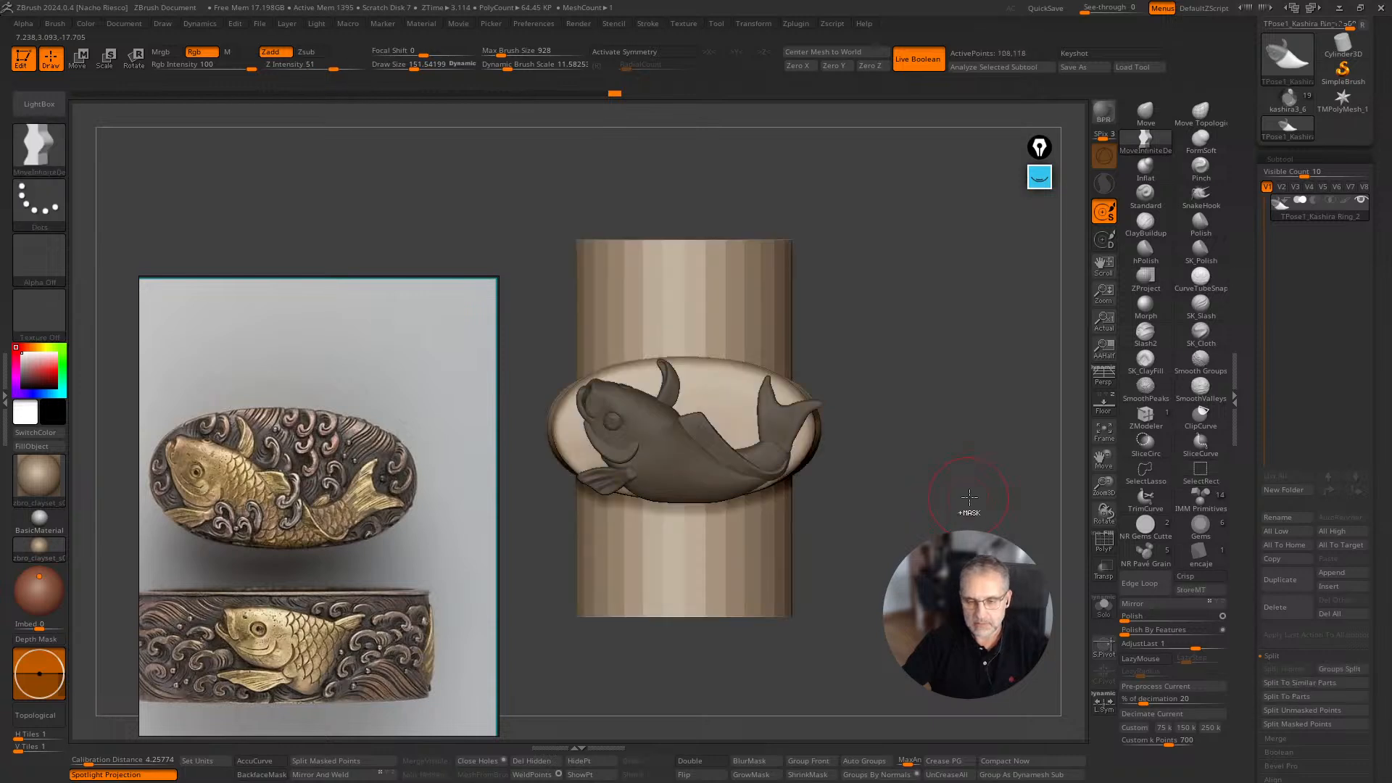
pyautogui.press('w')
pyautogui.press('f')
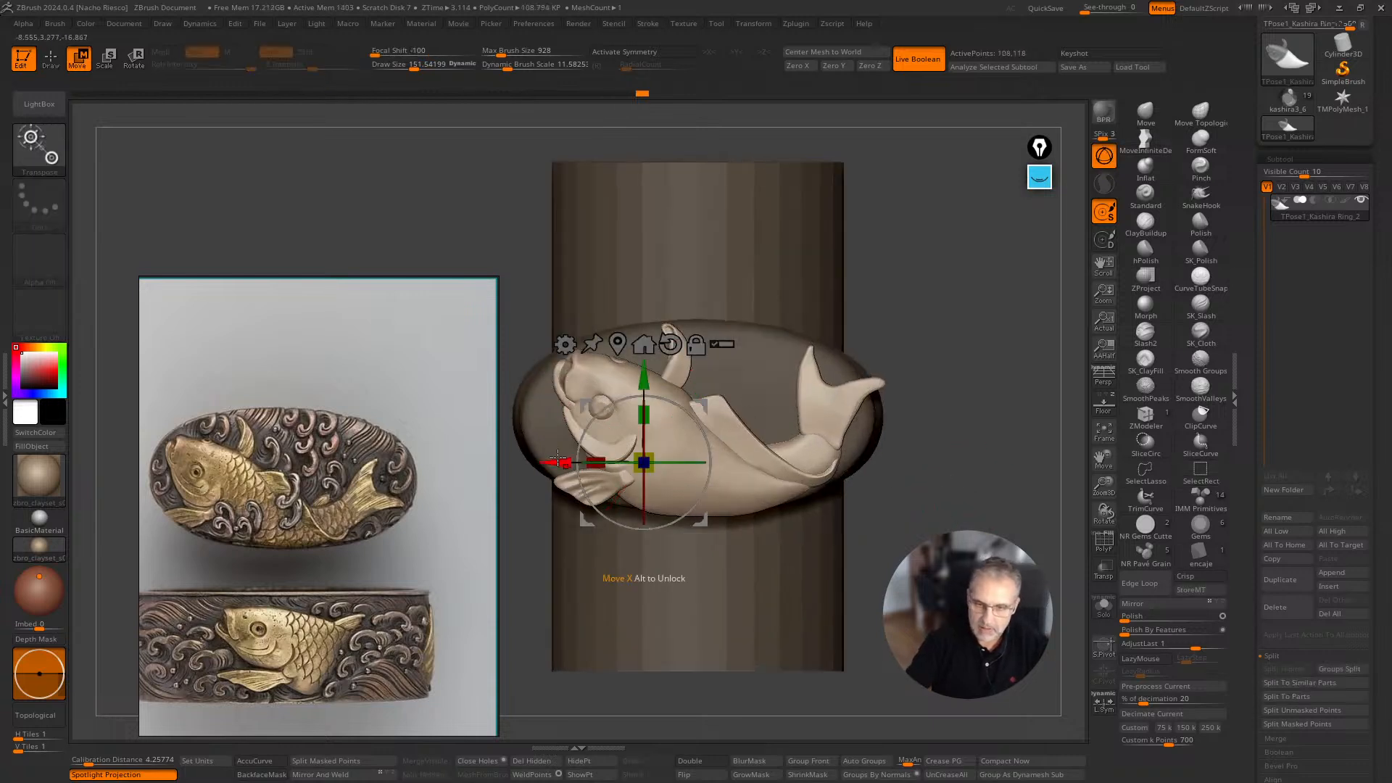
# Shift the koi slightly toward its head end across the ring face and rotate it by about 0.6 degrees.
pyautogui.moveTo(596, 462); pyautogui.dragTo(584, 501)
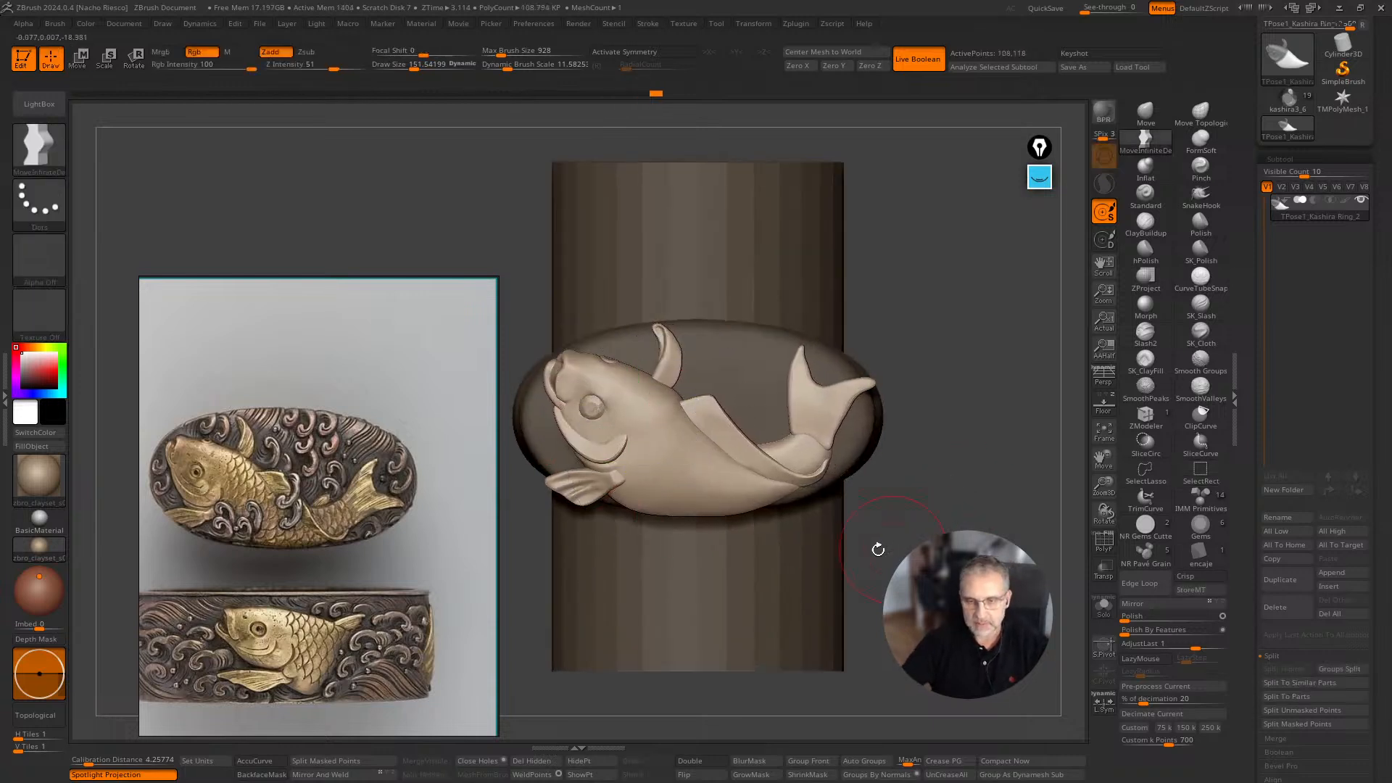
pyautogui.moveTo(697, 517); pyautogui.dragTo(697, 519)
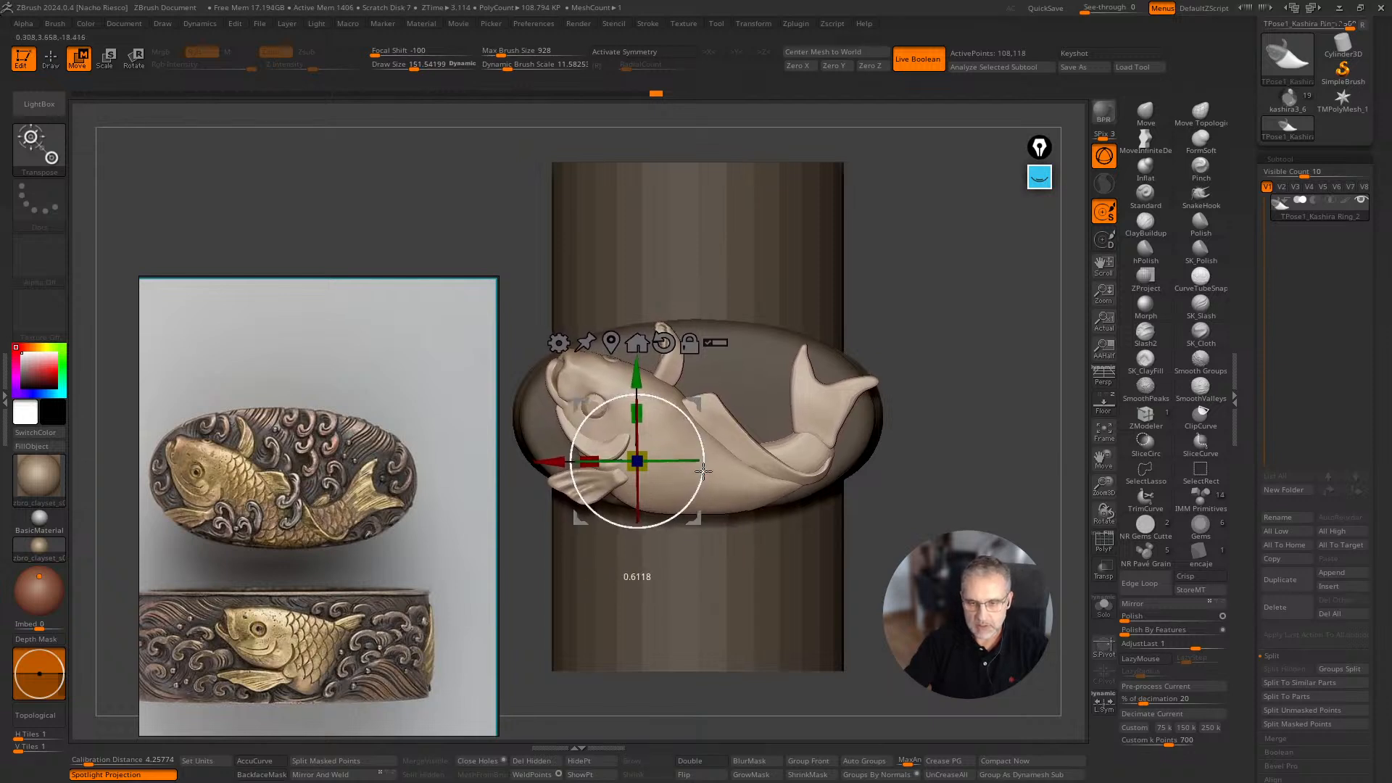
pyautogui.press('q')
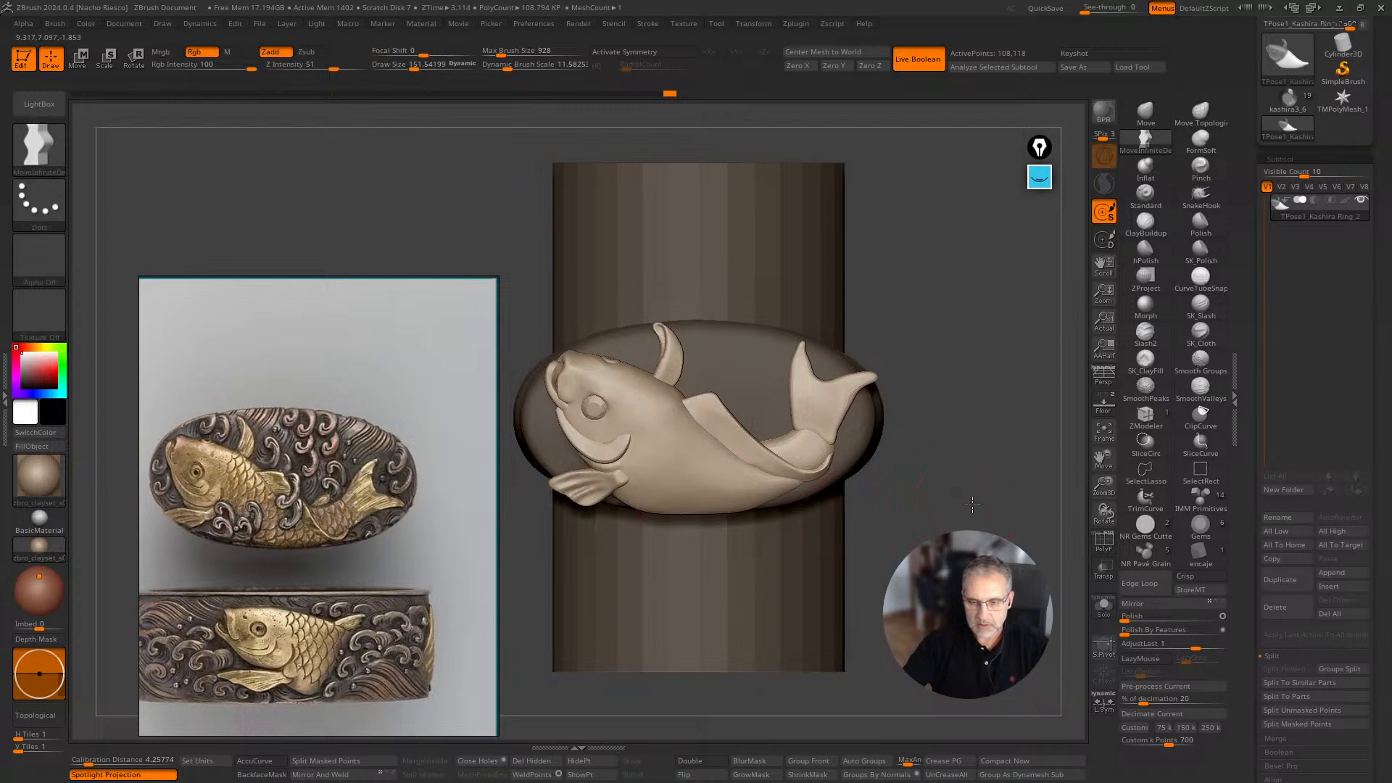
# Adjust the koi's lower body and tail with the Move Infinite Depth brush at a draw size of about 219.
pyautogui.moveTo(698, 417)
pyautogui.keyDown('ctrl'); pyautogui.mouseDown(button='right')
pyautogui.moveTo(635, 507)
pyautogui.moveTo(711, 530)
pyautogui.mouseUp(button='right'); pyautogui.keyUp('ctrl')
pyautogui.moveTo(943, 403)
pyautogui.keyDown('shift'); pyautogui.mouseDown(button='right')
pyautogui.moveTo(691, 513)
pyautogui.moveTo(1001, 479)
pyautogui.moveTo(841, 497)
pyautogui.mouseUp(button='right'); pyautogui.keyUp('shift')
pyautogui.press('s')
pyautogui.moveTo(736, 494); pyautogui.dragTo(746, 494)
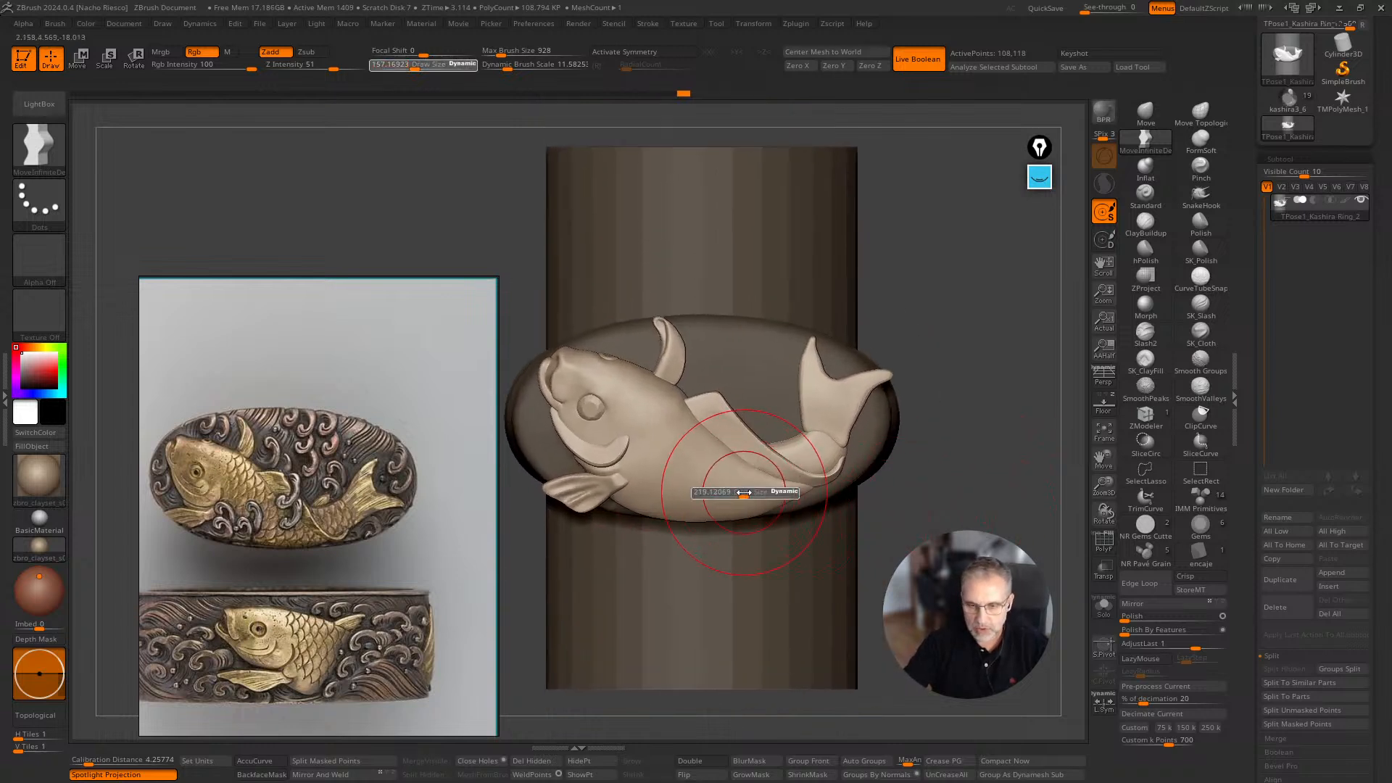
pyautogui.moveTo(983, 464)
pyautogui.keyDown('shift'); pyautogui.mouseDown(button='right')
pyautogui.moveTo(756, 506)
pyautogui.moveTo(935, 420)
pyautogui.moveTo(702, 529)
pyautogui.moveTo(933, 399)
pyautogui.moveTo(988, 503)
pyautogui.moveTo(1021, 489)
pyautogui.moveTo(1007, 476)
pyautogui.moveTo(845, 470)
pyautogui.mouseUp(button='right'); pyautogui.keyUp('shift')
# Refine the narrow base of the koi's tail with the Move Infinite Depth brush at a draw size of about 199.
pyautogui.press('s')
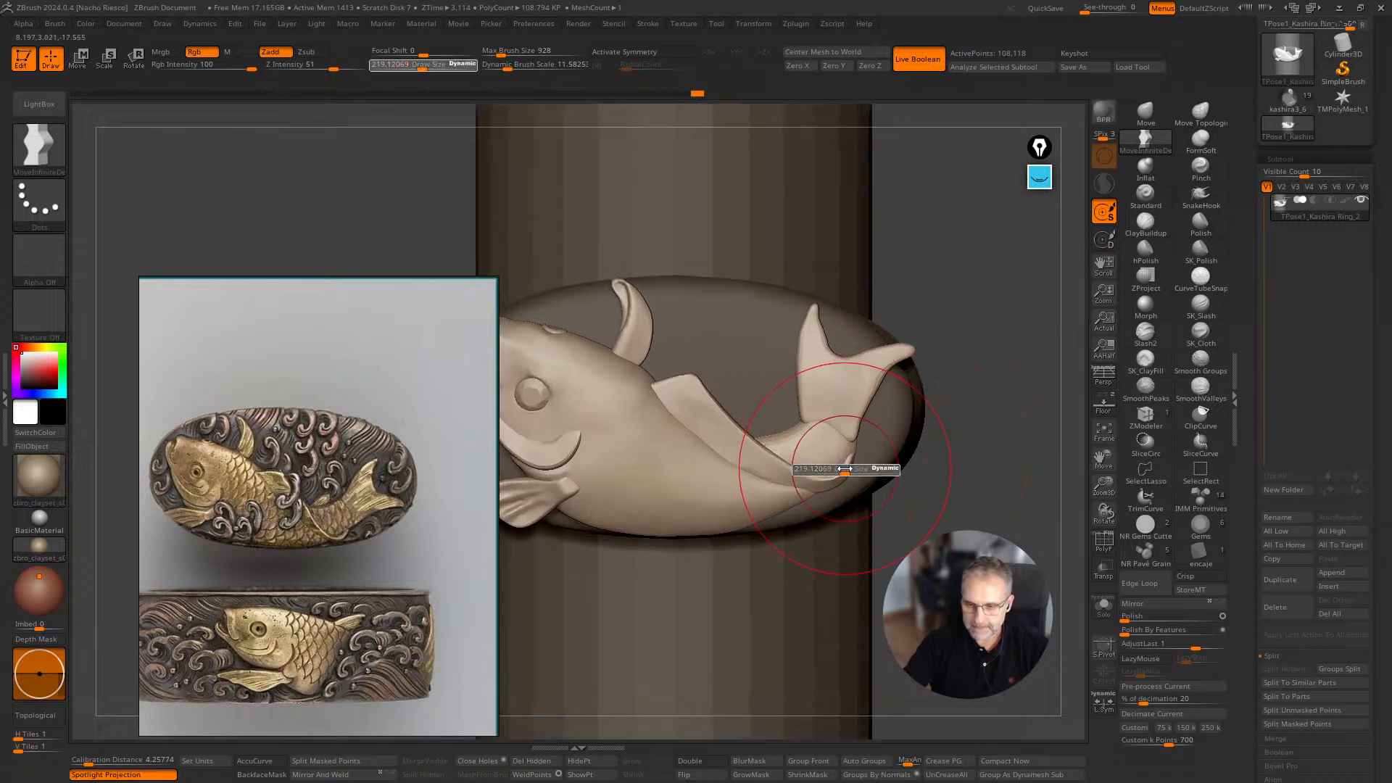
pyautogui.moveTo(843, 469); pyautogui.dragTo(842, 470)
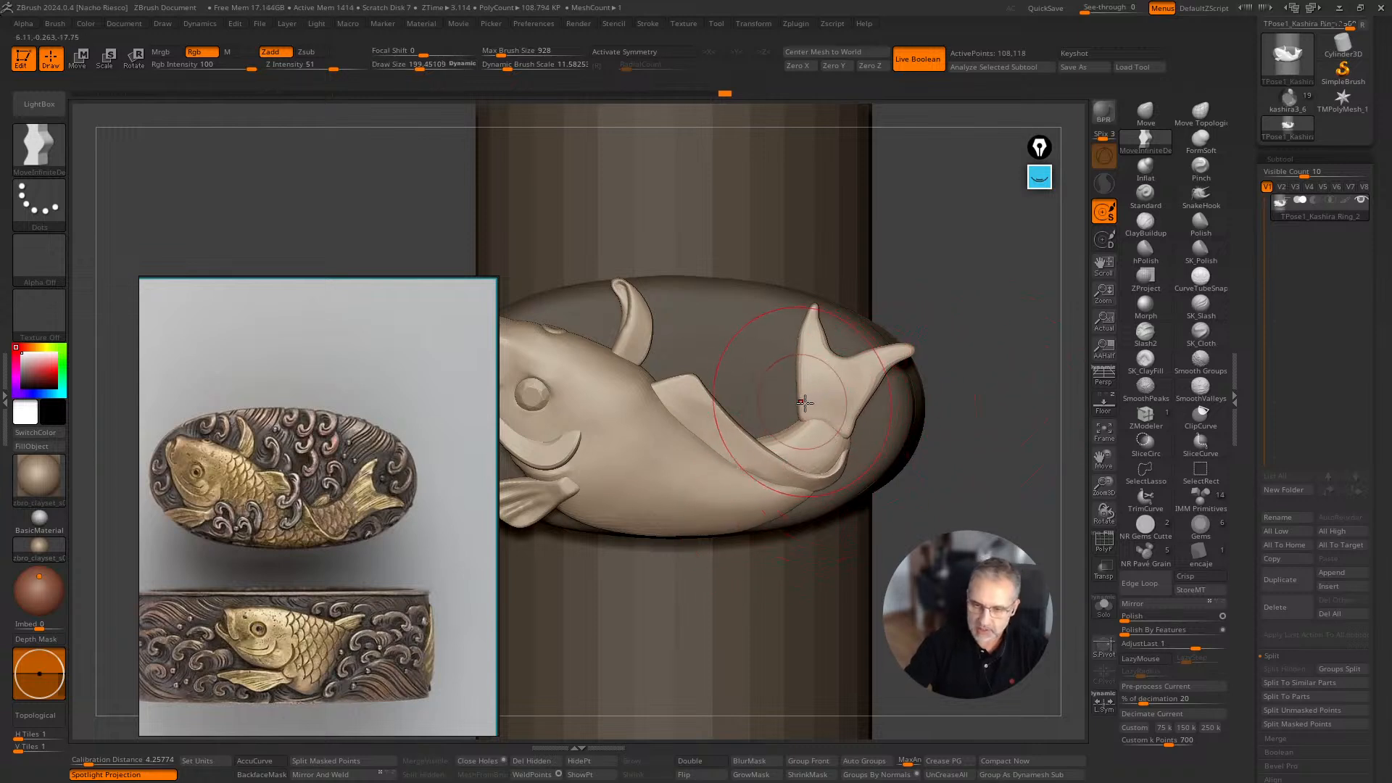
pyautogui.moveTo(1004, 385); pyautogui.dragTo(955, 398)
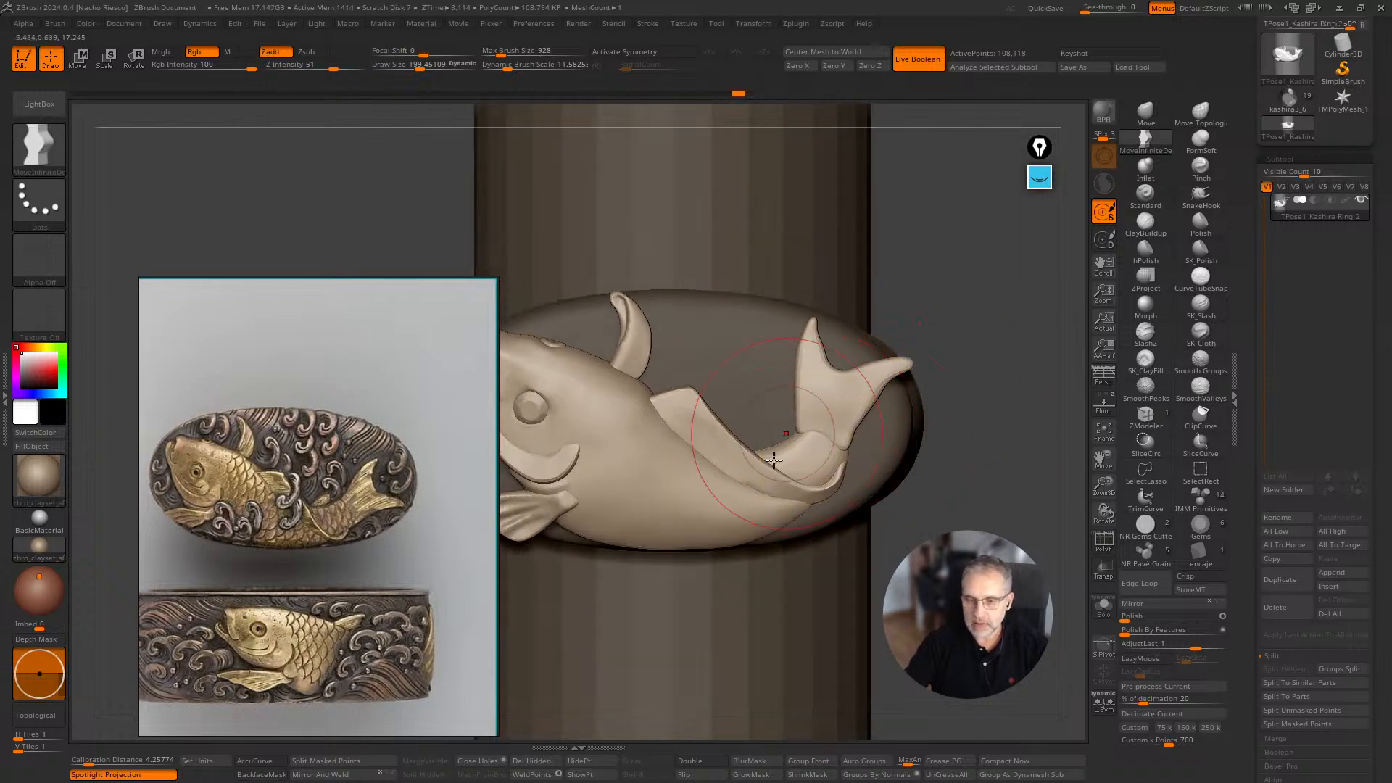
pyautogui.moveTo(809, 449); pyautogui.dragTo(864, 476)
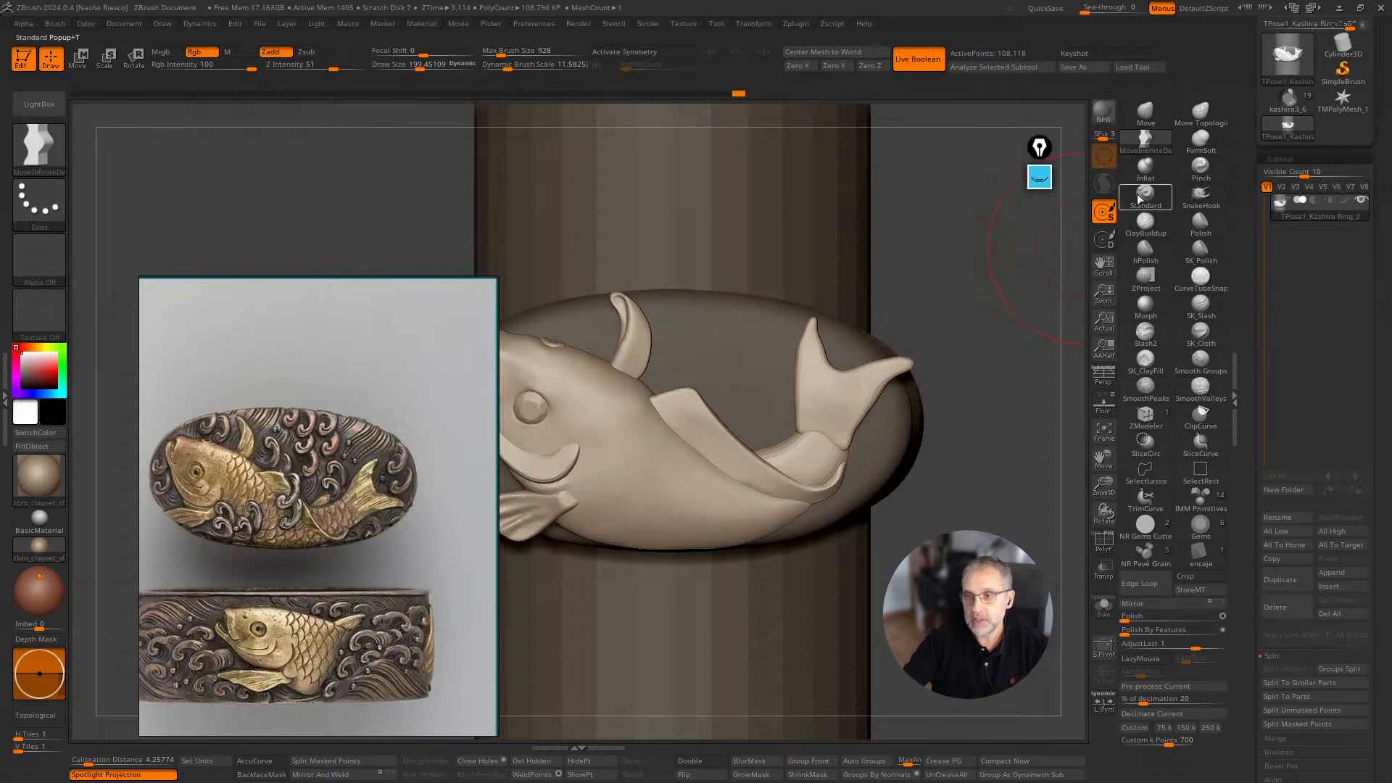
pyautogui.moveTo(1000, 497); pyautogui.dragTo(781, 479)
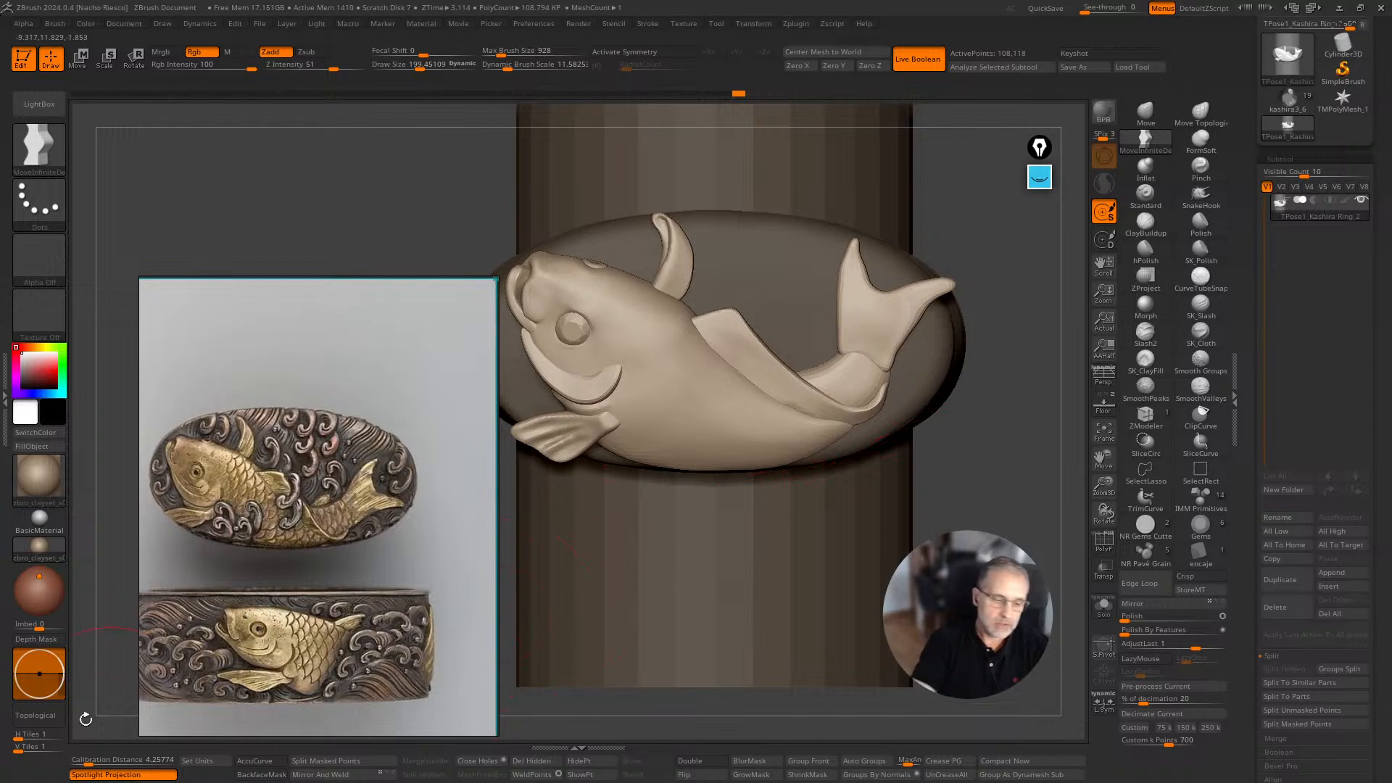
# Enable Topological masking for the Move Infinite Depth brush, and dock the full brush settings to look through its modifiers.
pyautogui.click(51, 718)
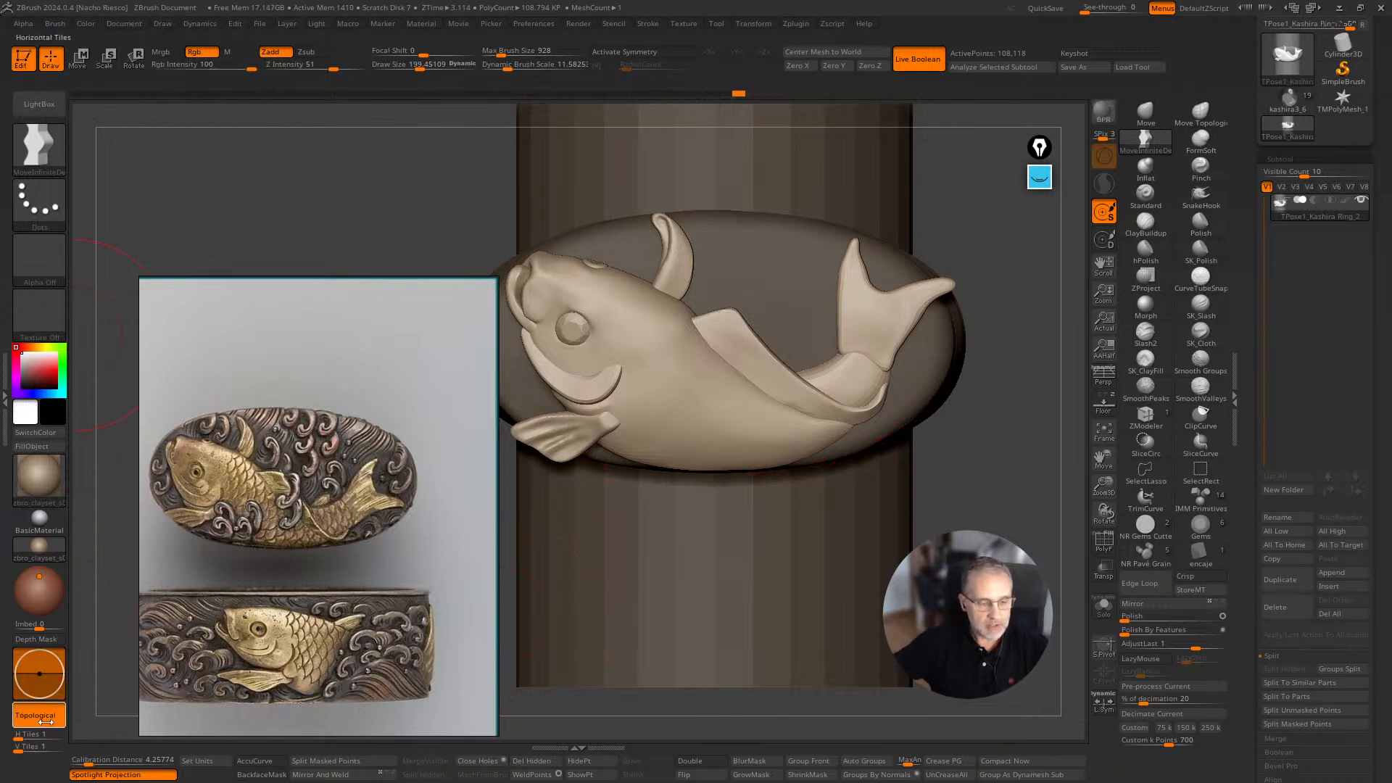
pyautogui.click(51, 24)
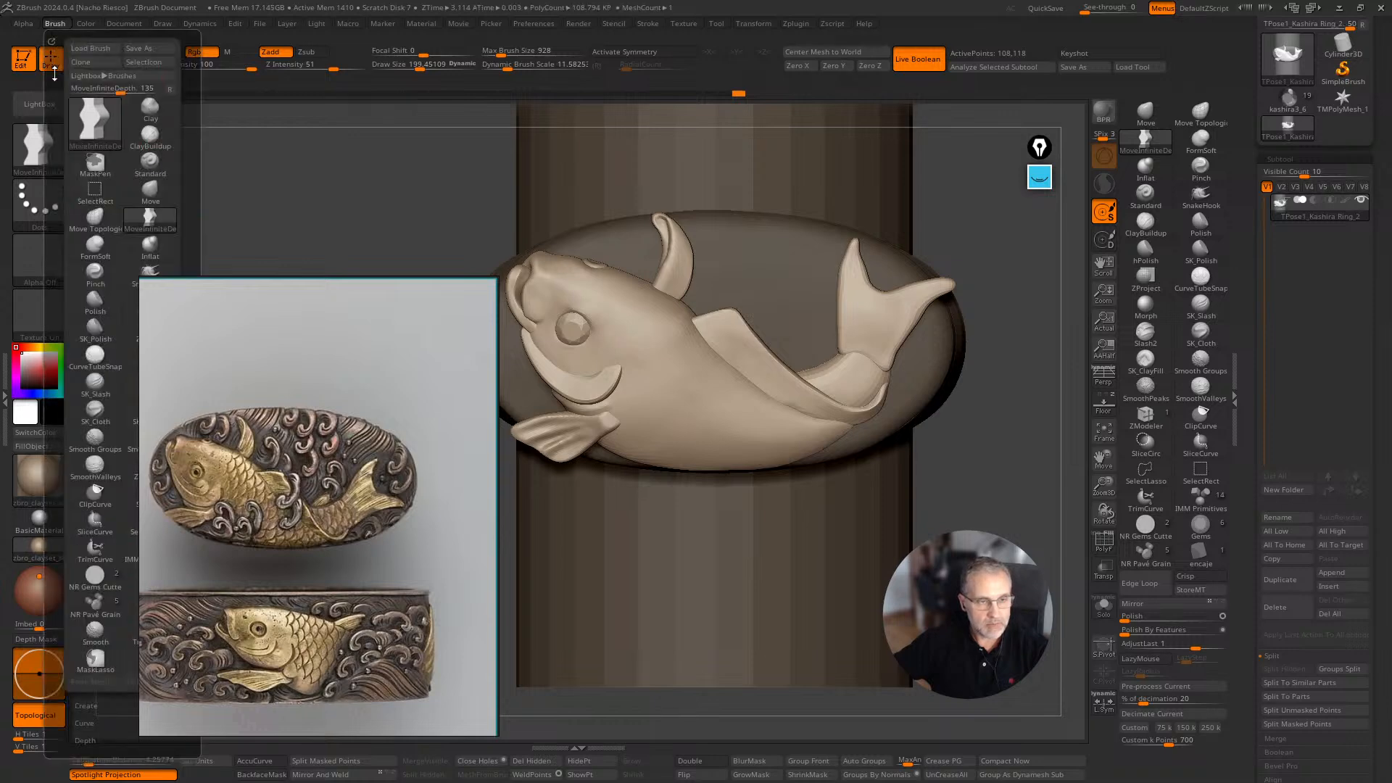
pyautogui.click(51, 42)
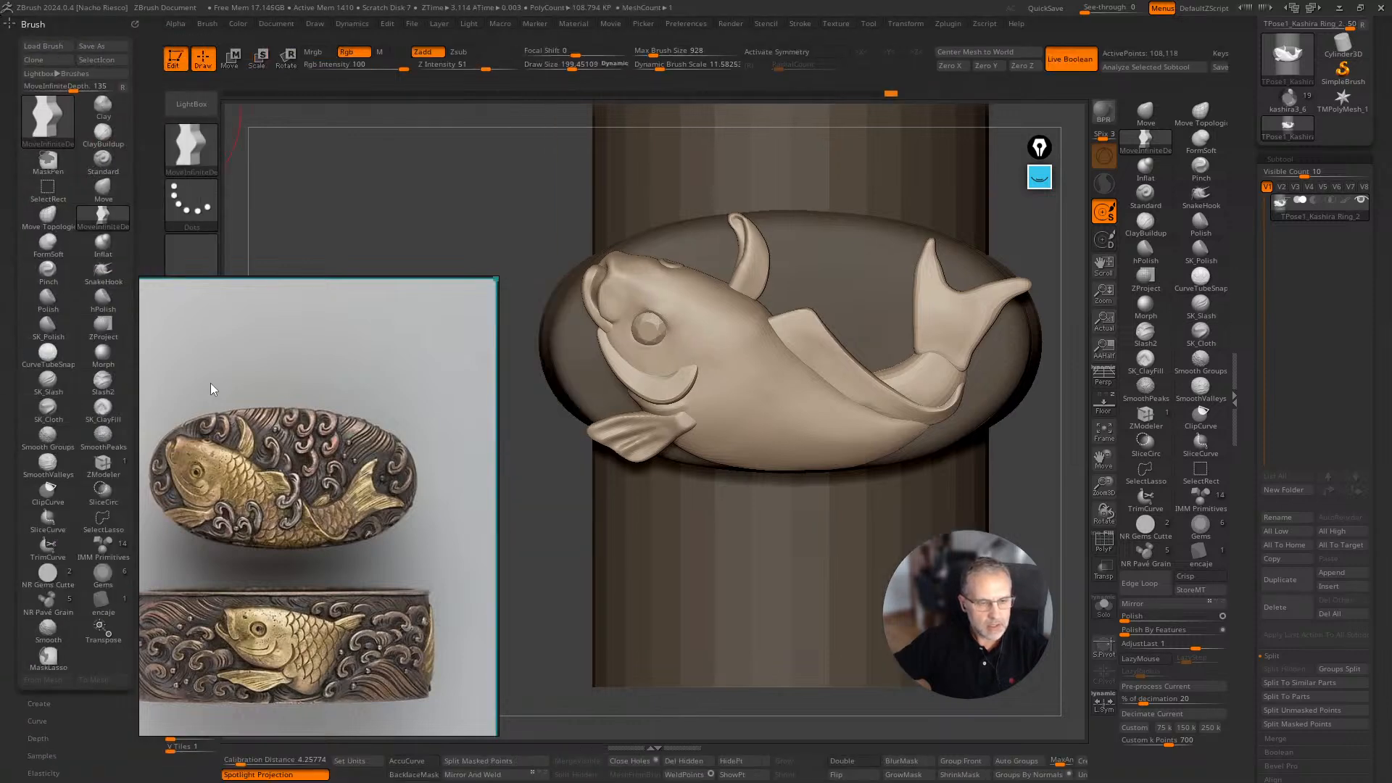
pyautogui.moveTo(210, 389); pyautogui.dragTo(289, 378)
pyautogui.moveTo(96, 737); pyautogui.dragTo(112, 496)
pyautogui.click(52, 383)
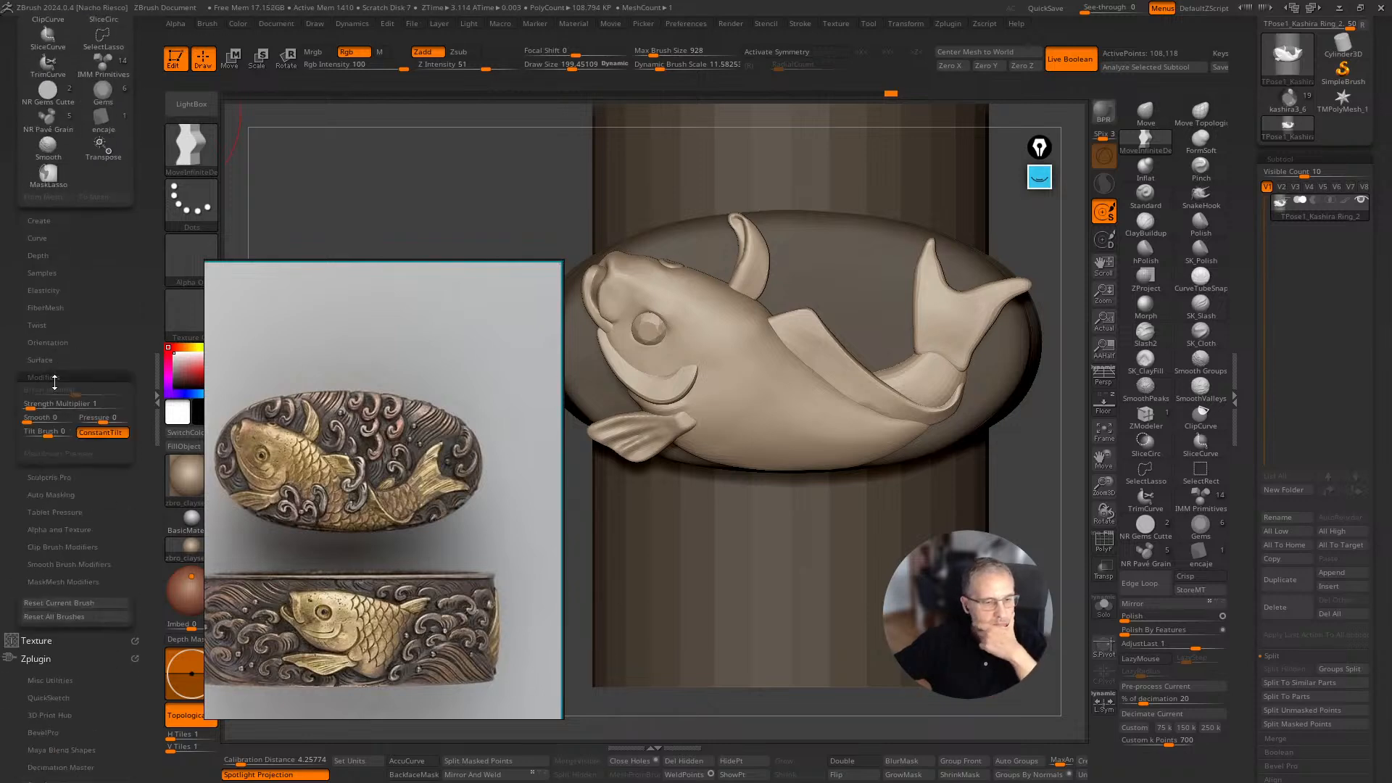
pyautogui.click(54, 381)
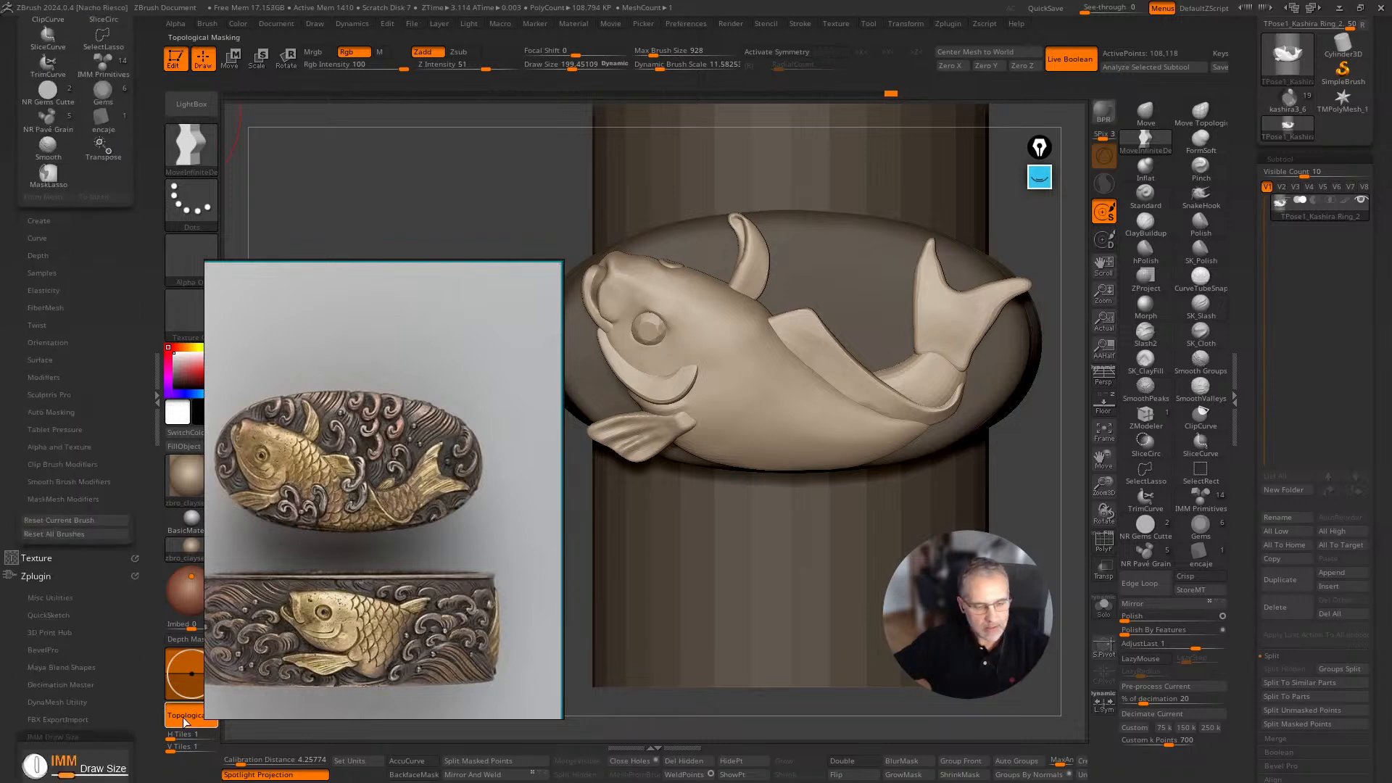
# Find the Topological option in the brush's Auto Masking settings, toggle it off and back on, and close the settings.
pyautogui.moveTo(323, 481); pyautogui.dragTo(377, 377, button='right')
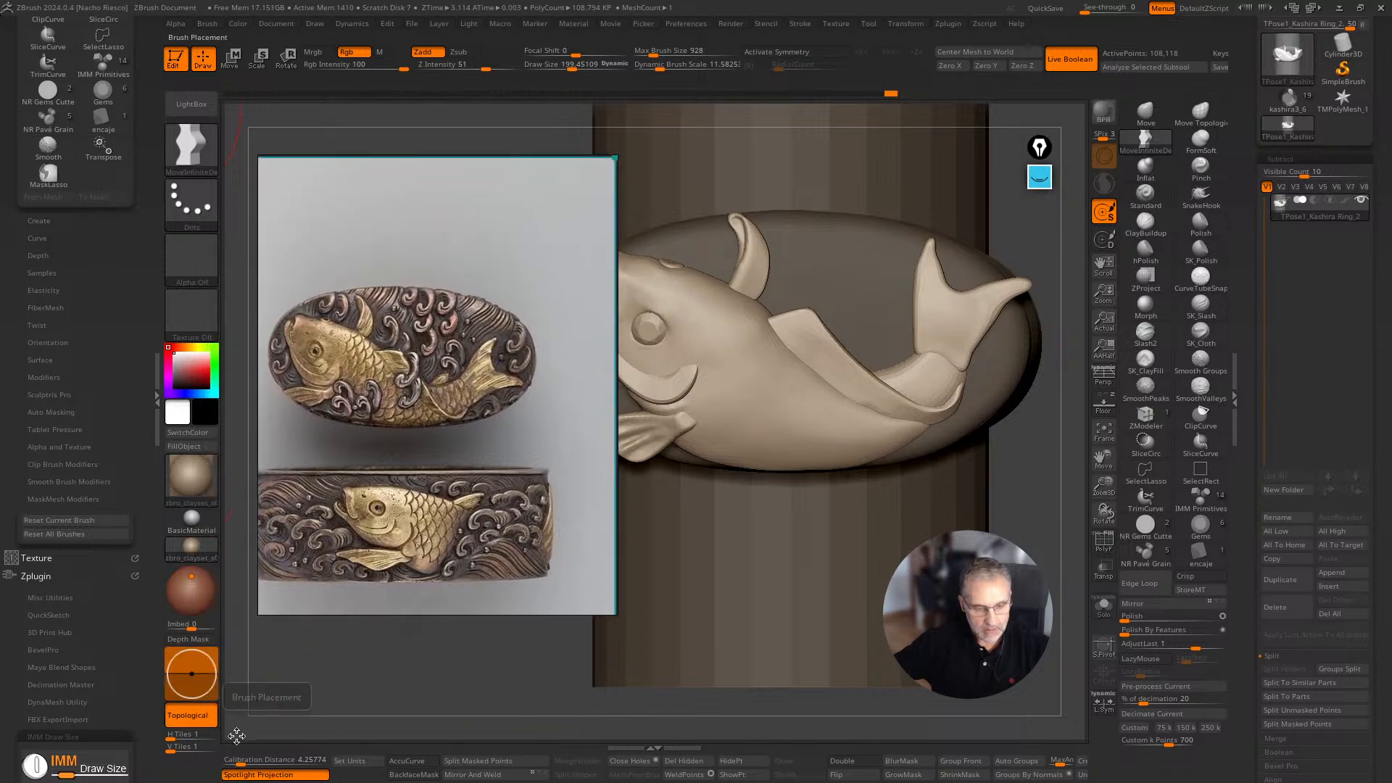
pyautogui.press('ctrl')
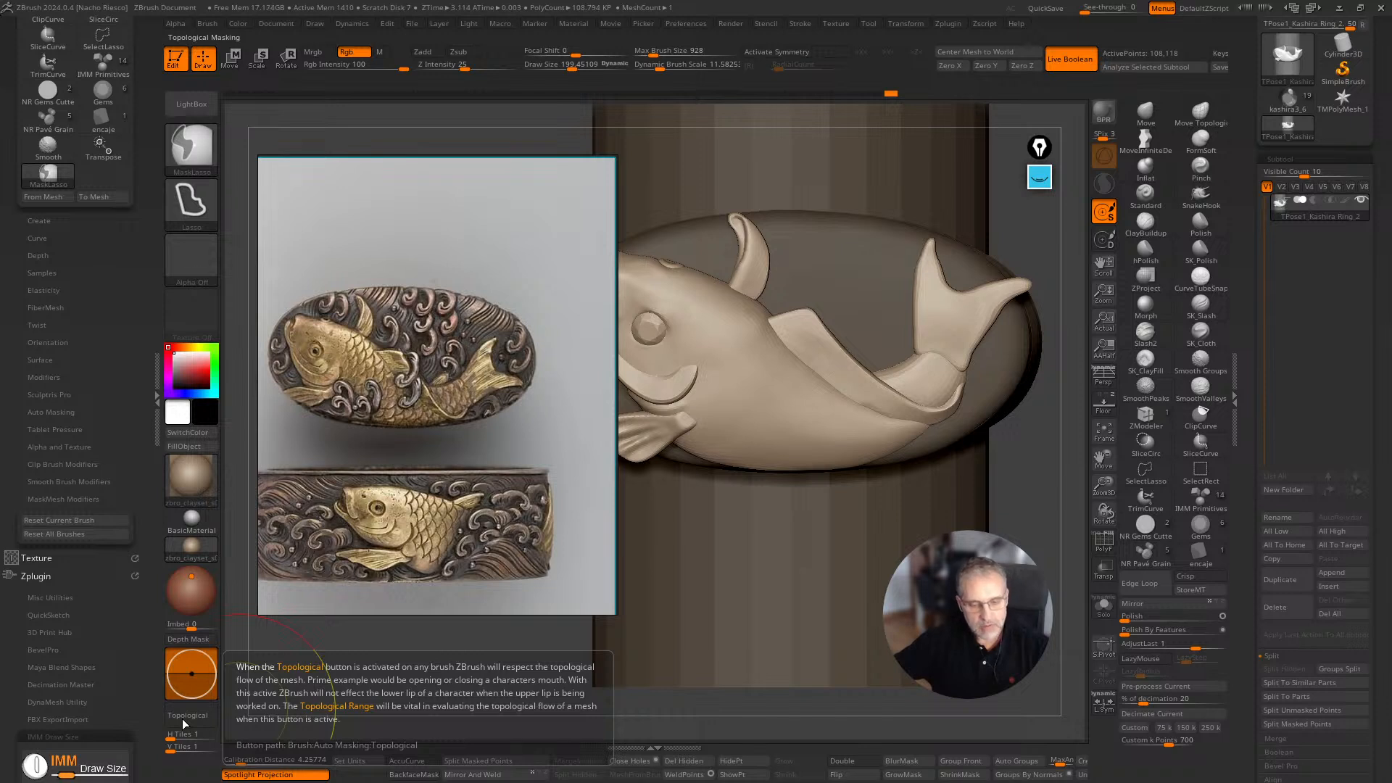
pyautogui.click(181, 720)
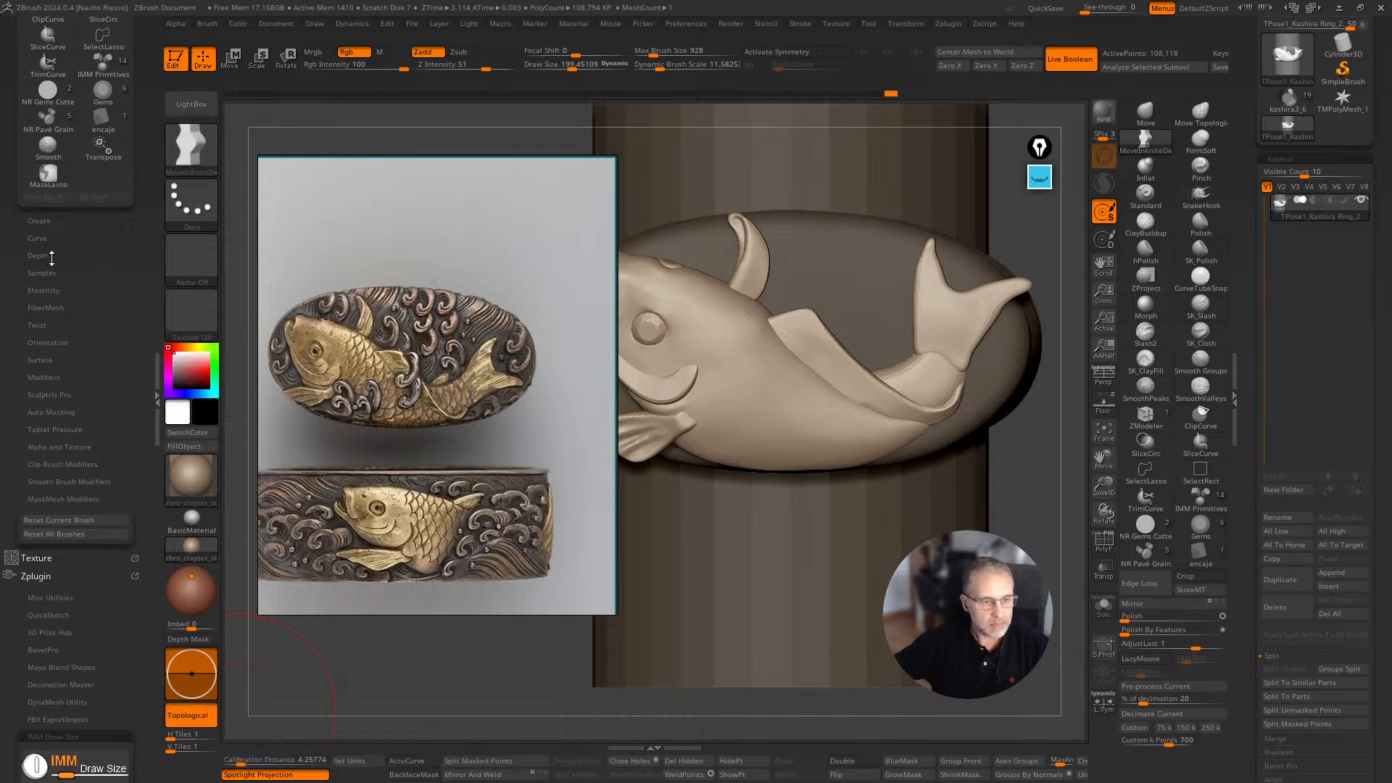
pyautogui.click(49, 411)
pyautogui.click(46, 686)
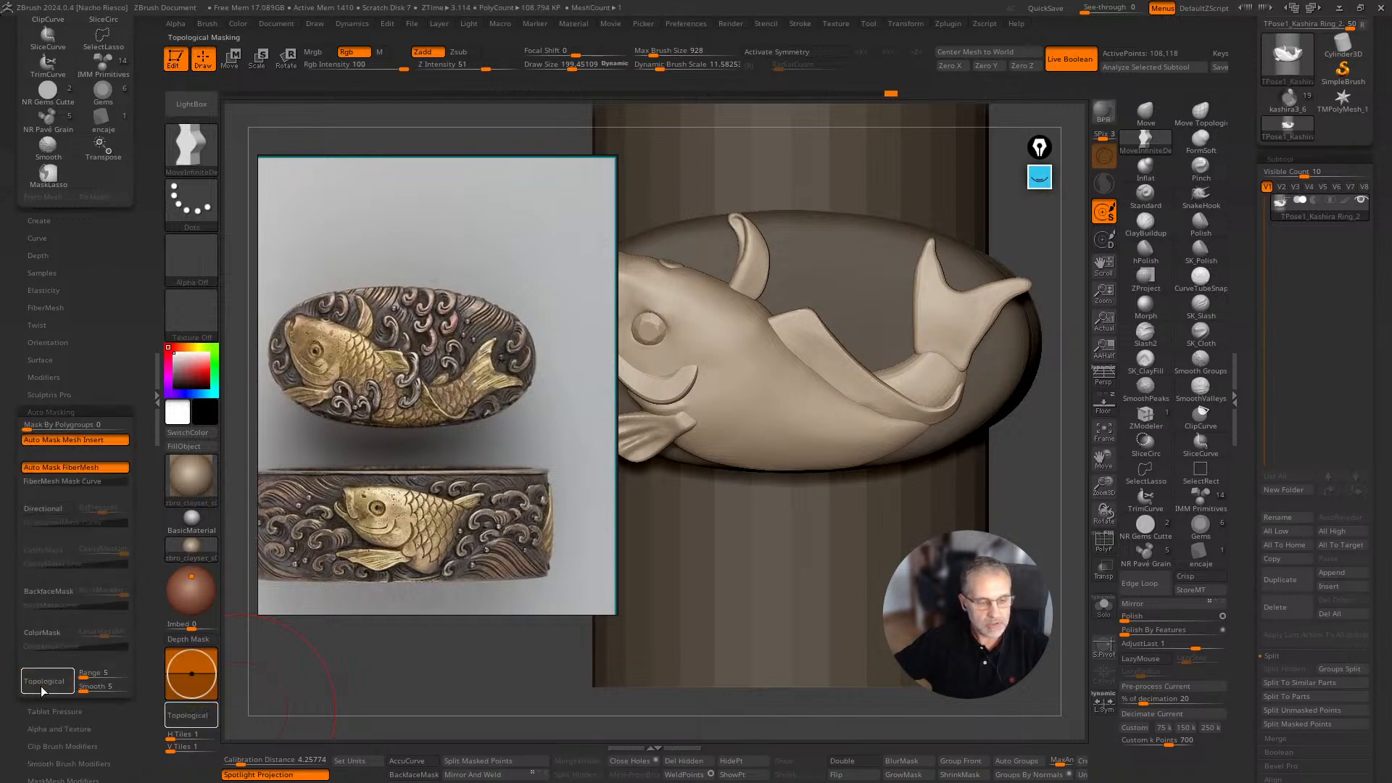
pyautogui.click(48, 683)
pyautogui.click(49, 683)
pyautogui.click(49, 682)
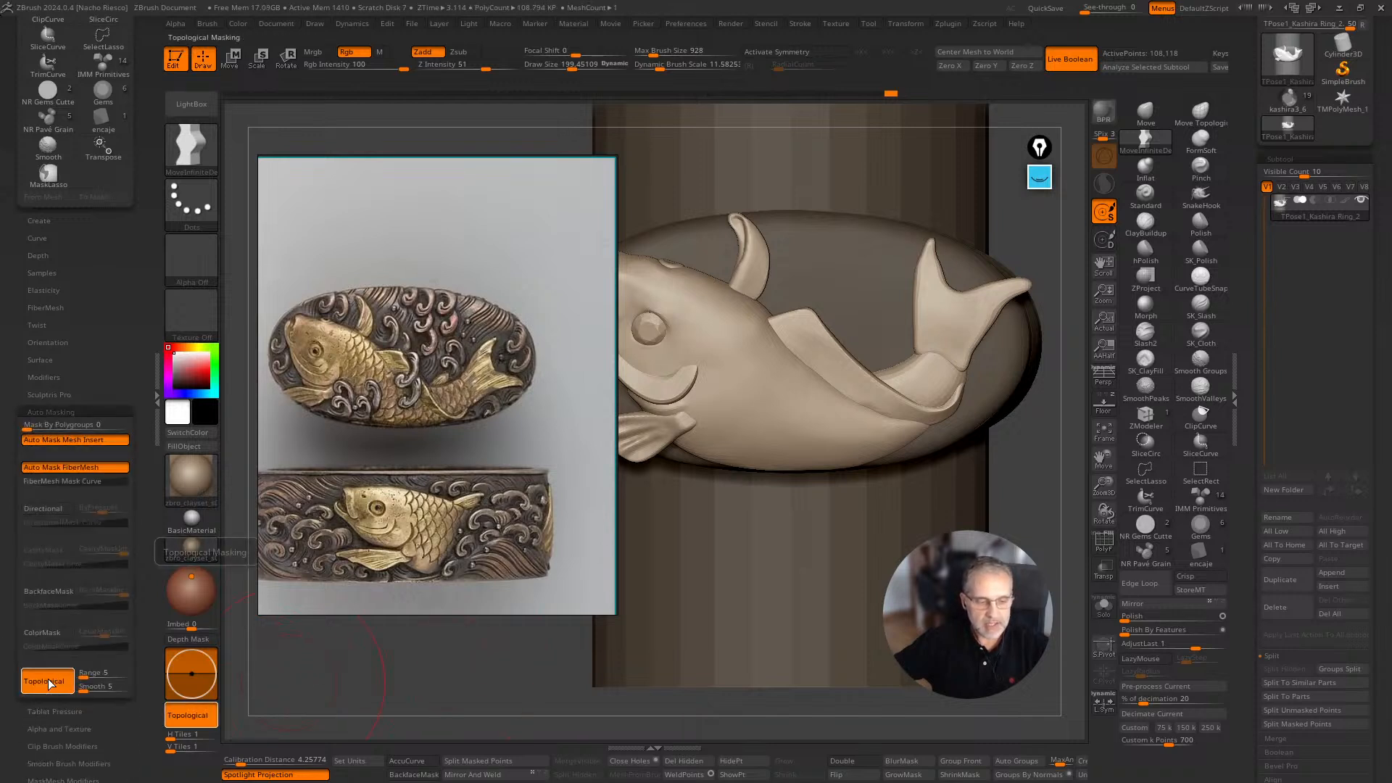
pyautogui.click(152, 388)
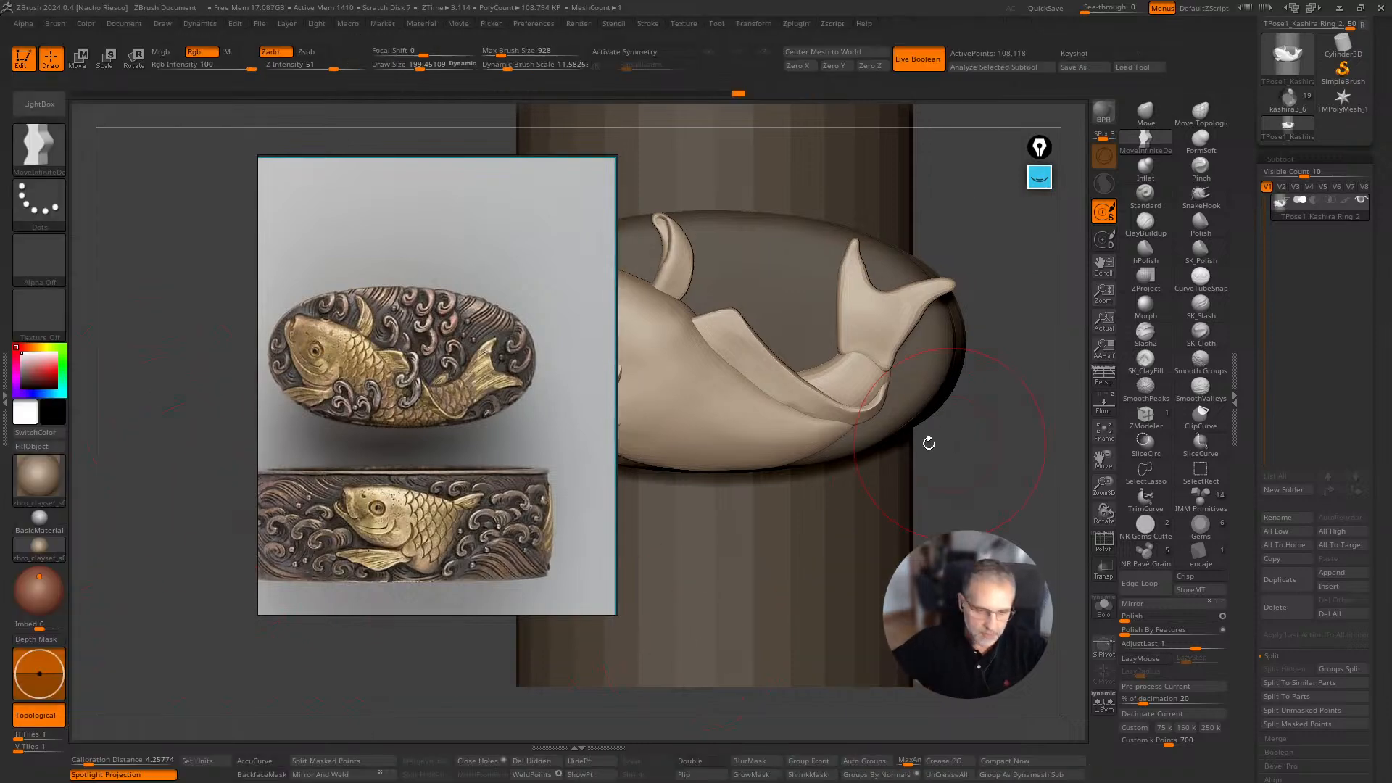
# Place the reference photos clear of the koi and reshape the tail fin's upper lobe at a draw size of about 233.
pyautogui.moveTo(483, 412); pyautogui.dragTo(290, 485)
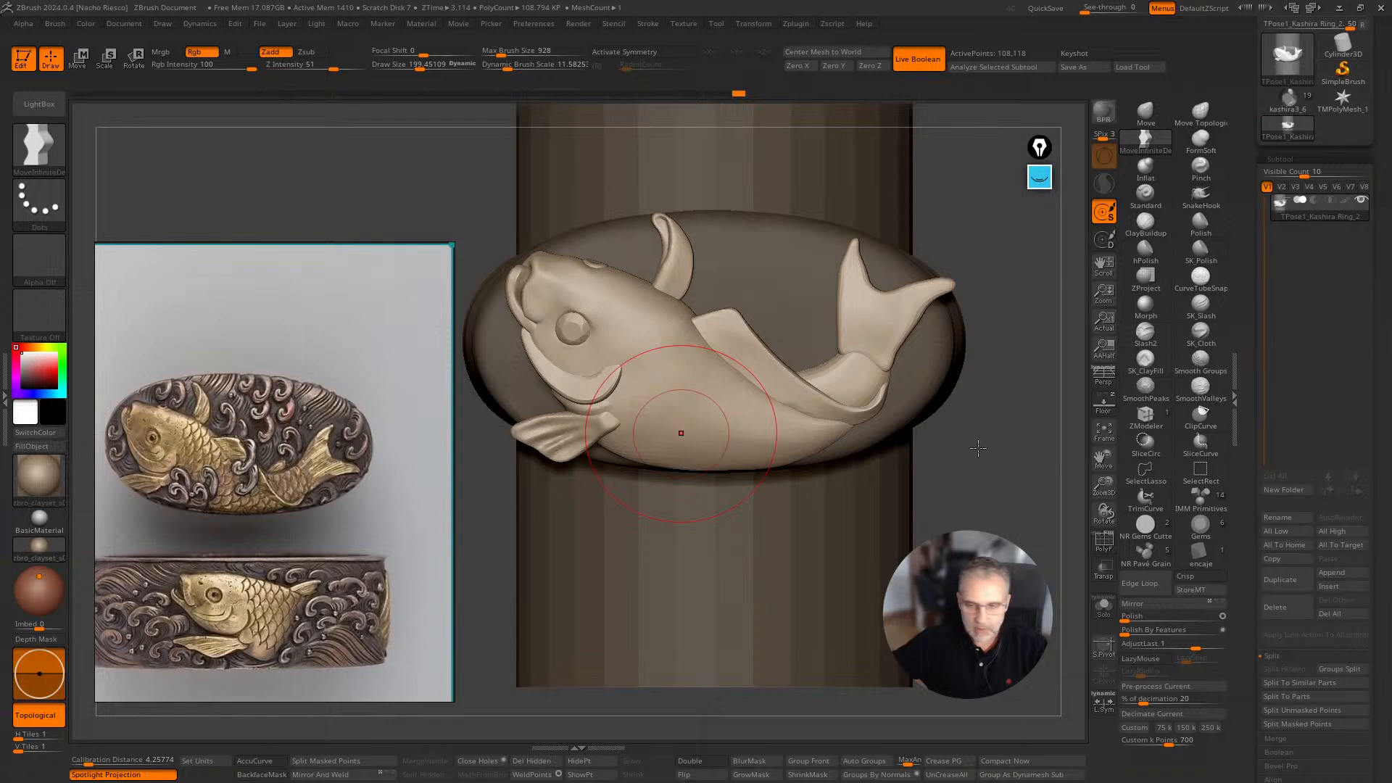
pyautogui.keyDown('alt'); pyautogui.moveTo(1030, 518); pyautogui.dragTo(1016, 572); pyautogui.keyUp('alt')
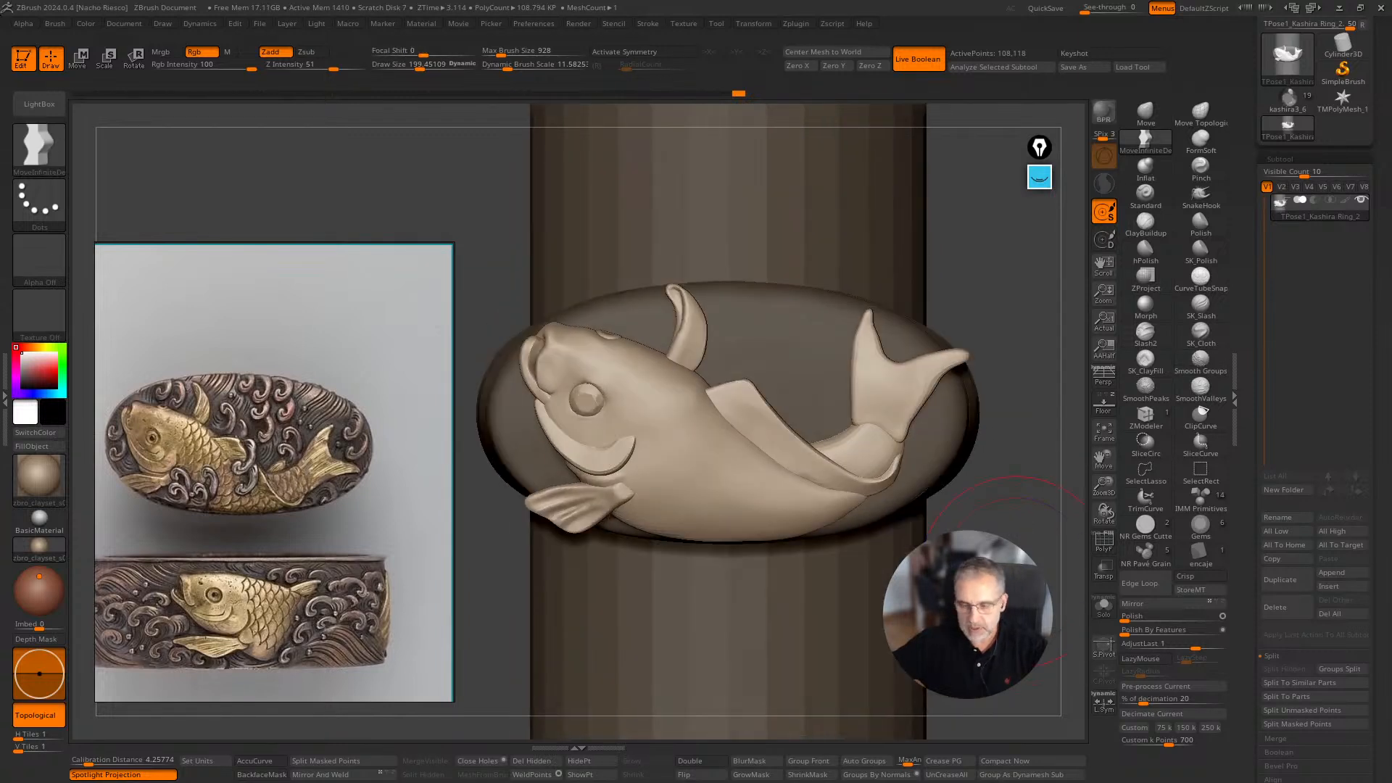
pyautogui.press('s')
pyautogui.moveTo(864, 399); pyautogui.dragTo(872, 399)
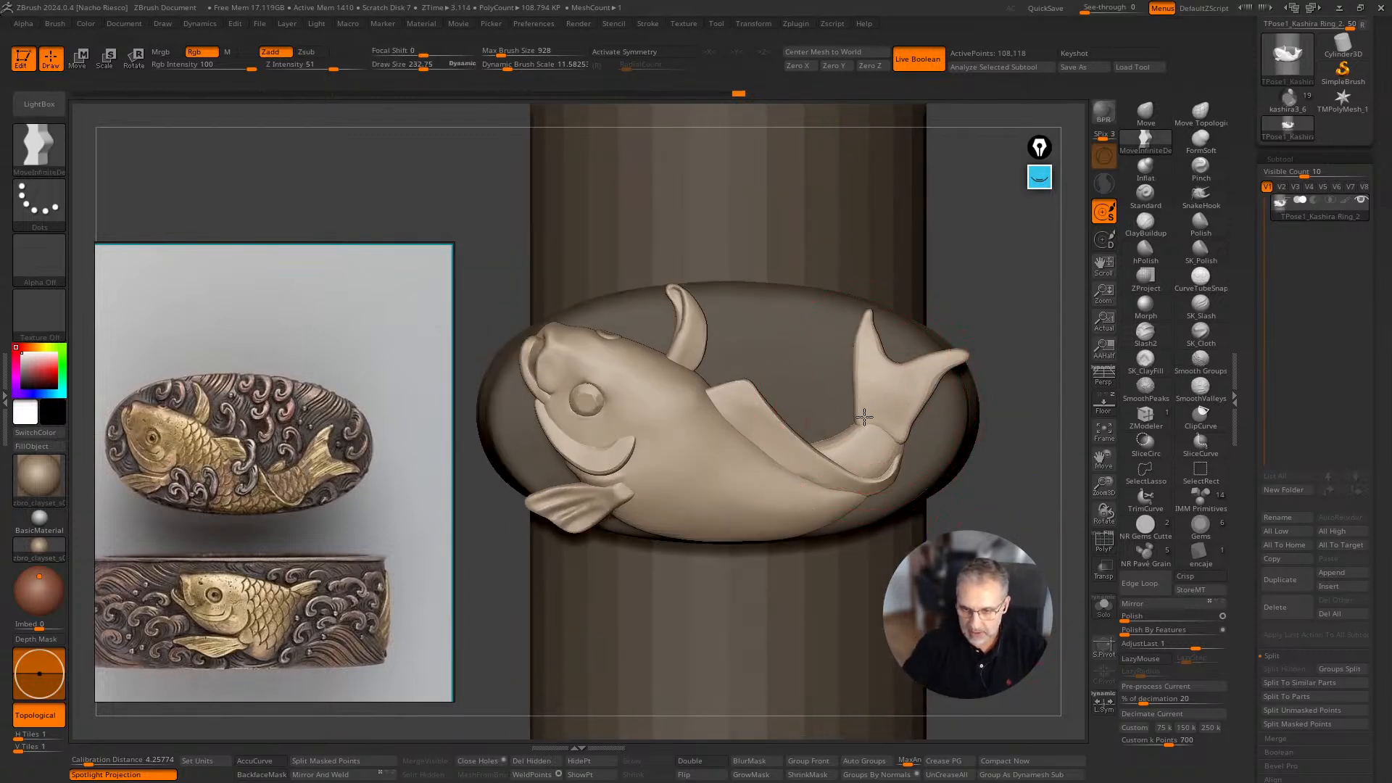
pyautogui.moveTo(863, 330); pyautogui.dragTo(848, 392)
# Pull in the outer tip of the tail fin, reducing the draw size to about 125 and then setting about 151.
pyautogui.press('s')
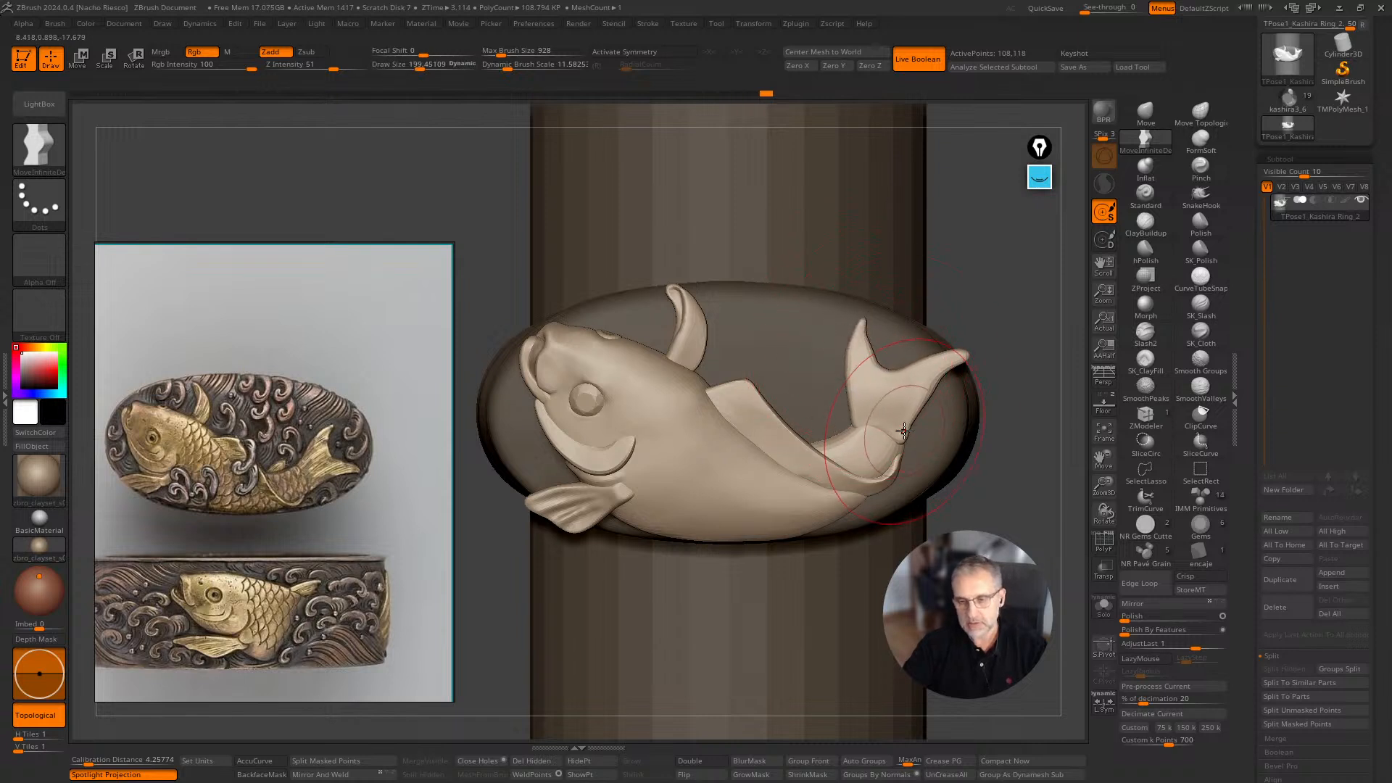
pyautogui.press('s')
pyautogui.moveTo(905, 431)
pyautogui.mouseDown()
pyautogui.moveTo(934, 399)
pyautogui.moveTo(909, 363)
pyautogui.moveTo(929, 363)
pyautogui.moveTo(932, 384)
pyautogui.moveTo(954, 358)
pyautogui.mouseUp()
pyautogui.press('s')
pyautogui.press('s')
pyautogui.press('s')
pyautogui.press('s')
pyautogui.press('s')
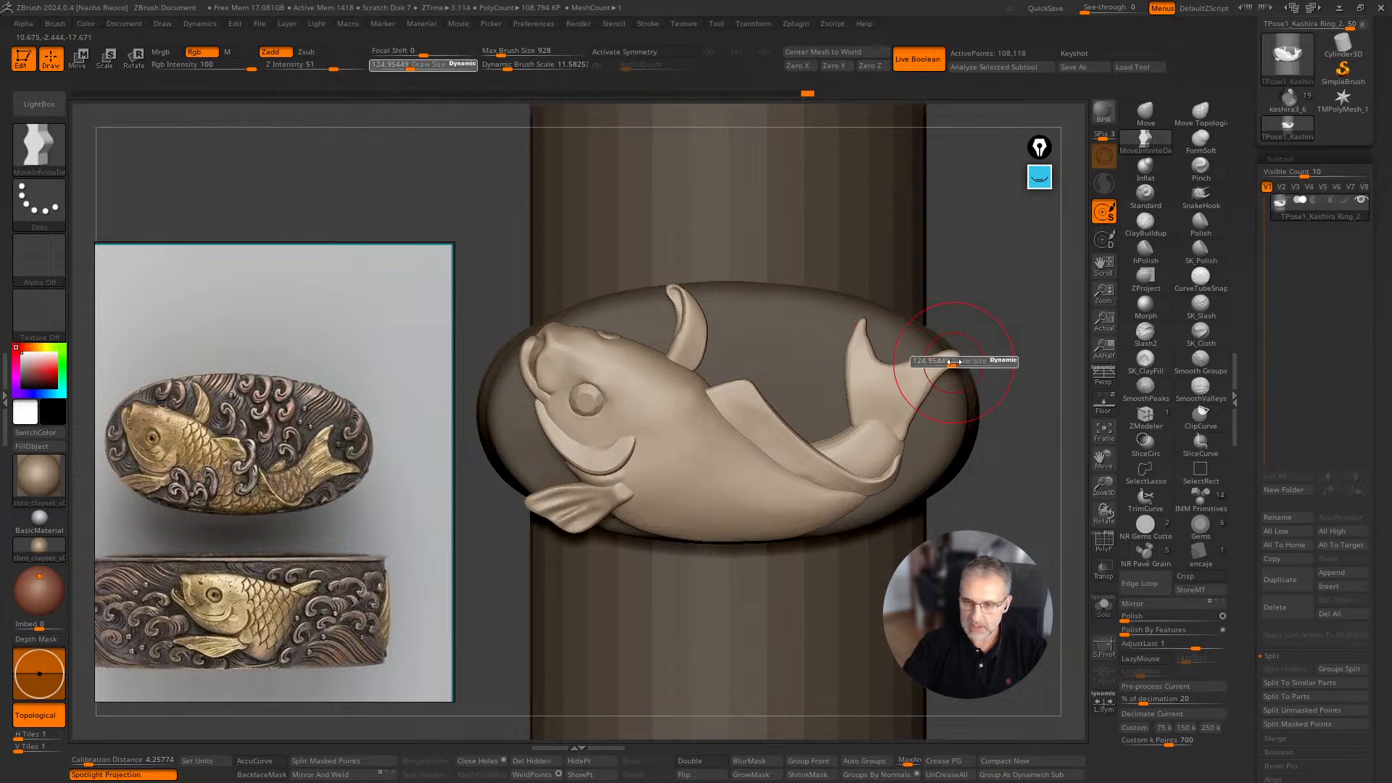
pyautogui.press('shift')
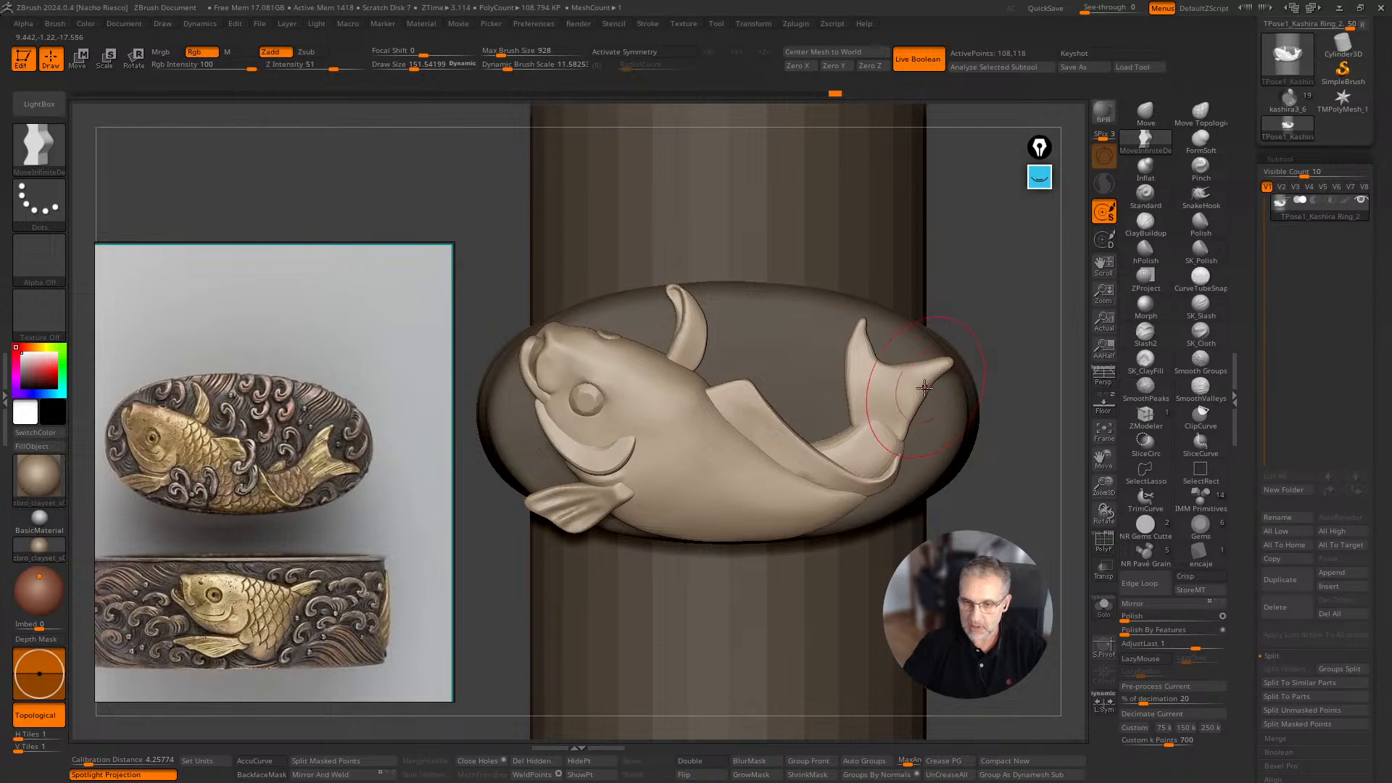
# Refine the tail base and its junction with the lower body, using draw sizes of about 163 and 130.
pyautogui.moveTo(1023, 401)
pyautogui.keyDown('ctrl'); pyautogui.mouseDown(button='right')
pyautogui.moveTo(1028, 364)
pyautogui.moveTo(1024, 425)
pyautogui.moveTo(889, 412)
pyautogui.mouseUp(button='right'); pyautogui.keyUp('ctrl')
pyautogui.press('s')
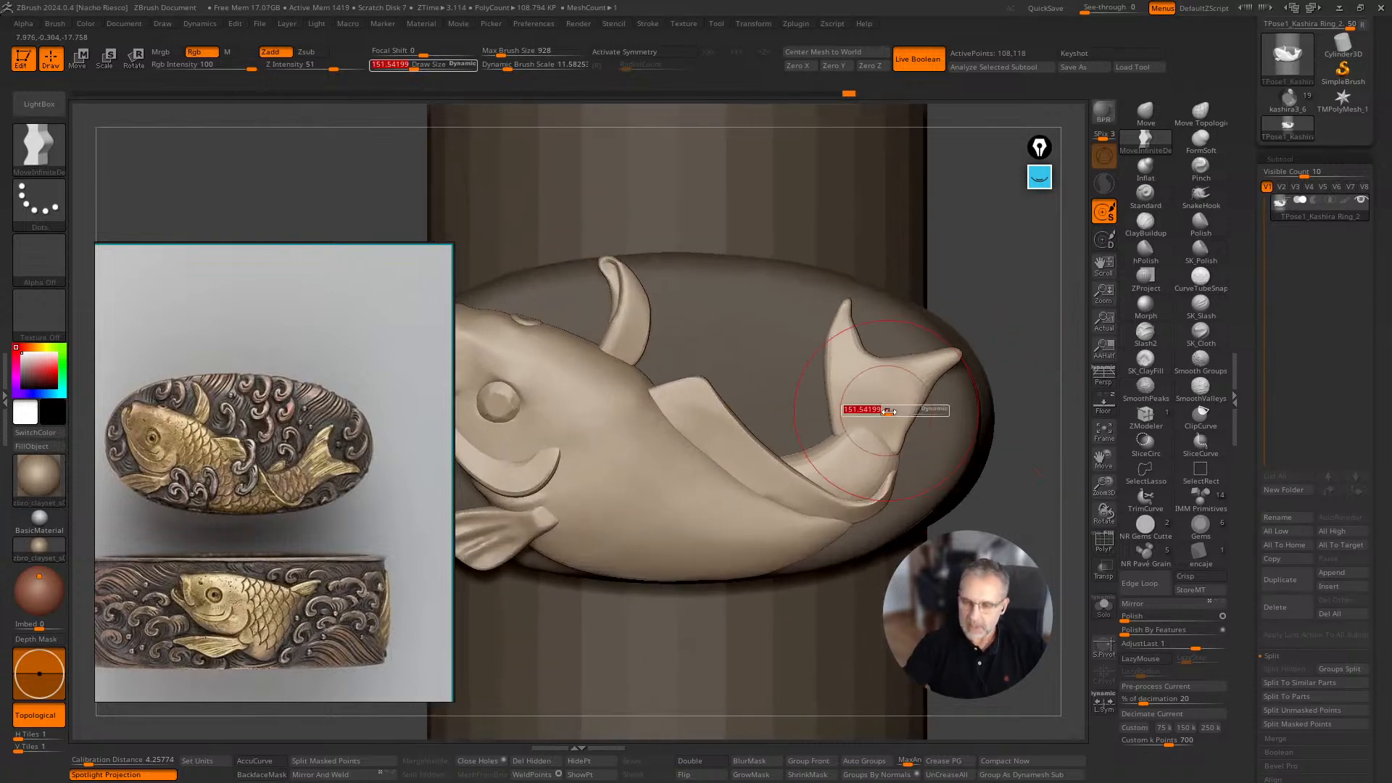
pyautogui.moveTo(889, 411); pyautogui.dragTo(884, 408)
pyautogui.moveTo(908, 394); pyautogui.dragTo(860, 372, button='right')
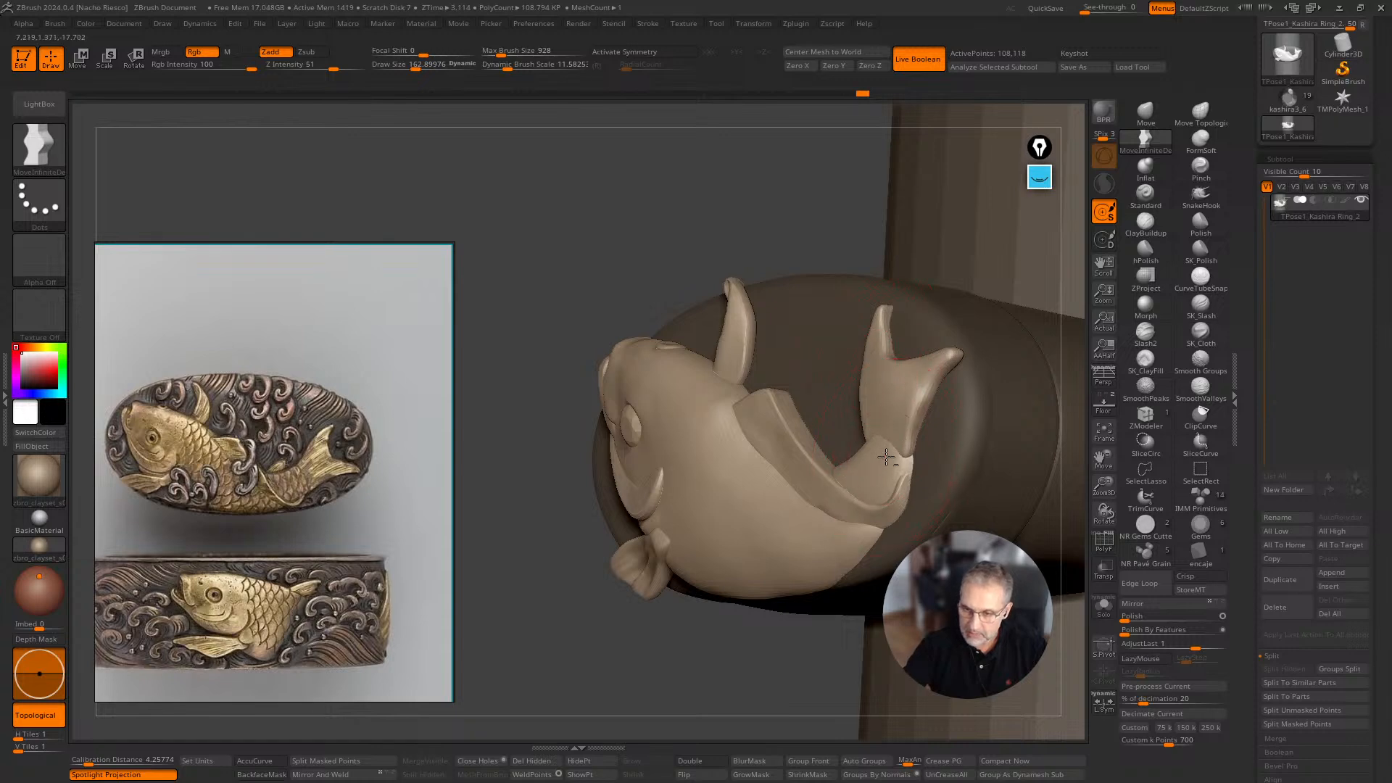
pyautogui.moveTo(886, 457); pyautogui.dragTo(888, 493, button='right')
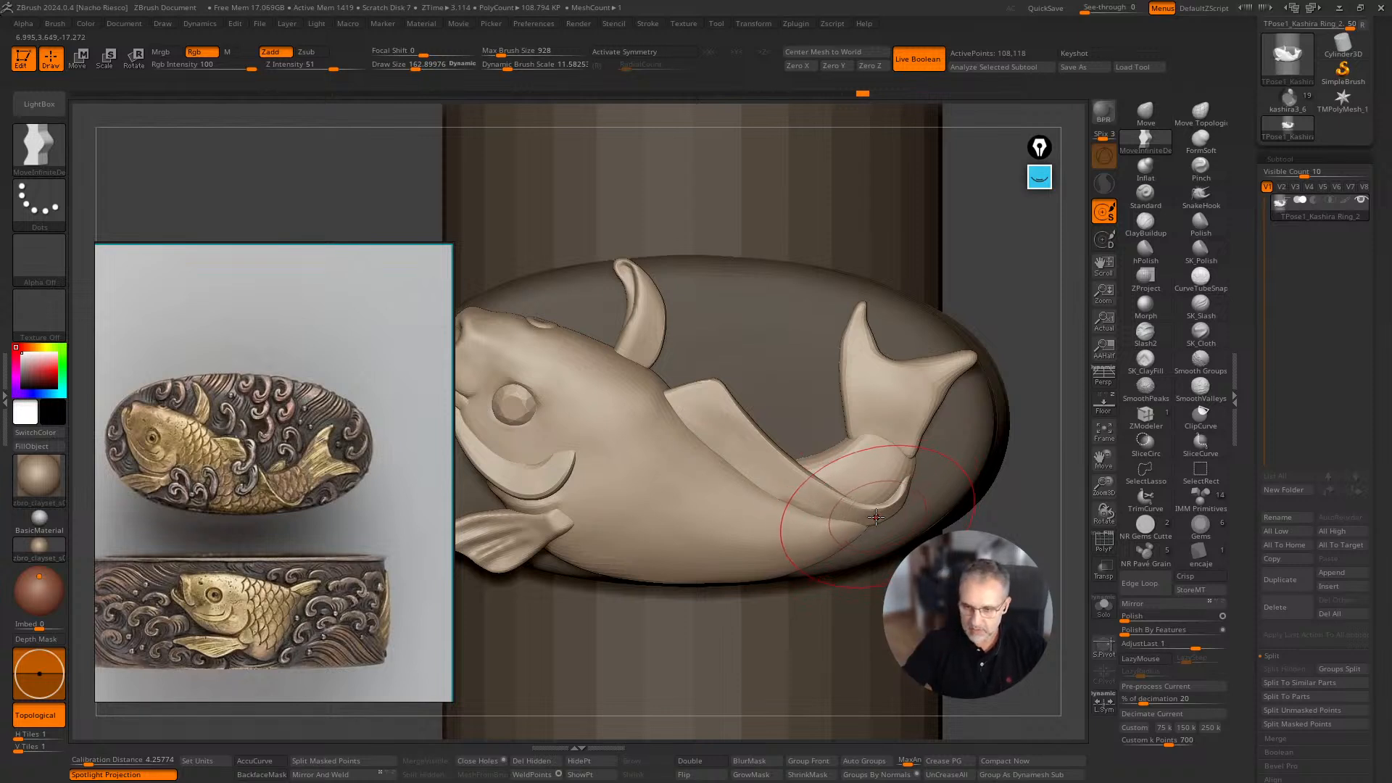
pyautogui.press('s')
pyautogui.moveTo(897, 499); pyautogui.dragTo(892, 498)
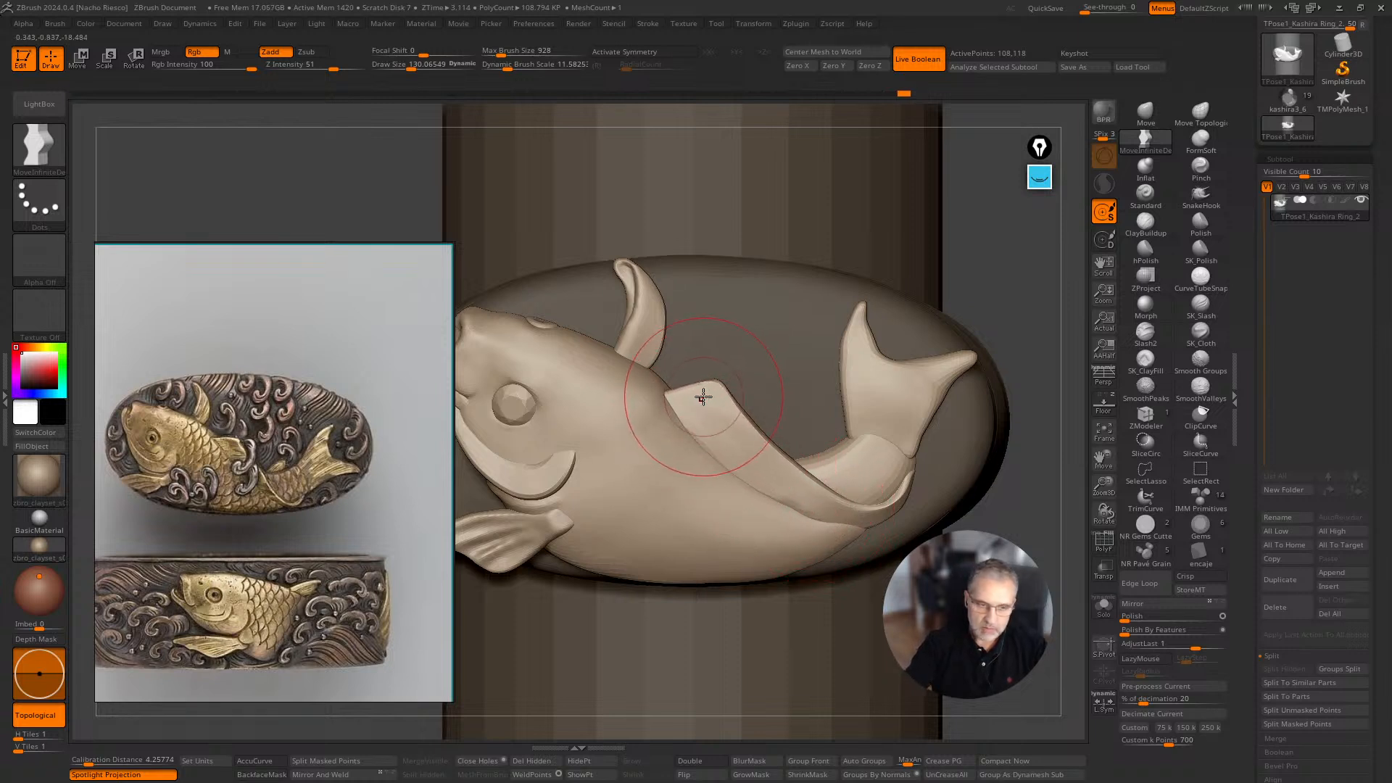
# Reshape the dorsal fin's front and outer edge with draw sizes of about 110 and 101, and frame the whole model.
pyautogui.press('s')
pyautogui.moveTo(693, 385); pyautogui.dragTo(689, 385)
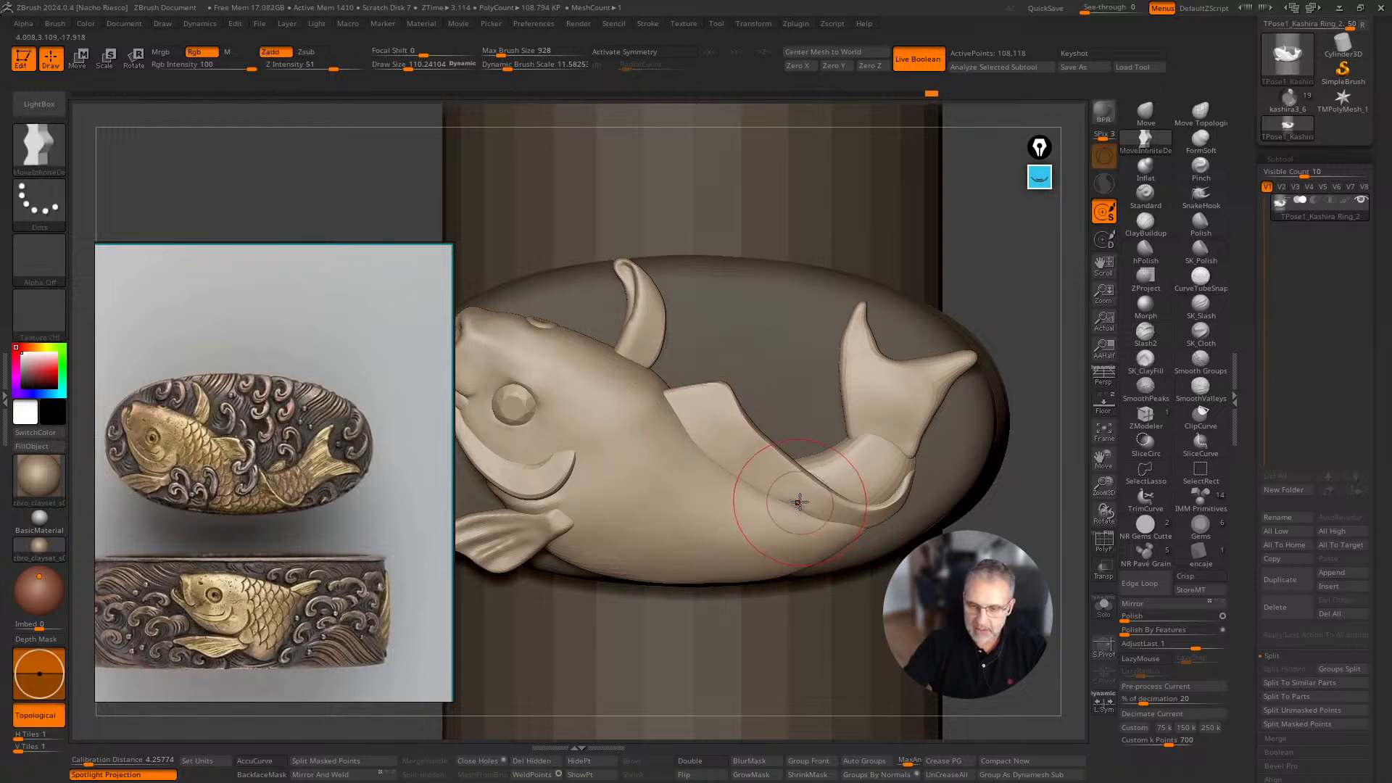
pyautogui.press('s')
pyautogui.moveTo(797, 481); pyautogui.dragTo(791, 482)
pyautogui.moveTo(742, 421); pyautogui.dragTo(748, 416)
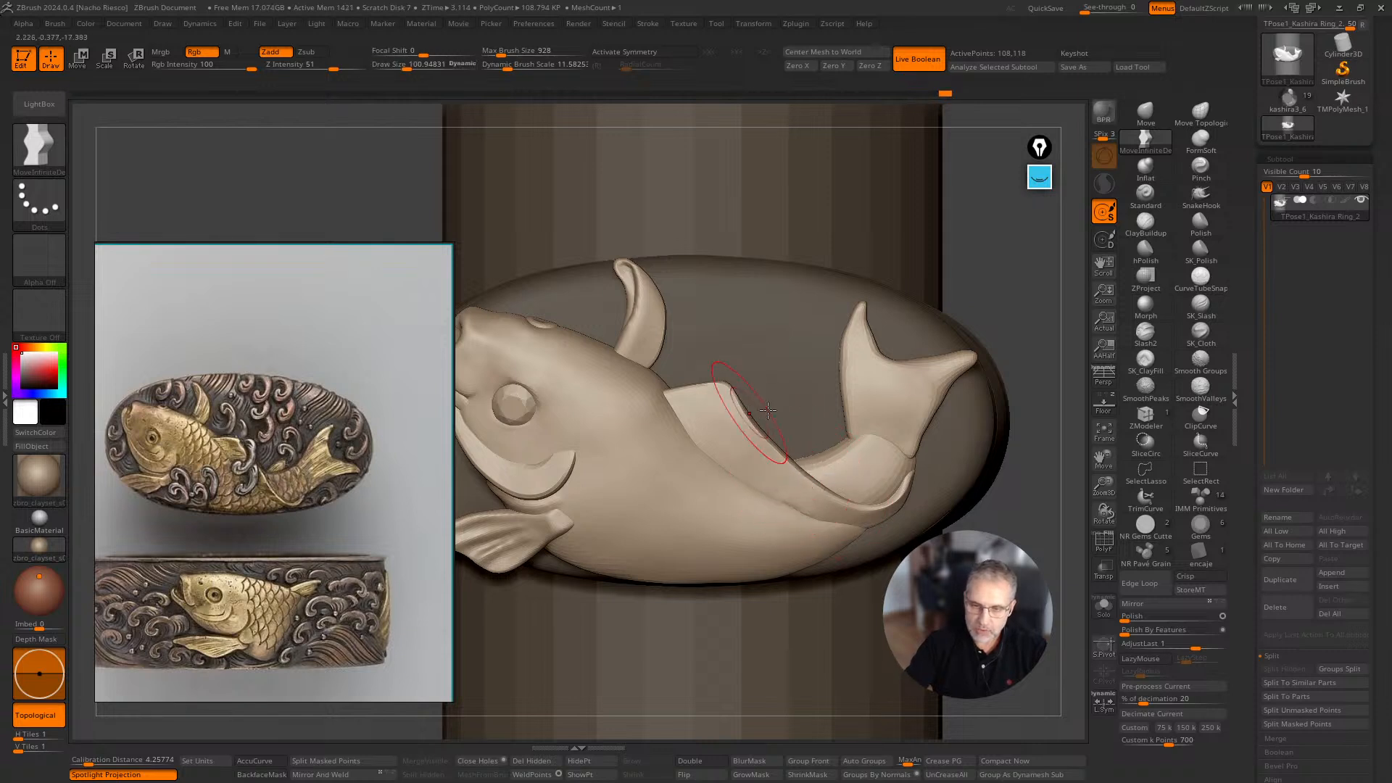
pyautogui.moveTo(1013, 551)
pyautogui.mouseDown()
pyautogui.moveTo(995, 465)
pyautogui.moveTo(1016, 504)
pyautogui.mouseUp()
pyautogui.press('f')
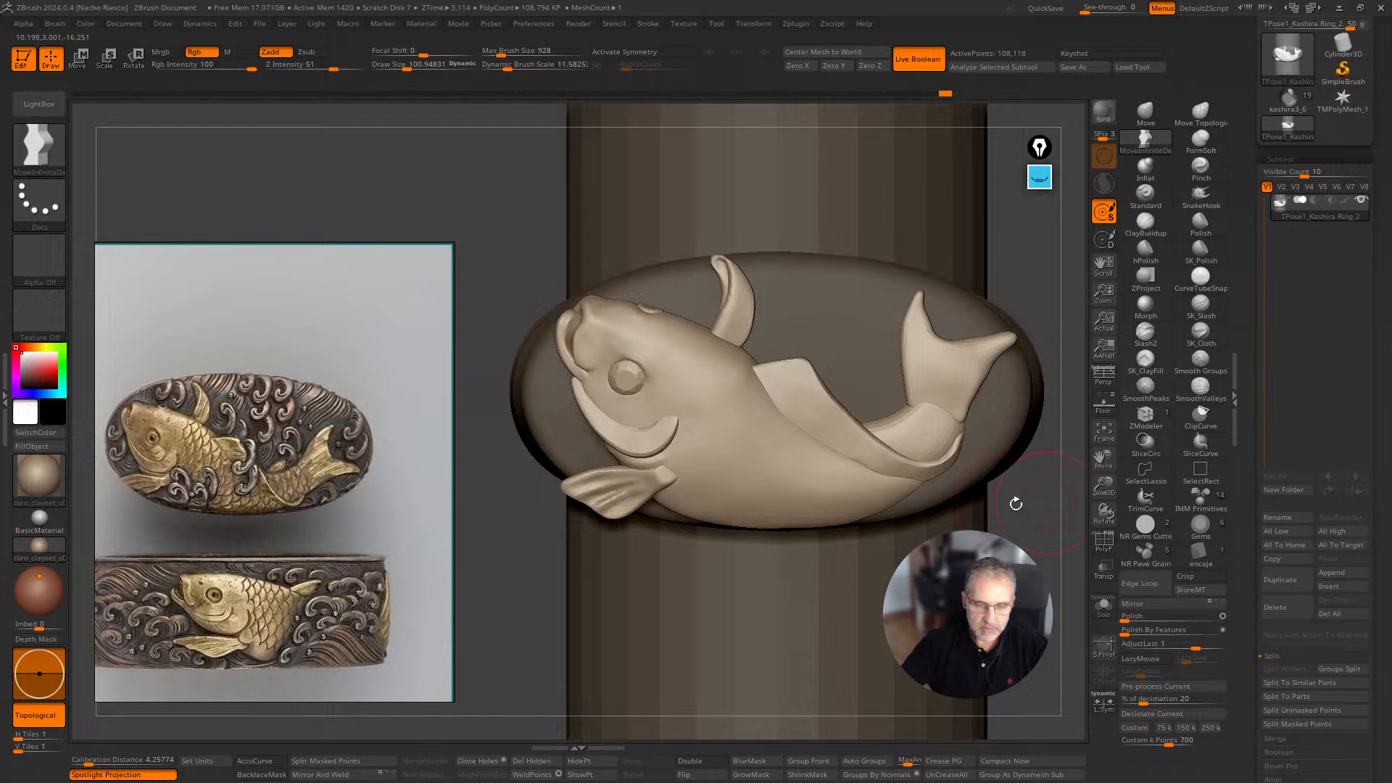
# Mask everything except the lower pectoral fin, adjust the fin's angle and position against the body, and clear the mask.
pyautogui.press('w')
pyautogui.keyDown('ctrl'); pyautogui.click(642, 485); pyautogui.keyUp('ctrl')
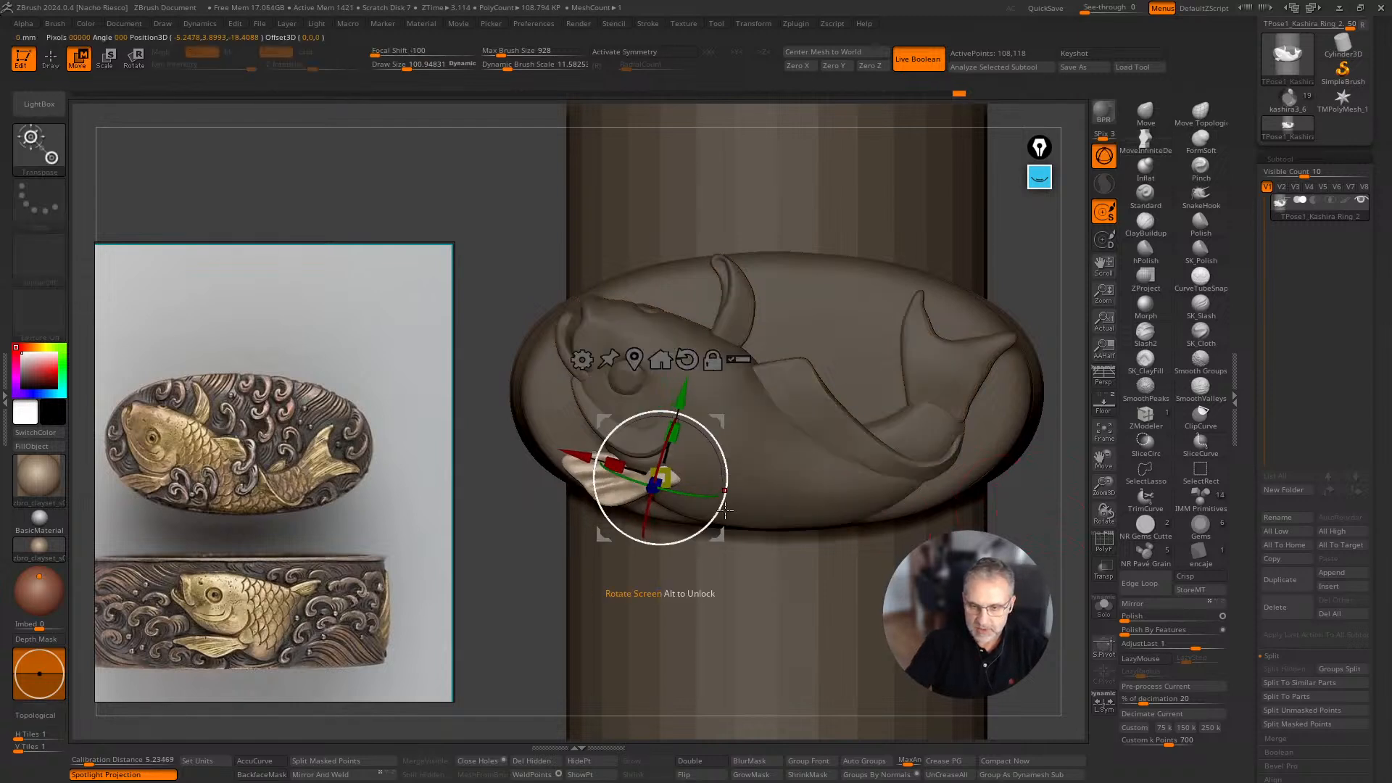
pyautogui.moveTo(725, 510); pyautogui.dragTo(702, 560)
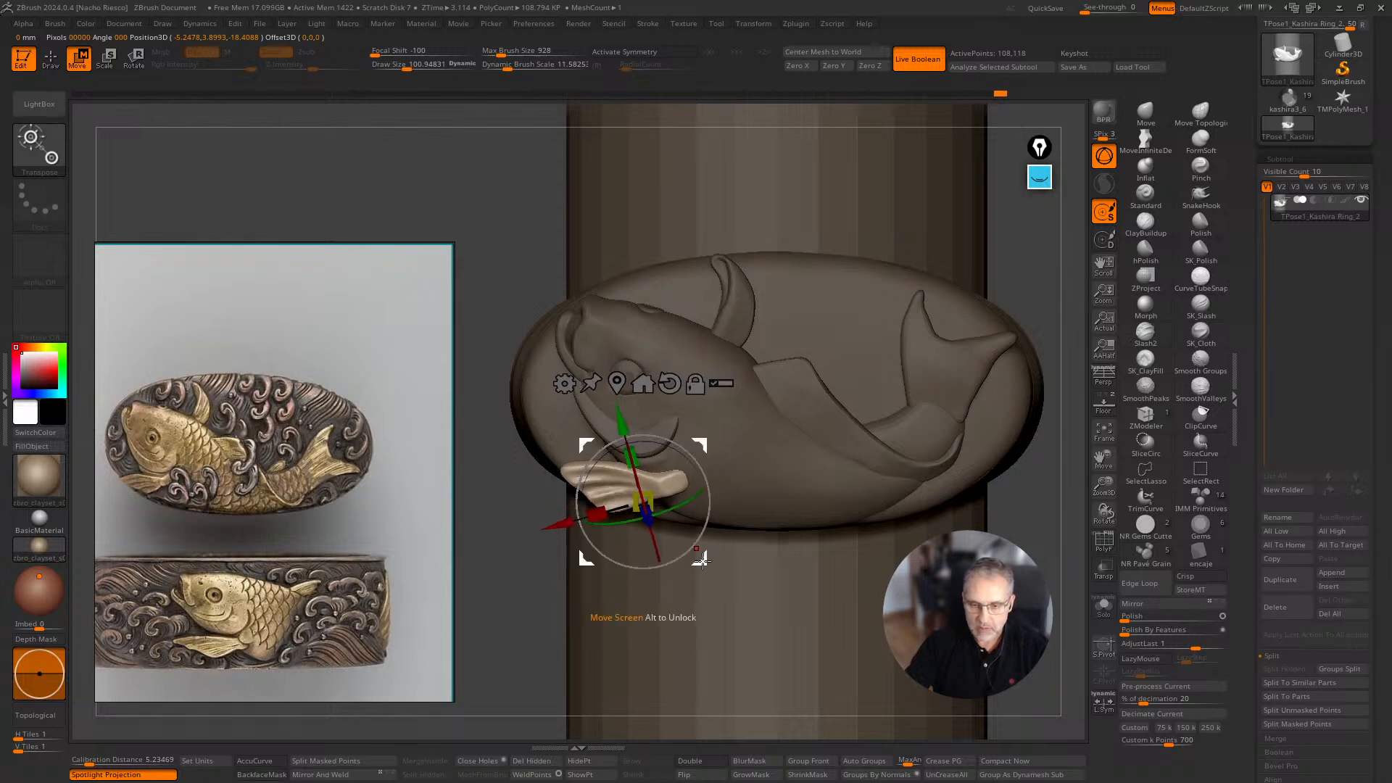
pyautogui.press('q')
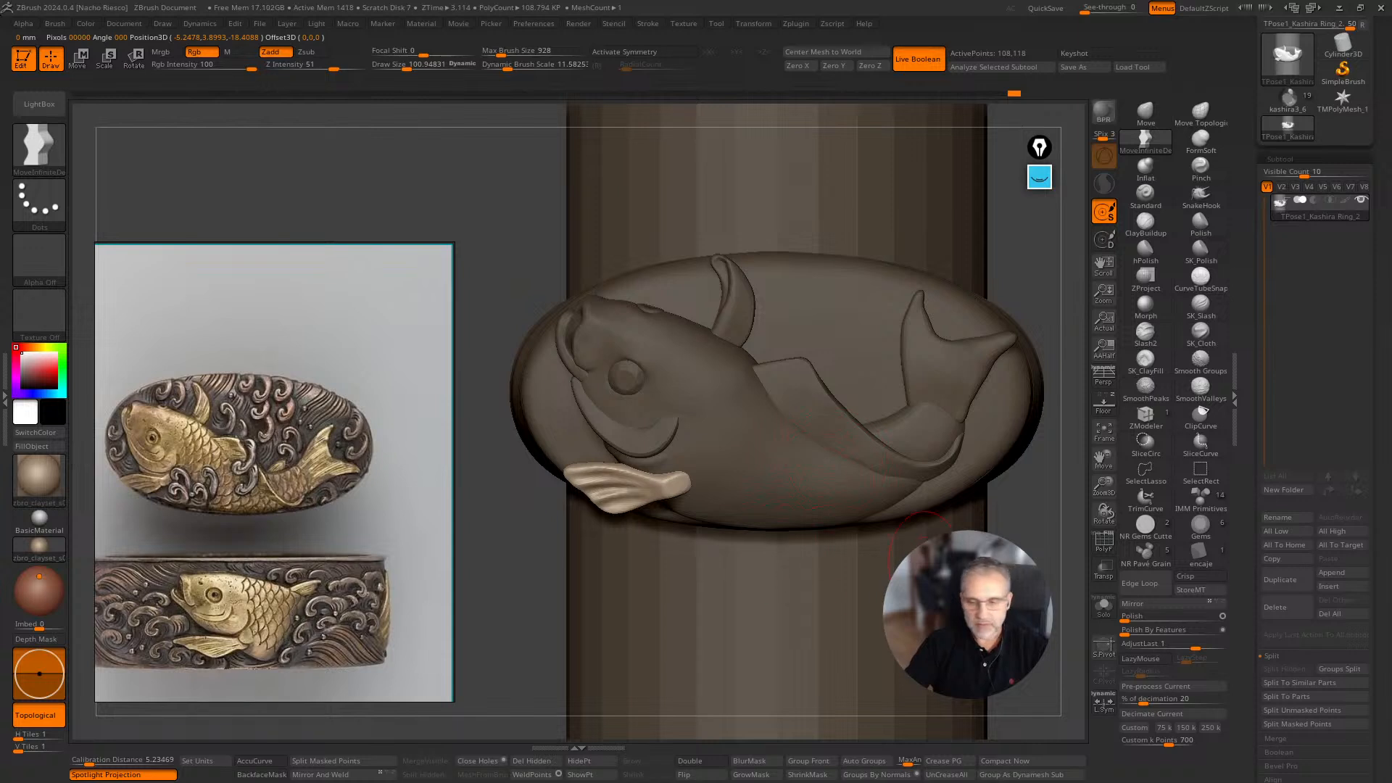
pyautogui.moveTo(943, 580); pyautogui.dragTo(643, 440)
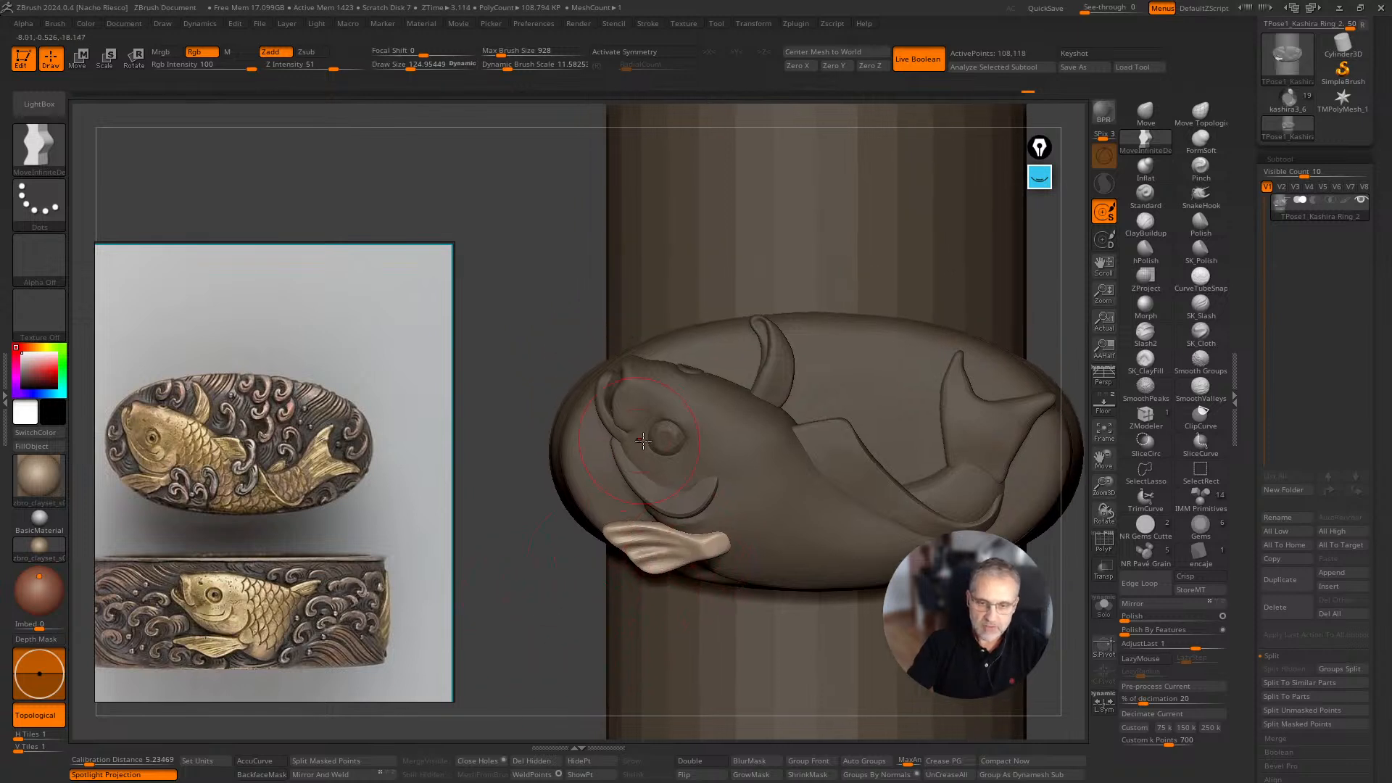
pyautogui.moveTo(519, 604)
pyautogui.mouseDown()
pyautogui.moveTo(537, 631)
pyautogui.moveTo(552, 623)
pyautogui.mouseUp()
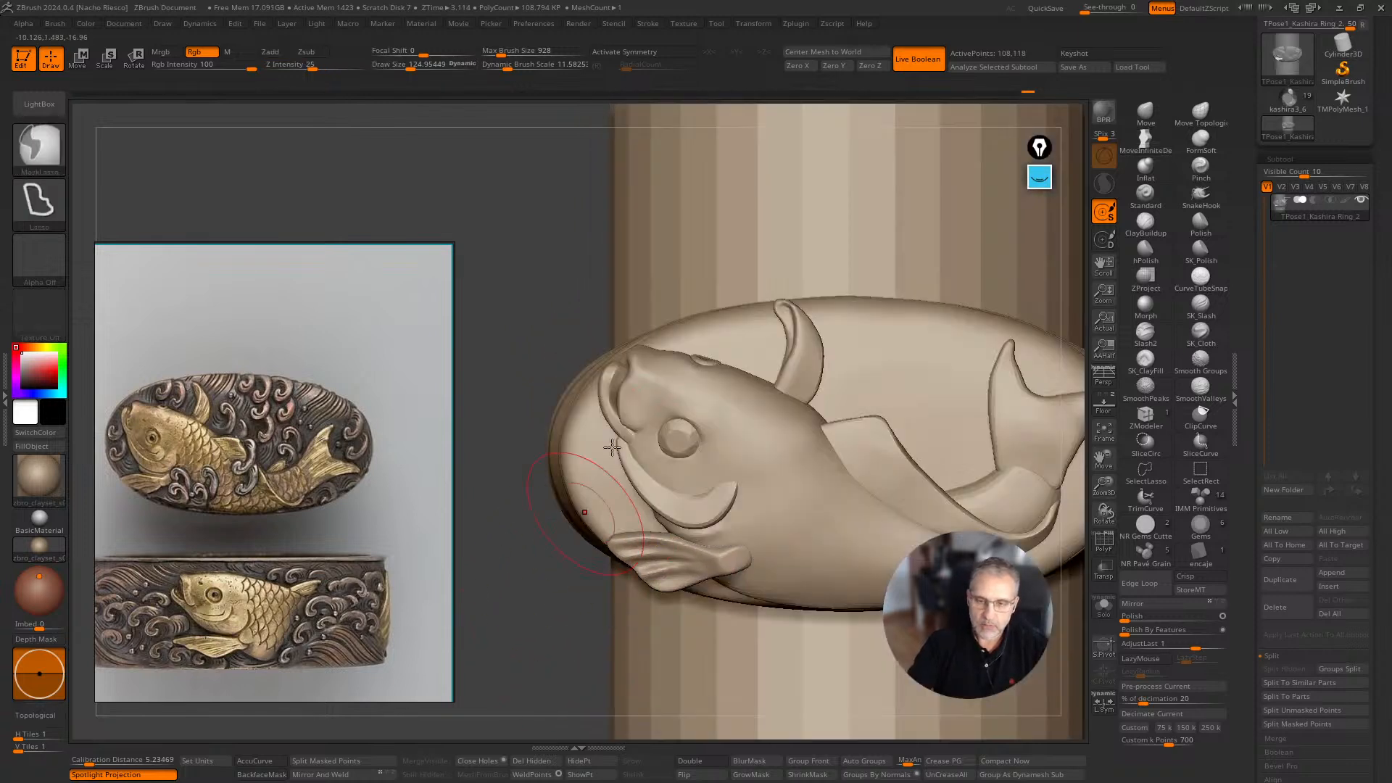
# Refine the crescent-shaped barbel below the koi's eye with backface masking on, using draw sizes of about 92 and 76.
pyautogui.press('s')
pyautogui.moveTo(636, 356); pyautogui.dragTo(638, 349)
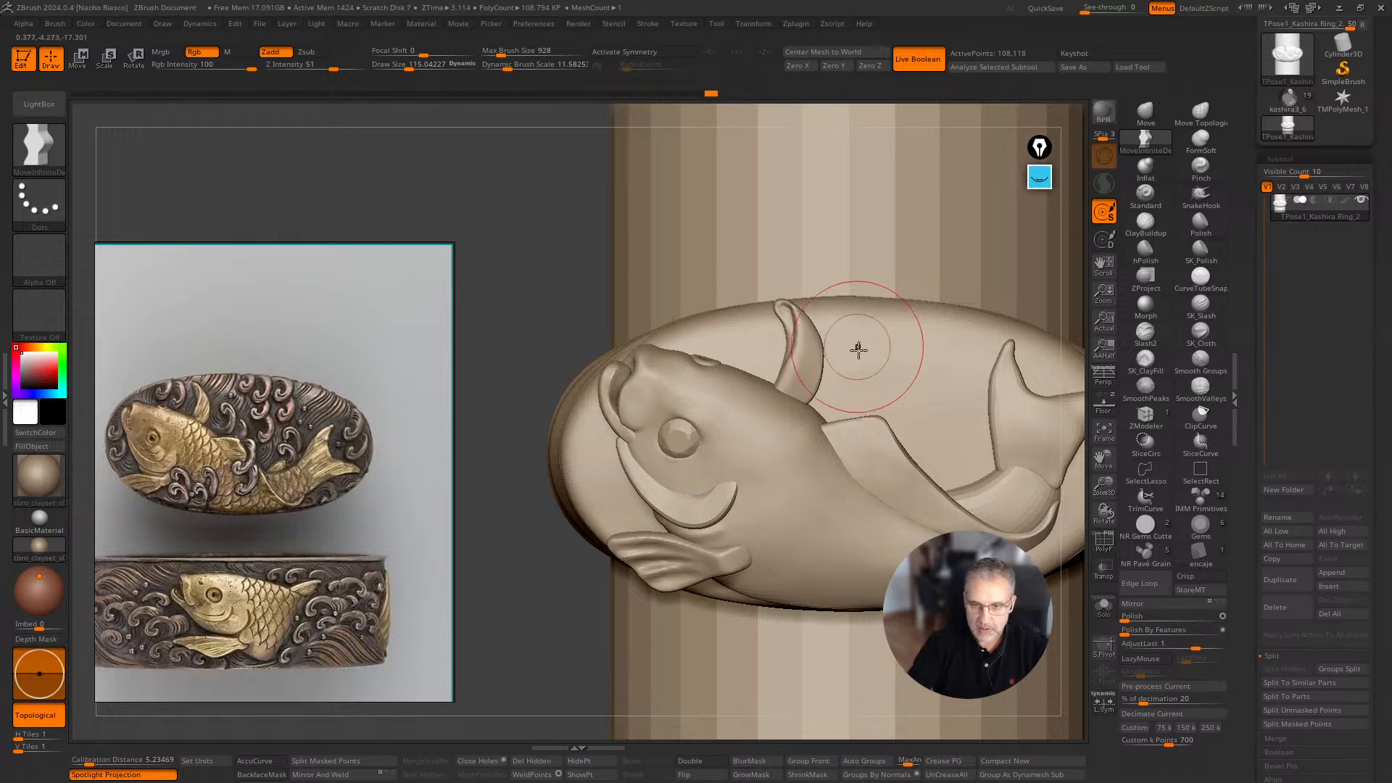
pyautogui.press('[')
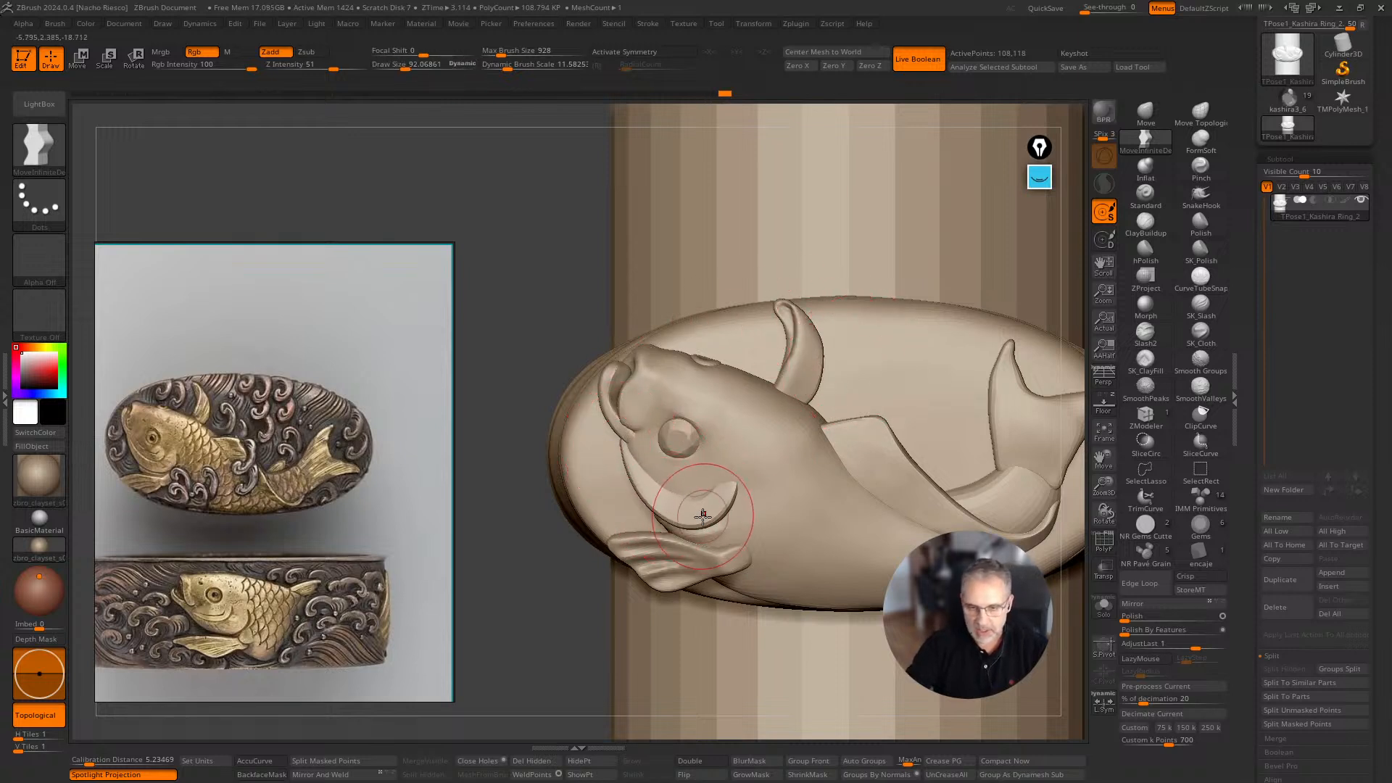
pyautogui.press('[')
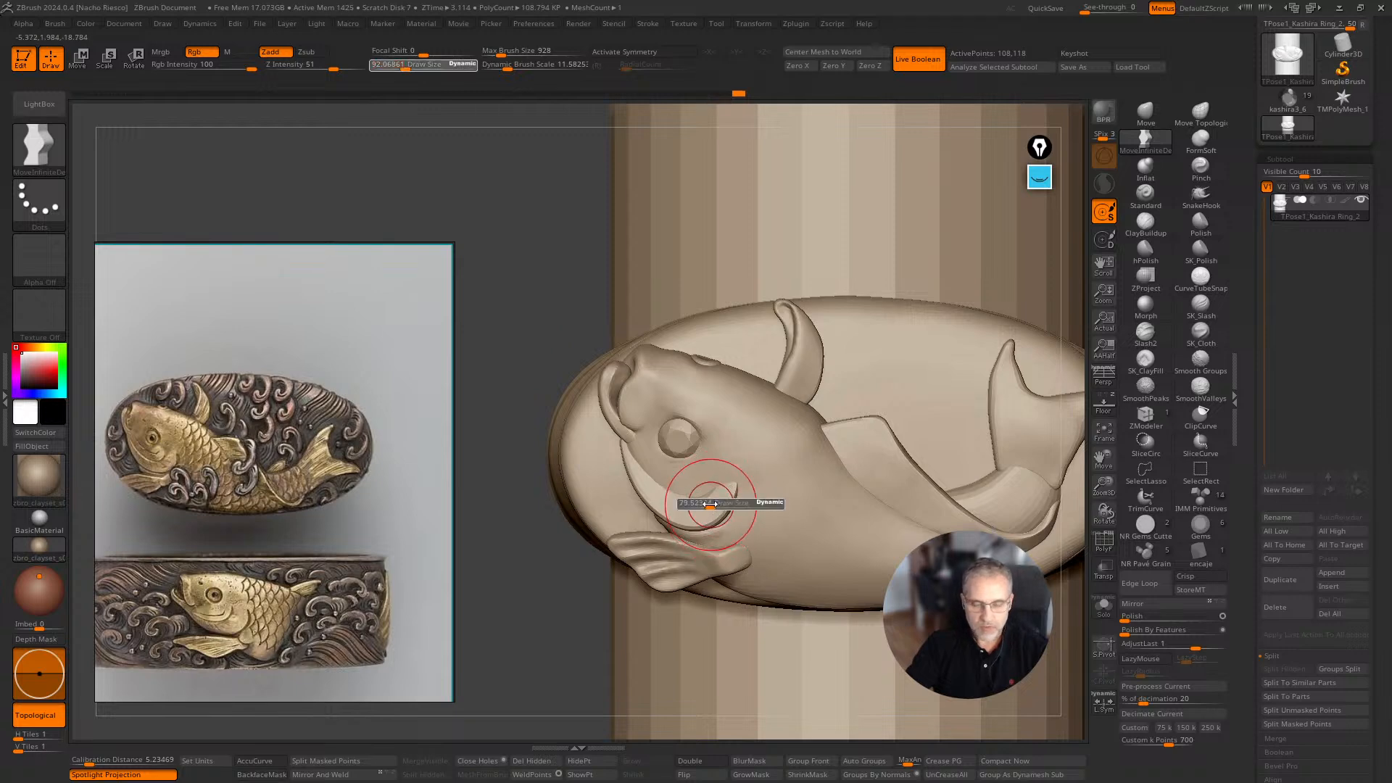
pyautogui.click(261, 774)
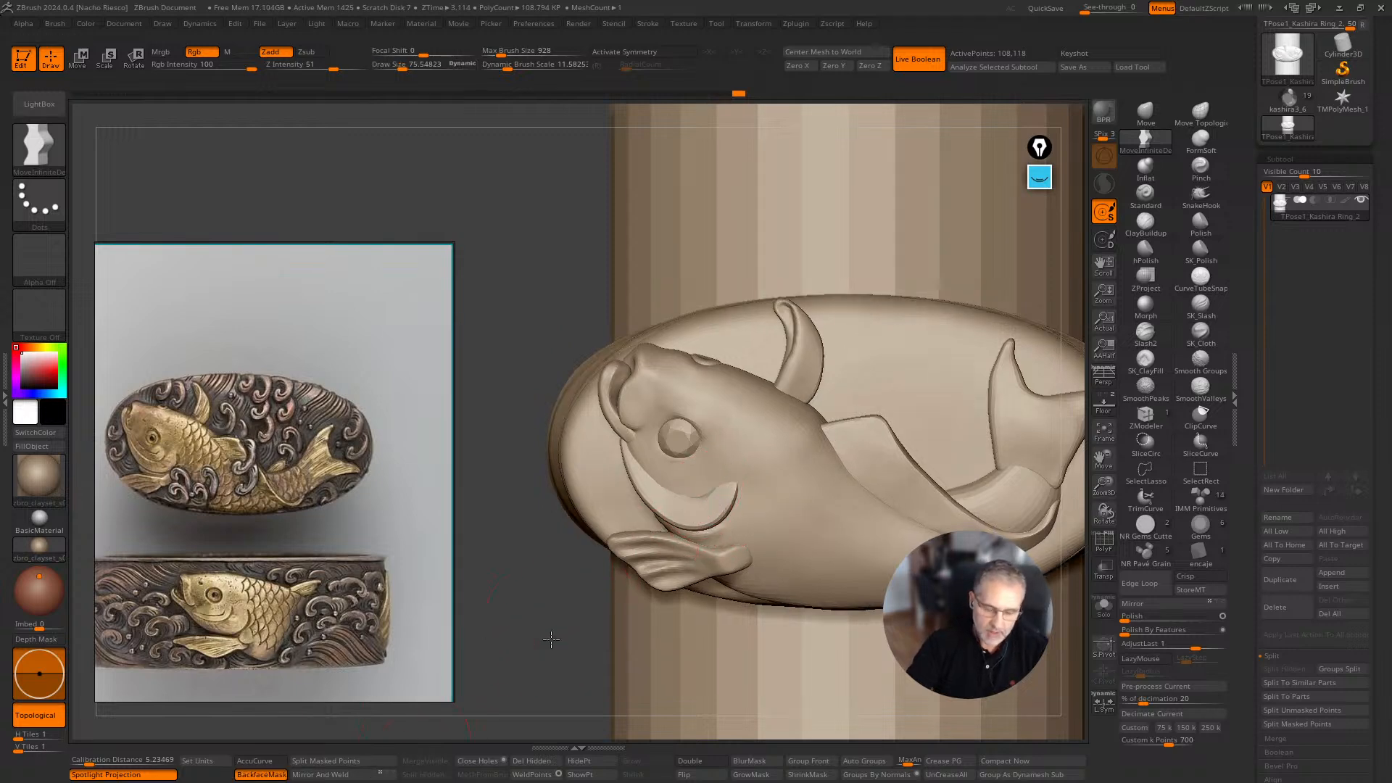
pyautogui.moveTo(551, 616); pyautogui.dragTo(704, 493)
pyautogui.moveTo(584, 613); pyautogui.dragTo(702, 493)
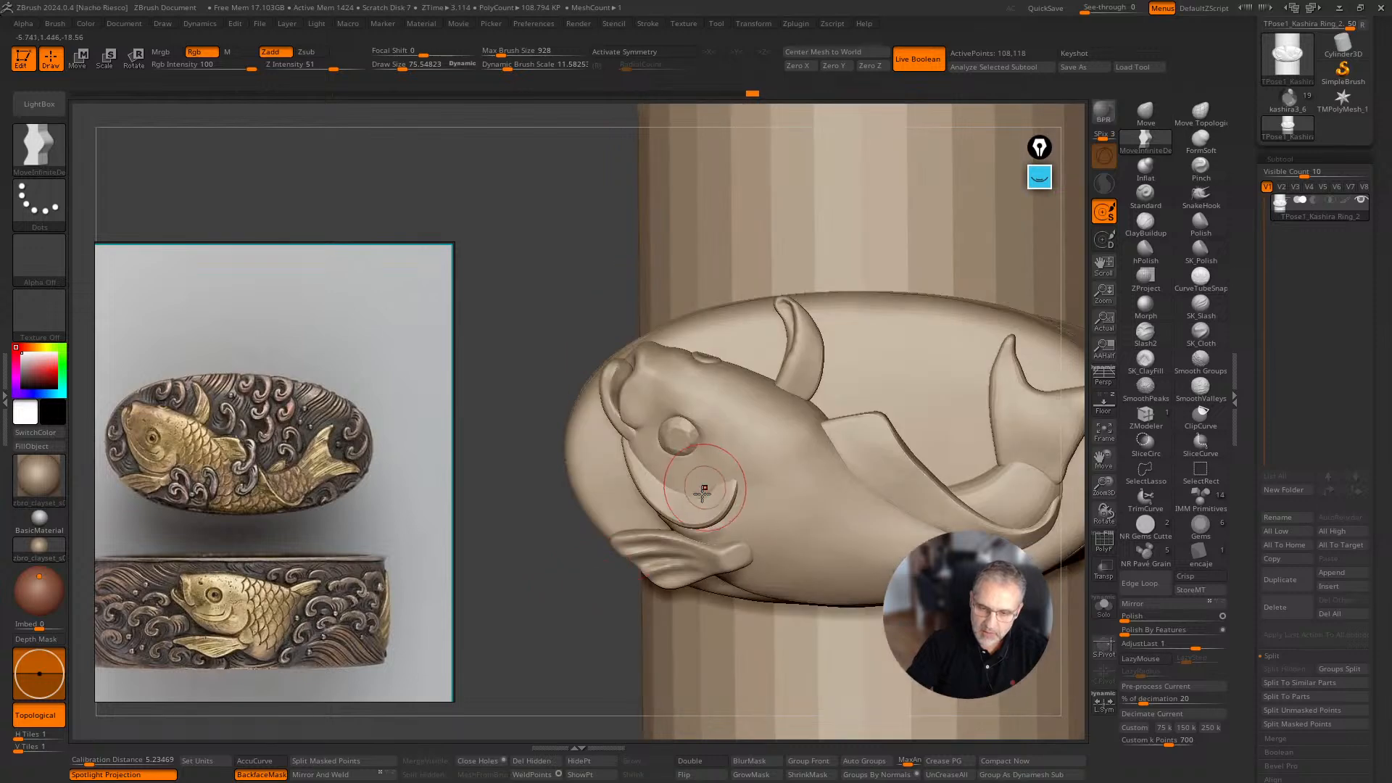
pyautogui.moveTo(567, 648); pyautogui.dragTo(563, 648)
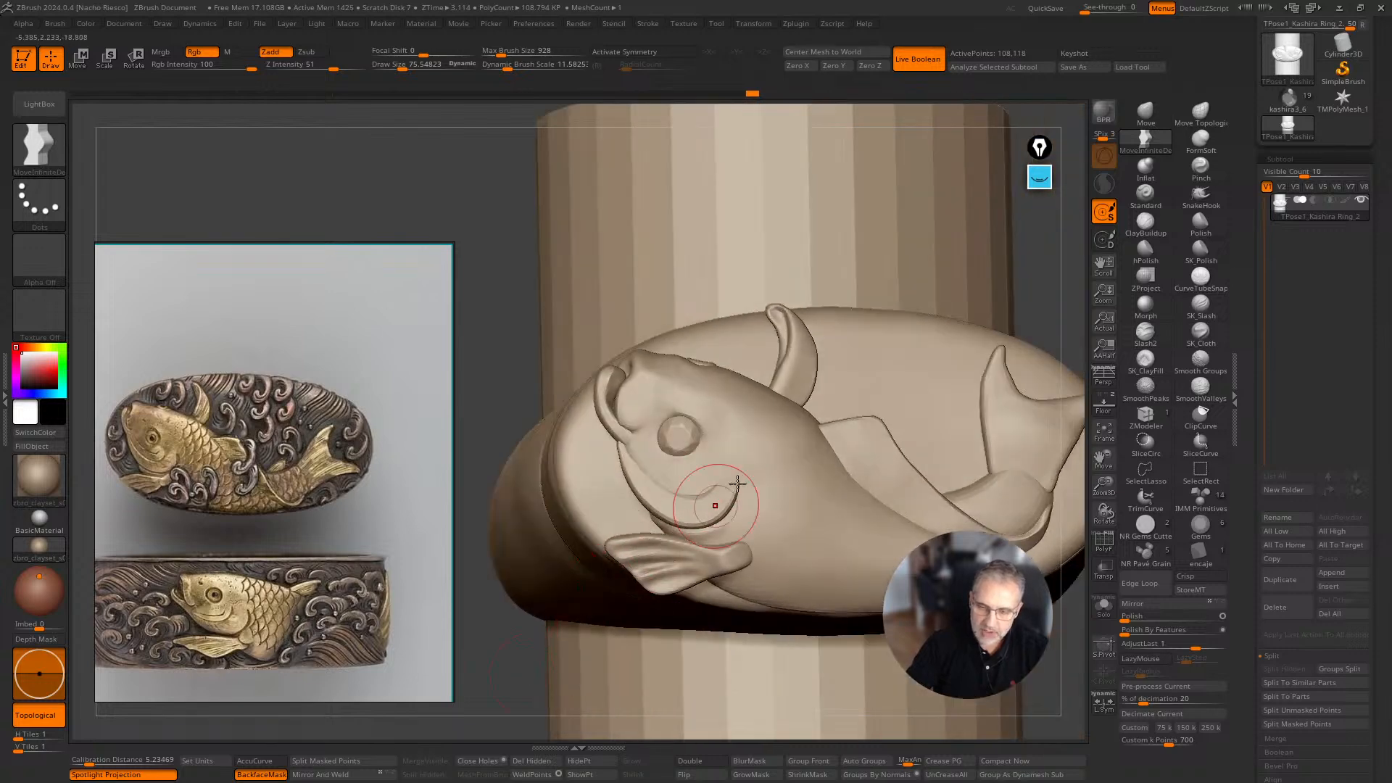
pyautogui.moveTo(1025, 295); pyautogui.dragTo(989, 328)
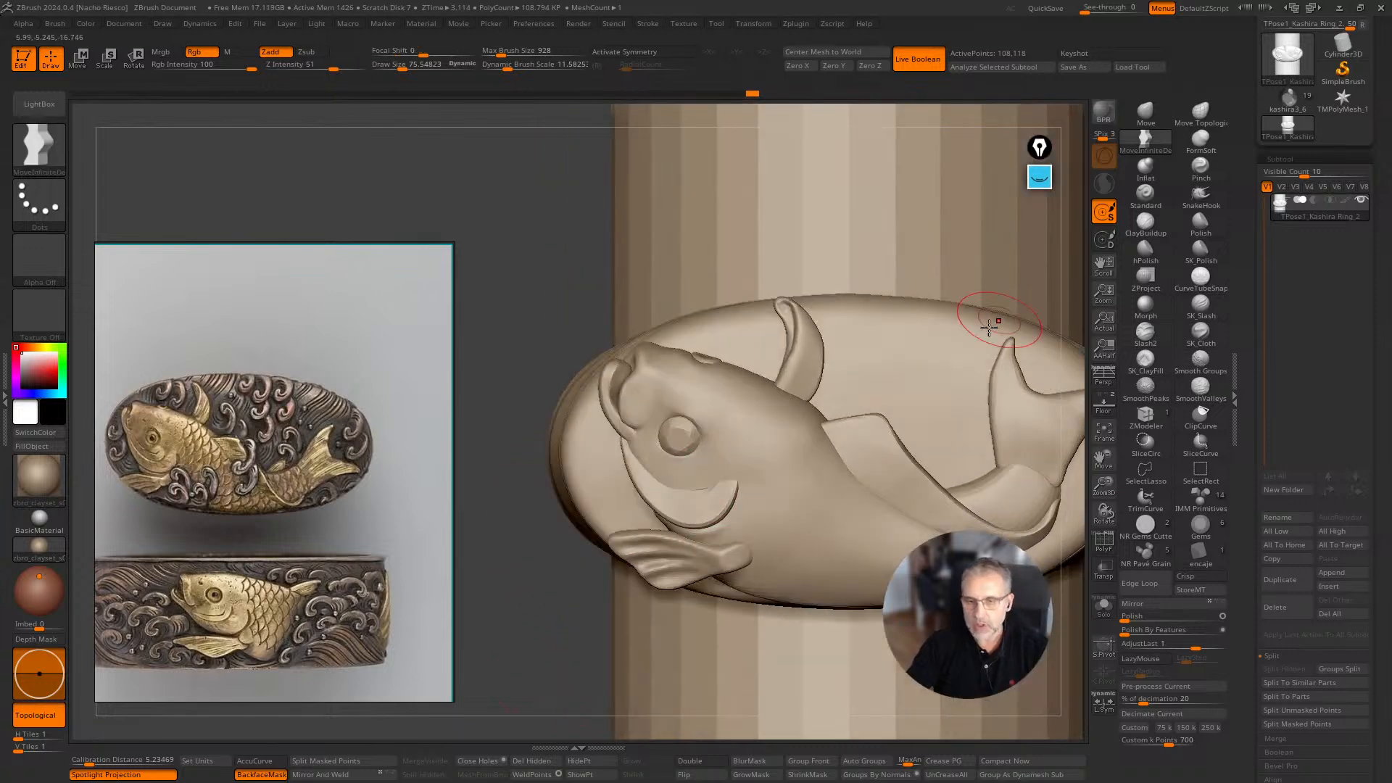
pyautogui.moveTo(581, 501); pyautogui.dragTo(586, 485)
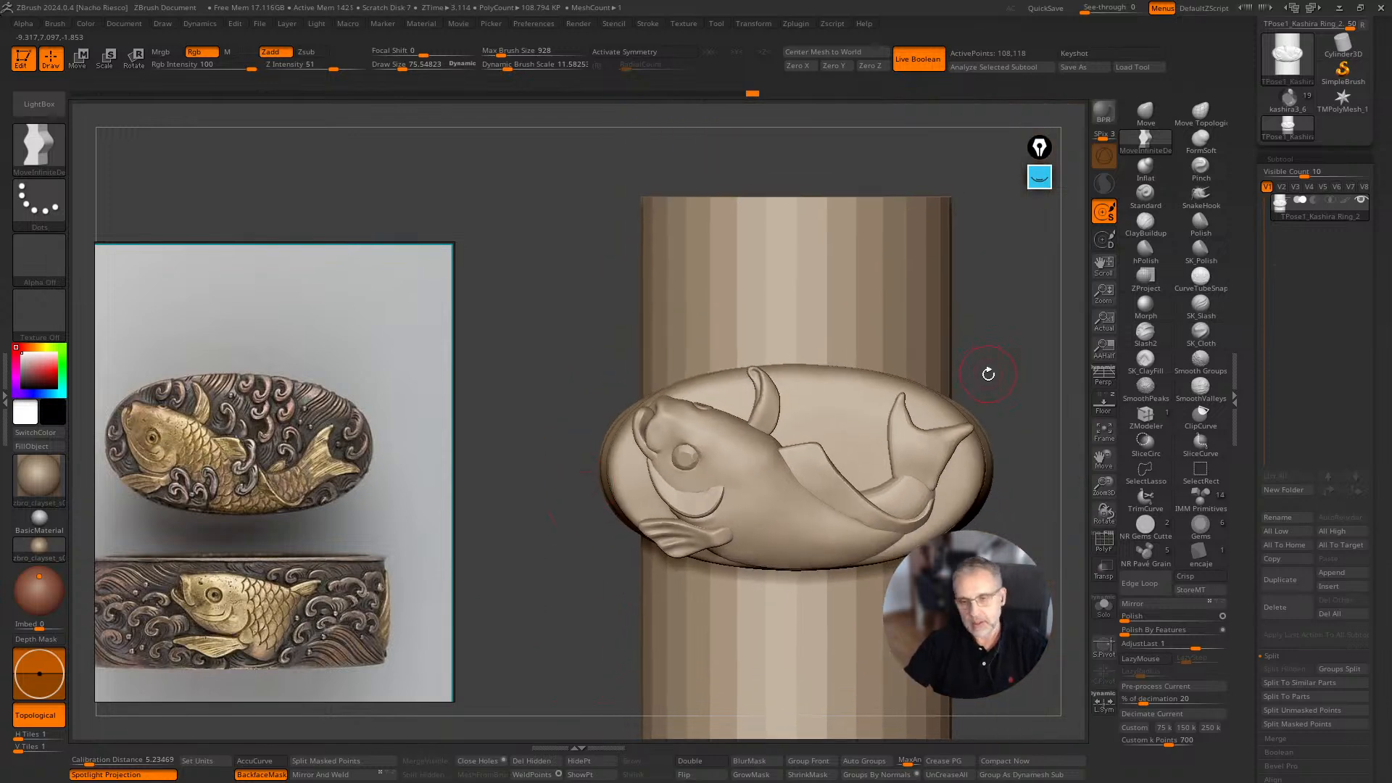
# Adjust the koi's back contour at the front of the dorsal fin with a draw size of about 125.
pyautogui.keyDown('alt'); pyautogui.moveTo(1023, 340); pyautogui.dragTo(1019, 377); pyautogui.keyUp('alt')
pyautogui.press('shift')
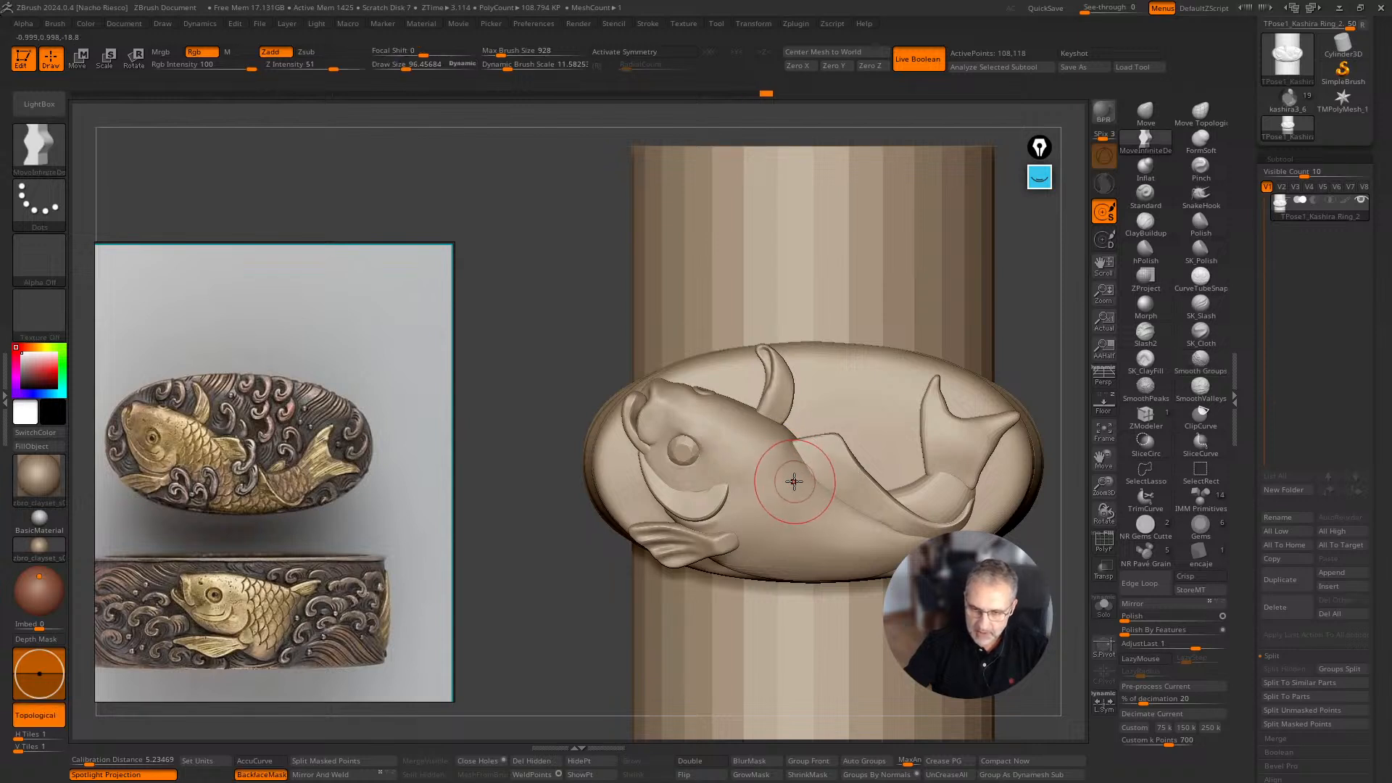
pyautogui.press(']')
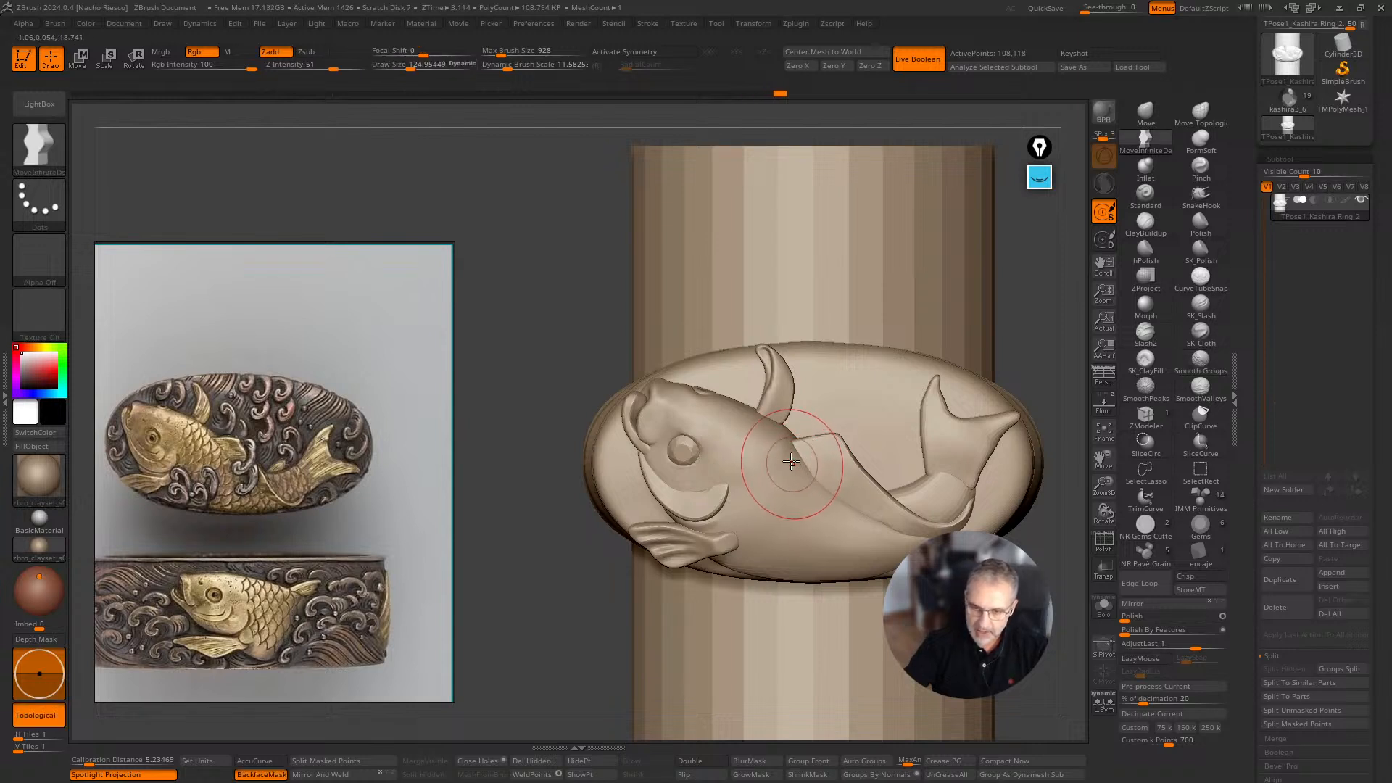
pyautogui.moveTo(791, 462); pyautogui.dragTo(784, 453)
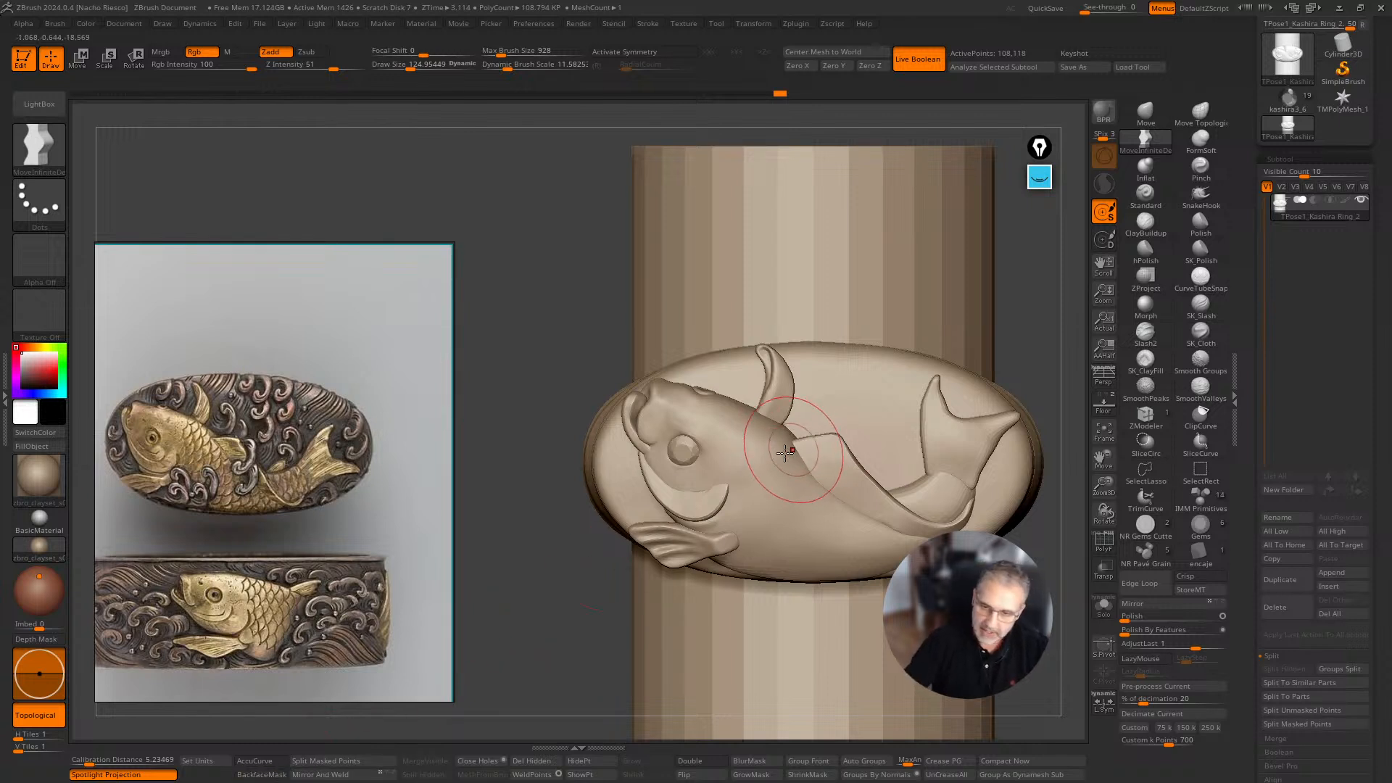
pyautogui.press('b')
pyautogui.press('s')
pyautogui.press('g')
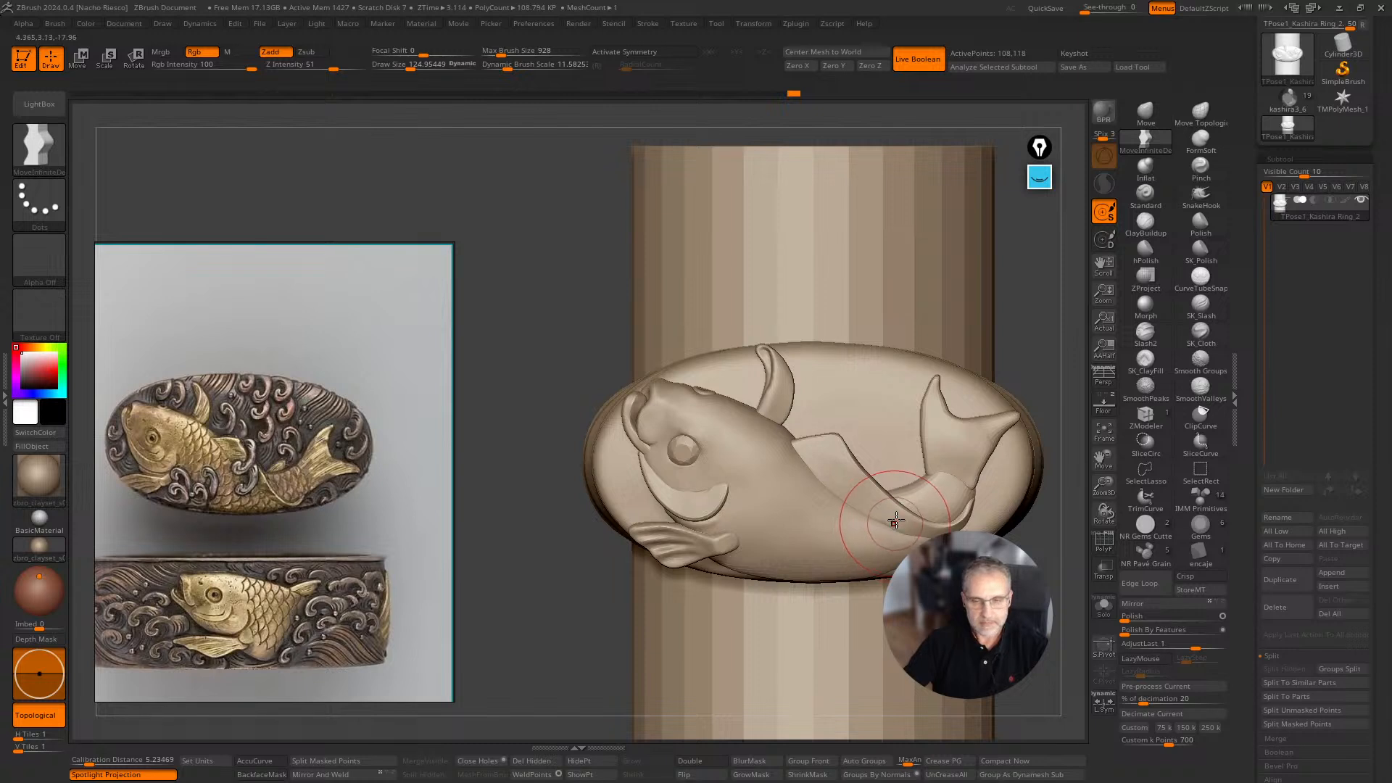
# Isolate the upper pectoral fin with a mask and adjust its angle and position on the koi's back.
pyautogui.press('w')
pyautogui.keyDown('ctrl'); pyautogui.click(787, 401); pyautogui.keyUp('ctrl')
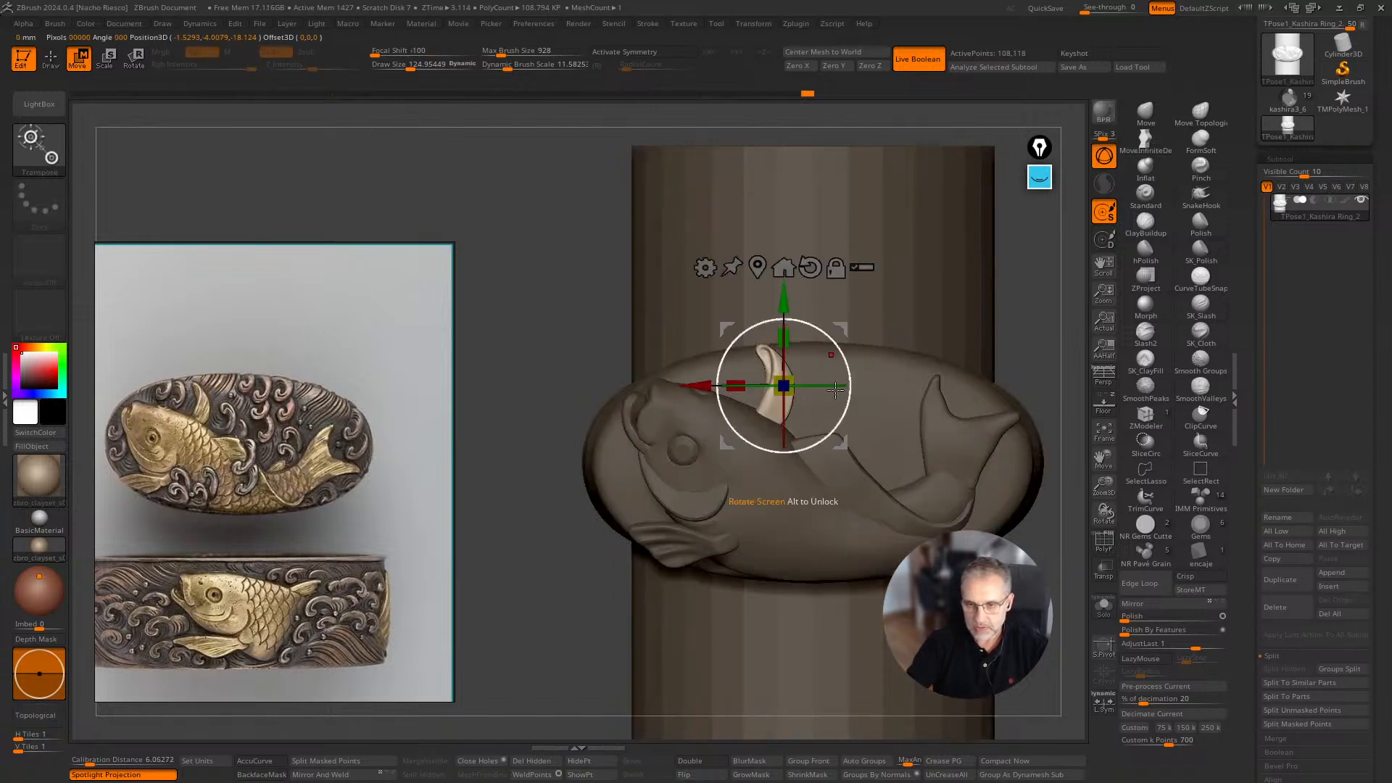
pyautogui.moveTo(844, 445); pyautogui.dragTo(847, 425)
pyautogui.scroll(1, 789, 563)
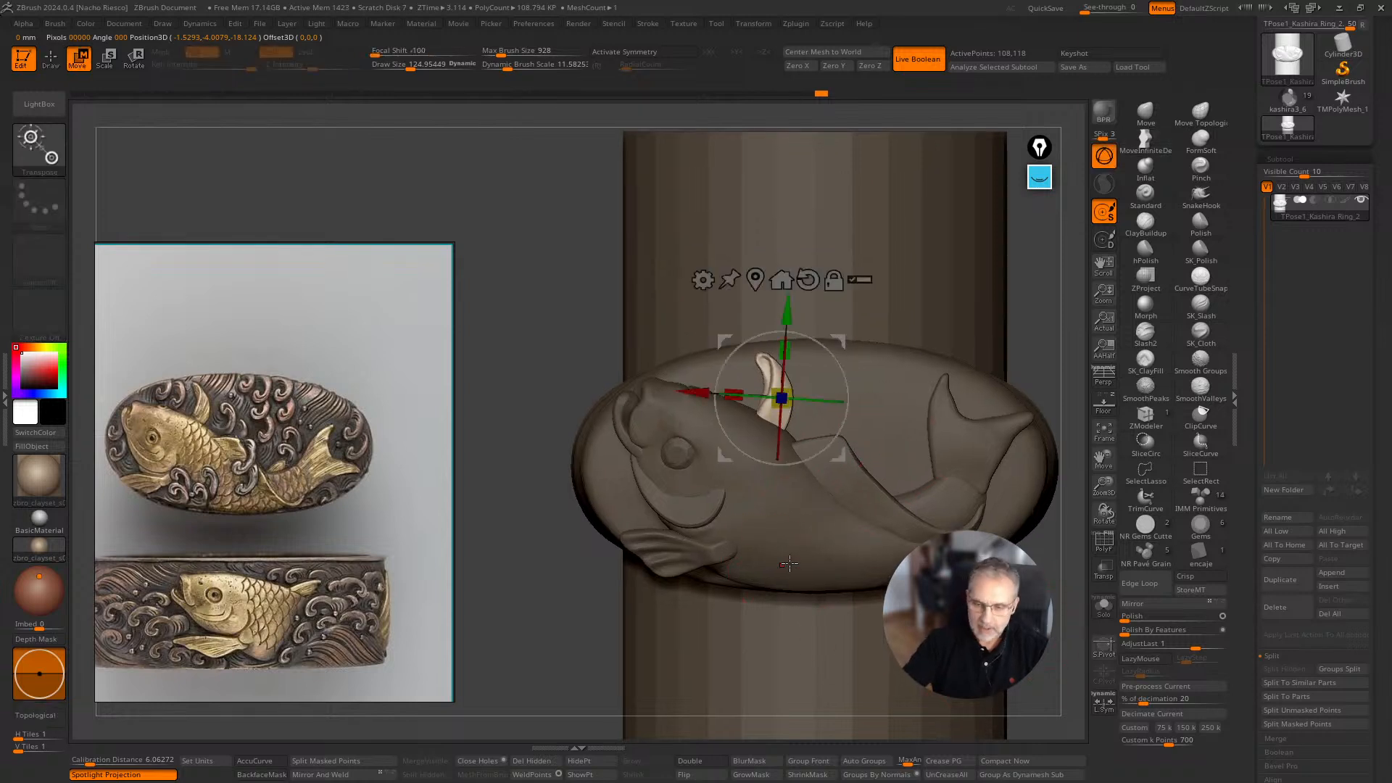
# Leave only the koi's body unmasked and adjust its contour with draw sizes of about 130 and 146.
pyautogui.hotkey('ctrl', 'i')
pyautogui.press('q')
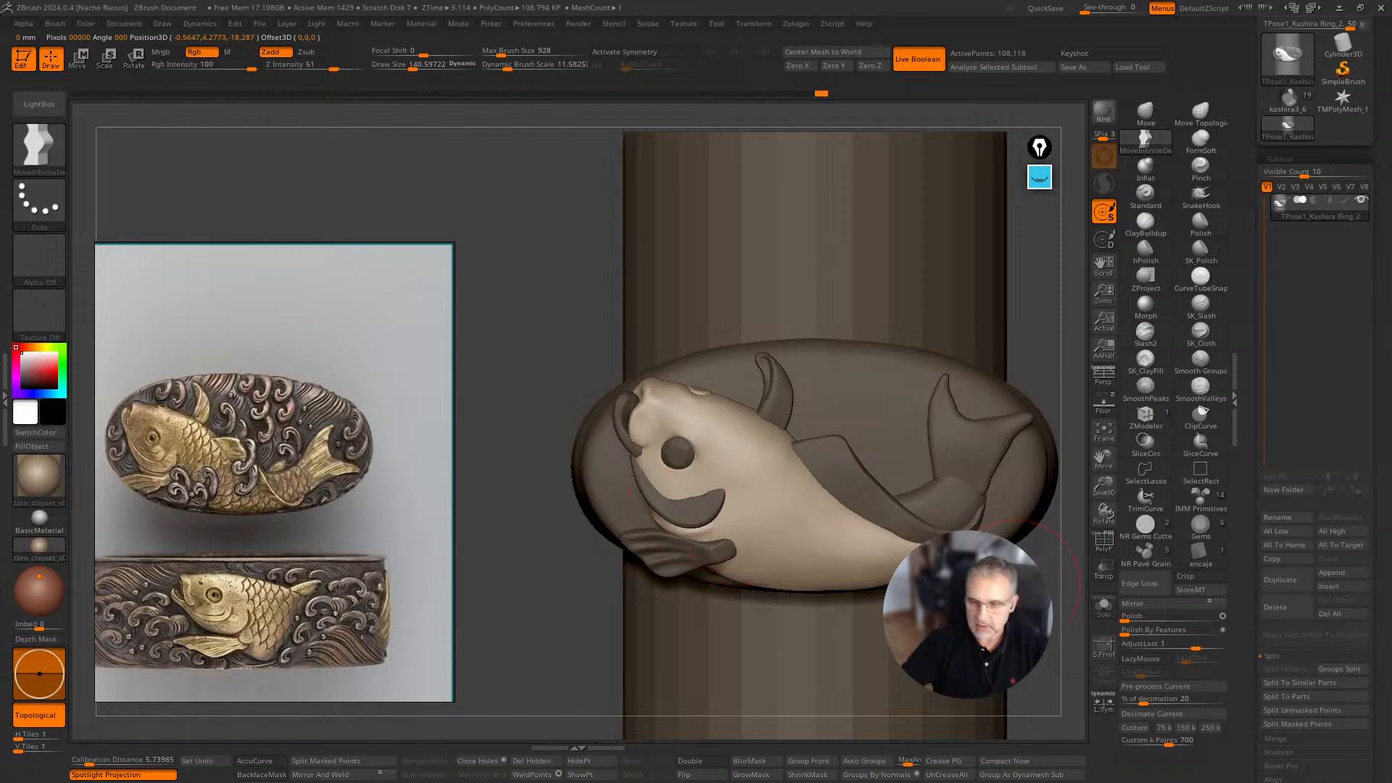
pyautogui.press('[')
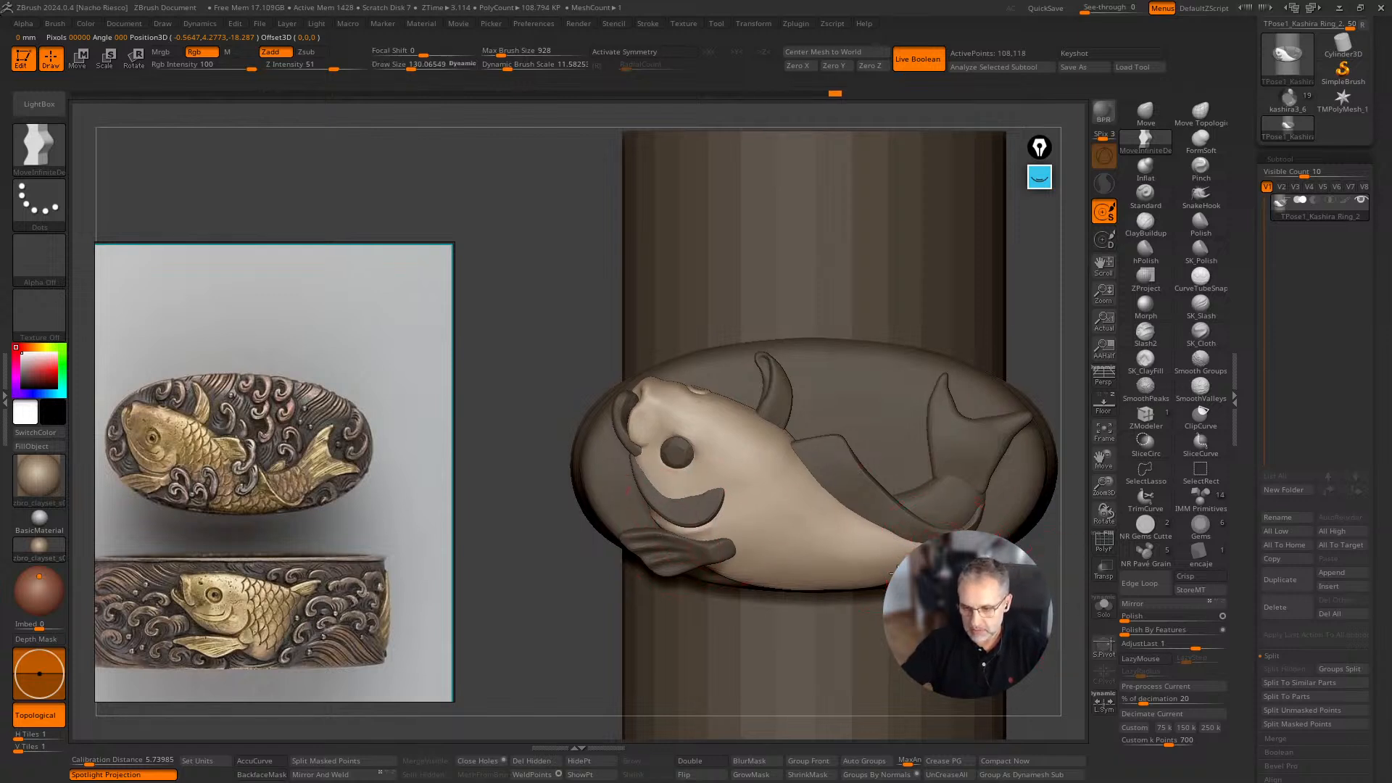
pyautogui.moveTo(1001, 601); pyautogui.dragTo(761, 481, button='right')
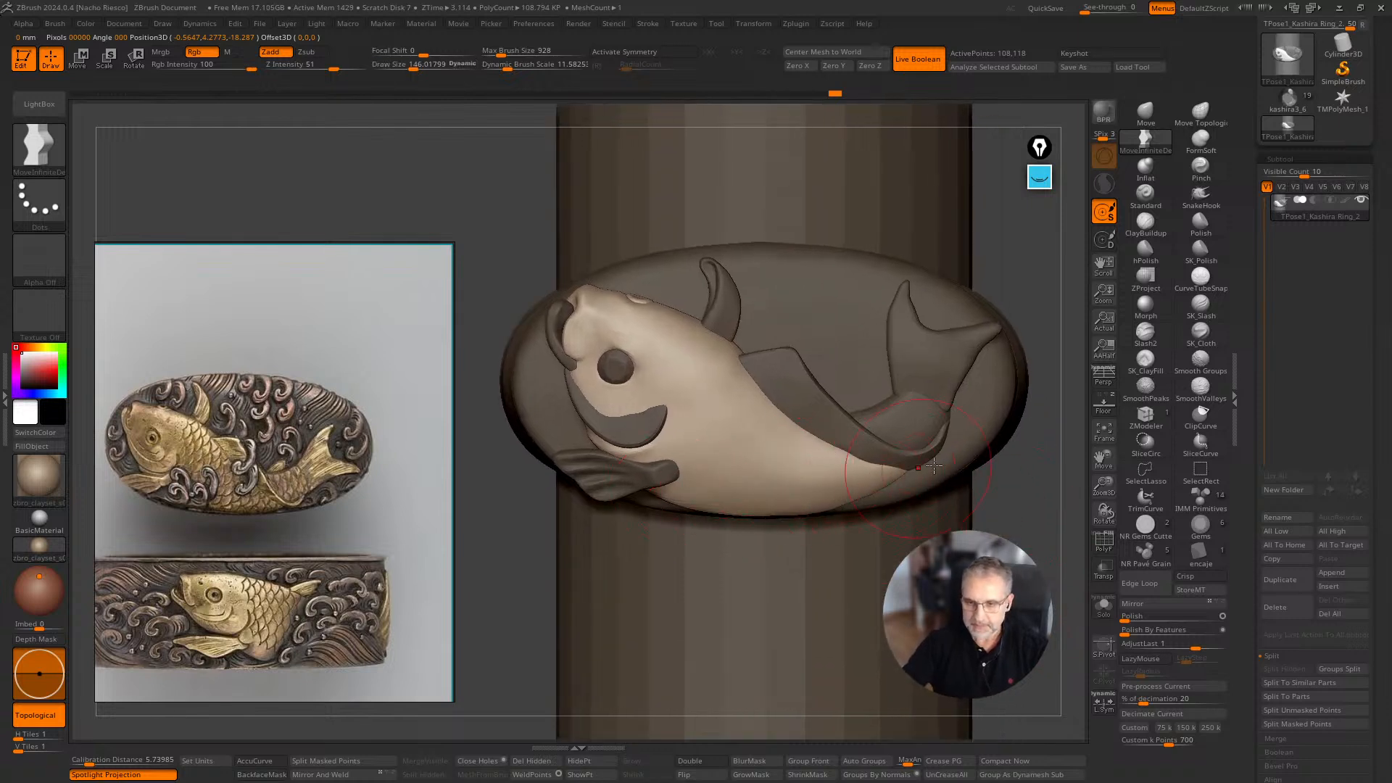
# Clear the mask and refine the dorsal fin where it meets the back, using draw sizes of about 193, 163 and 130.
pyautogui.keyDown('ctrl'); pyautogui.click(1045, 478); pyautogui.keyUp('ctrl')
pyautogui.press(']')
pyautogui.press(']')
pyautogui.press(']')
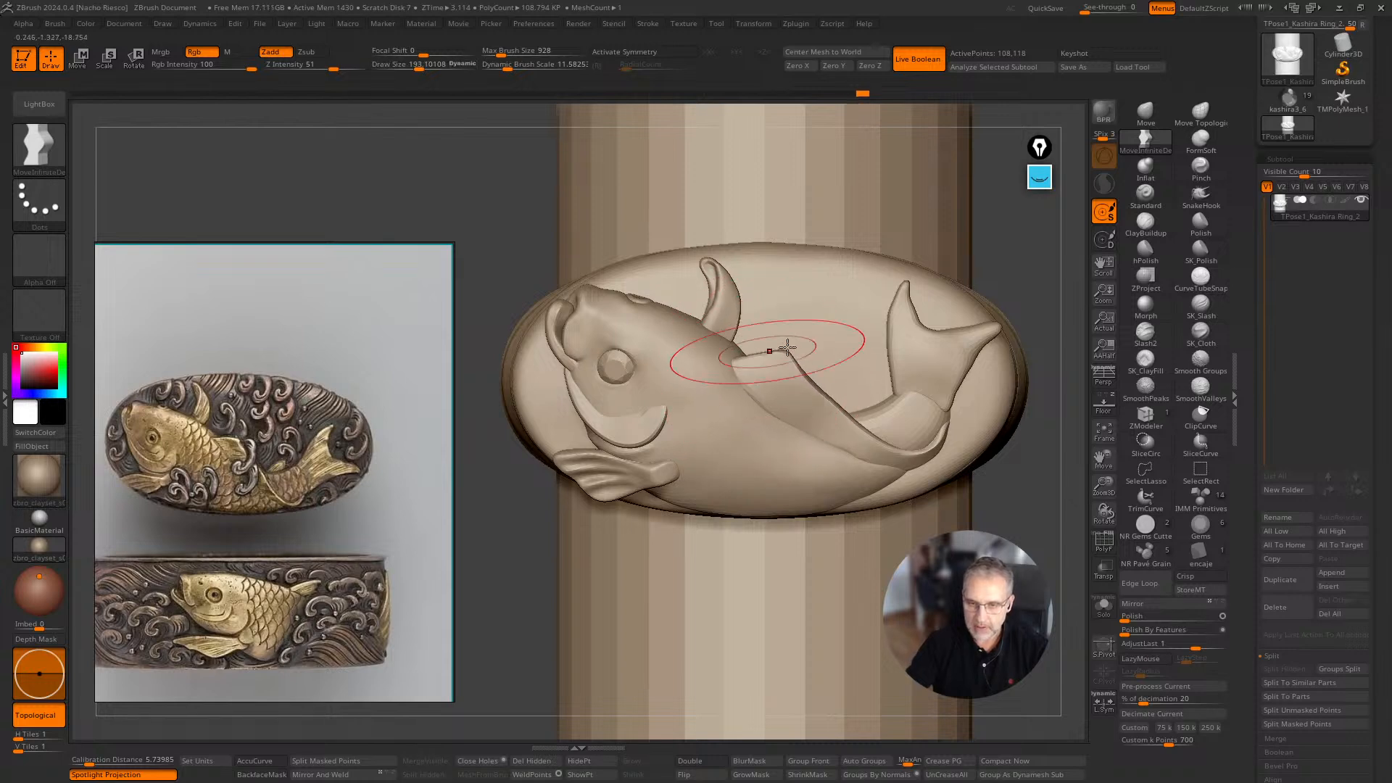
pyautogui.moveTo(787, 355); pyautogui.dragTo(805, 416, button='right')
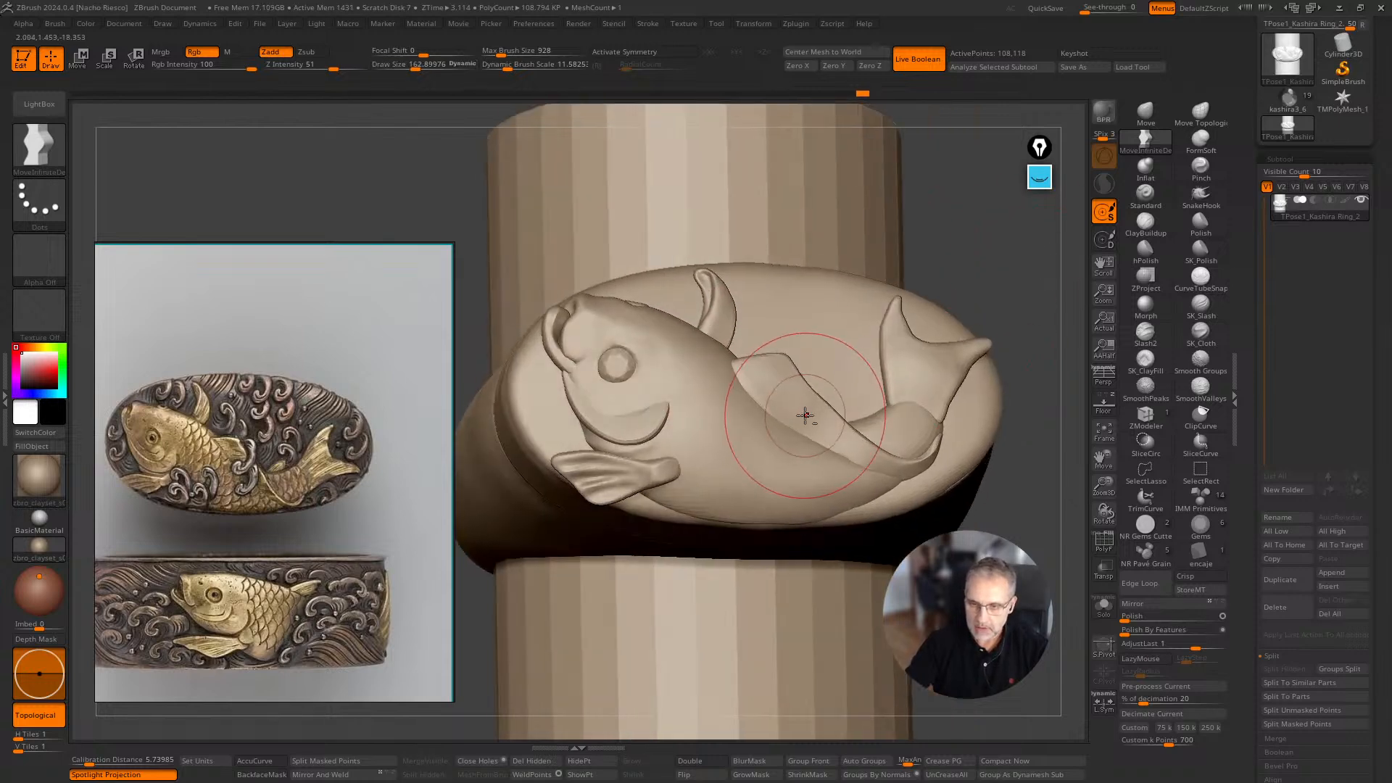
pyautogui.press('s')
pyautogui.moveTo(811, 419); pyautogui.dragTo(804, 423)
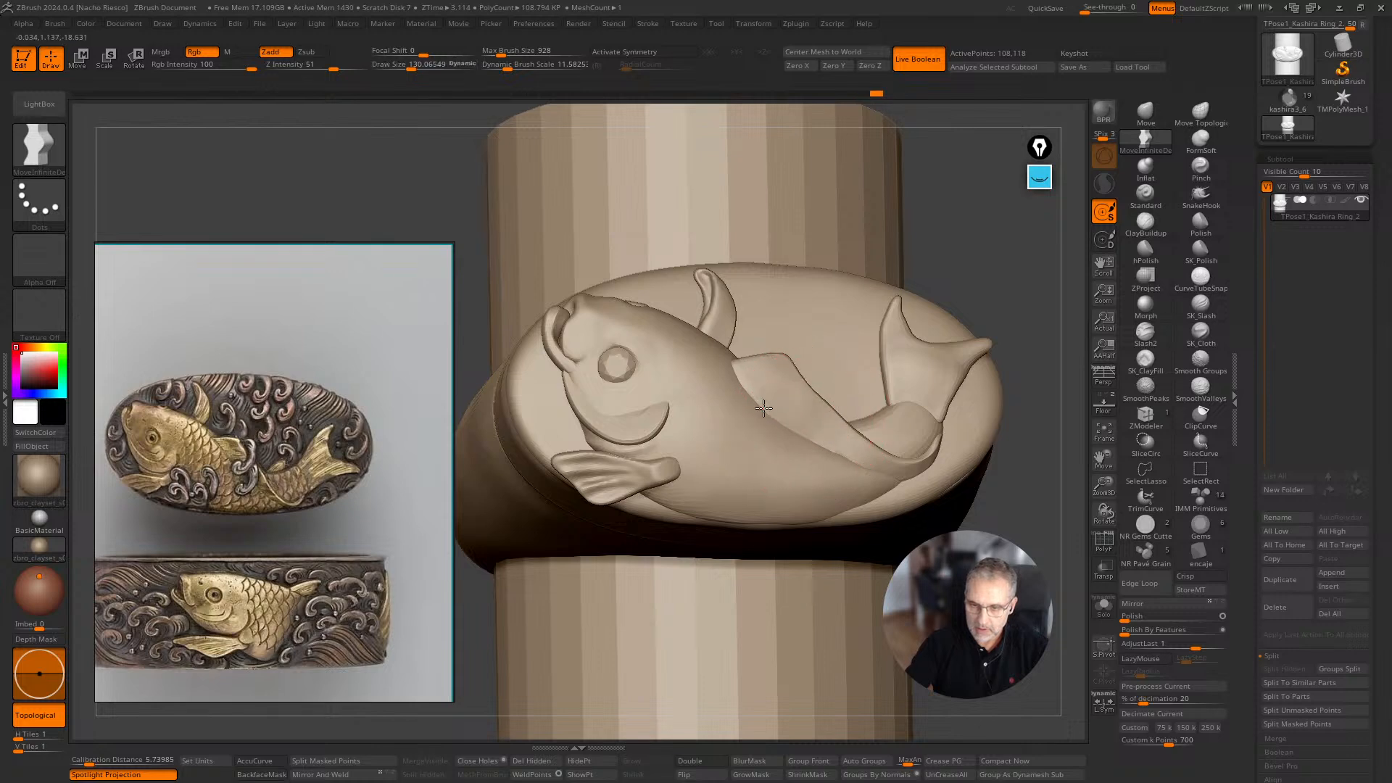
# Measure the koi body's relief height above the ring face with a Transpose line in an edge-on view.
pyautogui.moveTo(763, 408); pyautogui.dragTo(1035, 420, button='right')
pyautogui.moveTo(1030, 348)
pyautogui.mouseDown(button='right')
pyautogui.moveTo(1016, 332)
pyautogui.moveTo(1038, 519)
pyautogui.moveTo(1036, 378)
pyautogui.moveTo(916, 466)
pyautogui.mouseUp(button='right')
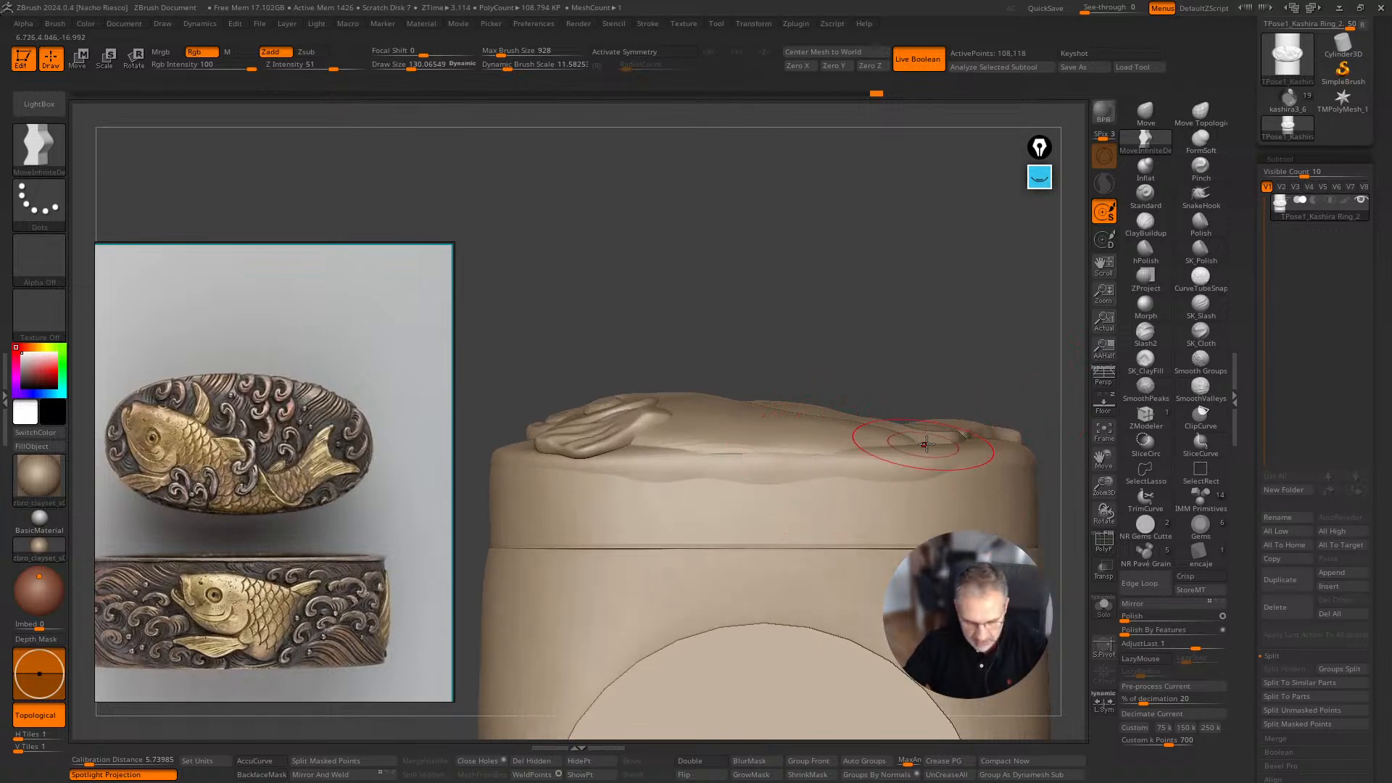
pyautogui.press('w')
pyautogui.moveTo(899, 421); pyautogui.dragTo(950, 372, button='right')
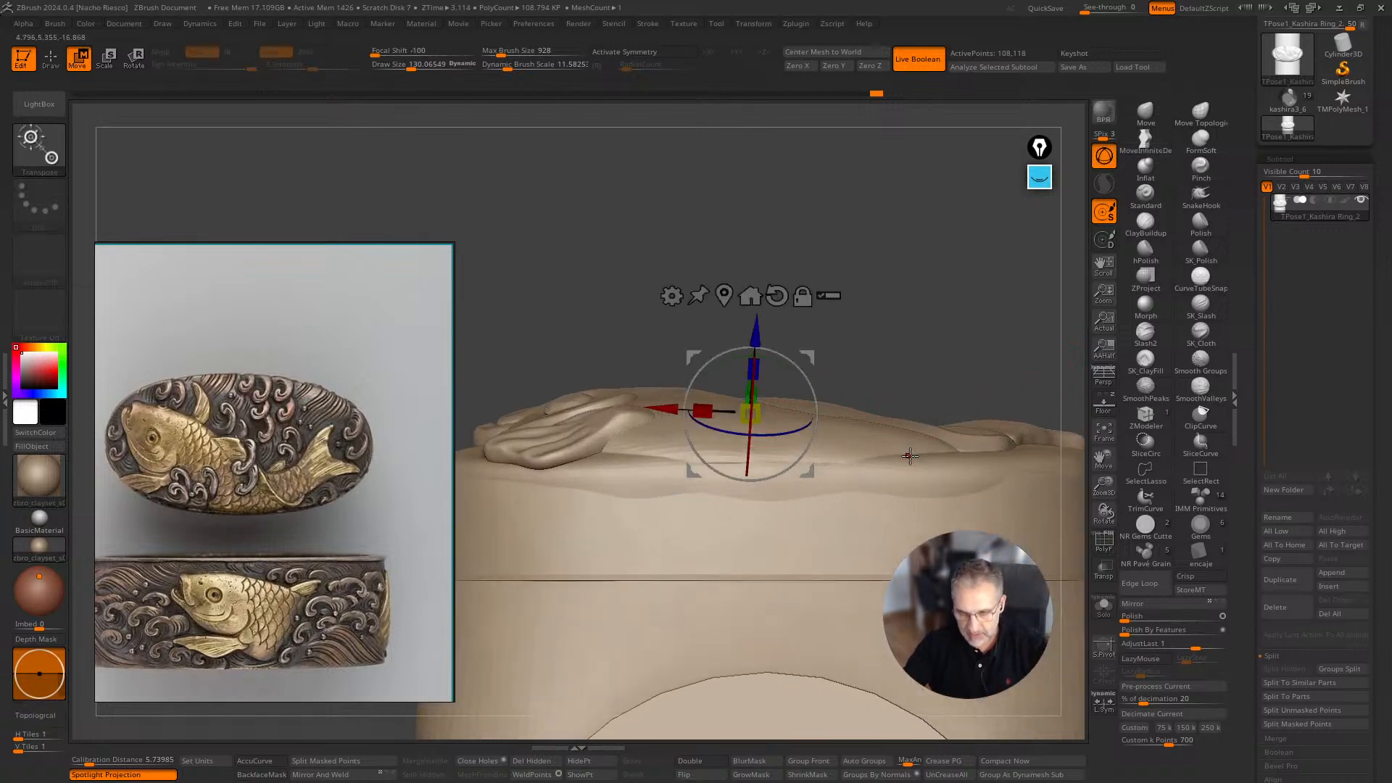
pyautogui.press('y')
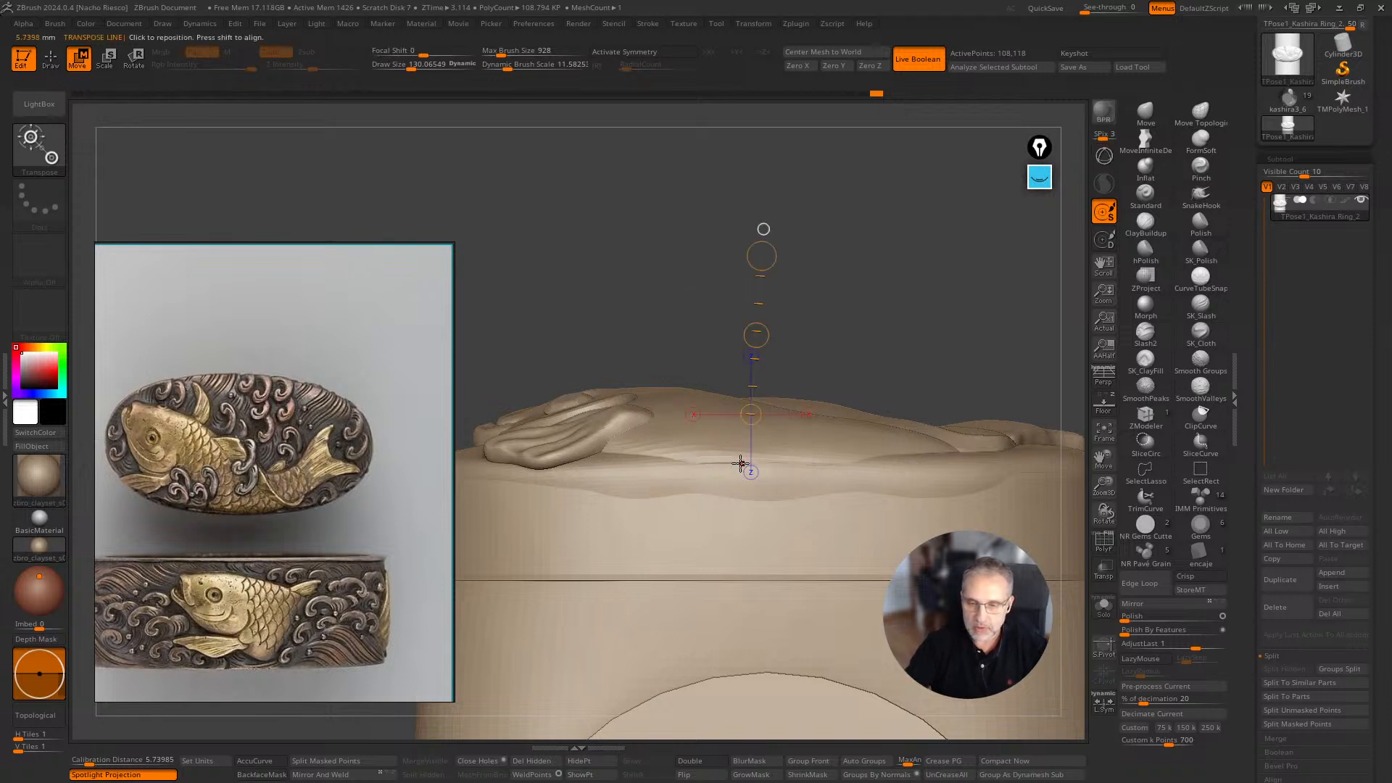
pyautogui.moveTo(740, 463); pyautogui.dragTo(740, 409)
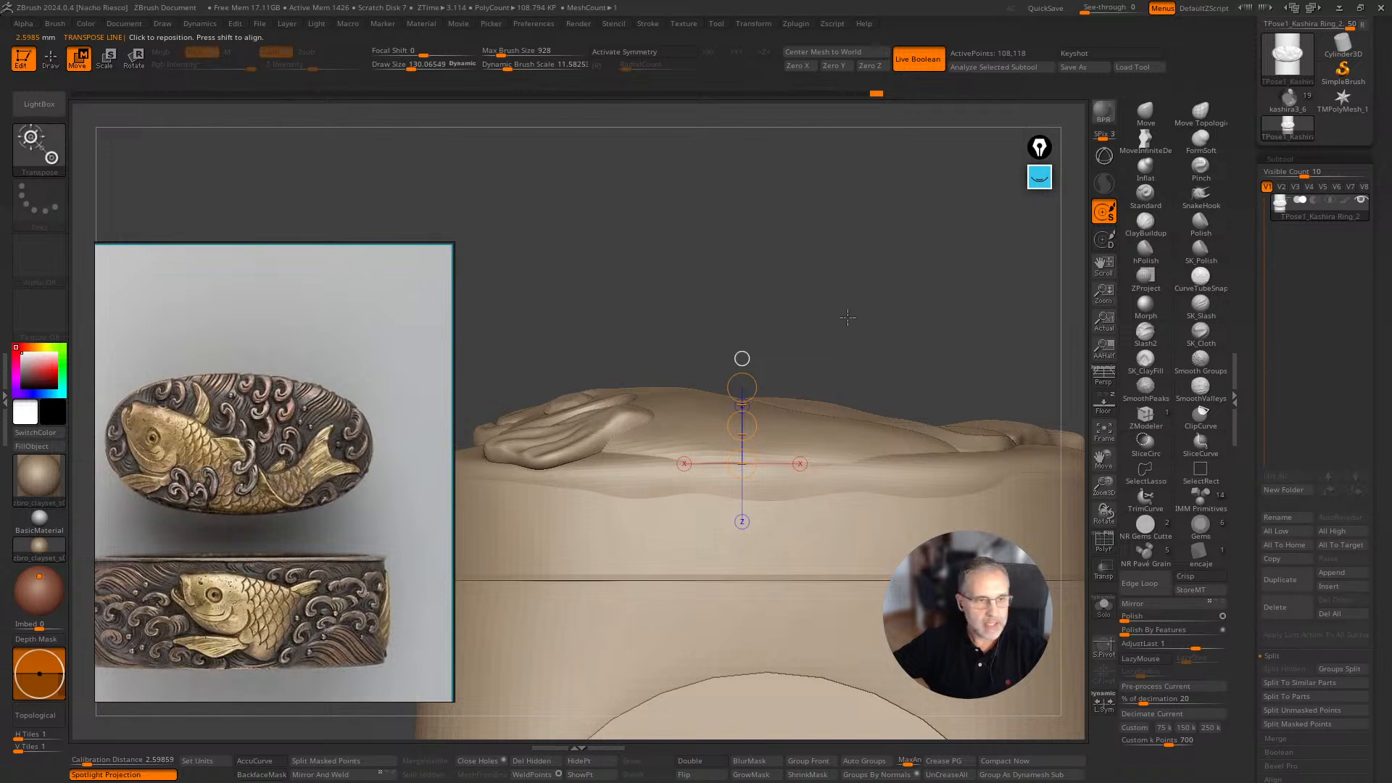
pyautogui.scroll(-4, 843, 298)
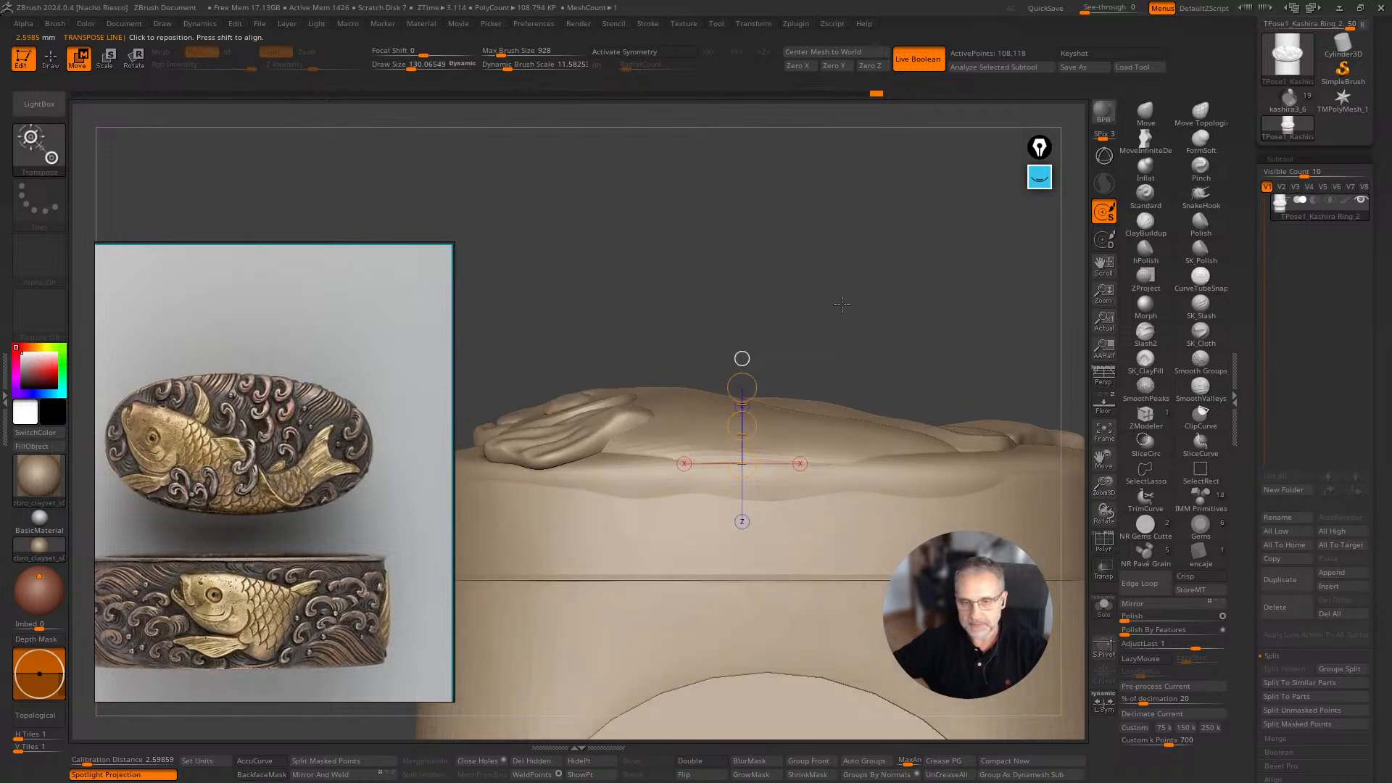
pyautogui.scroll(1, 813, 261)
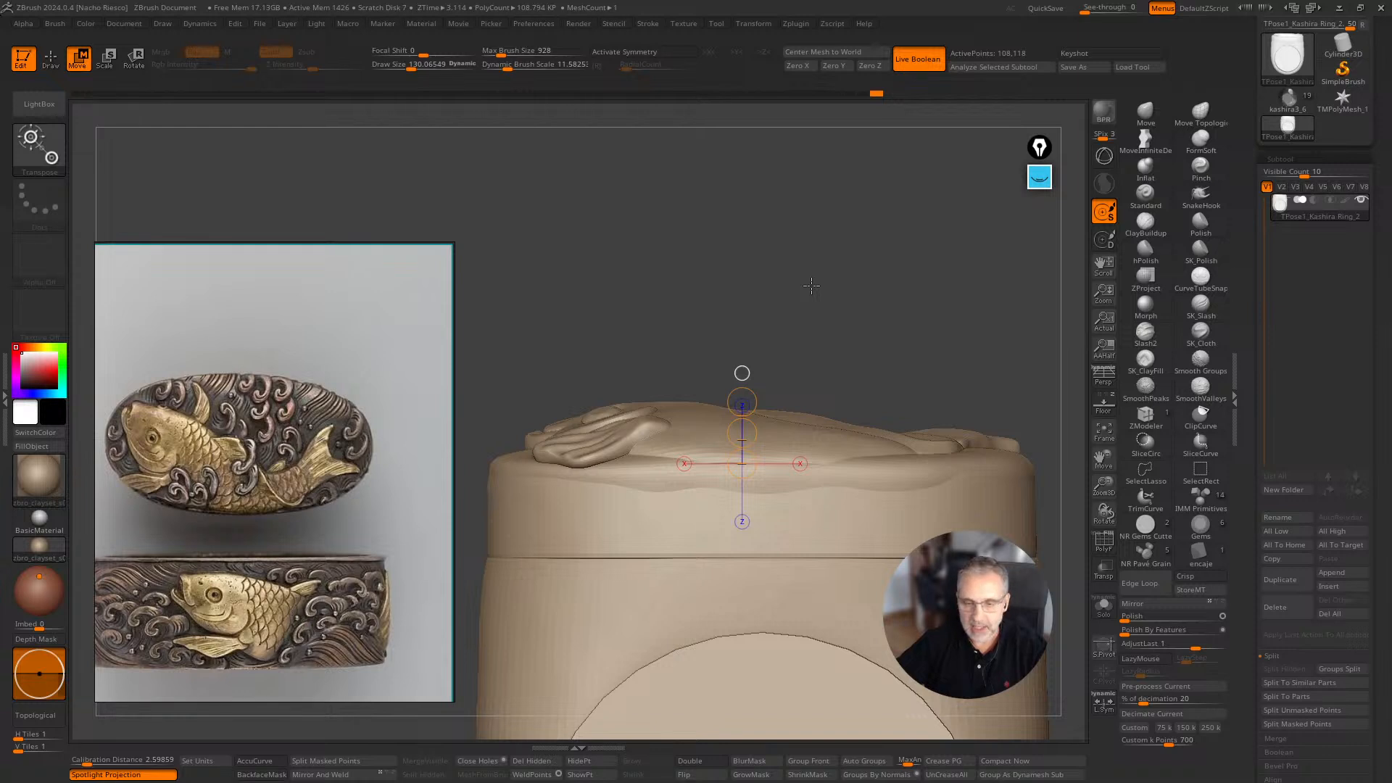
# Hide the koi's body, head details, fins and tail so that only the ring and cylinder remain visible.
pyautogui.moveTo(925, 326)
pyautogui.mouseDown()
pyautogui.moveTo(1041, 522)
pyautogui.moveTo(1004, 524)
pyautogui.mouseUp()
pyautogui.press('q')
pyautogui.keyDown('ctrl'); pyautogui.keyDown('shift'); pyautogui.click(758, 438); pyautogui.keyUp('shift'); pyautogui.keyUp('ctrl')
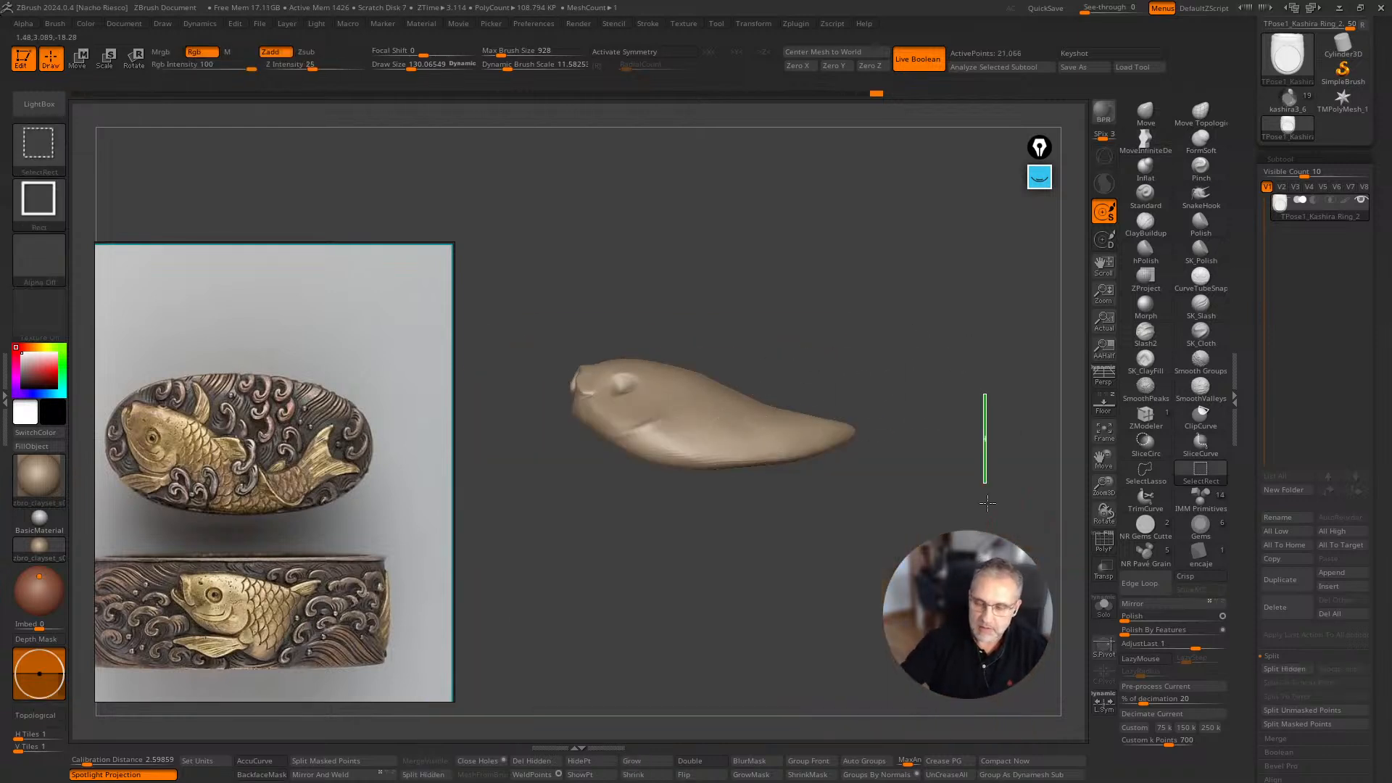
pyautogui.keyDown('ctrl'); pyautogui.keyDown('shift'); pyautogui.click(982, 435); pyautogui.keyUp('shift'); pyautogui.keyUp('ctrl')
pyautogui.keyDown('ctrl'); pyautogui.keyDown('alt'); pyautogui.keyDown('shift'); pyautogui.click(656, 423); pyautogui.keyUp('shift'); pyautogui.keyUp('alt'); pyautogui.keyUp('ctrl')
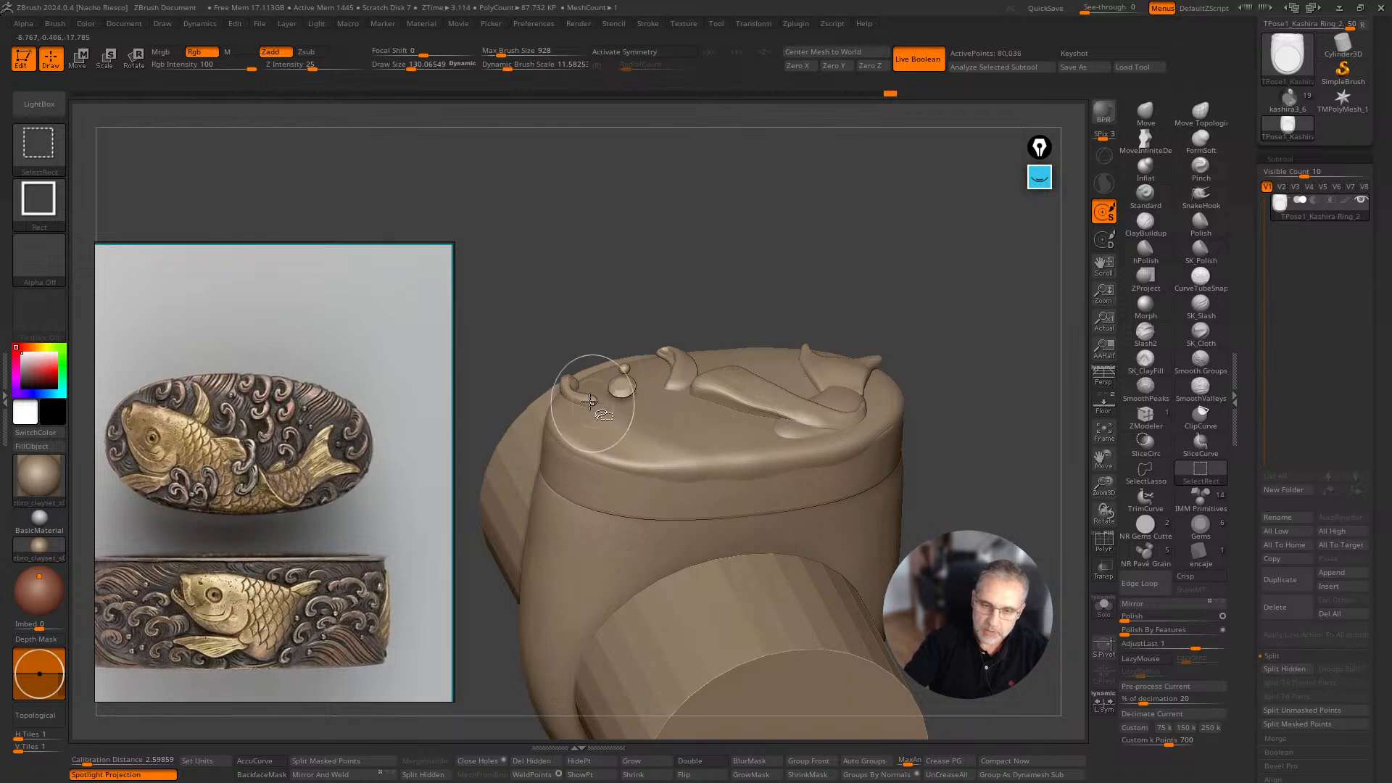
pyautogui.keyDown('ctrl'); pyautogui.keyDown('alt'); pyautogui.keyDown('shift'); pyautogui.click(625, 385); pyautogui.keyUp('shift'); pyautogui.keyUp('alt'); pyautogui.keyUp('ctrl')
pyautogui.keyDown('ctrl'); pyautogui.keyDown('alt'); pyautogui.keyDown('shift'); pyautogui.click(628, 385); pyautogui.keyUp('shift'); pyautogui.keyUp('alt'); pyautogui.keyUp('ctrl')
pyautogui.keyDown('ctrl'); pyautogui.keyDown('alt'); pyautogui.keyDown('shift'); pyautogui.click(675, 363); pyautogui.keyUp('shift'); pyautogui.keyUp('alt'); pyautogui.keyUp('ctrl')
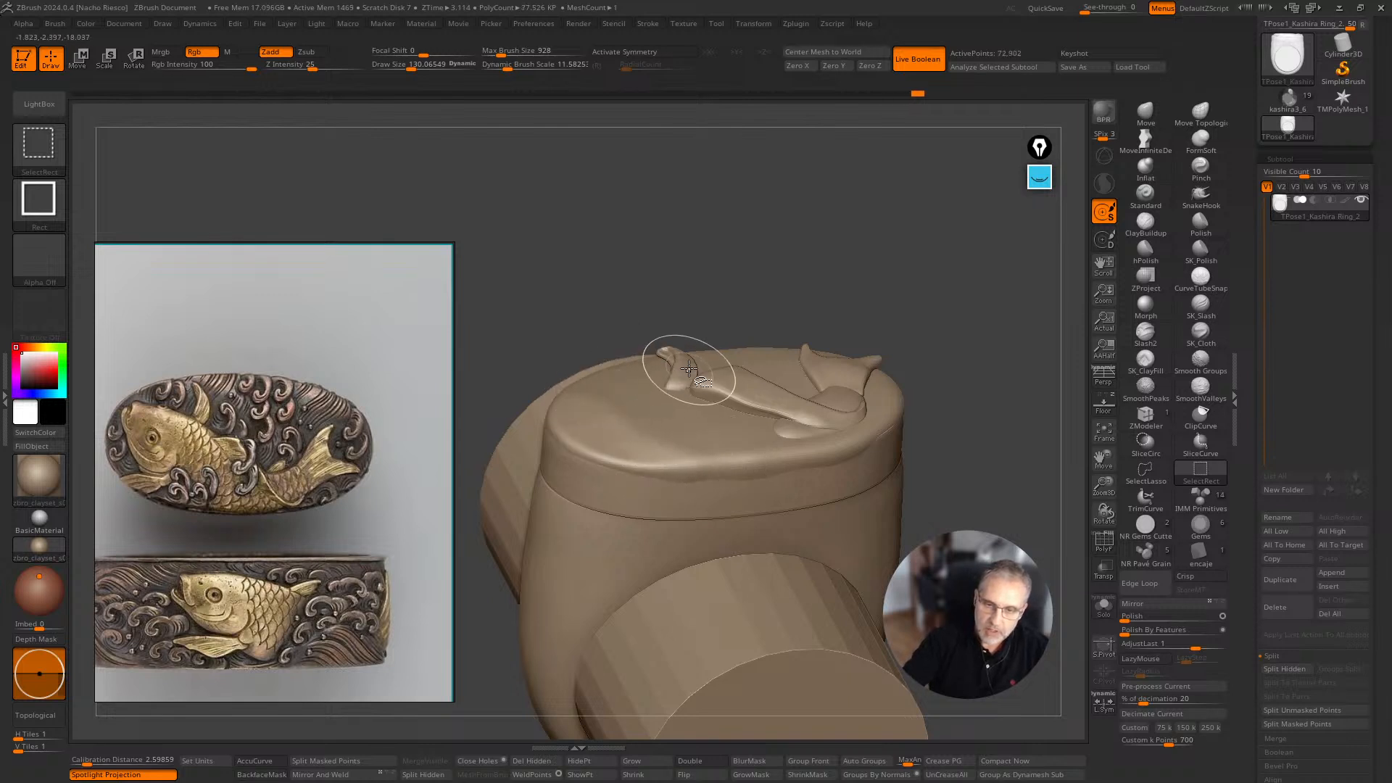
pyautogui.keyDown('ctrl'); pyautogui.keyDown('alt'); pyautogui.keyDown('shift'); pyautogui.click(786, 403); pyautogui.keyUp('shift'); pyautogui.keyUp('alt'); pyautogui.keyUp('ctrl')
pyautogui.keyDown('ctrl'); pyautogui.keyDown('alt'); pyautogui.keyDown('shift'); pyautogui.click(834, 410); pyautogui.keyUp('shift'); pyautogui.keyUp('alt'); pyautogui.keyUp('ctrl')
pyautogui.keyDown('ctrl'); pyautogui.keyDown('alt'); pyautogui.keyDown('shift'); pyautogui.click(836, 380); pyautogui.keyUp('shift'); pyautogui.keyUp('alt'); pyautogui.keyUp('ctrl')
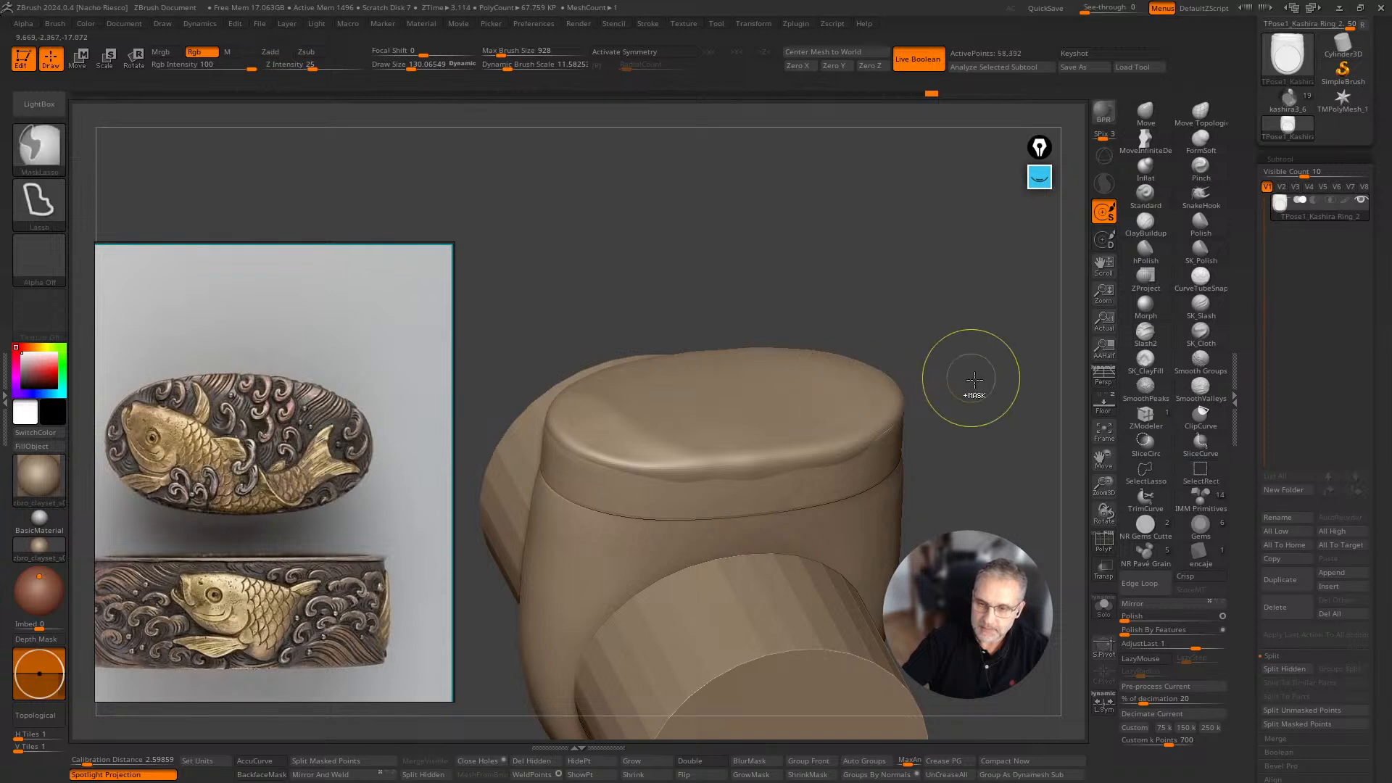
# Mask the visible ring and cylinder, show the hidden koi parts again, and snap to an edge-on view.
pyautogui.keyDown('ctrl'); pyautogui.click(973, 380); pyautogui.keyUp('ctrl')
pyautogui.keyDown('ctrl'); pyautogui.keyDown('shift'); pyautogui.click(989, 389); pyautogui.keyUp('shift'); pyautogui.keyUp('ctrl')
pyautogui.keyDown('shift'); pyautogui.moveTo(988, 388); pyautogui.dragTo(979, 329); pyautogui.keyUp('shift')
# Thicken the unmasked koi along Z with the gizmo and raise it about 0.28 above the ring face.
pyautogui.press('w')
pyautogui.keyDown('alt'); pyautogui.moveTo(986, 401); pyautogui.dragTo(845, 430); pyautogui.keyUp('alt')
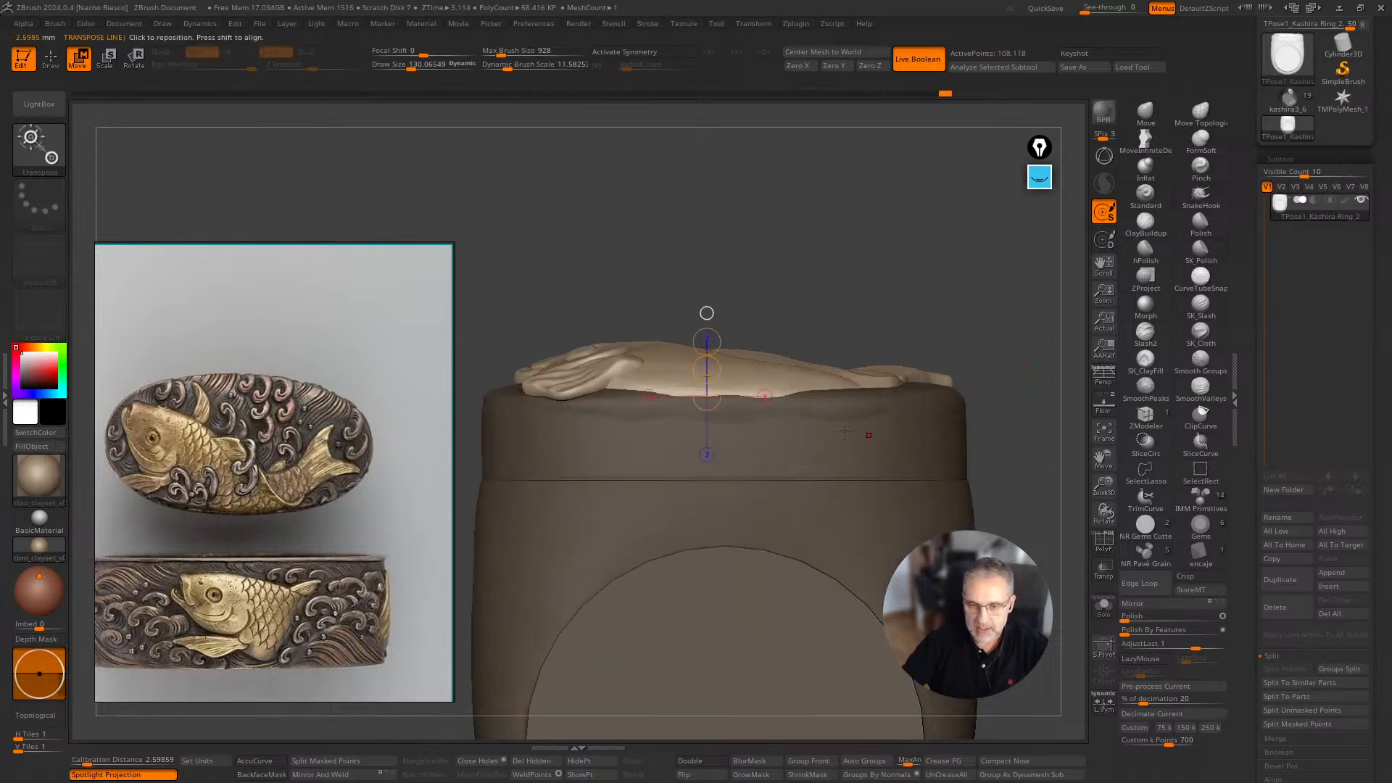
pyautogui.moveTo(766, 403); pyautogui.dragTo(770, 395)
pyautogui.press('y')
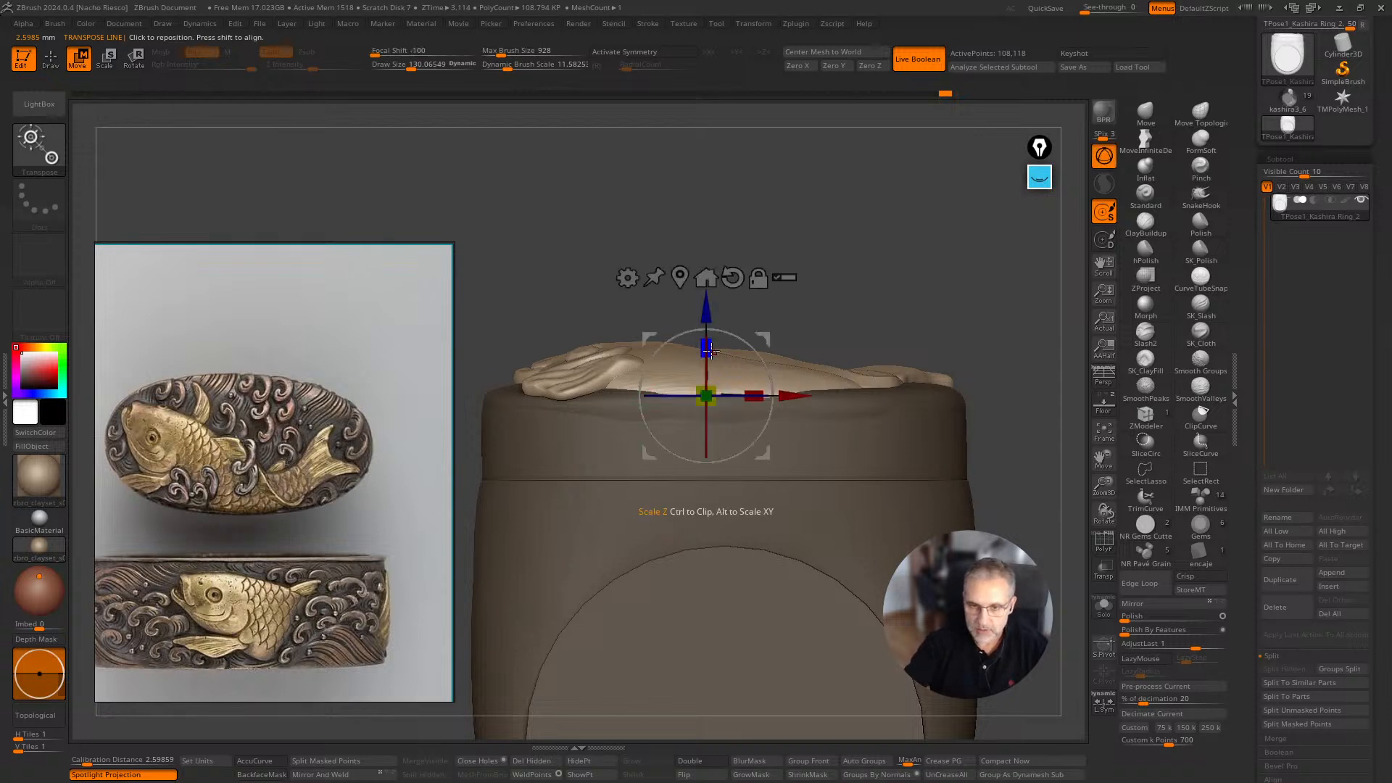
pyautogui.moveTo(711, 351); pyautogui.dragTo(705, 308)
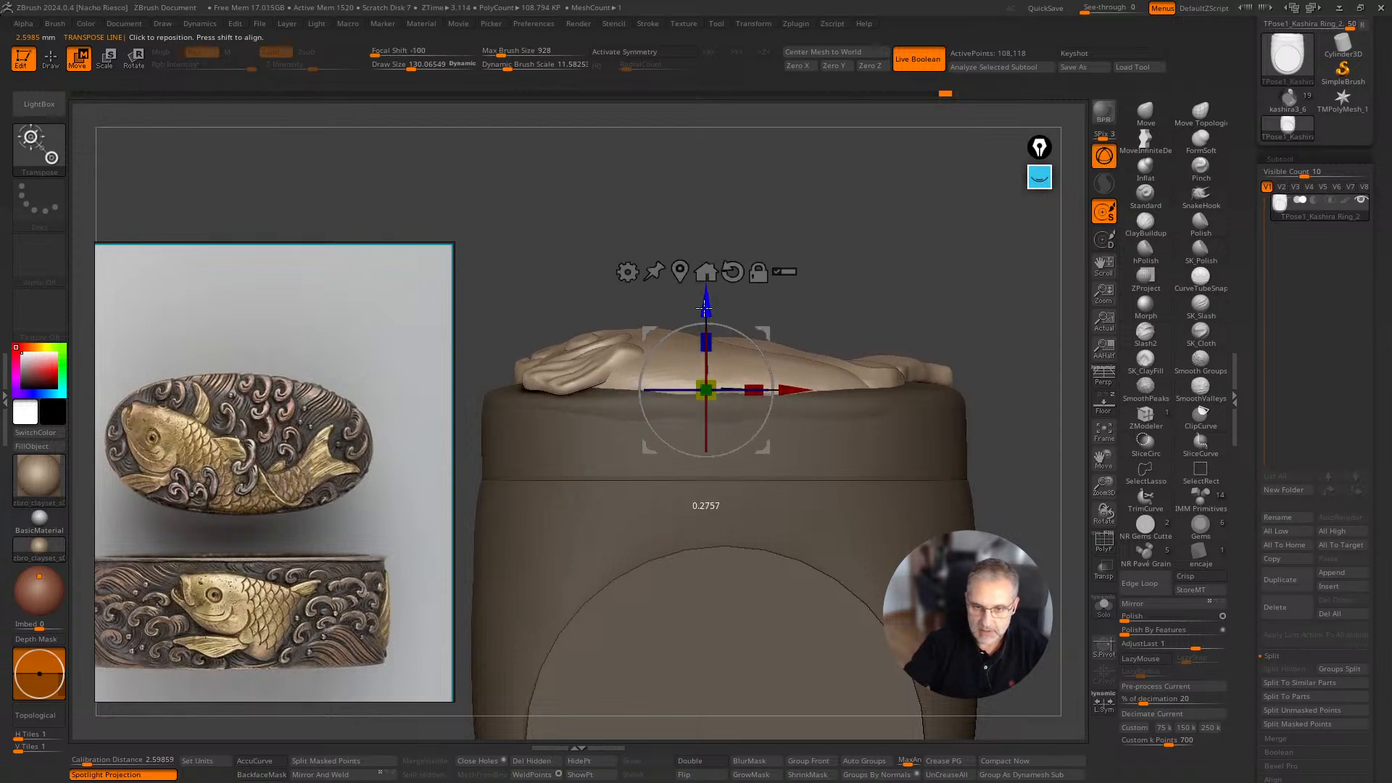
pyautogui.press('q')
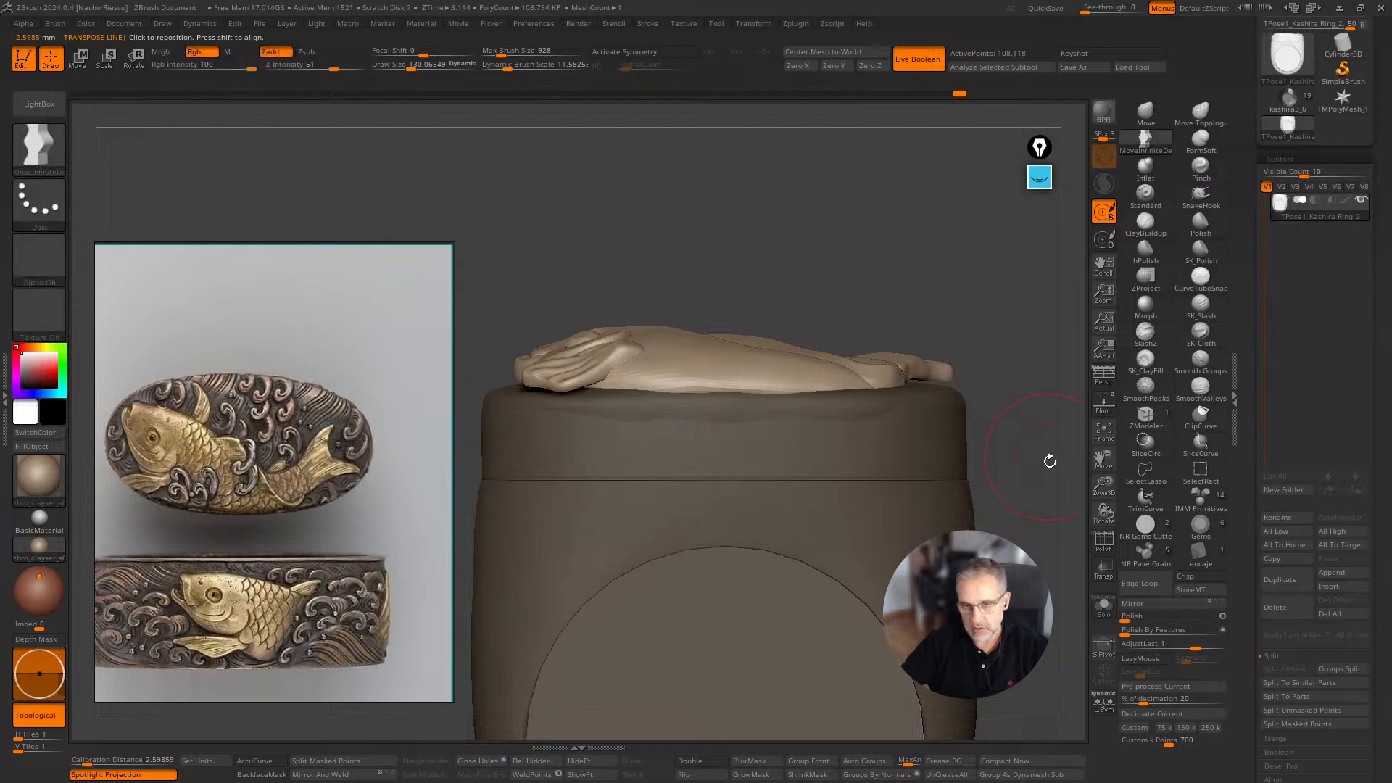
pyautogui.moveTo(1050, 461)
pyautogui.mouseDown()
pyautogui.moveTo(1028, 470)
pyautogui.moveTo(1044, 485)
pyautogui.moveTo(1003, 399)
pyautogui.moveTo(1056, 505)
pyautogui.moveTo(1035, 529)
pyautogui.moveTo(1016, 428)
pyautogui.moveTo(1054, 407)
pyautogui.moveTo(1020, 447)
pyautogui.moveTo(1080, 447)
pyautogui.moveTo(1048, 456)
pyautogui.mouseUp()
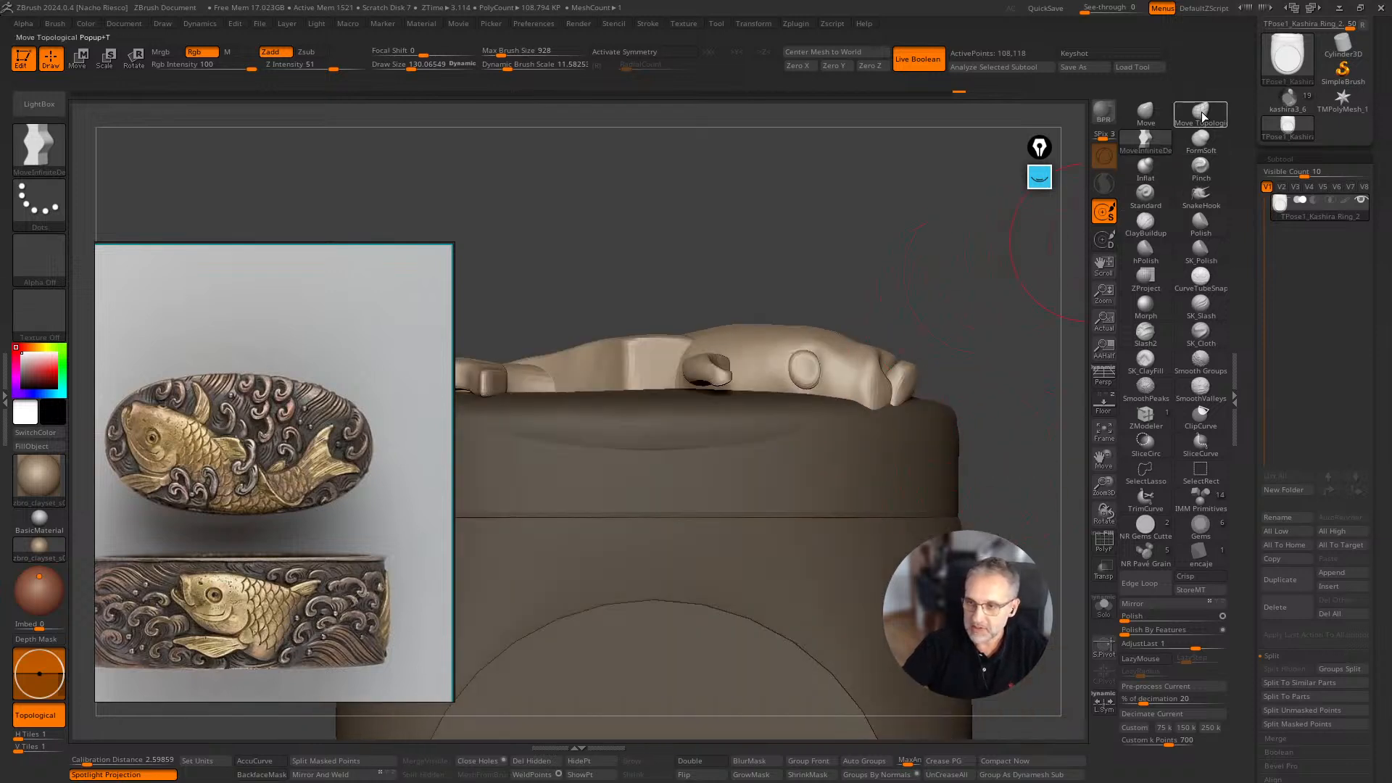
# Bring the fin behind the koi's head down to the ring face using draw size about 226 and backface masking.
pyautogui.press('s')
pyautogui.moveTo(724, 384); pyautogui.dragTo(734, 384)
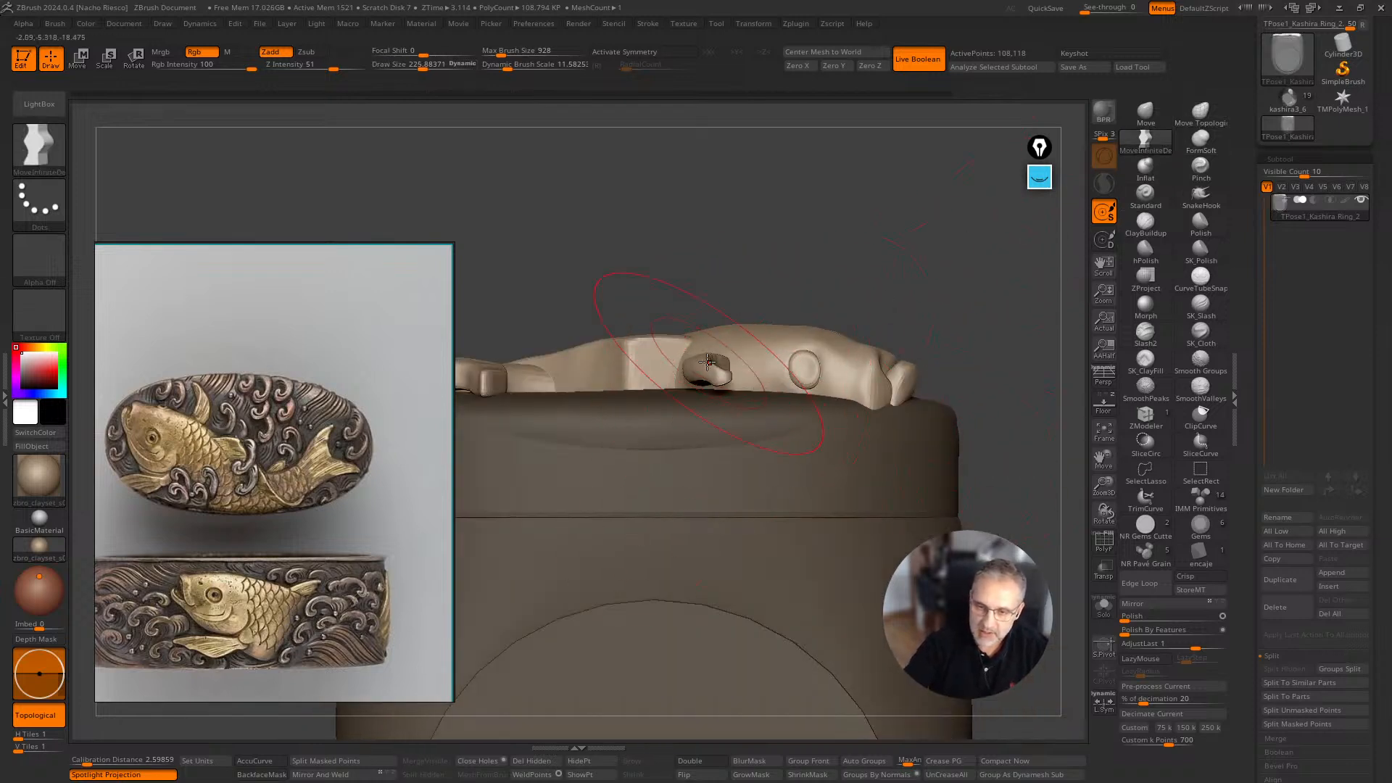
pyautogui.moveTo(905, 286)
pyautogui.mouseDown()
pyautogui.moveTo(1001, 280)
pyautogui.moveTo(986, 314)
pyautogui.moveTo(782, 369)
pyautogui.mouseUp()
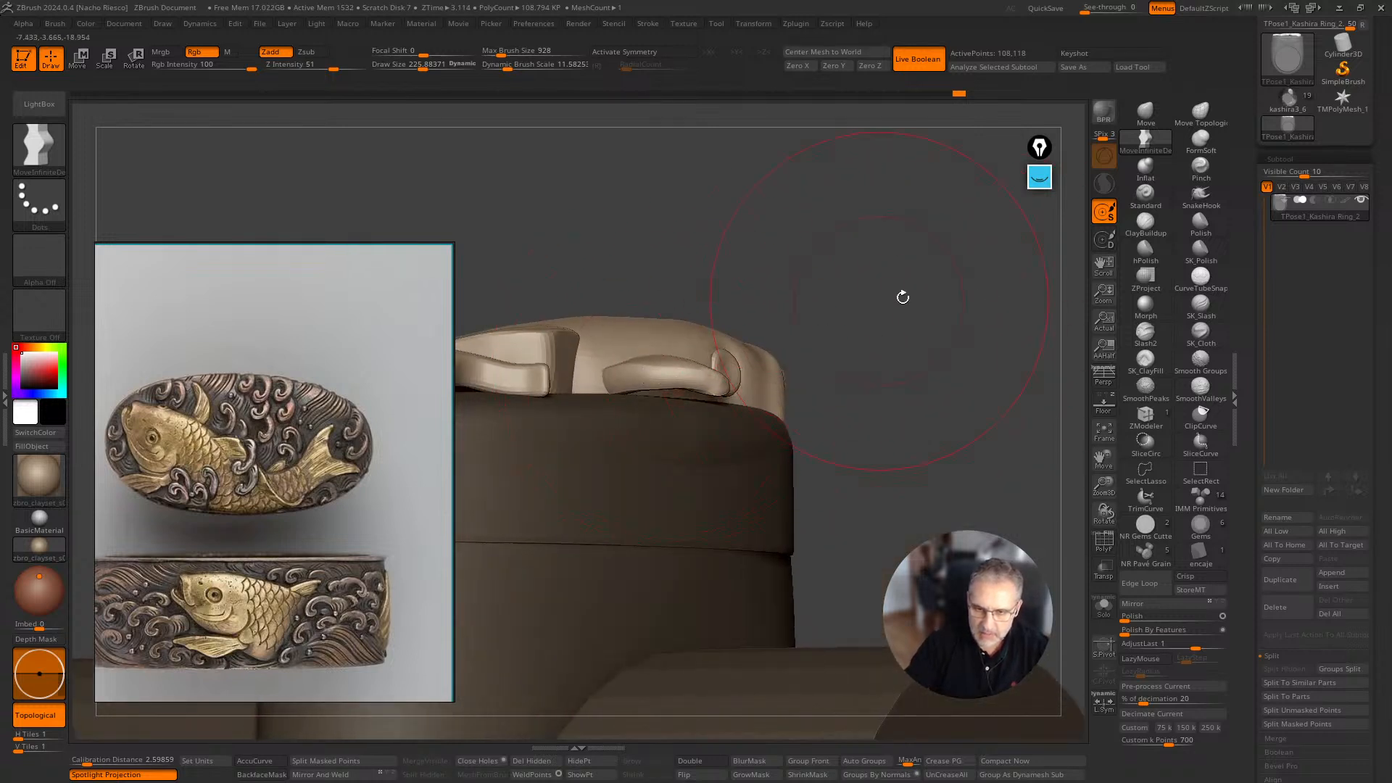
pyautogui.moveTo(903, 297); pyautogui.dragTo(782, 349)
pyautogui.click(263, 775)
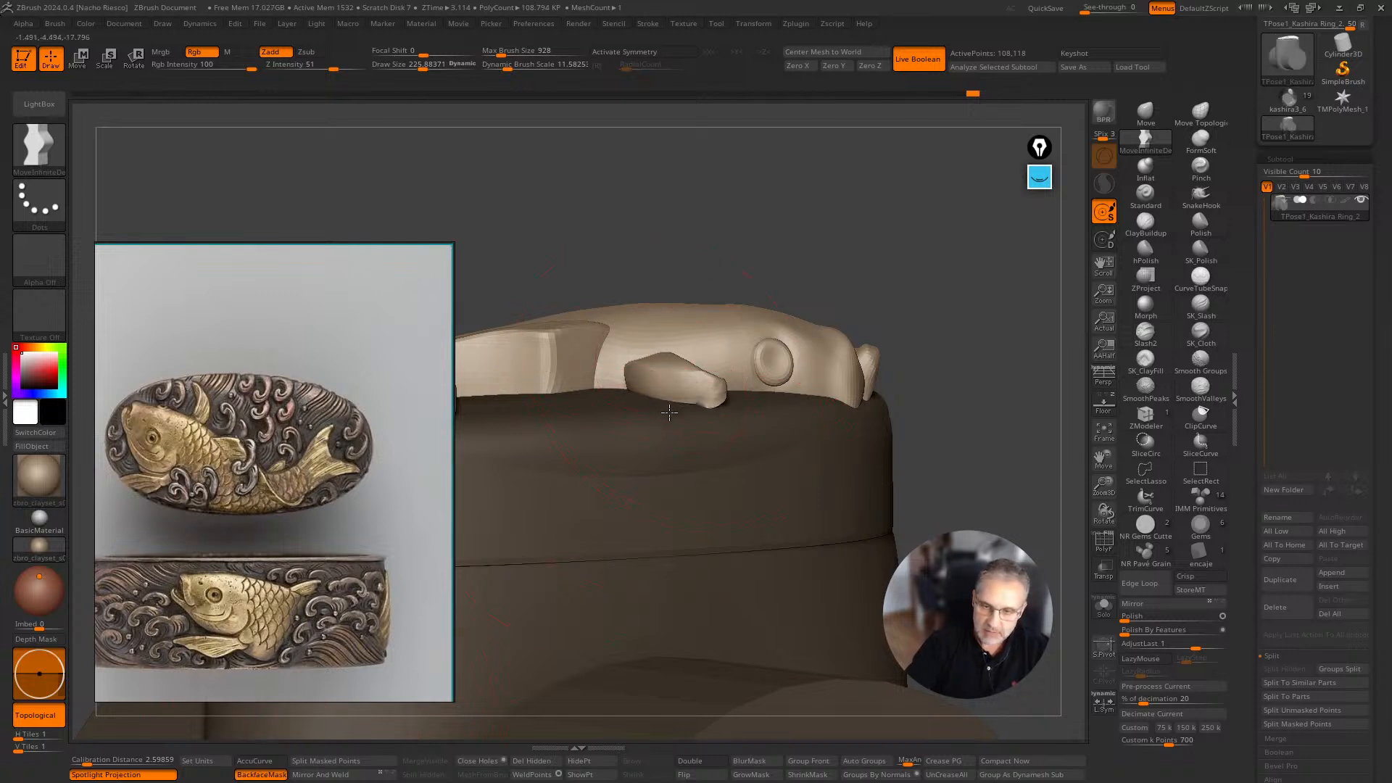
pyautogui.moveTo(767, 333); pyautogui.dragTo(698, 403)
pyautogui.moveTo(923, 271); pyautogui.dragTo(861, 283)
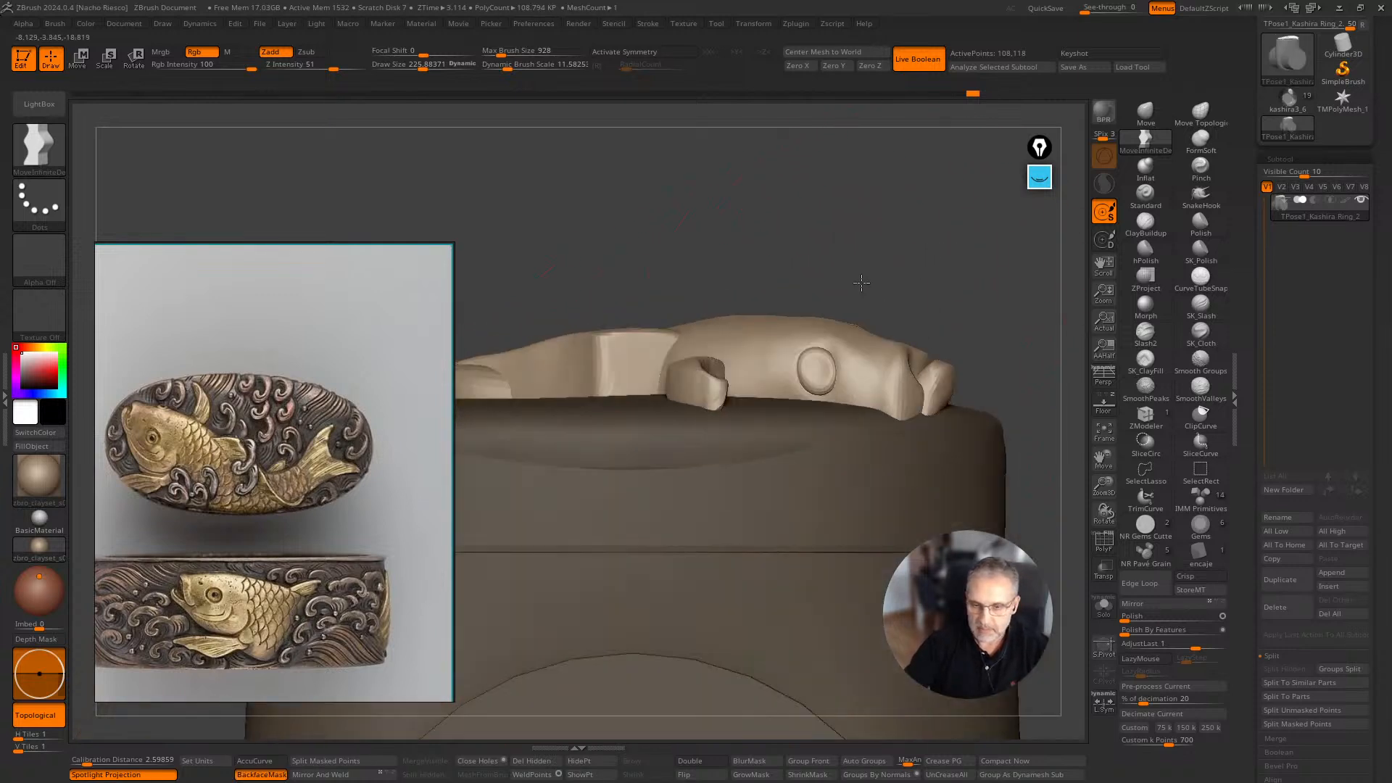
pyautogui.moveTo(963, 253); pyautogui.dragTo(643, 540)
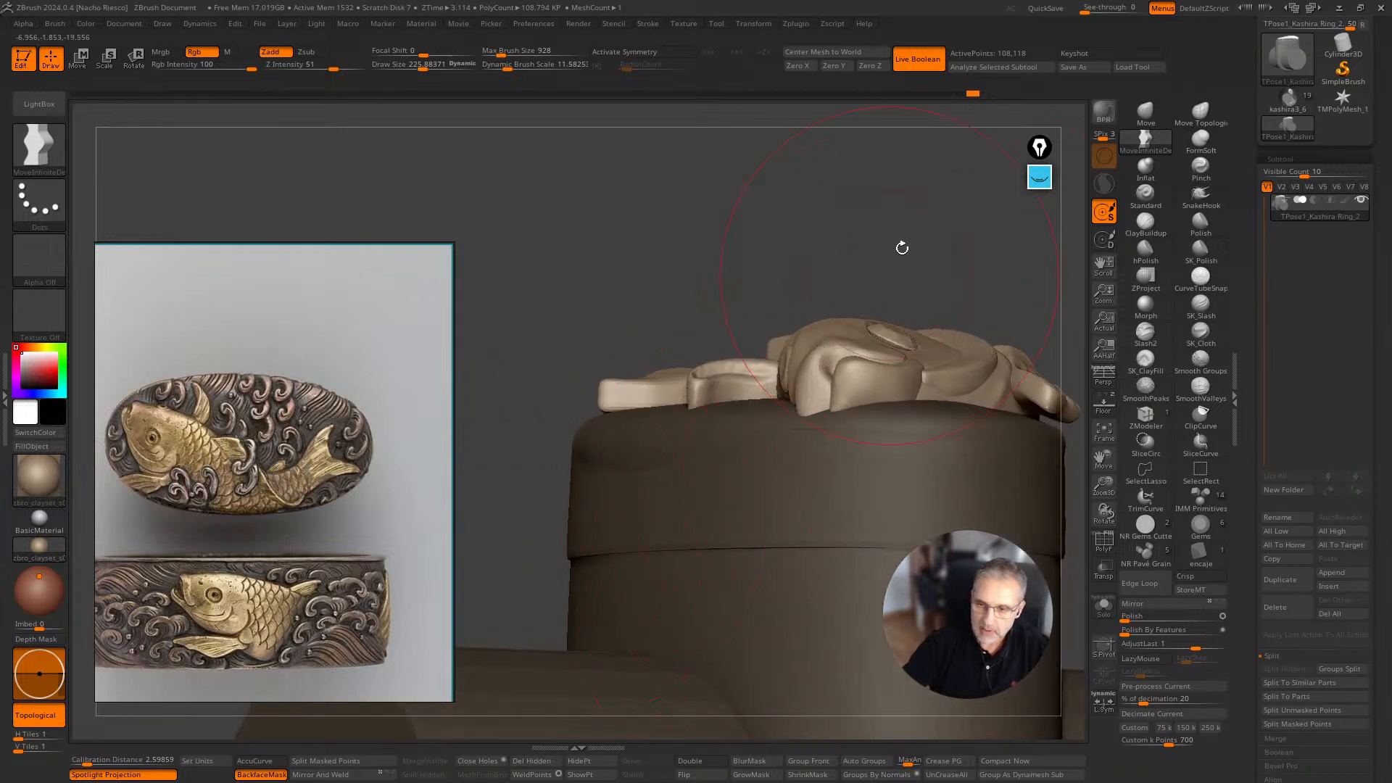
pyautogui.moveTo(902, 248); pyautogui.dragTo(886, 310)
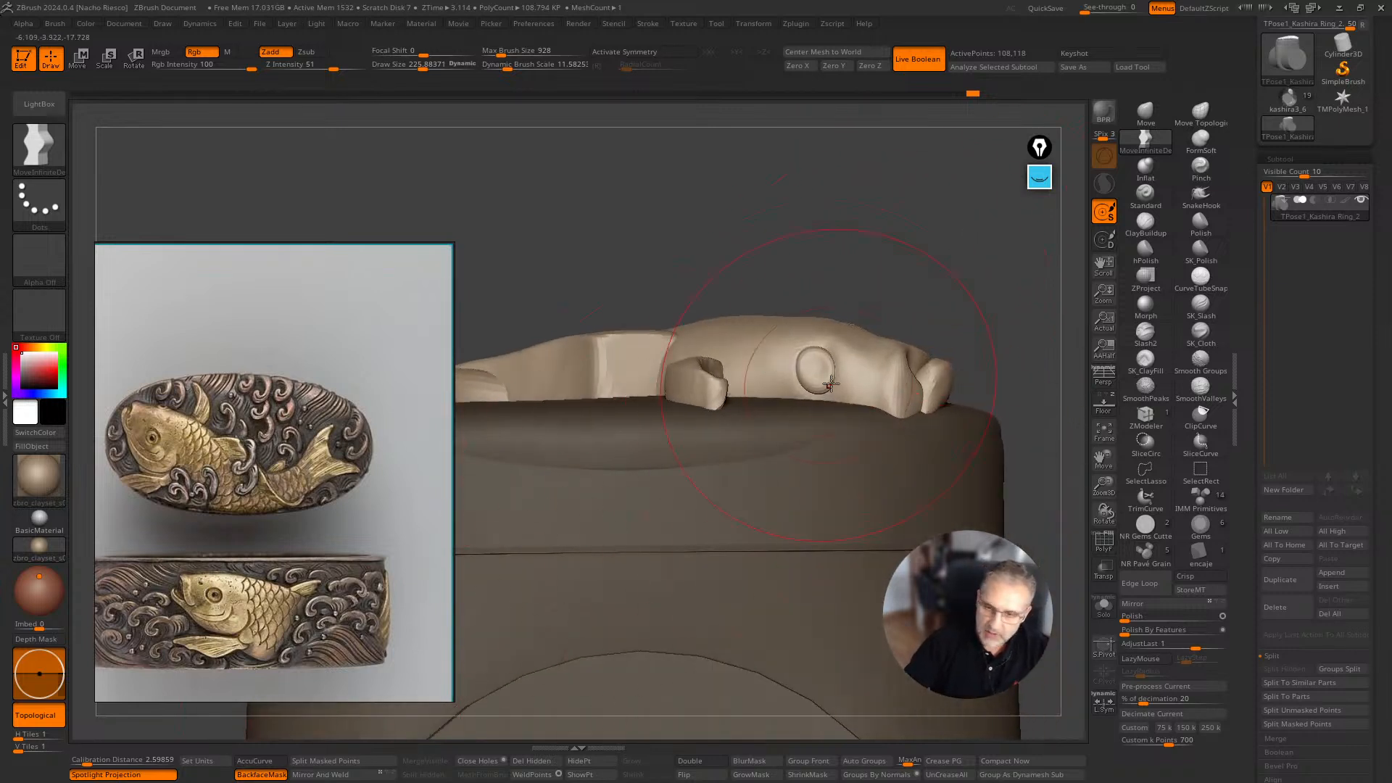
# Adjust the koi's eye and the side of its head in profile with draw sizes of about 175, 152 and 135.
pyautogui.press('[')
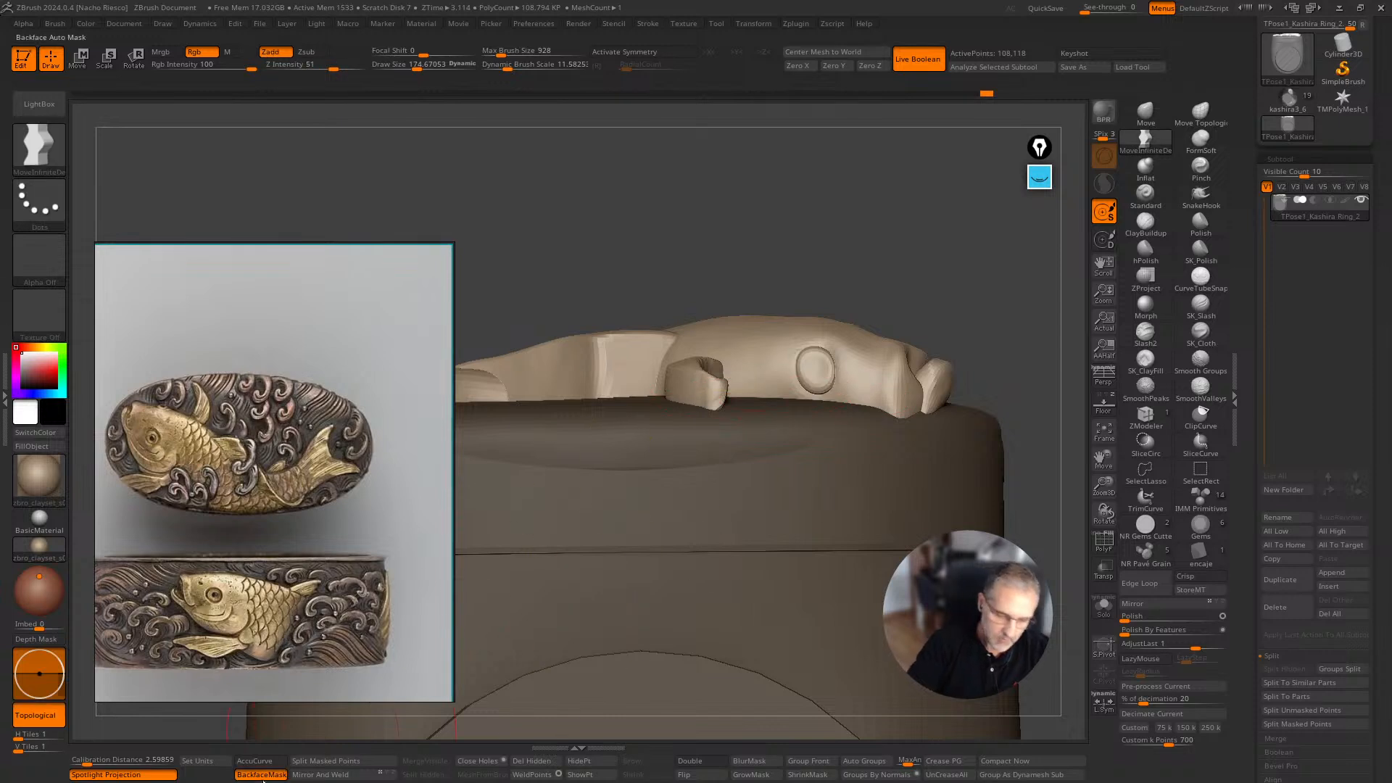
pyautogui.press('[')
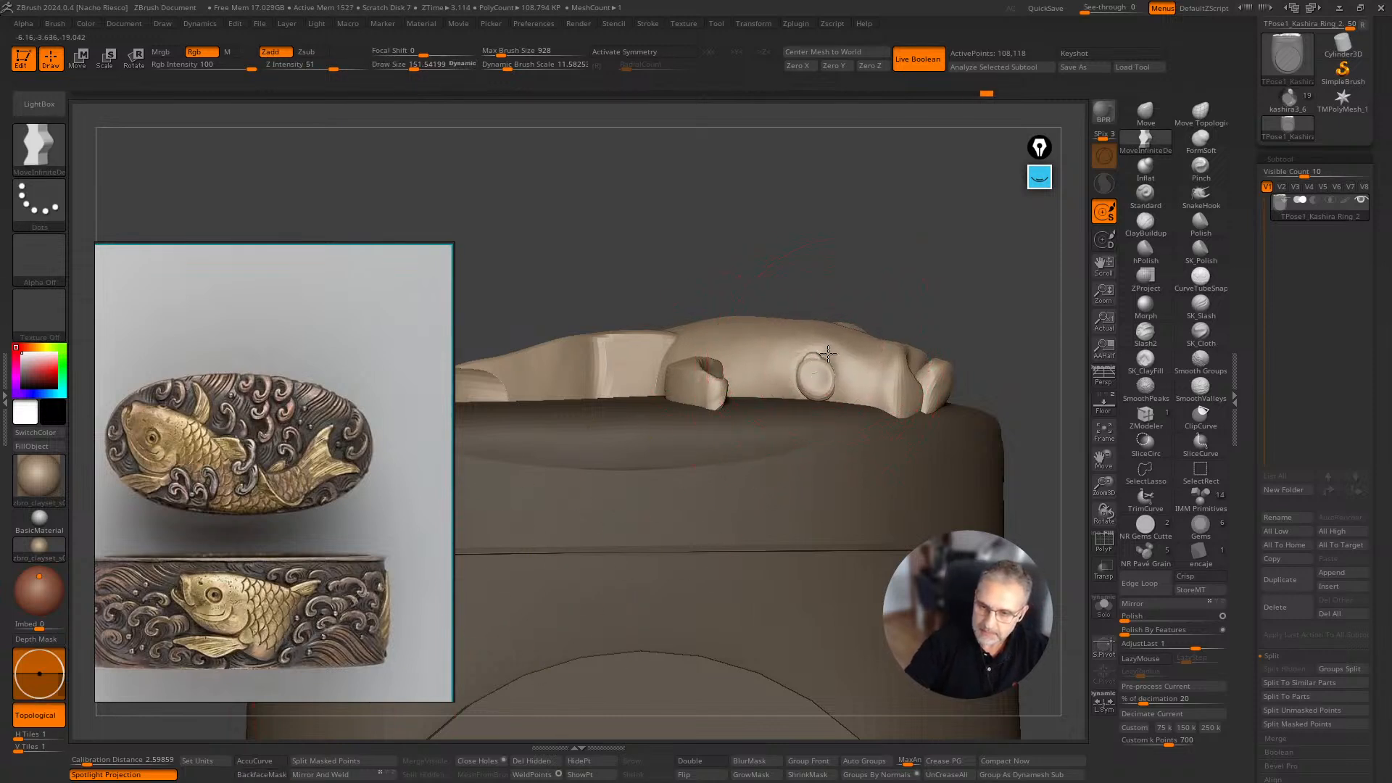
pyautogui.moveTo(830, 344); pyautogui.dragTo(881, 364, button='right')
pyautogui.press('[')
pyautogui.moveTo(886, 367); pyautogui.dragTo(885, 376)
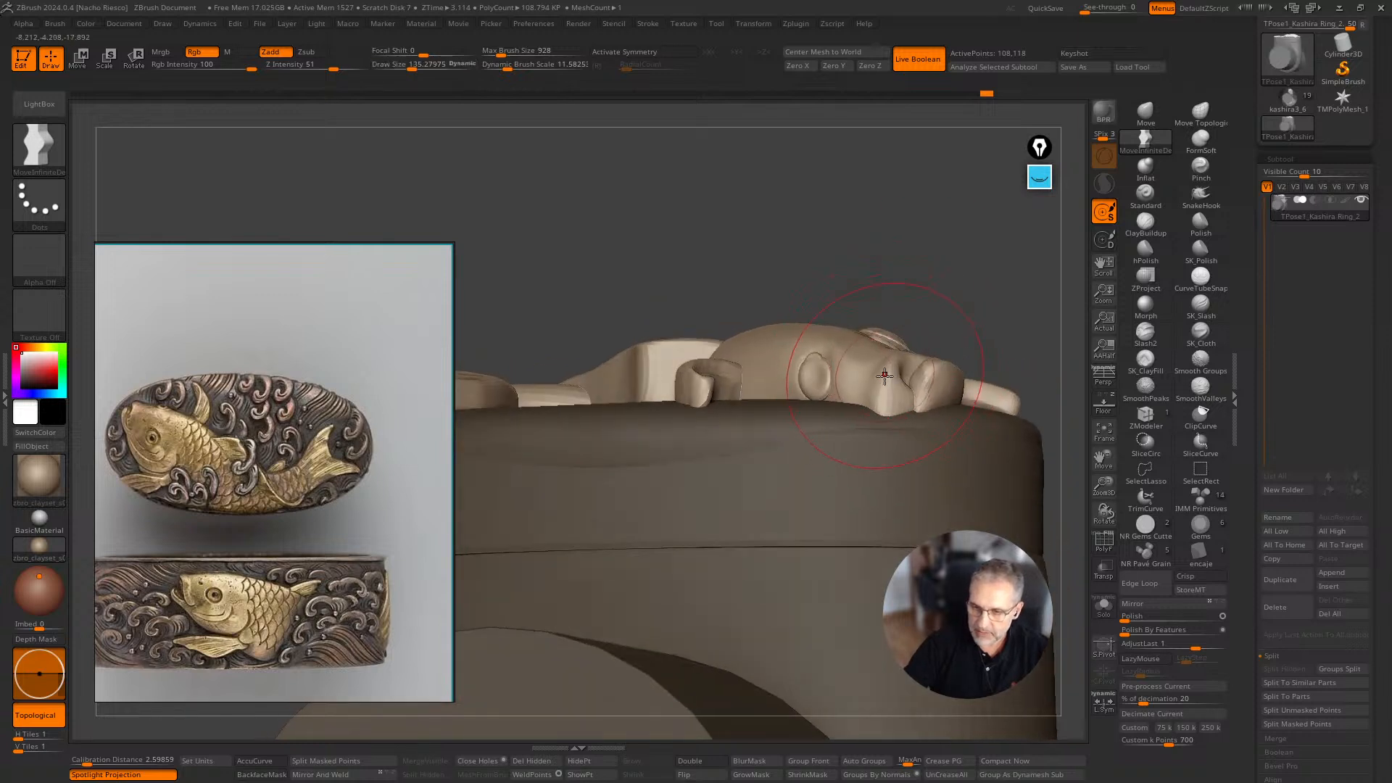
# Refine the koi's mouth near the ring's edge with draw size about 92.
pyautogui.moveTo(990, 298)
pyautogui.mouseDown(button='right')
pyautogui.moveTo(892, 286)
pyautogui.moveTo(948, 258)
pyautogui.mouseUp(button='right')
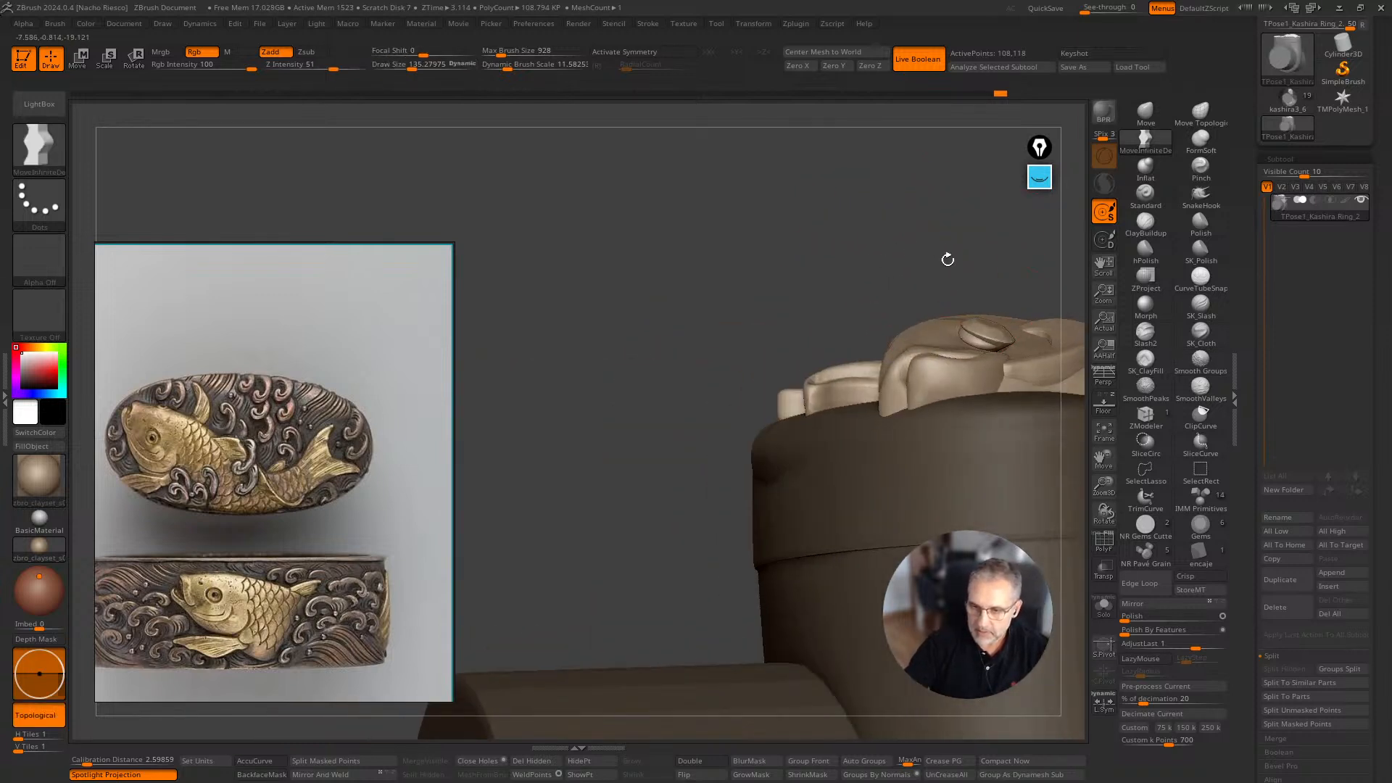
pyautogui.press('s')
pyautogui.moveTo(945, 372); pyautogui.dragTo(932, 372)
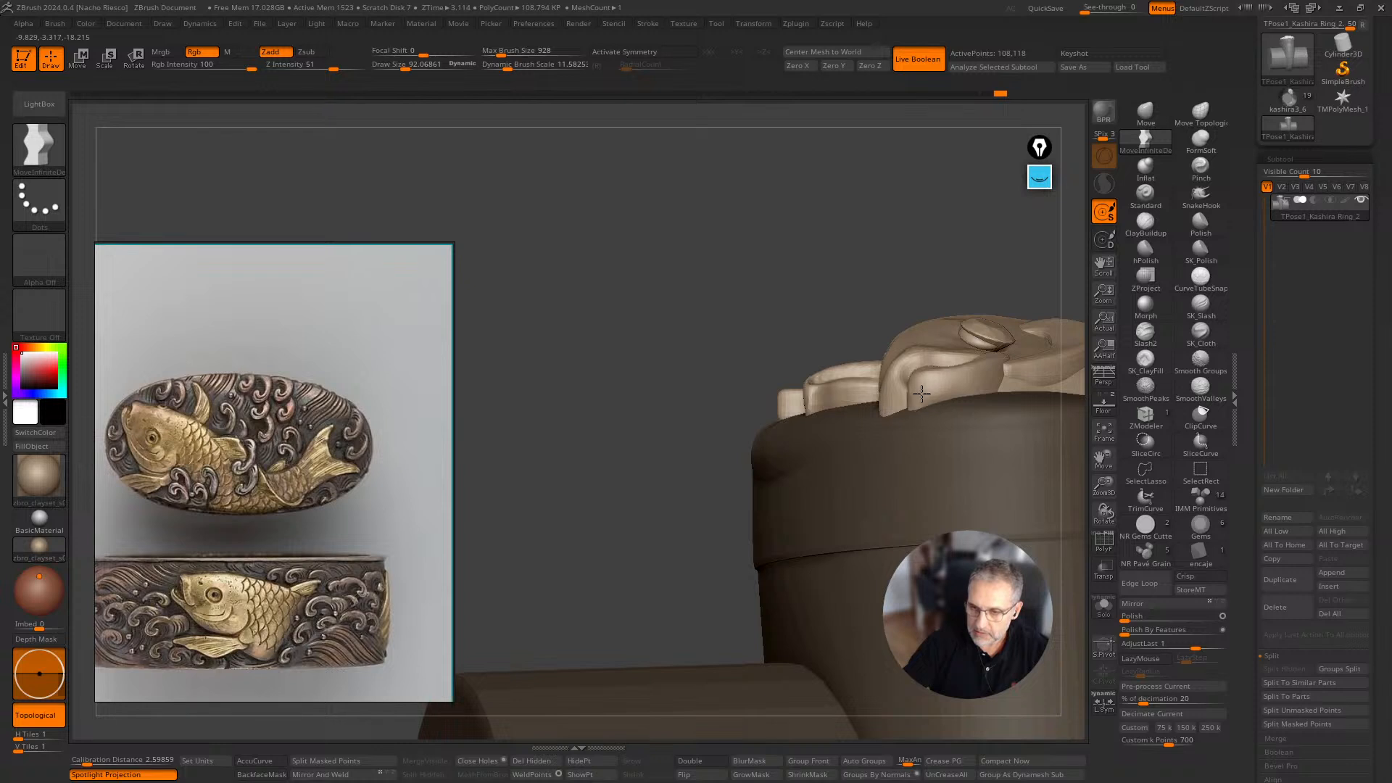
# Bend the ribbed pectoral fin down over the ring's edge with draw sizes of about 92 and 141, enabling backface masking.
pyautogui.moveTo(981, 264); pyautogui.dragTo(768, 270, button='right')
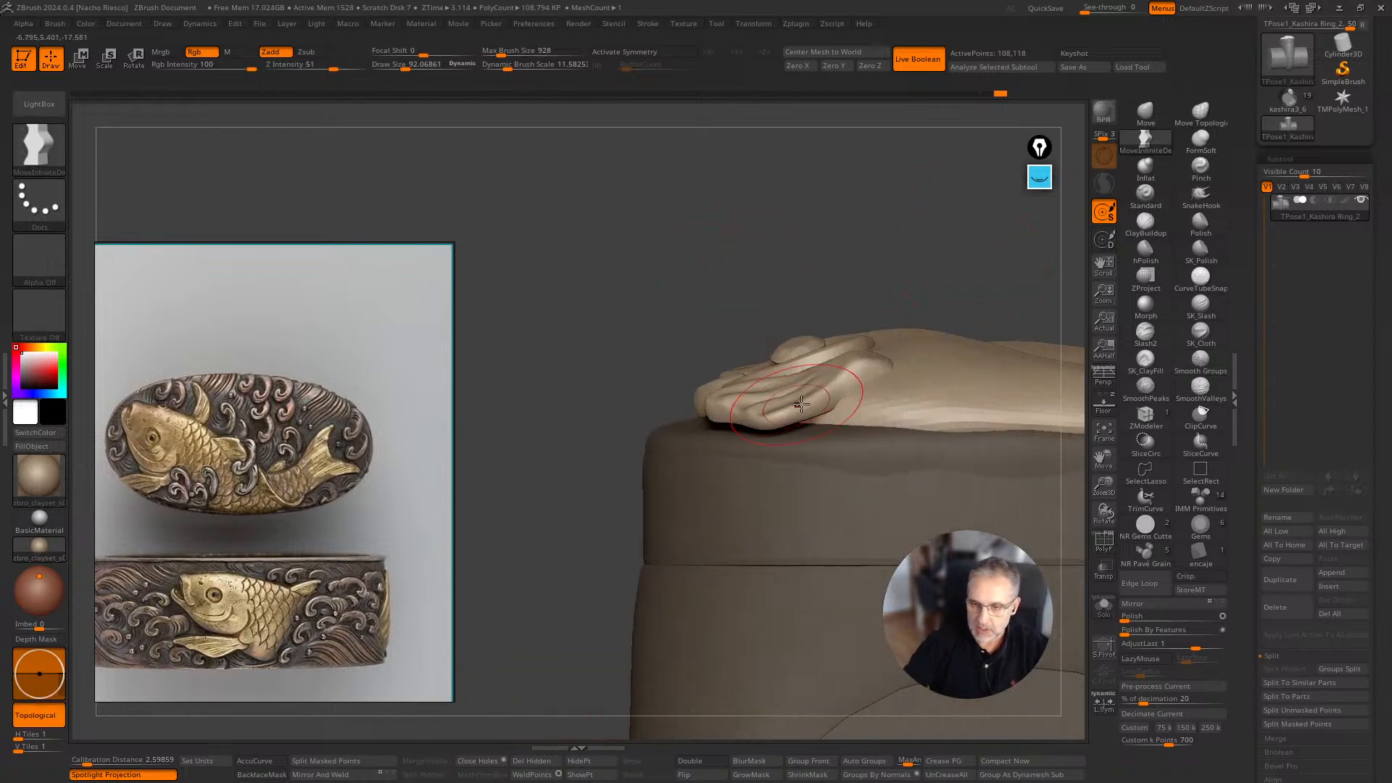
pyautogui.moveTo(965, 239)
pyautogui.mouseDown(button='right')
pyautogui.moveTo(914, 210)
pyautogui.moveTo(888, 217)
pyautogui.mouseUp(button='right')
pyautogui.press('s')
pyautogui.moveTo(745, 363); pyautogui.dragTo(753, 364)
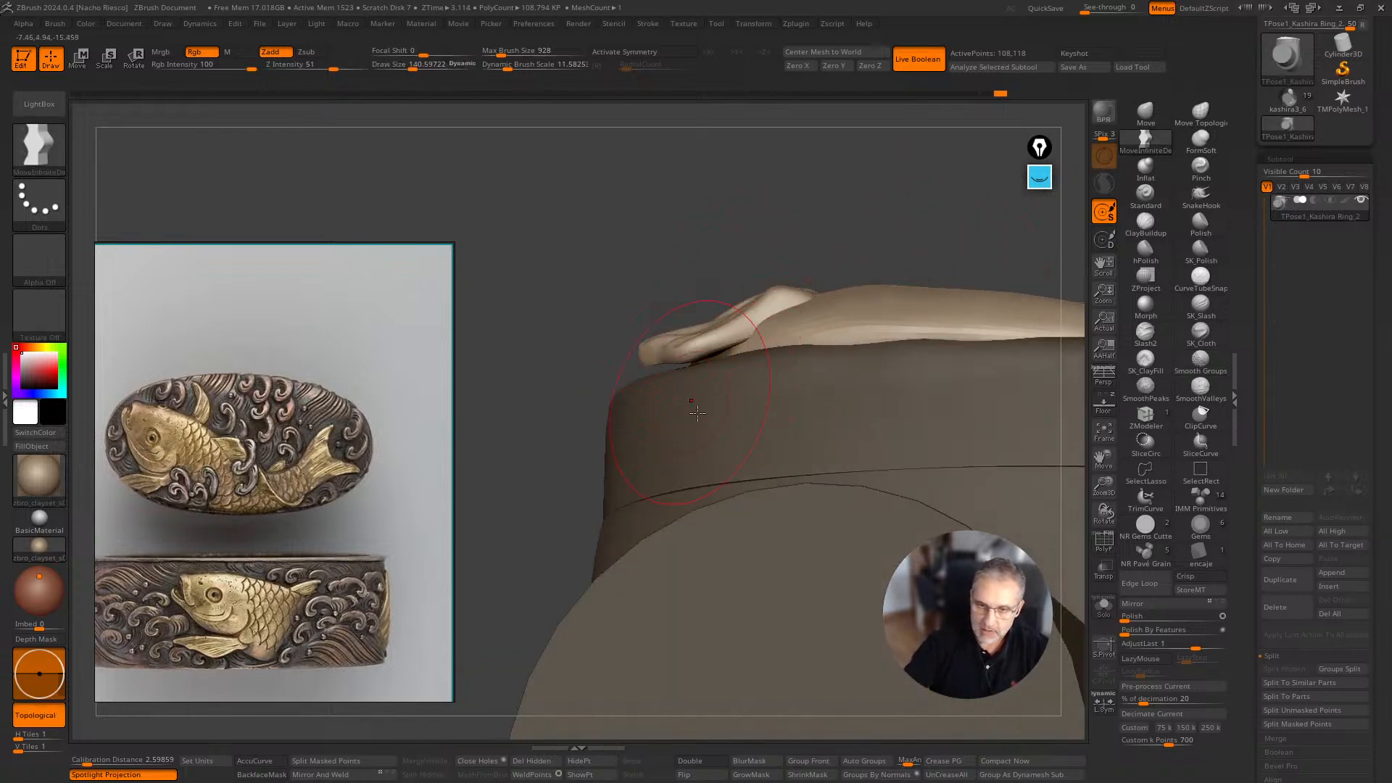
pyautogui.moveTo(854, 215); pyautogui.dragTo(855, 233, button='right')
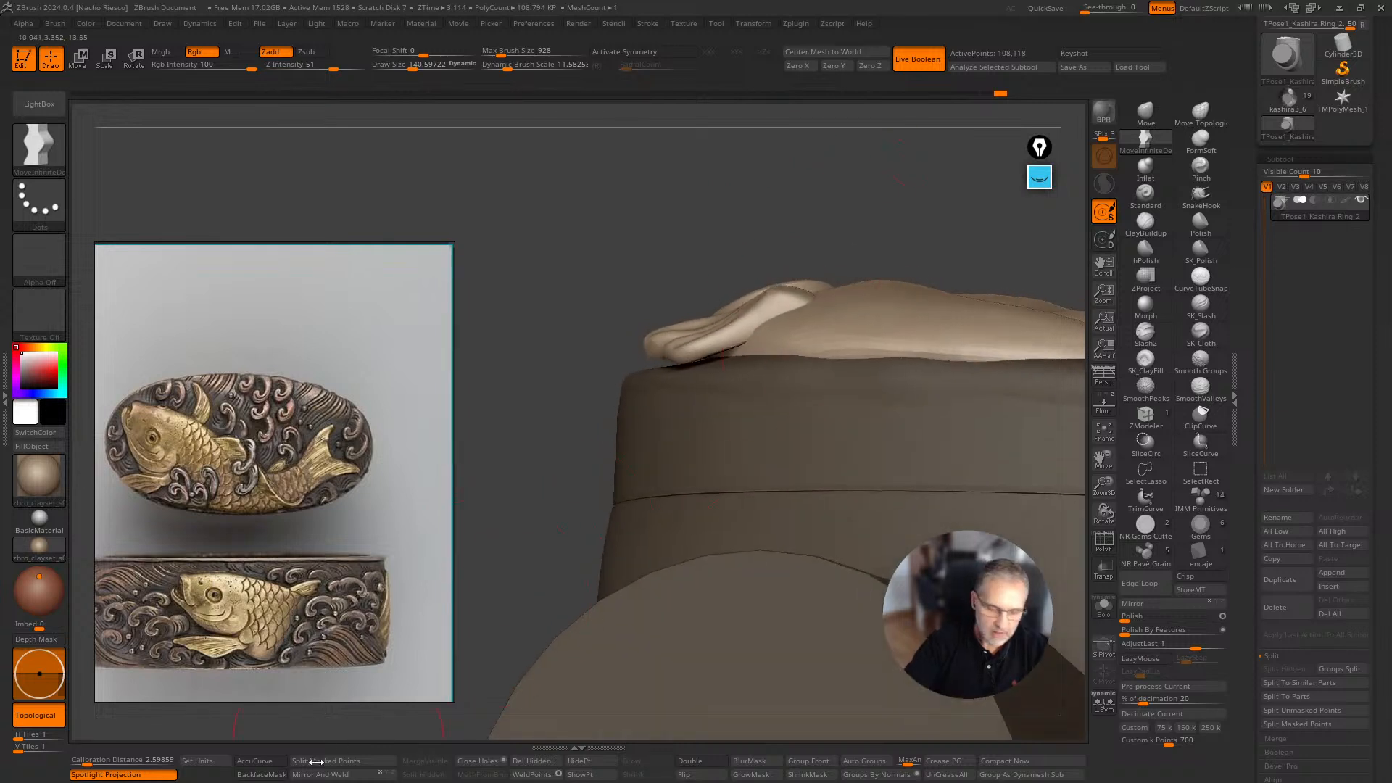
pyautogui.click(261, 775)
pyautogui.moveTo(682, 352); pyautogui.dragTo(601, 358, button='right')
pyautogui.moveTo(825, 223)
pyautogui.mouseDown(button='right')
pyautogui.moveTo(799, 276)
pyautogui.moveTo(787, 254)
pyautogui.moveTo(809, 221)
pyautogui.mouseUp(button='right')
pyautogui.moveTo(866, 256); pyautogui.dragTo(871, 188, button='right')
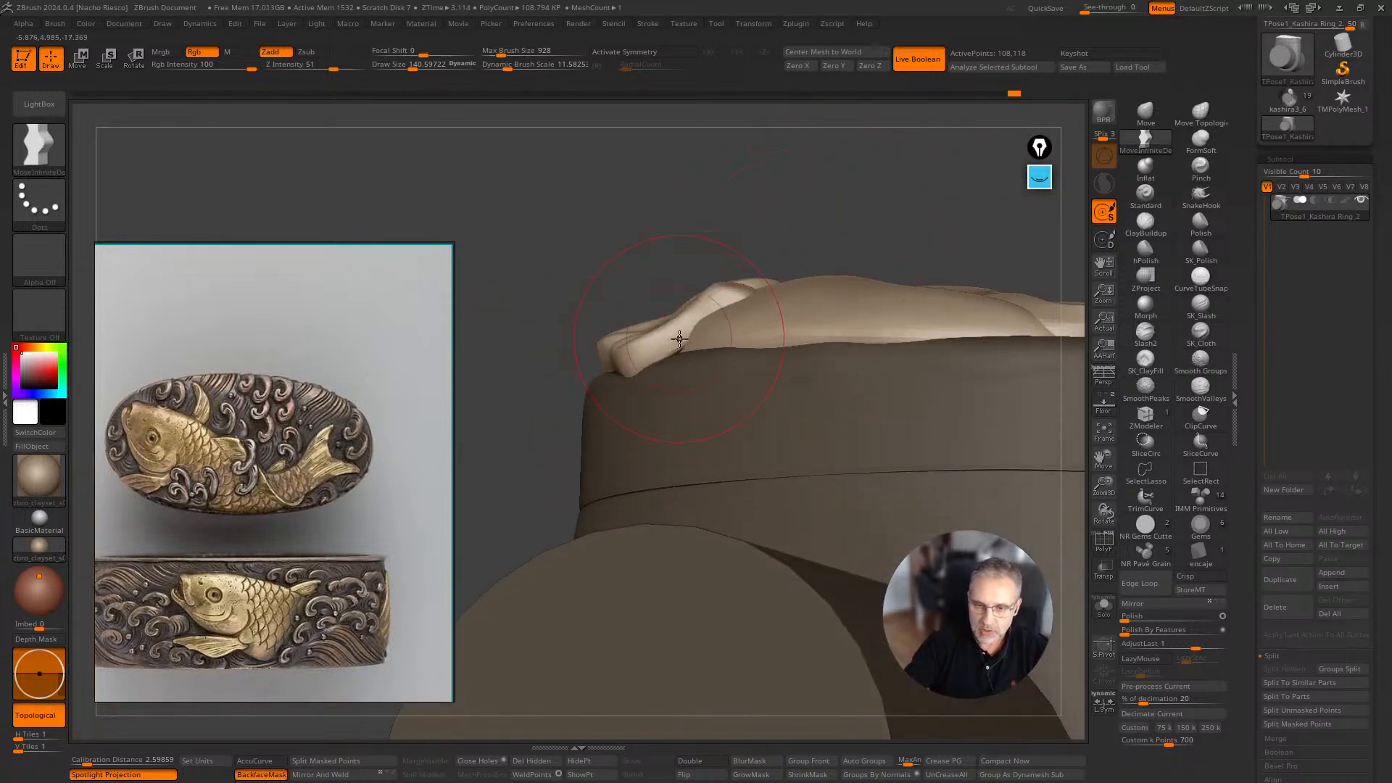
pyautogui.moveTo(690, 359); pyautogui.dragTo(909, 465, button='right')
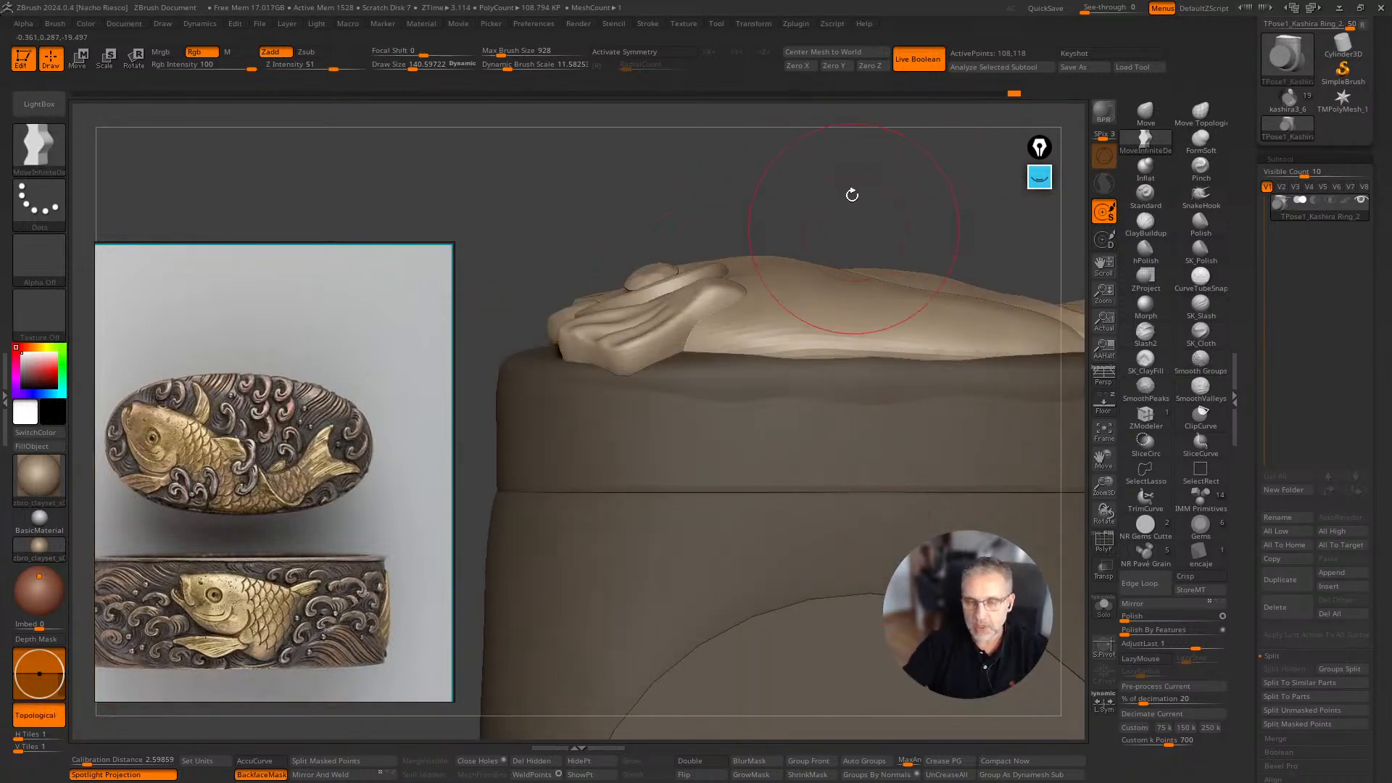
# Adjust the dorsal fin's height along the koi's back with the infinite-depth move brush, reducing draw size to about 106.
pyautogui.moveTo(852, 196)
pyautogui.mouseDown(button='right')
pyautogui.moveTo(885, 228)
pyautogui.moveTo(820, 225)
pyautogui.moveTo(906, 215)
pyautogui.moveTo(883, 323)
pyautogui.mouseUp(button='right')
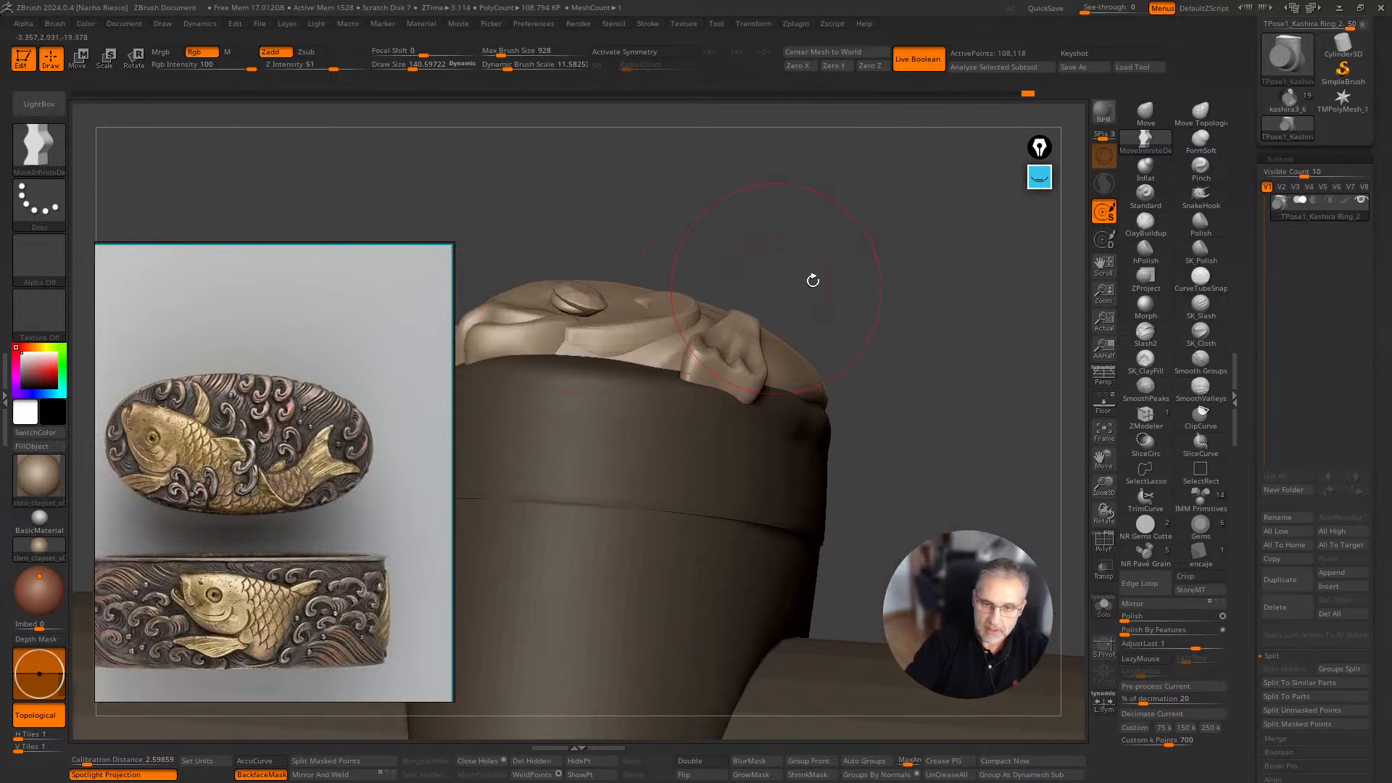
pyautogui.moveTo(813, 281)
pyautogui.mouseDown(button='right')
pyautogui.moveTo(923, 295)
pyautogui.moveTo(1051, 507)
pyautogui.moveTo(972, 305)
pyautogui.moveTo(798, 508)
pyautogui.mouseUp(button='right')
pyautogui.keyDown('ctrl'); pyautogui.moveTo(633, 681); pyautogui.dragTo(739, 501, button='right'); pyautogui.keyUp('ctrl')
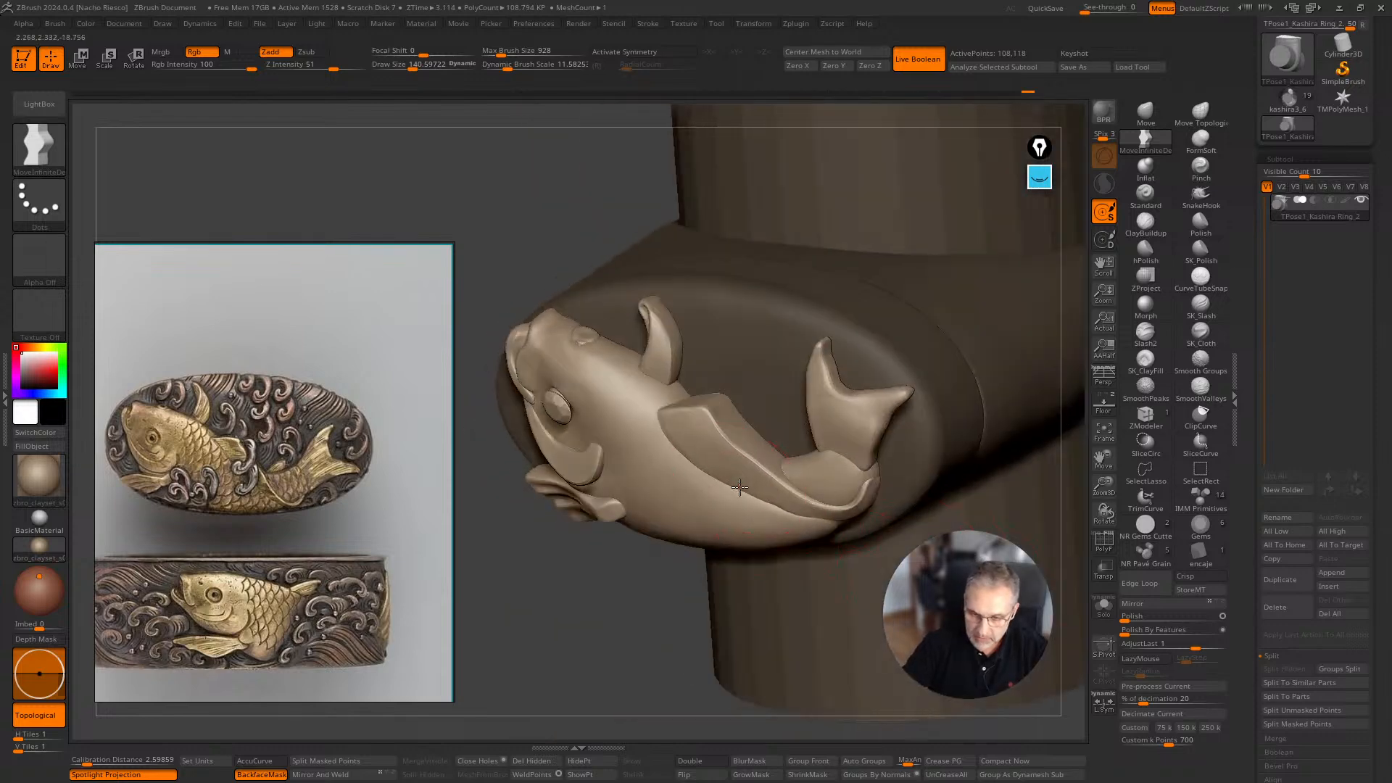
pyautogui.moveTo(1083, 574); pyautogui.dragTo(689, 435, button='right')
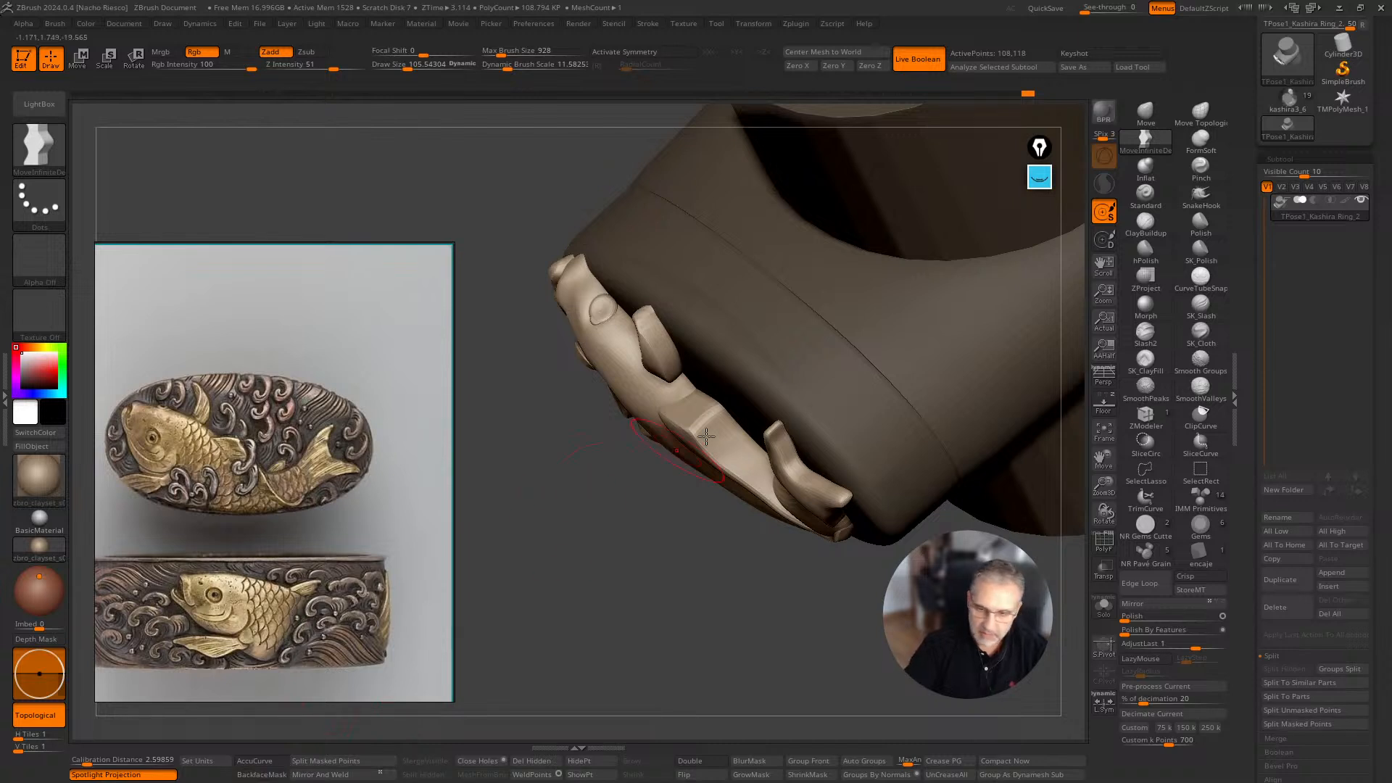
pyautogui.moveTo(713, 434); pyautogui.dragTo(740, 406, button='right')
# Reshape the dorsal fin's slope toward the tail with the Move Topological brush at draw size about 120.
pyautogui.click(1200, 120)
pyautogui.moveTo(734, 459)
pyautogui.mouseDown(button='right')
pyautogui.moveTo(769, 435)
pyautogui.moveTo(733, 458)
pyautogui.moveTo(746, 460)
pyautogui.moveTo(739, 498)
pyautogui.mouseUp(button='right')
pyautogui.moveTo(739, 497); pyautogui.dragTo(790, 508)
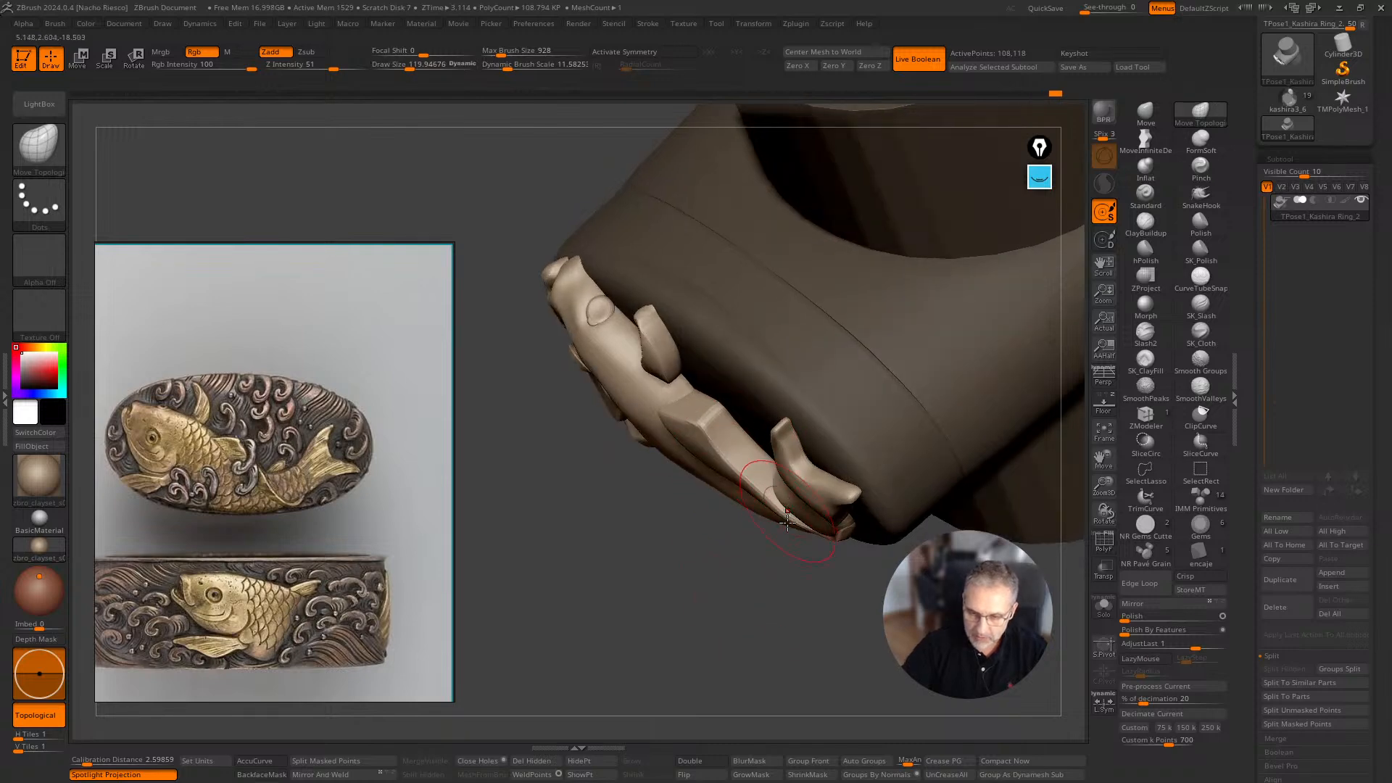
pyautogui.moveTo(788, 523); pyautogui.dragTo(759, 504, button='right')
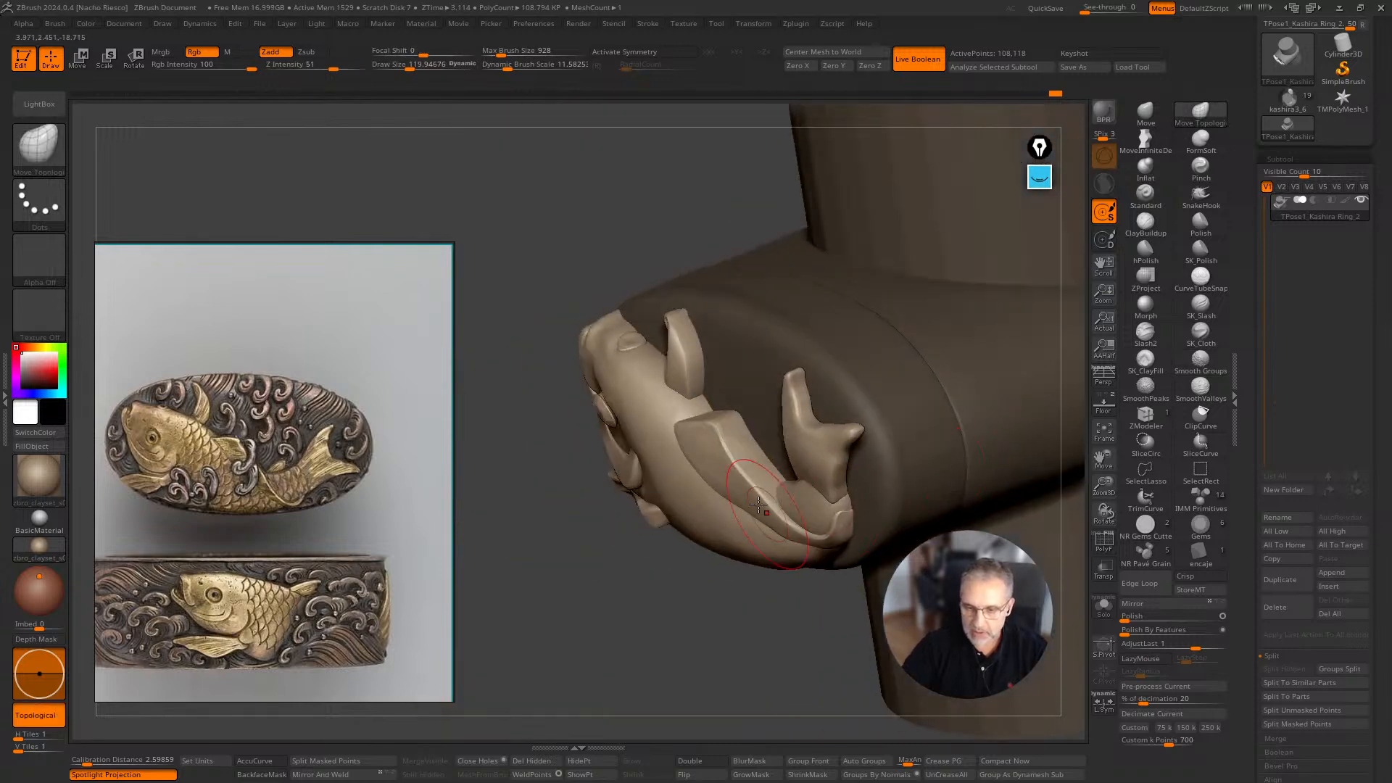
pyautogui.keyDown('shift'); pyautogui.moveTo(721, 594); pyautogui.dragTo(754, 401); pyautogui.keyUp('shift')
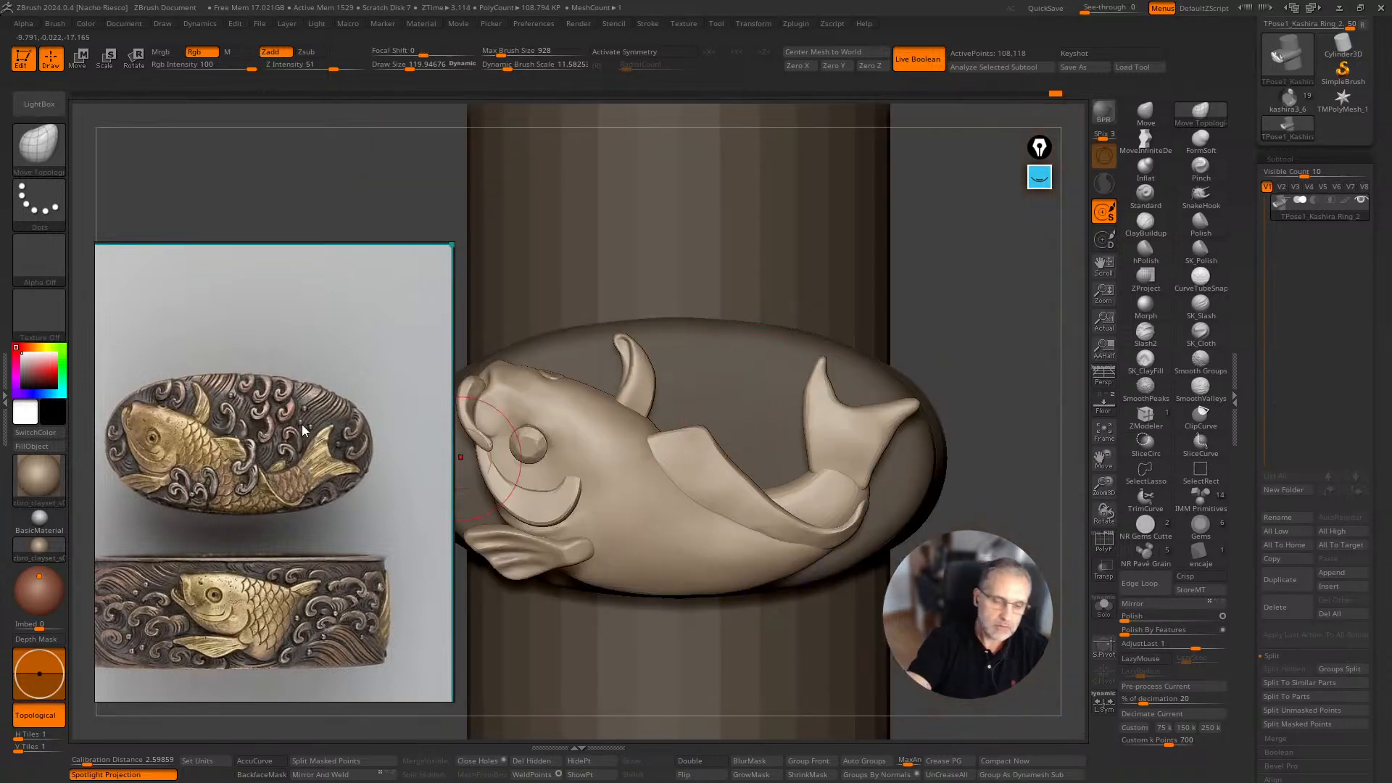
pyautogui.moveTo(639, 188); pyautogui.dragTo(762, 434)
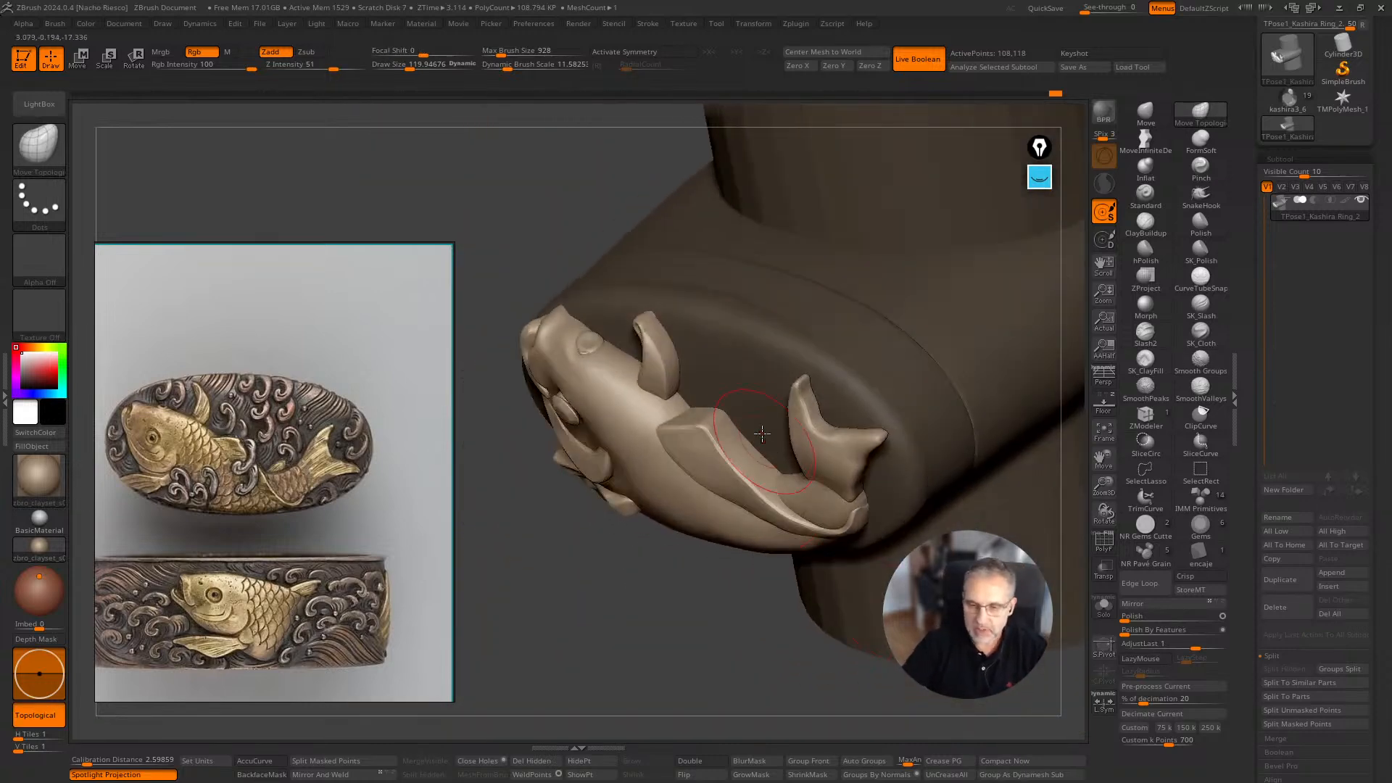
pyautogui.moveTo(705, 553); pyautogui.dragTo(724, 534)
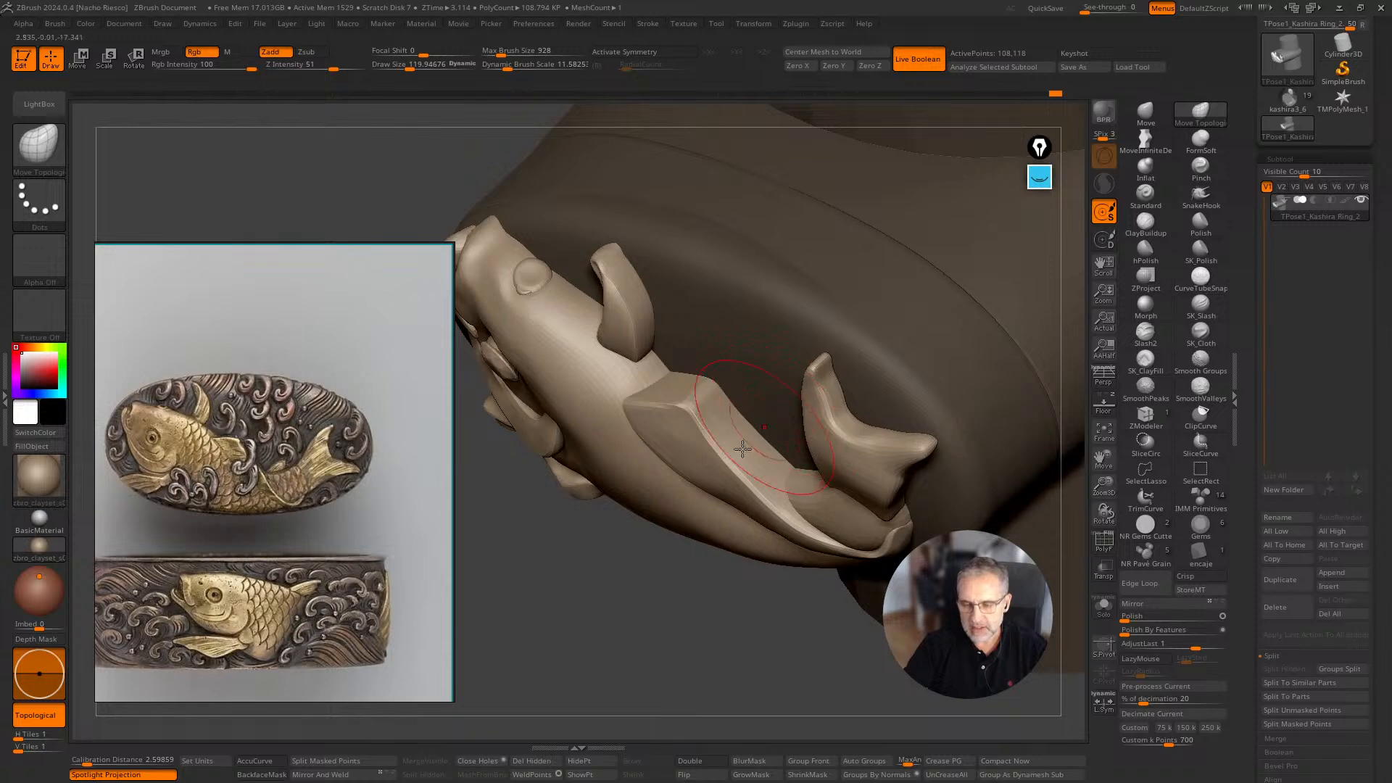
pyautogui.moveTo(700, 595); pyautogui.dragTo(707, 436)
# Refine the relief of the koi's tail base and rear body in profile, starting with draw size about 88.
pyautogui.moveTo(1049, 419); pyautogui.dragTo(999, 283)
pyautogui.press('s')
pyautogui.moveTo(812, 482); pyautogui.dragTo(780, 481)
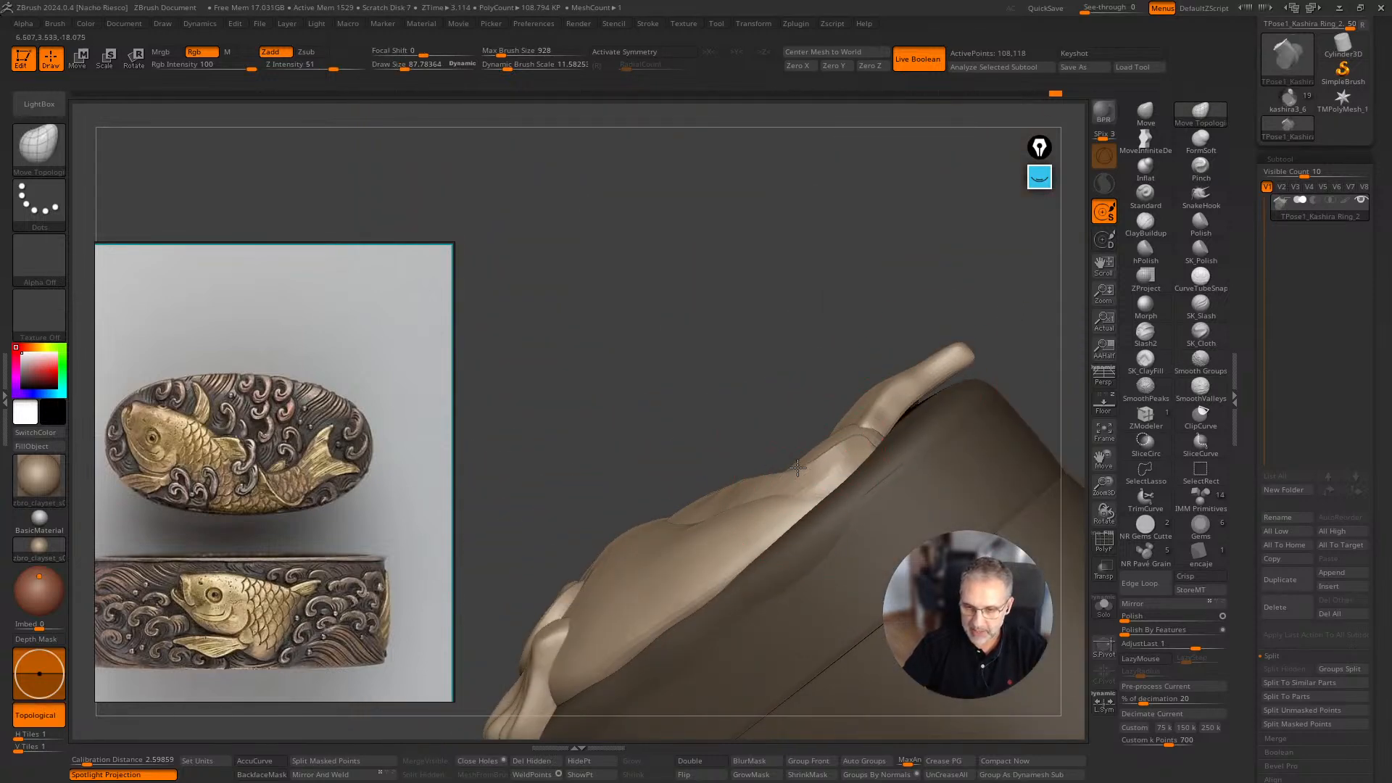
pyautogui.moveTo(1027, 314); pyautogui.dragTo(951, 313)
pyautogui.press('s')
pyautogui.moveTo(964, 366); pyautogui.dragTo(995, 367)
pyautogui.moveTo(995, 366)
pyautogui.mouseDown()
pyautogui.moveTo(916, 389)
pyautogui.moveTo(820, 454)
pyautogui.moveTo(842, 448)
pyautogui.mouseUp()
# Enable backface masking for Move Topological and continue adjusting the koi's profile with draw size about 152.
pyautogui.click(261, 774)
pyautogui.press('s')
pyautogui.moveTo(926, 398)
pyautogui.mouseDown()
pyautogui.moveTo(972, 326)
pyautogui.moveTo(1065, 625)
pyautogui.moveTo(1055, 642)
pyautogui.moveTo(1047, 486)
pyautogui.moveTo(950, 519)
pyautogui.mouseUp()
pyautogui.moveTo(779, 356)
pyautogui.mouseDown()
pyautogui.moveTo(762, 352)
pyautogui.moveTo(776, 340)
pyautogui.mouseUp()
pyautogui.moveTo(834, 275)
pyautogui.mouseDown()
pyautogui.moveTo(945, 261)
pyautogui.moveTo(1025, 305)
pyautogui.moveTo(962, 326)
pyautogui.moveTo(986, 331)
pyautogui.mouseUp()
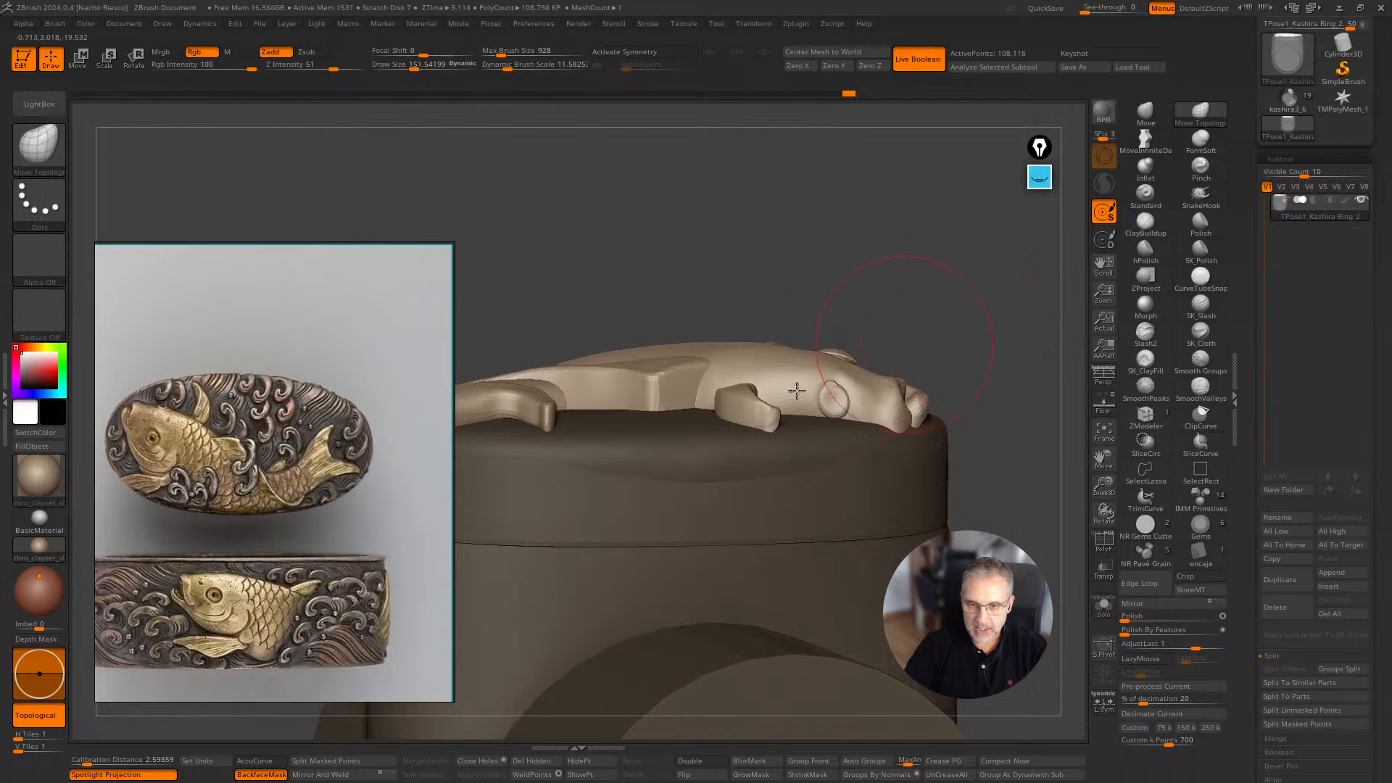
# Raise and refine the front of the dorsal fin where it meets the back, using draw sizes of about 130 and 101.
pyautogui.press('[')
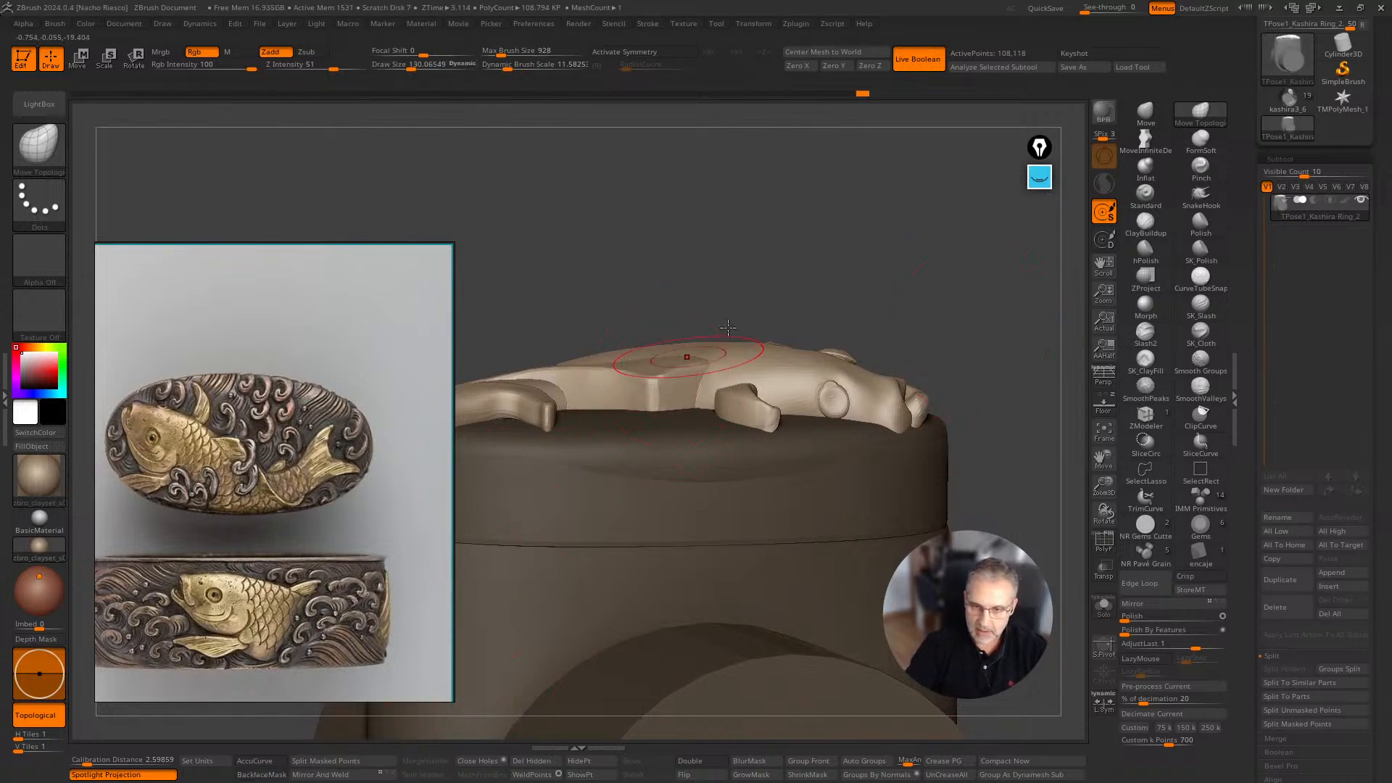
pyautogui.moveTo(729, 328); pyautogui.dragTo(706, 368)
pyautogui.press('[')
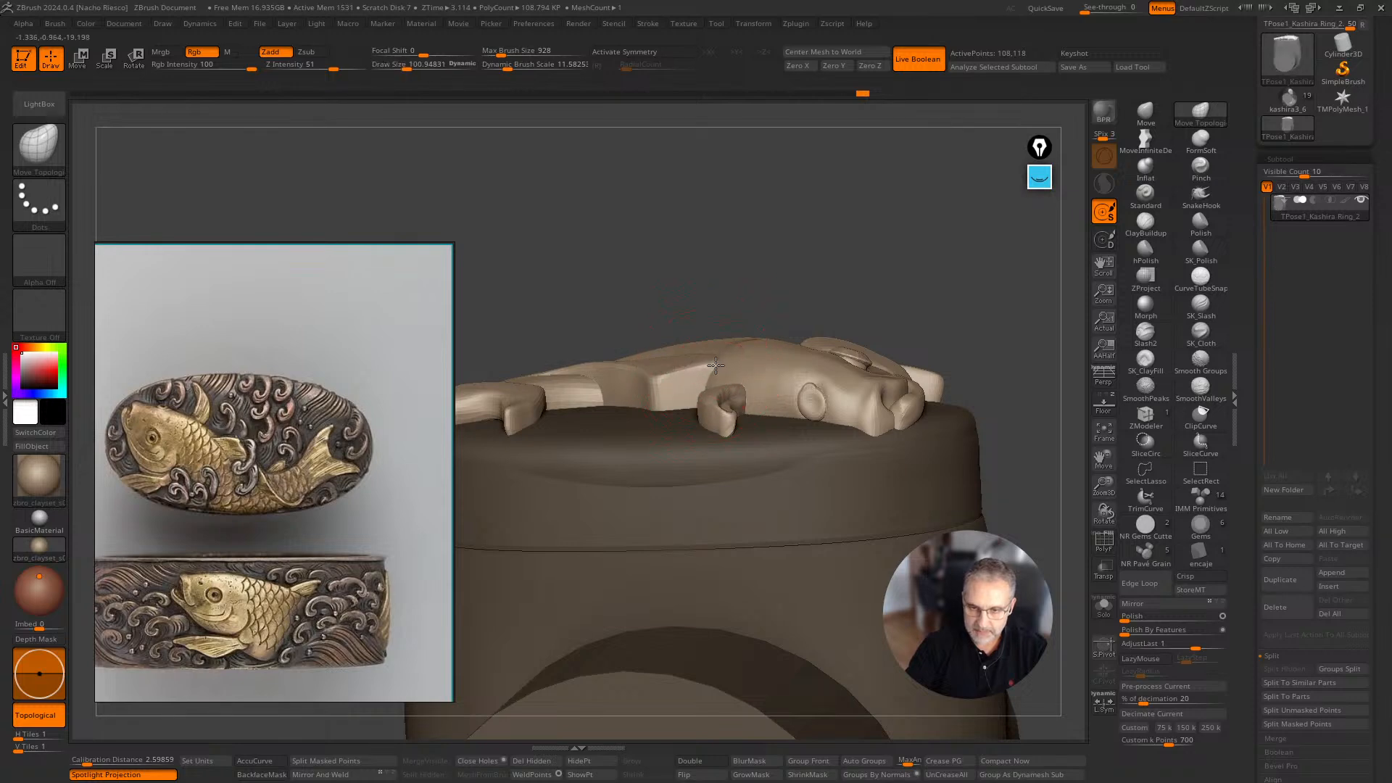
pyautogui.moveTo(768, 305)
pyautogui.mouseDown()
pyautogui.moveTo(686, 319)
pyautogui.moveTo(696, 290)
pyautogui.moveTo(652, 312)
pyautogui.moveTo(624, 290)
pyautogui.mouseUp()
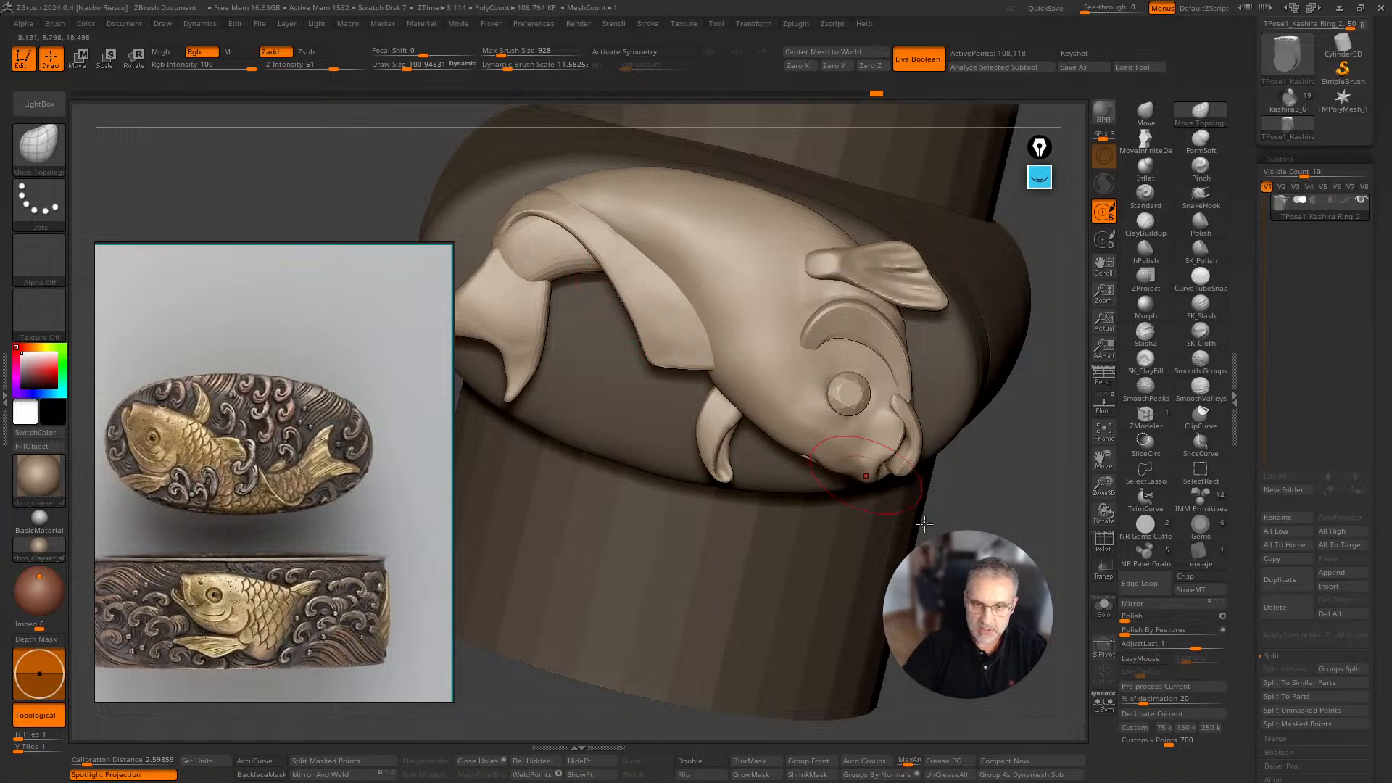
# Refine the koi's tail and rear body in profile with Move Topological, reducing the draw size from about 115 to 96 and 76.
pyautogui.moveTo(925, 523); pyautogui.dragTo(899, 320)
pyautogui.press('s')
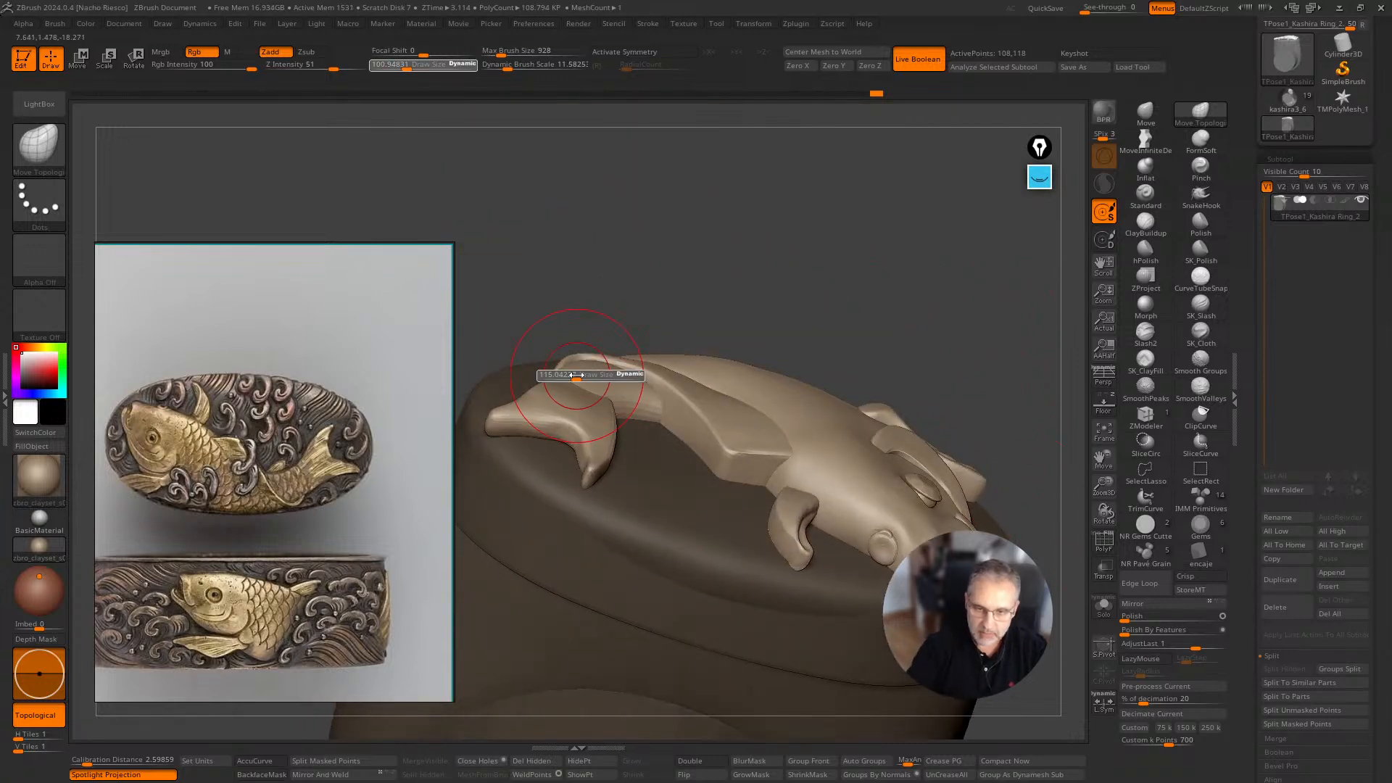
pyautogui.moveTo(689, 305)
pyautogui.mouseDown()
pyautogui.moveTo(919, 242)
pyautogui.moveTo(884, 304)
pyautogui.mouseUp()
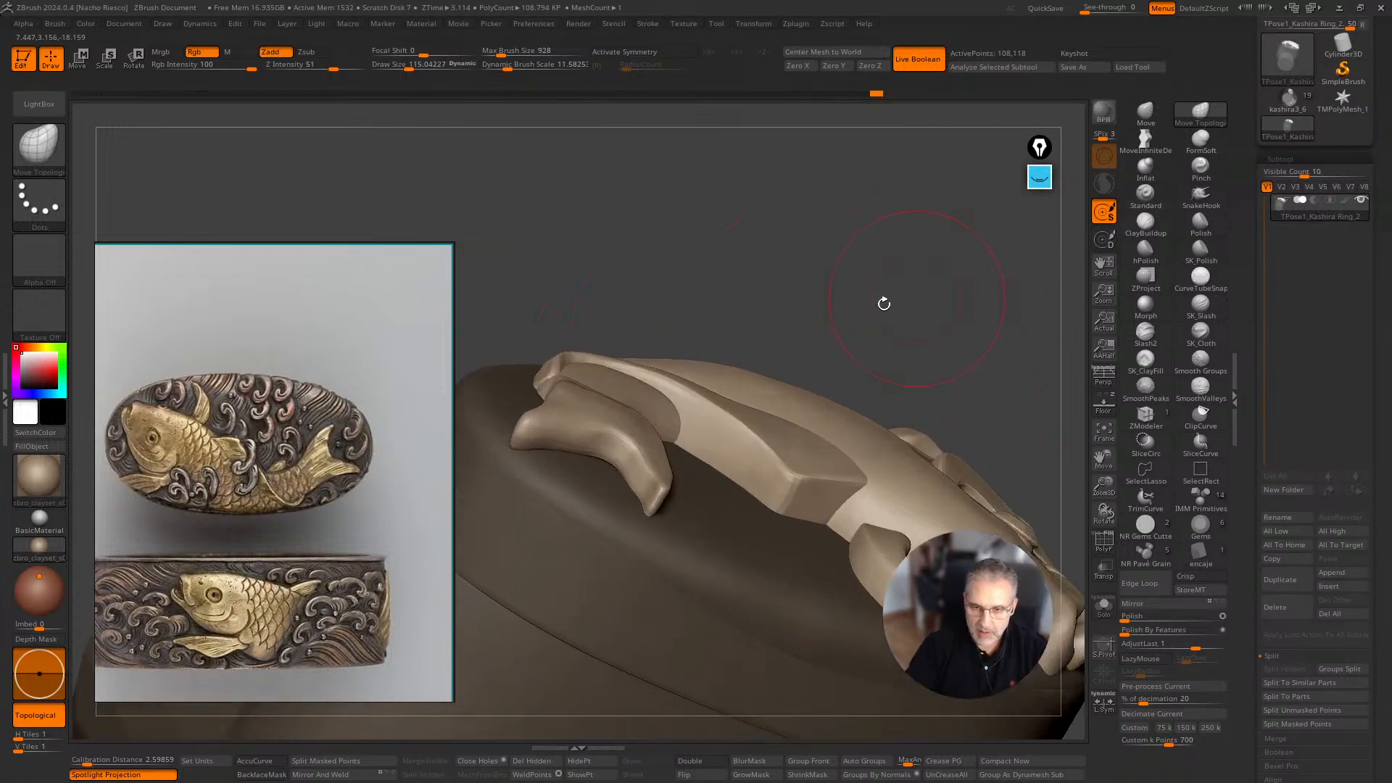
pyautogui.press('s')
pyautogui.moveTo(640, 373)
pyautogui.mouseDown()
pyautogui.moveTo(681, 369)
pyautogui.moveTo(696, 352)
pyautogui.mouseUp()
pyautogui.moveTo(912, 289)
pyautogui.mouseDown()
pyautogui.moveTo(947, 298)
pyautogui.moveTo(802, 396)
pyautogui.mouseUp()
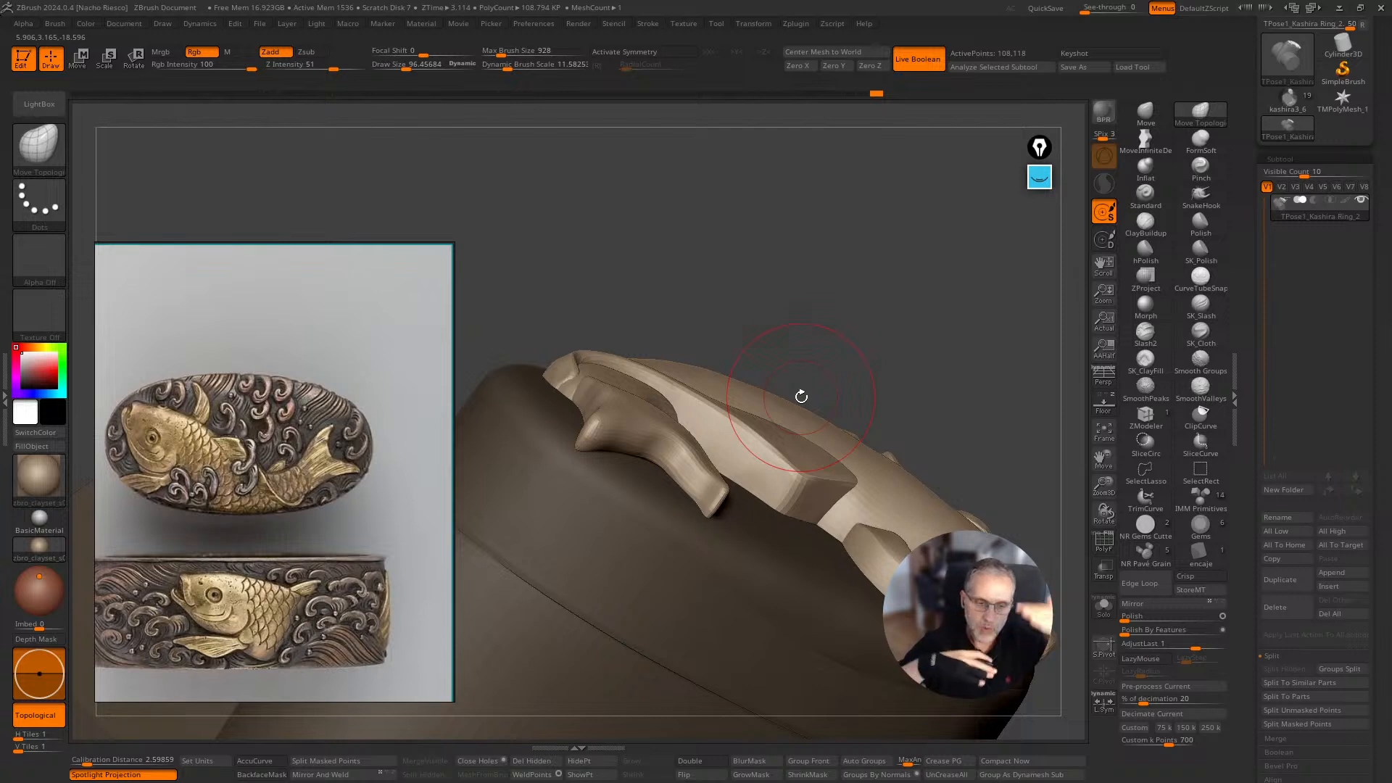
pyautogui.moveTo(920, 301)
pyautogui.mouseDown()
pyautogui.moveTo(943, 298)
pyautogui.moveTo(840, 364)
pyautogui.mouseUp()
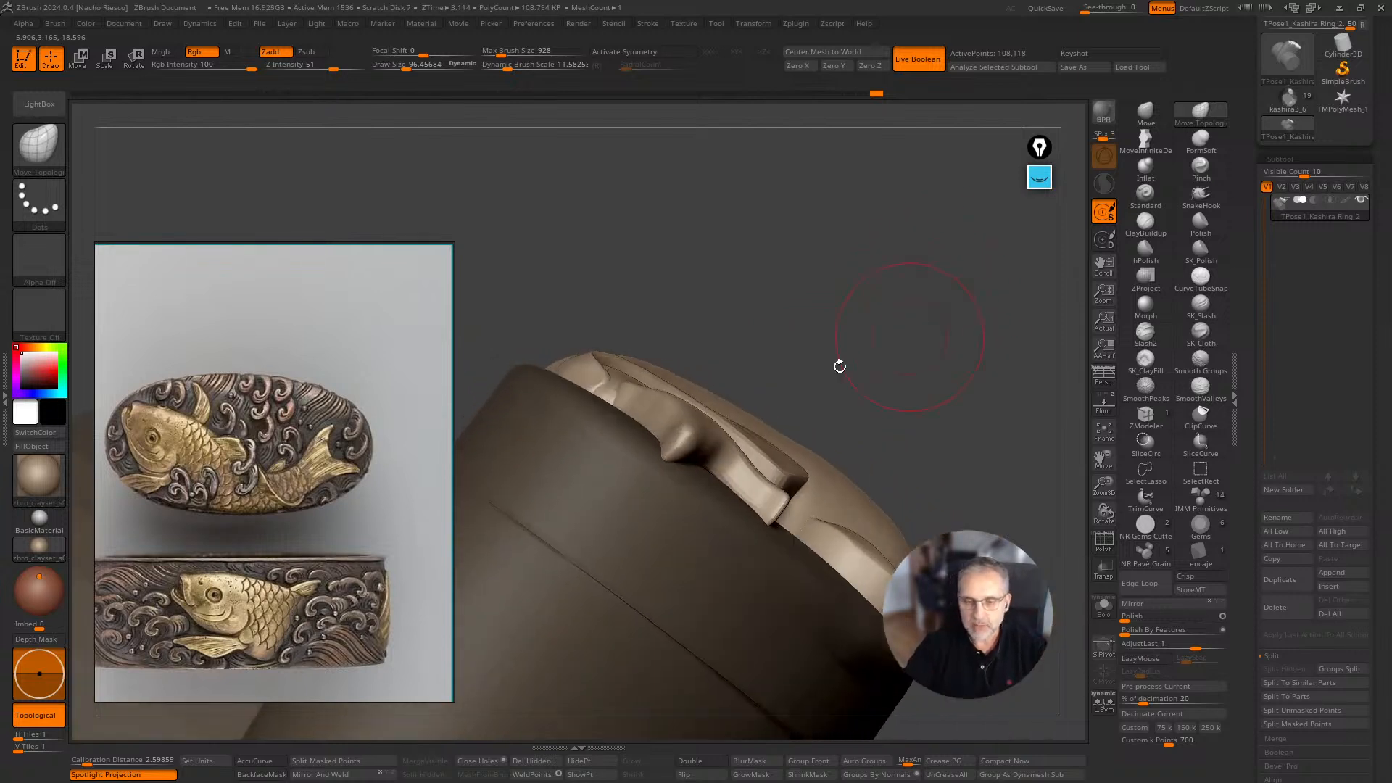
pyautogui.moveTo(715, 366)
pyautogui.mouseDown()
pyautogui.moveTo(765, 417)
pyautogui.moveTo(834, 450)
pyautogui.moveTo(916, 473)
pyautogui.moveTo(1001, 466)
pyautogui.moveTo(986, 487)
pyautogui.mouseUp()
pyautogui.press('s')
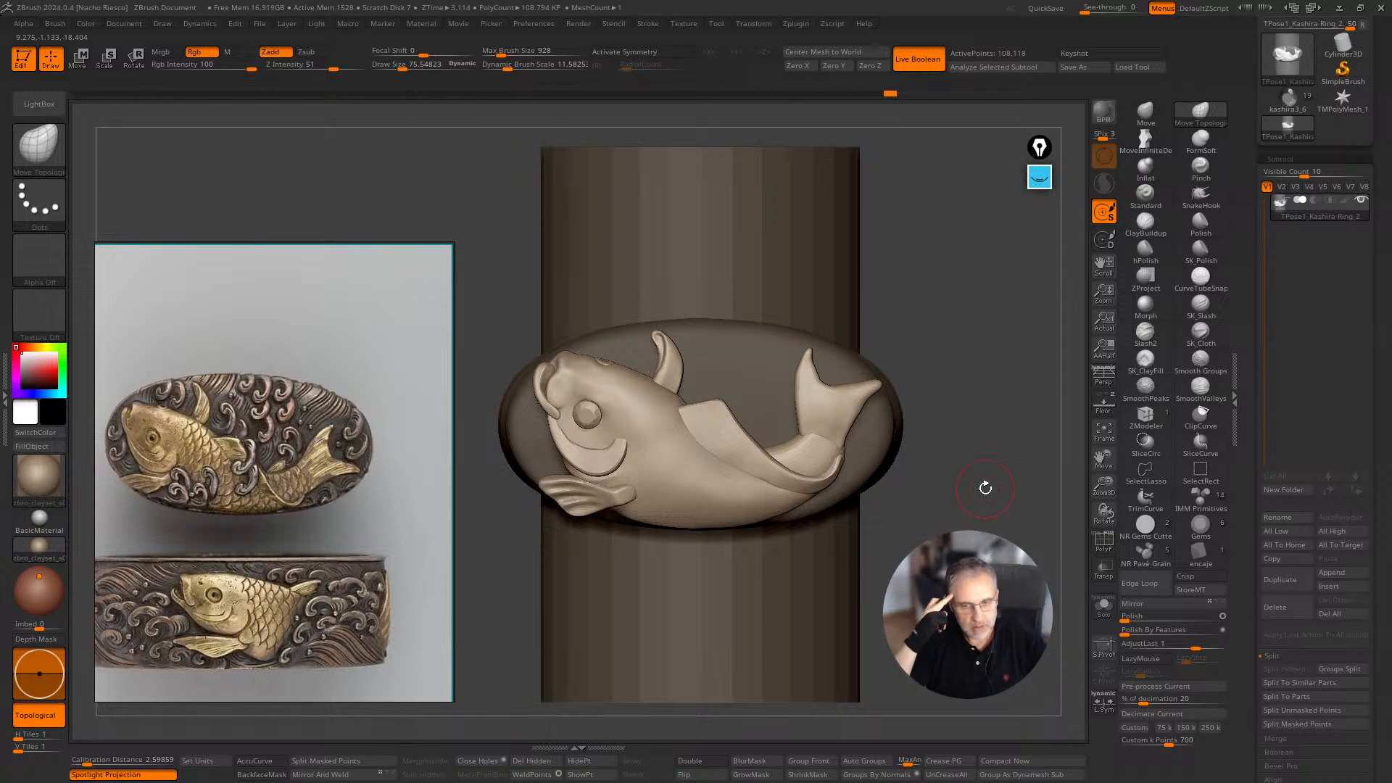
# Smooth the koi's tail base from the front with Smooth Groups at draw size about 120.
pyautogui.keyDown('alt'); pyautogui.moveTo(965, 399); pyautogui.dragTo(920, 418); pyautogui.keyUp('alt')
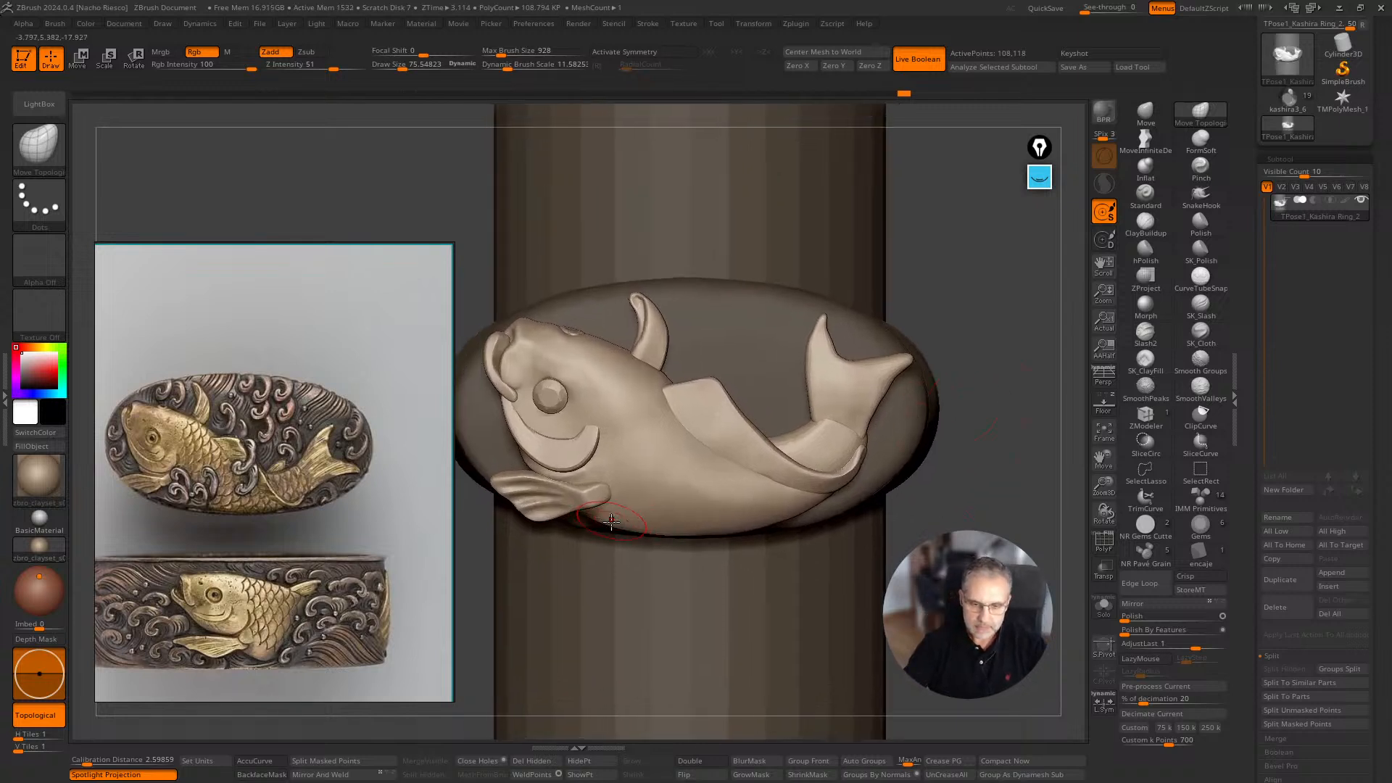
pyautogui.press(']')
pyautogui.press(']')
pyautogui.press(']')
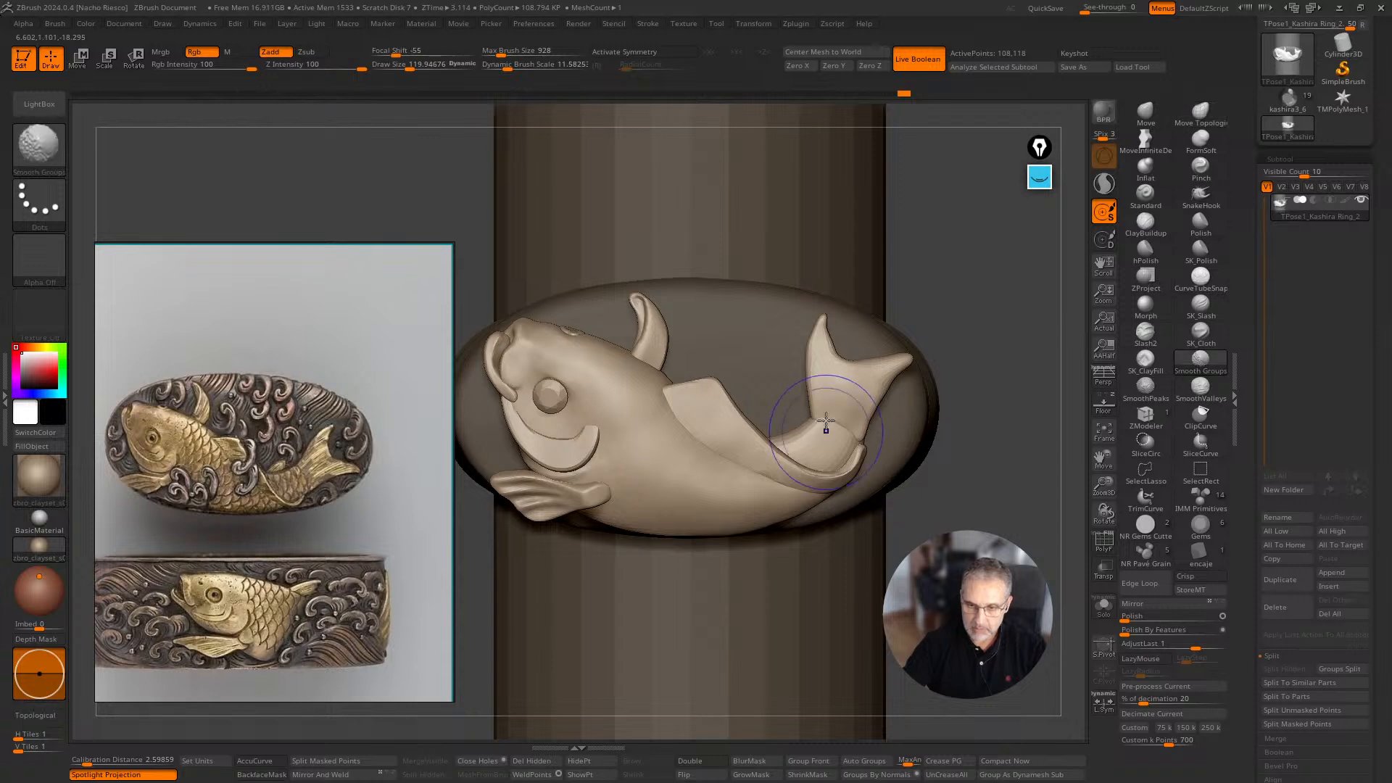
pyautogui.moveTo(982, 435); pyautogui.dragTo(968, 398)
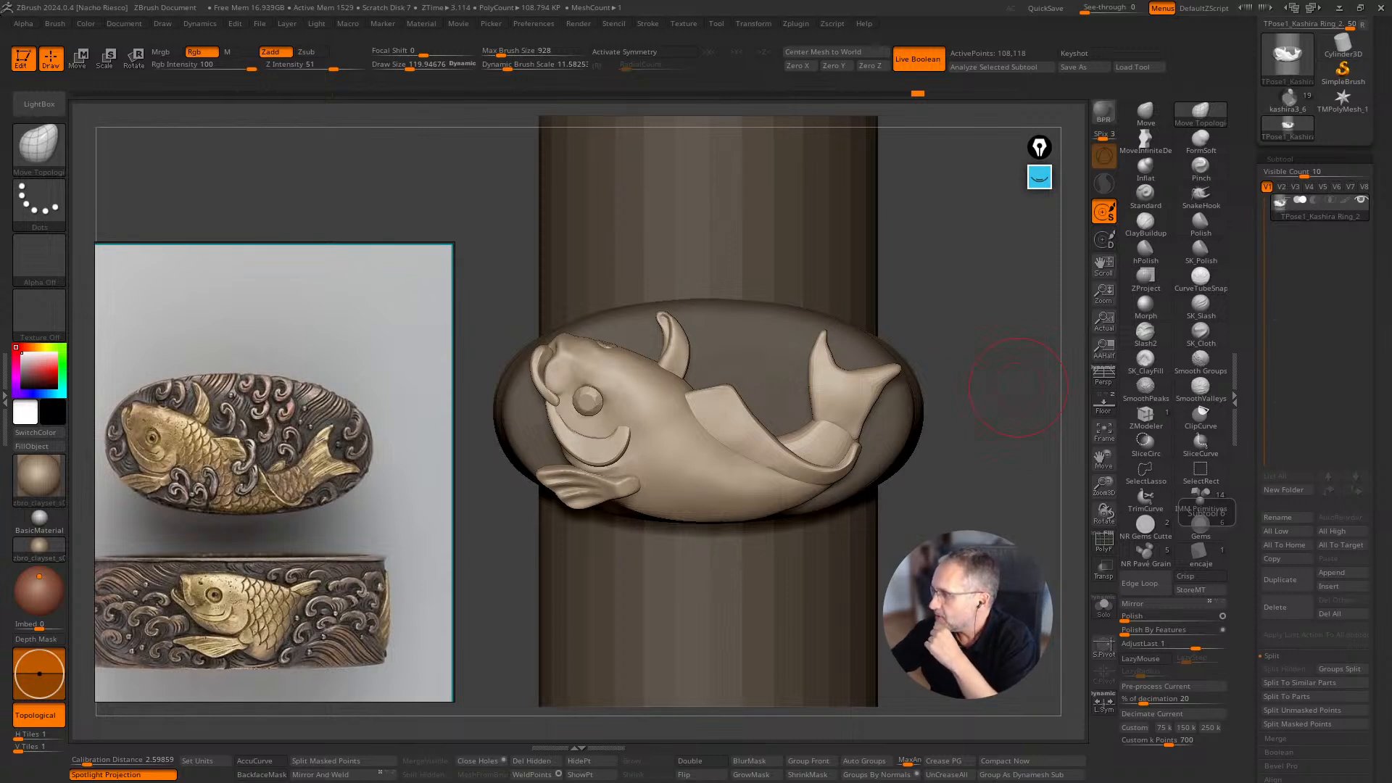
# Examine the koi's relief from the front, side and oblique angles and compare it with the fuchigashira reference photos.
pyautogui.moveTo(972, 326); pyautogui.dragTo(1009, 438)
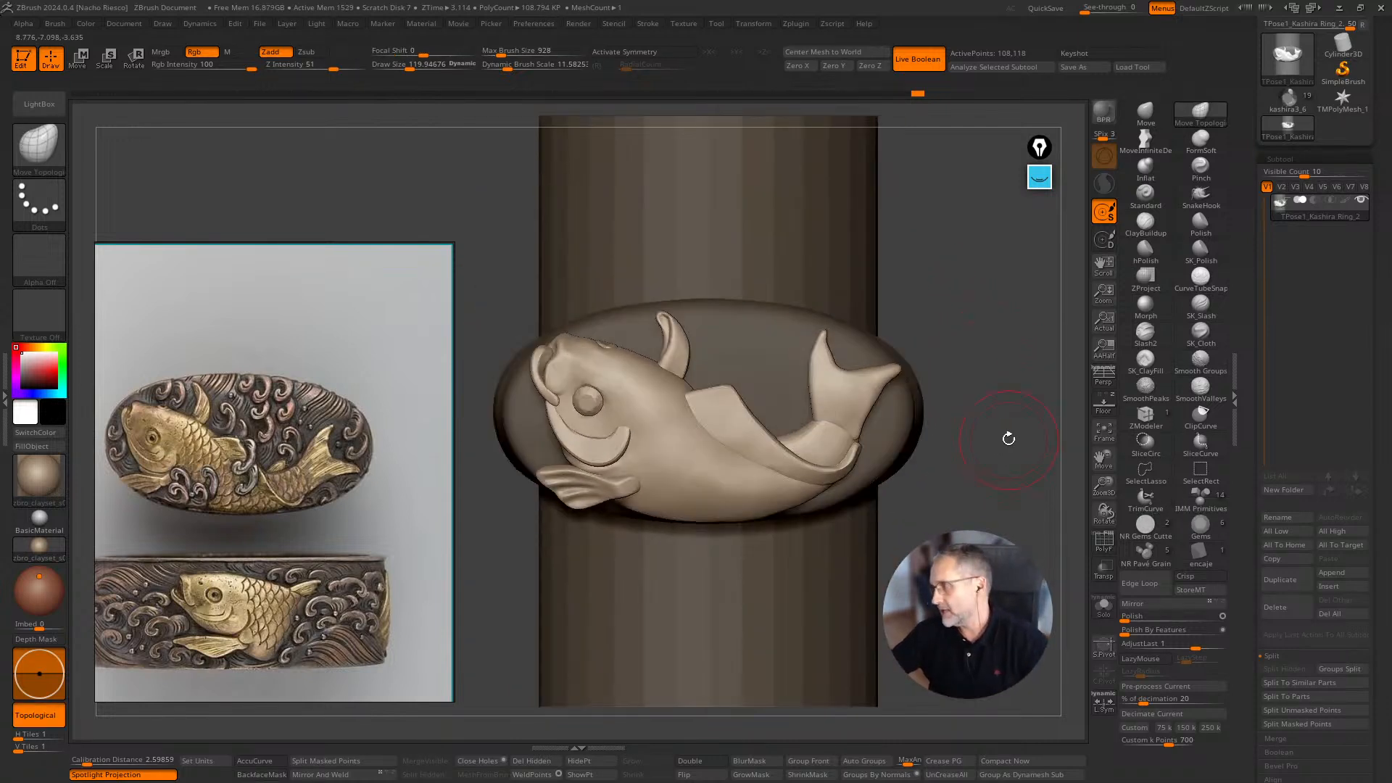
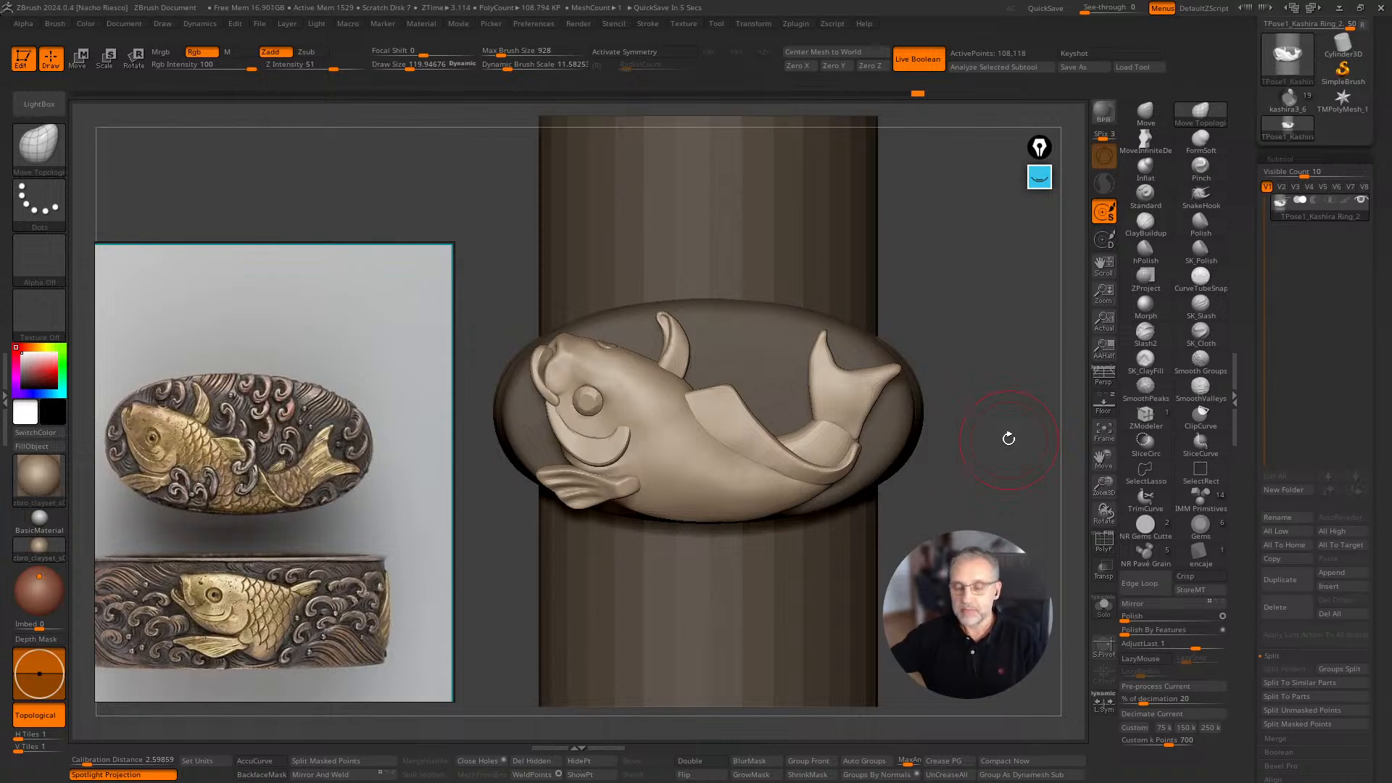
pyautogui.moveTo(996, 483); pyautogui.dragTo(964, 526)
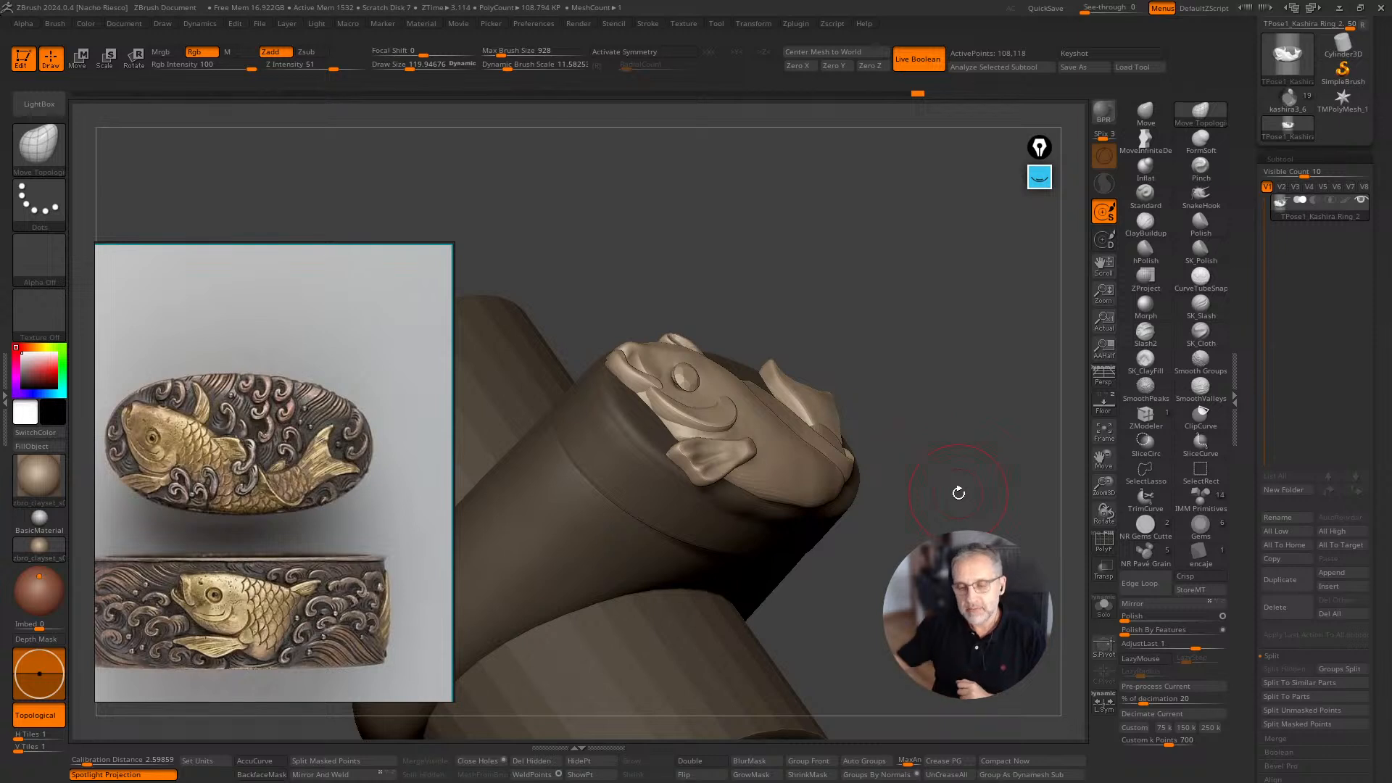
pyautogui.moveTo(947, 414); pyautogui.dragTo(956, 527)
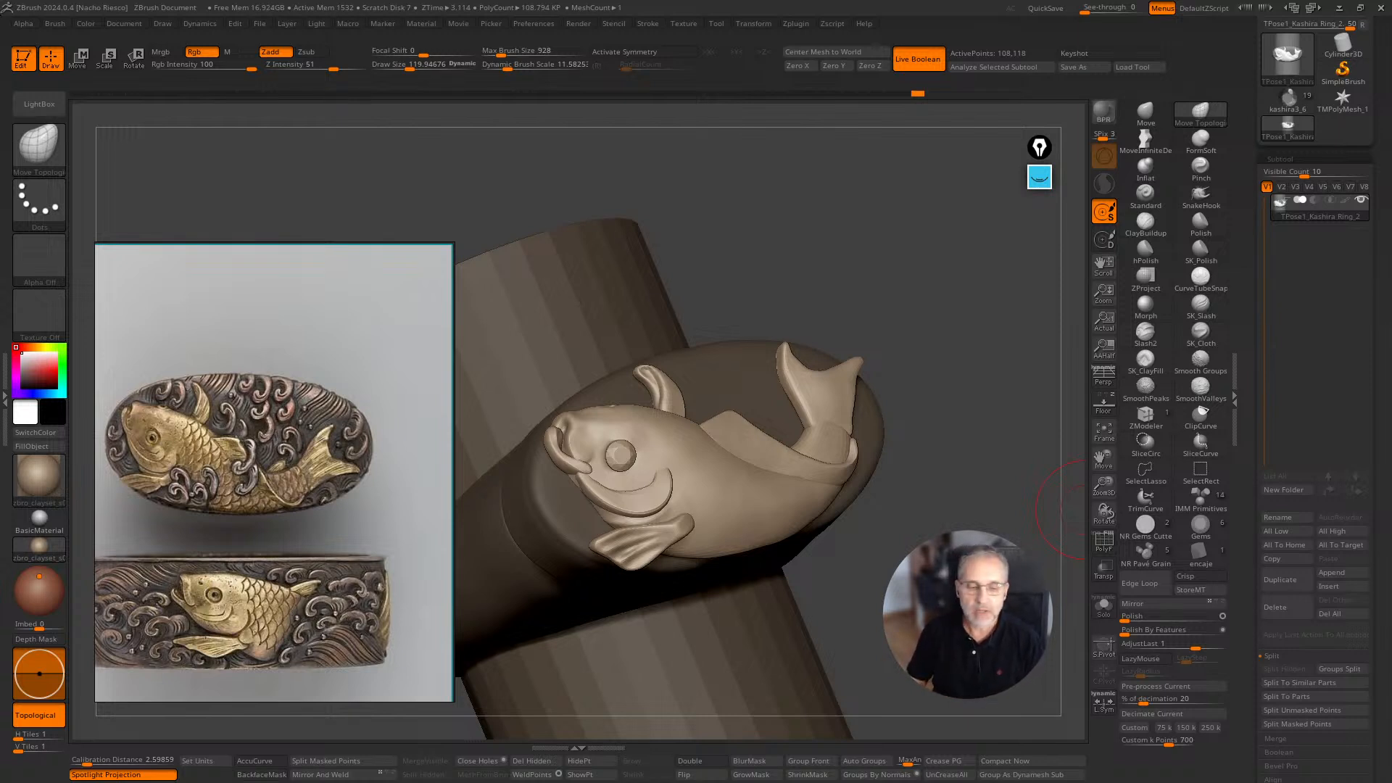
pyautogui.scroll(-3, 224, 489)
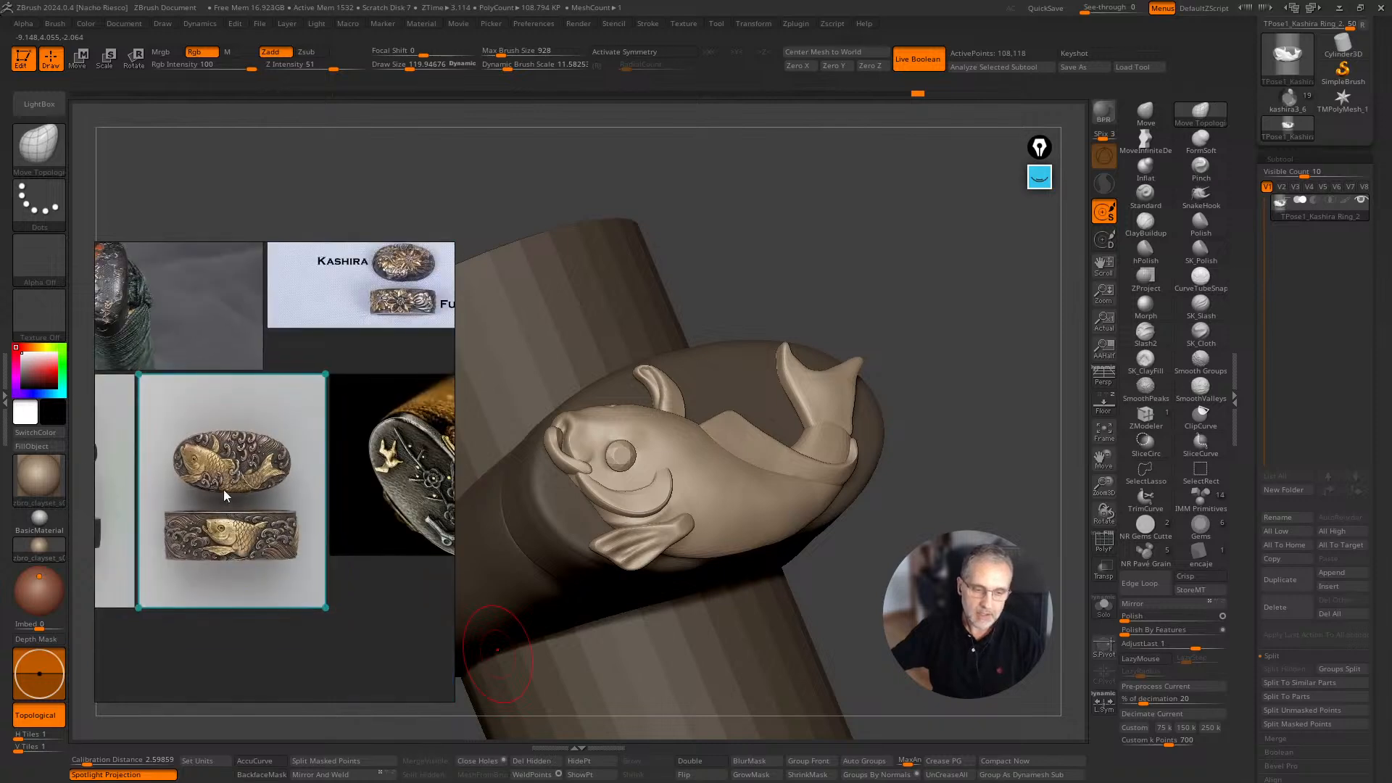
pyautogui.moveTo(333, 488); pyautogui.dragTo(217, 515, button='middle')
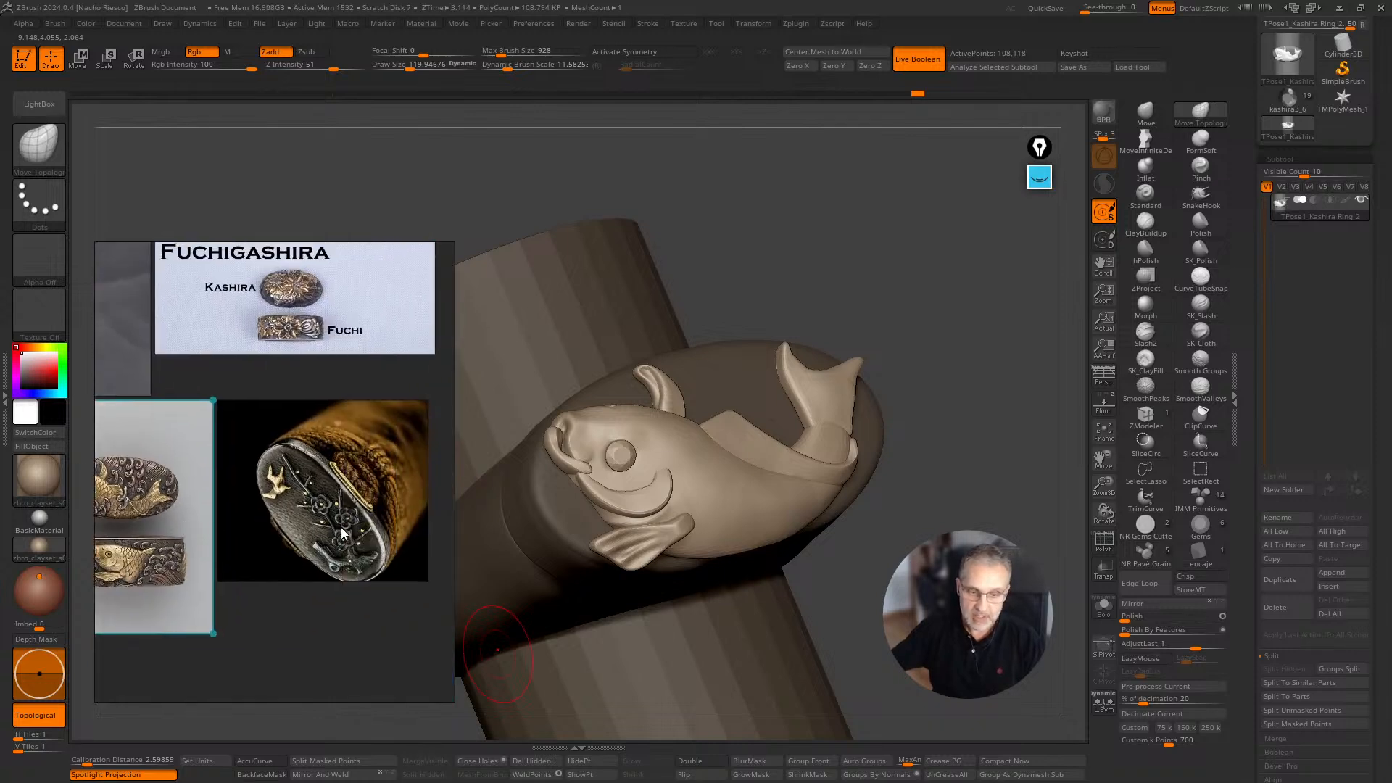
pyautogui.scroll(1, 343, 533)
pyautogui.scroll(-2, 323, 532)
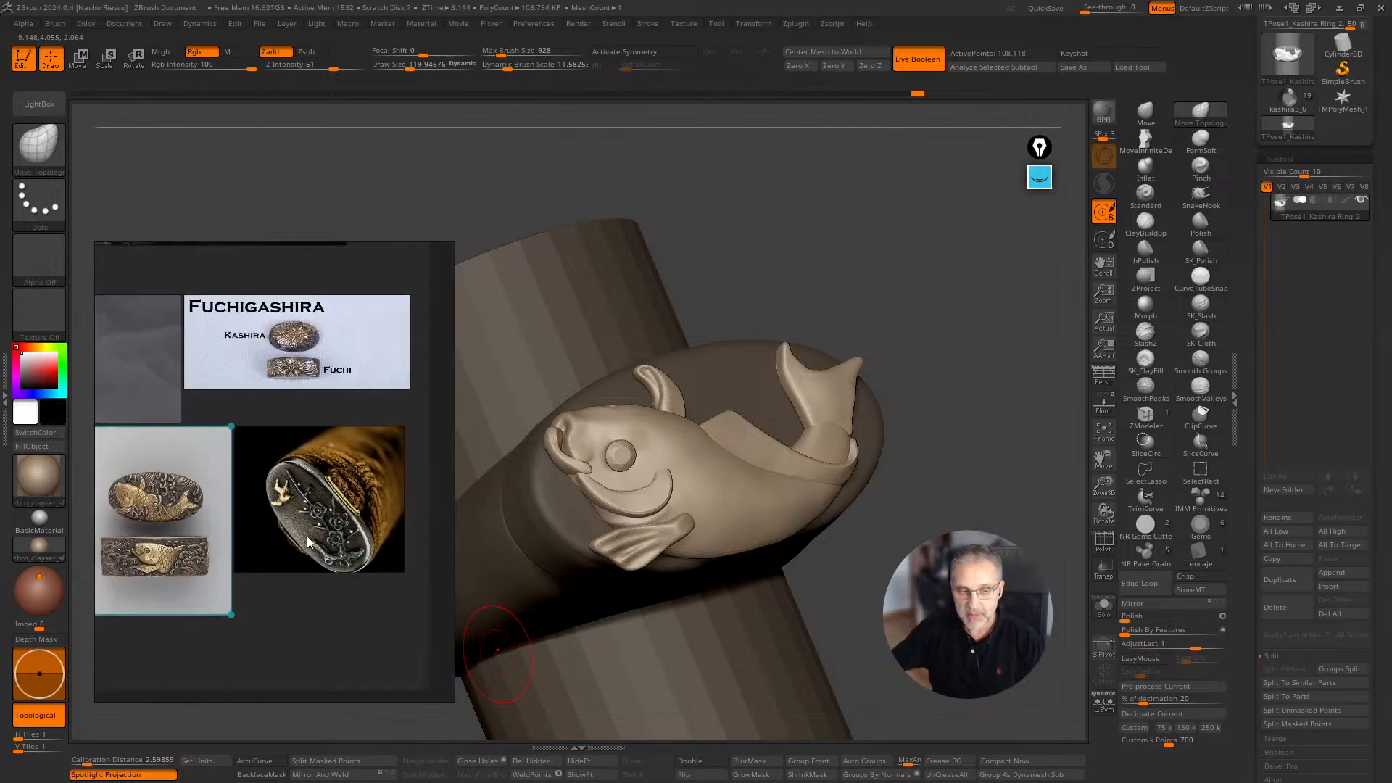
pyautogui.moveTo(307, 541); pyautogui.dragTo(404, 531, button='middle')
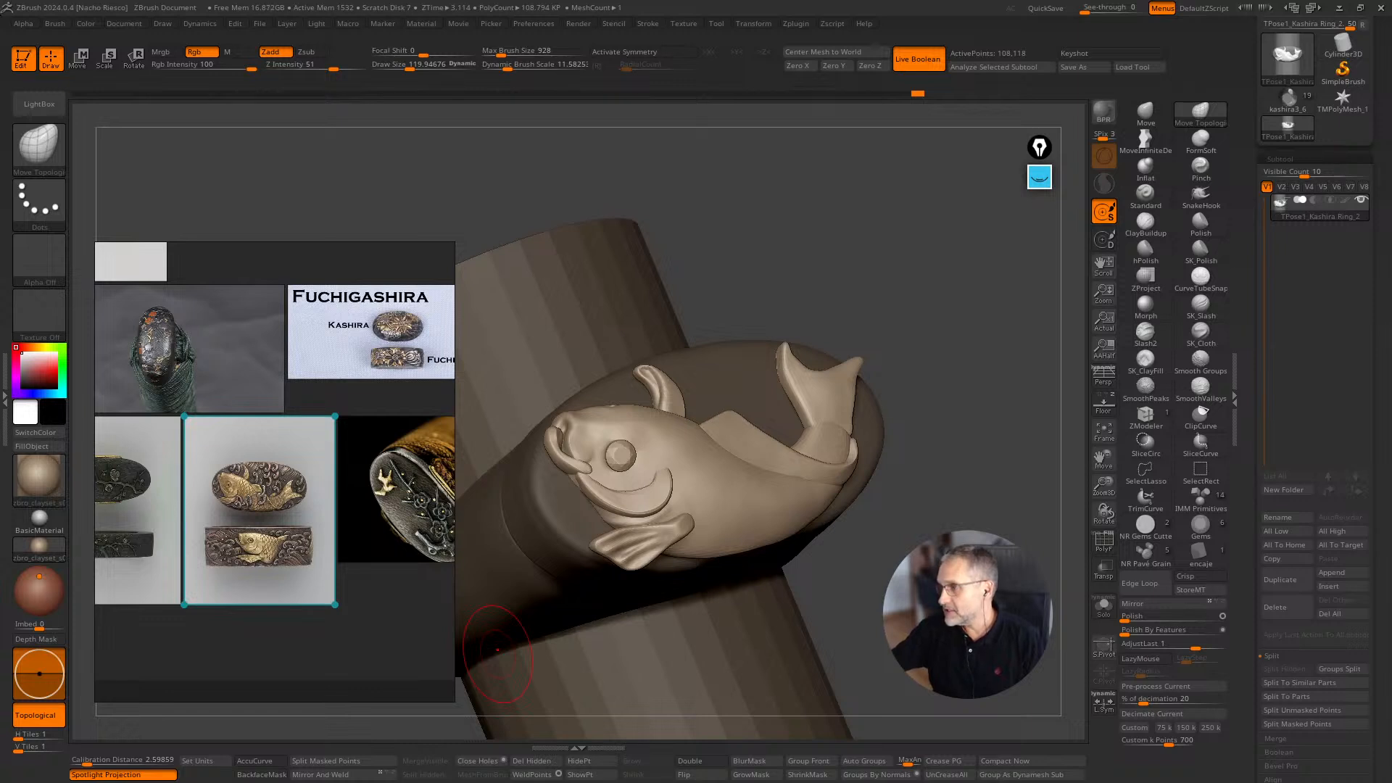
pyautogui.moveTo(866, 528); pyautogui.dragTo(841, 541)
pyautogui.moveTo(964, 616); pyautogui.dragTo(975, 606)
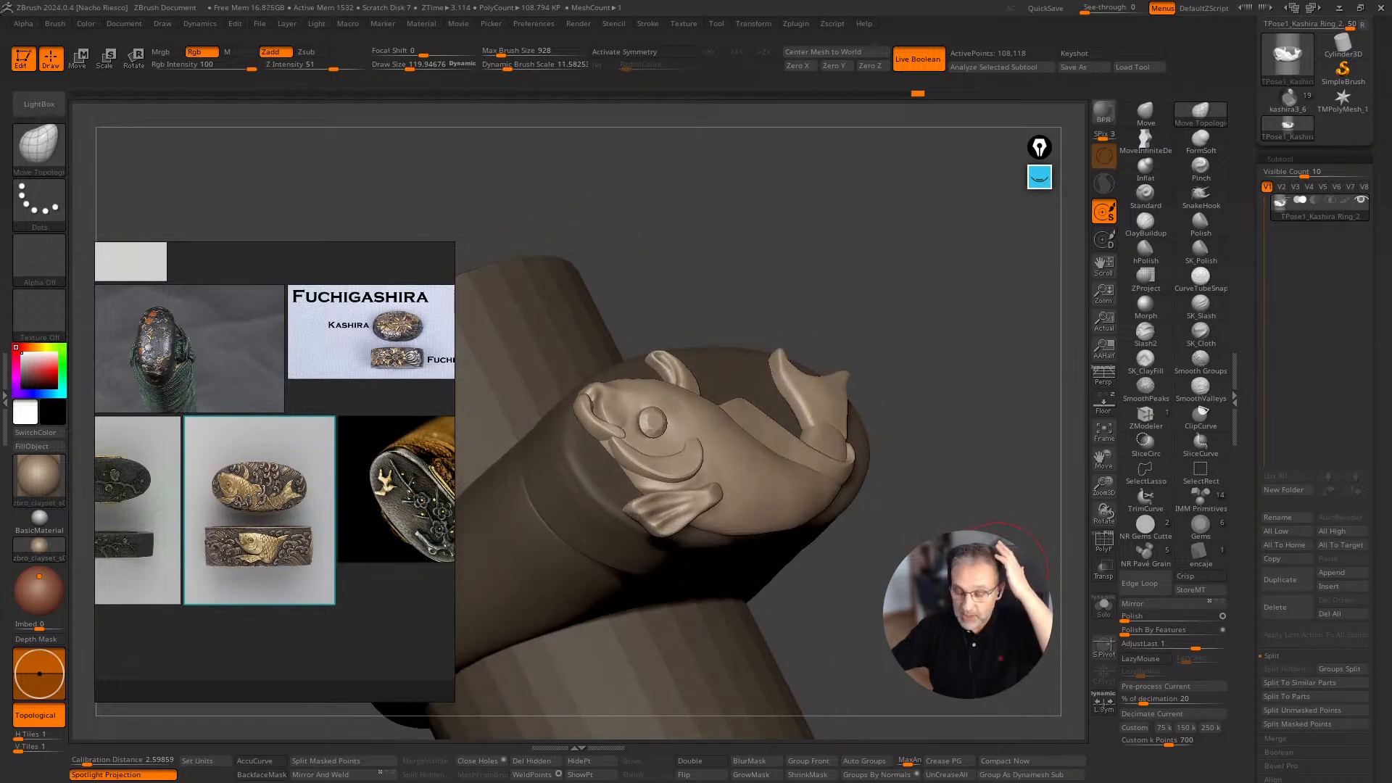
pyautogui.moveTo(994, 580); pyautogui.dragTo(961, 602)
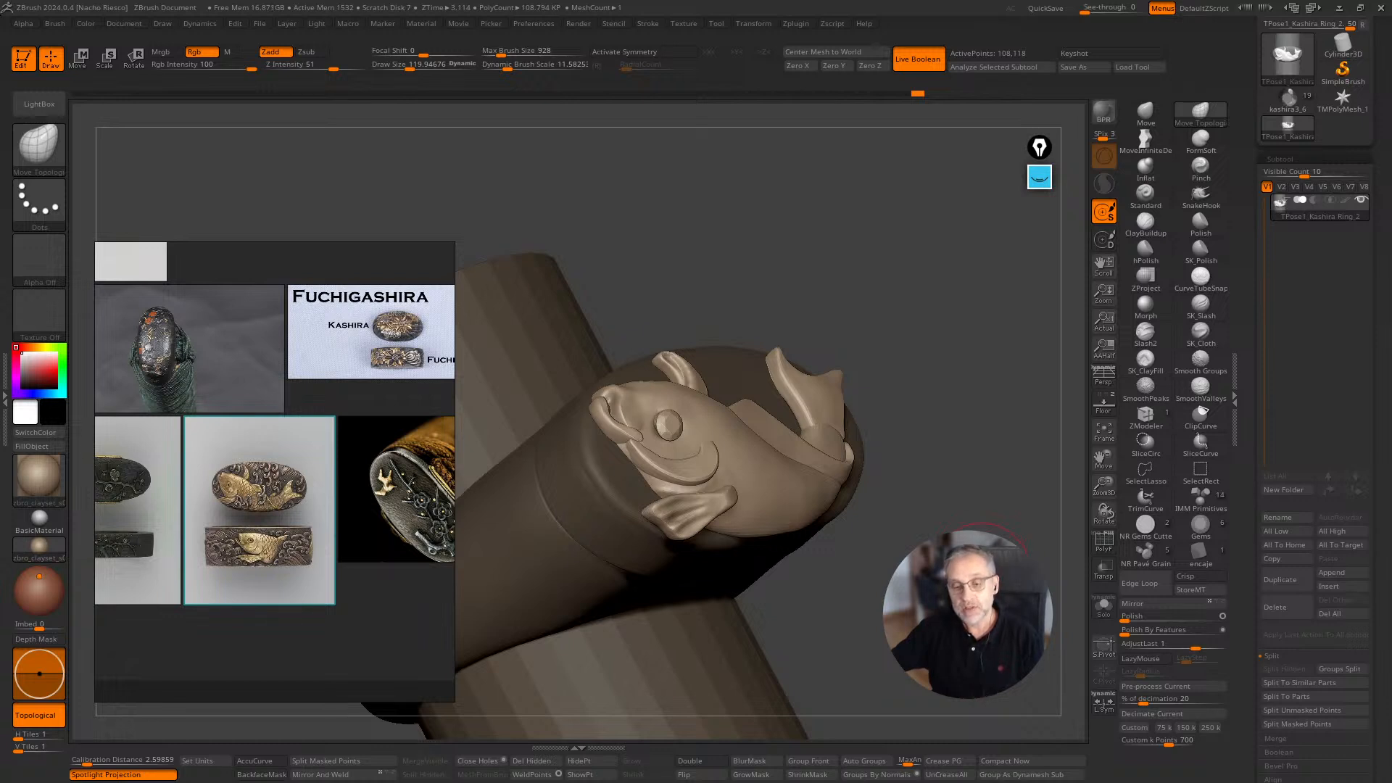
pyautogui.moveTo(983, 573); pyautogui.dragTo(925, 490)
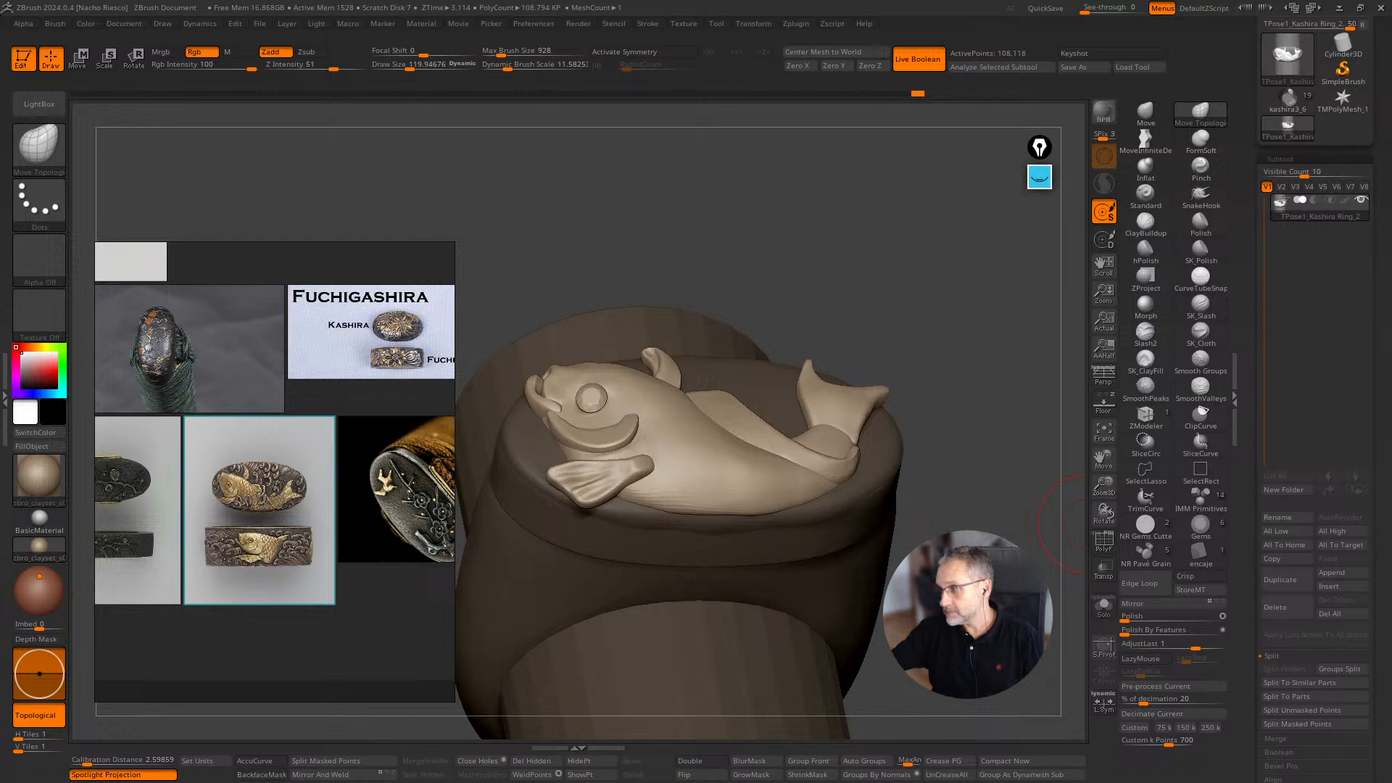
pyautogui.moveTo(941, 317)
pyautogui.mouseDown()
pyautogui.moveTo(932, 269)
pyautogui.moveTo(925, 315)
pyautogui.mouseUp()
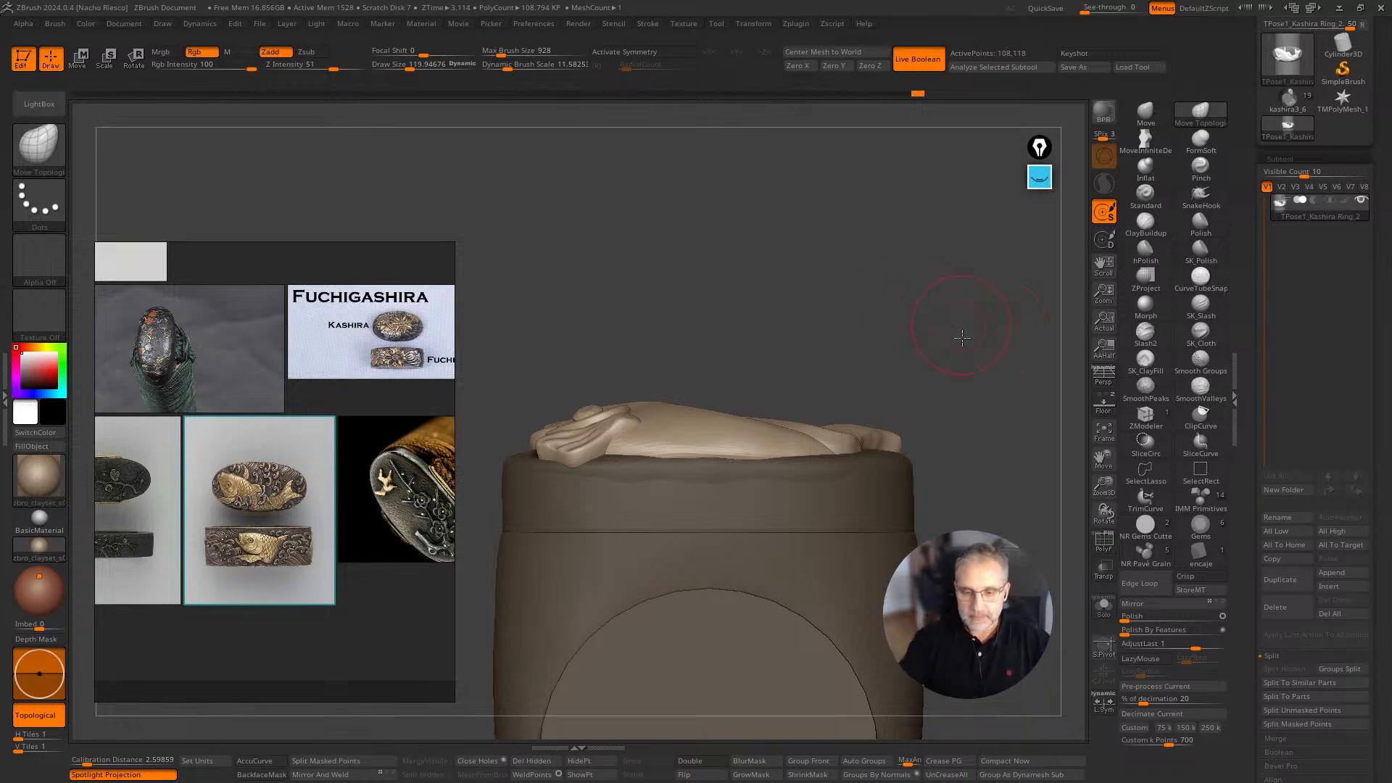
pyautogui.keyDown('shift'); pyautogui.moveTo(998, 327); pyautogui.dragTo(1026, 624); pyautogui.keyUp('shift')
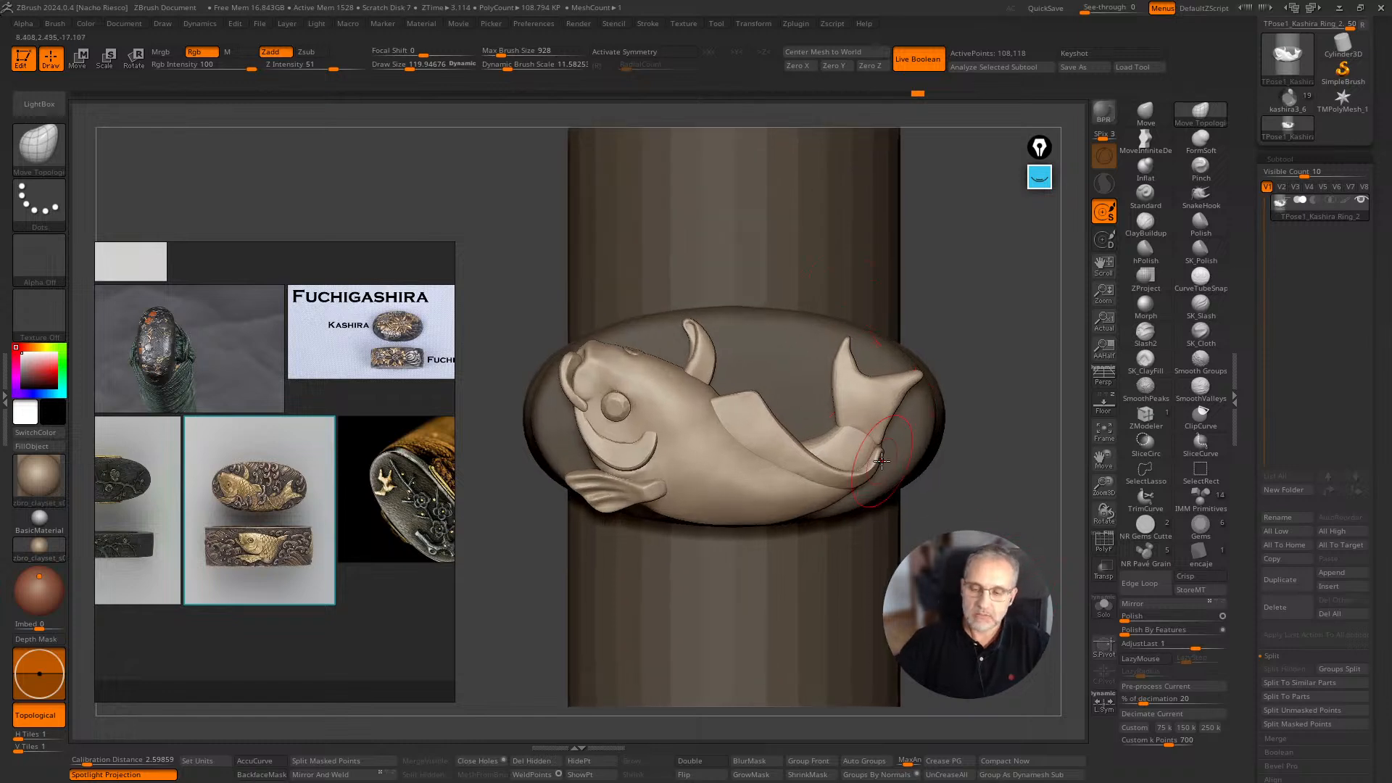
# Transfer the Transpose Master edits back to the original subtools and save the file.
pyautogui.click(797, 25)
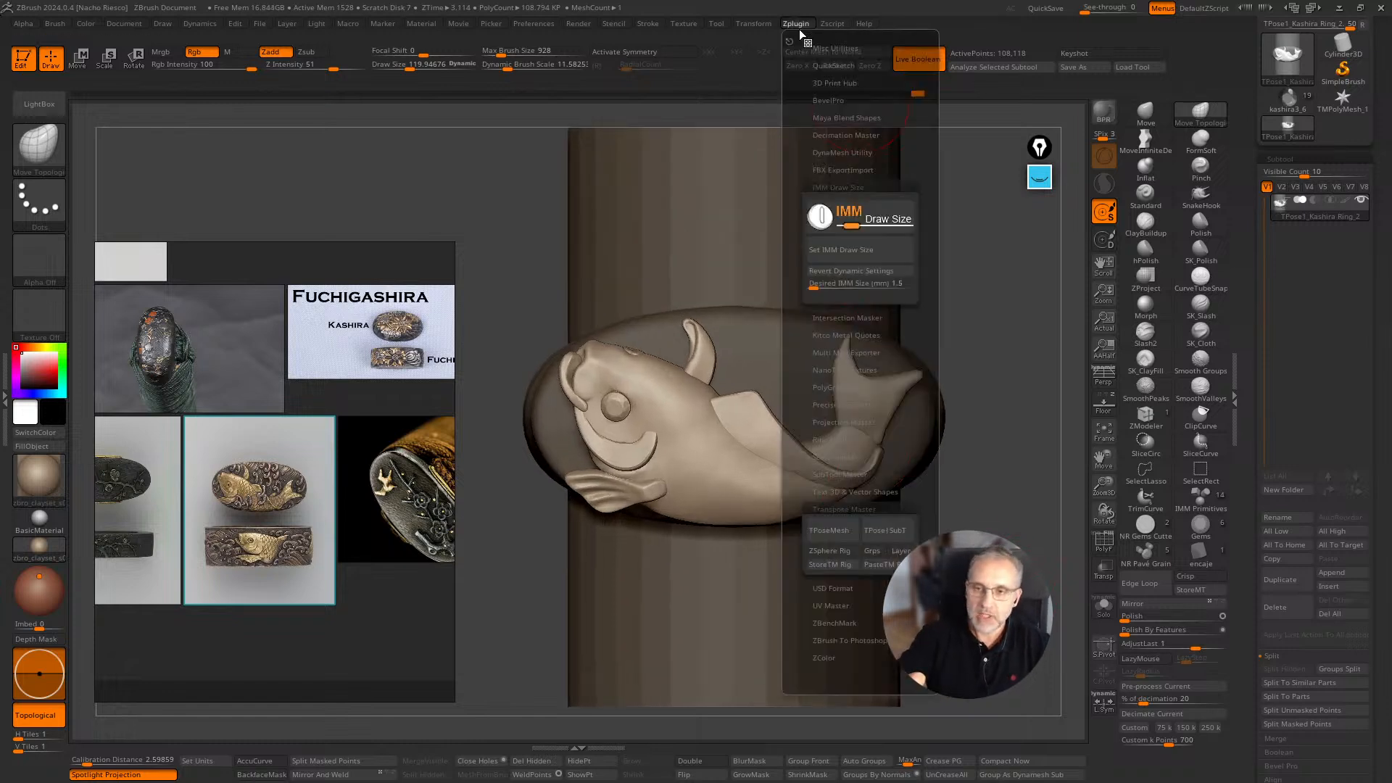
pyautogui.click(882, 534)
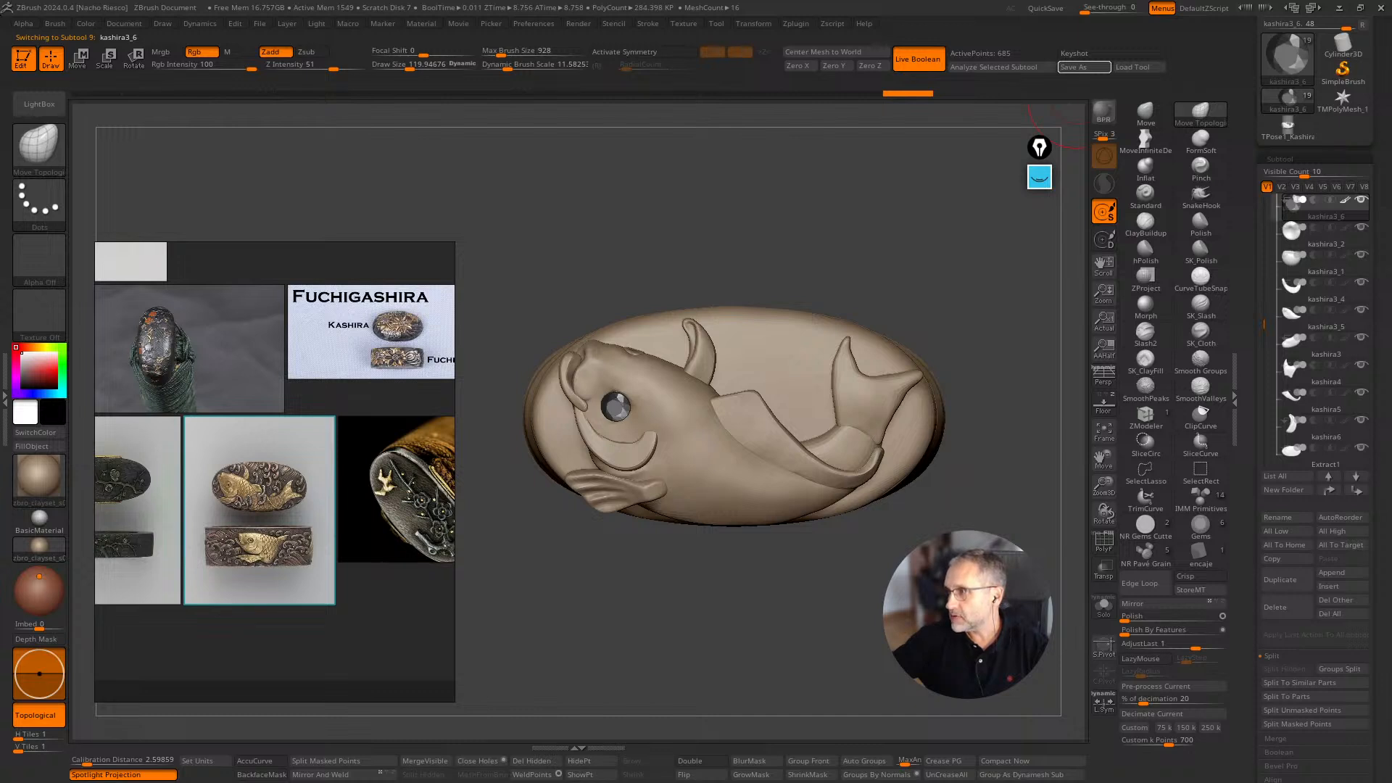
pyautogui.hotkey('ctrl', 's')
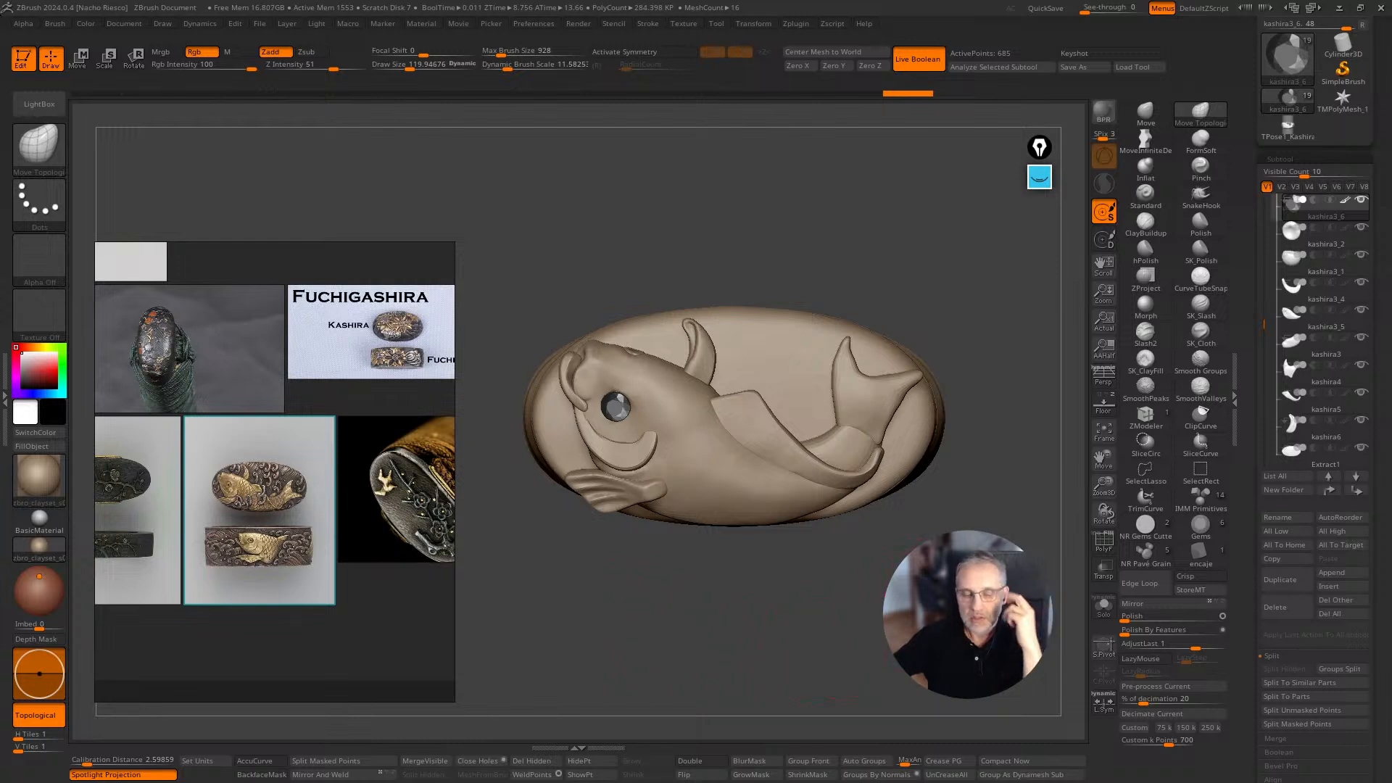
# Hide the eye gem kashira3_6 and the eye subtools kashira3_1 and kashira3_2 to expose the piece underneath.
pyautogui.moveTo(471, 689); pyautogui.dragTo(437, 572)
pyautogui.moveTo(762, 292); pyautogui.dragTo(808, 233)
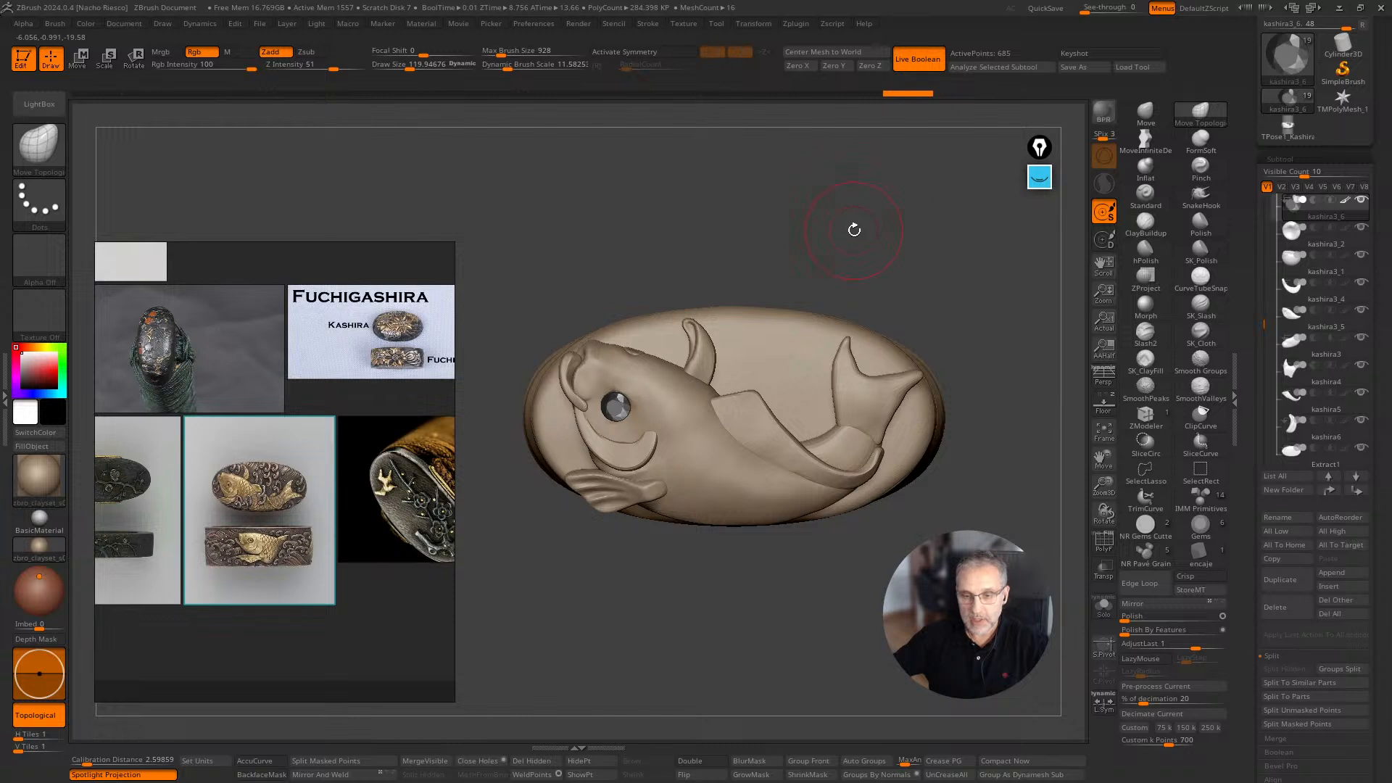
pyautogui.keyDown('alt'); pyautogui.moveTo(866, 197); pyautogui.dragTo(857, 279); pyautogui.keyUp('alt')
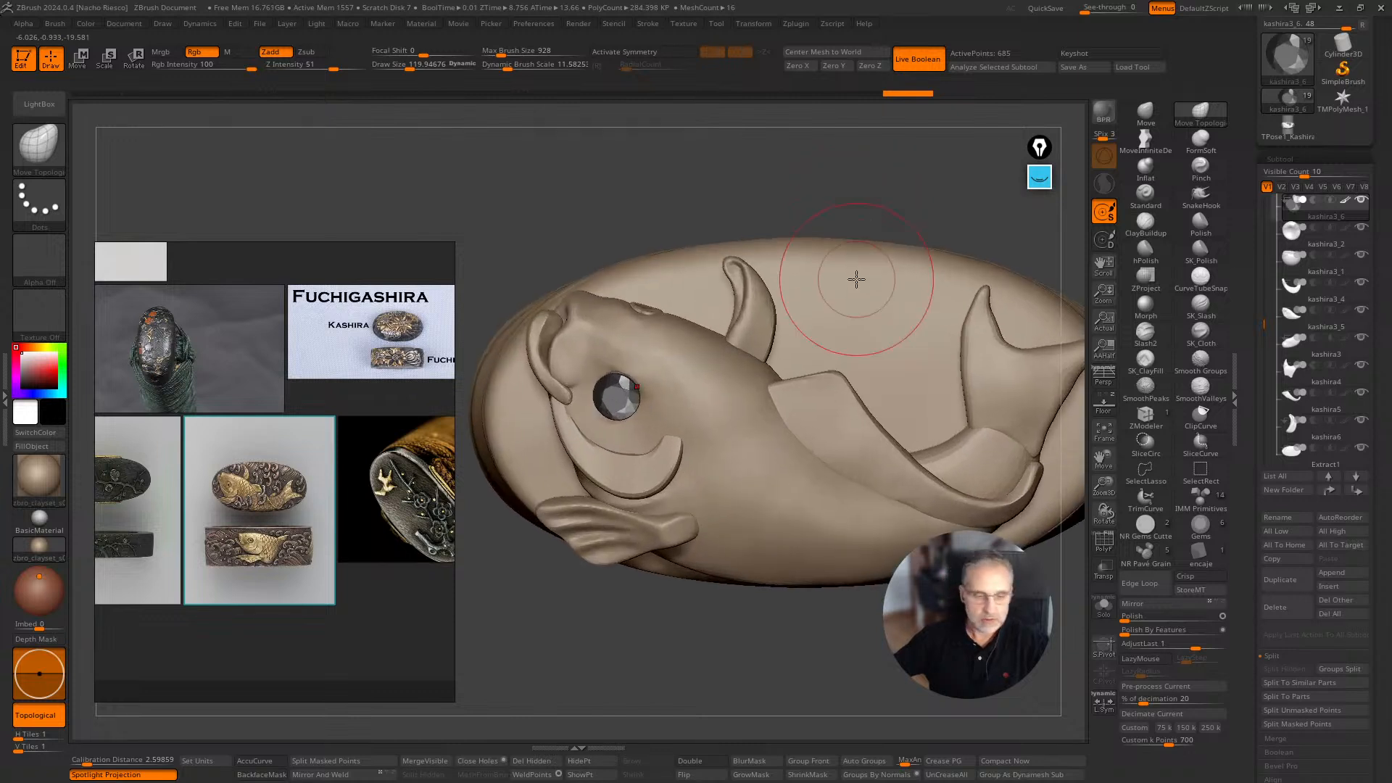
pyautogui.moveTo(653, 637)
pyautogui.keyDown('alt'); pyautogui.mouseDown()
pyautogui.moveTo(696, 689)
pyautogui.moveTo(662, 652)
pyautogui.mouseUp(); pyautogui.keyUp('alt')
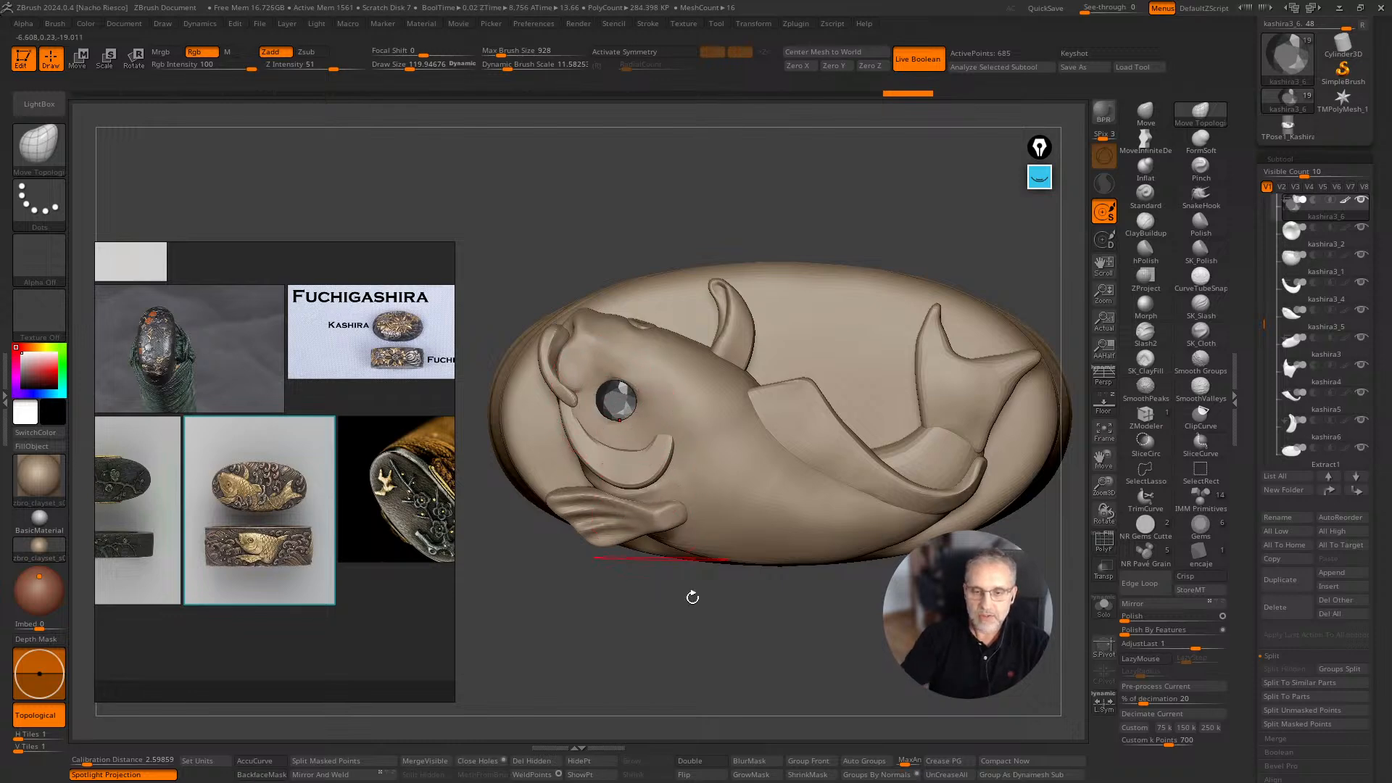
pyautogui.click(1355, 231)
pyautogui.click(1362, 202)
pyautogui.moveTo(817, 666); pyautogui.dragTo(863, 678)
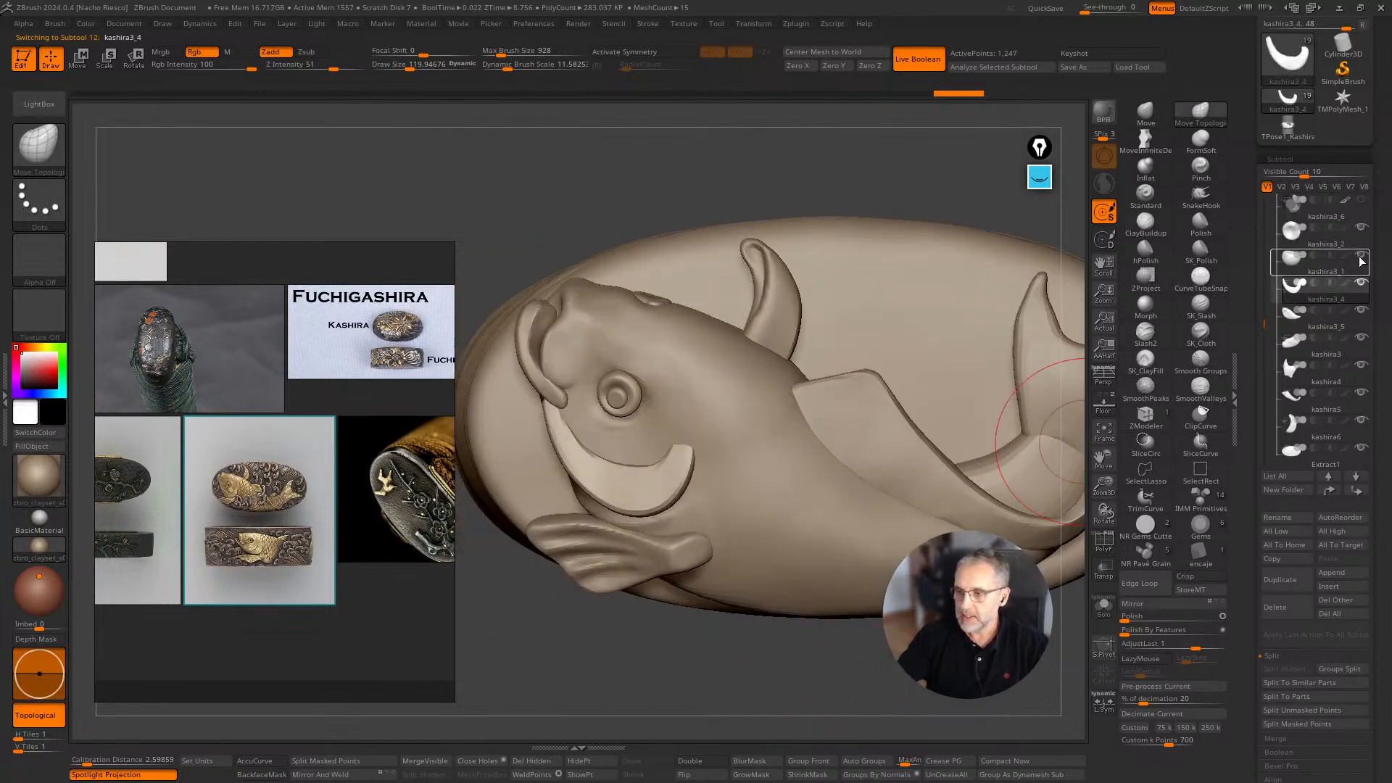
pyautogui.moveTo(1362, 236)
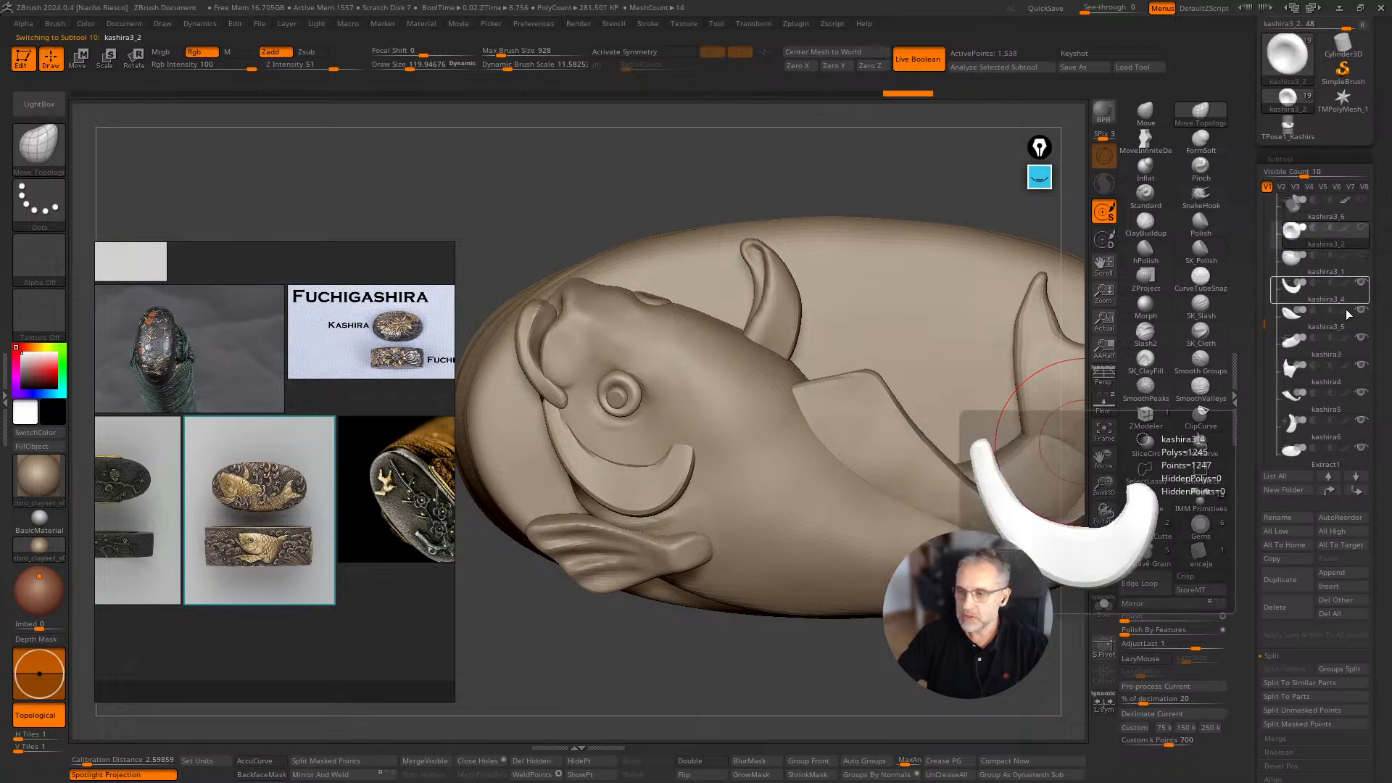
pyautogui.click(1360, 264)
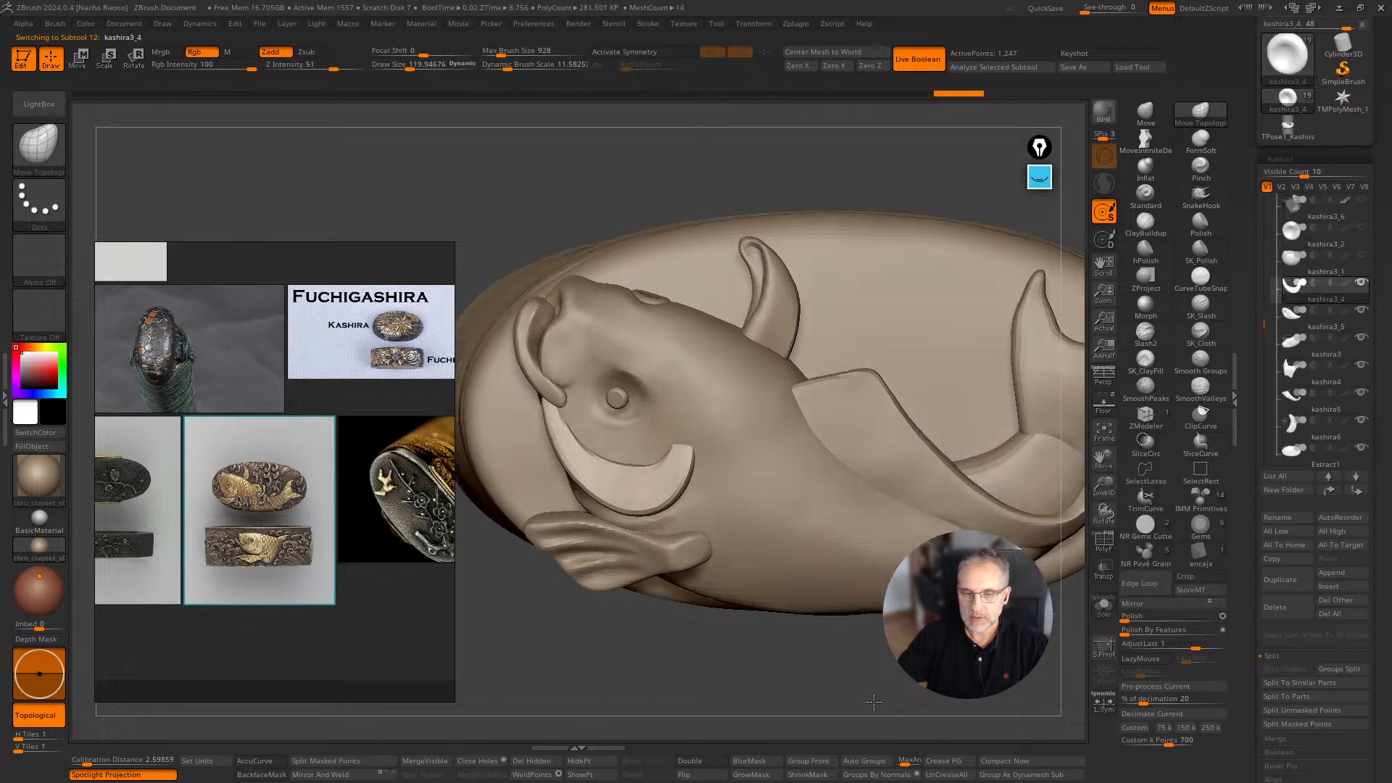
# Delete the small inner eye subtool kashira3_3 and suppress the deletion warning until the next restart.
pyautogui.keyDown('alt'); pyautogui.click(617, 397); pyautogui.keyUp('alt')
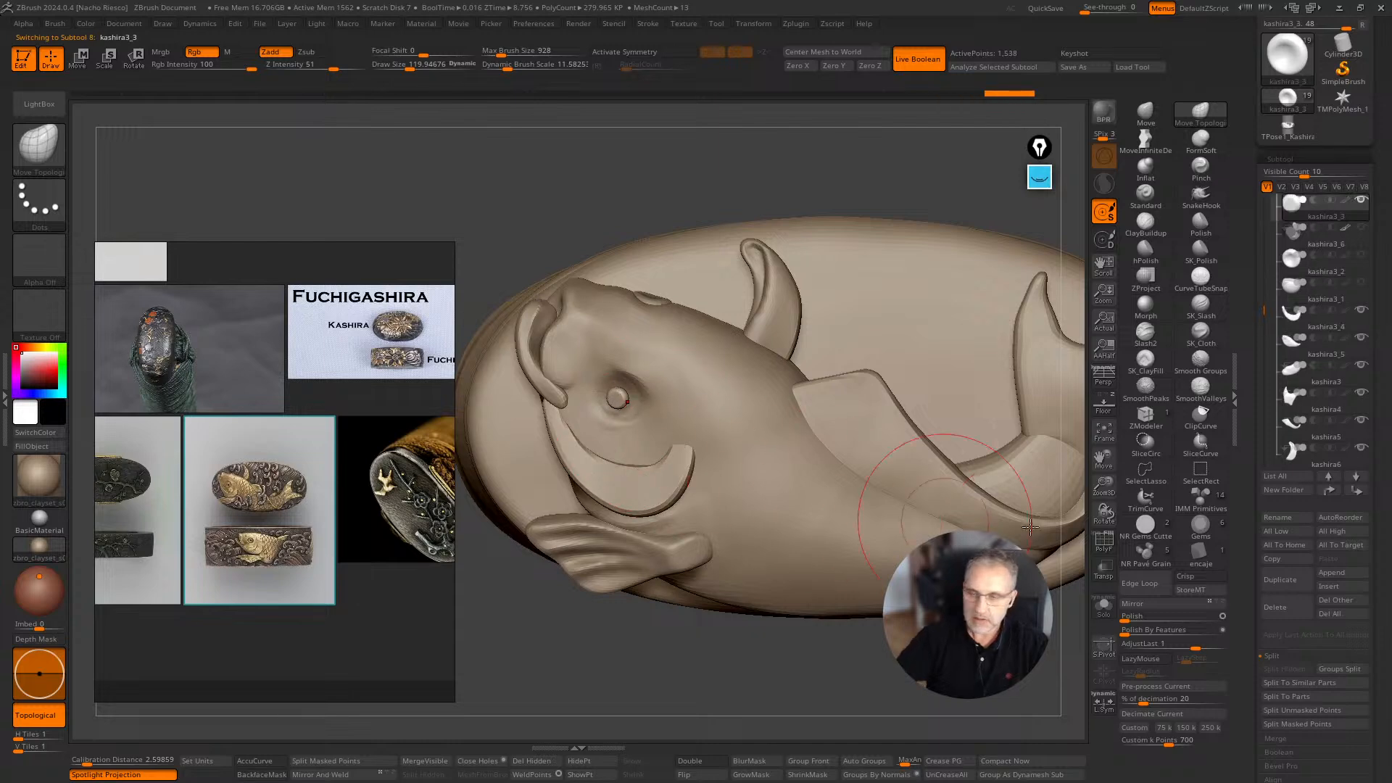
pyautogui.click(1291, 613)
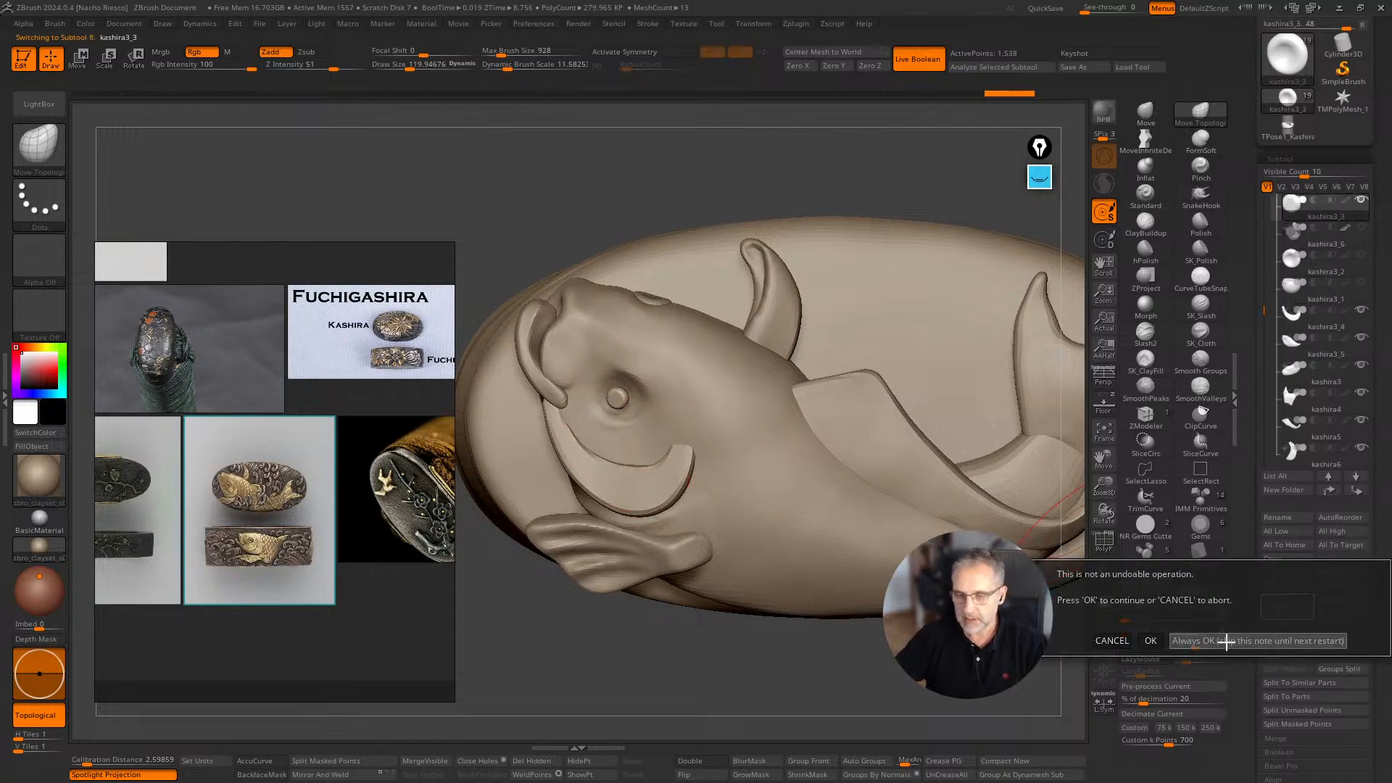
pyautogui.click(1258, 645)
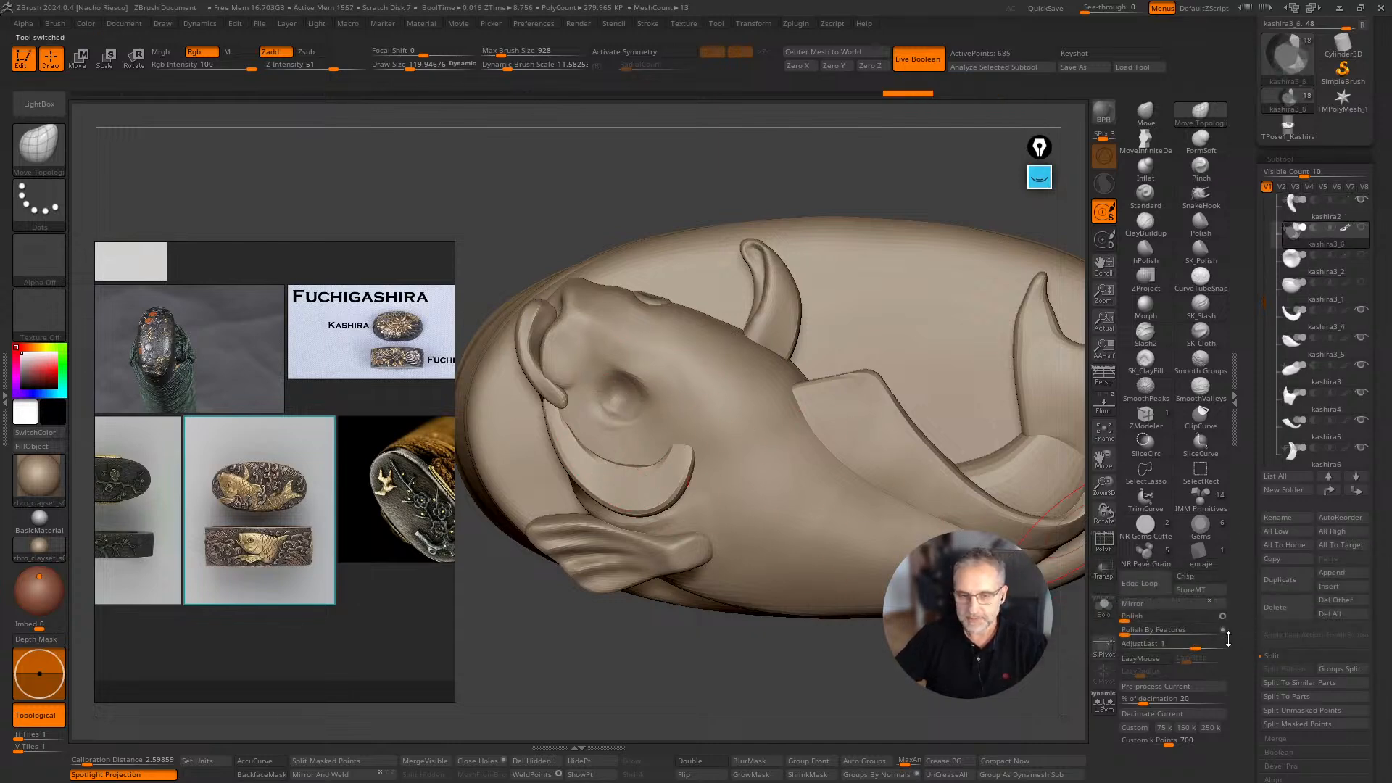
# Show and select the eye subtool kashira3_2 and position it in the koi's eye socket.
pyautogui.click(1360, 264)
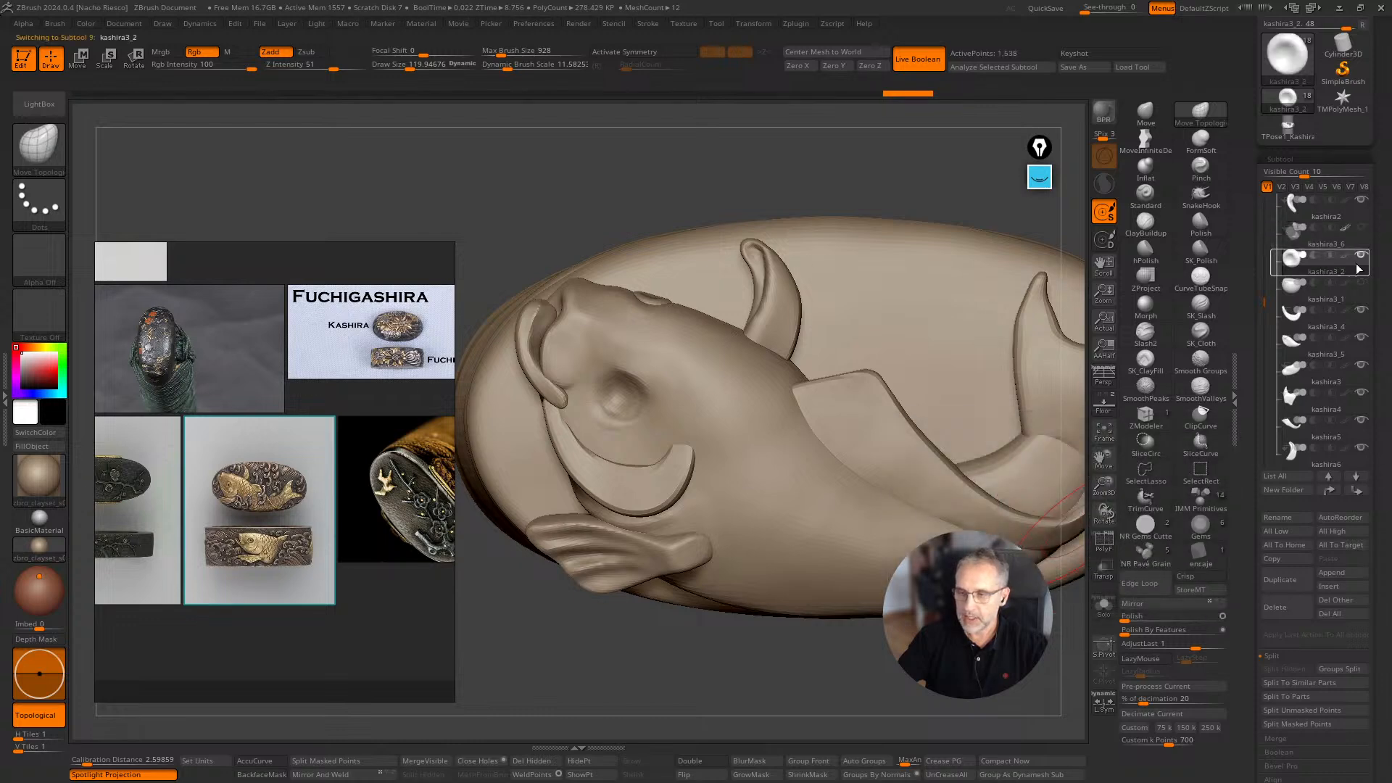
pyautogui.moveTo(833, 188); pyautogui.dragTo(641, 465)
pyautogui.press('w')
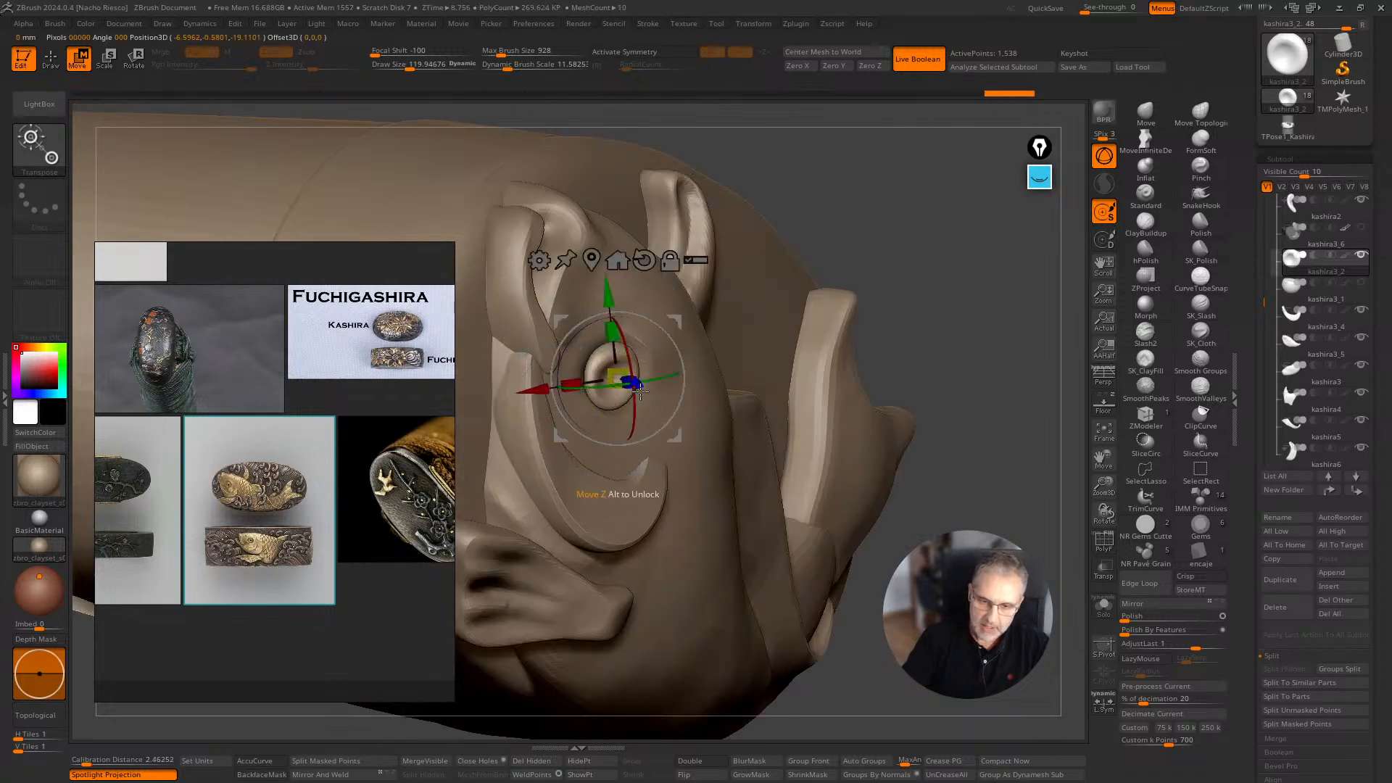
pyautogui.moveTo(943, 304)
pyautogui.mouseDown()
pyautogui.moveTo(900, 339)
pyautogui.moveTo(1060, 677)
pyautogui.mouseUp()
# Isolate the eye and reshape its dished form with the Move brush, using backface masking and a draw size of about 75.
pyautogui.press('b')
pyautogui.press('m')
pyautogui.press('t')
pyautogui.click(1104, 607)
pyautogui.moveTo(1030, 552); pyautogui.dragTo(928, 450)
pyautogui.click(1146, 113)
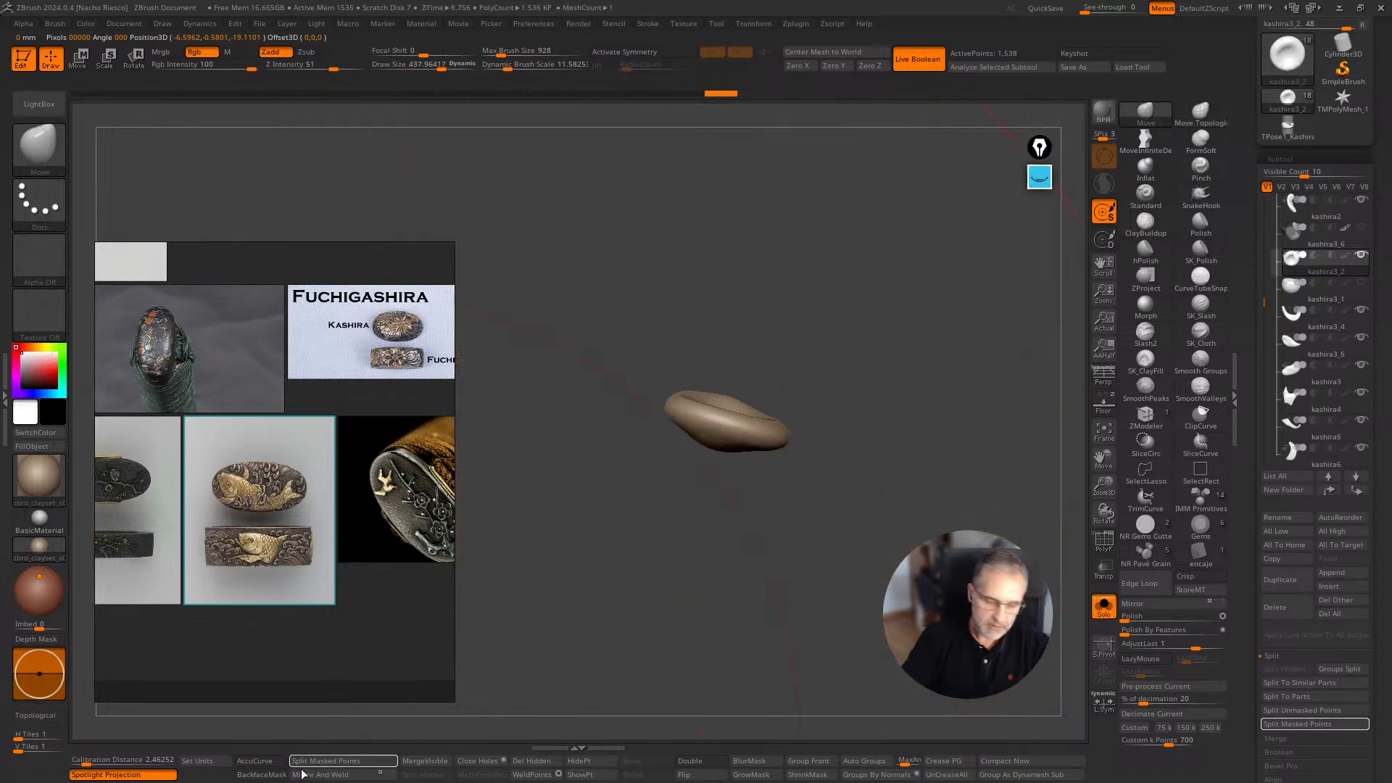
pyautogui.click(262, 775)
pyautogui.press('s')
pyautogui.moveTo(729, 450)
pyautogui.mouseDown()
pyautogui.moveTo(684, 449)
pyautogui.moveTo(718, 435)
pyautogui.mouseUp()
pyautogui.moveTo(790, 387); pyautogui.dragTo(897, 408)
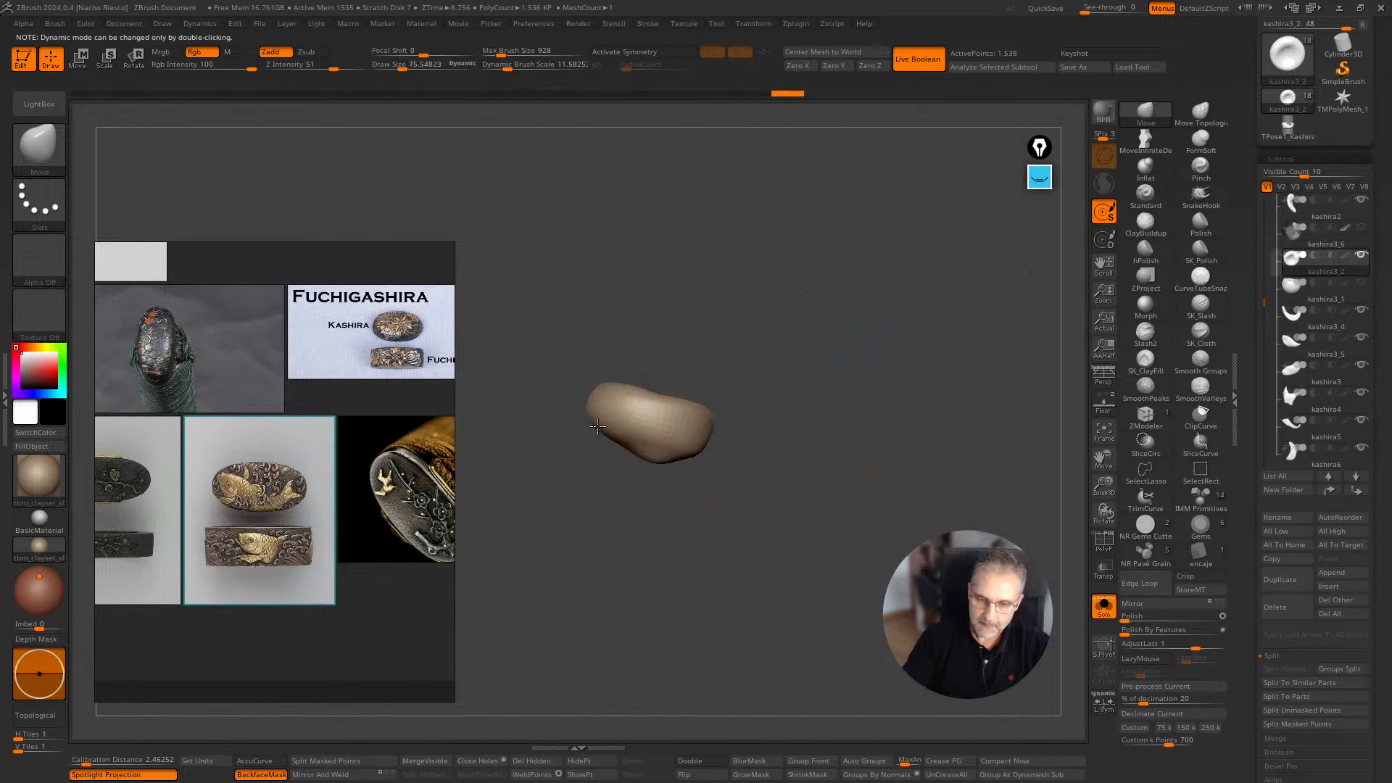
pyautogui.moveTo(598, 426)
pyautogui.mouseDown()
pyautogui.moveTo(747, 372)
pyautogui.moveTo(965, 533)
pyautogui.mouseUp()
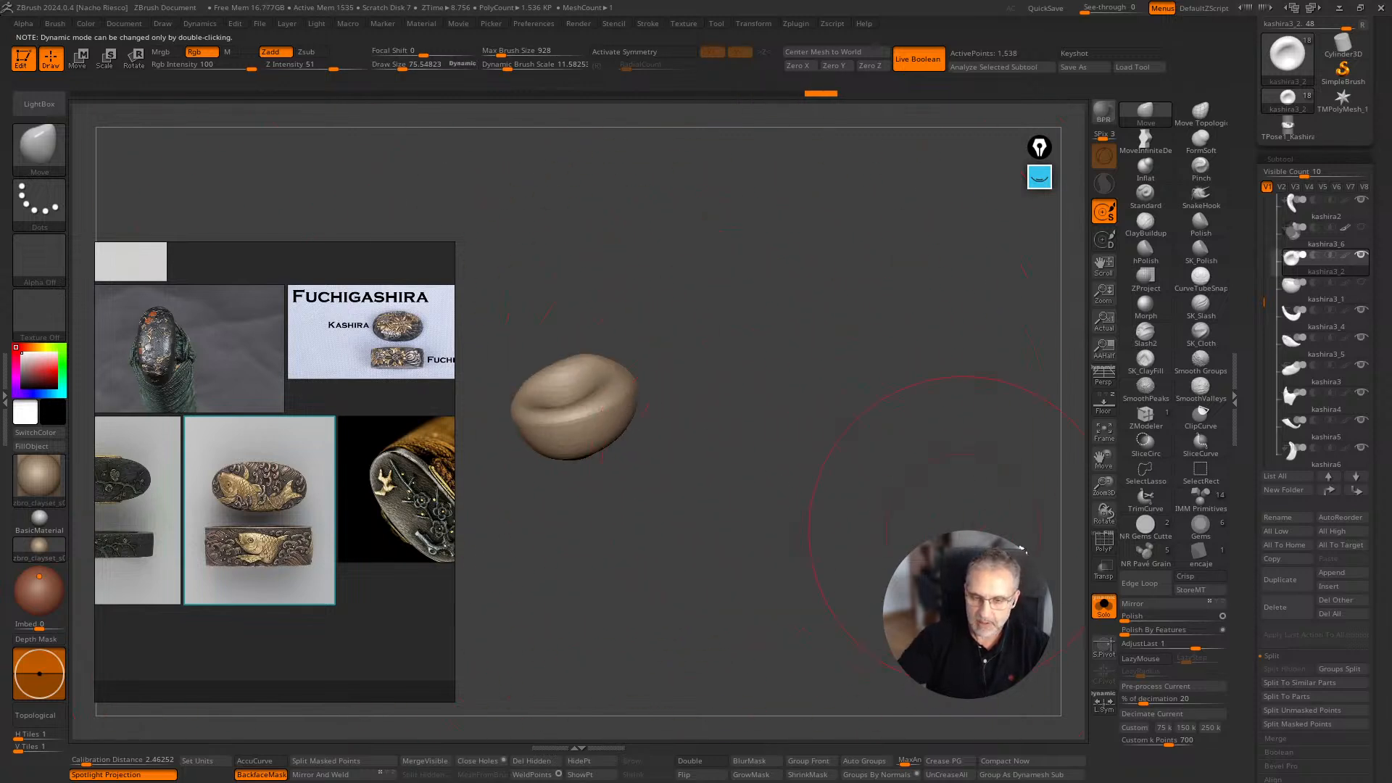
pyautogui.click(1095, 603)
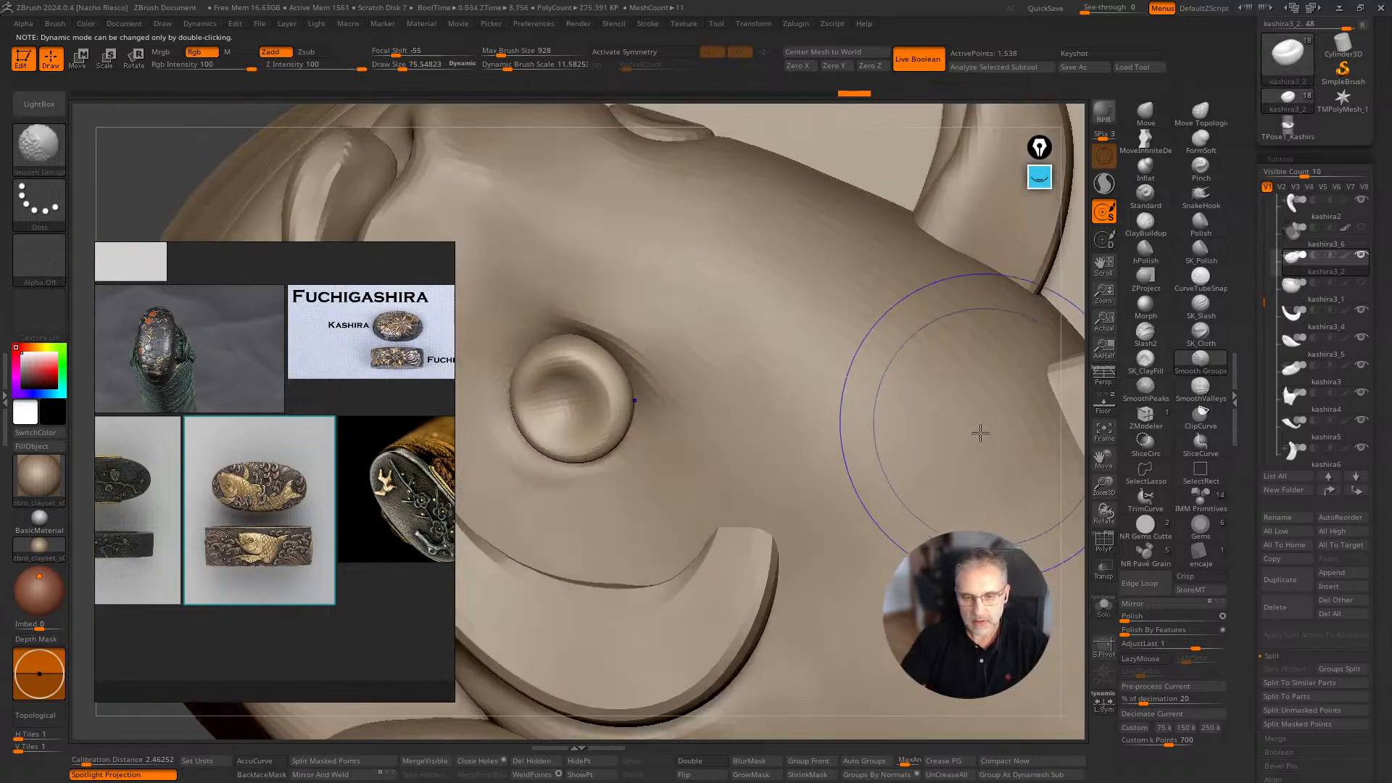
pyautogui.moveTo(802, 441); pyautogui.dragTo(745, 404, button='right')
# Split the far-side eye from the koi body kashira3_5 so it becomes a separate subtool.
pyautogui.keyDown('alt'); pyautogui.click(725, 466); pyautogui.keyUp('alt')
pyautogui.moveTo(725, 466); pyautogui.dragTo(1051, 551, button='right')
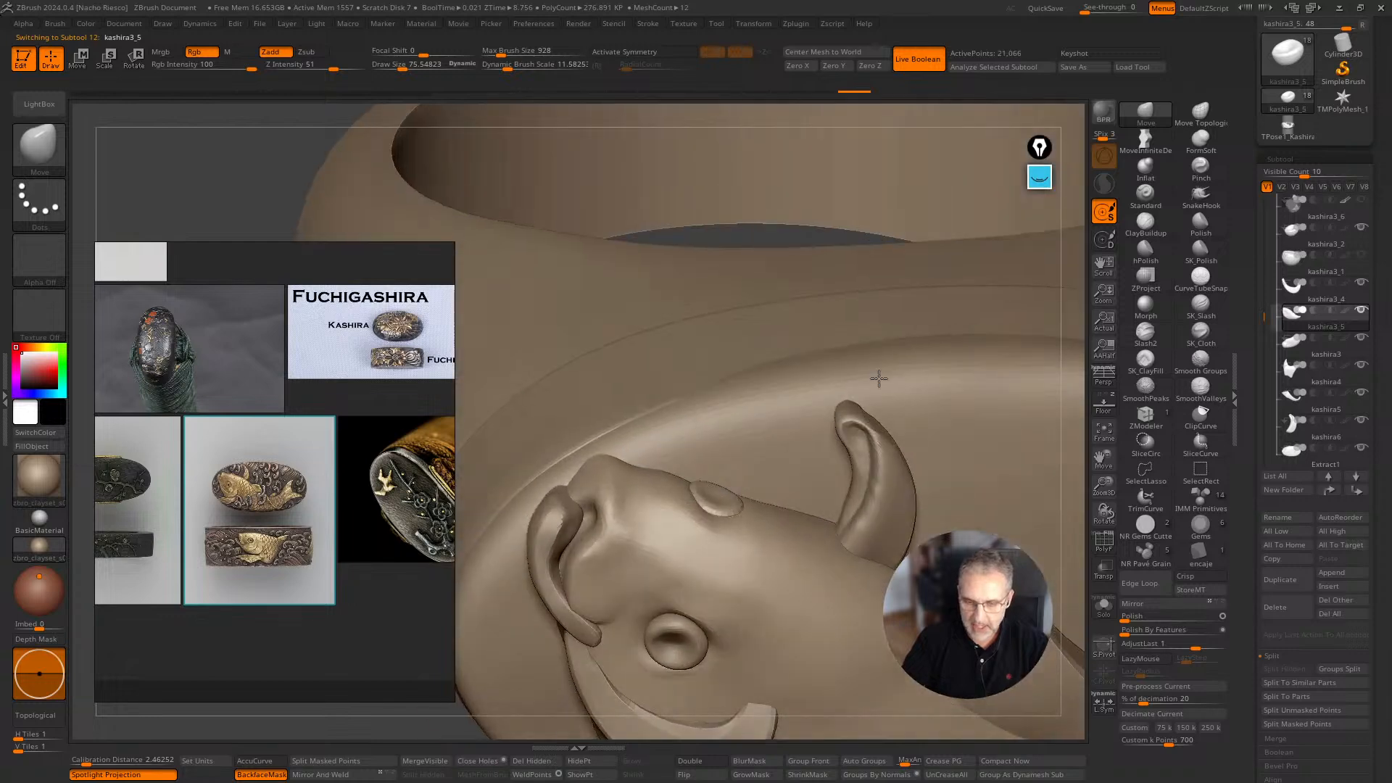
pyautogui.click(1105, 606)
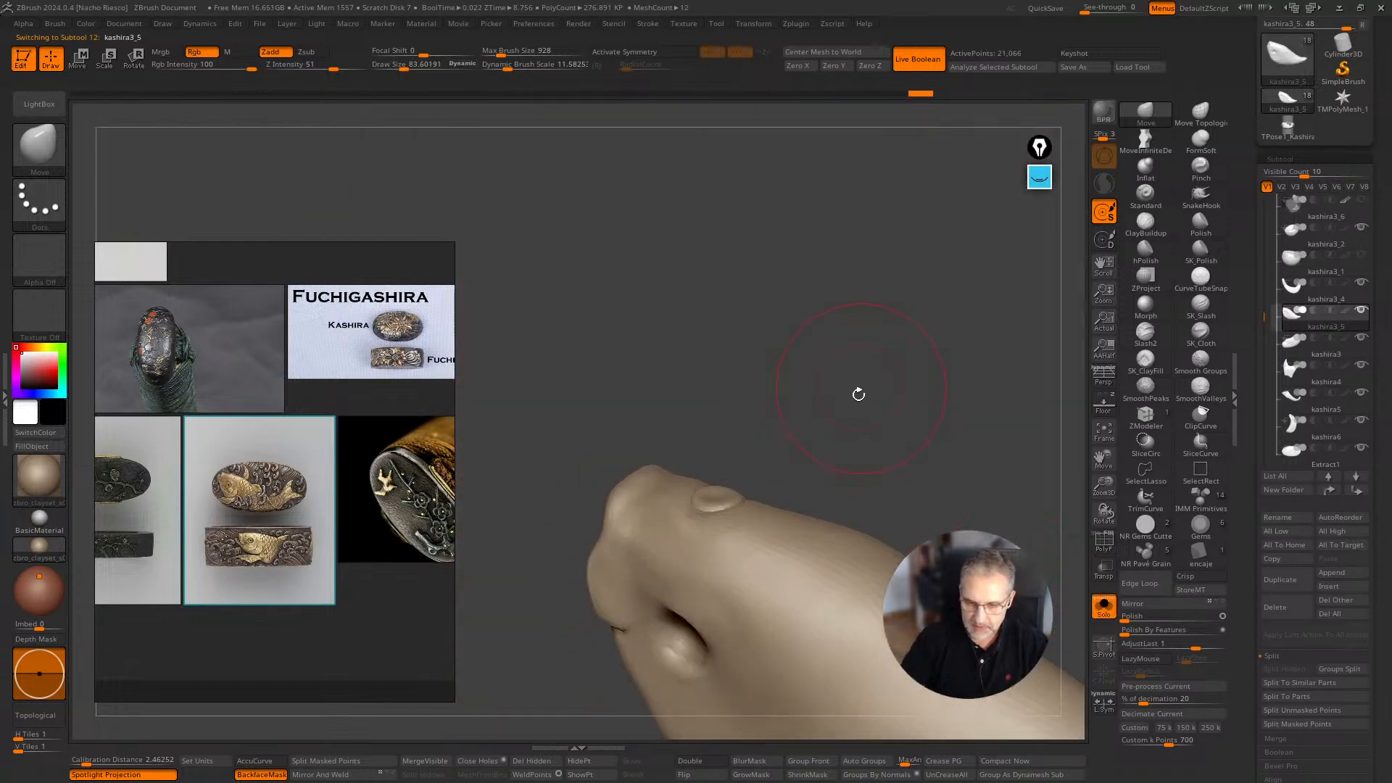
pyautogui.keyDown('ctrl'); pyautogui.keyDown('shift'); pyautogui.click(724, 470); pyautogui.keyUp('shift'); pyautogui.keyUp('ctrl')
pyautogui.moveTo(724, 470); pyautogui.dragTo(829, 407, button='right')
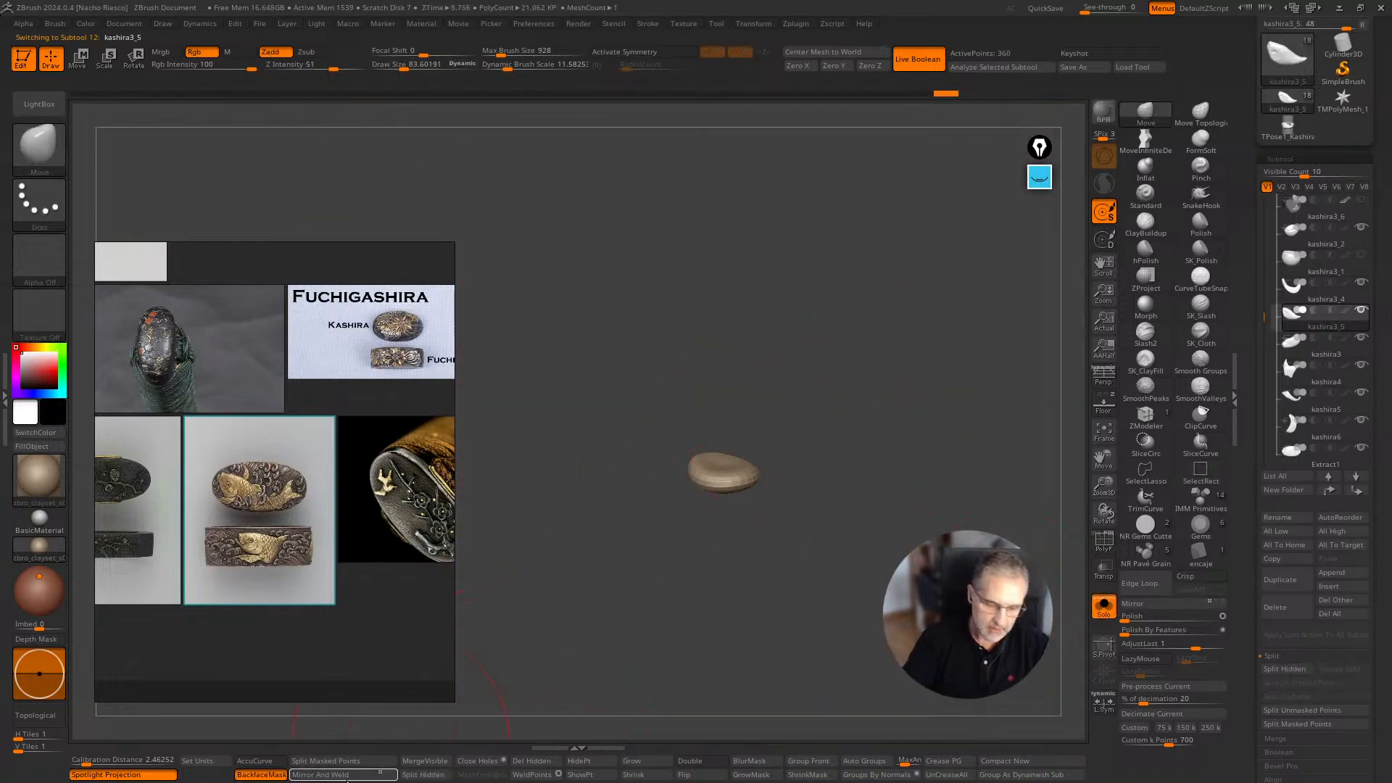
pyautogui.click(428, 775)
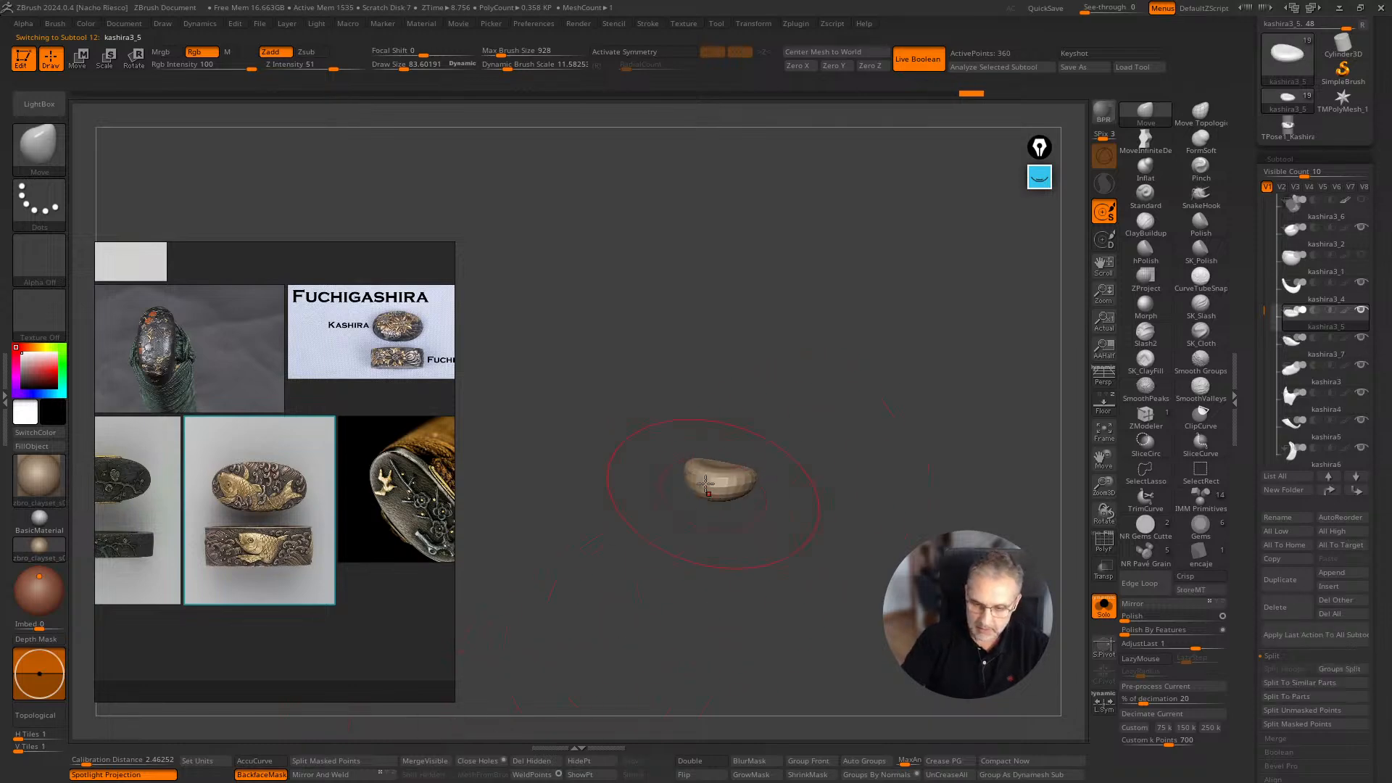
pyautogui.click(1103, 608)
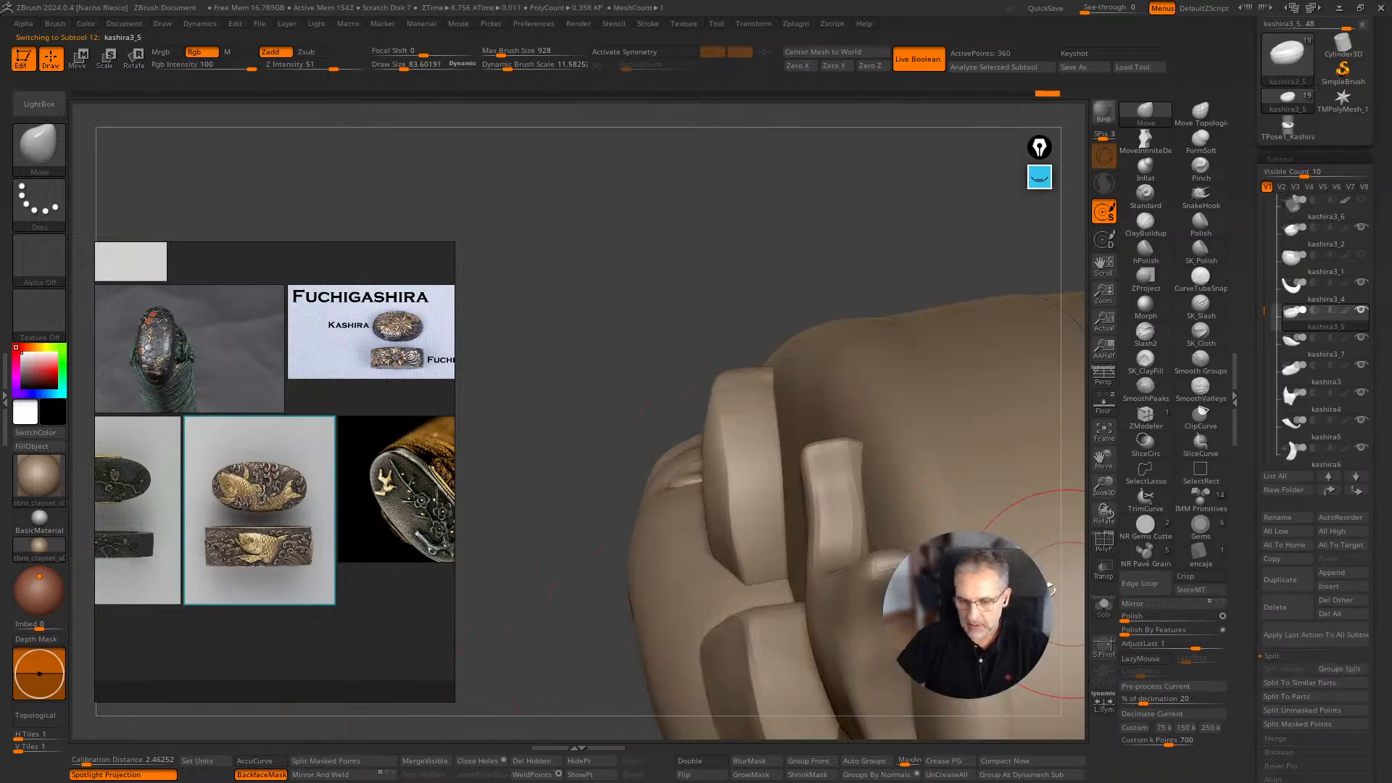
# Adjust the separated far-side eye's position on the koi's head with the transform gizmo.
pyautogui.moveTo(863, 552); pyautogui.dragTo(841, 348, button='right')
pyautogui.moveTo(751, 334); pyautogui.dragTo(770, 142, button='right')
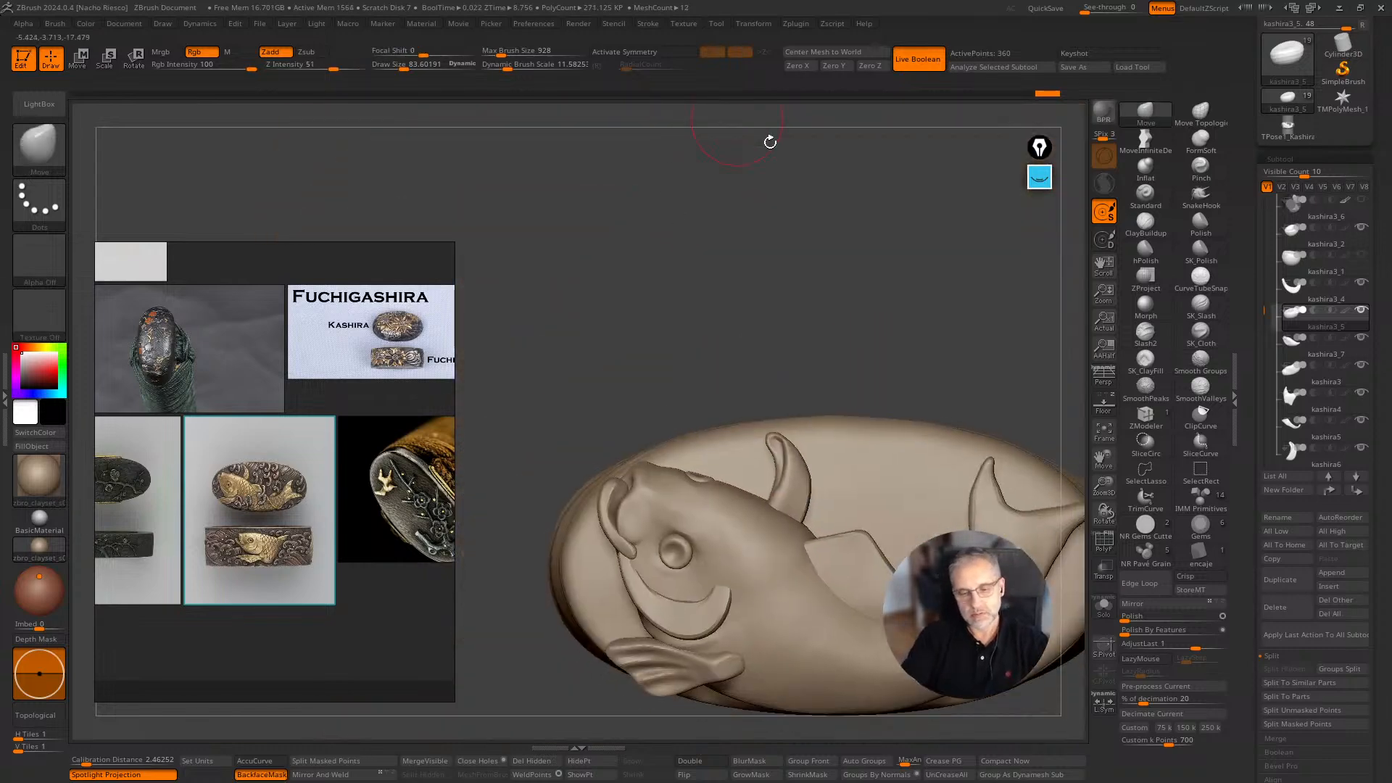
pyautogui.moveTo(941, 287); pyautogui.dragTo(841, 457, button='right')
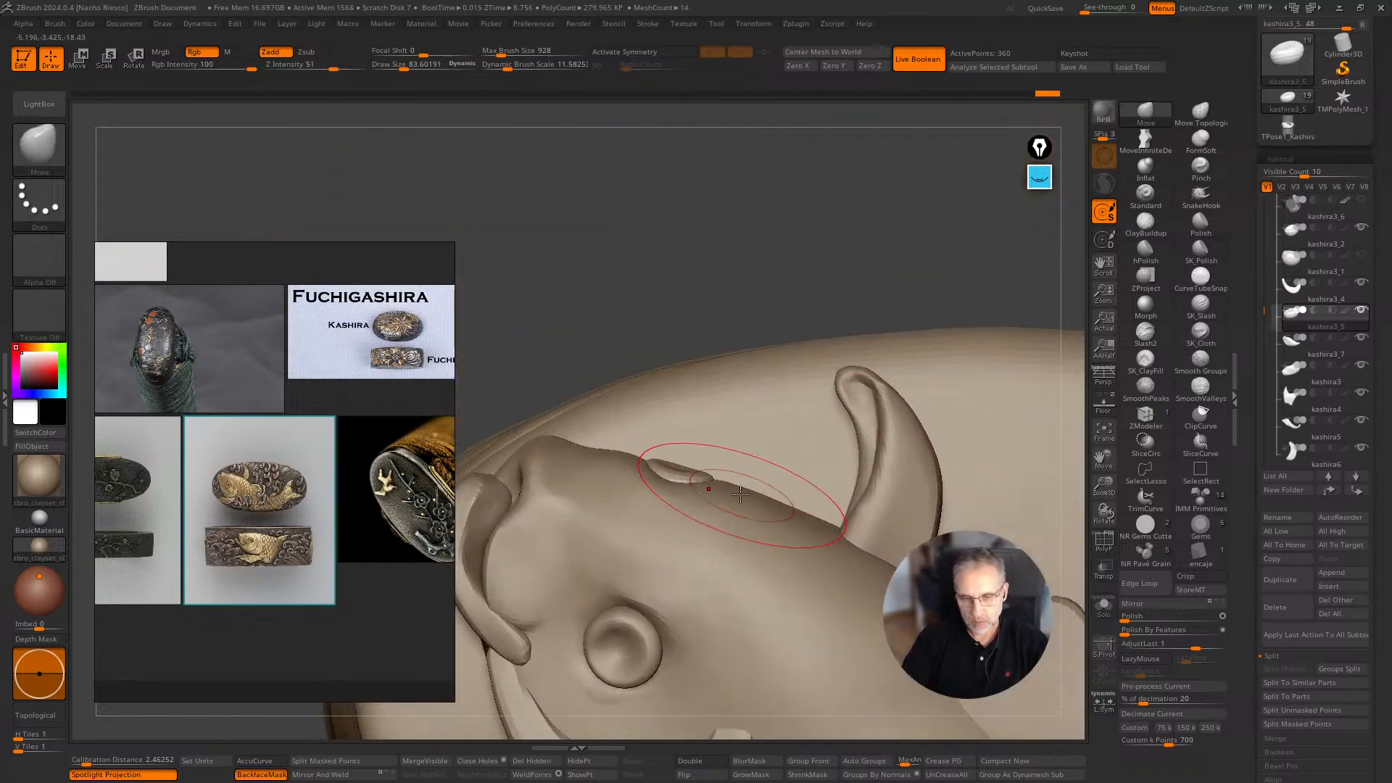
pyautogui.press('w')
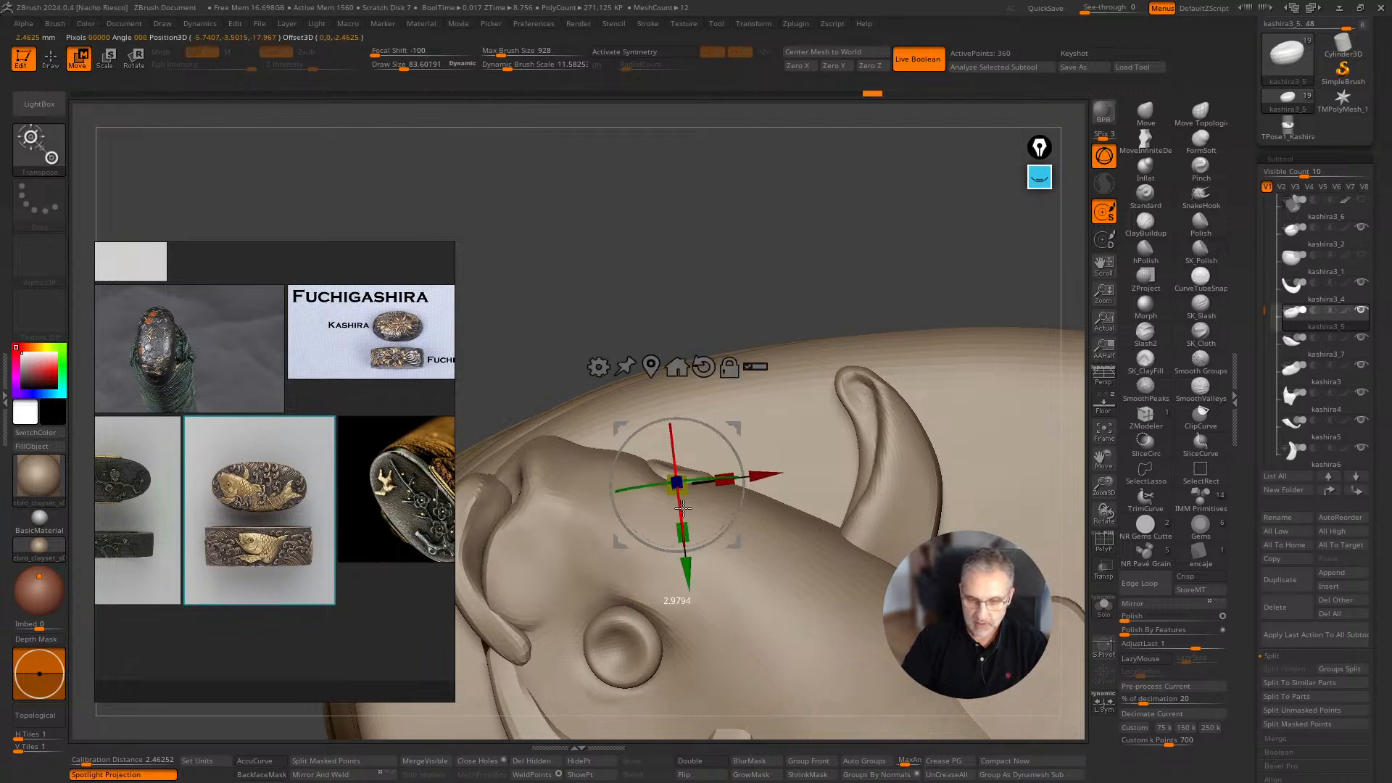
pyautogui.press('q')
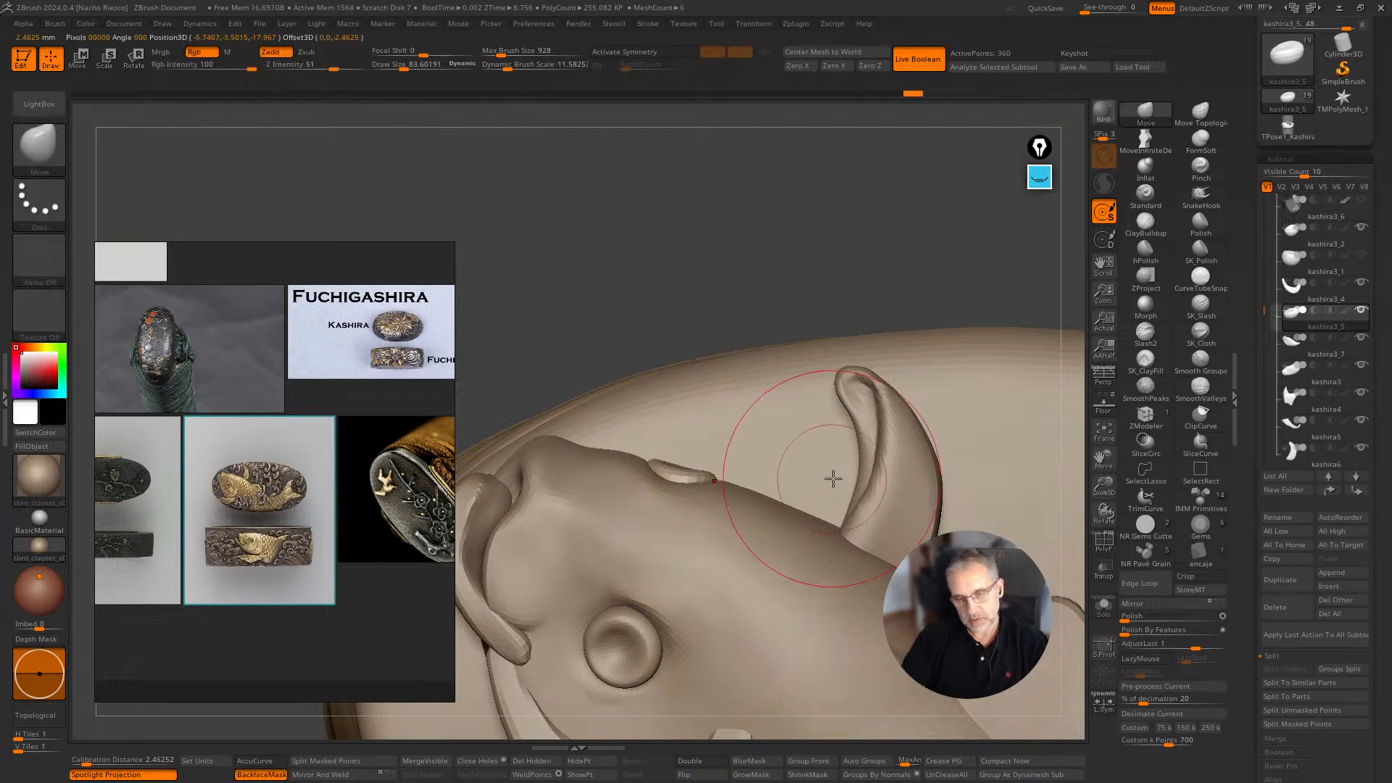
pyautogui.moveTo(775, 291); pyautogui.dragTo(813, 130, button='right')
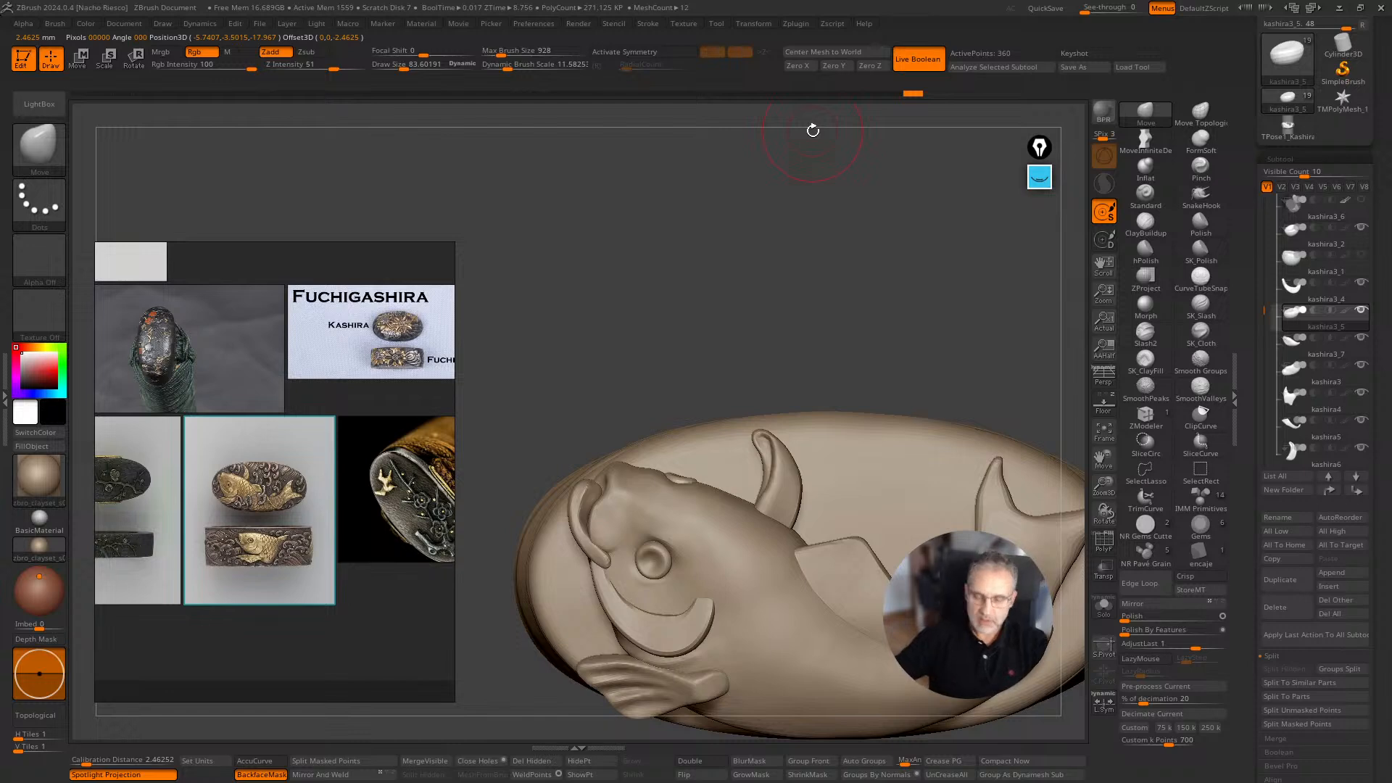
pyautogui.moveTo(893, 348)
pyautogui.mouseDown(button='right')
pyautogui.moveTo(892, 472)
pyautogui.moveTo(740, 671)
pyautogui.moveTo(714, 457)
pyautogui.mouseUp(button='right')
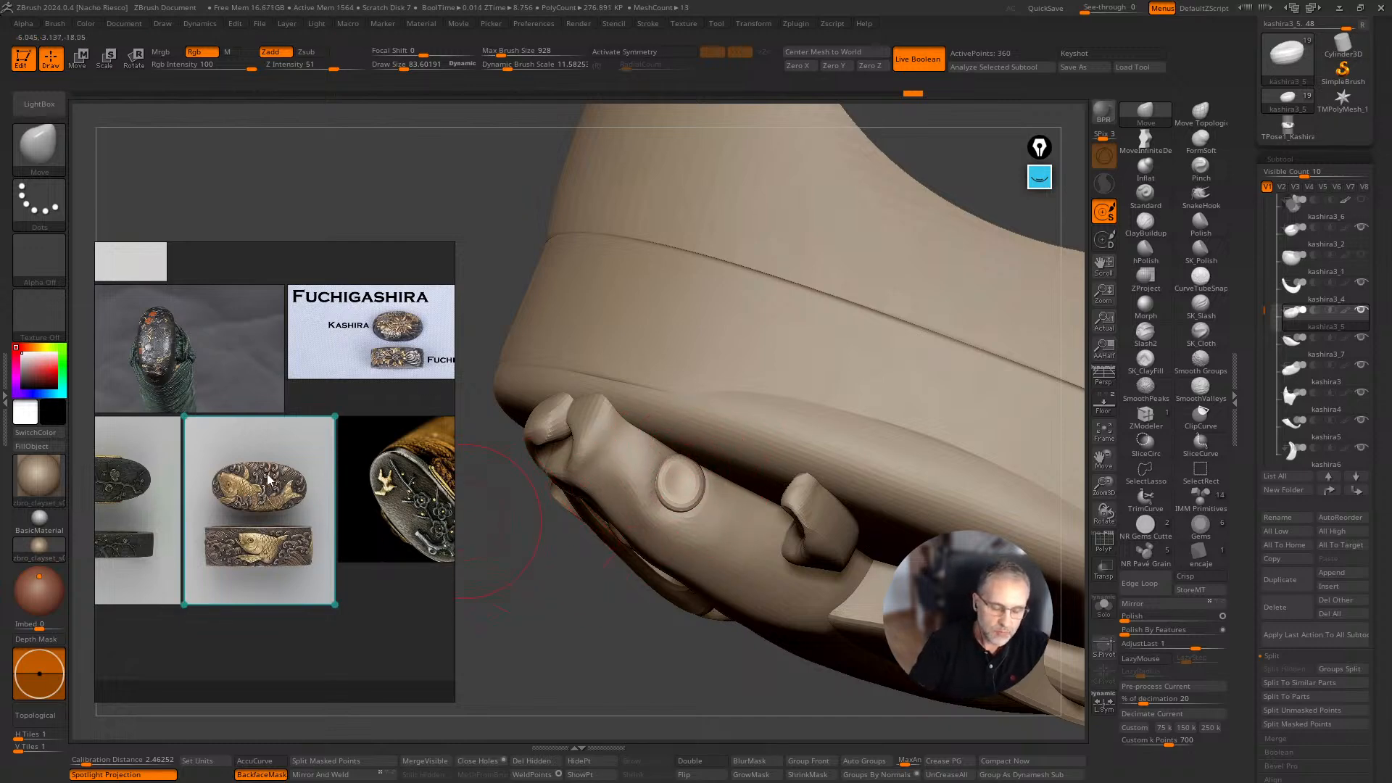
# Refine the far-side eye's shape with the Move brush at a draw size of about 72, with backface masking off.
pyautogui.press('[')
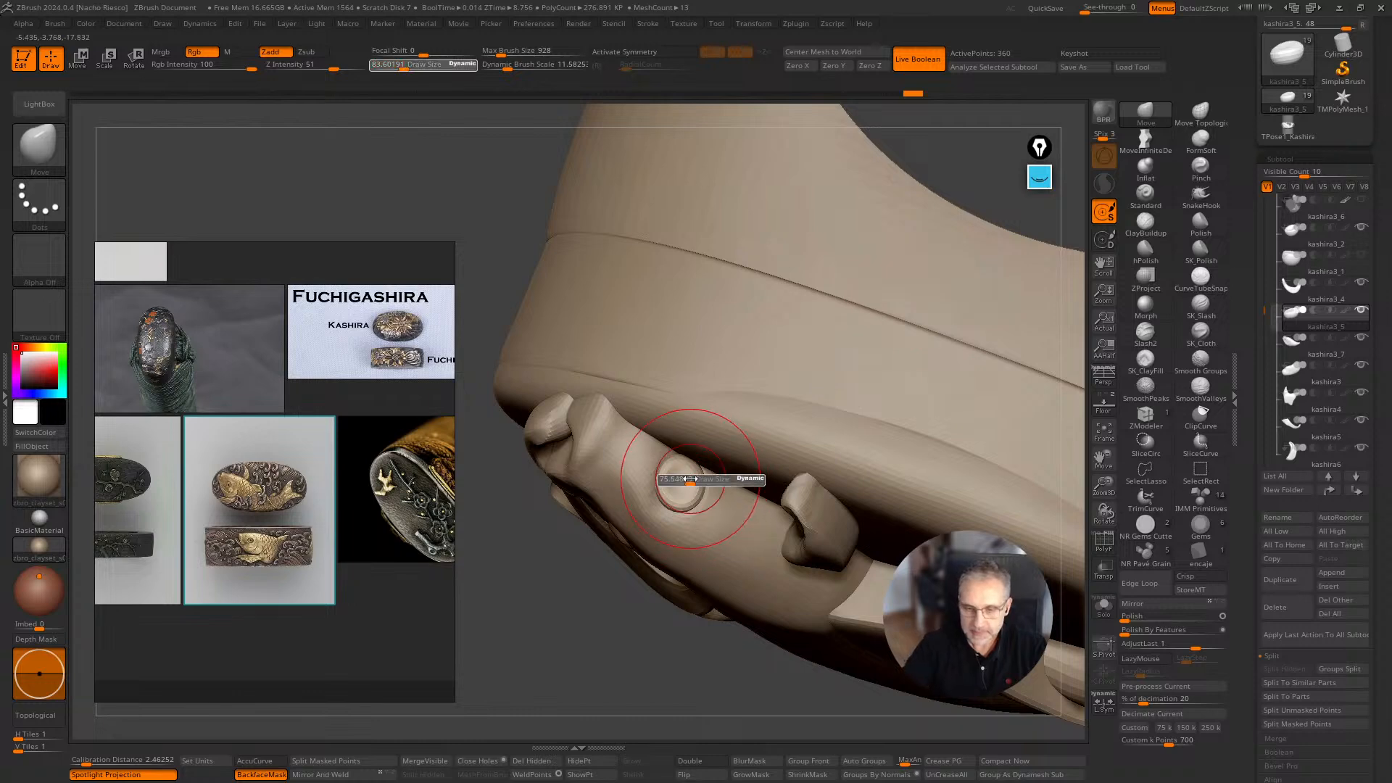
pyautogui.moveTo(533, 673); pyautogui.dragTo(524, 684, button='right')
pyautogui.click(261, 775)
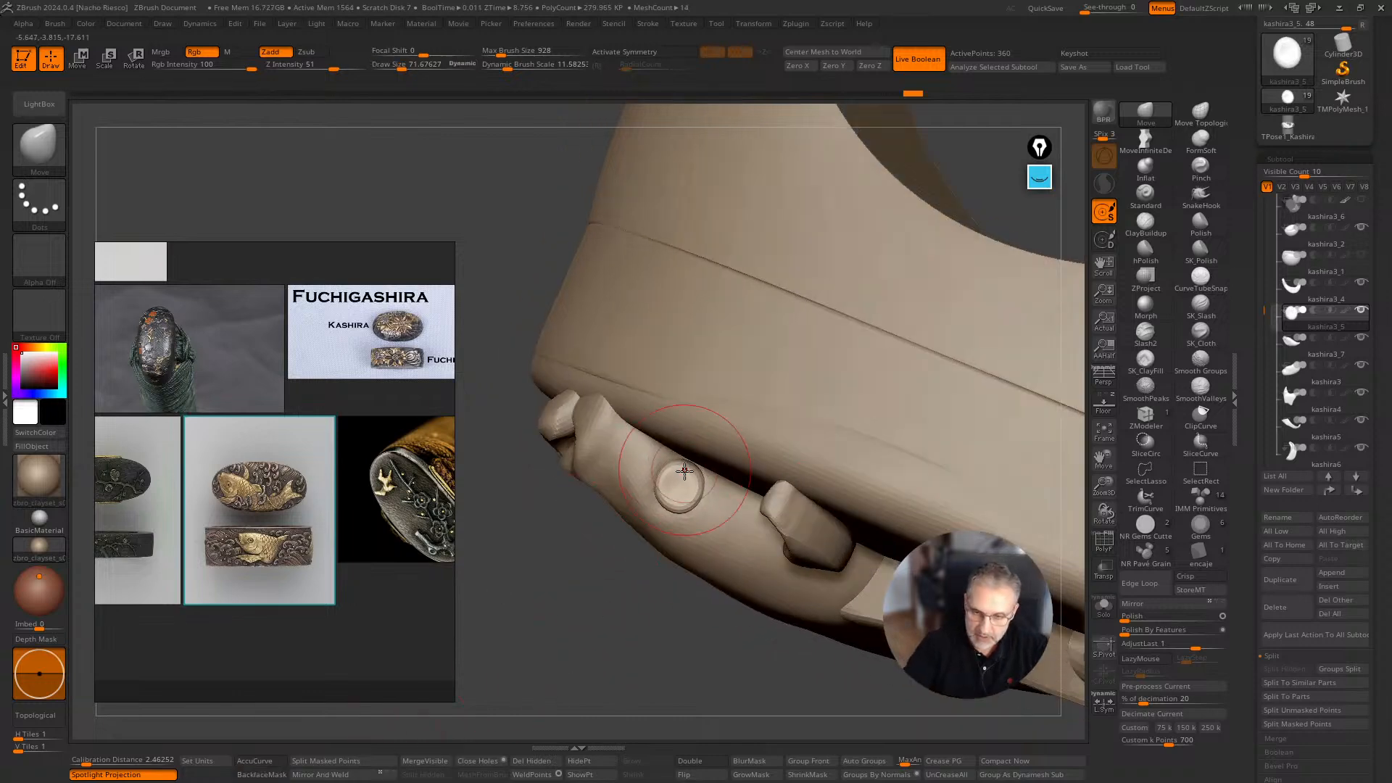
pyautogui.moveTo(681, 616); pyautogui.dragTo(707, 440, button='right')
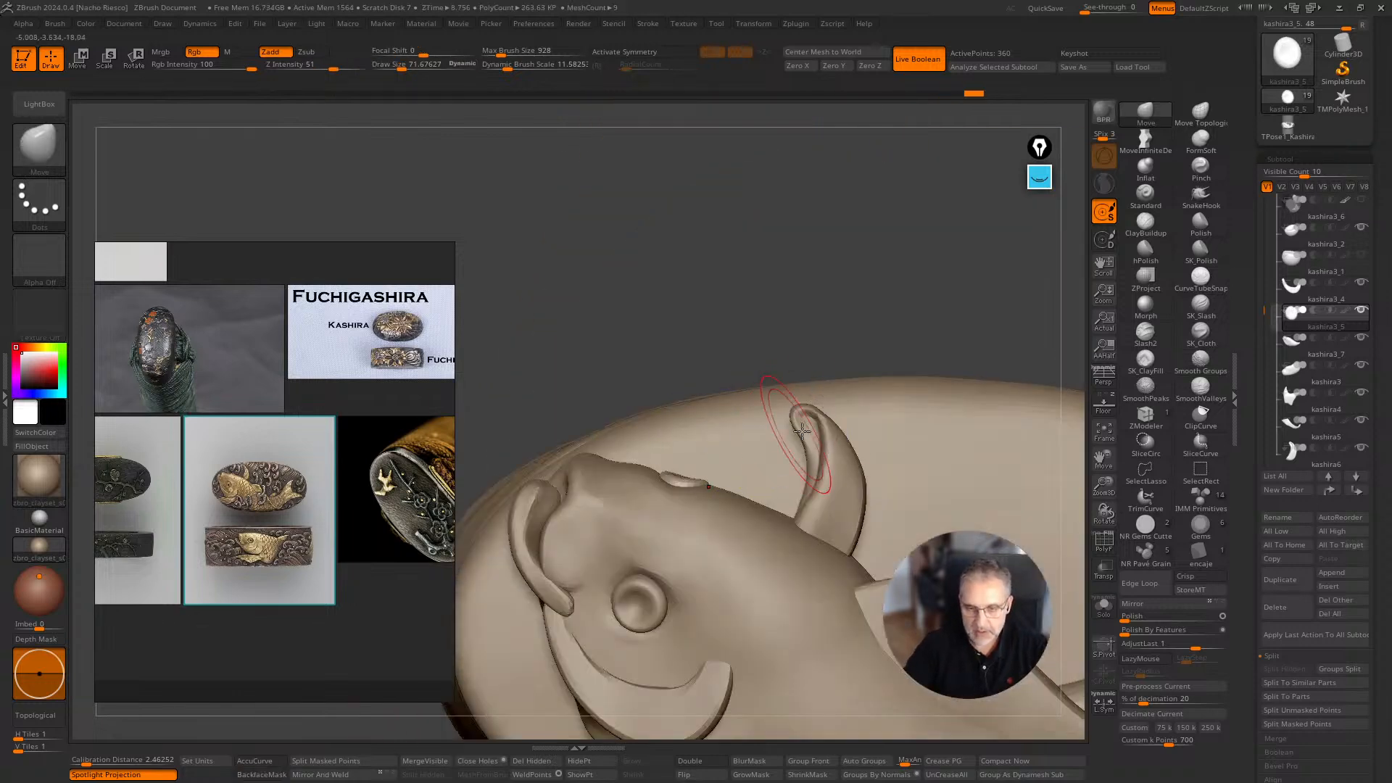
# Enlarge the gold koi kashira reference photo to compare its head with the sculpted koi.
pyautogui.keyDown('alt'); pyautogui.moveTo(814, 298); pyautogui.dragTo(839, 239, button='right'); pyautogui.keyUp('alt')
pyautogui.doubleClick(273, 473)
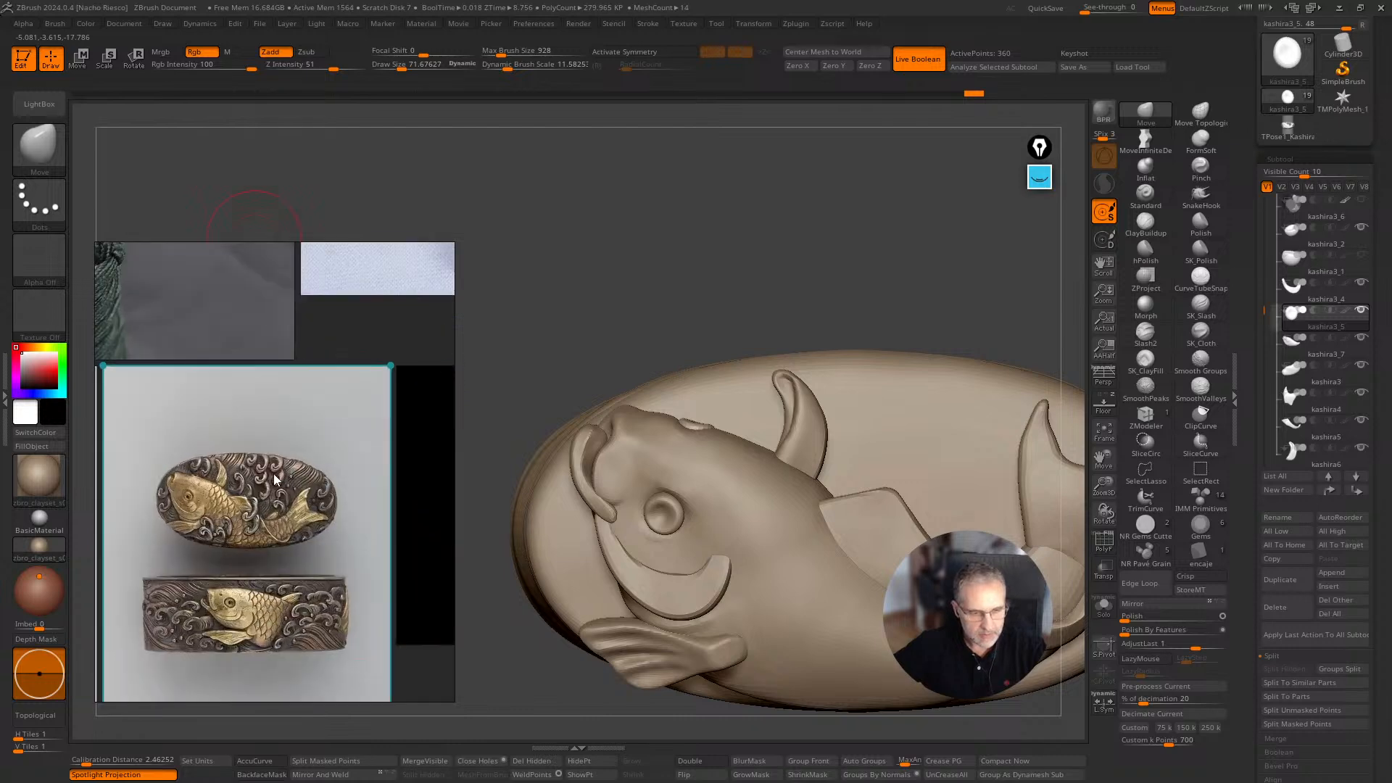
pyautogui.scroll(5, 272, 477)
pyautogui.moveTo(290, 446); pyautogui.dragTo(275, 457, button='middle')
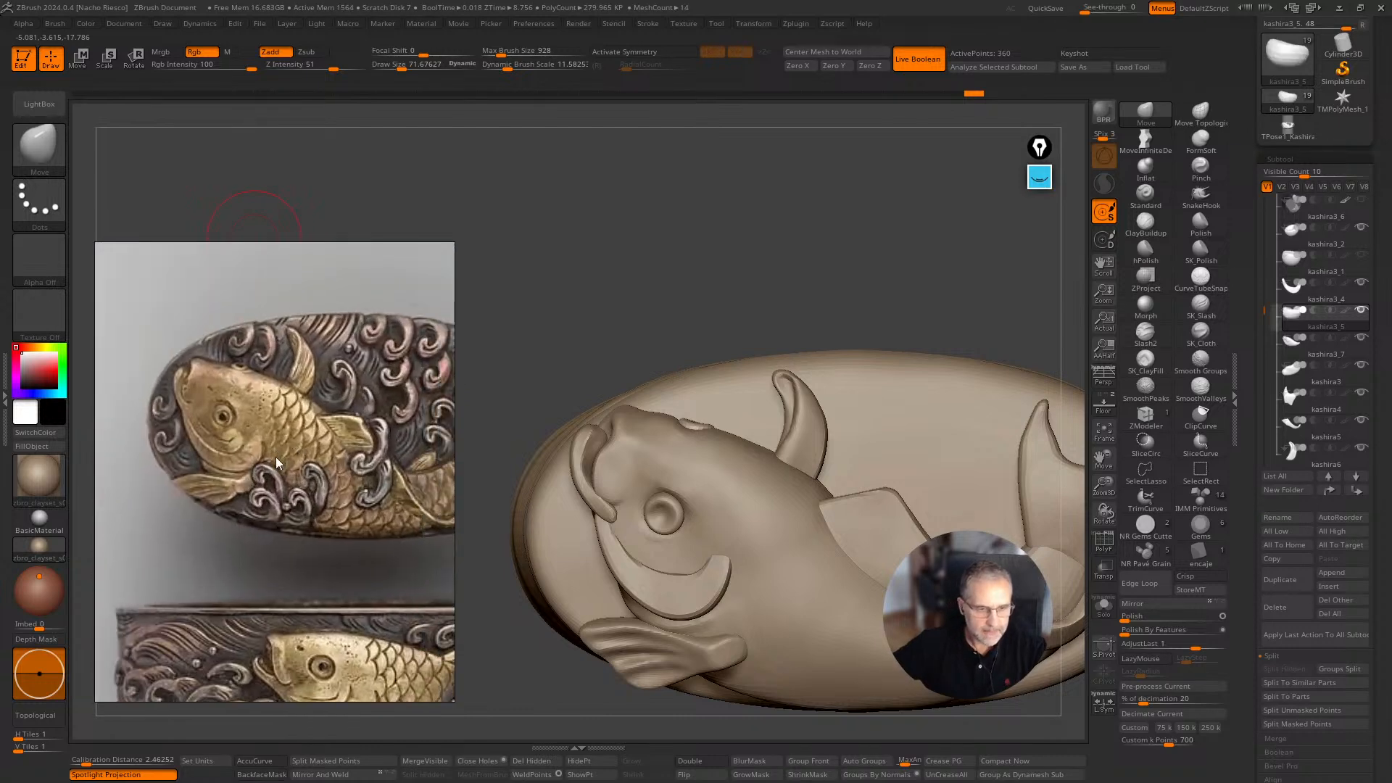
# Tuck the lower end of the curved mouth piece kashira2 against the cheek with the Move brush at a draw size of about 88.
pyautogui.keyDown('alt'); pyautogui.click(591, 511); pyautogui.keyUp('alt')
pyautogui.moveTo(591, 511); pyautogui.dragTo(684, 489, button='right')
pyautogui.press('s')
pyautogui.moveTo(653, 508); pyautogui.dragTo(649, 512)
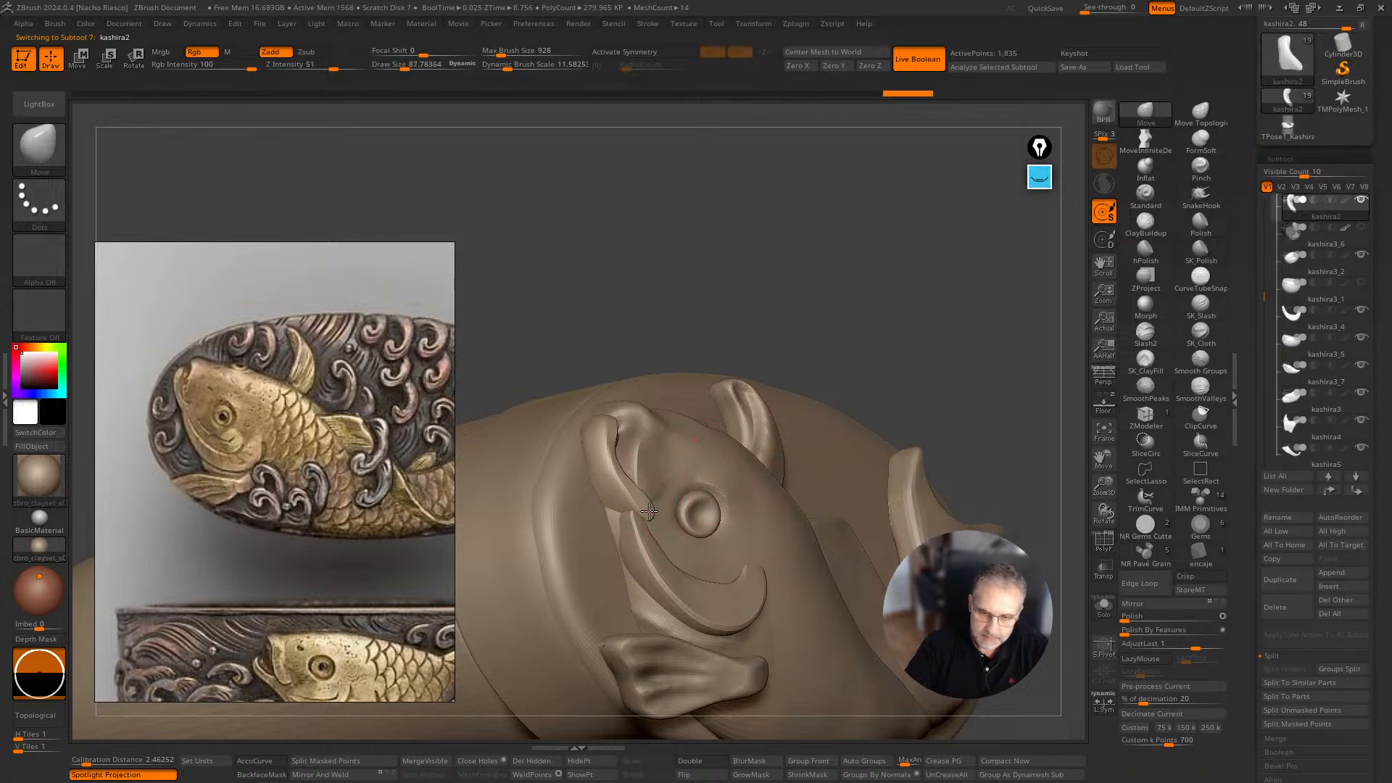
pyautogui.moveTo(892, 302); pyautogui.dragTo(802, 363, button='right')
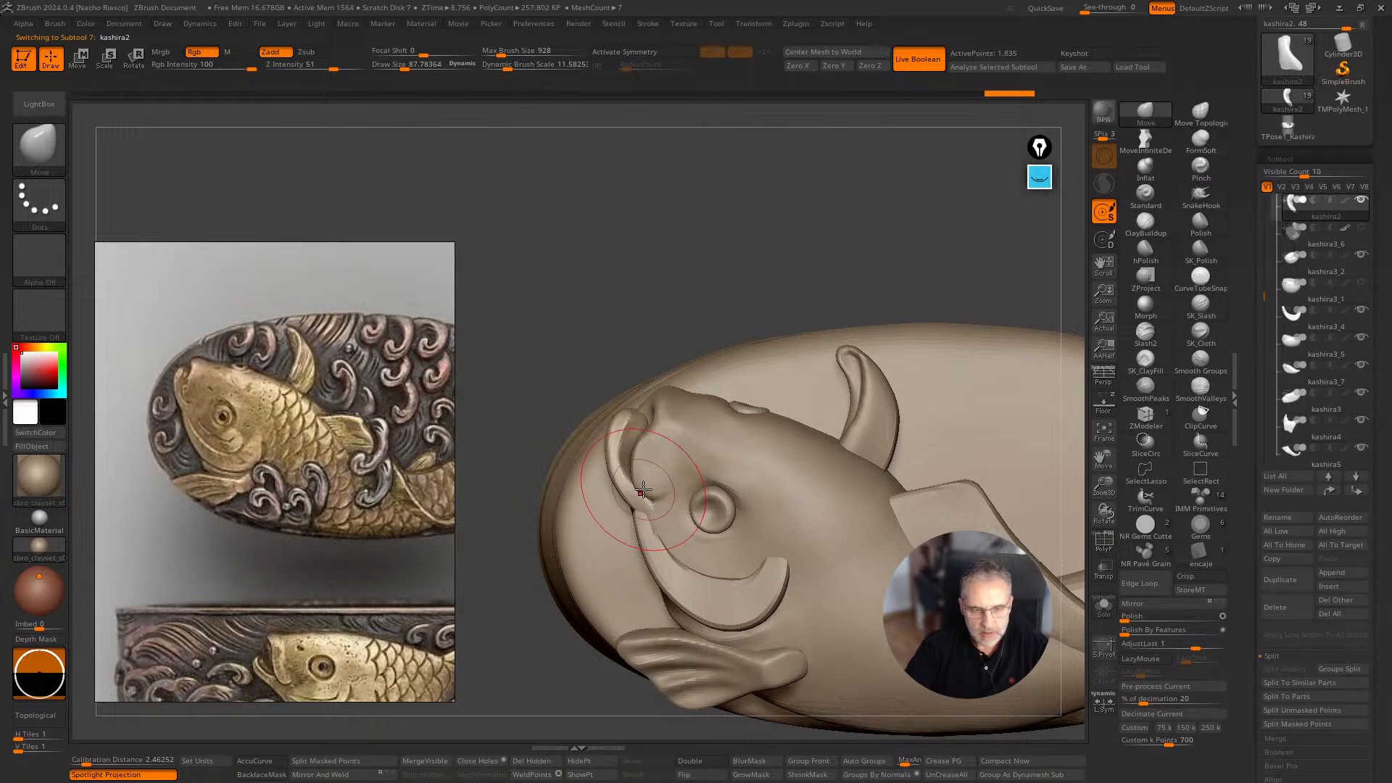
# Reshape the upper end of kashira2 beside the koi's mouth with the Move brush at draw sizes of about 101 and 84.
pyautogui.keyDown('alt'); pyautogui.click(644, 492); pyautogui.keyUp('alt')
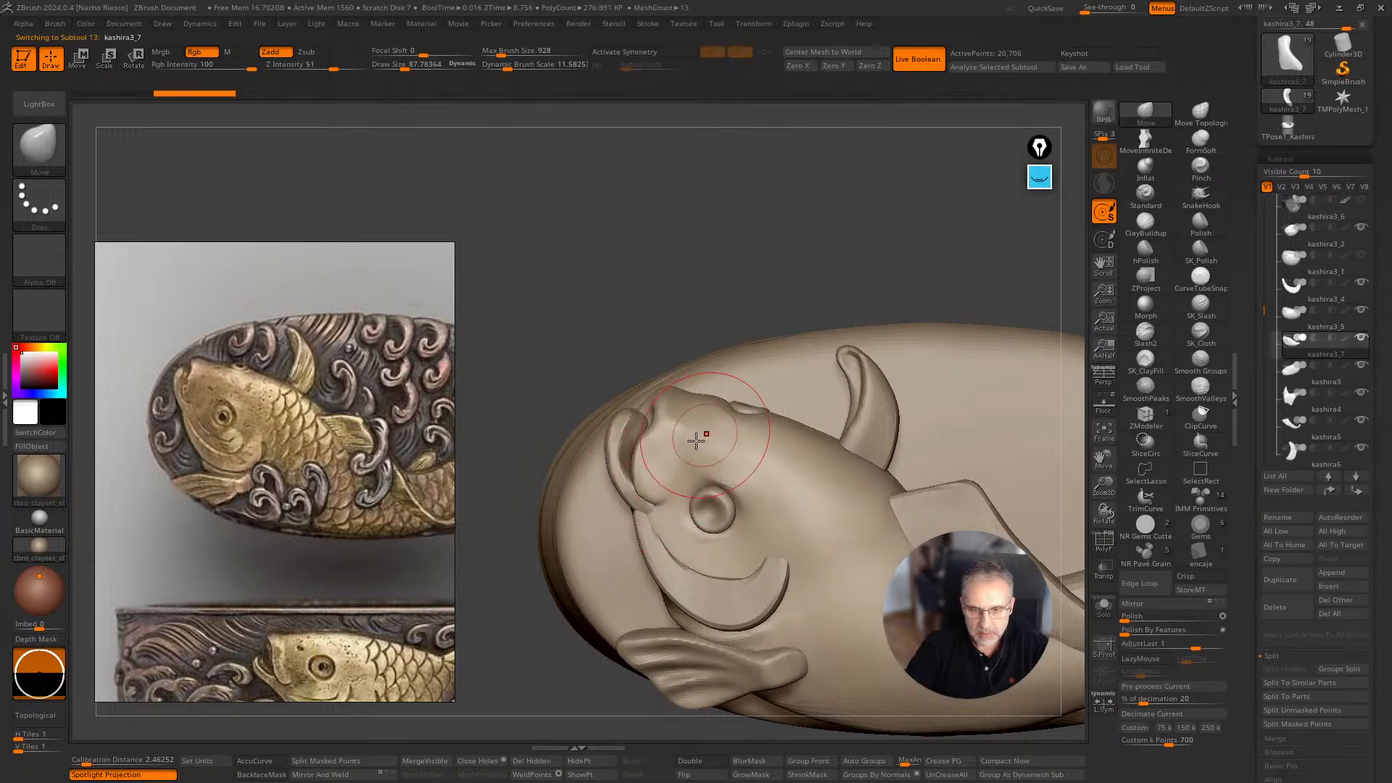
pyautogui.keyDown('alt'); pyautogui.click(652, 435); pyautogui.keyUp('alt')
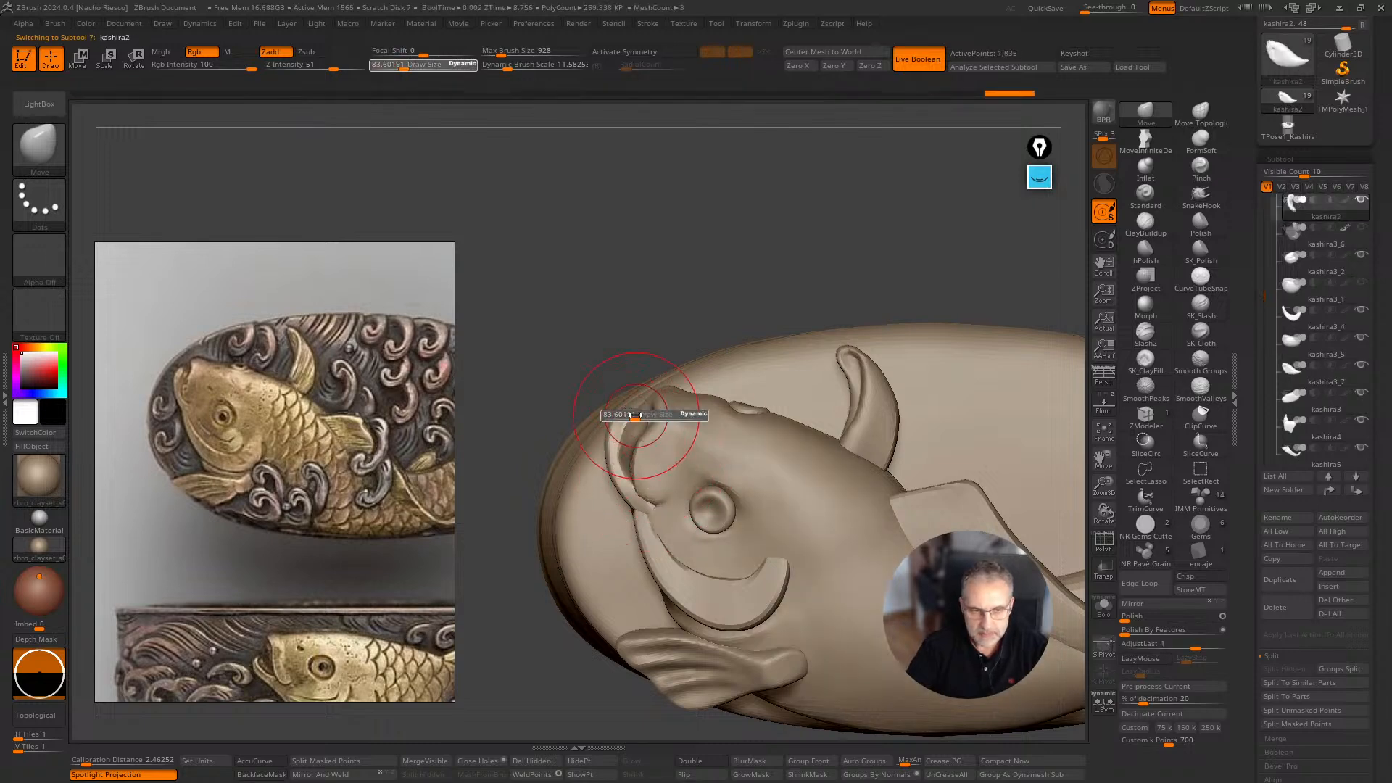
pyautogui.moveTo(697, 297); pyautogui.dragTo(638, 404)
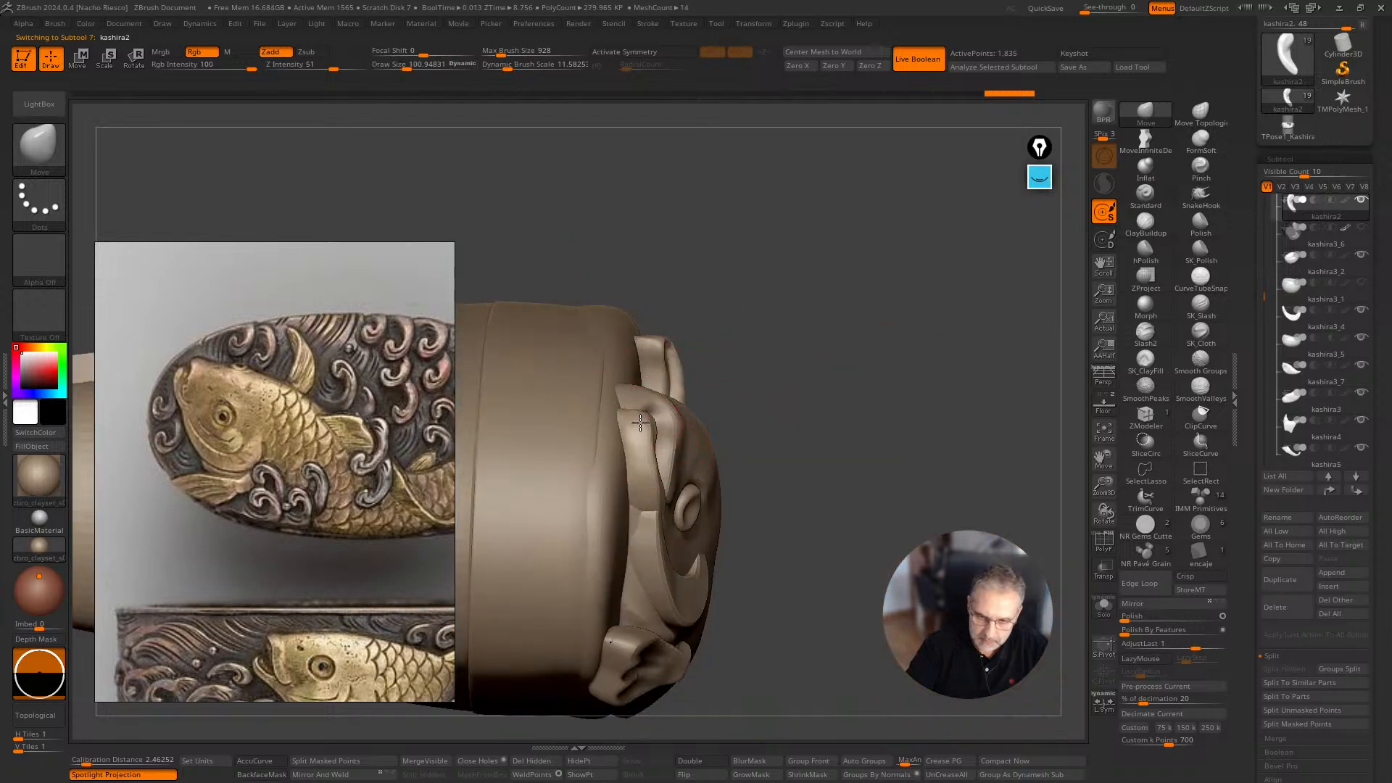
pyautogui.moveTo(827, 307); pyautogui.dragTo(718, 334)
pyautogui.press('s')
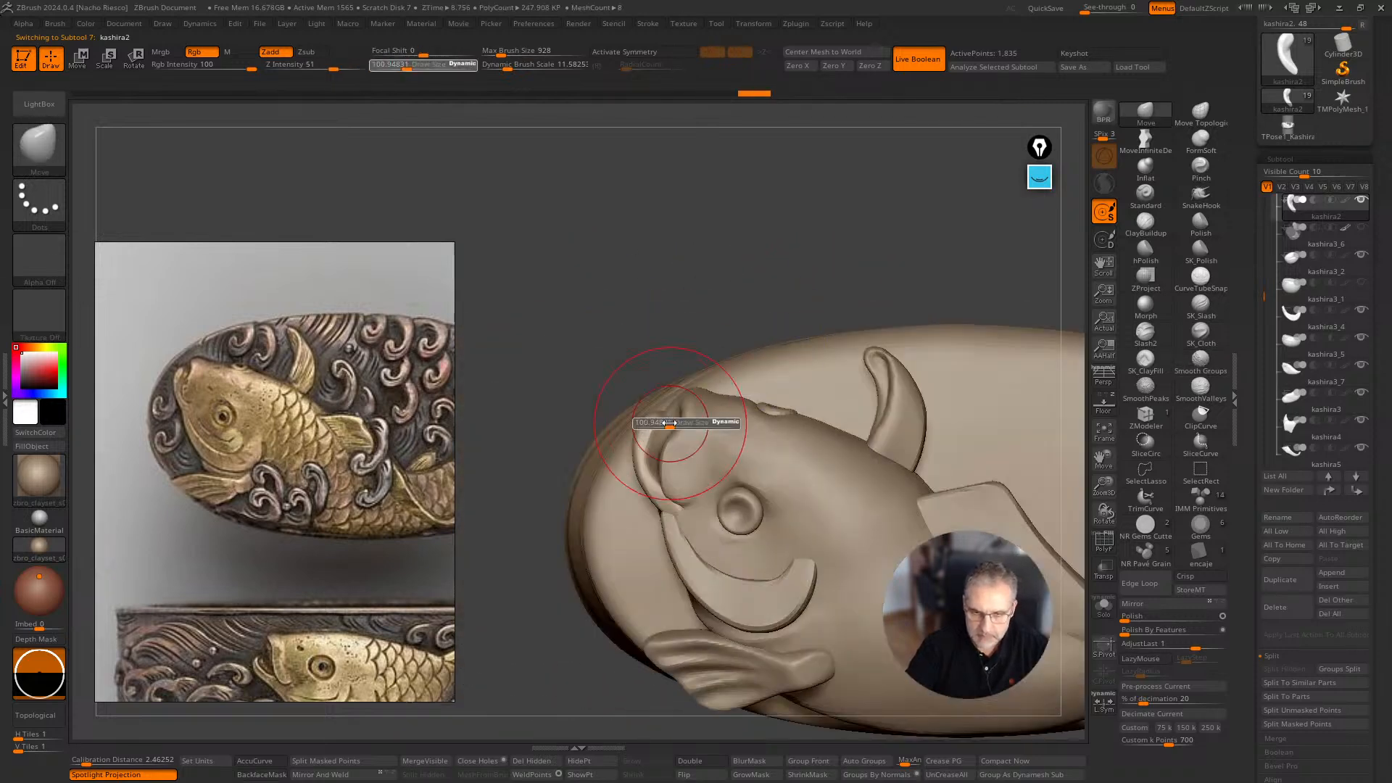
pyautogui.moveTo(669, 422); pyautogui.dragTo(662, 424)
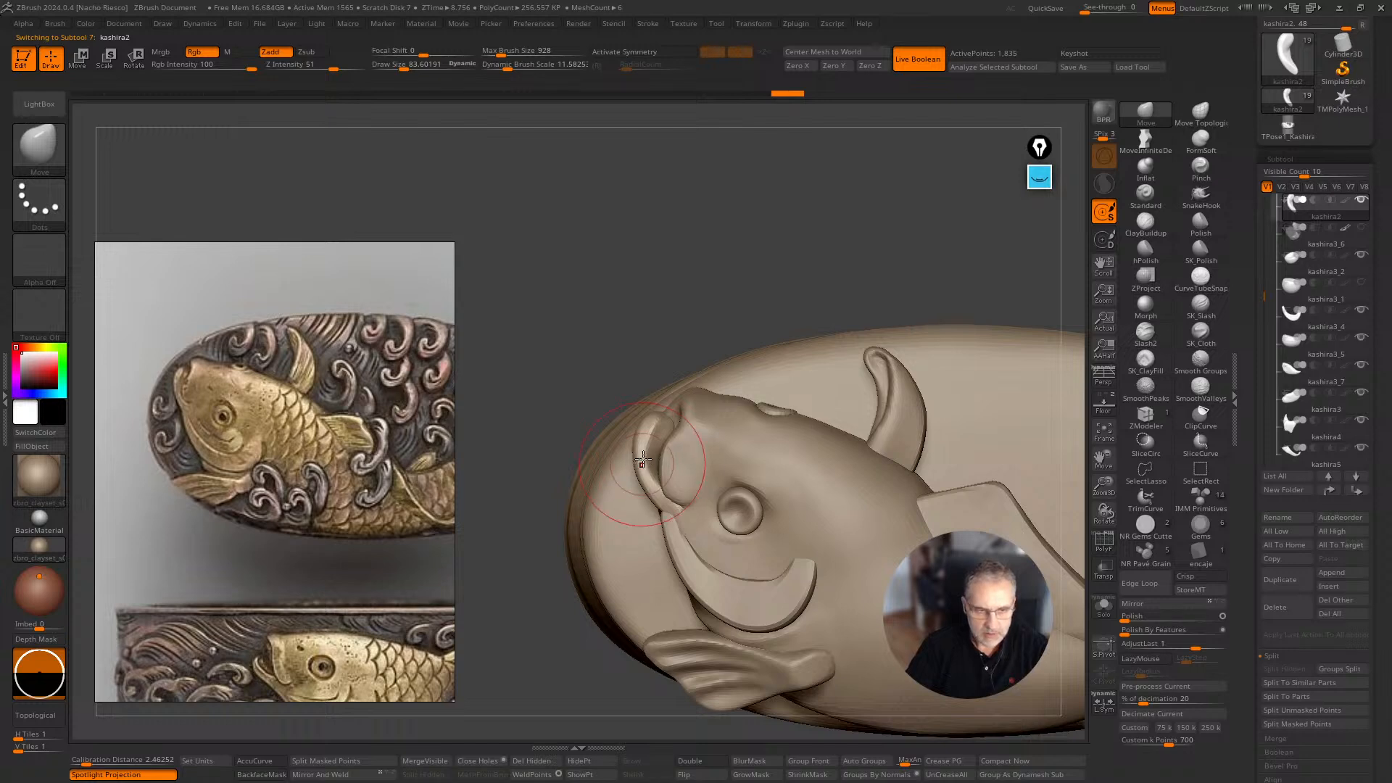
# Isolate kashira2 and refine its curved form with the Move brush, with backface masking on.
pyautogui.click(1103, 608)
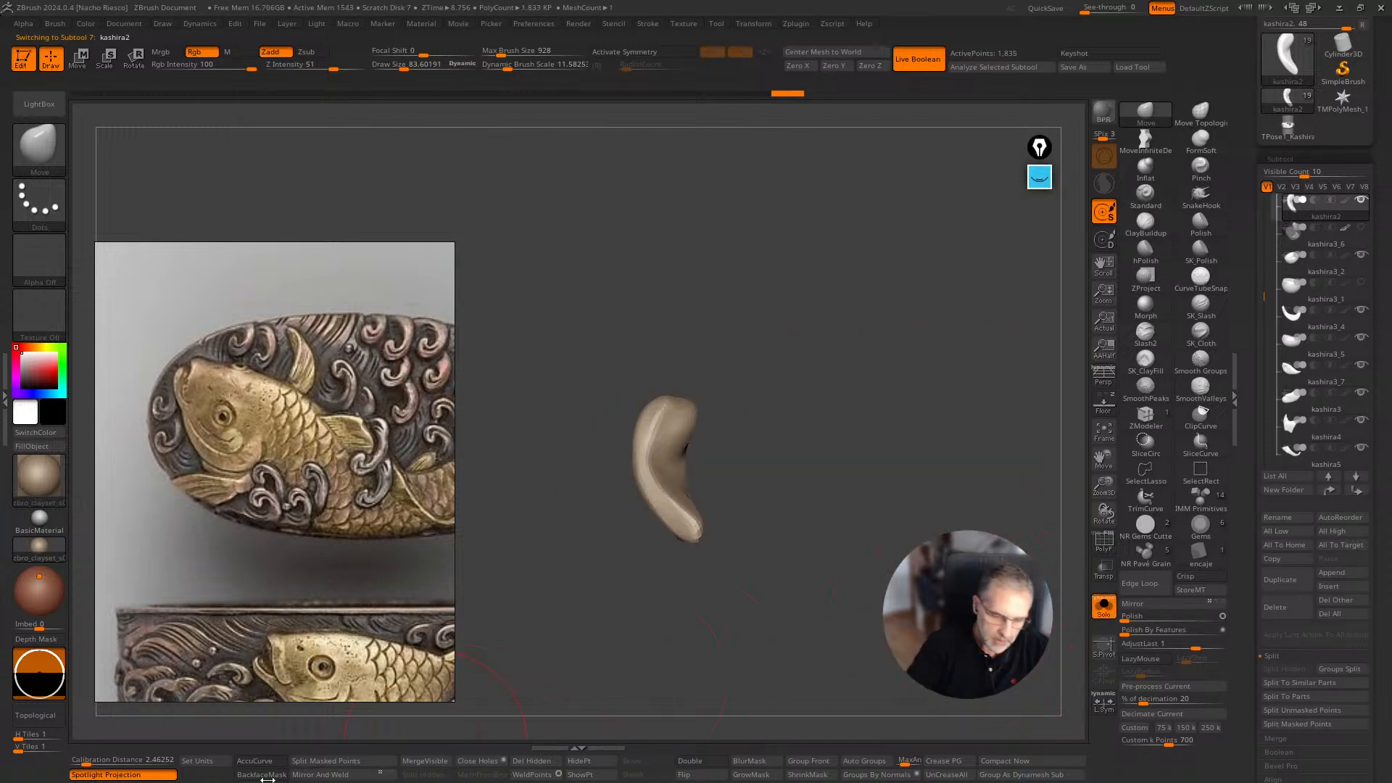
pyautogui.moveTo(680, 466); pyautogui.dragTo(684, 466)
pyautogui.moveTo(740, 450)
pyautogui.mouseDown()
pyautogui.moveTo(716, 439)
pyautogui.moveTo(675, 353)
pyautogui.mouseUp()
pyautogui.moveTo(689, 479); pyautogui.dragTo(798, 464)
pyautogui.click(1104, 608)
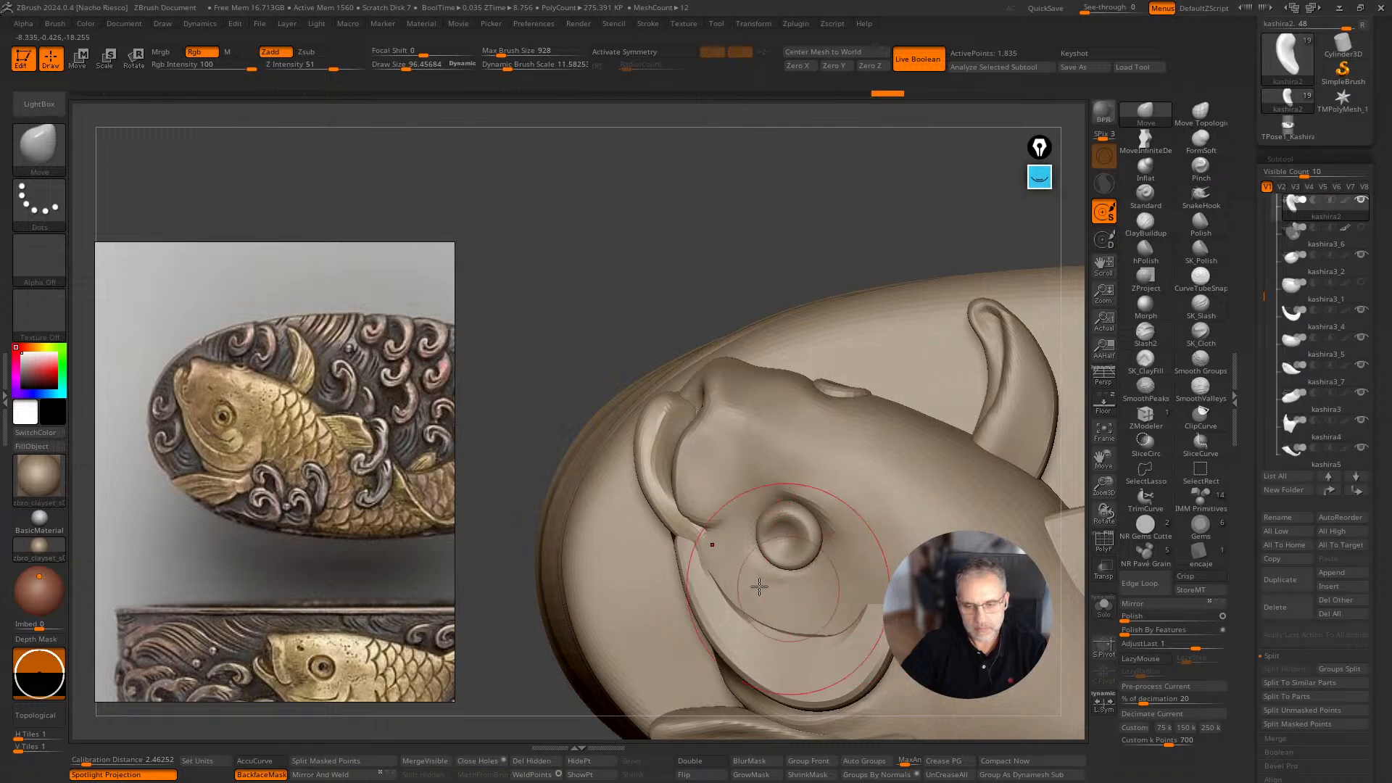
# Reshape the crescent-shaped cheek piece kashira3_4 below the eye with the Move brush at a draw size of about 106.
pyautogui.moveTo(714, 636)
pyautogui.mouseDown(button='right')
pyautogui.moveTo(833, 342)
pyautogui.moveTo(873, 415)
pyautogui.moveTo(762, 613)
pyautogui.moveTo(790, 580)
pyautogui.moveTo(758, 612)
pyautogui.mouseUp(button='right')
pyautogui.keyDown('alt'); pyautogui.click(761, 612); pyautogui.keyUp('alt')
pyautogui.press('s')
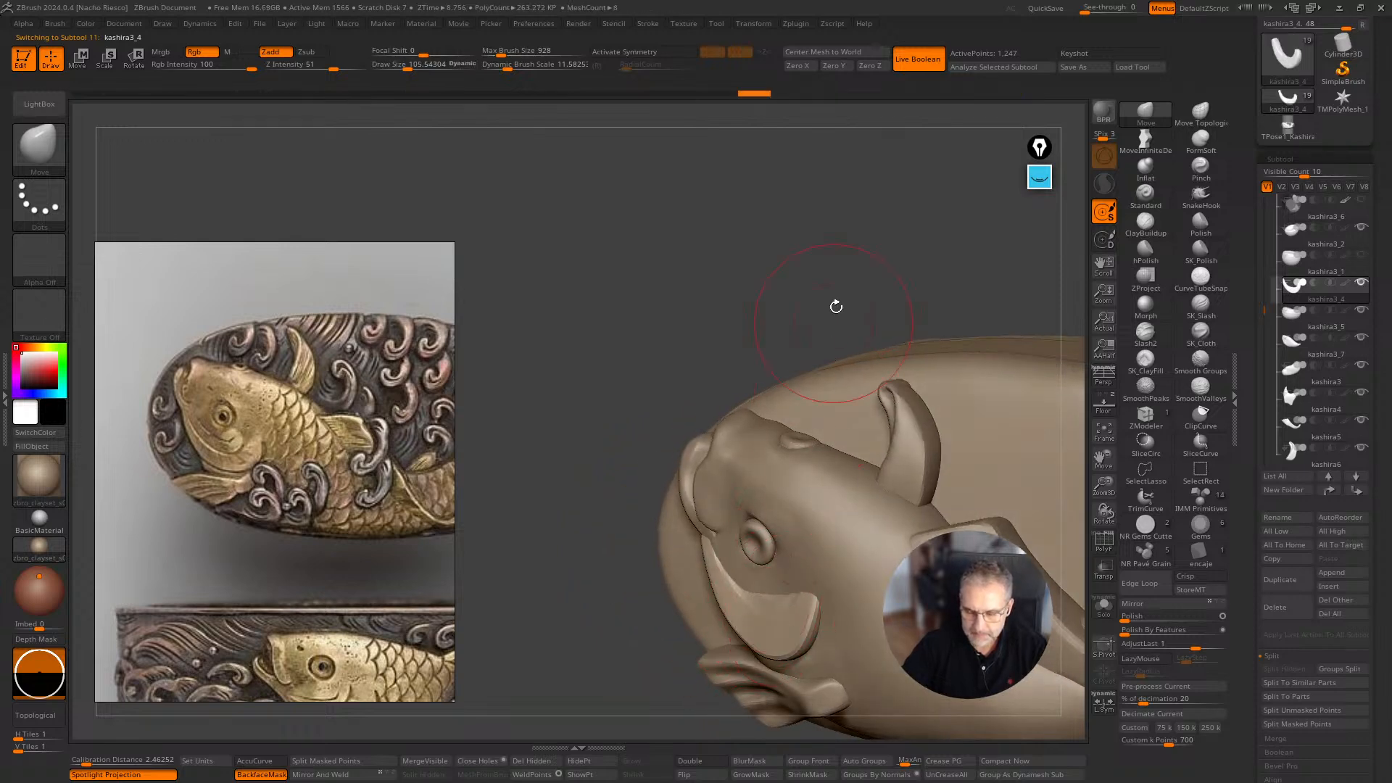
pyautogui.moveTo(833, 305); pyautogui.dragTo(1015, 464, button='right')
# Isolate the crescent-shaped cheek piece kashira3_4 with its wireframe shown and refine its form at a draw size of about 84.
pyautogui.hotkey('shift', 'f')
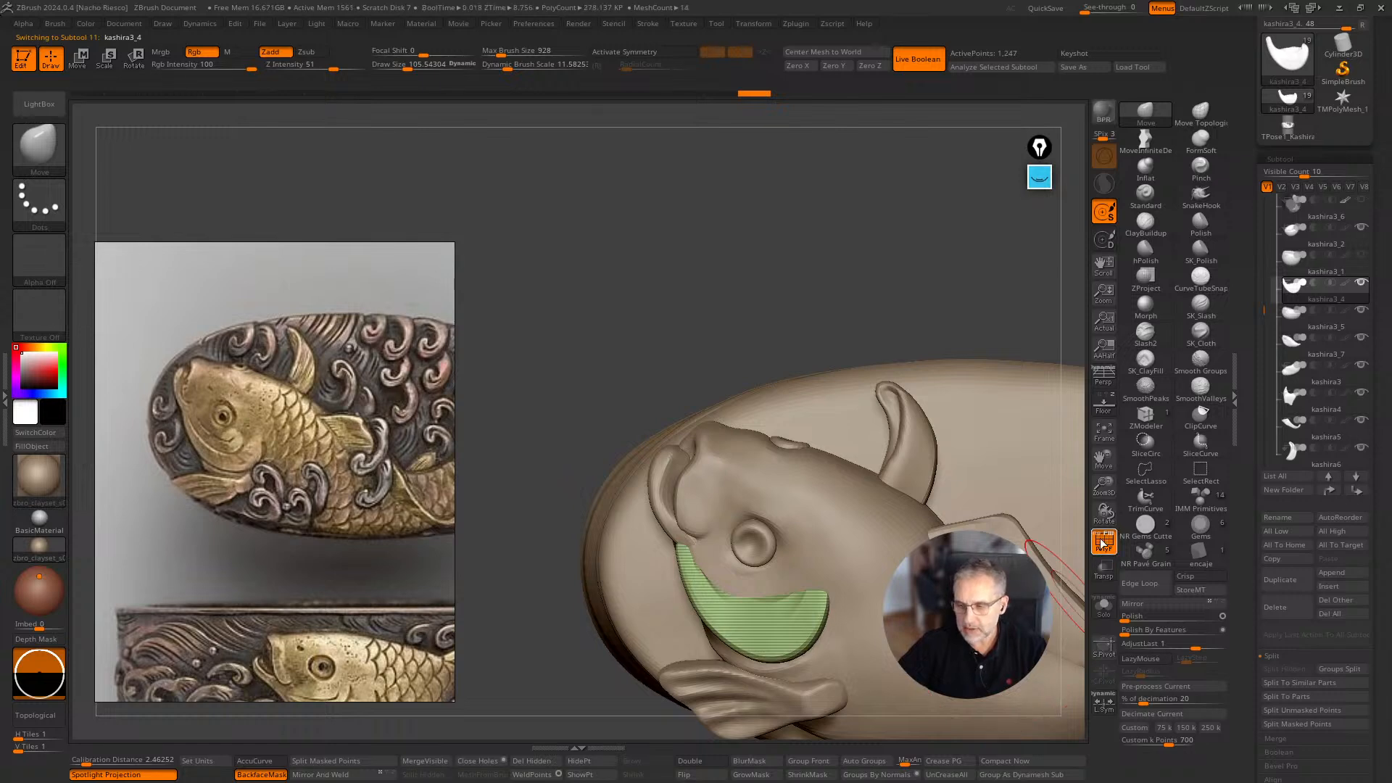
pyautogui.click(1103, 542)
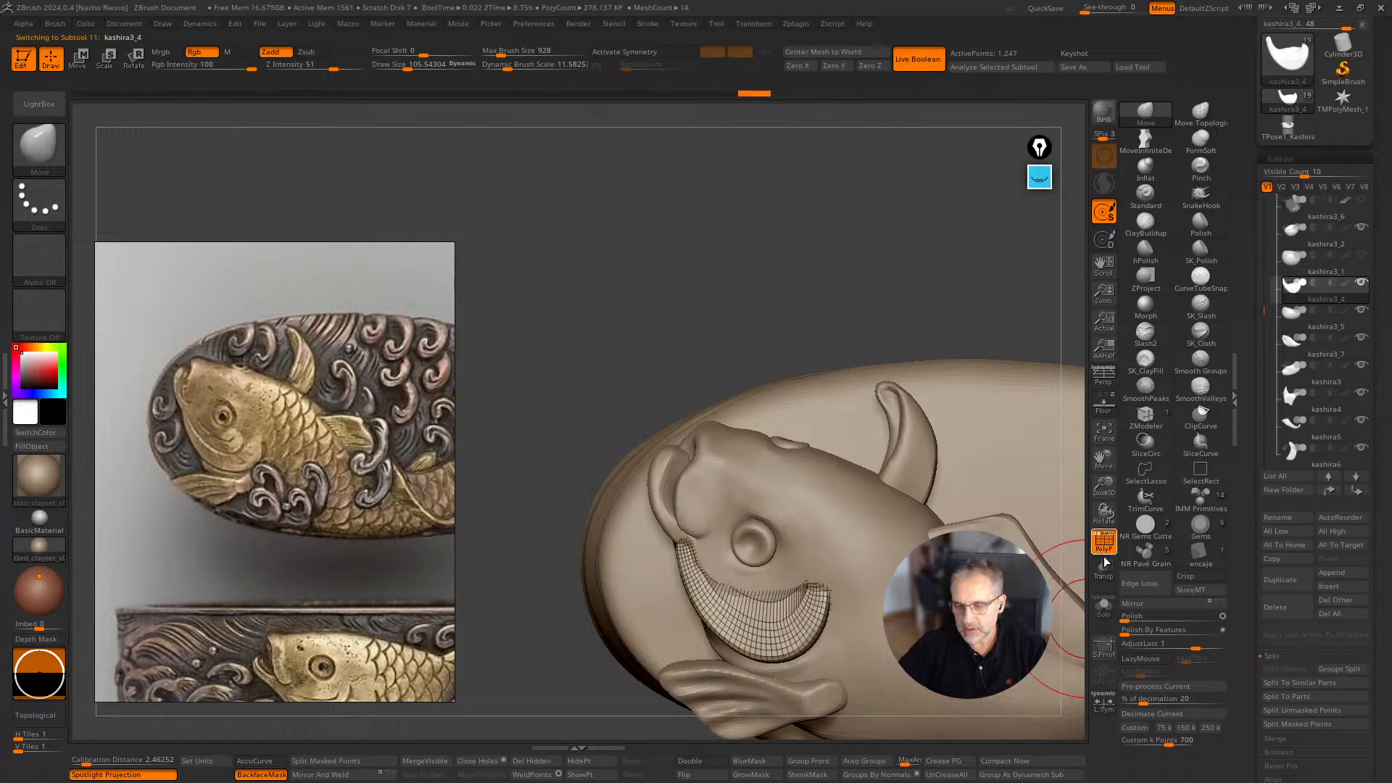
pyautogui.click(1104, 608)
pyautogui.moveTo(754, 507); pyautogui.dragTo(704, 518, button='right')
pyautogui.press('s')
pyautogui.moveTo(704, 519); pyautogui.dragTo(701, 520)
pyautogui.moveTo(732, 497); pyautogui.dragTo(826, 454, button='right')
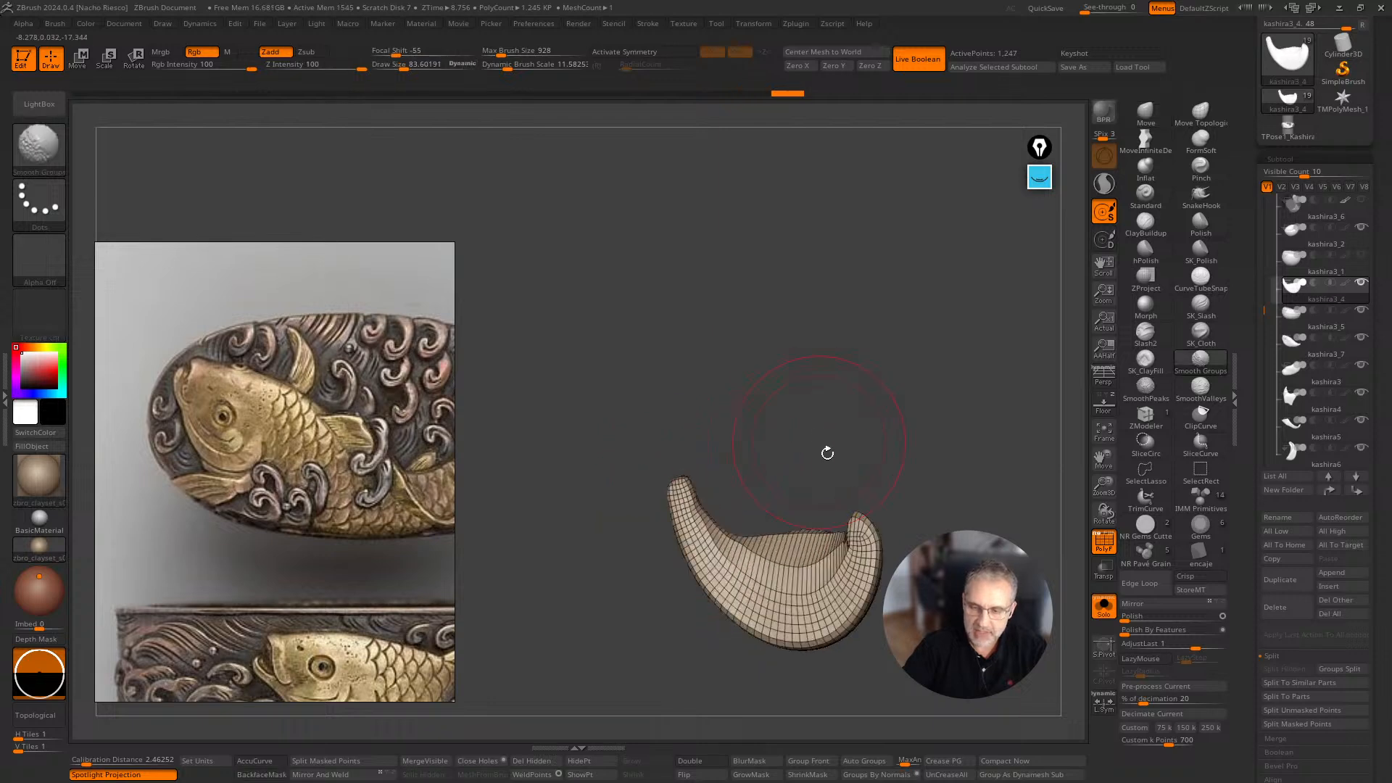
# Remesh kashira3_4 with ZRemesher, using Double and KeepGroups, and bring back the whole shaded model.
pyautogui.moveTo(953, 547); pyautogui.dragTo(990, 573, button='right')
pyautogui.moveTo(1246, 625); pyautogui.dragTo(1264, 454)
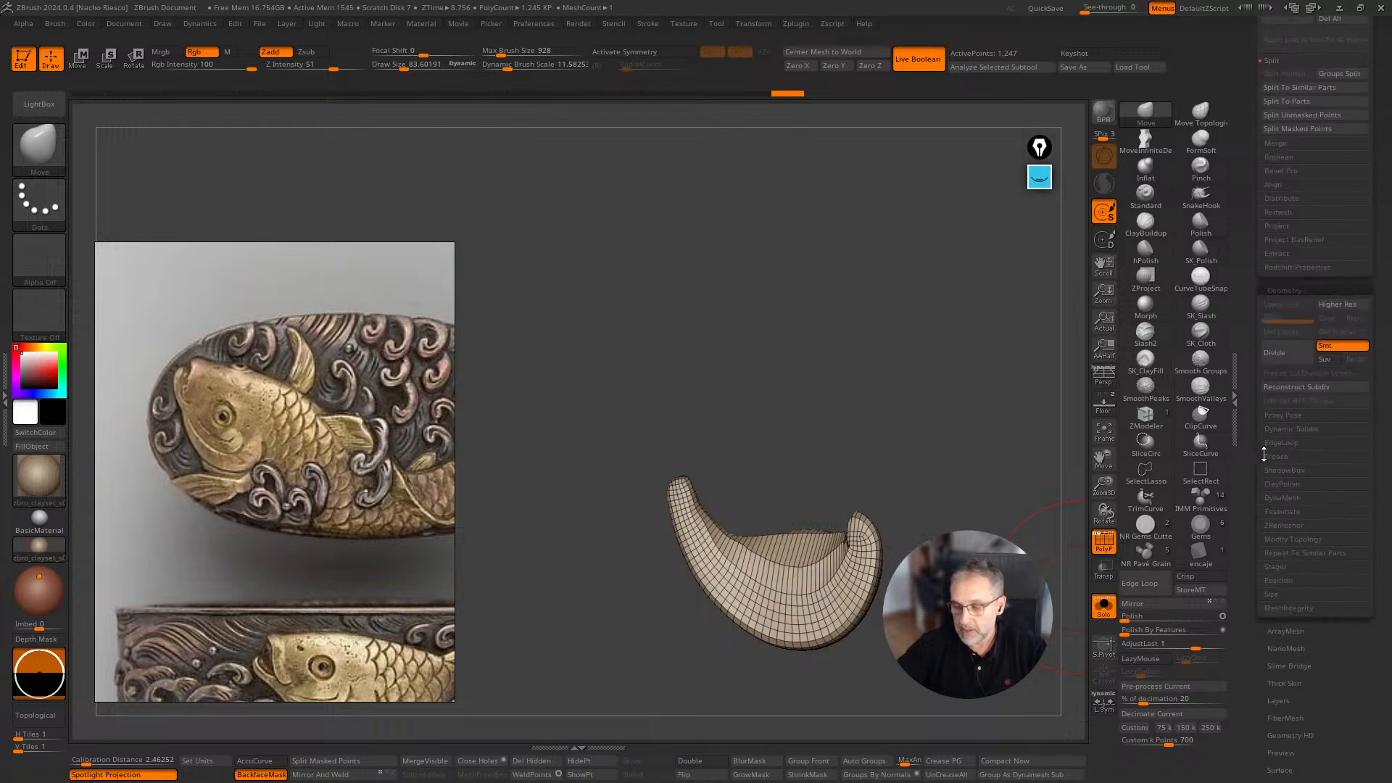
pyautogui.click(1306, 525)
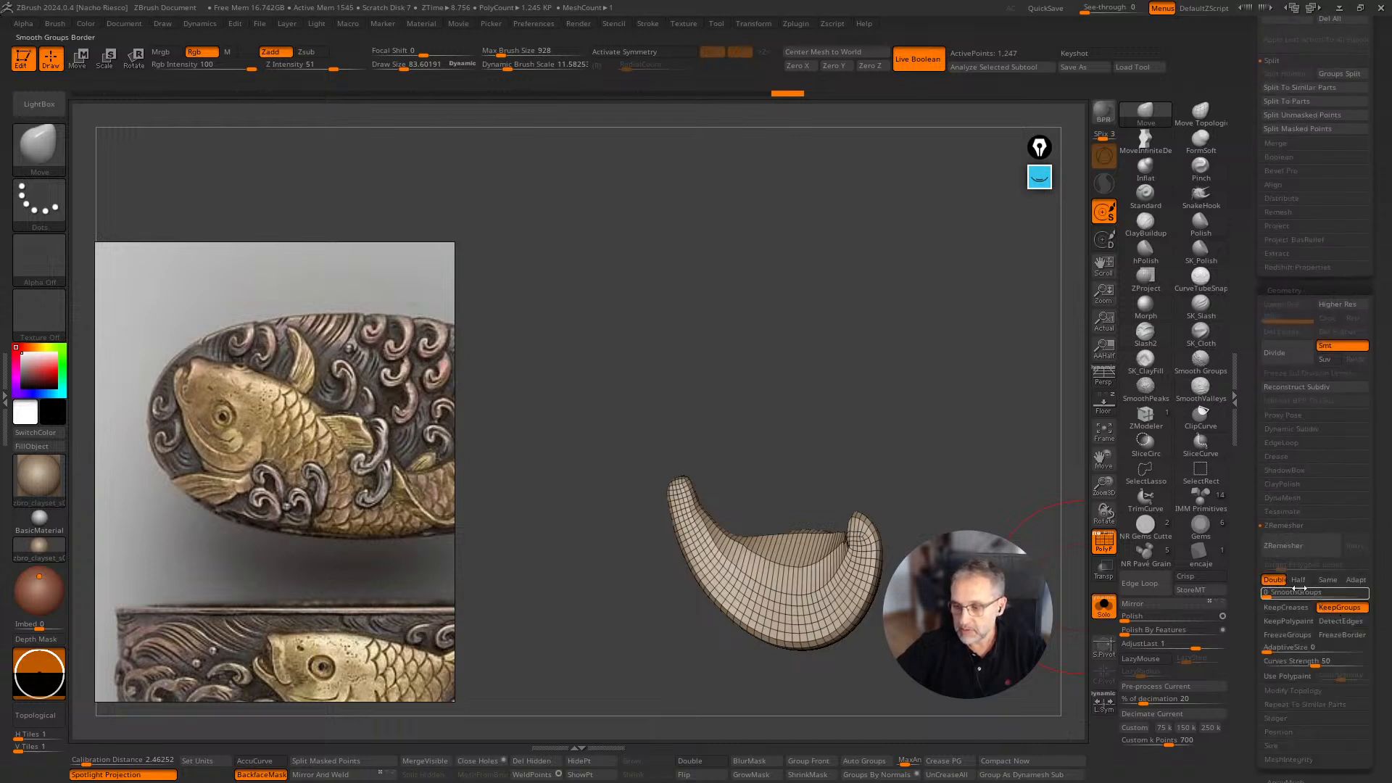
pyautogui.click(1285, 545)
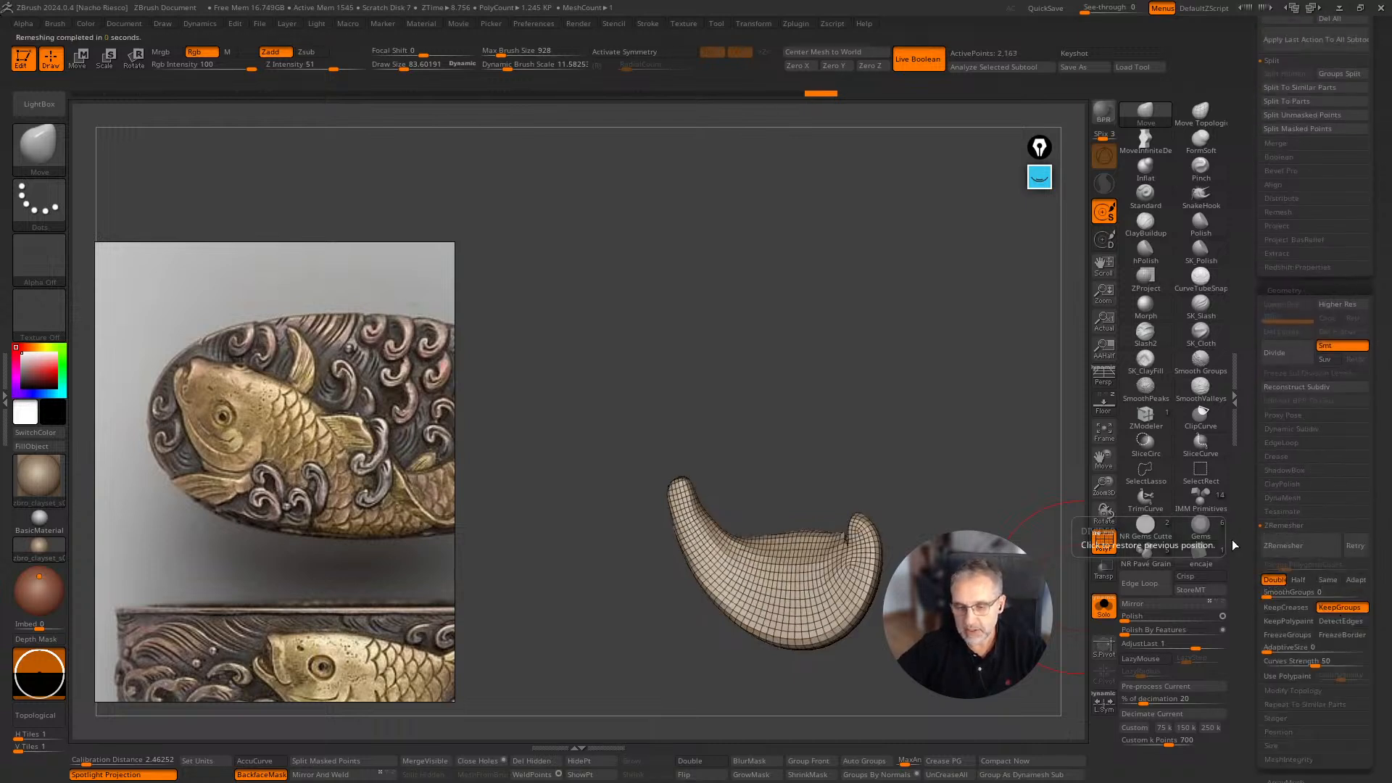
pyautogui.click(1137, 615)
pyautogui.click(1104, 543)
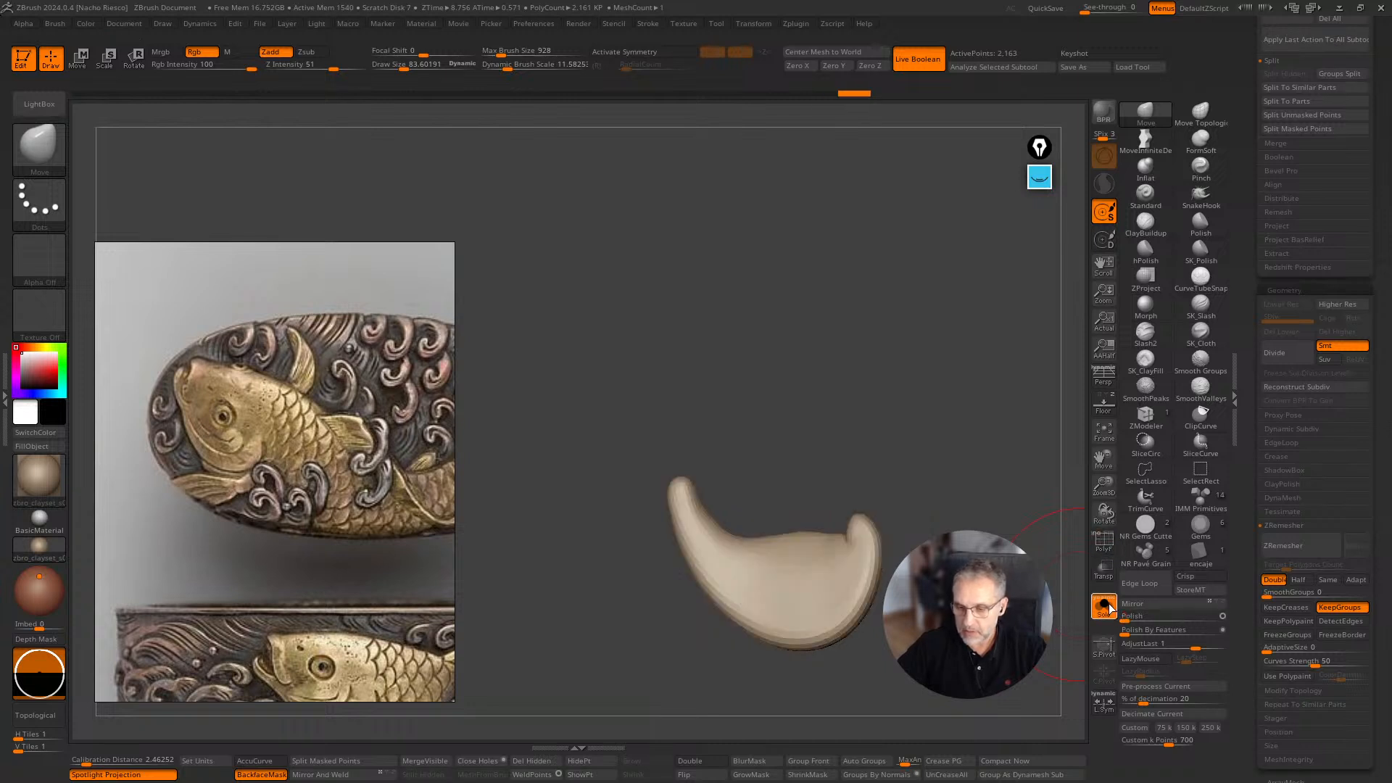
pyautogui.click(1103, 606)
pyautogui.moveTo(515, 673)
pyautogui.mouseDown()
pyautogui.moveTo(520, 645)
pyautogui.moveTo(523, 663)
pyautogui.moveTo(552, 650)
pyautogui.mouseUp()
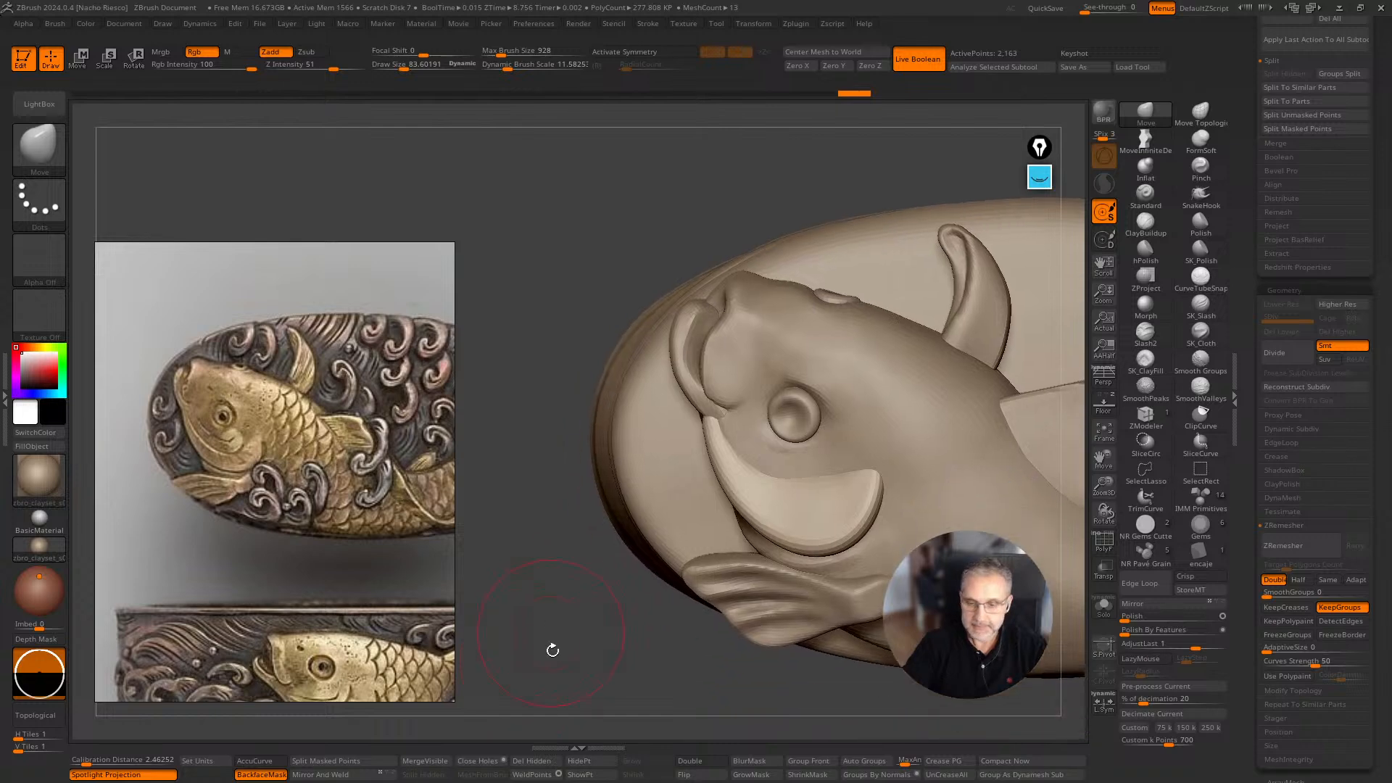
# Reshape the edge of Kashira Ring_1 beside the fin below the koi's cheek with the Move brush at a draw size of about 101.
pyautogui.keyDown('alt'); pyautogui.click(879, 595); pyautogui.keyUp('alt')
pyautogui.press(']')
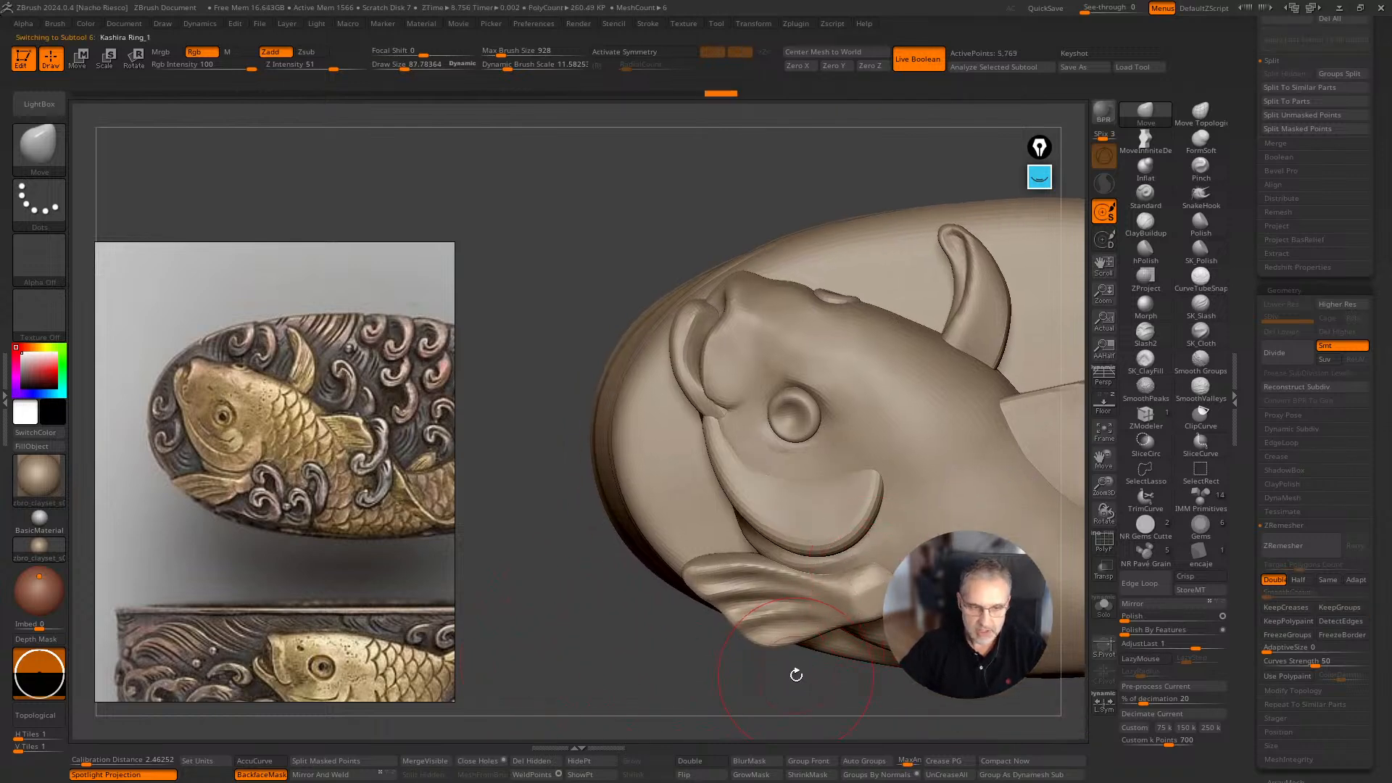
pyautogui.moveTo(799, 671)
pyautogui.mouseDown()
pyautogui.moveTo(854, 536)
pyautogui.moveTo(942, 478)
pyautogui.moveTo(855, 586)
pyautogui.moveTo(865, 650)
pyautogui.moveTo(749, 641)
pyautogui.moveTo(686, 609)
pyautogui.mouseUp()
pyautogui.press('[')
pyautogui.press('s')
pyautogui.moveTo(702, 604); pyautogui.dragTo(713, 604)
pyautogui.moveTo(714, 502); pyautogui.dragTo(697, 484)
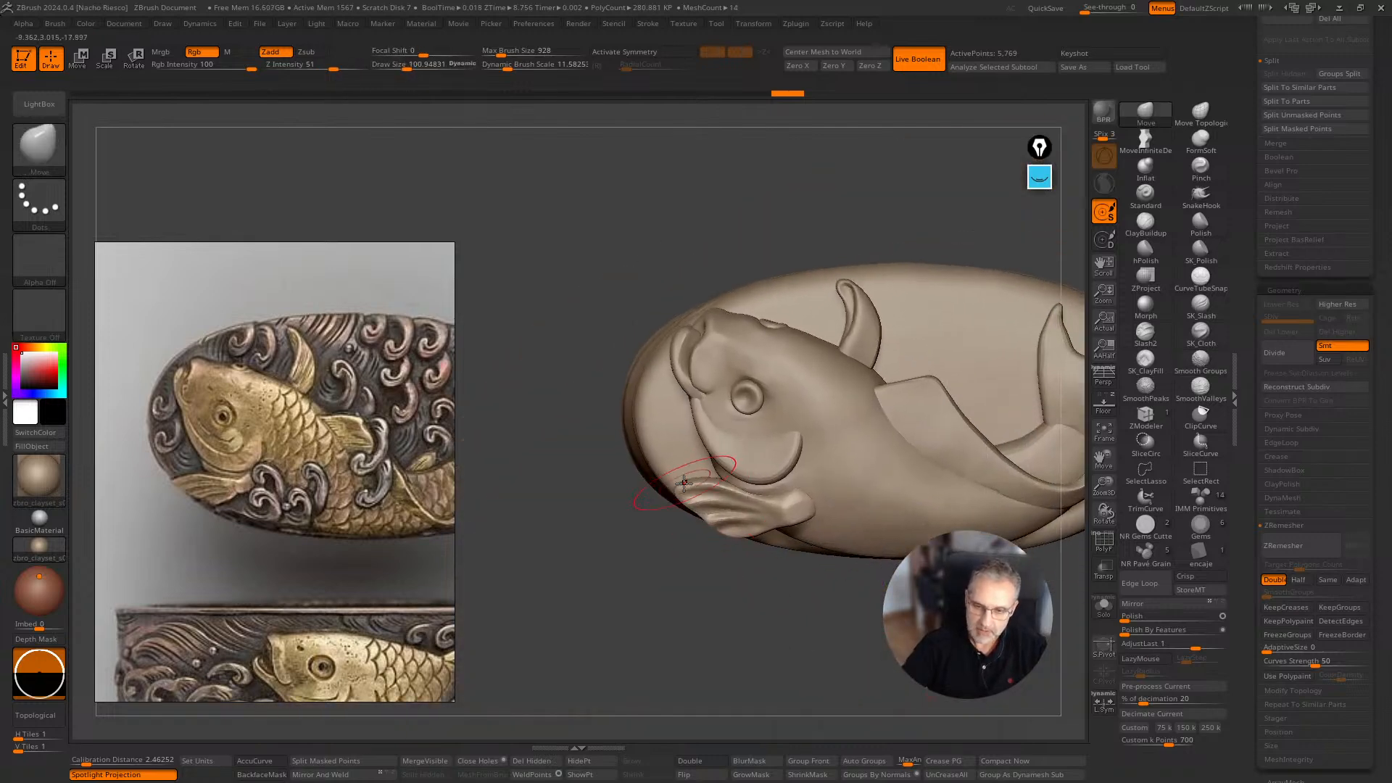
pyautogui.moveTo(762, 633); pyautogui.dragTo(741, 616)
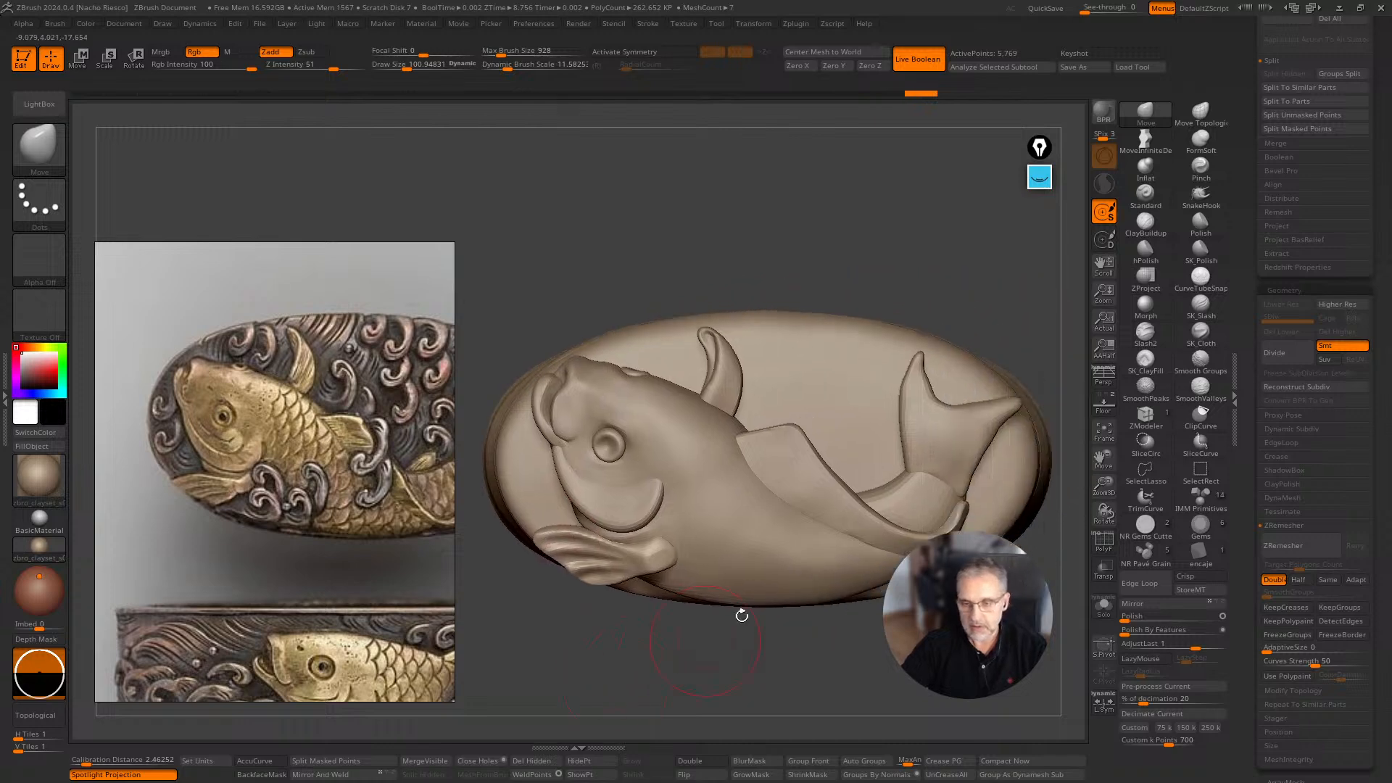
# Isolate the koi's body, remesh it with ZRemesher using Double and KeepGroups, and return to the full shaded model.
pyautogui.keyDown('alt'); pyautogui.click(800, 575); pyautogui.keyUp('alt')
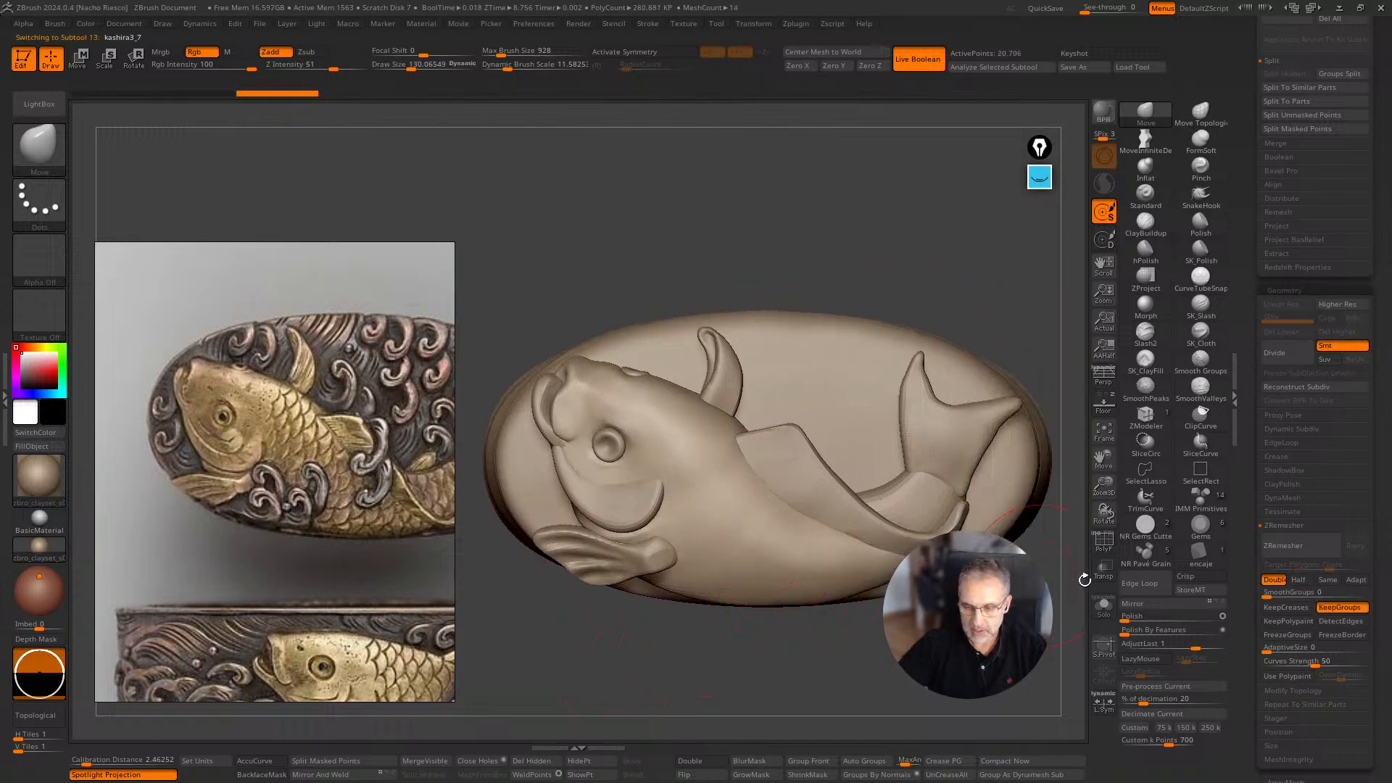
pyautogui.click(1104, 606)
pyautogui.click(1104, 540)
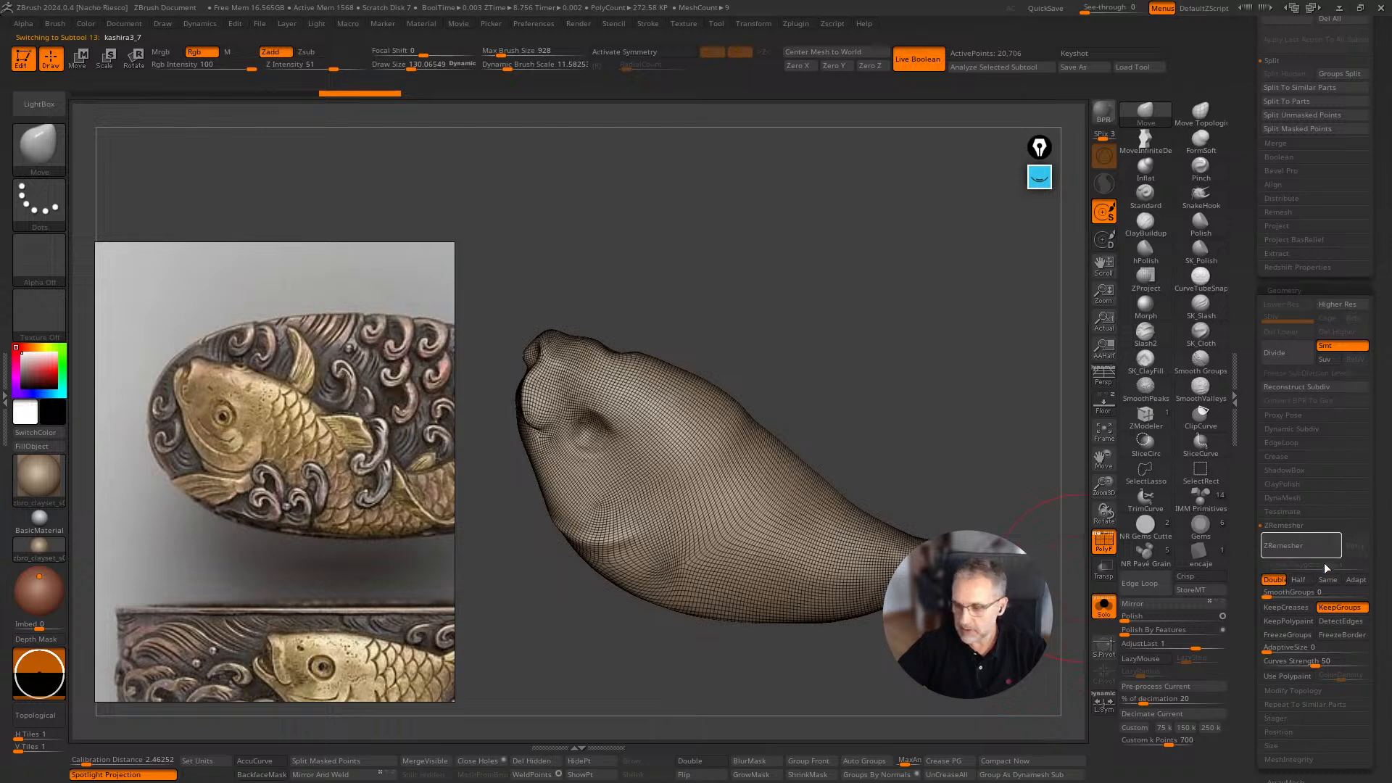
pyautogui.click(1324, 554)
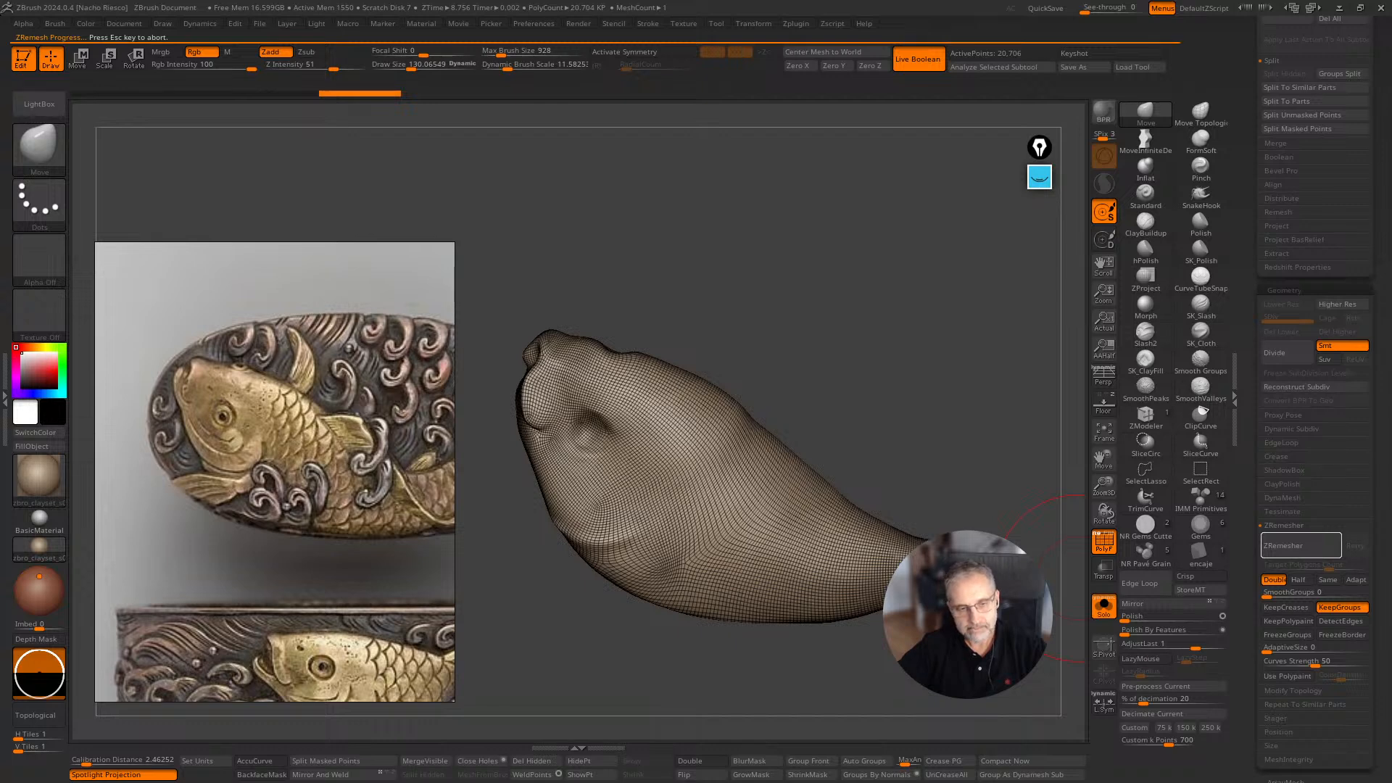
pyautogui.click(1107, 611)
pyautogui.hotkey('shift', 'f')
# Smooth the surface of the koi's body with Smooth Groups at a draw size of about 141.
pyautogui.press('s')
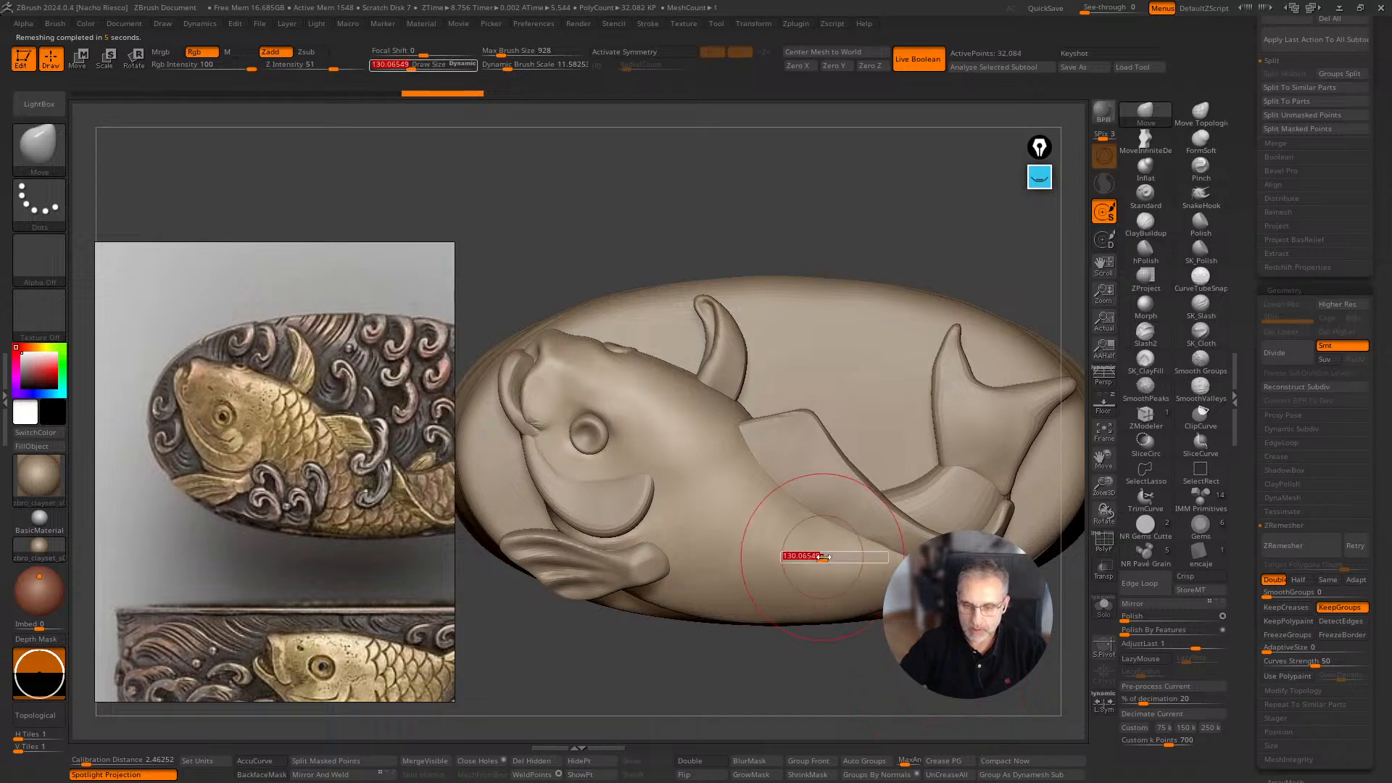
pyautogui.press('shift')
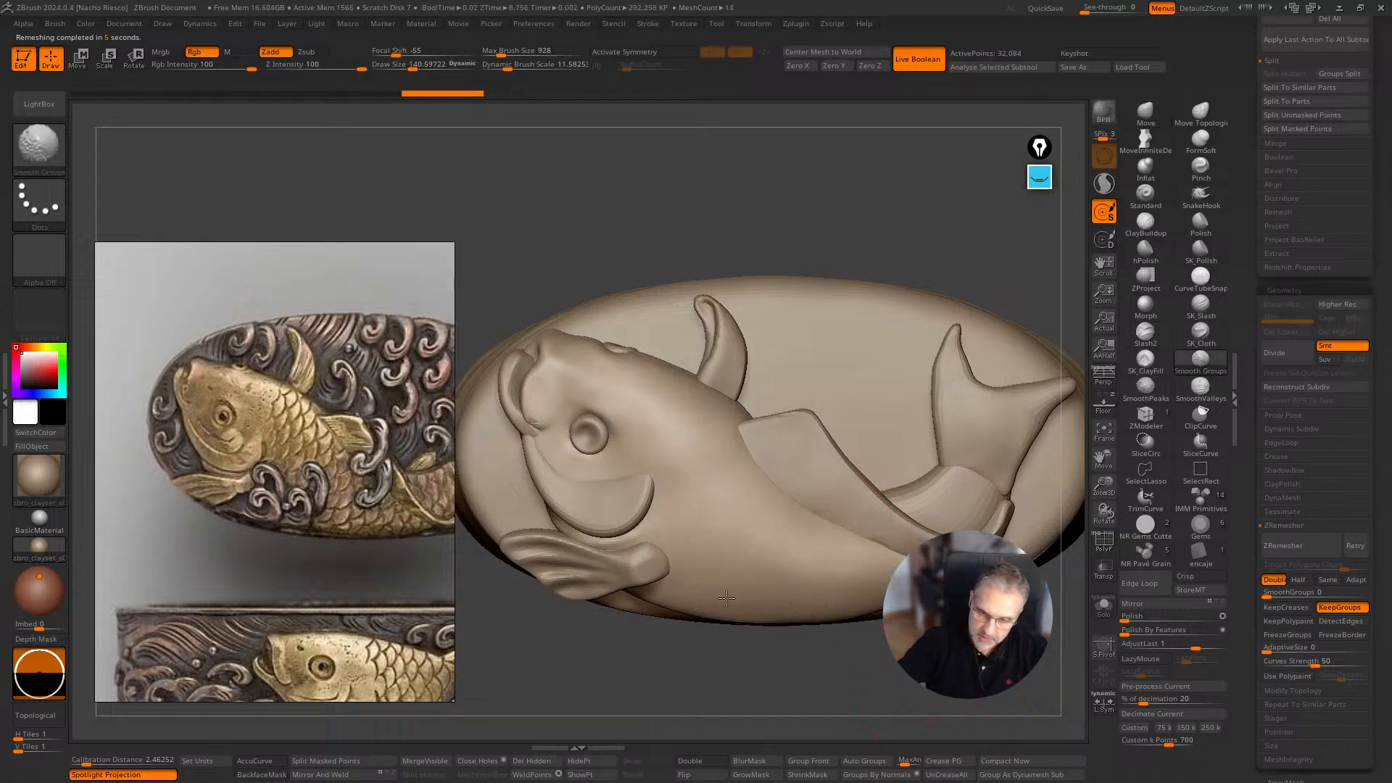
pyautogui.moveTo(814, 575)
pyautogui.mouseDown()
pyautogui.moveTo(834, 595)
pyautogui.moveTo(958, 610)
pyautogui.mouseUp()
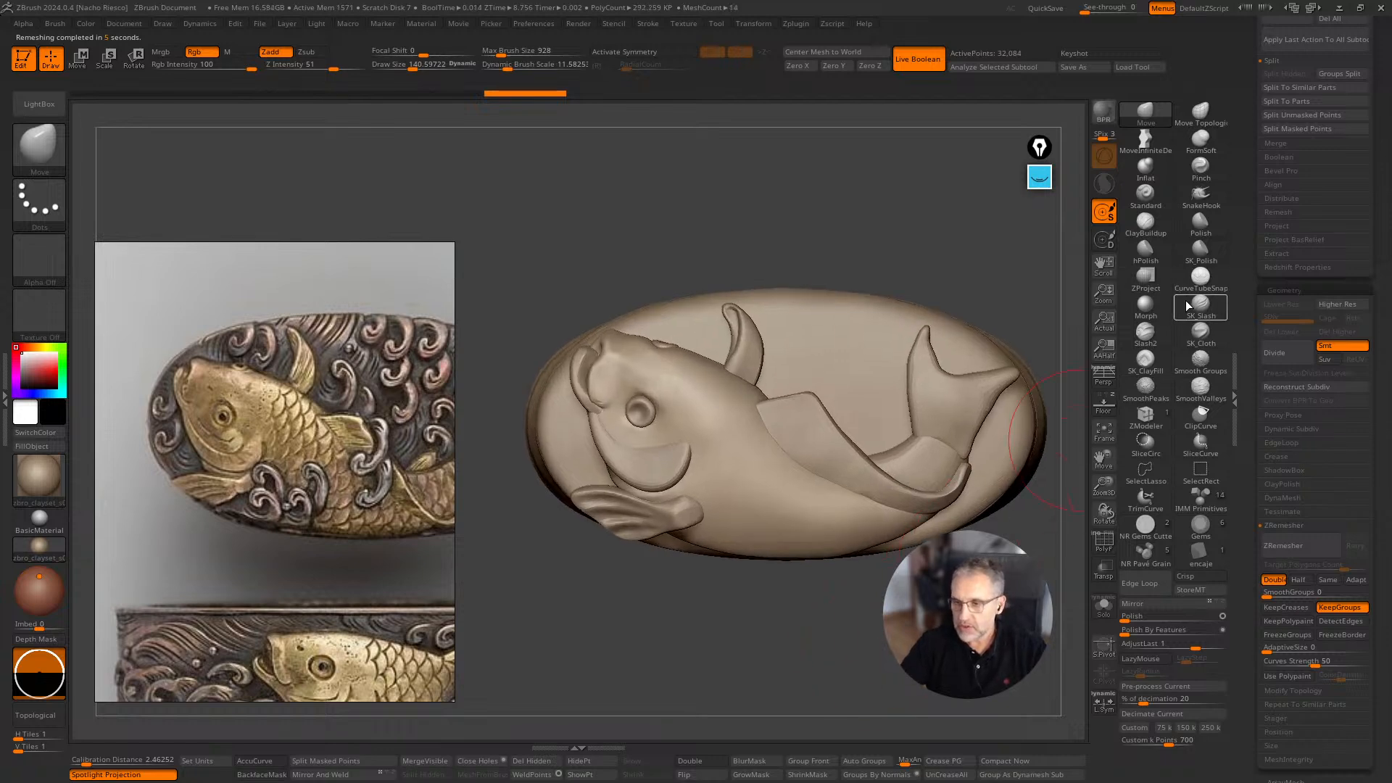
# Polish the koi's belly and lower body with the hPolish brush at draw sizes of about 157 and 141.
pyautogui.click(1169, 253)
pyautogui.press('s')
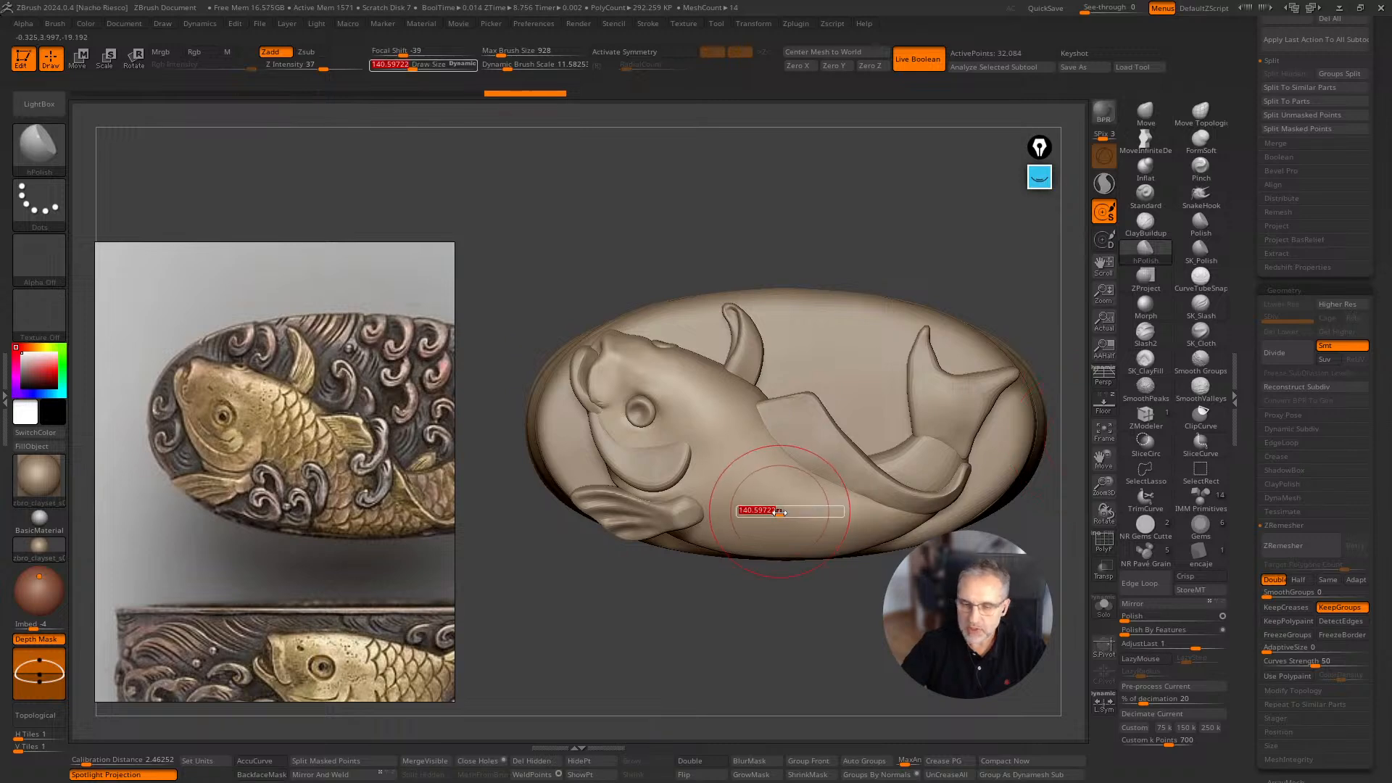
pyautogui.moveTo(780, 512); pyautogui.dragTo(781, 513)
pyautogui.keyDown('alt'); pyautogui.moveTo(749, 596); pyautogui.dragTo(747, 479); pyautogui.keyUp('alt')
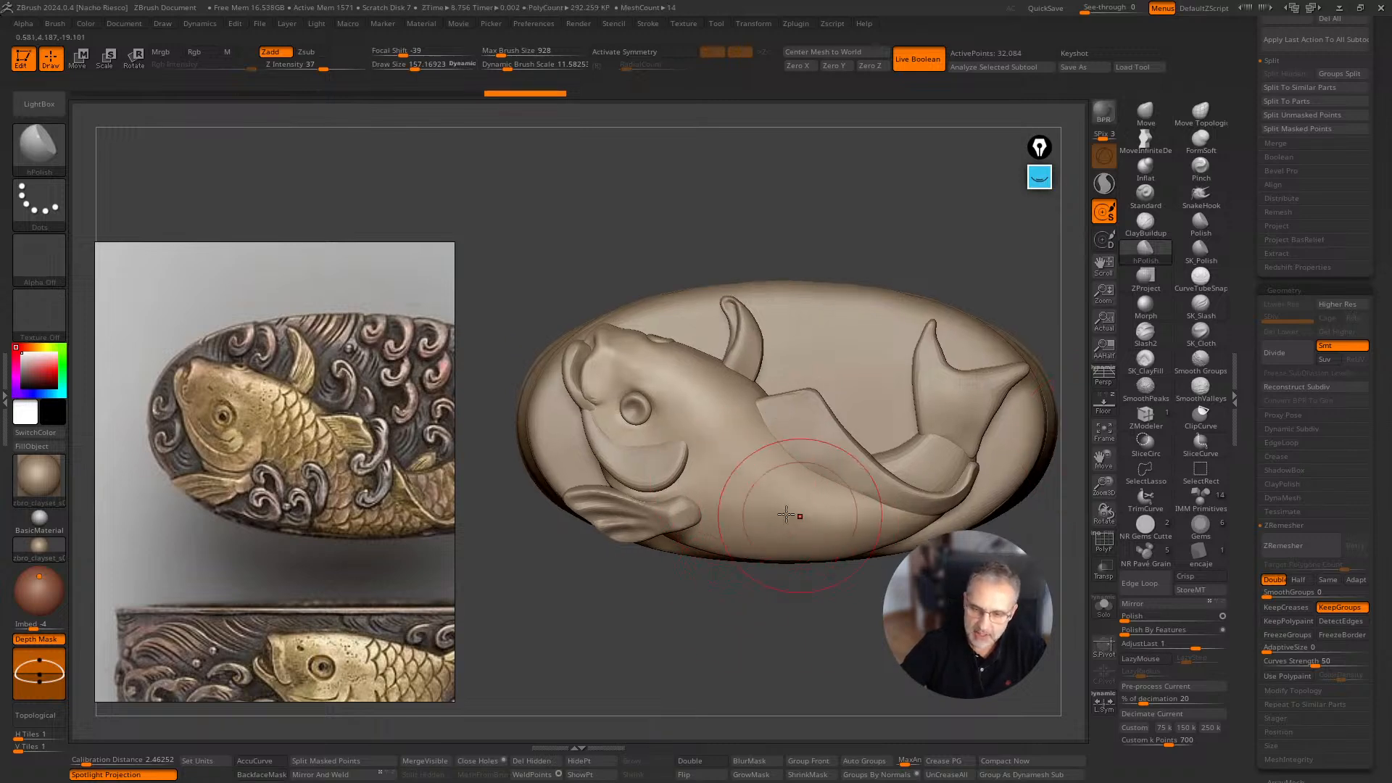
pyautogui.moveTo(798, 532)
pyautogui.mouseDown()
pyautogui.moveTo(810, 537)
pyautogui.moveTo(805, 508)
pyautogui.moveTo(725, 500)
pyautogui.moveTo(761, 501)
pyautogui.mouseUp()
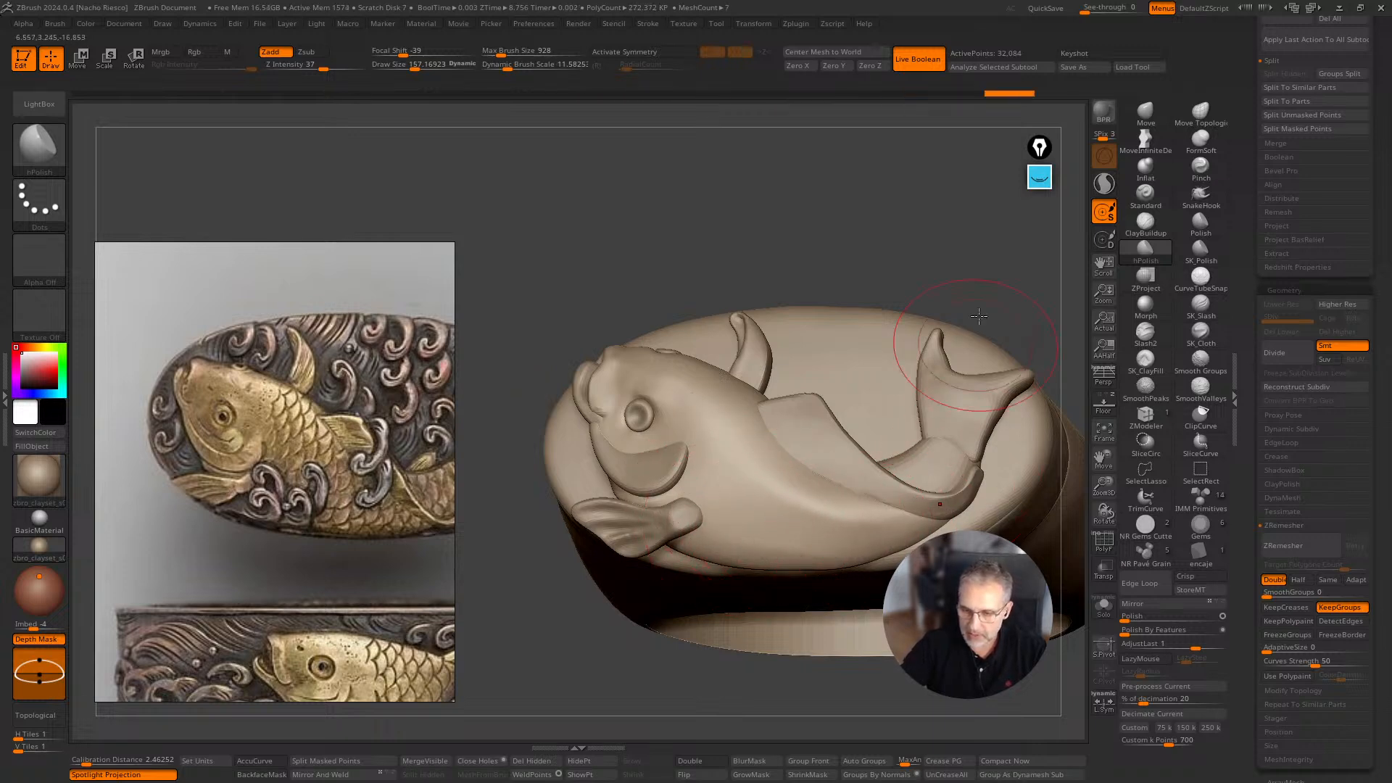
pyautogui.keyDown('shift'); pyautogui.moveTo(1019, 264); pyautogui.dragTo(988, 333); pyautogui.keyUp('shift')
pyautogui.moveTo(731, 492); pyautogui.dragTo(760, 544)
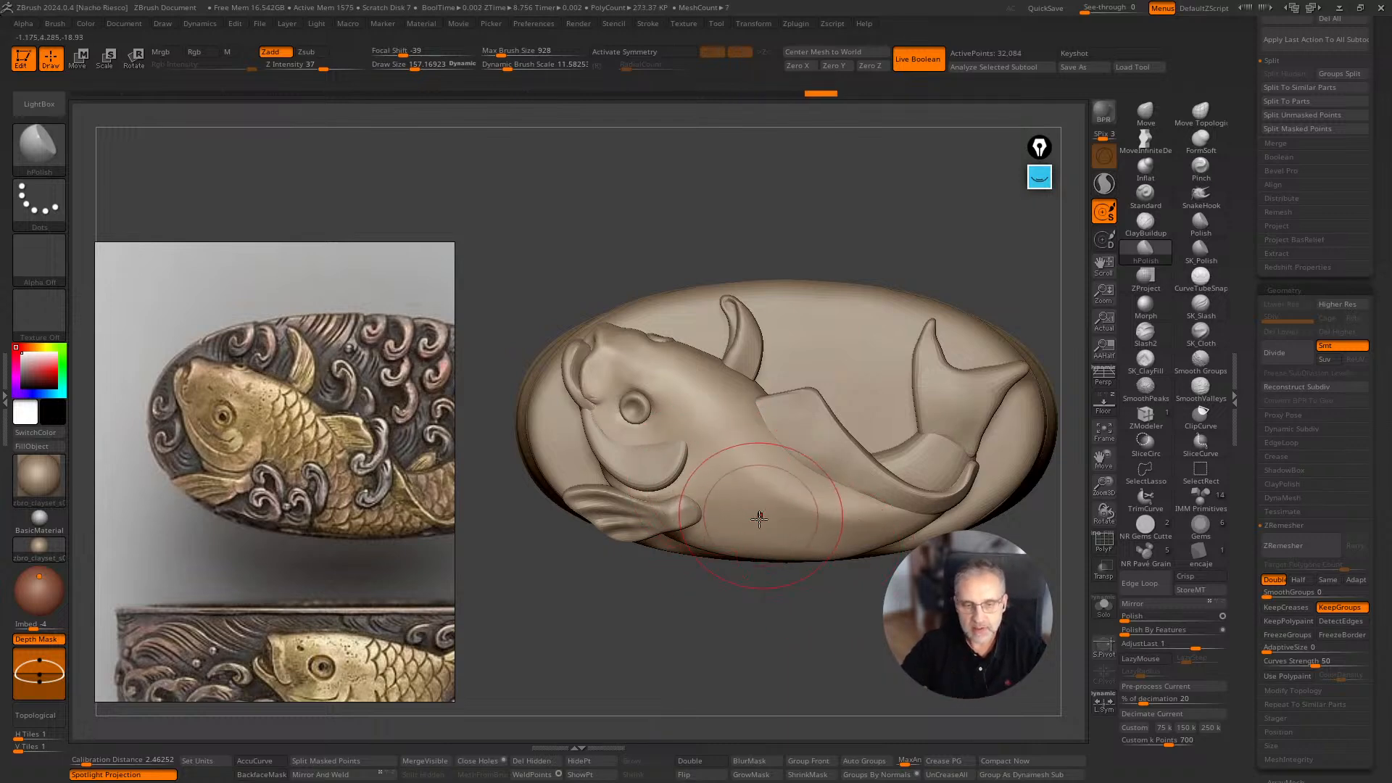
pyautogui.moveTo(746, 503); pyautogui.dragTo(780, 506)
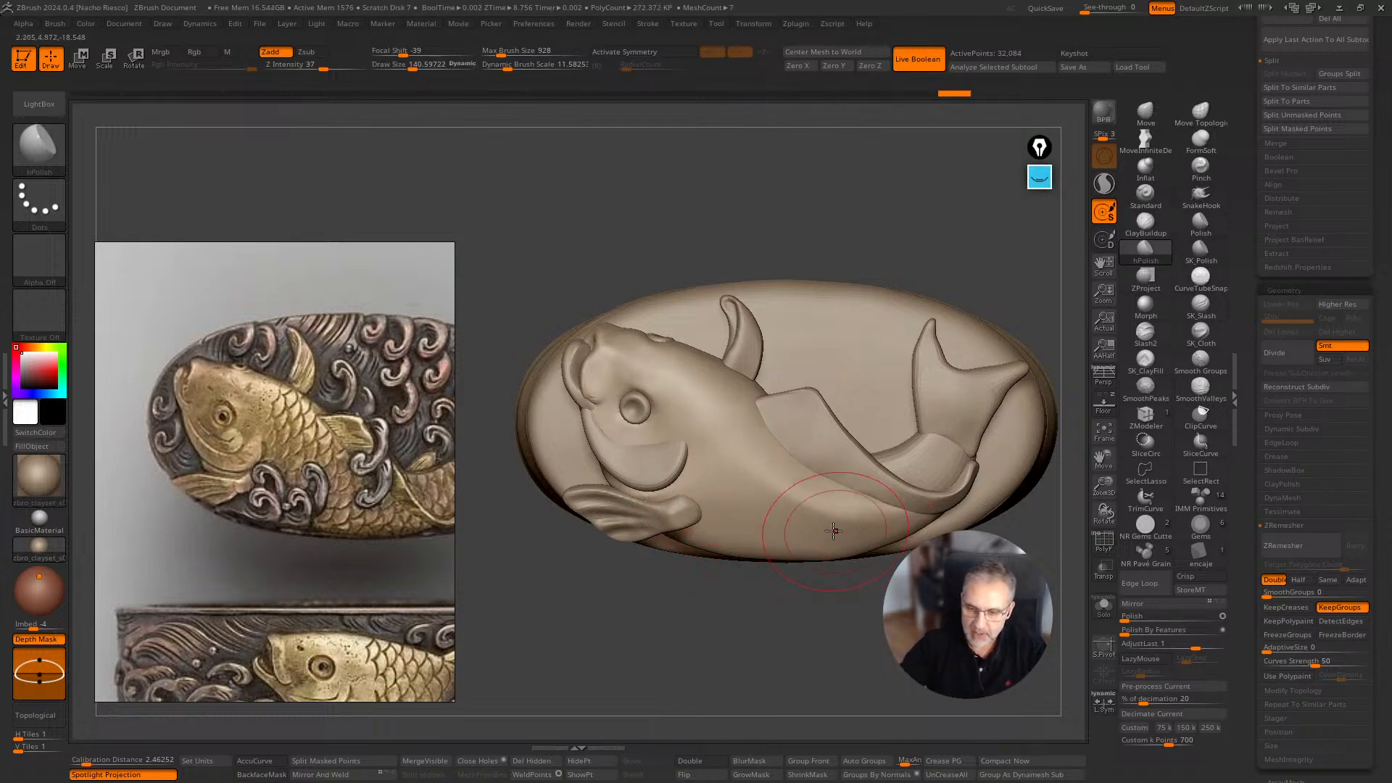
# Smooth the polished belly area at a draw size of about 135.
pyautogui.press('shift')
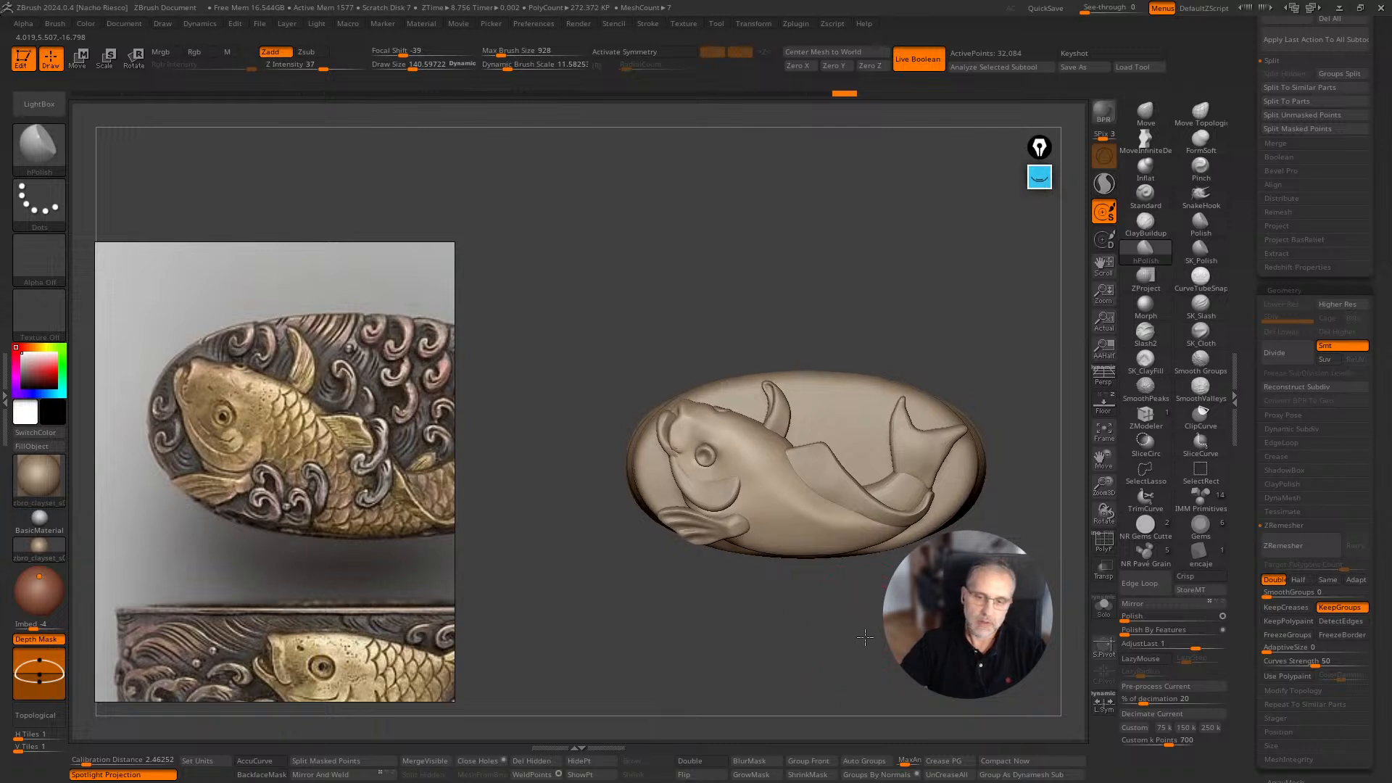
pyautogui.press('s')
pyautogui.press('shift')
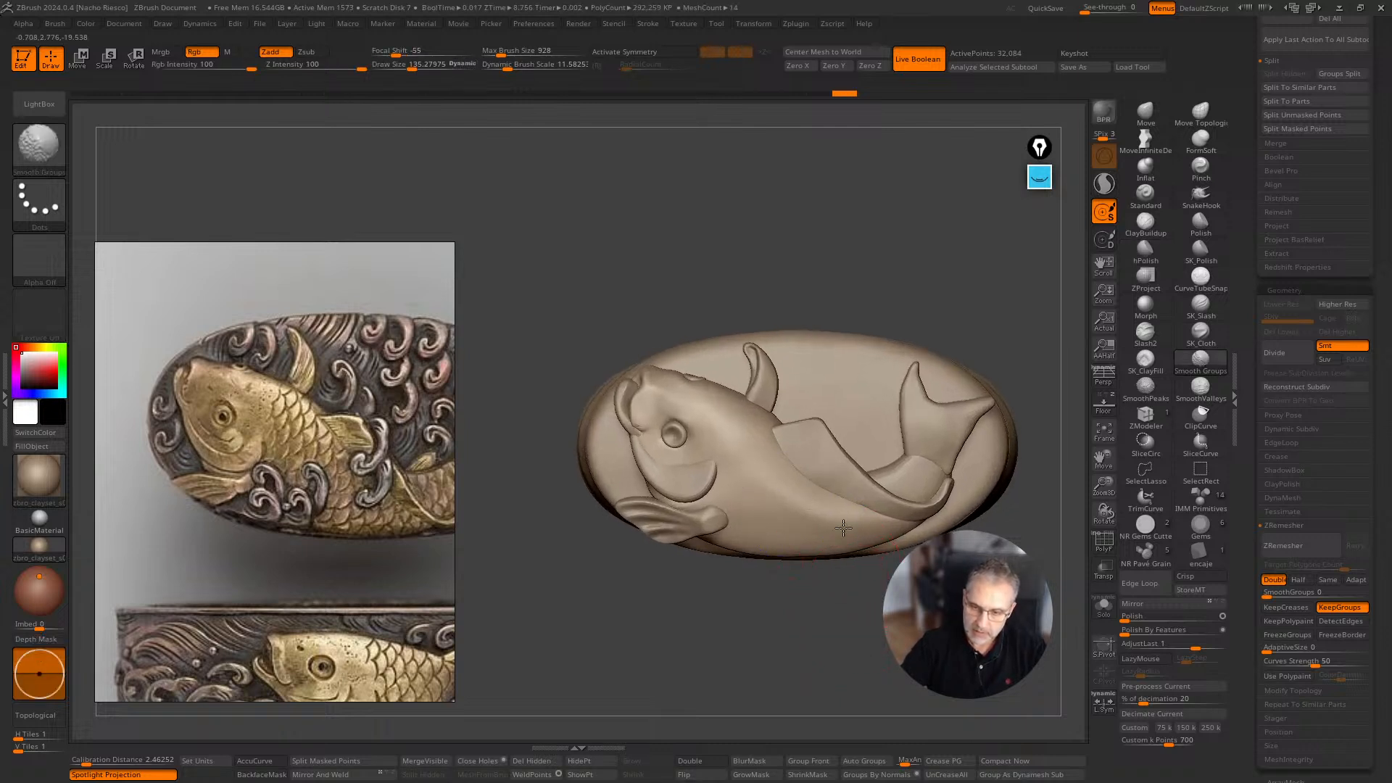
# Reshape the koi's body between the cheek and snout with the Move brush at draw sizes of about 80 and 72.
pyautogui.moveTo(824, 580)
pyautogui.mouseDown()
pyautogui.moveTo(810, 574)
pyautogui.moveTo(792, 647)
pyautogui.moveTo(979, 236)
pyautogui.moveTo(974, 214)
pyautogui.mouseUp()
pyautogui.press('b')
pyautogui.press('m')
pyautogui.press('v')
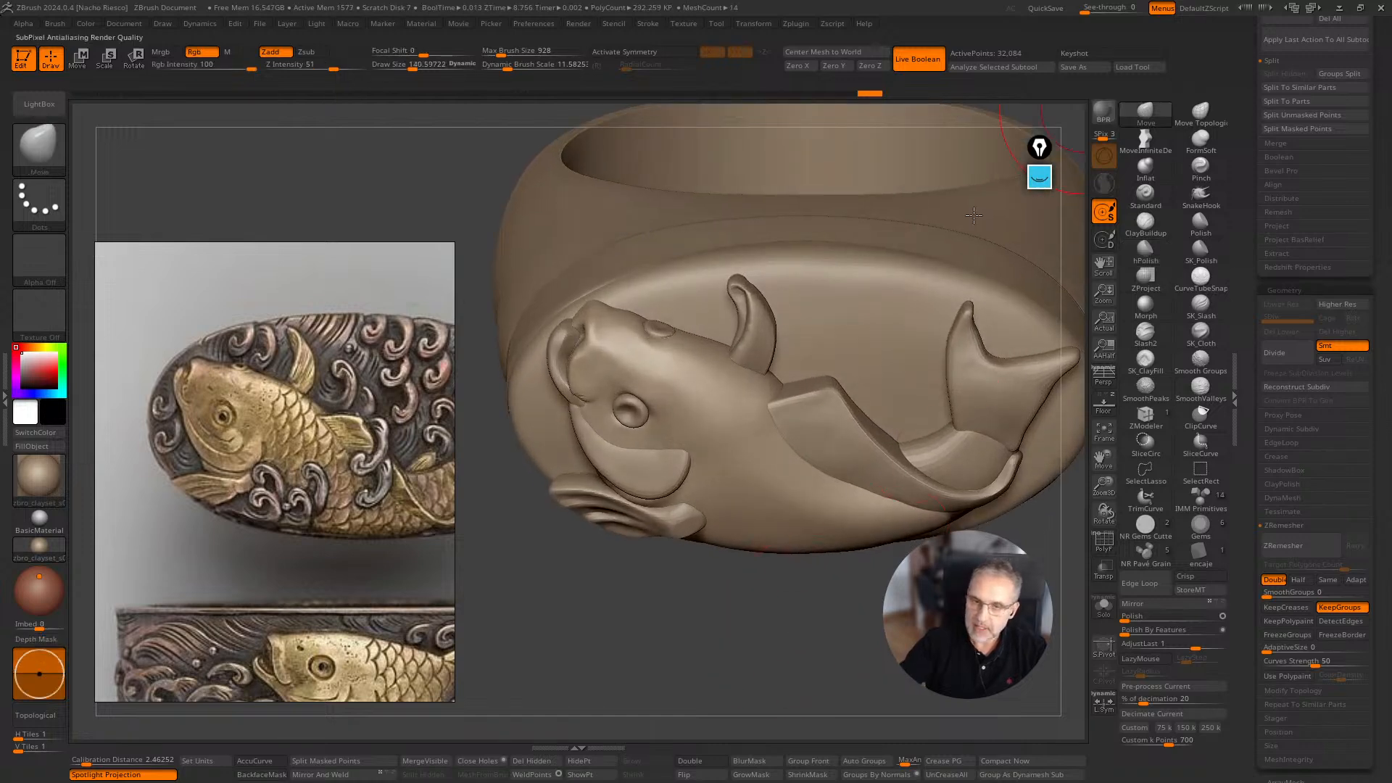
pyautogui.moveTo(638, 438)
pyautogui.mouseDown(button='right')
pyautogui.moveTo(652, 435)
pyautogui.moveTo(624, 438)
pyautogui.mouseUp(button='right')
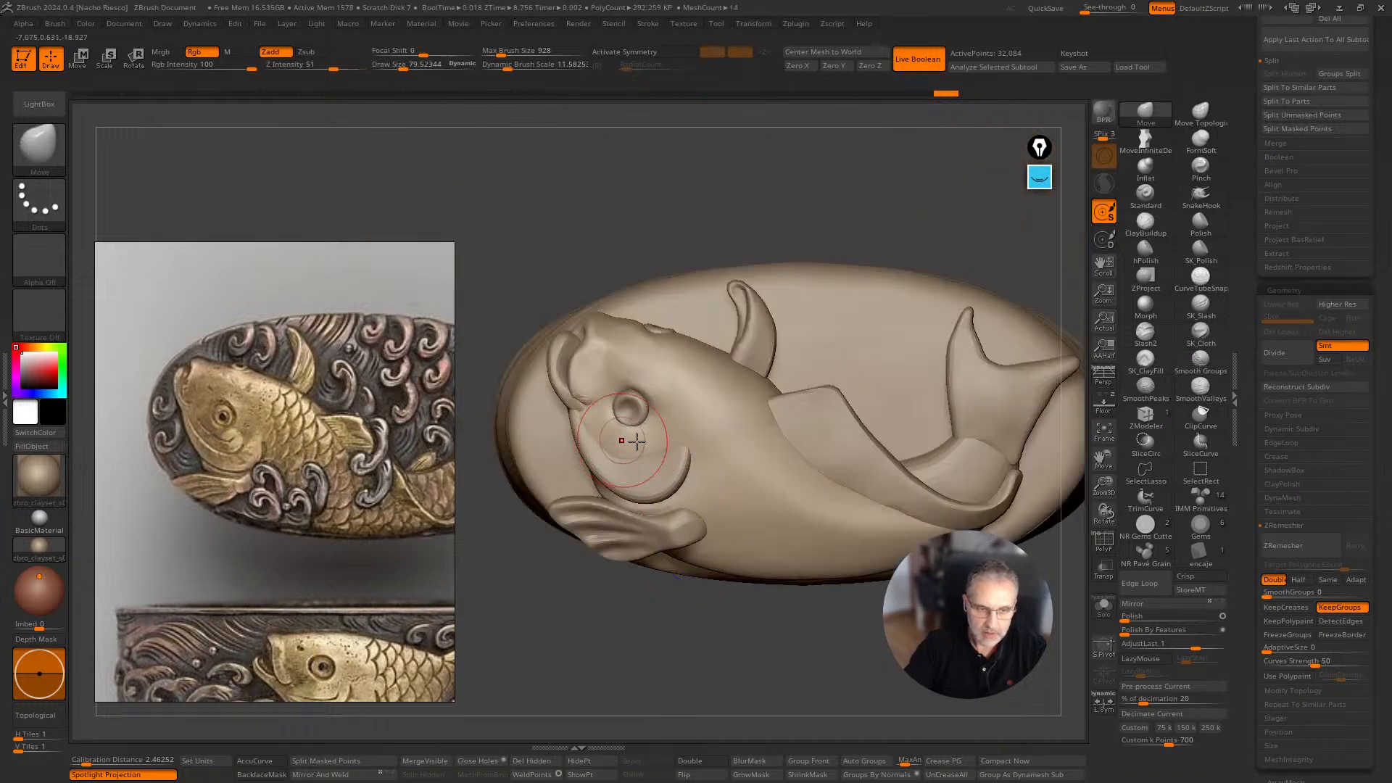
pyautogui.moveTo(637, 441)
pyautogui.mouseDown(button='right')
pyautogui.moveTo(667, 445)
pyautogui.moveTo(602, 368)
pyautogui.mouseUp(button='right')
pyautogui.moveTo(585, 341); pyautogui.dragTo(603, 341)
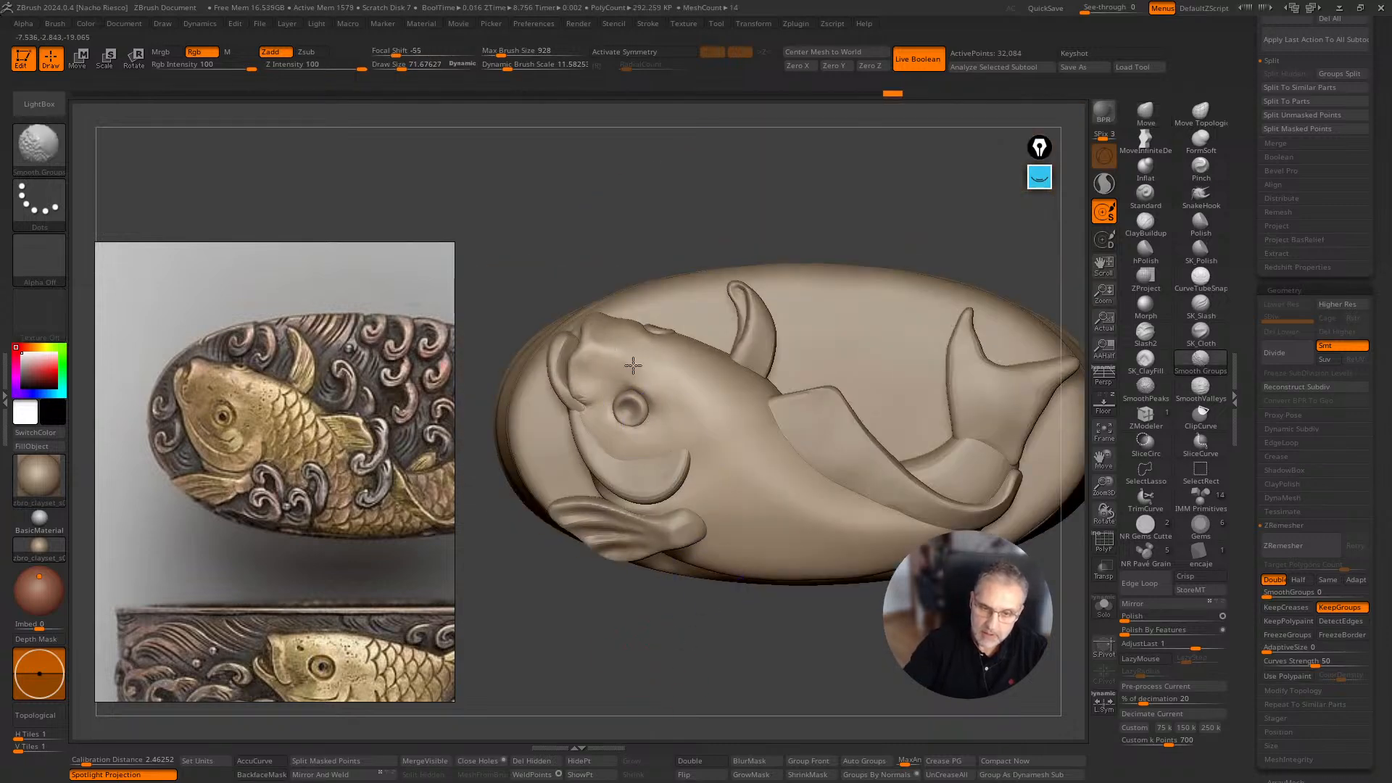
# Refine the koi's head around the mouth and eye with the Move brush at a draw size of about 57.
pyautogui.press('b')
pyautogui.press('m')
pyautogui.press('v')
pyautogui.moveTo(808, 699)
pyautogui.mouseDown(button='right')
pyautogui.moveTo(951, 428)
pyautogui.moveTo(958, 602)
pyautogui.moveTo(943, 616)
pyautogui.moveTo(870, 653)
pyautogui.moveTo(792, 549)
pyautogui.mouseUp(button='right')
pyautogui.press('[')
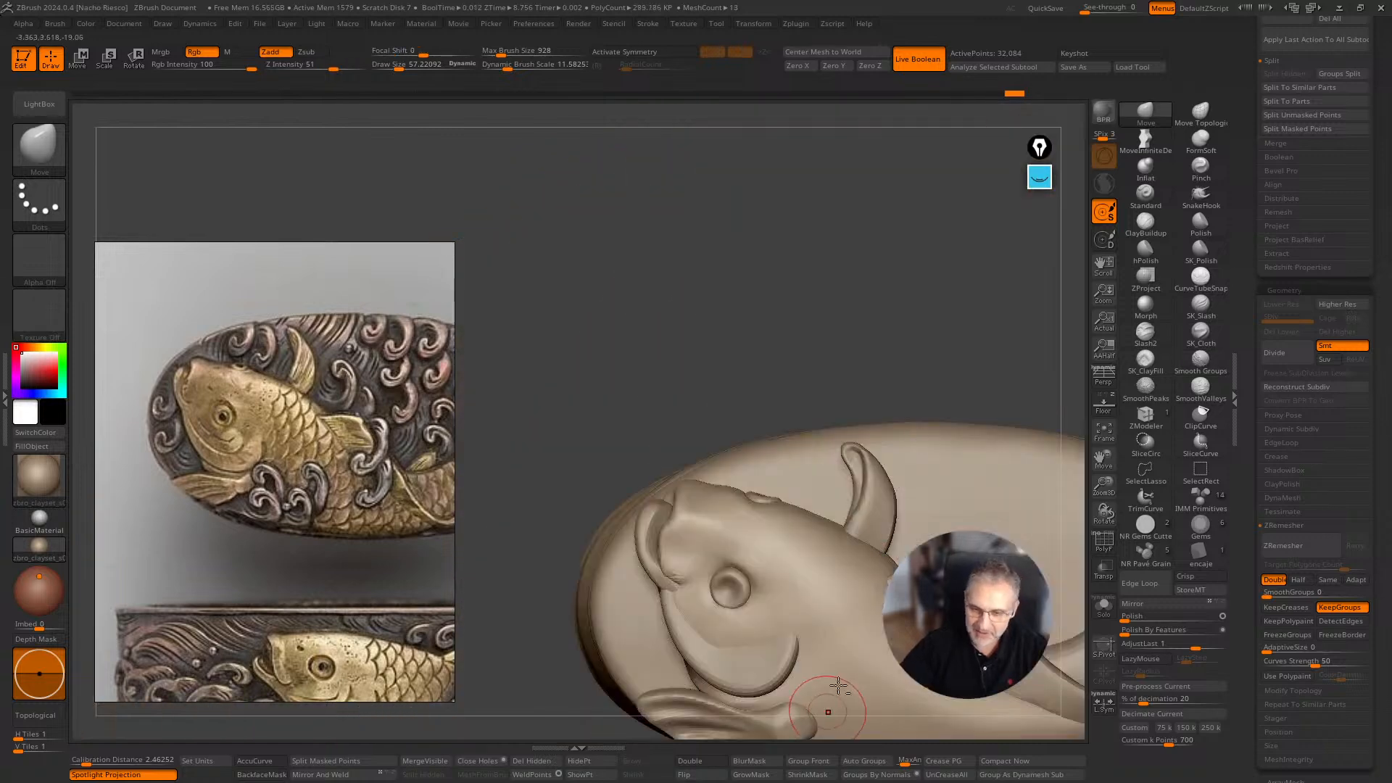
pyautogui.moveTo(895, 138); pyautogui.dragTo(1008, 434, button='right')
pyautogui.keyDown('alt'); pyautogui.moveTo(1007, 492); pyautogui.dragTo(973, 523, button='right'); pyautogui.keyUp('alt')
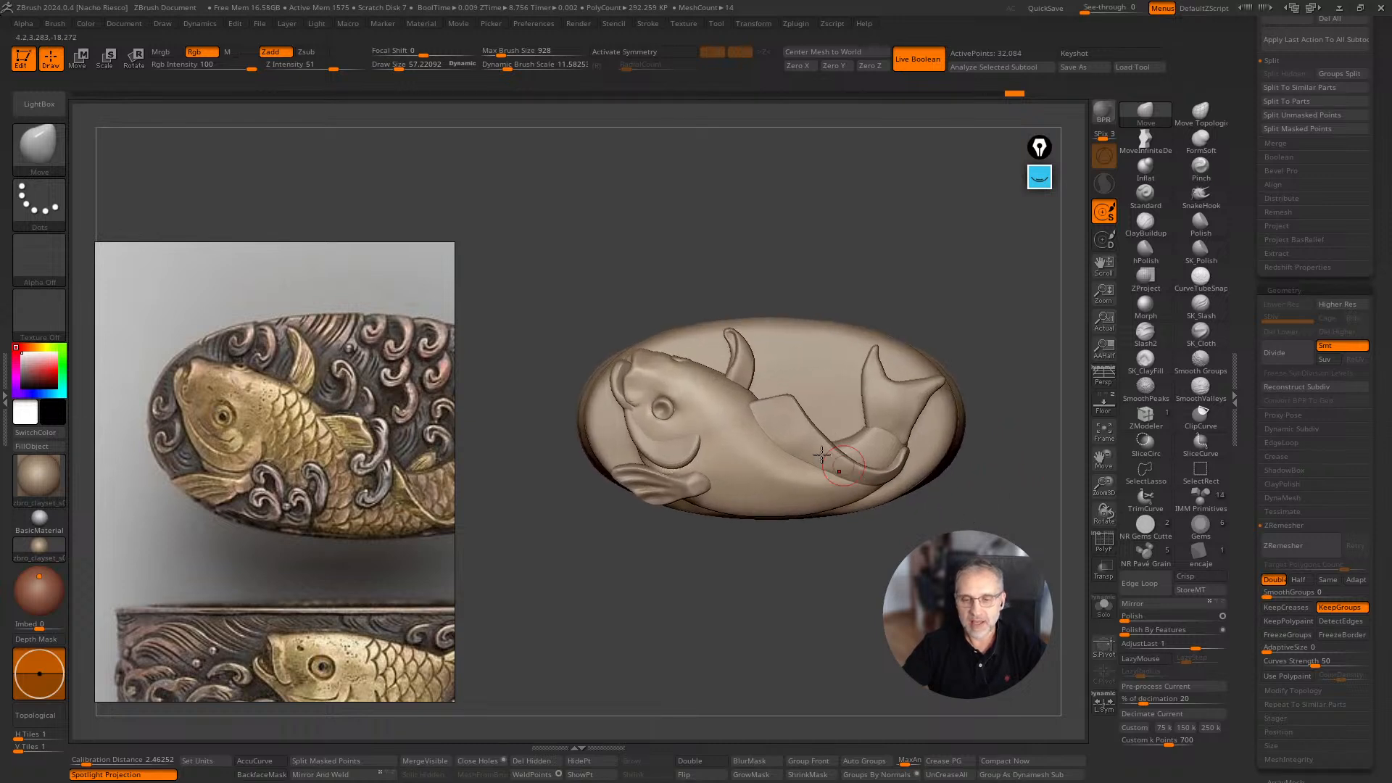
# Reshape the fin piece along the middle of the koi's back with the Move brush at a draw size of about 115.
pyautogui.press('s')
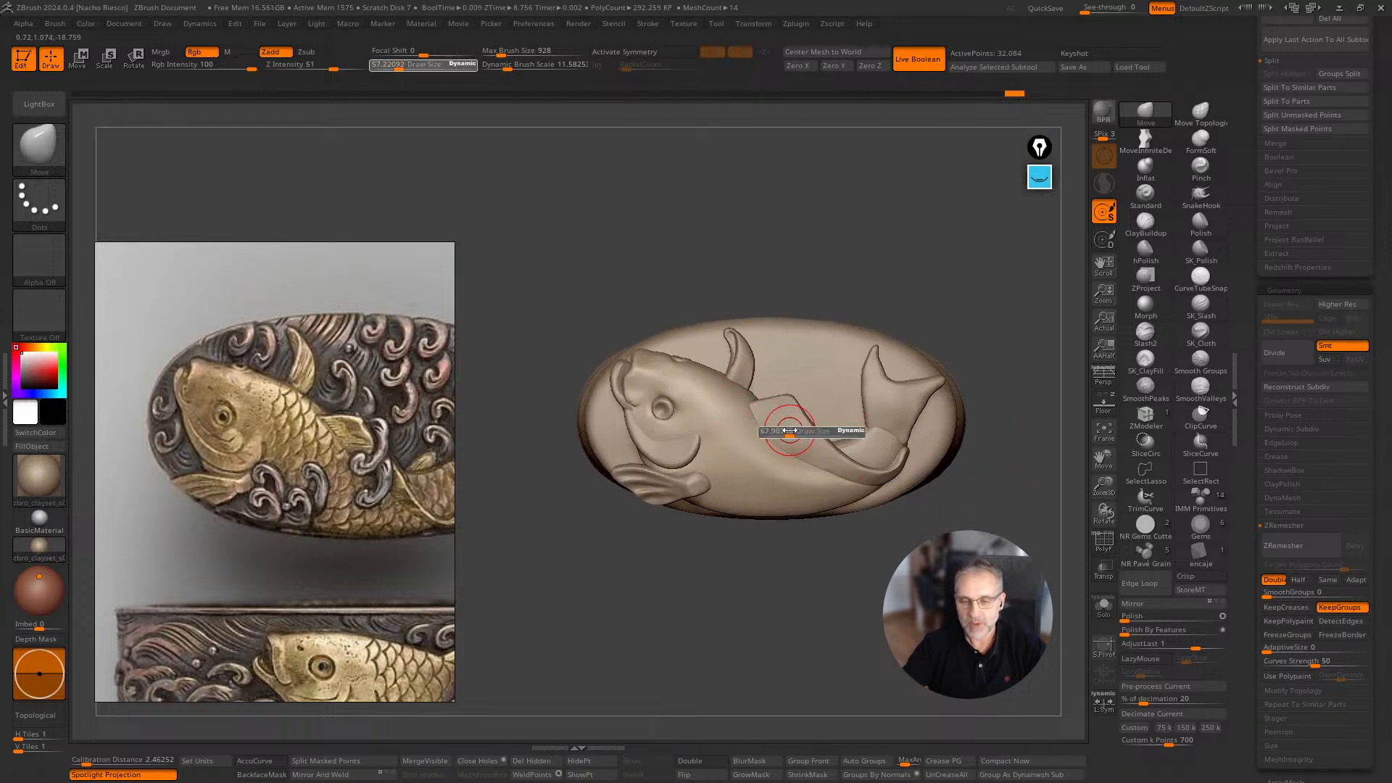
pyautogui.moveTo(797, 431); pyautogui.dragTo(800, 431)
pyautogui.keyDown('alt'); pyautogui.click(797, 431); pyautogui.keyUp('alt')
pyautogui.moveTo(796, 428)
pyautogui.mouseDown(button='right')
pyautogui.moveTo(755, 406)
pyautogui.moveTo(780, 412)
pyautogui.mouseUp(button='right')
pyautogui.press('s')
pyautogui.moveTo(780, 412); pyautogui.dragTo(773, 412)
pyautogui.moveTo(811, 483); pyautogui.dragTo(898, 524, button='right')
pyautogui.moveTo(1023, 486)
pyautogui.mouseDown(button='right')
pyautogui.moveTo(964, 528)
pyautogui.moveTo(868, 553)
pyautogui.moveTo(977, 520)
pyautogui.moveTo(997, 457)
pyautogui.moveTo(993, 547)
pyautogui.moveTo(1022, 558)
pyautogui.mouseUp(button='right')
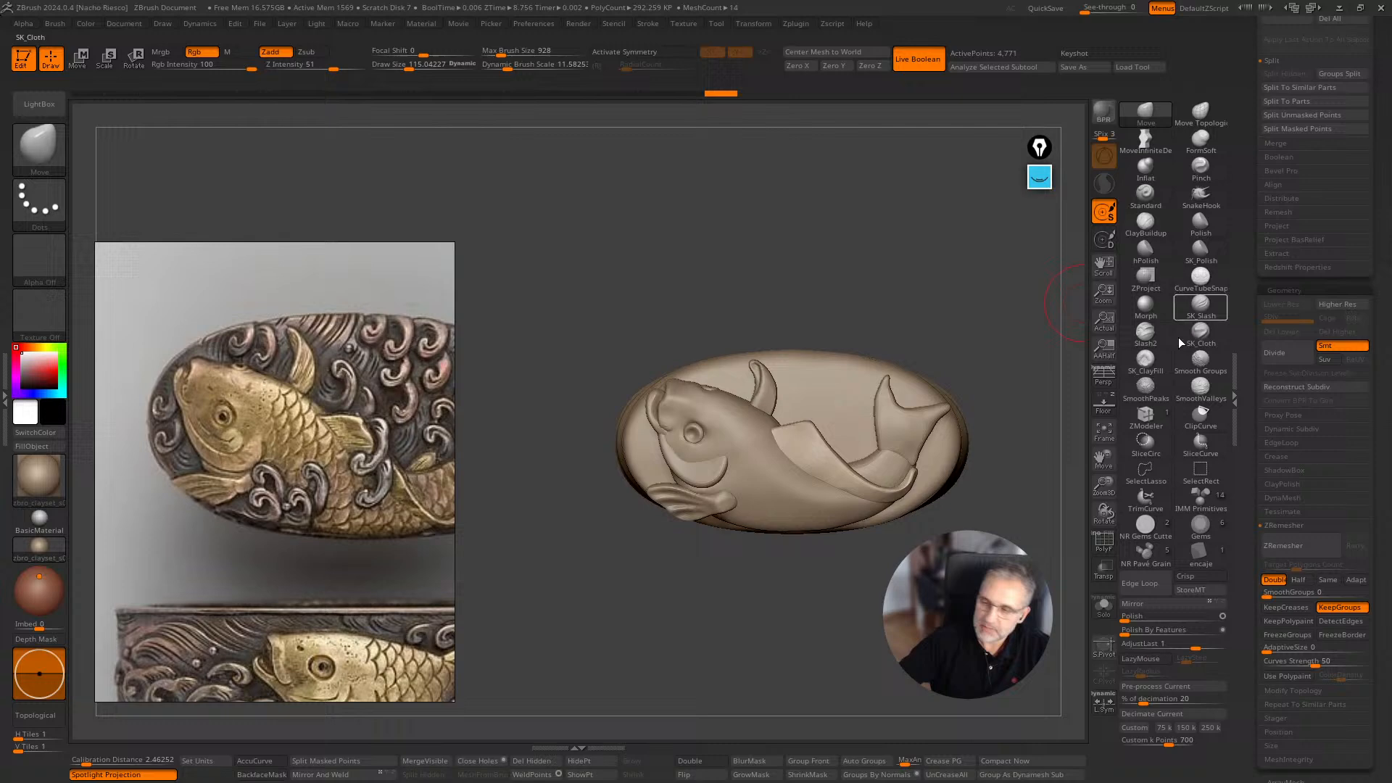
# Choose the IMM Primitives brush, reveal the full Brush palette beside the canvas, and shift the reference image clear of it.
pyautogui.click(1201, 499)
pyautogui.moveTo(4, 402); pyautogui.dragTo(154, 413)
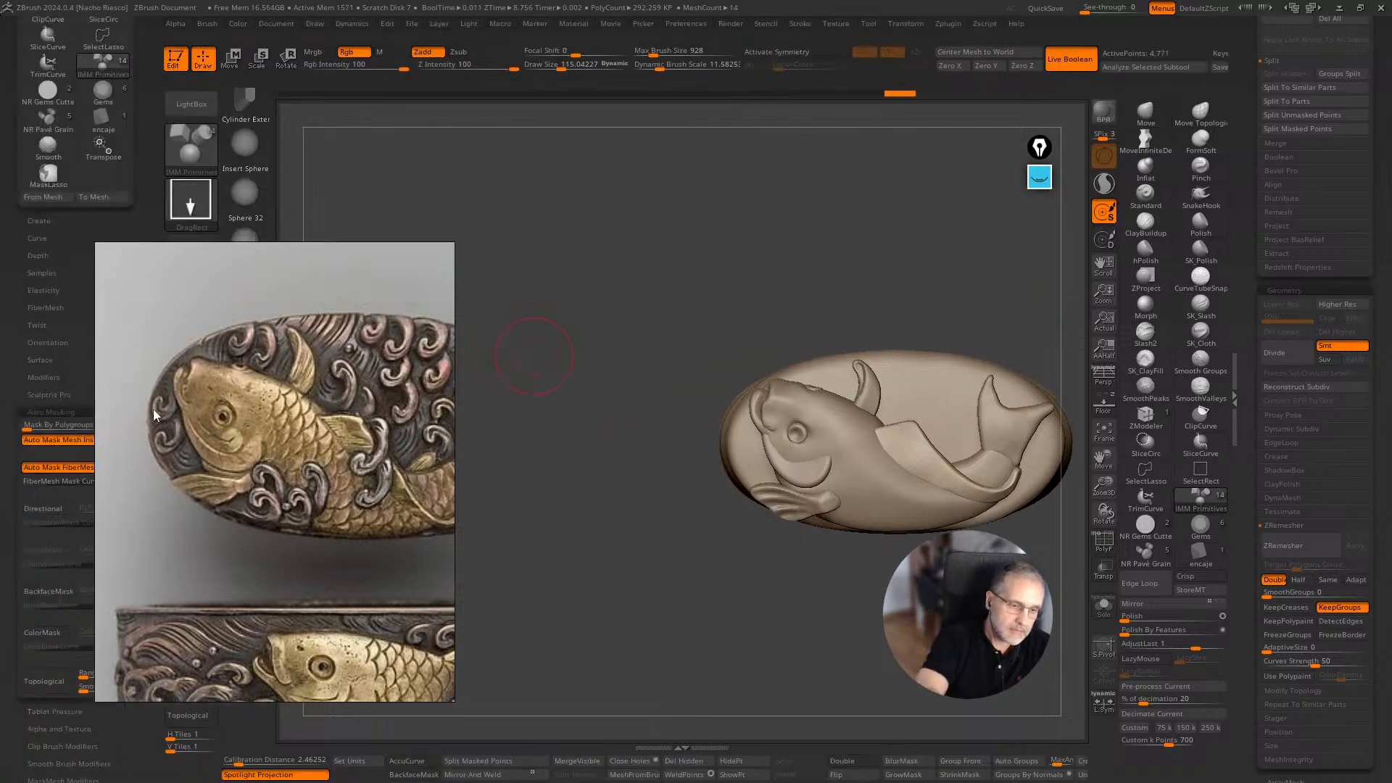
pyautogui.moveTo(274, 316); pyautogui.dragTo(420, 308)
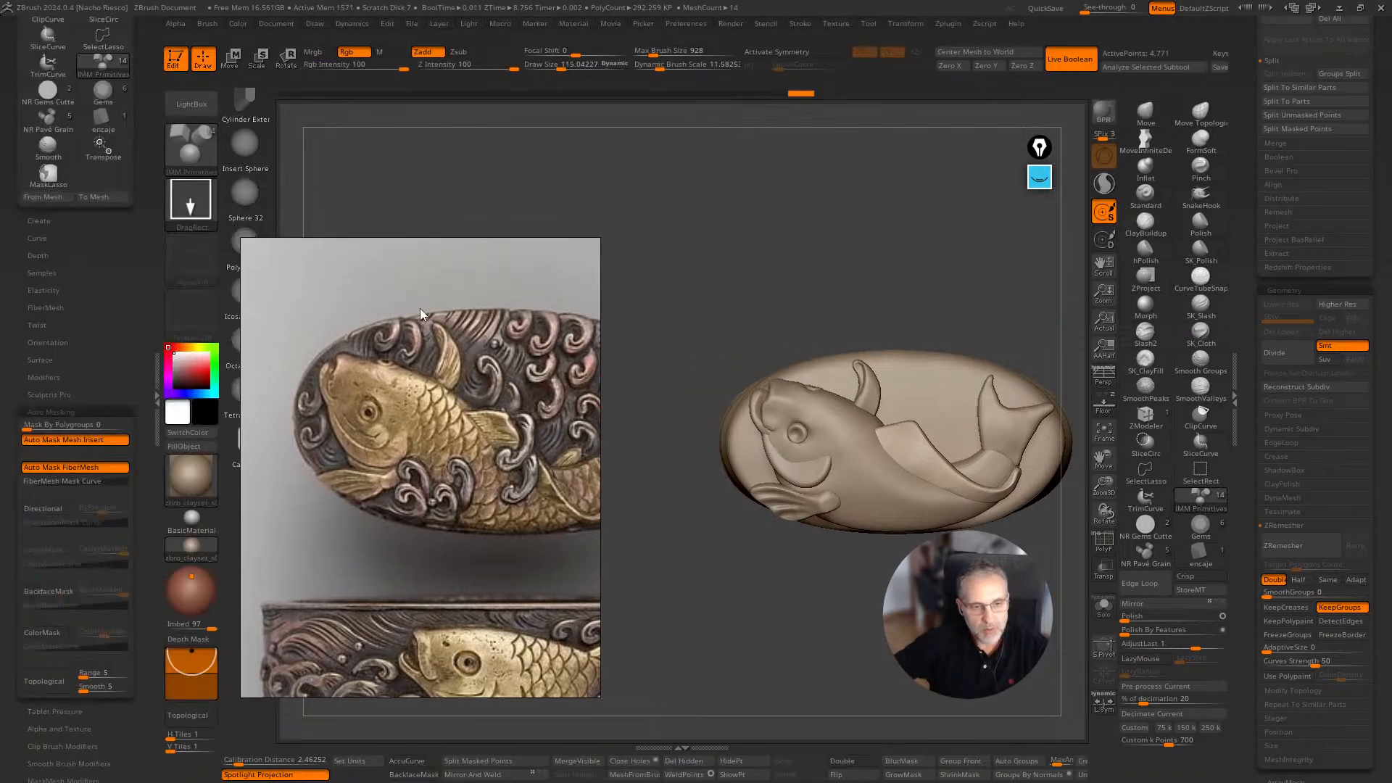
pyautogui.scroll(7, 99, 294)
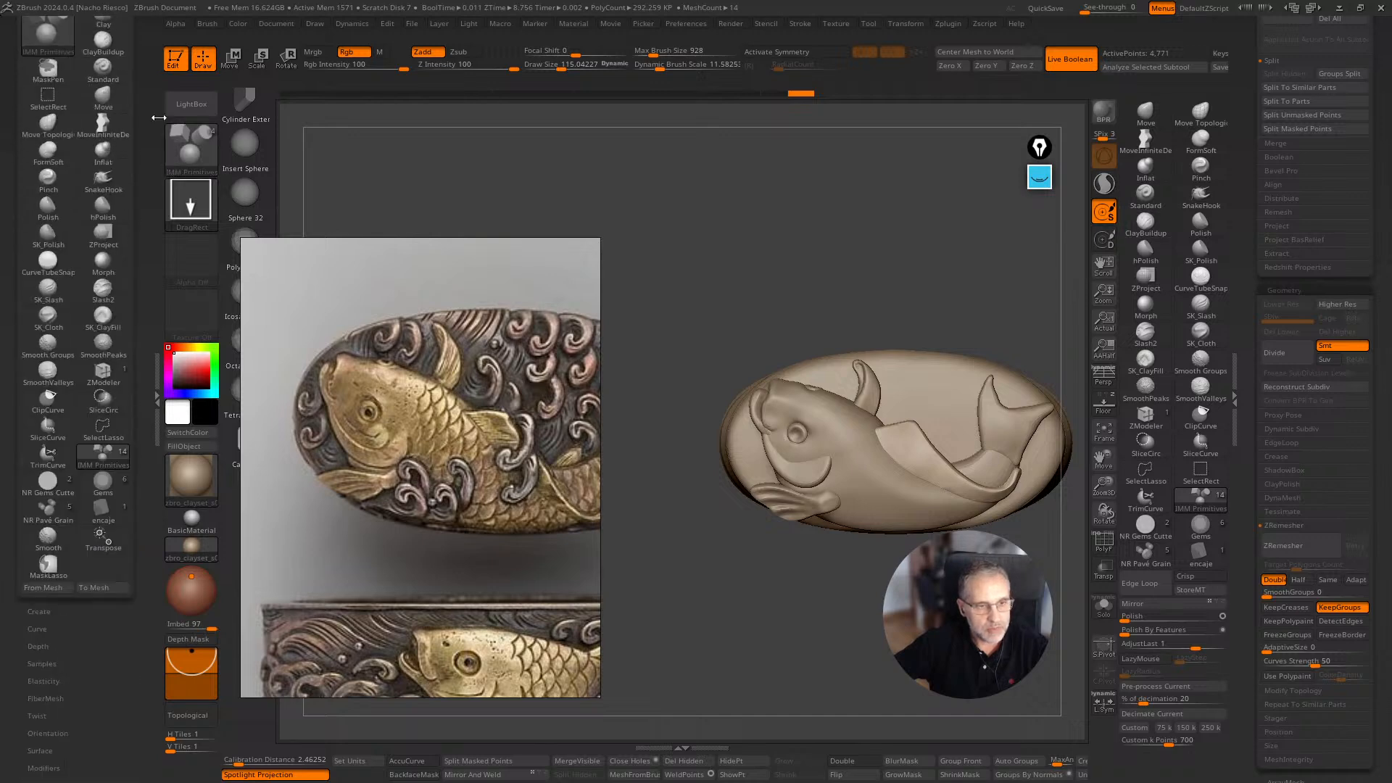
# Set the desired IMM draw size for insert brushes to 1.2 mm.
pyautogui.click(31, 24)
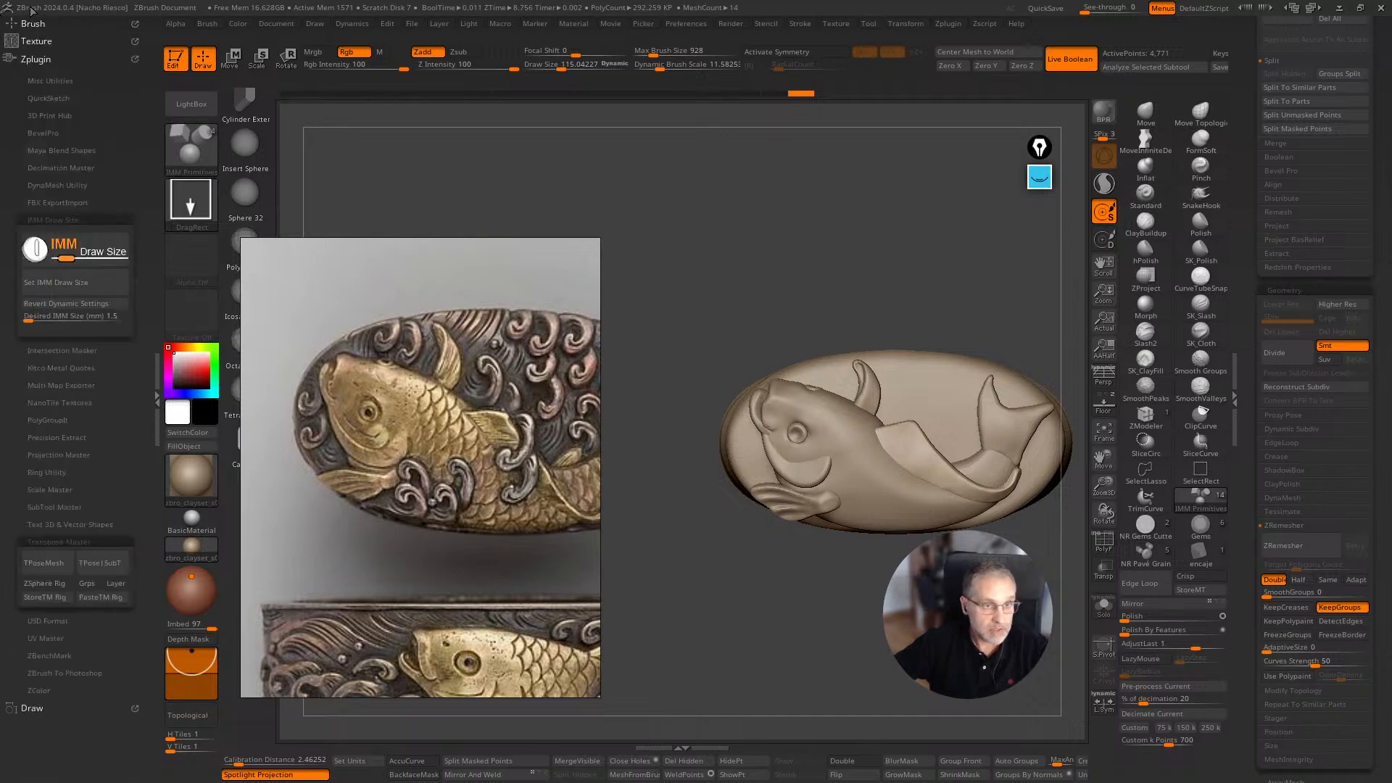
pyautogui.click(36, 318)
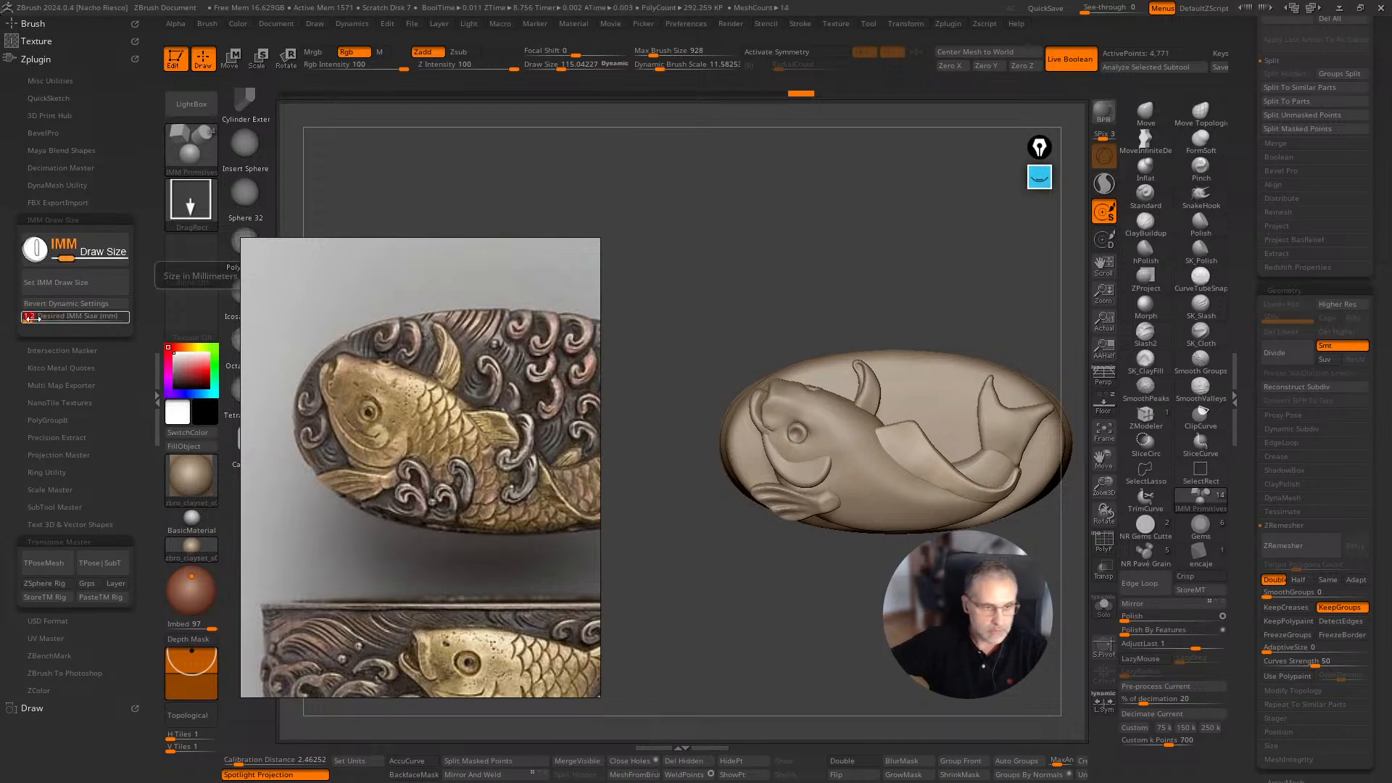
pyautogui.press('Return')
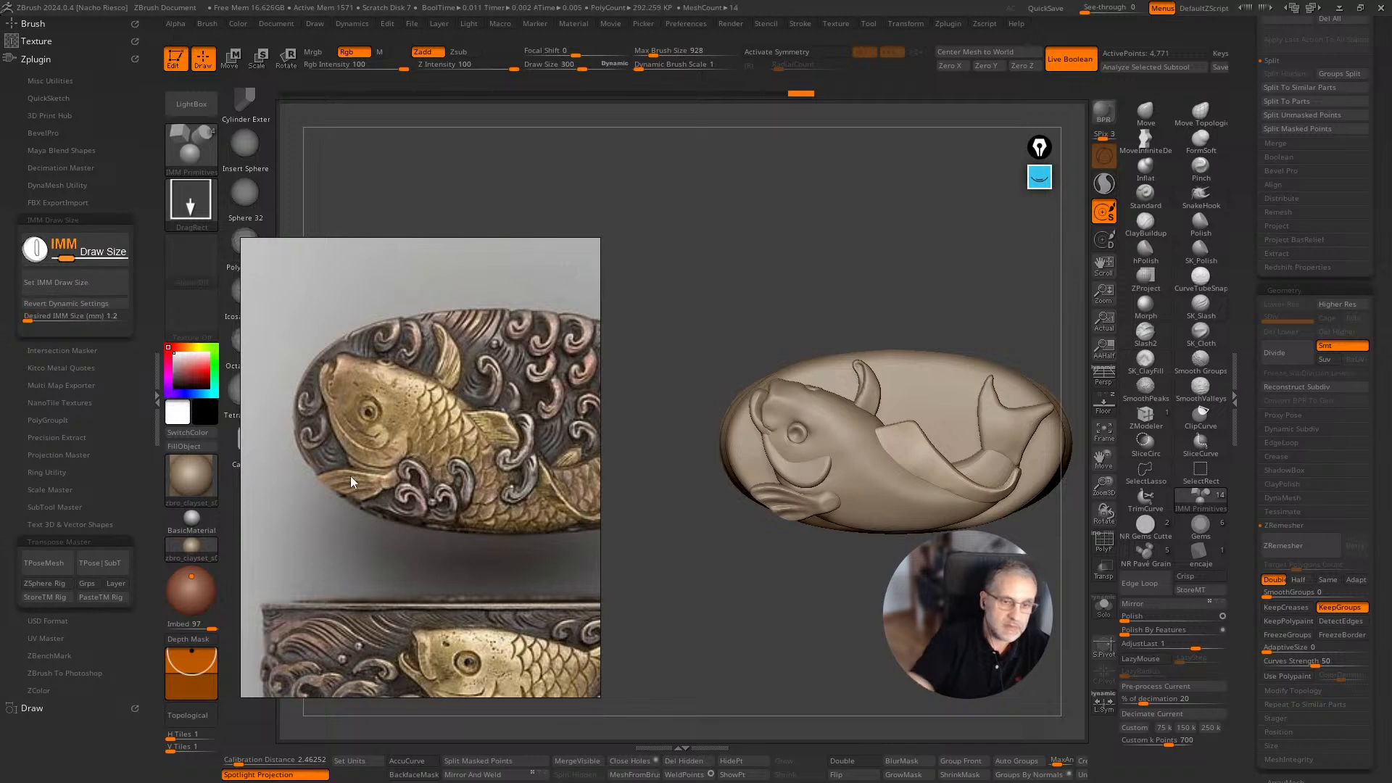
# Insert a faceted gem from the Gems brush onto the fish's eye and split it into its own subtool.
pyautogui.click(1202, 529)
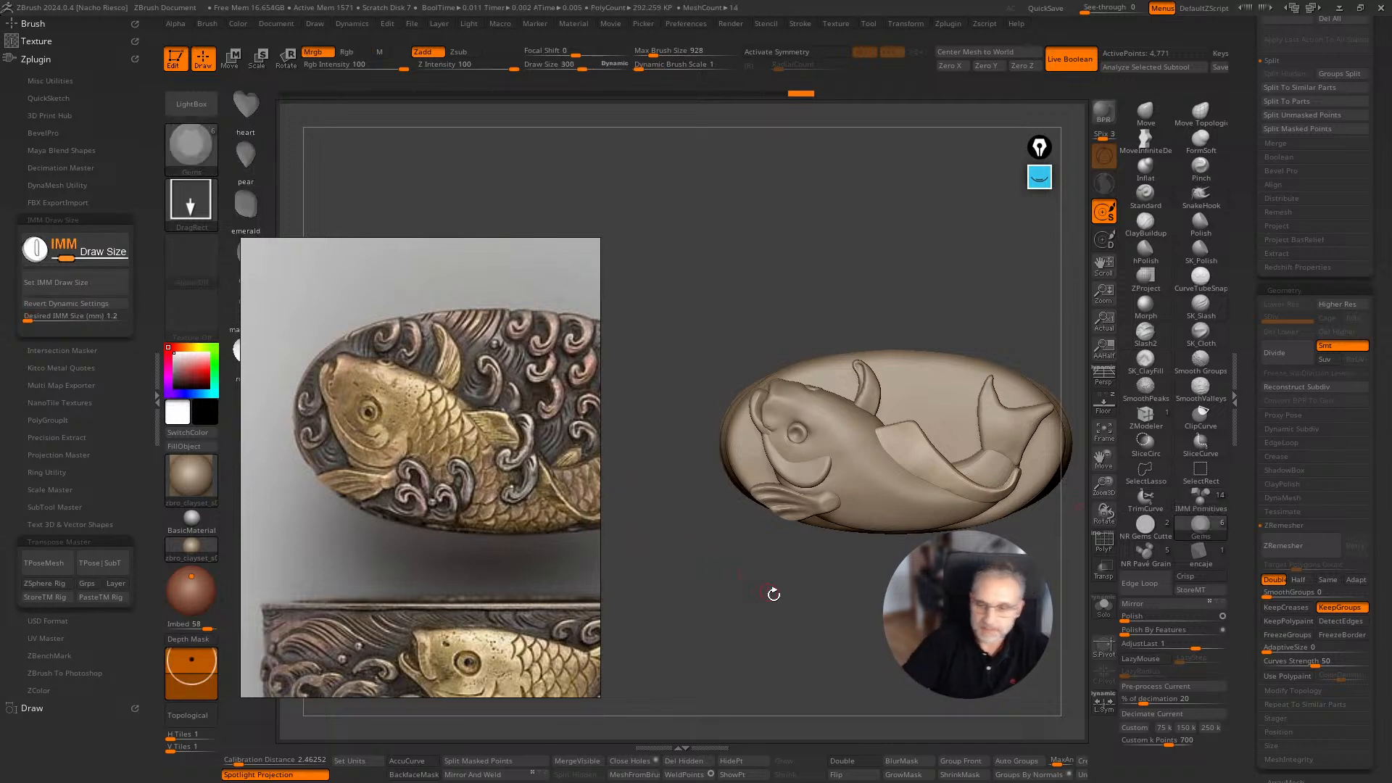
pyautogui.scroll(3, 766, 466)
pyautogui.click(733, 429)
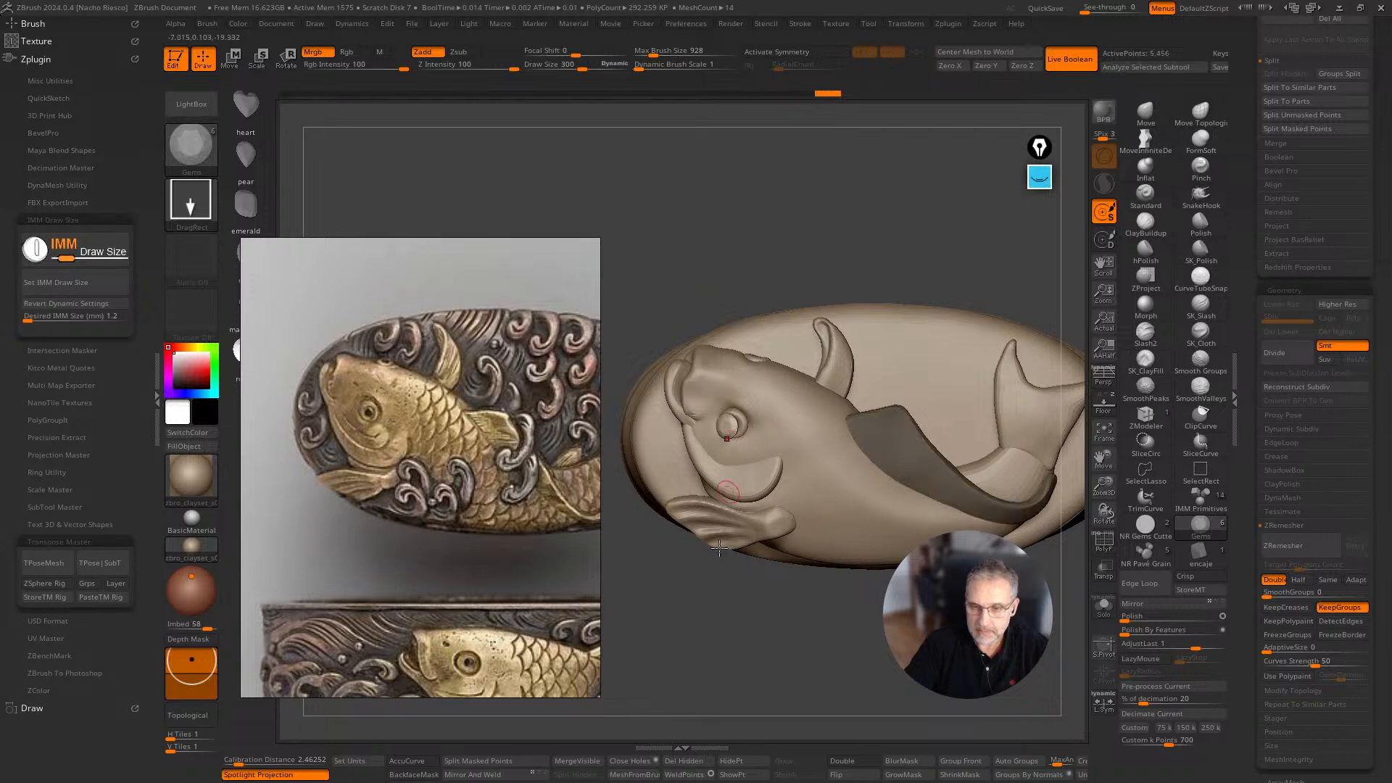
pyautogui.moveTo(726, 666); pyautogui.dragTo(514, 737)
pyautogui.click(478, 761)
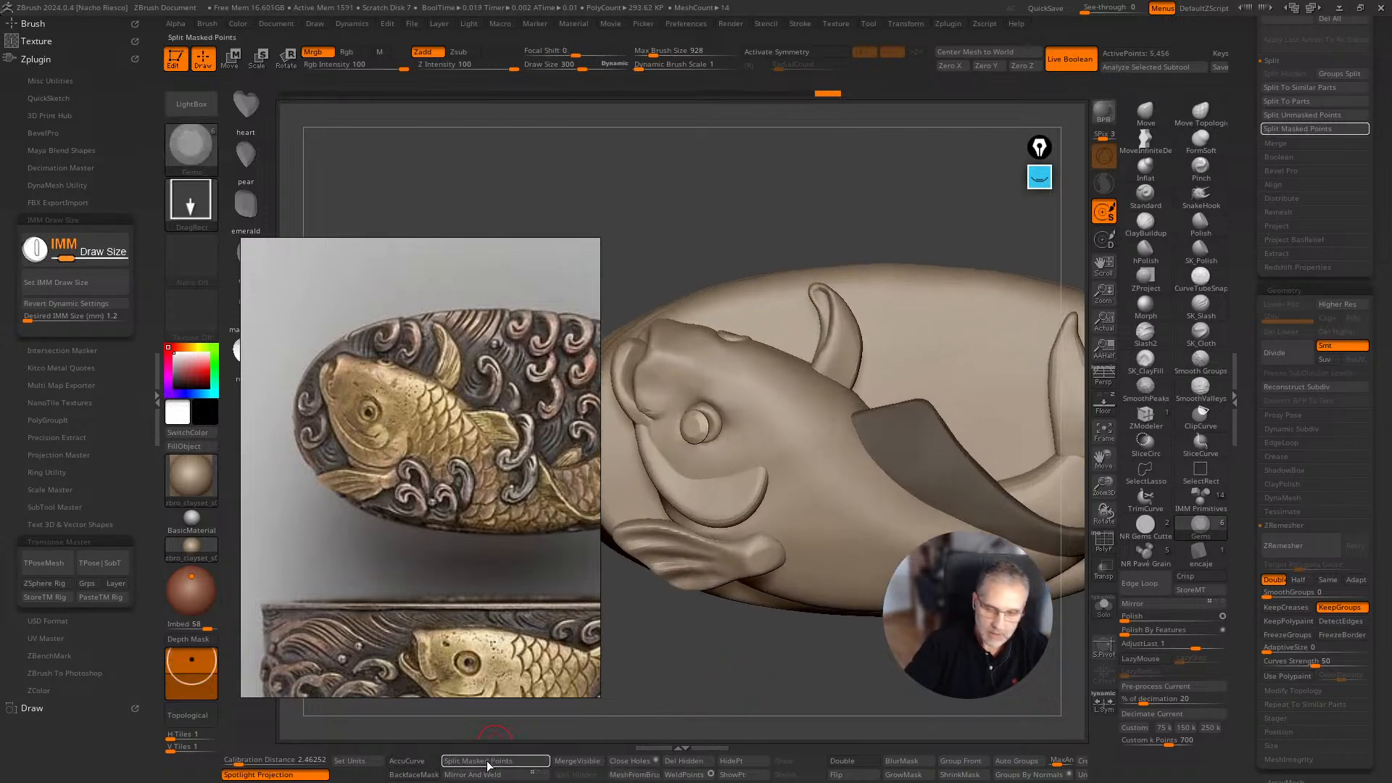
# Move the gem along its depth axis until it is seated in the fish's eye, checking it from the side.
pyautogui.press('w')
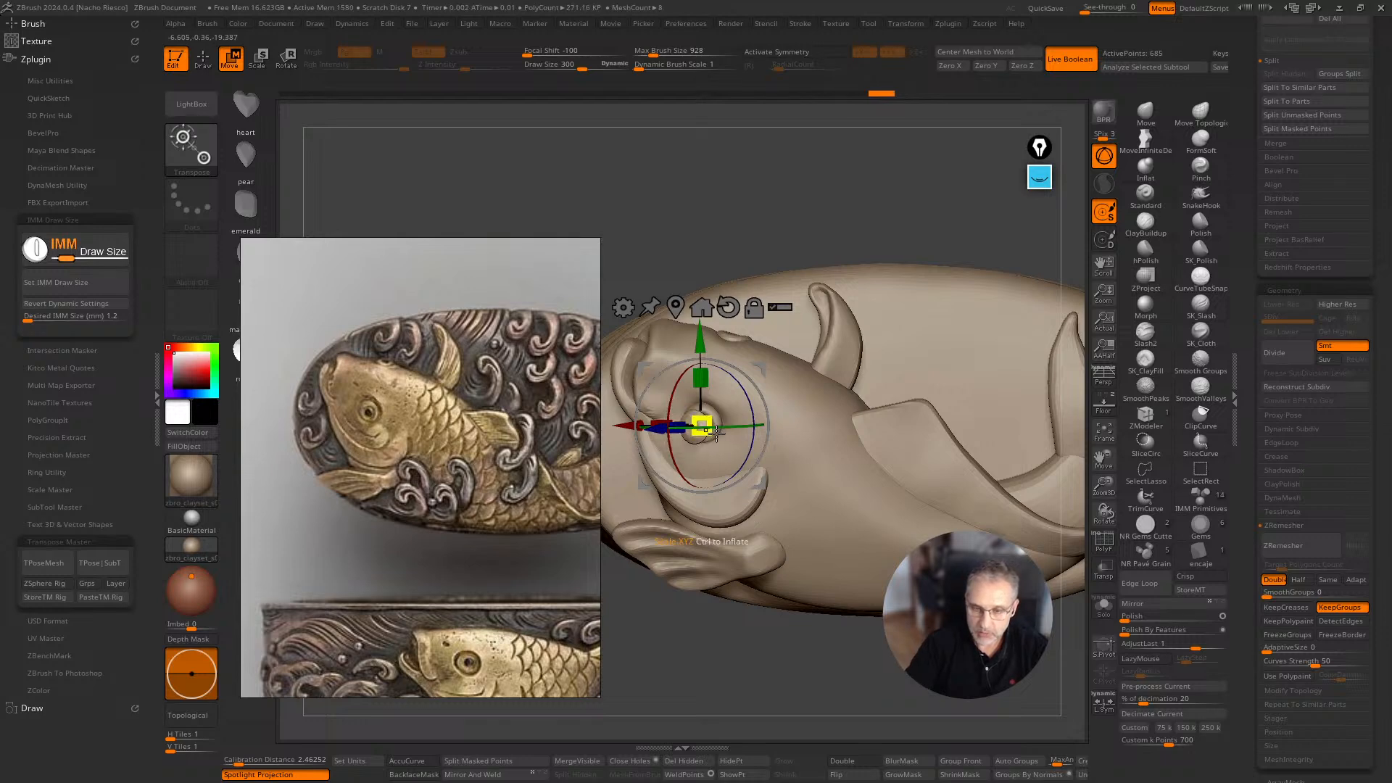
pyautogui.moveTo(732, 660); pyautogui.dragTo(595, 693)
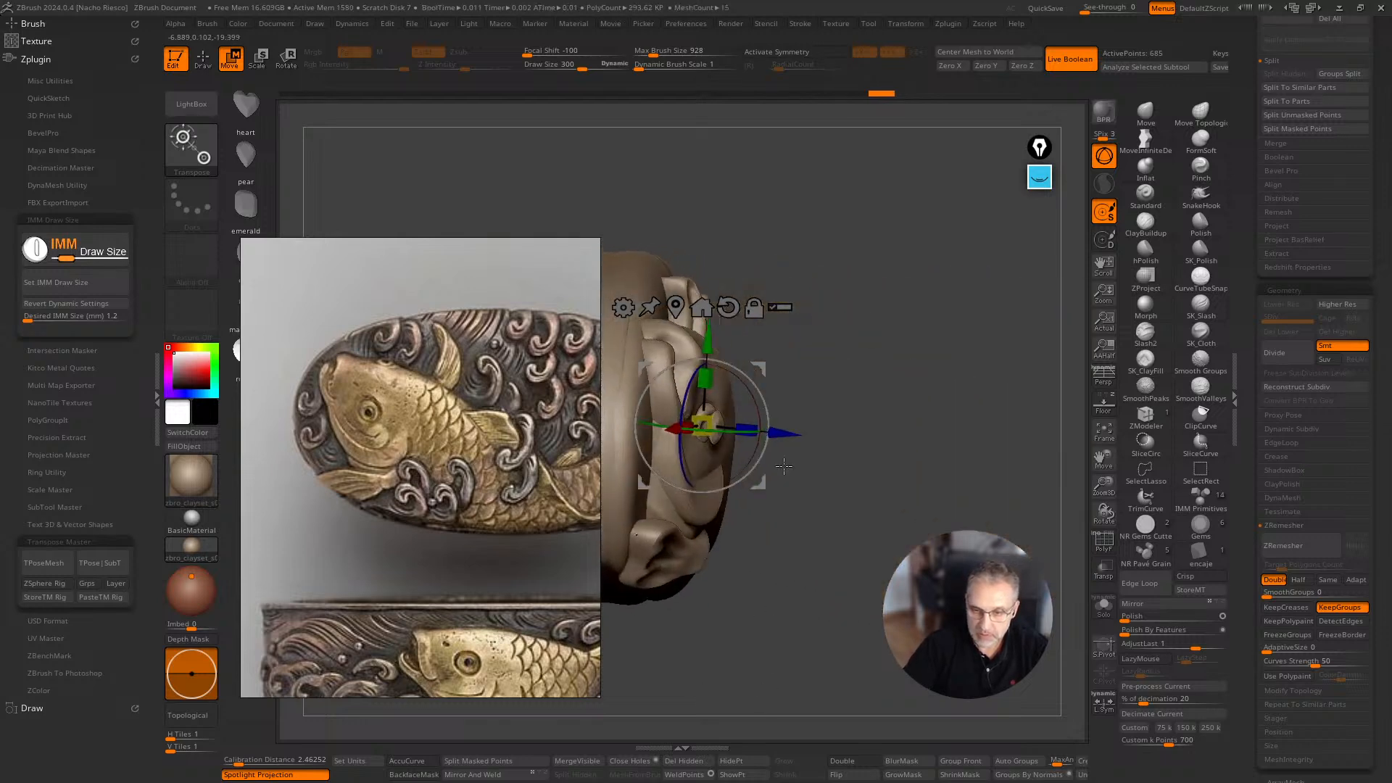
pyautogui.moveTo(778, 433); pyautogui.dragTo(751, 428)
pyautogui.moveTo(892, 369); pyautogui.dragTo(770, 434)
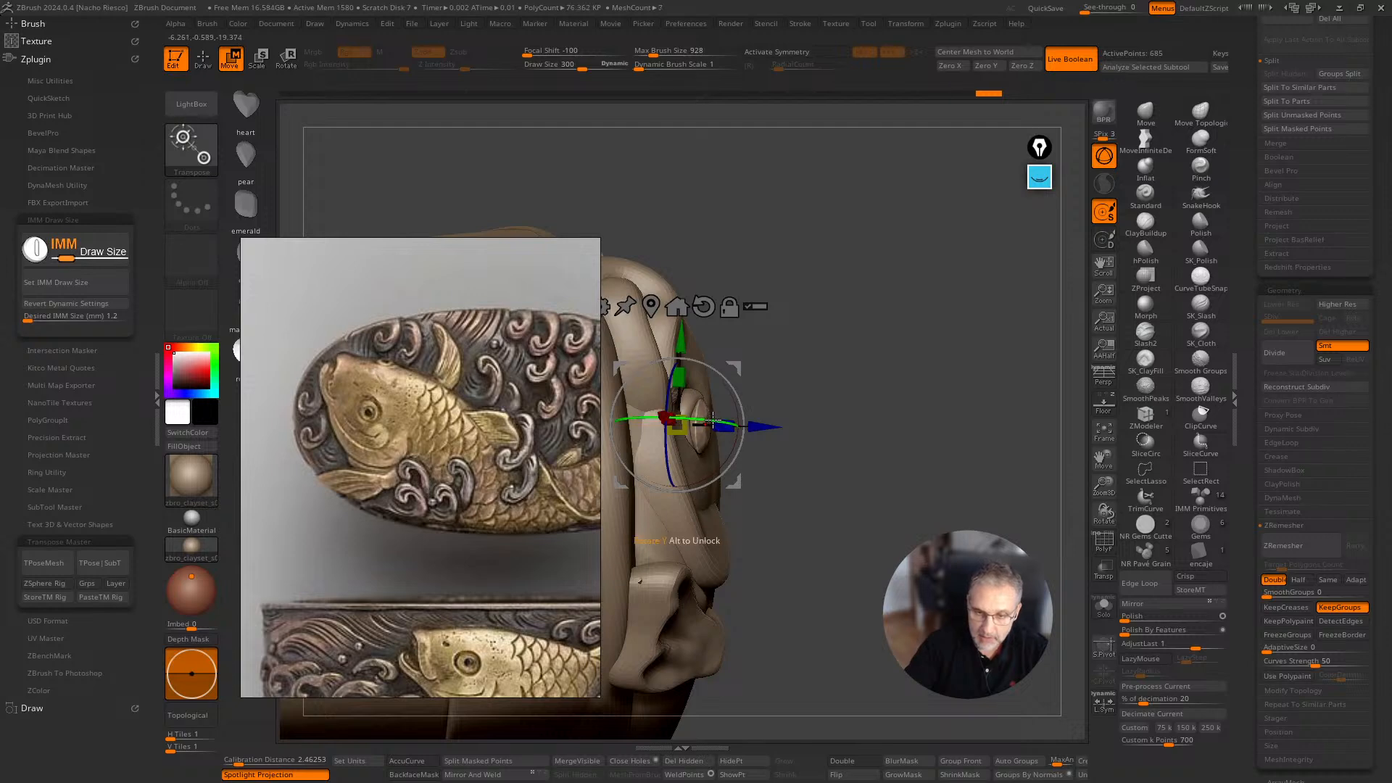
pyautogui.moveTo(790, 435); pyautogui.dragTo(837, 418)
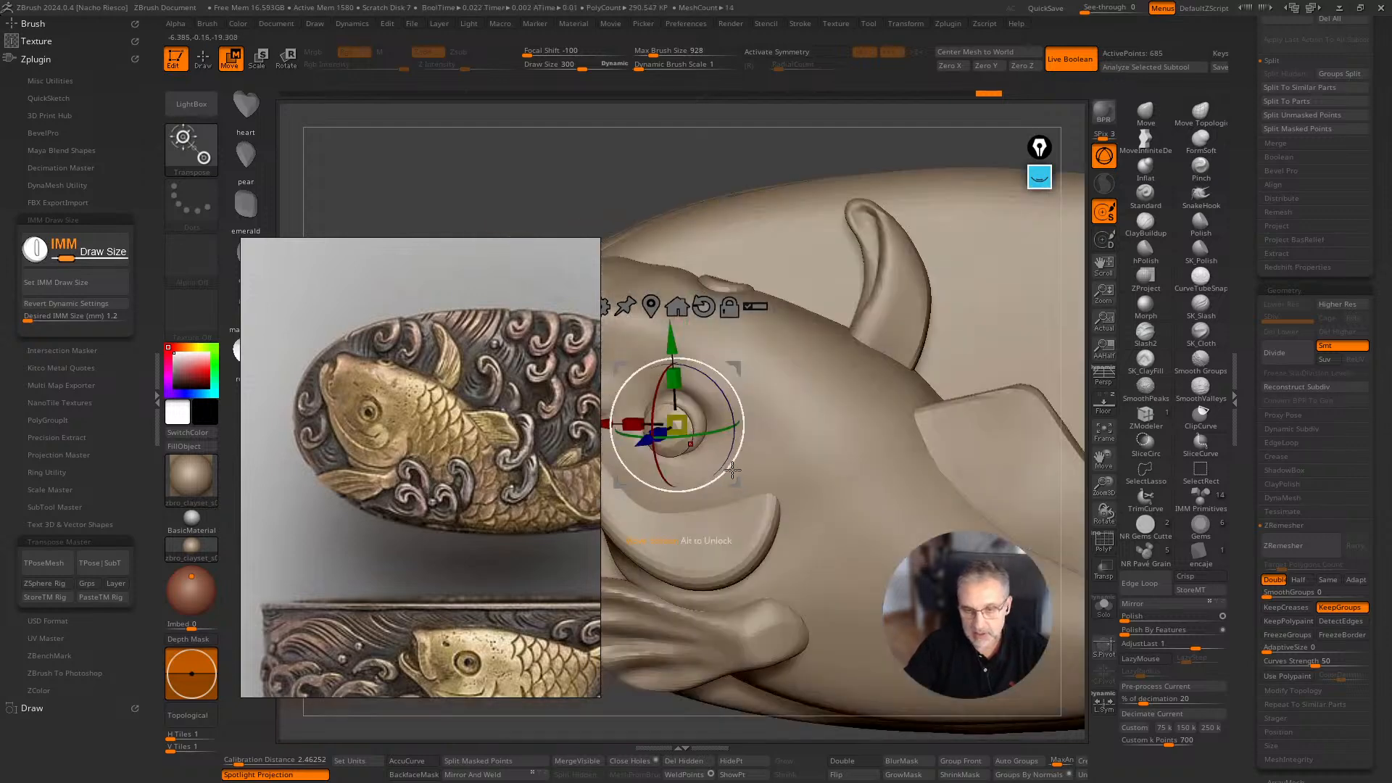
# Give the eye gem a dark glossy material and keep the clay material on the rest of the model.
pyautogui.press('q')
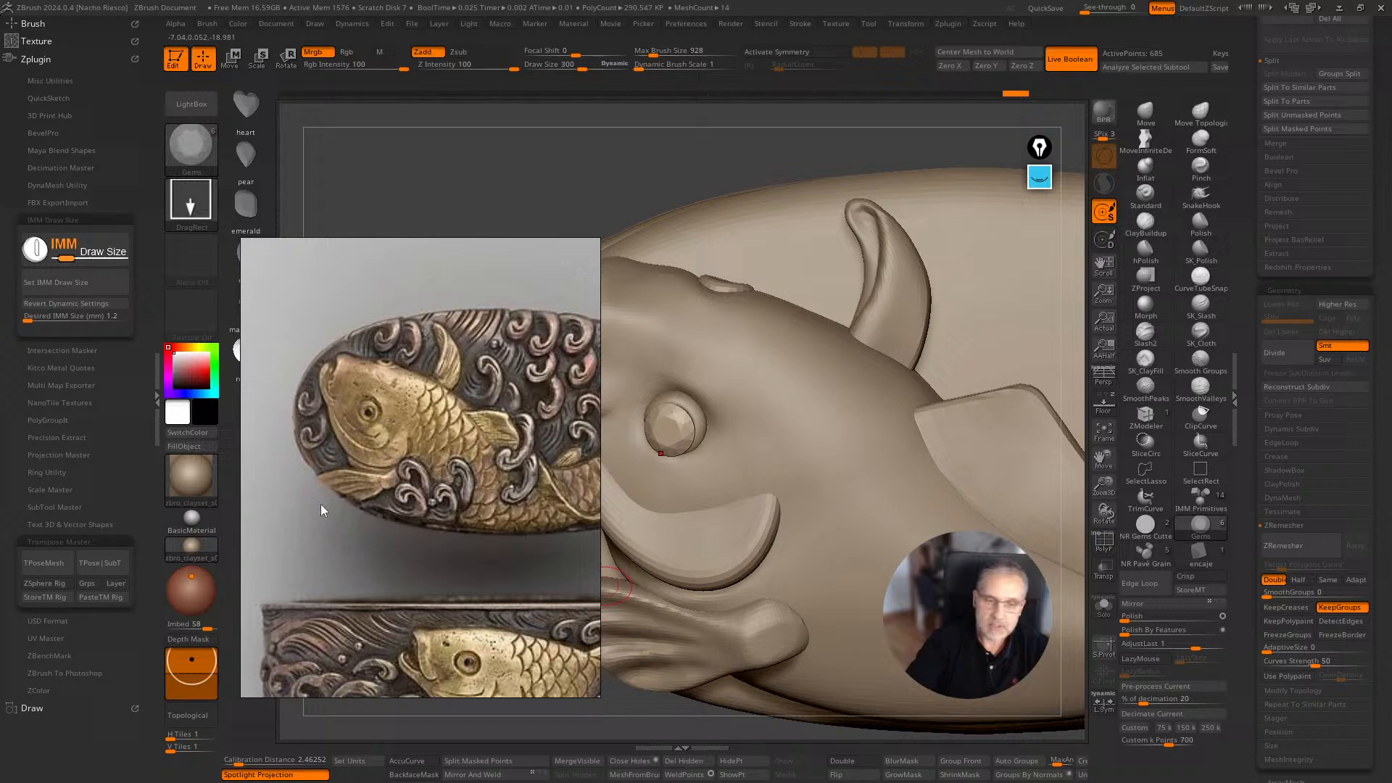
pyautogui.click(196, 471)
pyautogui.click(416, 567)
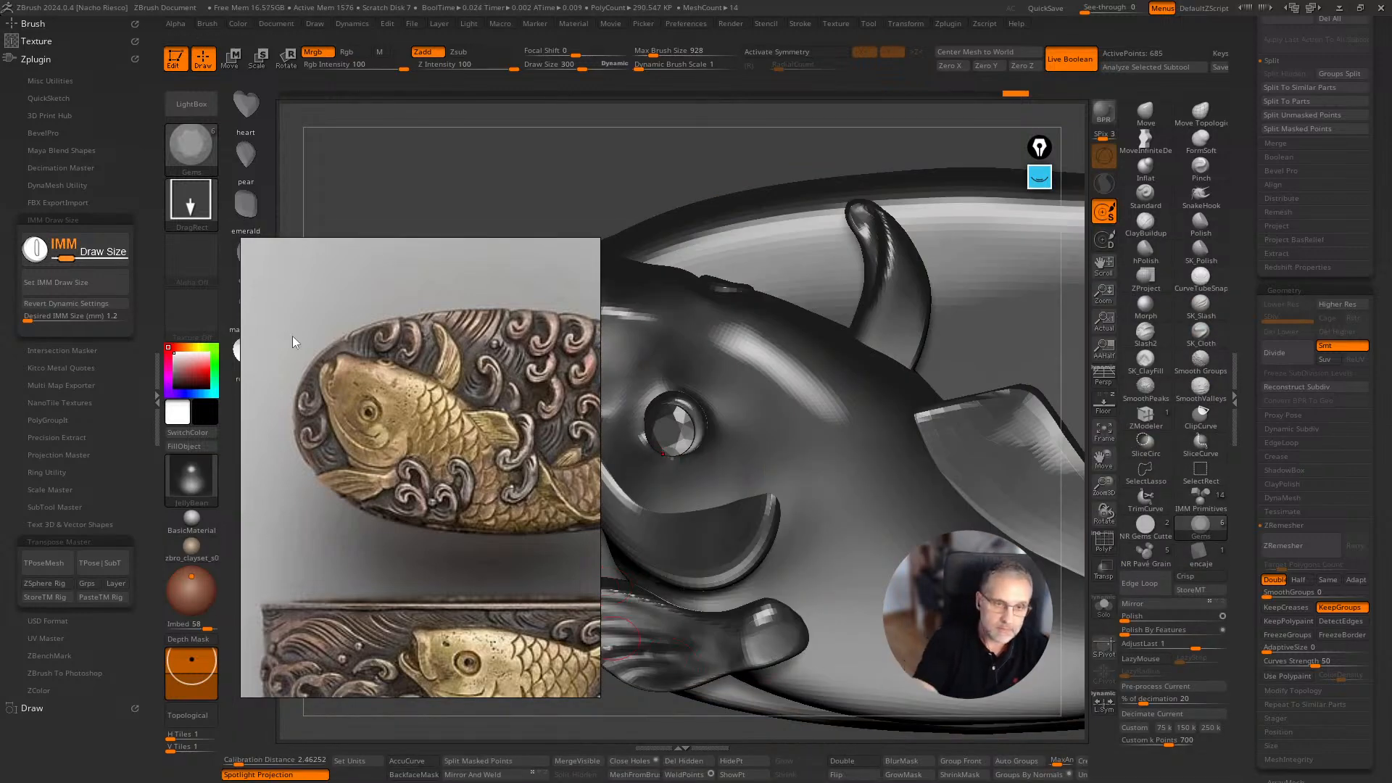
pyautogui.click(192, 545)
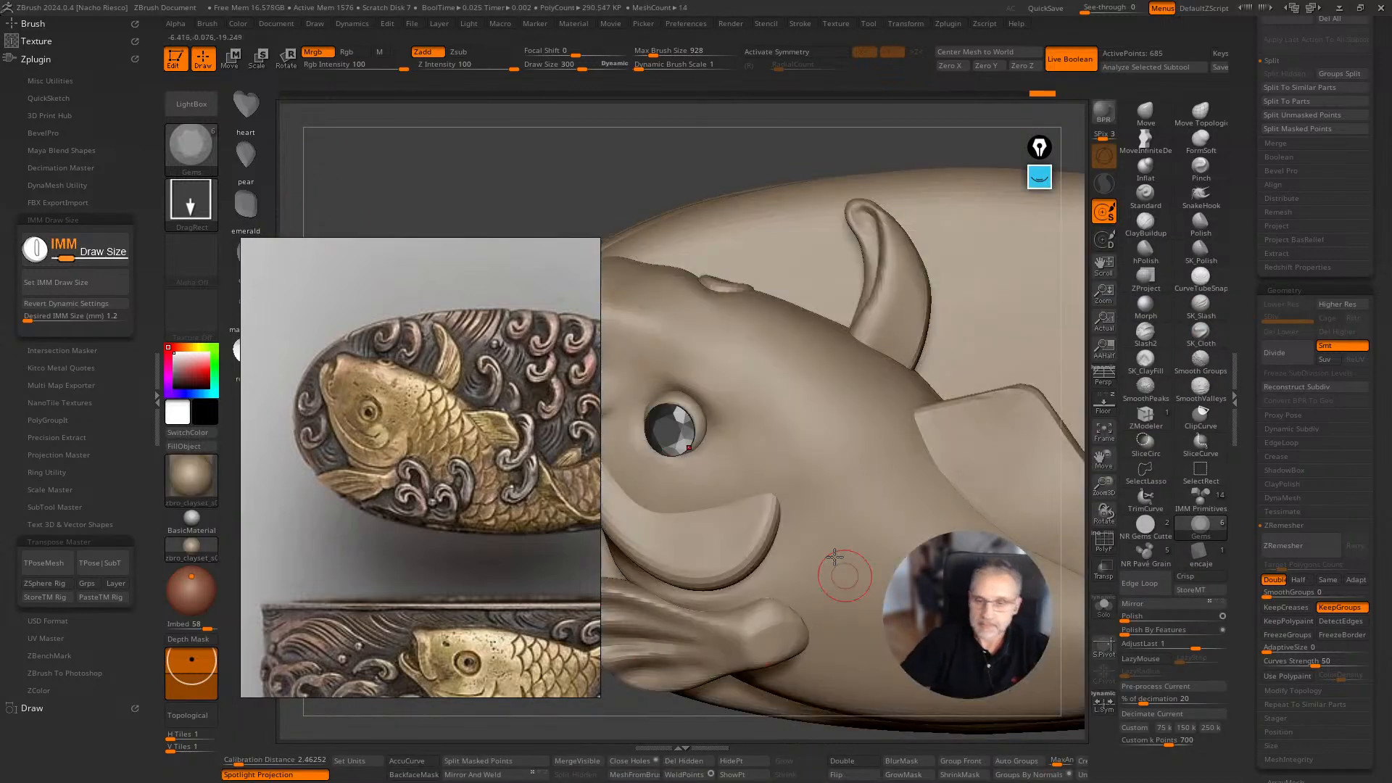
# Select the eye's rim and shift it with an enlarged Move brush so it surrounds the gem.
pyautogui.keyDown('alt'); pyautogui.click(698, 419); pyautogui.keyUp('alt')
pyautogui.moveTo(700, 420)
pyautogui.keyDown('alt'); pyautogui.mouseDown(button='right')
pyautogui.moveTo(796, 390)
pyautogui.moveTo(815, 407)
pyautogui.moveTo(805, 379)
pyautogui.moveTo(705, 424)
pyautogui.moveTo(1158, 135)
pyautogui.mouseUp(button='right'); pyautogui.keyUp('alt')
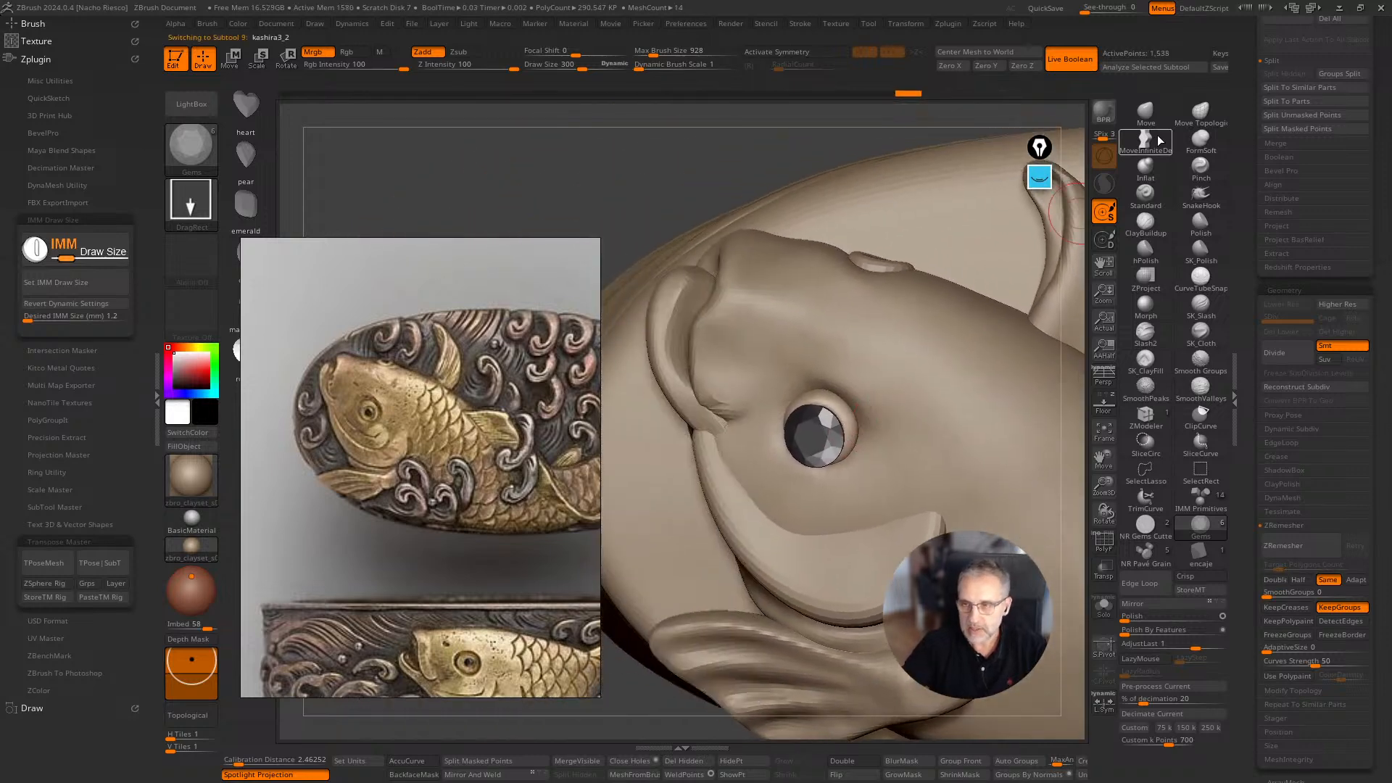
pyautogui.click(1149, 117)
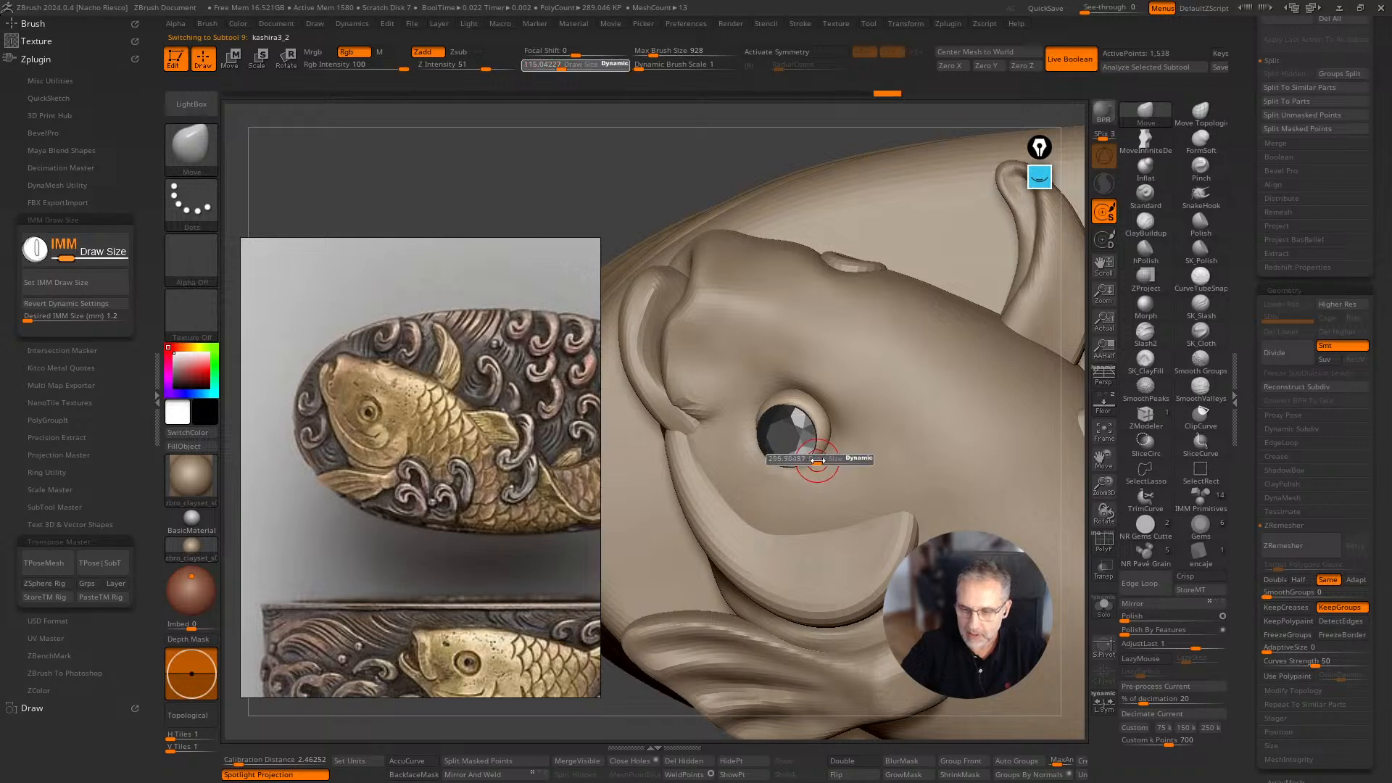
pyautogui.press('s')
pyautogui.moveTo(820, 465)
pyautogui.mouseDown()
pyautogui.moveTo(860, 463)
pyautogui.moveTo(796, 472)
pyautogui.moveTo(758, 459)
pyautogui.moveTo(814, 442)
pyautogui.mouseUp()
pyautogui.hotkey('ctrl', 'z')
pyautogui.hotkey('ctrl', 'z')
pyautogui.hotkey('ctrl', 'z')
pyautogui.hotkey('ctrl', 'z')
pyautogui.hotkey('ctrl', 'z')
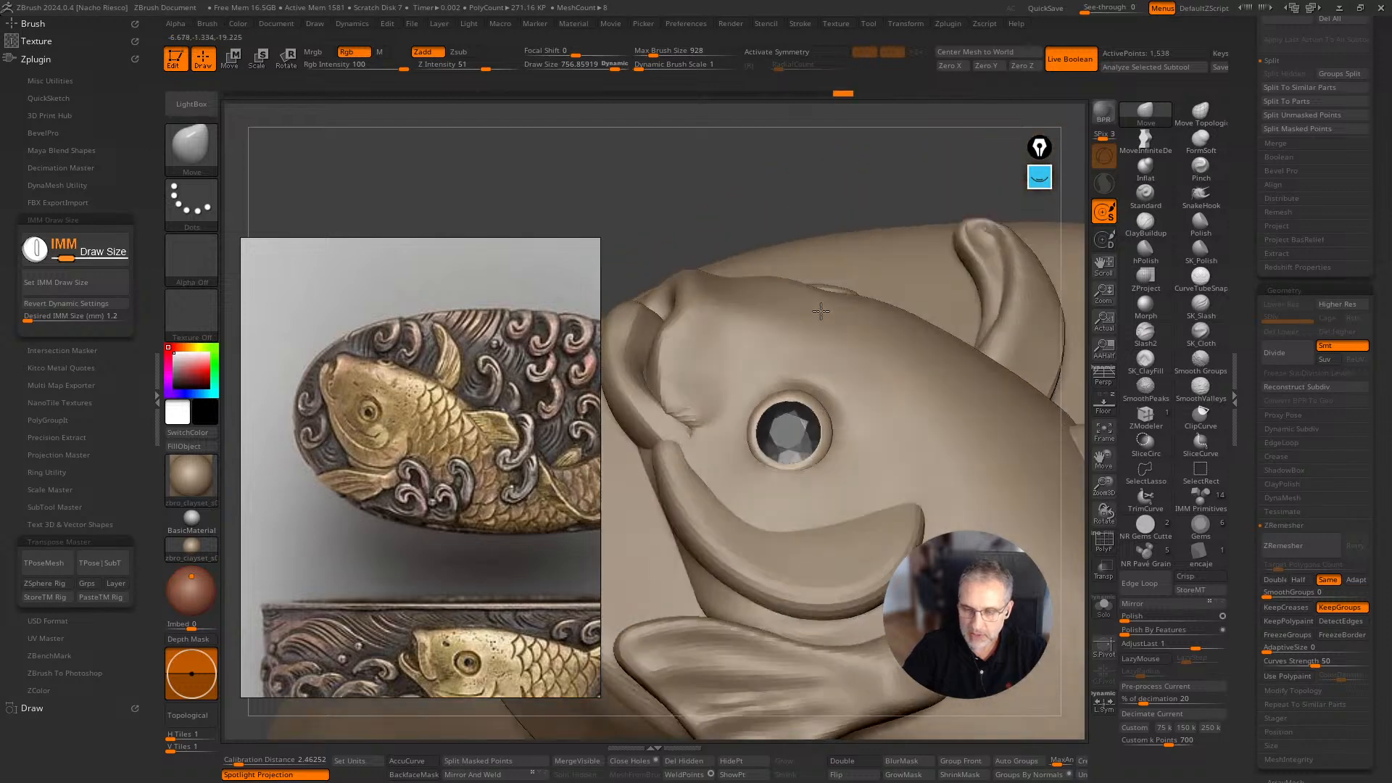
# Even out the rim's width around the gem with the Move brush.
pyautogui.hotkey('ctrl', 'shift', 'z')
pyautogui.hotkey('ctrl', 'shift', 'z')
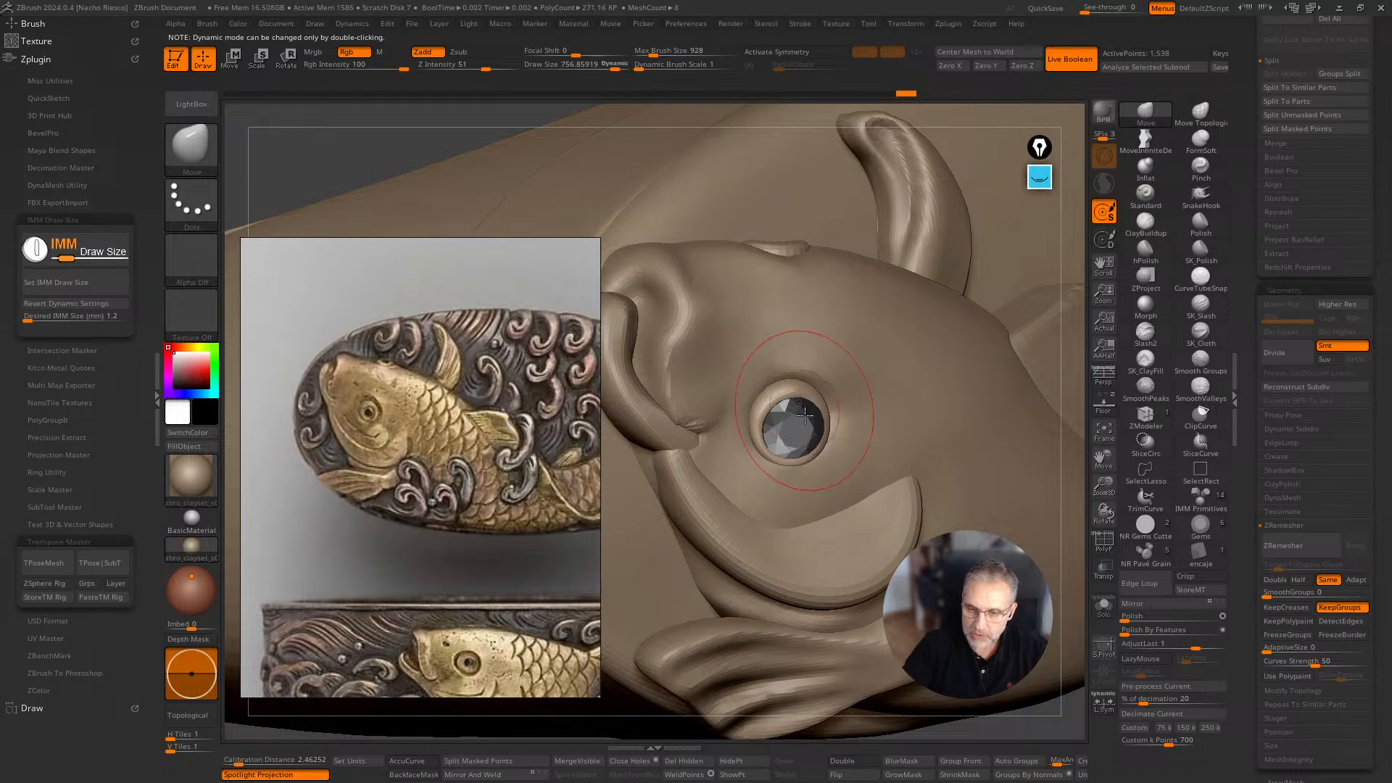
pyautogui.hotkey('ctrl', 'shift', 'z')
pyautogui.hotkey('ctrl', 'shift', 'z')
pyautogui.hotkey('ctrl', 'shift', 'z')
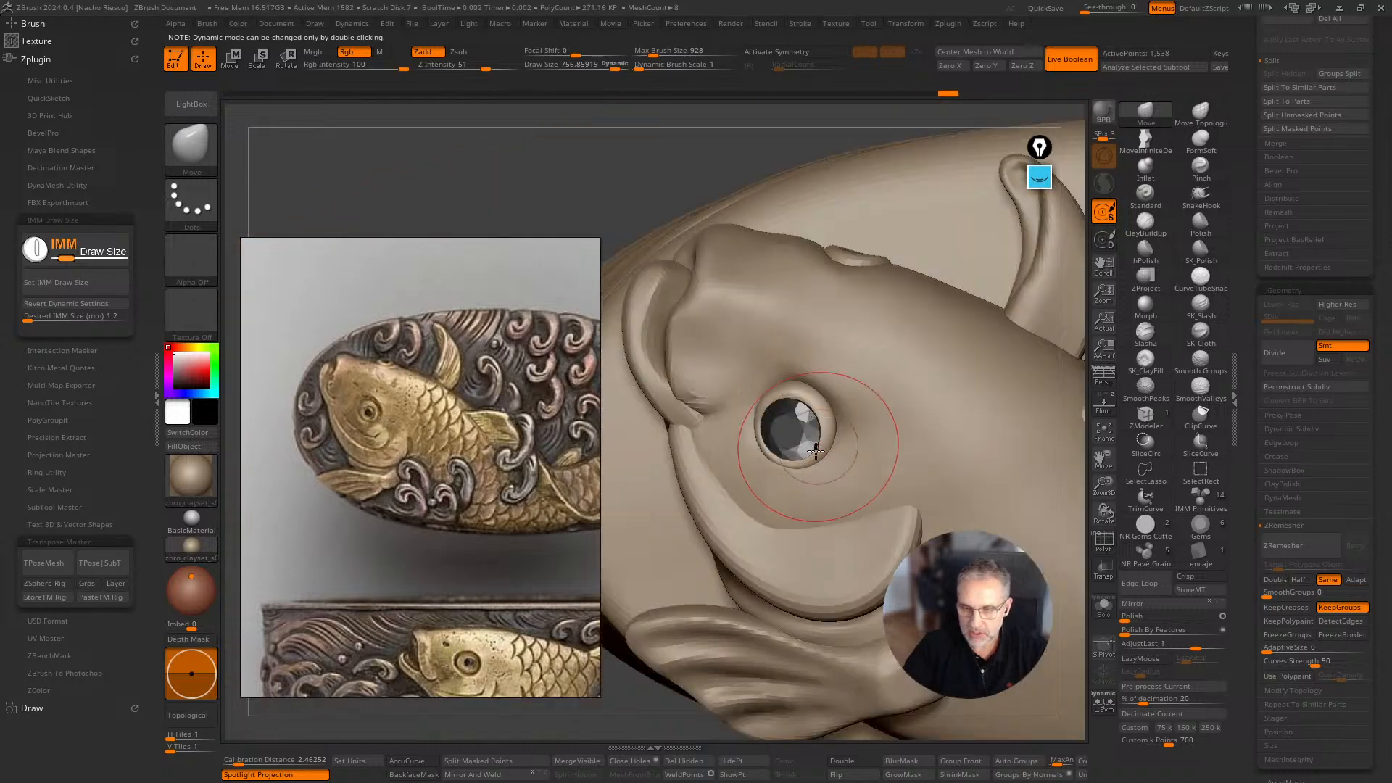
pyautogui.hotkey('ctrl', 'shift', 'z')
pyautogui.hotkey('ctrl', 'shift', 'z')
pyautogui.hotkey('ctrl', 'shift', 'z')
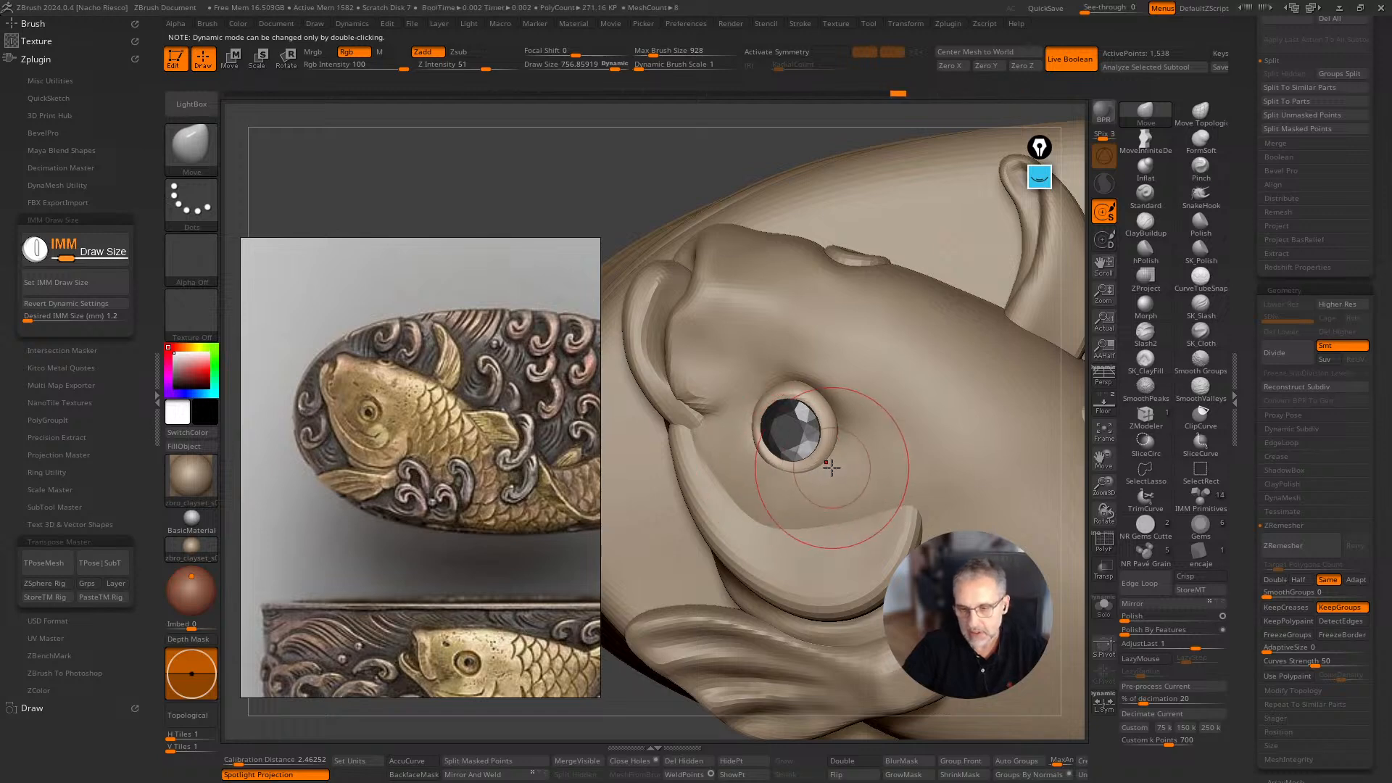
# Adjust the eye rim's depth and outline from the side so it hugs the gem.
pyautogui.hotkey('ctrl', 'z')
pyautogui.hotkey('ctrl', 'z')
pyautogui.hotkey('ctrl', 'z')
pyautogui.hotkey('ctrl', 'z')
pyautogui.hotkey('ctrl', 'z')
pyautogui.moveTo(837, 399)
pyautogui.mouseDown(button='right')
pyautogui.moveTo(852, 341)
pyautogui.moveTo(913, 389)
pyautogui.moveTo(834, 443)
pyautogui.mouseUp(button='right')
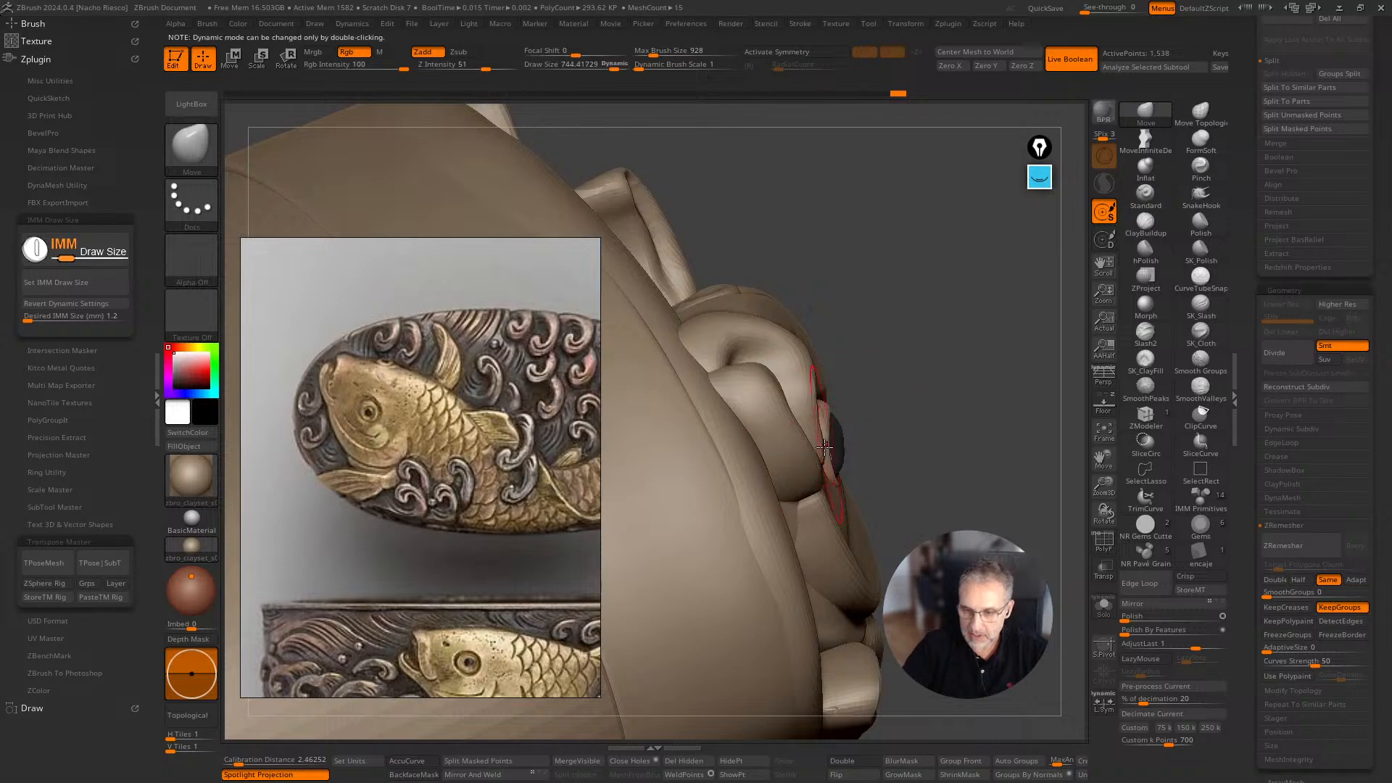
pyautogui.hotkey('ctrl', 'shift', 'z')
pyautogui.moveTo(962, 372)
pyautogui.mouseDown(button='right')
pyautogui.moveTo(898, 380)
pyautogui.moveTo(851, 450)
pyautogui.mouseUp(button='right')
pyautogui.moveTo(850, 450); pyautogui.dragTo(847, 411)
pyautogui.moveTo(675, 637); pyautogui.dragTo(824, 435, button='right')
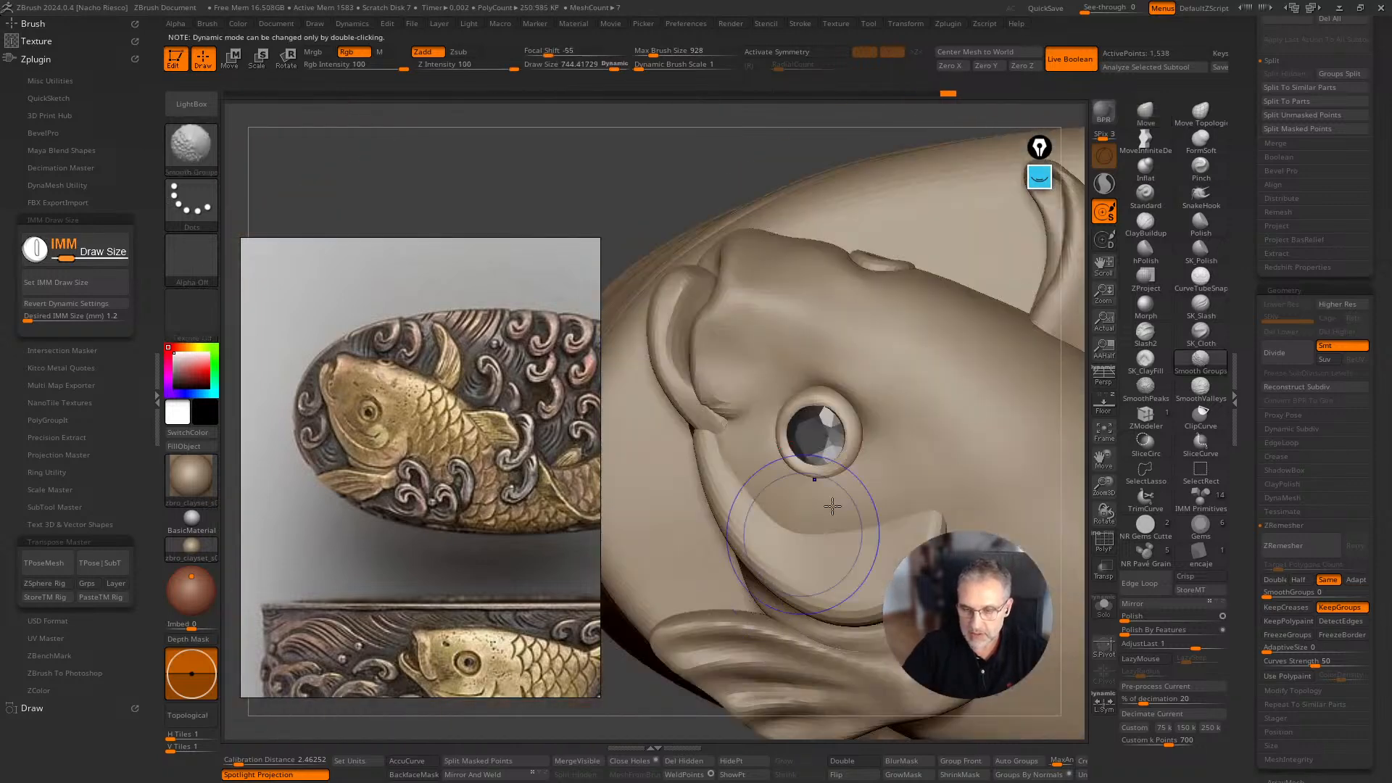
# Preview the seat the gem cuts into the eye and bring the solid gem back.
pyautogui.scroll(15, 1245, 314)
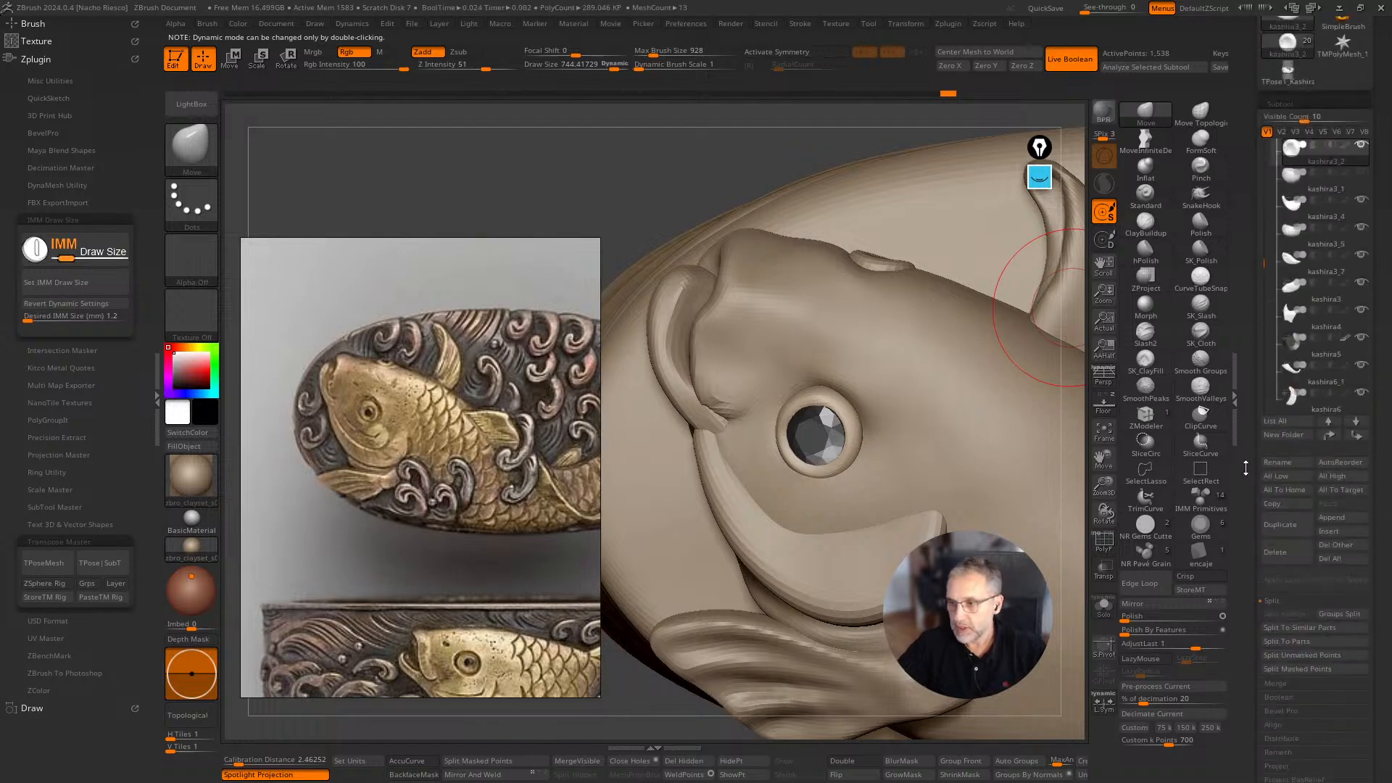
pyautogui.click(1294, 352)
pyautogui.moveTo(955, 320); pyautogui.dragTo(833, 341, button='right')
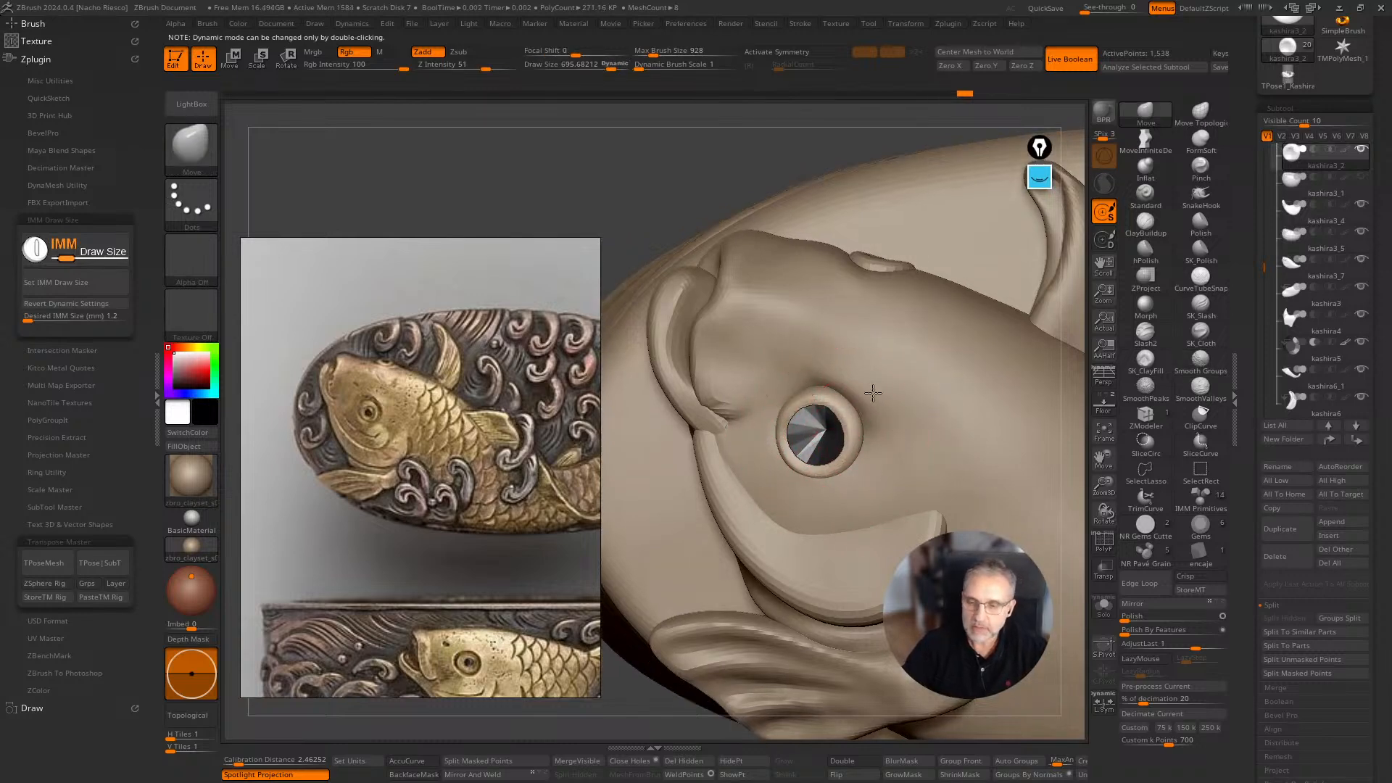
pyautogui.moveTo(874, 434)
pyautogui.mouseDown(button='right')
pyautogui.moveTo(888, 434)
pyautogui.moveTo(863, 404)
pyautogui.mouseUp(button='right')
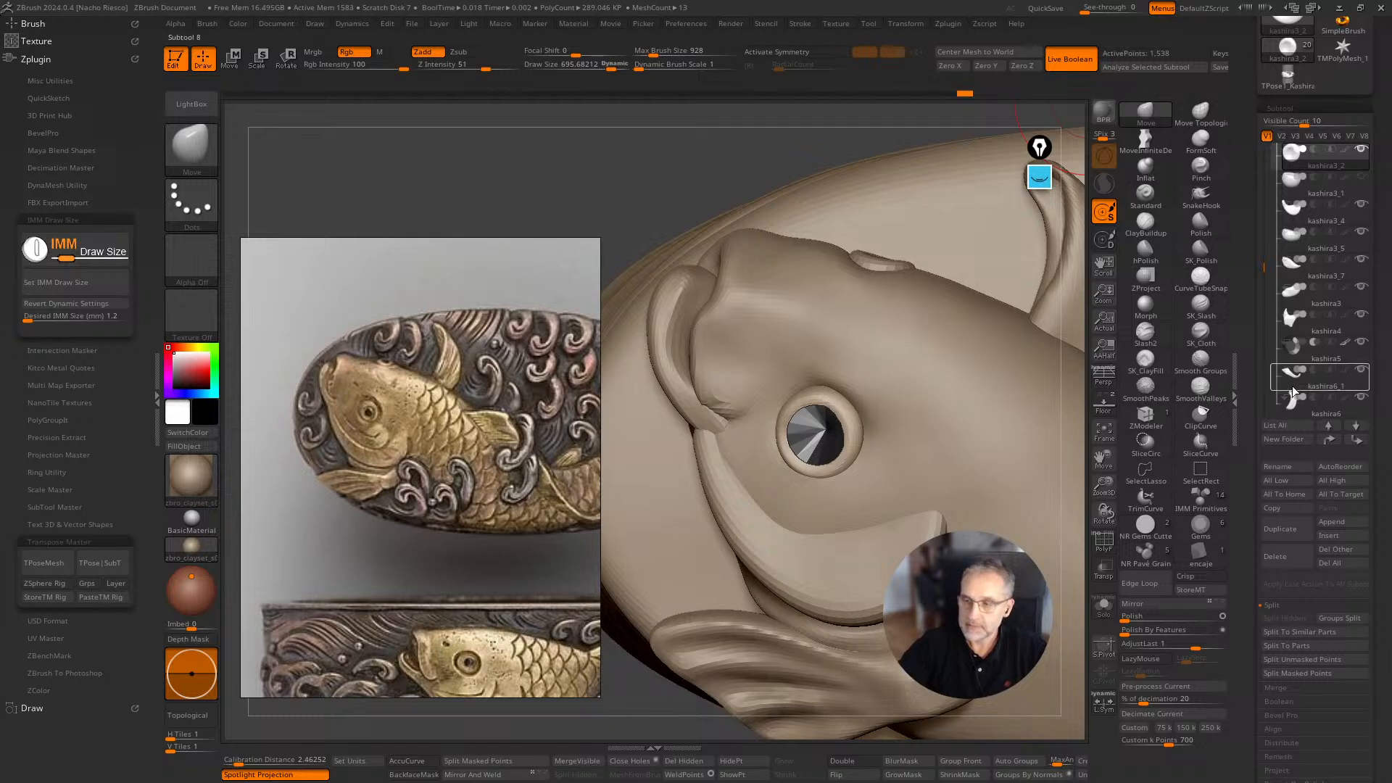
pyautogui.click(1314, 375)
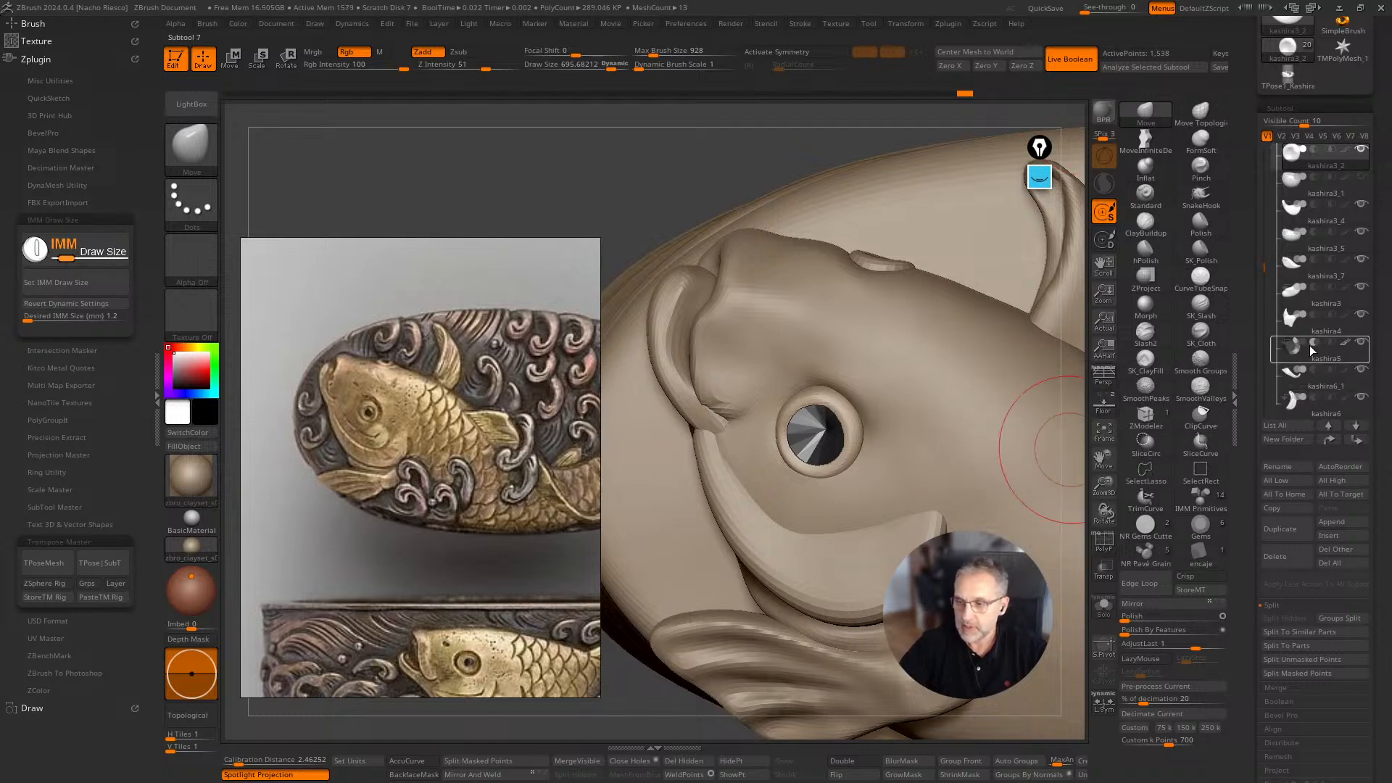
pyautogui.press('s')
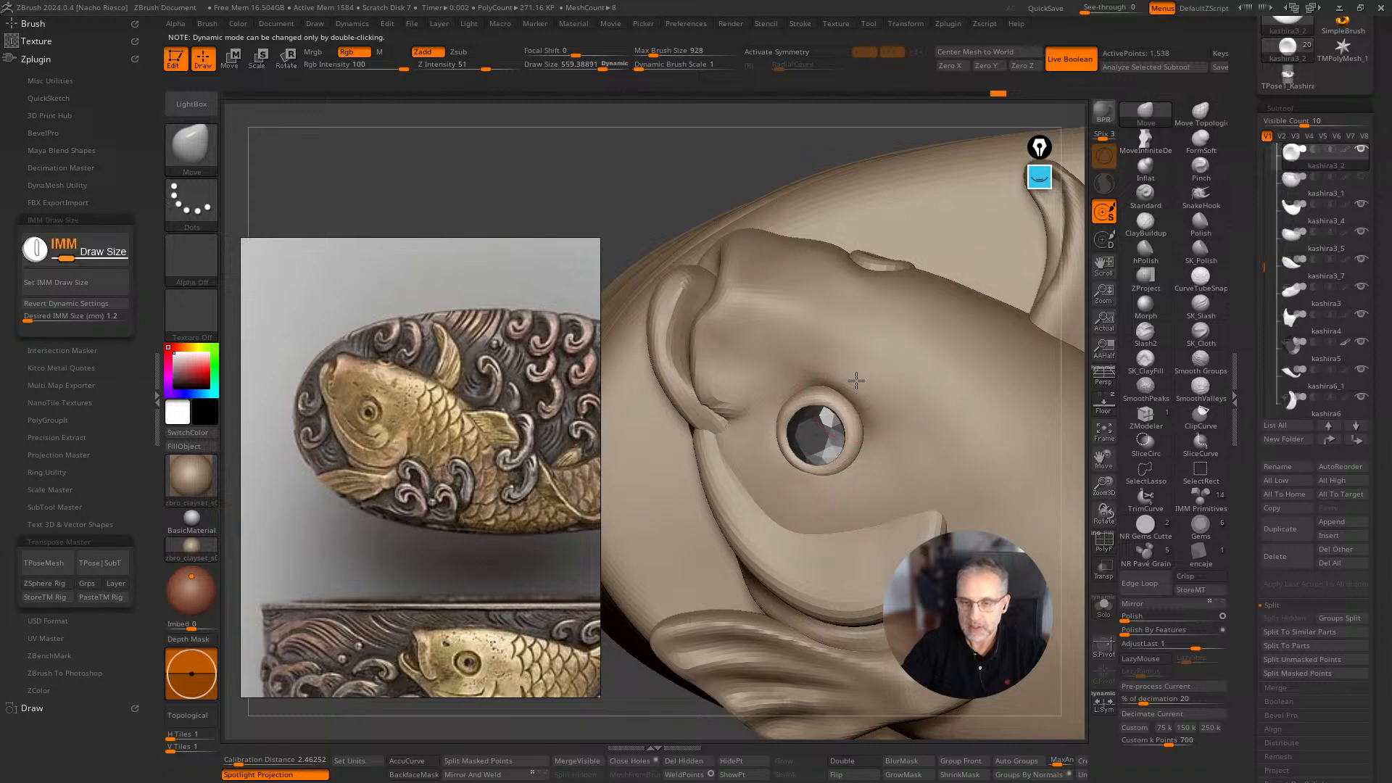
# Select the fish body and sculpt soft strokes from the head along the flank with the SK_Cloth brush.
pyautogui.keyDown('alt'); pyautogui.click(855, 379); pyautogui.keyUp('alt')
pyautogui.moveTo(839, 466); pyautogui.dragTo(846, 102)
pyautogui.moveTo(883, 231)
pyautogui.mouseDown()
pyautogui.moveTo(833, 218)
pyautogui.moveTo(874, 196)
pyautogui.moveTo(791, 384)
pyautogui.mouseUp()
pyautogui.press('s')
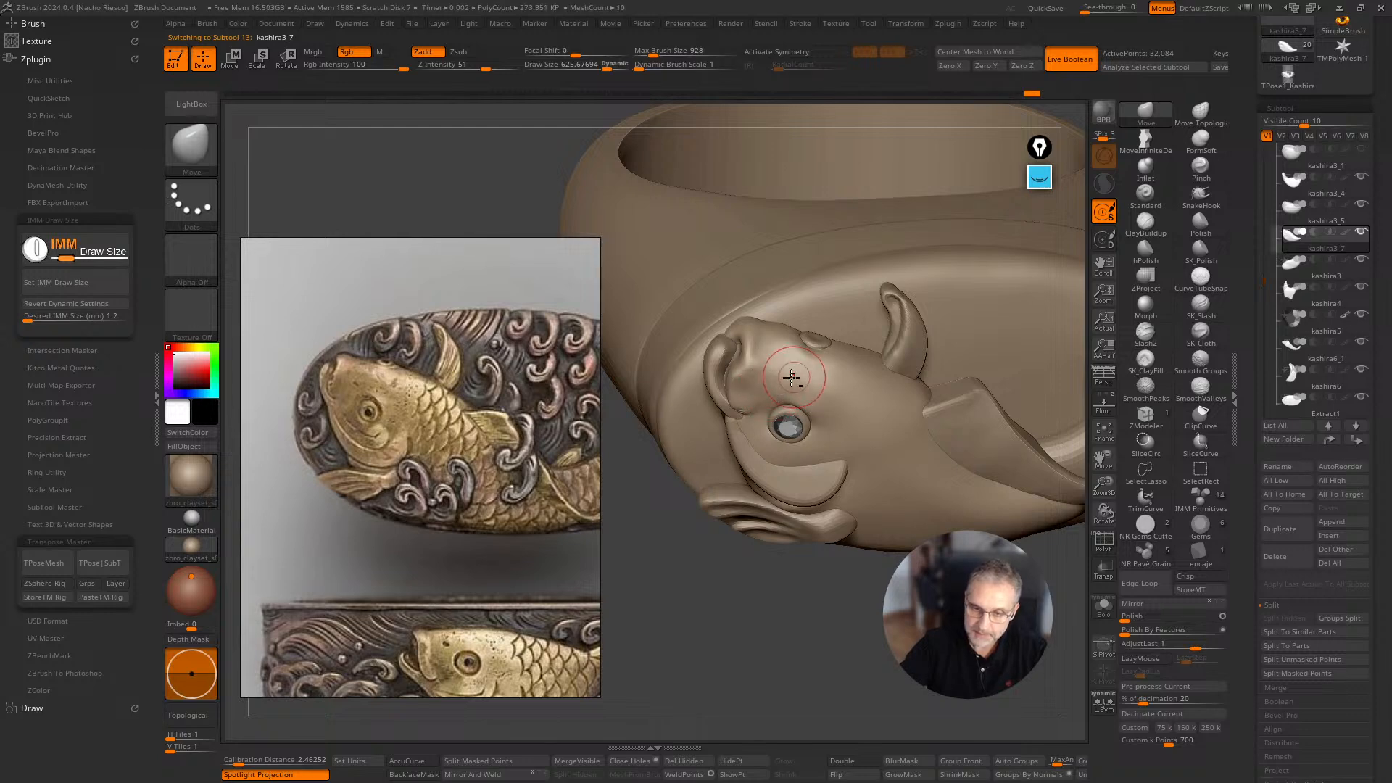
pyautogui.moveTo(799, 648); pyautogui.dragTo(798, 682)
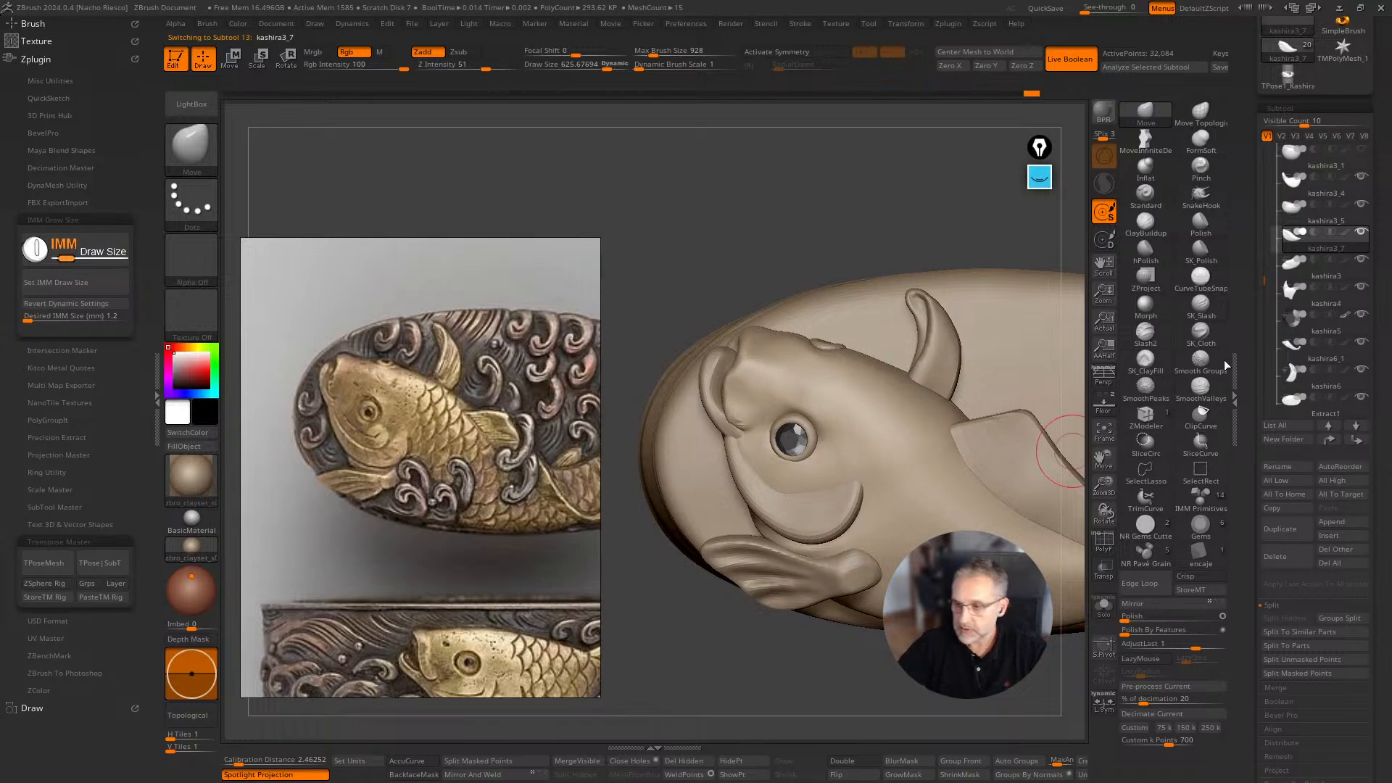
pyautogui.click(1201, 332)
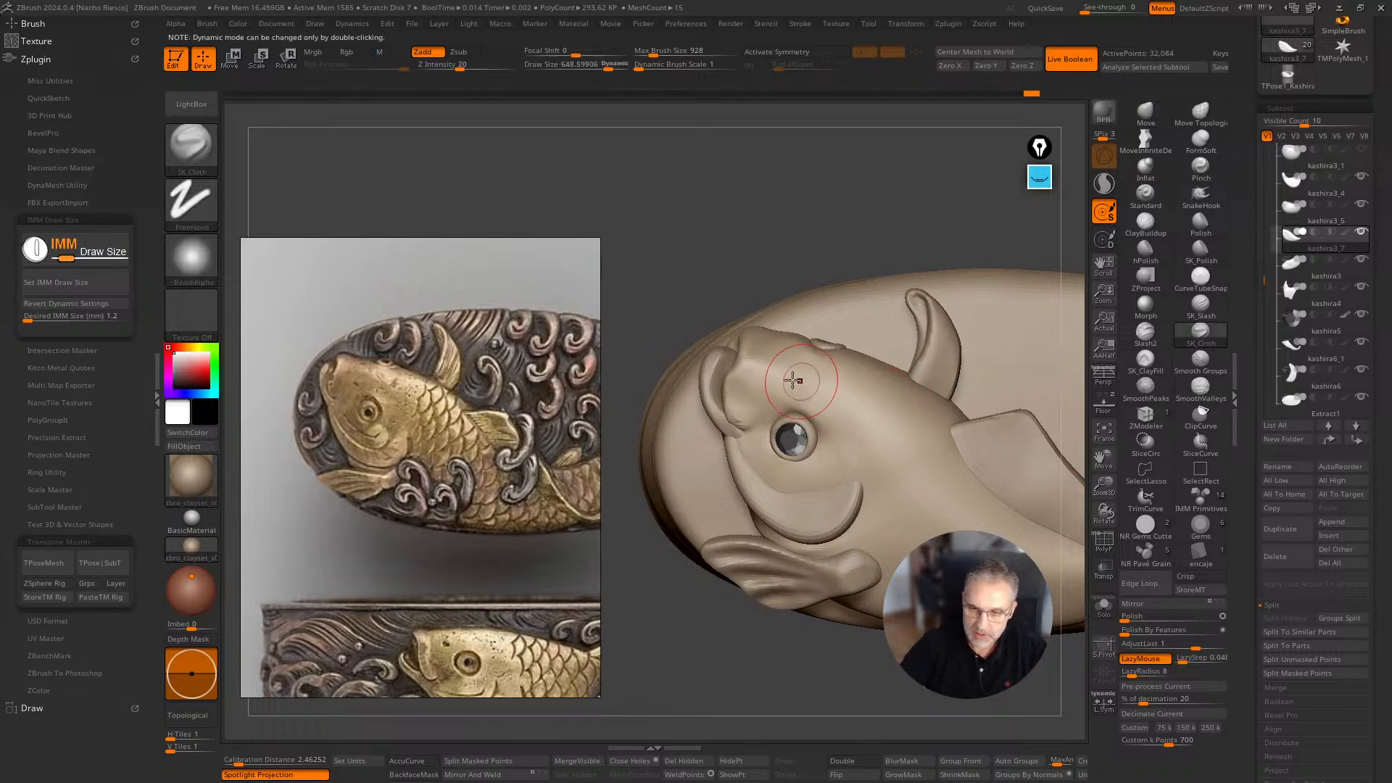
pyautogui.moveTo(847, 396); pyautogui.dragTo(957, 524)
pyautogui.press('shift')
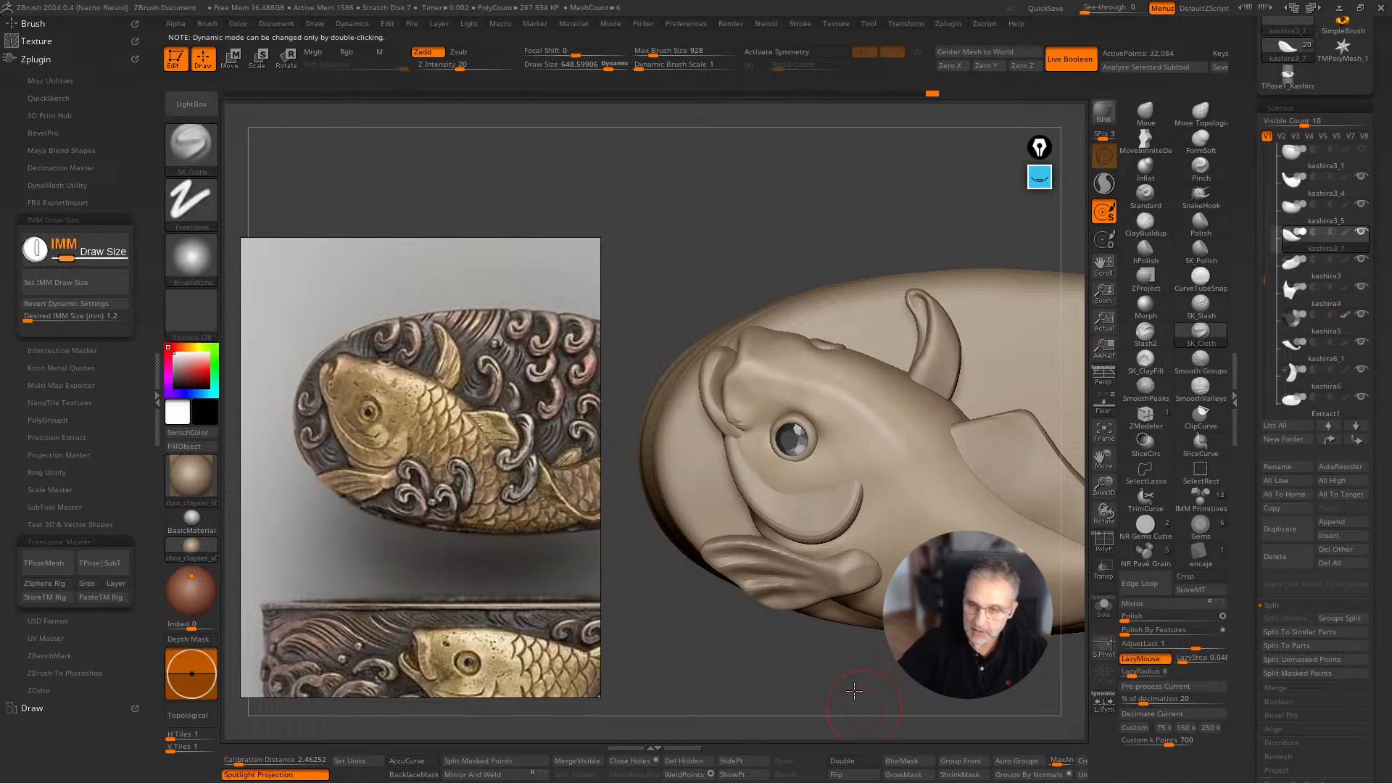
pyautogui.moveTo(870, 640)
pyautogui.mouseDown()
pyautogui.moveTo(860, 665)
pyautogui.moveTo(867, 612)
pyautogui.moveTo(823, 570)
pyautogui.moveTo(866, 653)
pyautogui.mouseUp()
# Select the large fin on the fish's flank and polish its surface with the SK_Polish brush.
pyautogui.click(1201, 250)
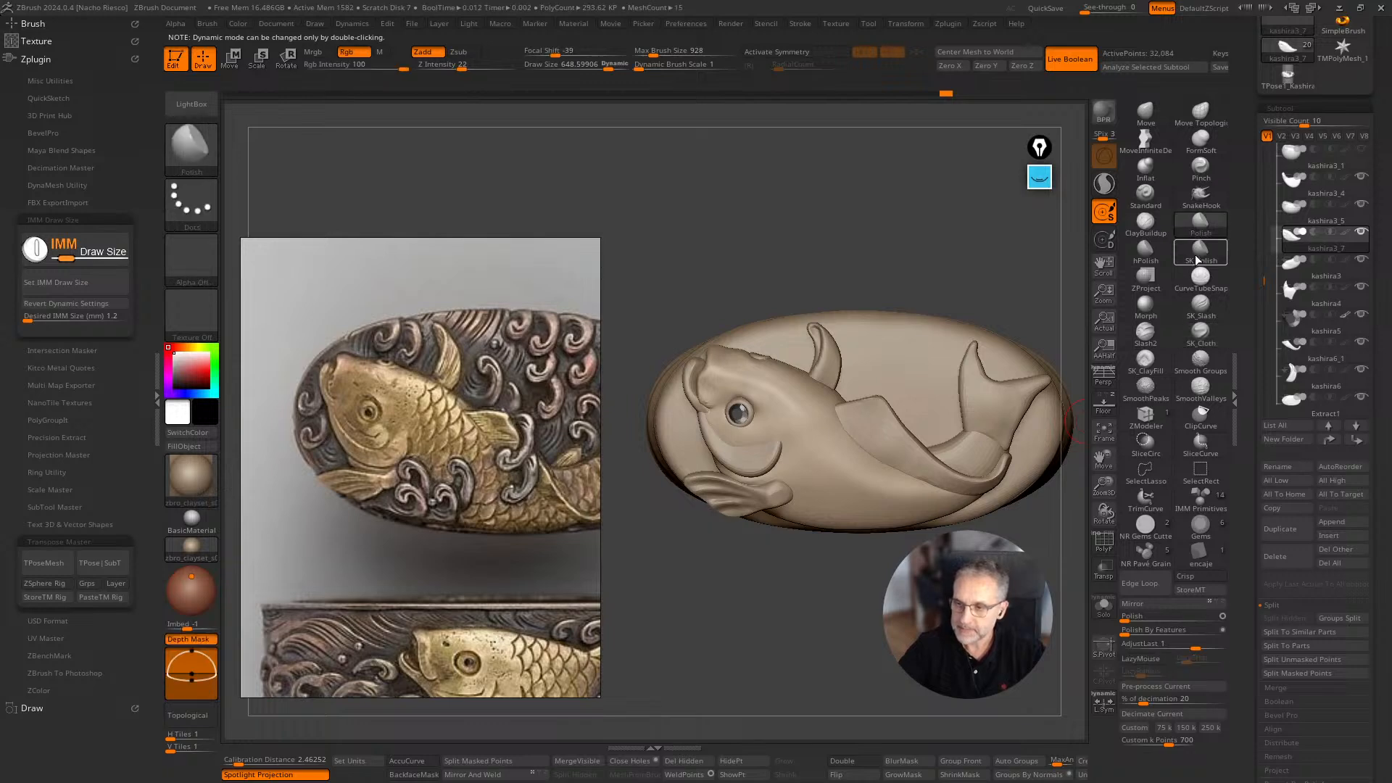
pyautogui.scroll(2, 893, 443)
pyautogui.keyDown('alt'); pyautogui.click(900, 438); pyautogui.keyUp('alt')
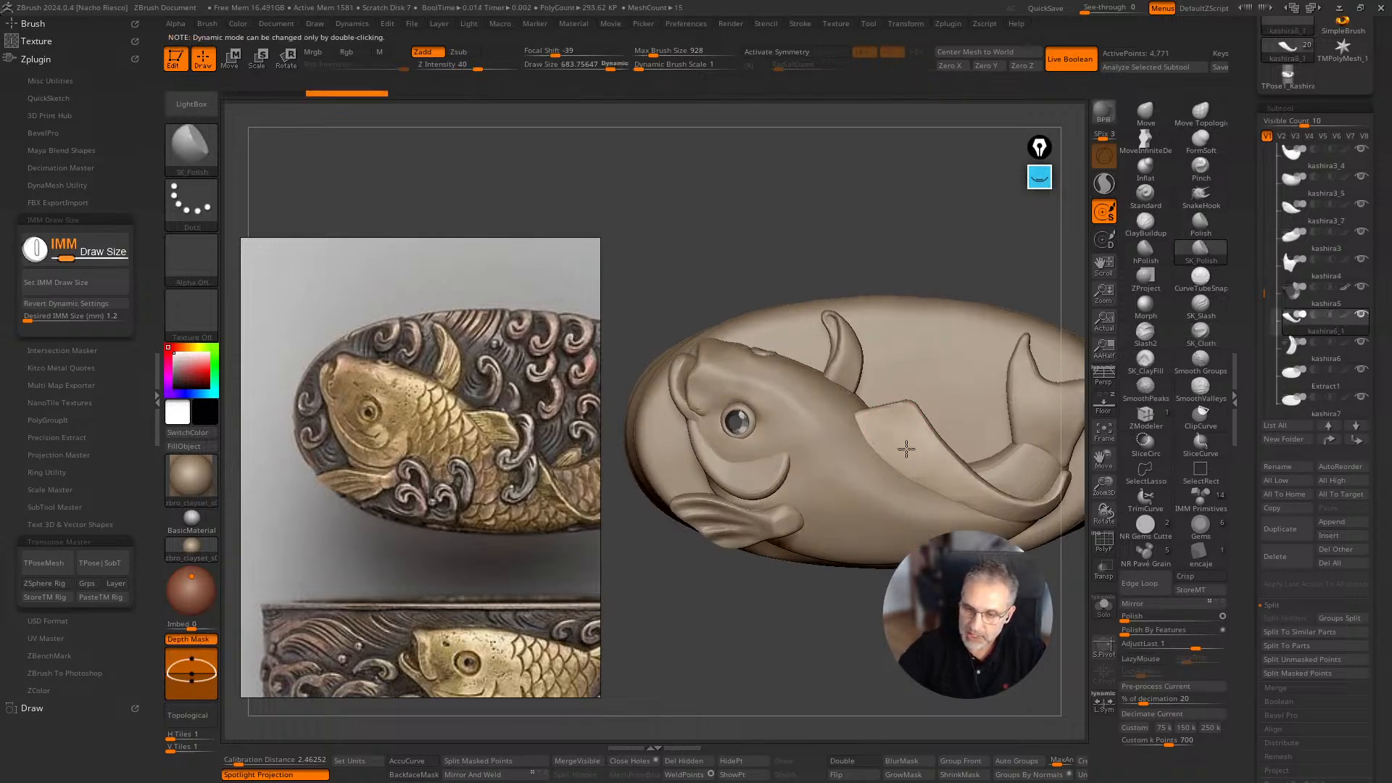
pyautogui.moveTo(893, 433); pyautogui.dragTo(1037, 484, button='right')
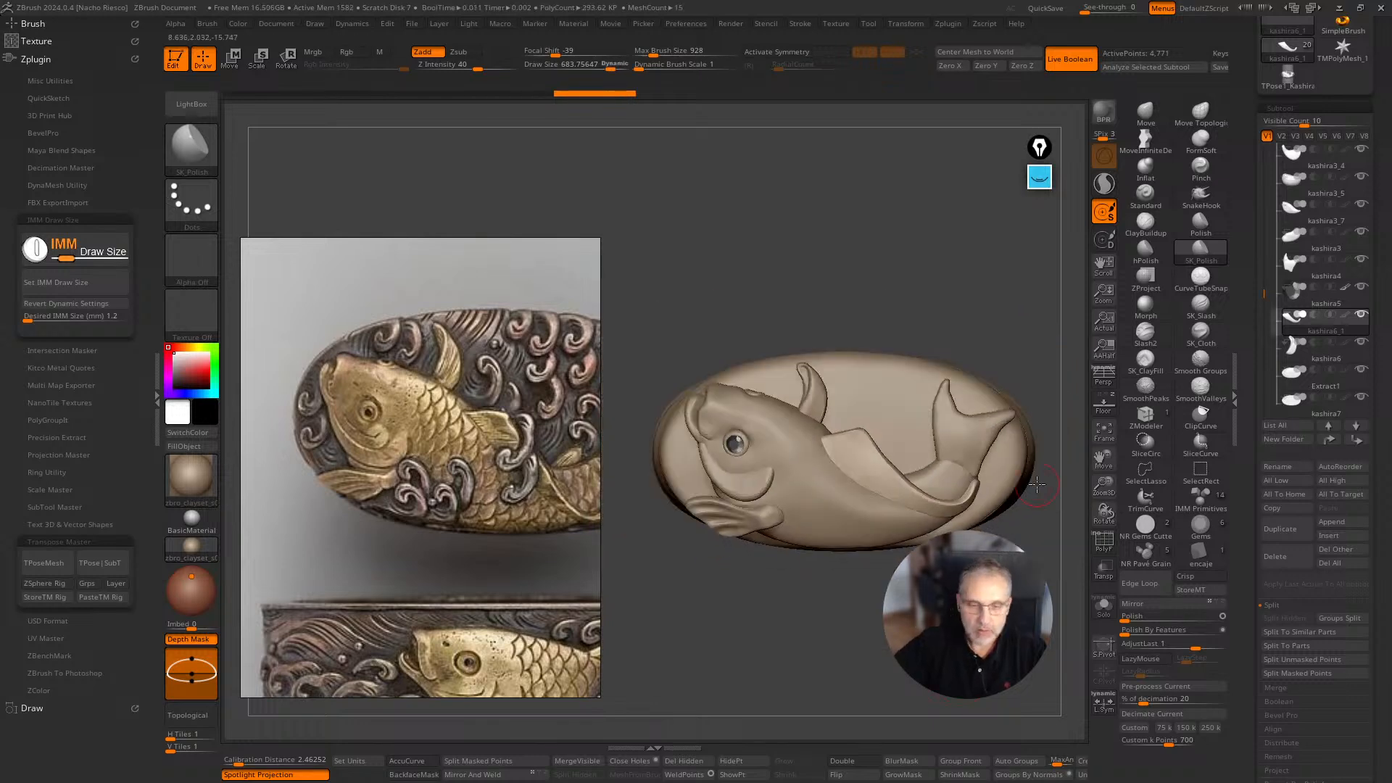
# Shift the reference photo so the koi's tail shows beside the model's tail end.
pyautogui.scroll(3, 485, 462)
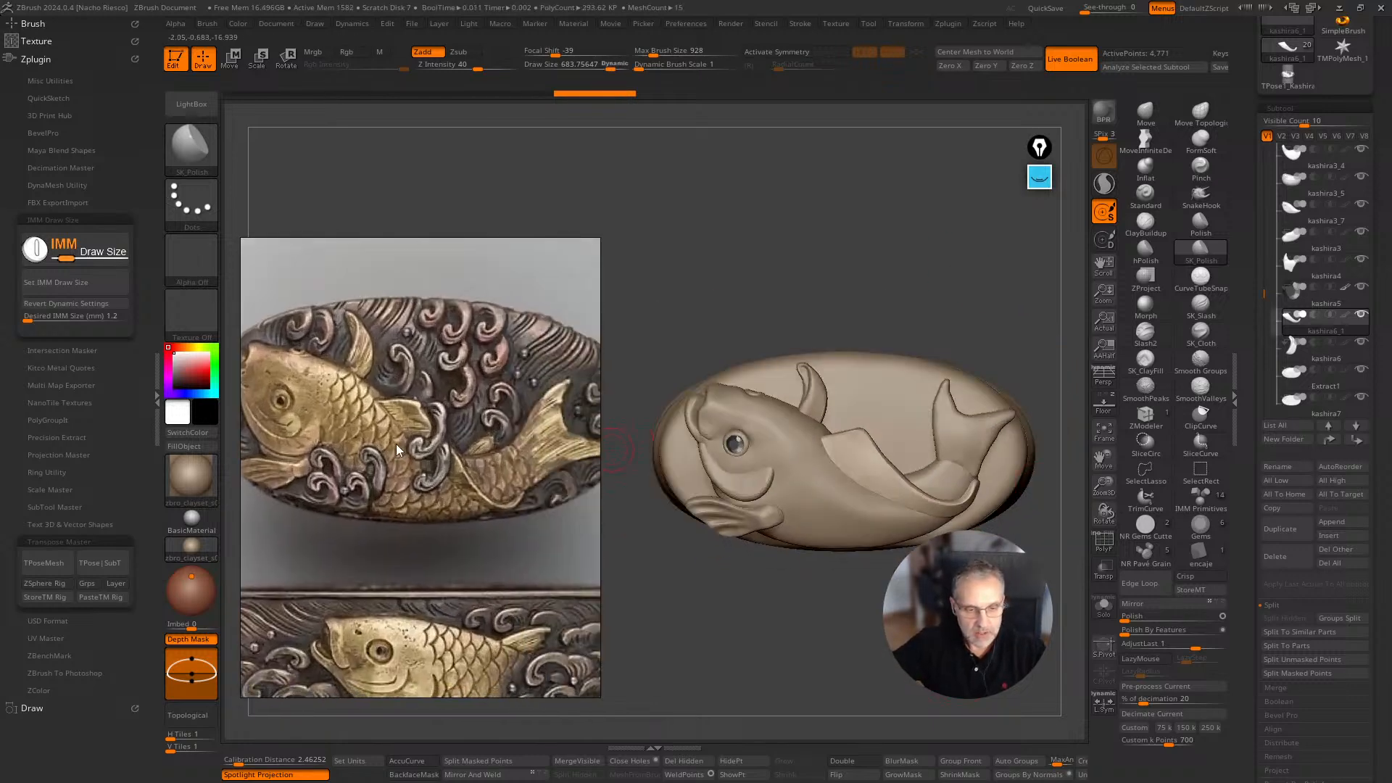
pyautogui.moveTo(486, 451); pyautogui.dragTo(419, 436, button='middle')
pyautogui.moveTo(639, 464)
pyautogui.mouseDown(button='right')
pyautogui.moveTo(645, 523)
pyautogui.moveTo(652, 406)
pyautogui.mouseUp(button='right')
# Adjust the folded tip of the large flank fin near the tail with the MoveInfiniteDepth brush, checking it from the side.
pyautogui.click(1147, 141)
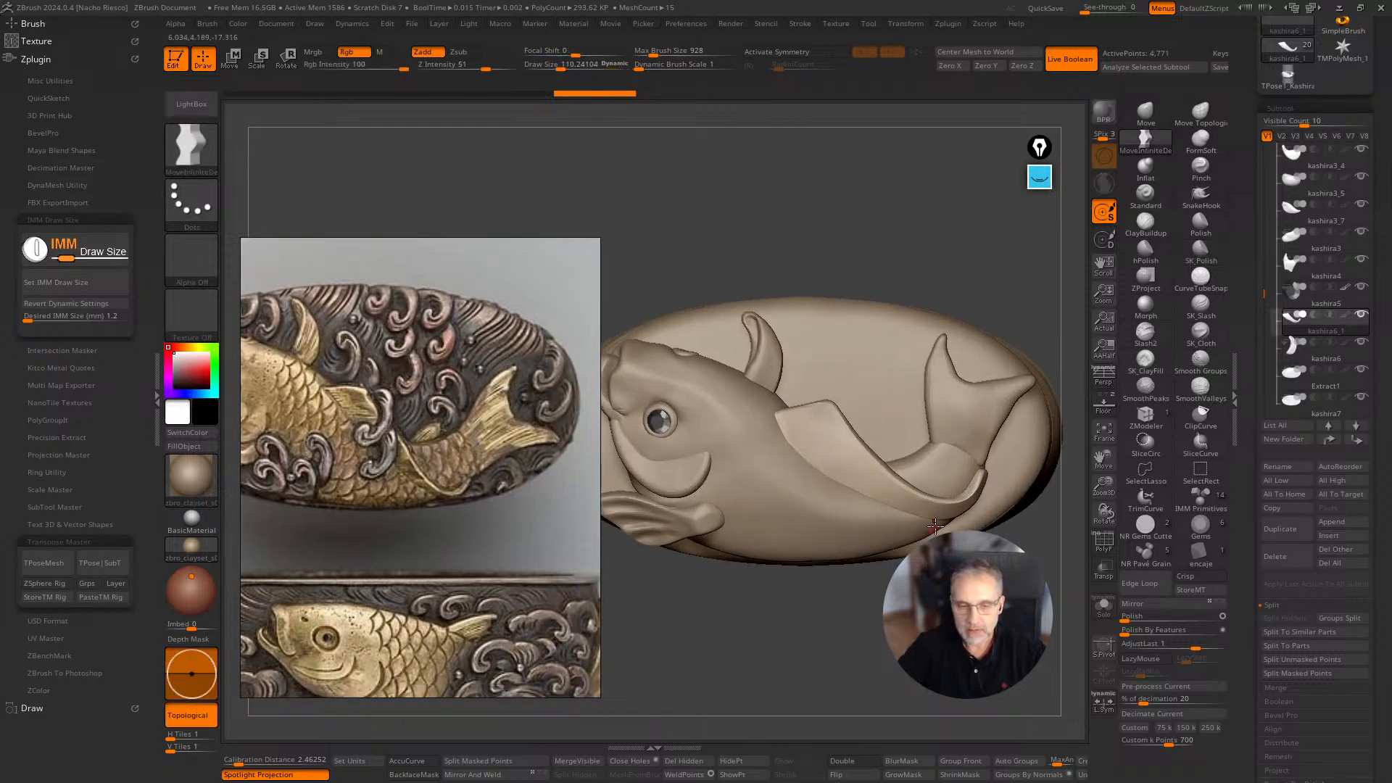
pyautogui.press('s')
pyautogui.moveTo(976, 528); pyautogui.dragTo(993, 528)
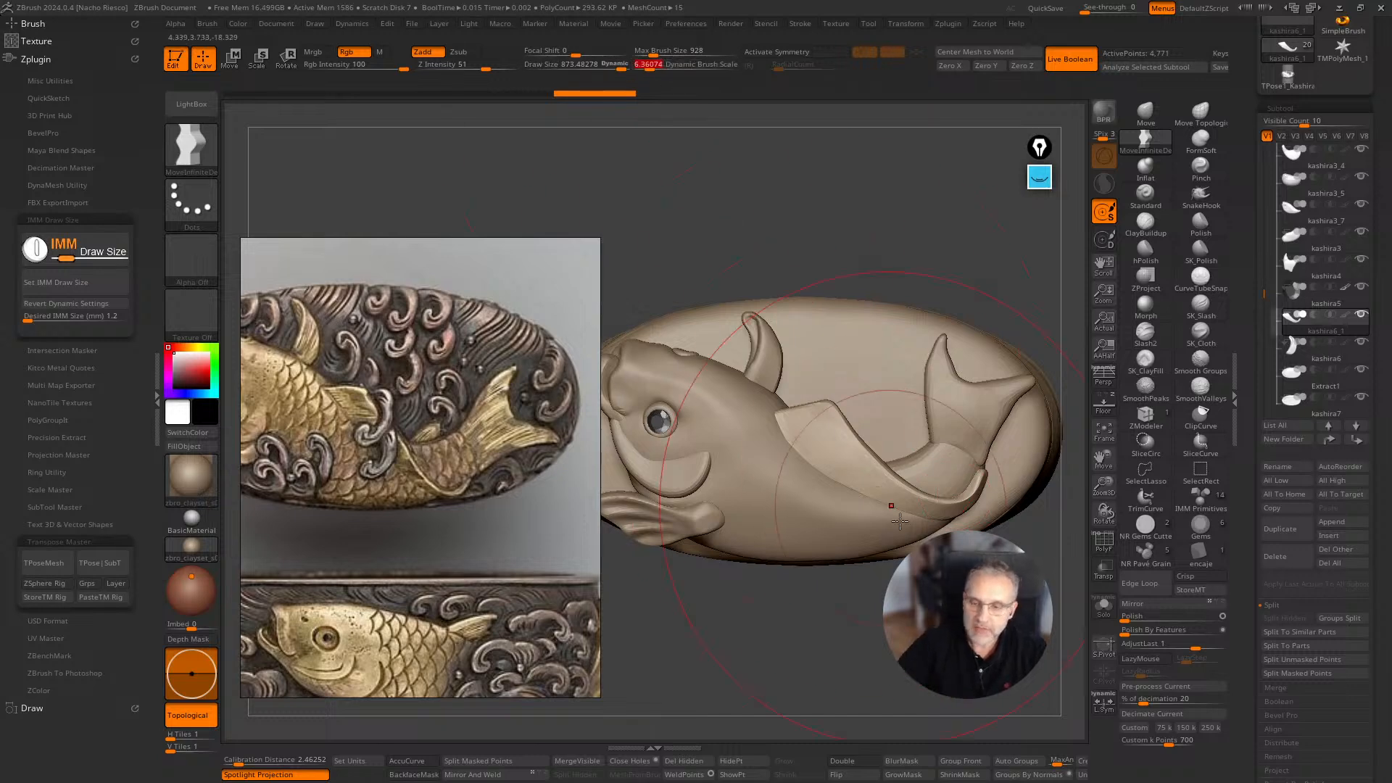
pyautogui.press('s')
pyautogui.click(855, 529)
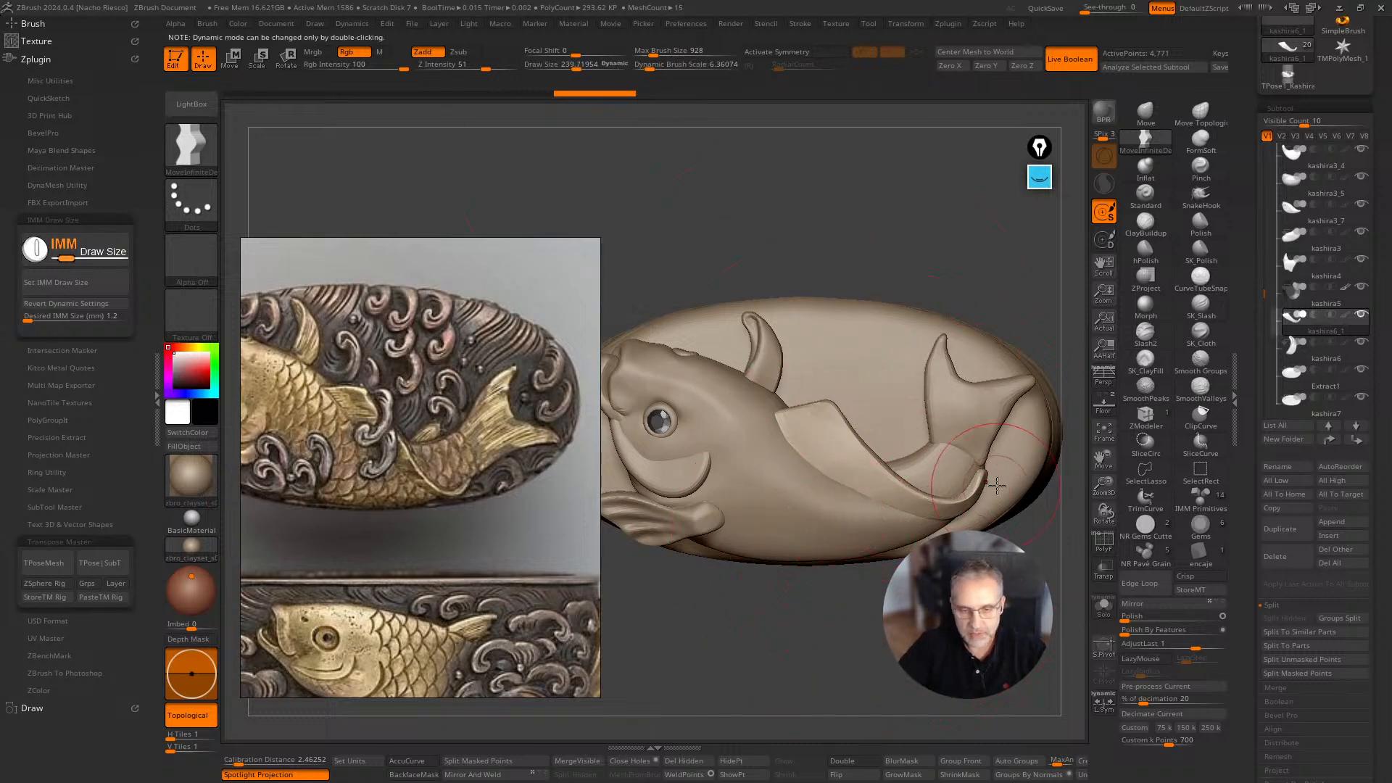
pyautogui.press('s')
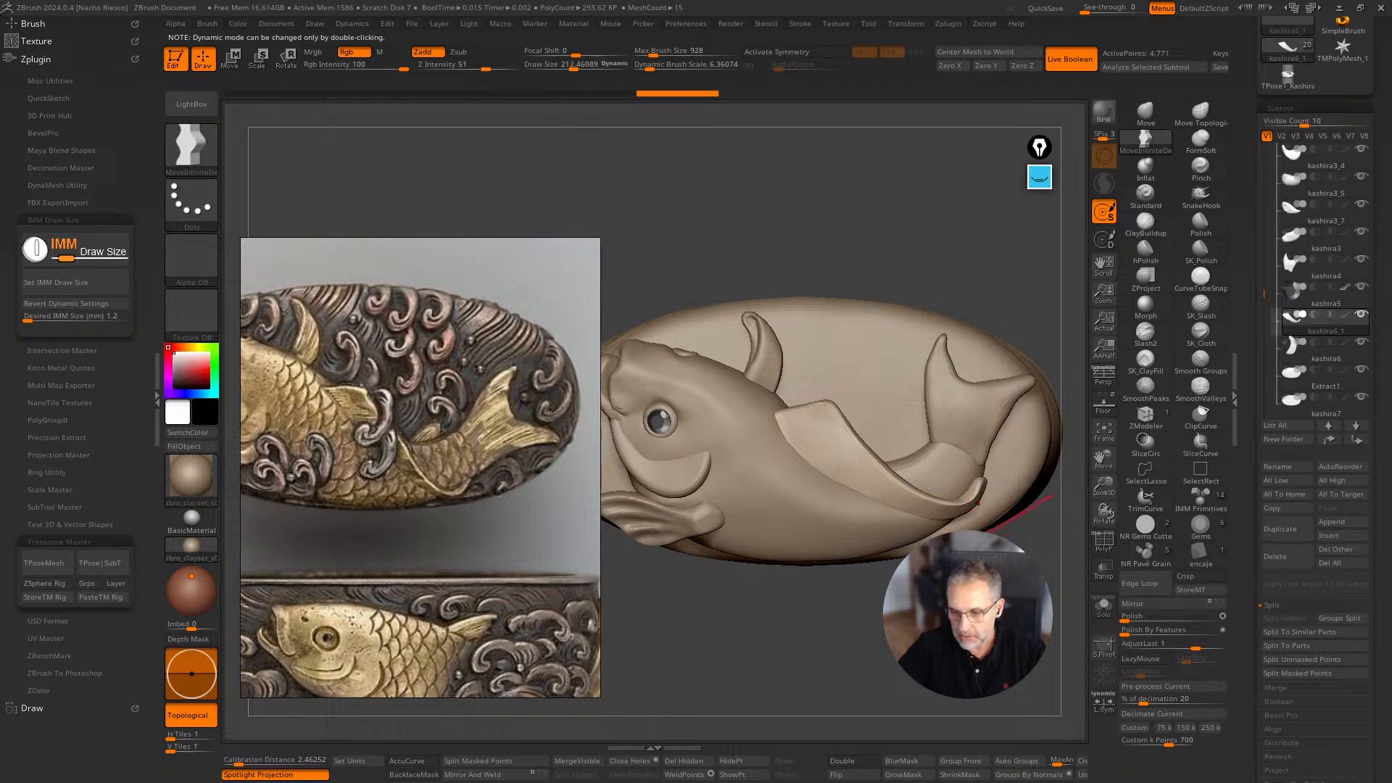
pyautogui.moveTo(981, 483); pyautogui.dragTo(936, 444, button='right')
pyautogui.press('s')
pyautogui.click(1007, 477)
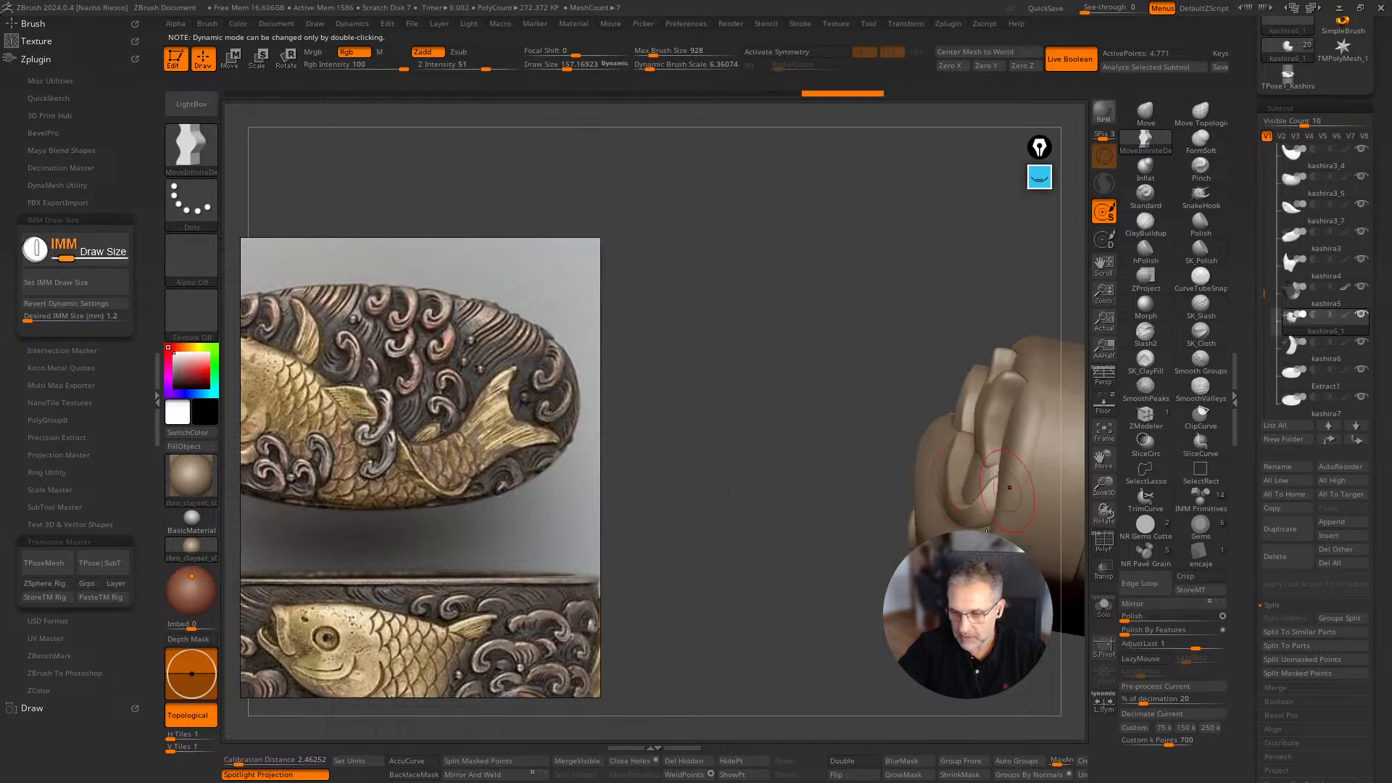
pyautogui.moveTo(1006, 476); pyautogui.dragTo(989, 473, button='right')
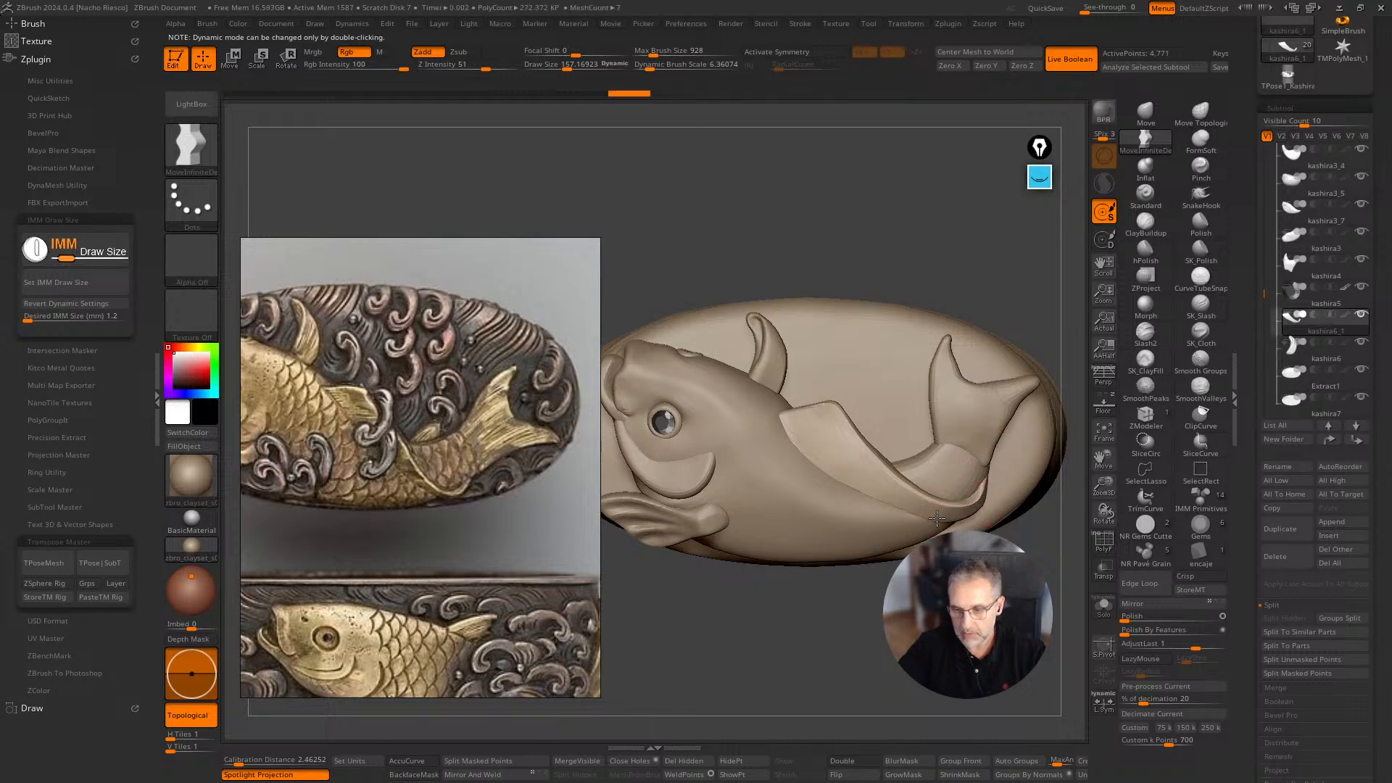
pyautogui.moveTo(957, 515); pyautogui.dragTo(968, 479, button='right')
pyautogui.keyDown('shift'); pyautogui.moveTo(1029, 429); pyautogui.dragTo(945, 430, button='right'); pyautogui.keyUp('shift')
# Select the tail fin and flatten its surface with the hPolish brush.
pyautogui.keyDown('alt'); pyautogui.click(944, 428); pyautogui.keyUp('alt')
pyautogui.keyDown('ctrl'); pyautogui.moveTo(1020, 320); pyautogui.dragTo(1050, 387, button='right'); pyautogui.keyUp('ctrl')
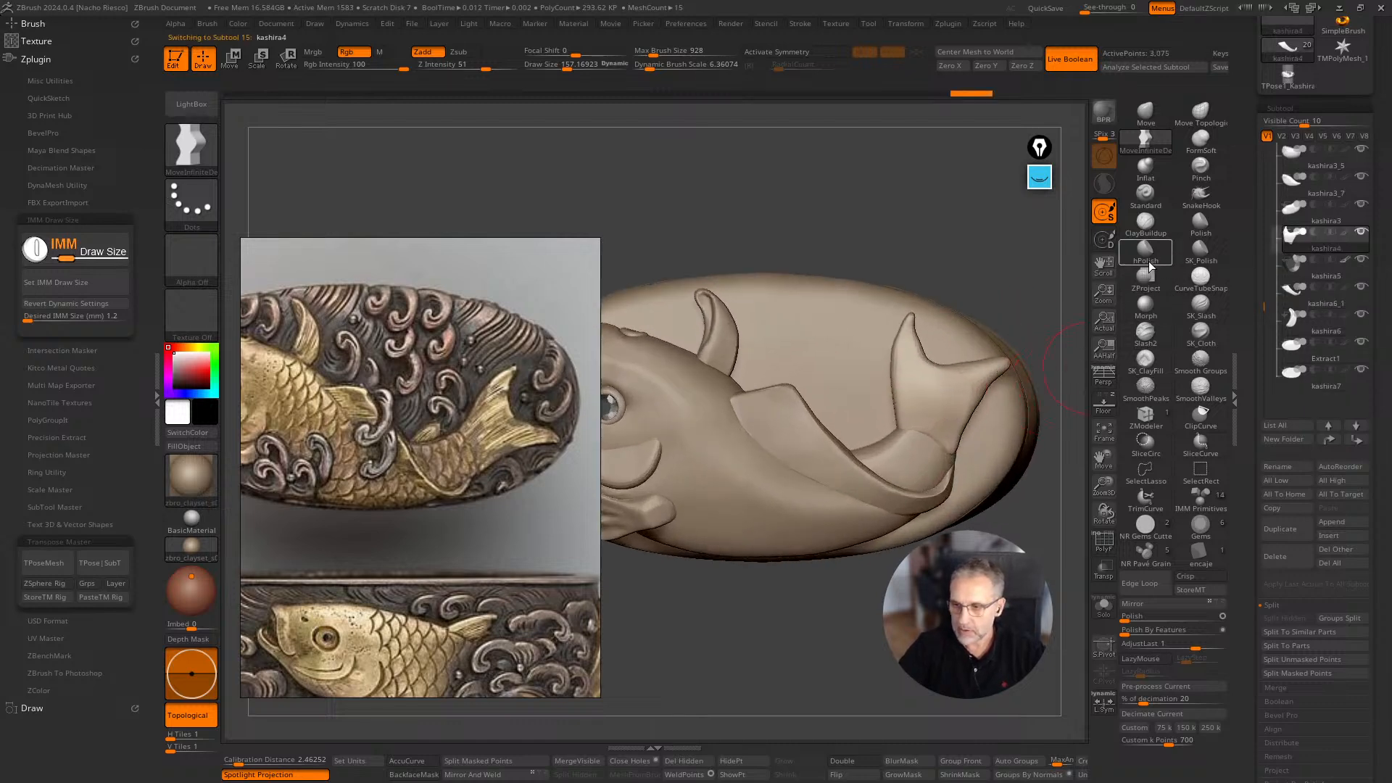
pyautogui.click(1148, 262)
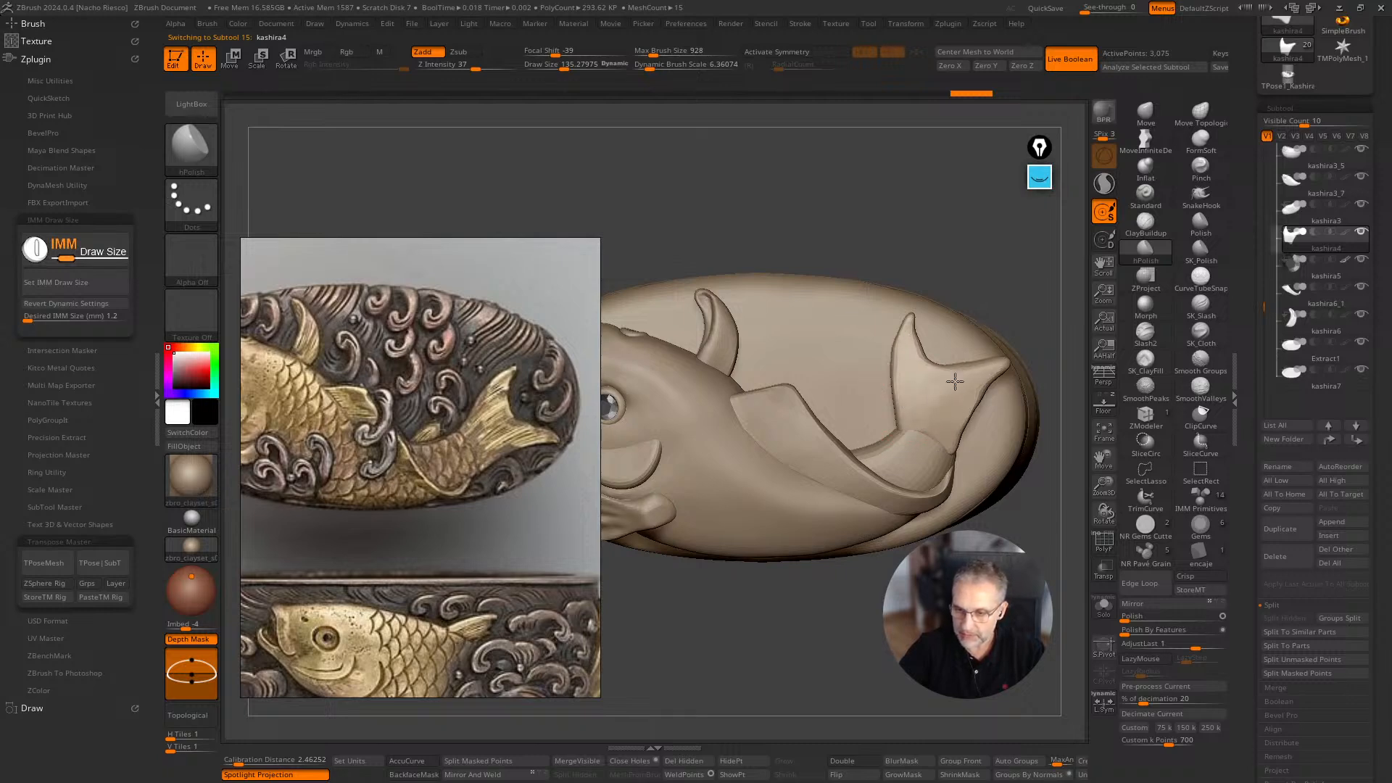
pyautogui.moveTo(955, 382); pyautogui.dragTo(948, 408, button='right')
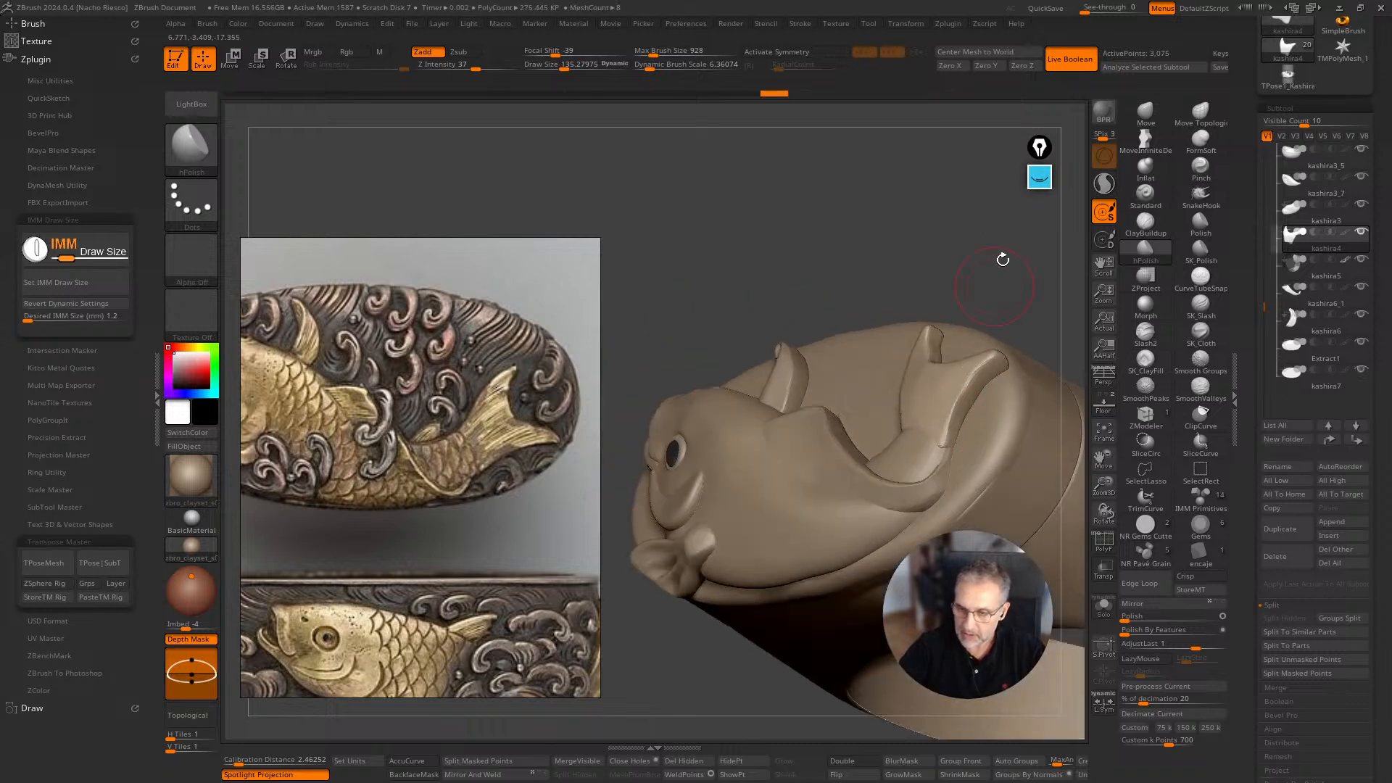
pyautogui.moveTo(943, 435); pyautogui.dragTo(1016, 376, button='right')
pyautogui.moveTo(1004, 423); pyautogui.dragTo(993, 453)
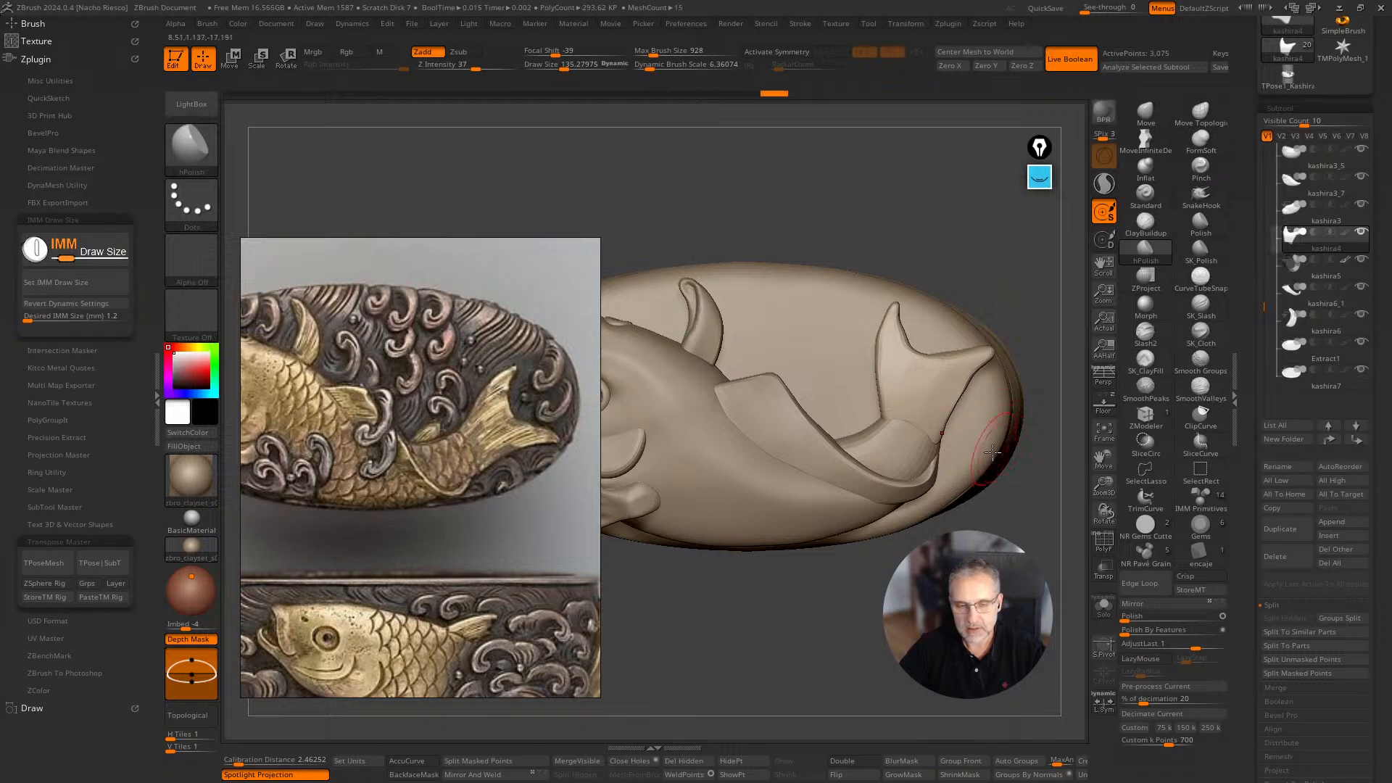
pyautogui.moveTo(994, 507); pyautogui.dragTo(969, 504, button='right')
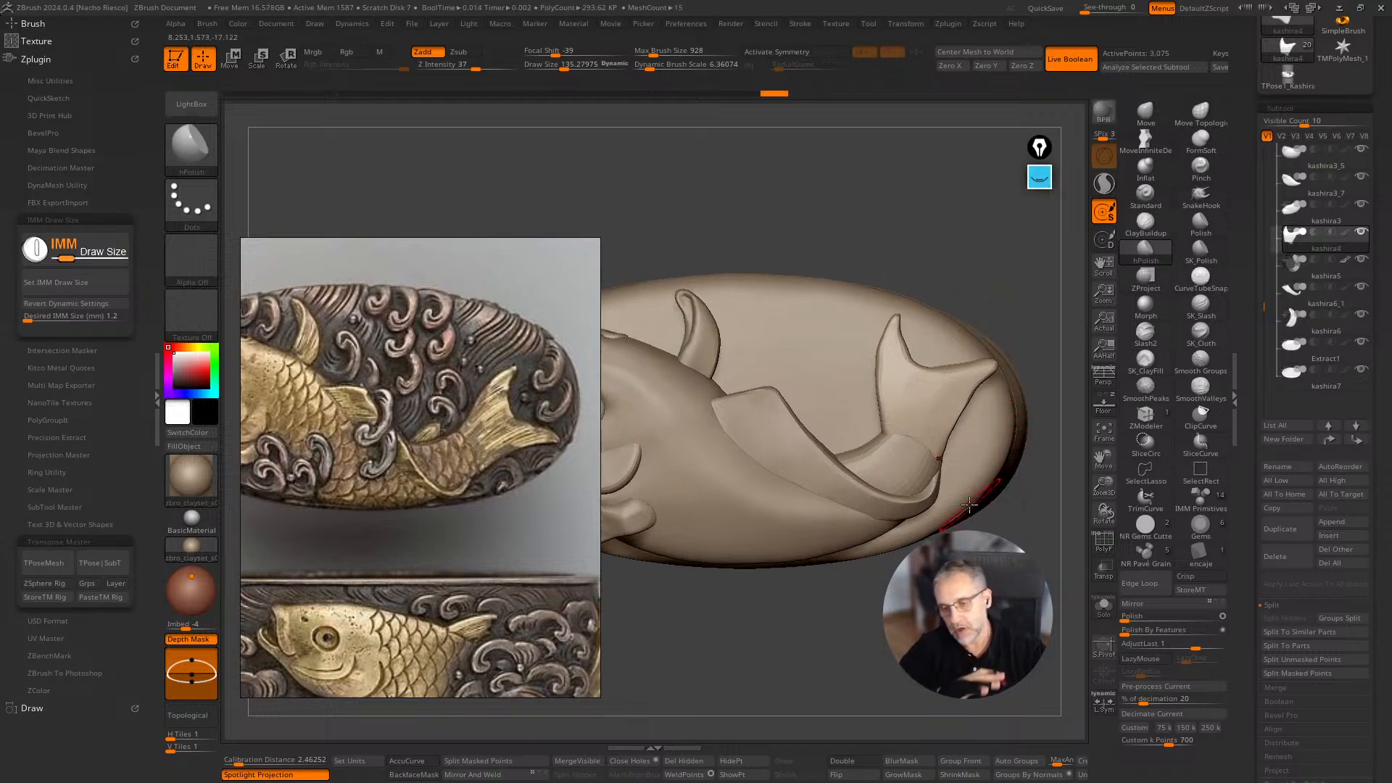
pyautogui.moveTo(943, 580); pyautogui.dragTo(913, 515, button='right')
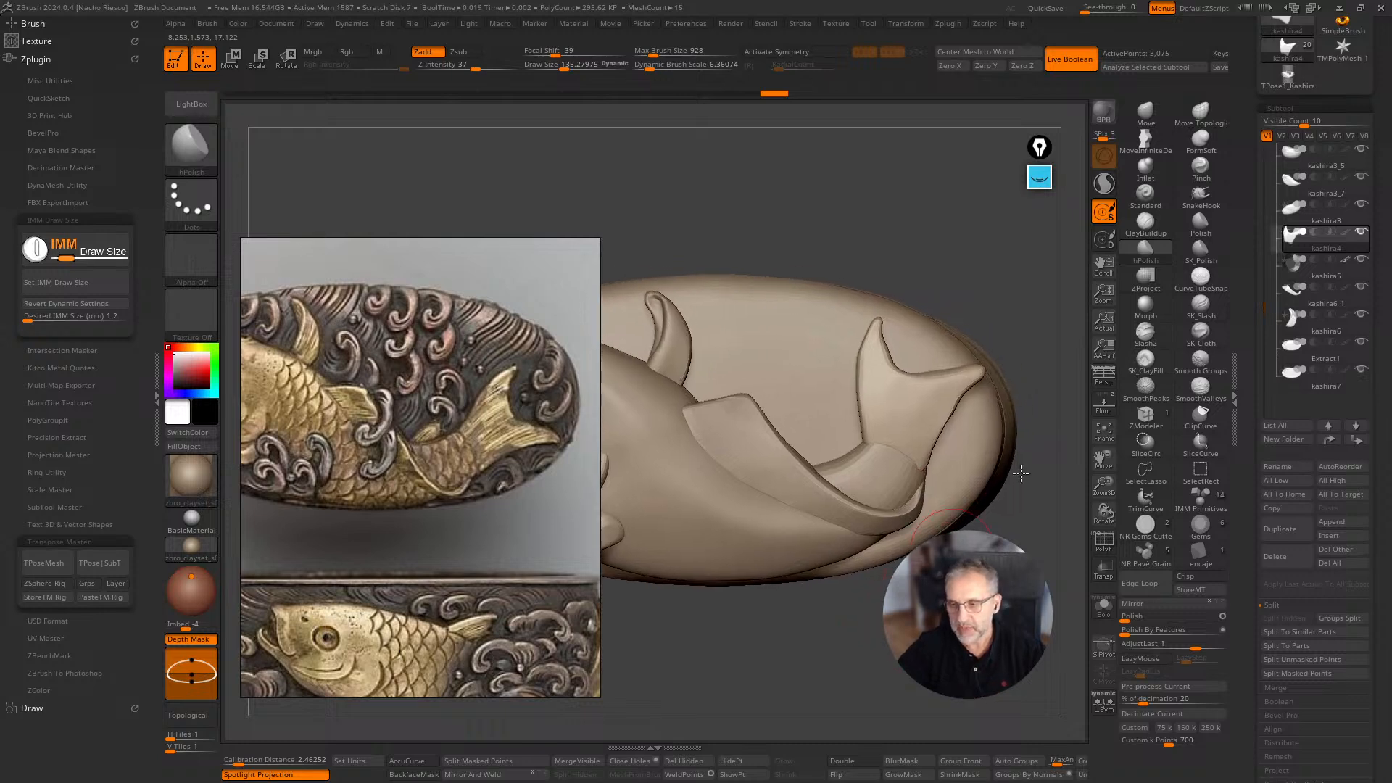
# Sculpt a soft stroke up the tail fin with the SK_Cloth brush.
pyautogui.click(1201, 332)
pyautogui.press('s')
pyautogui.moveTo(881, 451)
pyautogui.mouseDown()
pyautogui.moveTo(846, 453)
pyautogui.moveTo(886, 437)
pyautogui.moveTo(889, 377)
pyautogui.mouseUp()
pyautogui.press('s')
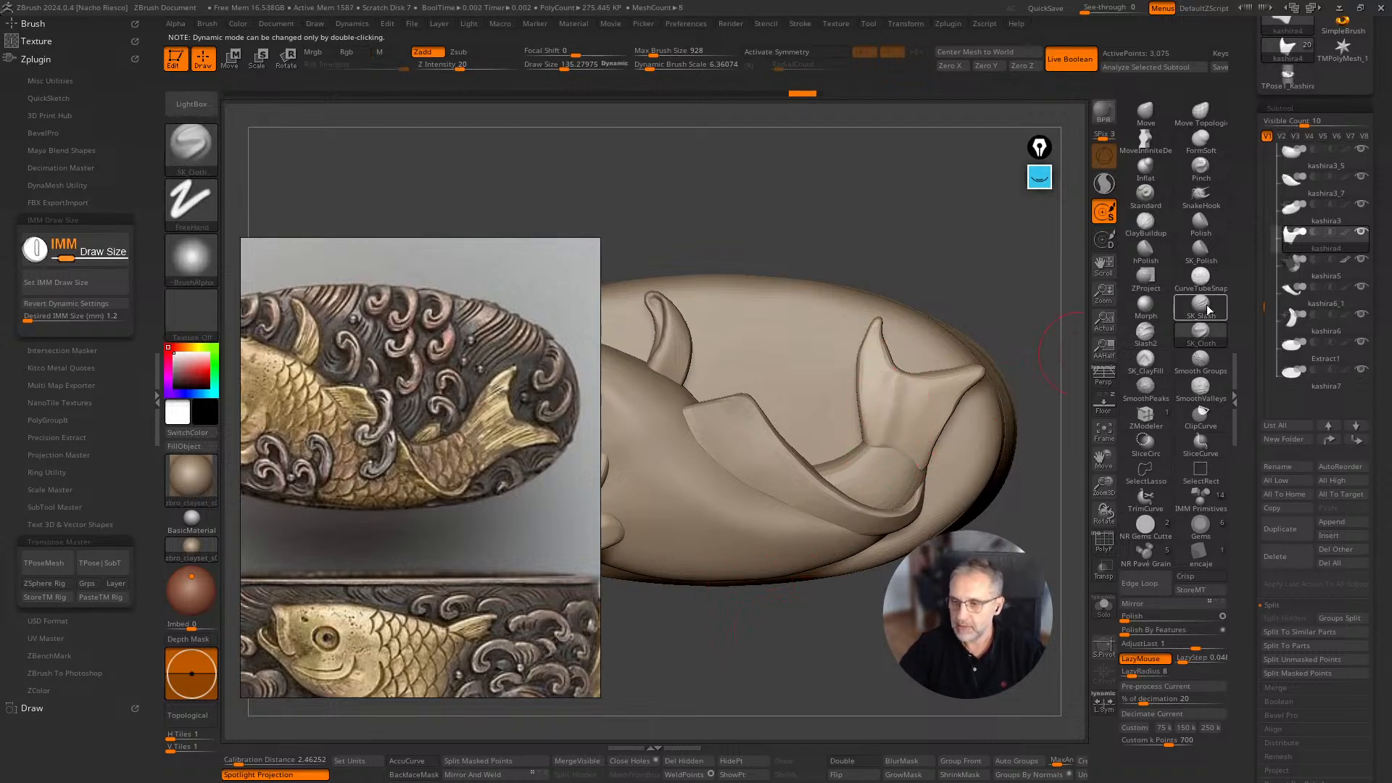
# Polish the planes of both tail fin lobes with a slightly smaller hPolish brush.
pyautogui.click(1146, 247)
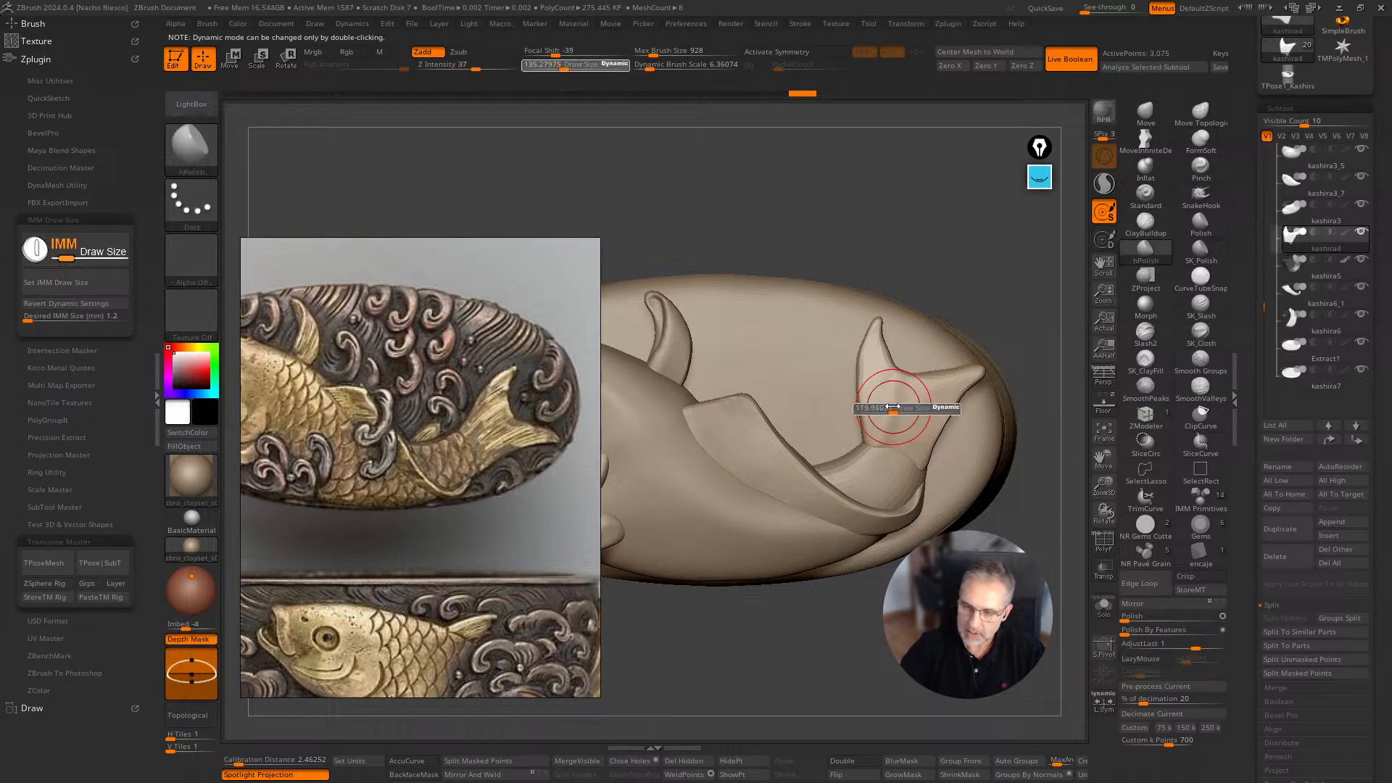
pyautogui.moveTo(883, 393)
pyautogui.mouseDown()
pyautogui.moveTo(907, 393)
pyautogui.moveTo(923, 413)
pyautogui.mouseUp()
pyautogui.moveTo(1004, 319); pyautogui.dragTo(1044, 322)
pyautogui.press('s')
pyautogui.moveTo(906, 379); pyautogui.dragTo(908, 379)
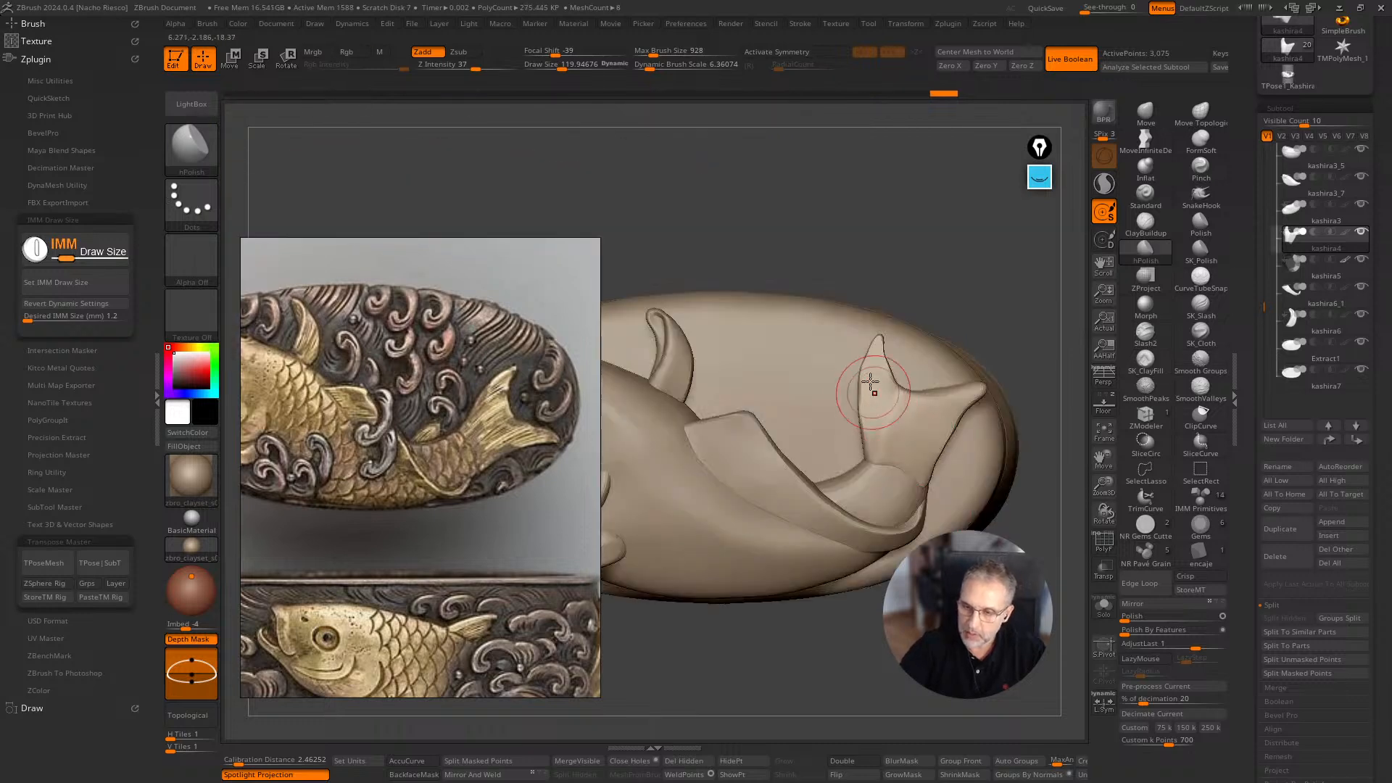
pyautogui.moveTo(975, 308); pyautogui.dragTo(986, 304)
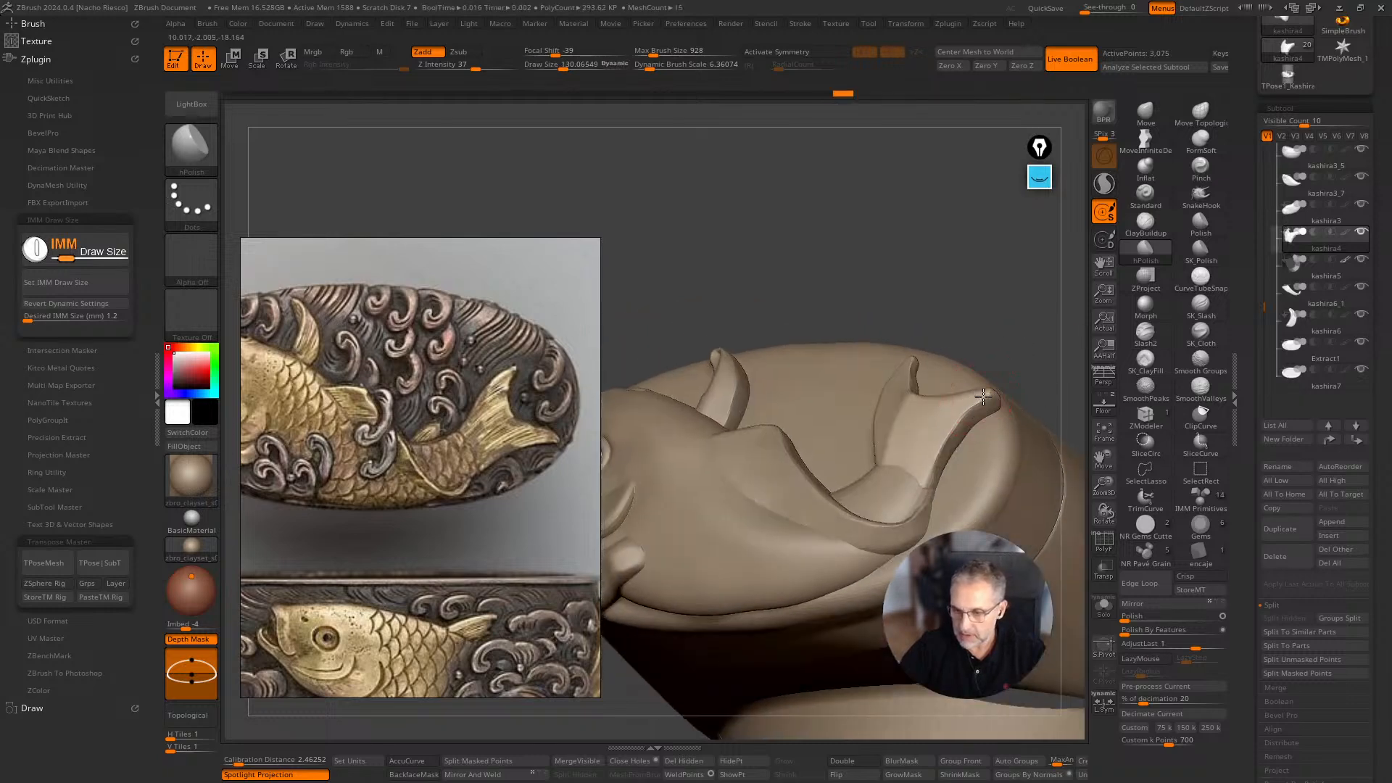
pyautogui.moveTo(1027, 343)
pyautogui.mouseDown()
pyautogui.moveTo(1045, 377)
pyautogui.moveTo(1011, 217)
pyautogui.moveTo(1051, 348)
pyautogui.mouseUp()
# Reshape the tail fin's overall outline with the MoveInfiniteDepth brush to follow the reference.
pyautogui.click(1146, 141)
pyautogui.press('s')
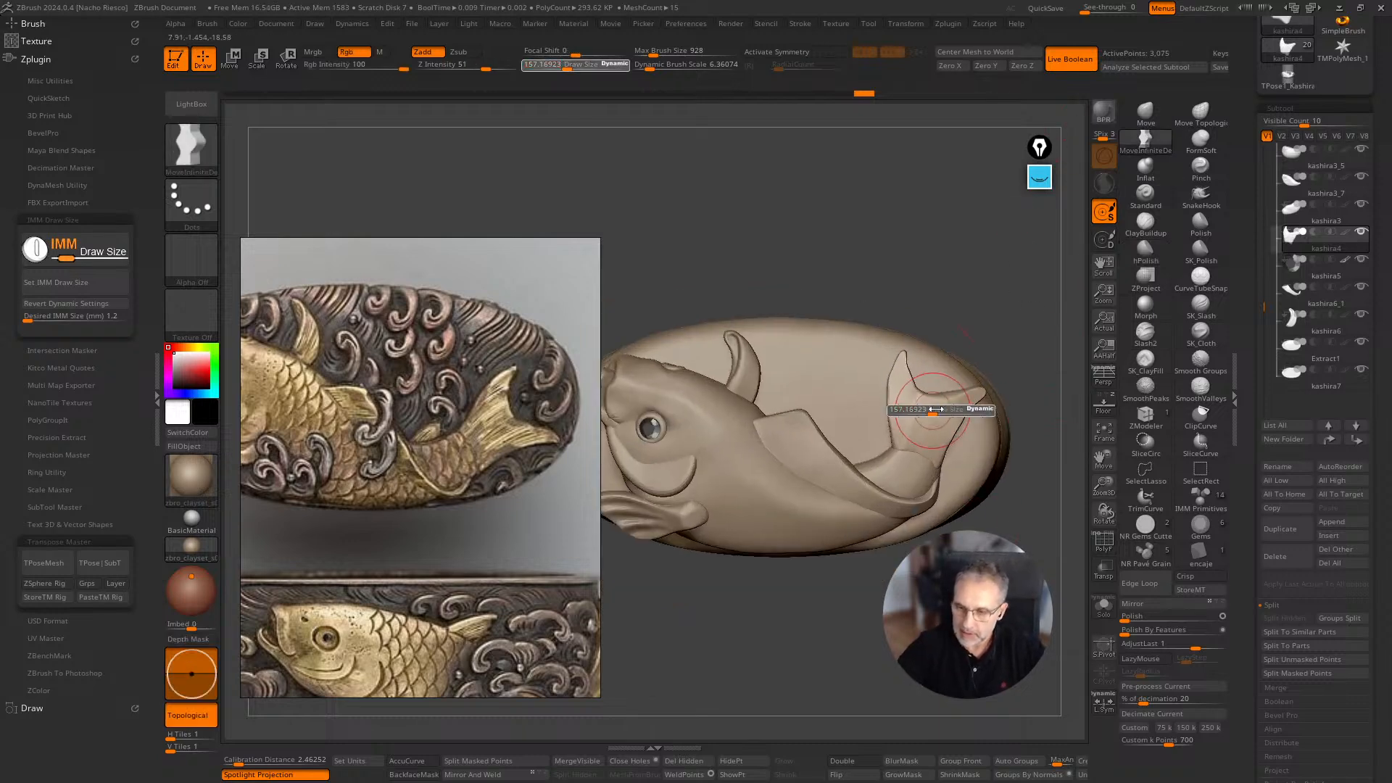
pyautogui.moveTo(936, 410); pyautogui.dragTo(931, 422)
pyautogui.press('s')
pyautogui.moveTo(912, 370); pyautogui.dragTo(919, 371)
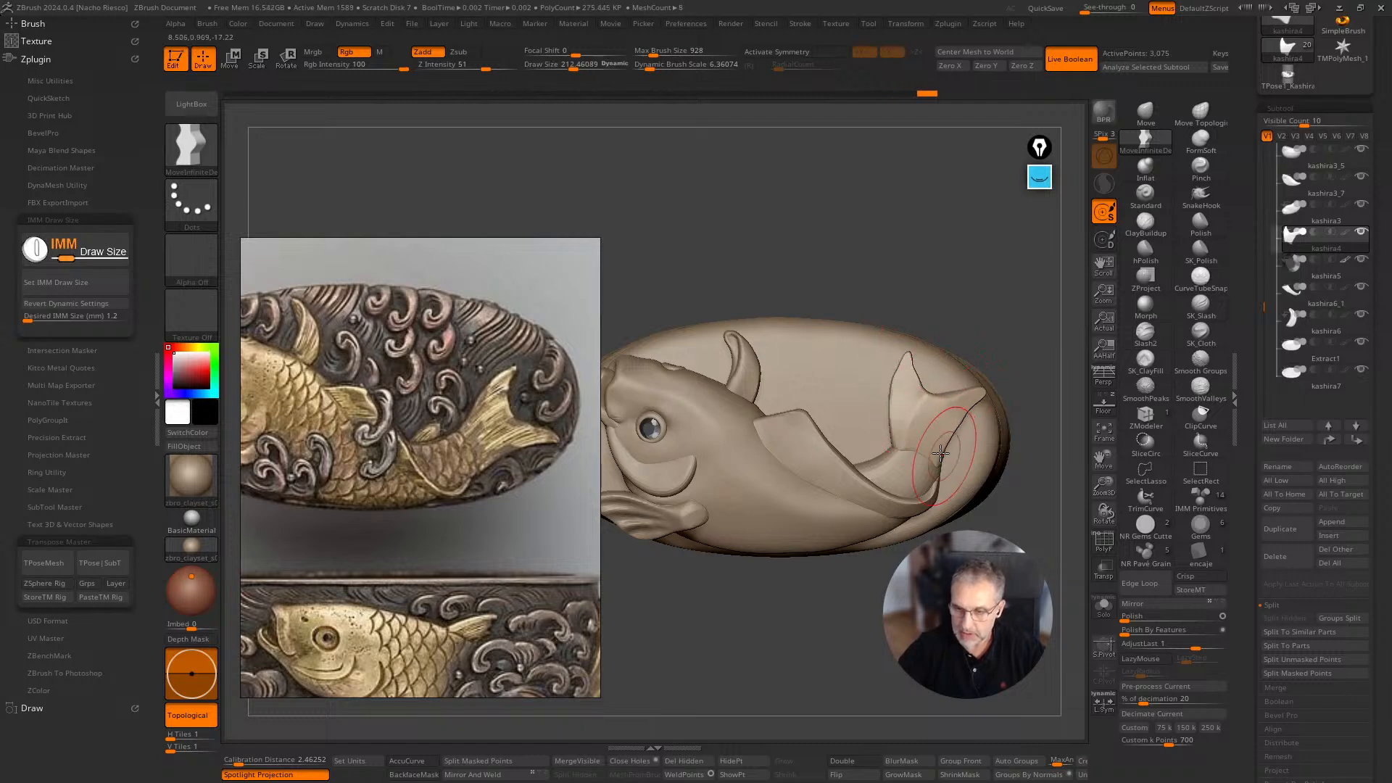
pyautogui.press('s')
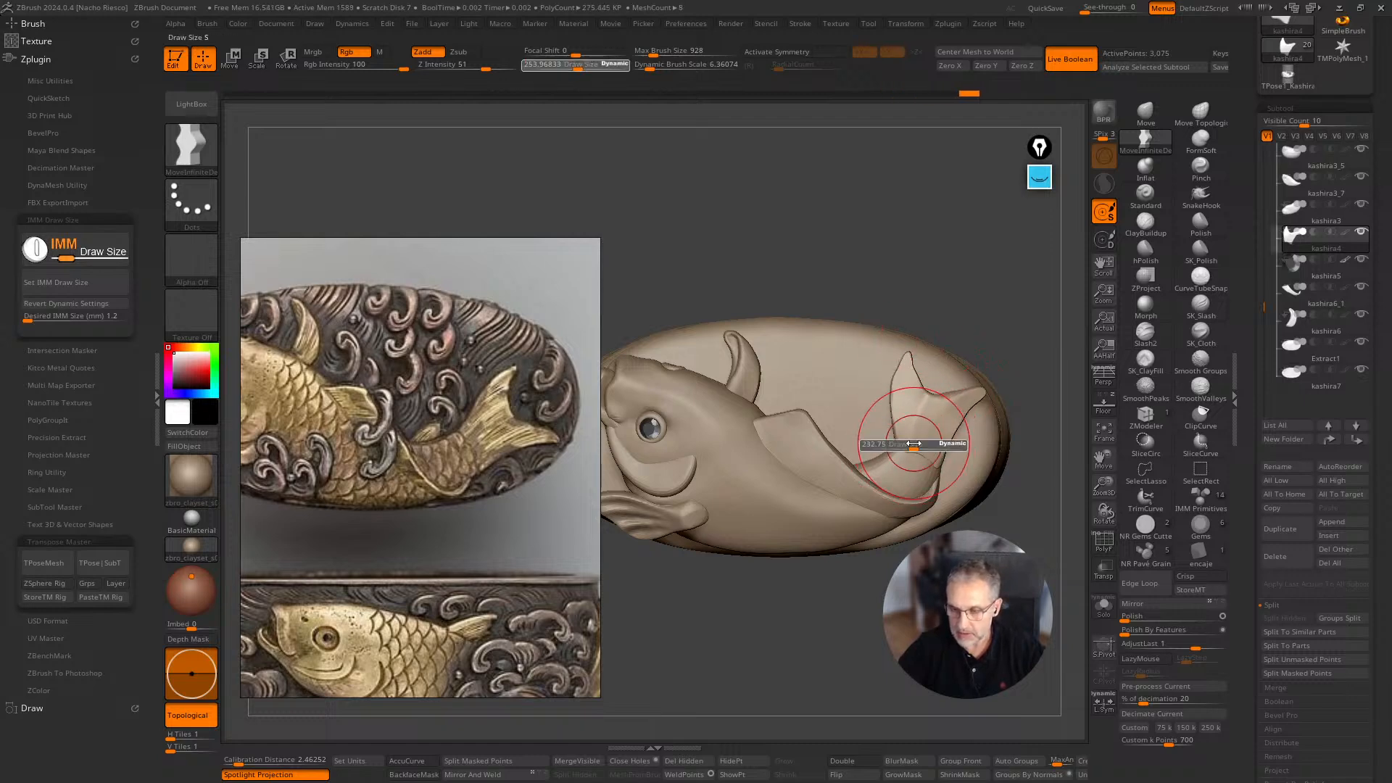
pyautogui.moveTo(914, 444); pyautogui.dragTo(909, 444)
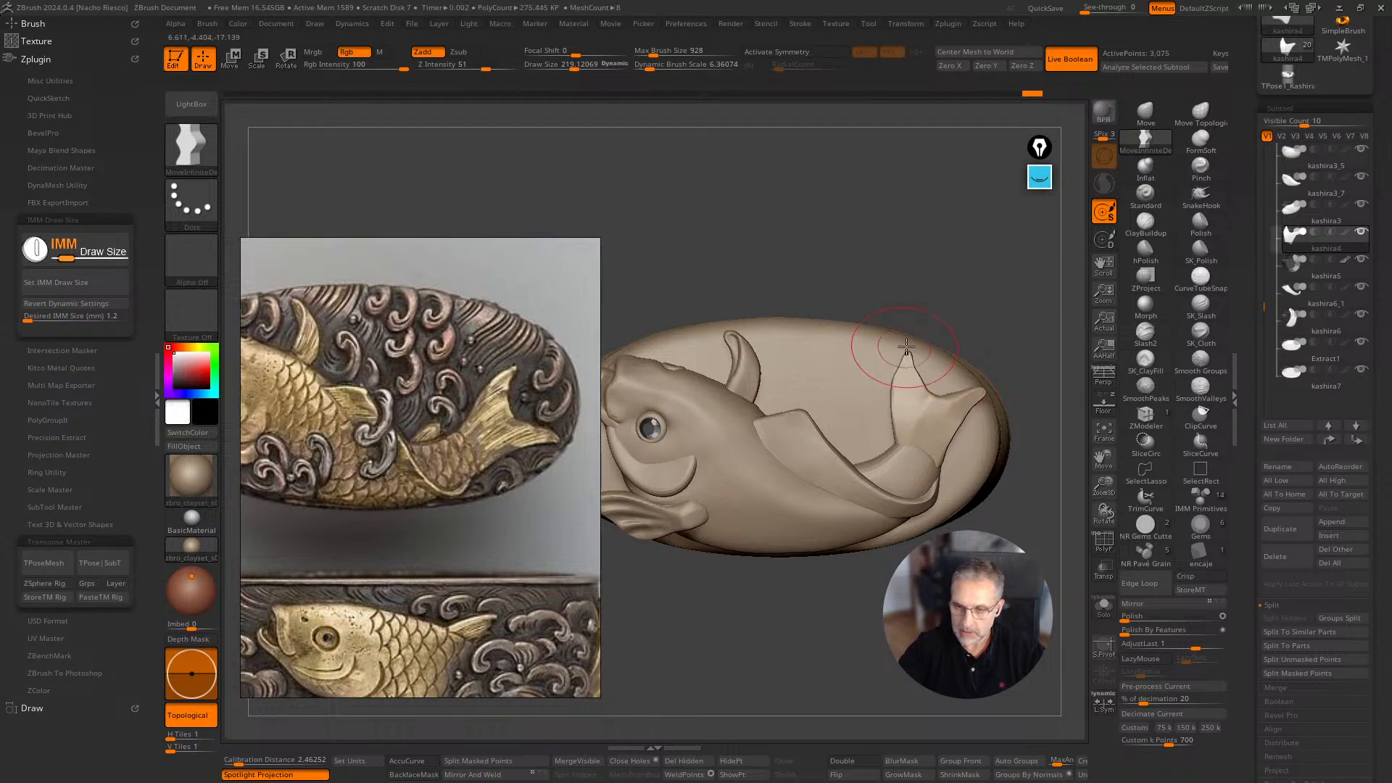
# Refine the tips and outer edge of the tail lobes with a smaller MoveInfiniteDepth brush.
pyautogui.press('s')
pyautogui.moveTo(913, 350); pyautogui.dragTo(896, 351)
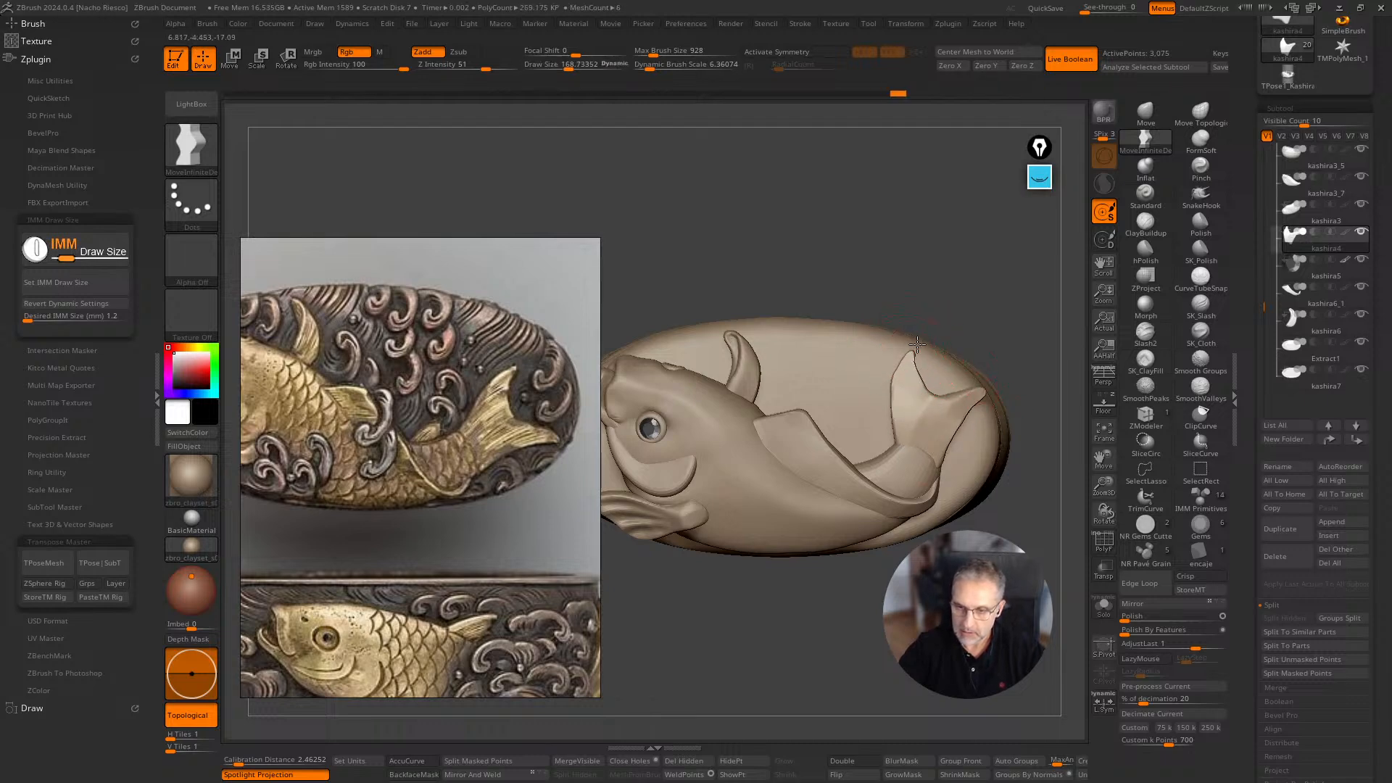
pyautogui.press('s')
pyautogui.moveTo(983, 389)
pyautogui.mouseDown()
pyautogui.moveTo(954, 407)
pyautogui.moveTo(983, 396)
pyautogui.mouseUp()
pyautogui.press('s')
pyautogui.press('s')
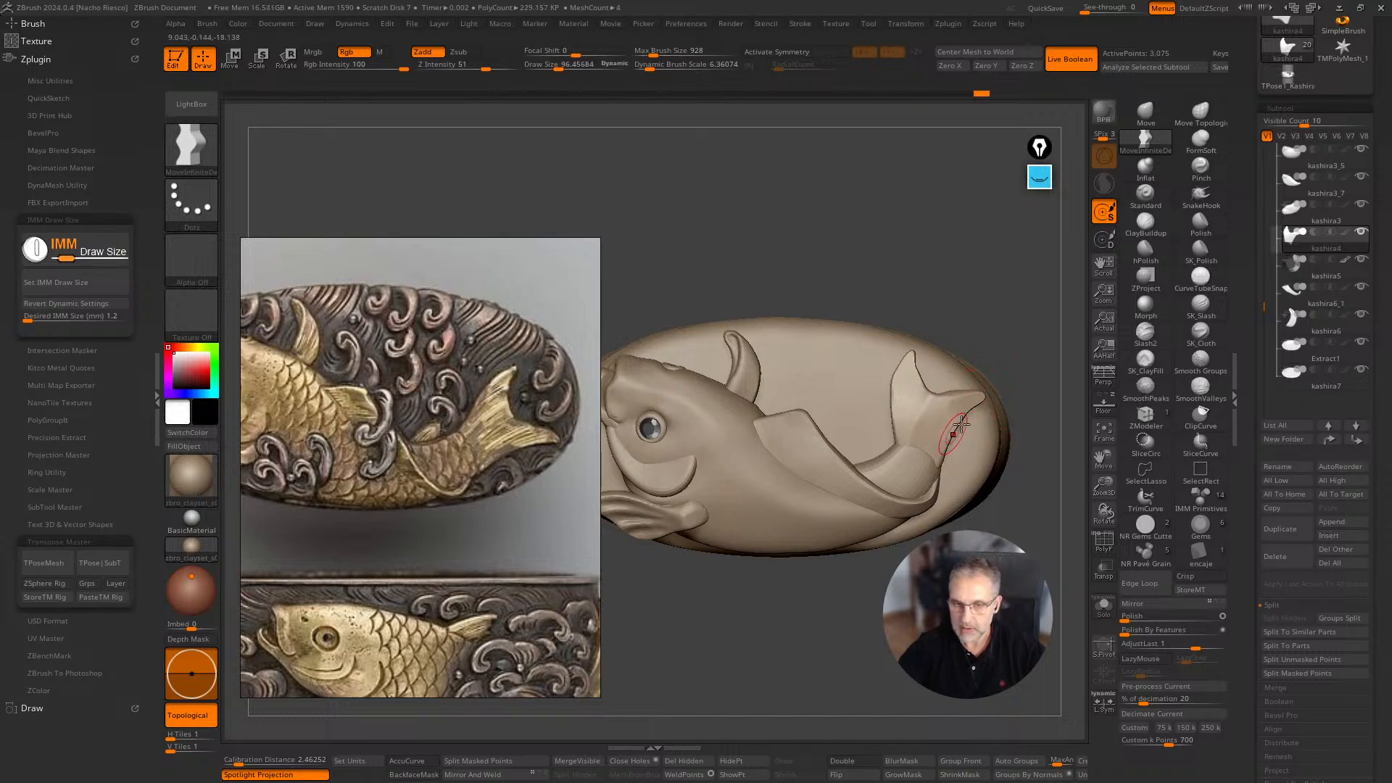
# Polish the raised edge of the tail's outer lobe with hPolish, working from the side.
pyautogui.moveTo(1001, 295); pyautogui.dragTo(1094, 388)
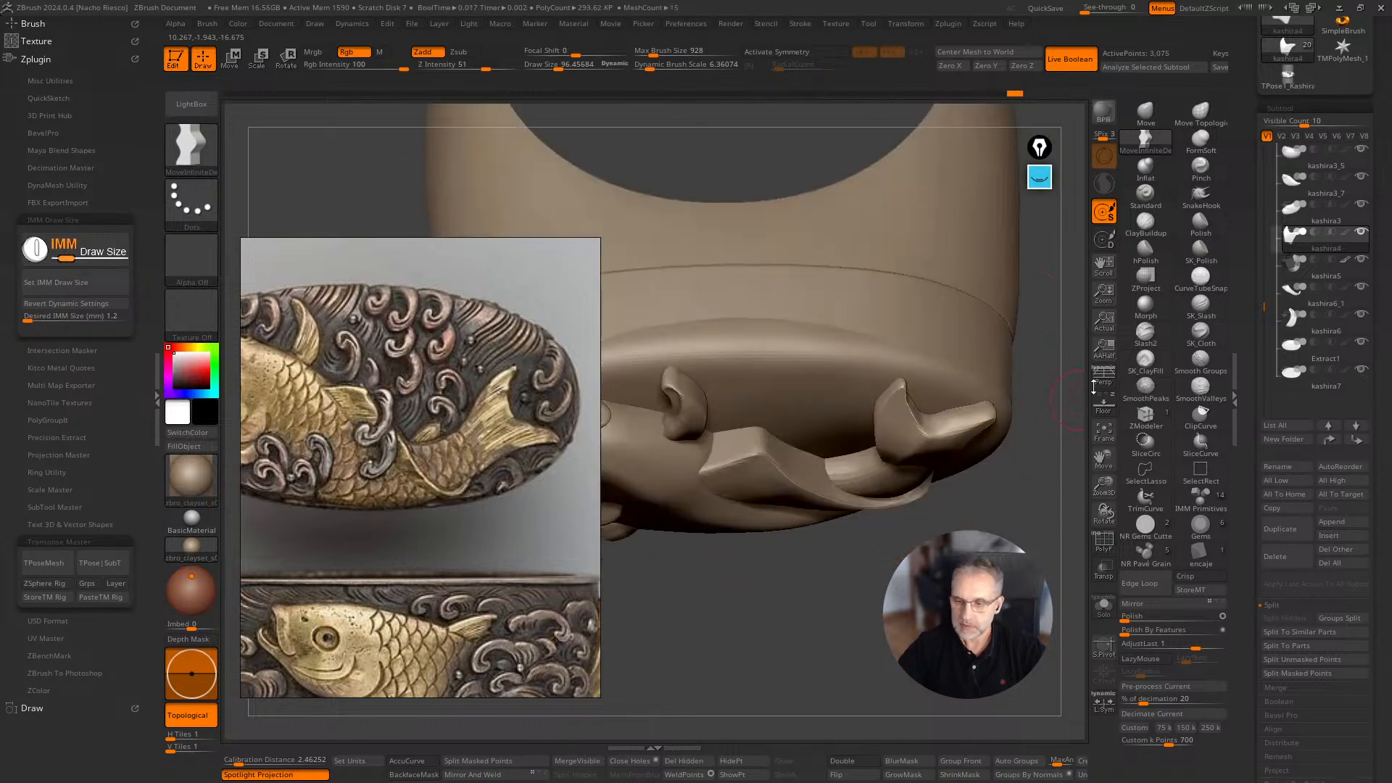
pyautogui.click(1146, 249)
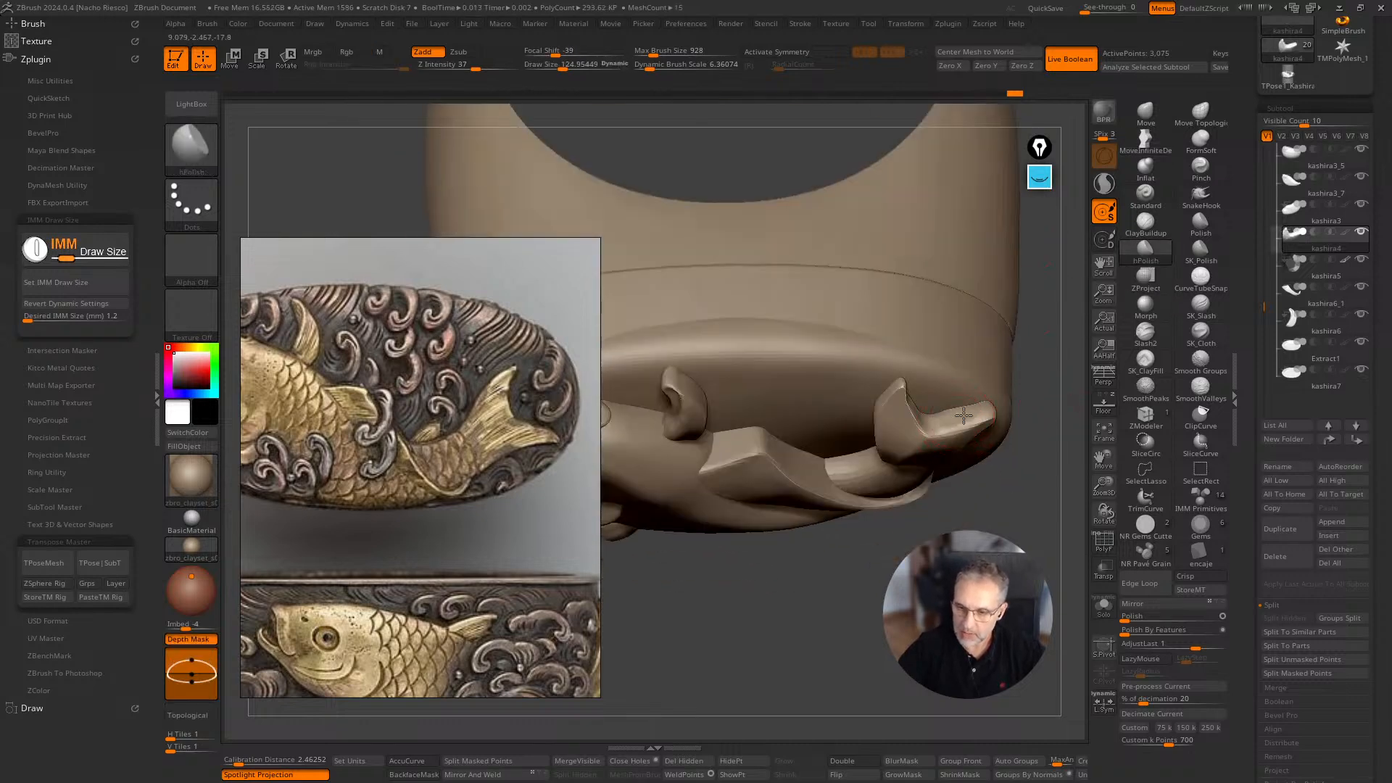
pyautogui.moveTo(1068, 422)
pyautogui.mouseDown()
pyautogui.moveTo(973, 406)
pyautogui.moveTo(990, 438)
pyautogui.mouseUp()
pyautogui.moveTo(1008, 326); pyautogui.dragTo(1016, 516)
pyautogui.keyDown('alt'); pyautogui.moveTo(1029, 334); pyautogui.dragTo(968, 326); pyautogui.keyUp('alt')
# Shift the tail fin slightly toward the oval's outer edge using a Transpose line in Move mode.
pyautogui.press('w')
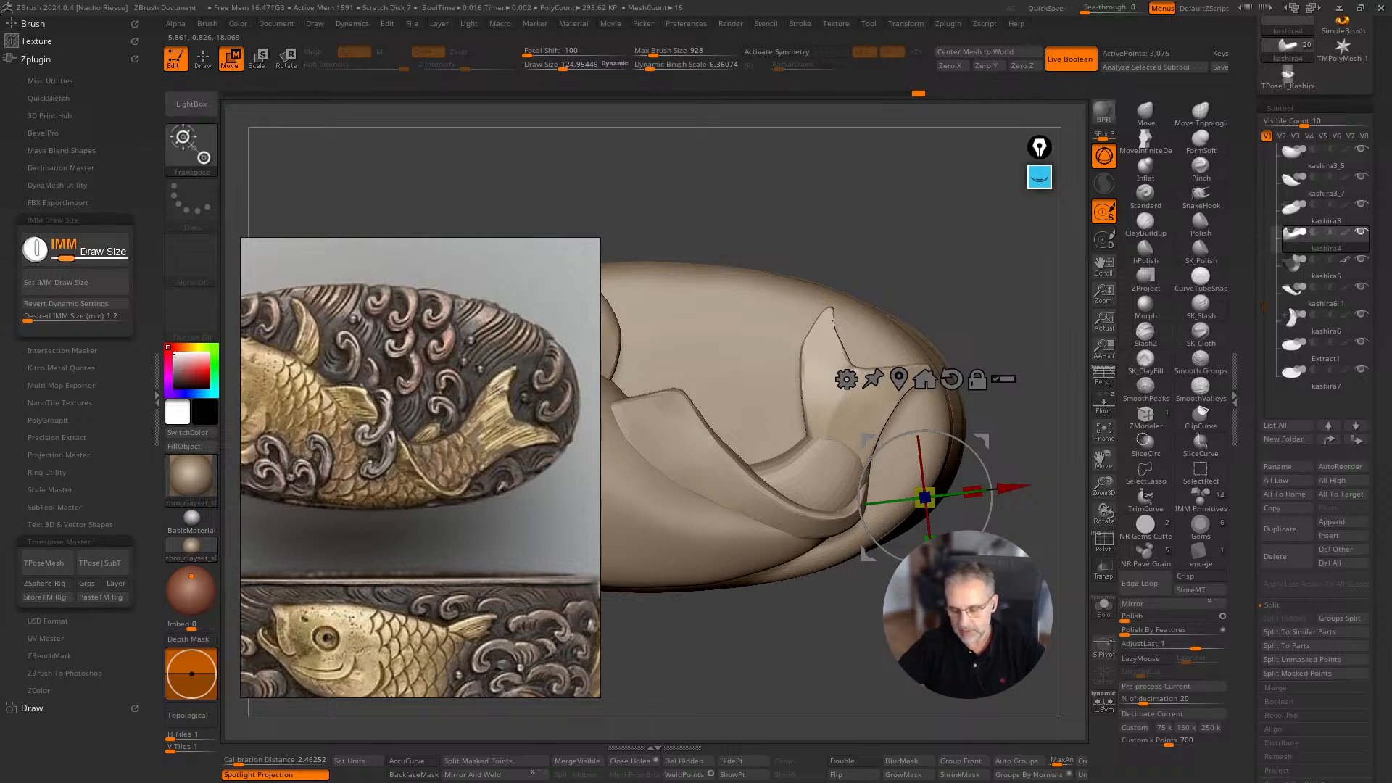
pyautogui.press('y')
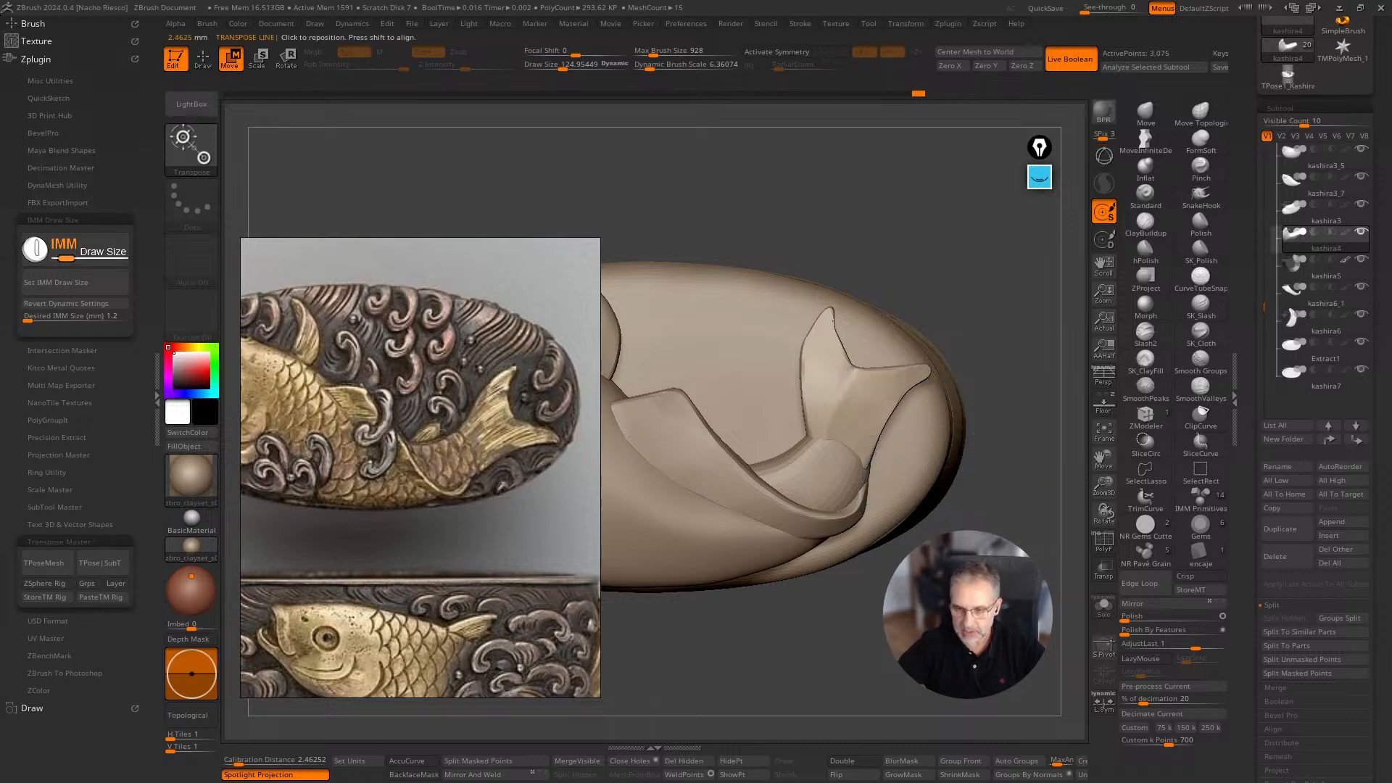
pyautogui.moveTo(835, 440); pyautogui.dragTo(889, 310)
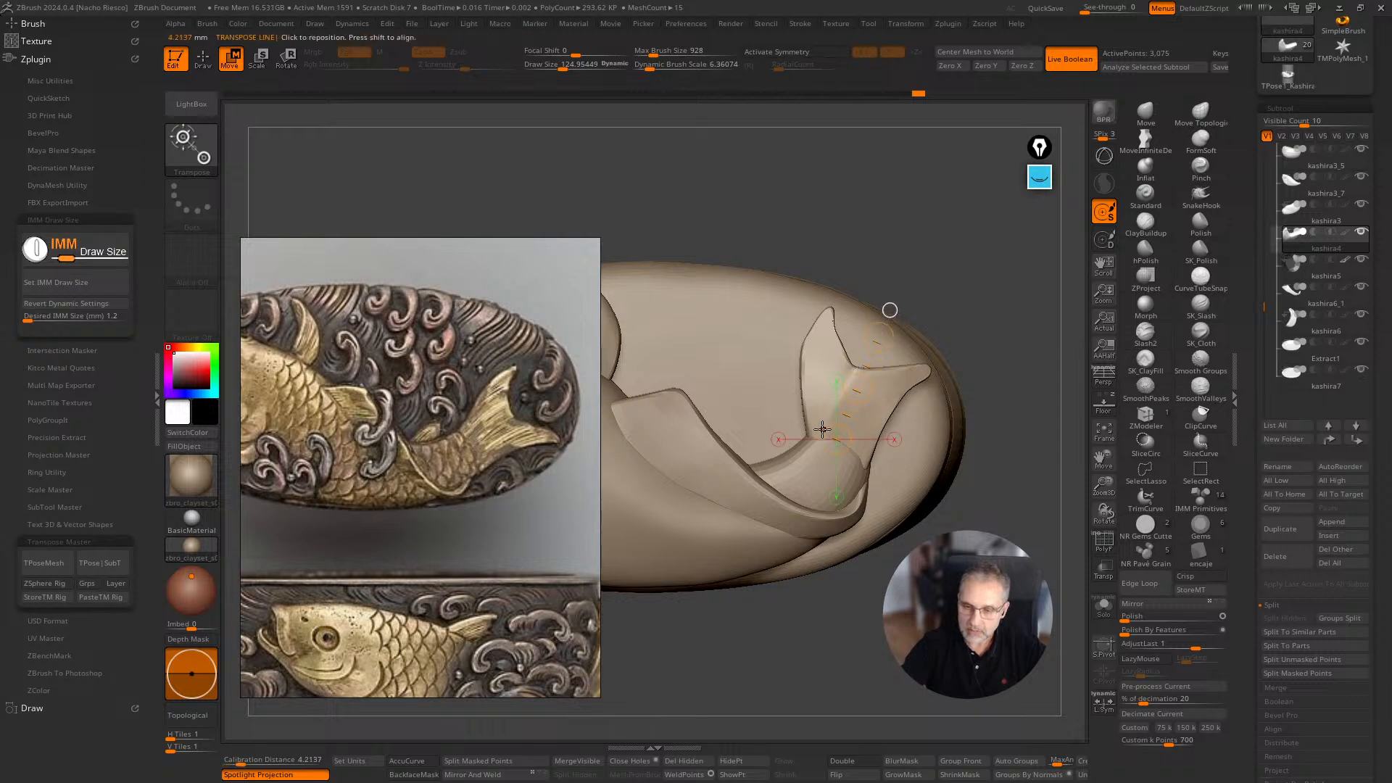
pyautogui.moveTo(815, 435); pyautogui.dragTo(898, 316)
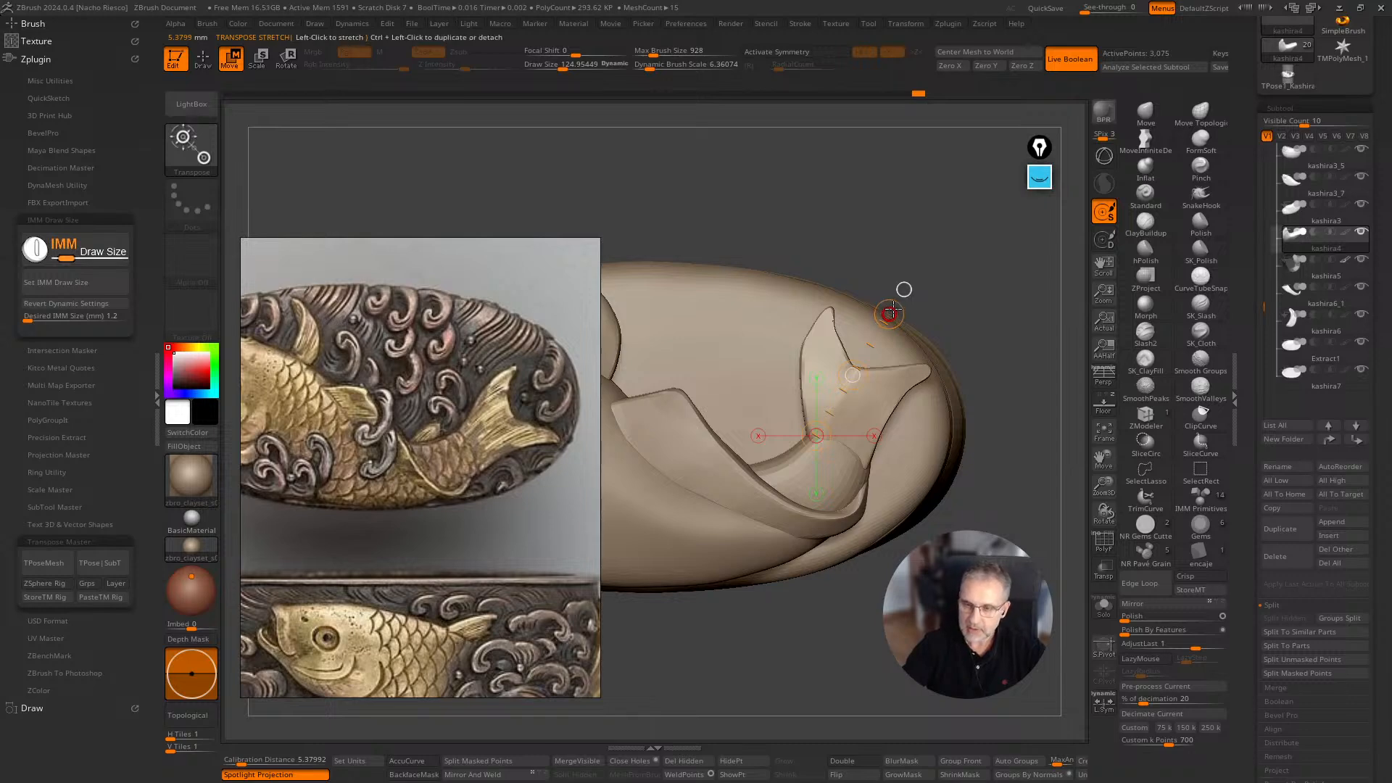
pyautogui.moveTo(892, 313)
pyautogui.mouseDown()
pyautogui.moveTo(923, 353)
pyautogui.moveTo(898, 327)
pyautogui.mouseUp()
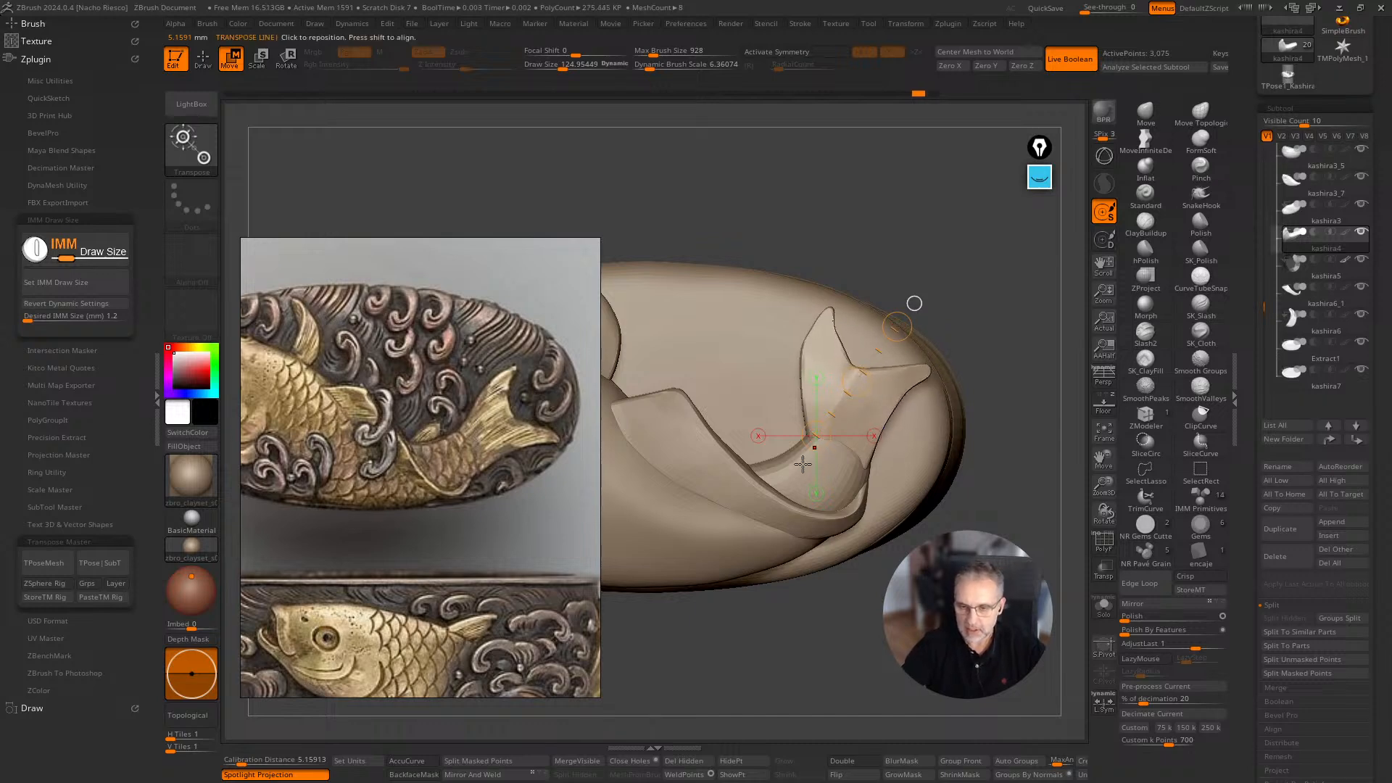
pyautogui.moveTo(799, 469)
pyautogui.mouseDown()
pyautogui.moveTo(897, 344)
pyautogui.moveTo(941, 309)
pyautogui.moveTo(971, 331)
pyautogui.moveTo(958, 329)
pyautogui.mouseUp()
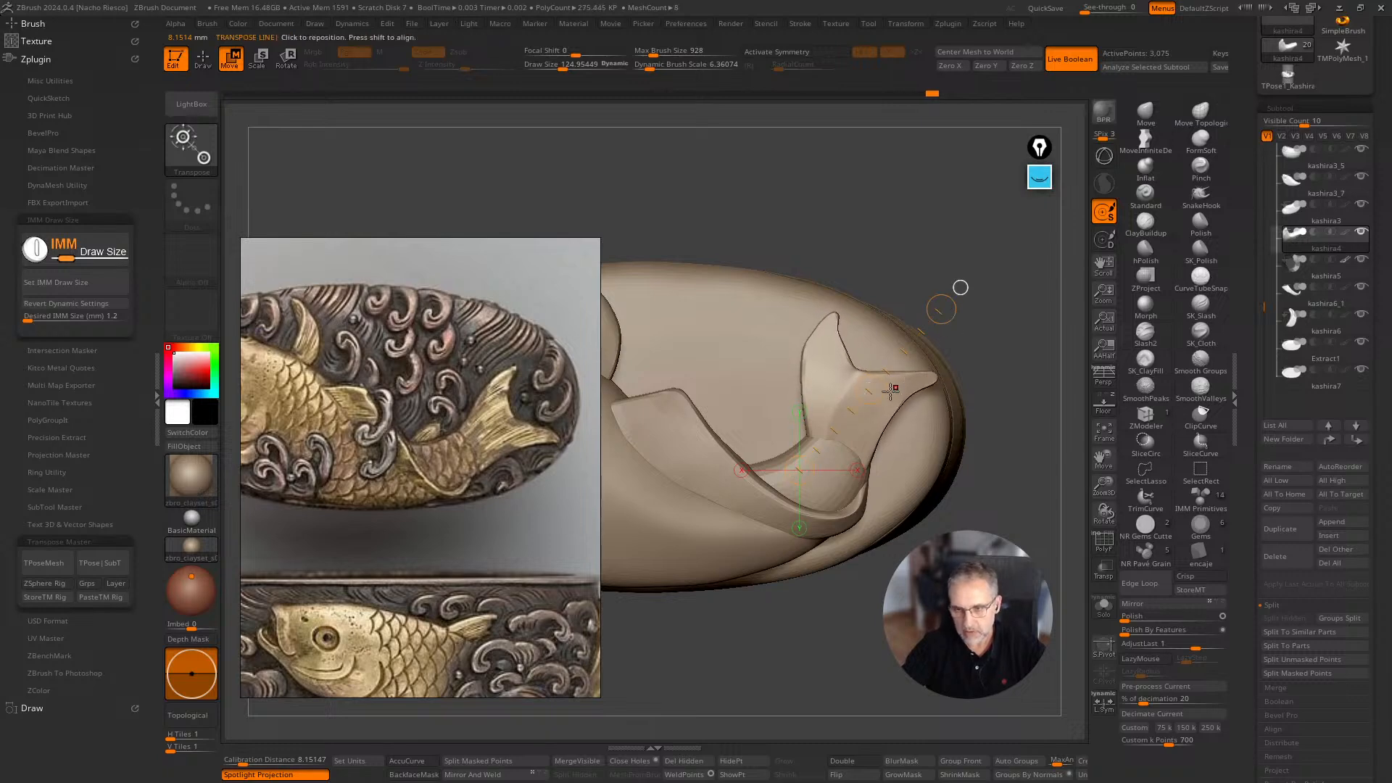
pyautogui.moveTo(880, 410); pyautogui.dragTo(952, 378)
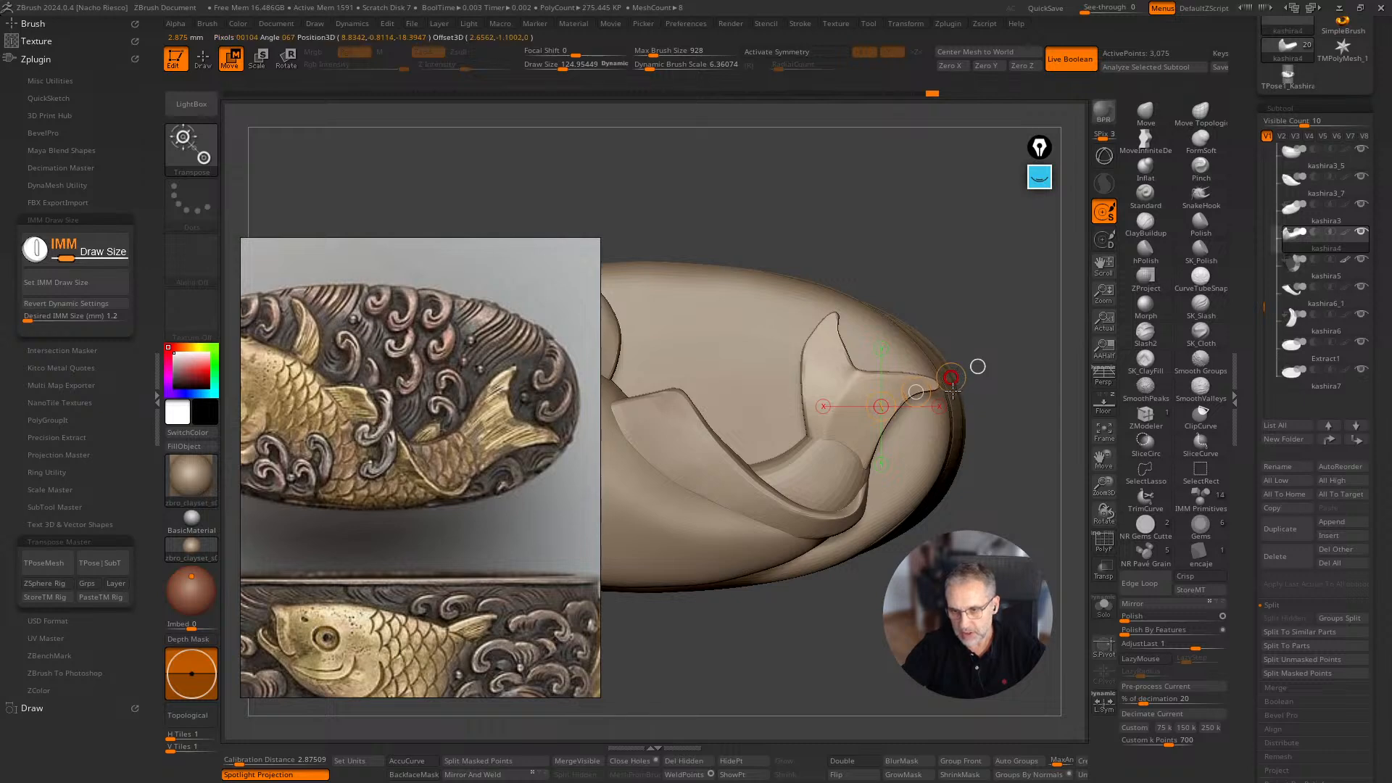
pyautogui.press('q')
# Bend the upper tail lobe's tip and smooth out its contour with the MoveInfiniteDepth brush.
pyautogui.moveTo(1026, 324)
pyautogui.mouseDown()
pyautogui.moveTo(1016, 311)
pyautogui.moveTo(1018, 341)
pyautogui.mouseUp()
pyautogui.click(1143, 141)
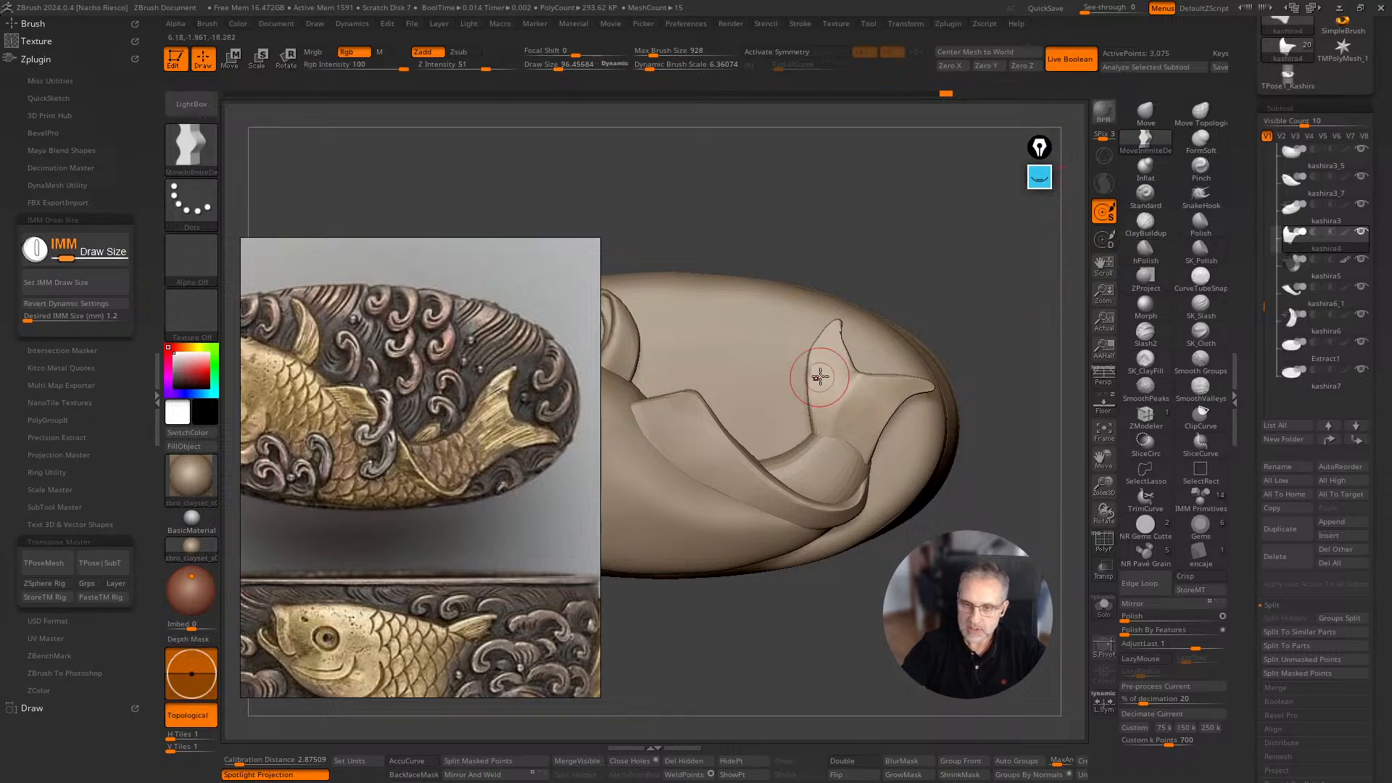
pyautogui.moveTo(829, 329)
pyautogui.mouseDown()
pyautogui.moveTo(845, 325)
pyautogui.moveTo(839, 347)
pyautogui.mouseUp()
pyautogui.press('s')
pyautogui.moveTo(843, 349); pyautogui.dragTo(833, 355)
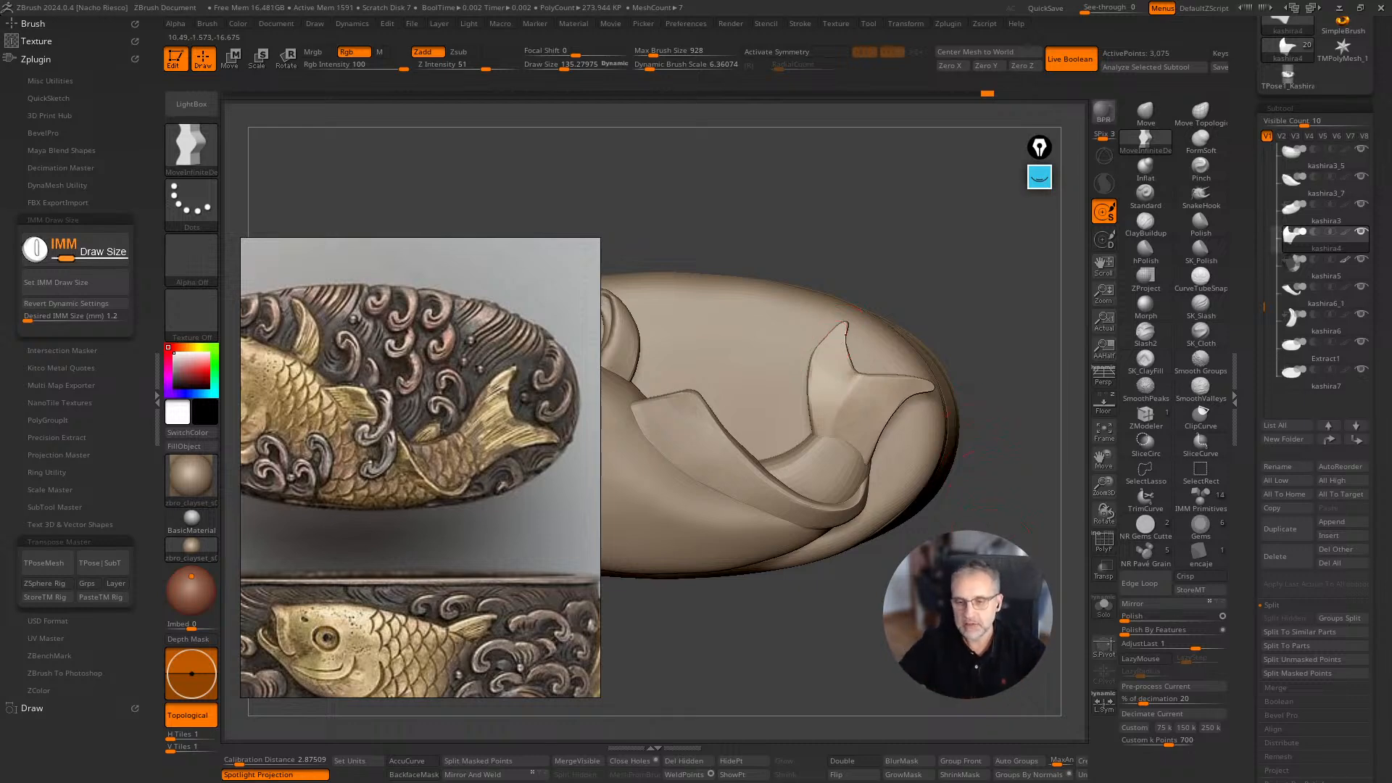
pyautogui.moveTo(995, 487)
pyautogui.mouseDown()
pyautogui.moveTo(921, 461)
pyautogui.moveTo(929, 471)
pyautogui.mouseUp()
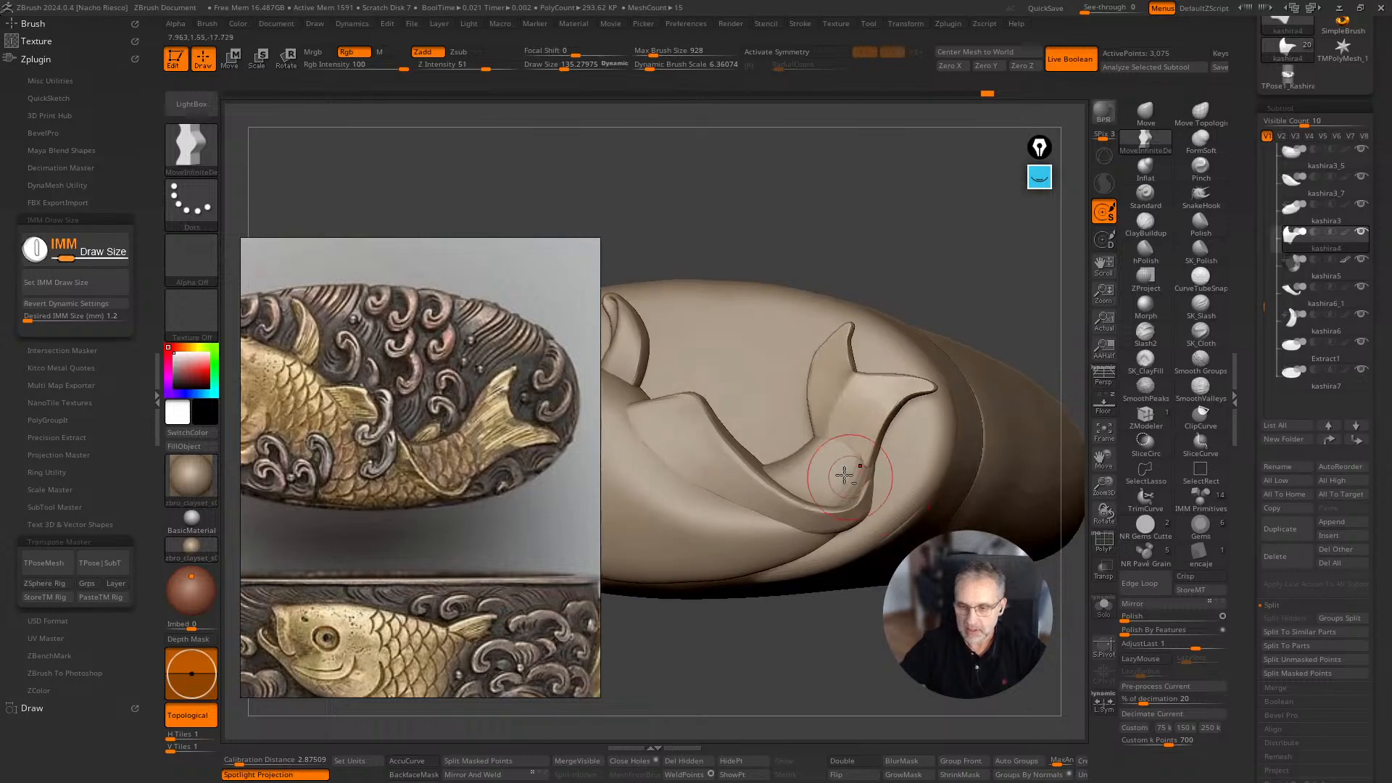
# Select the tail base joining the fin, remesh it with ZRemesher and activate the hPolish brush.
pyautogui.keyDown('alt'); pyautogui.click(844, 475); pyautogui.keyUp('alt')
pyautogui.moveTo(886, 652); pyautogui.dragTo(1117, 462)
pyautogui.moveTo(1253, 544); pyautogui.dragTo(1265, 421)
pyautogui.click(1290, 480)
pyautogui.click(1146, 250)
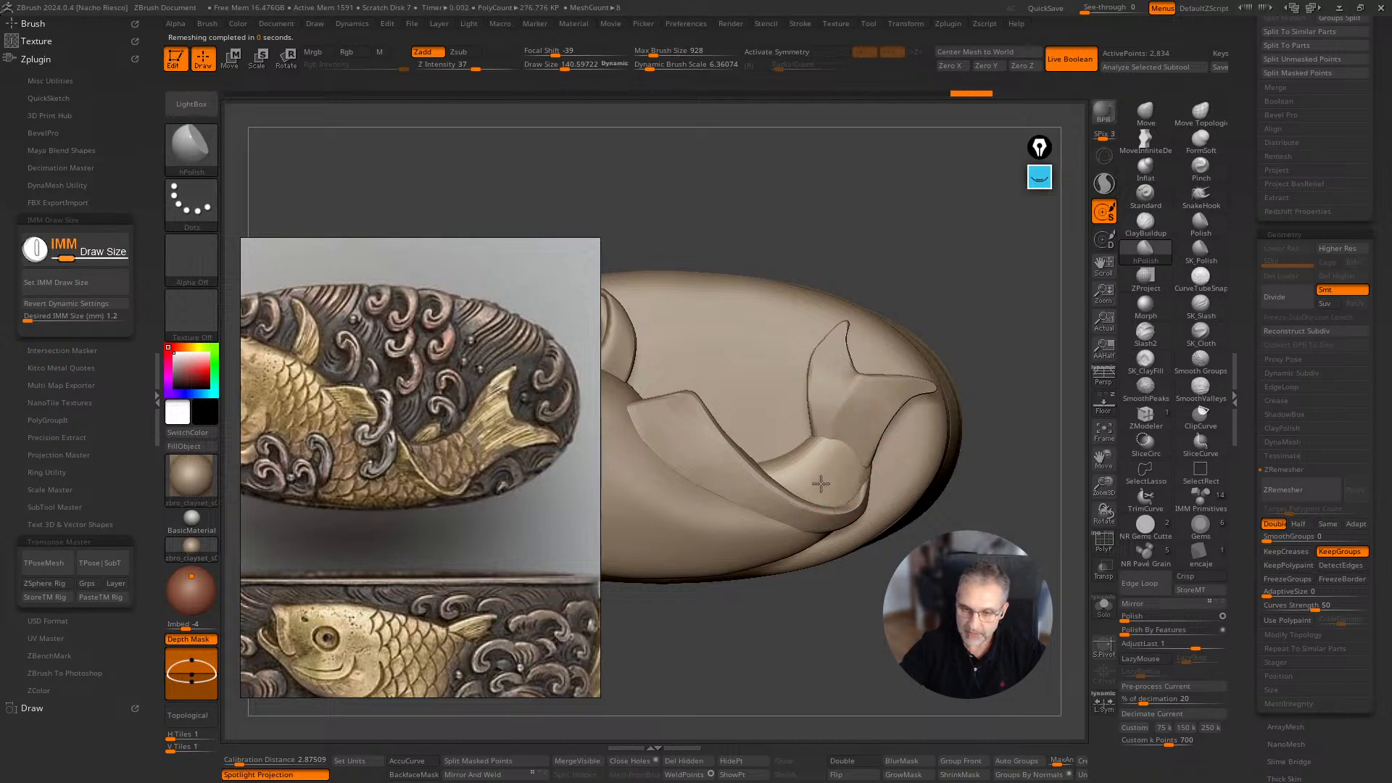
# Select the tail fin and nudge it slightly toward the oval's outer edge using a Transpose line.
pyautogui.keyDown('ctrl'); pyautogui.moveTo(892, 472); pyautogui.dragTo(972, 385, button='right'); pyautogui.keyUp('ctrl')
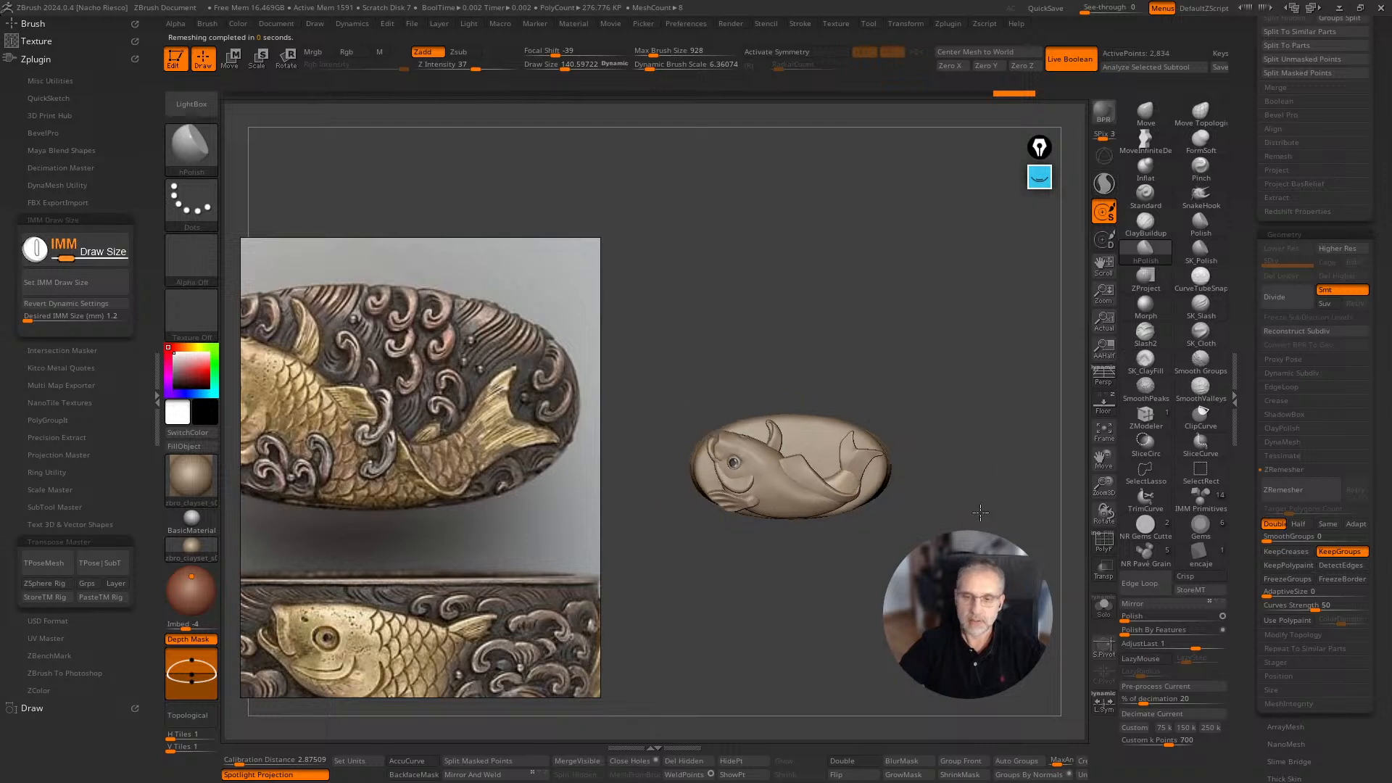
pyautogui.keyDown('ctrl'); pyautogui.moveTo(980, 513); pyautogui.dragTo(1011, 602, button='right'); pyautogui.keyUp('ctrl')
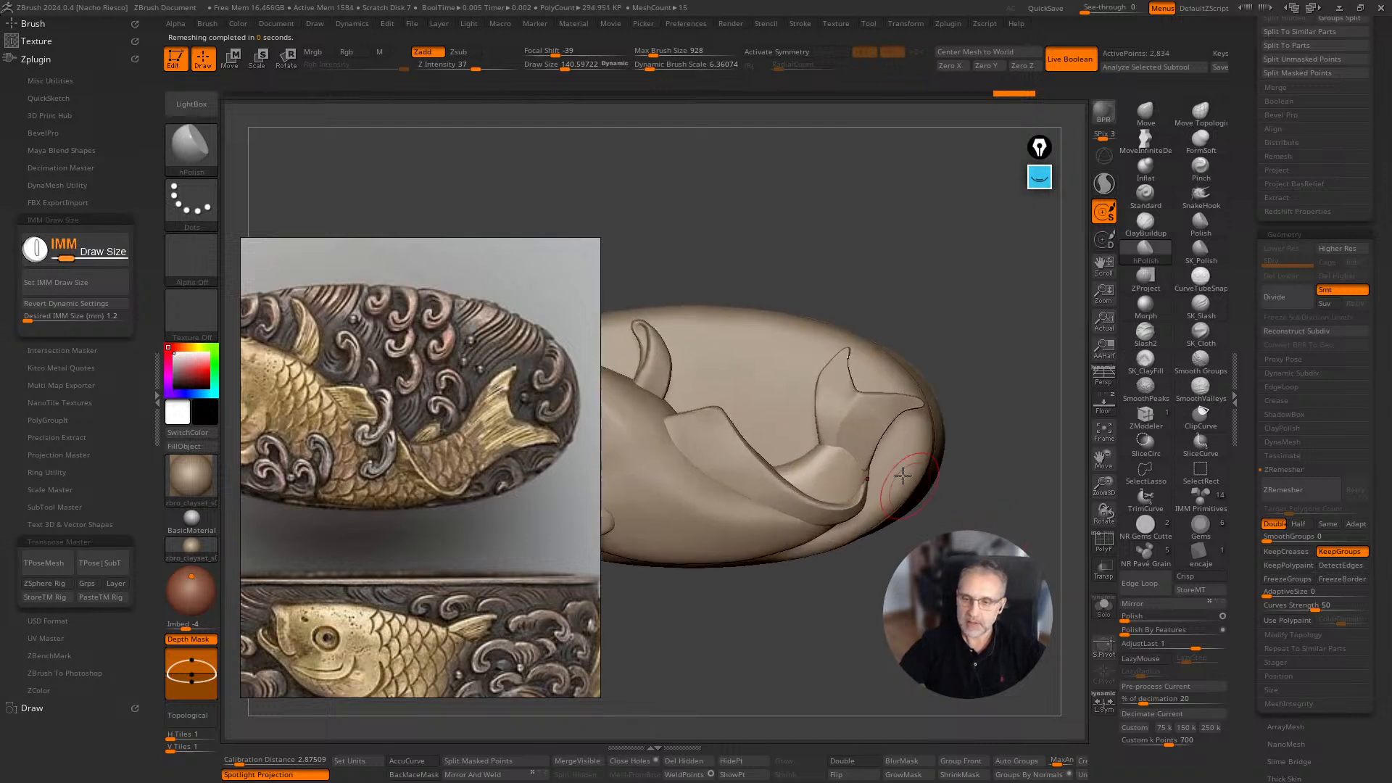
pyautogui.moveTo(903, 475); pyautogui.dragTo(866, 477, button='right')
pyautogui.keyDown('alt'); pyautogui.click(864, 478); pyautogui.keyUp('alt')
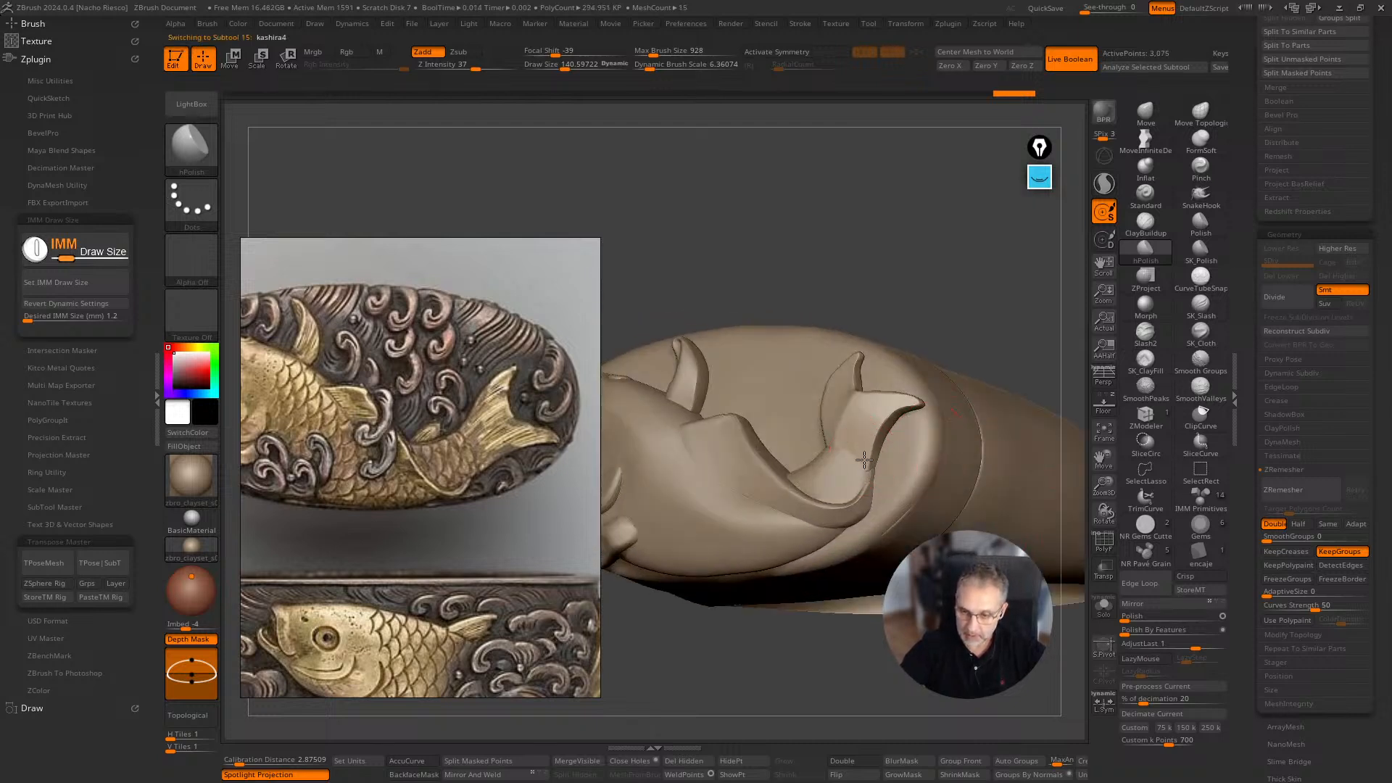
pyautogui.keyDown('shift'); pyautogui.moveTo(911, 647); pyautogui.dragTo(974, 452, button='right'); pyautogui.keyUp('shift')
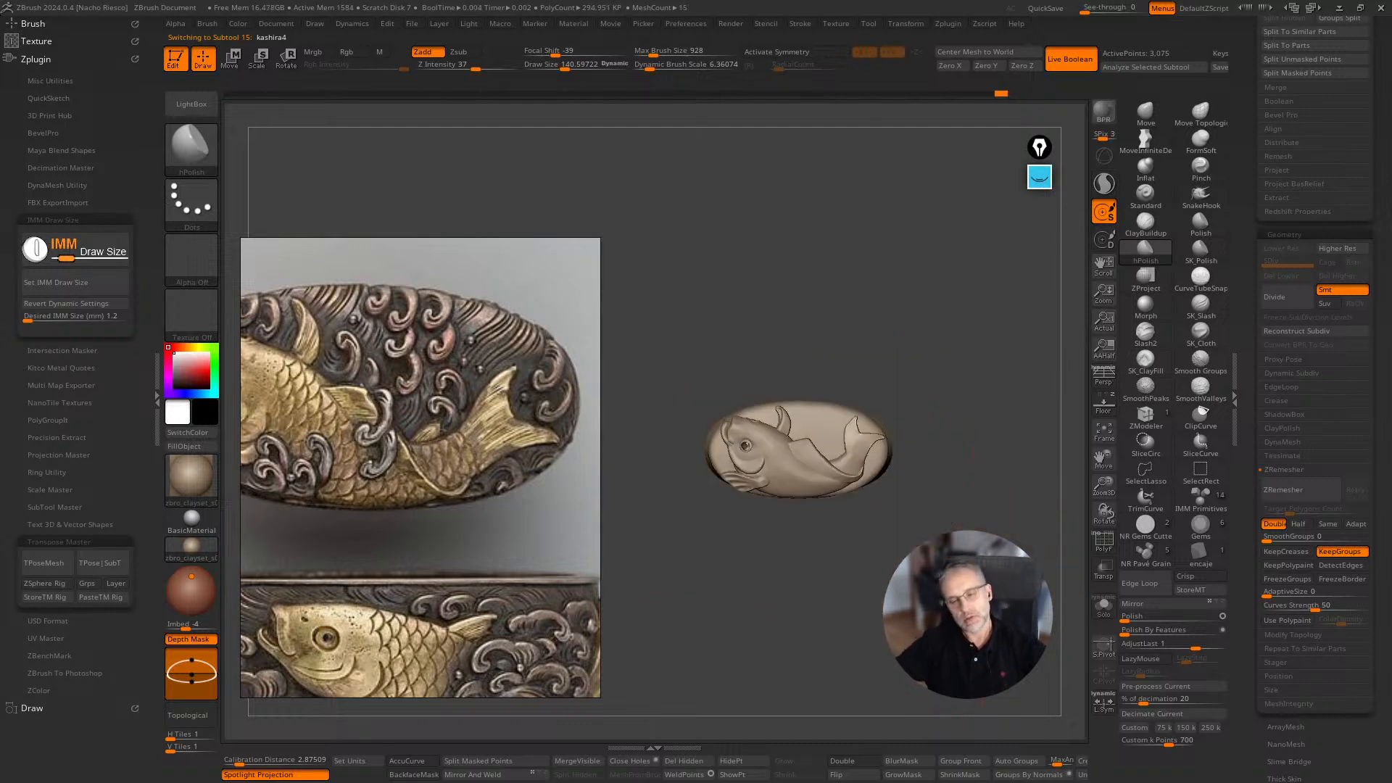
pyautogui.keyDown('ctrl'); pyautogui.moveTo(955, 508); pyautogui.dragTo(966, 645, button='right'); pyautogui.keyUp('ctrl')
pyautogui.press('w')
pyautogui.moveTo(837, 461); pyautogui.dragTo(937, 481)
pyautogui.press('r')
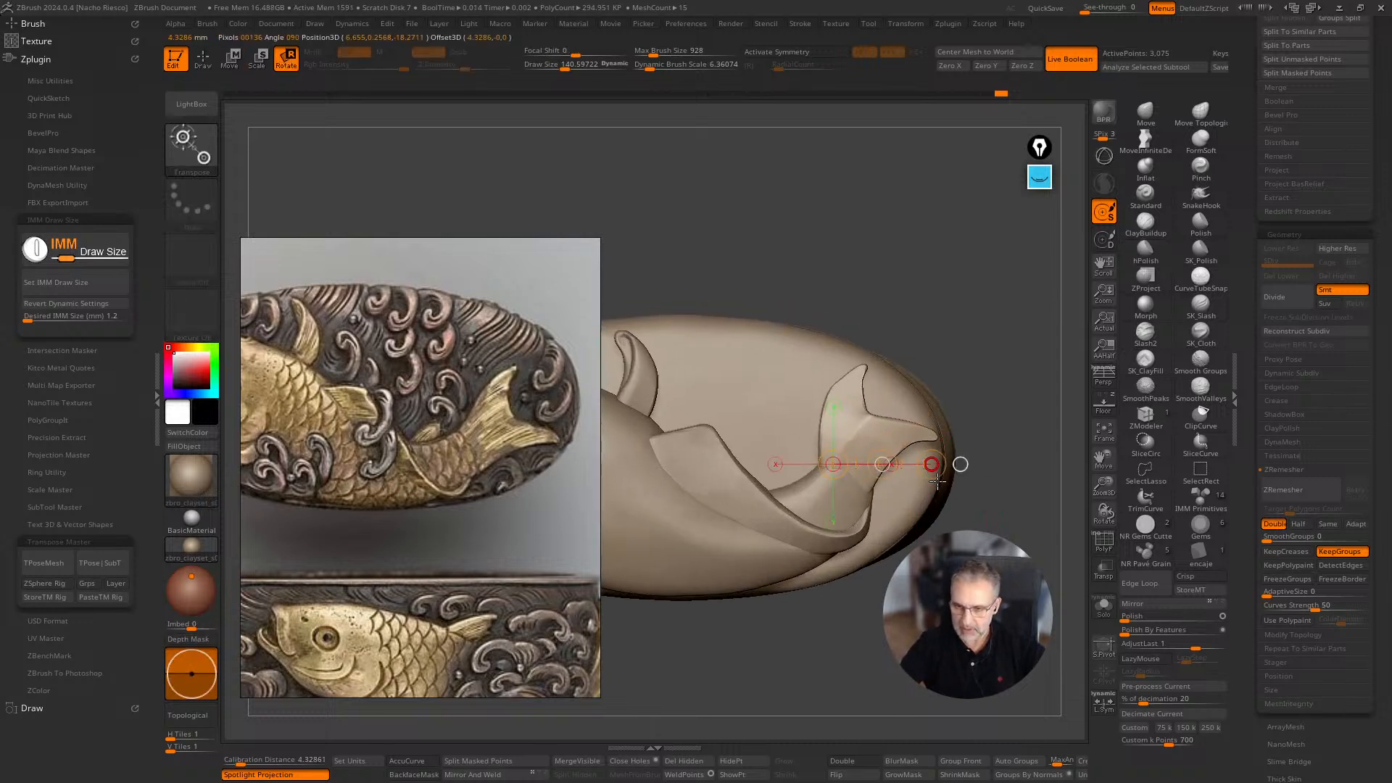
pyautogui.press('w')
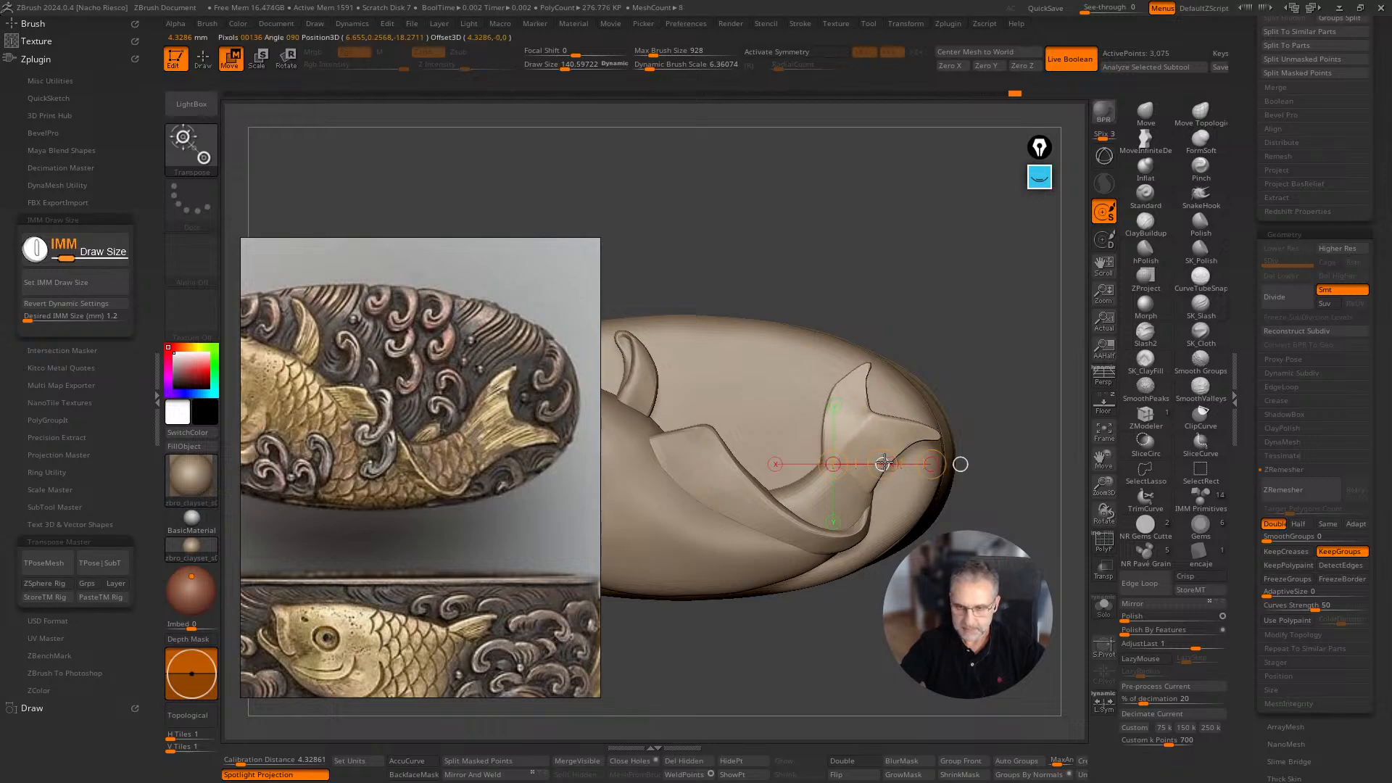
pyautogui.press('q')
# Adjust the tail's outer lobe tip with a smaller MoveInfiniteDepth brush and select the flank fin.
pyautogui.moveTo(954, 464)
pyautogui.keyDown('ctrl'); pyautogui.mouseDown(button='right')
pyautogui.moveTo(955, 514)
pyautogui.moveTo(1079, 264)
pyautogui.mouseUp(button='right'); pyautogui.keyUp('ctrl')
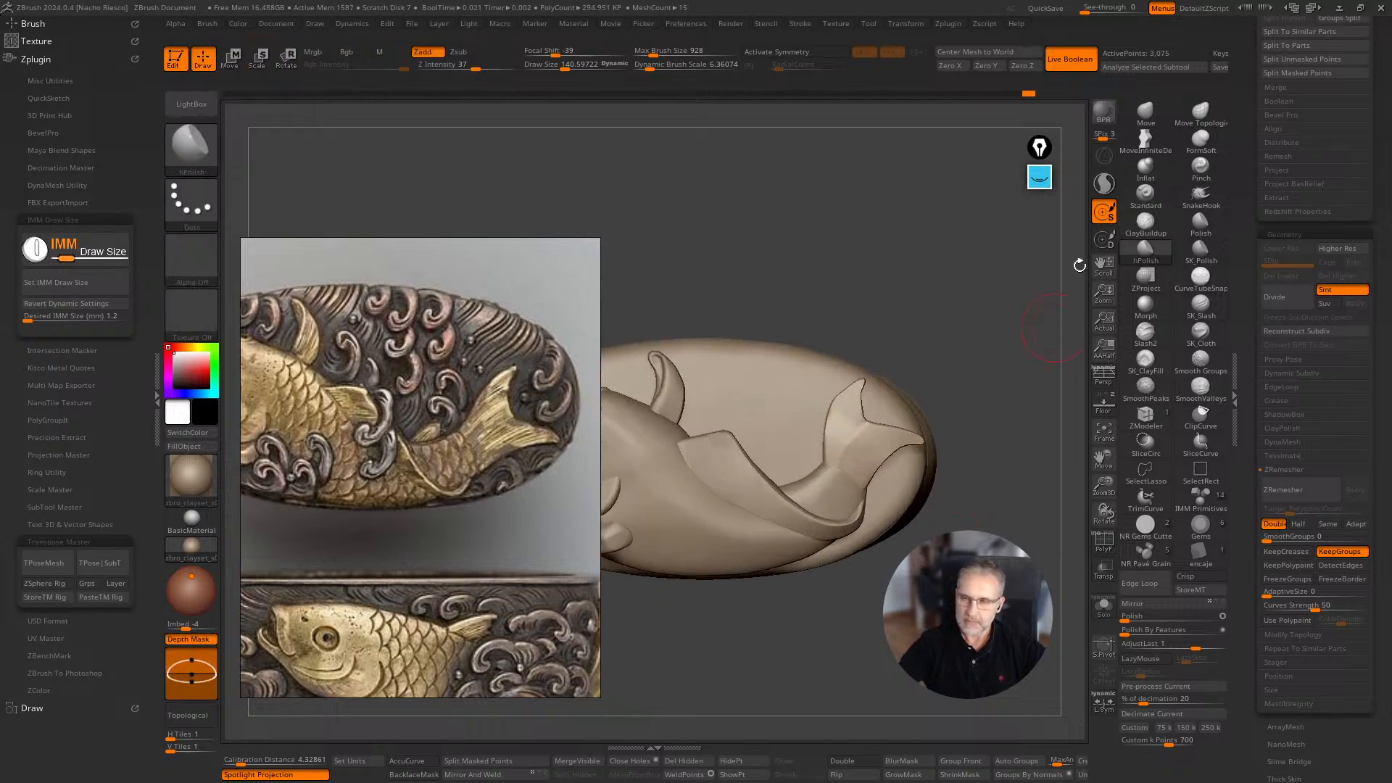
pyautogui.click(1146, 142)
pyautogui.press('s')
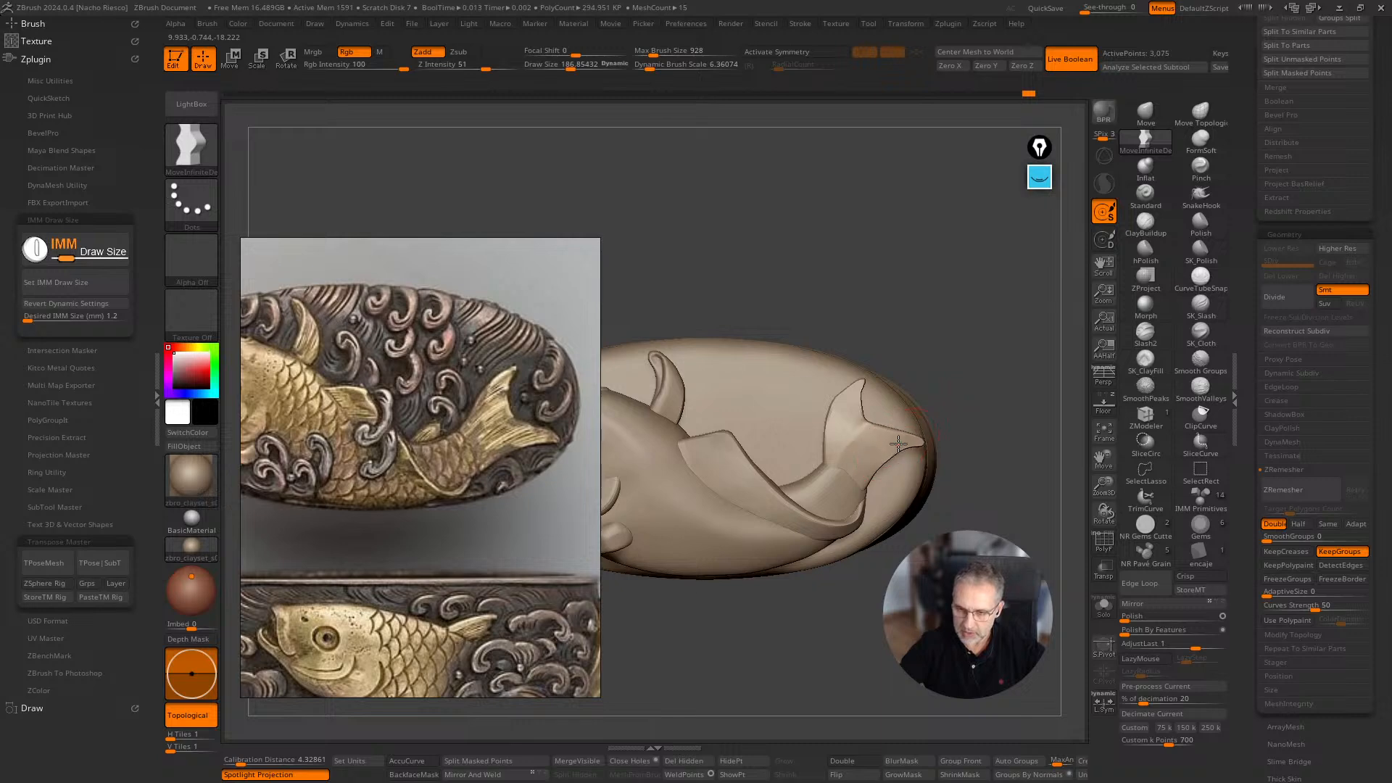
pyautogui.press('[')
pyautogui.moveTo(919, 433); pyautogui.dragTo(875, 461)
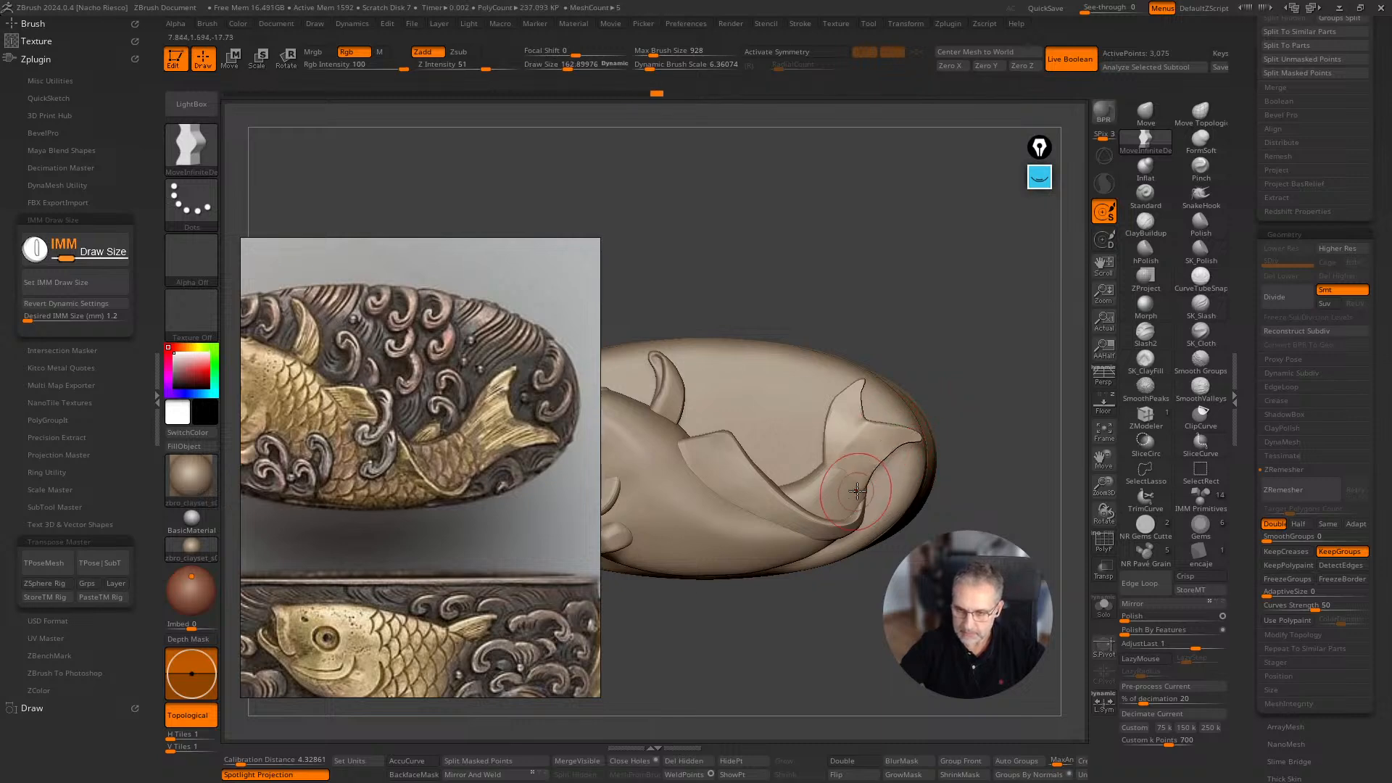
pyautogui.keyDown('alt'); pyautogui.click(857, 521); pyautogui.keyUp('alt')
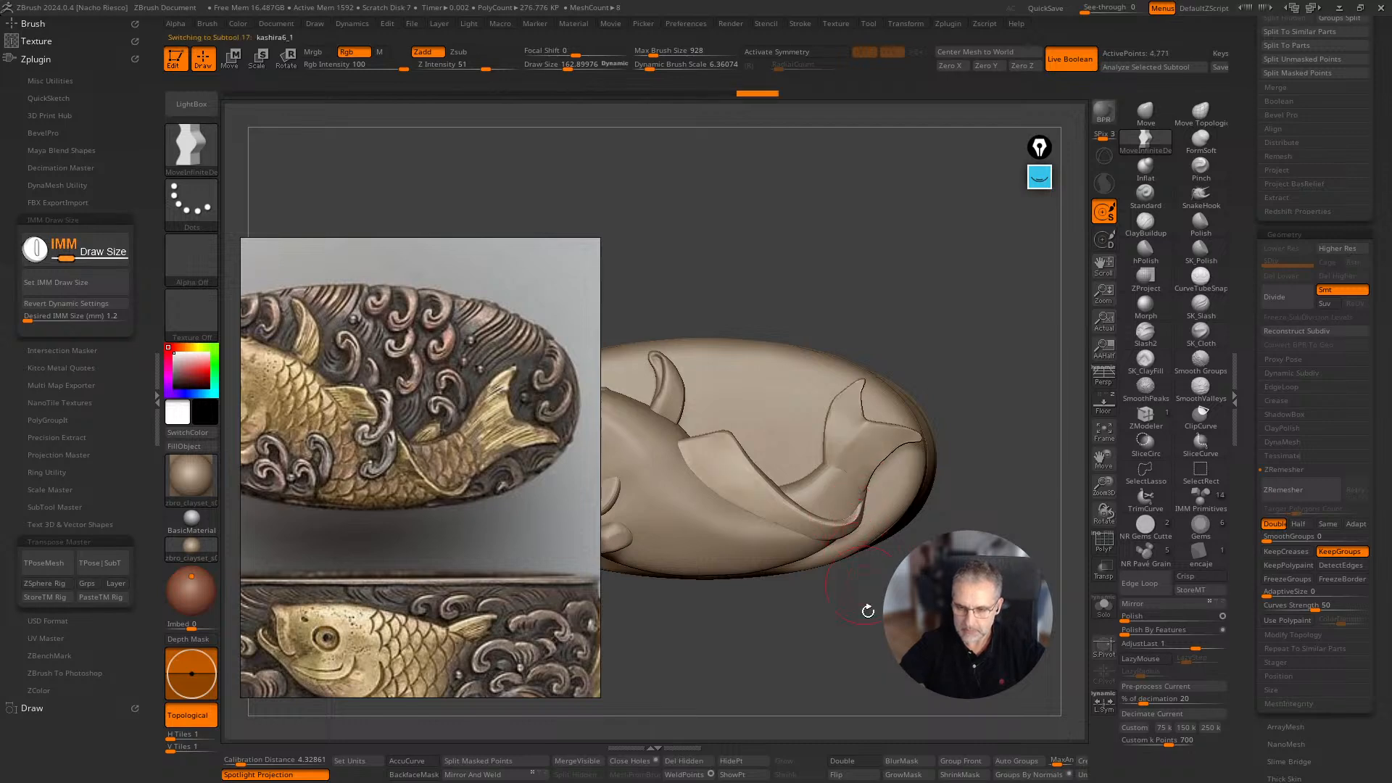
pyautogui.keyDown('alt'); pyautogui.moveTo(867, 609); pyautogui.dragTo(977, 396); pyautogui.keyUp('alt')
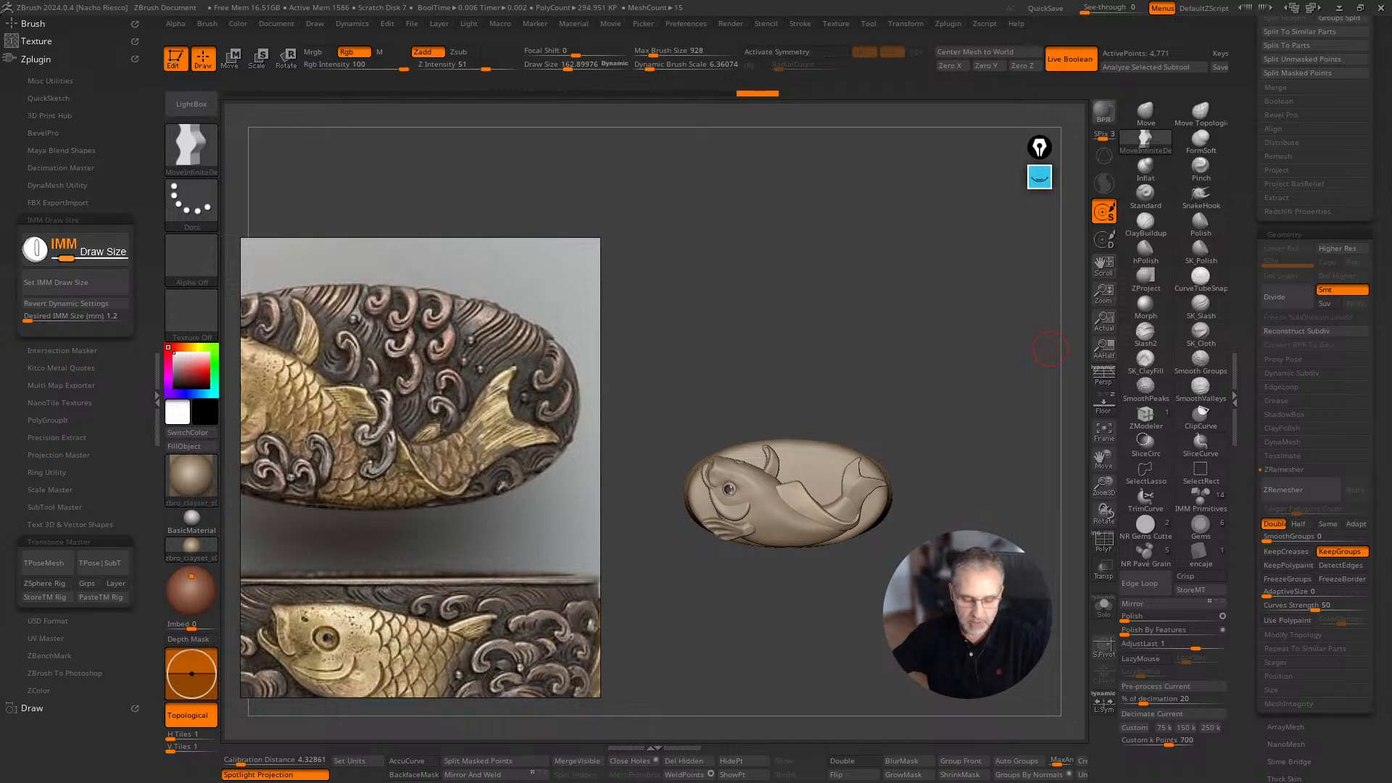
pyautogui.press('w')
pyautogui.moveTo(788, 497); pyautogui.dragTo(913, 497)
pyautogui.press('e')
pyautogui.press('r')
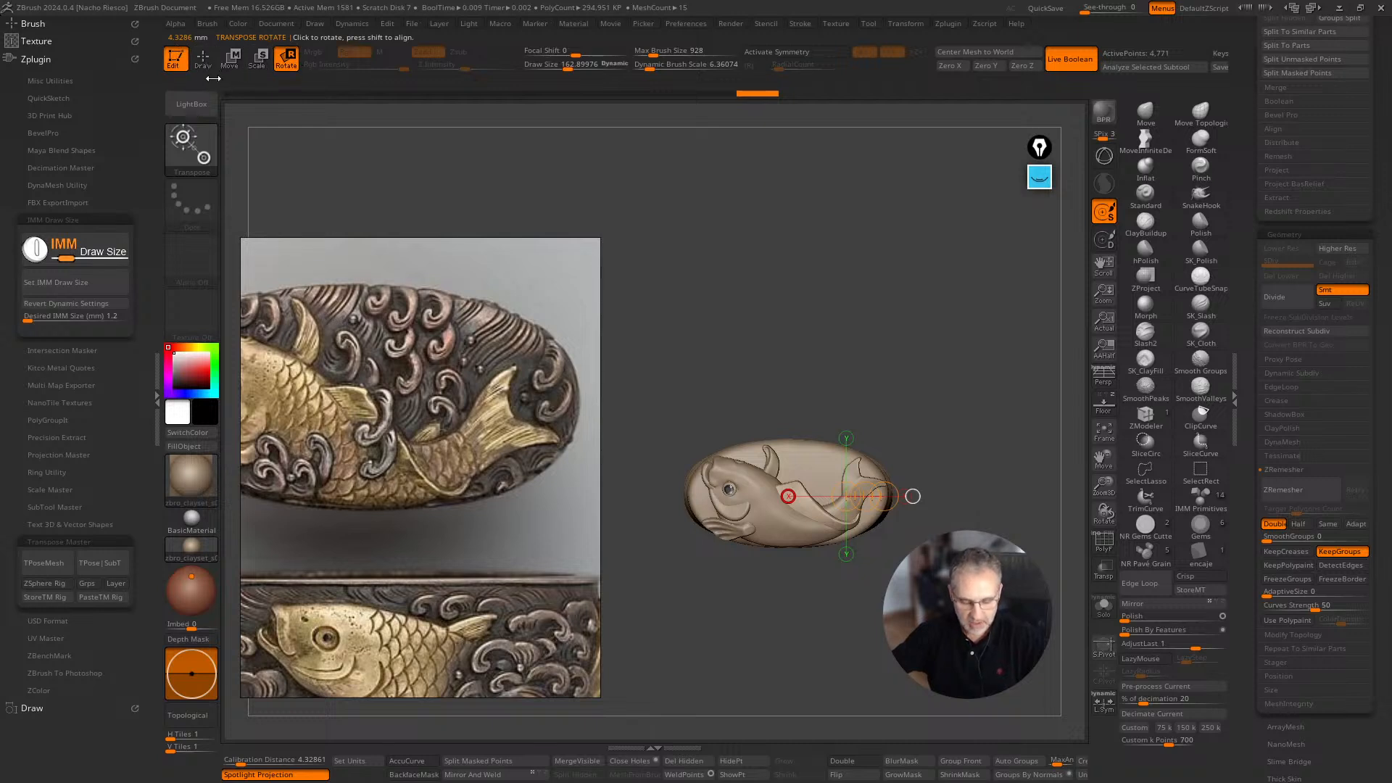
pyautogui.press('w')
pyautogui.press('q')
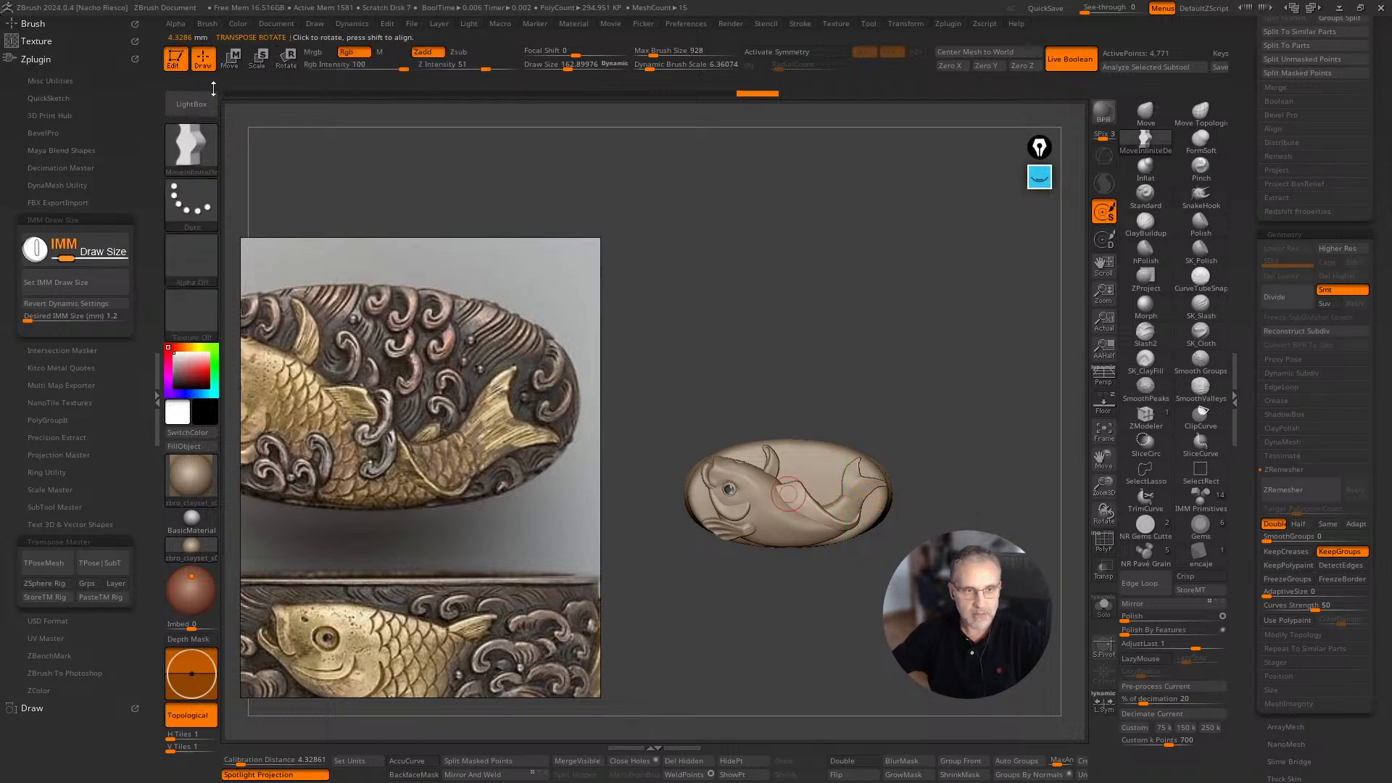
pyautogui.press('r')
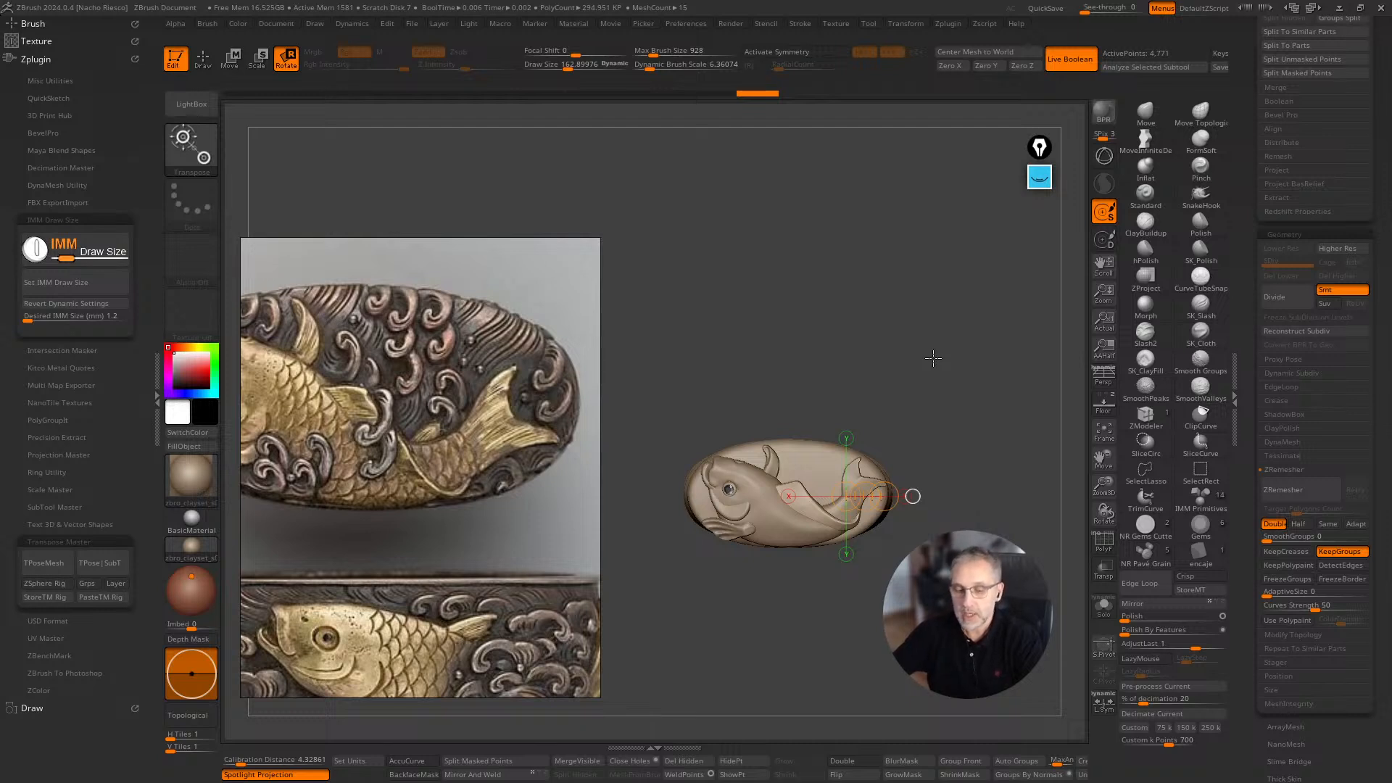
# Reshape the flank fin's upper corner and edge with a smaller MoveInfiniteDepth brush.
pyautogui.click(1145, 139)
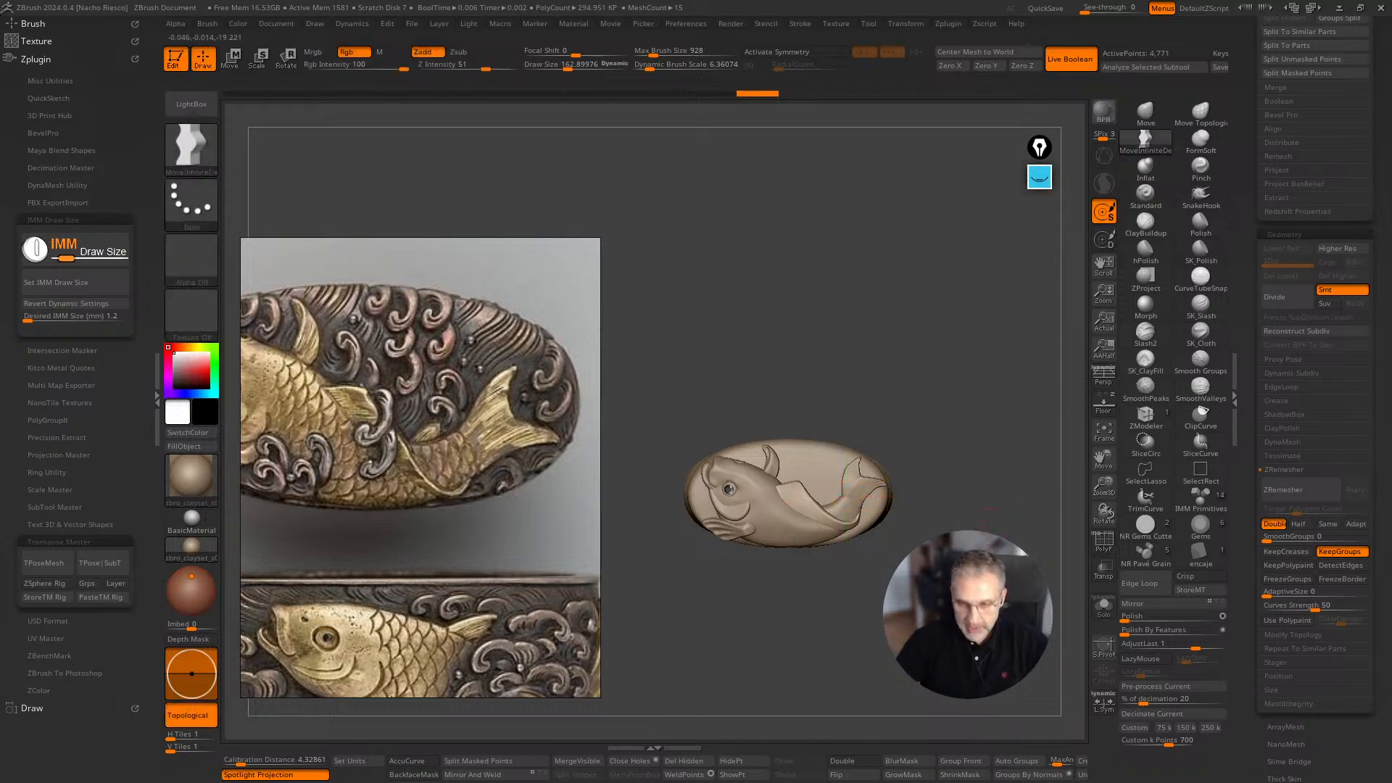
pyautogui.scroll(5, 953, 452)
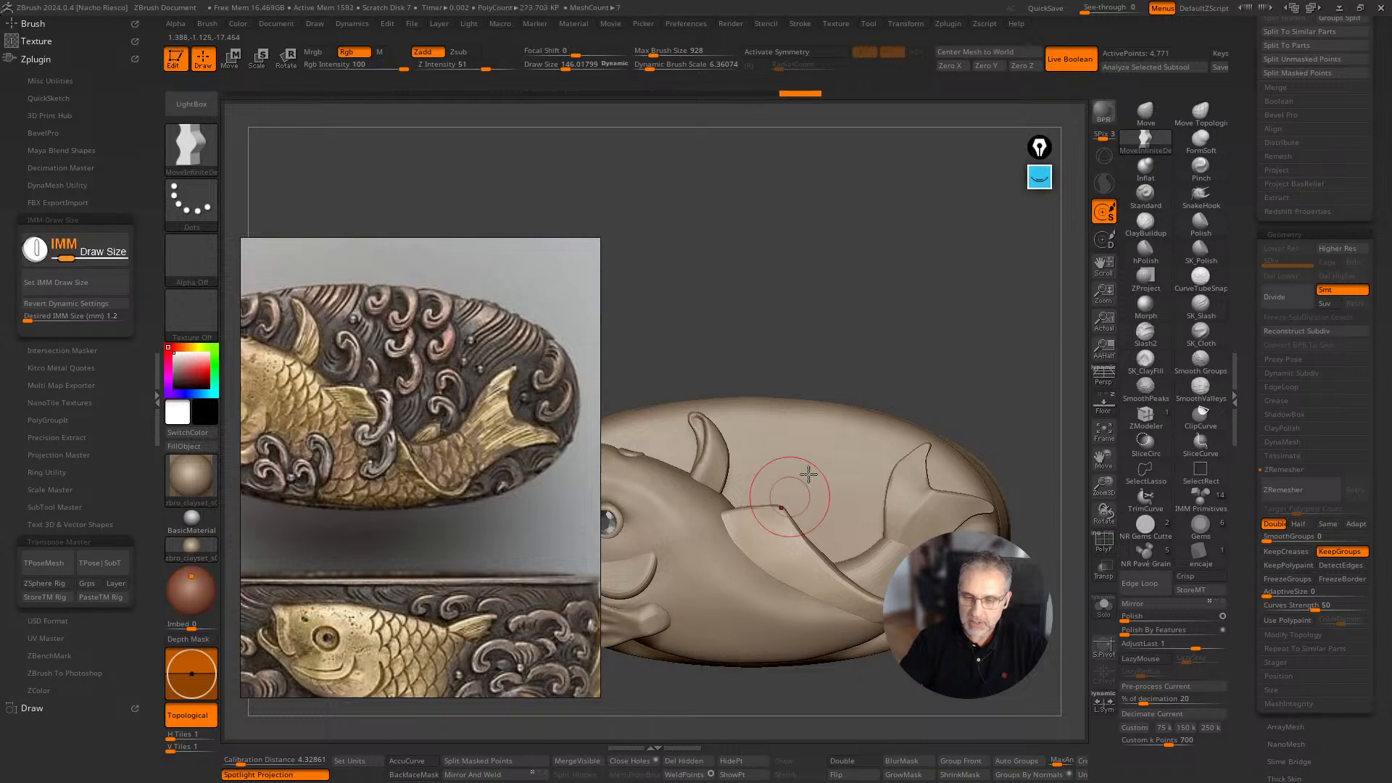
pyautogui.moveTo(972, 343)
pyautogui.keyDown('ctrl'); pyautogui.mouseDown(button='right')
pyautogui.moveTo(998, 316)
pyautogui.moveTo(943, 392)
pyautogui.mouseUp(button='right'); pyautogui.keyUp('ctrl')
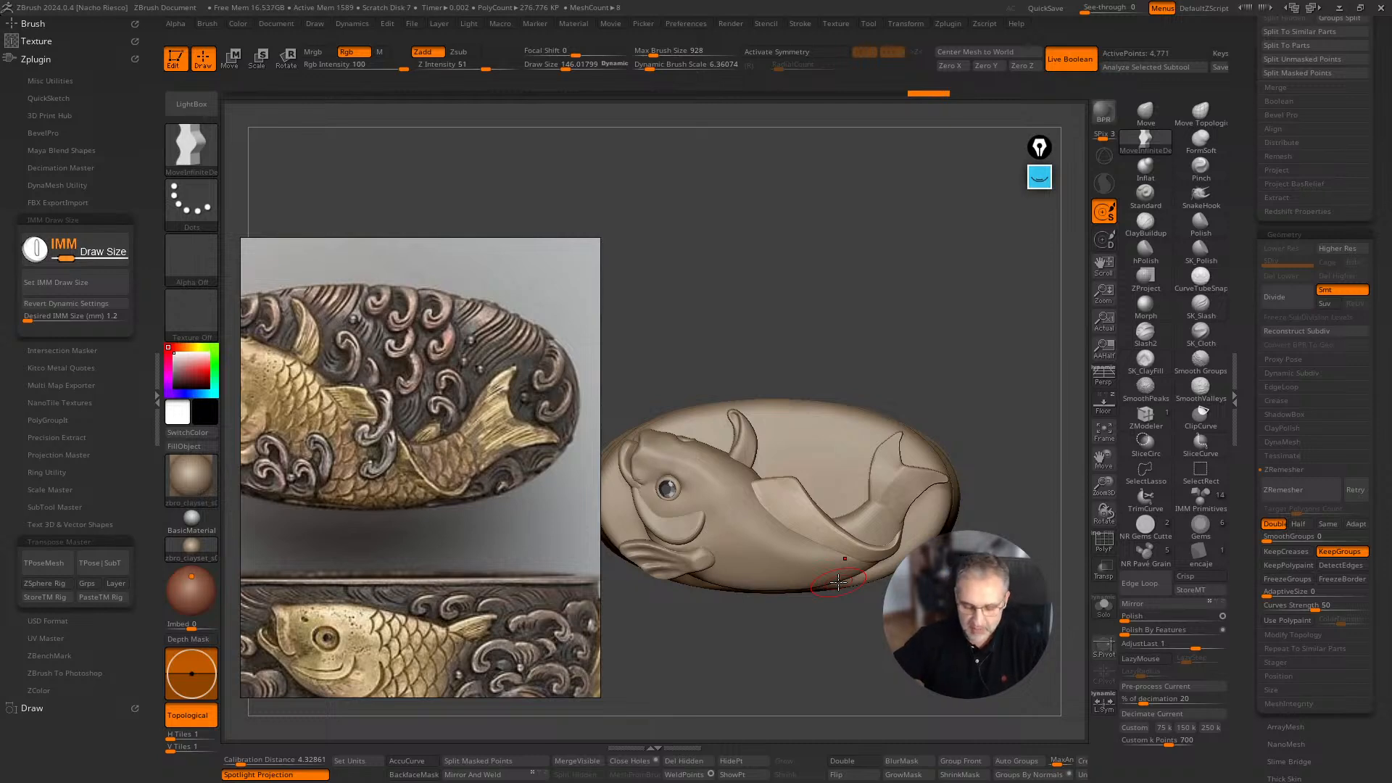
# Switch from MoveInfiniteDepth to the hPolish brush.
pyautogui.press('b')
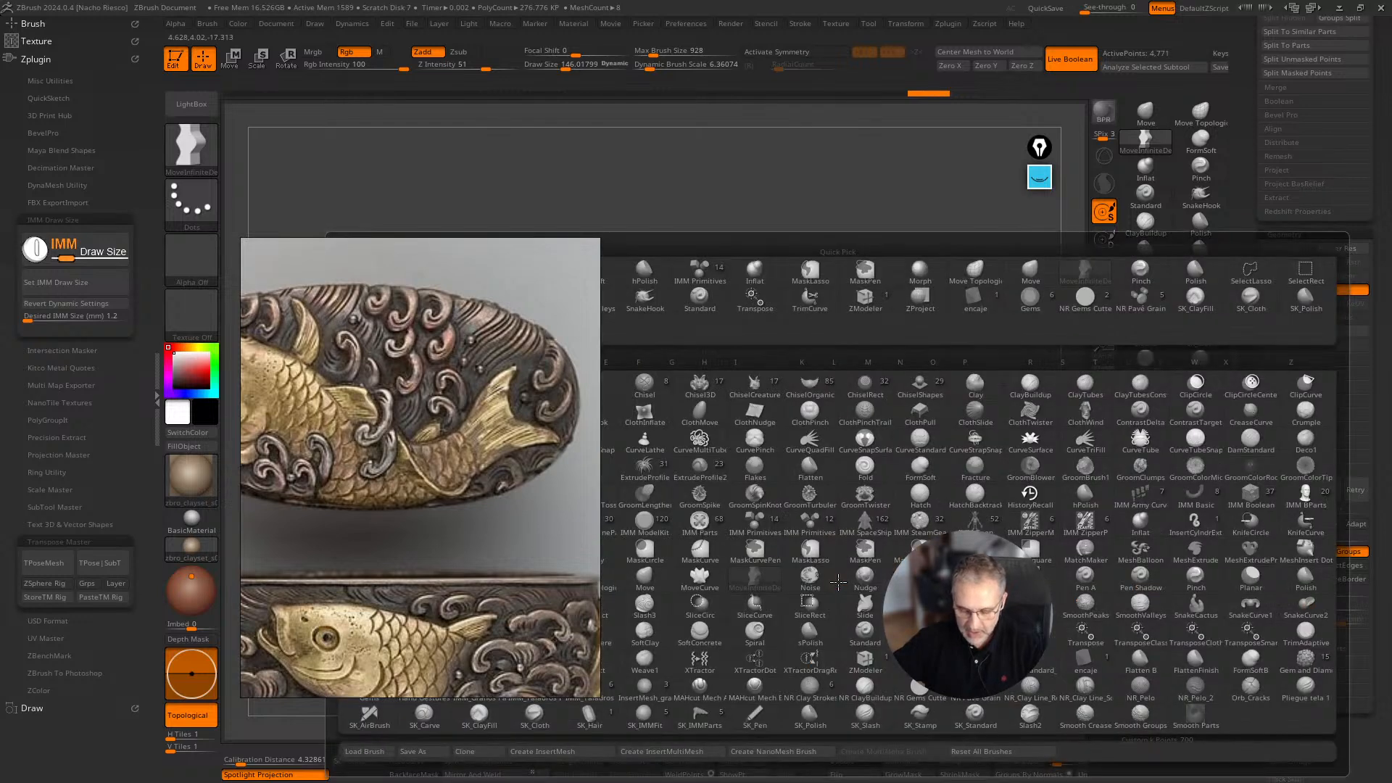
pyautogui.press('h')
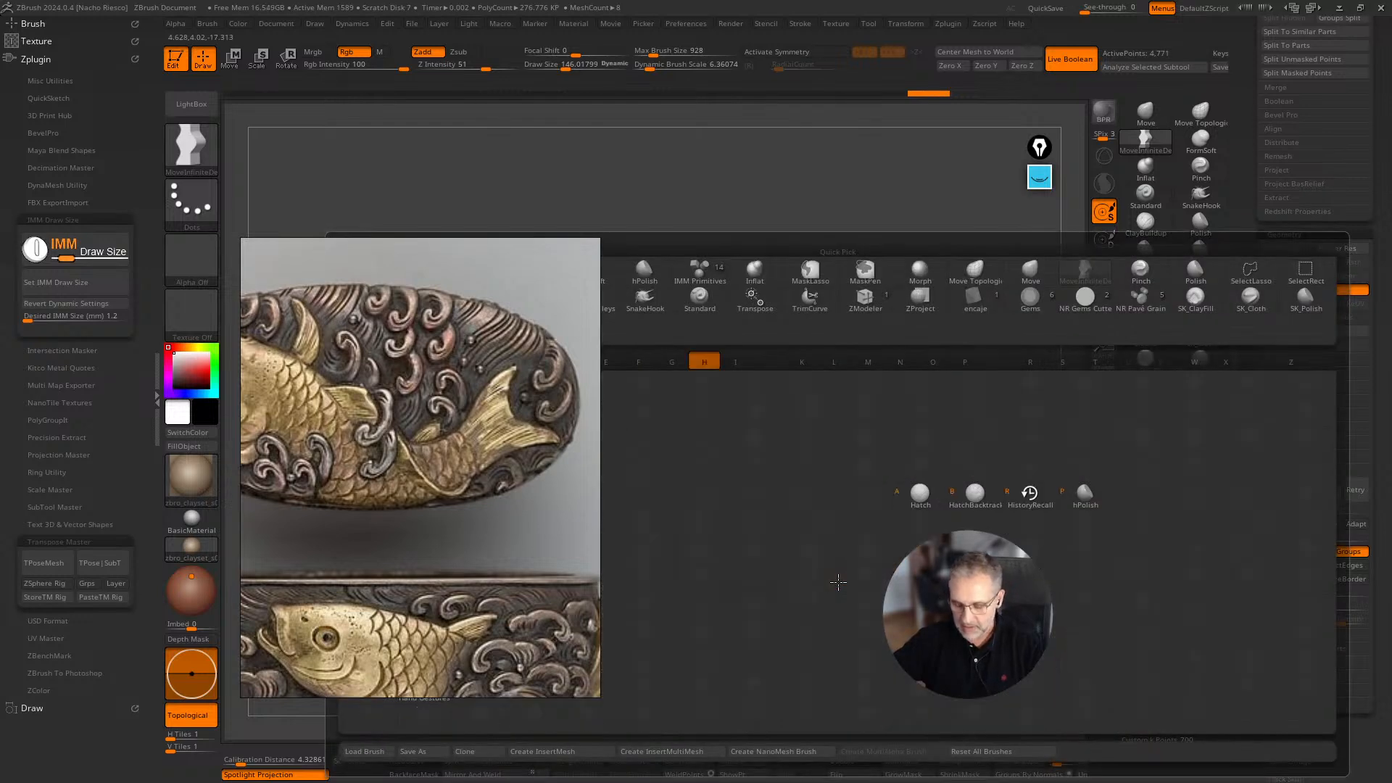
pyautogui.press('p')
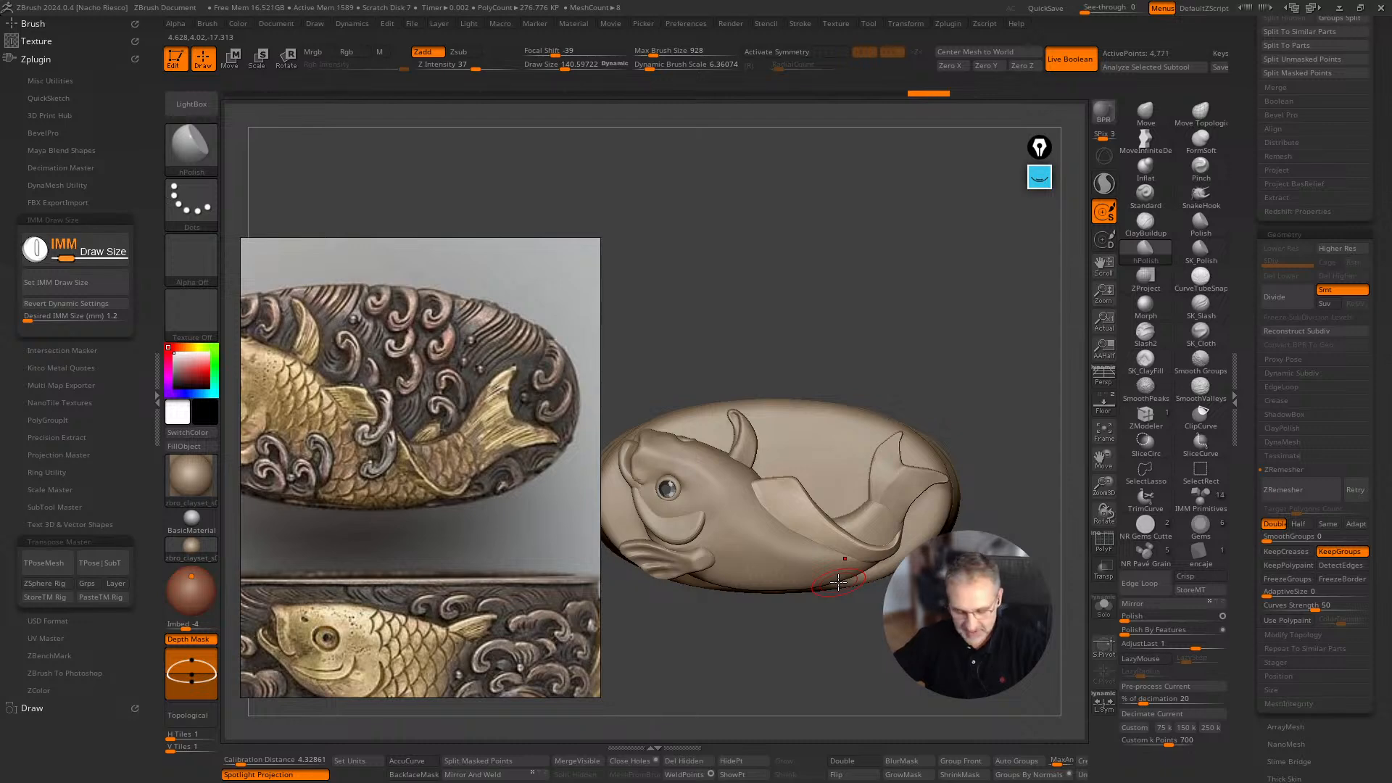
pyautogui.press('b')
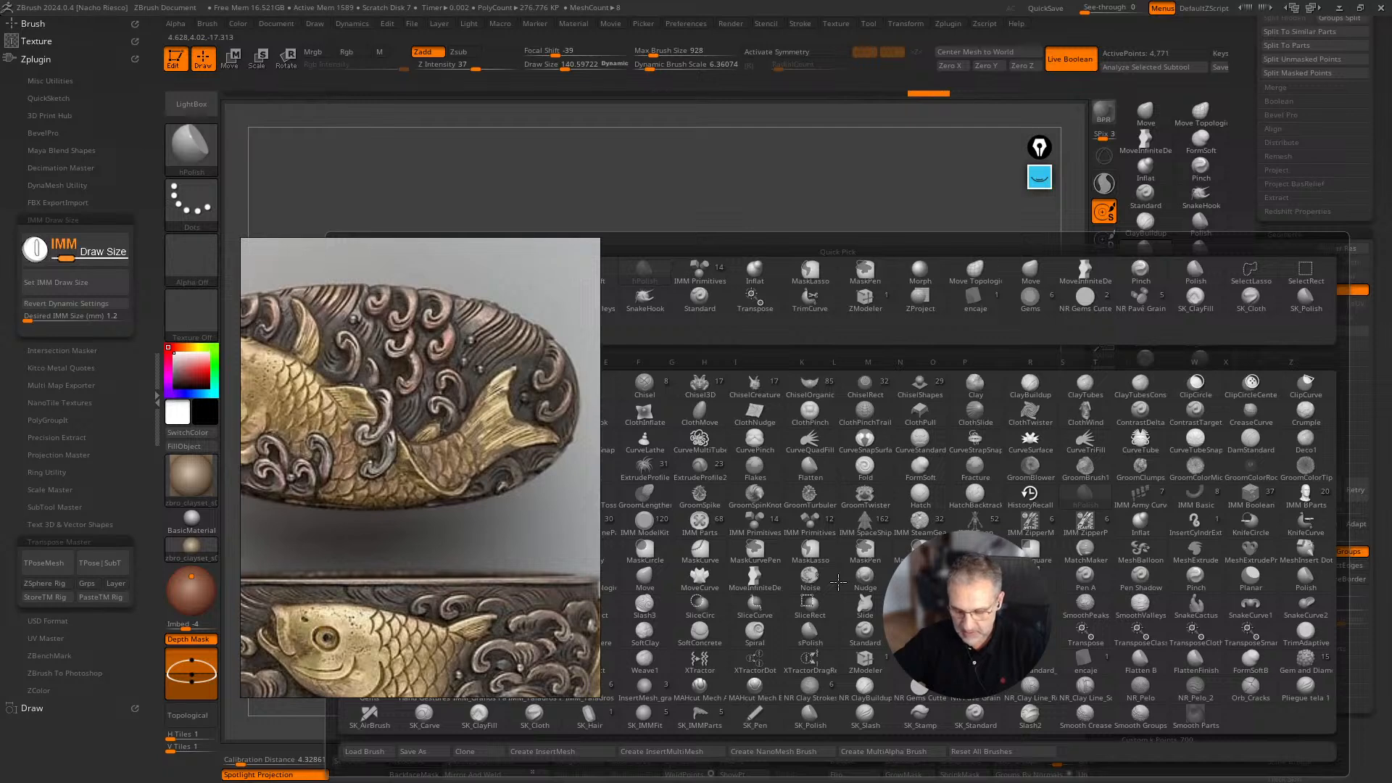
pyautogui.press('d')
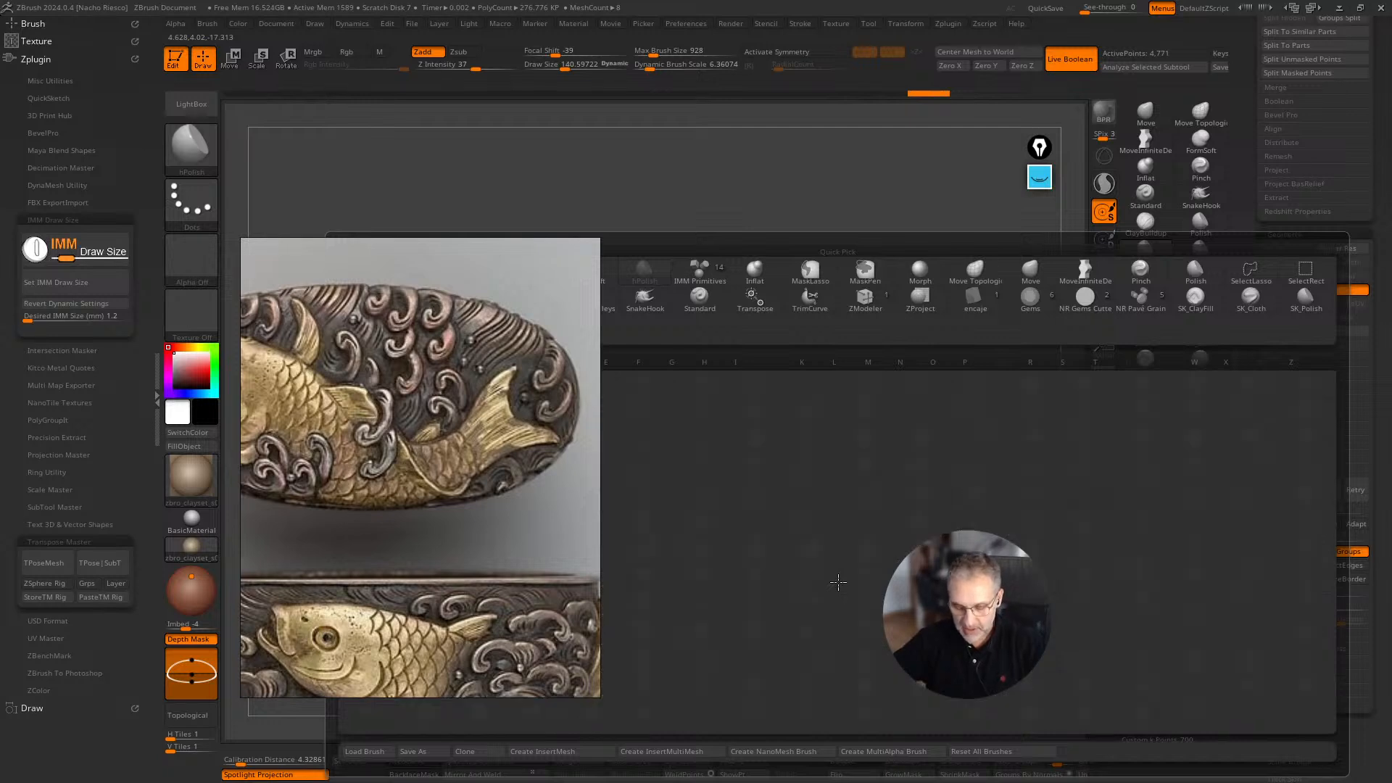
pyautogui.press('BackSpace')
pyautogui.press('d')
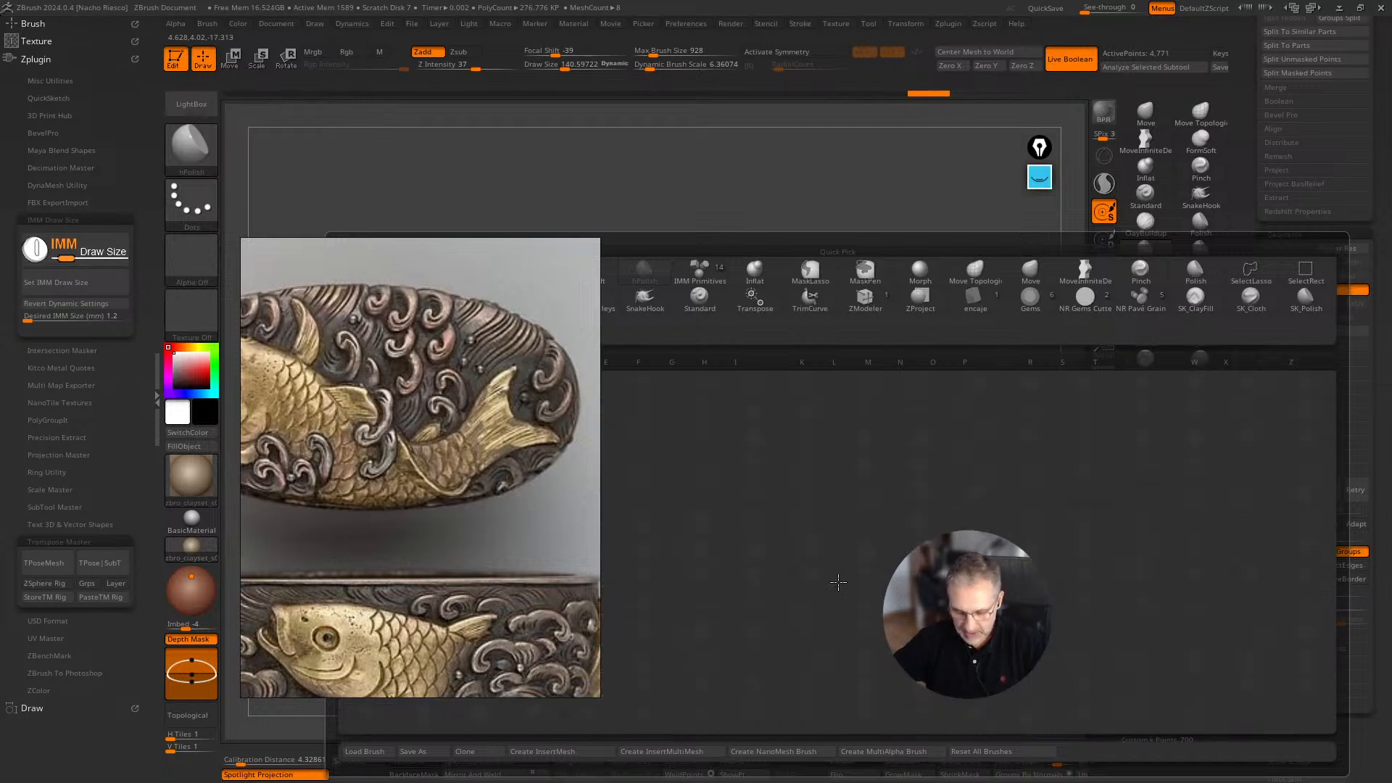
pyautogui.press('BackSpace')
pyautogui.press('d')
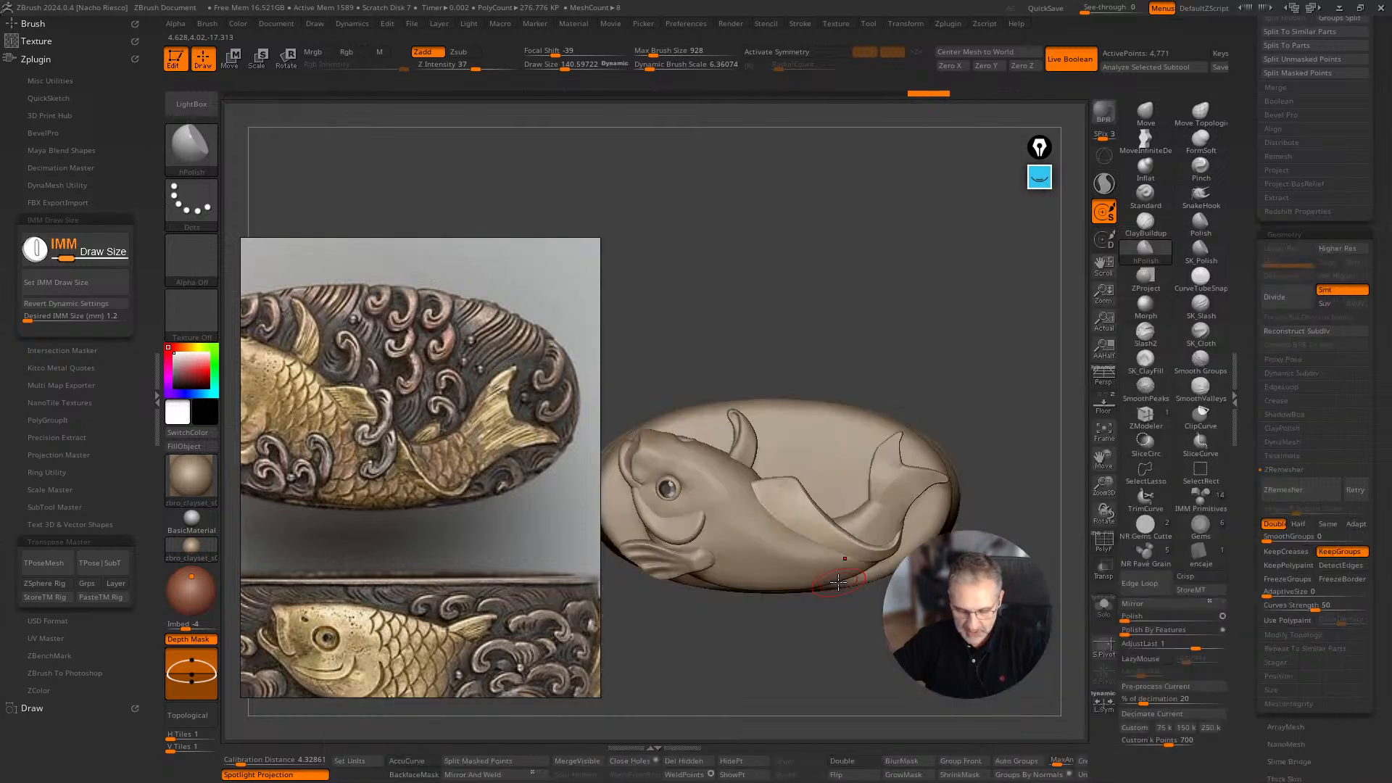
pyautogui.press('BackSpace')
pyautogui.press('h')
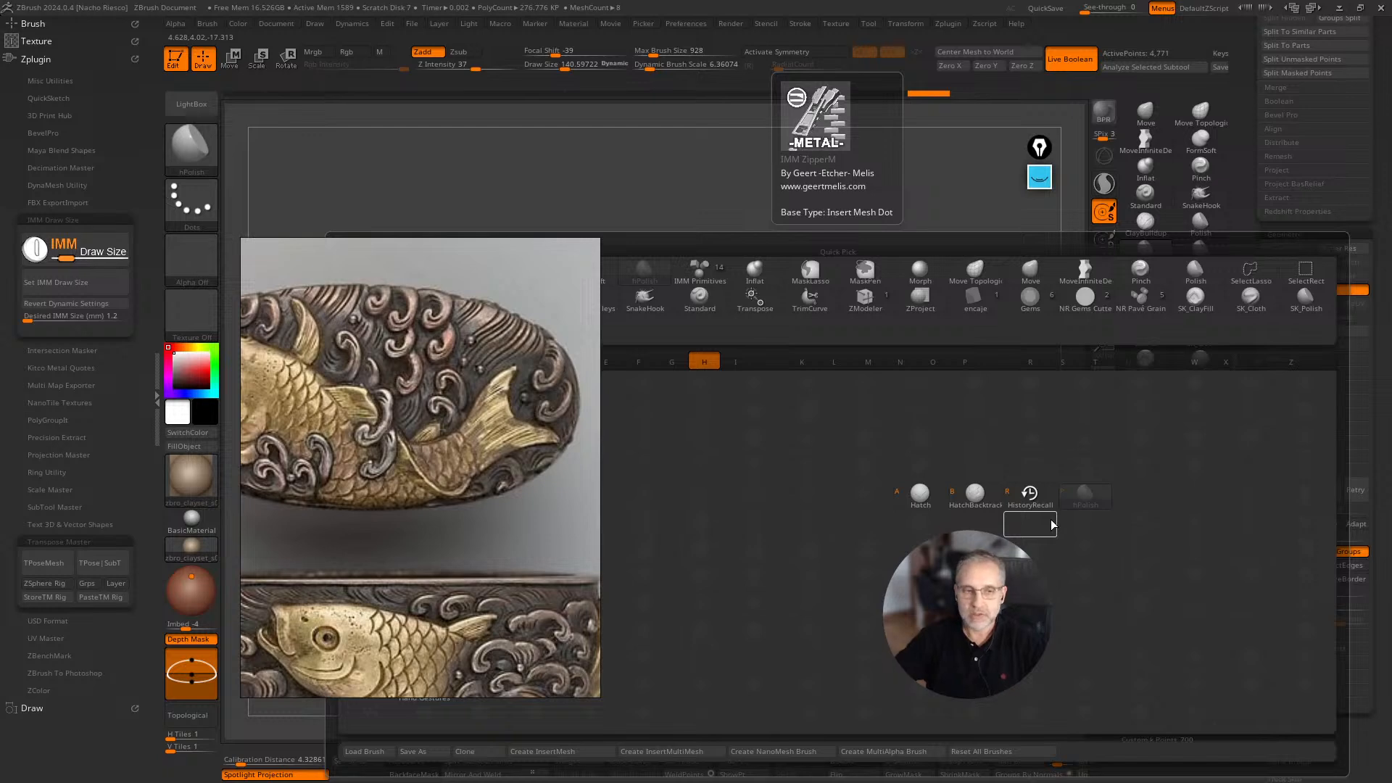
pyautogui.press('Escape')
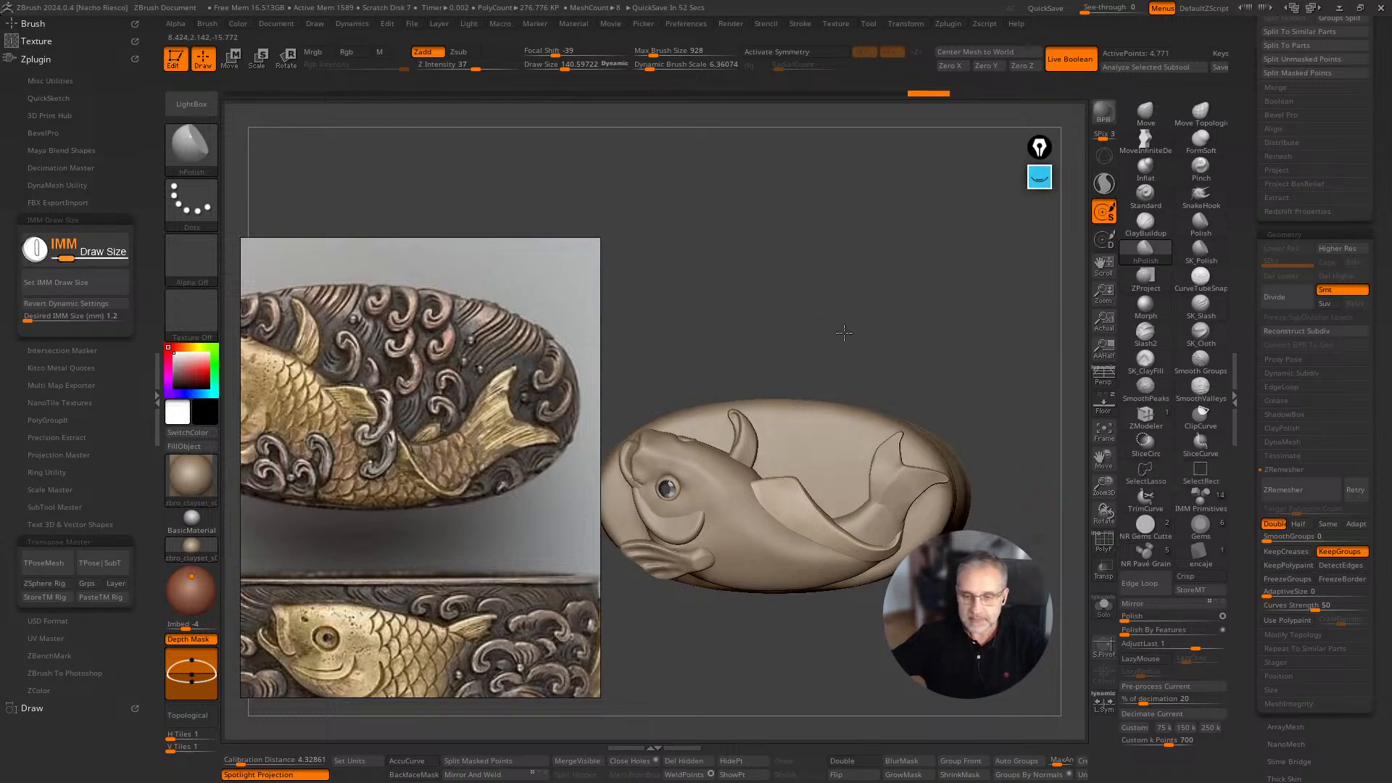
# Select the plain base under the koi, isolate it briefly and examine the relief's height from the side and top.
pyautogui.moveTo(845, 293); pyautogui.dragTo(934, 524)
pyautogui.keyDown('alt'); pyautogui.click(897, 557); pyautogui.keyUp('alt')
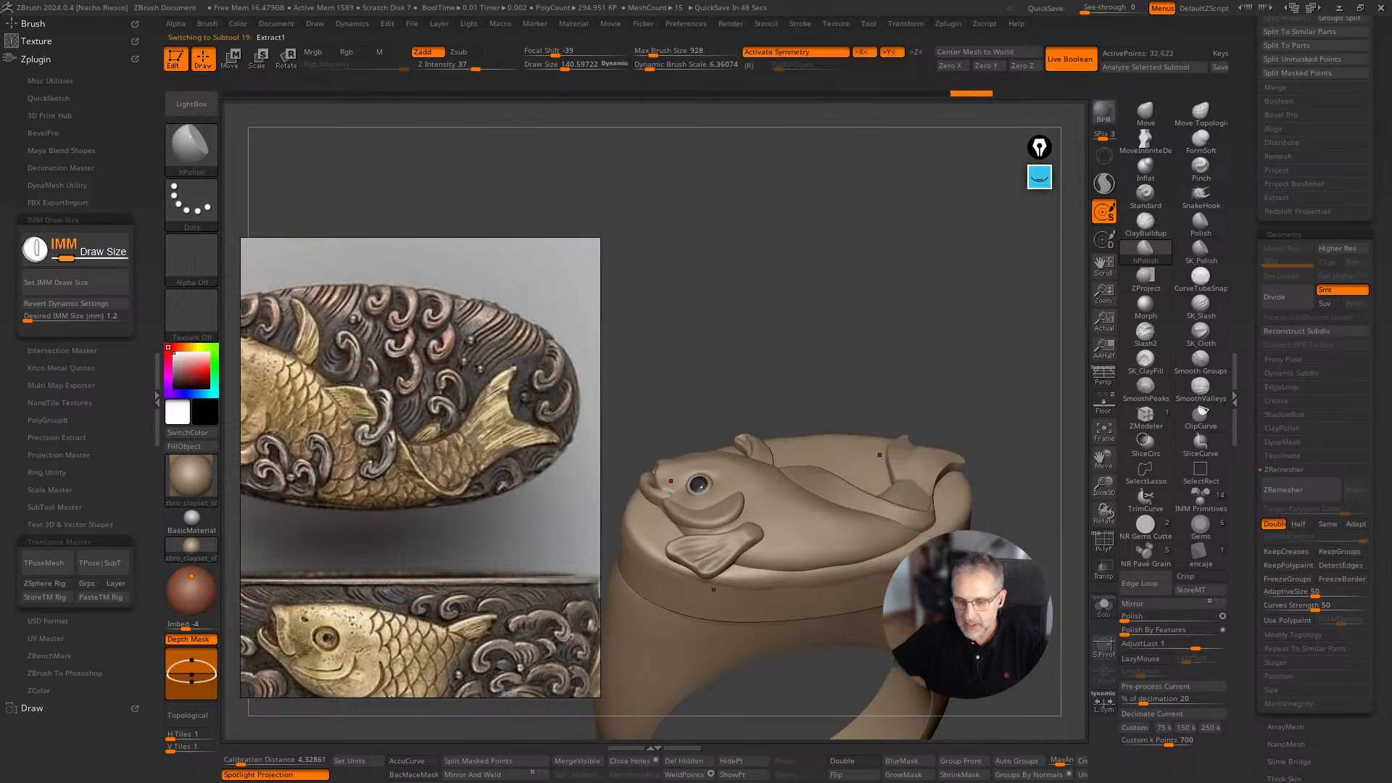
pyautogui.press('f')
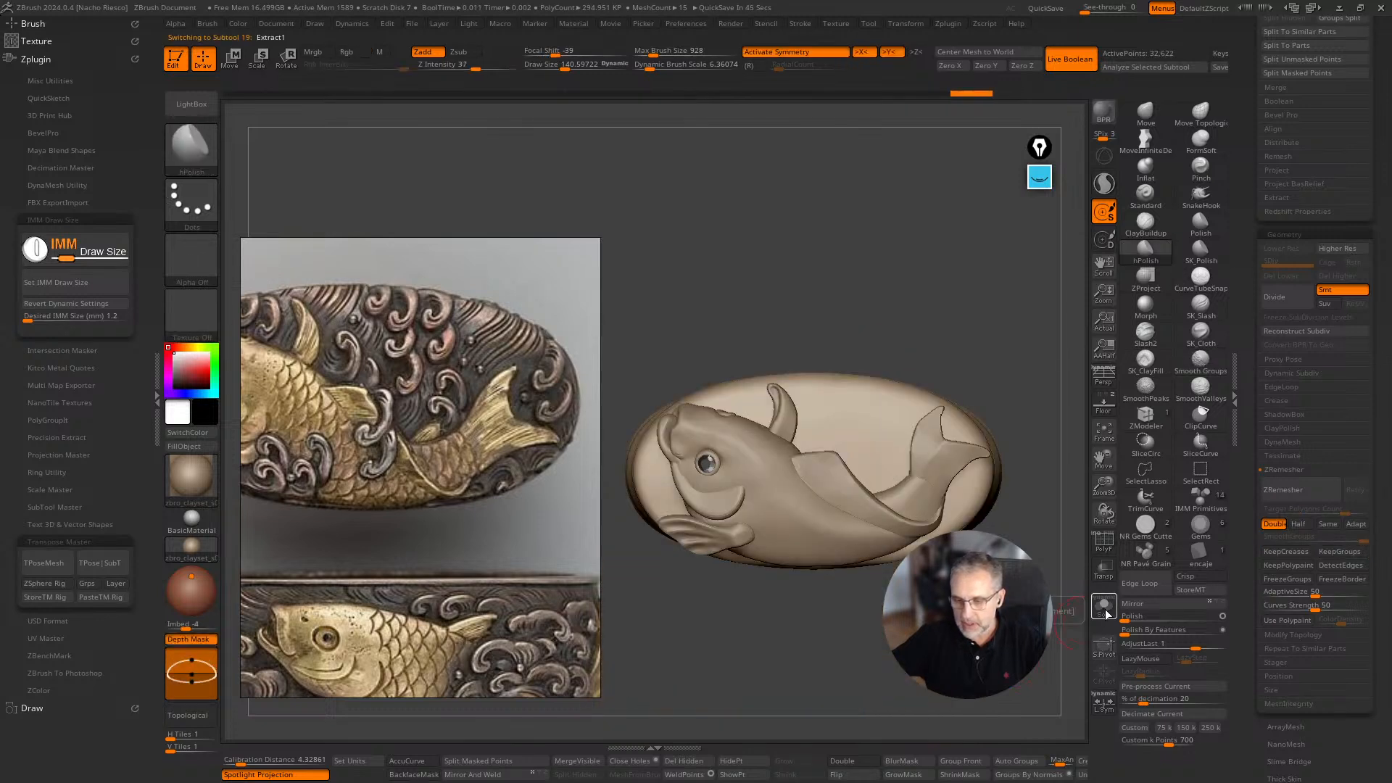
pyautogui.click(1103, 606)
pyautogui.moveTo(1020, 545); pyautogui.dragTo(1063, 605)
pyautogui.click(1104, 606)
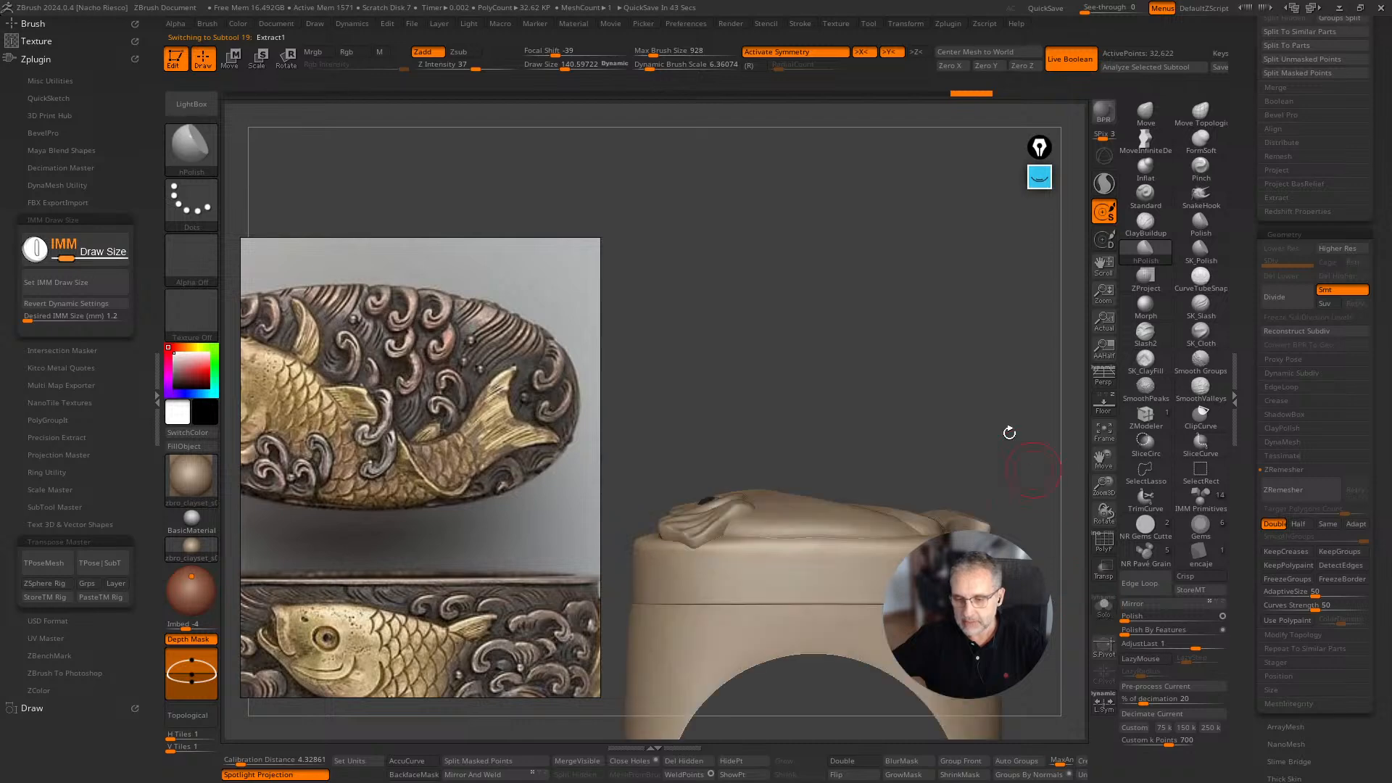
pyautogui.moveTo(1010, 432); pyautogui.dragTo(1055, 402)
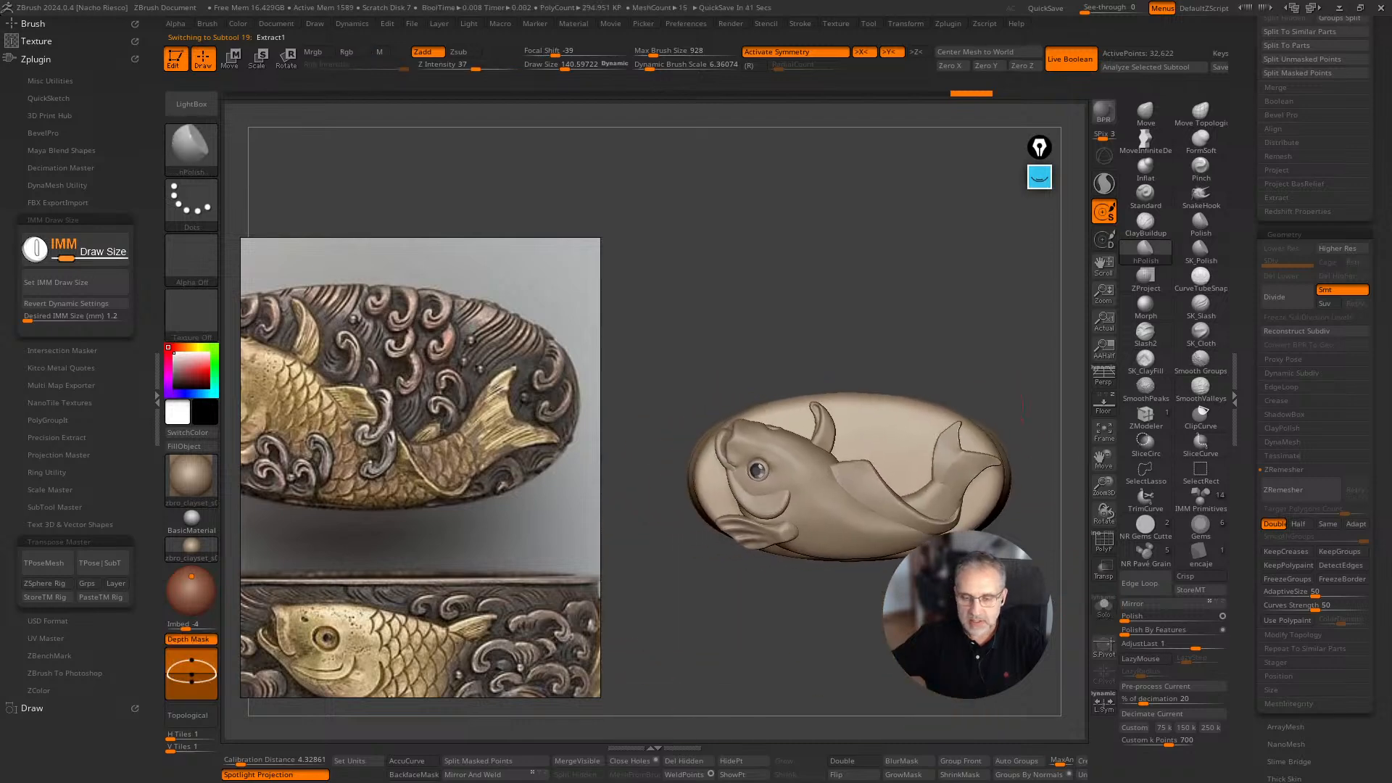
# Collapse the plugin tray to widen the canvas, move the reference photo away from the ring, and enlarge the model beside it.
pyautogui.click(158, 390)
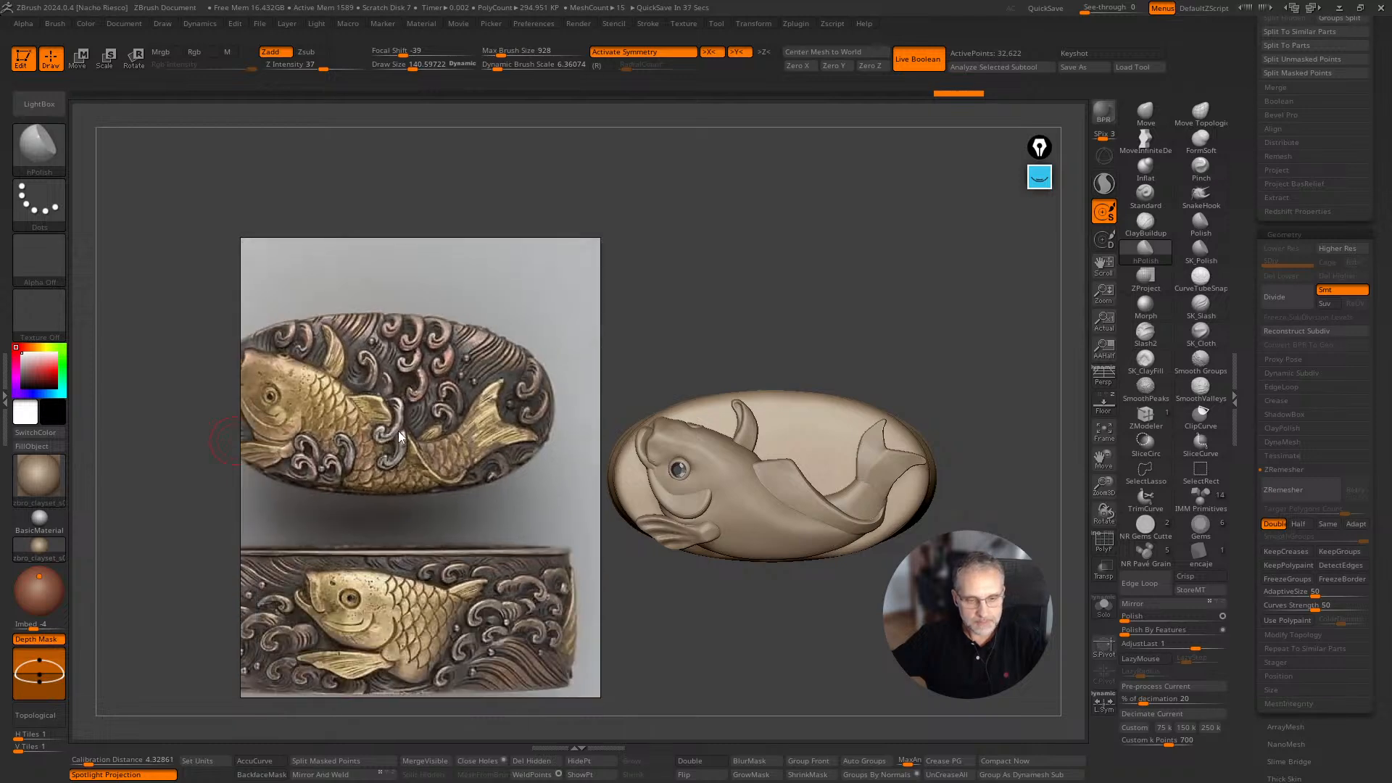
pyautogui.moveTo(398, 431); pyautogui.dragTo(319, 395)
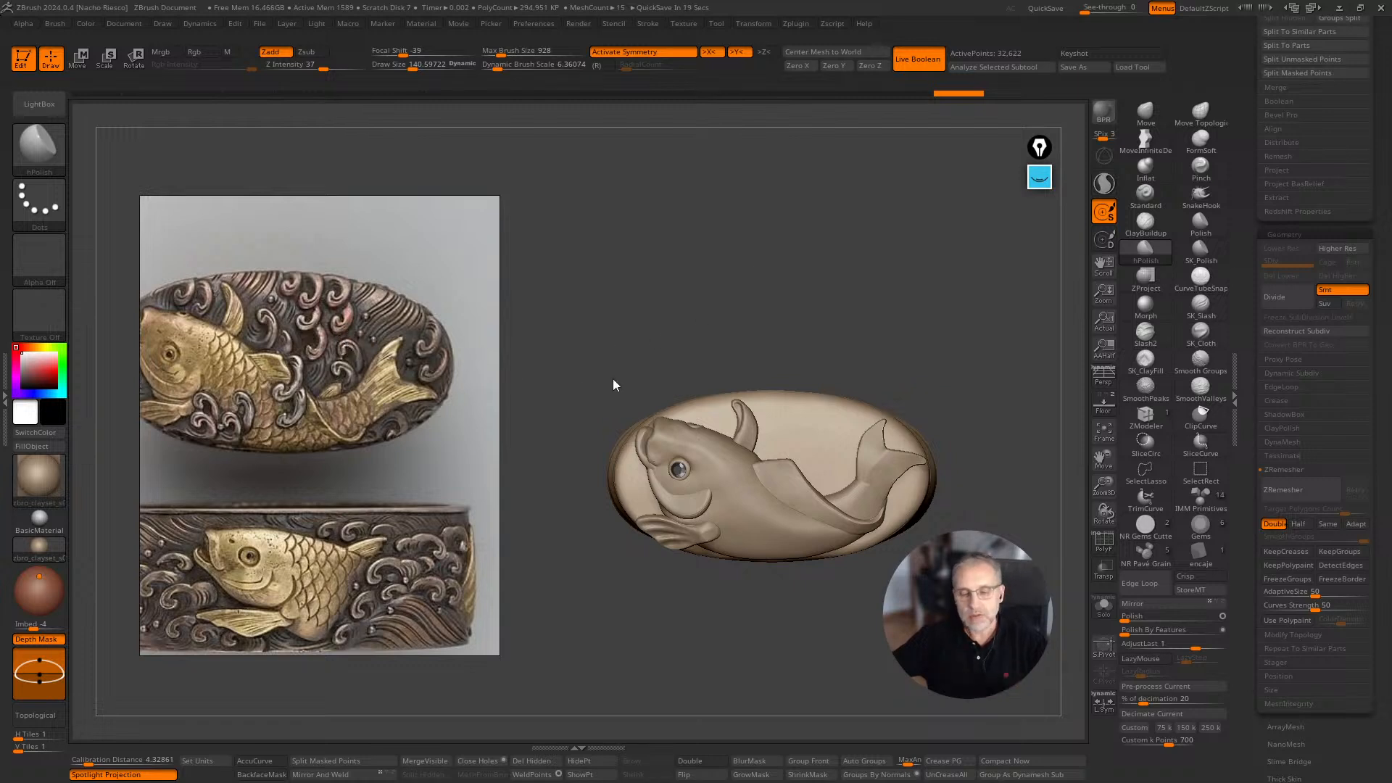
pyautogui.keyDown('alt'); pyautogui.moveTo(733, 302); pyautogui.dragTo(745, 359); pyautogui.keyUp('alt')
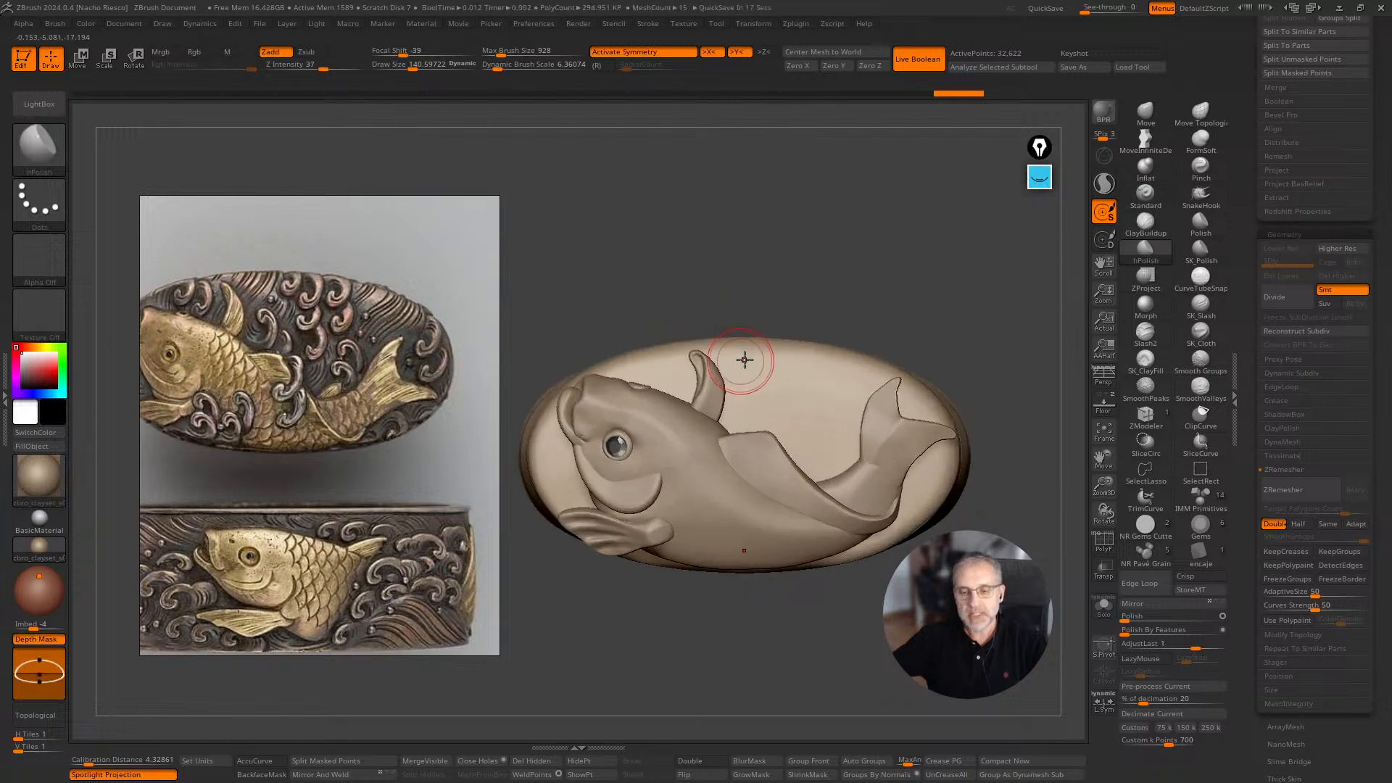
pyautogui.keyDown('alt'); pyautogui.moveTo(746, 245); pyautogui.dragTo(838, 300); pyautogui.keyUp('alt')
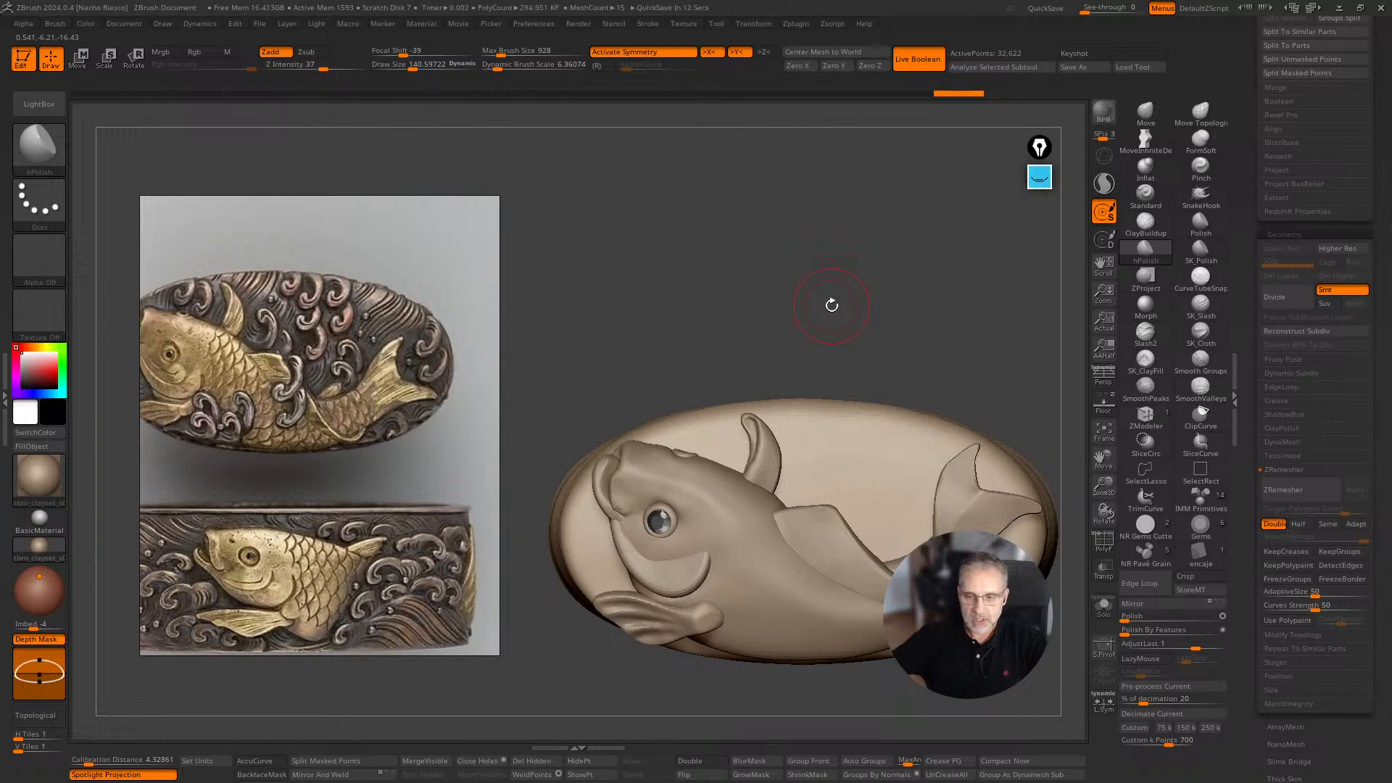
# Select the curled fin above the koi's back and reshape it with an enlarged MoveInfiniteDepth brush.
pyautogui.keyDown('alt'); pyautogui.click(786, 438); pyautogui.keyUp('alt')
pyautogui.moveTo(868, 360); pyautogui.dragTo(1073, 217)
pyautogui.click(1146, 141)
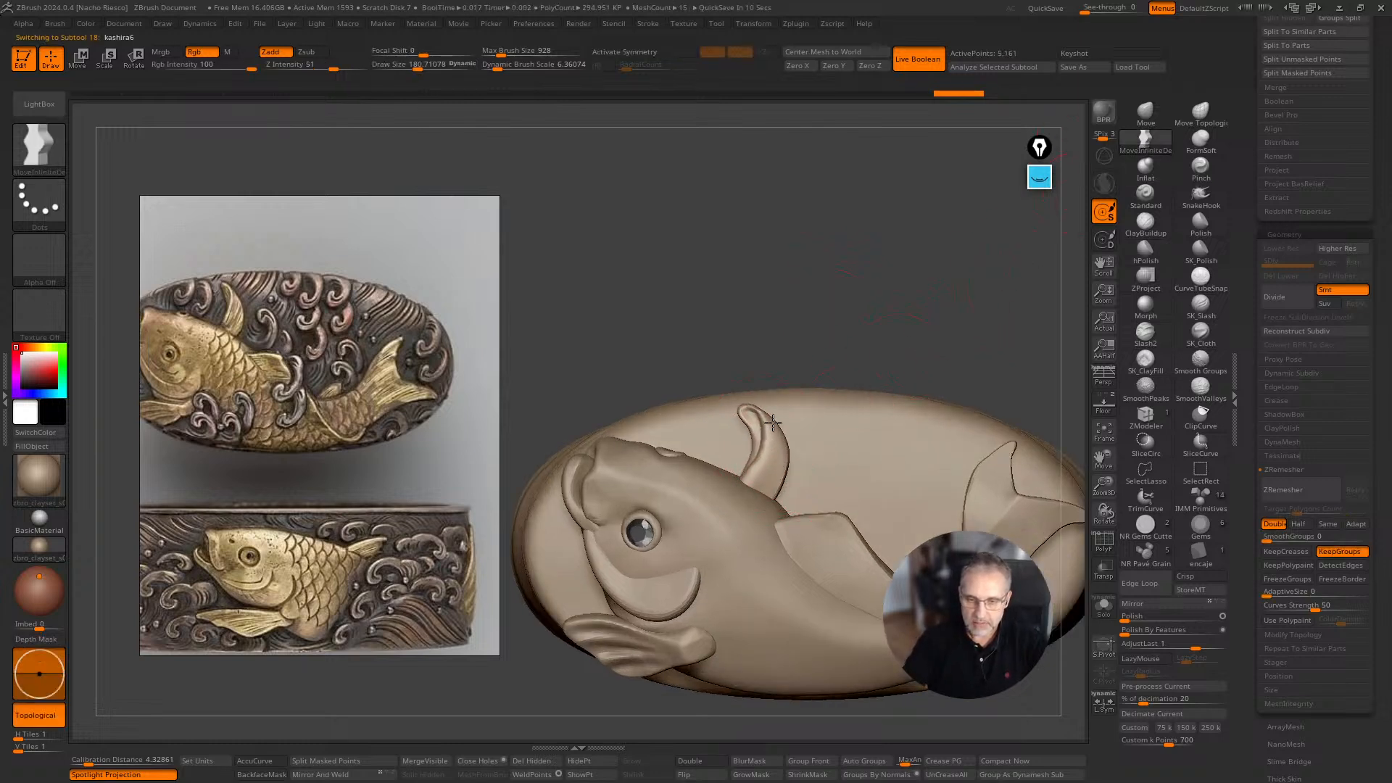
pyautogui.press('[')
pyautogui.moveTo(774, 506)
pyautogui.mouseDown()
pyautogui.moveTo(754, 495)
pyautogui.moveTo(761, 453)
pyautogui.moveTo(839, 454)
pyautogui.moveTo(761, 464)
pyautogui.mouseUp()
pyautogui.scroll(3, 725, 493)
# Isolate the curled back fin, flatten the planes of its lower part with hPolish at a reduced brush size, and show the whole model again.
pyautogui.click(1201, 305)
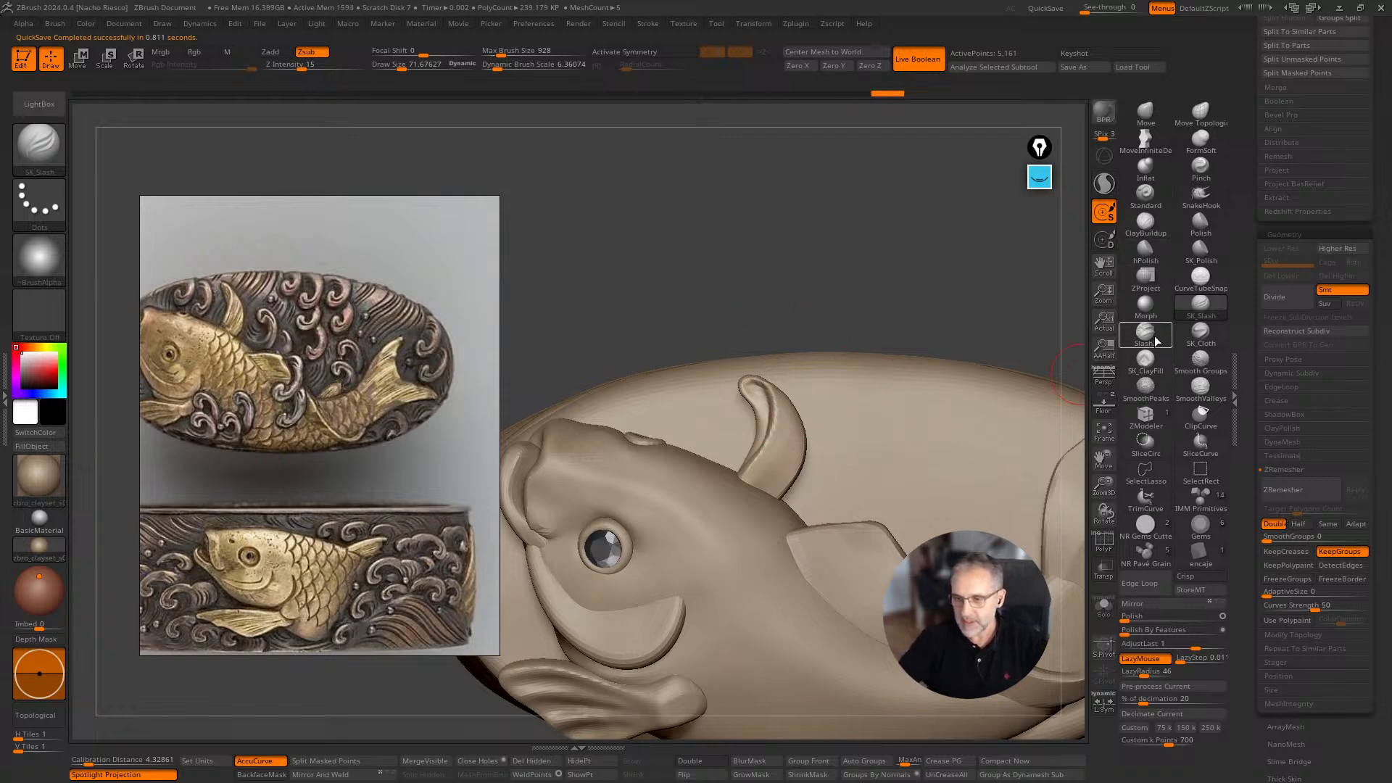
pyautogui.click(1146, 251)
pyautogui.click(1104, 605)
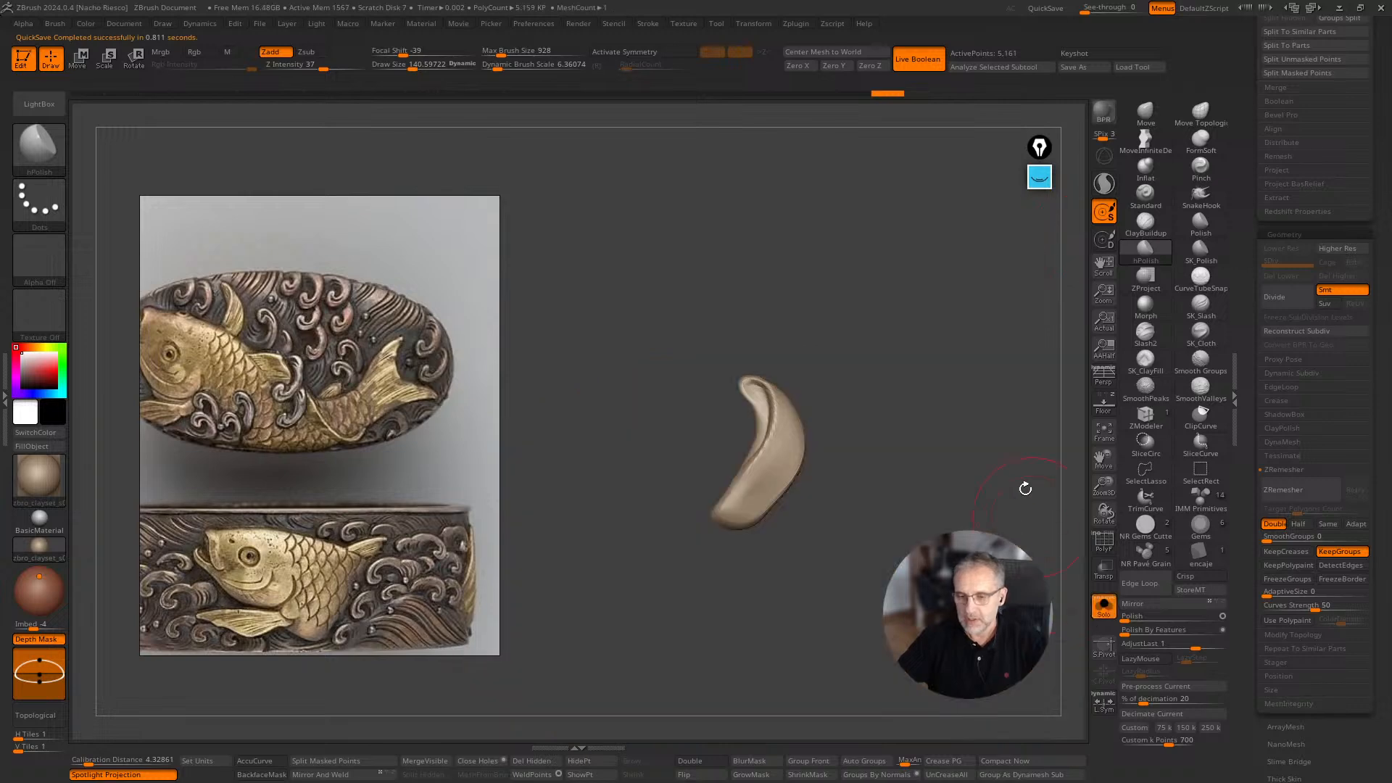
pyautogui.press('s')
pyautogui.moveTo(769, 499)
pyautogui.mouseDown()
pyautogui.moveTo(738, 510)
pyautogui.moveTo(747, 490)
pyautogui.mouseUp()
pyautogui.moveTo(862, 440); pyautogui.dragTo(834, 457)
pyautogui.moveTo(760, 494)
pyautogui.mouseDown()
pyautogui.moveTo(741, 526)
pyautogui.moveTo(754, 506)
pyautogui.mouseUp()
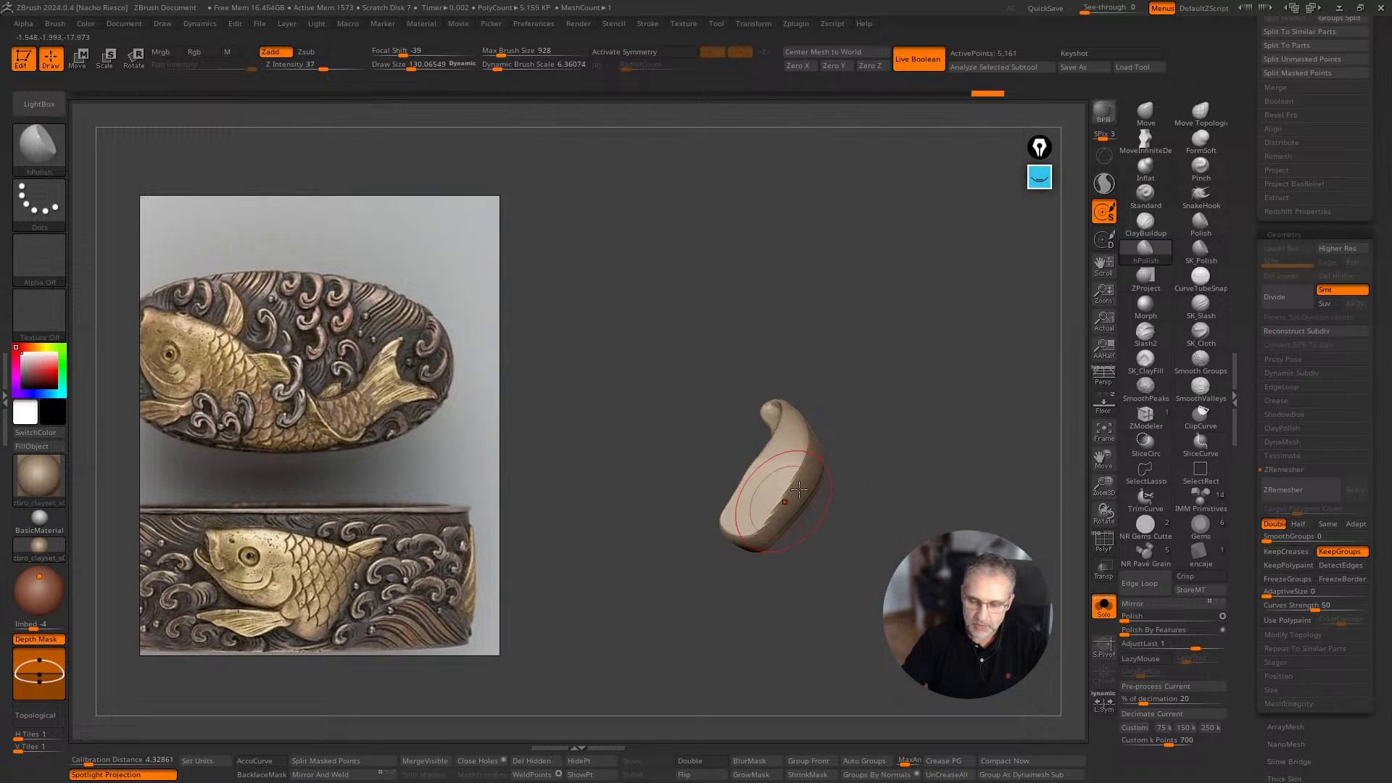
pyautogui.moveTo(879, 424); pyautogui.dragTo(860, 444)
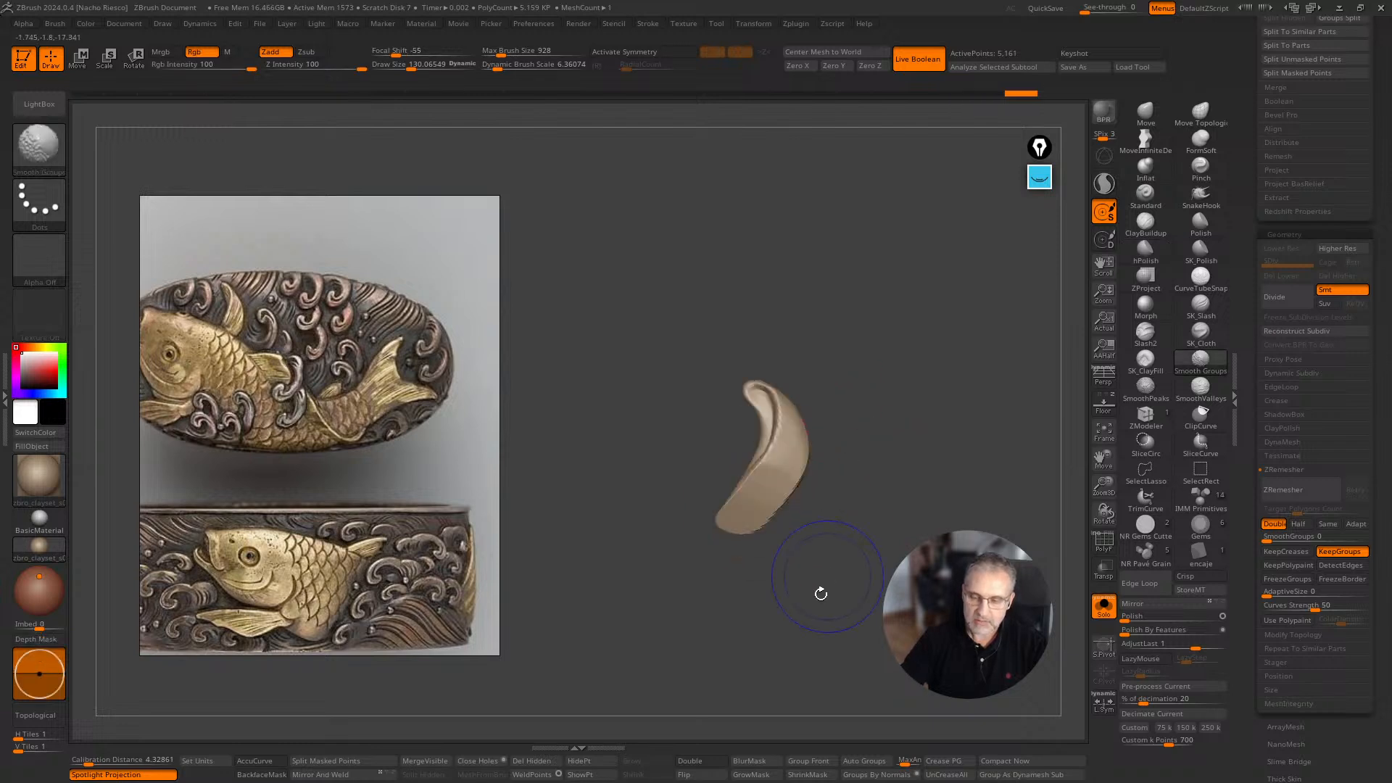
pyautogui.click(1103, 606)
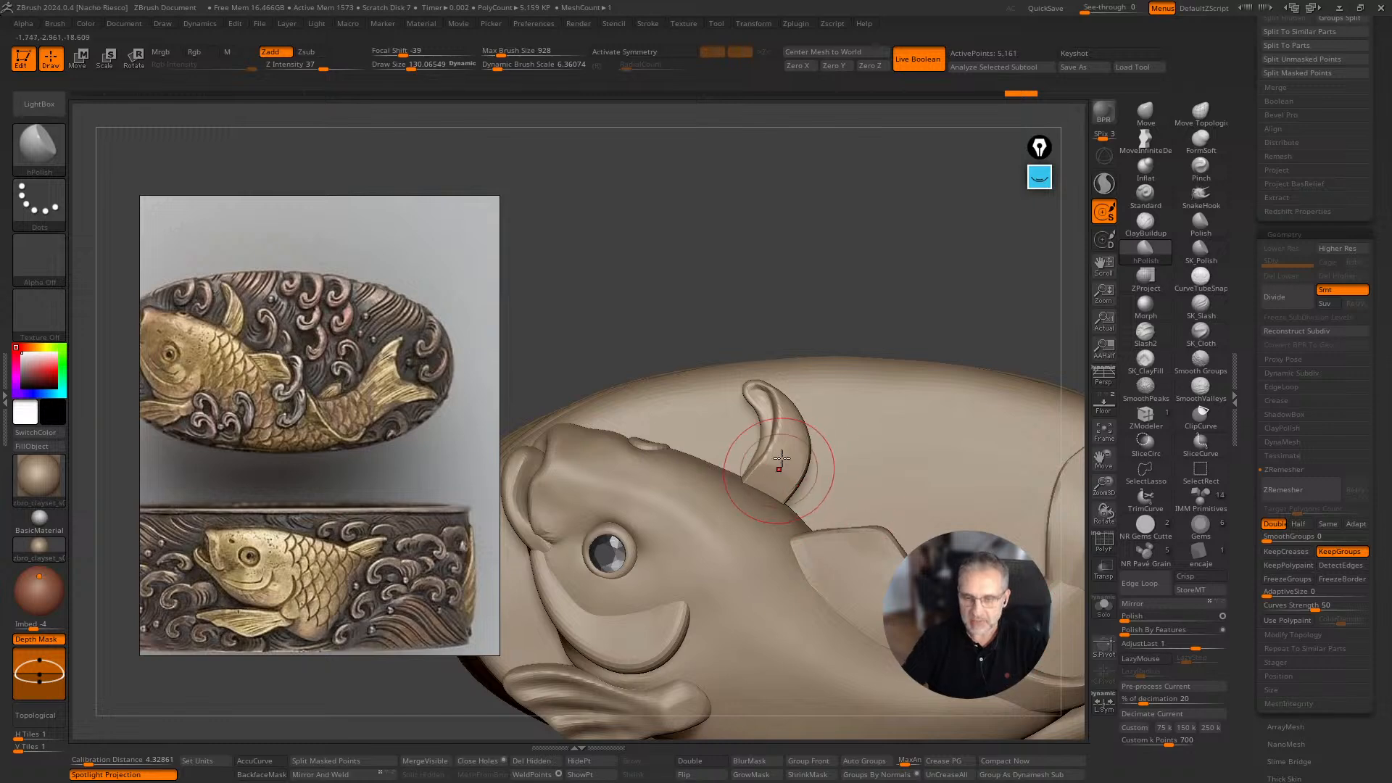
# Examine the relief from the top and at an angle, and select the pectoral fin below the koi's head.
pyautogui.keyDown('alt'); pyautogui.moveTo(855, 314); pyautogui.dragTo(833, 296); pyautogui.keyUp('alt')
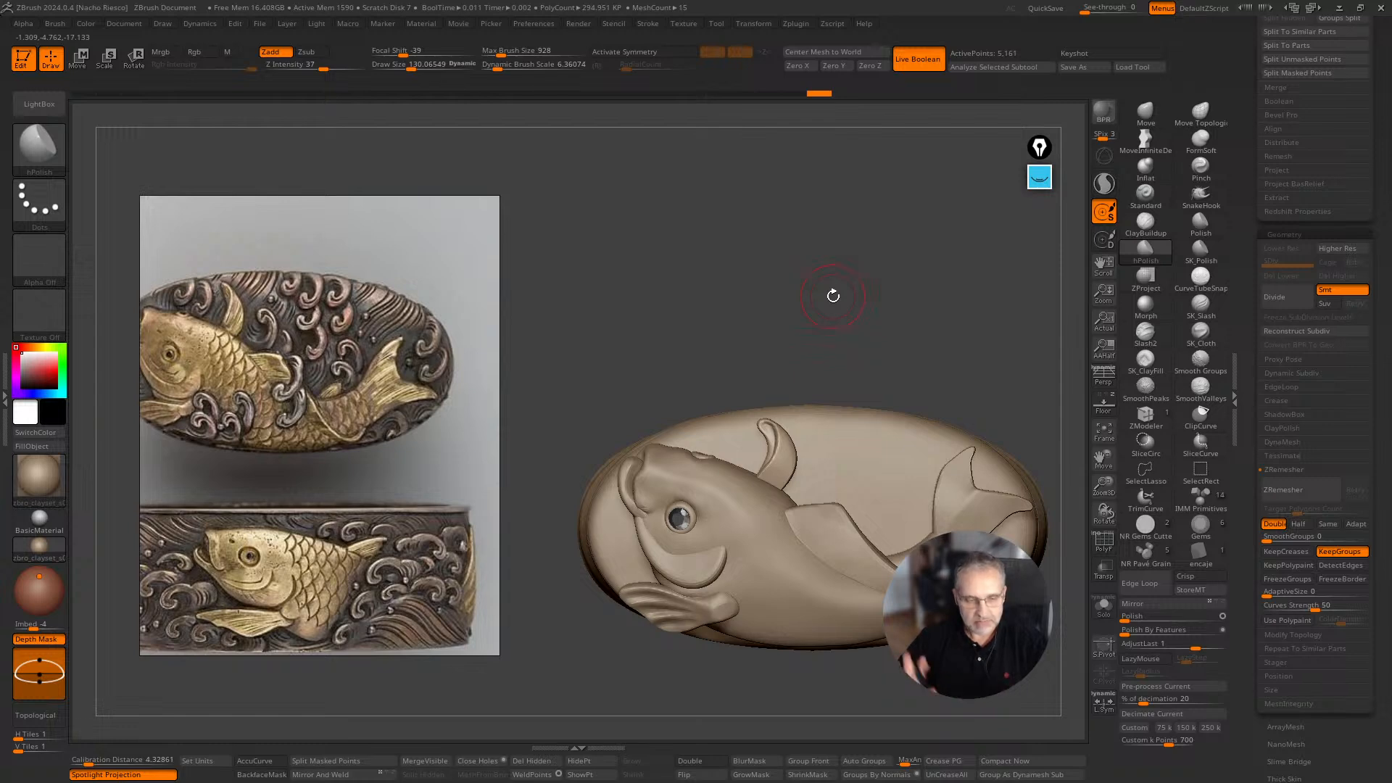
pyautogui.moveTo(890, 405); pyautogui.dragTo(731, 602)
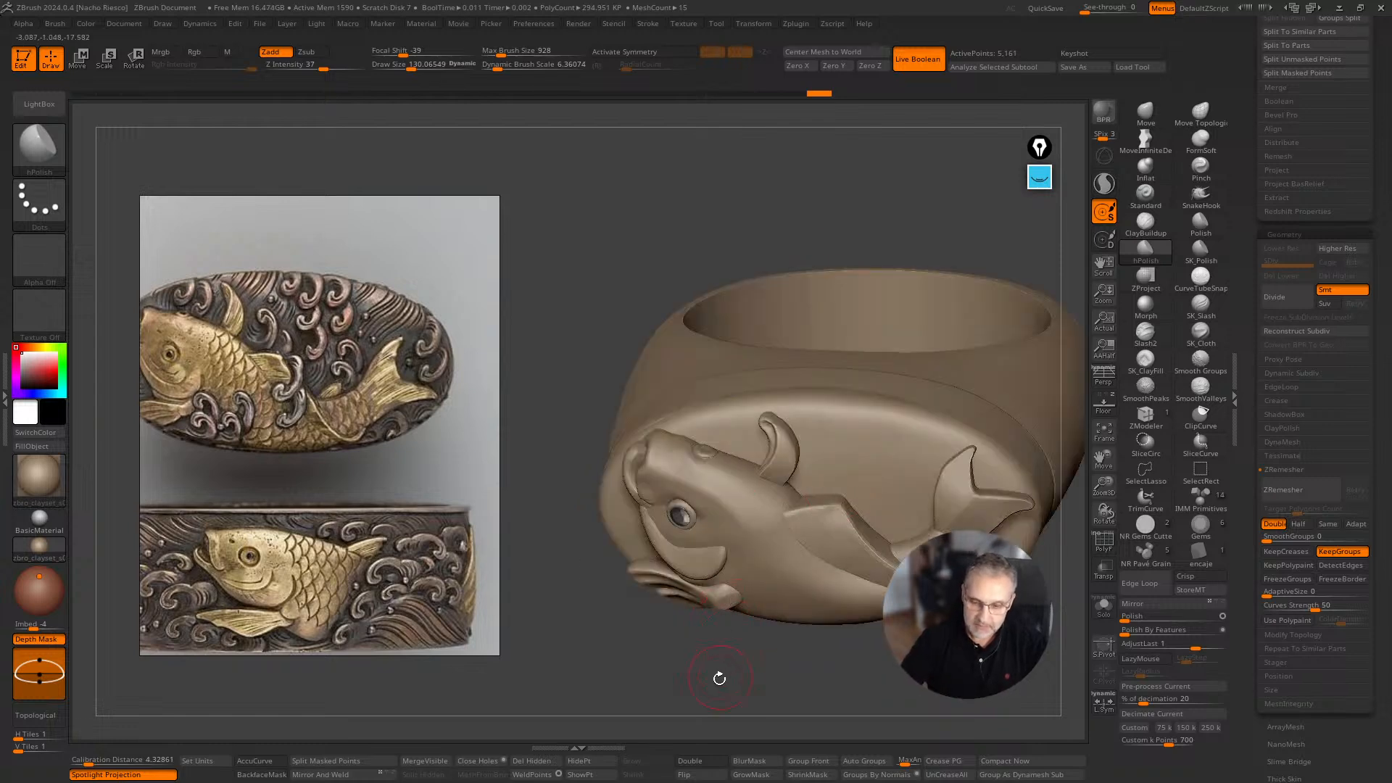
pyautogui.keyDown('shift'); pyautogui.moveTo(720, 678); pyautogui.dragTo(729, 596); pyautogui.keyUp('shift')
pyautogui.keyDown('alt'); pyautogui.click(729, 596); pyautogui.keyUp('alt')
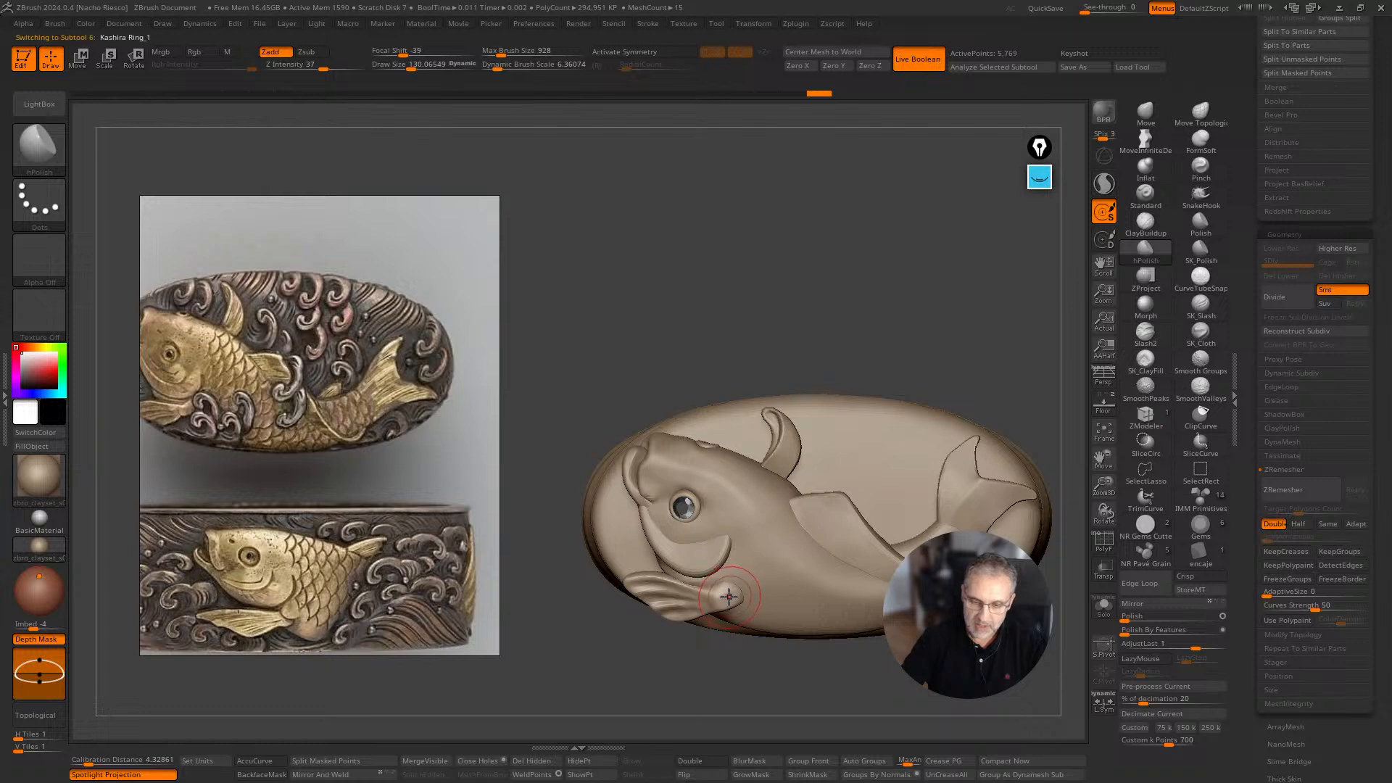
pyautogui.moveTo(736, 653); pyautogui.dragTo(791, 683)
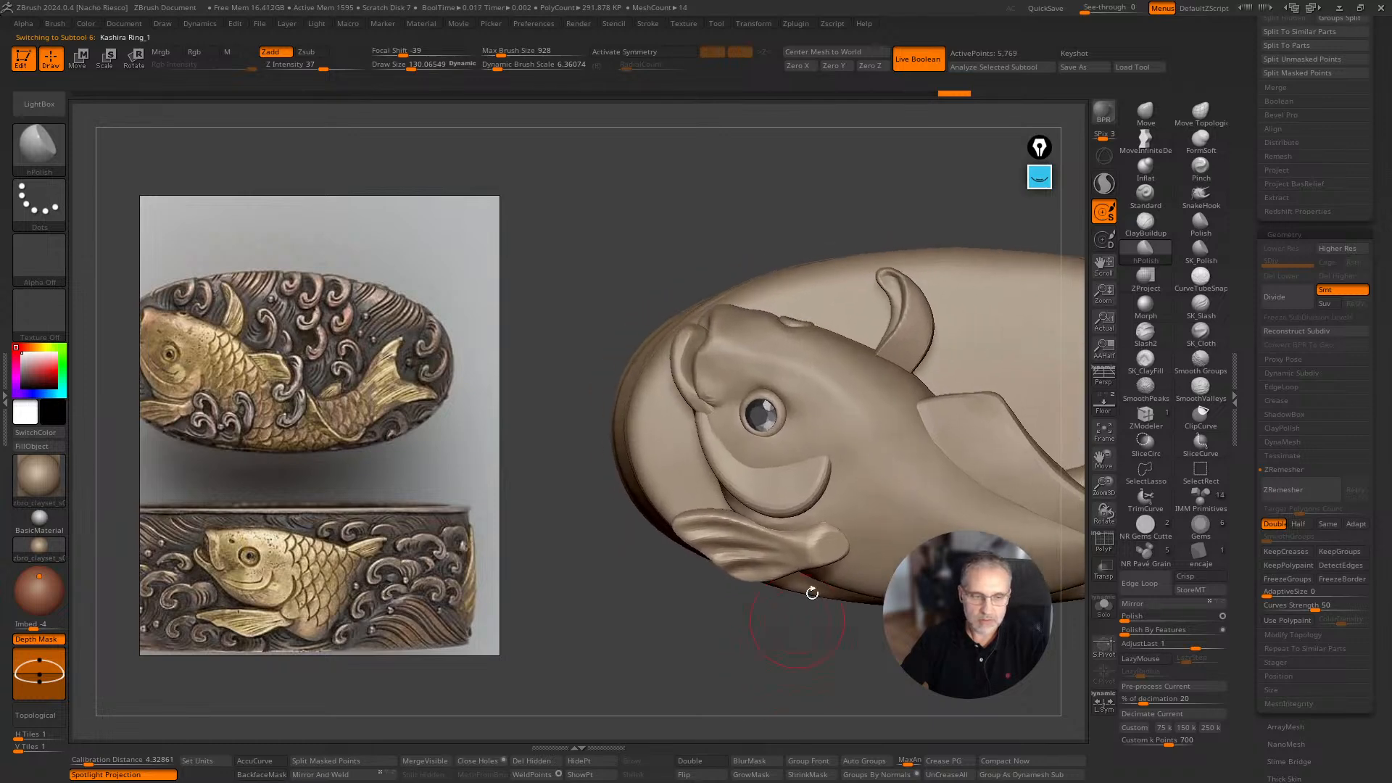
# Select the koi's body and carve a curved crease on the cheek along the gill cover with a resized SK_Slash brush.
pyautogui.click(1201, 305)
pyautogui.press('s')
pyautogui.moveTo(774, 475); pyautogui.dragTo(786, 474)
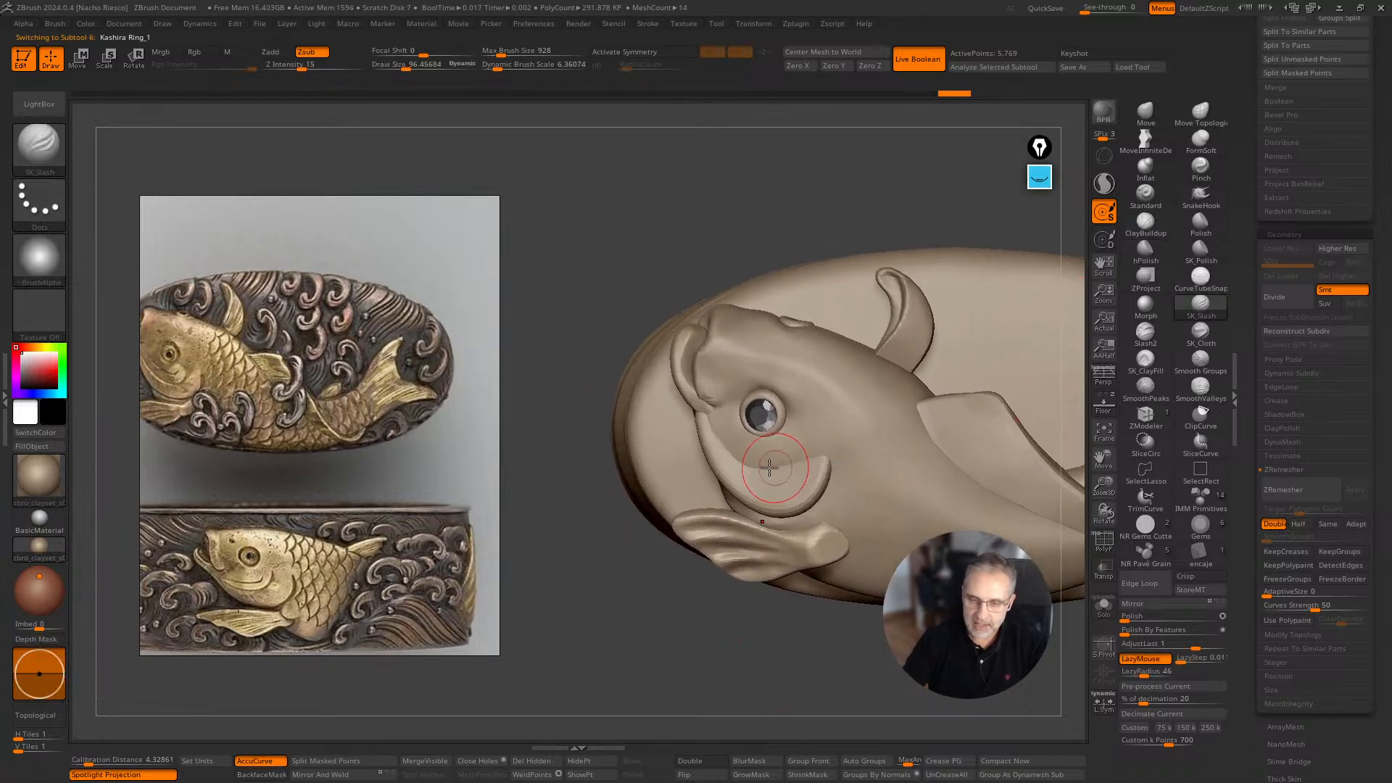
pyautogui.keyDown('alt'); pyautogui.click(725, 441); pyautogui.keyUp('alt')
pyautogui.moveTo(723, 440)
pyautogui.mouseDown()
pyautogui.moveTo(752, 471)
pyautogui.moveTo(825, 459)
pyautogui.moveTo(741, 486)
pyautogui.moveTo(767, 473)
pyautogui.mouseUp()
# Adjust the cheek surface beside the gill cover with the Move brush at a draw size of about 120.
pyautogui.press('b')
pyautogui.press('m')
pyautogui.press('v')
pyautogui.press('s')
pyautogui.press('s')
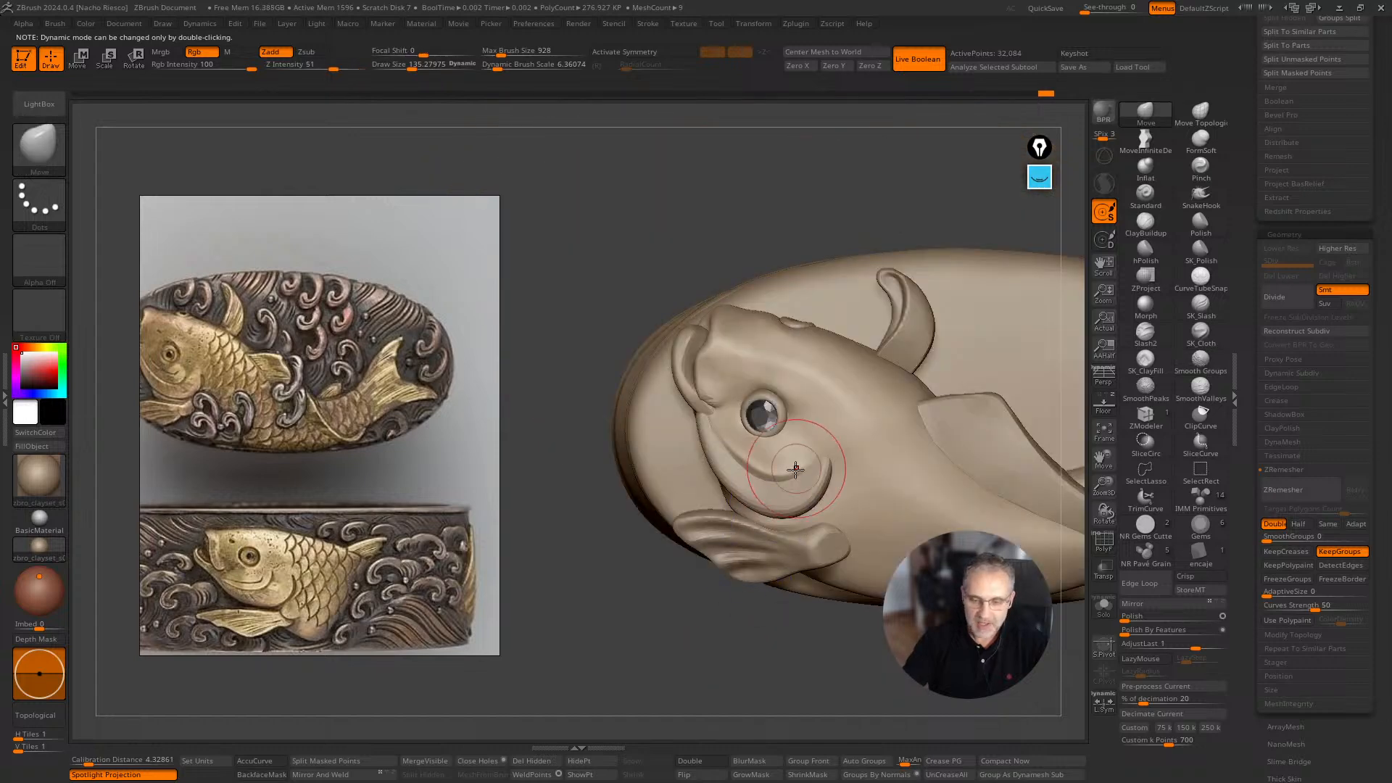
pyautogui.press('s')
pyautogui.moveTo(810, 463); pyautogui.dragTo(805, 463)
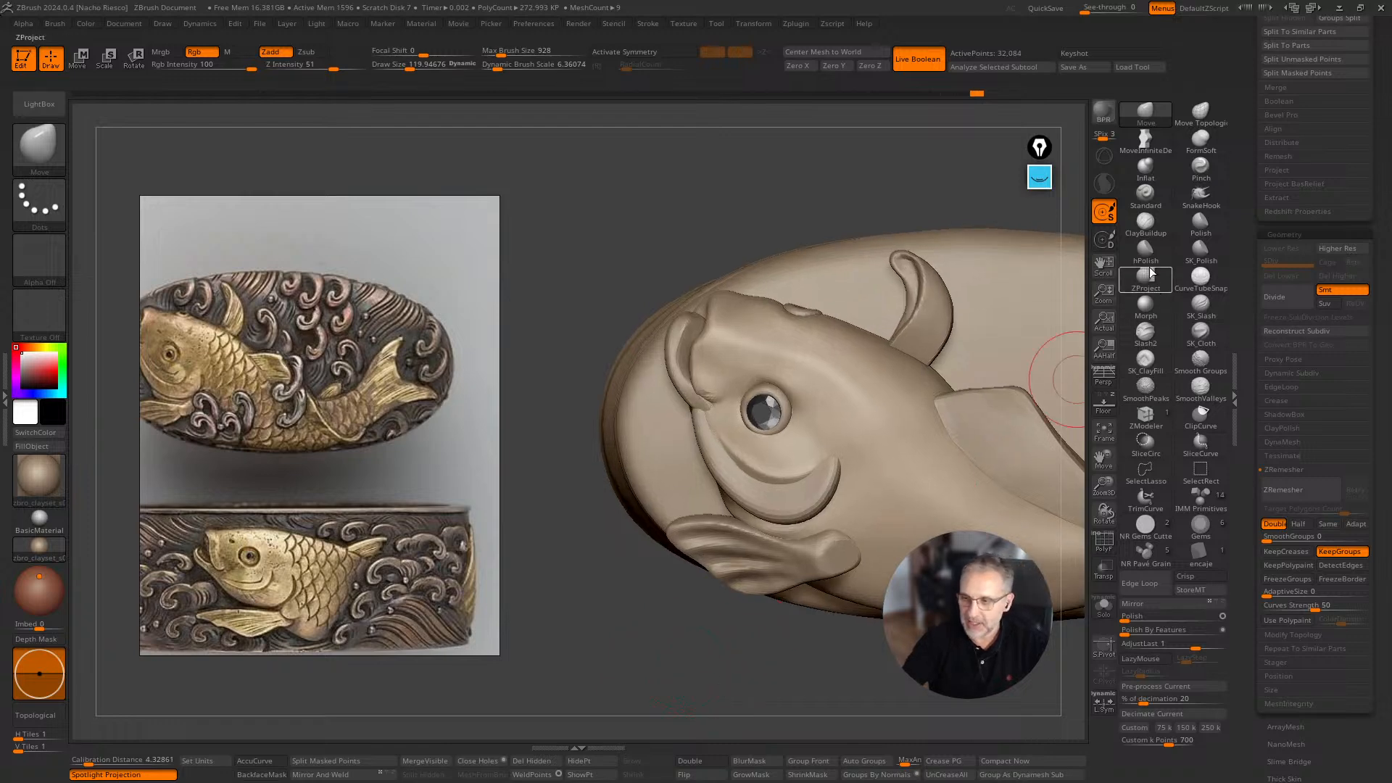
# Polish the cheek between the eye and the gill cover with hPolish at a draw size of about 88.
pyautogui.click(1146, 251)
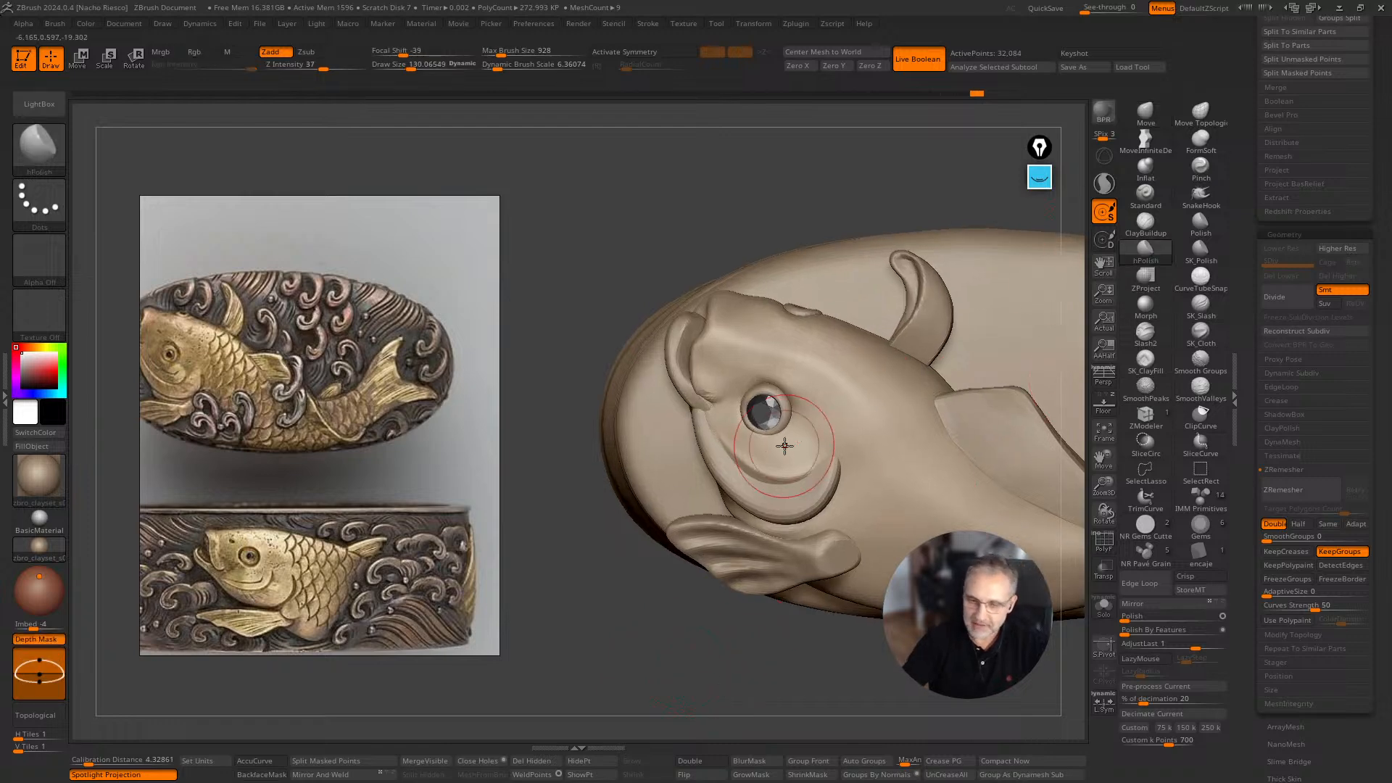
pyautogui.press('s')
pyautogui.moveTo(785, 446); pyautogui.dragTo(772, 451)
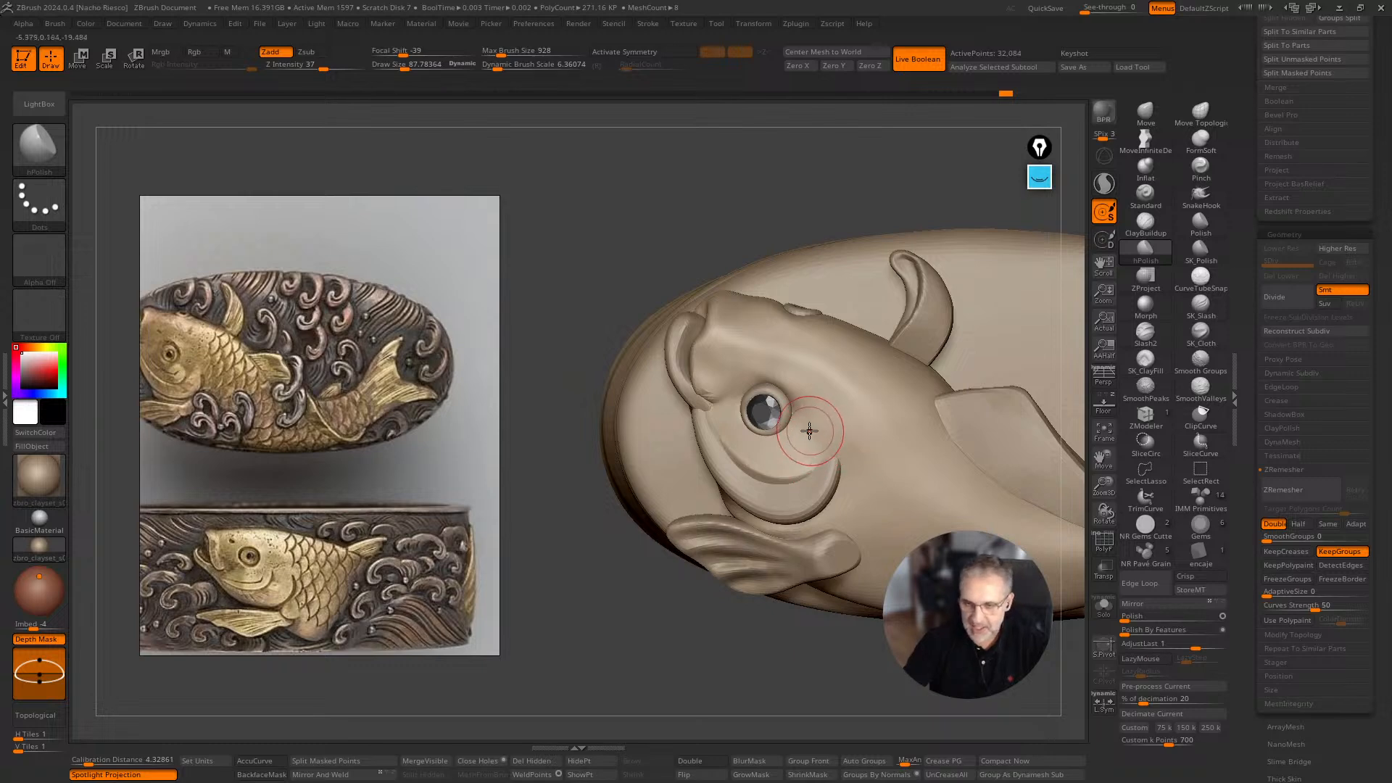
# Draw a hook-shaped wave curl on the koi's body behind the gill cover with the CurveTubeSnap brush at a draw size of about 41.
pyautogui.moveTo(814, 407); pyautogui.dragTo(783, 665, button='right')
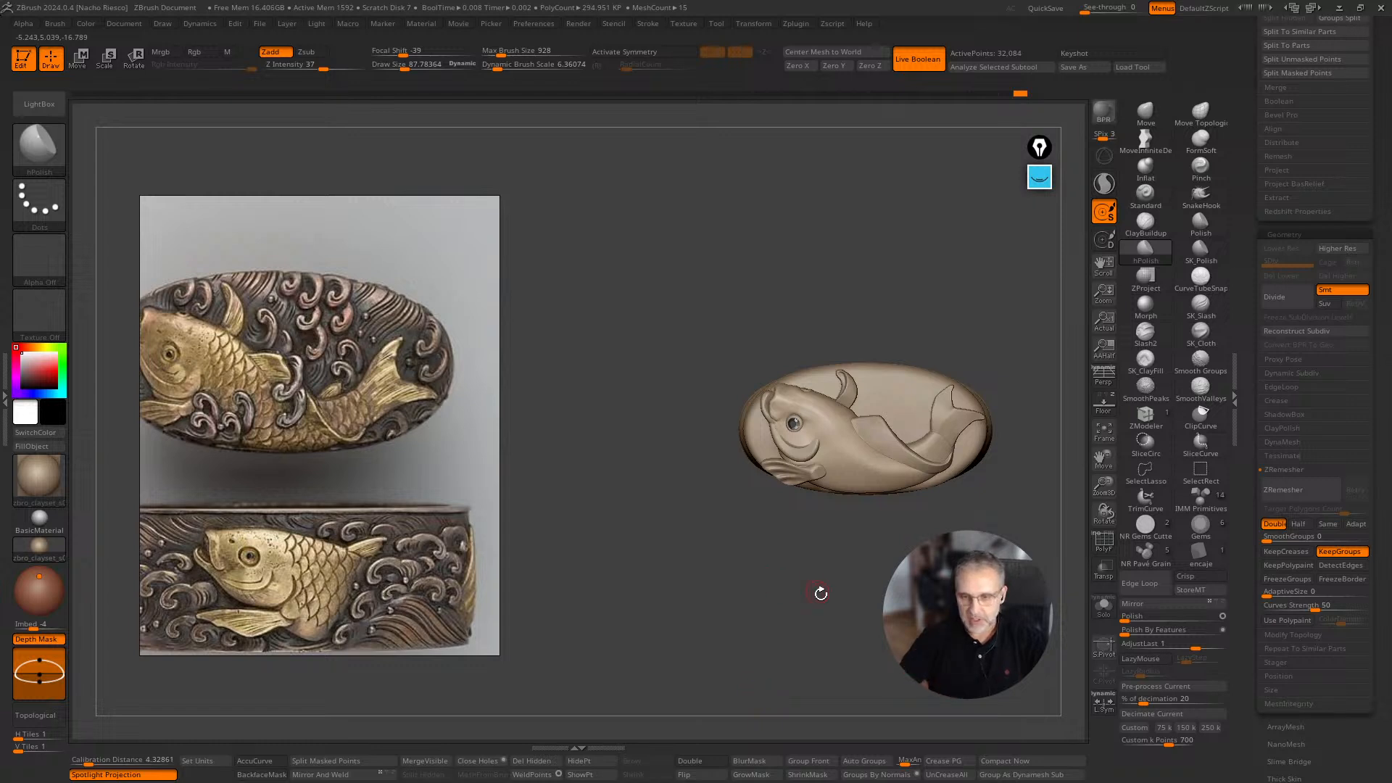
pyautogui.moveTo(820, 594); pyautogui.dragTo(704, 547, button='right')
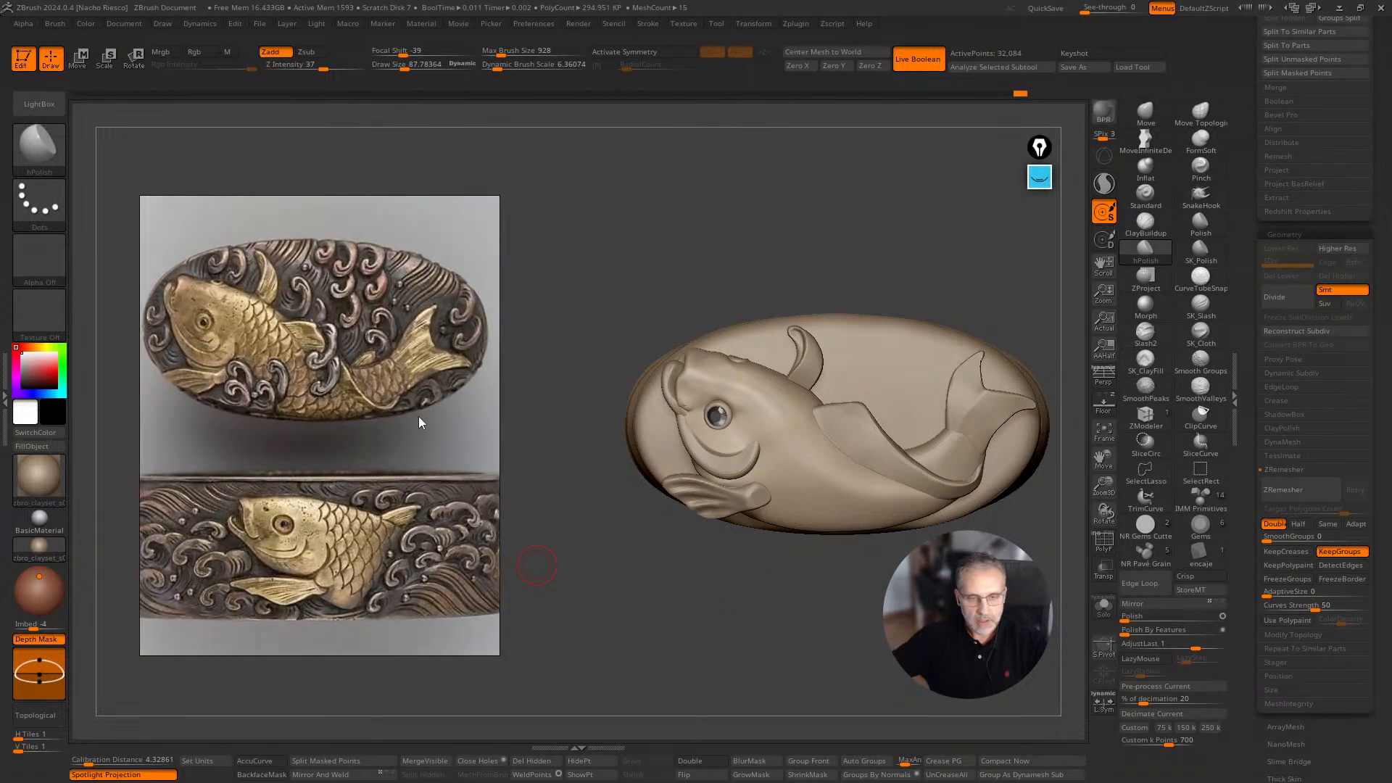
pyautogui.keyDown('ctrl'); pyautogui.moveTo(856, 644); pyautogui.dragTo(826, 695, button='right'); pyautogui.keyUp('ctrl')
pyautogui.keyDown('ctrl'); pyautogui.moveTo(779, 623); pyautogui.dragTo(776, 642, button='right'); pyautogui.keyUp('ctrl')
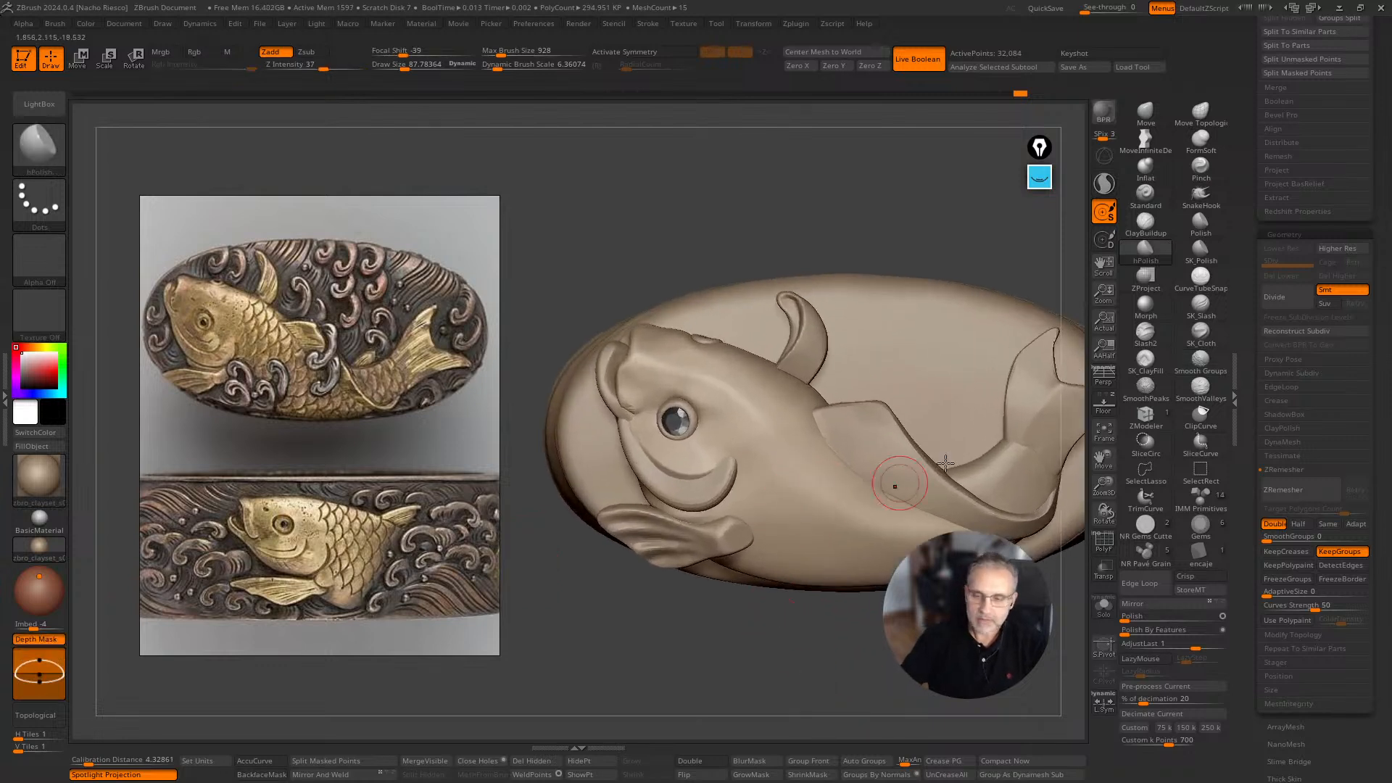
pyautogui.click(1221, 282)
pyautogui.moveTo(839, 656); pyautogui.dragTo(824, 512)
pyautogui.press('s')
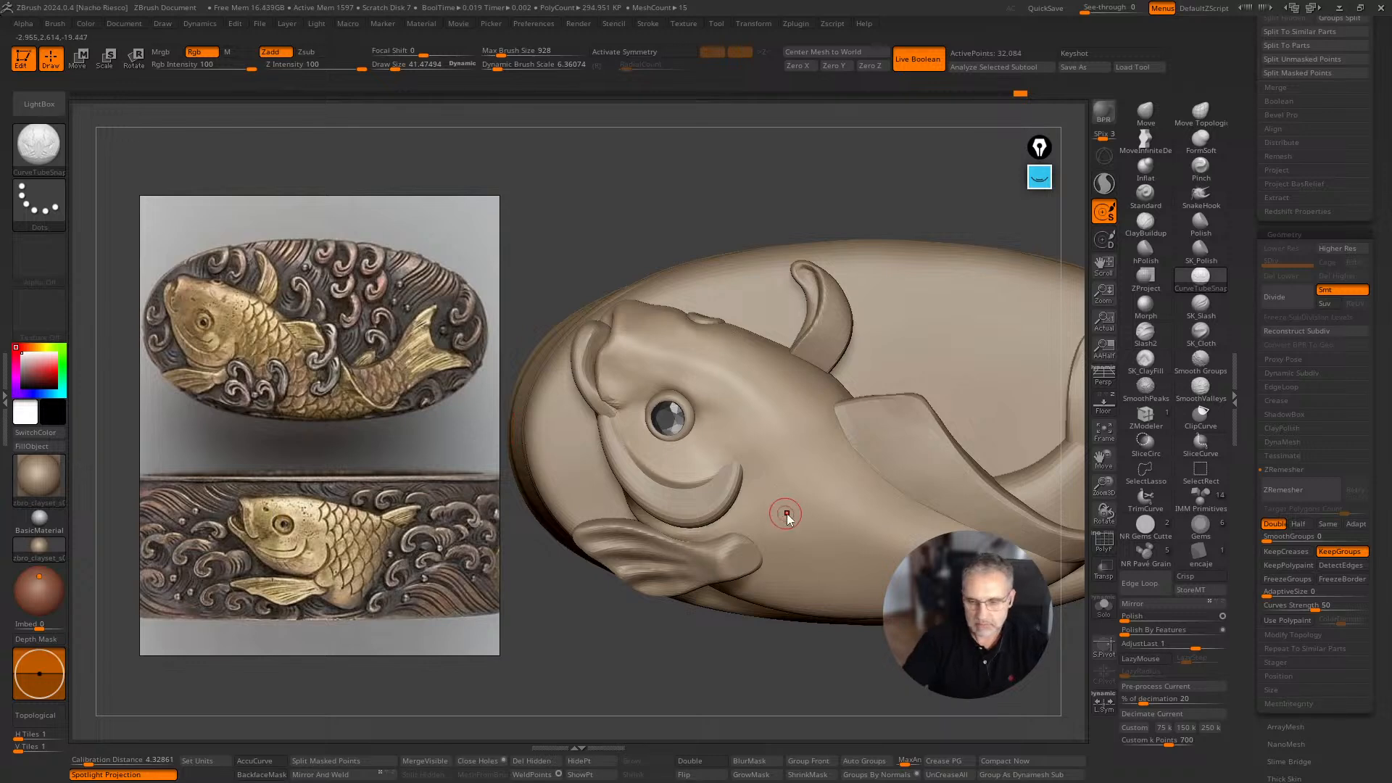
pyautogui.moveTo(826, 448); pyautogui.dragTo(821, 447)
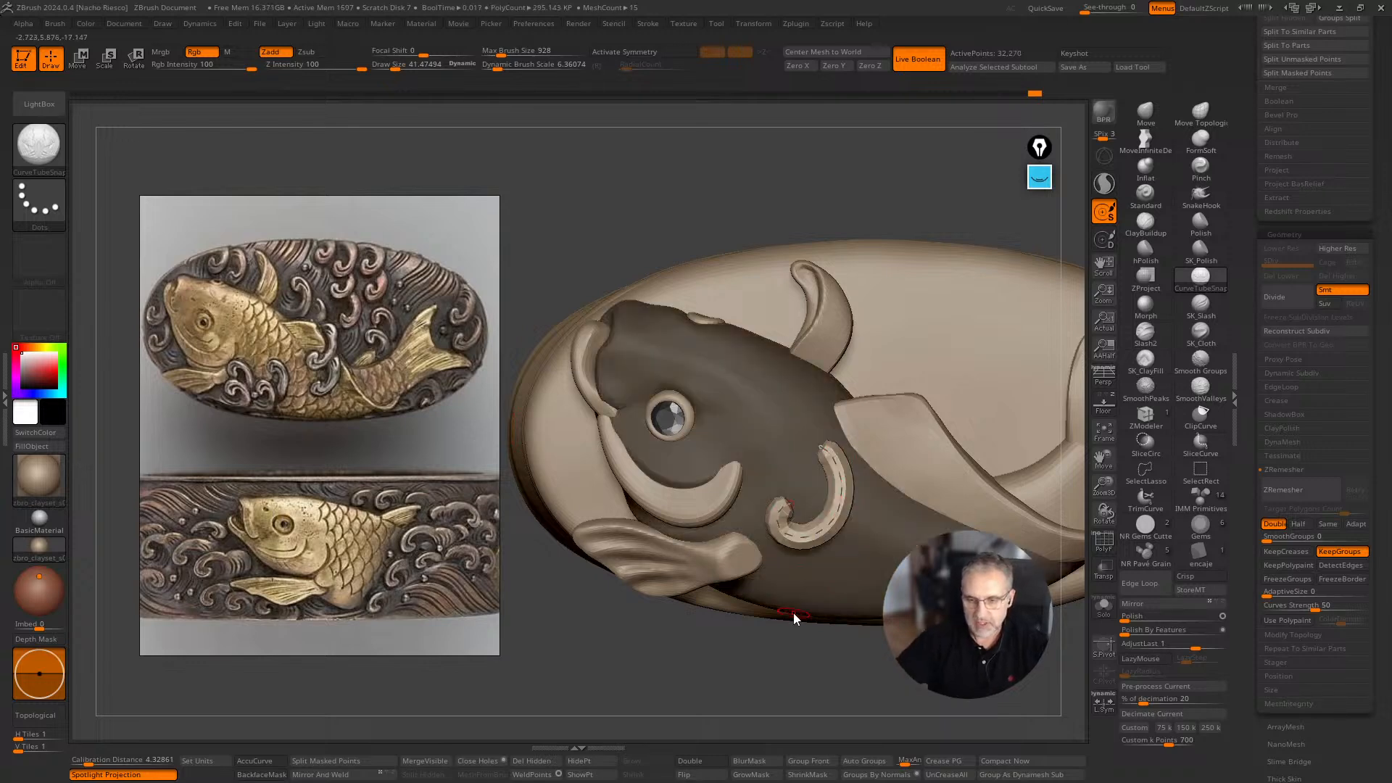
# Split the wave curl from the koi's body into its own subtool and reorder it to just below Extract1.
pyautogui.click(340, 761)
pyautogui.scroll(7, 1341, 406)
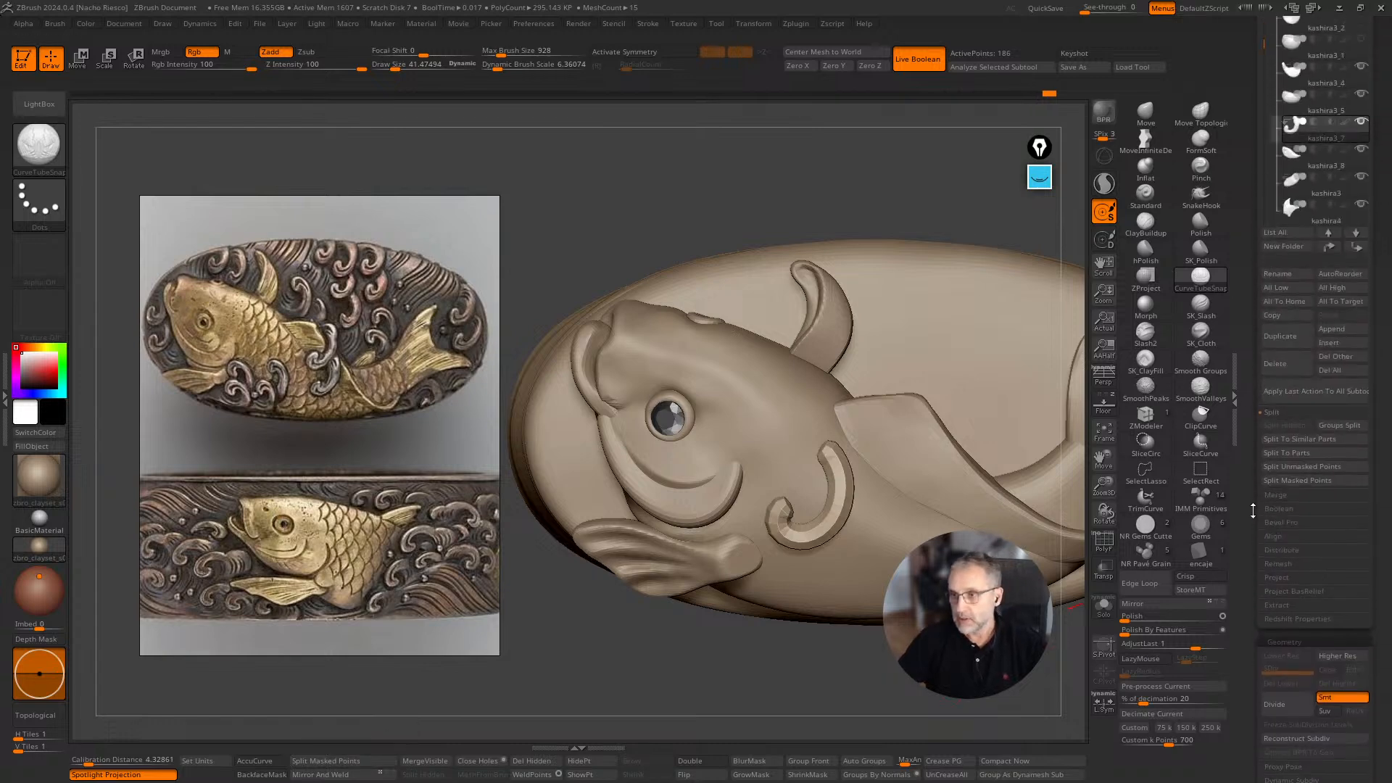
pyautogui.scroll(-3, 1288, 224)
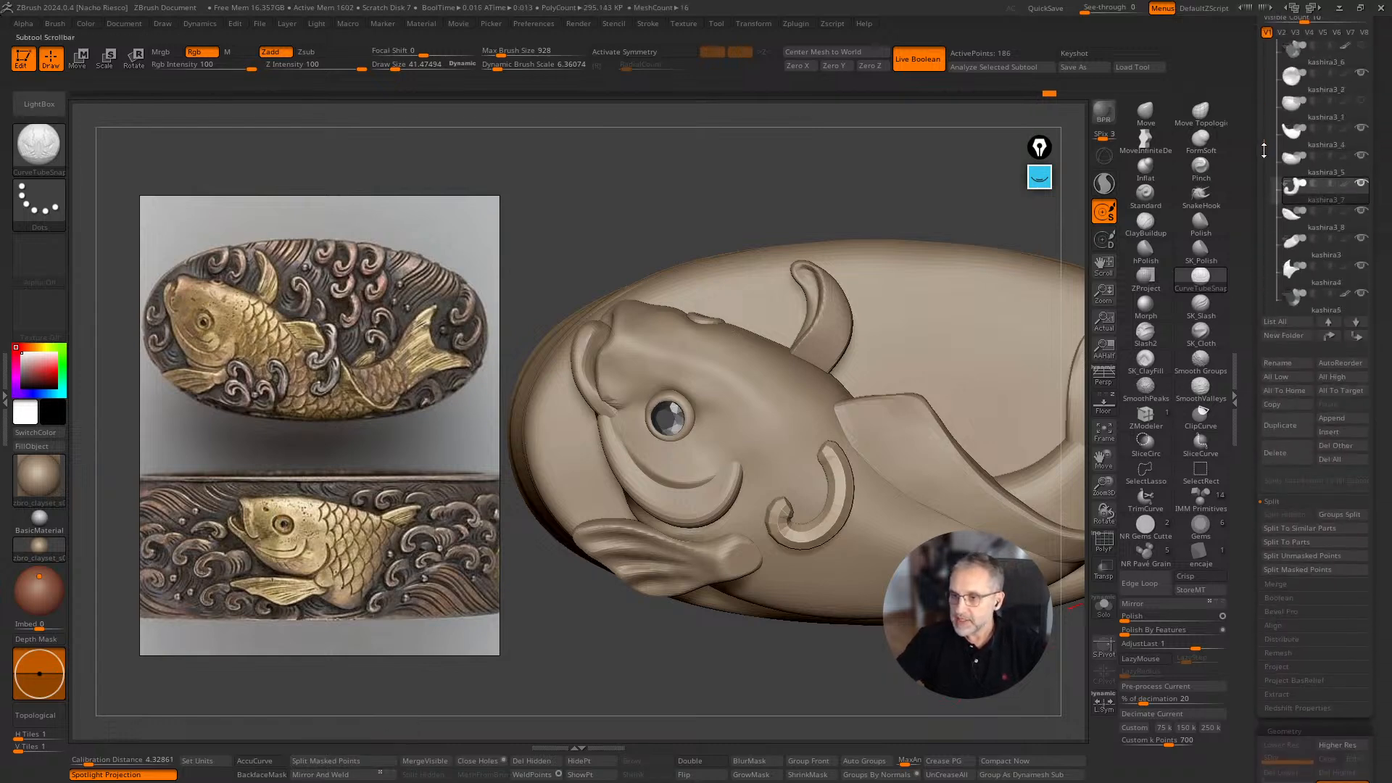
pyautogui.scroll(-1, 1298, 236)
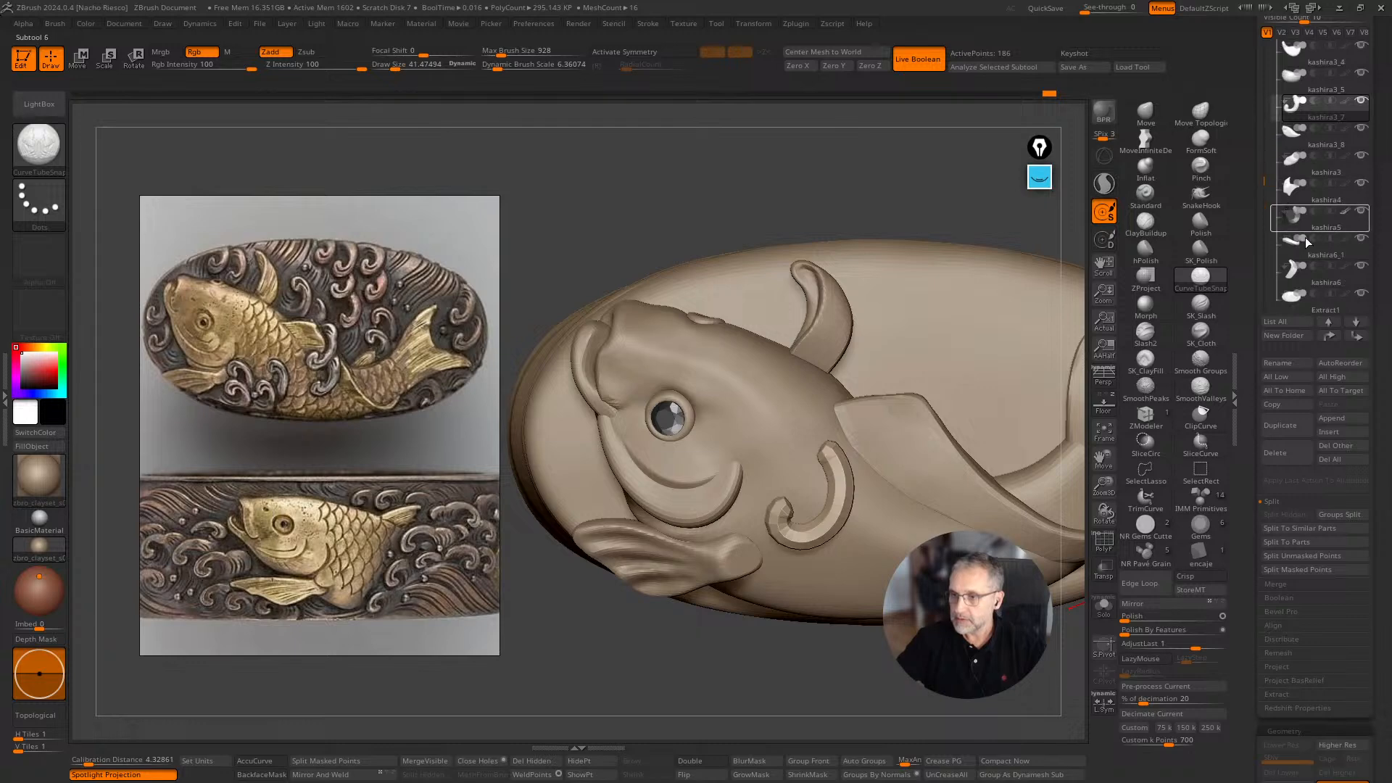
pyautogui.click(1356, 337)
pyautogui.click(1356, 336)
pyautogui.click(1356, 336)
pyautogui.click(1356, 337)
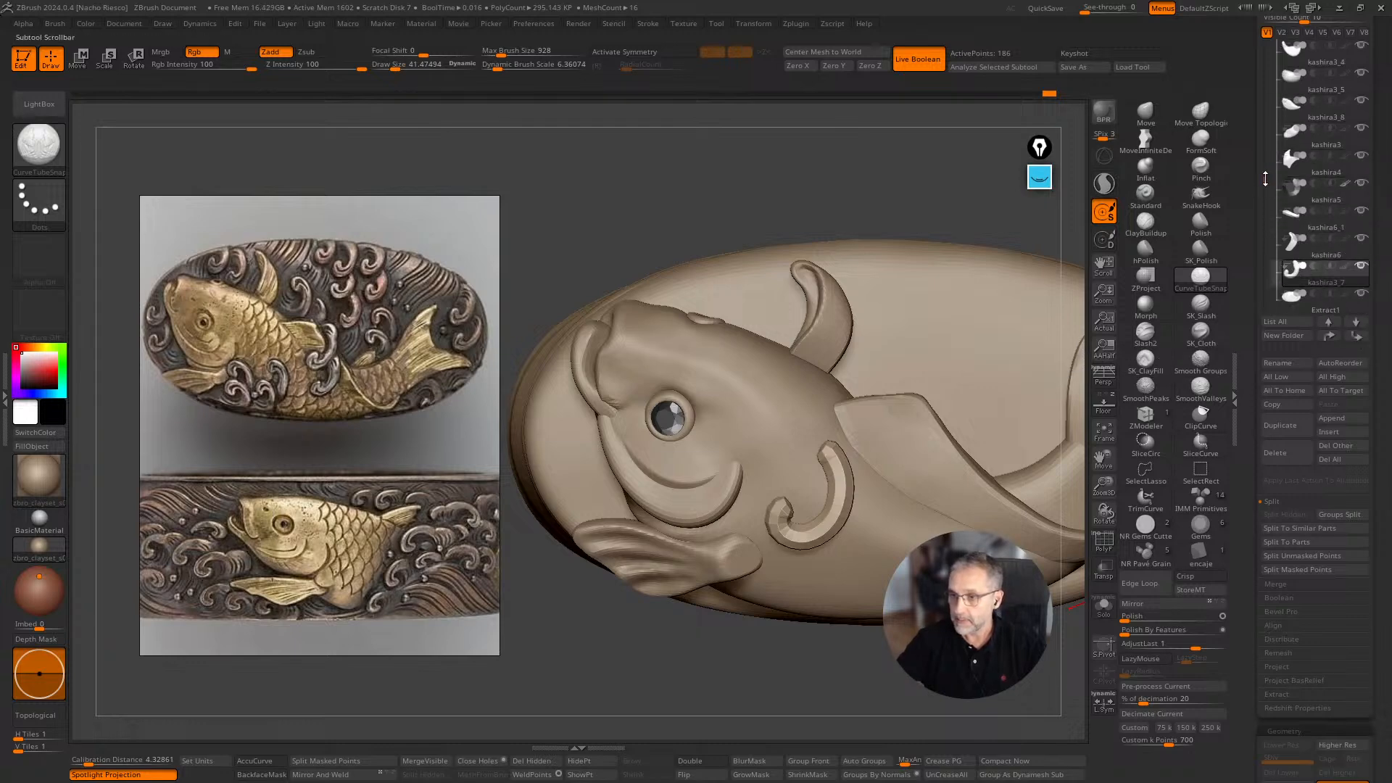
pyautogui.click(1356, 337)
pyautogui.click(1356, 336)
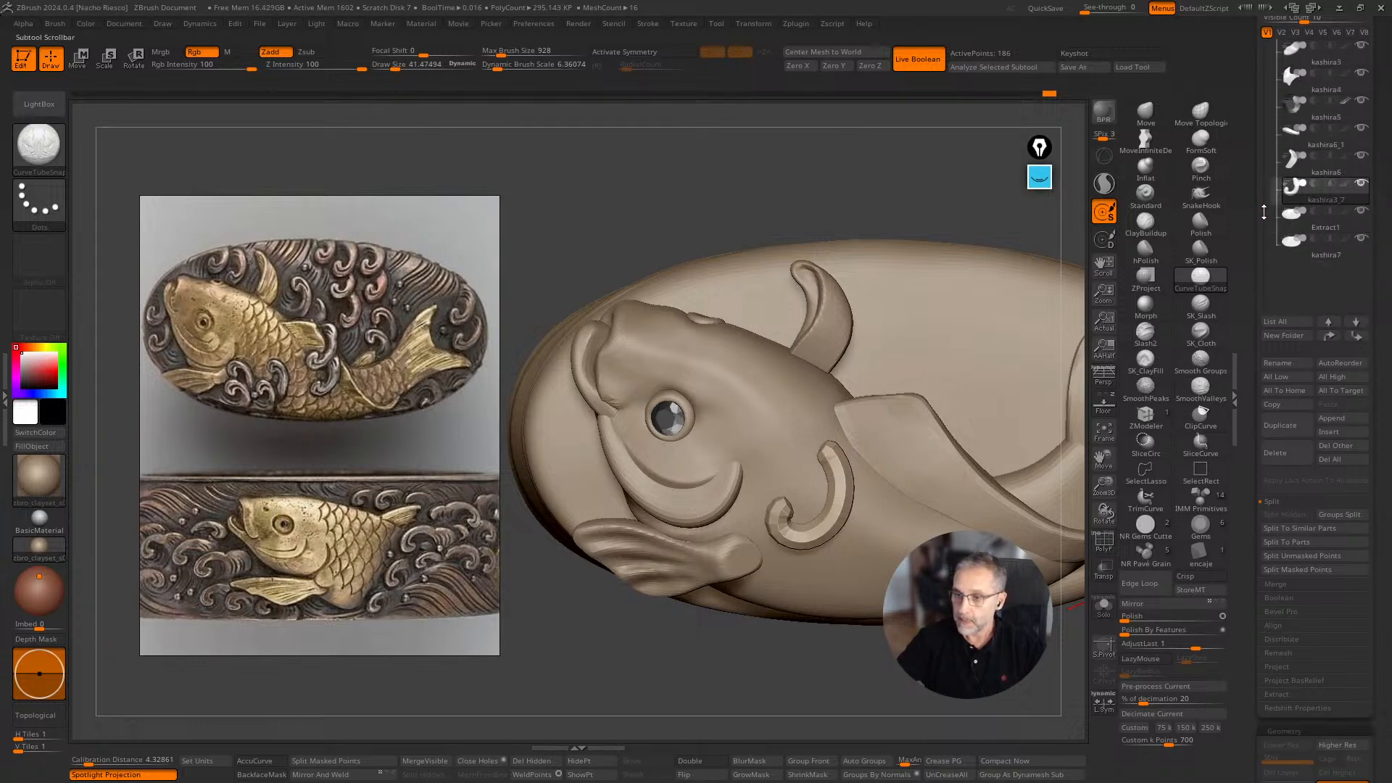
pyautogui.click(1360, 336)
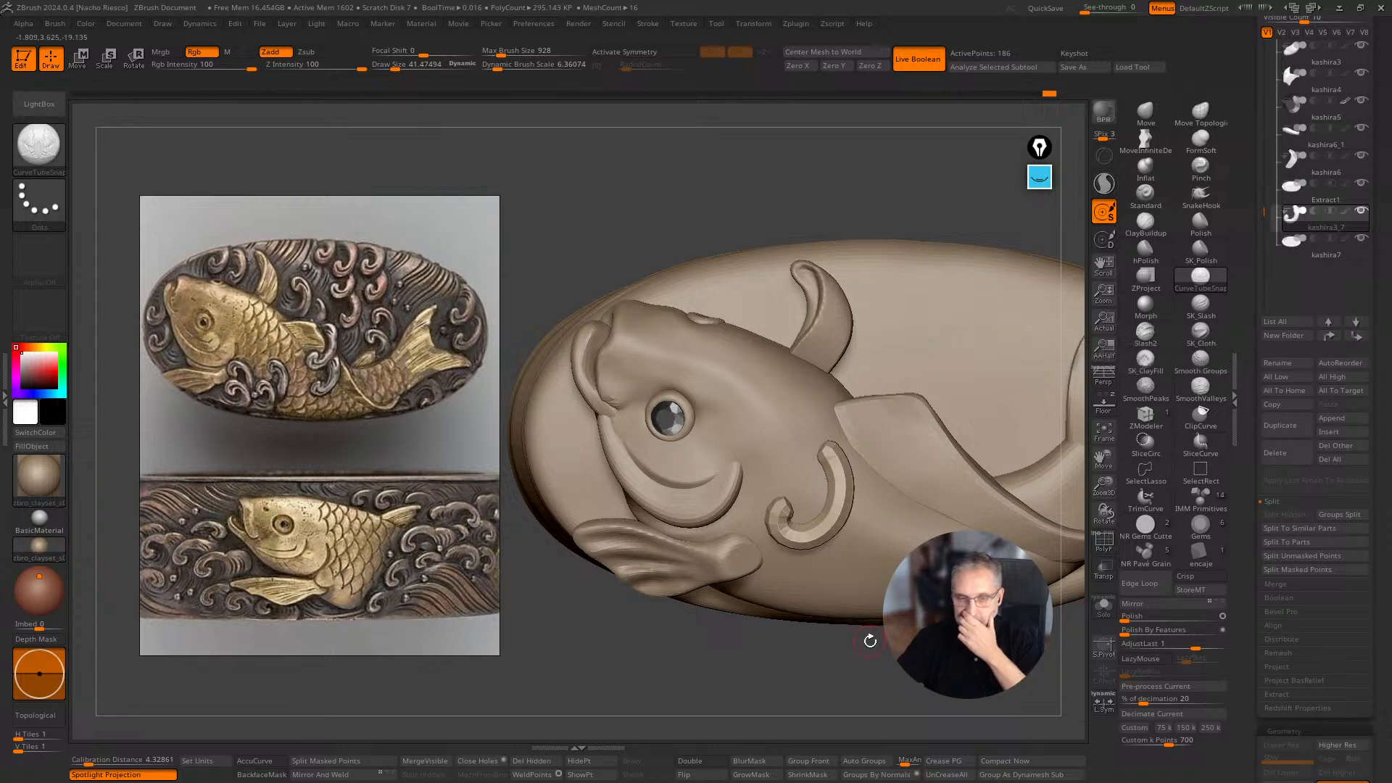
# Move the wave curl with the gizmo from the koi's body onto the flank fin.
pyautogui.press('w')
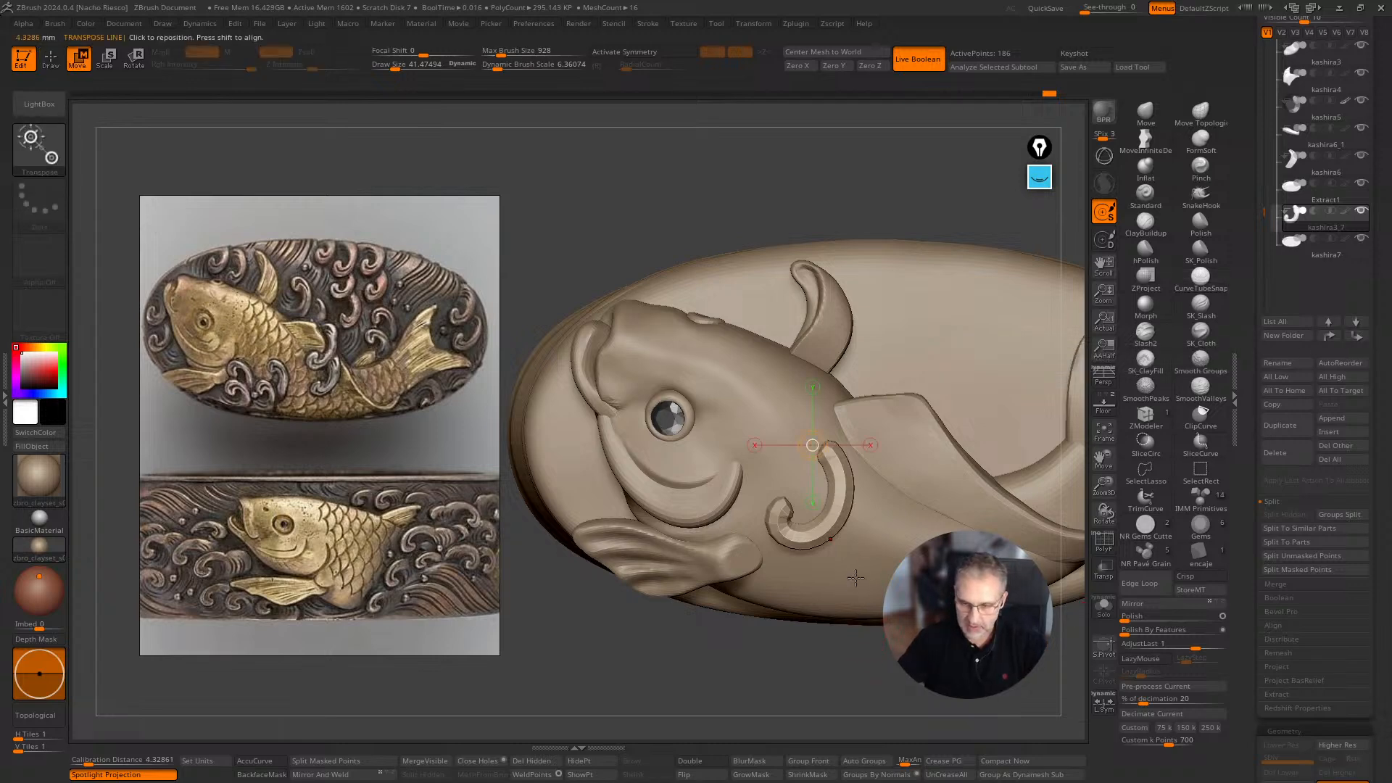
pyautogui.press('y')
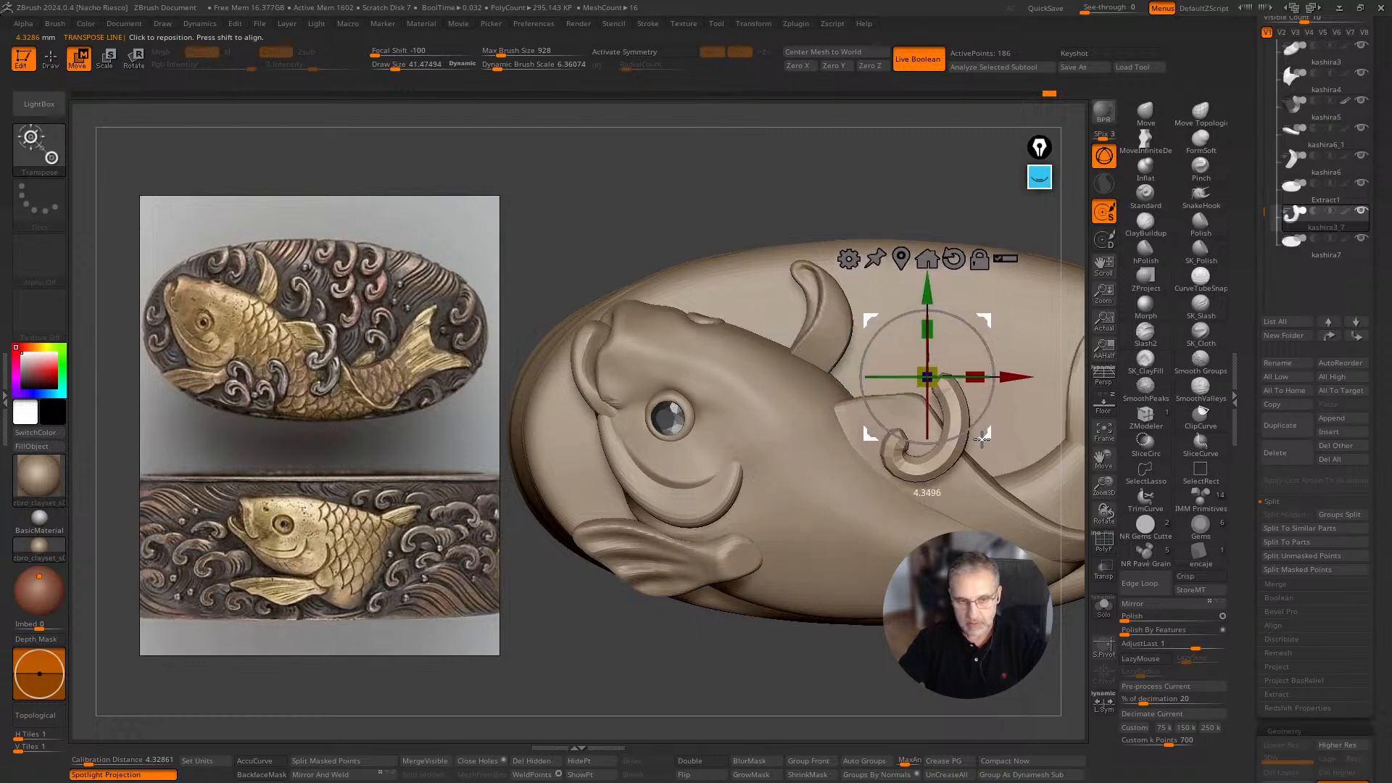
pyautogui.moveTo(937, 386); pyautogui.dragTo(933, 397)
# Measure the width of the wave curl's tube with the transpose line.
pyautogui.press('q')
pyautogui.moveTo(914, 668)
pyautogui.keyDown('alt'); pyautogui.mouseDown()
pyautogui.moveTo(815, 637)
pyautogui.moveTo(827, 675)
pyautogui.moveTo(879, 698)
pyautogui.moveTo(858, 679)
pyautogui.moveTo(870, 725)
pyautogui.mouseUp(); pyautogui.keyUp('alt')
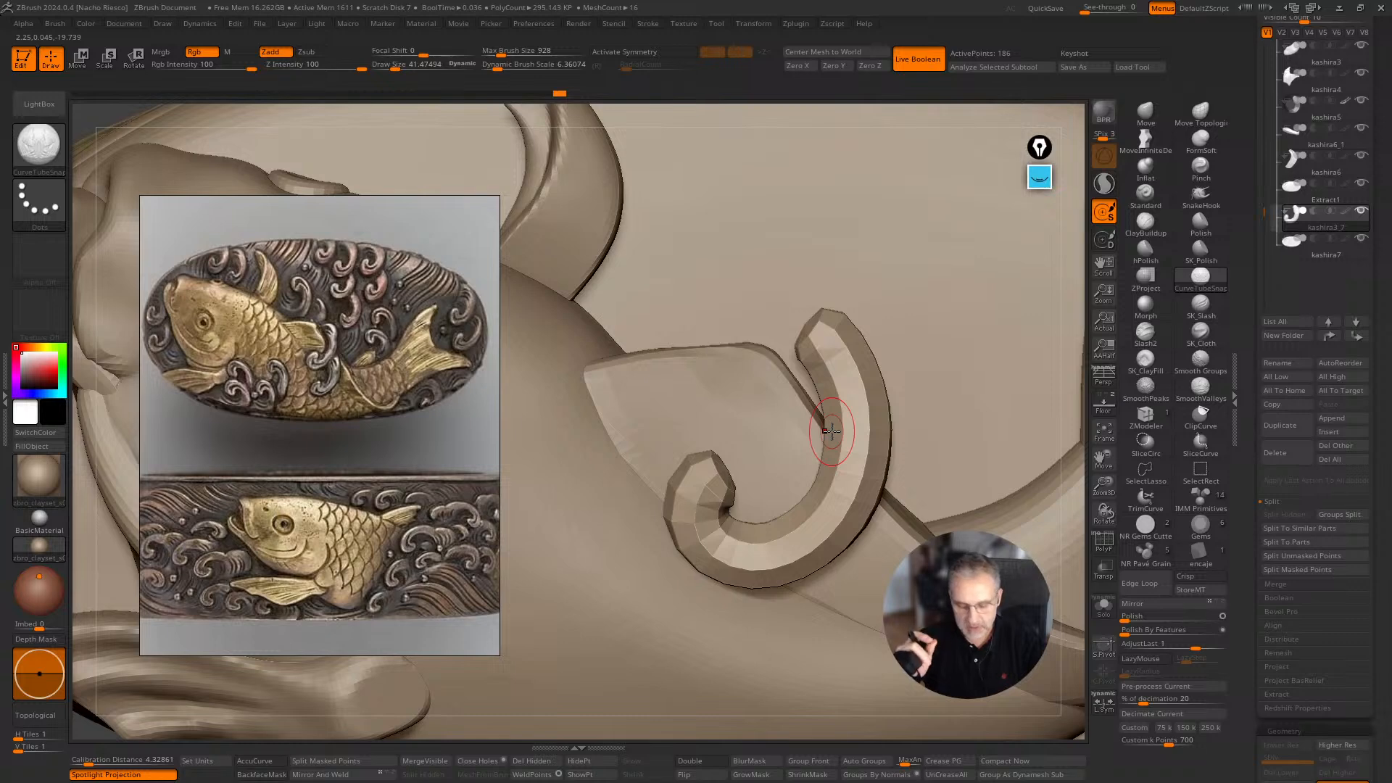
pyautogui.press('w')
pyautogui.press('y')
pyautogui.moveTo(813, 487); pyautogui.dragTo(899, 518)
pyautogui.keyDown('ctrl'); pyautogui.moveTo(1064, 510); pyautogui.dragTo(1053, 605, button='right'); pyautogui.keyUp('ctrl')
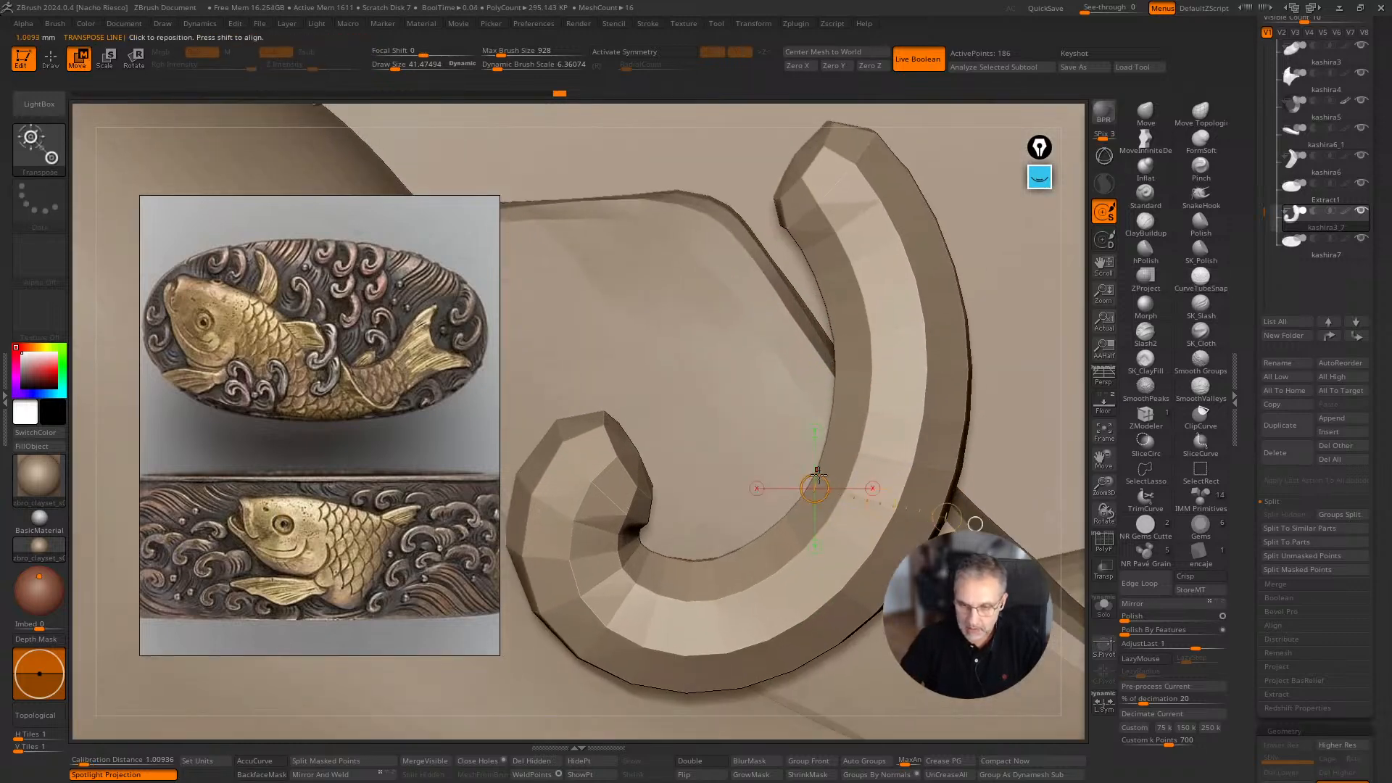
pyautogui.moveTo(818, 470)
pyautogui.mouseDown()
pyautogui.moveTo(877, 482)
pyautogui.moveTo(944, 522)
pyautogui.mouseUp()
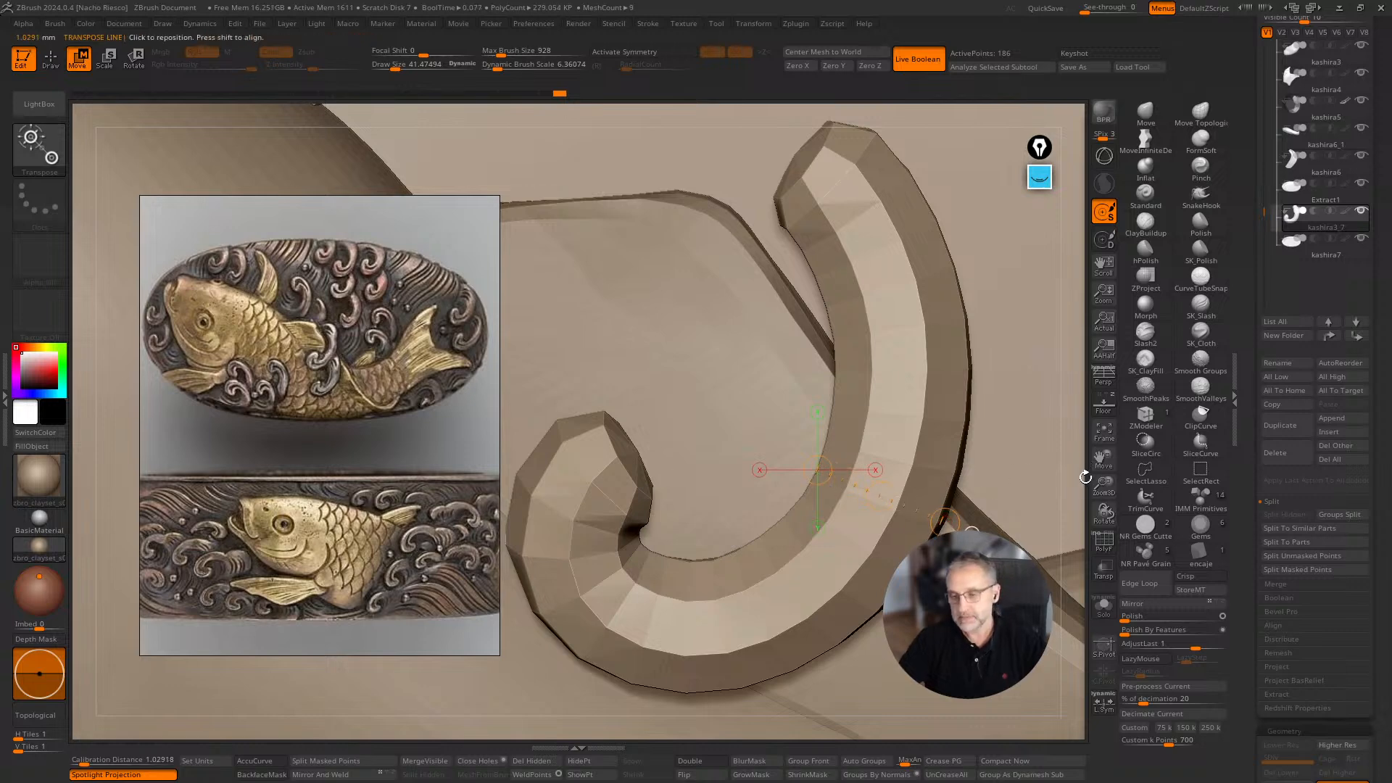
pyautogui.press('q')
# Measure the wave curl's height above the base with the transpose line in a side view.
pyautogui.hotkey('shift', 'alt', 's')
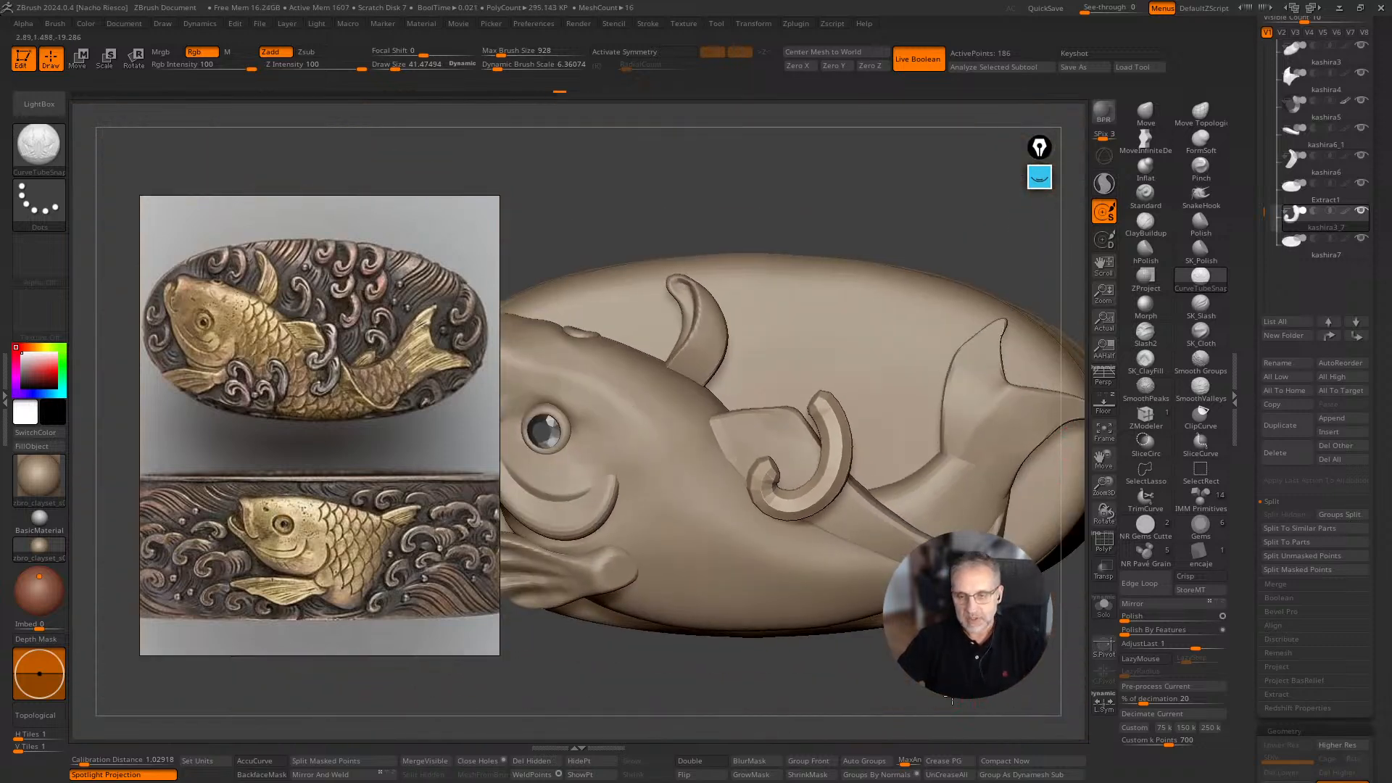
pyautogui.moveTo(952, 700); pyautogui.dragTo(898, 690)
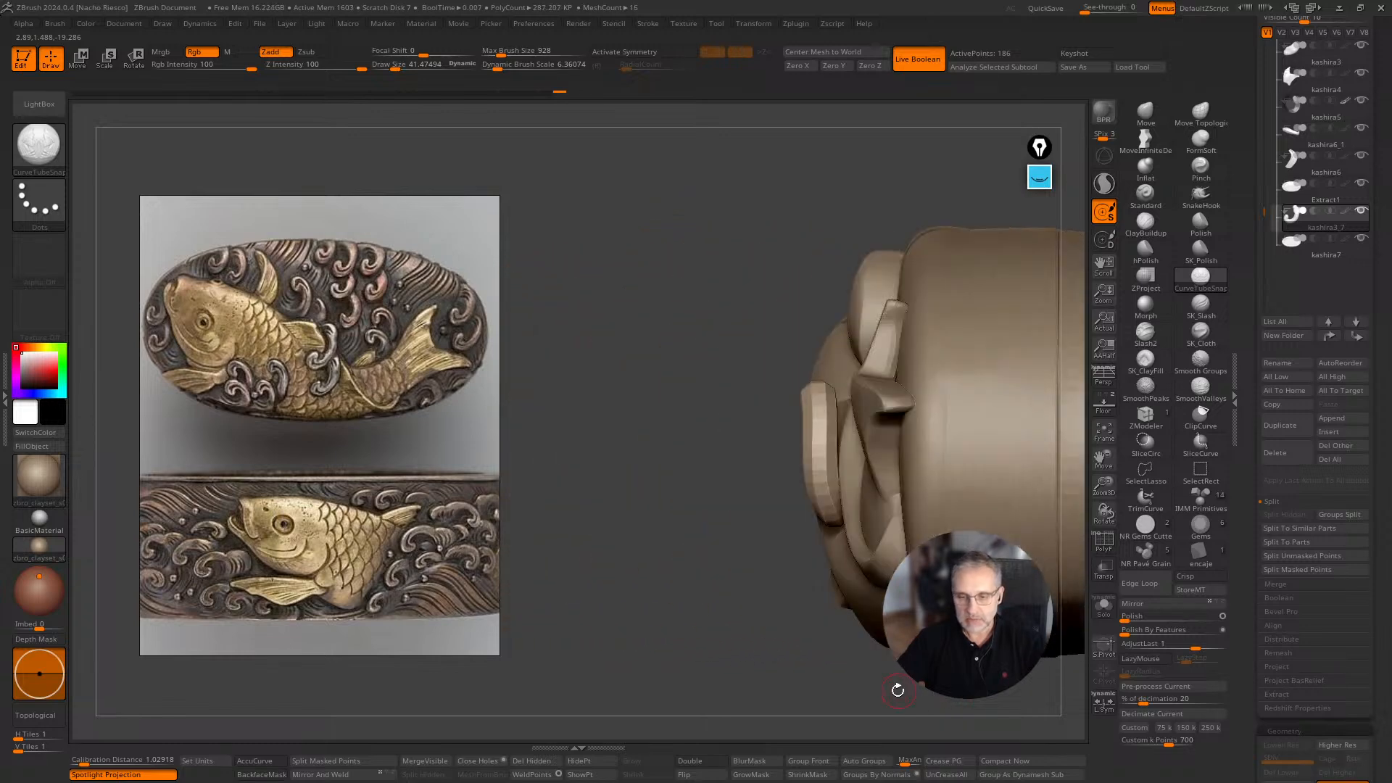
pyautogui.press('w')
pyautogui.moveTo(814, 451); pyautogui.dragTo(859, 426)
# Reshape the lower bend and tail of the wave curl on the flank fin with the MoveInfiniteDepth brush.
pyautogui.keyDown('shift'); pyautogui.moveTo(858, 426); pyautogui.dragTo(877, 493, button='right'); pyautogui.keyUp('shift')
pyautogui.press('b')
pyautogui.press('c')
pyautogui.press('s')
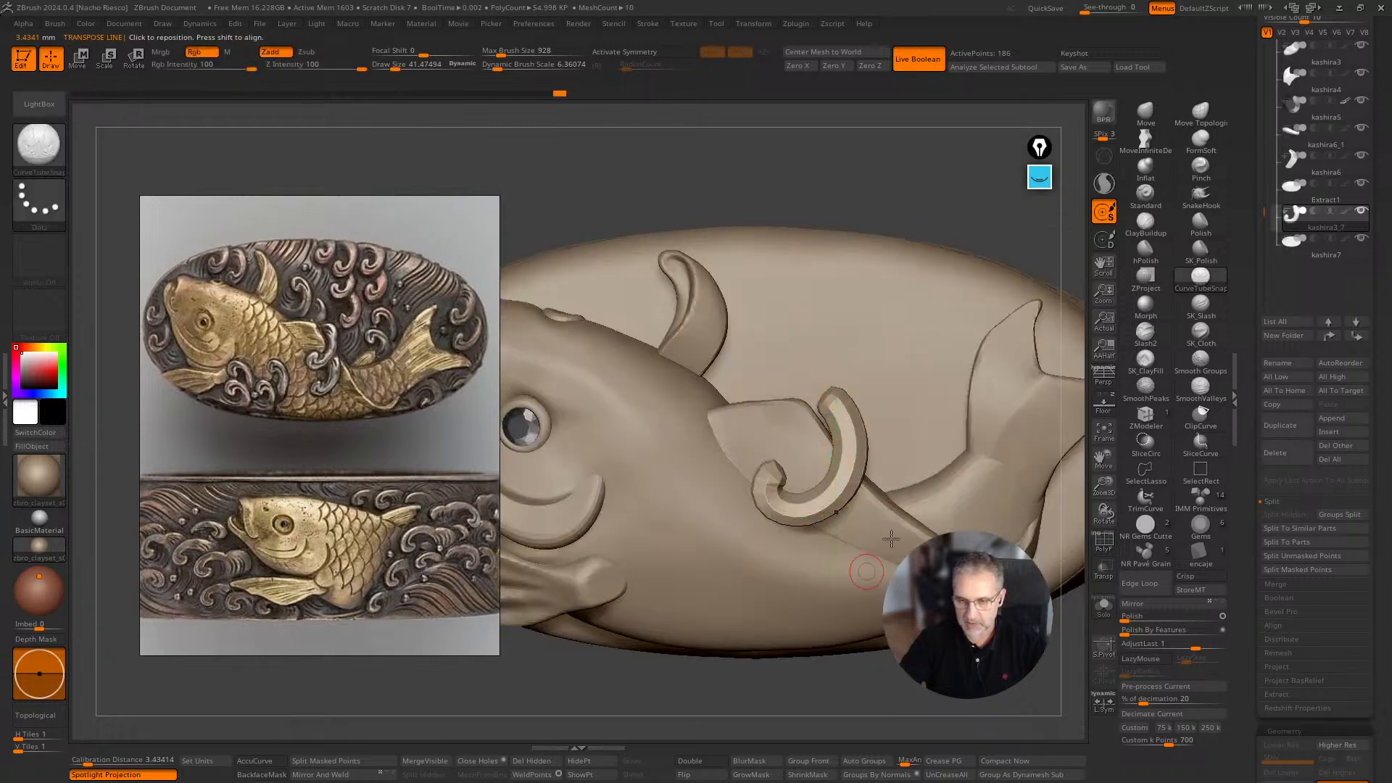
pyautogui.click(1146, 136)
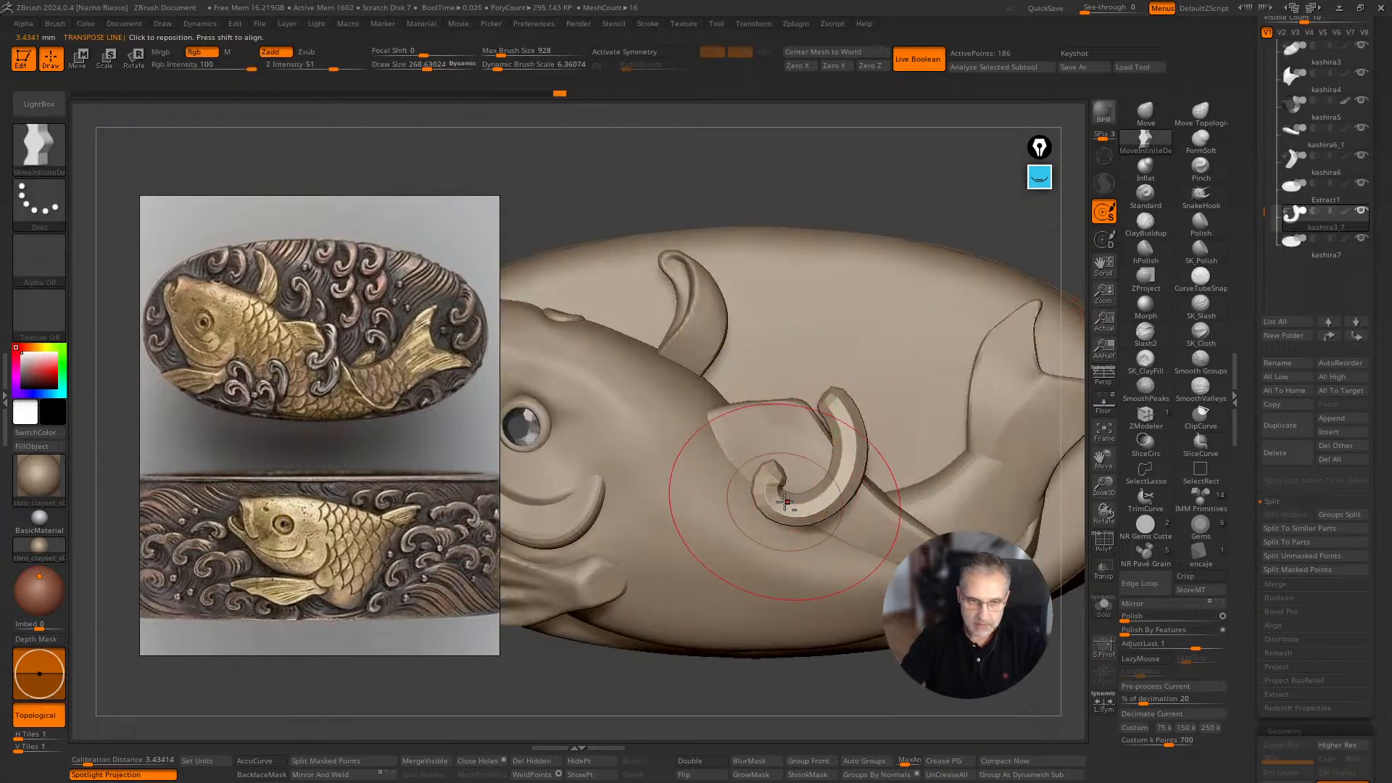
pyautogui.moveTo(788, 506)
pyautogui.mouseDown()
pyautogui.moveTo(809, 406)
pyautogui.moveTo(906, 398)
pyautogui.mouseUp()
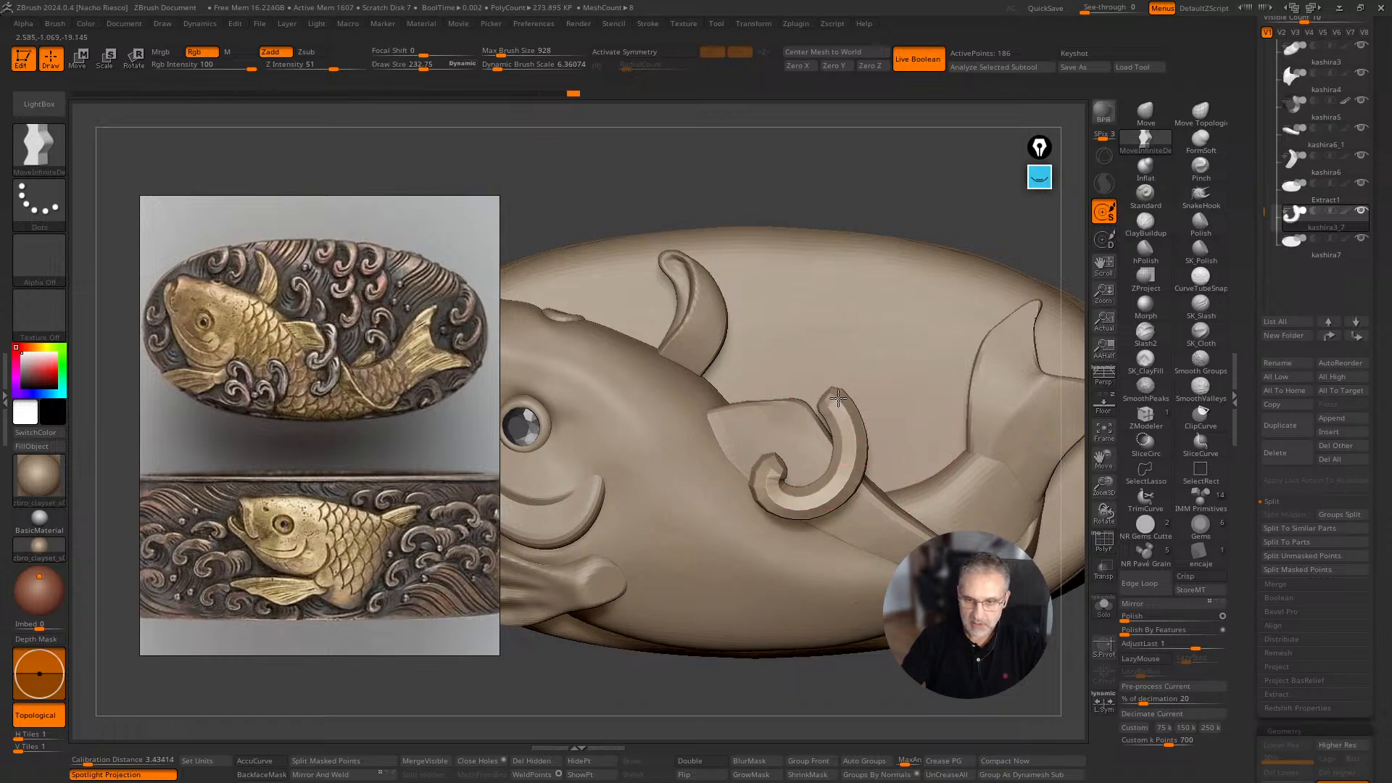
# Push the wave curl's tail tip down toward the base from an edge-on view and refine its arc from the front.
pyautogui.moveTo(972, 283); pyautogui.dragTo(820, 400, button='right')
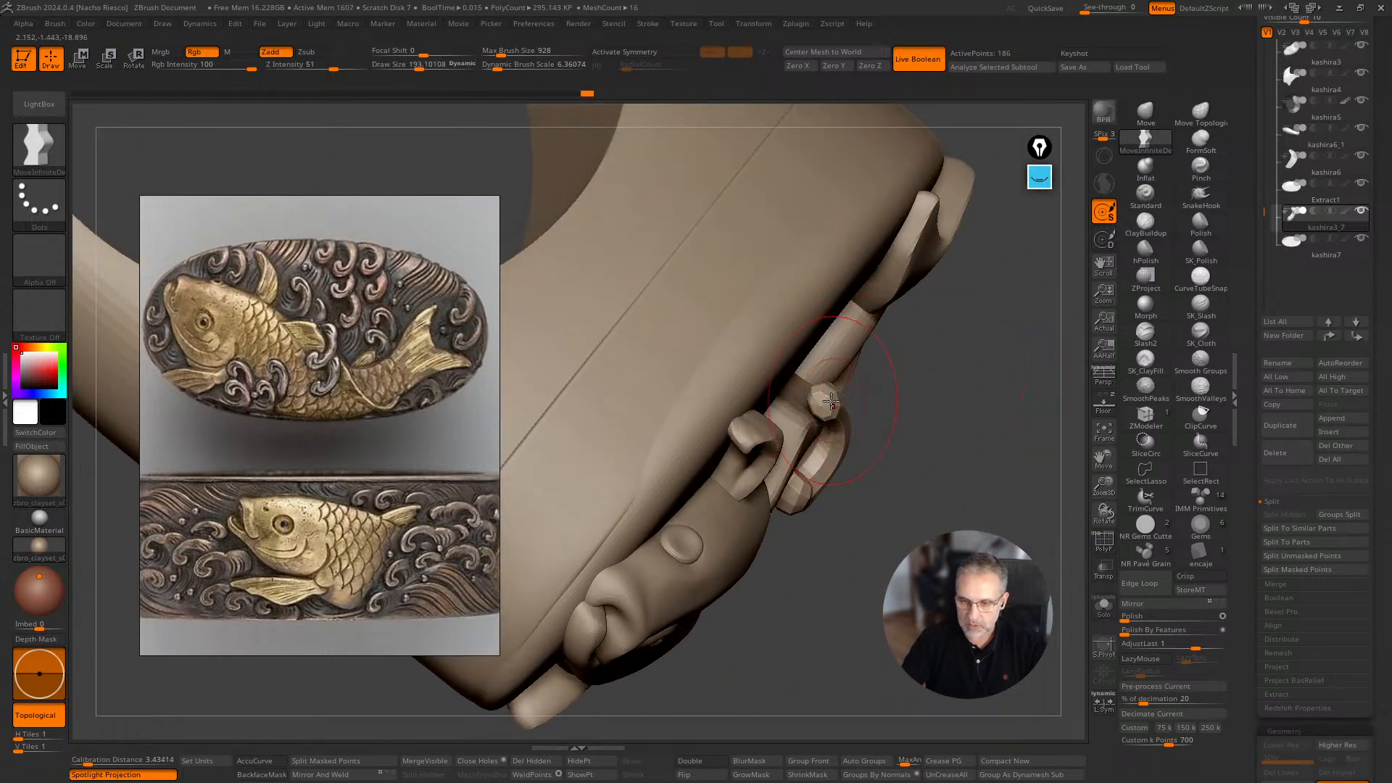
pyautogui.moveTo(810, 398); pyautogui.dragTo(781, 384)
pyautogui.moveTo(781, 385); pyautogui.dragTo(827, 444, button='right')
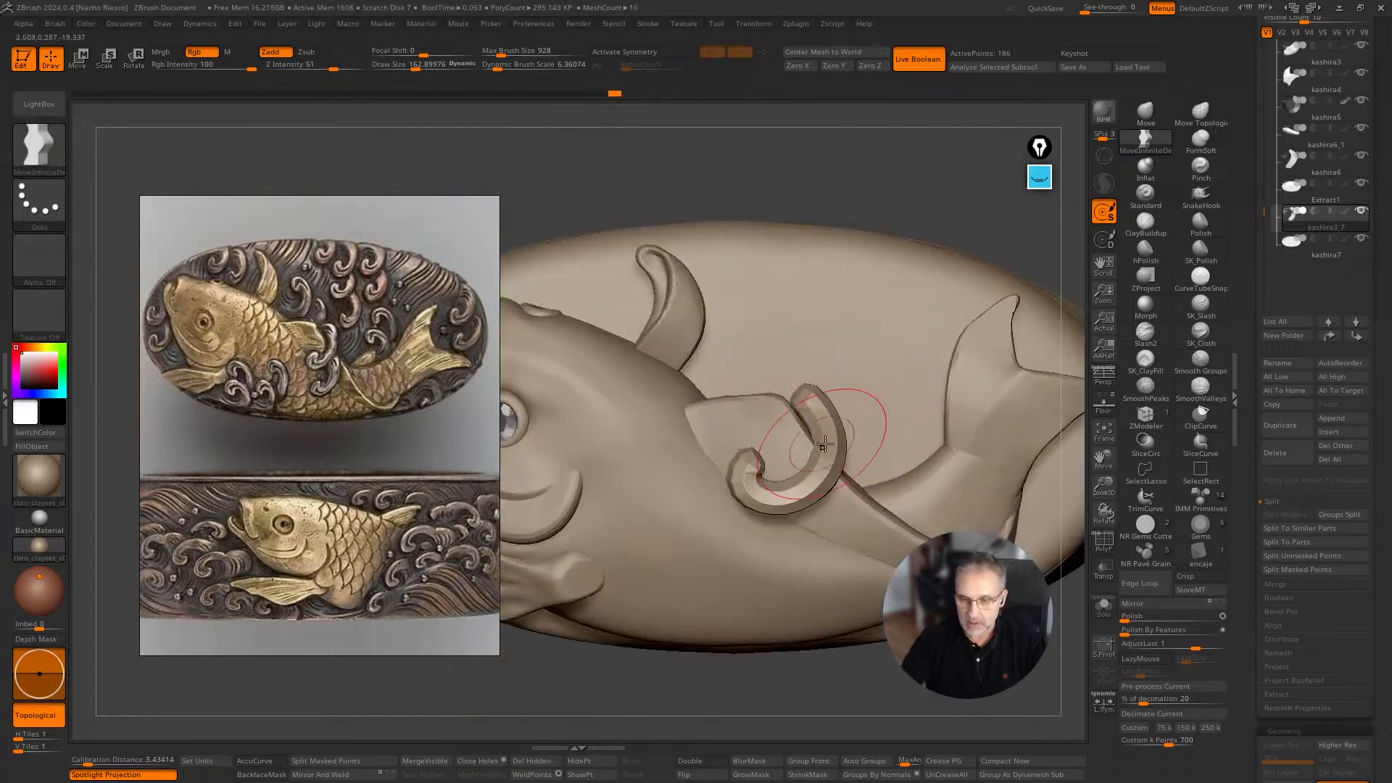
pyautogui.moveTo(933, 233); pyautogui.dragTo(840, 435, button='right')
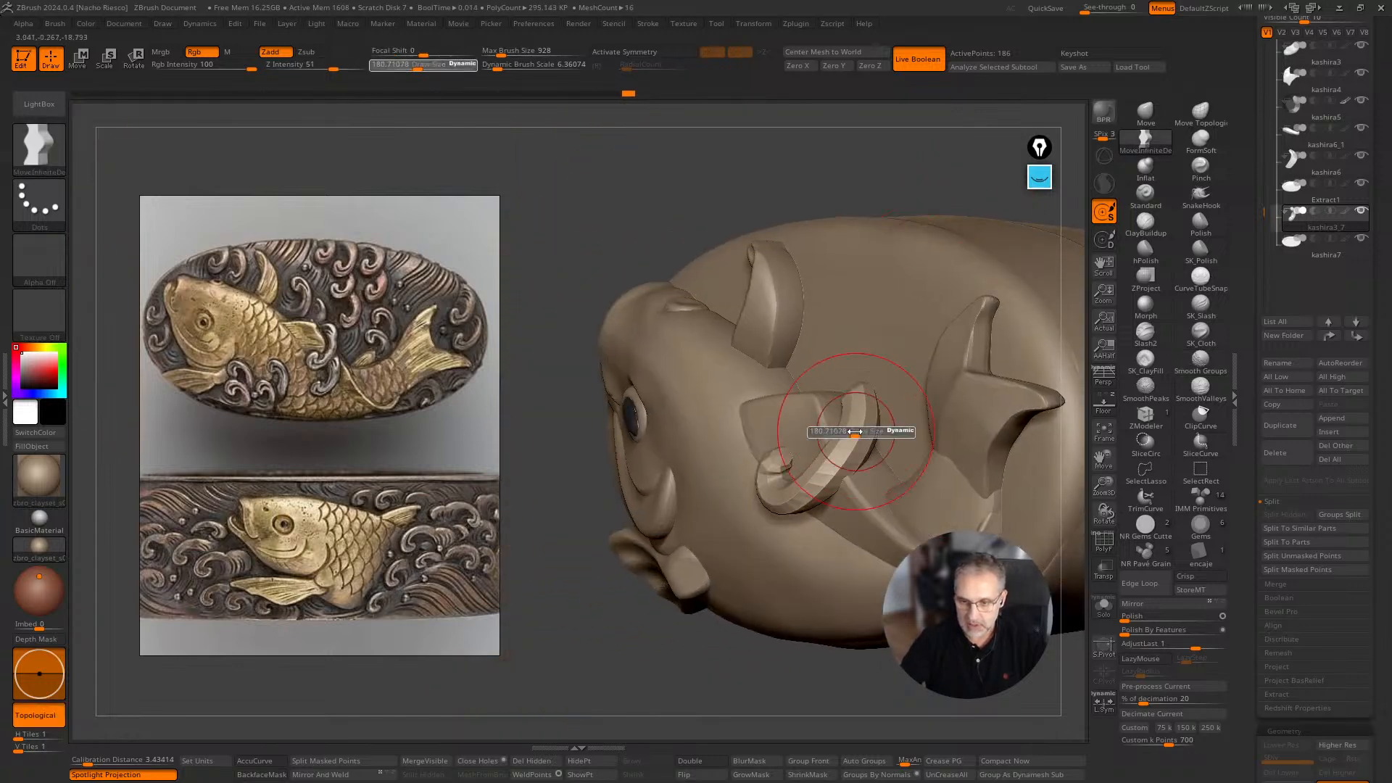
pyautogui.moveTo(803, 710); pyautogui.dragTo(880, 481, button='right')
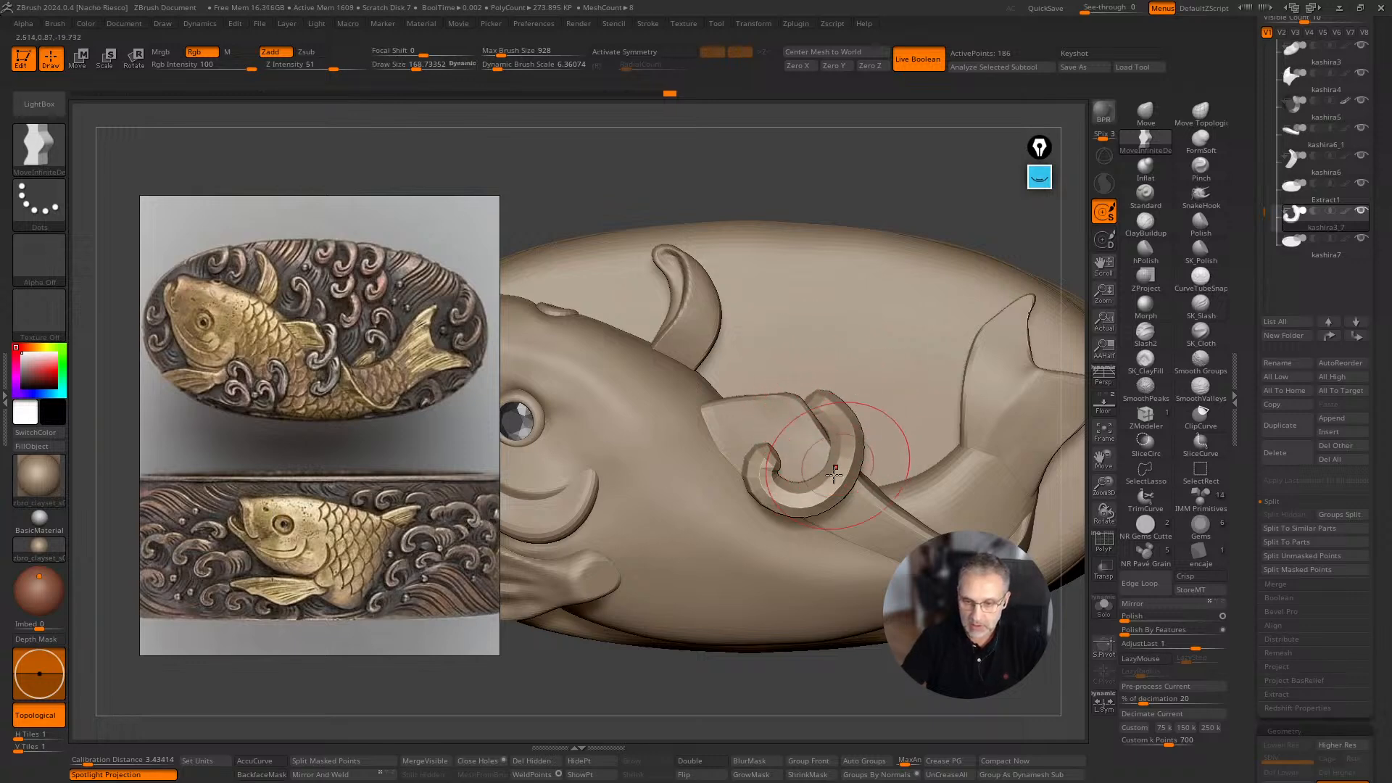
pyautogui.press('s')
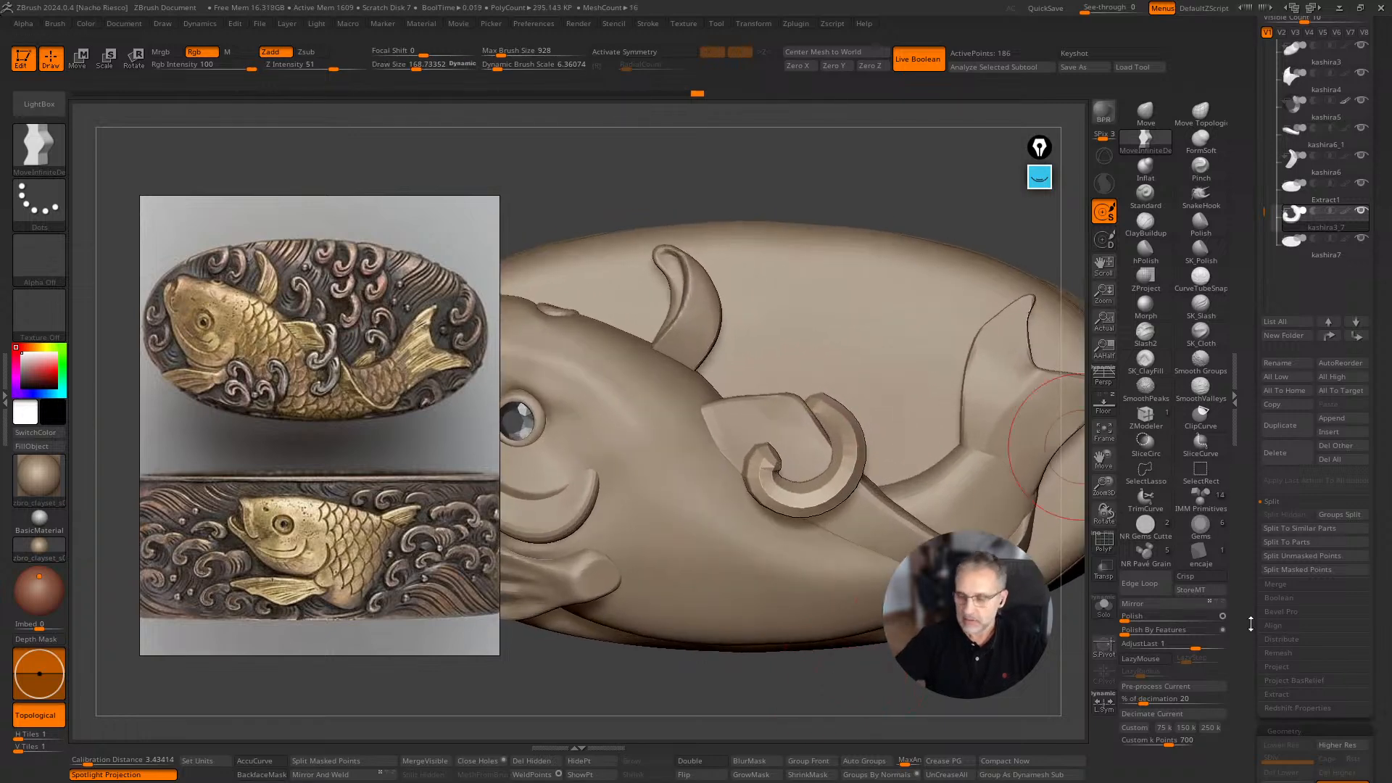
# Rebuild the wave curl's mesh with ZRemesher in Double mode with KeepGroups on.
pyautogui.scroll(-8, 1251, 624)
pyautogui.click(1302, 416)
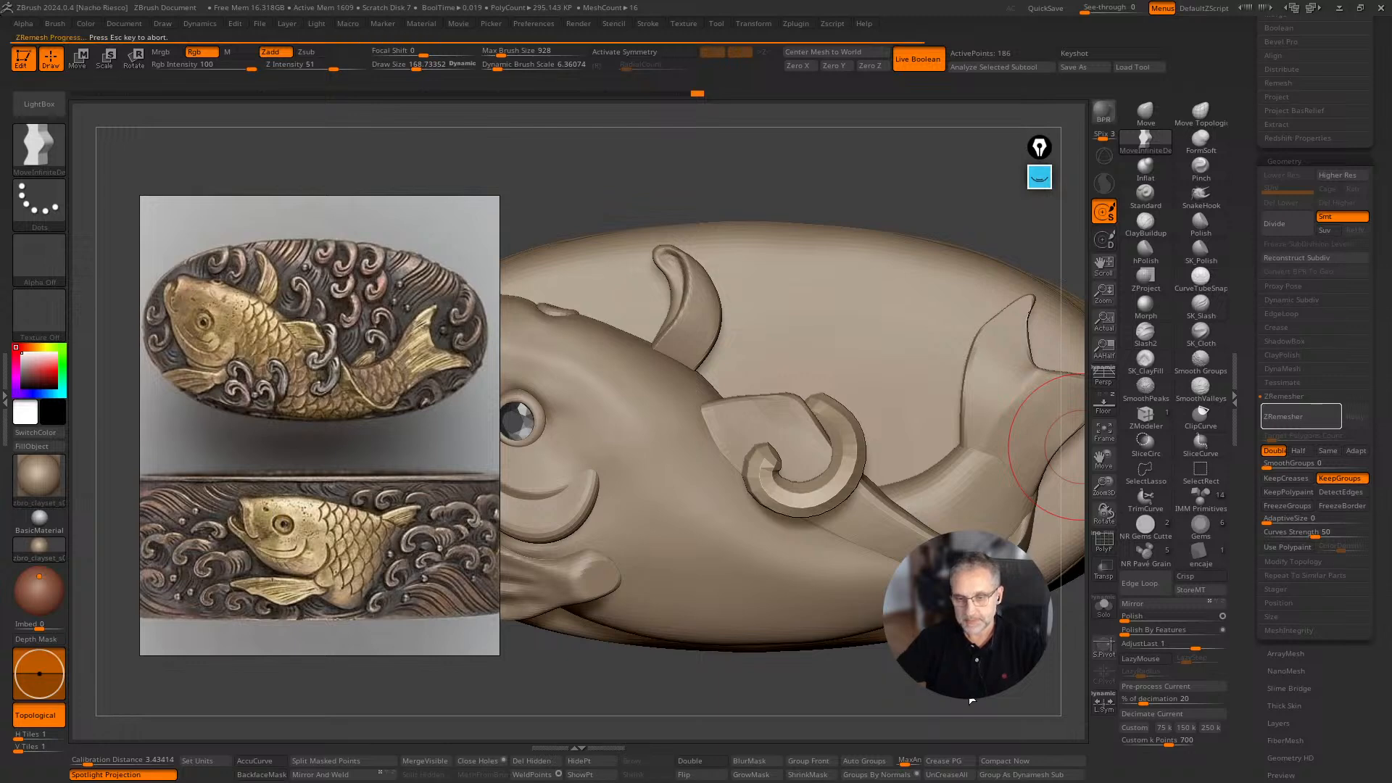
pyautogui.moveTo(1137, 623)
pyautogui.mouseDown()
pyautogui.moveTo(1063, 691)
pyautogui.moveTo(943, 638)
pyautogui.mouseUp()
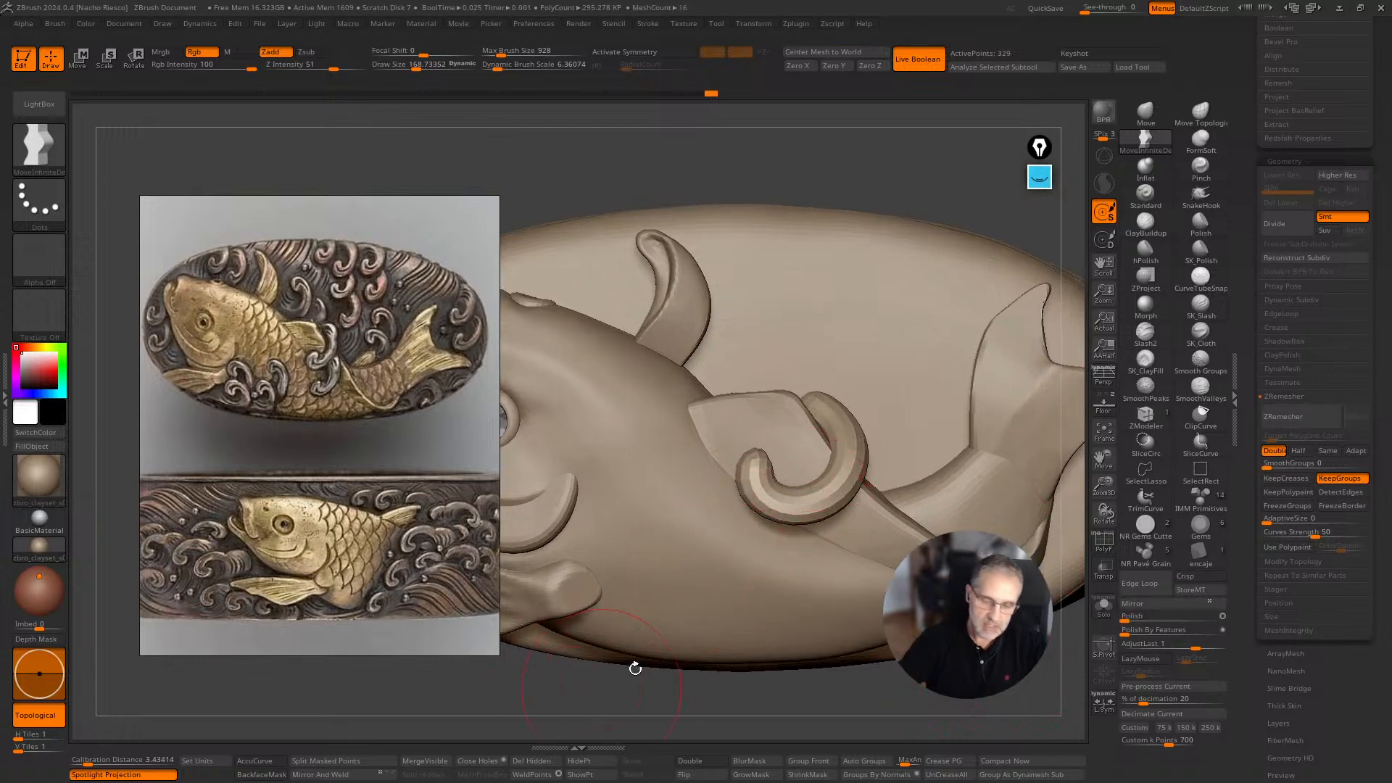
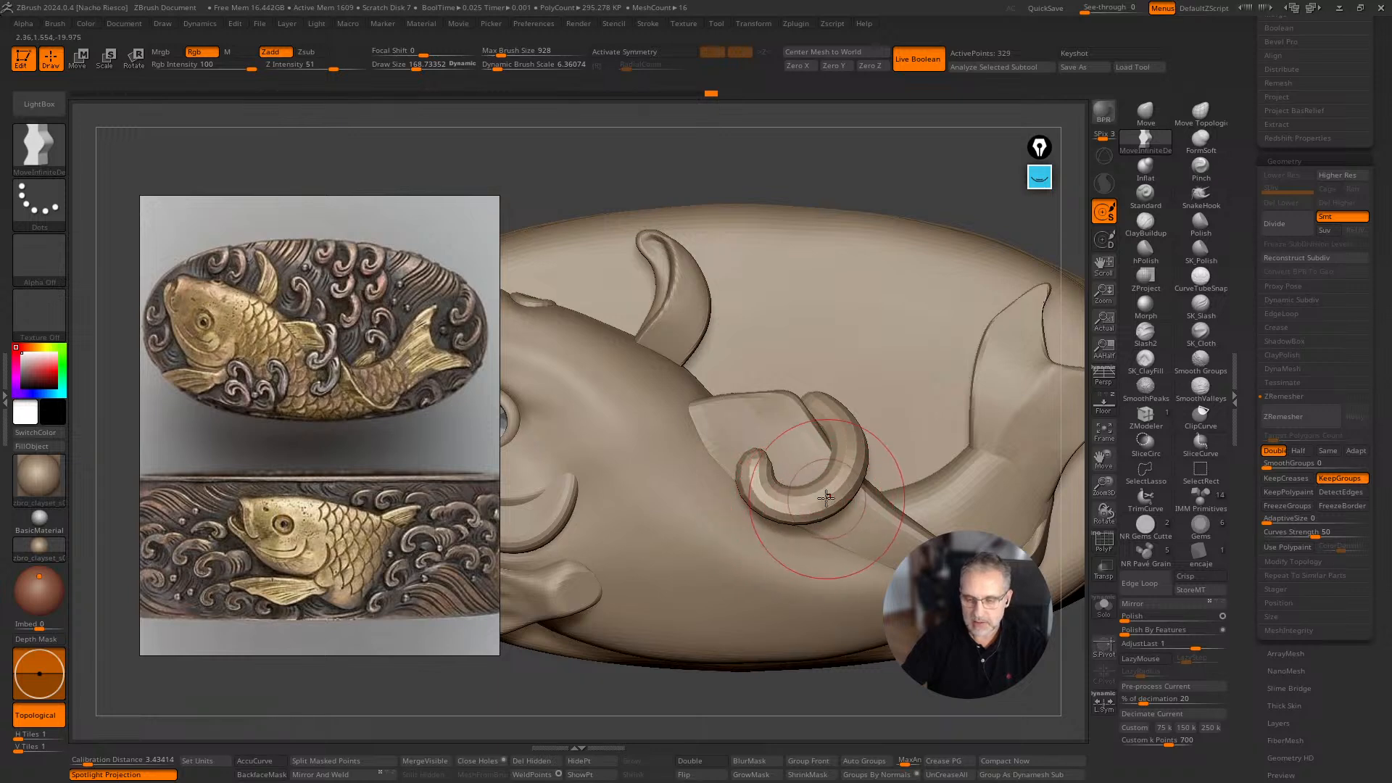
# Enable backface masking and pull the outer lower edge of the wave curl outward with the move brush.
pyautogui.click(263, 776)
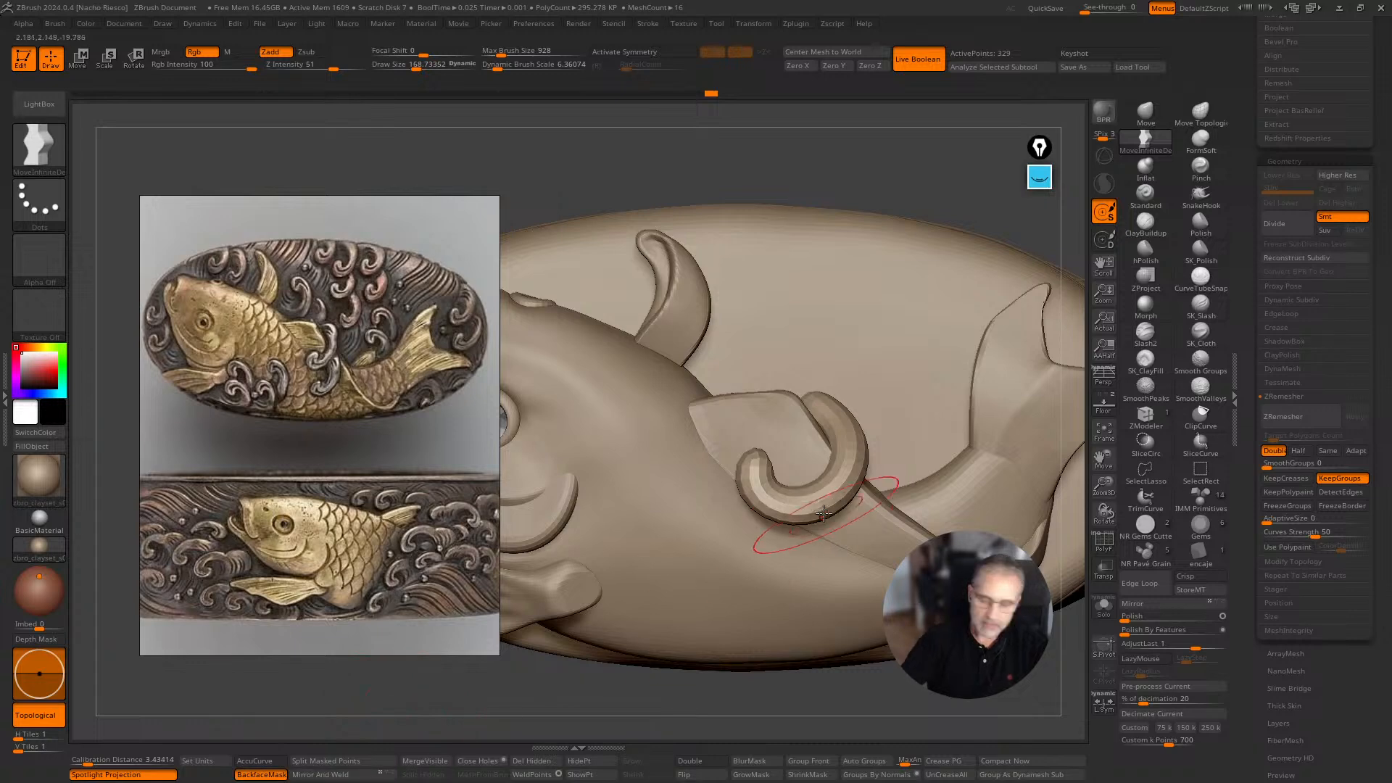
pyautogui.moveTo(793, 509)
pyautogui.mouseDown()
pyautogui.moveTo(791, 522)
pyautogui.moveTo(852, 507)
pyautogui.moveTo(743, 505)
pyautogui.moveTo(765, 507)
pyautogui.moveTo(744, 489)
pyautogui.mouseUp()
pyautogui.press('s')
pyautogui.keyDown('alt'); pyautogui.moveTo(930, 700); pyautogui.dragTo(916, 714); pyautogui.keyUp('alt')
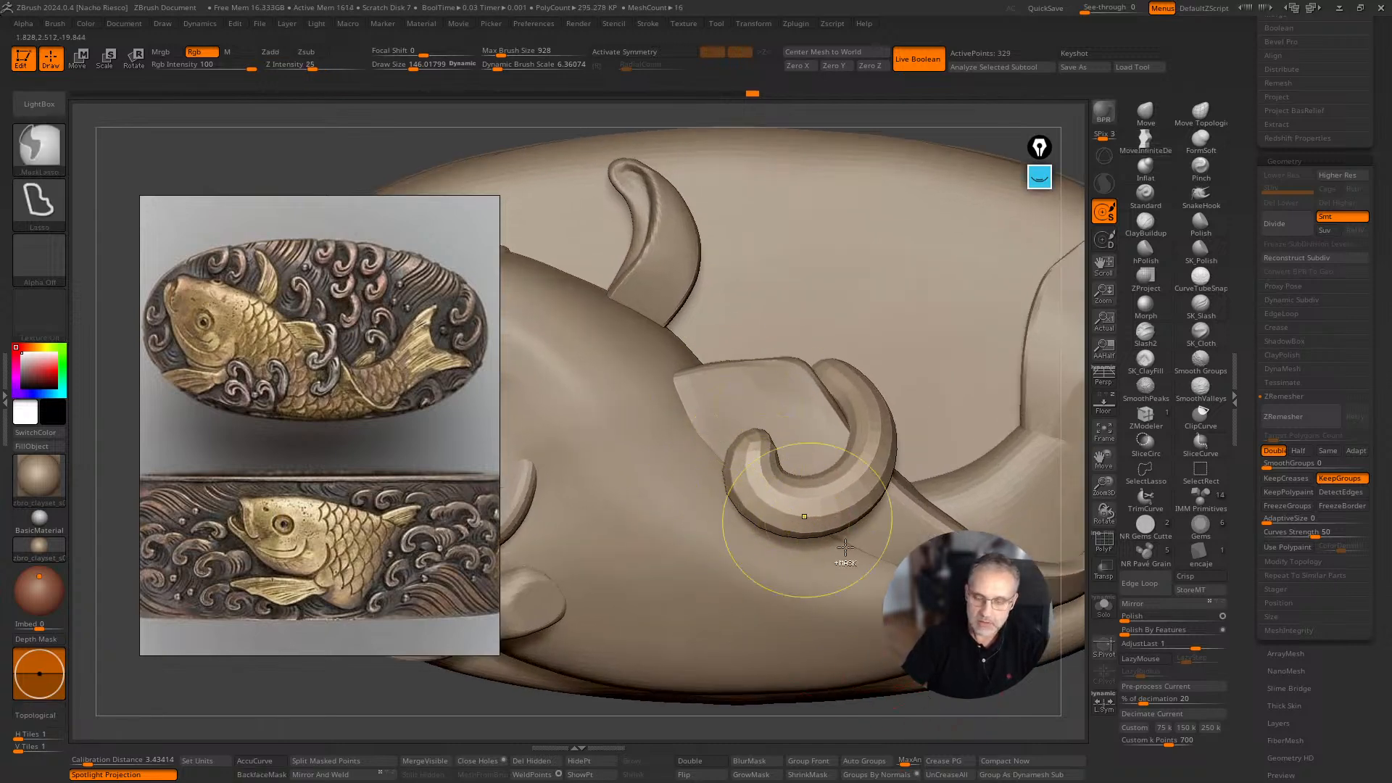
# Isolate the wave curl and reshape its hooked end into a thicker, rounder form using a lasso mask and the move brush.
pyautogui.click(1104, 606)
pyautogui.moveTo(697, 404)
pyautogui.keyDown('ctrl'); pyautogui.mouseDown()
pyautogui.moveTo(671, 479)
pyautogui.moveTo(793, 451)
pyautogui.moveTo(876, 472)
pyautogui.moveTo(836, 517)
pyautogui.mouseUp(); pyautogui.keyUp('ctrl')
pyautogui.press('w')
pyautogui.press('r')
pyautogui.press('q')
pyautogui.keyDown('ctrl'); pyautogui.moveTo(948, 513); pyautogui.dragTo(968, 529); pyautogui.keyUp('ctrl')
pyautogui.press('s')
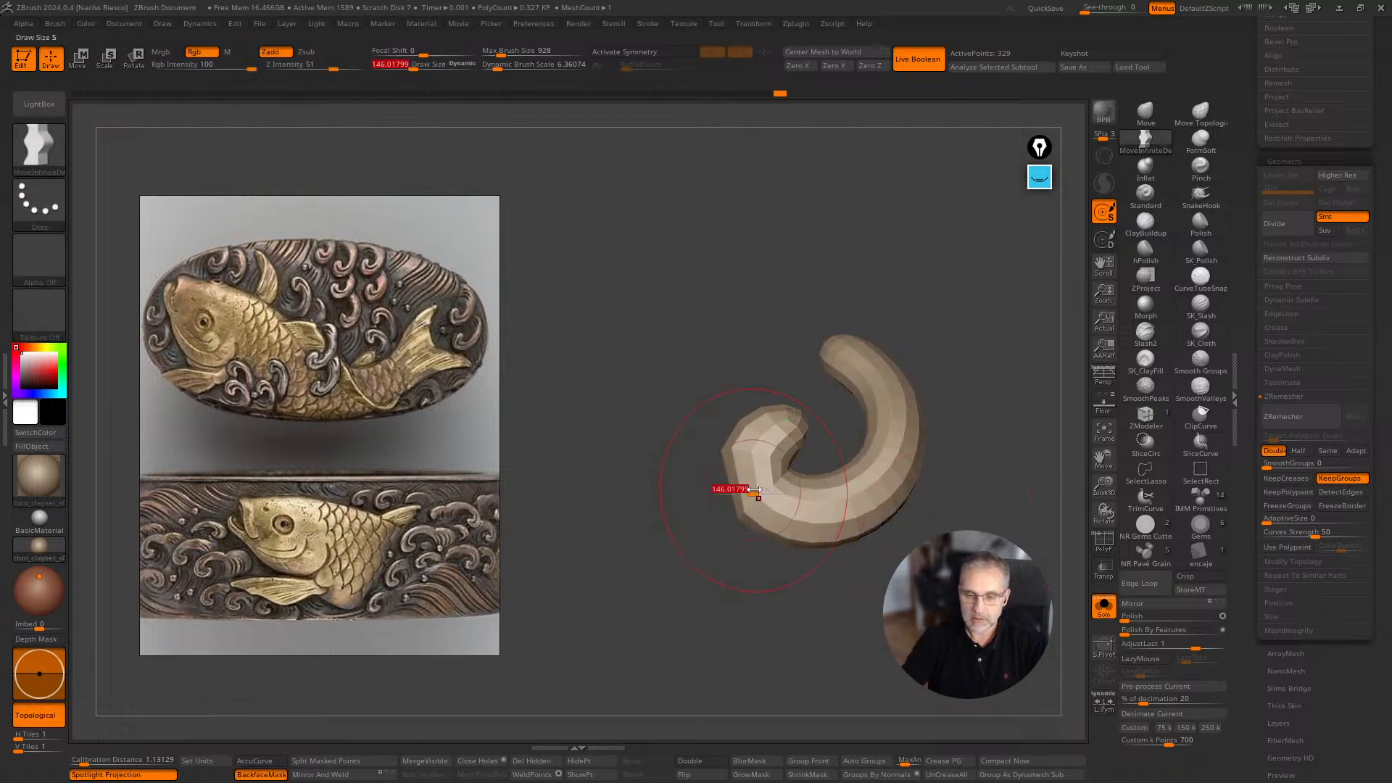
pyautogui.moveTo(744, 487)
pyautogui.mouseDown()
pyautogui.moveTo(715, 459)
pyautogui.moveTo(706, 486)
pyautogui.mouseUp()
pyautogui.moveTo(747, 415); pyautogui.dragTo(741, 407)
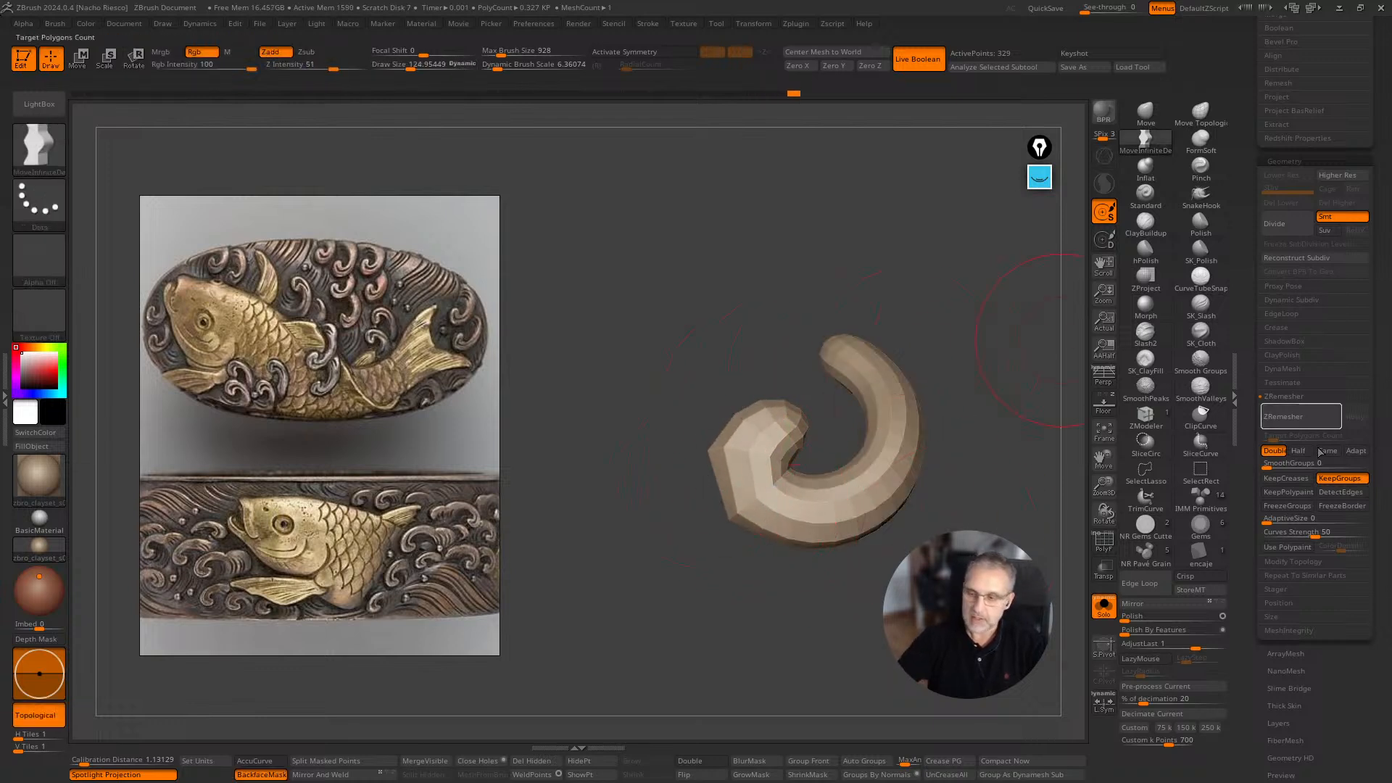
# Remesh the wave curl with ZRemesher, polish its surface, and bring the rest of the model back into view.
pyautogui.click(1298, 418)
pyautogui.click(1138, 618)
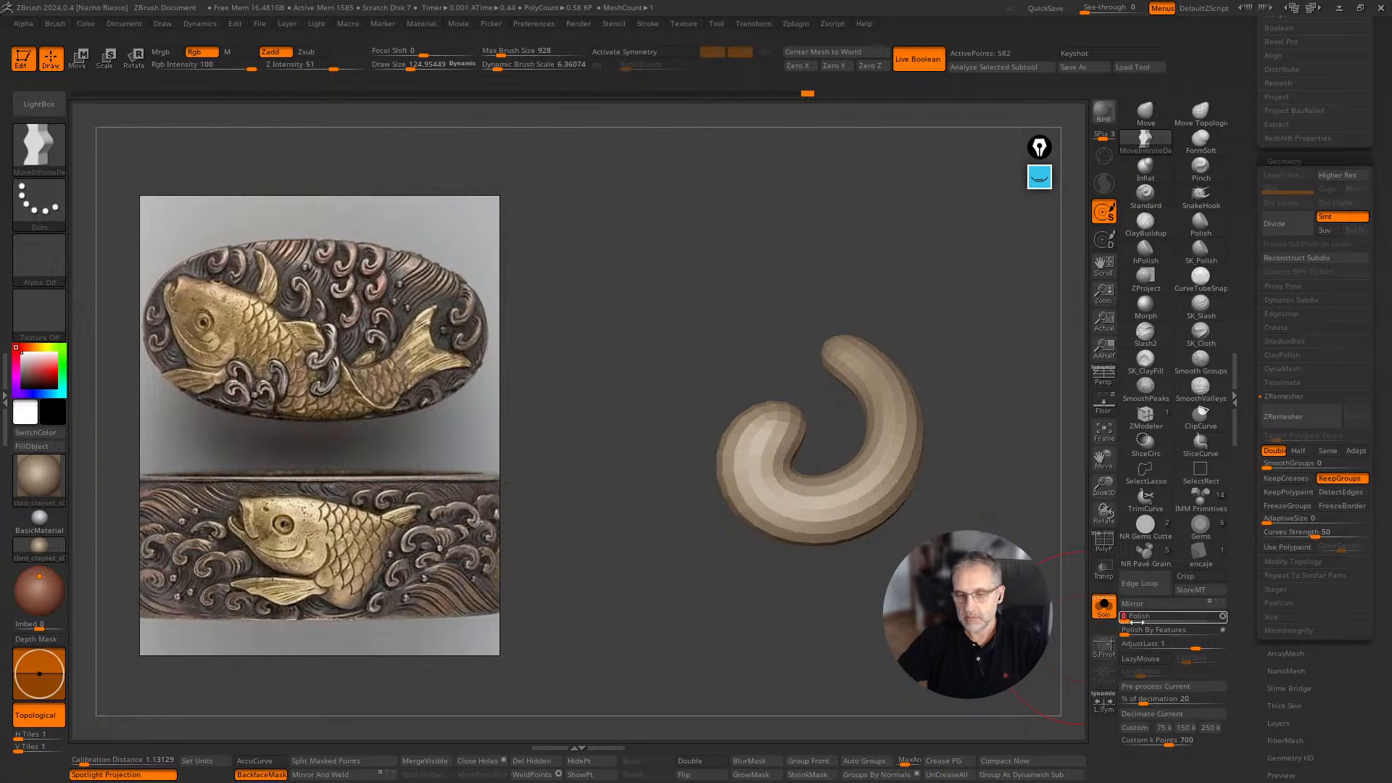
pyautogui.click(1103, 608)
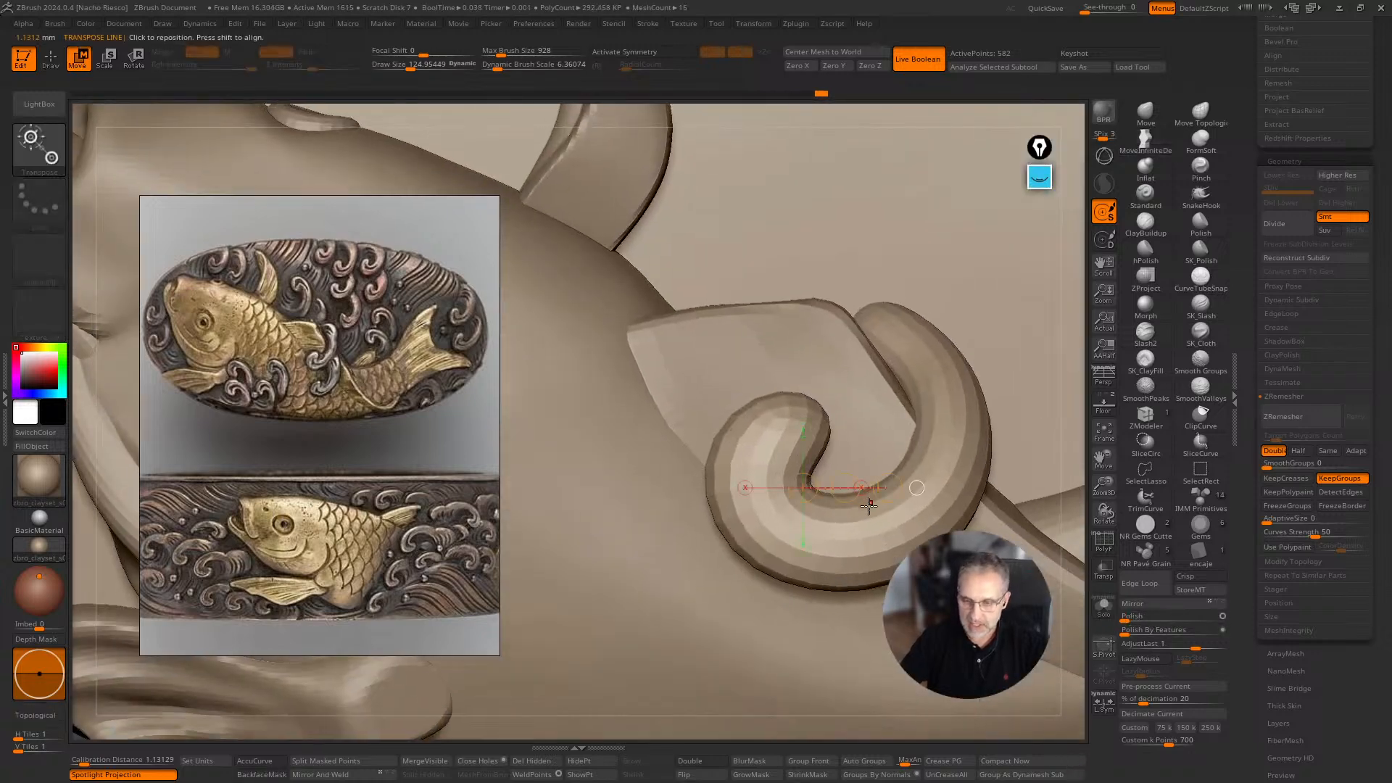
# Measure the width of the wave curl's lower tube with the transpose line.
pyautogui.moveTo(861, 495); pyautogui.dragTo(866, 535)
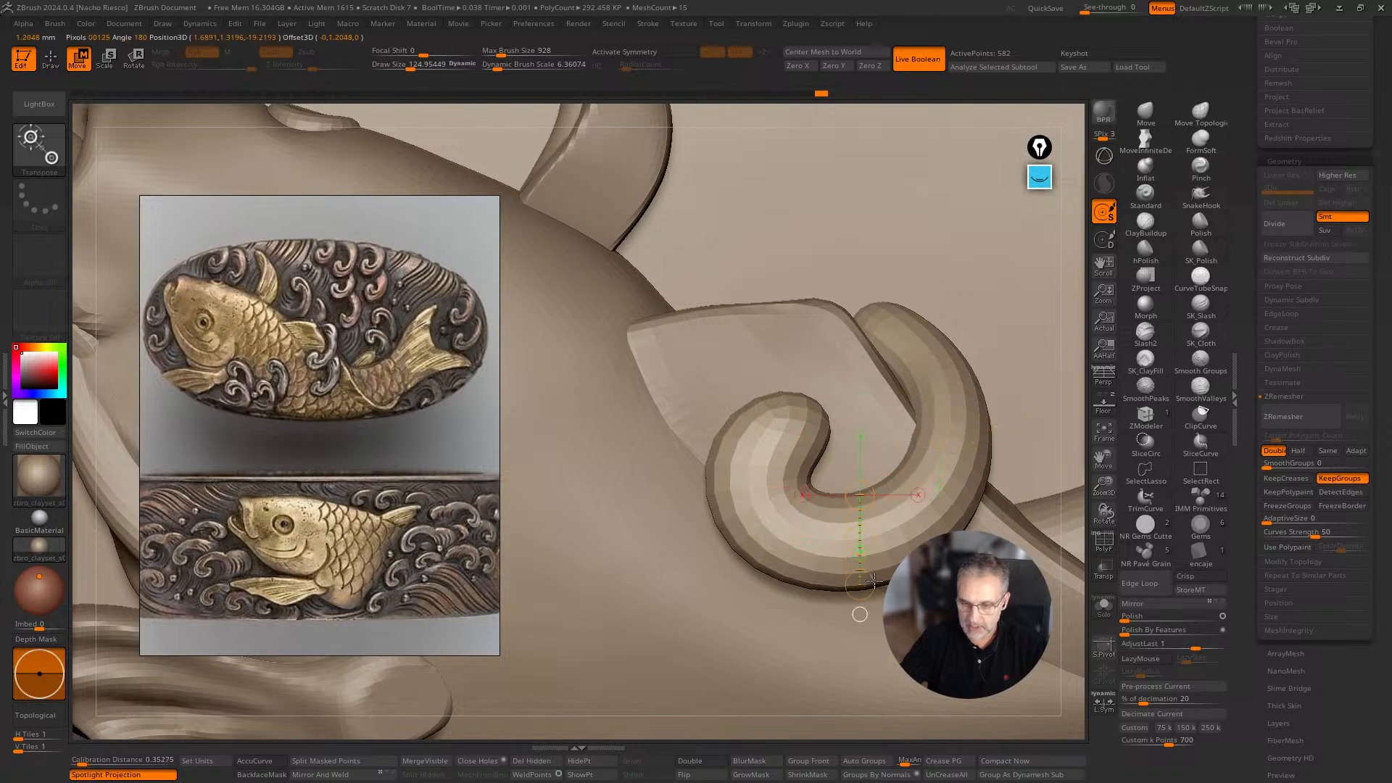
pyautogui.moveTo(878, 588); pyautogui.dragTo(878, 595)
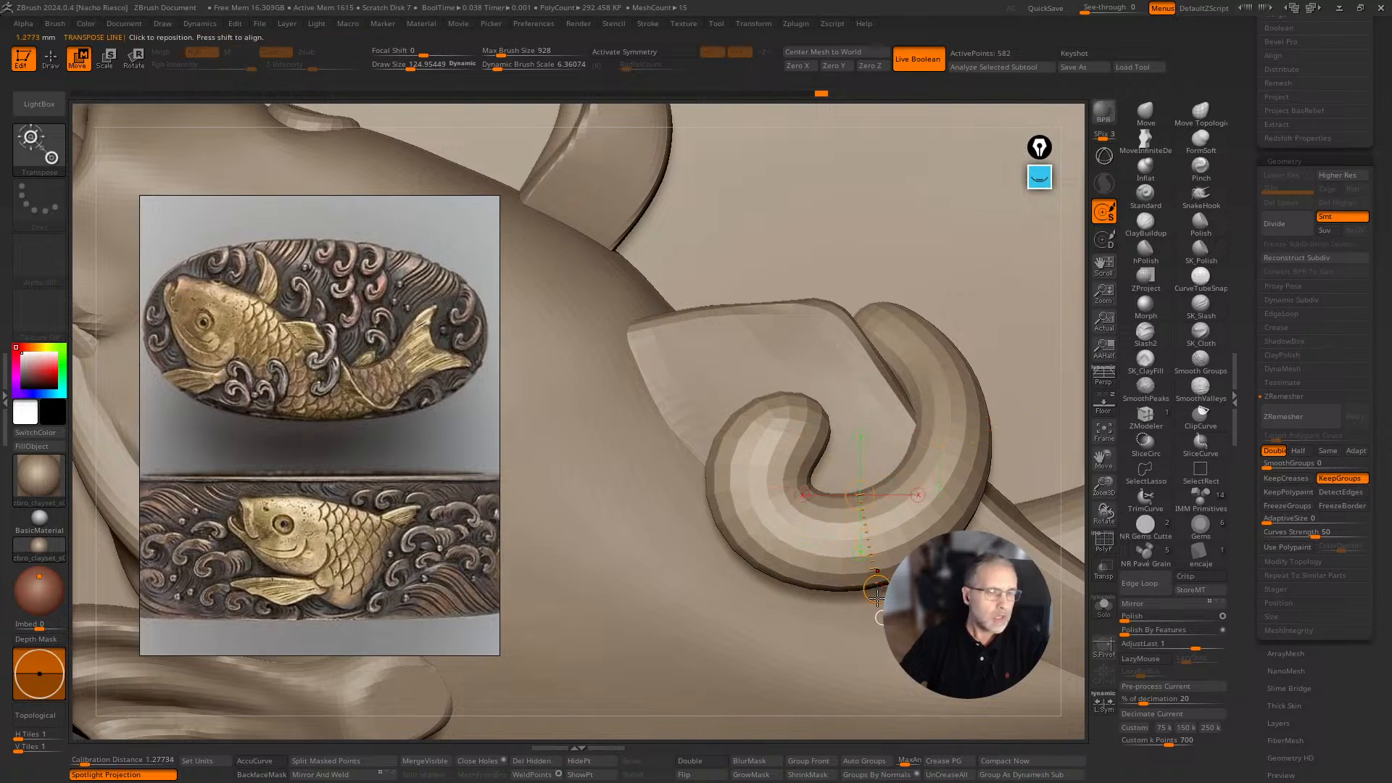
pyautogui.moveTo(876, 541); pyautogui.dragTo(874, 538)
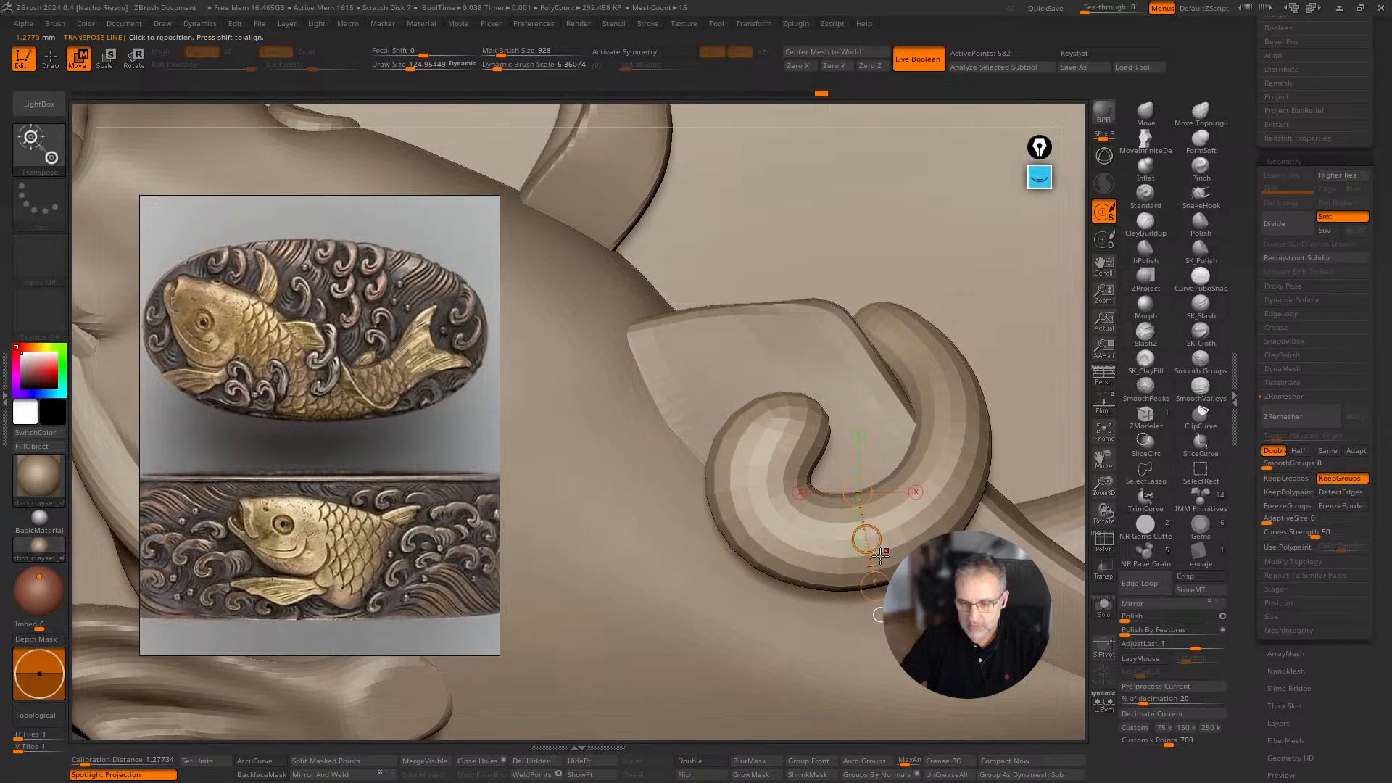
pyautogui.moveTo(883, 591); pyautogui.dragTo(882, 598)
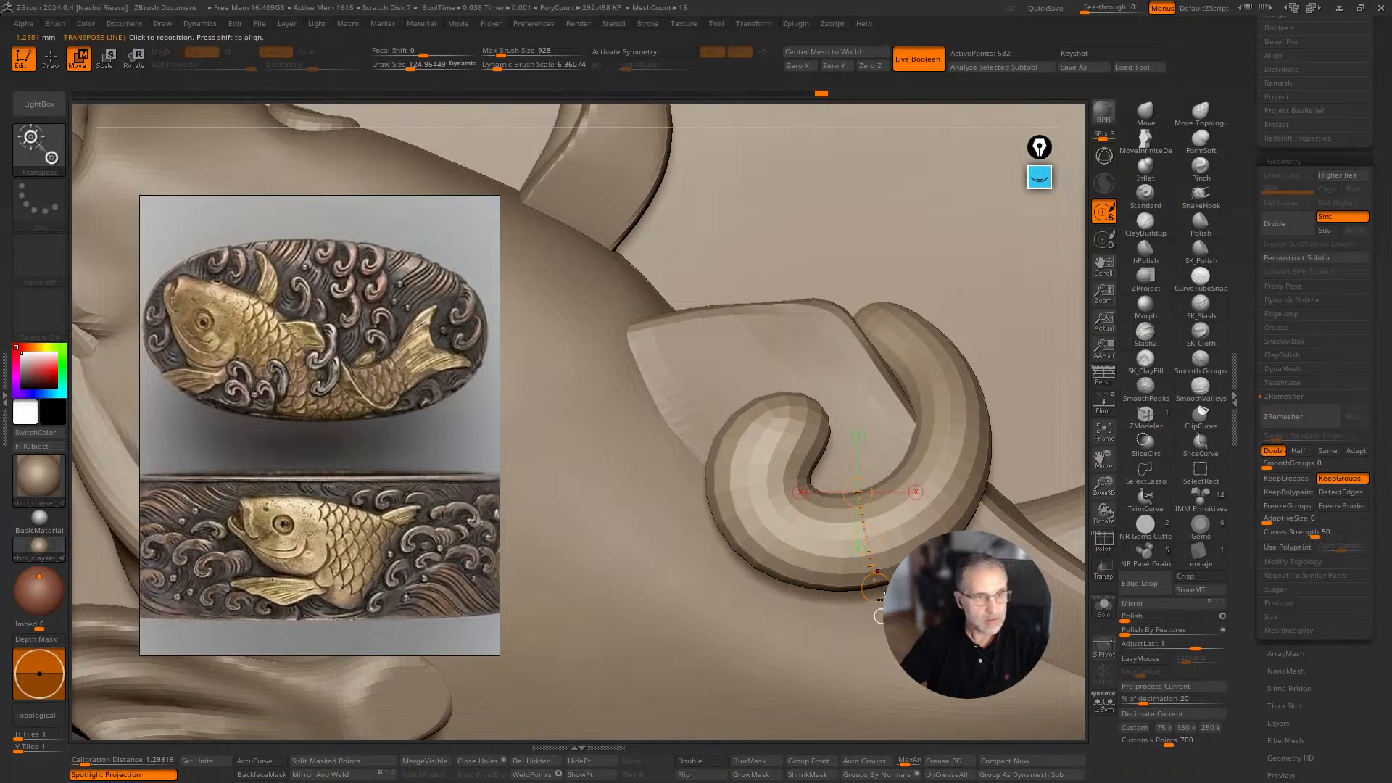
pyautogui.press('q')
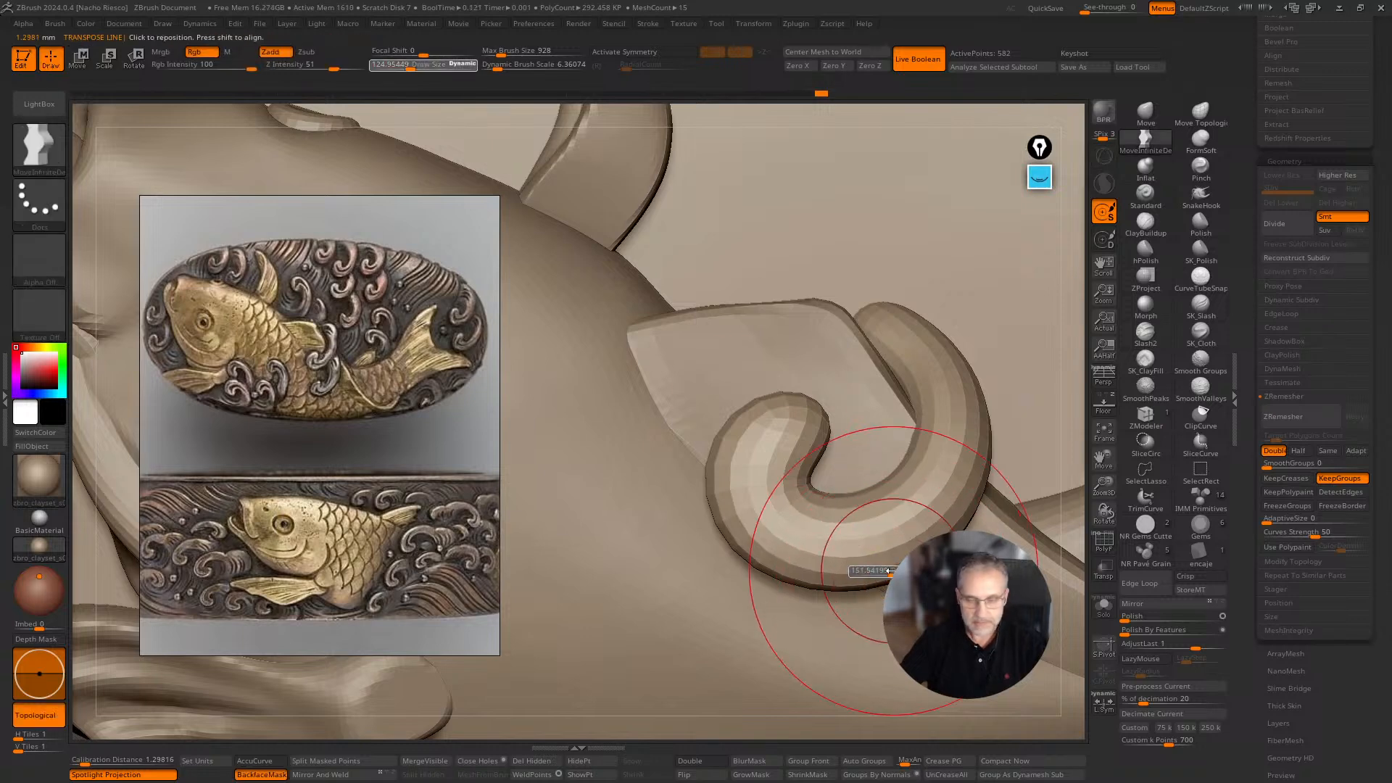
# Widen the wave curl's lower bend and hook outward, and adjust its tail side with the move brush.
pyautogui.moveTo(819, 578); pyautogui.dragTo(797, 603)
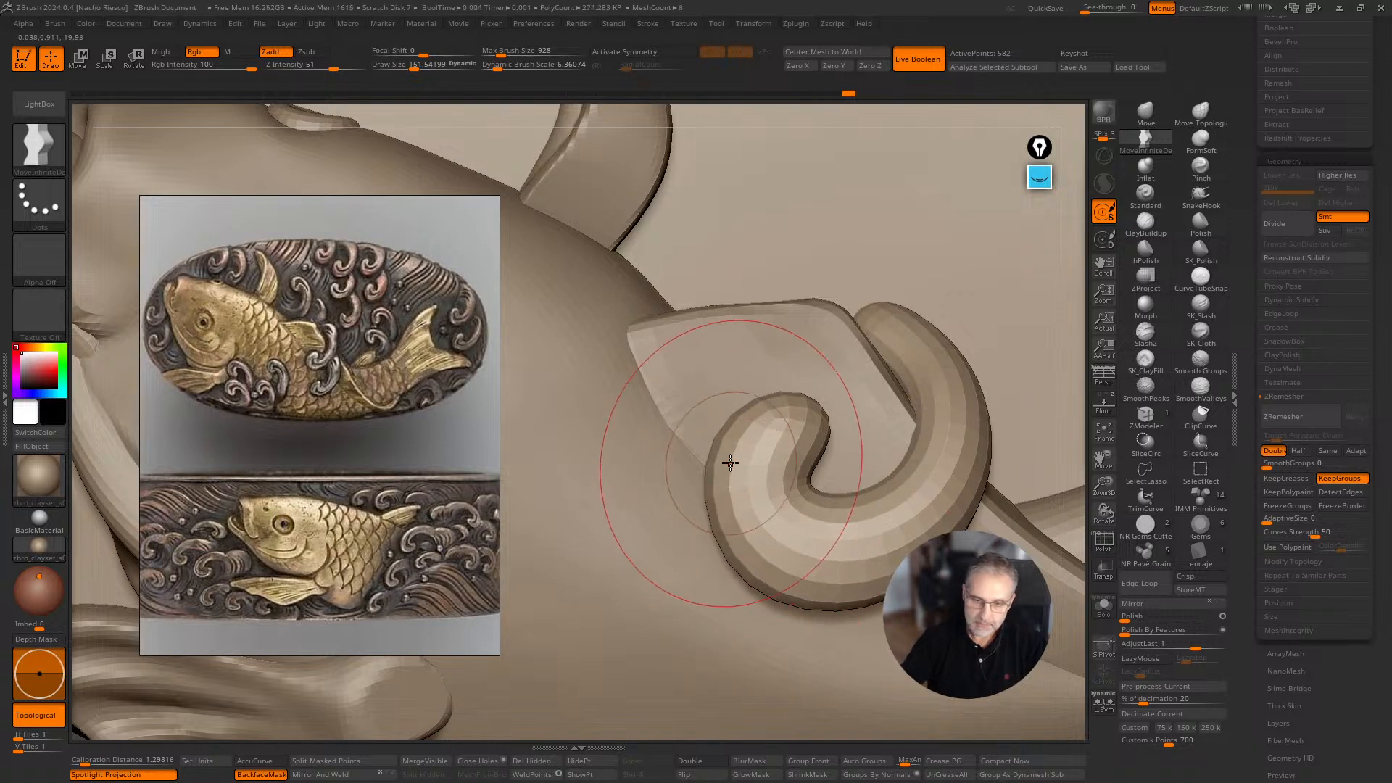
pyautogui.moveTo(730, 464); pyautogui.dragTo(705, 509)
pyautogui.moveTo(935, 435)
pyautogui.mouseDown()
pyautogui.moveTo(994, 435)
pyautogui.moveTo(1045, 473)
pyautogui.mouseUp()
pyautogui.moveTo(1069, 441)
pyautogui.keyDown('ctrl'); pyautogui.mouseDown(button='right')
pyautogui.moveTo(1062, 464)
pyautogui.moveTo(946, 528)
pyautogui.mouseUp(button='right'); pyautogui.keyUp('ctrl')
pyautogui.press('s')
pyautogui.moveTo(876, 531); pyautogui.dragTo(865, 531)
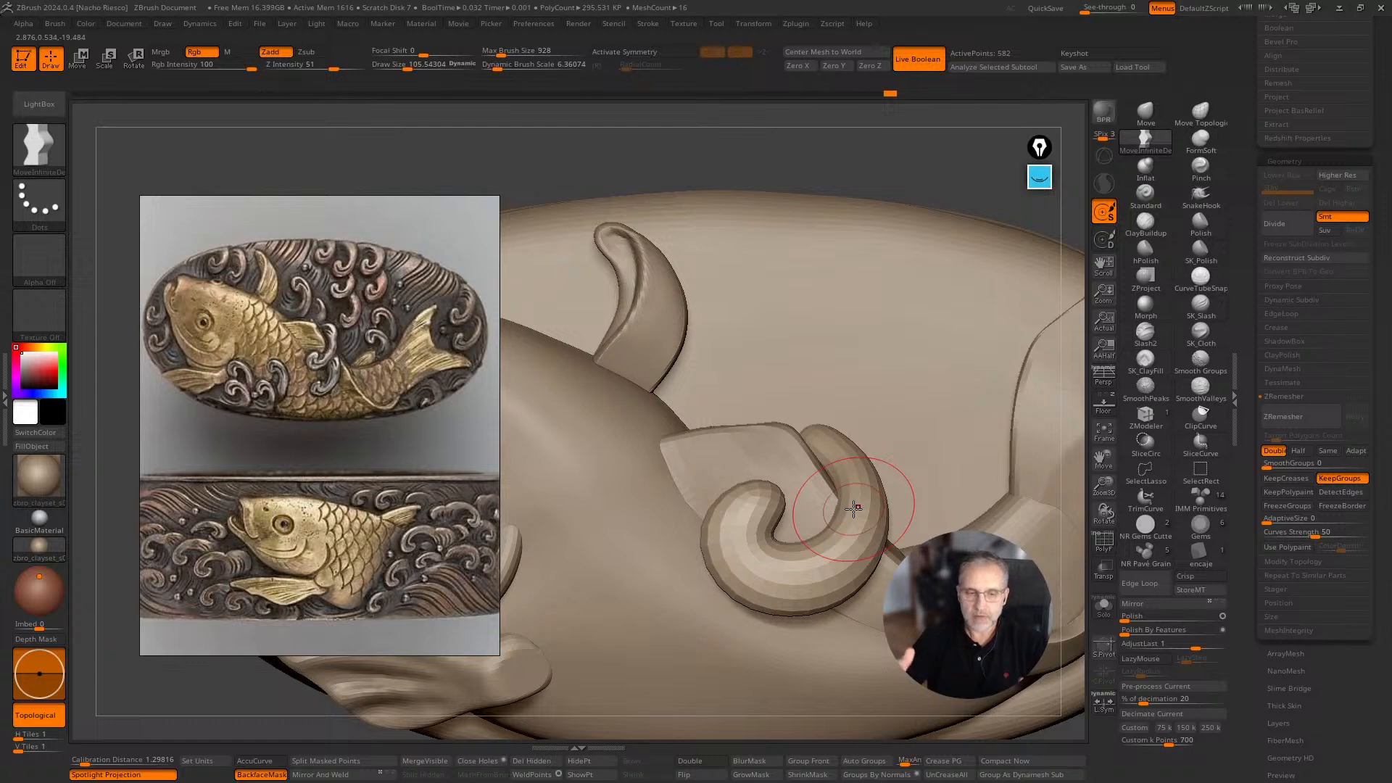
# Turn off backface masking, adjust the wave curl's tail tip at the fin edge, and tighten the curl inward.
pyautogui.press('s')
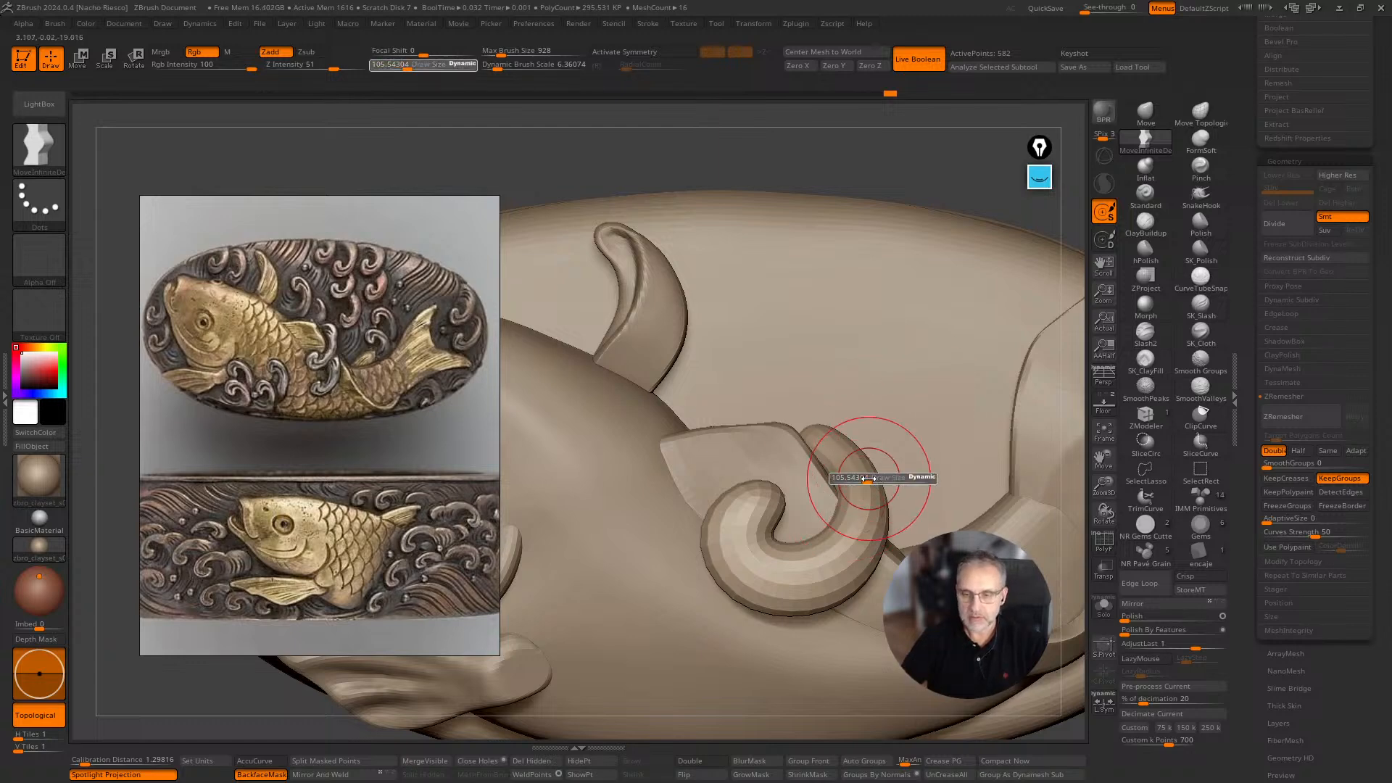
pyautogui.moveTo(867, 478); pyautogui.dragTo(871, 478)
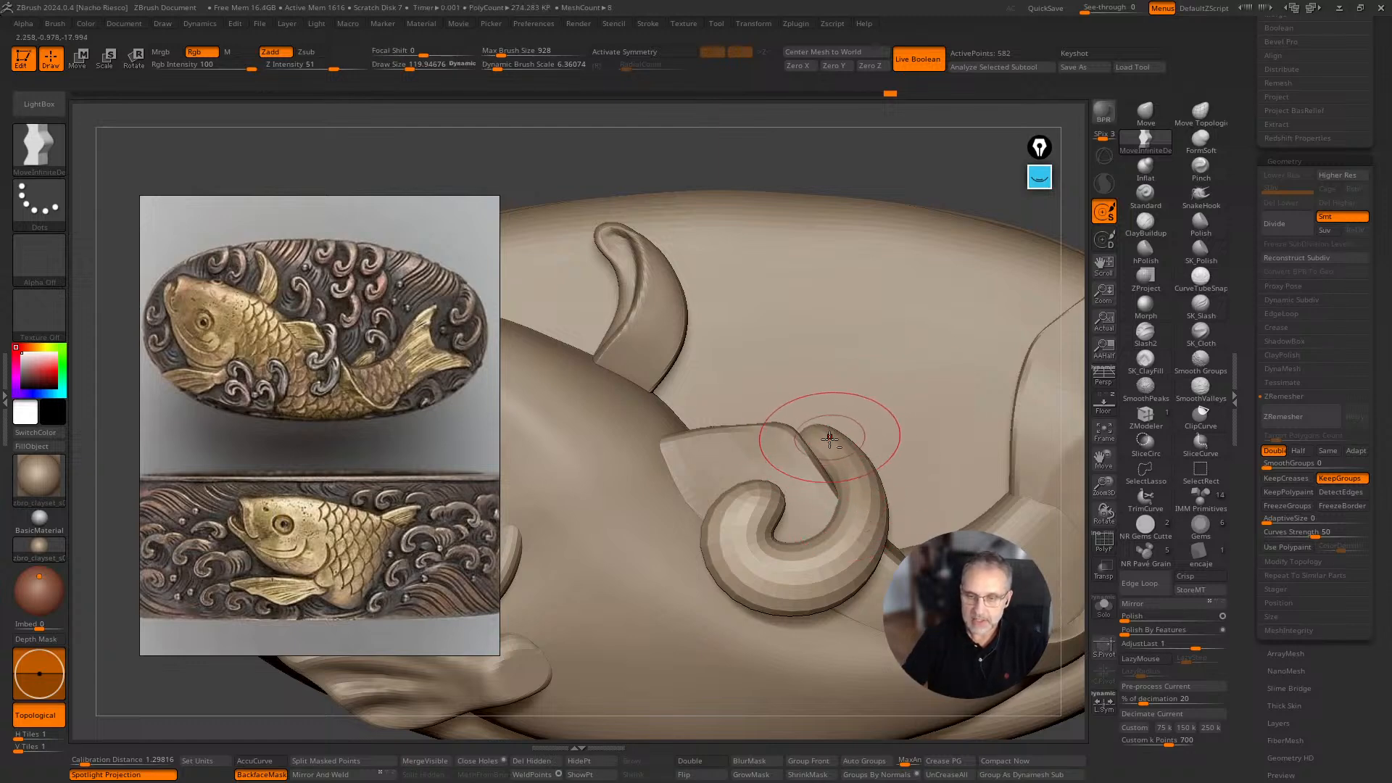
pyautogui.click(262, 775)
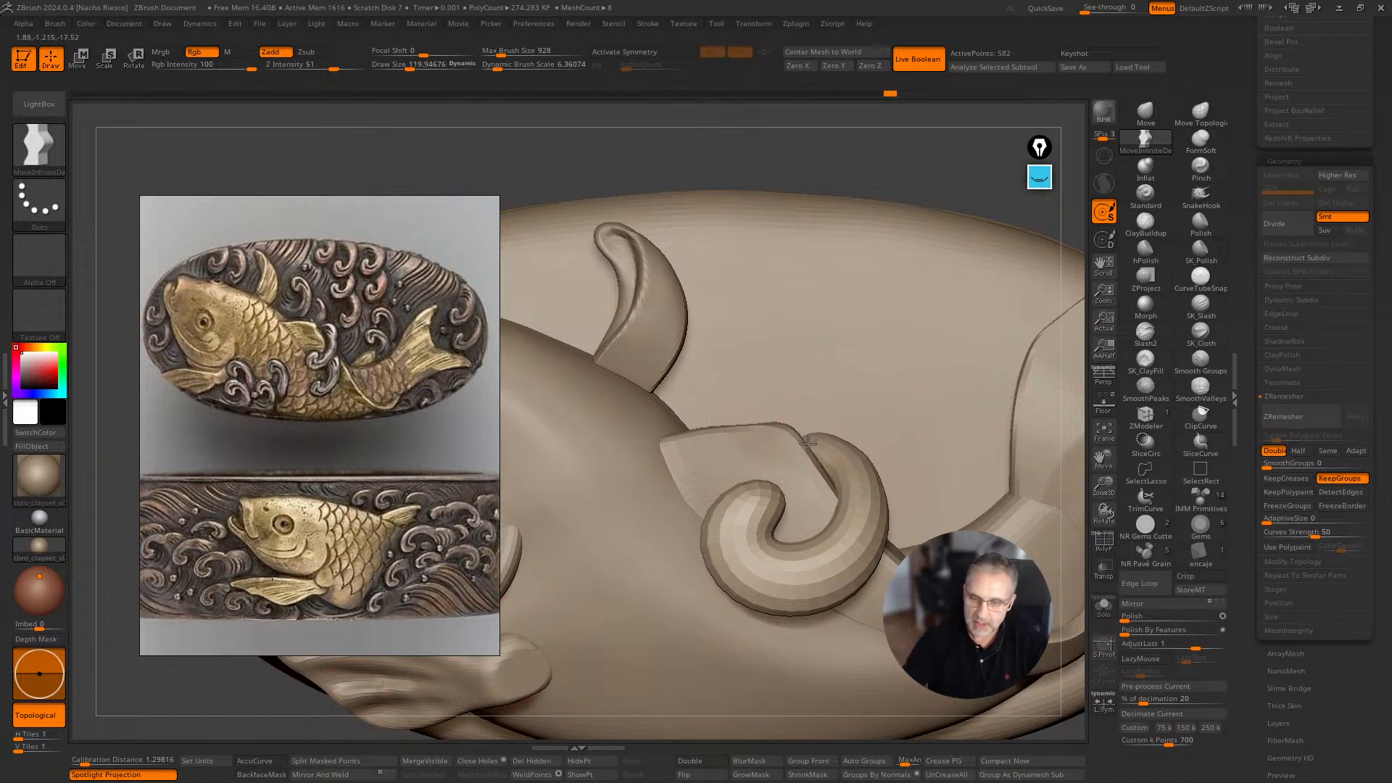
pyautogui.press('s')
pyautogui.moveTo(827, 529); pyautogui.dragTo(745, 517)
pyautogui.press('s')
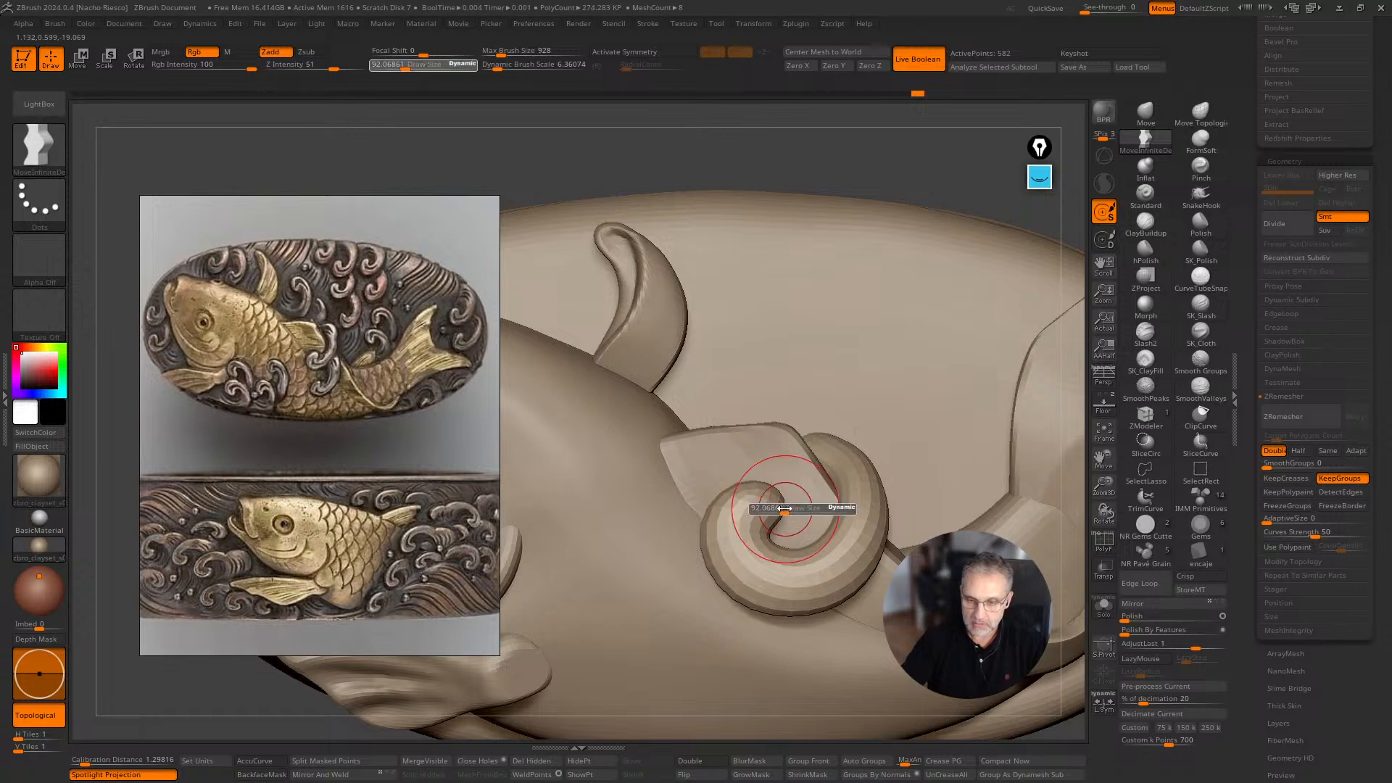
# Reset the gizmo's orientation on the wave curl and duplicate the curl just below the original on the koi's body.
pyautogui.keyDown('alt'); pyautogui.moveTo(1064, 463); pyautogui.dragTo(1050, 366); pyautogui.keyUp('alt')
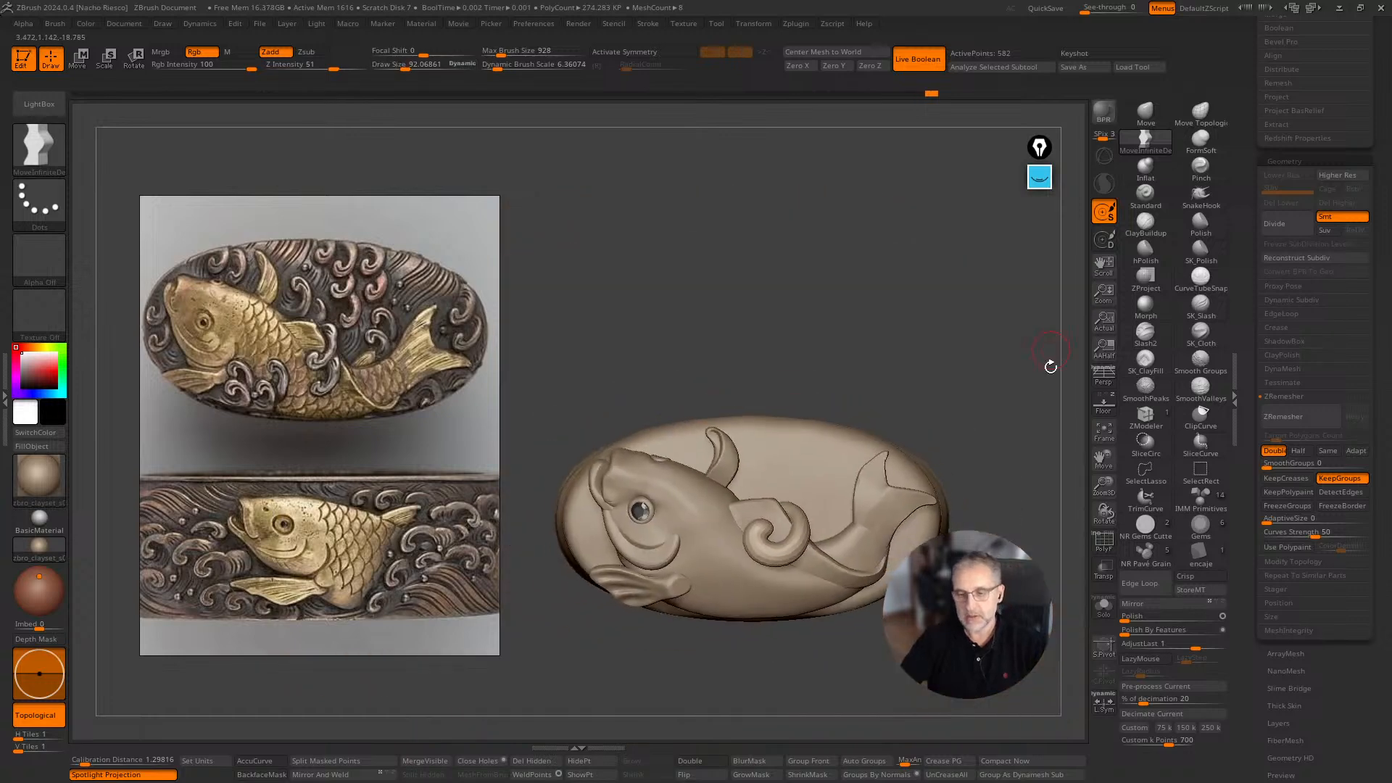
pyautogui.keyDown('alt'); pyautogui.moveTo(1023, 454); pyautogui.dragTo(1037, 485); pyautogui.keyUp('alt')
pyautogui.press('w')
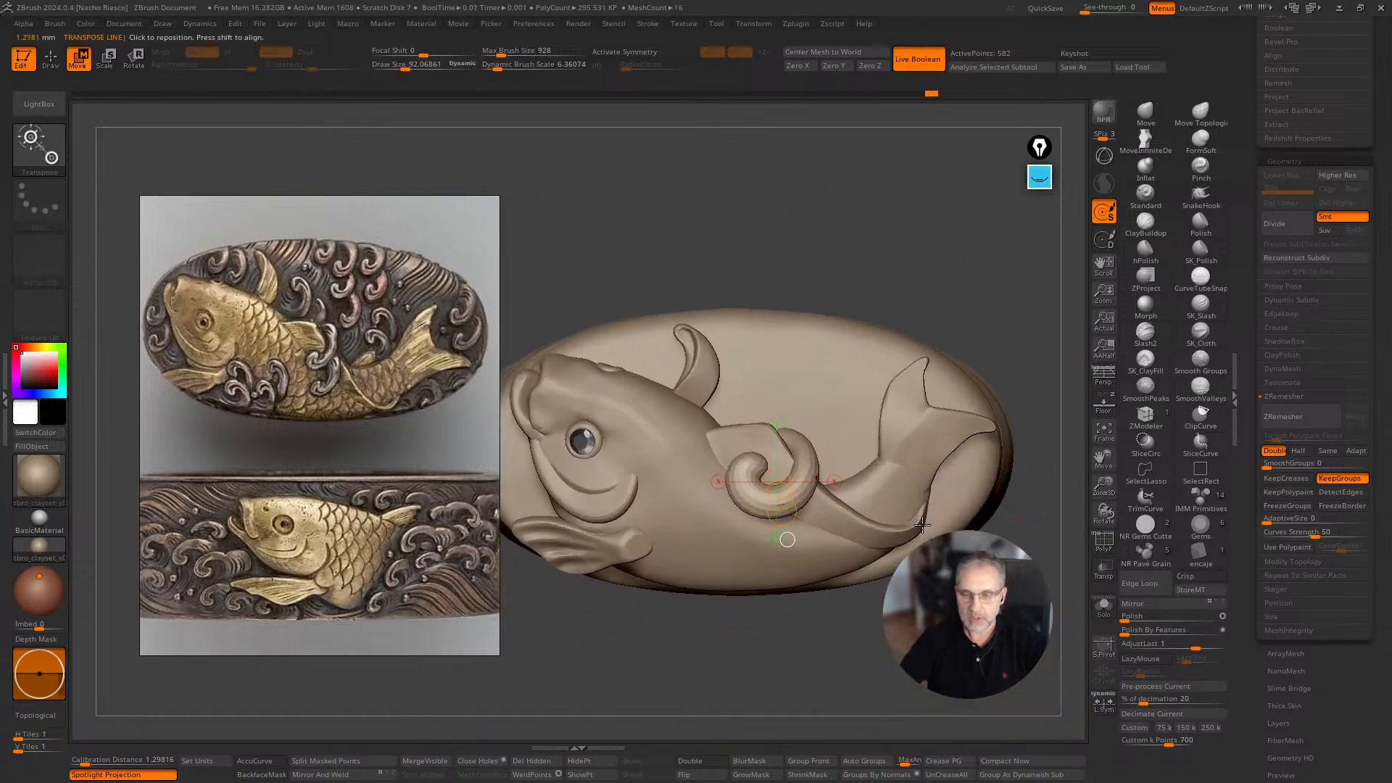
pyautogui.press('y')
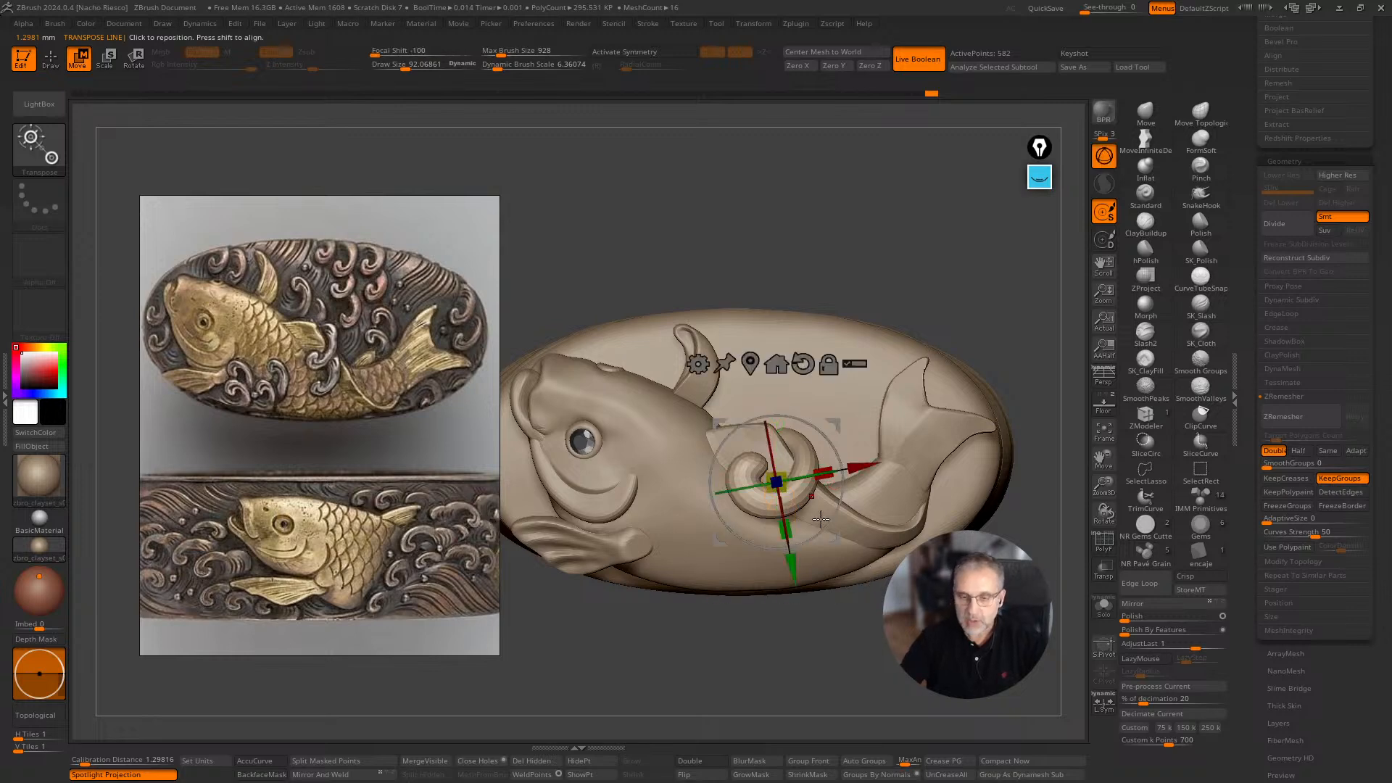
pyautogui.click(803, 363)
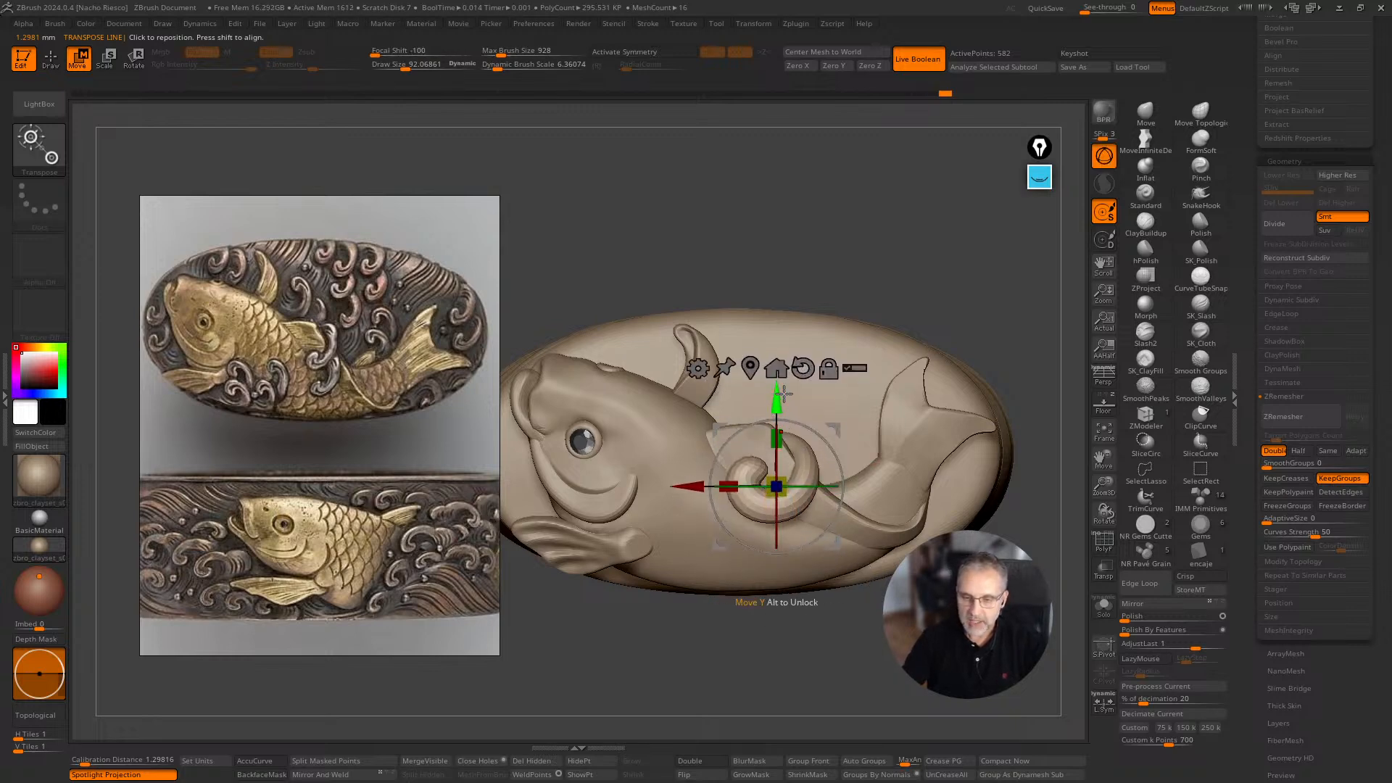
pyautogui.keyDown('ctrl'); pyautogui.moveTo(775, 391); pyautogui.dragTo(775, 444); pyautogui.keyUp('ctrl')
# Rotate, tilt and shift the duplicated wave curl so it sits against the koi's body just below the original curl.
pyautogui.moveTo(781, 654); pyautogui.dragTo(827, 504)
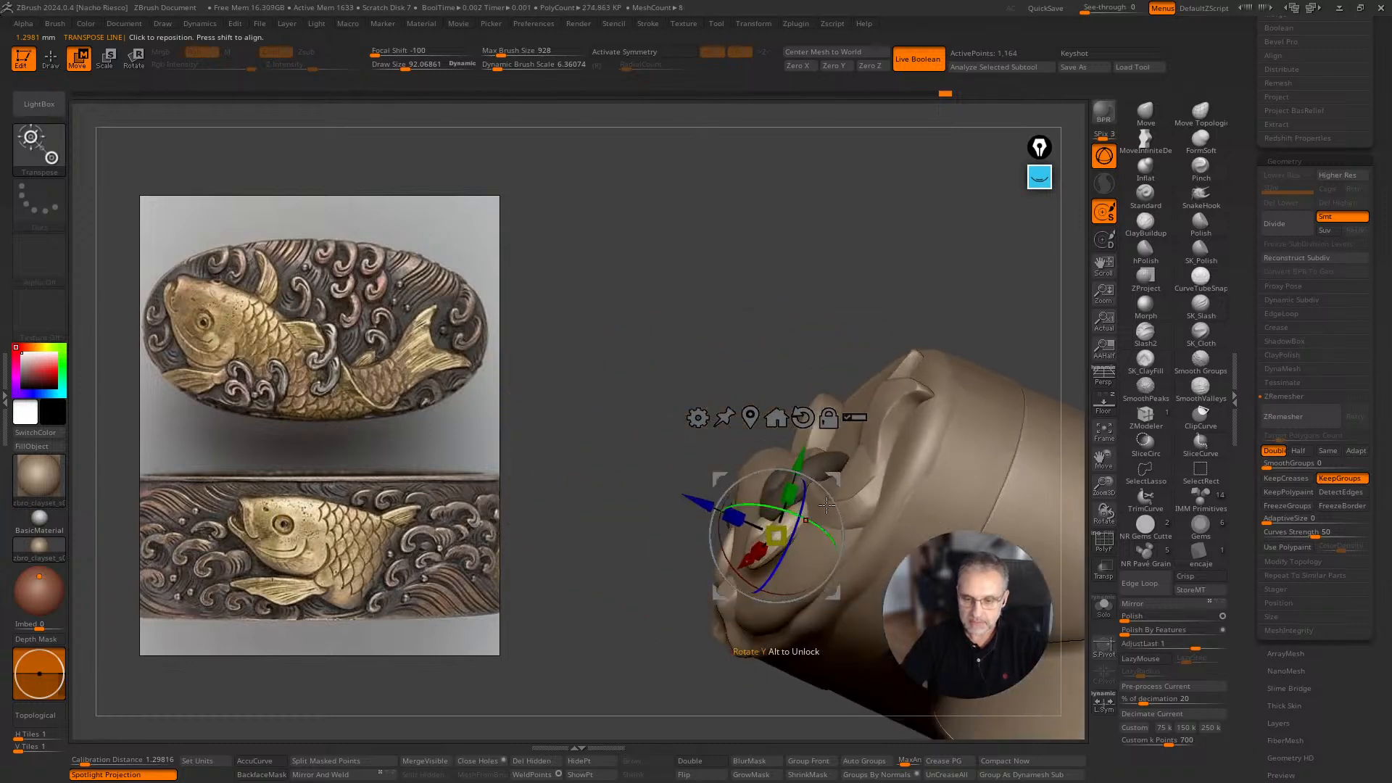
pyautogui.moveTo(944, 291); pyautogui.dragTo(1005, 309)
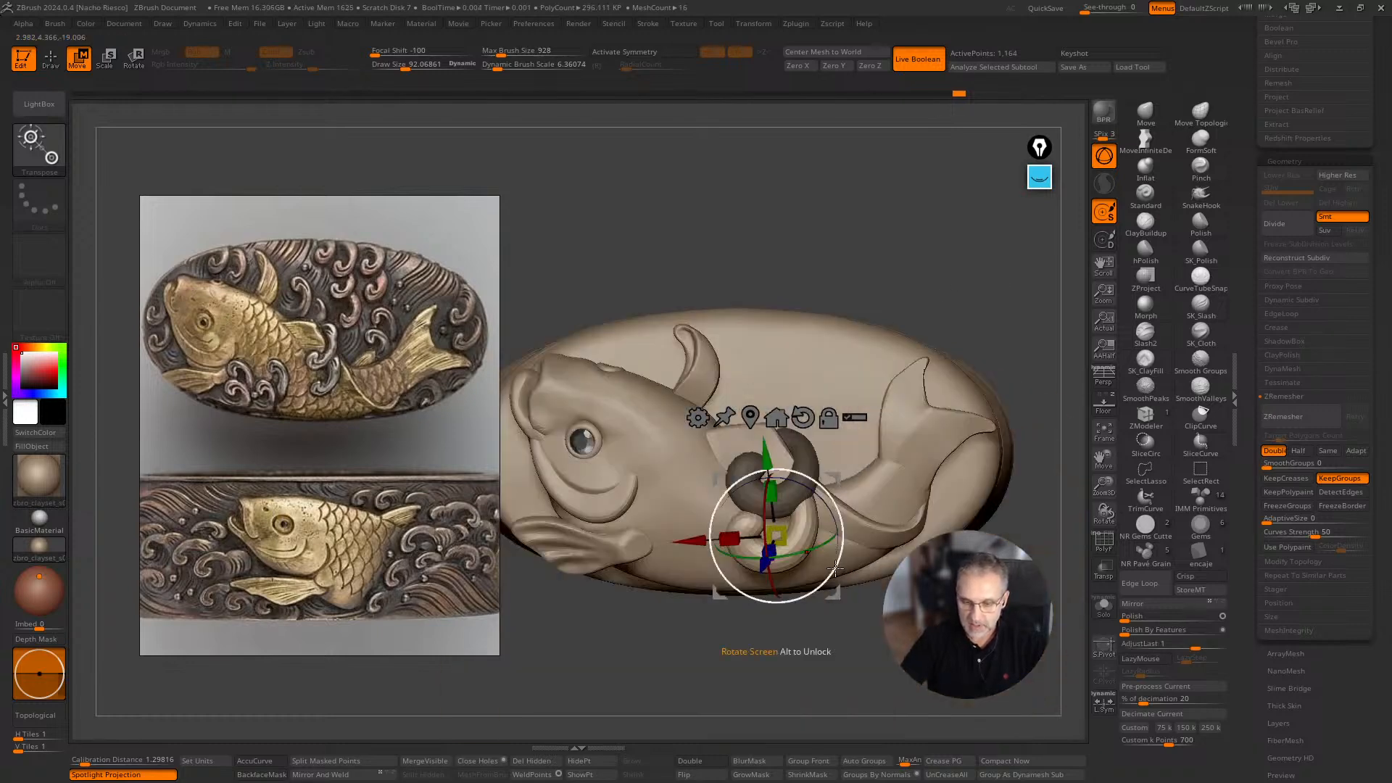
pyautogui.moveTo(830, 591); pyautogui.dragTo(844, 575)
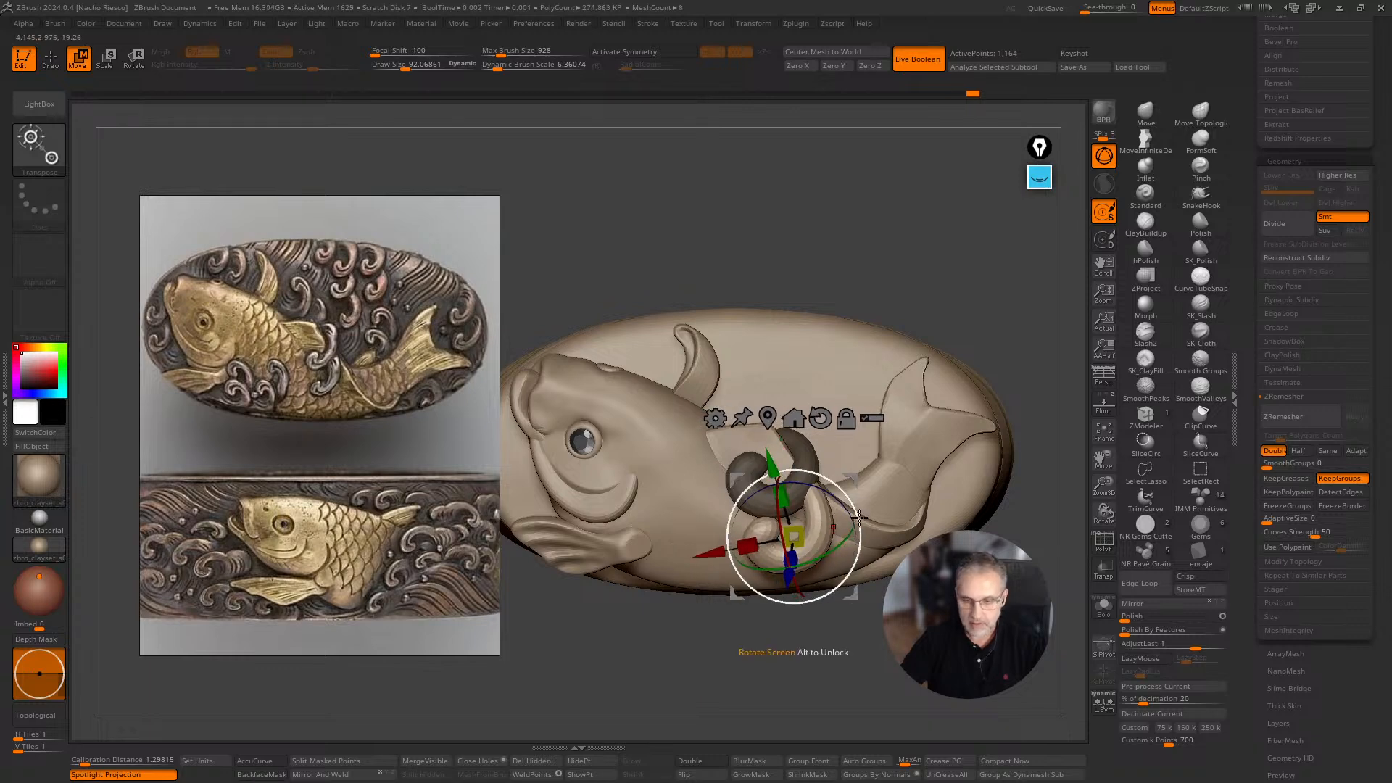
pyautogui.moveTo(874, 564); pyautogui.dragTo(818, 562)
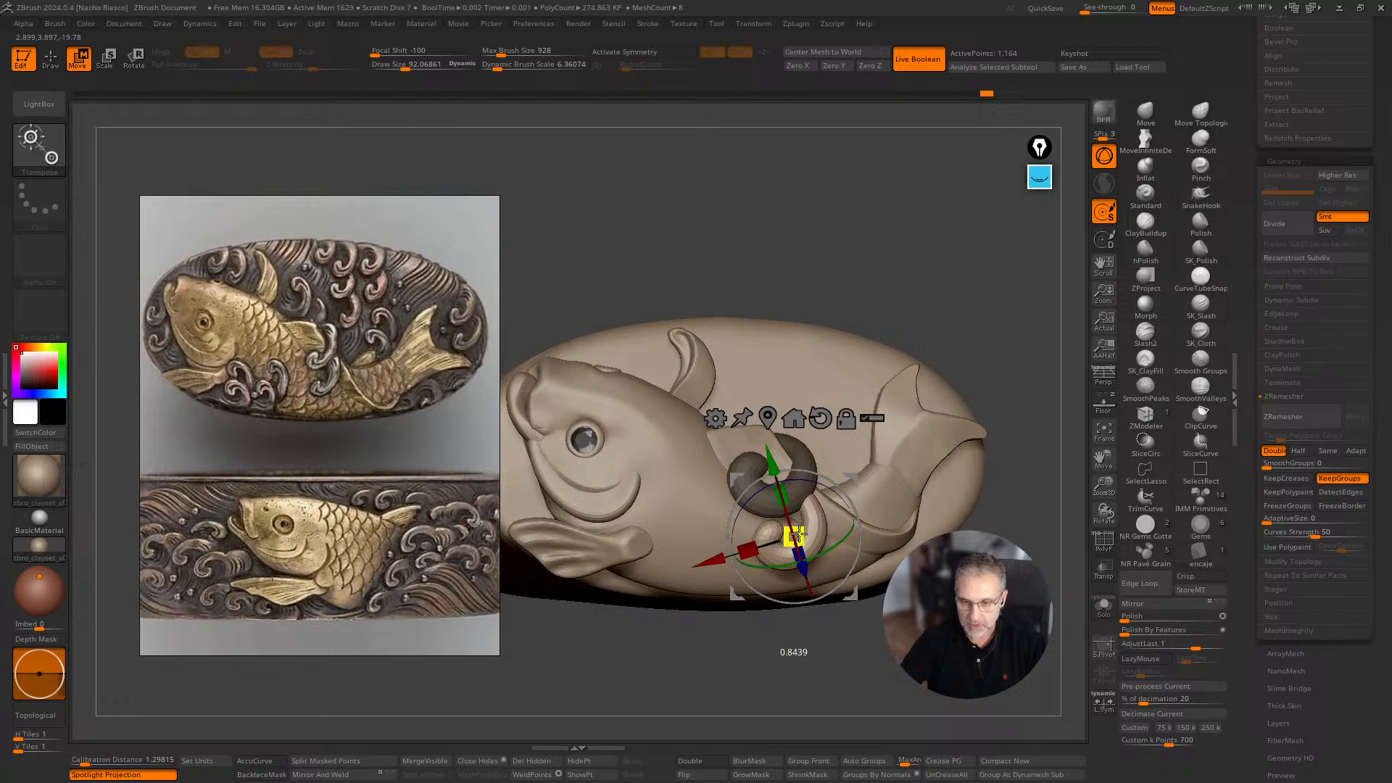
pyautogui.moveTo(850, 648); pyautogui.dragTo(921, 403)
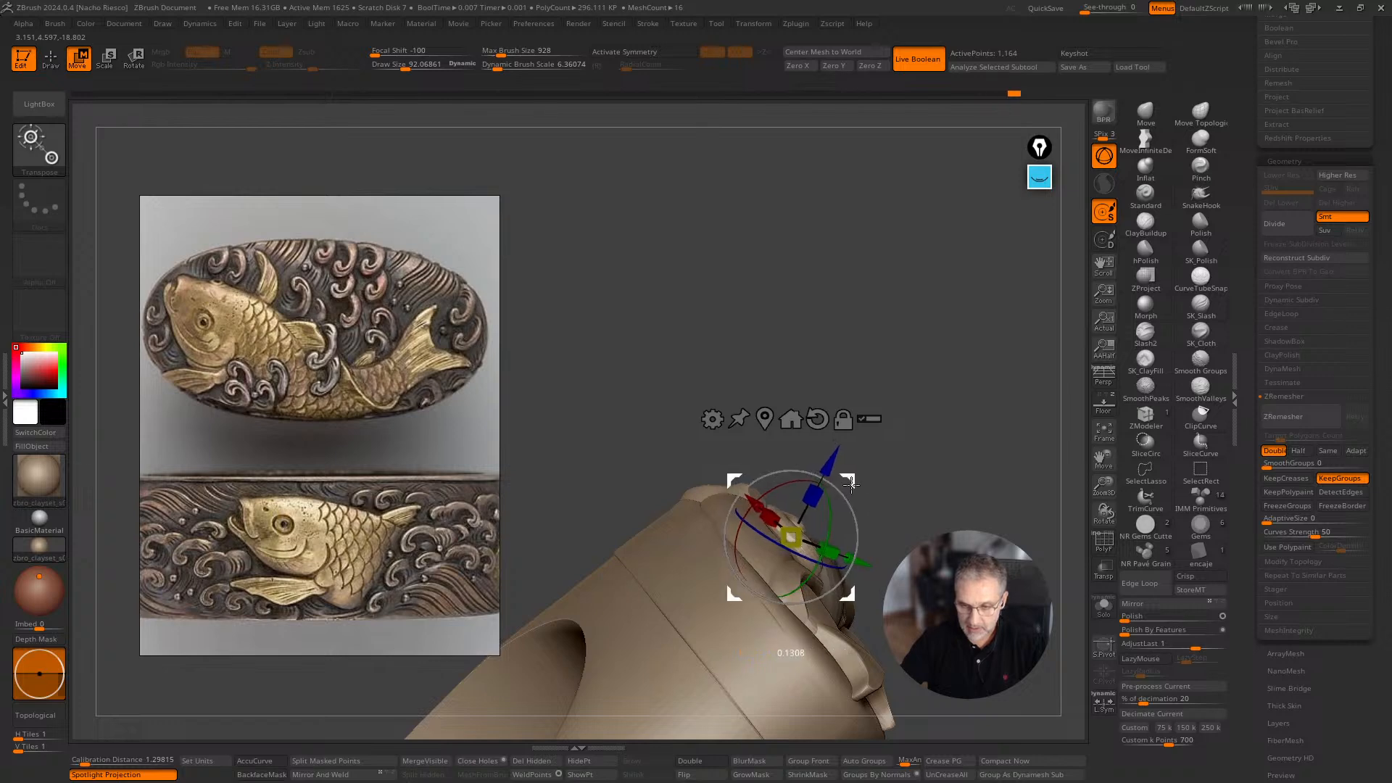
pyautogui.moveTo(851, 485); pyautogui.dragTo(846, 477)
pyautogui.moveTo(910, 439); pyautogui.dragTo(878, 536)
# Reshape the lower wave curl's stem and hook with the move brush, enlarging the draw size to about 400.
pyautogui.press('q')
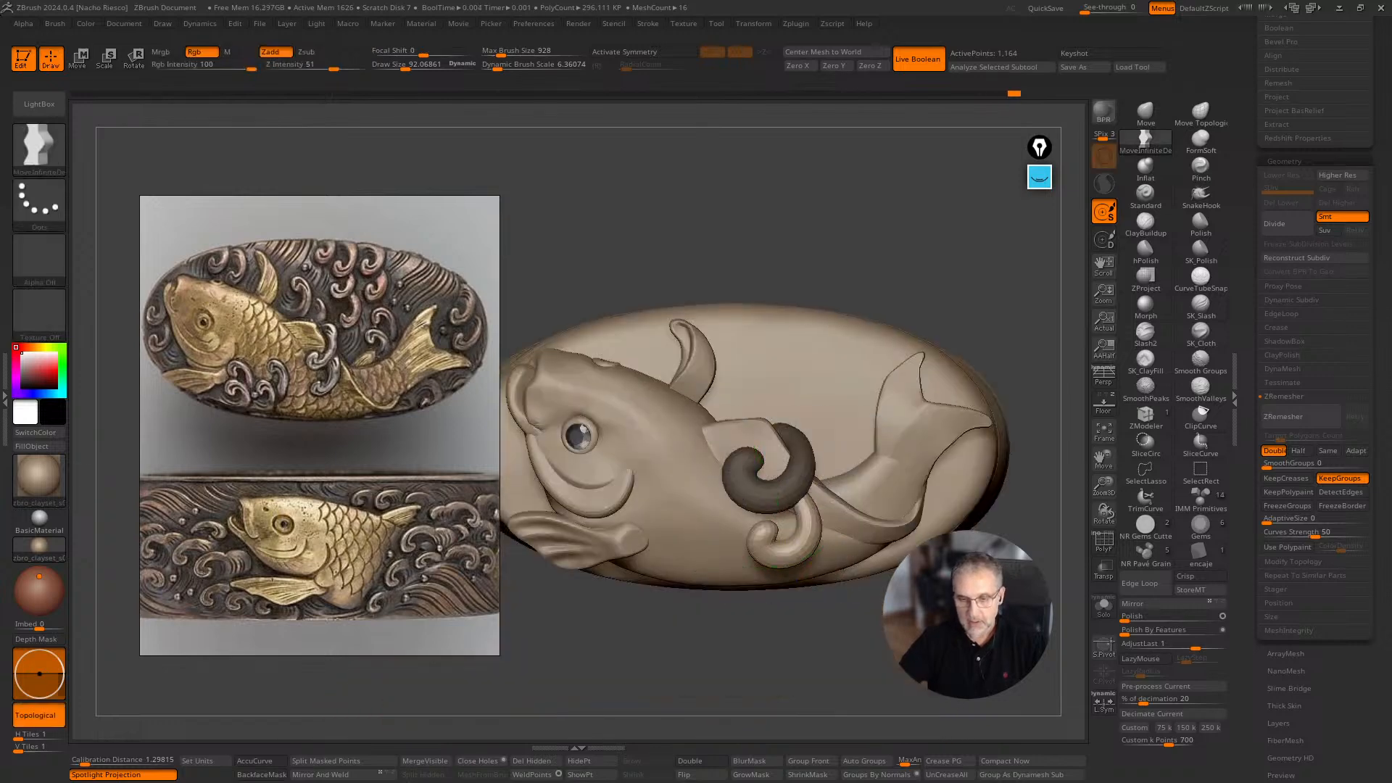
pyautogui.moveTo(770, 517)
pyautogui.keyDown('ctrl'); pyautogui.mouseDown(button='right')
pyautogui.moveTo(770, 479)
pyautogui.moveTo(783, 524)
pyautogui.mouseUp(button='right'); pyautogui.keyUp('ctrl')
pyautogui.press('s')
pyautogui.moveTo(791, 514); pyautogui.dragTo(797, 513)
pyautogui.press('s')
pyautogui.press('s')
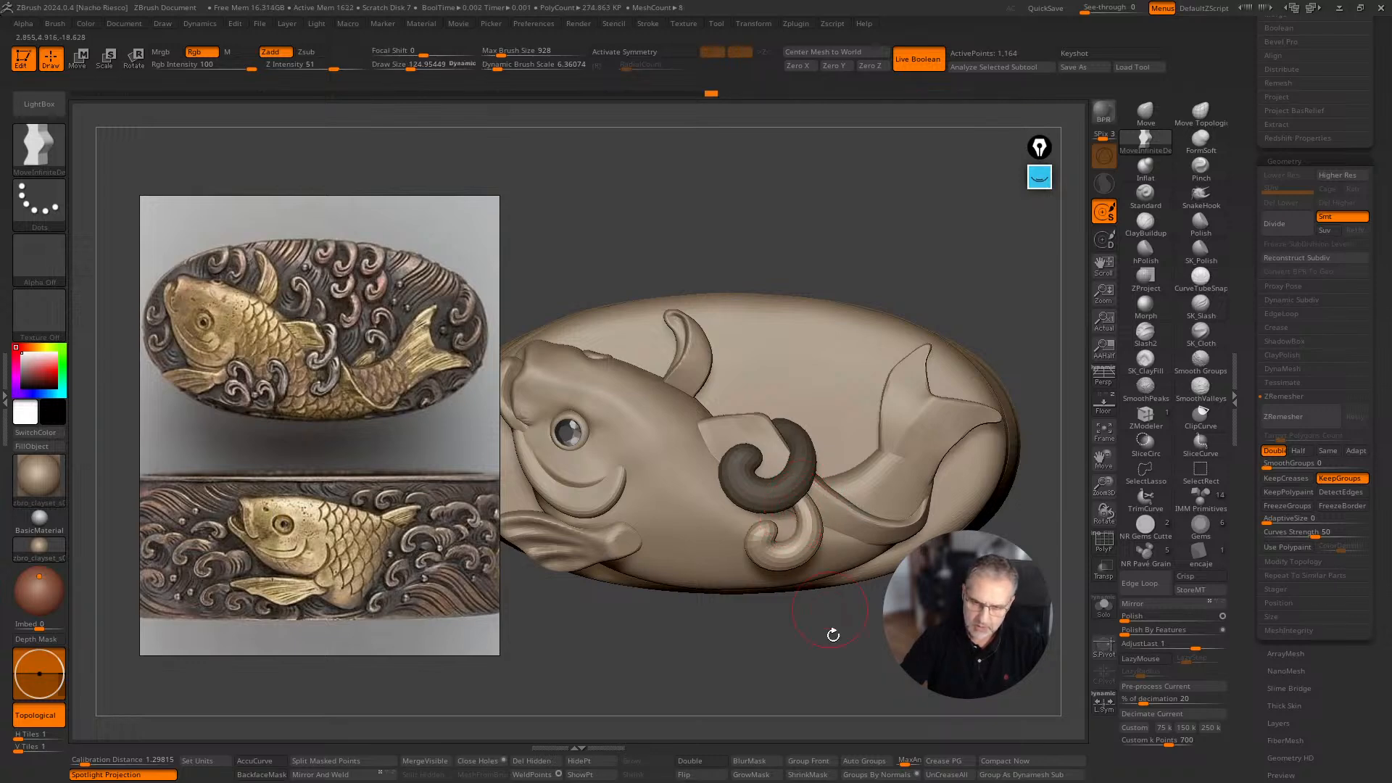
pyautogui.press('s')
pyautogui.moveTo(836, 652); pyautogui.dragTo(866, 652)
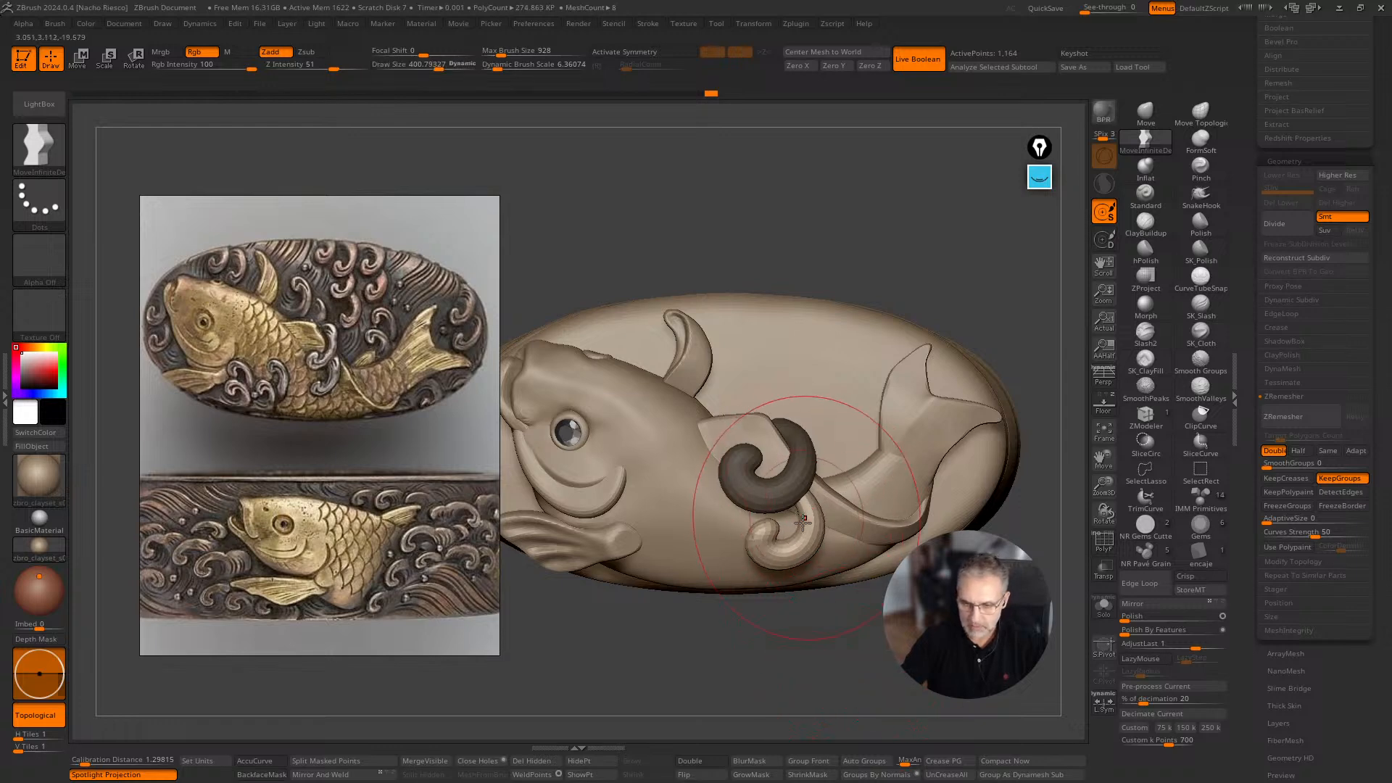
pyautogui.moveTo(794, 549); pyautogui.dragTo(797, 519)
# Bend the lower wave curl's bottom loop with the move brush at a draw size of about 307.
pyautogui.press('s')
pyautogui.press('s')
pyautogui.moveTo(789, 521); pyautogui.dragTo(793, 563, button='right')
pyautogui.press('s')
pyautogui.moveTo(793, 563); pyautogui.dragTo(782, 562)
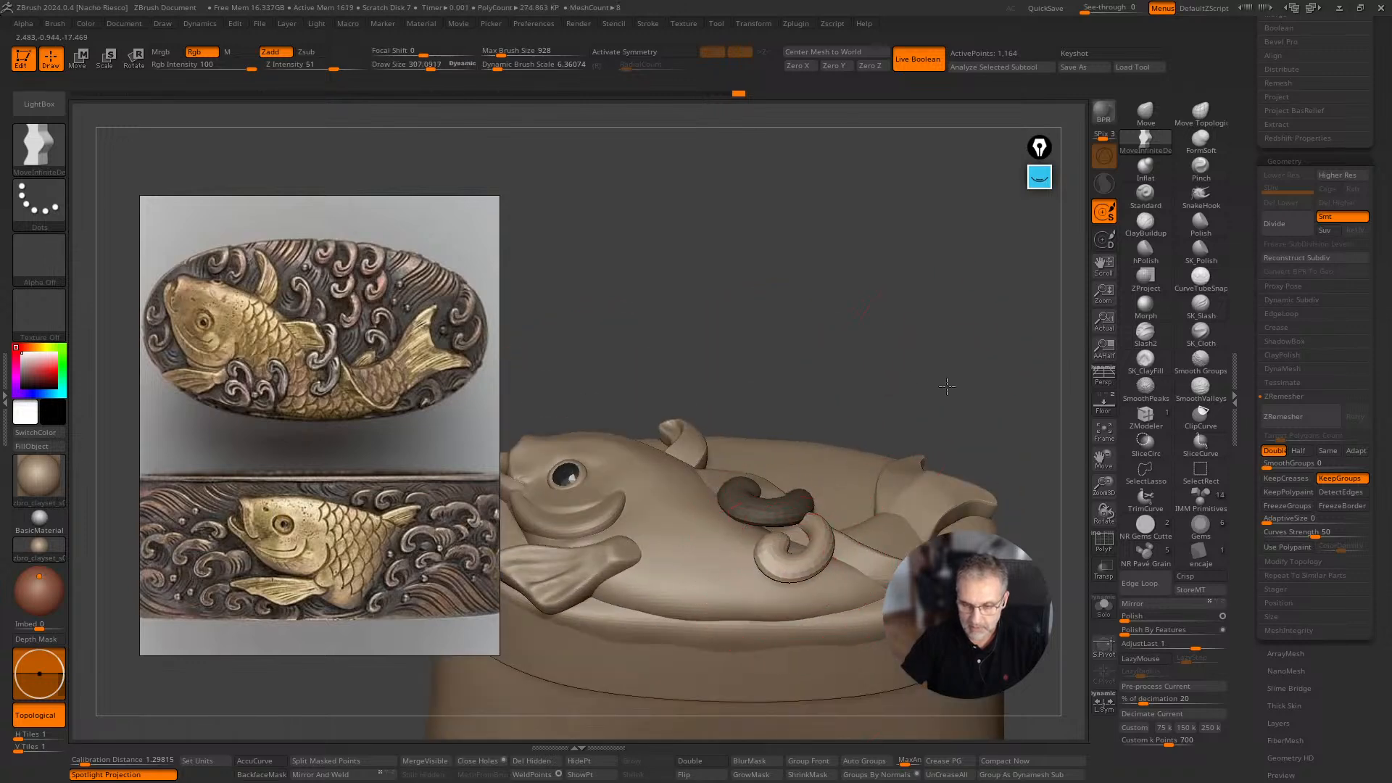
# Refine the lower wave curl's inner tip and outer bend with the move brush at draw sizes of about 92 to 115.
pyautogui.moveTo(782, 563)
pyautogui.mouseDown(button='right')
pyautogui.moveTo(812, 520)
pyautogui.moveTo(749, 595)
pyautogui.mouseUp(button='right')
pyautogui.keyDown('ctrl'); pyautogui.moveTo(831, 608); pyautogui.dragTo(794, 543, button='right'); pyautogui.keyUp('ctrl')
pyautogui.press('s')
pyautogui.moveTo(794, 543); pyautogui.dragTo(784, 530)
pyautogui.press('s')
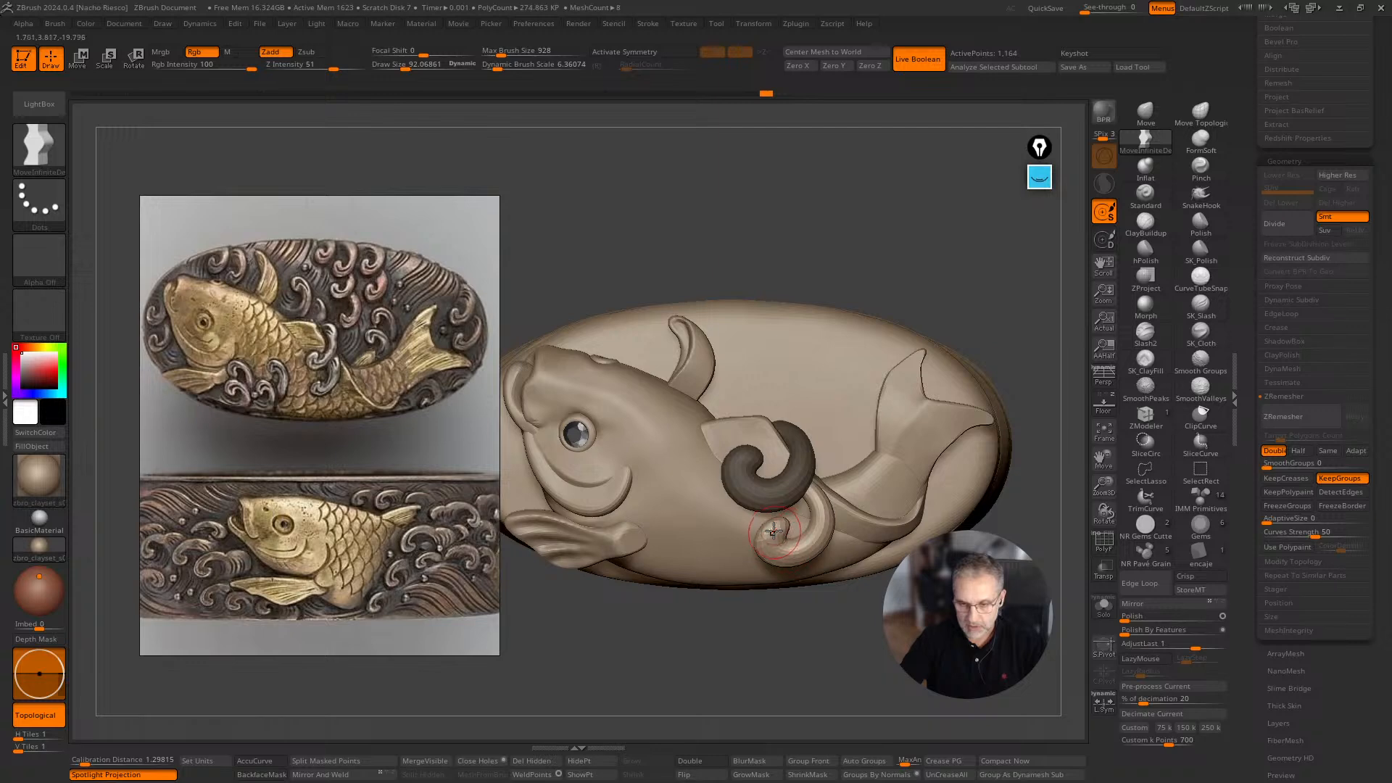
pyautogui.press('[')
pyautogui.press(']')
pyautogui.press(']')
pyautogui.moveTo(809, 673); pyautogui.dragTo(820, 600)
pyautogui.moveTo(829, 654); pyautogui.dragTo(1030, 477)
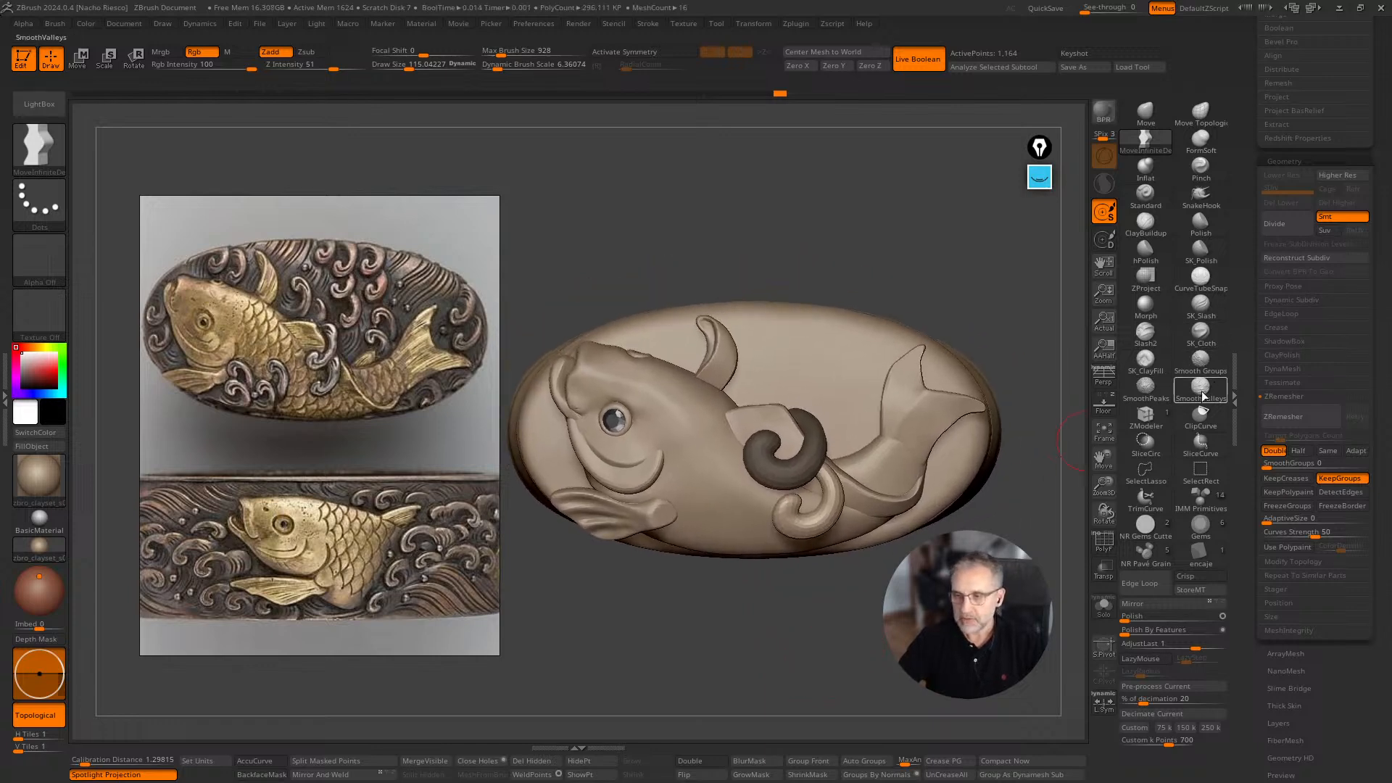
# Duplicate the subtool with both wave curls and place the rotated copy above the koi's back, behind the dorsal fin.
pyautogui.moveTo(1239, 293); pyautogui.dragTo(1238, 441)
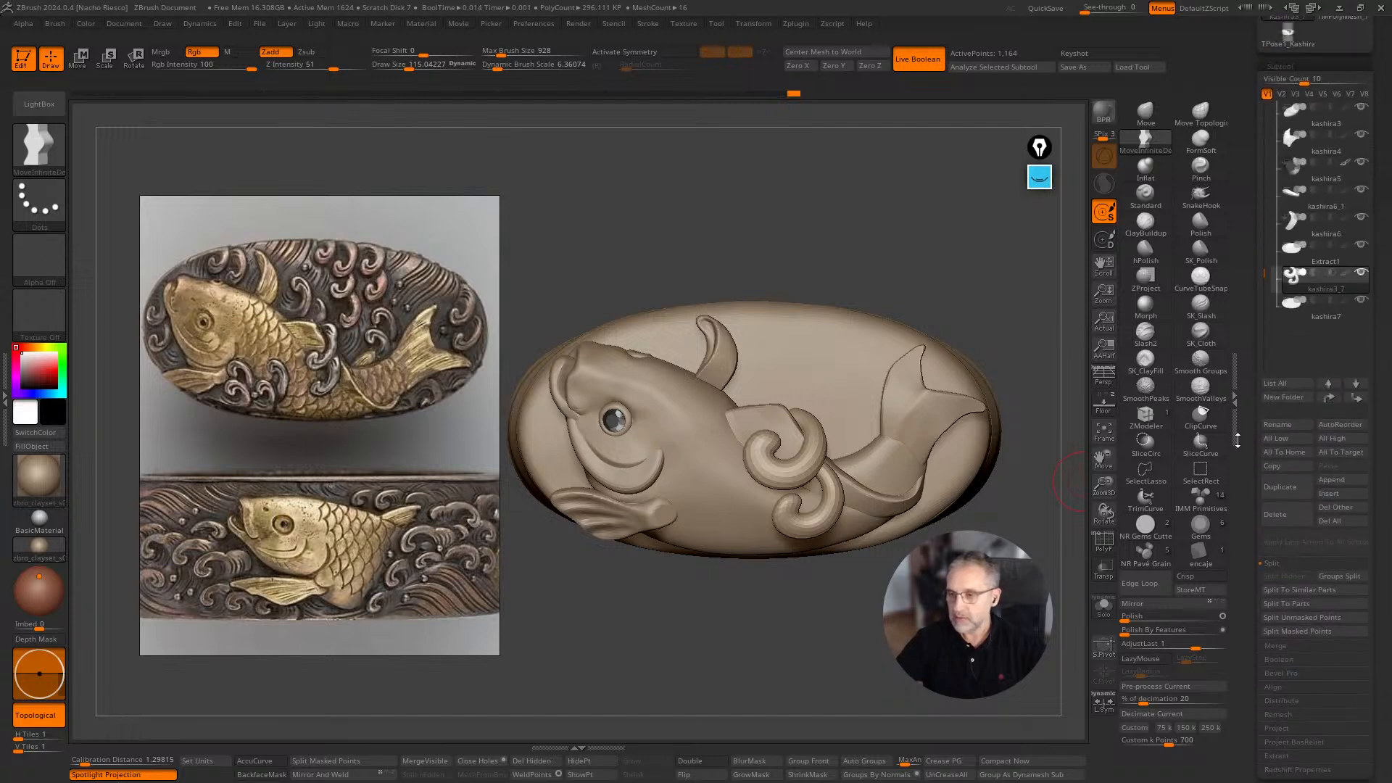
pyautogui.click(1285, 493)
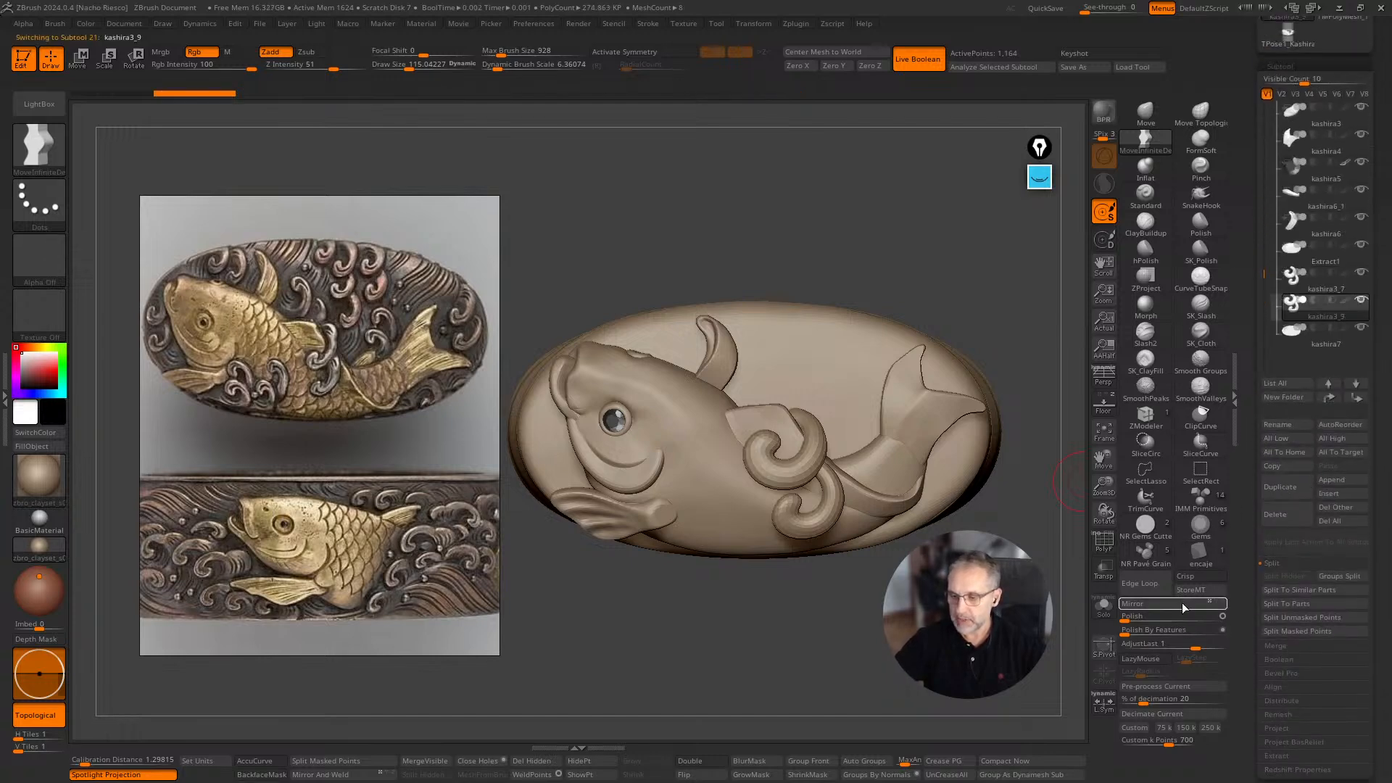
pyautogui.press('w')
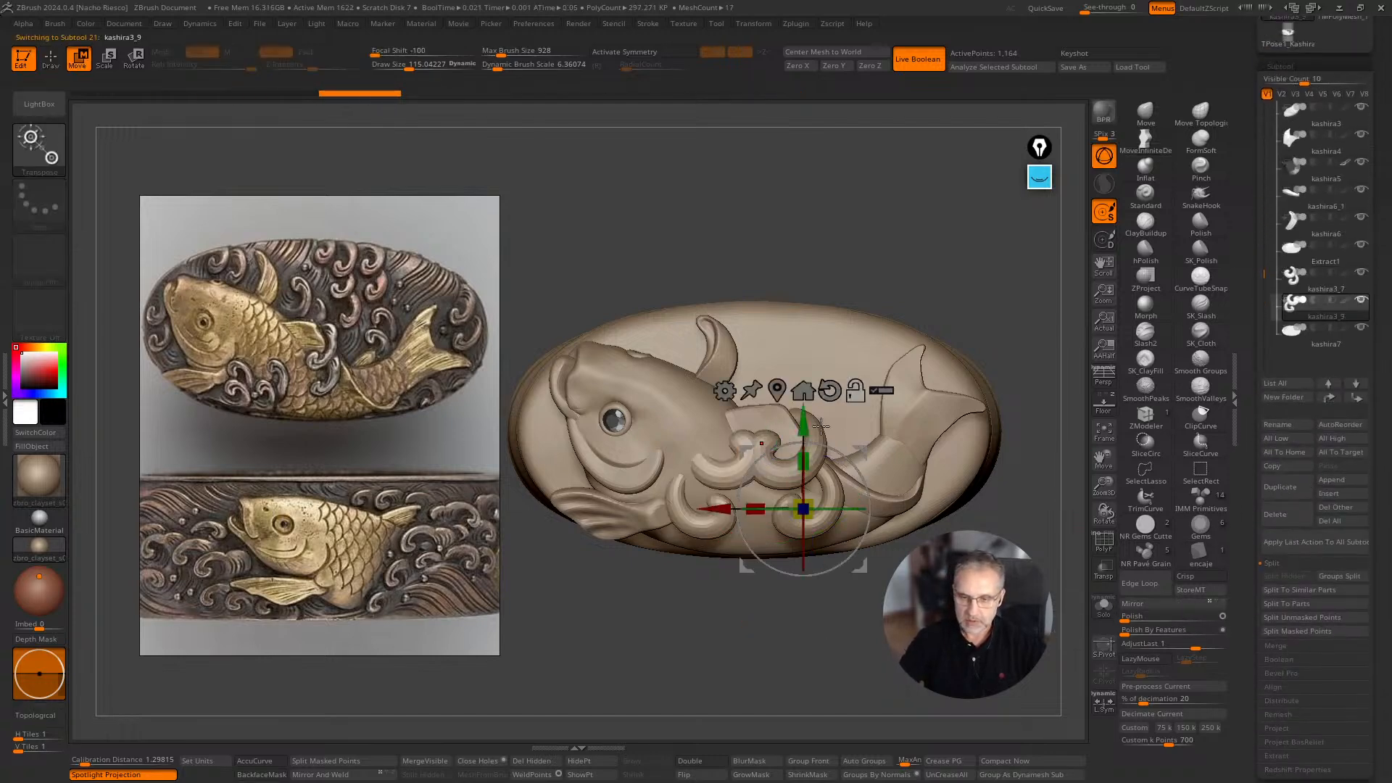
pyautogui.moveTo(834, 508); pyautogui.dragTo(797, 343)
pyautogui.moveTo(803, 510); pyautogui.dragTo(892, 264)
pyautogui.moveTo(903, 377); pyautogui.dragTo(865, 337)
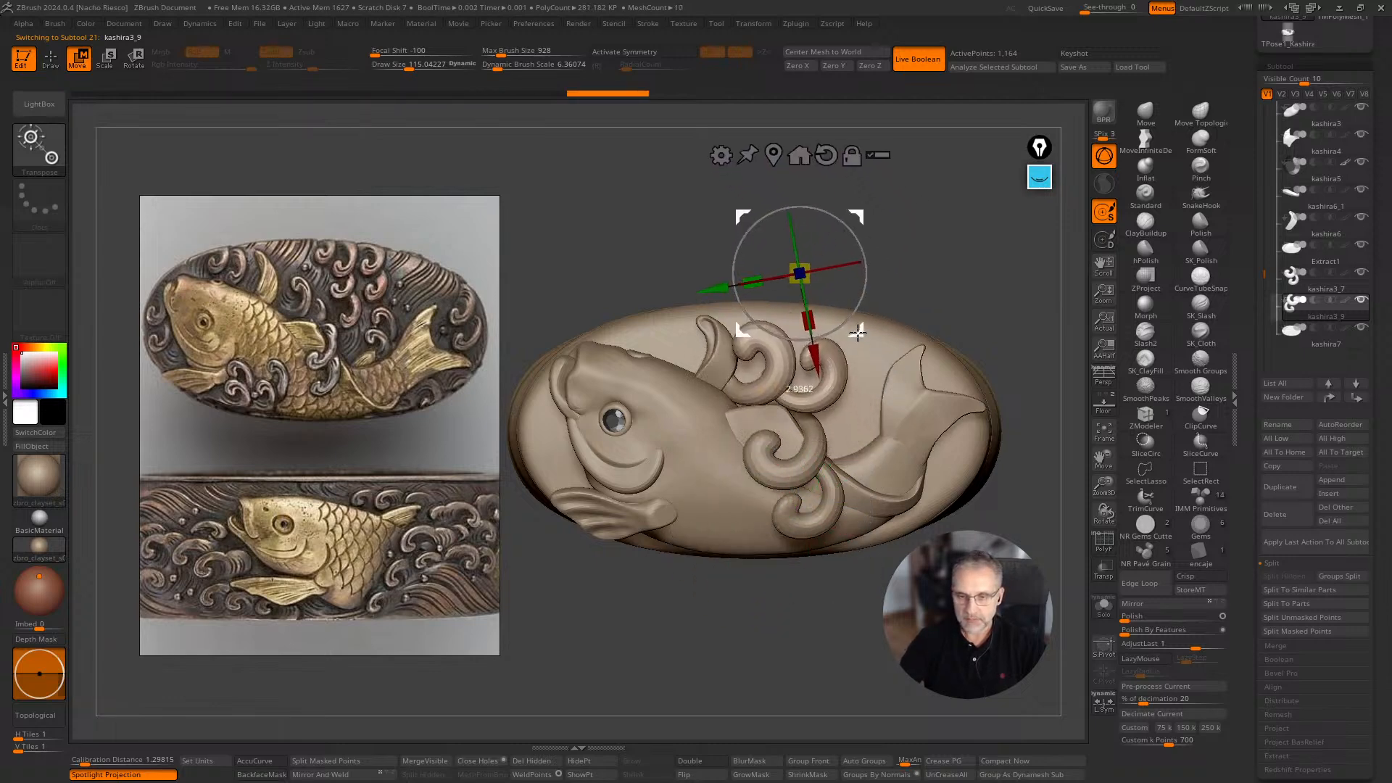
# Reset the gizmo's orientation on the duplicated curl pair and push the pair in depth against the oval top.
pyautogui.moveTo(1015, 638); pyautogui.dragTo(878, 638)
pyautogui.click(826, 153)
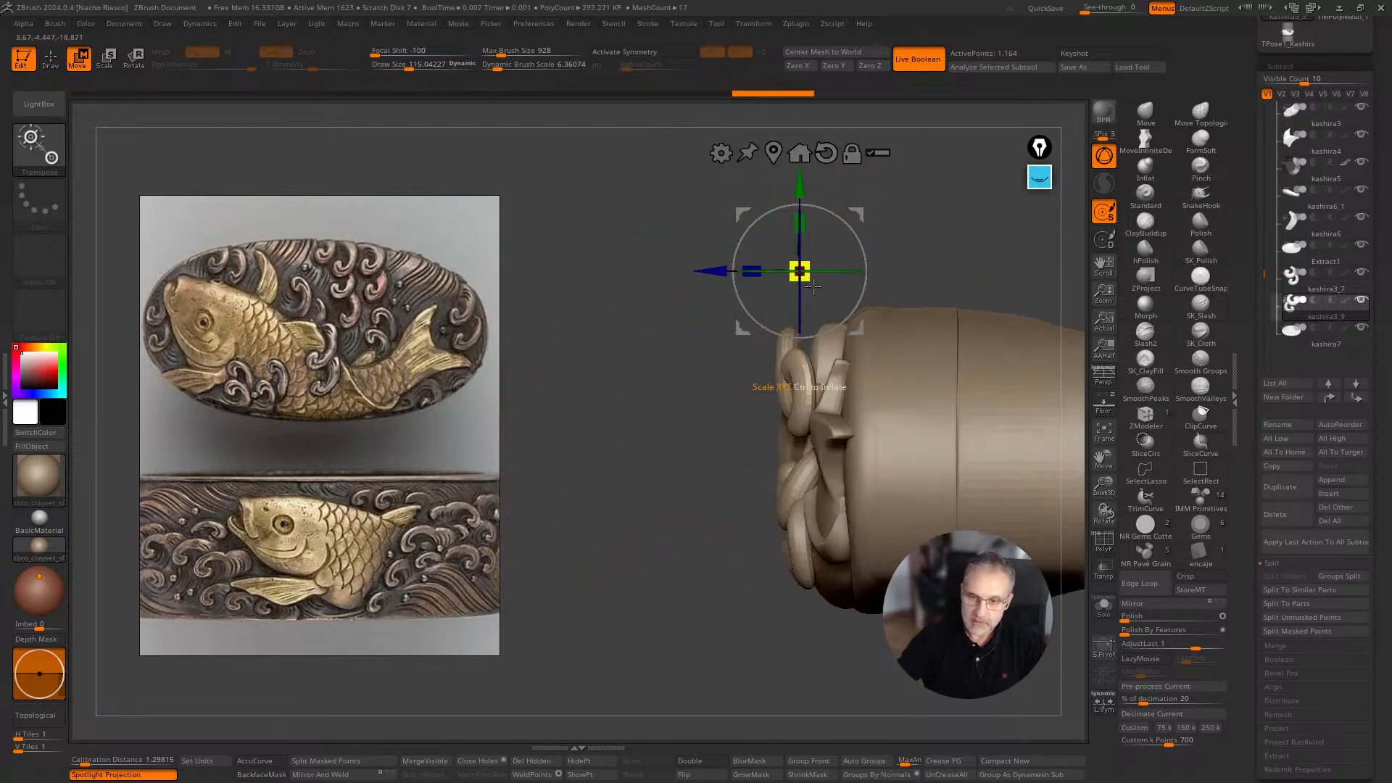
pyautogui.moveTo(721, 269); pyautogui.dragTo(756, 269)
pyautogui.moveTo(943, 279); pyautogui.dragTo(898, 321)
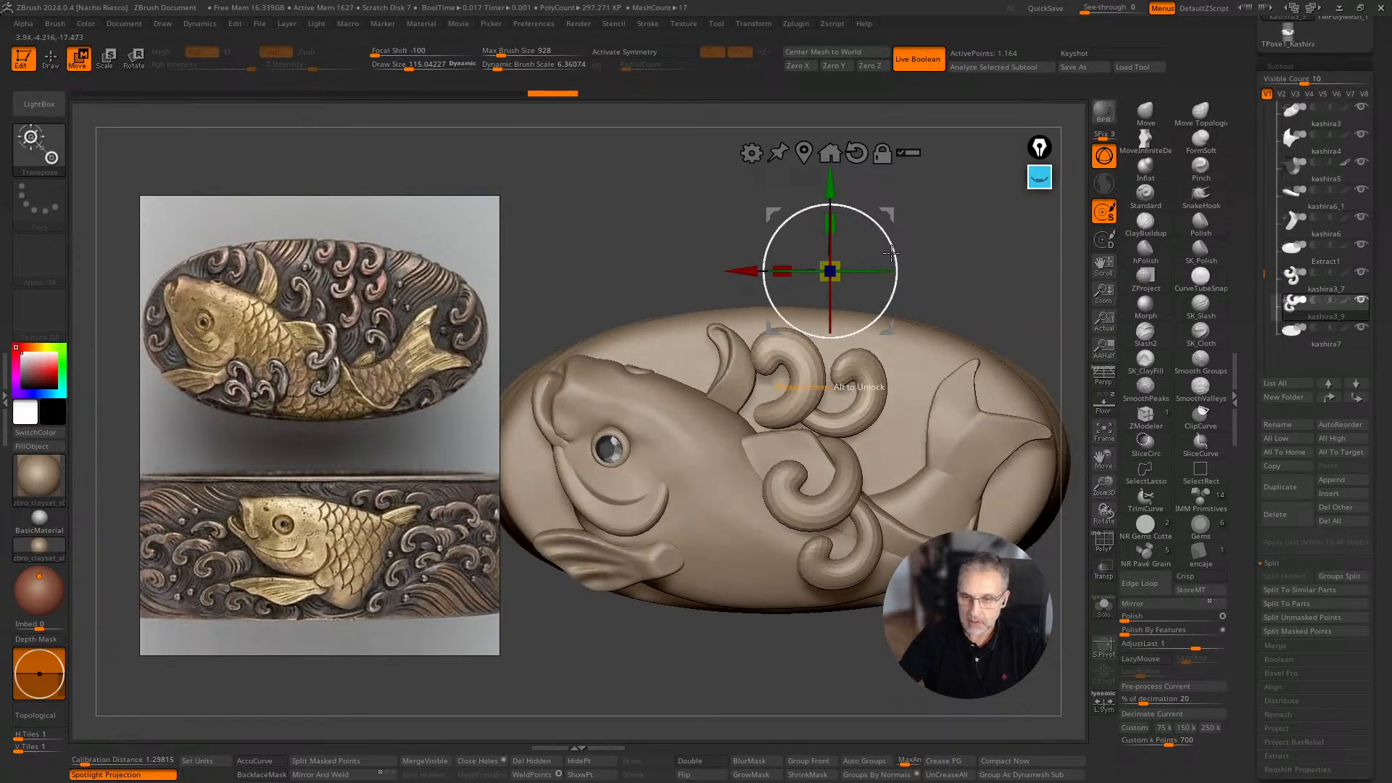
# Isolate the duplicated curl pair with its polyframe displayed and assign auto groups by topology continuity.
pyautogui.press('q')
pyautogui.moveTo(1104, 486); pyautogui.dragTo(1103, 464)
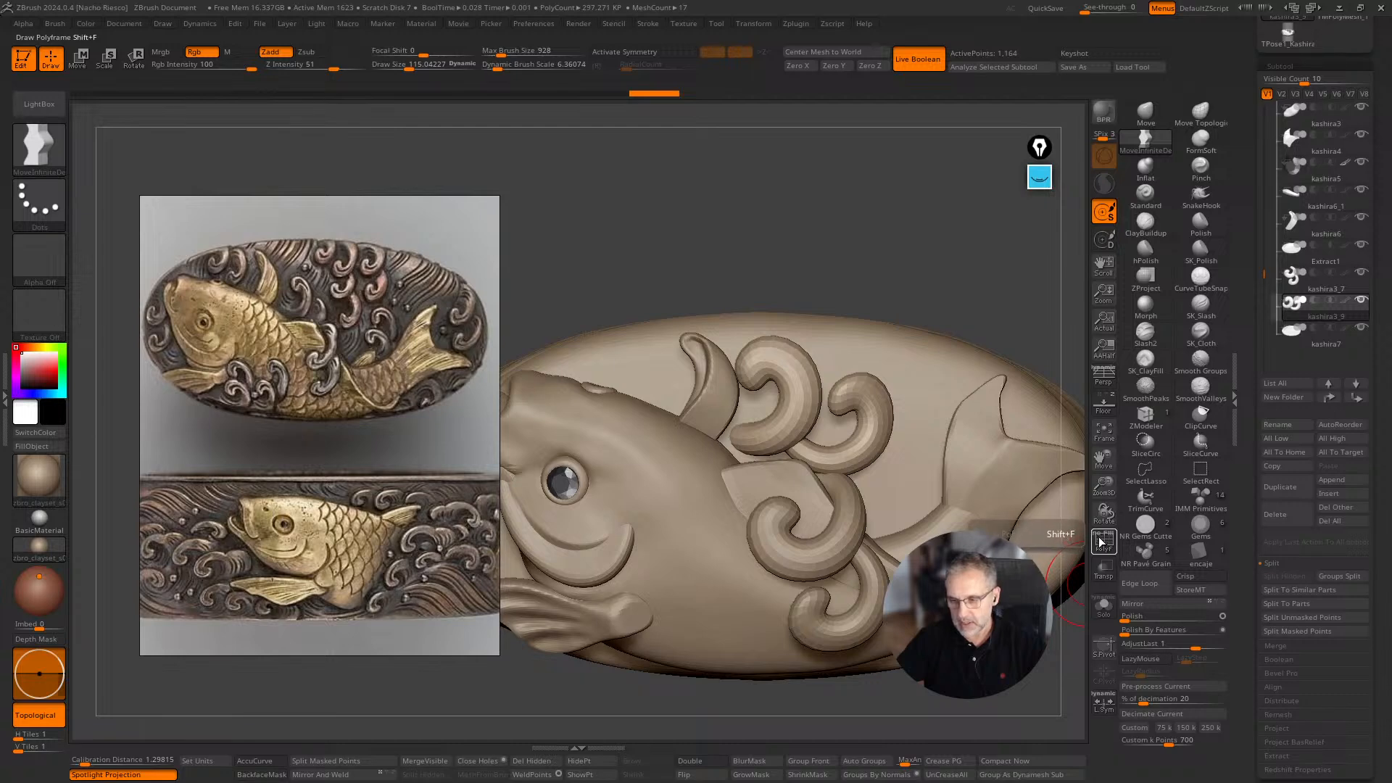
pyautogui.click(1104, 541)
pyautogui.click(1103, 610)
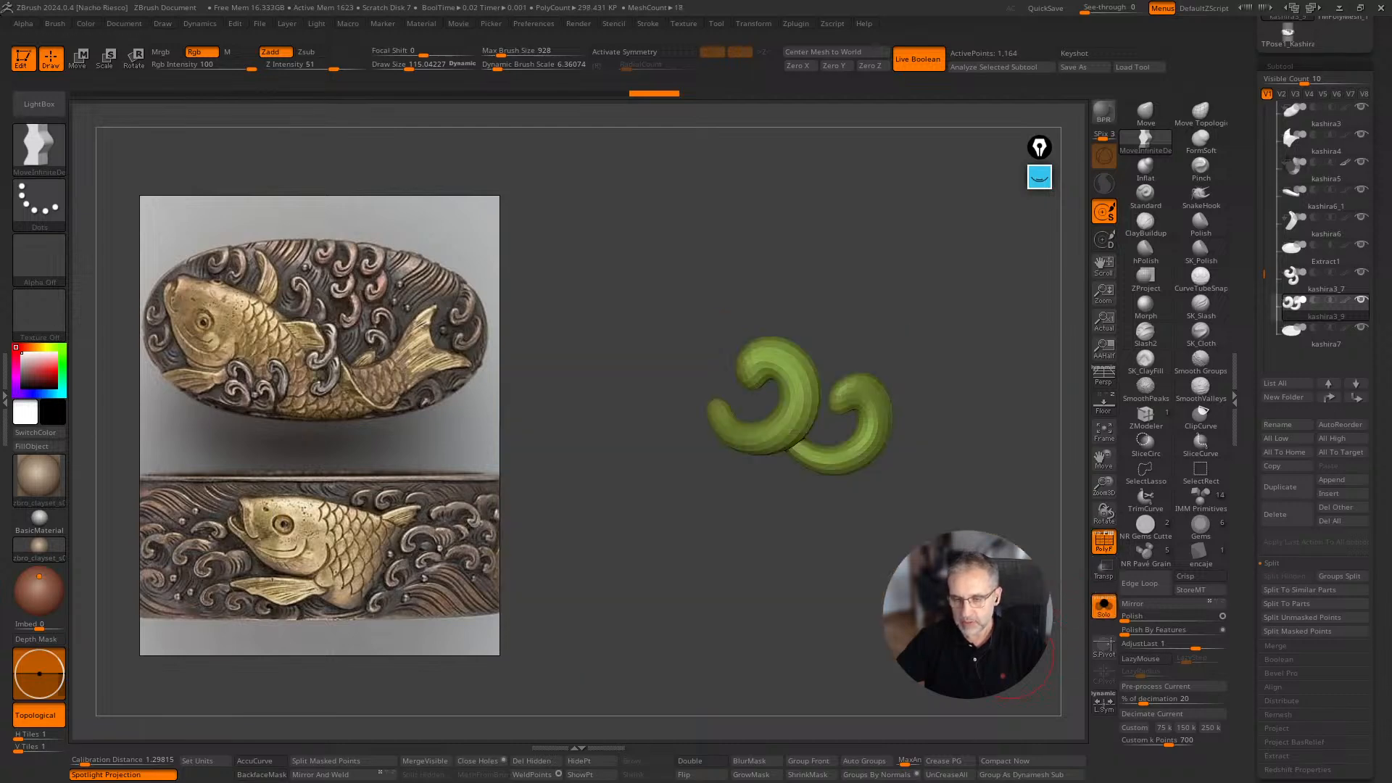
pyautogui.hotkey('ctrl', 'shift')
pyautogui.hotkey('ctrl', 'shift')
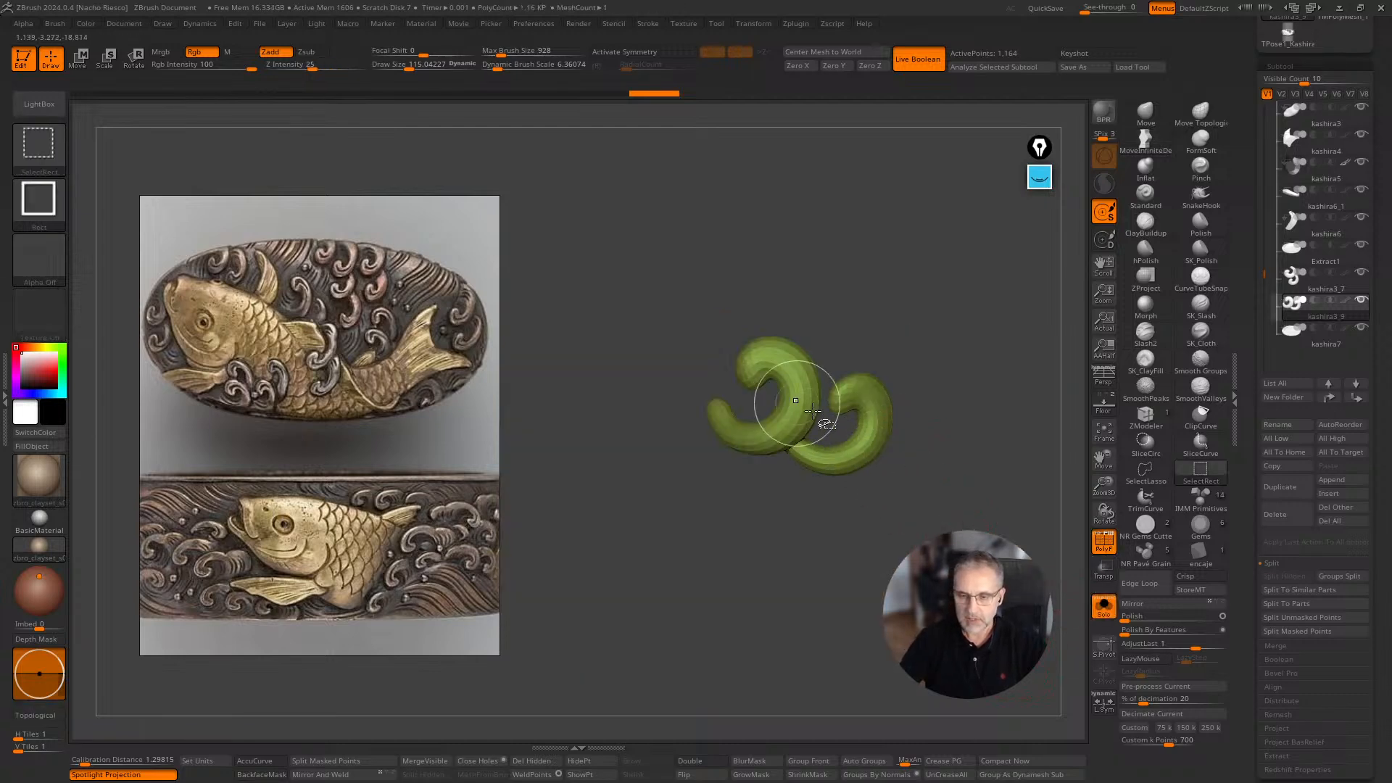
pyautogui.moveTo(813, 411); pyautogui.dragTo(842, 449)
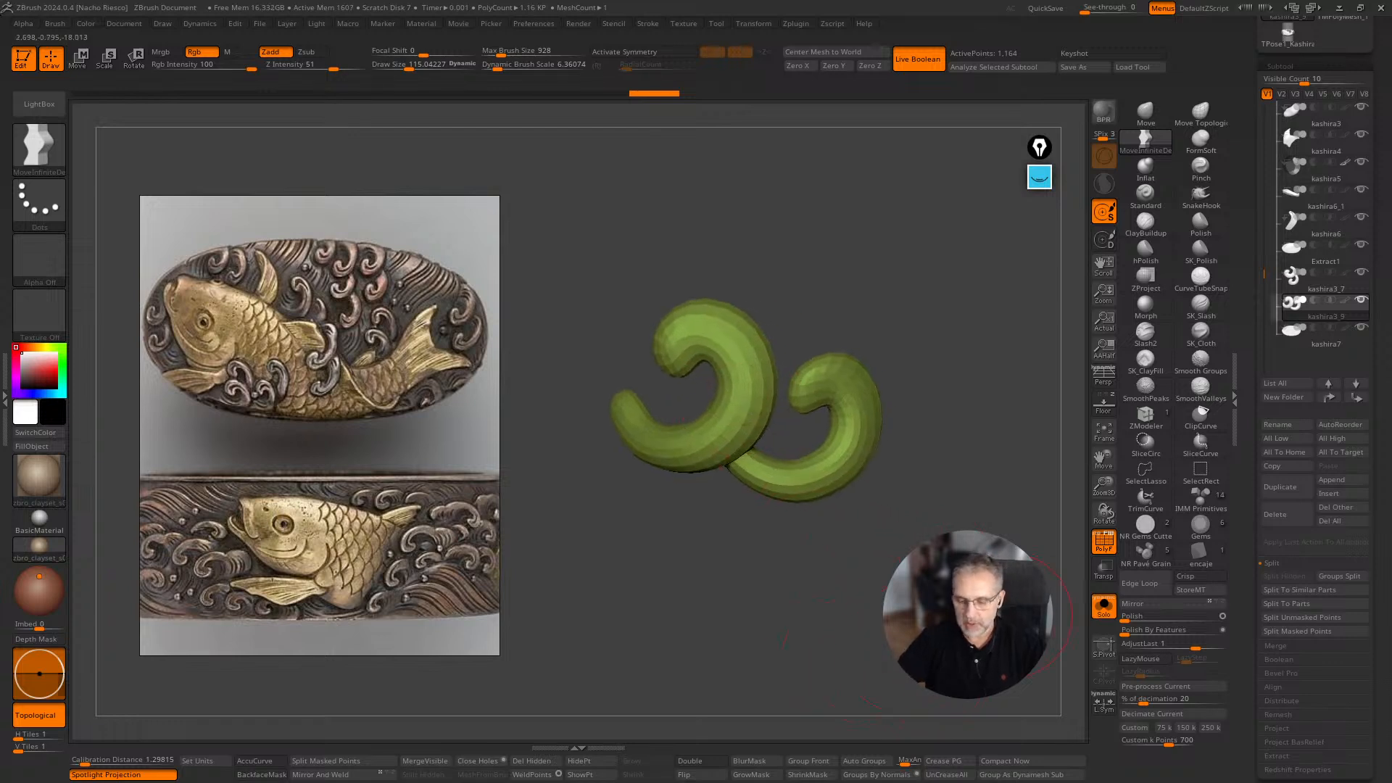
pyautogui.click(863, 760)
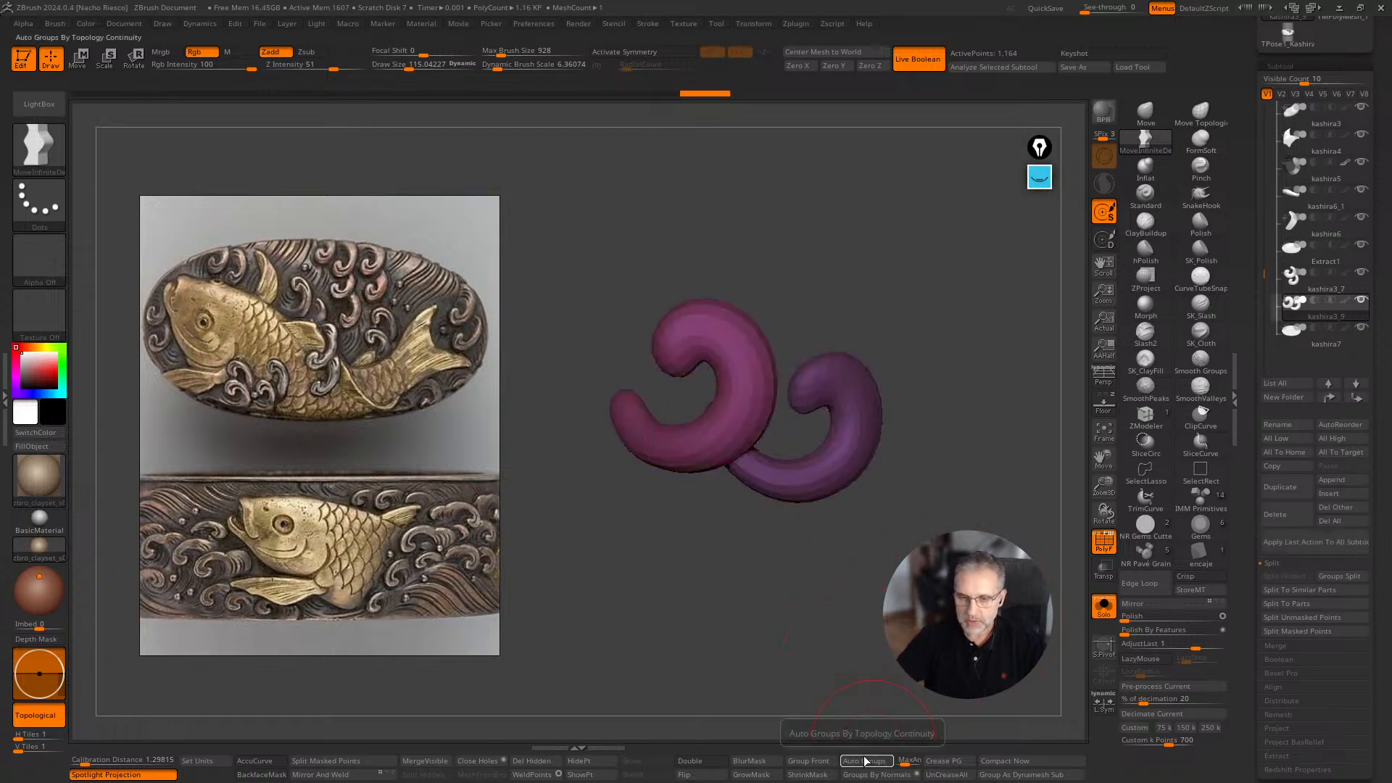
# Hide the polyframe, show the whole model, and mask the duplicated pair's larger curl so only the smaller one is editable.
pyautogui.click(1106, 542)
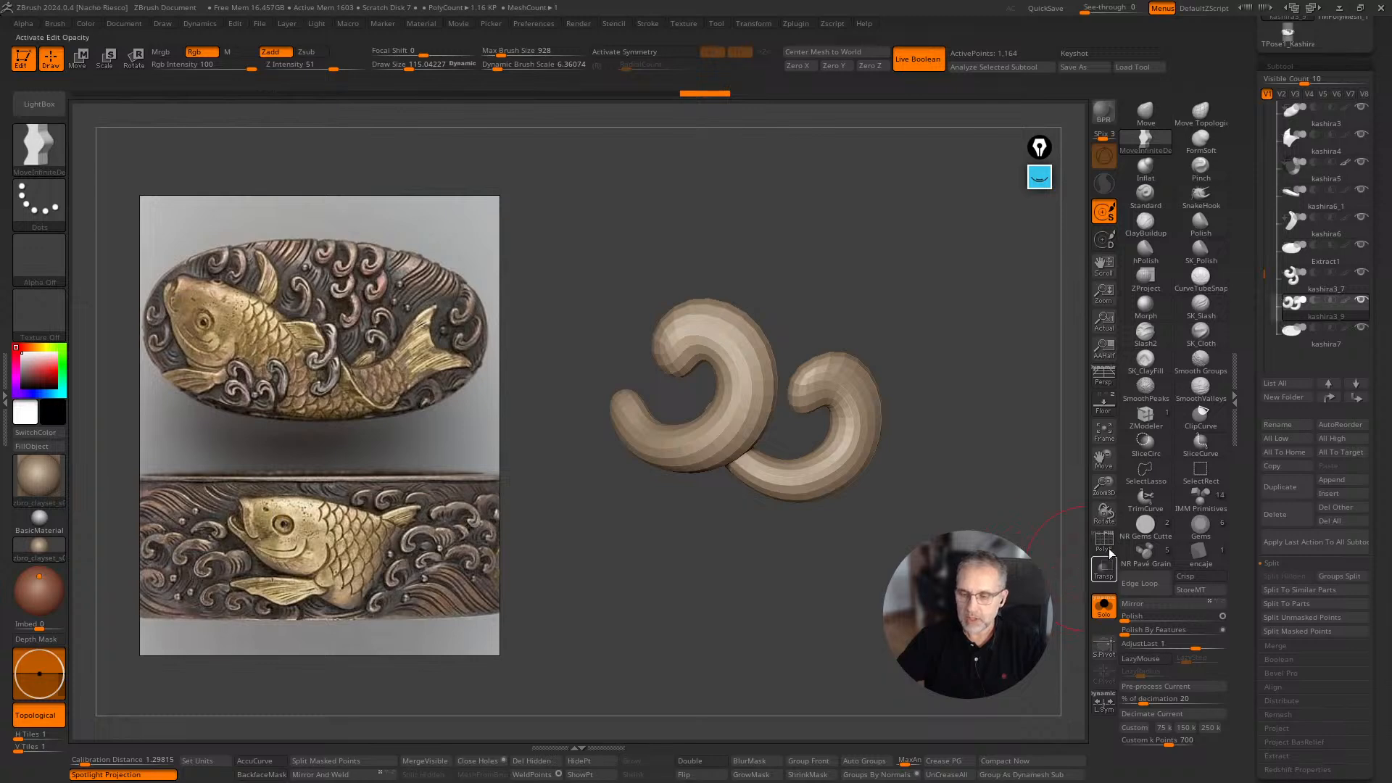
pyautogui.click(1105, 543)
pyautogui.click(1104, 606)
pyautogui.click(1105, 543)
pyautogui.press('w')
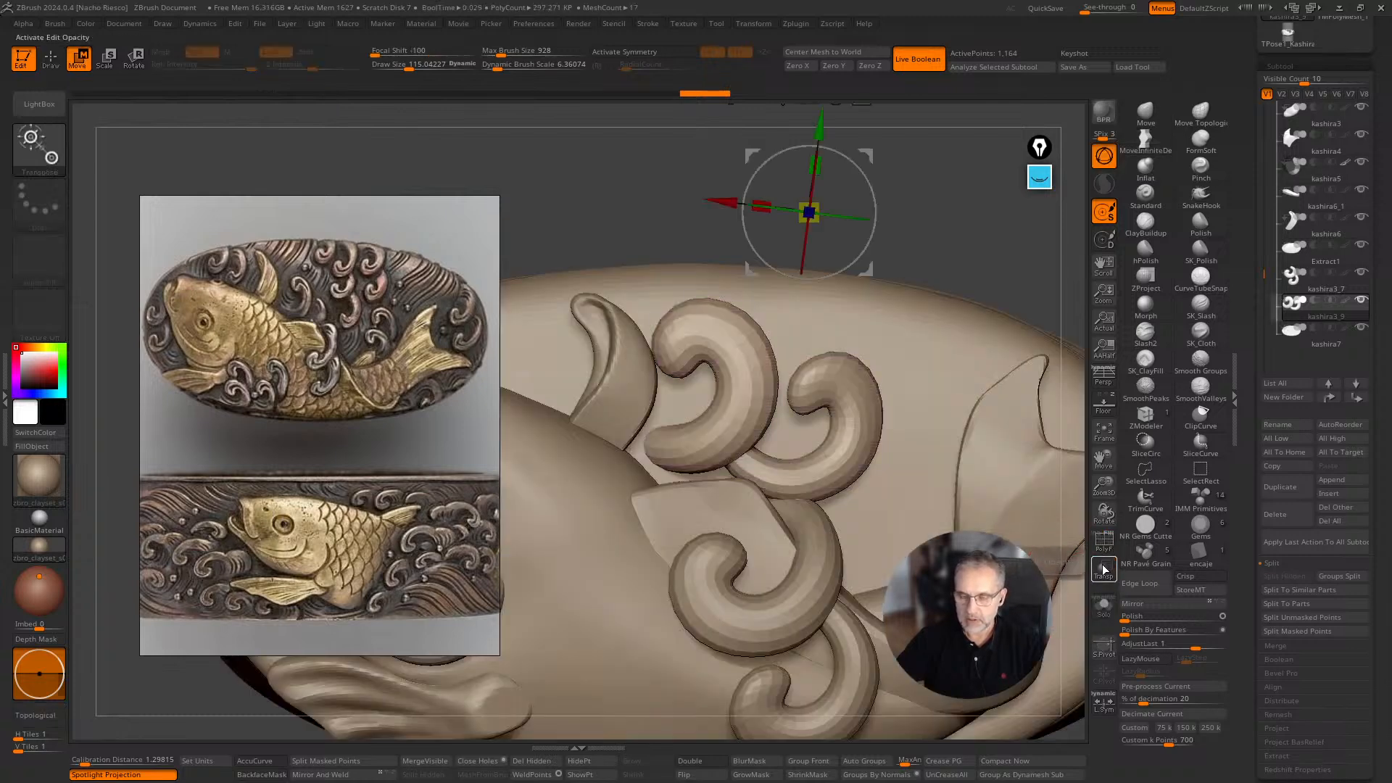
pyautogui.keyDown('ctrl'); pyautogui.click(864, 435); pyautogui.keyUp('ctrl')
# Move the smaller curl next to the koi's tail fin and rotate it so its hook faces the dorsal side.
pyautogui.moveTo(915, 496); pyautogui.dragTo(956, 385)
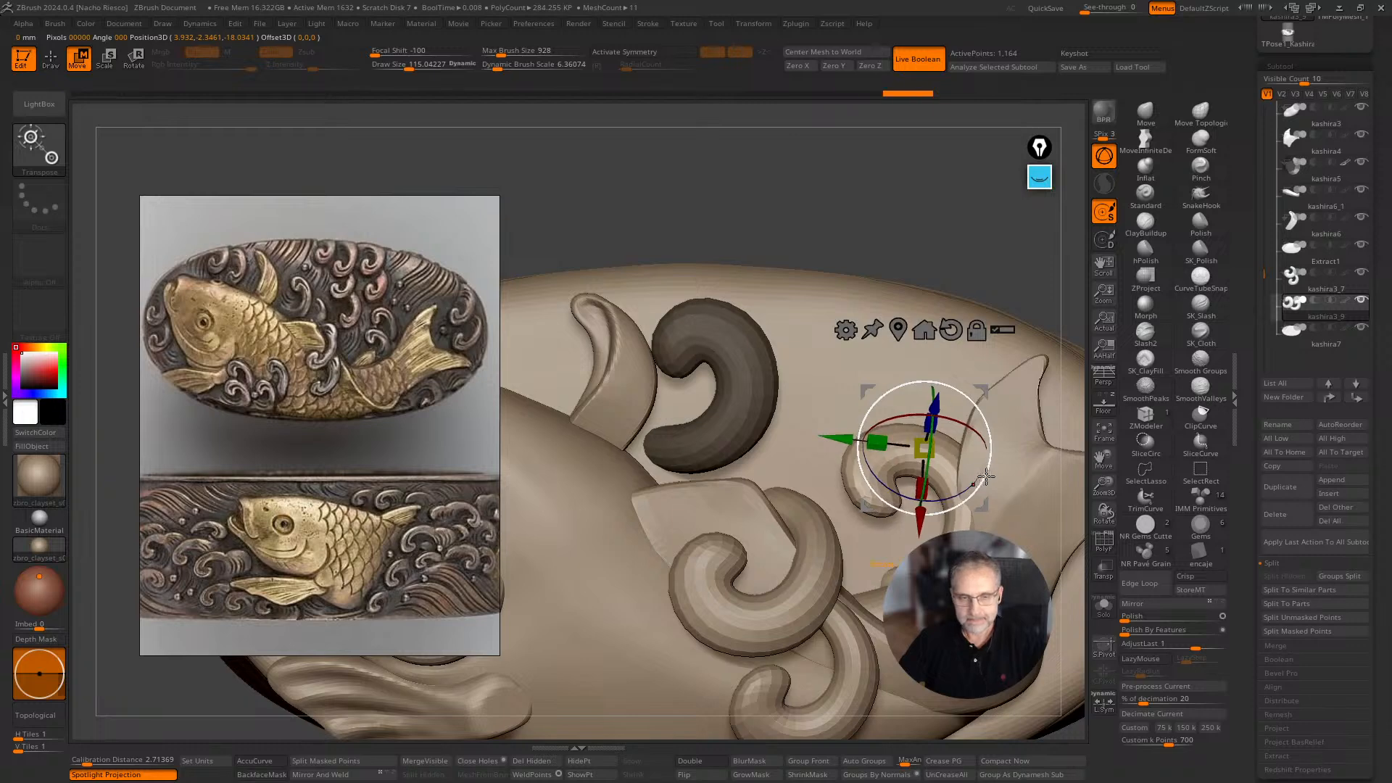
pyautogui.moveTo(987, 477); pyautogui.dragTo(963, 517)
pyautogui.press('q')
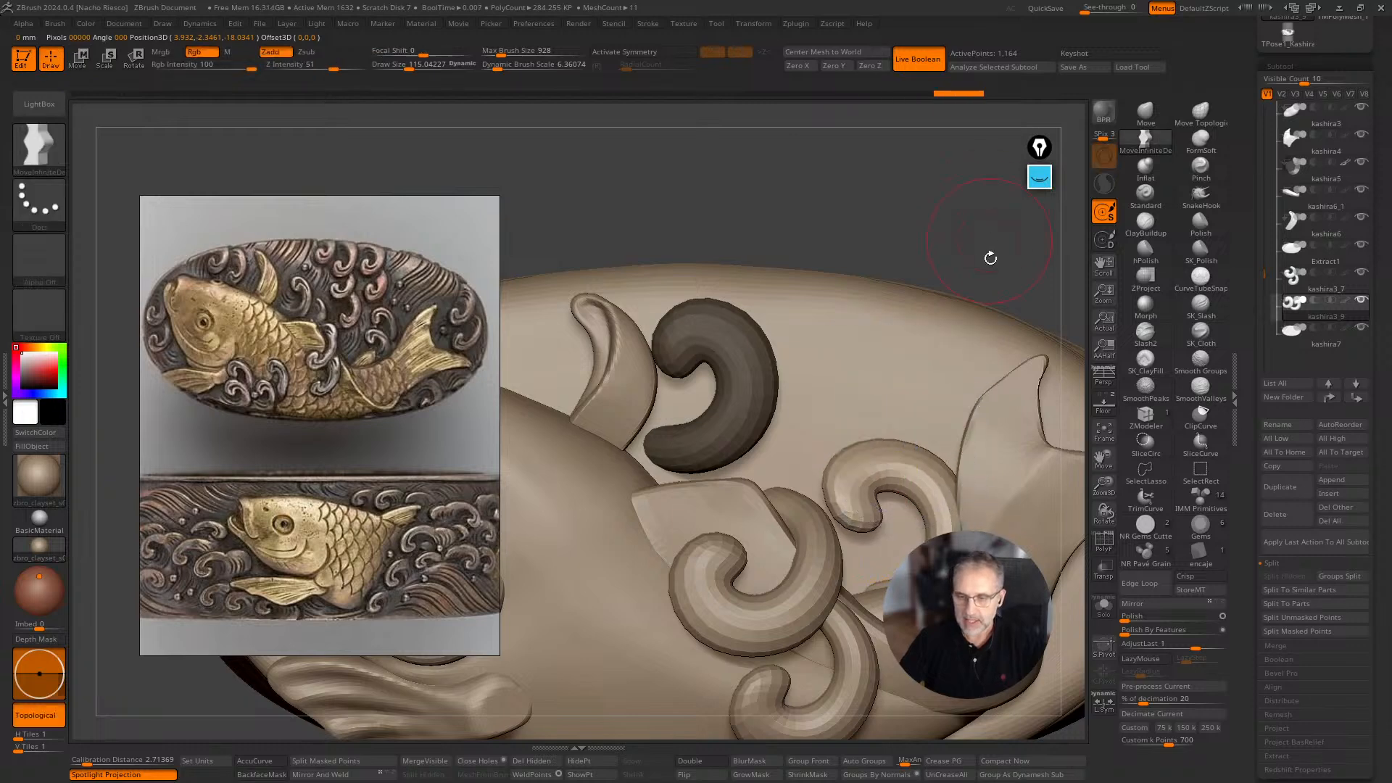
# Shape the smaller curl onto the surface with a slightly larger move brush and reposition it beside the tail fin.
pyautogui.moveTo(973, 319)
pyautogui.mouseDown(button='right')
pyautogui.moveTo(957, 187)
pyautogui.moveTo(918, 299)
pyautogui.mouseUp(button='right')
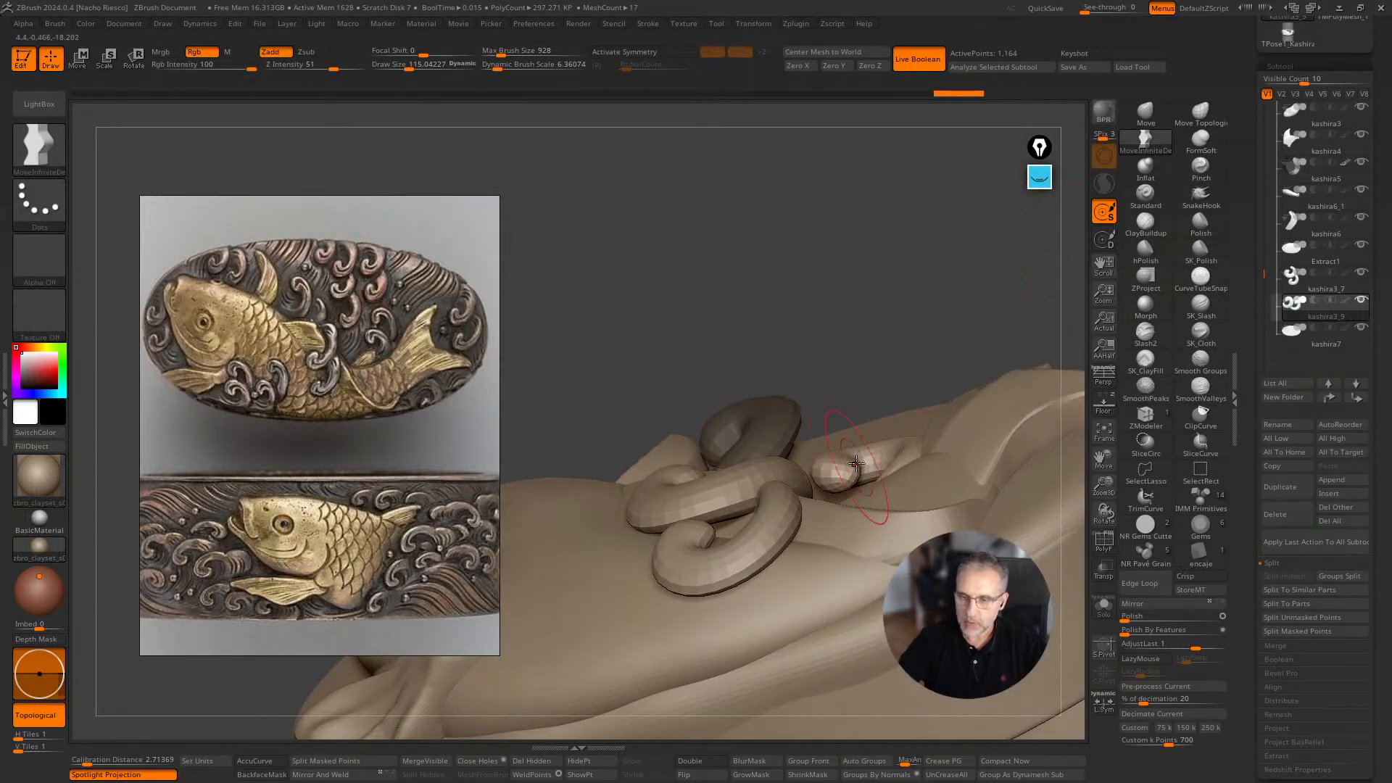
pyautogui.press(']')
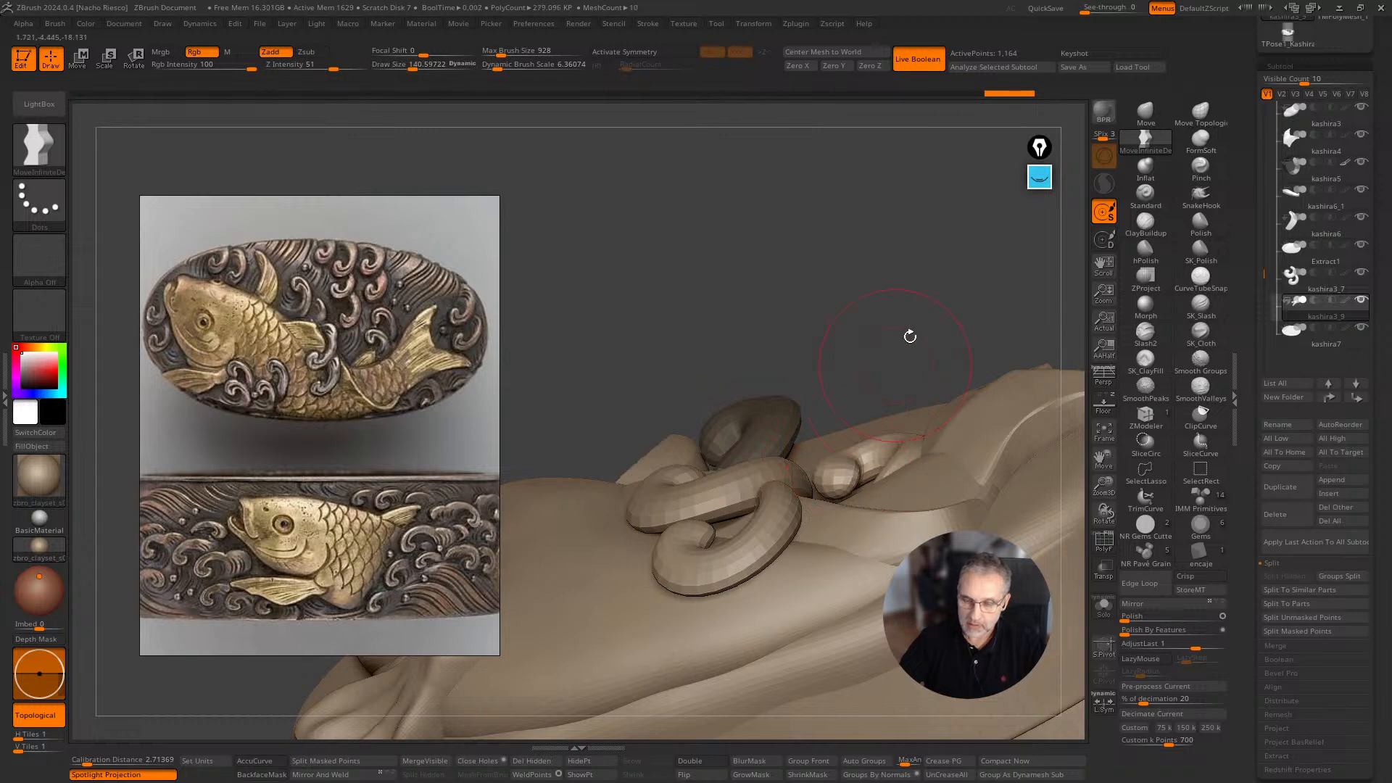
pyautogui.moveTo(910, 336); pyautogui.dragTo(870, 478, button='right')
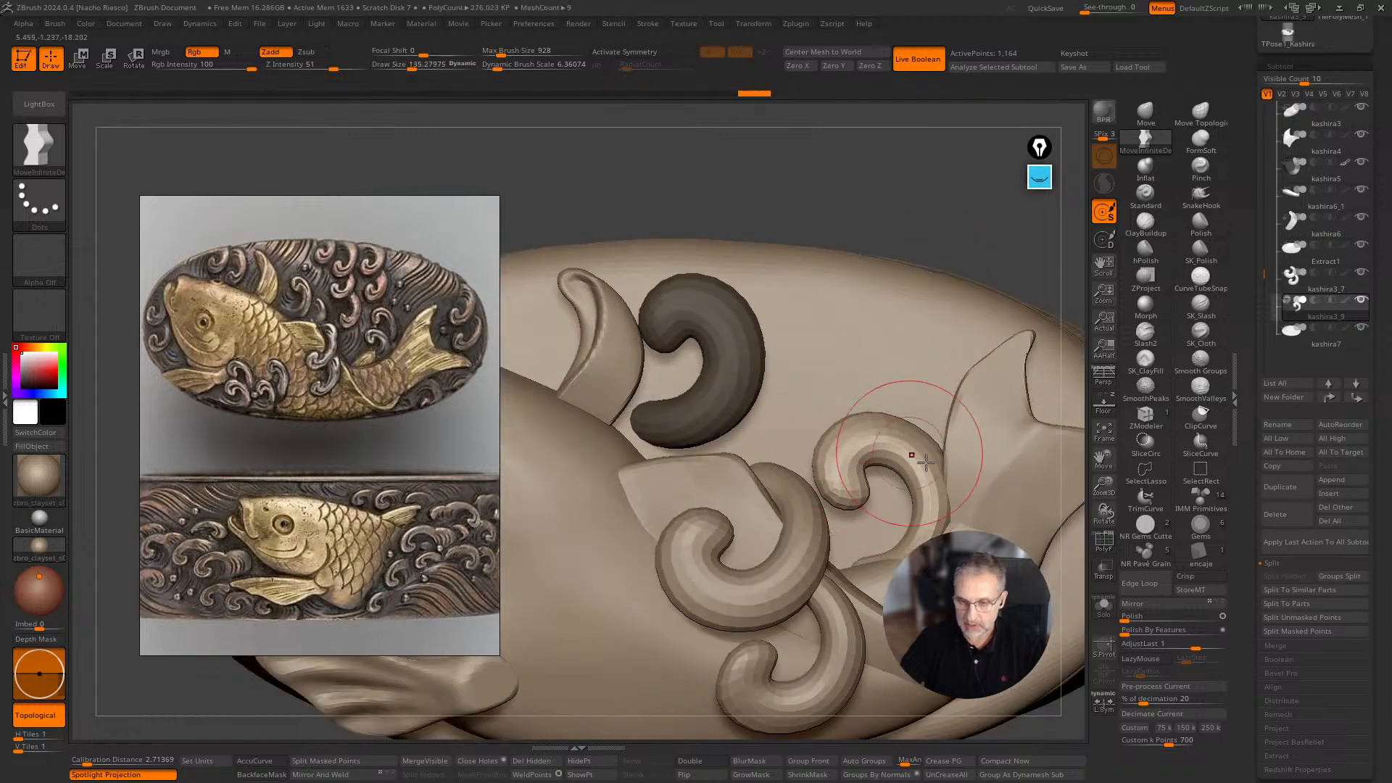
pyautogui.press('w')
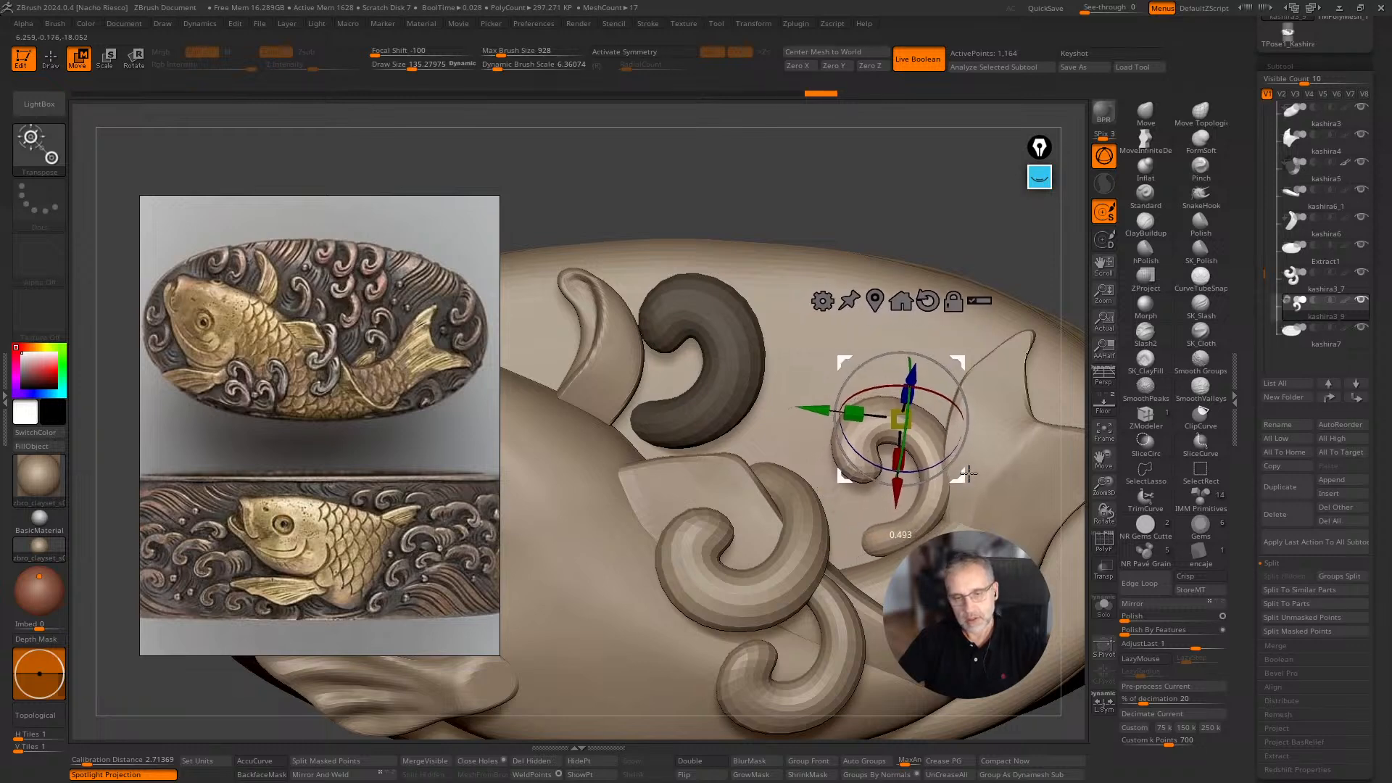
pyautogui.press('q')
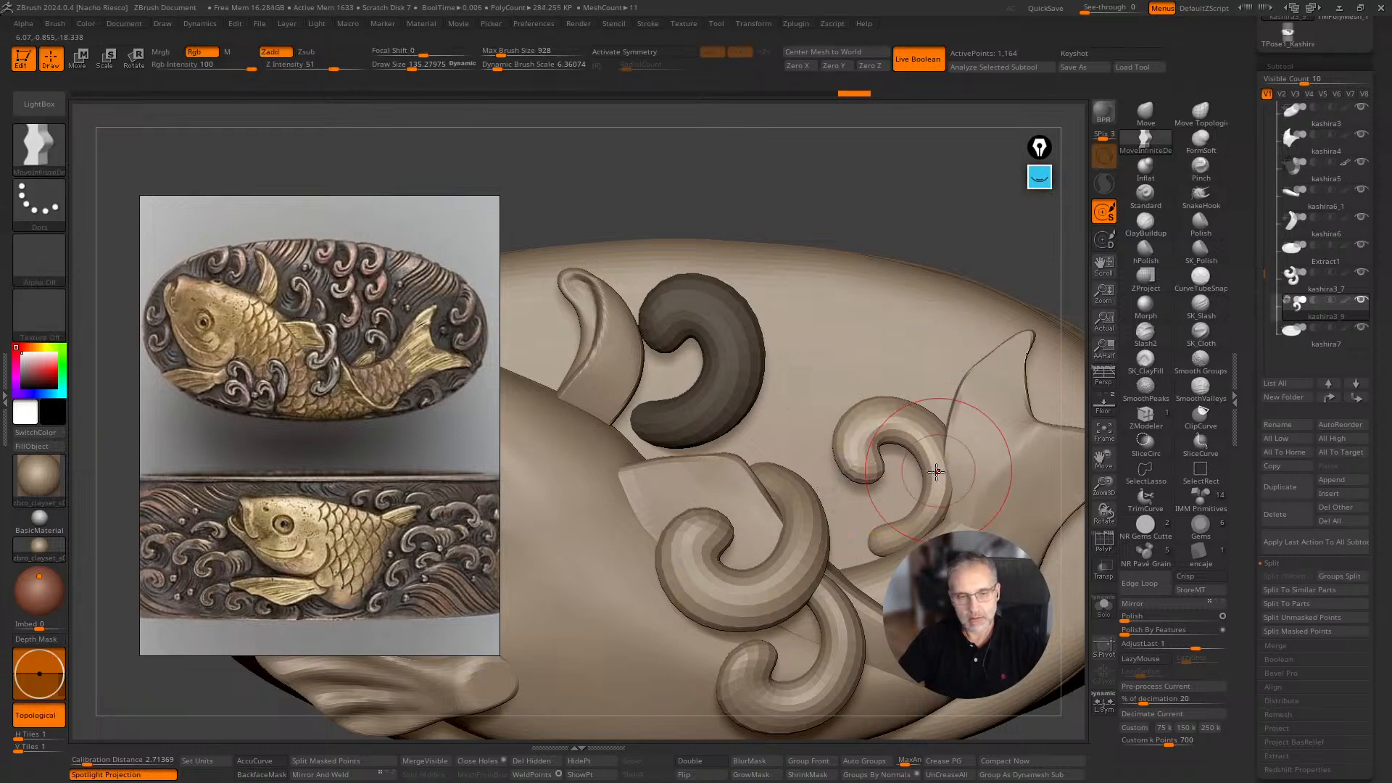
# Isolate the duplicated curls, extend the smaller curl's lower end with the move brush, and show the full model again.
pyautogui.click(1101, 609)
pyautogui.press('[')
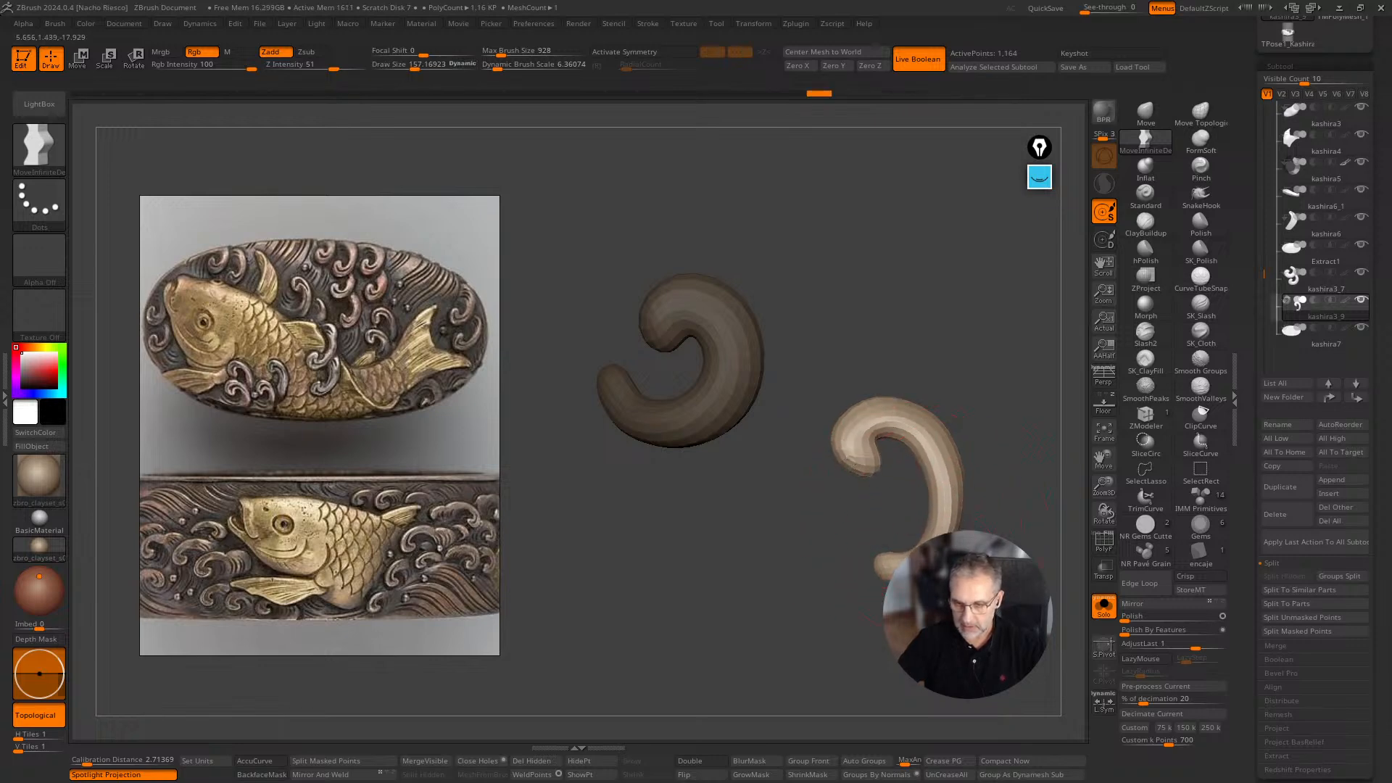
pyautogui.click(1103, 609)
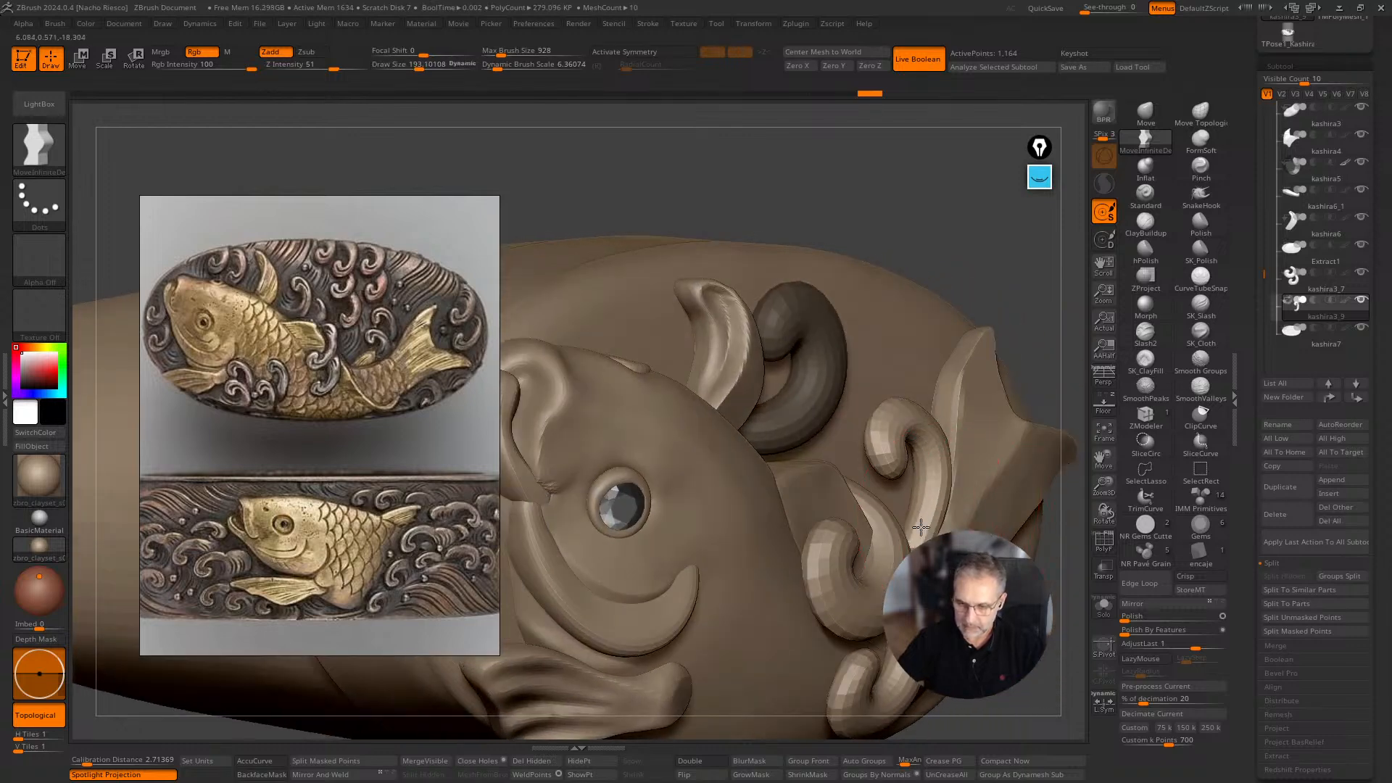
# Reposition the smaller curl beside the tail fin and reshape its lower end with a slightly smaller move brush.
pyautogui.press('w')
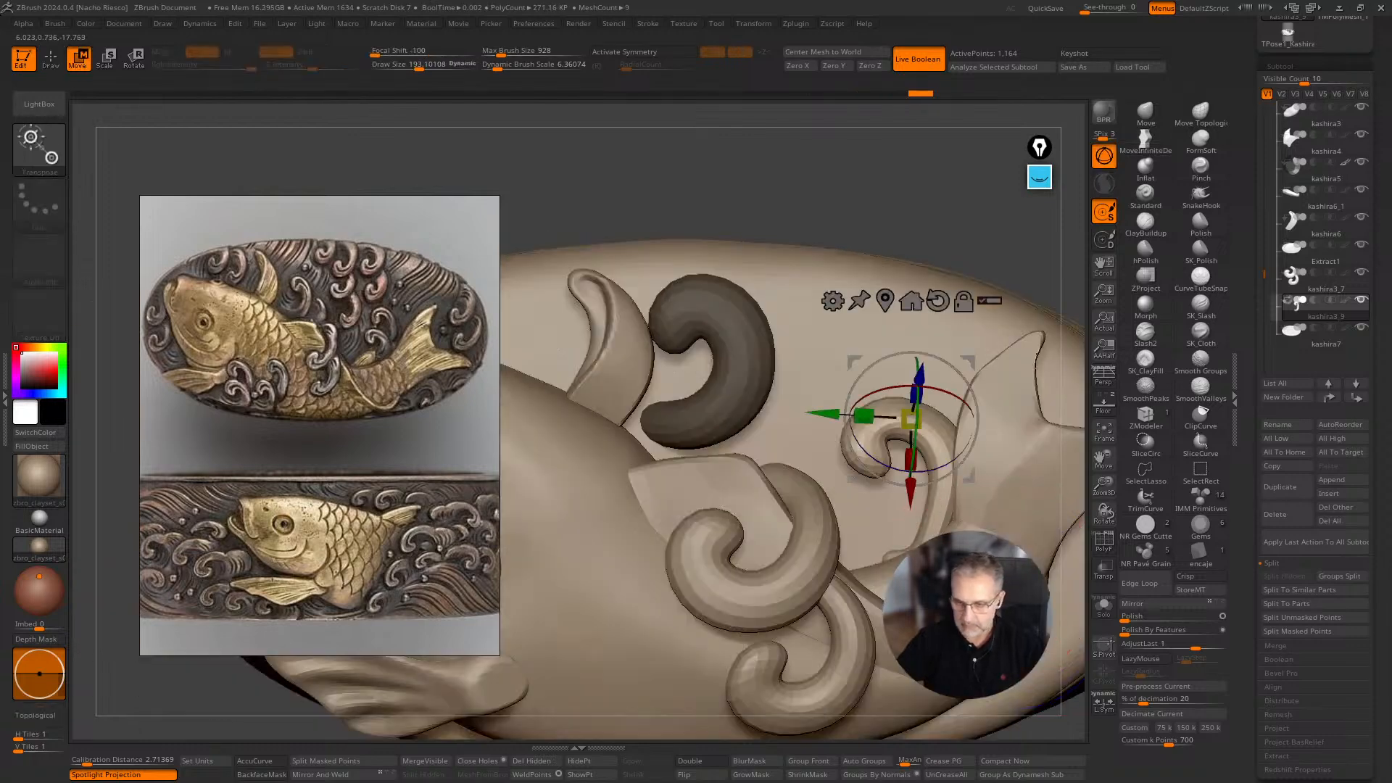
pyautogui.moveTo(959, 467)
pyautogui.mouseDown()
pyautogui.moveTo(945, 458)
pyautogui.moveTo(926, 496)
pyautogui.moveTo(940, 498)
pyautogui.mouseUp()
pyautogui.press('q')
pyautogui.press('s')
pyautogui.press('s')
pyautogui.press('s')
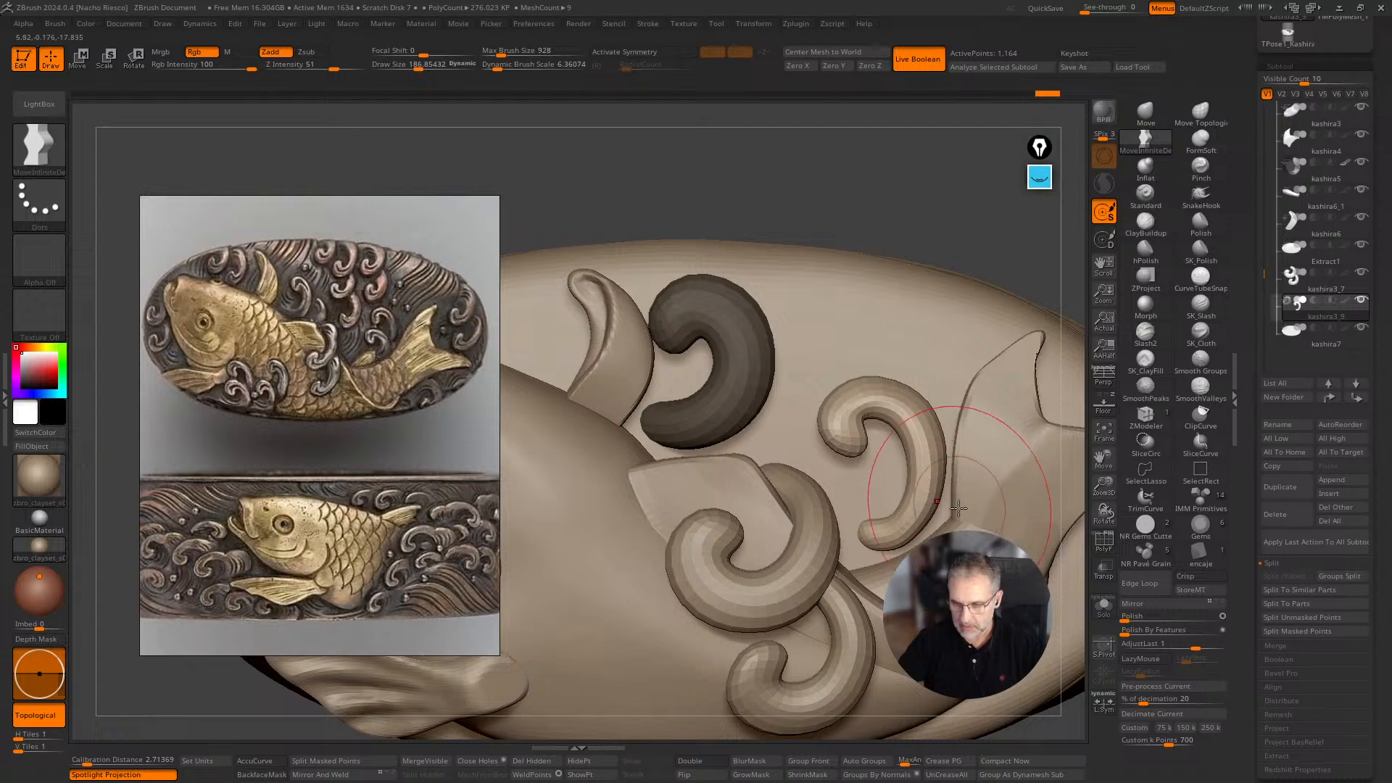
# Shift the smaller curl slightly so its lower end meets the larger curl on the koi's back.
pyautogui.scroll(-10, 997, 294)
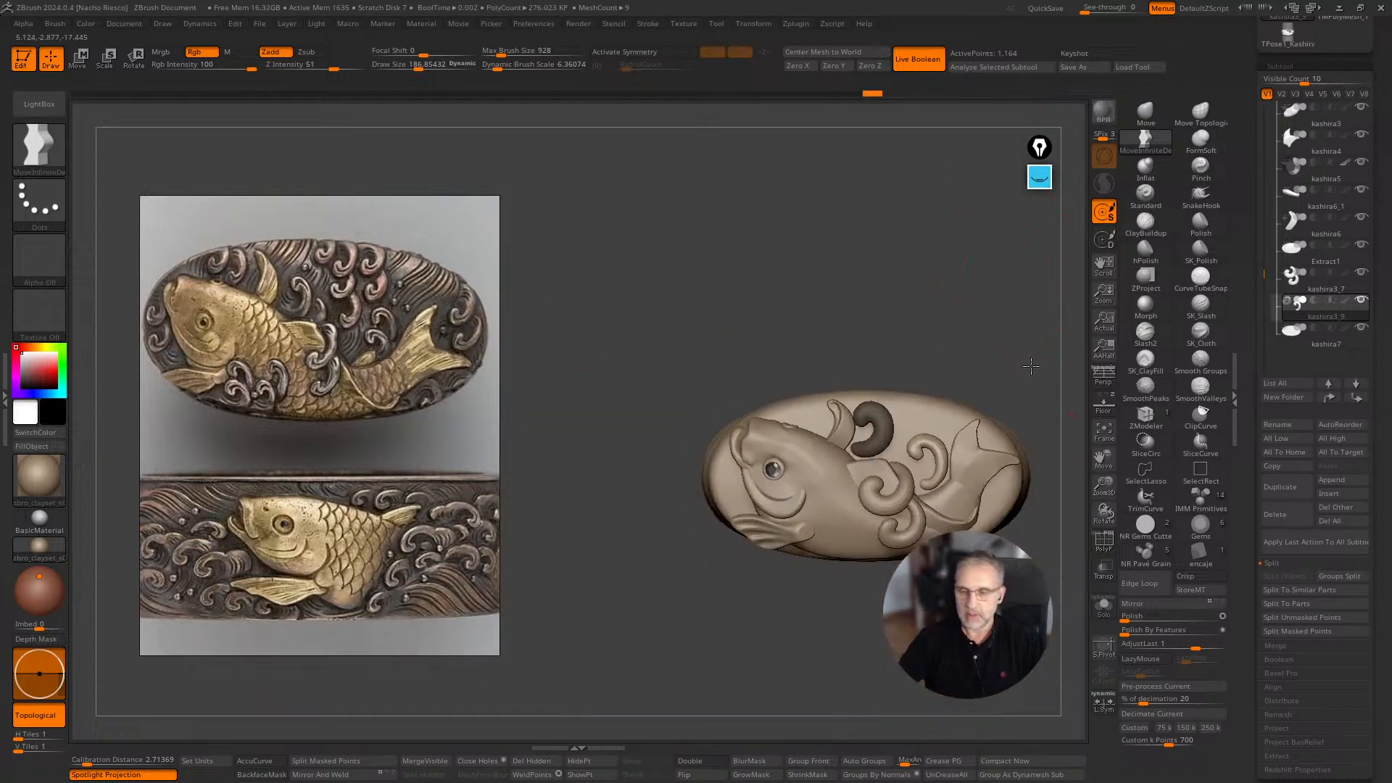
pyautogui.moveTo(1031, 367); pyautogui.dragTo(1023, 462)
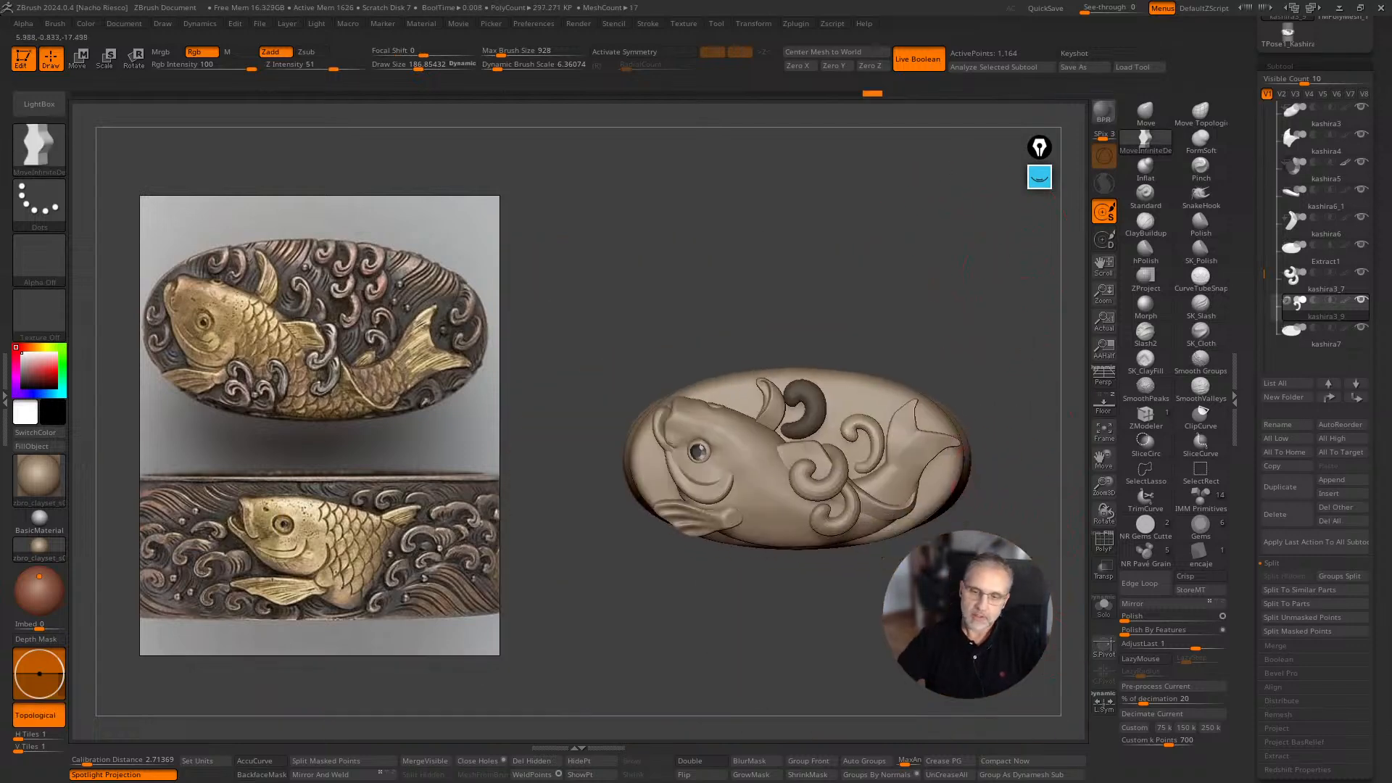
pyautogui.scroll(-2, 897, 500)
pyautogui.keyDown('alt'); pyautogui.moveTo(829, 653); pyautogui.dragTo(866, 682); pyautogui.keyUp('alt')
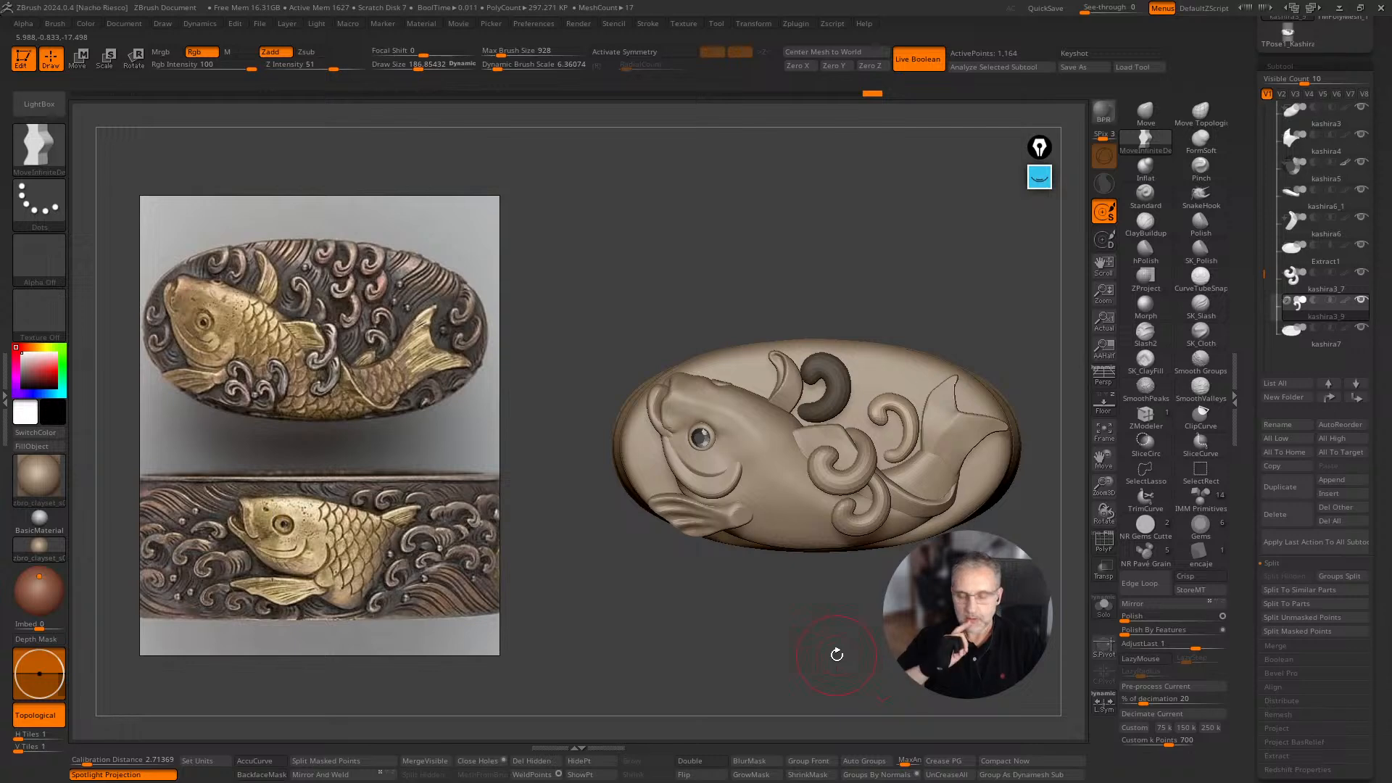
pyautogui.scroll(3, 837, 654)
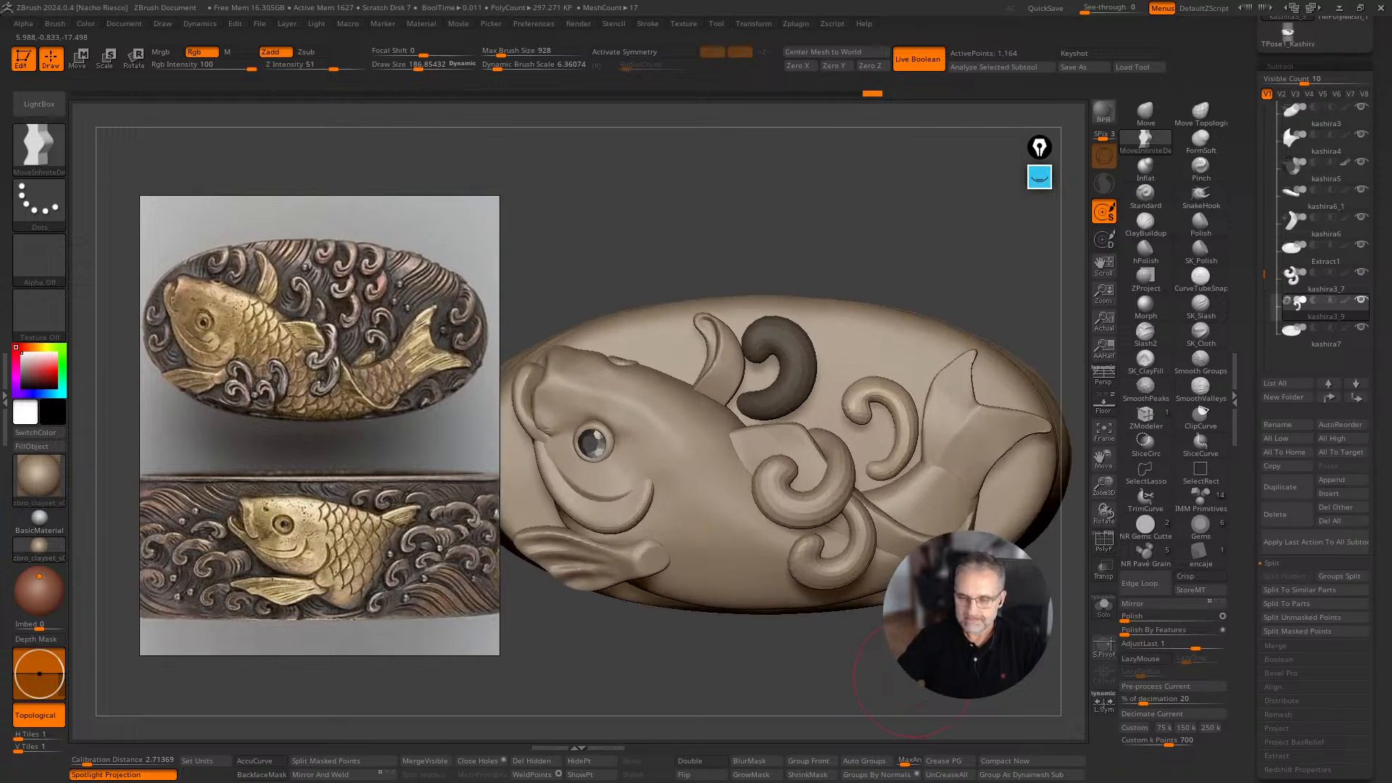
pyautogui.press('w')
pyautogui.moveTo(946, 448); pyautogui.dragTo(948, 460)
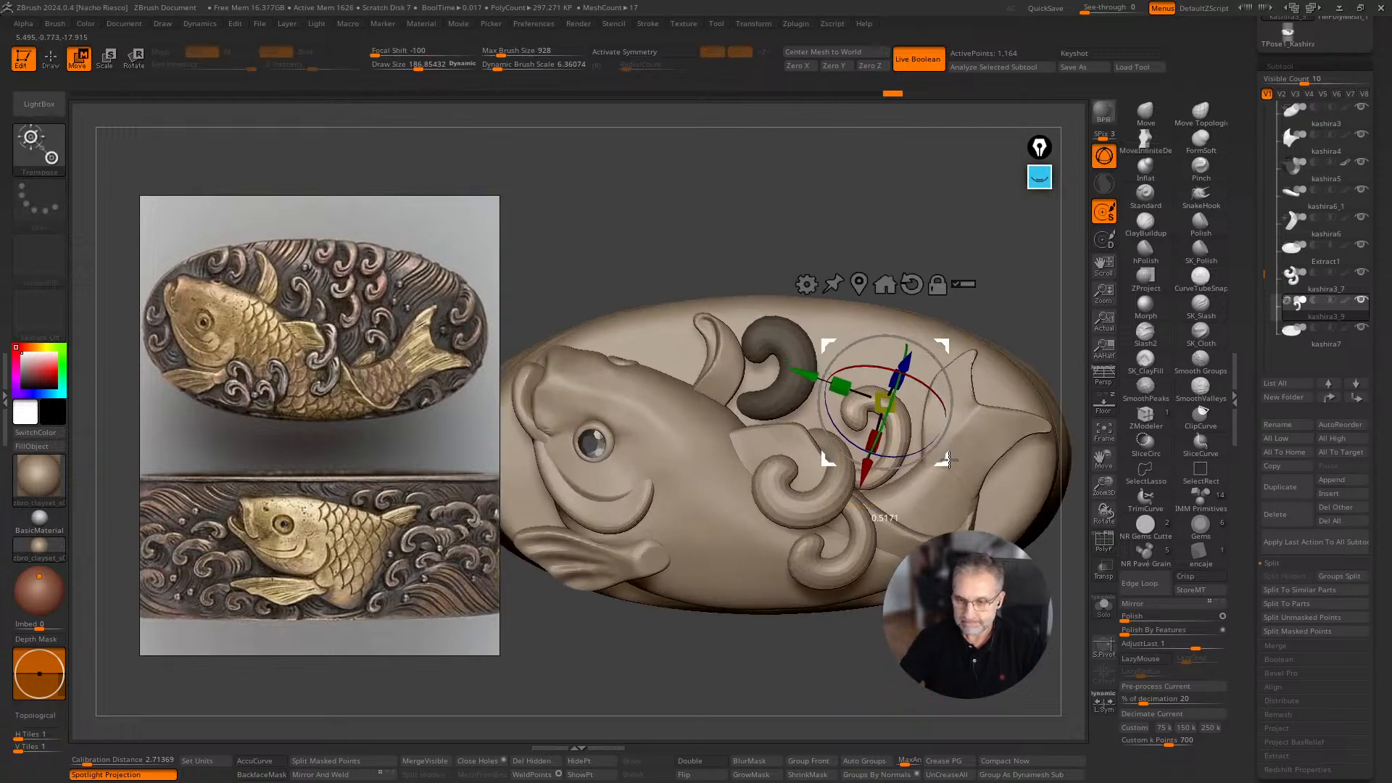
pyautogui.press('q')
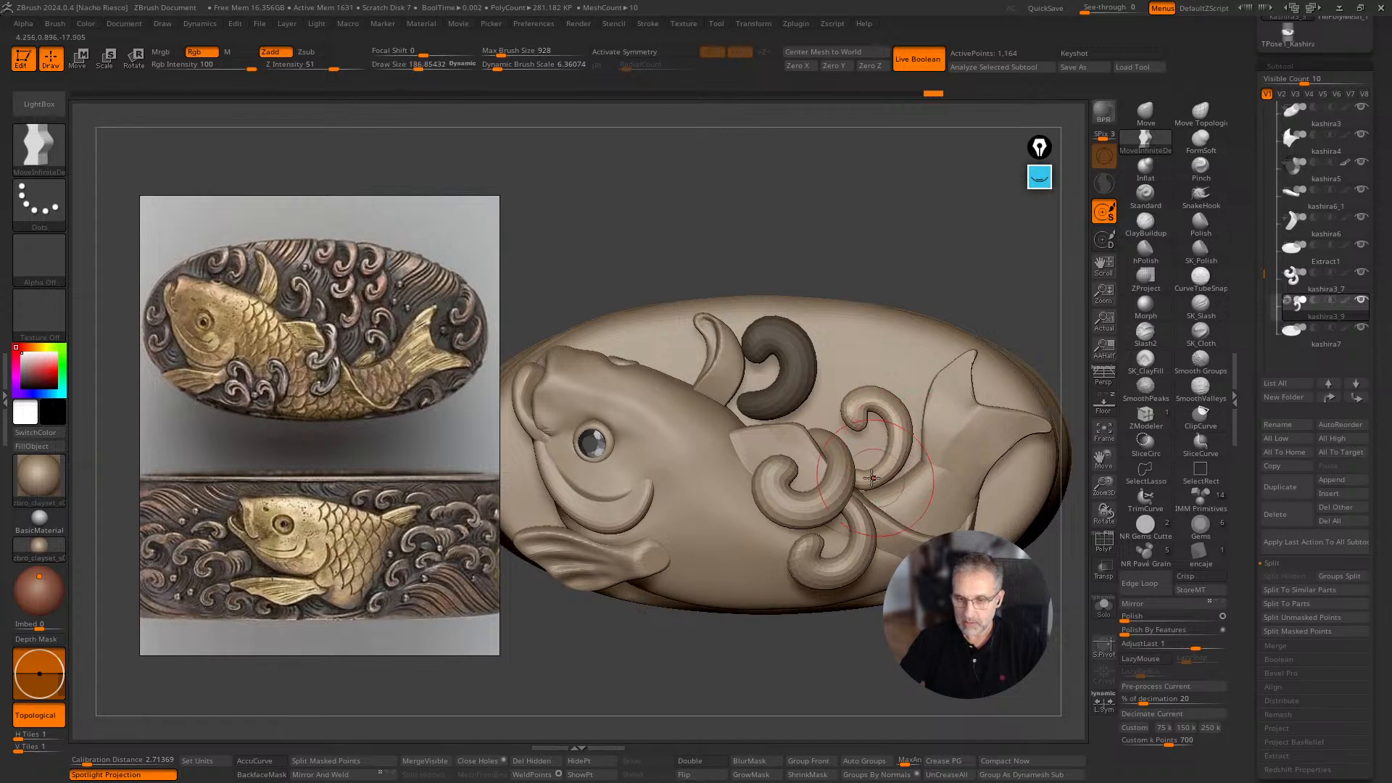
# Adjust the smaller curl with a reduced move brush and enable backface masking.
pyautogui.press('[')
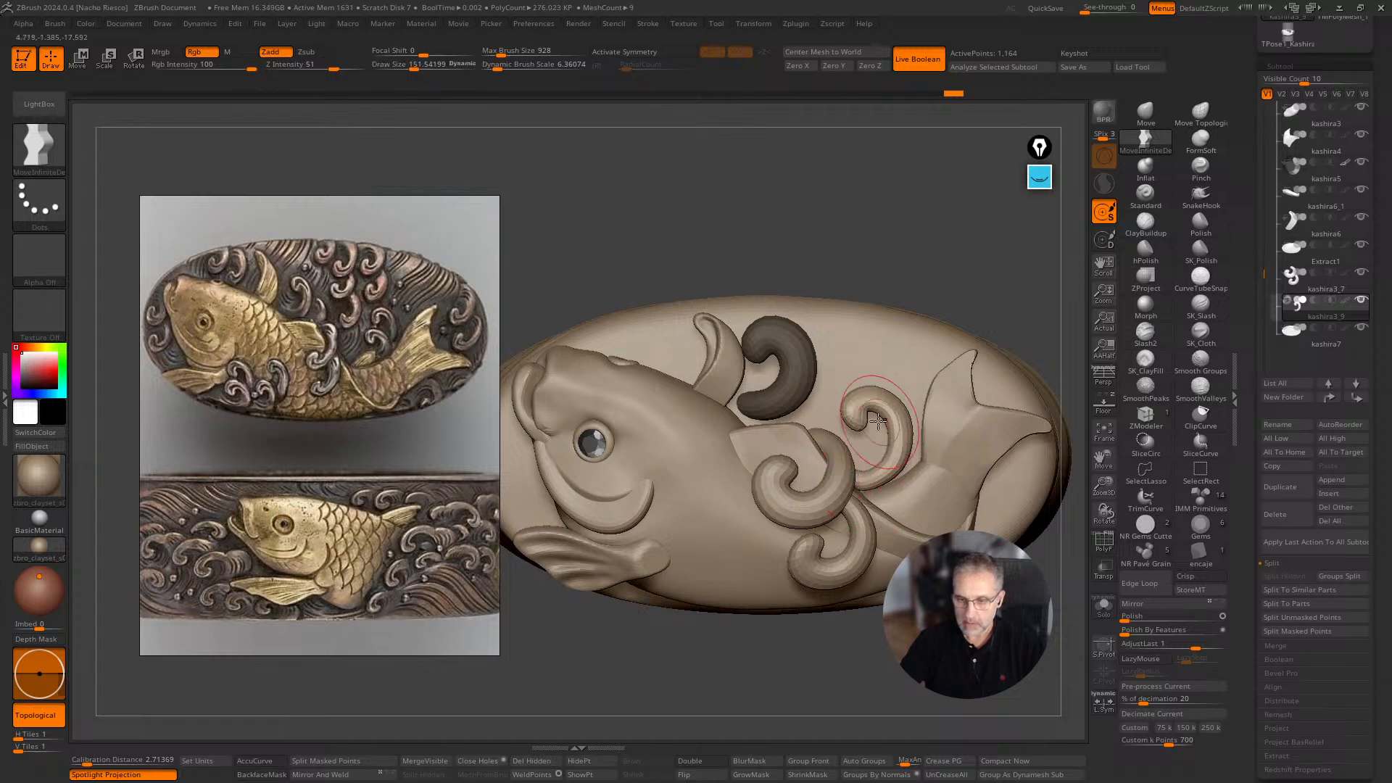
pyautogui.press('s')
pyautogui.moveTo(876, 417); pyautogui.dragTo(818, 475)
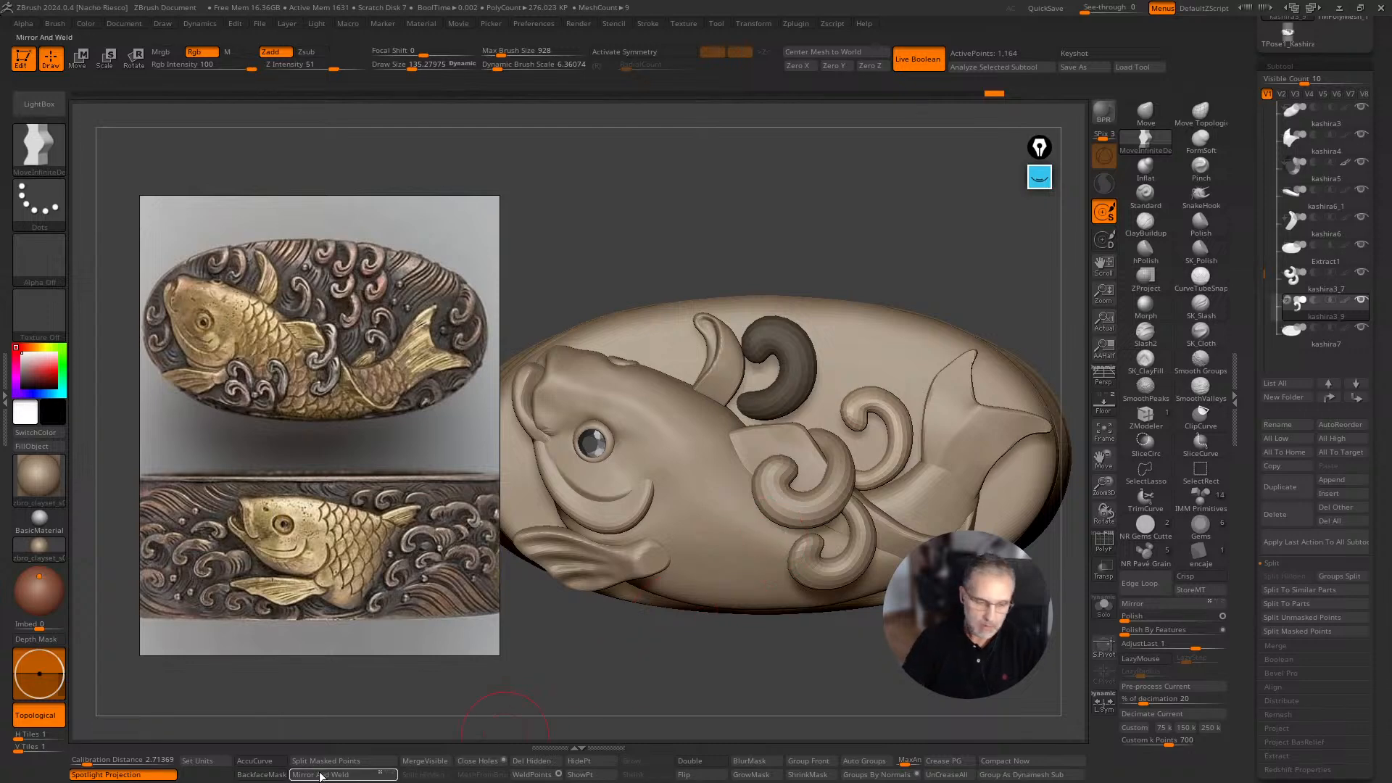
pyautogui.click(261, 774)
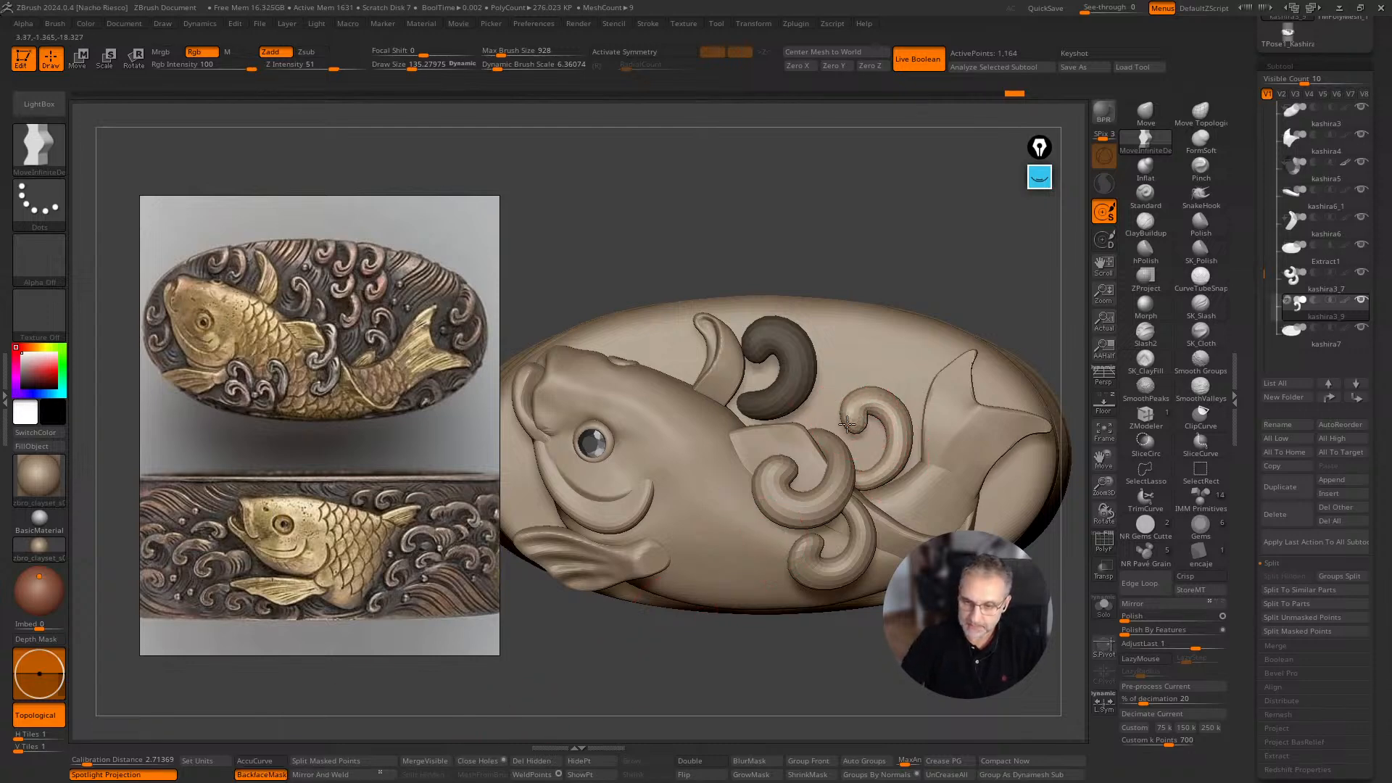
# Duplicate the curl beside the tail fin and move the copy down to the koi's belly side near the pectoral fin.
pyautogui.moveTo(1001, 298); pyautogui.dragTo(993, 194)
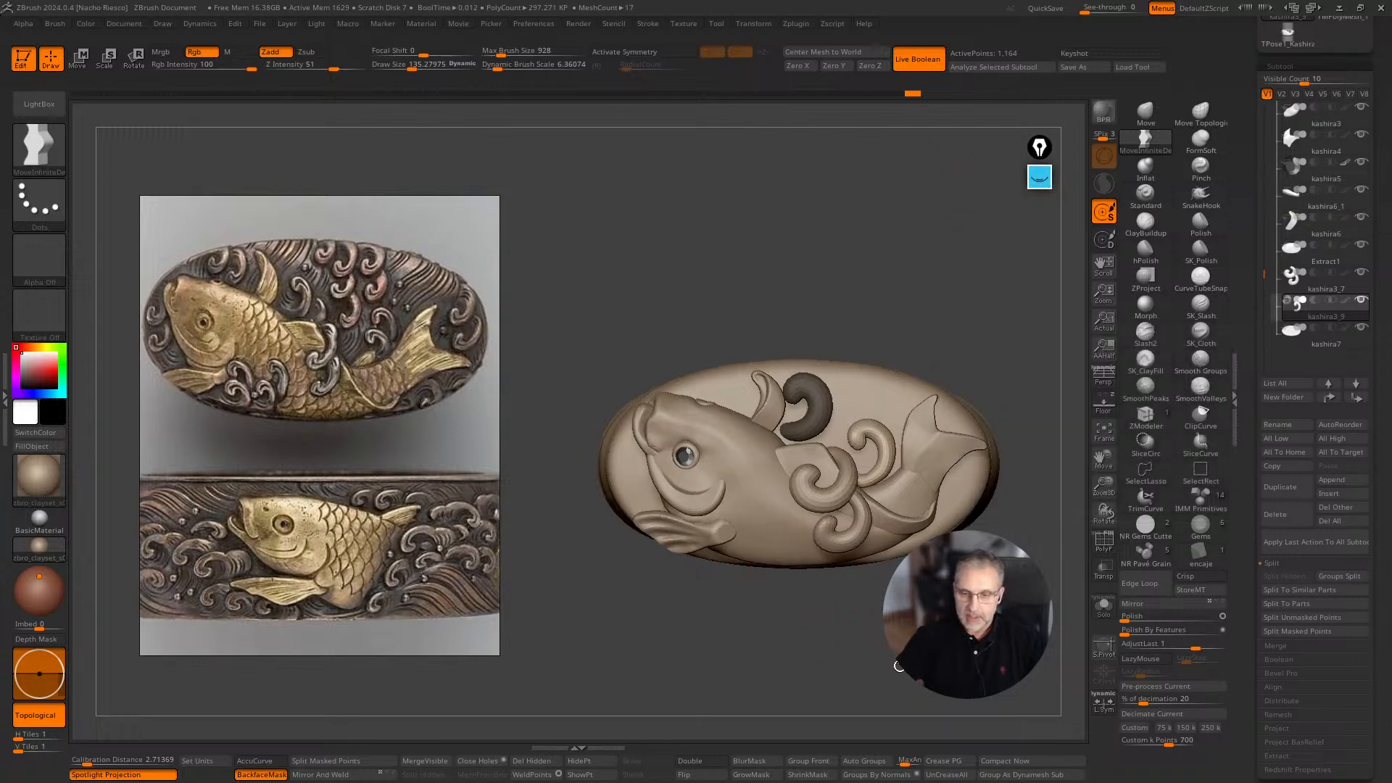
pyautogui.keyDown('alt'); pyautogui.moveTo(874, 681); pyautogui.dragTo(892, 707); pyautogui.keyUp('alt')
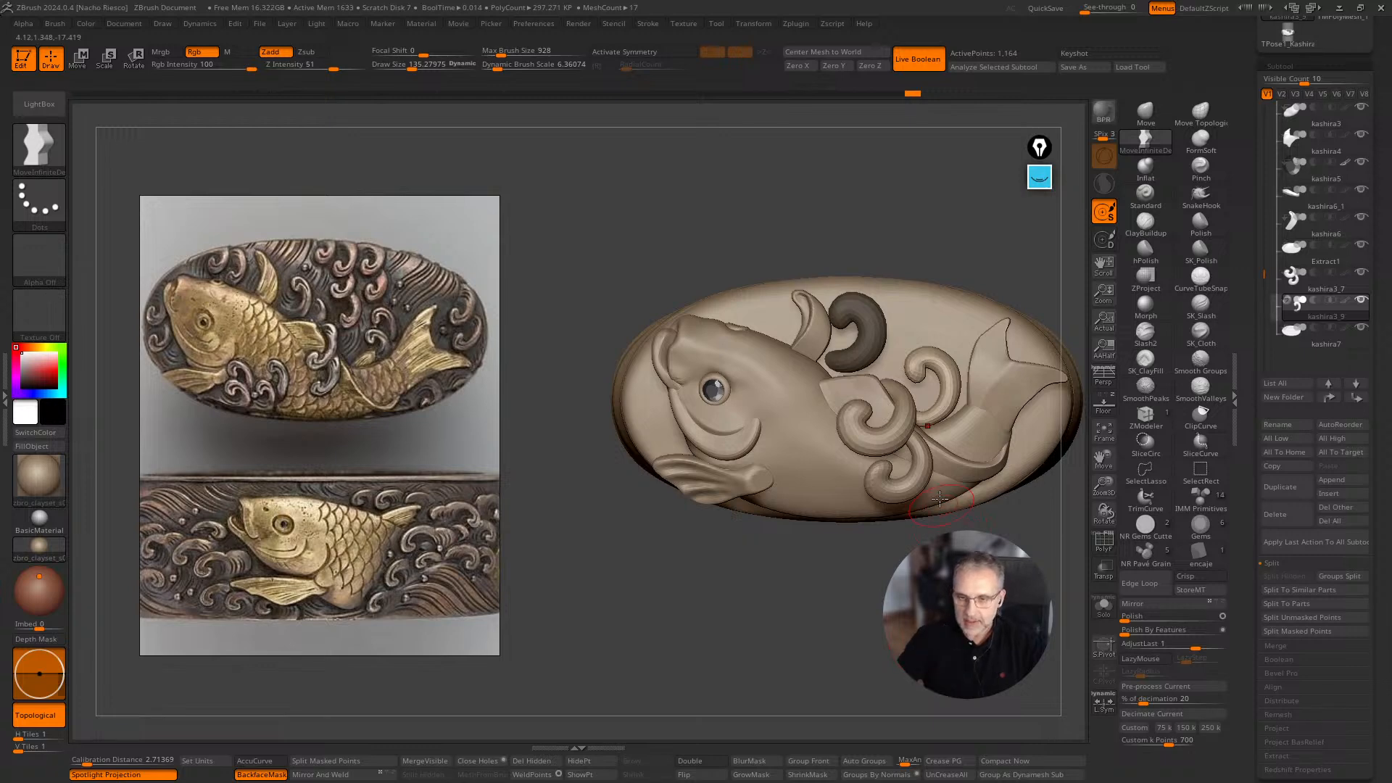
pyautogui.press('w')
pyautogui.keyDown('alt'); pyautogui.click(967, 240); pyautogui.keyUp('alt')
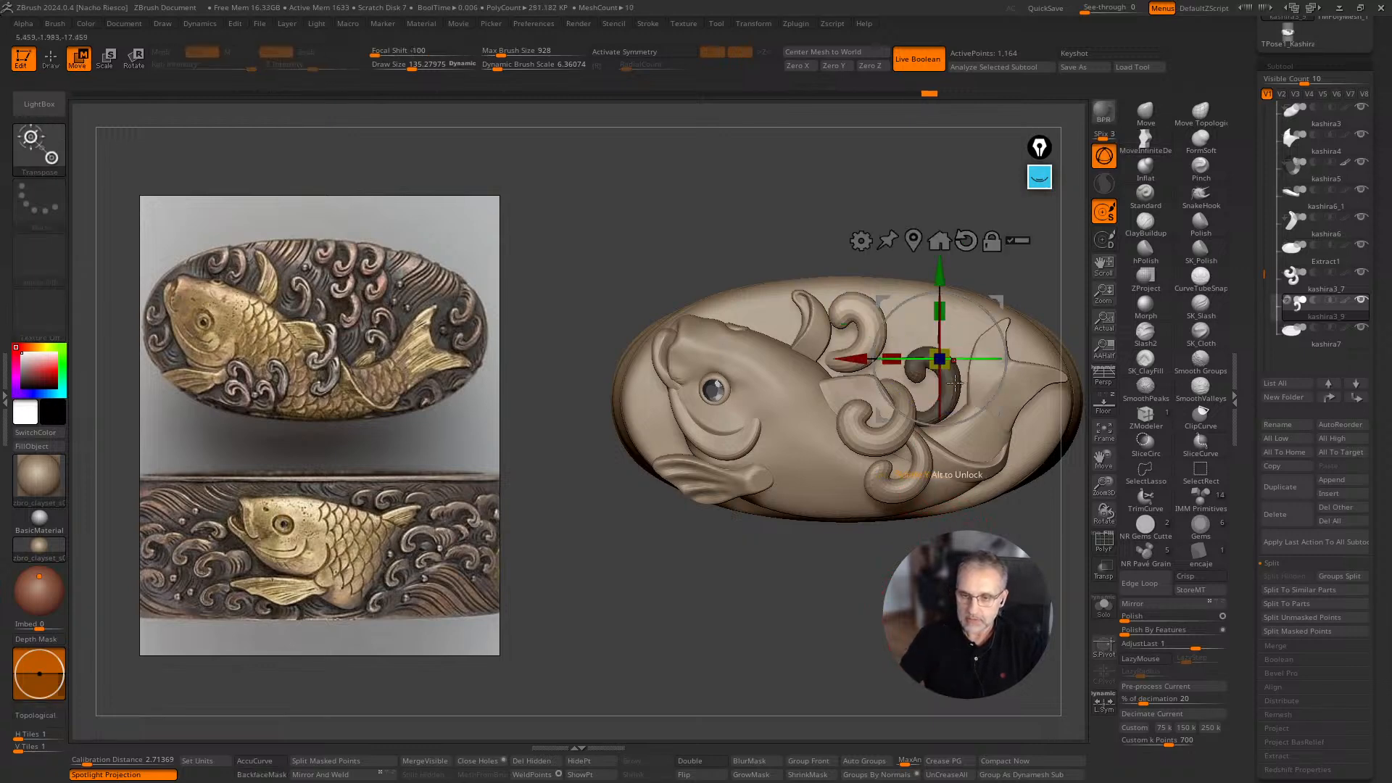
pyautogui.moveTo(971, 503); pyautogui.dragTo(1016, 518)
pyautogui.moveTo(989, 385); pyautogui.dragTo(961, 570)
pyautogui.moveTo(961, 653); pyautogui.dragTo(957, 559)
pyautogui.moveTo(916, 433); pyautogui.dragTo(909, 473)
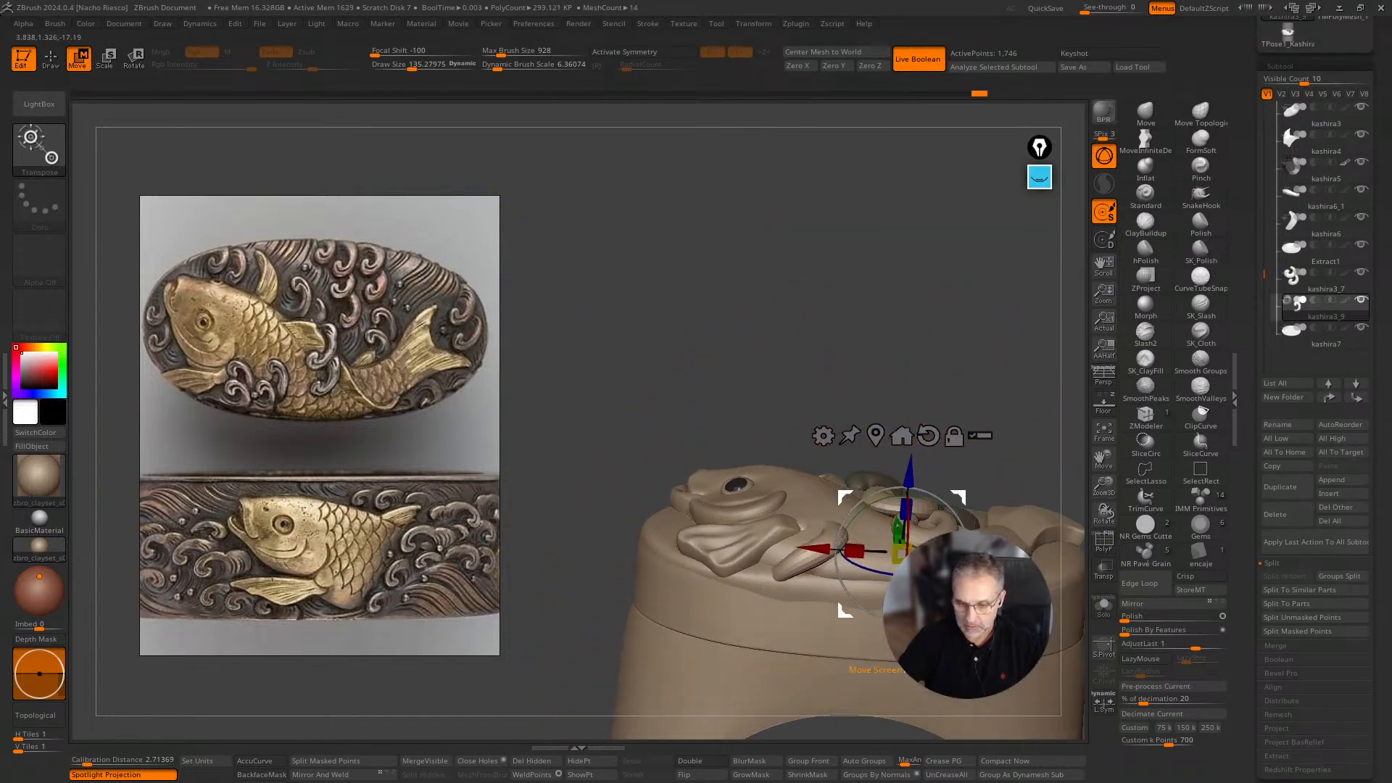
# Centre the gizmo on the copied curl, then rotate and seat it against the relief beside the pectoral fin.
pyautogui.click(876, 435)
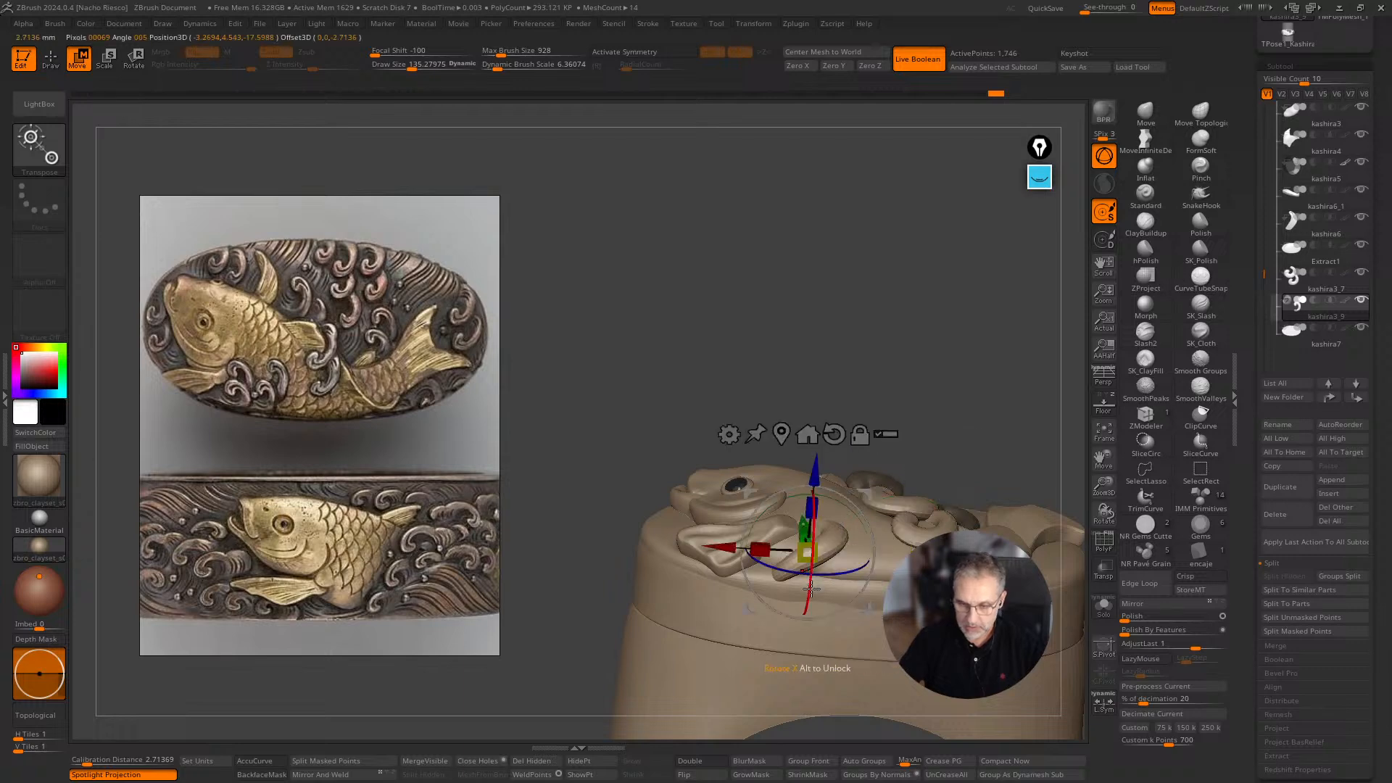
pyautogui.moveTo(817, 513); pyautogui.dragTo(869, 564)
pyautogui.moveTo(972, 472); pyautogui.dragTo(987, 508)
pyautogui.press('q')
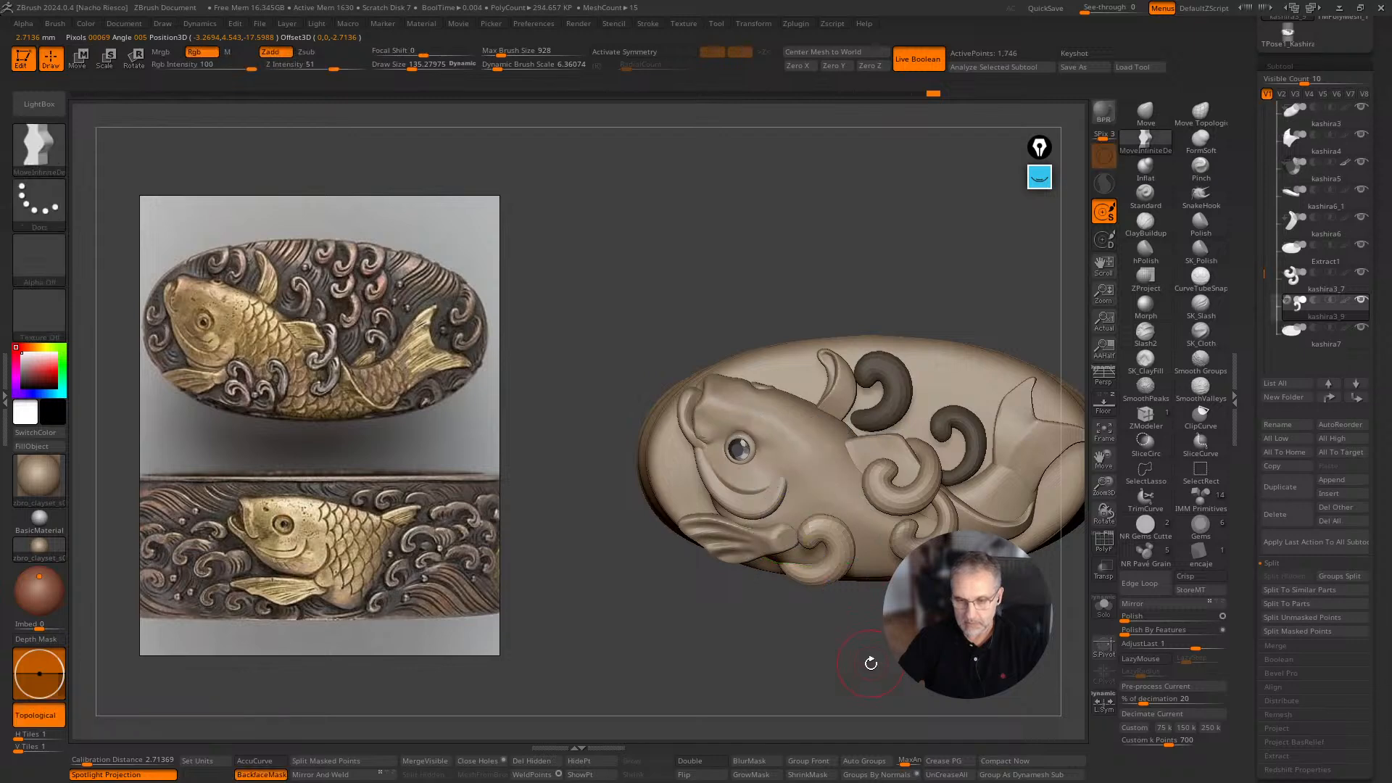
# Bend the copied curl onto the oval's rounded edge beside the pectoral fin with a larger Move brush.
pyautogui.moveTo(870, 660)
pyautogui.mouseDown()
pyautogui.moveTo(845, 592)
pyautogui.moveTo(811, 596)
pyautogui.mouseUp()
pyautogui.press('s')
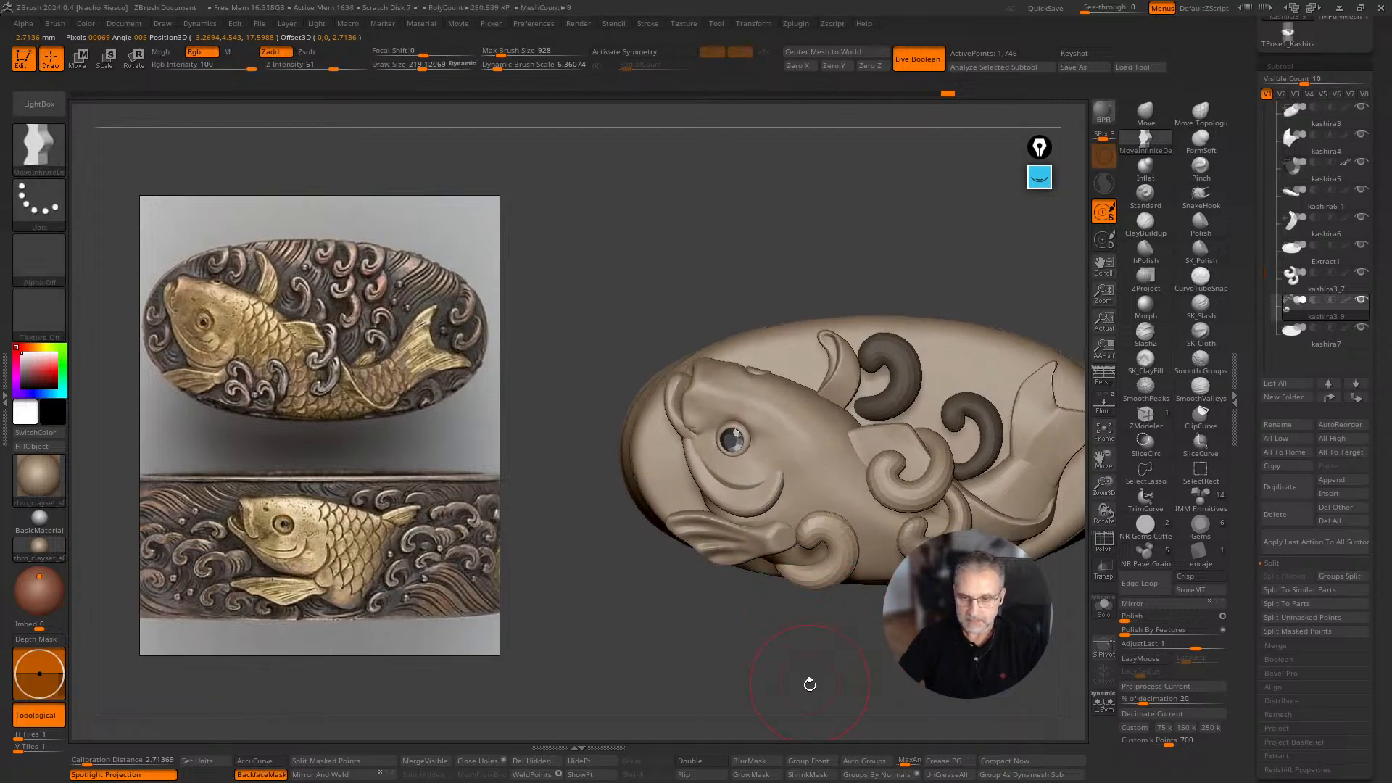
pyautogui.moveTo(810, 685); pyautogui.dragTo(1063, 218)
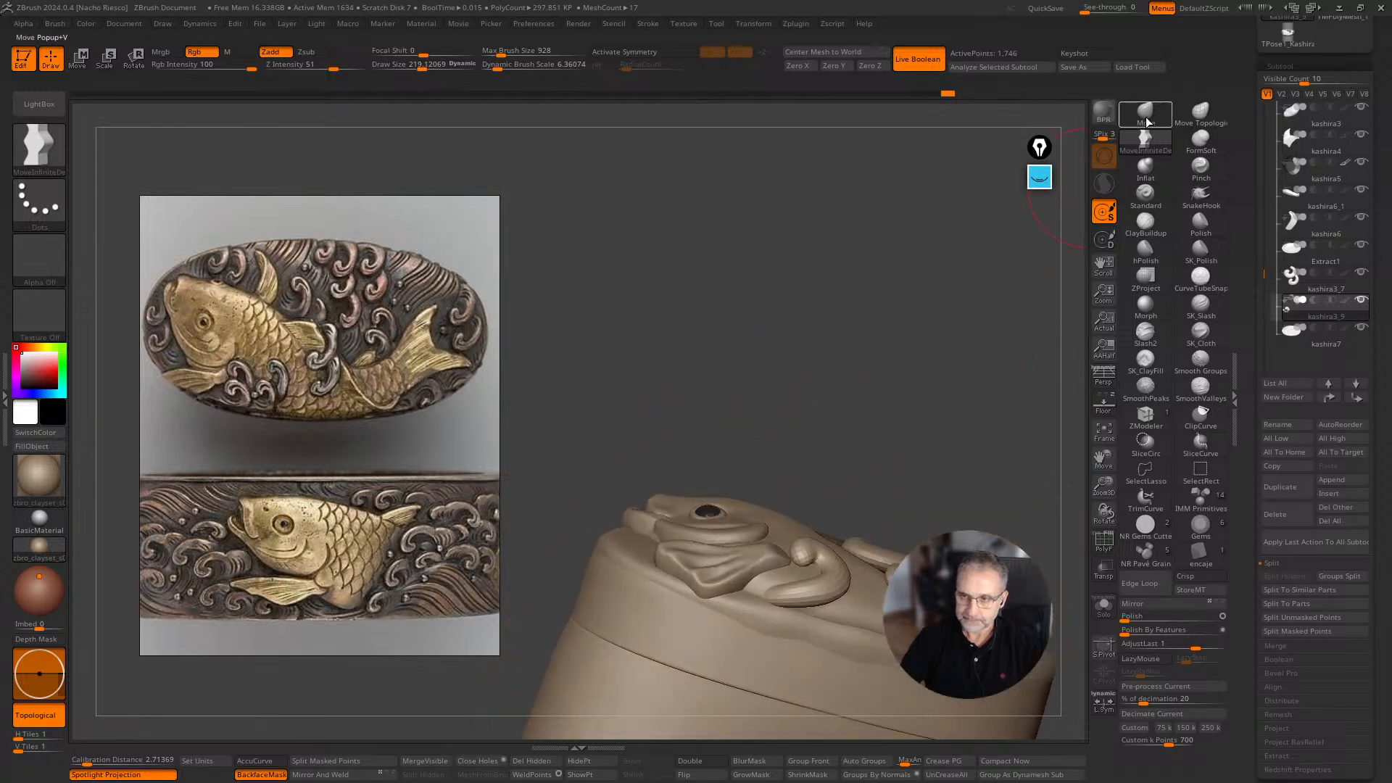
pyautogui.click(1148, 122)
pyautogui.moveTo(803, 579)
pyautogui.mouseDown()
pyautogui.moveTo(754, 595)
pyautogui.moveTo(792, 608)
pyautogui.mouseUp()
pyautogui.moveTo(834, 377); pyautogui.dragTo(846, 571)
pyautogui.press('s')
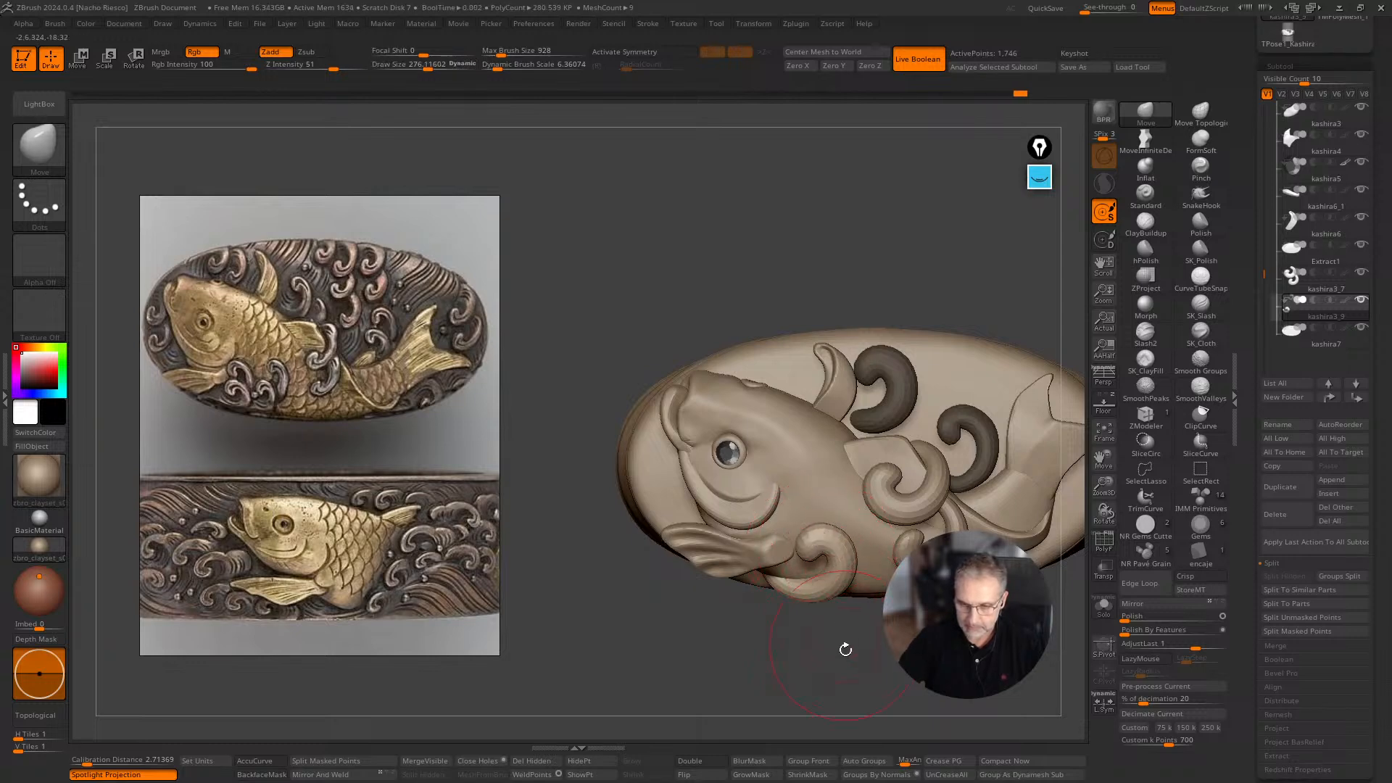
pyautogui.moveTo(842, 647); pyautogui.dragTo(865, 589)
pyautogui.moveTo(856, 676); pyautogui.dragTo(828, 658)
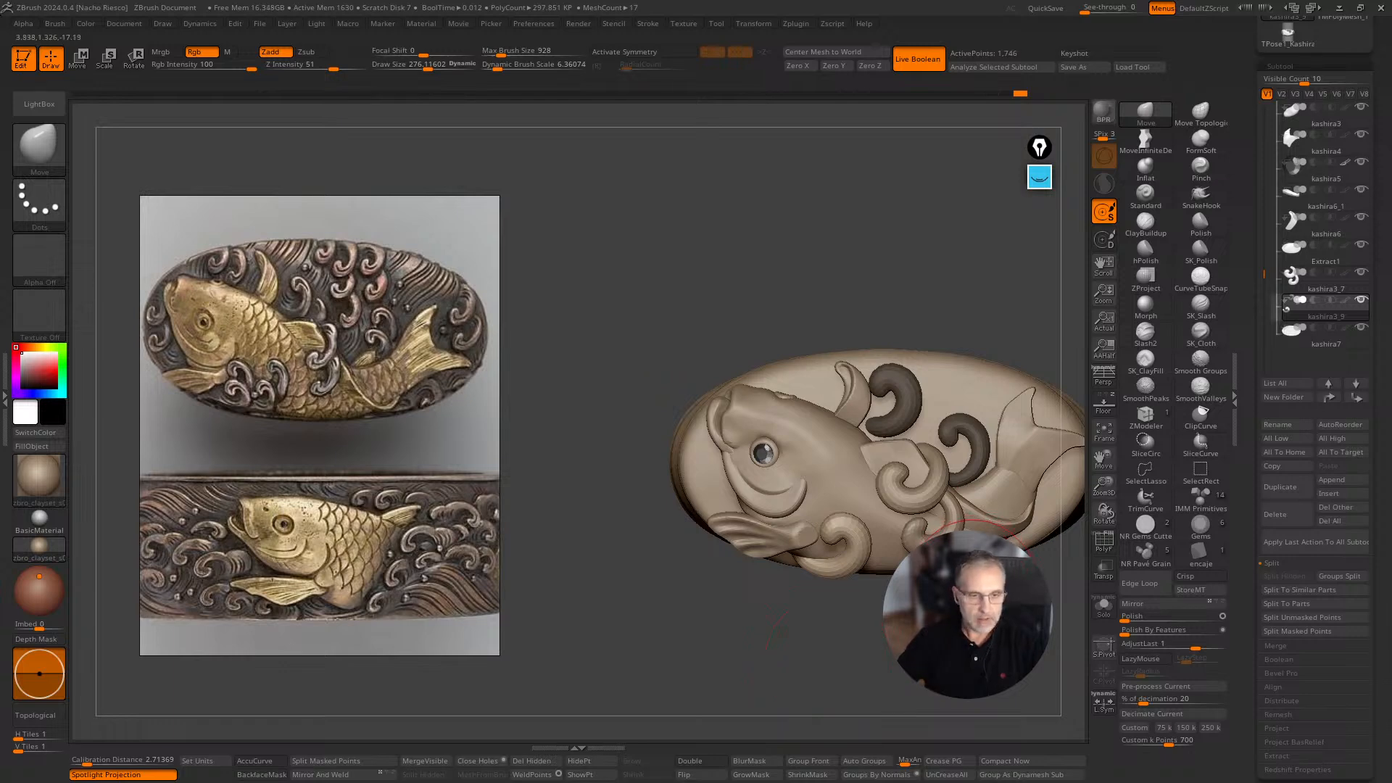
# Clear the mask, check the three curls in isolation, and switch to the kashira3_7 subtool.
pyautogui.press('w')
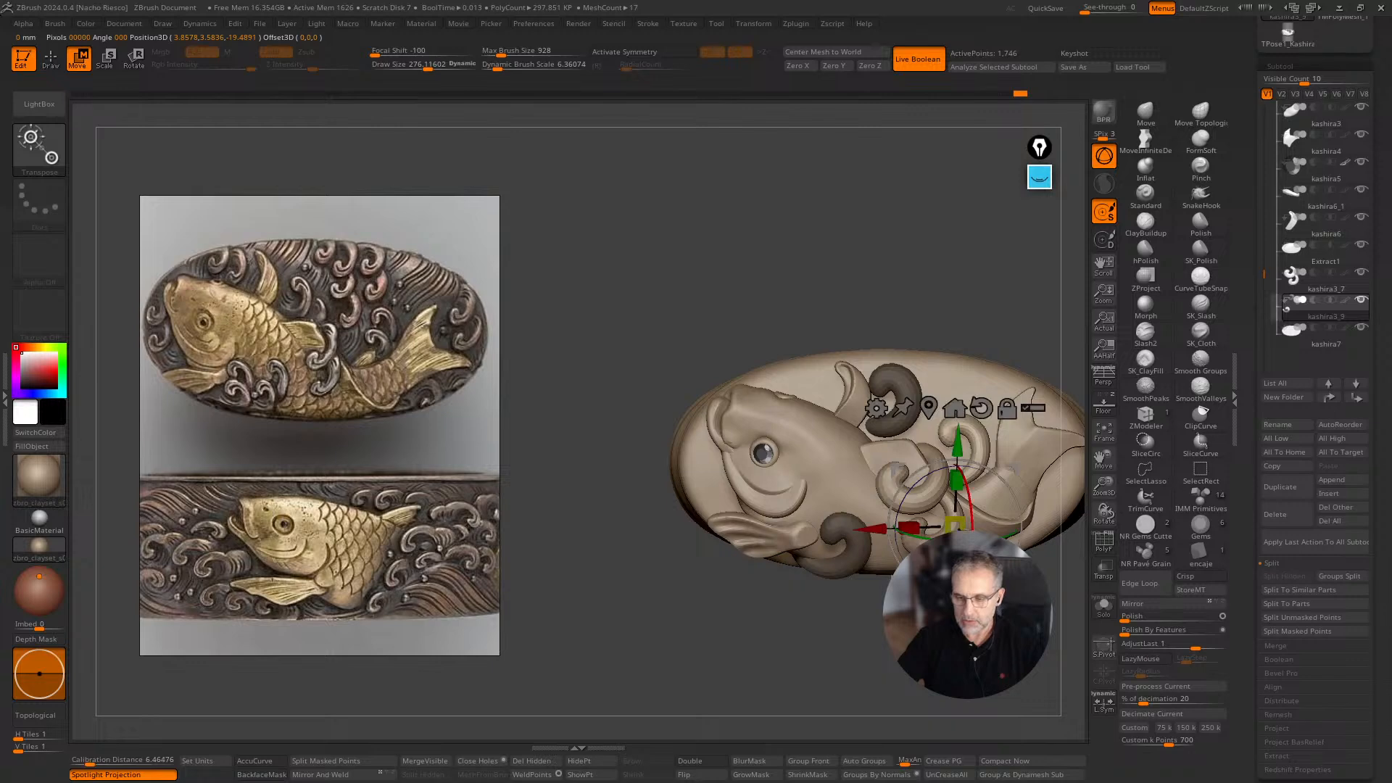
pyautogui.click(1145, 111)
pyautogui.click(1105, 607)
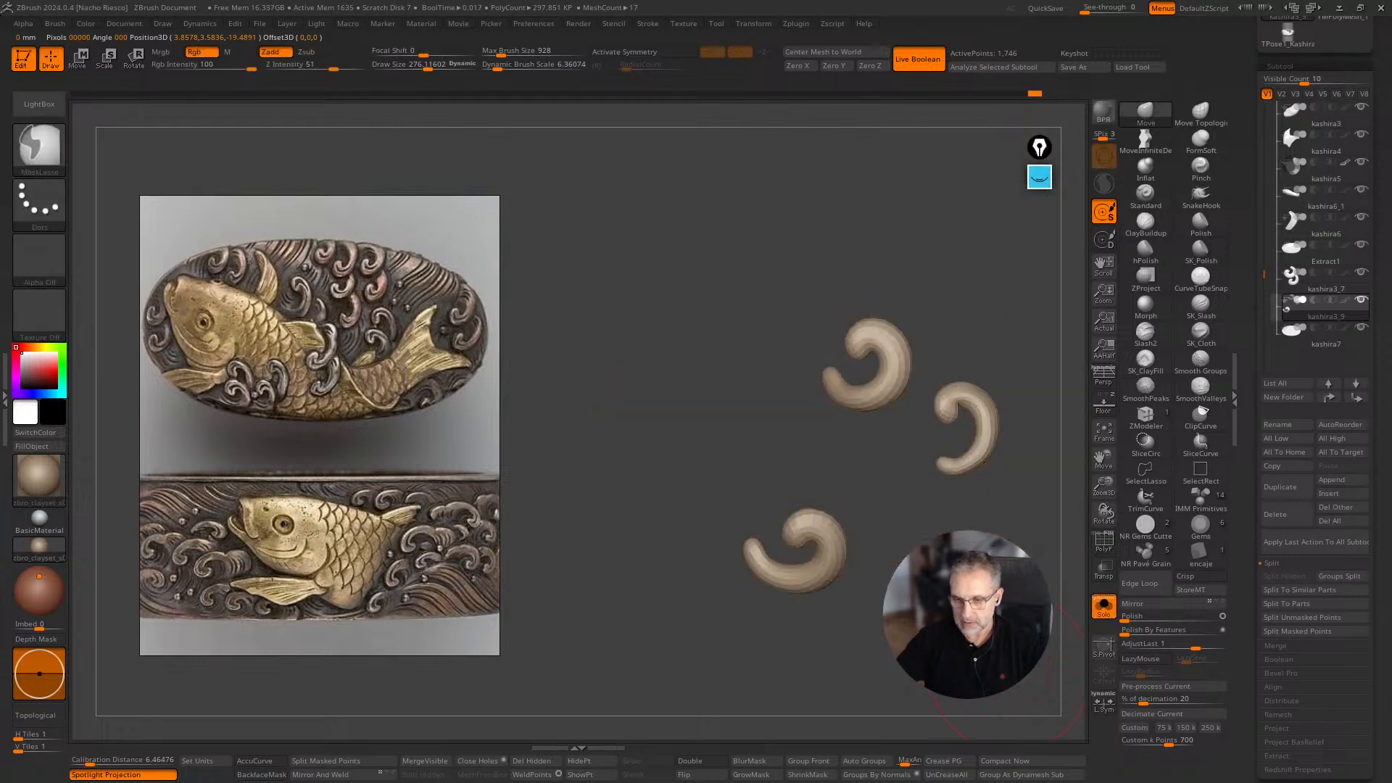
pyautogui.click(1105, 608)
pyautogui.press('Up')
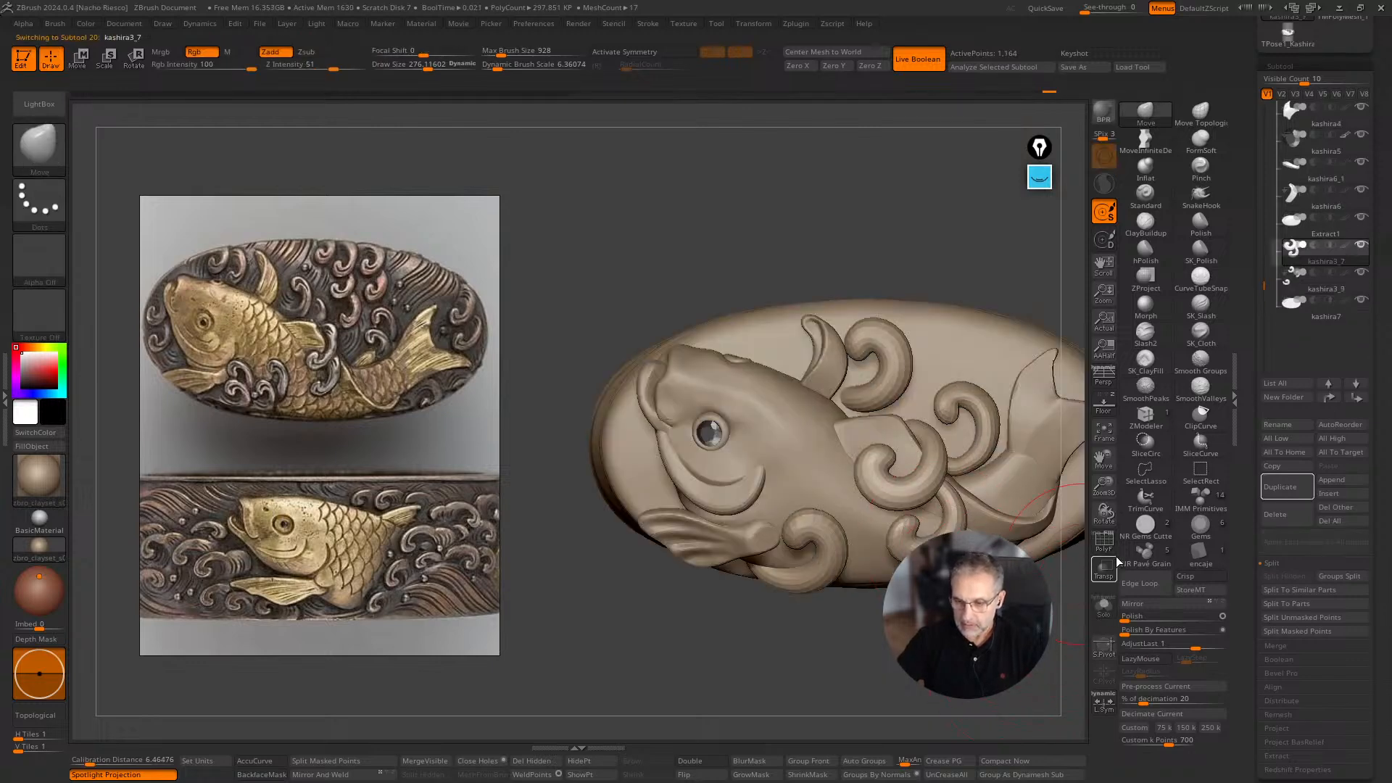
# Duplicate the larger curl of kashira3_7, move the copy in front of the koi's mouth, and rotate it to follow the surface.
pyautogui.hotkey('shift', 'f')
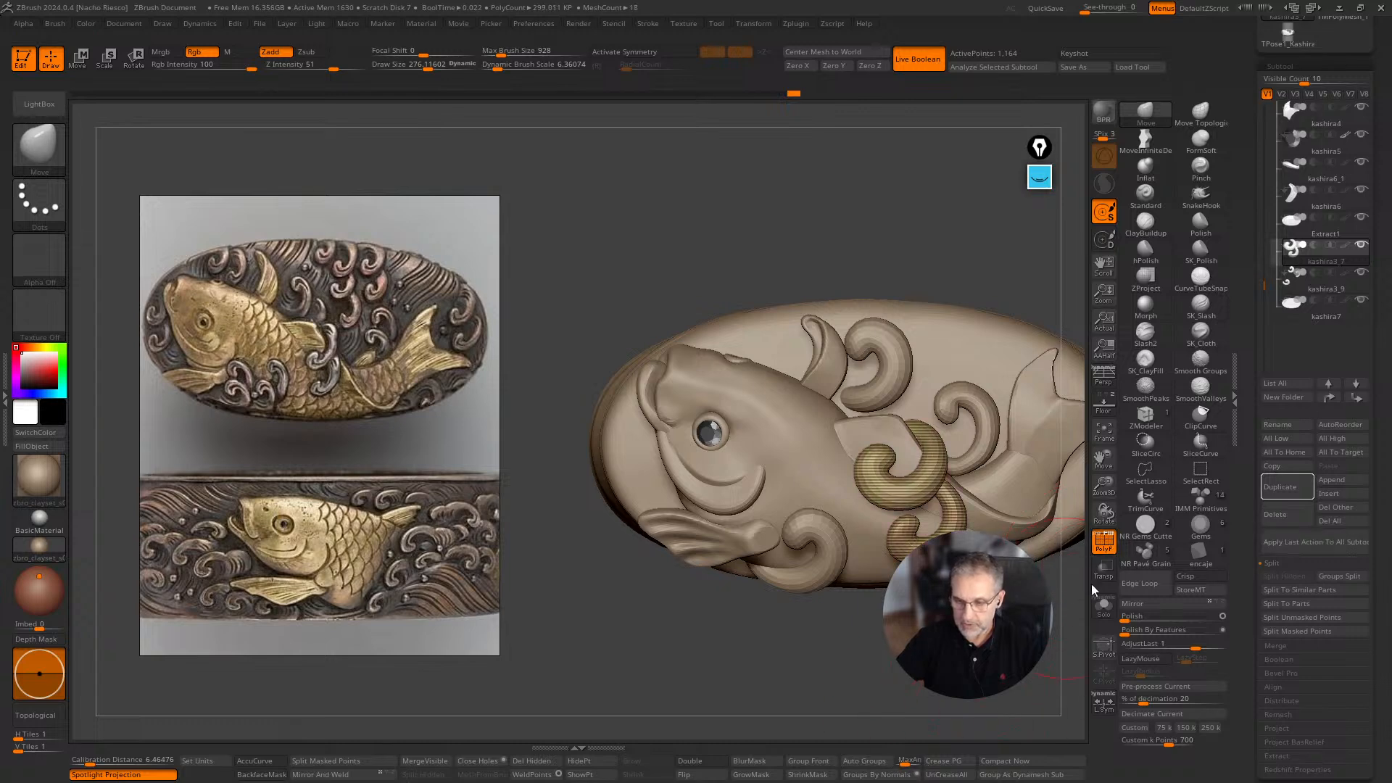
pyautogui.hotkey('shift', 'f')
pyautogui.press('w')
pyautogui.keyDown('alt'); pyautogui.click(935, 444); pyautogui.keyUp('alt')
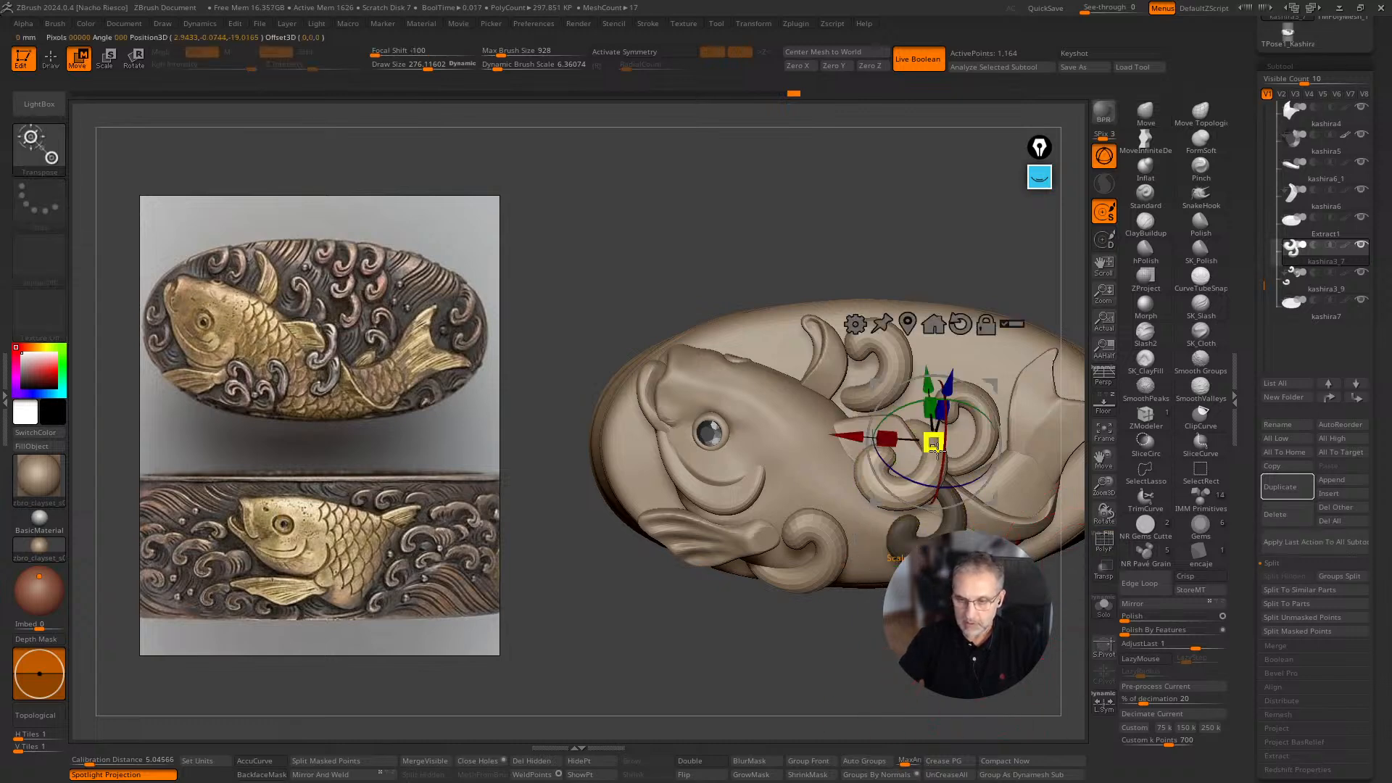
pyautogui.moveTo(979, 503); pyautogui.dragTo(708, 505)
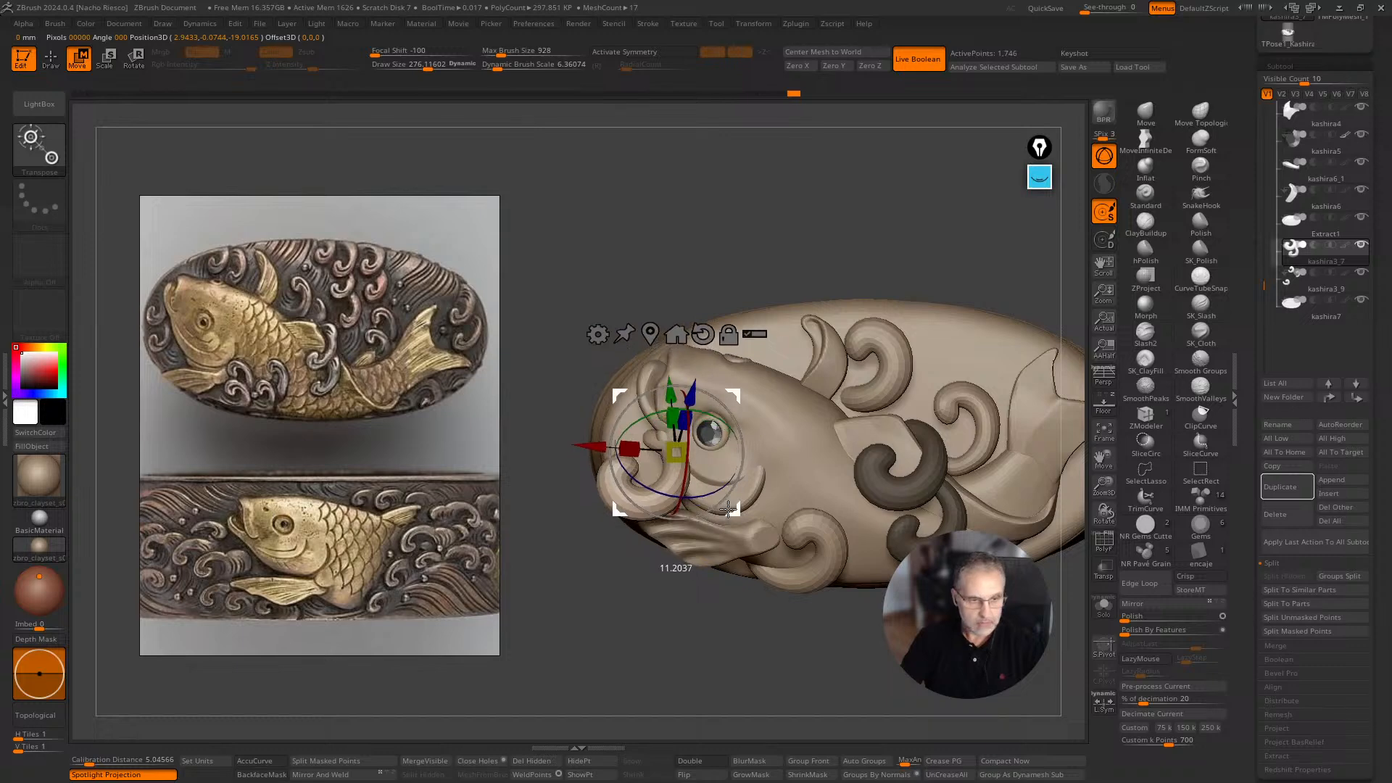
pyautogui.click(703, 335)
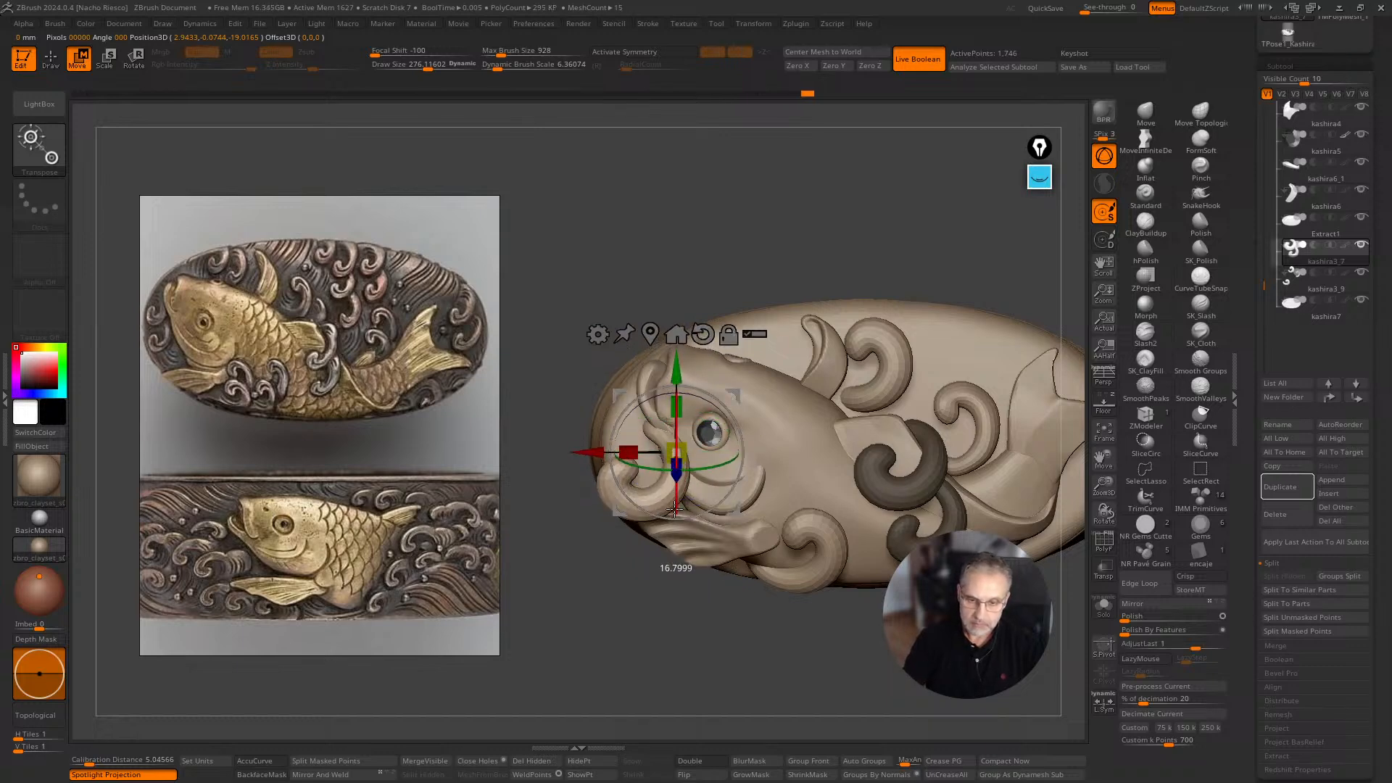
pyautogui.moveTo(790, 464)
pyautogui.mouseDown()
pyautogui.moveTo(875, 485)
pyautogui.moveTo(864, 468)
pyautogui.mouseUp()
# Isolate the kashira3_7 curls, bend the copy at the mouth with the Move brush, and show the whole model again.
pyautogui.press('q')
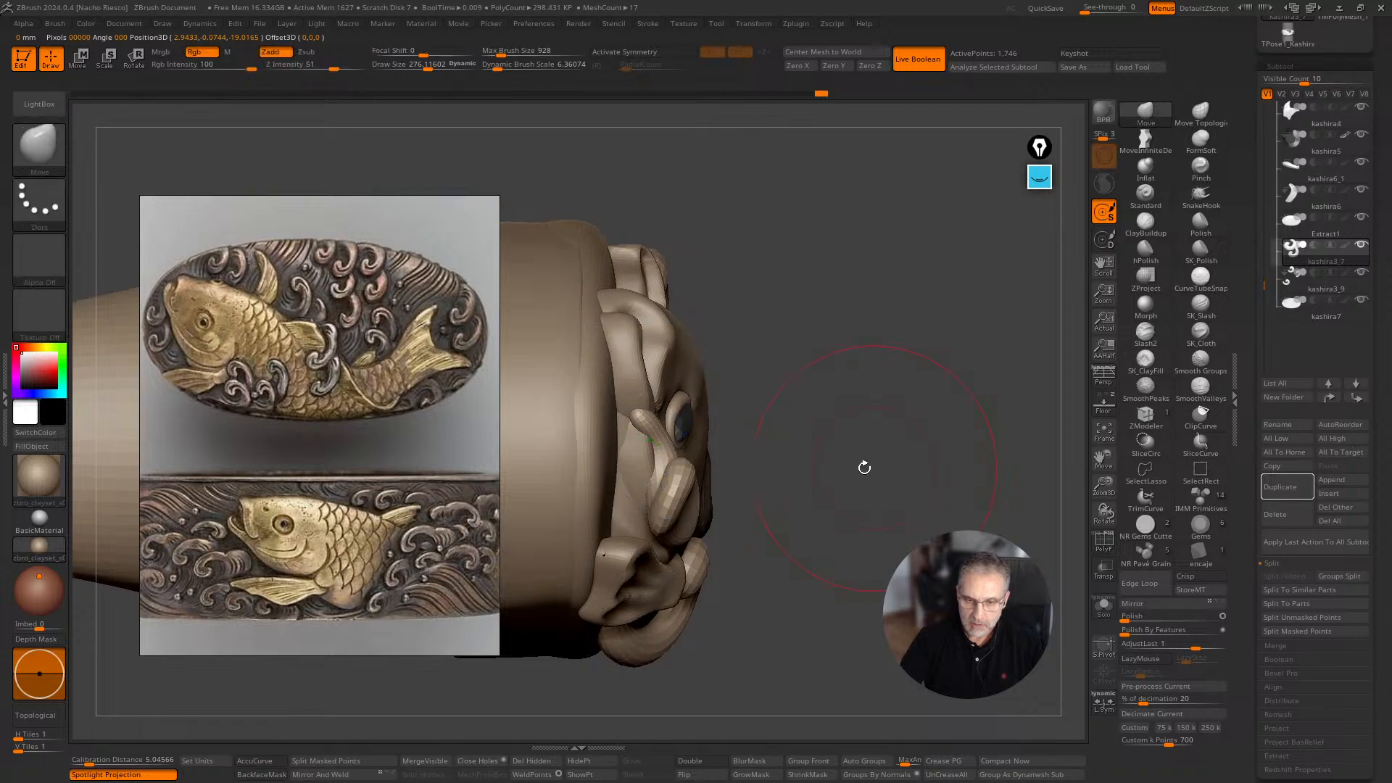
pyautogui.click(1105, 611)
pyautogui.moveTo(637, 446); pyautogui.dragTo(683, 431)
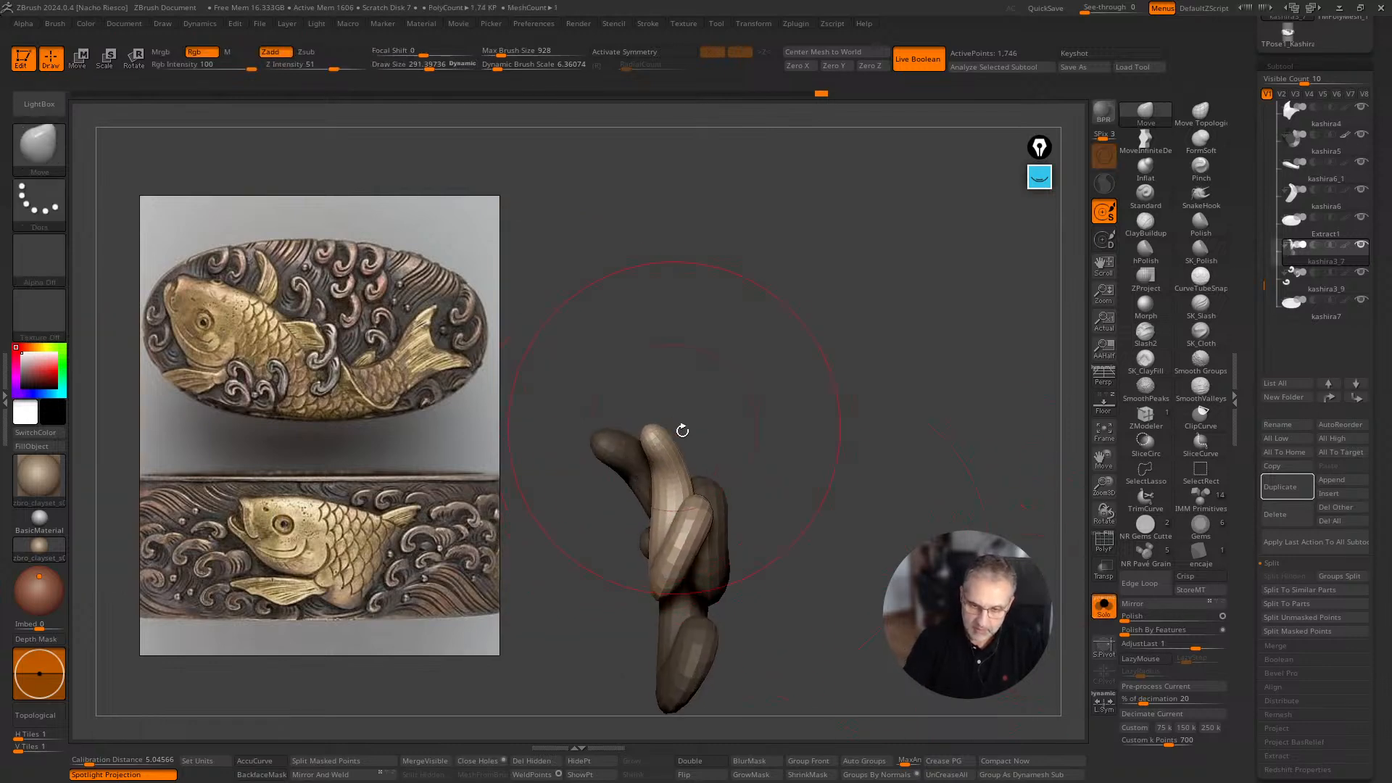
pyautogui.moveTo(683, 431); pyautogui.dragTo(687, 500, button='right')
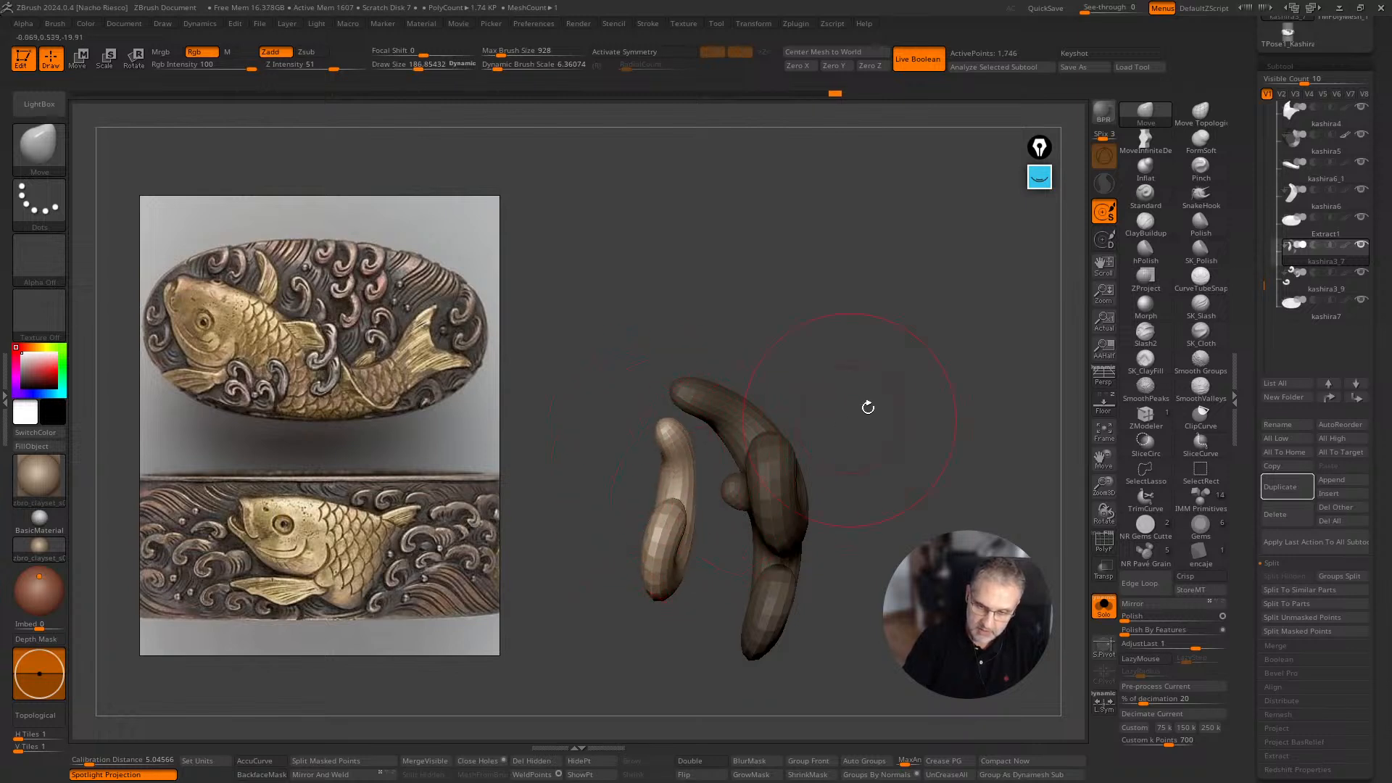
pyautogui.moveTo(868, 408); pyautogui.dragTo(985, 419, button='right')
pyautogui.click(1105, 609)
# Adjust the brush size and reposition the copied curl so its upper end tucks under the koi's mouth.
pyautogui.press('s')
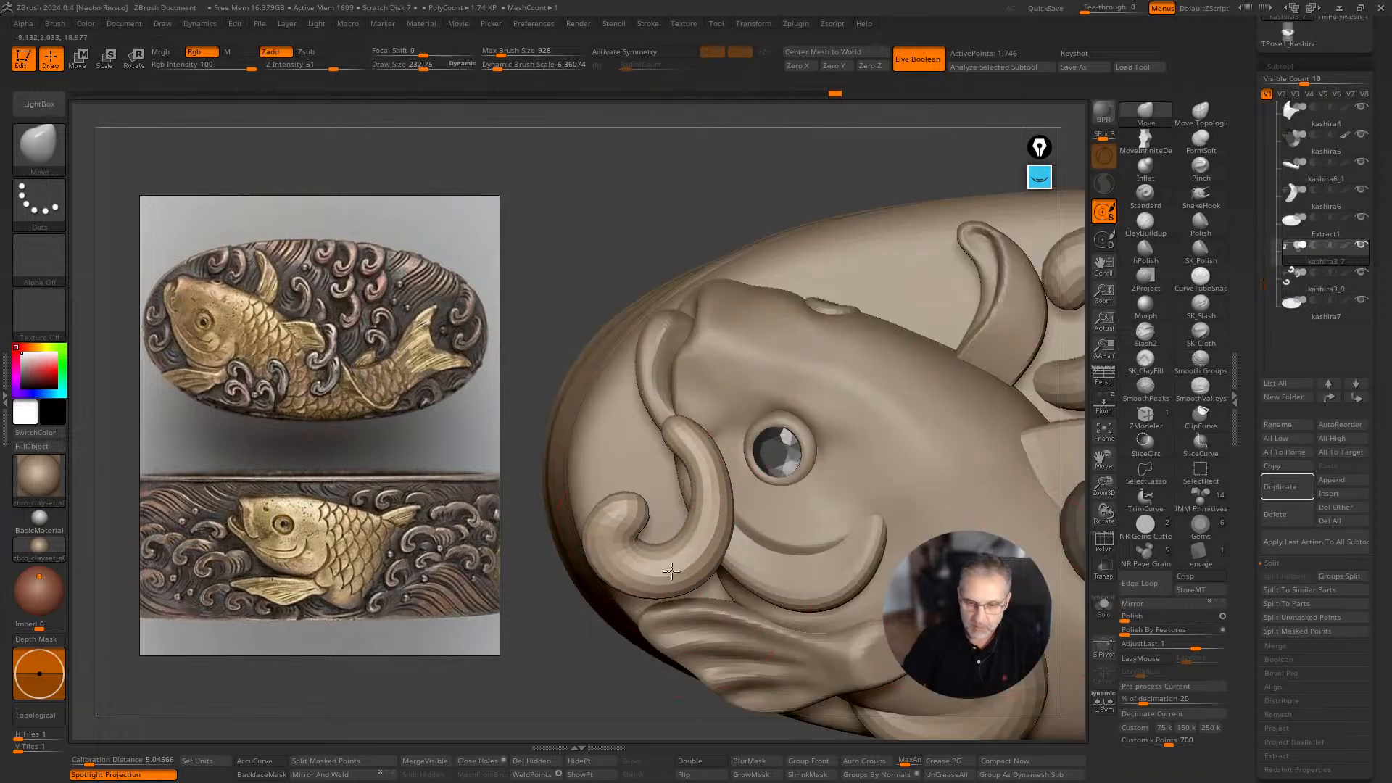
pyautogui.moveTo(568, 662); pyautogui.dragTo(464, 701, button='right')
pyautogui.press('w')
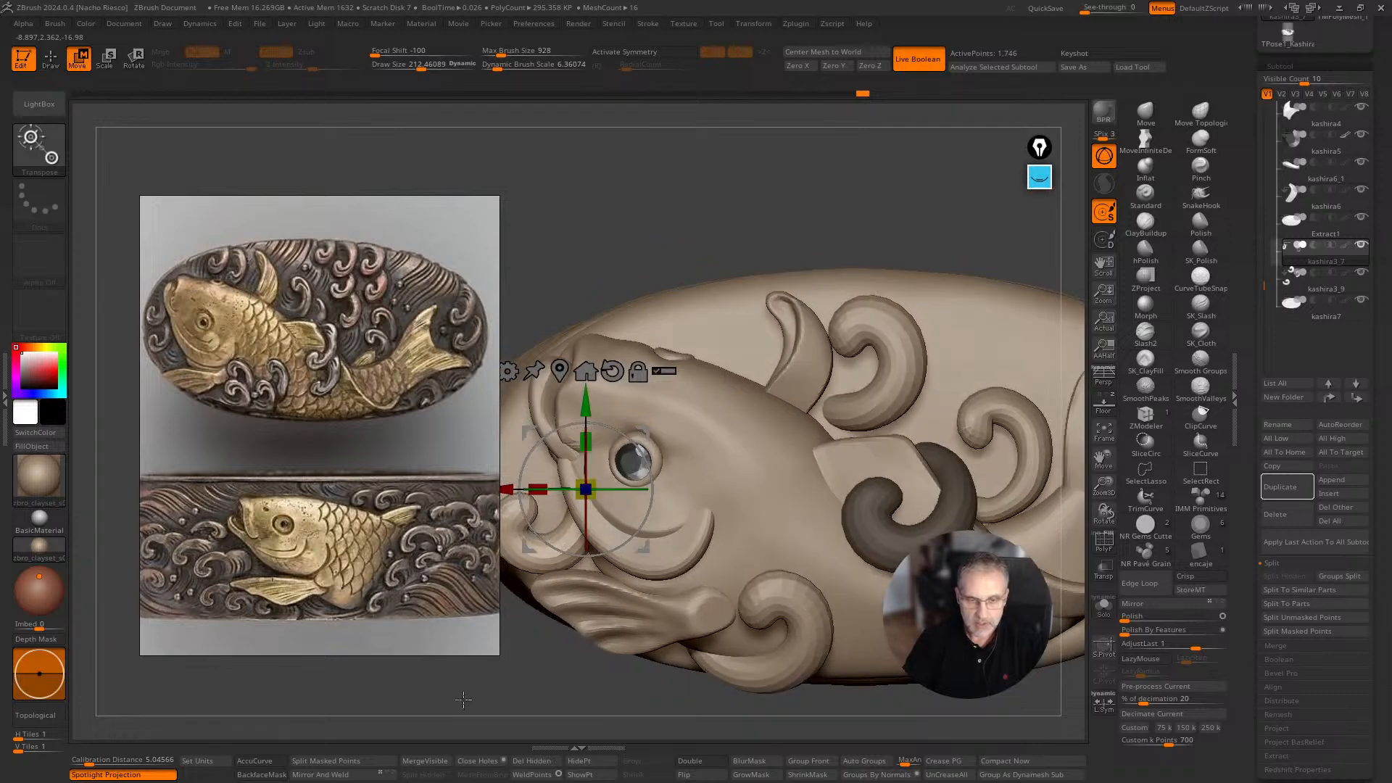
pyautogui.keyDown('alt'); pyautogui.moveTo(518, 633); pyautogui.dragTo(652, 606, button='right'); pyautogui.keyUp('alt')
pyautogui.moveTo(775, 405); pyautogui.dragTo(767, 380)
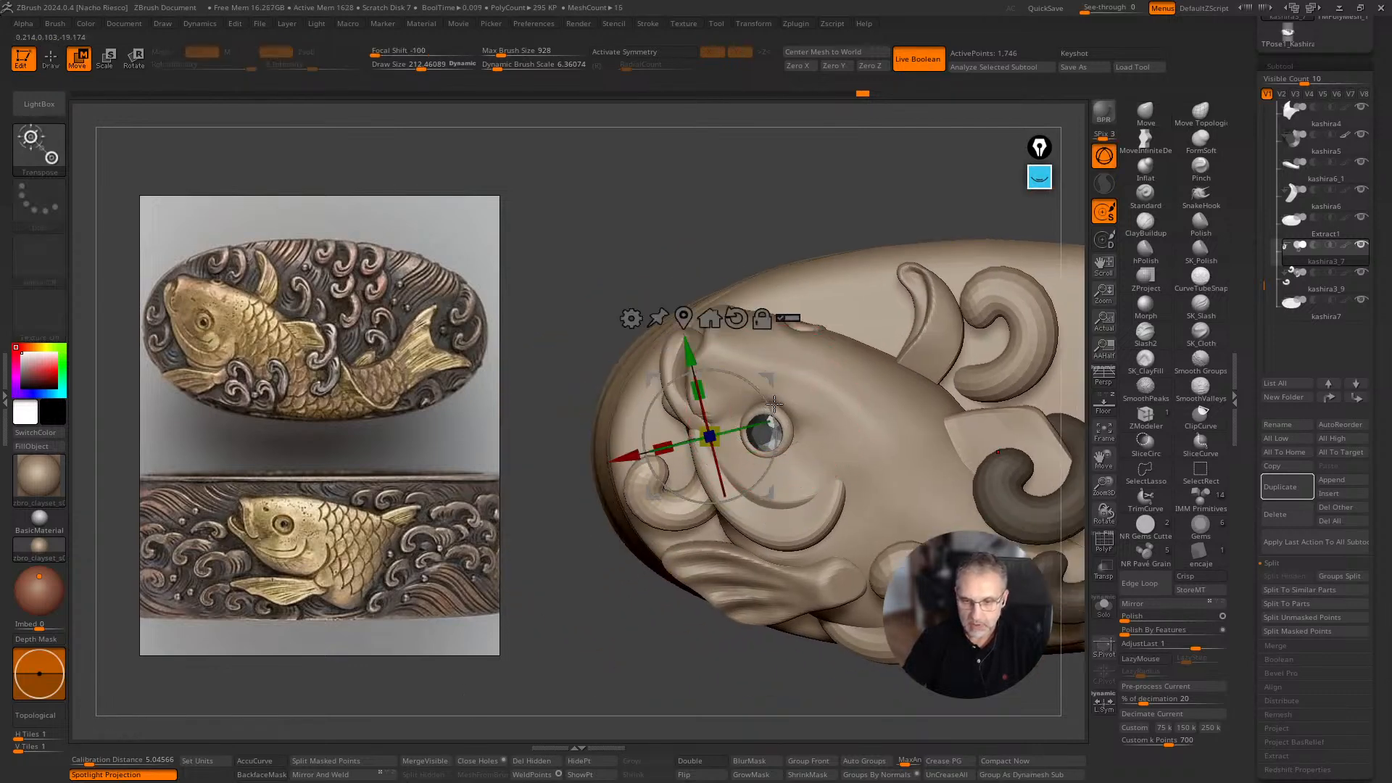
pyautogui.press('q')
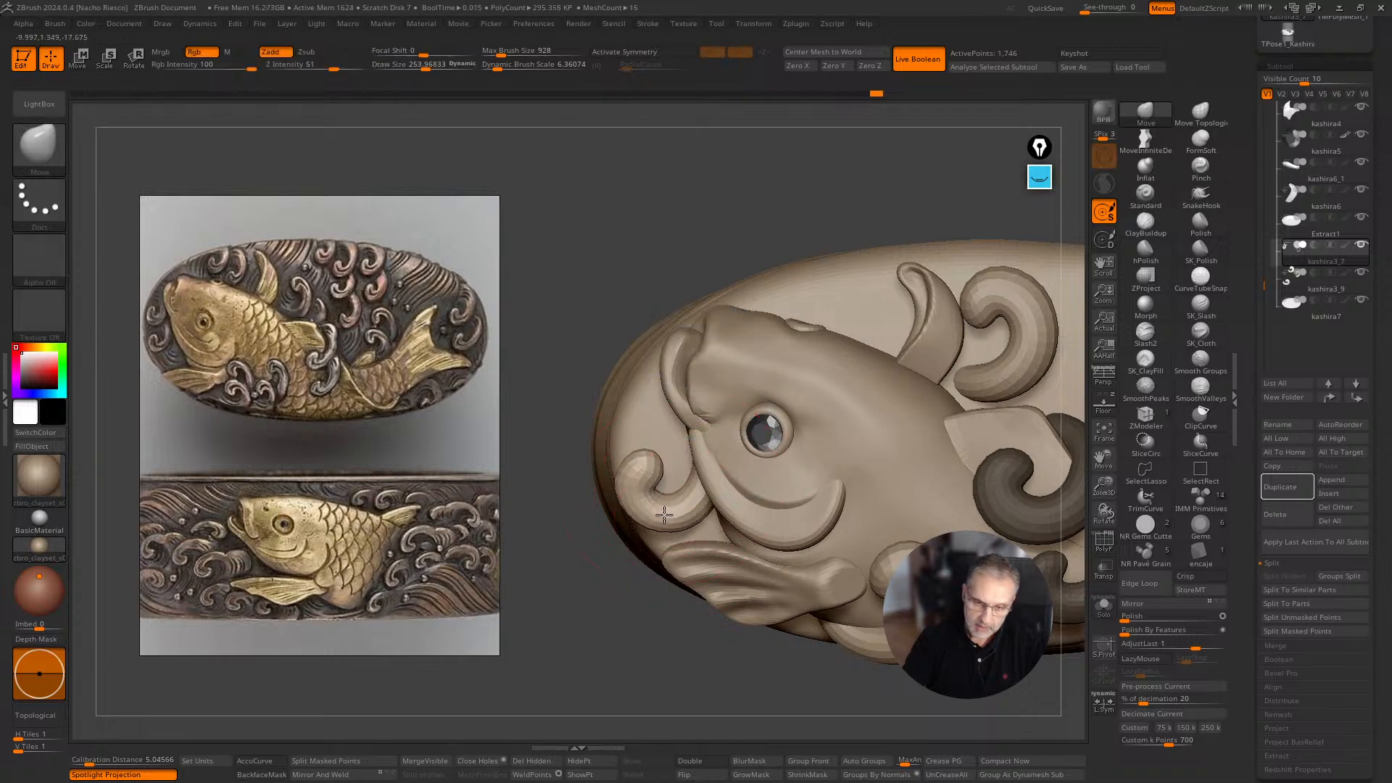
# Turn on BackfaceMask and adjust the copied curl at the koi's mouth from the side with the Move brush to follow the ring surface.
pyautogui.moveTo(650, 653); pyautogui.dragTo(623, 472)
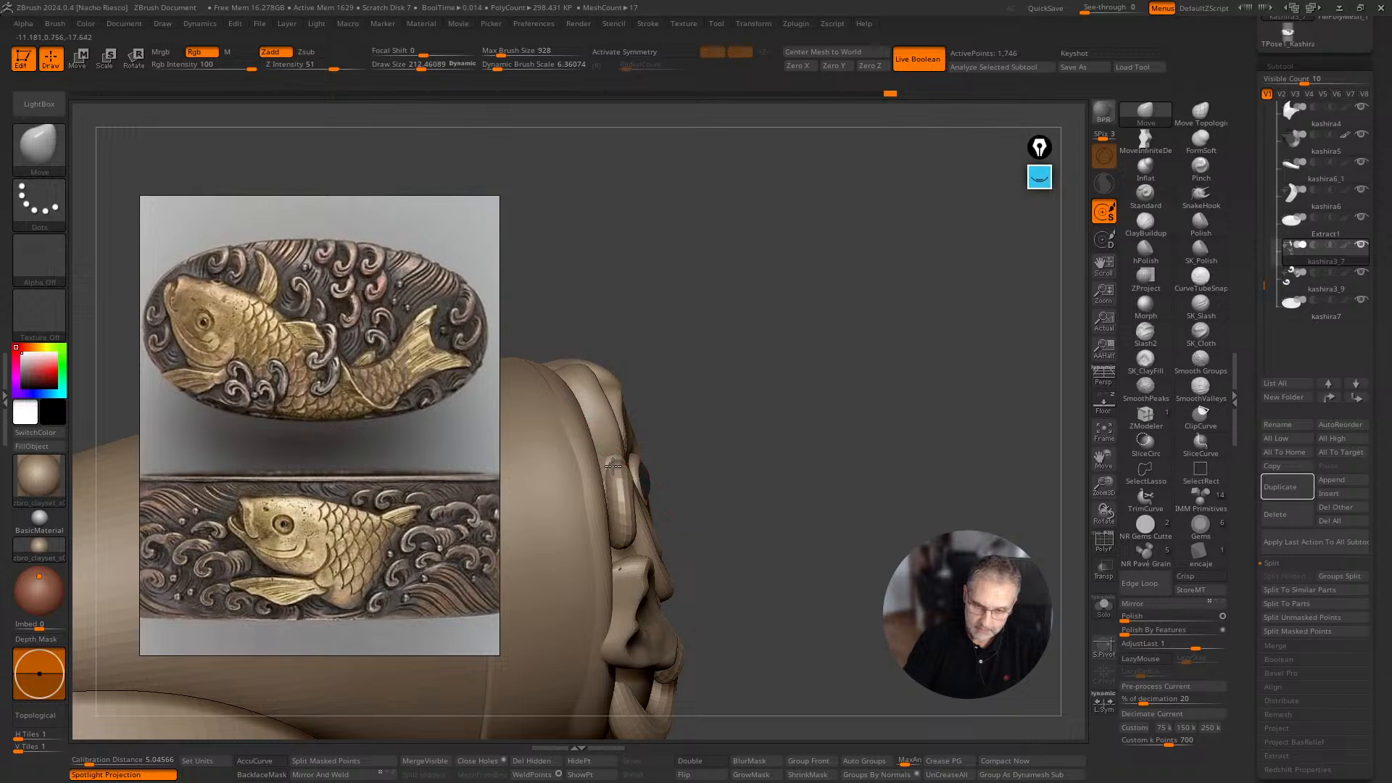
pyautogui.moveTo(761, 419); pyautogui.dragTo(805, 414)
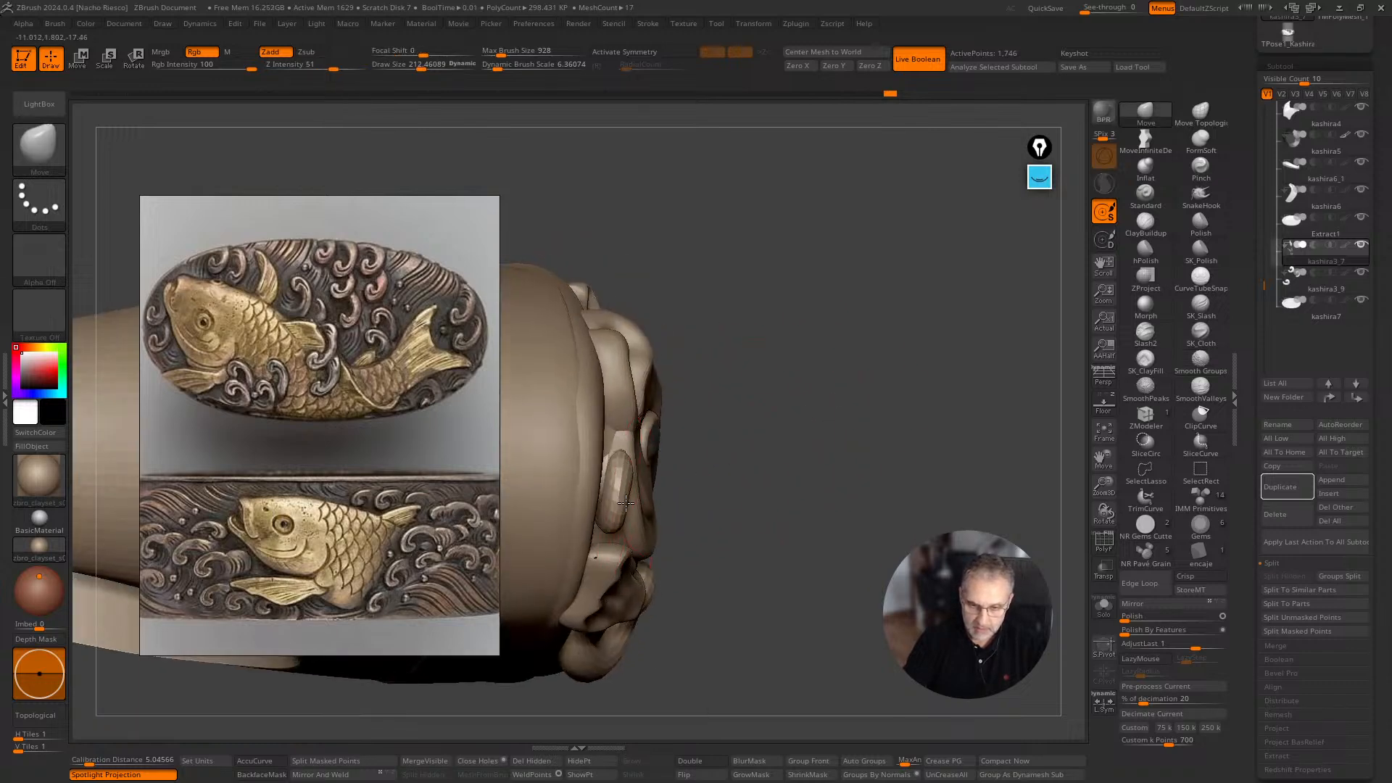
pyautogui.click(261, 774)
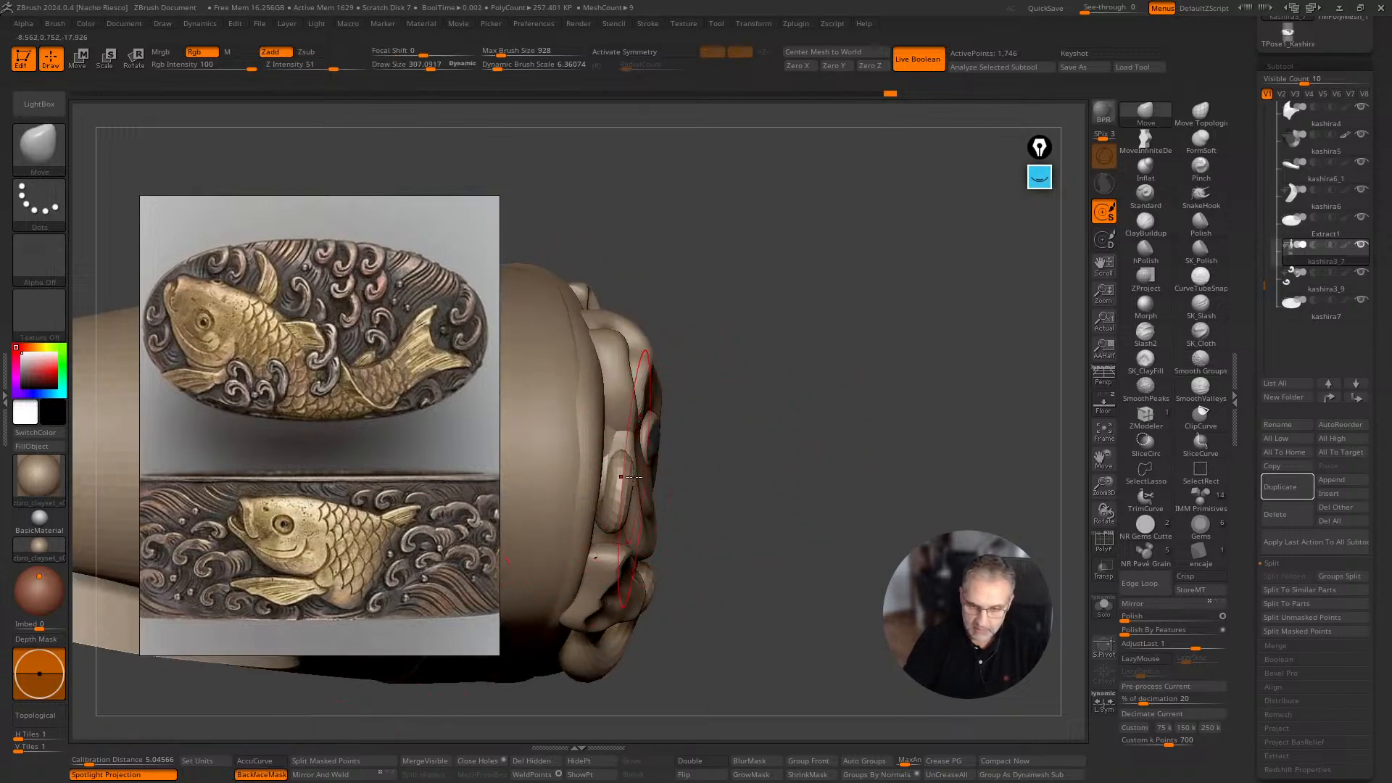
pyautogui.moveTo(856, 382)
pyautogui.mouseDown()
pyautogui.moveTo(797, 348)
pyautogui.moveTo(833, 267)
pyautogui.moveTo(798, 440)
pyautogui.mouseUp()
pyautogui.moveTo(697, 624)
pyautogui.mouseDown()
pyautogui.moveTo(652, 659)
pyautogui.moveTo(701, 673)
pyautogui.mouseUp()
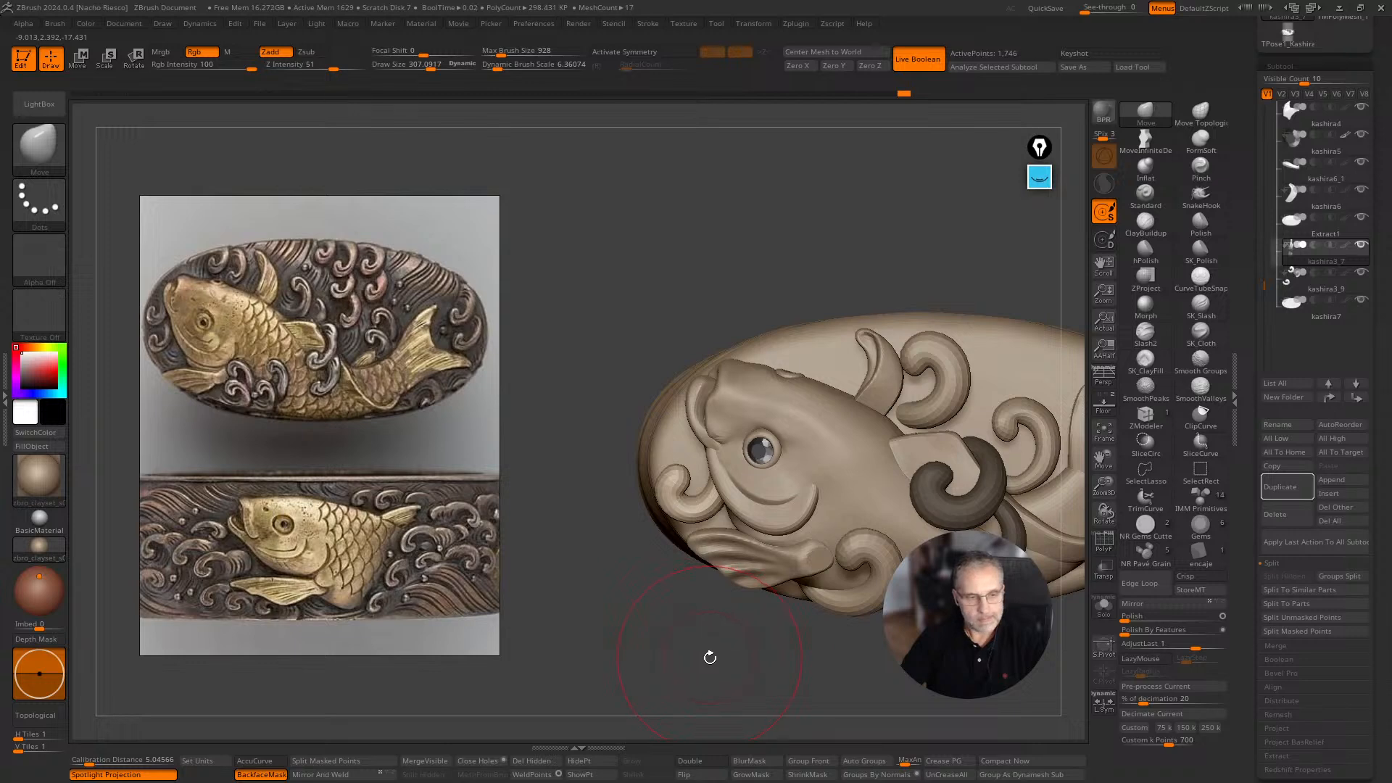
# Turn off BackfaceMask and tighten the spiral of the curl under the koi's mouth with a smaller MoveInfiniteDepth brush.
pyautogui.press('w')
pyautogui.press('q')
pyautogui.press('s')
pyautogui.moveTo(706, 501); pyautogui.dragTo(685, 499)
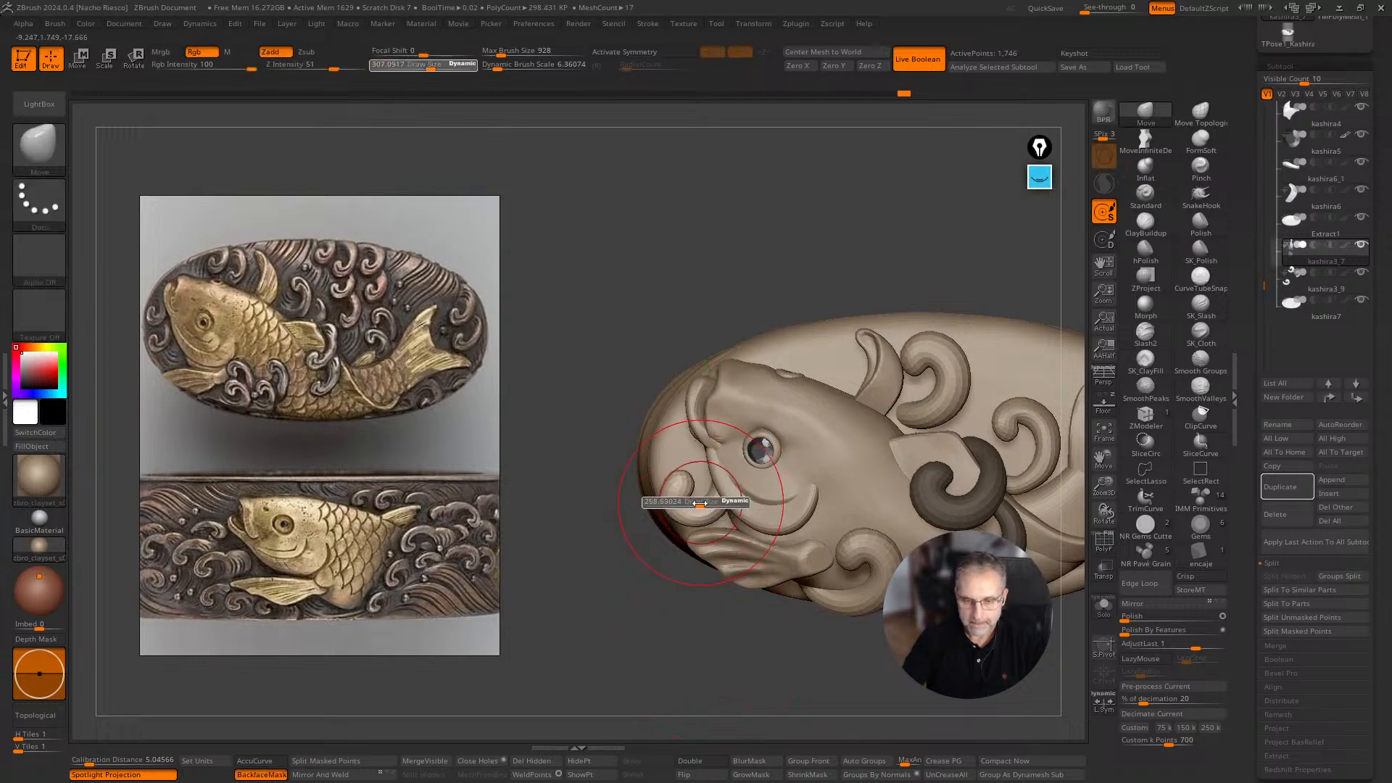
pyautogui.click(1153, 142)
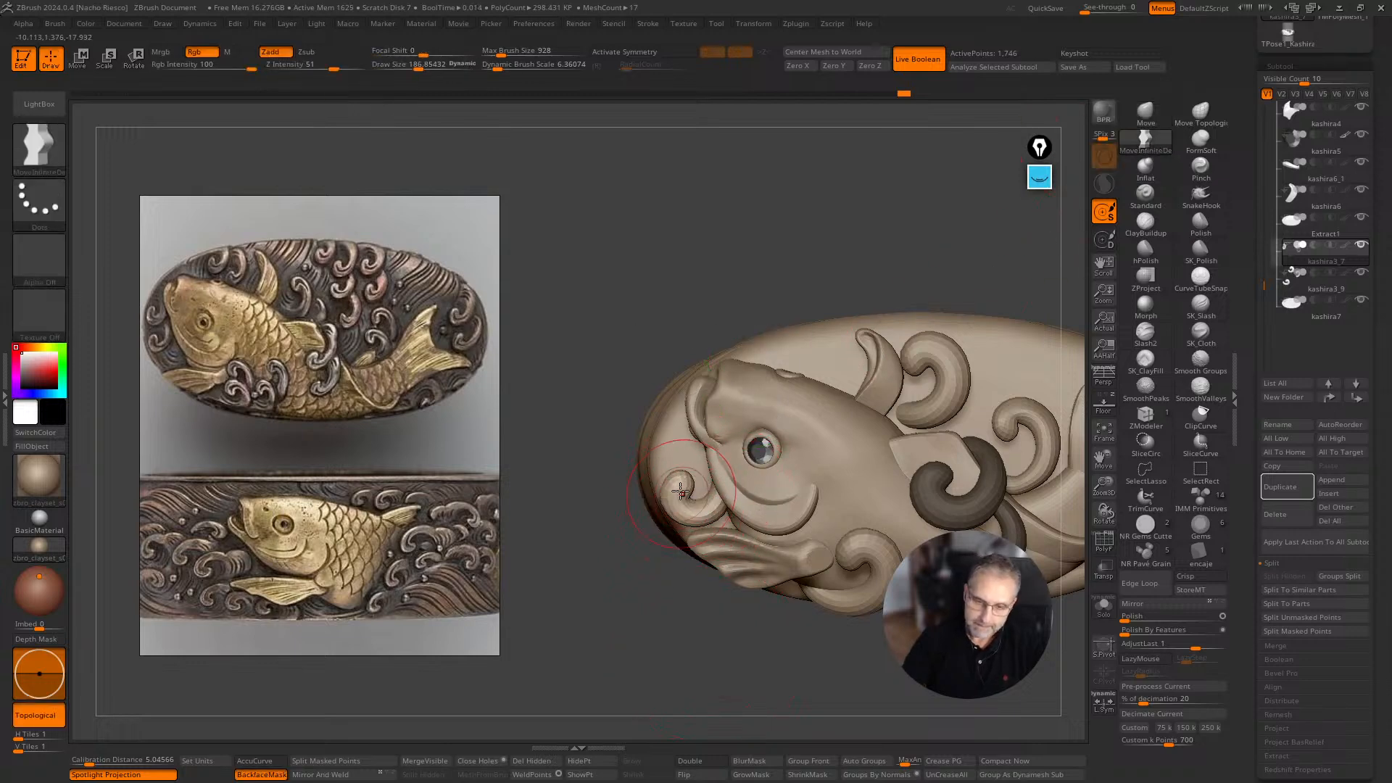
pyautogui.click(261, 774)
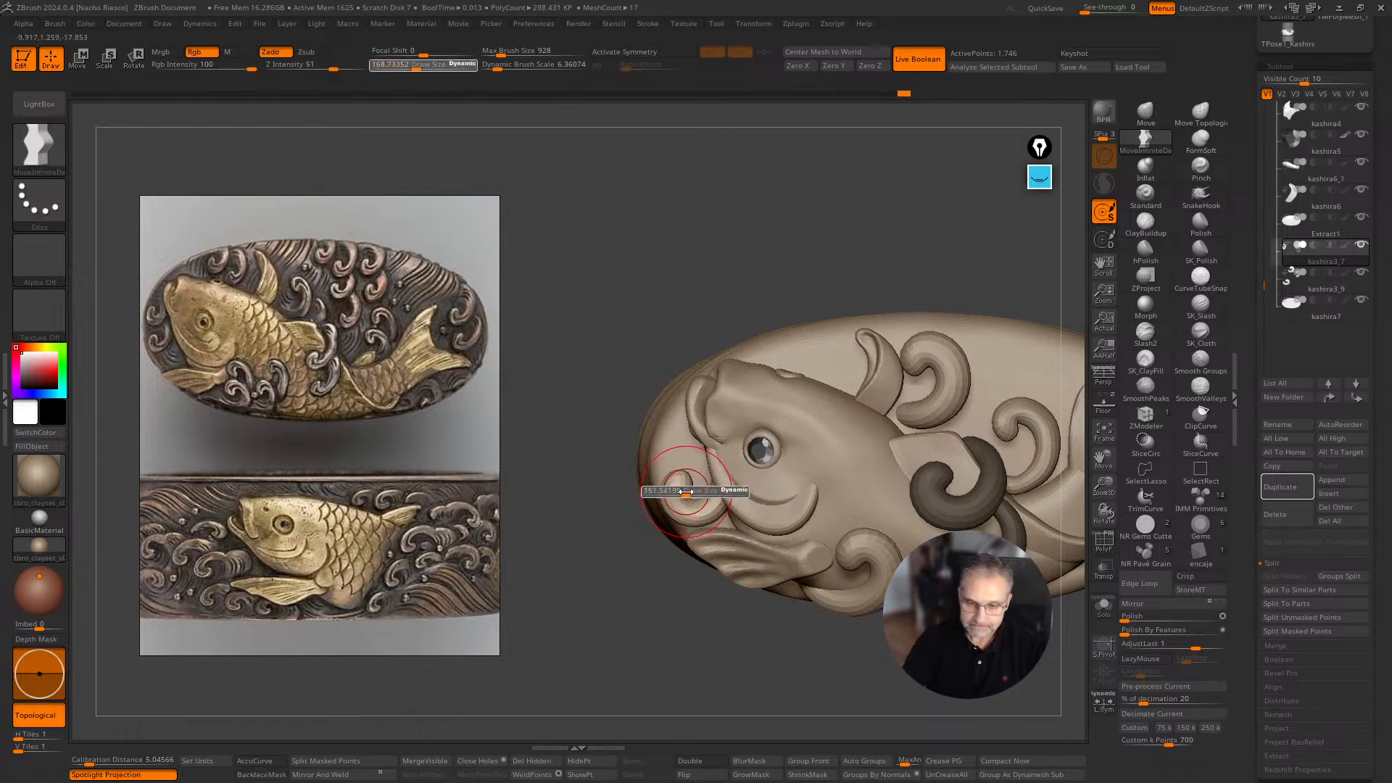
pyautogui.moveTo(688, 492)
pyautogui.mouseDown()
pyautogui.moveTo(674, 485)
pyautogui.moveTo(680, 495)
pyautogui.mouseUp()
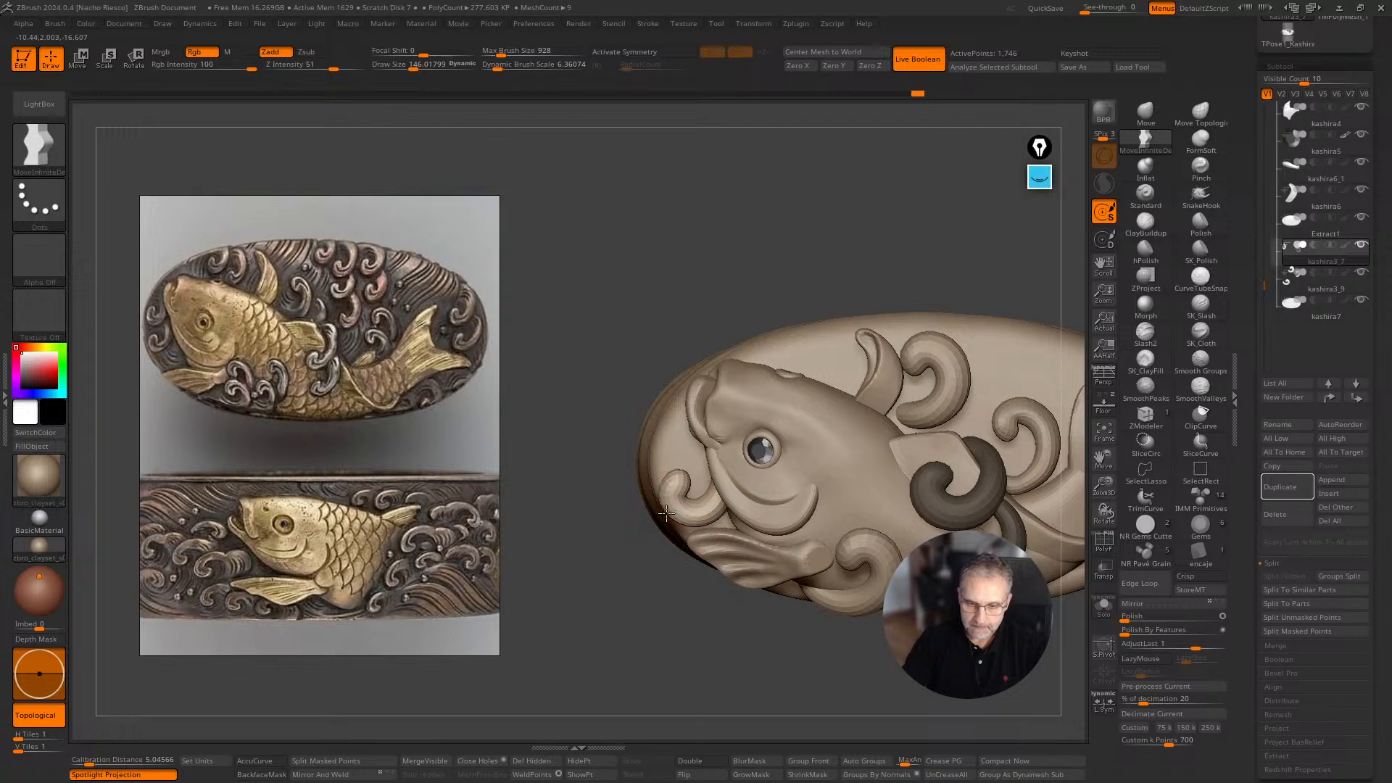
pyautogui.press('[')
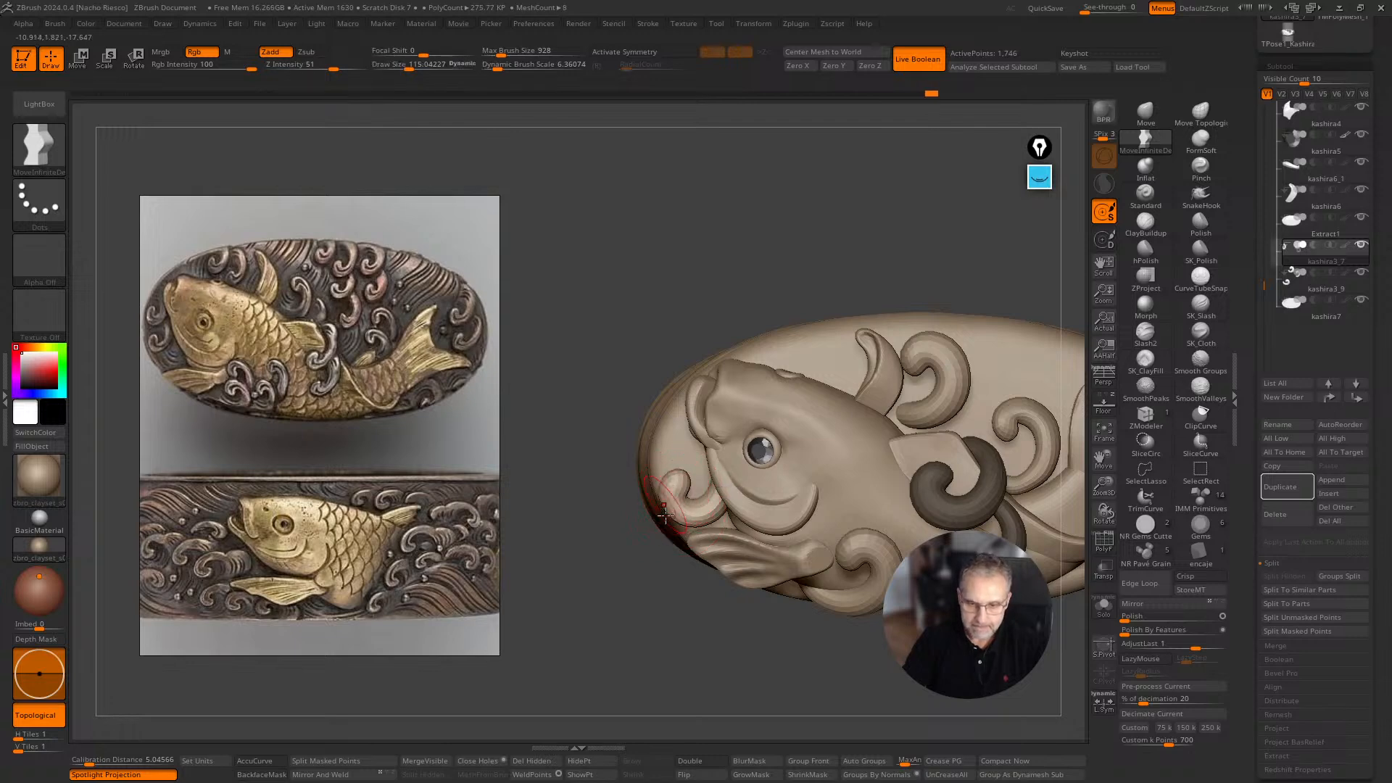
# Duplicate the curl under the koi's mouth, place the copy just above it, and shape the copy with the MoveInfiniteDepth brush.
pyautogui.press('w')
pyautogui.moveTo(730, 454)
pyautogui.keyDown('alt'); pyautogui.mouseDown()
pyautogui.moveTo(708, 426)
pyautogui.moveTo(722, 397)
pyautogui.moveTo(757, 399)
pyautogui.moveTo(783, 441)
pyautogui.mouseUp(); pyautogui.keyUp('alt')
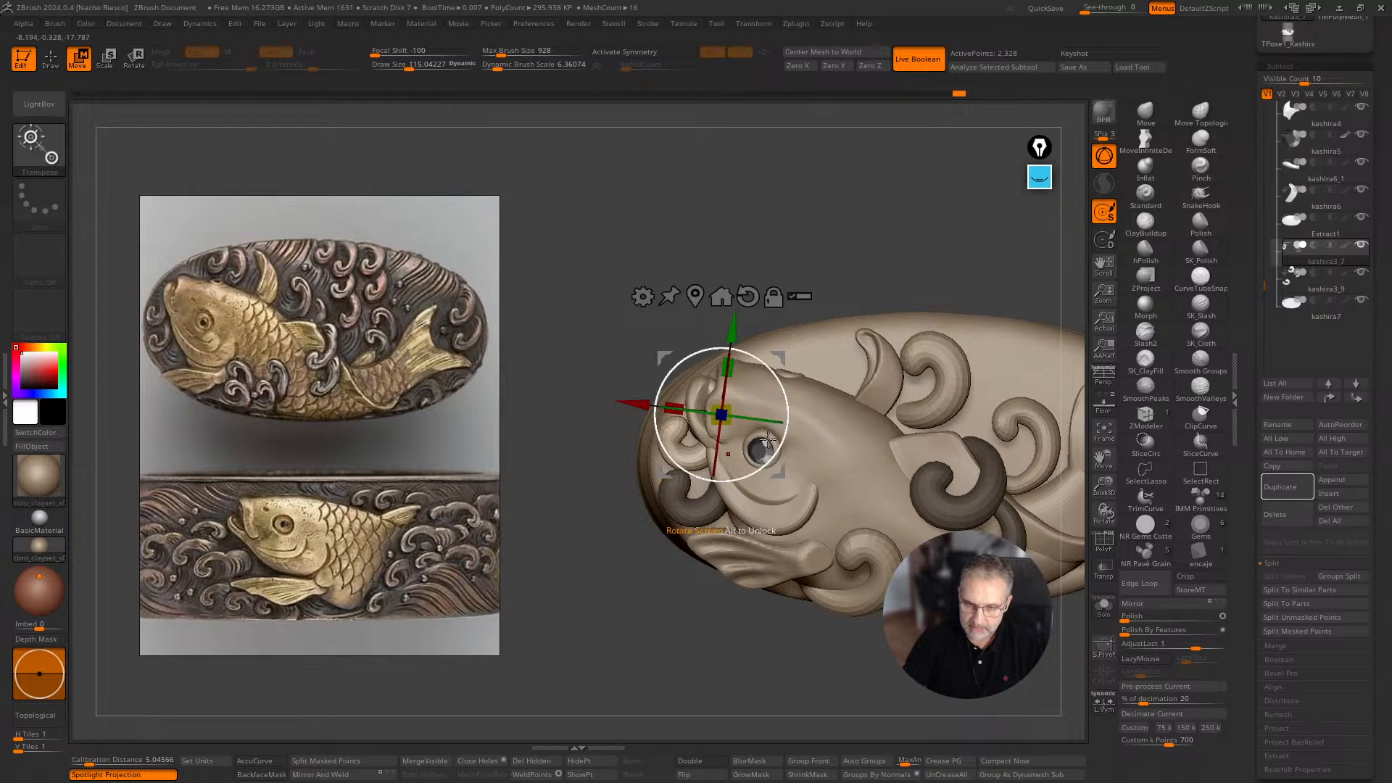
pyautogui.hotkey('ctrl', 'z')
pyautogui.hotkey('ctrl', 'z')
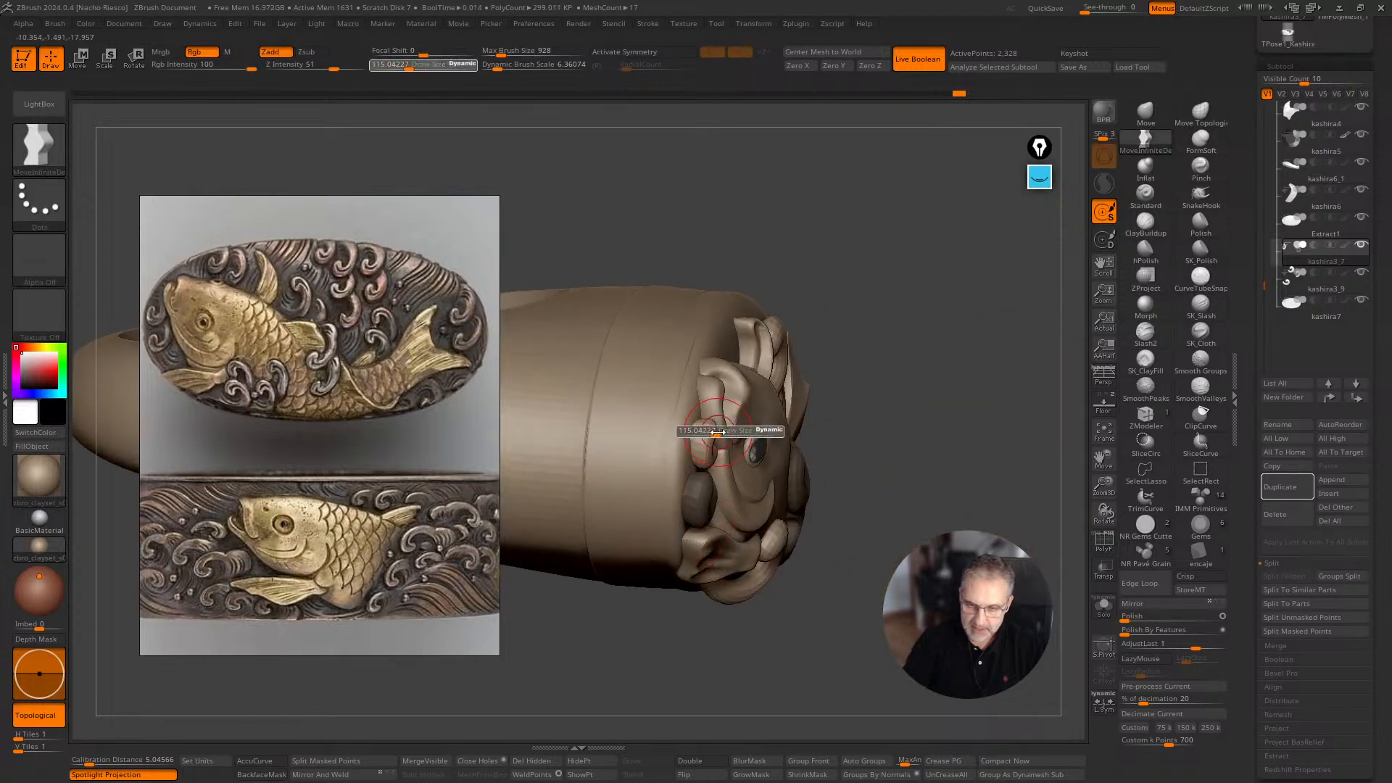
pyautogui.hotkey('ctrl', 'shift', 'z')
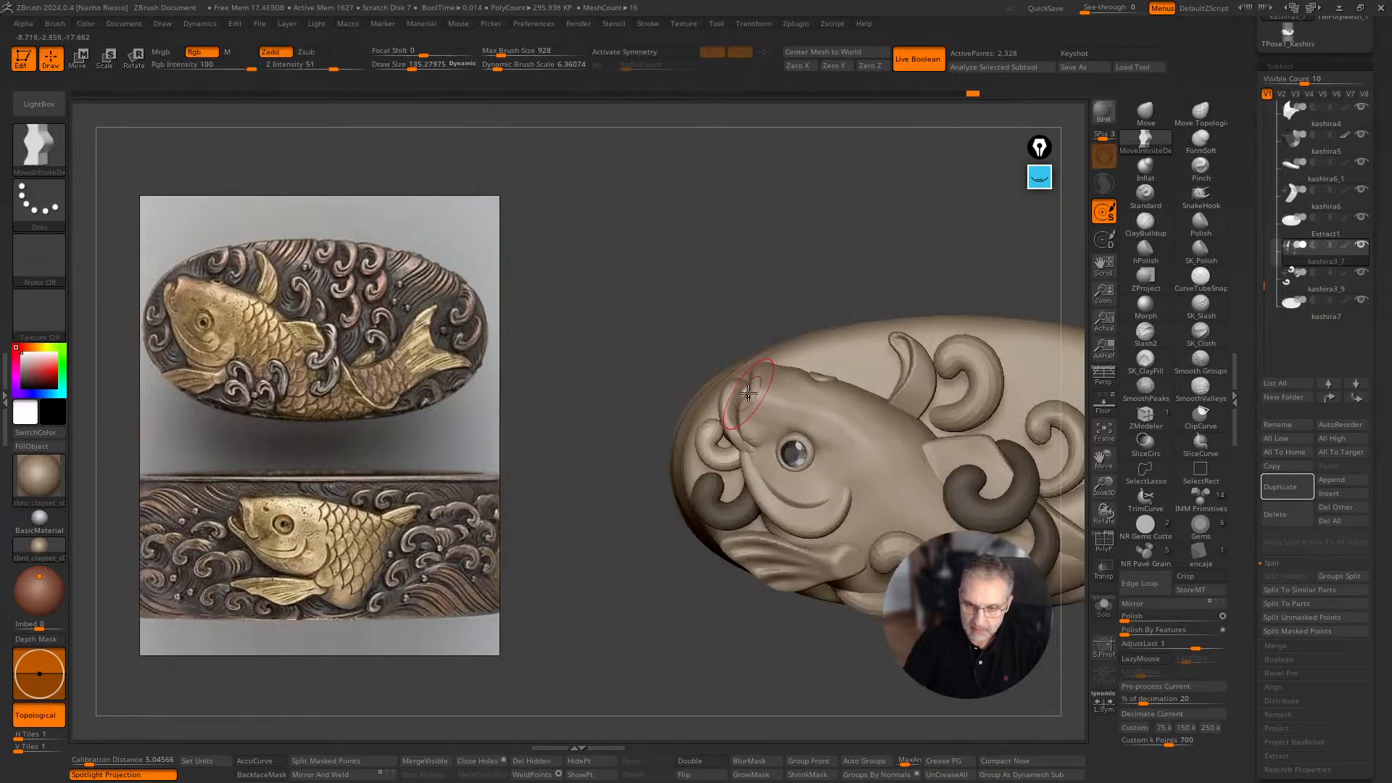
pyautogui.hotkey('ctrl', 'shift', 'z')
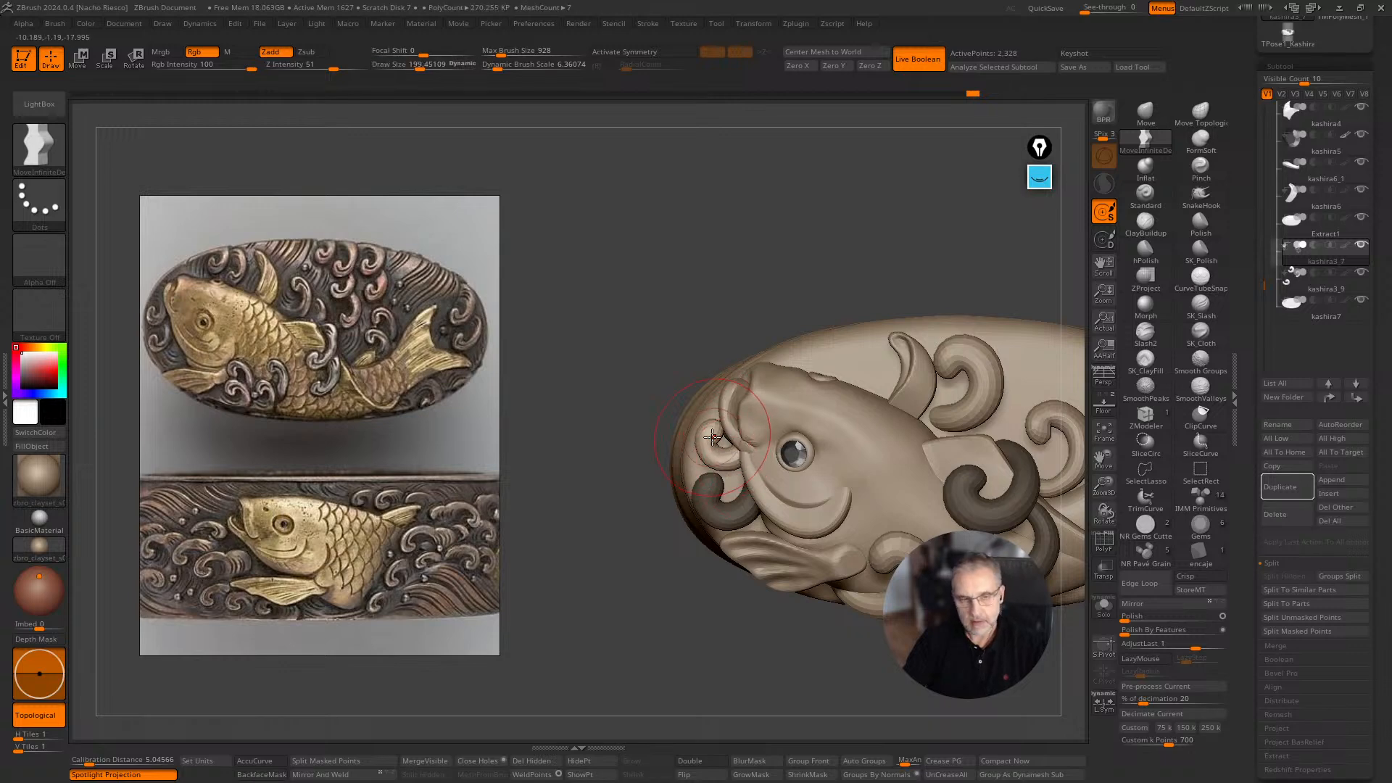
# Reposition the upper curl copy in front of the koi's lips and reshape it with a larger MoveInfiniteDepth brush.
pyautogui.hotkey('ctrl', 'z')
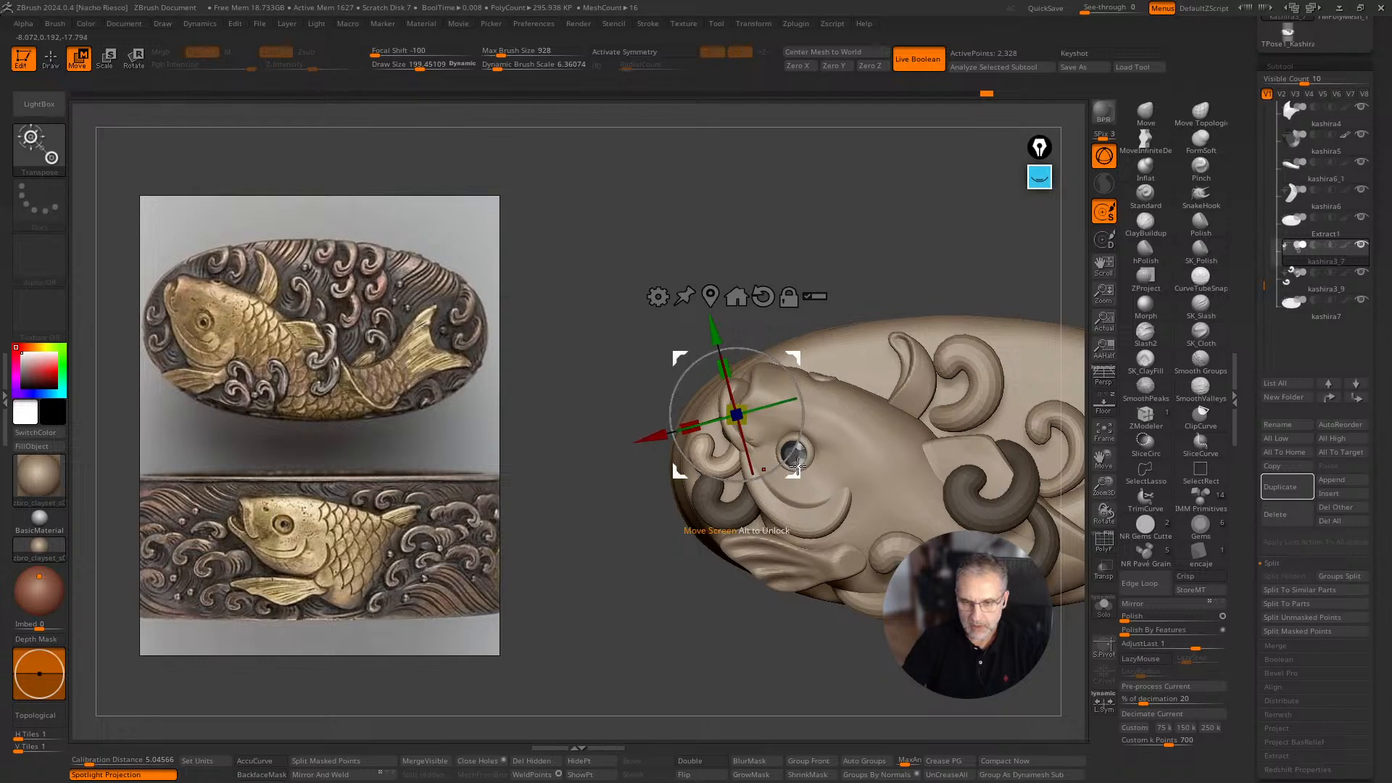
pyautogui.hotkey('ctrl', 'z')
pyautogui.hotkey('ctrl', 'z')
pyautogui.hotkey('ctrl', 'z')
pyautogui.hotkey('ctrl', 'z')
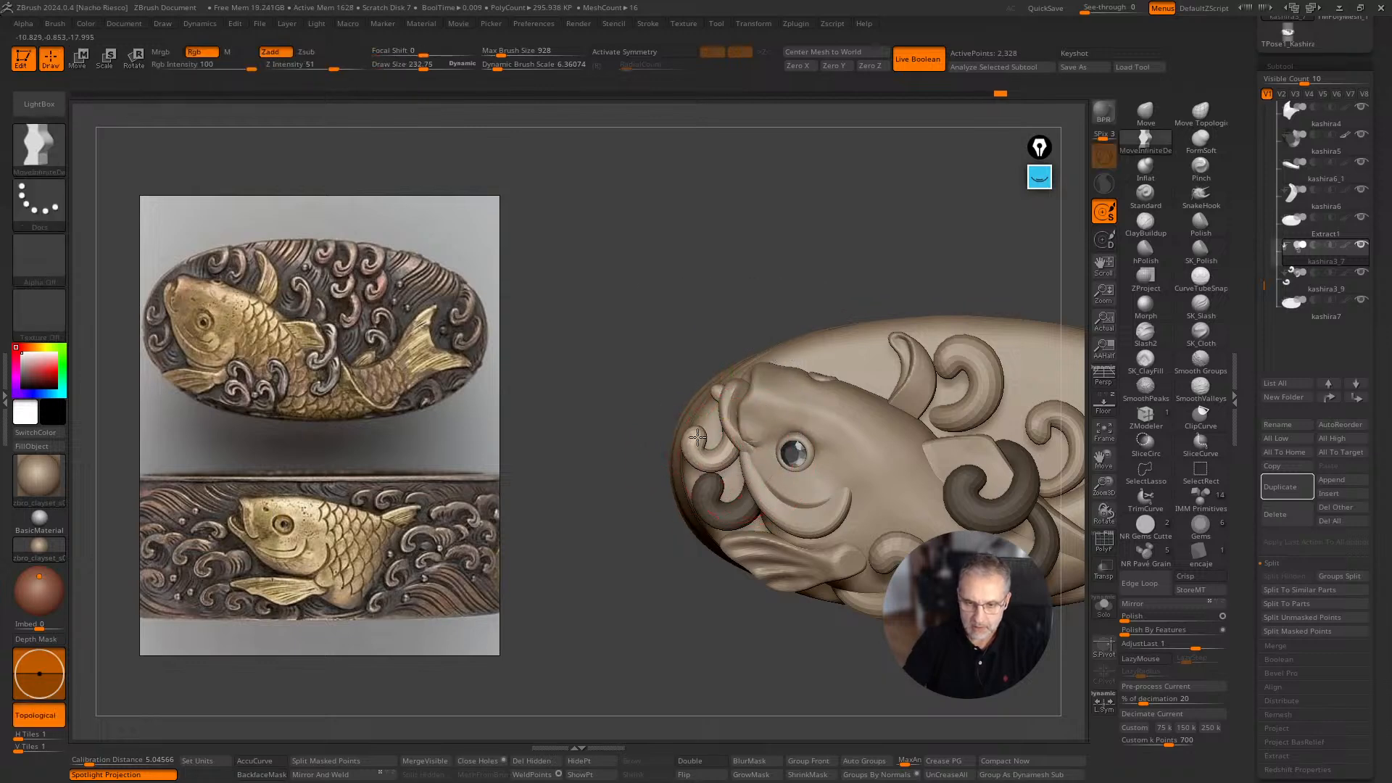
# Fit the upper curl to the curved ring edge from the side, refining its spiral in front of the lips.
pyautogui.hotkey('ctrl', 'z')
pyautogui.hotkey('ctrl', 'z')
pyautogui.hotkey('ctrl', 'z')
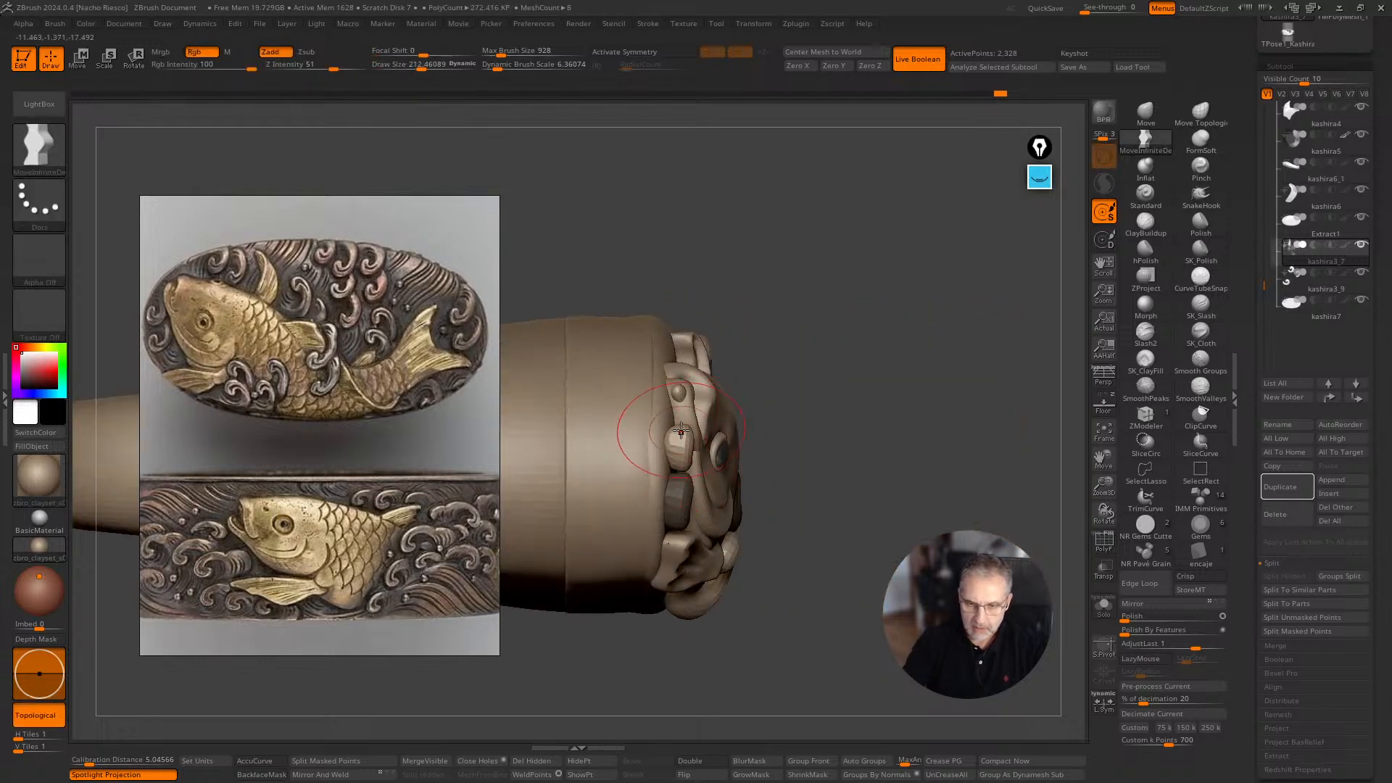
pyautogui.hotkey('ctrl', 'z')
pyautogui.press('shift')
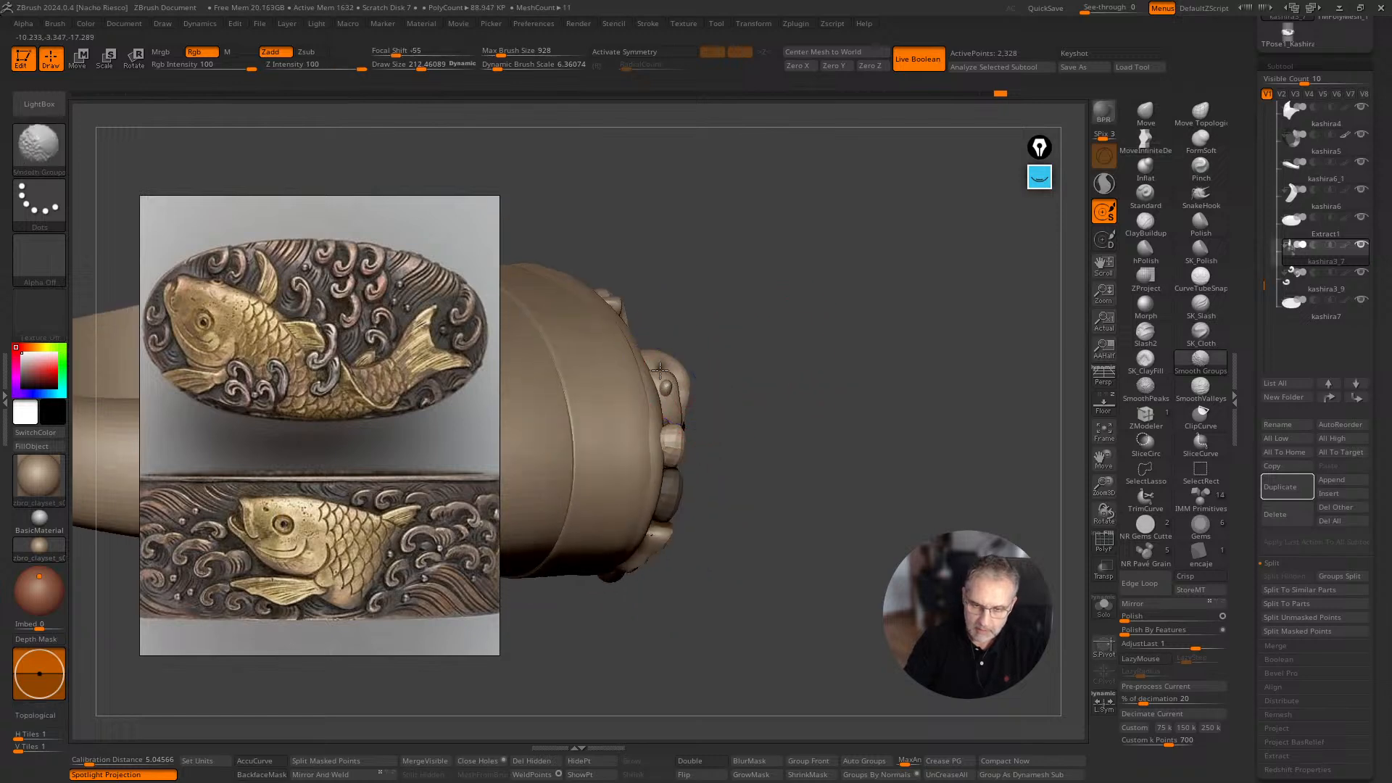
pyautogui.moveTo(786, 356); pyautogui.dragTo(693, 388)
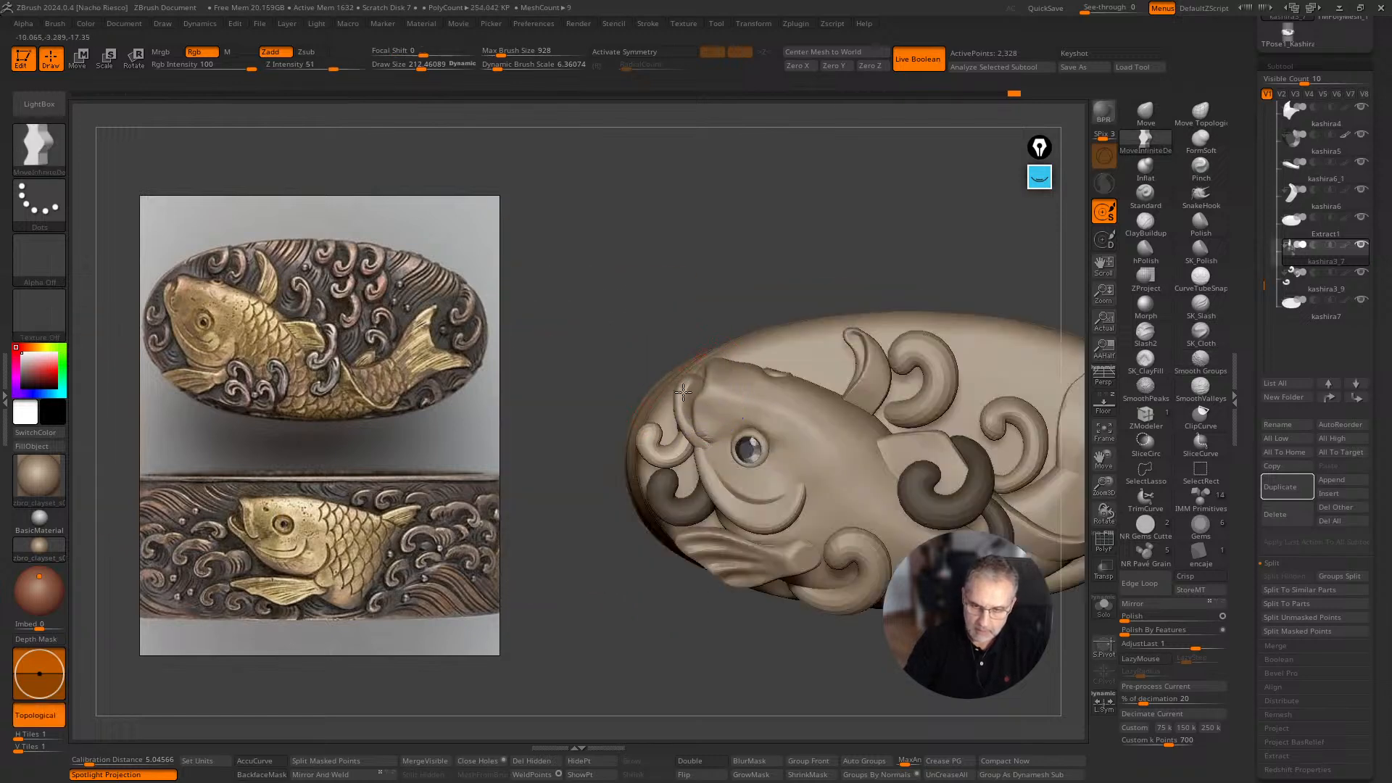
pyautogui.hotkey('ctrl', 'z')
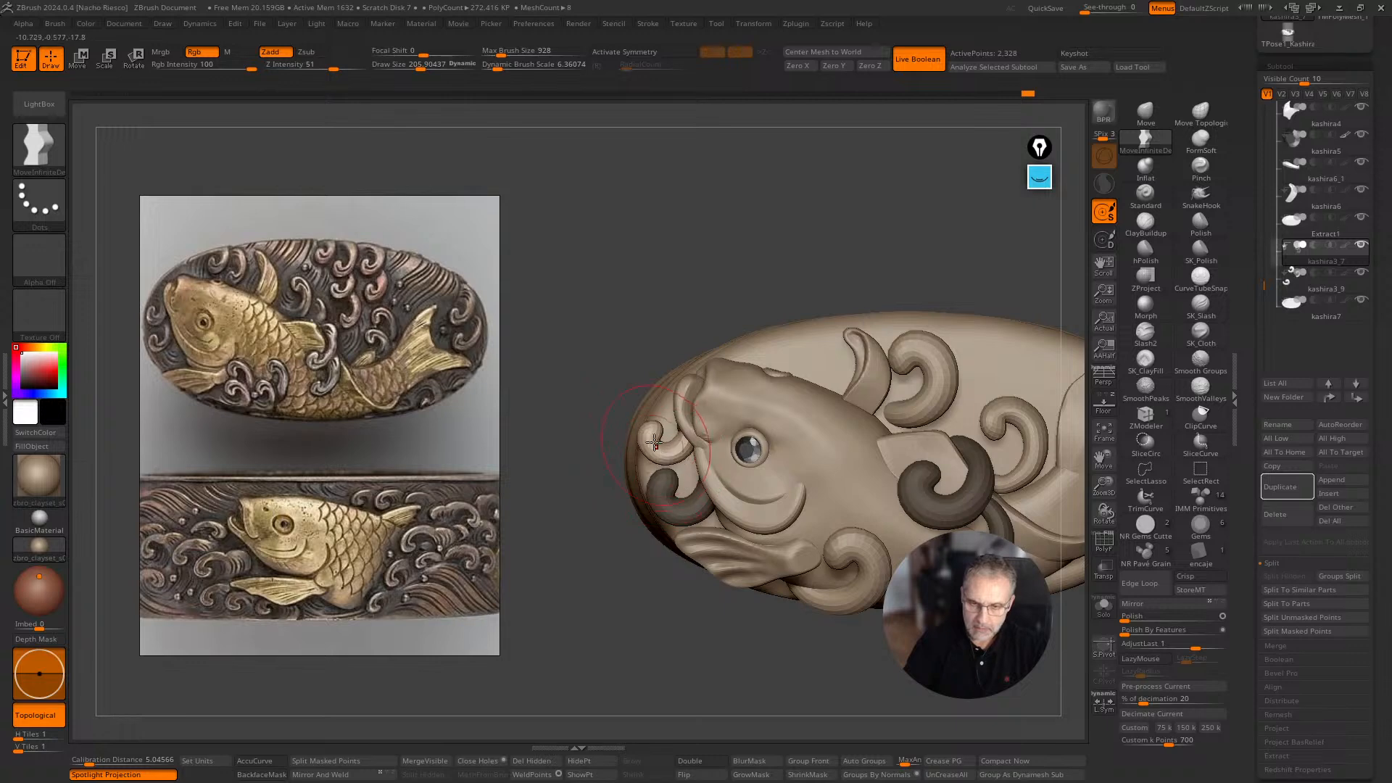
# Clear the mask, duplicate one of the curls at the koi's mouth, and place the copy above the koi's head.
pyautogui.keyDown('ctrl'); pyautogui.moveTo(684, 428); pyautogui.dragTo(655, 500, button='right'); pyautogui.keyUp('ctrl')
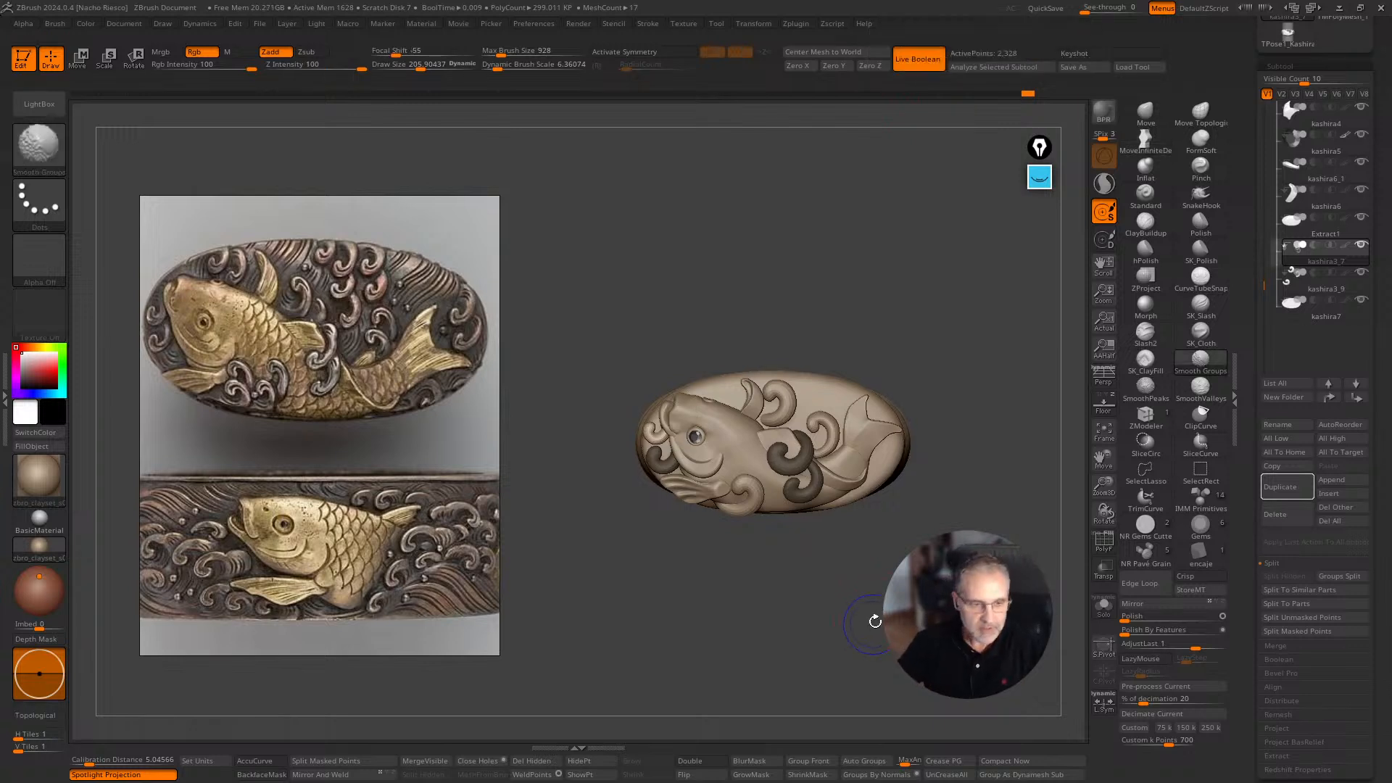
pyautogui.keyDown('alt'); pyautogui.moveTo(880, 619); pyautogui.dragTo(833, 711); pyautogui.keyUp('alt')
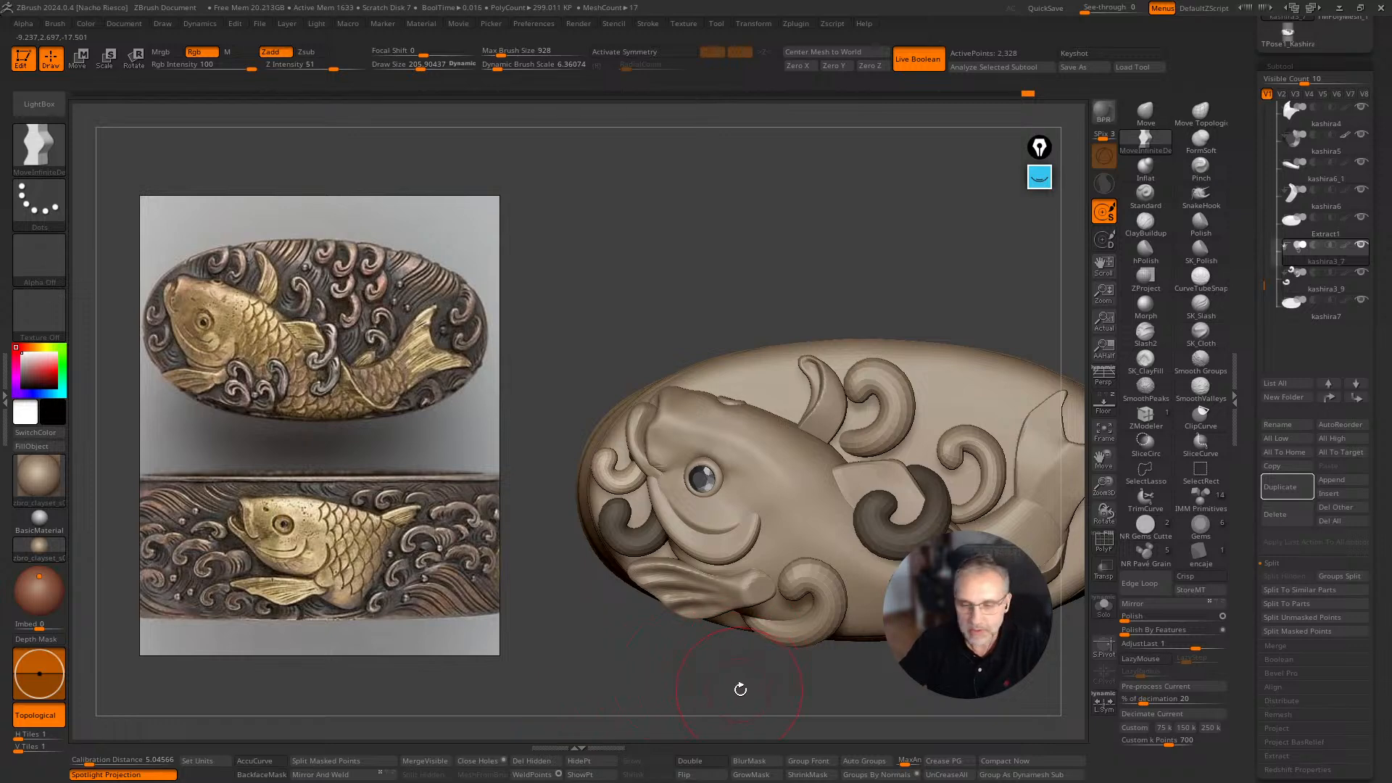
pyautogui.moveTo(728, 691); pyautogui.dragTo(731, 670)
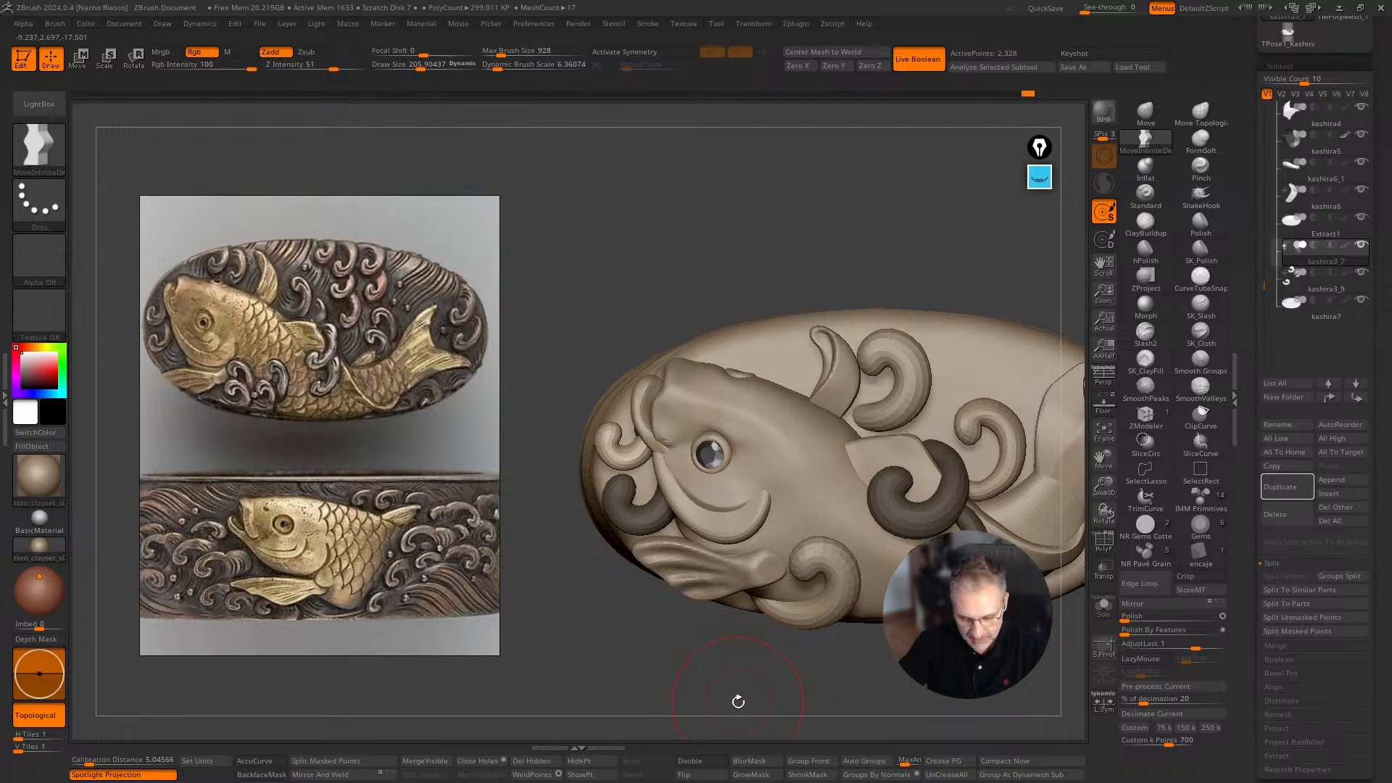
pyautogui.moveTo(788, 679); pyautogui.dragTo(750, 673)
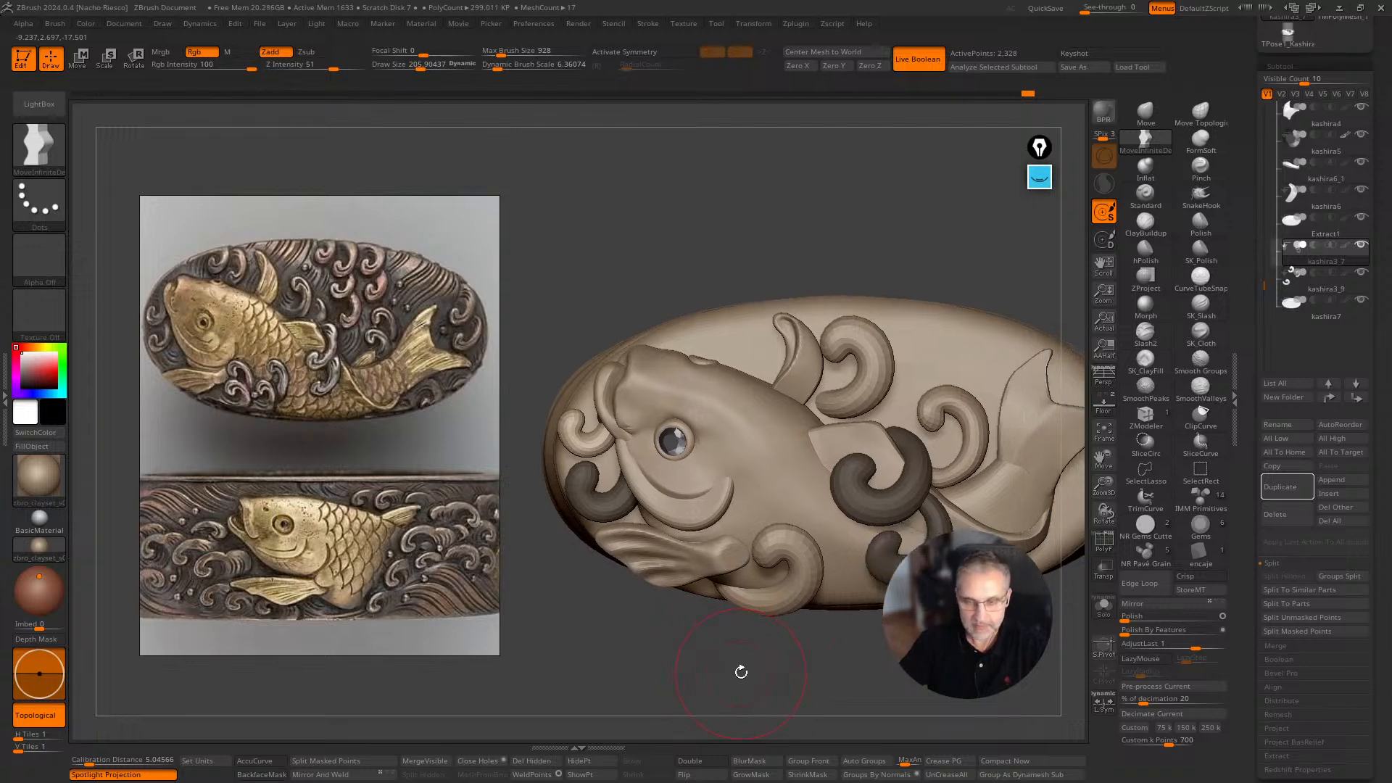
pyautogui.press('w')
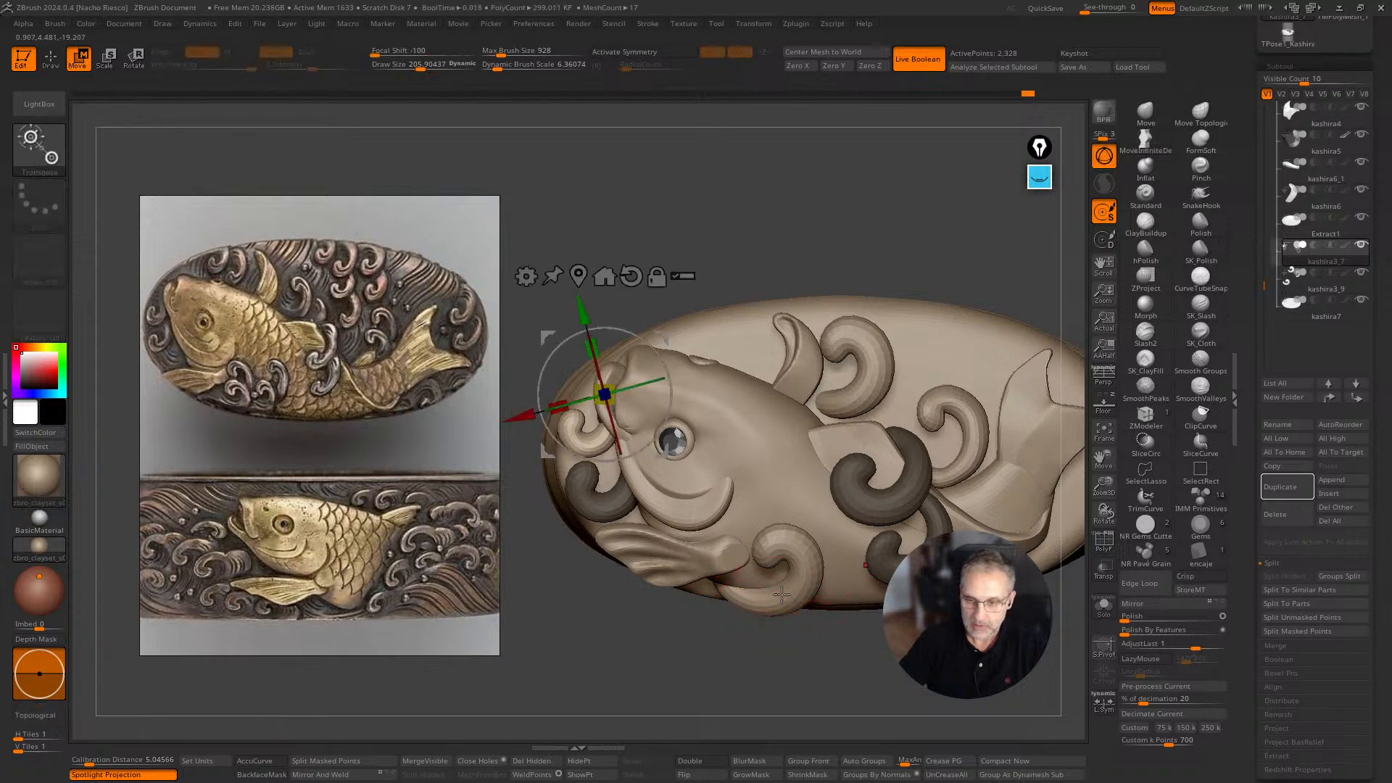
pyautogui.click(616, 506)
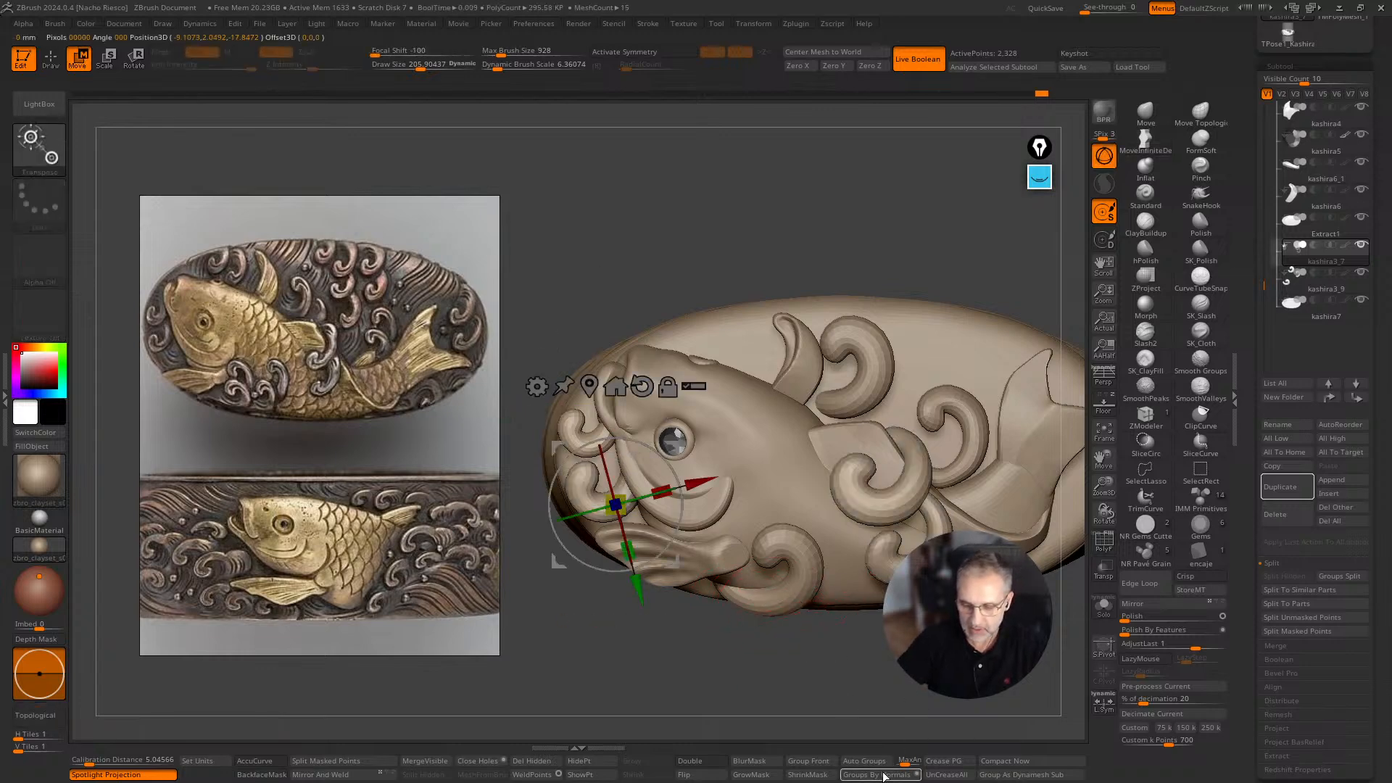
pyautogui.keyDown('ctrl'); pyautogui.click(580, 477); pyautogui.keyUp('ctrl')
pyautogui.keyDown('ctrl'); pyautogui.moveTo(640, 537); pyautogui.dragTo(736, 415); pyautogui.keyUp('ctrl')
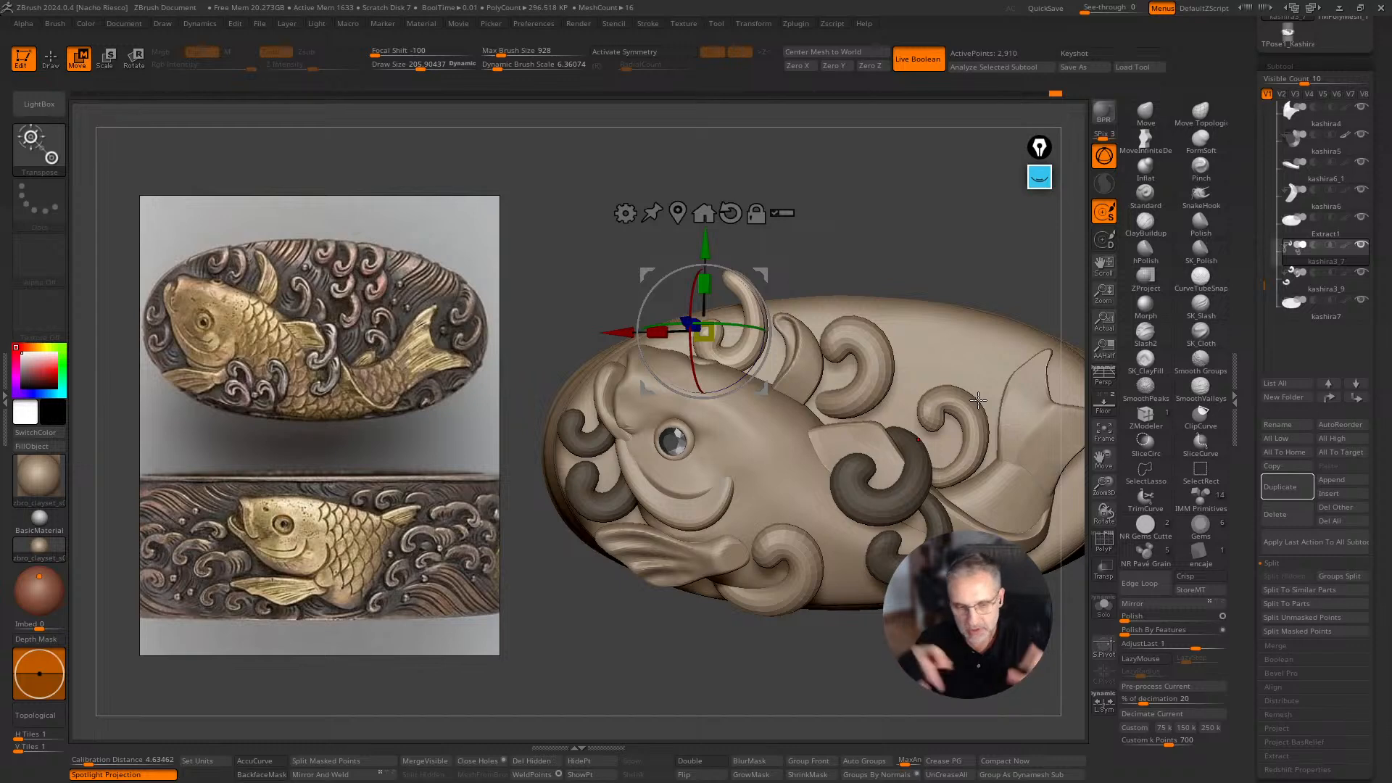
# Move and rotate the new curl so it sits on the surface between the koi's head and the dorsal fin.
pyautogui.keyDown('alt'); pyautogui.moveTo(860, 655); pyautogui.dragTo(794, 657); pyautogui.keyUp('alt')
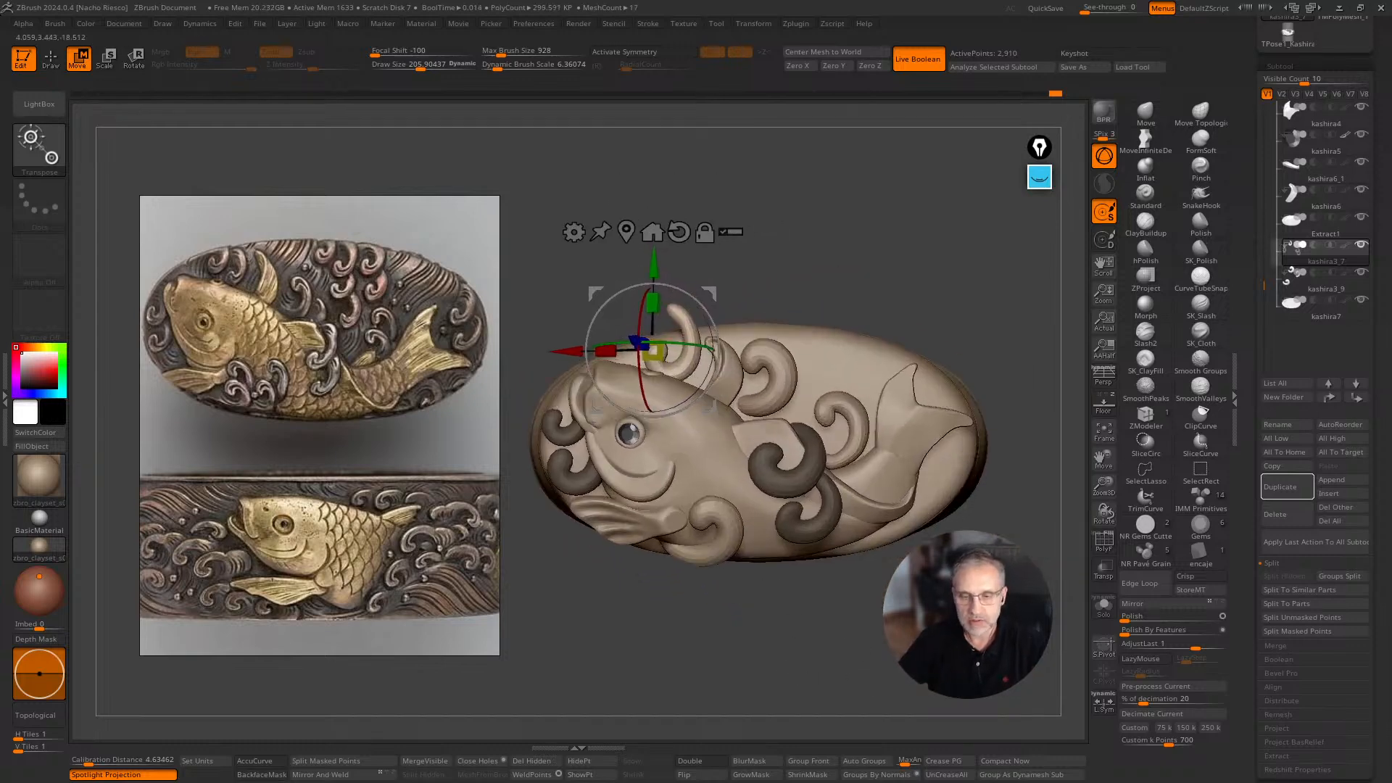
pyautogui.moveTo(725, 638); pyautogui.dragTo(707, 406)
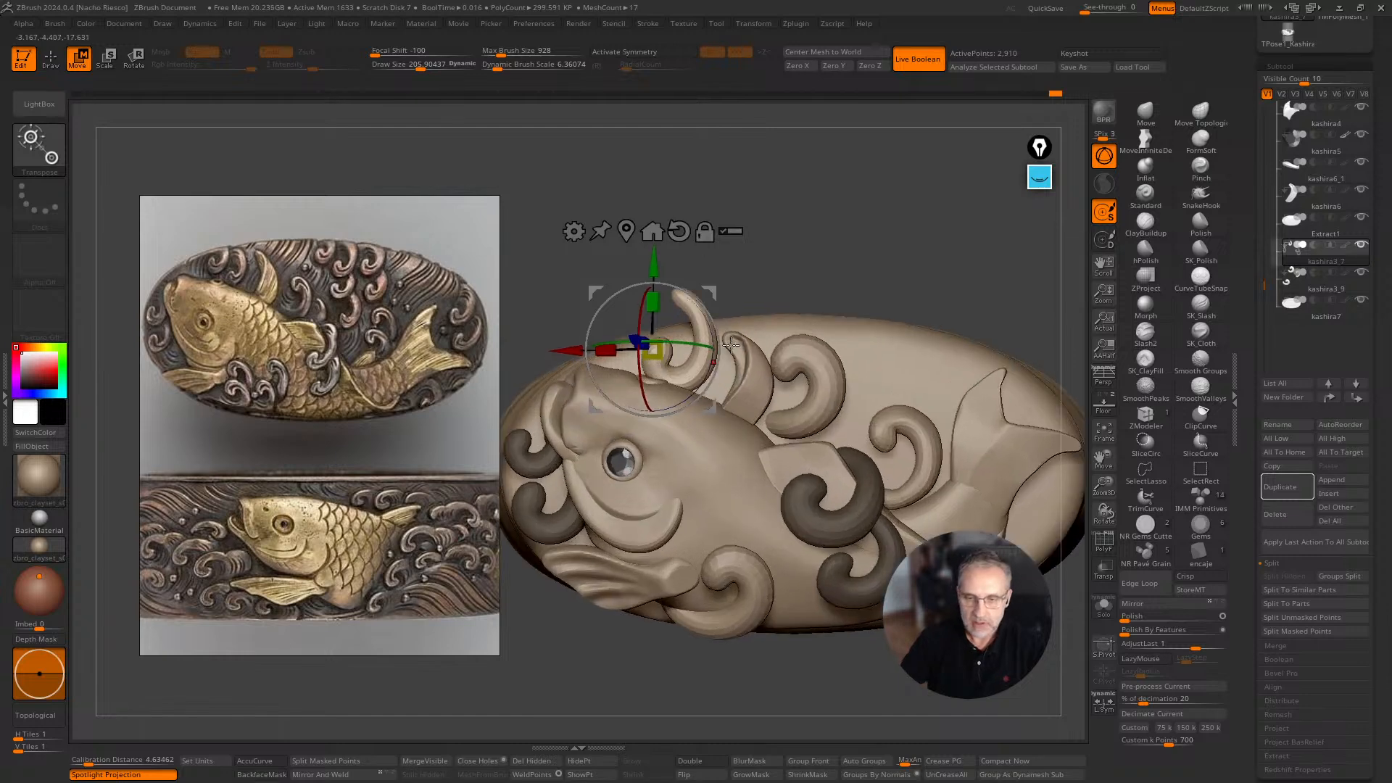
pyautogui.moveTo(705, 358); pyautogui.dragTo(722, 402)
pyautogui.press('q')
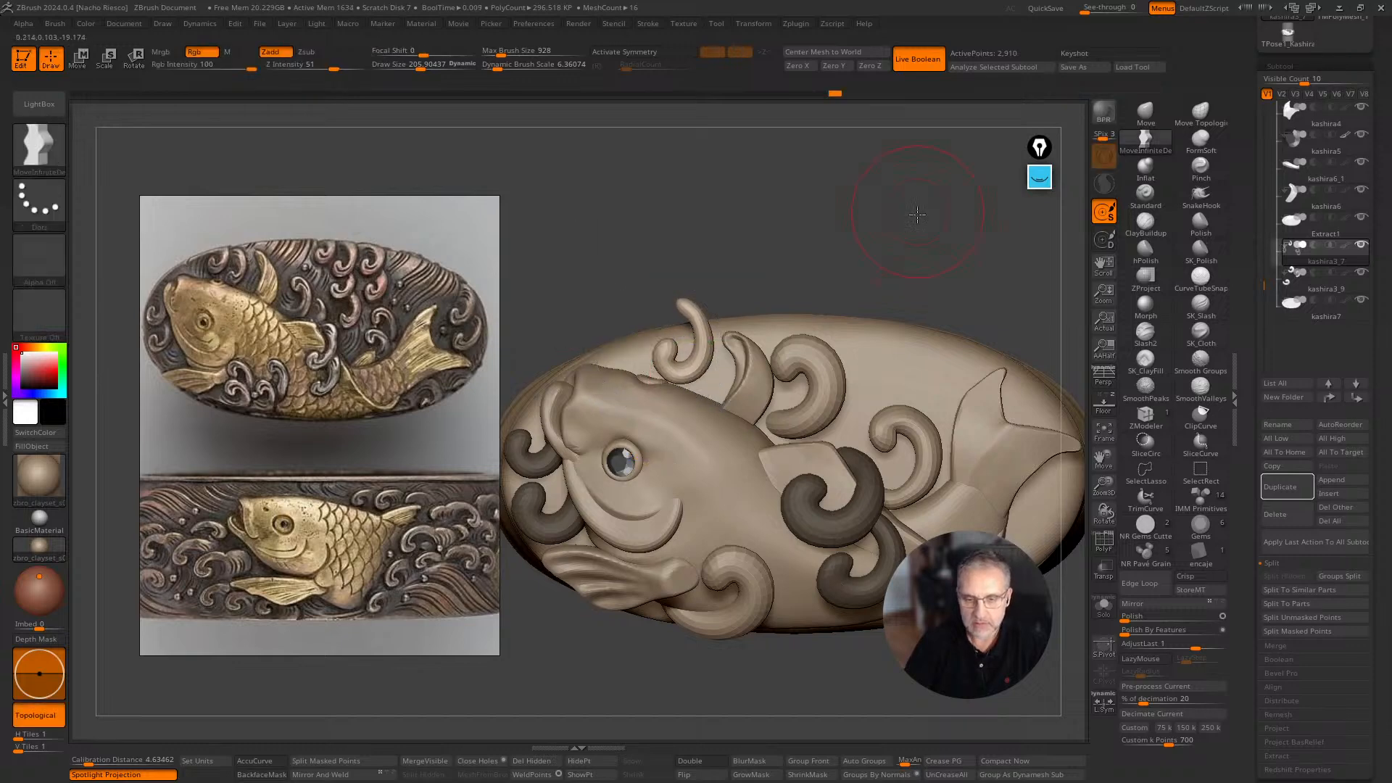
pyautogui.moveTo(918, 216)
pyautogui.mouseDown()
pyautogui.moveTo(841, 292)
pyautogui.moveTo(324, 341)
pyautogui.mouseUp()
pyautogui.press('w')
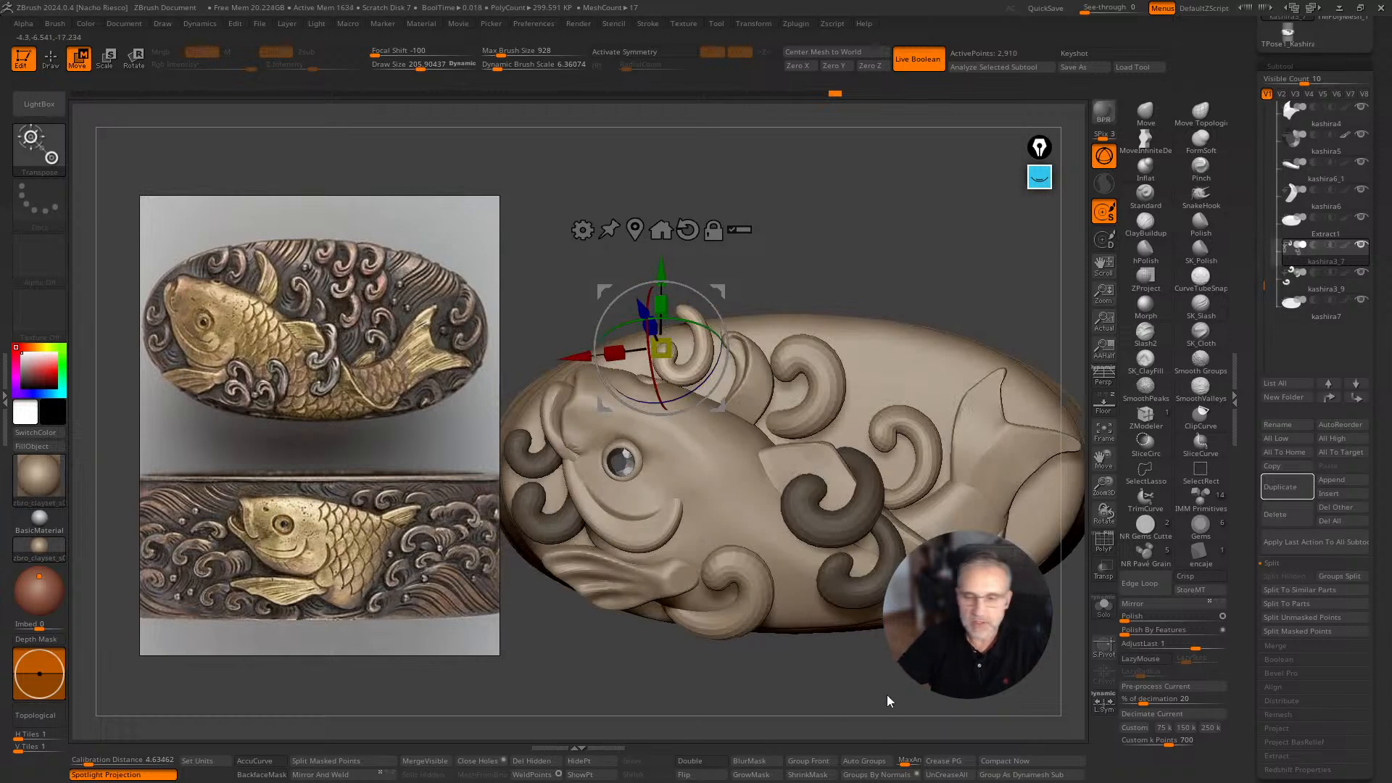
pyautogui.moveTo(886, 695)
pyautogui.keyDown('alt'); pyautogui.mouseDown()
pyautogui.moveTo(885, 673)
pyautogui.moveTo(882, 706)
pyautogui.mouseUp(); pyautogui.keyUp('alt')
pyautogui.press('q')
pyautogui.keyDown('alt'); pyautogui.moveTo(842, 236); pyautogui.dragTo(892, 288); pyautogui.keyUp('alt')
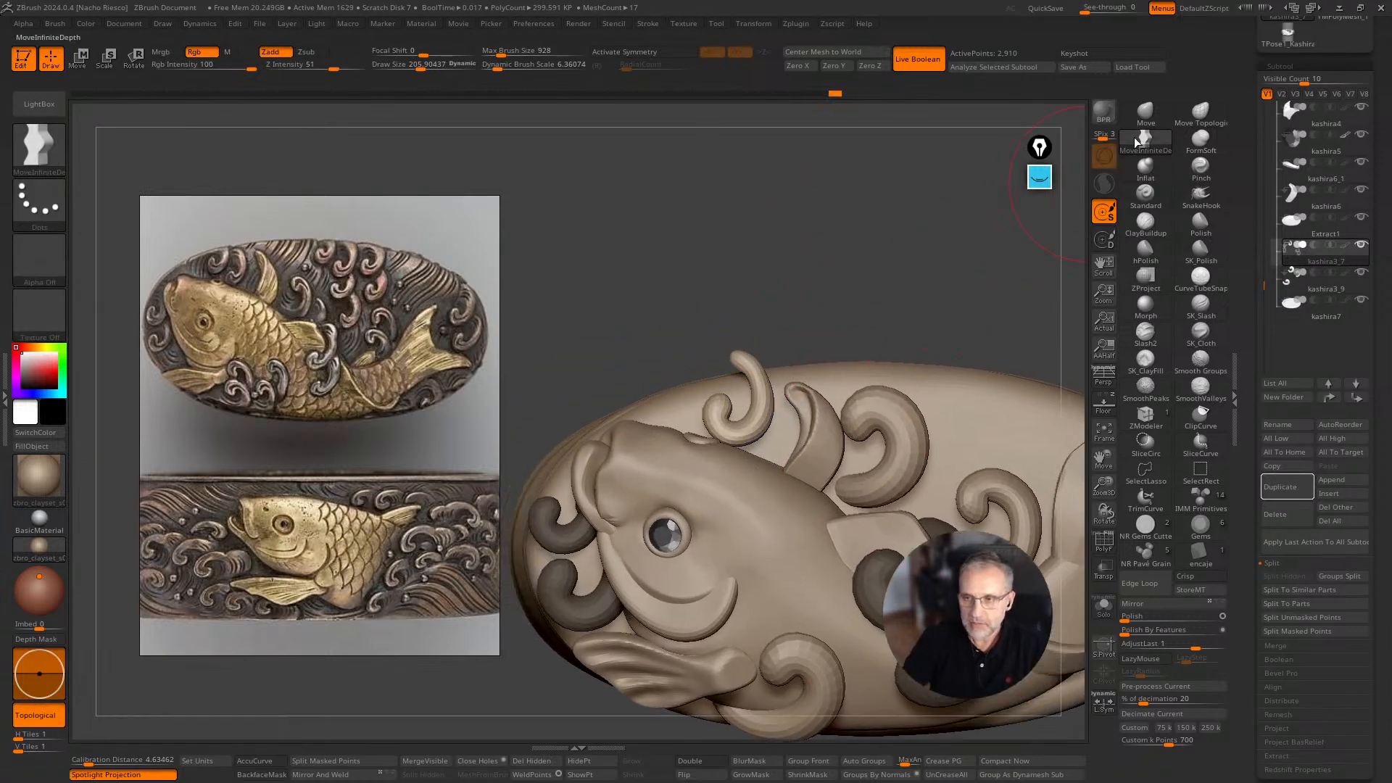
# Switch to the Move brush, adjust its size, and bend the stem and spiral of the curl above the head.
pyautogui.press('b')
pyautogui.press('m')
pyautogui.press('v')
pyautogui.press('s')
pyautogui.moveTo(752, 365)
pyautogui.mouseDown()
pyautogui.moveTo(725, 360)
pyautogui.moveTo(741, 368)
pyautogui.mouseUp()
pyautogui.press('s')
pyautogui.moveTo(719, 420); pyautogui.dragTo(717, 407)
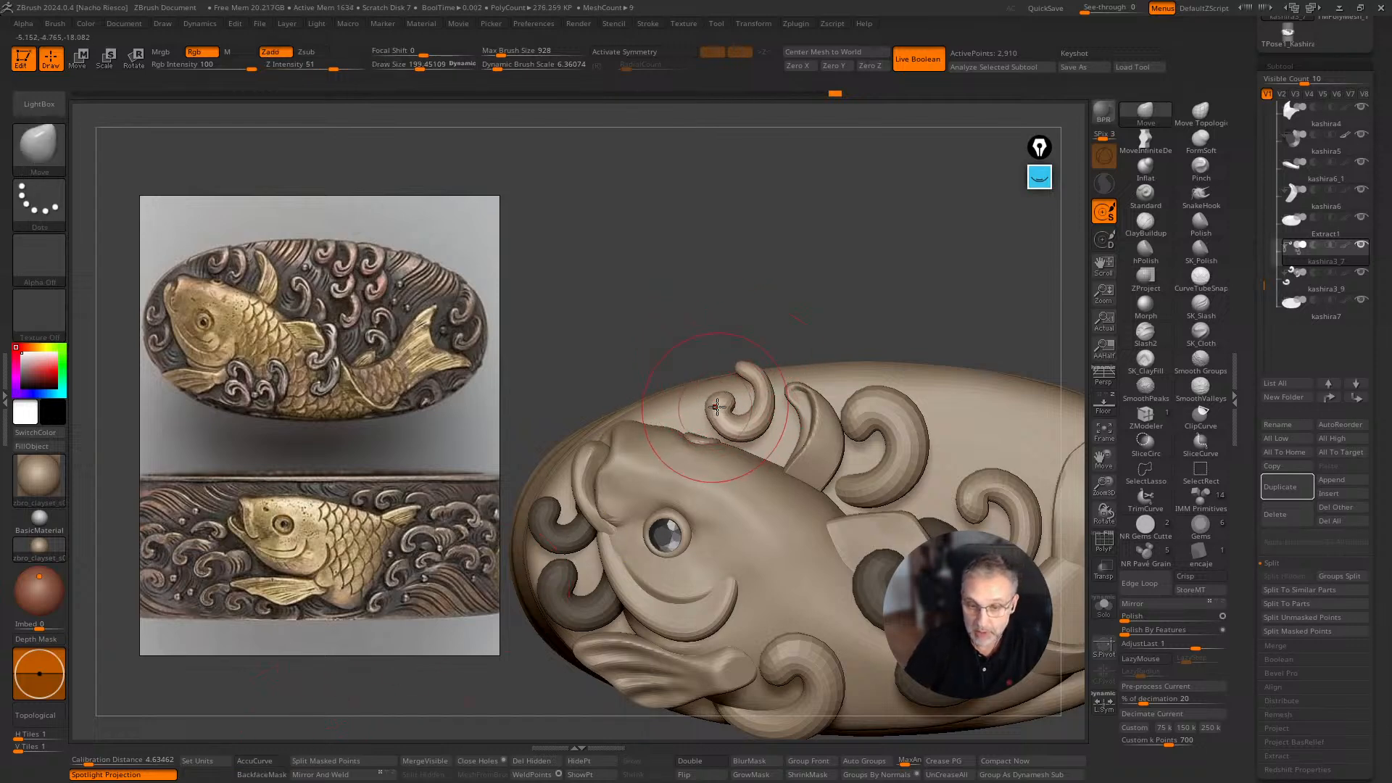
# Keep bending the curl above the koi's head with the Move brush, reducing the brush size and shaping its stem and spiral.
pyautogui.hotkey('ctrl', 'z')
pyautogui.hotkey('ctrl', 'z')
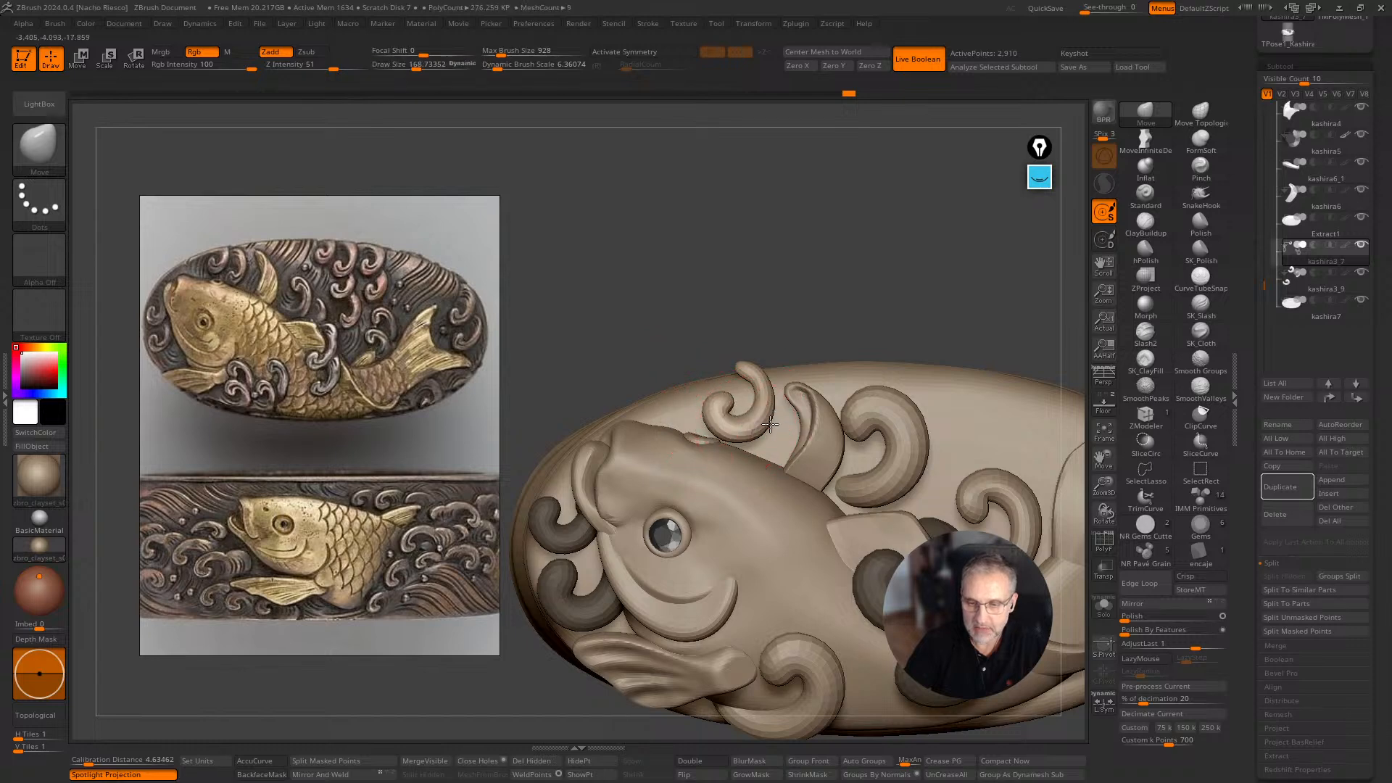
pyautogui.hotkey('ctrl', 'z')
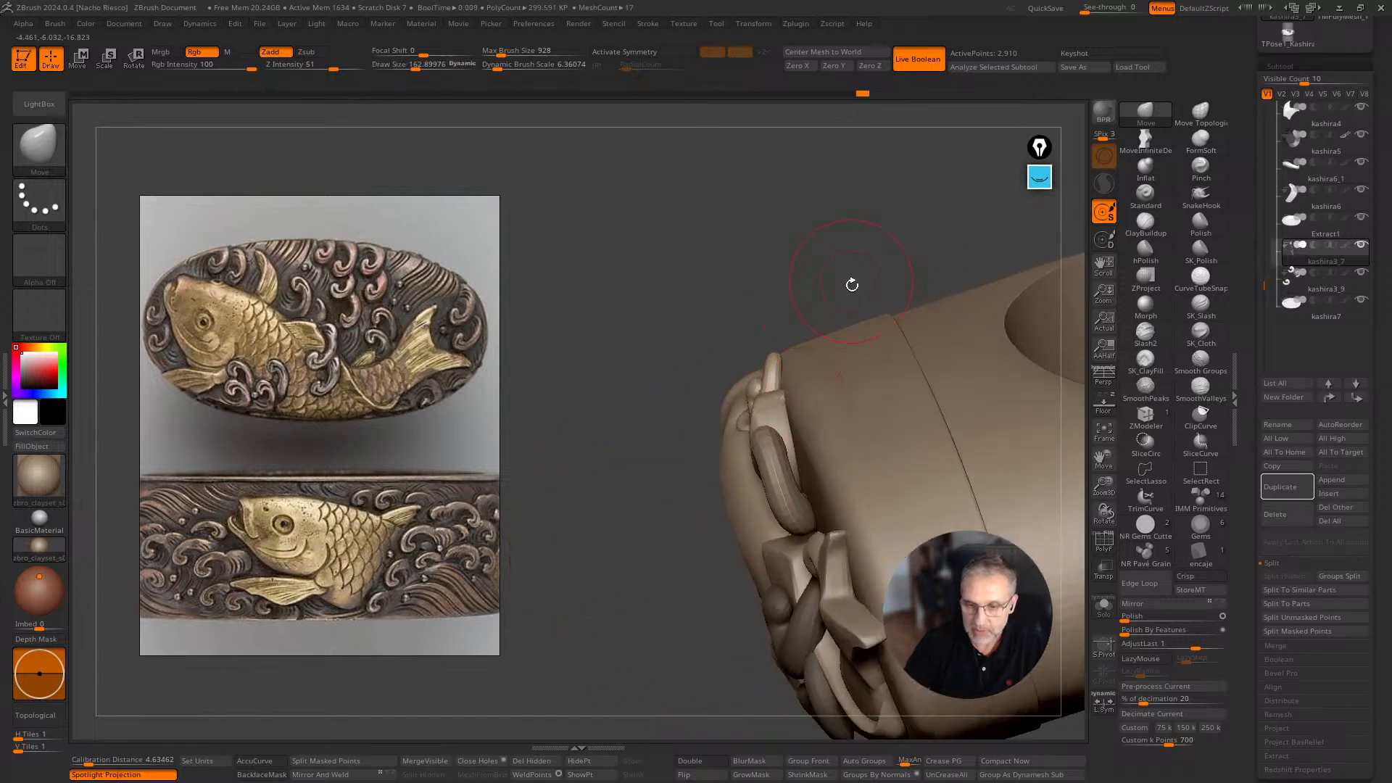
pyautogui.hotkey('ctrl', 'z')
pyautogui.hotkey('ctrl', 'z')
pyautogui.hotkey('ctrl', 'z')
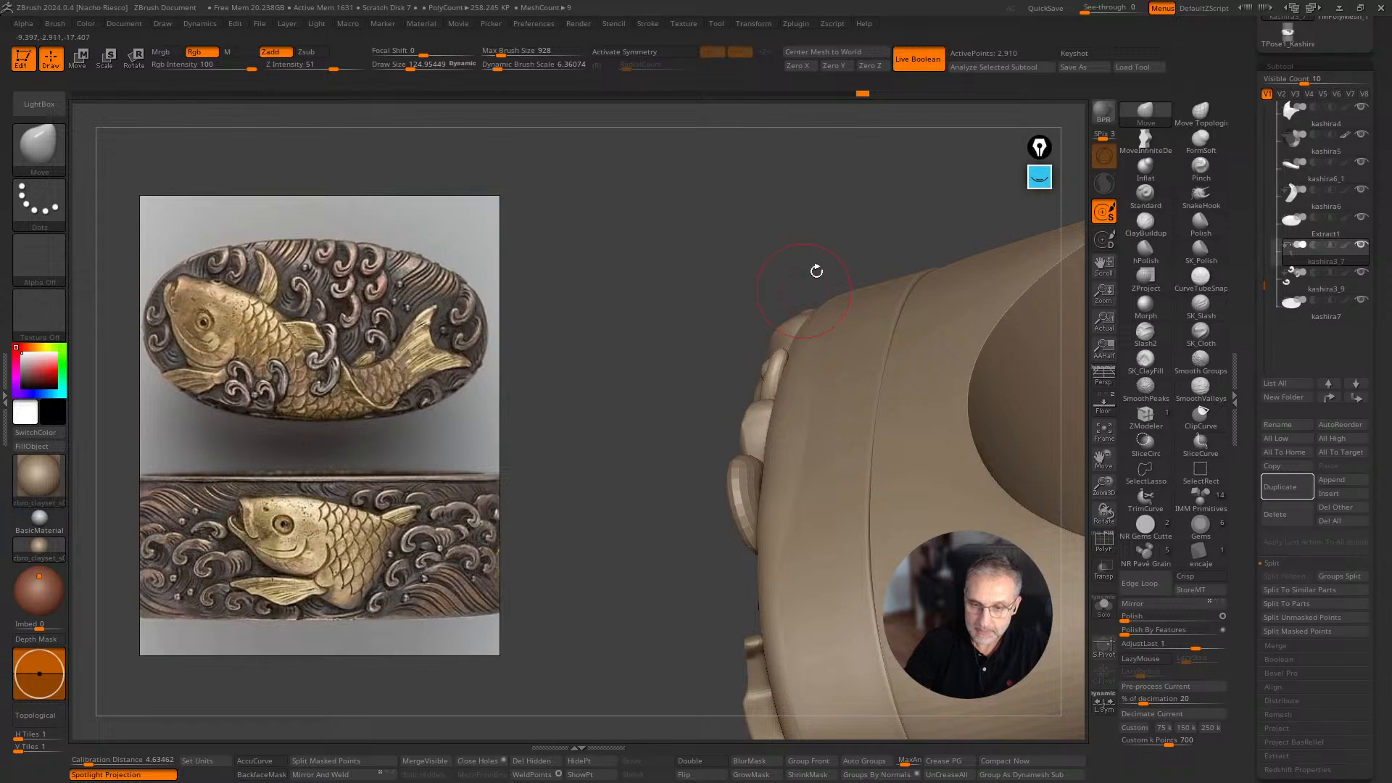
# Fit the curl above the koi's head to the ring edge from the side and tighten its spiral with a smaller brush.
pyautogui.moveTo(816, 271); pyautogui.dragTo(781, 371)
pyautogui.hotkey('ctrl', 'z')
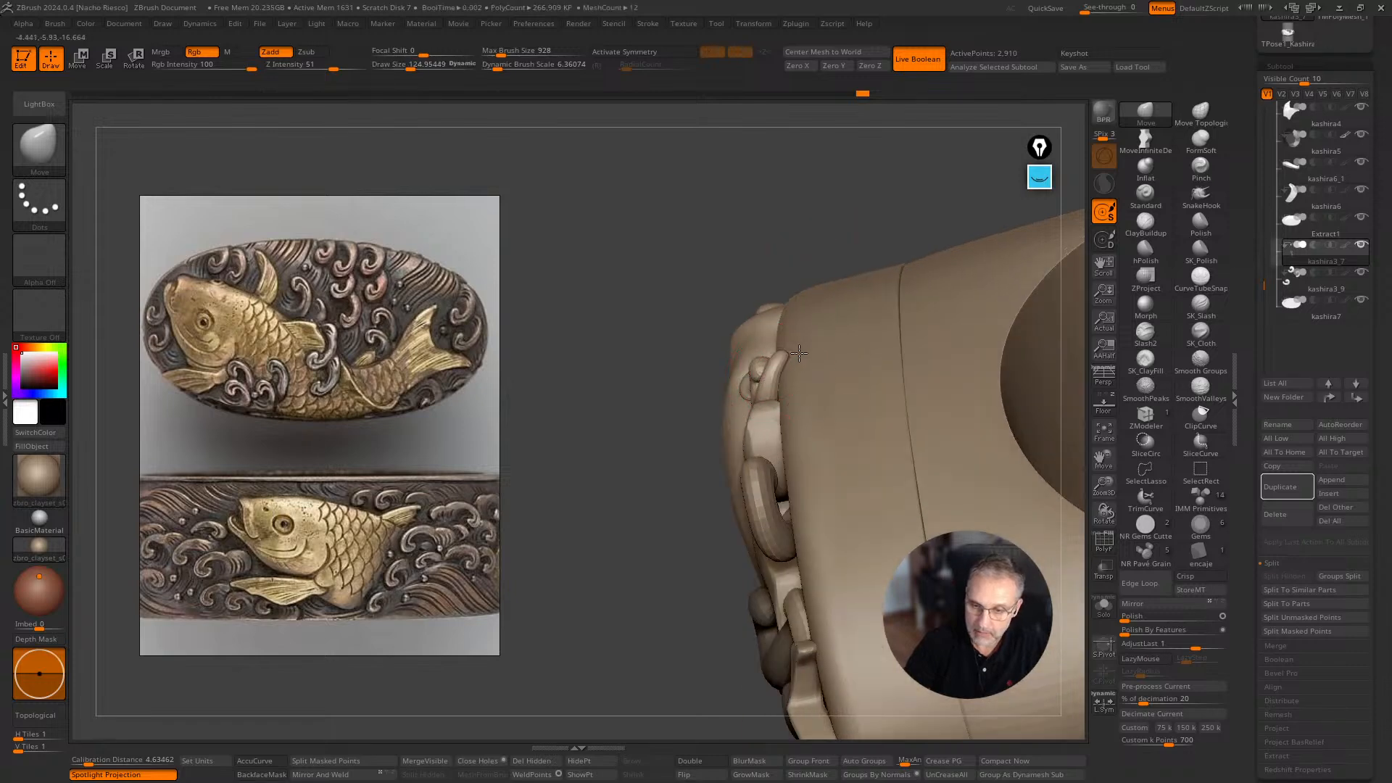
pyautogui.hotkey('ctrl', 'z')
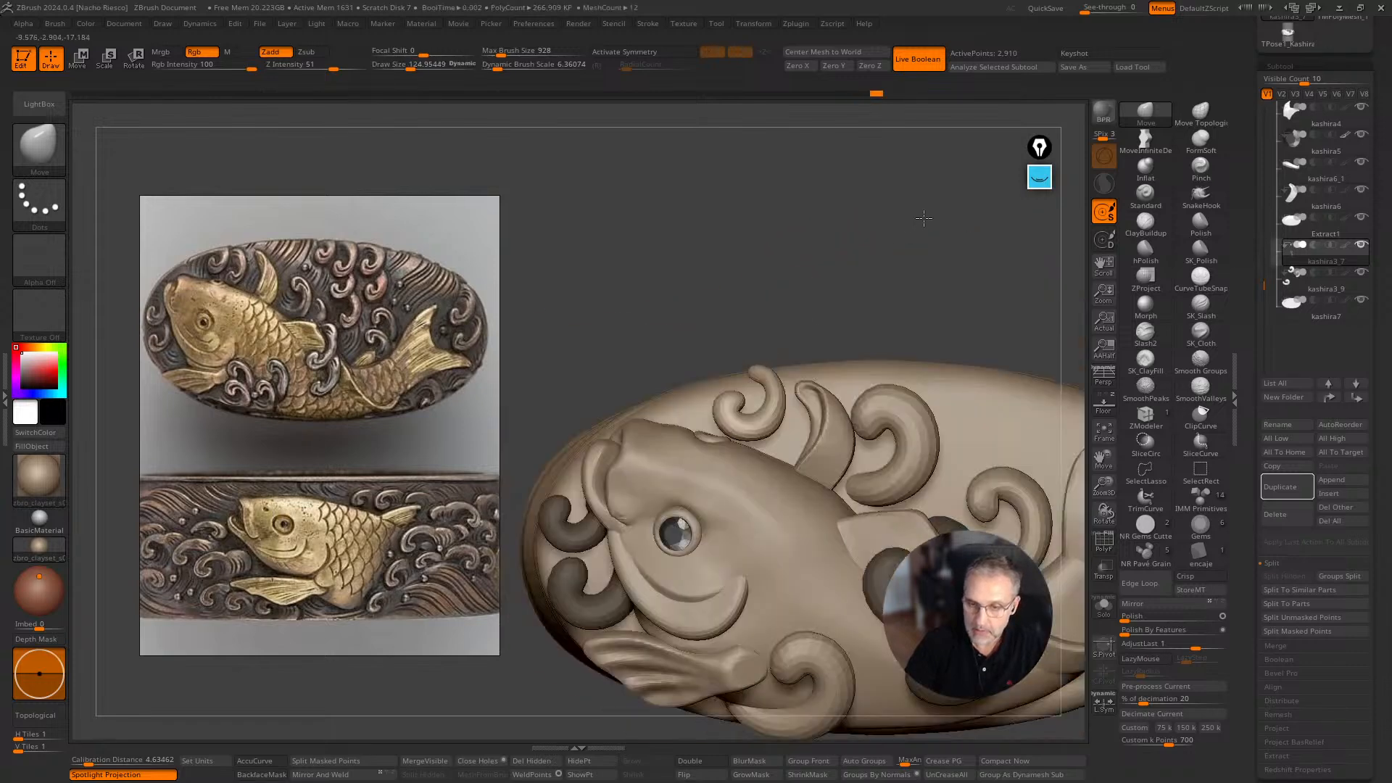
pyautogui.hotkey('ctrl', 'z')
pyautogui.hotkey('ctrl', 'z')
pyautogui.hotkey('ctrl', 'z')
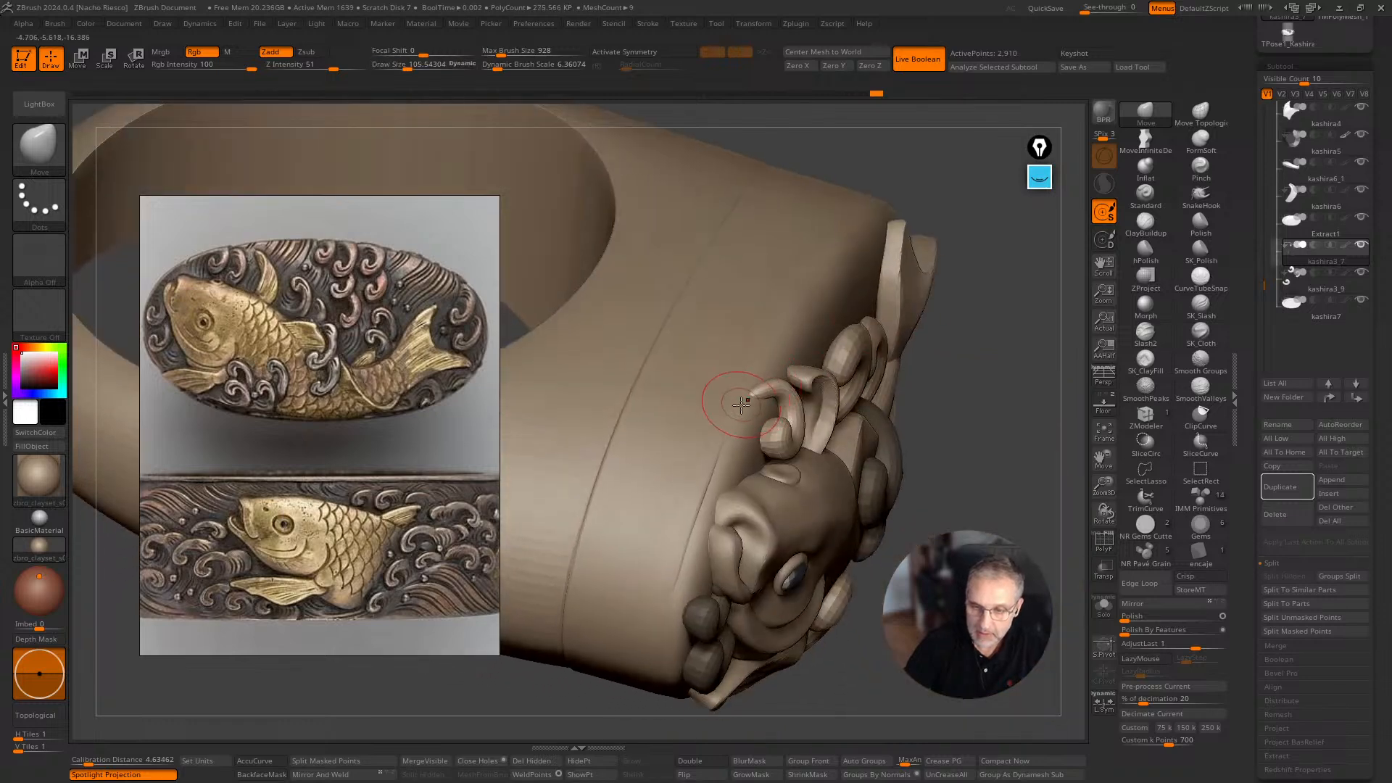
pyautogui.hotkey('ctrl', 'z')
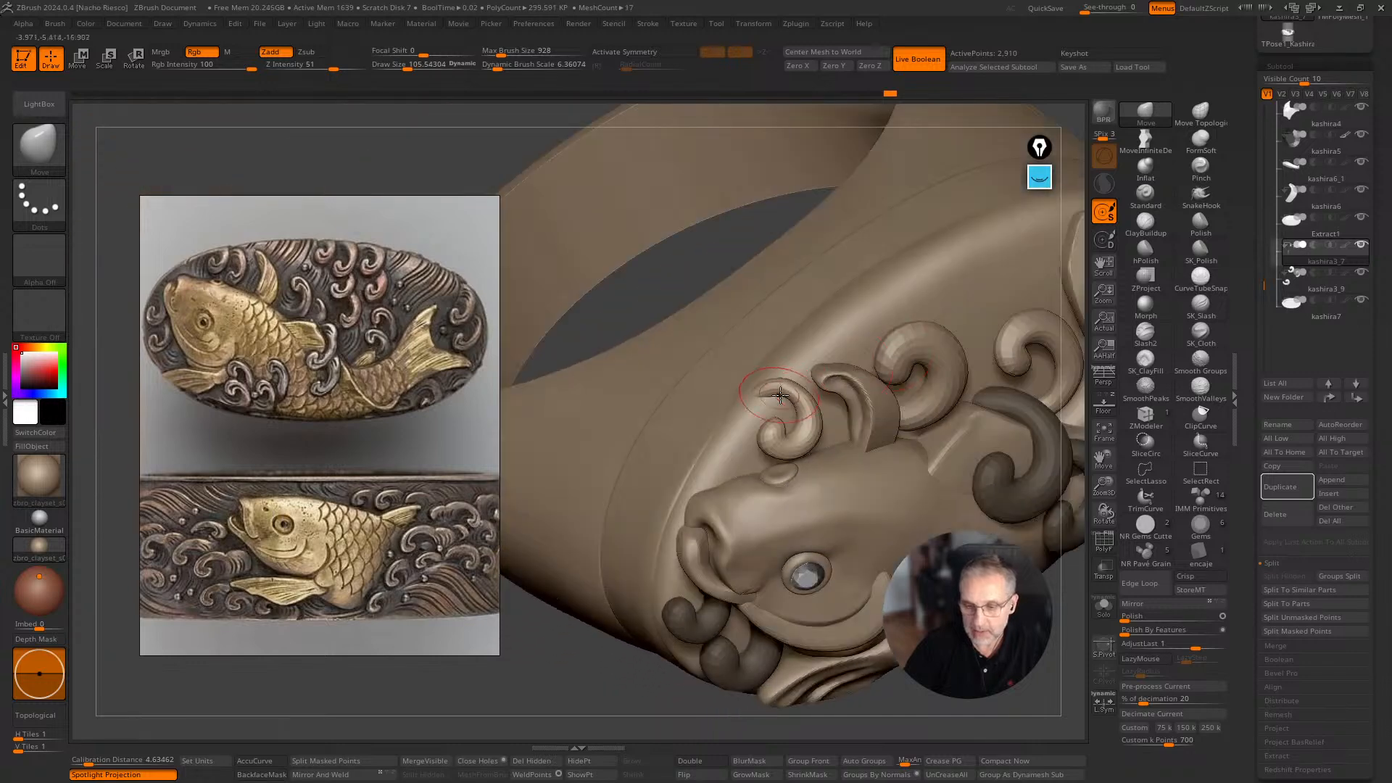
pyautogui.keyDown('shift'); pyautogui.moveTo(598, 638); pyautogui.dragTo(647, 635); pyautogui.keyUp('shift')
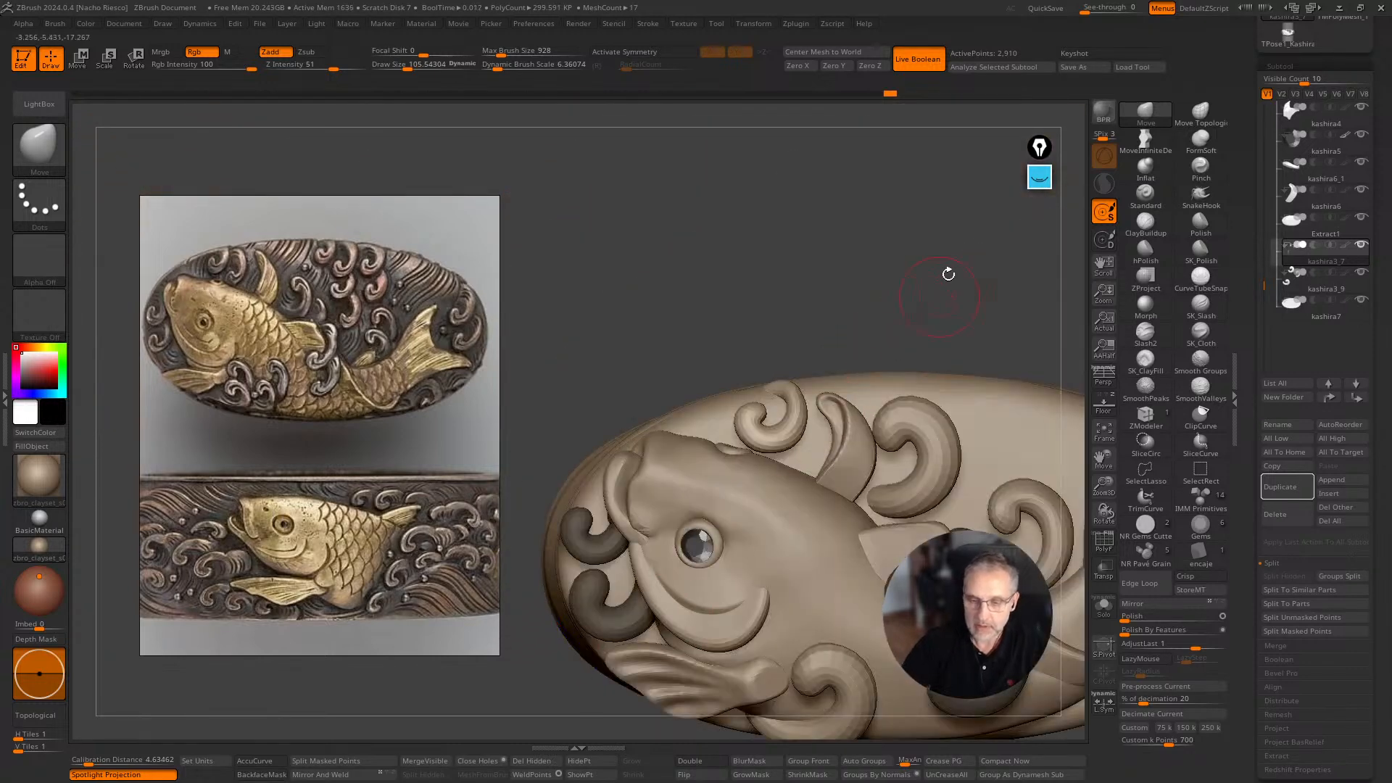
# Duplicate the curl above the koi's head and place the copy near the ring's upper edge, between the large back curl and tail.
pyautogui.keyDown('alt'); pyautogui.moveTo(948, 274); pyautogui.dragTo(1001, 342); pyautogui.keyUp('alt')
pyautogui.press('w')
pyautogui.keyDown('alt'); pyautogui.moveTo(702, 426); pyautogui.dragTo(844, 422); pyautogui.keyUp('alt')
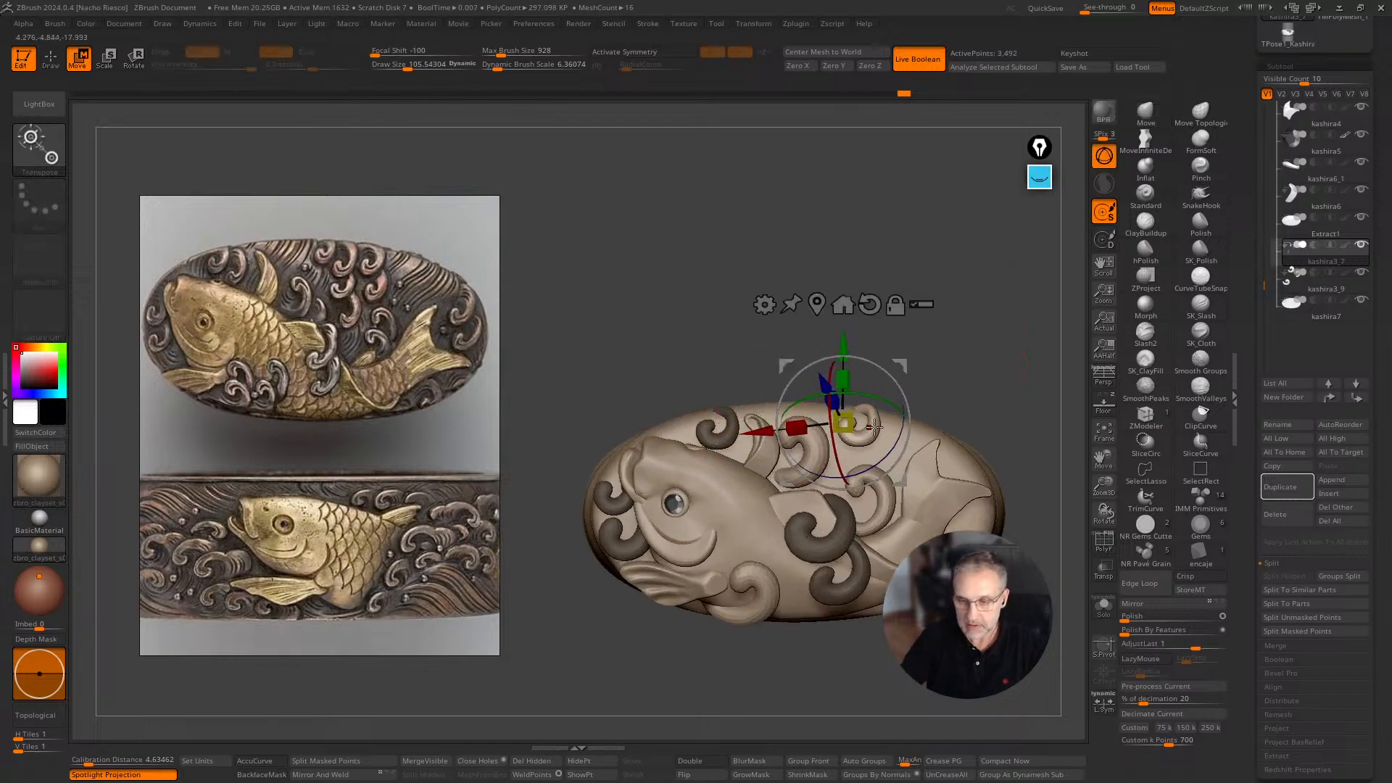
pyautogui.press('q')
pyautogui.moveTo(1003, 351)
pyautogui.keyDown('alt'); pyautogui.mouseDown()
pyautogui.moveTo(891, 441)
pyautogui.moveTo(847, 434)
pyautogui.mouseUp(); pyautogui.keyUp('alt')
# Resize the brush and reshape the copied curl near the upper edge with the Move brush.
pyautogui.press('s')
pyautogui.keyDown('shift'); pyautogui.moveTo(1010, 322); pyautogui.dragTo(900, 412); pyautogui.keyUp('shift')
pyautogui.press('b')
pyautogui.press('m')
pyautogui.press('v')
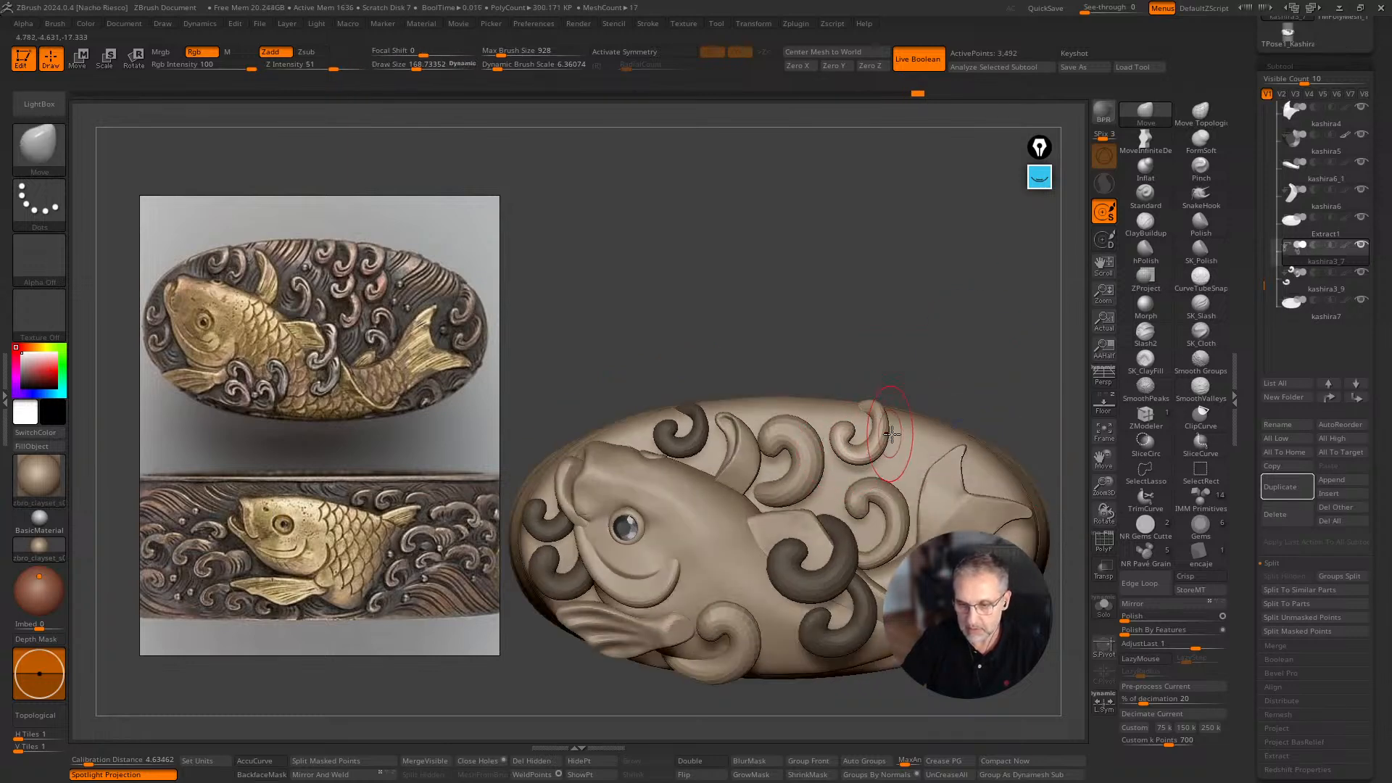
# Switch to the MoveInfiniteDepth brush, adjust its size, and bend the upper-edge curl to follow the ring's curved surface.
pyautogui.click(1146, 138)
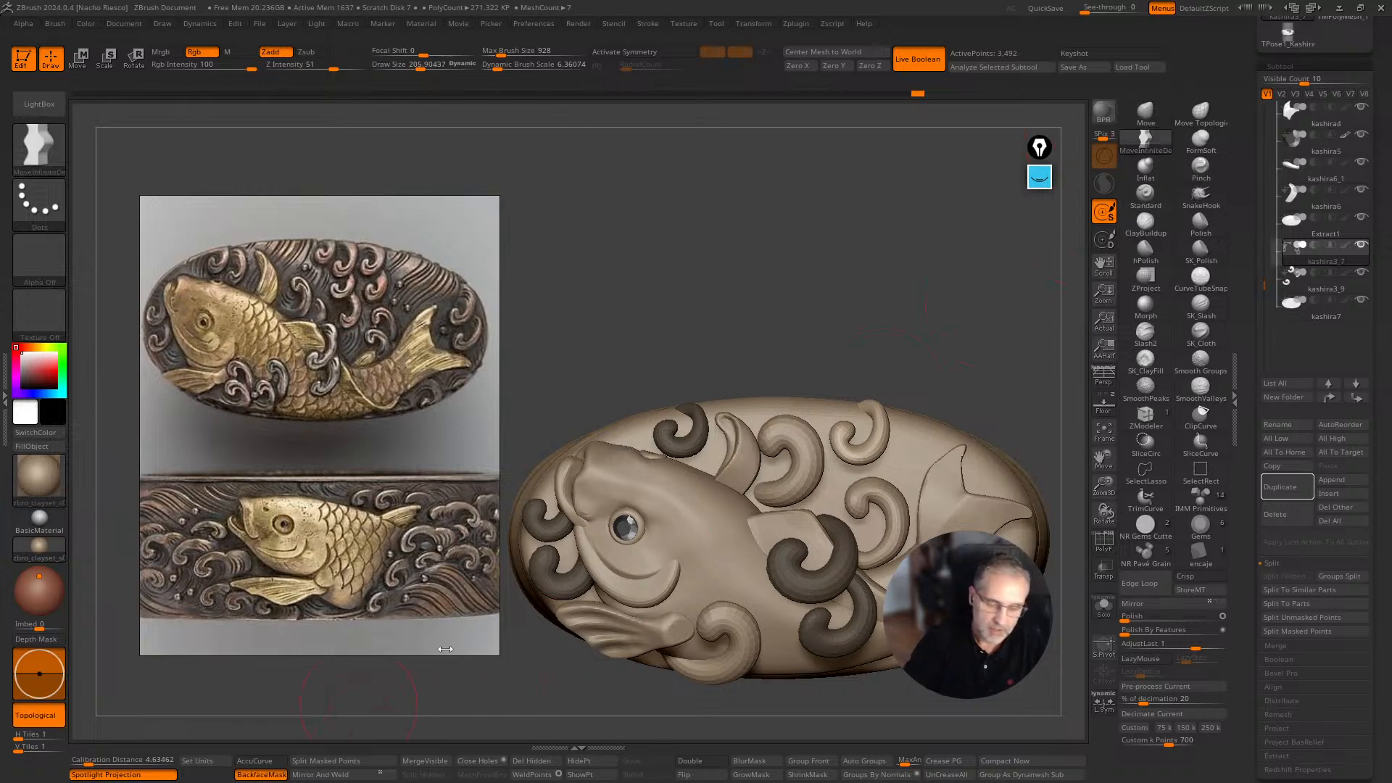
pyautogui.press(']')
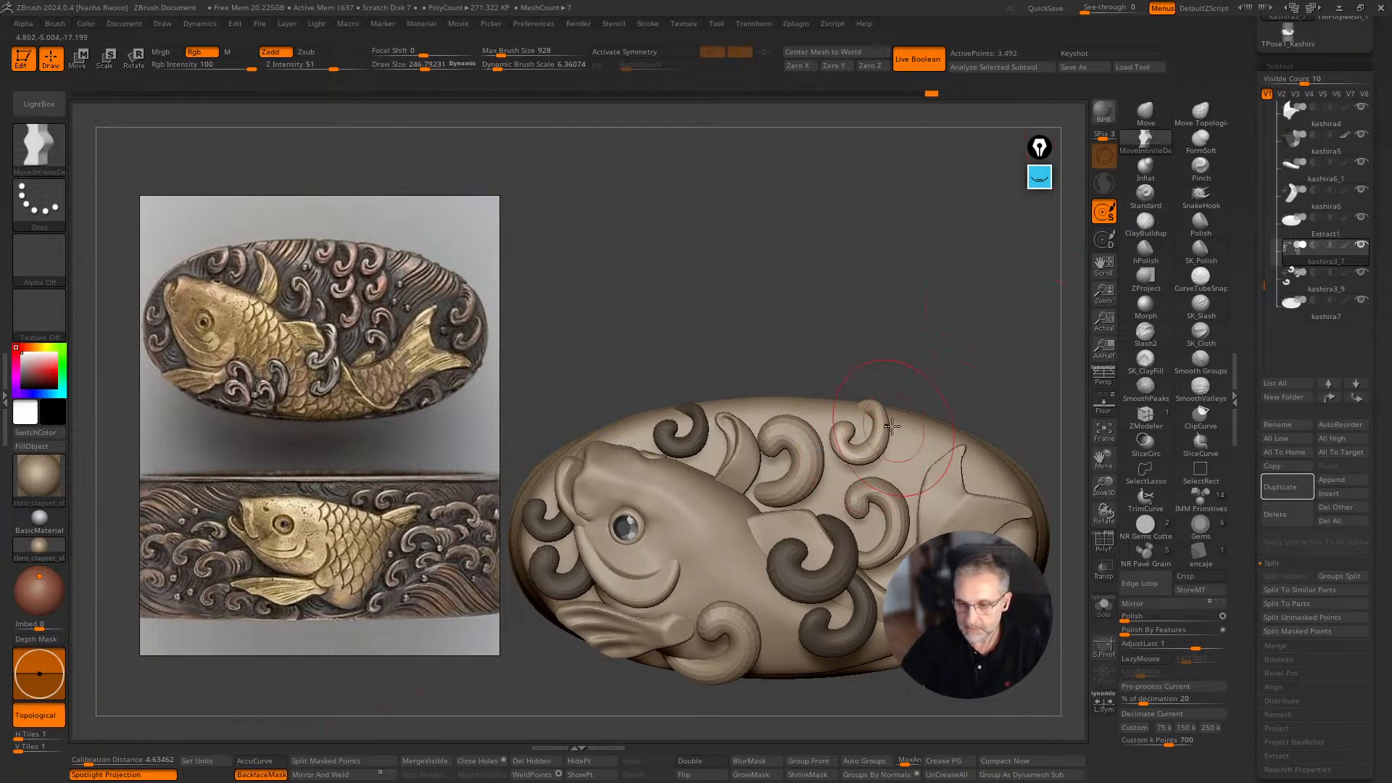
pyautogui.press('[')
pyautogui.press('[')
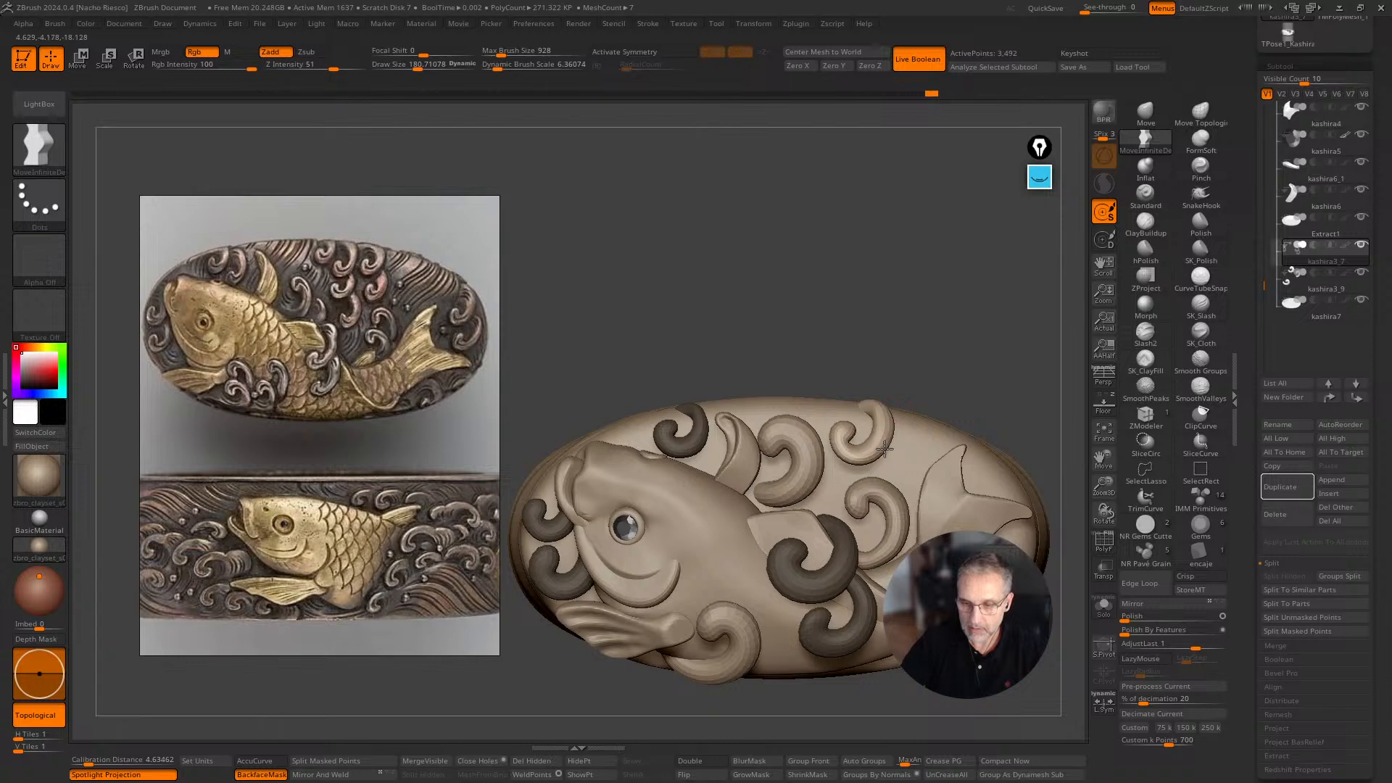
pyautogui.moveTo(929, 370); pyautogui.dragTo(852, 449)
pyautogui.press(']')
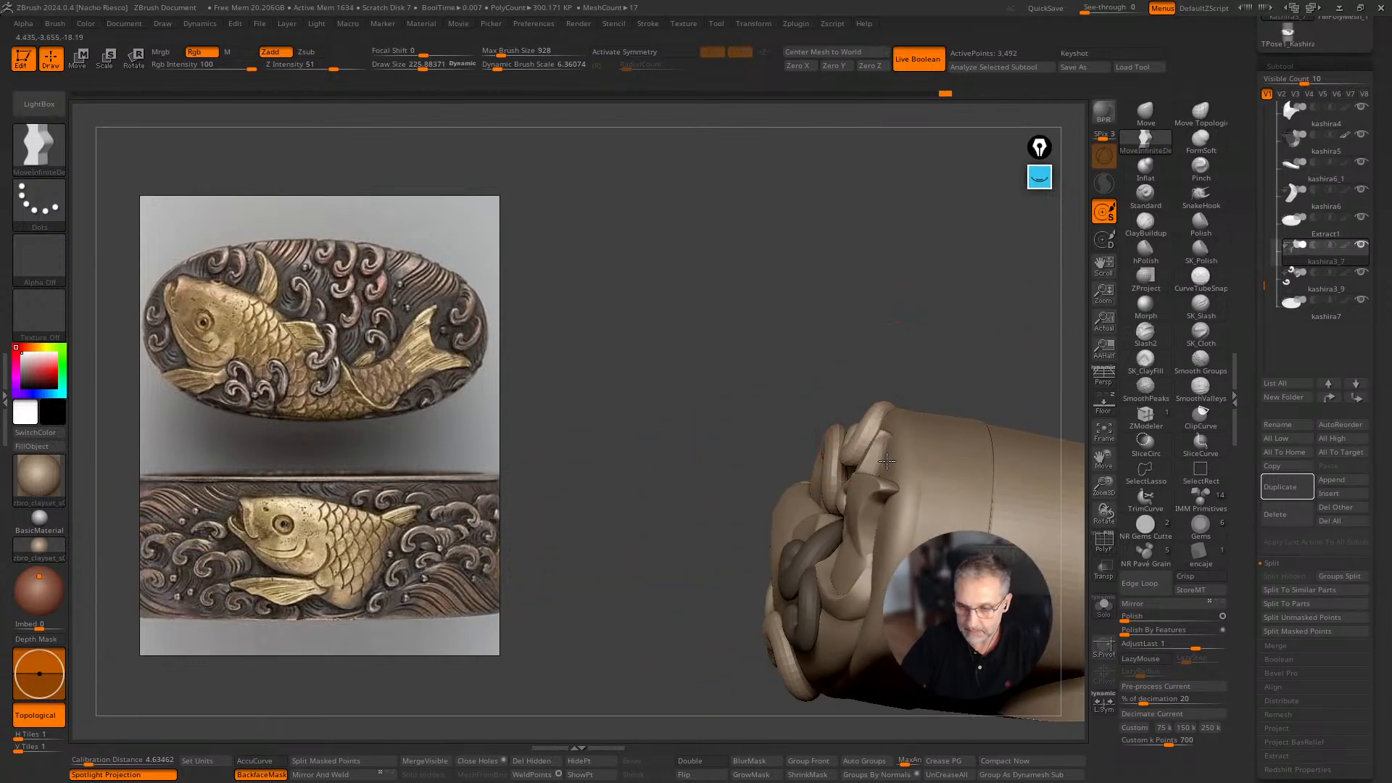
pyautogui.moveTo(959, 347); pyautogui.dragTo(1000, 380)
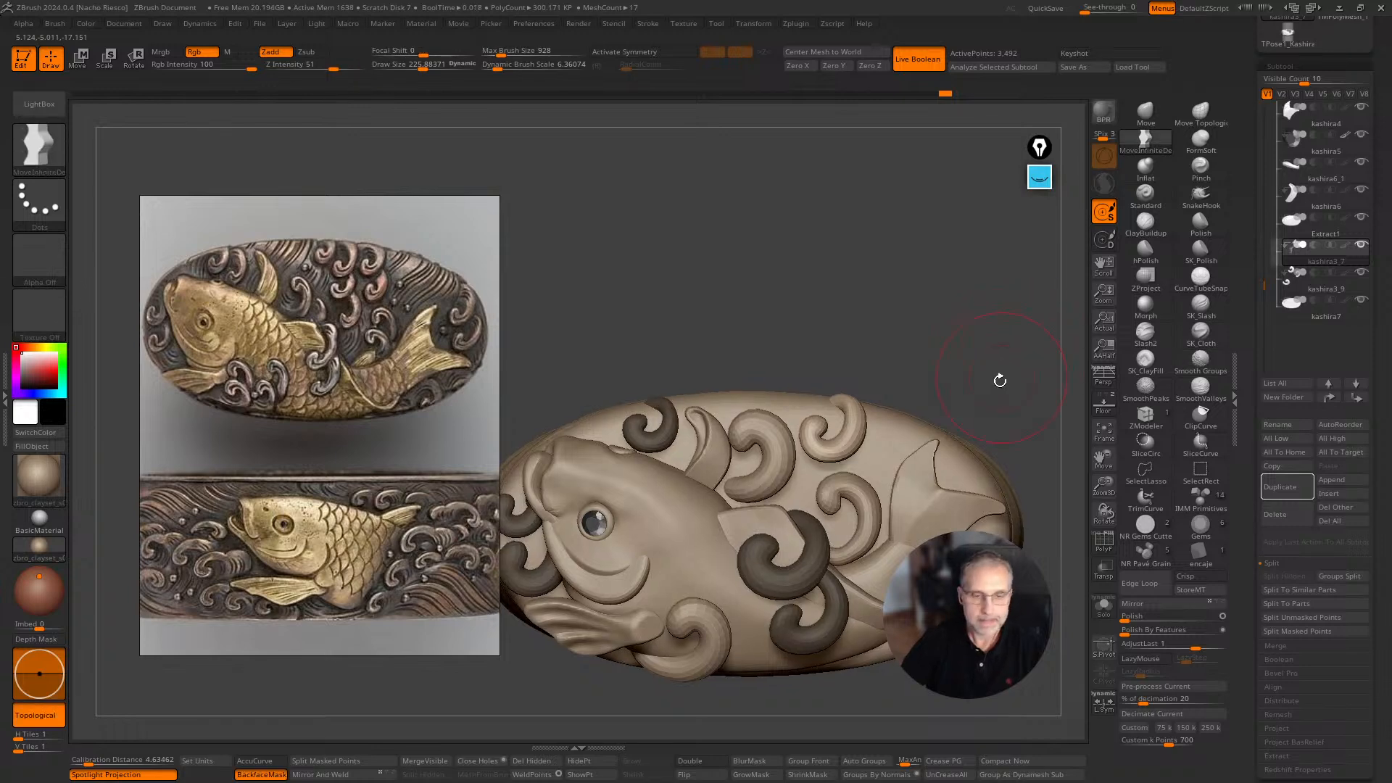
# Duplicate the upper-edge curl and place a smaller copy beside it, next to the koi's tail fin.
pyautogui.press('w')
pyautogui.keyDown('ctrl'); pyautogui.moveTo(875, 478); pyautogui.dragTo(917, 468); pyautogui.keyUp('ctrl')
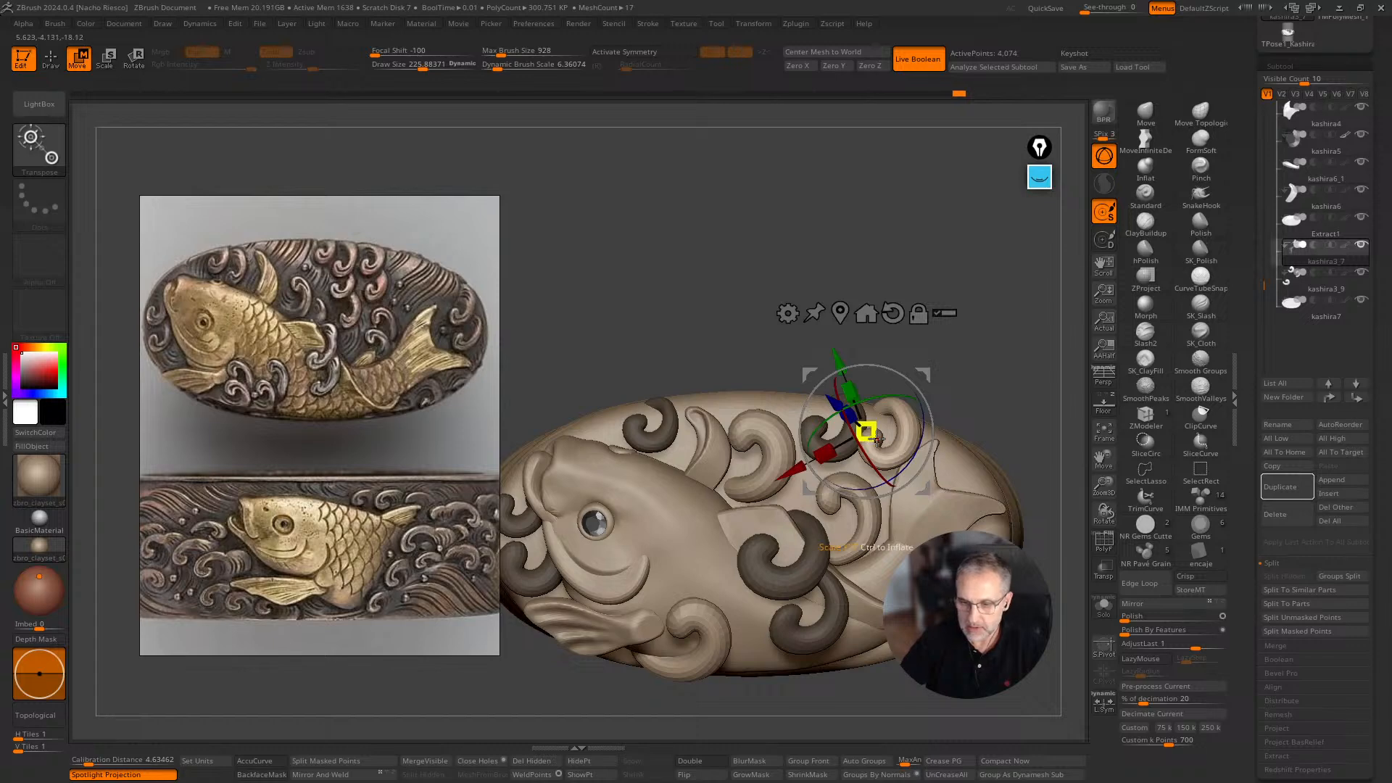
pyautogui.press('q')
pyautogui.keyDown('alt'); pyautogui.moveTo(976, 385); pyautogui.dragTo(989, 403); pyautogui.keyUp('alt')
# Adjust the brush size and reshape the small curl beside the tail fin, separating it from the neighbouring curl.
pyautogui.press('s')
pyautogui.keyDown('shift'); pyautogui.moveTo(872, 444); pyautogui.dragTo(882, 462); pyautogui.keyUp('shift')
pyautogui.press('s')
pyautogui.press('s')
pyautogui.moveTo(973, 368)
pyautogui.mouseDown()
pyautogui.moveTo(881, 384)
pyautogui.moveTo(928, 406)
pyautogui.mouseUp()
pyautogui.press('s')
pyautogui.keyDown('shift'); pyautogui.moveTo(953, 288); pyautogui.dragTo(982, 340); pyautogui.keyUp('shift')
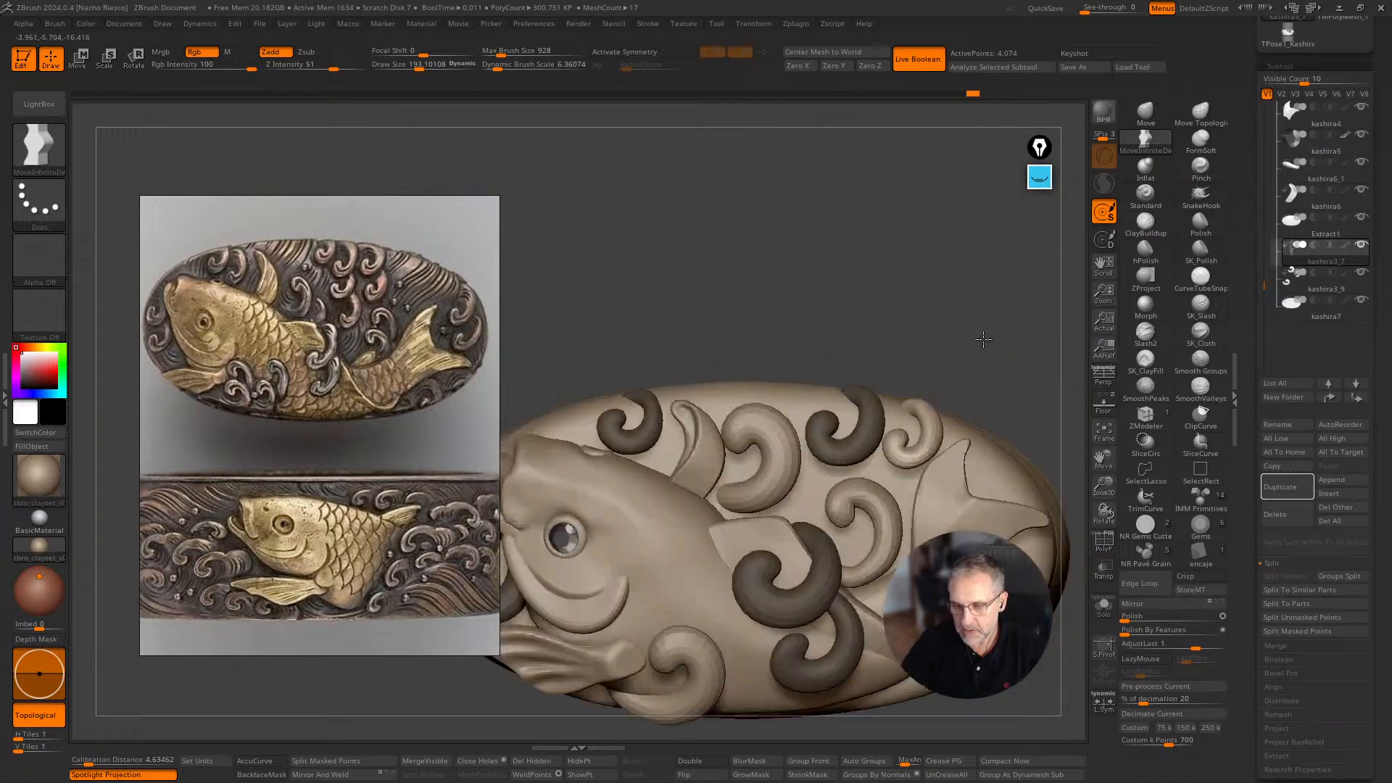
pyautogui.press('s')
pyautogui.moveTo(940, 406); pyautogui.dragTo(934, 407)
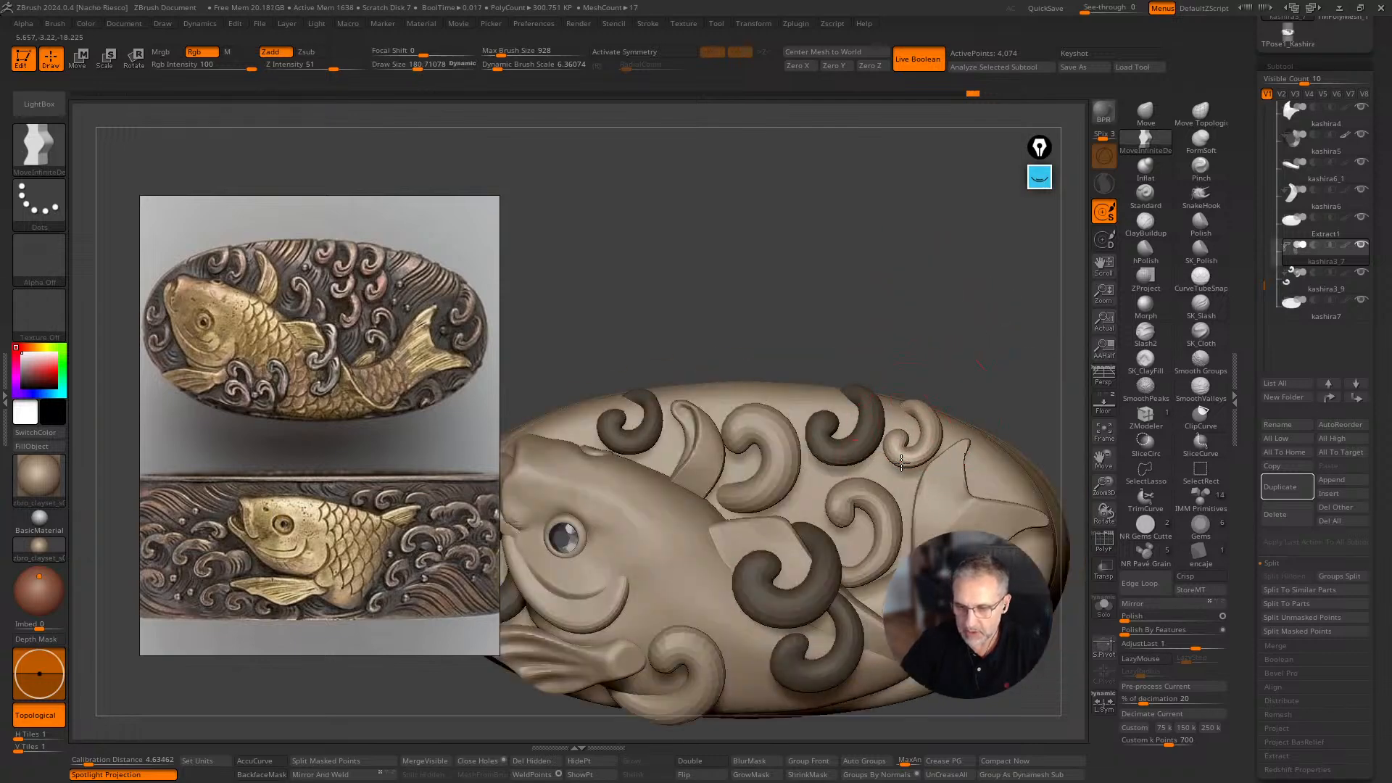
# Compare the layout with the reference photo and seat the small curl against the ring's edge from the side.
pyautogui.keyDown('alt'); pyautogui.moveTo(990, 369); pyautogui.dragTo(885, 322); pyautogui.keyUp('alt')
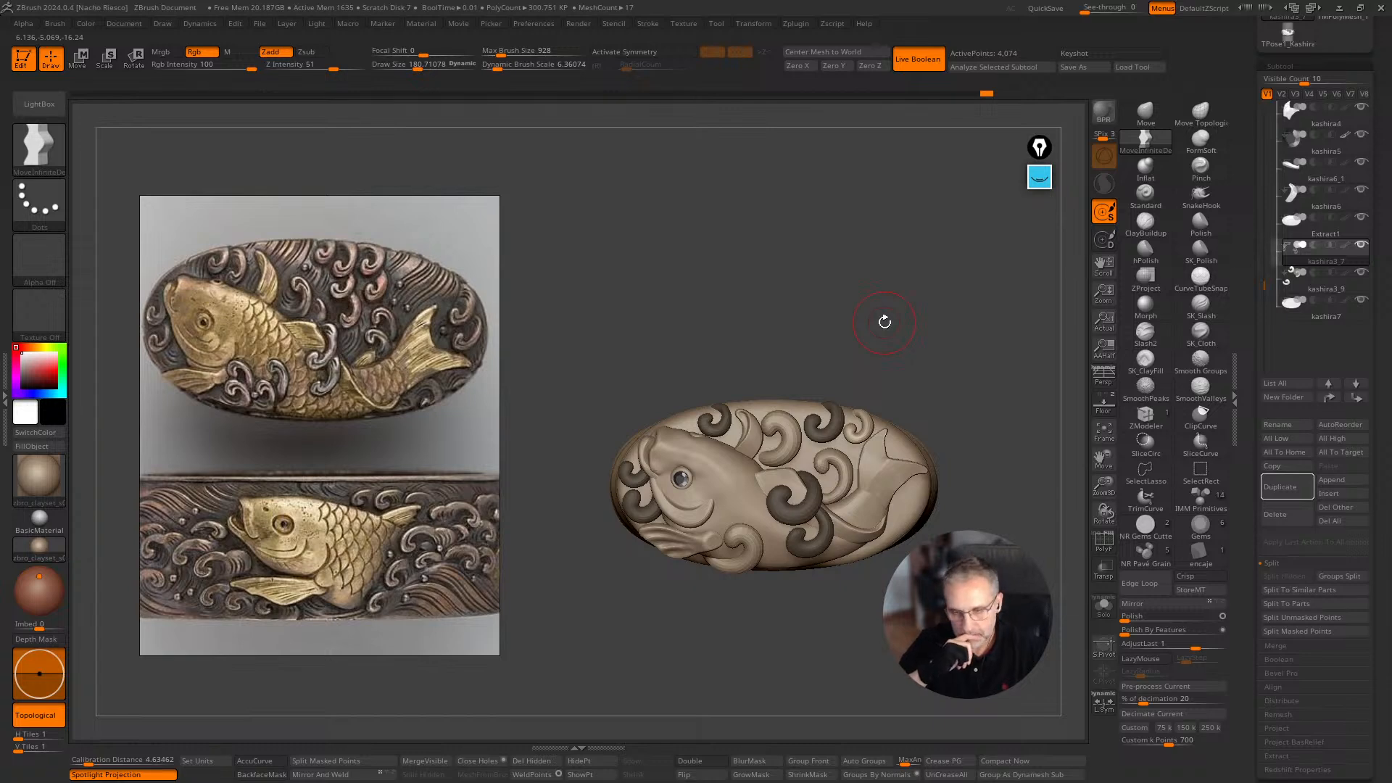
pyautogui.keyDown('alt'); pyautogui.moveTo(966, 336); pyautogui.dragTo(870, 411); pyautogui.keyUp('alt')
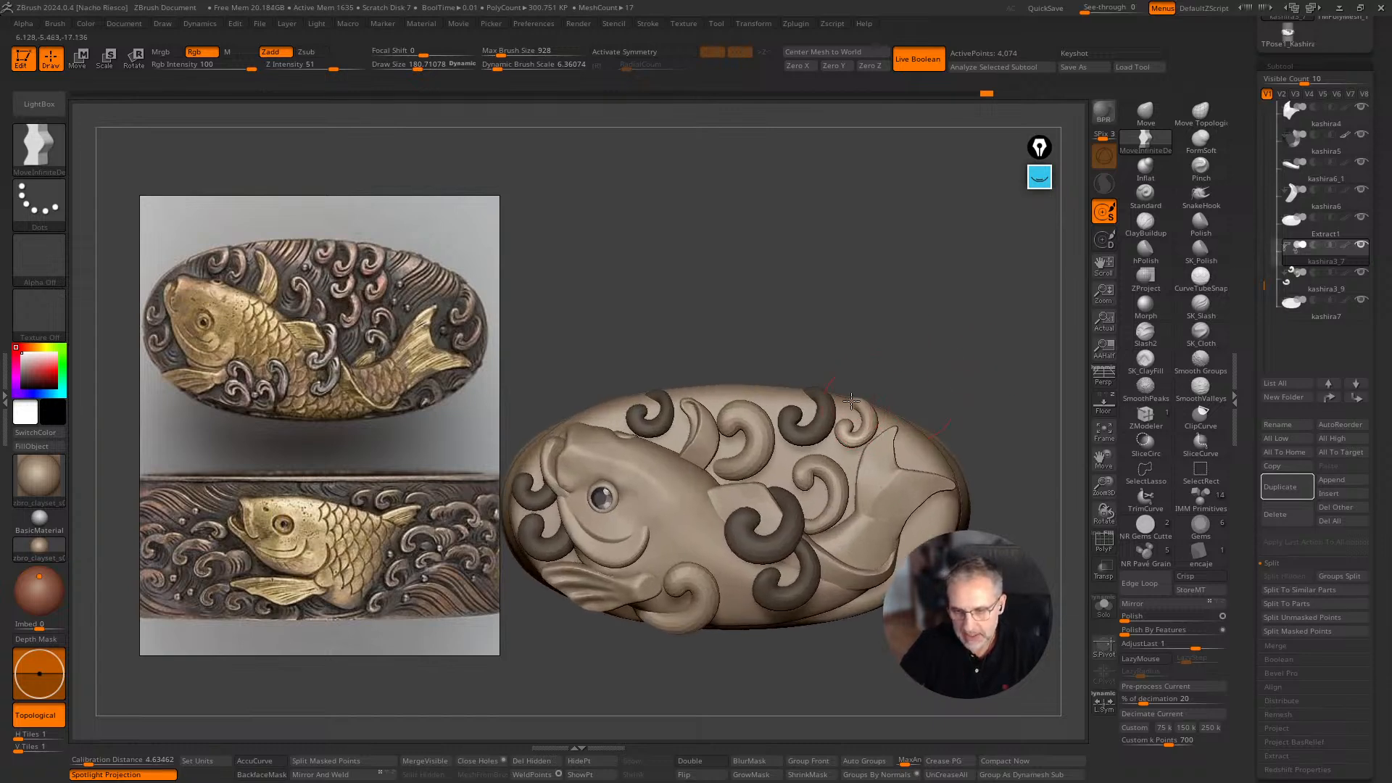
pyautogui.moveTo(932, 347)
pyautogui.mouseDown()
pyautogui.moveTo(943, 349)
pyautogui.moveTo(864, 409)
pyautogui.mouseUp()
pyautogui.press('s')
pyautogui.moveTo(938, 383)
pyautogui.mouseDown()
pyautogui.moveTo(874, 411)
pyautogui.moveTo(870, 398)
pyautogui.mouseUp()
pyautogui.press('s')
pyautogui.press('s')
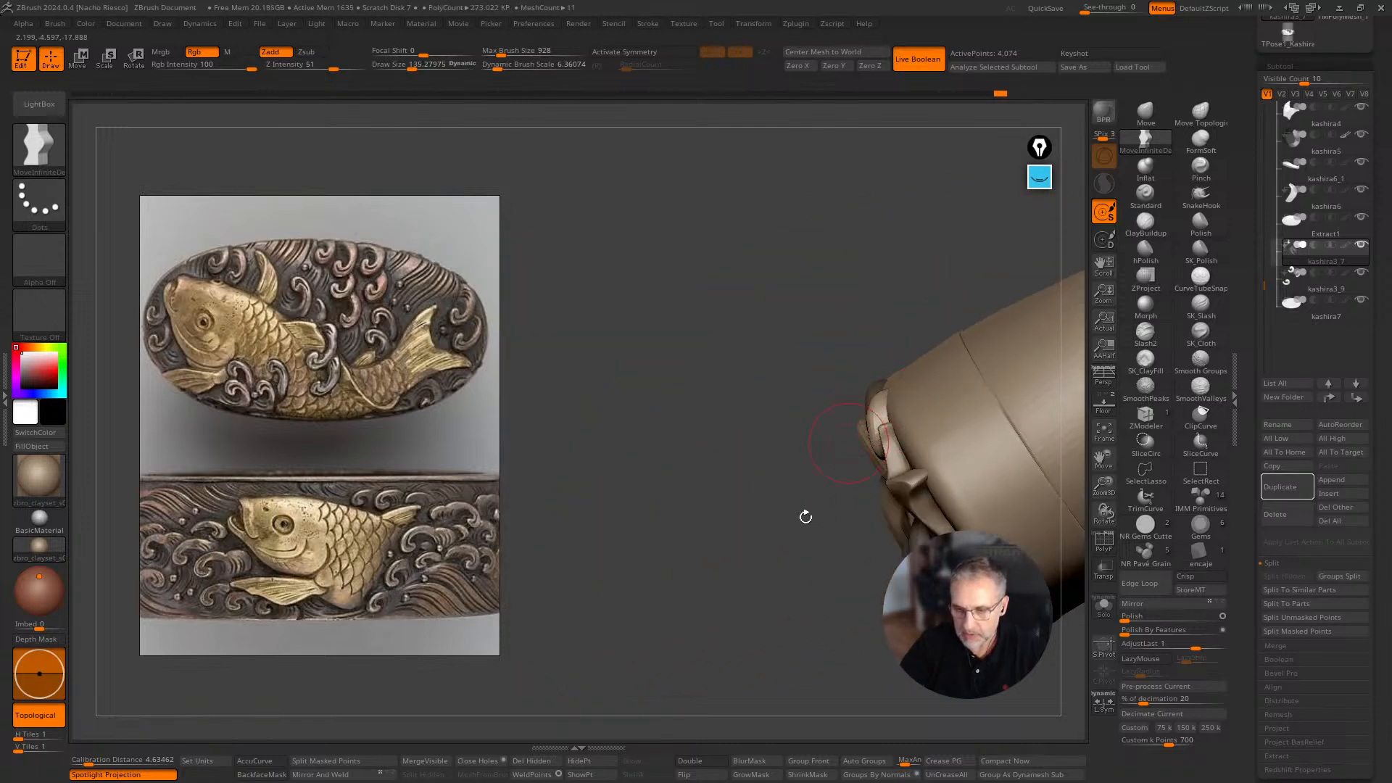
pyautogui.keyDown('shift'); pyautogui.moveTo(805, 517); pyautogui.dragTo(906, 406); pyautogui.keyUp('shift')
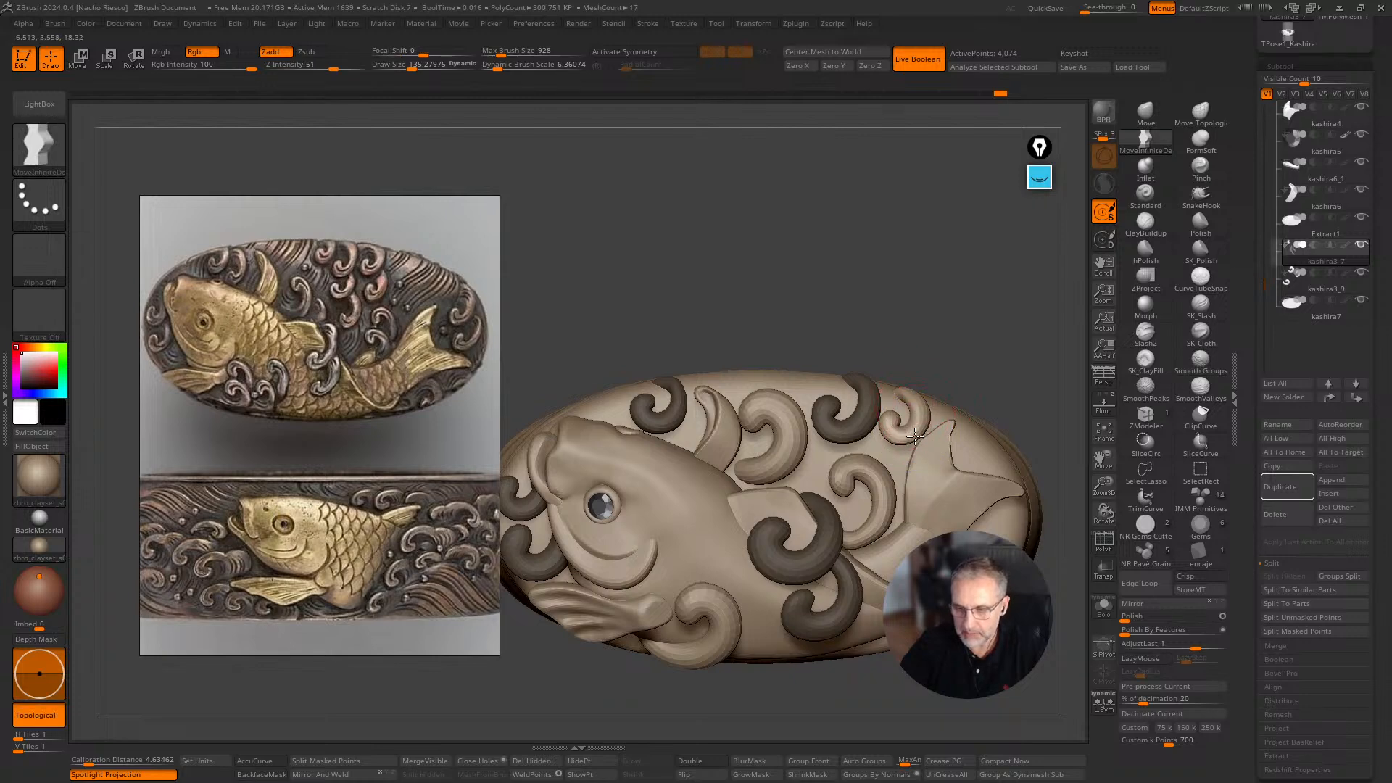
# Refine the small curl's stem and spiral up close and from a low angle, varying the brush size.
pyautogui.scroll(4, 881, 418)
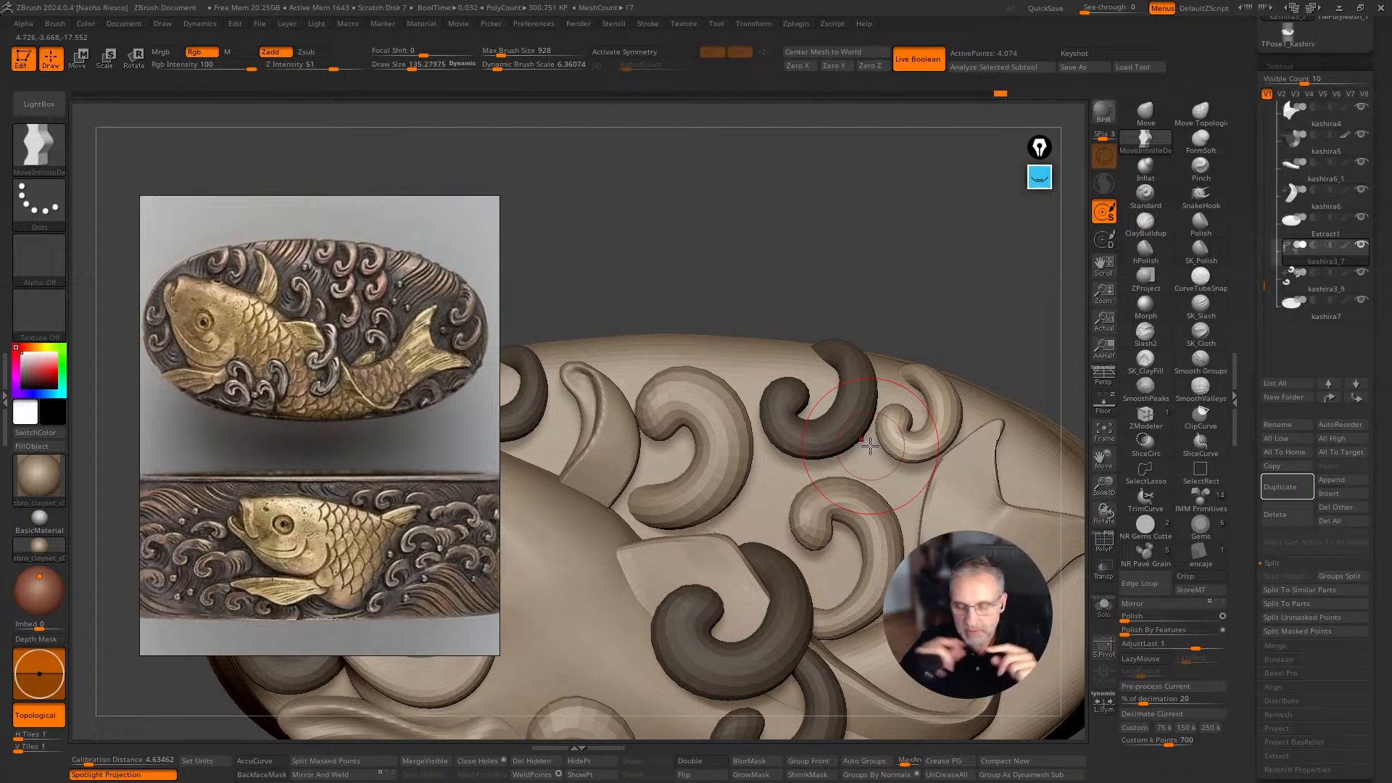
pyautogui.moveTo(947, 347); pyautogui.dragTo(905, 418, button='right')
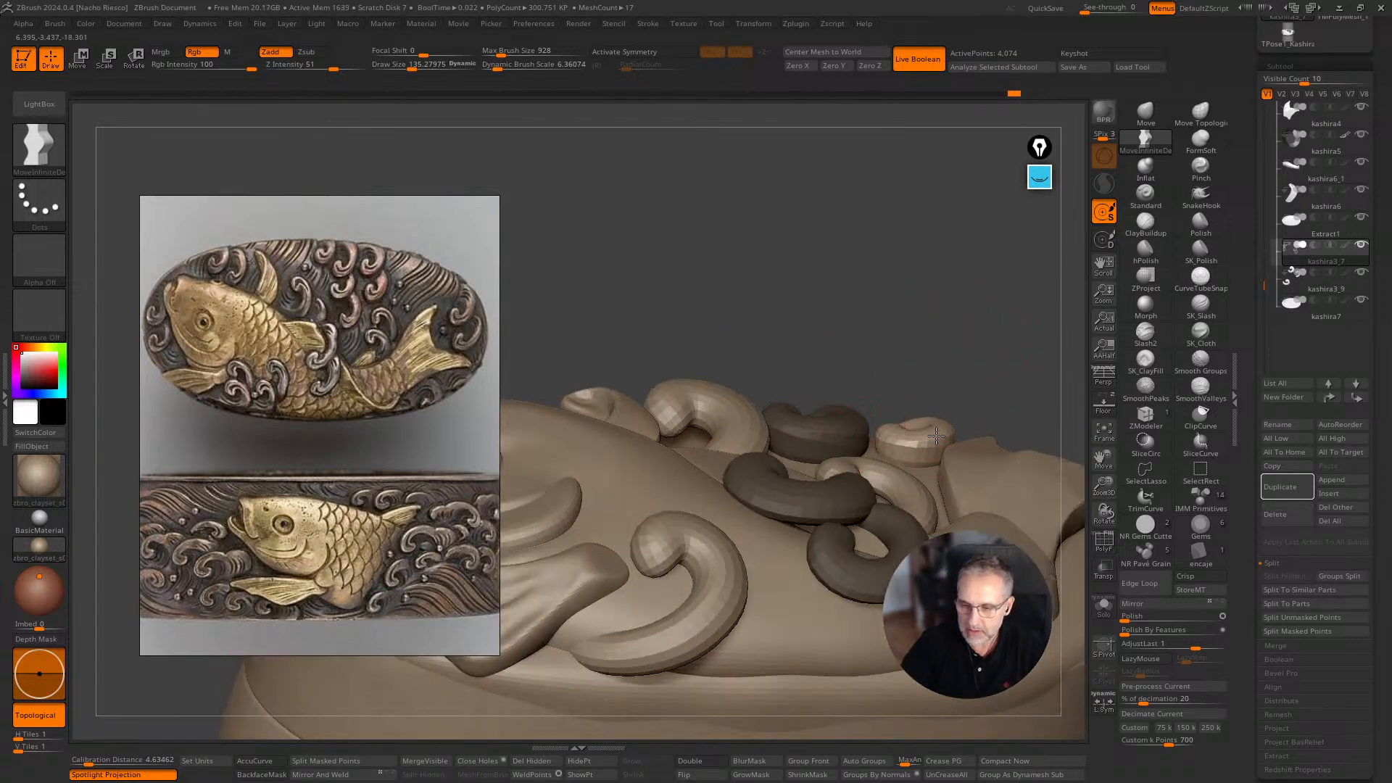
pyautogui.moveTo(988, 369); pyautogui.dragTo(965, 297, button='right')
pyautogui.press('[')
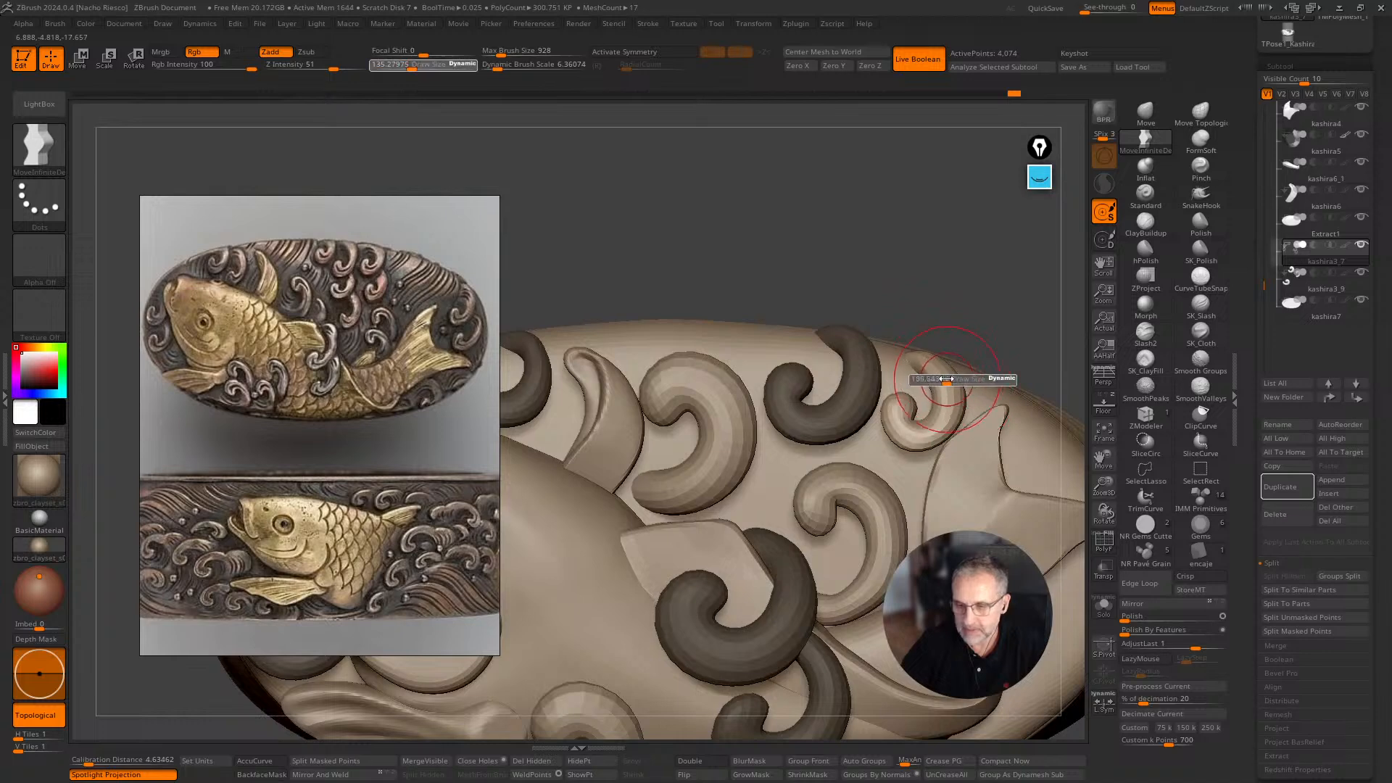
pyautogui.press(']')
pyautogui.press(']')
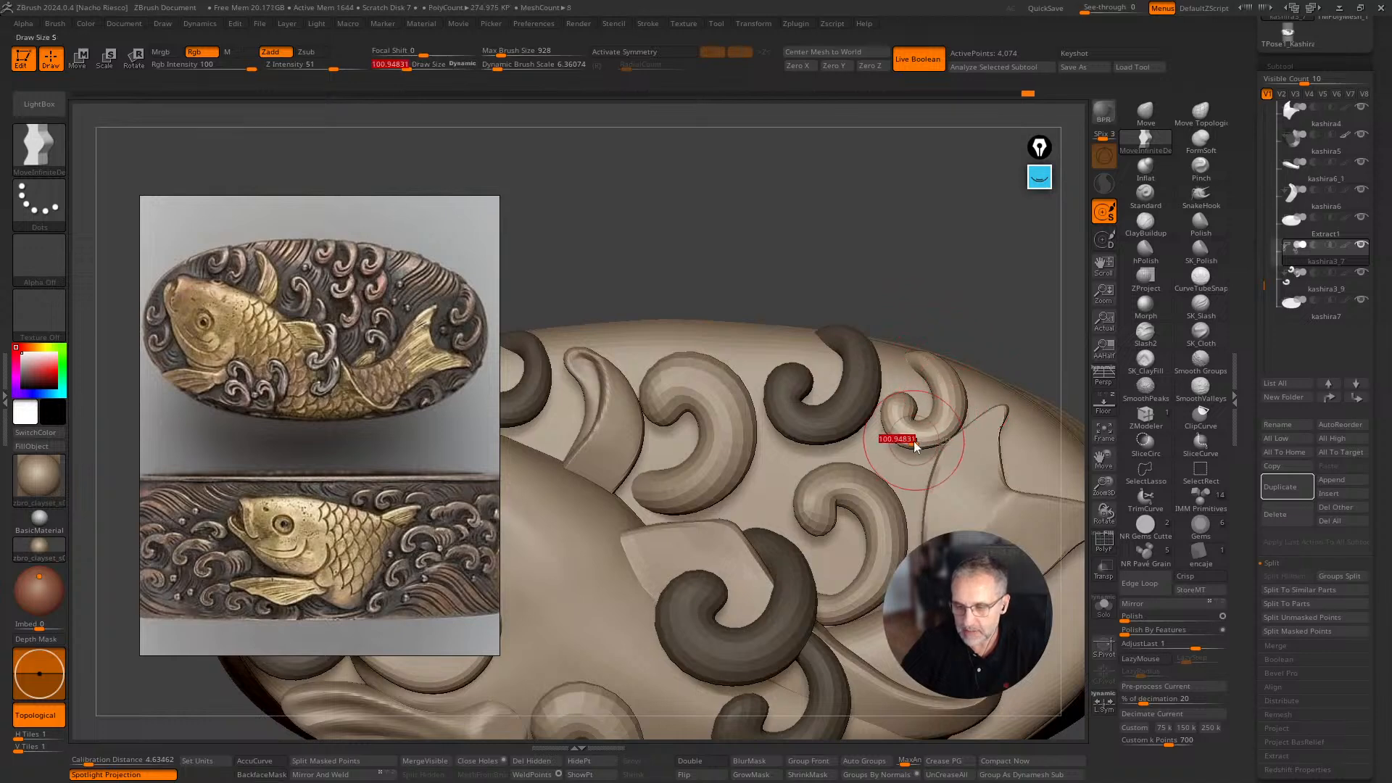
pyautogui.press('[')
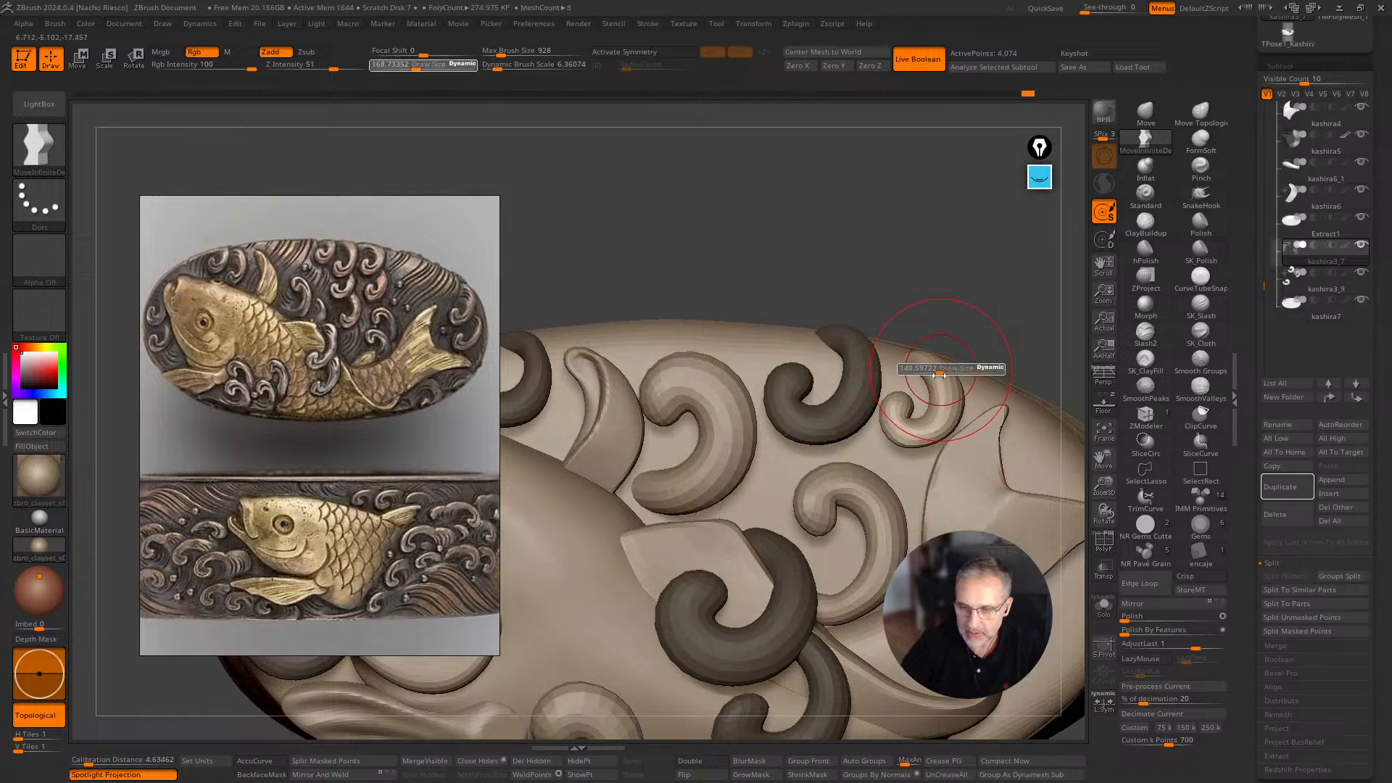
pyautogui.moveTo(988, 333); pyautogui.dragTo(890, 398, button='right')
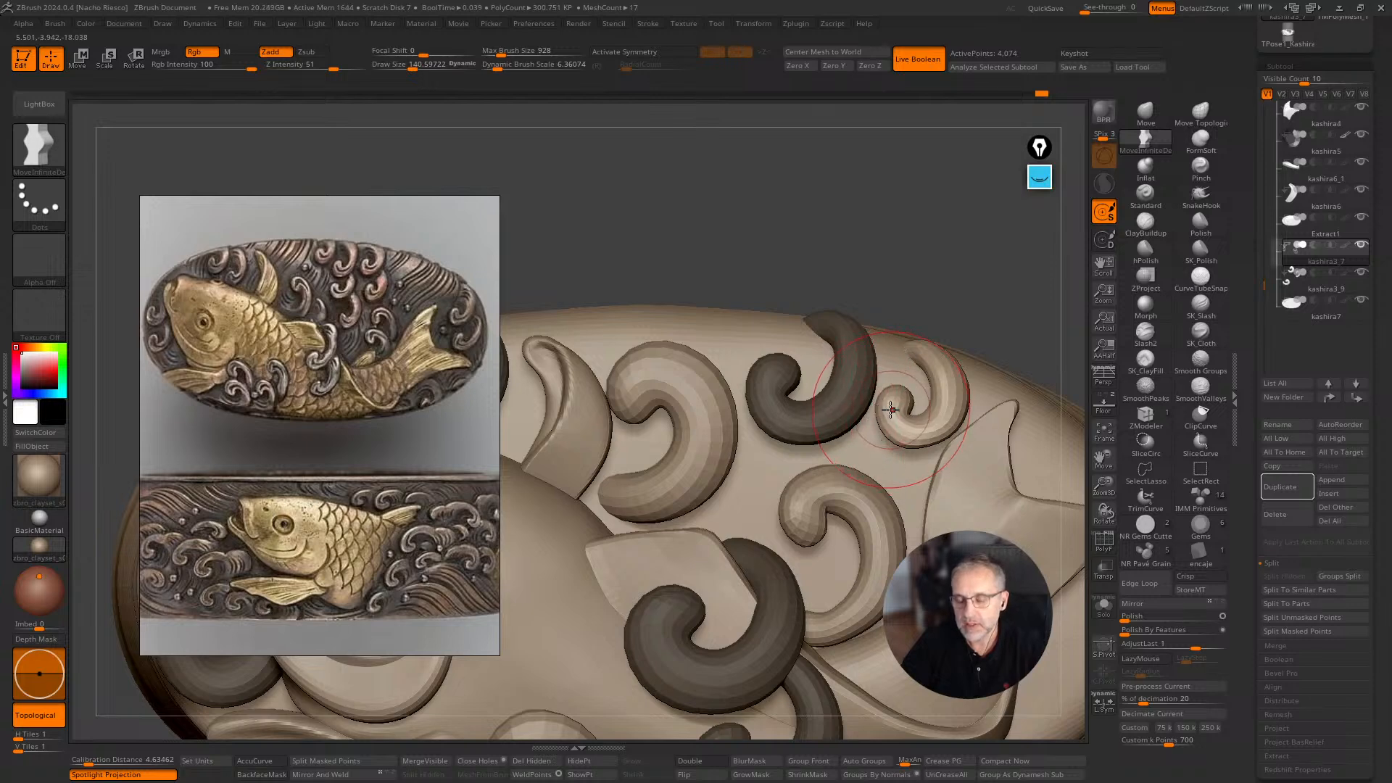
pyautogui.moveTo(959, 330); pyautogui.dragTo(915, 397, button='right')
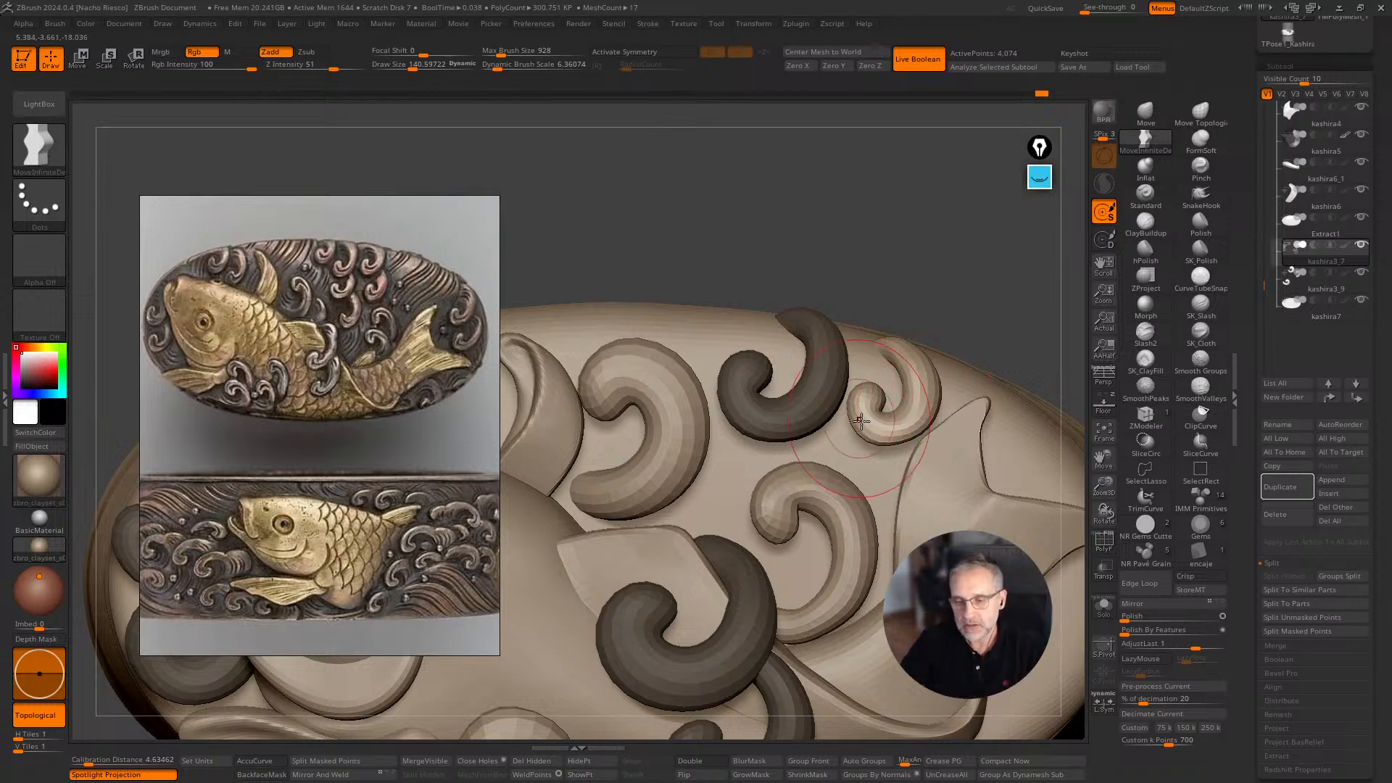
# Tighten the inner spiral of the small curl beside the tail fin with larger and smaller brush sizes.
pyautogui.press(']')
pyautogui.press(']')
pyautogui.press(']')
pyautogui.press(']')
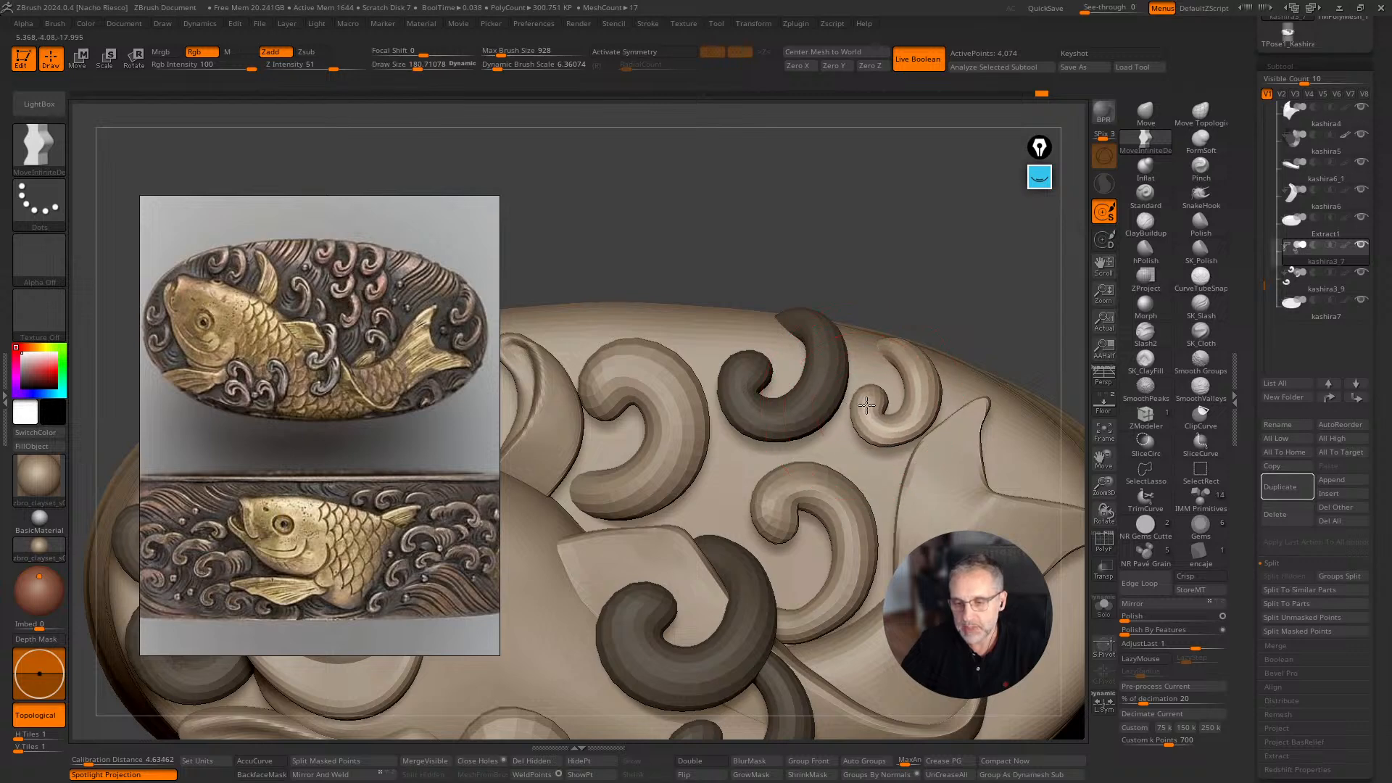
pyautogui.press('[')
pyautogui.press('[')
pyautogui.press('[')
pyautogui.press('[')
pyautogui.press('[')
pyautogui.press('[')
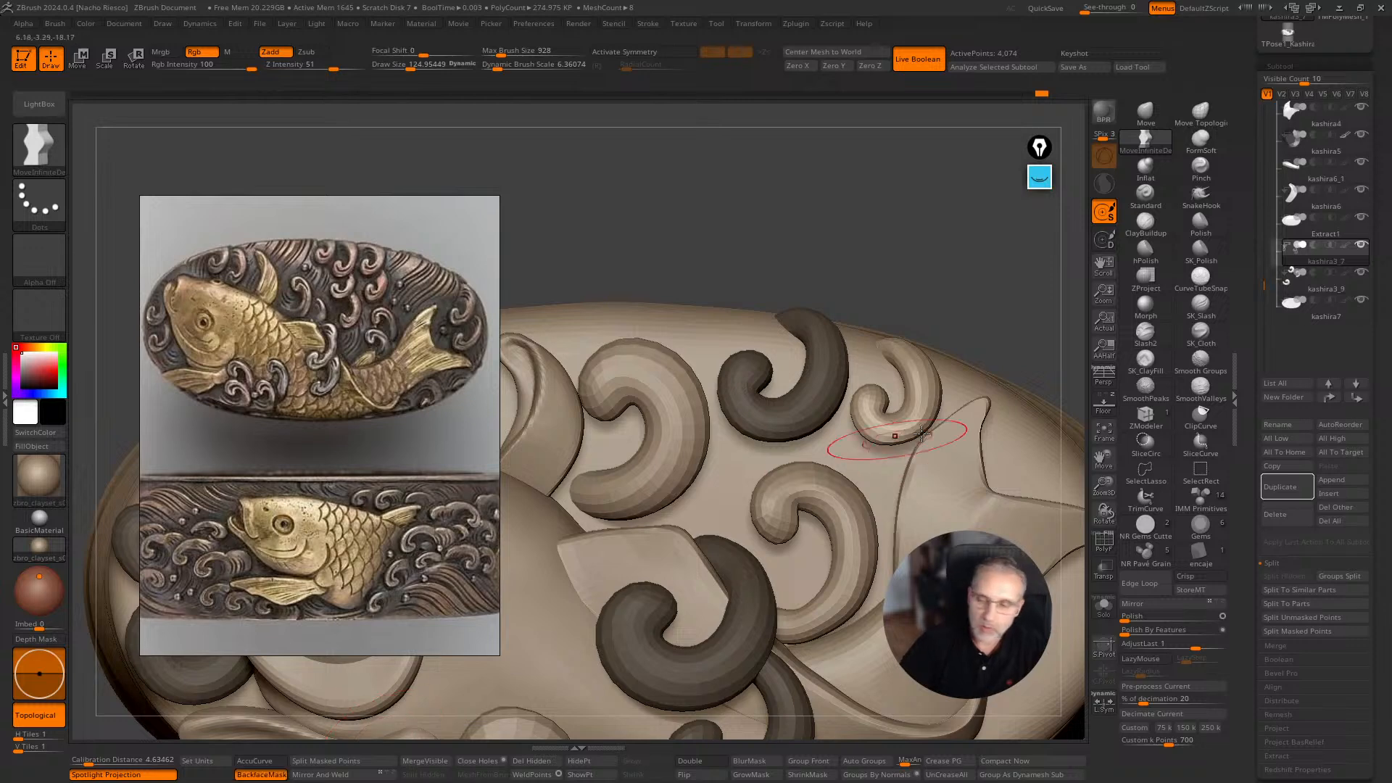
# Enlarge the brush, round off the small curl's outer bend near the tail, and compare the whole relief with the reference.
pyautogui.press(']')
pyautogui.press(']')
pyautogui.press(']')
pyautogui.press(']')
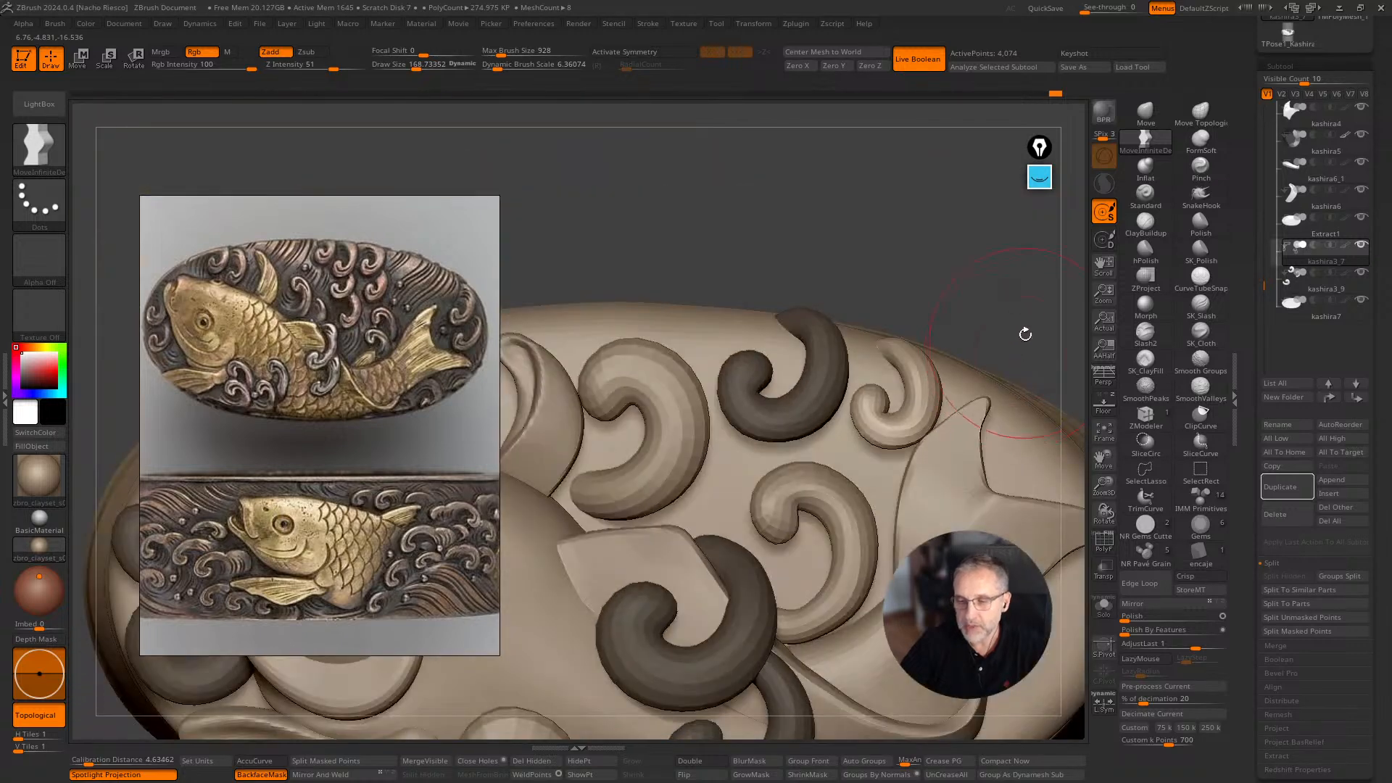
pyautogui.moveTo(1026, 334); pyautogui.dragTo(930, 348)
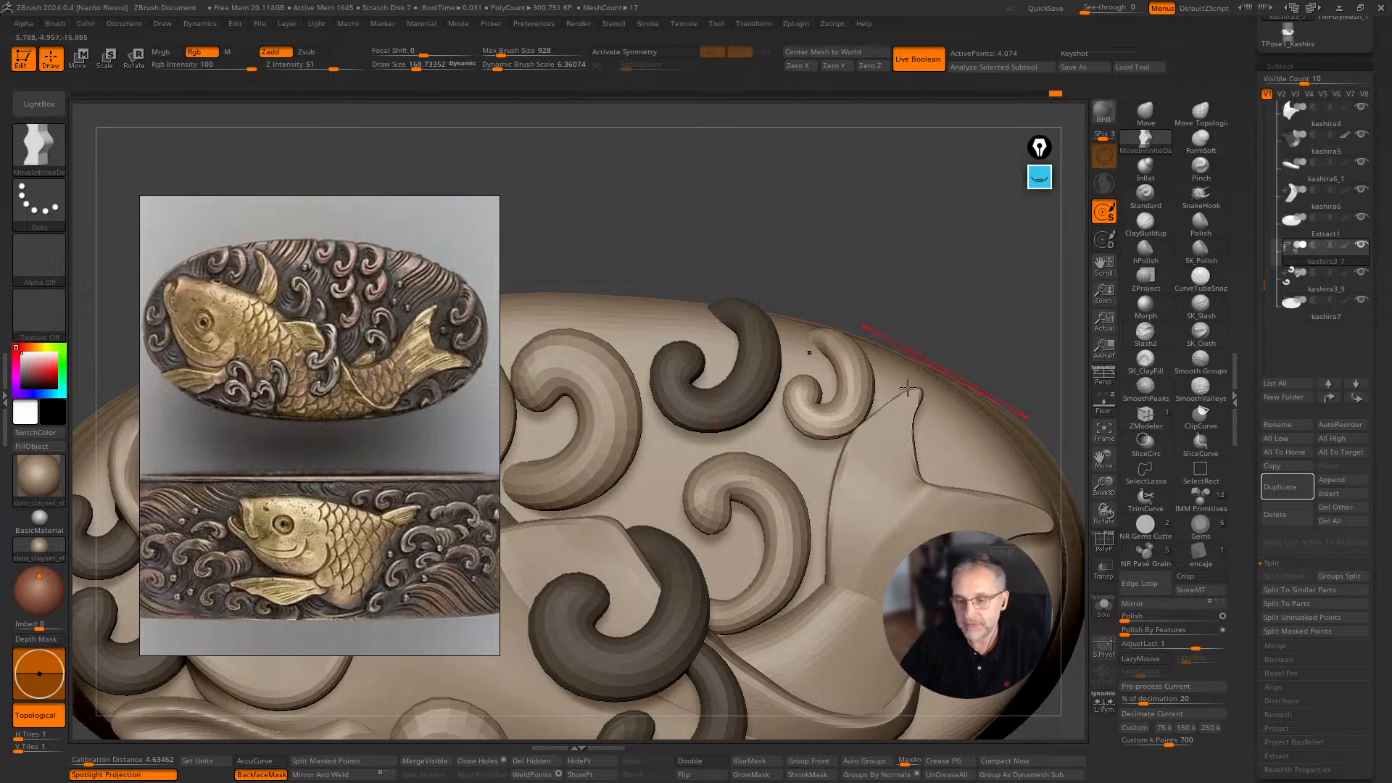
pyautogui.press('f')
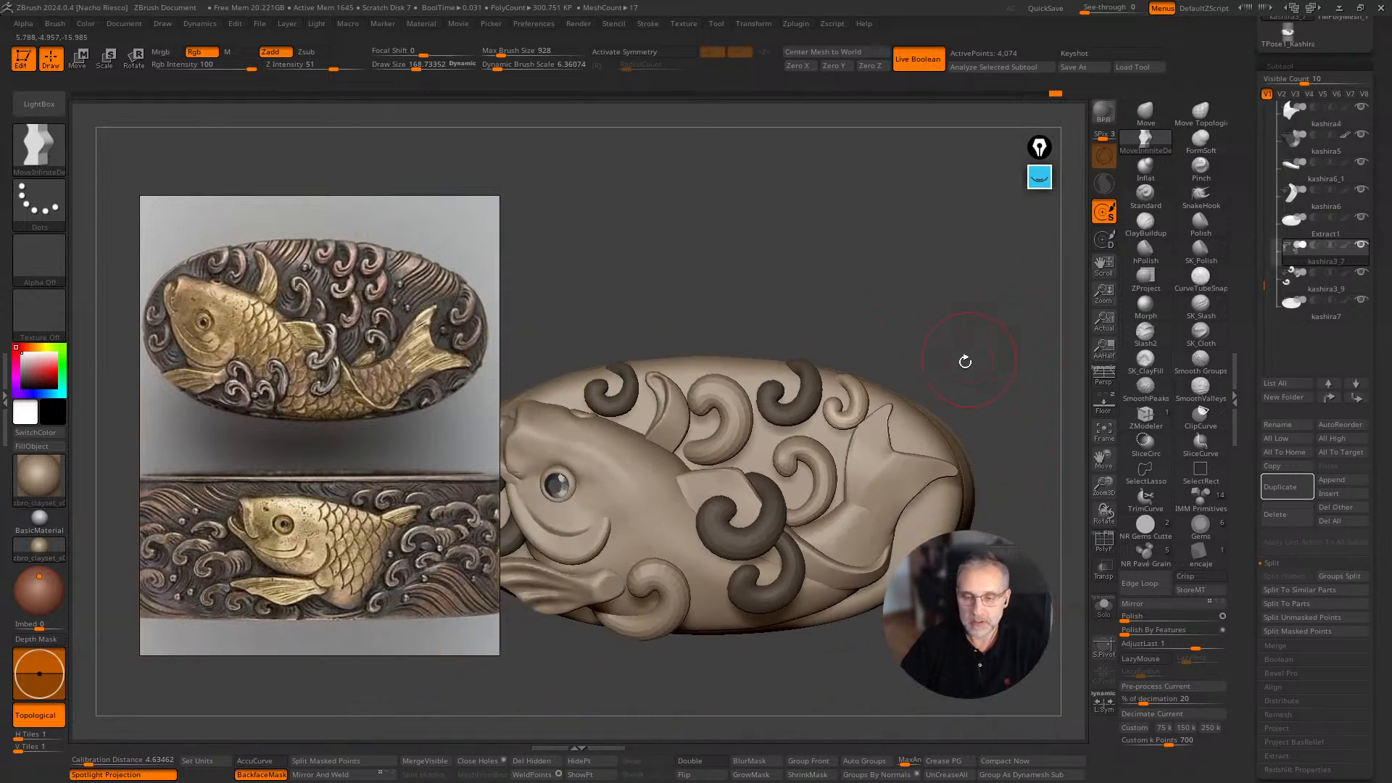
pyautogui.moveTo(942, 300)
pyautogui.mouseDown()
pyautogui.moveTo(988, 336)
pyautogui.moveTo(934, 339)
pyautogui.moveTo(950, 363)
pyautogui.mouseUp()
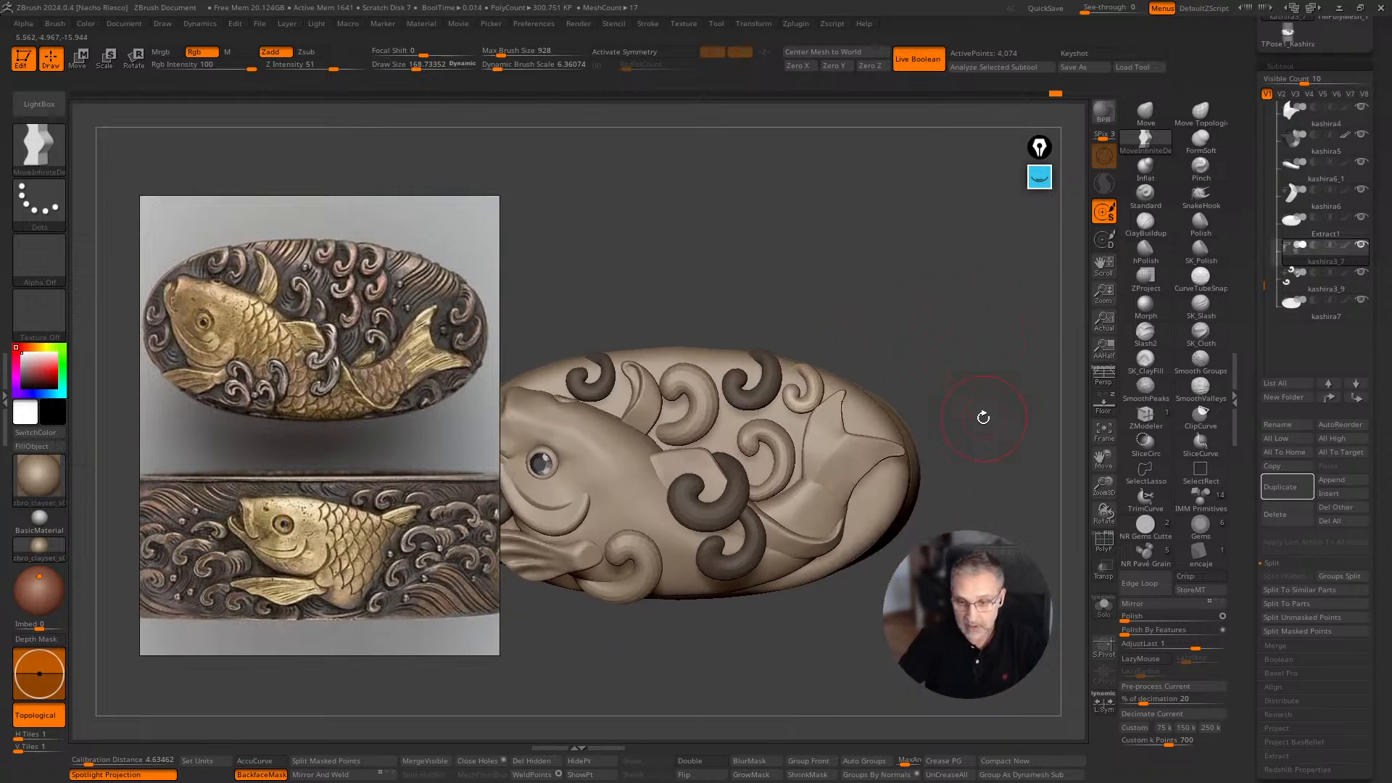
# Rotate and reposition the small curl beside the tail fin so it sits closer along the ring's edge.
pyautogui.press('w')
pyautogui.keyDown('alt'); pyautogui.click(845, 516); pyautogui.keyUp('alt')
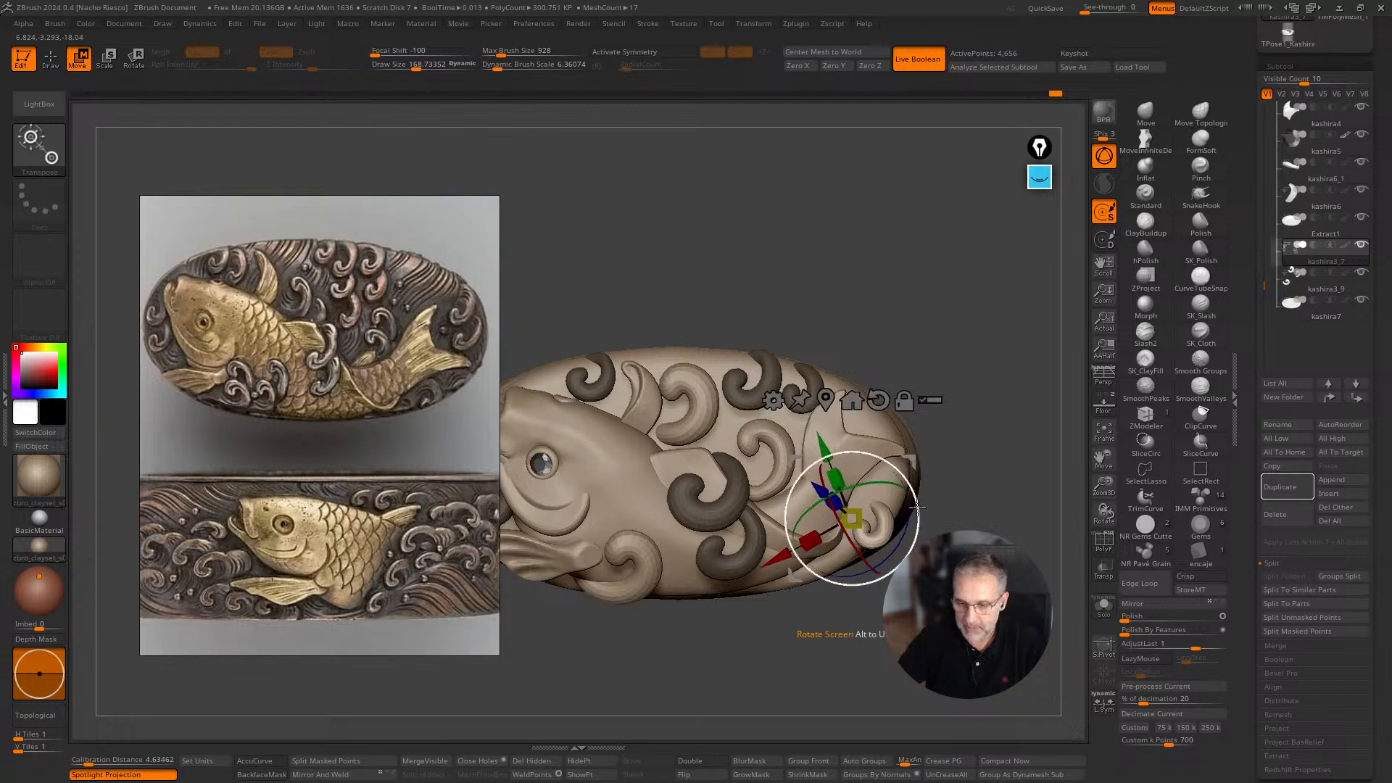
pyautogui.keyDown('shift'); pyautogui.moveTo(917, 508); pyautogui.dragTo(897, 532); pyautogui.keyUp('shift')
pyautogui.scroll(2, 901, 546)
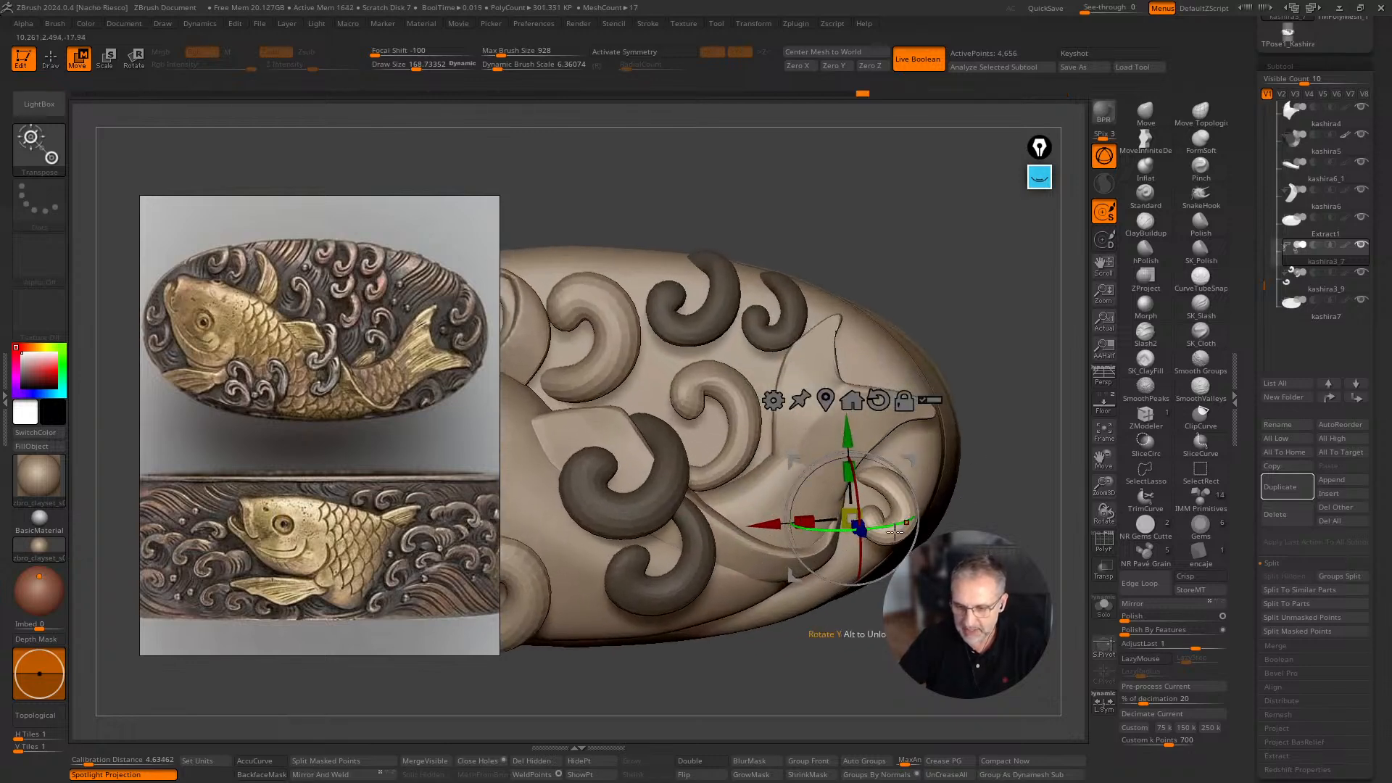
pyautogui.moveTo(794, 578); pyautogui.dragTo(788, 604)
pyautogui.moveTo(964, 580); pyautogui.dragTo(901, 512)
pyautogui.moveTo(964, 395)
pyautogui.mouseDown()
pyautogui.moveTo(936, 551)
pyautogui.moveTo(973, 700)
pyautogui.mouseUp()
# Reshape the small curl's spiral and upper bend beside the tail with the Move Infinite Depth brush, varying the brush size.
pyautogui.press('q')
pyautogui.press('b')
pyautogui.press('m')
pyautogui.press('i')
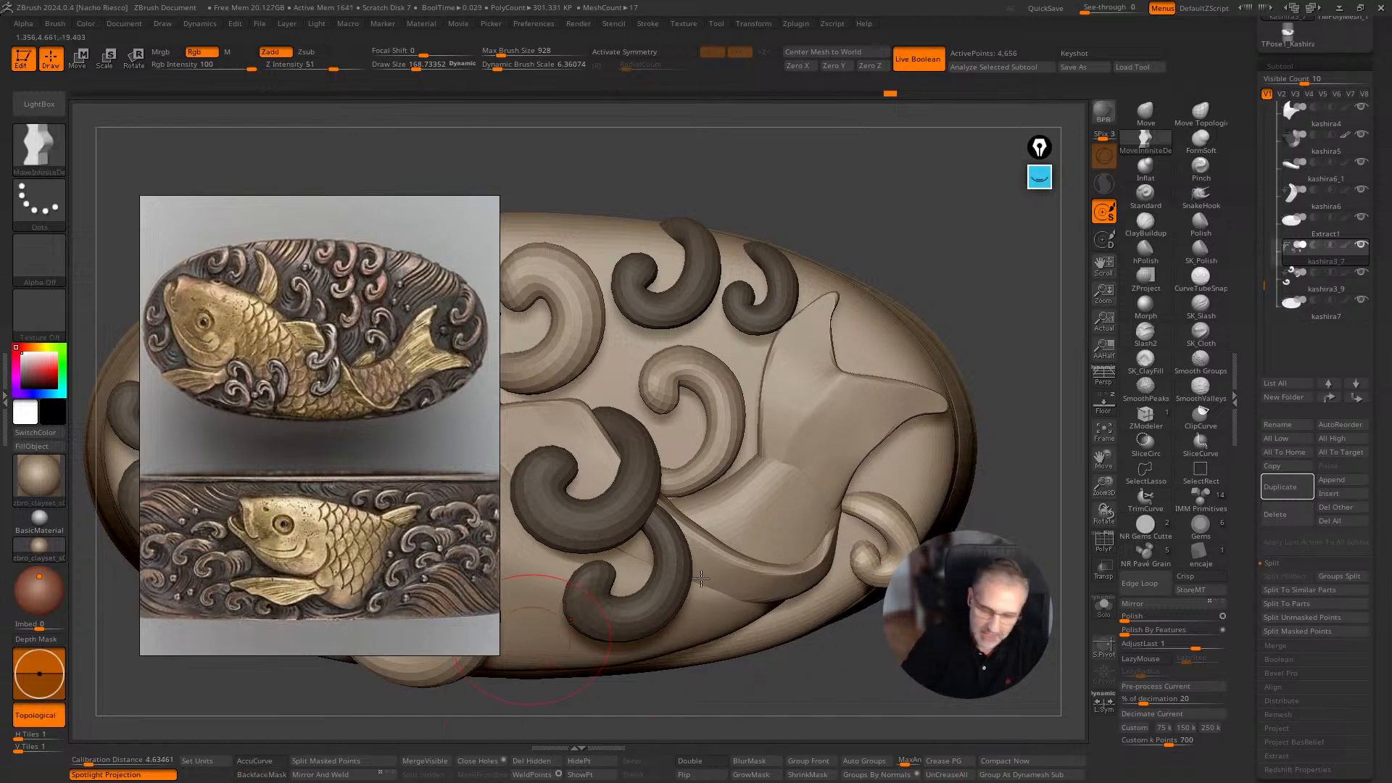
pyautogui.press('s')
pyautogui.moveTo(900, 541); pyautogui.dragTo(873, 549)
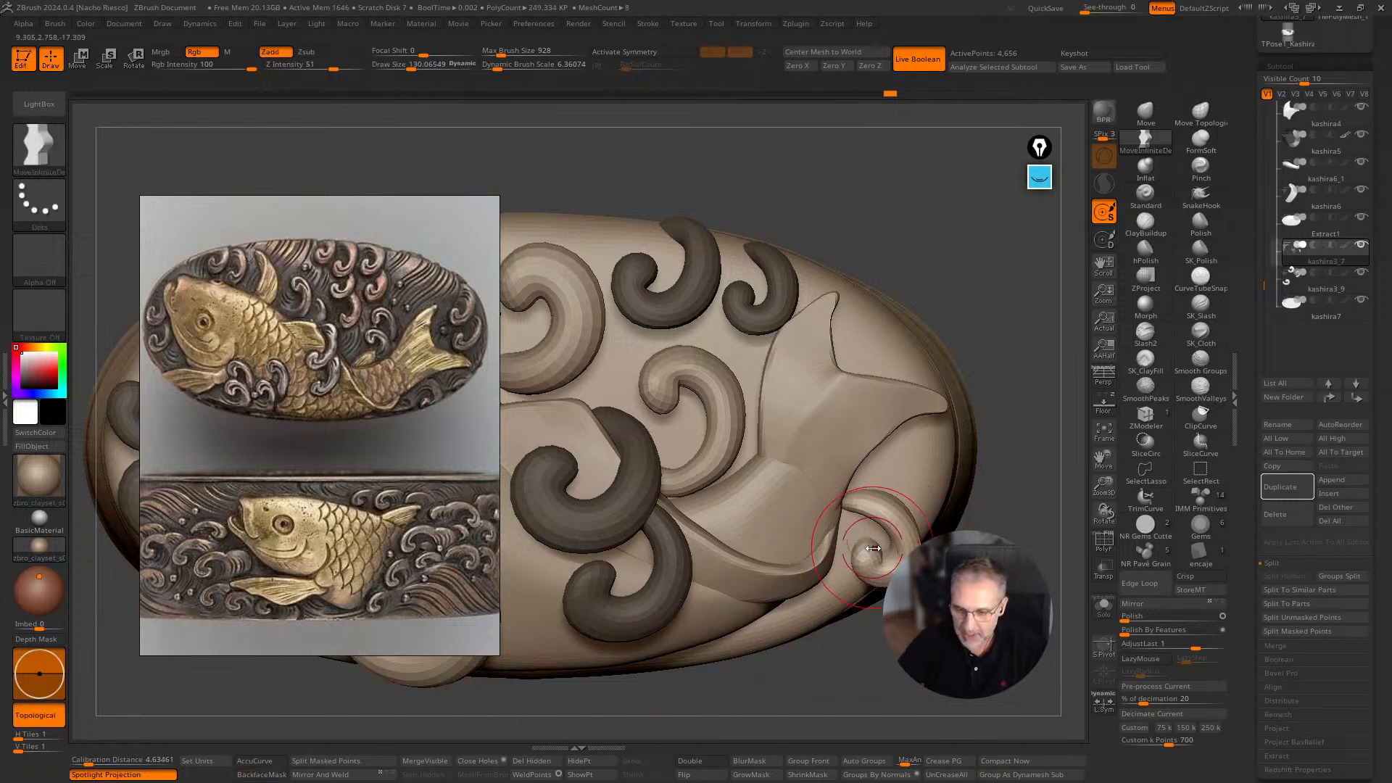
pyautogui.moveTo(865, 501); pyautogui.dragTo(869, 501)
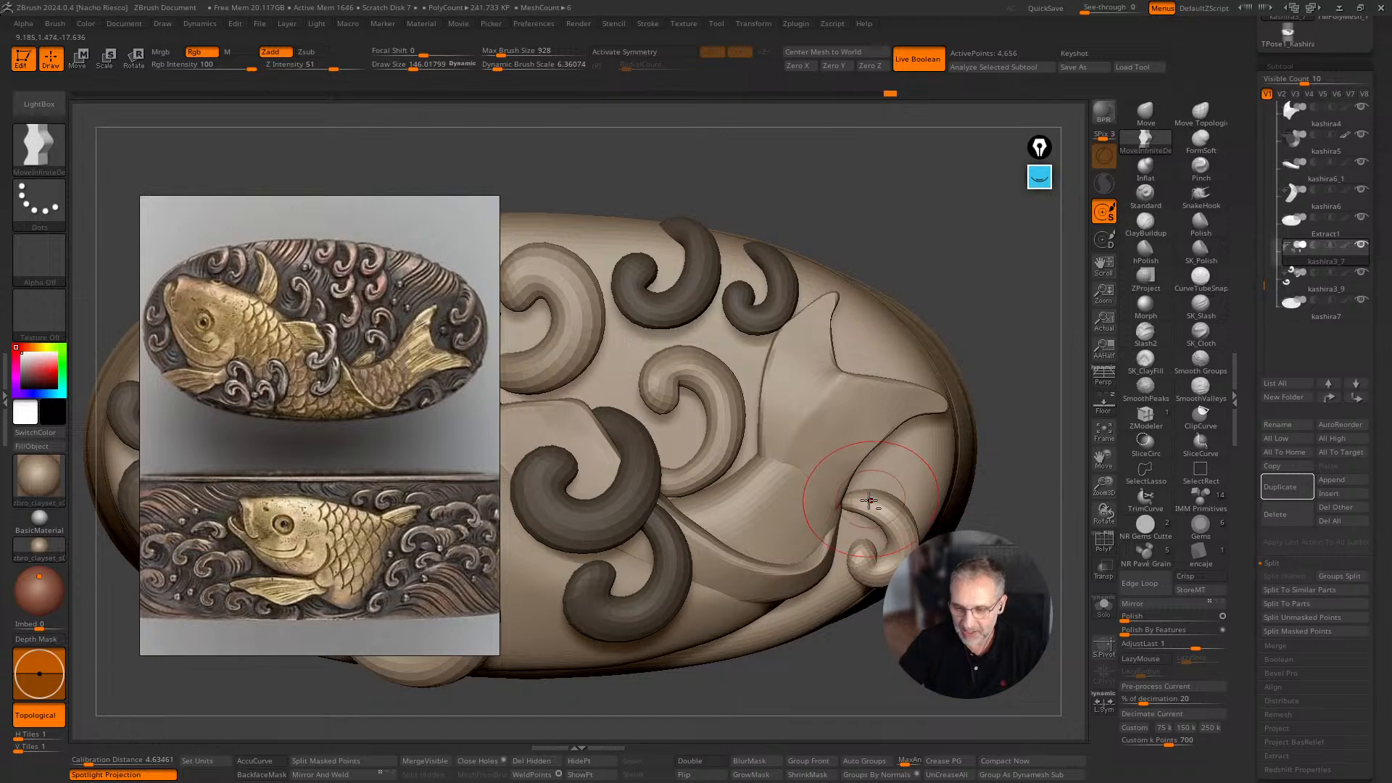
# Adjust the small curl against the ring's edge from low side angles and undo the last two changes.
pyautogui.keyDown('ctrl'); pyautogui.moveTo(943, 494); pyautogui.dragTo(881, 513, button='right'); pyautogui.keyUp('ctrl')
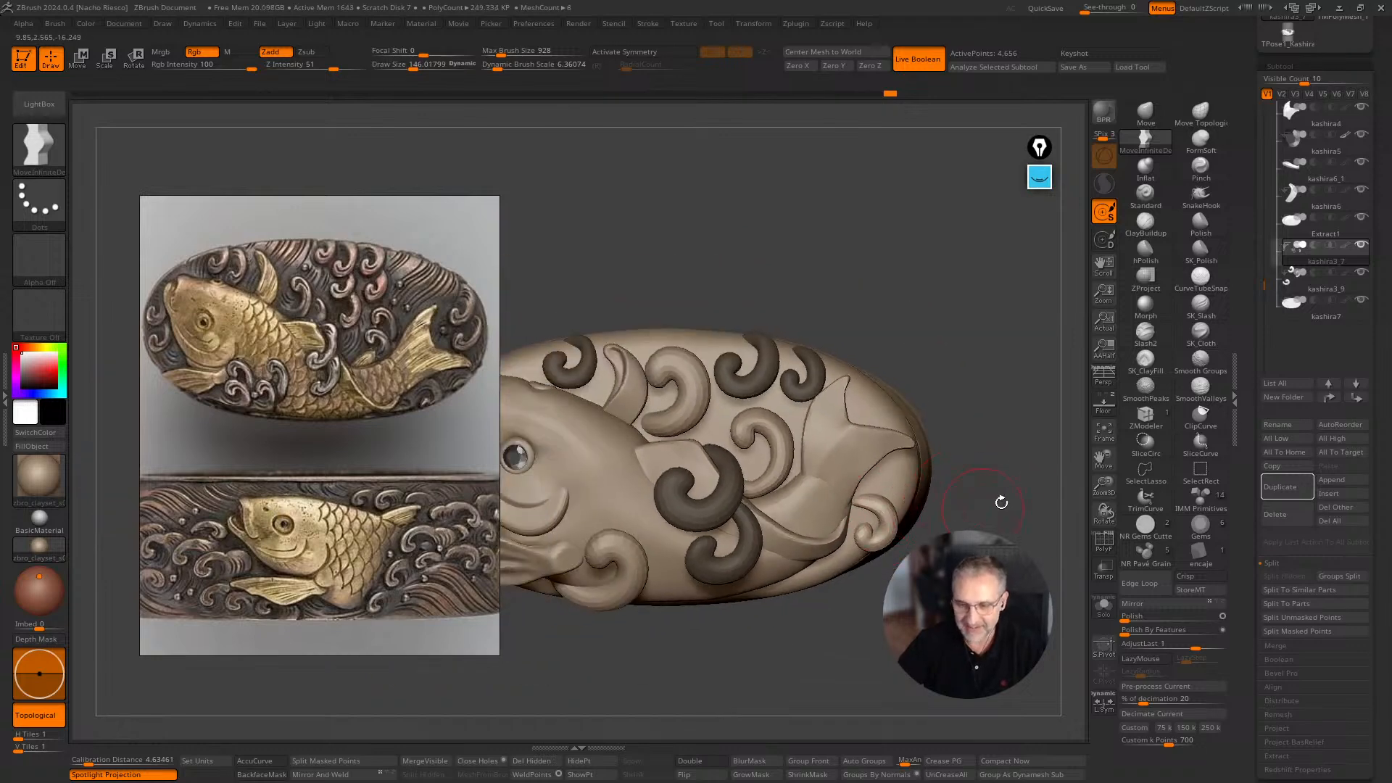
pyautogui.moveTo(1003, 495); pyautogui.dragTo(859, 557)
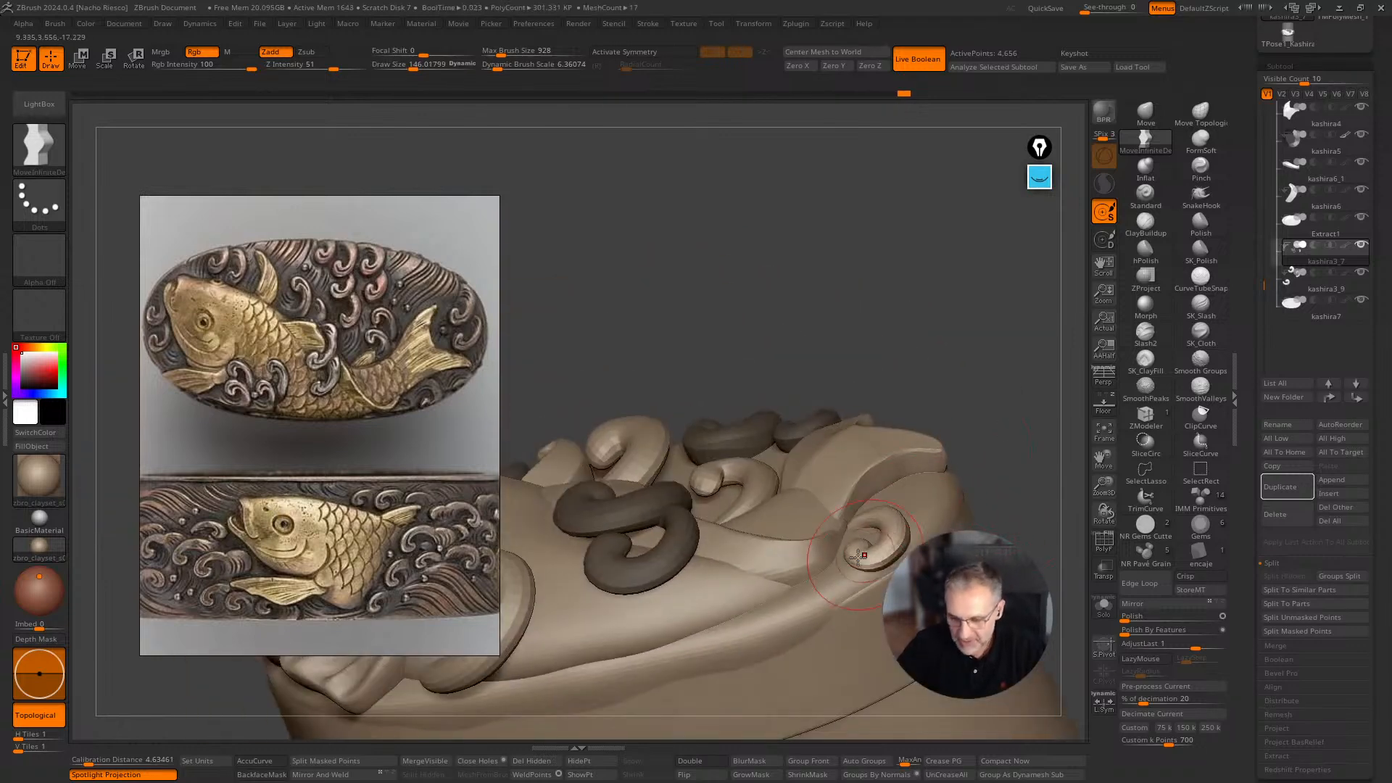
pyautogui.moveTo(993, 448); pyautogui.dragTo(907, 520)
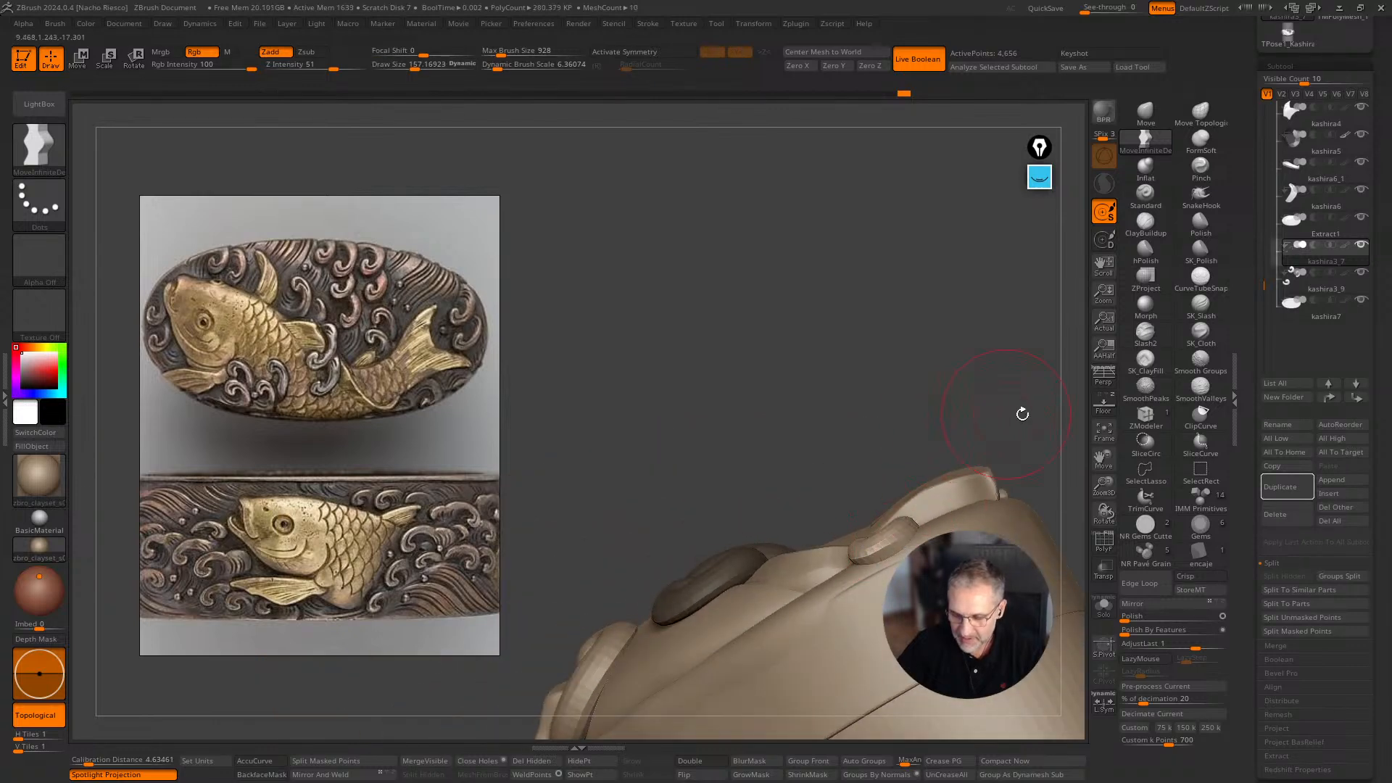
pyautogui.moveTo(1023, 413)
pyautogui.mouseDown()
pyautogui.moveTo(930, 538)
pyautogui.moveTo(862, 530)
pyautogui.mouseUp()
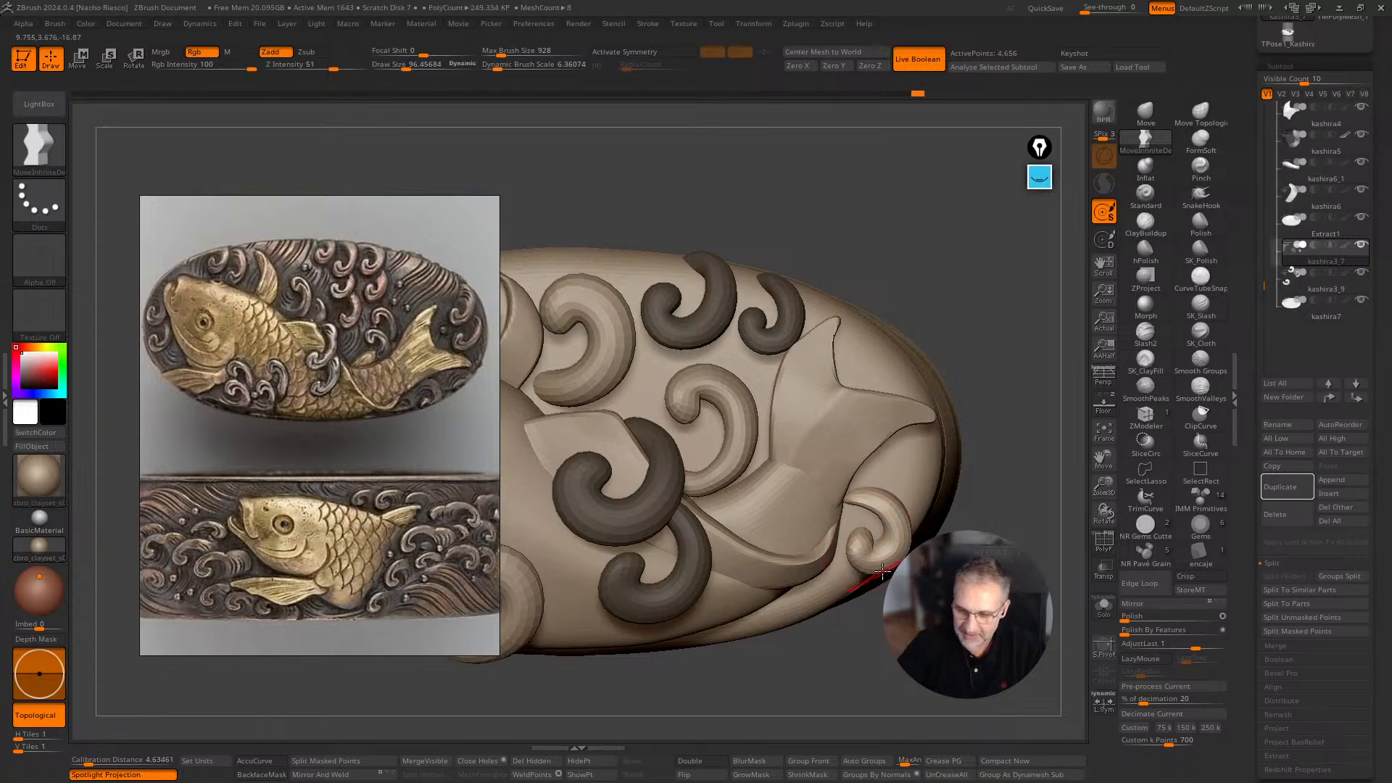
pyautogui.hotkey('ctrl', 'z')
pyautogui.hotkey('ctrl', 'z')
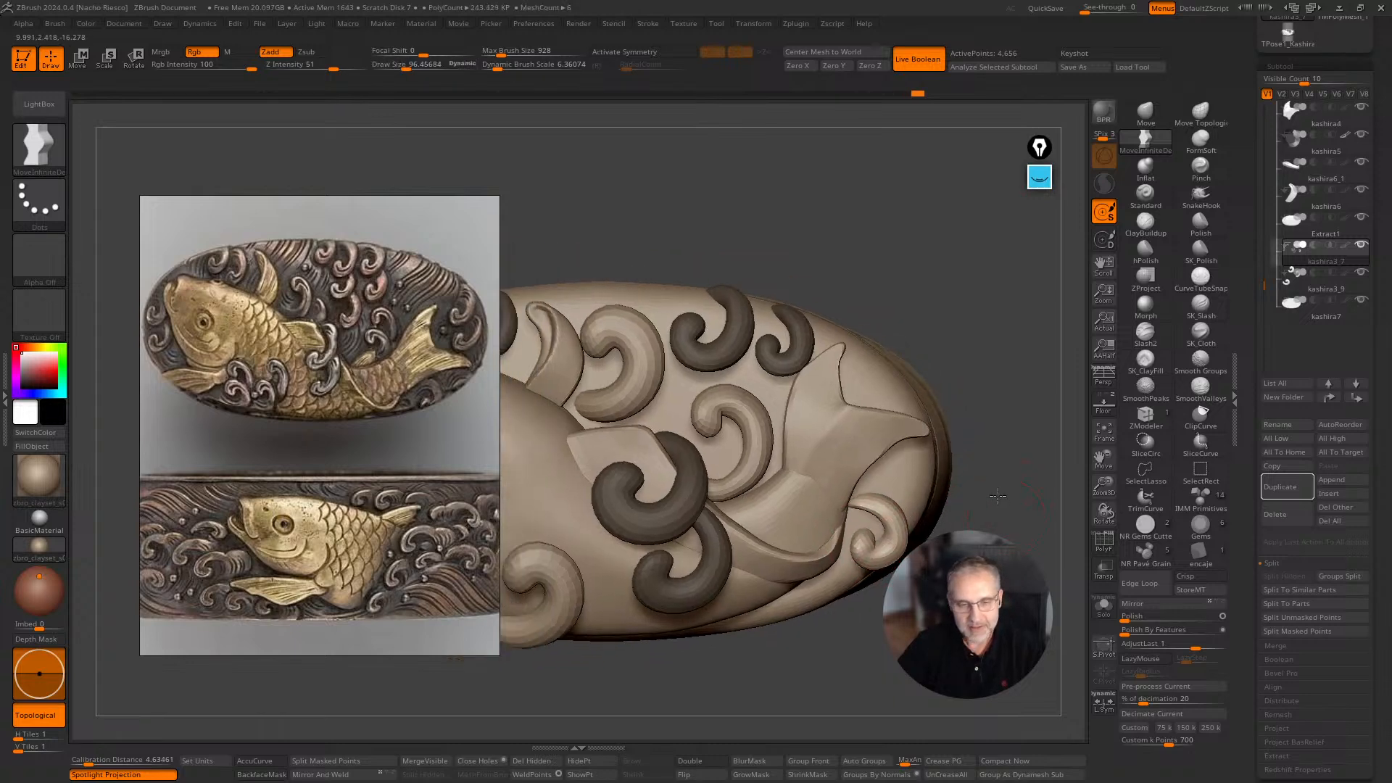
# Check the small curl's placement near the tail and compare the whole relief with the reference photo.
pyautogui.moveTo(998, 488); pyautogui.dragTo(976, 527)
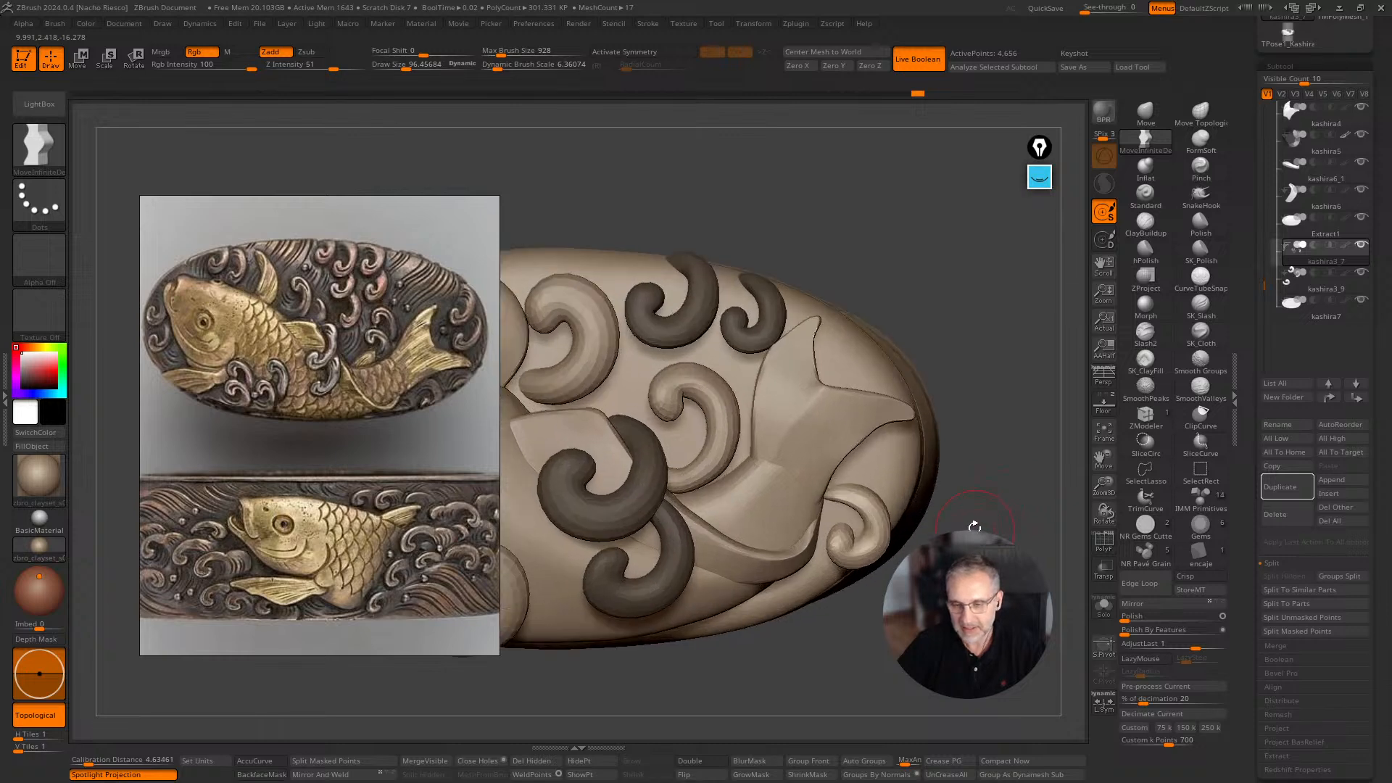
pyautogui.press('w')
pyautogui.keyDown('alt'); pyautogui.click(874, 557); pyautogui.keyUp('alt')
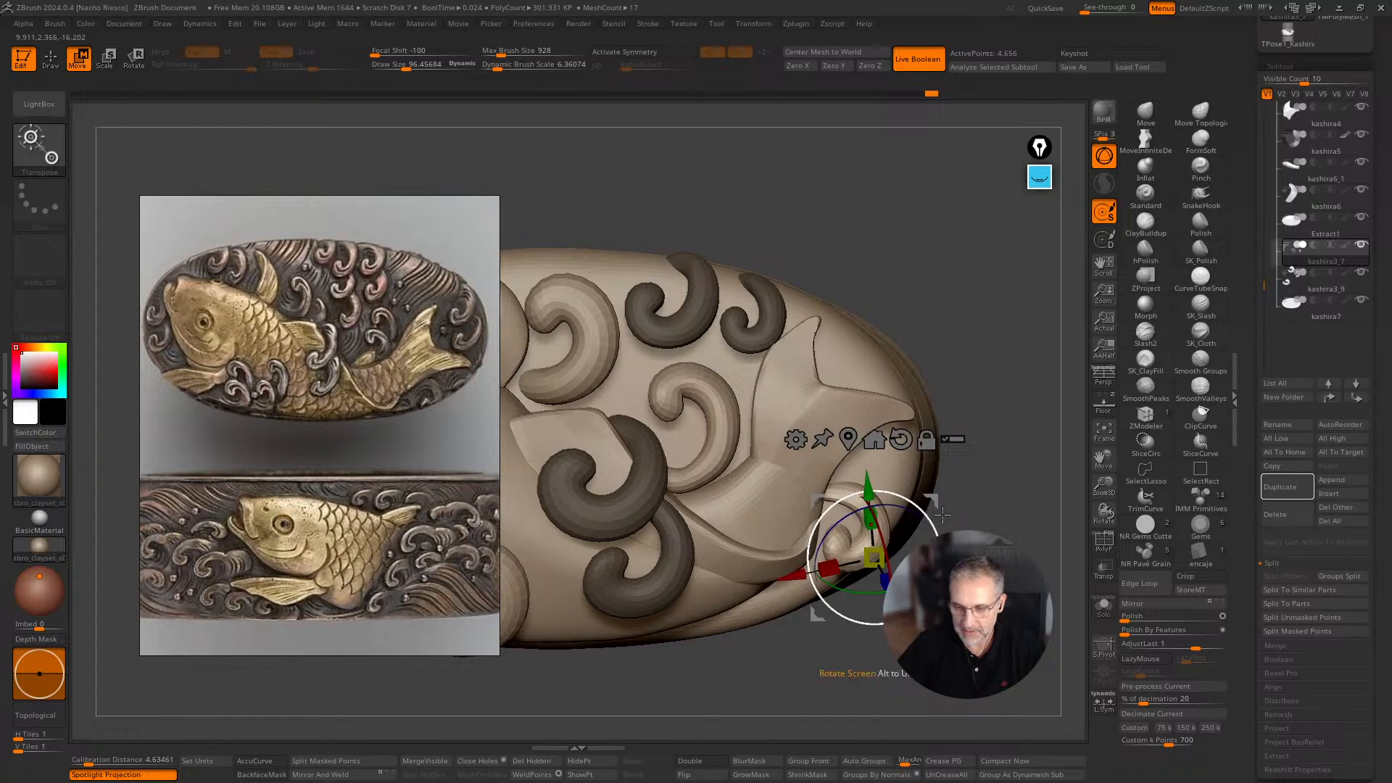
pyautogui.press('q')
pyautogui.moveTo(946, 341)
pyautogui.keyDown('alt'); pyautogui.mouseDown()
pyautogui.moveTo(957, 415)
pyautogui.moveTo(943, 401)
pyautogui.mouseUp(); pyautogui.keyUp('alt')
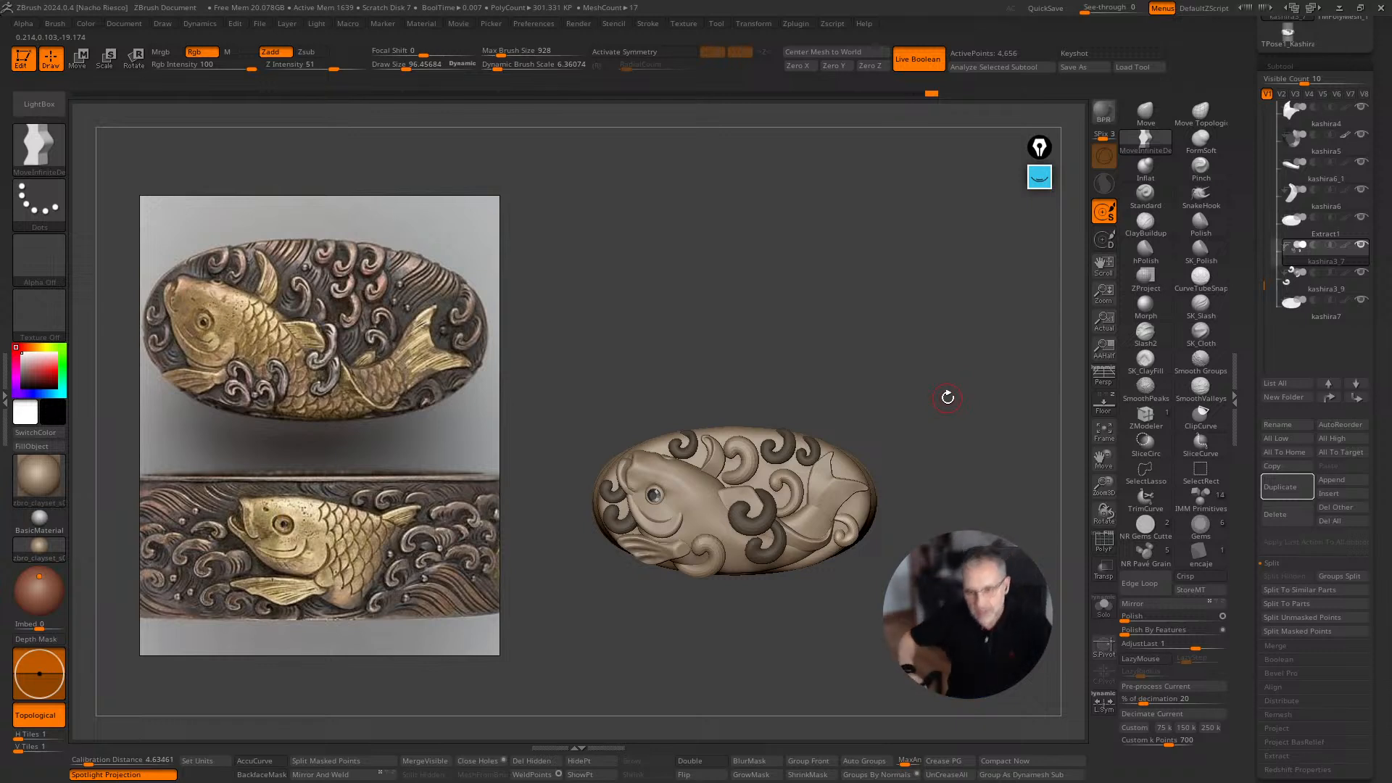
# Identify the curls in the kashira3_9 subtool by isolating it briefly, and merge kashira3_7 down with it into one subtool.
pyautogui.keyDown('alt'); pyautogui.moveTo(934, 337); pyautogui.dragTo(770, 451); pyautogui.keyUp('alt')
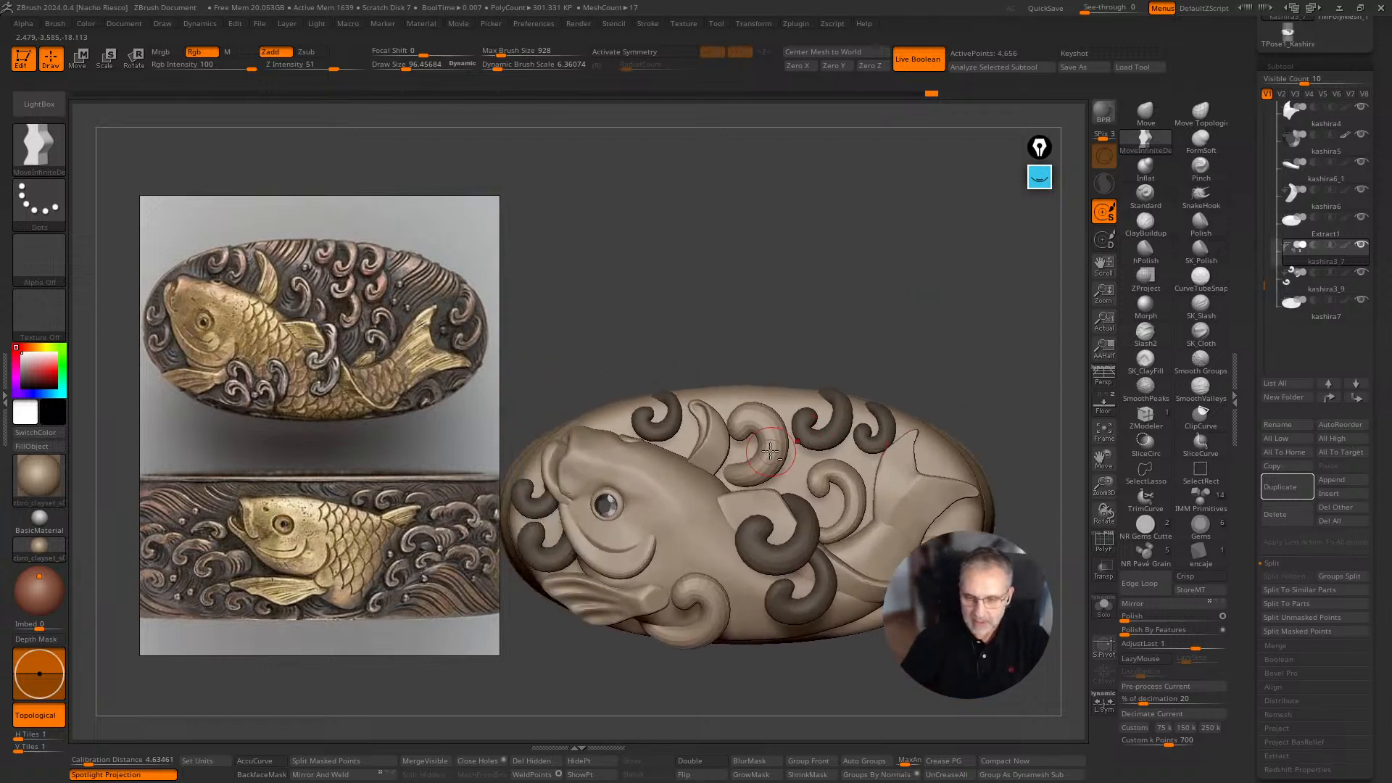
pyautogui.keyDown('alt'); pyautogui.click(770, 451); pyautogui.keyUp('alt')
pyautogui.click(1103, 608)
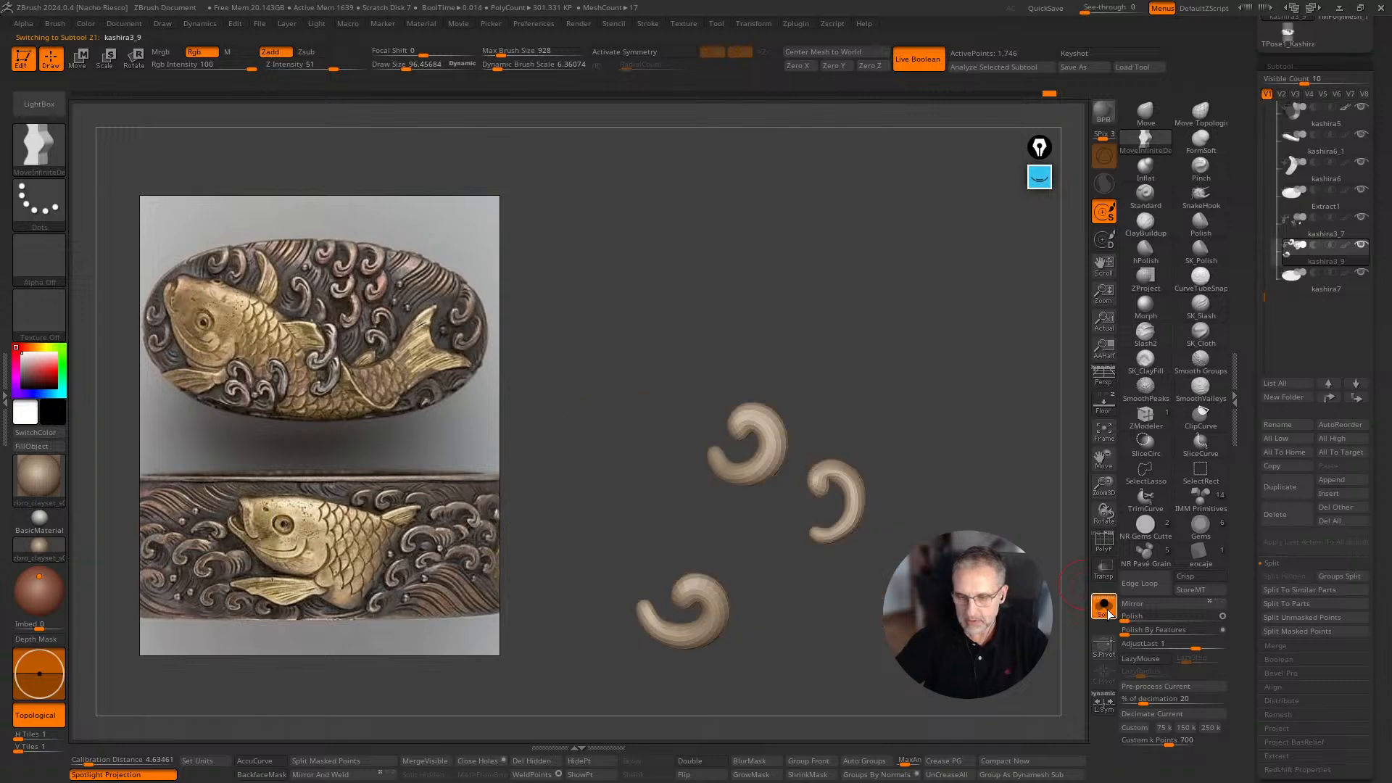
pyautogui.click(1104, 608)
pyautogui.press('Up')
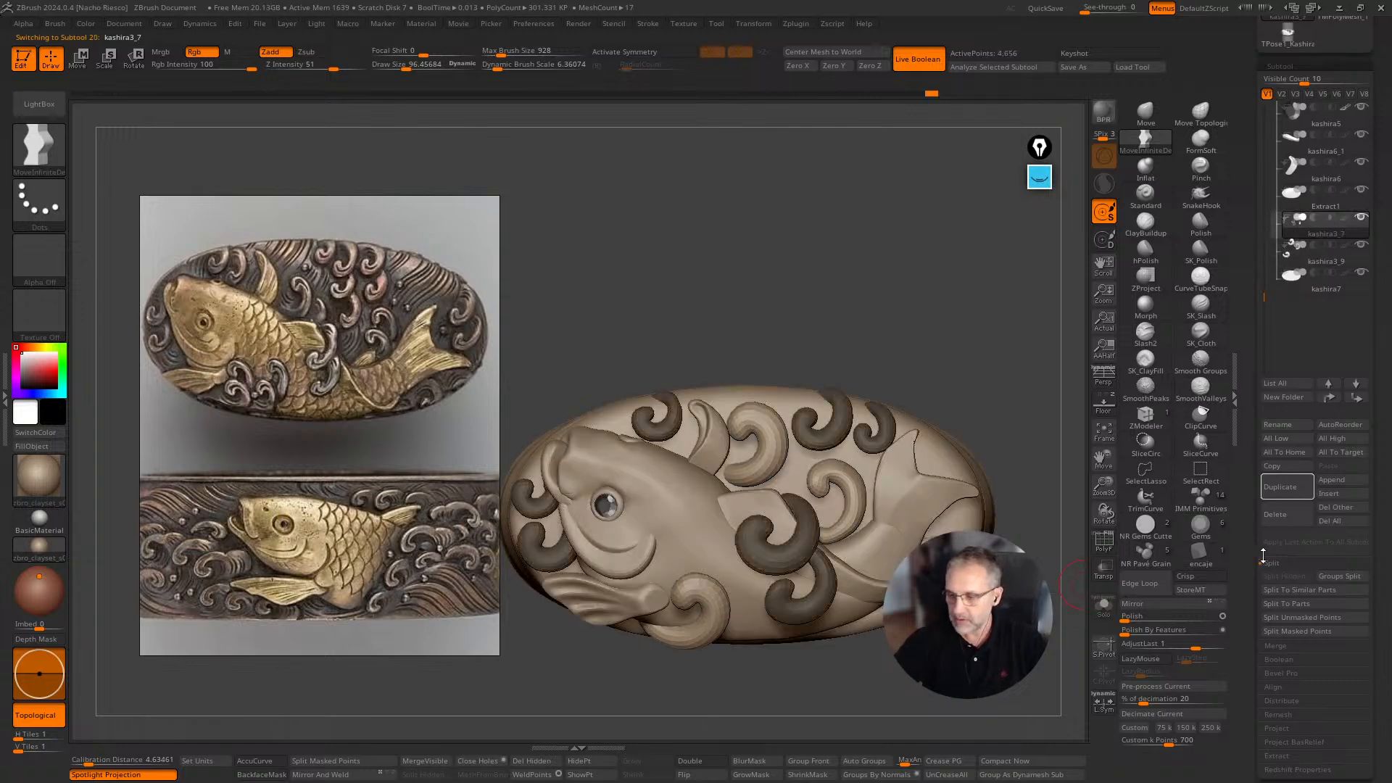
pyautogui.click(1291, 646)
pyautogui.click(1285, 590)
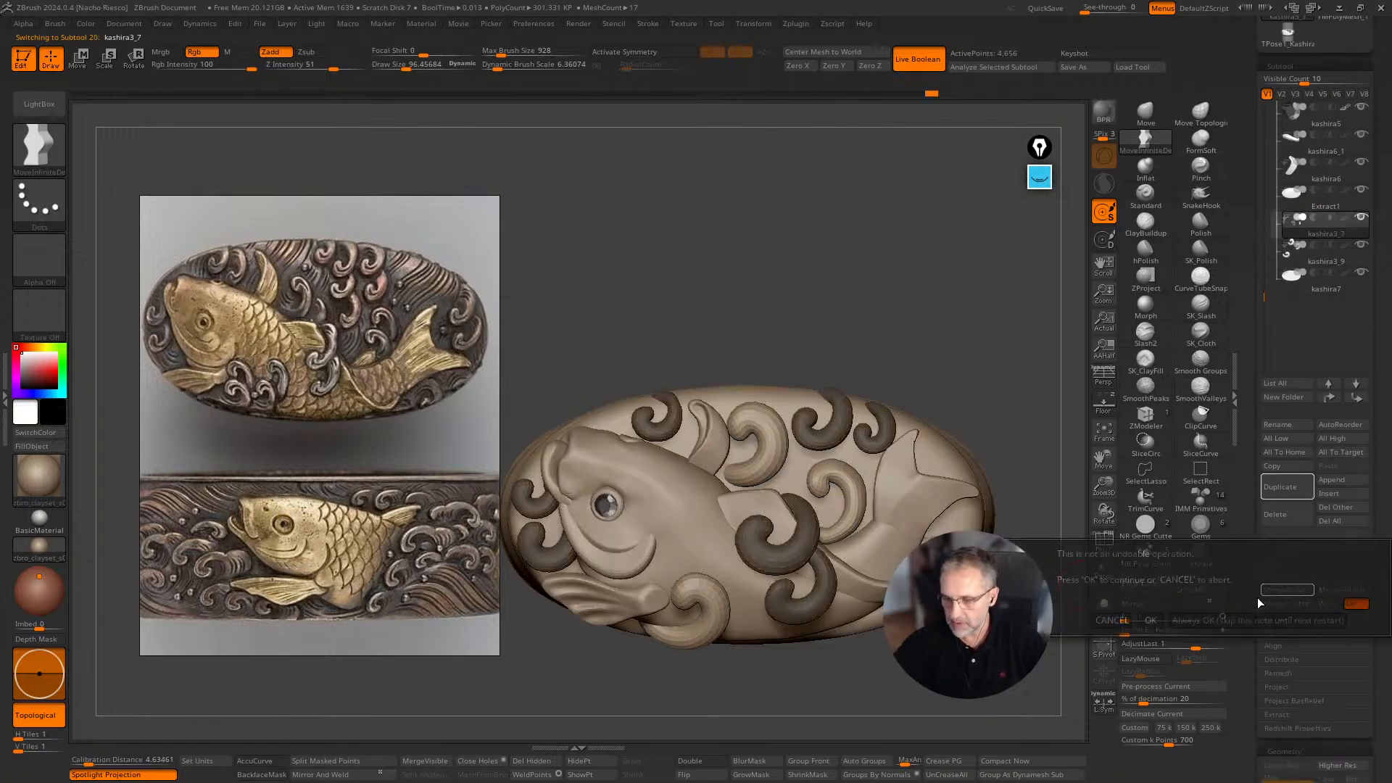
pyautogui.click(1066, 613)
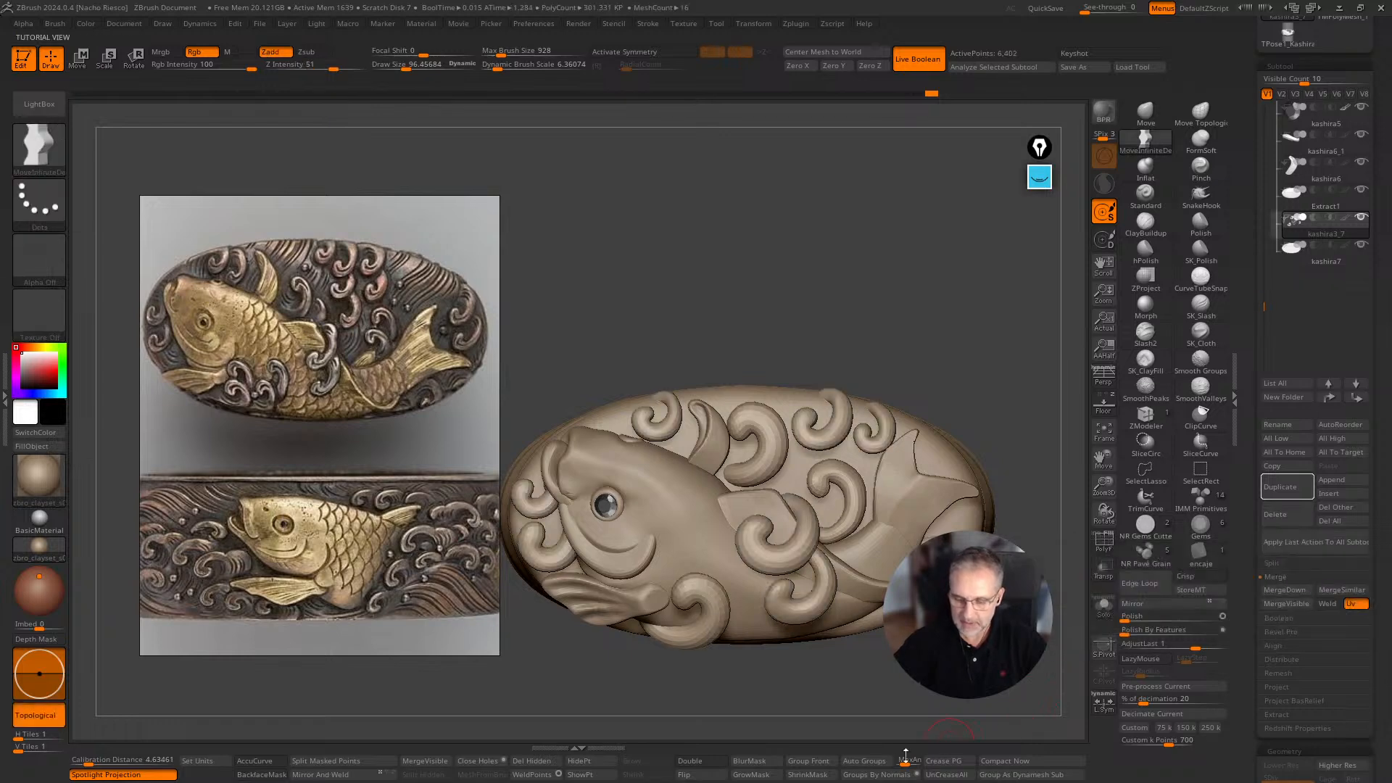
# Scale down and reposition the curl behind the koi's dorsal fin, and compare the layout with the reference.
pyautogui.press('w')
pyautogui.moveTo(786, 494); pyautogui.dragTo(826, 446)
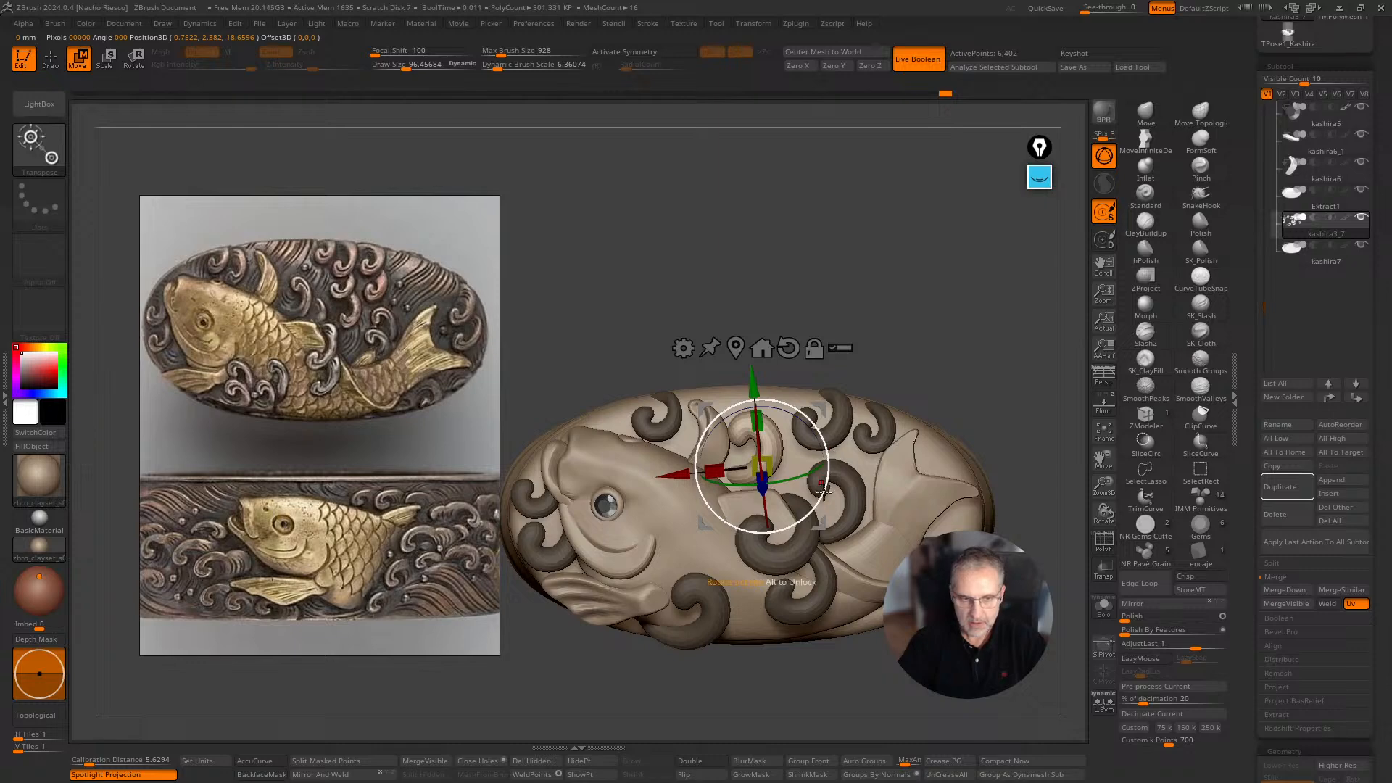
pyautogui.moveTo(821, 522); pyautogui.dragTo(826, 529)
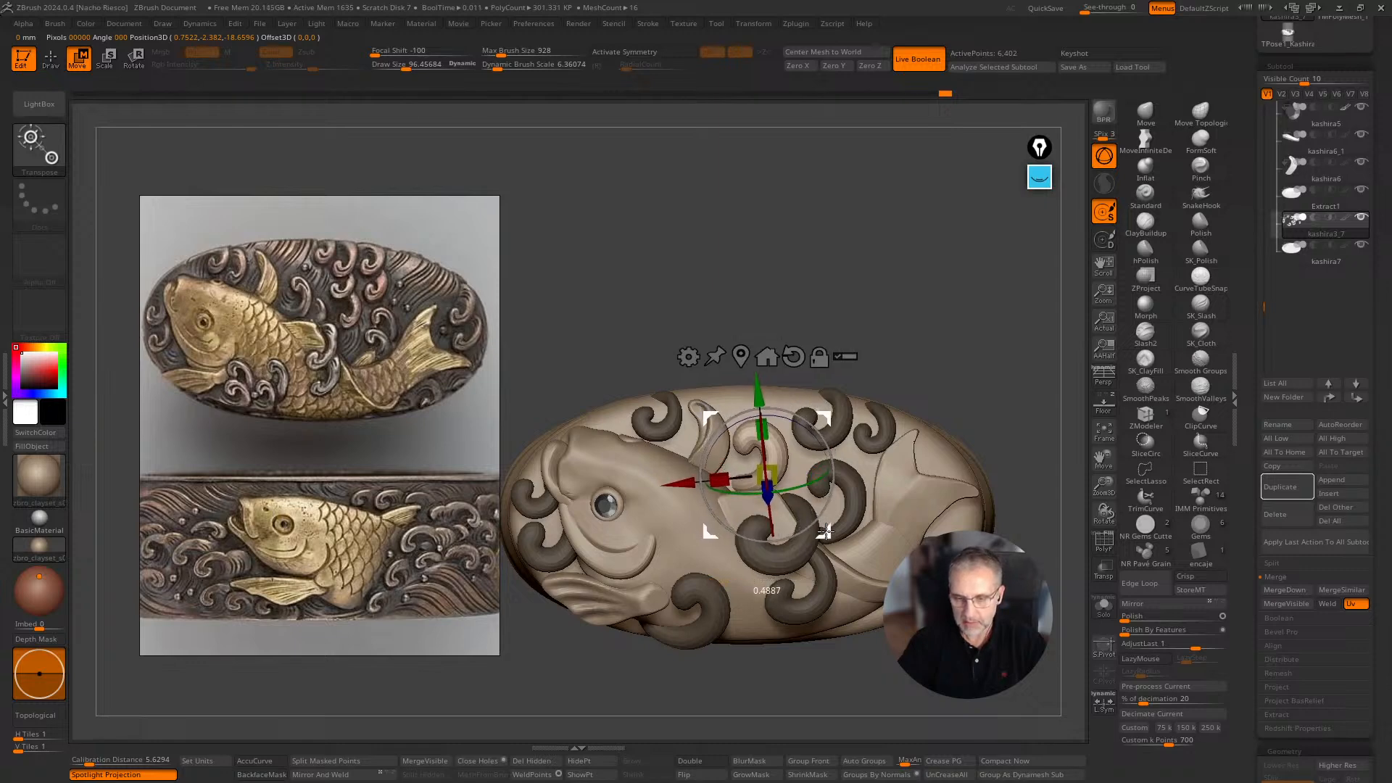
pyautogui.press('q')
pyautogui.moveTo(1009, 388)
pyautogui.mouseDown()
pyautogui.moveTo(980, 312)
pyautogui.moveTo(904, 483)
pyautogui.mouseUp()
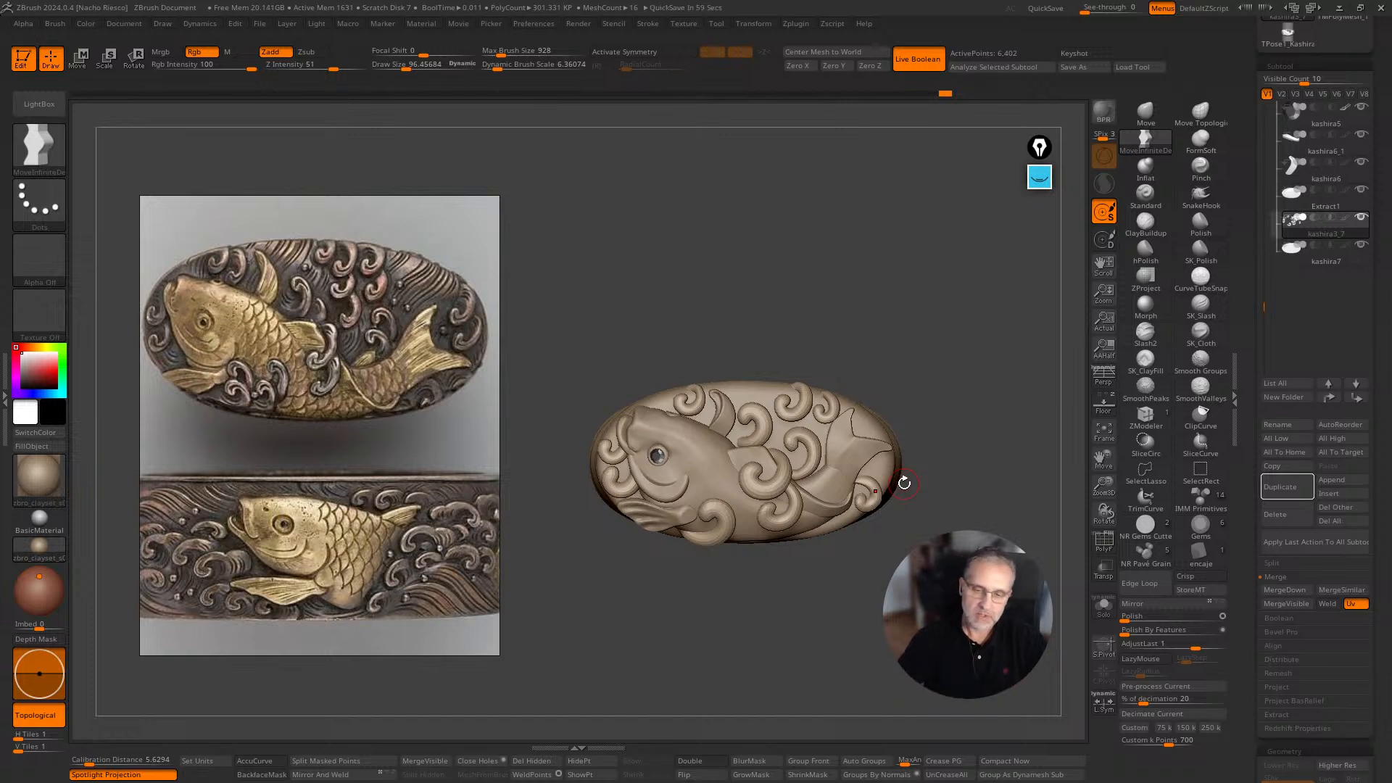
pyautogui.moveTo(1013, 389); pyautogui.dragTo(960, 399)
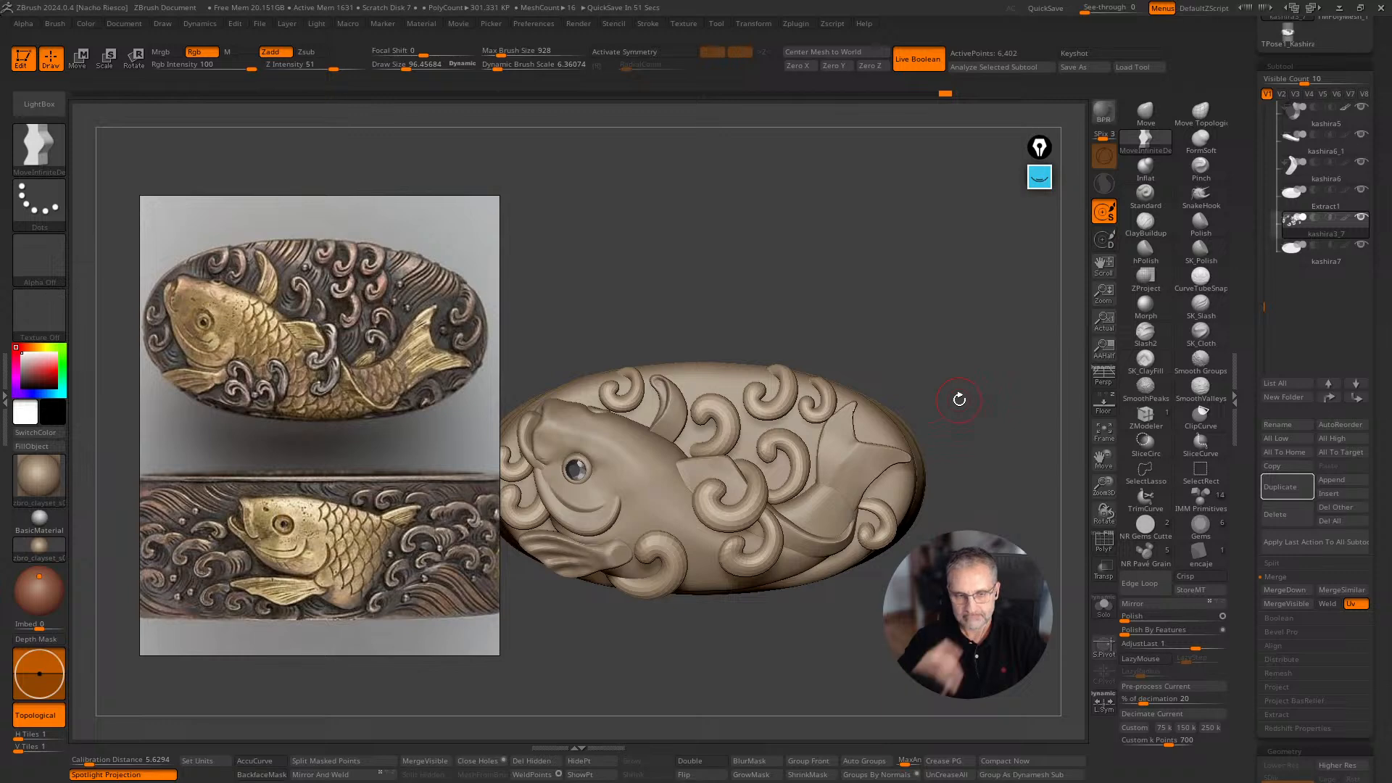
pyautogui.moveTo(980, 393); pyautogui.dragTo(926, 395)
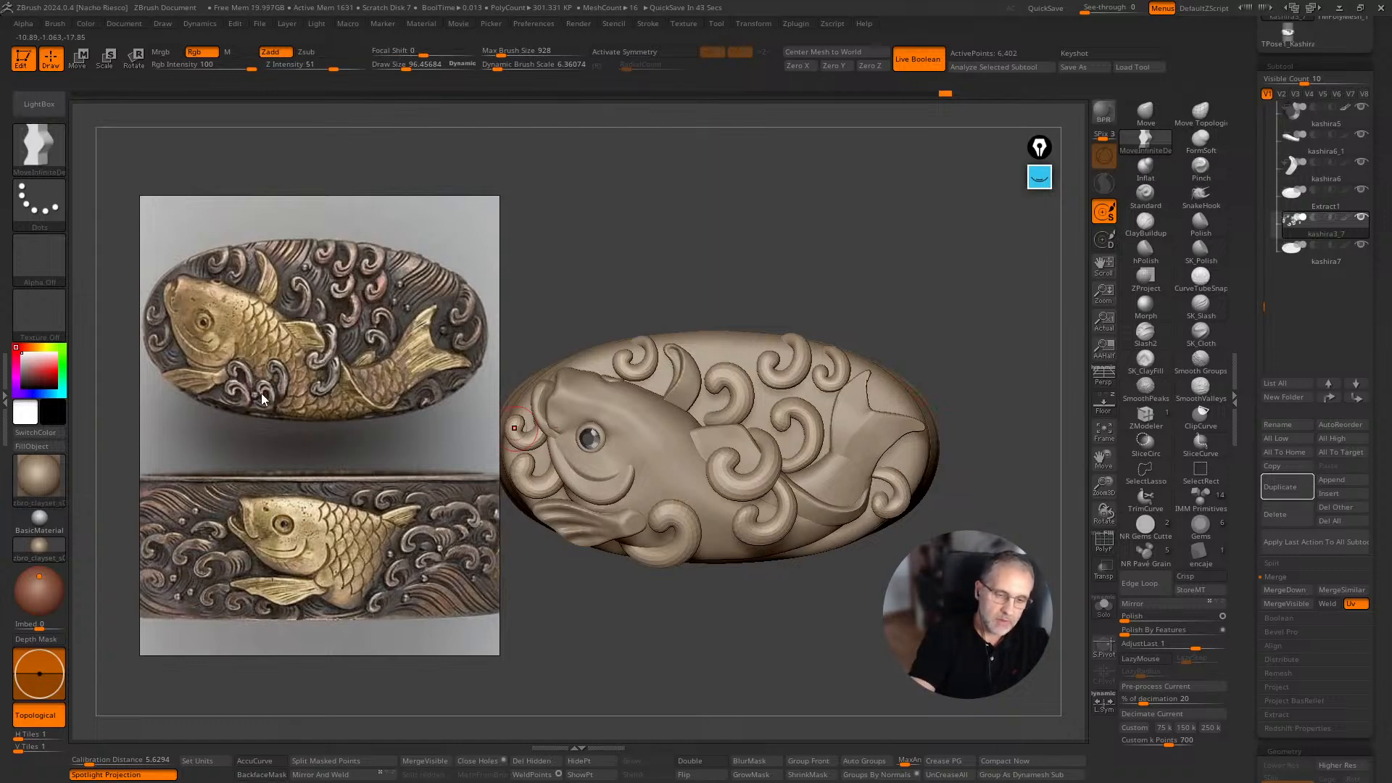
# Shrink the curl behind the koi's pectoral fin and duplicate it toward the ring's lower edge.
pyautogui.press('w')
pyautogui.keyDown('alt'); pyautogui.click(689, 550); pyautogui.keyUp('alt')
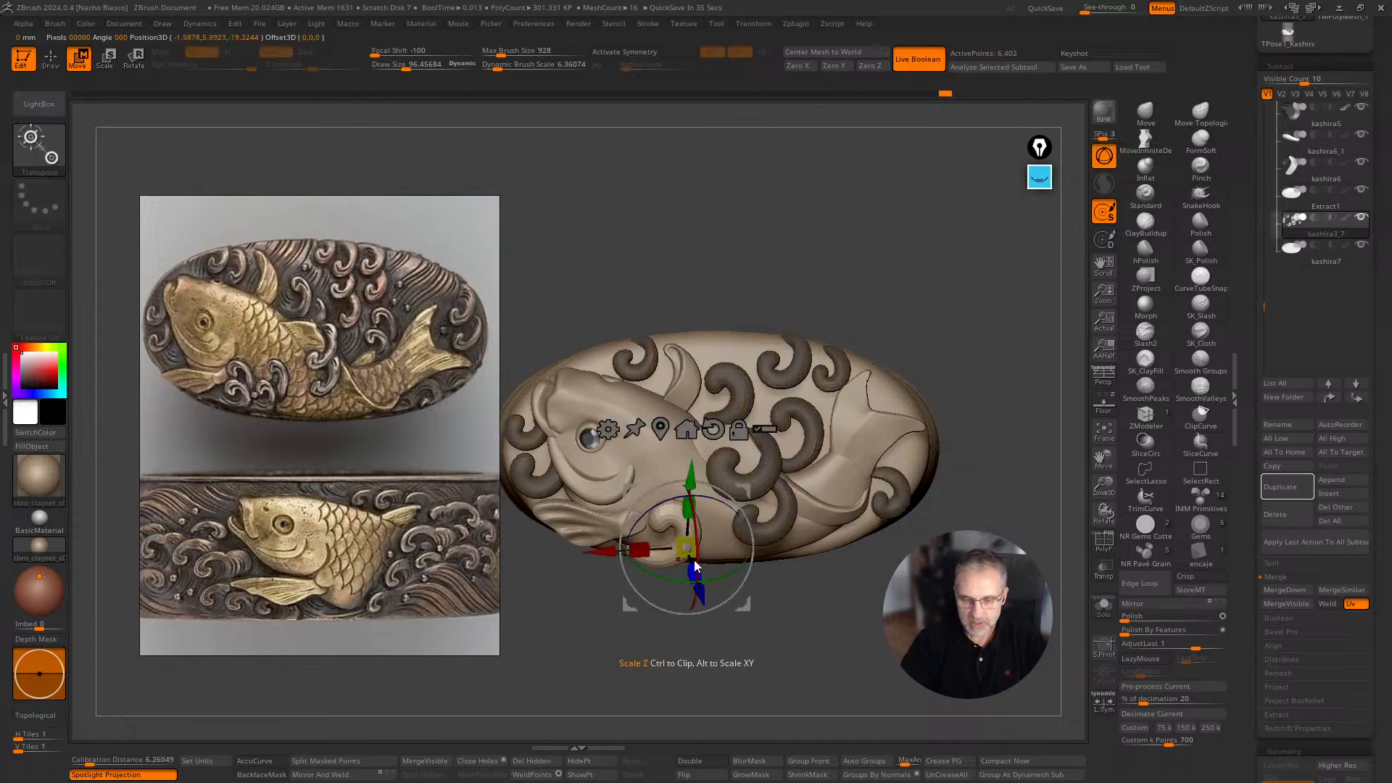
pyautogui.moveTo(689, 551); pyautogui.dragTo(680, 553)
pyautogui.moveTo(746, 608)
pyautogui.mouseDown()
pyautogui.moveTo(731, 596)
pyautogui.moveTo(764, 595)
pyautogui.mouseUp()
pyautogui.press('ctrl')
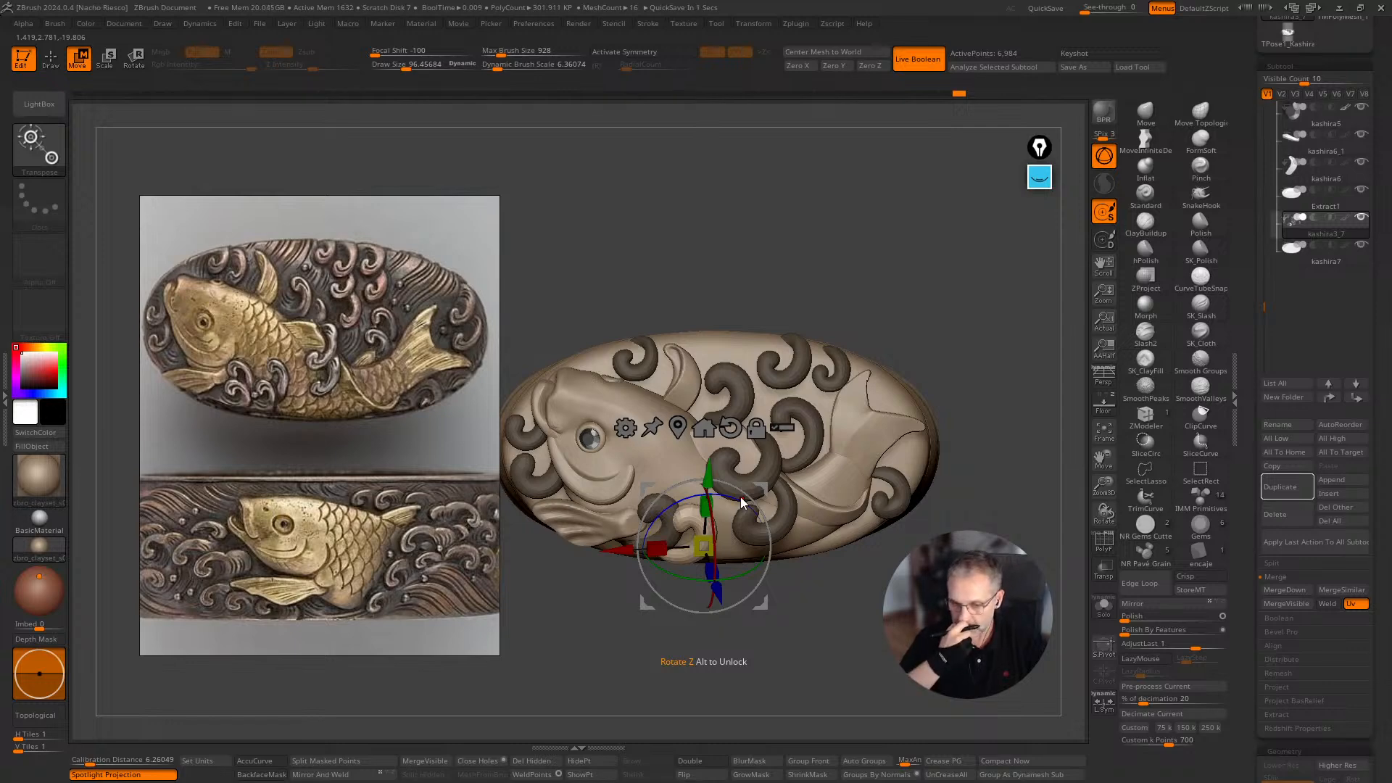
# Rotate and lower the duplicated curl onto the ring's edge beneath the koi's belly, checking it from the side.
pyautogui.moveTo(860, 638); pyautogui.dragTo(779, 544)
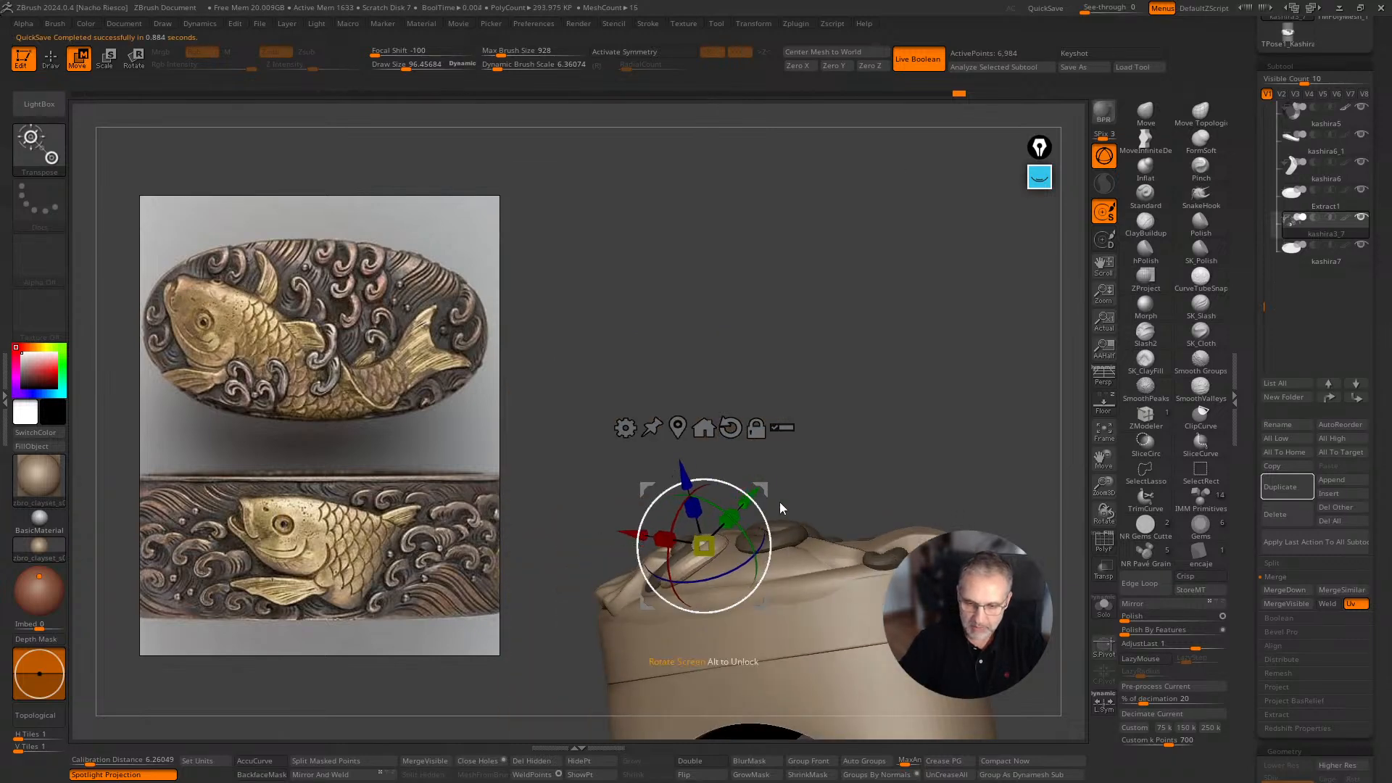
pyautogui.moveTo(749, 450); pyautogui.dragTo(750, 633)
pyautogui.moveTo(694, 578); pyautogui.dragTo(753, 559)
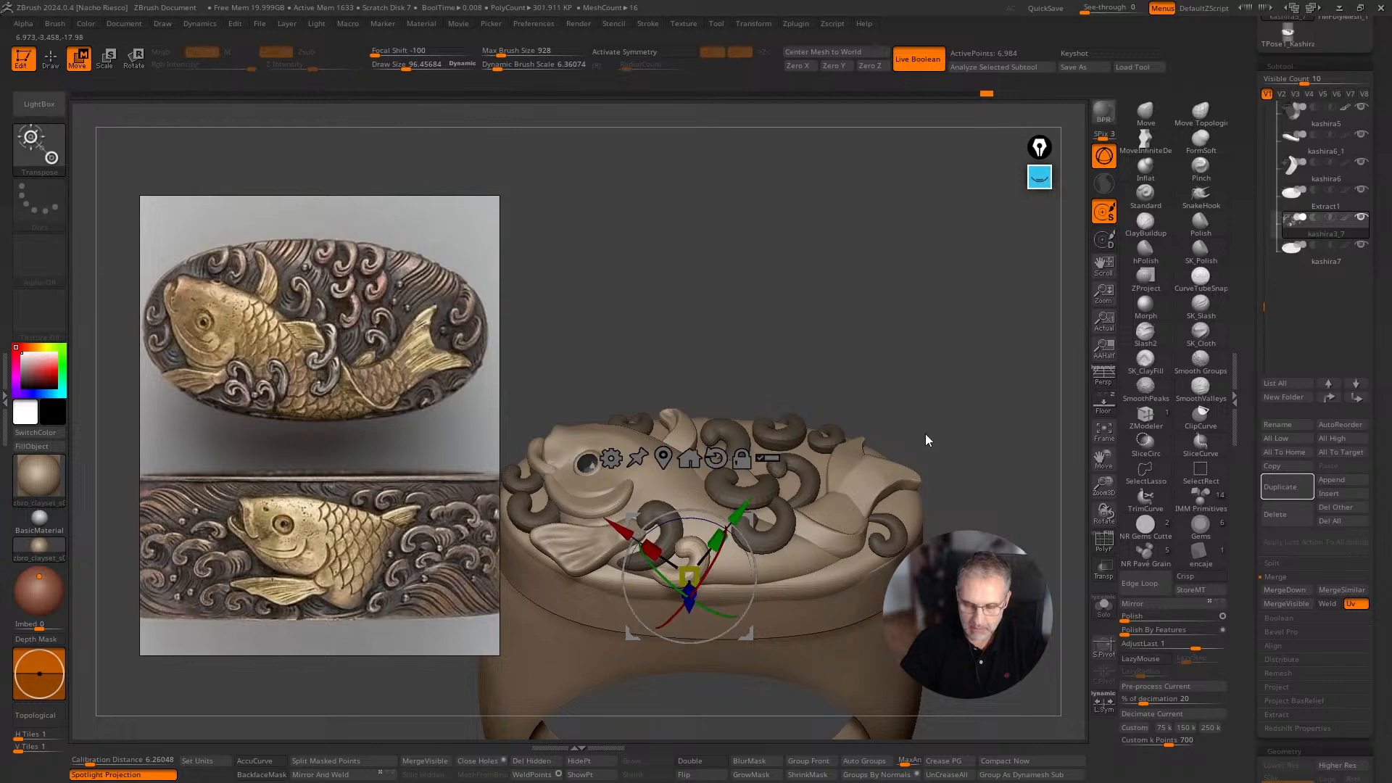
pyautogui.keyDown('shift'); pyautogui.moveTo(926, 435); pyautogui.dragTo(918, 493); pyautogui.keyUp('shift')
pyautogui.press('q')
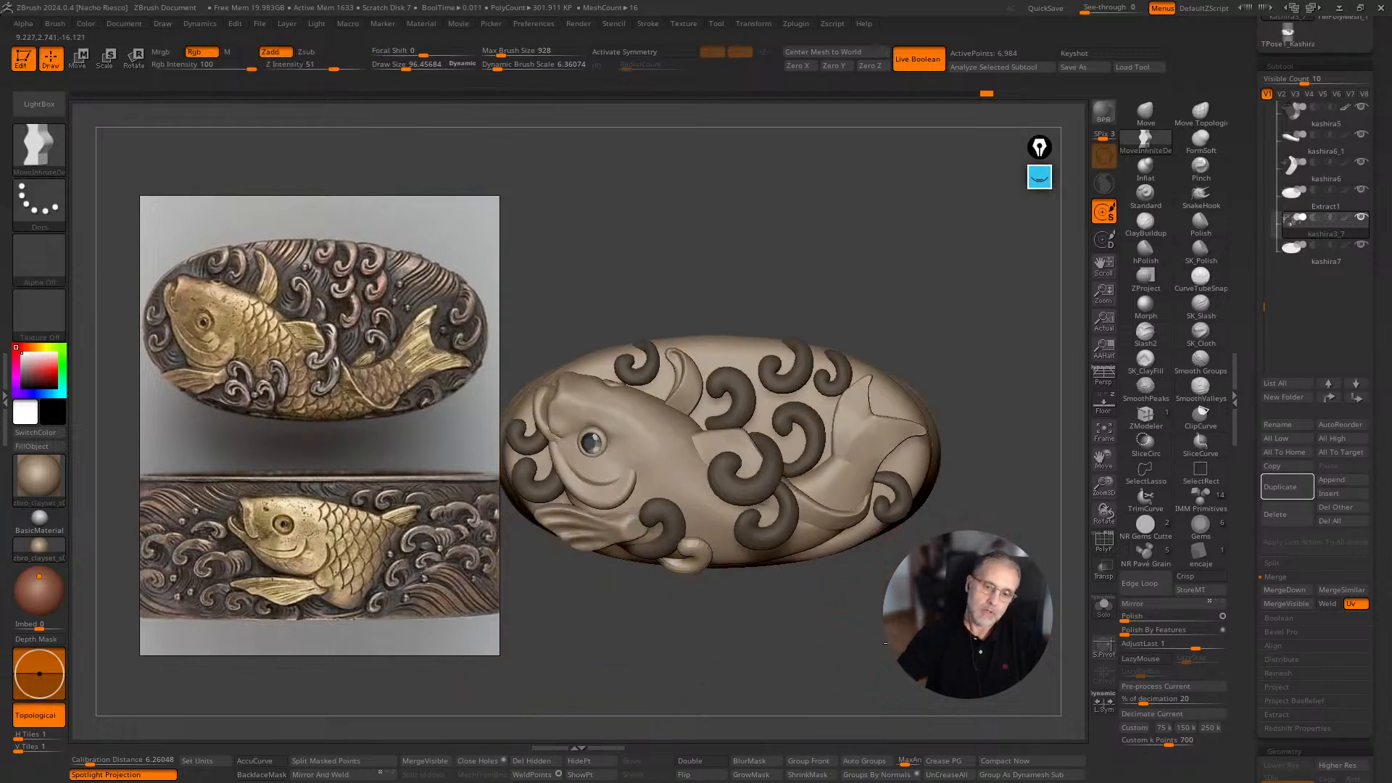
# Adjust the placement and size of the original curl behind the pectoral fin.
pyautogui.keyDown('alt'); pyautogui.moveTo(886, 643); pyautogui.dragTo(873, 747); pyautogui.keyUp('alt')
pyautogui.press('w')
pyautogui.keyDown('ctrl'); pyautogui.click(770, 471); pyautogui.keyUp('ctrl')
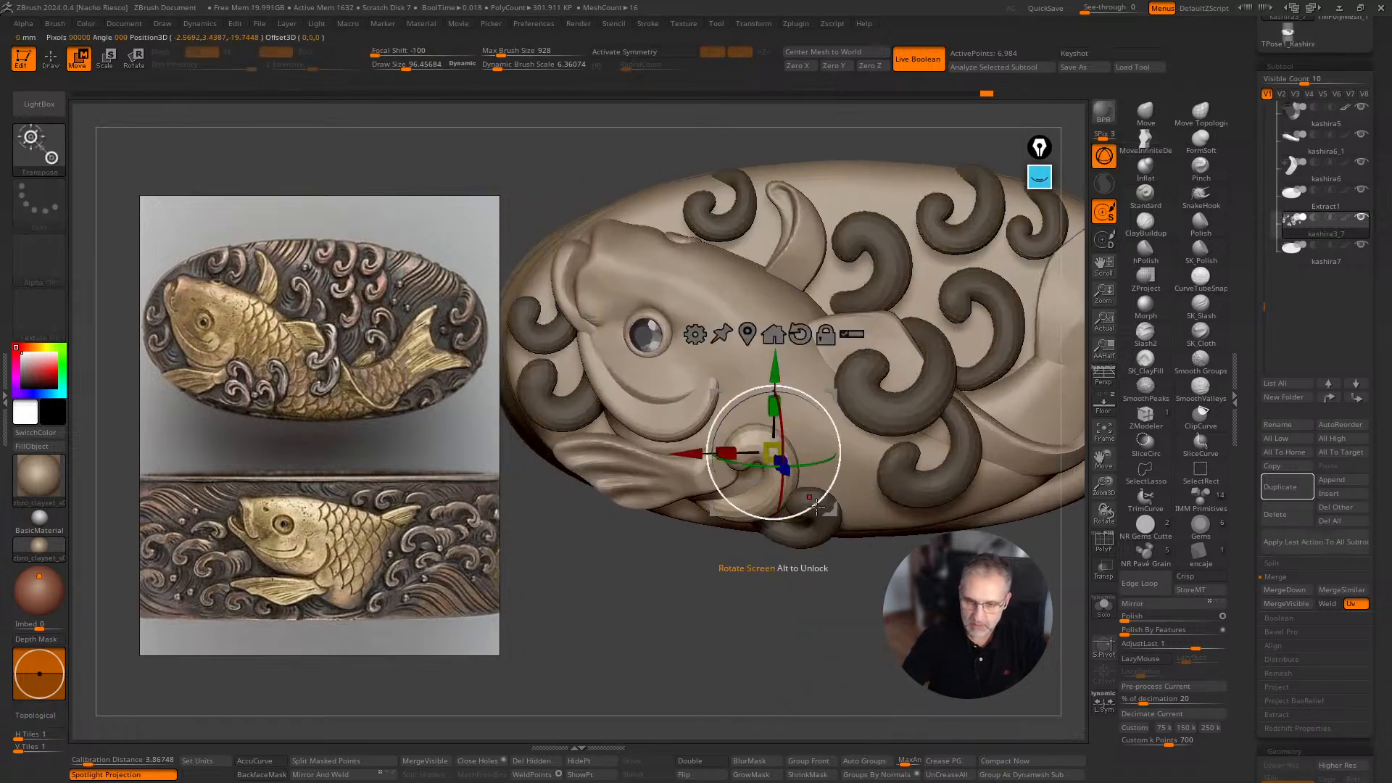
pyautogui.moveTo(817, 506); pyautogui.dragTo(808, 504)
# Reposition and rescale the duplicated curl on the rim beneath the koi's belly from an angled view.
pyautogui.moveTo(870, 617); pyautogui.dragTo(894, 533)
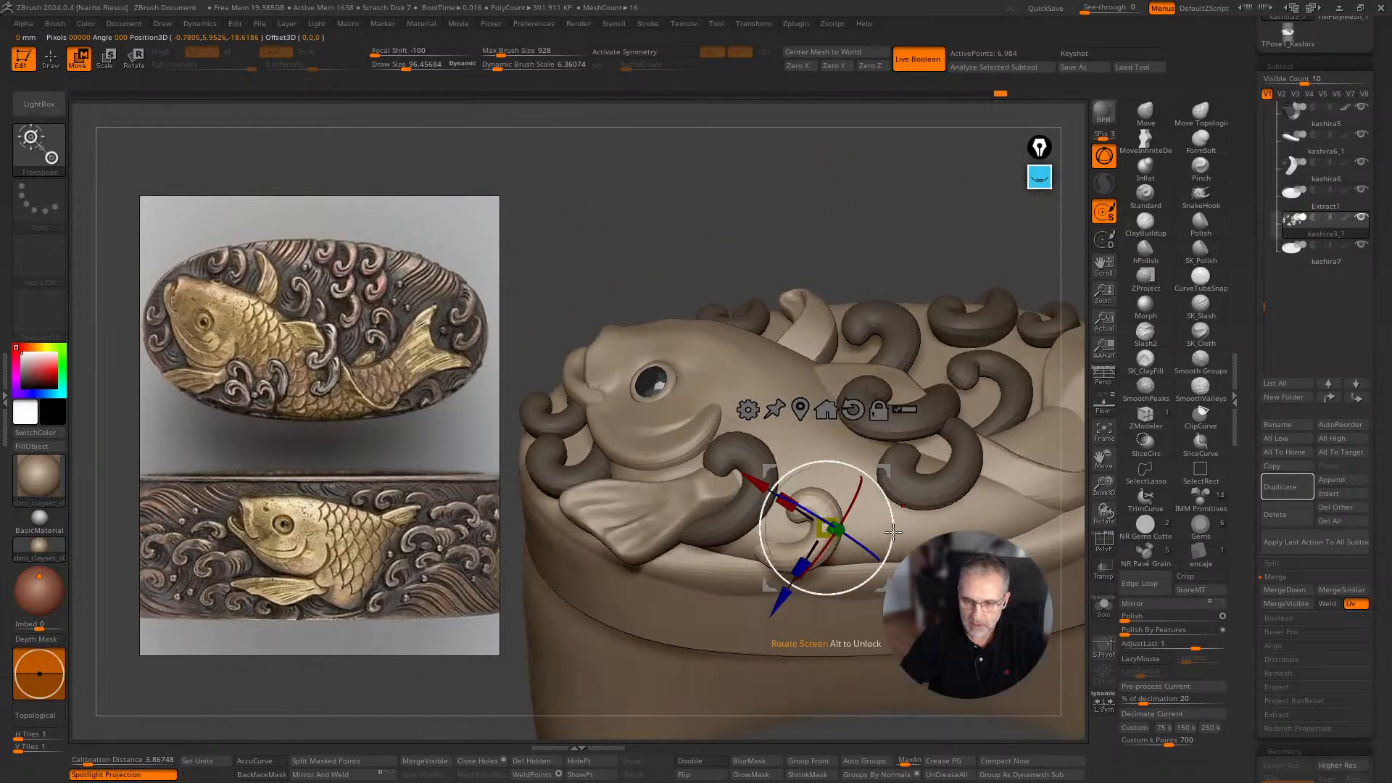
pyautogui.moveTo(883, 585); pyautogui.dragTo(877, 574)
pyautogui.moveTo(901, 214); pyautogui.dragTo(912, 266)
pyautogui.press('q')
# Reshape the duplicated rim curl with several brush sizes from above and from a low angle to hug the ring's edge.
pyautogui.moveTo(850, 548)
pyautogui.mouseDown()
pyautogui.moveTo(834, 508)
pyautogui.moveTo(804, 496)
pyautogui.mouseUp()
pyautogui.press('s')
pyautogui.click(808, 528)
pyautogui.moveTo(816, 624)
pyautogui.mouseDown(button='right')
pyautogui.moveTo(947, 380)
pyautogui.moveTo(935, 376)
pyautogui.mouseUp(button='right')
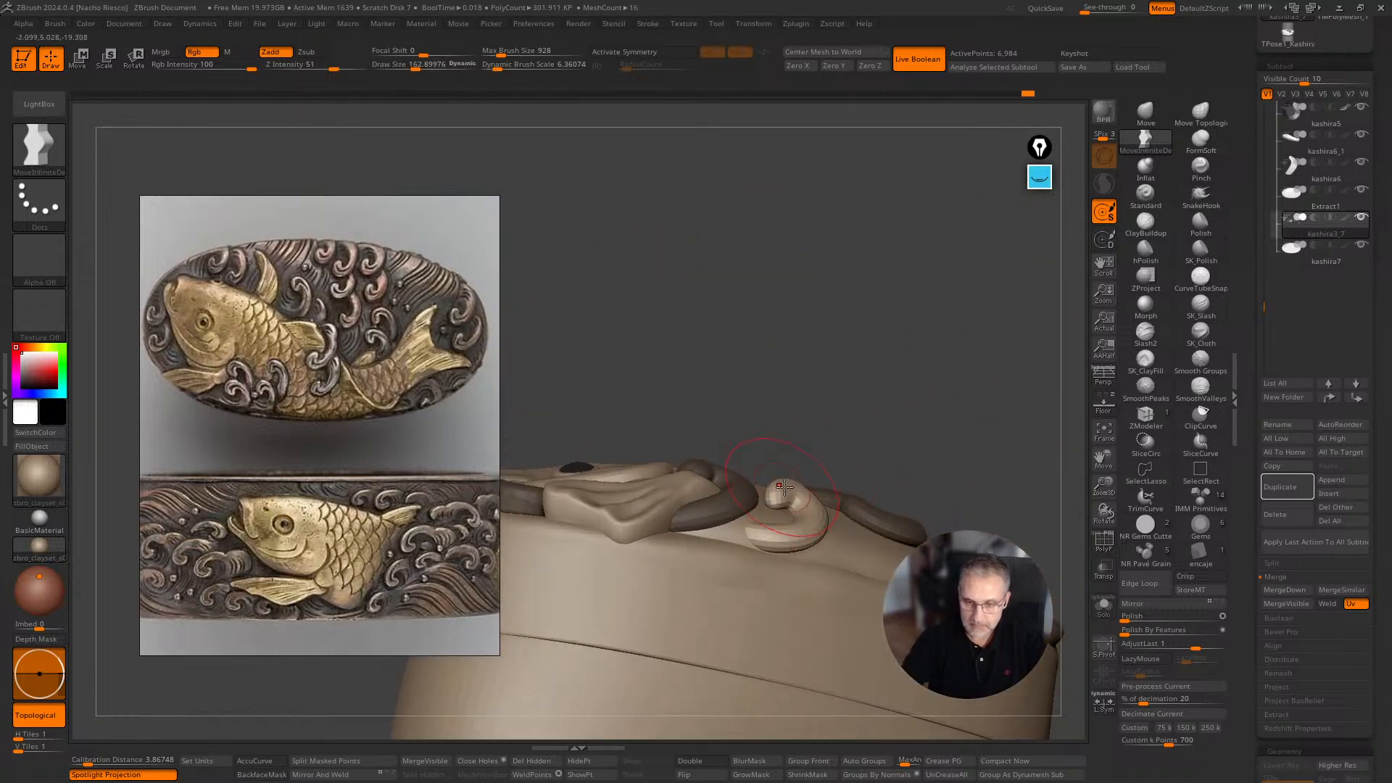
pyautogui.moveTo(871, 423); pyautogui.dragTo(823, 580, button='right')
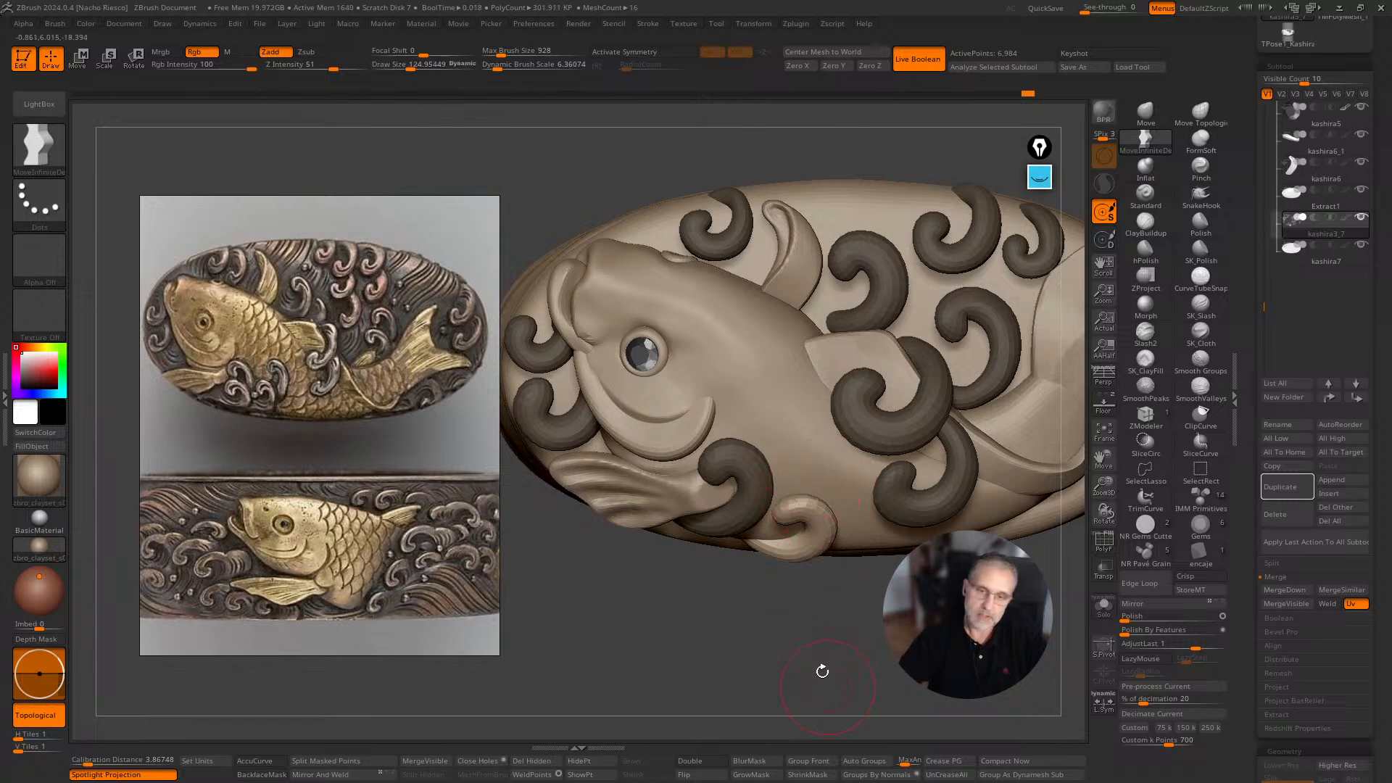
pyautogui.press('s')
pyautogui.click(791, 553)
pyautogui.scroll(-5, 822, 656)
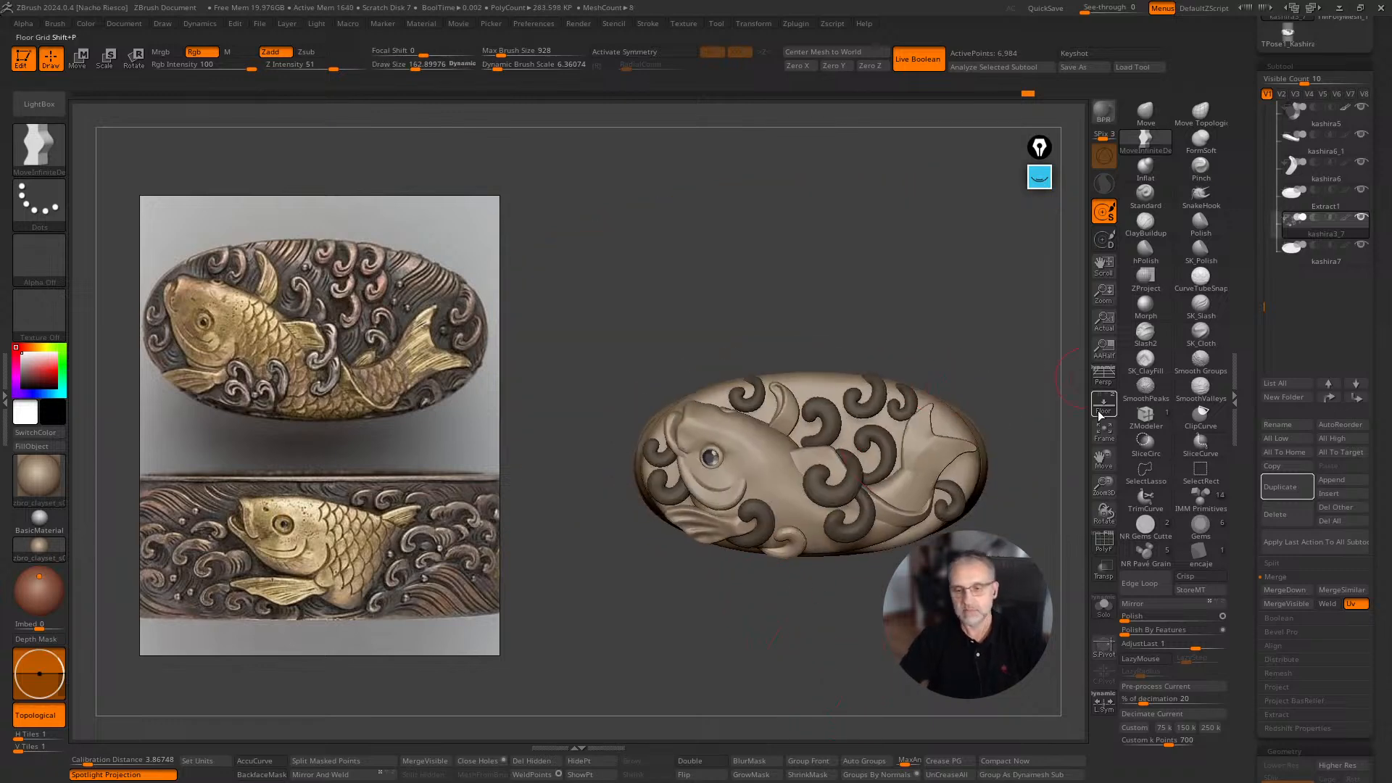
# Duplicate the small rim curl to the tail end, and rotate and scale the copy between the tail fin and the edge.
pyautogui.moveTo(1025, 451); pyautogui.dragTo(881, 589, button='right')
pyautogui.press('w')
pyautogui.moveTo(638, 573)
pyautogui.keyDown('ctrl'); pyautogui.mouseDown()
pyautogui.moveTo(725, 508)
pyautogui.moveTo(935, 464)
pyautogui.mouseUp(); pyautogui.keyUp('ctrl')
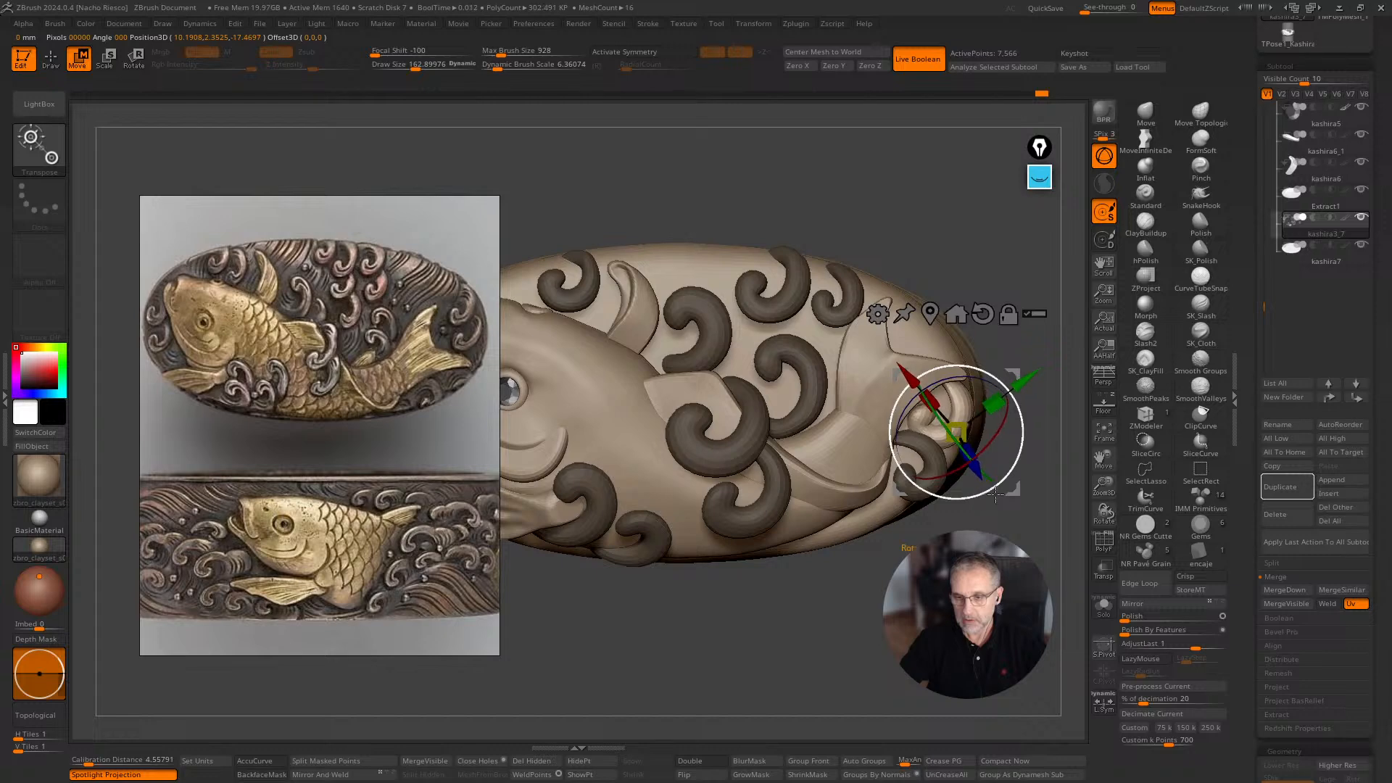
pyautogui.moveTo(973, 497); pyautogui.dragTo(1023, 440)
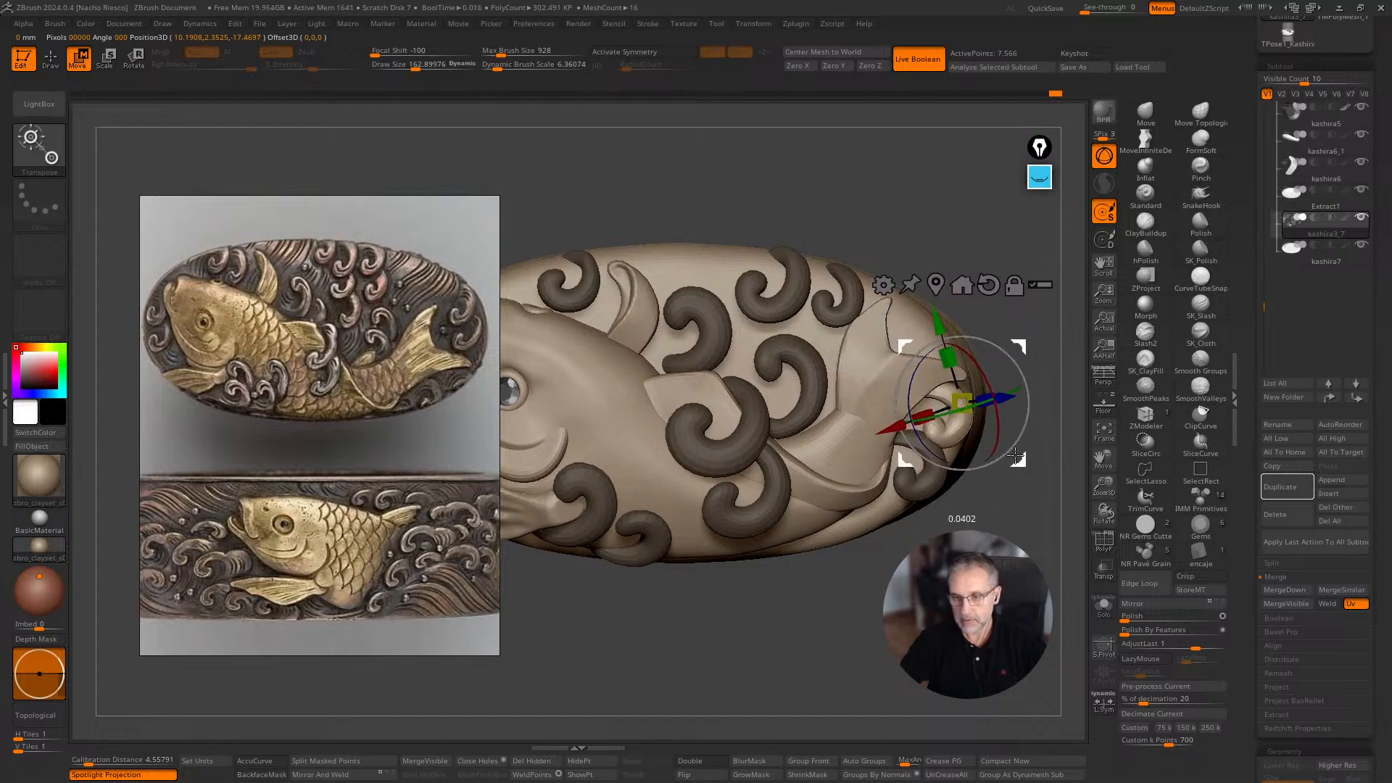
# Enlarge the brush and bend the new curl below the tail fin's tip to follow the ring's outer edge.
pyautogui.press('q')
pyautogui.press('s')
pyautogui.moveTo(952, 450); pyautogui.dragTo(961, 450)
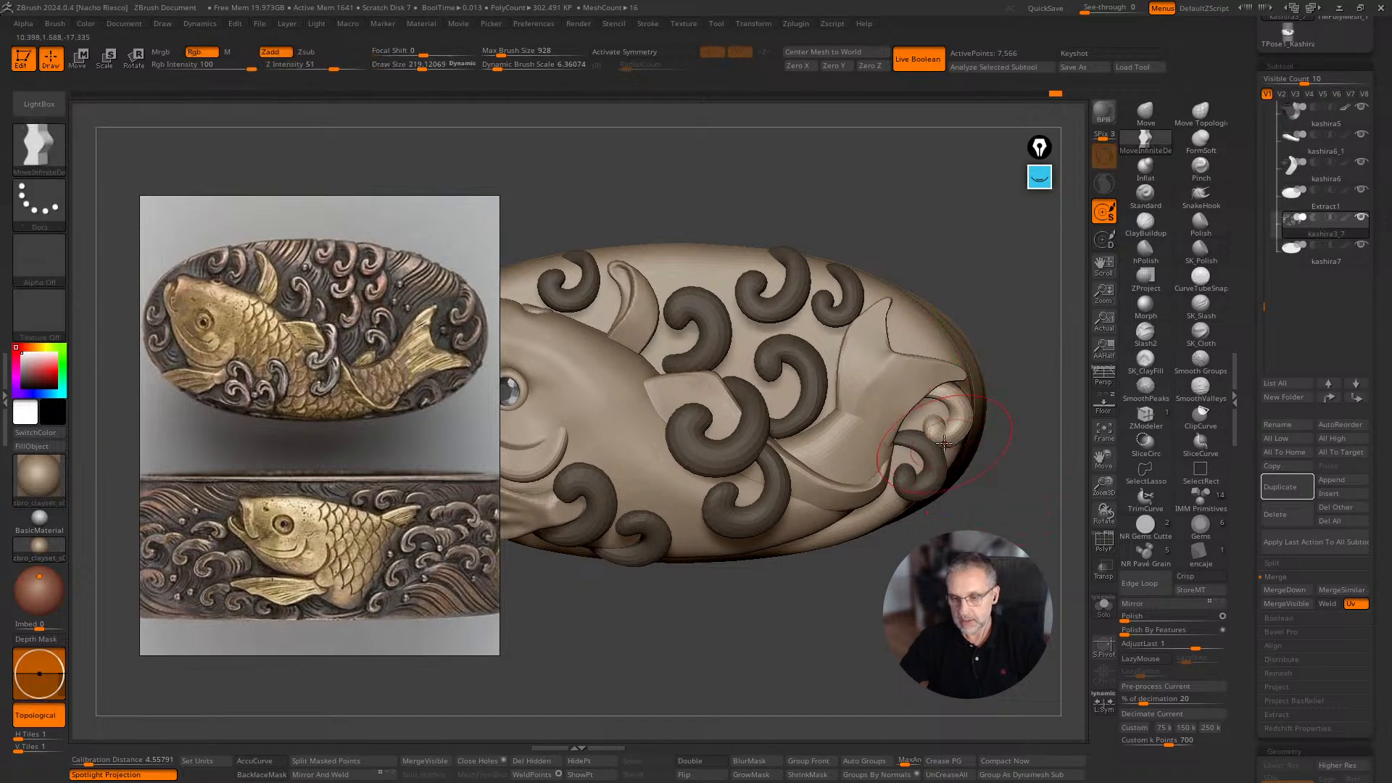
# Reshape the unmasked curl beside the fish's tail with the Move Infinite Depth brush and clear the mask from the other curls.
pyautogui.keyDown('ctrl'); pyautogui.moveTo(998, 432); pyautogui.dragTo(982, 412, button='right'); pyautogui.keyUp('ctrl')
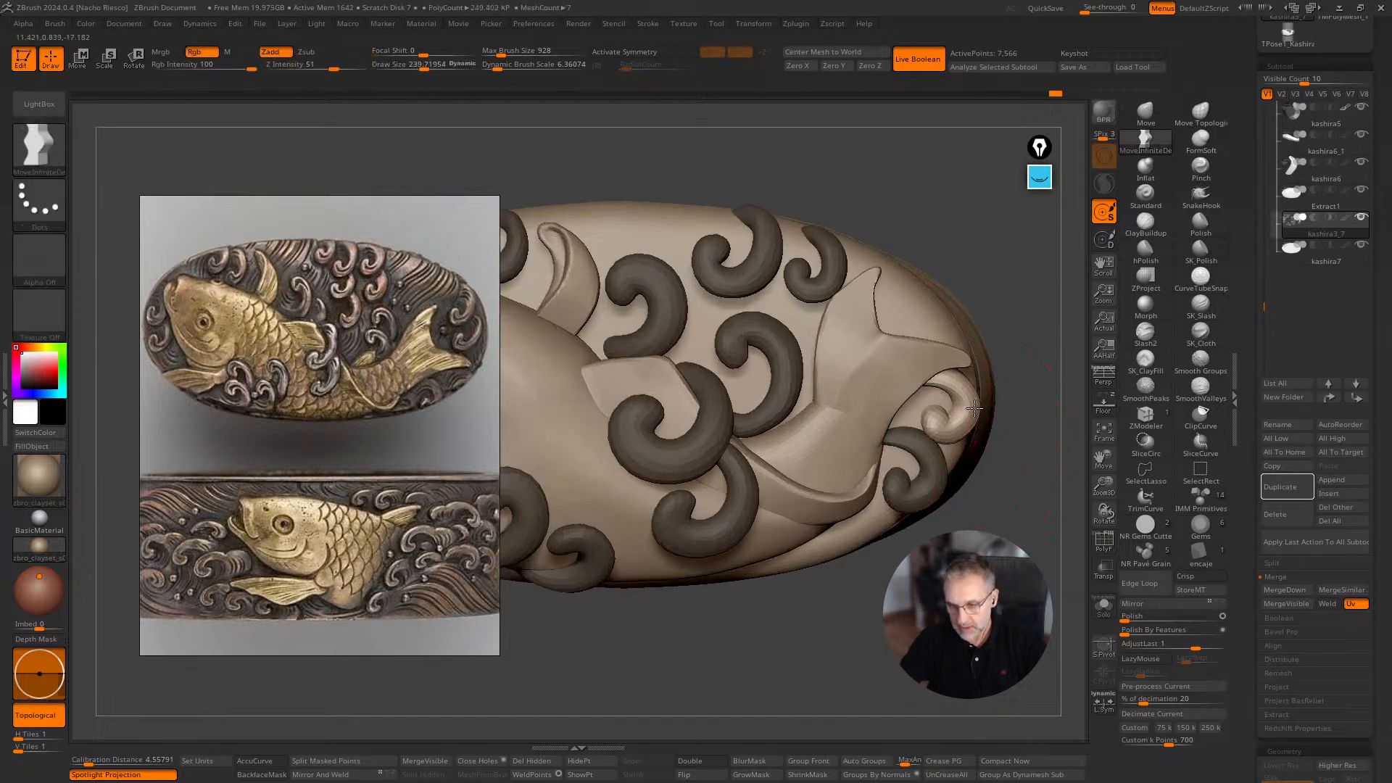
pyautogui.moveTo(974, 408); pyautogui.dragTo(944, 413)
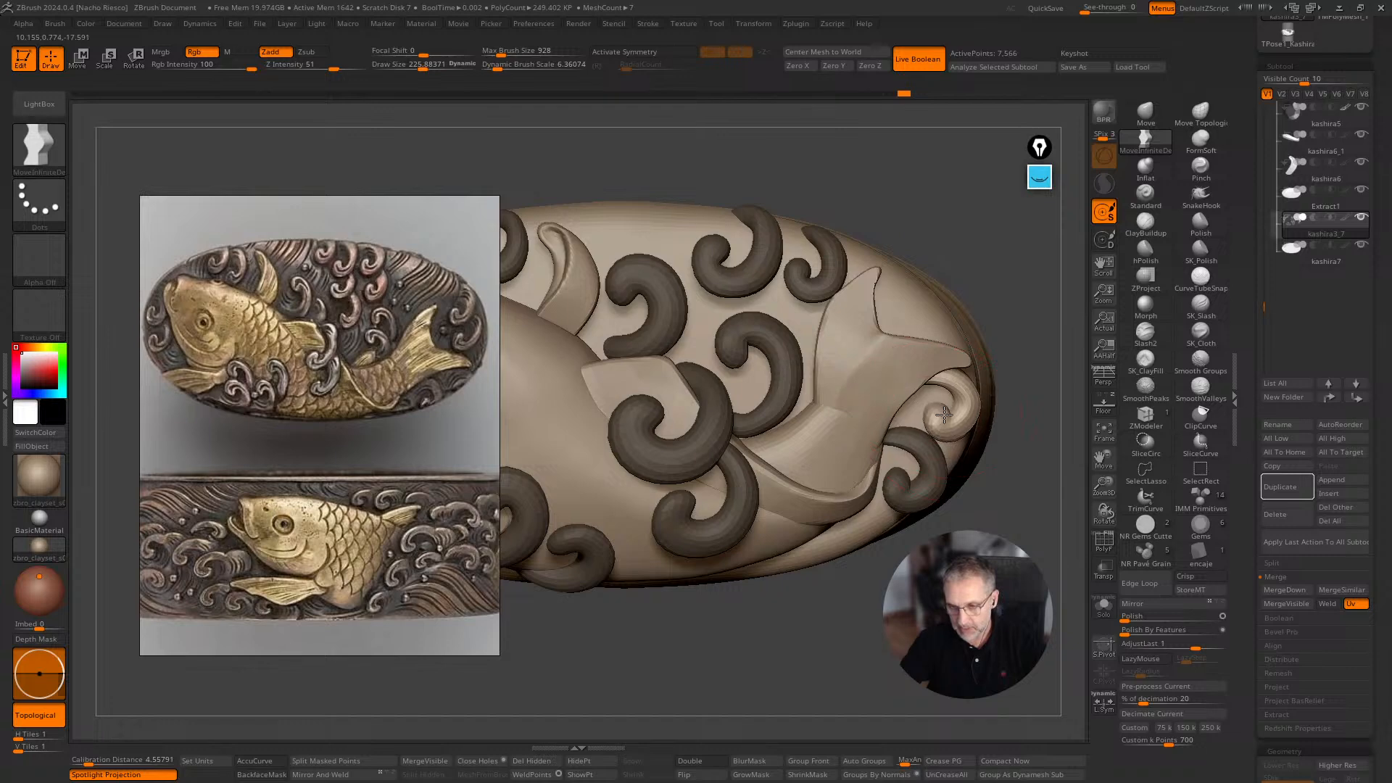
pyautogui.press('shift')
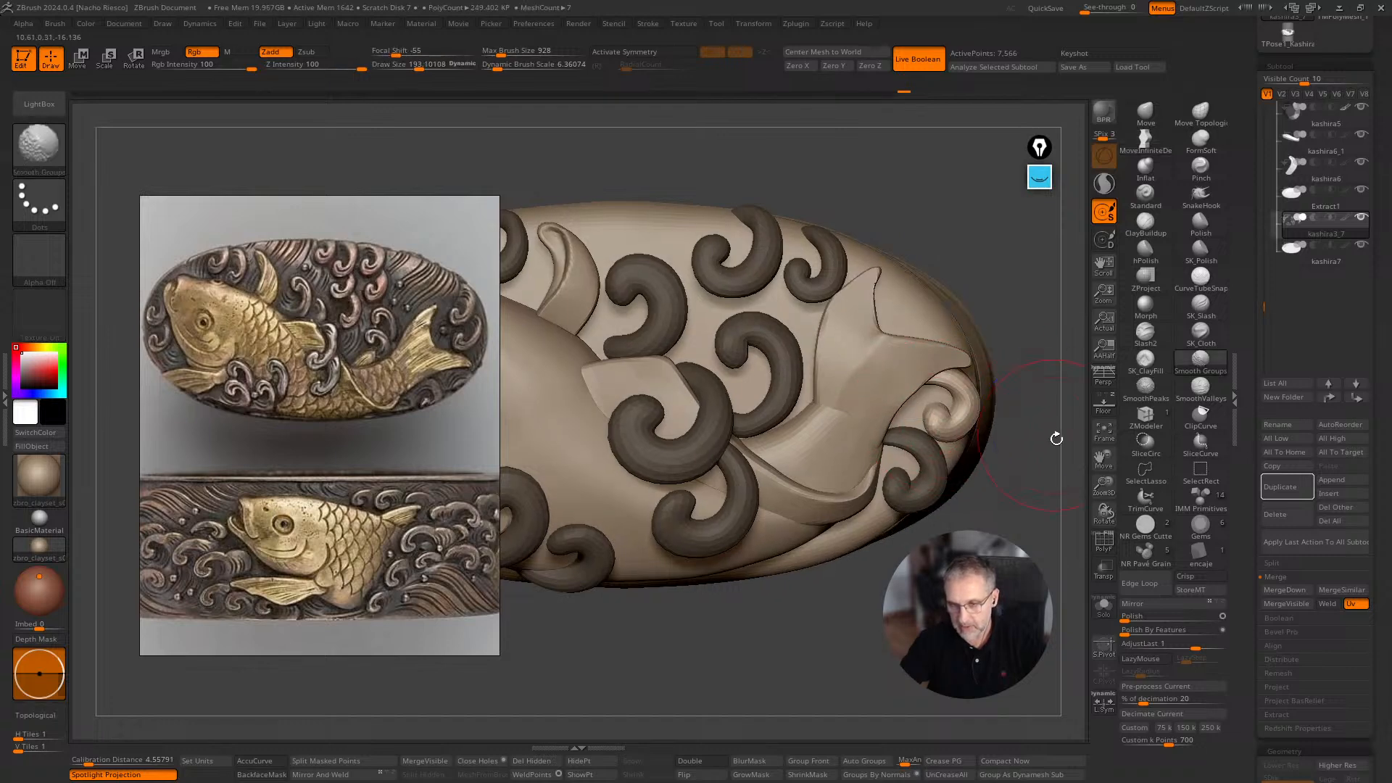
pyautogui.moveTo(1057, 438); pyautogui.dragTo(950, 436)
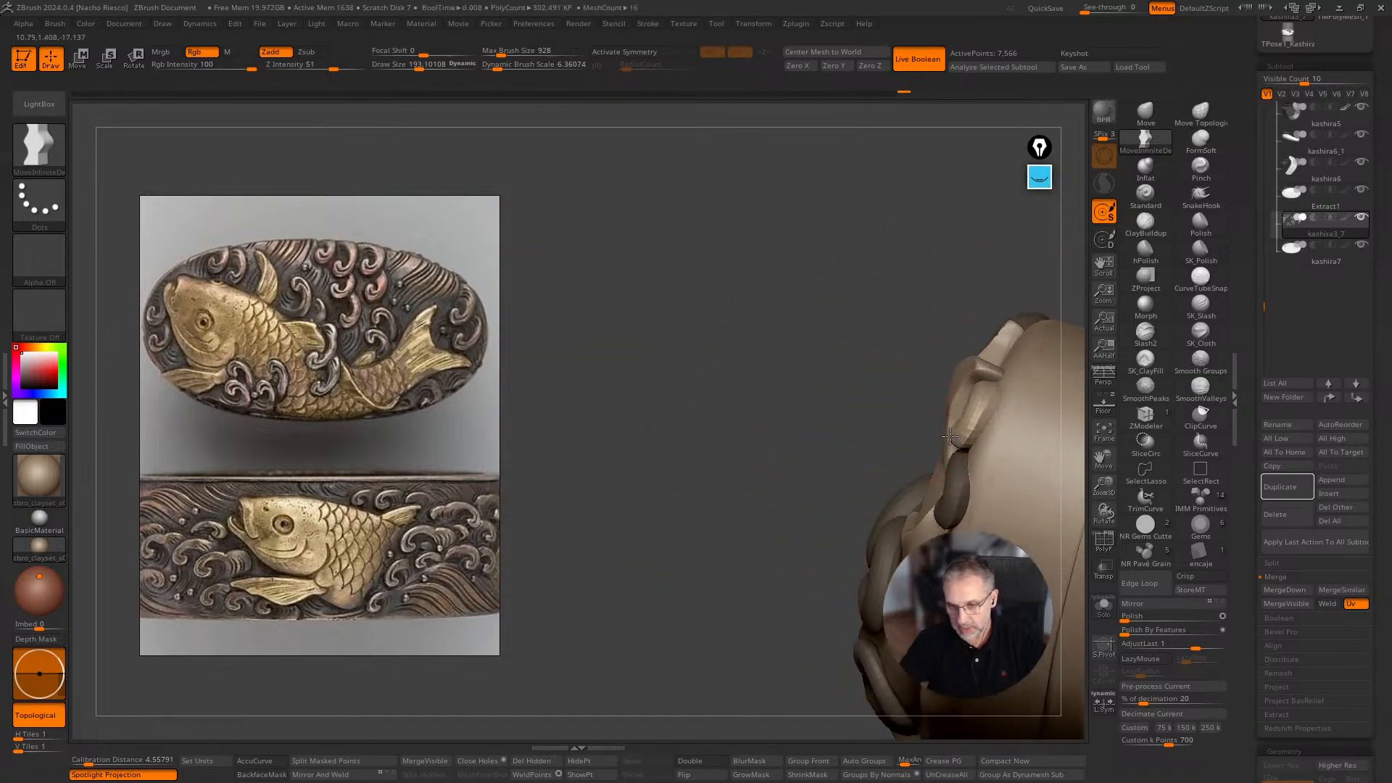
pyautogui.moveTo(924, 287)
pyautogui.mouseDown()
pyautogui.moveTo(994, 316)
pyautogui.moveTo(1043, 361)
pyautogui.moveTo(1020, 274)
pyautogui.moveTo(1029, 298)
pyautogui.moveTo(902, 329)
pyautogui.moveTo(787, 580)
pyautogui.moveTo(798, 479)
pyautogui.mouseUp()
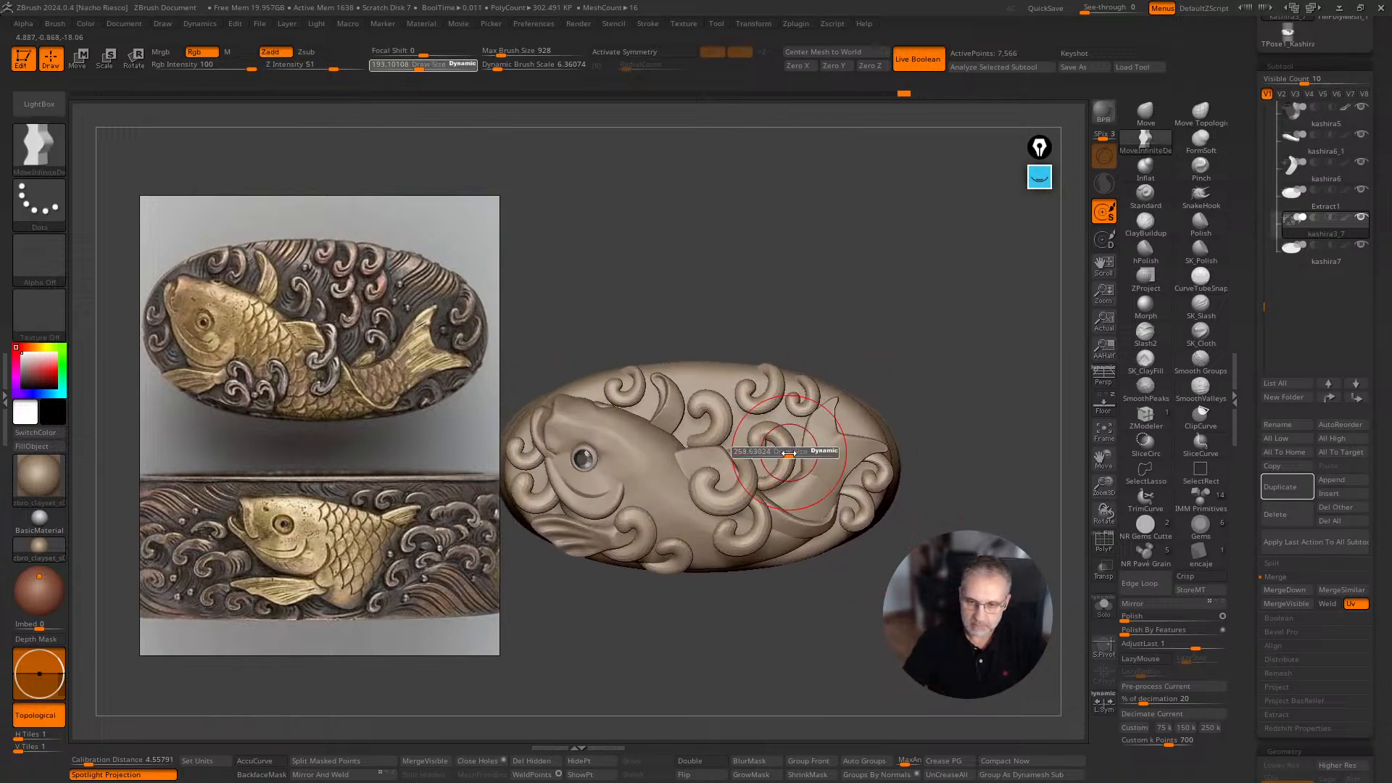
pyautogui.keyDown('alt'); pyautogui.moveTo(942, 373); pyautogui.dragTo(985, 254); pyautogui.keyUp('alt')
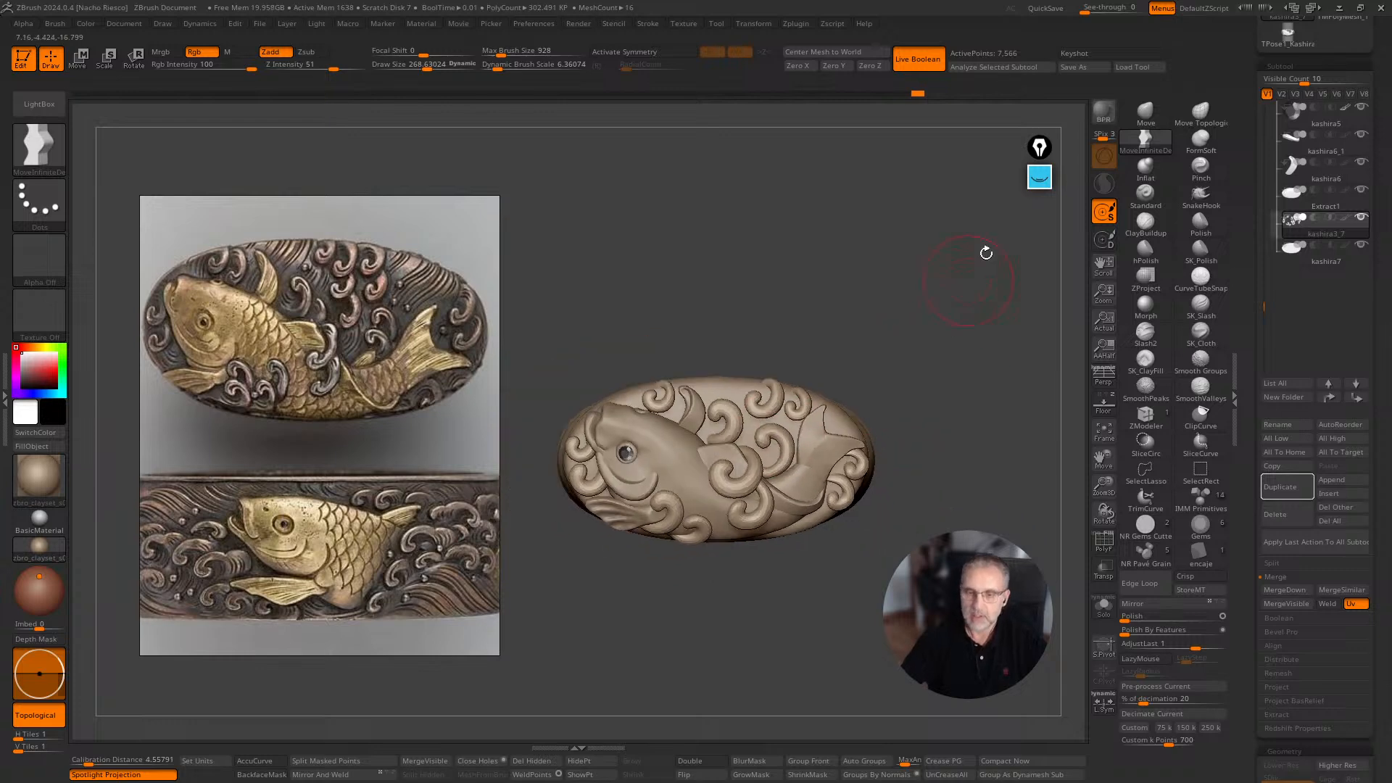
# Save the tool with the current fish and wave curl model.
pyautogui.click(1096, 67)
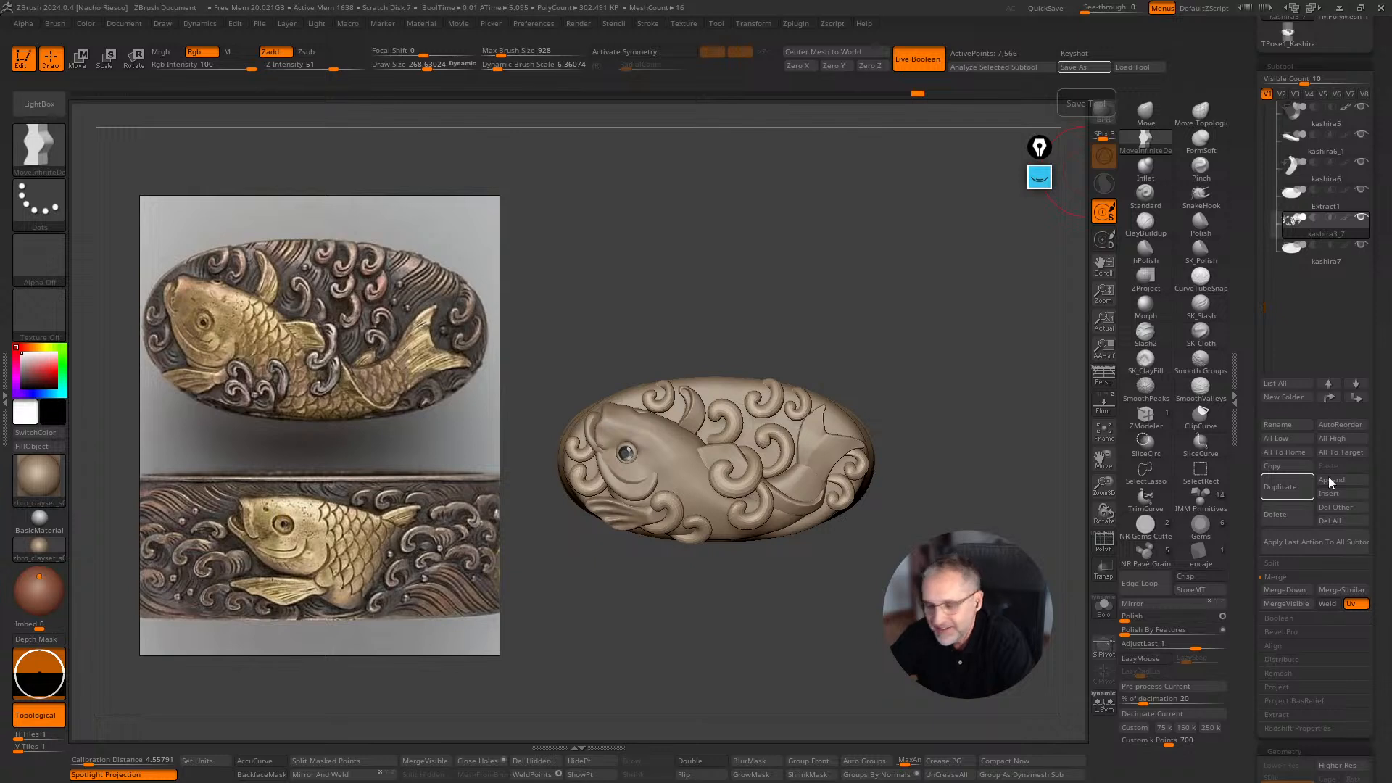
pyautogui.moveTo(998, 391); pyautogui.dragTo(941, 371)
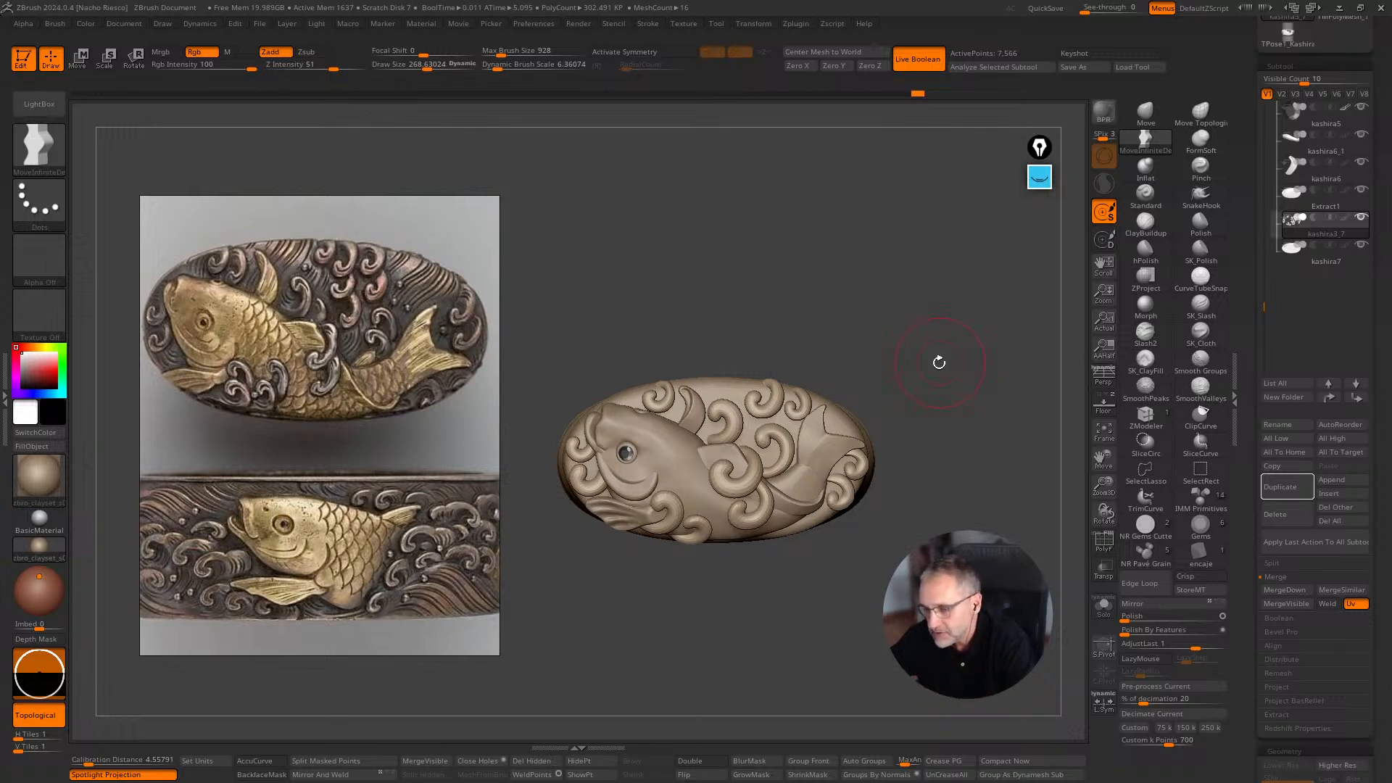
pyautogui.moveTo(886, 327); pyautogui.dragTo(915, 321)
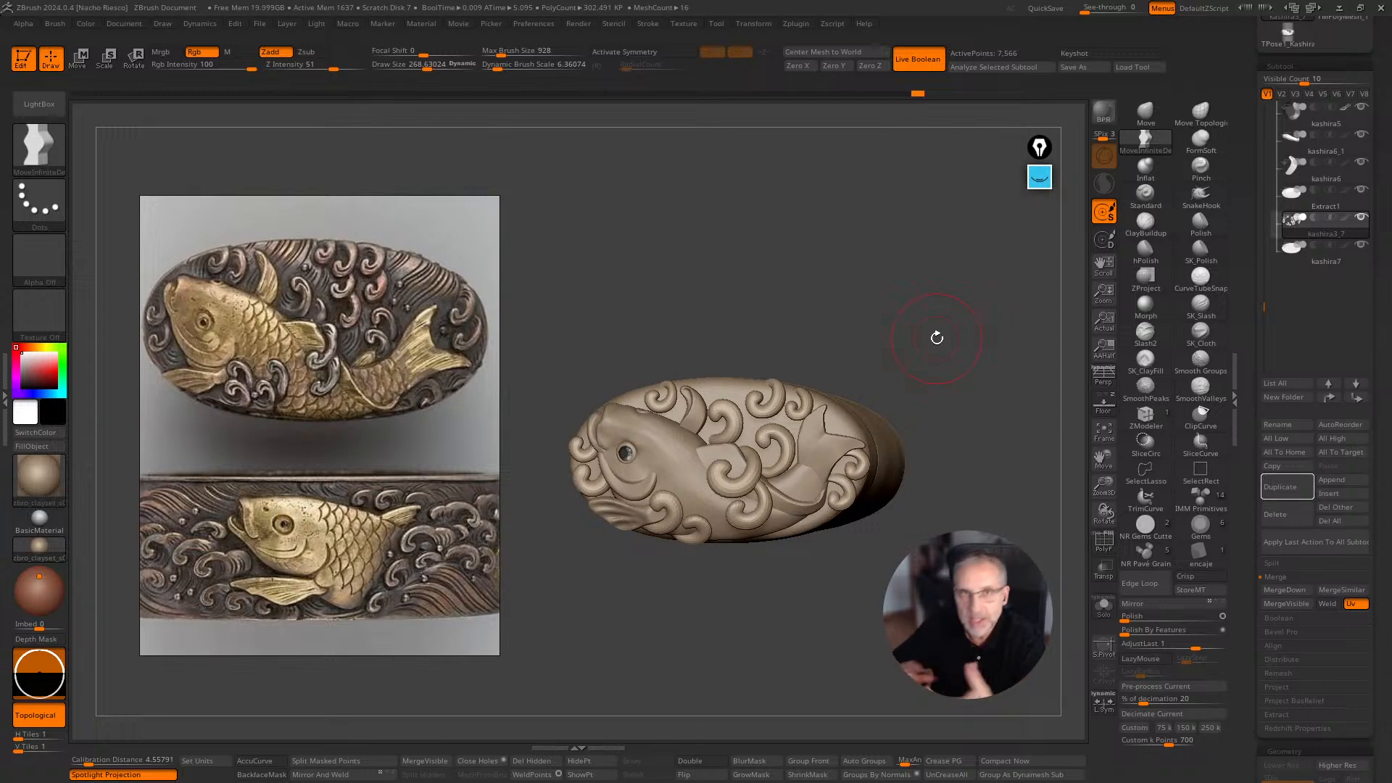
# Reposition the reference image so that it uncovers more of the fish model.
pyautogui.keyDown('shift'); pyautogui.moveTo(1032, 364); pyautogui.dragTo(958, 353); pyautogui.keyUp('shift')
pyautogui.scroll(2, 955, 308)
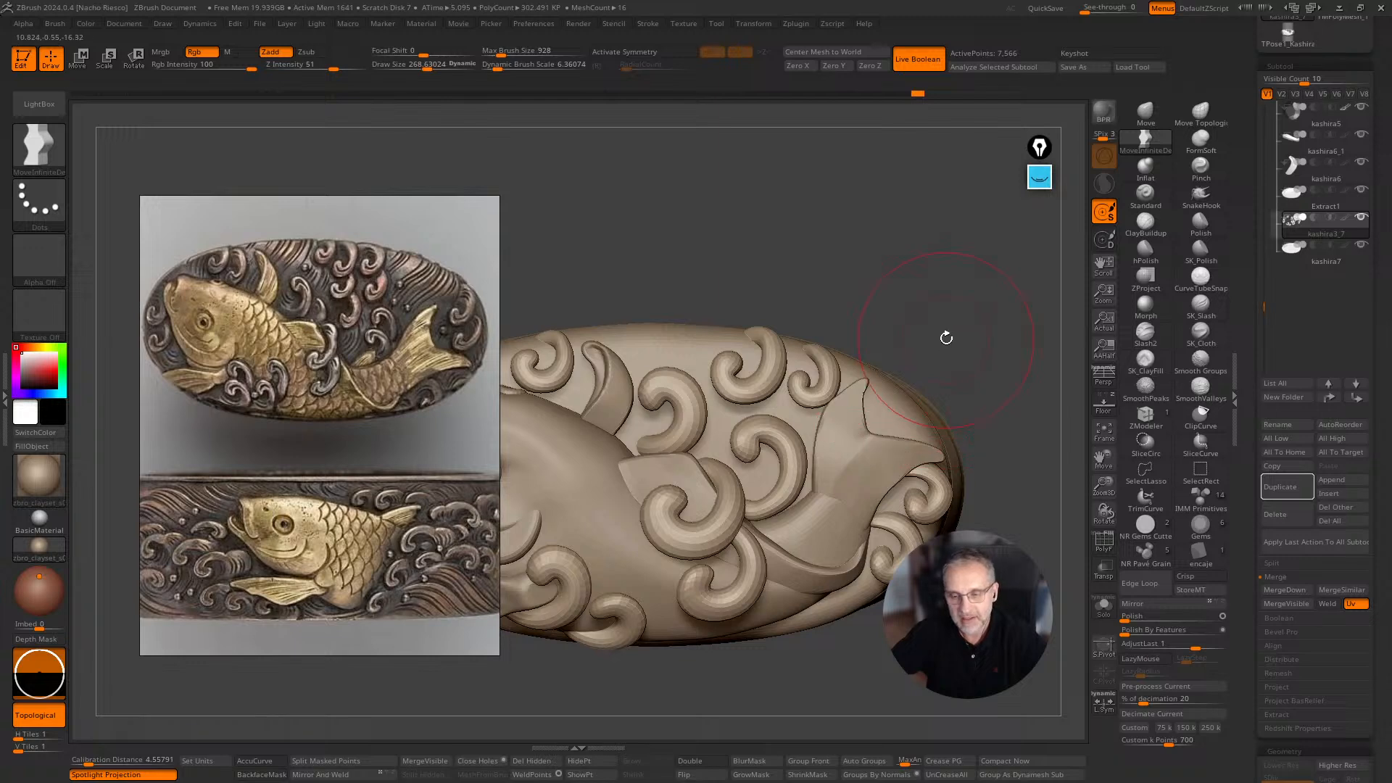
pyautogui.scroll(-2, 946, 299)
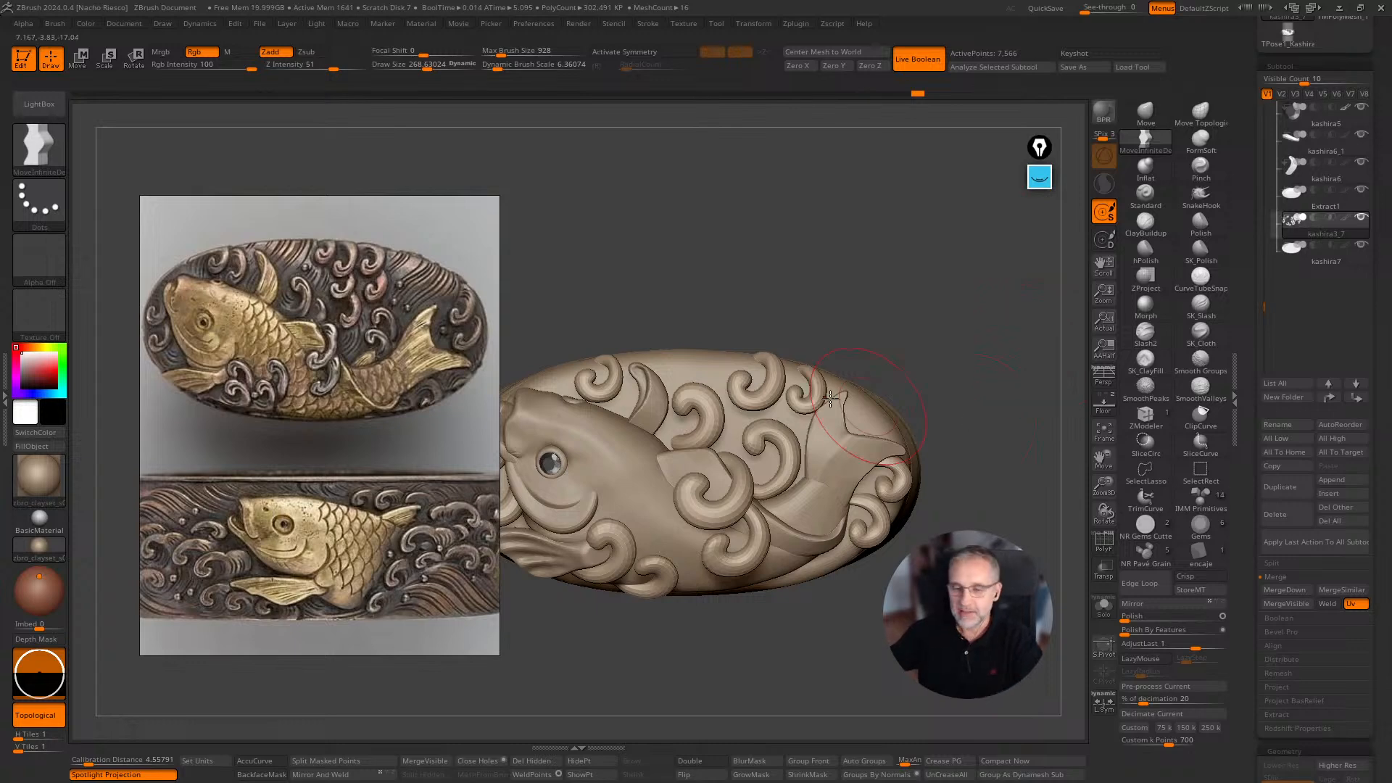
pyautogui.moveTo(811, 335); pyautogui.dragTo(907, 288)
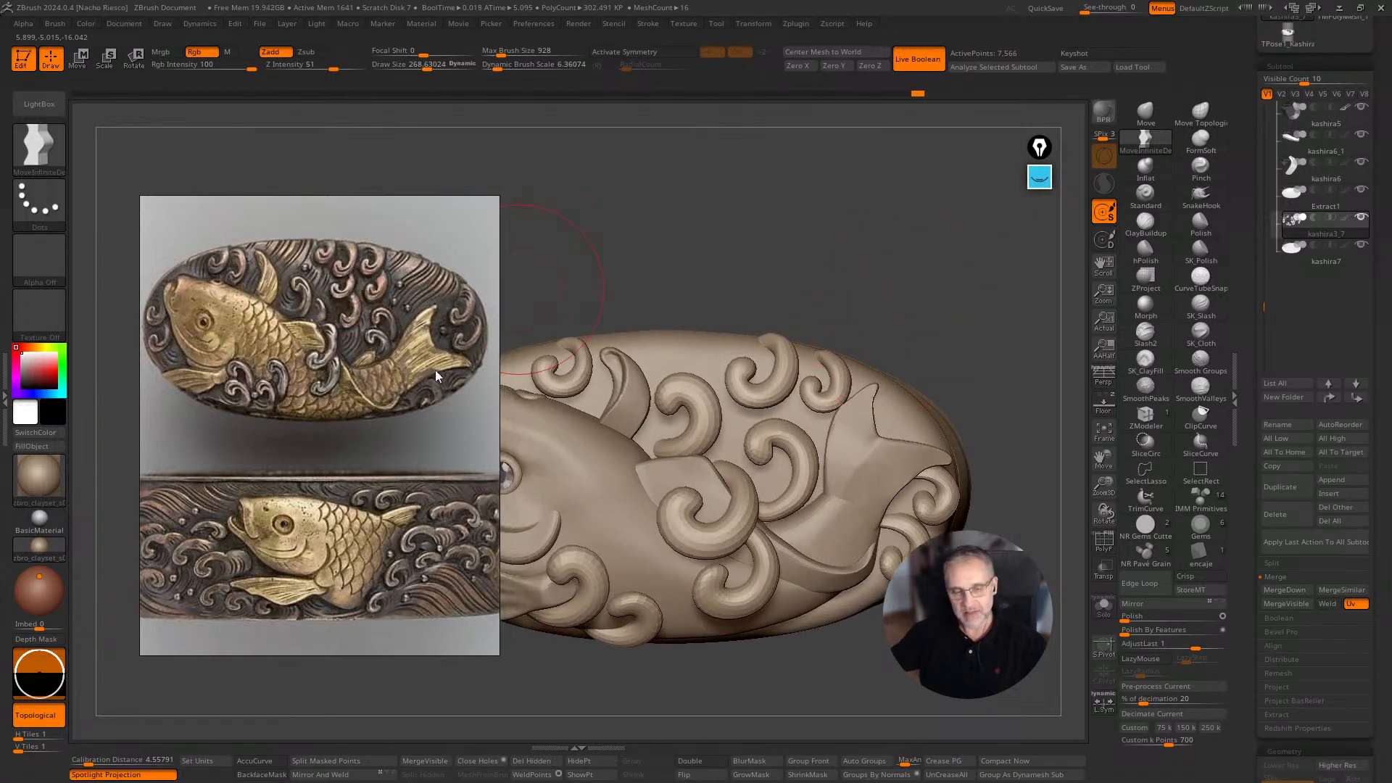
pyautogui.moveTo(419, 427); pyautogui.dragTo(386, 363)
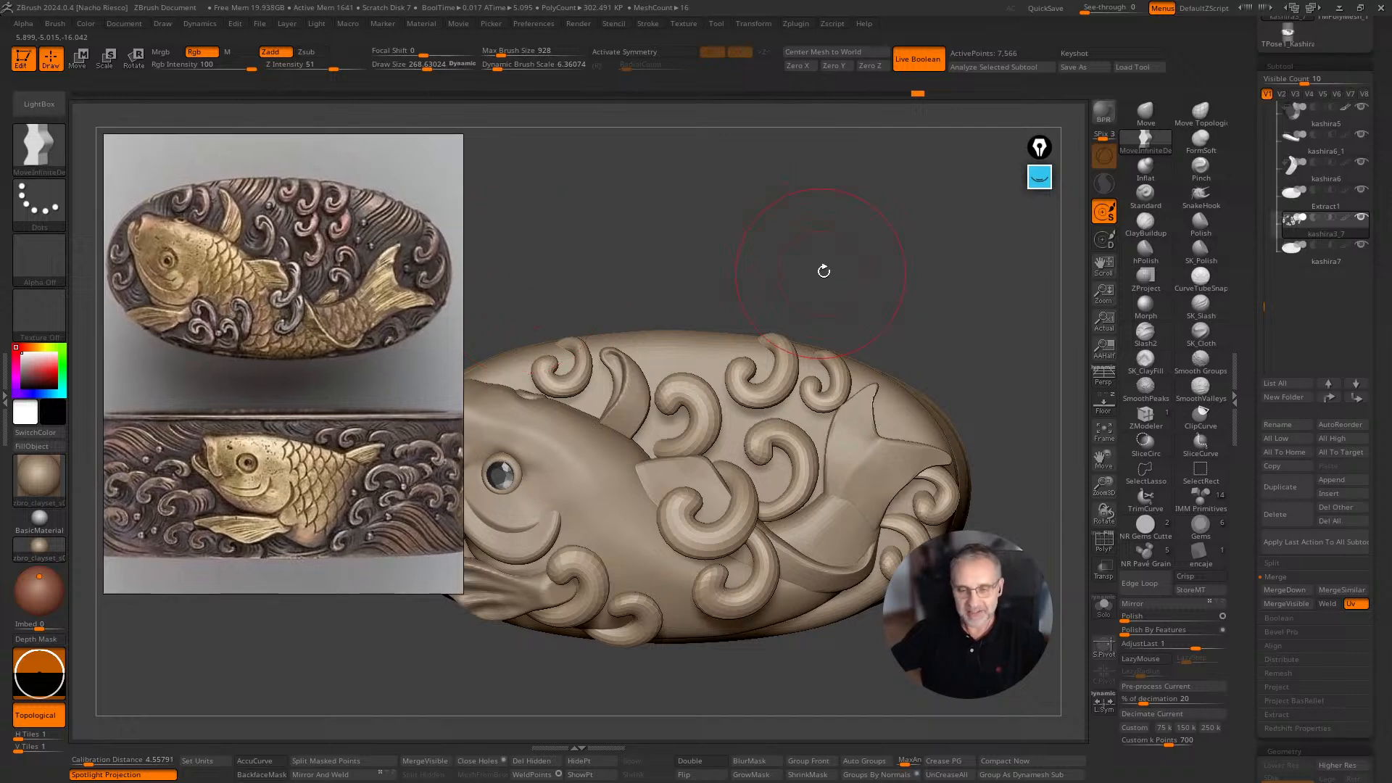
# Select the fish's tail subtool and adjust the upper tip of the tail fin with the Move Infinite Depth brush.
pyautogui.keyDown('shift'); pyautogui.moveTo(822, 271); pyautogui.dragTo(825, 252); pyautogui.keyUp('shift')
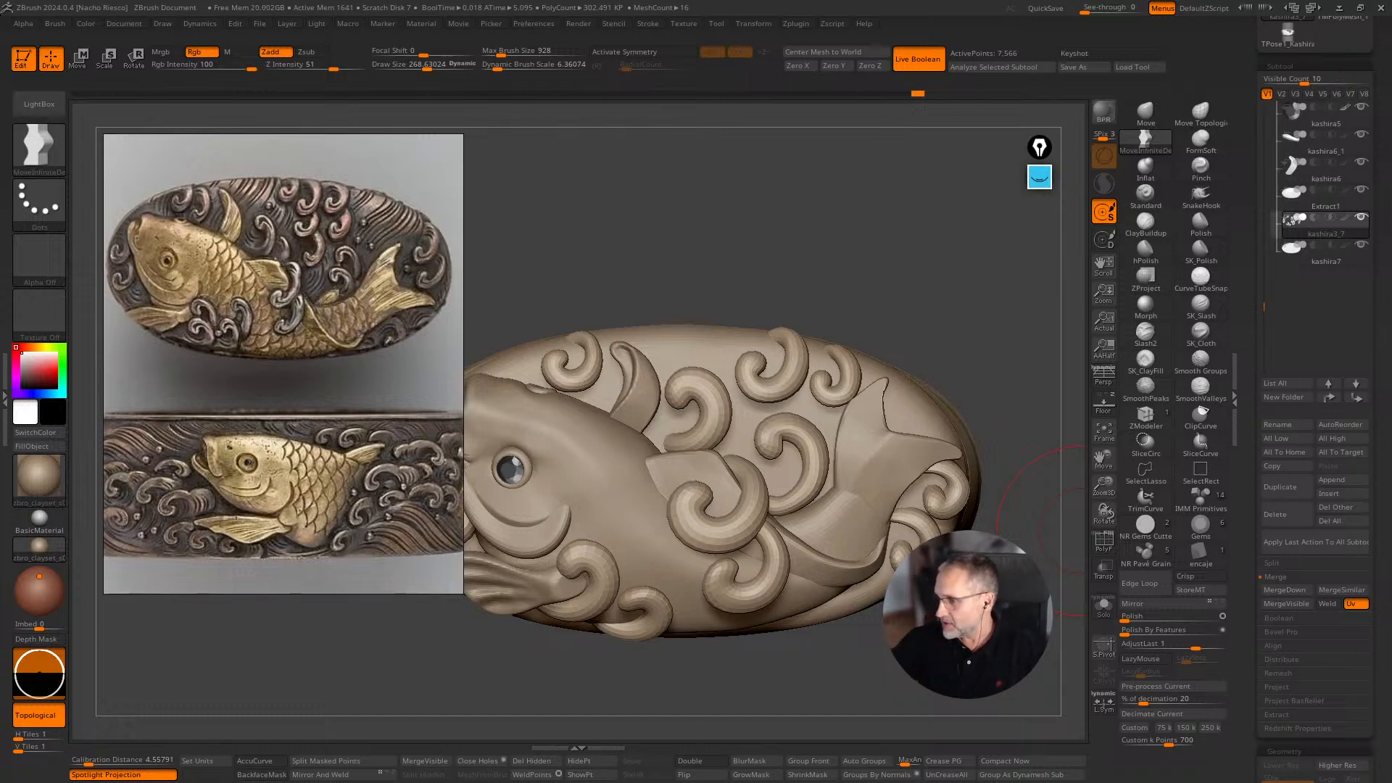
pyautogui.moveTo(864, 289); pyautogui.dragTo(867, 293)
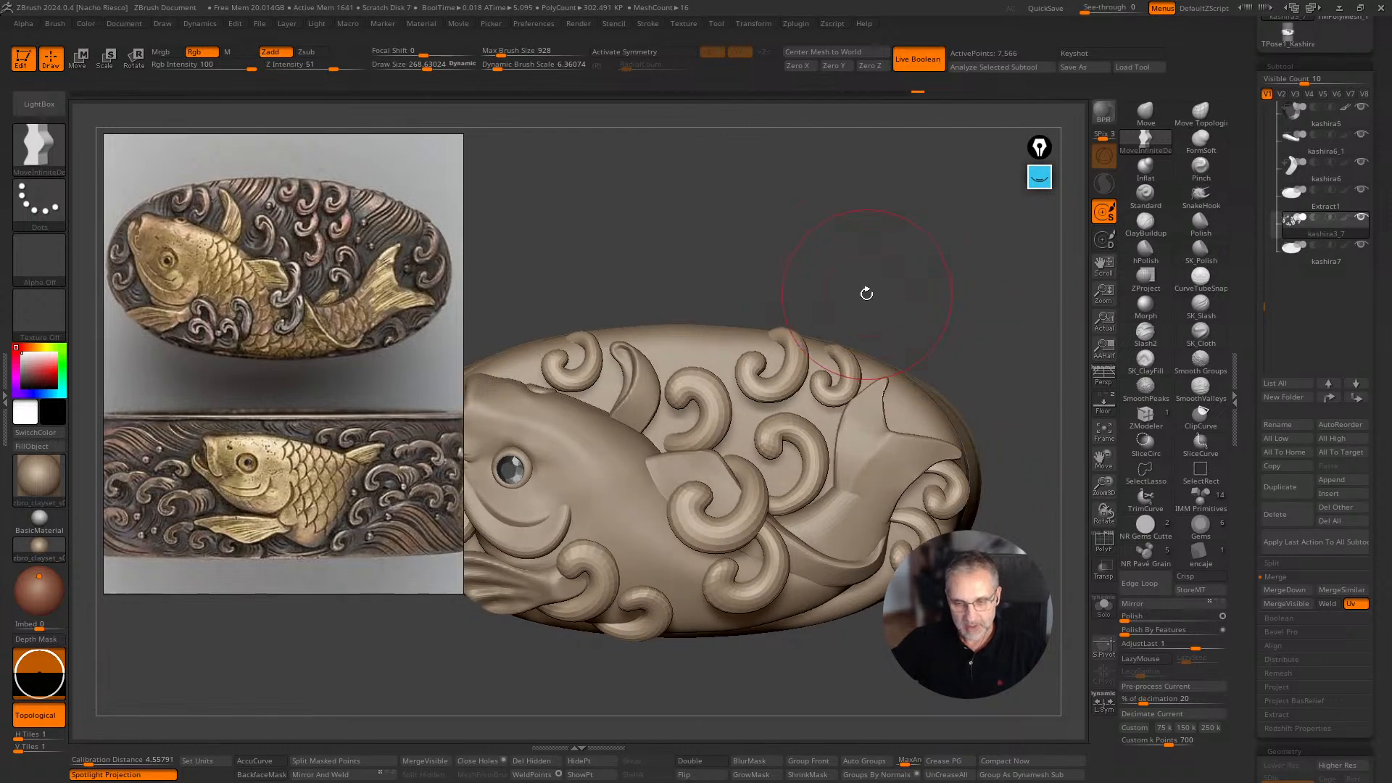
pyautogui.keyDown('ctrl'); pyautogui.moveTo(866, 293); pyautogui.dragTo(892, 341, button='right'); pyautogui.keyUp('ctrl')
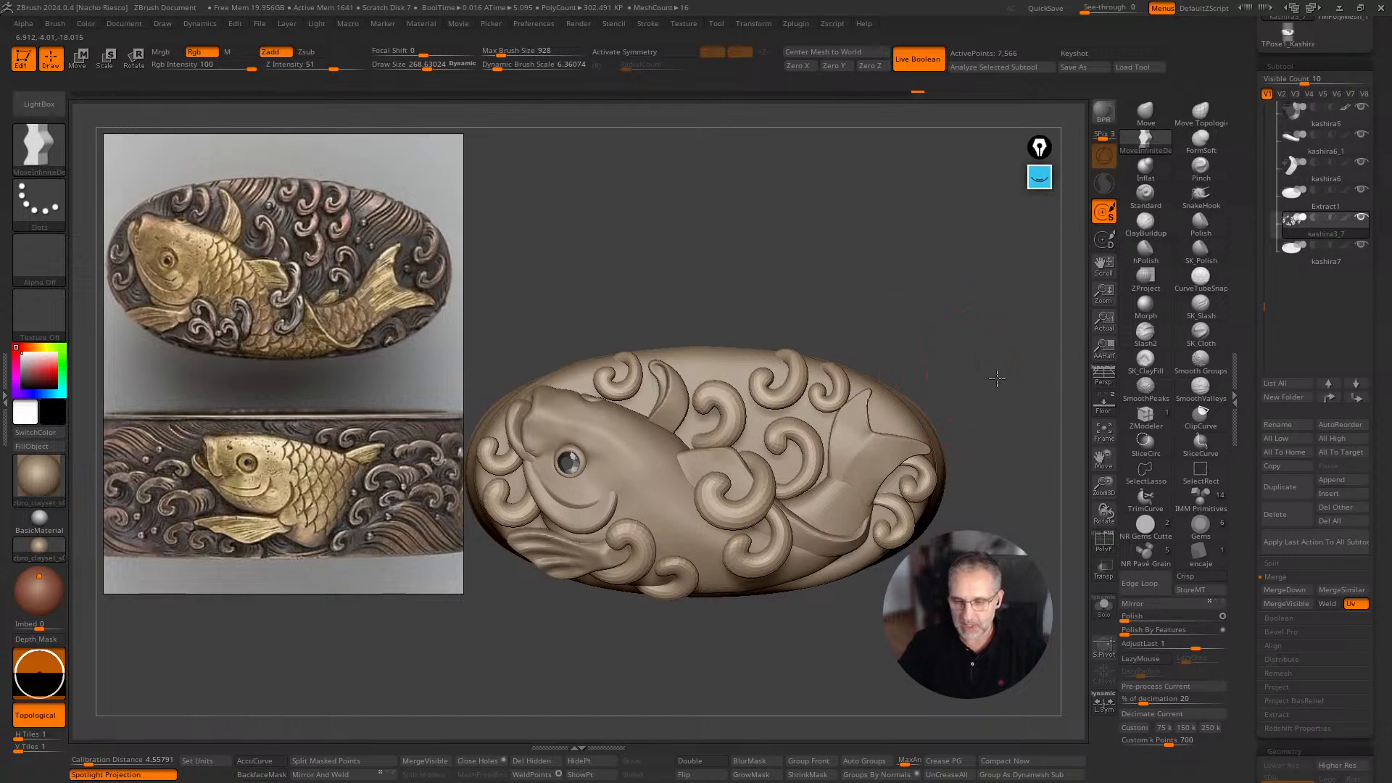
pyautogui.keyDown('ctrl'); pyautogui.moveTo(997, 379); pyautogui.dragTo(1001, 397, button='right'); pyautogui.keyUp('ctrl')
pyautogui.keyDown('alt'); pyautogui.click(882, 424); pyautogui.keyUp('alt')
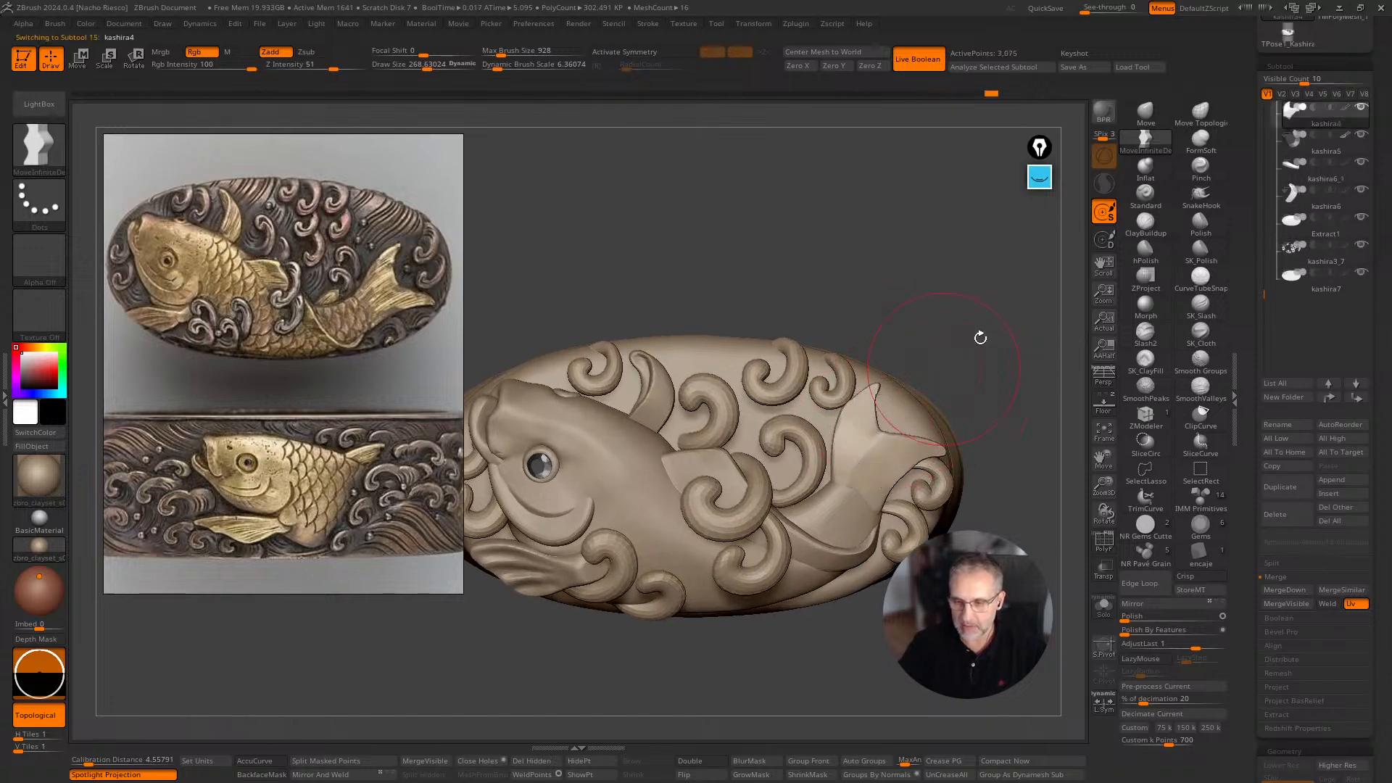
pyautogui.press('s')
pyautogui.moveTo(878, 403); pyautogui.dragTo(882, 390)
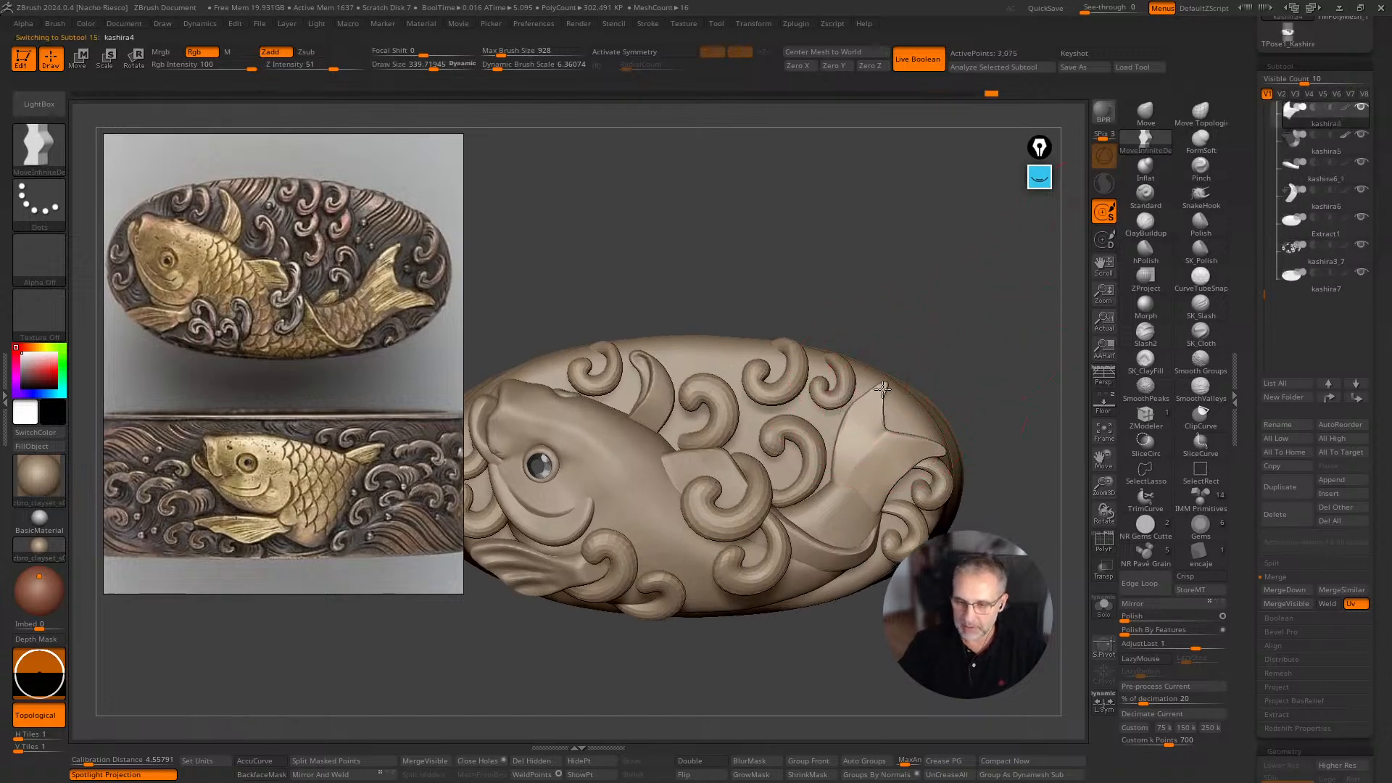
pyautogui.keyDown('ctrl'); pyautogui.moveTo(882, 389); pyautogui.dragTo(941, 290, button='right'); pyautogui.keyUp('ctrl')
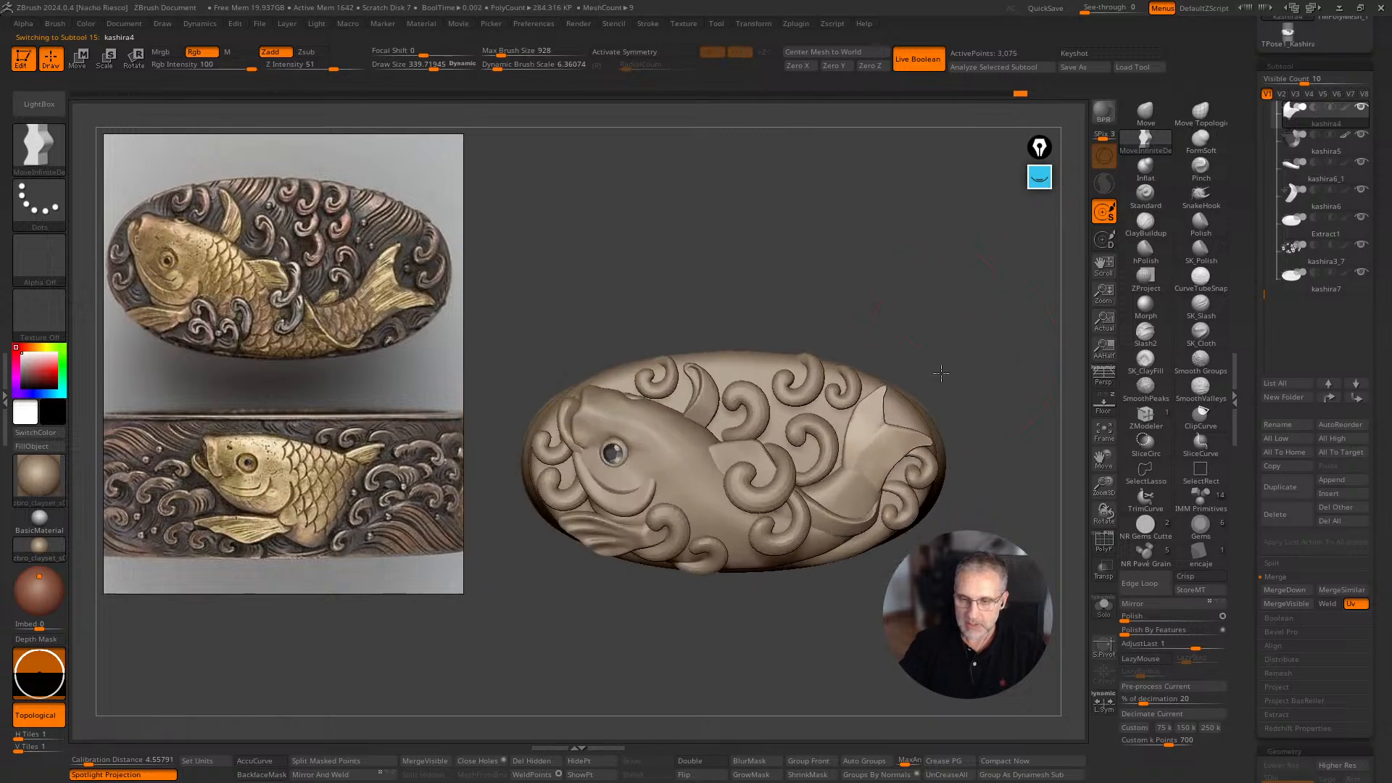
pyautogui.keyDown('ctrl'); pyautogui.moveTo(941, 373); pyautogui.dragTo(911, 403, button='right'); pyautogui.keyUp('ctrl')
pyautogui.press('s')
pyautogui.moveTo(921, 377); pyautogui.dragTo(898, 379)
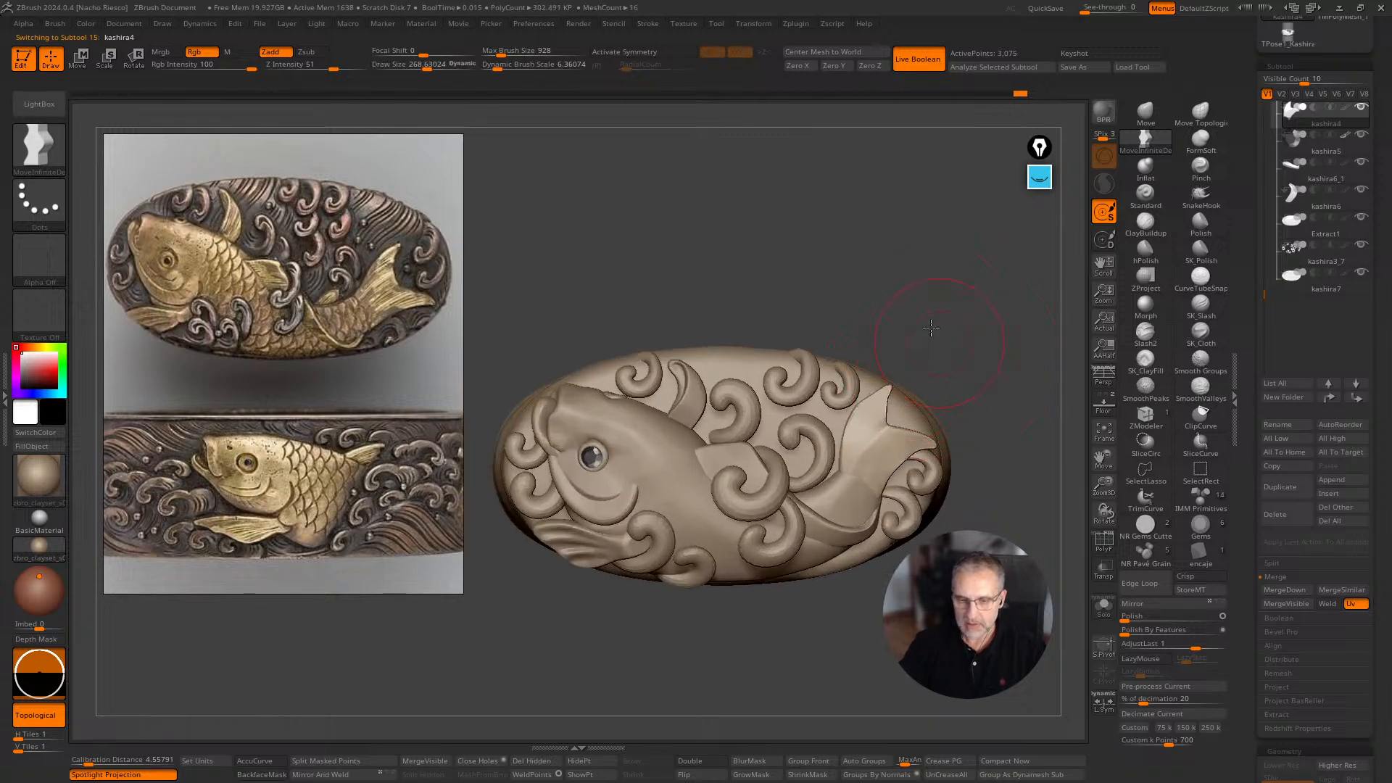
# Zoom out and pan the reference image to show the full oval cap and the complete band below it.
pyautogui.keyDown('ctrl'); pyautogui.moveTo(931, 328); pyautogui.dragTo(859, 317, button='right'); pyautogui.keyUp('ctrl')
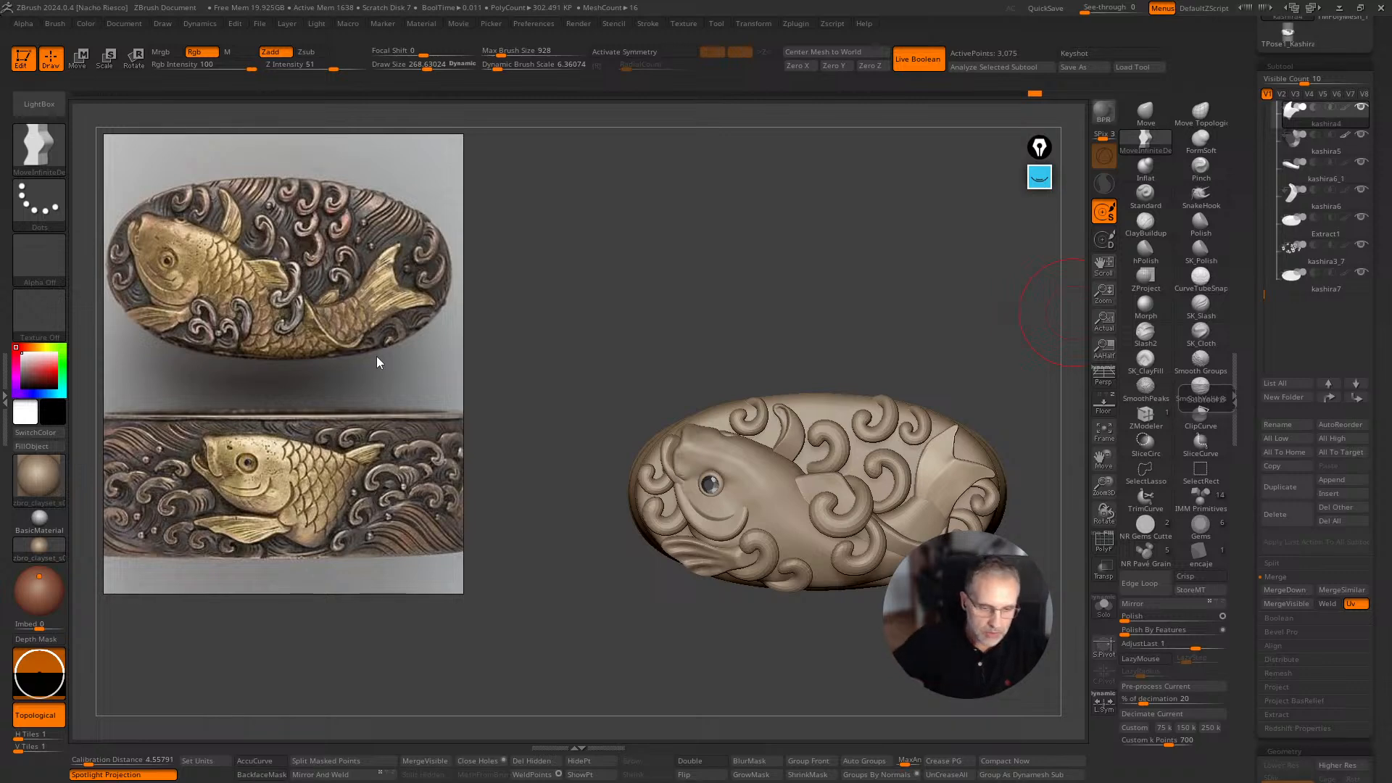
pyautogui.scroll(-2, 272, 413)
pyautogui.moveTo(341, 417); pyautogui.dragTo(369, 367, button='middle')
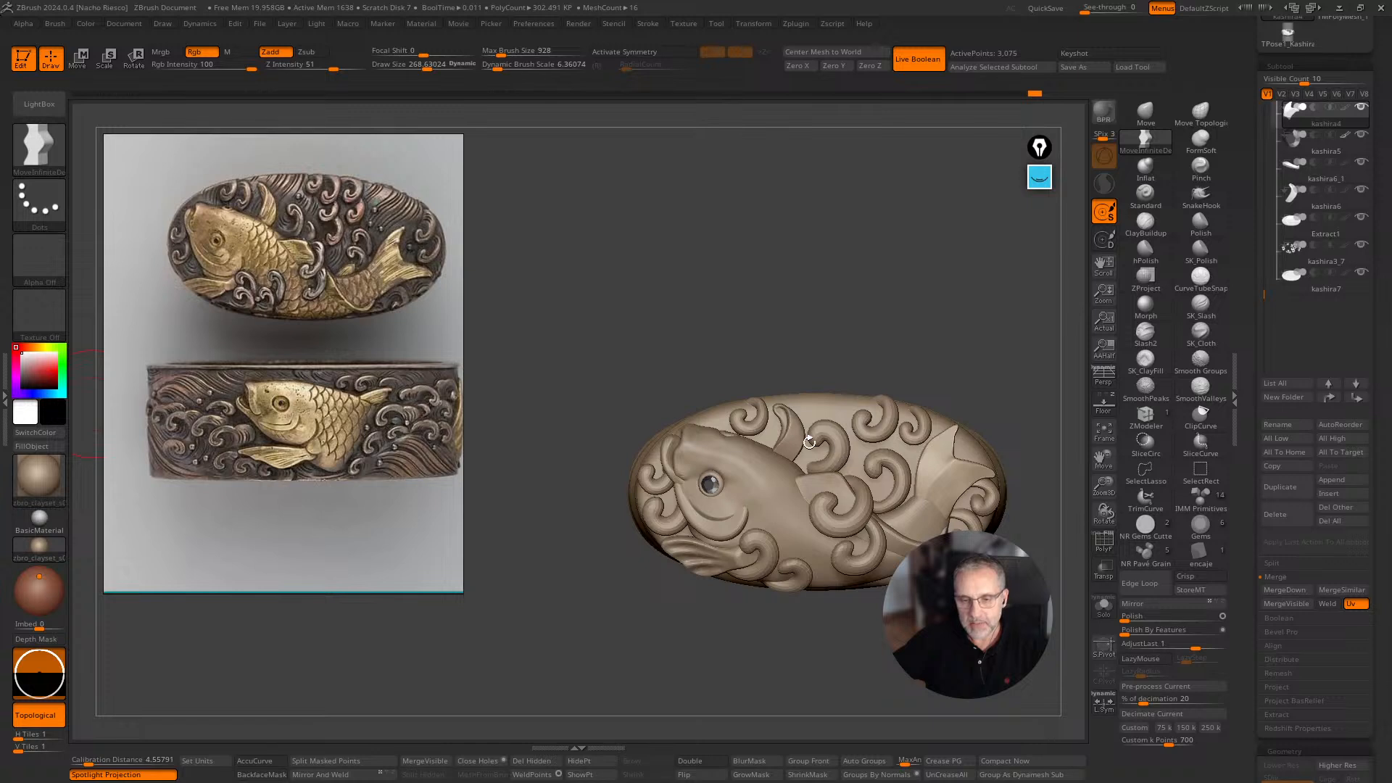
pyautogui.moveTo(820, 342); pyautogui.dragTo(818, 389)
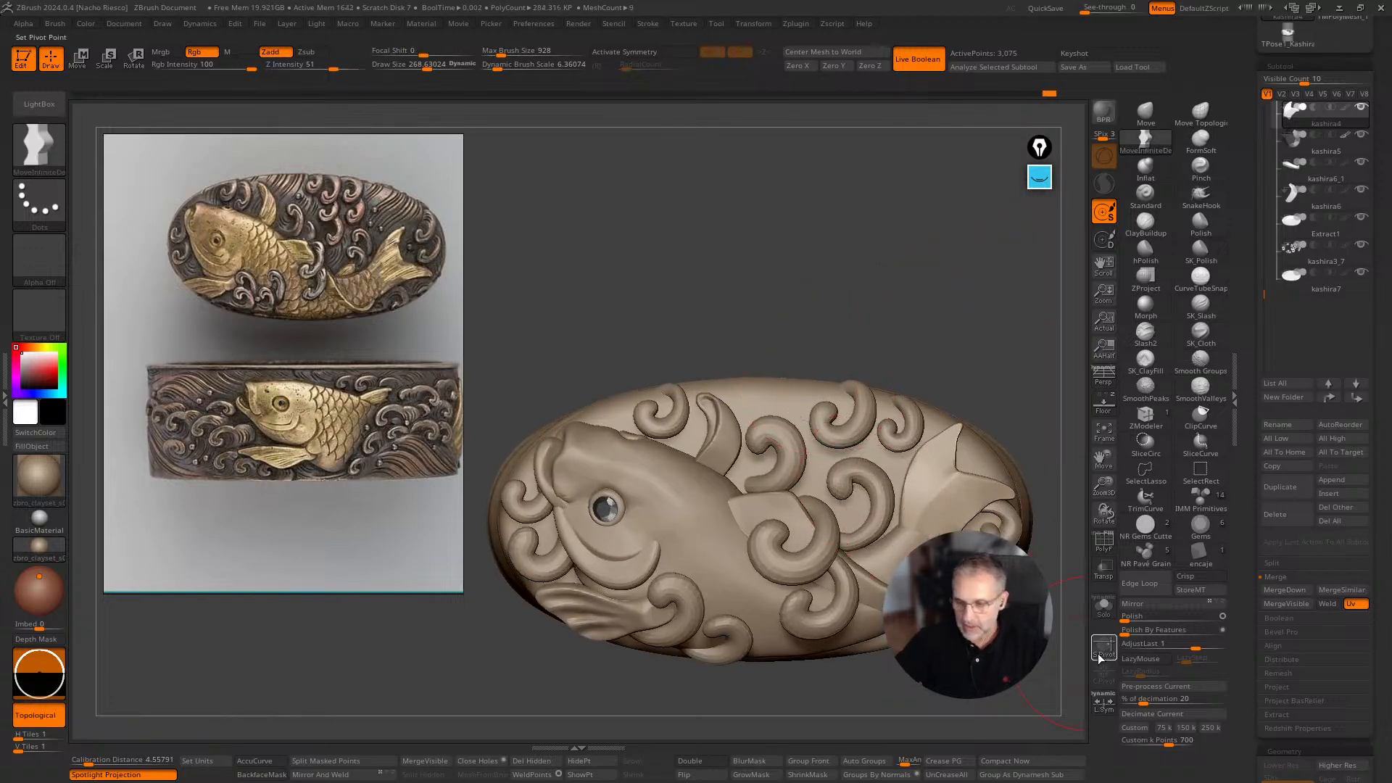
# Select the wave curls subtool and reduce the brush's draw size to about 254.
pyautogui.keyDown('alt'); pyautogui.click(913, 538); pyautogui.keyUp('alt')
pyautogui.moveTo(913, 538); pyautogui.dragTo(867, 479)
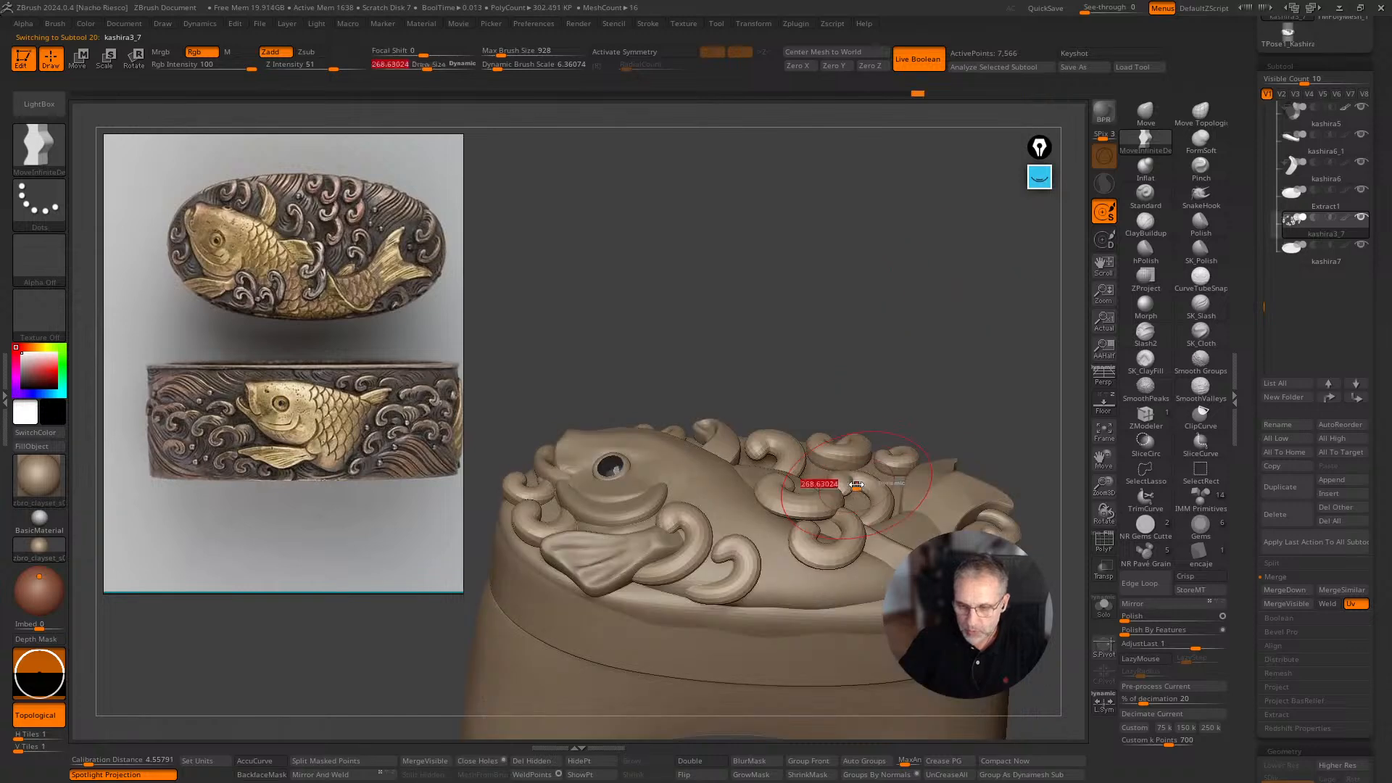
pyautogui.keyDown('shift'); pyautogui.moveTo(980, 386); pyautogui.dragTo(867, 469); pyautogui.keyUp('shift')
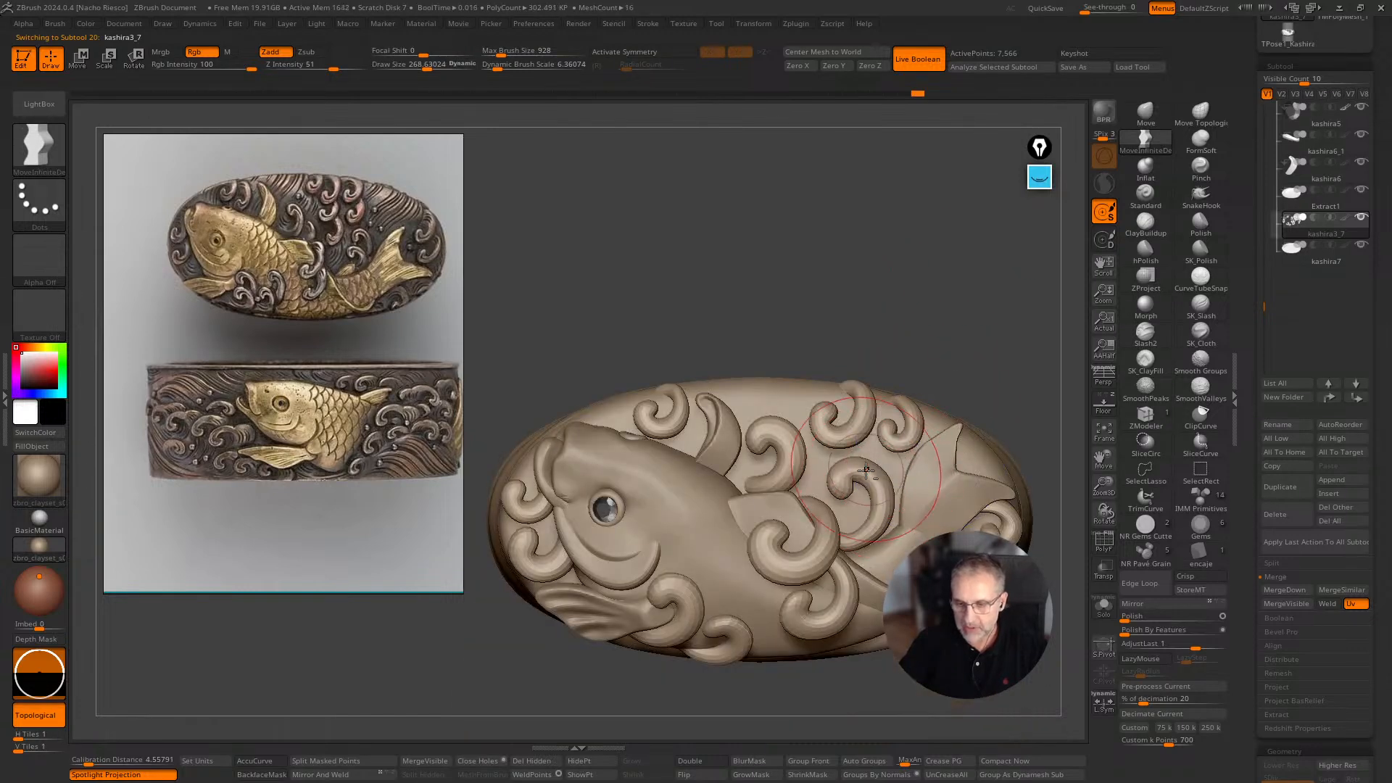
pyautogui.keyDown('alt'); pyautogui.click(849, 540); pyautogui.keyUp('alt')
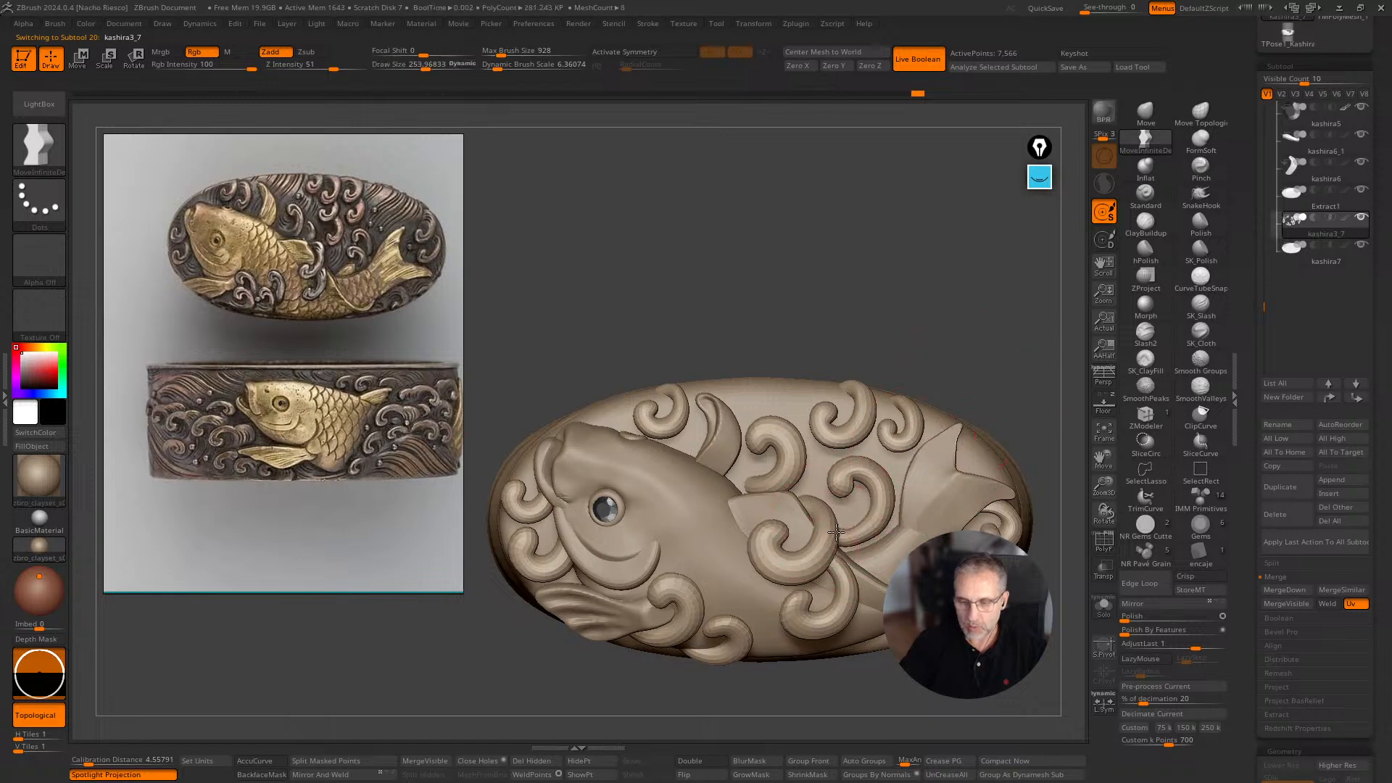
# Examine the height and overlap of the wave curls above the fish from the side, at a low angle and from the front.
pyautogui.moveTo(958, 407); pyautogui.dragTo(950, 339)
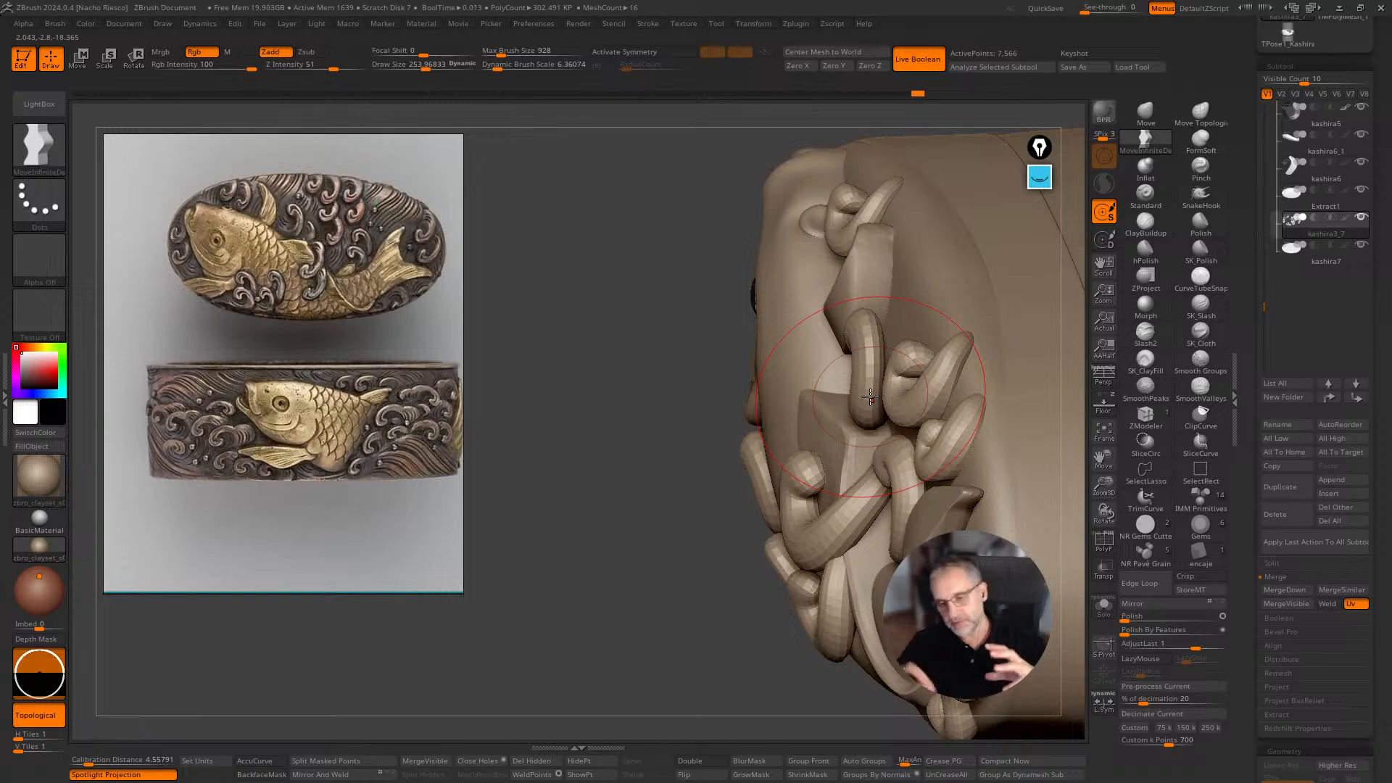
pyautogui.moveTo(870, 398)
pyautogui.mouseDown(button='right')
pyautogui.moveTo(636, 652)
pyautogui.moveTo(777, 503)
pyautogui.mouseUp(button='right')
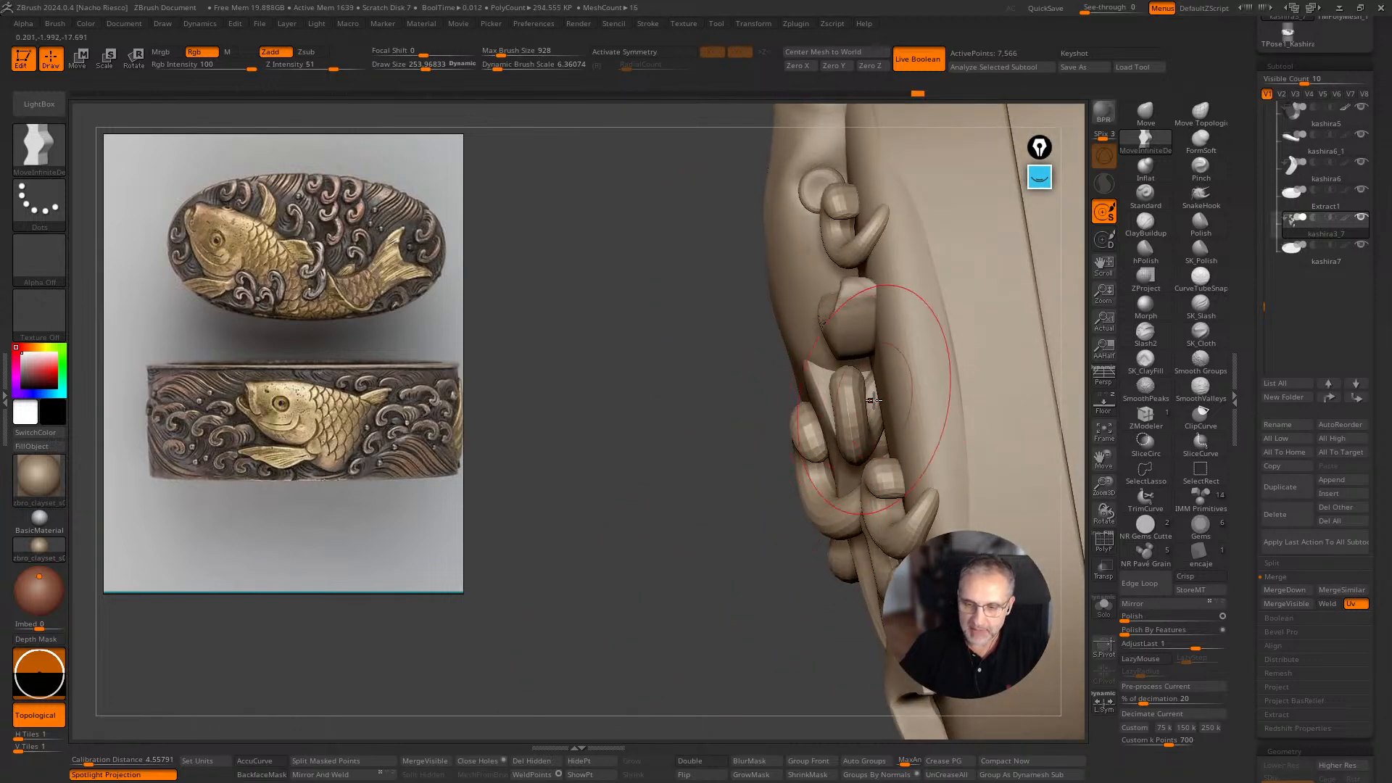
pyautogui.moveTo(767, 578)
pyautogui.mouseDown(button='right')
pyautogui.moveTo(990, 448)
pyautogui.moveTo(1019, 448)
pyautogui.moveTo(961, 315)
pyautogui.moveTo(956, 442)
pyautogui.mouseUp(button='right')
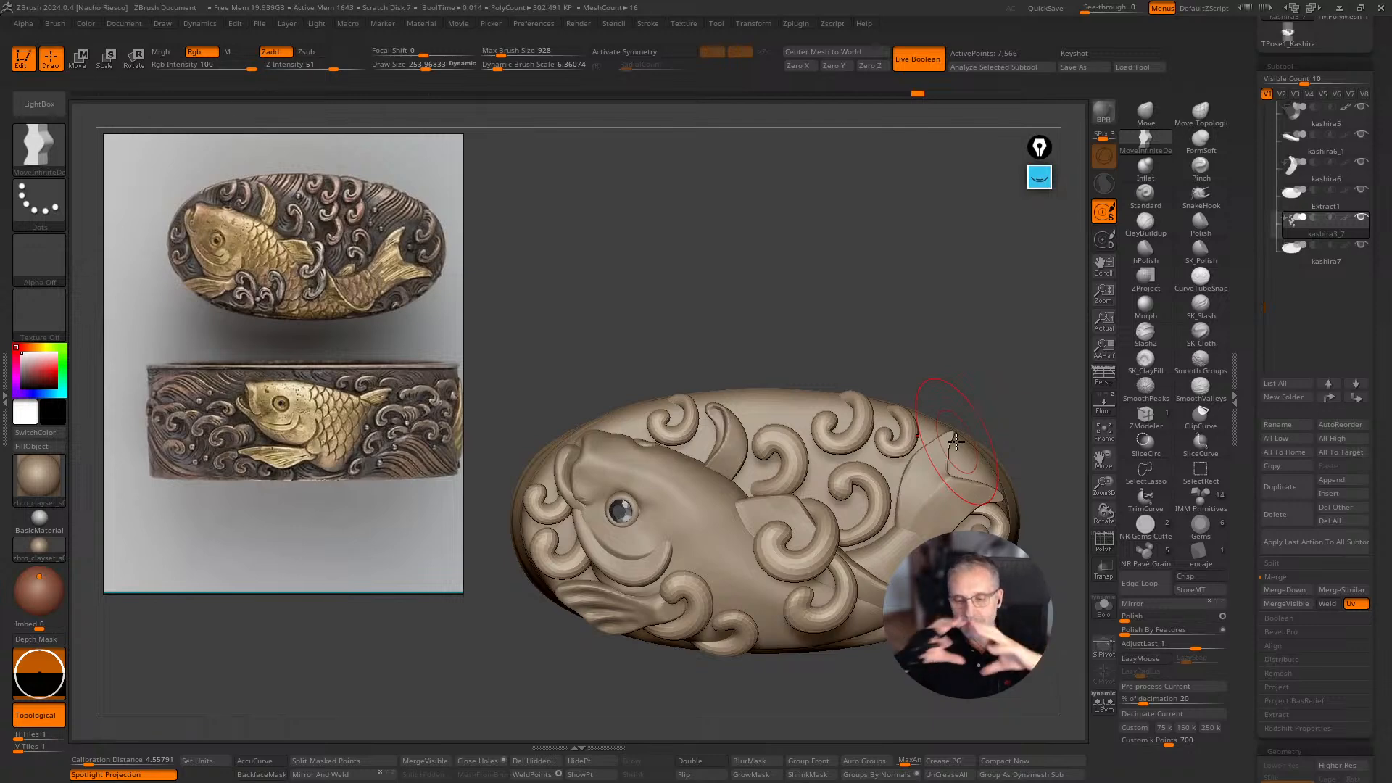
pyautogui.hotkey('ctrl', 'z')
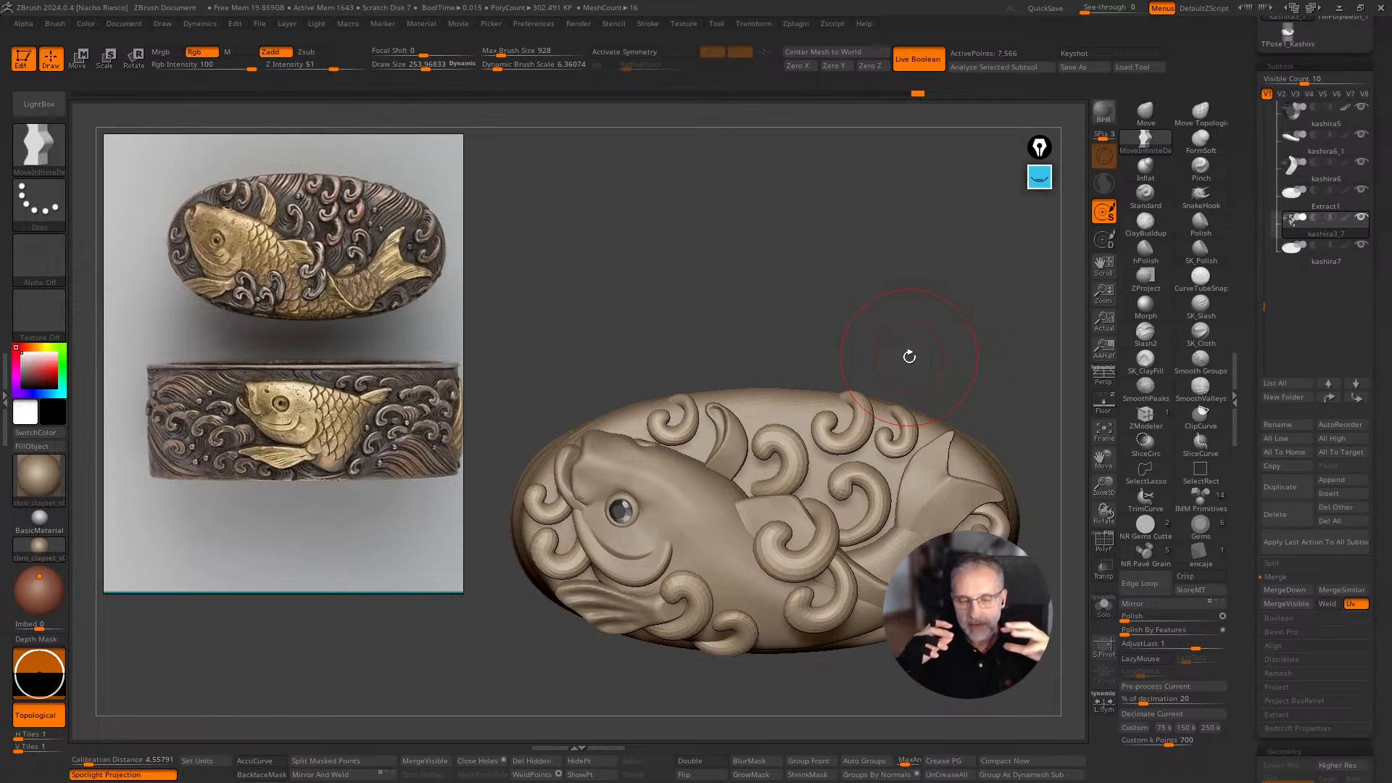
pyautogui.moveTo(823, 322)
pyautogui.mouseDown()
pyautogui.moveTo(824, 246)
pyautogui.moveTo(812, 263)
pyautogui.moveTo(830, 303)
pyautogui.moveTo(933, 349)
pyautogui.moveTo(892, 314)
pyautogui.moveTo(909, 333)
pyautogui.mouseUp()
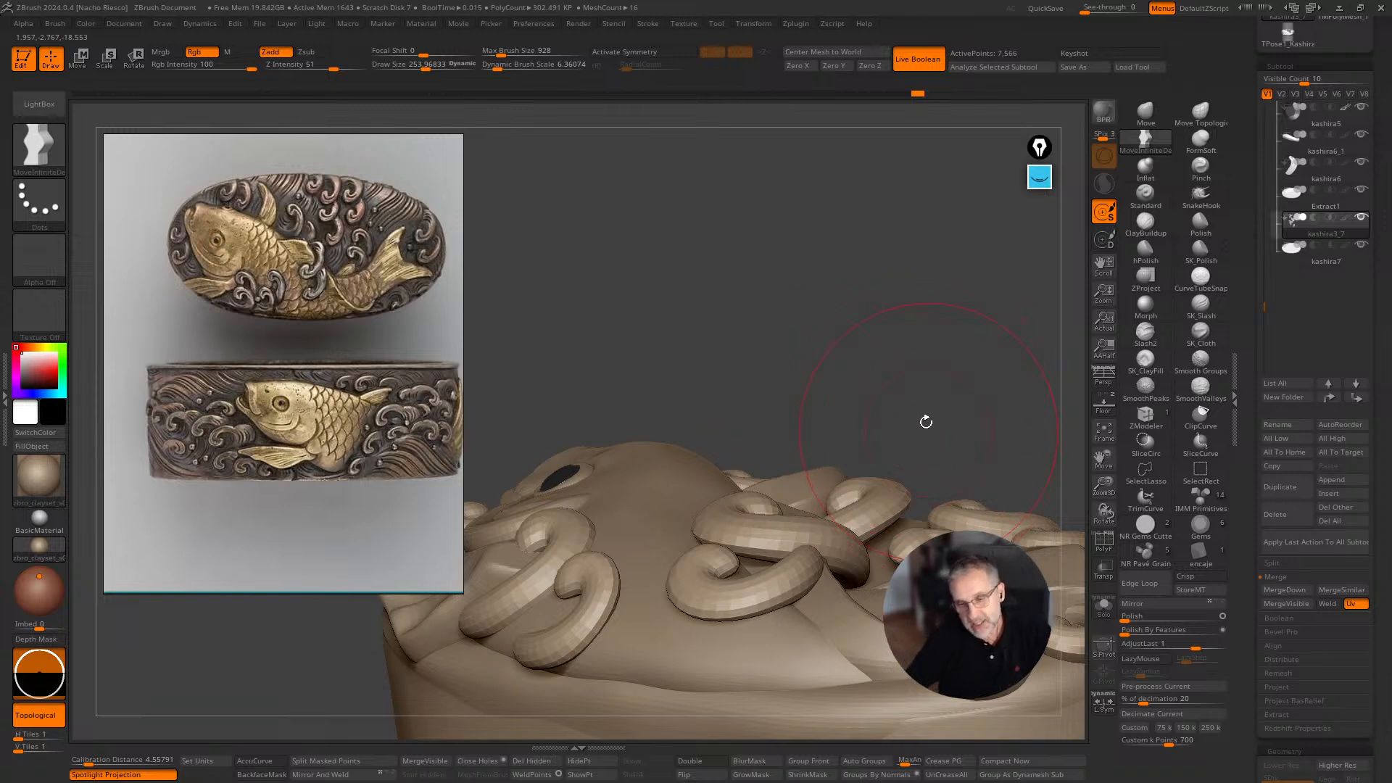
pyautogui.moveTo(926, 422)
pyautogui.mouseDown()
pyautogui.moveTo(911, 407)
pyautogui.moveTo(892, 435)
pyautogui.moveTo(843, 379)
pyautogui.moveTo(911, 363)
pyautogui.moveTo(861, 472)
pyautogui.mouseUp()
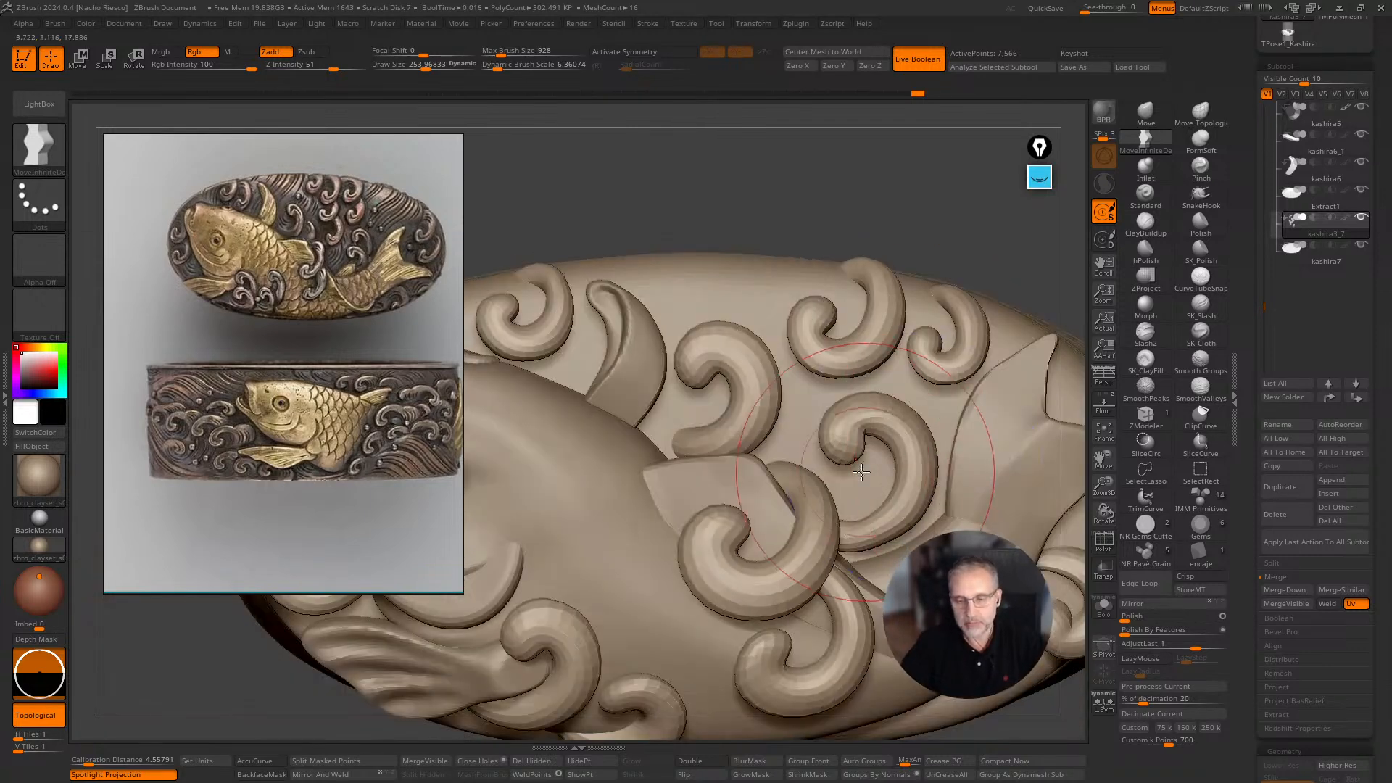
# Frame the model from the front and isolate the wave curls subtool with Solo mode.
pyautogui.press('f')
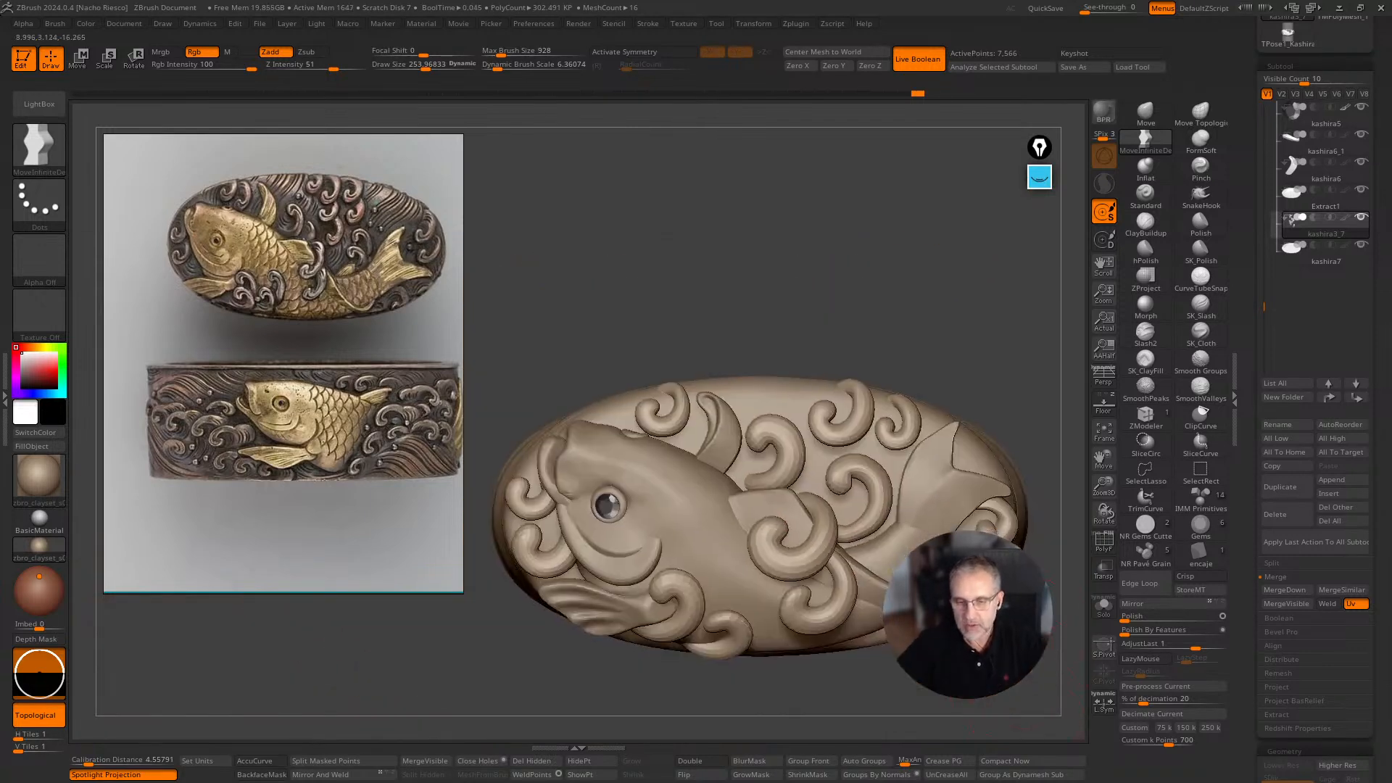
pyautogui.moveTo(1008, 678)
pyautogui.keyDown('alt'); pyautogui.mouseDown()
pyautogui.moveTo(979, 624)
pyautogui.moveTo(973, 691)
pyautogui.mouseUp(); pyautogui.keyUp('alt')
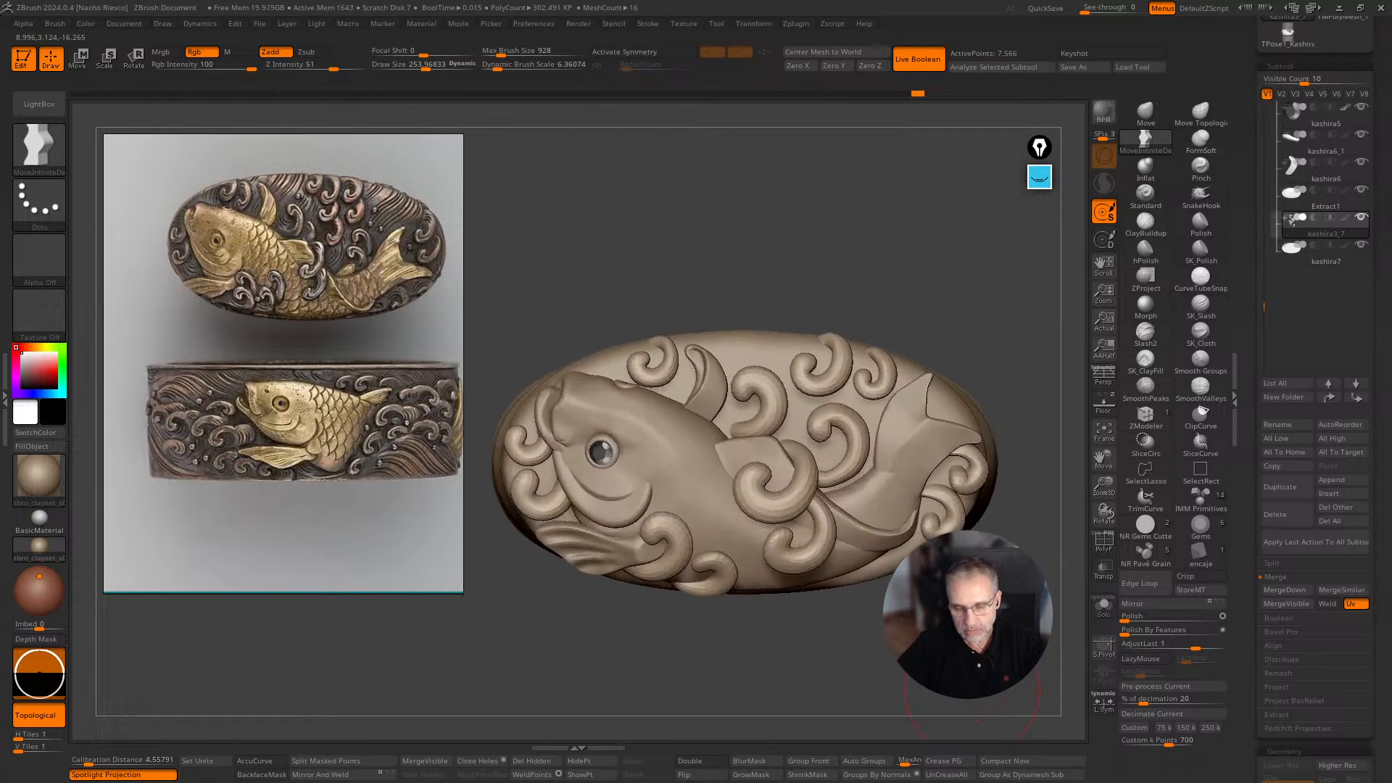
pyautogui.click(1104, 607)
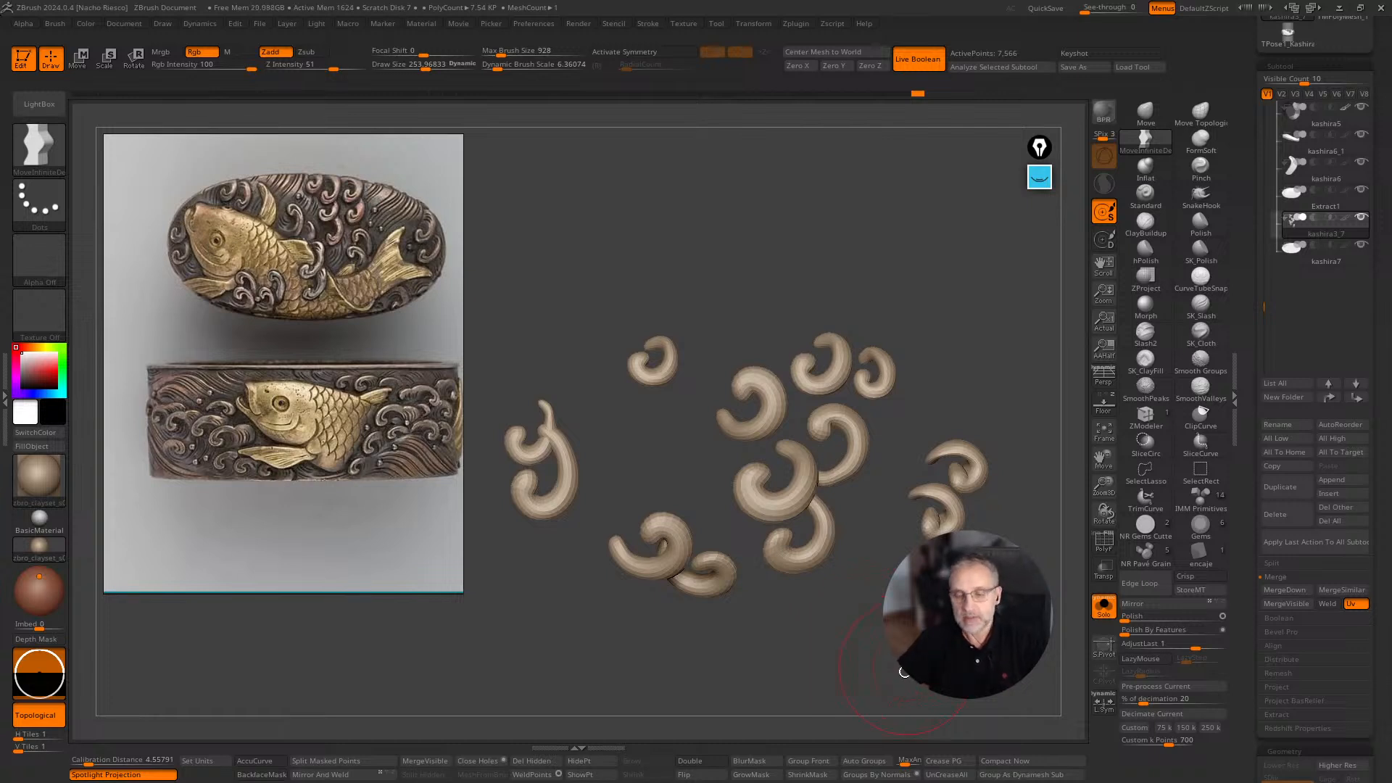
# Display the wave curls' polygroups, merge them into a single group, and assign the front-facing polygons their own polygroup.
pyautogui.moveTo(904, 672)
pyautogui.mouseDown()
pyautogui.moveTo(925, 671)
pyautogui.moveTo(888, 666)
pyautogui.mouseUp()
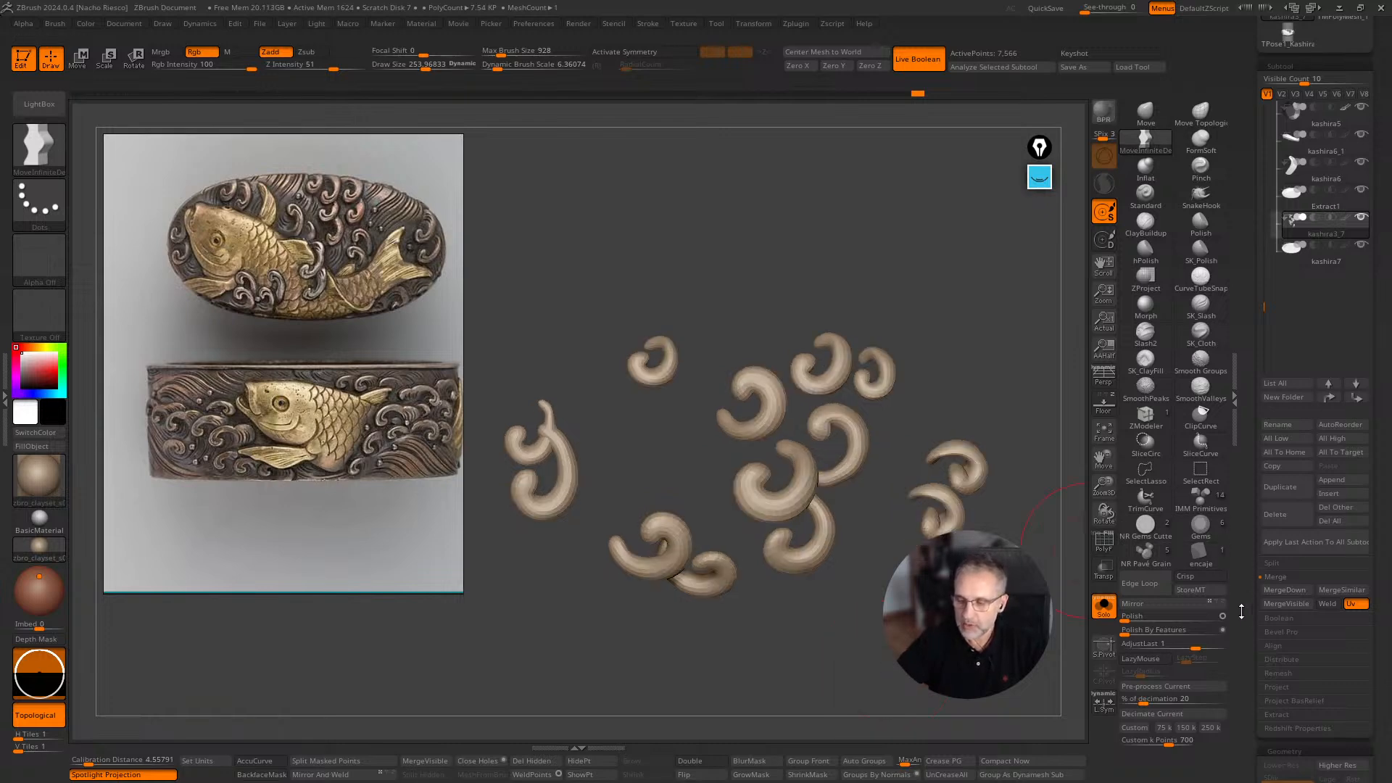
pyautogui.scroll(-10, 1291, 395)
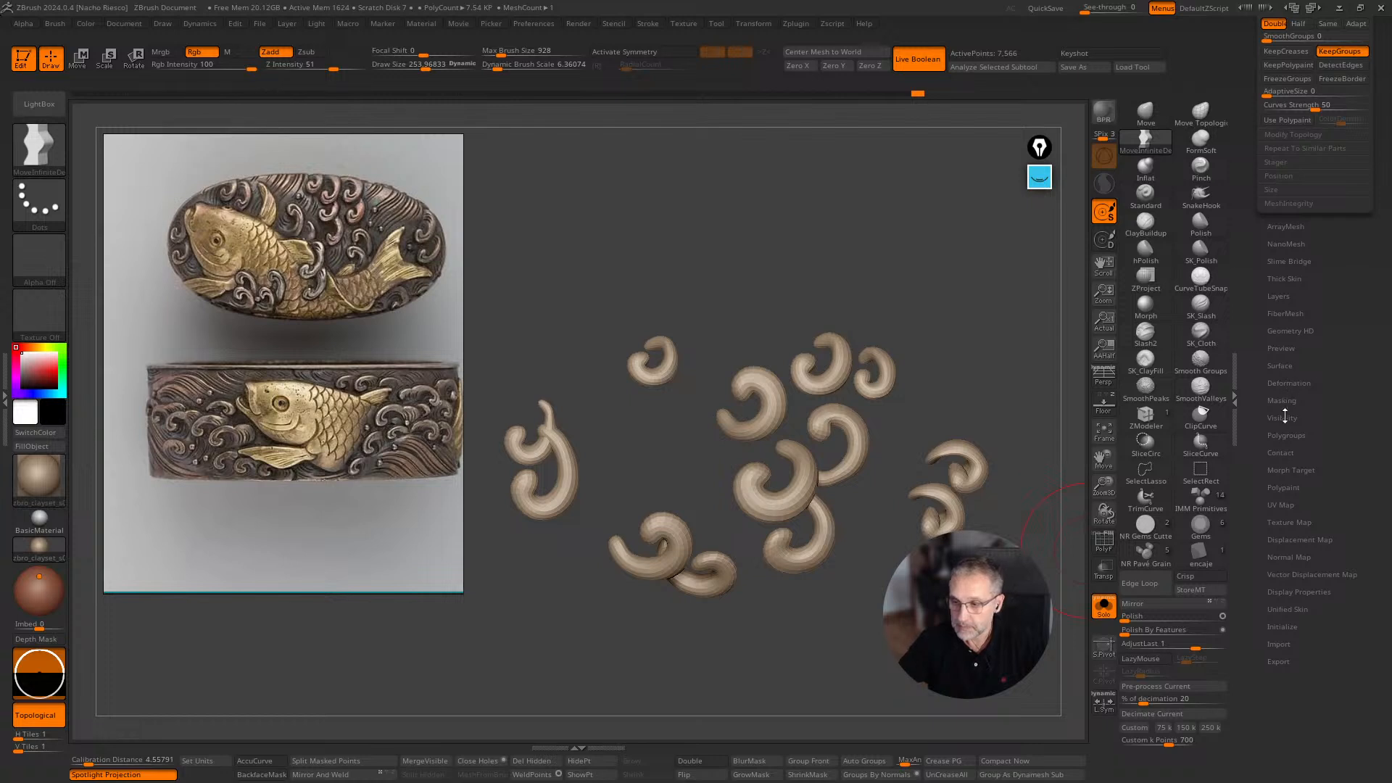
pyautogui.click(1288, 436)
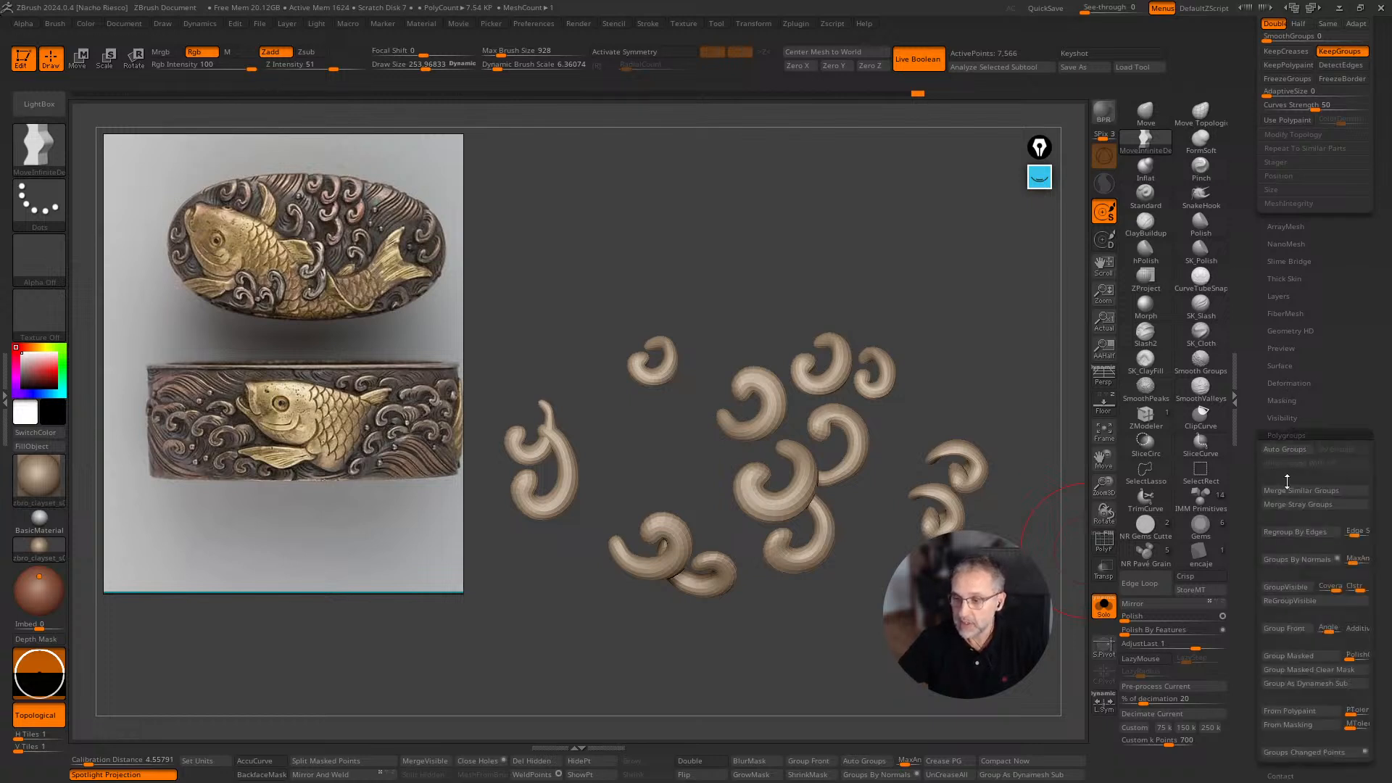
pyautogui.click(1104, 540)
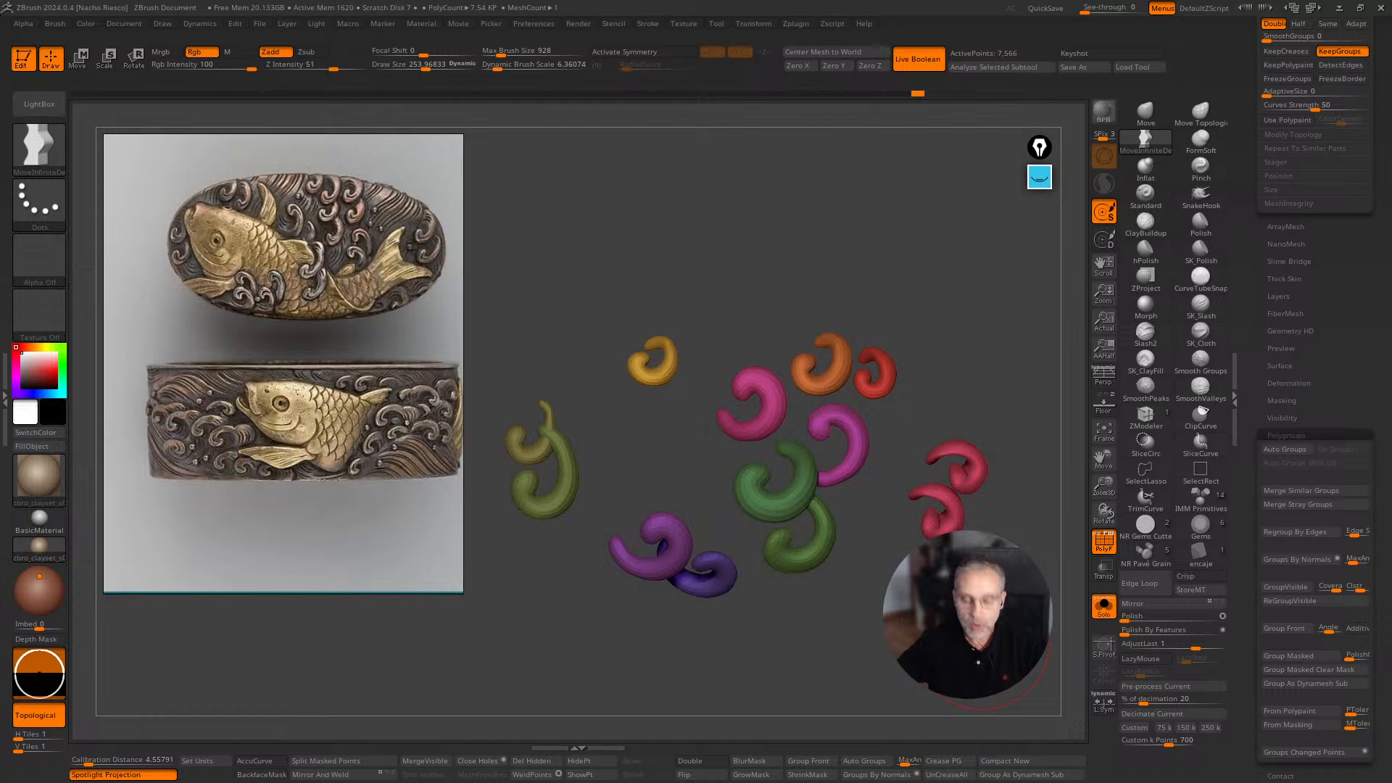
pyautogui.press('ctrl')
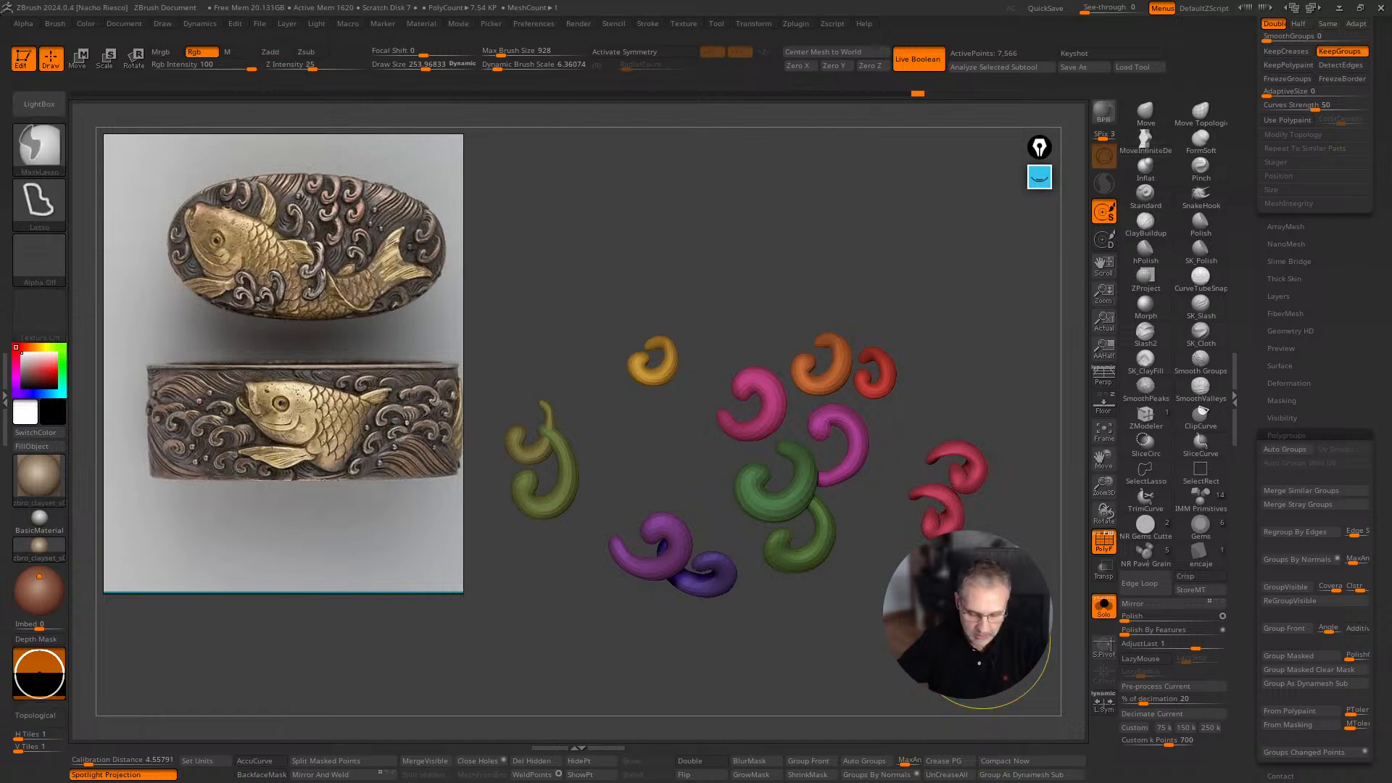
pyautogui.hotkey('ctrl', 'w')
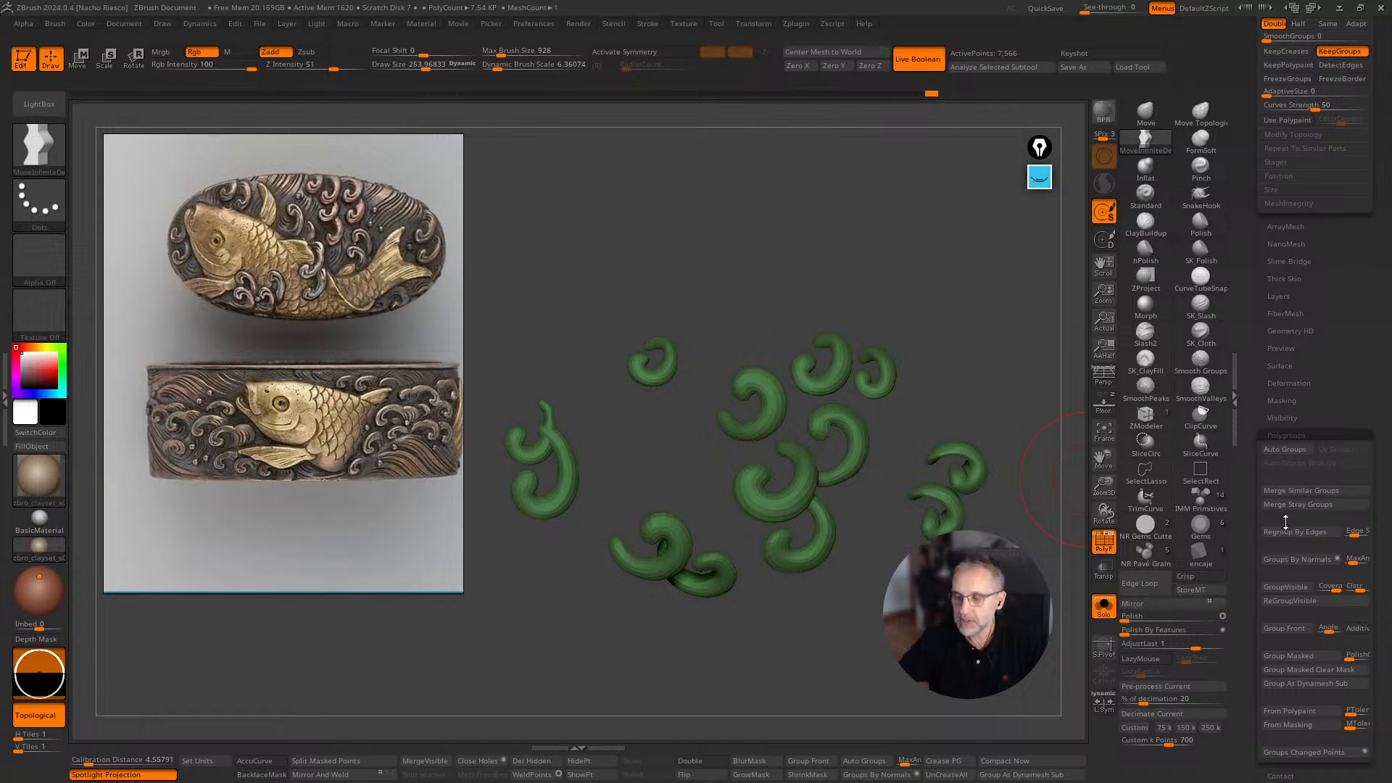
pyautogui.click(1295, 602)
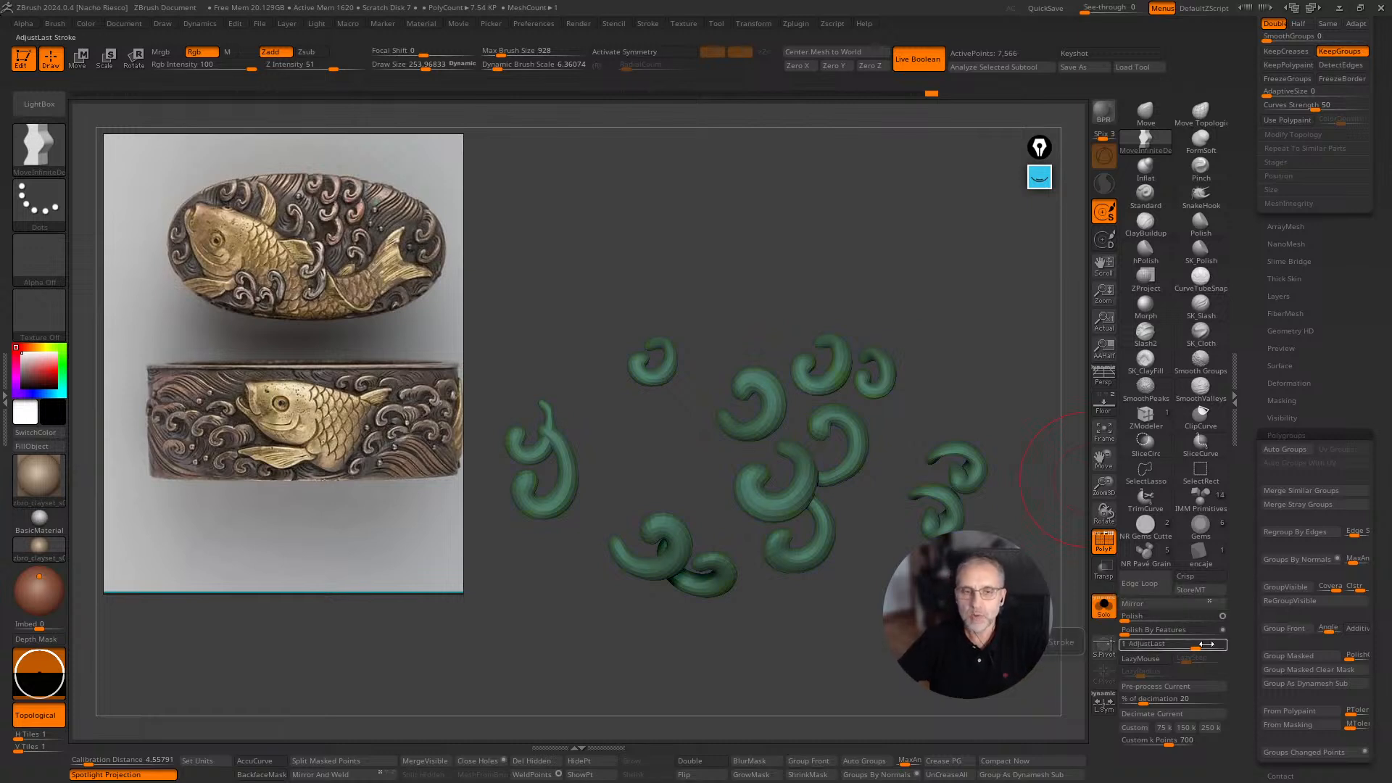
# Mask everything except the curls' back-facing polygroup, place the Gizmo on it, and align the view to the side.
pyautogui.click(932, 96)
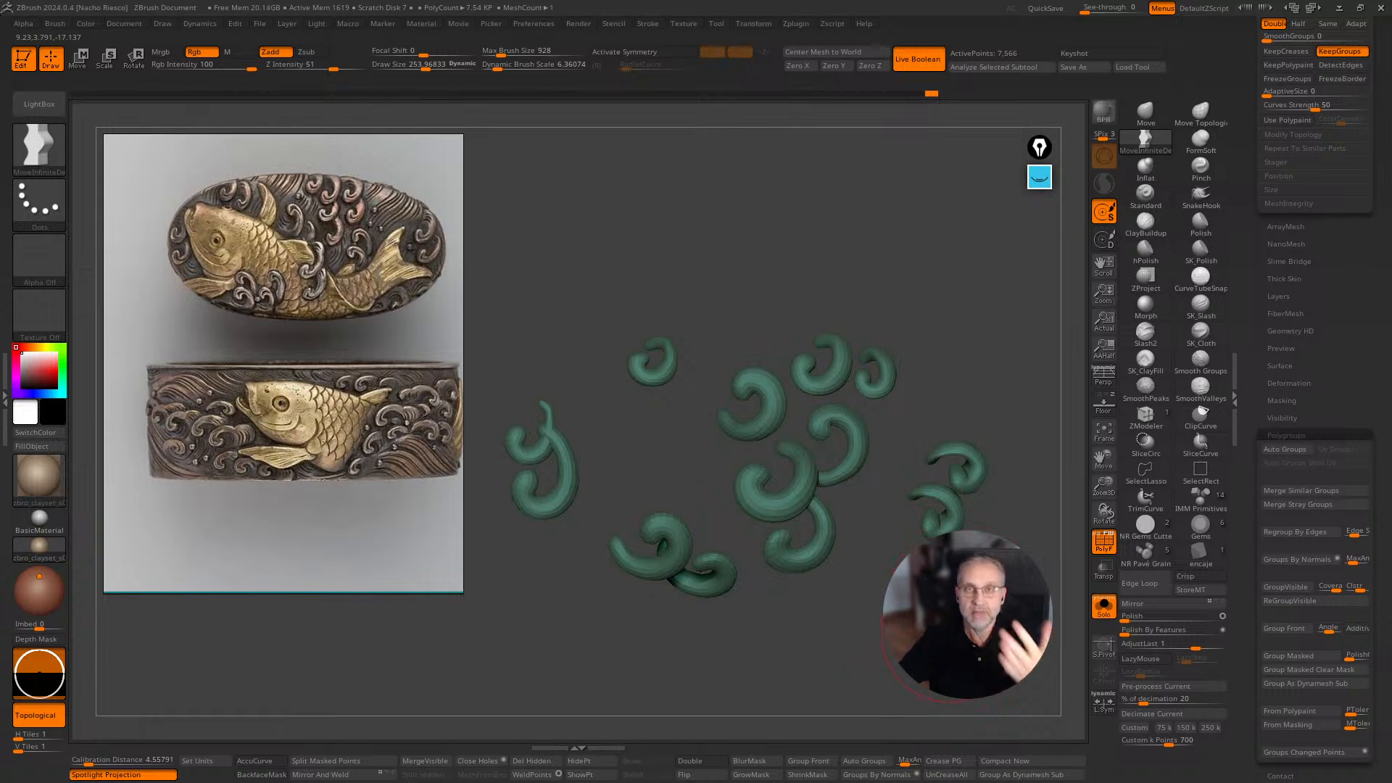
pyautogui.moveTo(952, 631); pyautogui.dragTo(1087, 647)
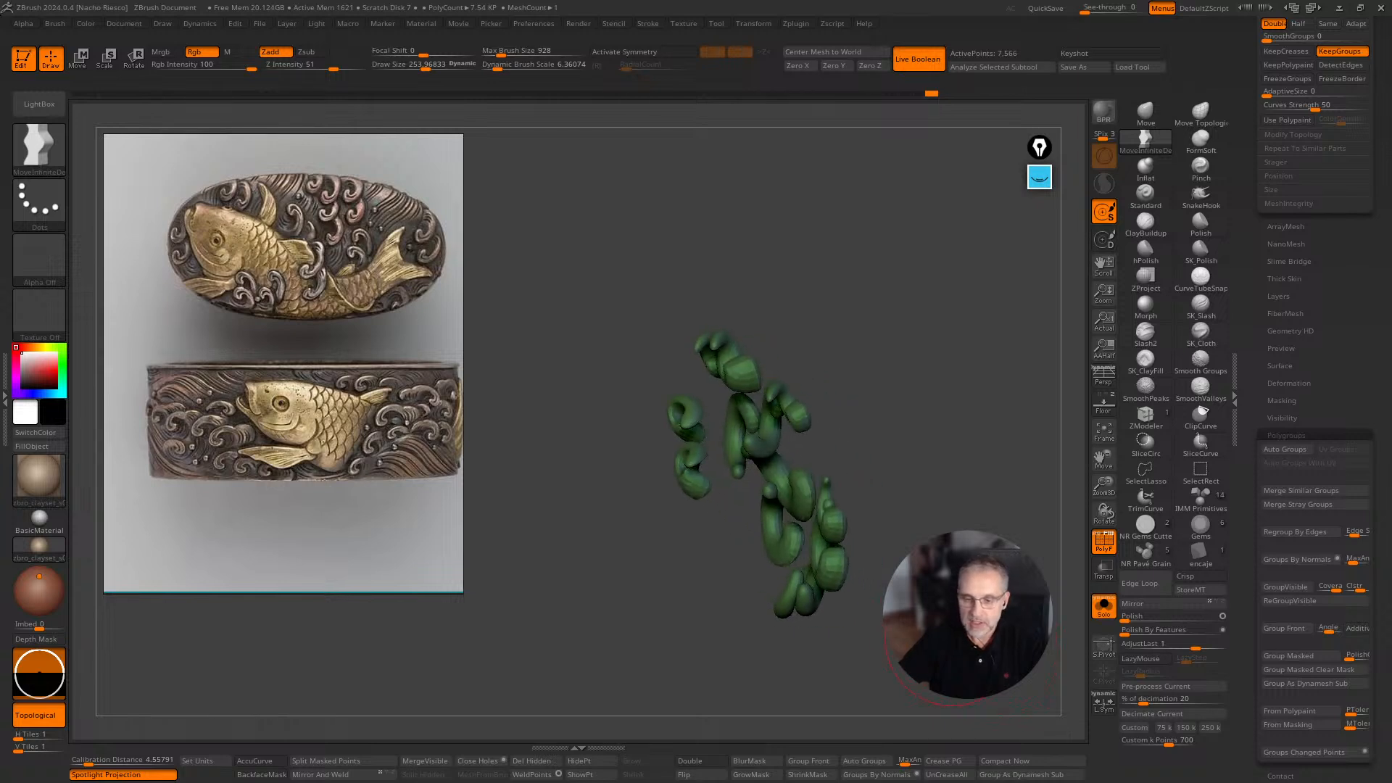
pyautogui.press('w')
pyautogui.click(788, 544)
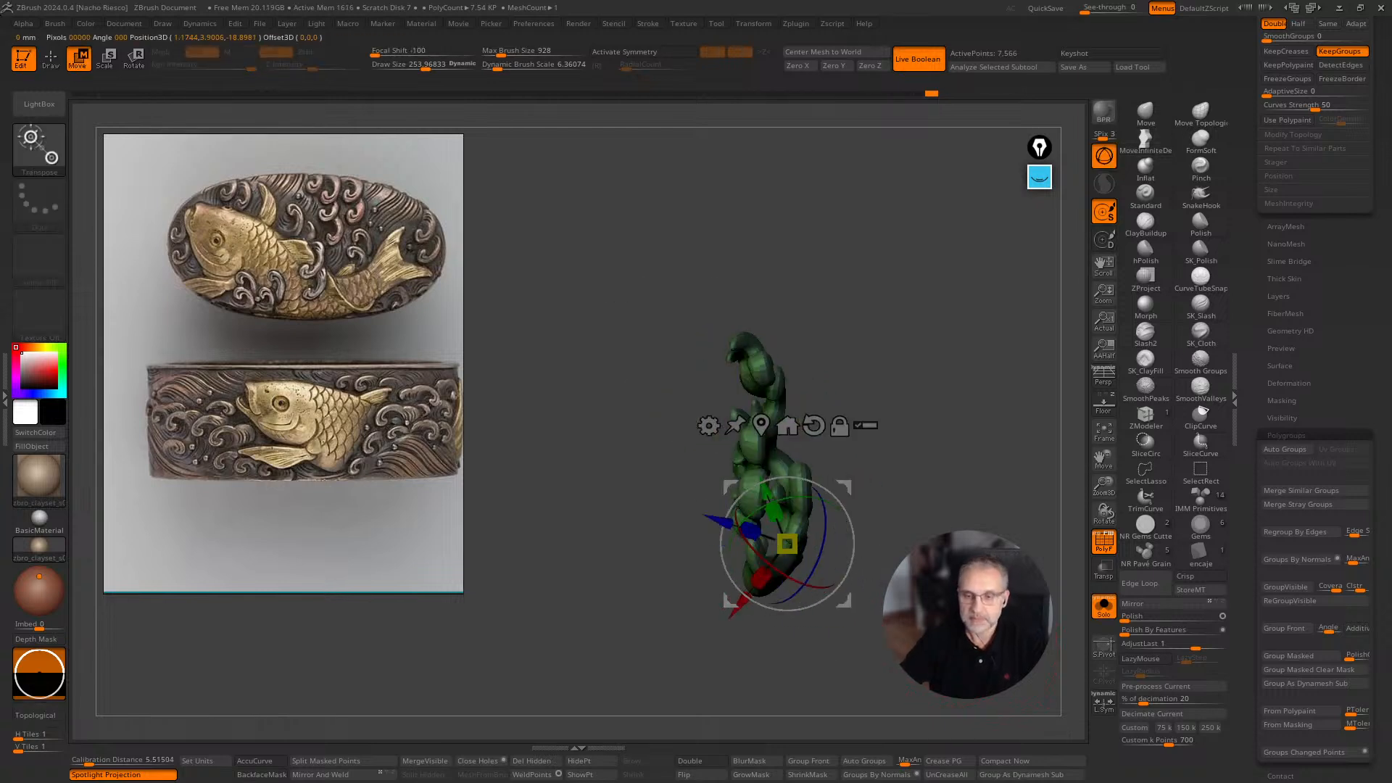
pyautogui.keyDown('shift'); pyautogui.moveTo(880, 491); pyautogui.dragTo(910, 456); pyautogui.keyUp('shift')
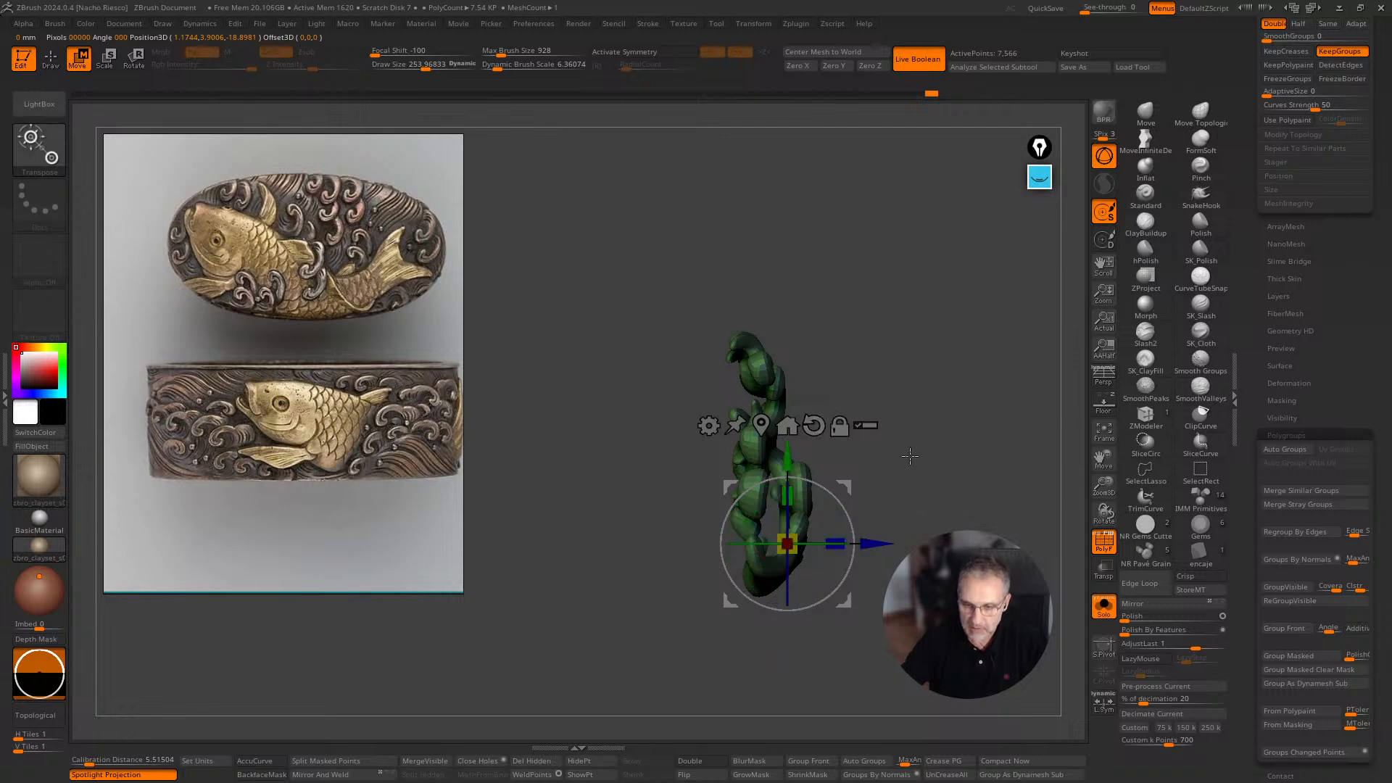
# Show the full model, move the unmasked backs of the curls slightly into the cap along the depth axis, and hide the polyframe.
pyautogui.click(1103, 606)
pyautogui.moveTo(876, 544); pyautogui.dragTo(863, 543)
pyautogui.press('q')
pyautogui.moveTo(936, 508)
pyautogui.mouseDown()
pyautogui.moveTo(813, 522)
pyautogui.moveTo(992, 481)
pyautogui.moveTo(955, 410)
pyautogui.moveTo(943, 501)
pyautogui.moveTo(958, 522)
pyautogui.mouseUp()
pyautogui.click(1104, 540)
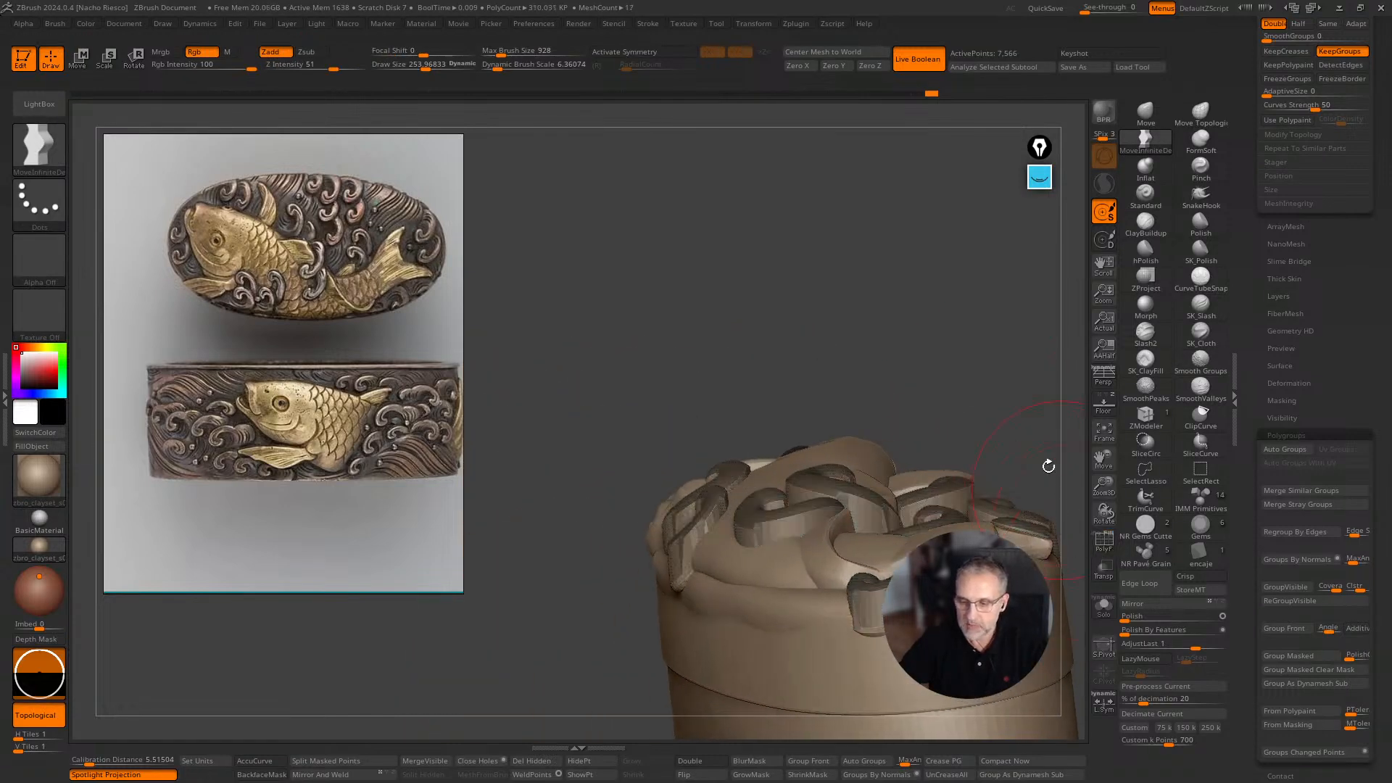
# Isolate the wave curls, move their unmasked undersides deeper toward the cap with the Gizmo, and restore the full model for sculpting.
pyautogui.moveTo(1047, 467)
pyautogui.mouseDown()
pyautogui.moveTo(1003, 376)
pyautogui.moveTo(1023, 409)
pyautogui.moveTo(1022, 394)
pyautogui.moveTo(1008, 398)
pyautogui.moveTo(1019, 430)
pyautogui.moveTo(995, 398)
pyautogui.moveTo(811, 481)
pyautogui.mouseUp()
pyautogui.moveTo(926, 399); pyautogui.dragTo(800, 555)
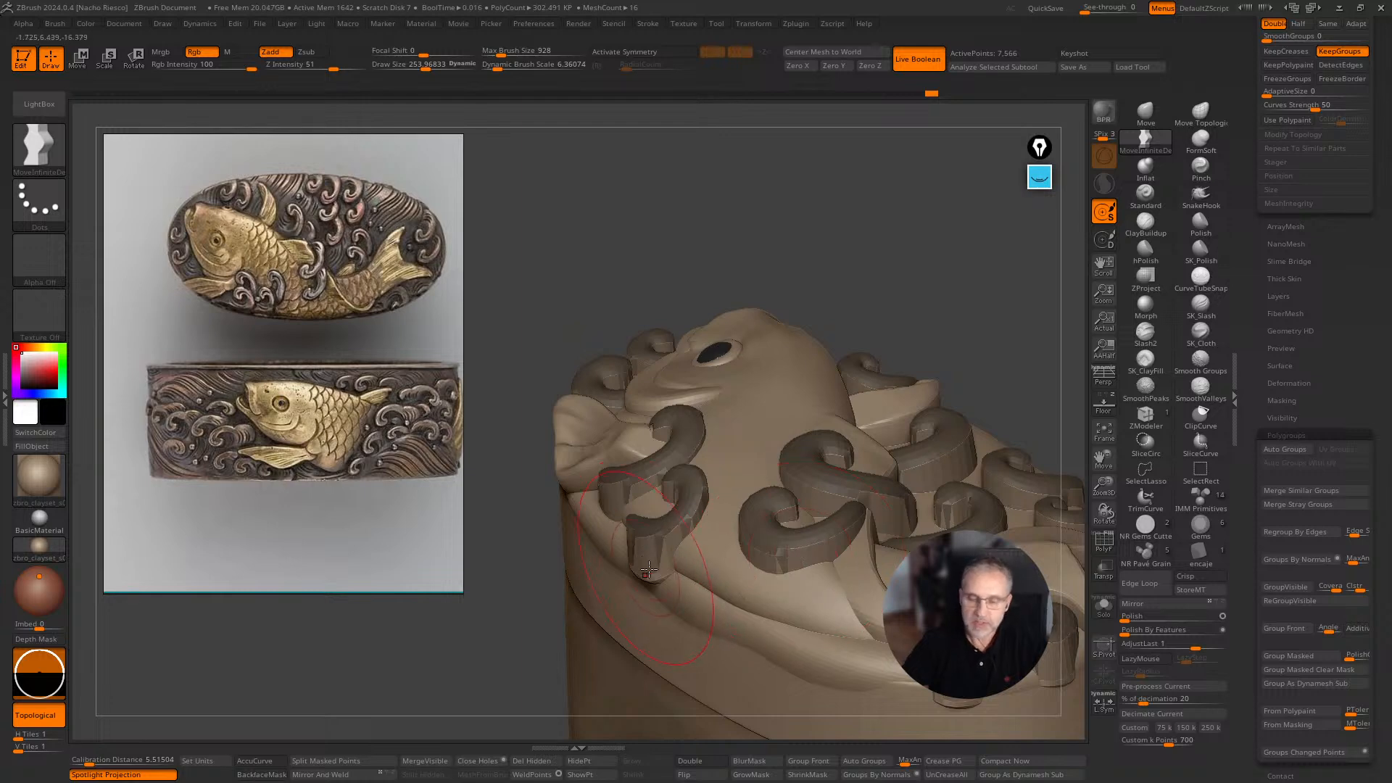
pyautogui.moveTo(998, 377); pyautogui.dragTo(956, 371)
pyautogui.click(1104, 605)
pyautogui.press('w')
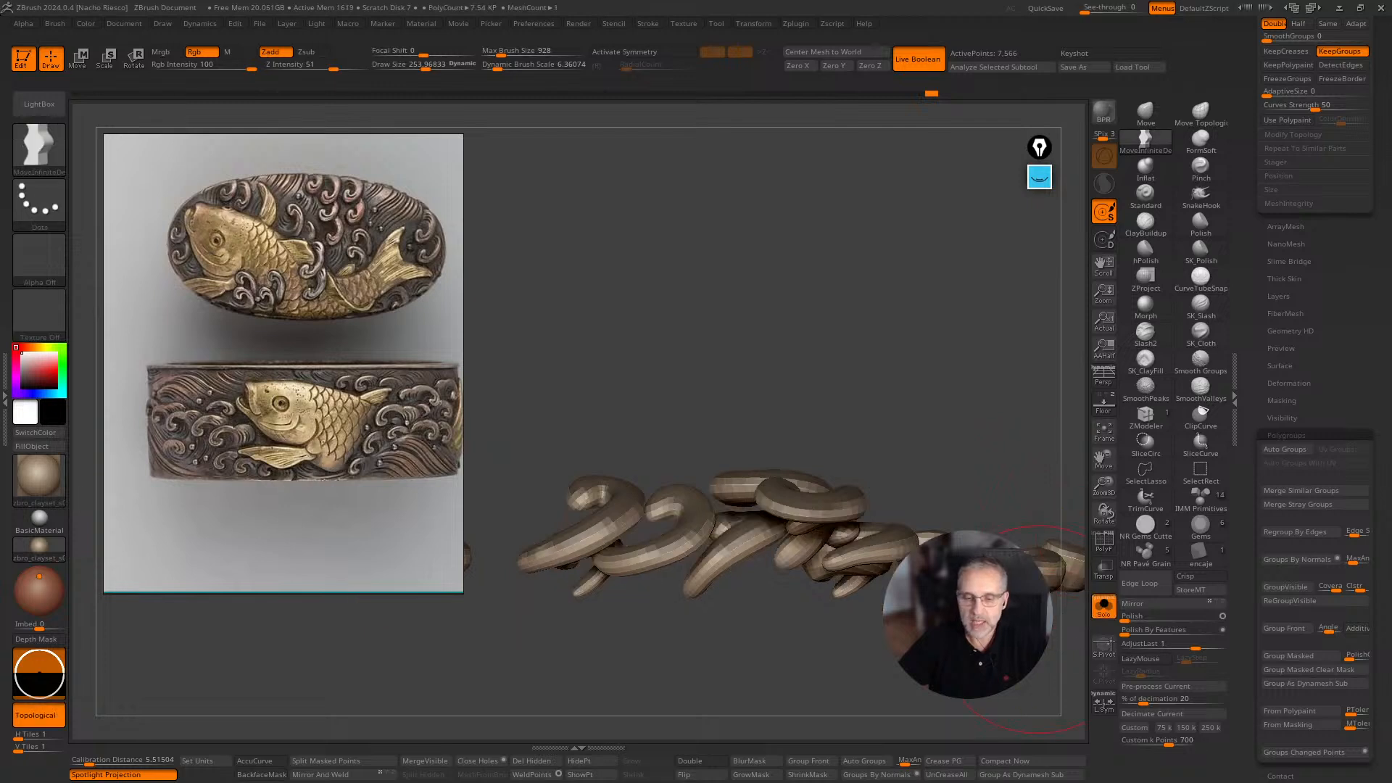
pyautogui.moveTo(765, 412); pyautogui.dragTo(764, 452)
pyautogui.keyDown('shift'); pyautogui.moveTo(895, 351); pyautogui.dragTo(939, 467); pyautogui.keyUp('shift')
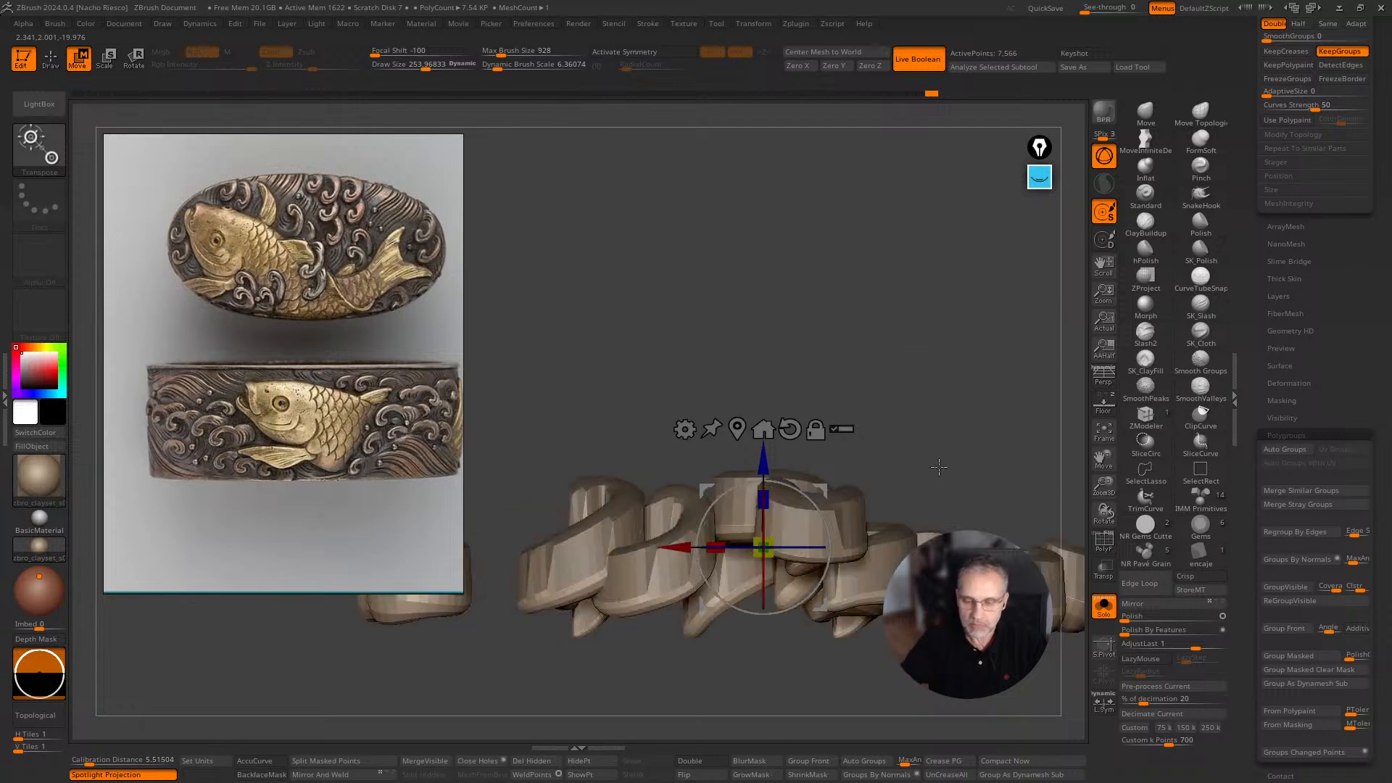
pyautogui.click(1100, 607)
pyautogui.moveTo(994, 386); pyautogui.dragTo(917, 323)
pyautogui.press('q')
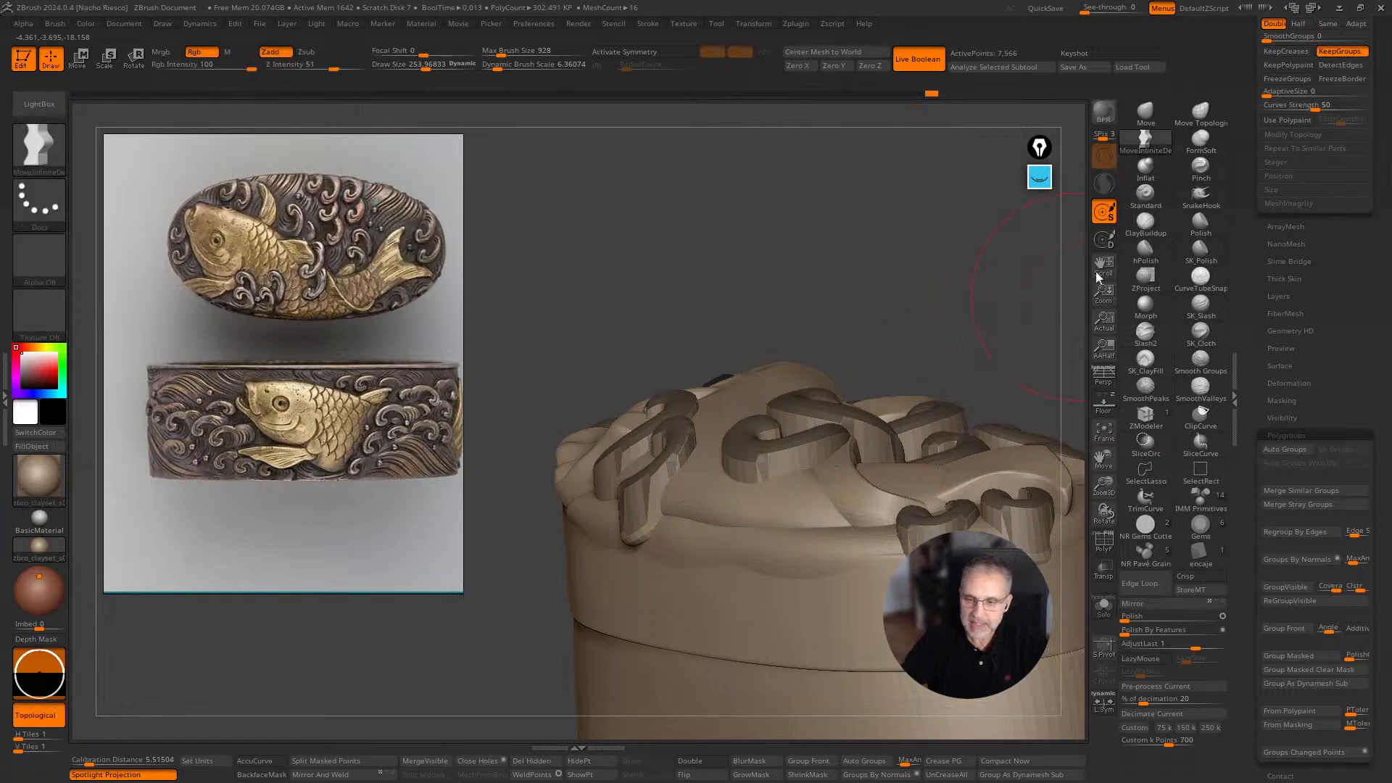
# Try to reposition the tail of the curl near the cap's edge with the Move brush at a draw size of about 284.
pyautogui.click(1146, 114)
pyautogui.press('s')
pyautogui.moveTo(649, 528); pyautogui.dragTo(660, 530)
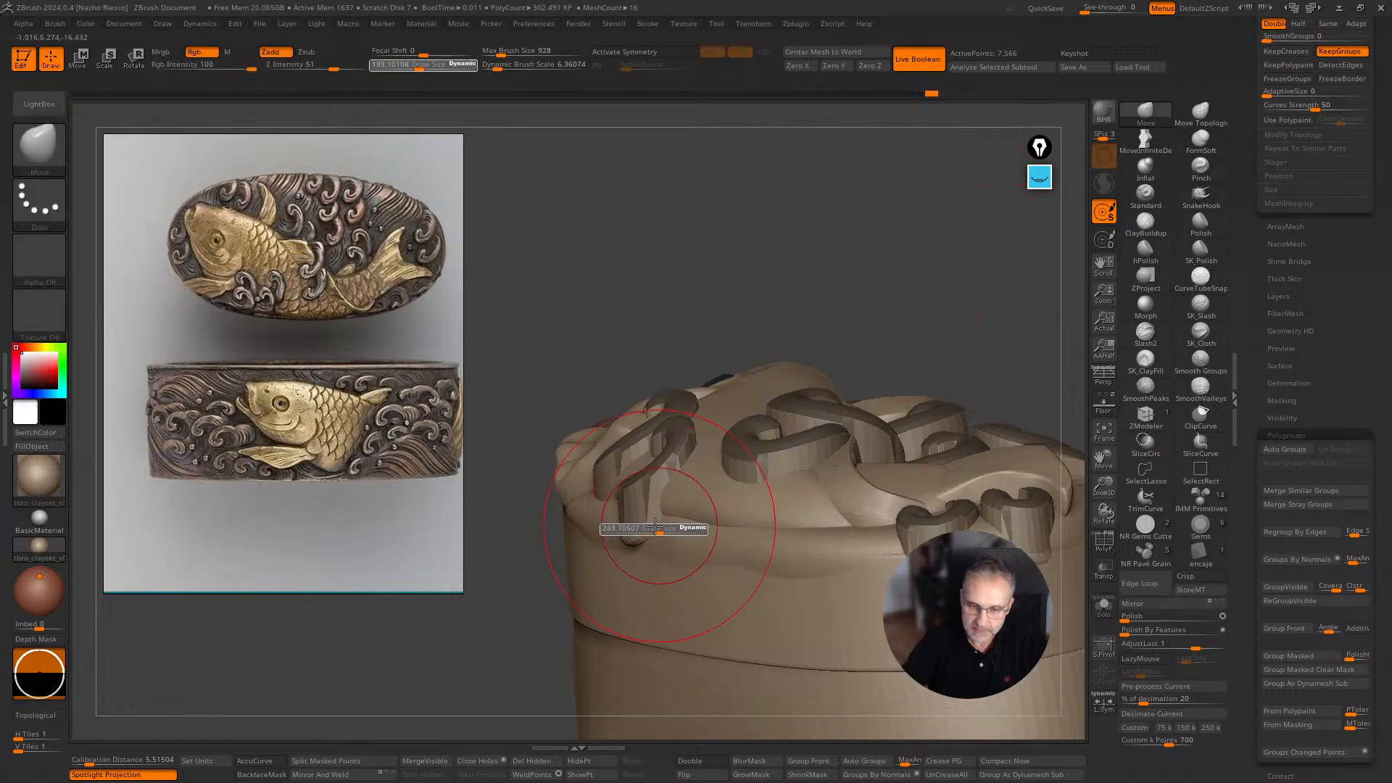
pyautogui.moveTo(949, 287); pyautogui.dragTo(921, 367)
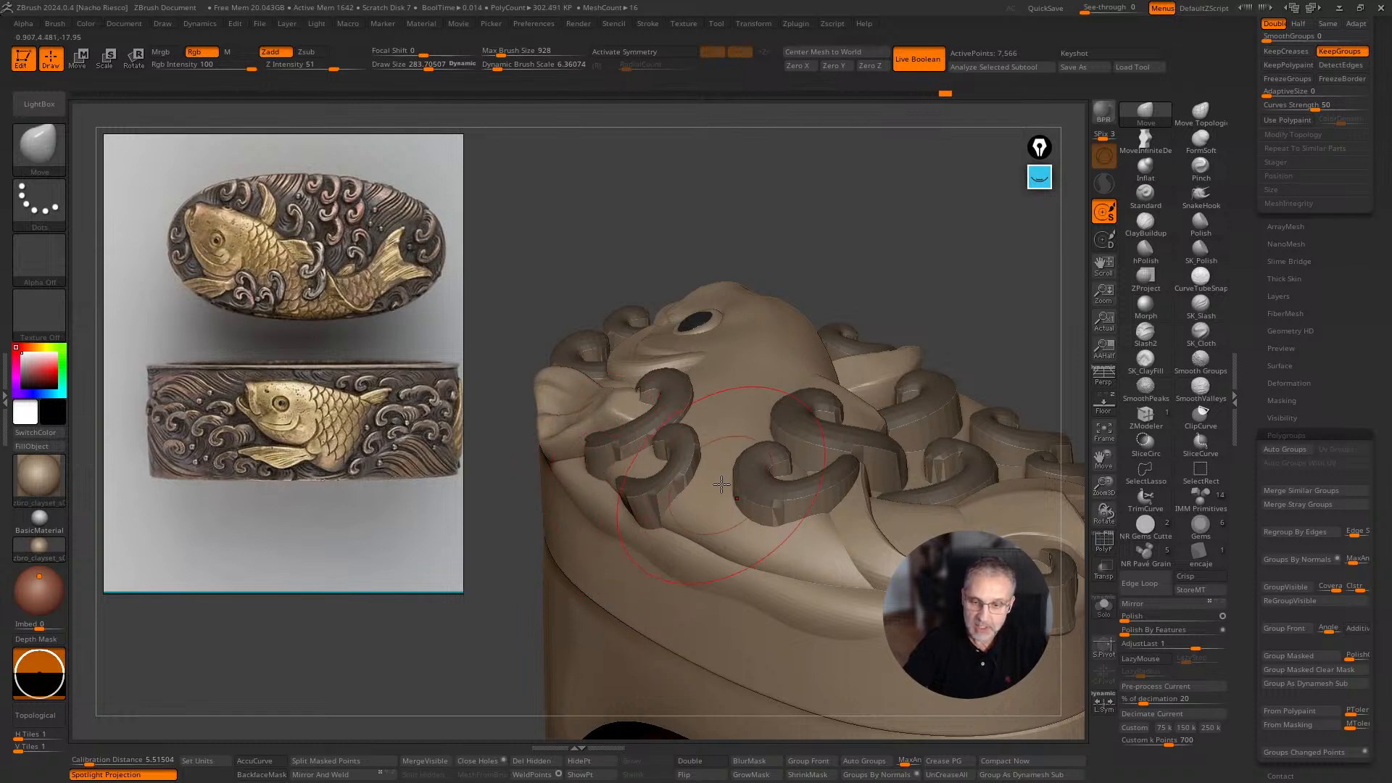
pyautogui.moveTo(624, 500)
pyautogui.mouseDown()
pyautogui.moveTo(653, 543)
pyautogui.moveTo(638, 540)
pyautogui.mouseUp()
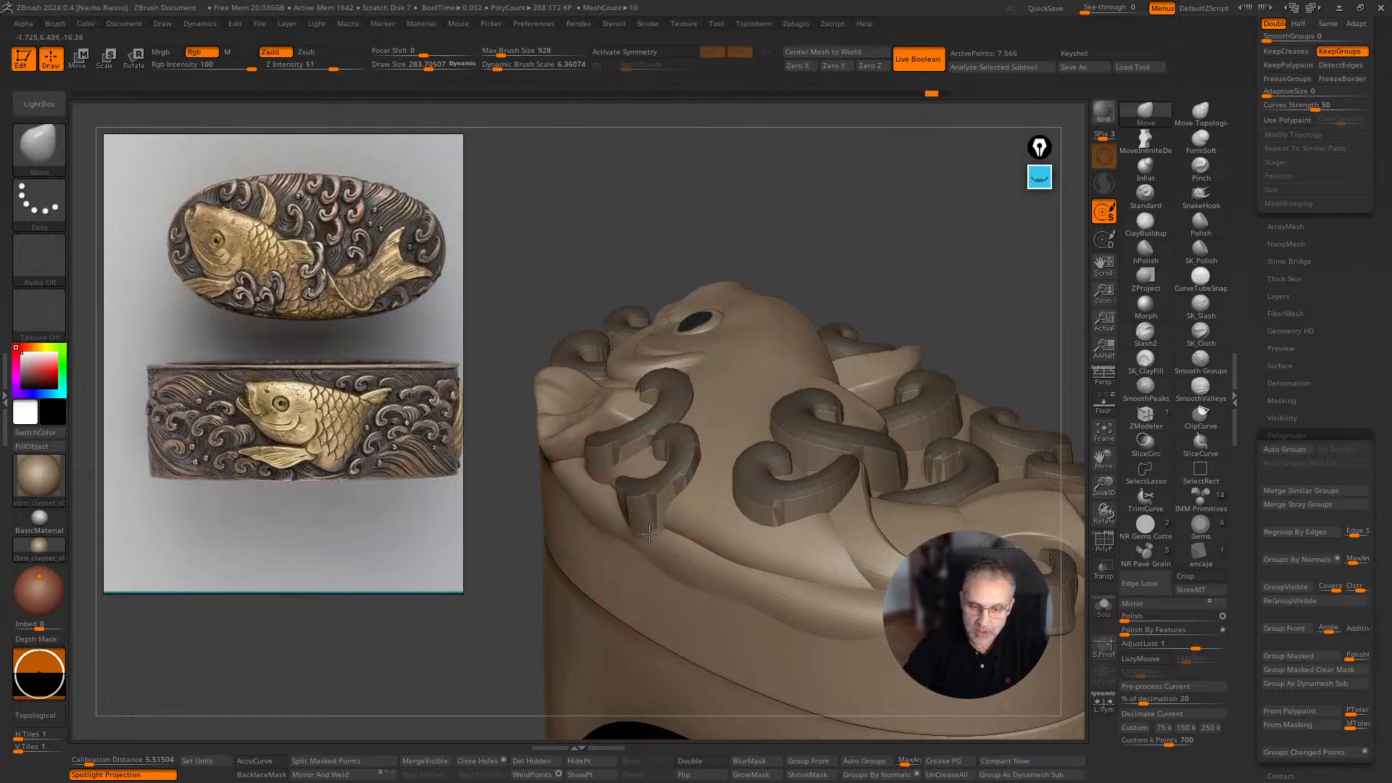
pyautogui.click(1201, 116)
pyautogui.click(1147, 118)
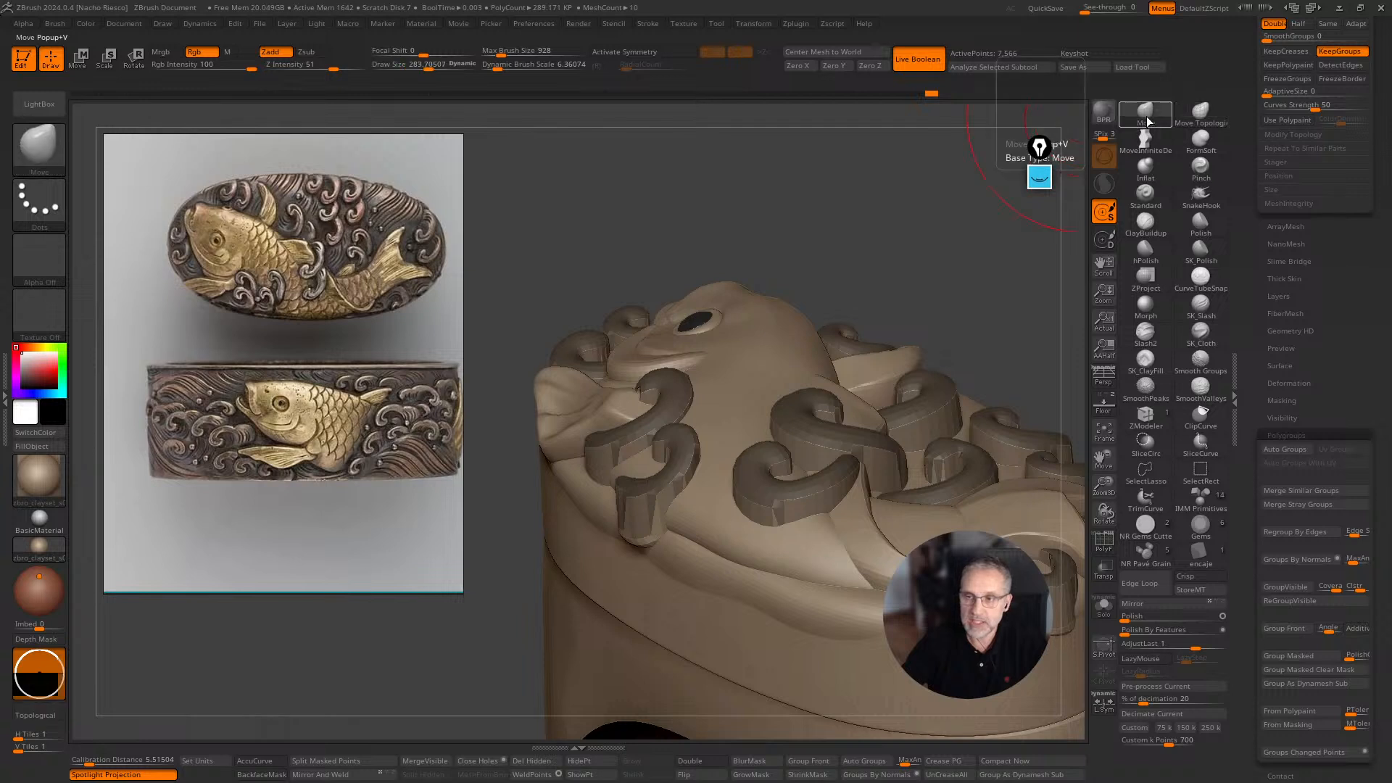
# Adjust the tail of the curl near the cap's edge with the Move Topological brush at a draw size of about 261.
pyautogui.click(1201, 115)
pyautogui.press('s')
pyautogui.moveTo(656, 515)
pyautogui.mouseDown()
pyautogui.moveTo(674, 515)
pyautogui.moveTo(641, 533)
pyautogui.moveTo(635, 519)
pyautogui.mouseUp()
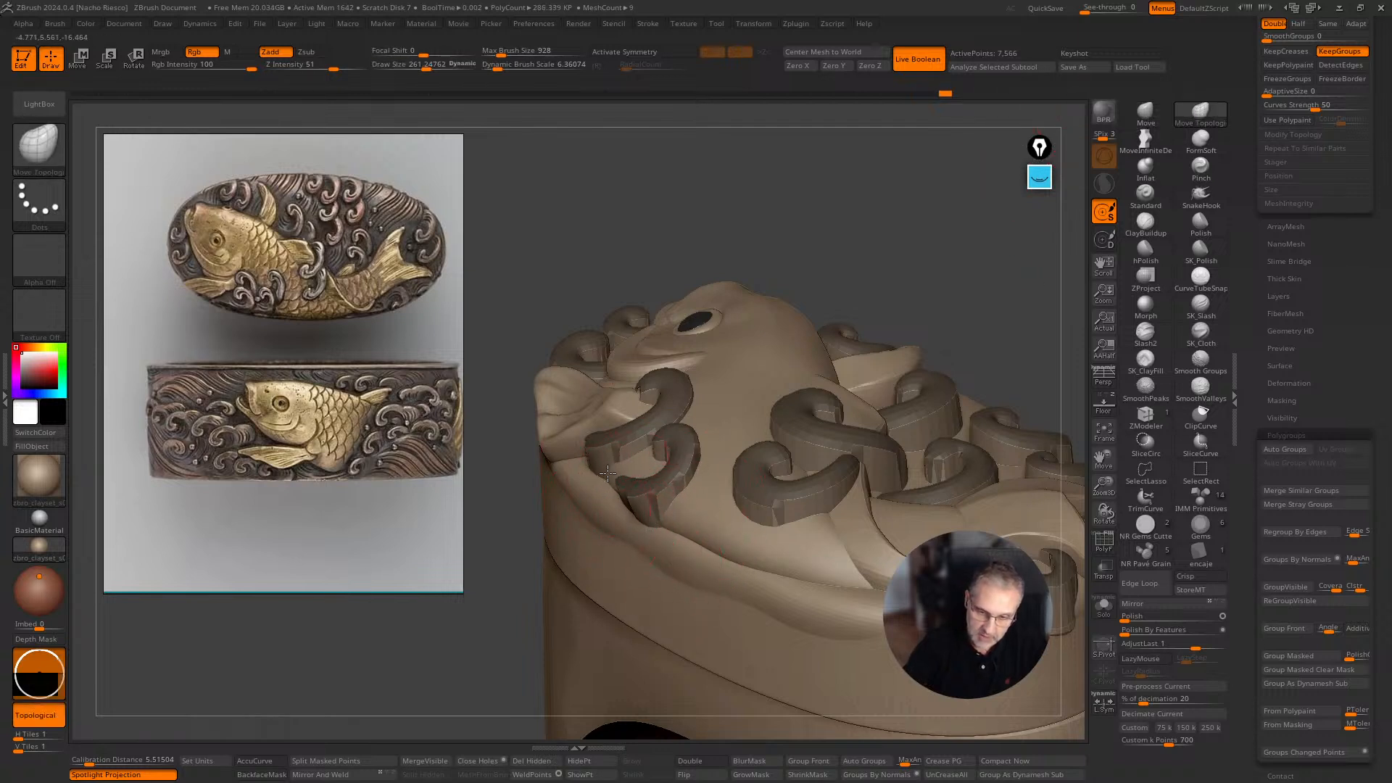
pyautogui.moveTo(982, 264); pyautogui.dragTo(899, 425)
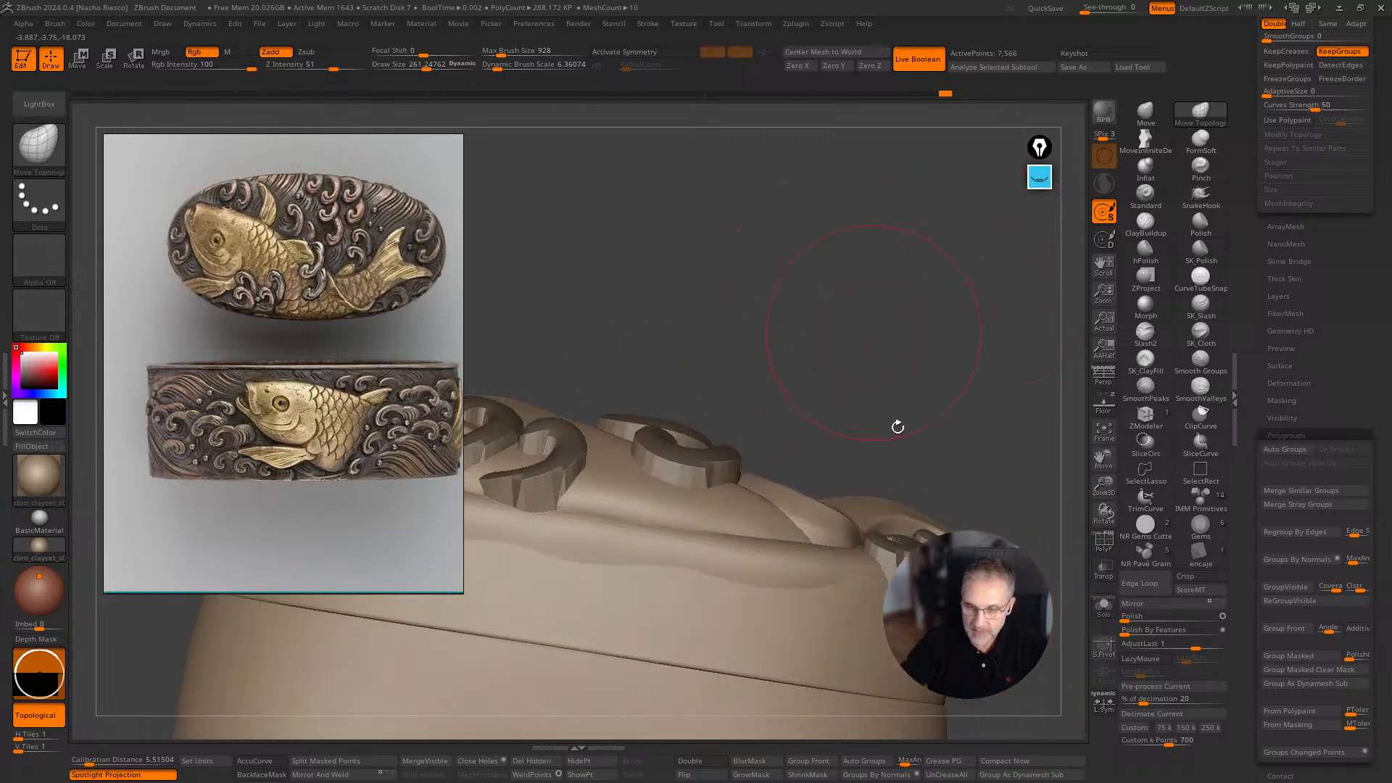
pyautogui.moveTo(958, 530)
pyautogui.mouseDown()
pyautogui.moveTo(989, 365)
pyautogui.moveTo(1030, 406)
pyautogui.moveTo(1080, 400)
pyautogui.moveTo(809, 531)
pyautogui.moveTo(763, 490)
pyautogui.mouseUp()
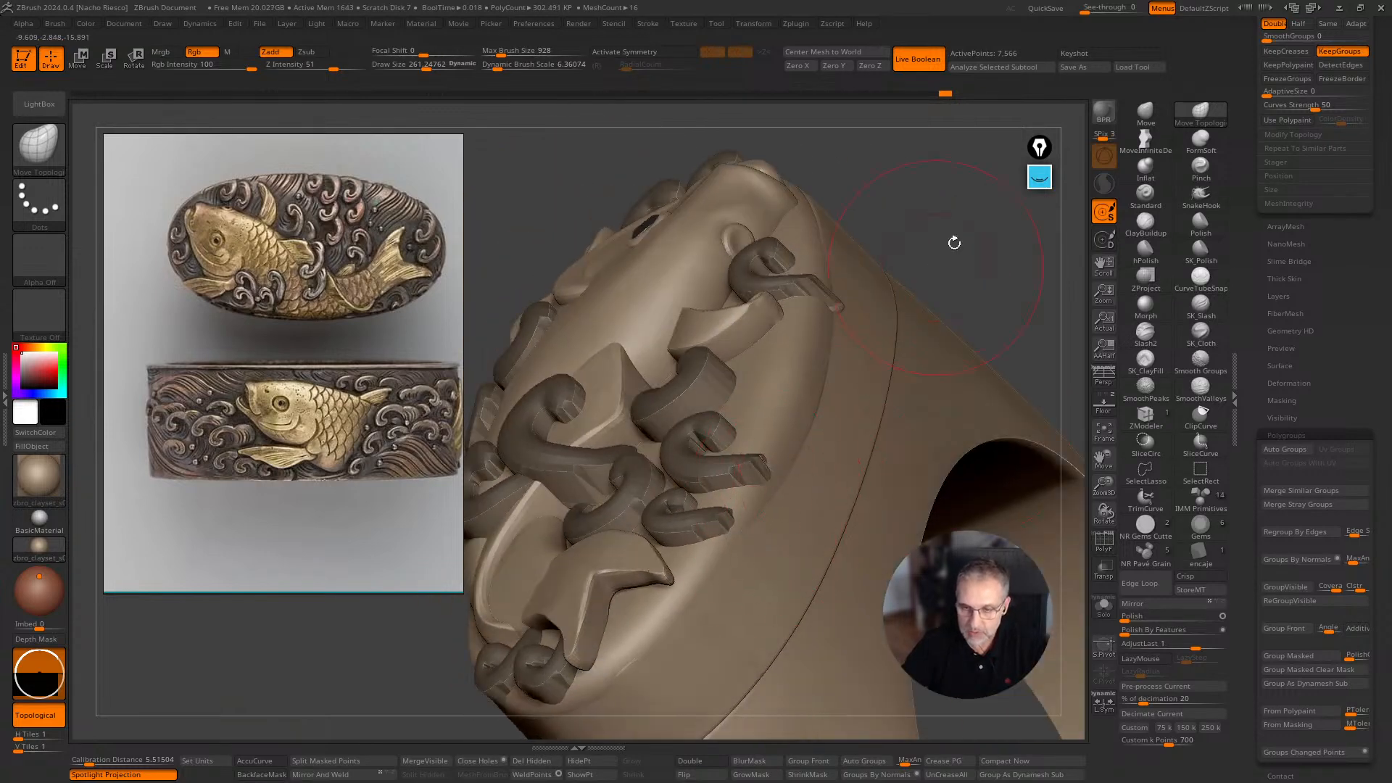
pyautogui.moveTo(955, 240)
pyautogui.mouseDown()
pyautogui.moveTo(782, 389)
pyautogui.moveTo(848, 352)
pyautogui.mouseUp()
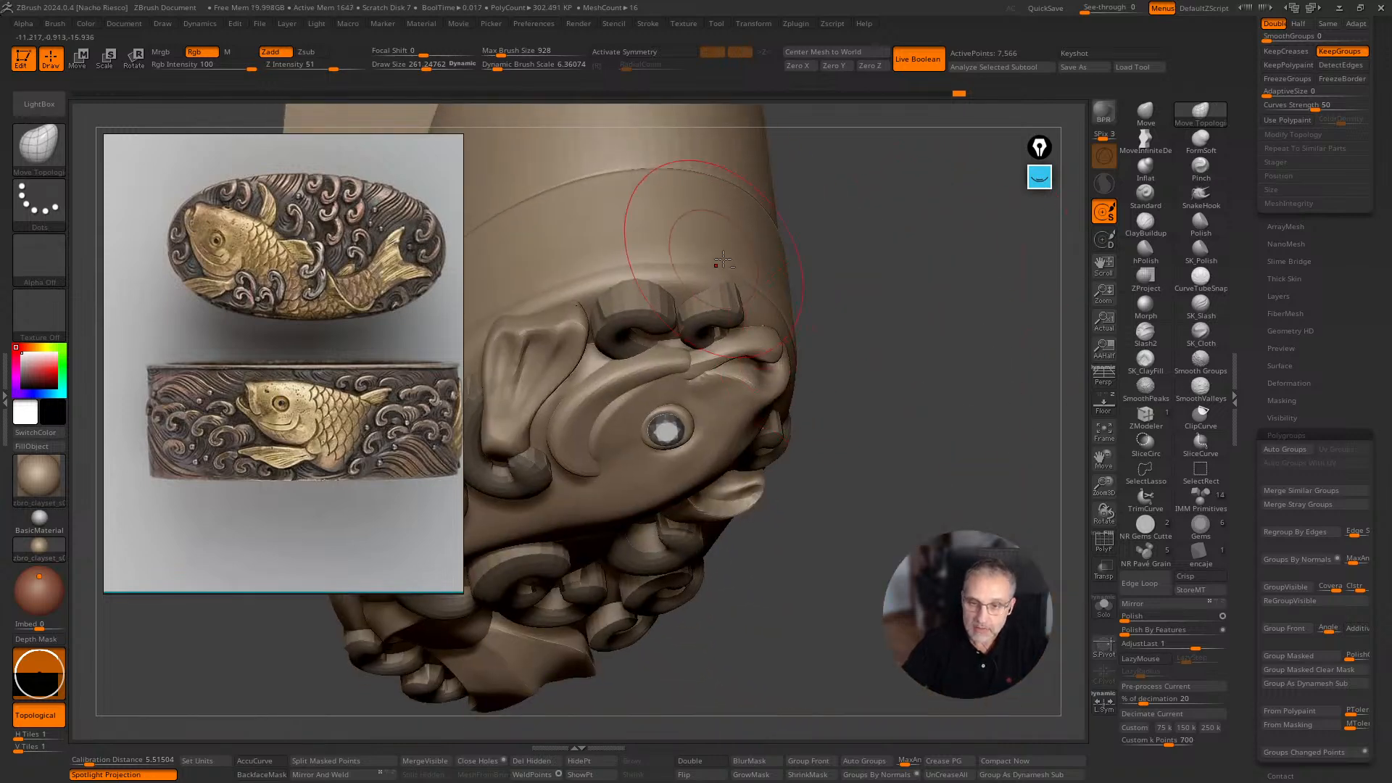
# Clear the mask on the wave curls and isolate them in Solo mode with the polyframe displayed.
pyautogui.moveTo(948, 482)
pyautogui.keyDown('ctrl'); pyautogui.mouseDown()
pyautogui.moveTo(985, 517)
pyautogui.moveTo(1016, 467)
pyautogui.moveTo(974, 494)
pyautogui.moveTo(981, 525)
pyautogui.moveTo(957, 508)
pyautogui.mouseUp(); pyautogui.keyUp('ctrl')
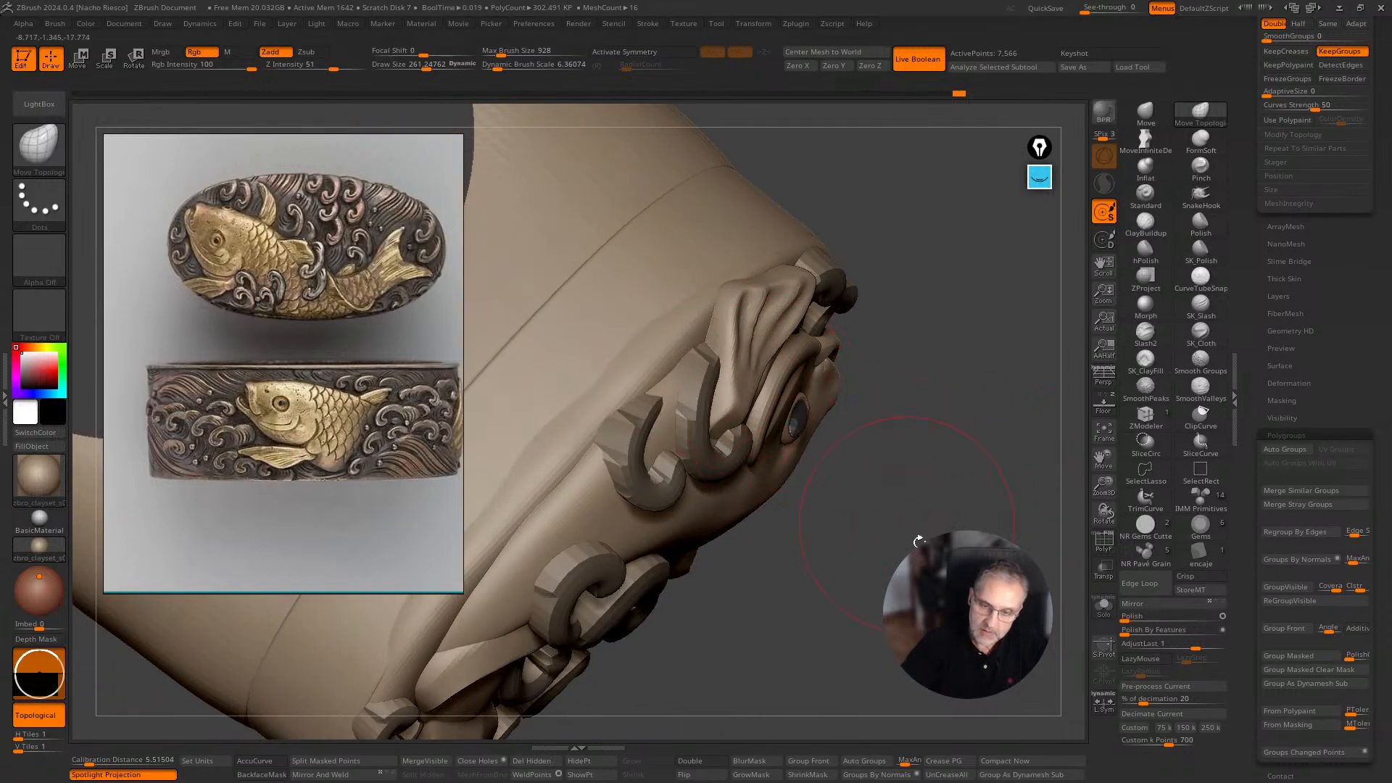
pyautogui.keyDown('ctrl'); pyautogui.click(943, 464); pyautogui.keyUp('ctrl')
pyautogui.hotkey('shift', 'f')
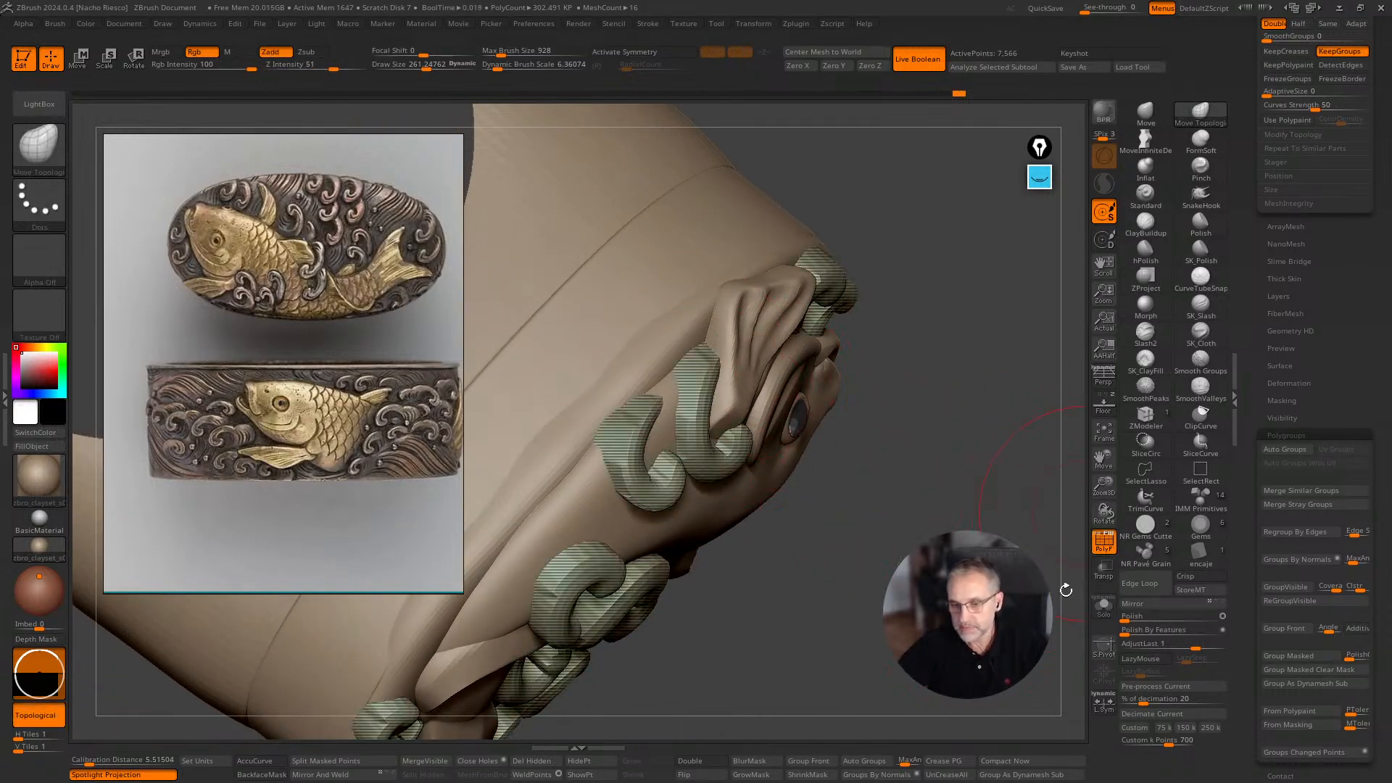
pyautogui.click(1103, 606)
pyautogui.click(1104, 540)
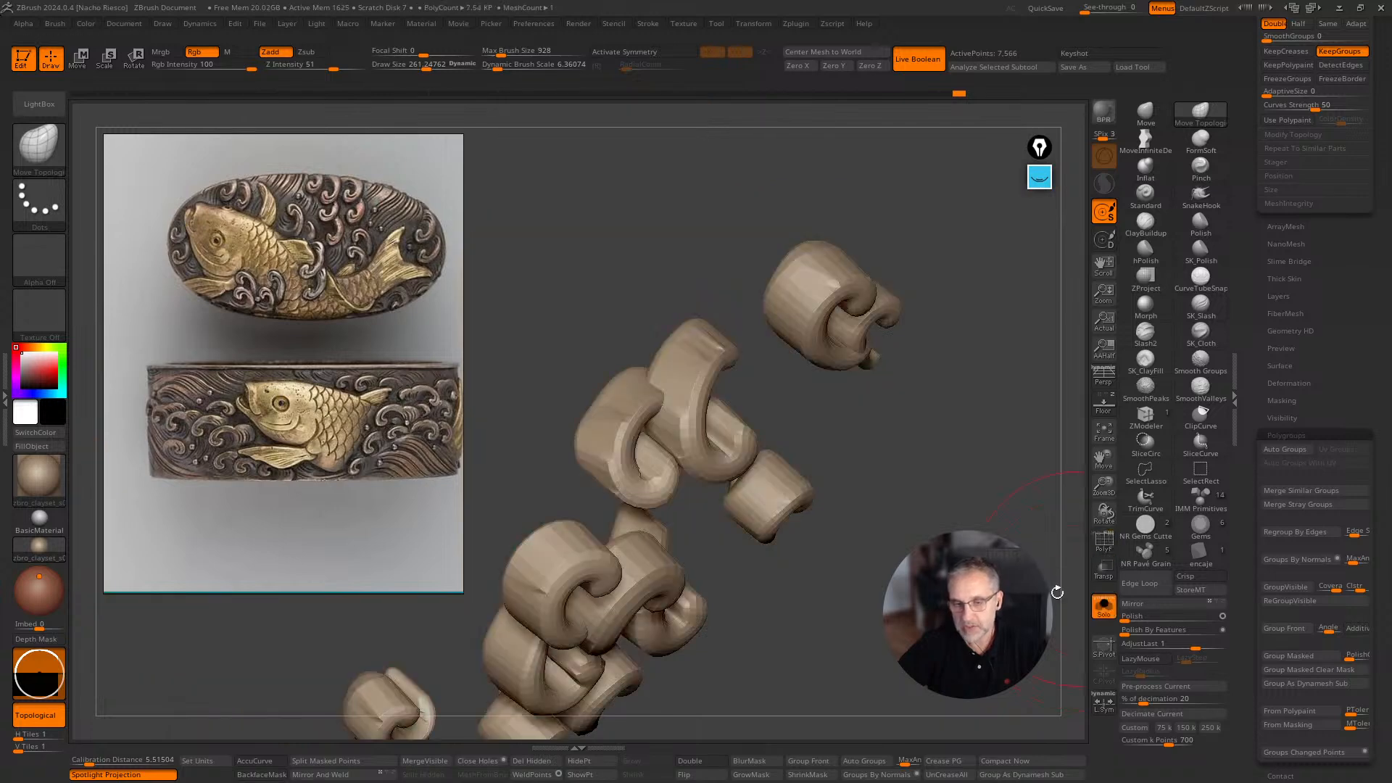
pyautogui.click(1104, 541)
# Inspect the stretched side walls of the curls and remesh the subtool using ZRemesher with KeepGroups turned off.
pyautogui.moveTo(1066, 573); pyautogui.dragTo(883, 561)
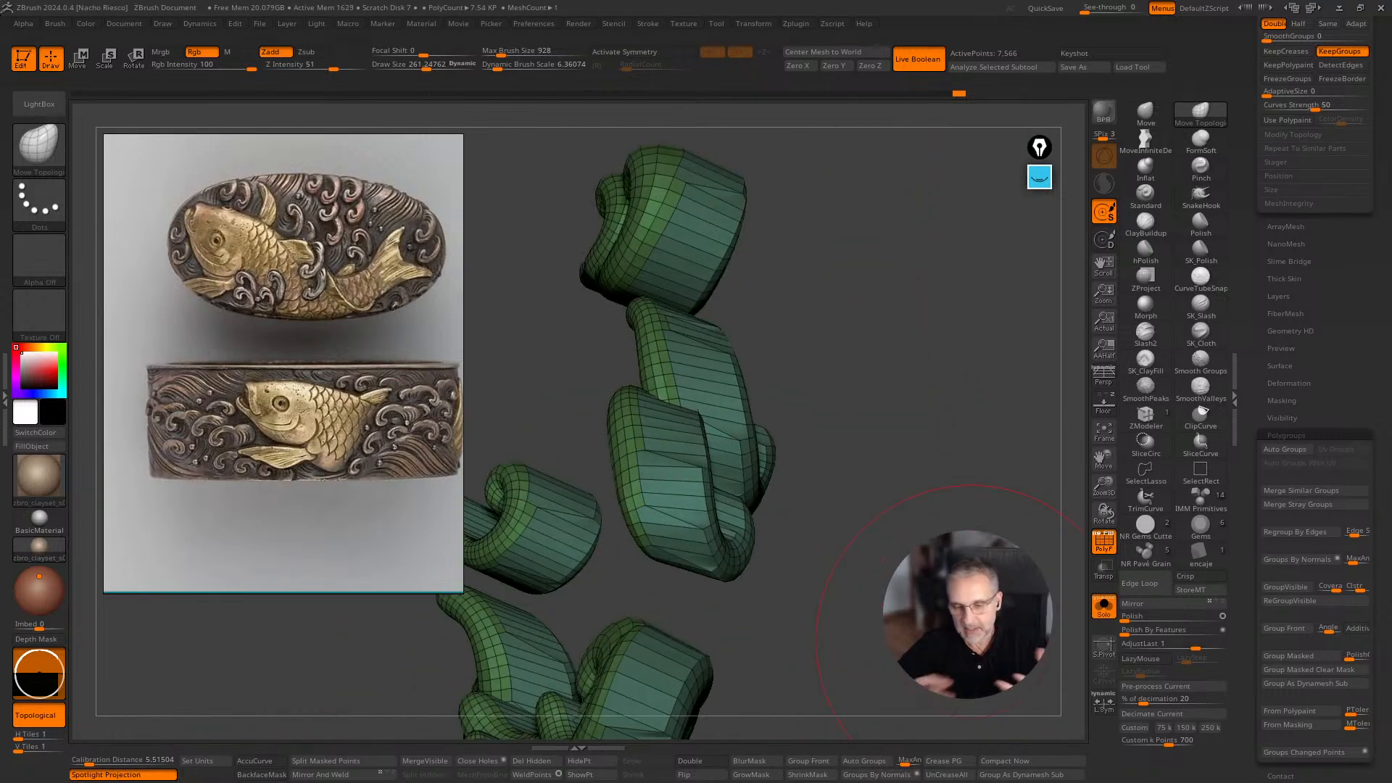
pyautogui.moveTo(971, 638)
pyautogui.mouseDown()
pyautogui.moveTo(943, 601)
pyautogui.moveTo(811, 656)
pyautogui.moveTo(843, 678)
pyautogui.moveTo(840, 434)
pyautogui.mouseUp()
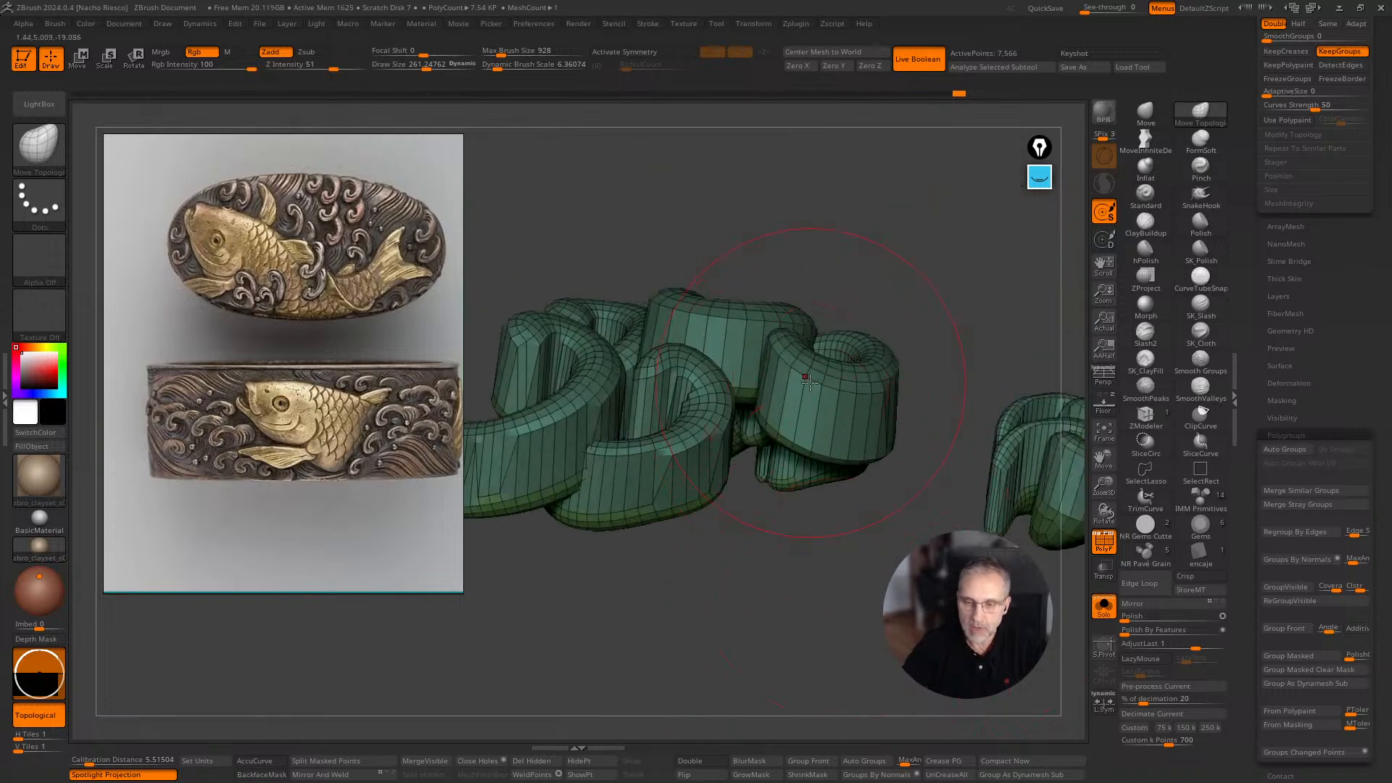
pyautogui.moveTo(883, 300); pyautogui.dragTo(860, 351)
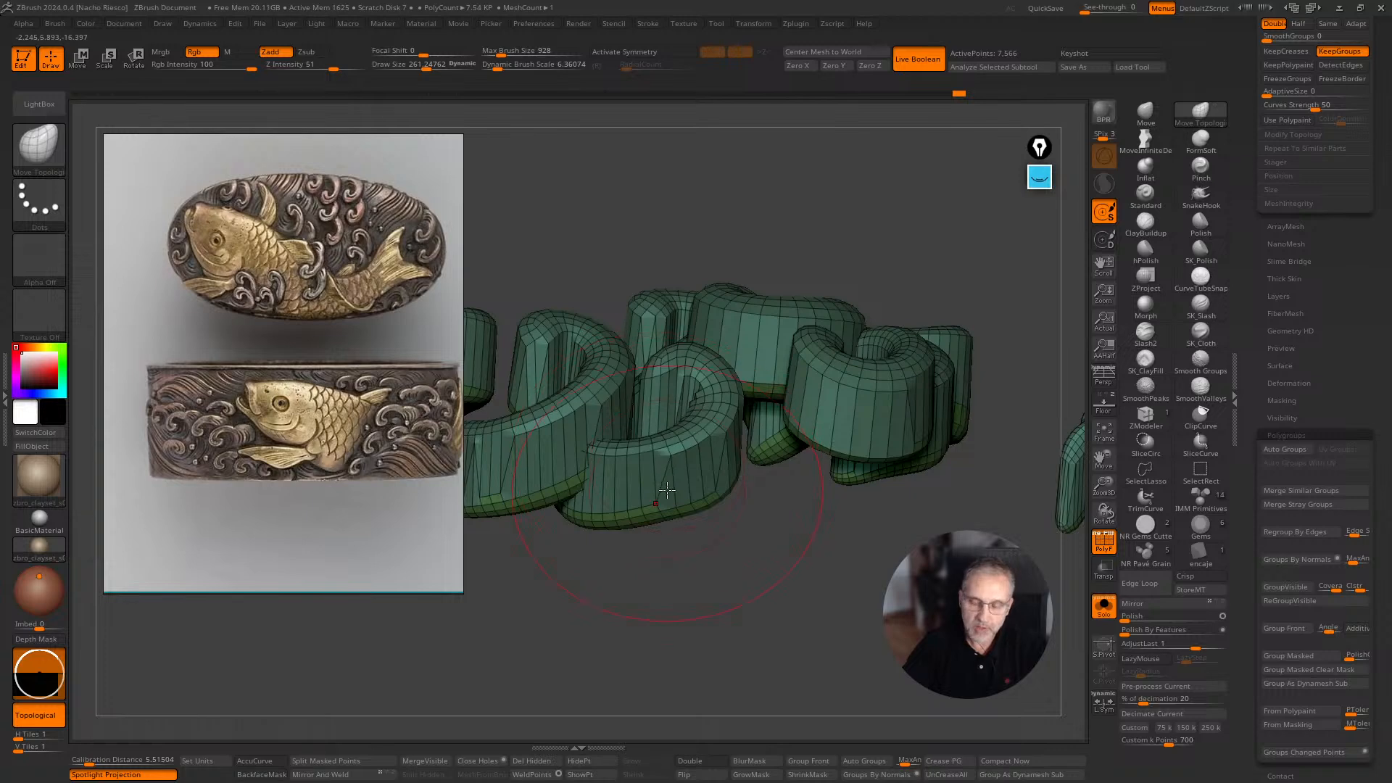
pyautogui.moveTo(712, 629); pyautogui.dragTo(746, 581)
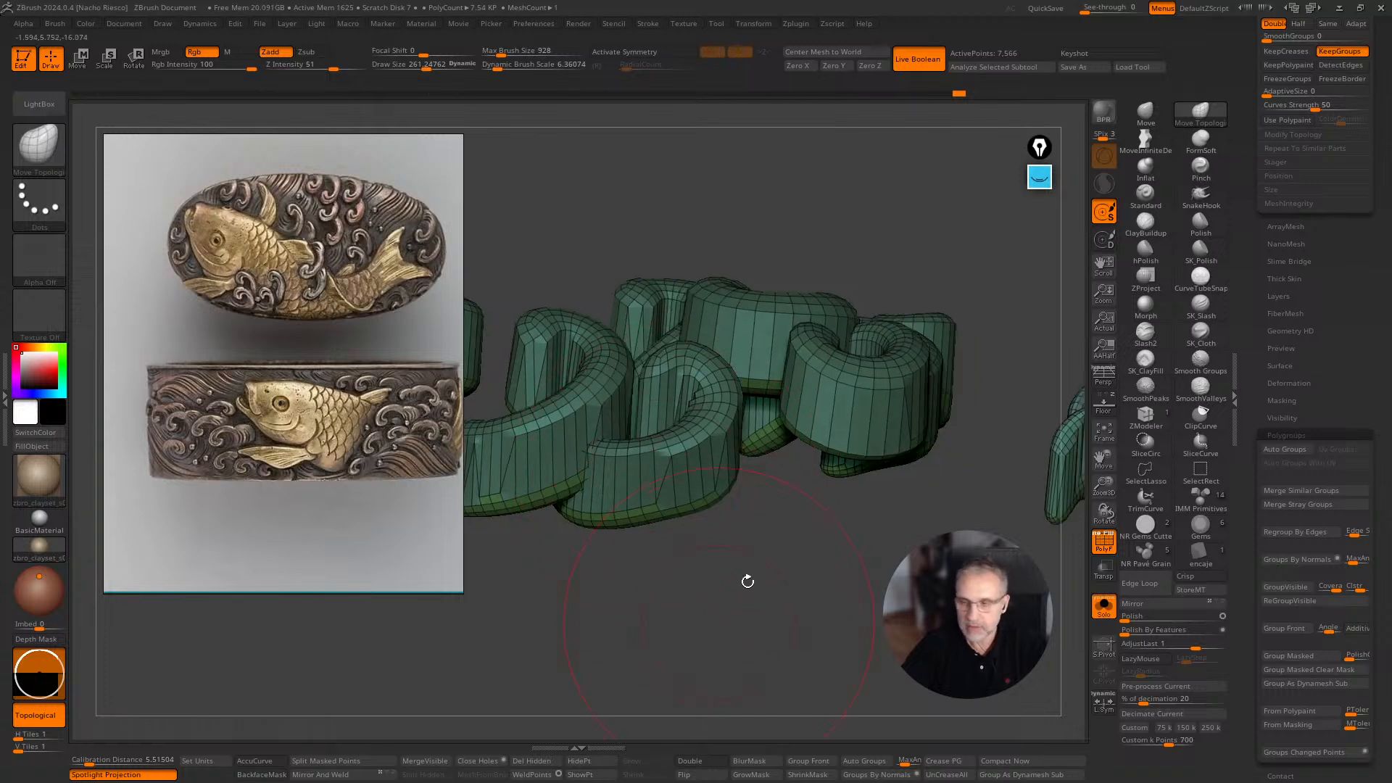
pyautogui.moveTo(1252, 258); pyautogui.dragTo(1255, 446)
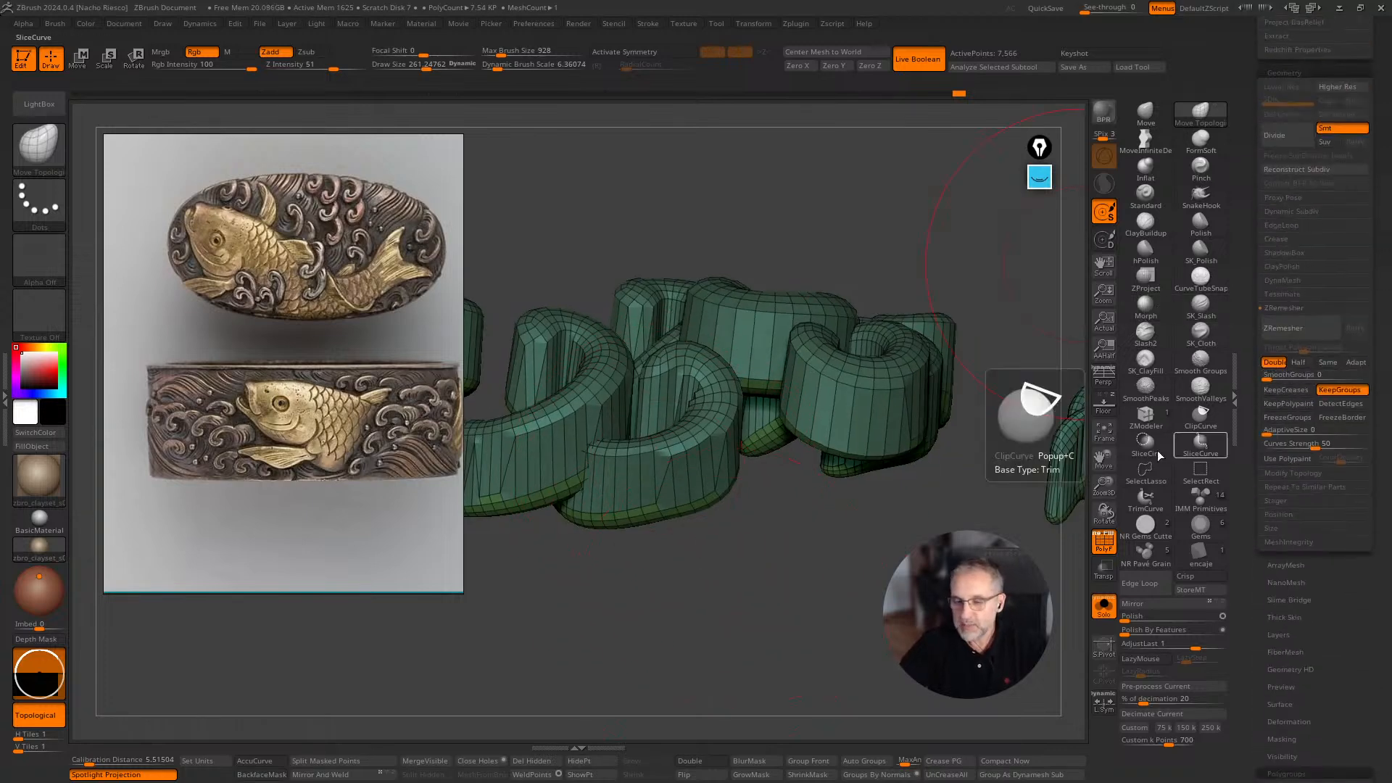
pyautogui.moveTo(986, 407); pyautogui.dragTo(972, 500)
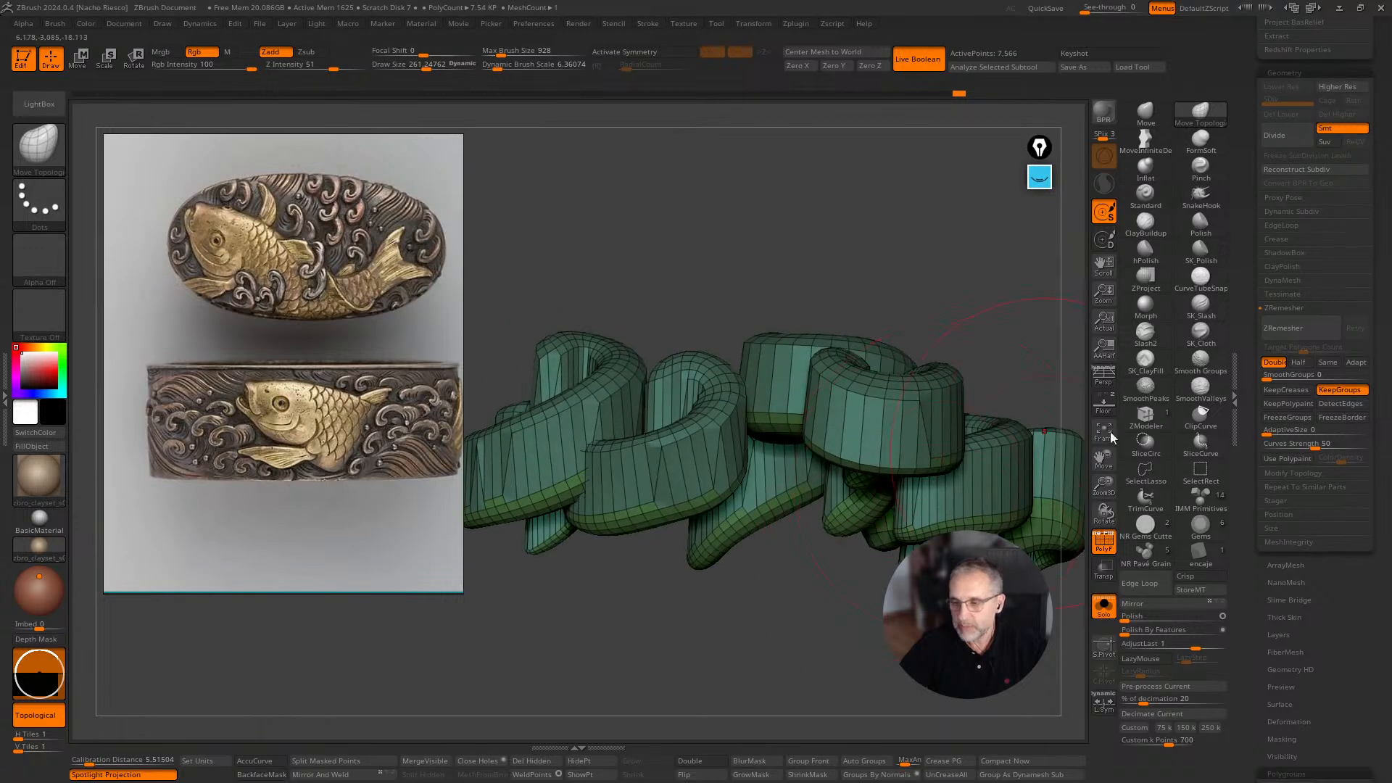
pyautogui.click(1340, 389)
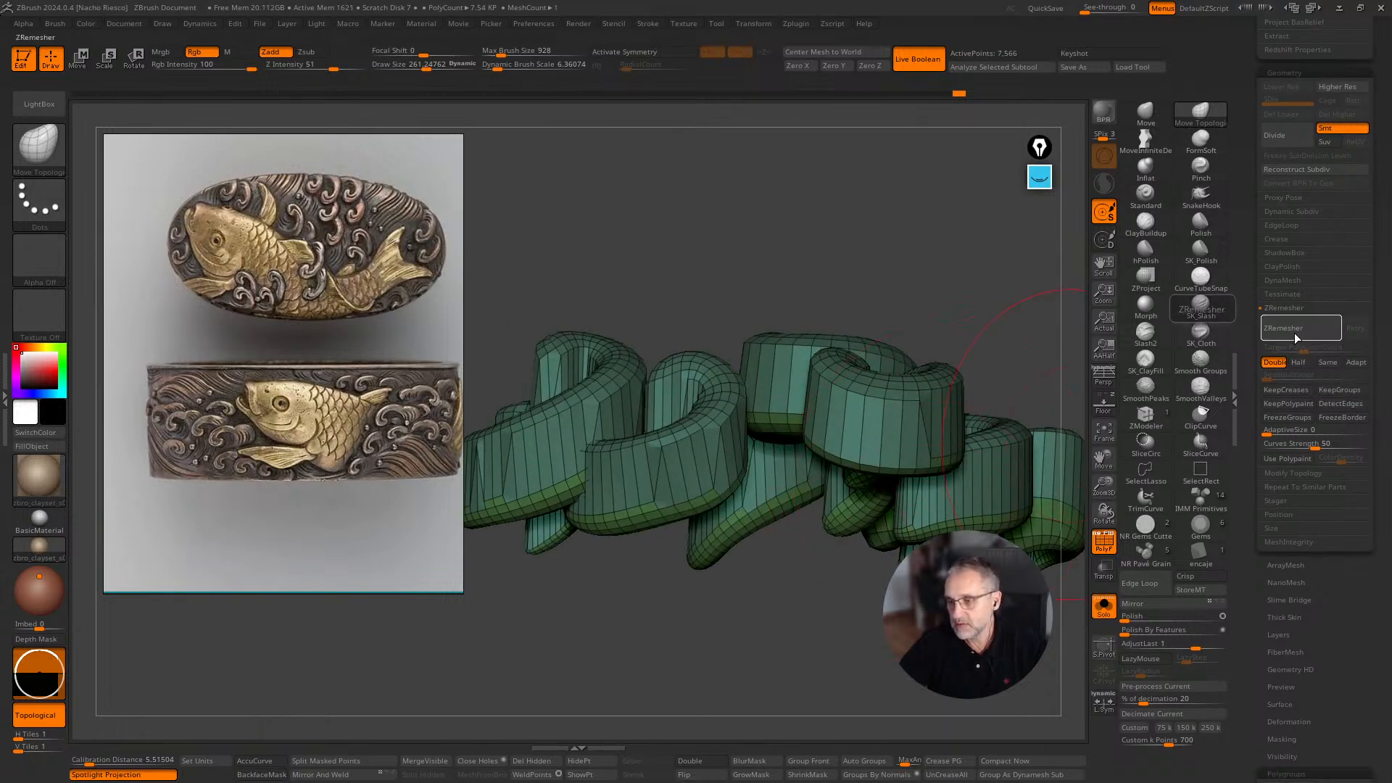
pyautogui.click(1294, 332)
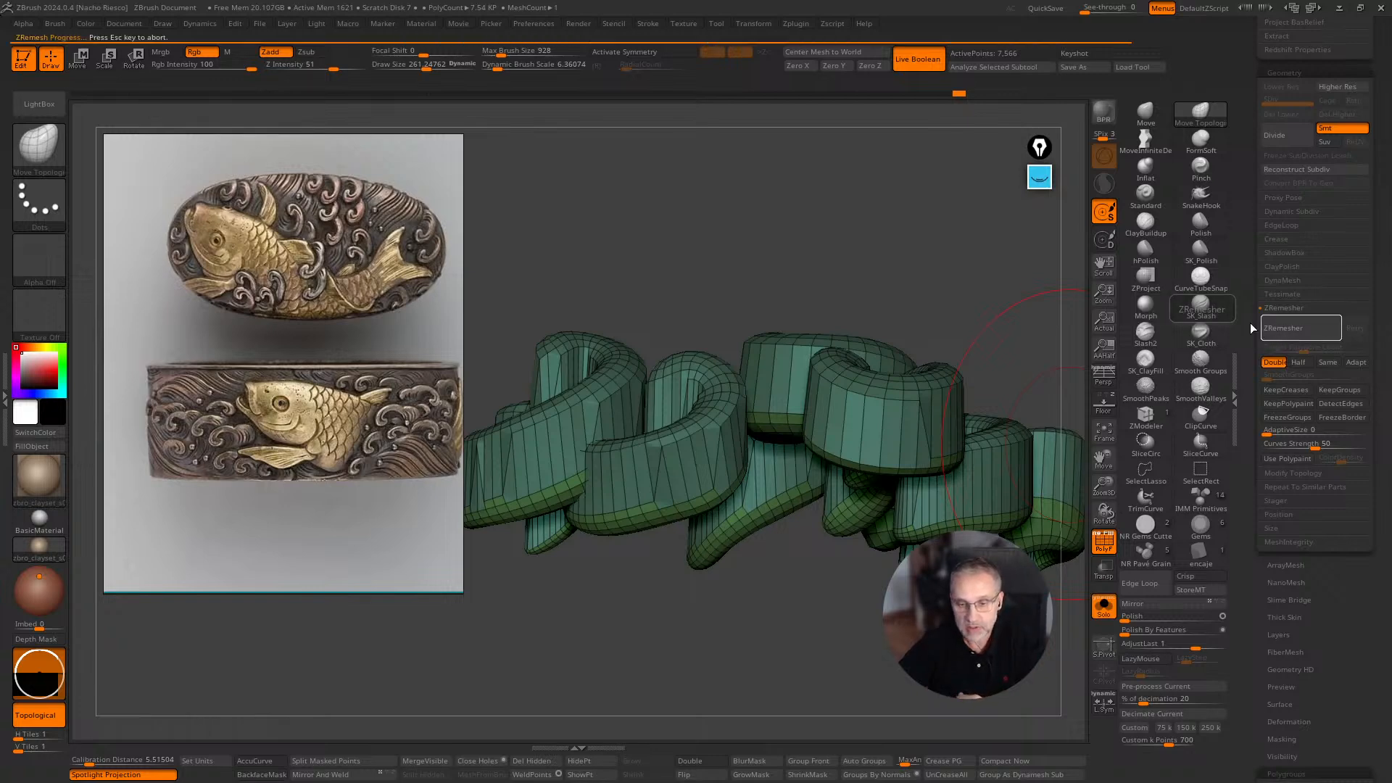
# Polish the remeshed wave curls, hide the polyframe and exit Solo mode.
pyautogui.moveTo(776, 676); pyautogui.dragTo(870, 638)
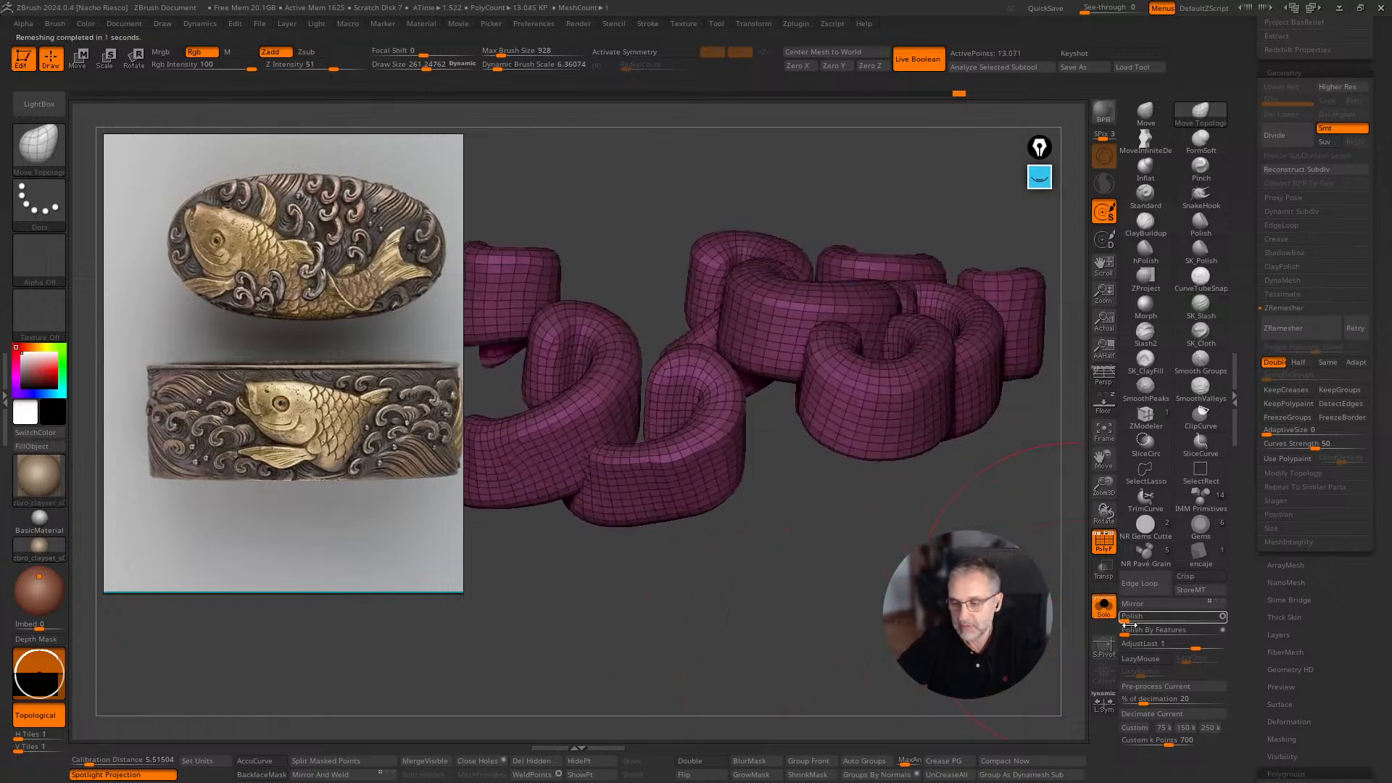
pyautogui.click(1129, 617)
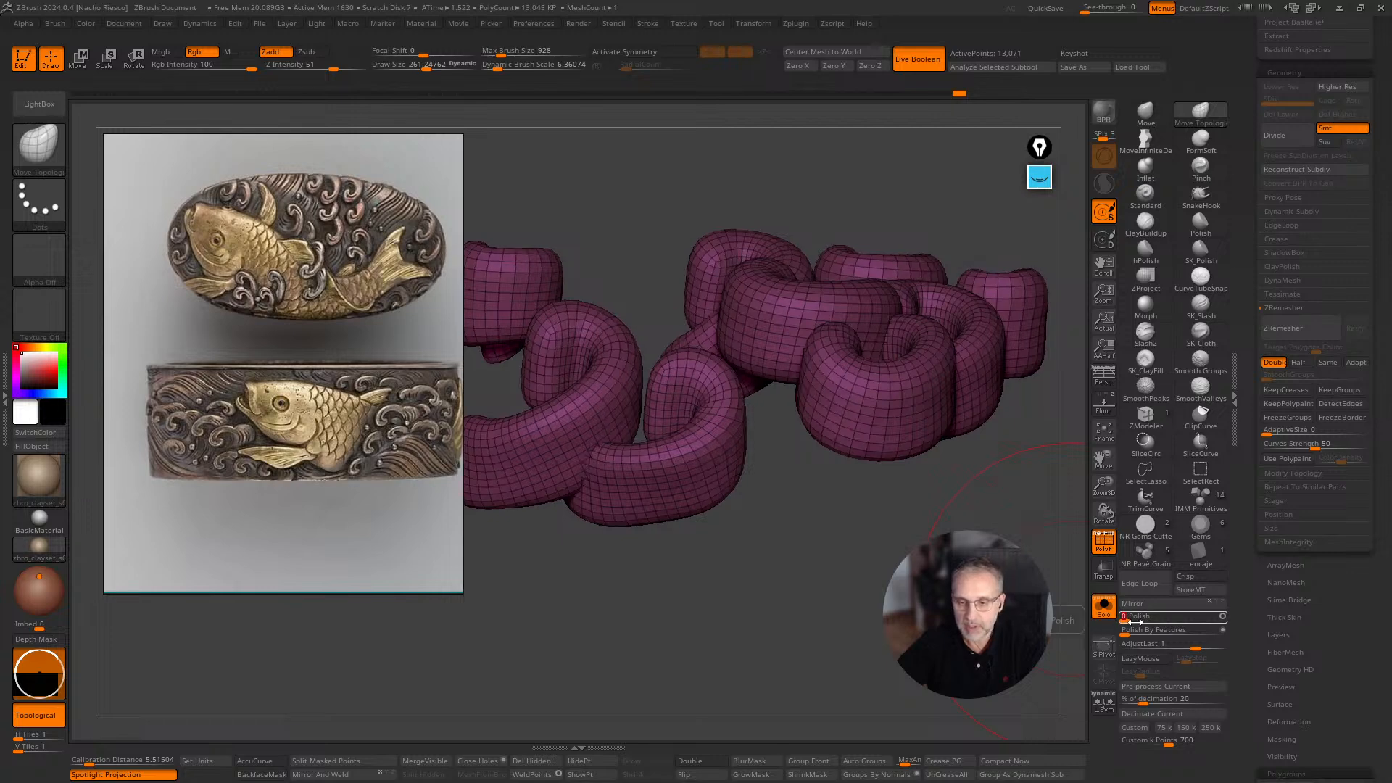
pyautogui.click(1106, 544)
pyautogui.click(1104, 608)
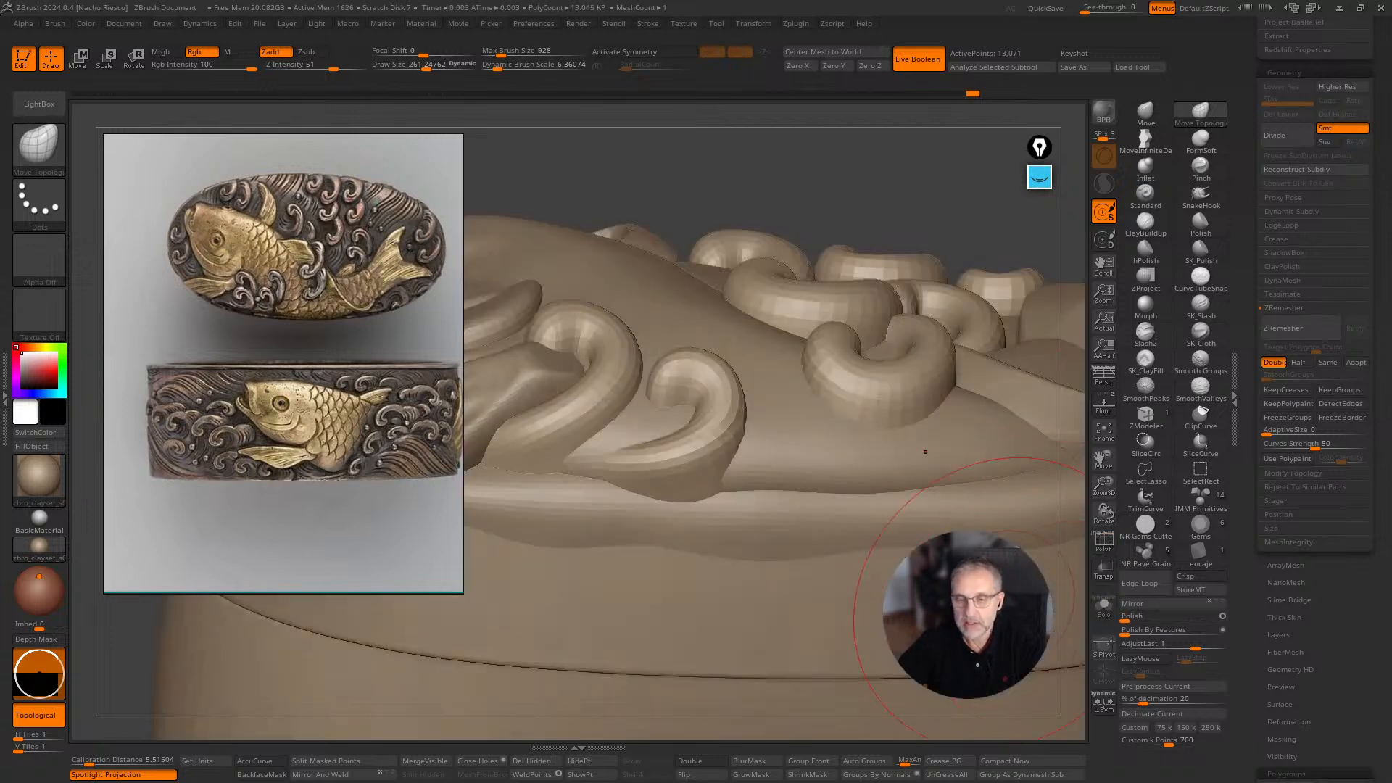
# Adjust the curl beside the koi's side fin with Move Topological at a draw size of about 226, and remesh the curls with ZRemesher.
pyautogui.press('f')
pyautogui.moveTo(936, 227); pyautogui.dragTo(672, 469)
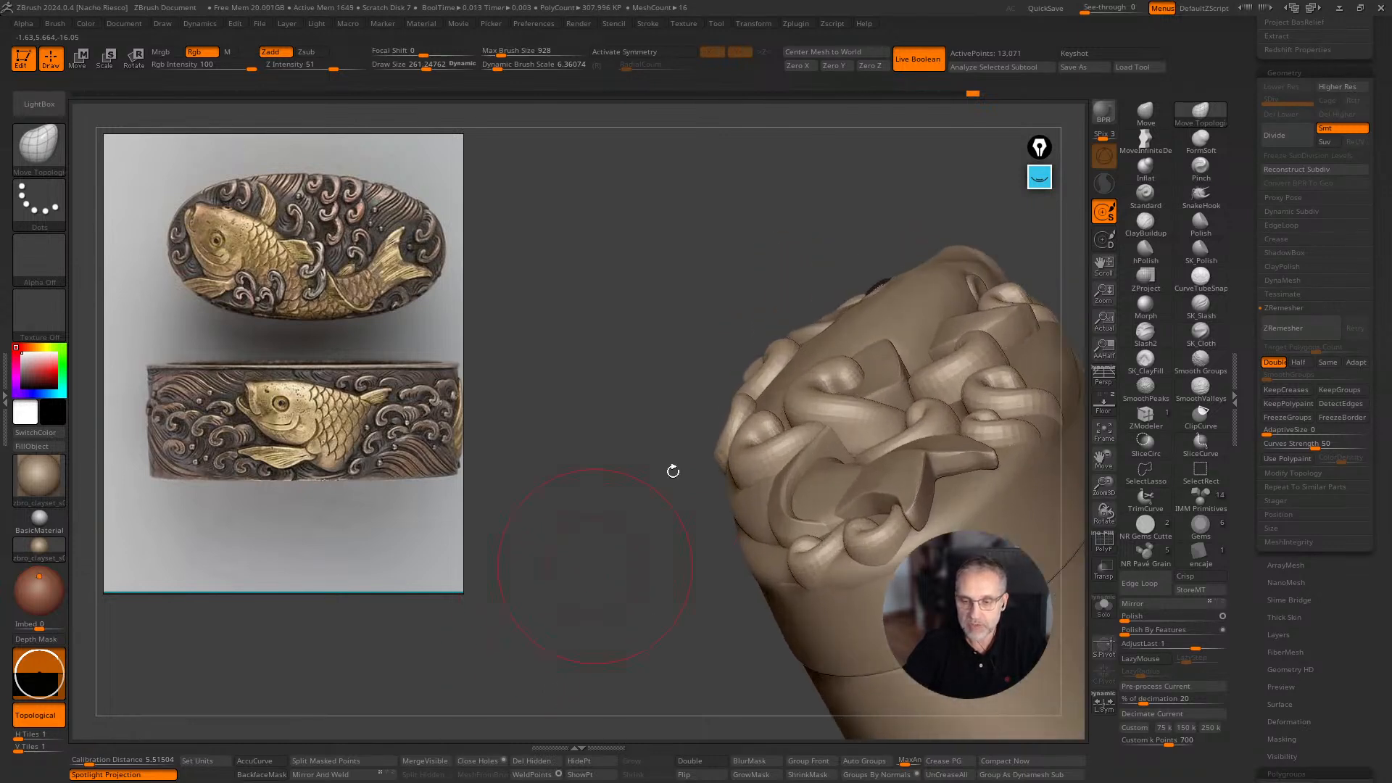
pyautogui.keyDown('alt'); pyautogui.moveTo(1016, 232); pyautogui.dragTo(964, 301); pyautogui.keyUp('alt')
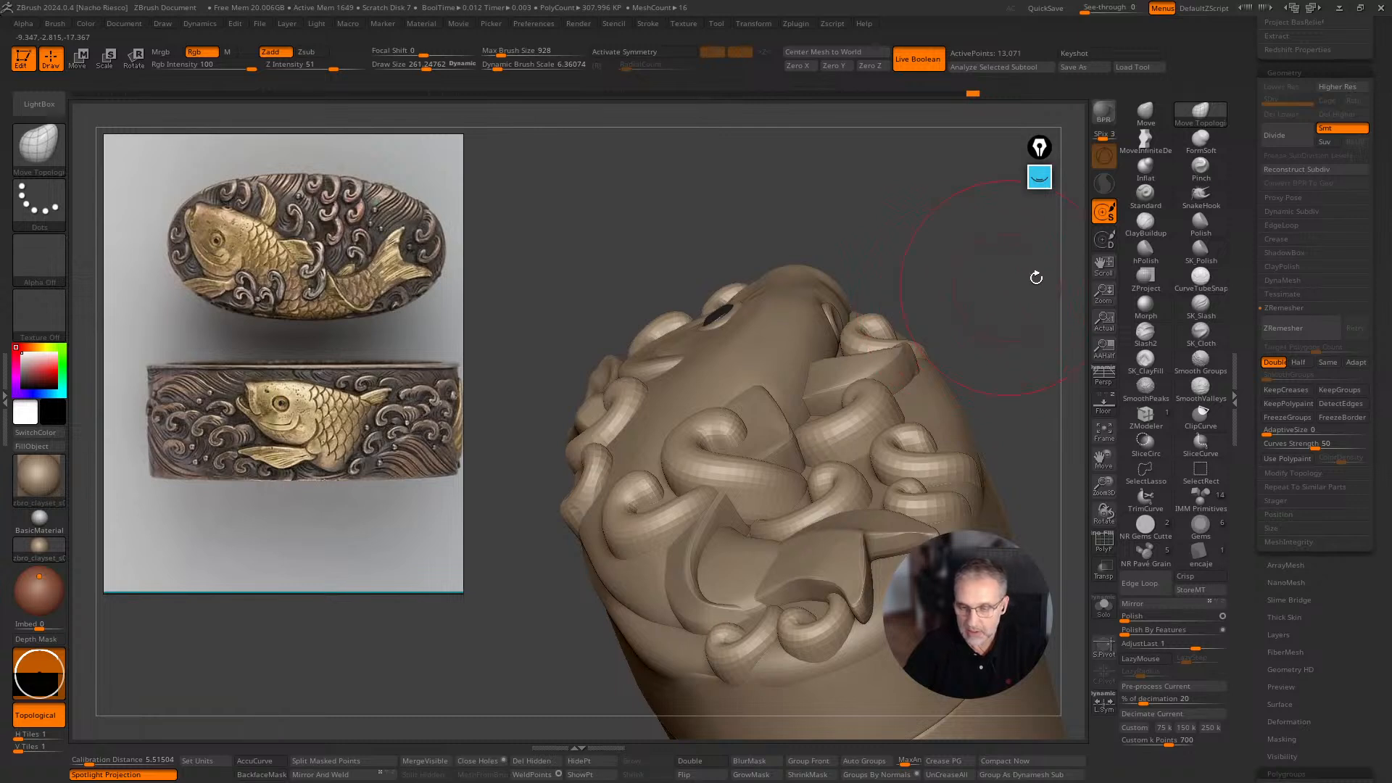
pyautogui.press('s')
pyautogui.click(754, 468)
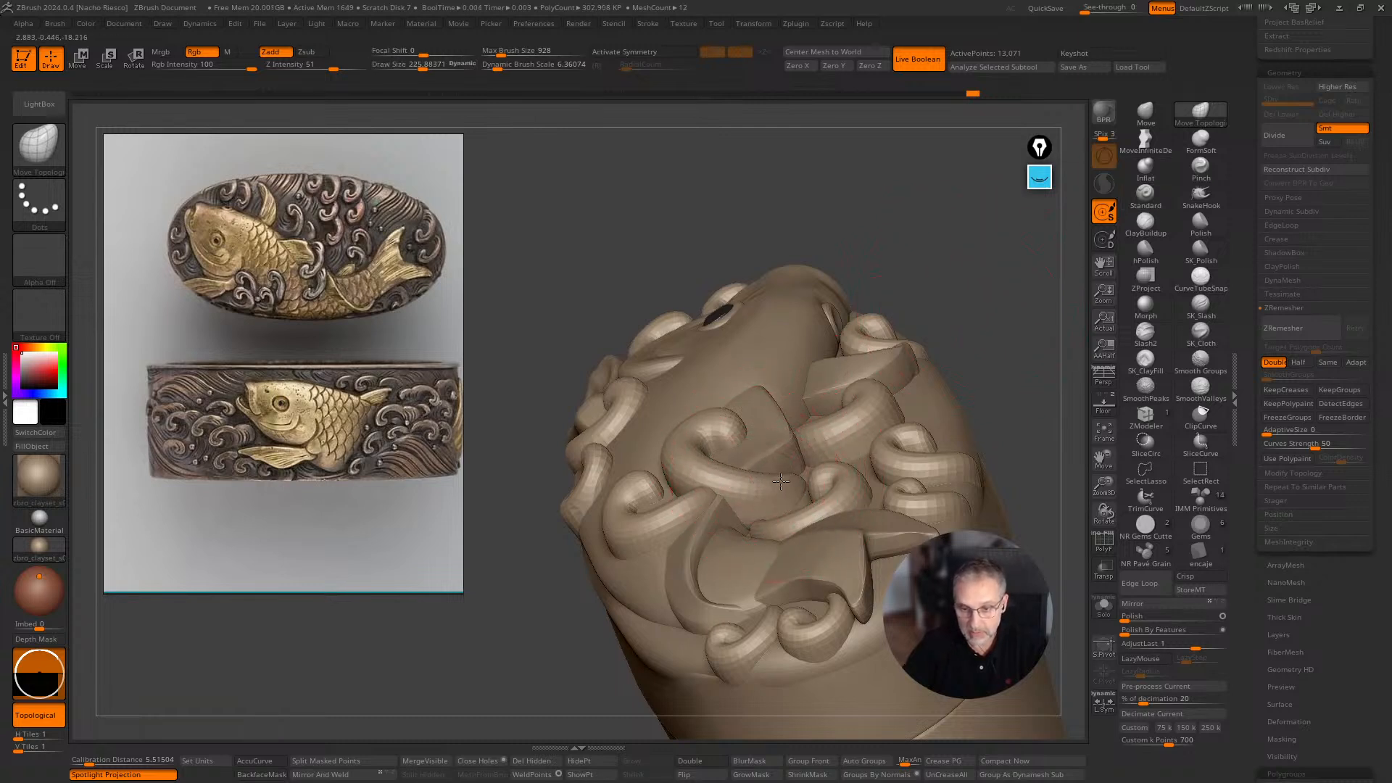
pyautogui.moveTo(1016, 333); pyautogui.dragTo(834, 435)
pyautogui.moveTo(834, 435); pyautogui.dragTo(976, 472, button='right')
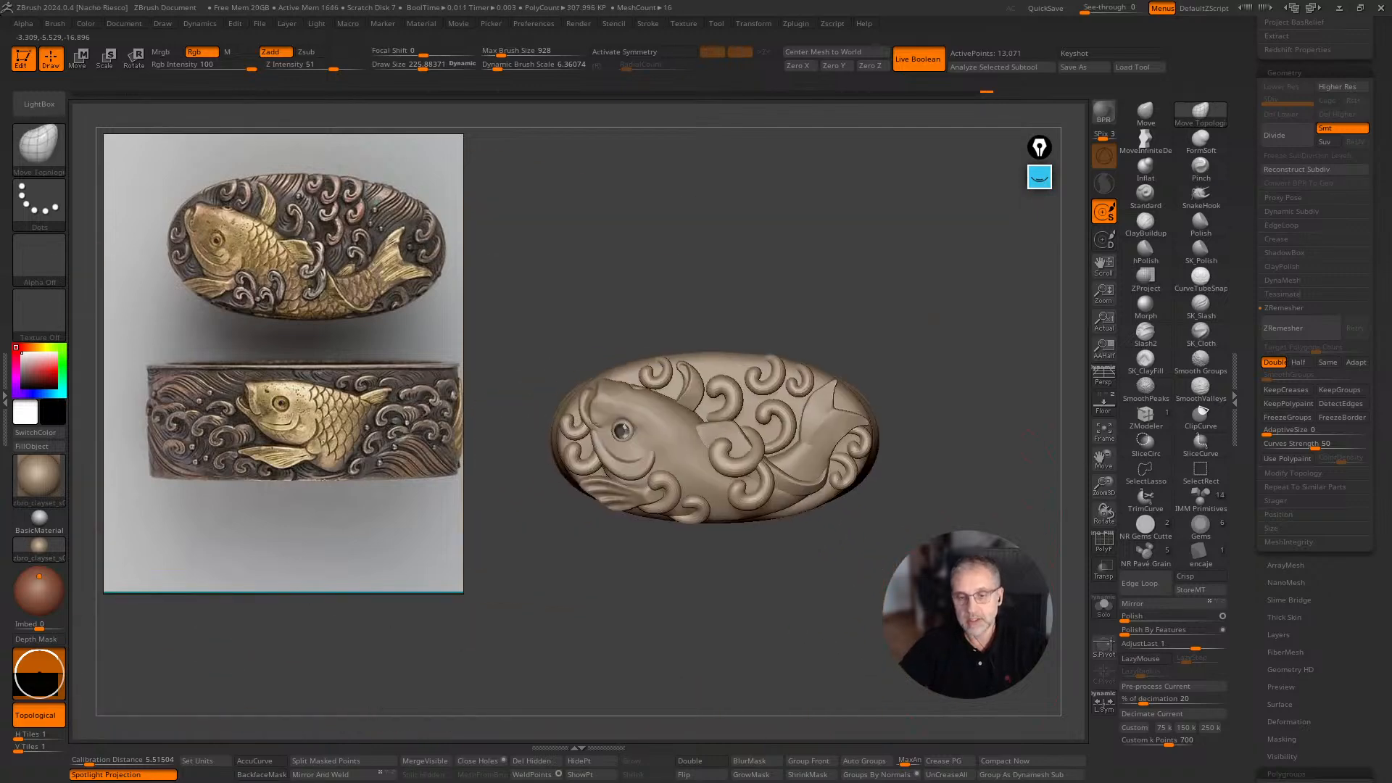
pyautogui.click(1294, 328)
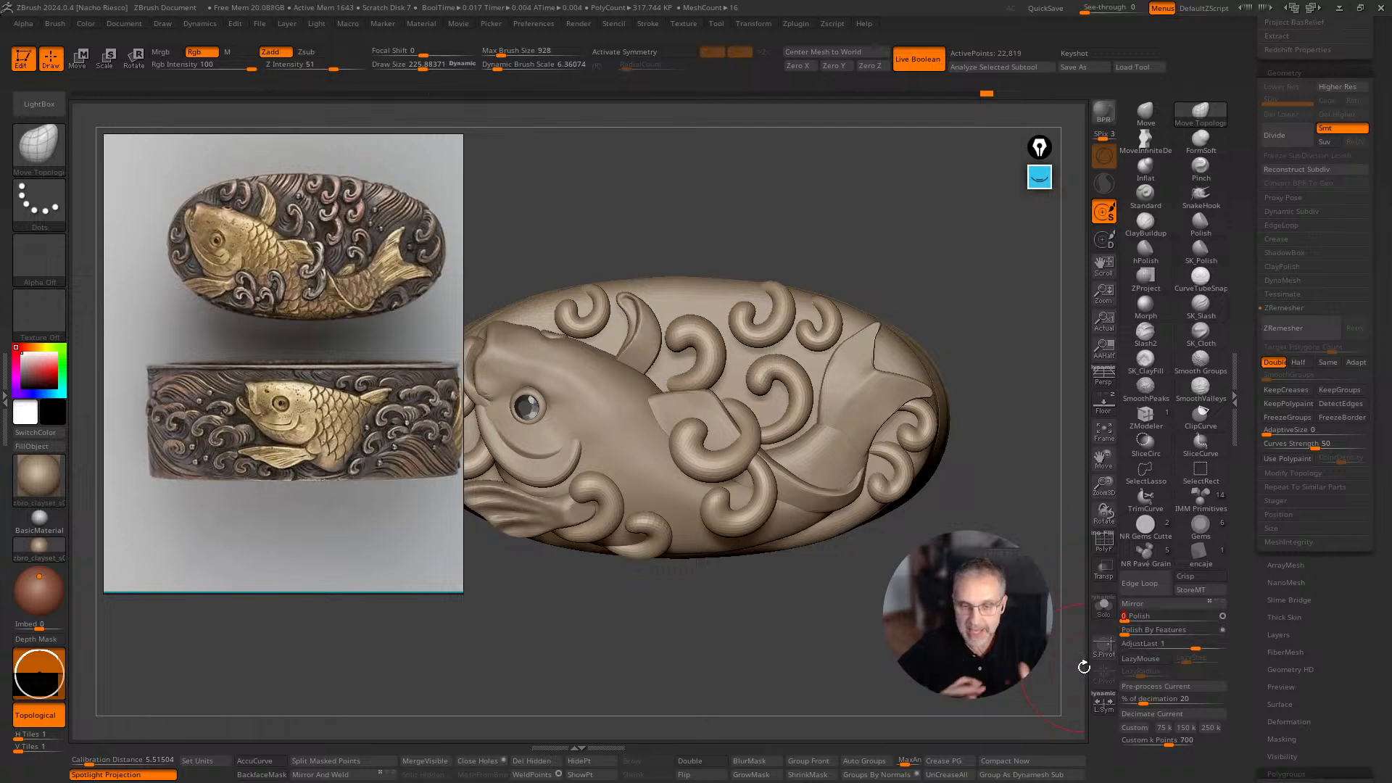
pyautogui.moveTo(870, 638); pyautogui.dragTo(833, 637)
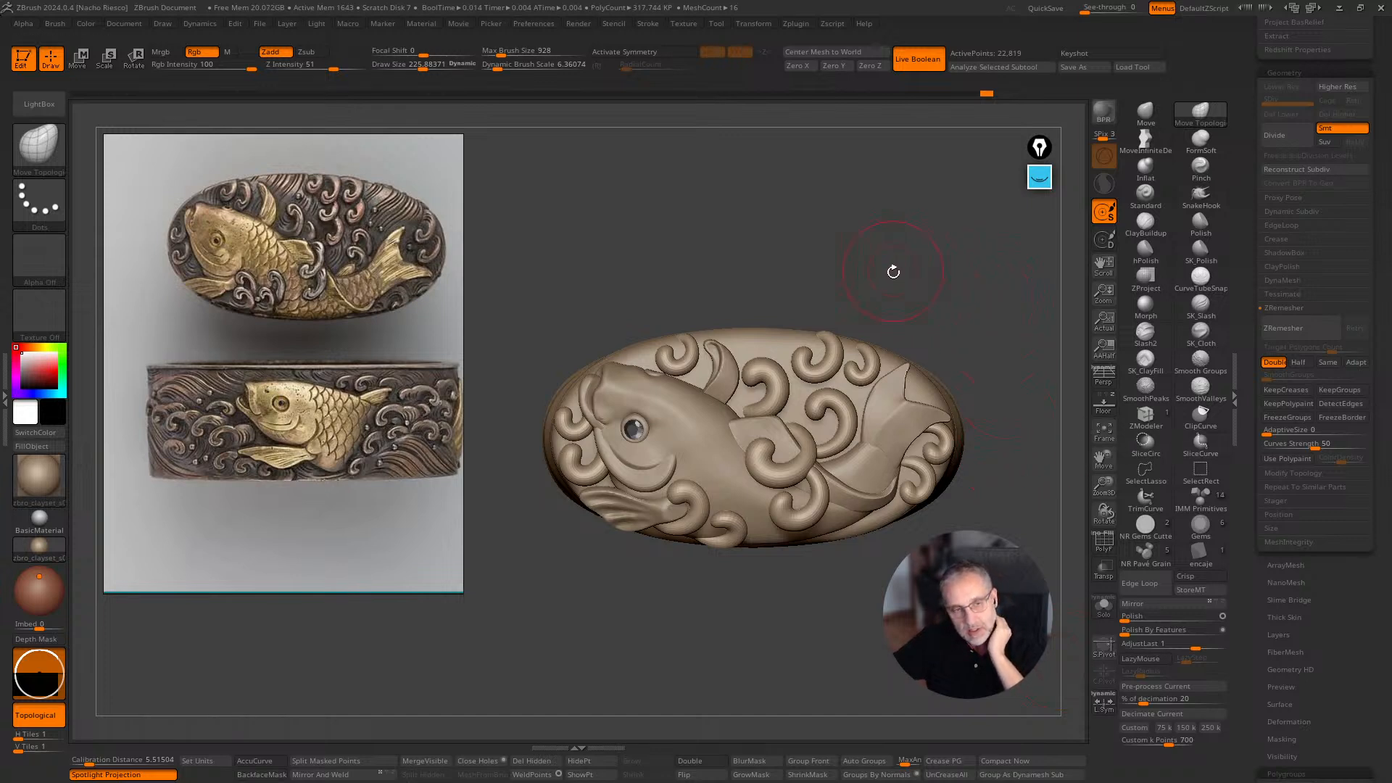
pyautogui.moveTo(895, 271)
pyautogui.mouseDown()
pyautogui.moveTo(915, 251)
pyautogui.moveTo(891, 245)
pyautogui.mouseUp()
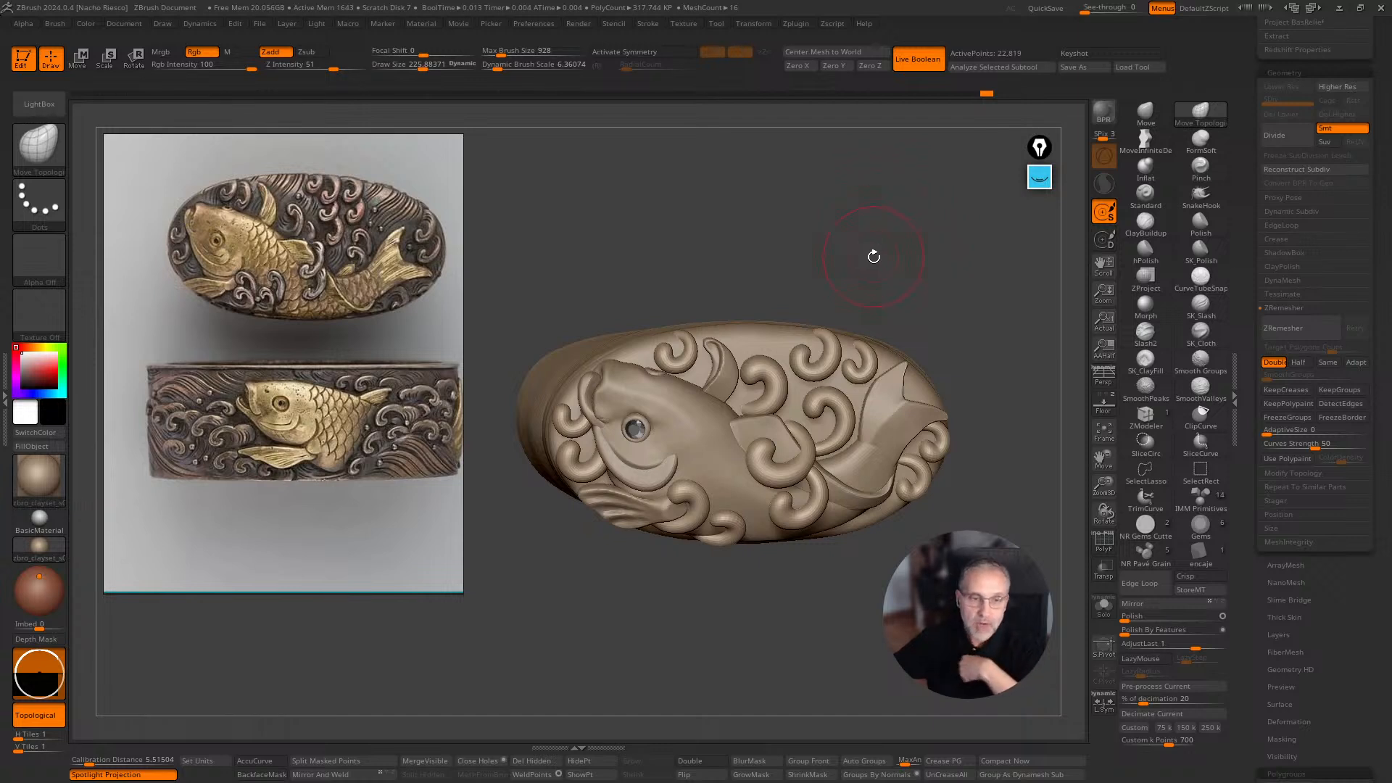
pyautogui.moveTo(871, 245); pyautogui.dragTo(867, 241)
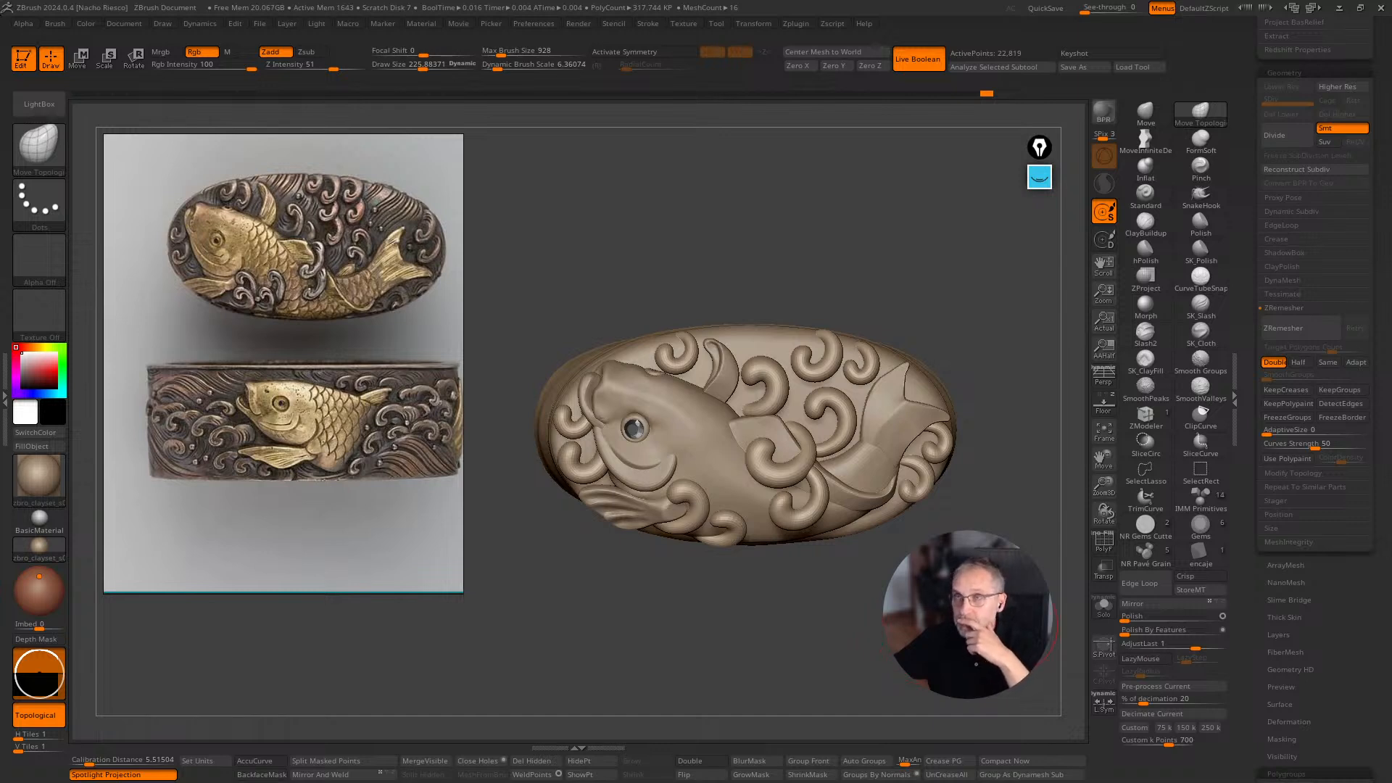
pyautogui.moveTo(920, 210); pyautogui.dragTo(948, 274)
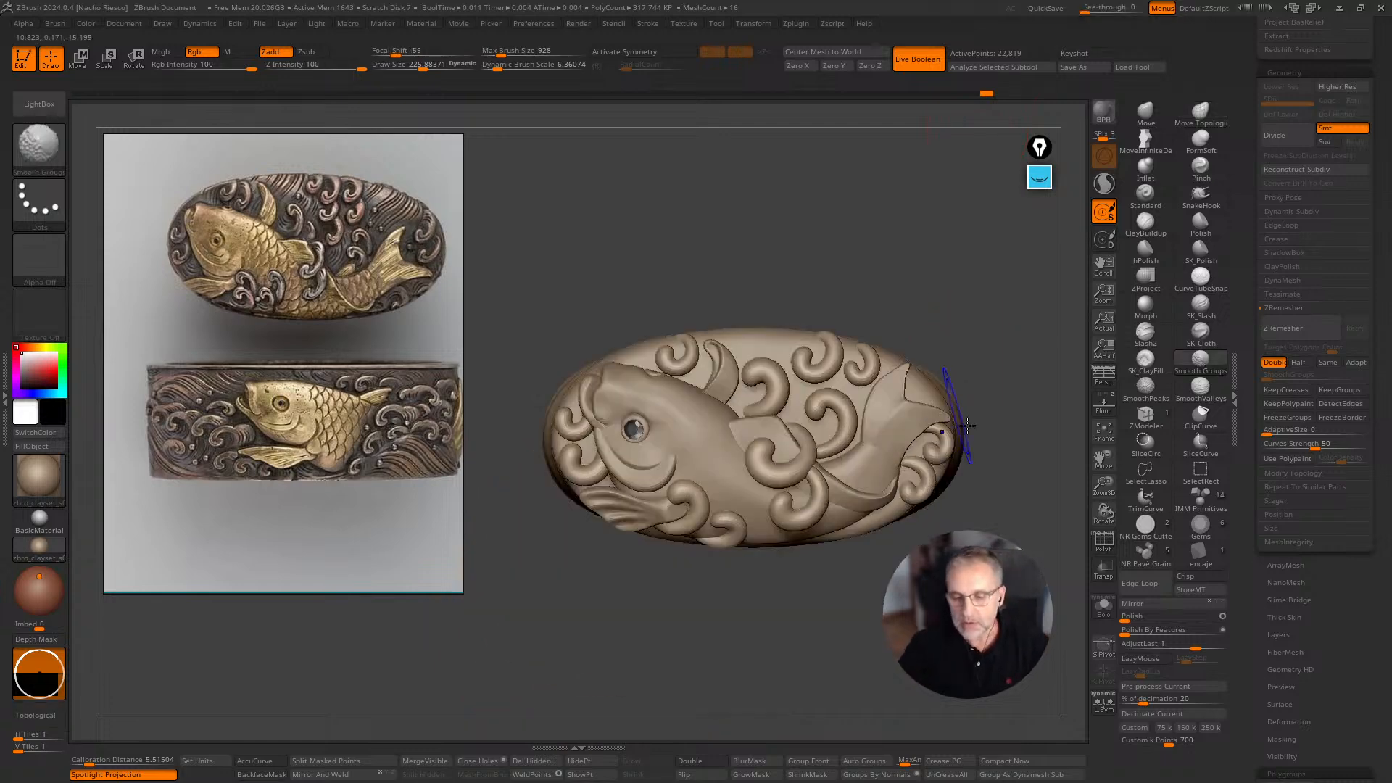
# Nudge the curl below the koi's body with the Move brush at a draw size of about 181.
pyautogui.press('b')
pyautogui.press('m')
pyautogui.press('t')
pyautogui.keyDown('alt'); pyautogui.moveTo(968, 426); pyautogui.dragTo(967, 363, button='right'); pyautogui.keyUp('alt')
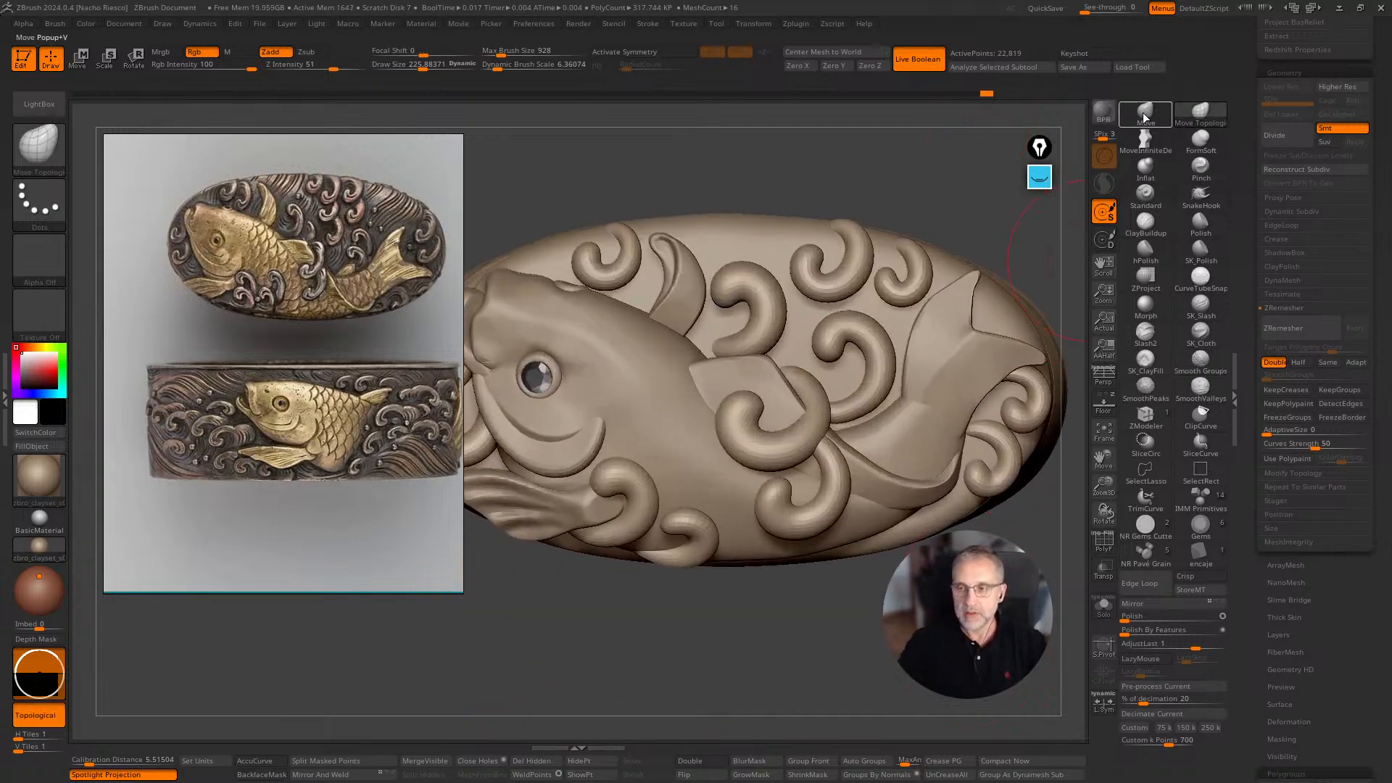
pyautogui.click(1145, 118)
pyautogui.press('s')
pyautogui.moveTo(805, 534); pyautogui.dragTo(786, 535)
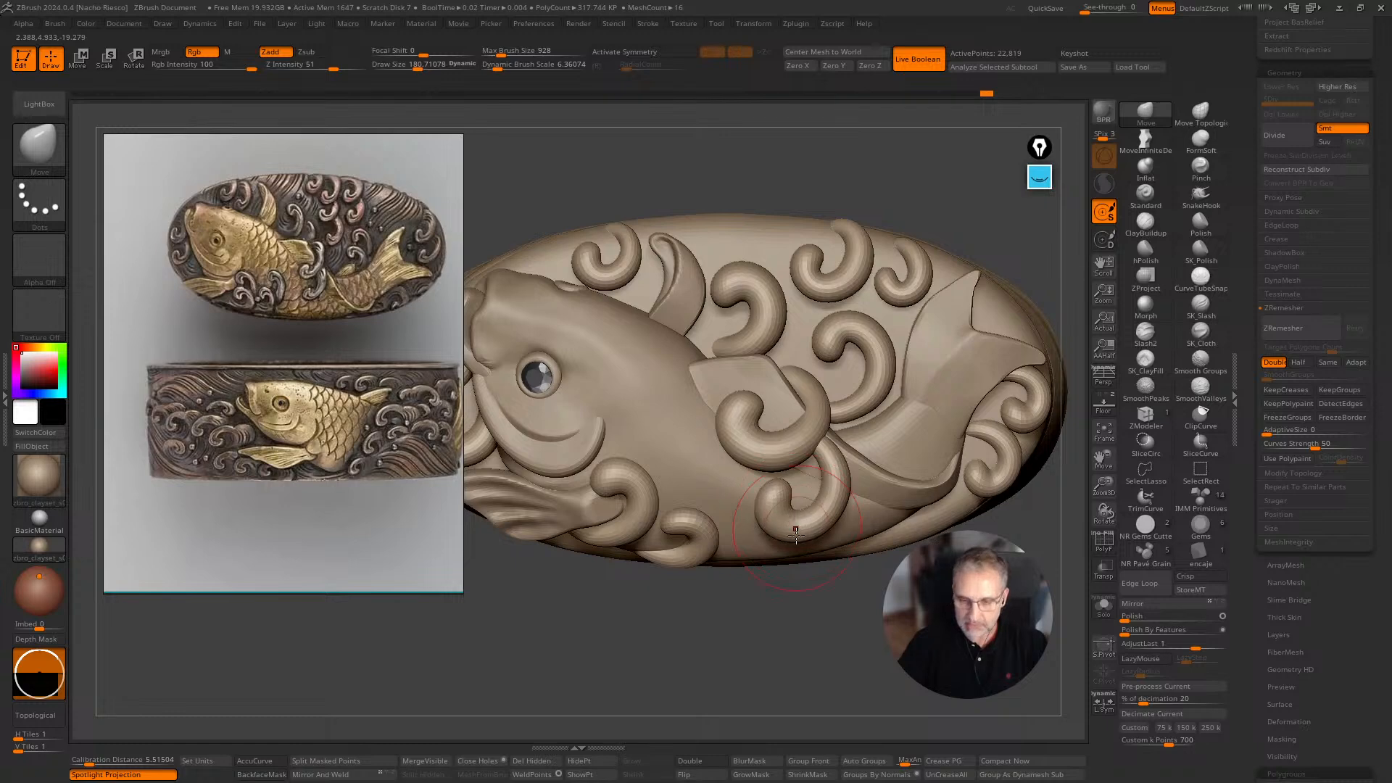
# Reposition the tail of the small curl behind the front fin using Move at about 163 and Move Topological at about 307 draw size.
pyautogui.moveTo(790, 647)
pyautogui.mouseDown(button='right')
pyautogui.moveTo(789, 561)
pyautogui.moveTo(979, 374)
pyautogui.mouseUp(button='right')
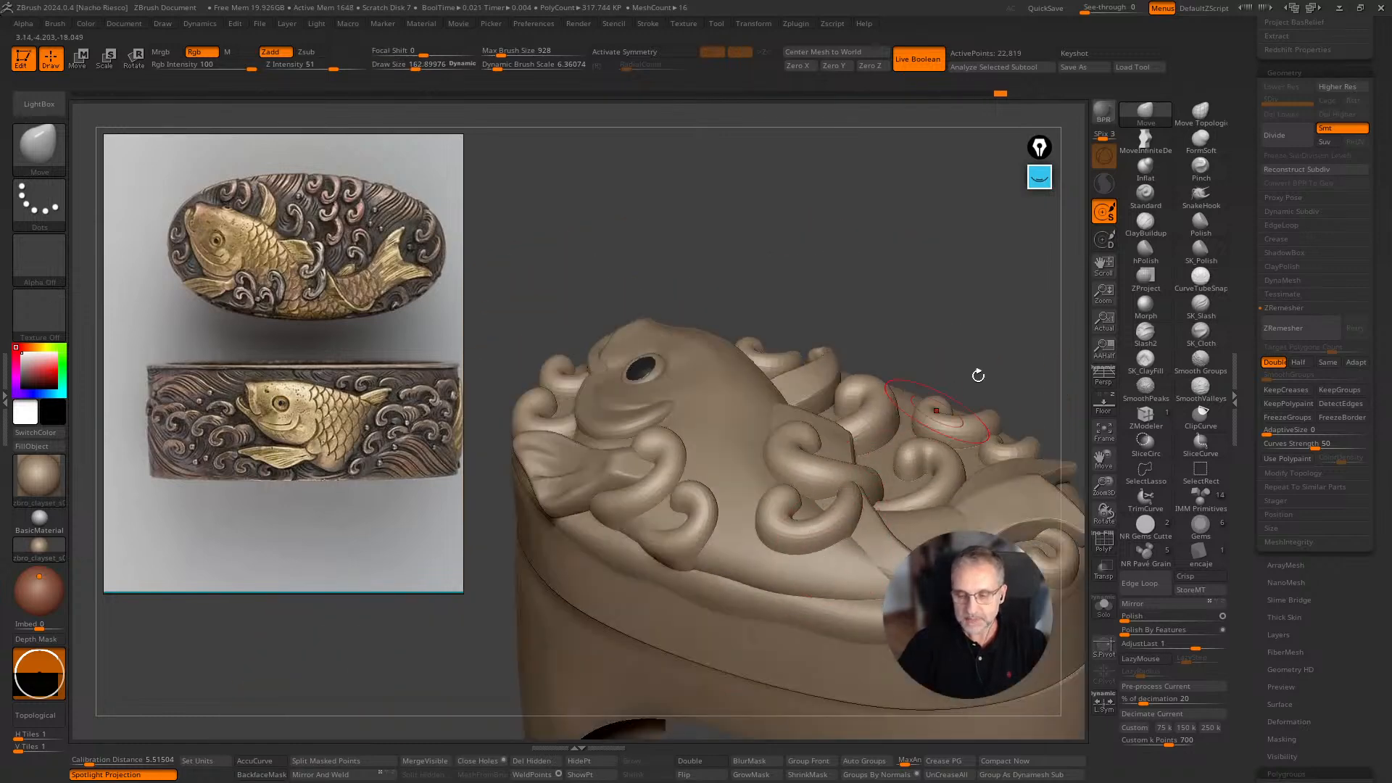
pyautogui.keyDown('alt'); pyautogui.moveTo(707, 550); pyautogui.dragTo(678, 574); pyautogui.keyUp('alt')
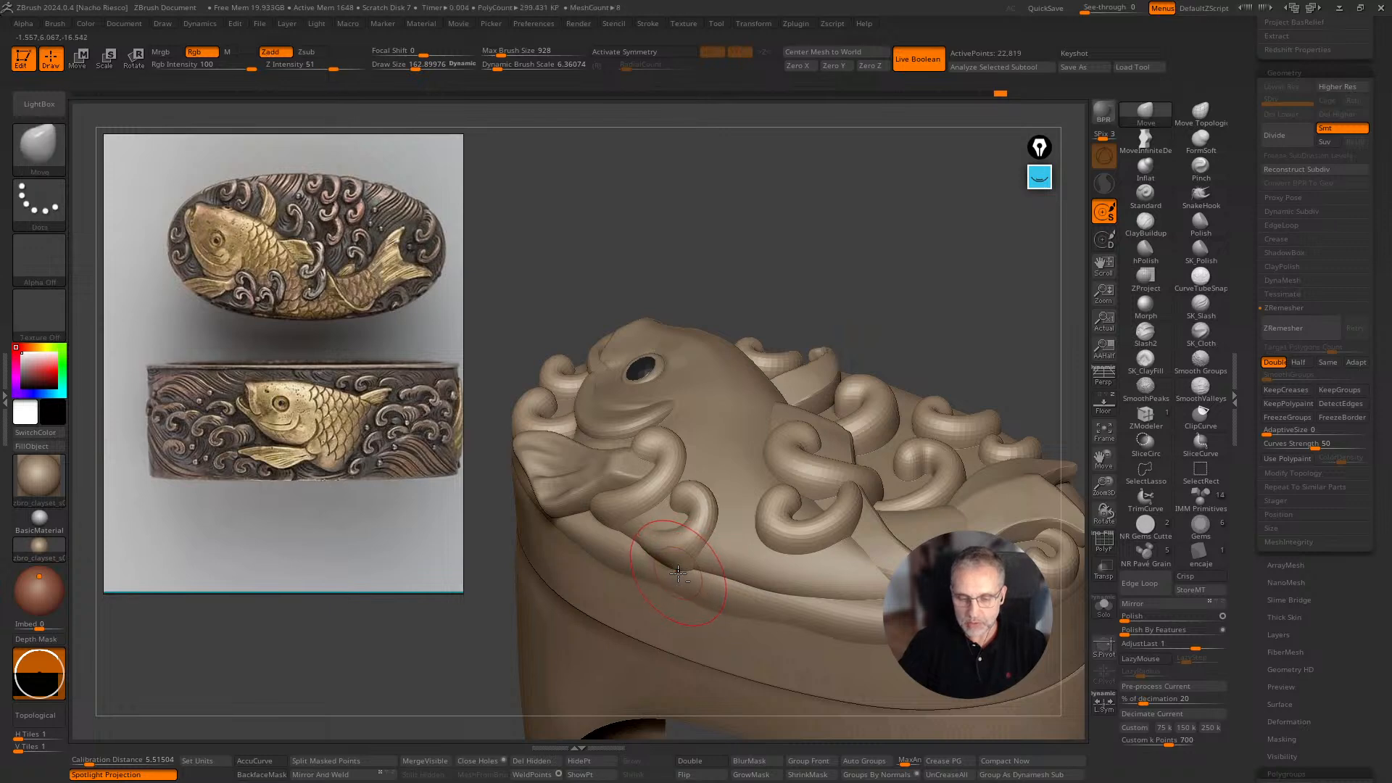
pyautogui.moveTo(963, 320); pyautogui.dragTo(683, 536, button='right')
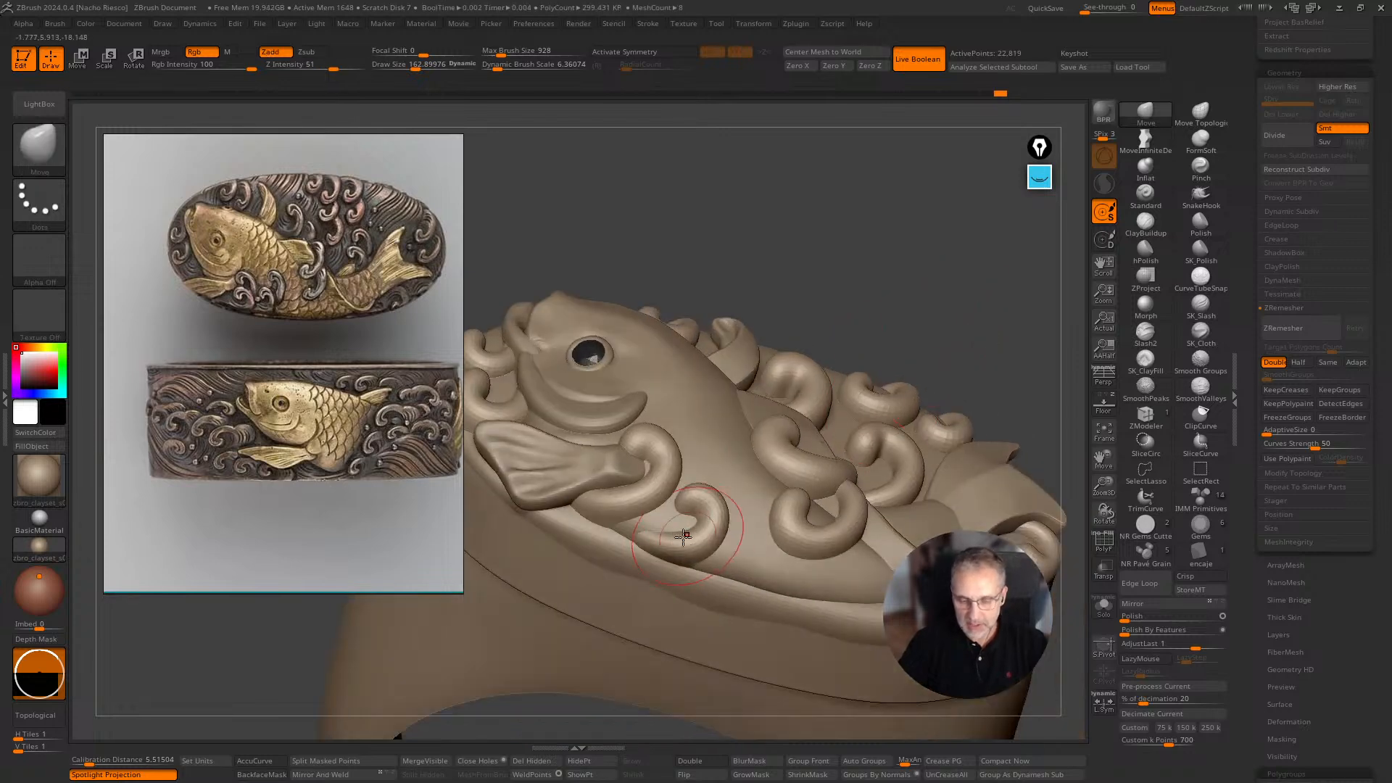
pyautogui.press('b')
pyautogui.press('m')
pyautogui.press('t')
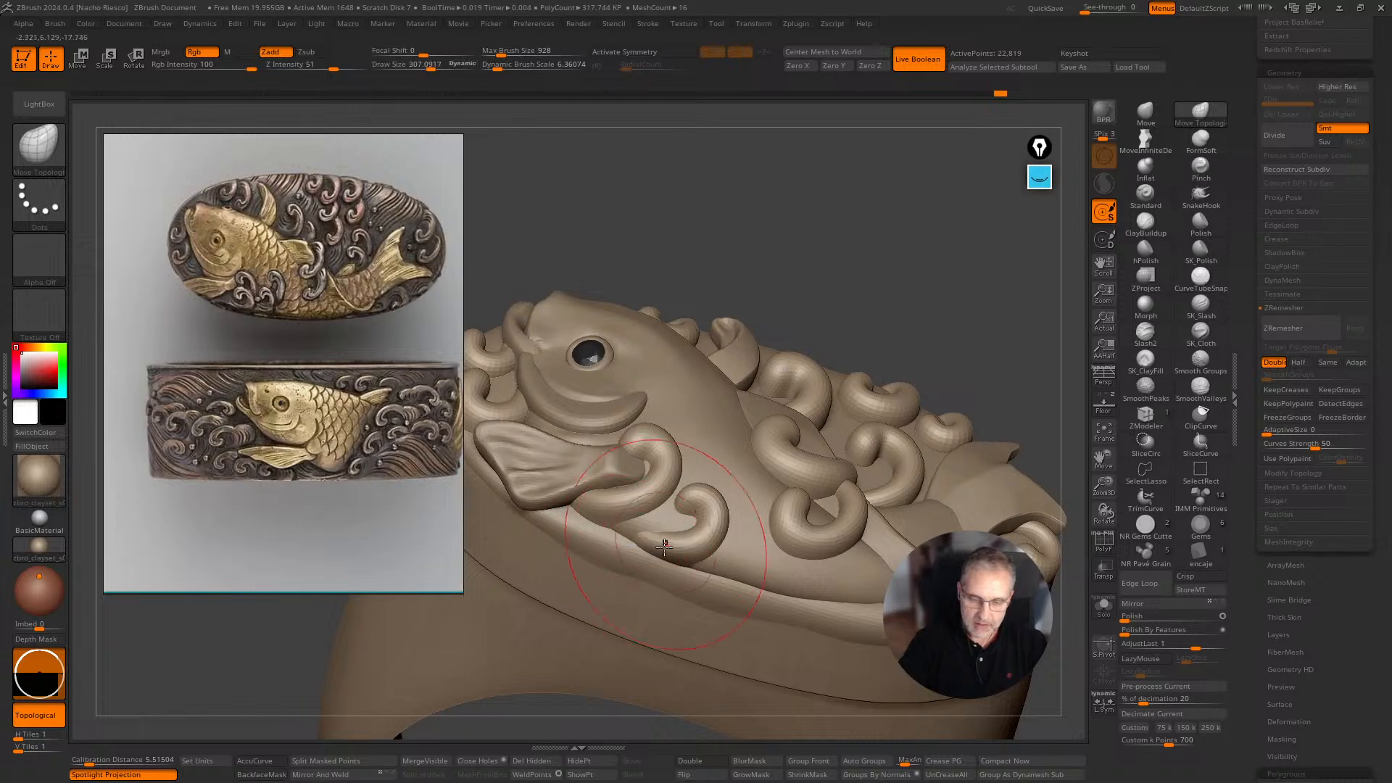
# Enlarge the reference image and shift it to compare its oval cap with the front view of the sculpt.
pyautogui.moveTo(754, 602); pyautogui.dragTo(787, 622, button='right')
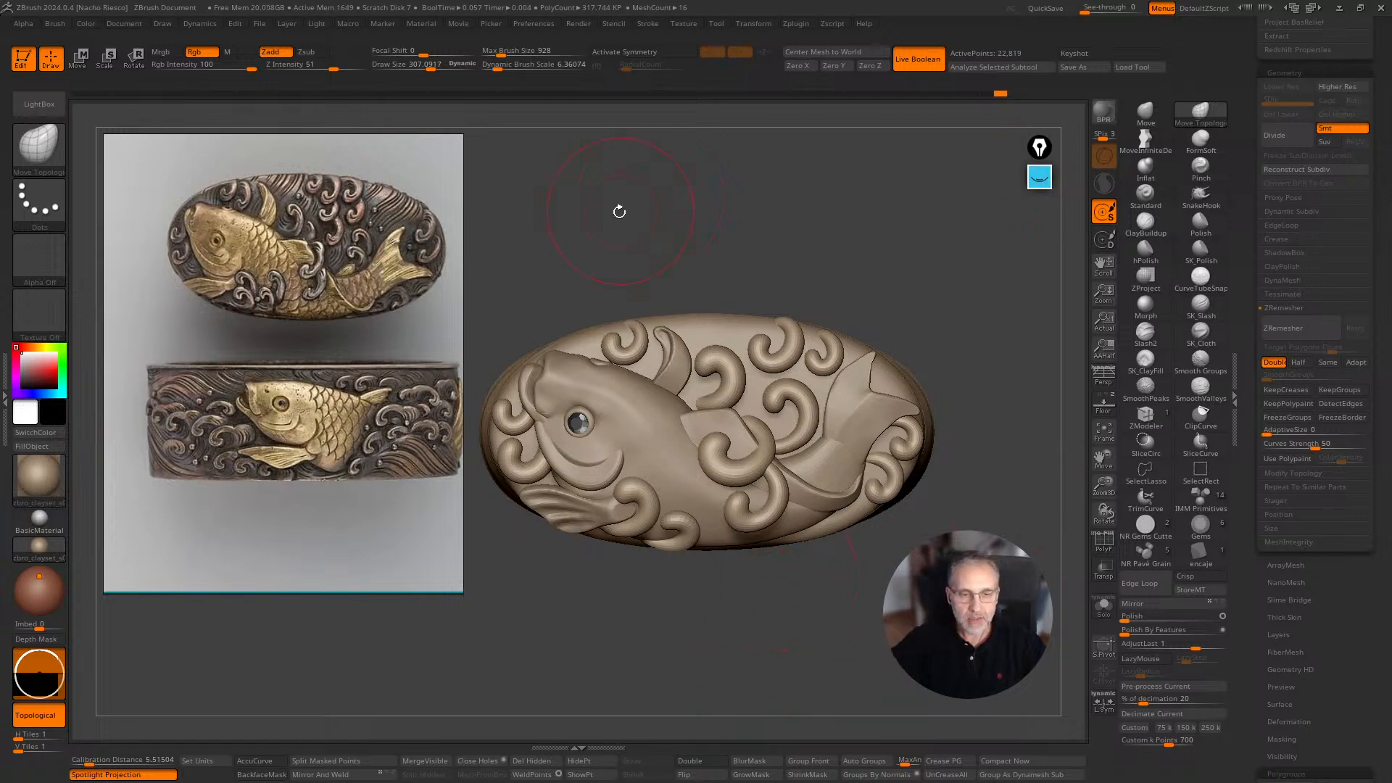
pyautogui.scroll(2, 358, 271)
pyautogui.moveTo(357, 266); pyautogui.dragTo(359, 323, button='middle')
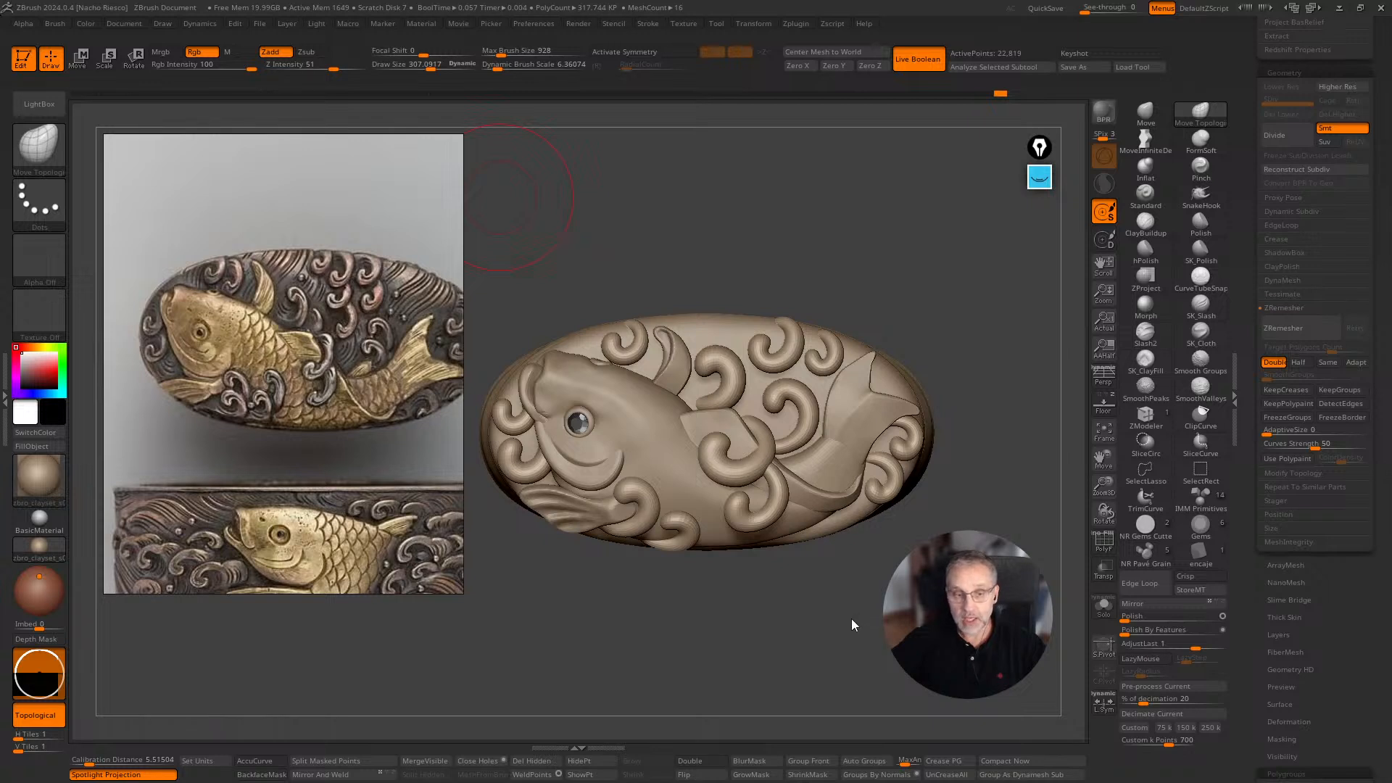
# Reshape the koi's tail in the kashira4 subtool with the MoveInfiniteDepth brush, reducing the draw size to about 106.
pyautogui.click(1145, 143)
pyautogui.keyDown('ctrl'); pyautogui.moveTo(998, 351); pyautogui.dragTo(983, 369, button='right'); pyautogui.keyUp('ctrl')
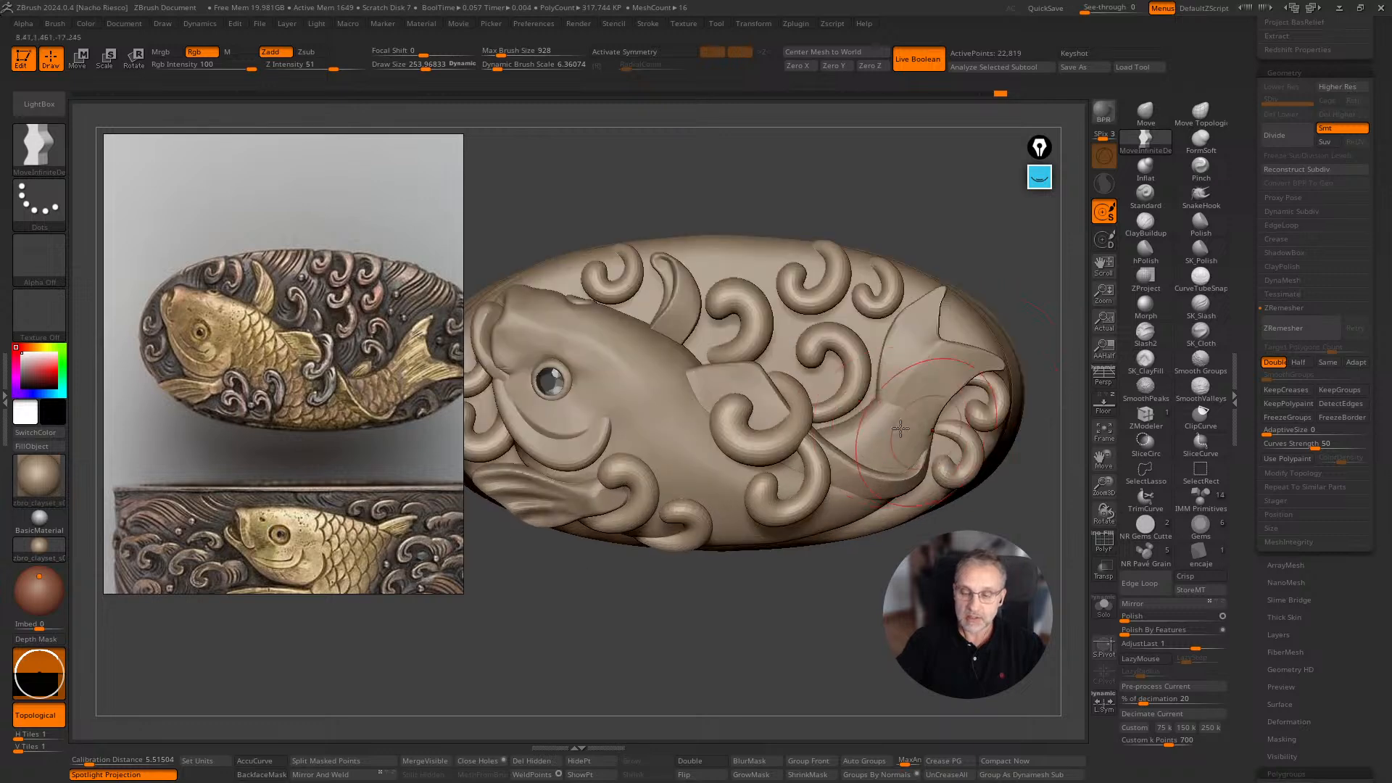
pyautogui.keyDown('alt'); pyautogui.click(929, 354); pyautogui.keyUp('alt')
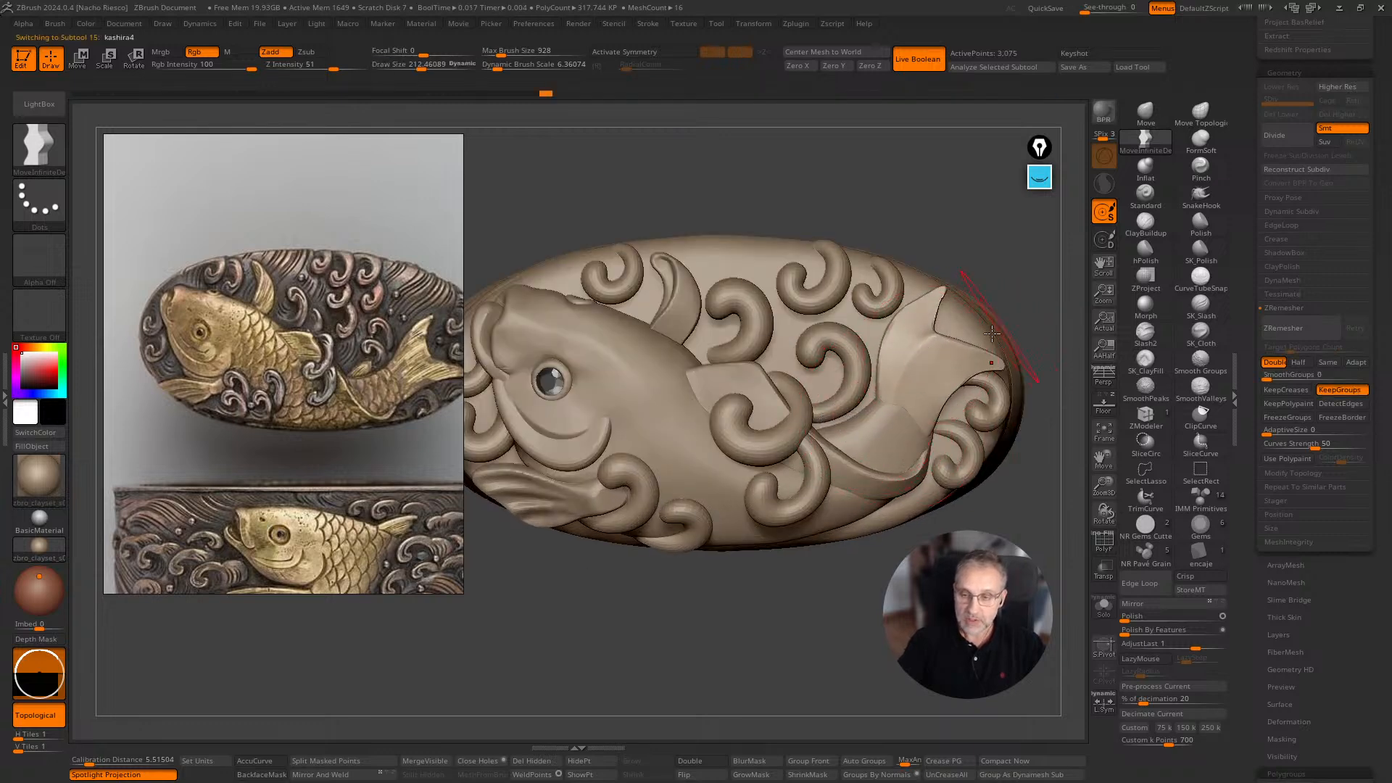
pyautogui.press('s')
pyautogui.moveTo(959, 301); pyautogui.dragTo(891, 304)
pyautogui.press('s')
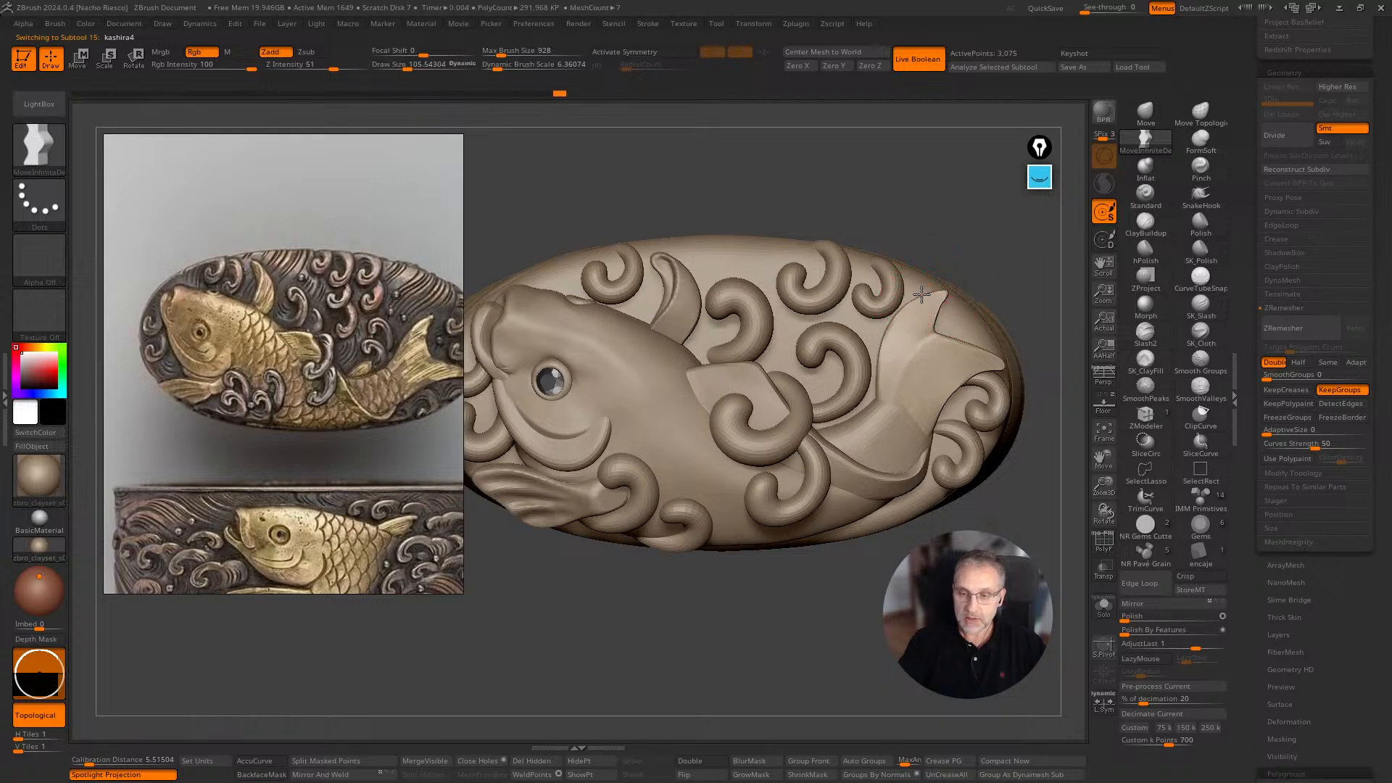
pyautogui.scroll(-2, 997, 270)
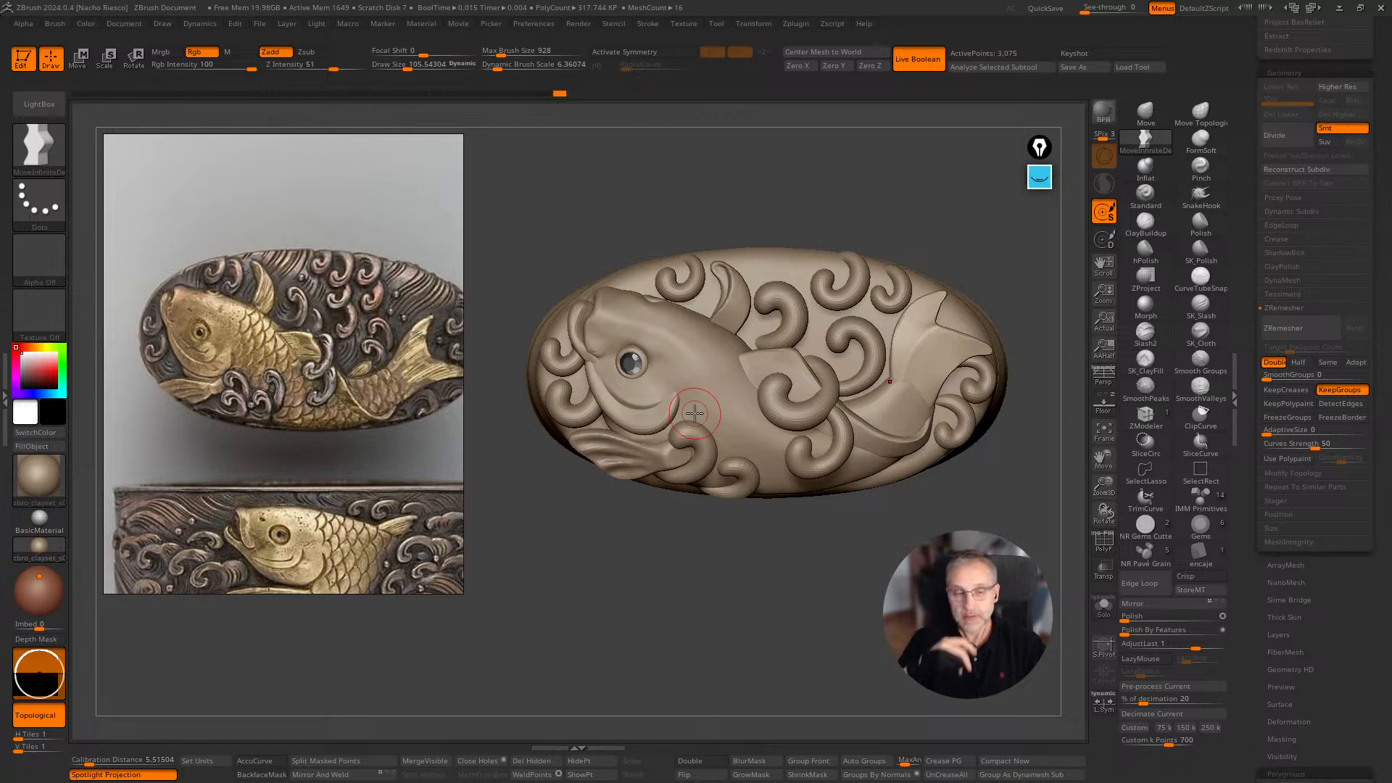
pyautogui.moveTo(711, 612); pyautogui.dragTo(720, 621)
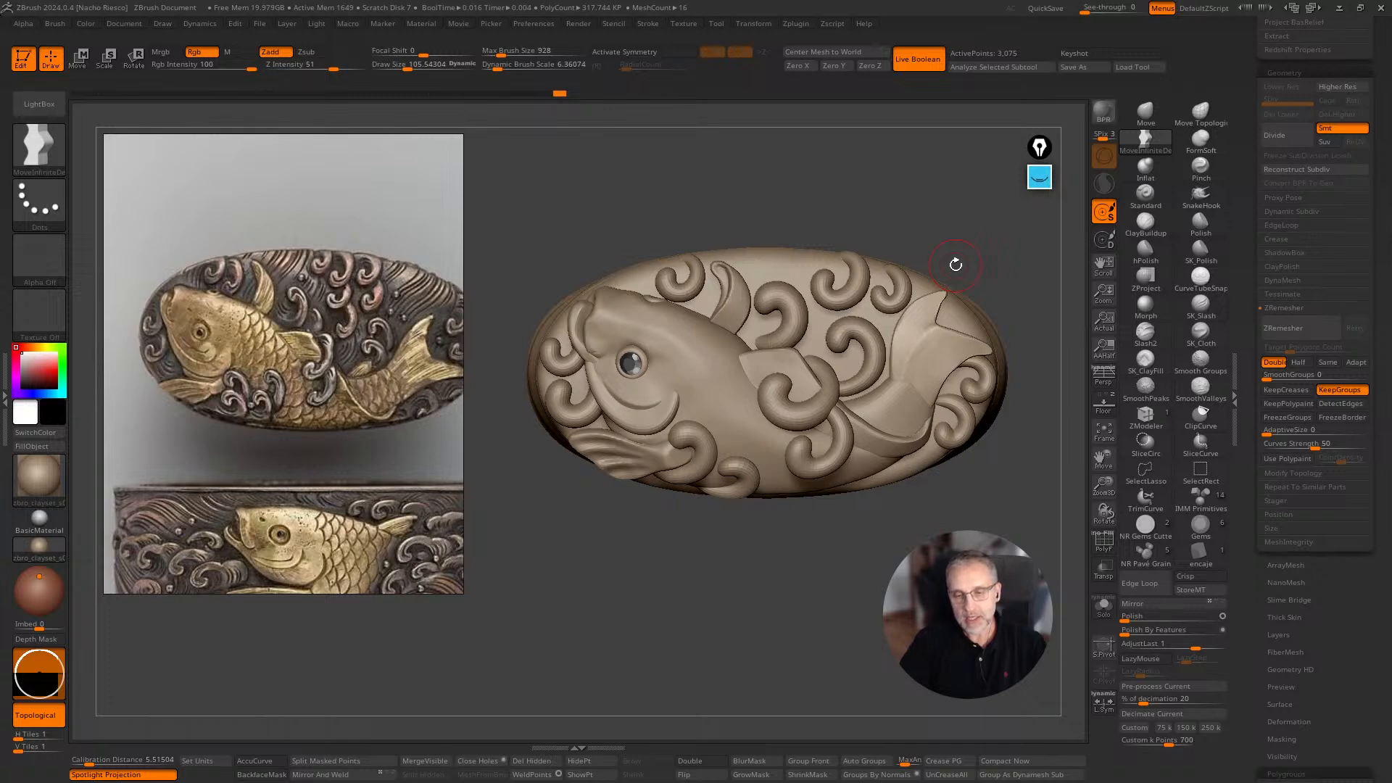
# Adjust the outline of the koi's side fin with the MoveInfiniteDepth brush at a draw size of about 72.
pyautogui.keyDown('alt'); pyautogui.click(886, 365); pyautogui.keyUp('alt')
pyautogui.keyDown('alt'); pyautogui.click(787, 366); pyautogui.keyUp('alt')
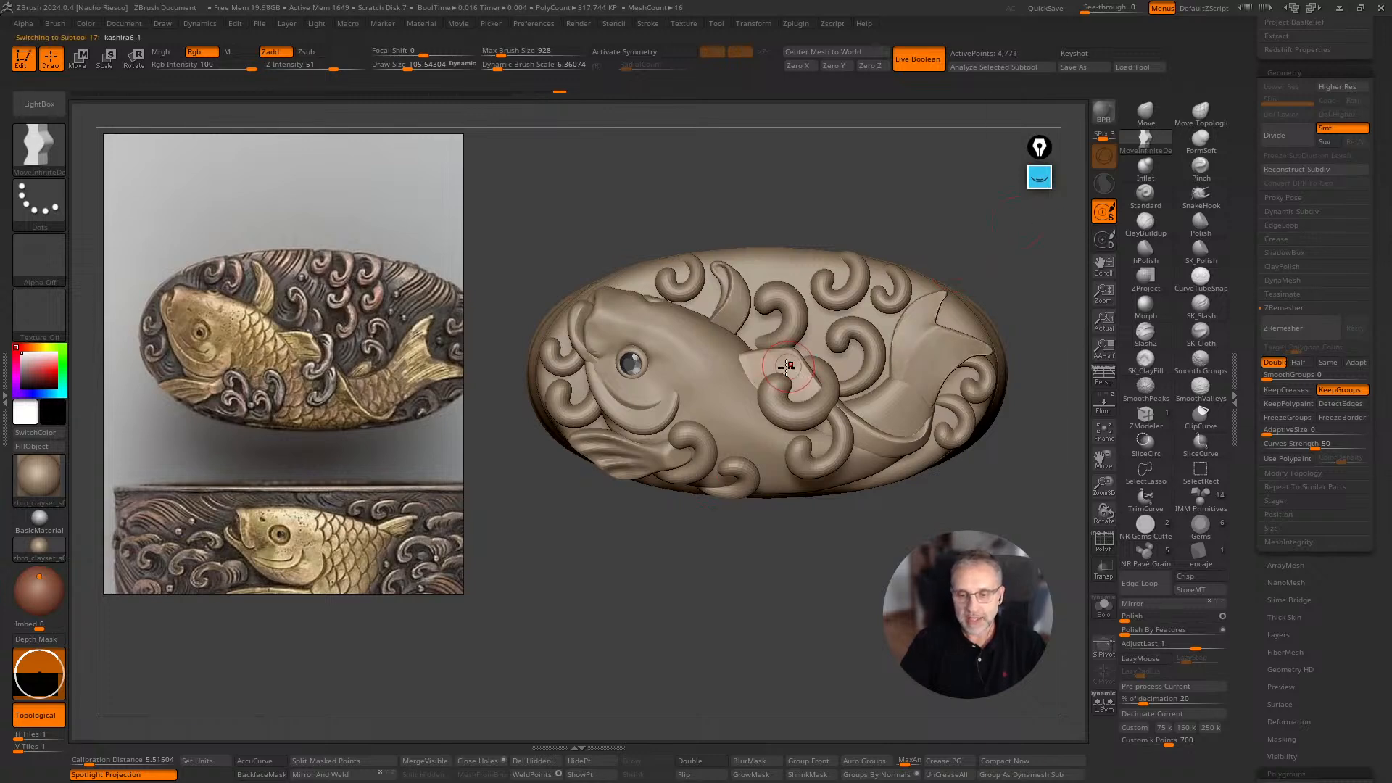
pyautogui.press('s')
pyautogui.moveTo(785, 367)
pyautogui.mouseDown()
pyautogui.moveTo(734, 360)
pyautogui.moveTo(789, 368)
pyautogui.mouseUp()
pyautogui.press('s')
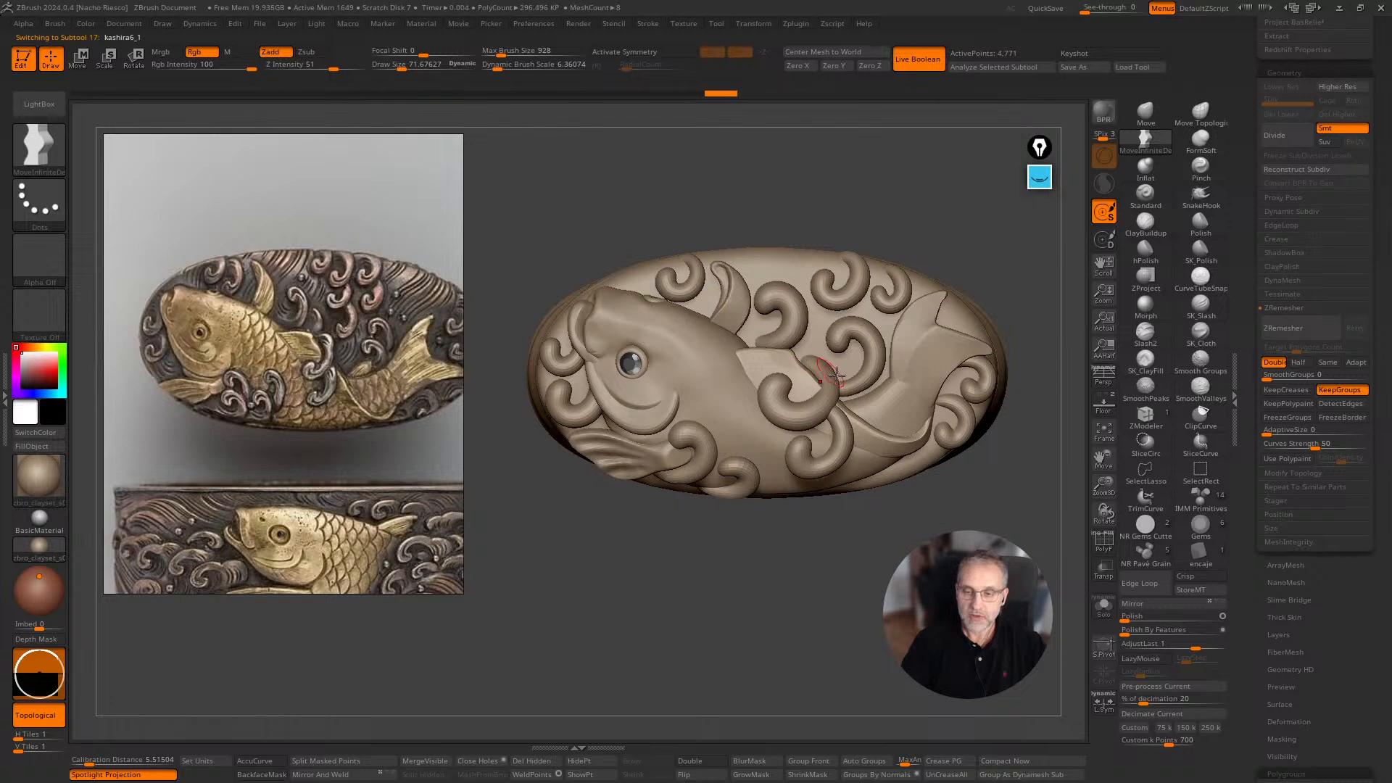
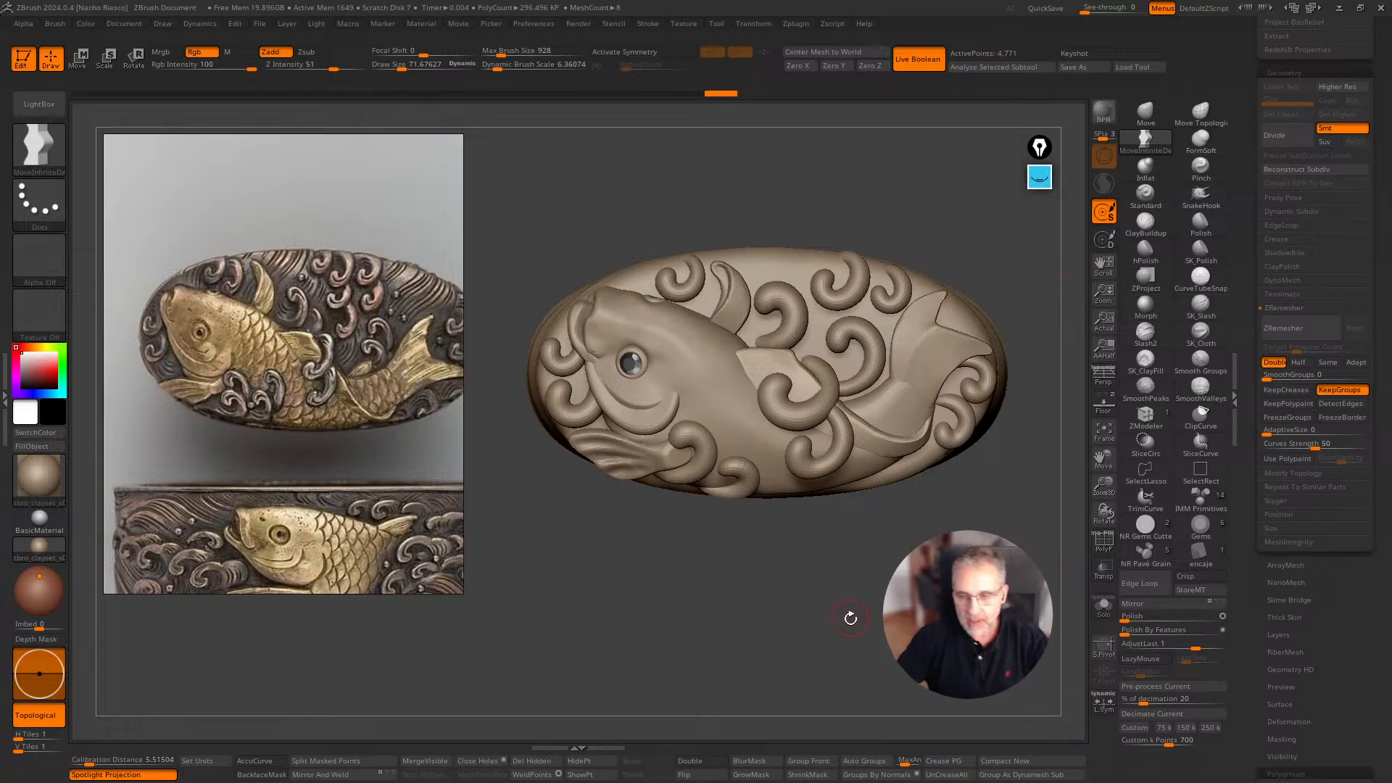
# Refine the shape of the koi's tail in the kashira4 subtool with the Move brush at a draw size of about 187.
pyautogui.scroll(-3, 848, 615)
pyautogui.scroll(5, 822, 649)
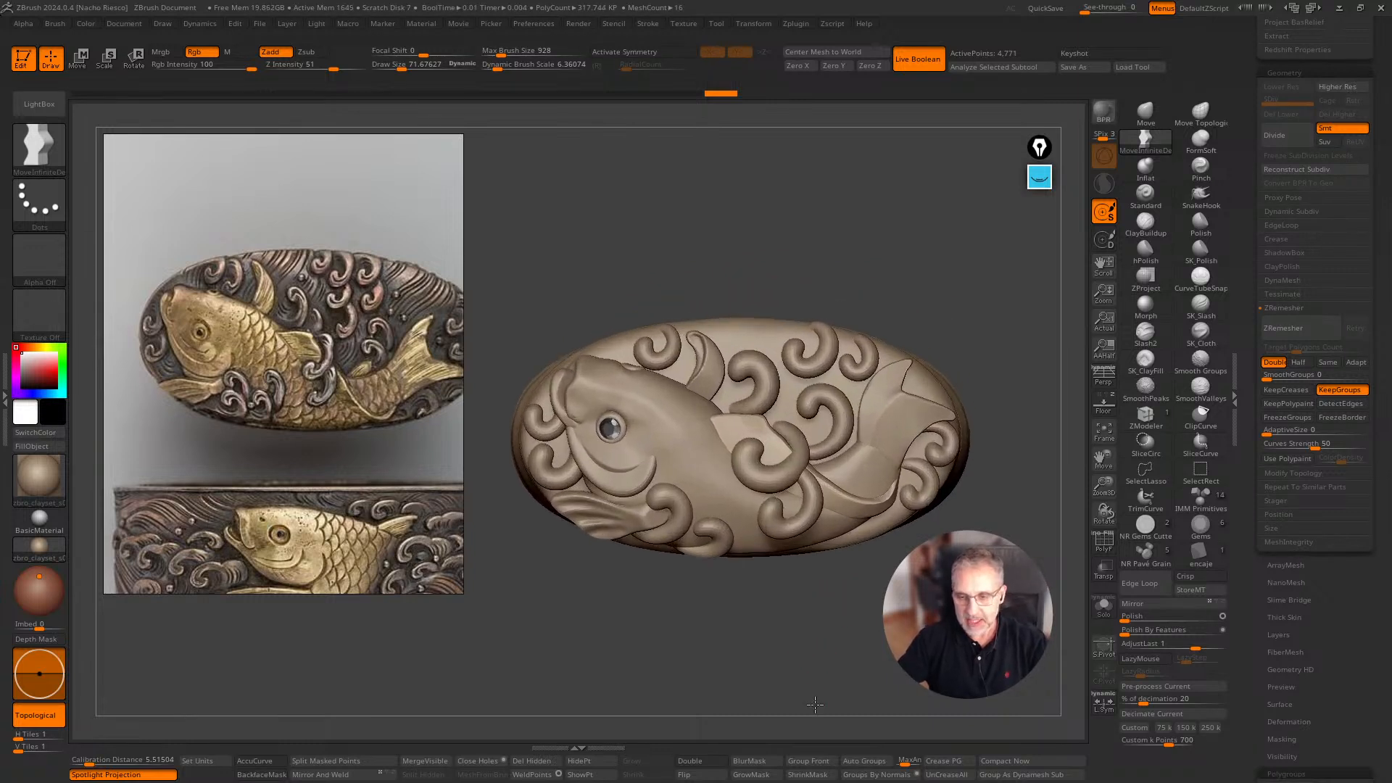
pyautogui.click(1146, 115)
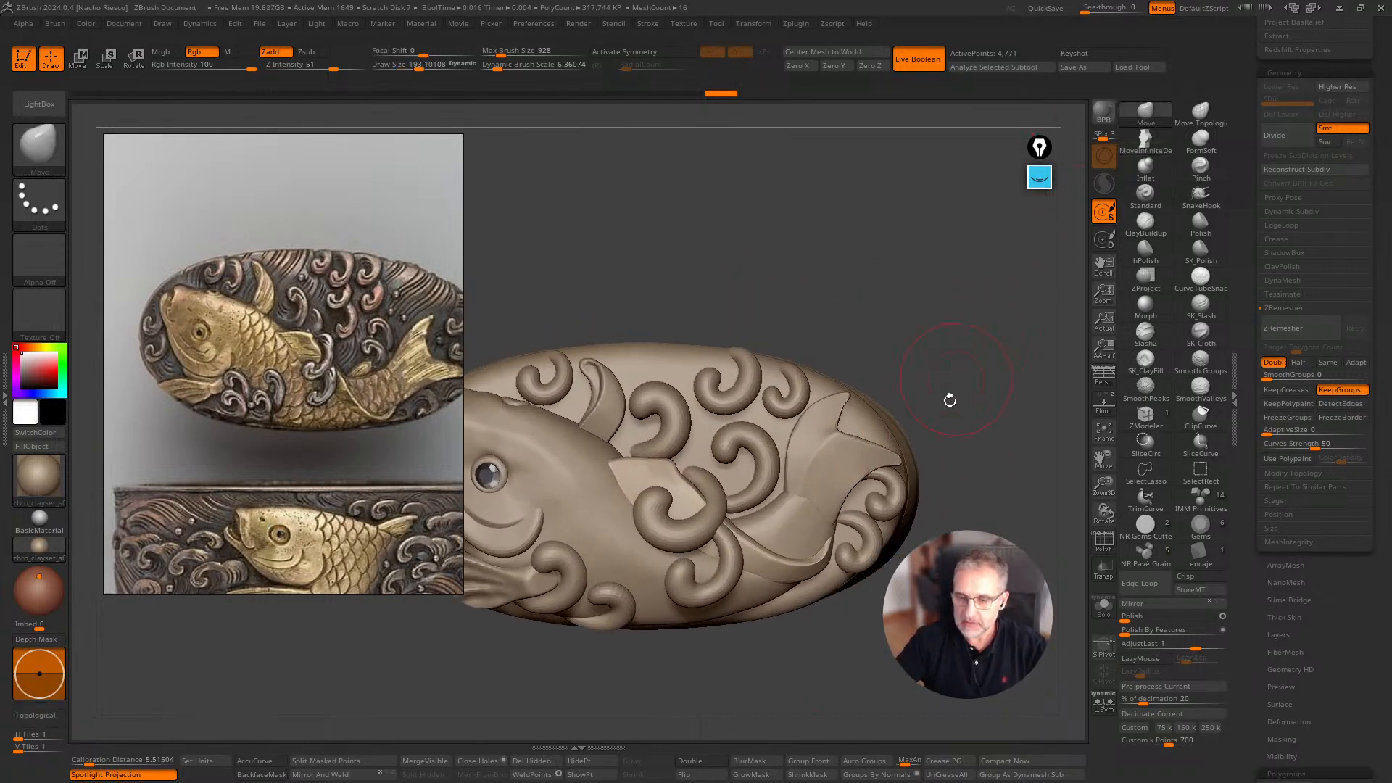
pyautogui.keyDown('ctrl'); pyautogui.moveTo(948, 398); pyautogui.dragTo(911, 417, button='right'); pyautogui.keyUp('ctrl')
pyautogui.keyDown('alt'); pyautogui.click(855, 449); pyautogui.keyUp('alt')
pyautogui.moveTo(855, 449)
pyautogui.mouseDown()
pyautogui.moveTo(834, 444)
pyautogui.moveTo(855, 460)
pyautogui.moveTo(842, 471)
pyautogui.moveTo(870, 450)
pyautogui.moveTo(905, 464)
pyautogui.moveTo(887, 475)
pyautogui.mouseUp()
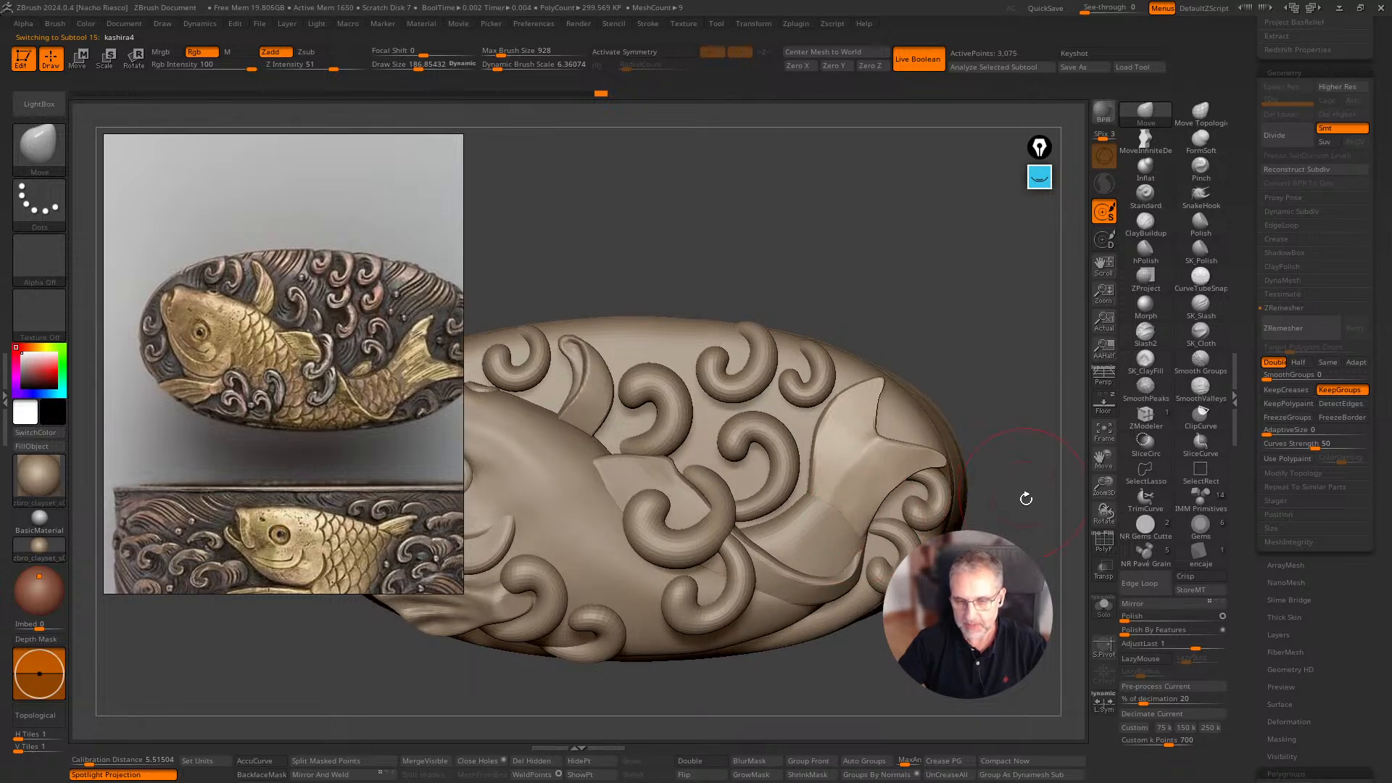
# Select the wave curls subtool and remesh it with ZRemesher at the Double setting.
pyautogui.moveTo(1026, 497)
pyautogui.keyDown('alt'); pyautogui.mouseDown()
pyautogui.moveTo(988, 411)
pyautogui.moveTo(1019, 388)
pyautogui.moveTo(998, 382)
pyautogui.moveTo(979, 426)
pyautogui.mouseUp(); pyautogui.keyUp('alt')
pyautogui.keyDown('alt'); pyautogui.click(776, 487); pyautogui.keyUp('alt')
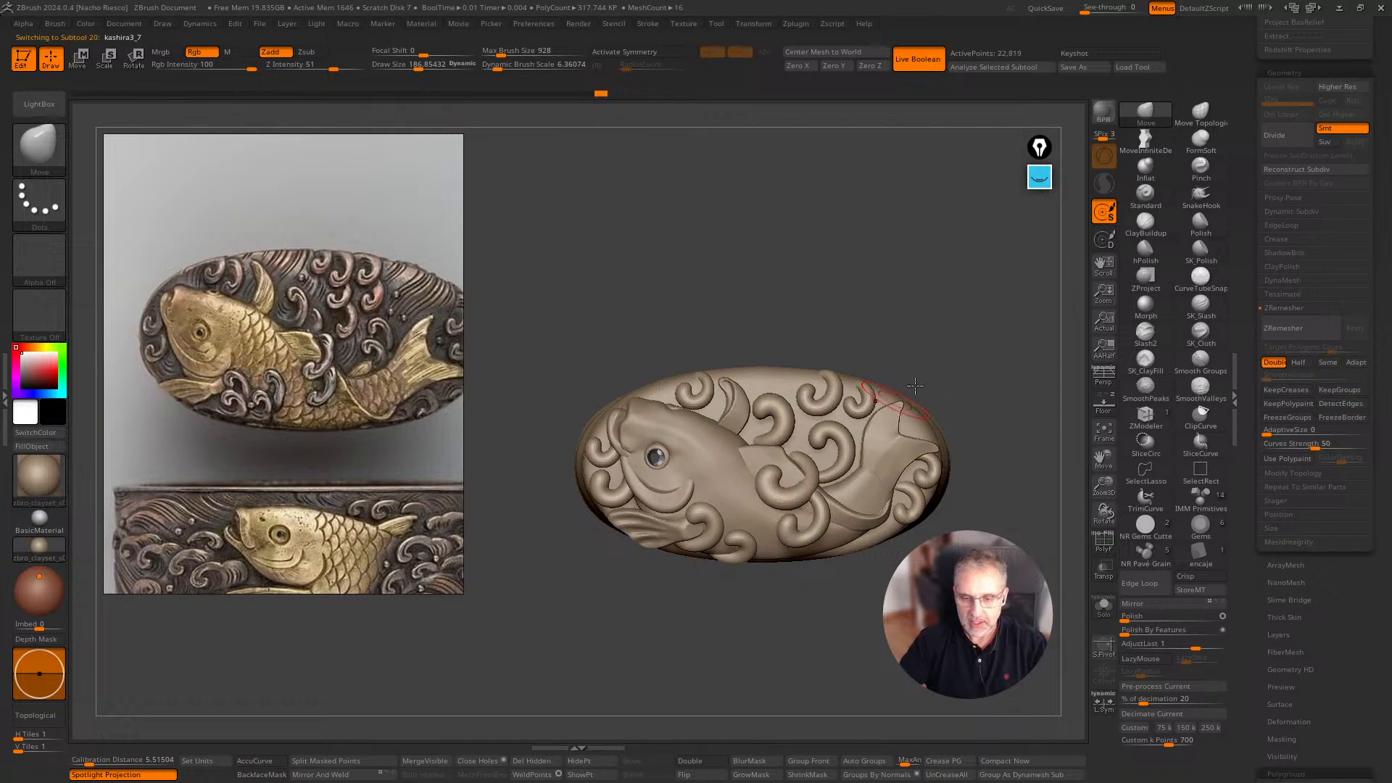
pyautogui.moveTo(916, 385)
pyautogui.keyDown('alt'); pyautogui.mouseDown()
pyautogui.moveTo(917, 468)
pyautogui.moveTo(932, 482)
pyautogui.mouseUp(); pyautogui.keyUp('alt')
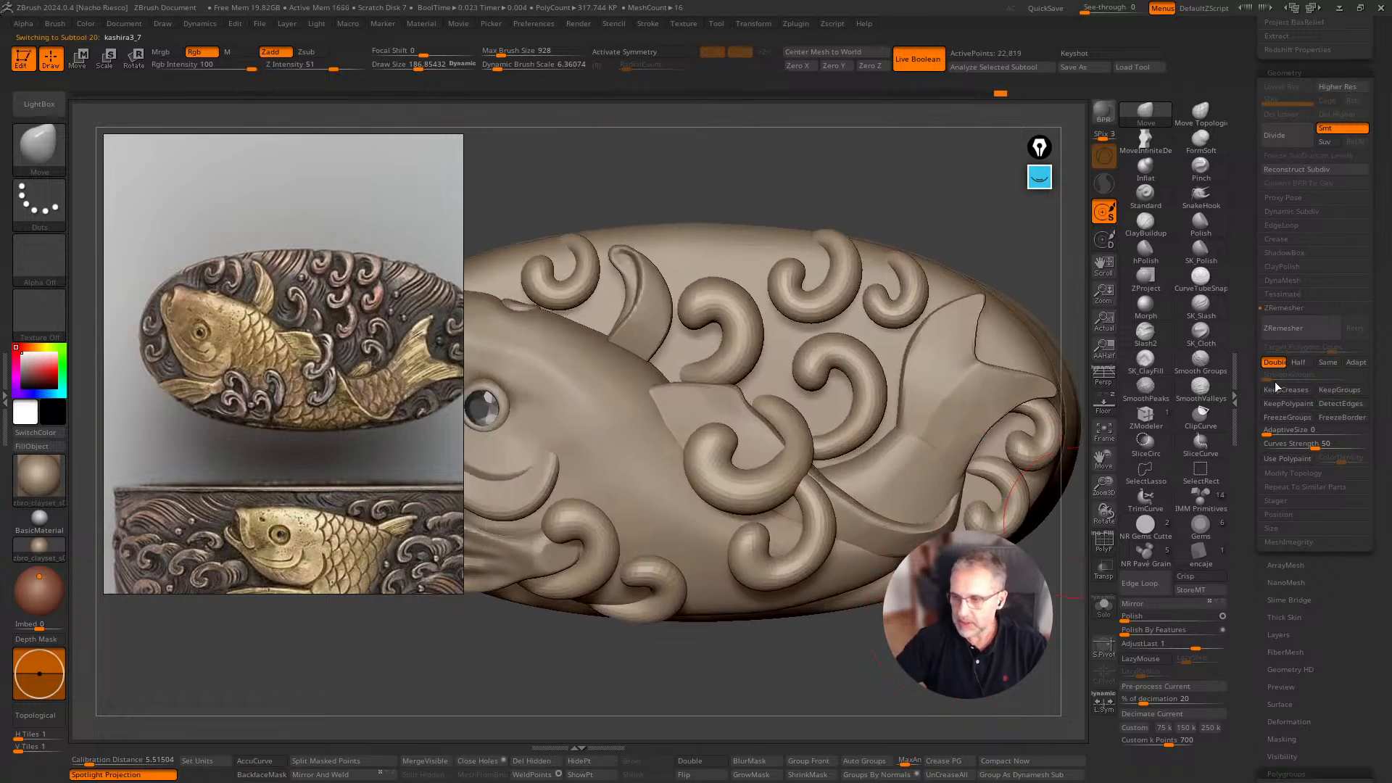
pyautogui.click(1293, 330)
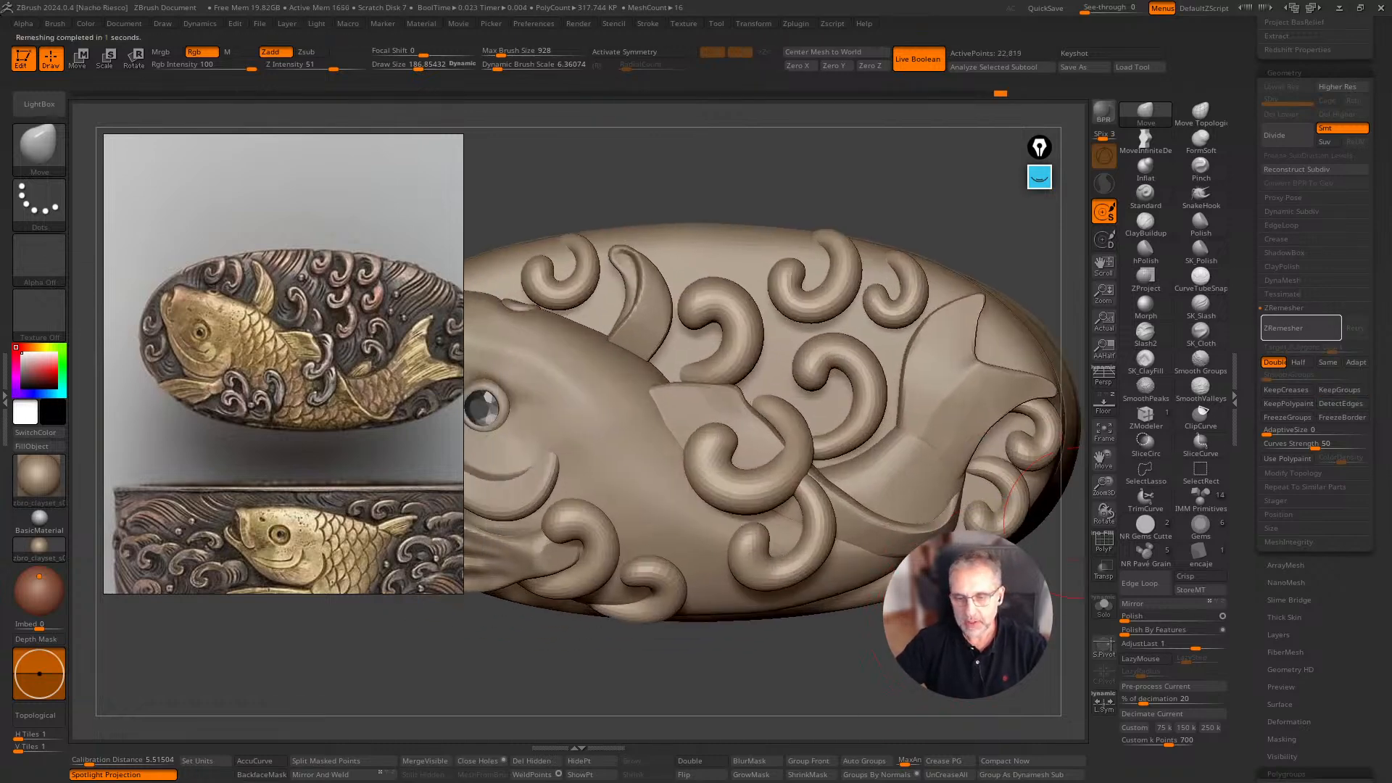
# Flatten the tops of the wave curls above the koi's tail and along its belly with the hPolish brush at a draw size of about 88.
pyautogui.click(1146, 250)
pyautogui.press('s')
pyautogui.moveTo(733, 473); pyautogui.dragTo(726, 473)
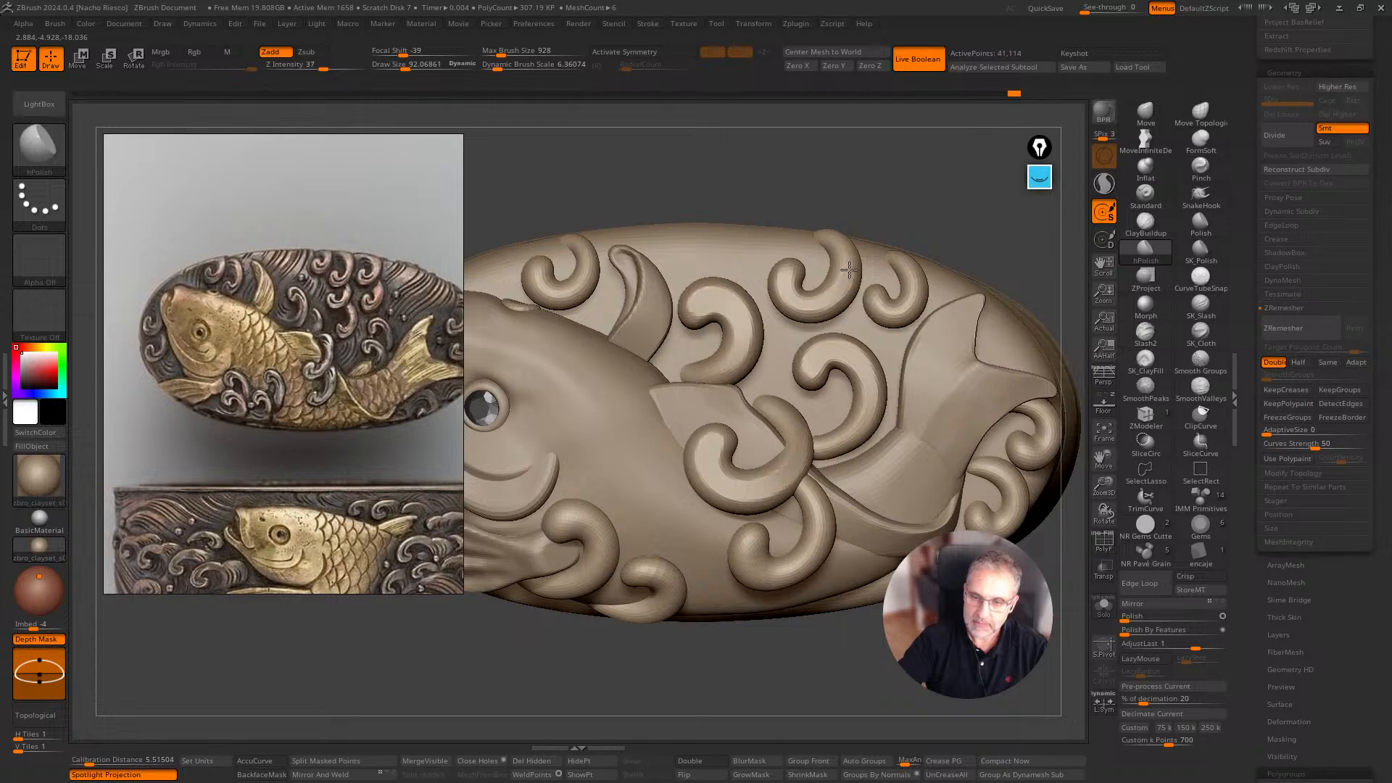
pyautogui.press('s')
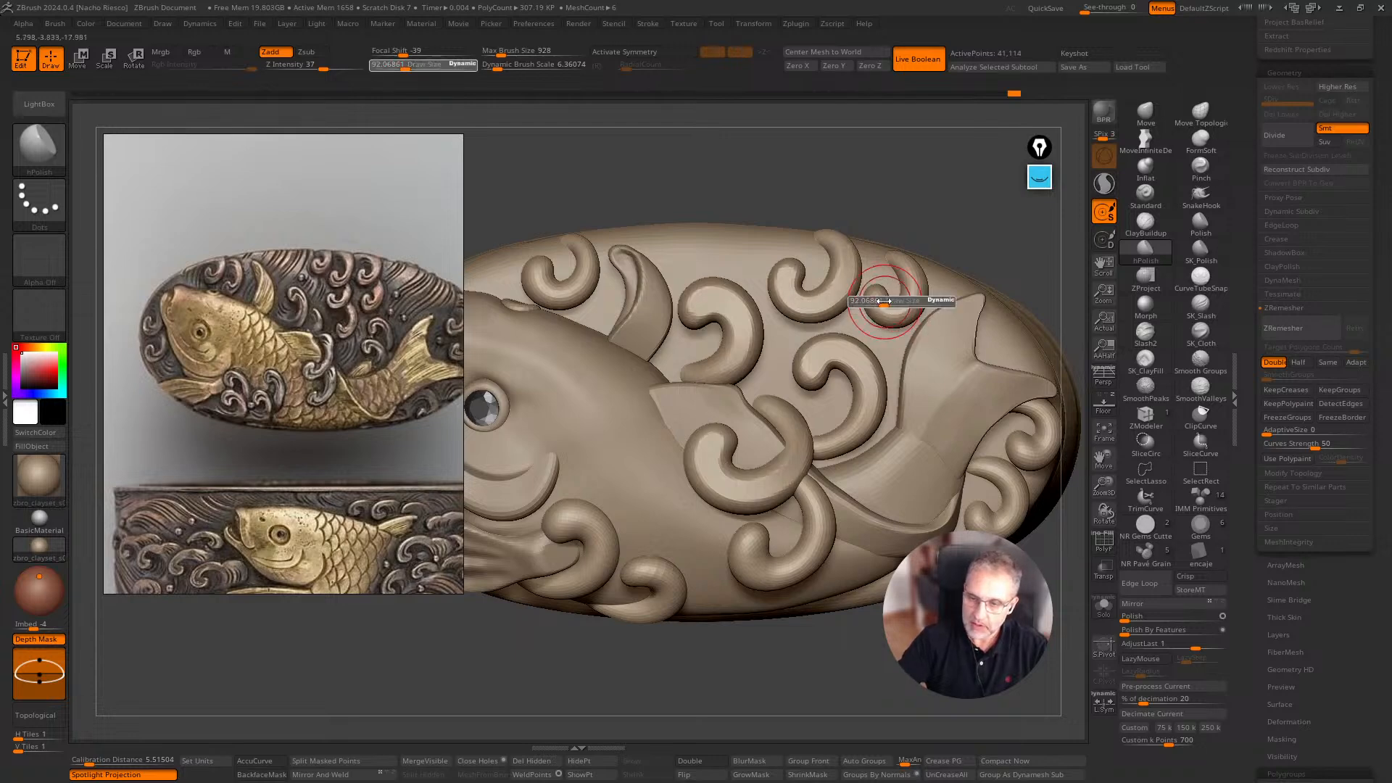
pyautogui.click(886, 300)
pyautogui.moveTo(883, 309)
pyautogui.mouseDown()
pyautogui.moveTo(876, 296)
pyautogui.moveTo(884, 309)
pyautogui.moveTo(917, 283)
pyautogui.mouseUp()
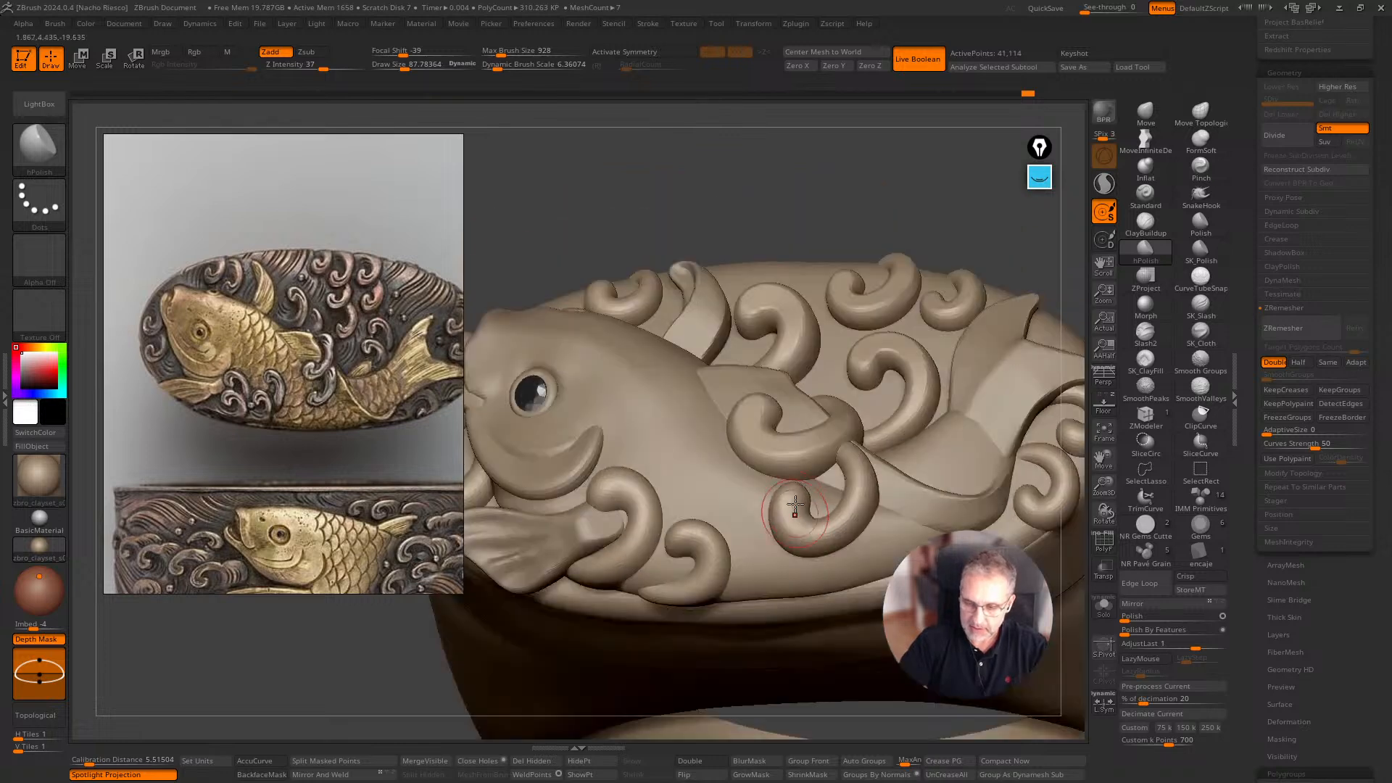
pyautogui.moveTo(796, 506)
pyautogui.mouseDown()
pyautogui.moveTo(805, 521)
pyautogui.moveTo(855, 501)
pyautogui.mouseUp()
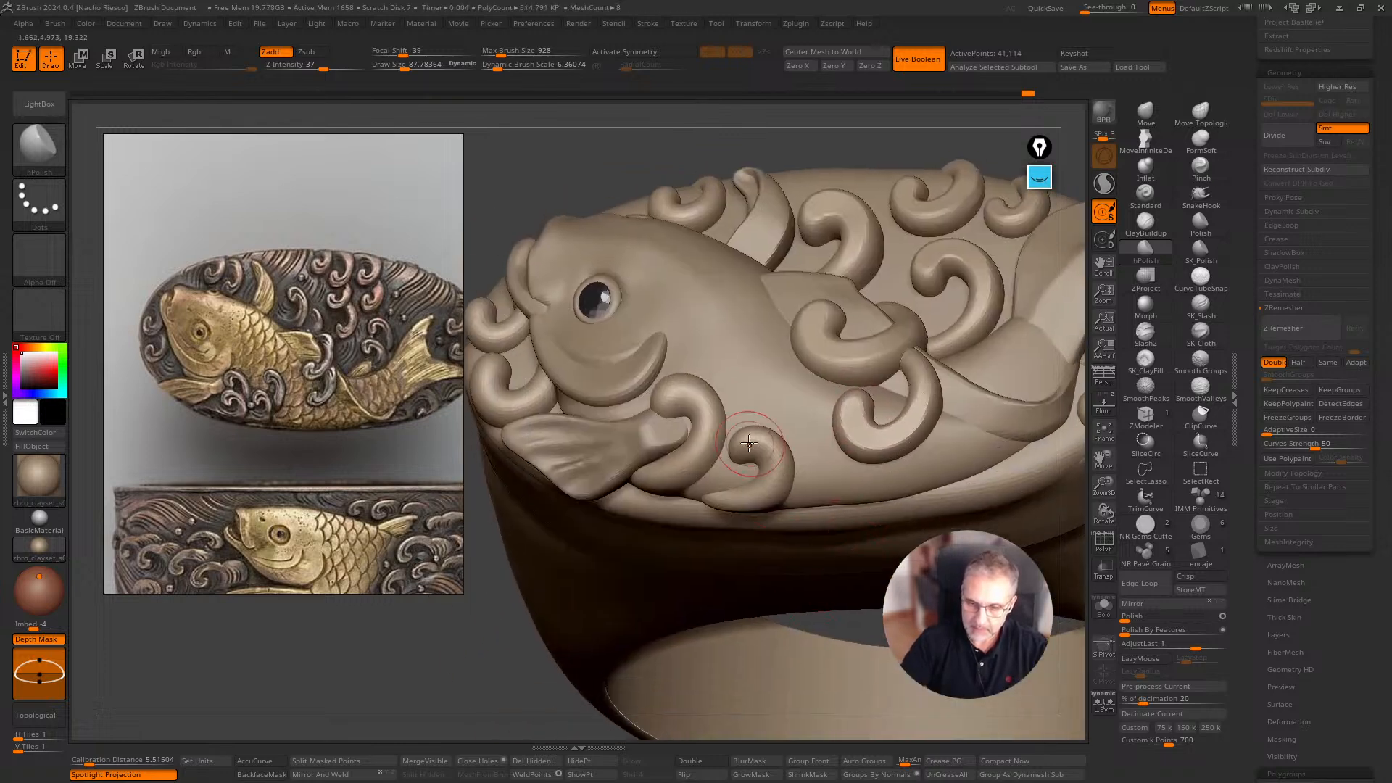
# Flatten the small wave curl on the lower rim behind the koi's side fin with hPolish, adjusting the draw size to about 96.
pyautogui.press('s')
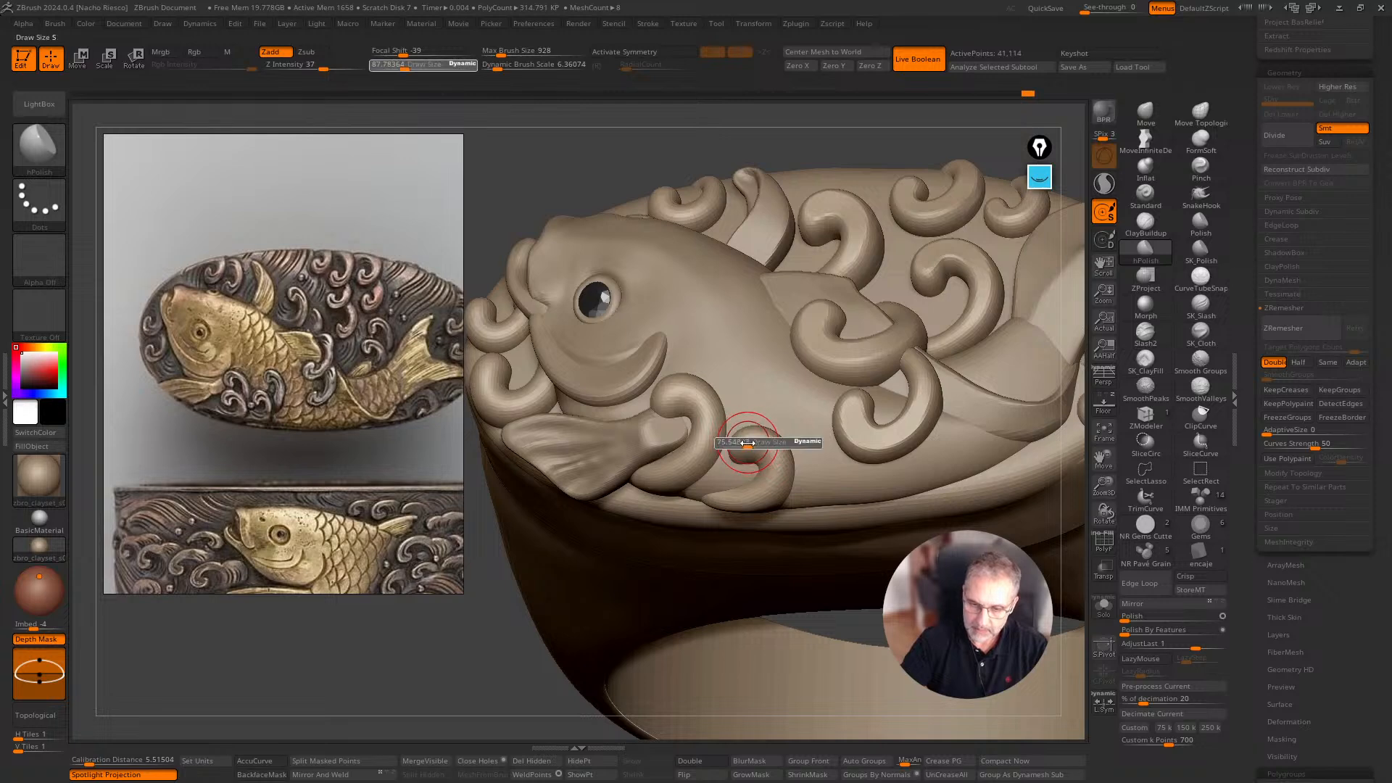
pyautogui.moveTo(750, 443); pyautogui.dragTo(779, 480)
pyautogui.moveTo(762, 517); pyautogui.dragTo(790, 603, button='right')
pyautogui.moveTo(802, 681); pyautogui.dragTo(823, 551, button='right')
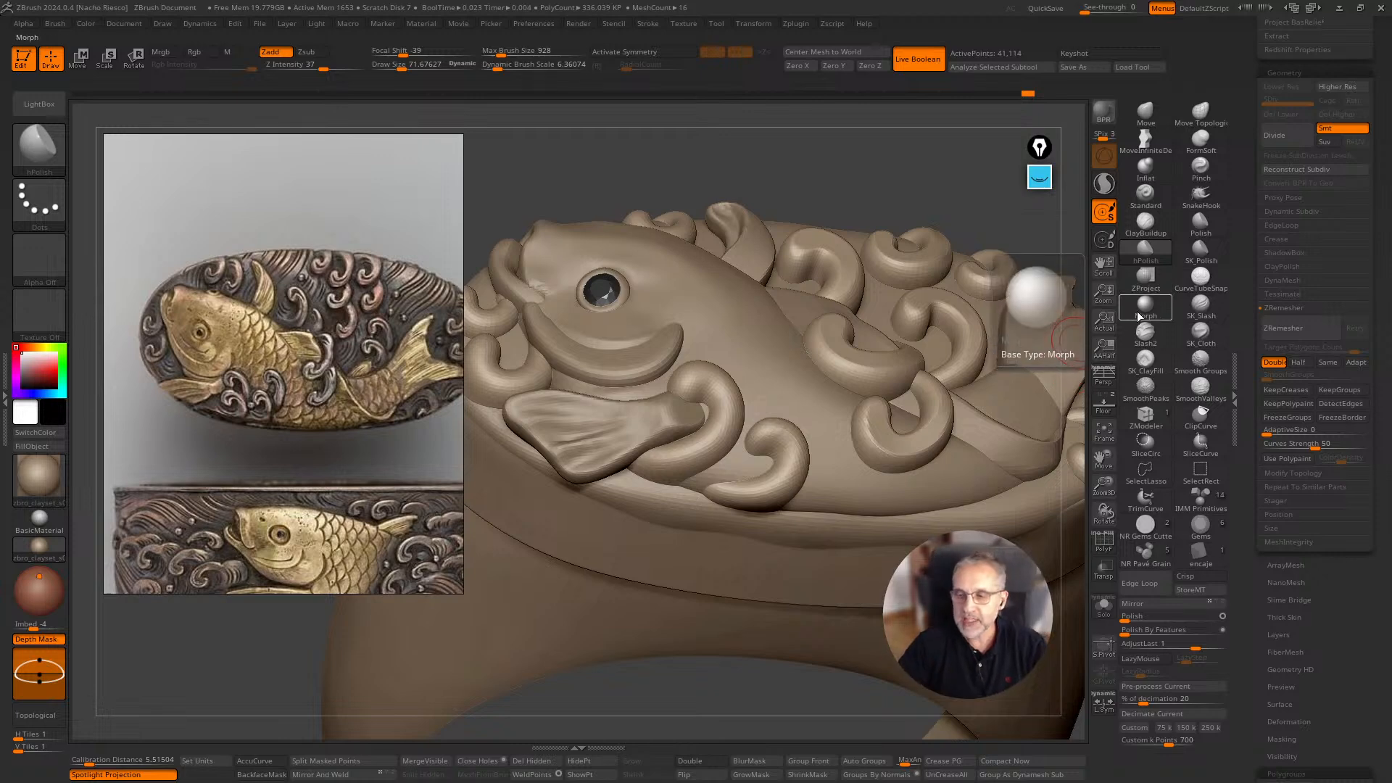
pyautogui.press('s')
pyautogui.moveTo(804, 444); pyautogui.dragTo(811, 455)
pyautogui.moveTo(812, 456); pyautogui.dragTo(769, 483, button='right')
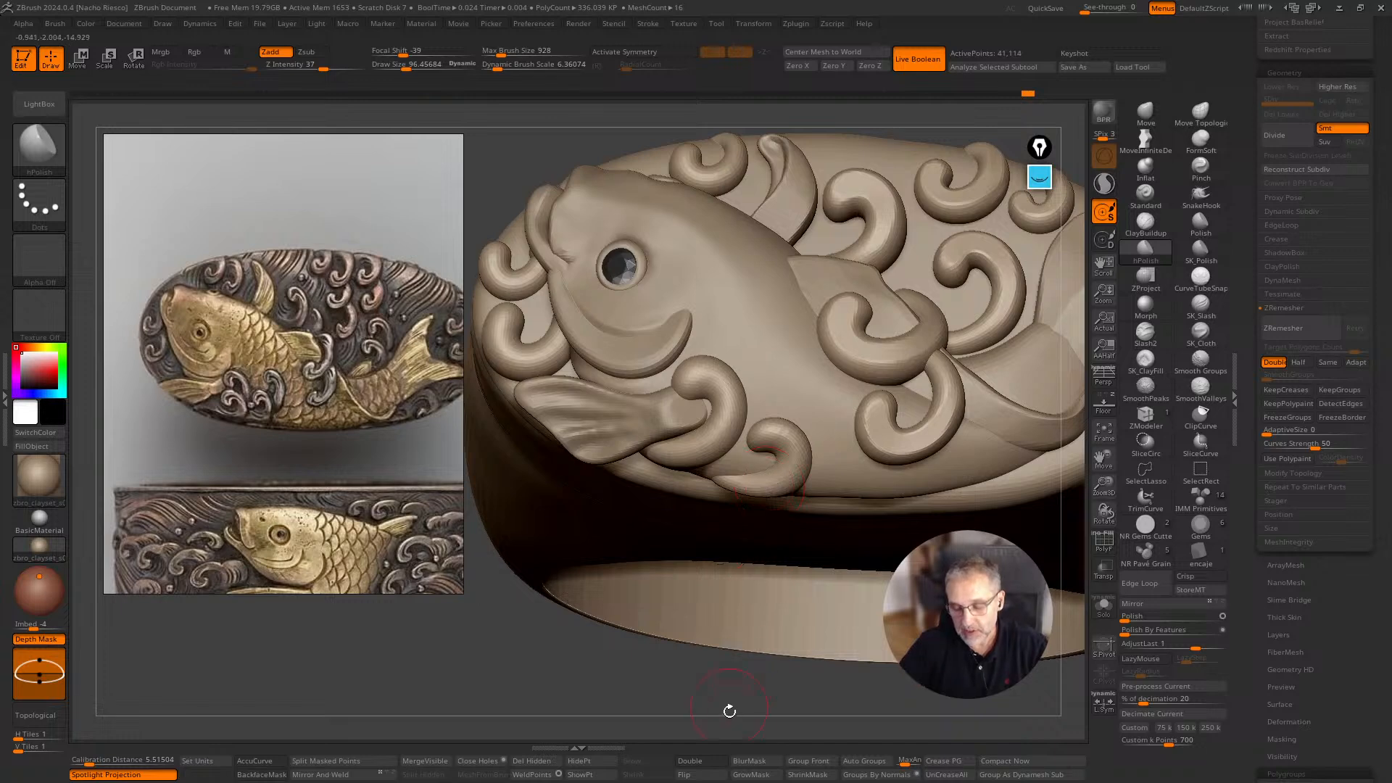
pyautogui.moveTo(730, 709); pyautogui.dragTo(741, 689)
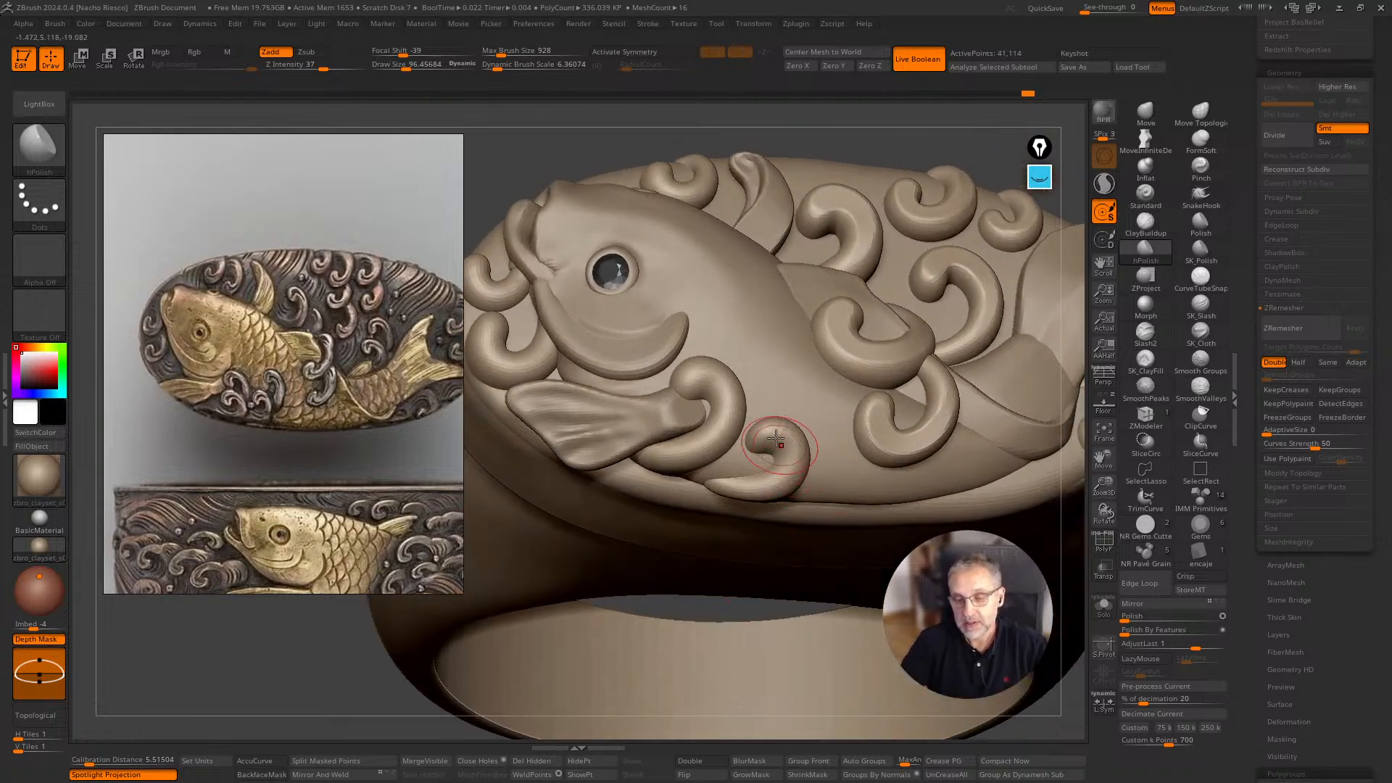
pyautogui.moveTo(781, 433); pyautogui.dragTo(777, 453, button='right')
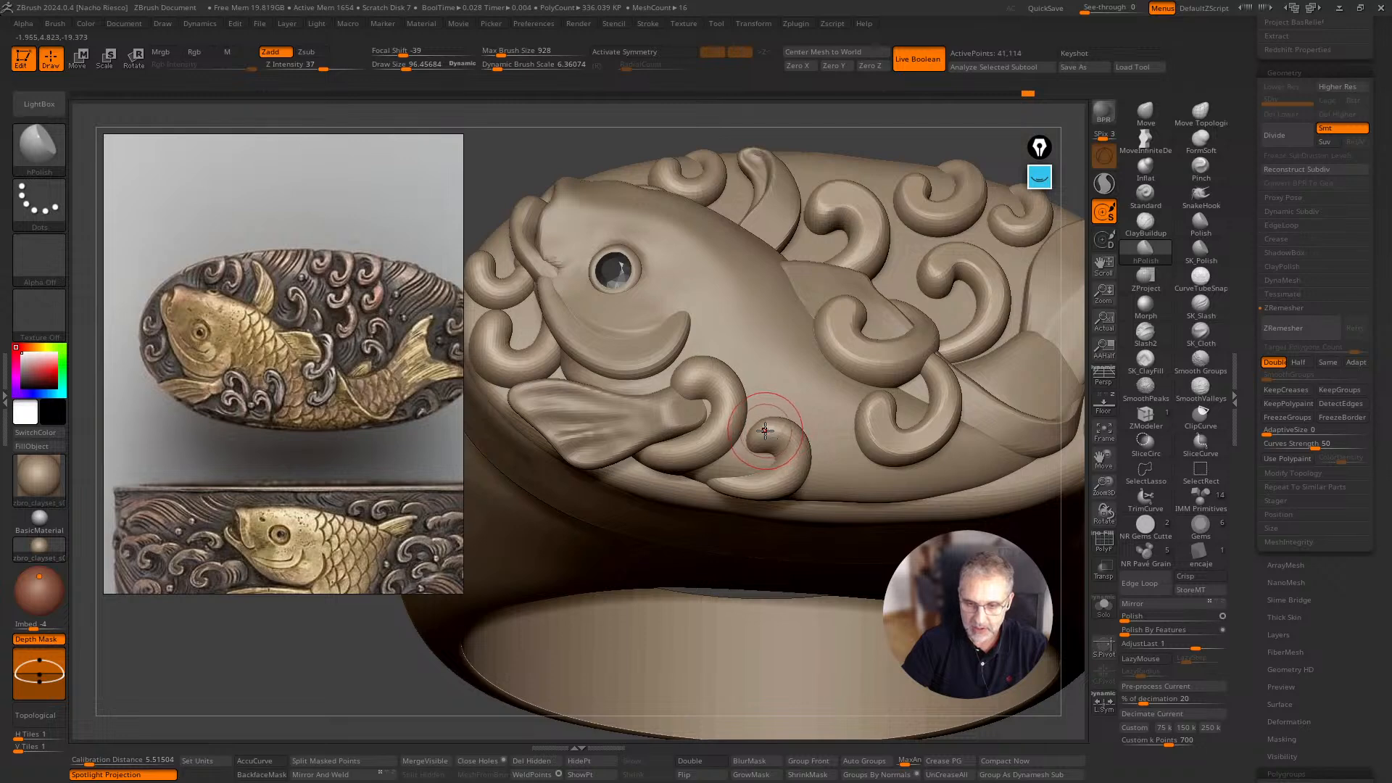
pyautogui.moveTo(796, 442)
pyautogui.mouseDown()
pyautogui.moveTo(771, 486)
pyautogui.moveTo(734, 490)
pyautogui.mouseUp()
pyautogui.moveTo(653, 573)
pyautogui.mouseDown(button='right')
pyautogui.moveTo(647, 508)
pyautogui.moveTo(715, 417)
pyautogui.mouseUp(button='right')
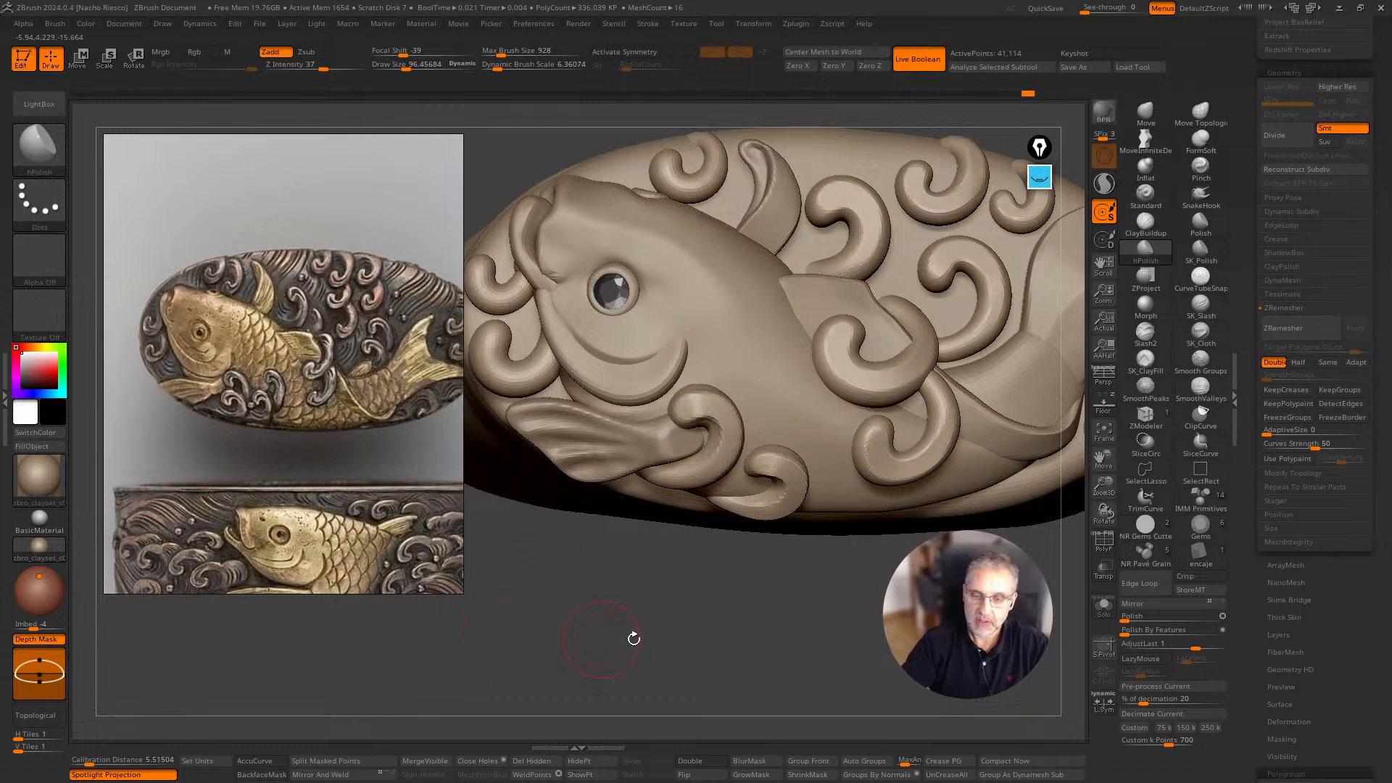
pyautogui.moveTo(710, 677); pyautogui.dragTo(763, 624, button='right')
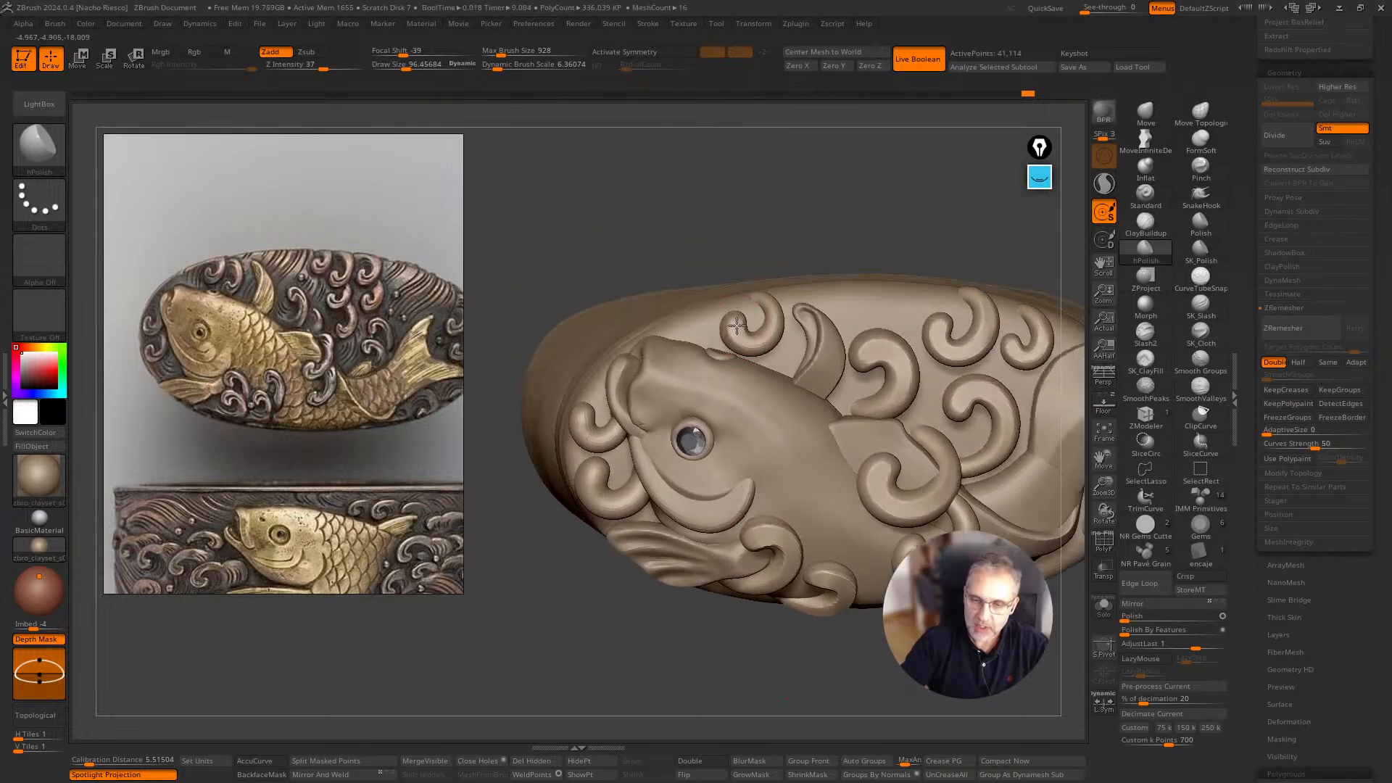
# Flatten the curls above the koi's head and in front of its mouth with hPolish at a draw size of about 76.
pyautogui.moveTo(757, 344); pyautogui.dragTo(776, 338)
pyautogui.press('s')
pyautogui.moveTo(615, 438)
pyautogui.mouseDown()
pyautogui.moveTo(597, 437)
pyautogui.moveTo(590, 408)
pyautogui.mouseUp()
pyautogui.moveTo(592, 474)
pyautogui.mouseDown()
pyautogui.moveTo(592, 496)
pyautogui.moveTo(634, 519)
pyautogui.moveTo(587, 465)
pyautogui.mouseUp()
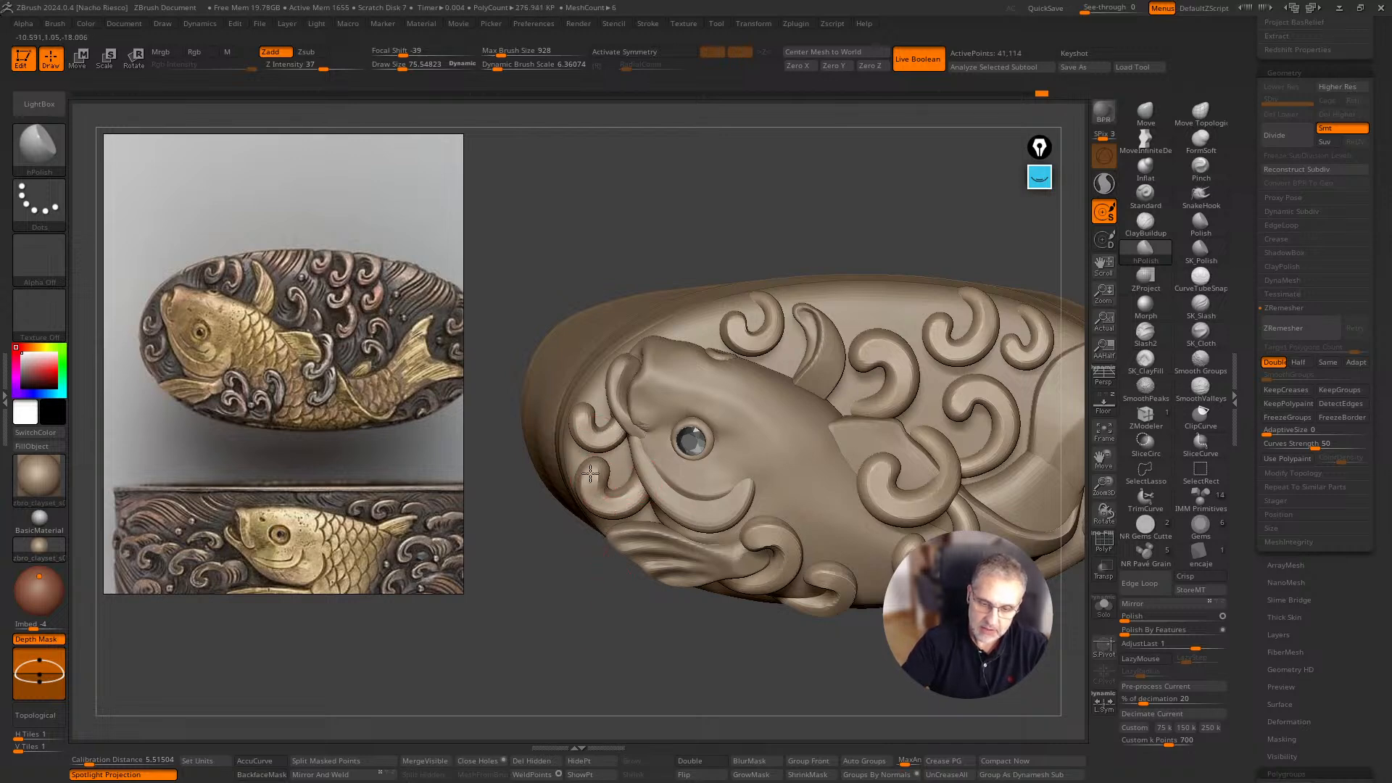
pyautogui.moveTo(551, 406); pyautogui.dragTo(573, 522)
pyautogui.moveTo(580, 598); pyautogui.dragTo(761, 653)
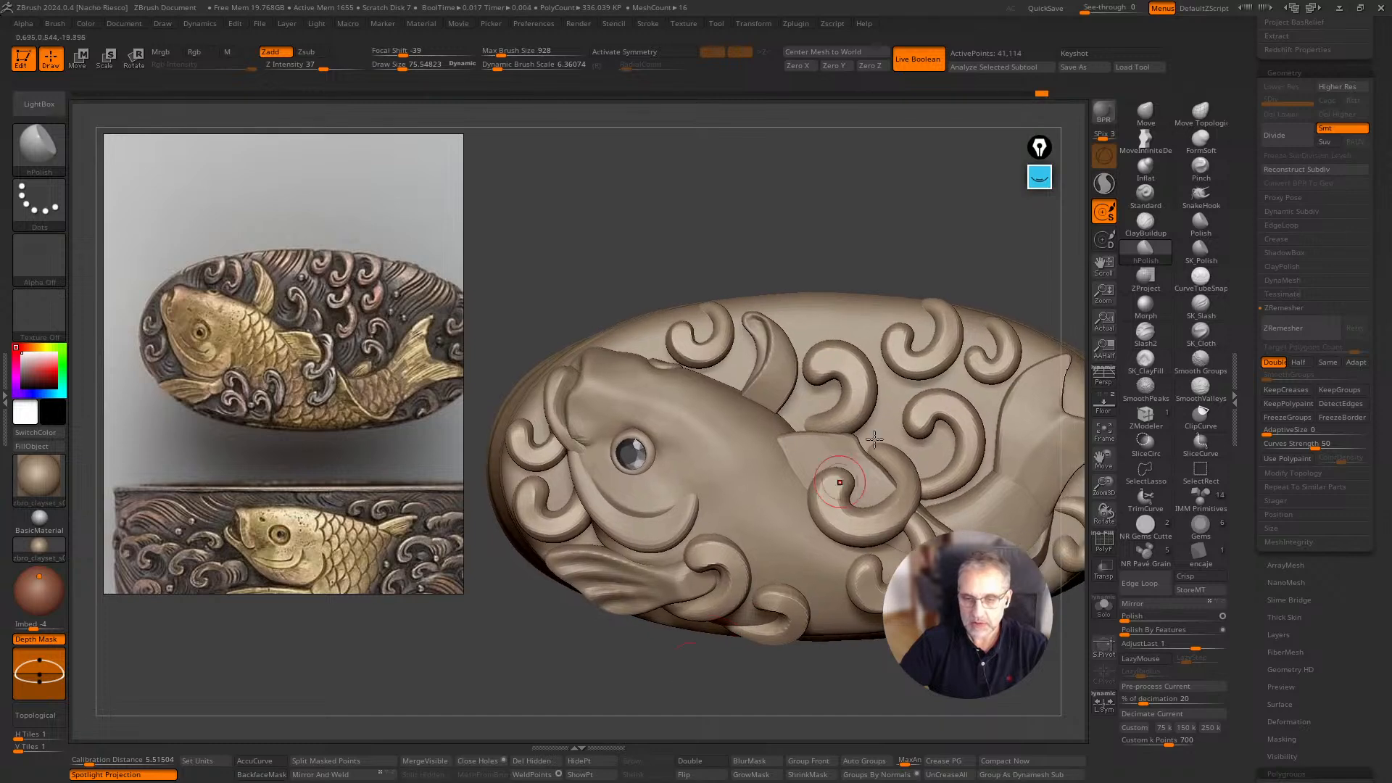
# Flatten the remaining curls around the koi's body and beside its tail fin with the hPolish brush.
pyautogui.moveTo(1015, 290); pyautogui.dragTo(816, 525)
pyautogui.moveTo(798, 678); pyautogui.dragTo(994, 389)
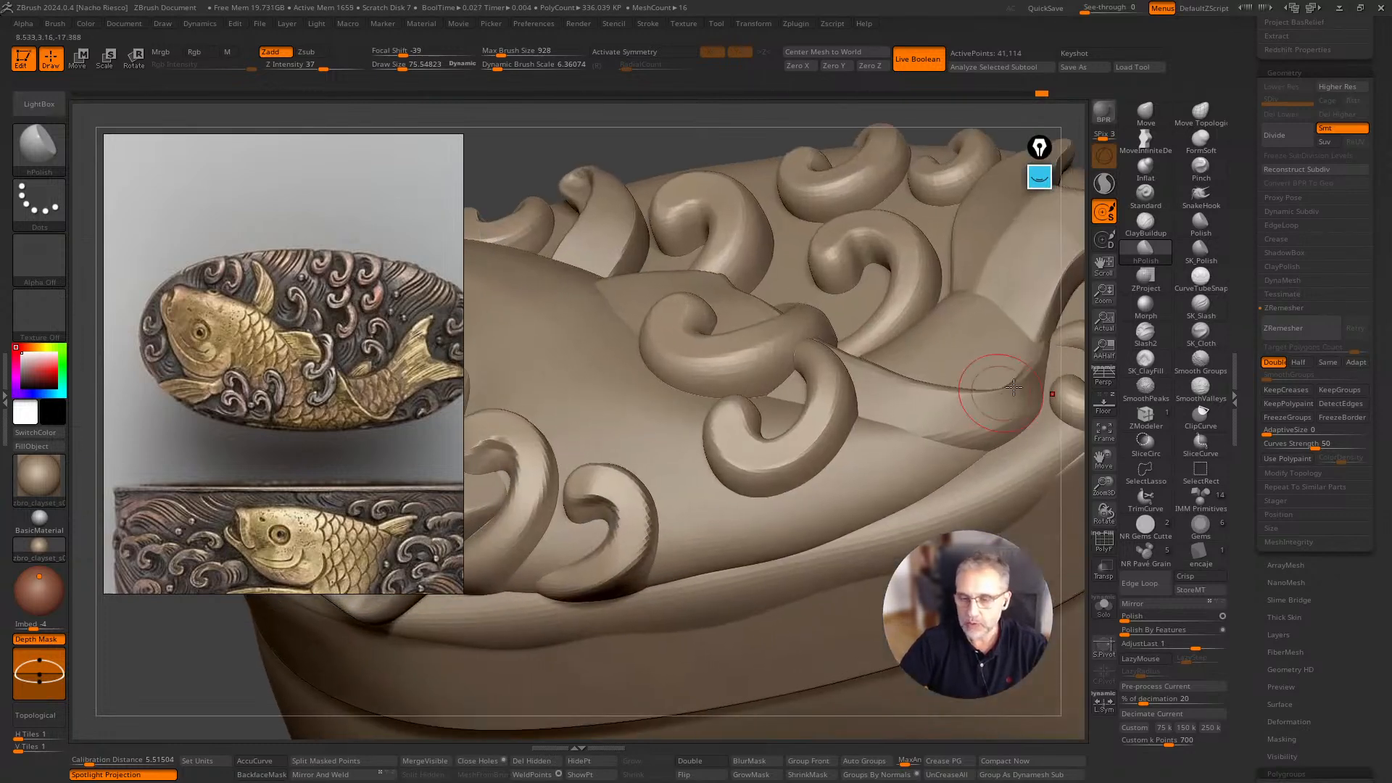
pyautogui.moveTo(1051, 454); pyautogui.dragTo(712, 509)
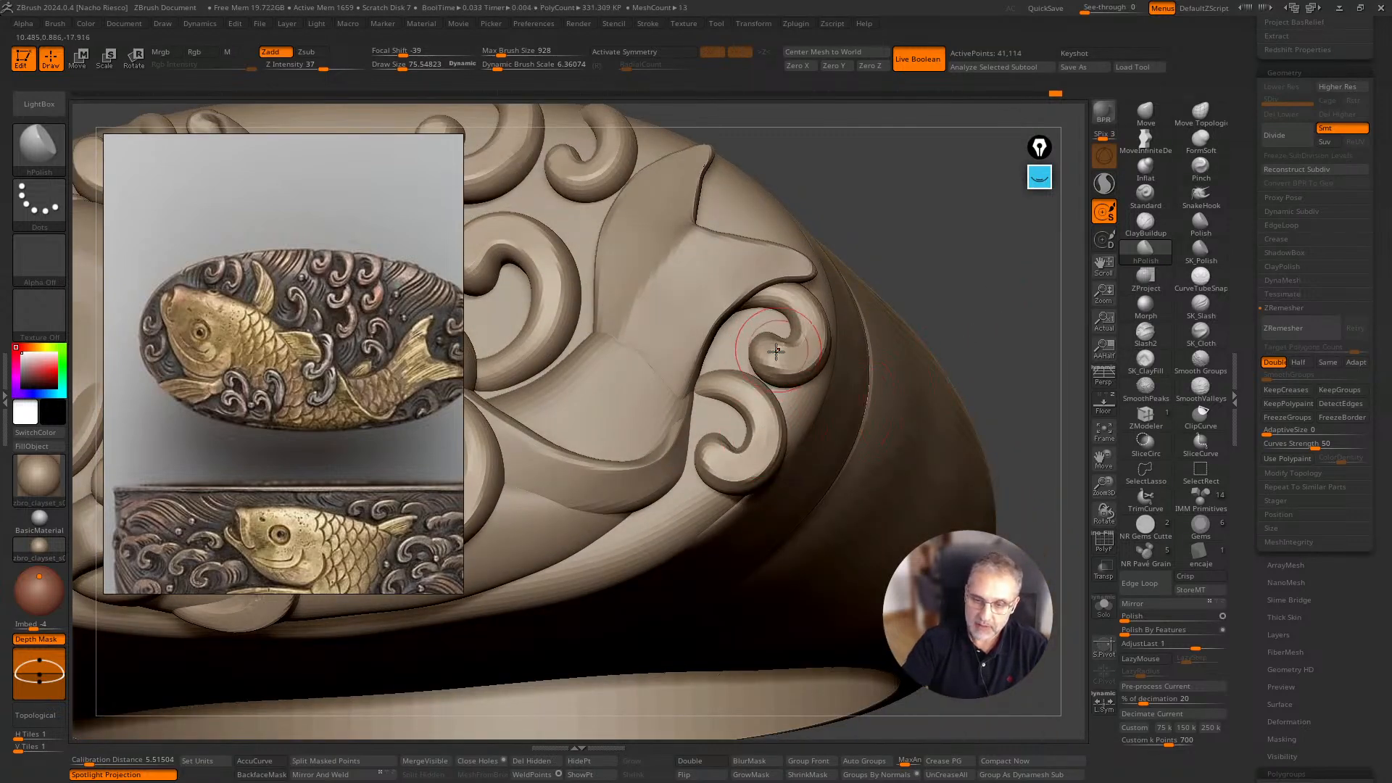
pyautogui.moveTo(1014, 305); pyautogui.dragTo(975, 573)
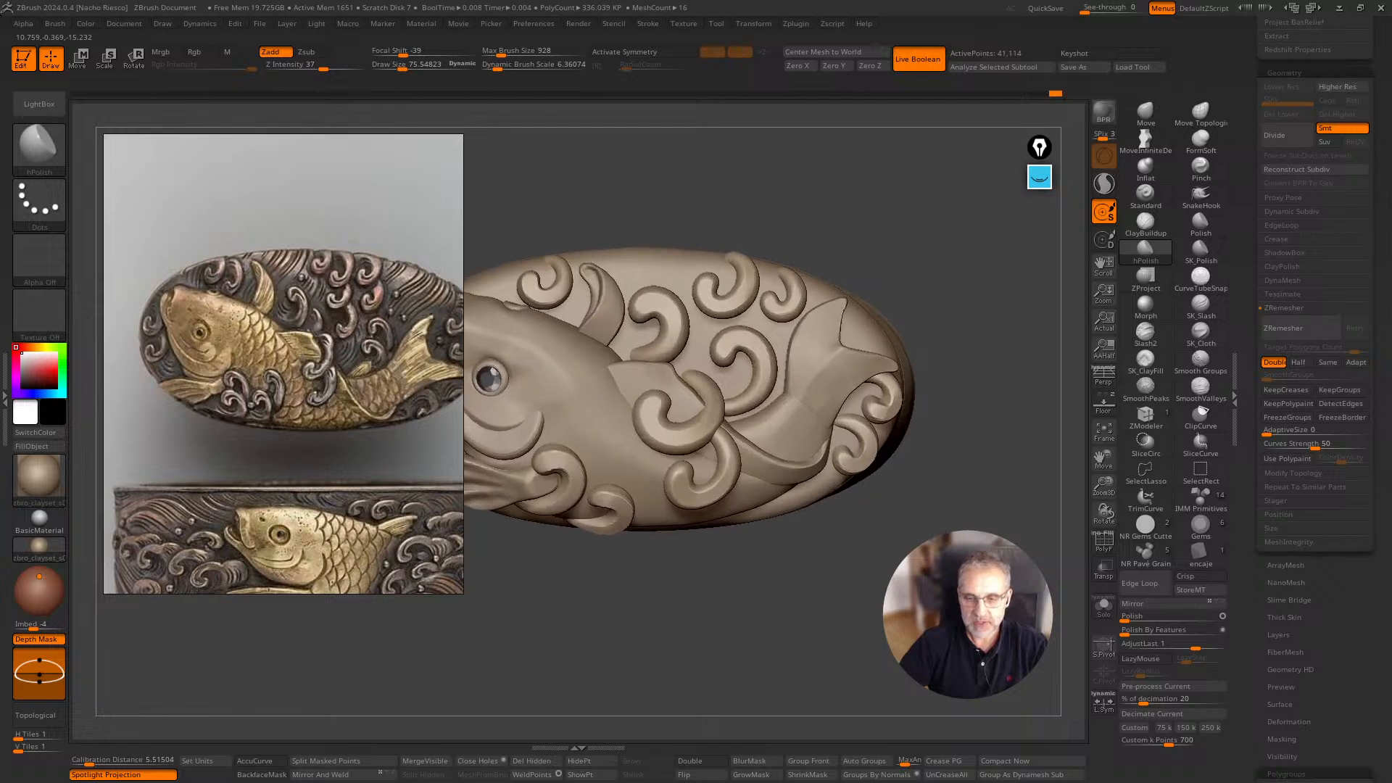
# Isolate the wave curls and mask everything except the lower end of the curl behind the koi's dorsal fin.
pyautogui.click(1104, 604)
pyautogui.press('ctrl')
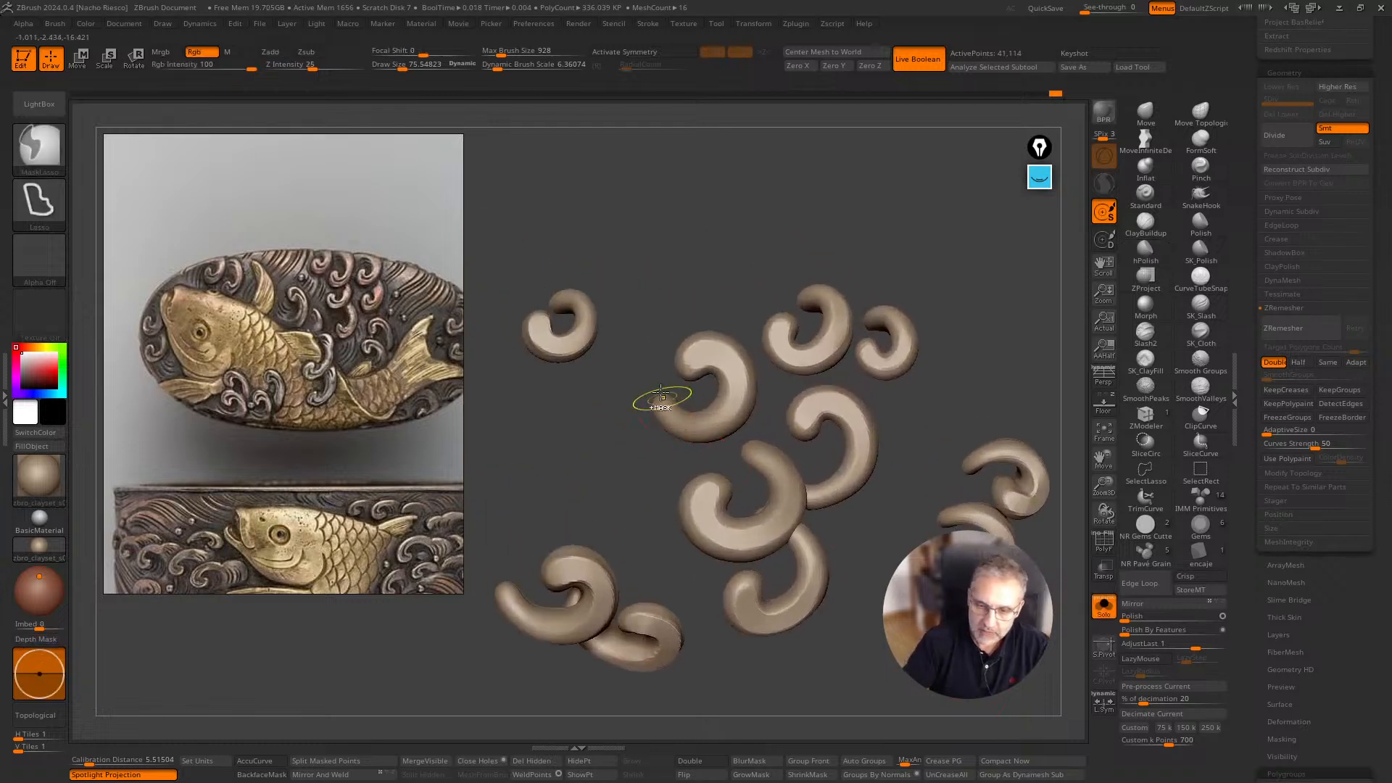
pyautogui.press('ctrl')
pyautogui.moveTo(633, 370)
pyautogui.keyDown('ctrl'); pyautogui.mouseDown()
pyautogui.moveTo(663, 436)
pyautogui.moveTo(707, 446)
pyautogui.moveTo(744, 424)
pyautogui.moveTo(760, 488)
pyautogui.mouseUp(); pyautogui.keyUp('ctrl')
pyautogui.press('w')
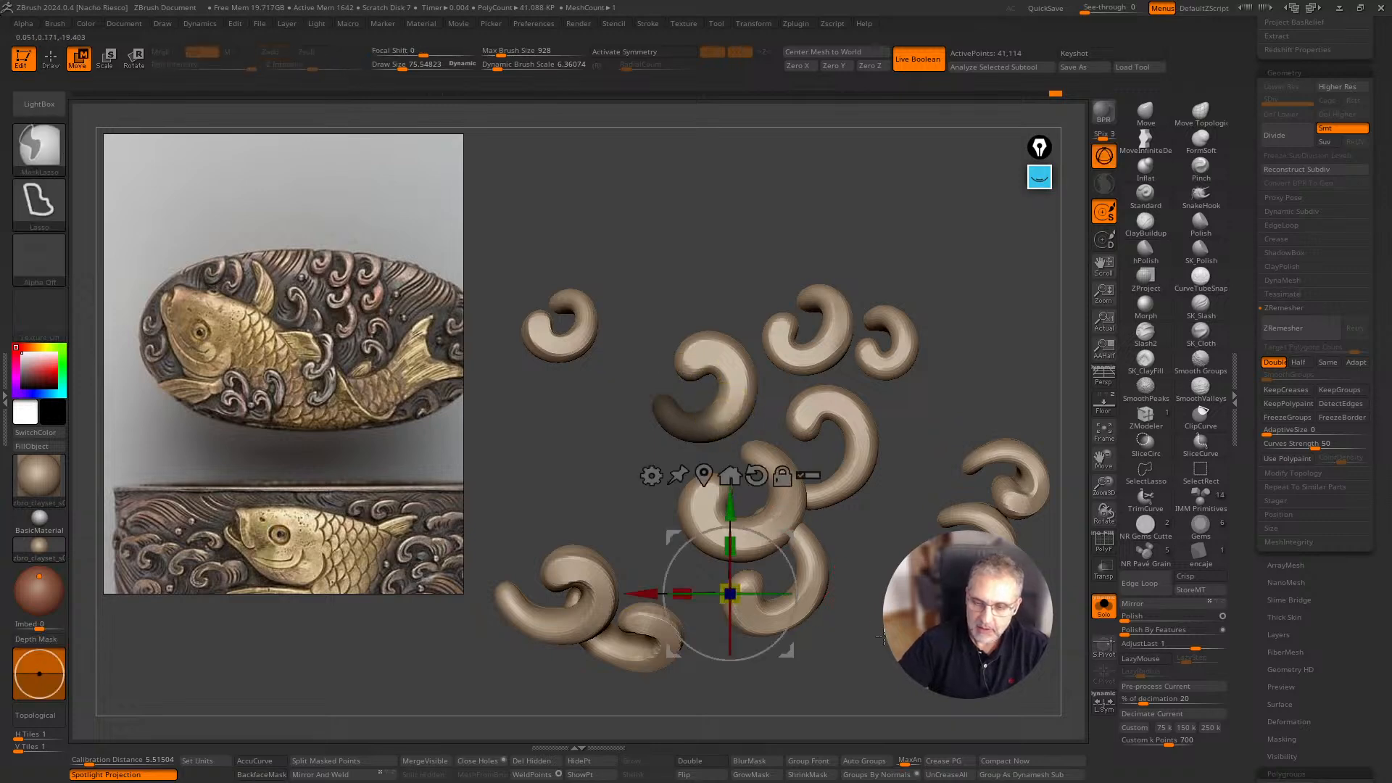
pyautogui.hotkey('ctrl', 'i')
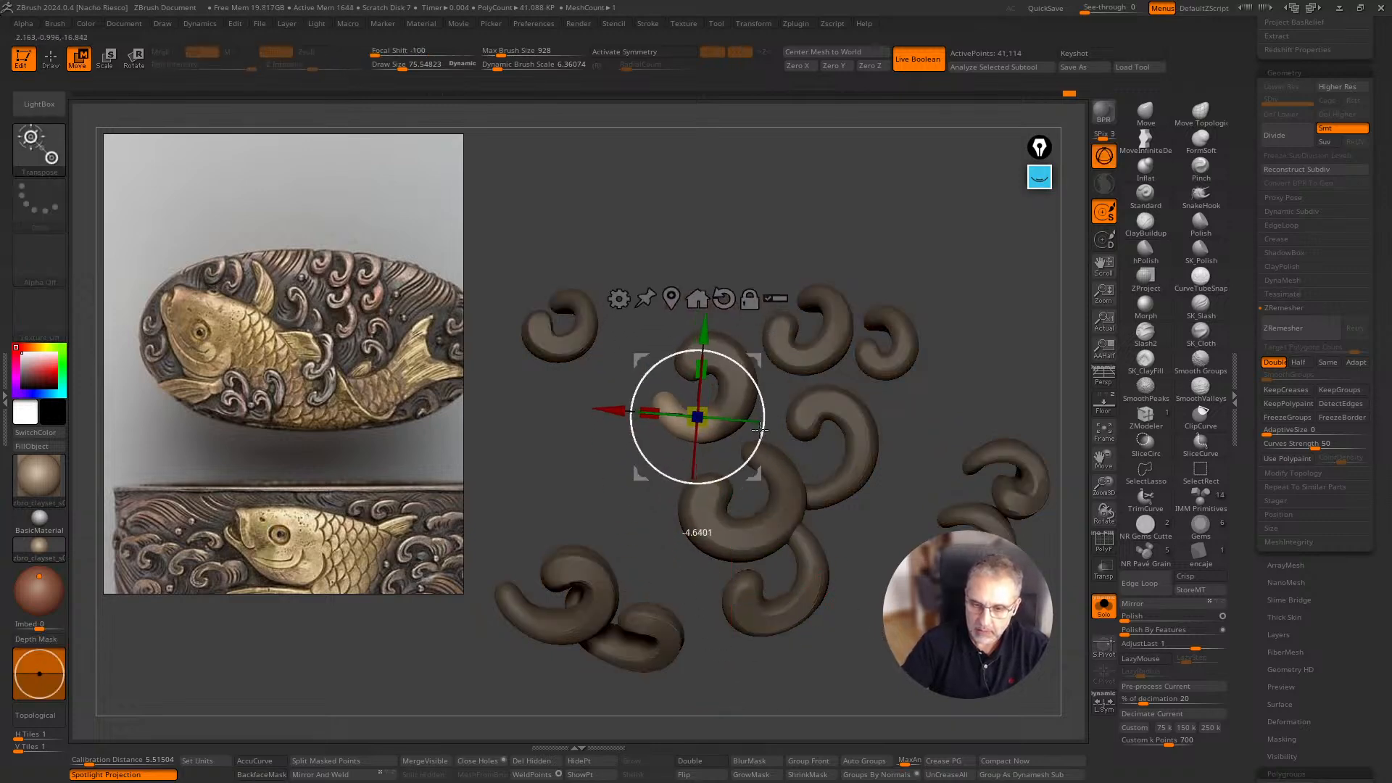
pyautogui.press('ctrl')
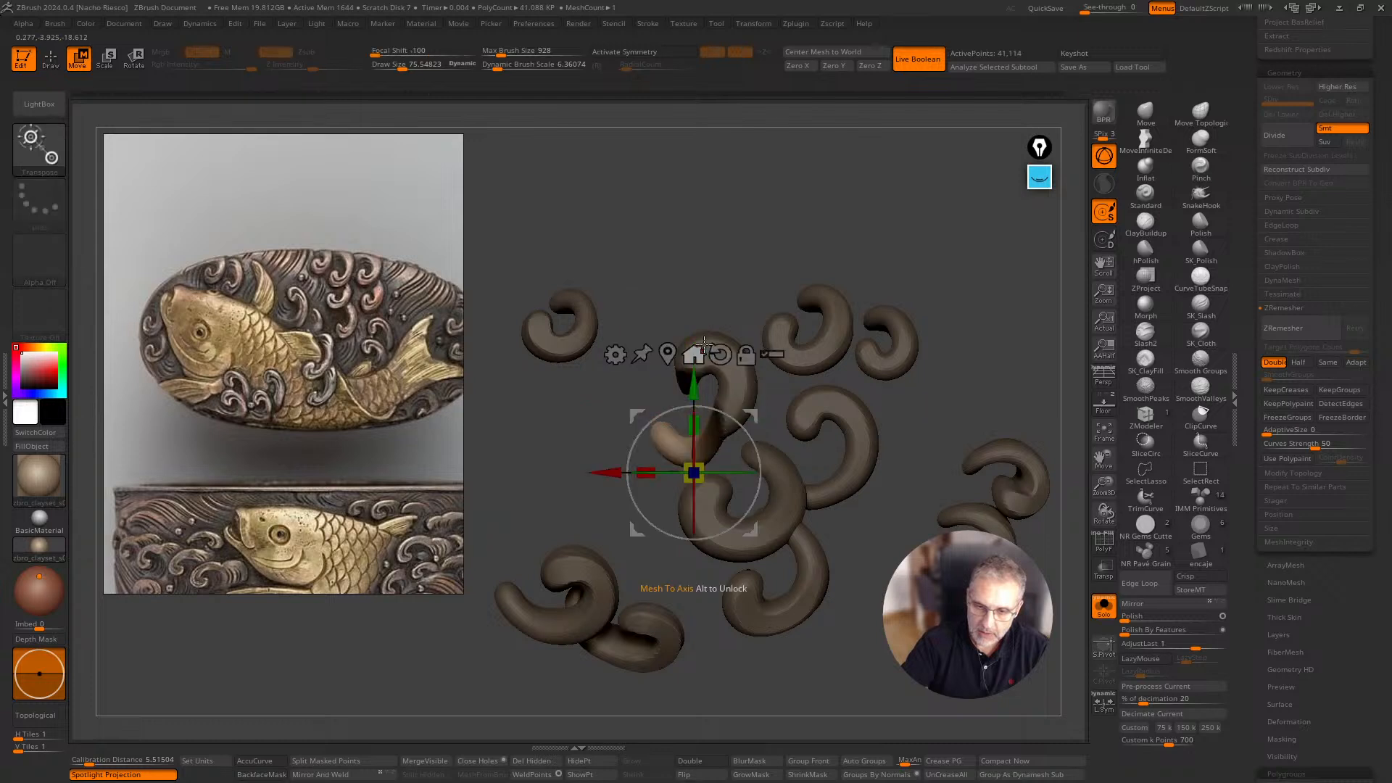
pyautogui.press('q')
pyautogui.moveTo(684, 290)
pyautogui.keyDown('ctrl'); pyautogui.mouseDown()
pyautogui.moveTo(659, 350)
pyautogui.moveTo(695, 384)
pyautogui.mouseUp(); pyautogui.keyUp('ctrl')
# Reposition the unmasked end of the curl behind the dorsal fin with the transform gizmo to fit it against the koi's back.
pyautogui.press('w')
pyautogui.moveTo(765, 460); pyautogui.dragTo(747, 472)
pyautogui.press('q')
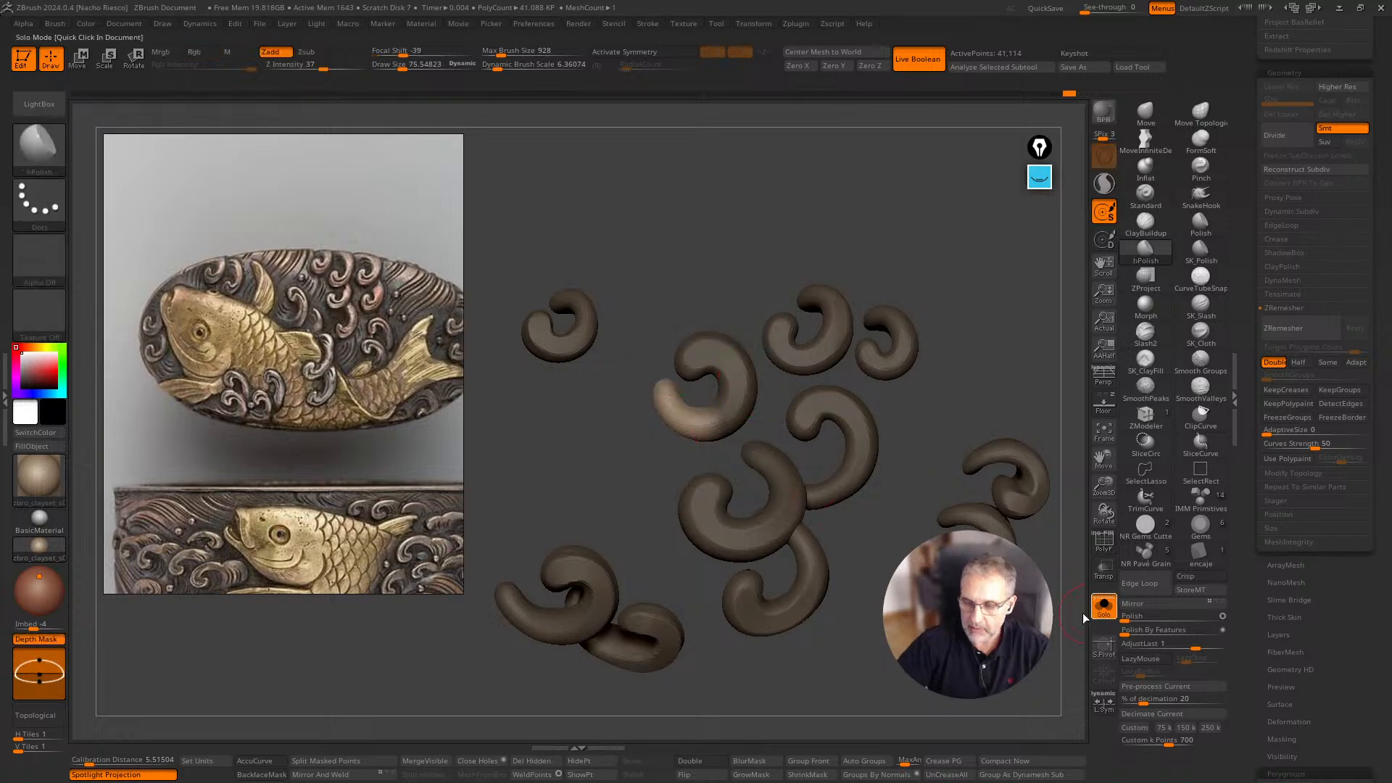
pyautogui.click(1104, 606)
pyautogui.moveTo(972, 712); pyautogui.dragTo(943, 609)
pyautogui.press('w')
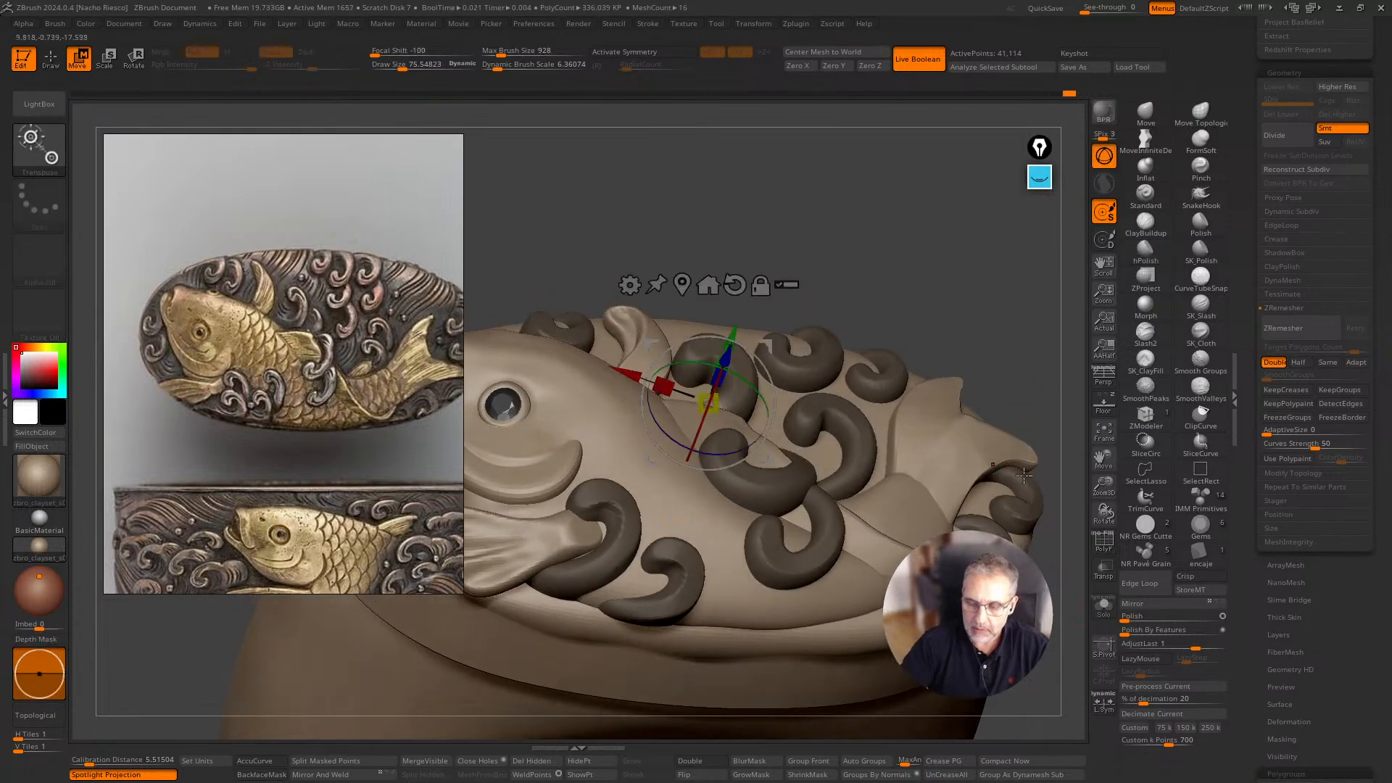
pyautogui.click(1103, 606)
pyautogui.moveTo(1047, 450); pyautogui.dragTo(1026, 370)
pyautogui.moveTo(748, 360)
pyautogui.mouseDown()
pyautogui.moveTo(768, 382)
pyautogui.moveTo(763, 337)
pyautogui.mouseUp()
pyautogui.keyDown('shift'); pyautogui.moveTo(936, 307); pyautogui.dragTo(979, 476); pyautogui.keyUp('shift')
pyautogui.press('q')
pyautogui.click(1105, 612)
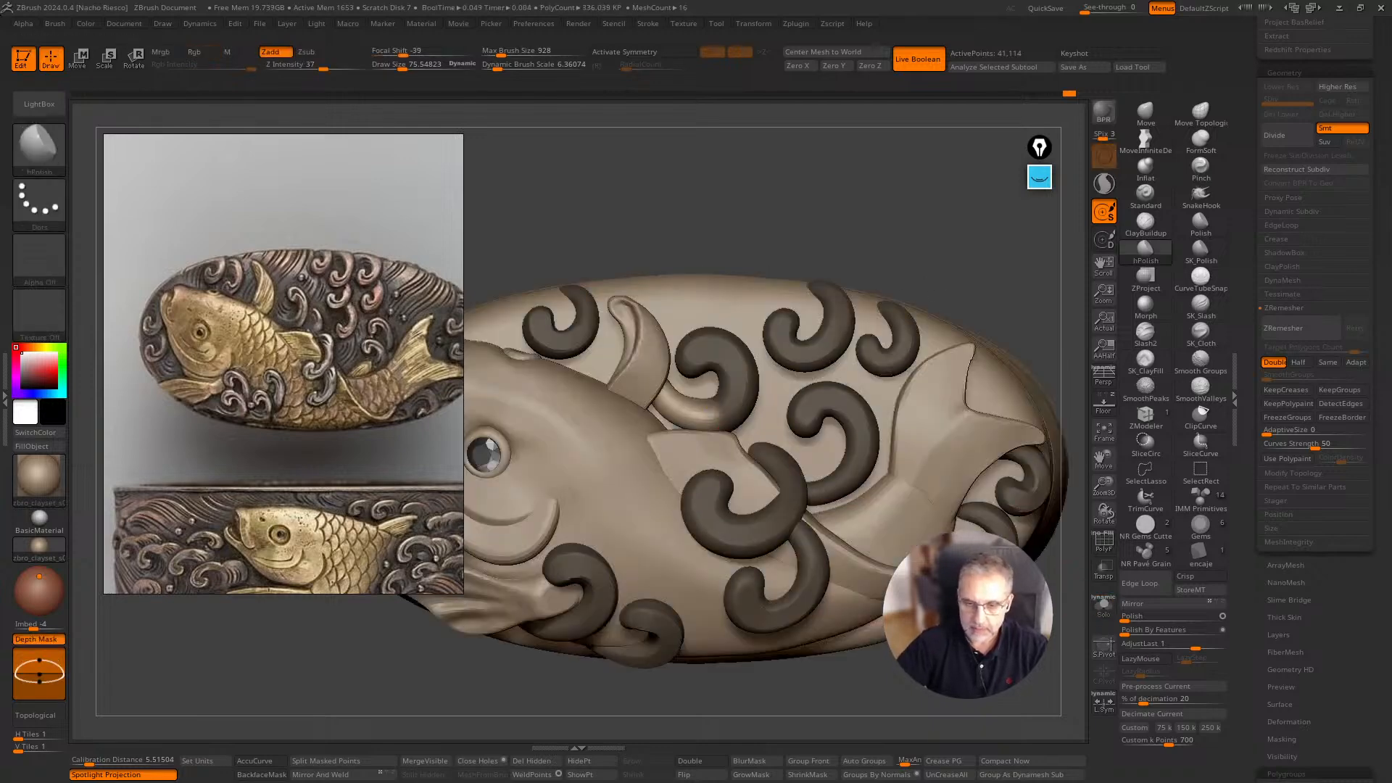
# Reshape the unmasked curl end with the MoveInfiniteDepth brush at a draw size of about 193, clear the mask and adjust the central curls.
pyautogui.click(1146, 138)
pyautogui.press('s')
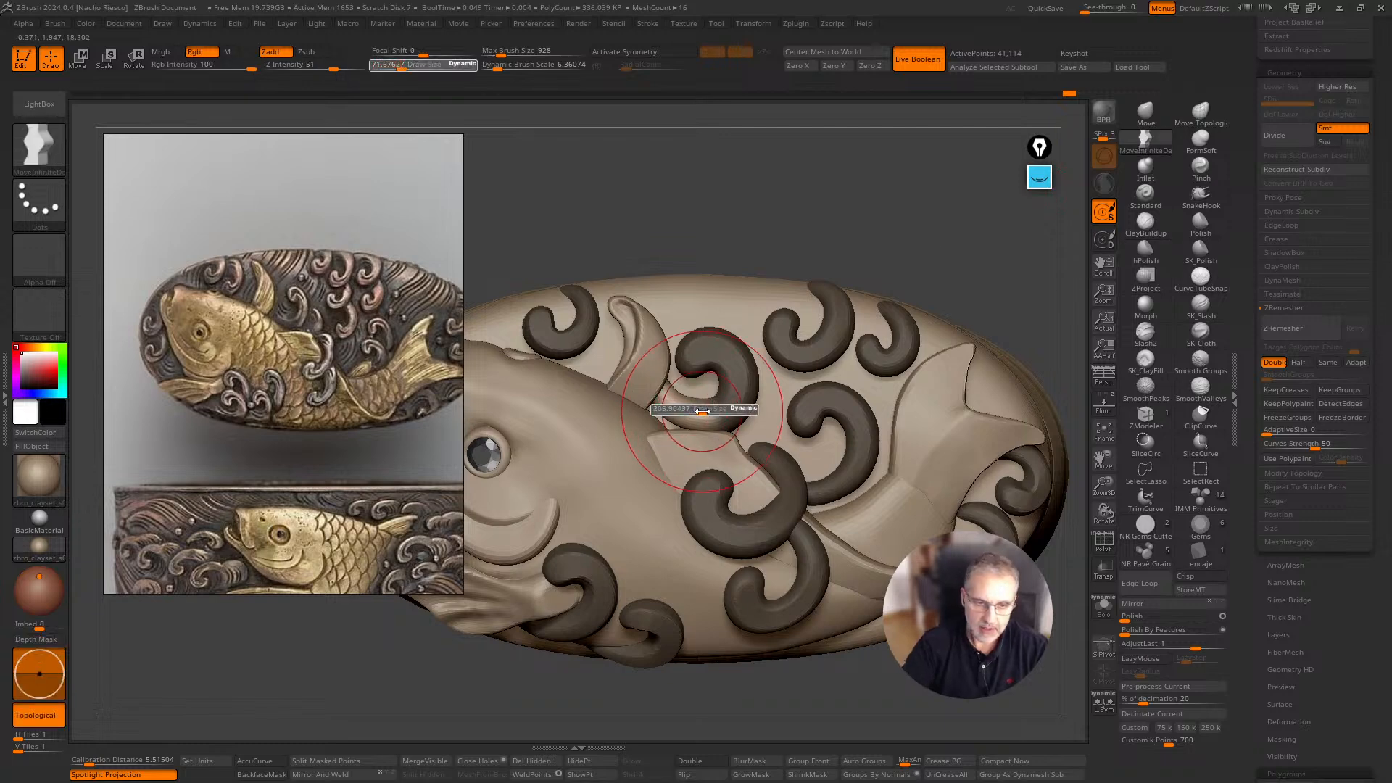
pyautogui.moveTo(685, 409); pyautogui.dragTo(687, 426)
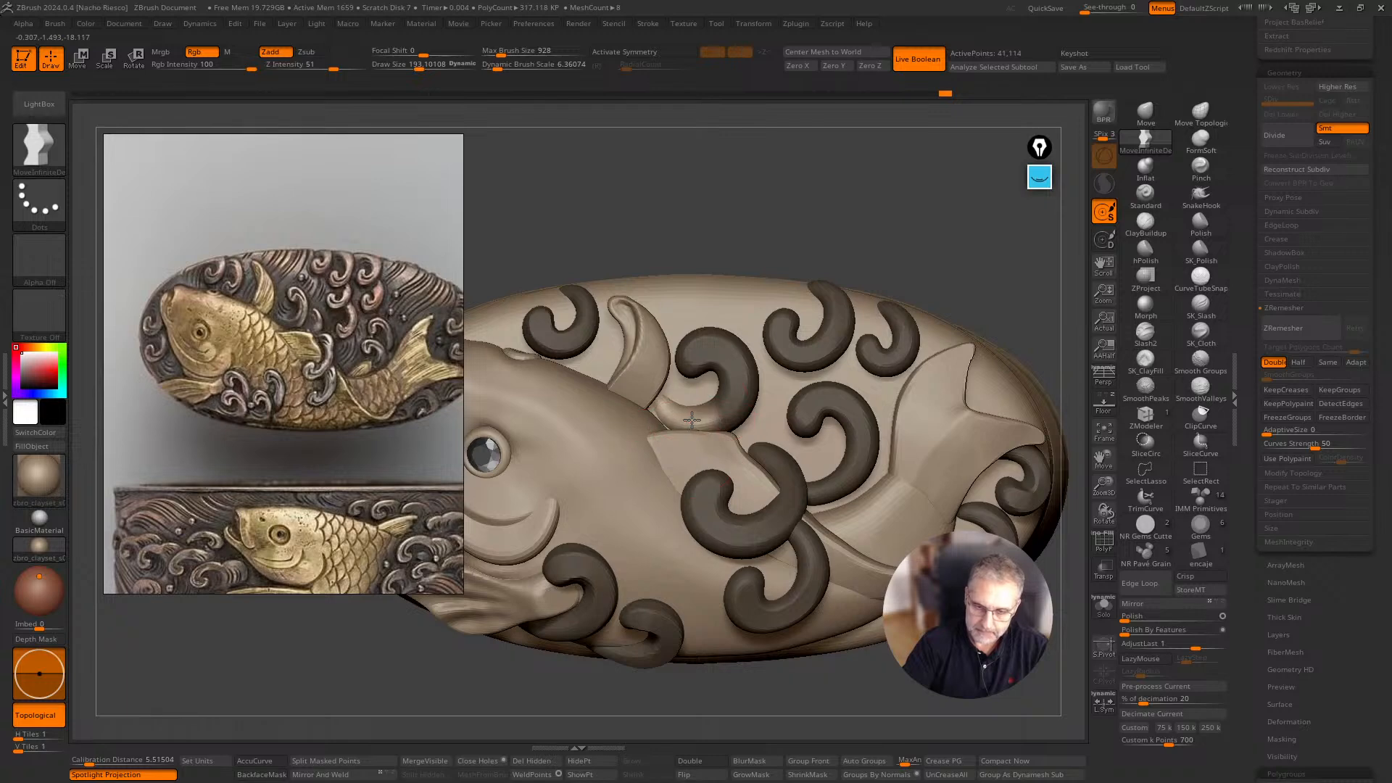
pyautogui.moveTo(819, 142); pyautogui.dragTo(907, 341)
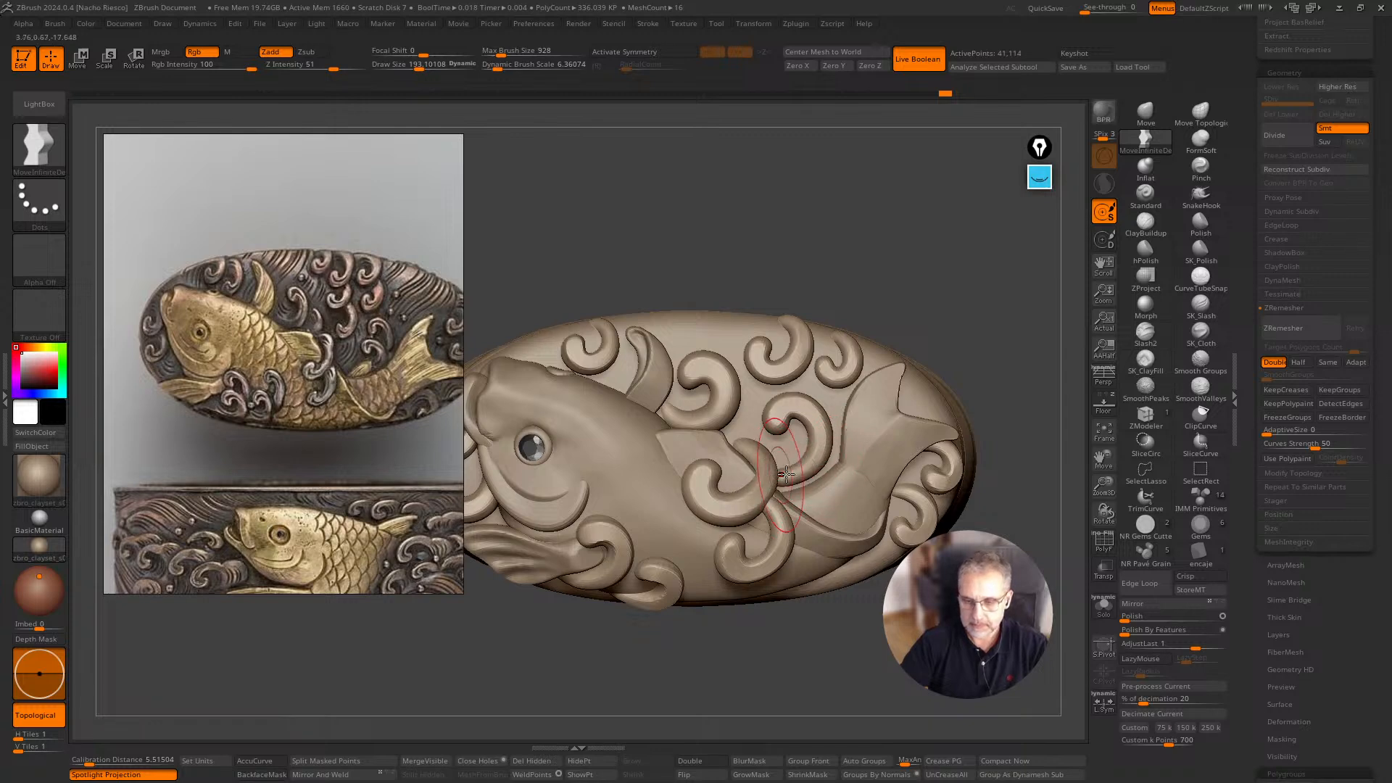
pyautogui.moveTo(830, 435); pyautogui.dragTo(855, 575)
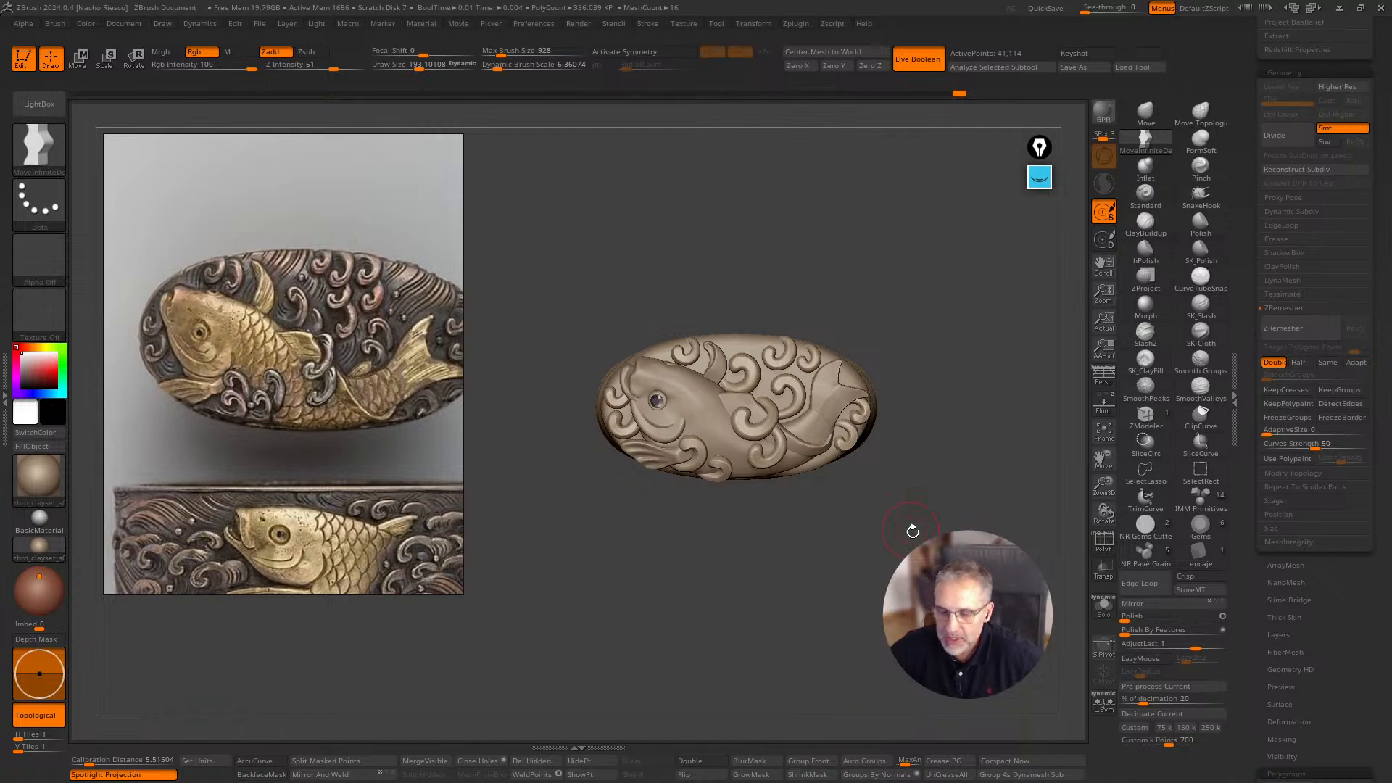
# Compare the overall layout of the koi and wave curls with the reference from the front and the side.
pyautogui.moveTo(954, 562)
pyautogui.mouseDown()
pyautogui.moveTo(1008, 562)
pyautogui.moveTo(954, 562)
pyautogui.mouseUp()
pyautogui.keyDown('ctrl'); pyautogui.moveTo(954, 562); pyautogui.dragTo(965, 634, button='right'); pyautogui.keyUp('ctrl')
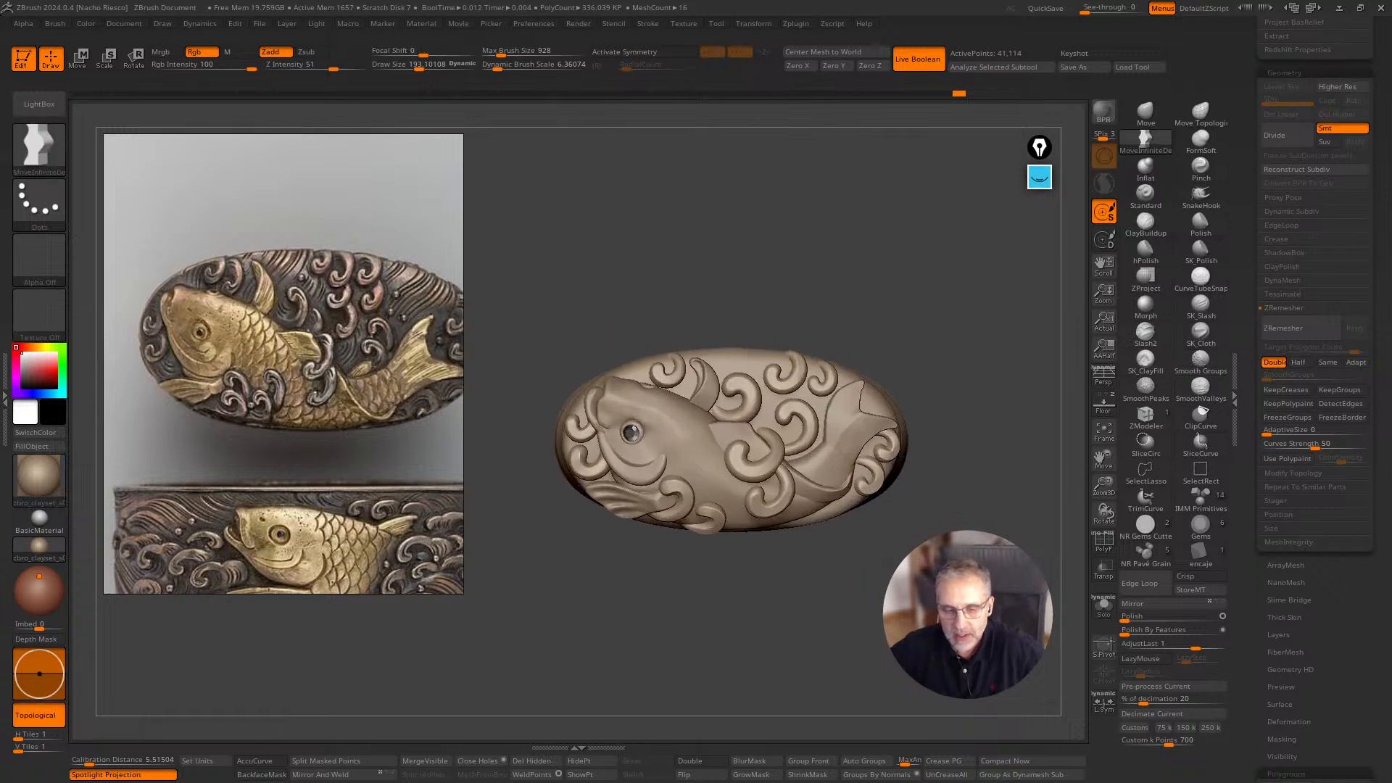
pyautogui.moveTo(718, 605)
pyautogui.keyDown('ctrl'); pyautogui.mouseDown(button='right')
pyautogui.moveTo(718, 636)
pyautogui.moveTo(813, 641)
pyautogui.moveTo(814, 664)
pyautogui.mouseUp(button='right'); pyautogui.keyUp('ctrl')
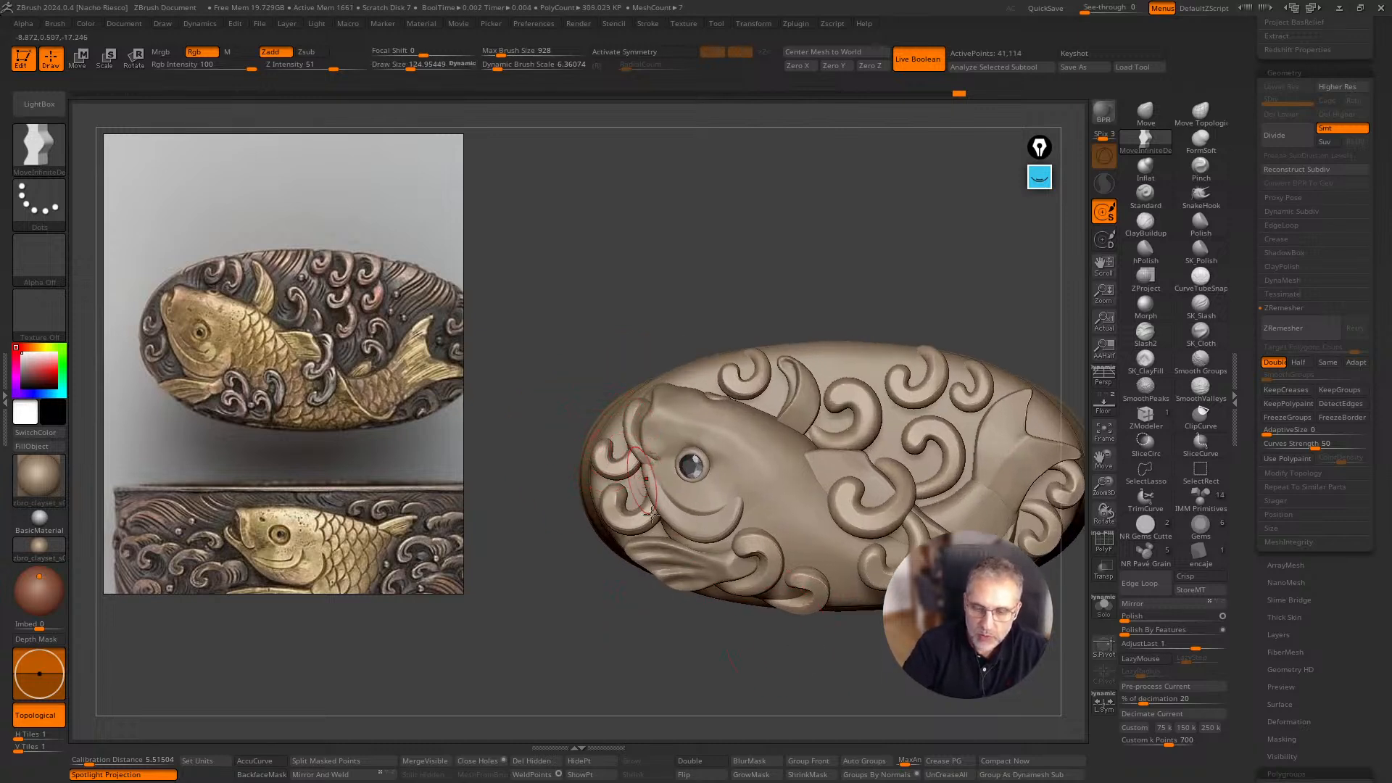
pyautogui.moveTo(845, 703); pyautogui.dragTo(775, 696, button='right')
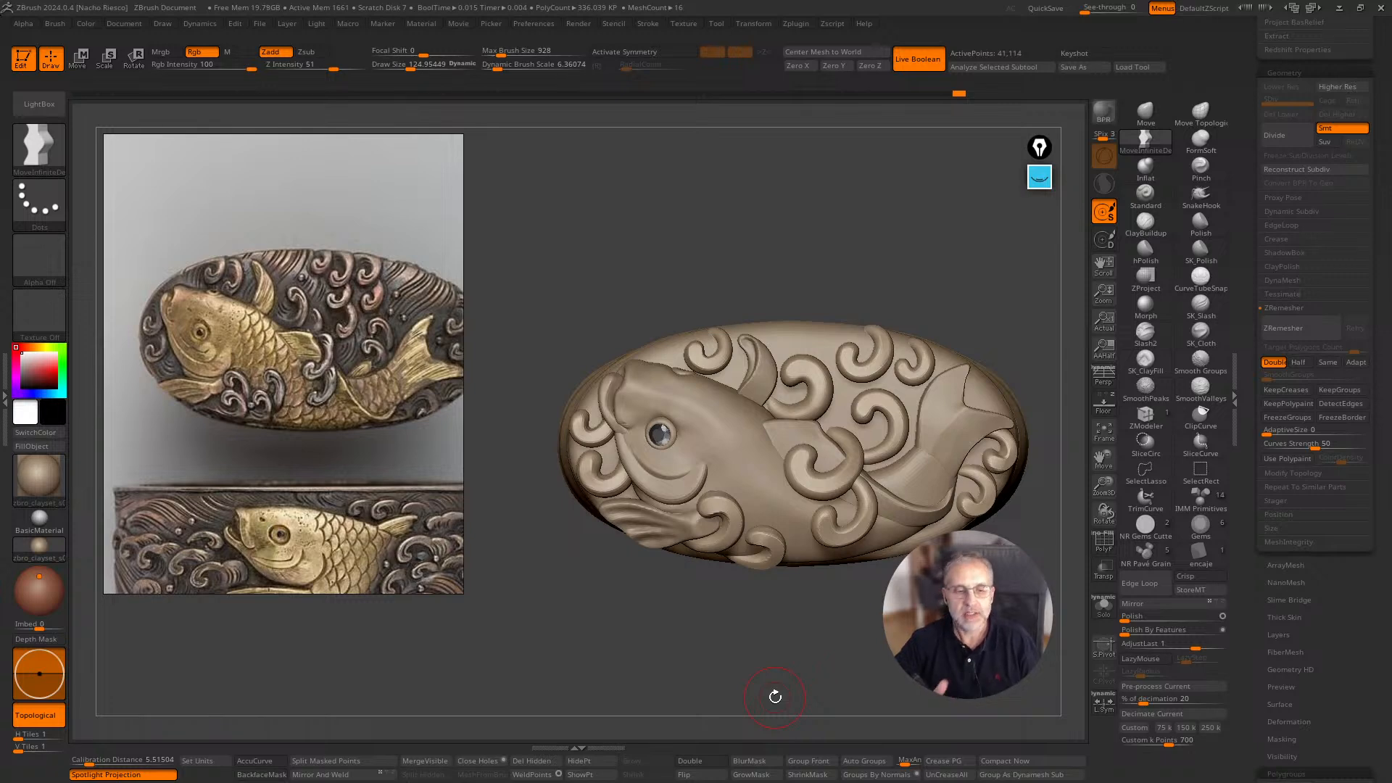
pyautogui.moveTo(775, 696); pyautogui.dragTo(834, 680)
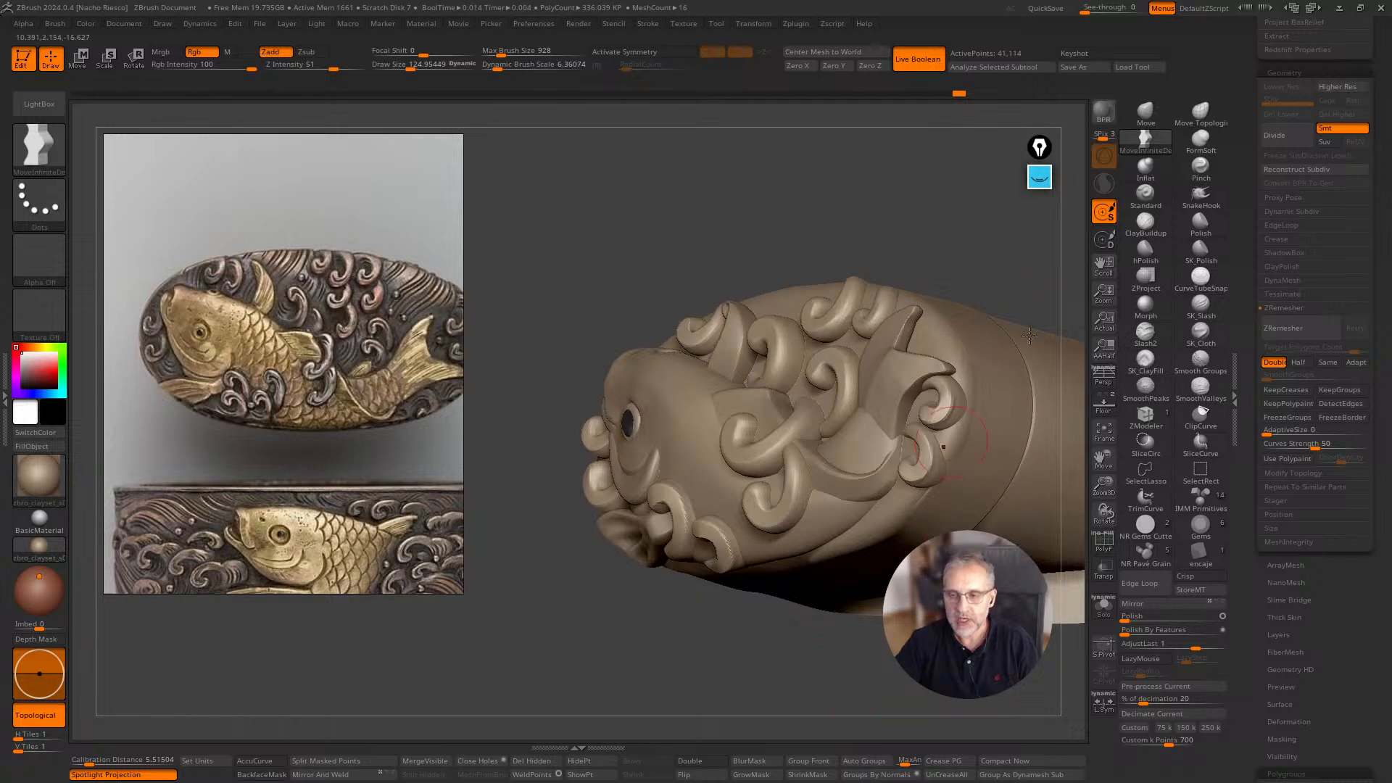
# Reposition the central curl on the koi's flank with the Move Topological brush at a large draw size.
pyautogui.click(1146, 114)
pyautogui.press('s')
pyautogui.click(807, 420)
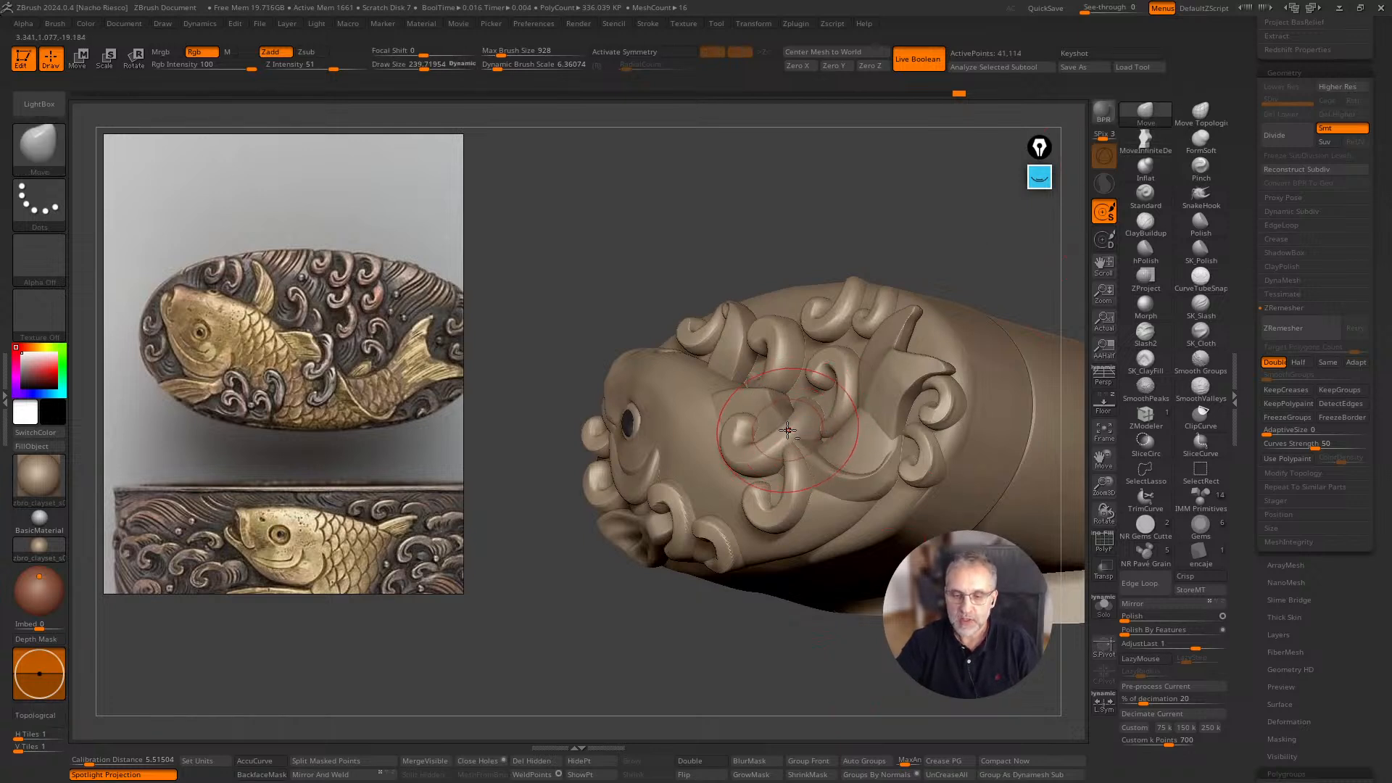
pyautogui.click(1201, 110)
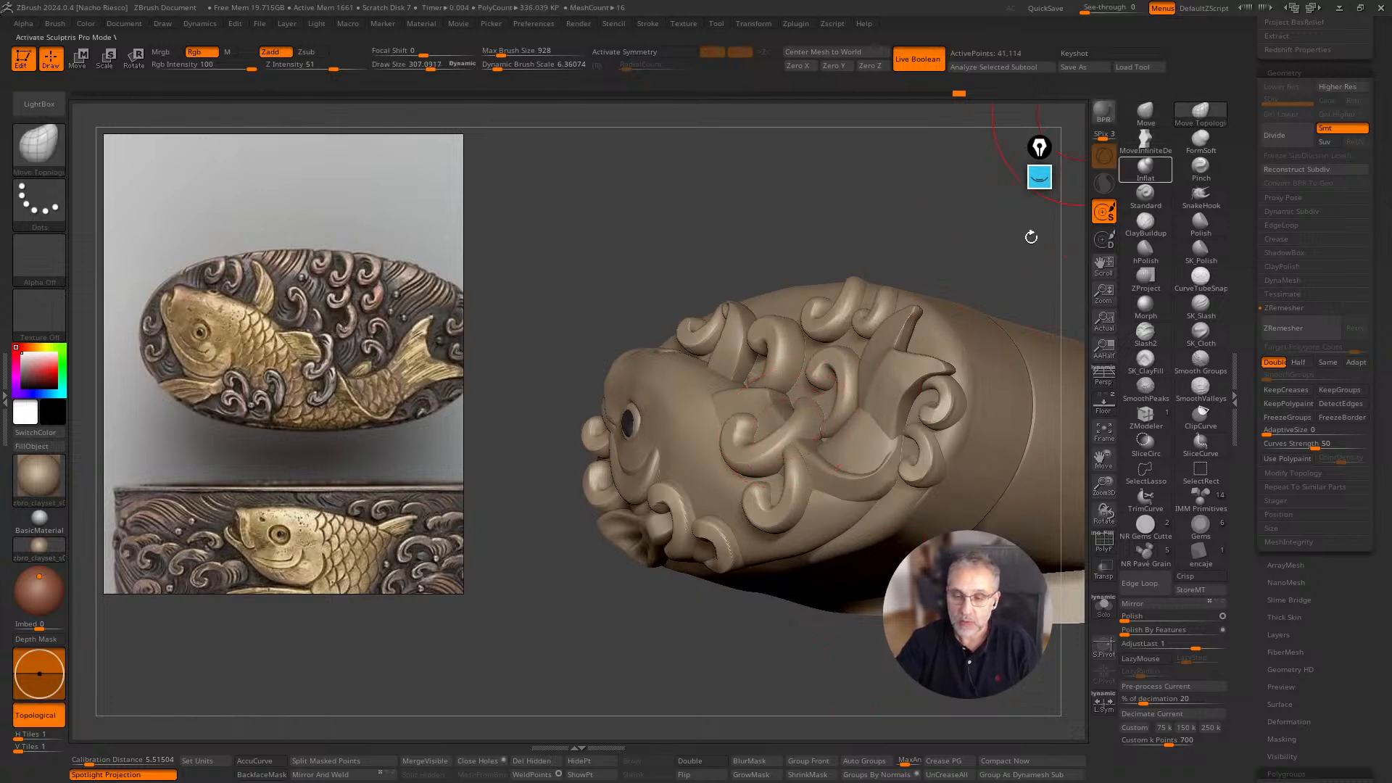
pyautogui.press('s')
pyautogui.moveTo(808, 419); pyautogui.dragTo(761, 430)
# Refine the central curl's sweep and its neighbour with Move Topological, reducing the draw size to about 181.
pyautogui.press('s')
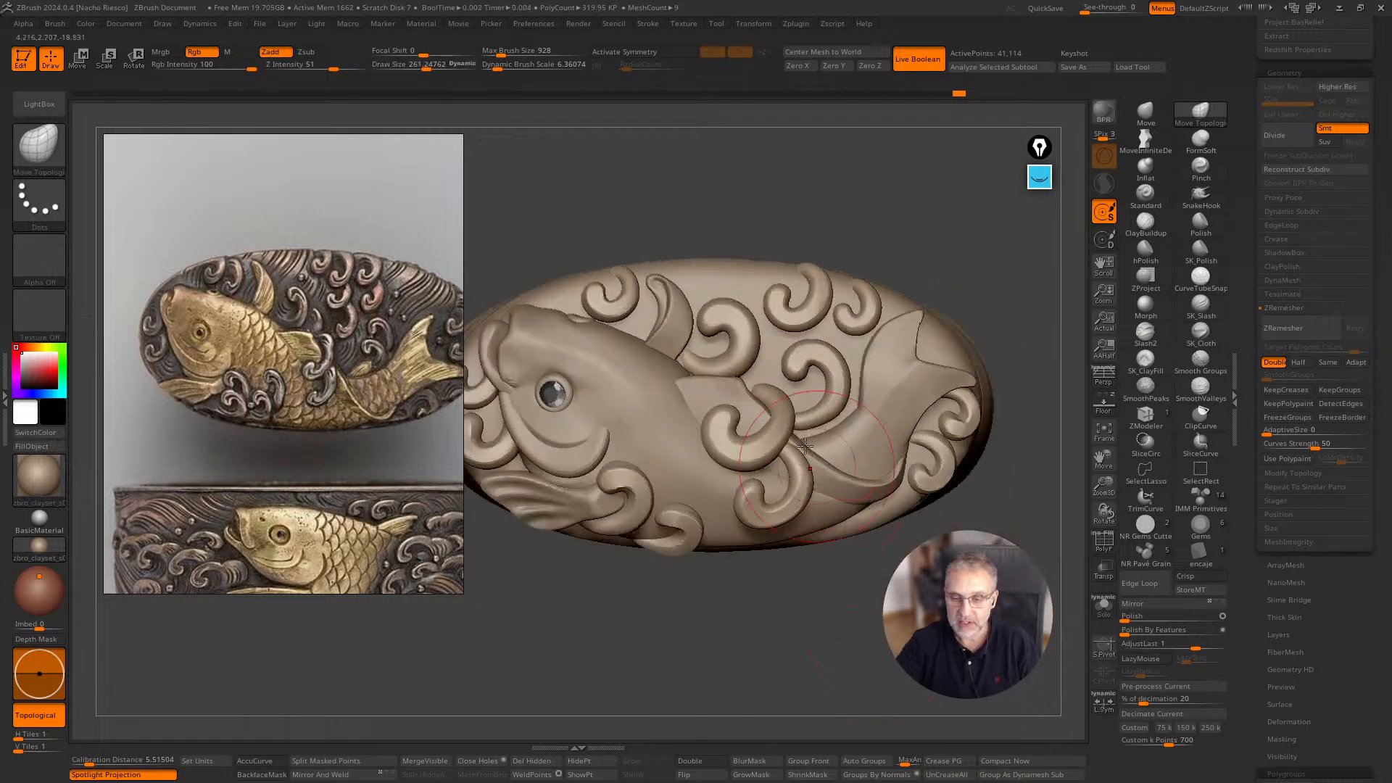
pyautogui.moveTo(805, 446); pyautogui.dragTo(773, 398)
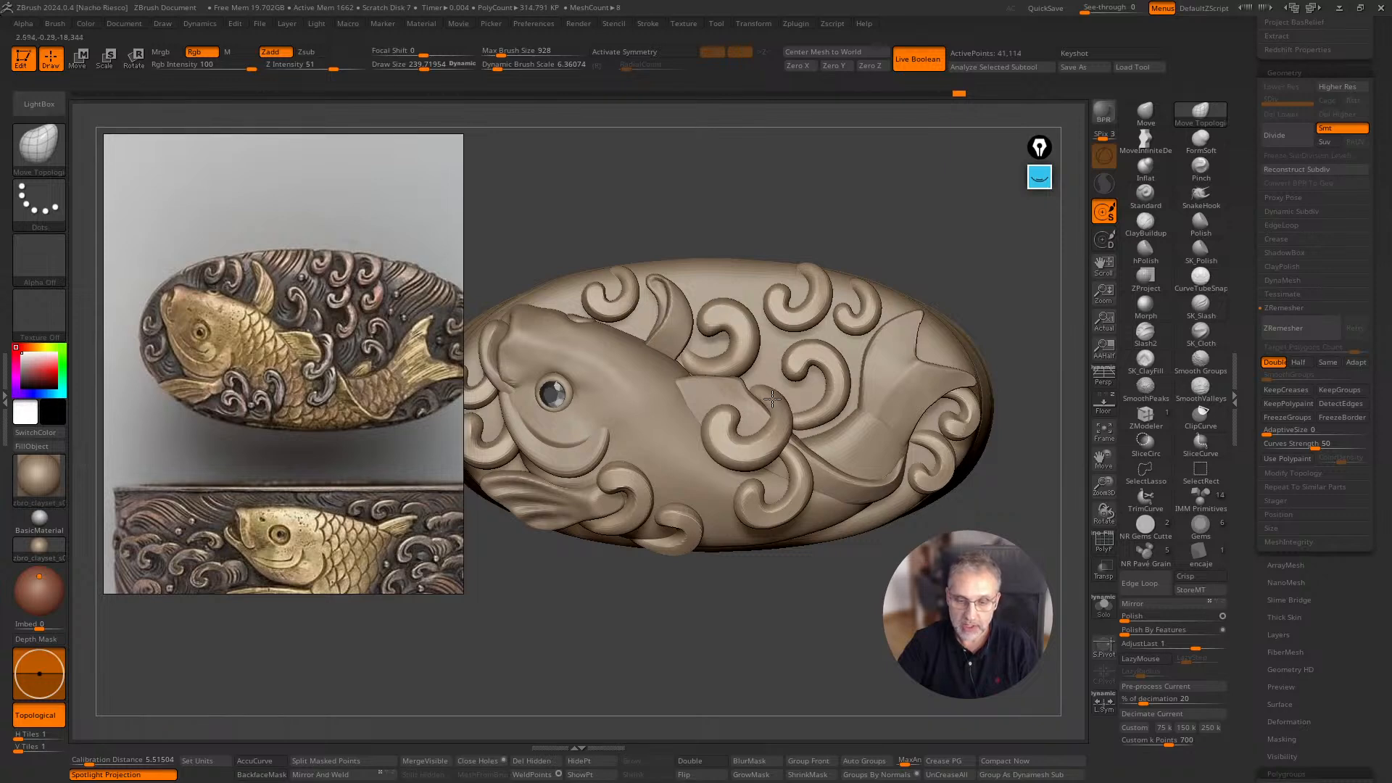
pyautogui.press('s')
pyautogui.moveTo(744, 473); pyautogui.dragTo(737, 473)
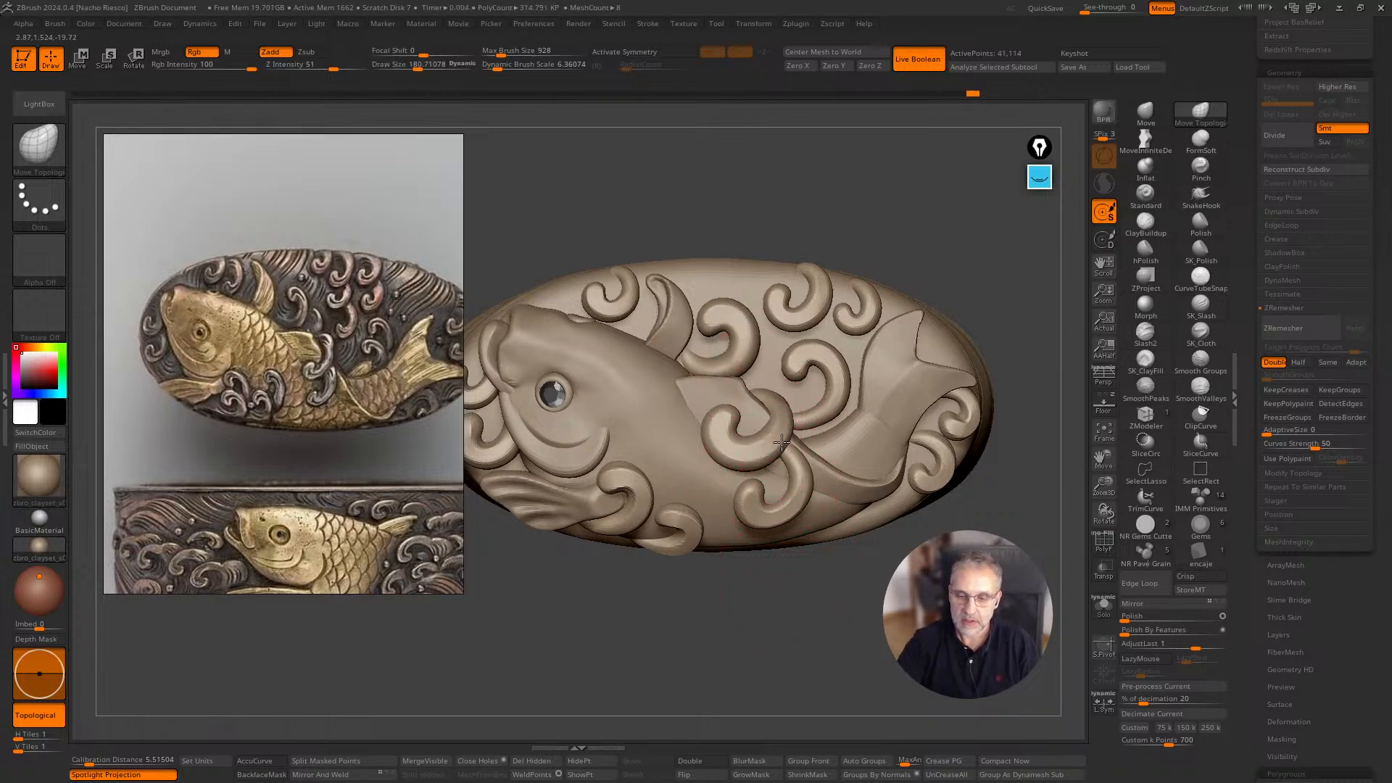
pyautogui.keyDown('ctrl'); pyautogui.moveTo(821, 642); pyautogui.dragTo(826, 646, button='right'); pyautogui.keyUp('ctrl')
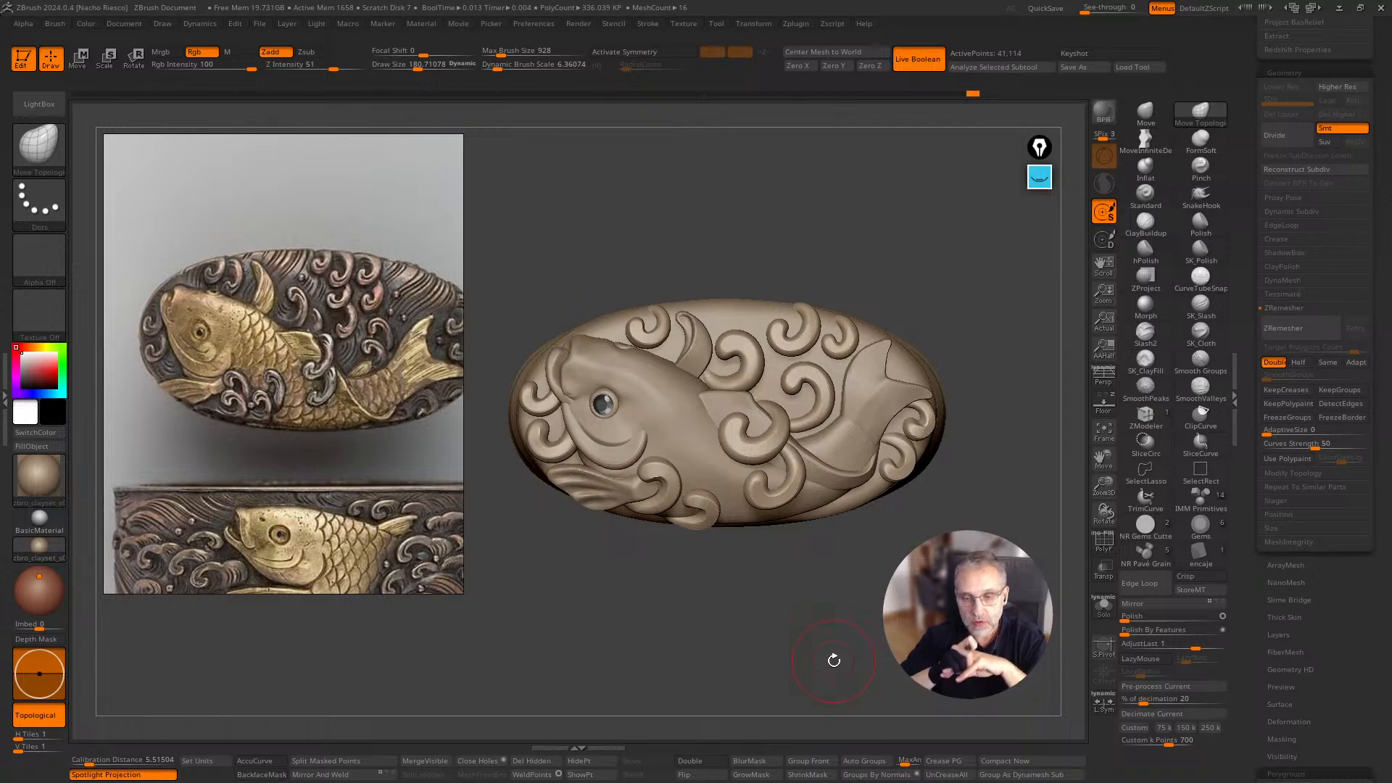
pyautogui.moveTo(834, 661)
pyautogui.keyDown('ctrl'); pyautogui.mouseDown(button='right')
pyautogui.moveTo(883, 637)
pyautogui.moveTo(877, 653)
pyautogui.mouseUp(button='right'); pyautogui.keyUp('ctrl')
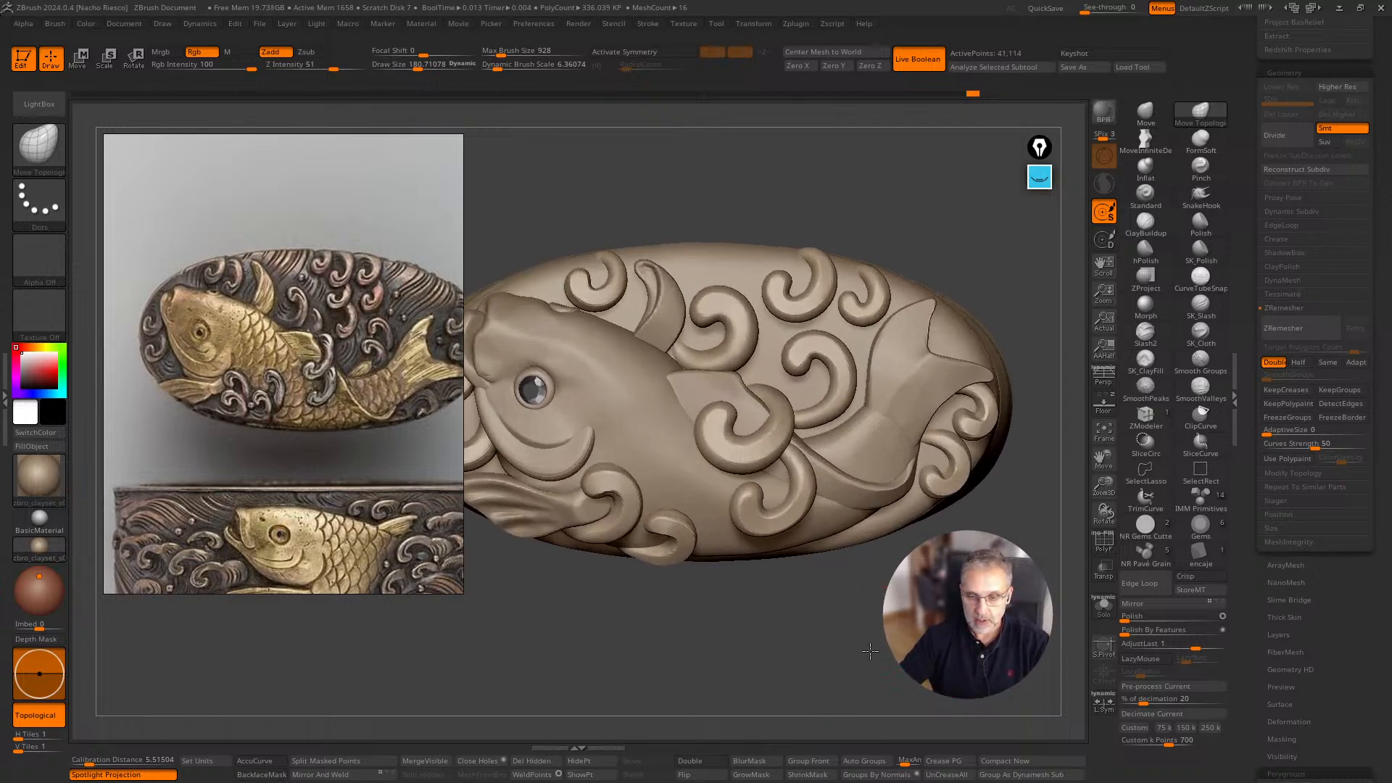
# Make the wave curls active and mask all of them except the central curl on the koi's flank.
pyautogui.keyDown('alt'); pyautogui.click(756, 422); pyautogui.keyUp('alt')
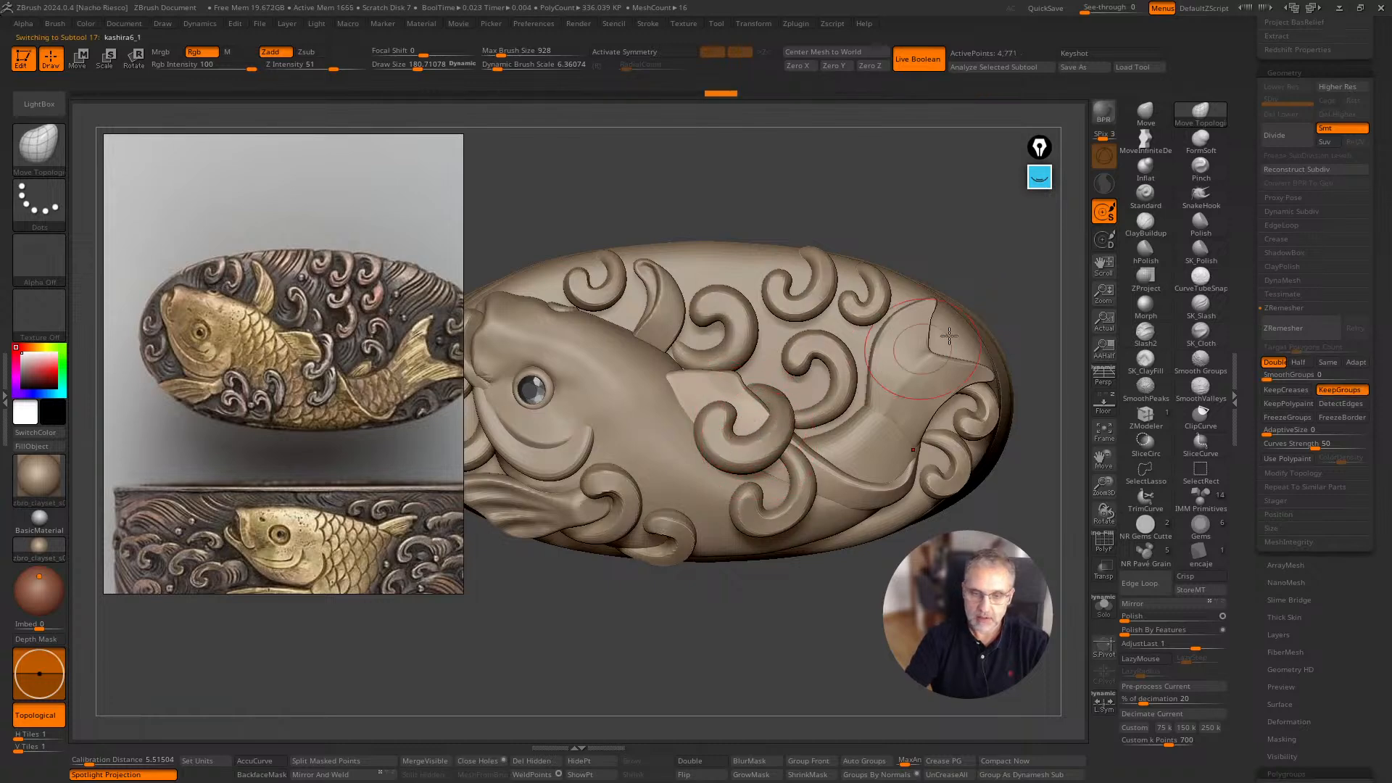
pyautogui.keyDown('alt'); pyautogui.moveTo(1009, 273); pyautogui.dragTo(988, 317); pyautogui.keyUp('alt')
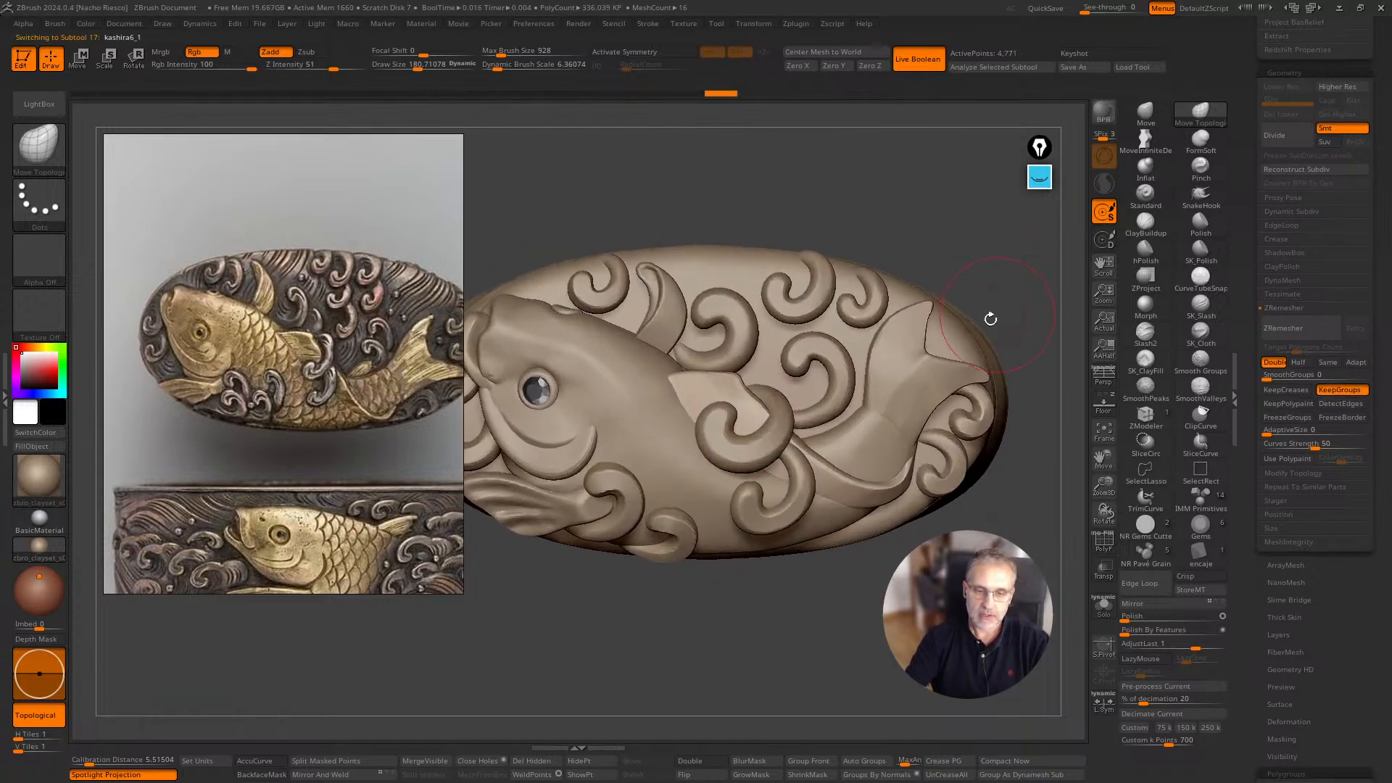
pyautogui.press('w')
pyautogui.keyDown('alt'); pyautogui.click(773, 438); pyautogui.keyUp('alt')
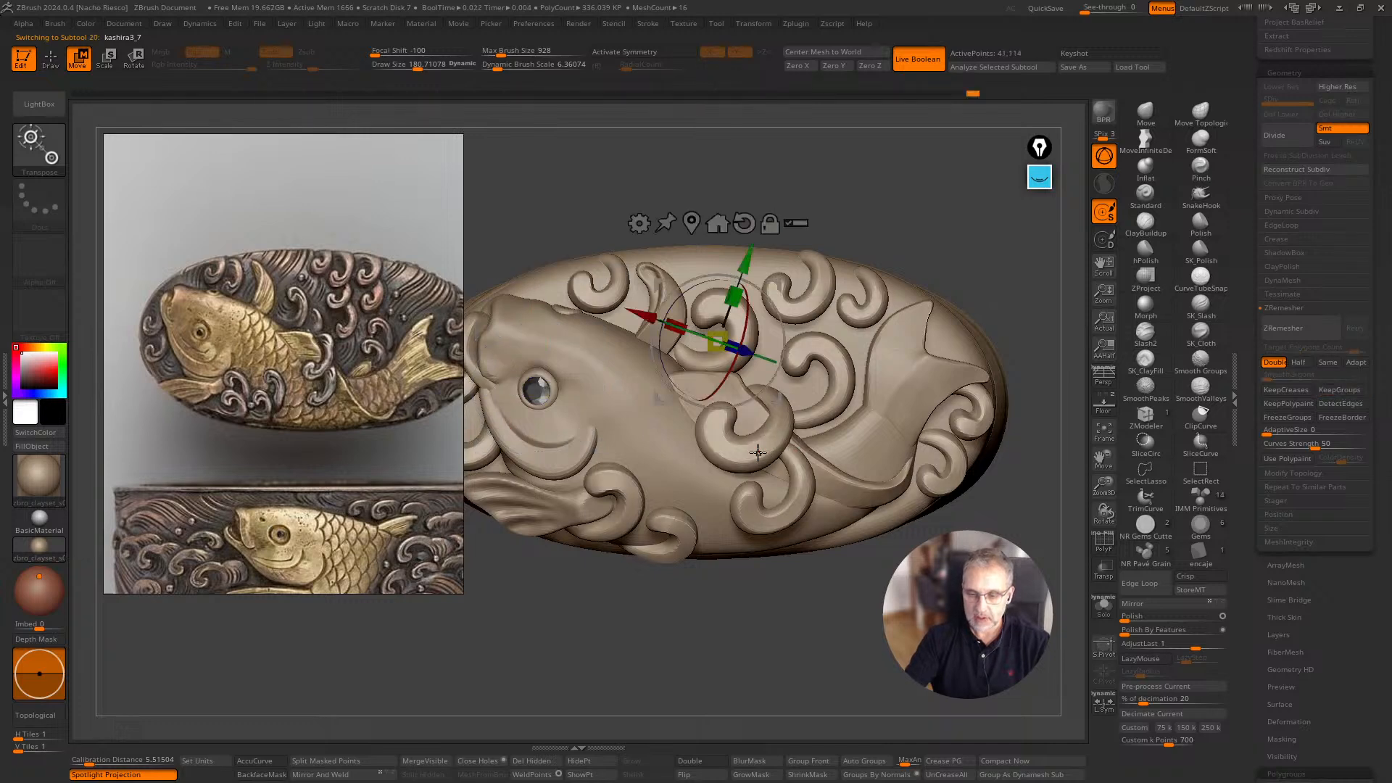
pyautogui.press('b')
pyautogui.press('m')
pyautogui.press('t')
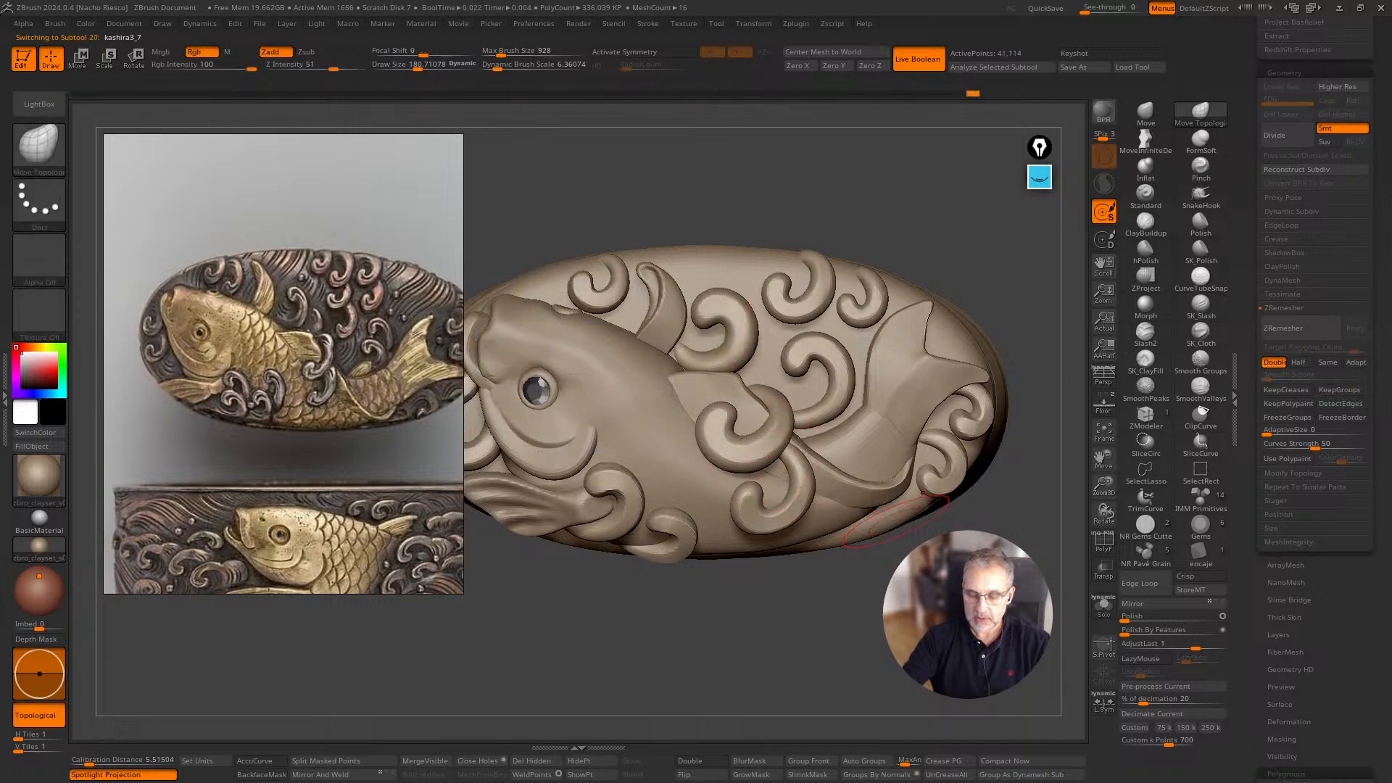
pyautogui.press('w')
pyautogui.keyDown('alt'); pyautogui.click(762, 450); pyautogui.keyUp('alt')
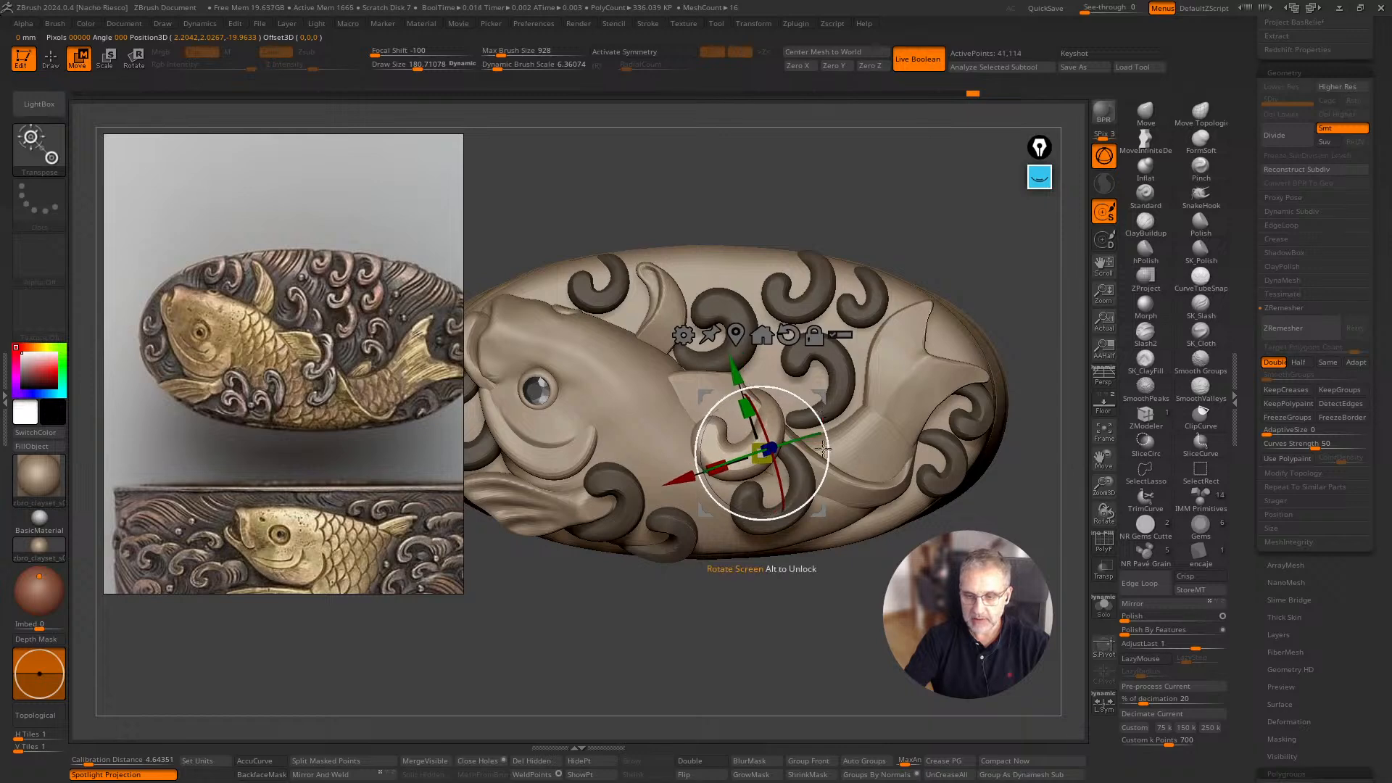
pyautogui.press('q')
pyautogui.scroll(2, 796, 600)
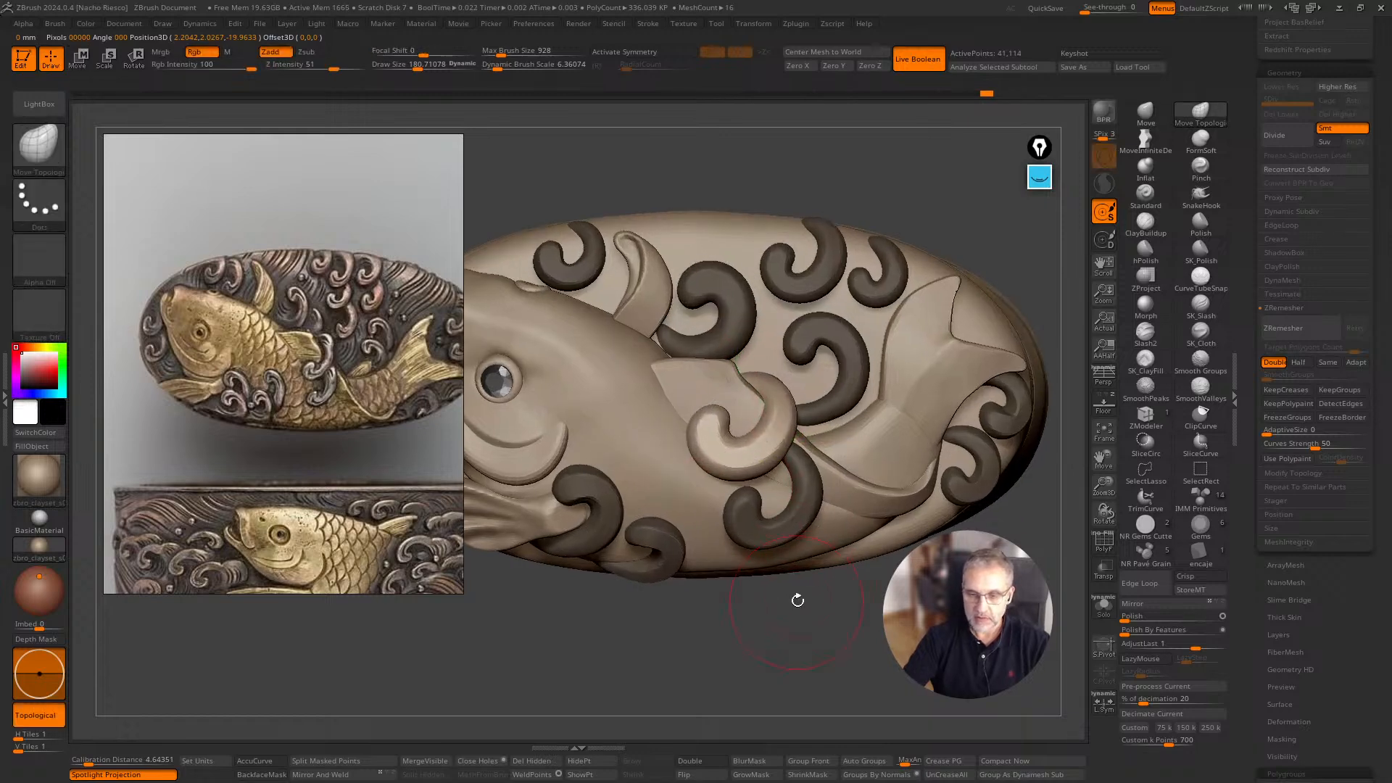
# Reshape the unmasked central curl with the MoveInfiniteDepth brush at a draw size of about 181 and clear the mask.
pyautogui.click(1145, 140)
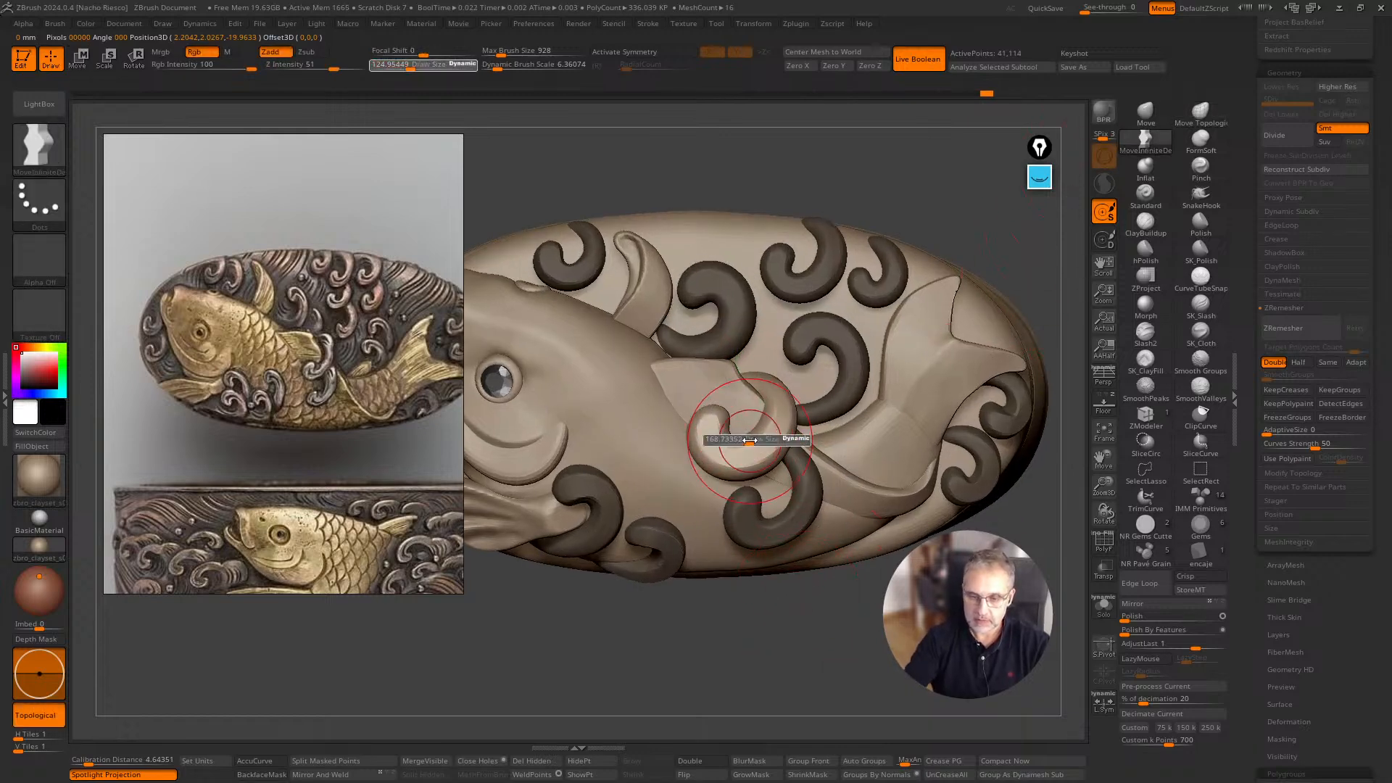
pyautogui.moveTo(755, 428)
pyautogui.mouseDown()
pyautogui.moveTo(707, 435)
pyautogui.moveTo(721, 421)
pyautogui.mouseUp()
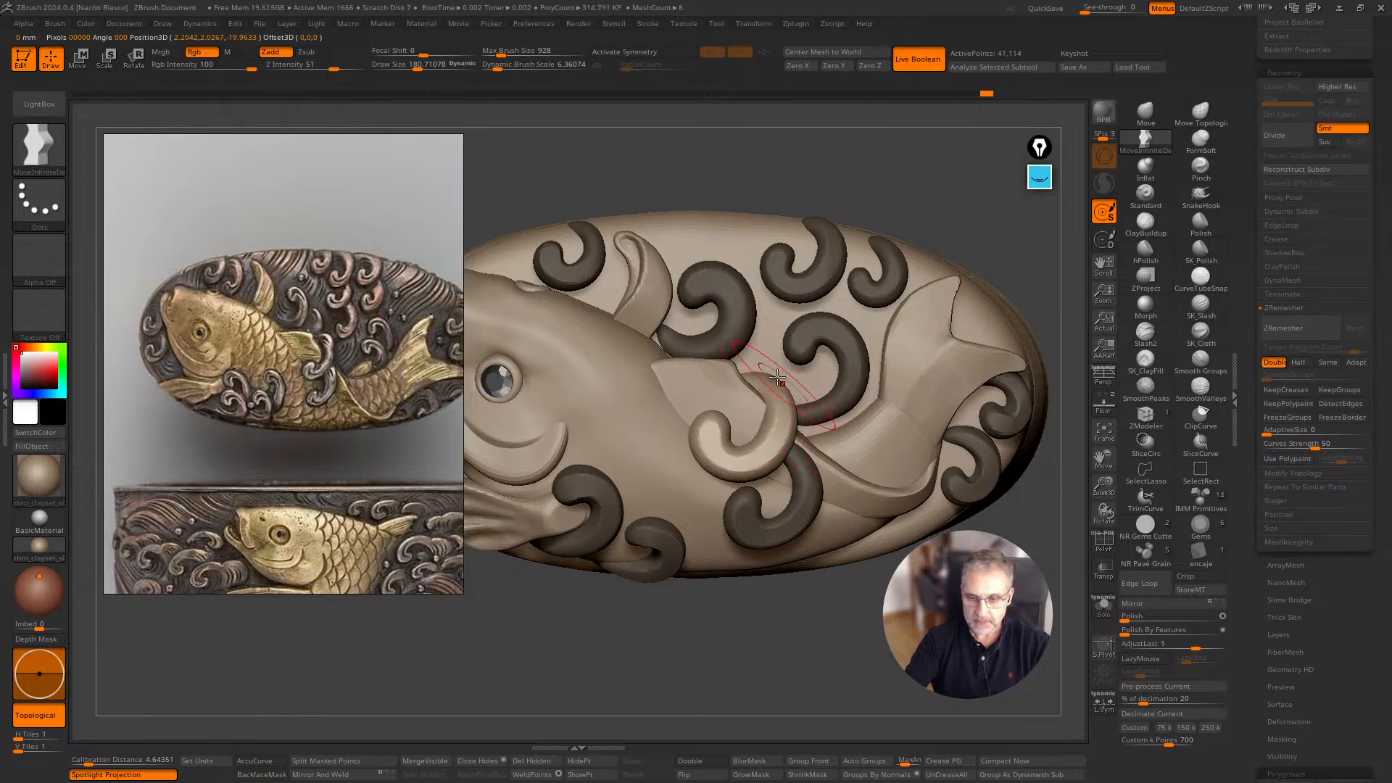
pyautogui.moveTo(834, 644); pyautogui.dragTo(831, 640)
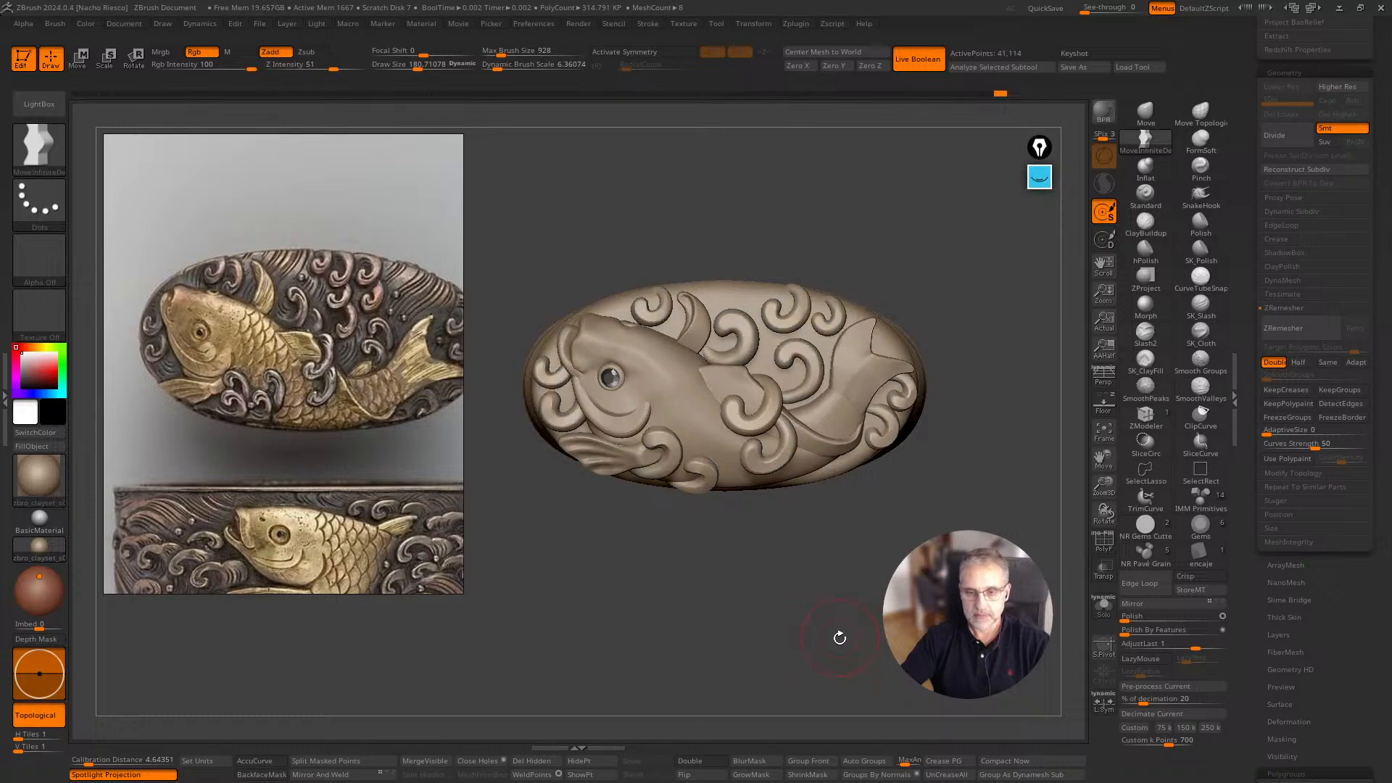
pyautogui.moveTo(837, 638)
pyautogui.mouseDown()
pyautogui.moveTo(830, 585)
pyautogui.moveTo(829, 637)
pyautogui.mouseUp()
# Select the oval base surface, turn symmetry off and reshape it beneath the curls with MoveInfiniteDepth at draw sizes of about 199 to 233.
pyautogui.press('b')
pyautogui.press('m')
pyautogui.press('i')
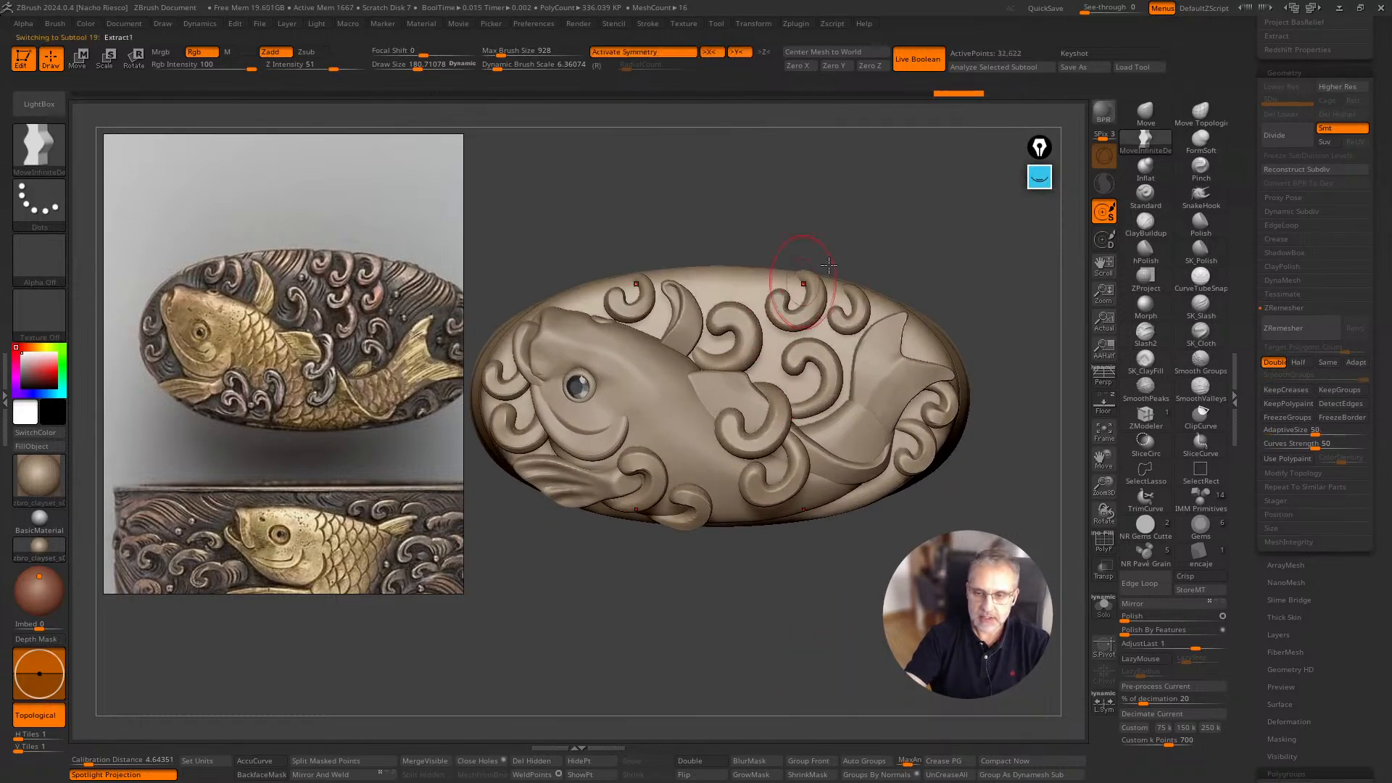
pyautogui.moveTo(829, 265)
pyautogui.mouseDown()
pyautogui.moveTo(899, 218)
pyautogui.moveTo(976, 302)
pyautogui.moveTo(1004, 517)
pyautogui.moveTo(736, 317)
pyautogui.mouseUp()
pyautogui.press('s')
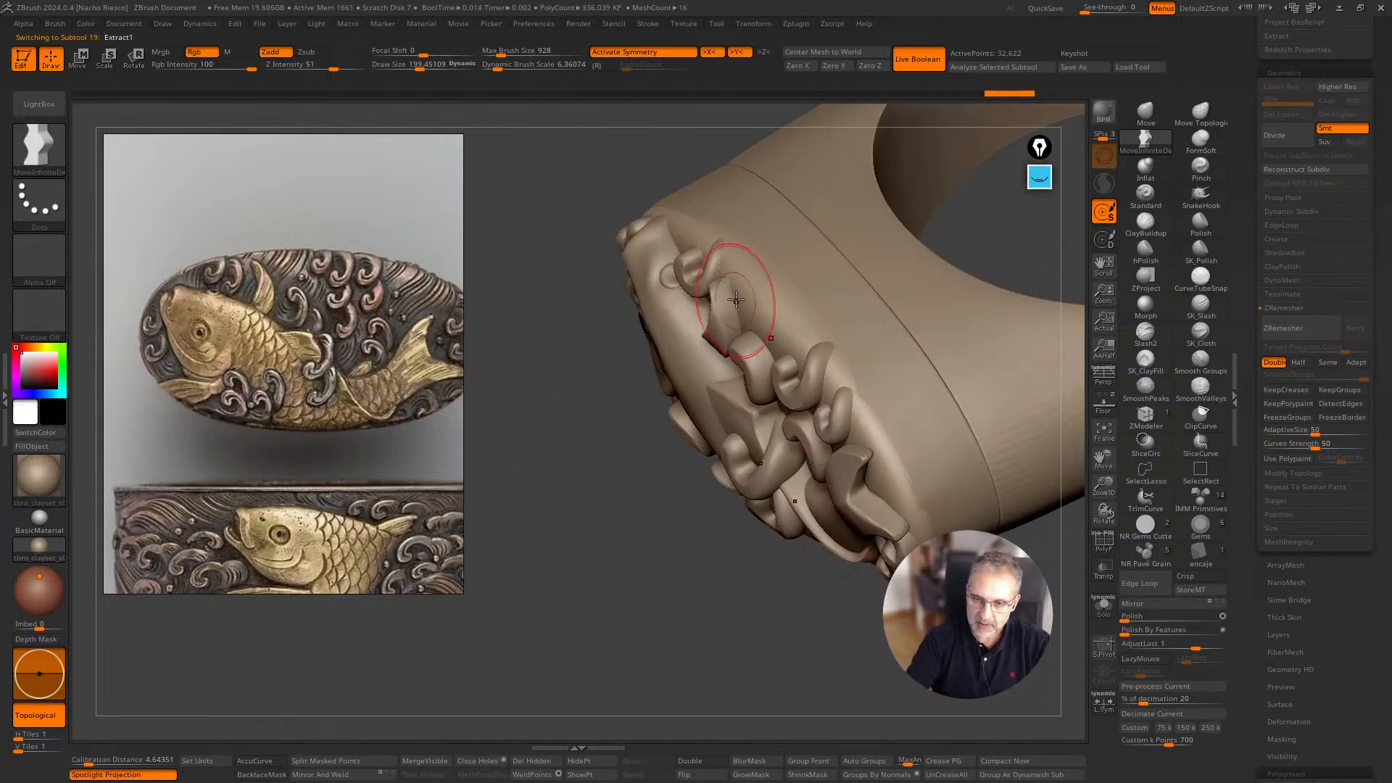
pyautogui.press('x')
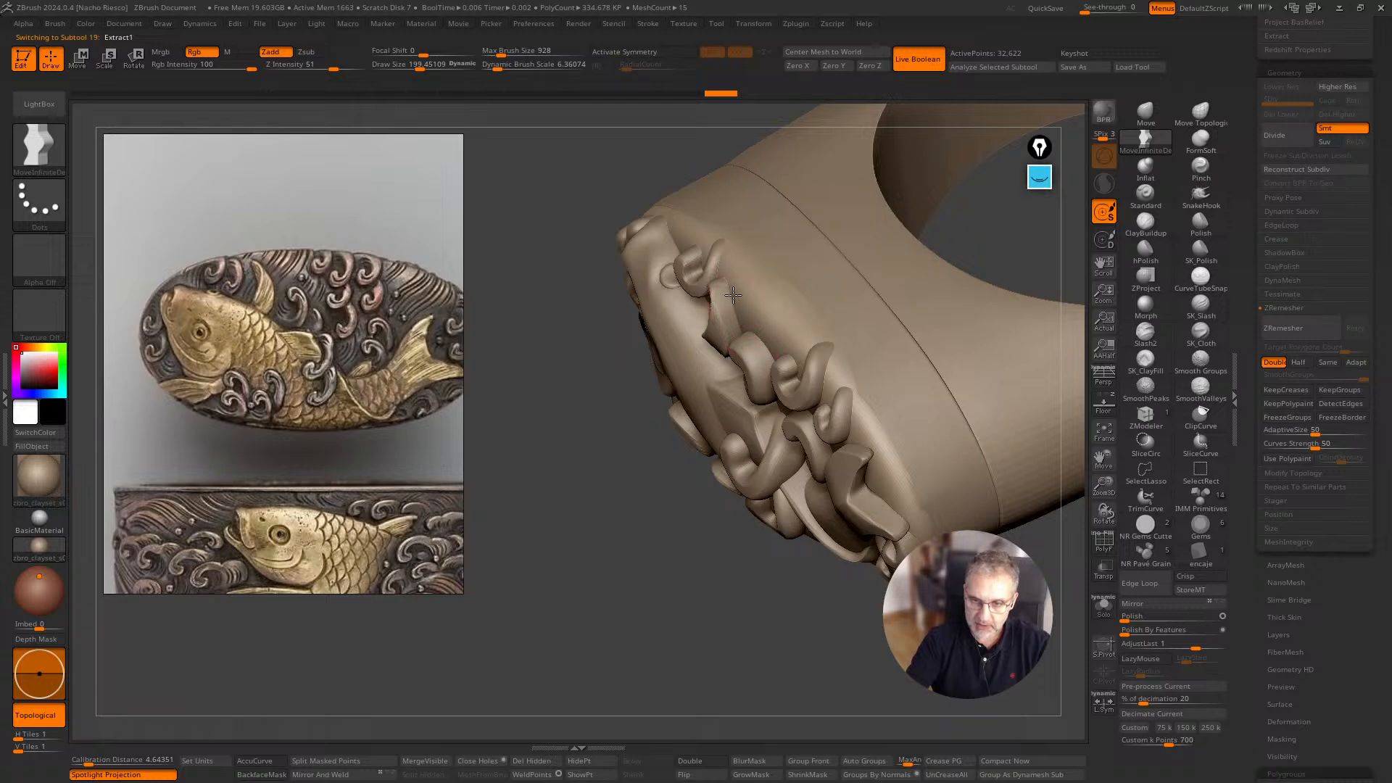
pyautogui.moveTo(731, 288); pyautogui.dragTo(785, 399)
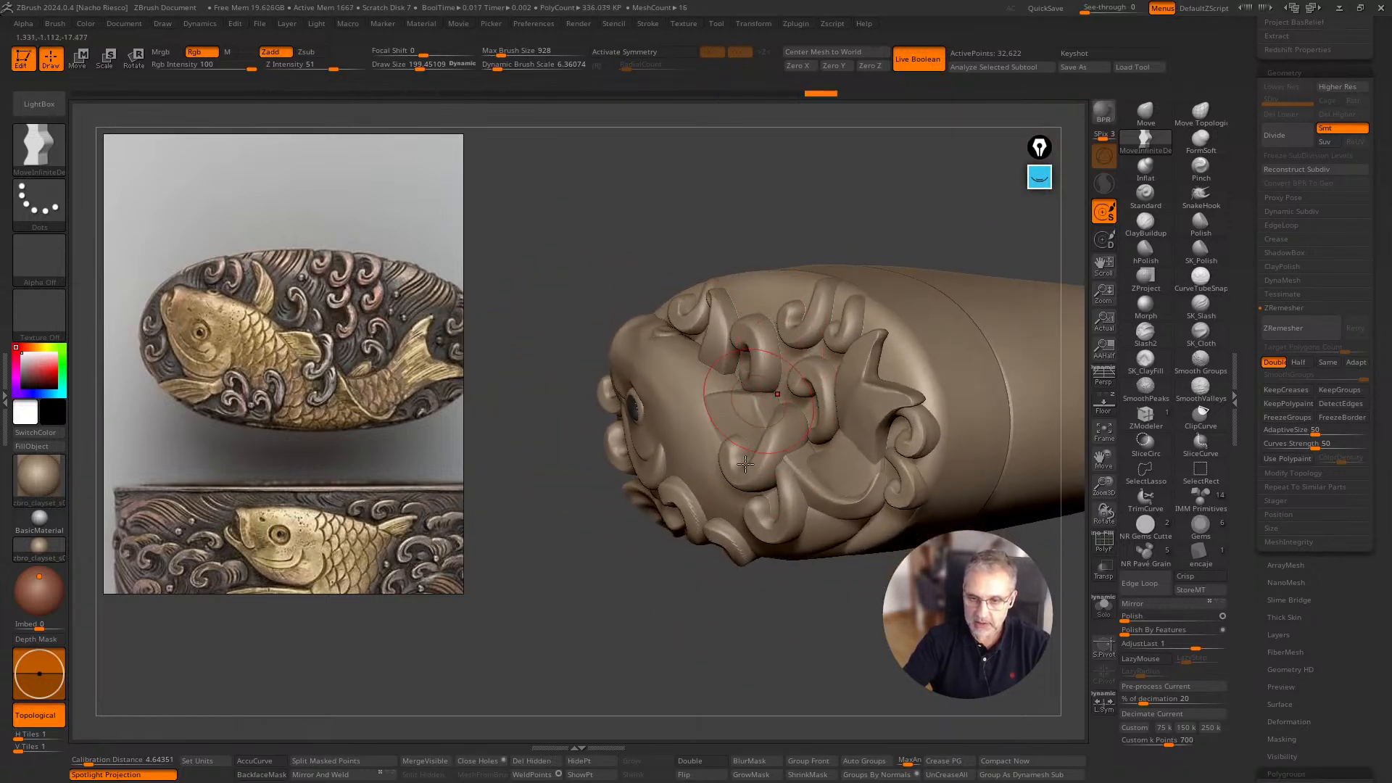
pyautogui.moveTo(777, 653); pyautogui.dragTo(798, 406)
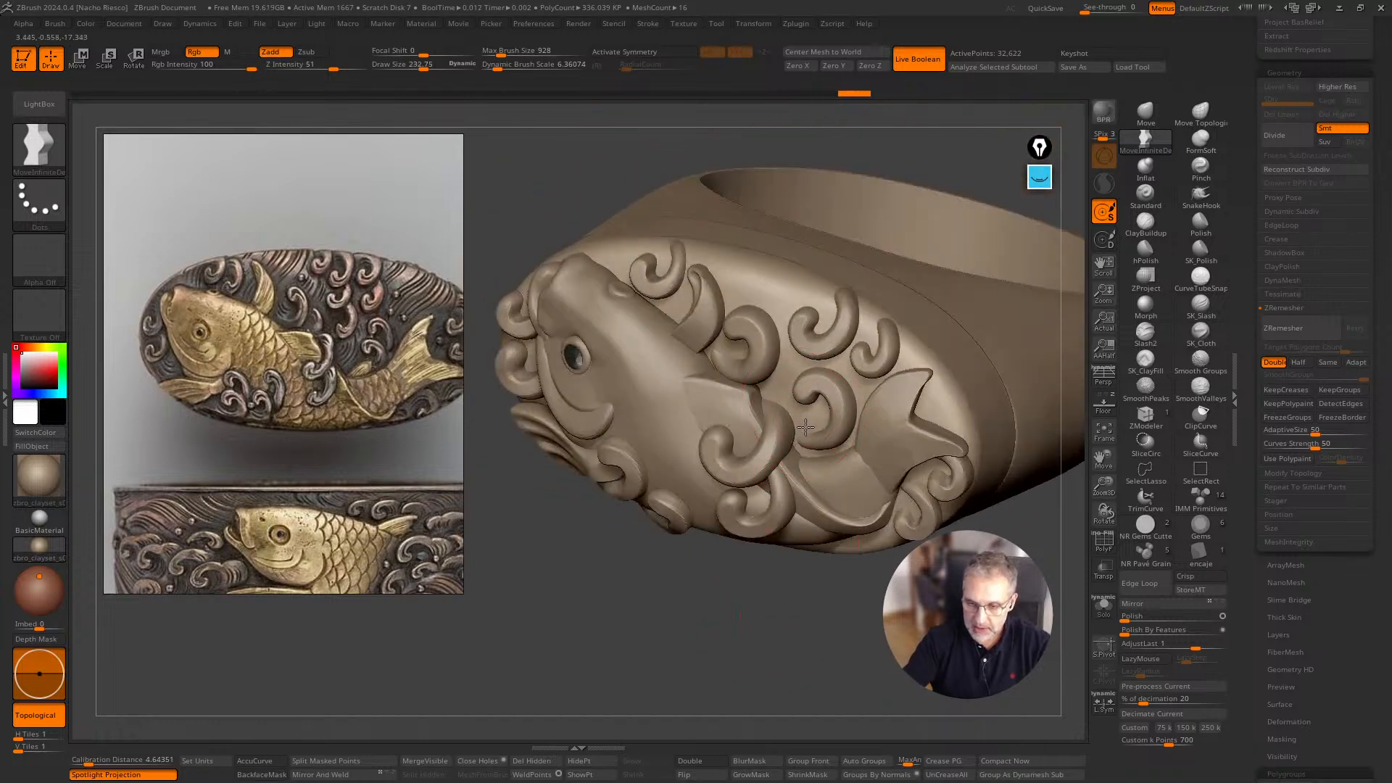
pyautogui.moveTo(862, 388); pyautogui.dragTo(900, 444, button='right')
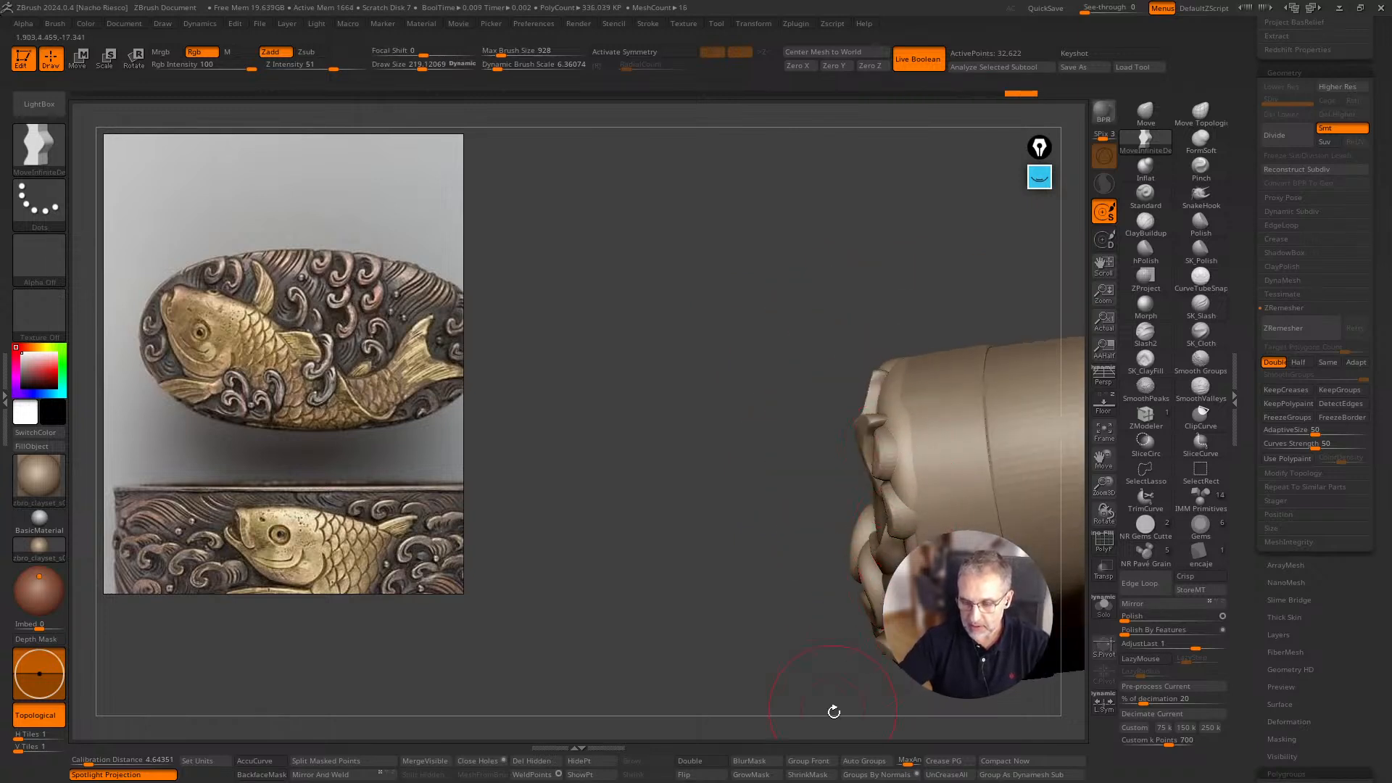
# Inspect how the koi's tail, the curls and the base surface sit on the ring from several angles.
pyautogui.moveTo(834, 712); pyautogui.dragTo(915, 540, button='right')
pyautogui.keyDown('alt'); pyautogui.click(919, 513); pyautogui.keyUp('alt')
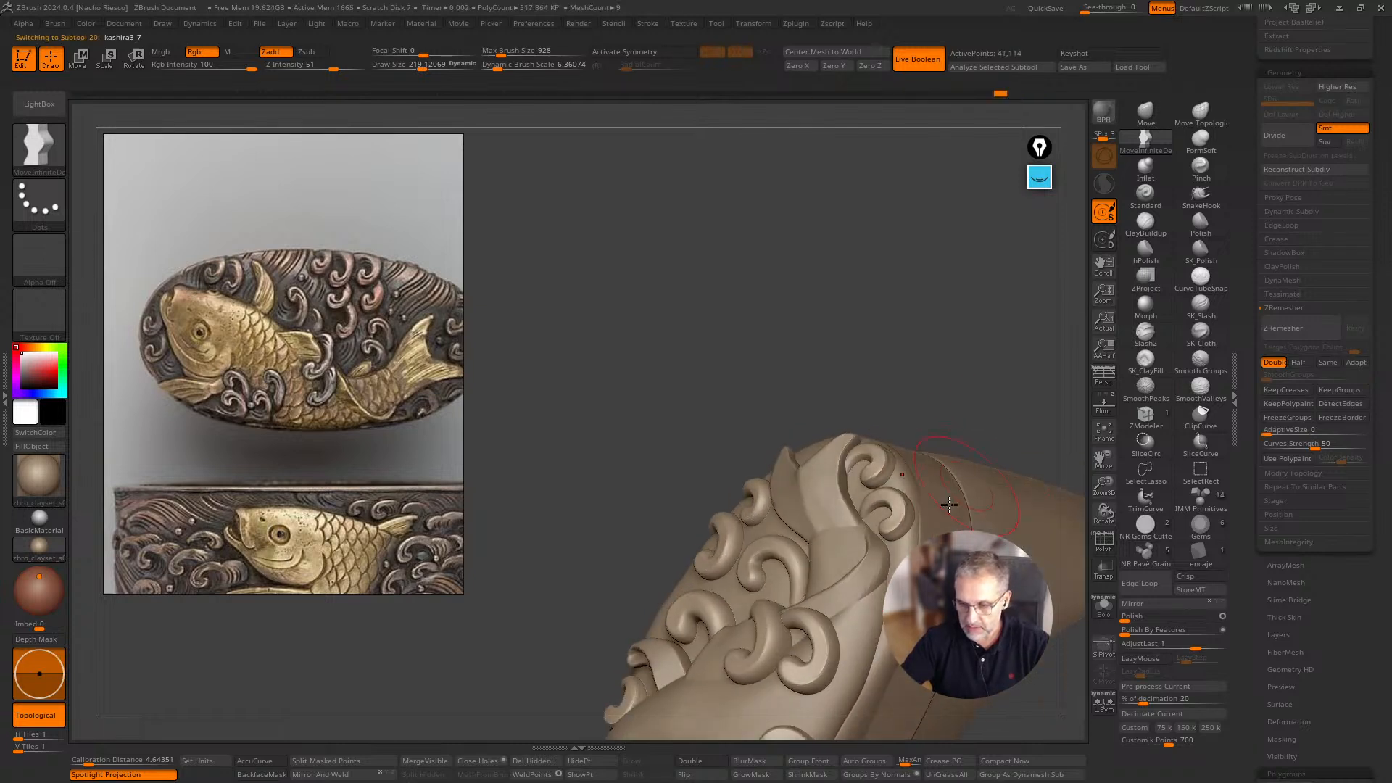
pyautogui.keyDown('alt'); pyautogui.click(915, 540); pyautogui.keyUp('alt')
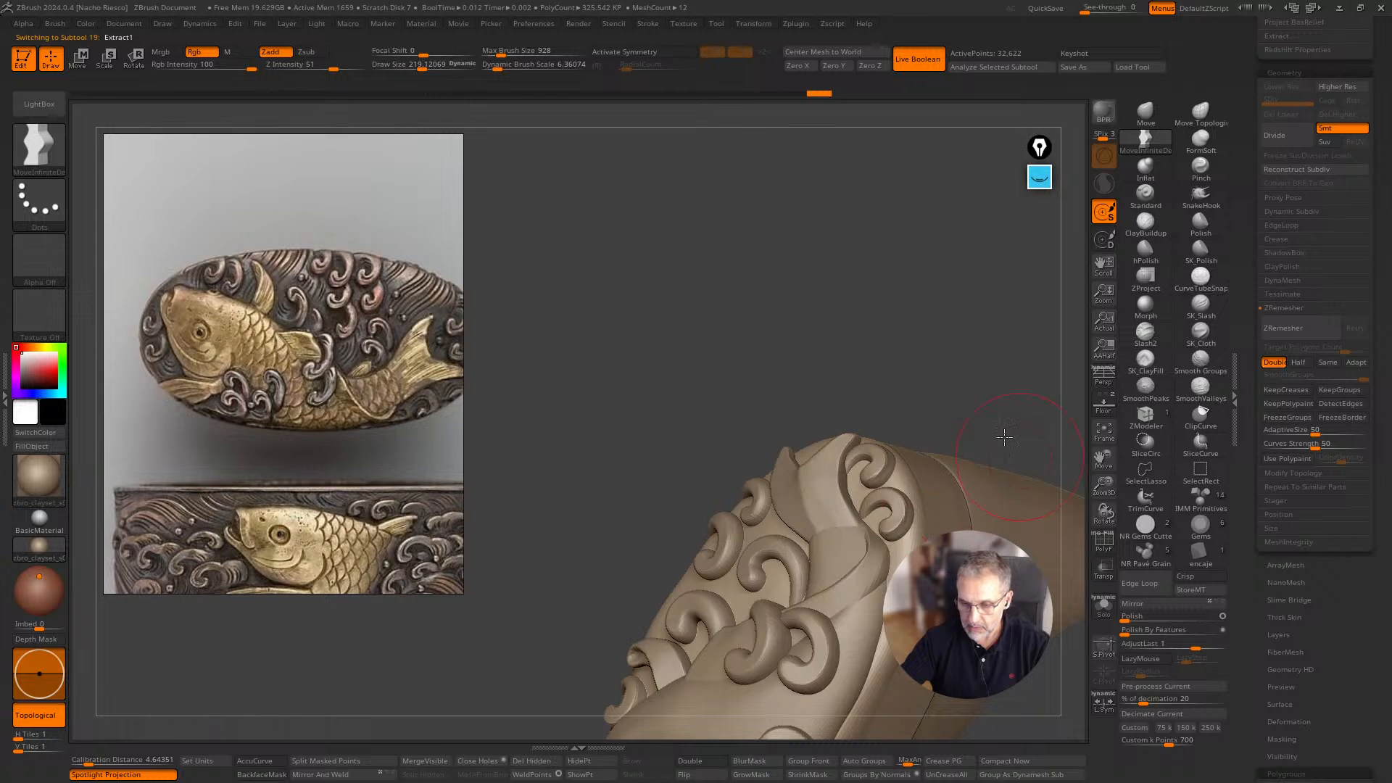
pyautogui.moveTo(1005, 437); pyautogui.dragTo(945, 335, button='right')
pyautogui.click(1145, 248)
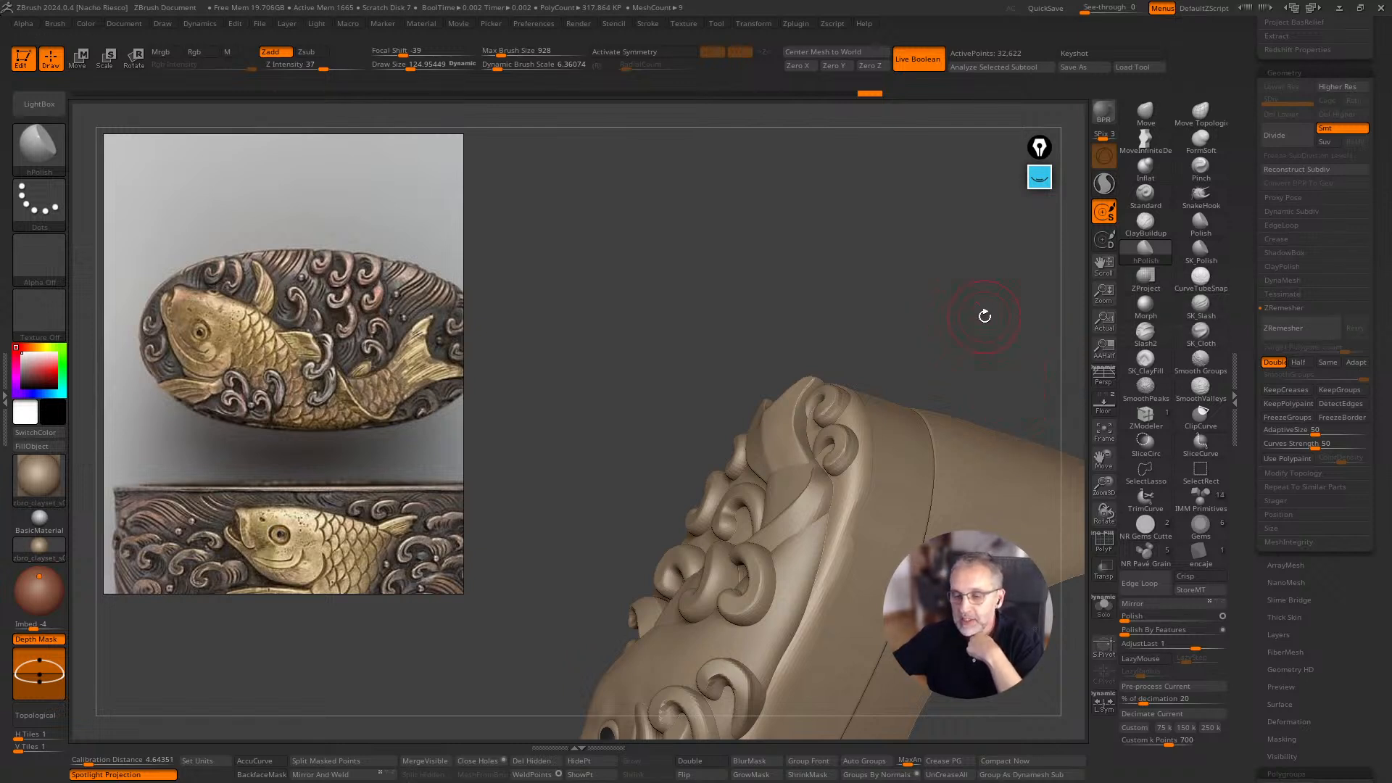
pyautogui.moveTo(904, 285); pyautogui.dragTo(951, 348)
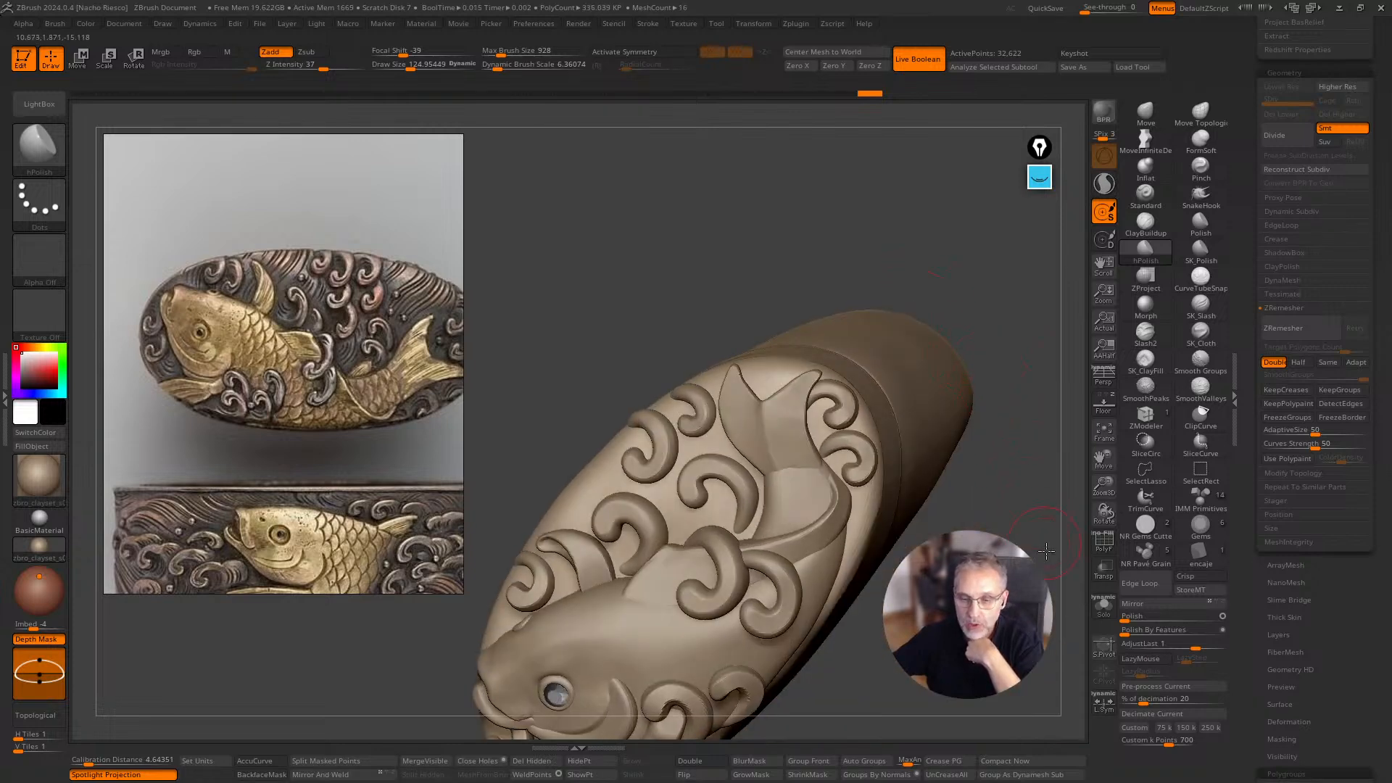
pyautogui.moveTo(1046, 551); pyautogui.dragTo(1076, 607)
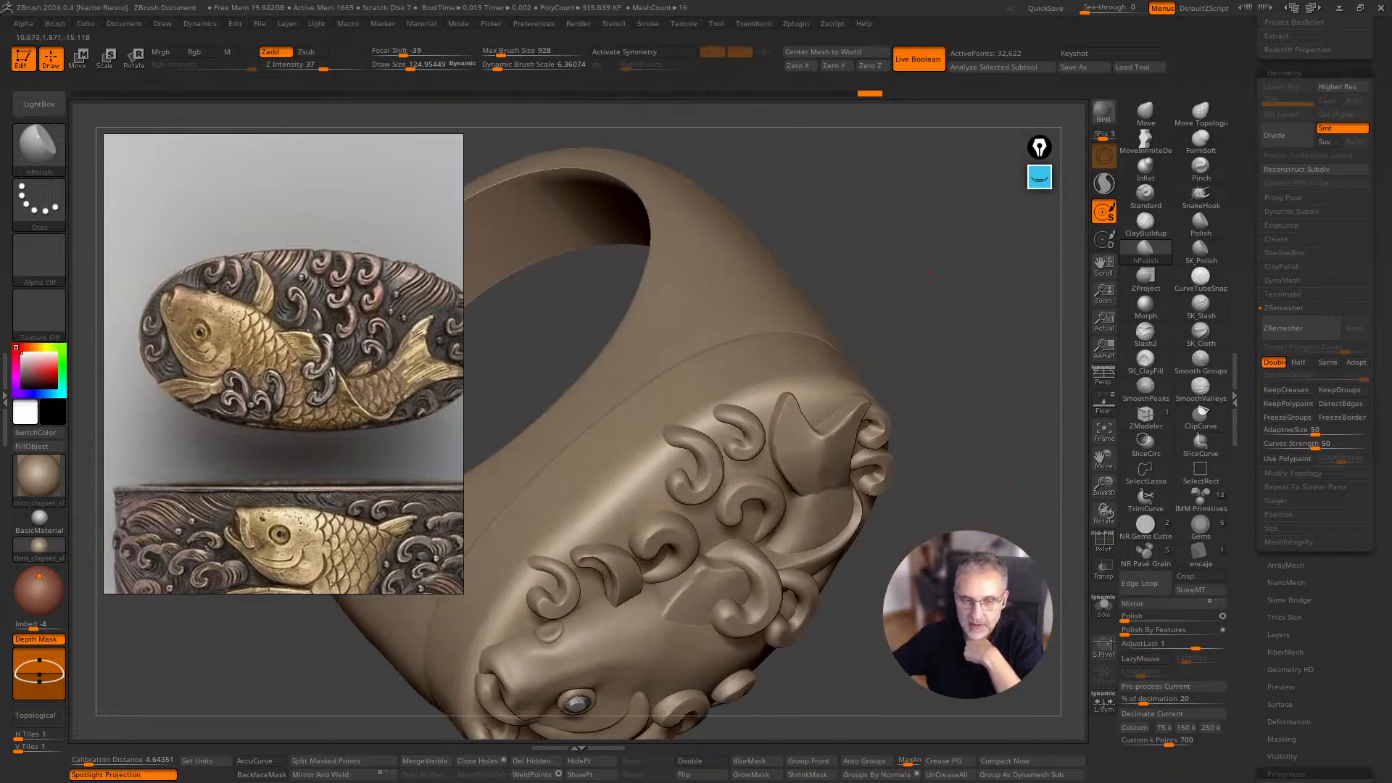
pyautogui.moveTo(932, 272); pyautogui.dragTo(911, 414)
pyautogui.moveTo(988, 333); pyautogui.dragTo(834, 406)
# Select the koi's fin beside the central curl, enable BackfaceMask and reshape the fin with the Move brush at a draw size of about 261.
pyautogui.keyDown('alt'); pyautogui.click(723, 421); pyautogui.keyUp('alt')
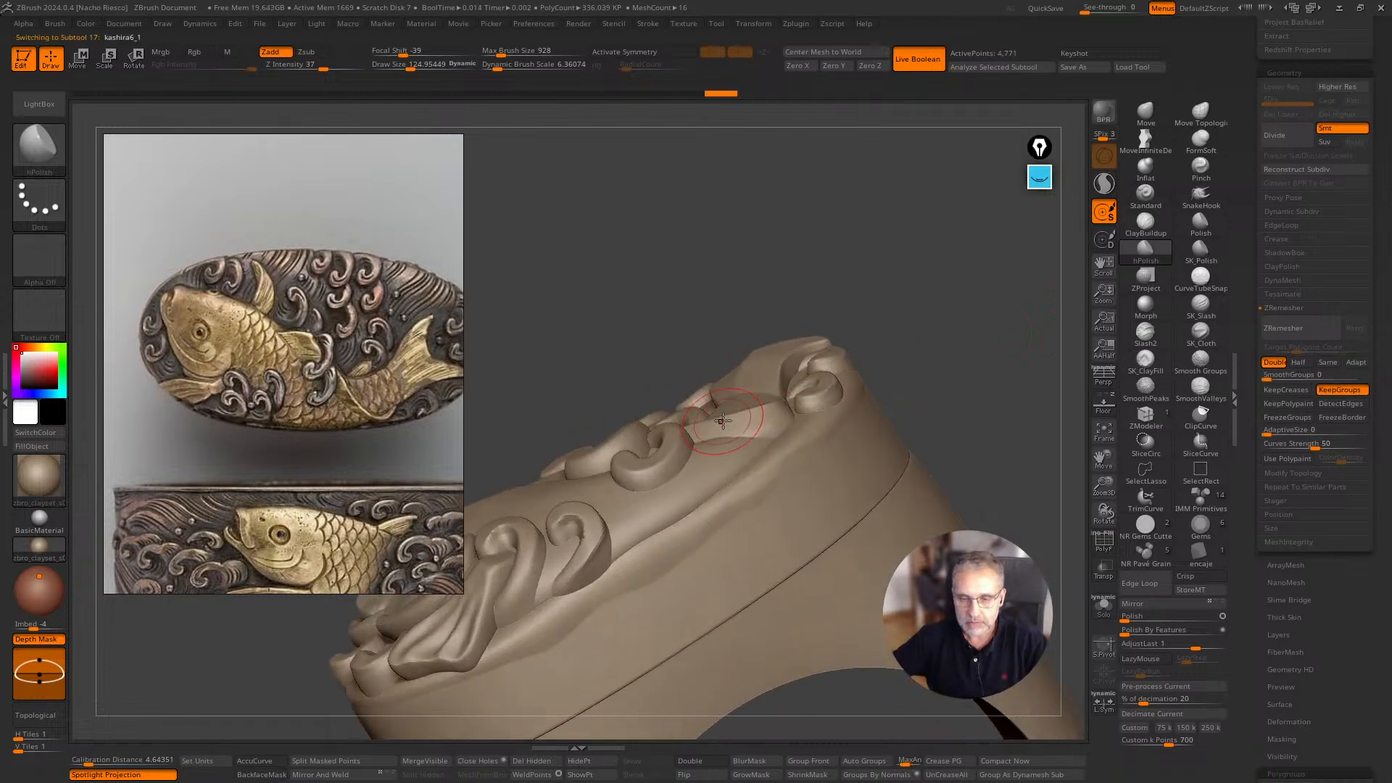
pyautogui.click(1144, 114)
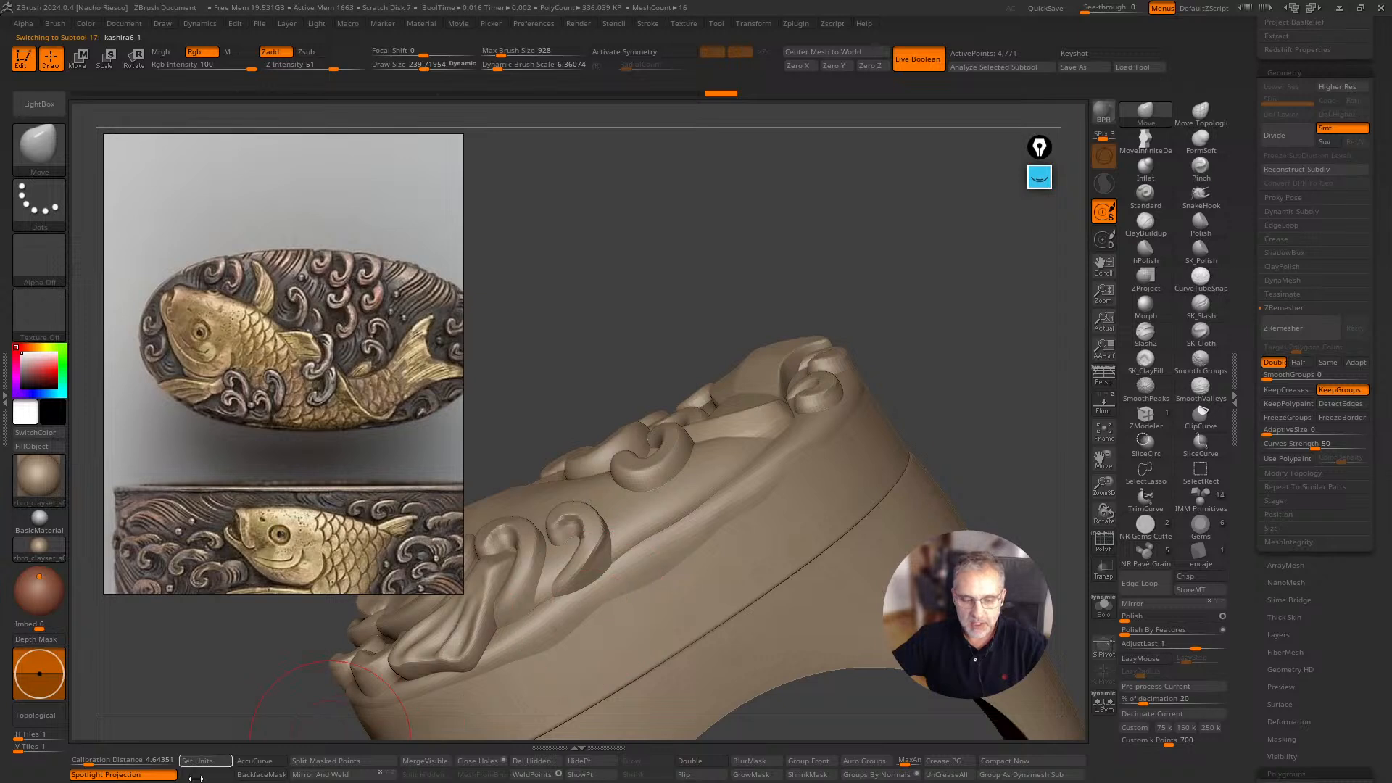
pyautogui.click(261, 775)
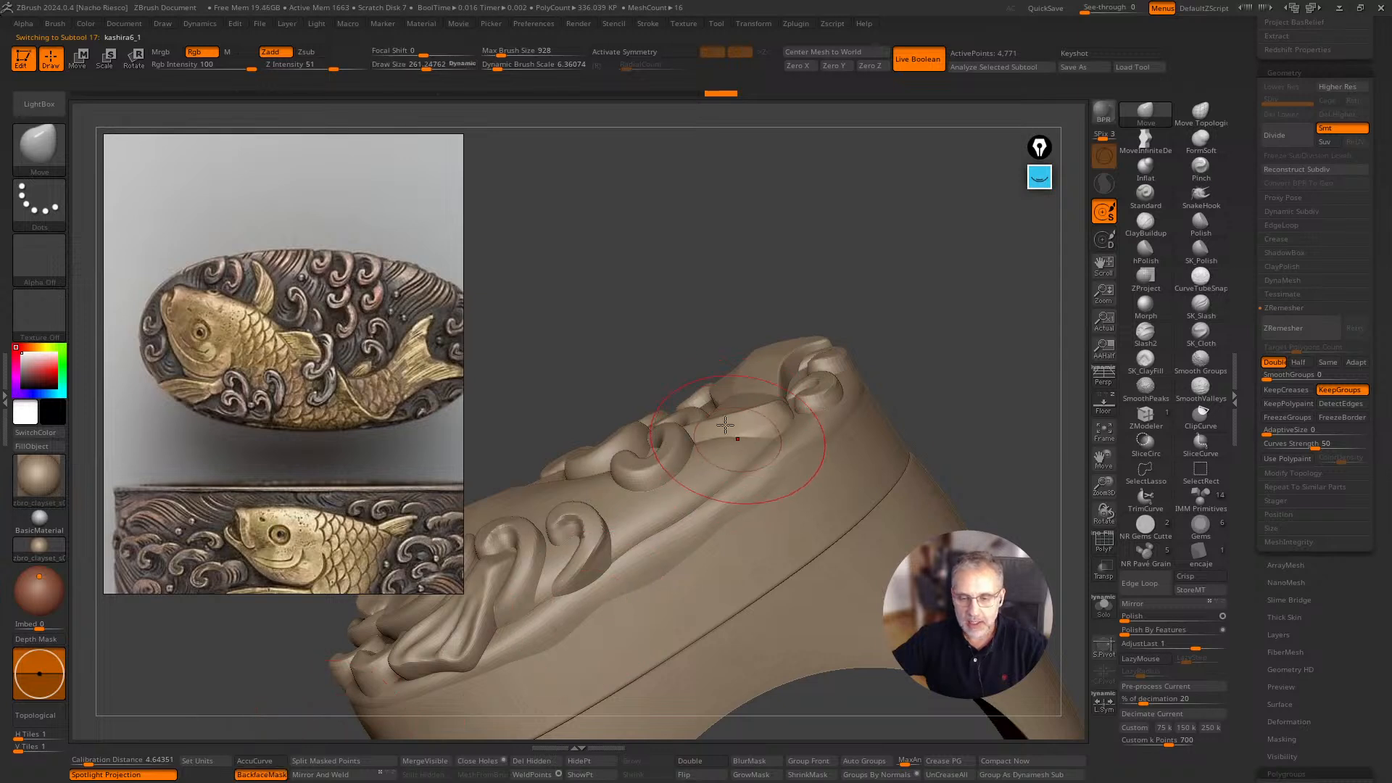
pyautogui.moveTo(726, 411); pyautogui.dragTo(768, 411)
pyautogui.moveTo(934, 357); pyautogui.dragTo(960, 348)
# Continue fitting the fin between the koi's body and the central curl with the Move brush at draw sizes of about 233 and 219.
pyautogui.press('s')
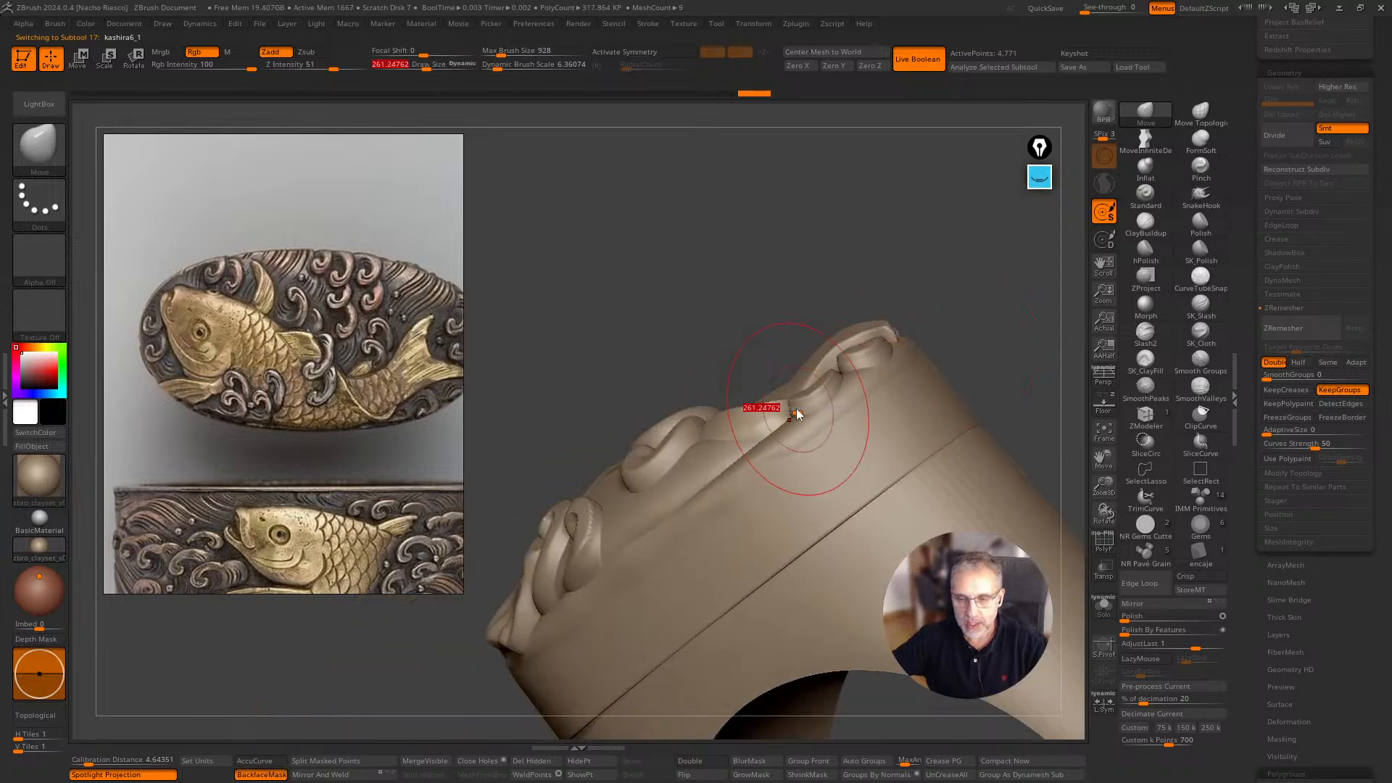
pyautogui.moveTo(796, 412); pyautogui.dragTo(791, 412)
pyautogui.hotkey('ctrl', 'shift', 'z')
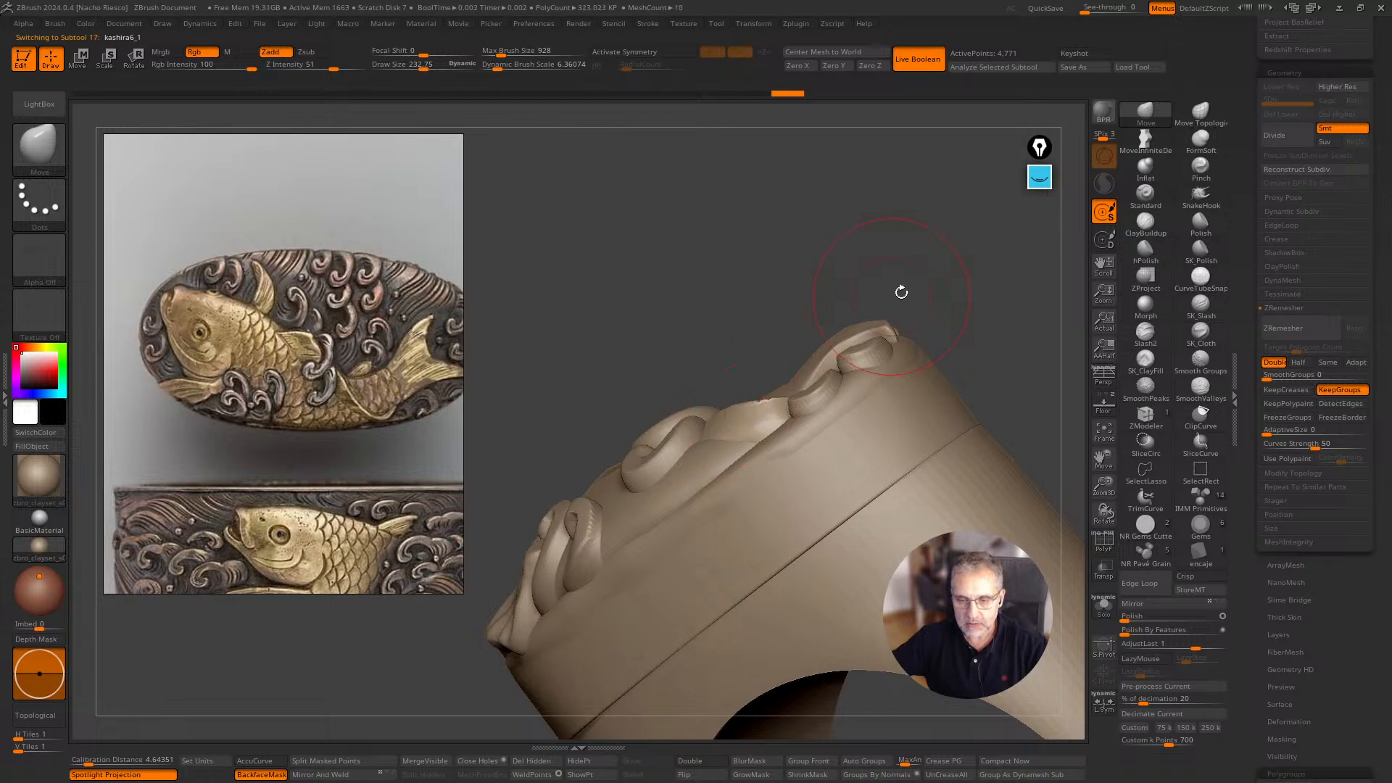
pyautogui.hotkey('ctrl', 'shift', 'z')
pyautogui.press('s')
pyautogui.hotkey('ctrl', 'shift', 'z')
pyautogui.hotkey('ctrl', 'shift', 'z')
pyautogui.hotkey('ctrl', 'shift', 'z')
pyautogui.hotkey('ctrl', 'shift', 'z')
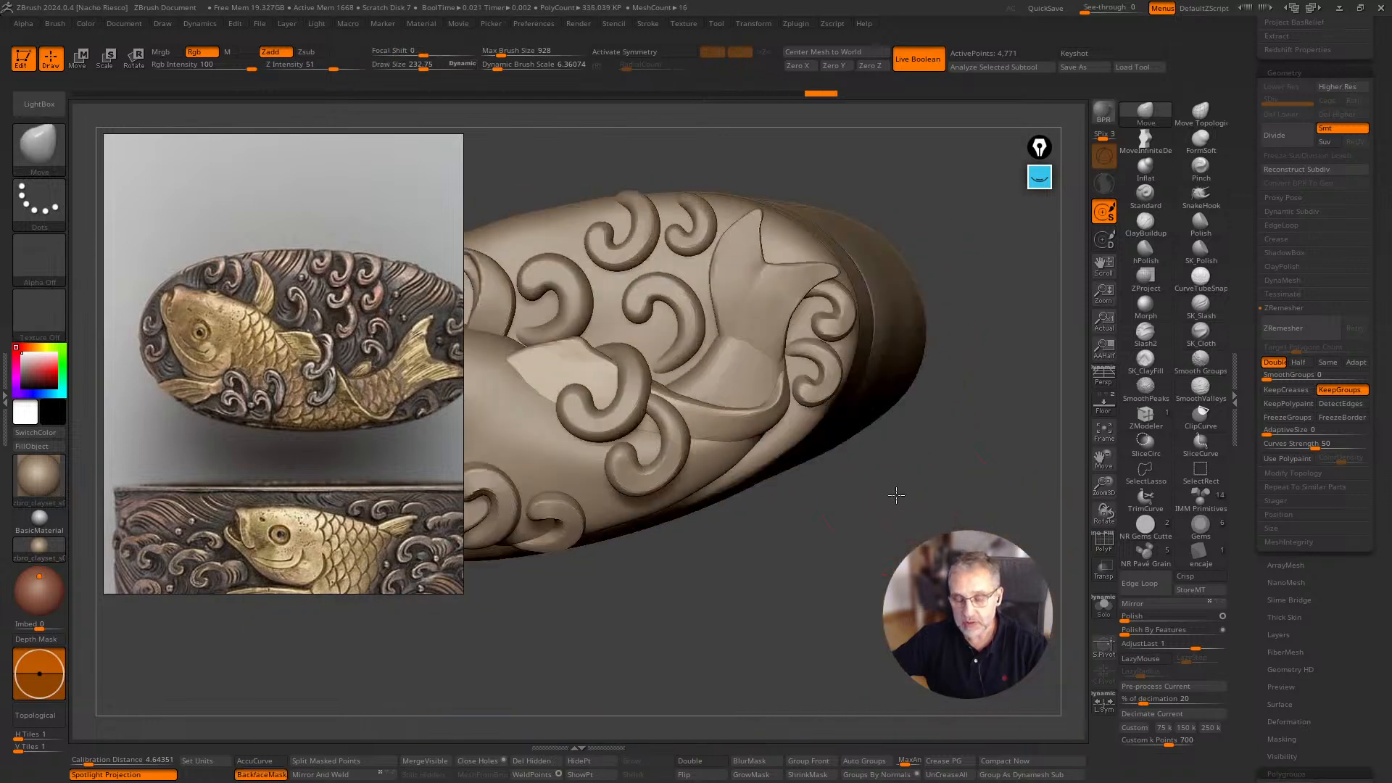
pyautogui.moveTo(896, 512)
pyautogui.mouseDown()
pyautogui.moveTo(852, 588)
pyautogui.moveTo(939, 488)
pyautogui.mouseUp()
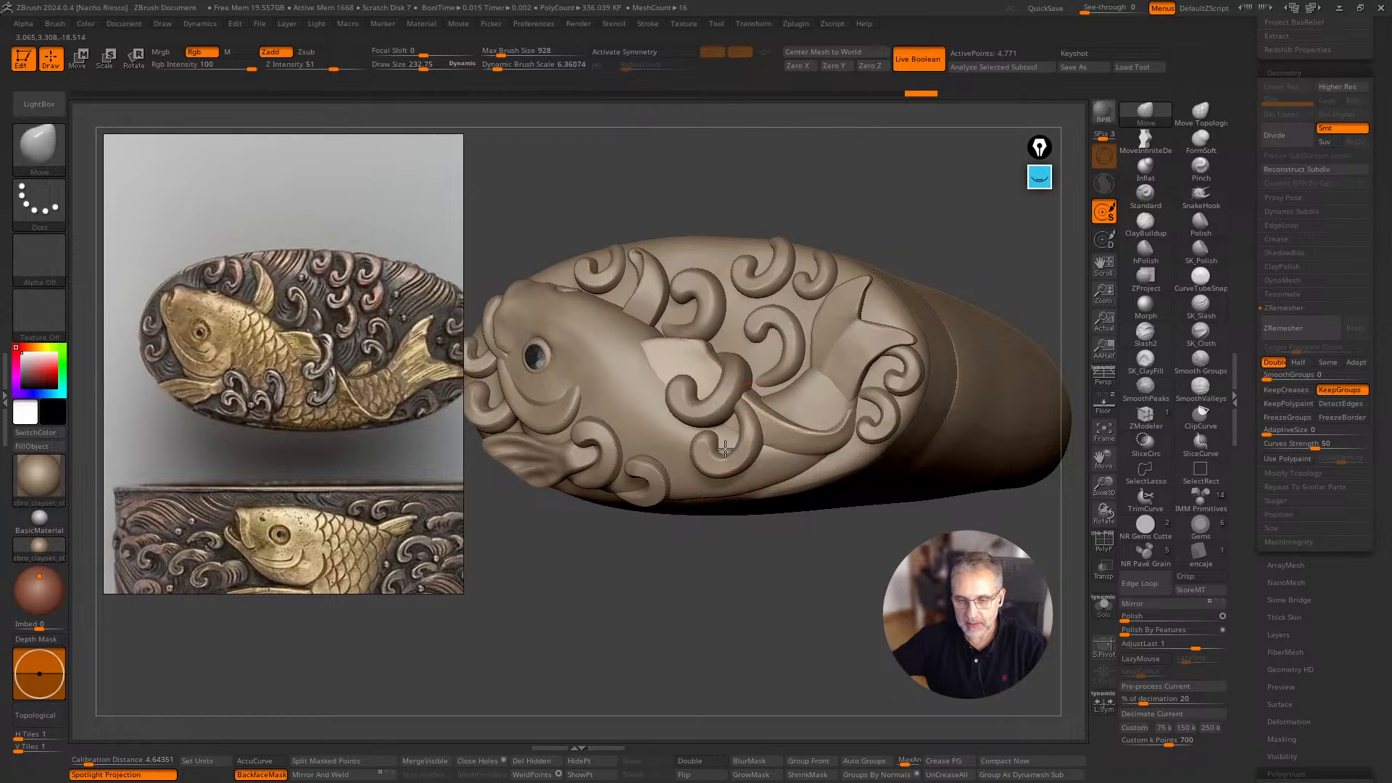
pyautogui.moveTo(727, 446); pyautogui.dragTo(793, 454)
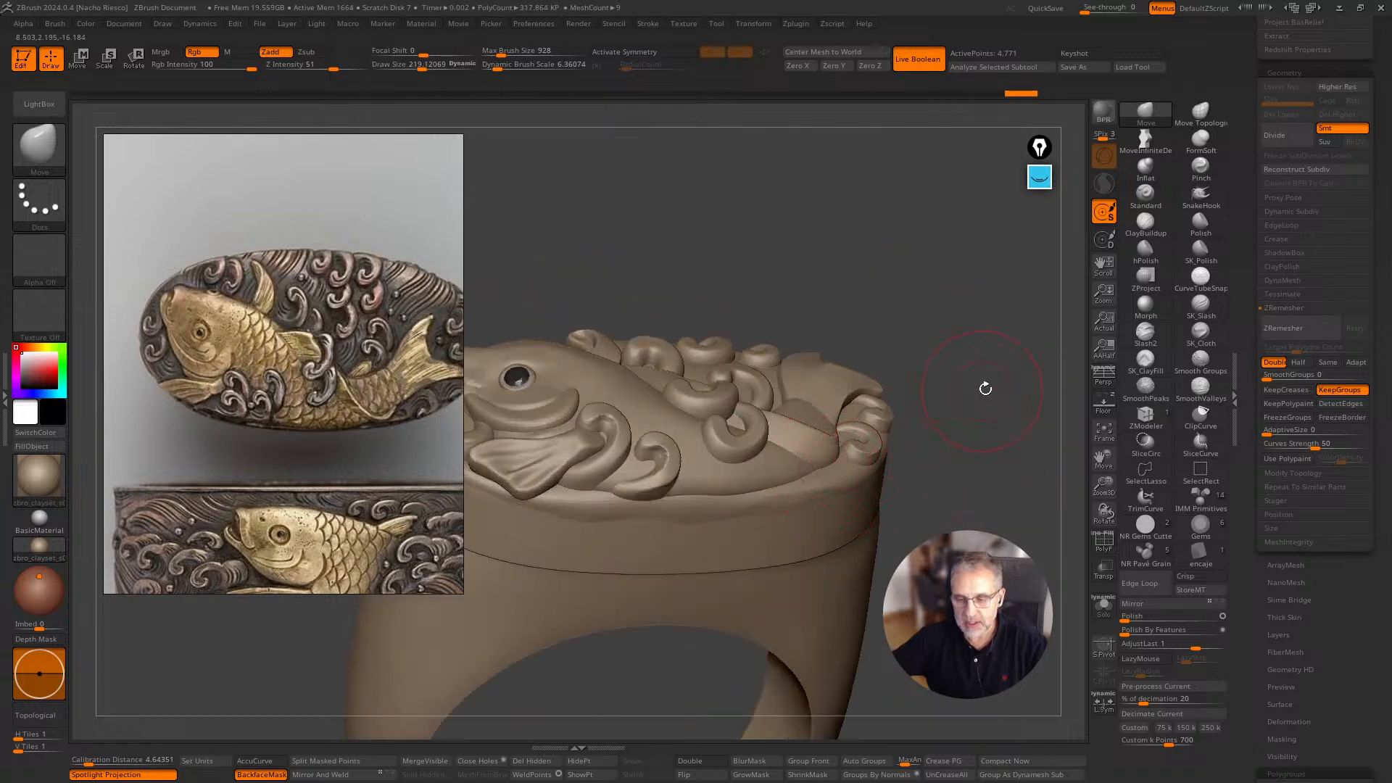
# Select the wave curls beside the koi's fin and mouth and seat them on the base rim with Move at a draw size of about 199.
pyautogui.keyDown('shift'); pyautogui.moveTo(986, 388); pyautogui.dragTo(981, 512); pyautogui.keyUp('shift')
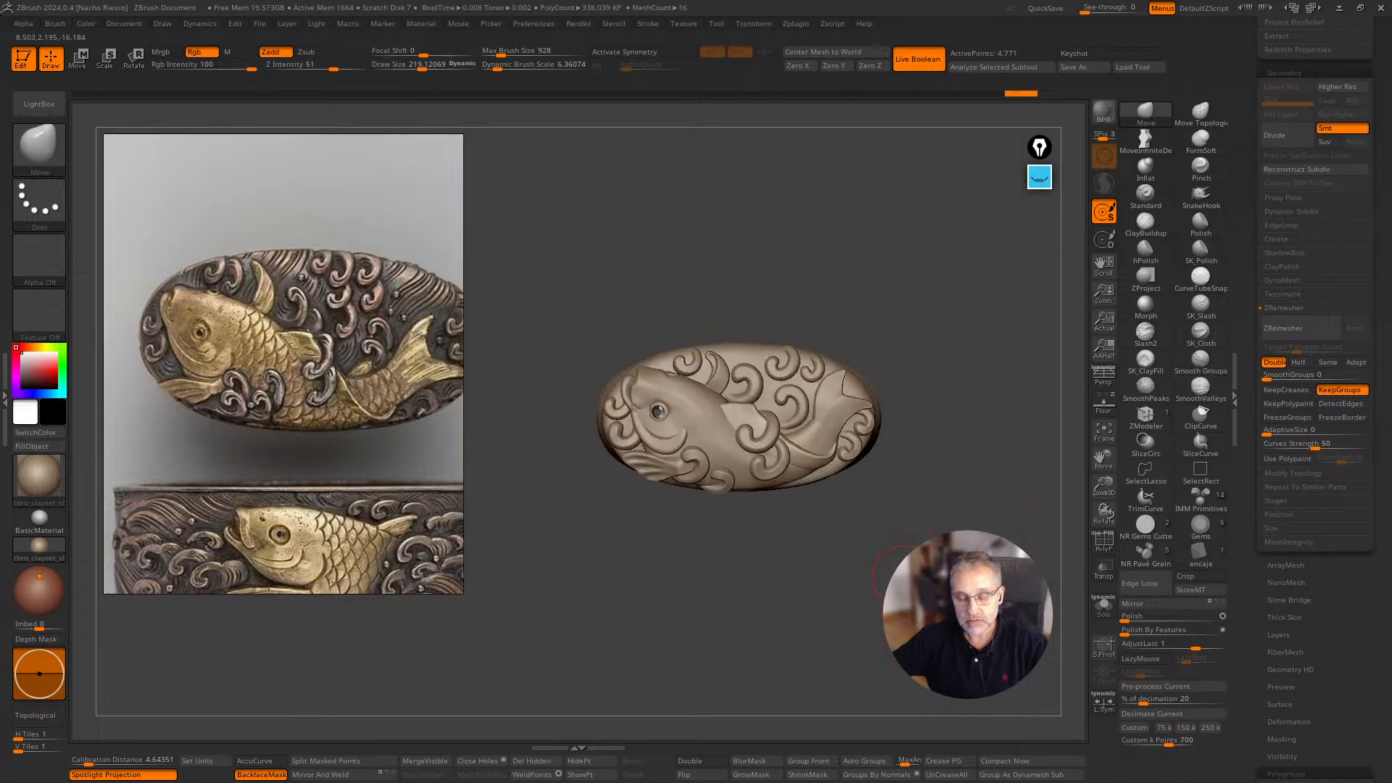
pyautogui.keyDown('ctrl'); pyautogui.moveTo(904, 556); pyautogui.dragTo(1007, 565, button='right'); pyautogui.keyUp('ctrl')
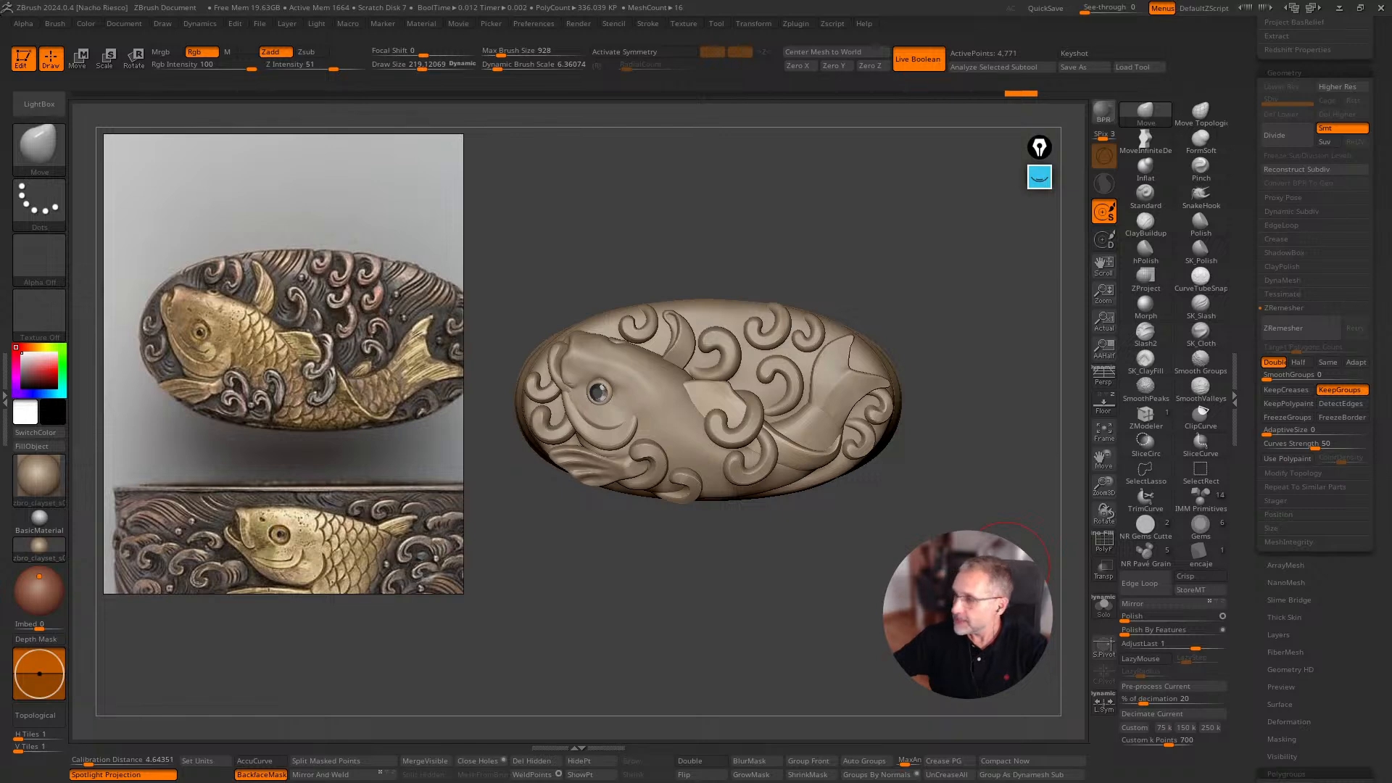
pyautogui.moveTo(870, 604)
pyautogui.mouseDown()
pyautogui.moveTo(891, 462)
pyautogui.moveTo(1059, 304)
pyautogui.mouseUp()
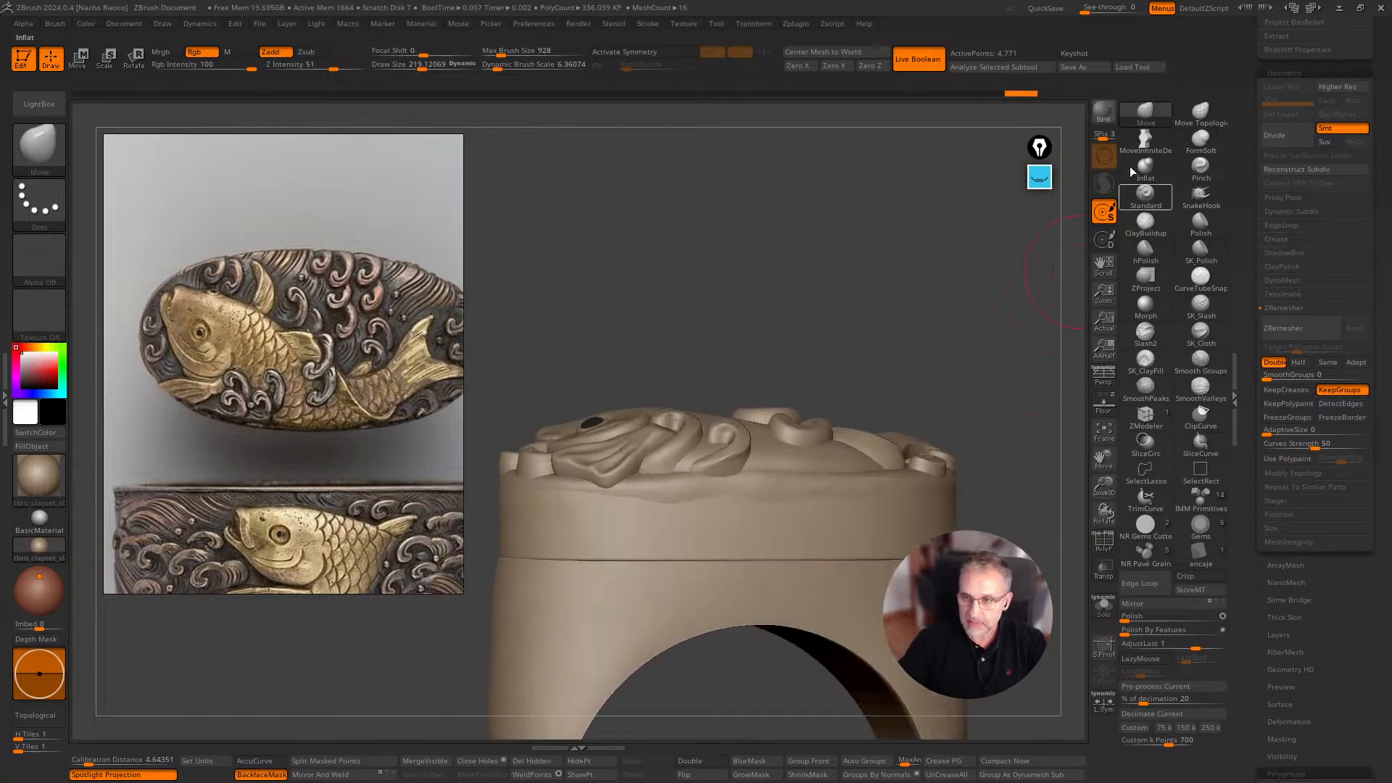
pyautogui.keyDown('alt'); pyautogui.click(657, 480); pyautogui.keyUp('alt')
pyautogui.press('s')
pyautogui.moveTo(729, 485); pyautogui.dragTo(734, 485)
pyautogui.moveTo(925, 378)
pyautogui.mouseDown()
pyautogui.moveTo(899, 379)
pyautogui.moveTo(992, 366)
pyautogui.mouseUp()
pyautogui.moveTo(985, 501)
pyautogui.mouseDown()
pyautogui.moveTo(995, 508)
pyautogui.moveTo(972, 524)
pyautogui.mouseUp()
pyautogui.keyDown('alt'); pyautogui.click(824, 511); pyautogui.keyUp('alt')
pyautogui.press('s')
pyautogui.moveTo(827, 513); pyautogui.dragTo(822, 513)
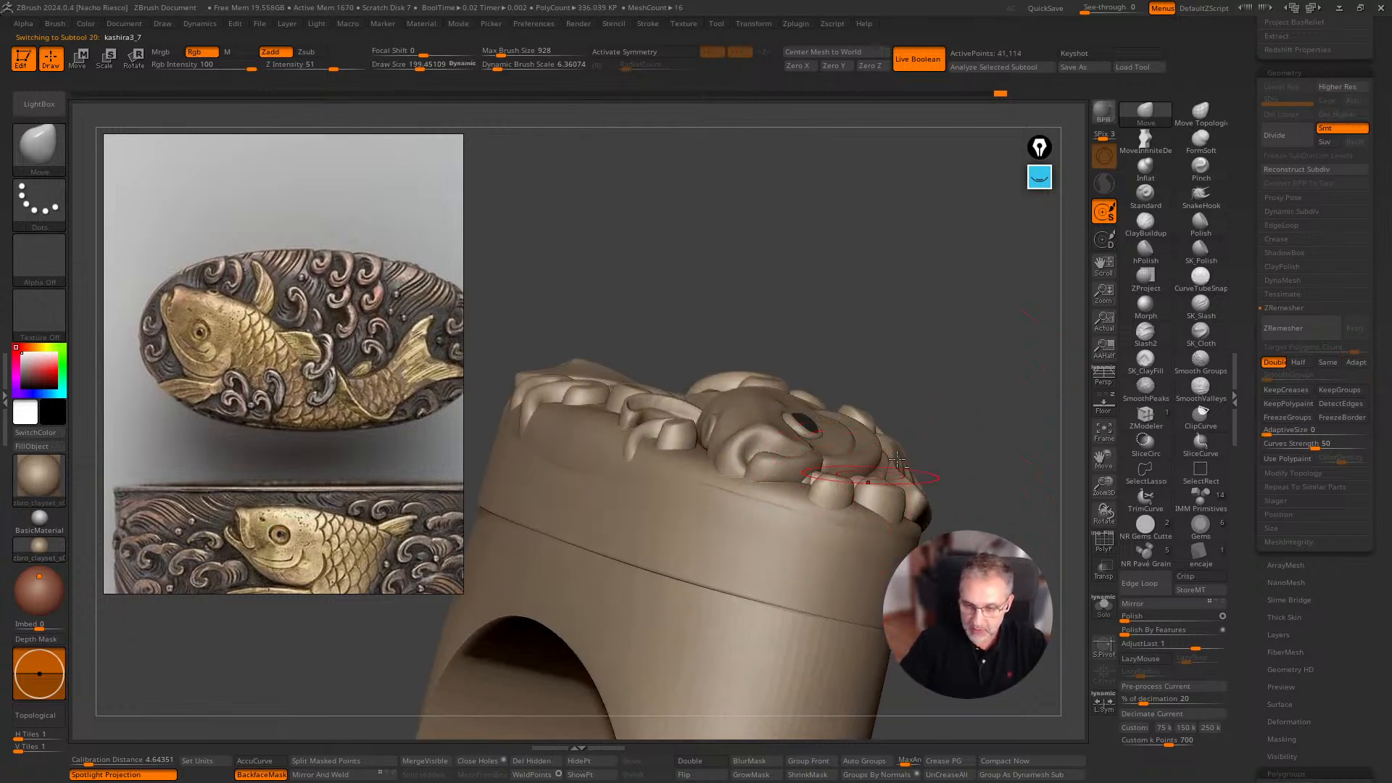
# Select the oval base surface and flatten its edge beneath the curls behind the koi's back with hPolish at a draw size of about 169.
pyautogui.moveTo(992, 442)
pyautogui.mouseDown()
pyautogui.moveTo(958, 468)
pyautogui.moveTo(989, 472)
pyautogui.mouseUp()
pyautogui.keyDown('alt'); pyautogui.click(783, 452); pyautogui.keyUp('alt')
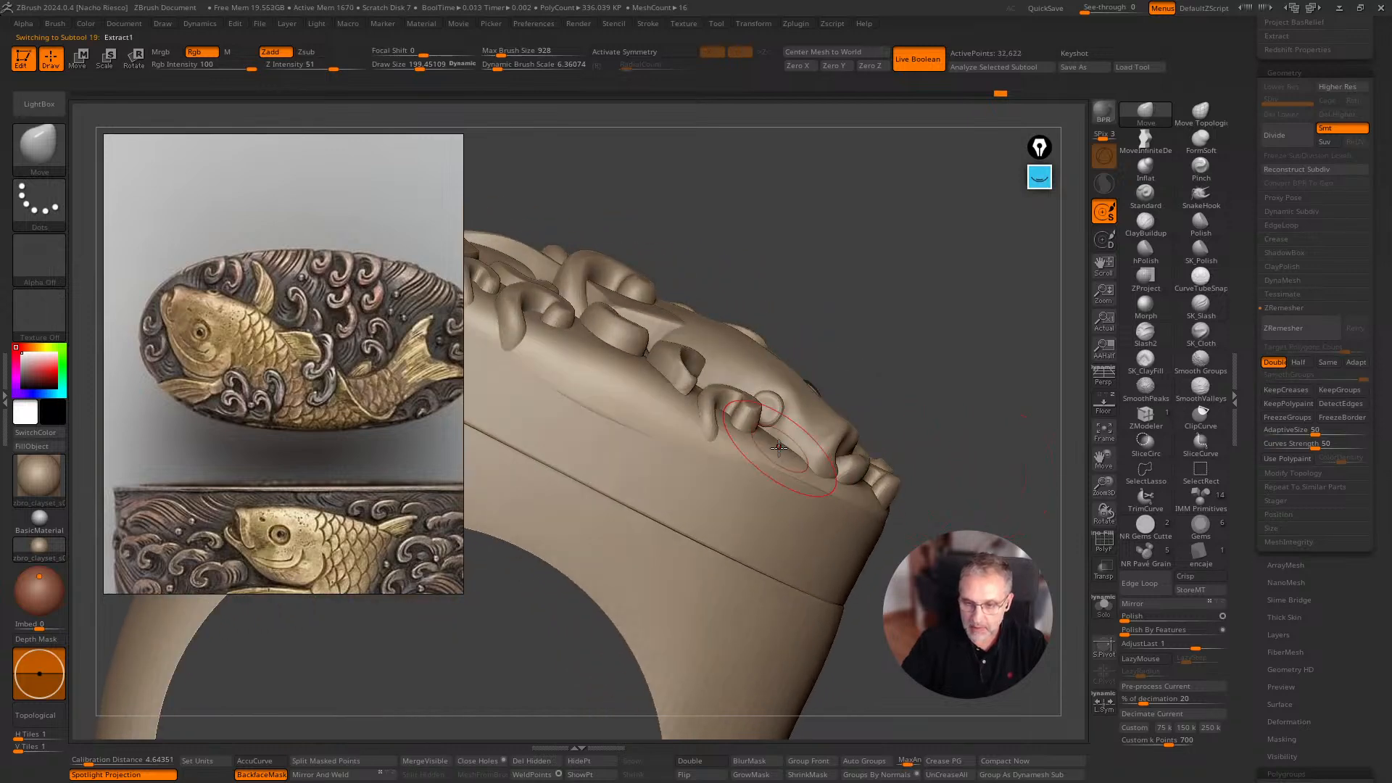
pyautogui.moveTo(892, 348); pyautogui.dragTo(1095, 336)
pyautogui.click(1146, 250)
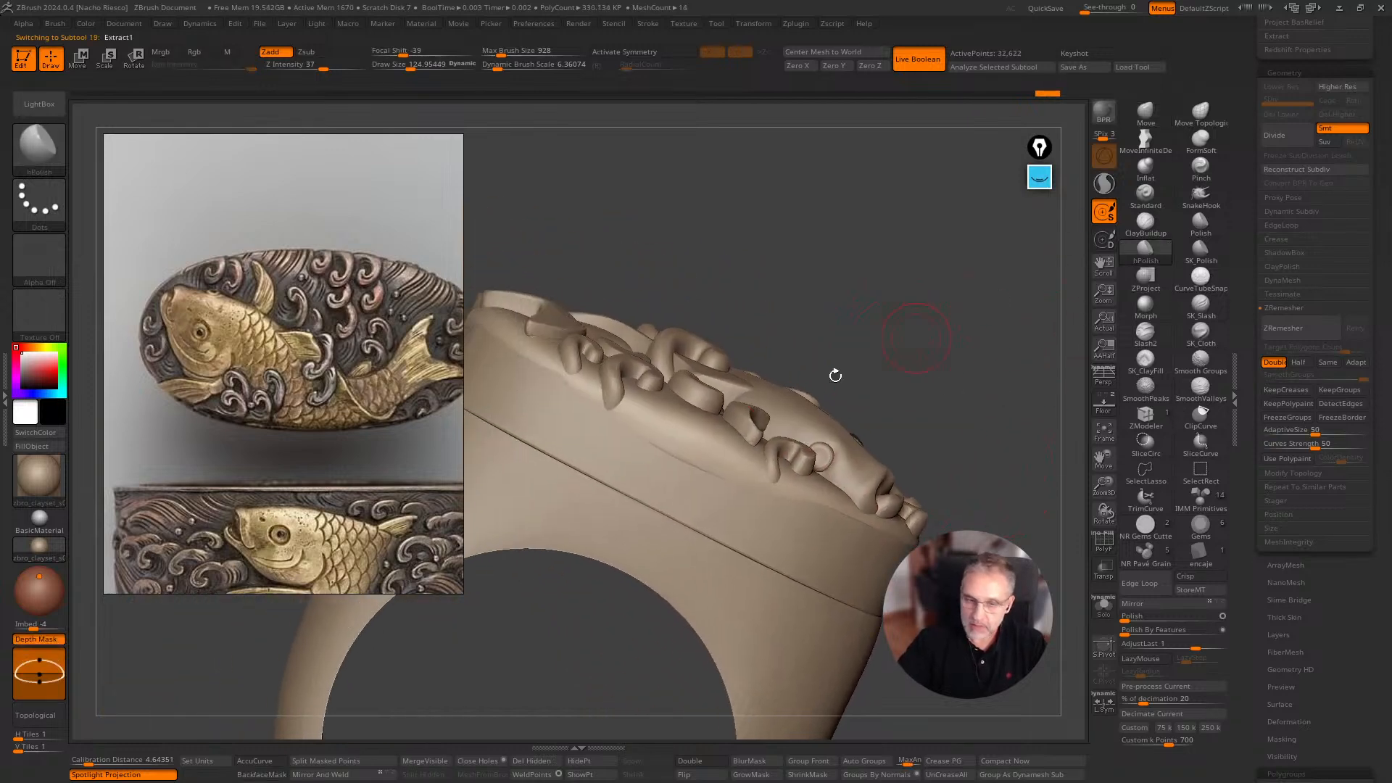
pyautogui.moveTo(629, 413); pyautogui.dragTo(756, 491)
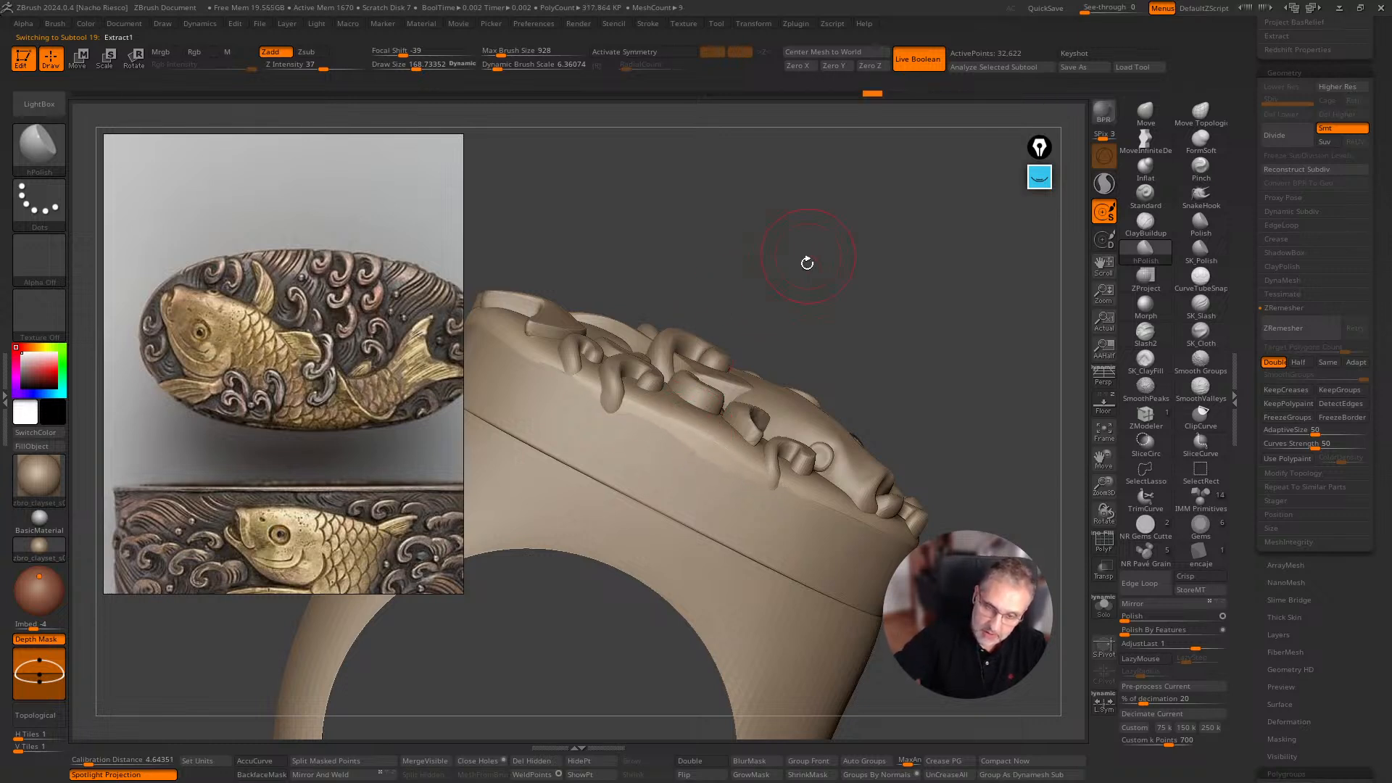
pyautogui.moveTo(805, 261); pyautogui.dragTo(646, 423)
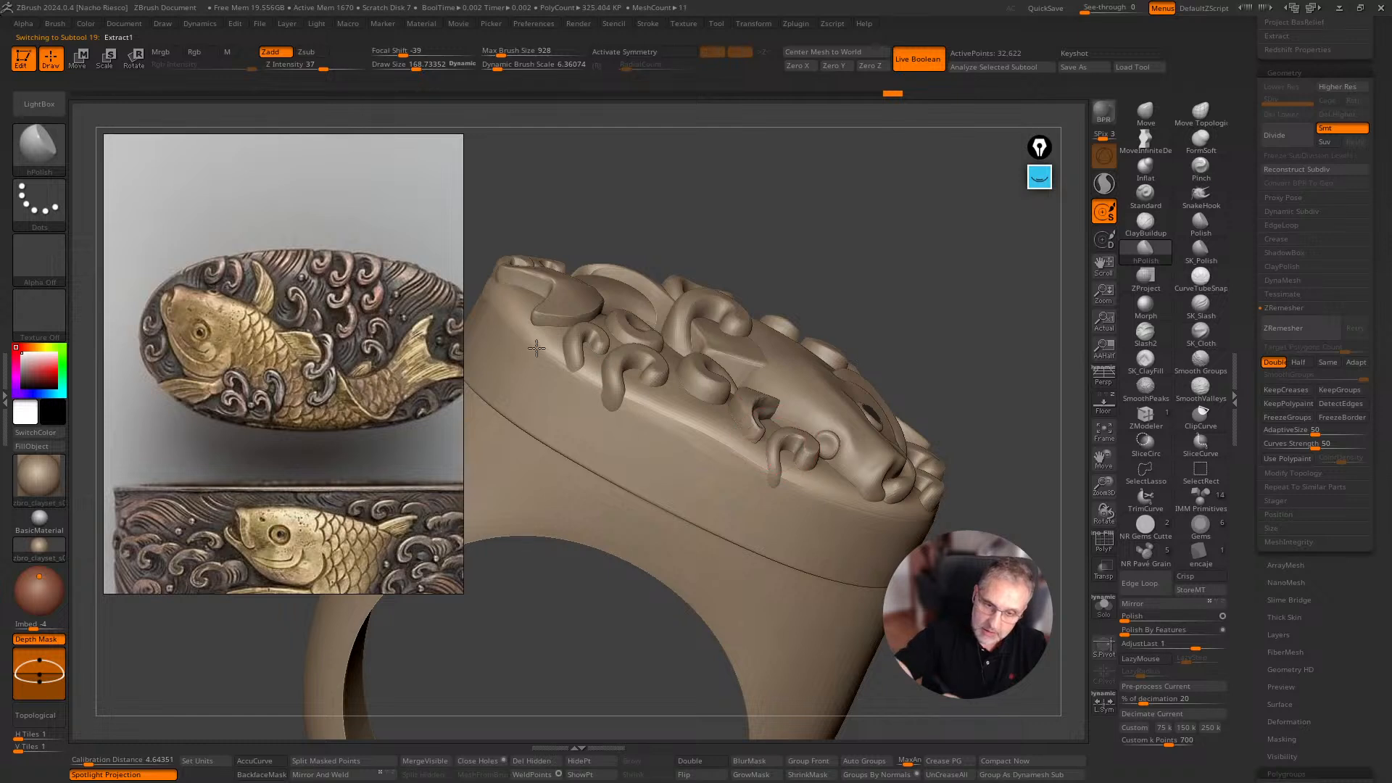
# Select the wave curls, enable BackfaceMask and pull in the overhanging curl end on the rim with Move at a draw size of about 175.
pyautogui.moveTo(815, 256)
pyautogui.mouseDown()
pyautogui.moveTo(899, 276)
pyautogui.moveTo(1081, 196)
pyautogui.mouseUp()
pyautogui.keyDown('alt'); pyautogui.click(804, 483); pyautogui.keyUp('alt')
pyautogui.click(1145, 114)
pyautogui.press('s')
pyautogui.moveTo(788, 510); pyautogui.dragTo(783, 510)
pyautogui.moveTo(788, 513); pyautogui.dragTo(785, 501)
pyautogui.click(261, 774)
pyautogui.press('s')
pyautogui.moveTo(956, 322); pyautogui.dragTo(1004, 348)
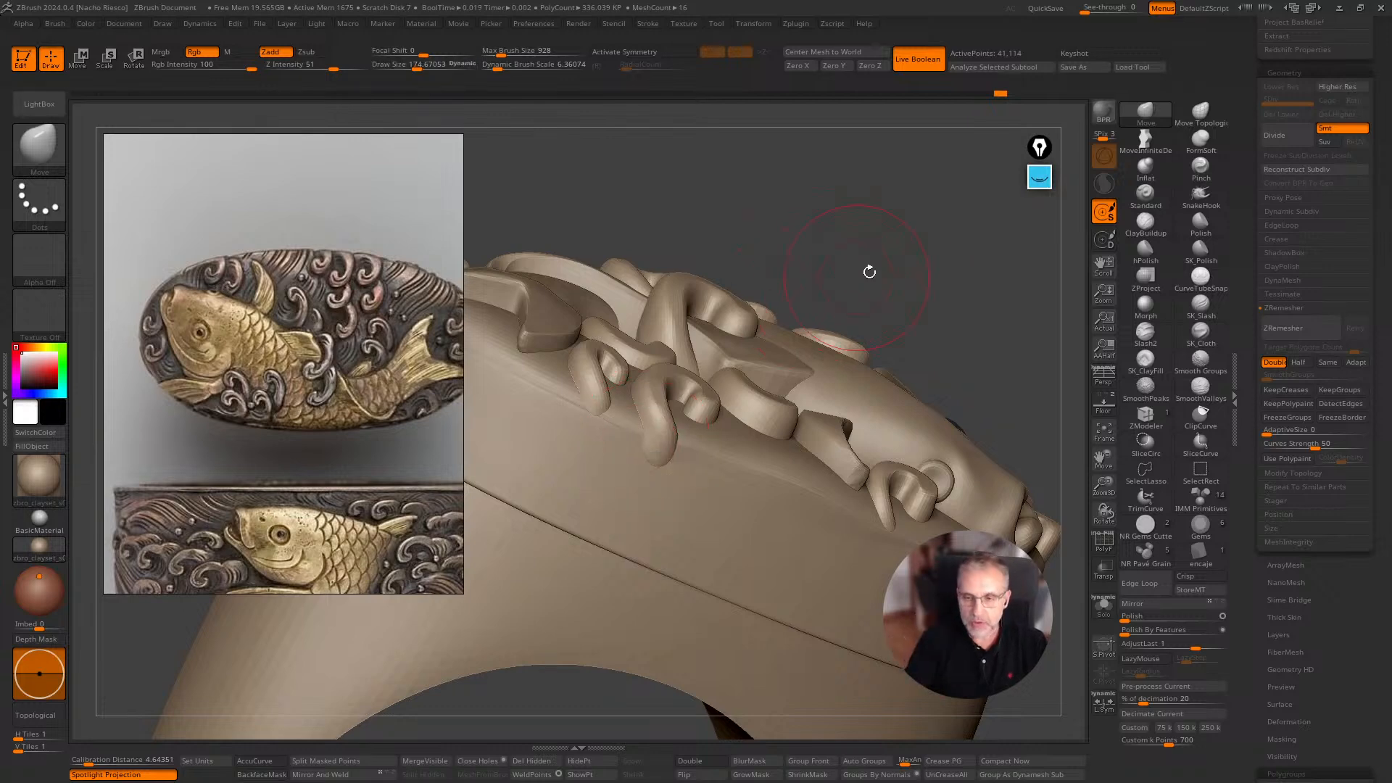
pyautogui.moveTo(870, 274); pyautogui.dragTo(698, 465)
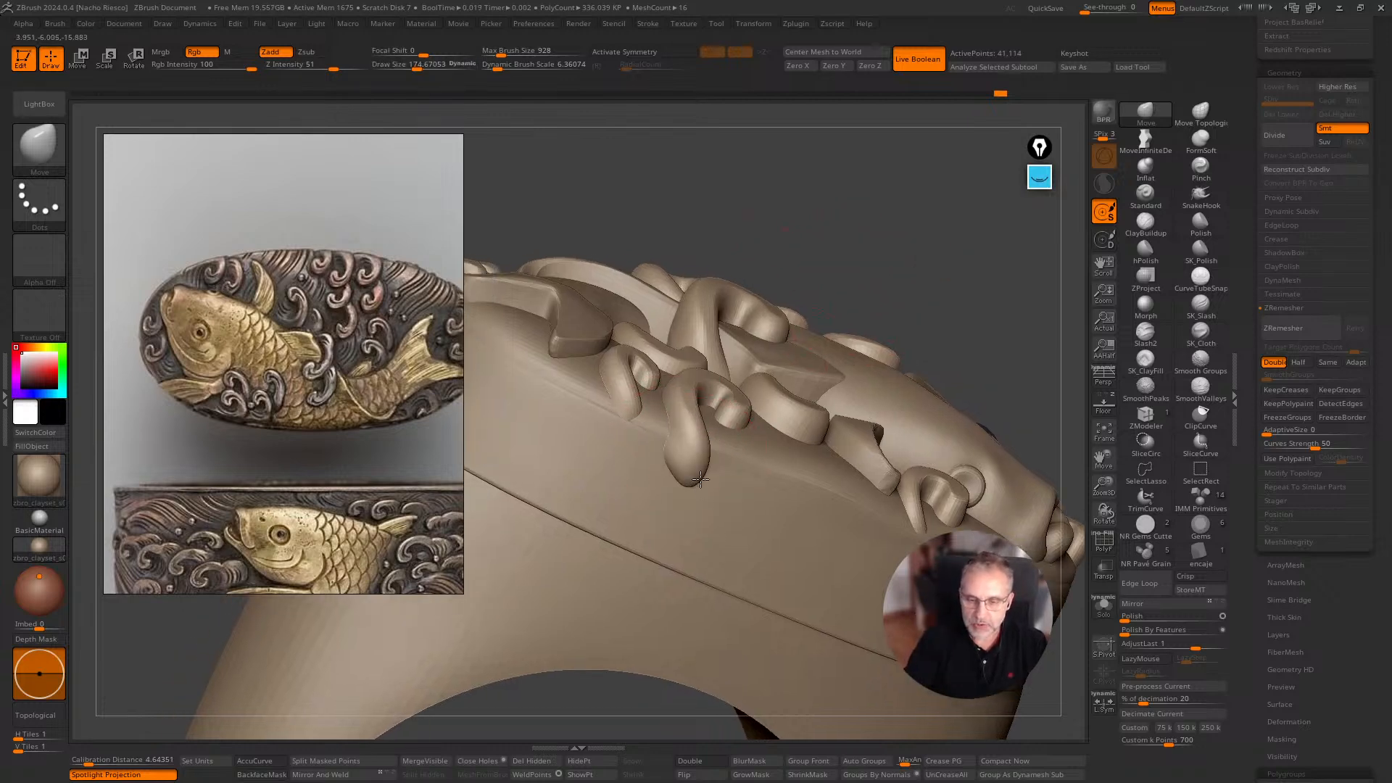
pyautogui.press('ctrl')
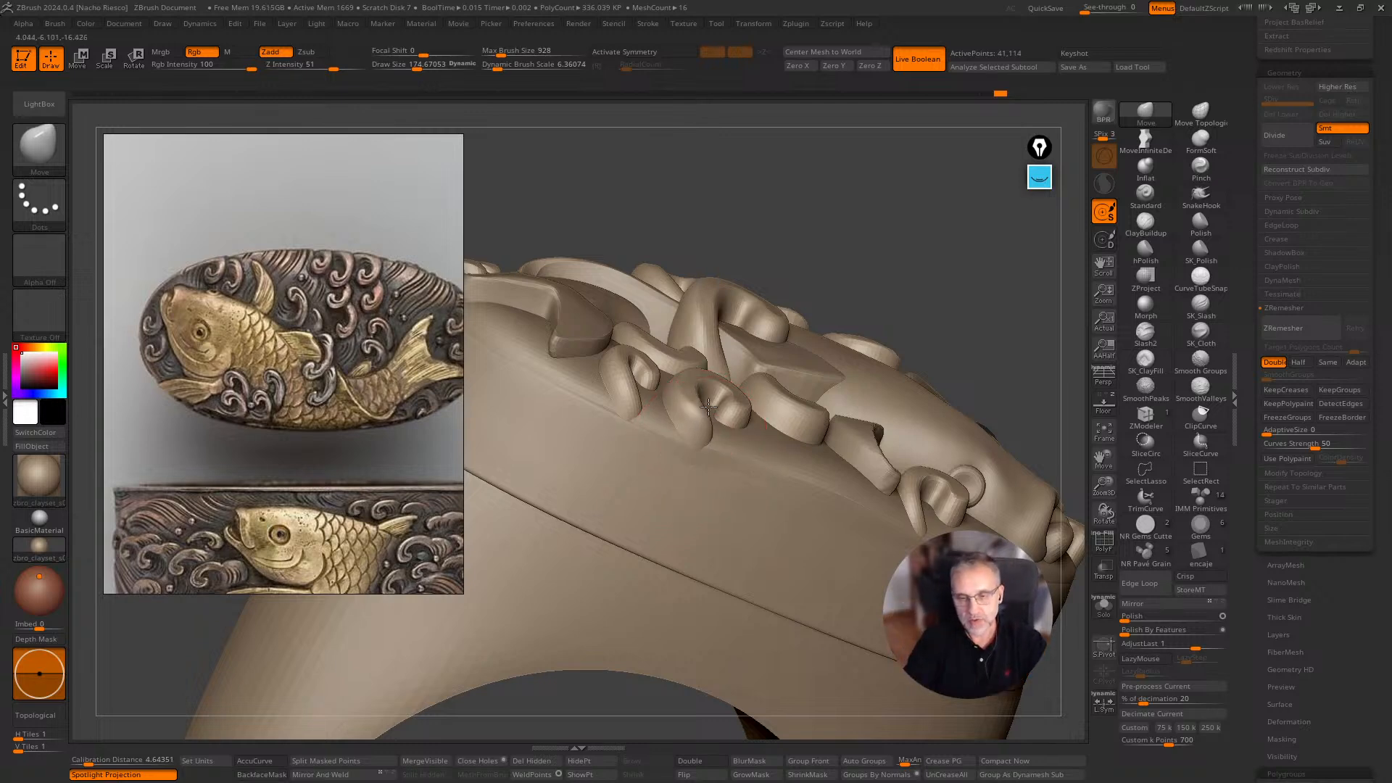
pyautogui.press('ctrl')
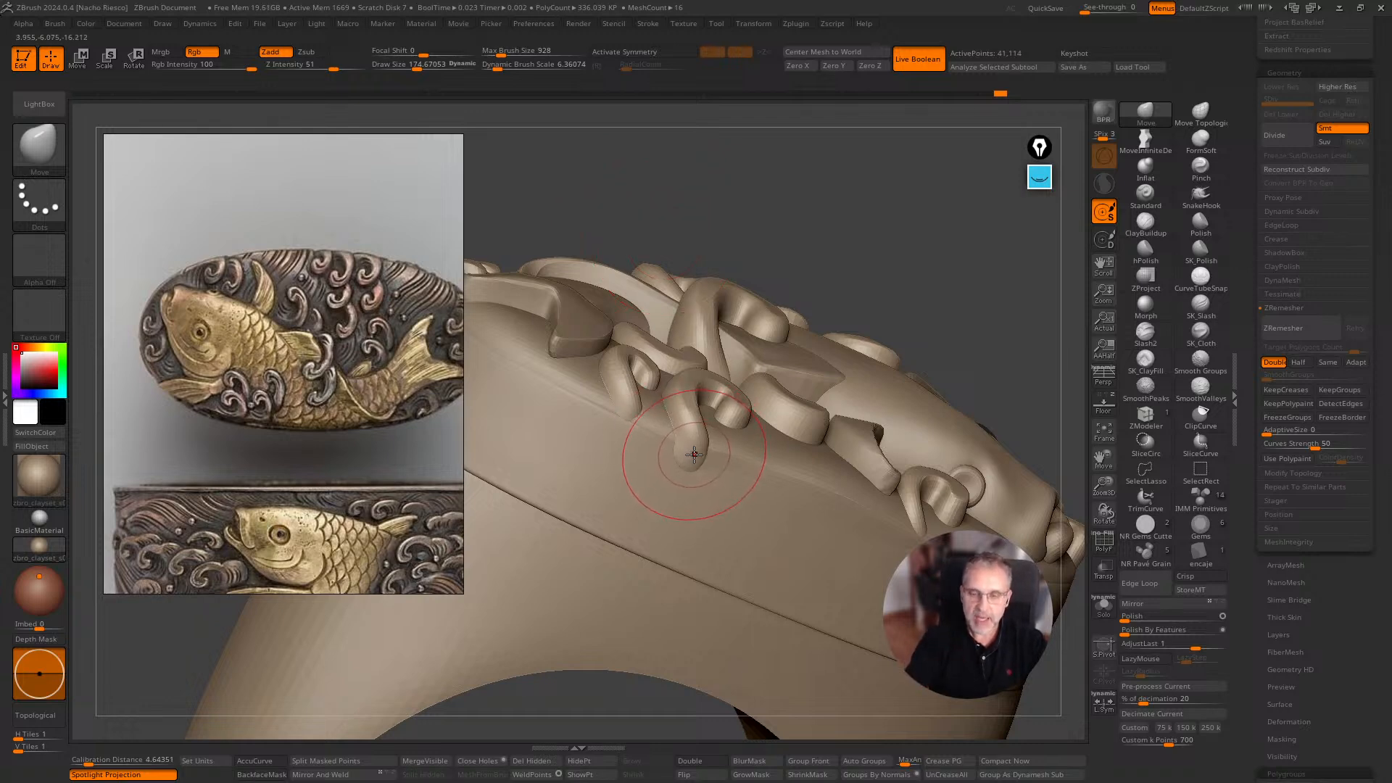
pyautogui.moveTo(696, 455); pyautogui.dragTo(692, 439)
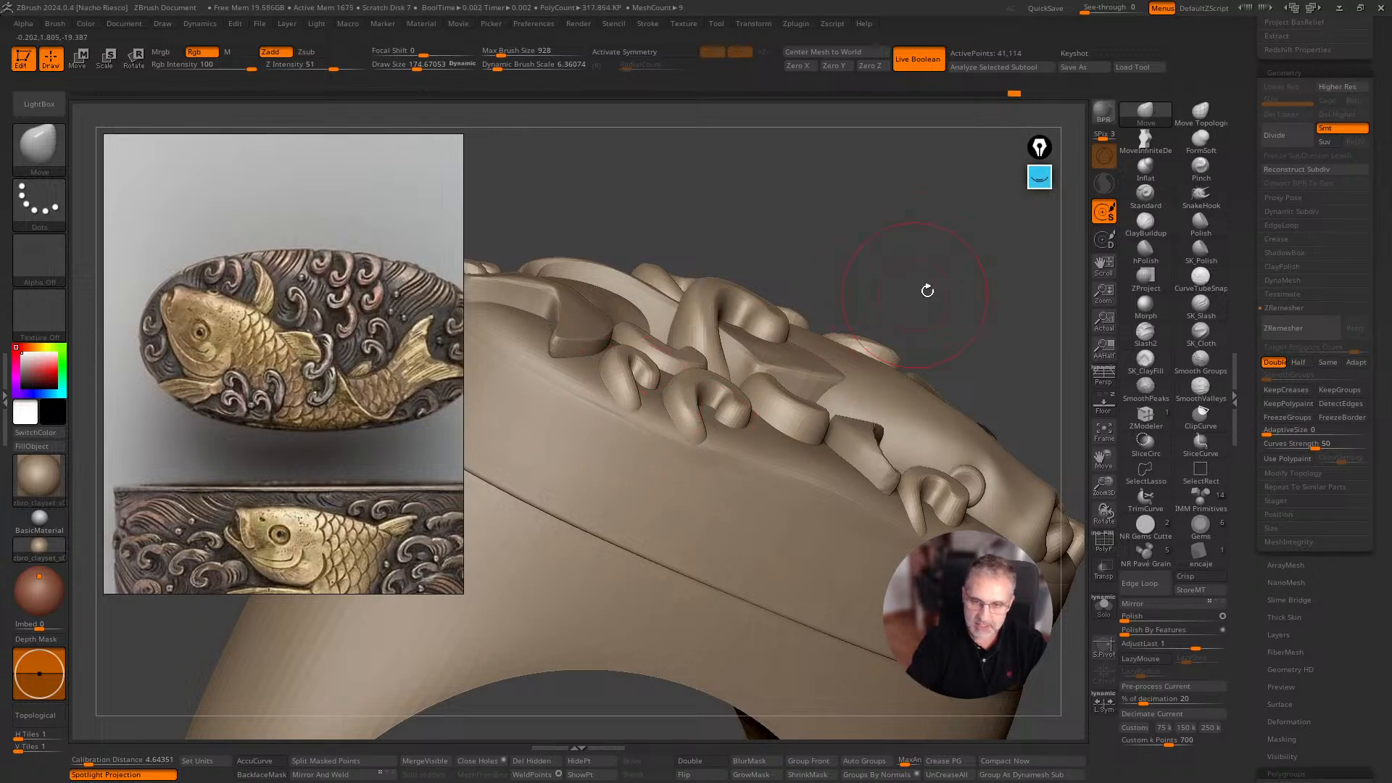
# Select the base surface and polish its edge below the koi's belly with hPolish at a draw size of about 187.
pyautogui.moveTo(926, 290)
pyautogui.mouseDown()
pyautogui.moveTo(941, 295)
pyautogui.moveTo(942, 222)
pyautogui.moveTo(943, 246)
pyautogui.moveTo(923, 245)
pyautogui.moveTo(926, 227)
pyautogui.moveTo(899, 205)
pyautogui.moveTo(934, 191)
pyautogui.moveTo(904, 233)
pyautogui.moveTo(939, 258)
pyautogui.moveTo(977, 510)
pyautogui.moveTo(1037, 425)
pyautogui.mouseUp()
pyautogui.keyDown('alt'); pyautogui.click(716, 466); pyautogui.keyUp('alt')
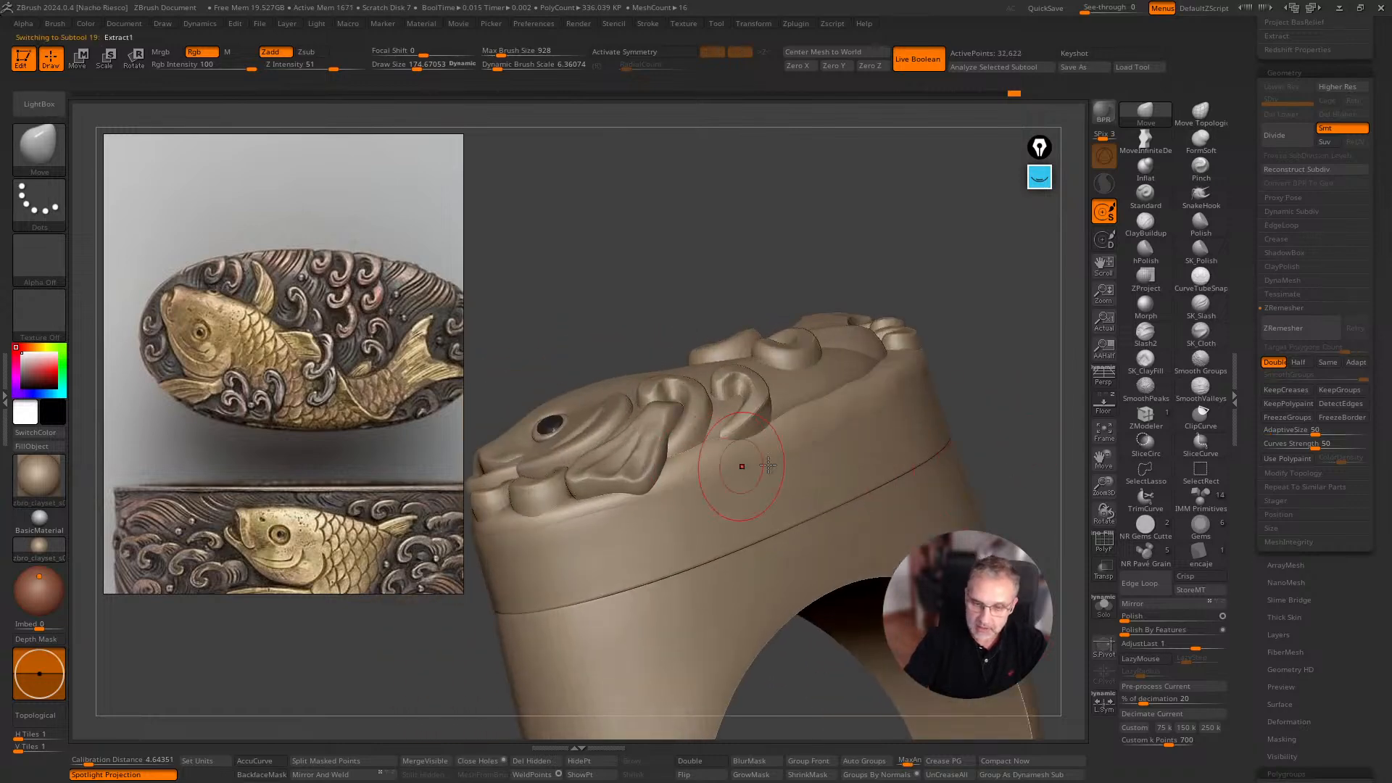
pyautogui.click(1146, 250)
pyautogui.press(']')
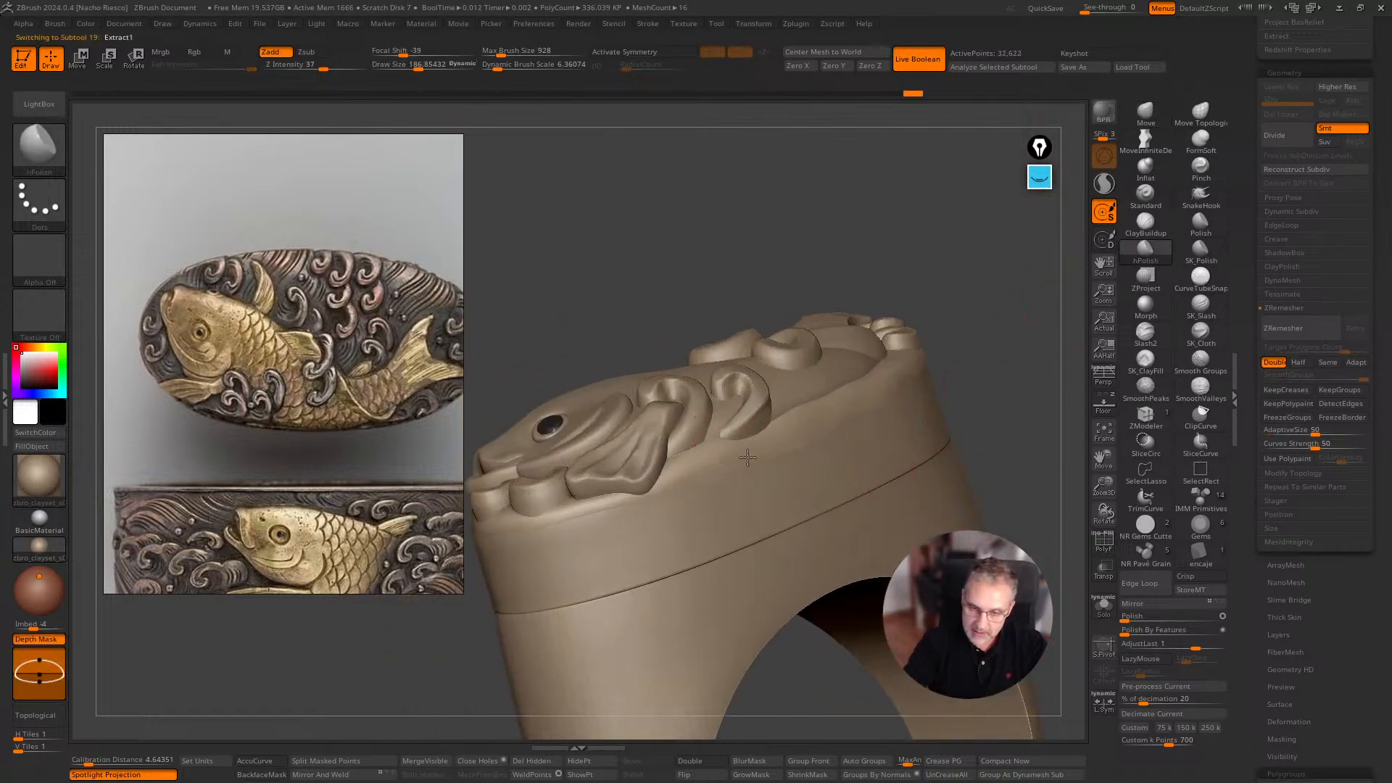
pyautogui.moveTo(998, 333); pyautogui.dragTo(858, 413)
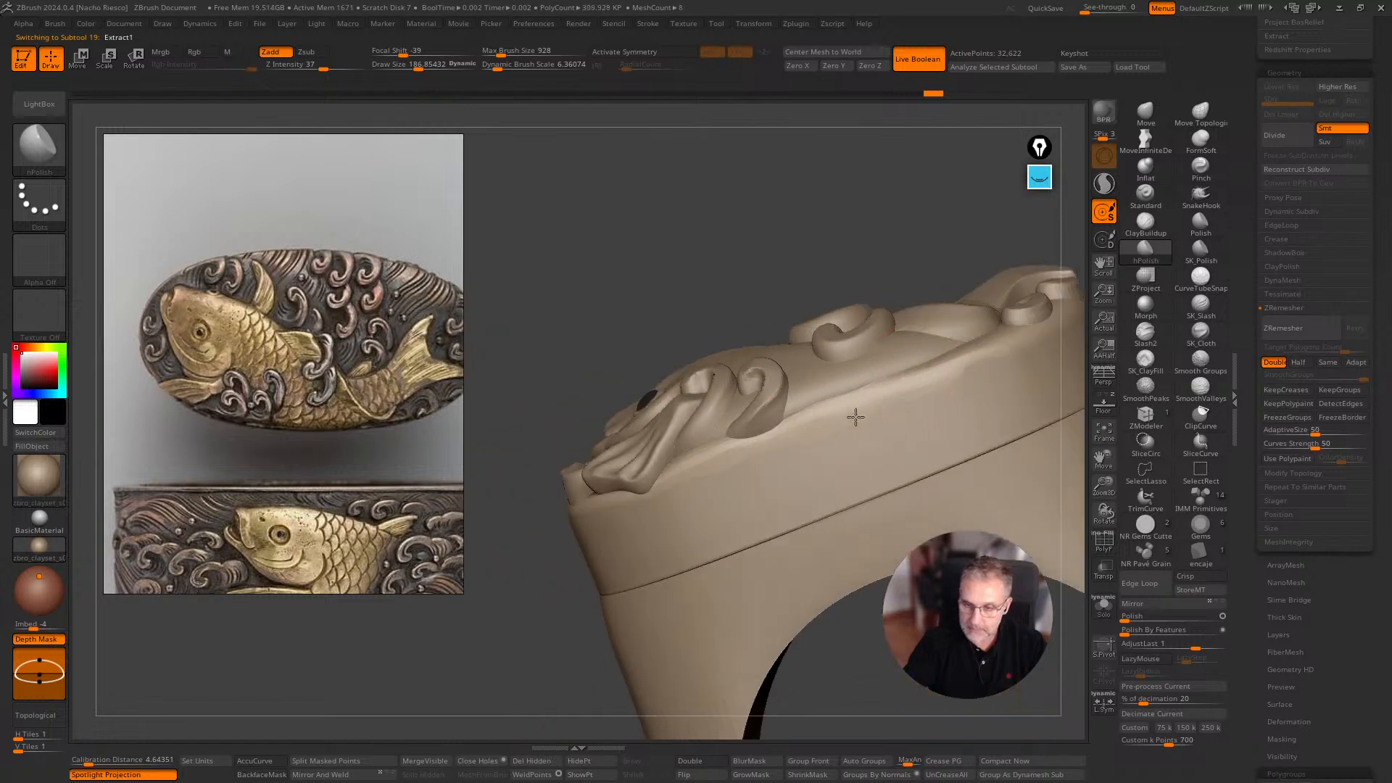
# Try inserting gems, including oval ones, on the koi's body with the Gems brush and undo the insertions.
pyautogui.moveTo(834, 630)
pyautogui.keyDown('shift'); pyautogui.mouseDown()
pyautogui.moveTo(823, 707)
pyautogui.moveTo(839, 642)
pyautogui.mouseUp(); pyautogui.keyUp('shift')
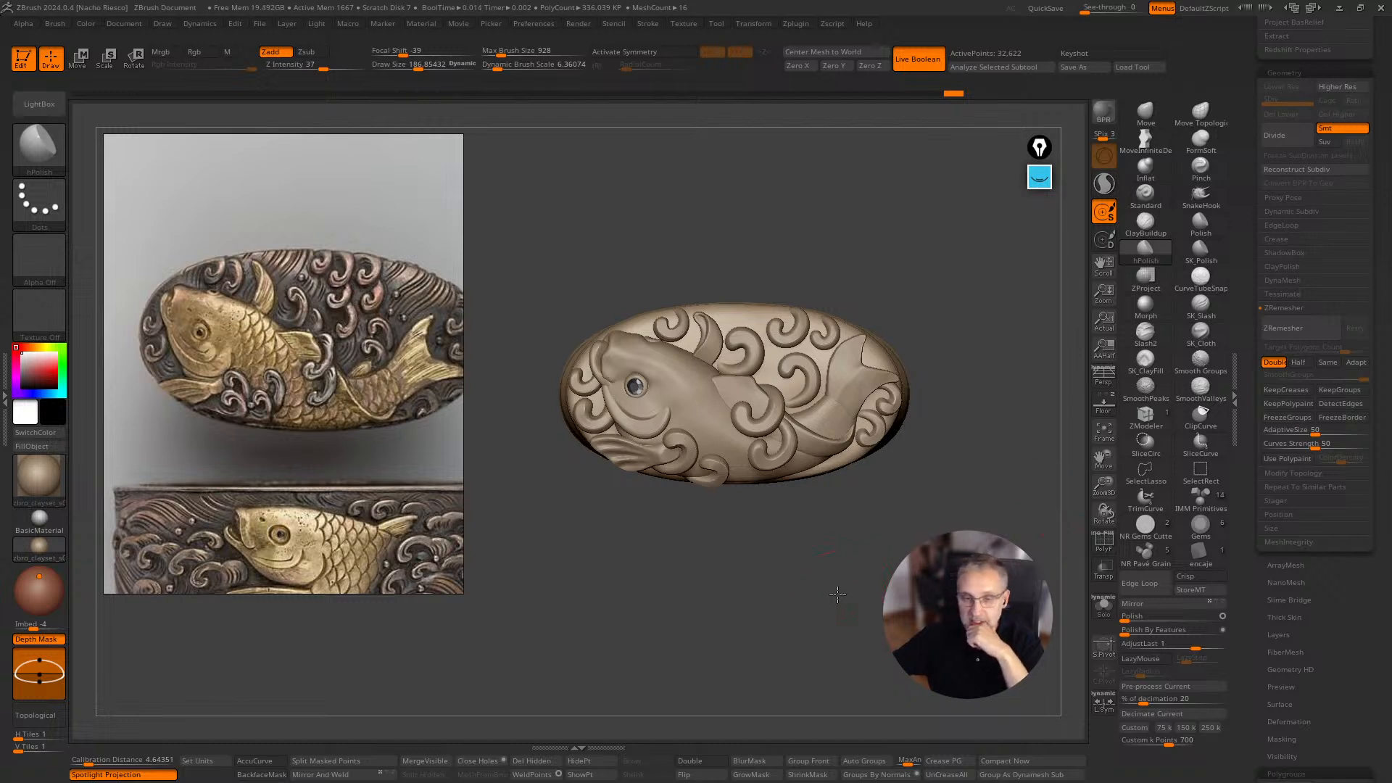
pyautogui.click(1205, 535)
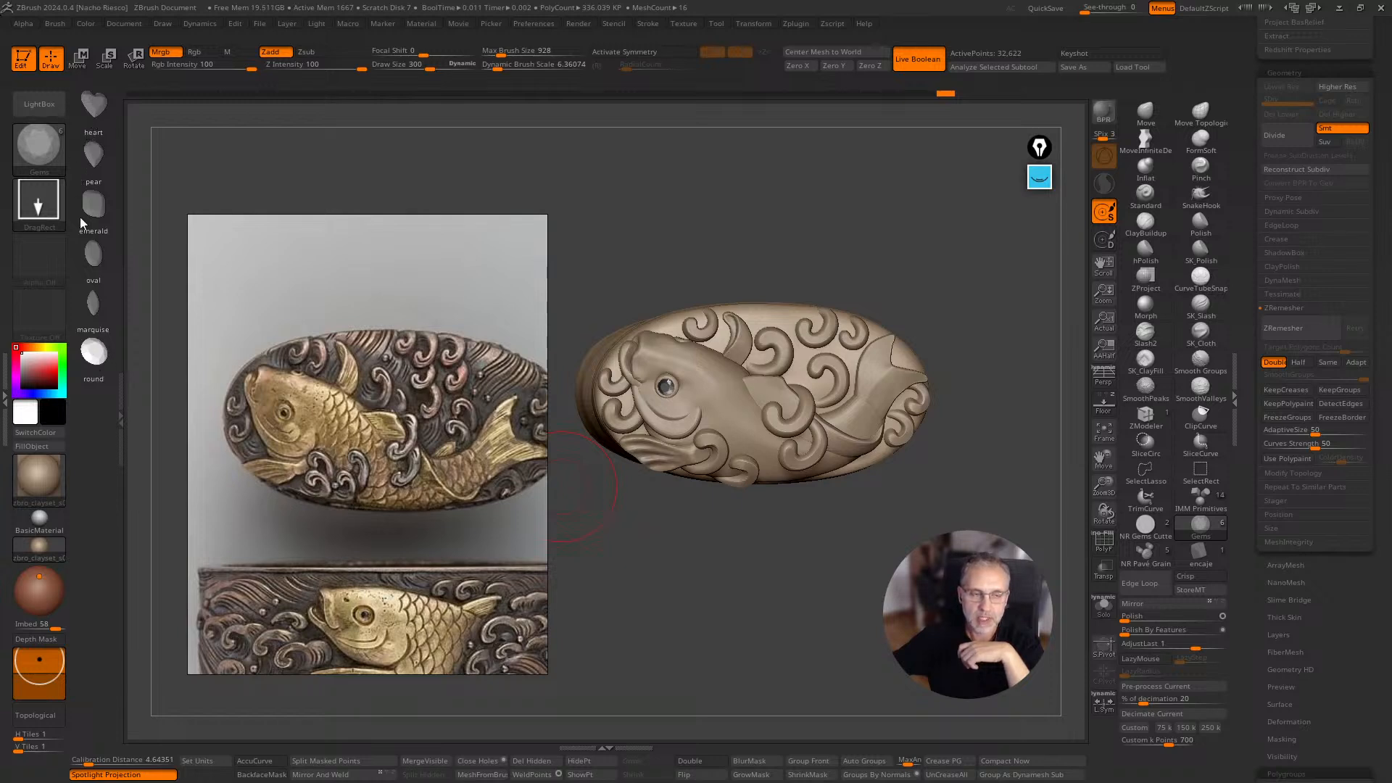
pyautogui.moveTo(842, 259)
pyautogui.mouseDown()
pyautogui.moveTo(609, 230)
pyautogui.moveTo(764, 205)
pyautogui.moveTo(770, 238)
pyautogui.mouseUp()
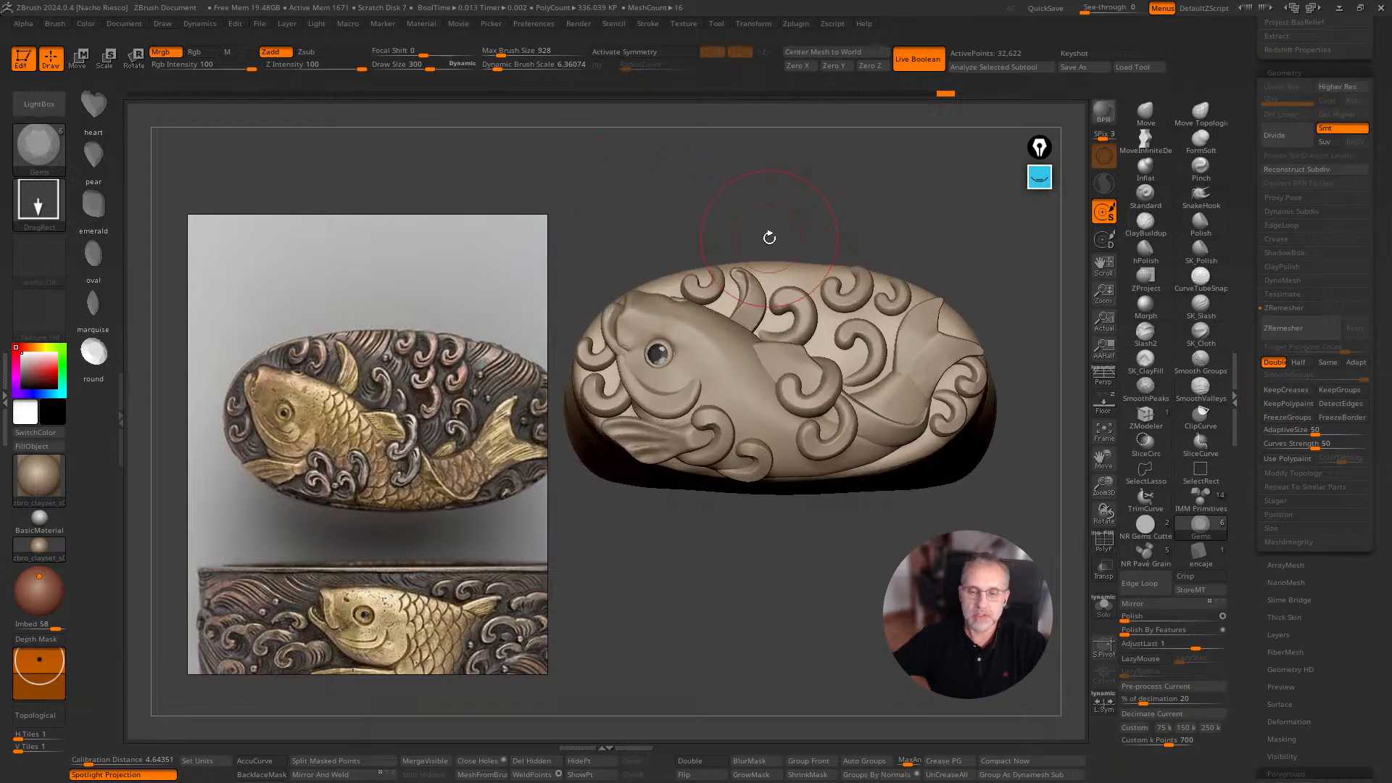
pyautogui.keyDown('alt'); pyautogui.moveTo(811, 618); pyautogui.dragTo(781, 578); pyautogui.keyUp('alt')
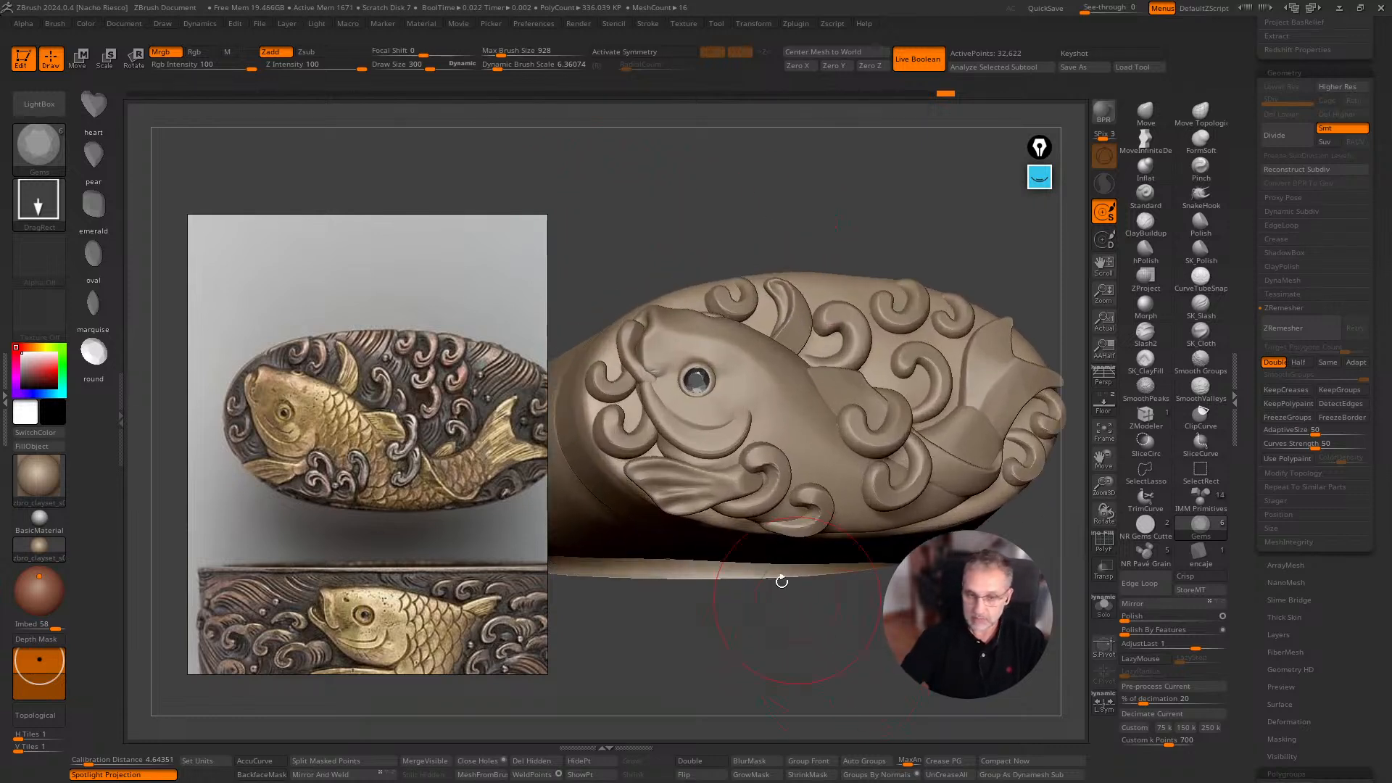
pyautogui.moveTo(790, 426); pyautogui.dragTo(808, 455)
pyautogui.moveTo(771, 387); pyautogui.dragTo(754, 365)
pyautogui.hotkey('ctrl', 'z')
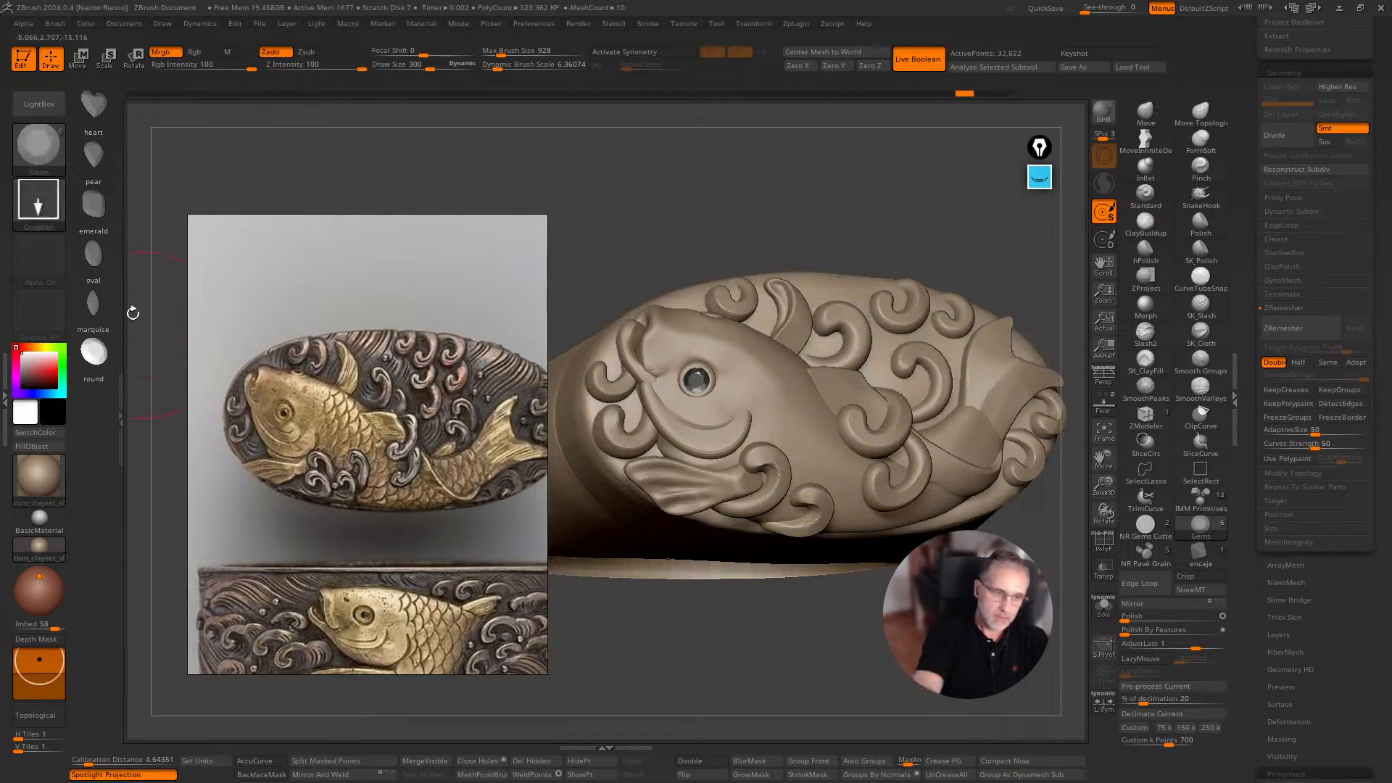
pyautogui.click(97, 262)
pyautogui.moveTo(782, 400); pyautogui.dragTo(834, 470)
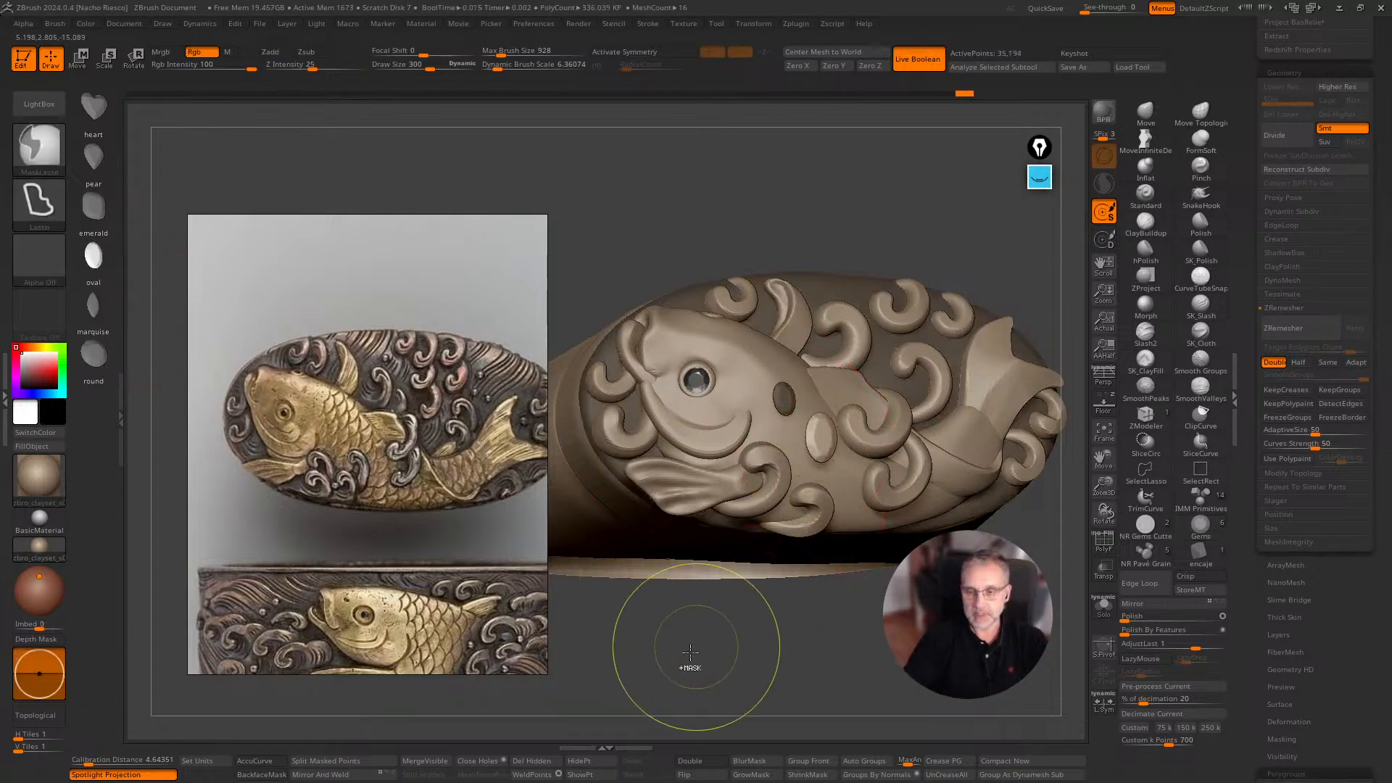
pyautogui.hotkey('ctrl', 'z')
pyautogui.hotkey('ctrl', 'z')
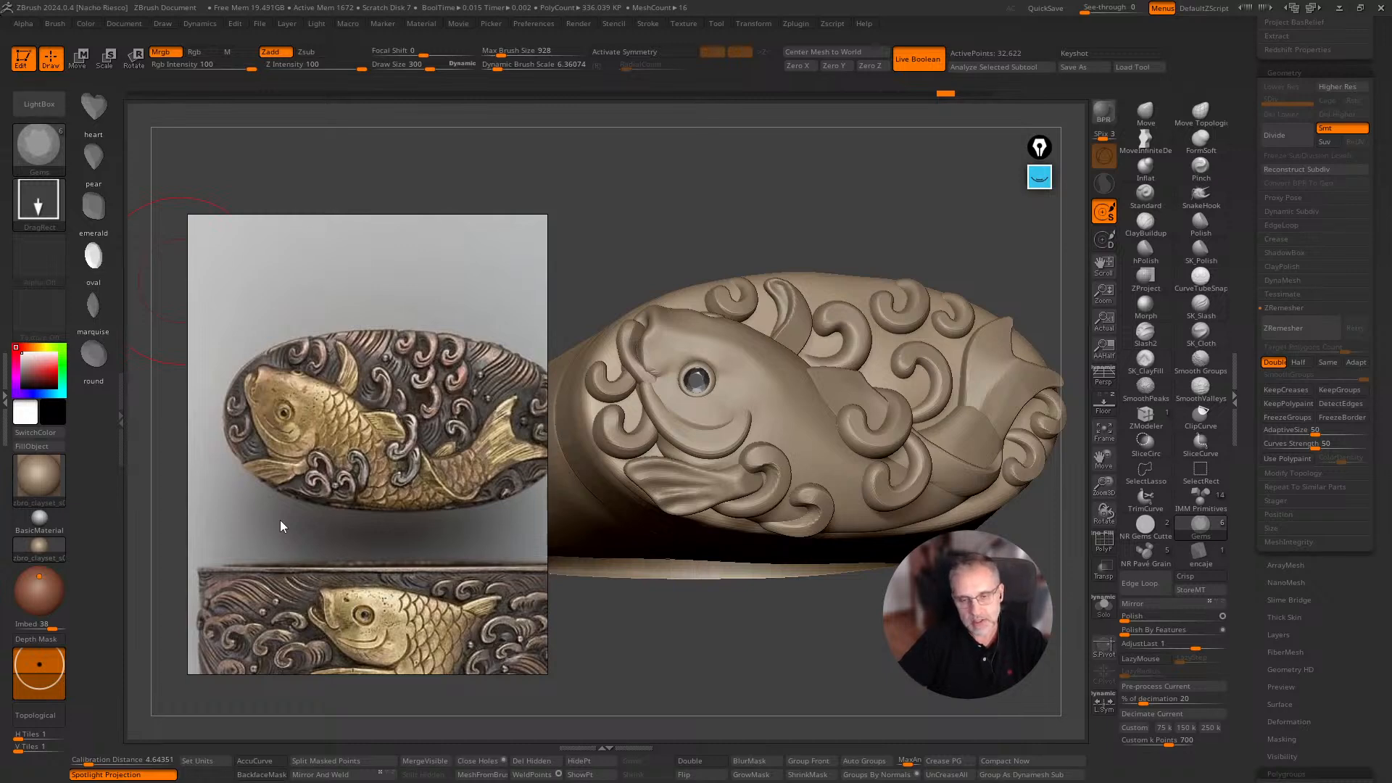
# Select the koi's body and polish its head beside the mouth with hPolish at a draw size of about 51.
pyautogui.moveTo(797, 644)
pyautogui.keyDown('alt'); pyautogui.mouseDown()
pyautogui.moveTo(762, 690)
pyautogui.moveTo(743, 677)
pyautogui.mouseUp(); pyautogui.keyUp('alt')
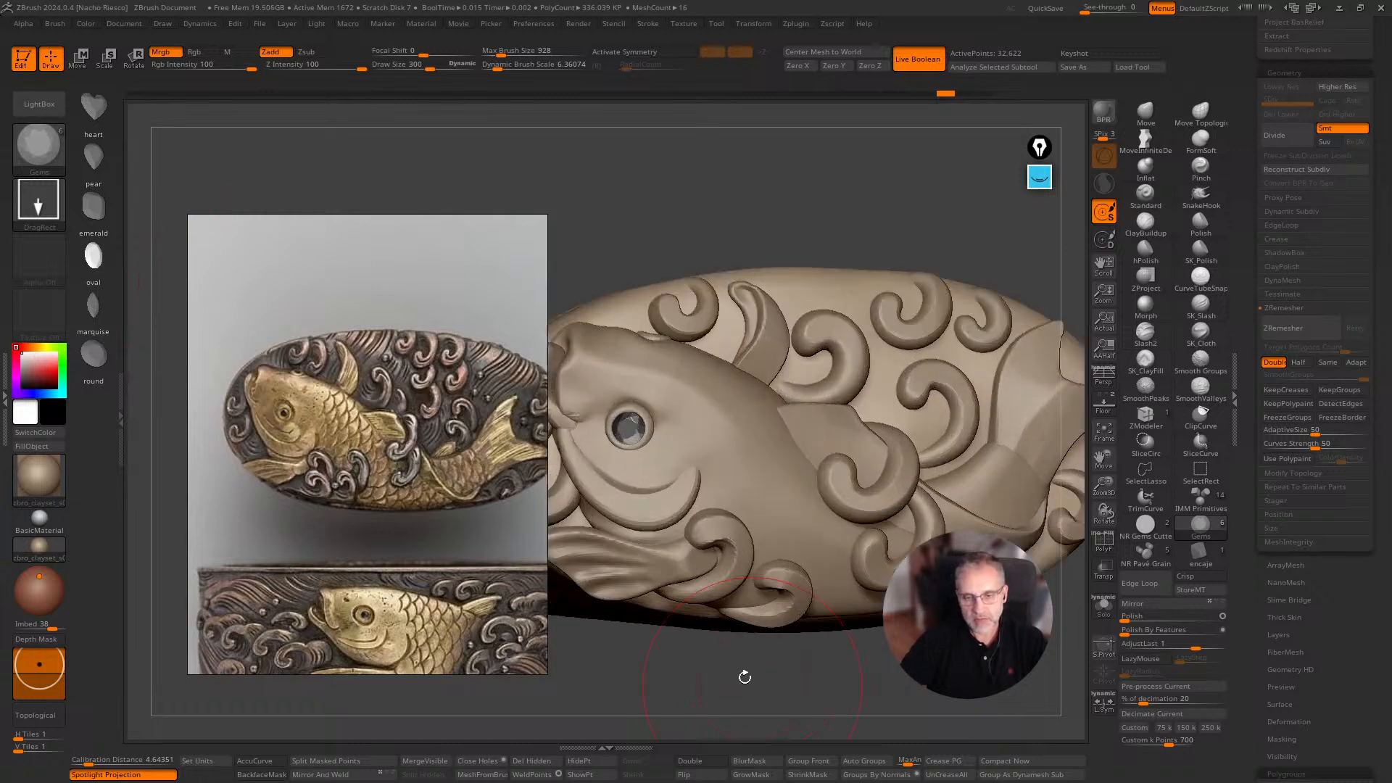
pyautogui.moveTo(587, 209)
pyautogui.keyDown('alt'); pyautogui.mouseDown()
pyautogui.moveTo(777, 271)
pyautogui.moveTo(986, 209)
pyautogui.mouseUp(); pyautogui.keyUp('alt')
pyautogui.keyDown('alt'); pyautogui.click(772, 479); pyautogui.keyUp('alt')
pyautogui.click(1146, 251)
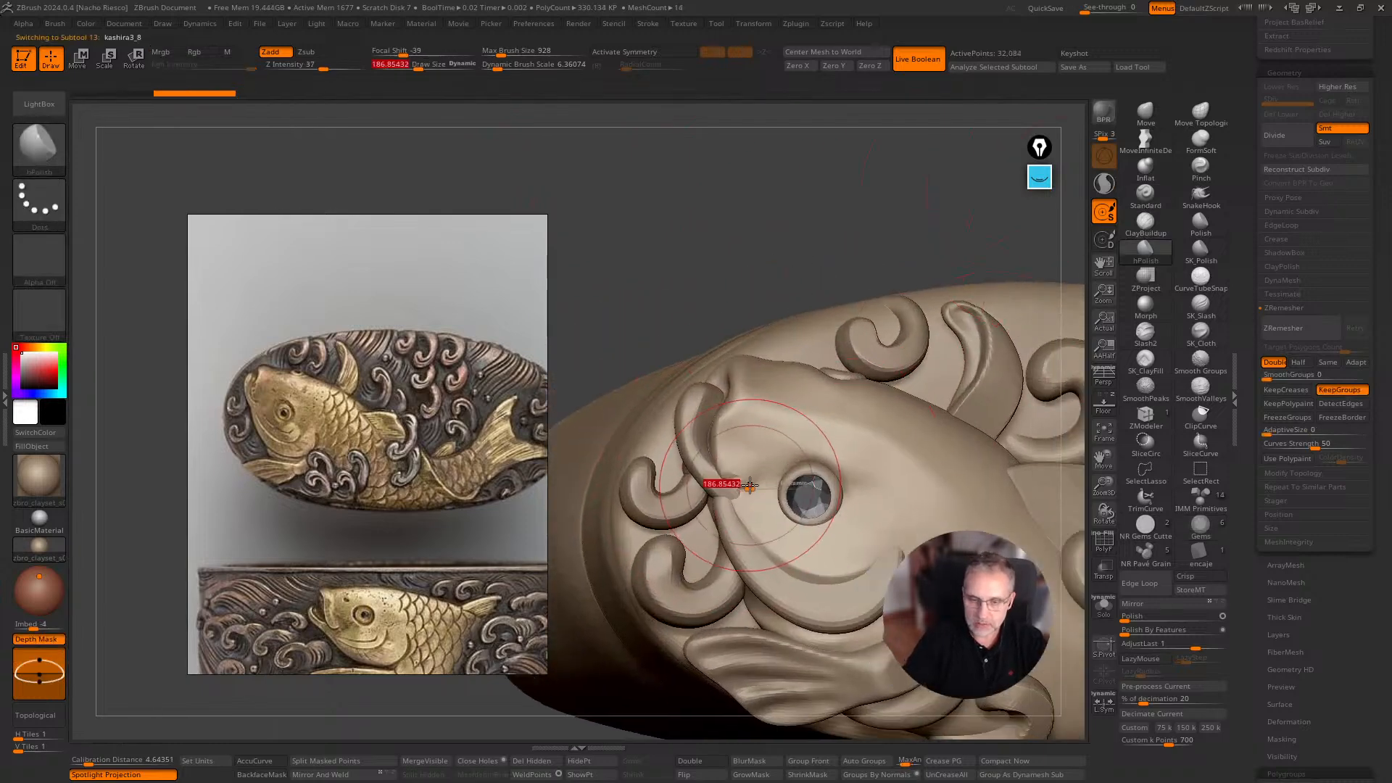
pyautogui.moveTo(737, 470); pyautogui.dragTo(725, 440)
pyautogui.moveTo(727, 322); pyautogui.dragTo(815, 335)
pyautogui.keyDown('alt'); pyautogui.moveTo(662, 687); pyautogui.dragTo(628, 663); pyautogui.keyUp('alt')
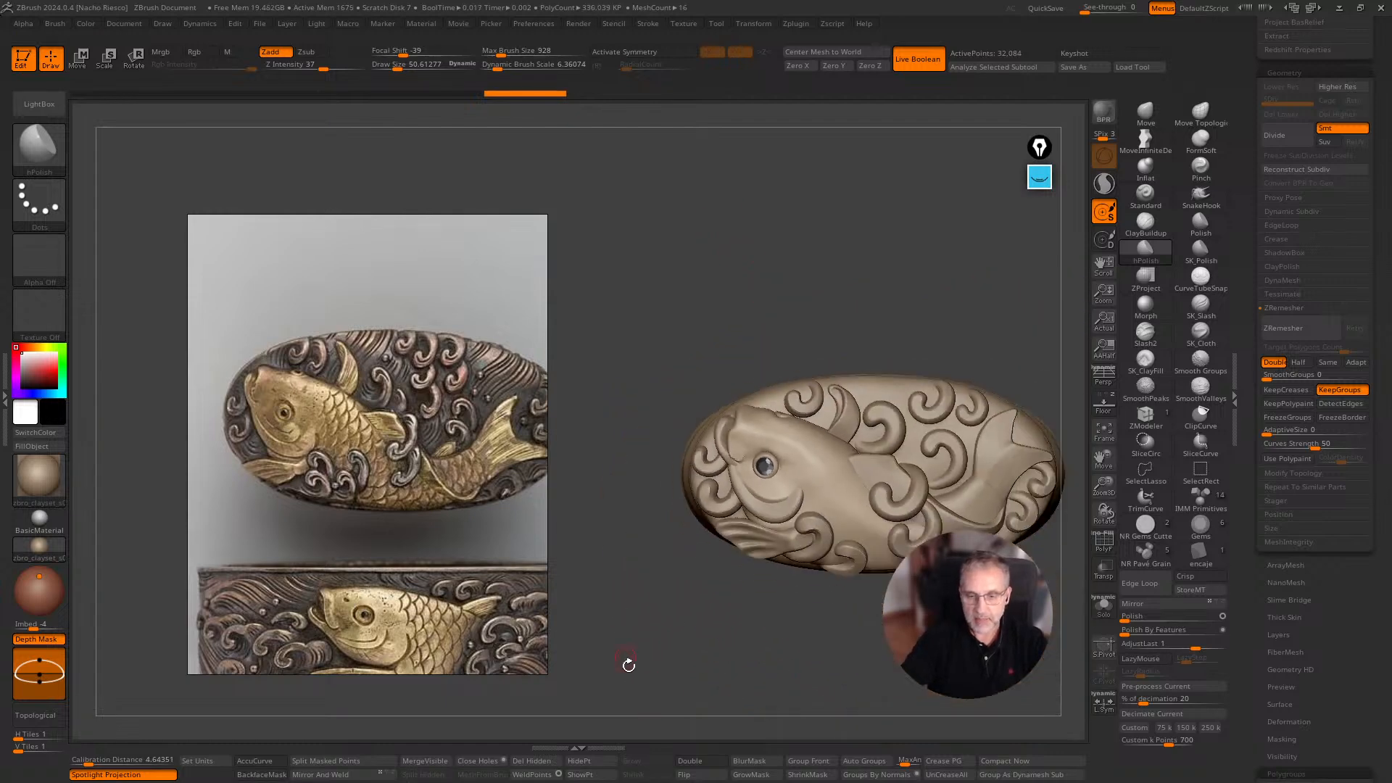
# Choose the round gem of the Gems brush and apply an IMM draw size of 1 mm.
pyautogui.click(5, 398)
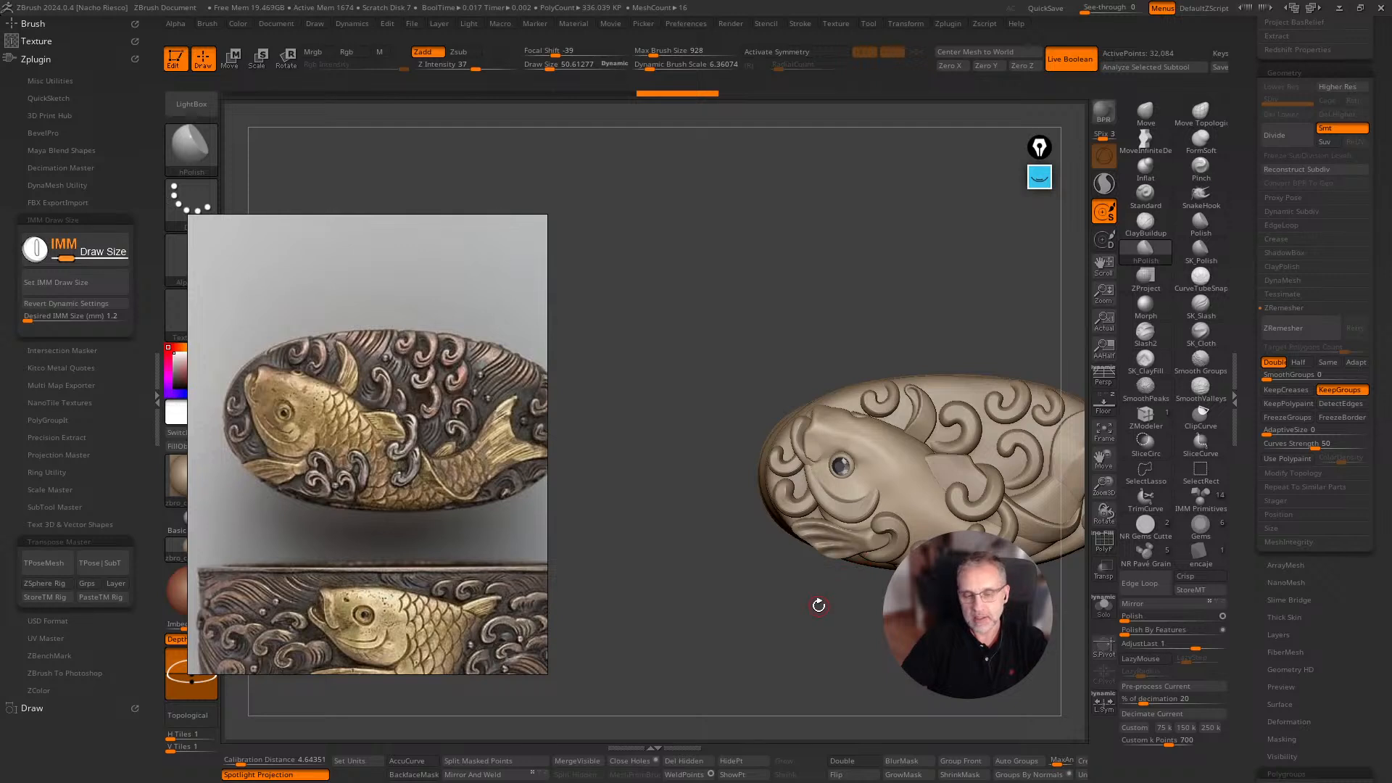
pyautogui.moveTo(337, 446); pyautogui.dragTo(440, 426)
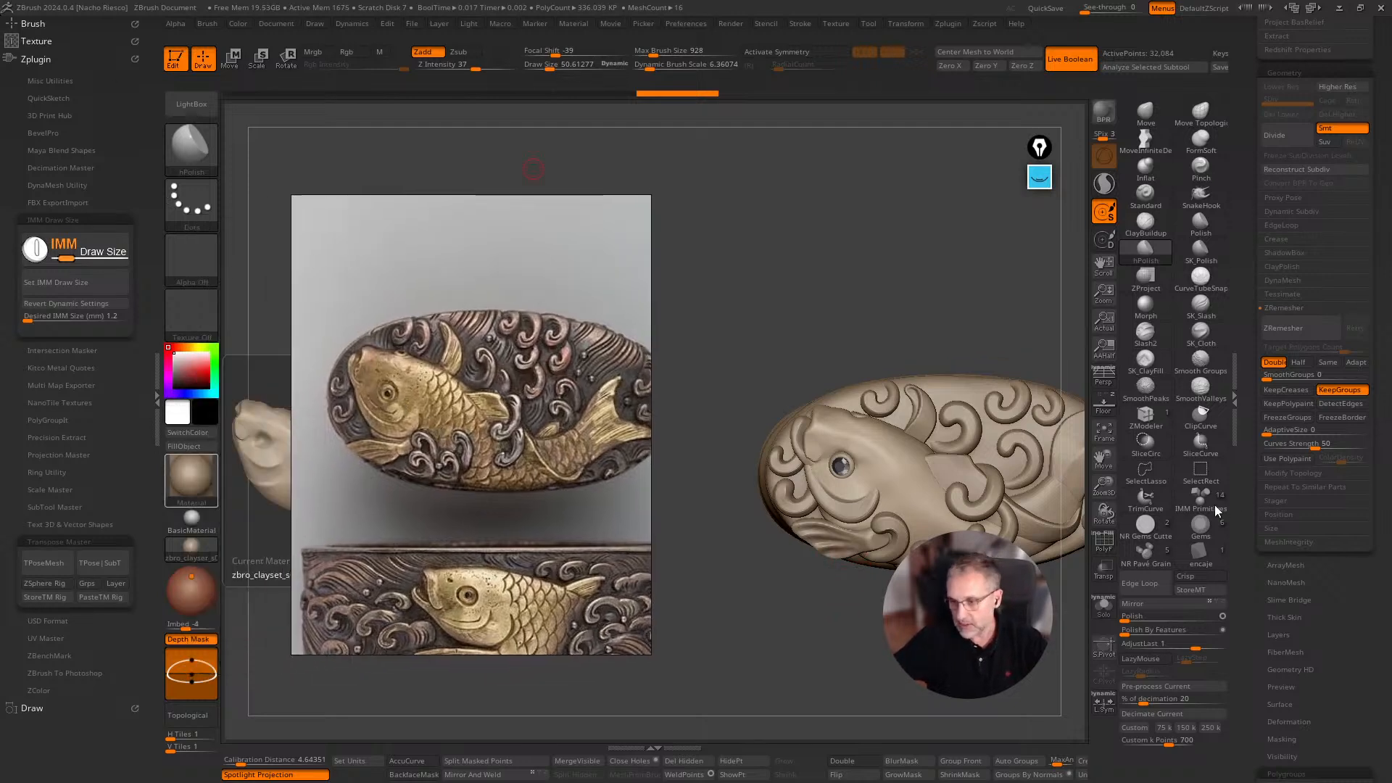
pyautogui.click(1199, 528)
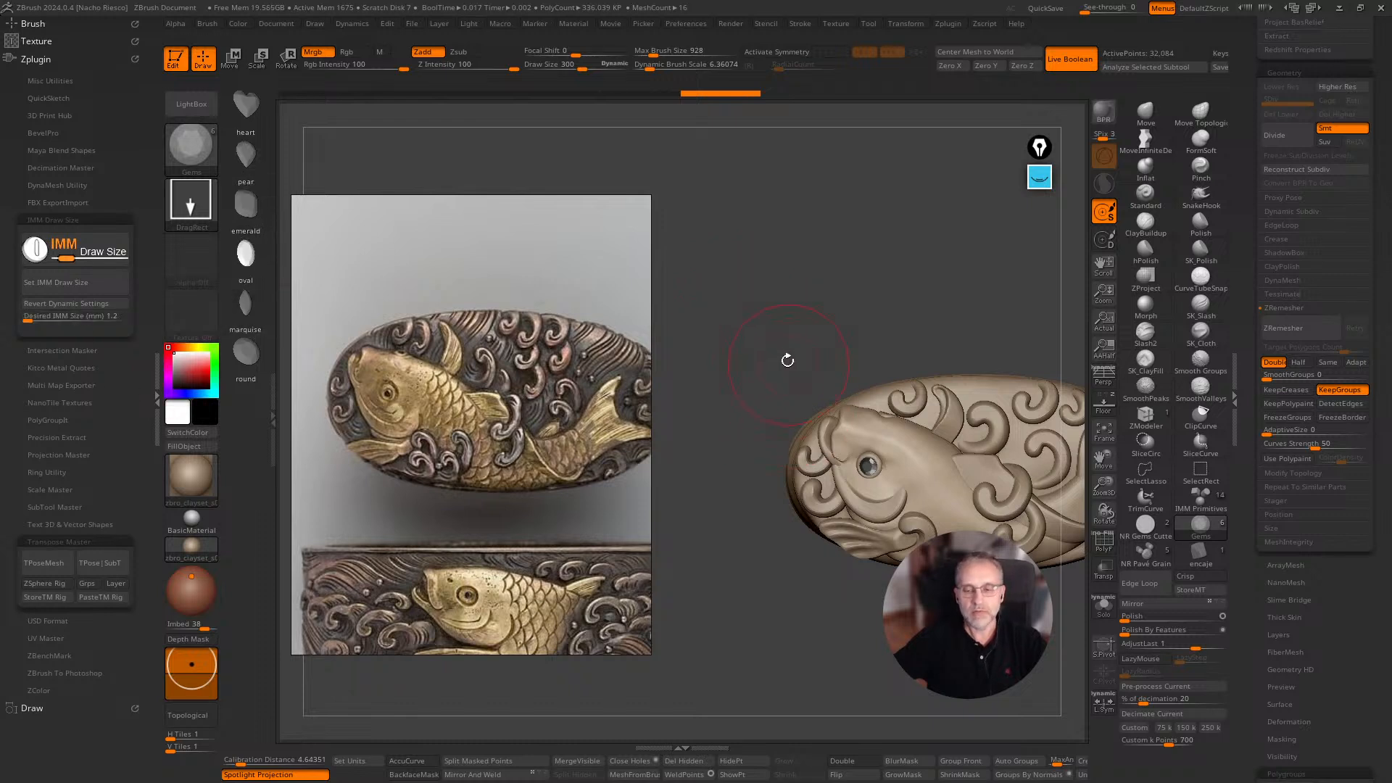
pyautogui.click(253, 363)
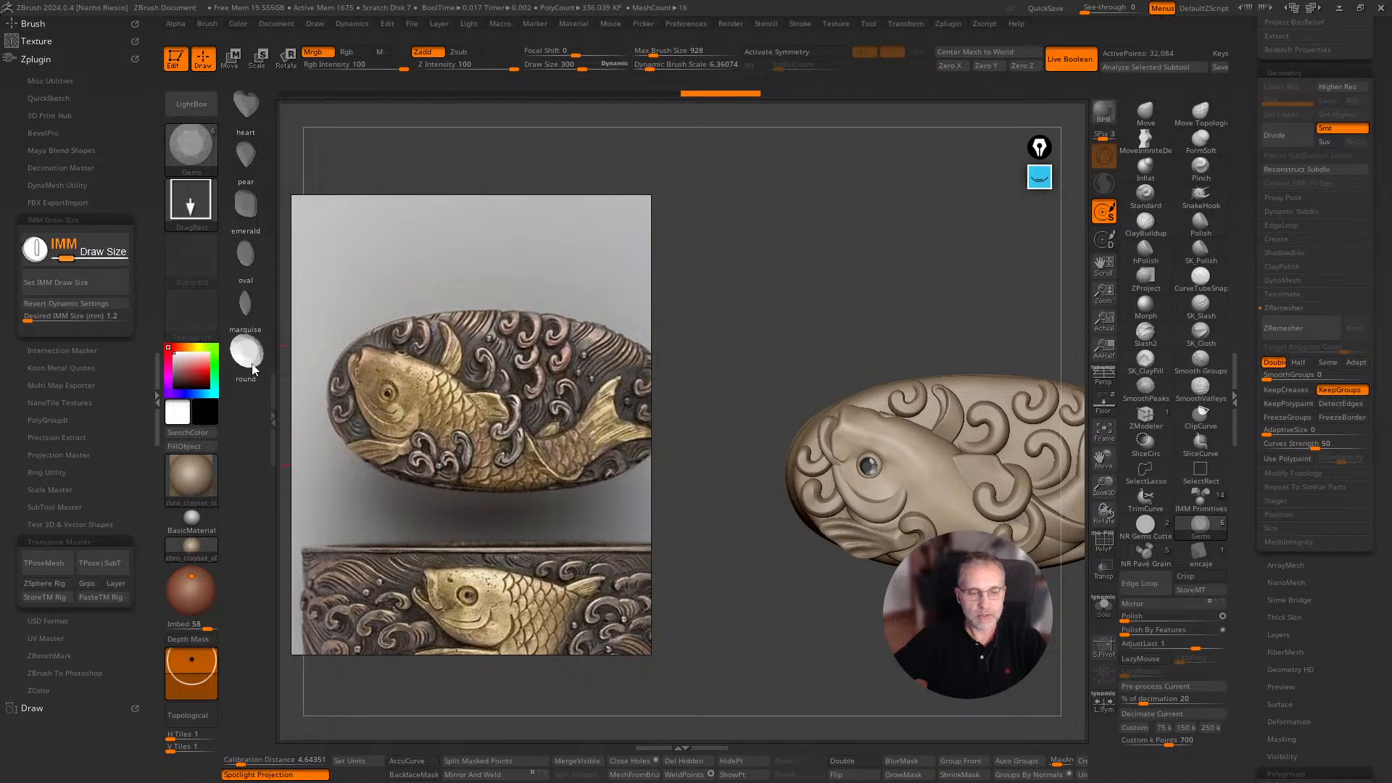
pyautogui.click(64, 317)
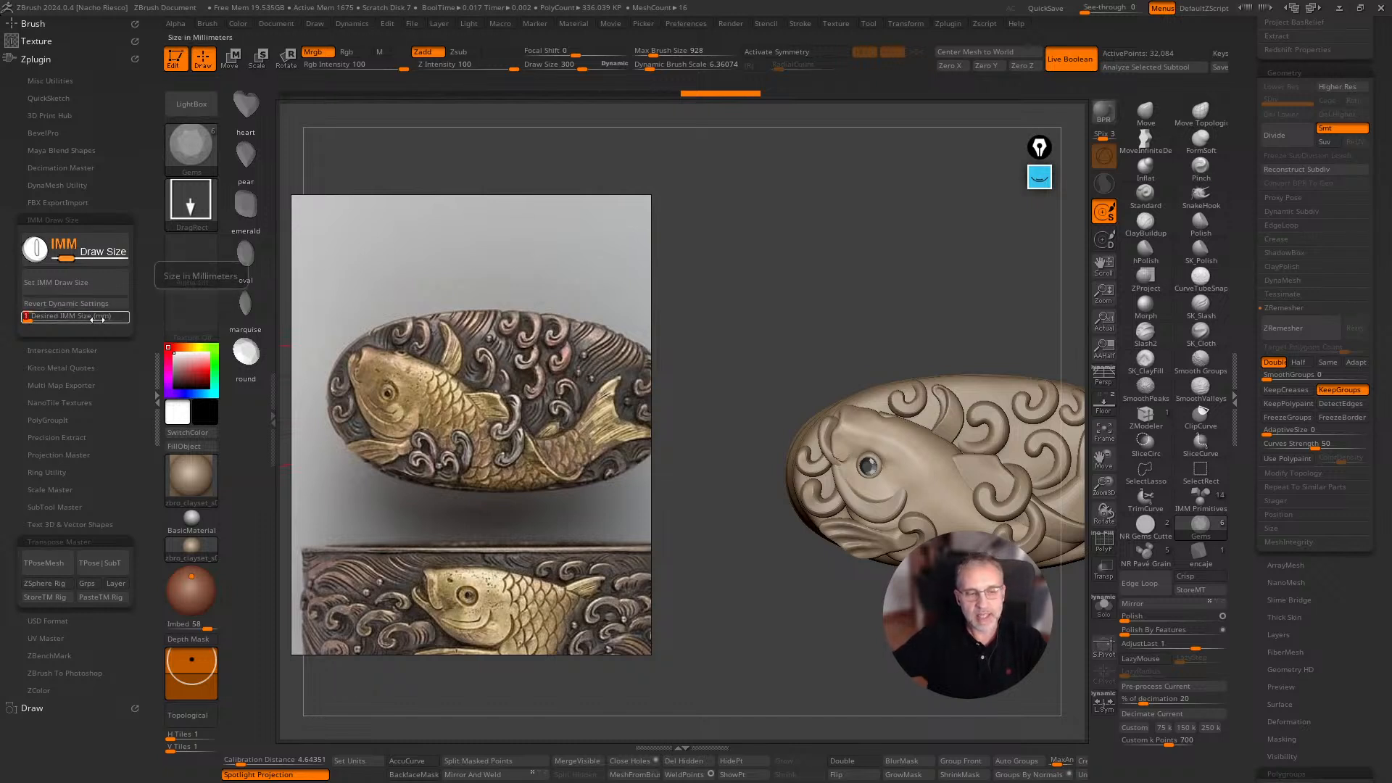
pyautogui.click(71, 288)
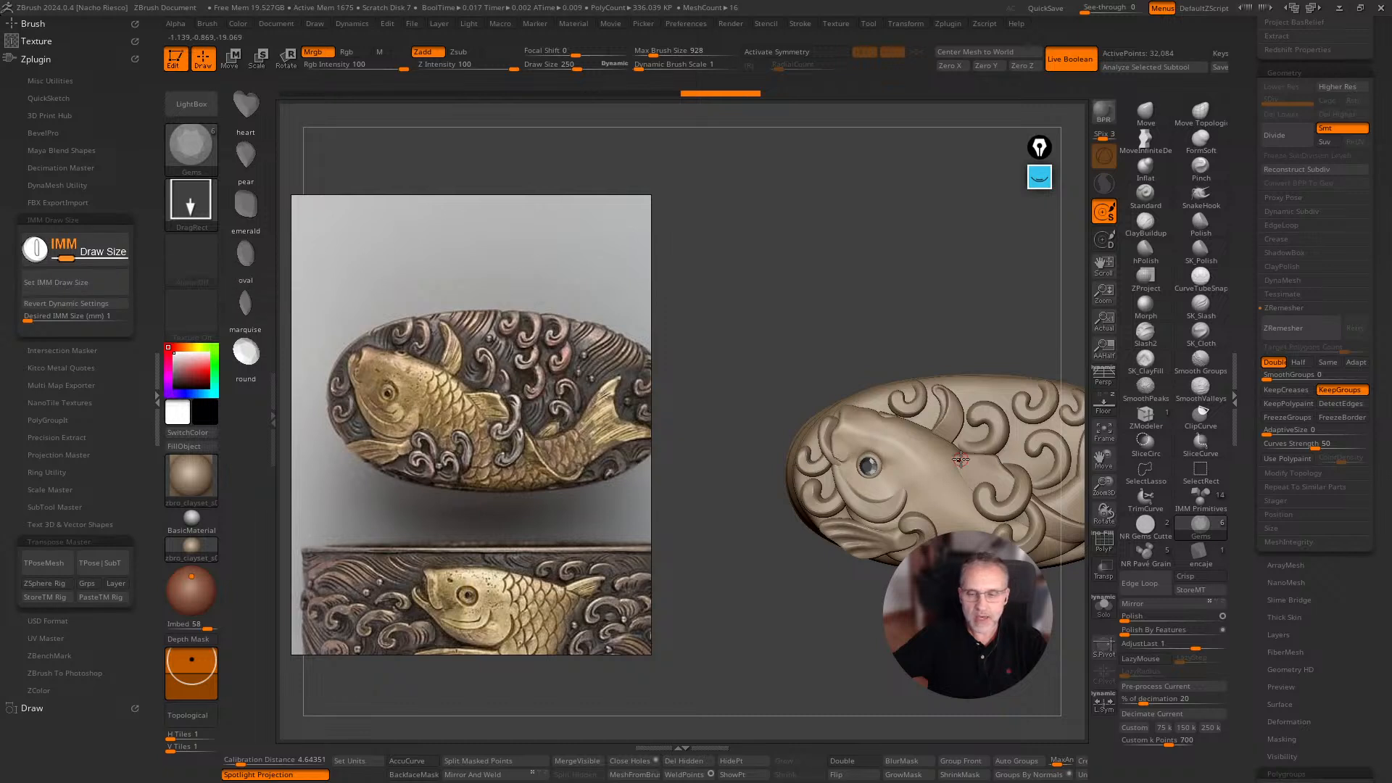
# Try inserting round gems on the koi's head behind the eye with the DragRect stroke and undo all the insertions.
pyautogui.keyDown('ctrl'); pyautogui.moveTo(835, 326); pyautogui.dragTo(833, 363, button='right'); pyautogui.keyUp('ctrl')
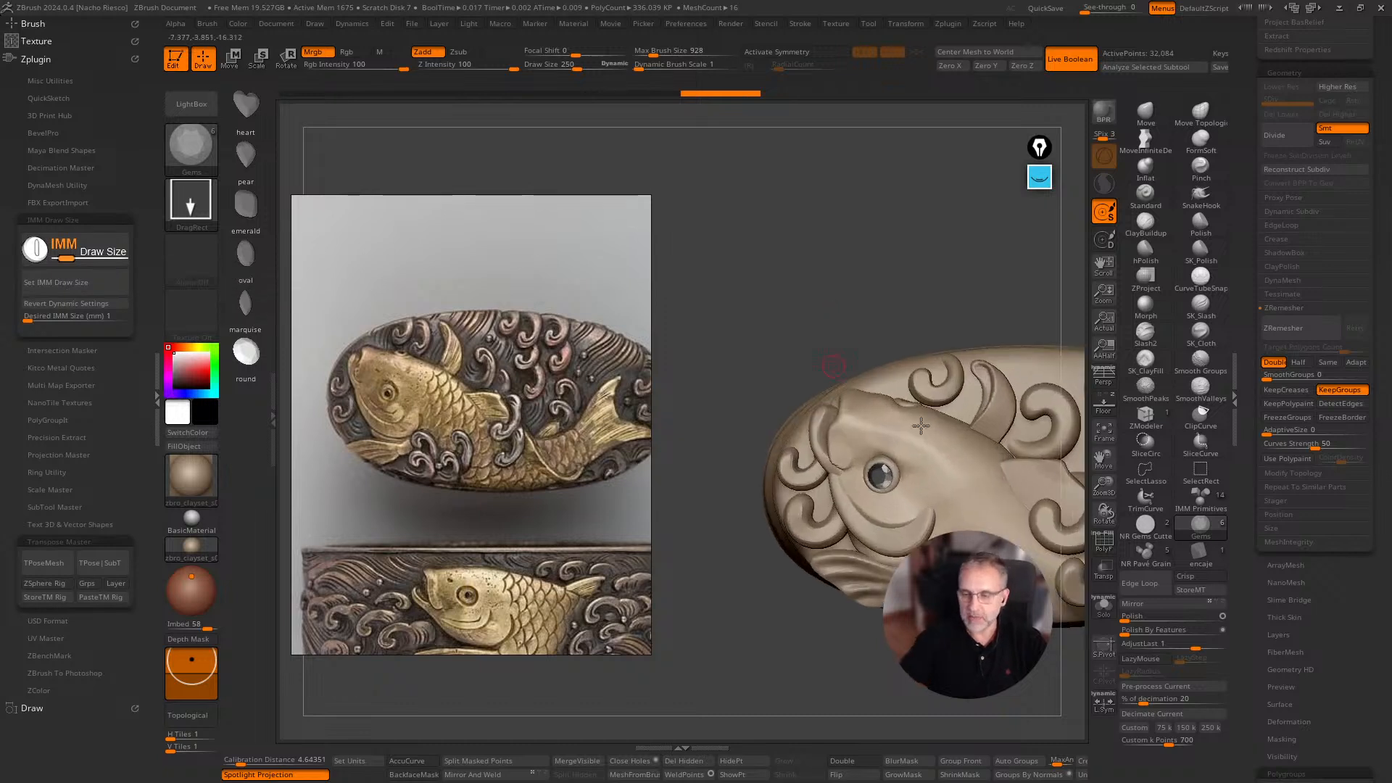
pyautogui.moveTo(937, 448)
pyautogui.mouseDown()
pyautogui.moveTo(941, 475)
pyautogui.moveTo(964, 469)
pyautogui.moveTo(967, 496)
pyautogui.moveTo(948, 499)
pyautogui.mouseUp()
pyautogui.moveTo(904, 432); pyautogui.dragTo(939, 490)
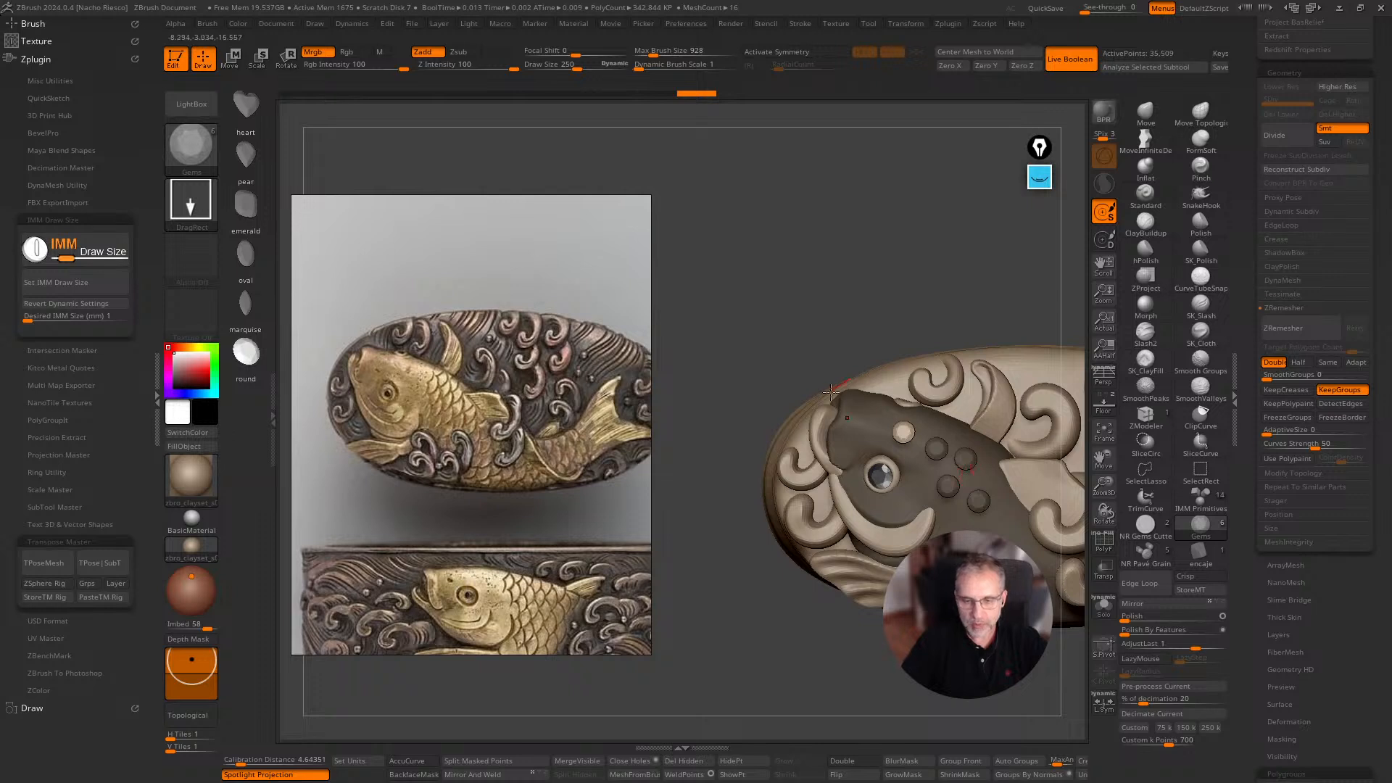
pyautogui.hotkey('ctrl', 'z')
pyautogui.hotkey('ctrl', 'z')
pyautogui.hotkey('ctrl', 'z')
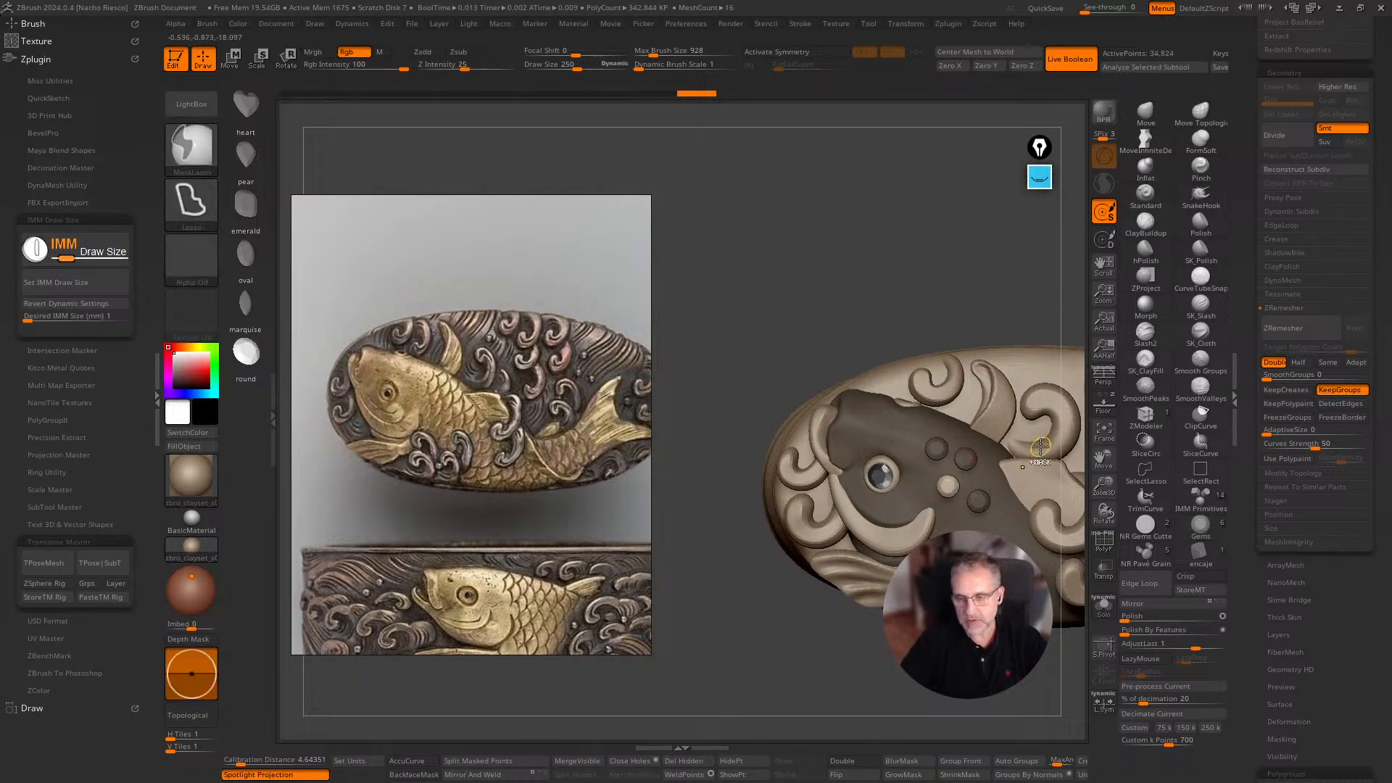
pyautogui.hotkey('ctrl', 'z')
pyautogui.hotkey('ctrl', 'z')
pyautogui.hotkey('ctrl', 'z')
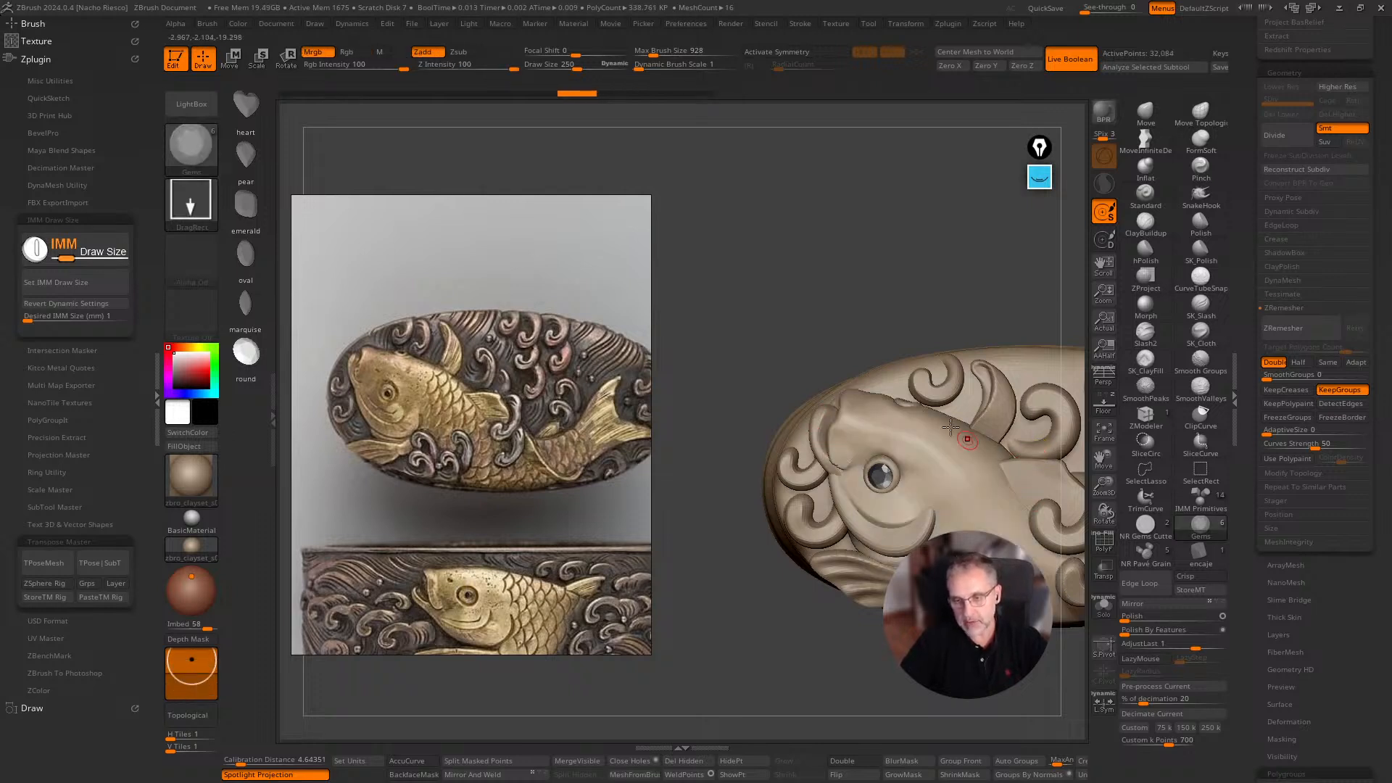
# Switch the Gems brush stroke to DragDot and move the reference image lower.
pyautogui.keyDown('alt'); pyautogui.moveTo(772, 266); pyautogui.dragTo(796, 306); pyautogui.keyUp('alt')
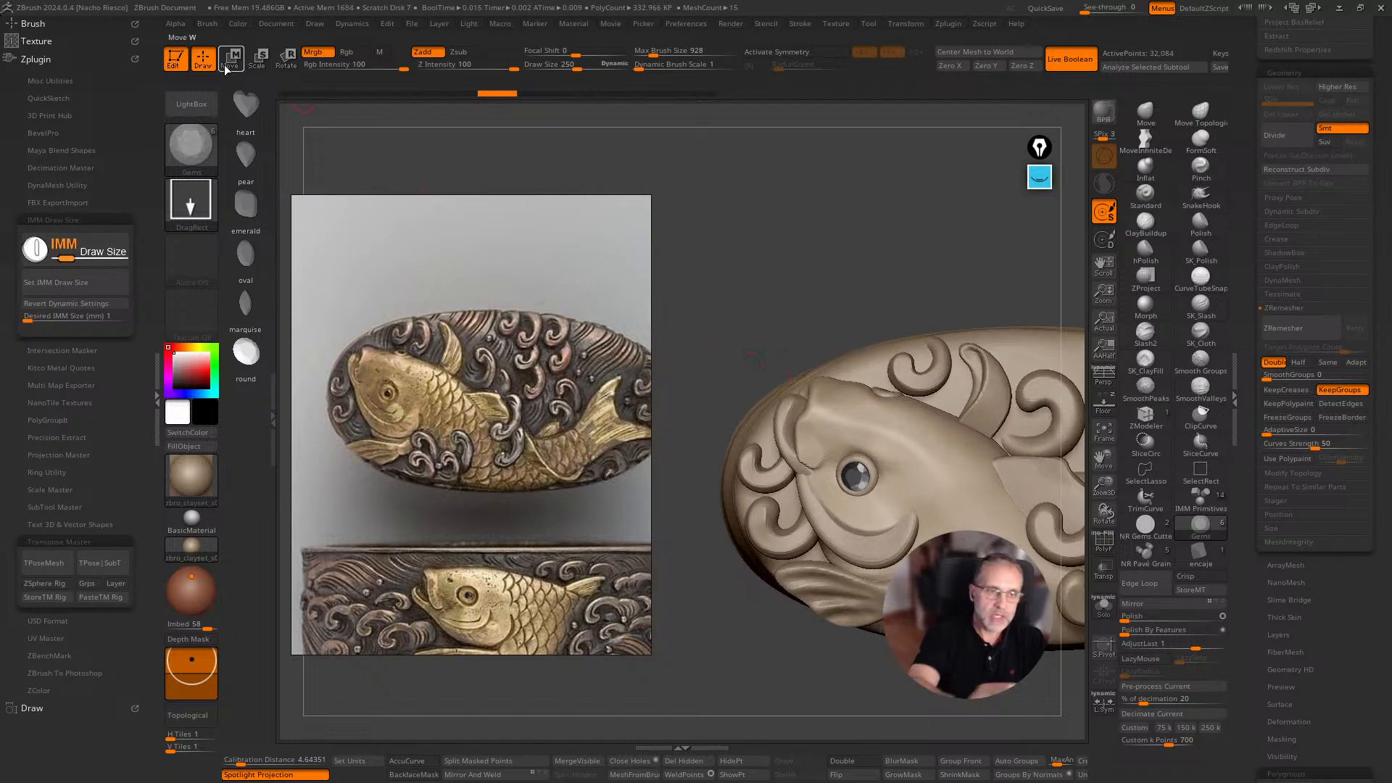
pyautogui.click(195, 203)
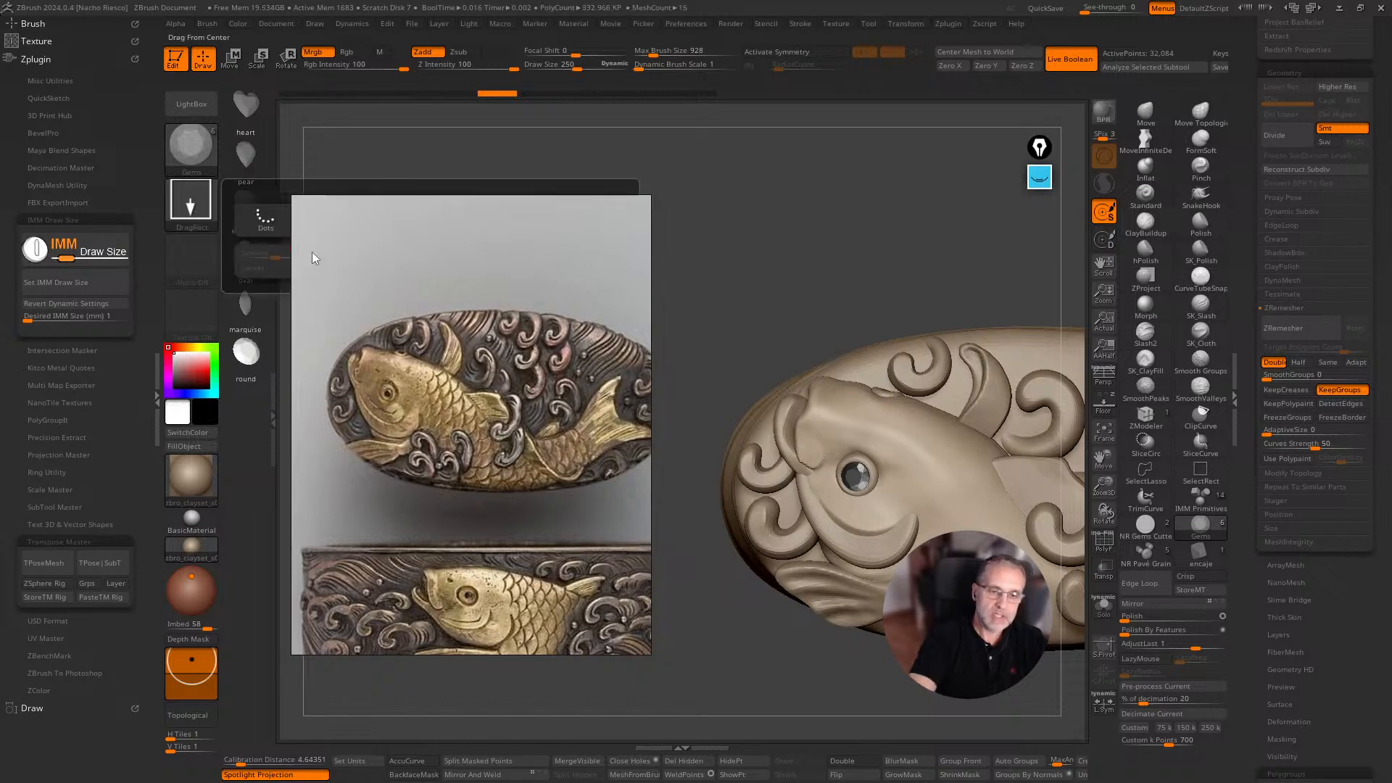
pyautogui.moveTo(448, 259); pyautogui.dragTo(445, 405)
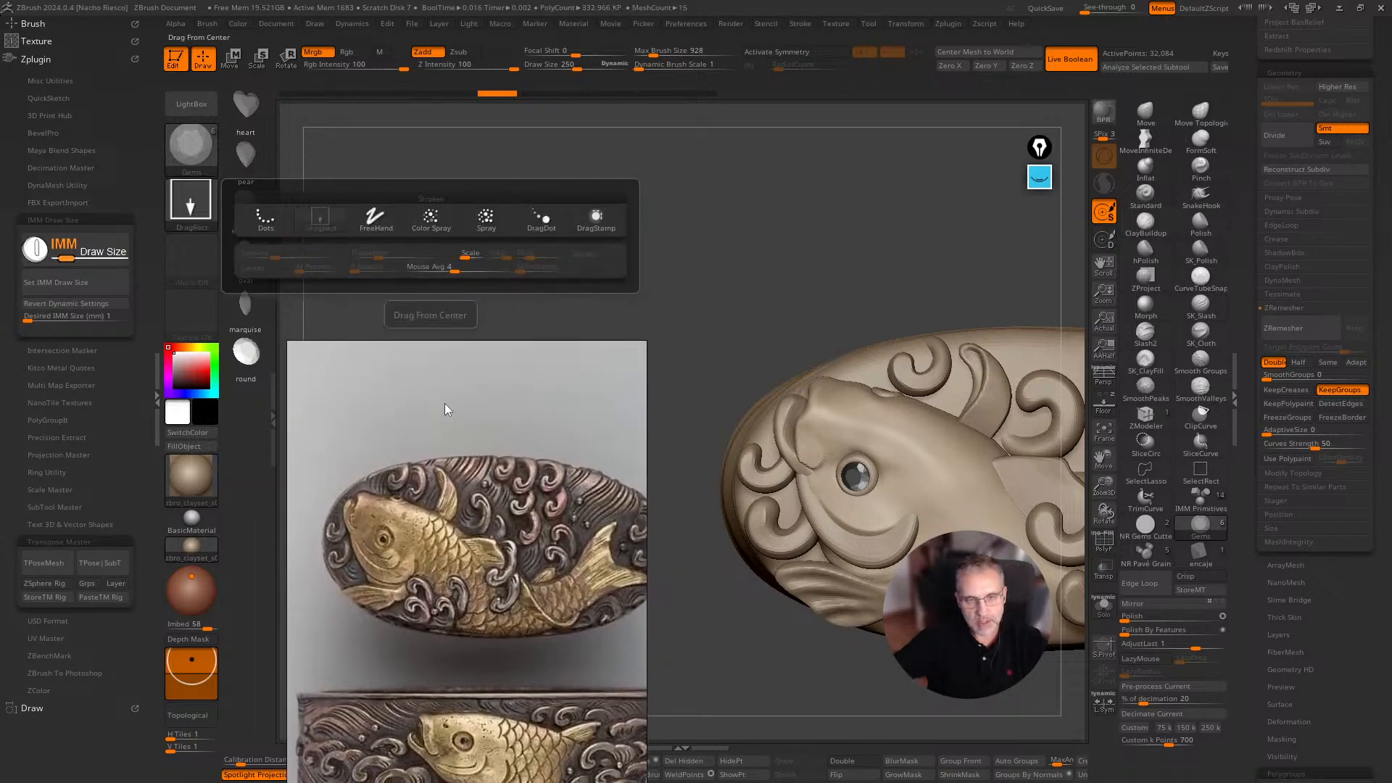
pyautogui.click(551, 216)
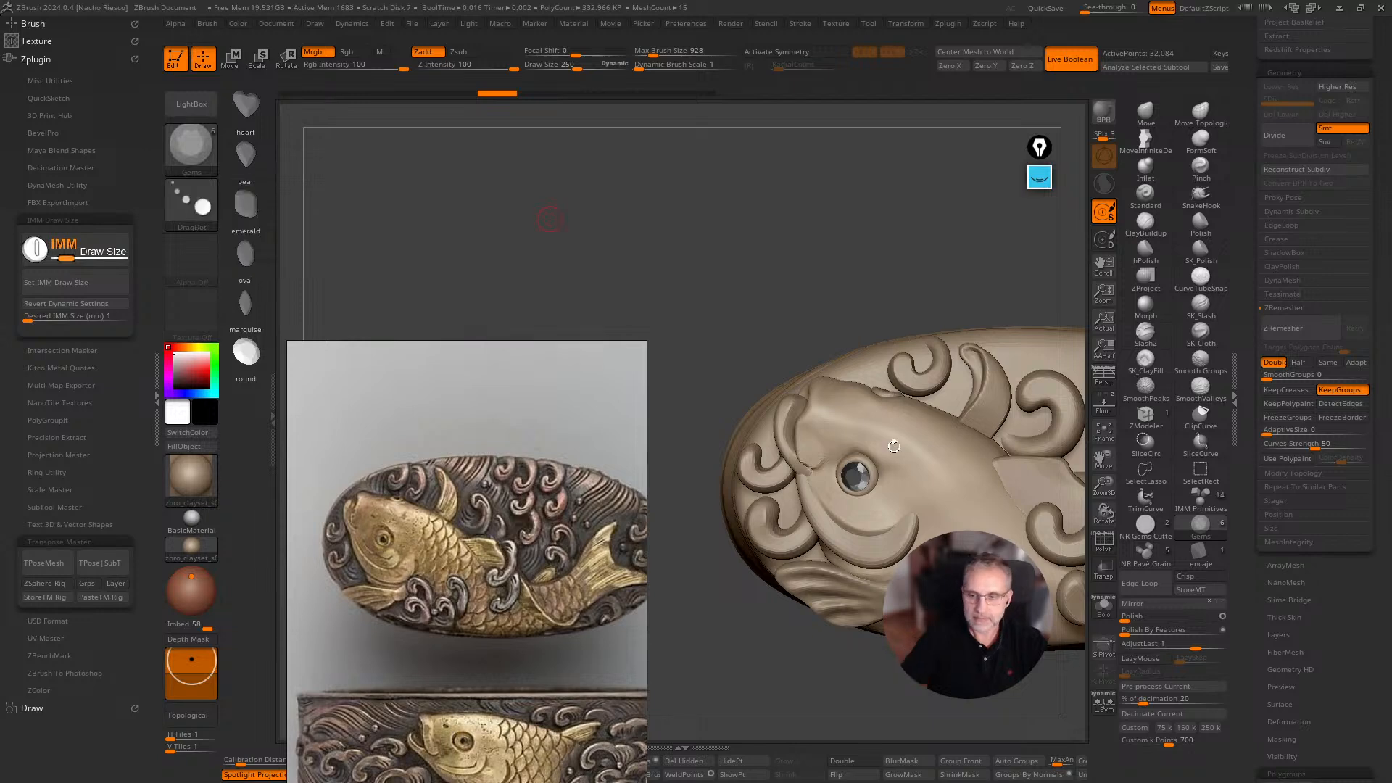
# Try placing round gems on the koi's head with the DragDot stroke and undo the insertions.
pyautogui.moveTo(912, 440); pyautogui.dragTo(935, 451)
pyautogui.hotkey('ctrl', 'z')
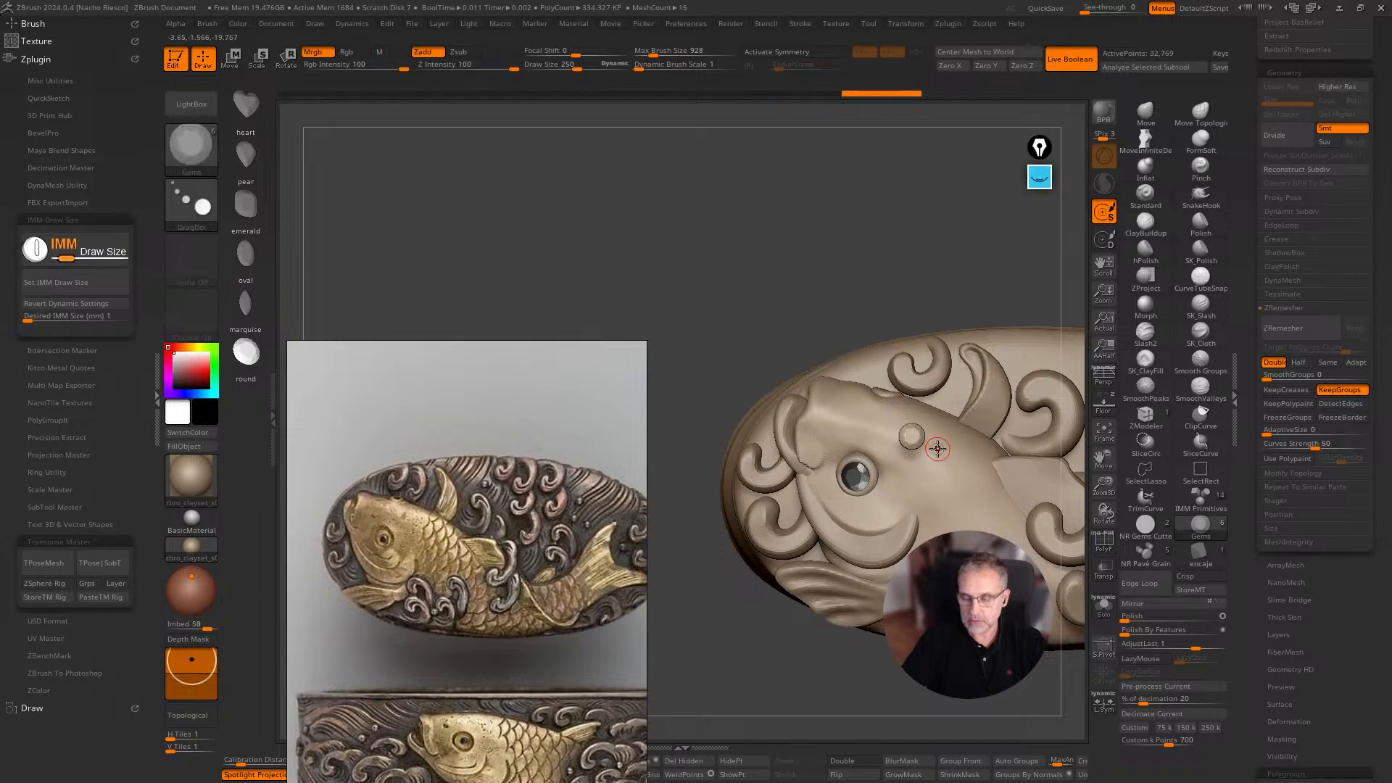
pyautogui.click(941, 453)
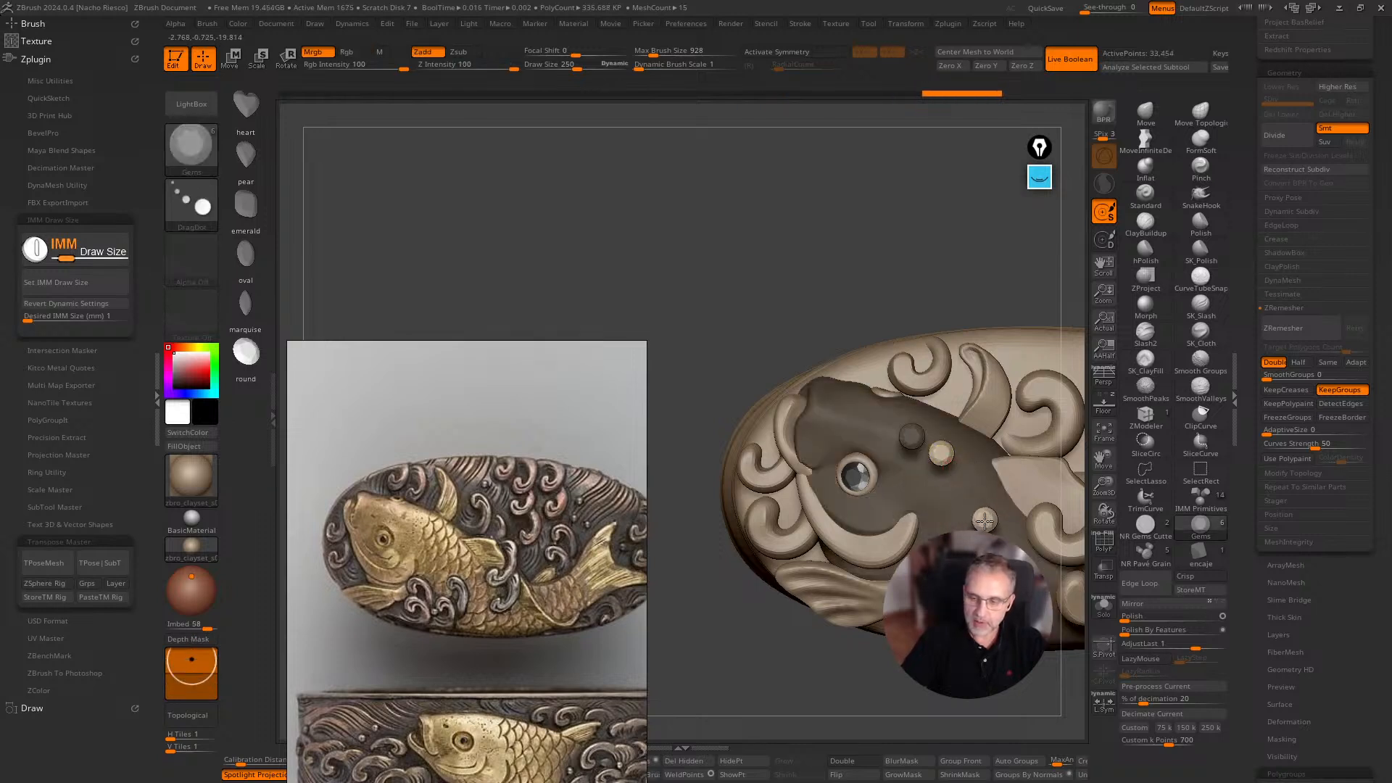
pyautogui.moveTo(955, 290)
pyautogui.keyDown('ctrl'); pyautogui.mouseDown()
pyautogui.moveTo(935, 333)
pyautogui.moveTo(936, 312)
pyautogui.mouseUp(); pyautogui.keyUp('ctrl')
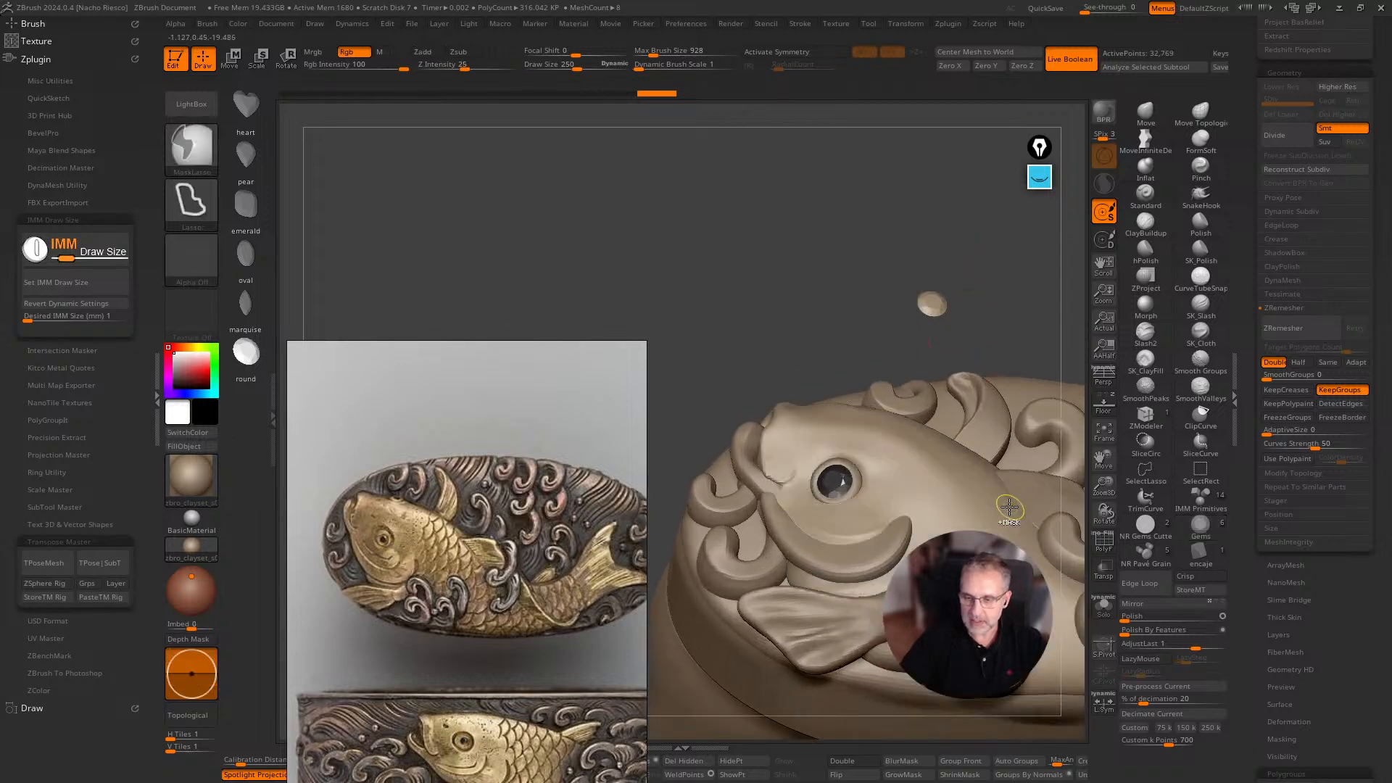
pyautogui.click(918, 453)
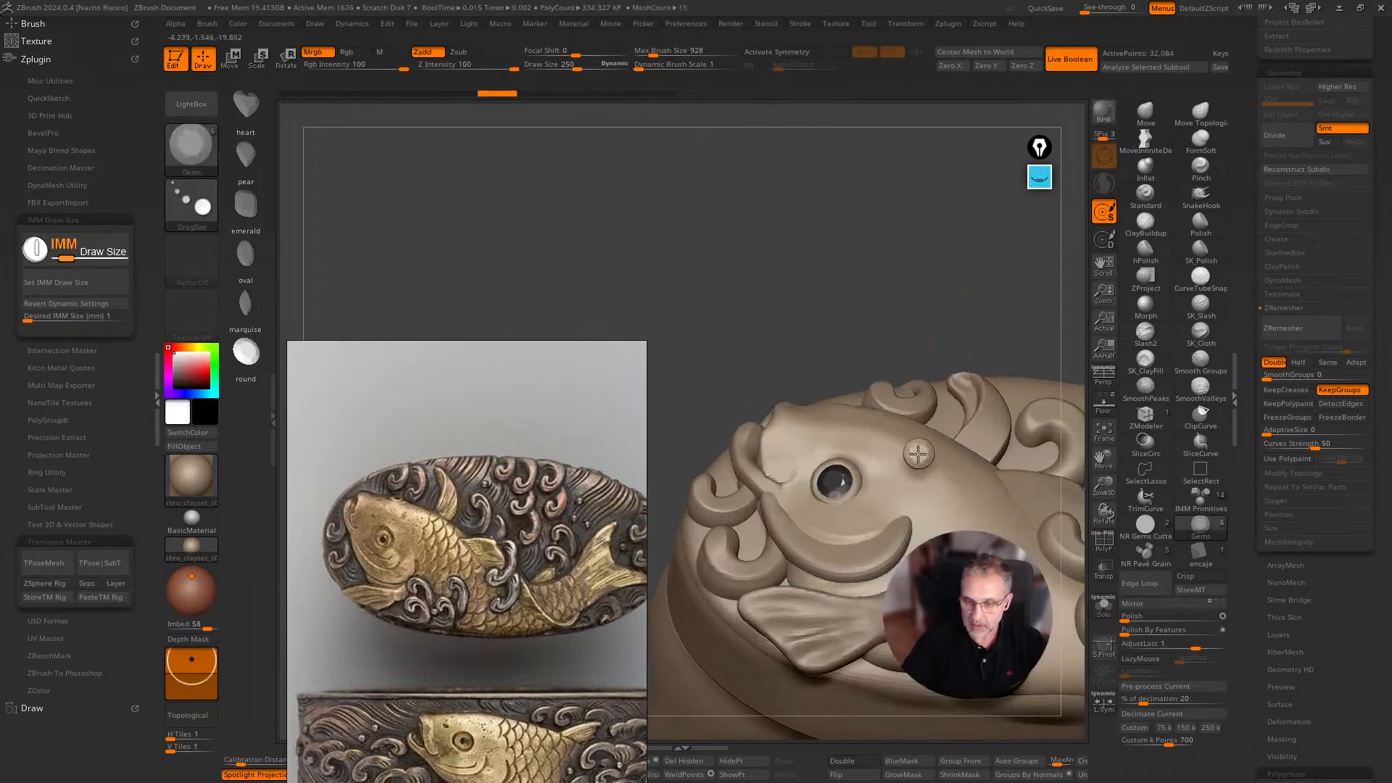
pyautogui.moveTo(928, 189); pyautogui.dragTo(945, 385)
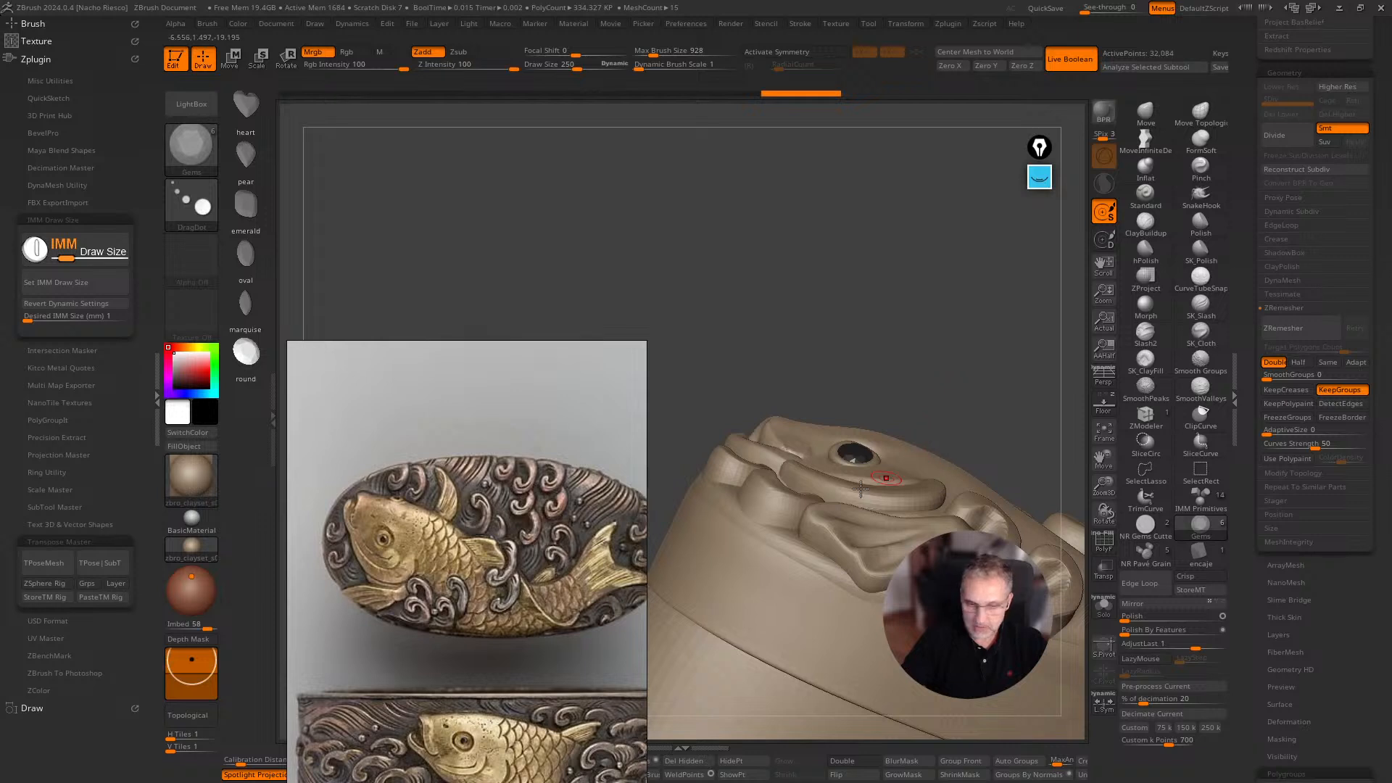
pyautogui.hotkey('ctrl', 'z')
# Set the Gems brush's Imbed depth to 3, test it with round gems behind the koi's eye, and undo the insertions.
pyautogui.moveTo(191, 659); pyautogui.dragTo(191, 672)
pyautogui.moveTo(818, 239); pyautogui.dragTo(801, 341)
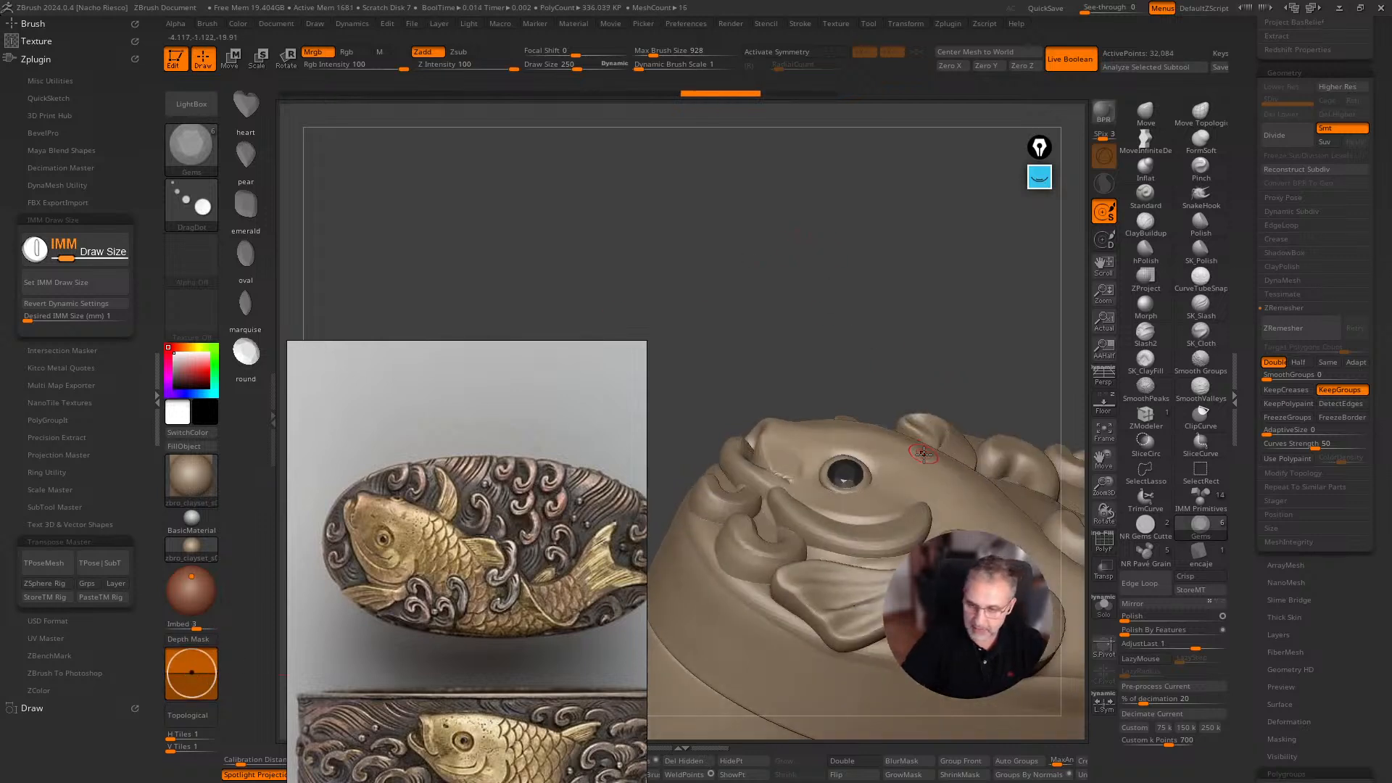
pyautogui.click(924, 459)
pyautogui.moveTo(976, 367)
pyautogui.mouseDown()
pyautogui.moveTo(1001, 289)
pyautogui.moveTo(1001, 378)
pyautogui.moveTo(933, 488)
pyautogui.mouseUp()
pyautogui.click(936, 491)
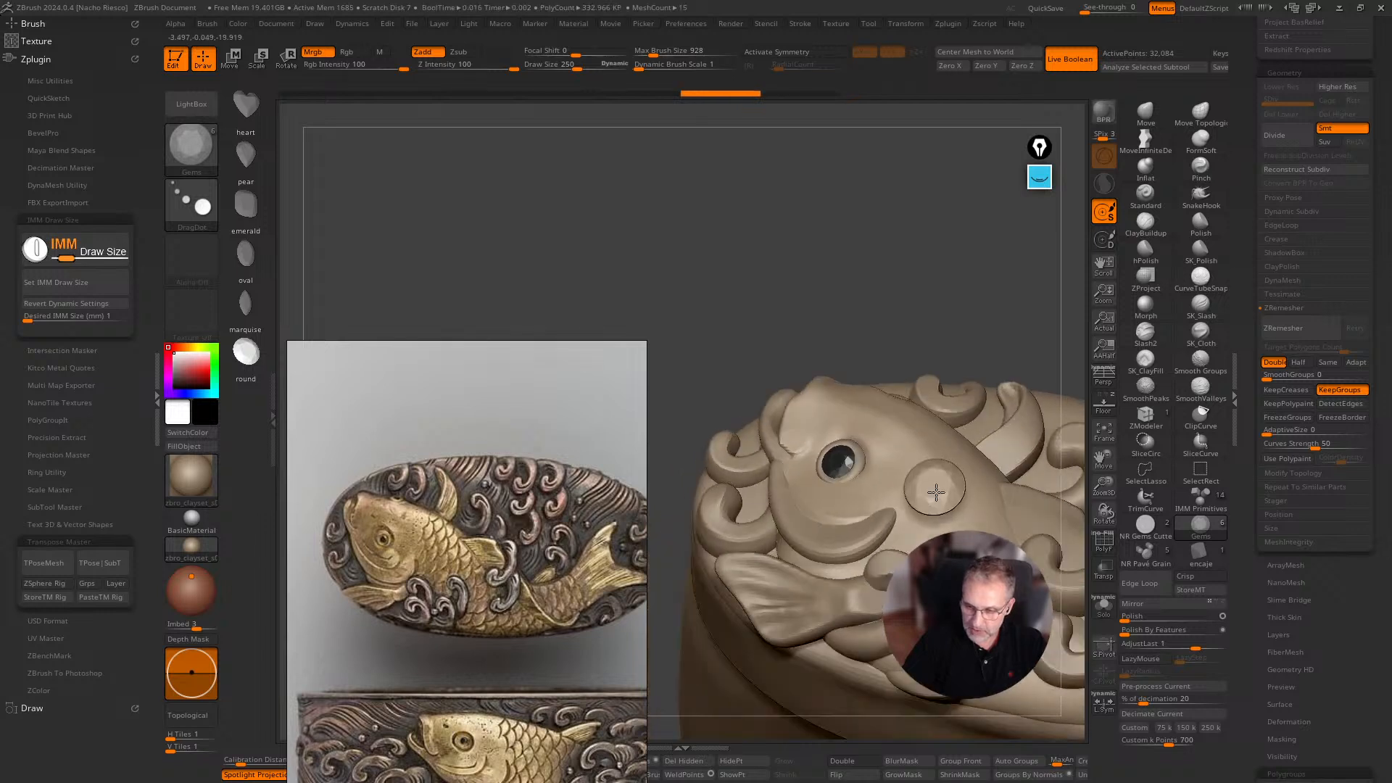
pyautogui.hotkey('ctrl', 'z')
pyautogui.hotkey('ctrl', 'z')
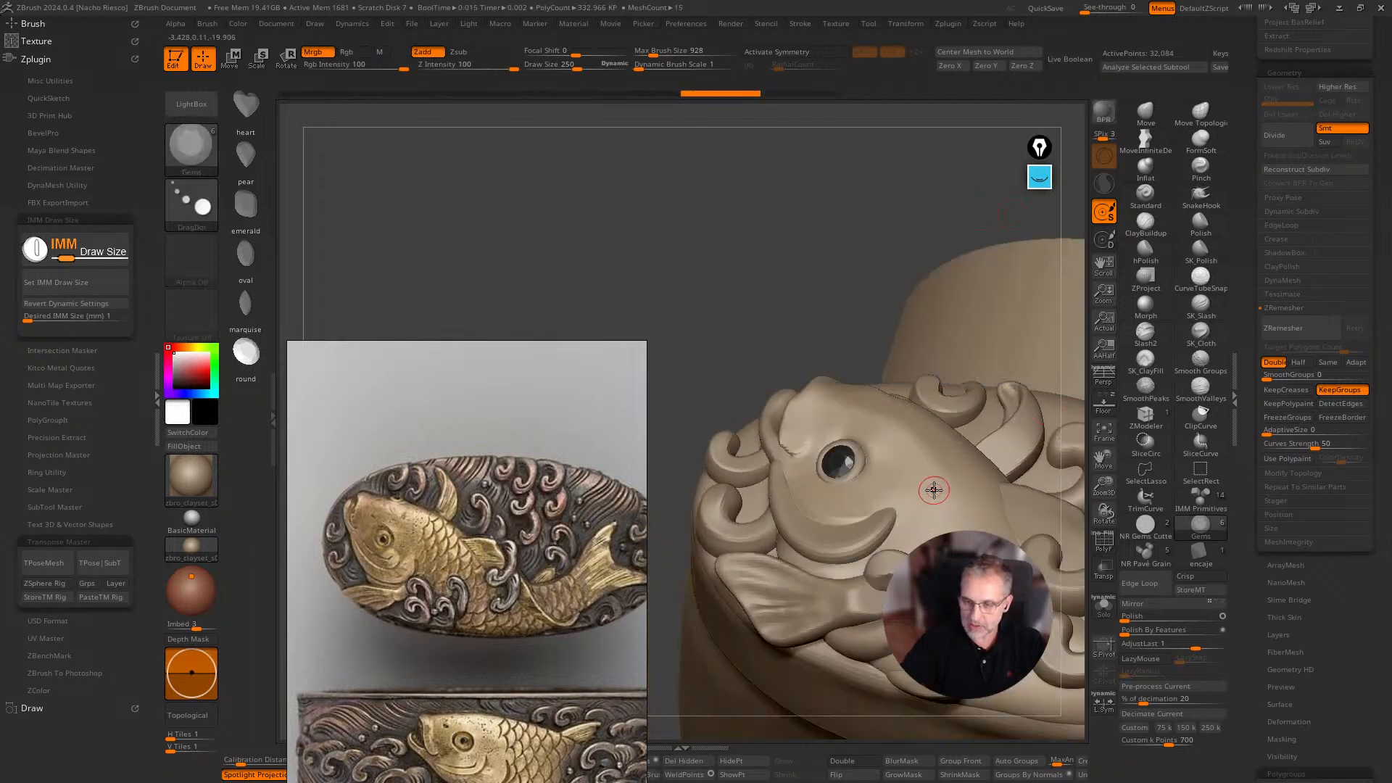
# Compare the koi and wave relief from several angles with Live Boolean on and off, leaving Live Boolean off.
pyautogui.click(935, 490)
pyautogui.moveTo(935, 326); pyautogui.dragTo(1029, 351)
pyautogui.click(1069, 60)
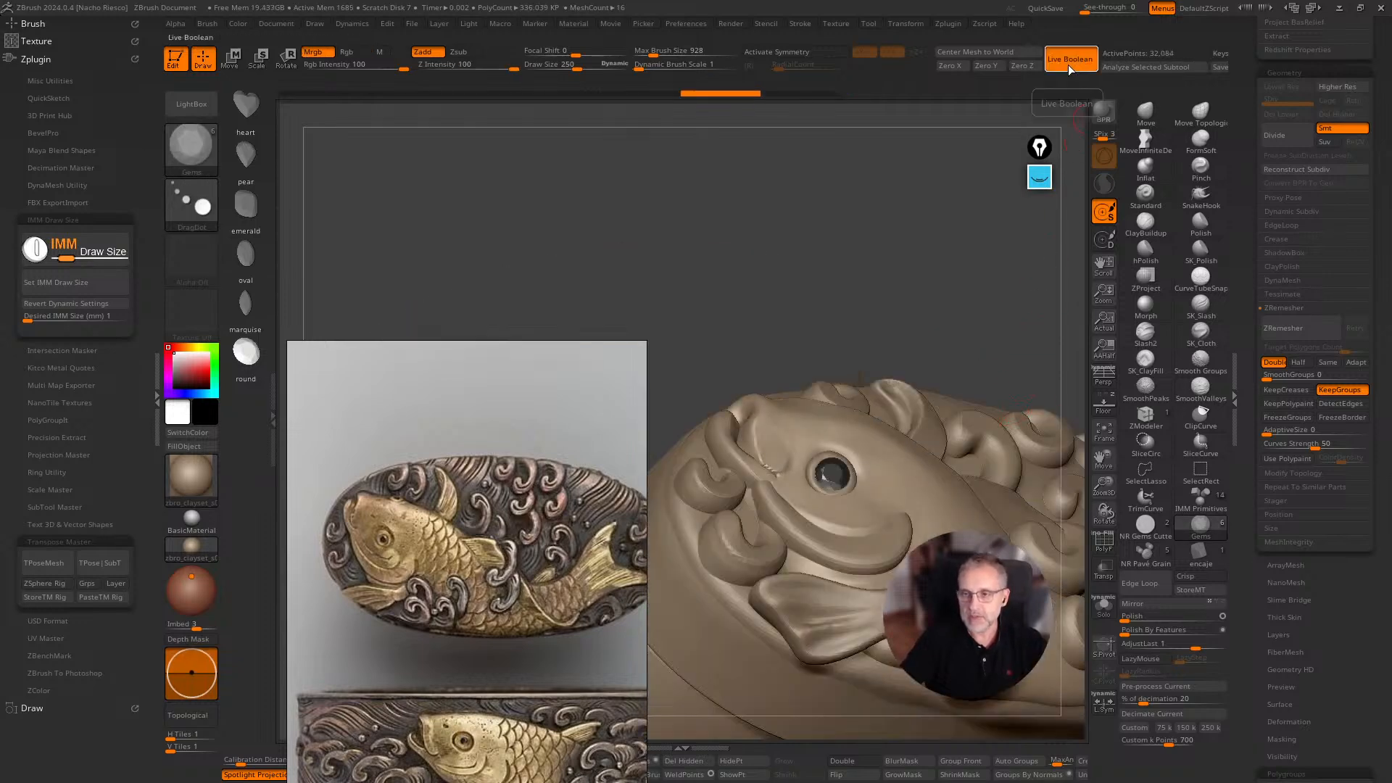
pyautogui.click(1068, 61)
pyautogui.moveTo(973, 233); pyautogui.dragTo(854, 247)
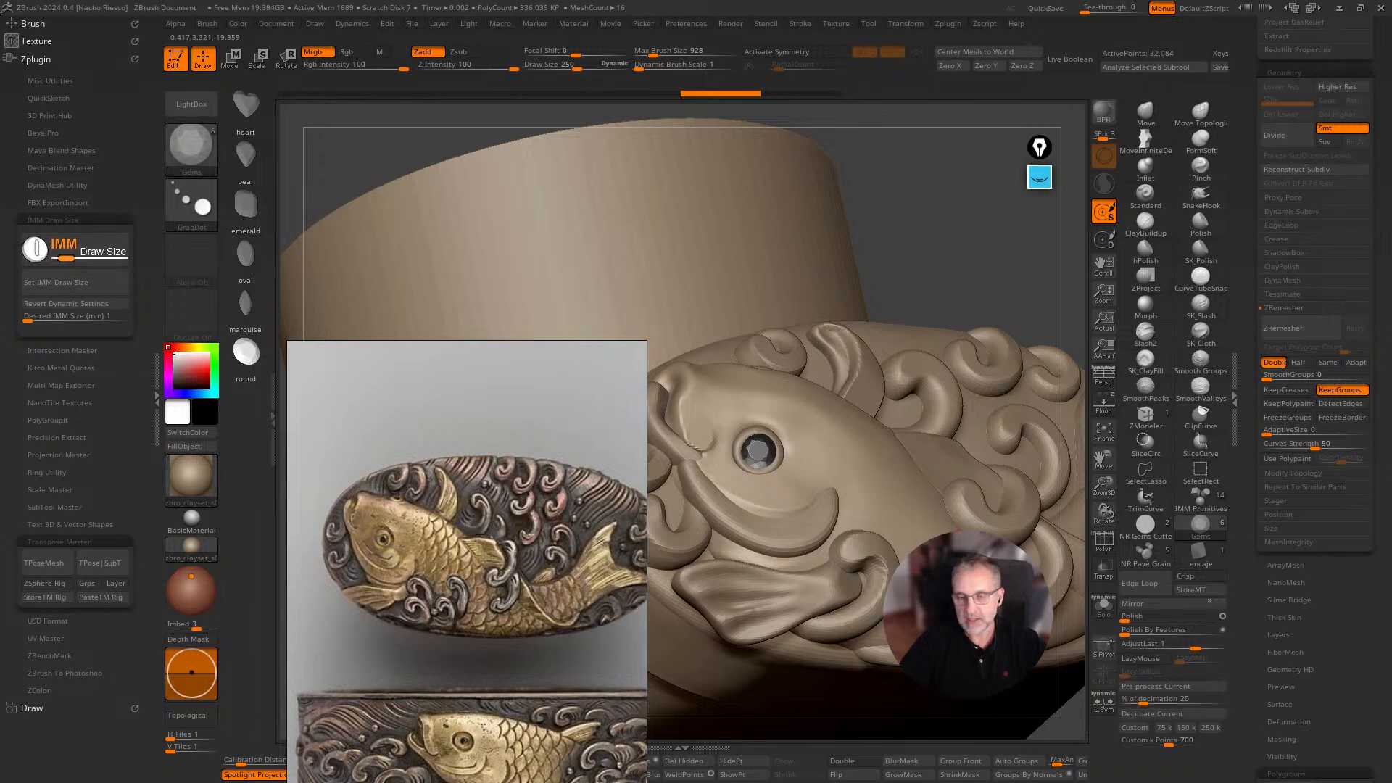
pyautogui.click(1072, 62)
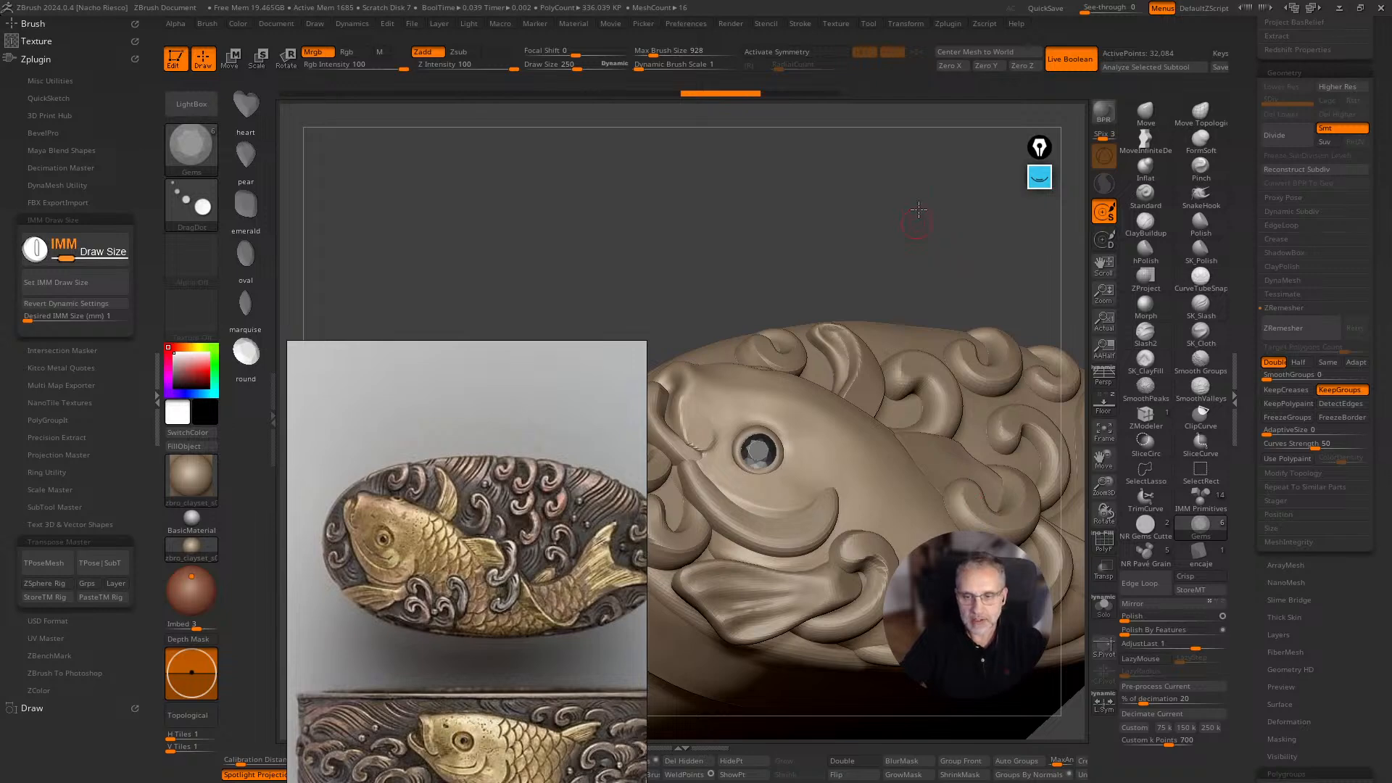
pyautogui.moveTo(911, 217)
pyautogui.mouseDown()
pyautogui.moveTo(970, 227)
pyautogui.moveTo(861, 413)
pyautogui.moveTo(932, 370)
pyautogui.moveTo(922, 286)
pyautogui.moveTo(906, 326)
pyautogui.moveTo(932, 358)
pyautogui.moveTo(870, 391)
pyautogui.mouseUp()
pyautogui.press('ctrl')
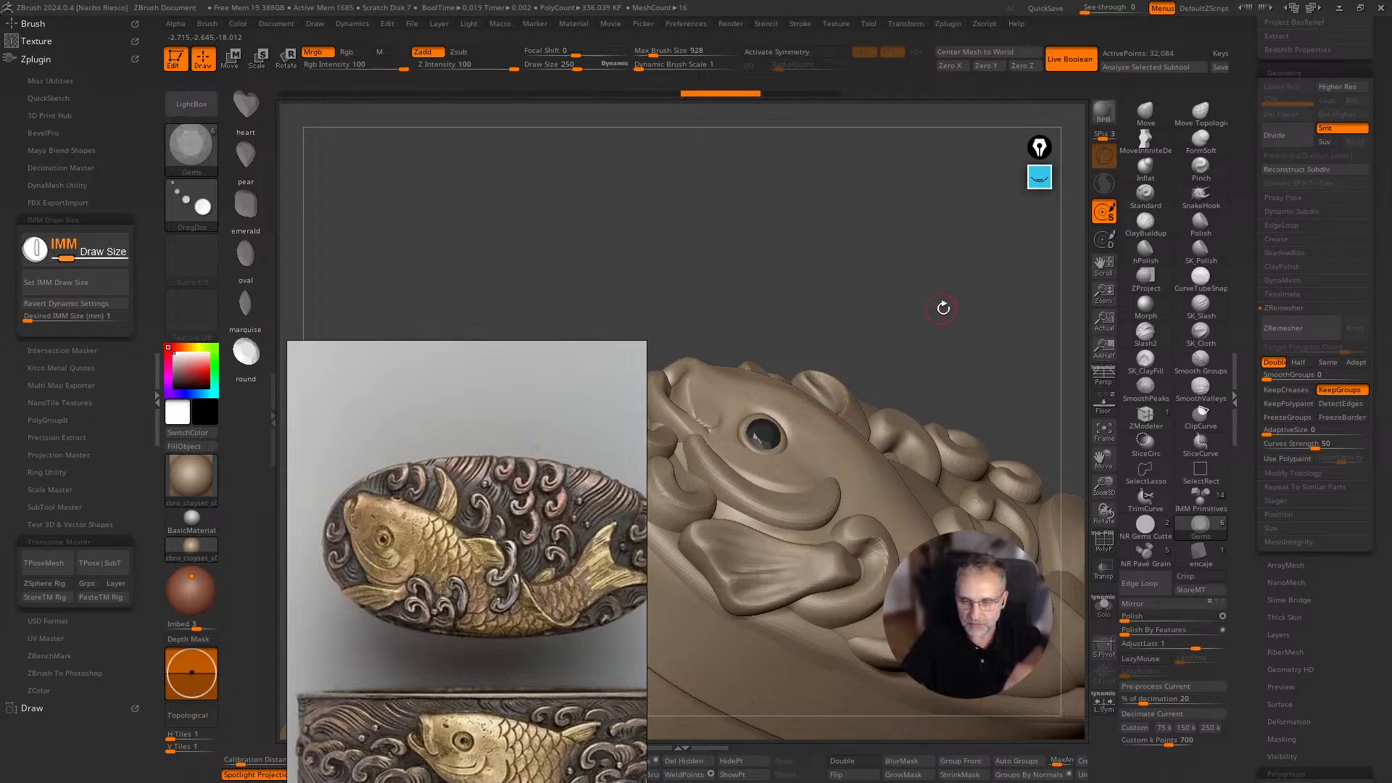
pyautogui.moveTo(942, 307); pyautogui.dragTo(865, 349)
pyautogui.moveTo(894, 255); pyautogui.dragTo(936, 299)
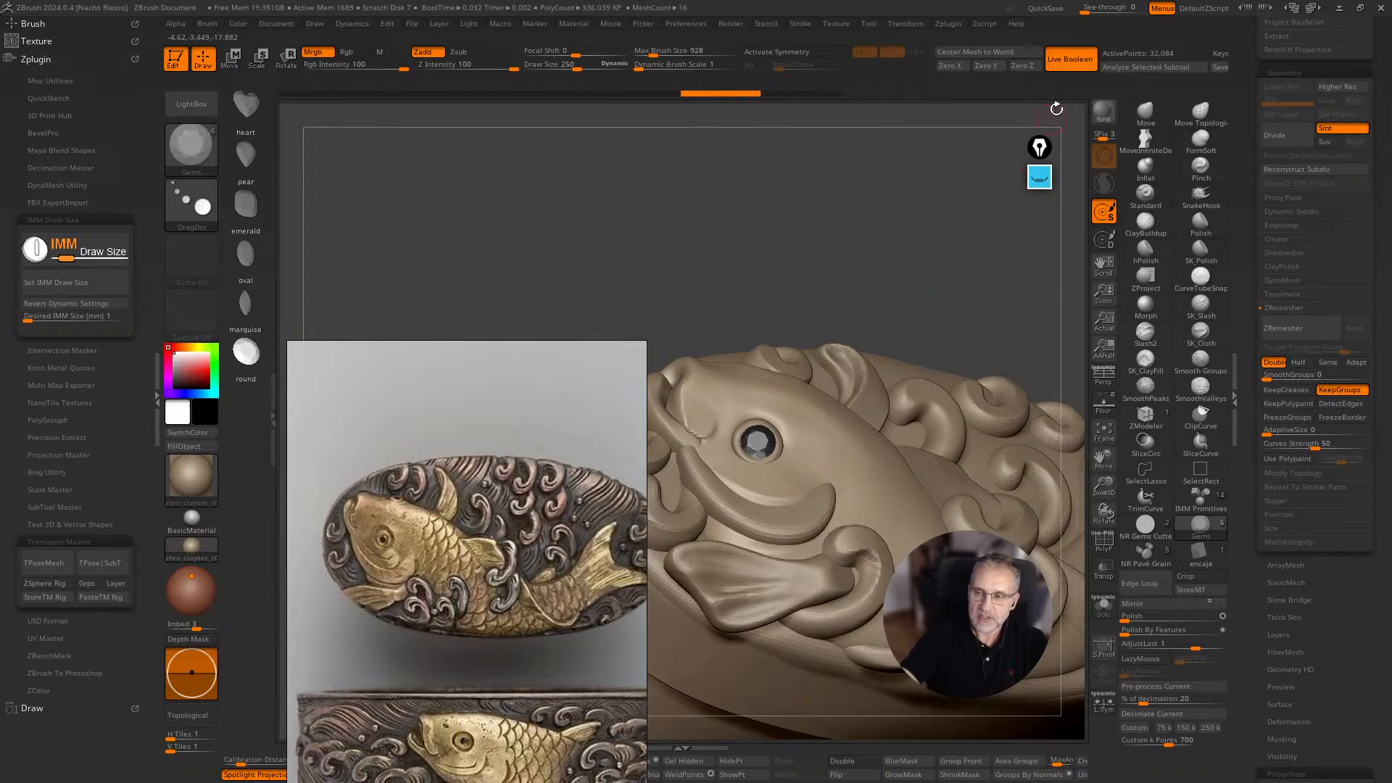
pyautogui.click(1070, 59)
# Insert a tight cluster of round gems on the koi's head behind the eye, clearing the mask between insertions.
pyautogui.keyDown('alt'); pyautogui.click(846, 450); pyautogui.keyUp('alt')
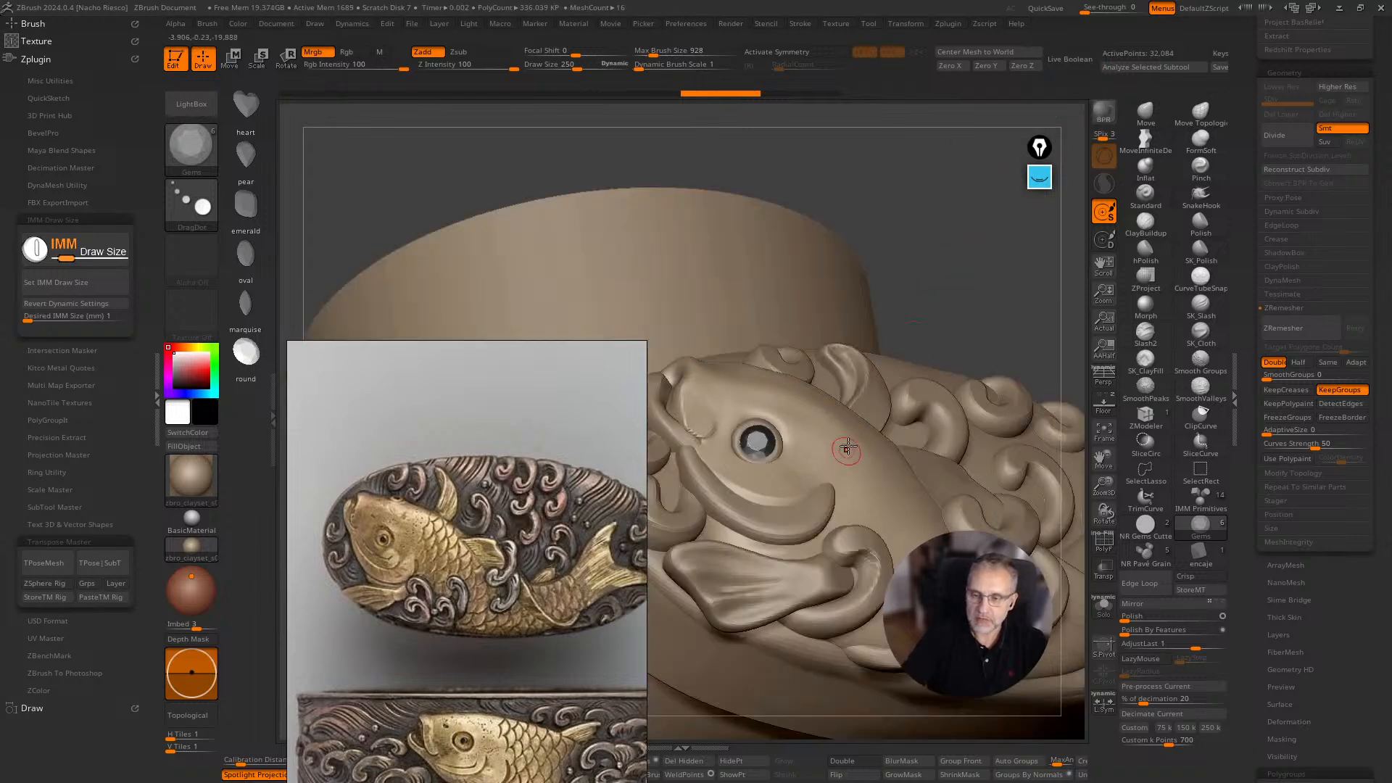
pyautogui.click(852, 449)
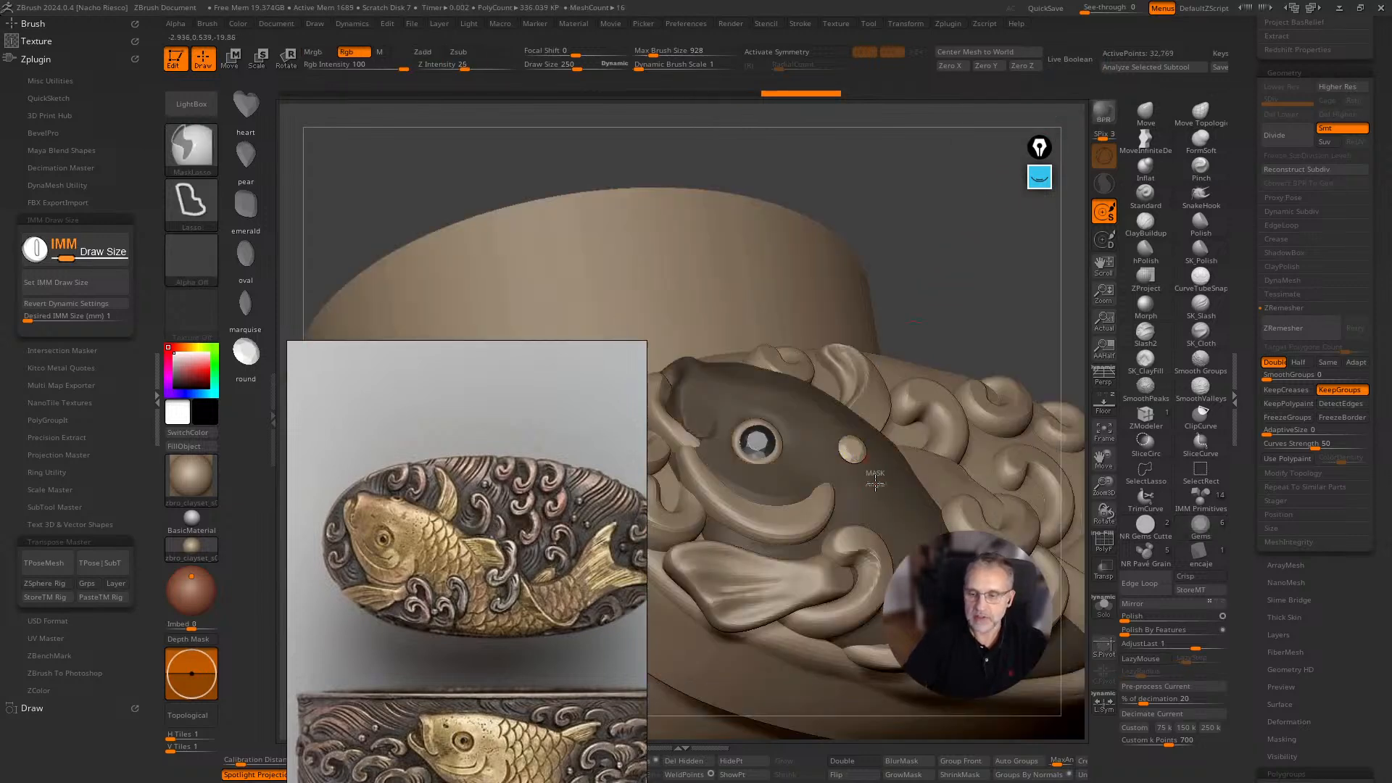
pyautogui.hotkey('ctrl', 'shift', 'a')
pyautogui.moveTo(875, 480); pyautogui.dragTo(869, 500)
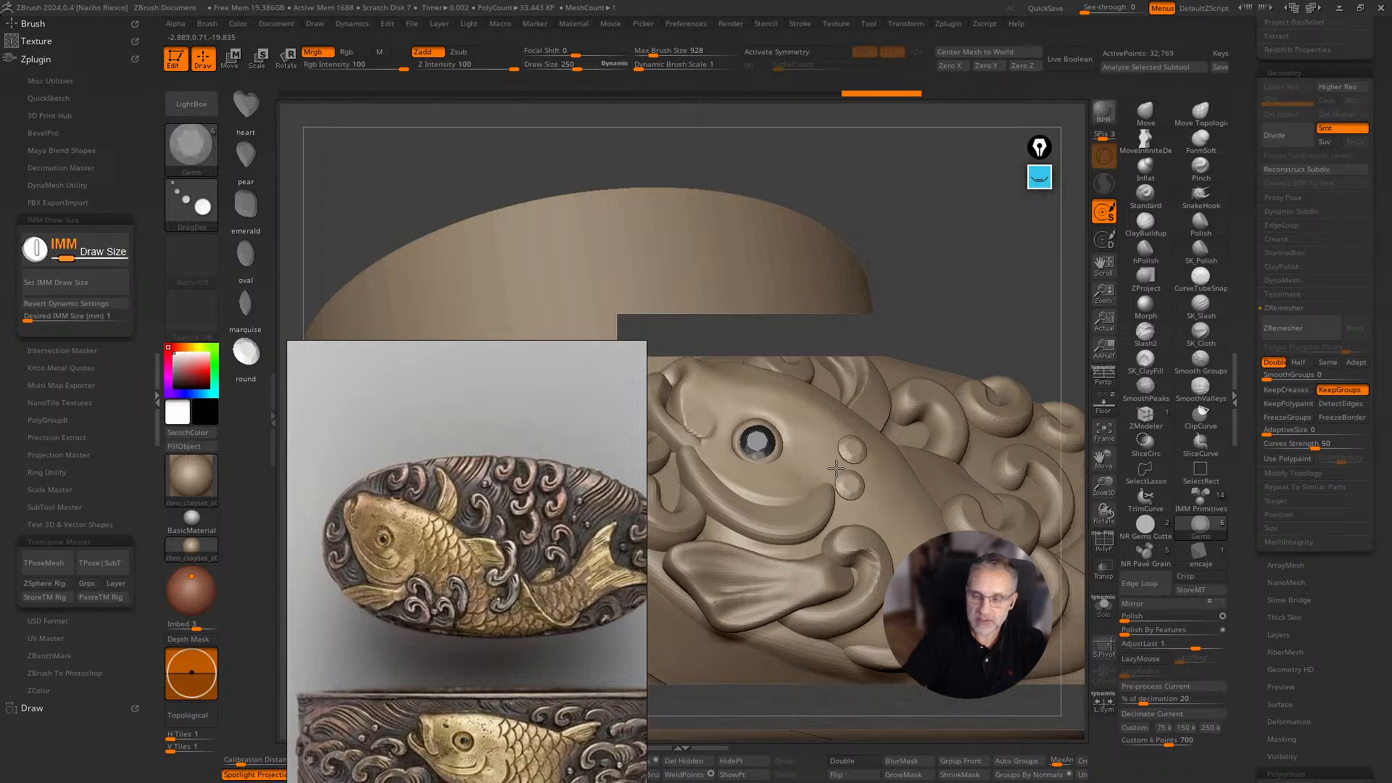
pyautogui.moveTo(751, 405); pyautogui.dragTo(828, 422)
pyautogui.moveTo(976, 319)
pyautogui.mouseDown()
pyautogui.moveTo(1000, 304)
pyautogui.moveTo(965, 341)
pyautogui.mouseUp()
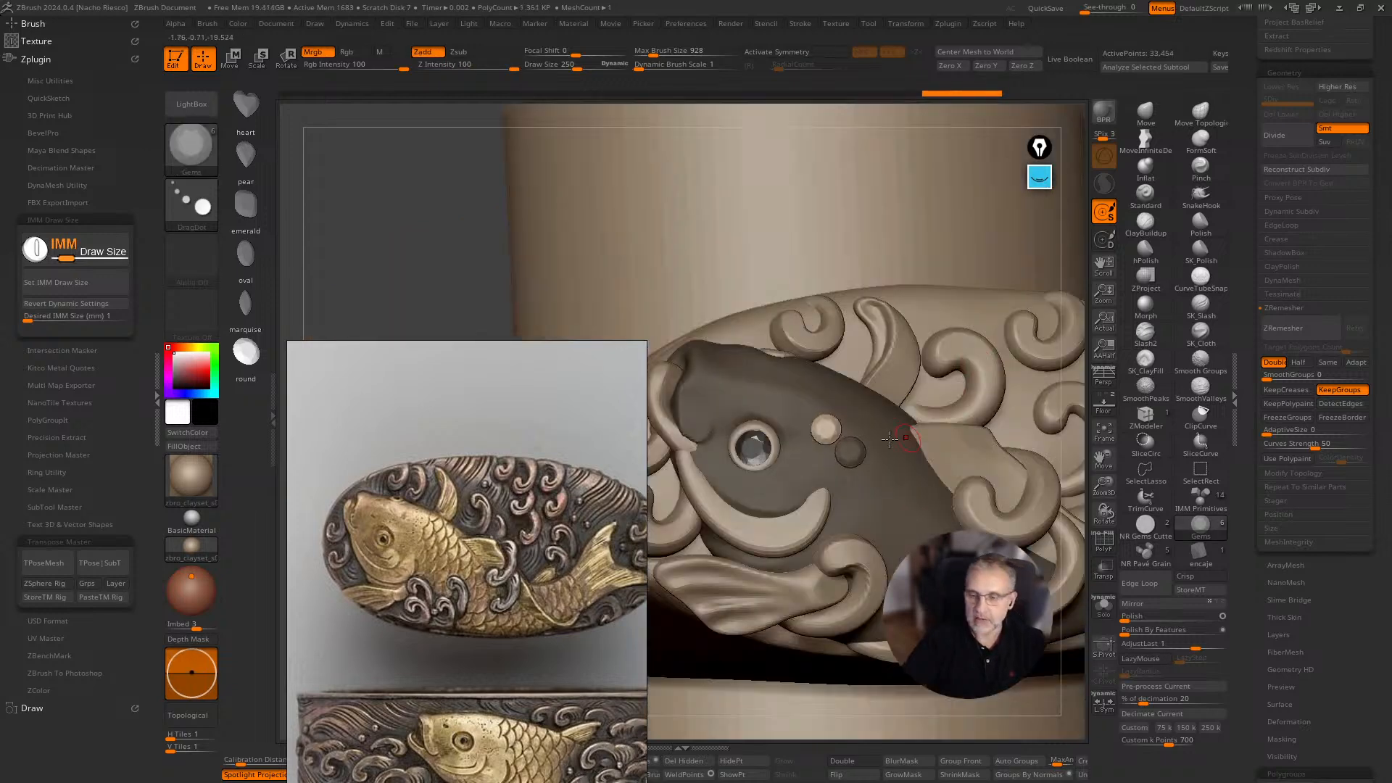
pyautogui.moveTo(857, 419); pyautogui.dragTo(856, 420)
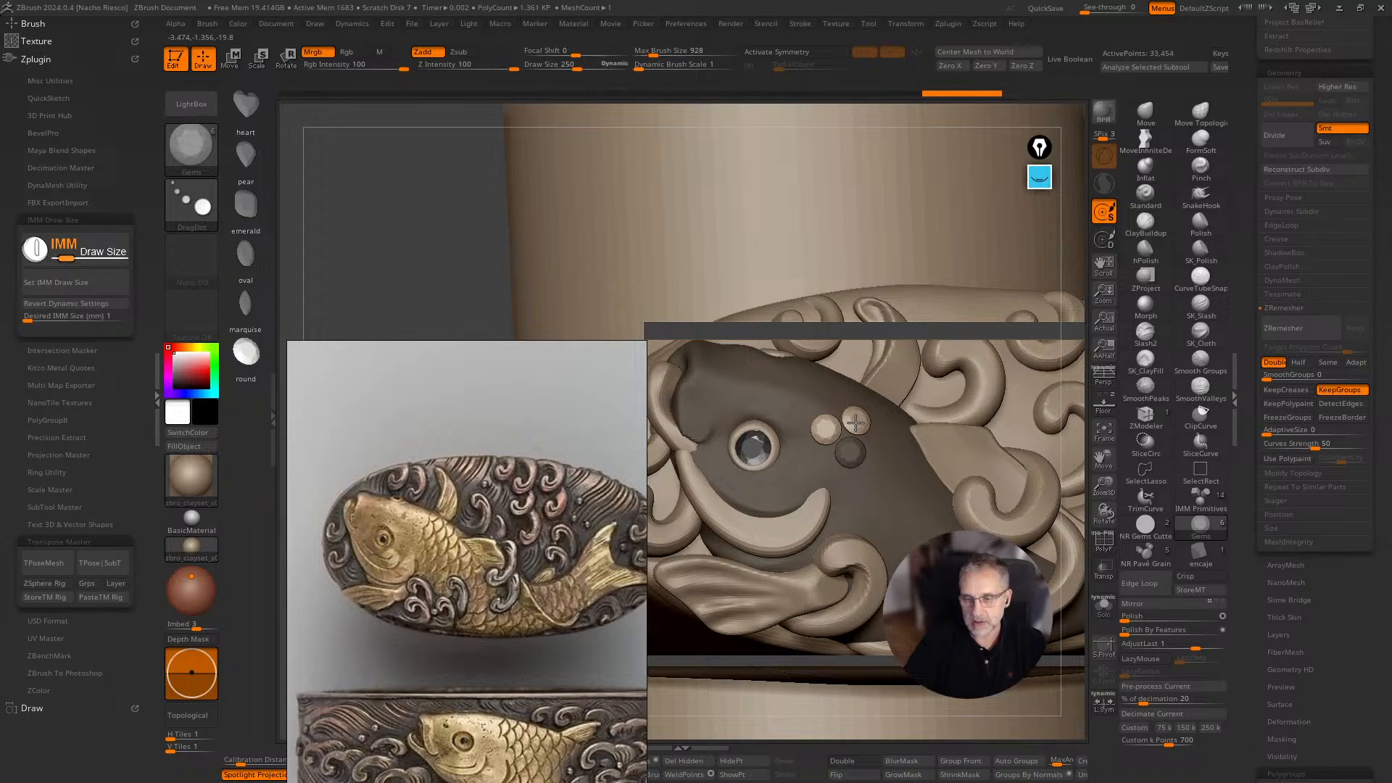
pyautogui.press('ctrl')
pyautogui.keyDown('ctrl'); pyautogui.click(886, 450); pyautogui.keyUp('ctrl')
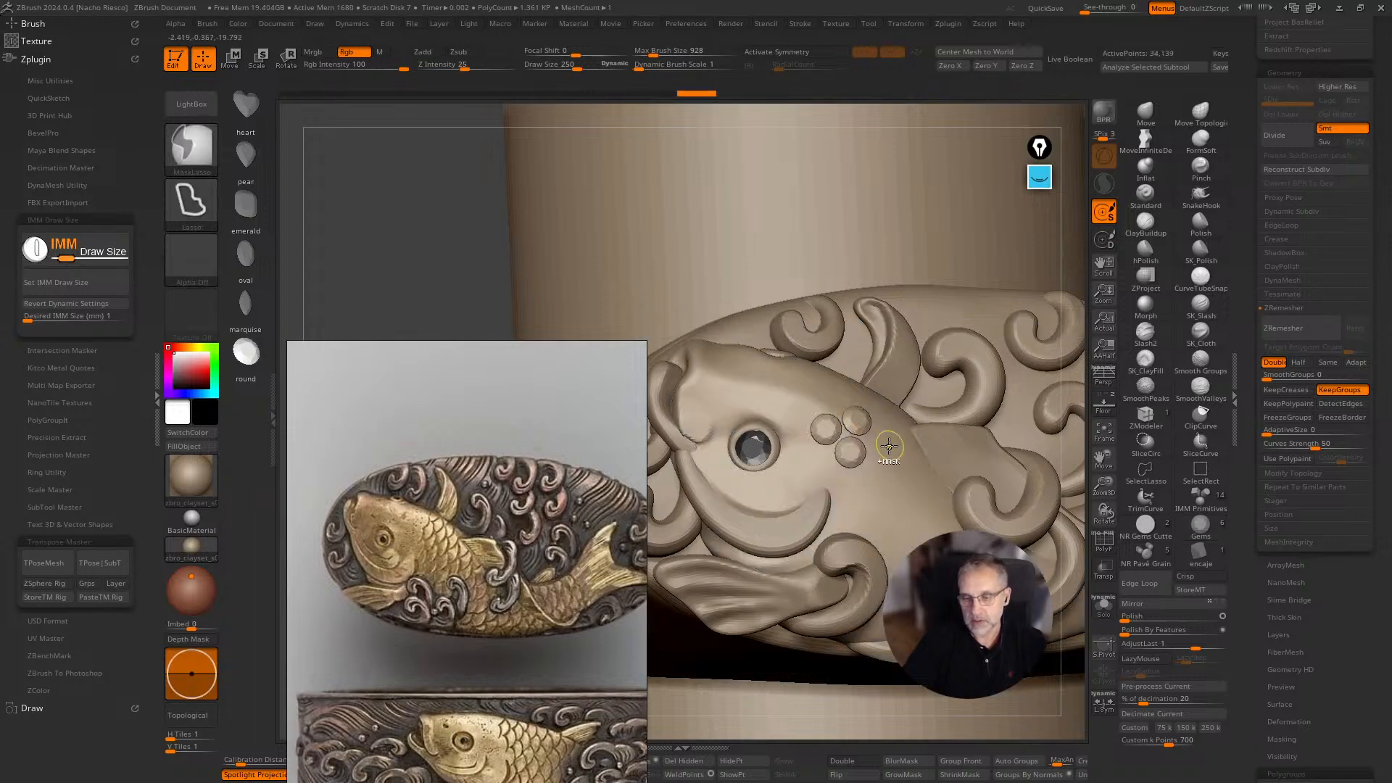
pyautogui.moveTo(886, 450)
pyautogui.mouseDown()
pyautogui.moveTo(874, 477)
pyautogui.moveTo(907, 473)
pyautogui.moveTo(913, 494)
pyautogui.moveTo(848, 564)
pyautogui.moveTo(801, 520)
pyautogui.moveTo(765, 540)
pyautogui.moveTo(734, 526)
pyautogui.moveTo(763, 456)
pyautogui.moveTo(758, 370)
pyautogui.moveTo(829, 399)
pyautogui.mouseUp()
pyautogui.press('ctrl')
pyautogui.keyDown('ctrl'); pyautogui.click(879, 472); pyautogui.keyUp('ctrl')
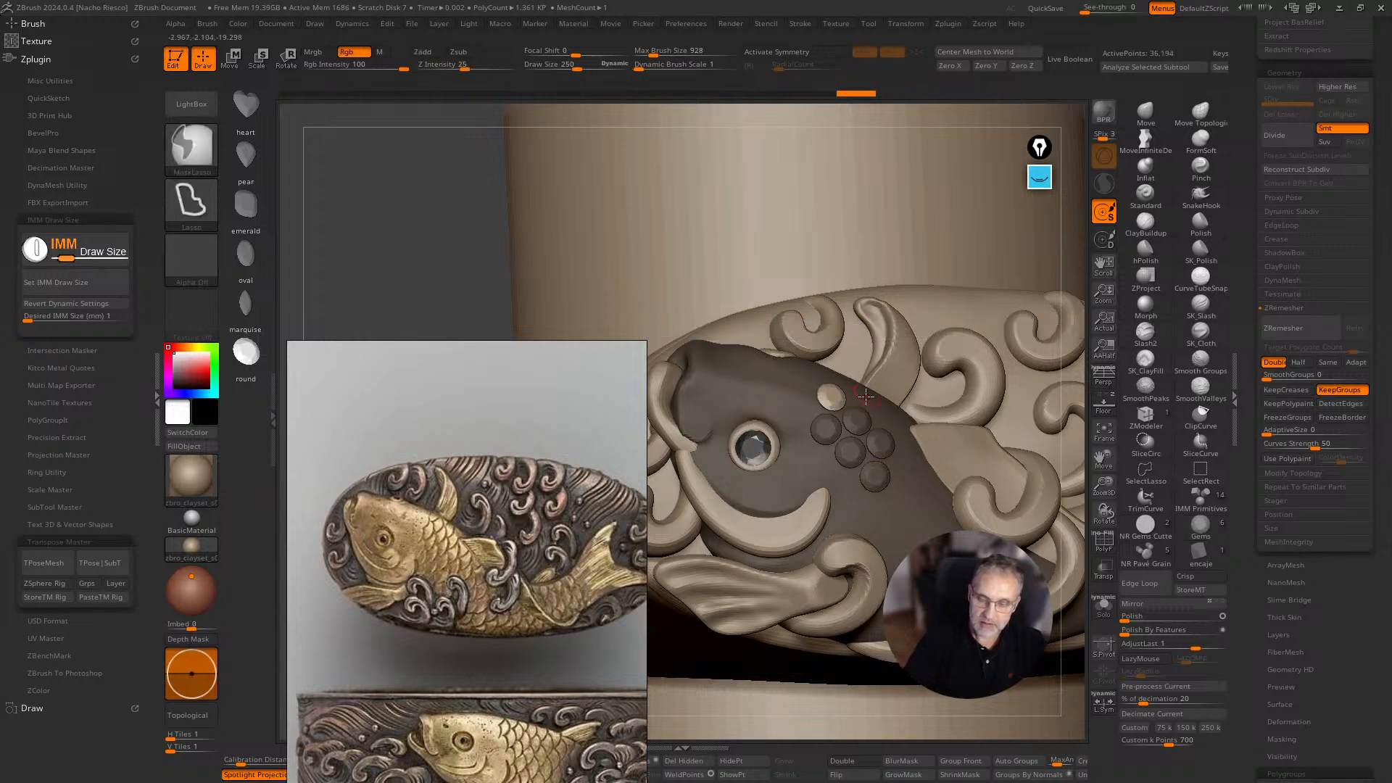
# Undo the whole cluster of round gems on the koi's head.
pyautogui.moveTo(1063, 543)
pyautogui.mouseDown()
pyautogui.moveTo(1059, 595)
pyautogui.moveTo(1070, 544)
pyautogui.mouseUp()
pyautogui.hotkey('ctrl', 'z')
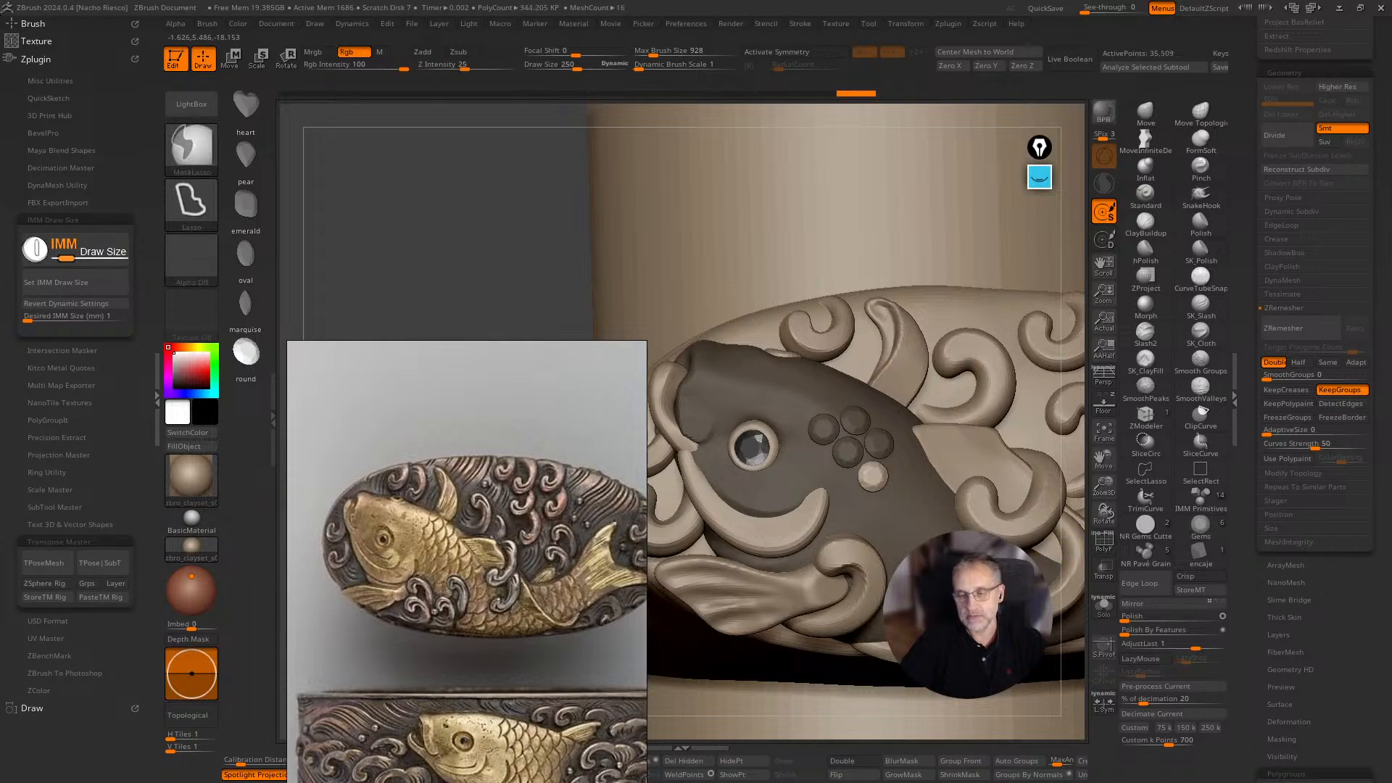
pyautogui.hotkey('ctrl', 'z')
pyautogui.hotkey('ctrl', 'z')
pyautogui.hotkey('ctrl', 'z')
pyautogui.hotkey('ctrl', 'z')
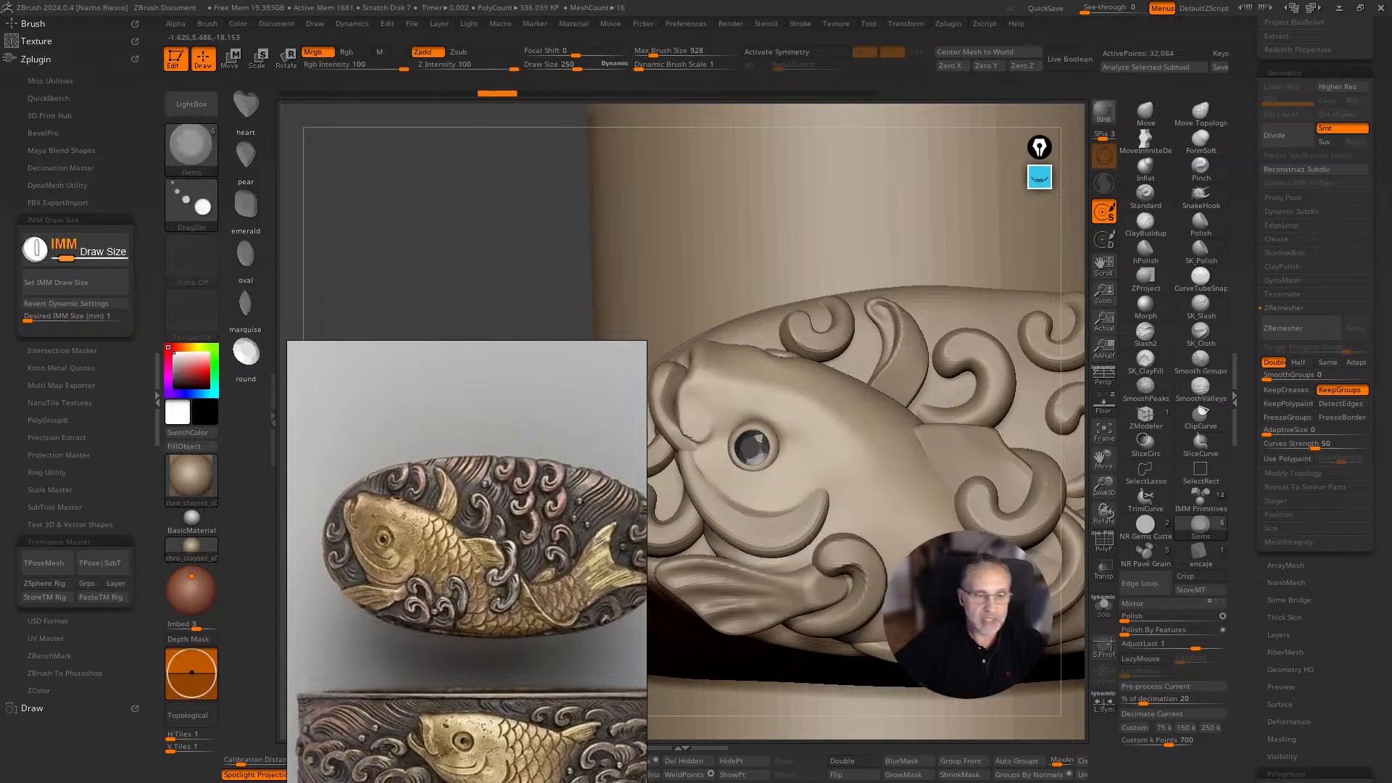
pyautogui.hotkey('ctrl', 'z')
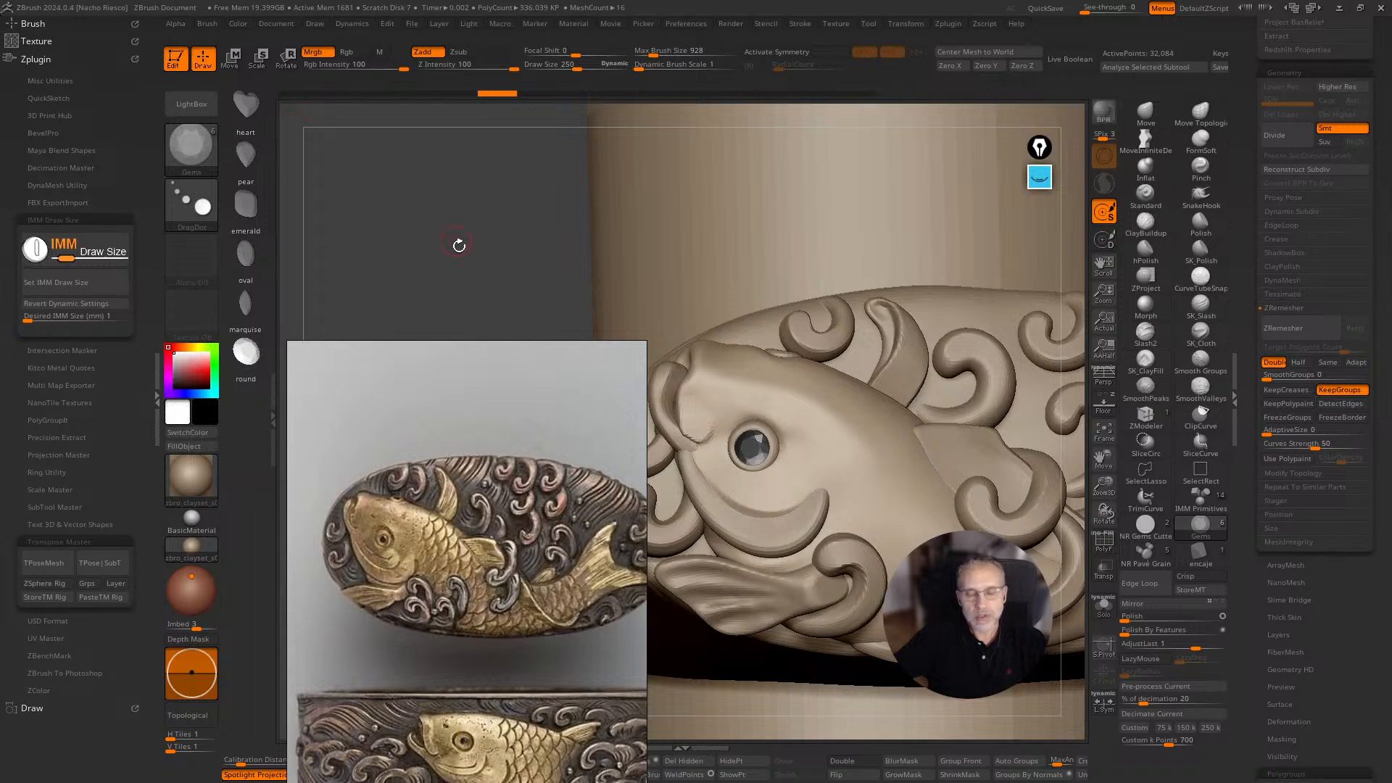
# Bring the whole ring into view and switch the Gems brush stroke back to DragRect.
pyautogui.moveTo(456, 236); pyautogui.dragTo(459, 240)
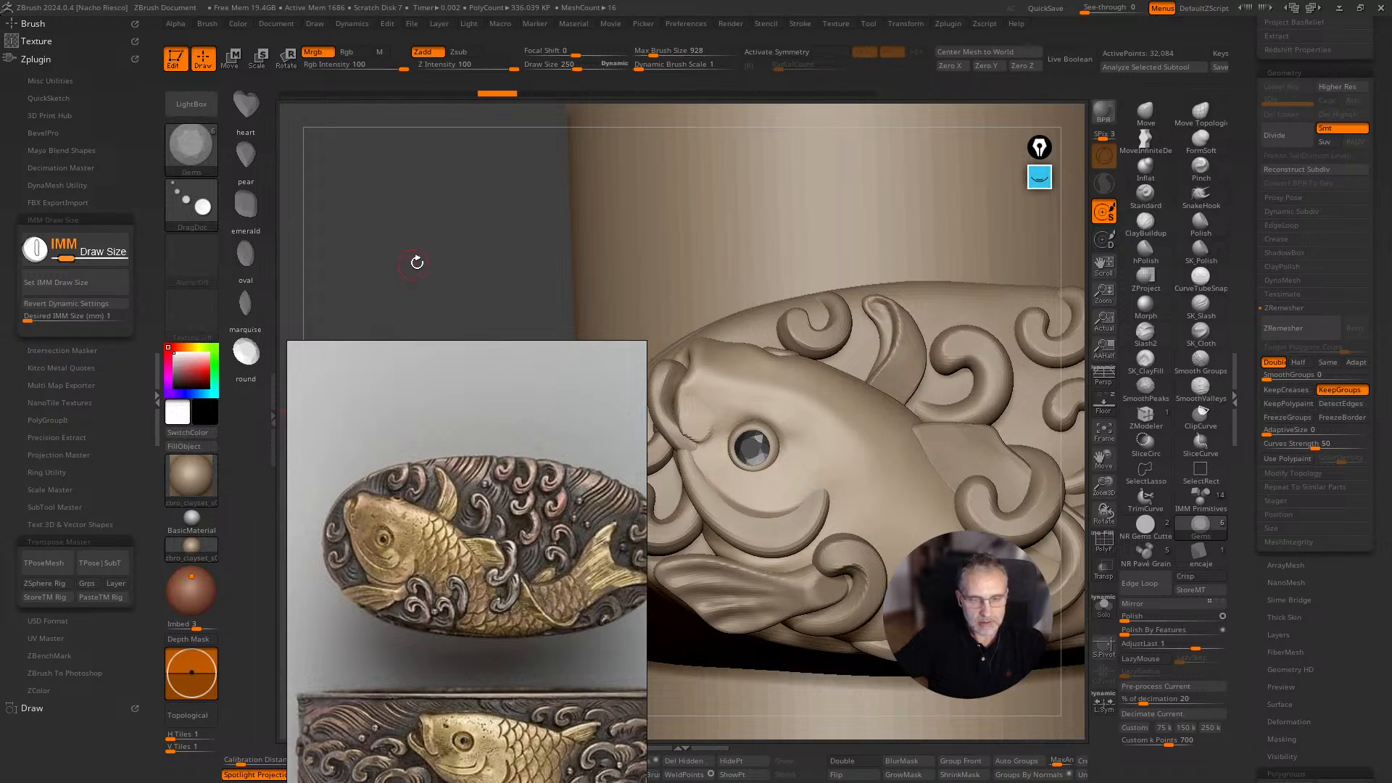
pyautogui.moveTo(413, 261); pyautogui.dragTo(268, 385)
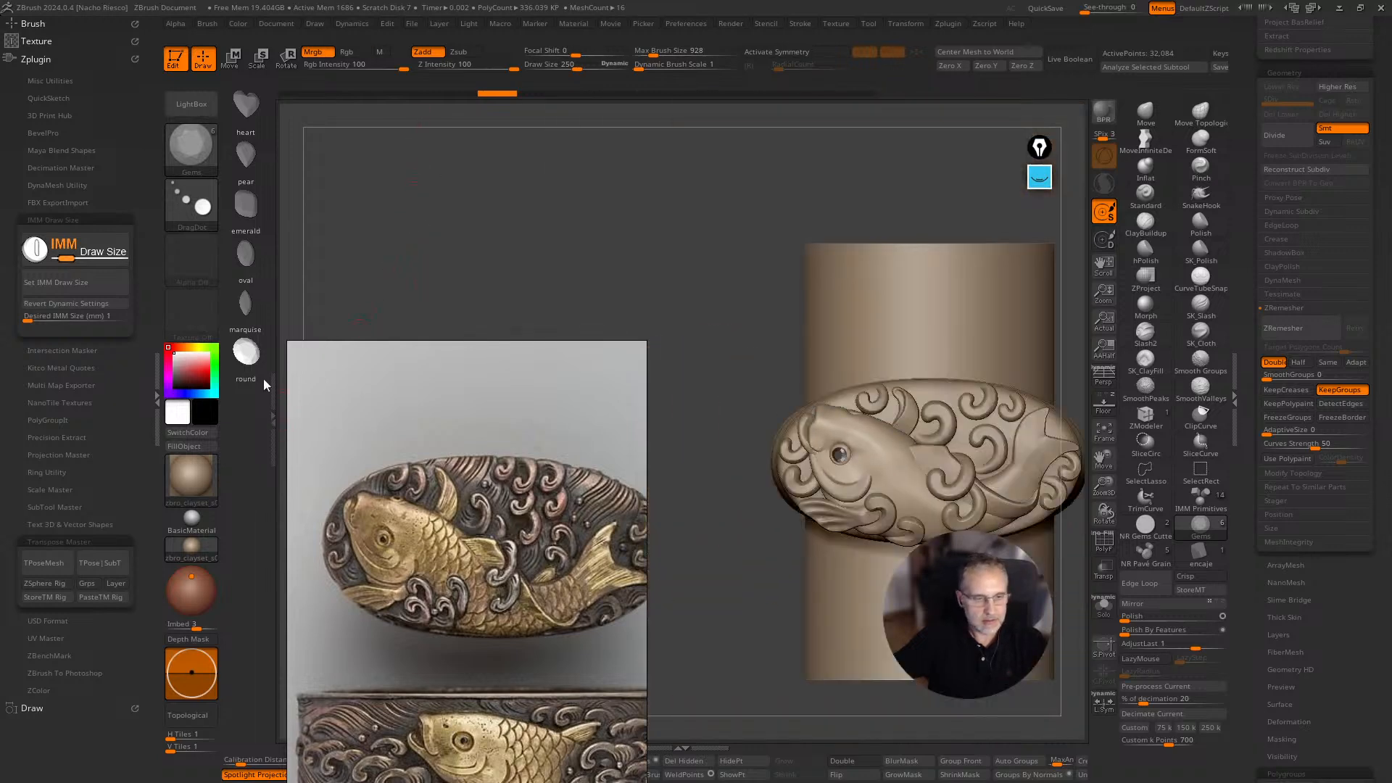
pyautogui.click(190, 212)
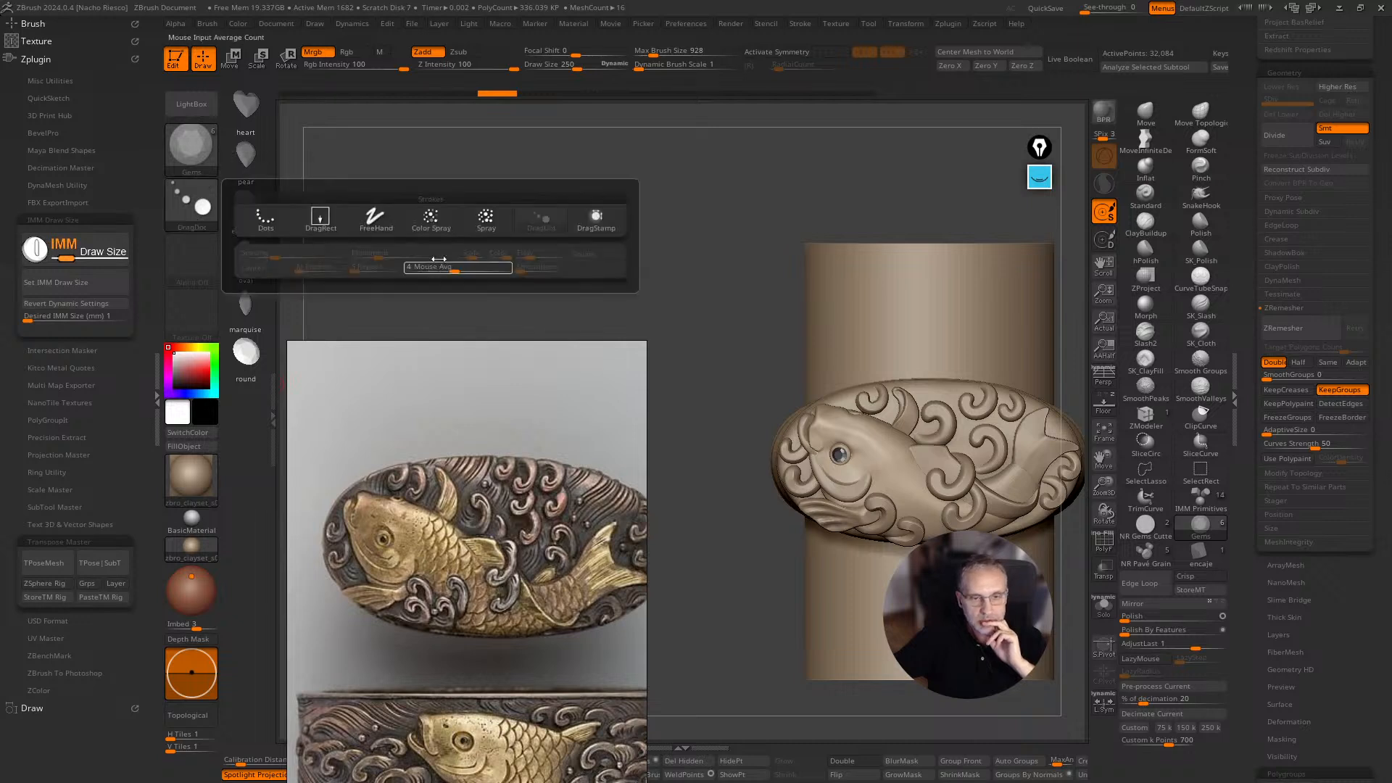
pyautogui.click(320, 217)
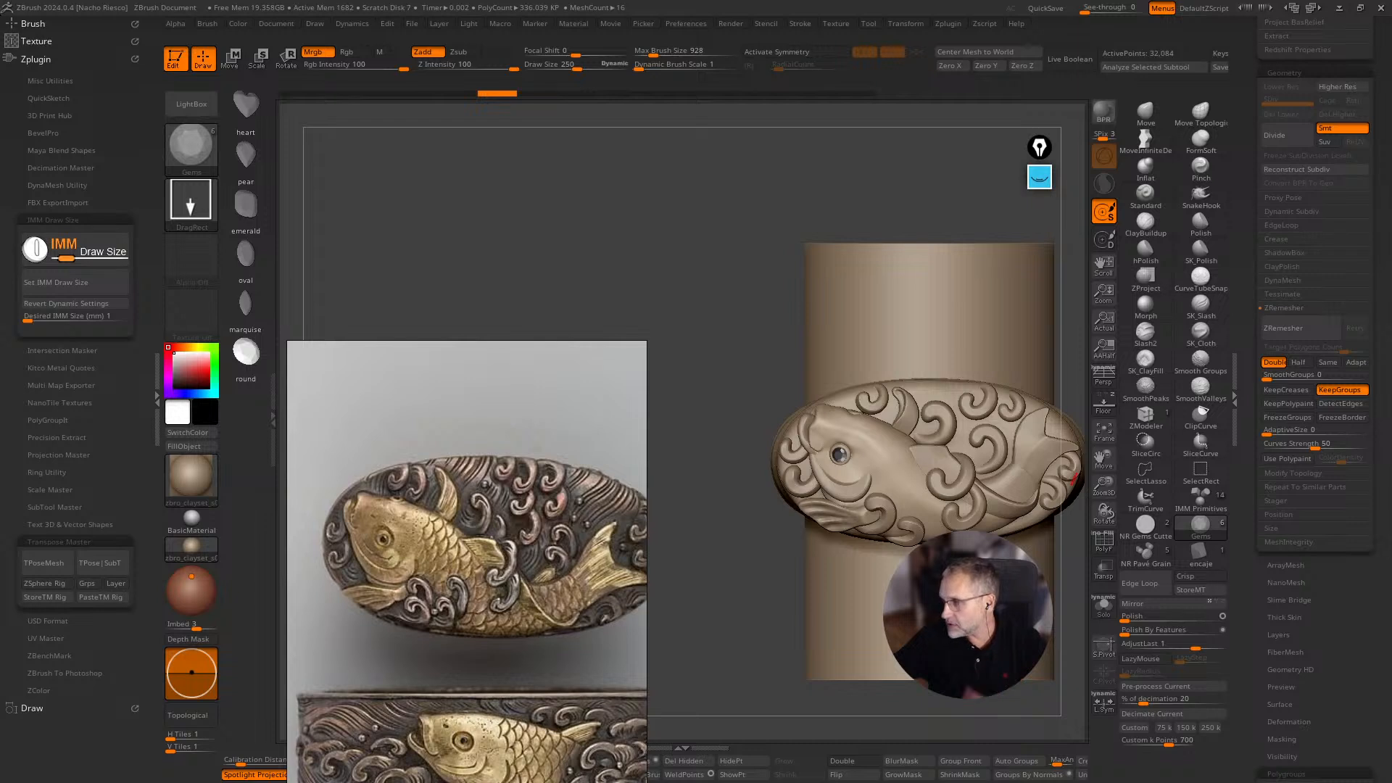
# Hide the plugin tray, select the NR Gems Cutter brush, and move the reference image away from the ring.
pyautogui.moveTo(709, 241)
pyautogui.mouseDown()
pyautogui.moveTo(703, 276)
pyautogui.moveTo(747, 317)
pyautogui.moveTo(680, 345)
pyautogui.mouseUp()
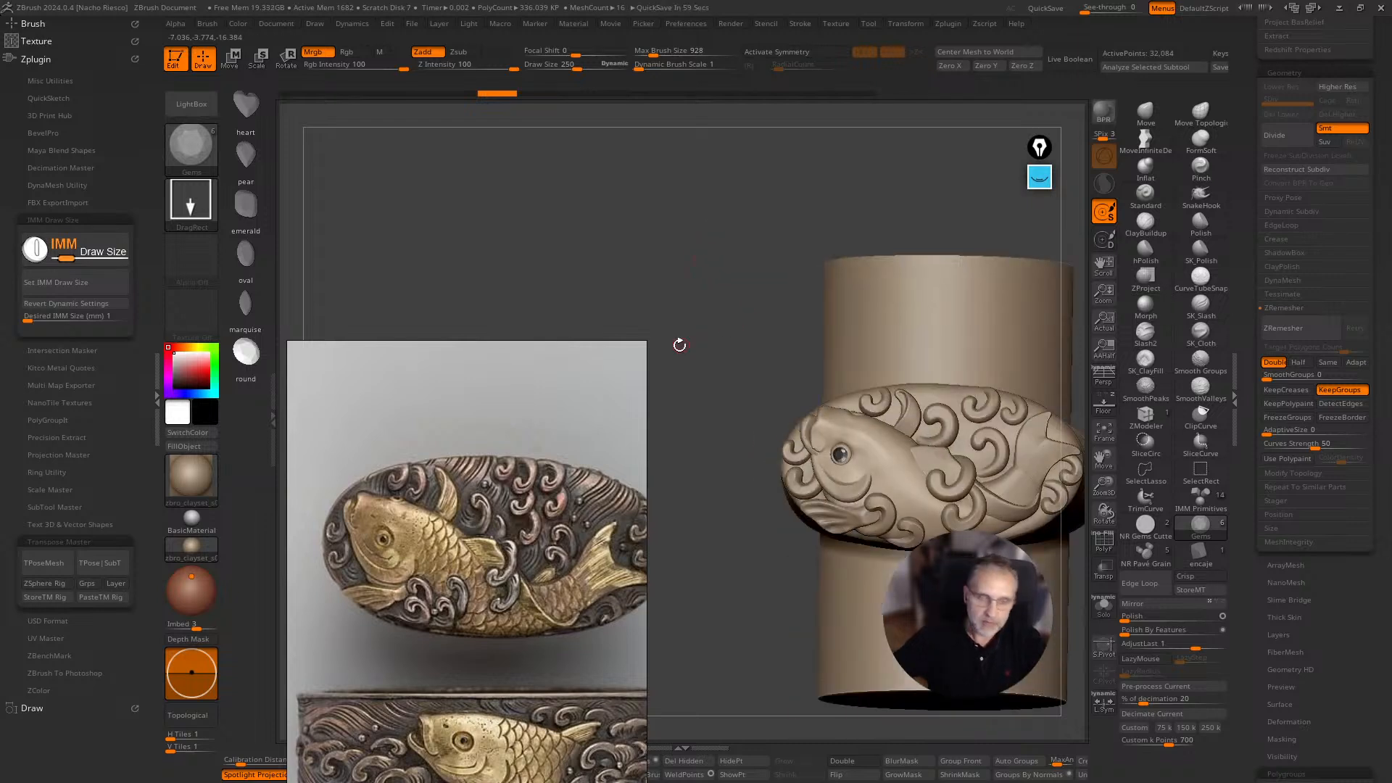
pyautogui.click(155, 398)
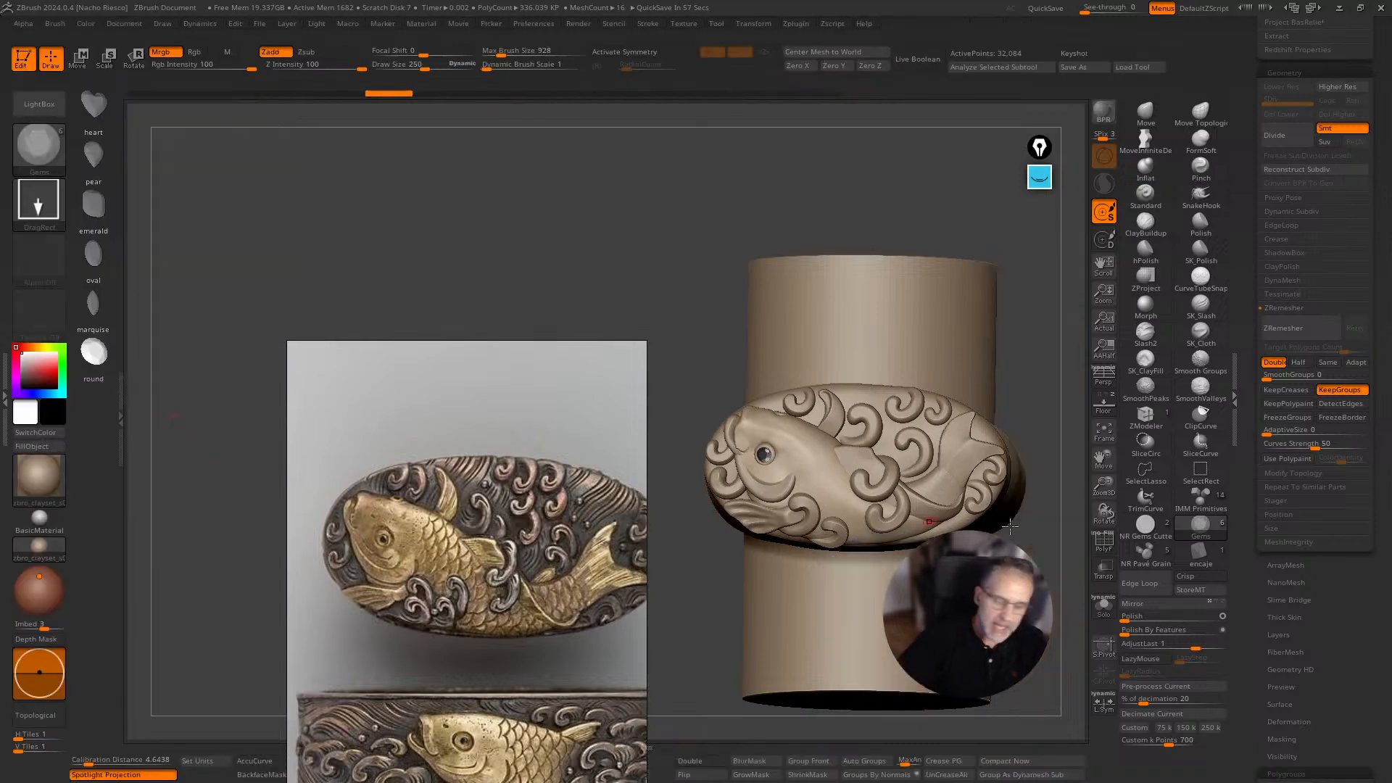
pyautogui.click(1147, 531)
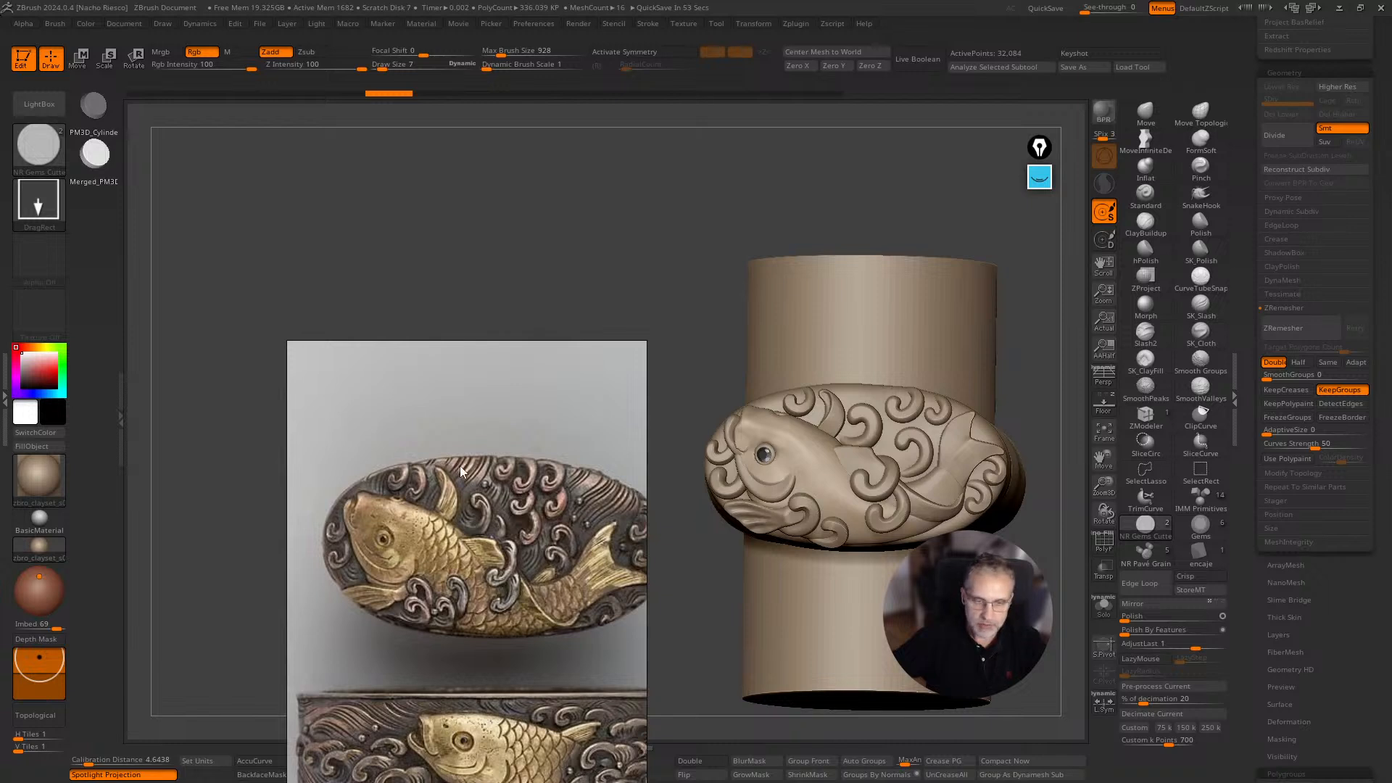
pyautogui.moveTo(459, 469); pyautogui.dragTo(332, 381)
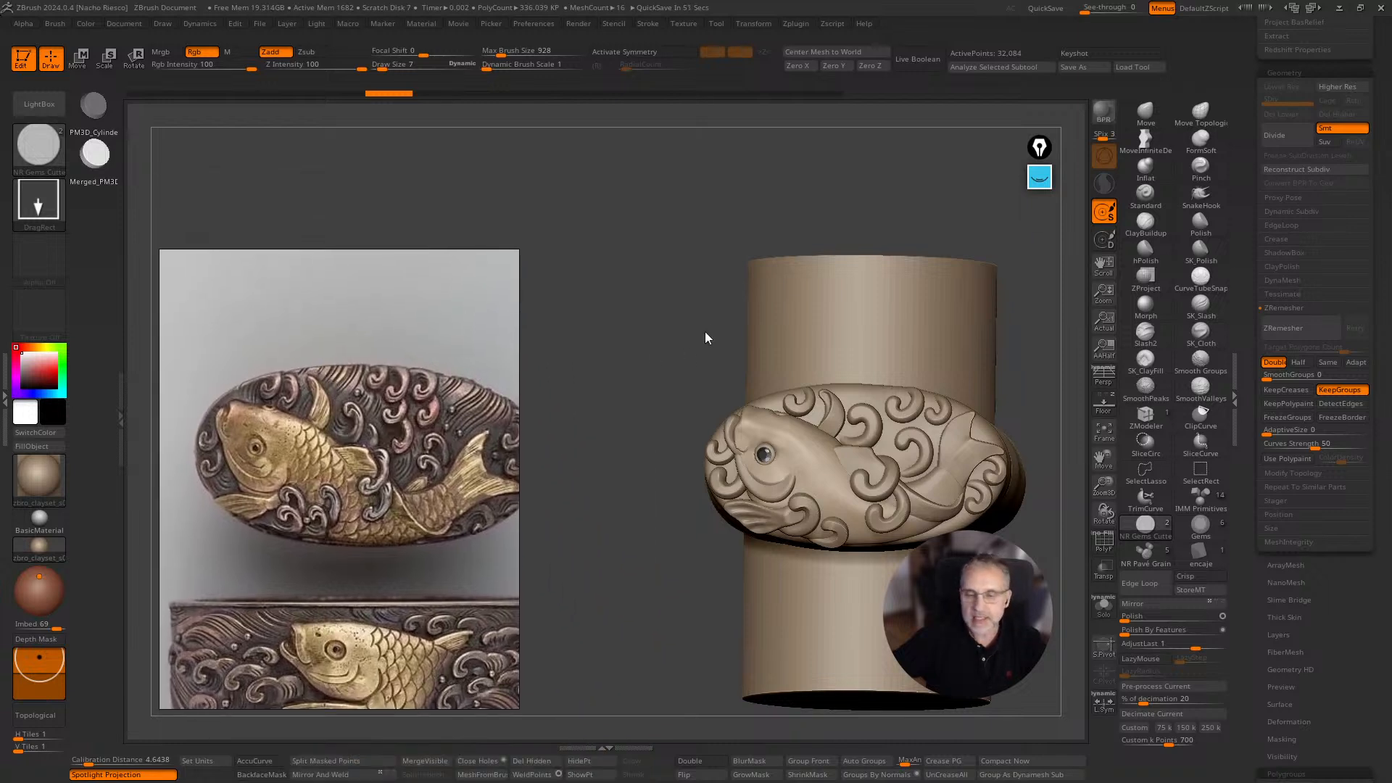
pyautogui.moveTo(670, 327)
pyautogui.mouseDown()
pyautogui.moveTo(1044, 313)
pyautogui.moveTo(1029, 312)
pyautogui.mouseUp()
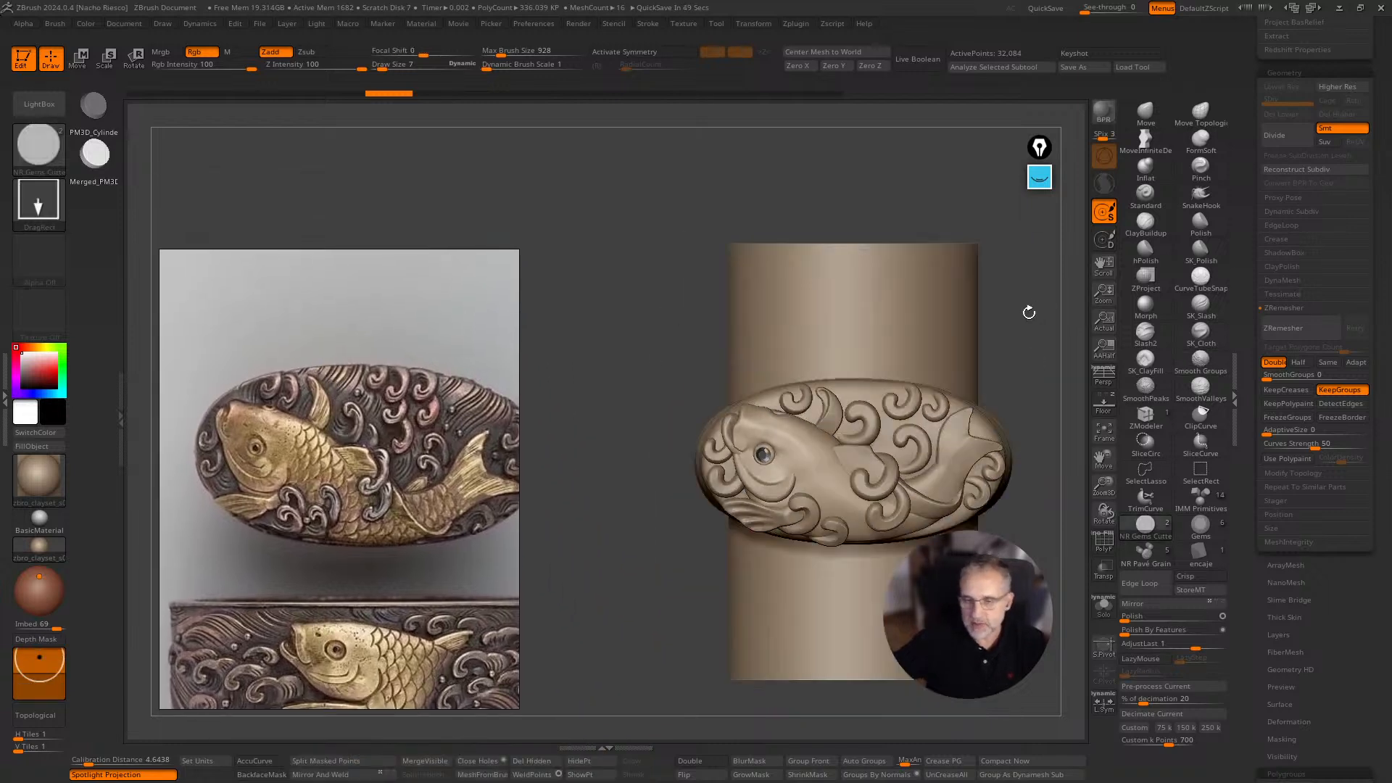
# Insert a trial gem cutter on the koi's head behind the eye and undo it.
pyautogui.keyDown('alt'); pyautogui.moveTo(1026, 534); pyautogui.dragTo(623, 634); pyautogui.keyUp('alt')
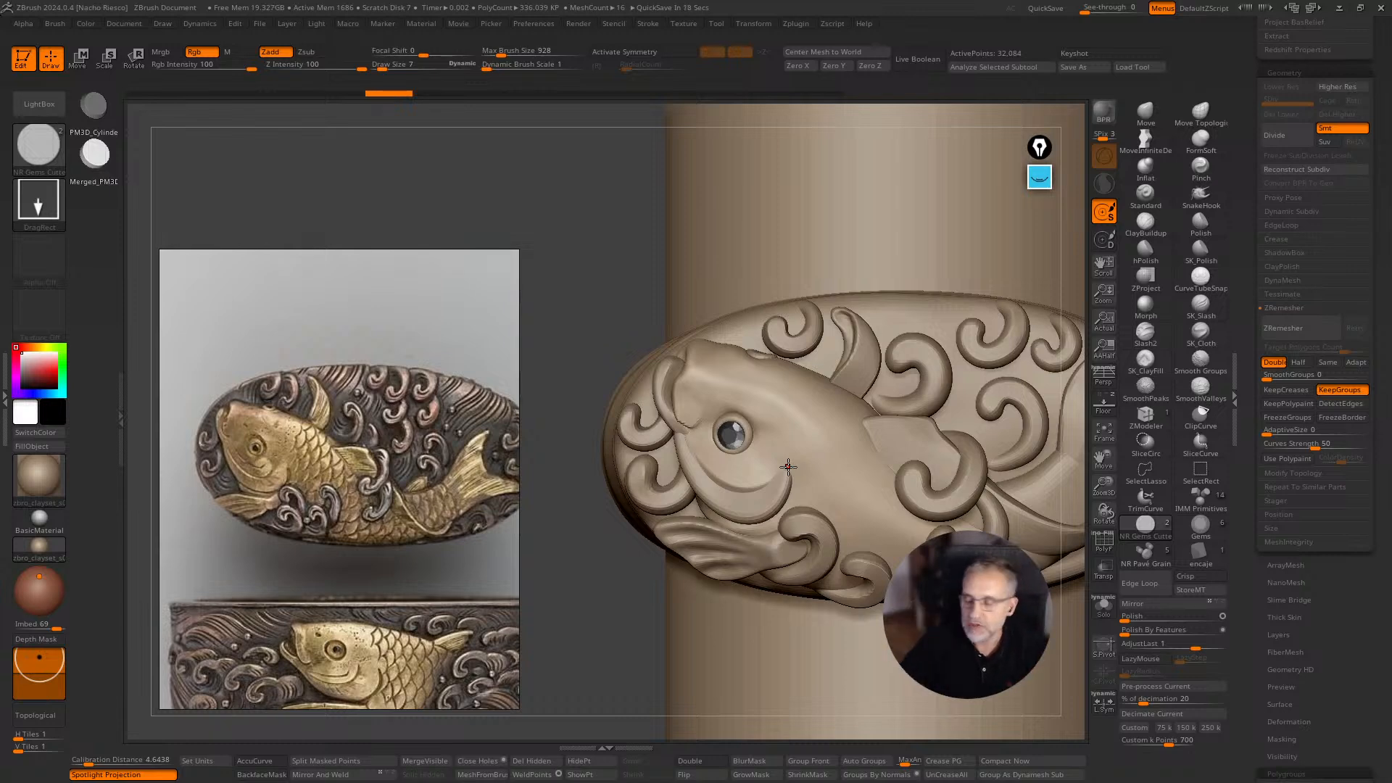
pyautogui.moveTo(607, 306); pyautogui.dragTo(634, 242)
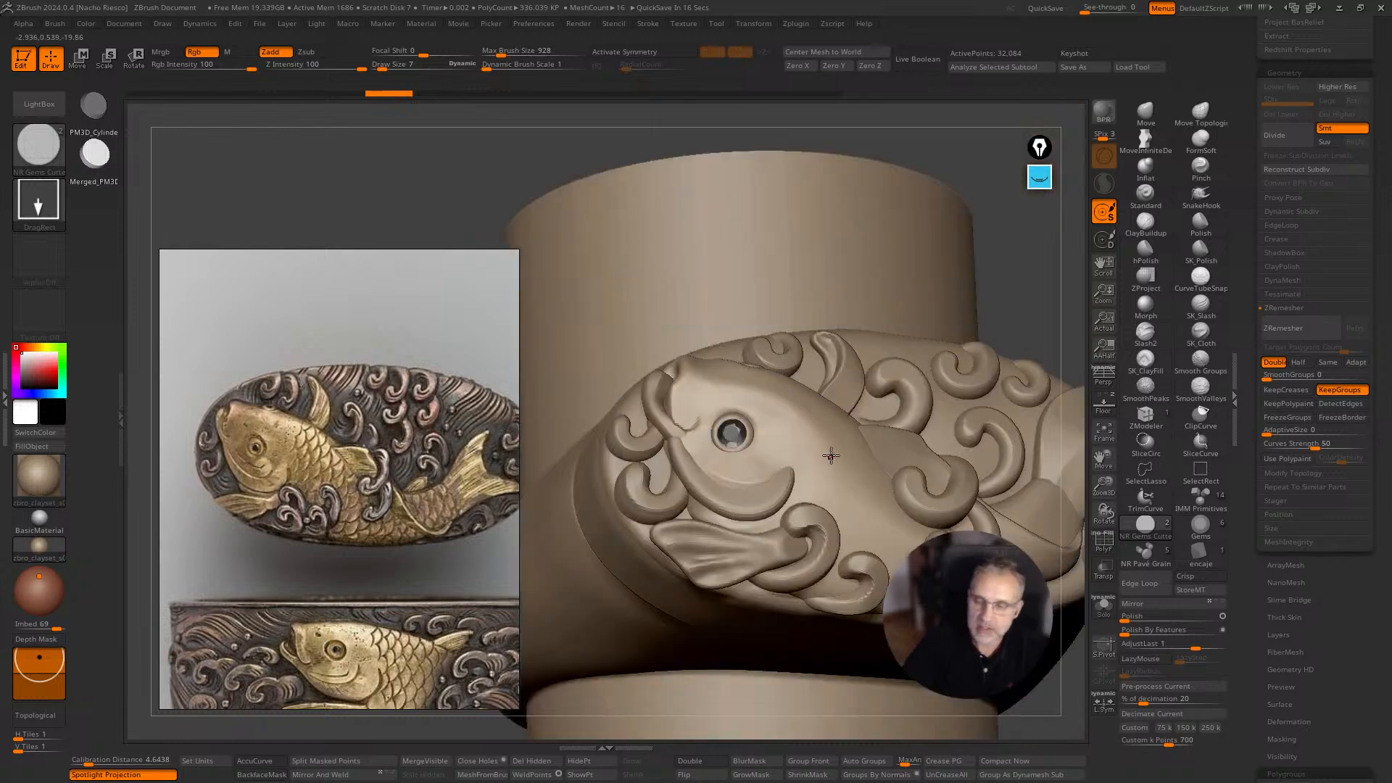
pyautogui.moveTo(832, 455); pyautogui.dragTo(874, 487)
pyautogui.moveTo(1021, 334); pyautogui.dragTo(1029, 258)
pyautogui.hotkey('ctrl', 'z')
pyautogui.moveTo(1014, 332); pyautogui.dragTo(947, 435)
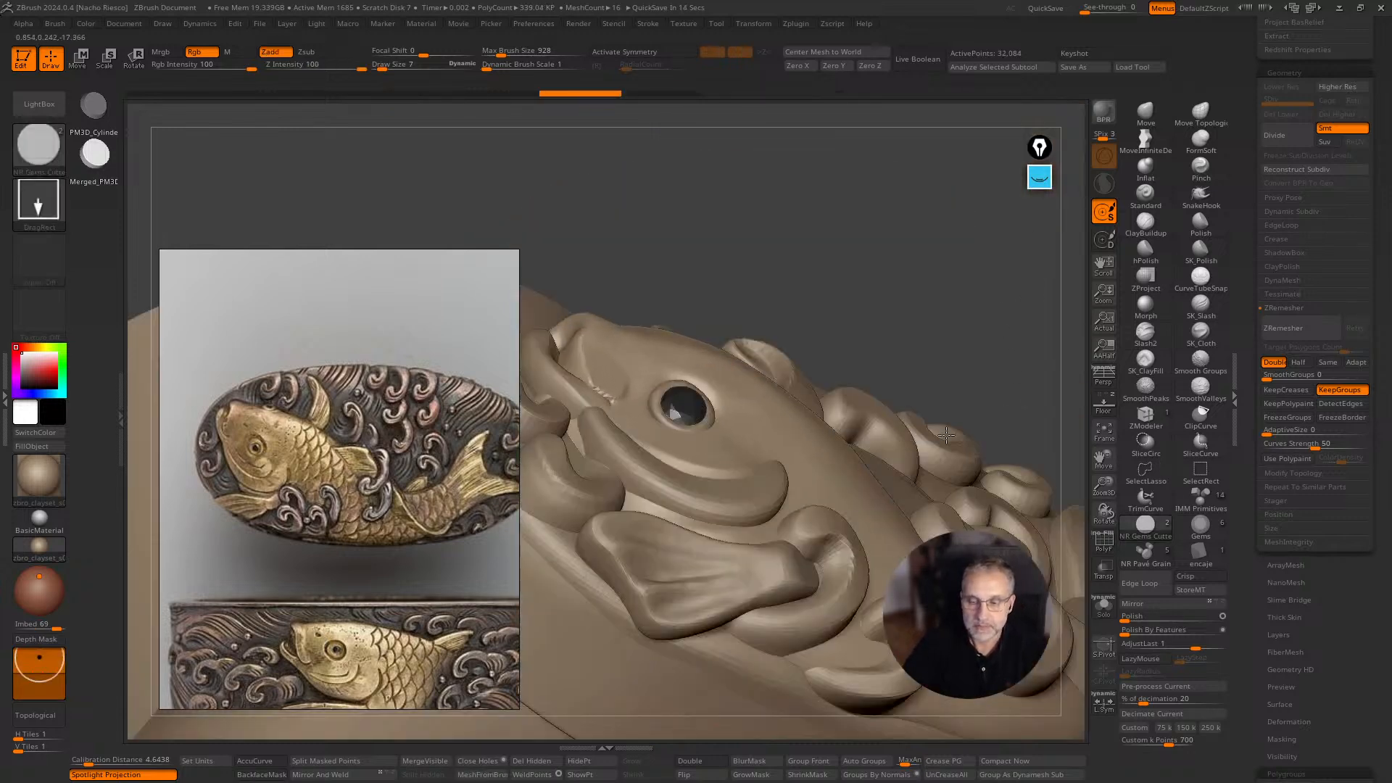
# Reopen the plugin tray and set the Desired IMM Size to 1 mm.
pyautogui.doubleClick(6, 407)
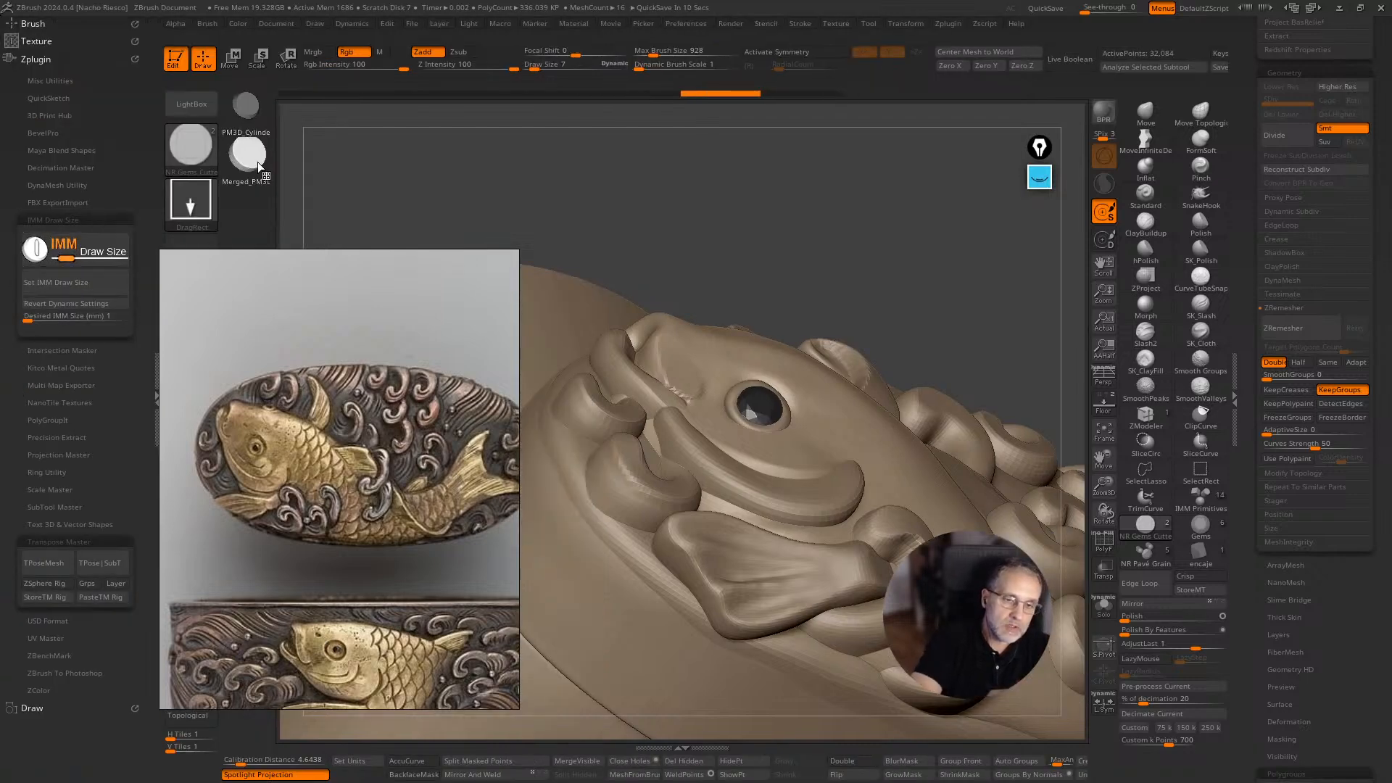
pyautogui.click(103, 317)
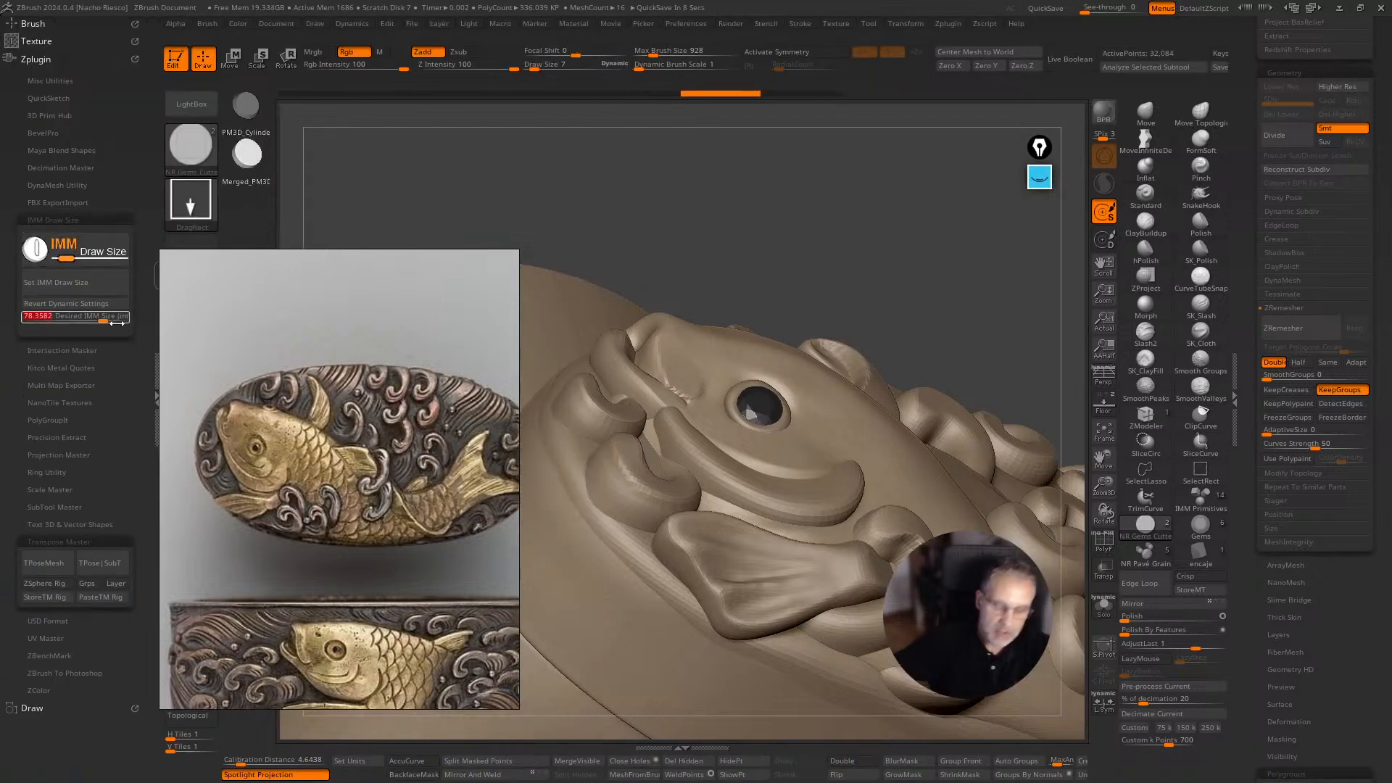
pyautogui.press('Escape')
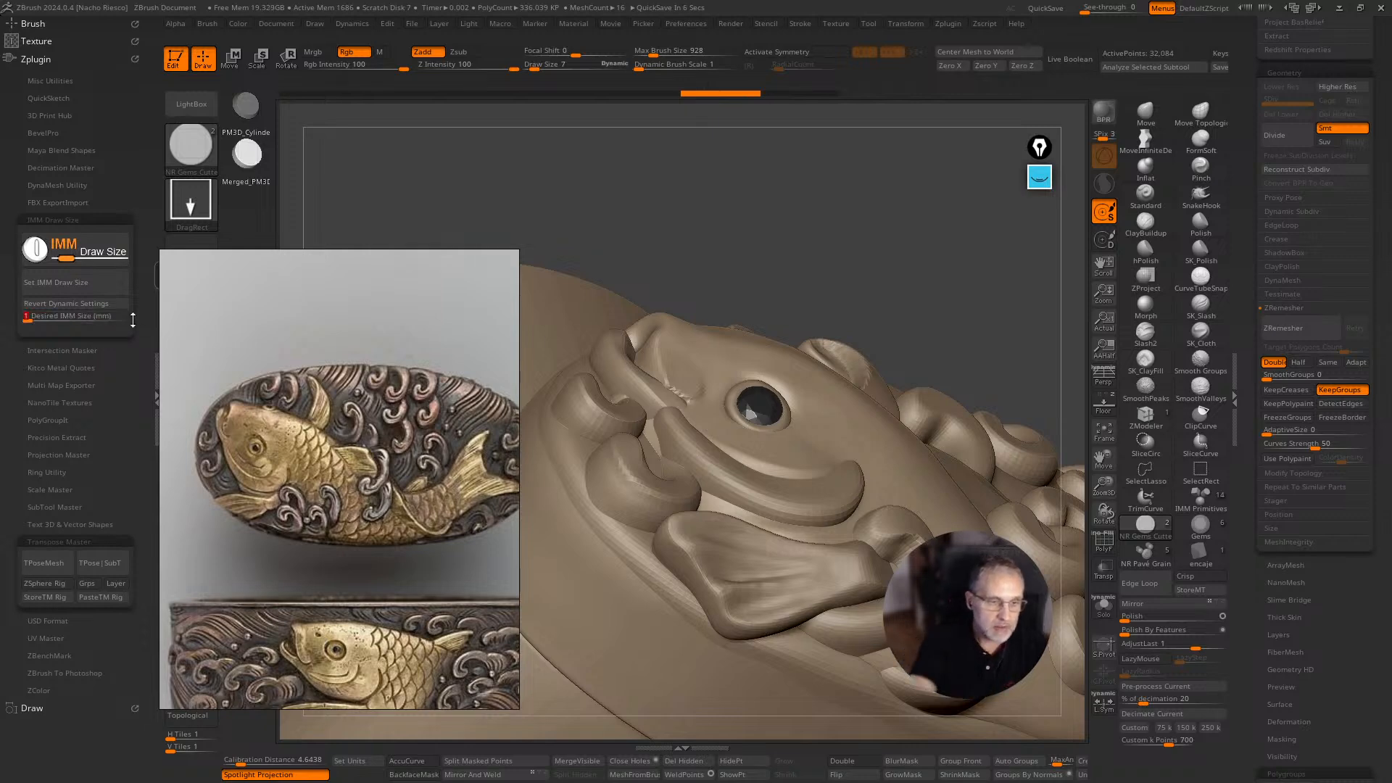
# Insert a 1 mm test gem cutter behind the koi's eye and check from several angles how it sits.
pyautogui.moveTo(846, 426); pyautogui.dragTo(863, 406)
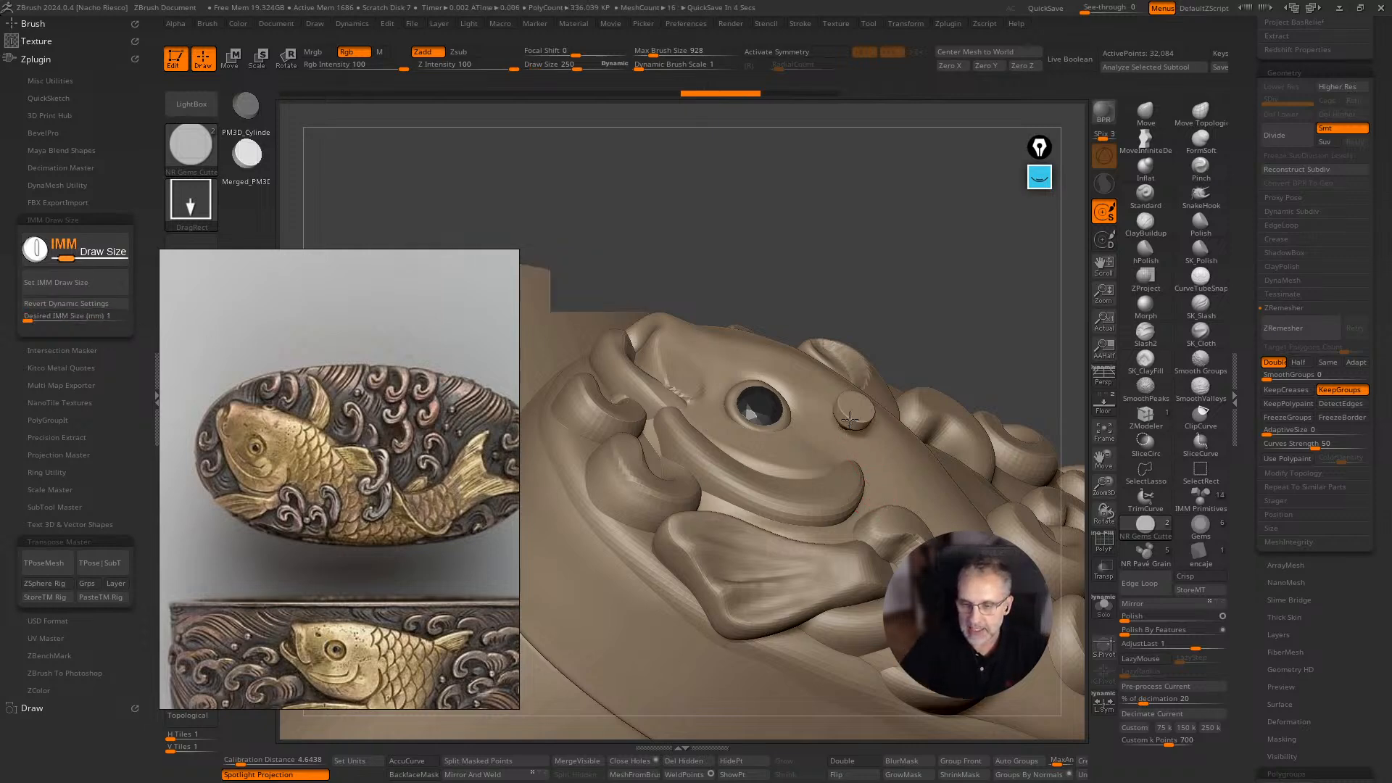
pyautogui.moveTo(932, 355); pyautogui.dragTo(957, 322)
pyautogui.moveTo(956, 361); pyautogui.dragTo(976, 319)
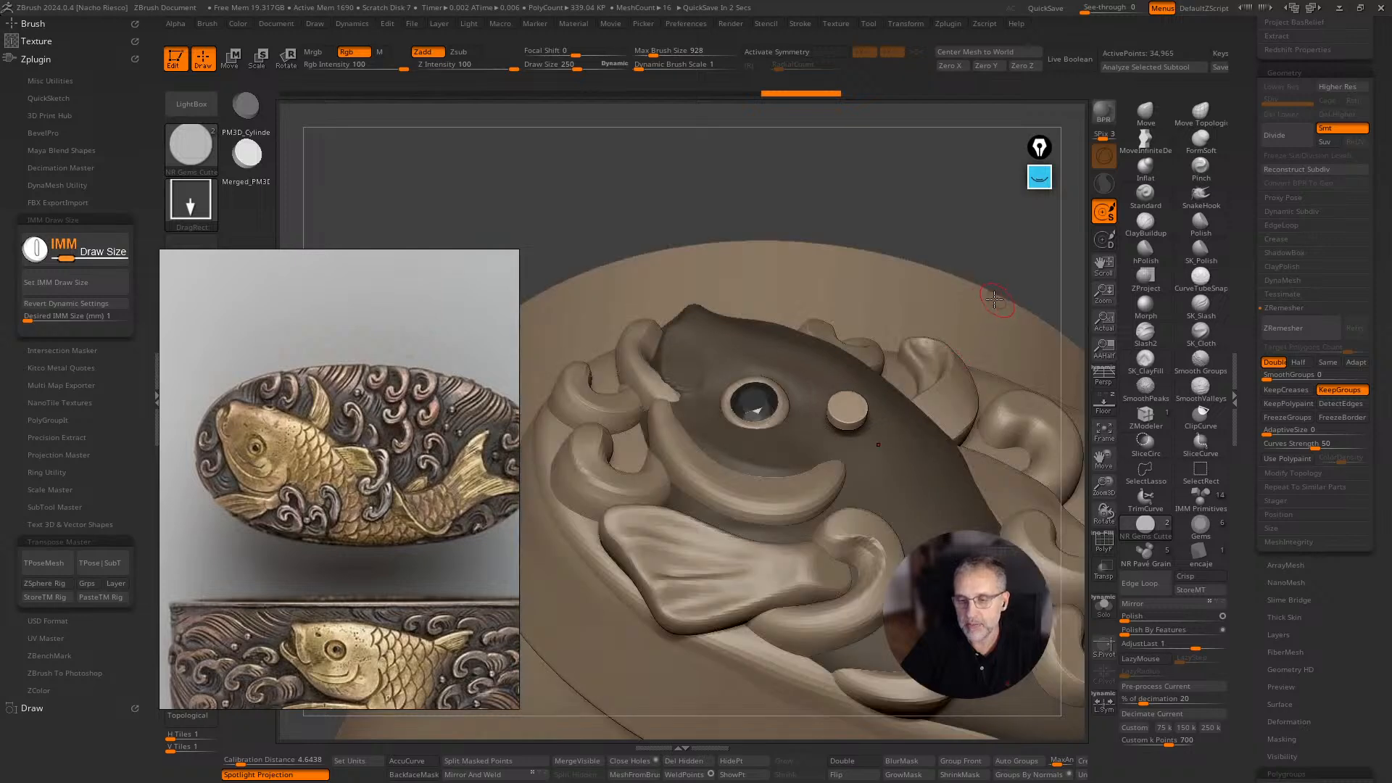
pyautogui.moveTo(991, 254); pyautogui.dragTo(923, 390)
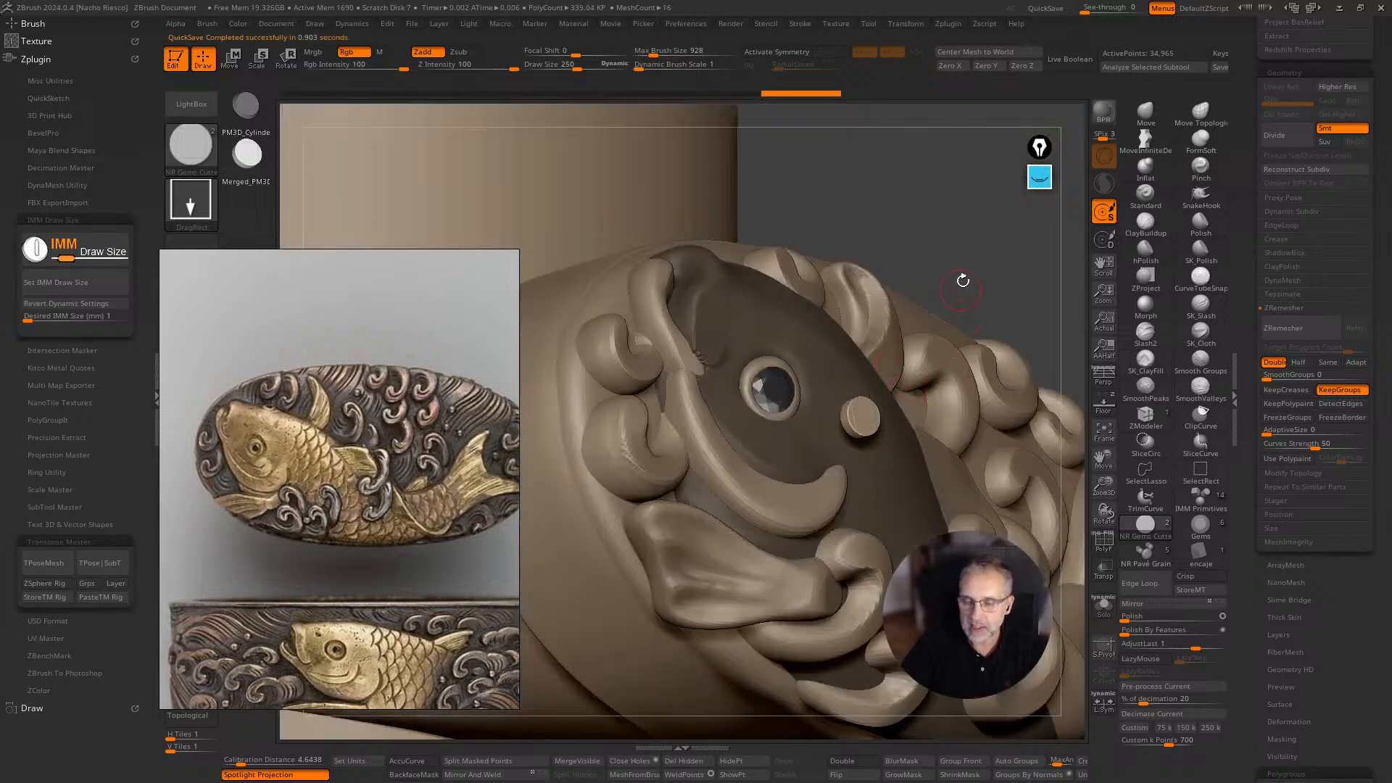
pyautogui.moveTo(961, 280); pyautogui.dragTo(983, 264)
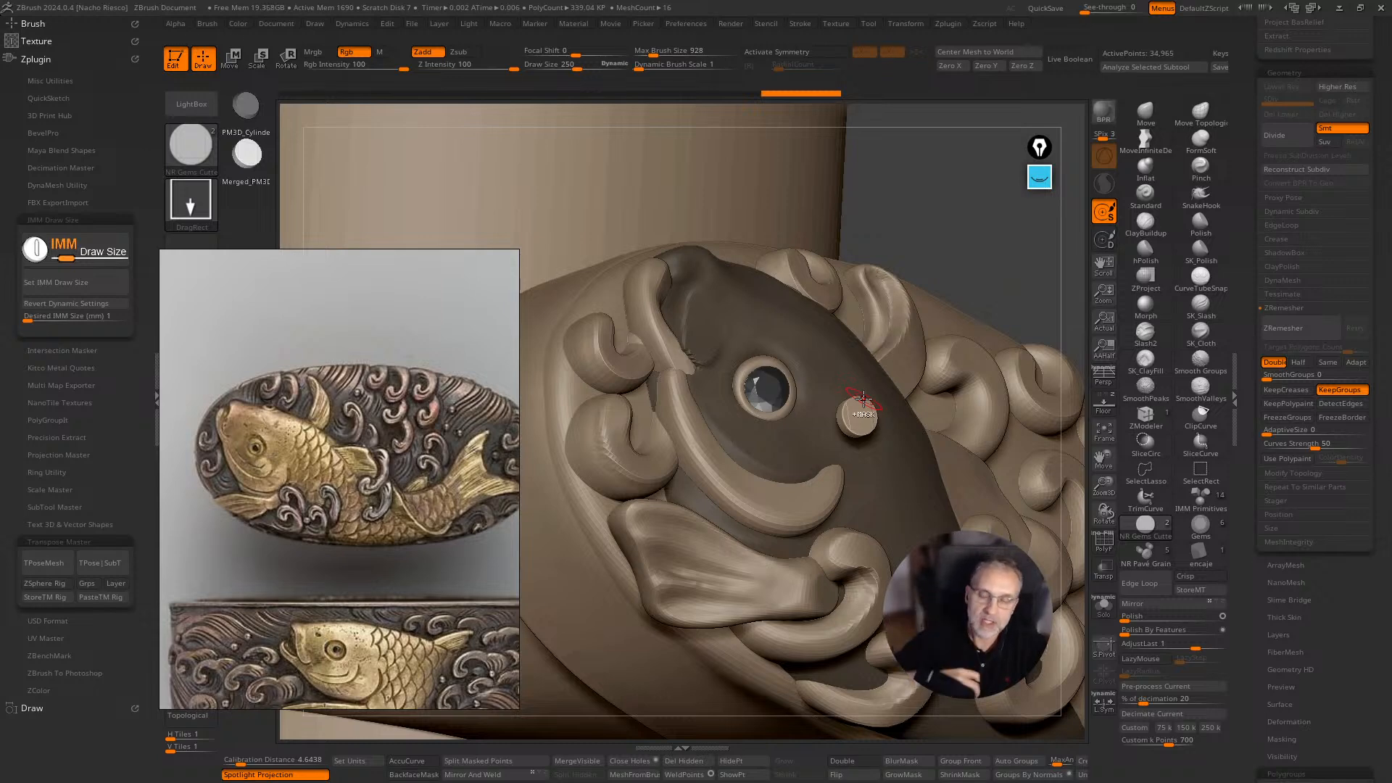
# Step back and forth through the test cutter's insertion, check it with the Move gizmo, and undo it.
pyautogui.hotkey('ctrl', 'z')
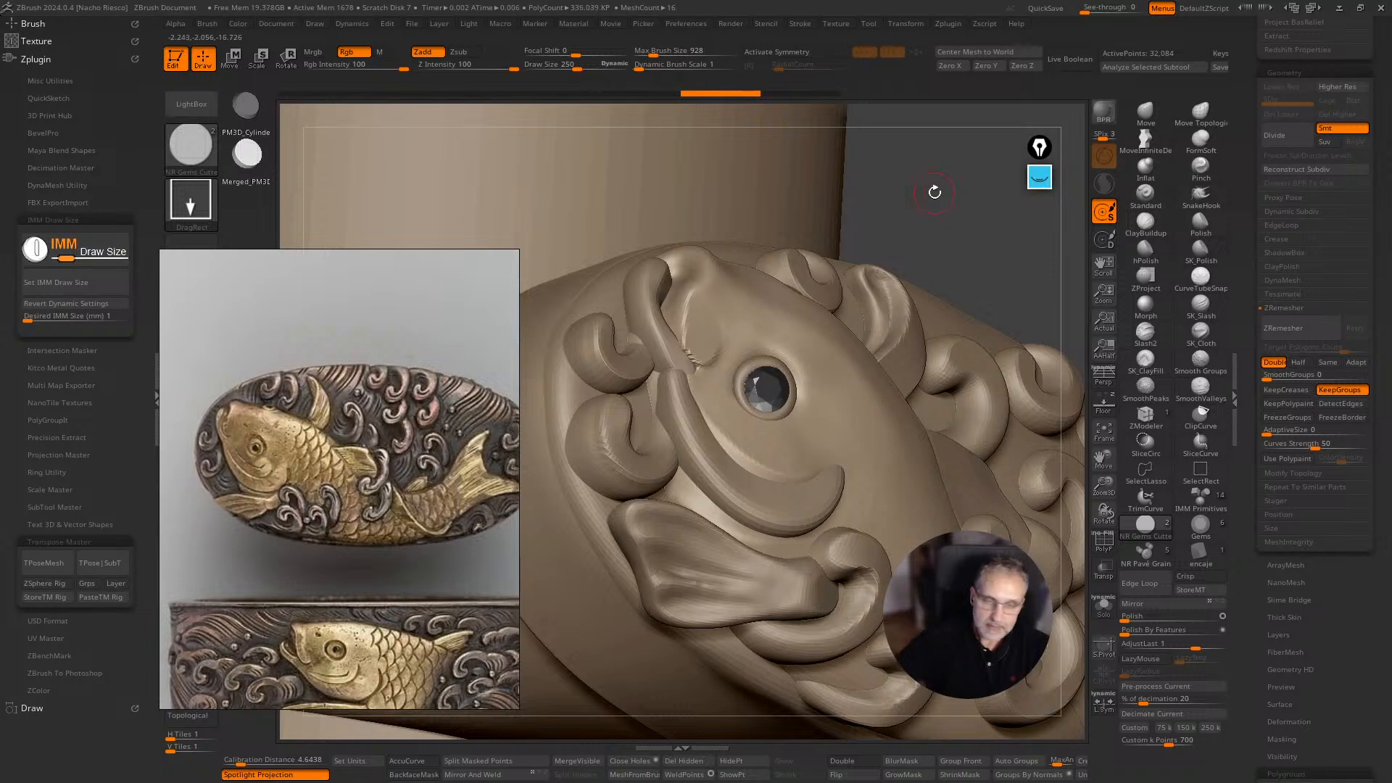
pyautogui.hotkey('ctrl', 'z')
pyautogui.hotkey('ctrl', 'shift', 'z')
pyautogui.hotkey('ctrl', 'shift', 'z')
pyautogui.hotkey('ctrl', 'shift', 'z')
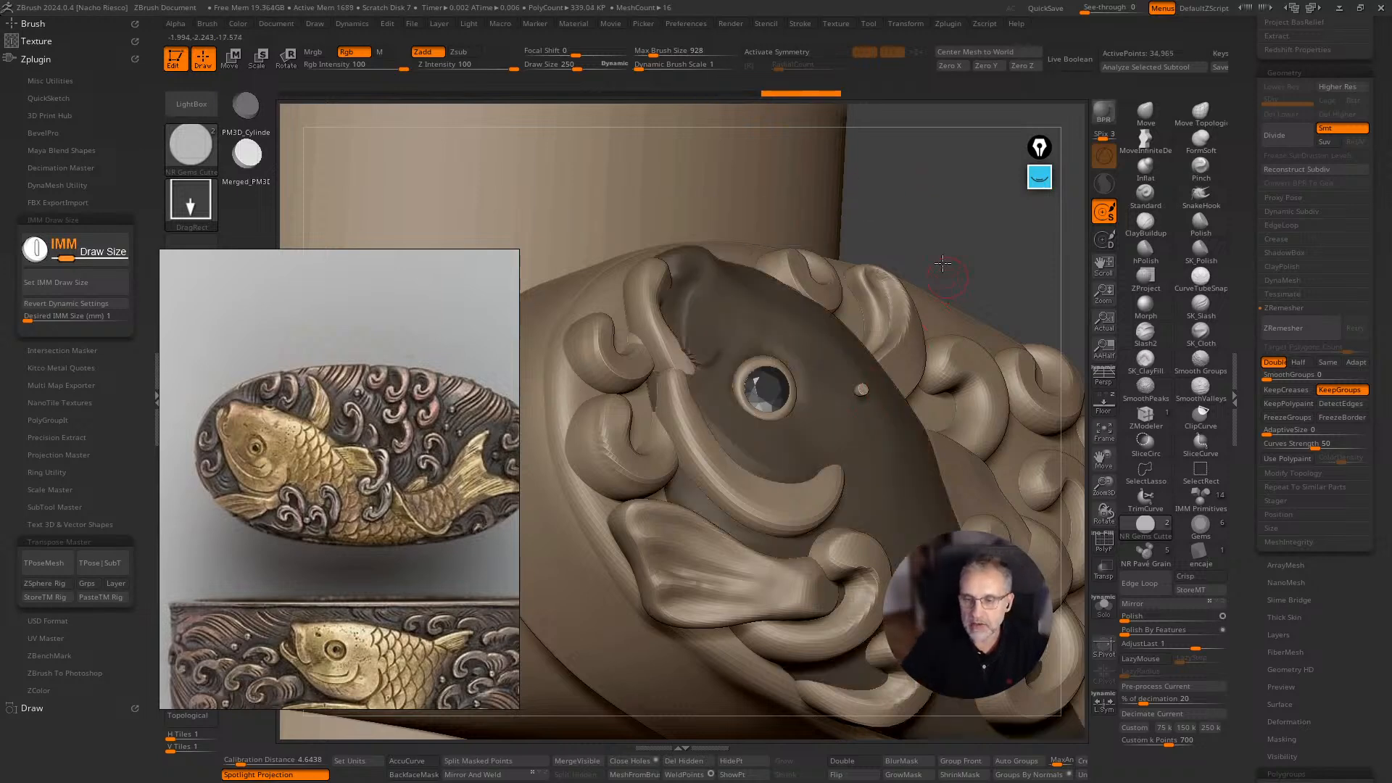
pyautogui.moveTo(974, 354); pyautogui.dragTo(986, 358)
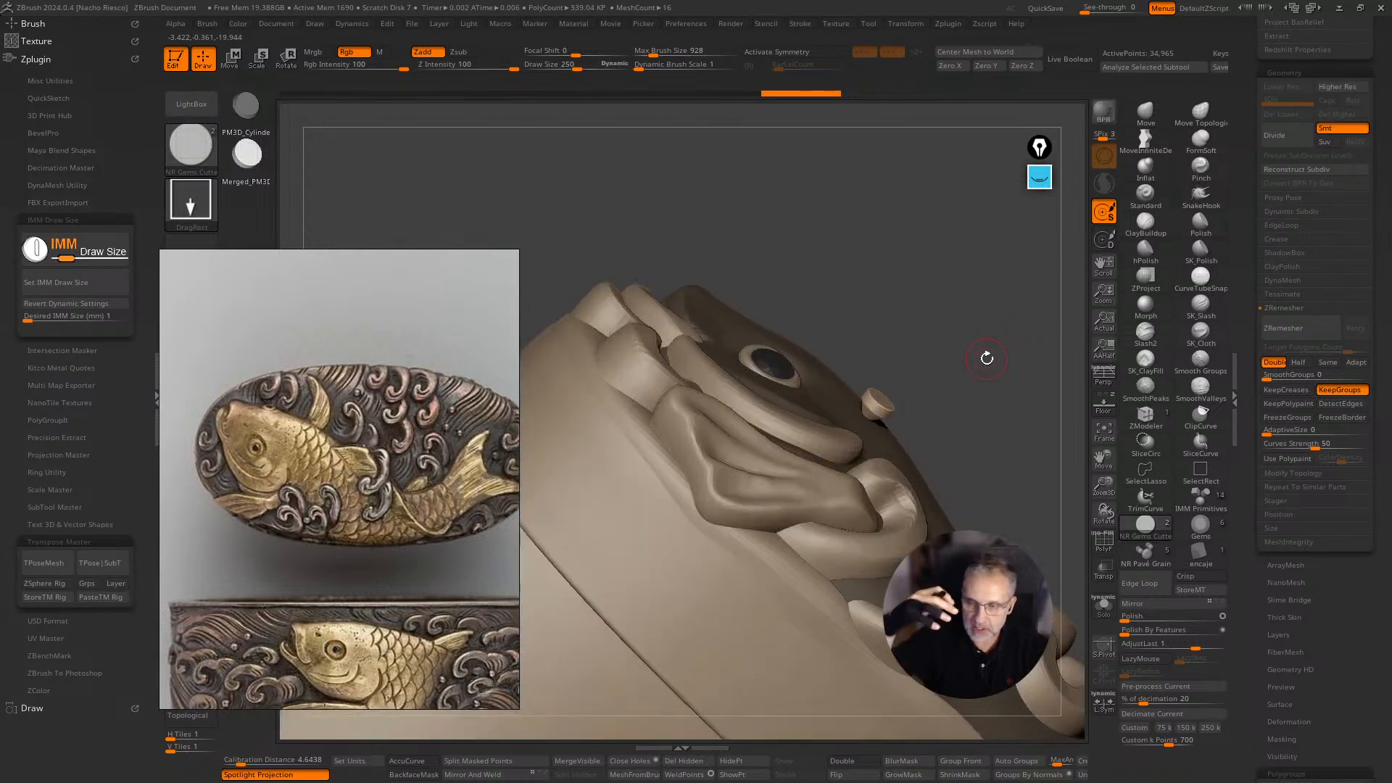
pyautogui.hotkey('ctrl', 'z')
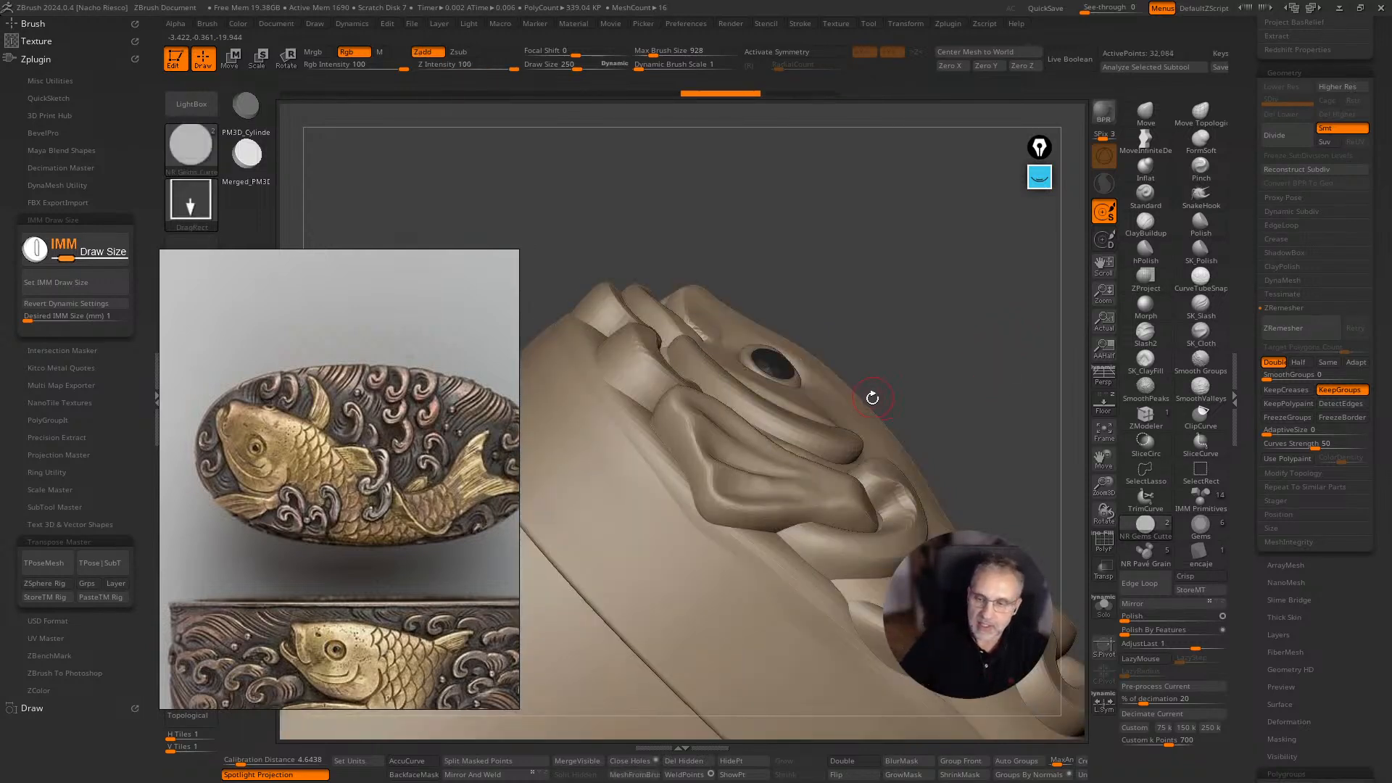
pyautogui.hotkey('ctrl', 'shift', 'z')
pyautogui.press('w')
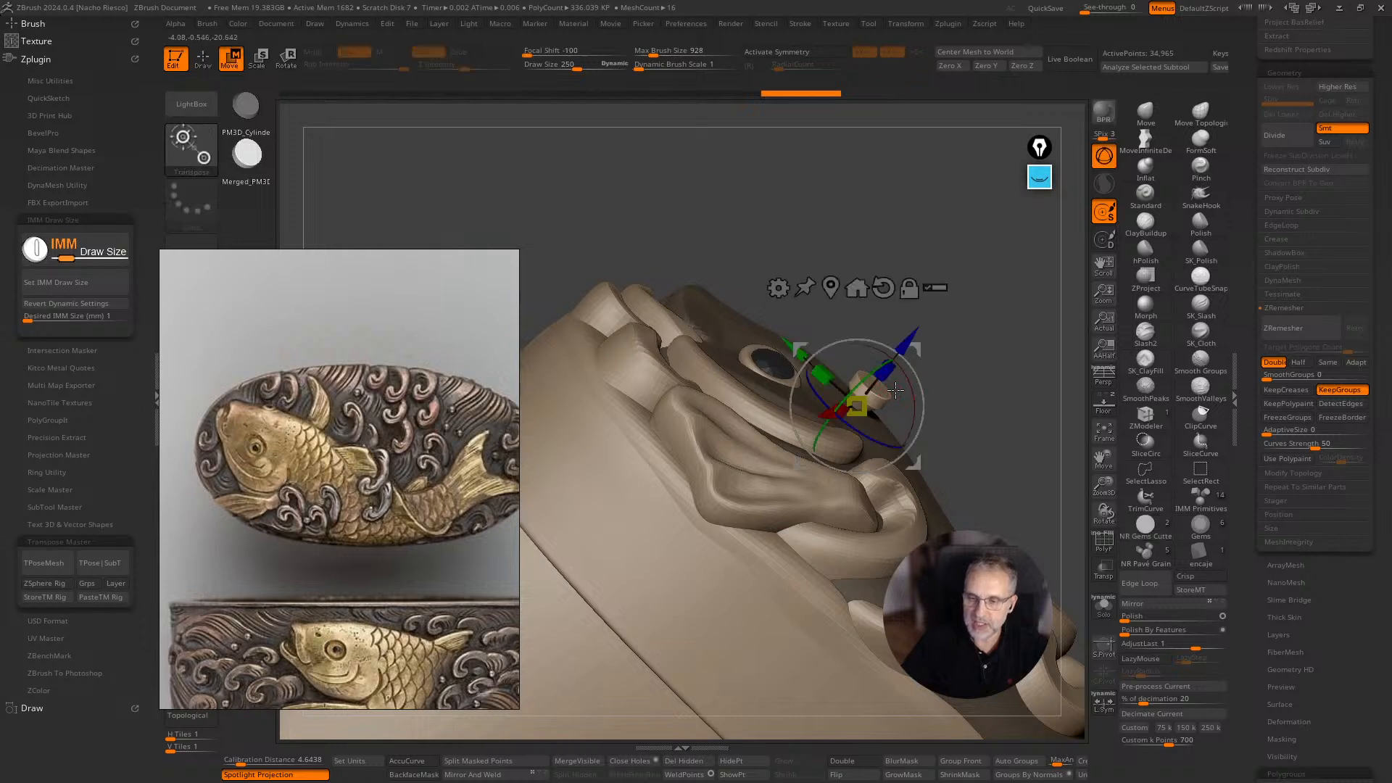
pyautogui.hotkey('ctrl', 'z')
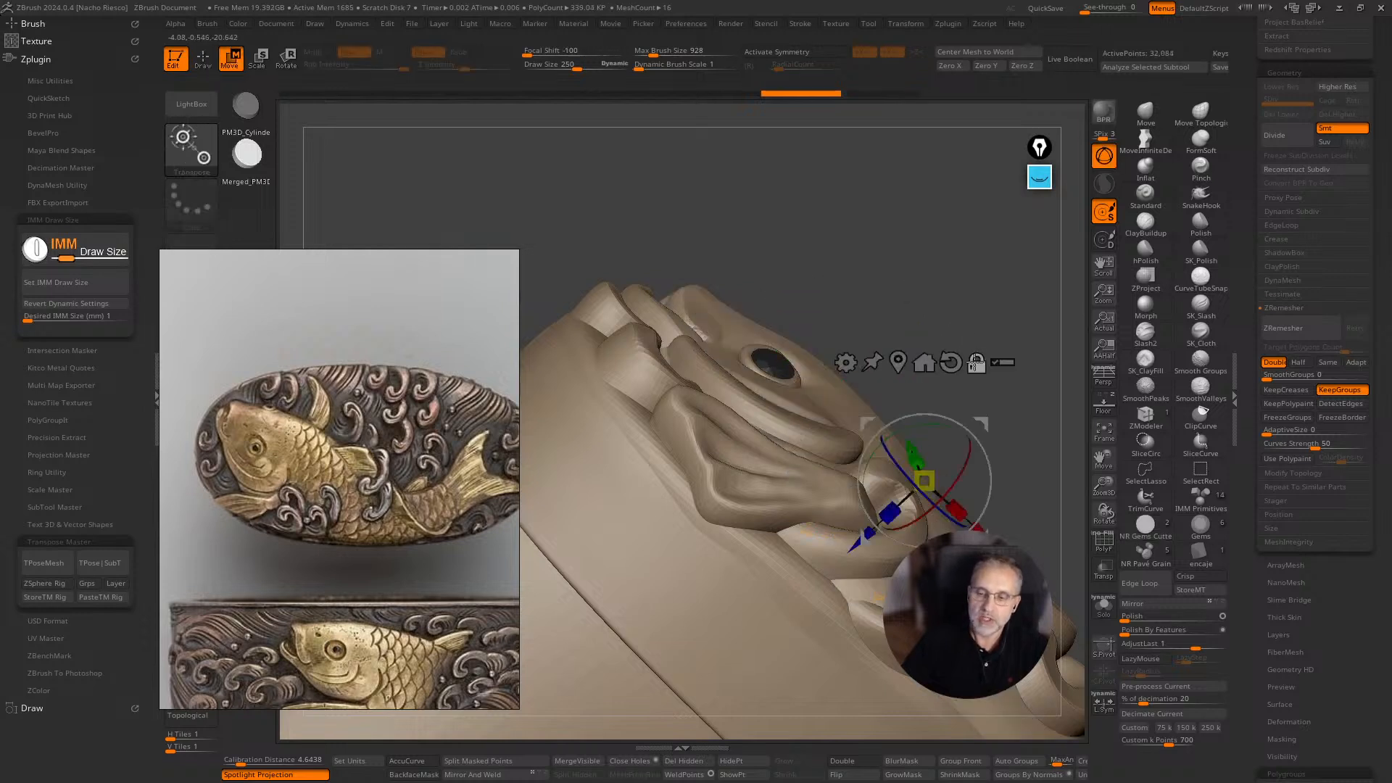
pyautogui.hotkey('ctrl', 'z')
# Move the reference image clear of the brush settings and return to Draw mode.
pyautogui.moveTo(280, 360); pyautogui.dragTo(393, 257)
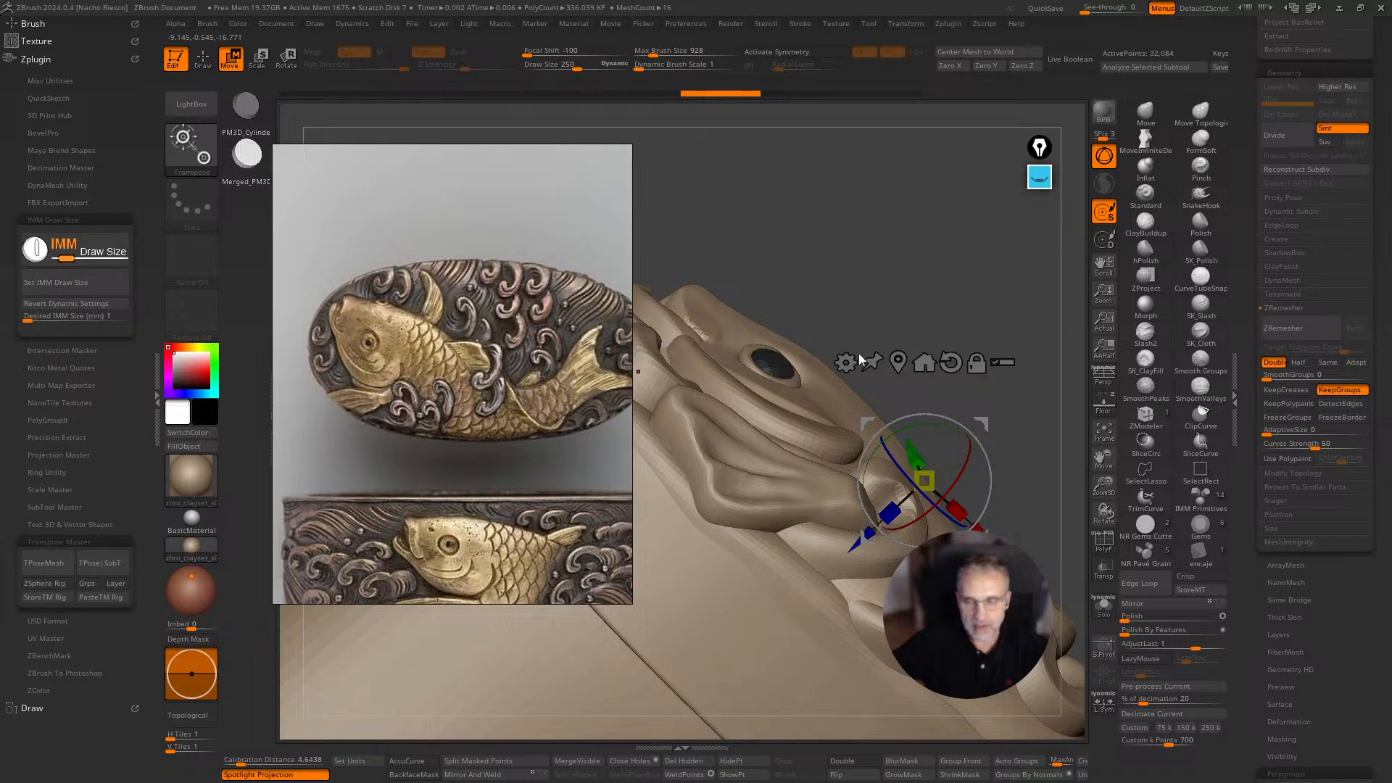
pyautogui.moveTo(903, 266); pyautogui.dragTo(908, 306)
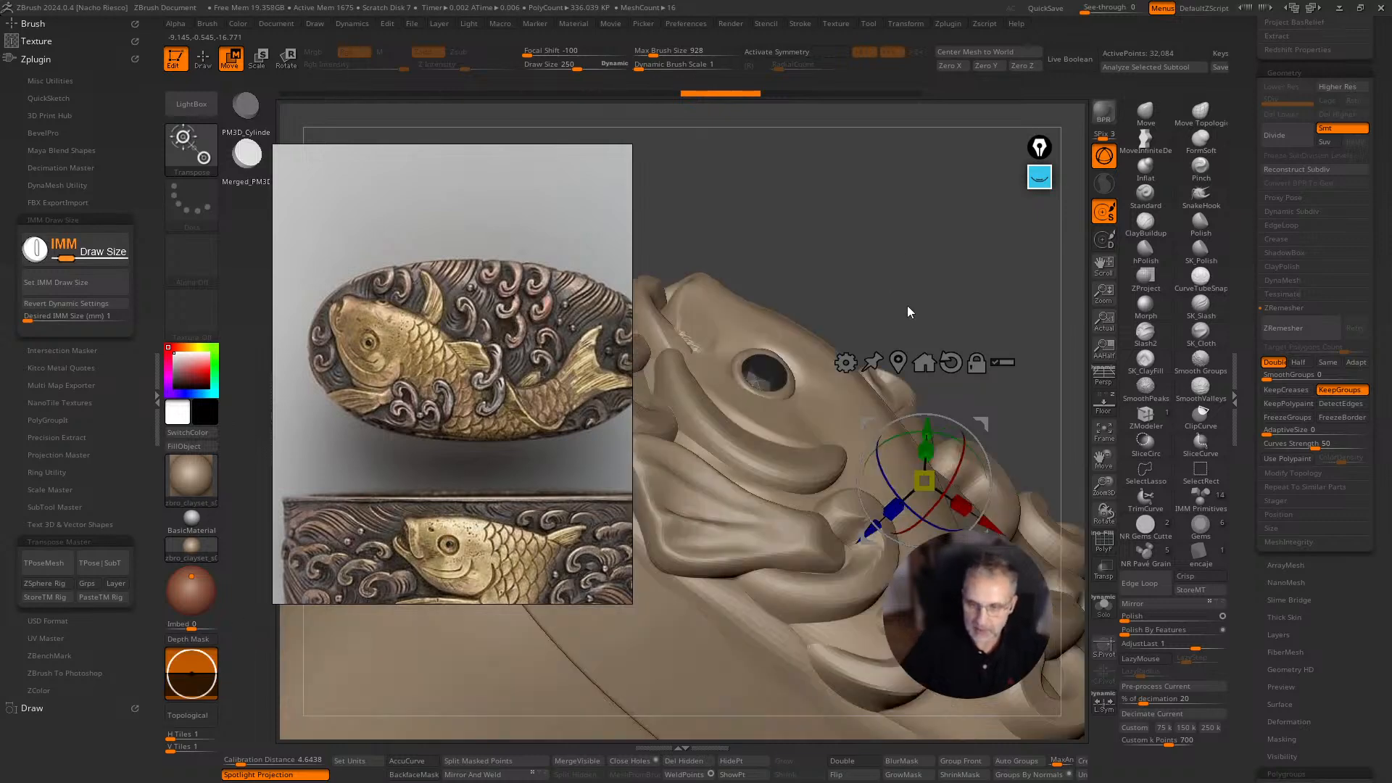
pyautogui.press('q')
# Try an Imbed value of 12 with a test cutter behind the koi's eye, and undo the insertion.
pyautogui.moveTo(192, 659); pyautogui.dragTo(191, 672)
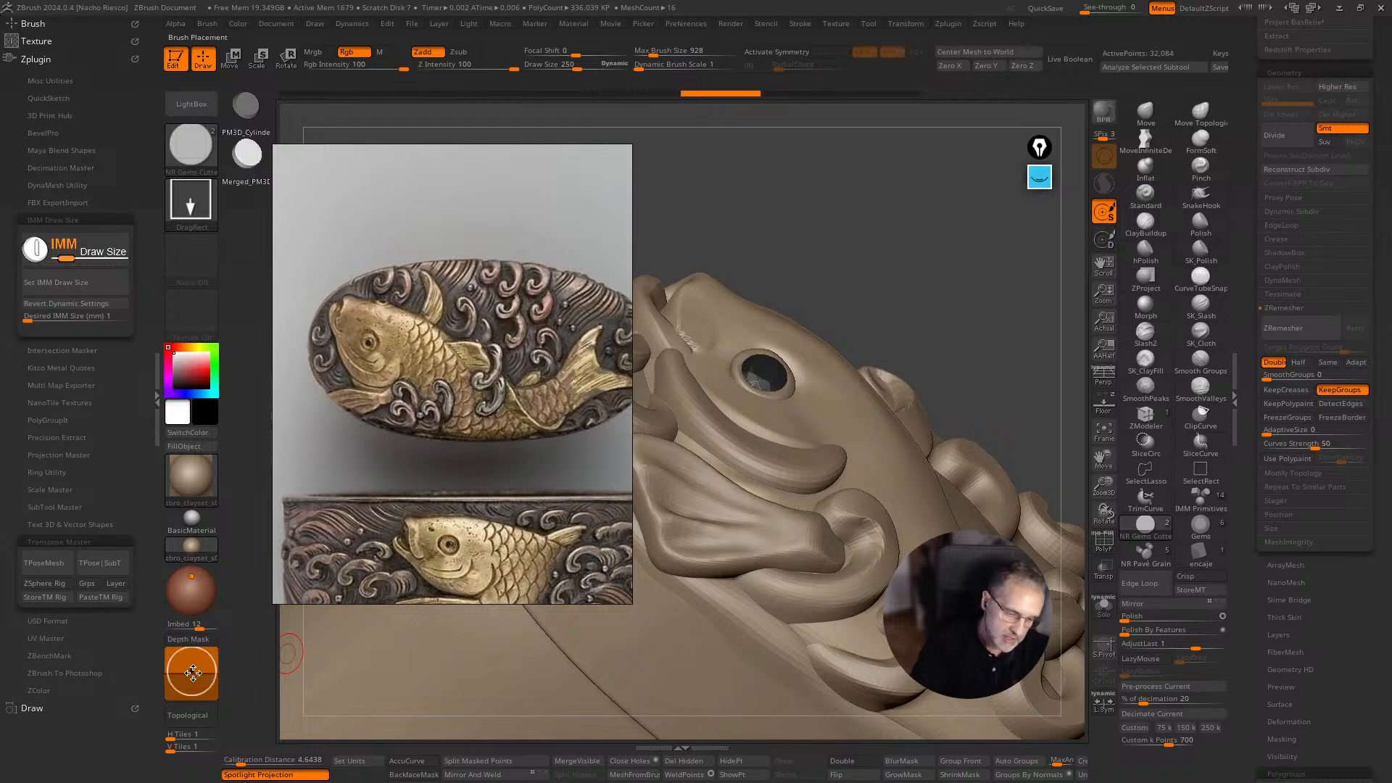
pyautogui.moveTo(863, 393); pyautogui.dragTo(874, 404)
pyautogui.moveTo(911, 351); pyautogui.dragTo(891, 414)
pyautogui.hotkey('ctrl', 'z')
pyautogui.hotkey('ctrl', 'z')
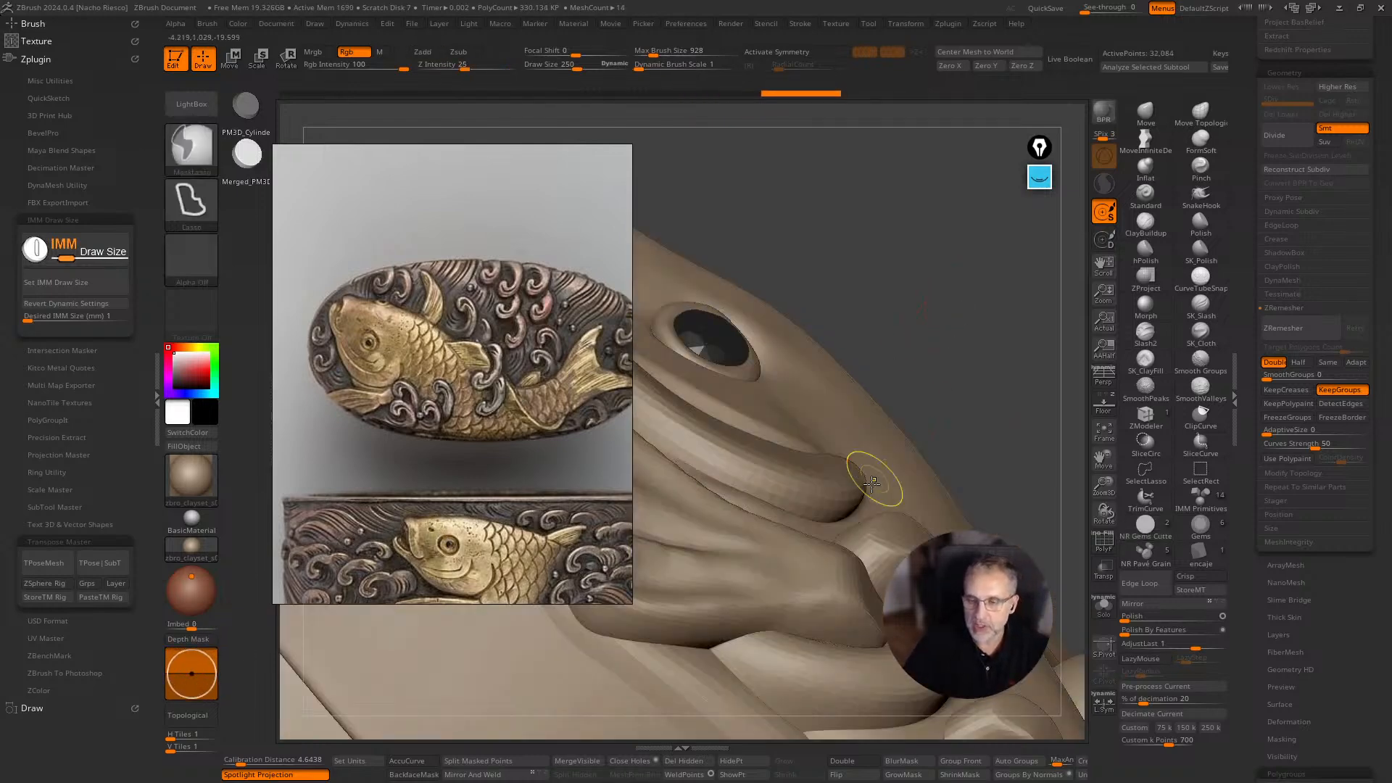
# Set Imbed to -4 and insert four gem cutters in a tight cluster behind the koi's eye, redoing the fourth.
pyautogui.moveTo(194, 666); pyautogui.dragTo(194, 686)
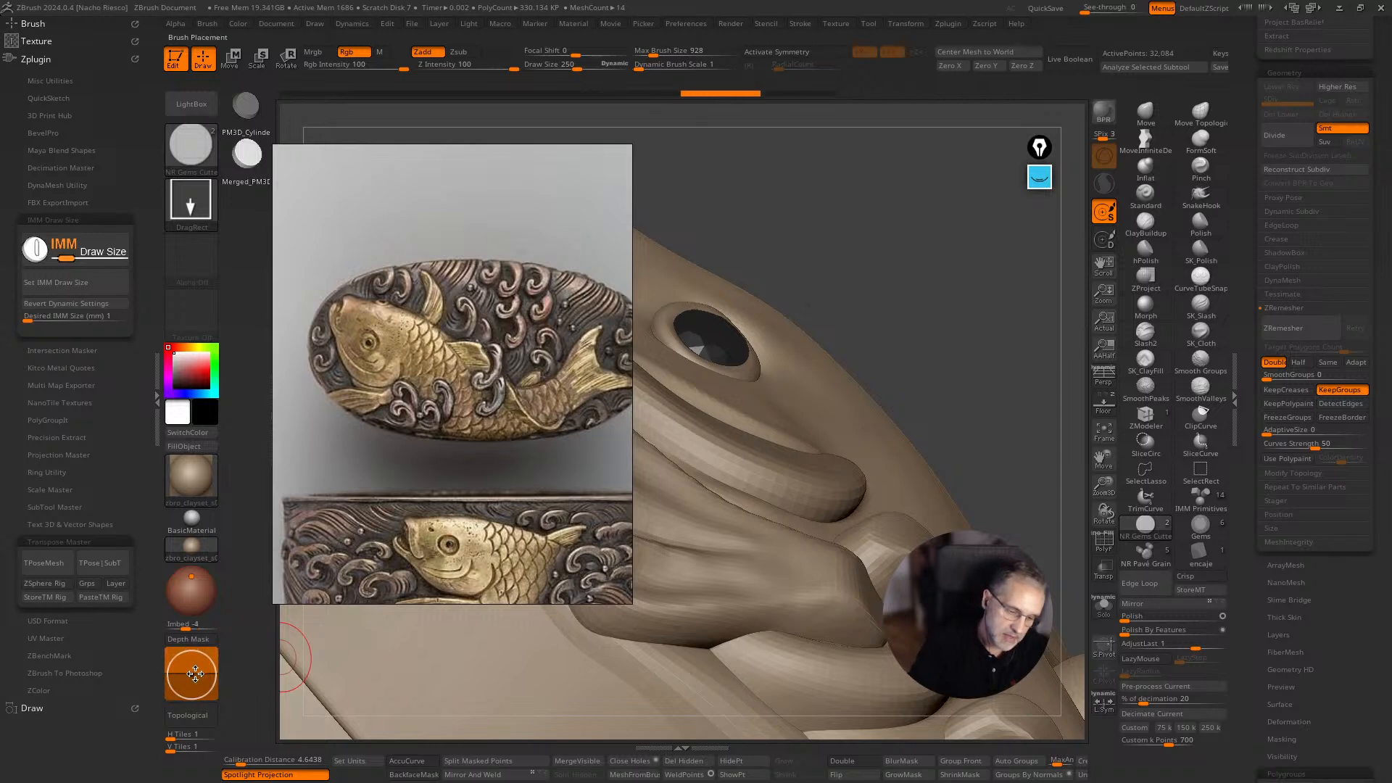
pyautogui.moveTo(1007, 307); pyautogui.dragTo(871, 406)
pyautogui.click(864, 403)
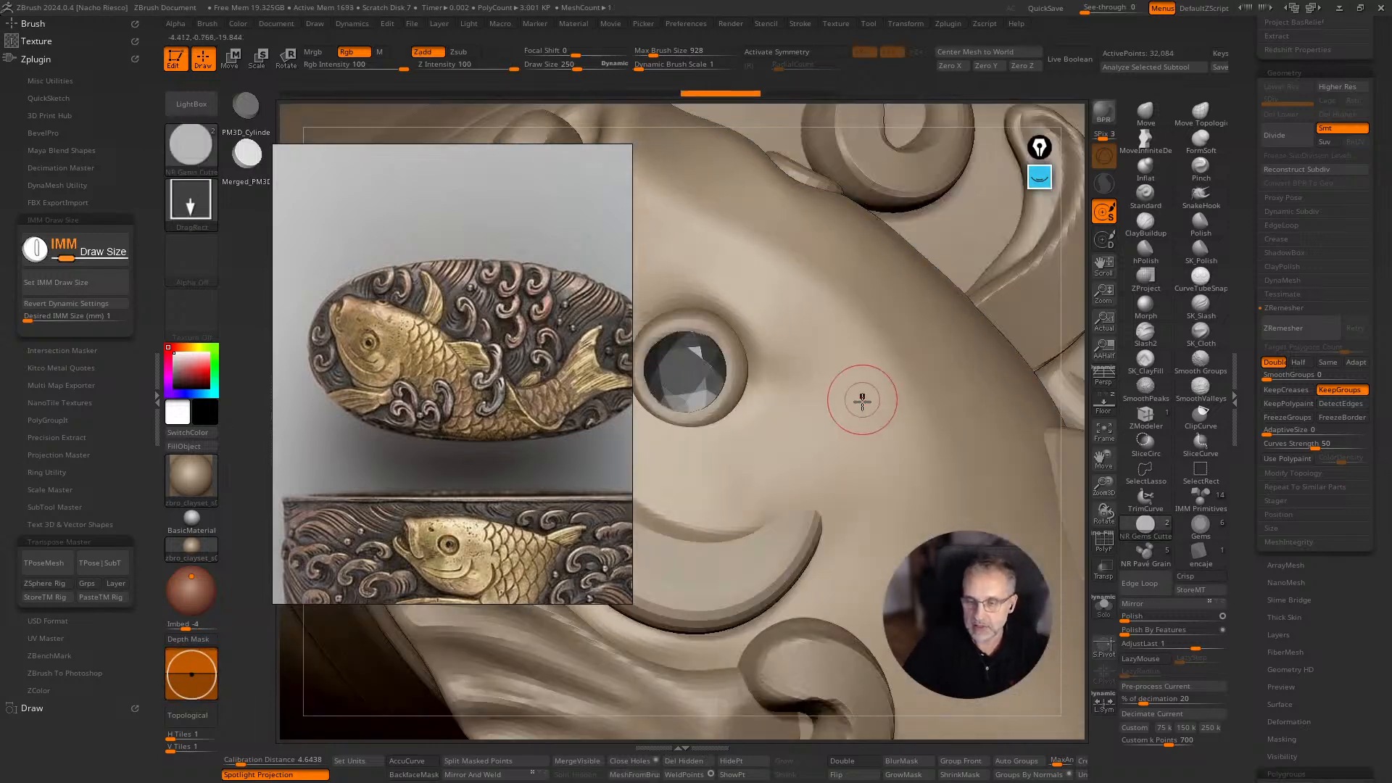
pyautogui.click(900, 467)
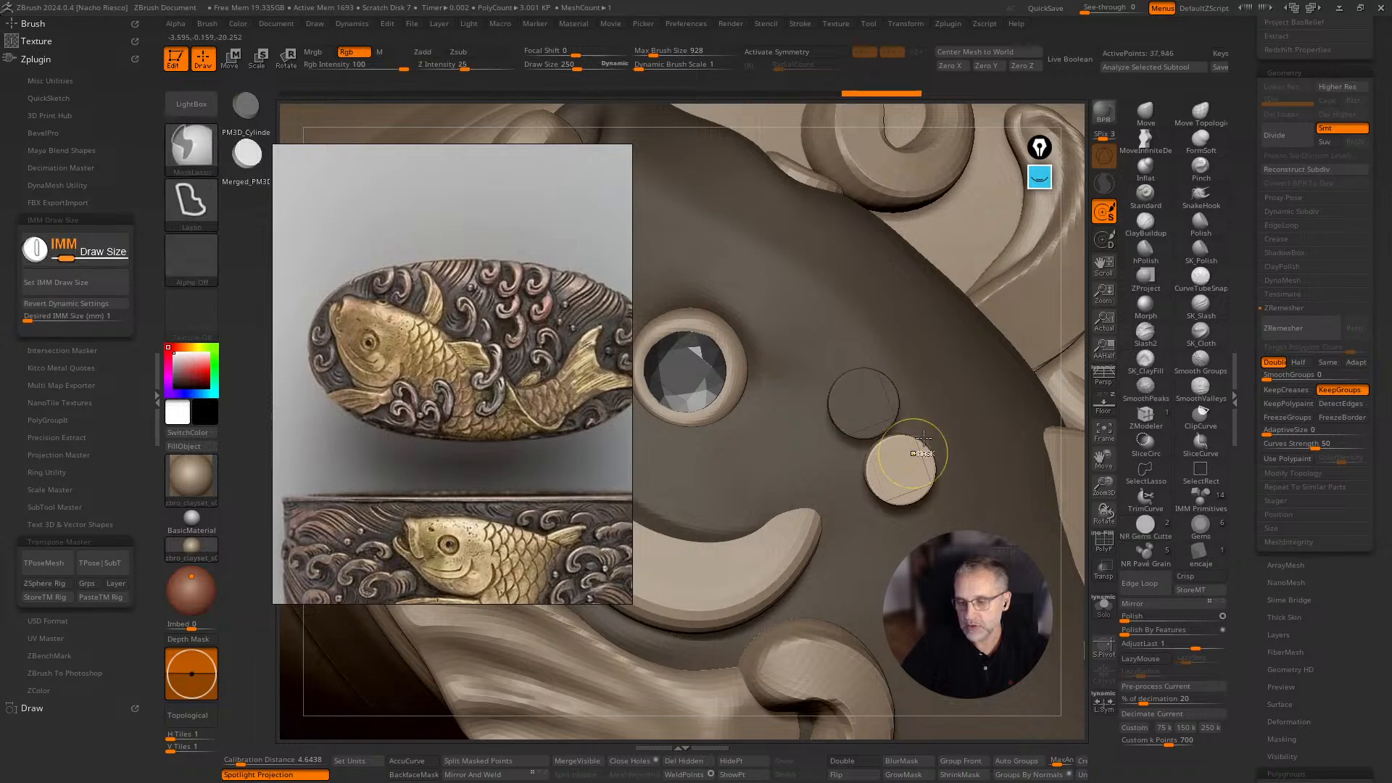
pyautogui.click(940, 406)
pyautogui.click(899, 344)
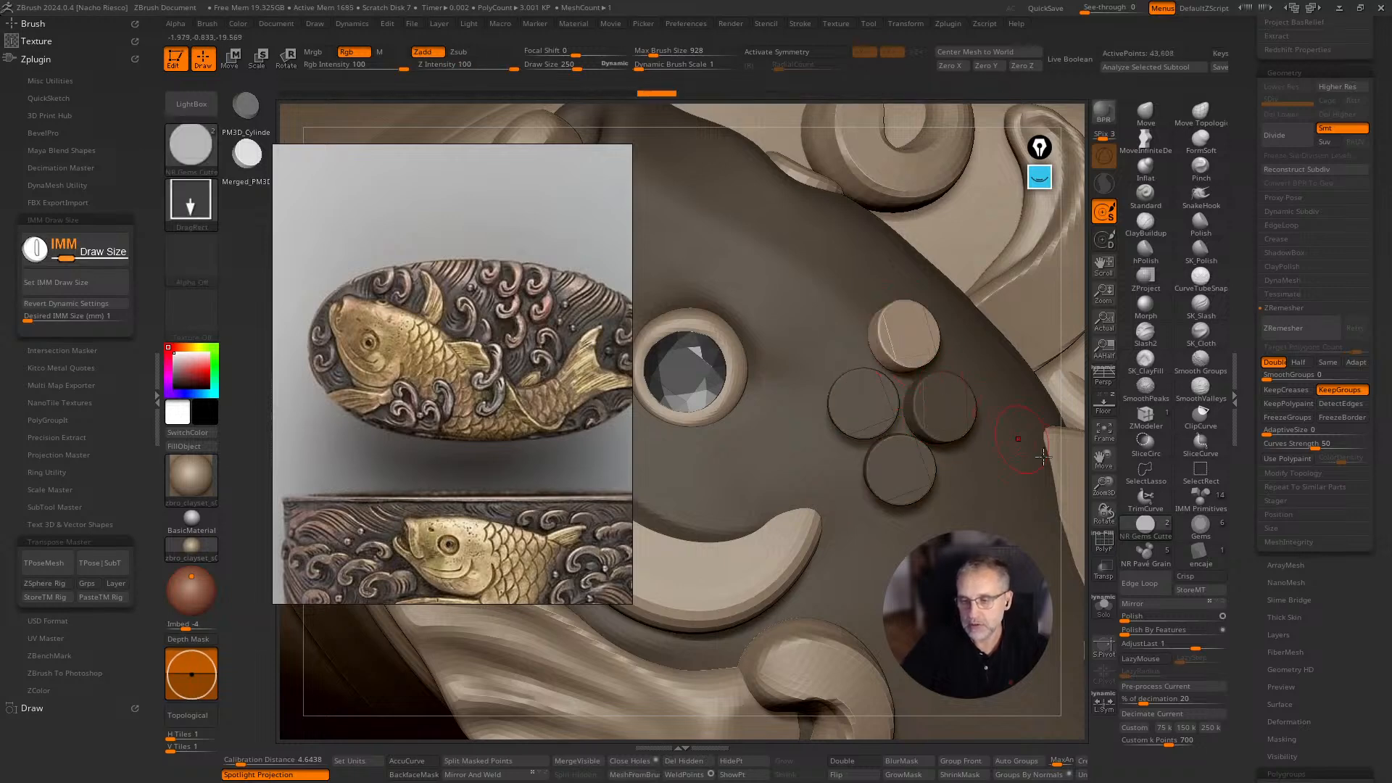
pyautogui.hotkey('ctrl', 'z')
pyautogui.click(898, 351)
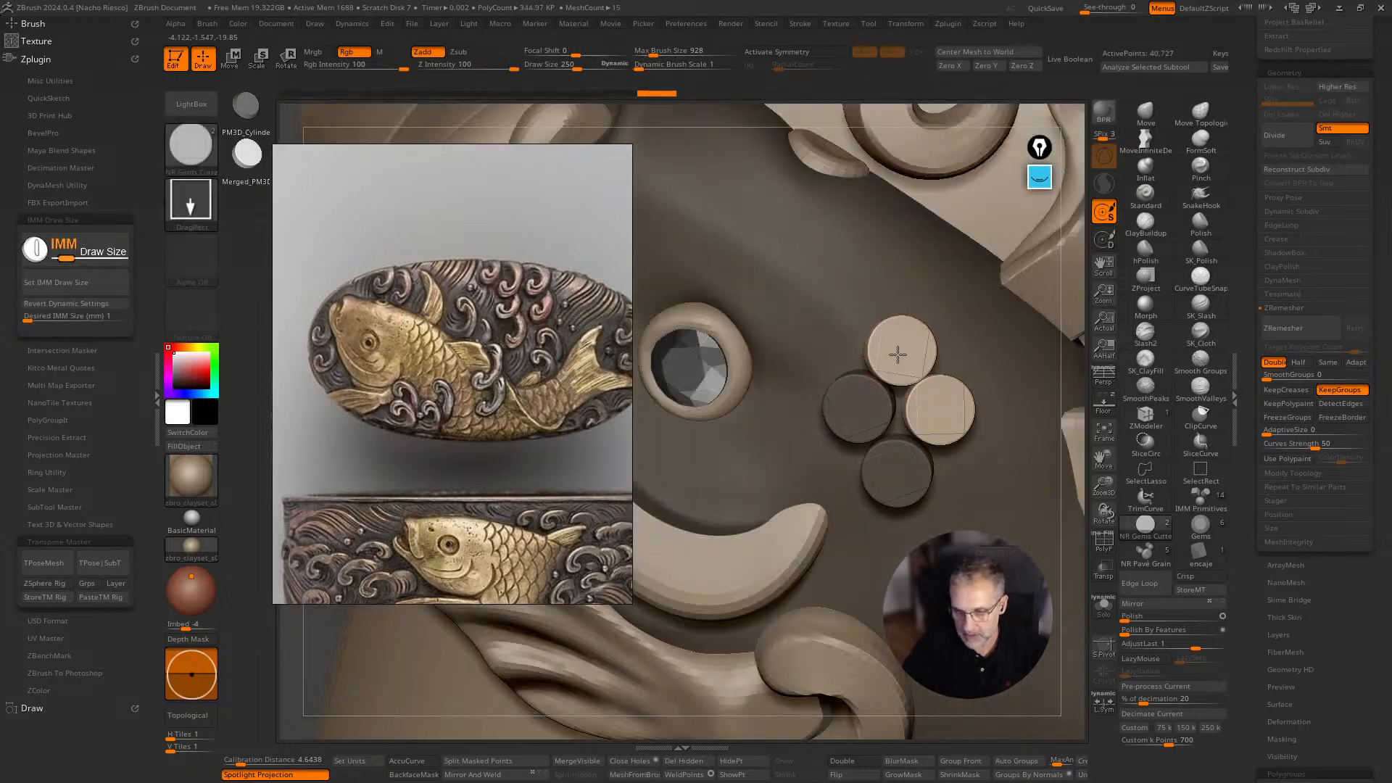
# Adjust the fourth cutter with the Move gizmo and add a fifth cutter beside it, nearer the koi's eye.
pyautogui.press('w')
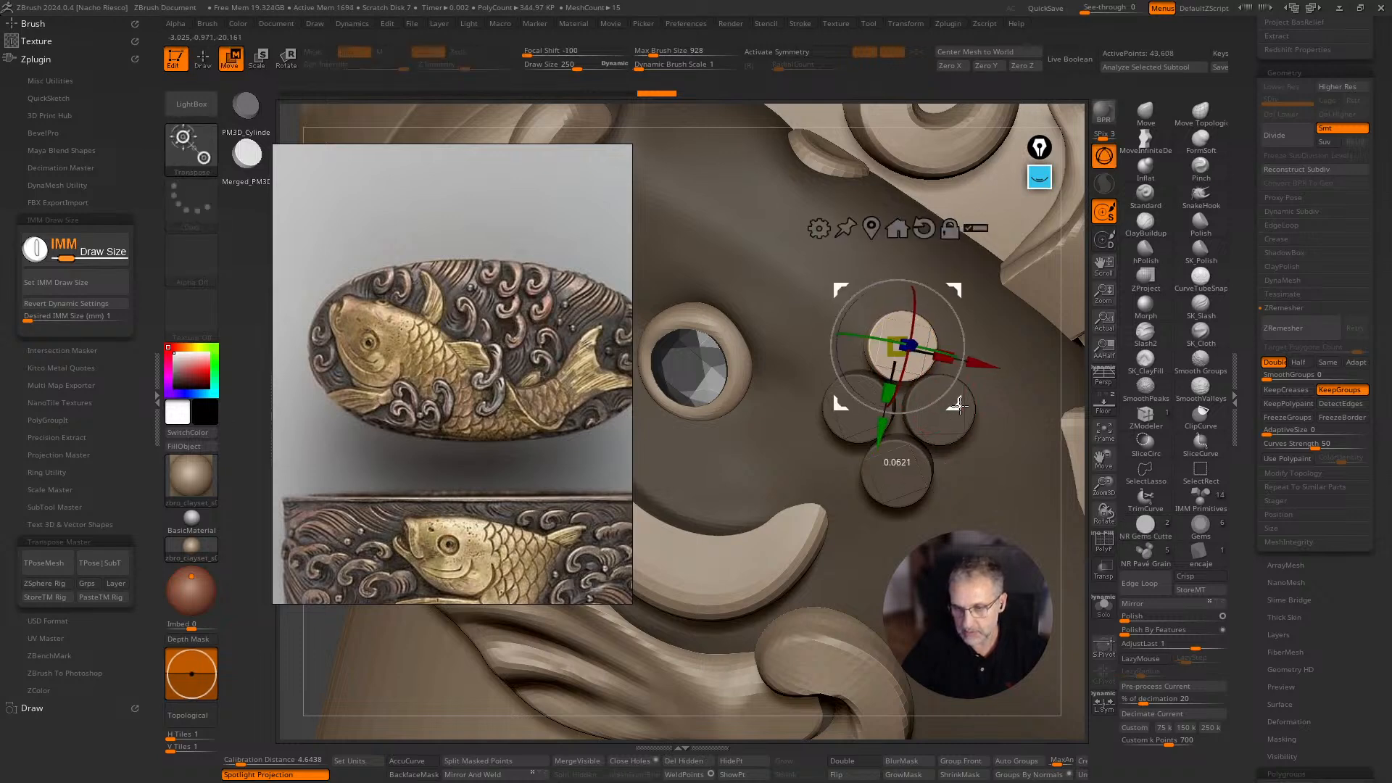
pyautogui.press('q')
pyautogui.click(829, 339)
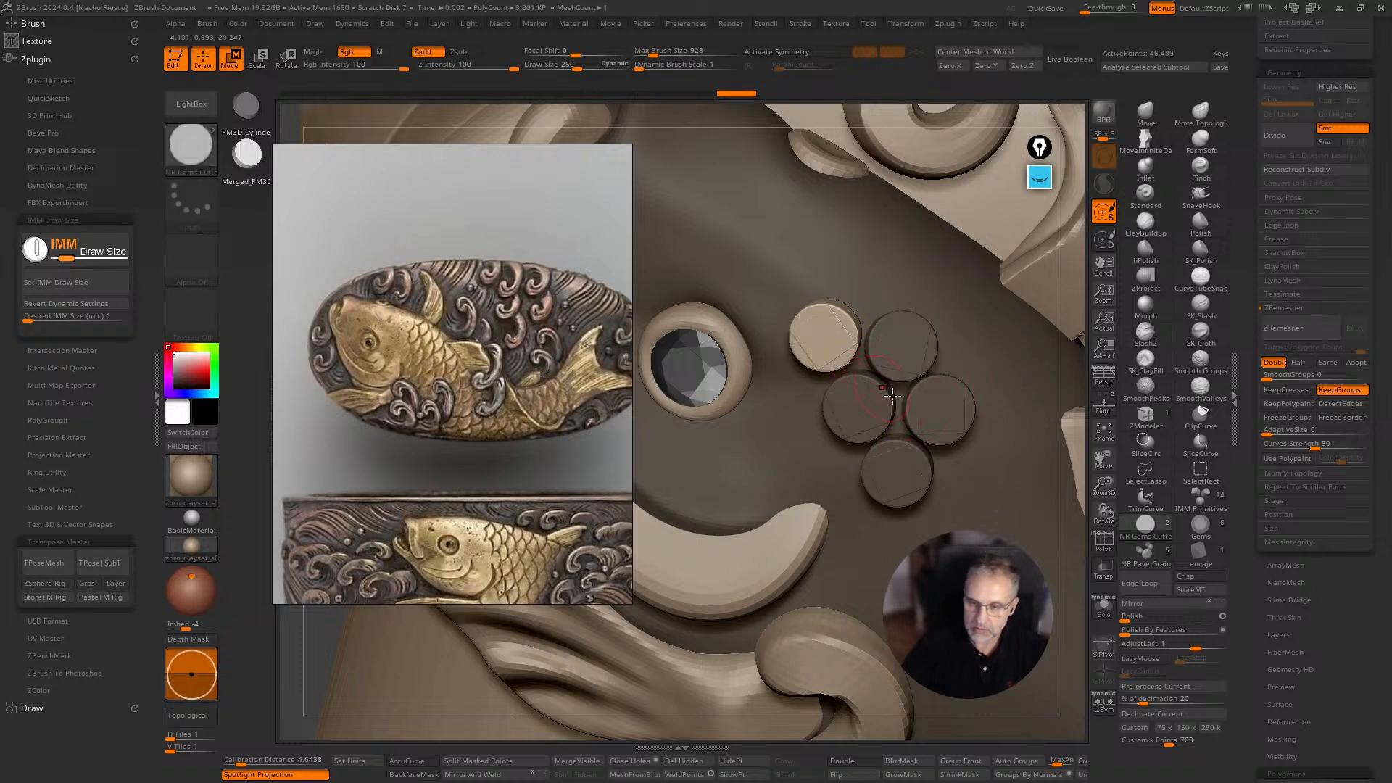
pyautogui.press('w')
pyautogui.press('q')
# Mark up one cutter with a yellow body outline and a blue square on its face, and erase the annotations.
pyautogui.moveTo(1068, 433)
pyautogui.mouseDown()
pyautogui.moveTo(1069, 457)
pyautogui.moveTo(944, 444)
pyautogui.mouseUp()
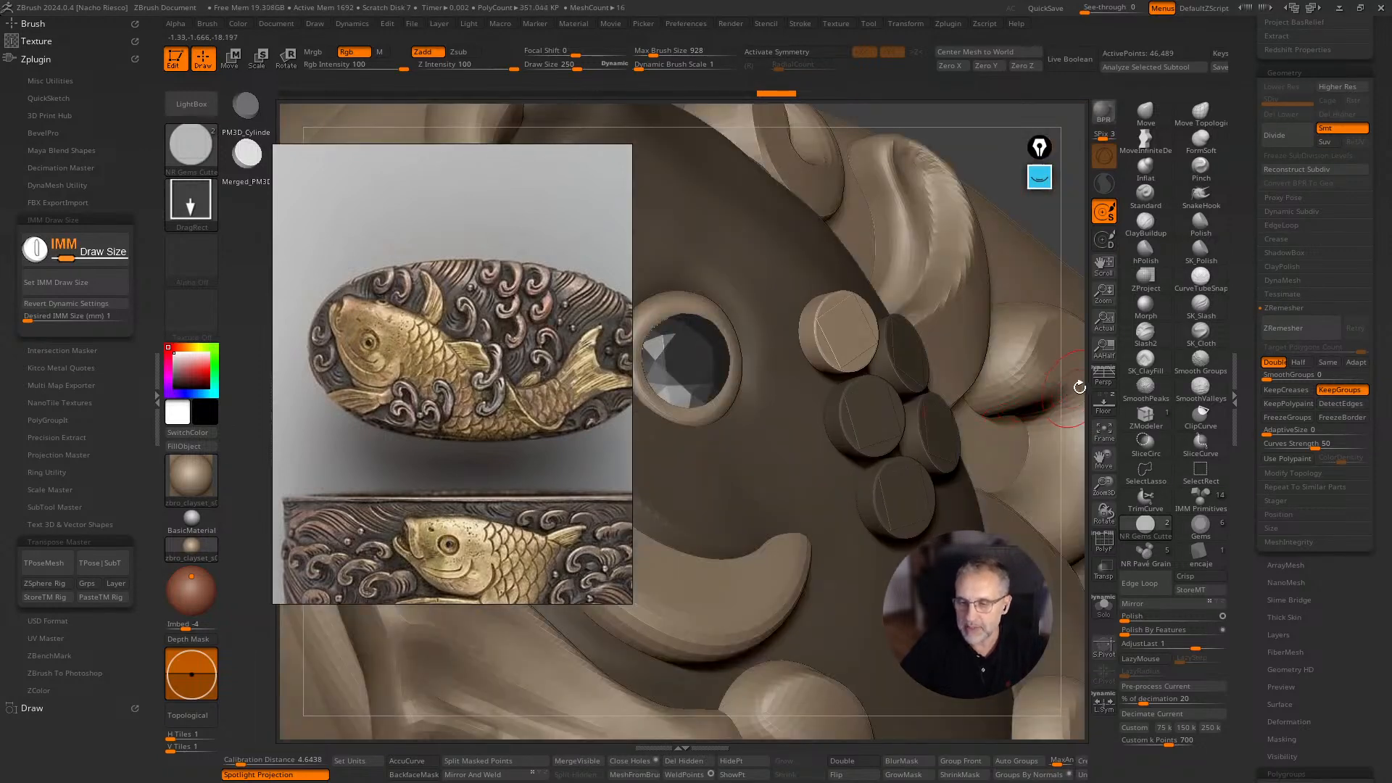
pyautogui.keyDown('alt'); pyautogui.moveTo(1080, 388); pyautogui.dragTo(1064, 457); pyautogui.keyUp('alt')
pyautogui.click(1042, 182)
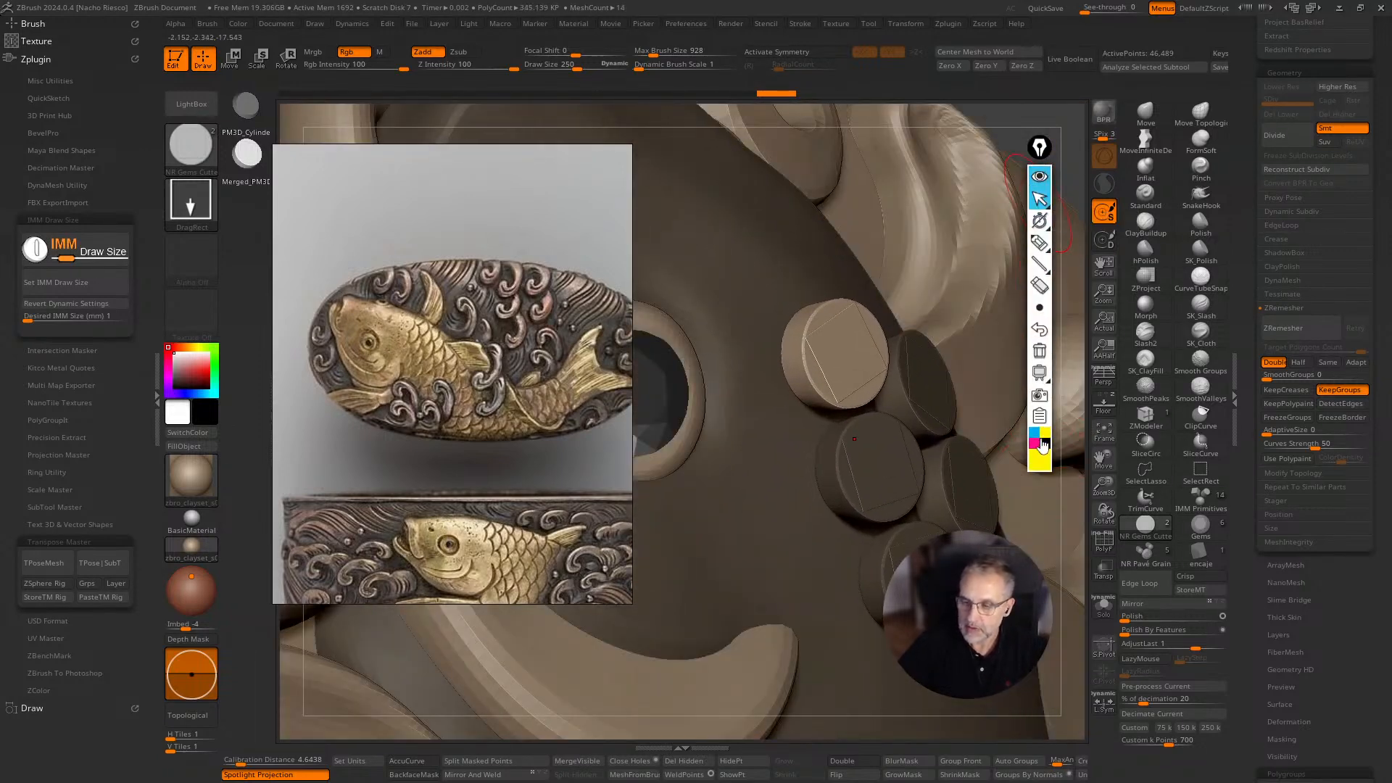
pyautogui.click(1040, 243)
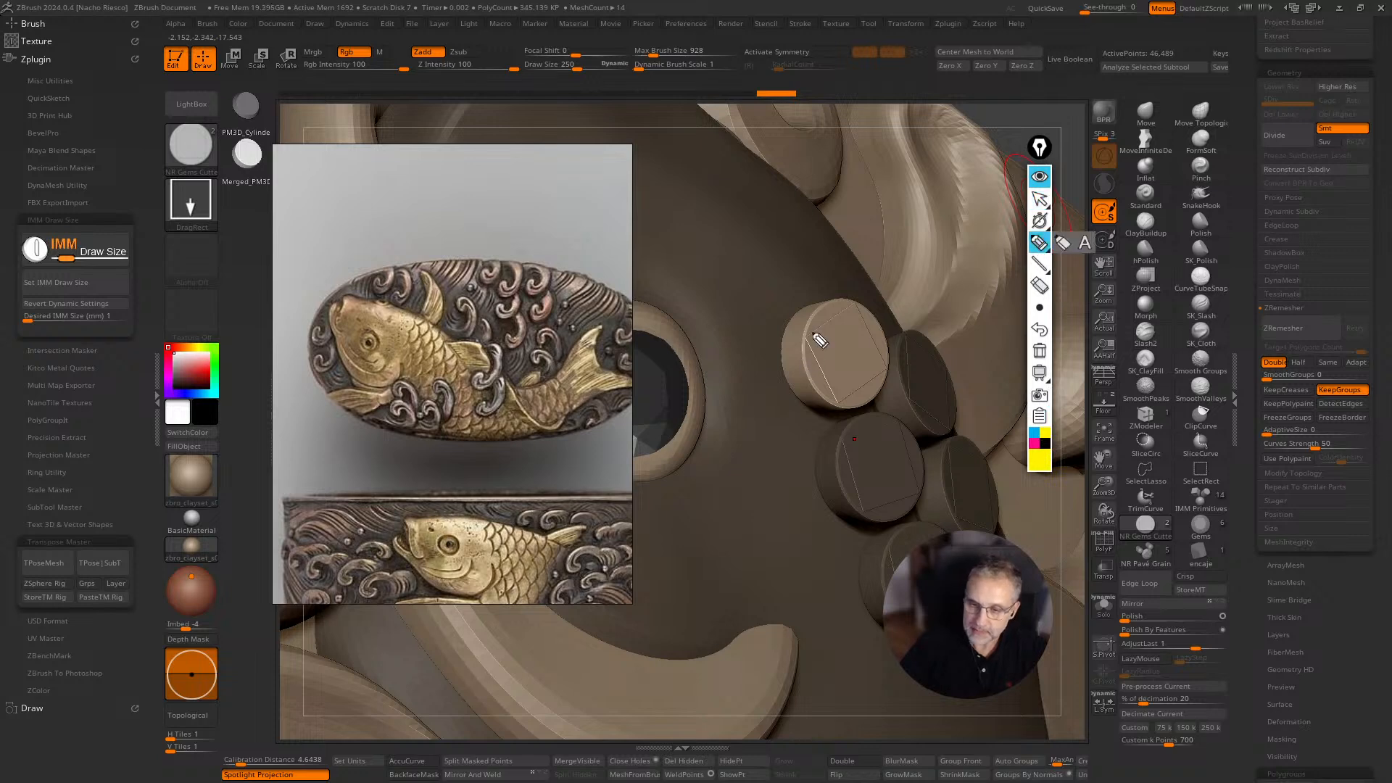
pyautogui.moveTo(806, 300)
pyautogui.mouseDown()
pyautogui.moveTo(876, 321)
pyautogui.moveTo(890, 381)
pyautogui.moveTo(868, 415)
pyautogui.moveTo(768, 395)
pyautogui.moveTo(754, 366)
pyautogui.moveTo(801, 313)
pyautogui.moveTo(847, 305)
pyautogui.moveTo(846, 406)
pyautogui.moveTo(886, 369)
pyautogui.moveTo(858, 313)
pyautogui.moveTo(807, 338)
pyautogui.mouseUp()
pyautogui.click(1035, 433)
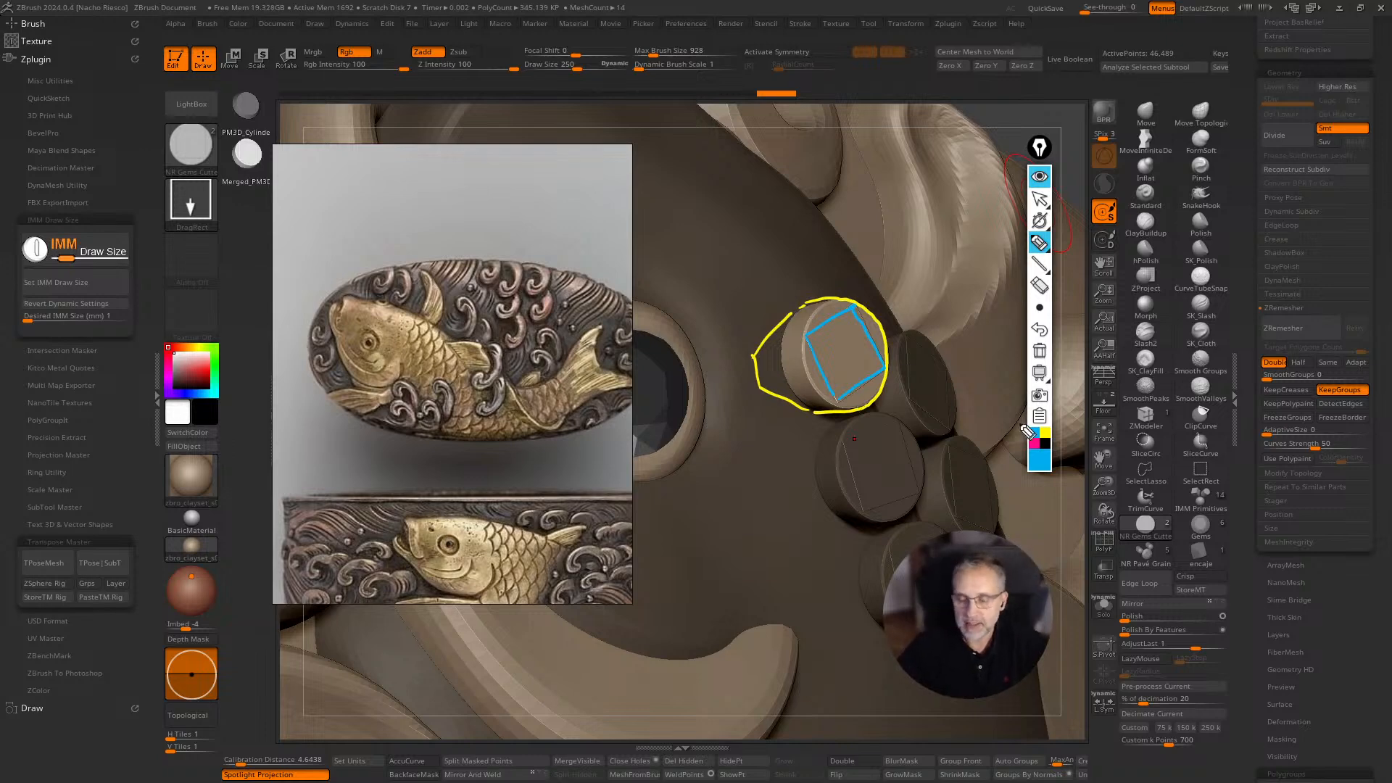
pyautogui.click(1039, 351)
pyautogui.click(1039, 199)
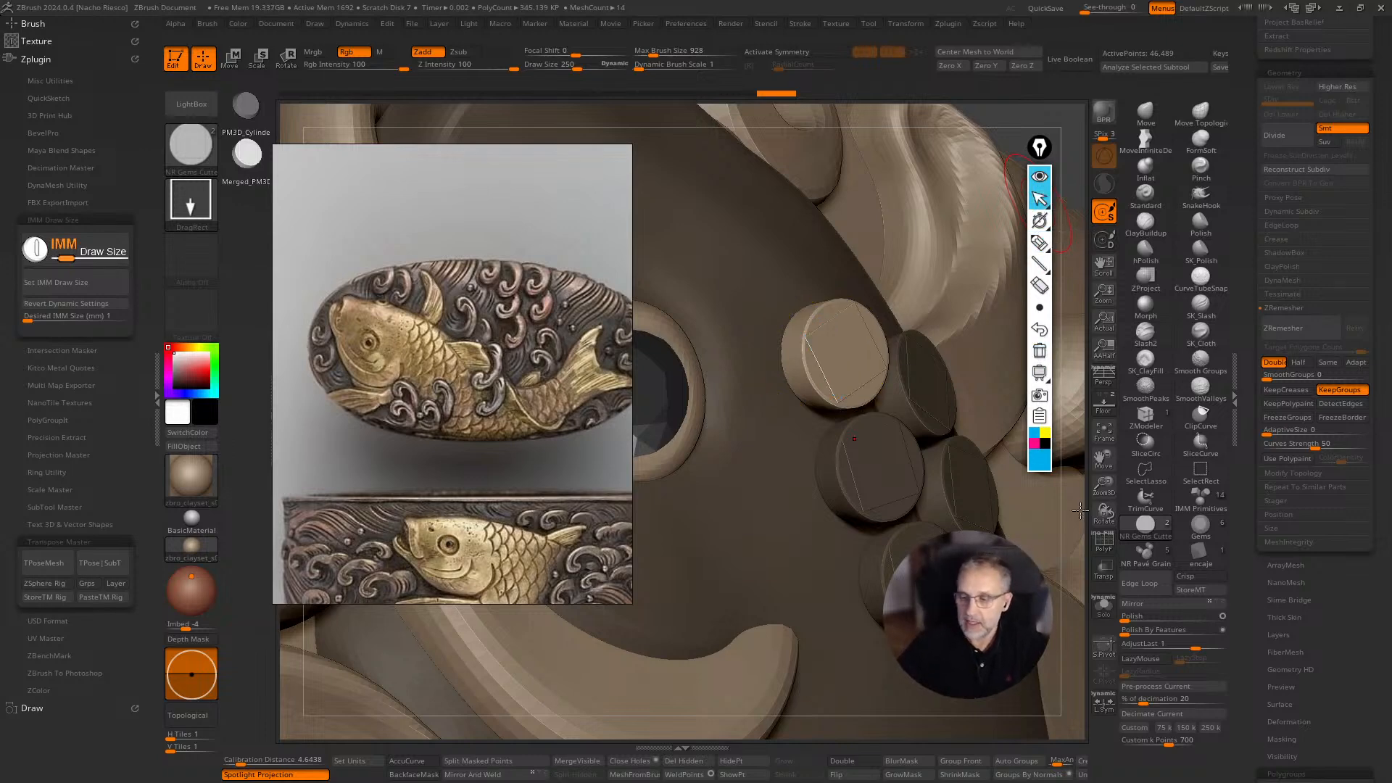
# Insert a sixth 1 mm cutter on the side of the cluster facing the koi's eye, redoing its placement once.
pyautogui.moveTo(1078, 525); pyautogui.dragTo(1030, 519)
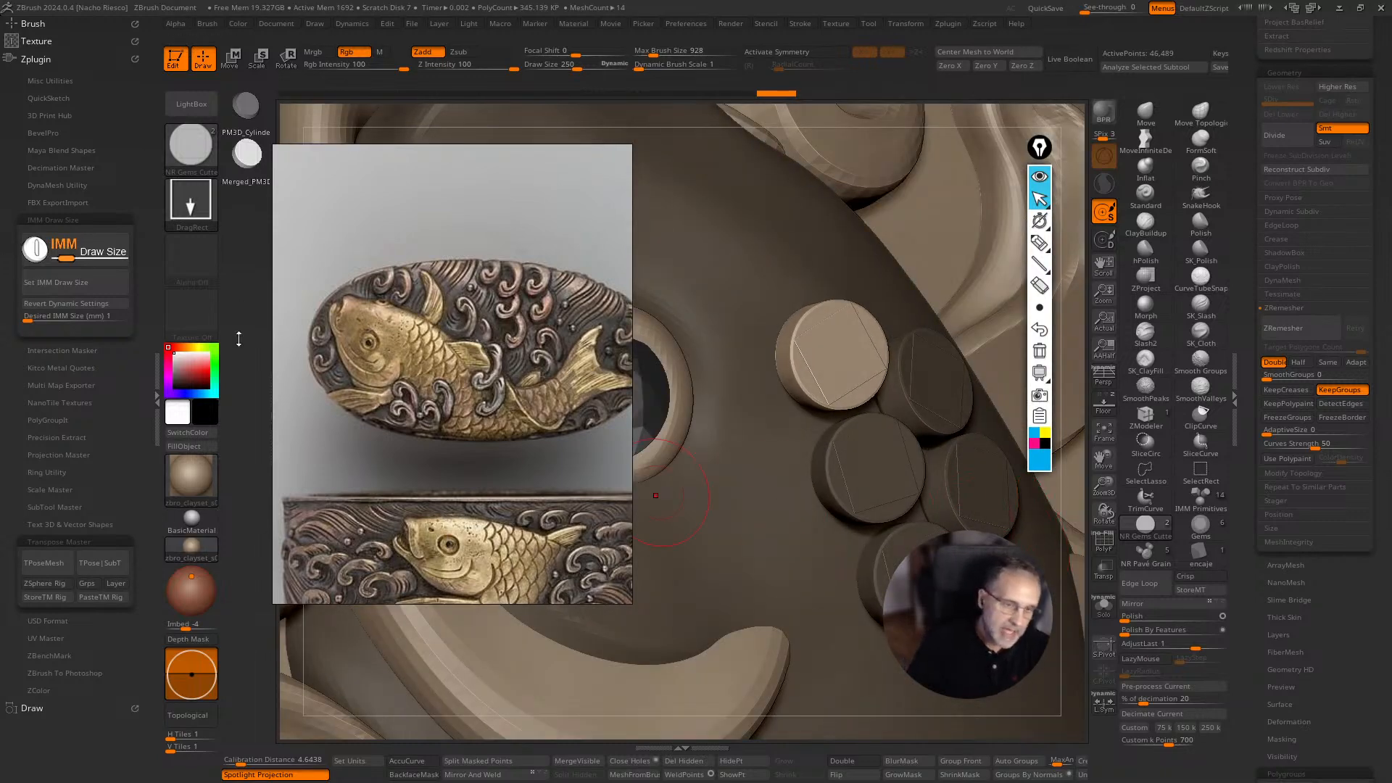
pyautogui.click(773, 447)
pyautogui.moveTo(801, 539); pyautogui.dragTo(813, 497, button='right')
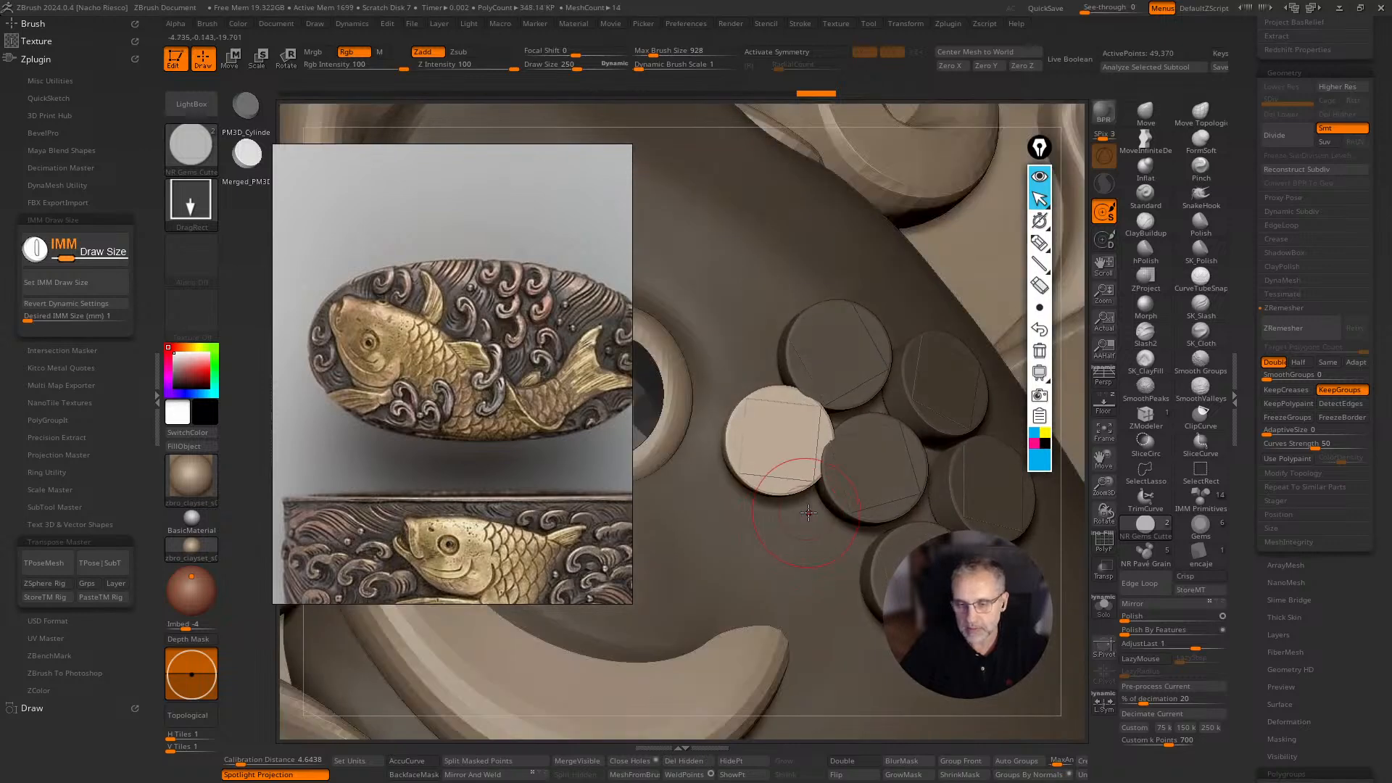
pyautogui.hotkey('ctrl', 'z')
pyautogui.moveTo(771, 447)
pyautogui.mouseDown()
pyautogui.moveTo(778, 484)
pyautogui.moveTo(816, 502)
pyautogui.mouseUp()
pyautogui.press('w')
pyautogui.press('q')
# Add a seventh 1 mm cutter at the upper end of the cluster behind the koi's eye.
pyautogui.keyDown('ctrl'); pyautogui.moveTo(1069, 528); pyautogui.dragTo(1022, 507, button='right'); pyautogui.keyUp('ctrl')
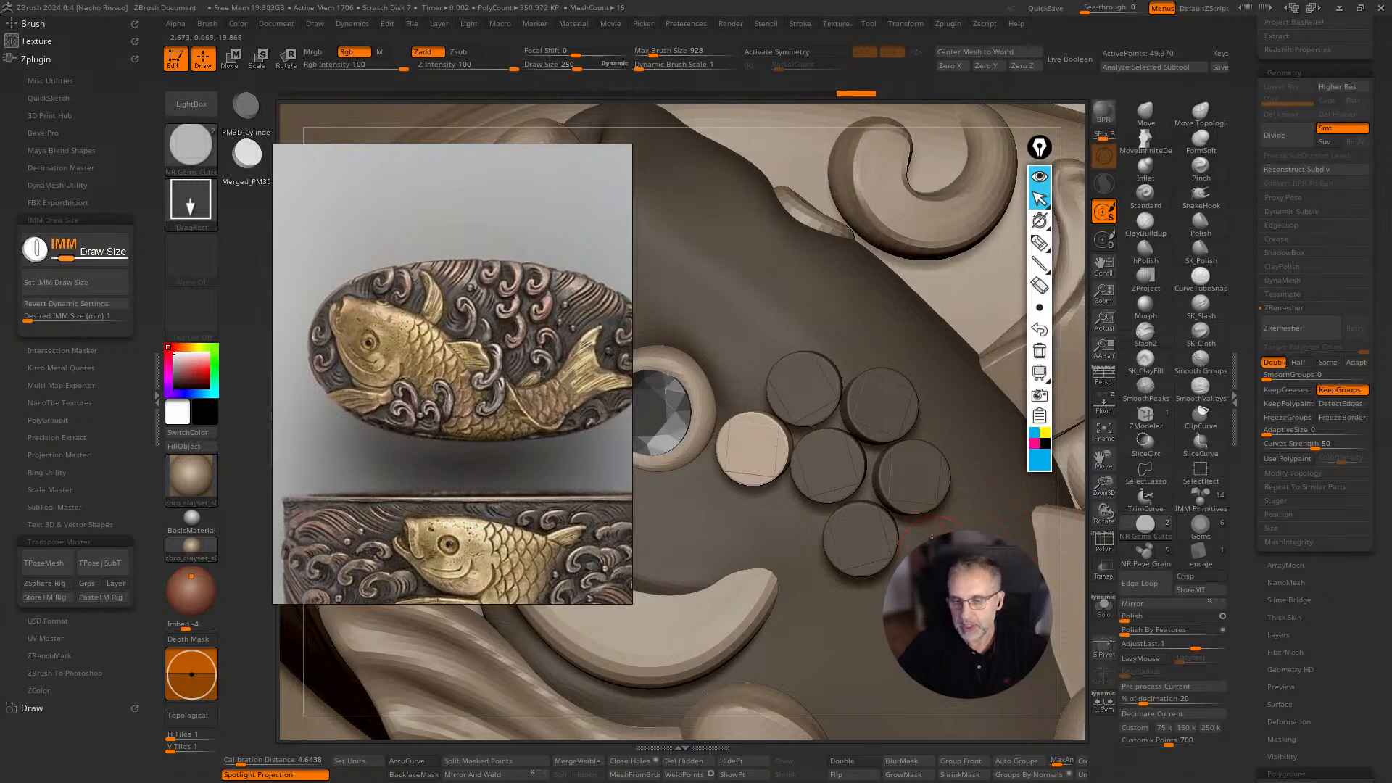
pyautogui.click(854, 333)
pyautogui.press('w')
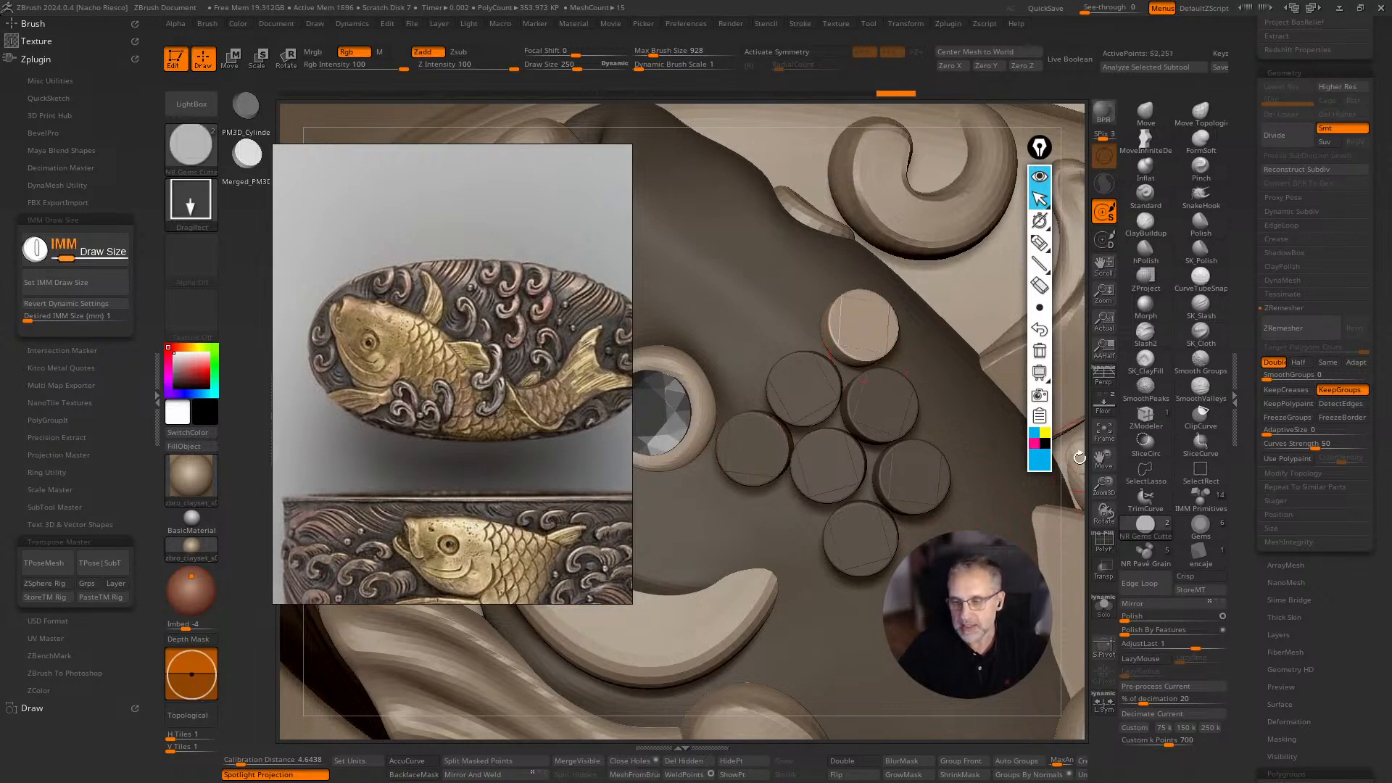
pyautogui.moveTo(854, 333)
pyautogui.mouseDown(button='right')
pyautogui.moveTo(914, 391)
pyautogui.moveTo(653, 355)
pyautogui.mouseUp(button='right')
pyautogui.press('q')
# Set the desired IMM size to 1.5 mm and insert three larger cutters below the cluster along the koi's body.
pyautogui.click(112, 316)
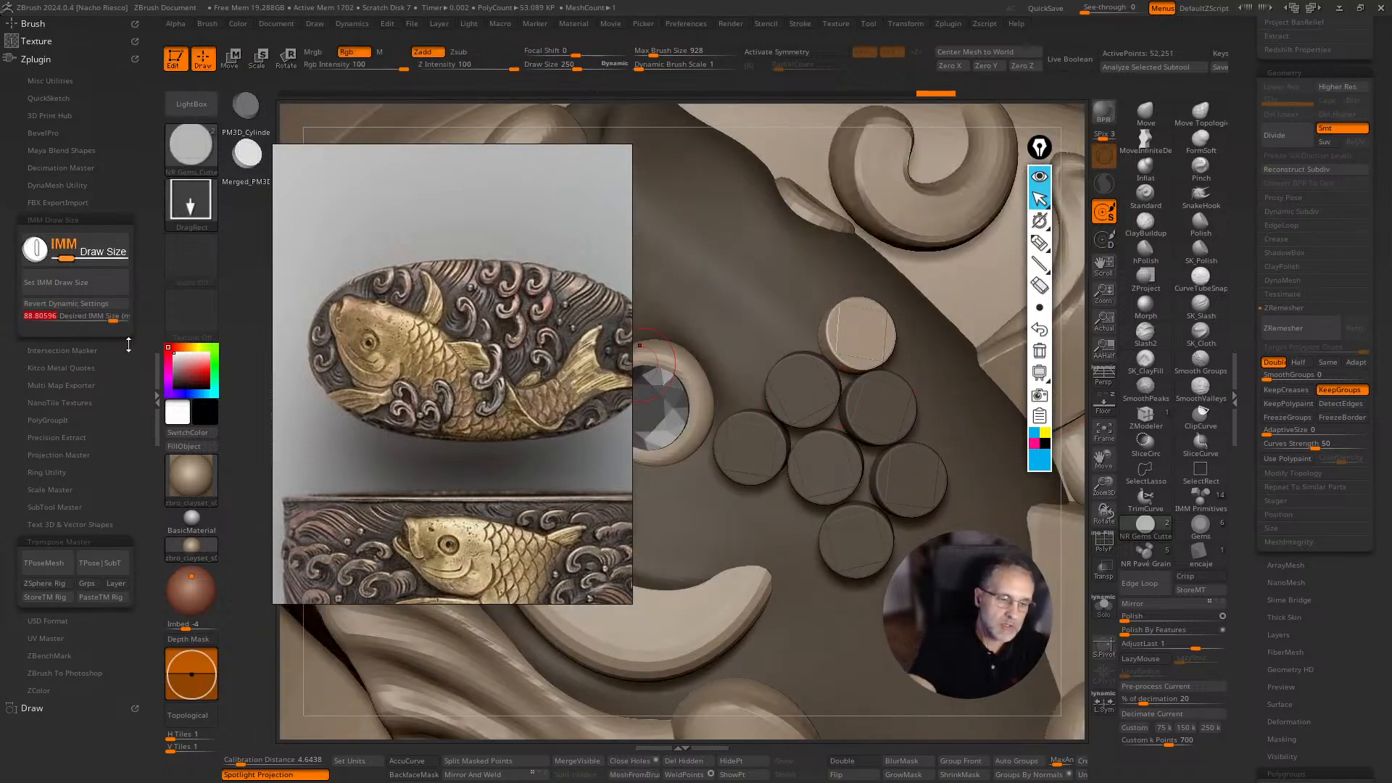
pyautogui.write('1.5')
pyautogui.press('Return')
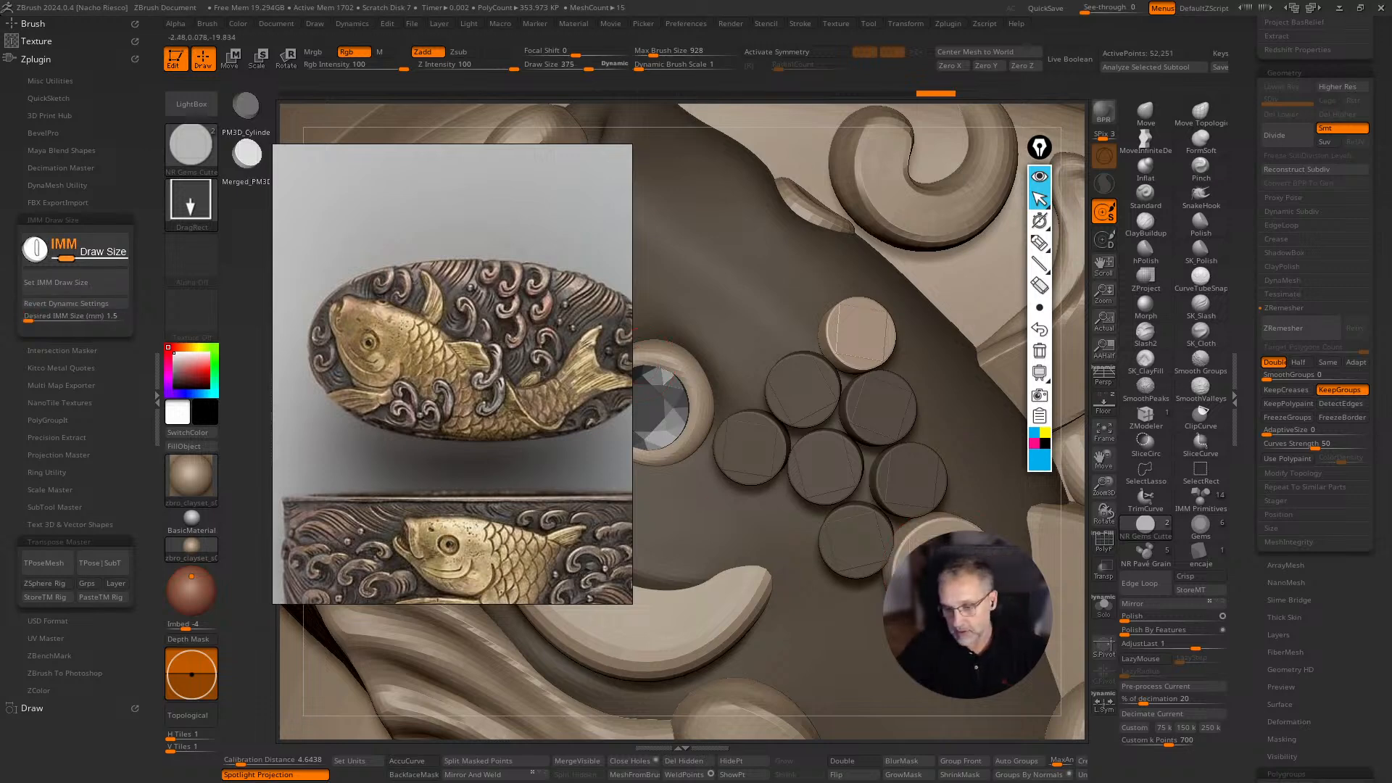
pyautogui.press('w')
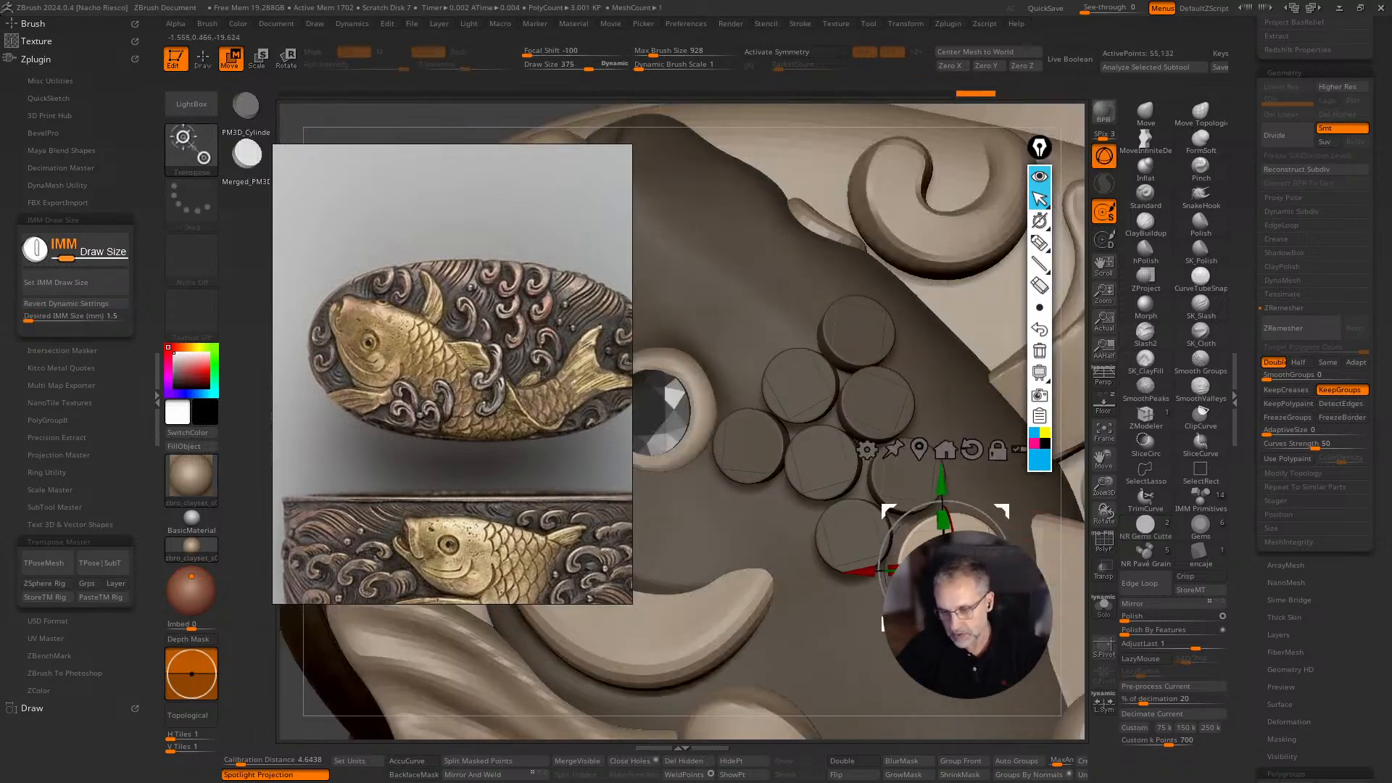
pyautogui.press('q')
pyautogui.moveTo(858, 632); pyautogui.dragTo(881, 656)
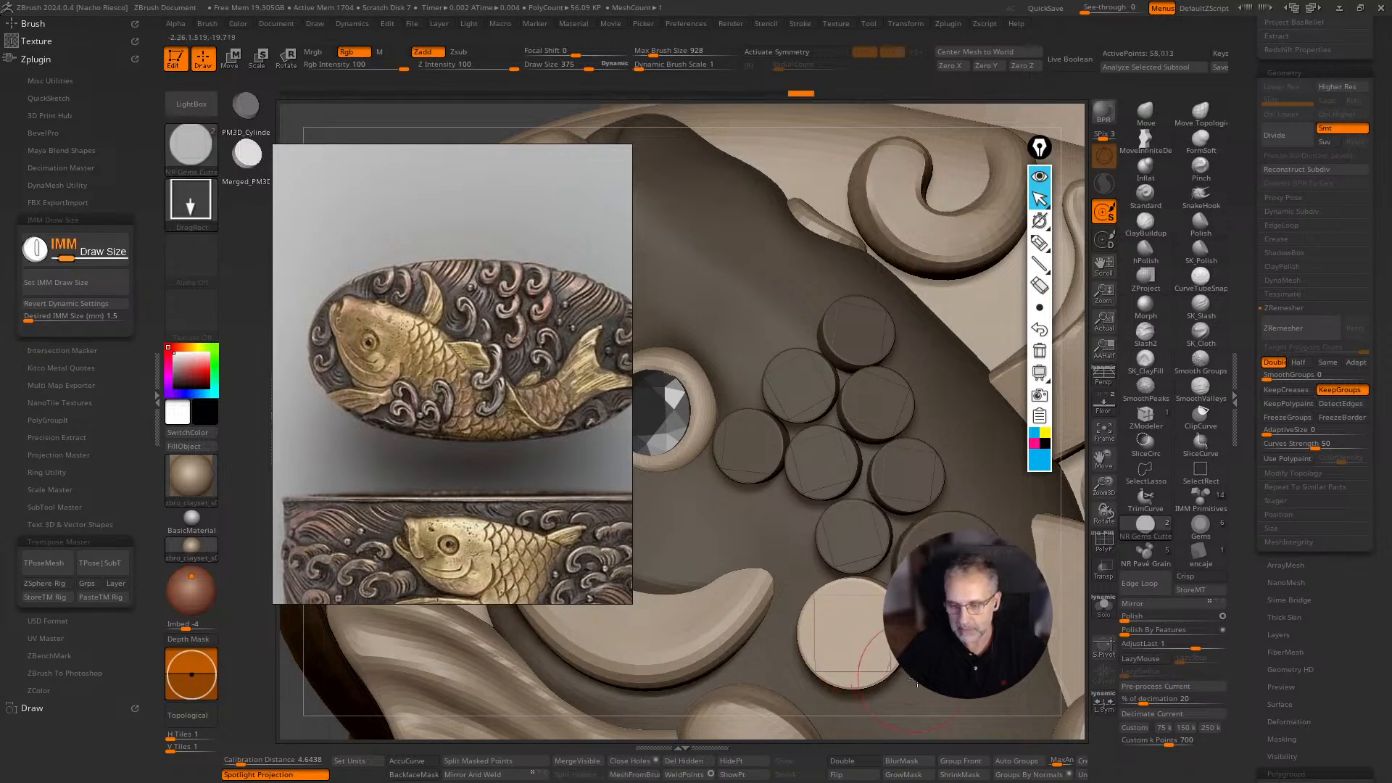
pyautogui.keyDown('ctrl'); pyautogui.moveTo(1064, 571); pyautogui.dragTo(992, 475, button='right'); pyautogui.keyUp('ctrl')
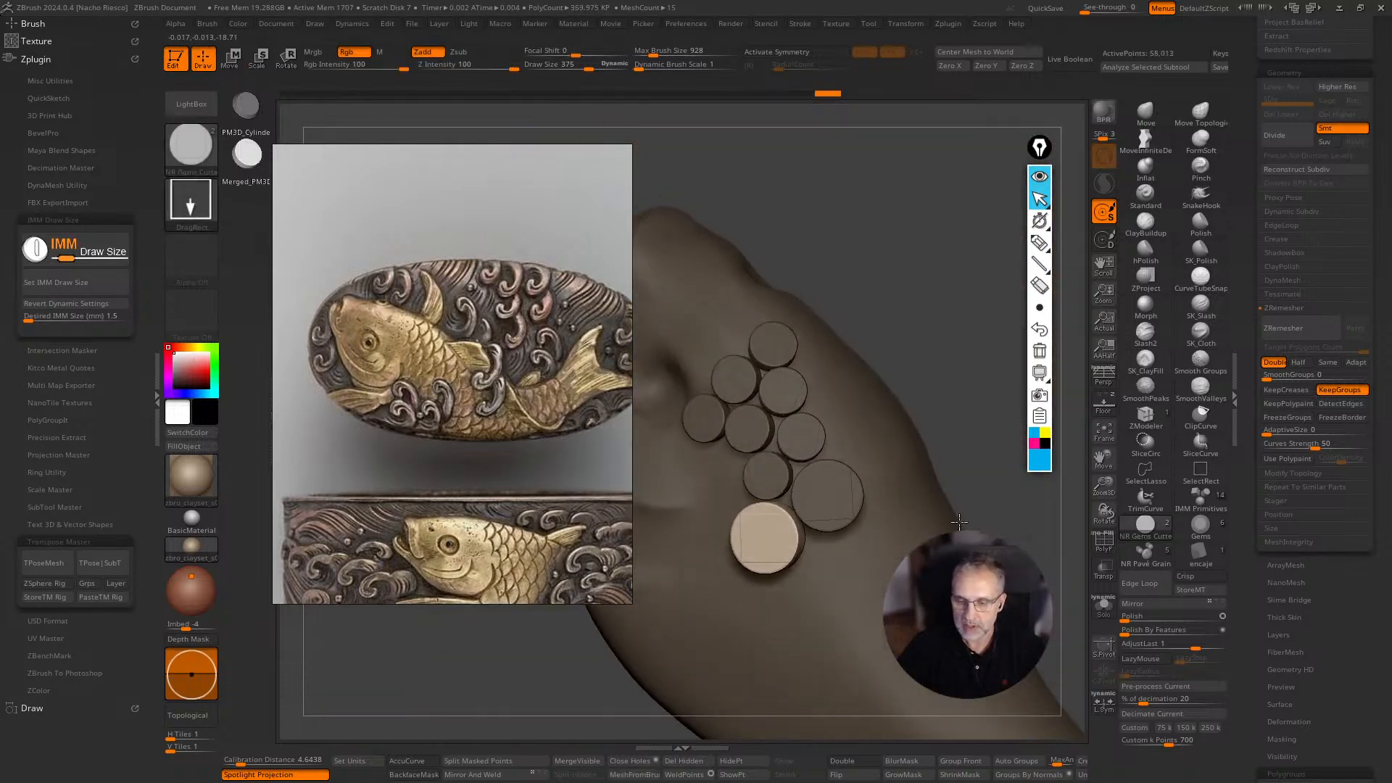
pyautogui.moveTo(834, 563); pyautogui.dragTo(876, 614)
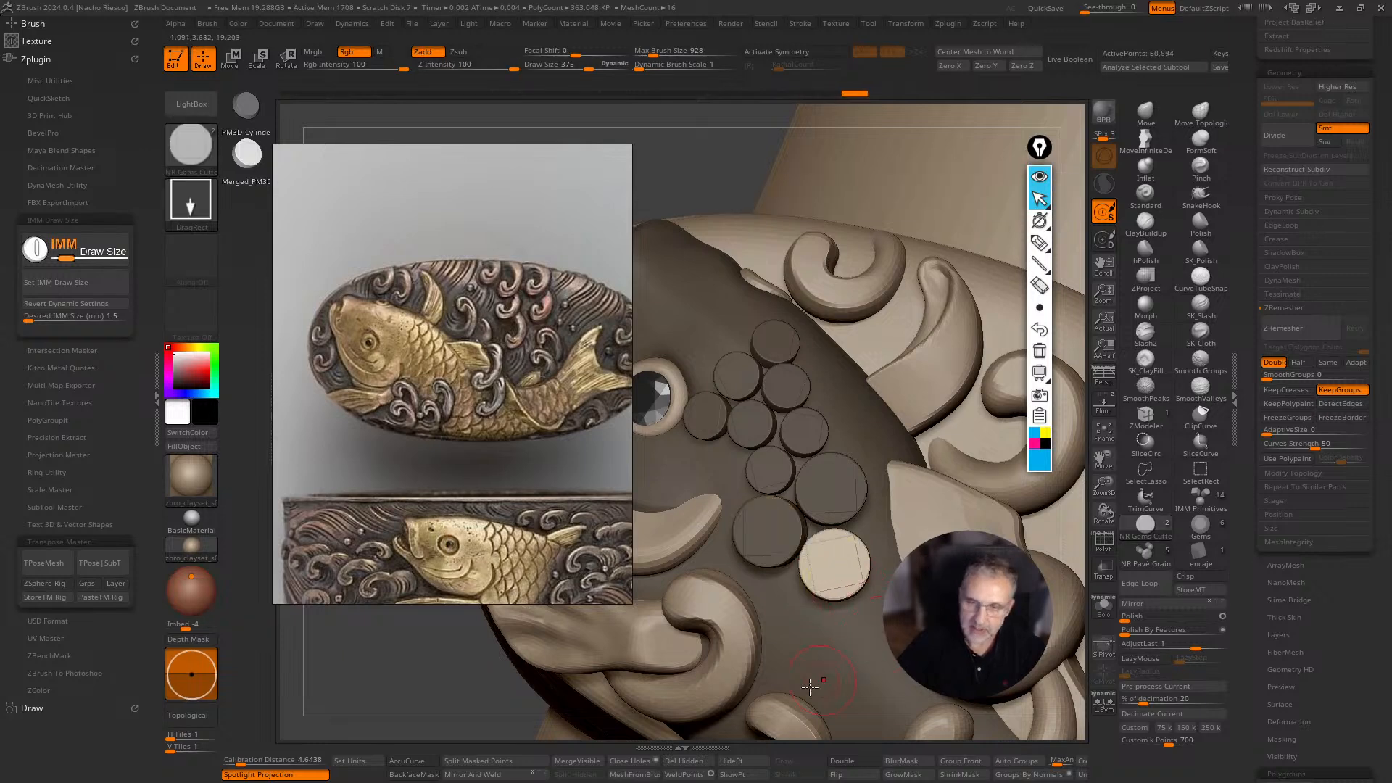
# Set the desired IMM size to 1 mm and insert a small cutter below the three larger ones, redoing its placement.
pyautogui.moveTo(103, 319); pyautogui.dragTo(123, 349)
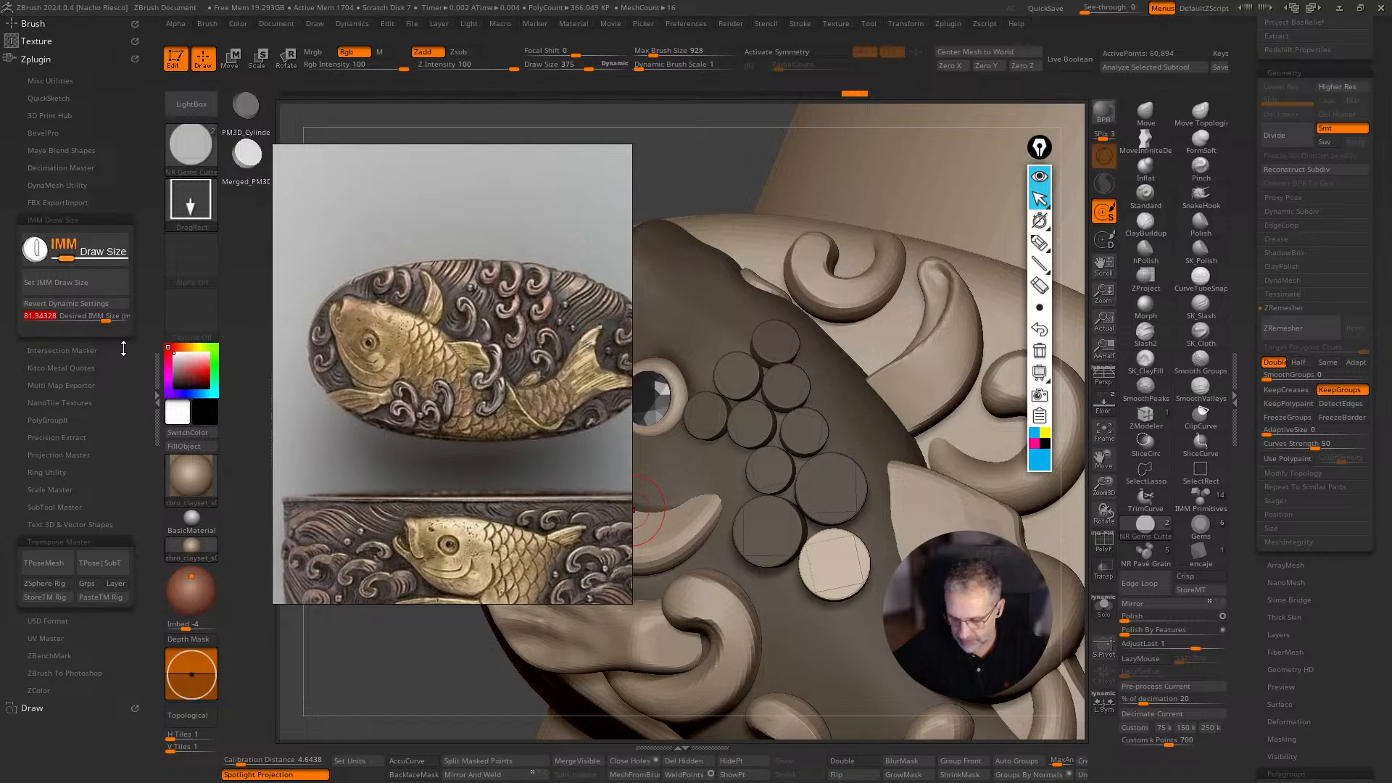
pyautogui.press('Return')
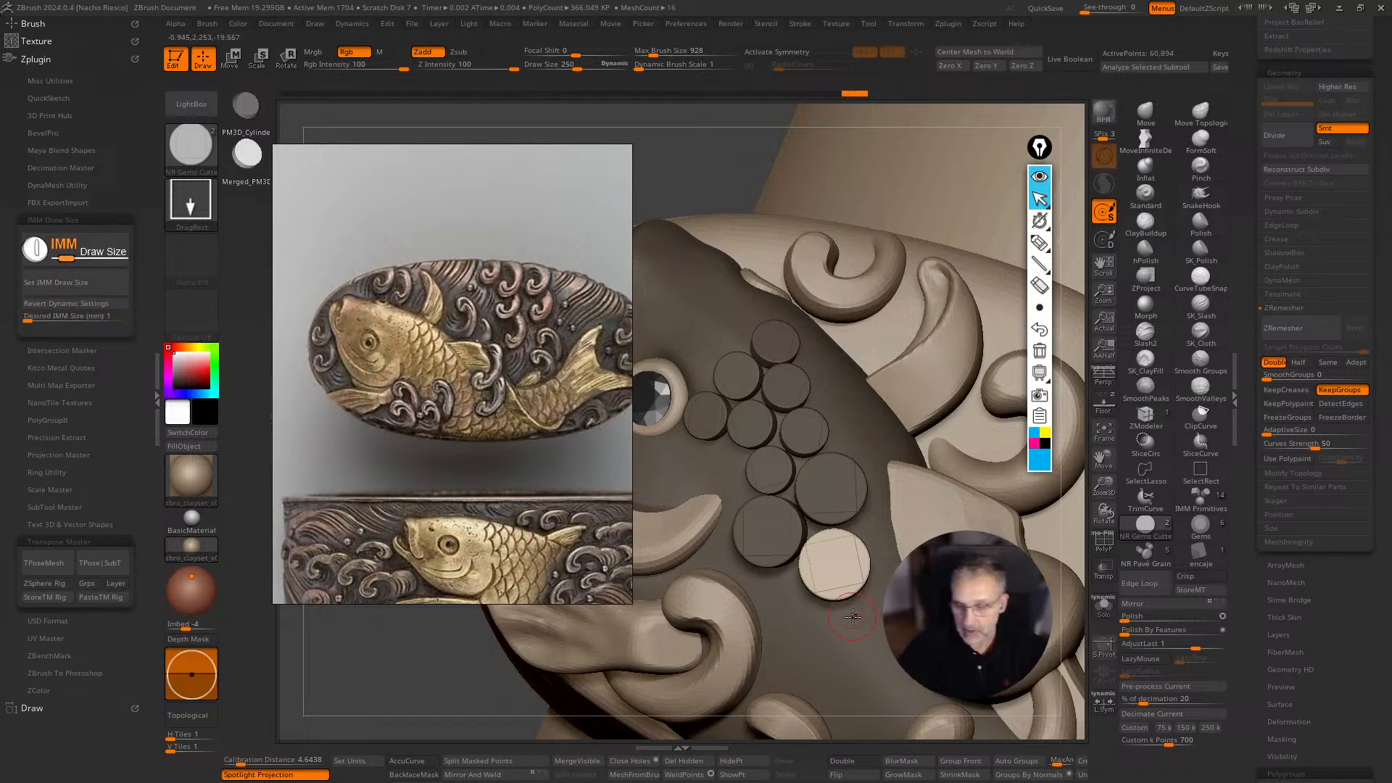
pyautogui.moveTo(855, 618)
pyautogui.mouseDown()
pyautogui.moveTo(871, 642)
pyautogui.moveTo(869, 581)
pyautogui.mouseUp()
pyautogui.hotkey('ctrl', 'z')
pyautogui.hotkey('ctrl', 'shift', 'z')
pyautogui.hotkey('ctrl', 'z')
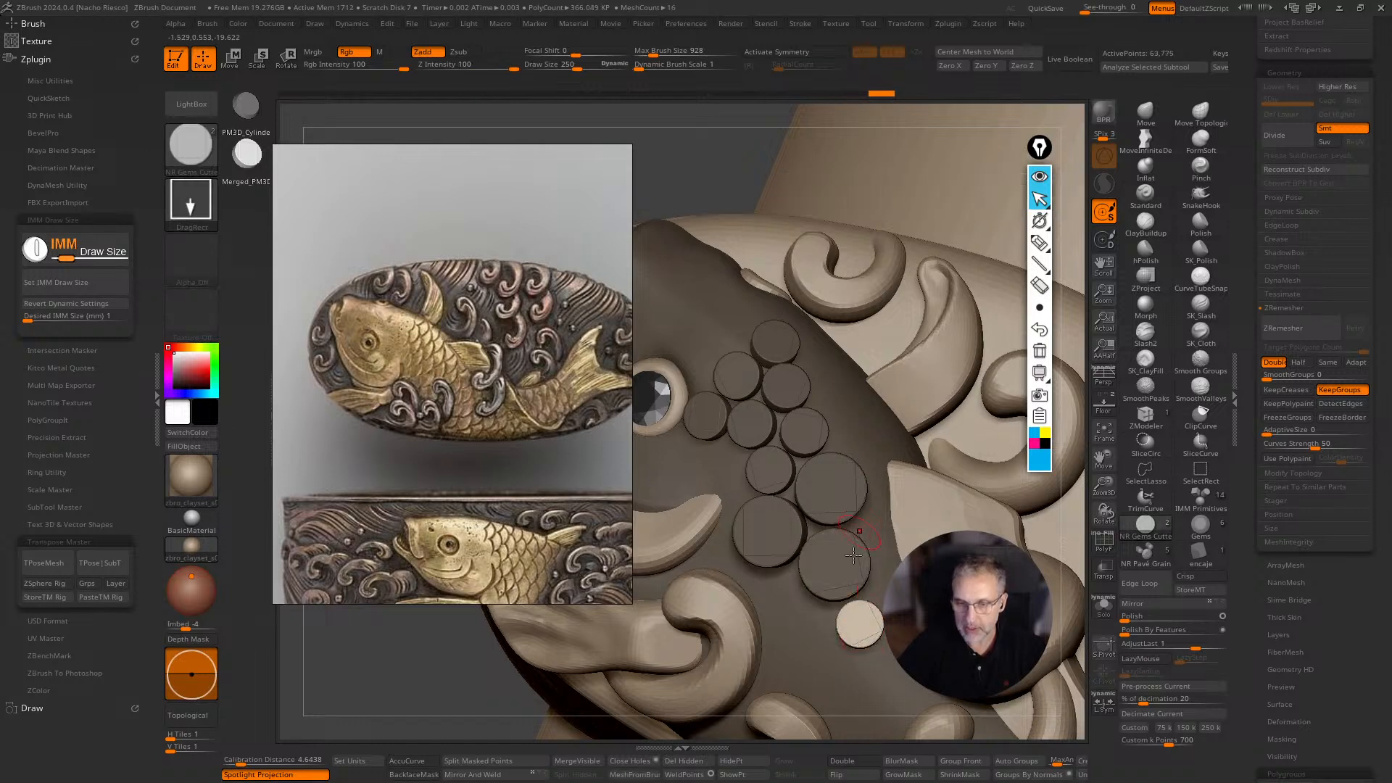
# Insert two more 1 mm cutters along the back edge of the cluster, nudging the first one with the Move gizmo.
pyautogui.moveTo(869, 580); pyautogui.dragTo(854, 435, button='right')
pyautogui.click(856, 434)
pyautogui.press('w')
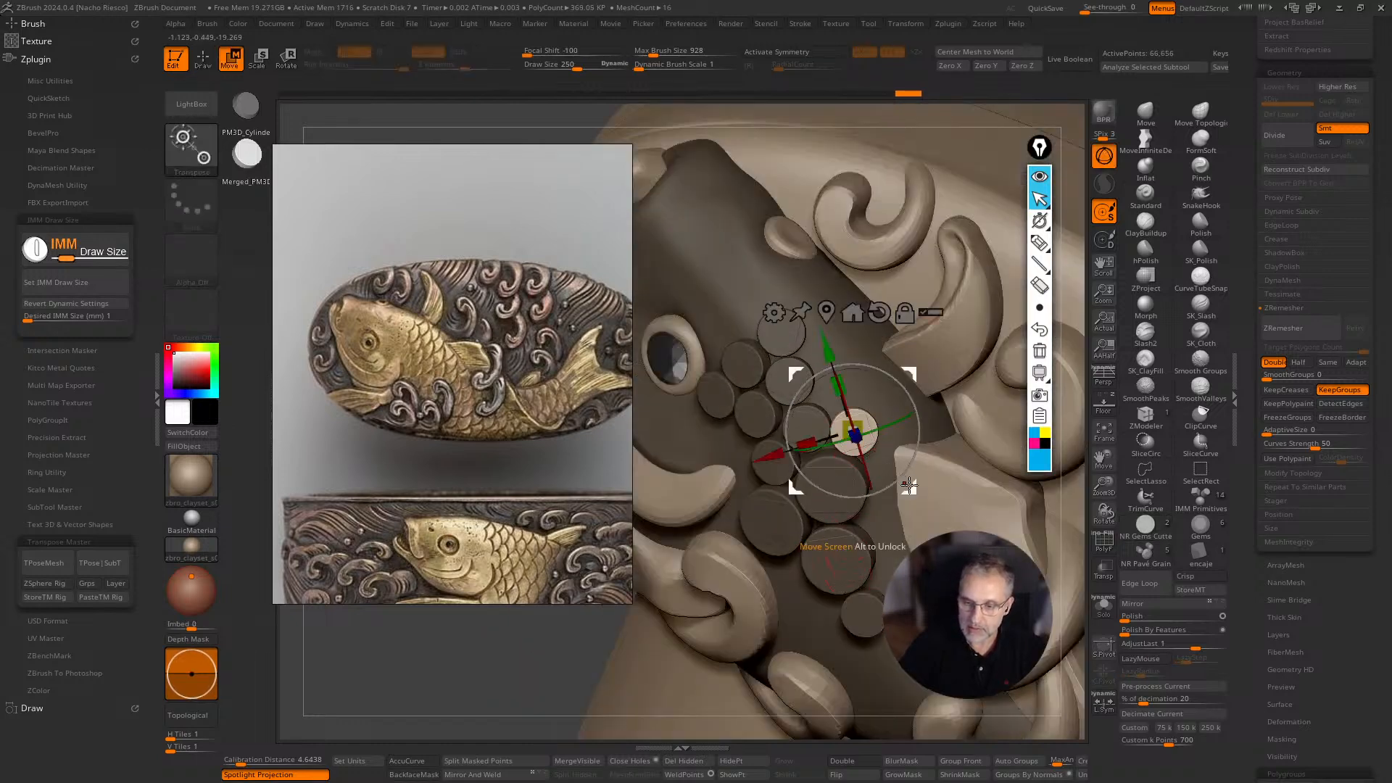
pyautogui.moveTo(913, 491); pyautogui.dragTo(919, 486)
pyautogui.press('q')
pyautogui.click(839, 382)
pyautogui.press('w')
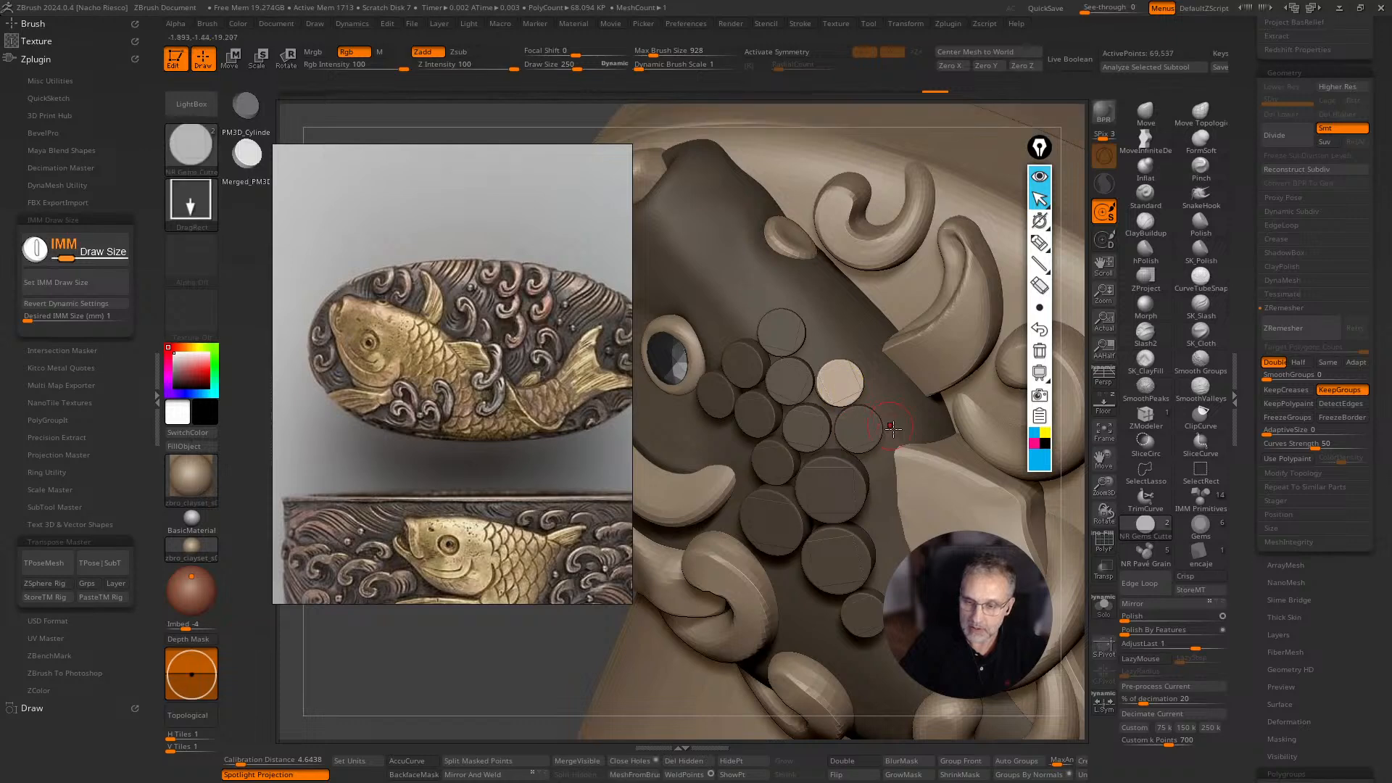
pyautogui.press('q')
# Isolate the koi and its inserted cutters in Solo mode.
pyautogui.keyDown('ctrl'); pyautogui.moveTo(942, 486); pyautogui.dragTo(940, 435, button='right'); pyautogui.keyUp('ctrl')
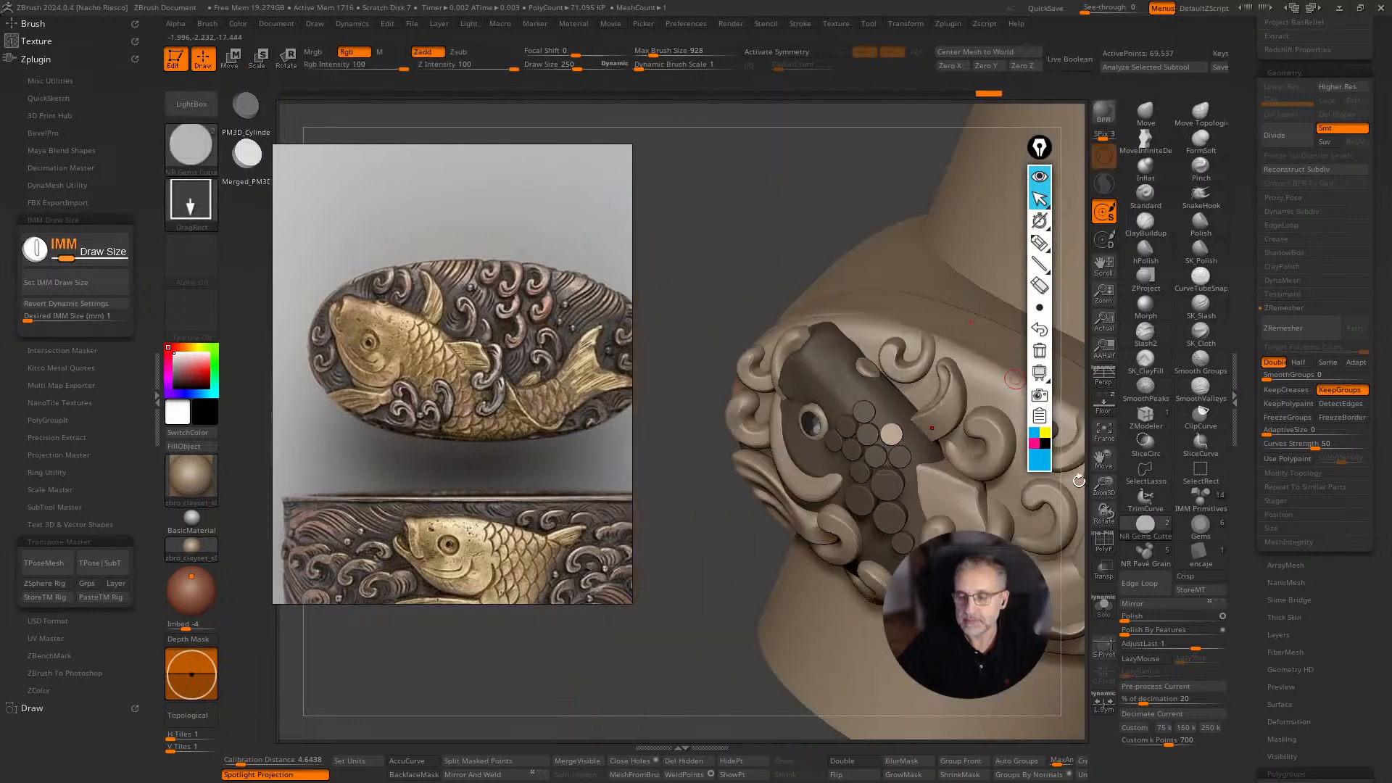
pyautogui.click(1104, 605)
pyautogui.moveTo(1016, 580)
pyautogui.mouseDown(button='right')
pyautogui.moveTo(1030, 569)
pyautogui.moveTo(1016, 520)
pyautogui.moveTo(957, 472)
pyautogui.mouseUp(button='right')
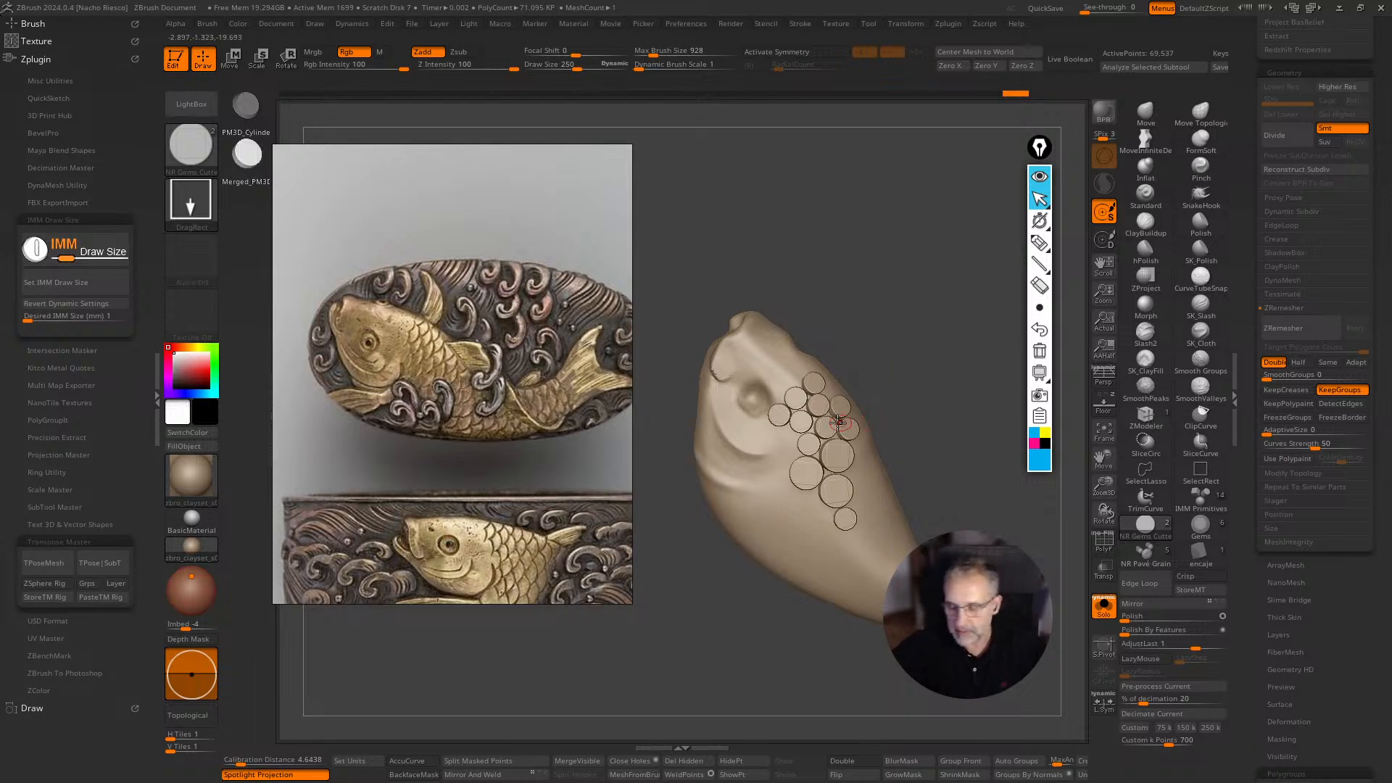
pyautogui.keyDown('alt'); pyautogui.moveTo(890, 307); pyautogui.dragTo(971, 416, button='right'); pyautogui.keyUp('alt')
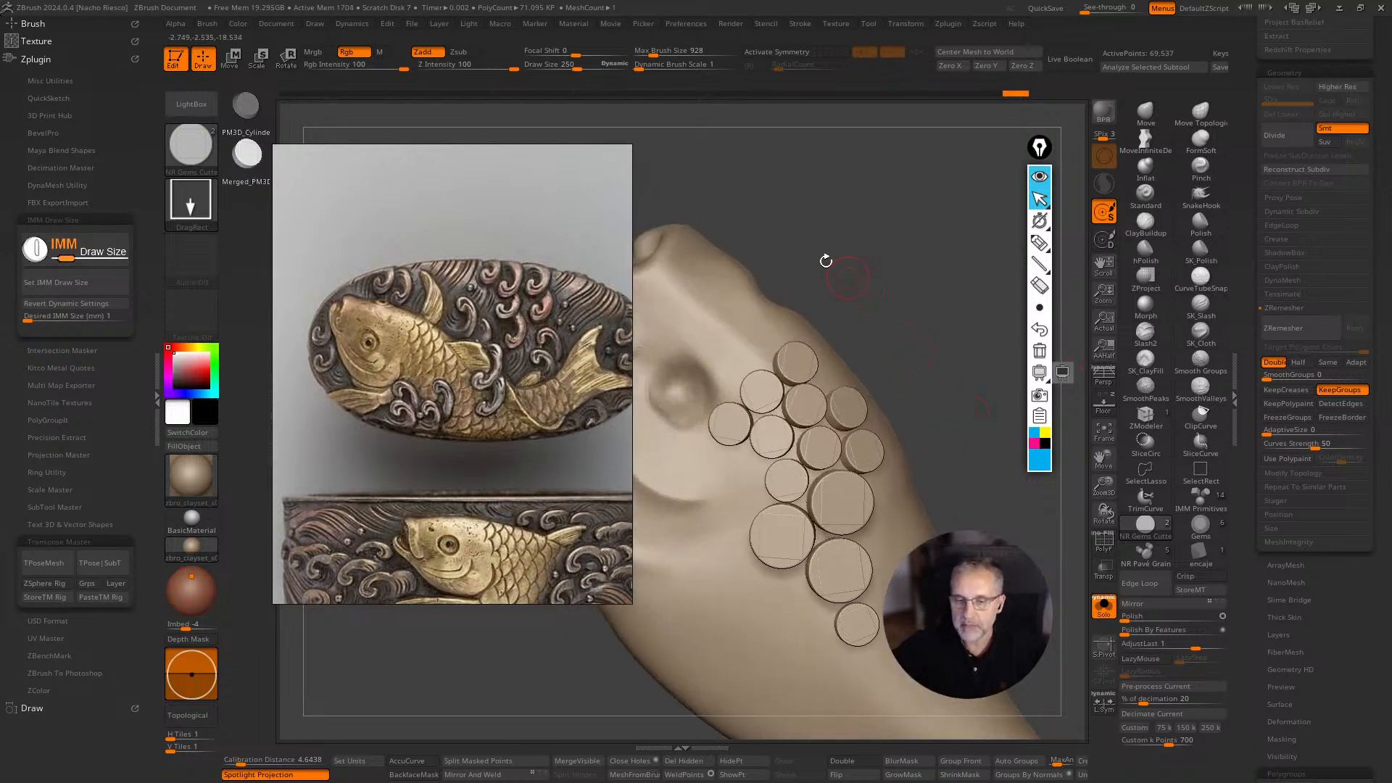
# Split the koi subtool with Split To Similar Parts and accept the non-undoable operation.
pyautogui.scroll(5, 1262, 351)
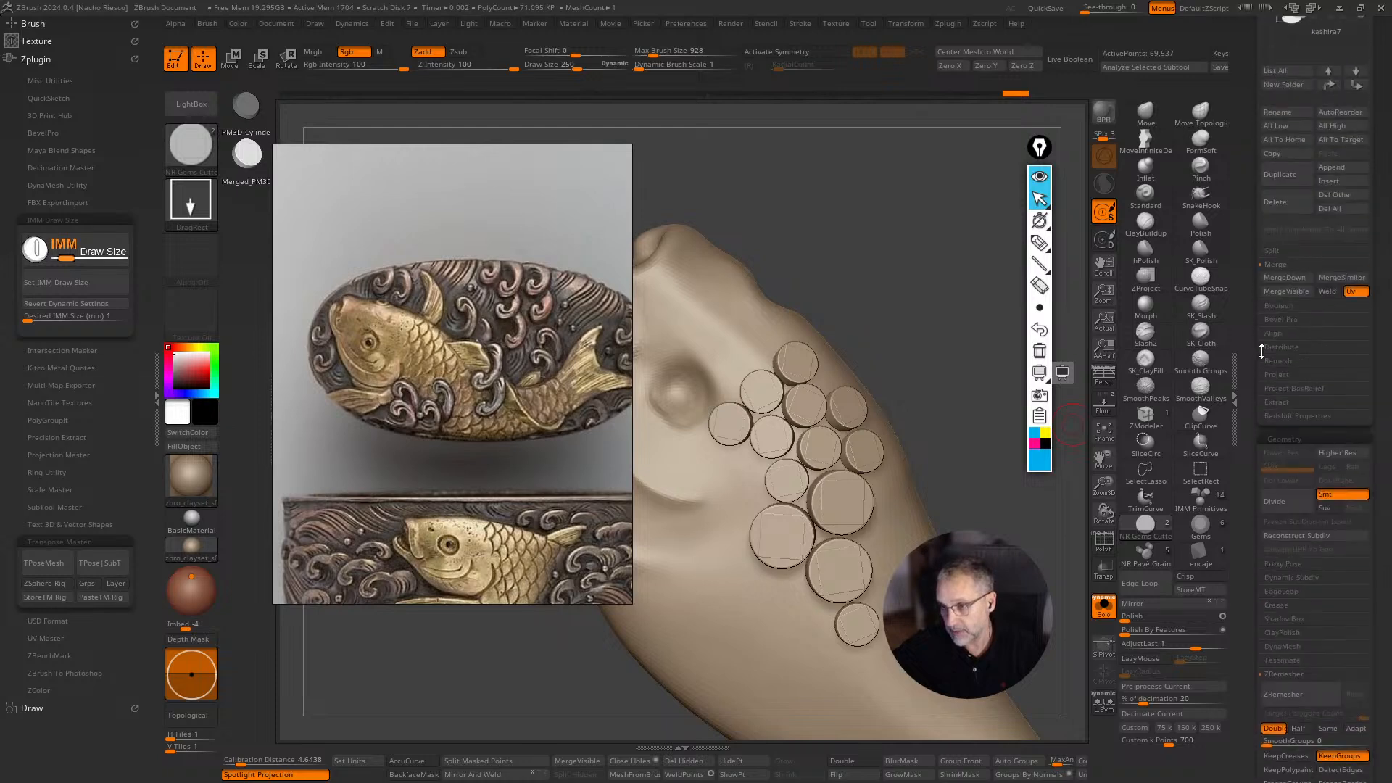
pyautogui.scroll(3, 1261, 351)
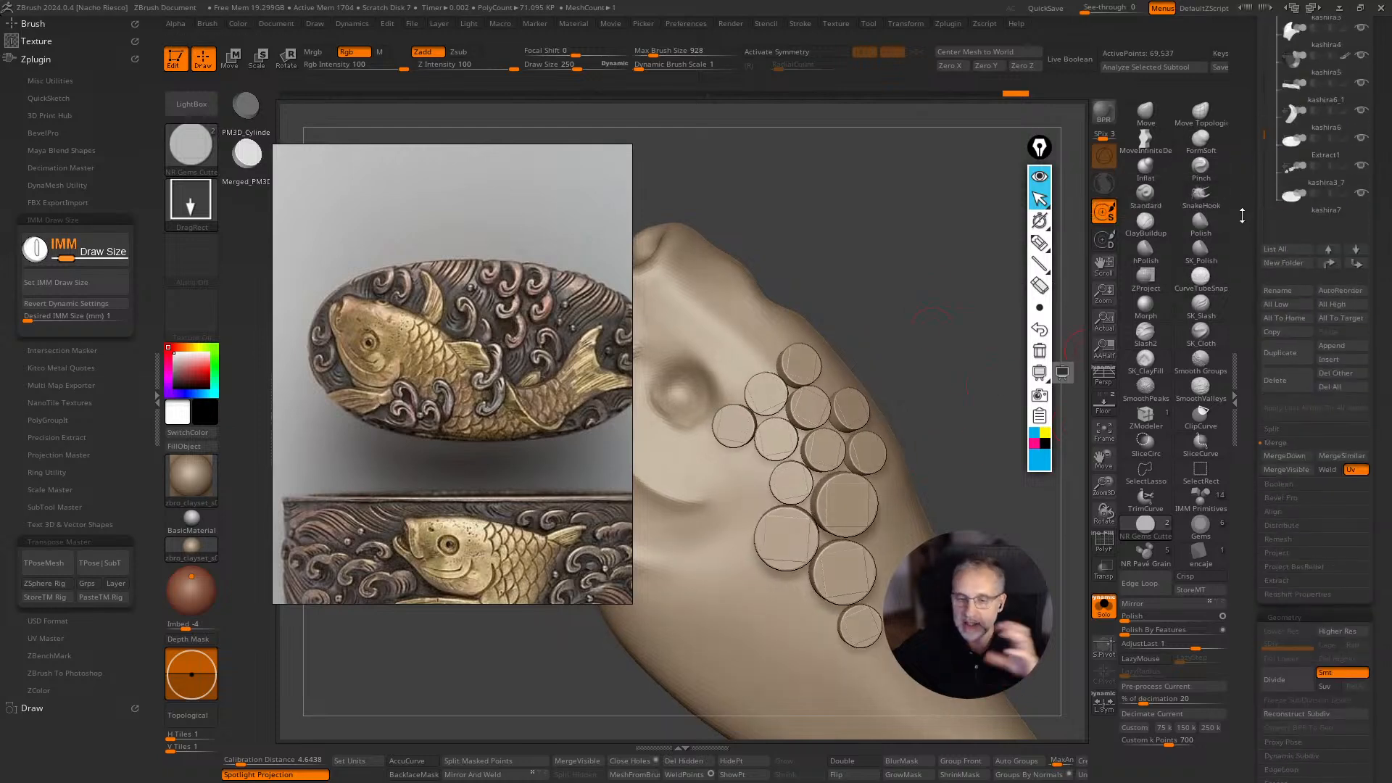
pyautogui.scroll(1, 1263, 182)
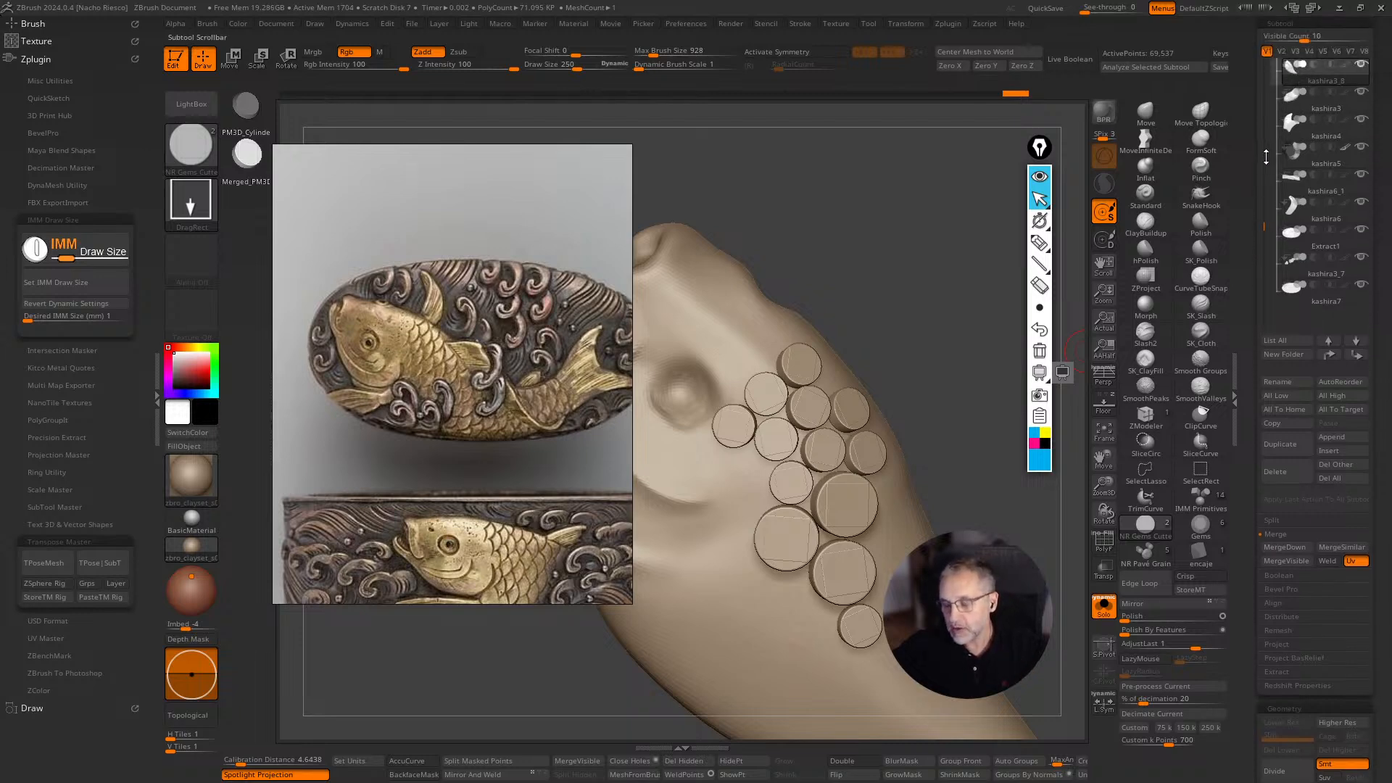
pyautogui.moveTo(1282, 103)
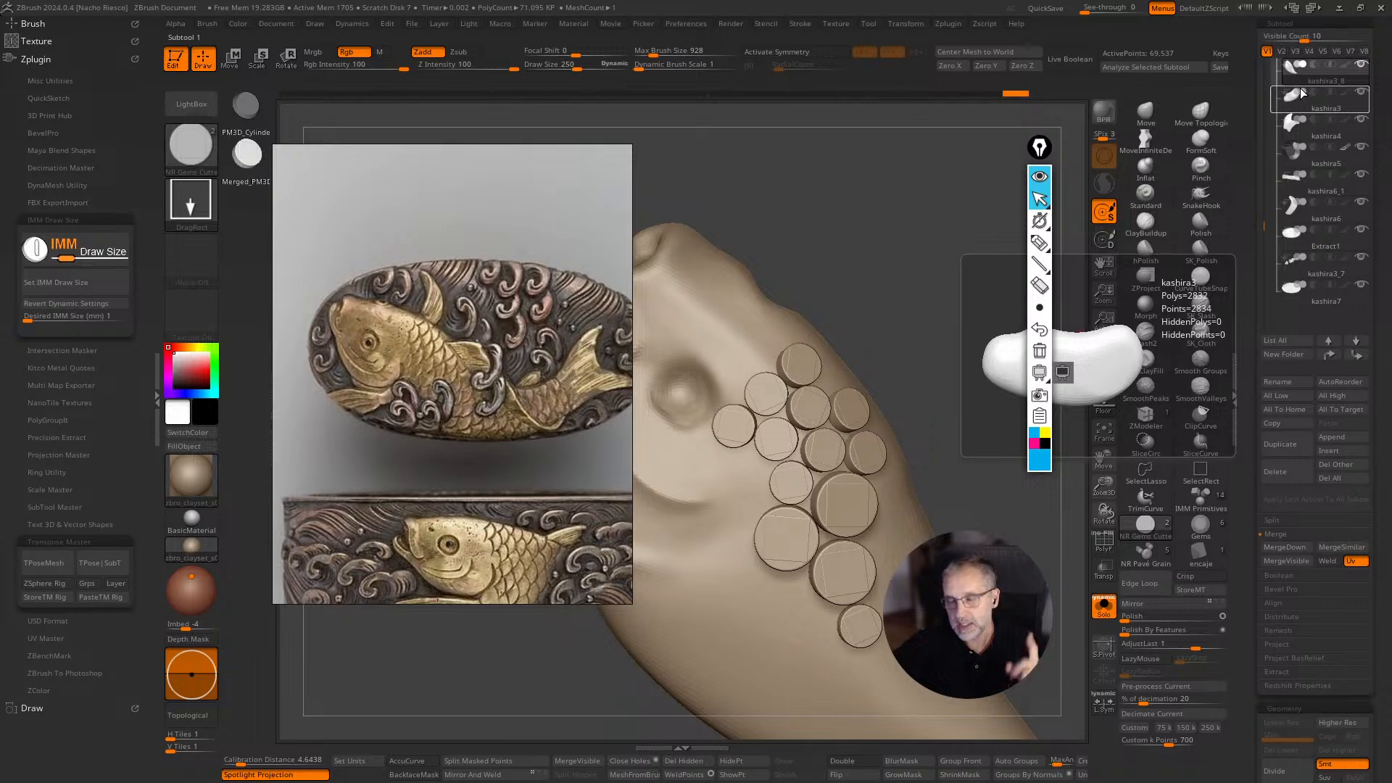
pyautogui.click(1283, 521)
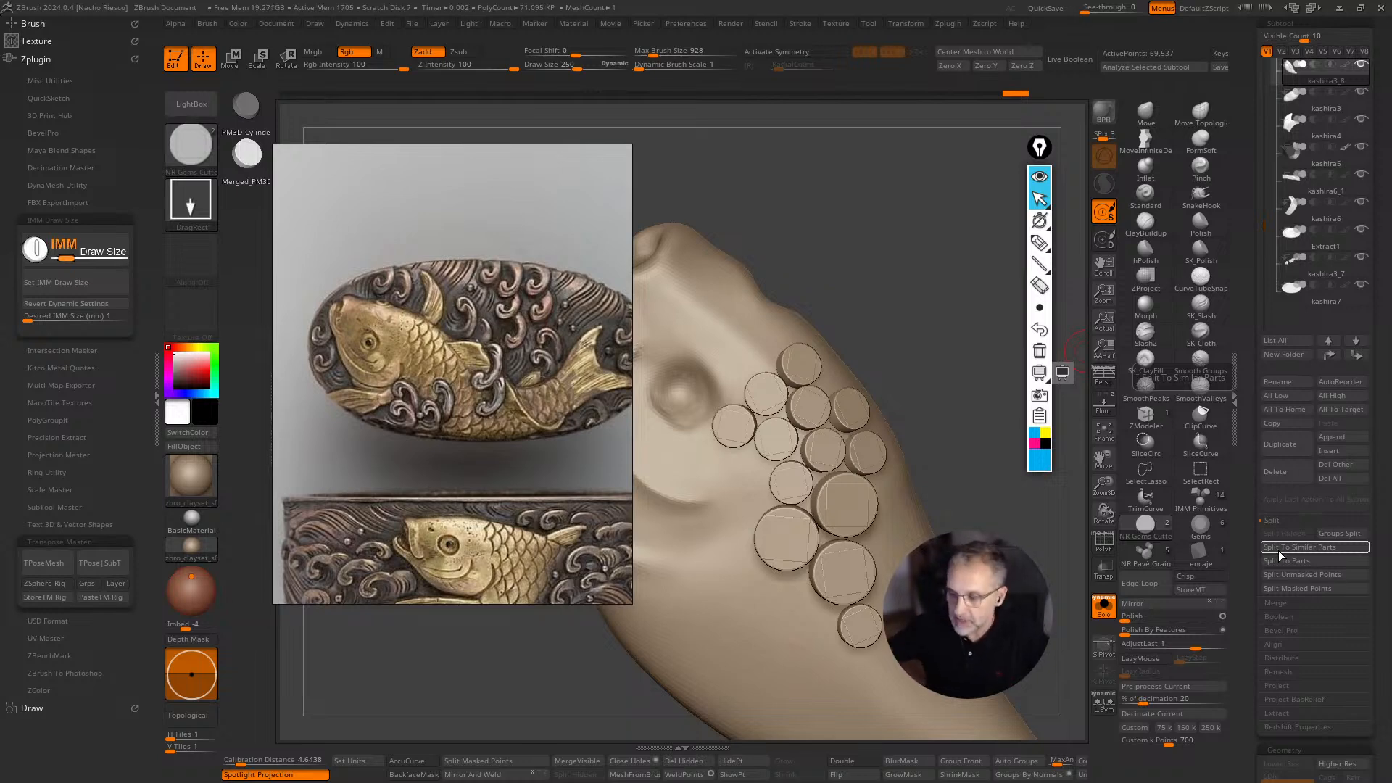
pyautogui.click(1280, 549)
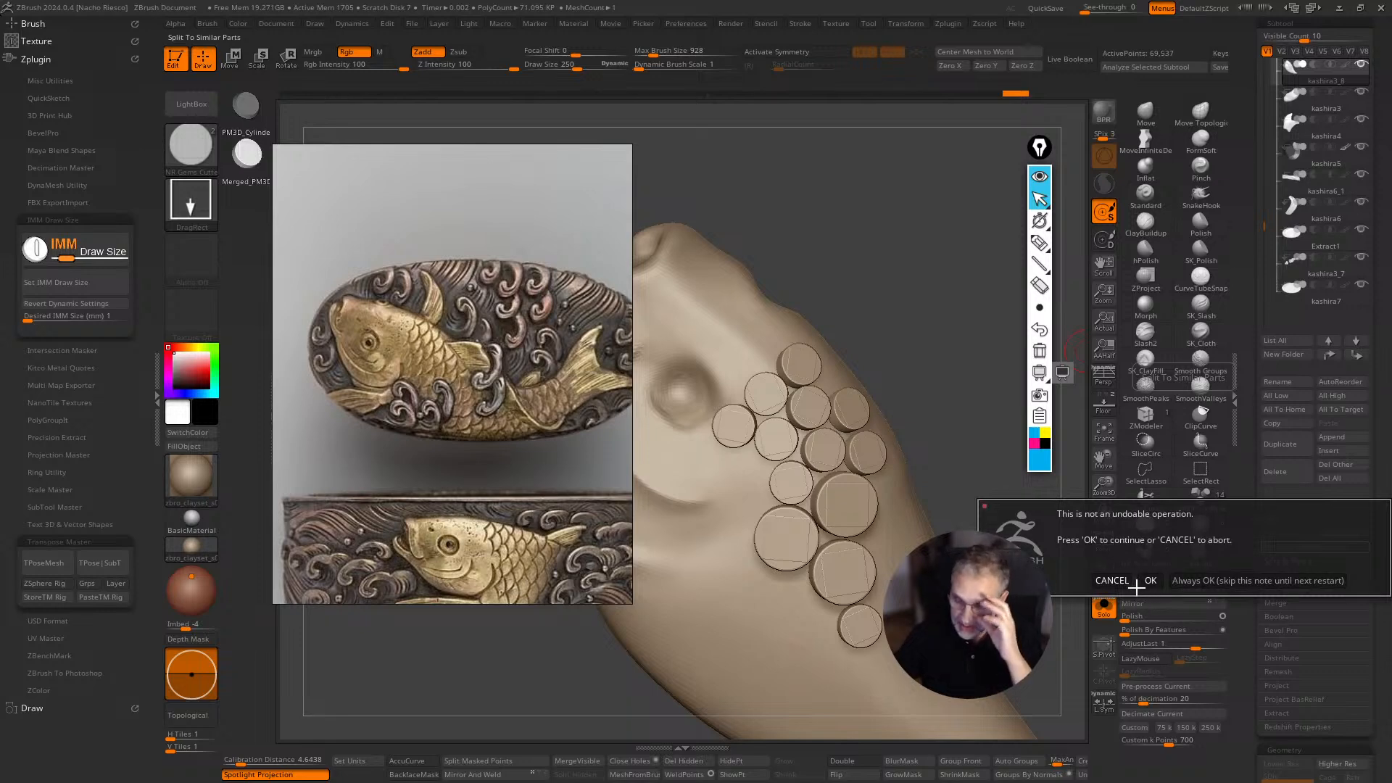
pyautogui.click(1151, 580)
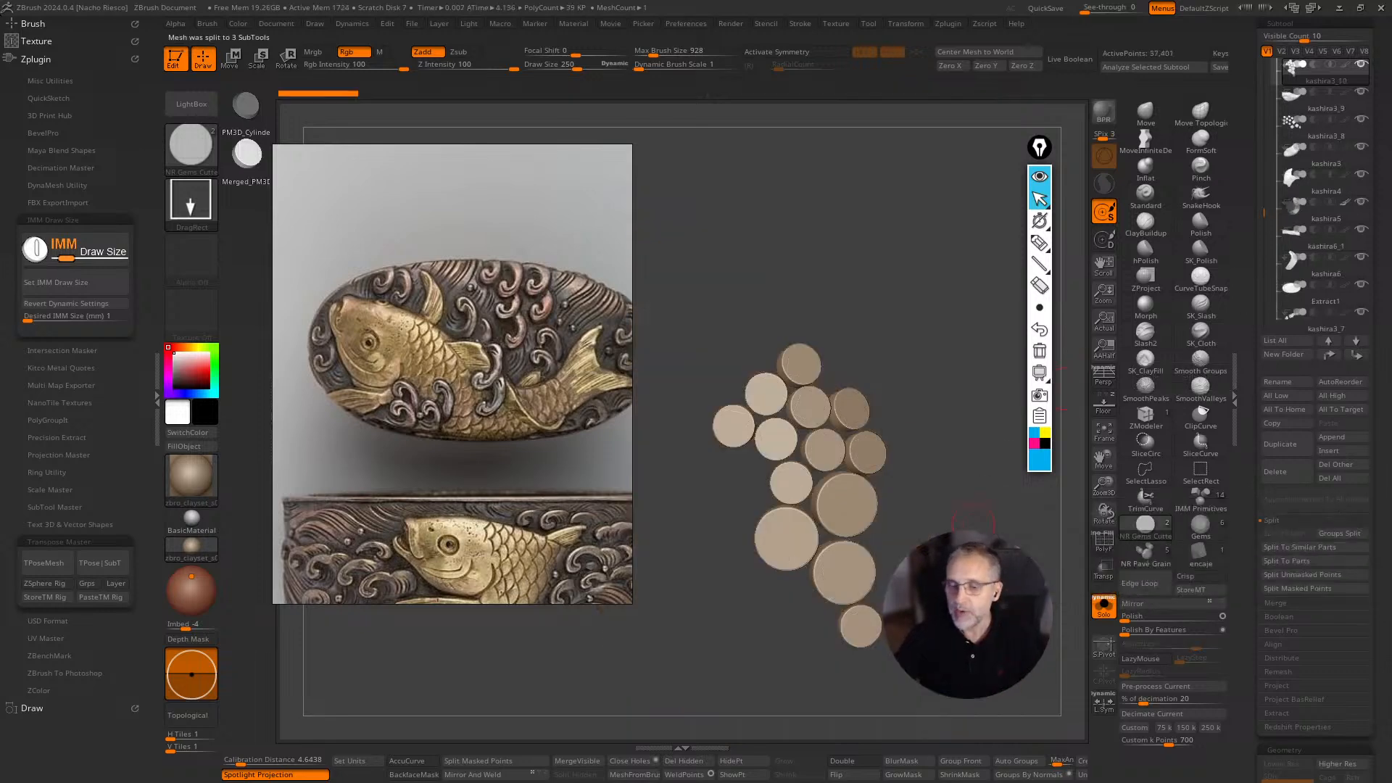
# Move the cutters subtool kashira3_10 directly below the koi subtool, set it to Boolean subtraction, and turn off Solo mode.
pyautogui.click(1298, 99)
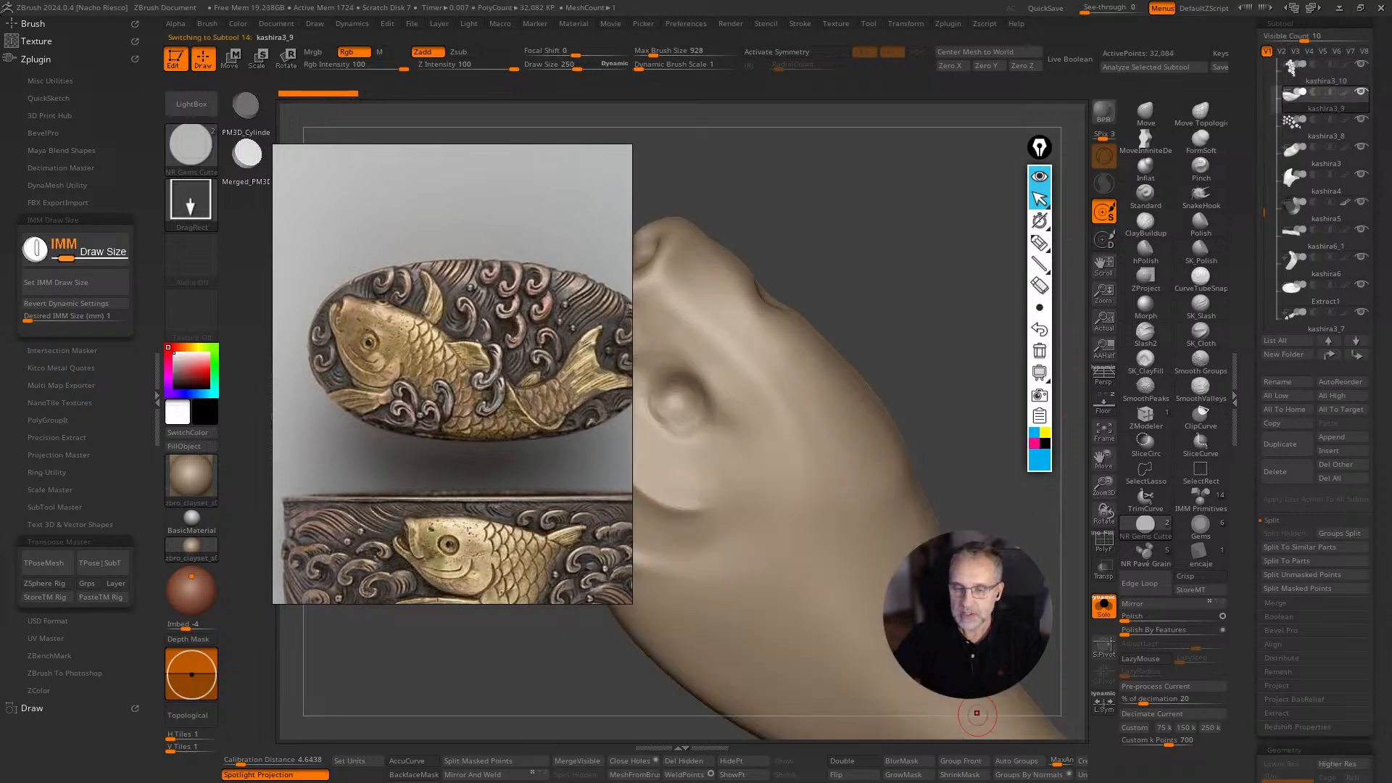
pyautogui.click(1314, 130)
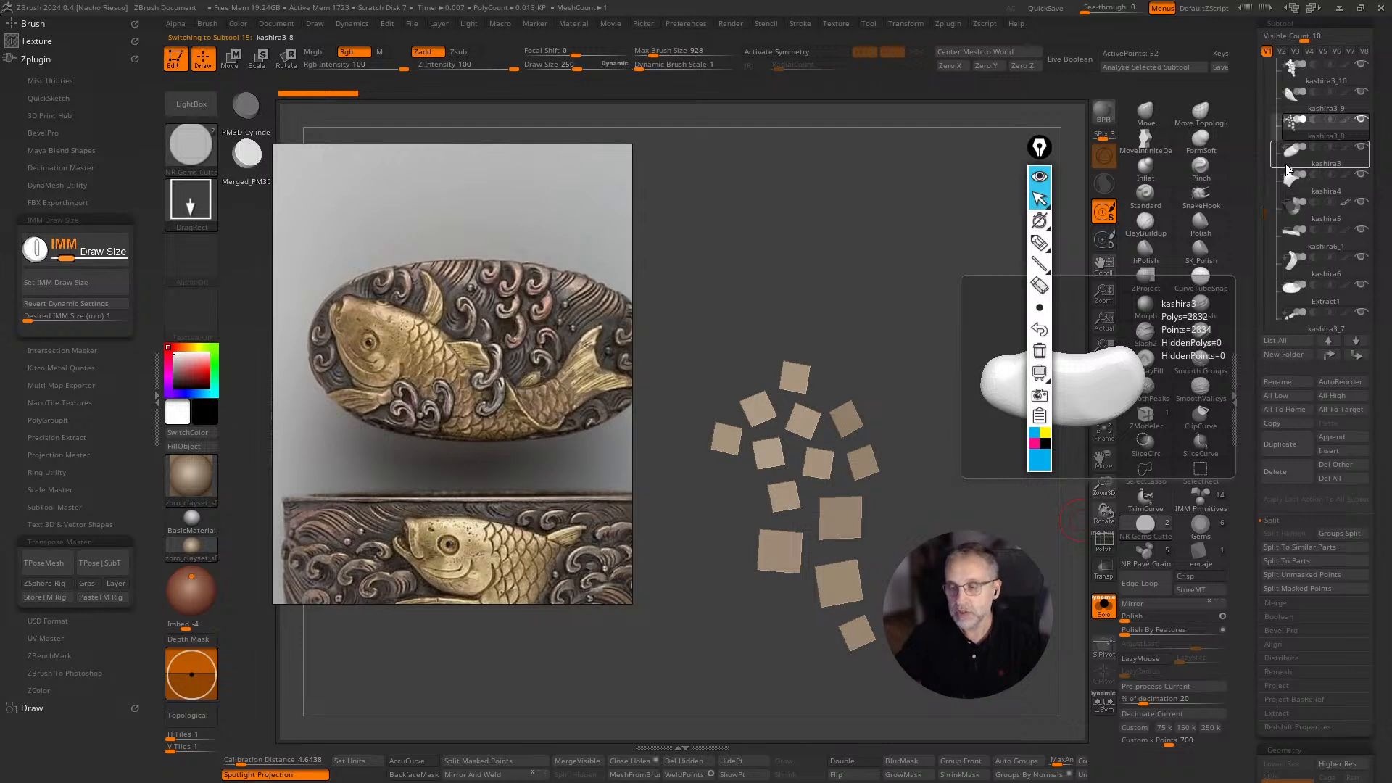
pyautogui.click(1316, 81)
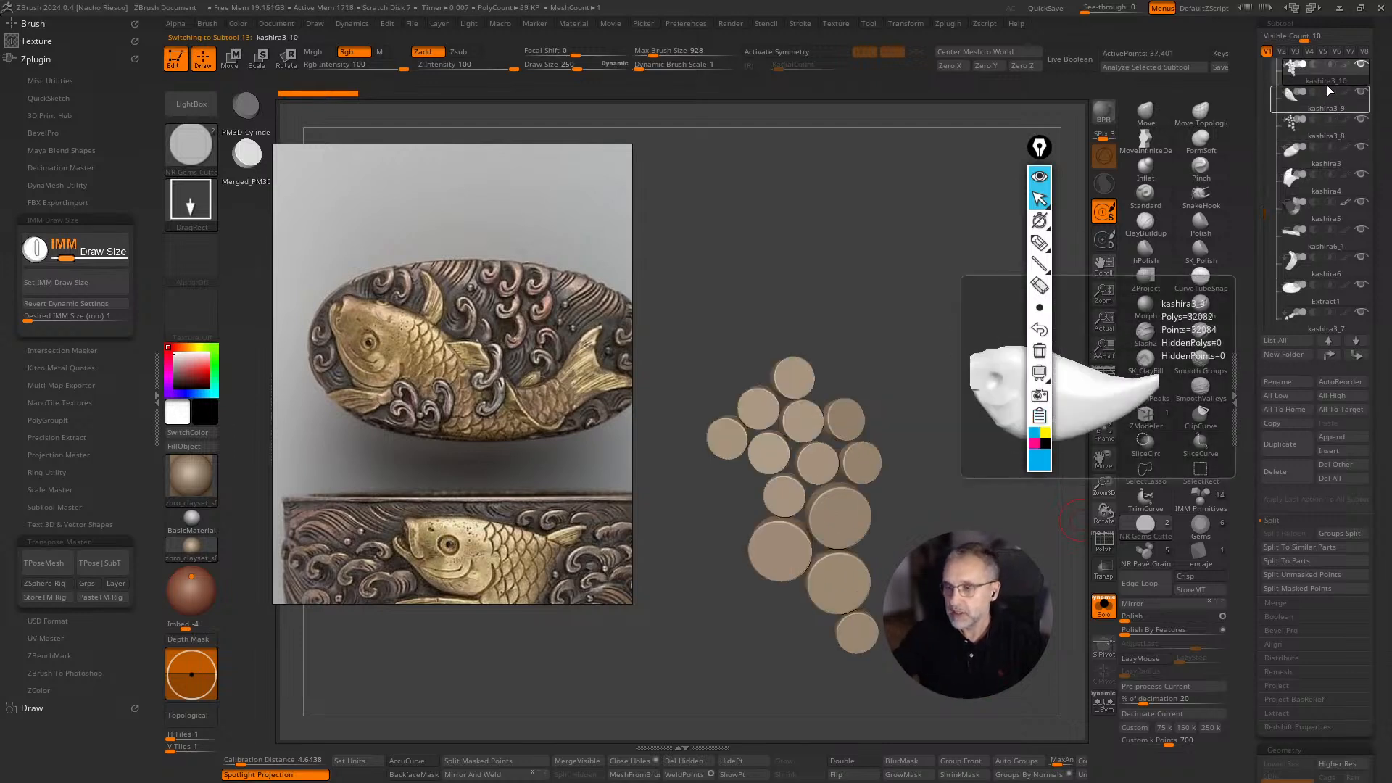
pyautogui.click(1356, 356)
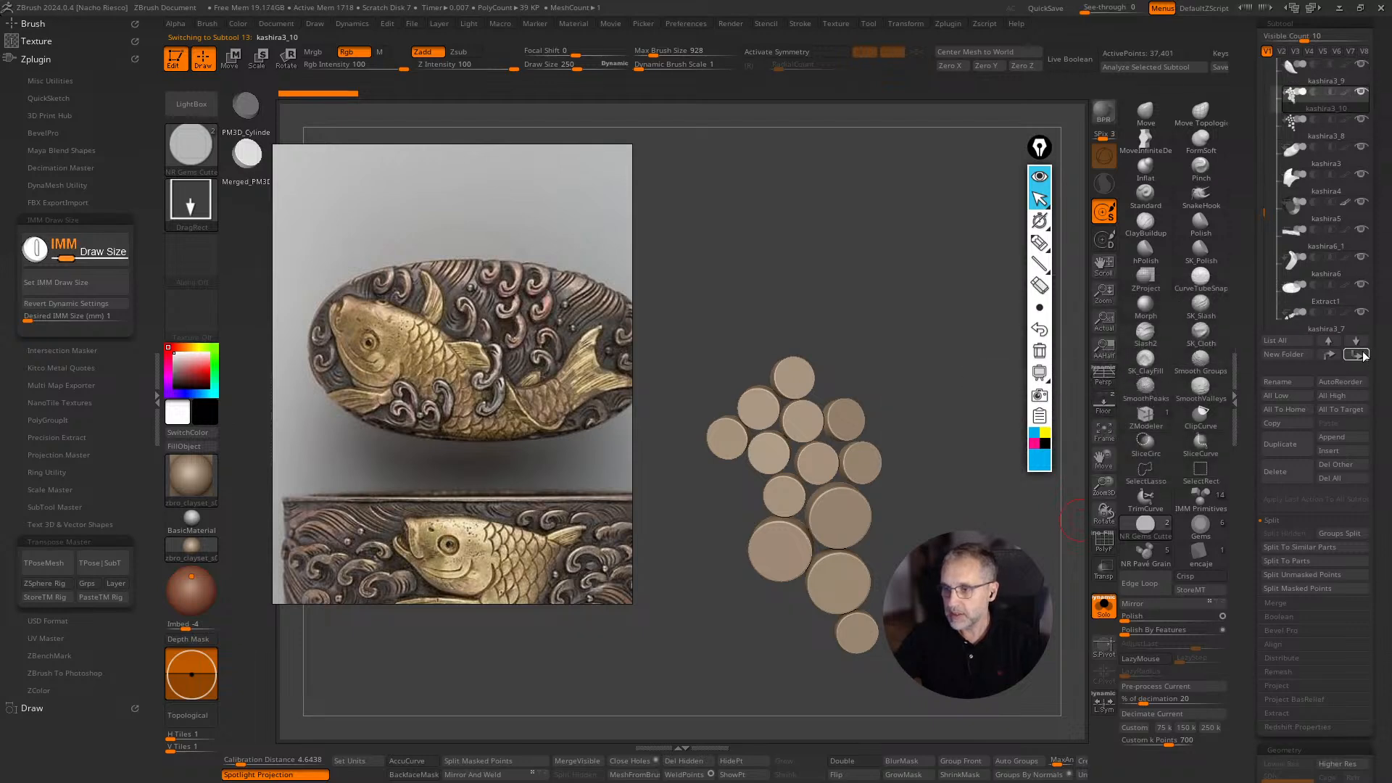
pyautogui.click(1315, 92)
pyautogui.click(1103, 606)
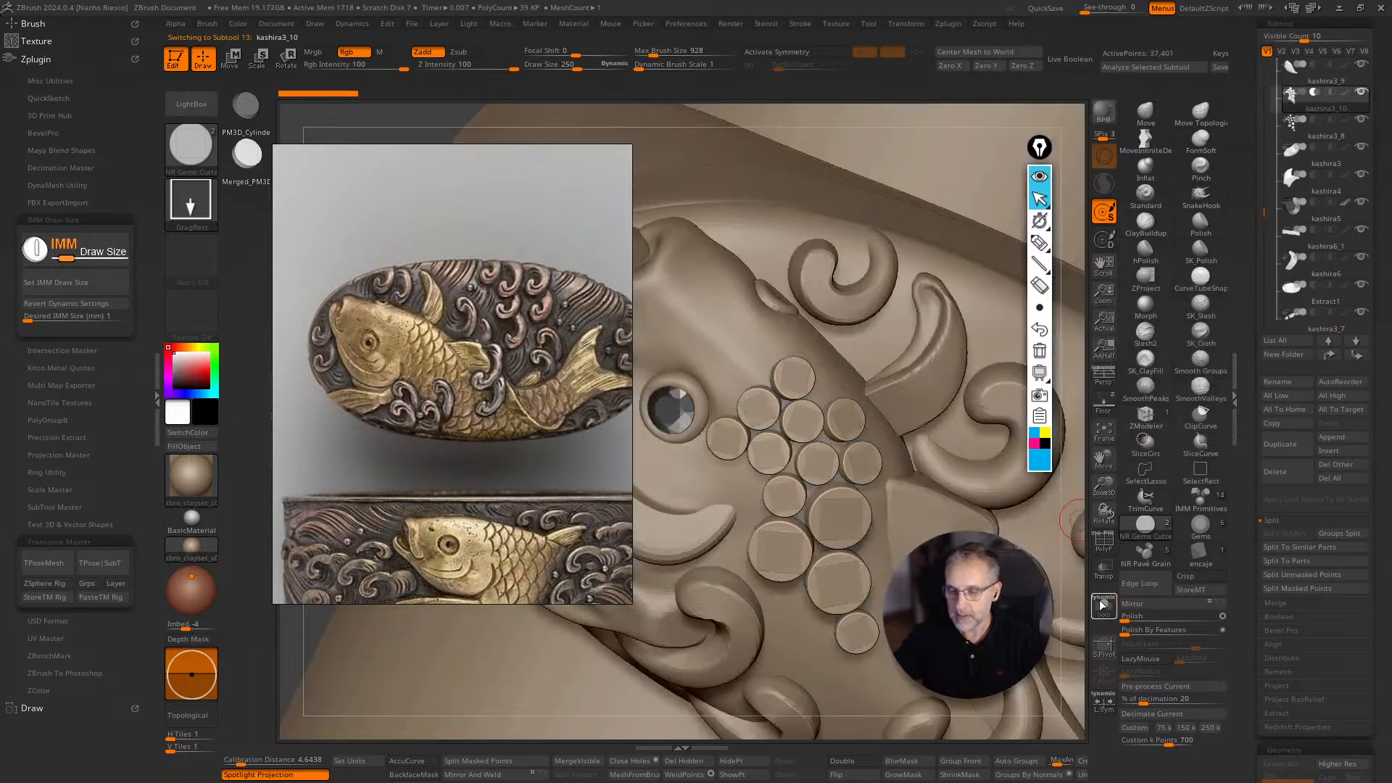
# Turn on Live Boolean to preview the gem seats subtracted from the koi.
pyautogui.click(1315, 92)
pyautogui.click(1071, 59)
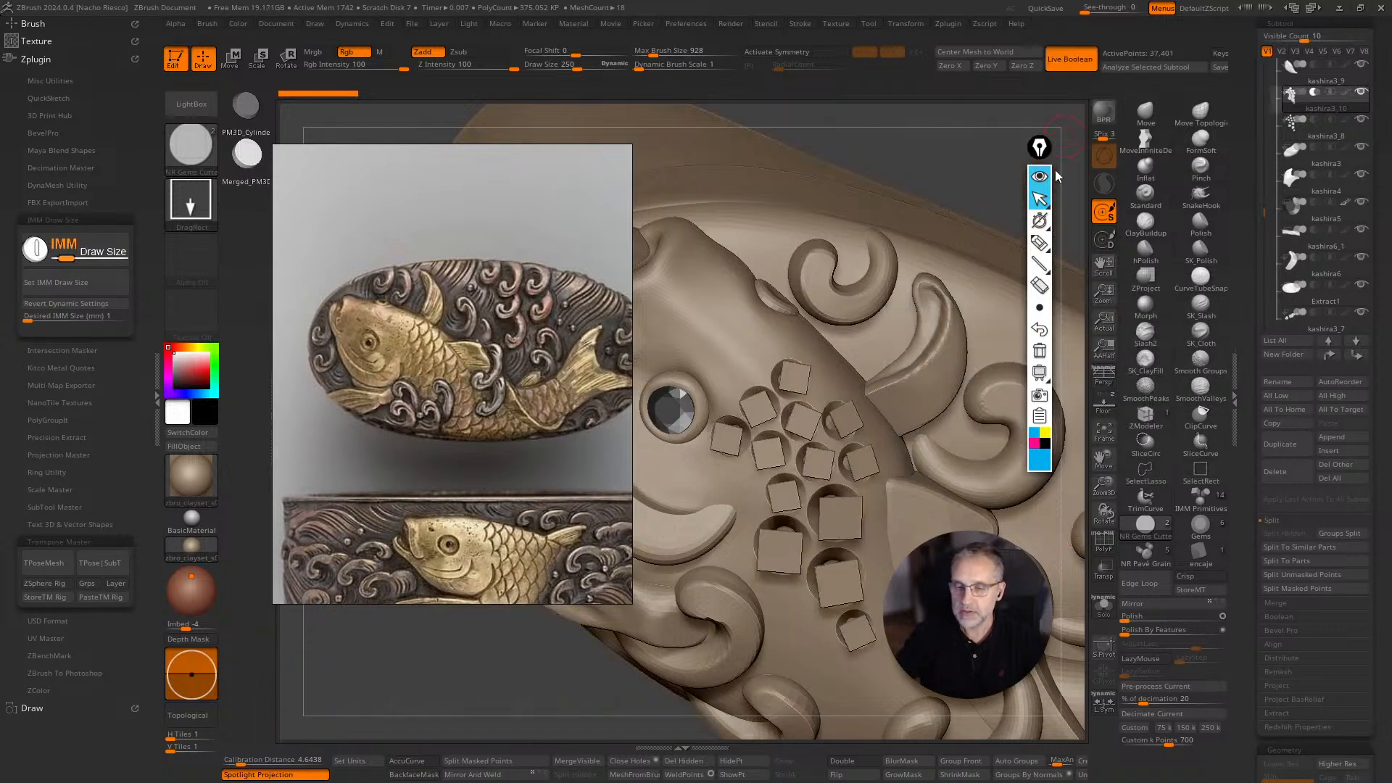
pyautogui.moveTo(1060, 574); pyautogui.dragTo(1048, 554)
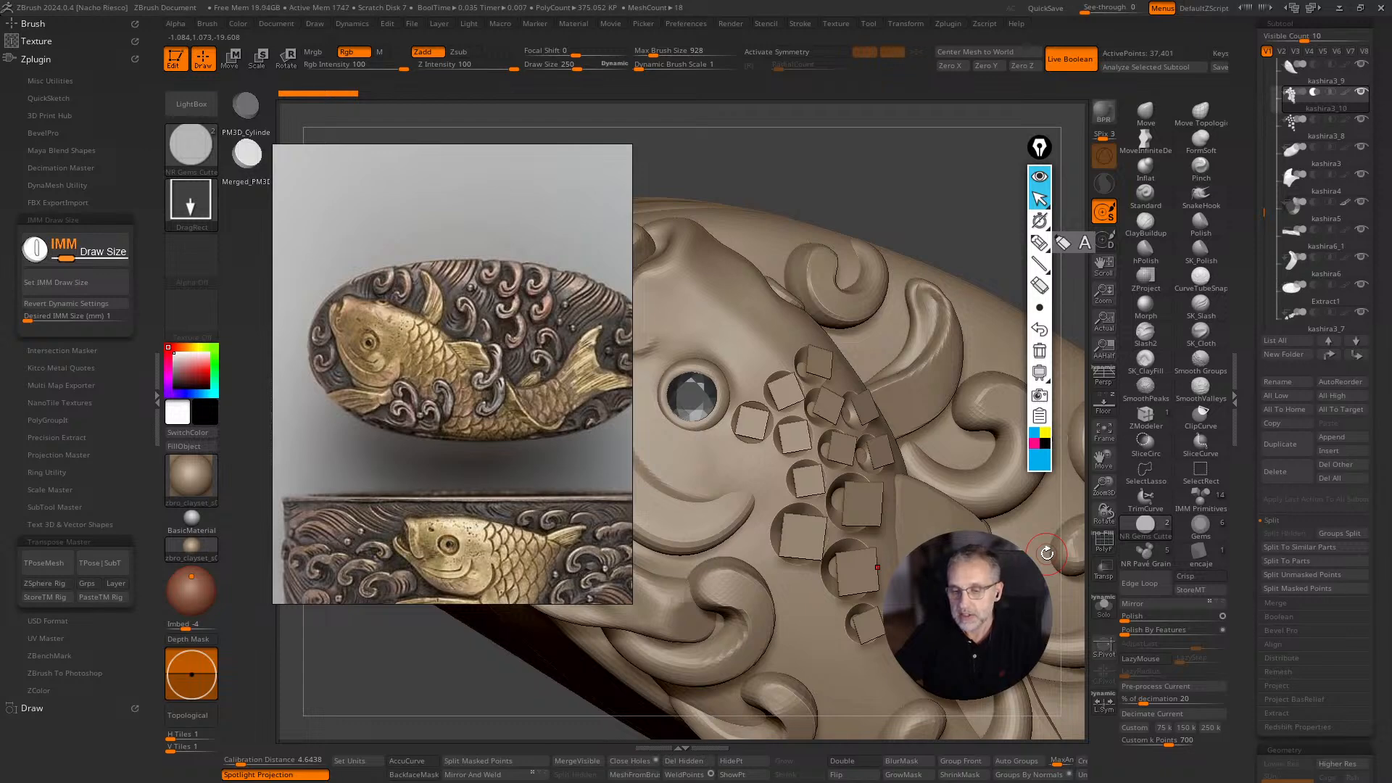
# Select the square planes subtool kashira3_8 and isolate it in Solo mode with PolyFrame shown.
pyautogui.keyDown('alt'); pyautogui.click(1047, 554); pyautogui.keyUp('alt')
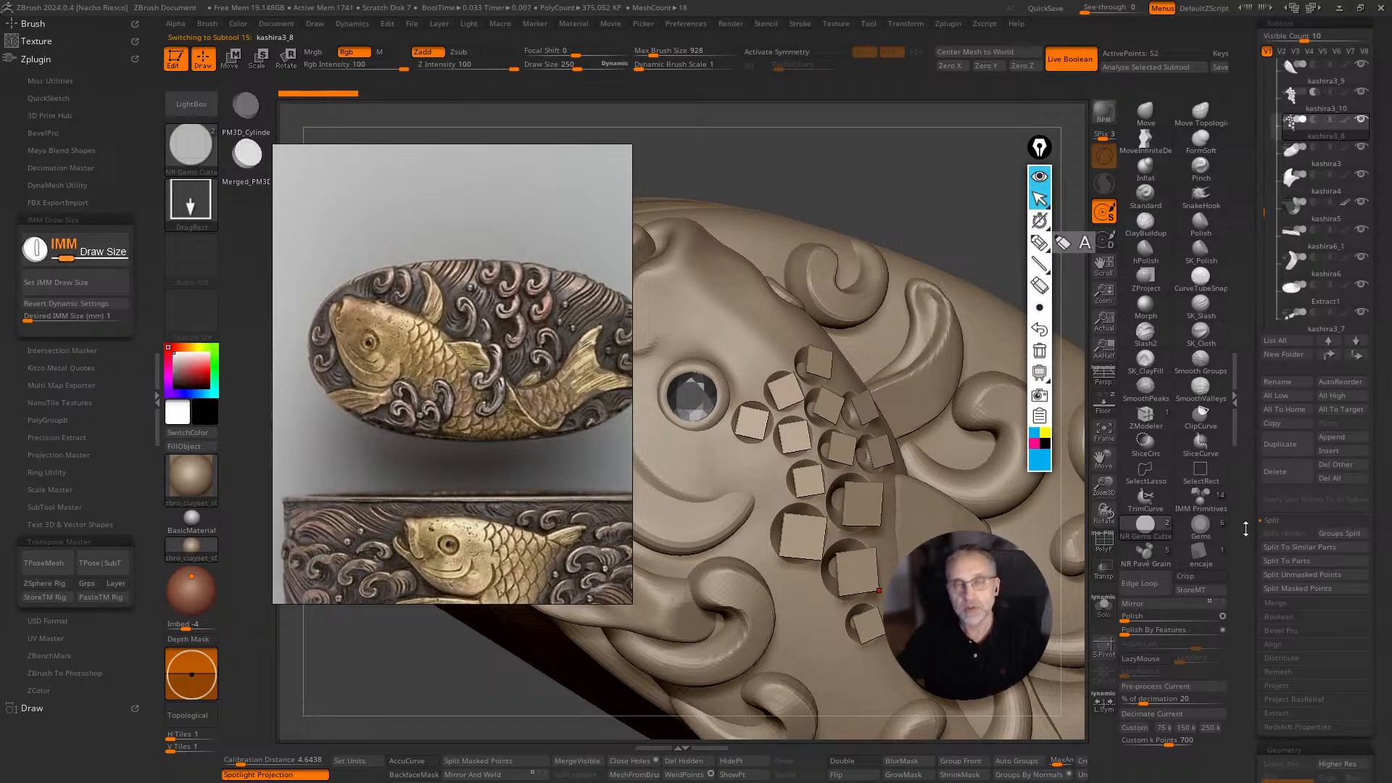
pyautogui.moveTo(1248, 545); pyautogui.dragTo(1246, 489)
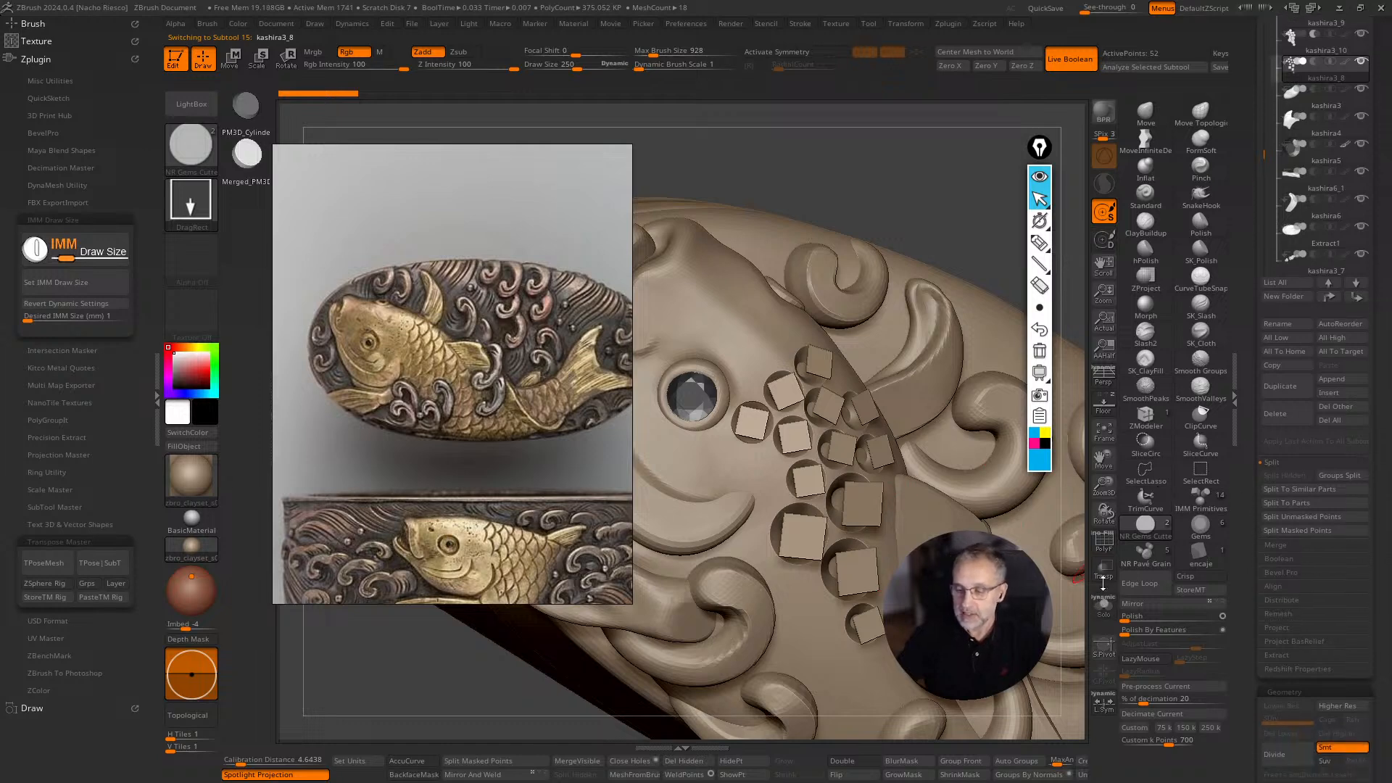
pyautogui.click(1104, 541)
pyautogui.click(1103, 605)
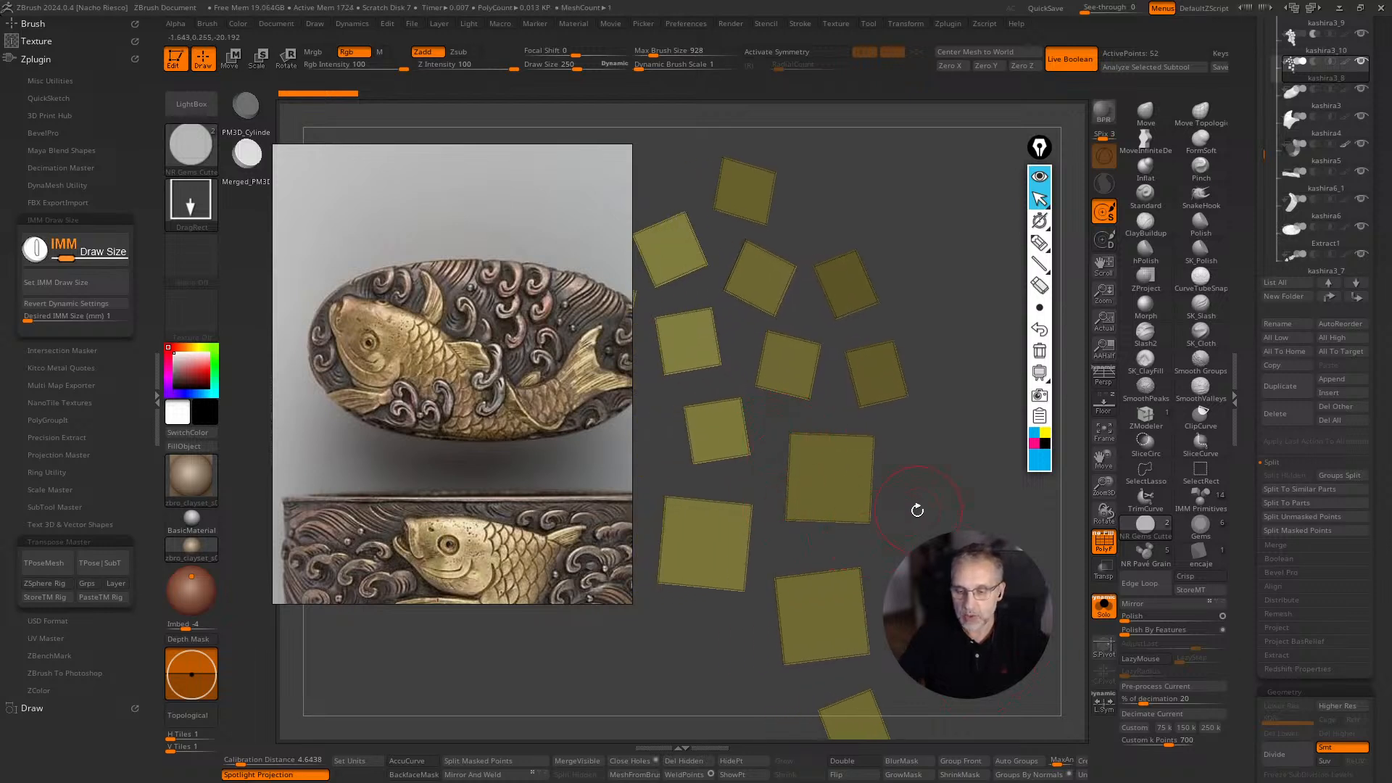
pyautogui.moveTo(918, 511); pyautogui.dragTo(853, 437)
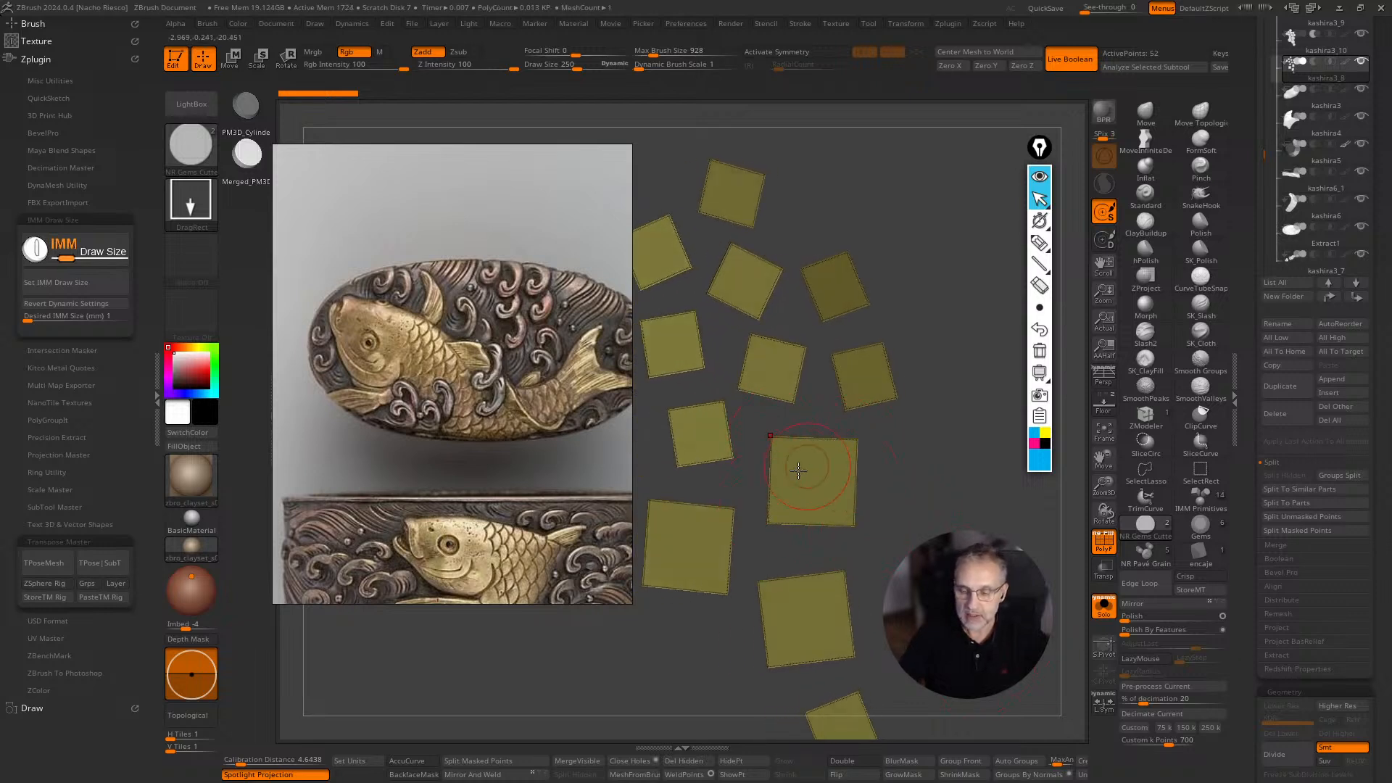
pyautogui.moveTo(806, 480)
pyautogui.mouseDown()
pyautogui.moveTo(948, 476)
pyautogui.moveTo(903, 427)
pyautogui.moveTo(942, 428)
pyautogui.mouseUp()
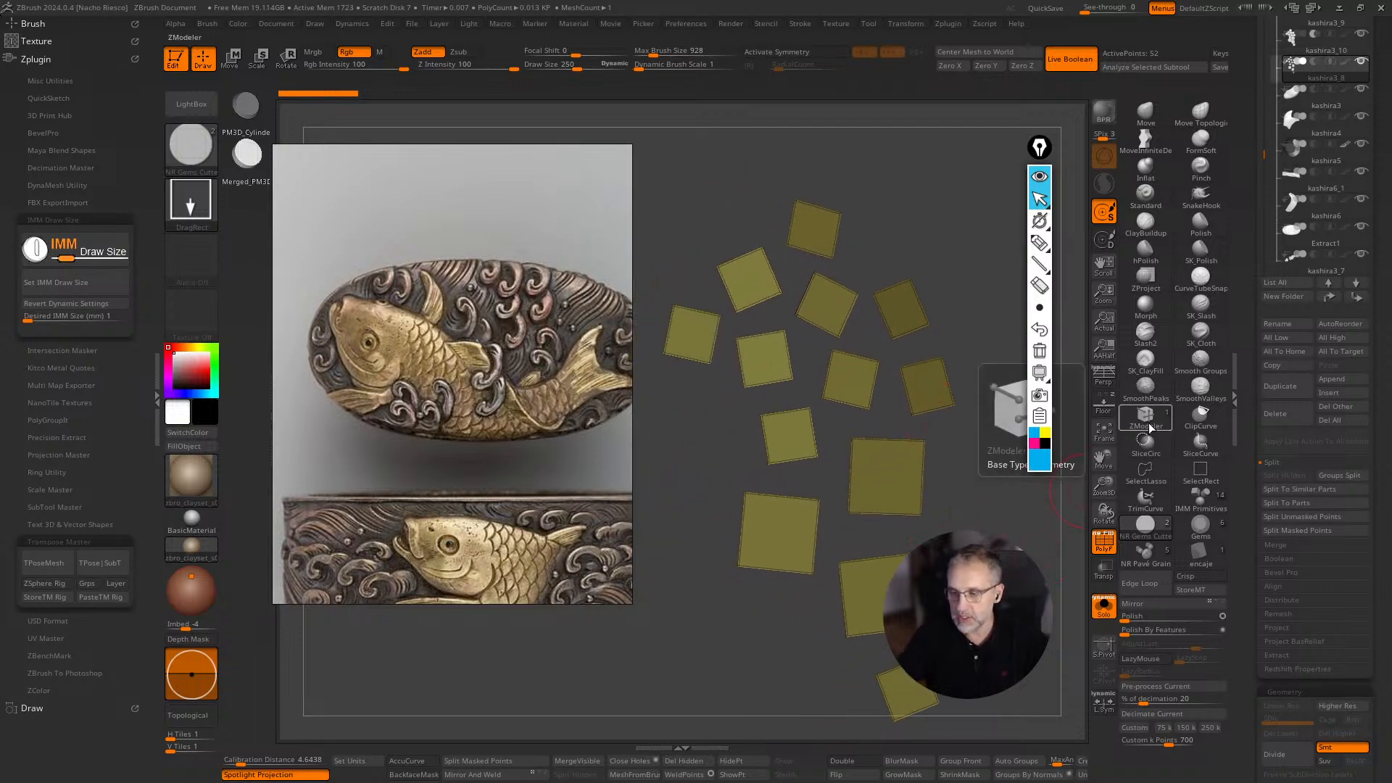
# Set the ZModeler brush's polygon action to Insert NanoMesh with All Polygons as the target.
pyautogui.click(1149, 419)
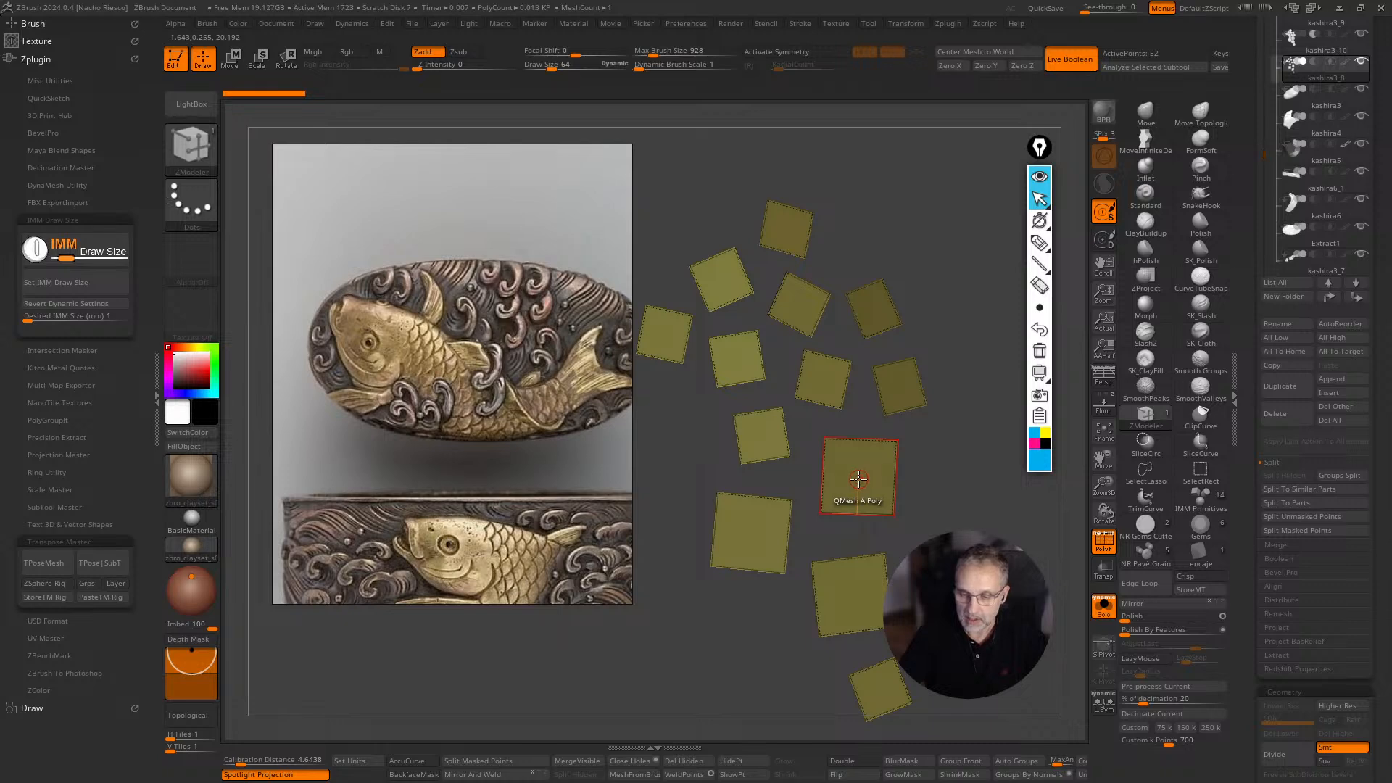
pyautogui.press('space')
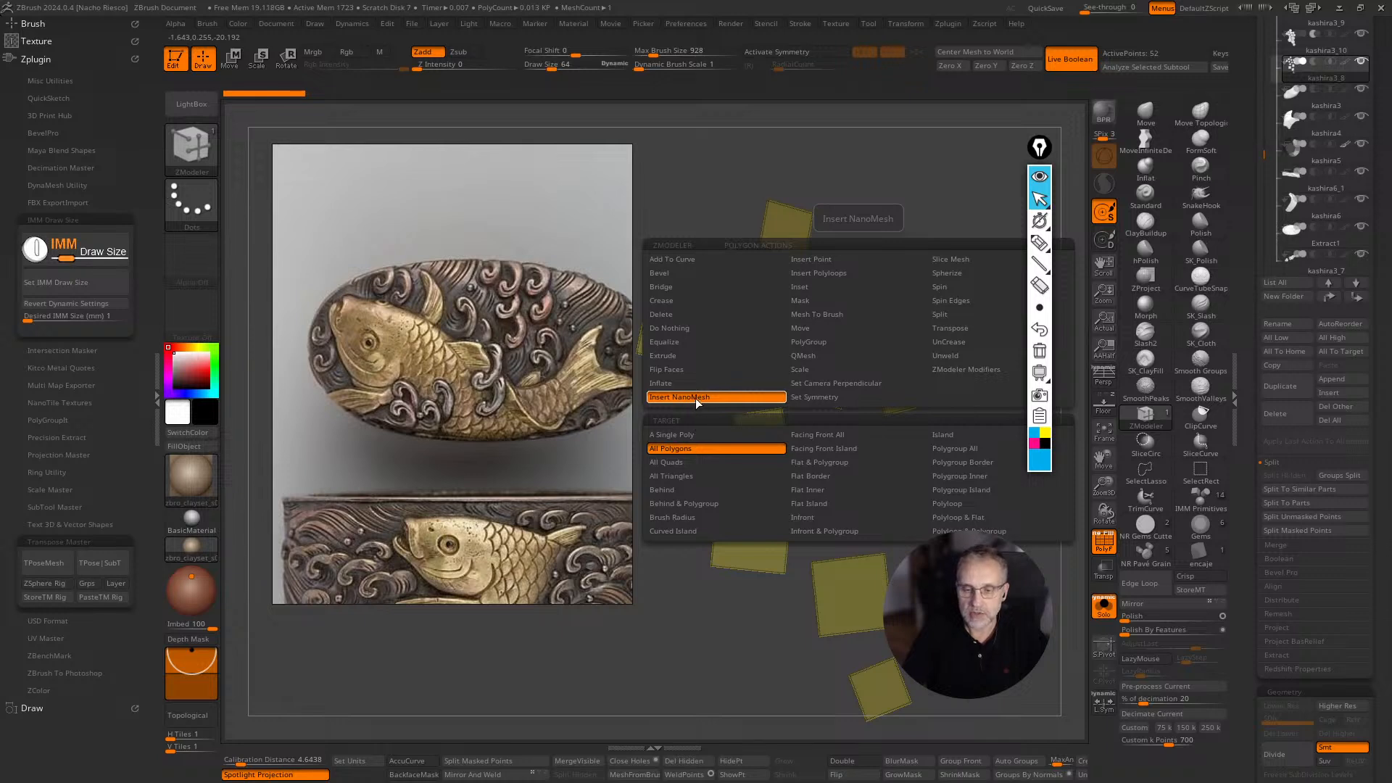
pyautogui.click(680, 448)
pyautogui.moveTo(927, 492); pyautogui.dragTo(969, 482)
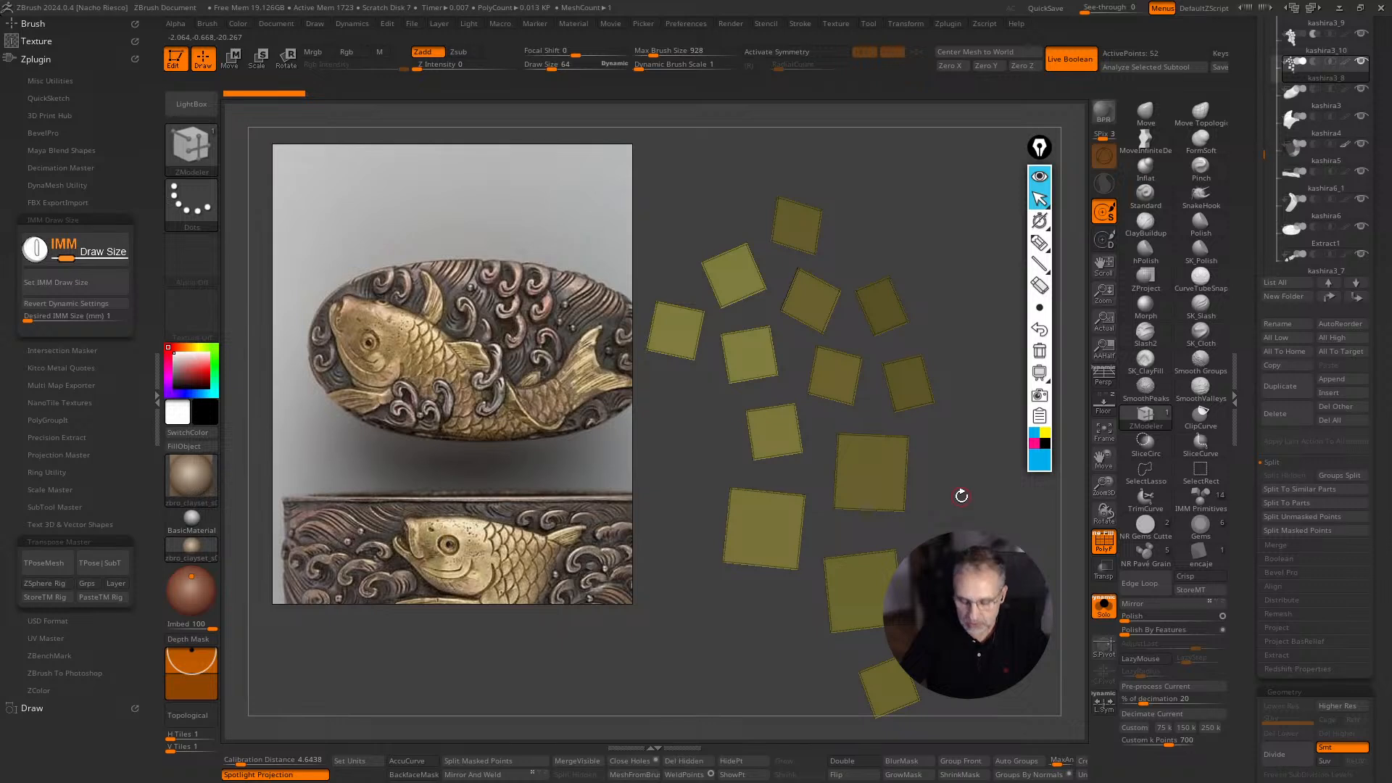
# Choose Cylinder3D as the insert mesh and place it as a NanoMesh on all the square planes.
pyautogui.press('F1')
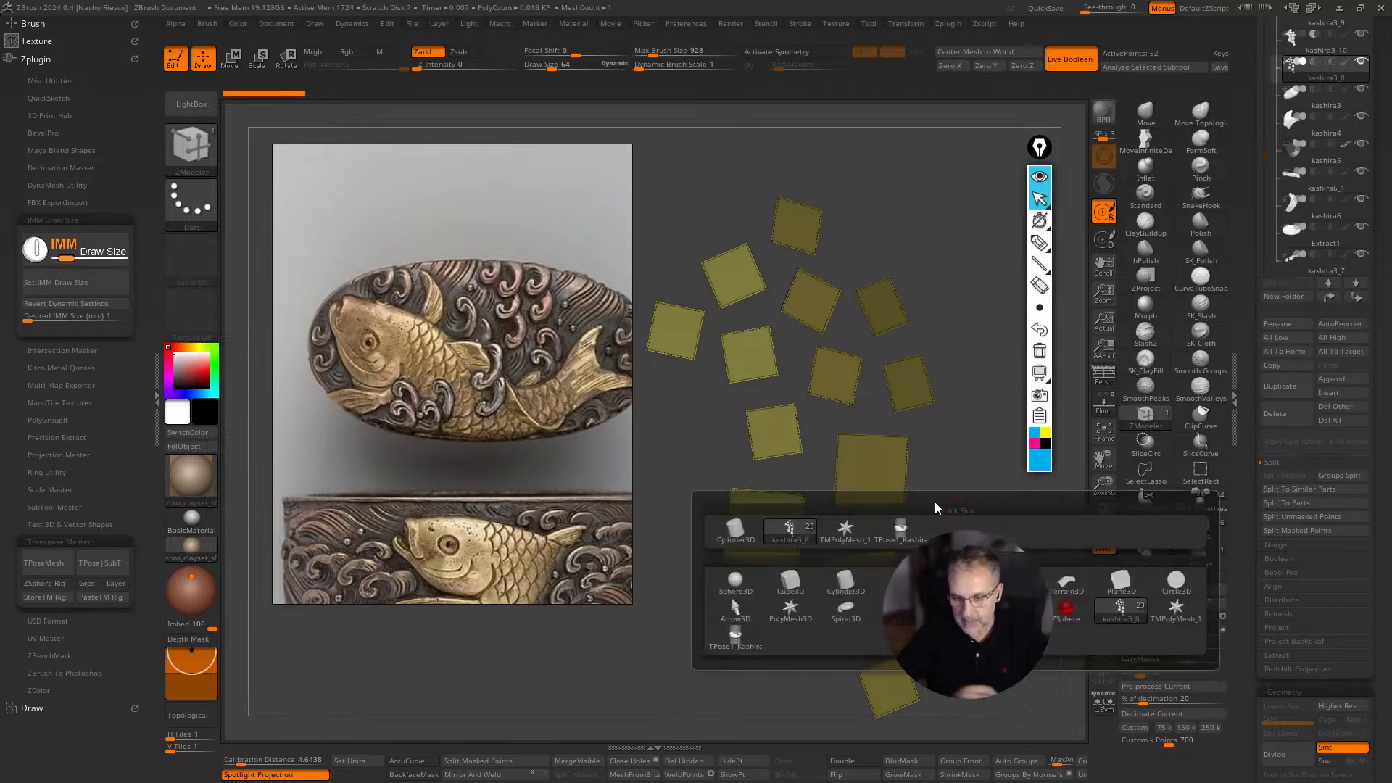
pyautogui.moveTo(848, 590)
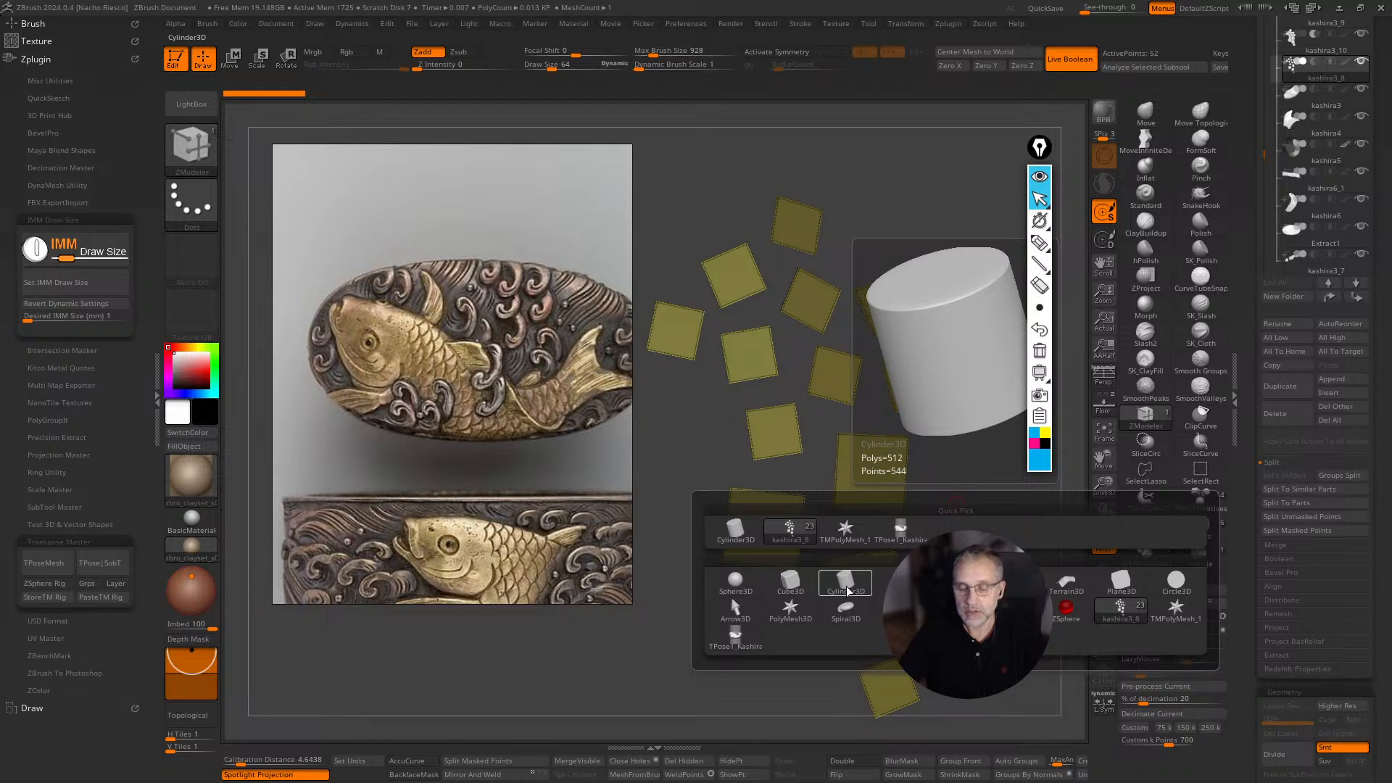
pyautogui.click(848, 589)
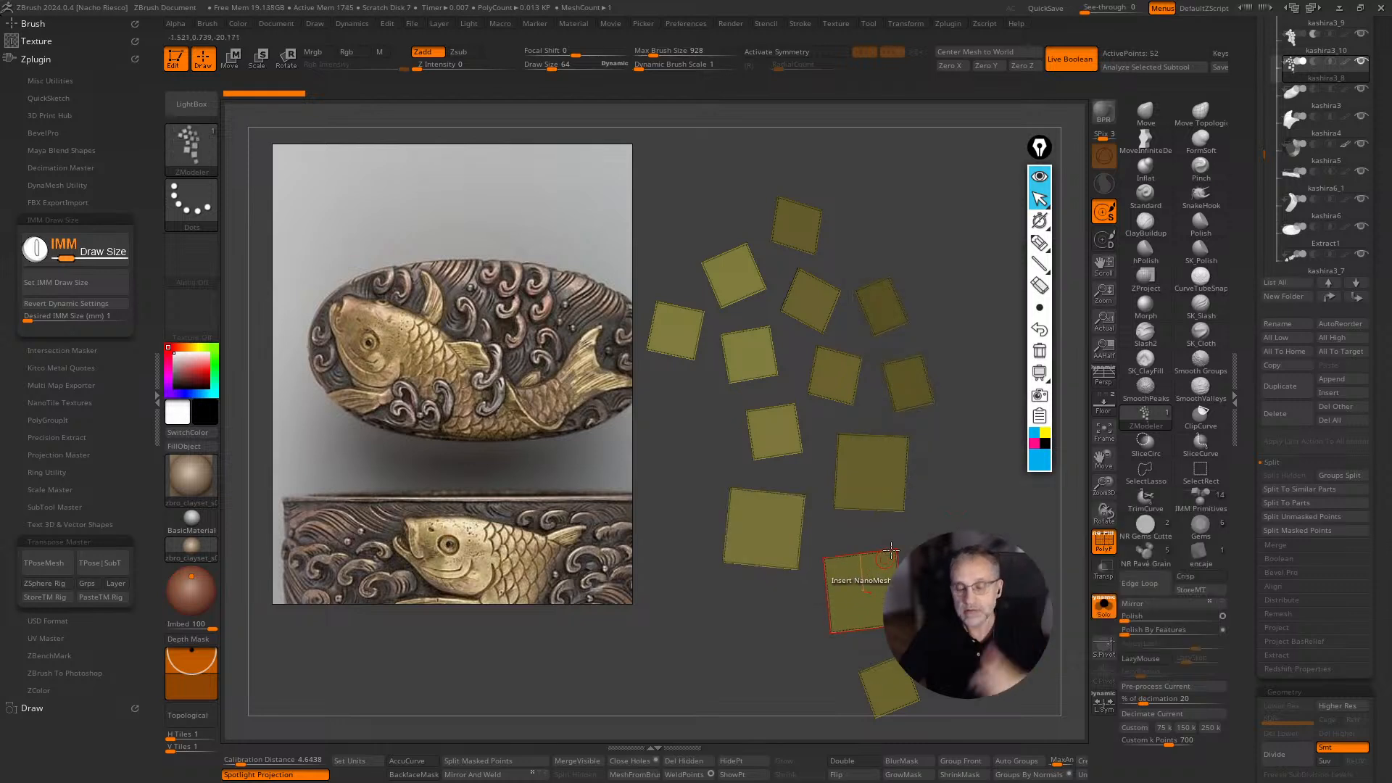
pyautogui.moveTo(872, 482); pyautogui.dragTo(874, 484)
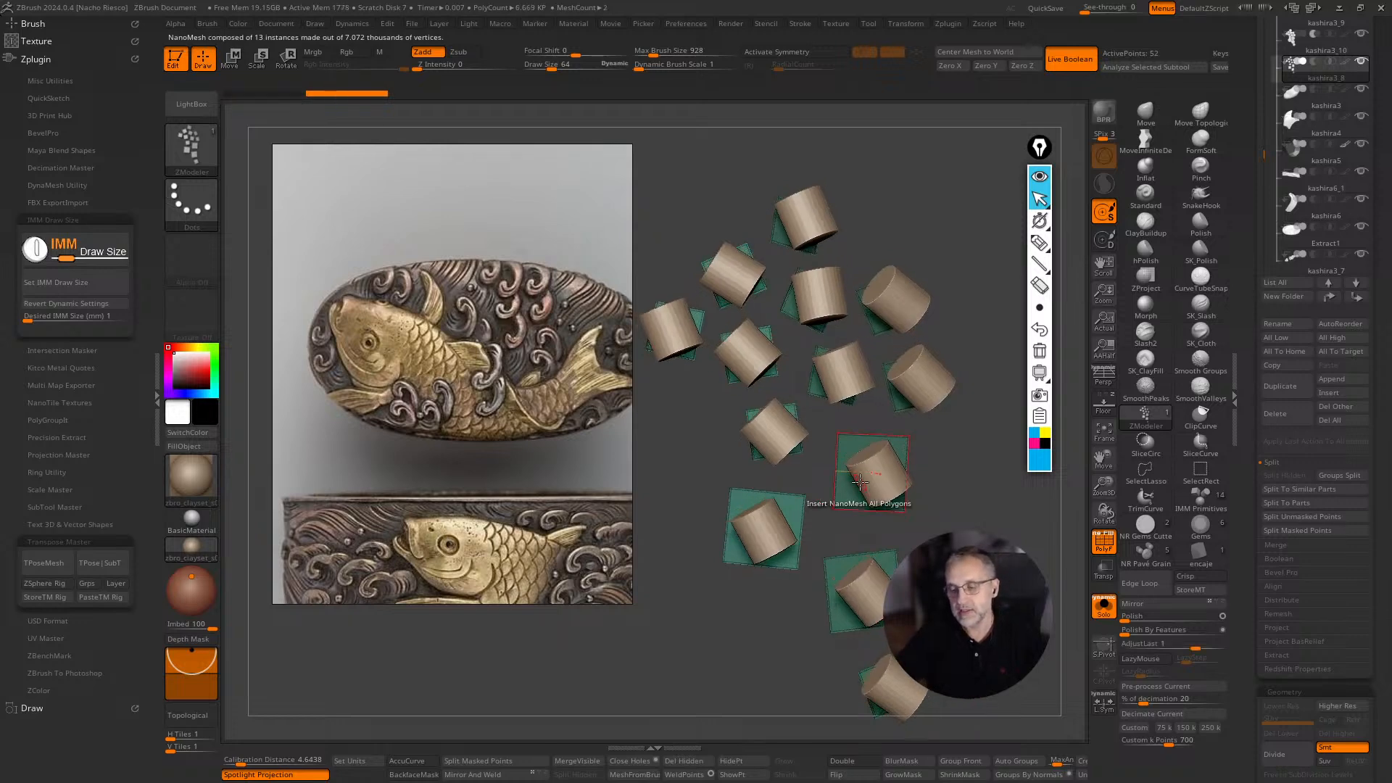
# Turn off Solo mode and PolyFrame, and open the NanoMesh settings of the planes subtool.
pyautogui.click(1104, 606)
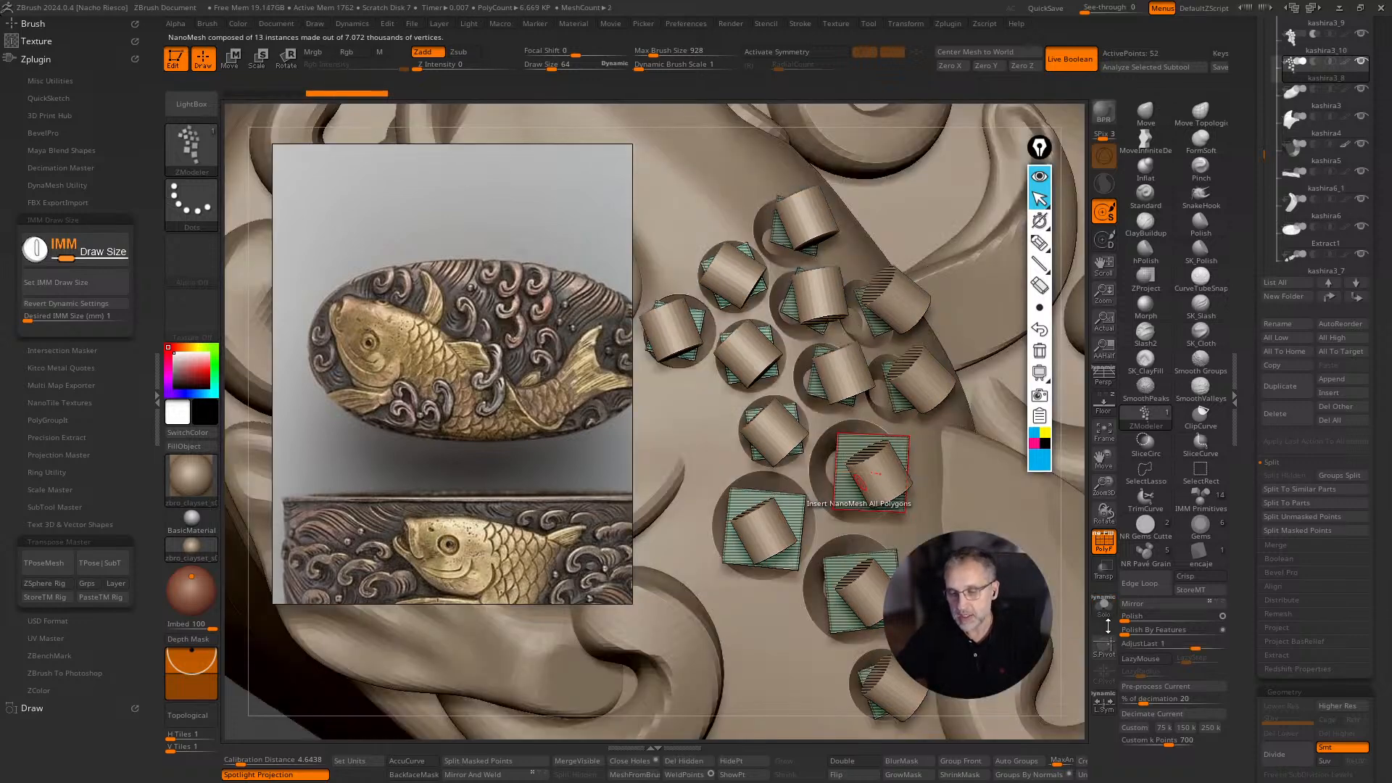
pyautogui.click(1106, 546)
pyautogui.moveTo(1238, 726); pyautogui.dragTo(1238, 543)
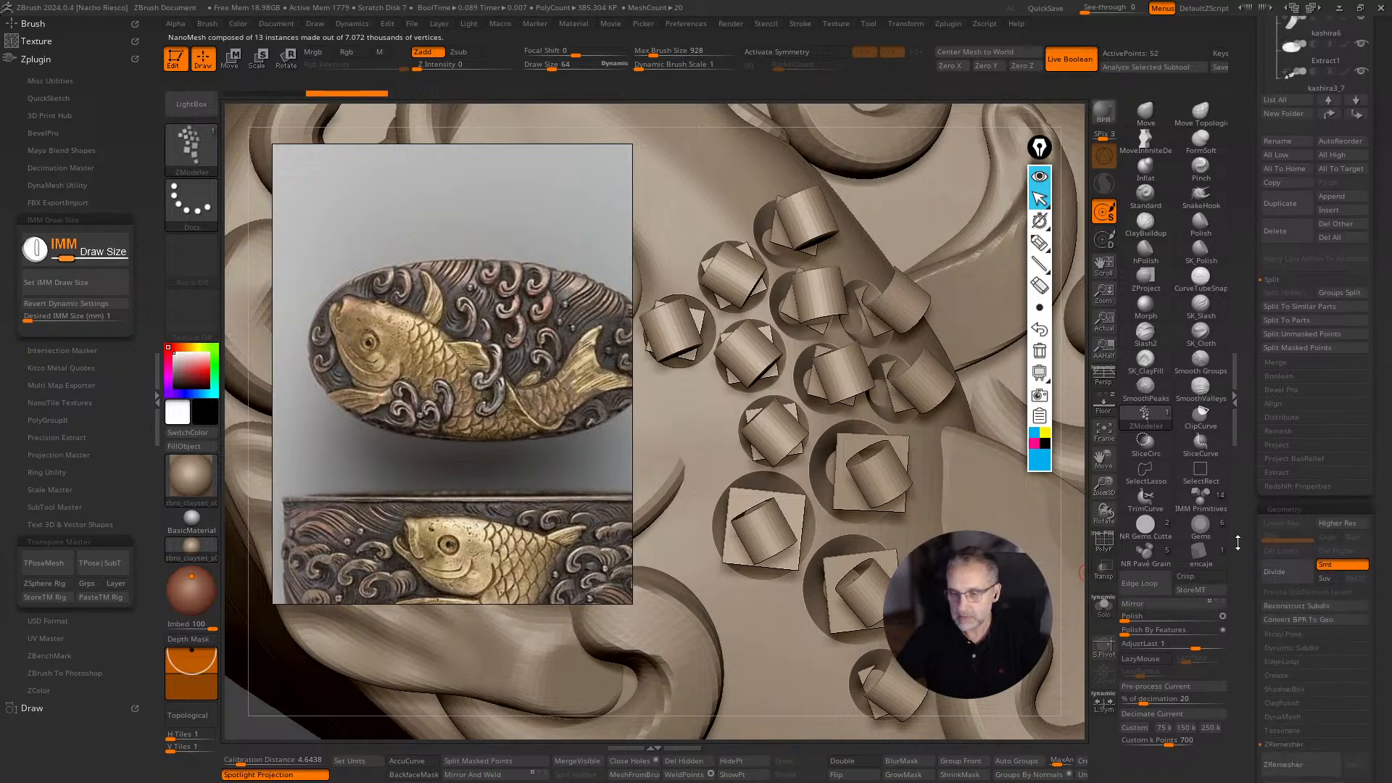
pyautogui.scroll(-7, 1238, 543)
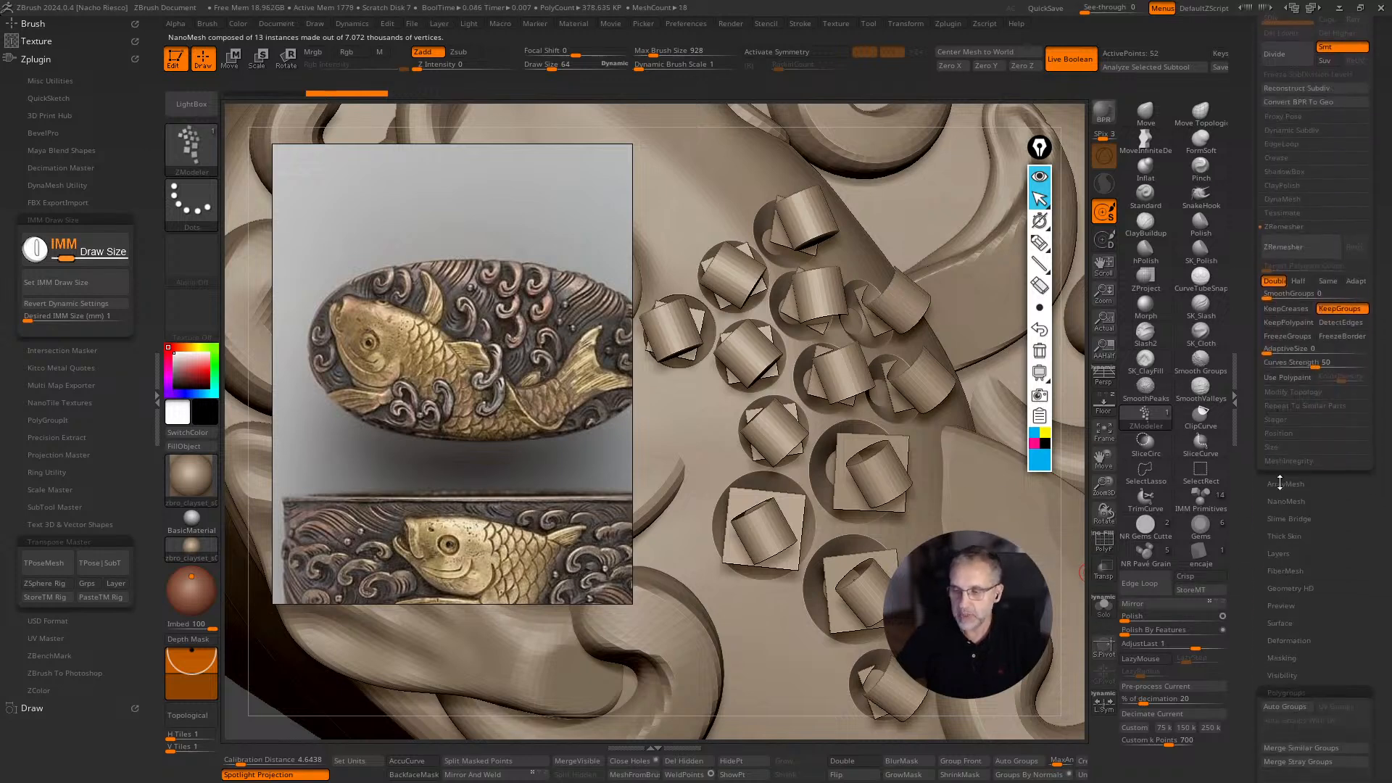
pyautogui.click(1290, 500)
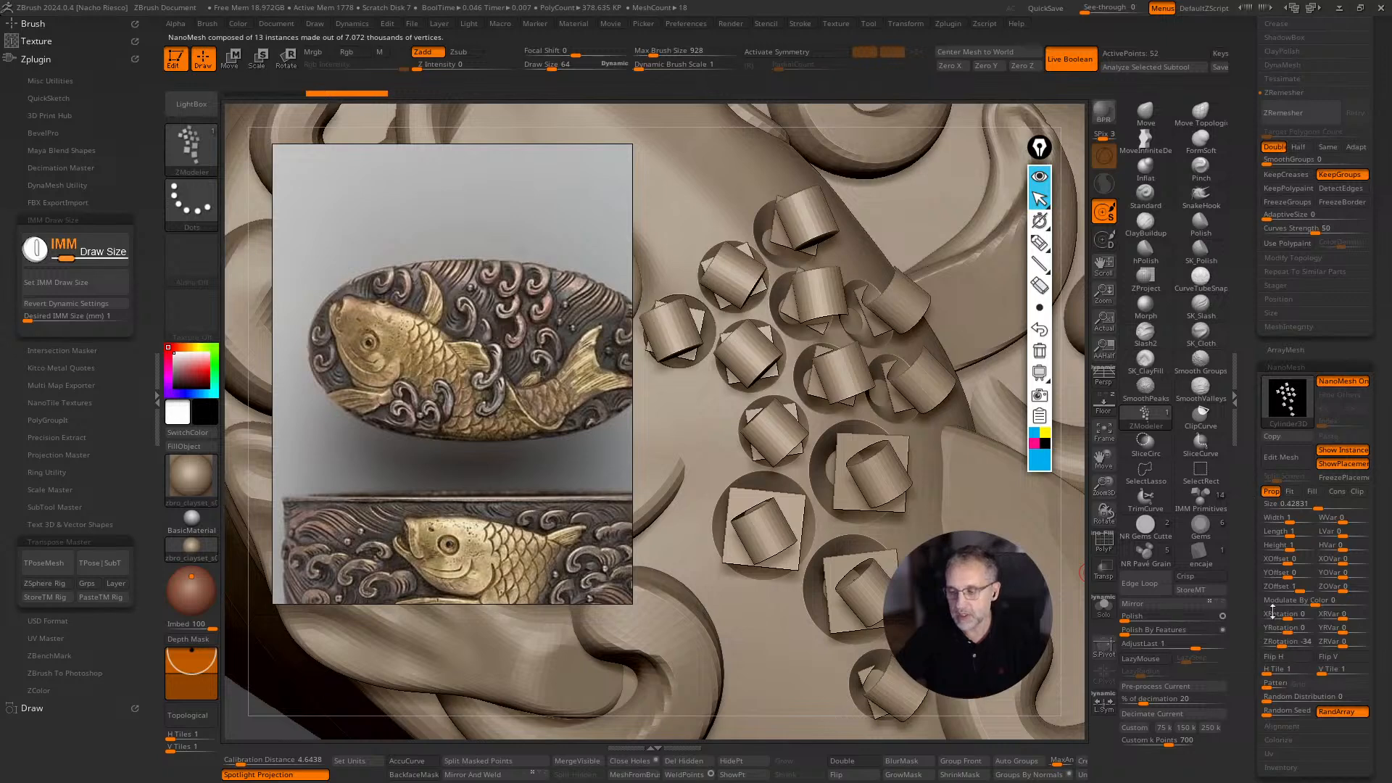
# Align the NanoMesh cylinders with the seats by setting ZRotation to 0, XRotation to 90 and ZOffset to 0.
pyautogui.moveTo(1283, 628)
pyautogui.mouseDown()
pyautogui.moveTo(1297, 631)
pyautogui.moveTo(1274, 615)
pyautogui.mouseUp()
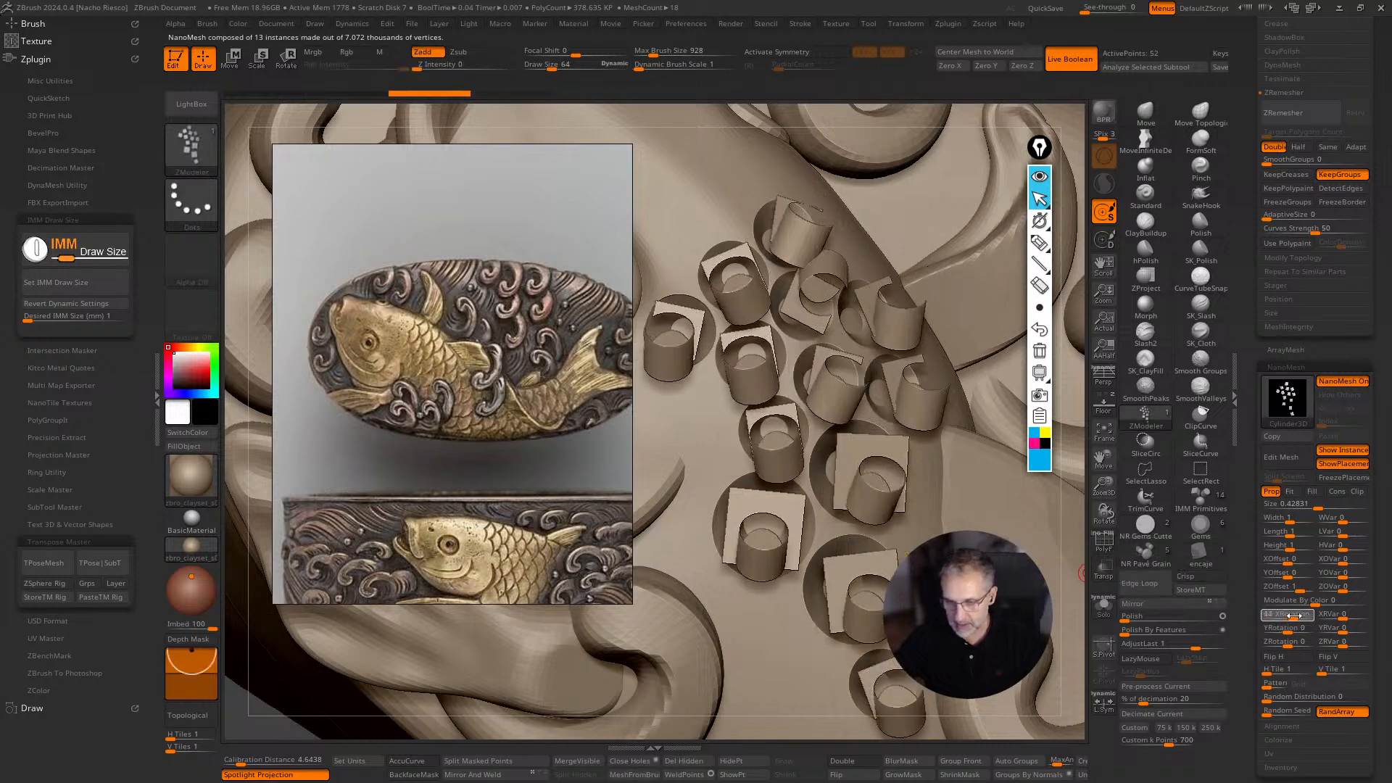
pyautogui.click(1274, 615)
pyautogui.write('90')
pyautogui.press('Return')
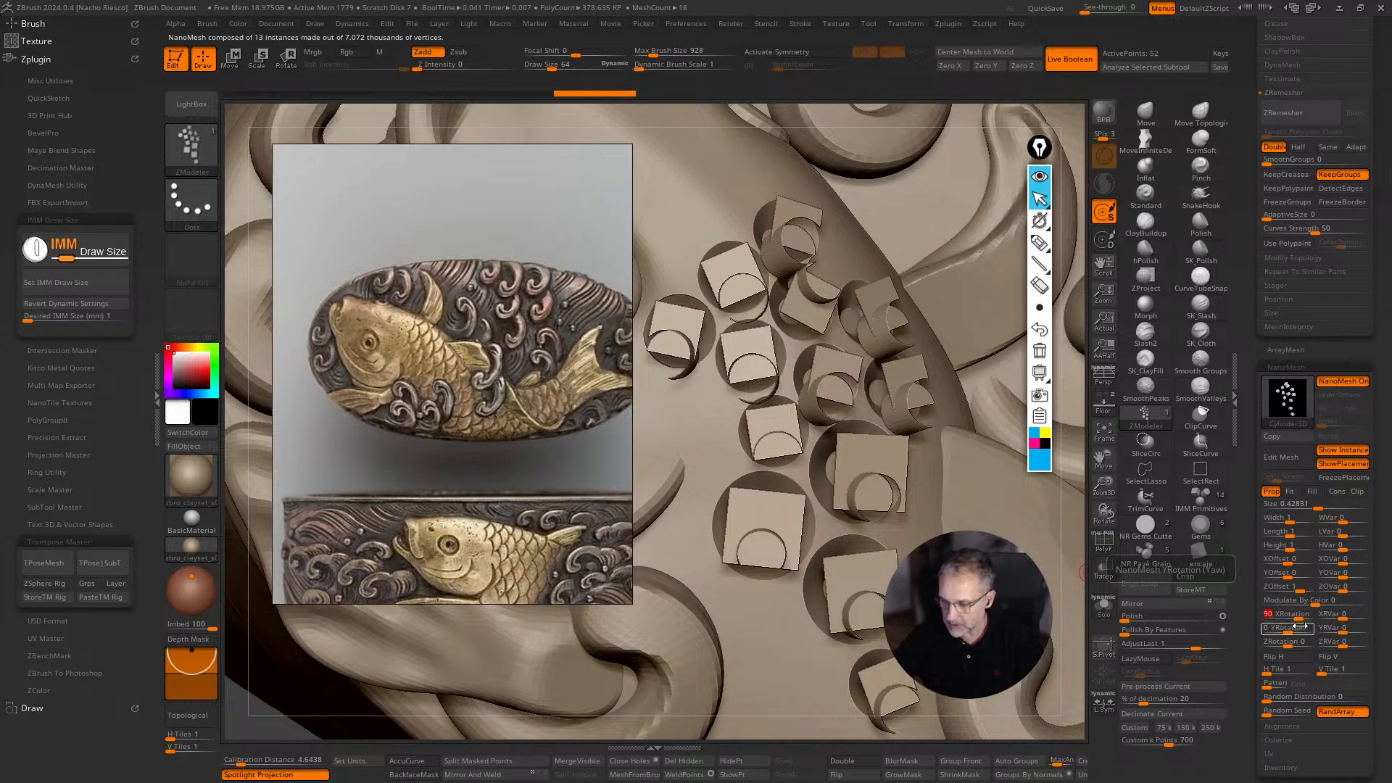
pyautogui.click(1292, 588)
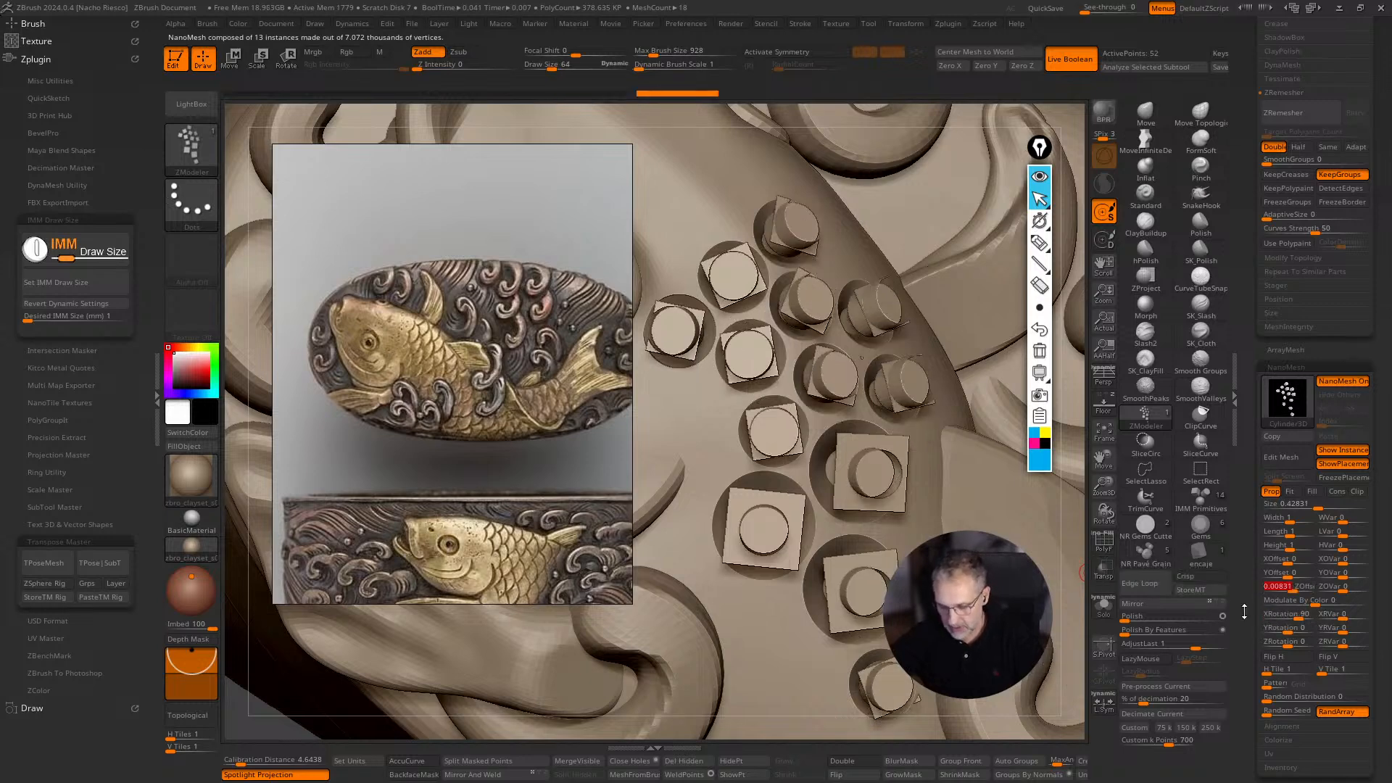
pyautogui.write('0')
pyautogui.press('Return')
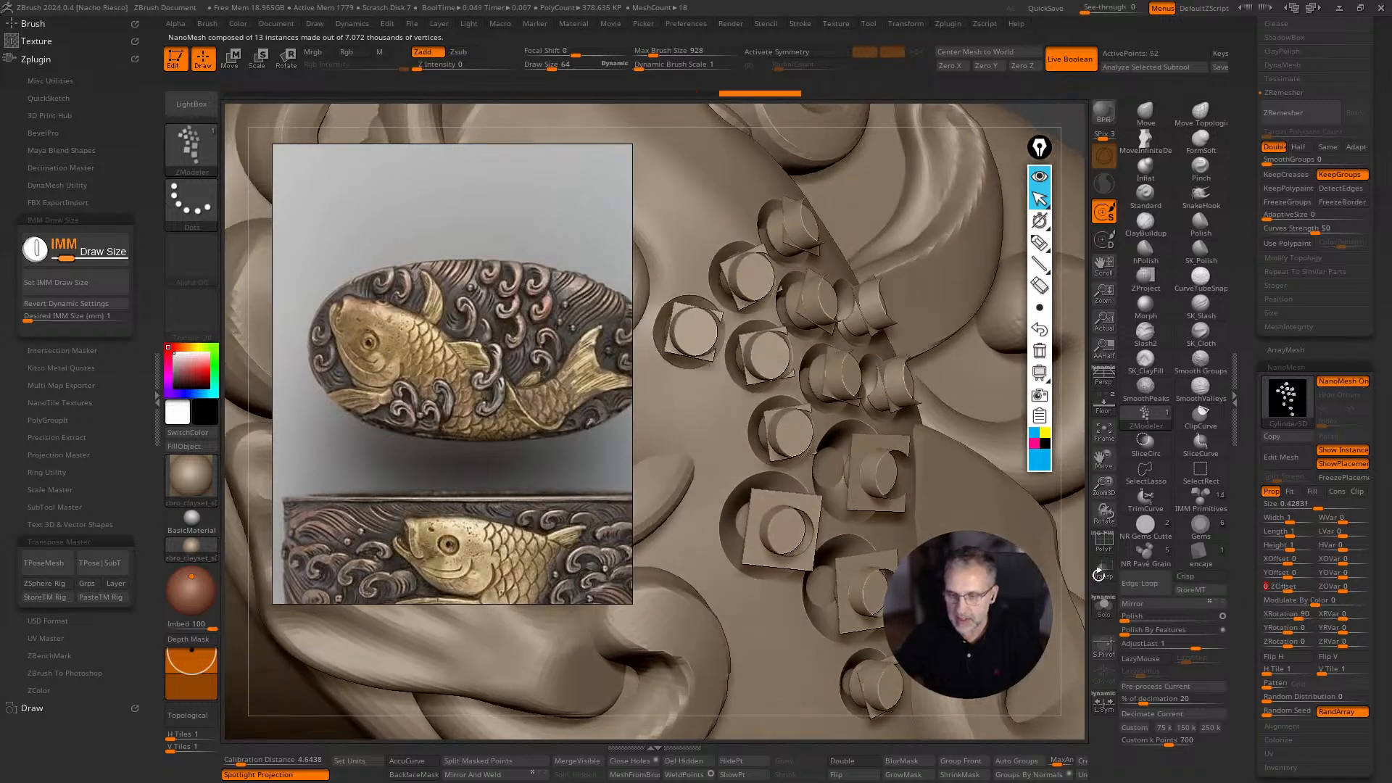
# Lengthen the NanoMesh cylinders to Length 3.31875, switch them to Fit mode, and set their Size to 0.54936.
pyautogui.moveTo(1317, 508); pyautogui.dragTo(1303, 533)
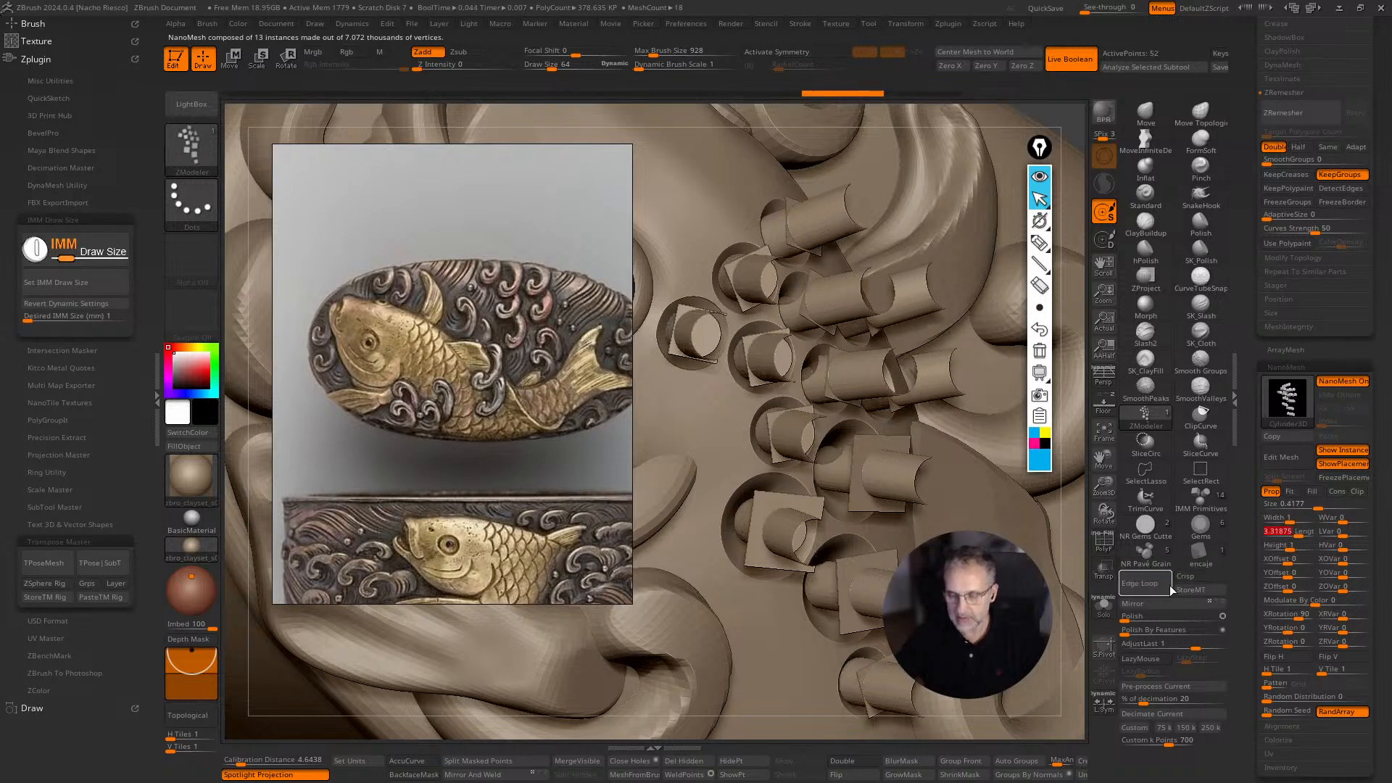
pyautogui.click(1104, 607)
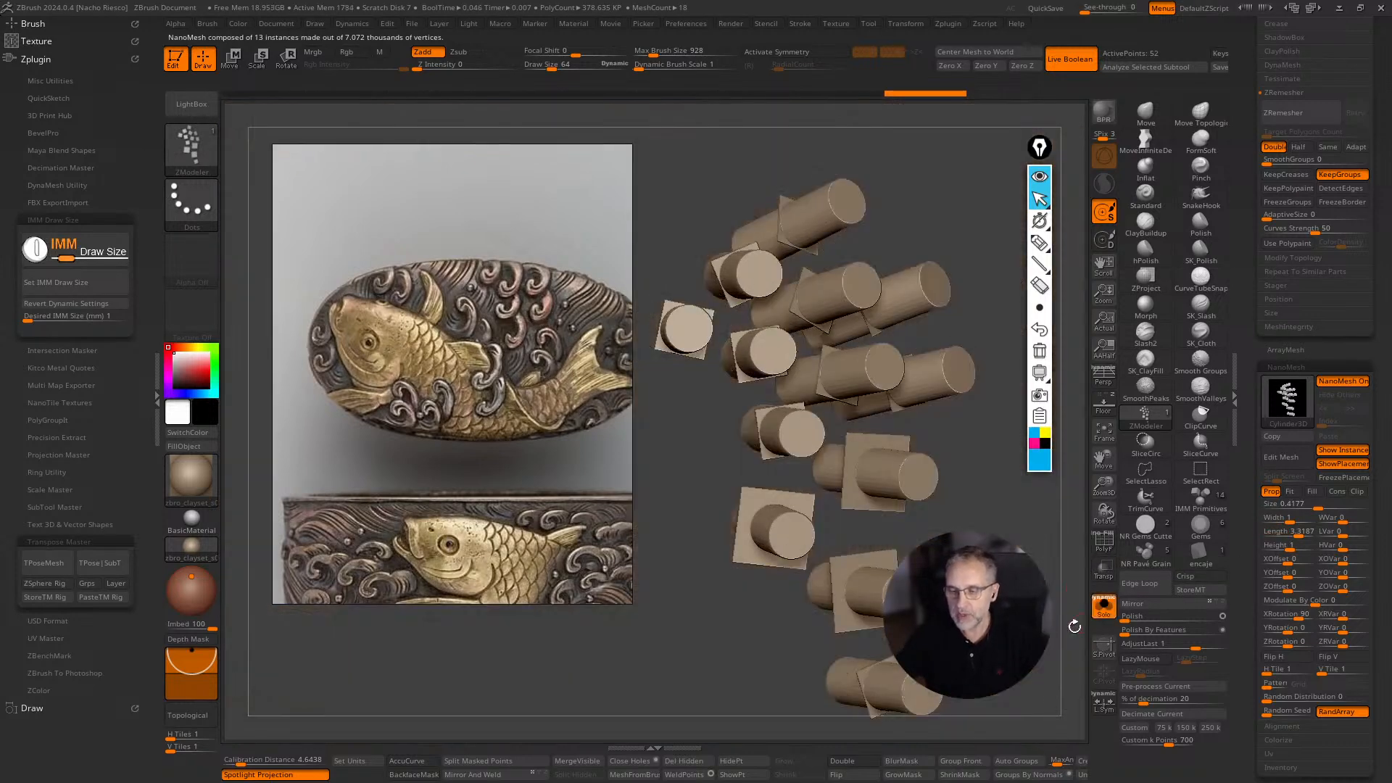
pyautogui.moveTo(682, 435)
pyautogui.mouseDown()
pyautogui.moveTo(693, 439)
pyautogui.moveTo(663, 424)
pyautogui.moveTo(678, 434)
pyautogui.mouseUp()
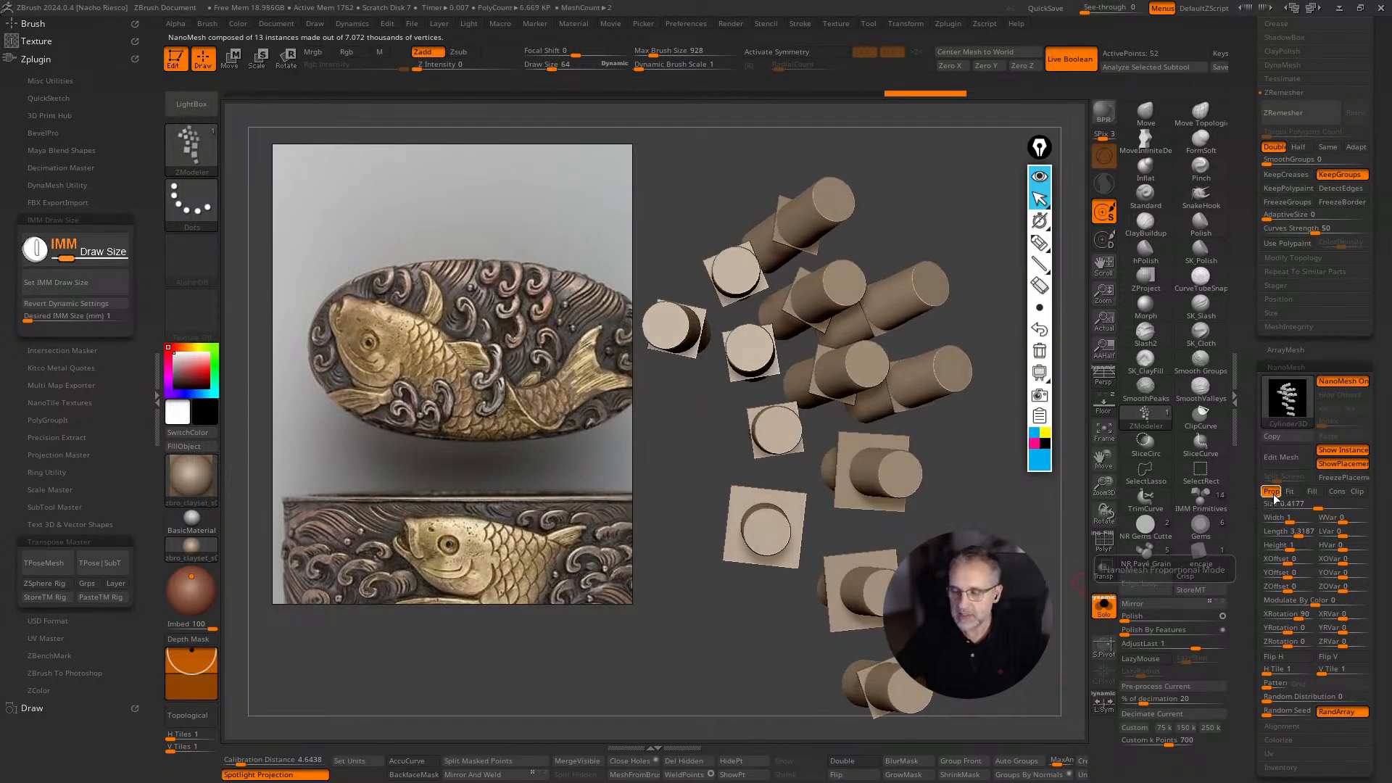
pyautogui.click(1290, 492)
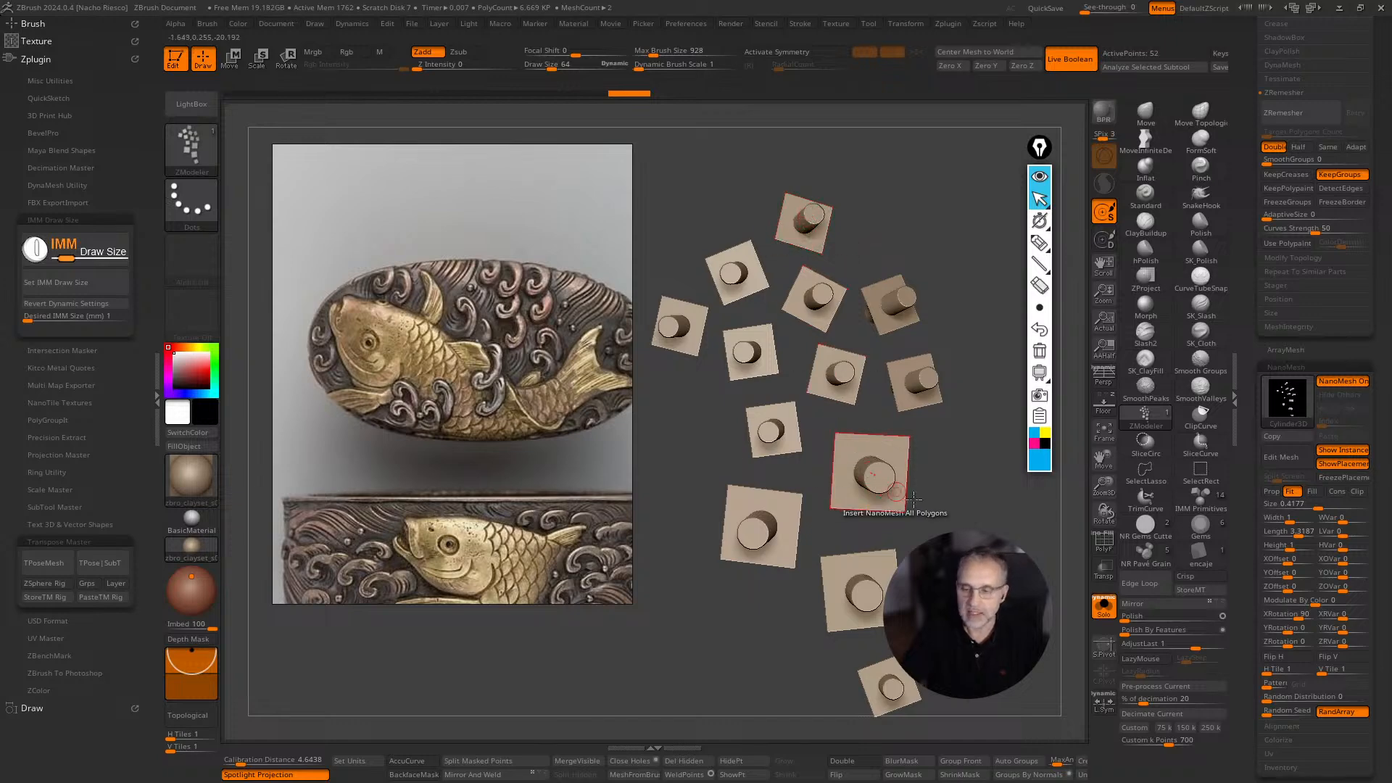
pyautogui.click(1104, 606)
pyautogui.moveTo(1037, 555); pyautogui.dragTo(935, 544)
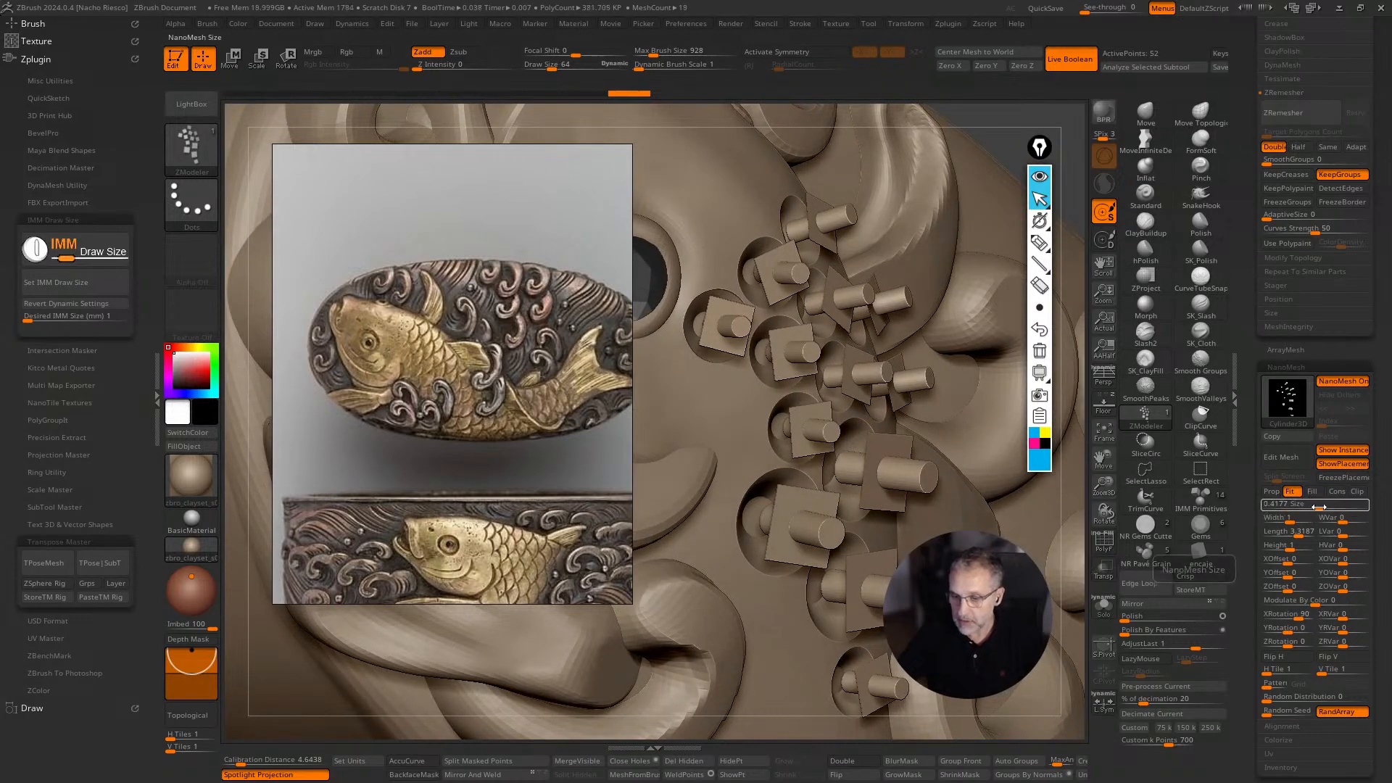
pyautogui.moveTo(1314, 508); pyautogui.dragTo(1314, 508)
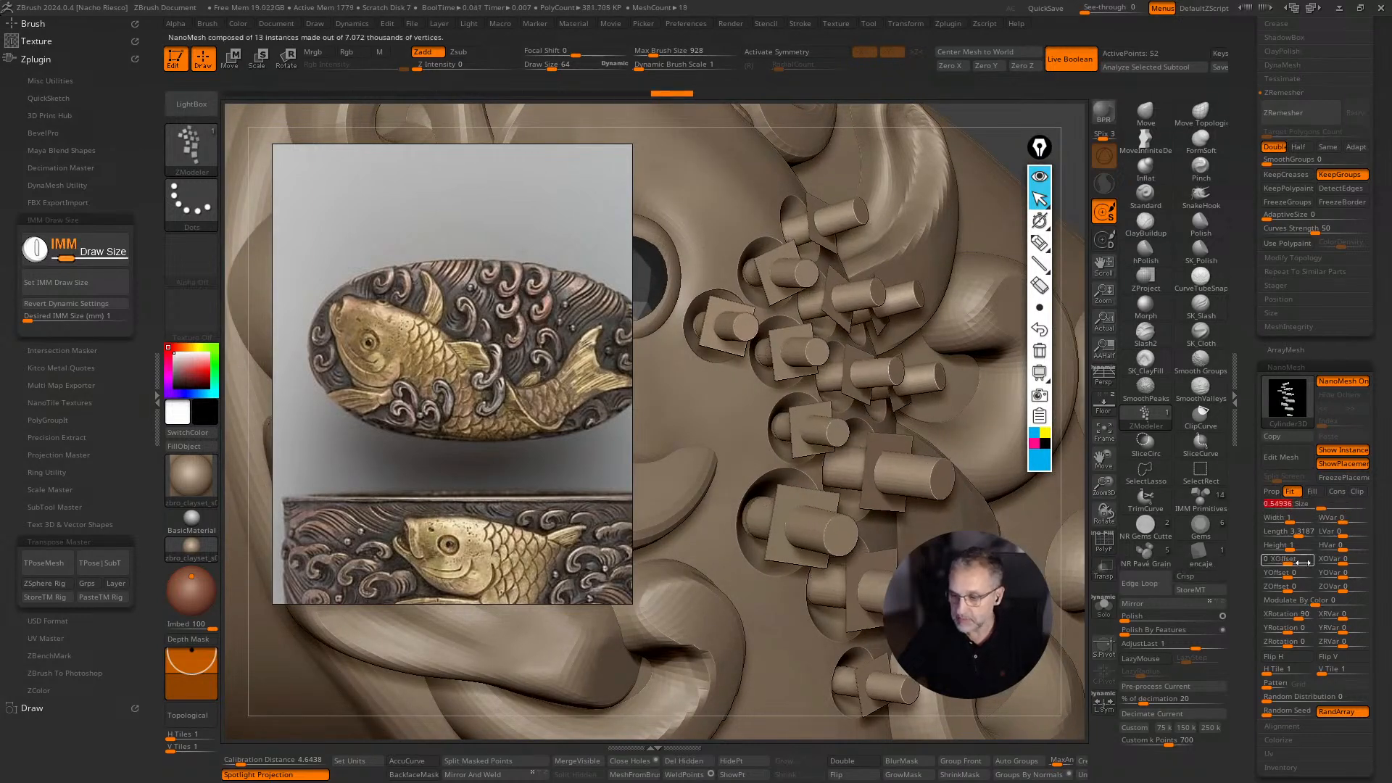
# Set the NanoMesh cylinder subtool kashira3_8 to Boolean subtraction to cut holes through the gem seats.
pyautogui.scroll(10, 1244, 446)
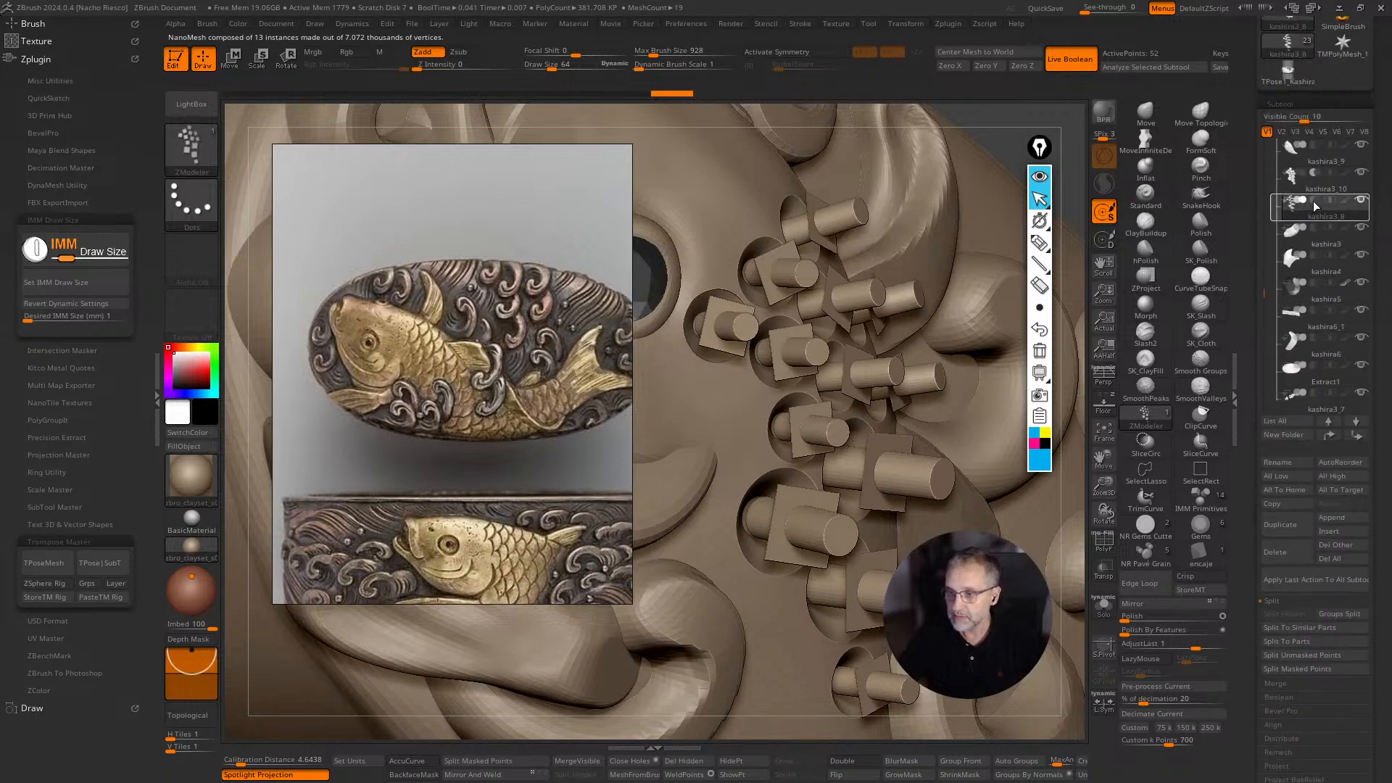
pyautogui.click(1313, 201)
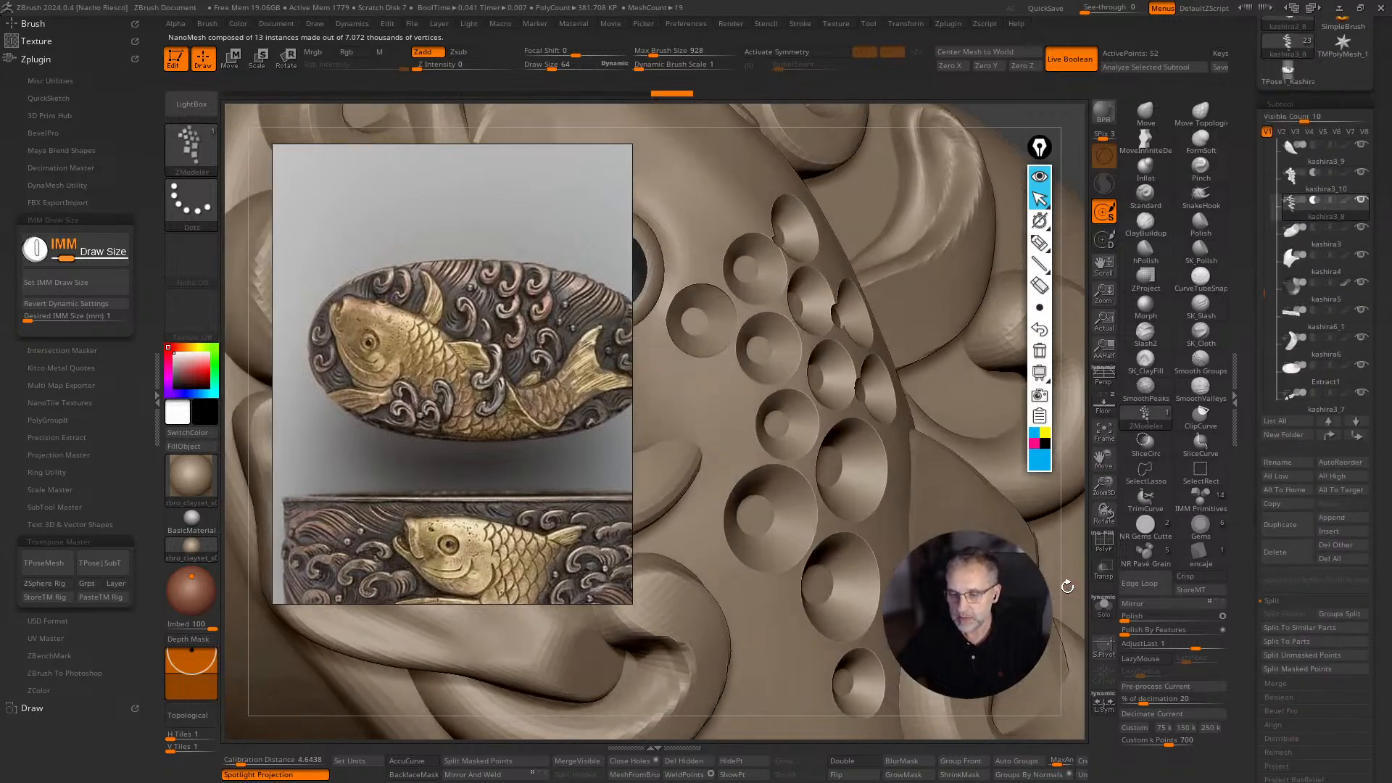
# Shift the isolated NanoMesh cylinders to YOffset -0.673, turn off Solo mode, and inspect the holes in the gem seats.
pyautogui.scroll(-10, 1237, 507)
pyautogui.scroll(-3, 1235, 473)
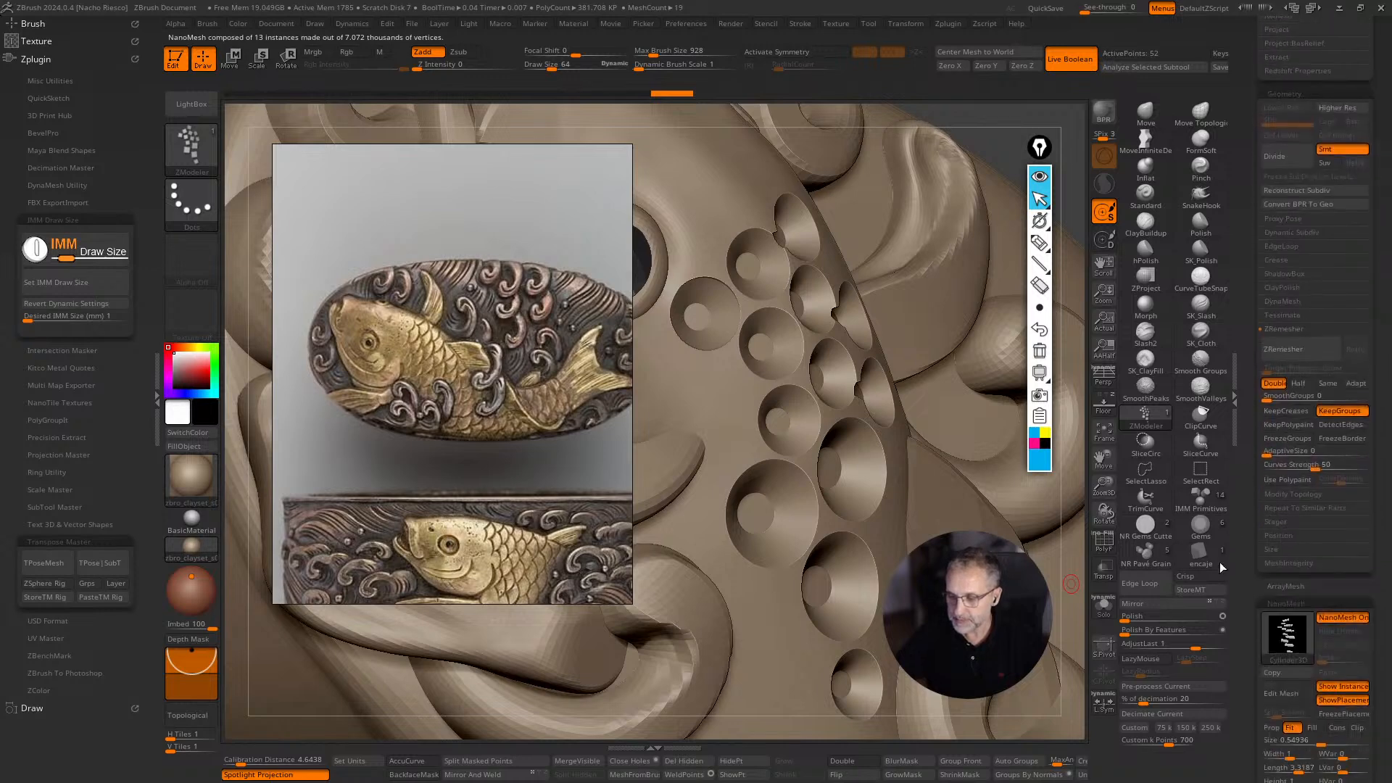
pyautogui.click(1105, 606)
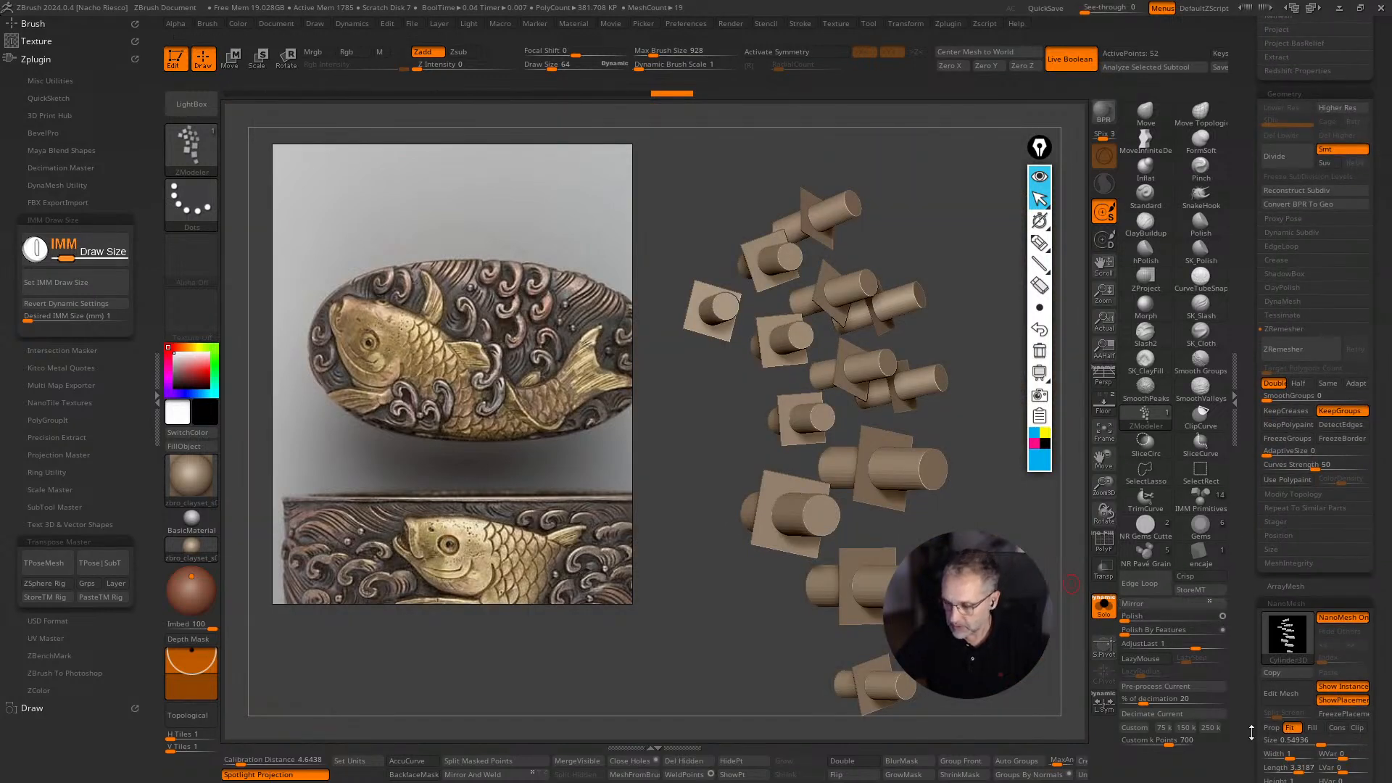
pyautogui.scroll(-2, 1299, 657)
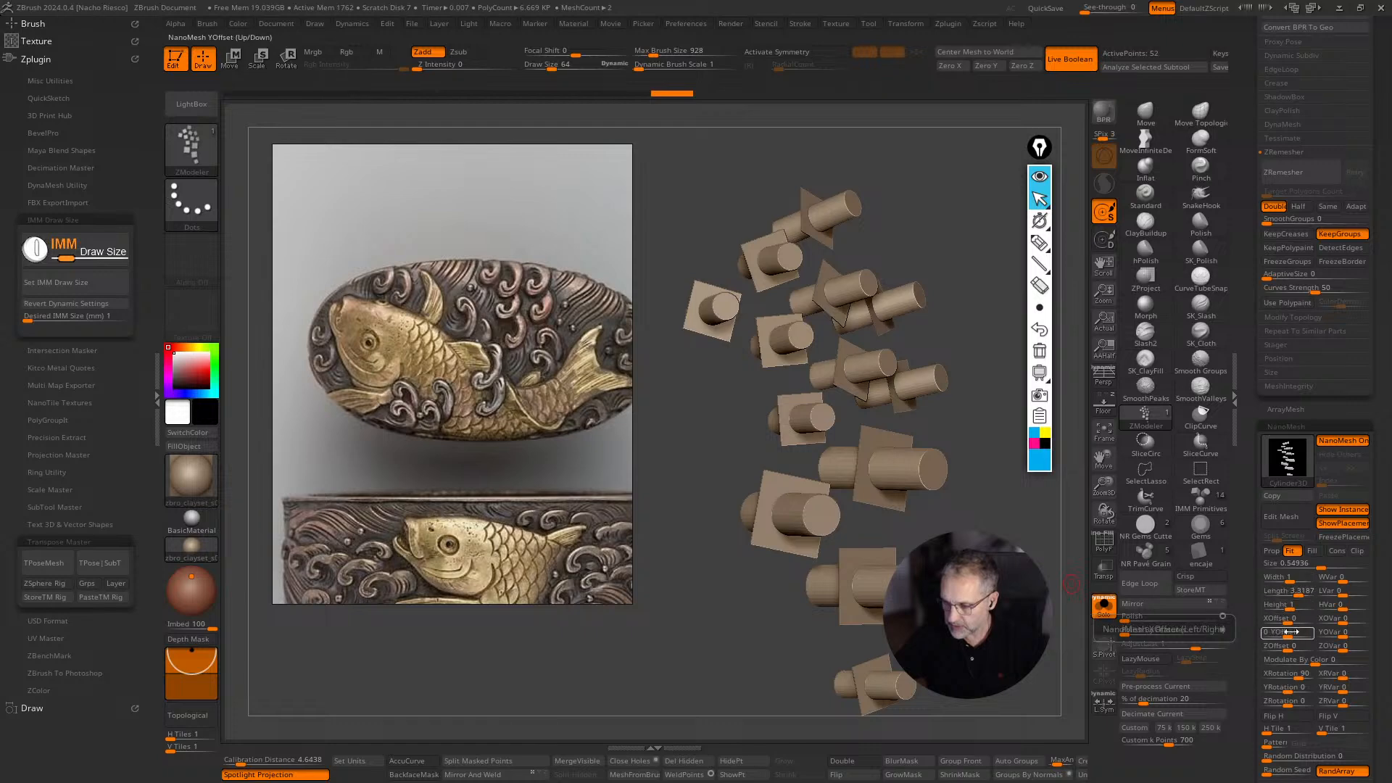
pyautogui.moveTo(1289, 633); pyautogui.dragTo(1244, 633)
pyautogui.click(1104, 605)
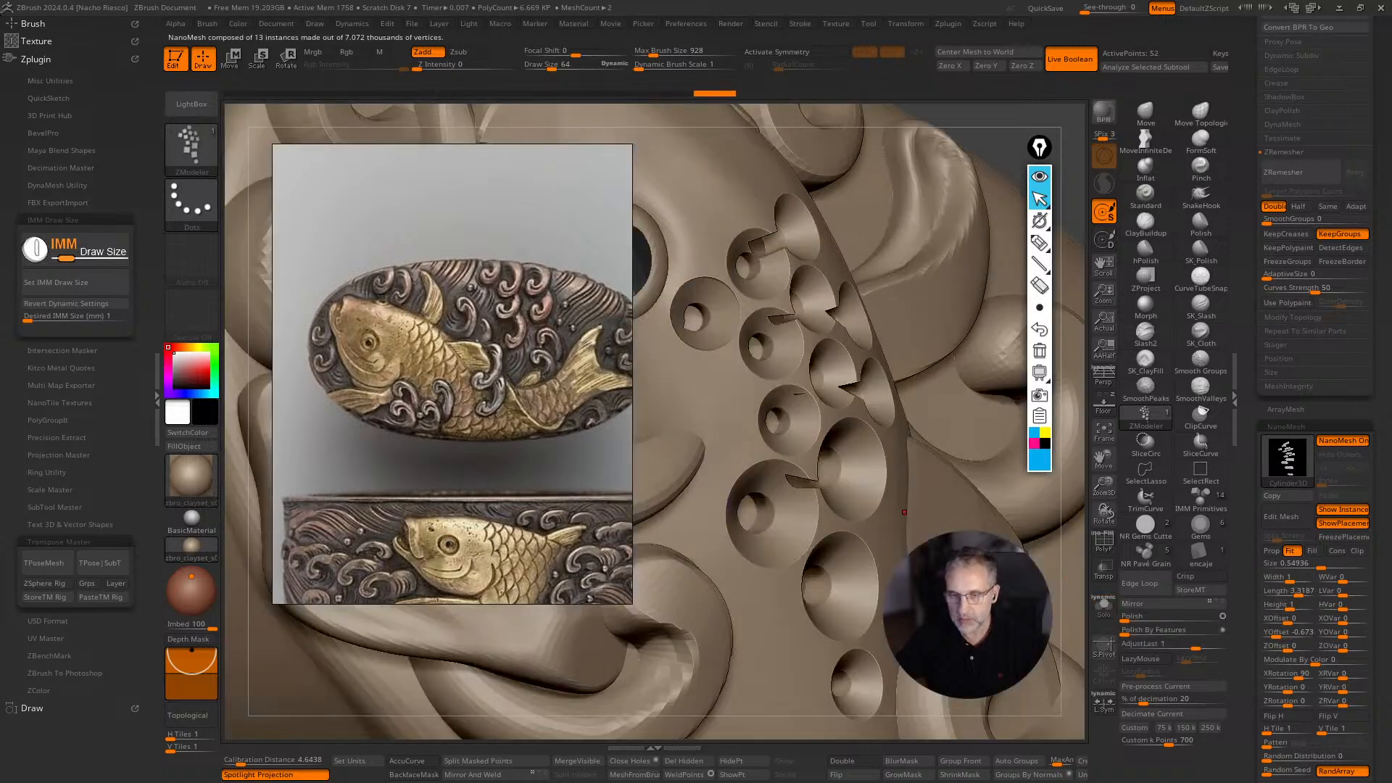
pyautogui.moveTo(905, 512)
pyautogui.mouseDown(button='right')
pyautogui.moveTo(841, 486)
pyautogui.moveTo(809, 449)
pyautogui.mouseUp(button='right')
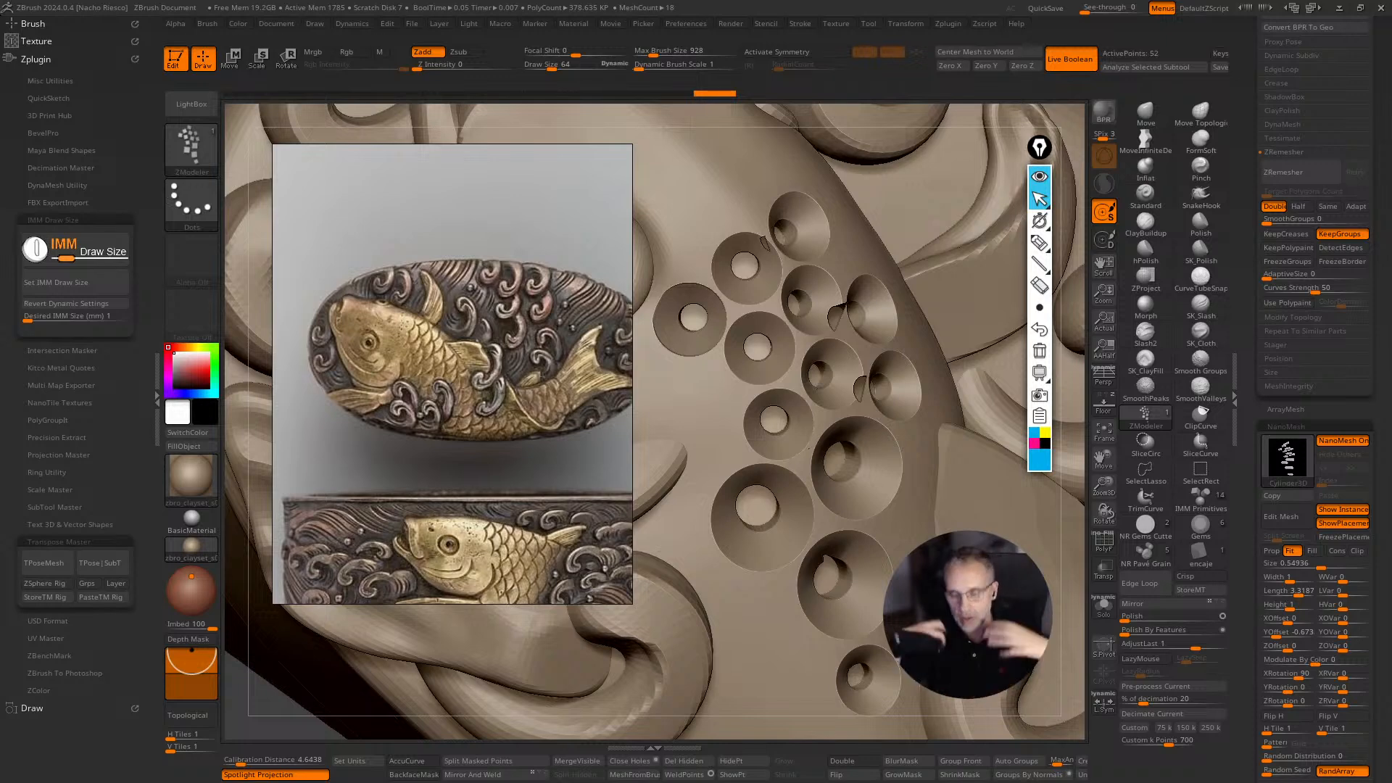
pyautogui.moveTo(1061, 529)
pyautogui.mouseDown(button='right')
pyautogui.moveTo(1064, 443)
pyautogui.moveTo(1094, 519)
pyautogui.moveTo(1090, 471)
pyautogui.mouseUp(button='right')
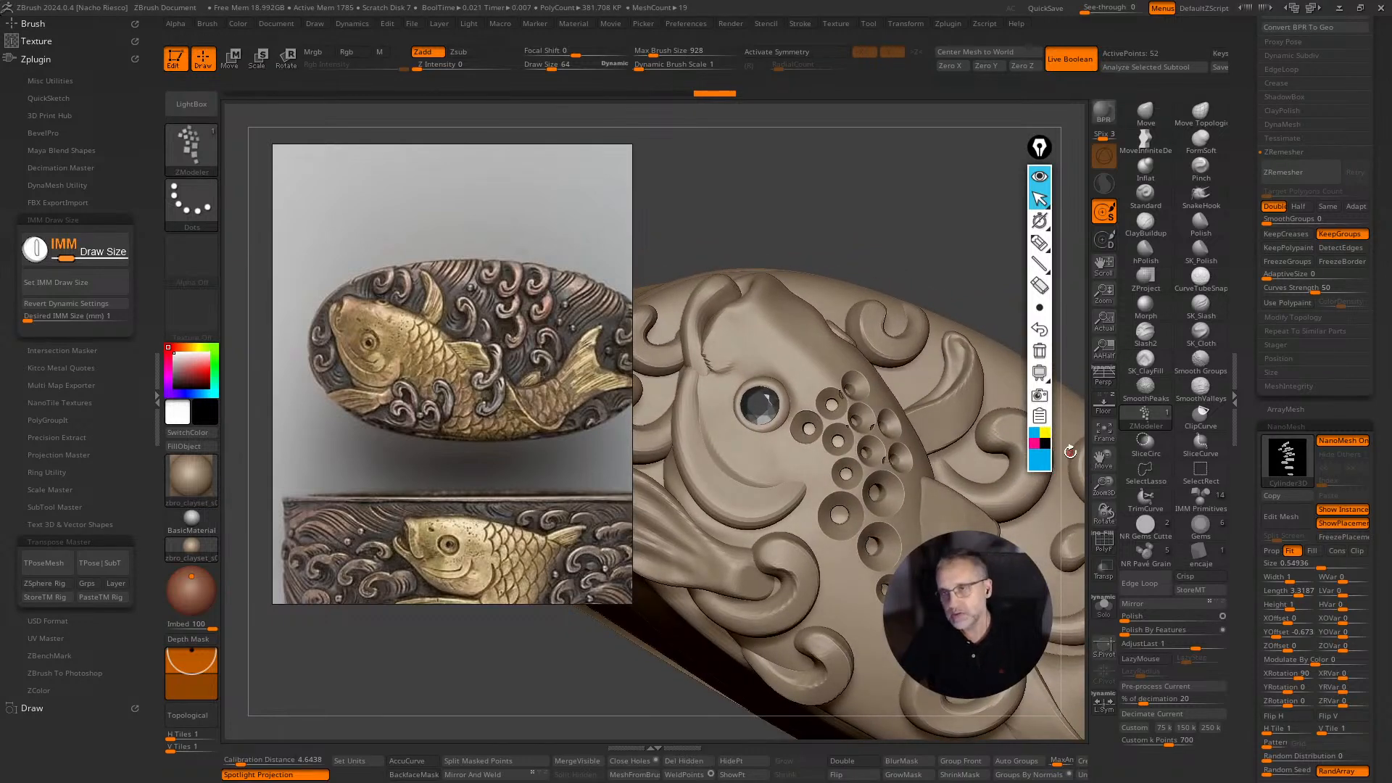
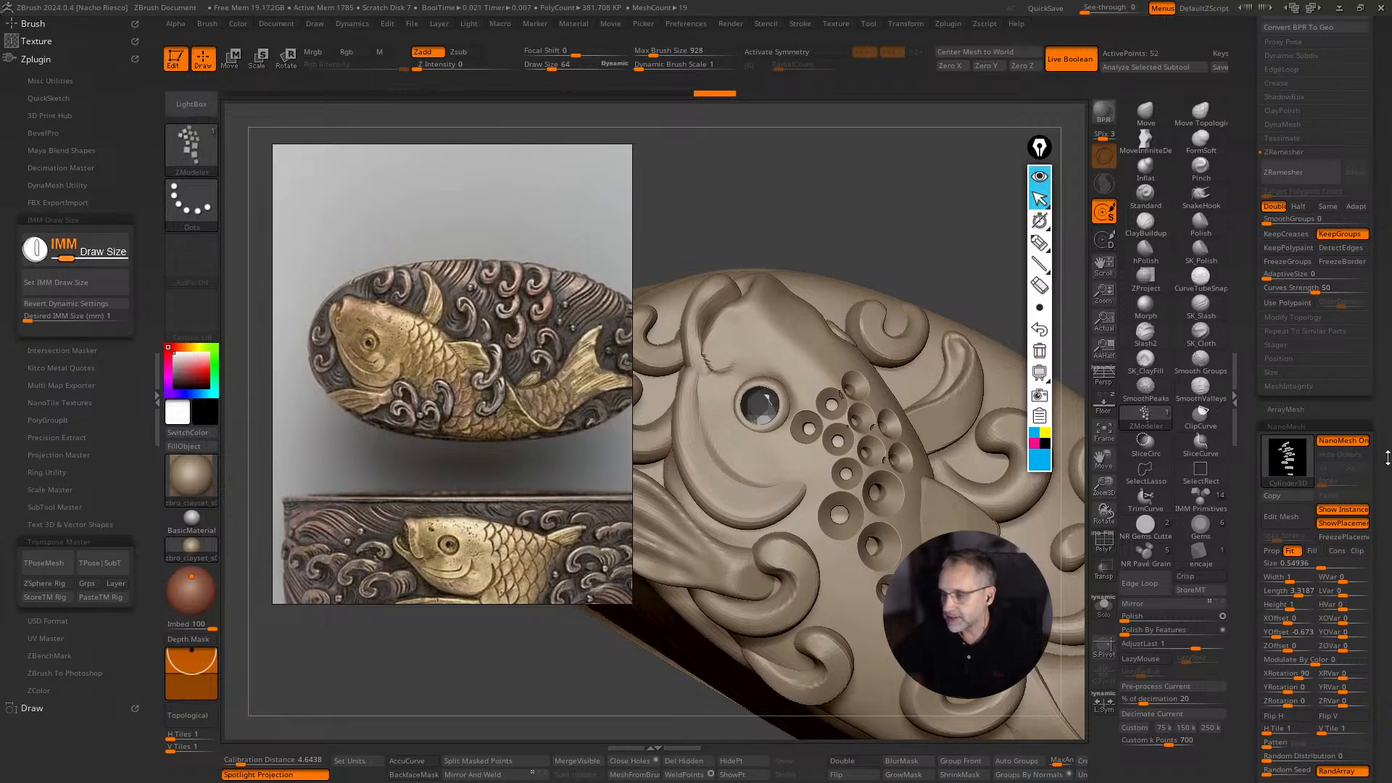
# Load the autumn leaf tool and examine its perforated, bead-covered surface from several angles.
pyautogui.moveTo(1249, 347); pyautogui.dragTo(1255, 631)
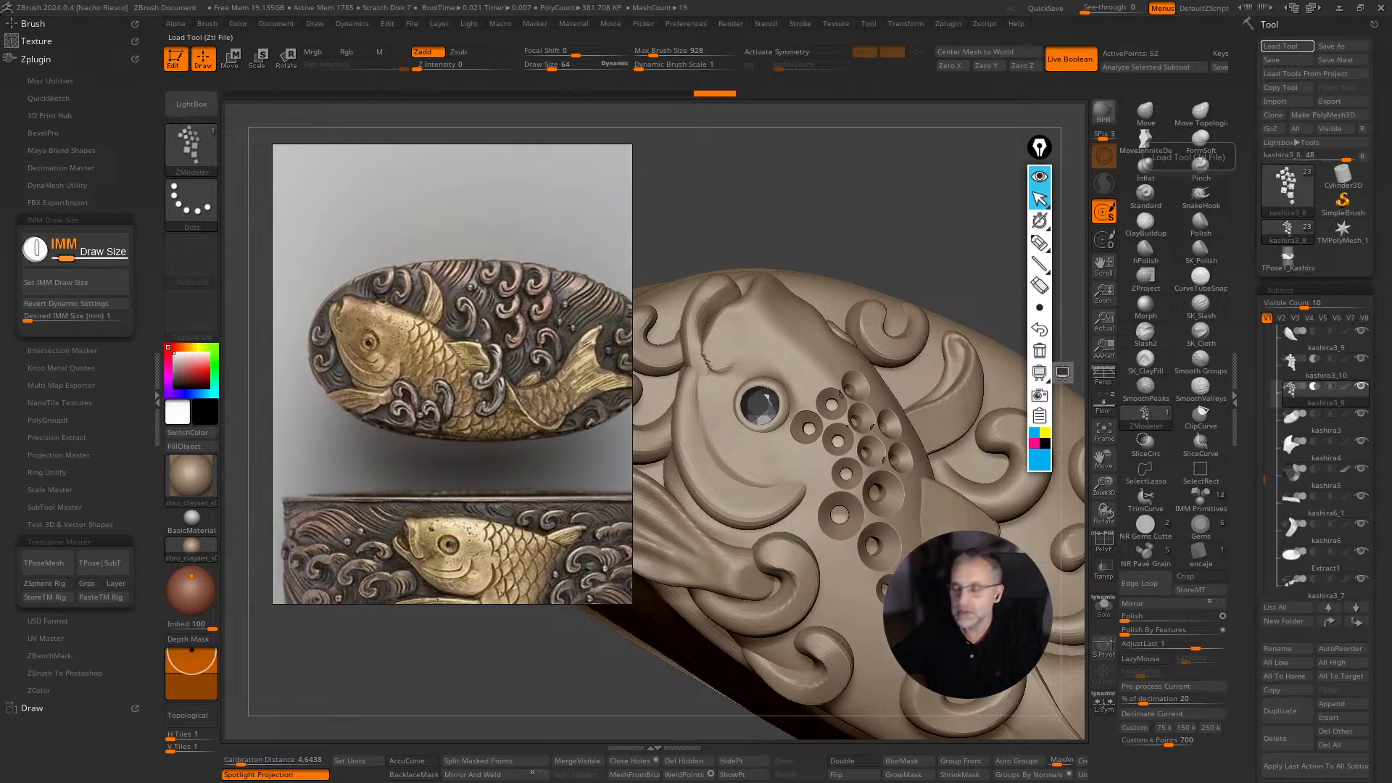
pyautogui.moveTo(1040, 264)
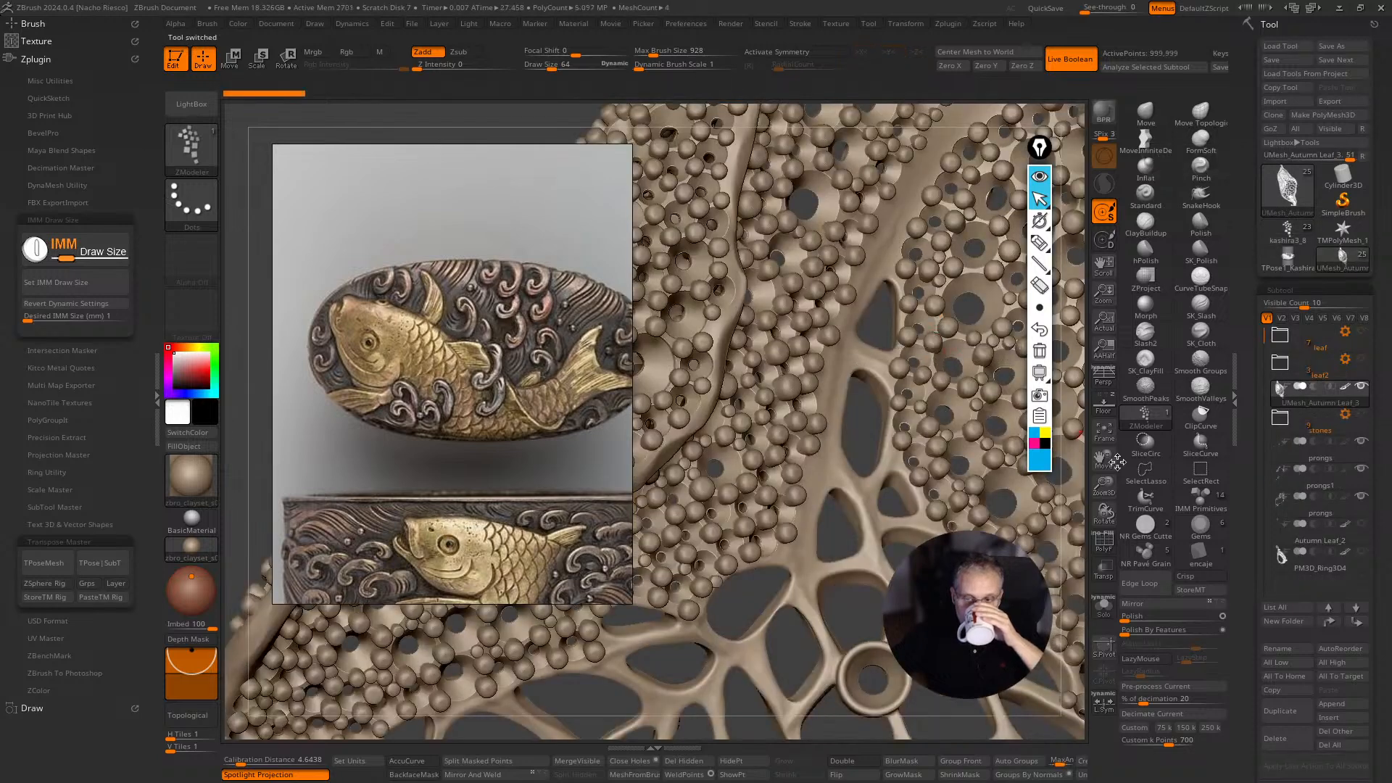
pyautogui.click(1105, 433)
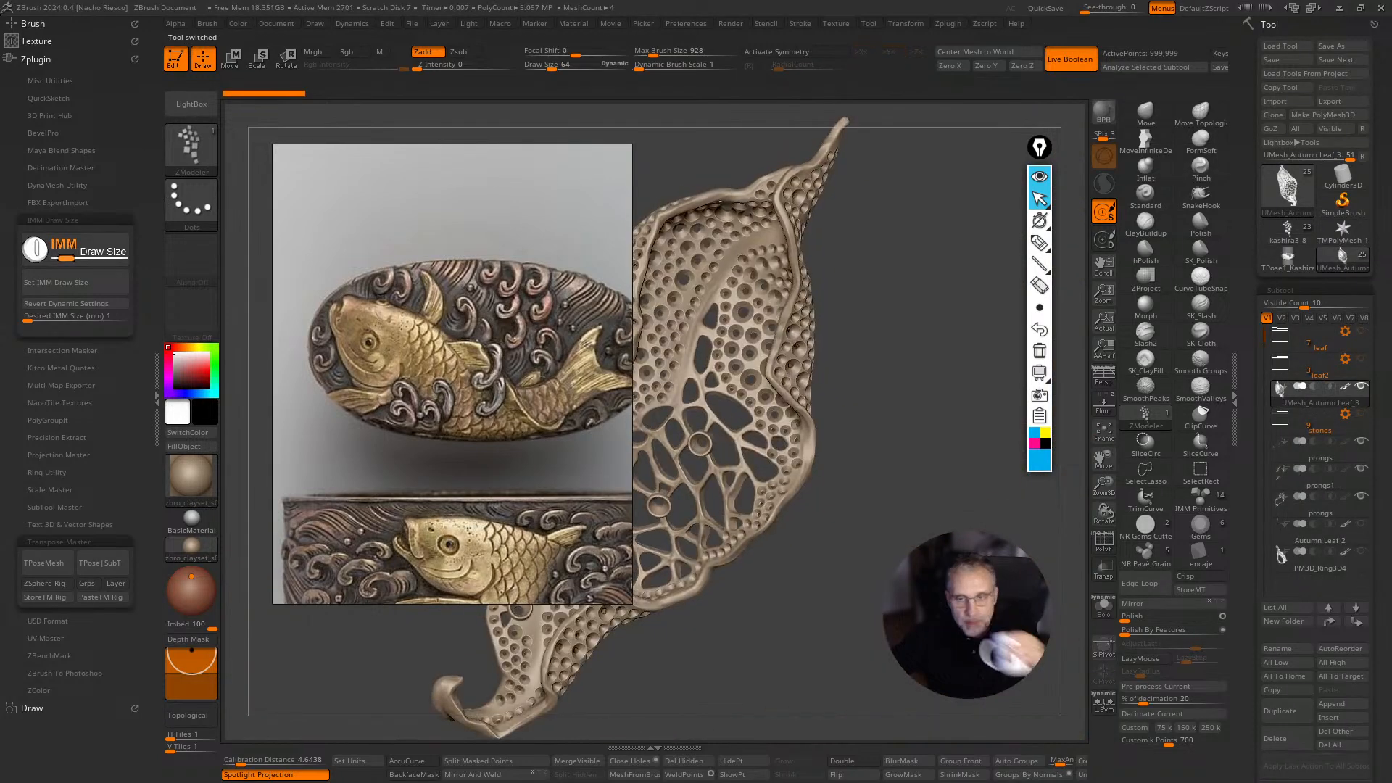
pyautogui.moveTo(813, 721); pyautogui.dragTo(880, 723)
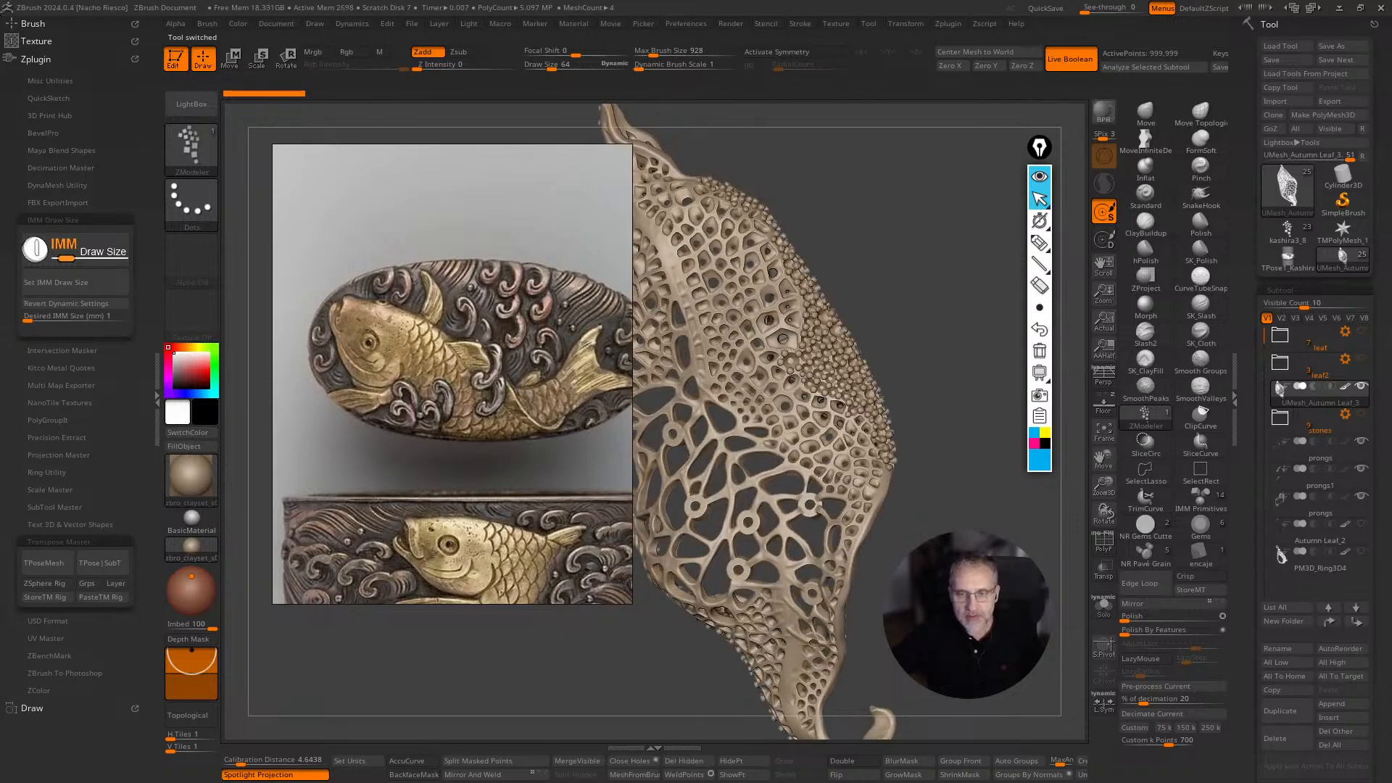
pyautogui.moveTo(880, 595); pyautogui.dragTo(910, 597)
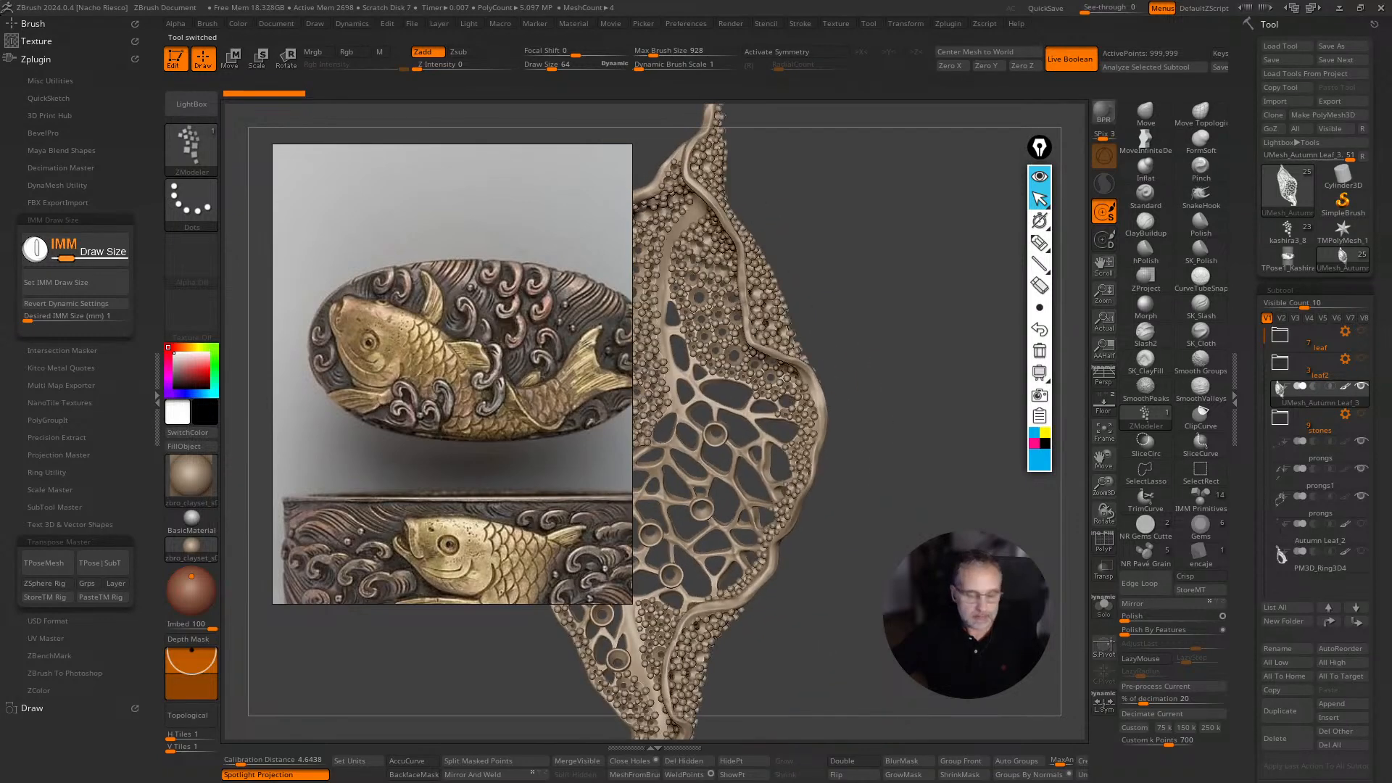
# Inspect the leaf's folders and prongs subtools, selecting the prongs subtool just below the stones folder.
pyautogui.click(1282, 422)
pyautogui.click(1281, 368)
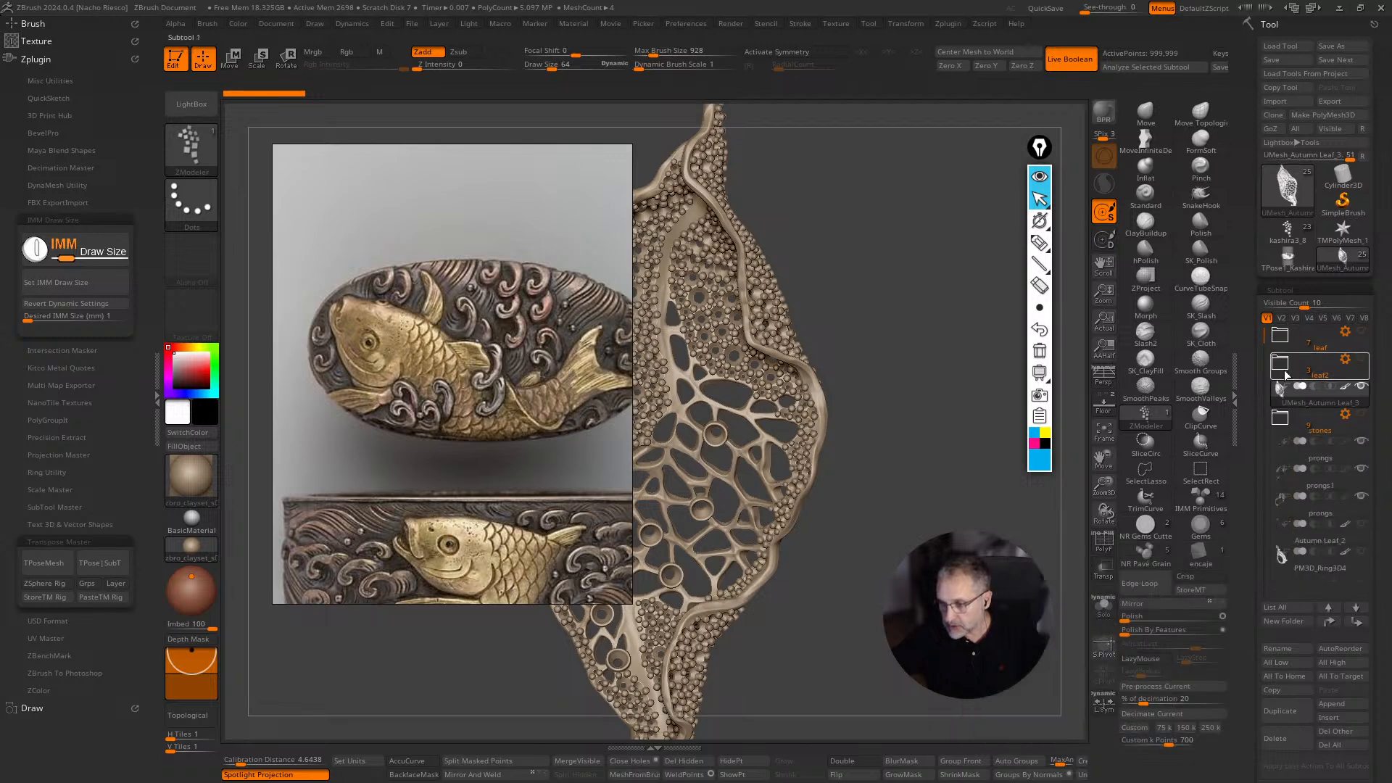
pyautogui.click(1281, 368)
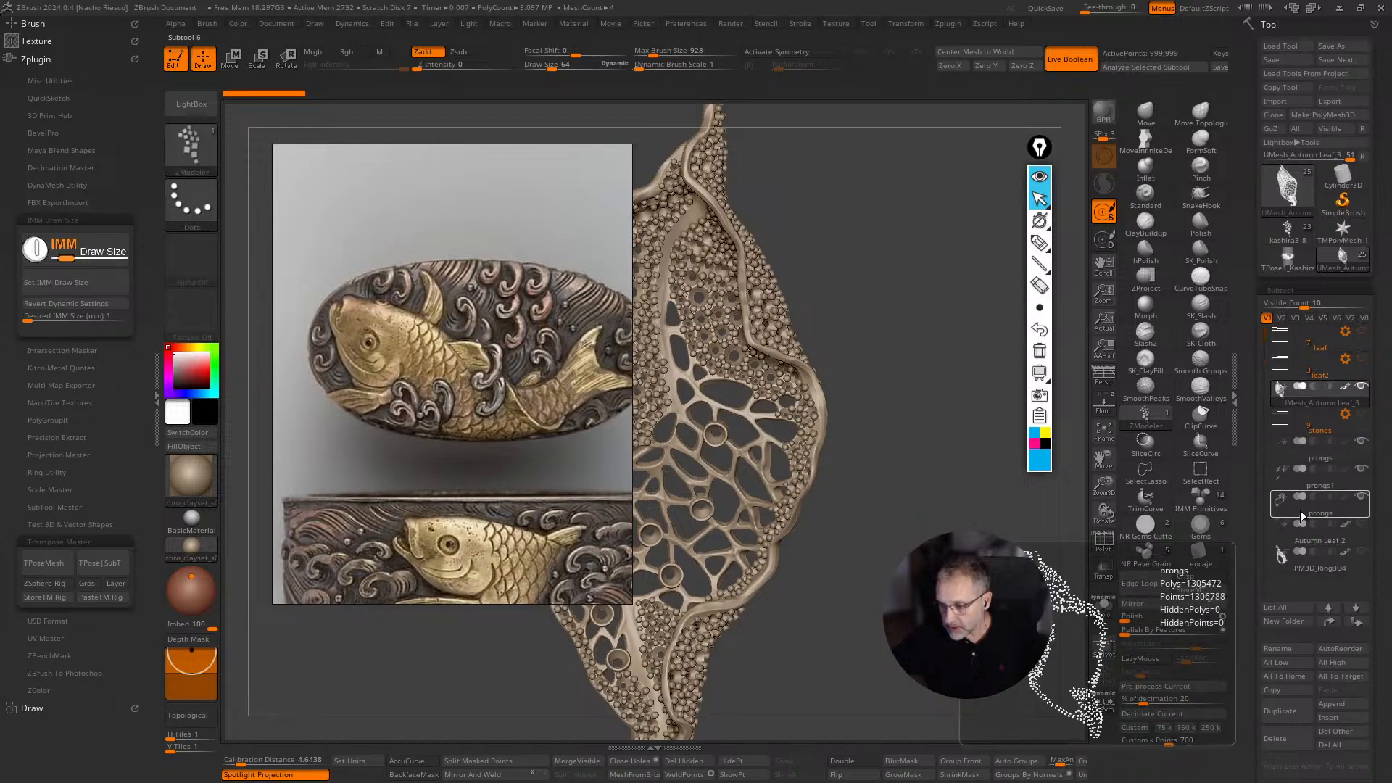
pyautogui.click(1300, 511)
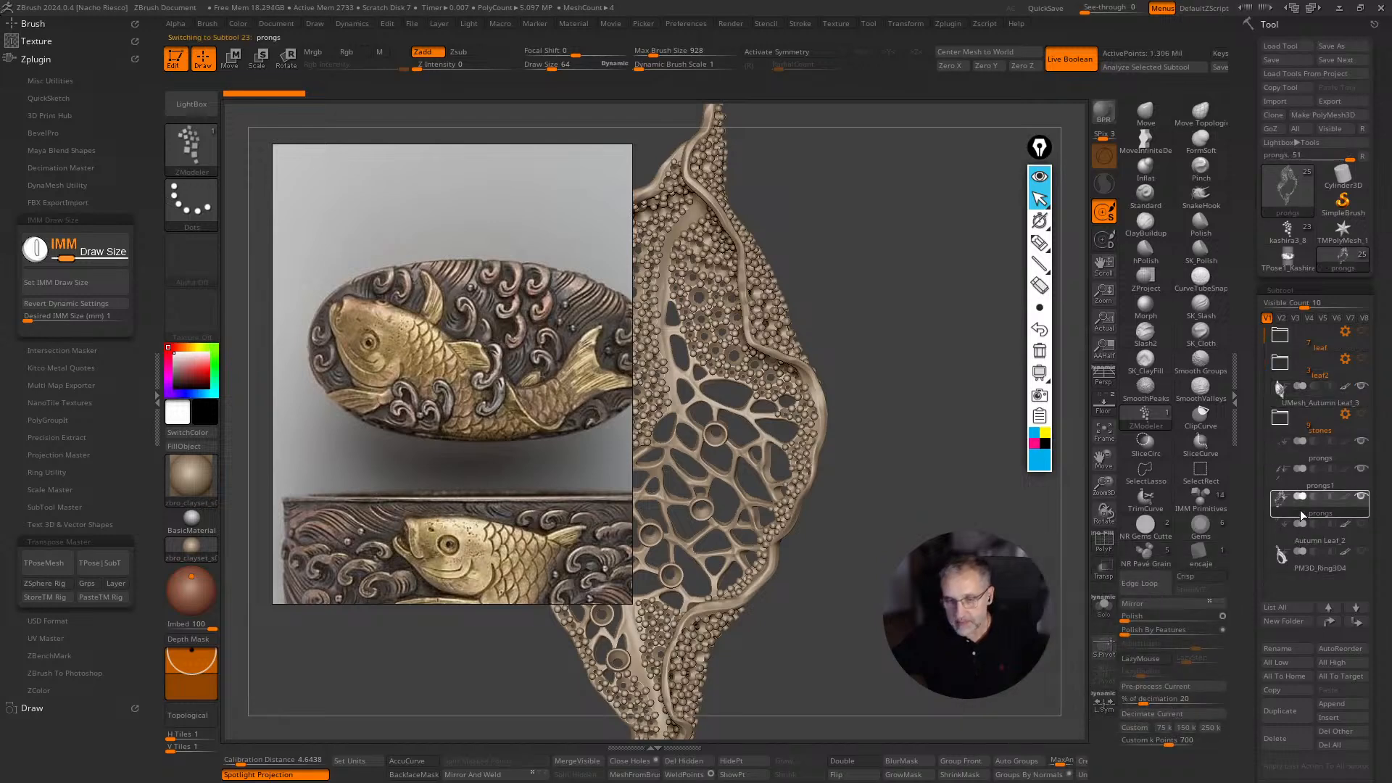
pyautogui.click(1300, 456)
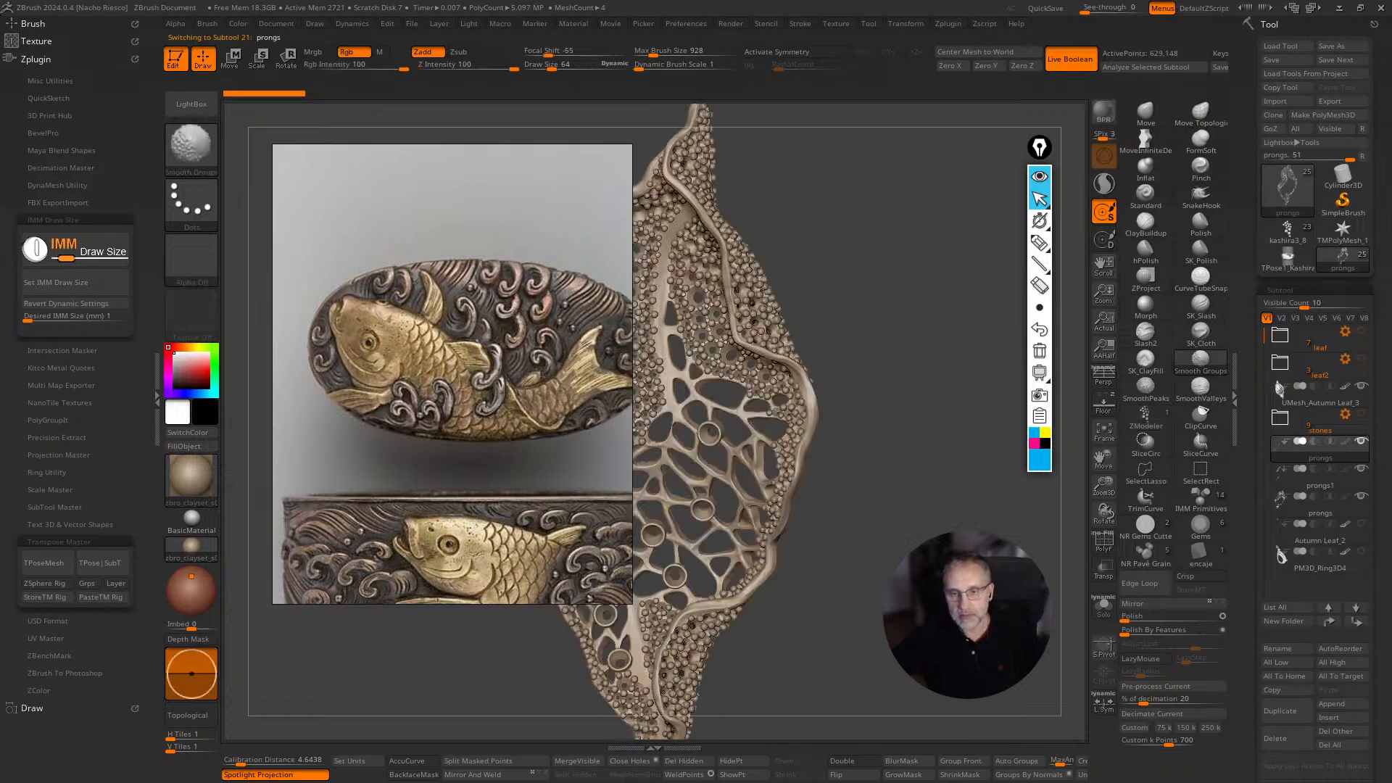
pyautogui.press('f')
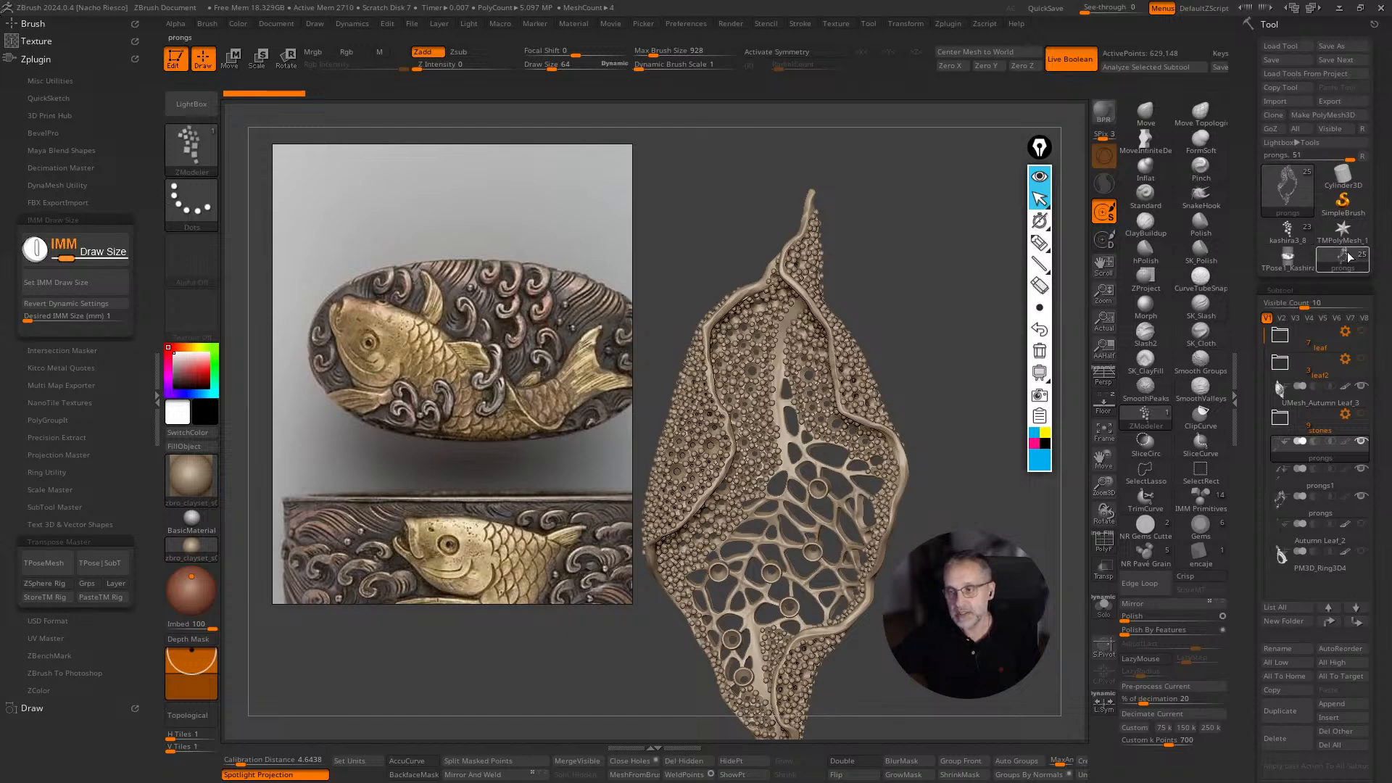
# Delete all subtools of the leaf tool and accept the non-undoable operation.
pyautogui.moveTo(1245, 738); pyautogui.dragTo(1247, 641)
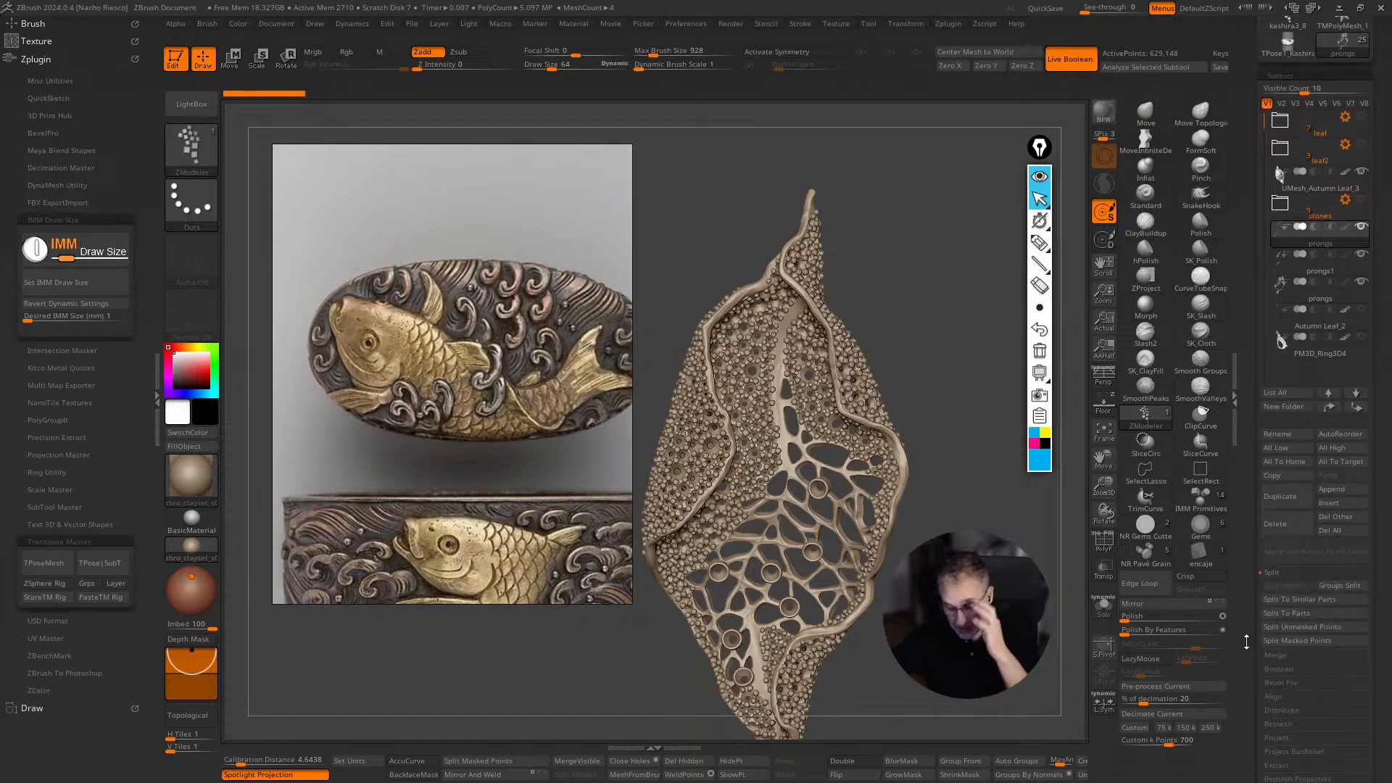
pyautogui.click(1343, 534)
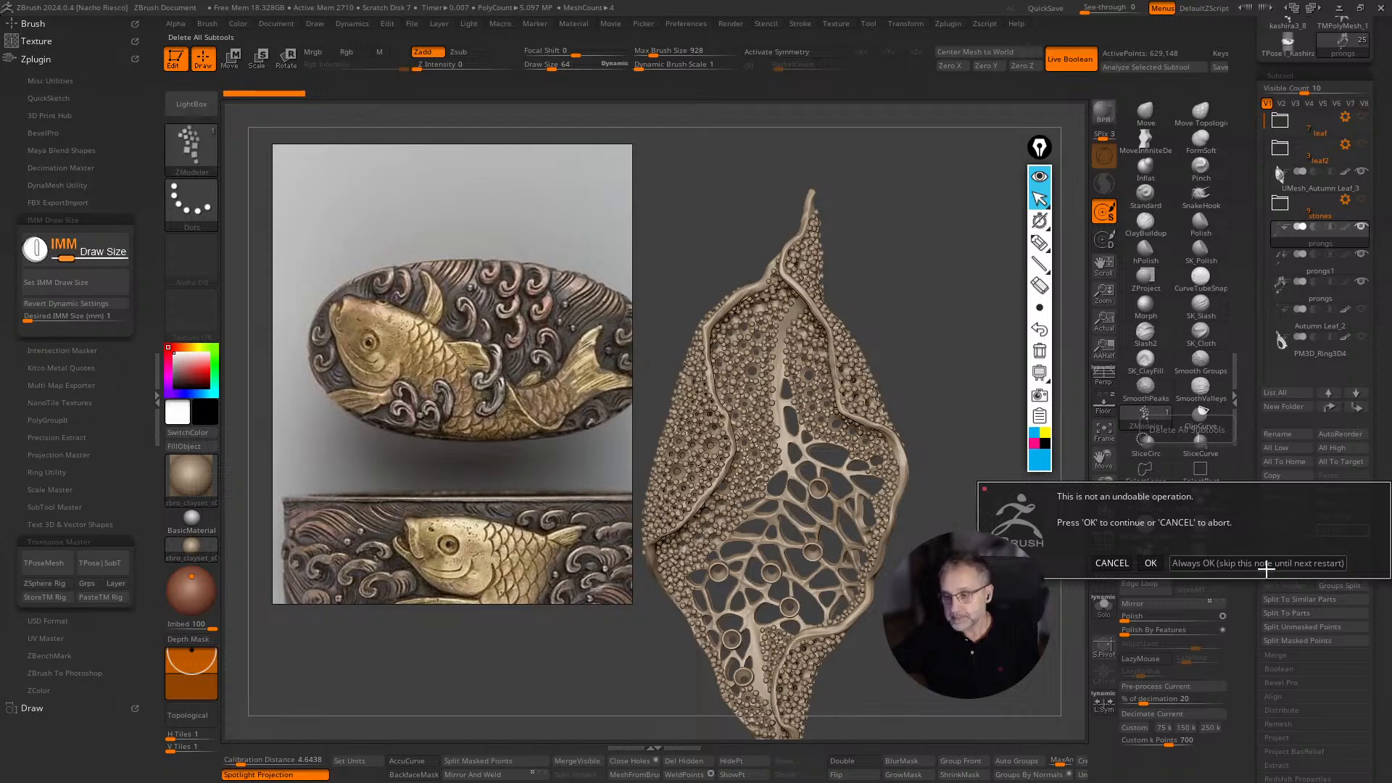
pyautogui.click(1177, 563)
pyautogui.moveTo(1252, 295); pyautogui.dragTo(1252, 509)
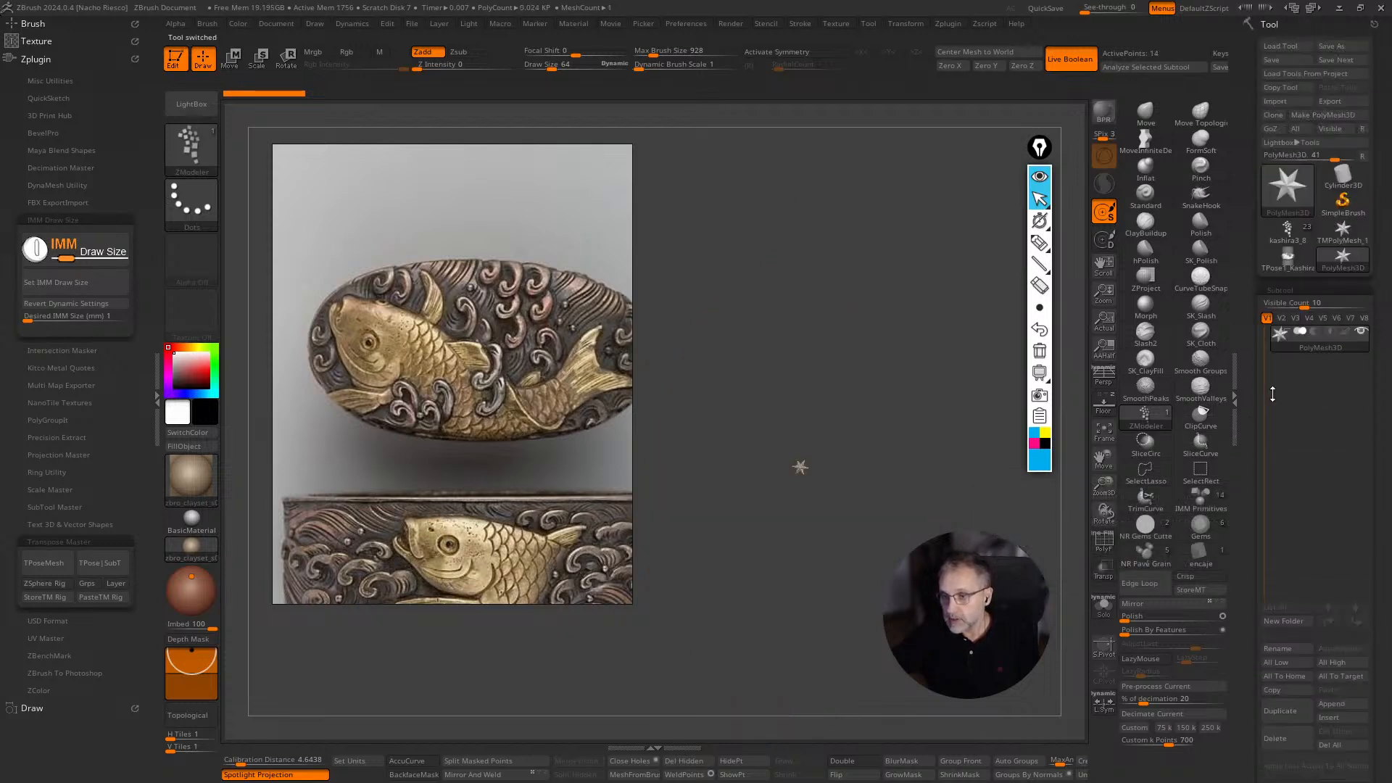
# Switch back to the kashira3_8 tool containing the fish carving.
pyautogui.click(1303, 237)
pyautogui.moveTo(1058, 501); pyautogui.dragTo(798, 478)
pyautogui.scroll(3, 756, 479)
pyautogui.scroll(2, 538, 530)
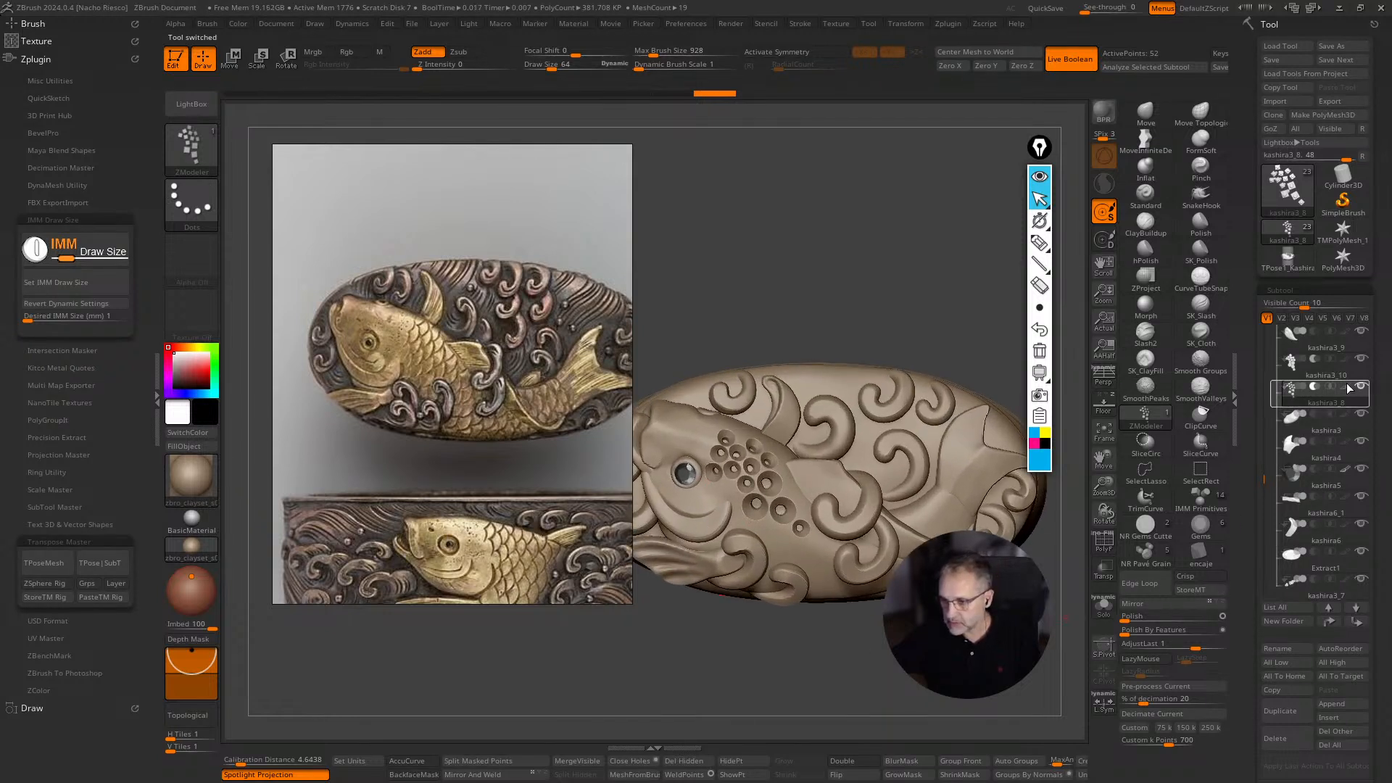
# Select the kashira3 subtool and hide the kashira3_8 and kashira3_10 subtools.
pyautogui.click(1349, 417)
pyautogui.click(1361, 386)
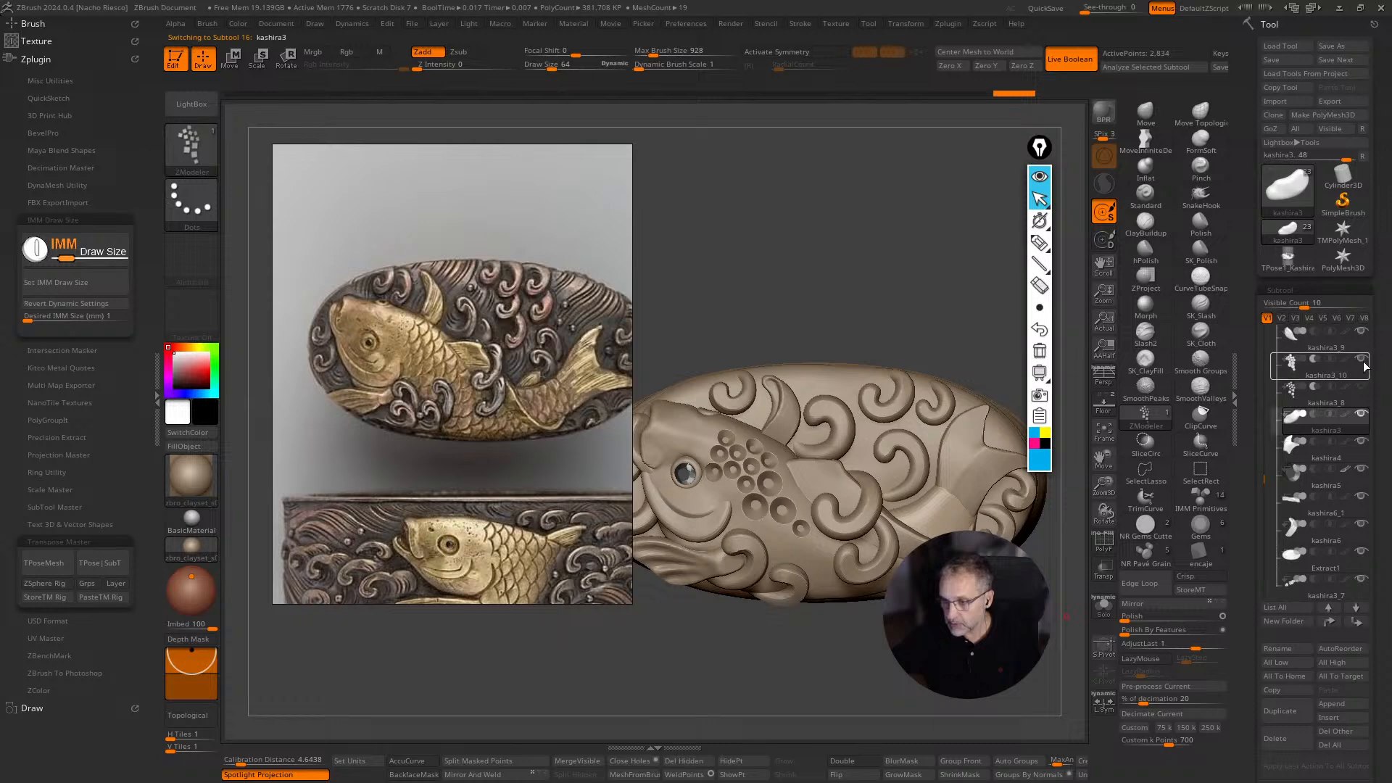
pyautogui.click(1362, 358)
pyautogui.press('f')
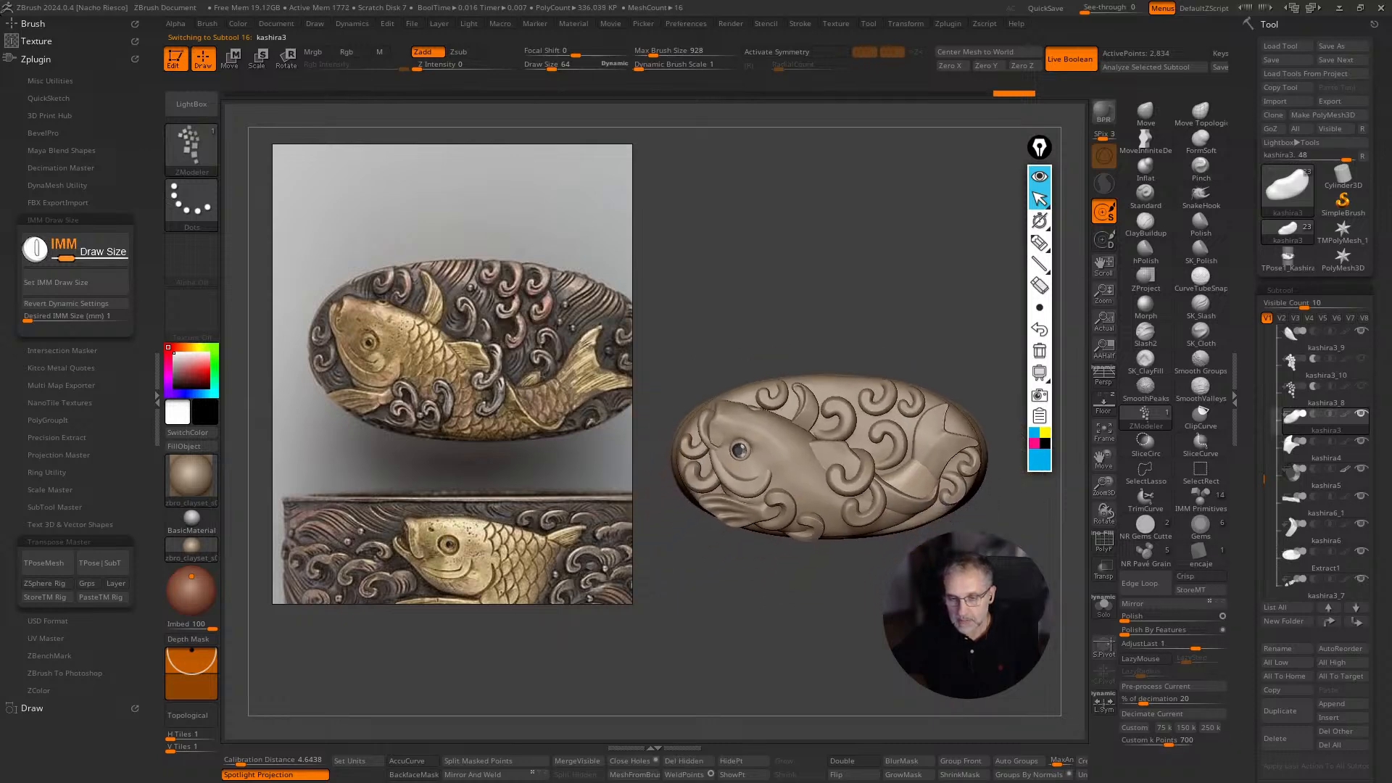
# Clear space around the carving by collapsing the Zplugin tray and moving the fish reference image, and select the kashira3_9 subtool.
pyautogui.click(160, 406)
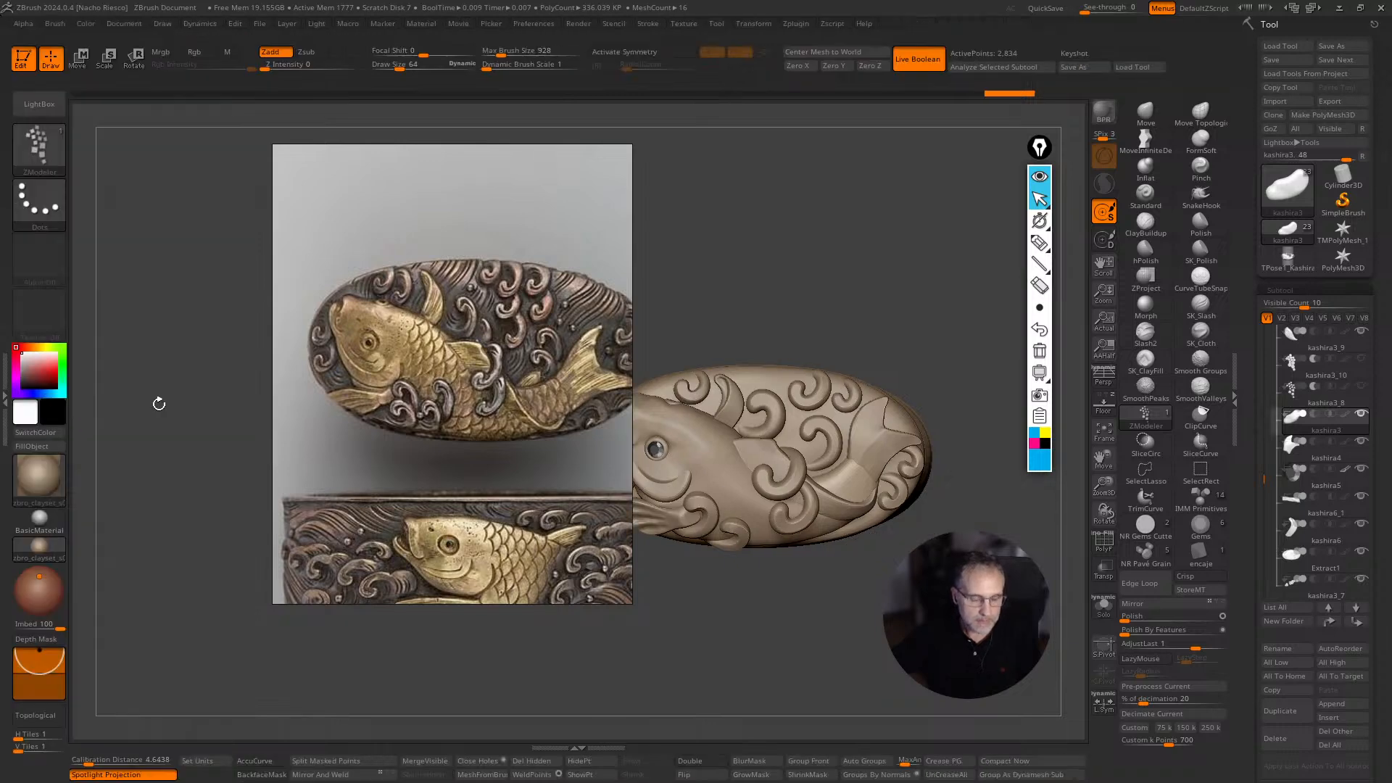
pyautogui.moveTo(471, 504); pyautogui.dragTo(313, 499)
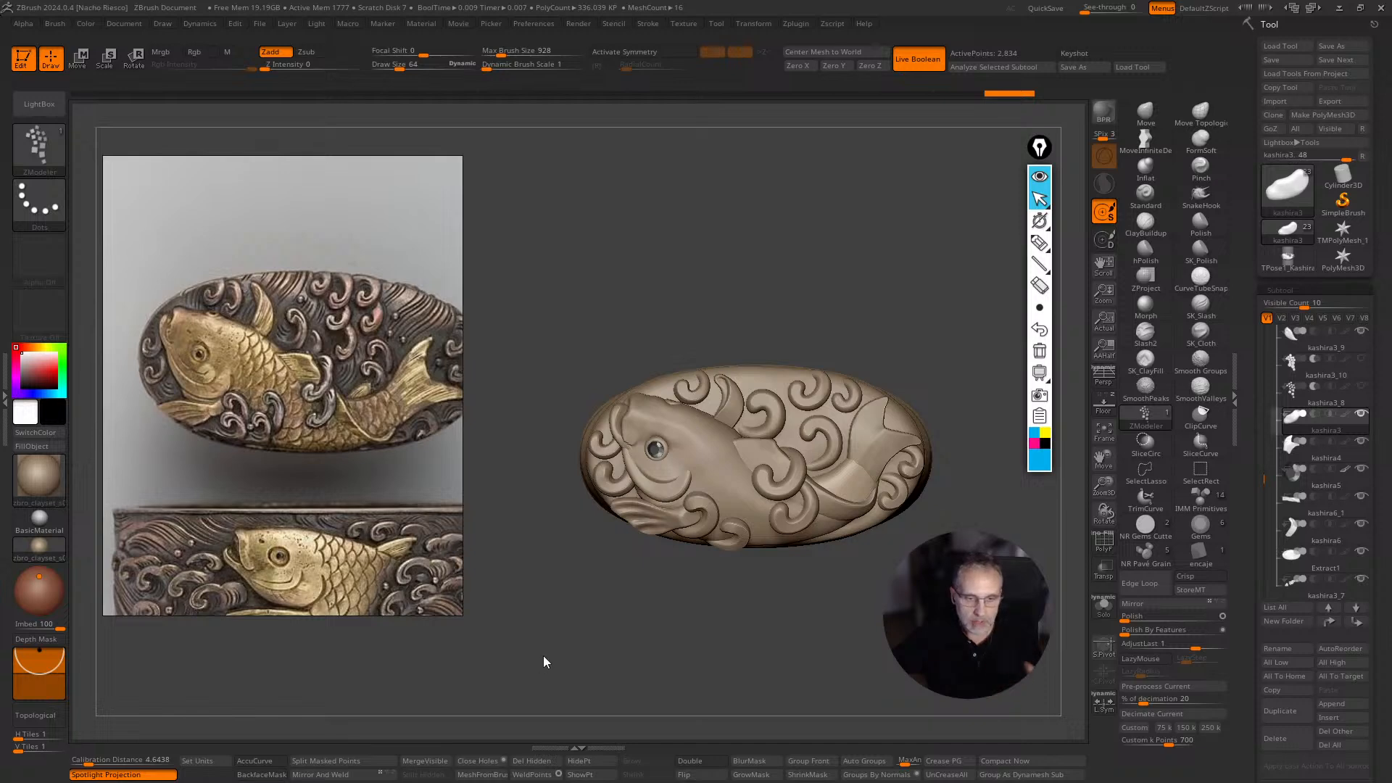
pyautogui.moveTo(837, 603)
pyautogui.mouseDown()
pyautogui.moveTo(776, 622)
pyautogui.moveTo(773, 548)
pyautogui.mouseUp()
pyautogui.keyDown('alt'); pyautogui.click(731, 508); pyautogui.keyUp('alt')
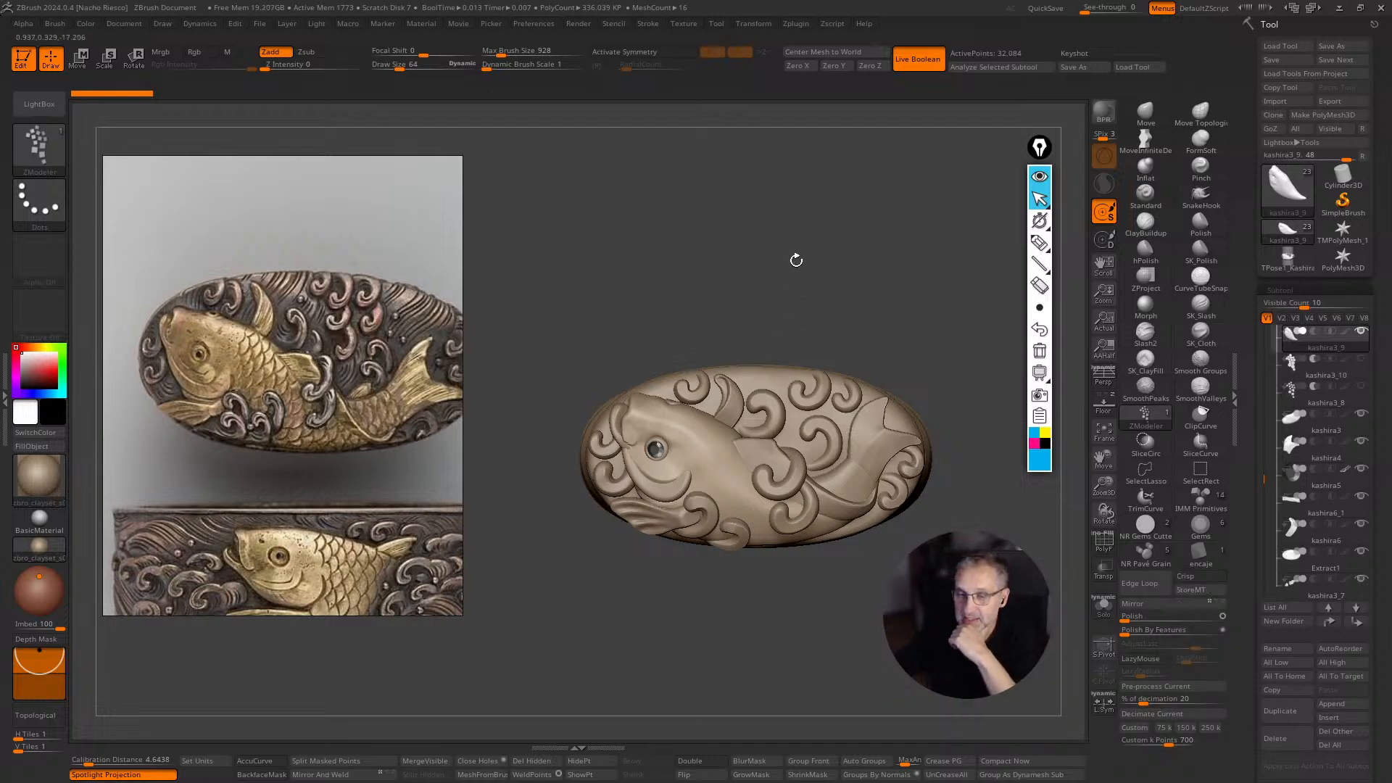
pyautogui.moveTo(783, 272); pyautogui.dragTo(783, 287)
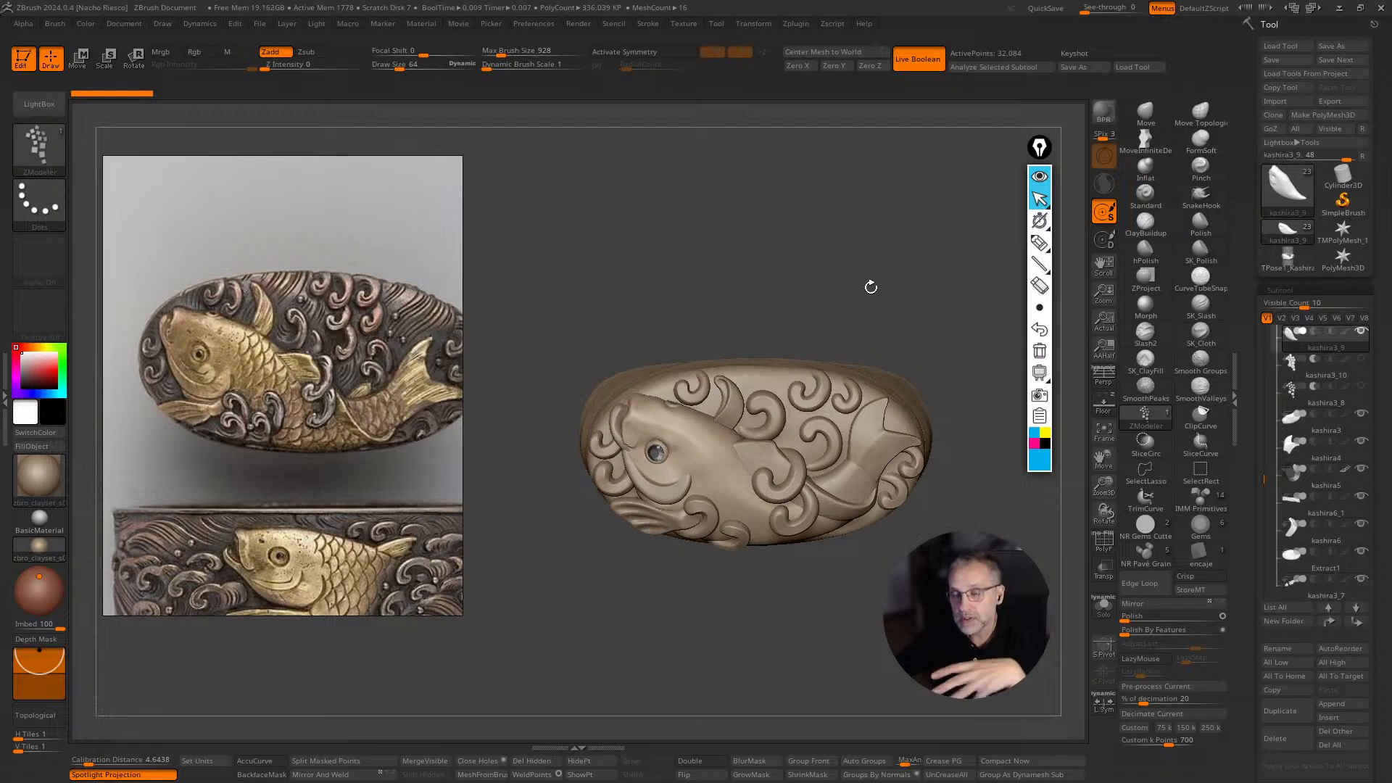
# Switch to the Cylinder3D primitive and convert it to a PolyMesh3D.
pyautogui.moveTo(1295, 208)
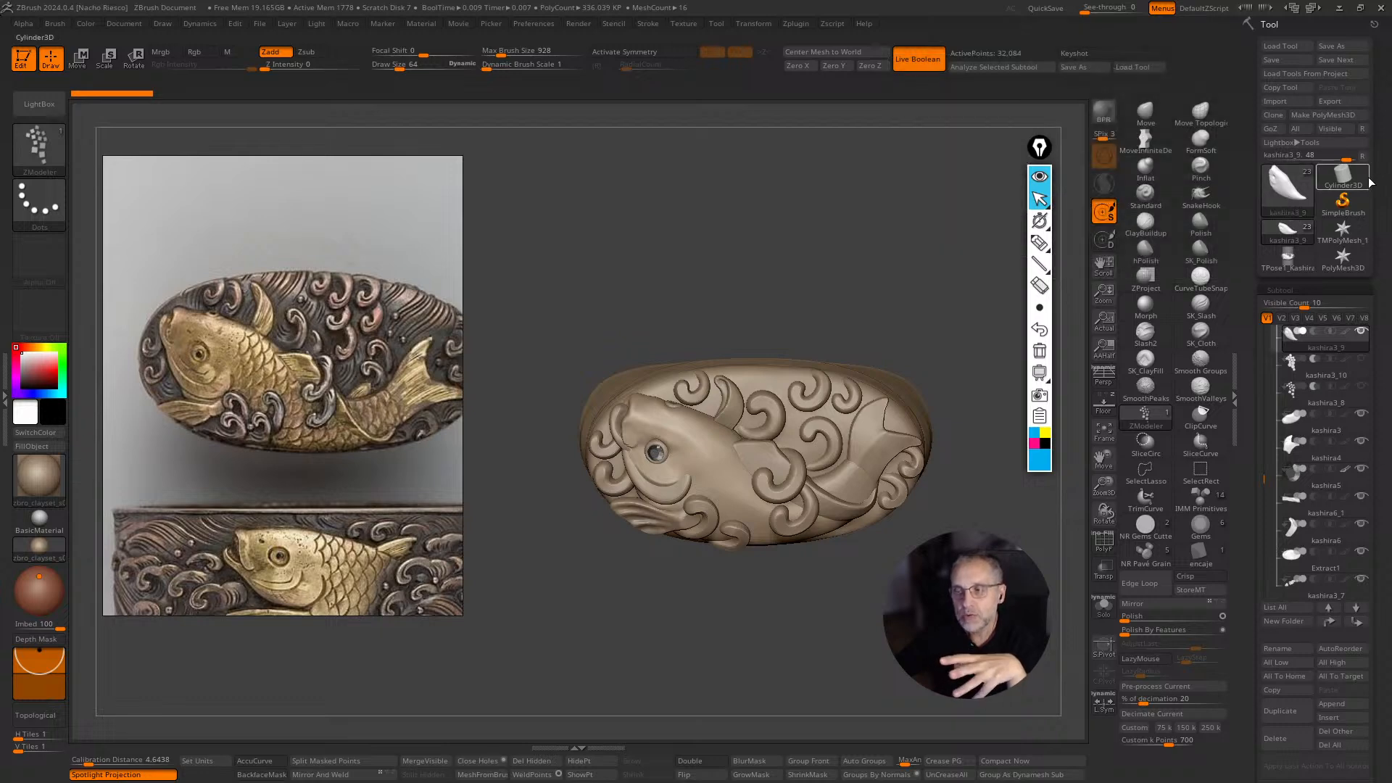
pyautogui.click(1343, 174)
pyautogui.click(1321, 114)
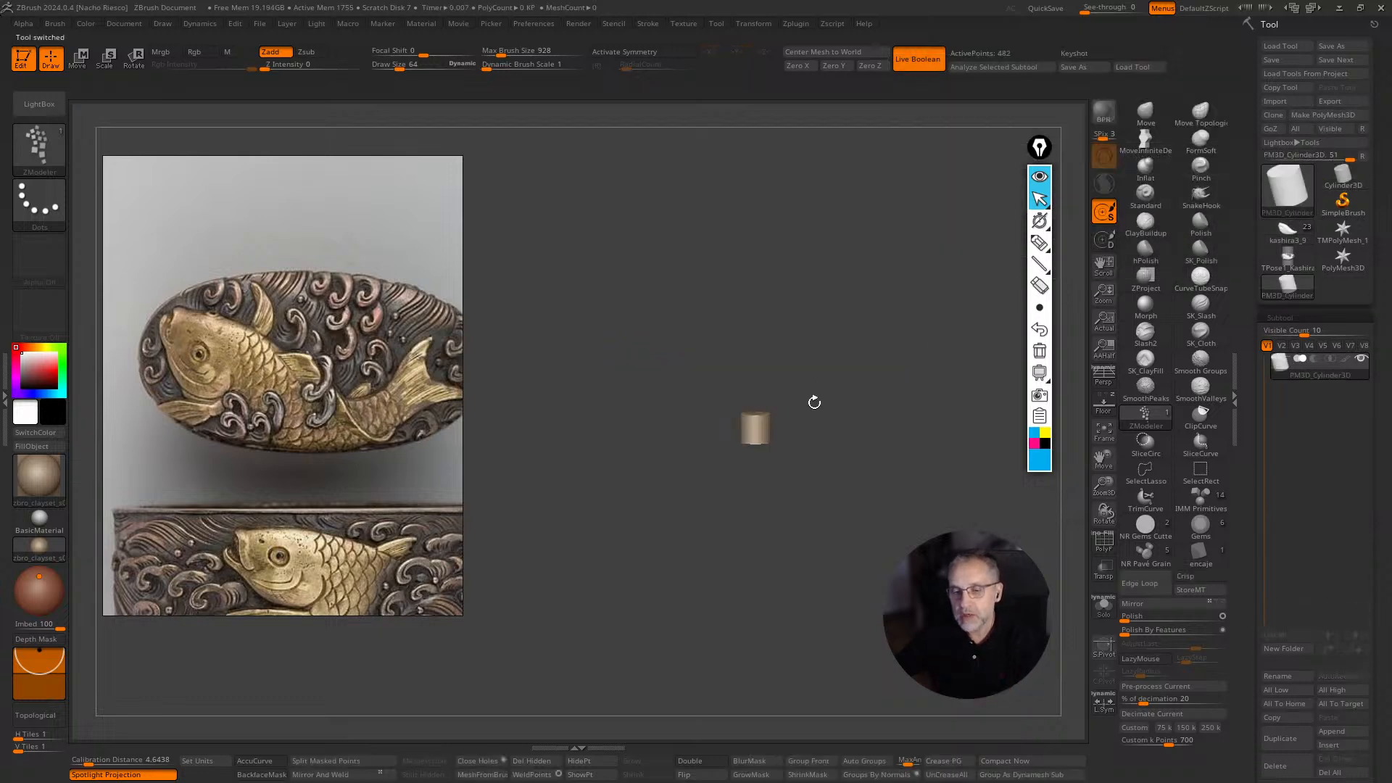
pyautogui.press('f')
# Apply the Taper deformer to the cylinder, redoing the first attempt, so that its lower end is narrower than its upper end.
pyautogui.press('w')
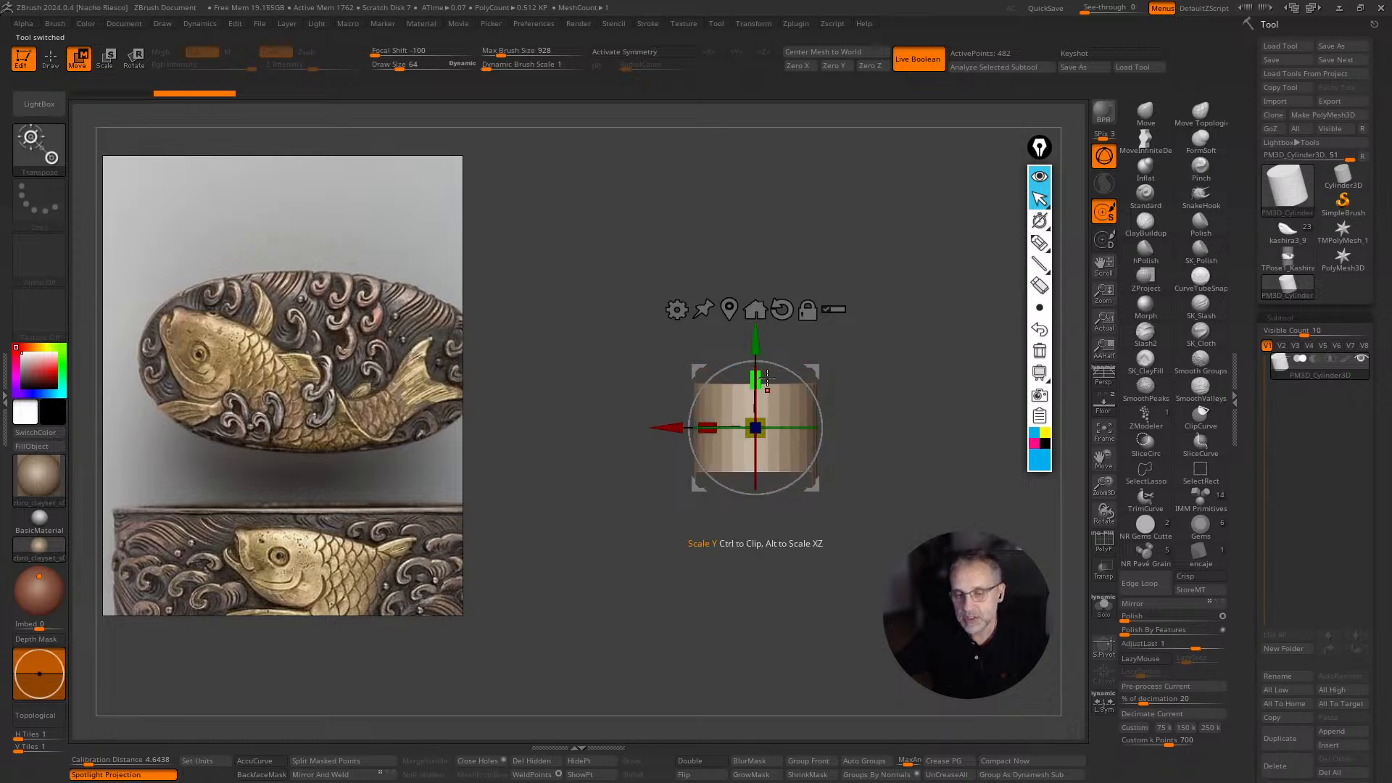
pyautogui.click(678, 310)
pyautogui.click(792, 427)
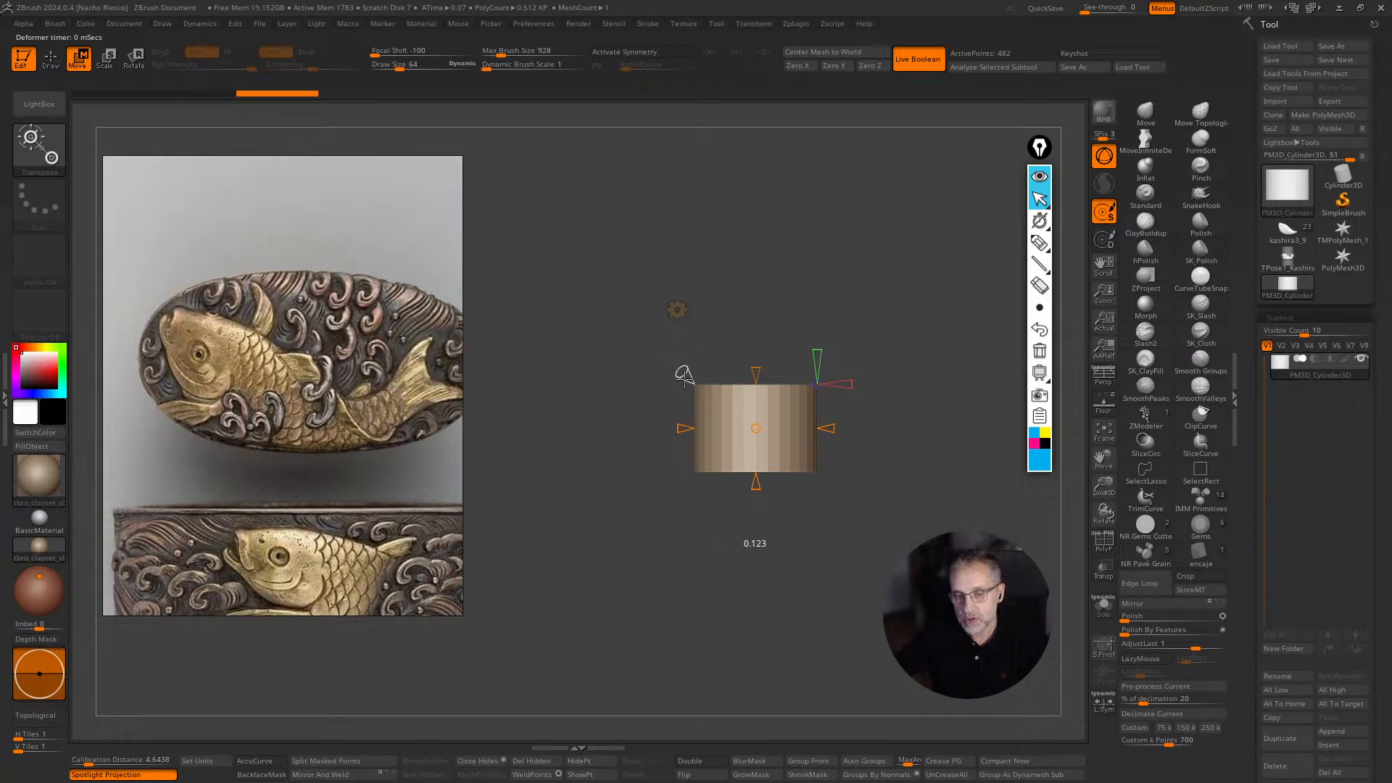
pyautogui.moveTo(756, 481); pyautogui.dragTo(759, 441)
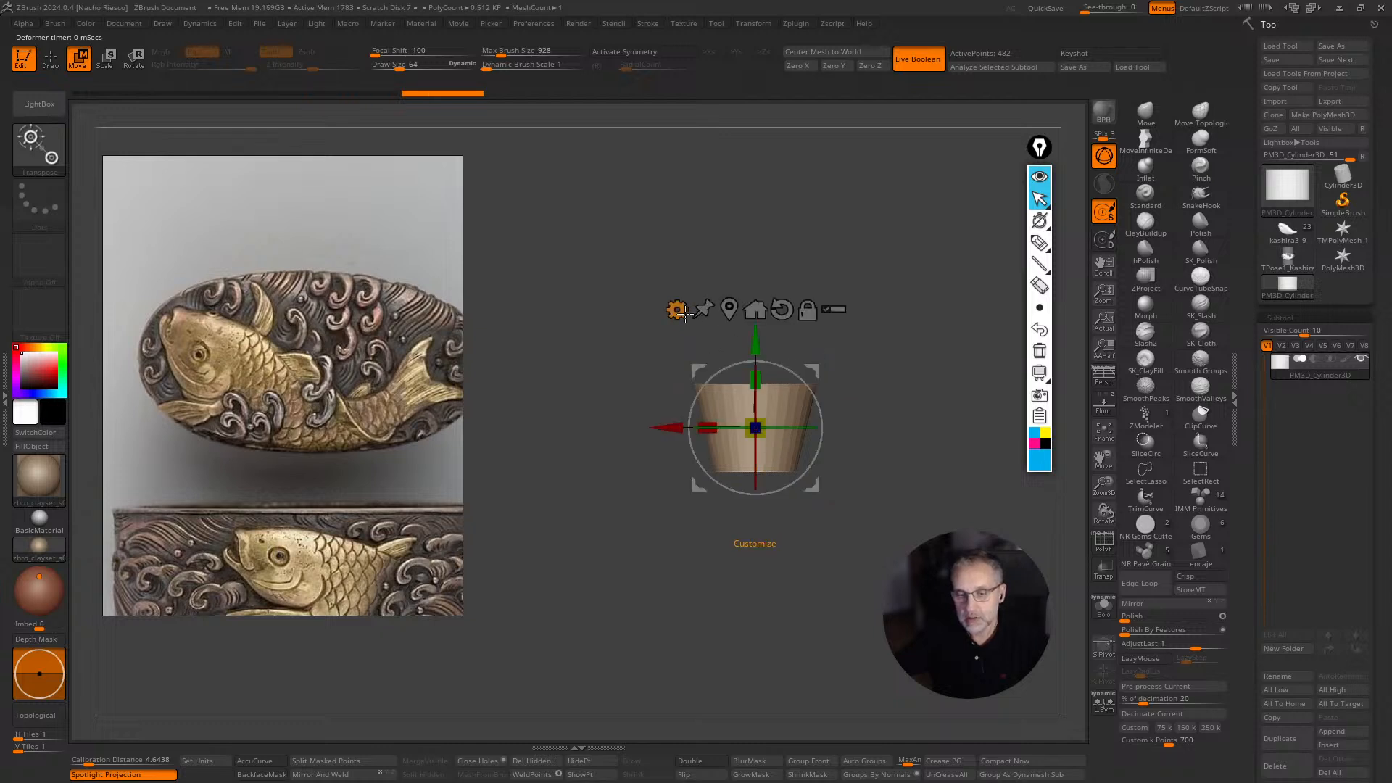
pyautogui.hotkey('ctrl', 'z')
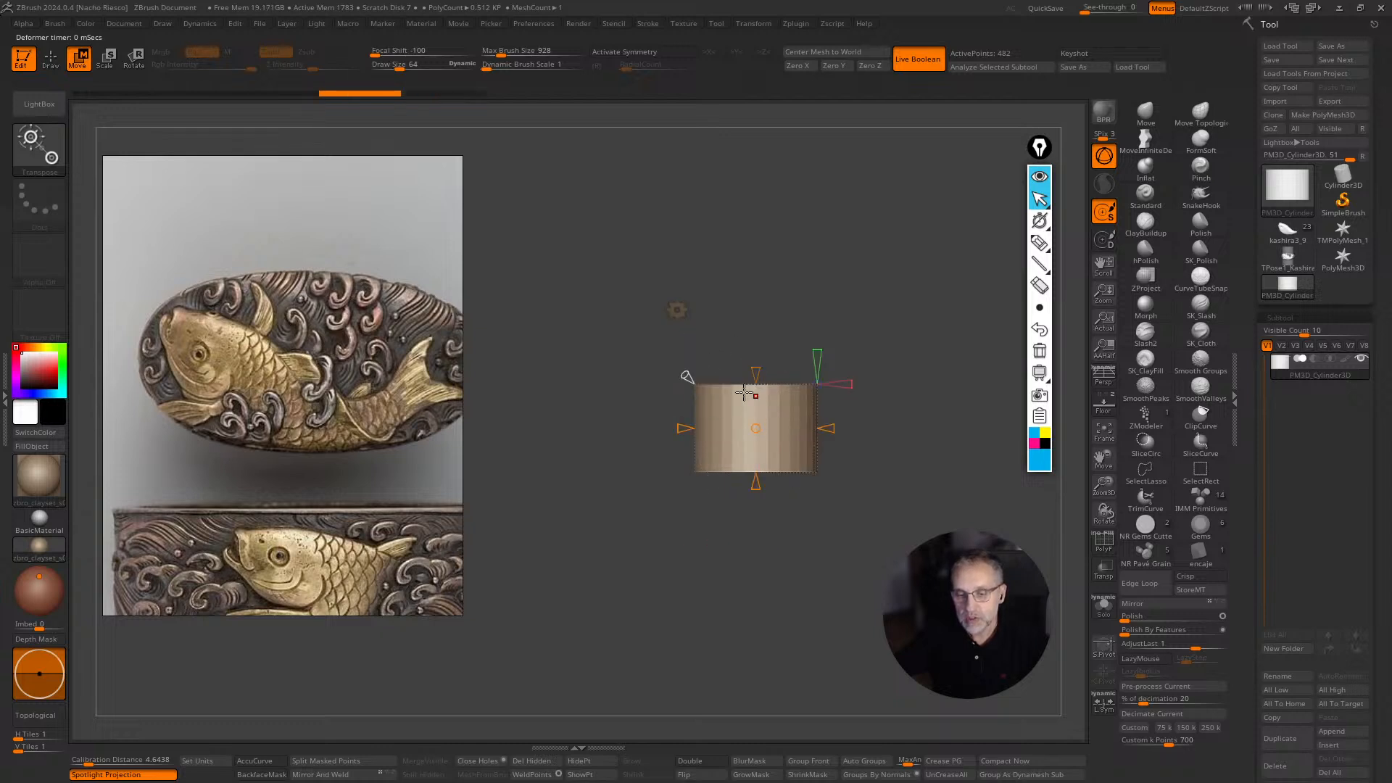
pyautogui.moveTo(759, 470); pyautogui.dragTo(747, 429)
pyautogui.press('q')
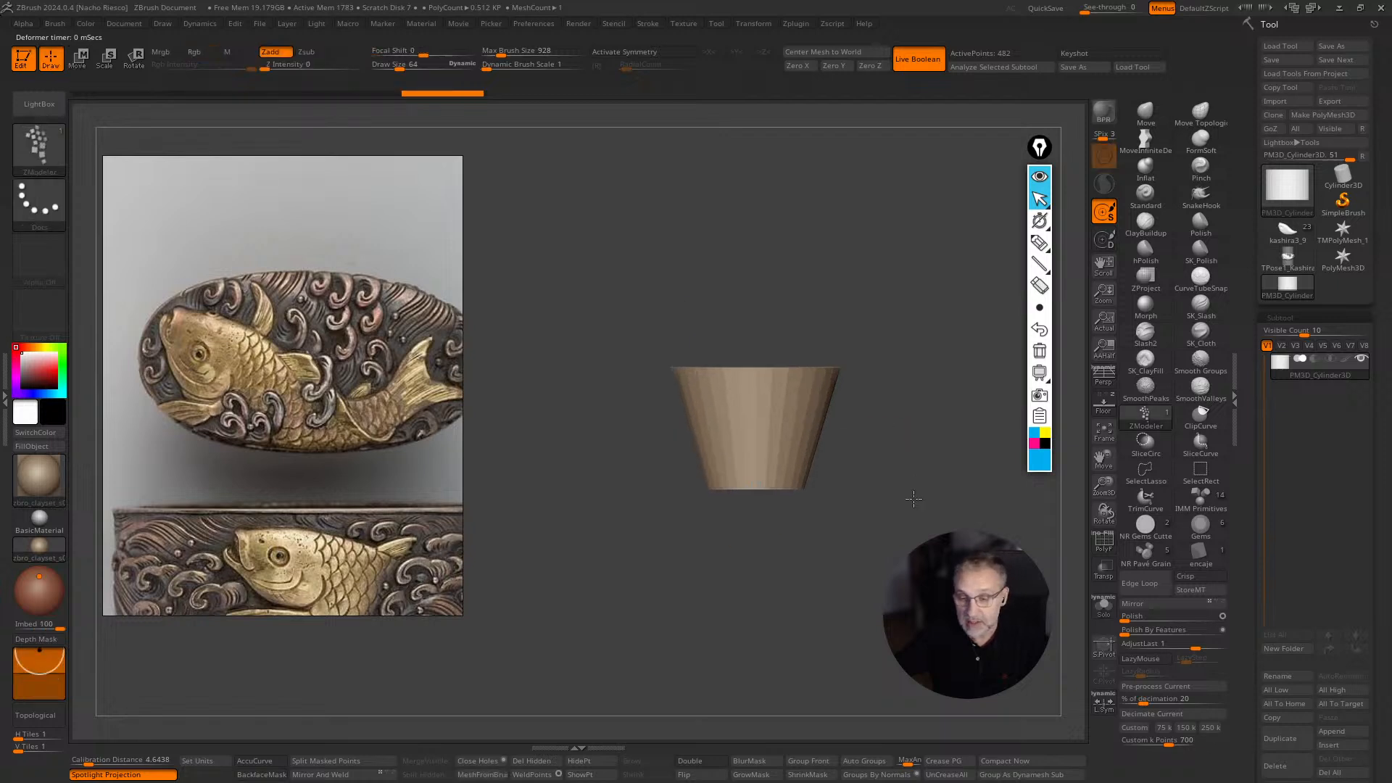
# Accept the Taper deformation and scale the tapered cylinder slightly shorter along the Y axis.
pyautogui.press('w')
pyautogui.click(685, 313)
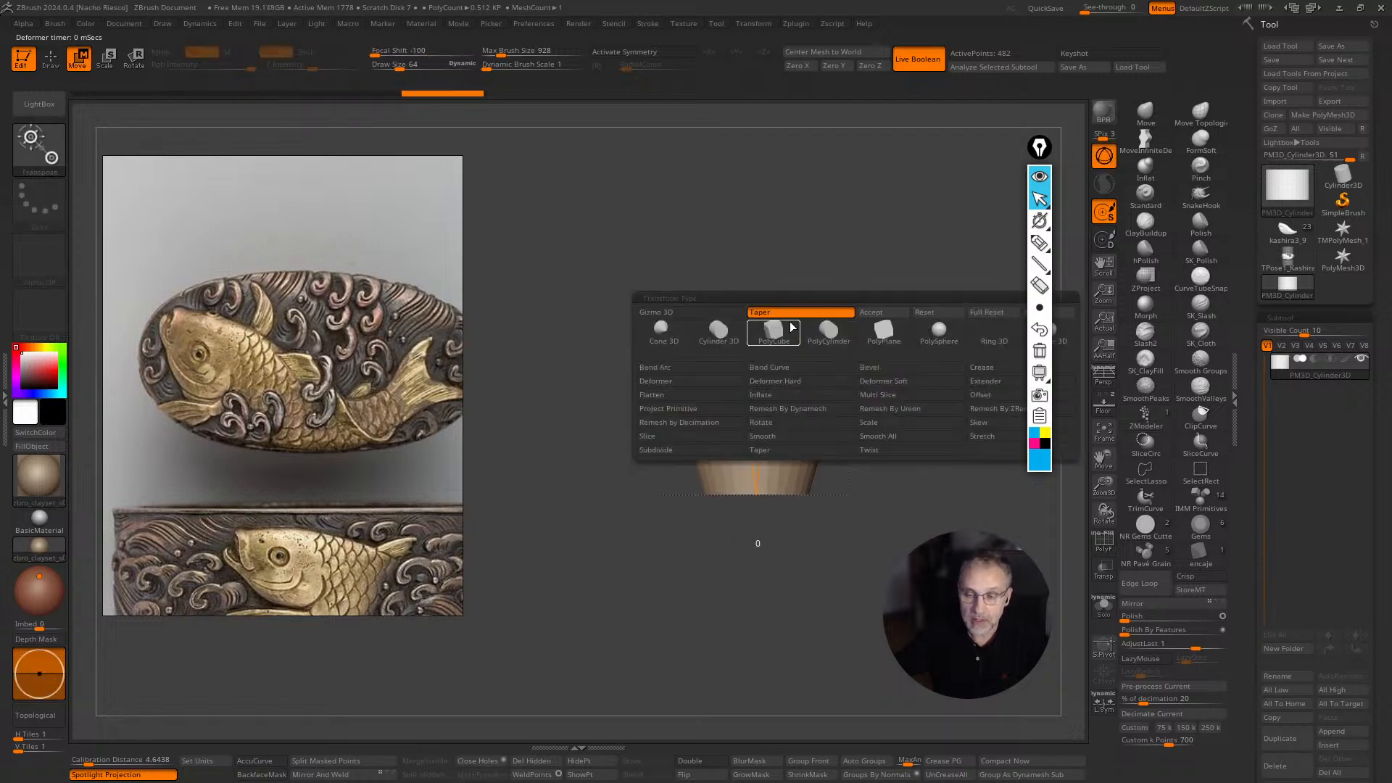
pyautogui.click(725, 317)
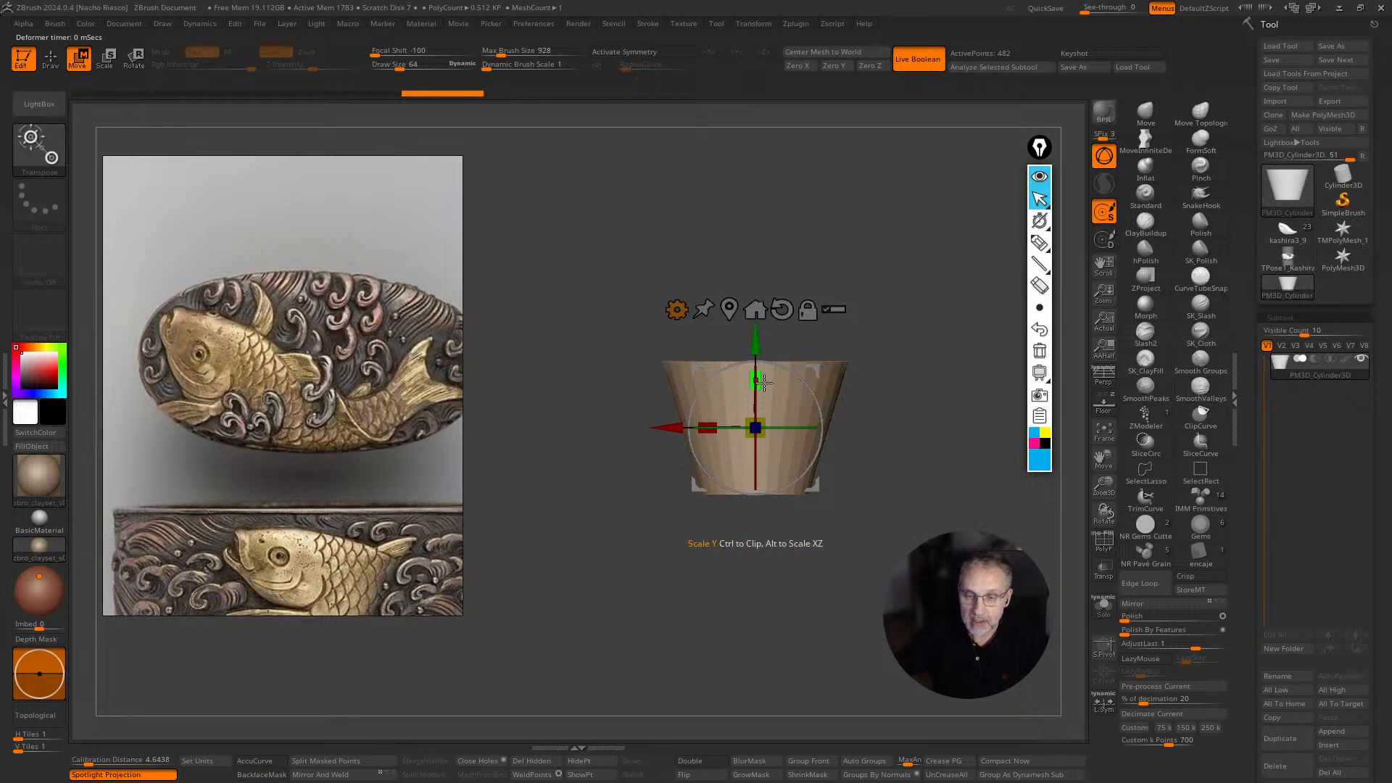
pyautogui.moveTo(756, 380); pyautogui.dragTo(757, 389)
pyautogui.press('q')
pyautogui.moveTo(878, 319); pyautogui.dragTo(902, 363)
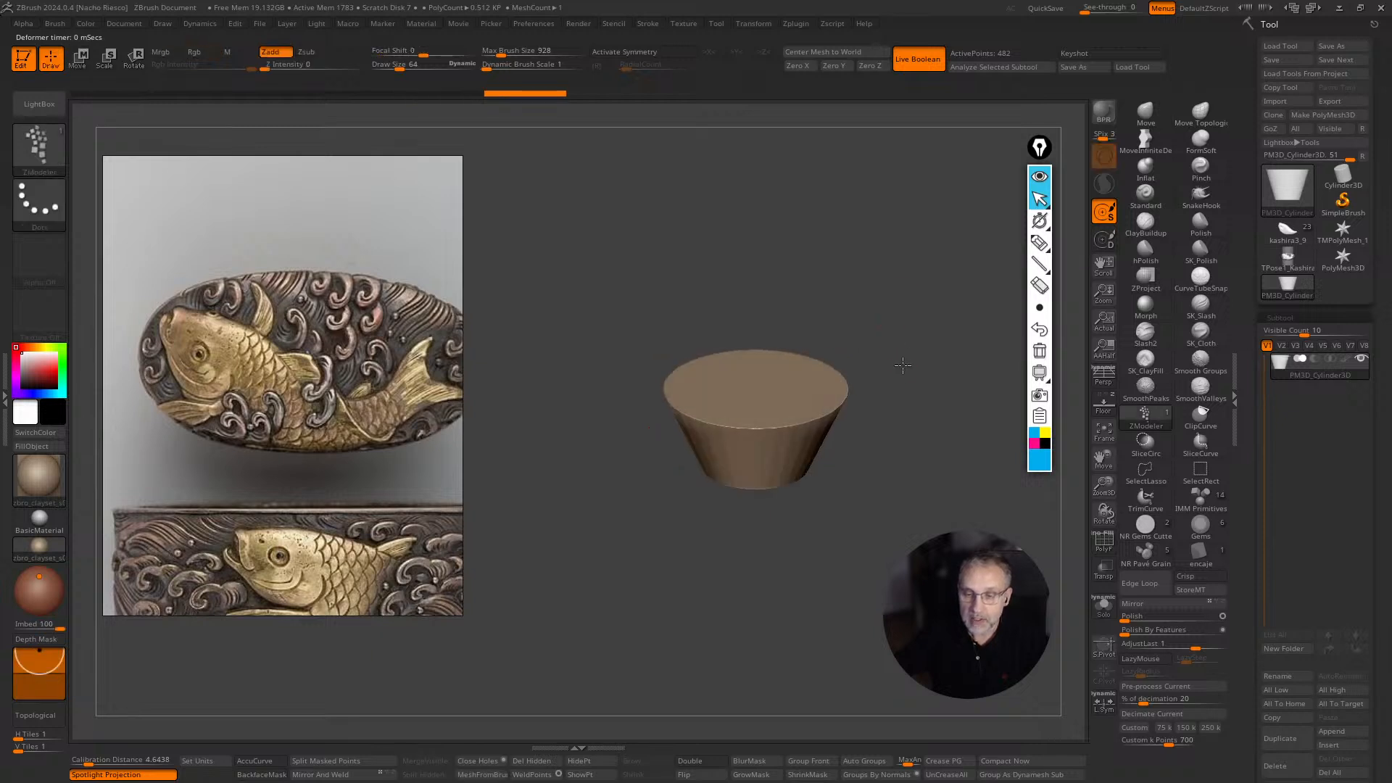
# Show the cylinder's polyframe and assign polygroups by normals to separate the caps from the side.
pyautogui.click(1104, 540)
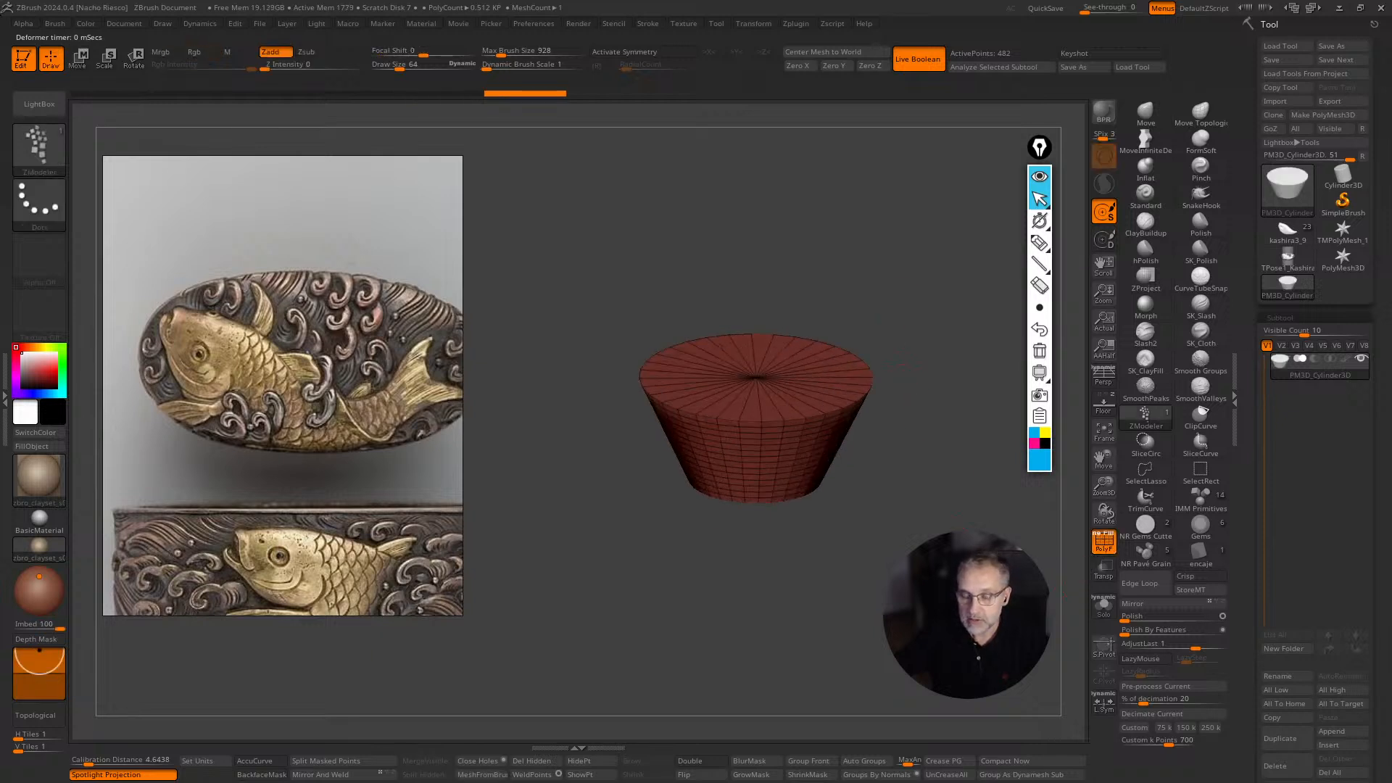
pyautogui.click(877, 775)
pyautogui.moveTo(892, 348); pyautogui.dragTo(899, 385)
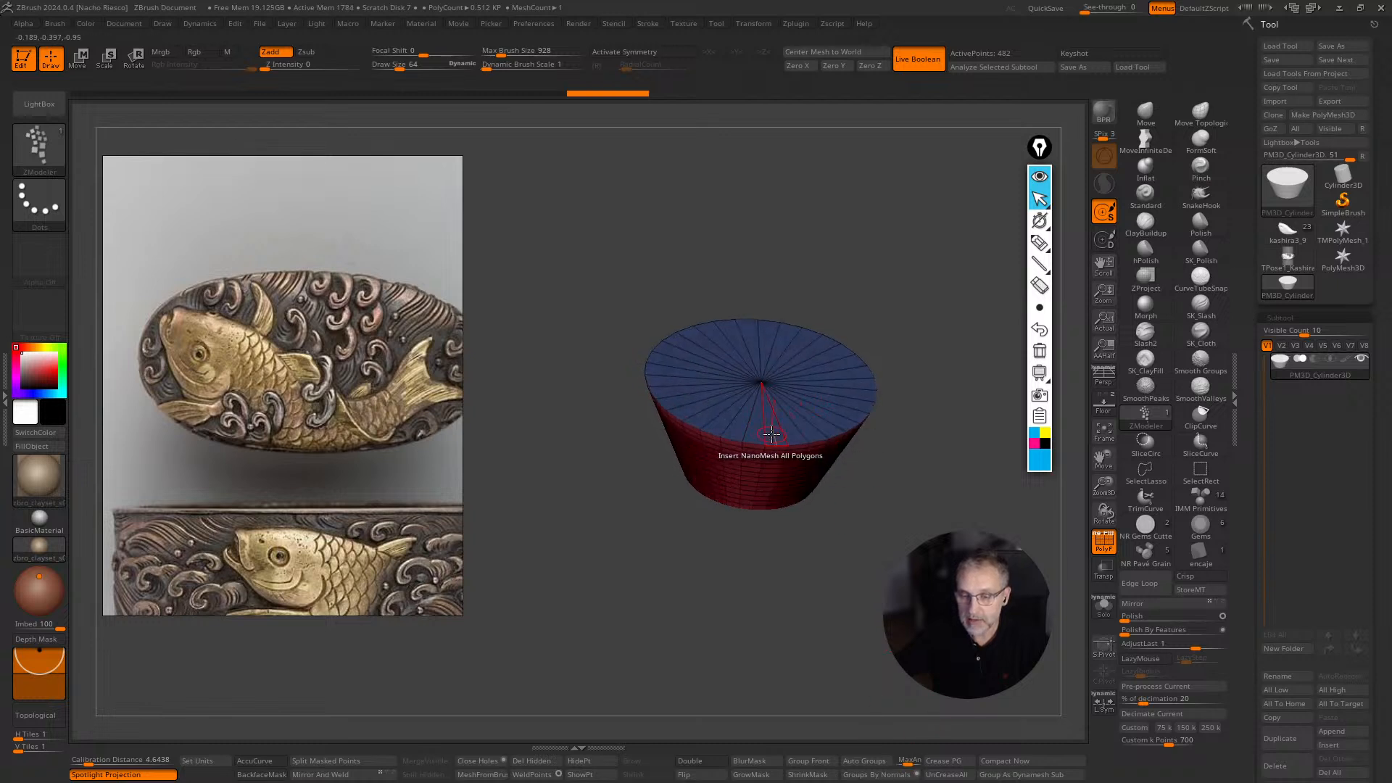
# Extrude the cylinder's entire top cap upward with ZModeler QMesh targeting Polygroup All, and hide the polyframe.
pyautogui.press('space')
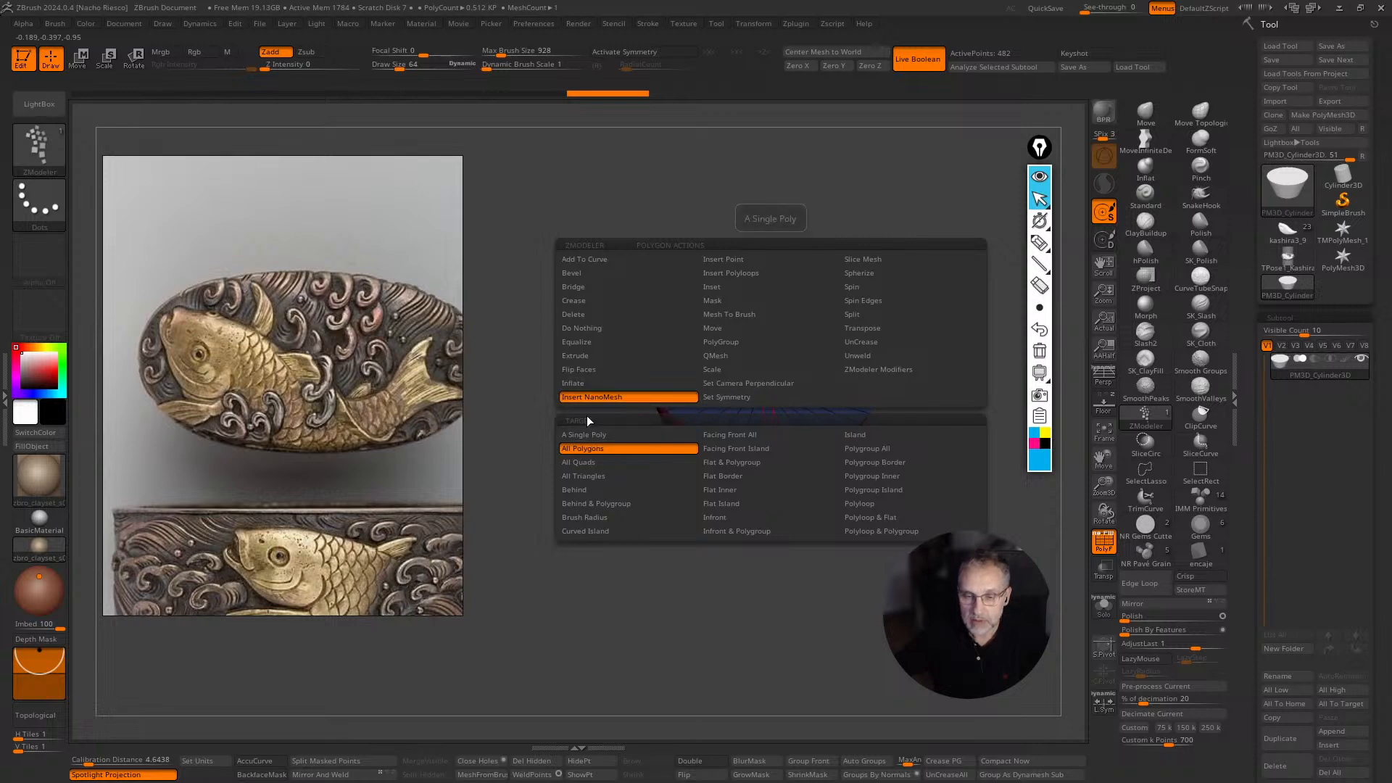
pyautogui.click(718, 356)
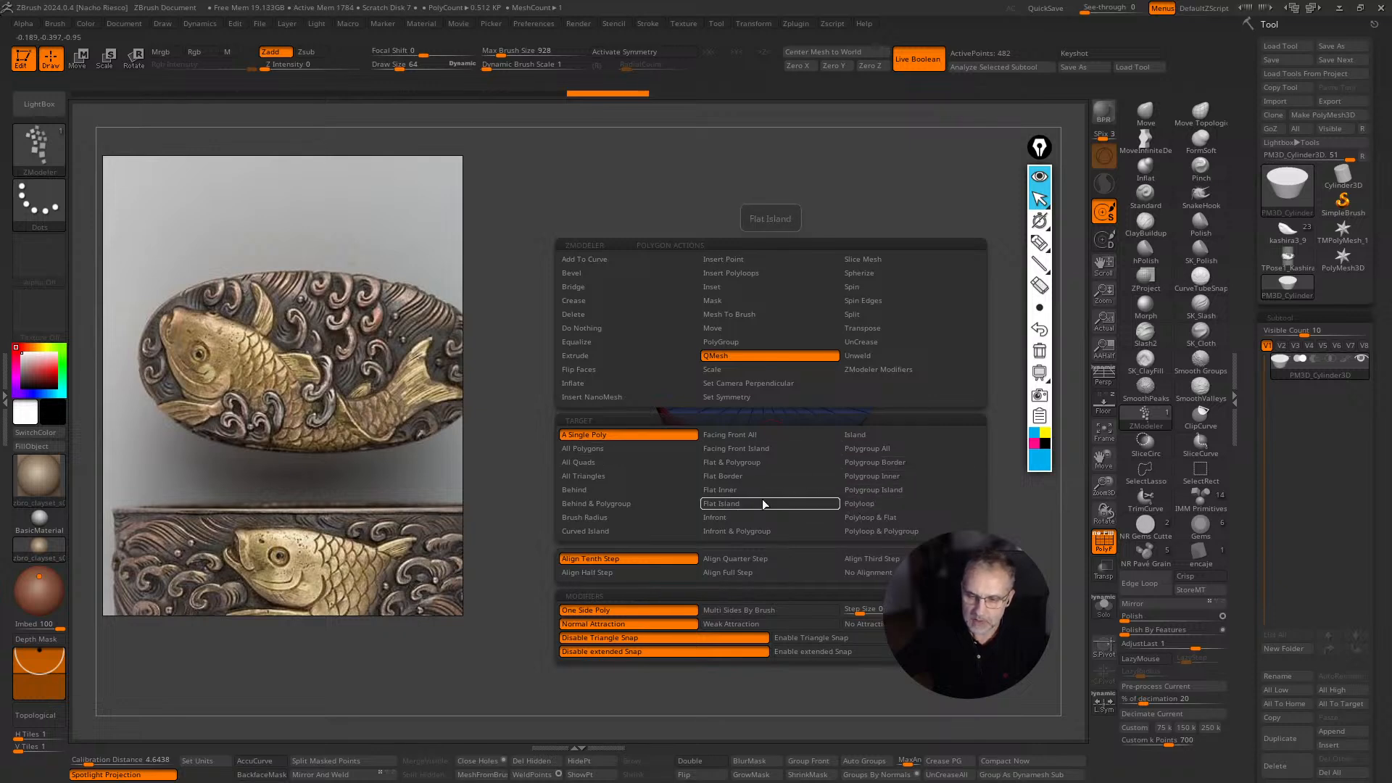
pyautogui.click(859, 450)
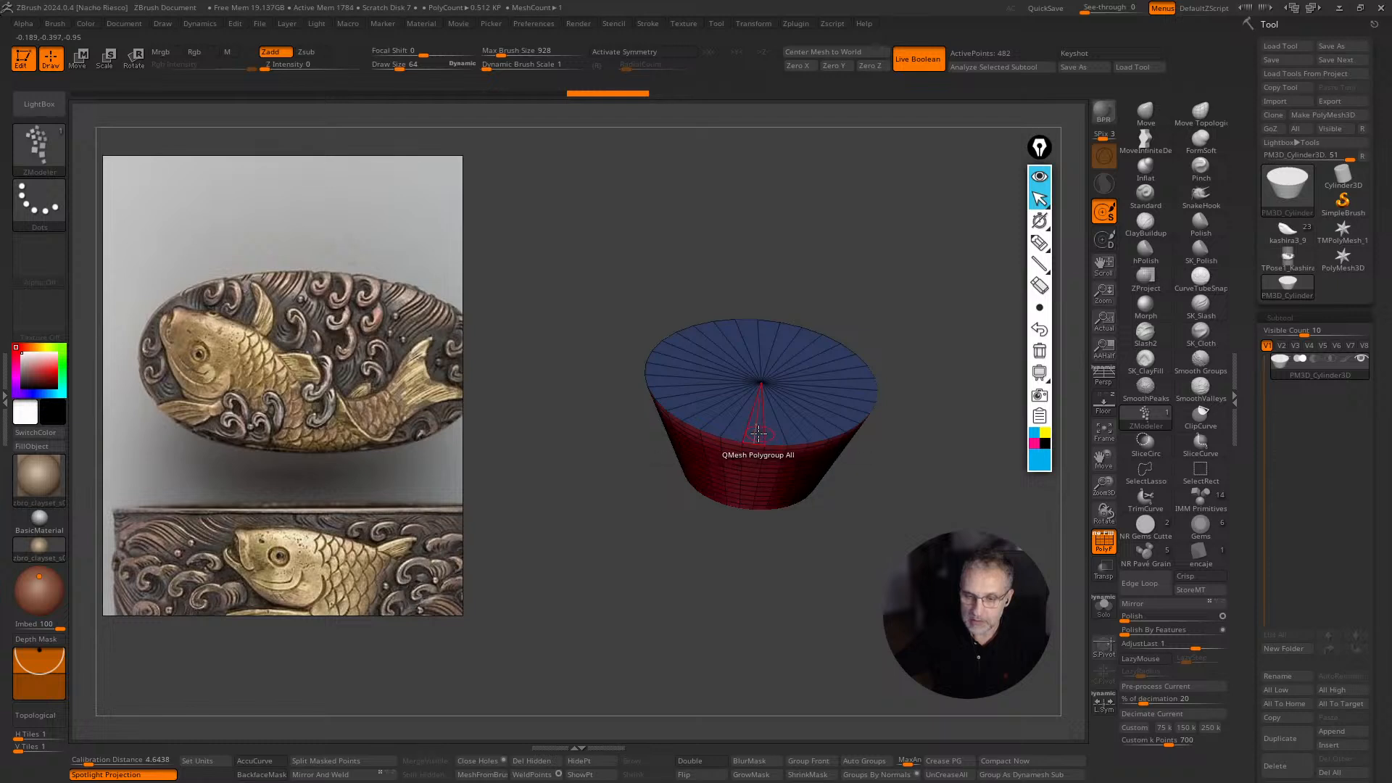
pyautogui.moveTo(757, 420); pyautogui.dragTo(1000, 533)
pyautogui.click(1104, 540)
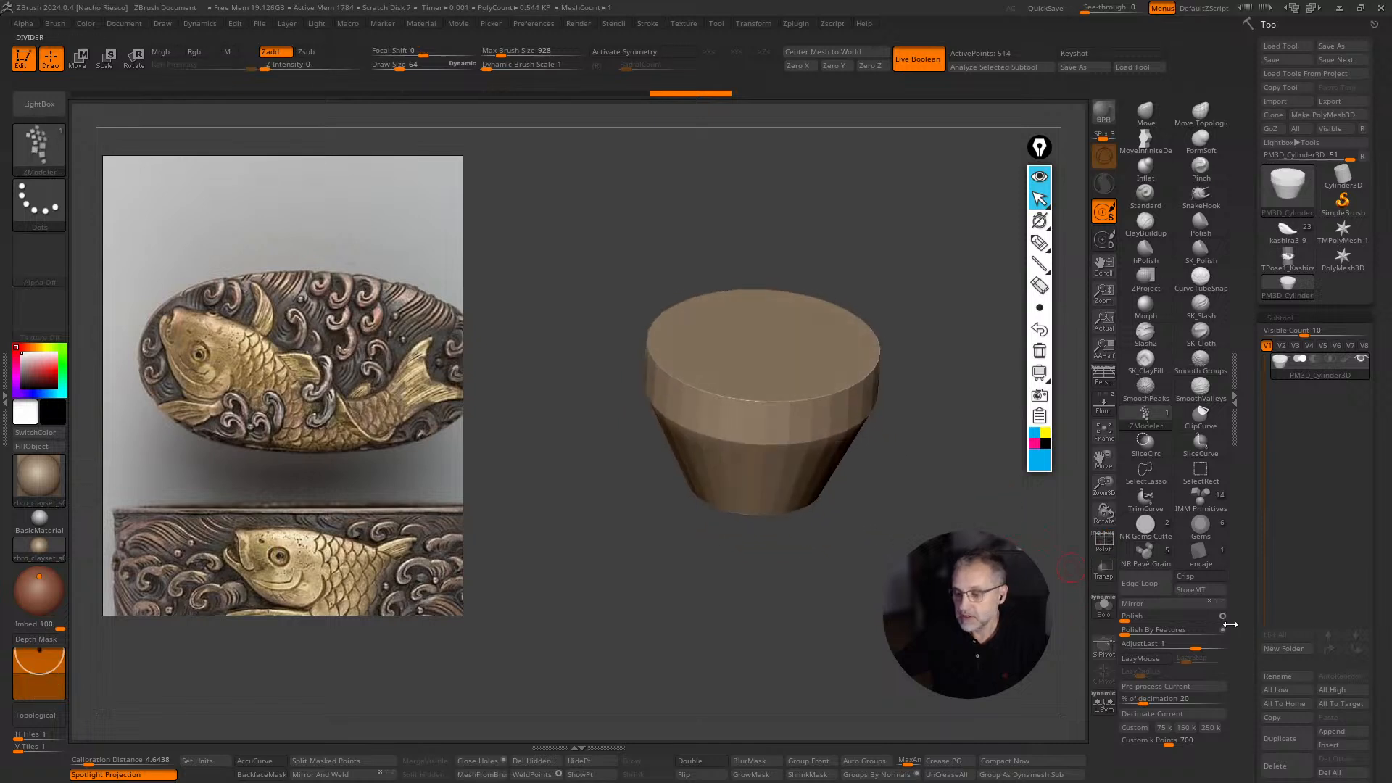
# Switch to the Plane3D primitive, face it straight on with ZModeler active and show its polyframe.
pyautogui.click(1303, 187)
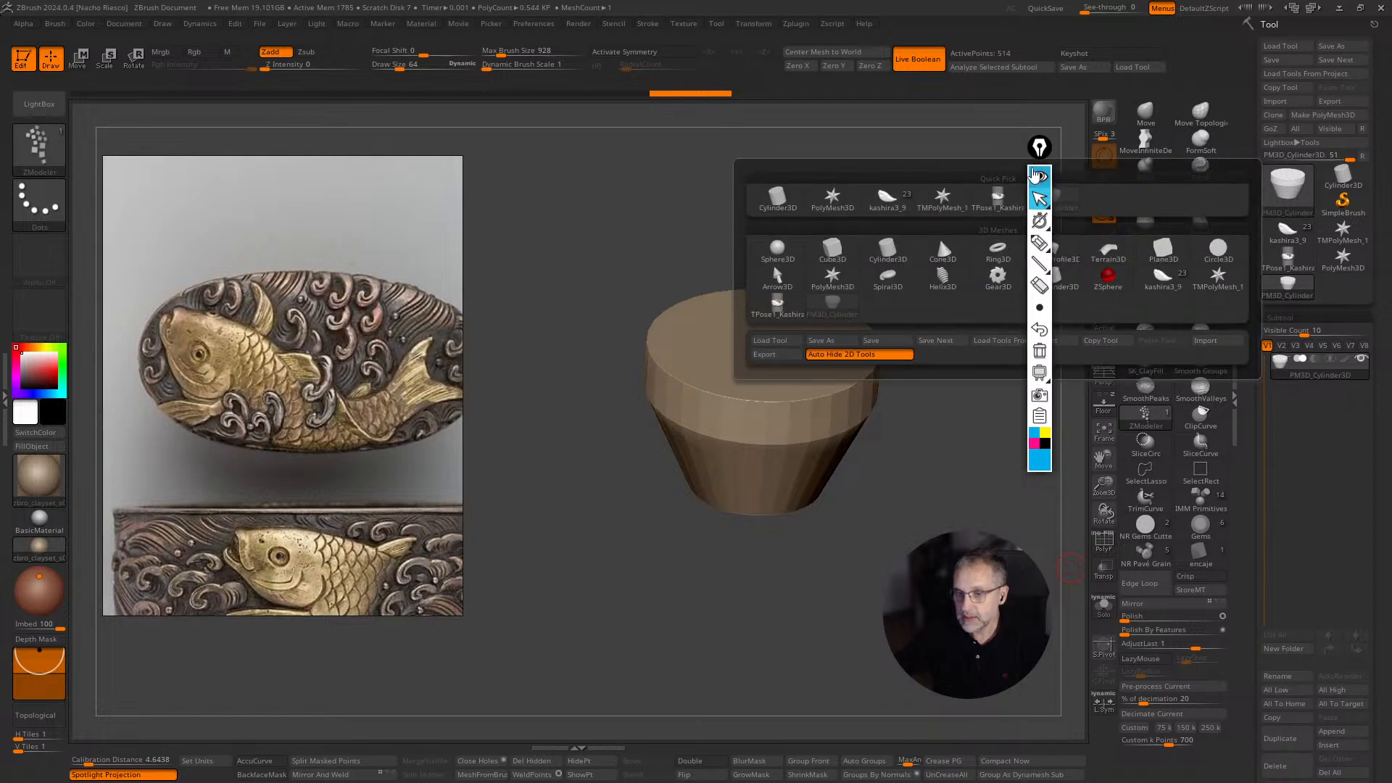
pyautogui.click(1163, 250)
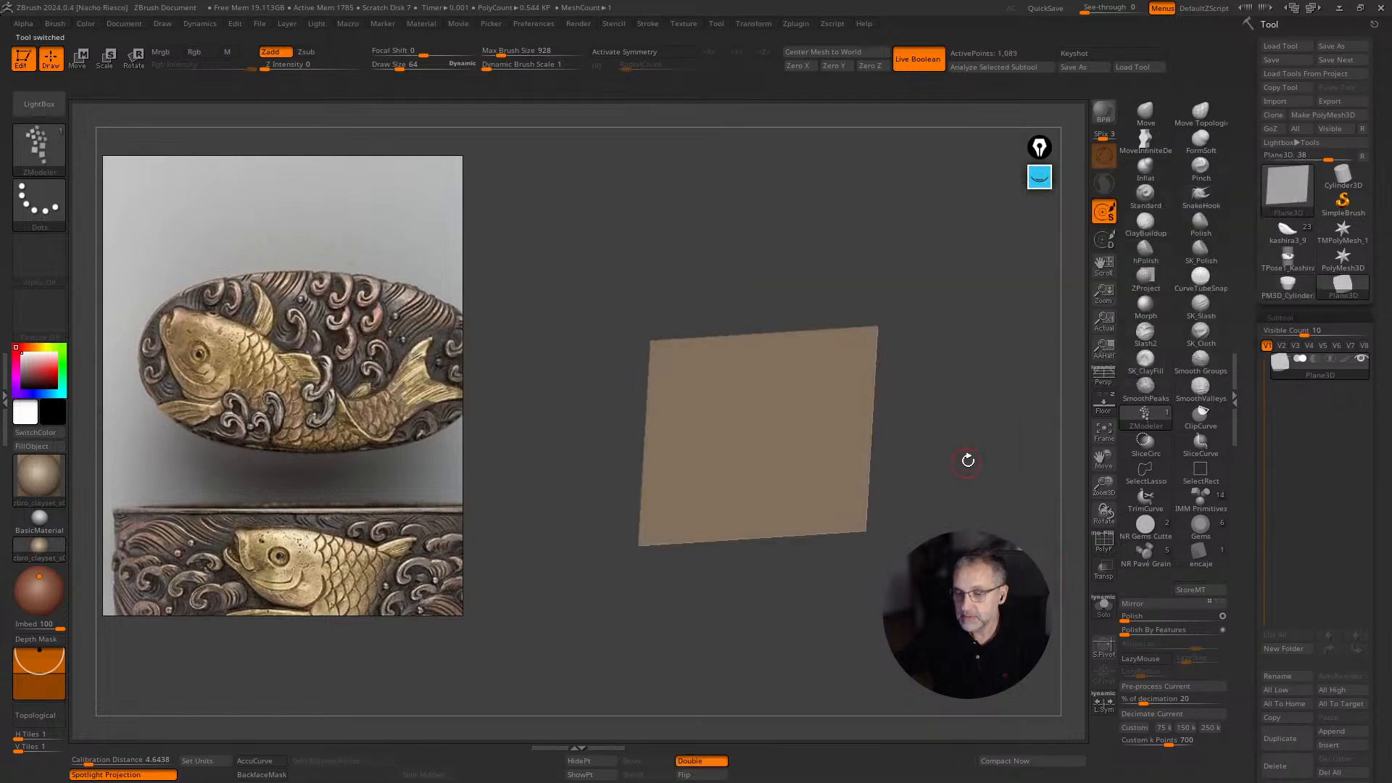
pyautogui.moveTo(967, 460)
pyautogui.keyDown('shift'); pyautogui.mouseDown()
pyautogui.moveTo(997, 476)
pyautogui.moveTo(955, 462)
pyautogui.moveTo(952, 481)
pyautogui.mouseUp(); pyautogui.keyUp('shift')
pyautogui.press('b')
pyautogui.press('z')
pyautogui.press('m')
pyautogui.click(1102, 543)
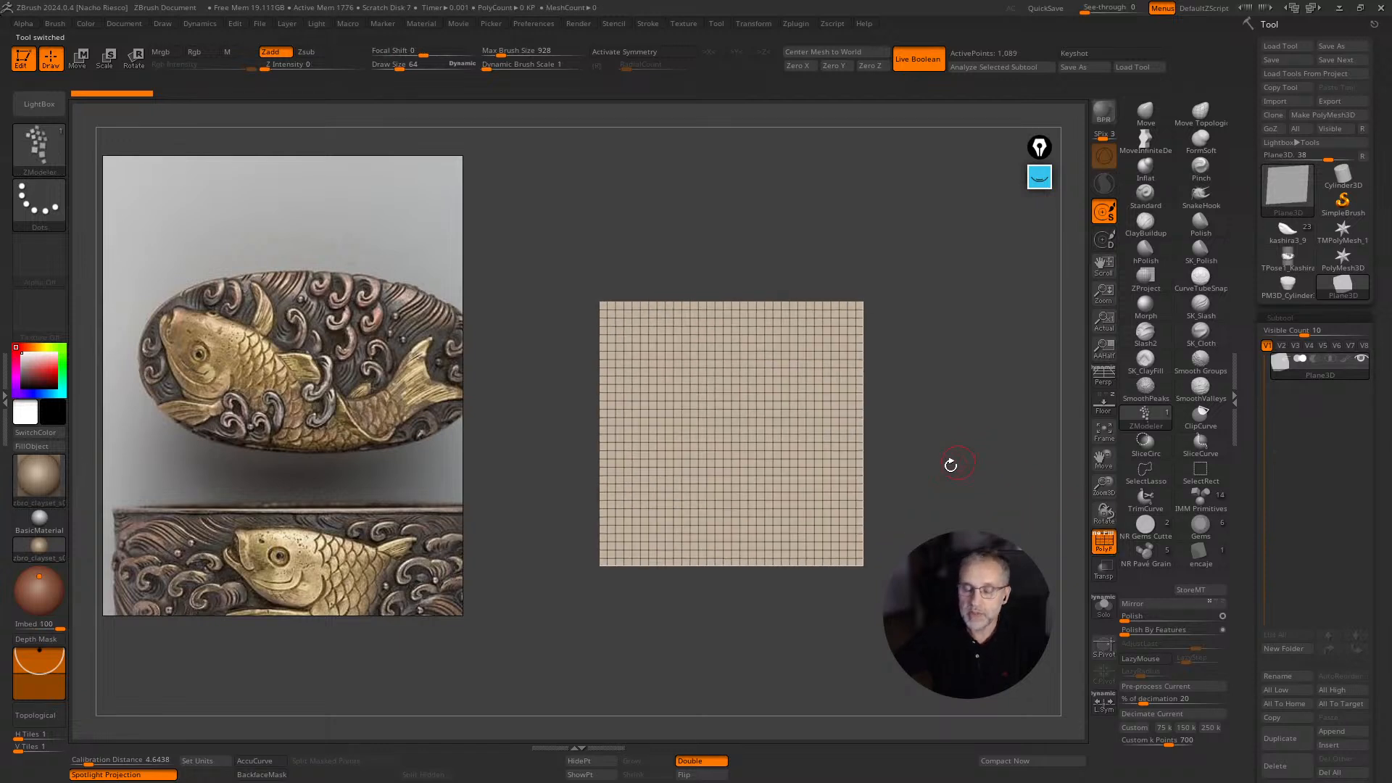
# Reduce the plane to a single polygon by setting its HDivide and VDivide to 2.
pyautogui.click(1320, 114)
pyautogui.scroll(-10, 1276, 202)
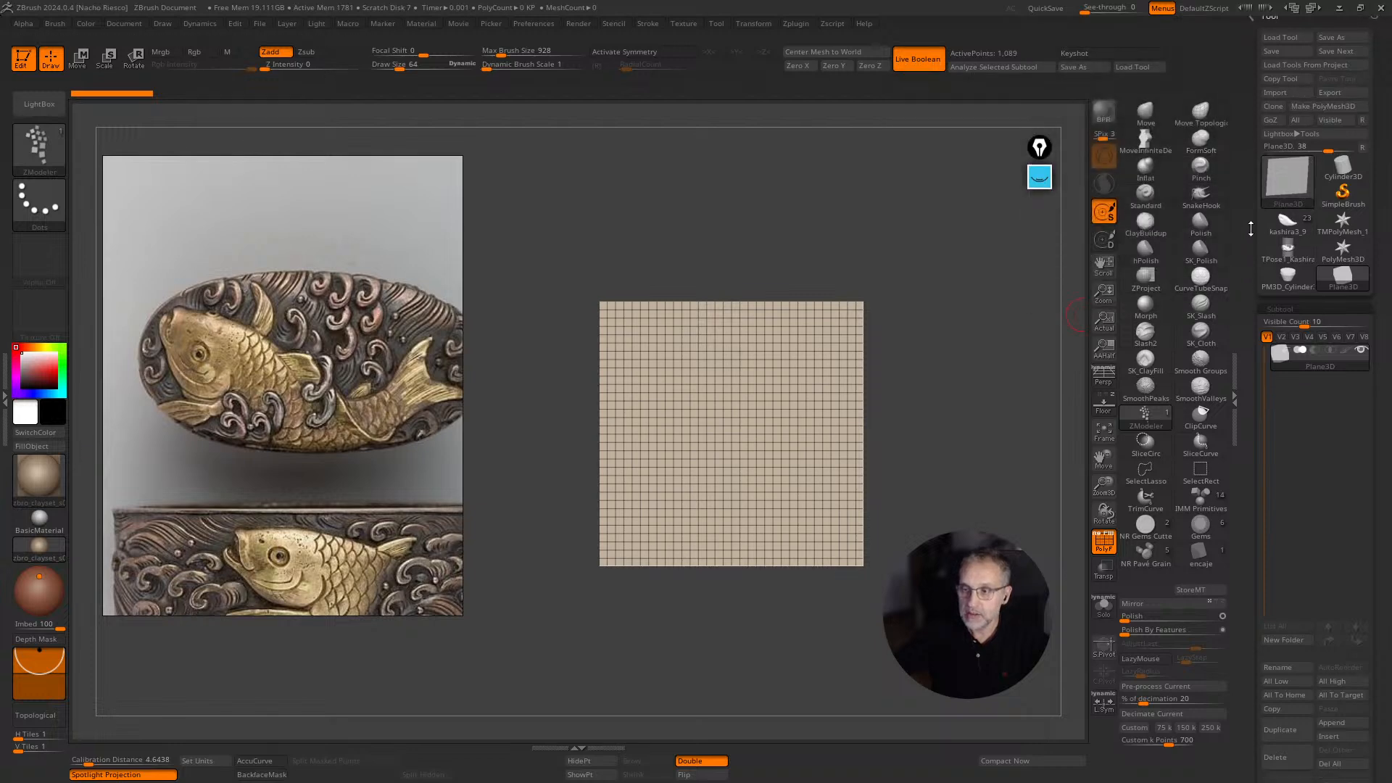
pyautogui.scroll(-8, 1319, 286)
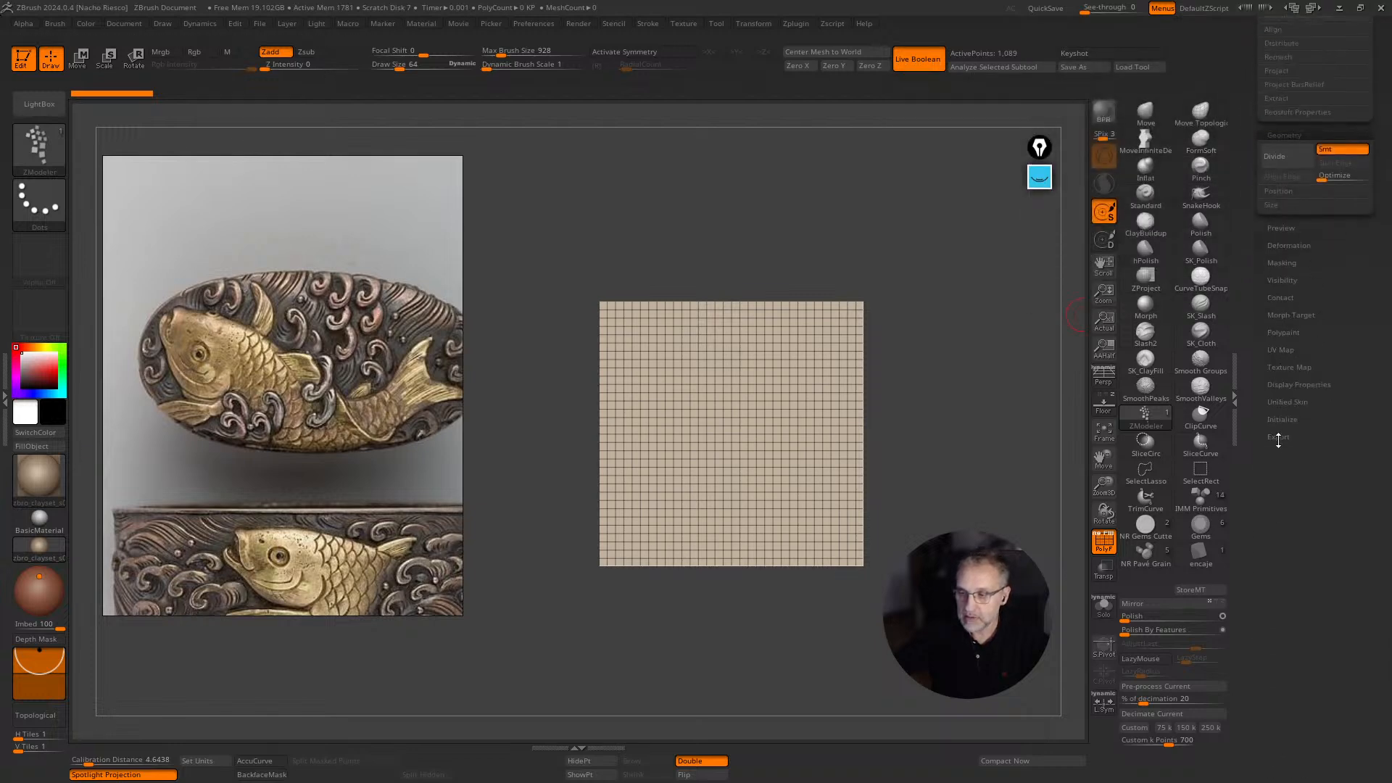
pyautogui.click(1281, 421)
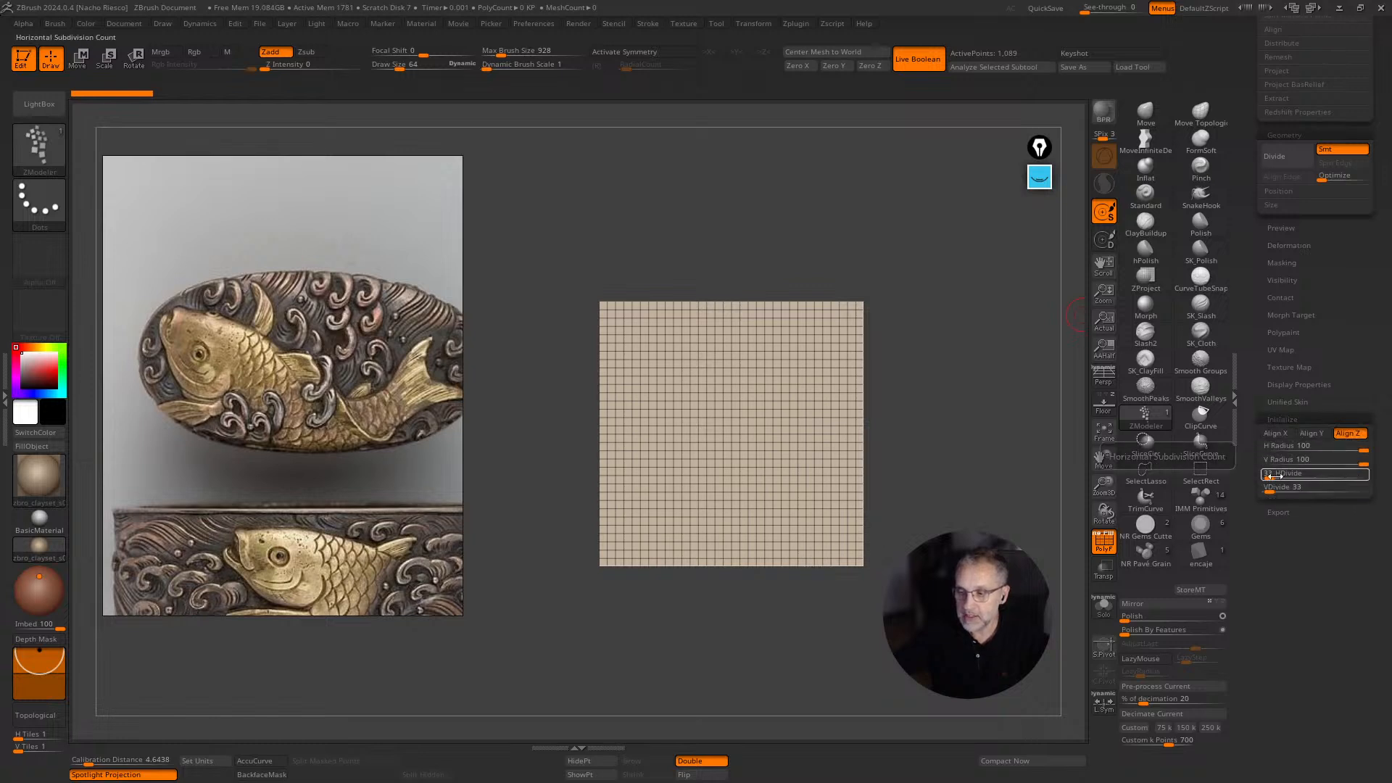
pyautogui.moveTo(1271, 477); pyautogui.dragTo(1265, 520)
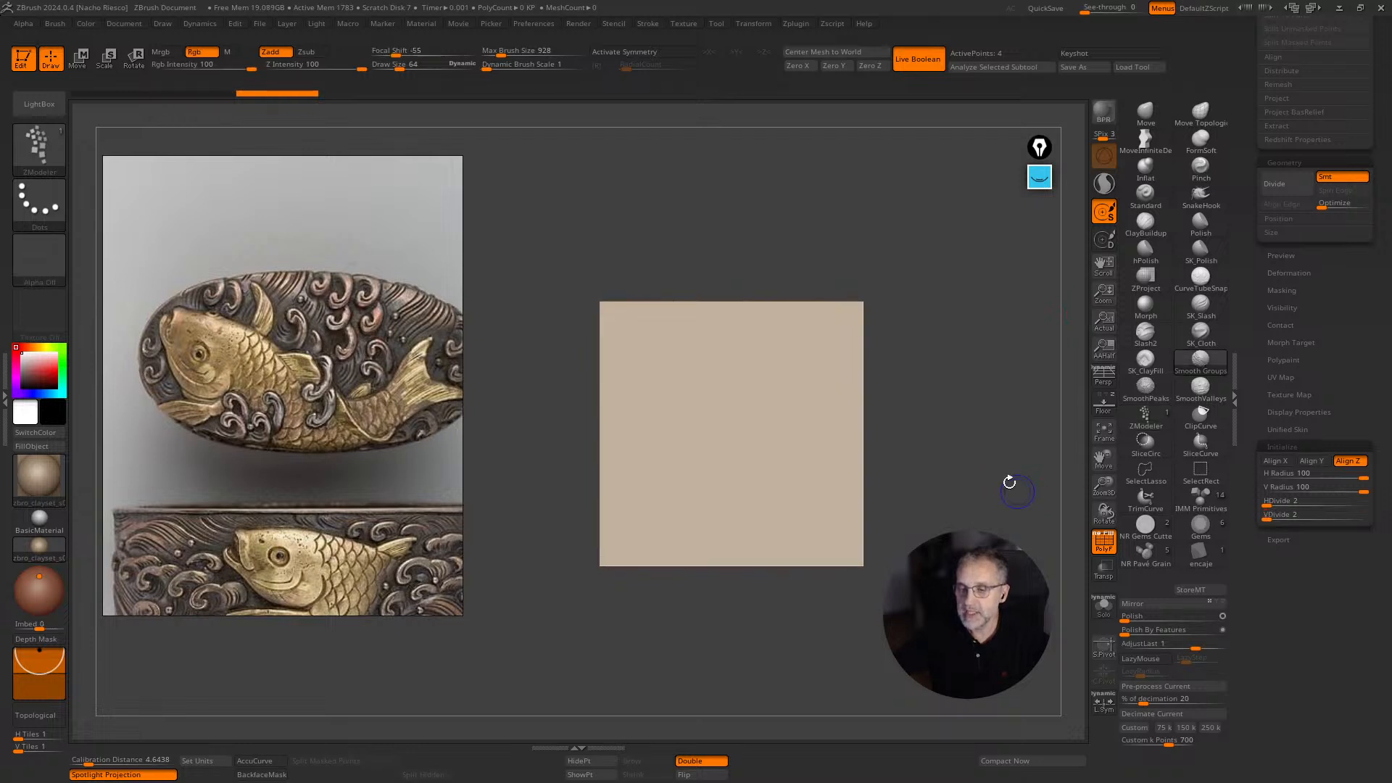
pyautogui.press('b')
pyautogui.press('z')
pyautogui.press('m')
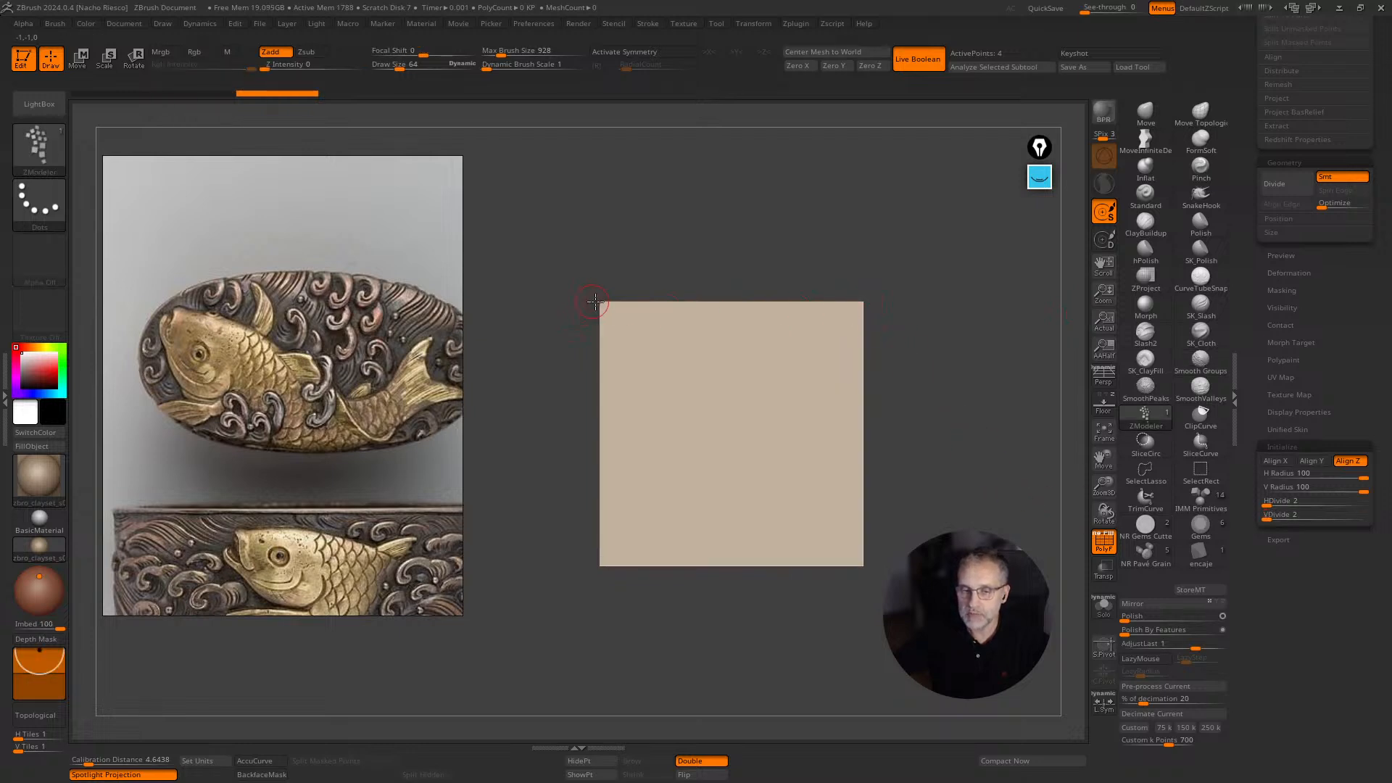
# Convert the plane to a PolyMesh3D and append the tapered cylinder to it as a subtool.
pyautogui.moveTo(1257, 274); pyautogui.dragTo(1247, 495)
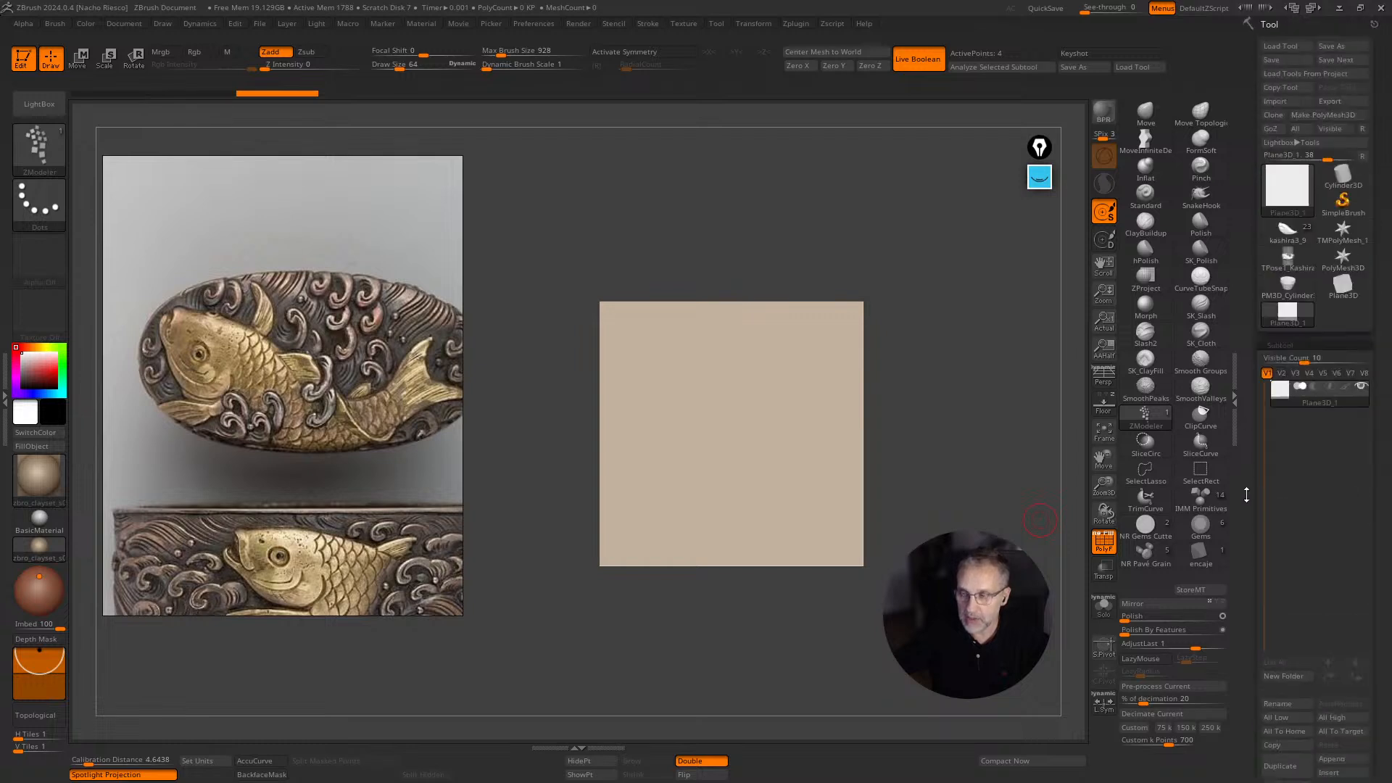
pyautogui.click(1324, 115)
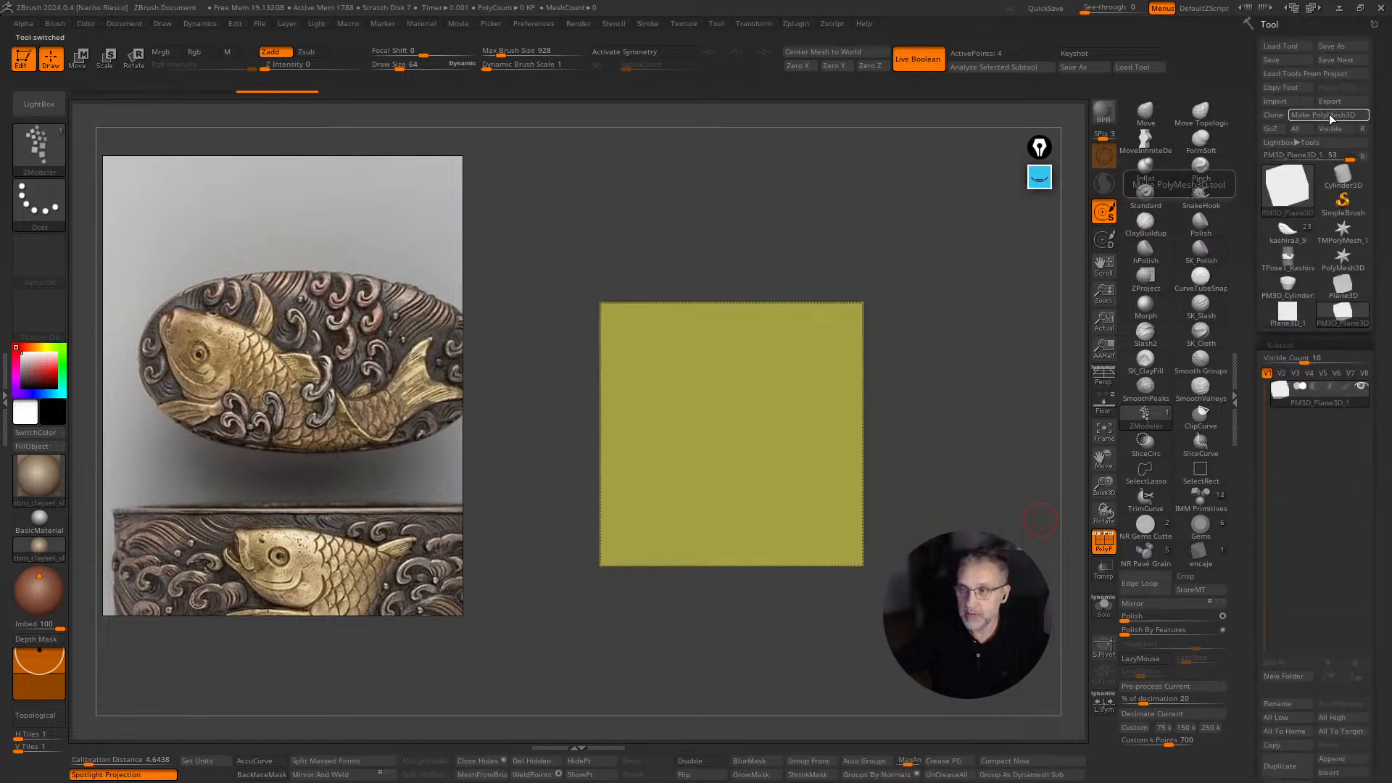
pyautogui.scroll(-4, 1305, 493)
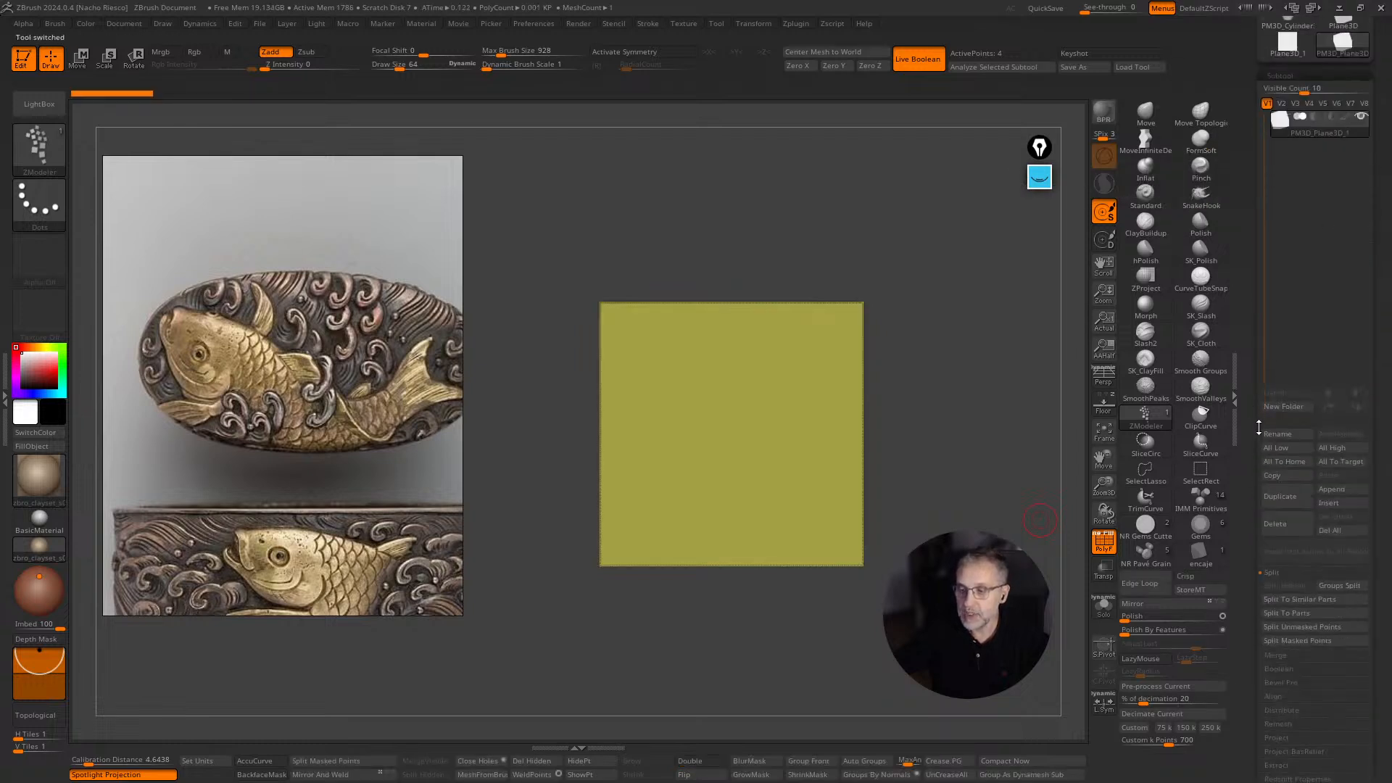
pyautogui.click(1332, 490)
pyautogui.click(1162, 517)
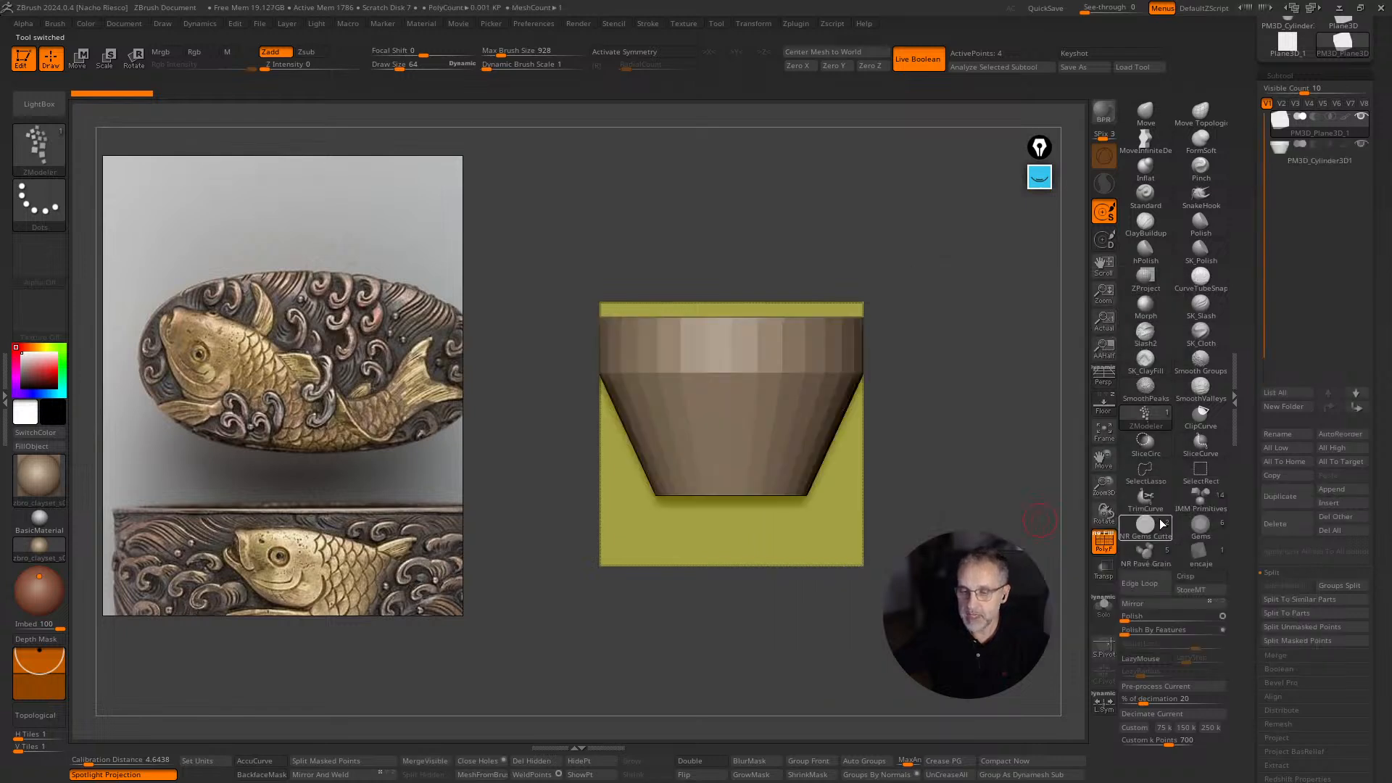
# Lay the plane flat over the cylinder's top cap and scale it down to fit inside the rim.
pyautogui.moveTo(968, 470); pyautogui.dragTo(1035, 482)
pyautogui.moveTo(1003, 411); pyautogui.dragTo(966, 401)
pyautogui.press('w')
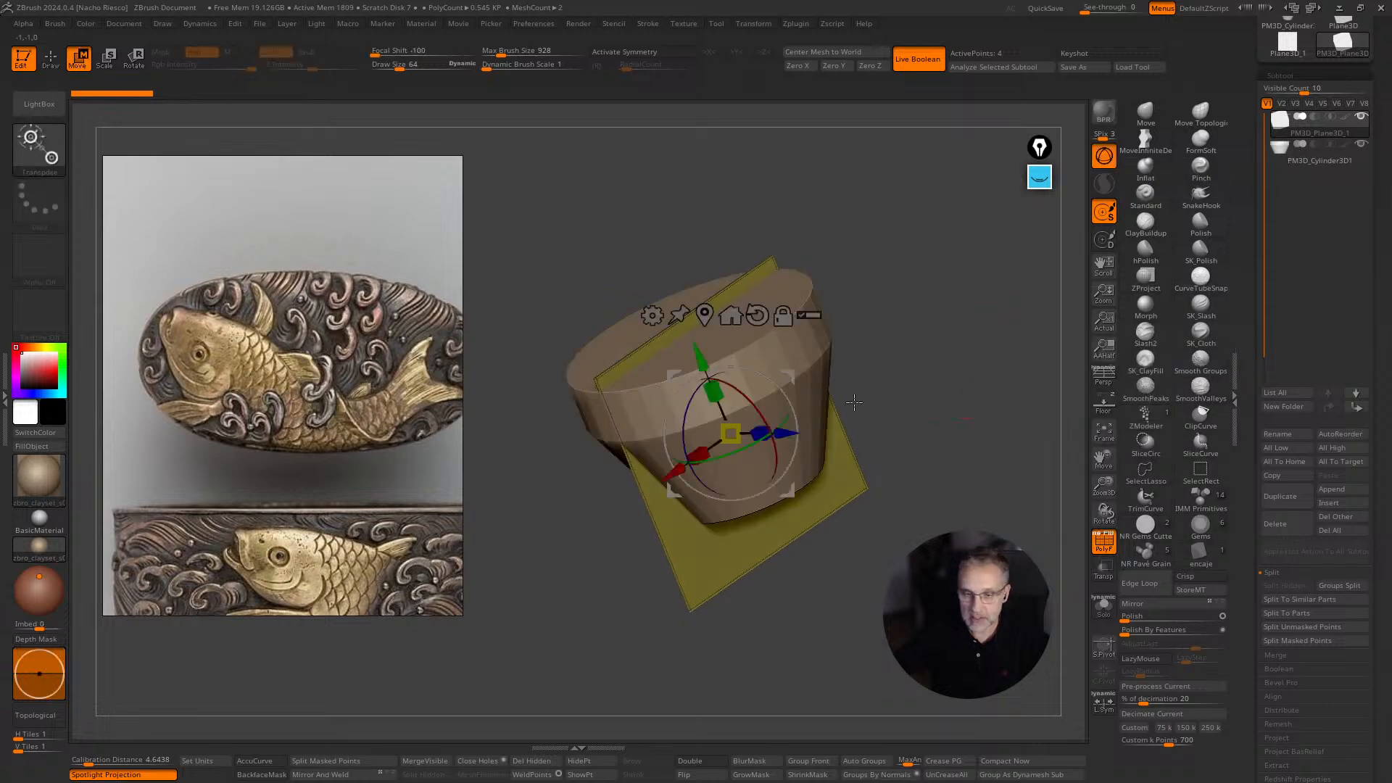
pyautogui.moveTo(771, 421); pyautogui.dragTo(680, 309)
pyautogui.moveTo(960, 337); pyautogui.dragTo(875, 364)
pyautogui.moveTo(770, 313)
pyautogui.mouseDown()
pyautogui.moveTo(730, 310)
pyautogui.moveTo(911, 404)
pyautogui.mouseUp()
# Adjust the plane's height so that it sits flush with the cylinder's top cap.
pyautogui.press('b')
pyautogui.press('z')
pyautogui.press('m')
pyautogui.moveTo(911, 336)
pyautogui.keyDown('shift'); pyautogui.mouseDown()
pyautogui.moveTo(927, 310)
pyautogui.moveTo(927, 345)
pyautogui.mouseUp(); pyautogui.keyUp('shift')
pyautogui.press('w')
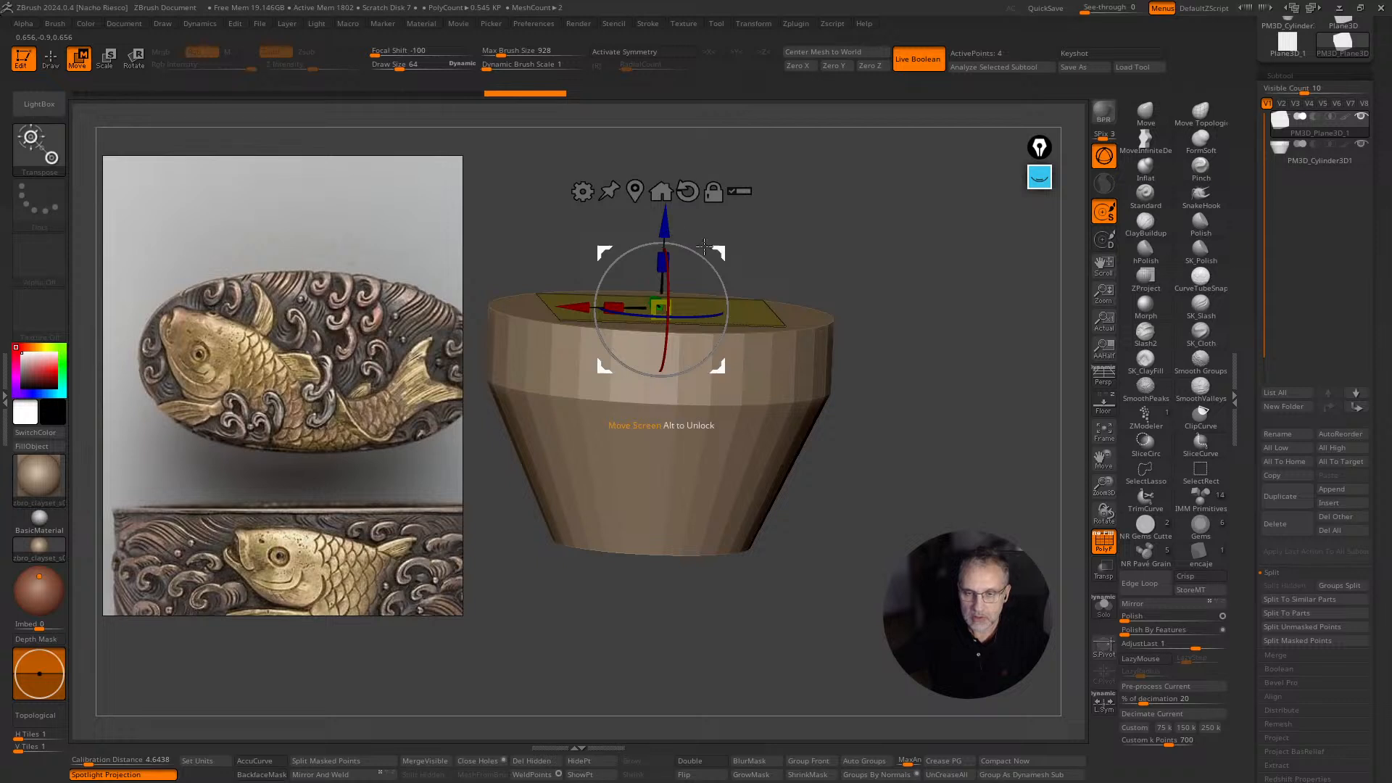
pyautogui.moveTo(665, 227); pyautogui.dragTo(674, 226)
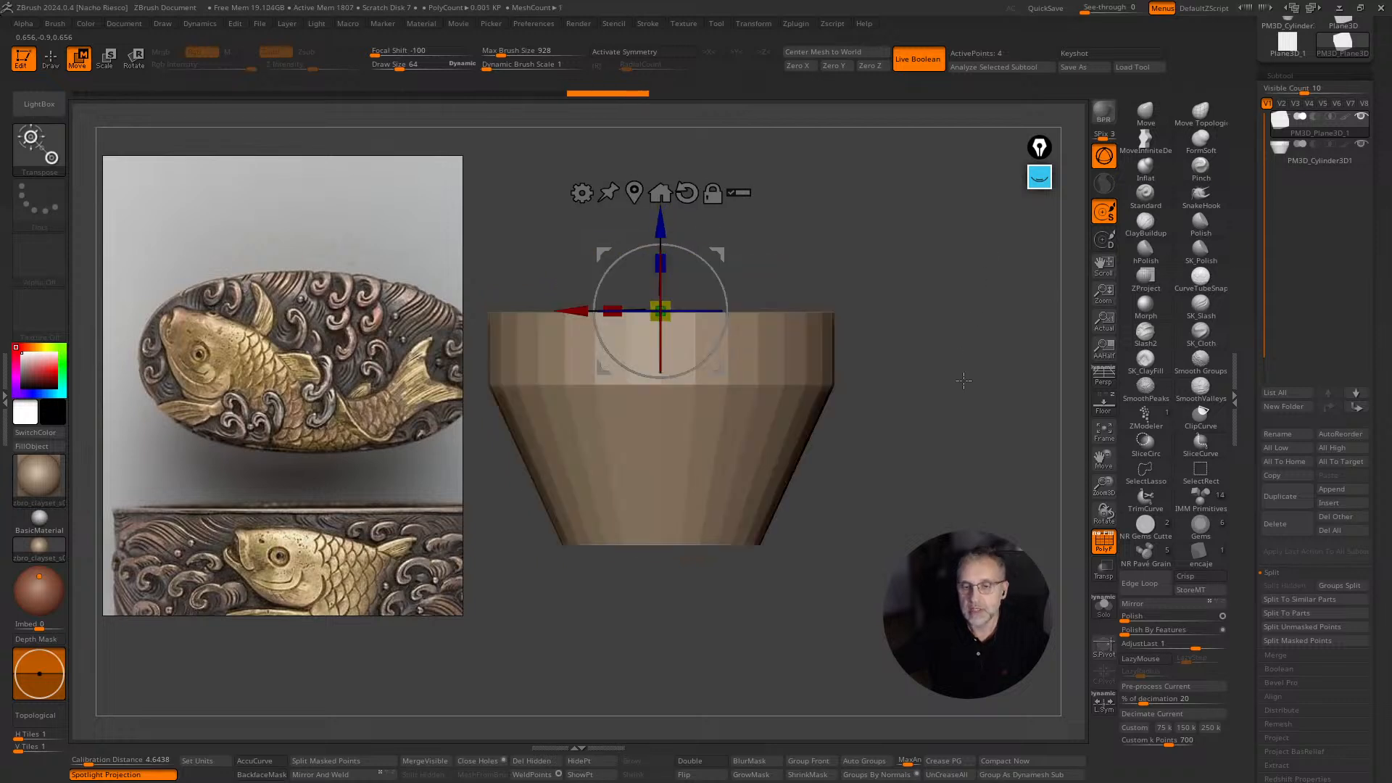
# Merge the visible plane and cylinder subtools into one mesh and switch to the merged tool.
pyautogui.press('b')
pyautogui.press('z')
pyautogui.press('m')
pyautogui.moveTo(932, 495)
pyautogui.keyDown('shift'); pyautogui.mouseDown()
pyautogui.moveTo(930, 519)
pyautogui.moveTo(920, 483)
pyautogui.mouseUp(); pyautogui.keyUp('shift')
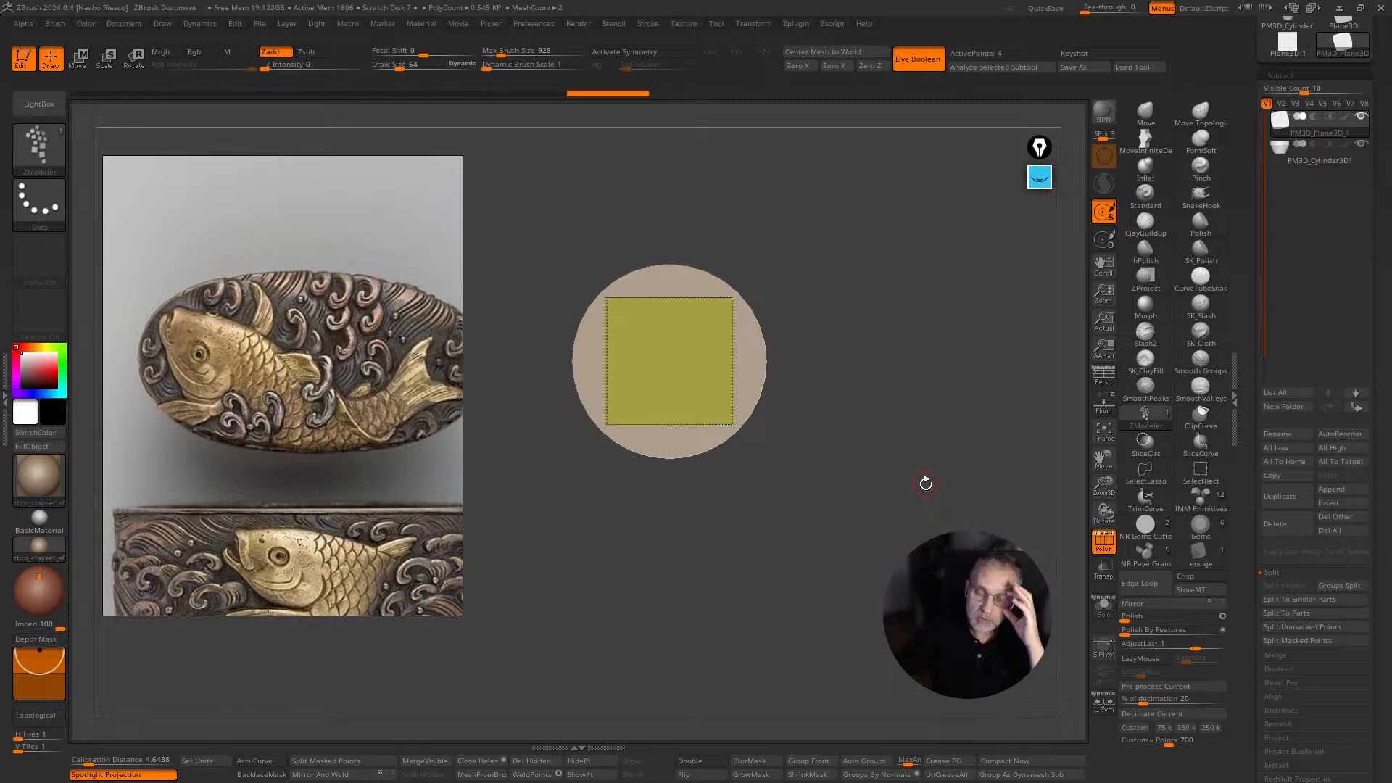
pyautogui.click(1303, 657)
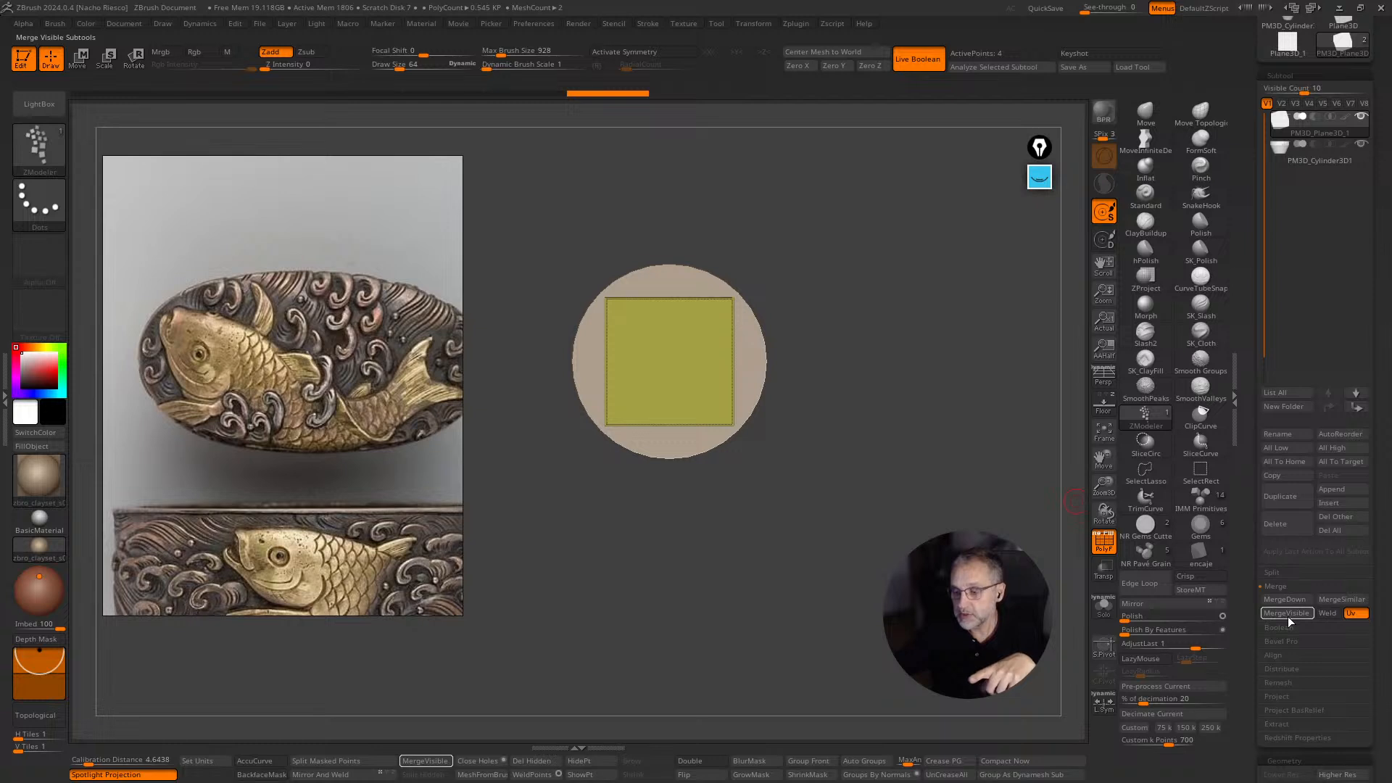
pyautogui.click(1289, 613)
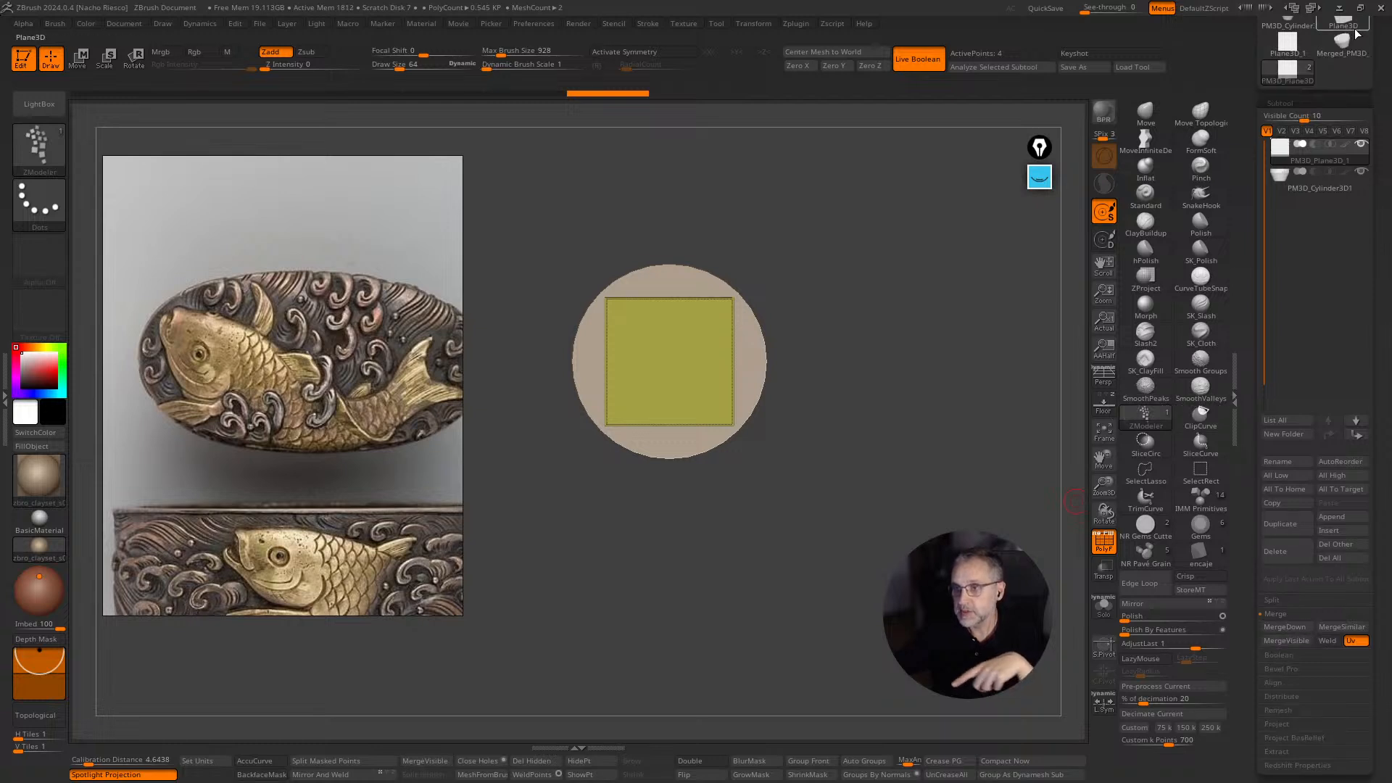
pyautogui.moveTo(919, 406); pyautogui.dragTo(913, 448)
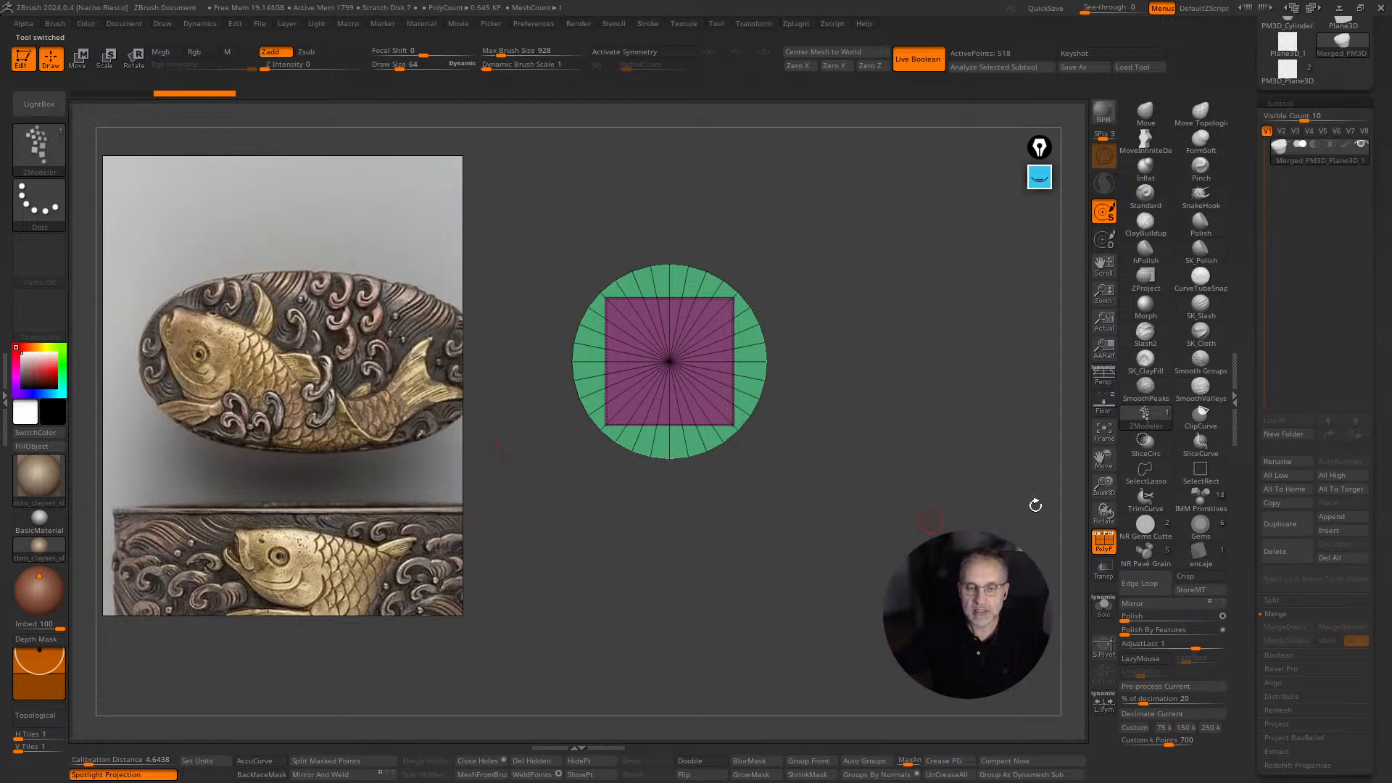
# Create a new InsertMesh brush from the merged mesh while it is seen straight from above.
pyautogui.moveTo(833, 373)
pyautogui.mouseDown()
pyautogui.moveTo(859, 370)
pyautogui.moveTo(860, 312)
pyautogui.moveTo(857, 377)
pyautogui.moveTo(865, 335)
pyautogui.moveTo(838, 381)
pyautogui.moveTo(824, 183)
pyautogui.moveTo(849, 195)
pyautogui.moveTo(911, 326)
pyautogui.moveTo(911, 466)
pyautogui.mouseUp()
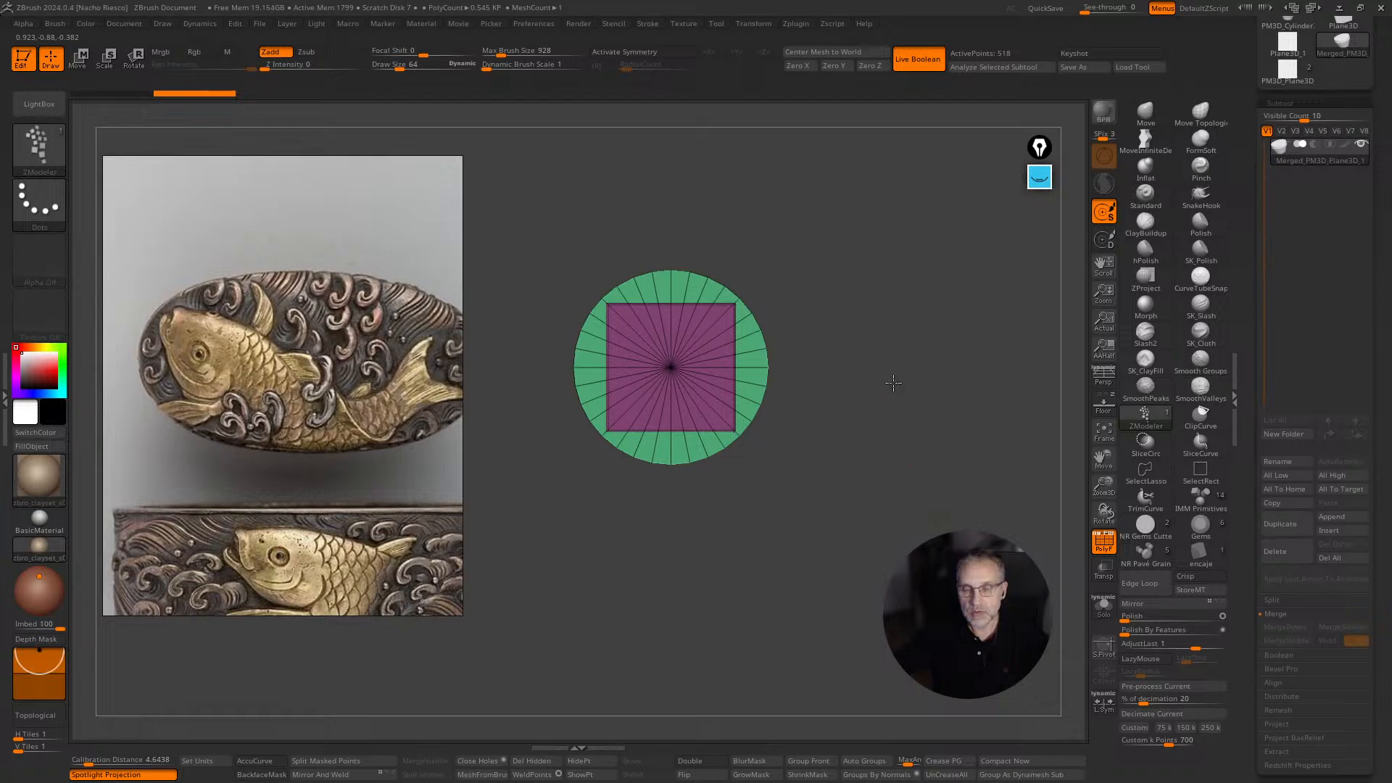
pyautogui.keyDown('alt'); pyautogui.moveTo(894, 383); pyautogui.dragTo(930, 470); pyautogui.keyUp('alt')
pyautogui.press('b')
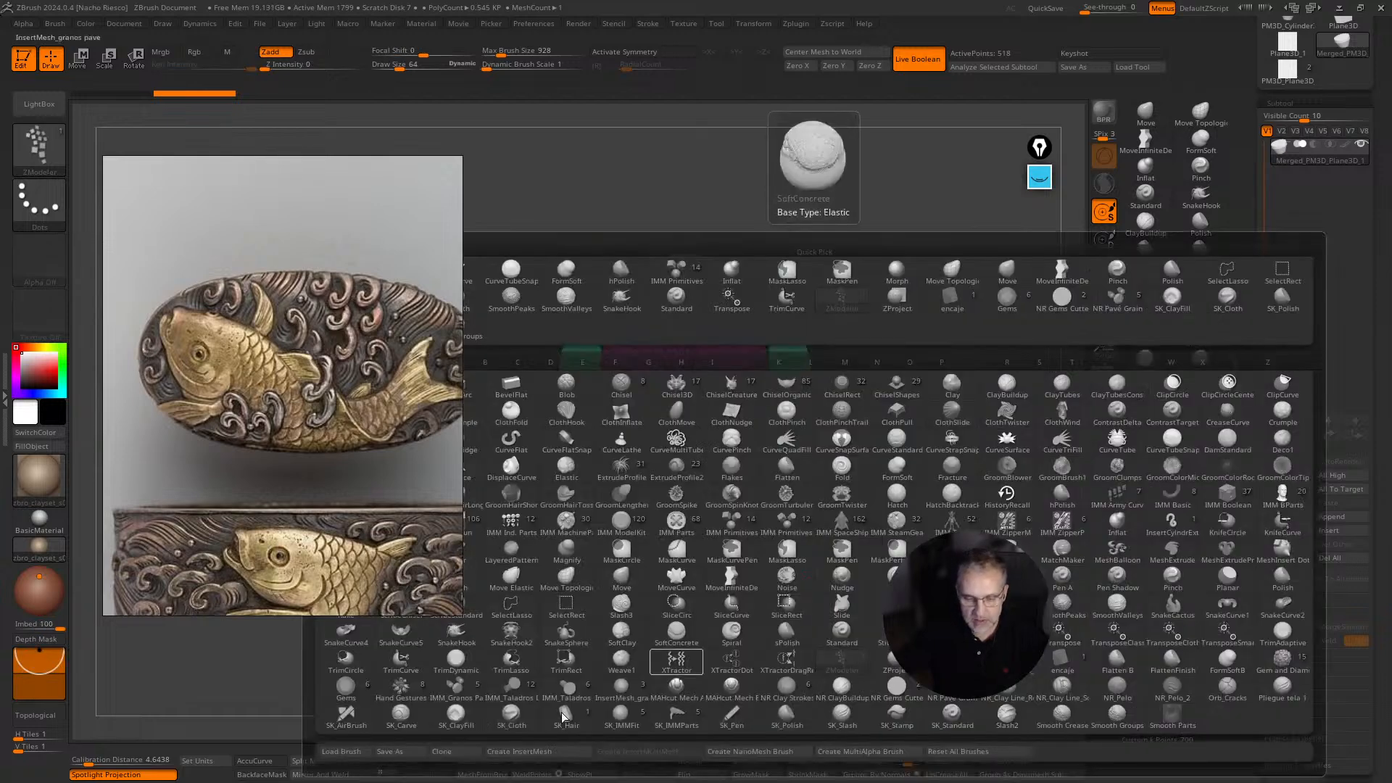
pyautogui.click(490, 753)
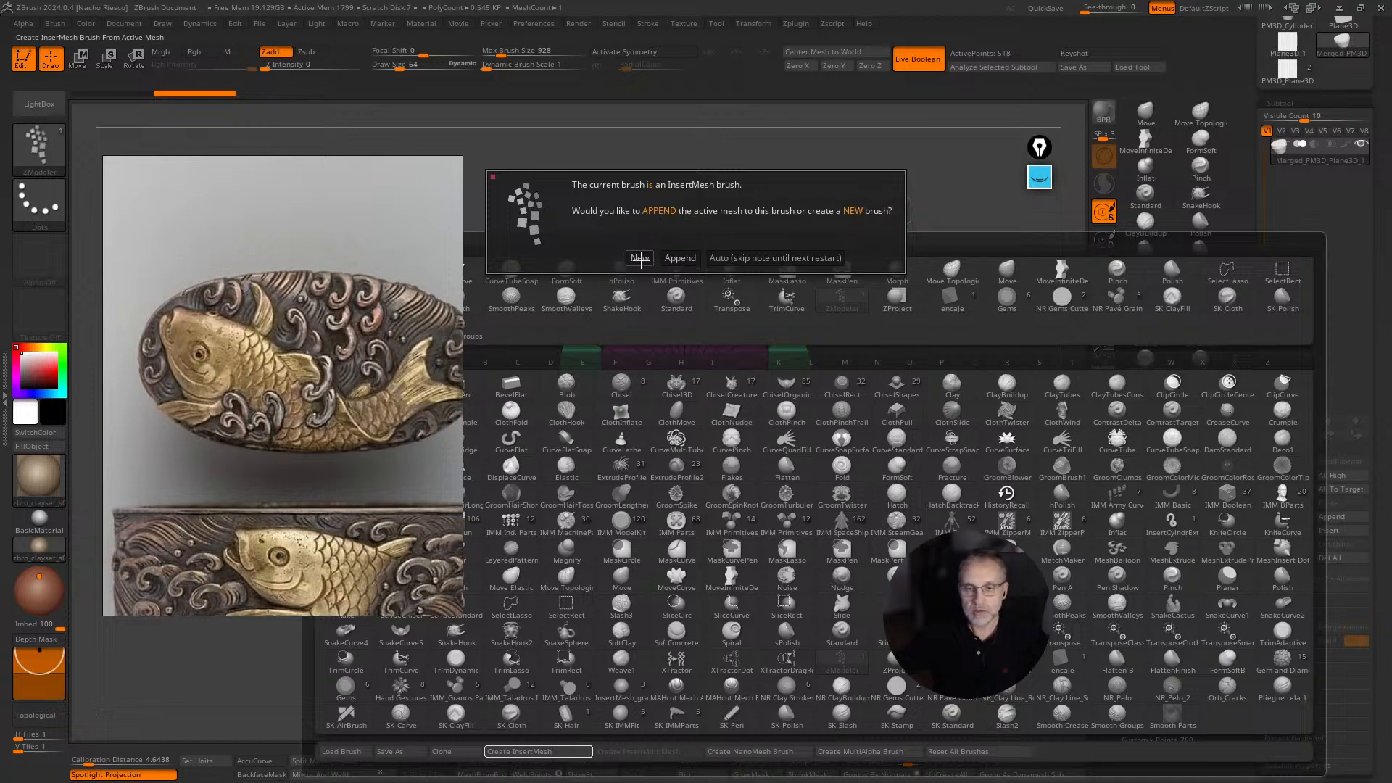
pyautogui.click(640, 259)
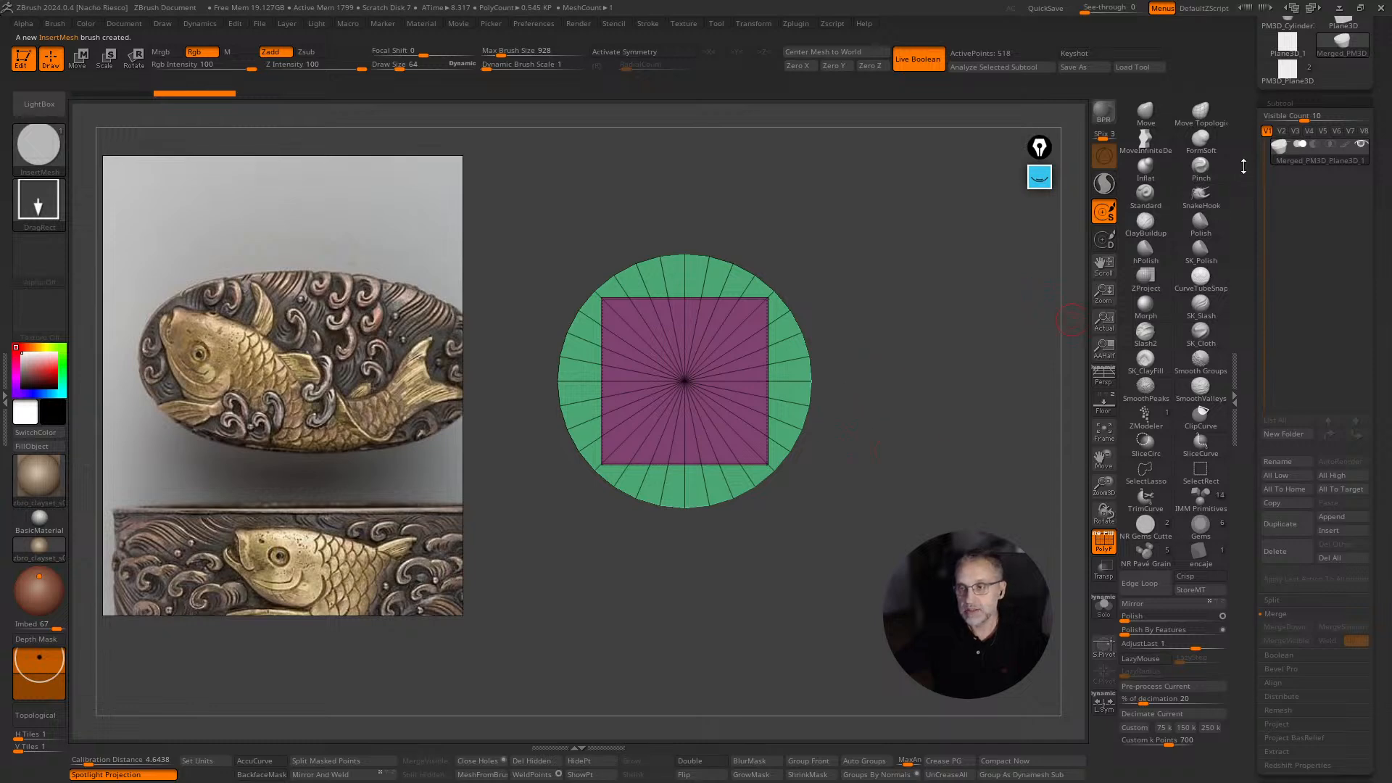
# Switch back to the kashira tool with the fish and waves, with the polyframe hidden and the fish body selected.
pyautogui.moveTo(1243, 166); pyautogui.dragTo(1284, 251)
pyautogui.click(1288, 147)
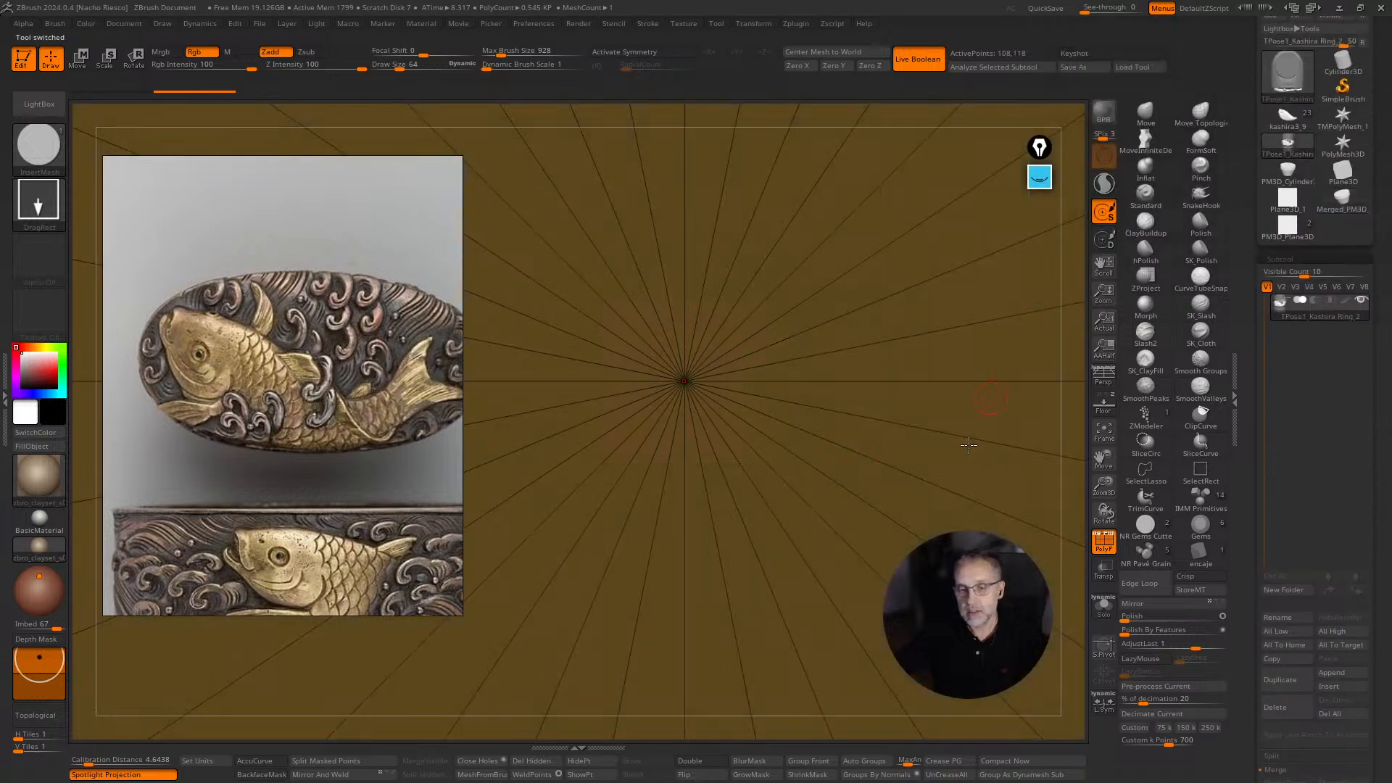
pyautogui.click(1114, 433)
pyautogui.moveTo(969, 475)
pyautogui.mouseDown()
pyautogui.moveTo(947, 389)
pyautogui.moveTo(1028, 507)
pyautogui.moveTo(1047, 564)
pyautogui.mouseUp()
pyautogui.click(1104, 540)
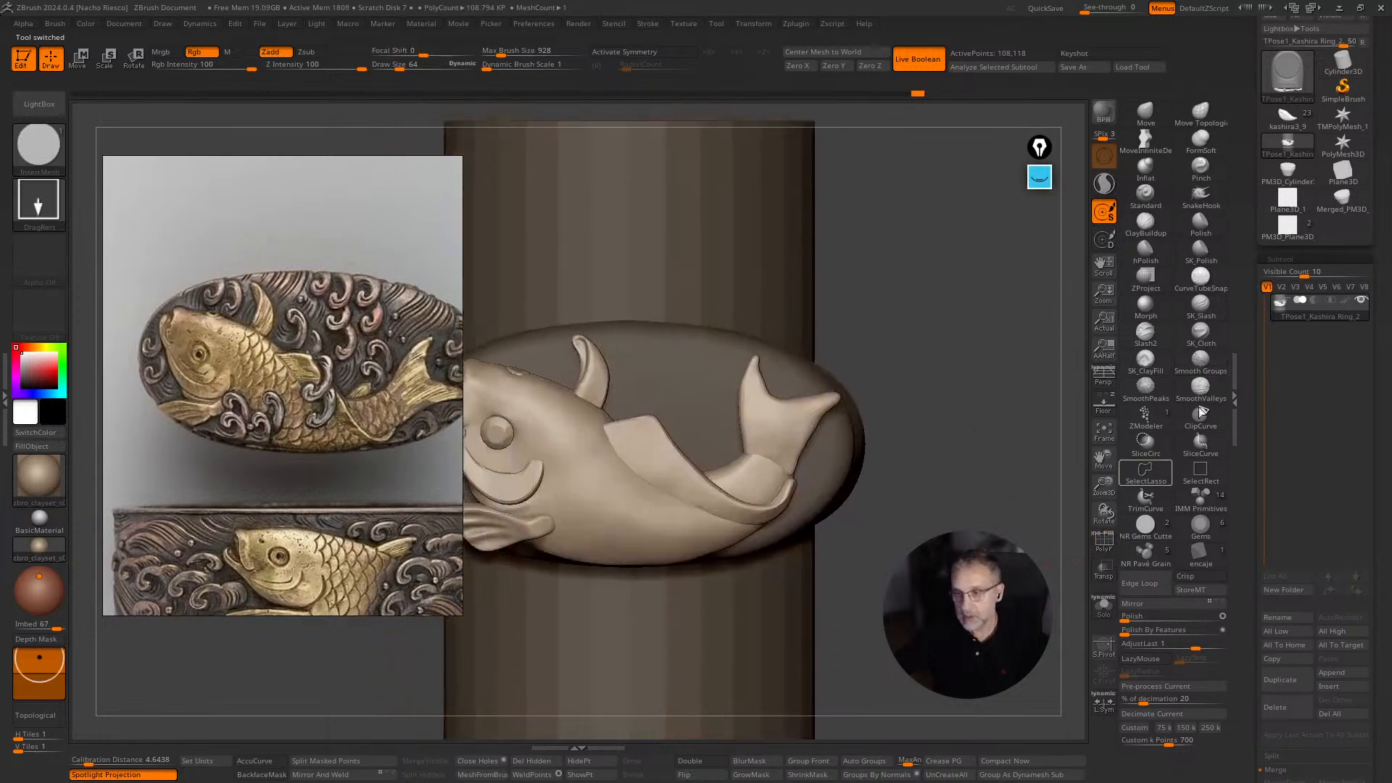
pyautogui.click(1298, 118)
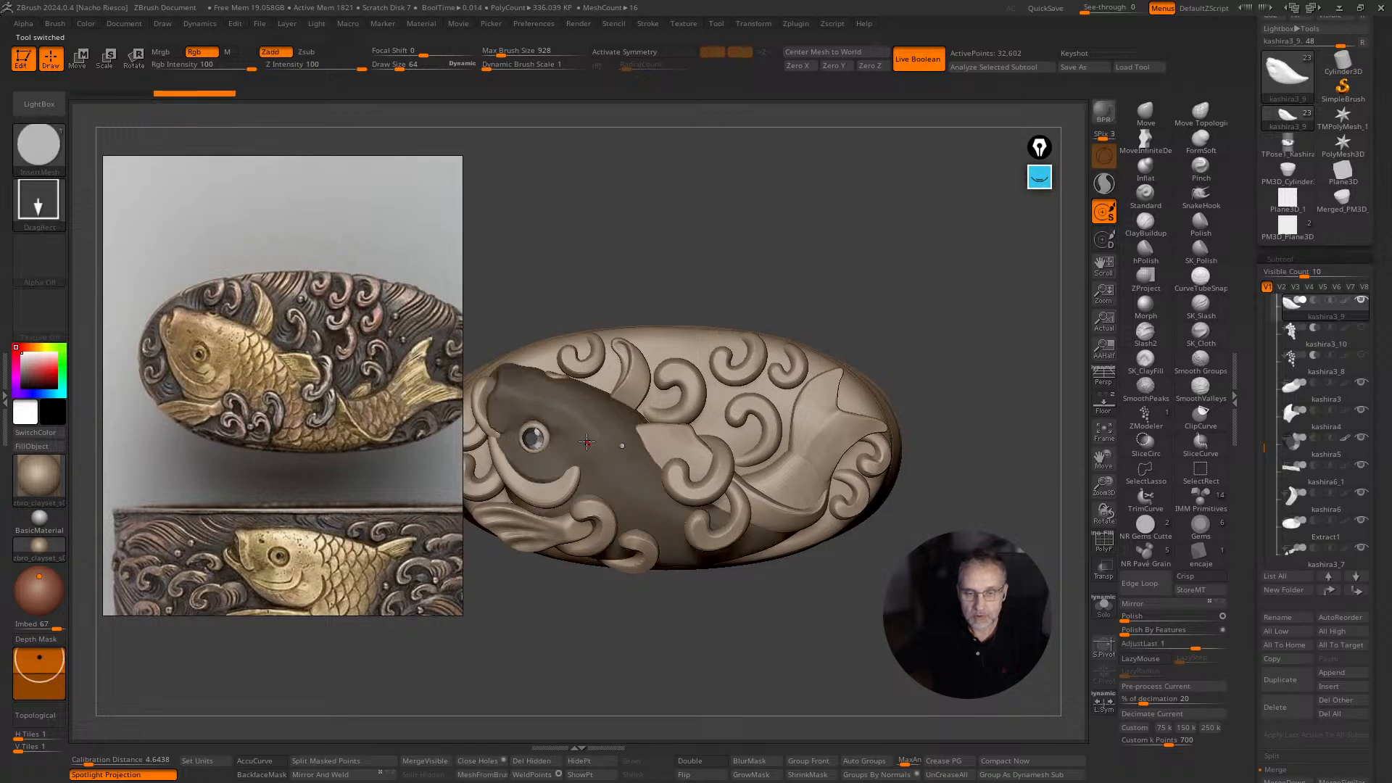
pyautogui.keyDown('alt'); pyautogui.moveTo(732, 232); pyautogui.dragTo(696, 445); pyautogui.keyUp('alt')
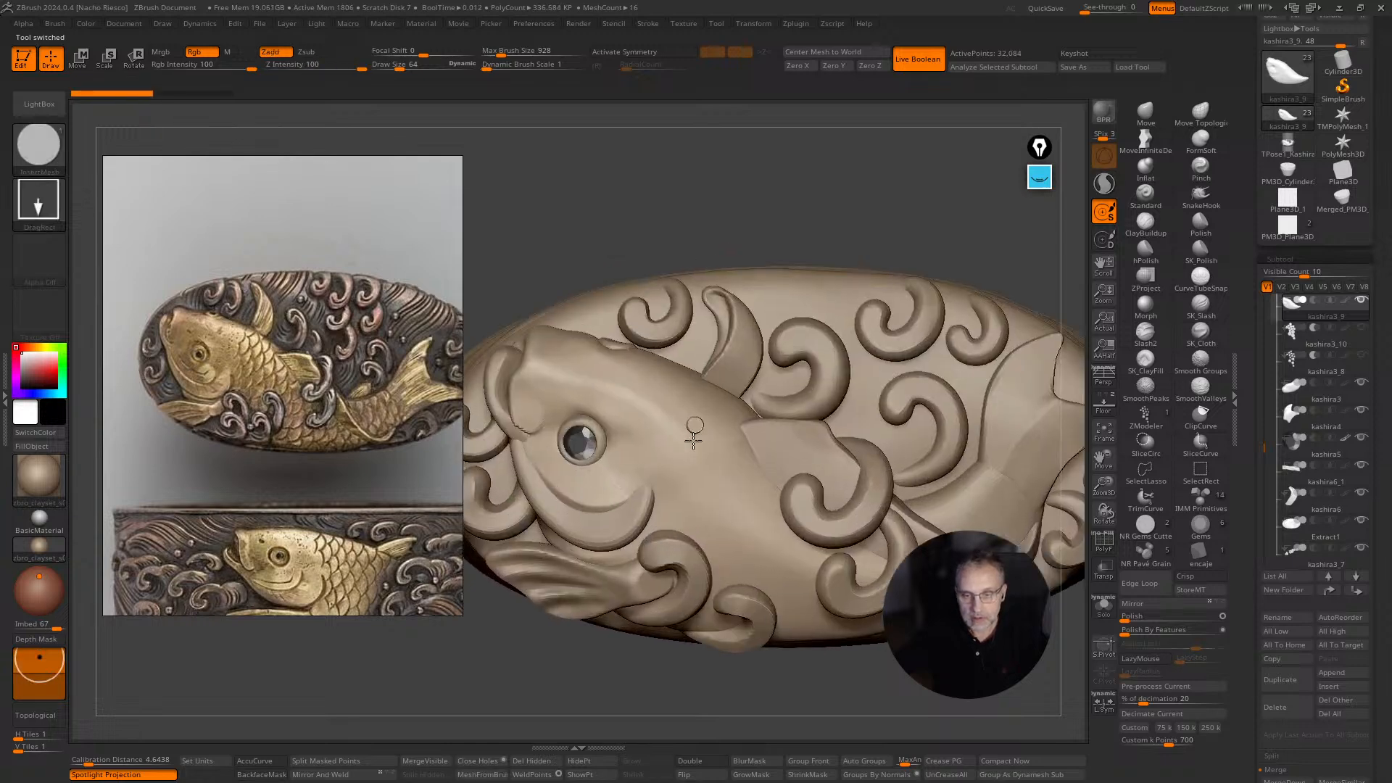
# Set the draw size for the new InsertMesh brush with the Set IMM Draw Size option of the Zplugin.
pyautogui.click(4, 353)
pyautogui.doubleClick(5, 353)
pyautogui.click(51, 303)
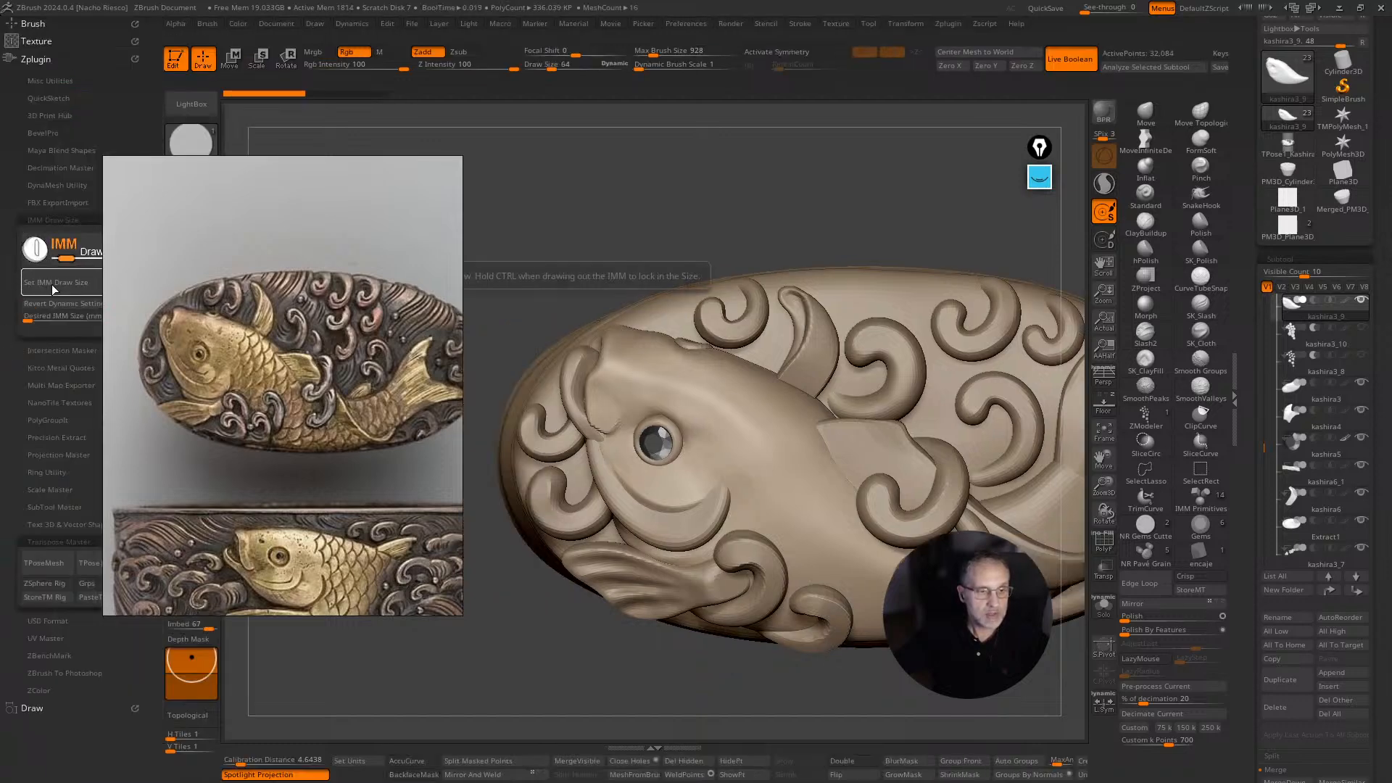
# Place trial inserts on the fish's head and inspect from the side how far they stand out of the surface.
pyautogui.keyDown('alt'); pyautogui.click(717, 404); pyautogui.keyUp('alt')
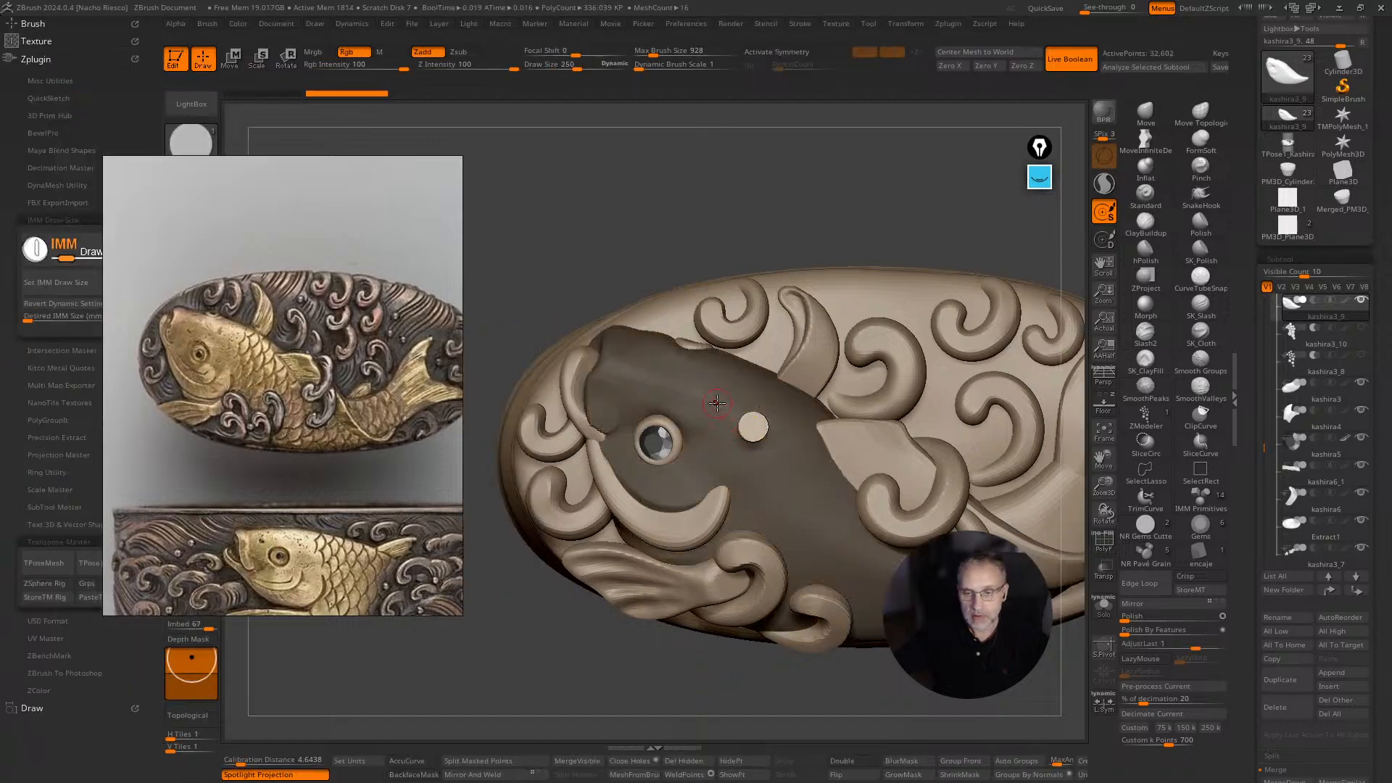
pyautogui.moveTo(715, 404)
pyautogui.mouseDown(button='right')
pyautogui.moveTo(715, 285)
pyautogui.moveTo(746, 230)
pyautogui.moveTo(755, 249)
pyautogui.mouseUp(button='right')
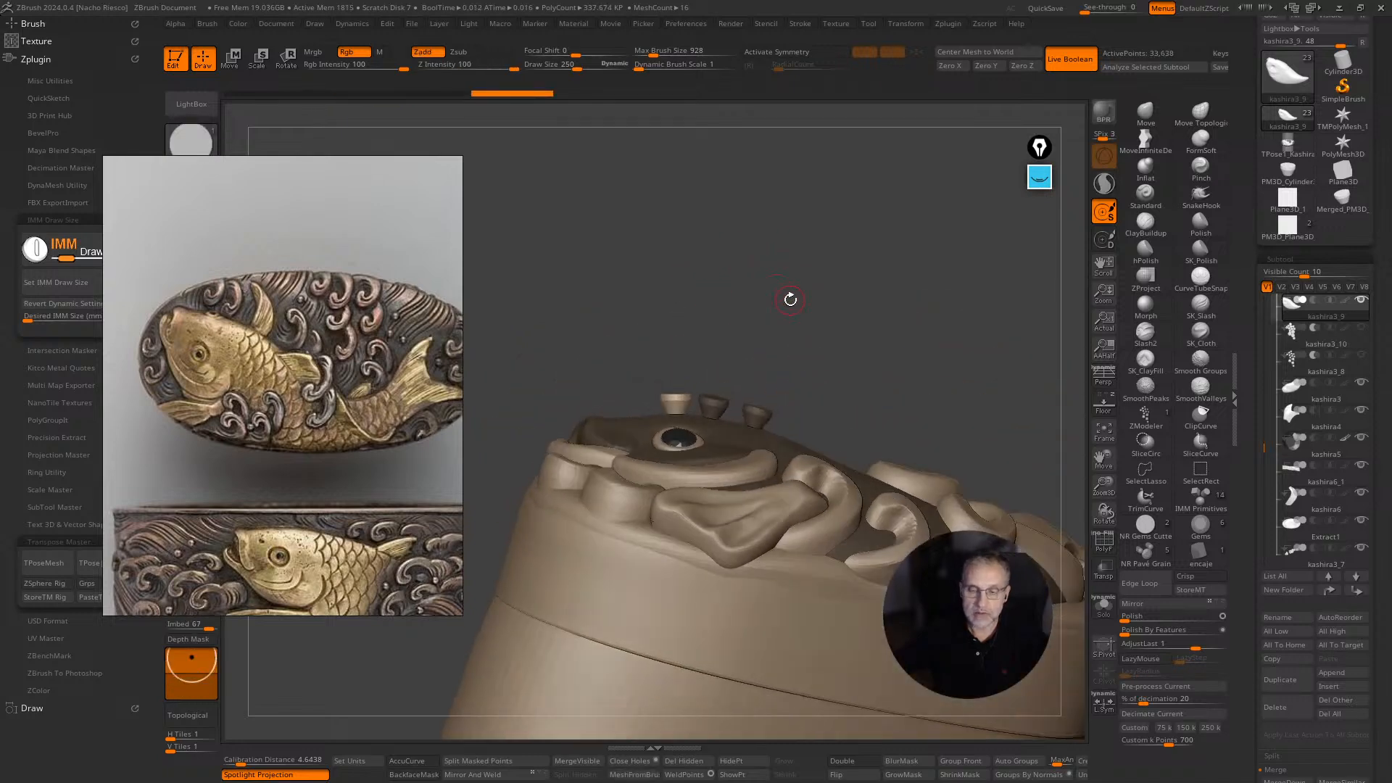
pyautogui.press('ctrl')
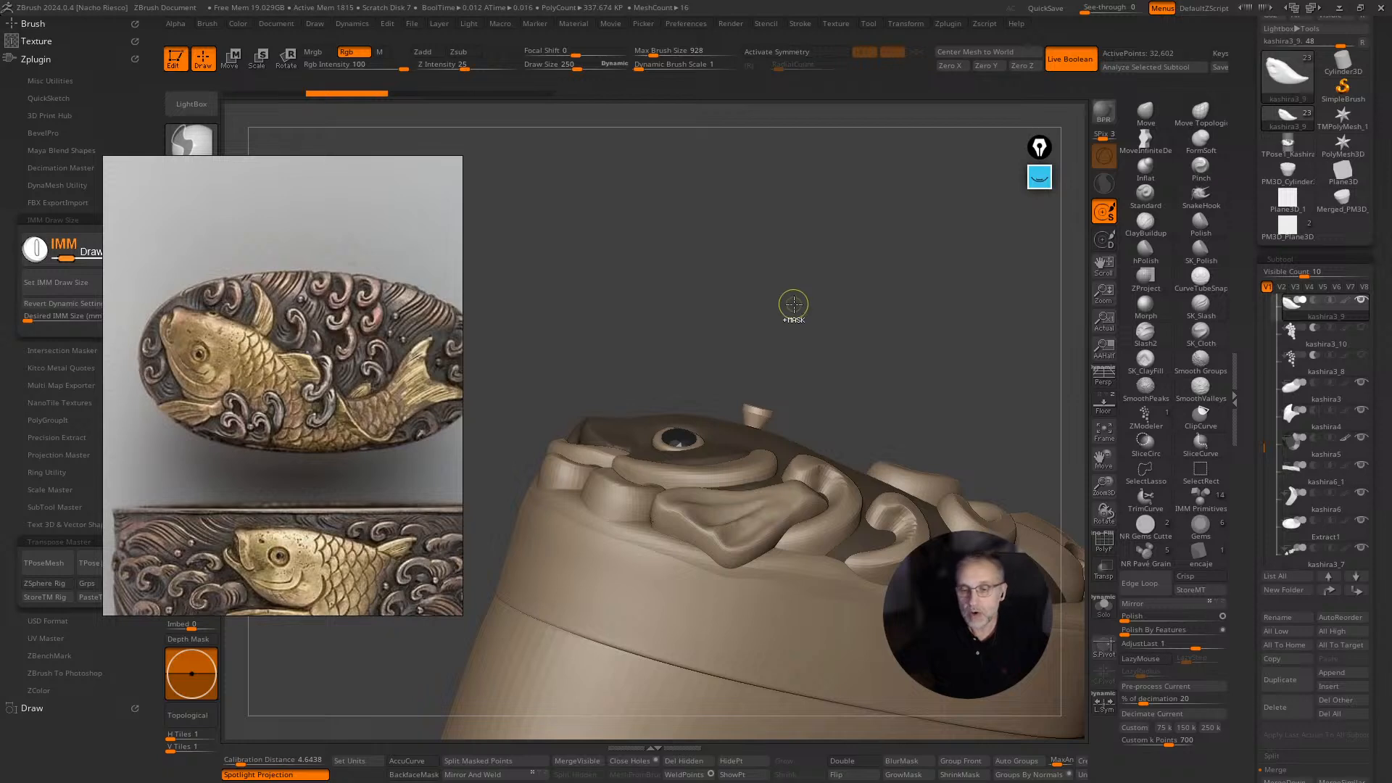
pyautogui.moveTo(793, 304)
pyautogui.mouseDown(button='right')
pyautogui.moveTo(817, 298)
pyautogui.moveTo(798, 246)
pyautogui.moveTo(714, 312)
pyautogui.mouseUp(button='right')
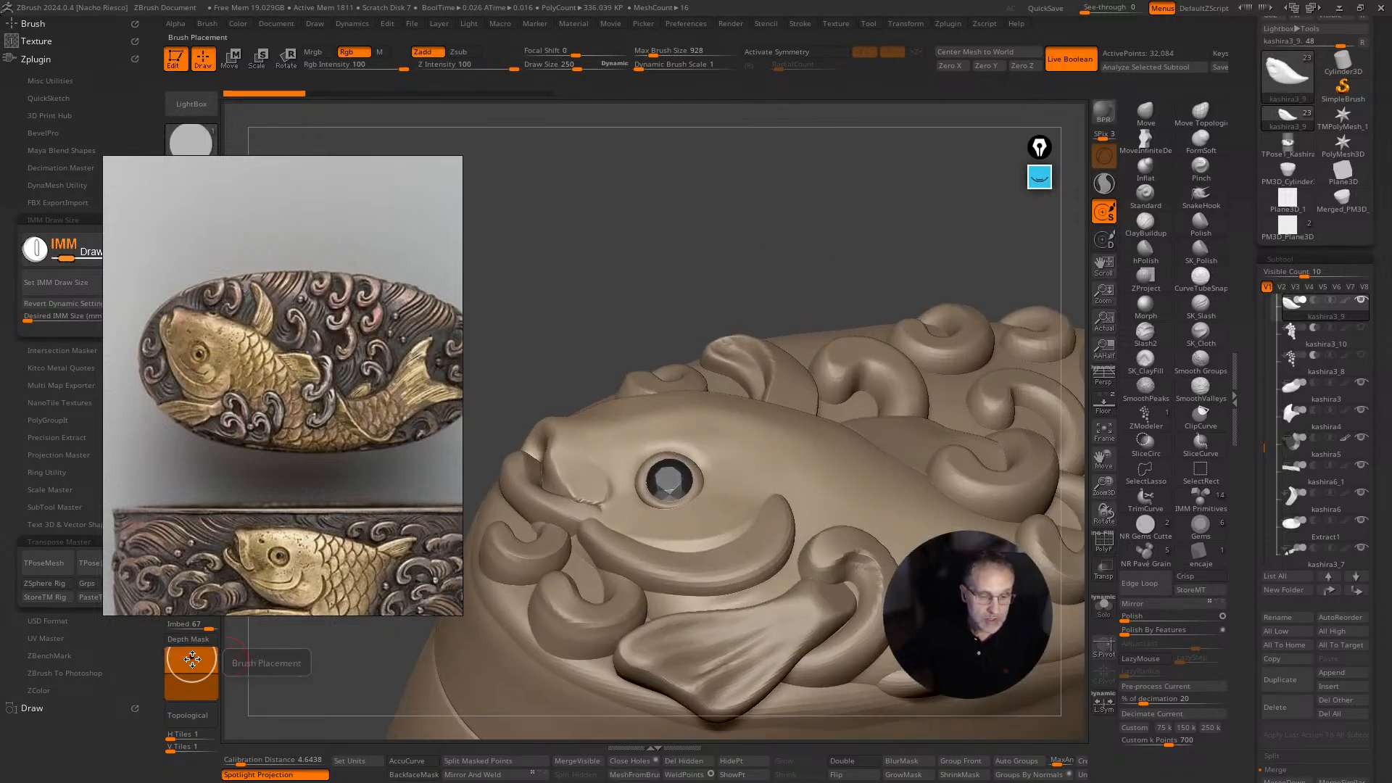
pyautogui.press('ctrl')
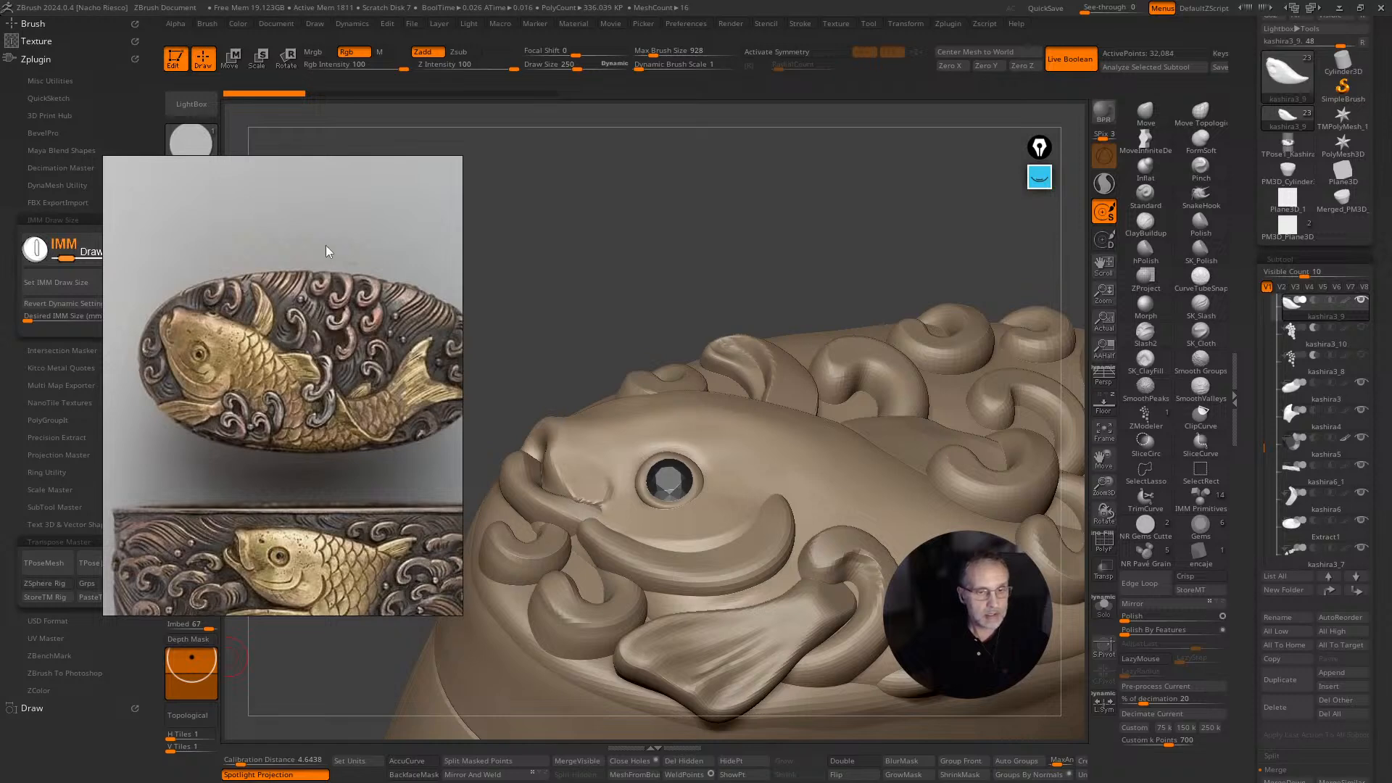
# Set the InsertMesh brush's Imbed depth to 22 and try an insert on the fish's head.
pyautogui.moveTo(326, 252); pyautogui.dragTo(462, 264)
pyautogui.click(33, 24)
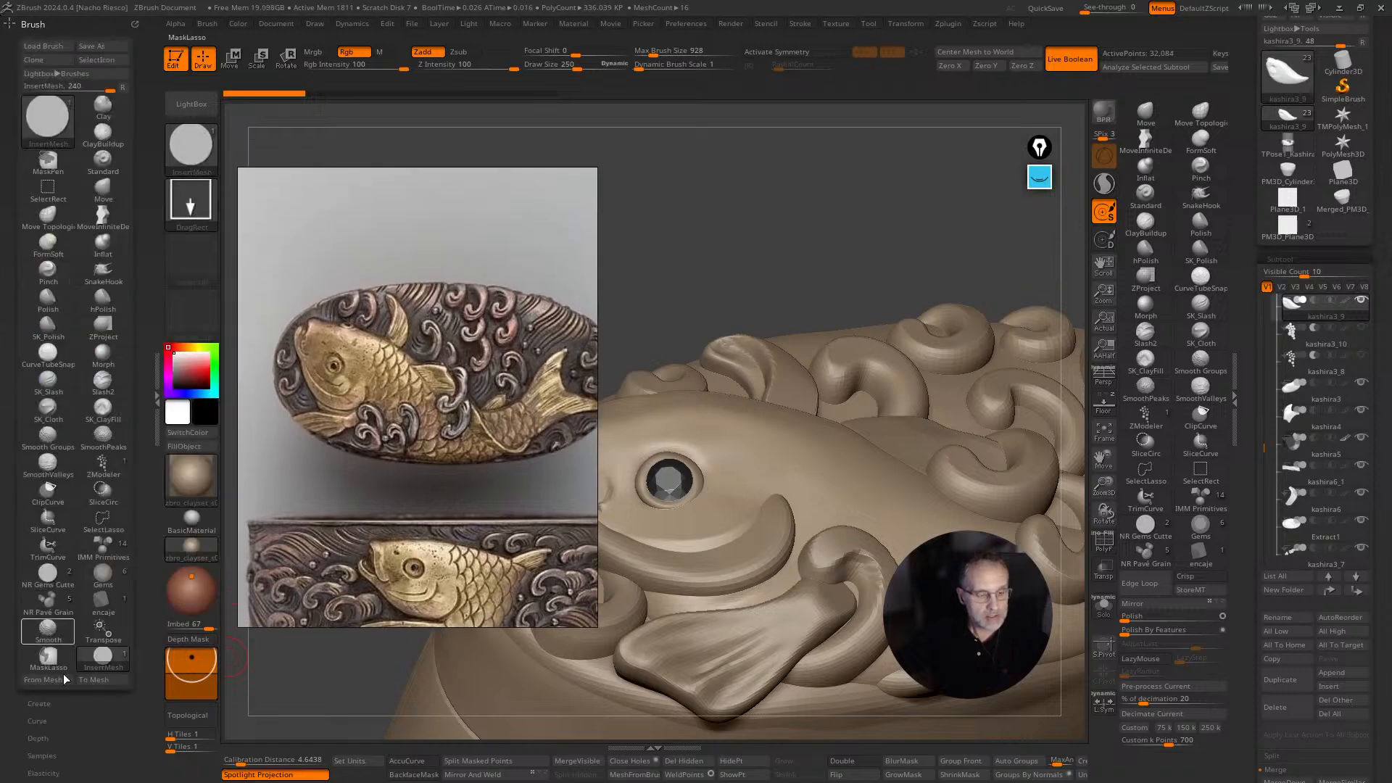
pyautogui.click(48, 569)
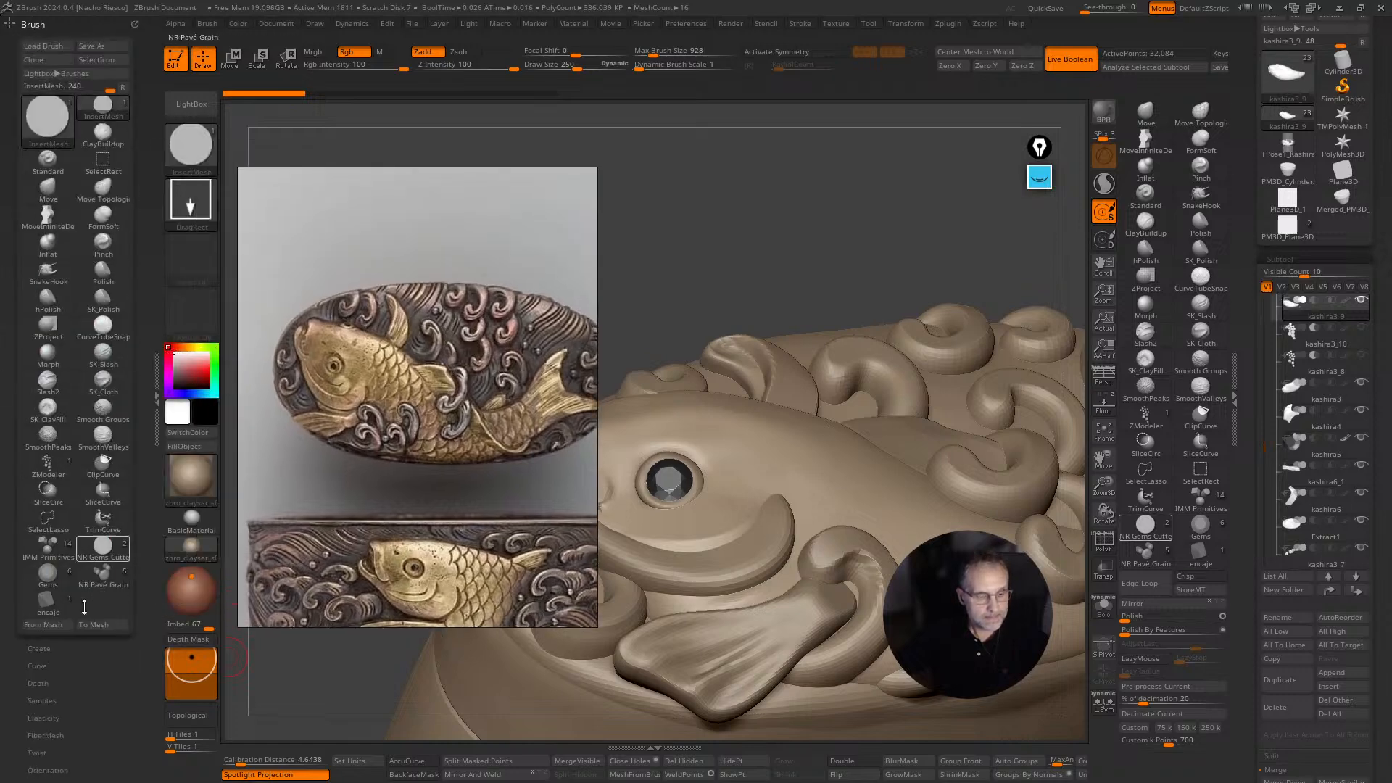
pyautogui.click(49, 685)
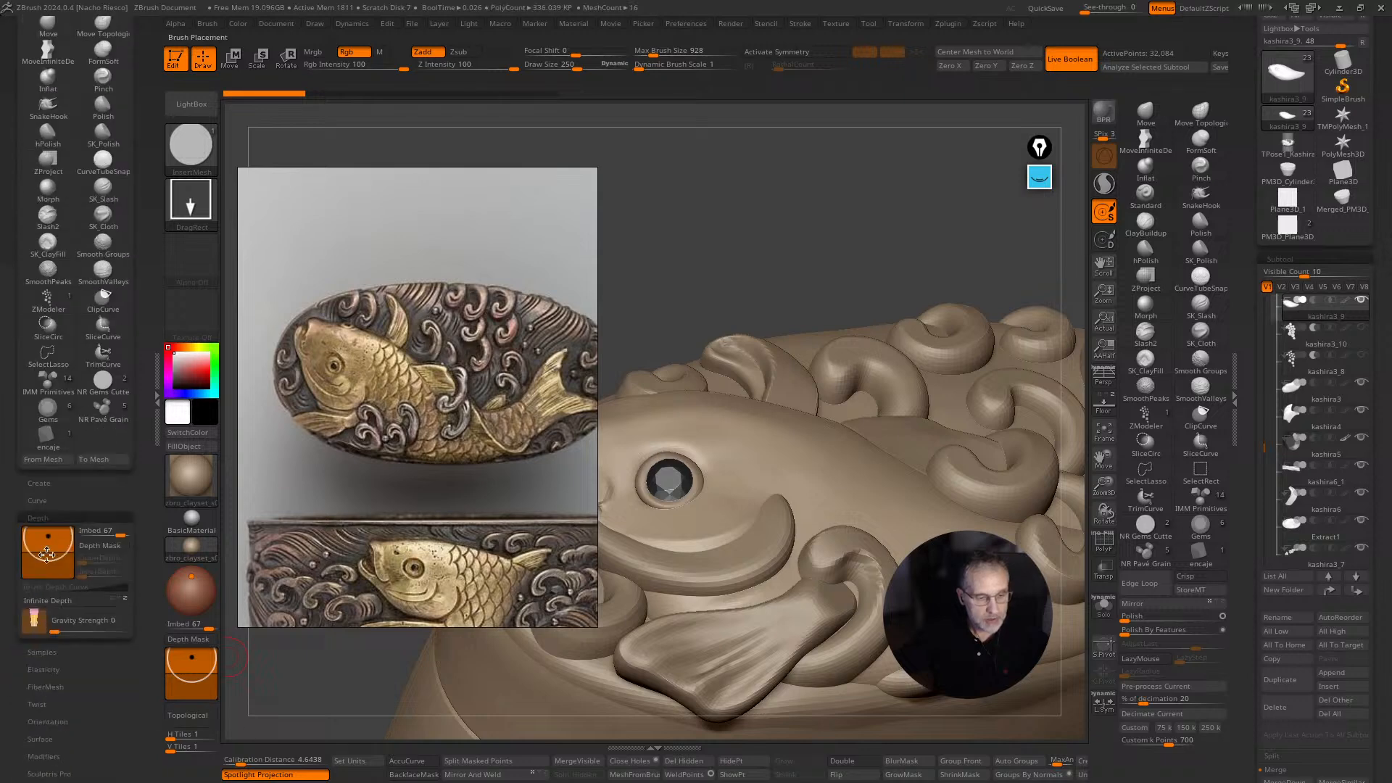
pyautogui.moveTo(46, 540); pyautogui.dragTo(48, 554)
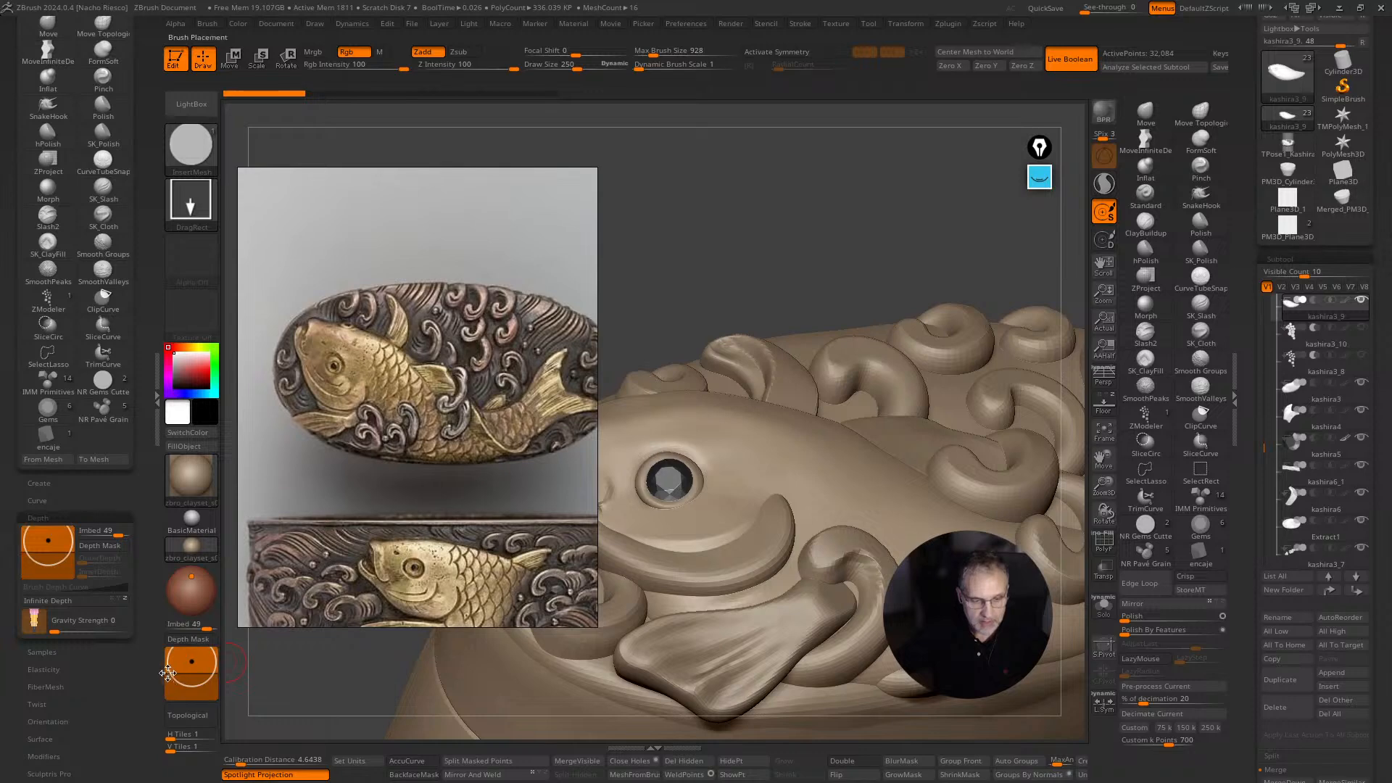
pyautogui.moveTo(192, 663); pyautogui.dragTo(192, 668)
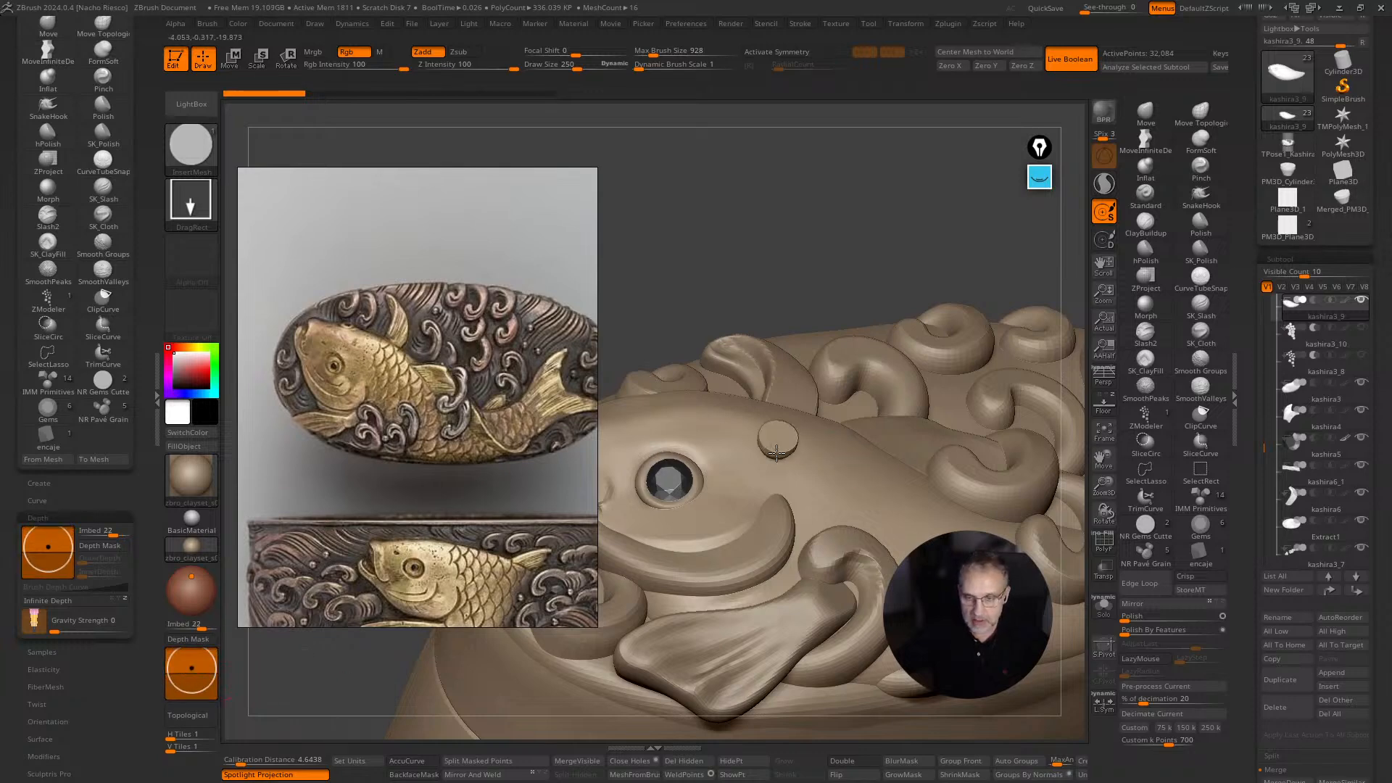
pyautogui.moveTo(777, 453); pyautogui.dragTo(827, 315, button='right')
pyautogui.hotkey('ctrl', 'z')
pyautogui.moveTo(827, 315); pyautogui.dragTo(740, 438)
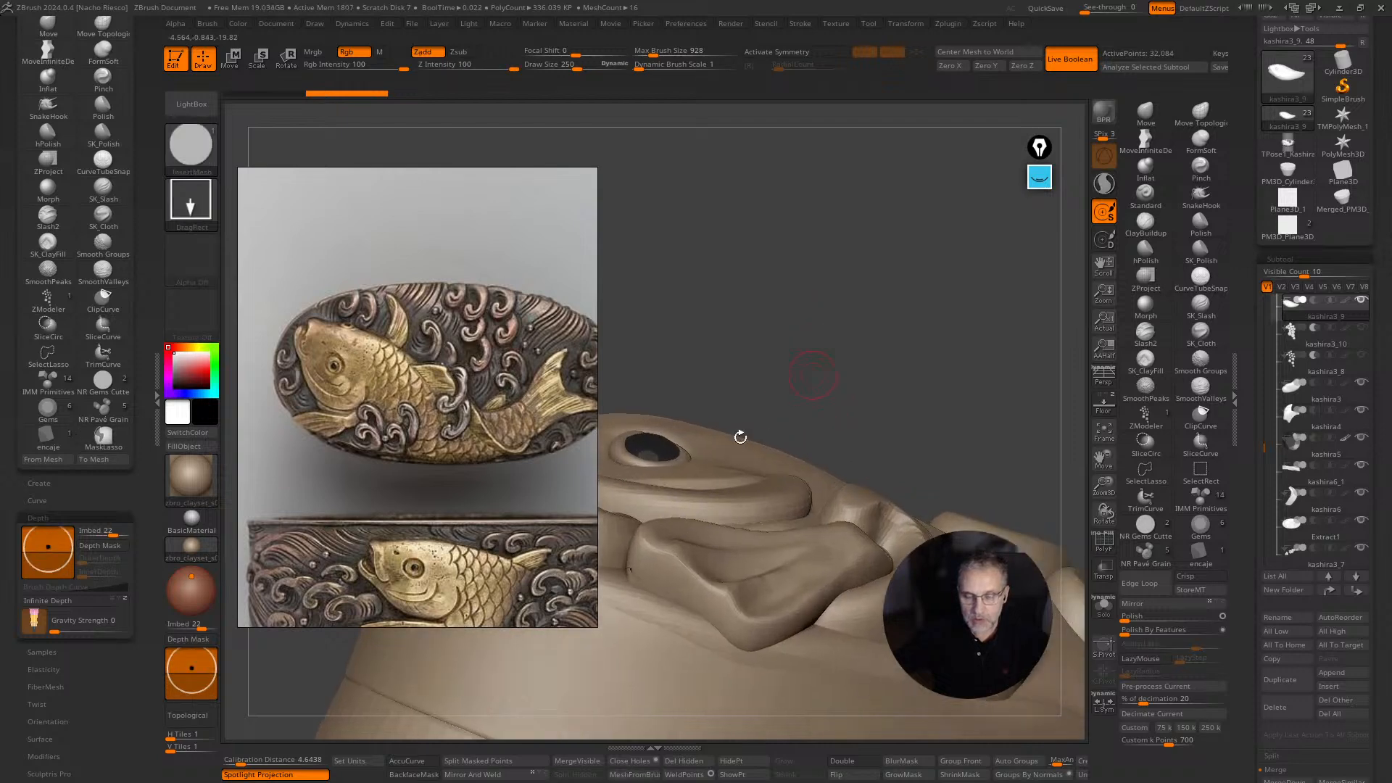
# Set the brush's Imbed depth to -33 and test how deep an insert sinks into the fish's head.
pyautogui.moveTo(192, 661); pyautogui.dragTo(192, 682)
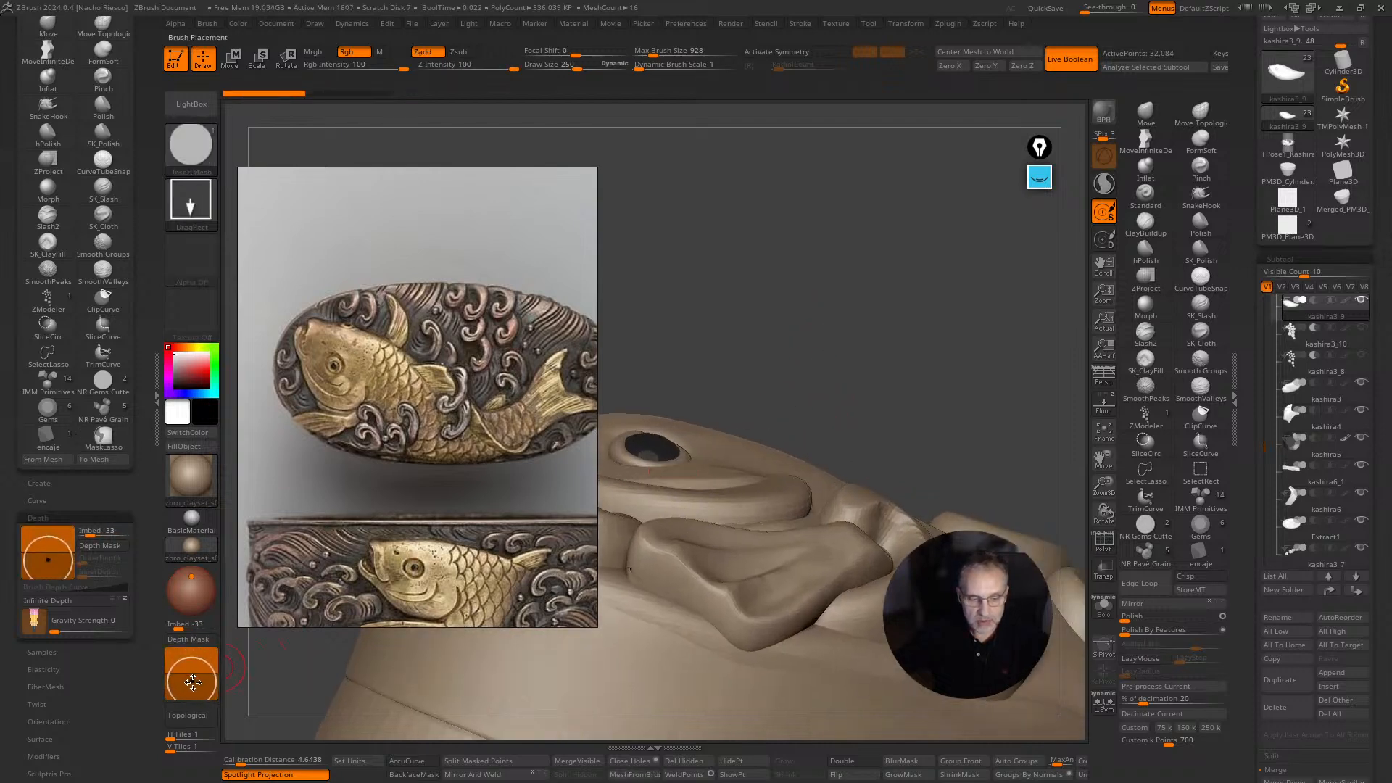
pyautogui.moveTo(780, 466); pyautogui.dragTo(780, 466)
pyautogui.moveTo(873, 355); pyautogui.dragTo(844, 474)
pyautogui.hotkey('ctrl', 'z')
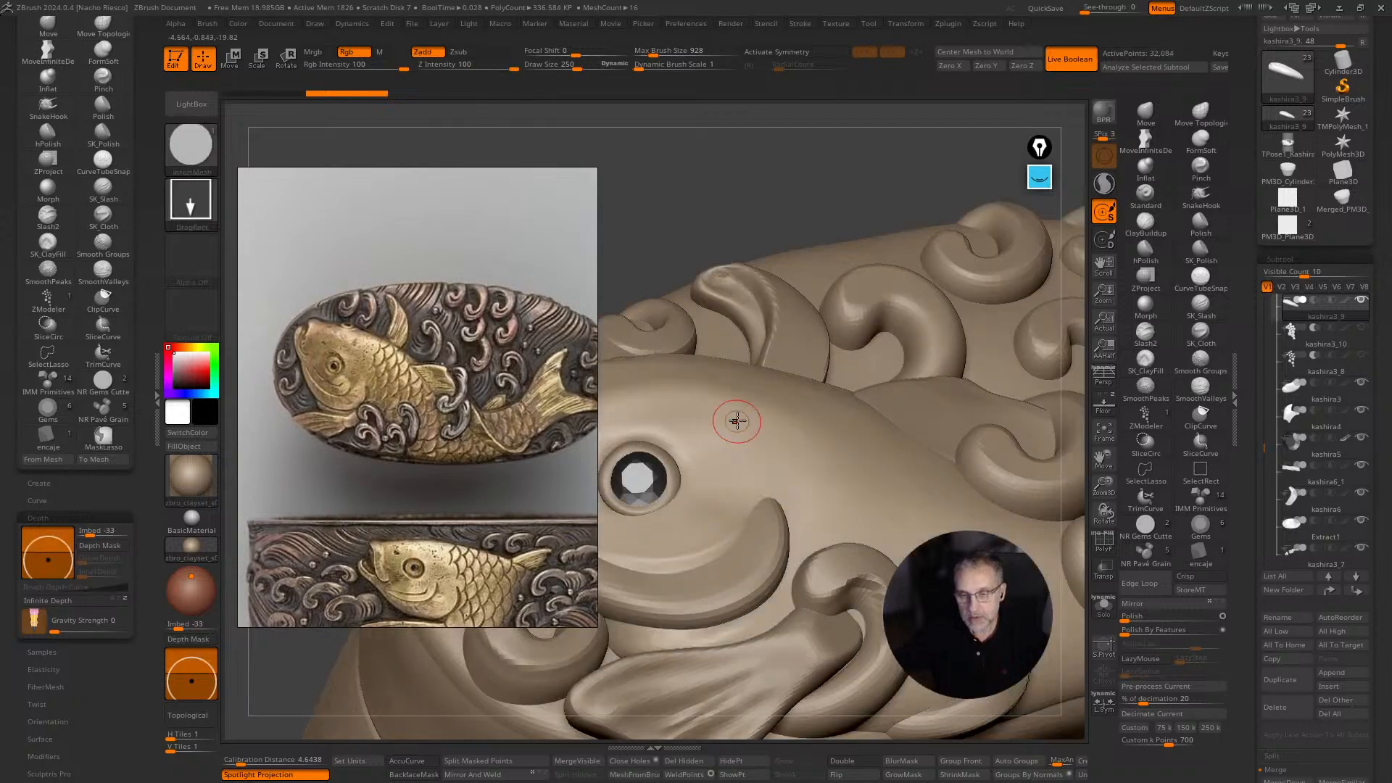
# Place two inserts side by side on the fish's head behind the eye and clear the mask from the body.
pyautogui.moveTo(752, 432); pyautogui.dragTo(752, 434)
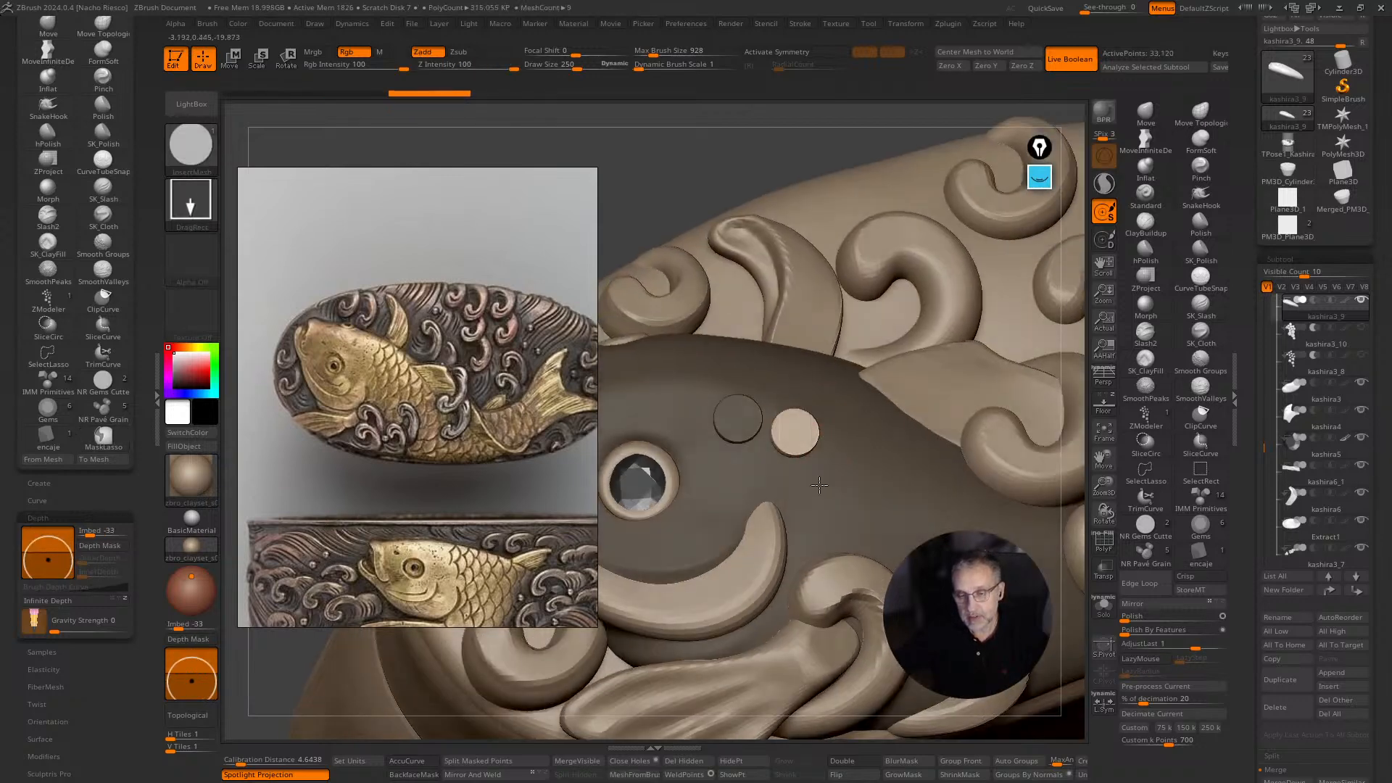
pyautogui.click(798, 440)
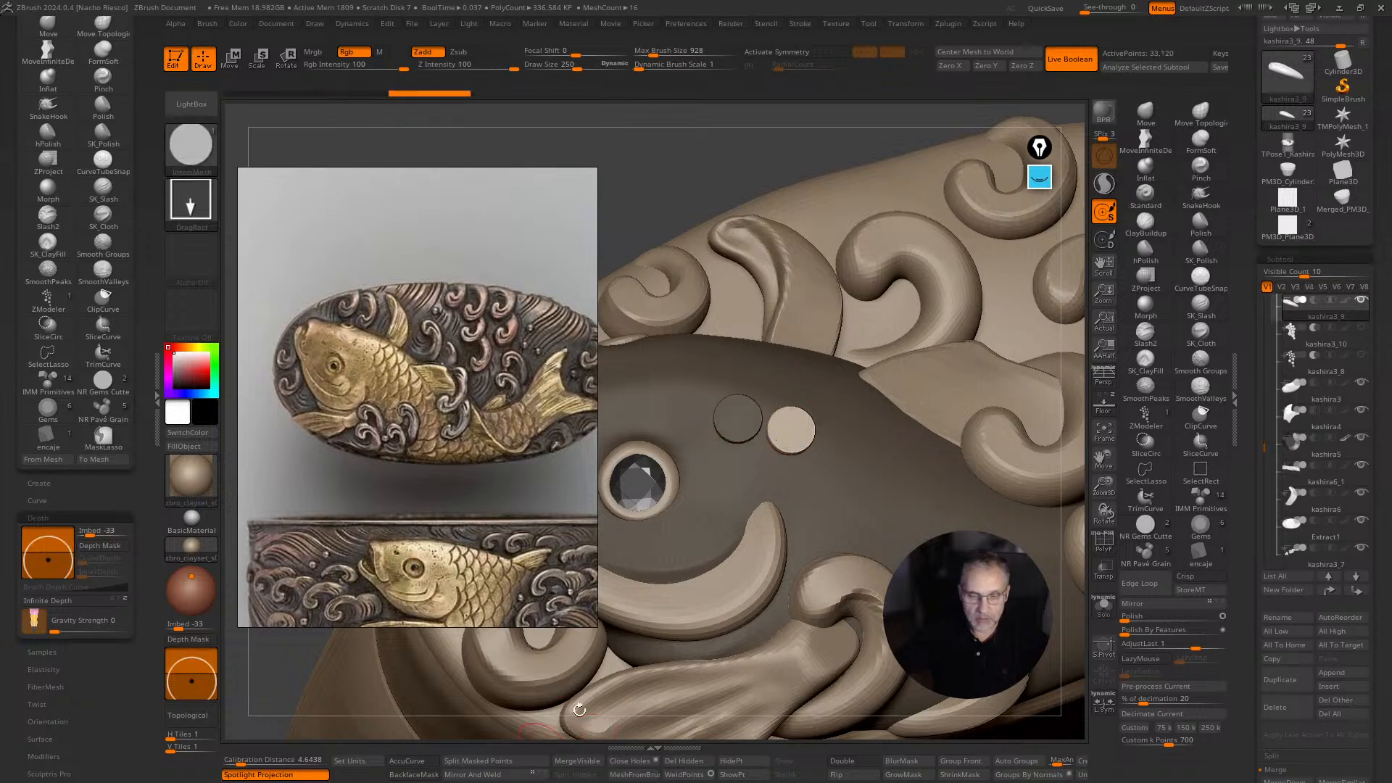
pyautogui.moveTo(585, 734); pyautogui.dragTo(596, 675)
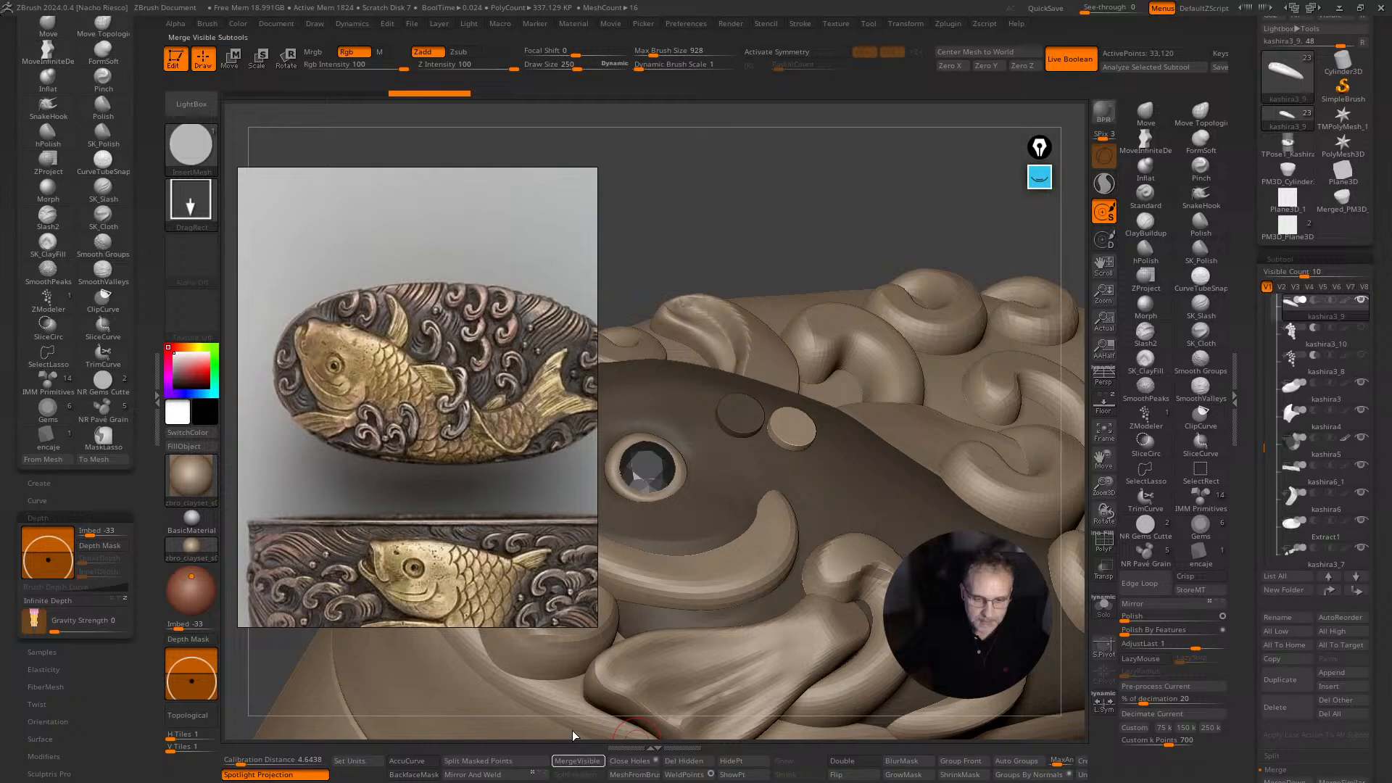
pyautogui.click(572, 760)
pyautogui.moveTo(710, 219); pyautogui.dragTo(707, 208)
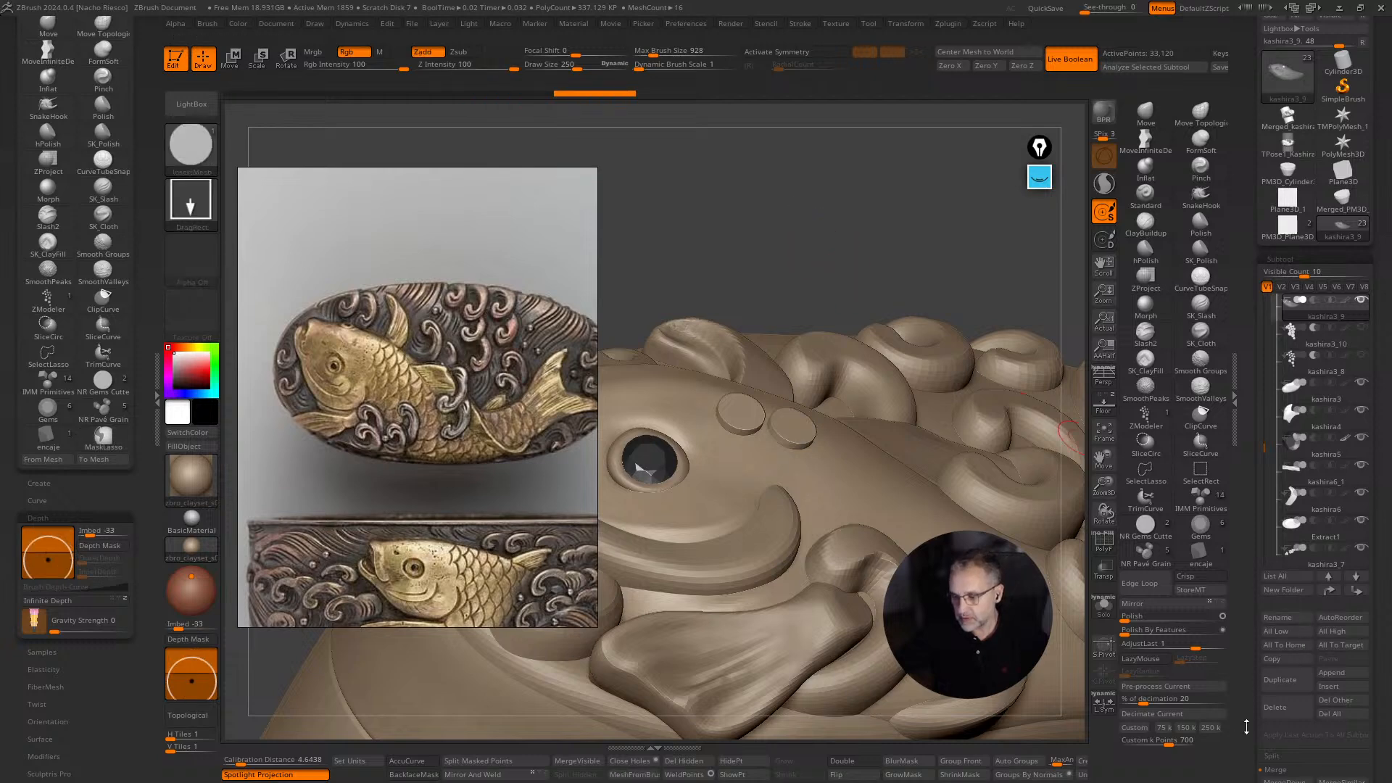
# Split the fish subtool into similar parts and set the separated cylinders to Boolean subtraction.
pyautogui.scroll(-3, 1291, 653)
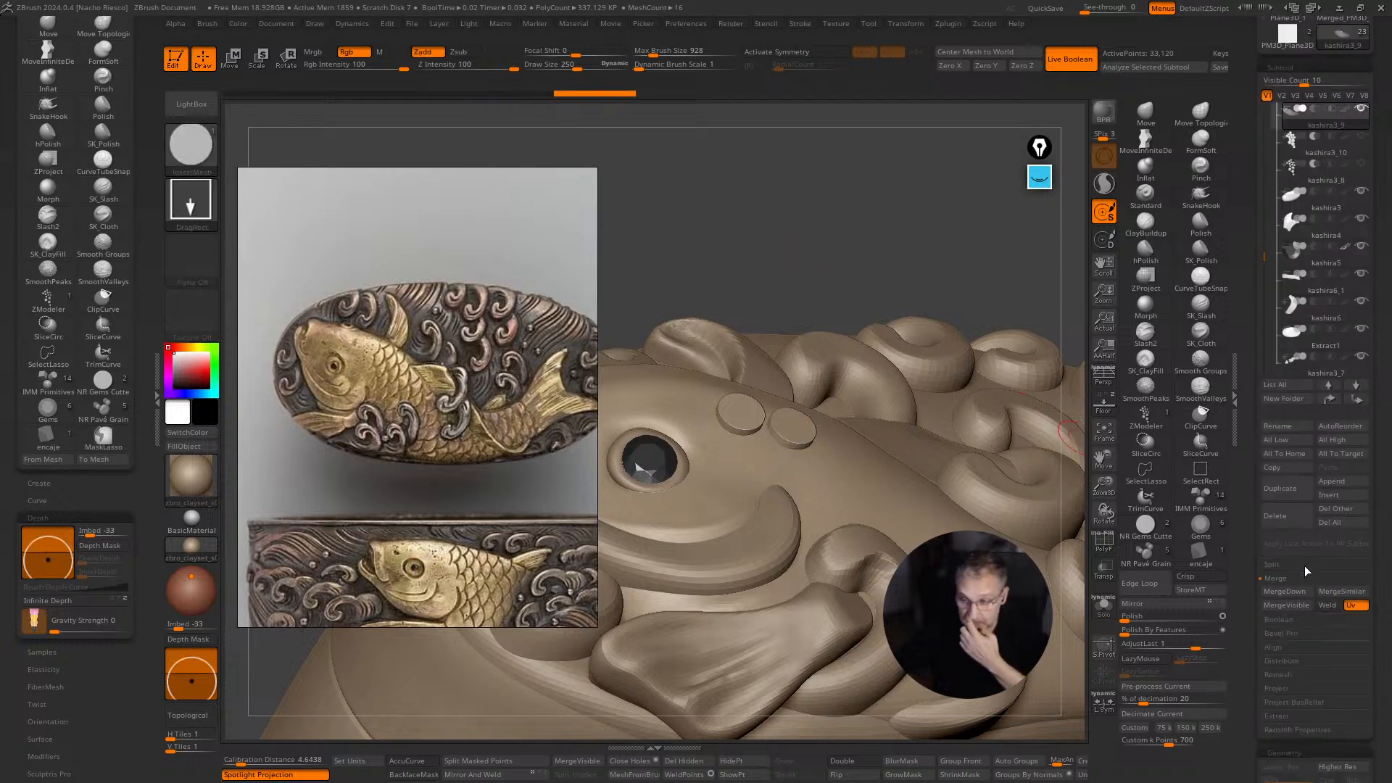
pyautogui.click(1285, 591)
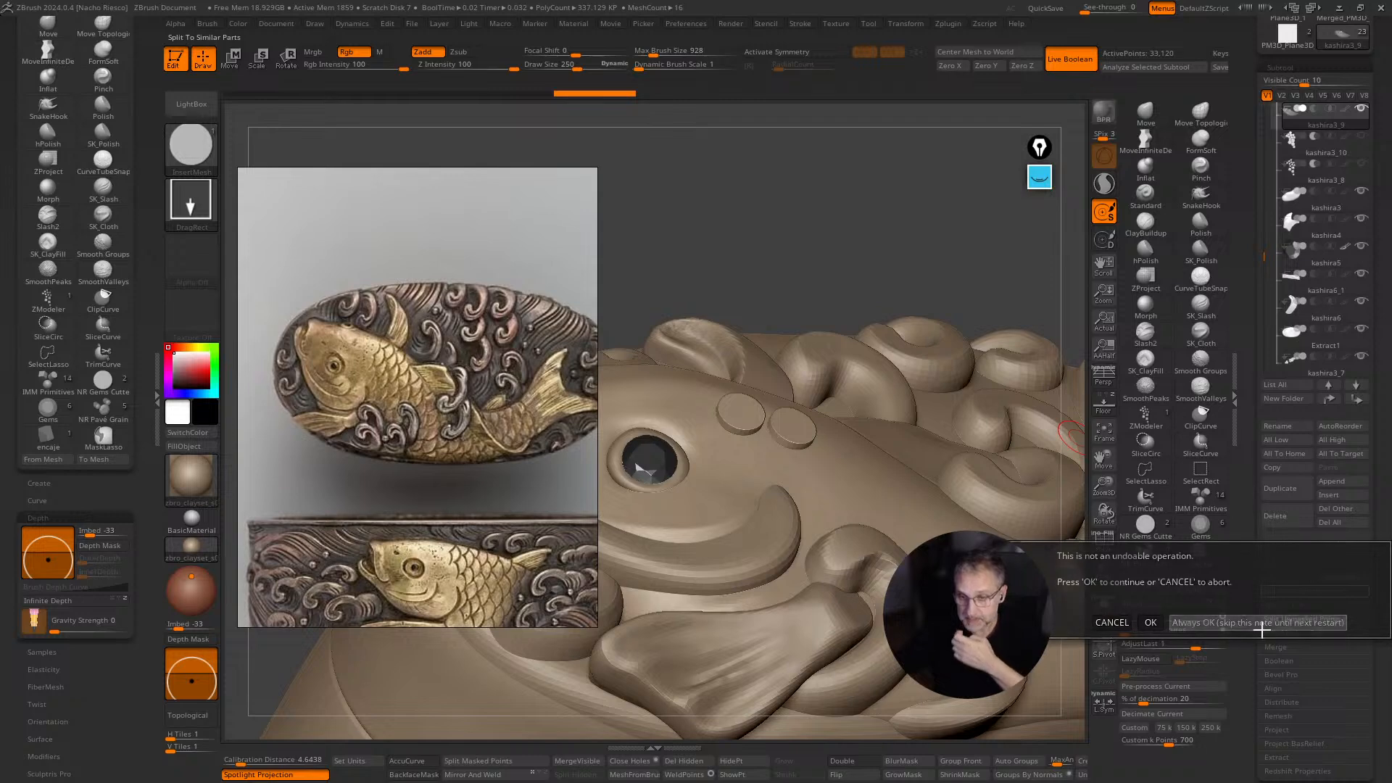
pyautogui.click(1266, 622)
pyautogui.click(1313, 136)
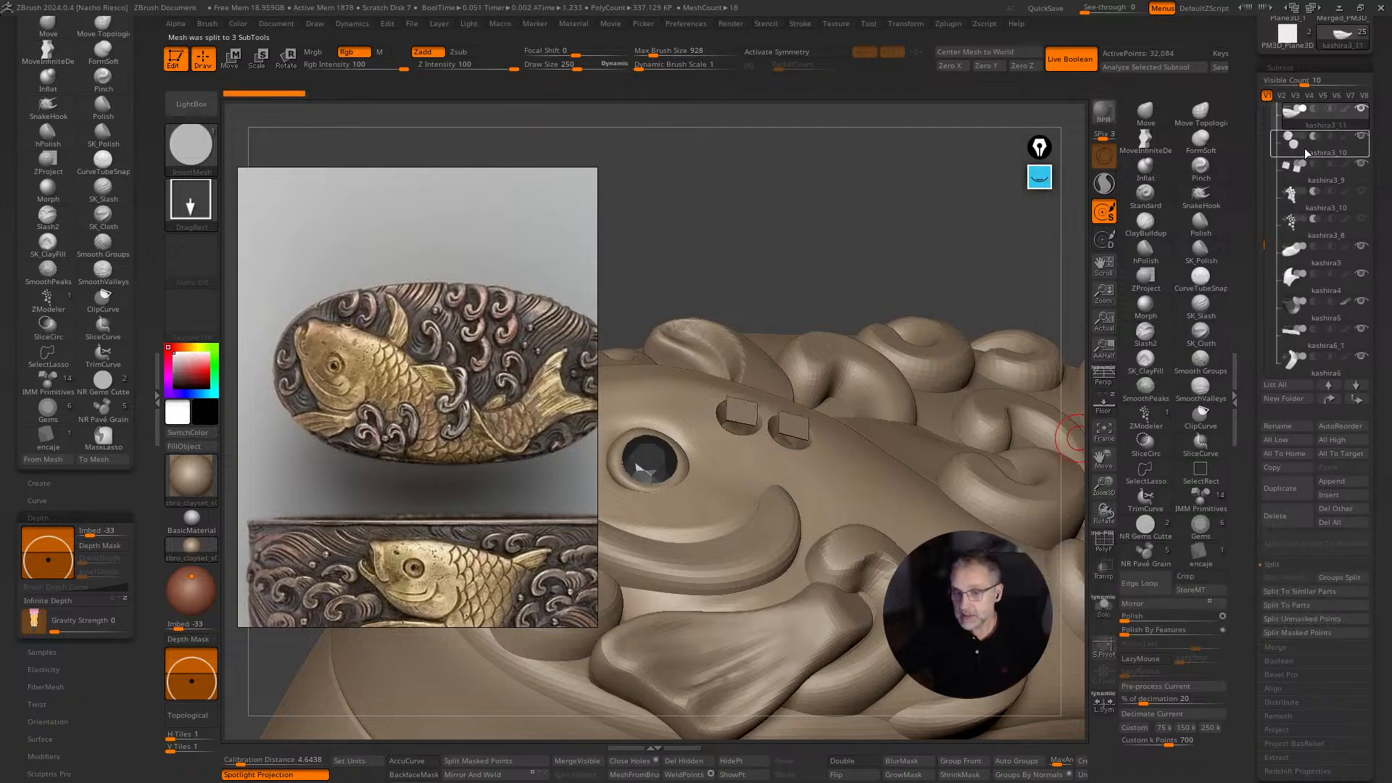
# Examine the holes cut in the fish with the square planes hidden, and bring the planes back as the selected subtool.
pyautogui.moveTo(922, 245); pyautogui.dragTo(1066, 293)
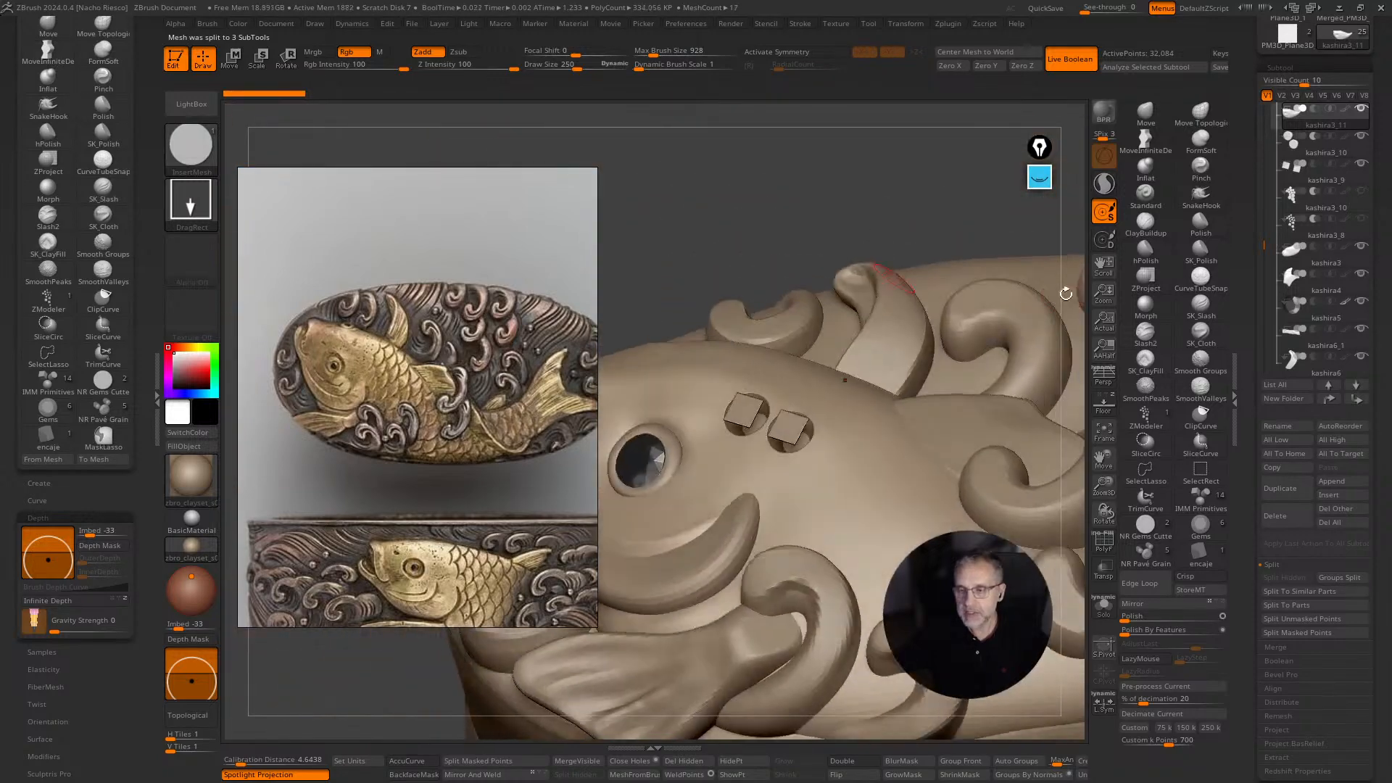
pyautogui.click(1360, 164)
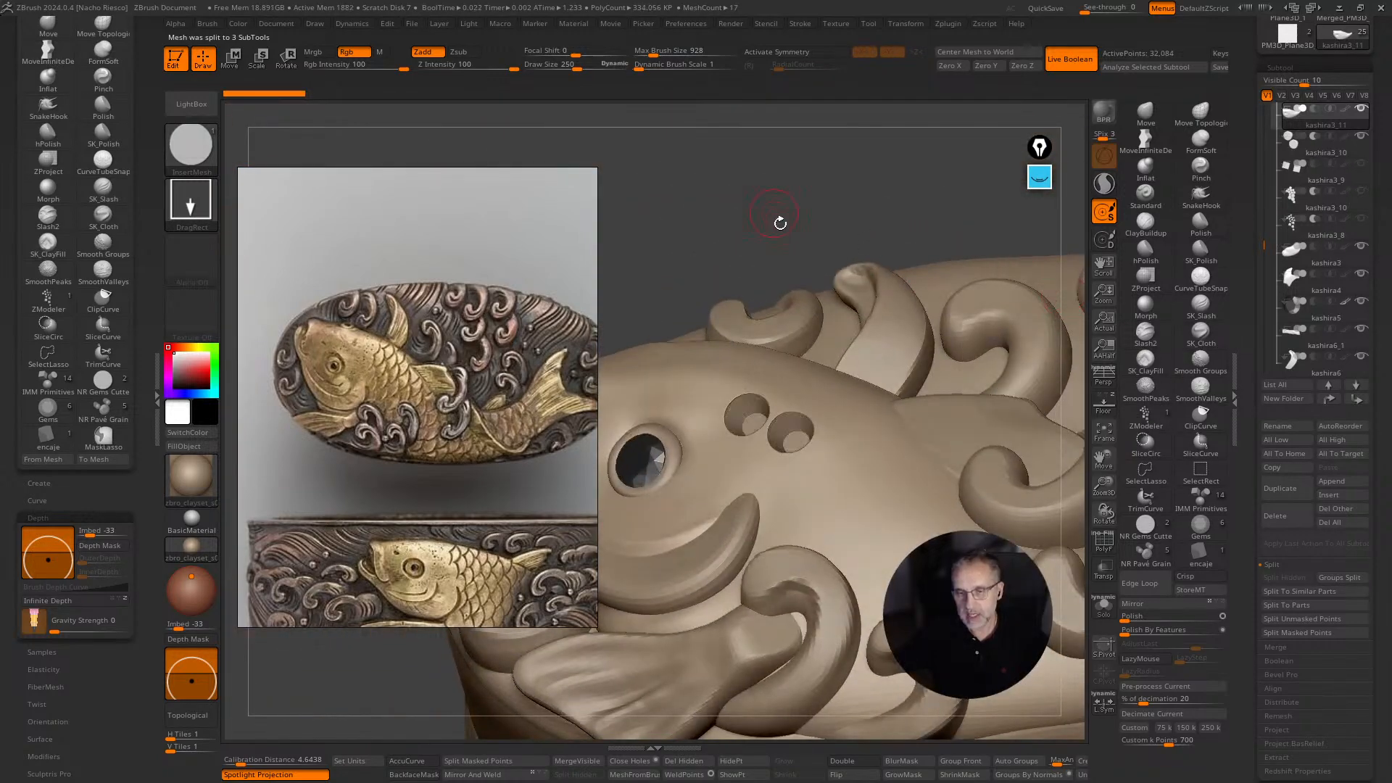
pyautogui.moveTo(777, 222); pyautogui.dragTo(809, 309)
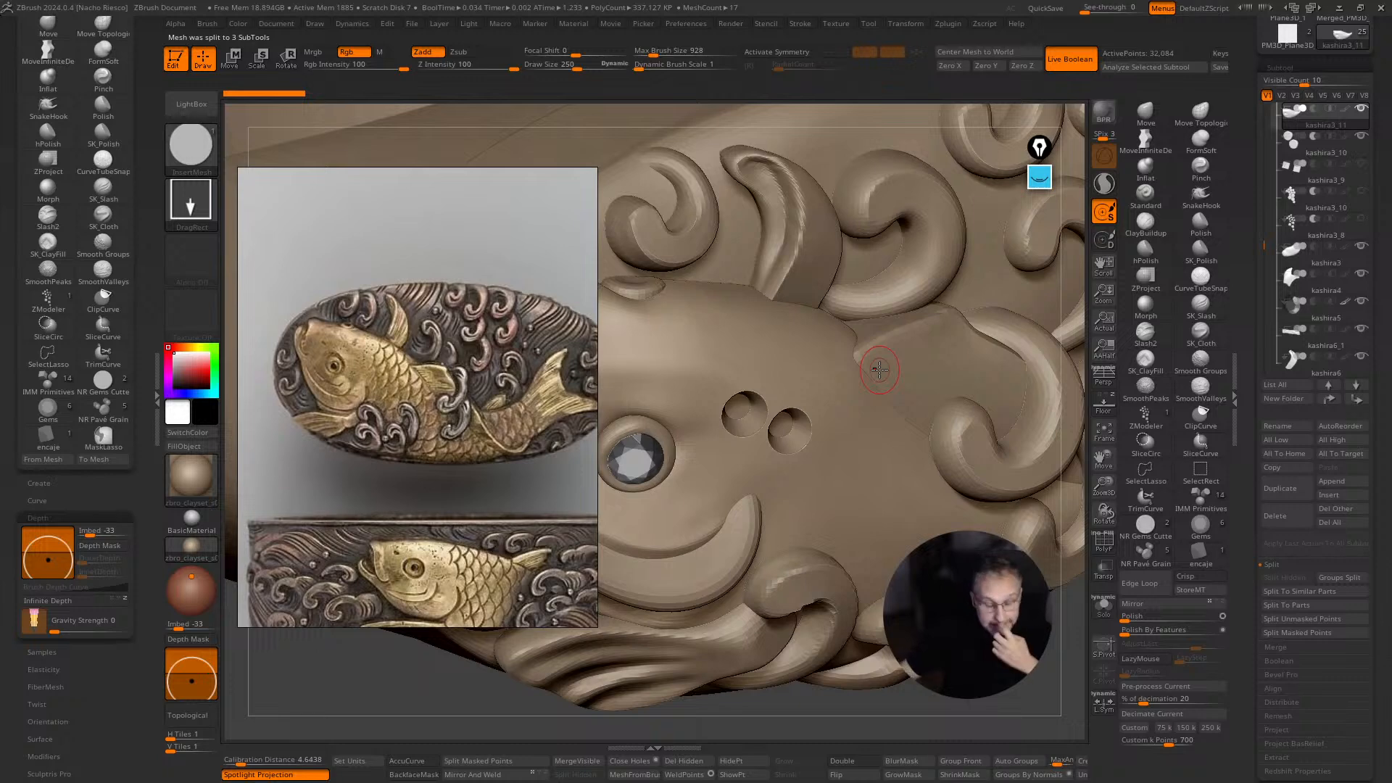
pyautogui.click(1361, 164)
pyautogui.click(1331, 175)
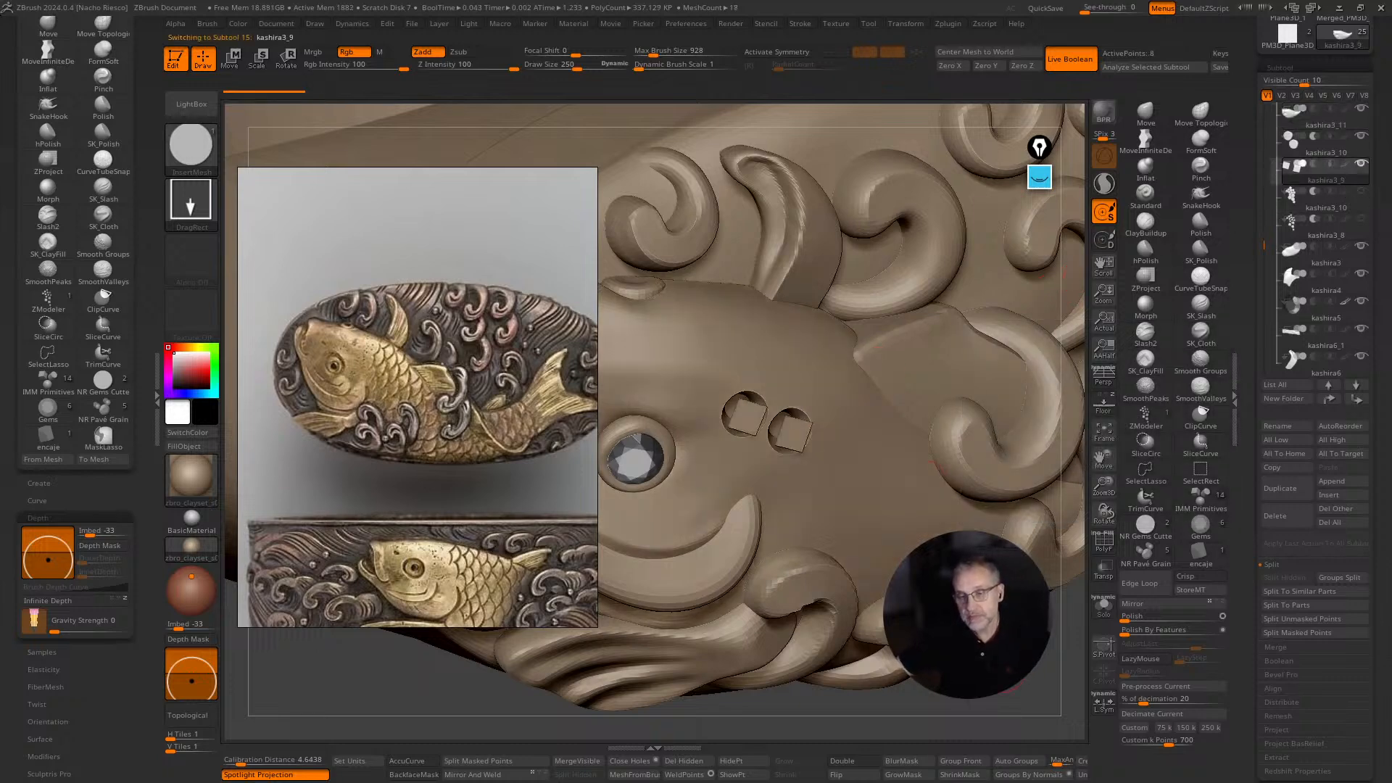
pyautogui.moveTo(1005, 488); pyautogui.dragTo(1003, 429, button='right')
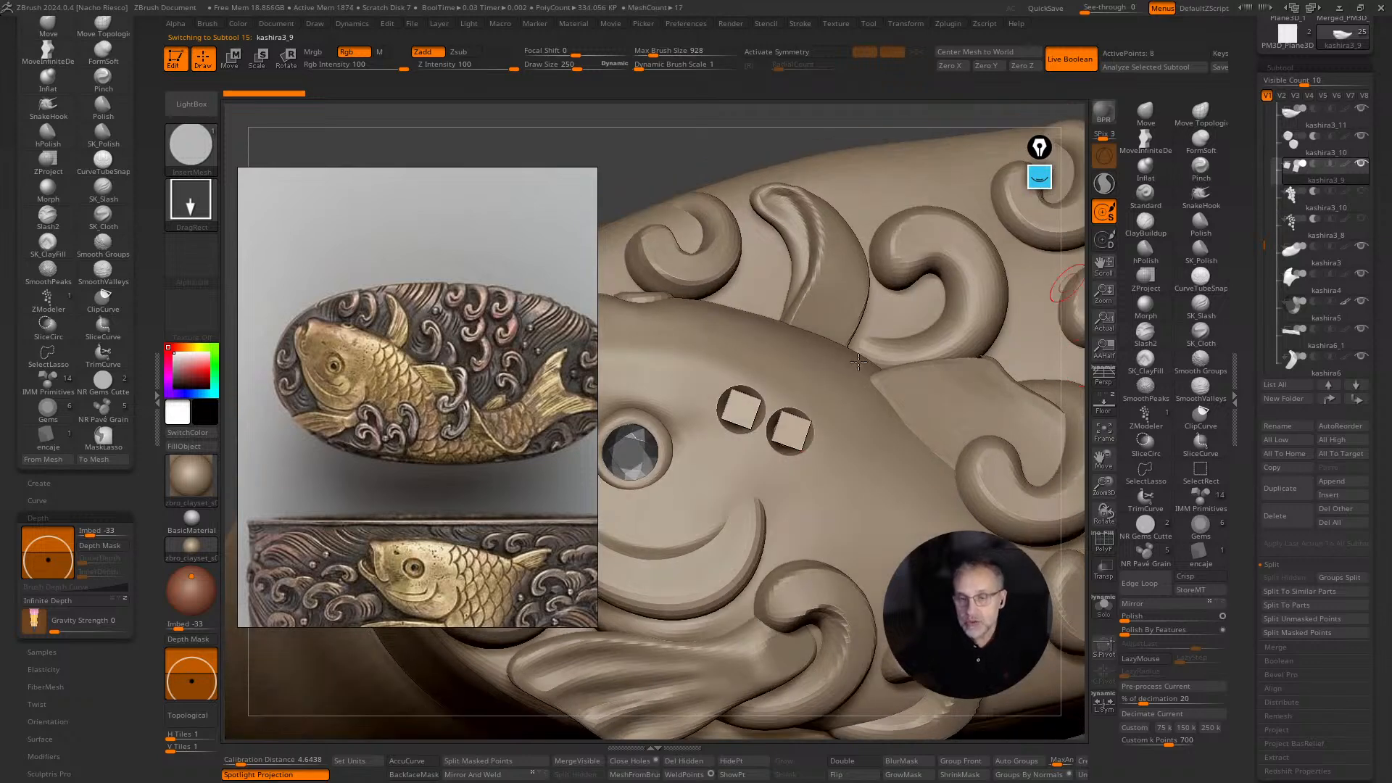
# Show the earlier set of planes and its cylinder cutters in place of the two trial ones, and isolate the earlier planes.
pyautogui.click(1317, 231)
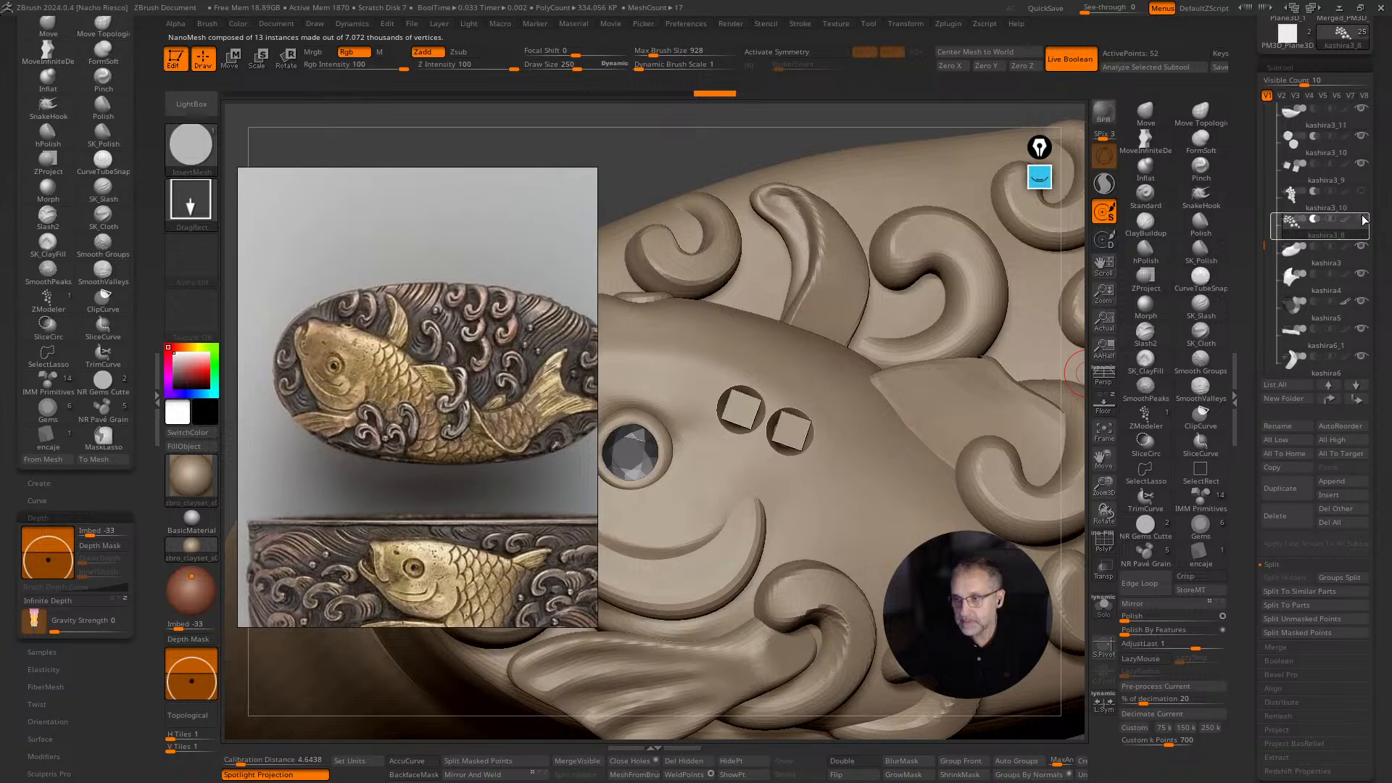
pyautogui.moveTo(1365, 220)
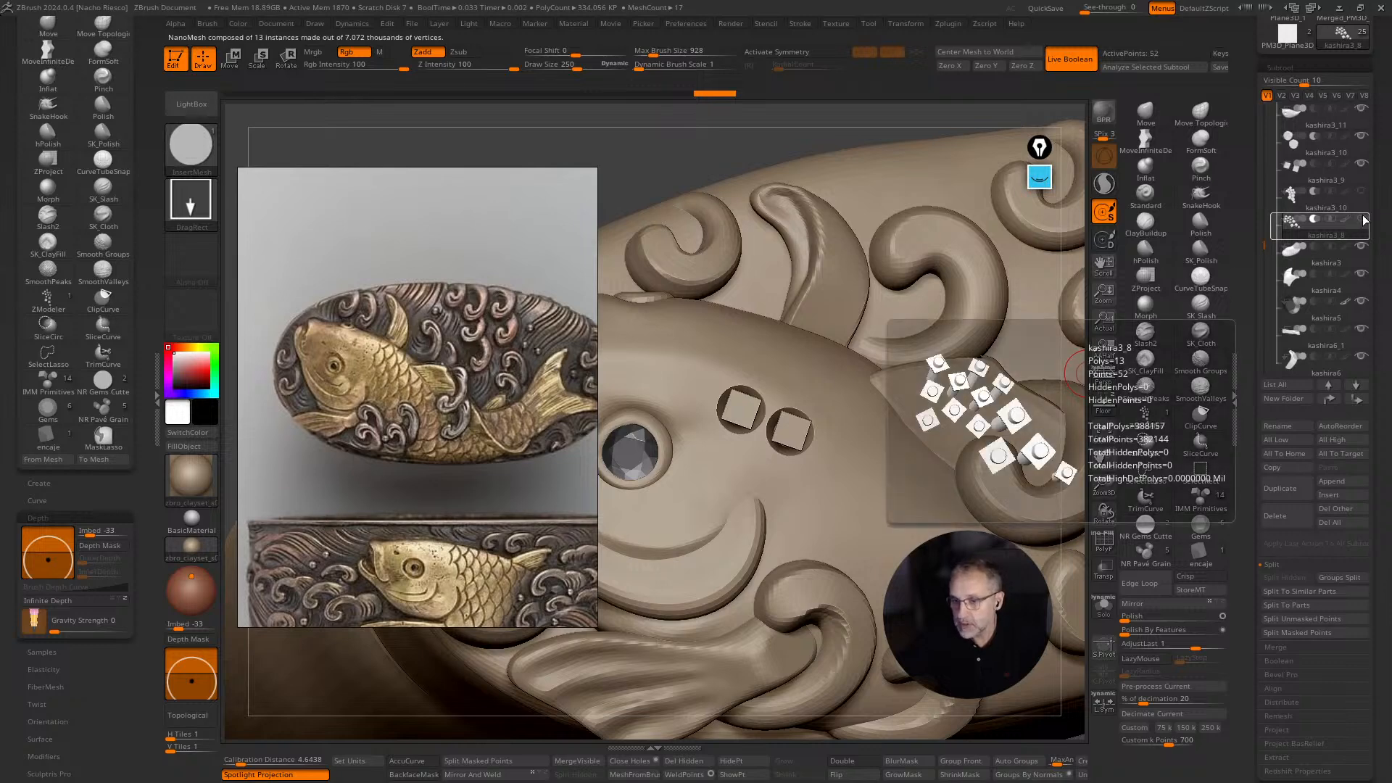
pyautogui.click(1104, 606)
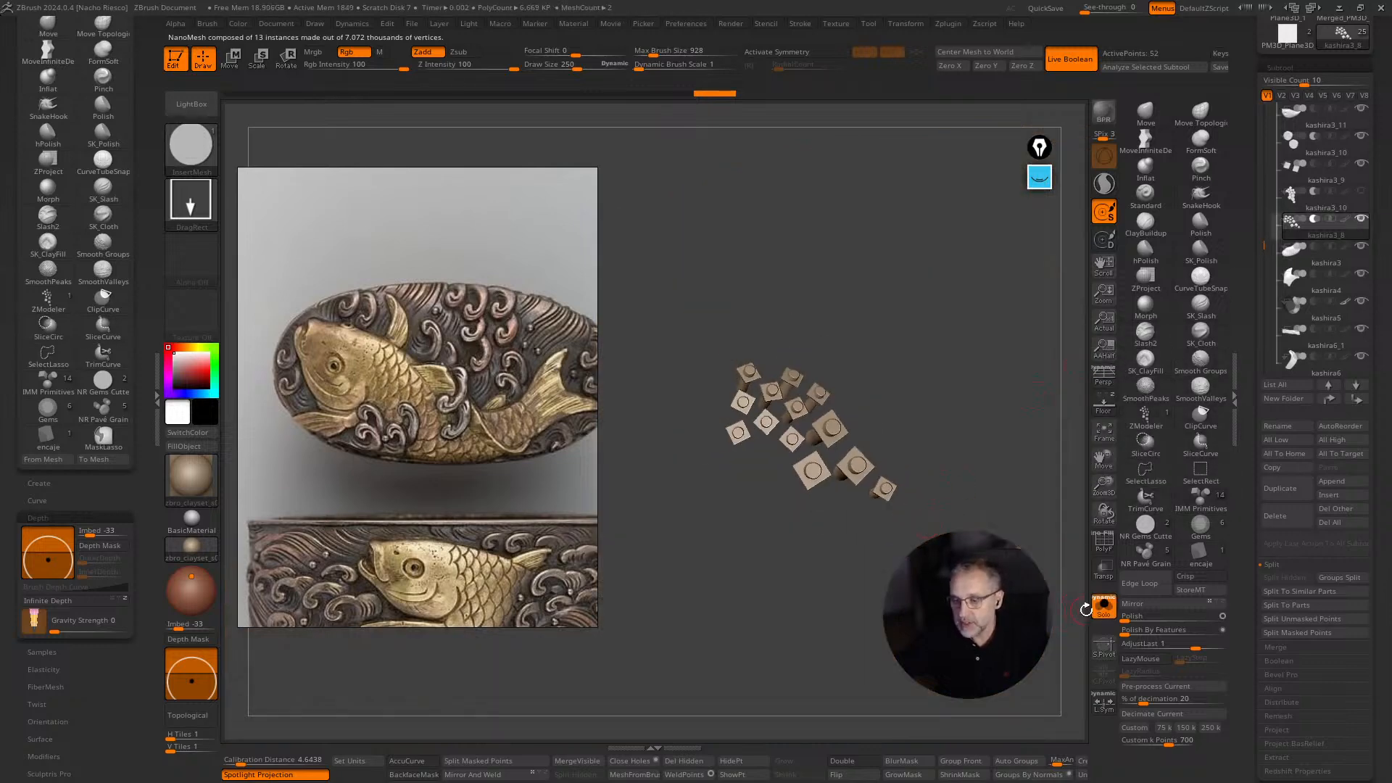
pyautogui.click(1102, 607)
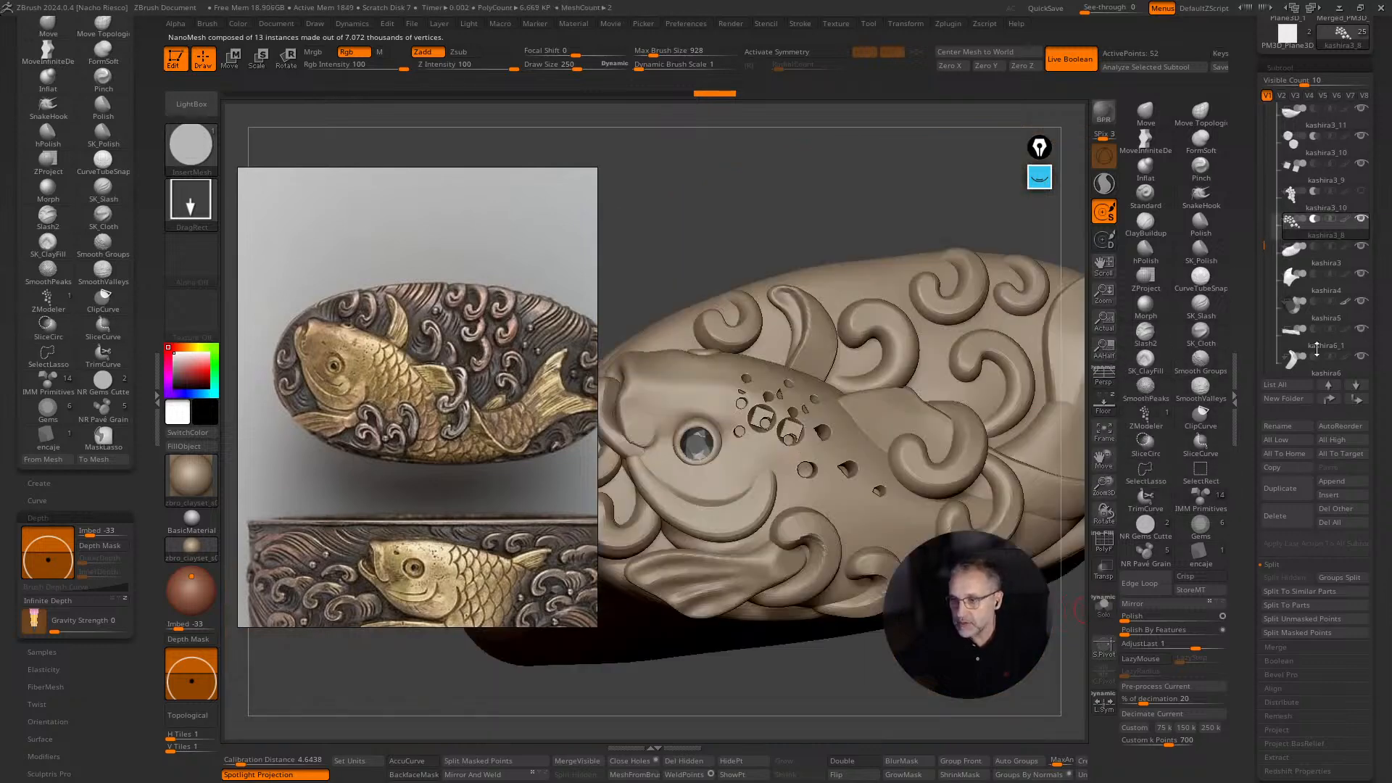
pyautogui.click(1362, 192)
pyautogui.moveTo(1362, 143)
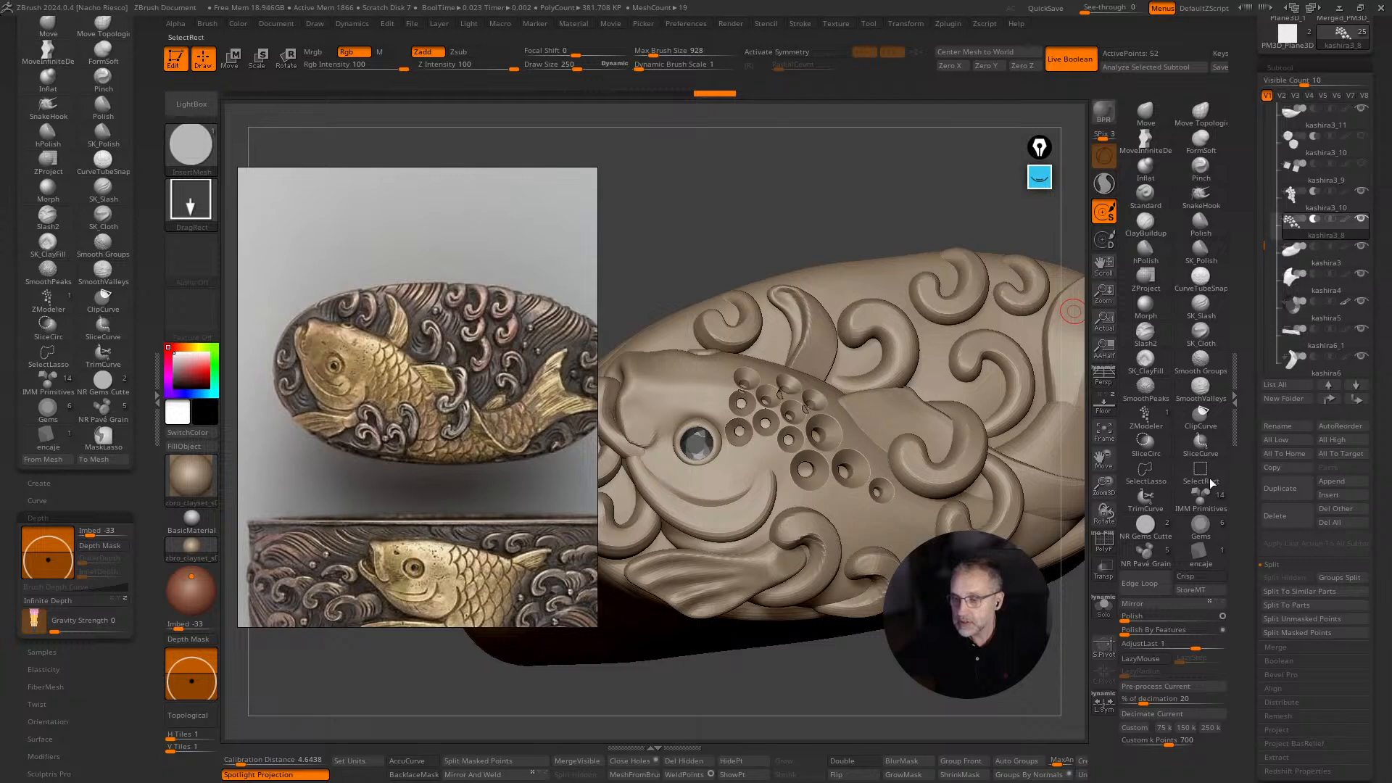
pyautogui.click(1104, 606)
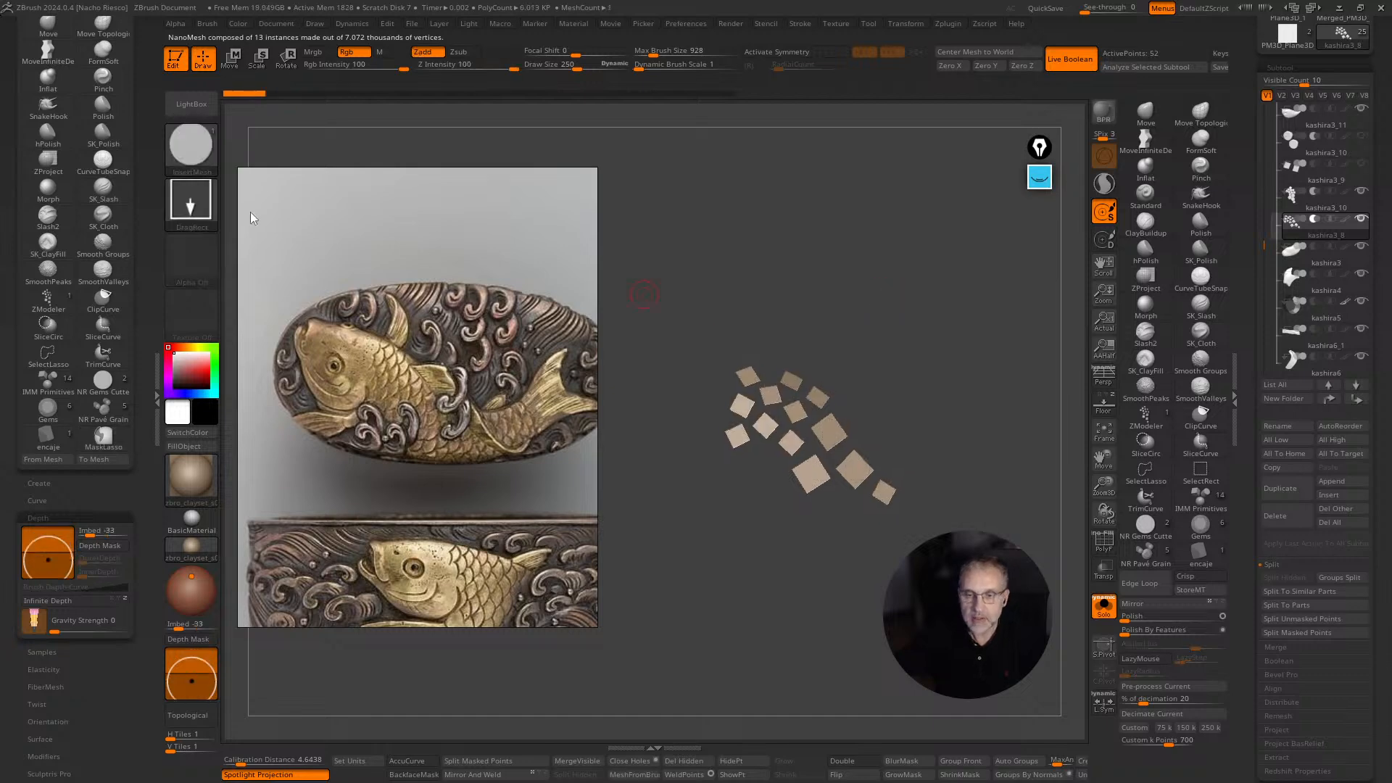
# Load the diamante.ZTL gem tool from LightBox and return to the kashira tool with the isolated planes.
pyautogui.click(192, 103)
pyautogui.moveTo(488, 221); pyautogui.dragTo(496, 418)
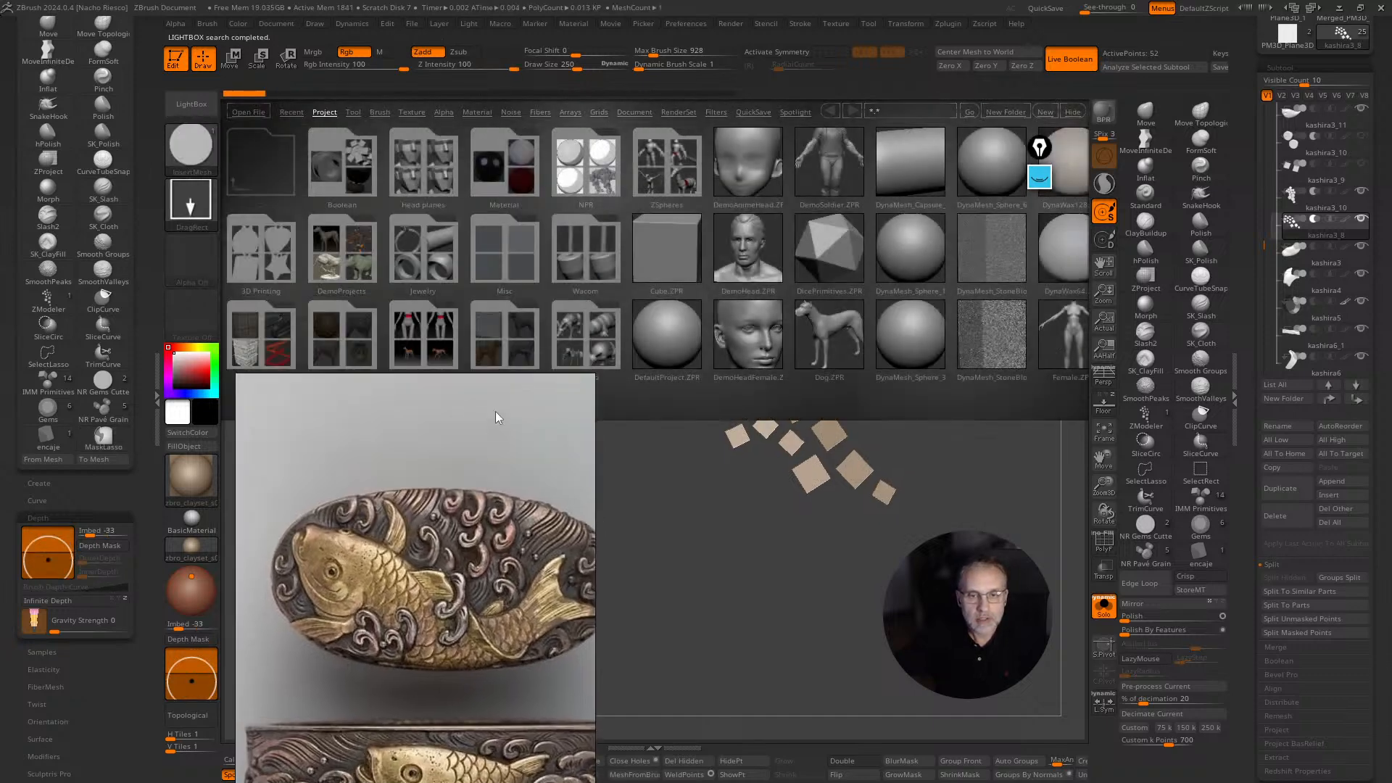
pyautogui.click(354, 111)
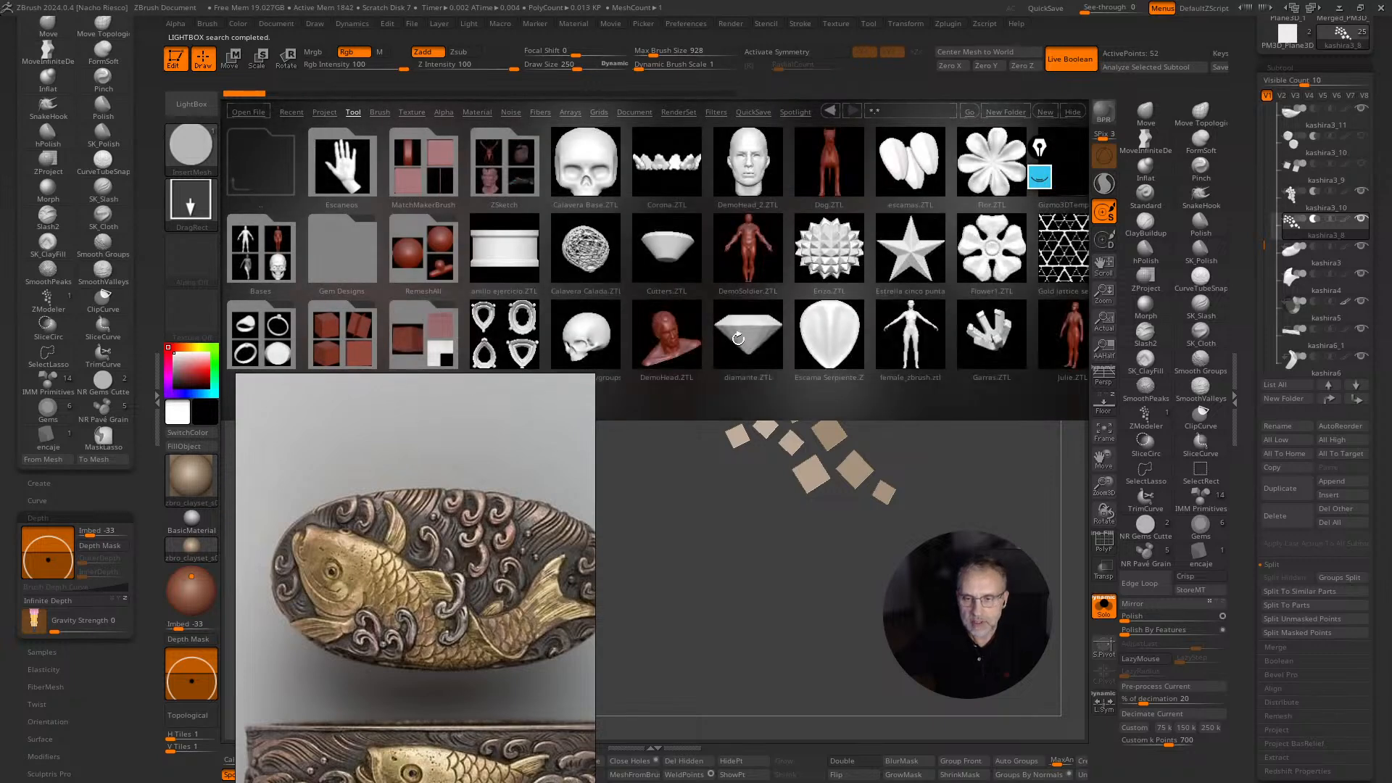
pyautogui.doubleClick(738, 340)
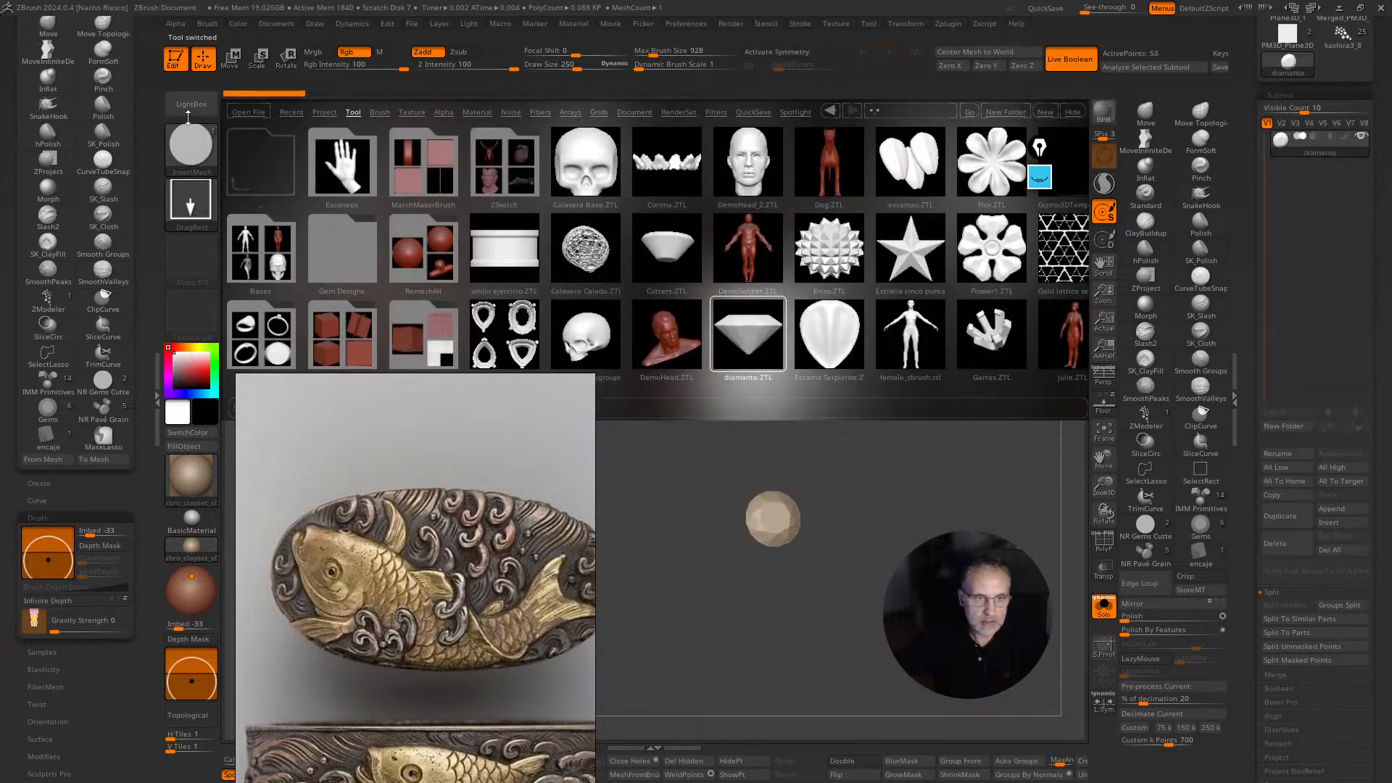
pyautogui.click(192, 103)
pyautogui.click(1343, 41)
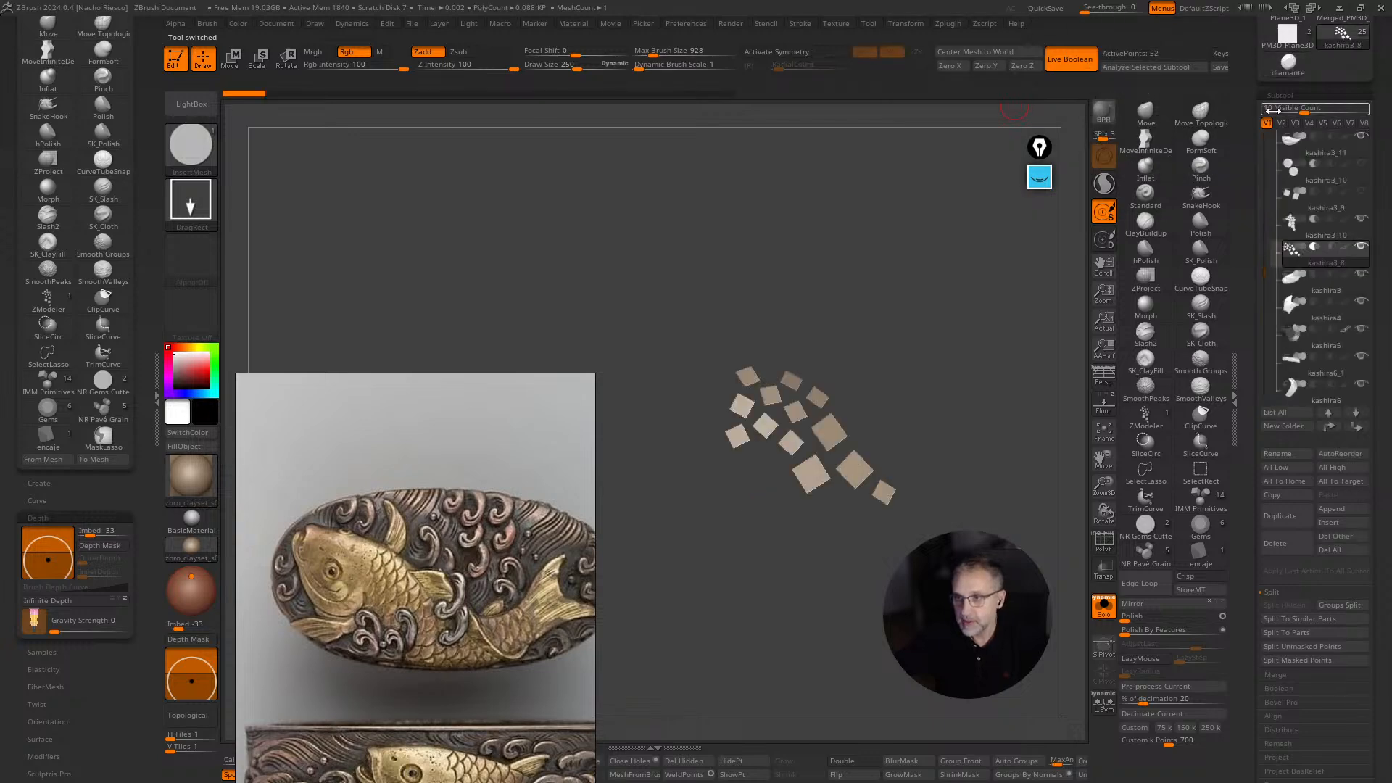
# With the ZModeler brush set to Insert NanoMesh on all polygons, place the diamante mesh on the isolated planes.
pyautogui.scroll(3, 1278, 160)
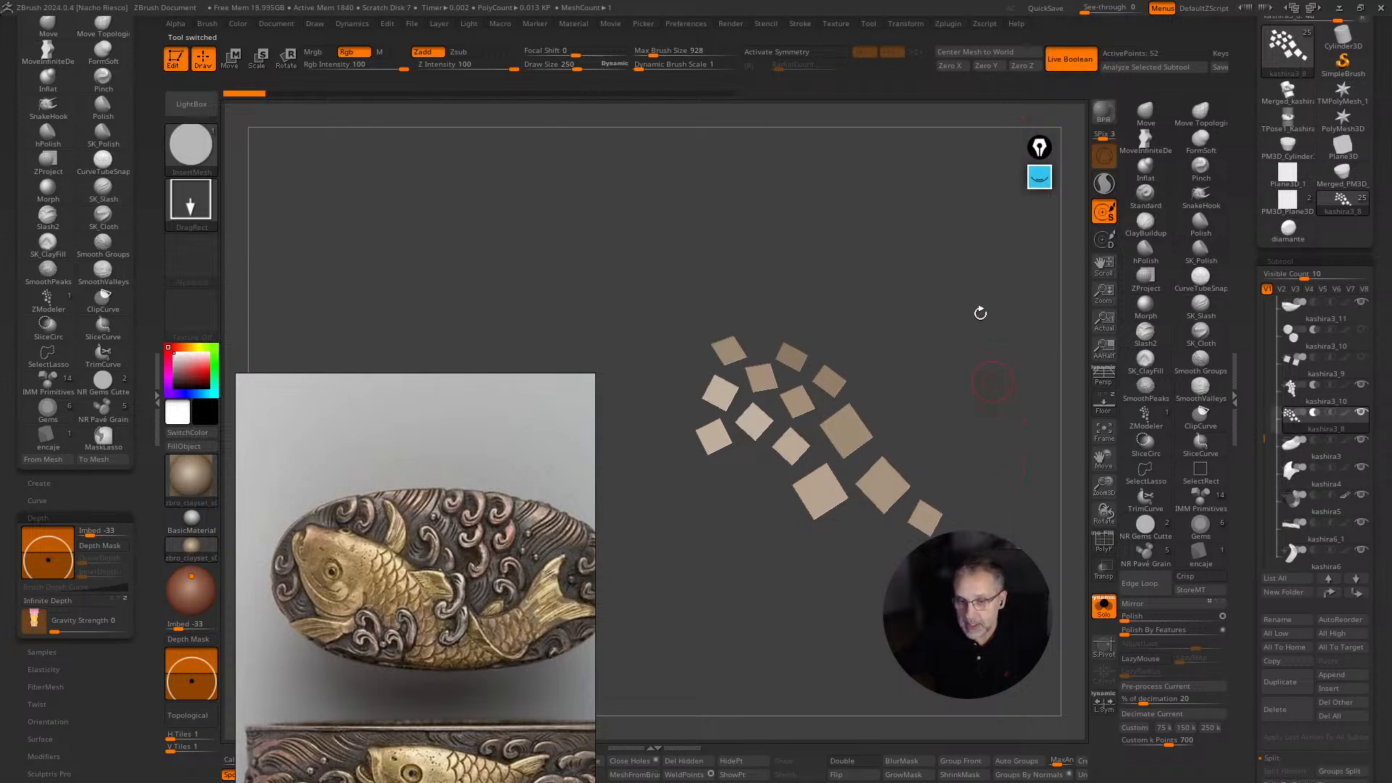
pyautogui.keyDown('alt'); pyautogui.moveTo(982, 311); pyautogui.dragTo(917, 379); pyautogui.keyUp('alt')
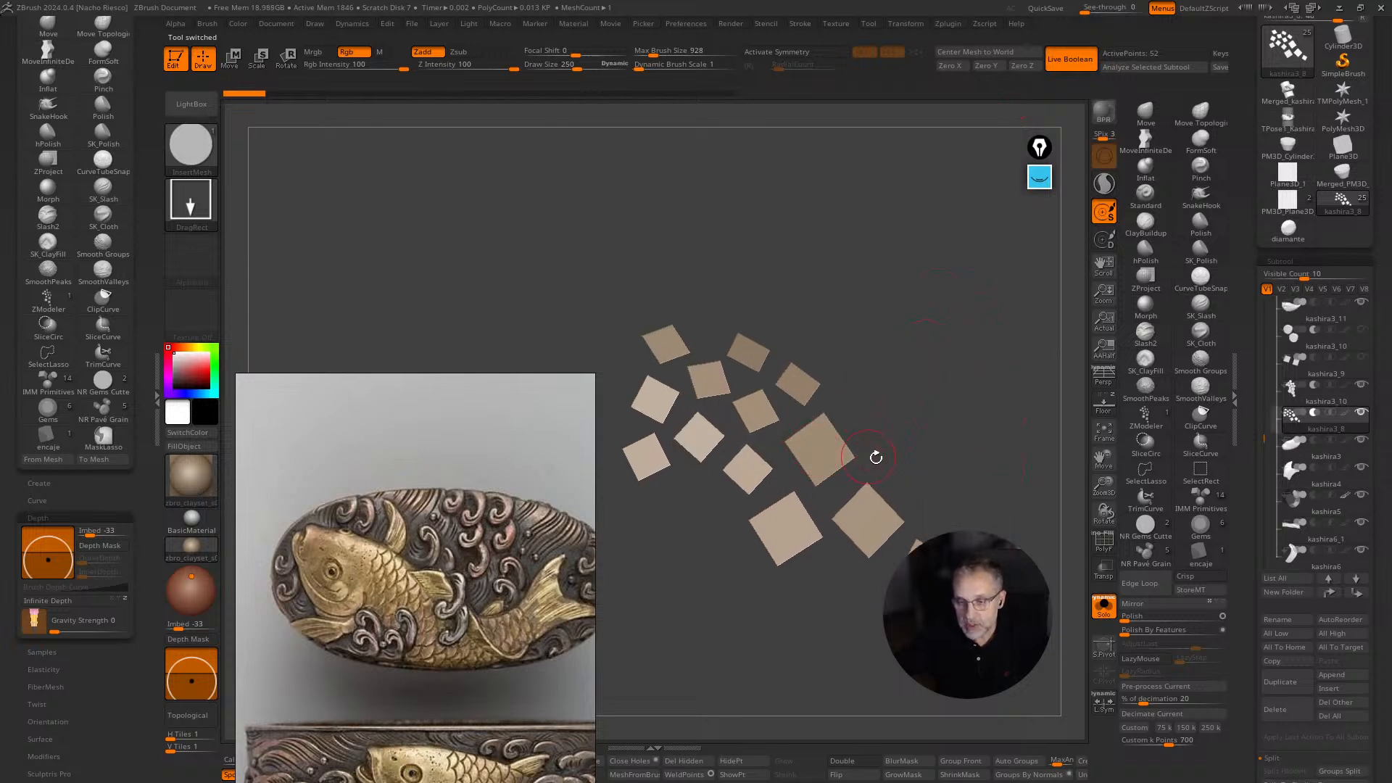
pyautogui.press('b')
pyautogui.press('z')
pyautogui.press('m')
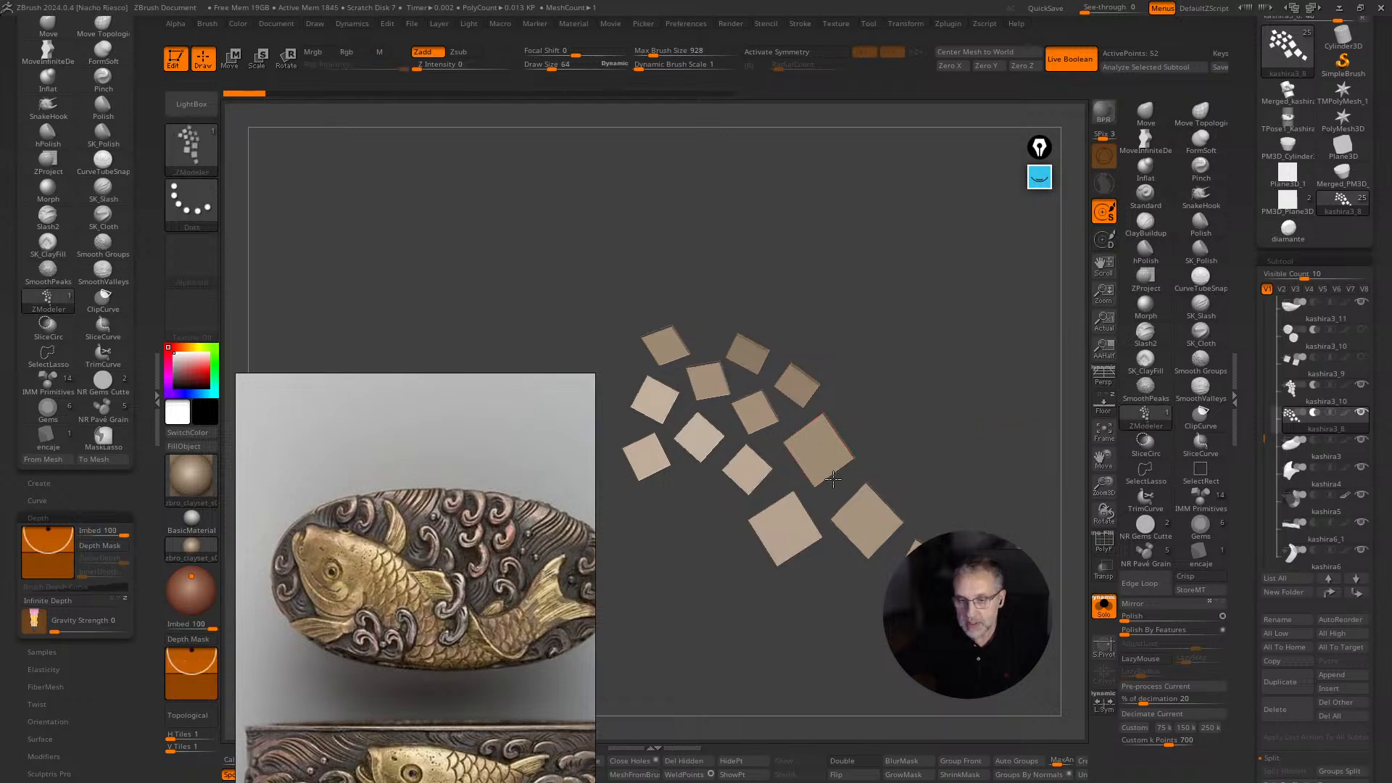
pyautogui.press('space')
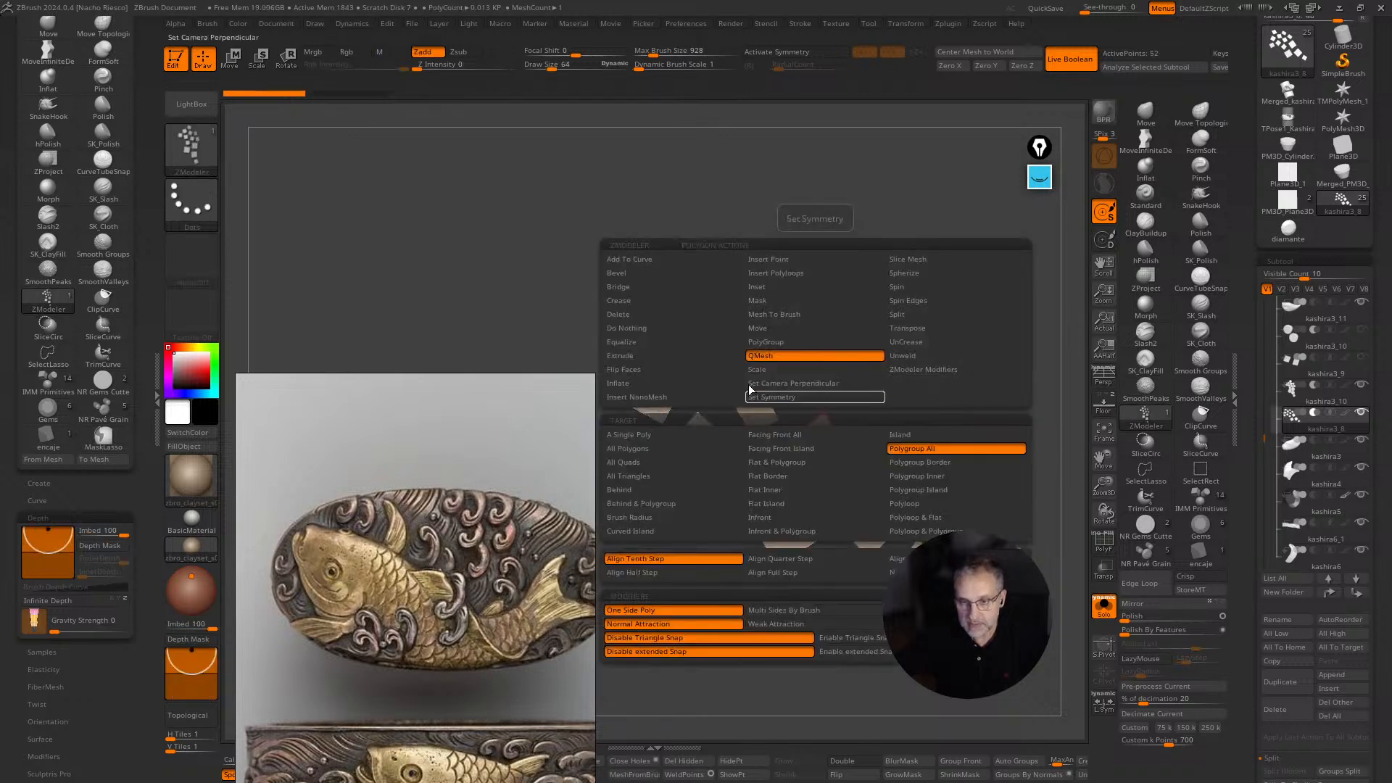
pyautogui.click(625, 400)
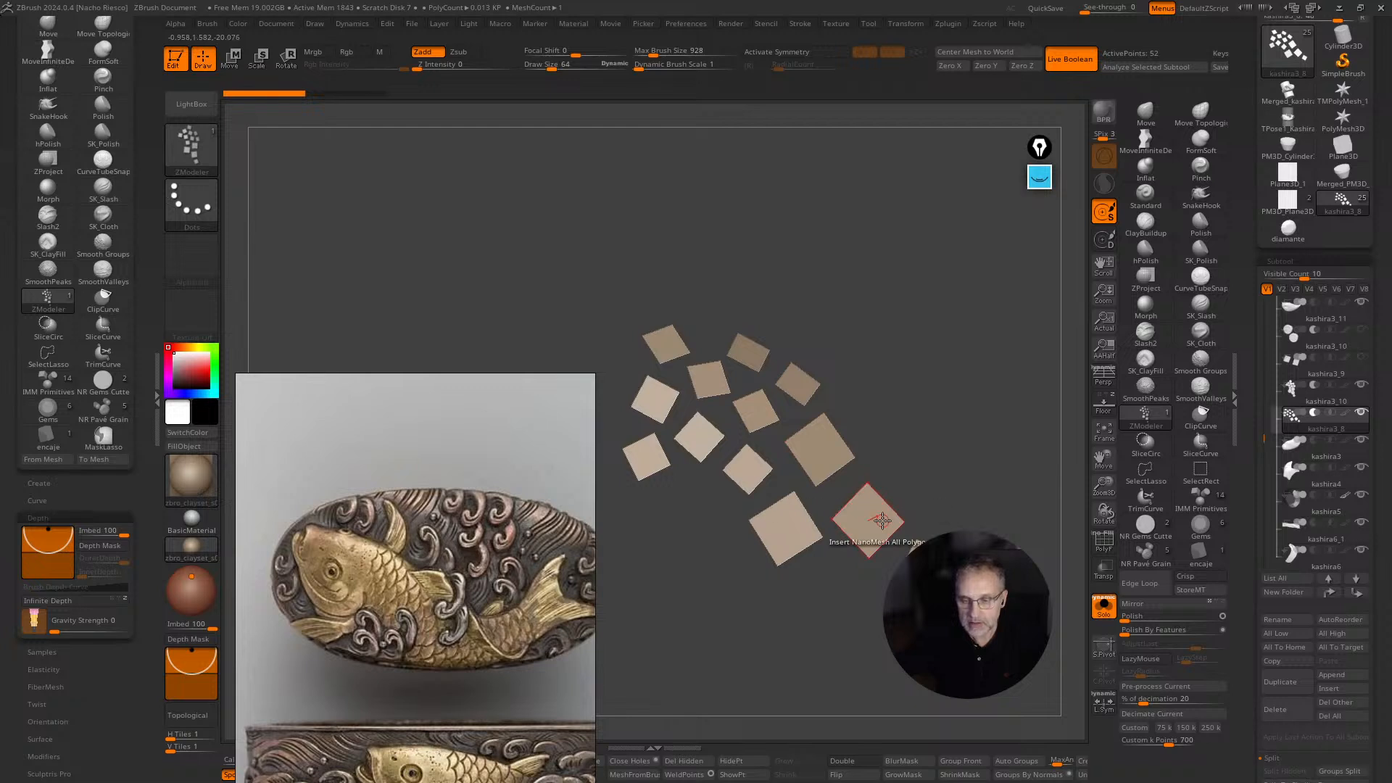
pyautogui.moveTo(877, 506); pyautogui.dragTo(890, 402)
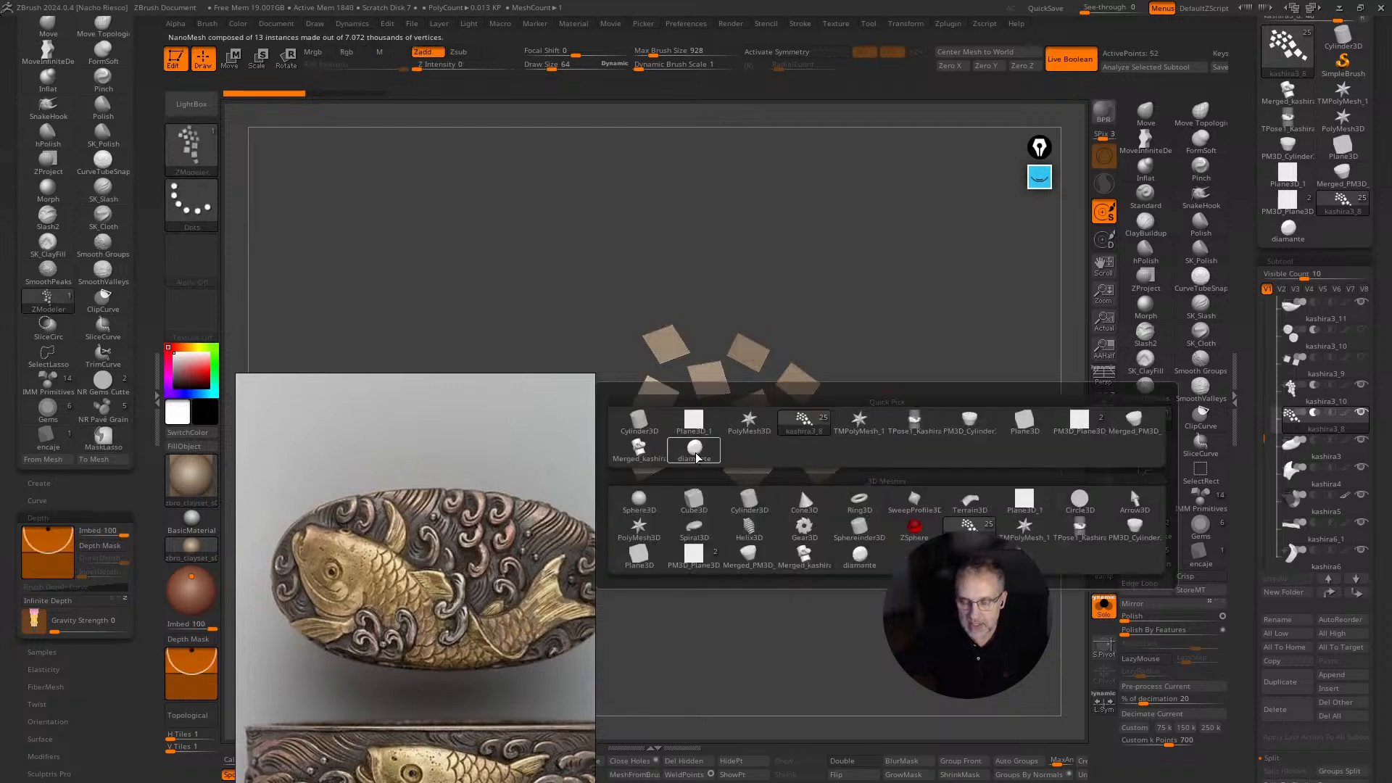
pyautogui.click(695, 451)
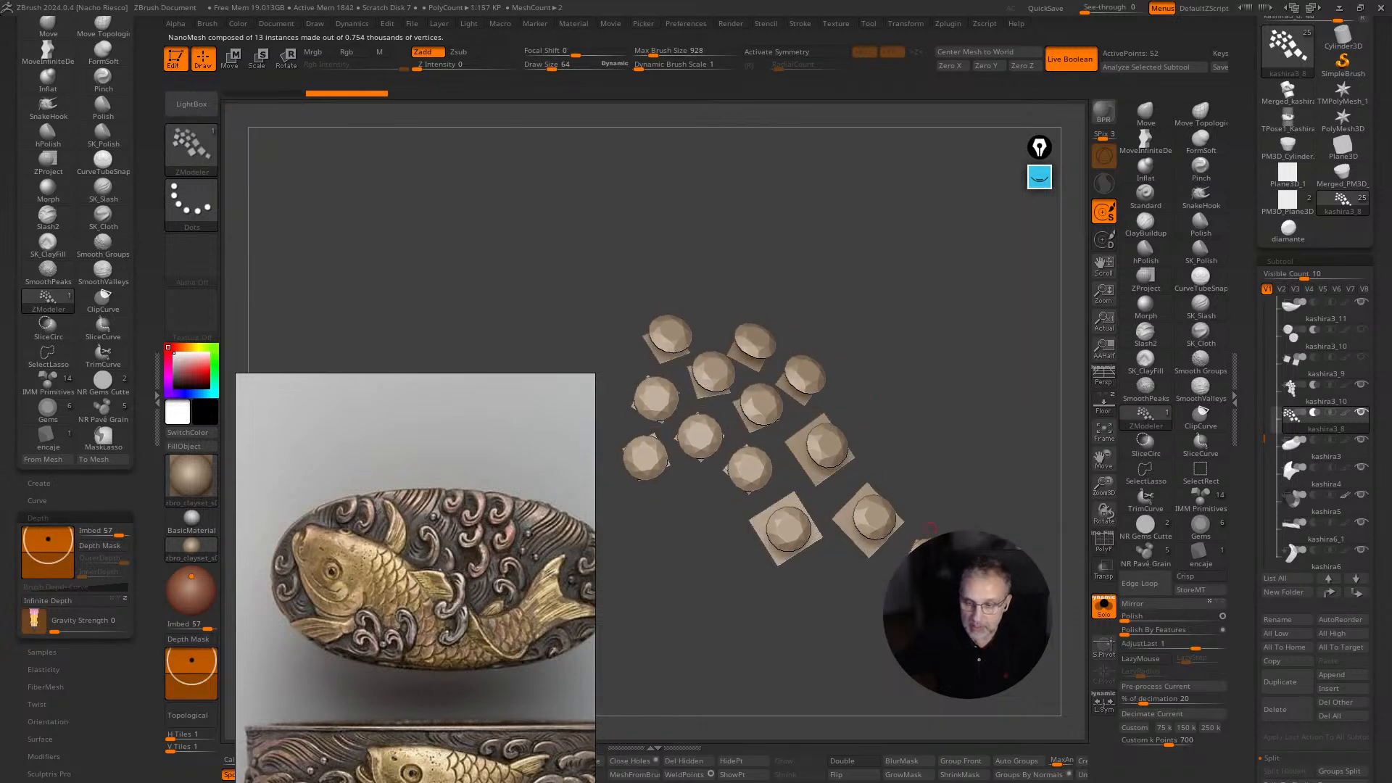
# Leave Solo mode and set the subtool carrying the diamonds to Boolean addition.
pyautogui.click(1103, 605)
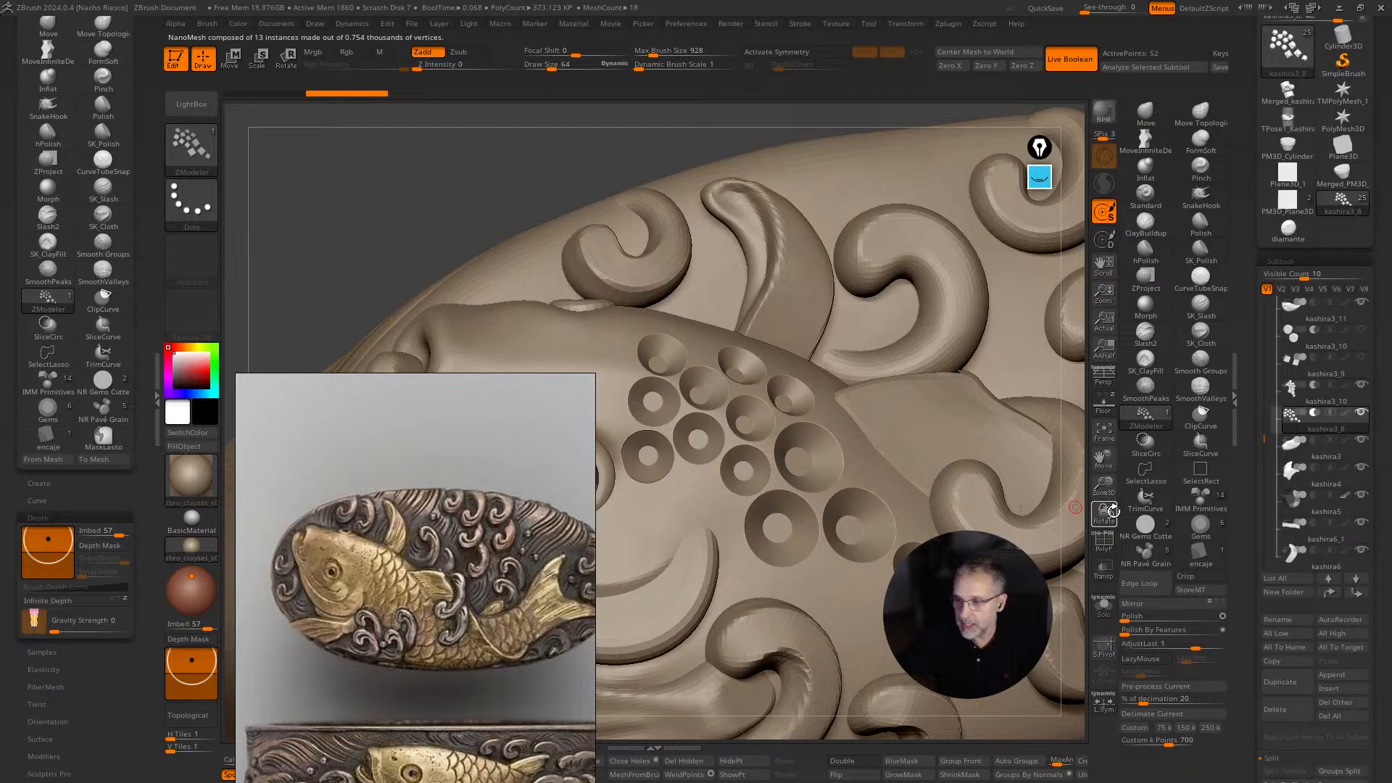
pyautogui.click(1303, 418)
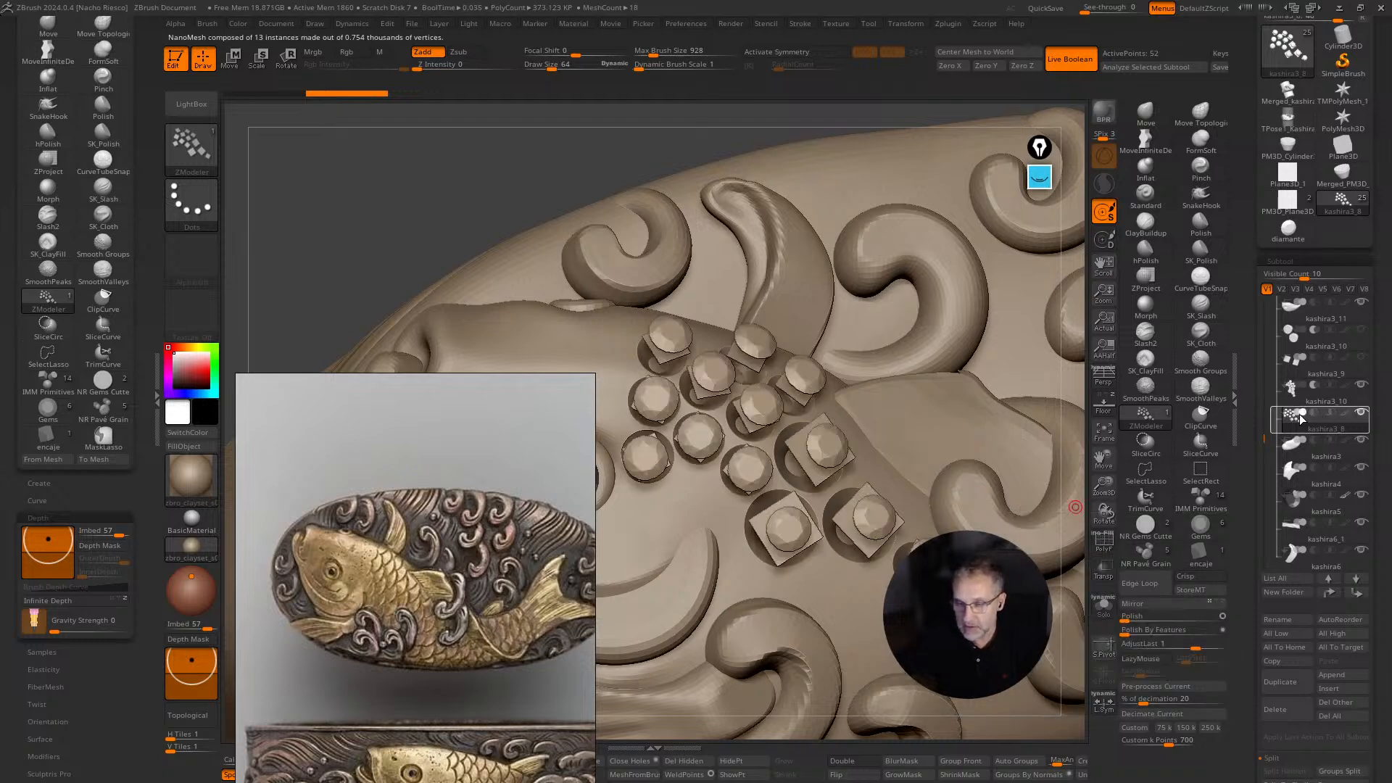
pyautogui.moveTo(1074, 239); pyautogui.dragTo(1037, 290)
# Set the diamond NanoMesh to Fit and enlarge its Size to about 1.44.
pyautogui.scroll(-10, 1247, 667)
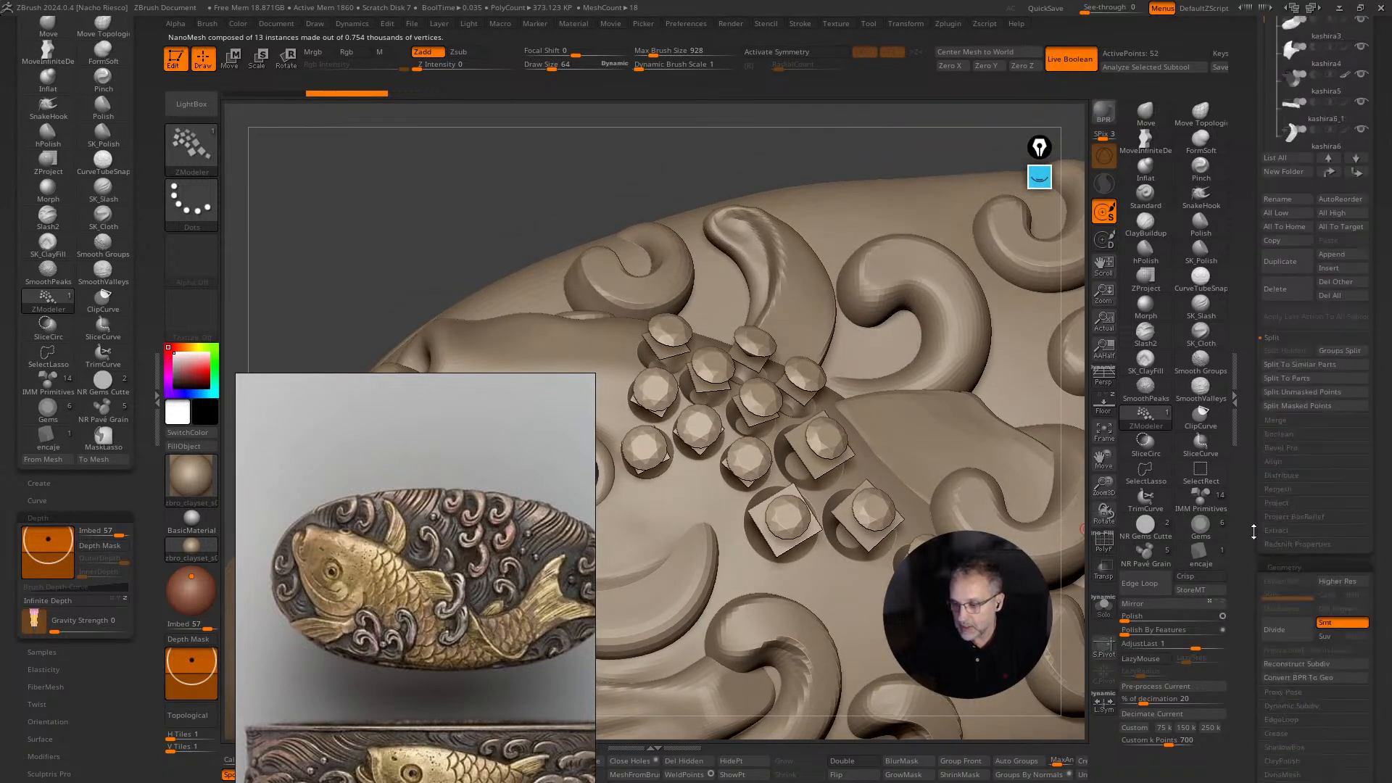
pyautogui.scroll(-2, 1248, 451)
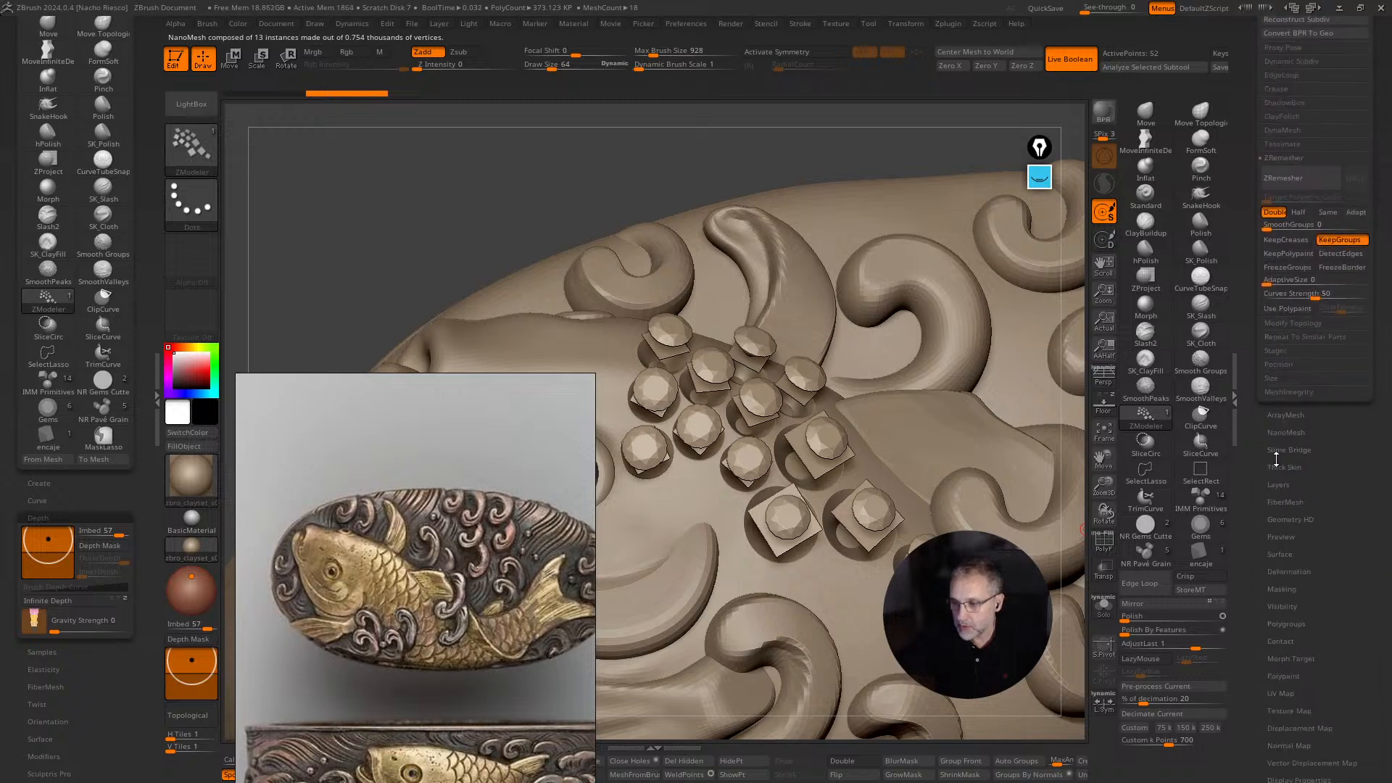
pyautogui.click(1295, 443)
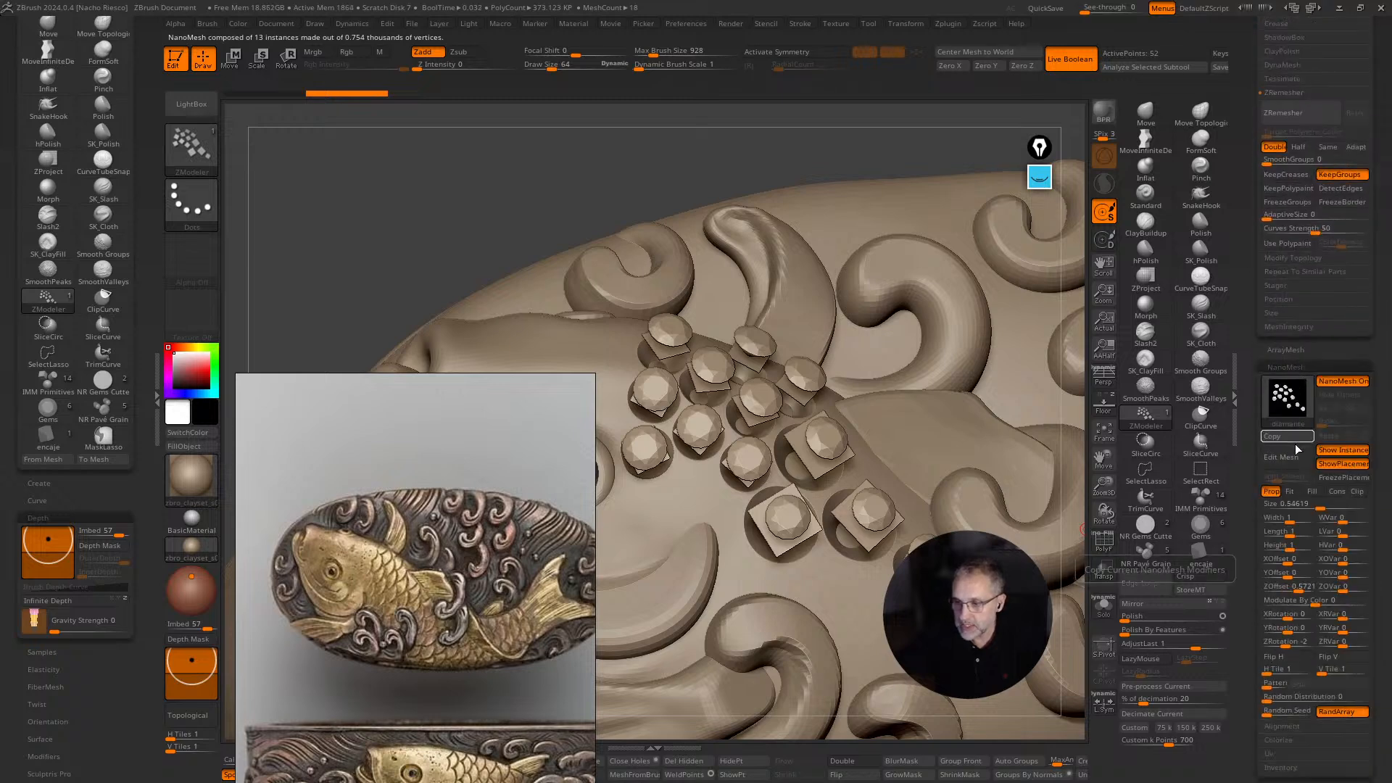
pyautogui.click(1290, 491)
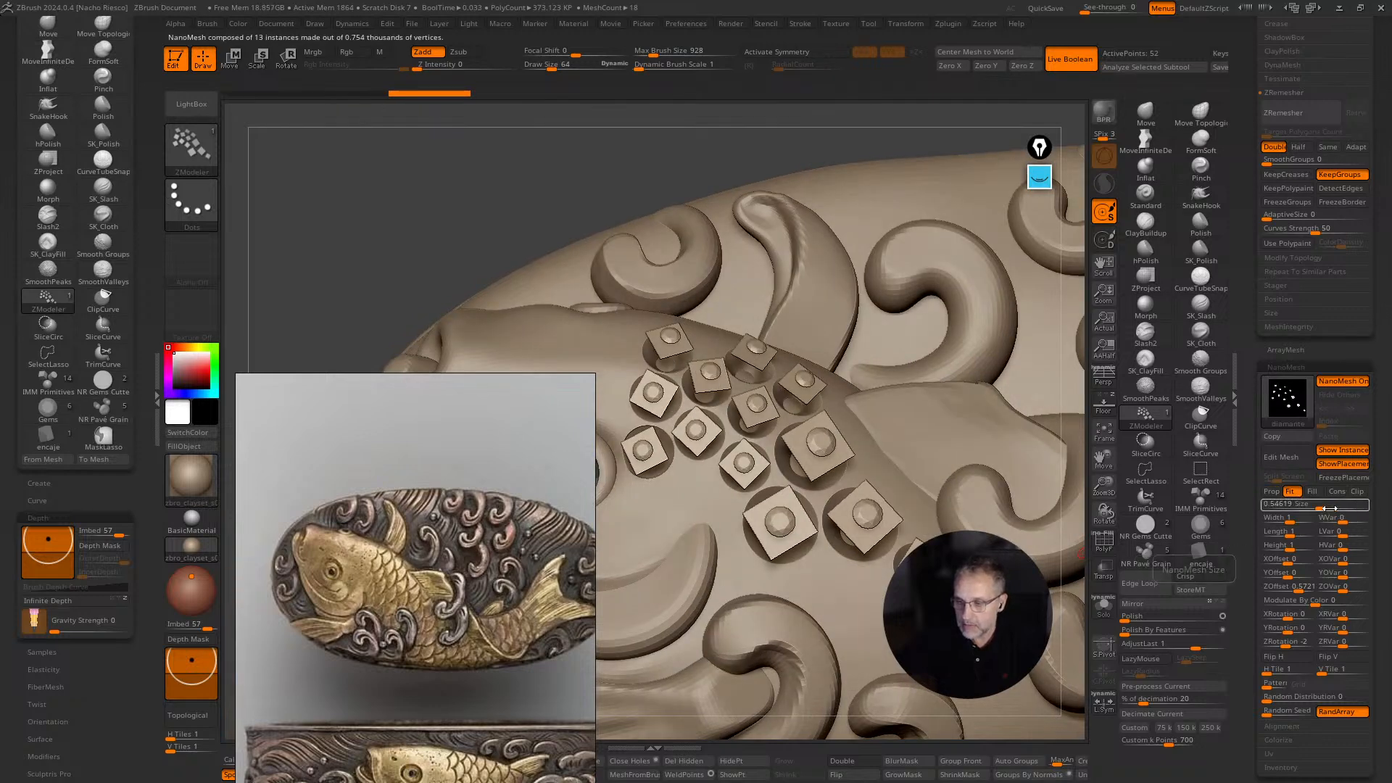
pyautogui.moveTo(1322, 506); pyautogui.dragTo(1339, 507)
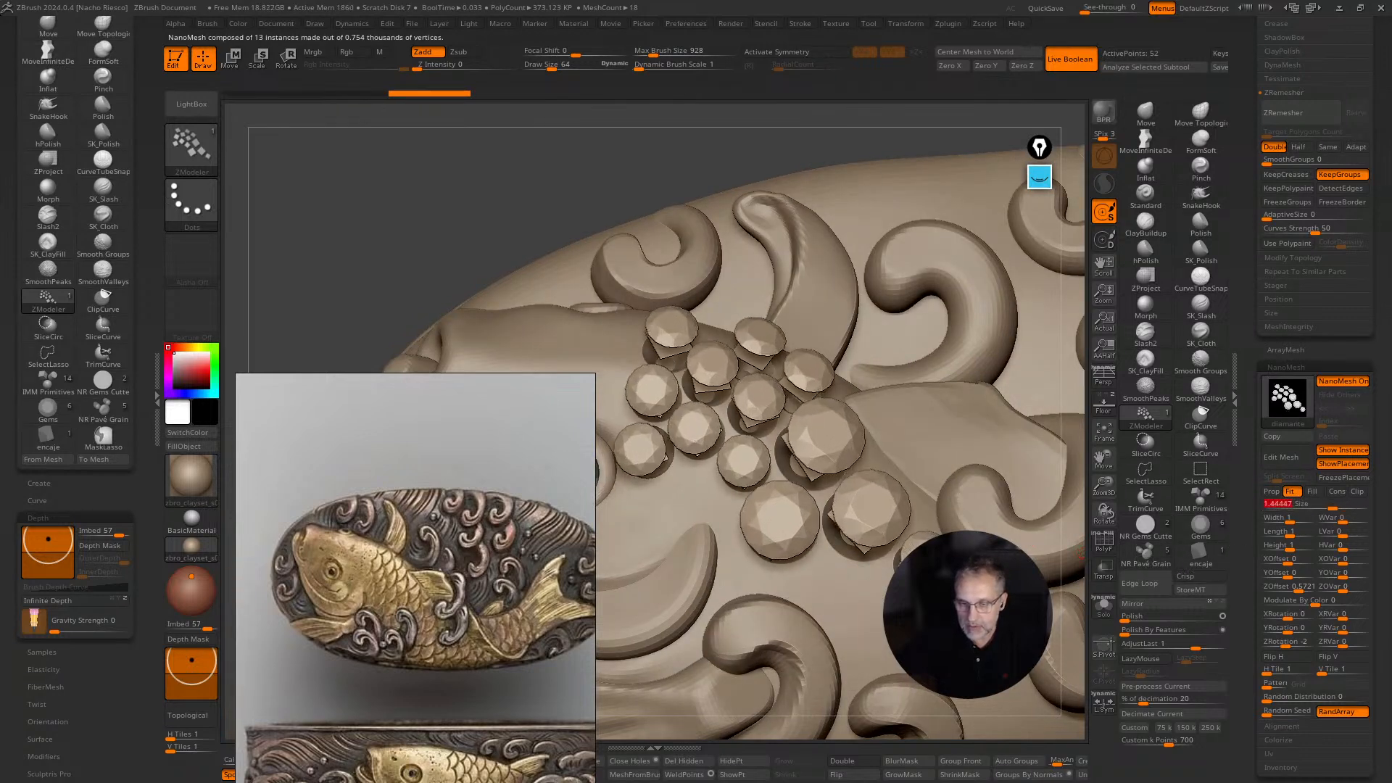
pyautogui.moveTo(1044, 696); pyautogui.dragTo(1036, 464)
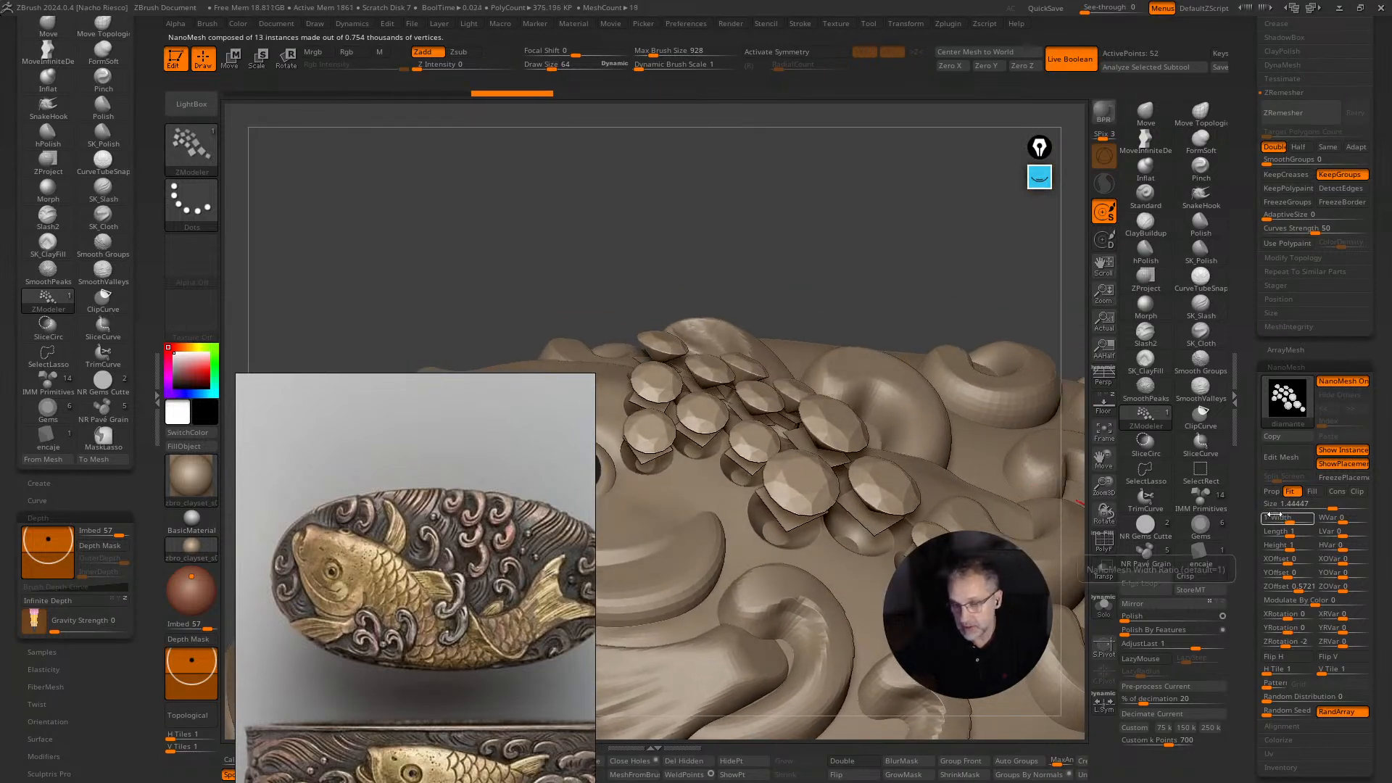
# Sink the diamonds into their seats with a NanoMesh ZOffset of about -0.896.
pyautogui.moveTo(1300, 591); pyautogui.dragTo(1277, 599)
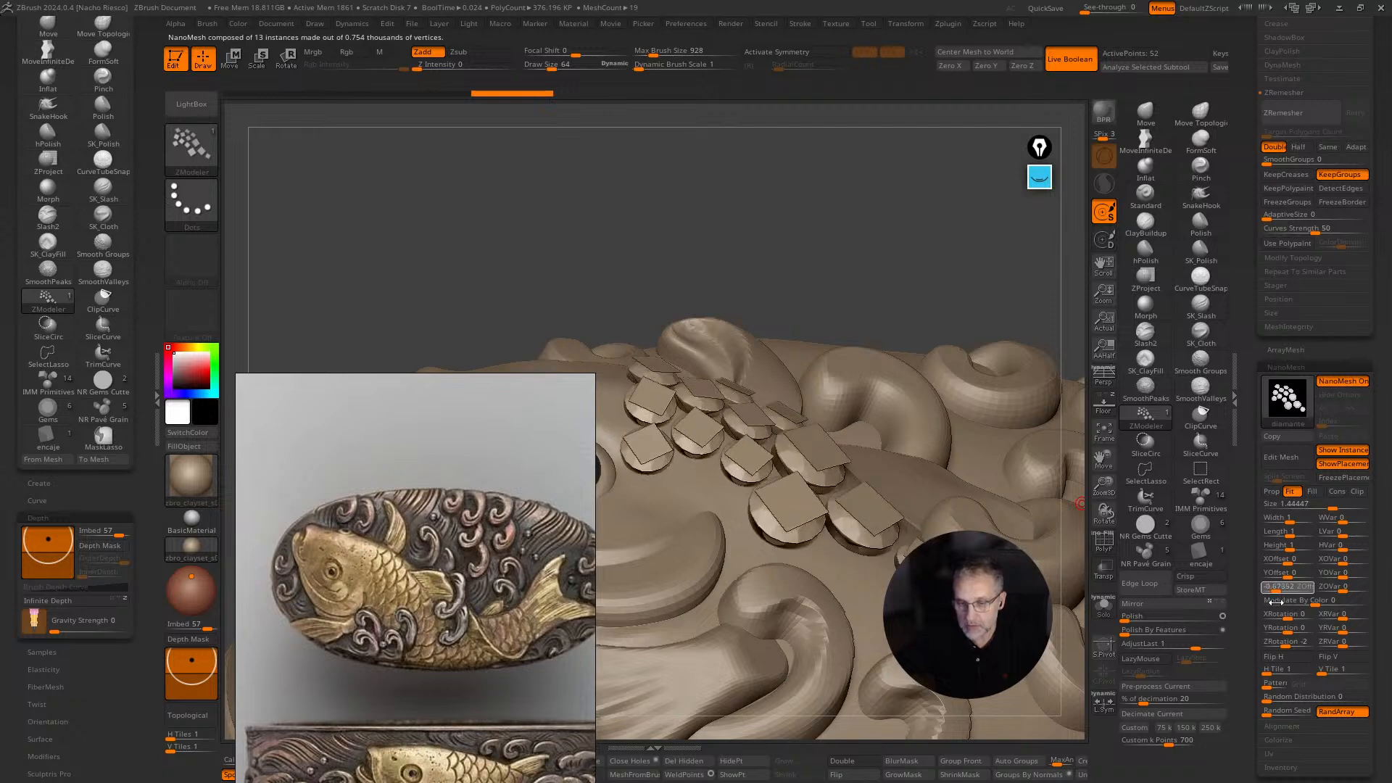
pyautogui.moveTo(1276, 601); pyautogui.dragTo(1277, 602)
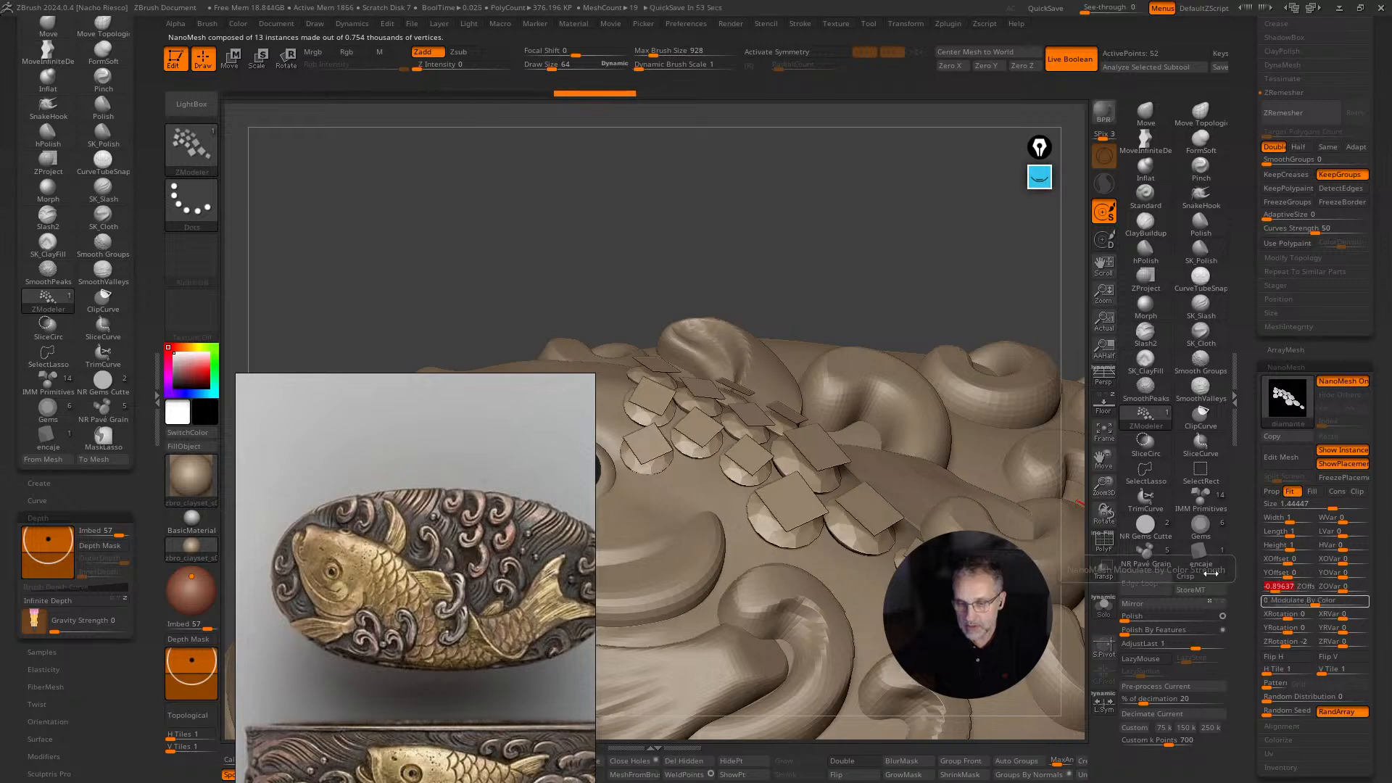
pyautogui.moveTo(864, 251); pyautogui.dragTo(822, 412)
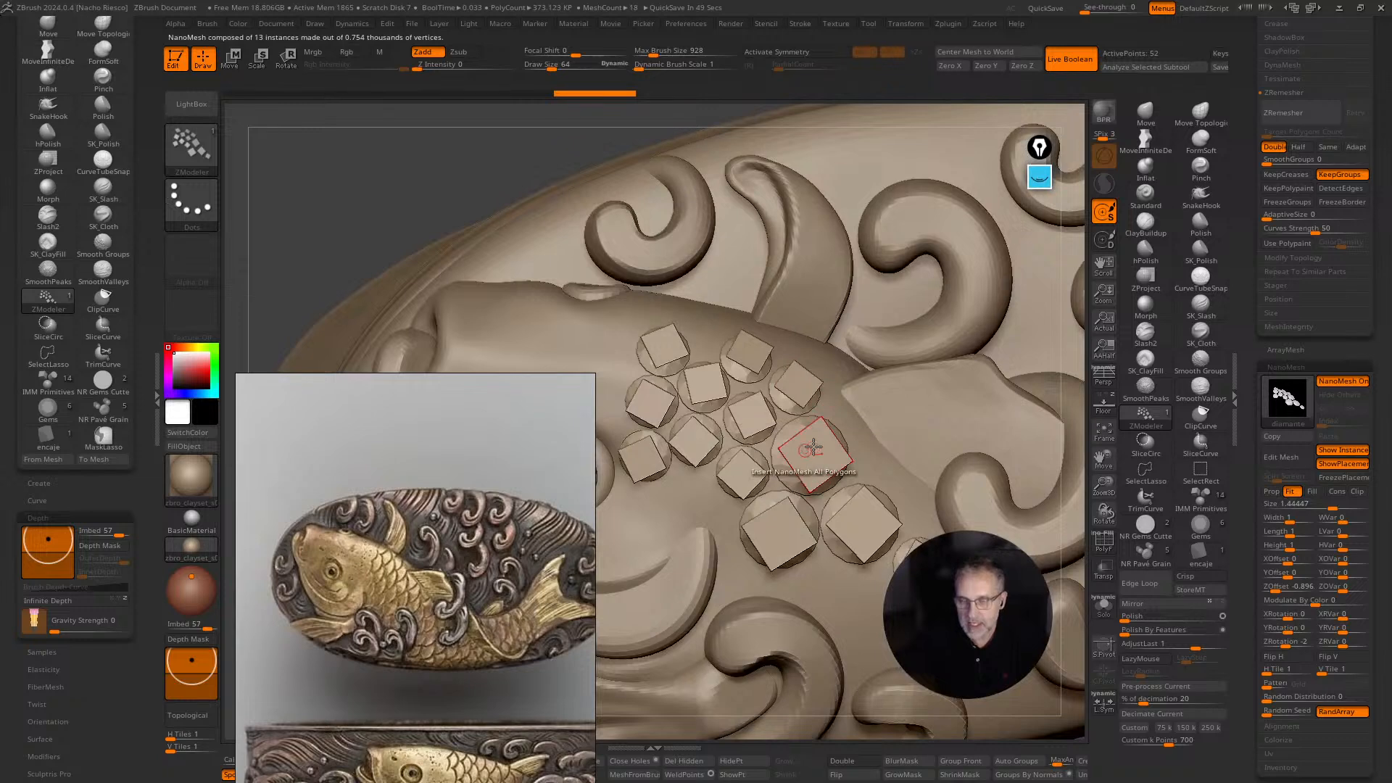
pyautogui.moveTo(783, 500)
pyautogui.mouseDown()
pyautogui.moveTo(779, 511)
pyautogui.moveTo(774, 475)
pyautogui.mouseUp()
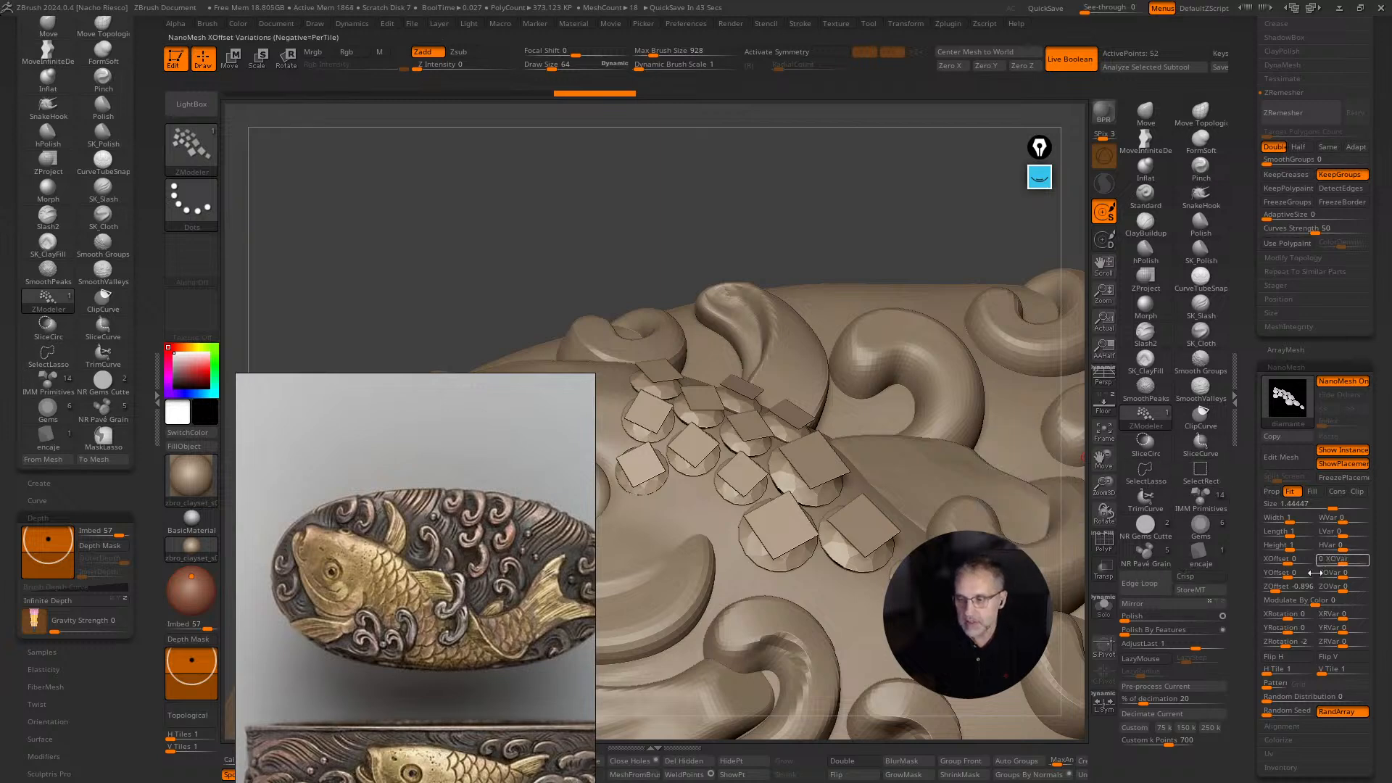
# Set the diamond NanoMesh's Size to 1.4.
pyautogui.click(1300, 504)
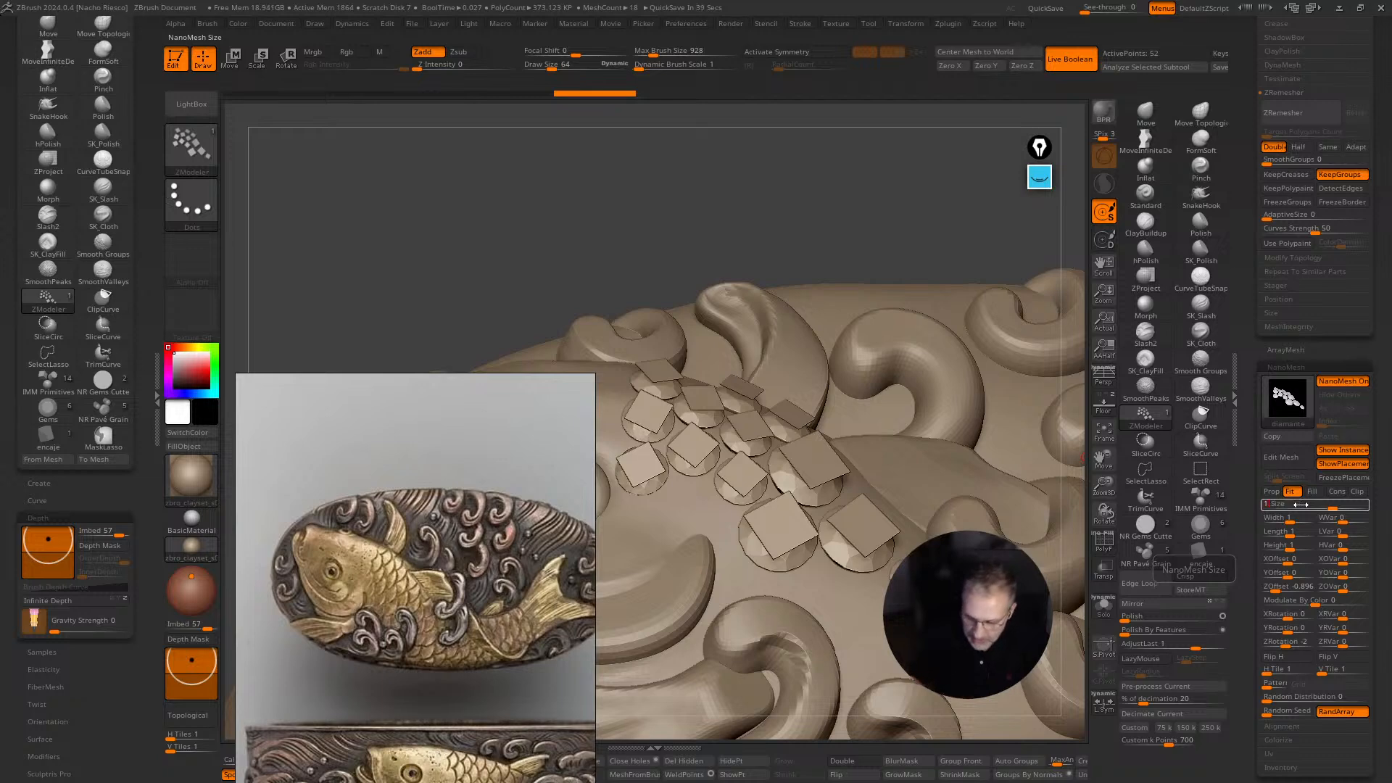
pyautogui.write('1.4')
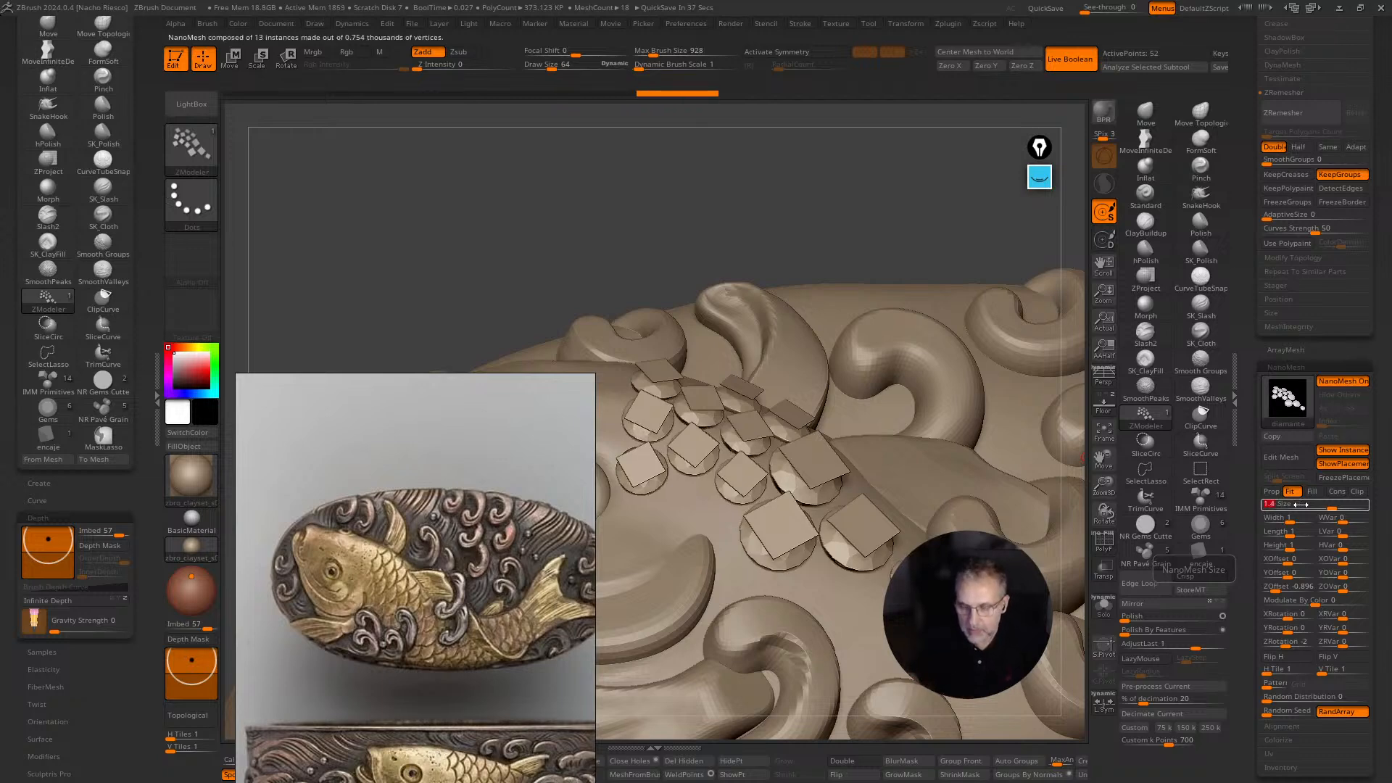
pyautogui.press('Return')
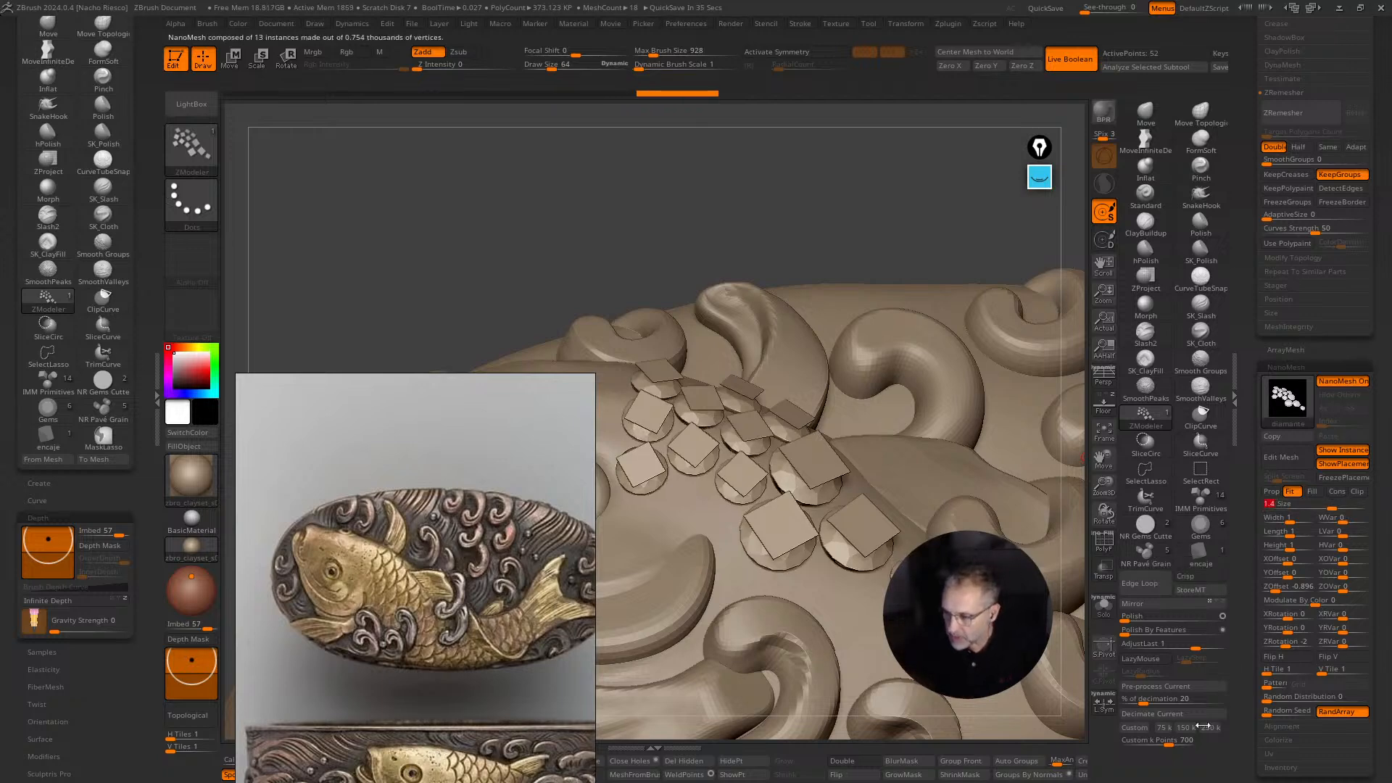
# Try ZOffset values such as 0.1, -0.5, -0.8 and -0.7 for the height of the diamonds in their seats.
pyautogui.click(1286, 589)
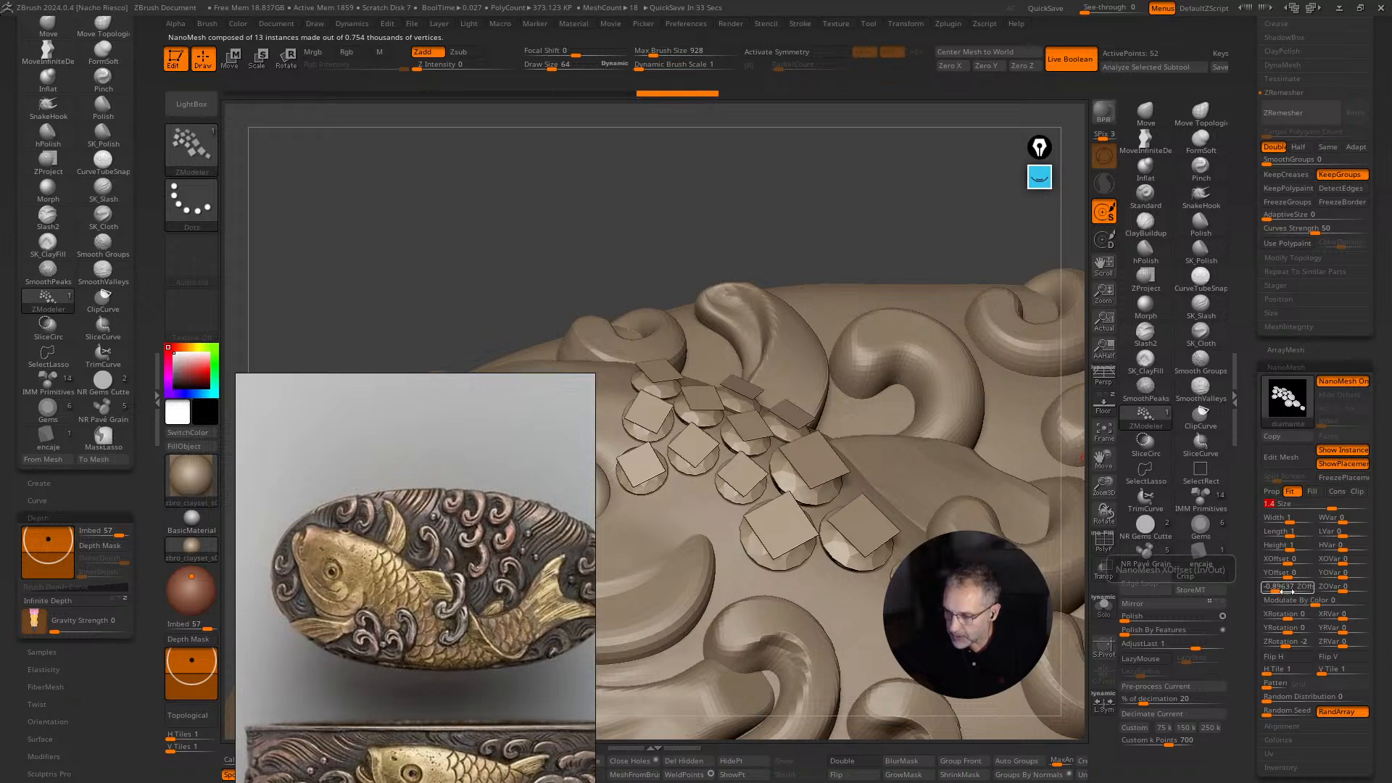
pyautogui.click(1288, 589)
pyautogui.write('-0')
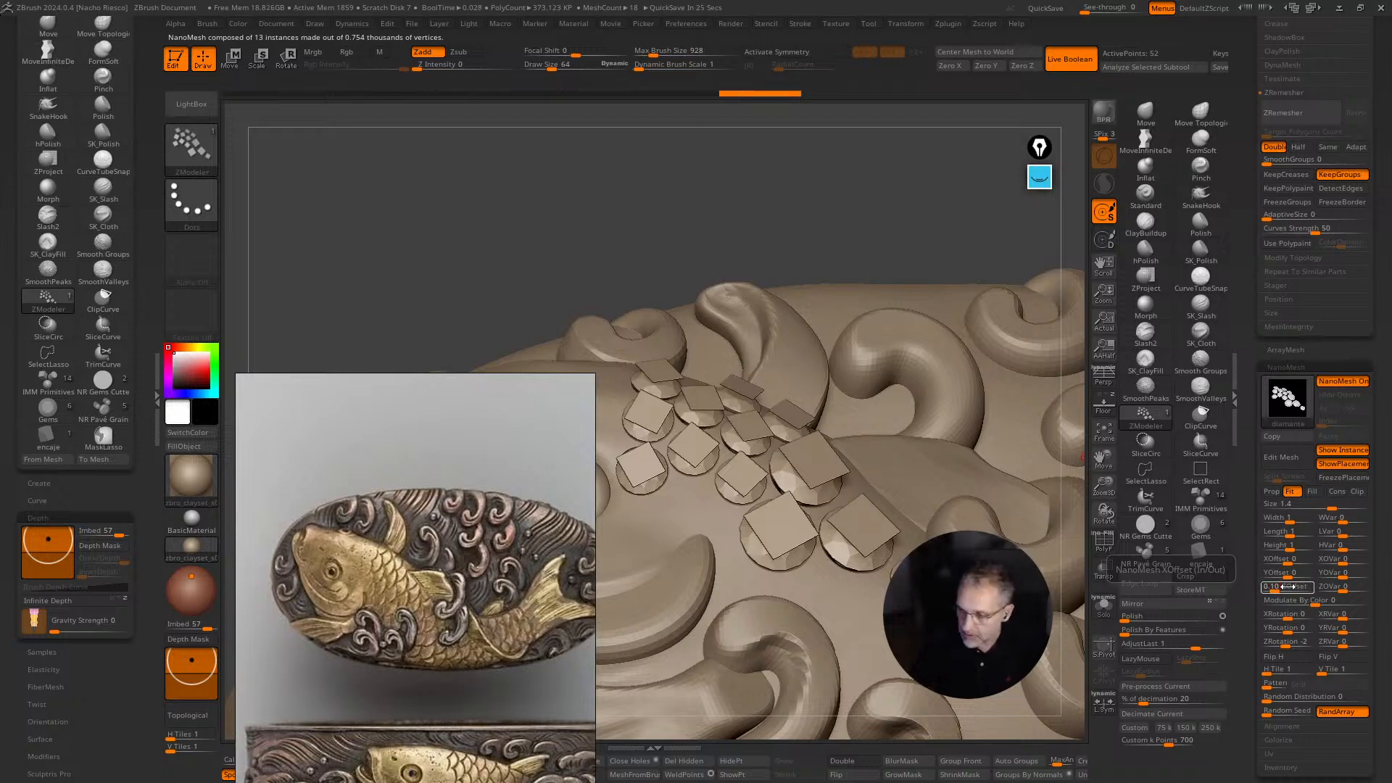
pyautogui.press('Return')
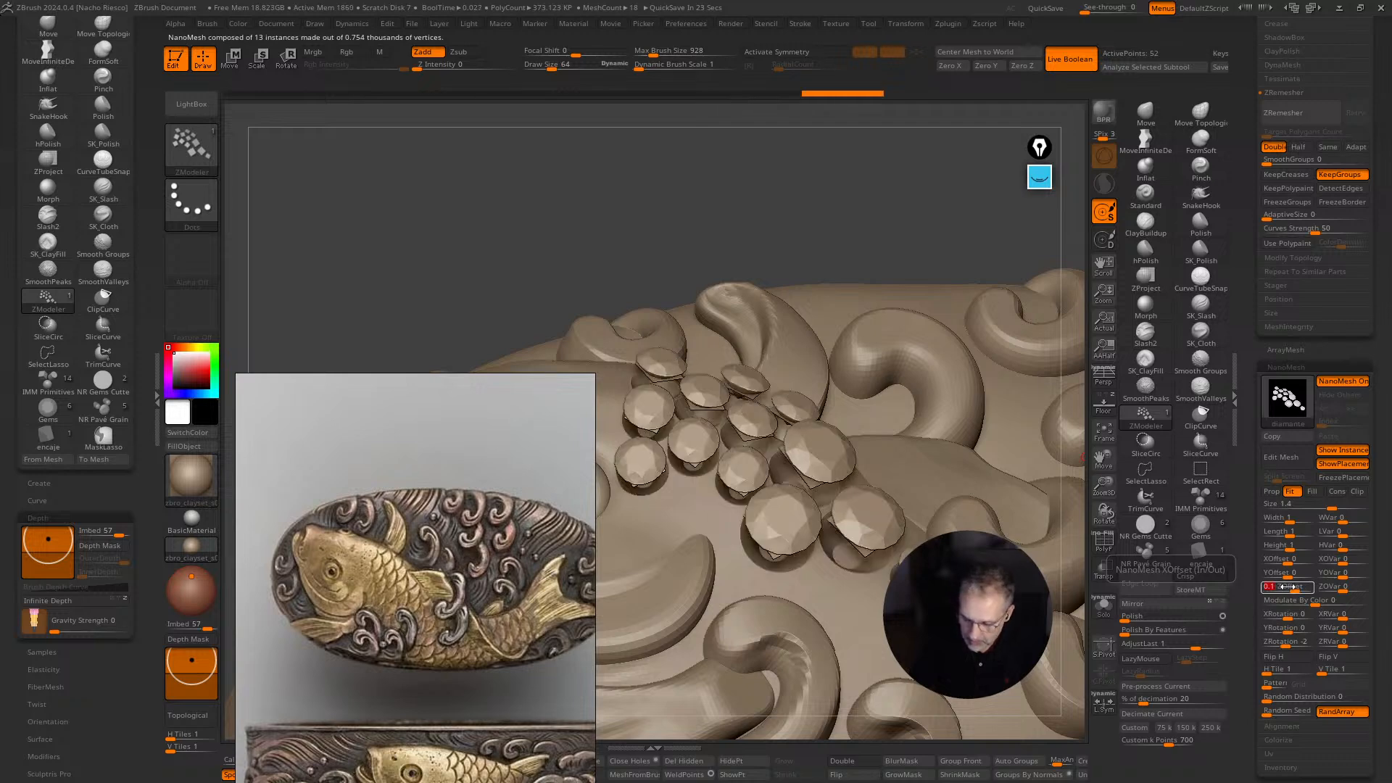
pyautogui.click(1288, 586)
pyautogui.write('-0.')
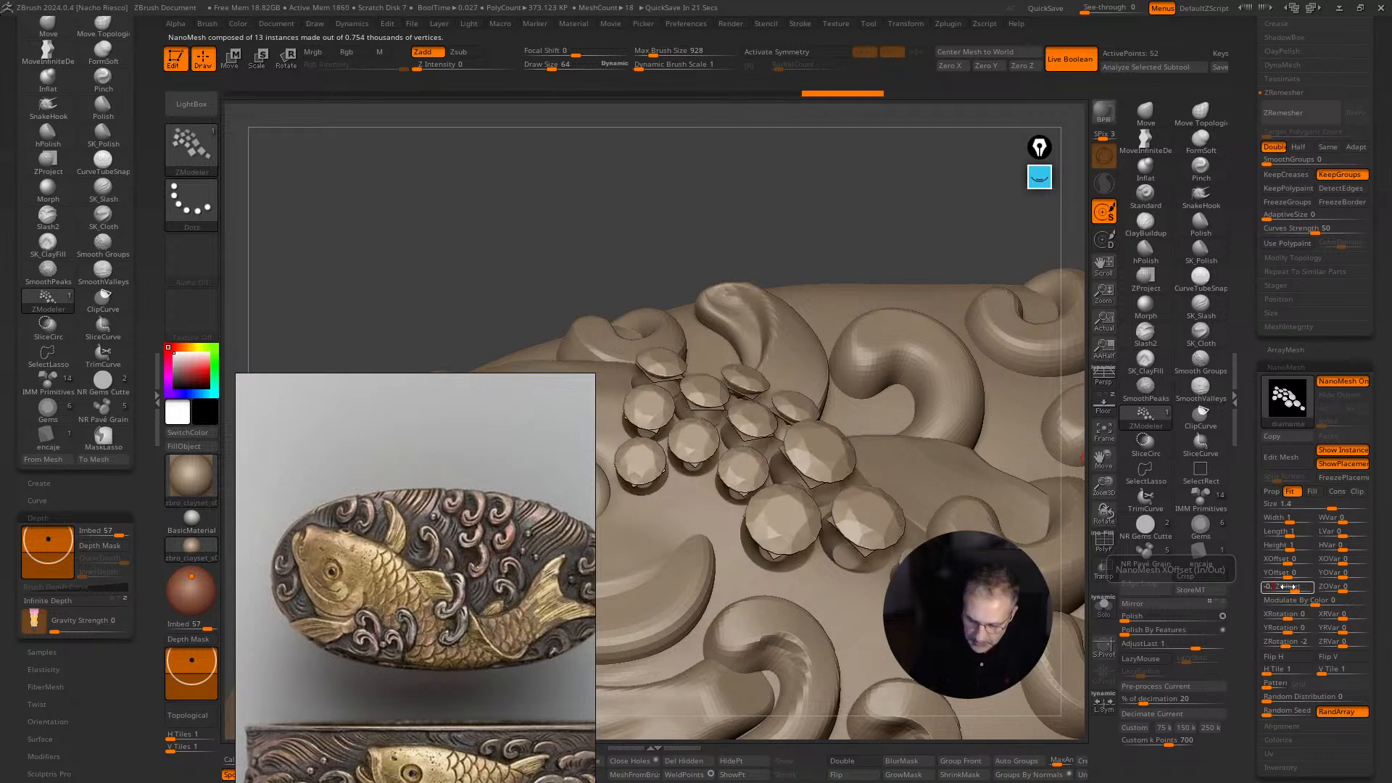
pyautogui.press('Return')
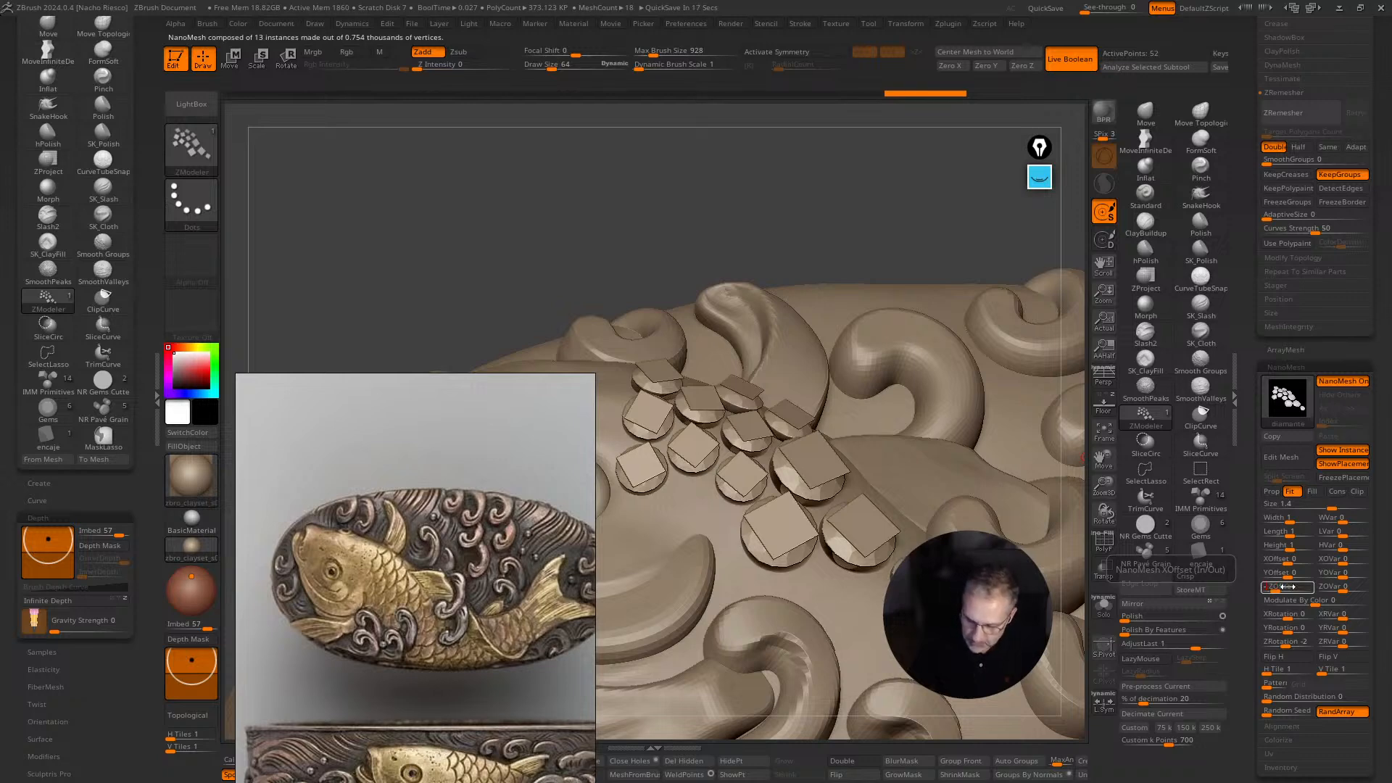
pyautogui.click(1287, 586)
pyautogui.write('-0.5')
pyautogui.press('Return')
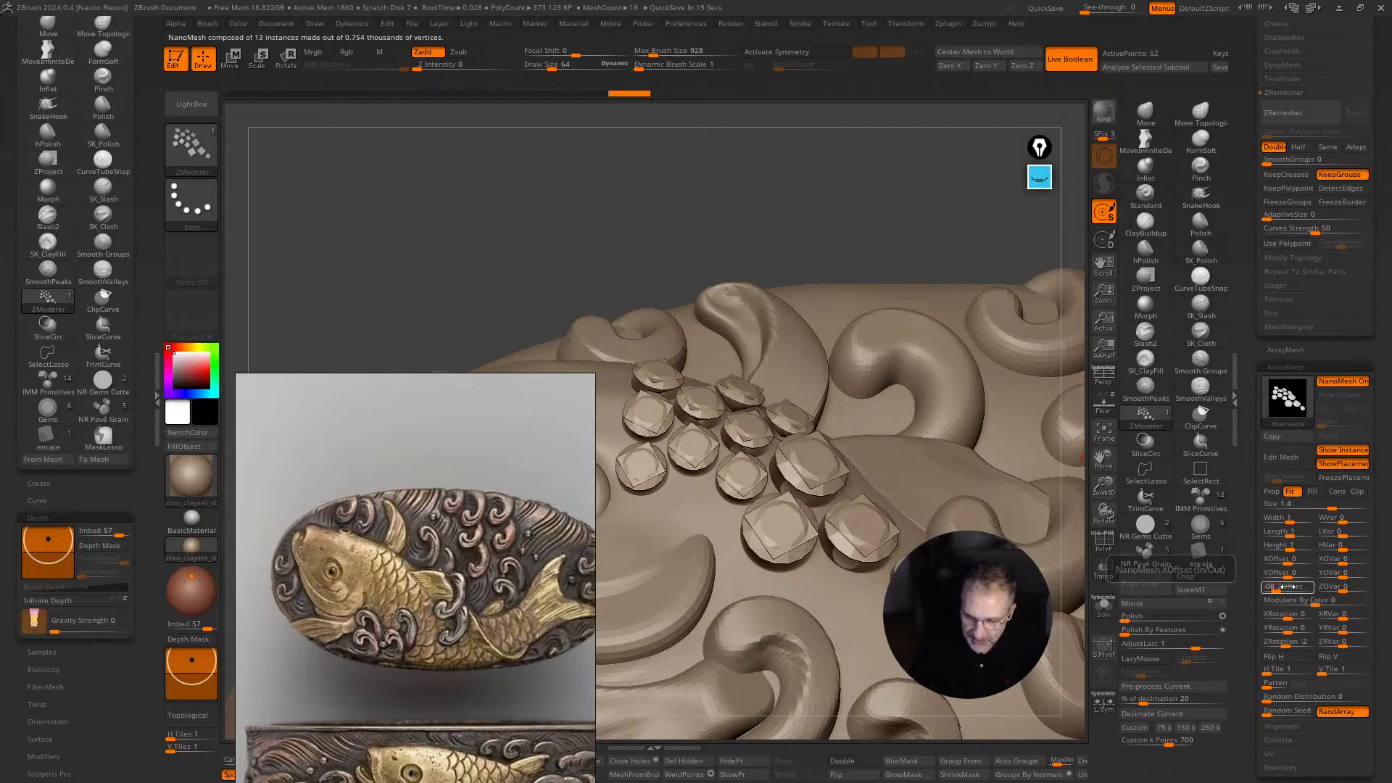
pyautogui.write('-0.8')
pyautogui.press('Return')
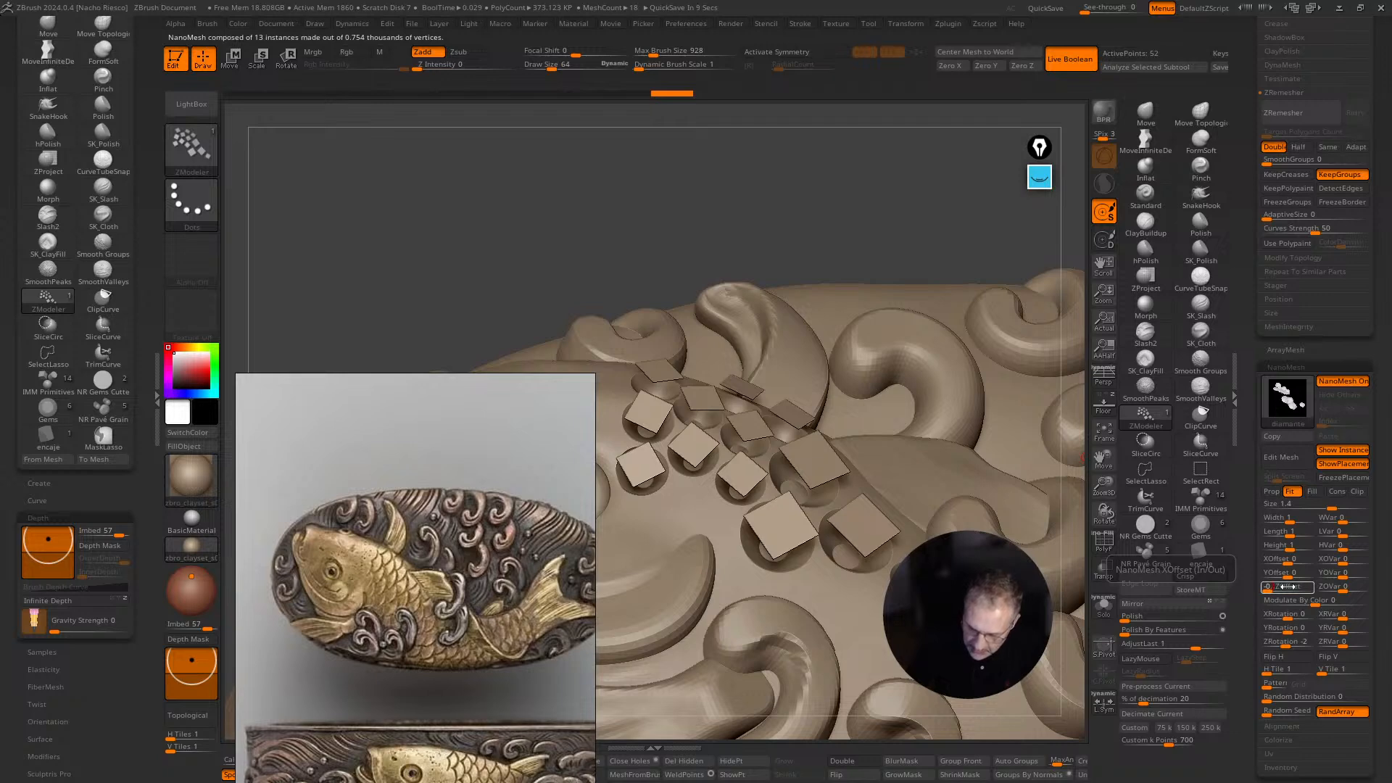
pyautogui.press('Return')
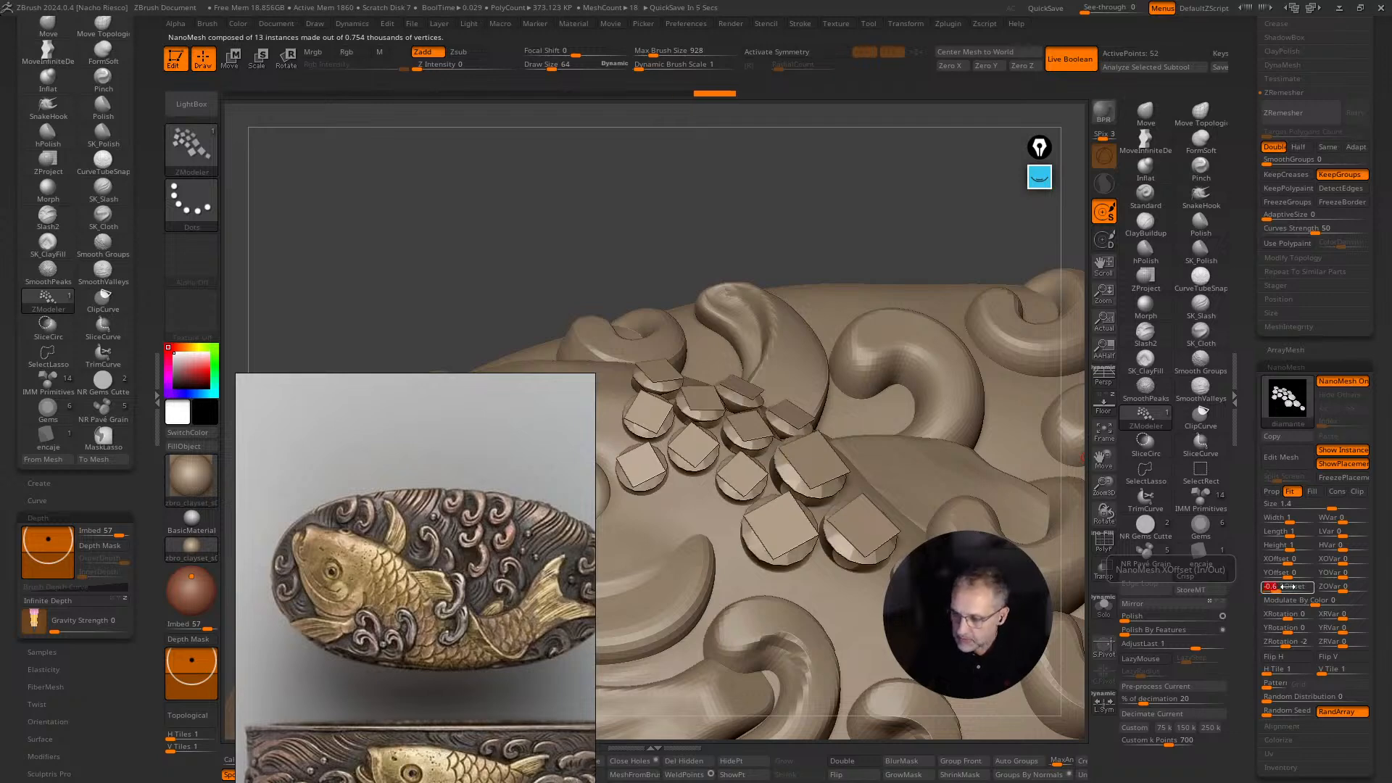
pyautogui.moveTo(1288, 586); pyautogui.dragTo(1276, 592)
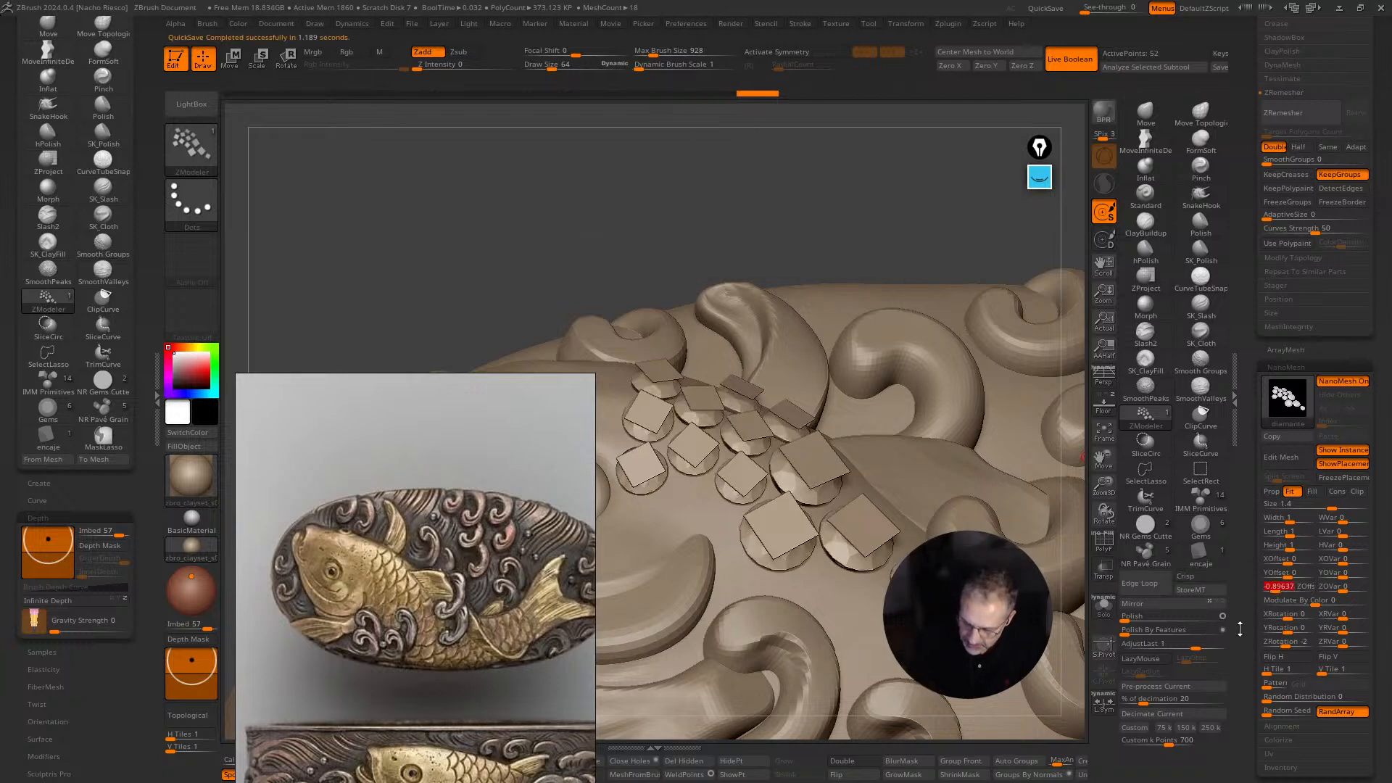
pyautogui.press('BackSpace')
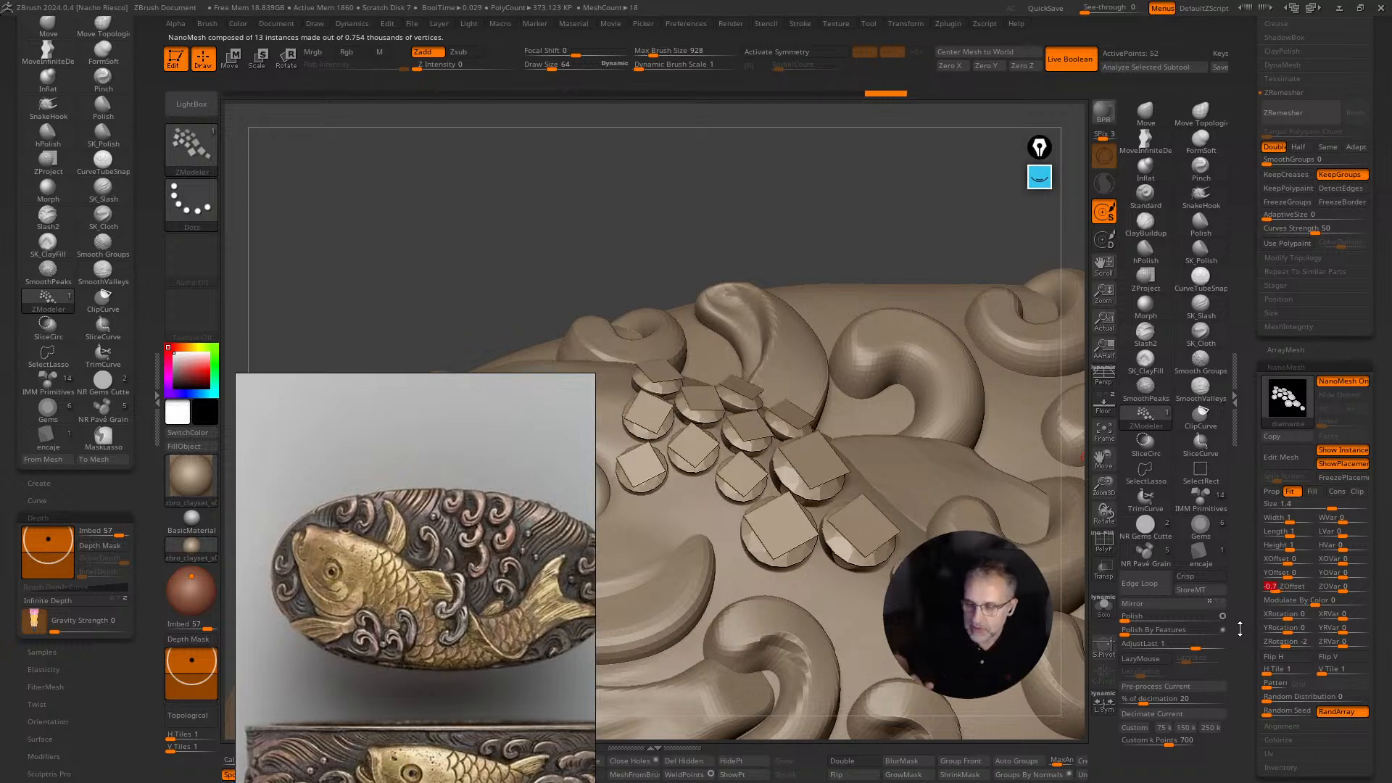
# Return the diamond NanoMesh's ZOffset to about -0.896 and check the setting against the whole kashira.
pyautogui.moveTo(861, 225)
pyautogui.mouseDown()
pyautogui.moveTo(870, 180)
pyautogui.moveTo(861, 221)
pyautogui.moveTo(880, 240)
pyautogui.moveTo(880, 295)
pyautogui.moveTo(885, 261)
pyautogui.mouseUp()
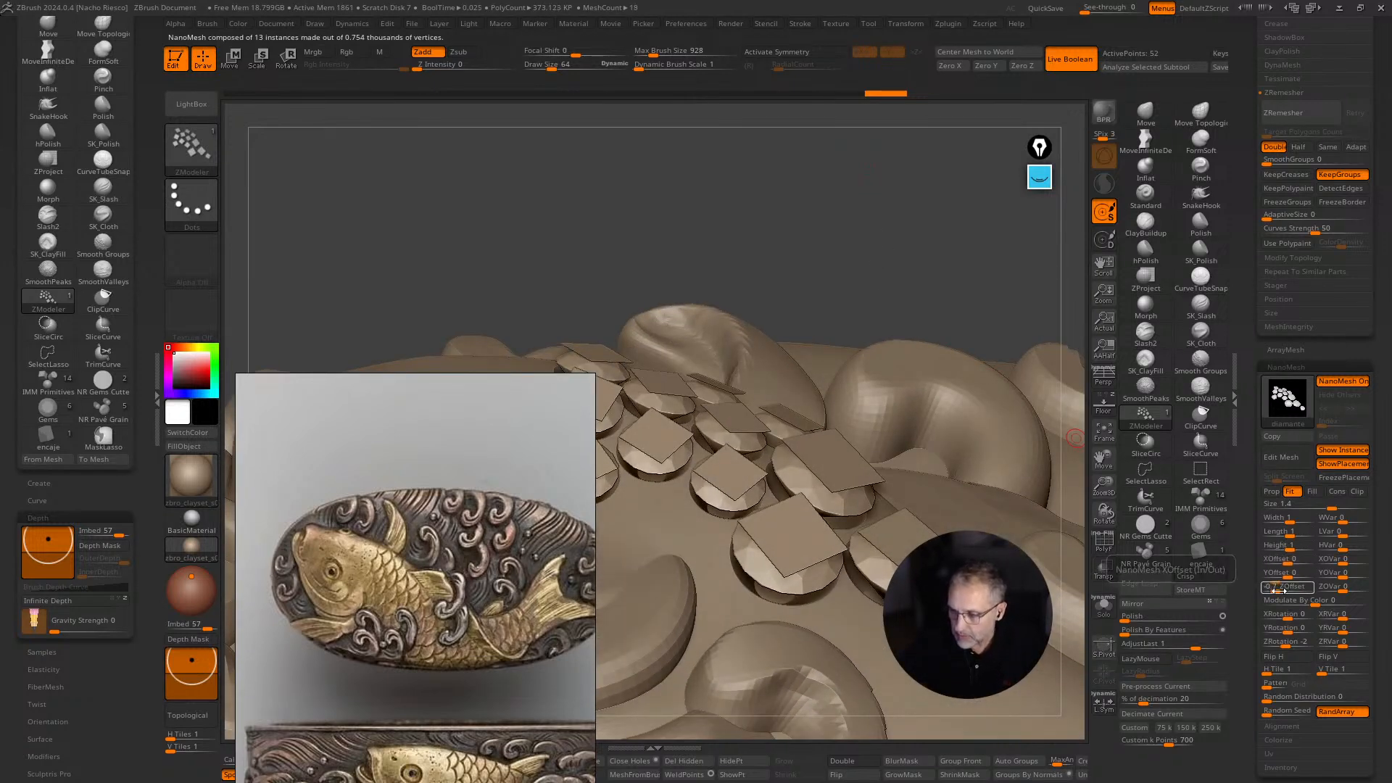
pyautogui.moveTo(1280, 590); pyautogui.dragTo(1276, 592)
pyautogui.moveTo(939, 311); pyautogui.dragTo(921, 406)
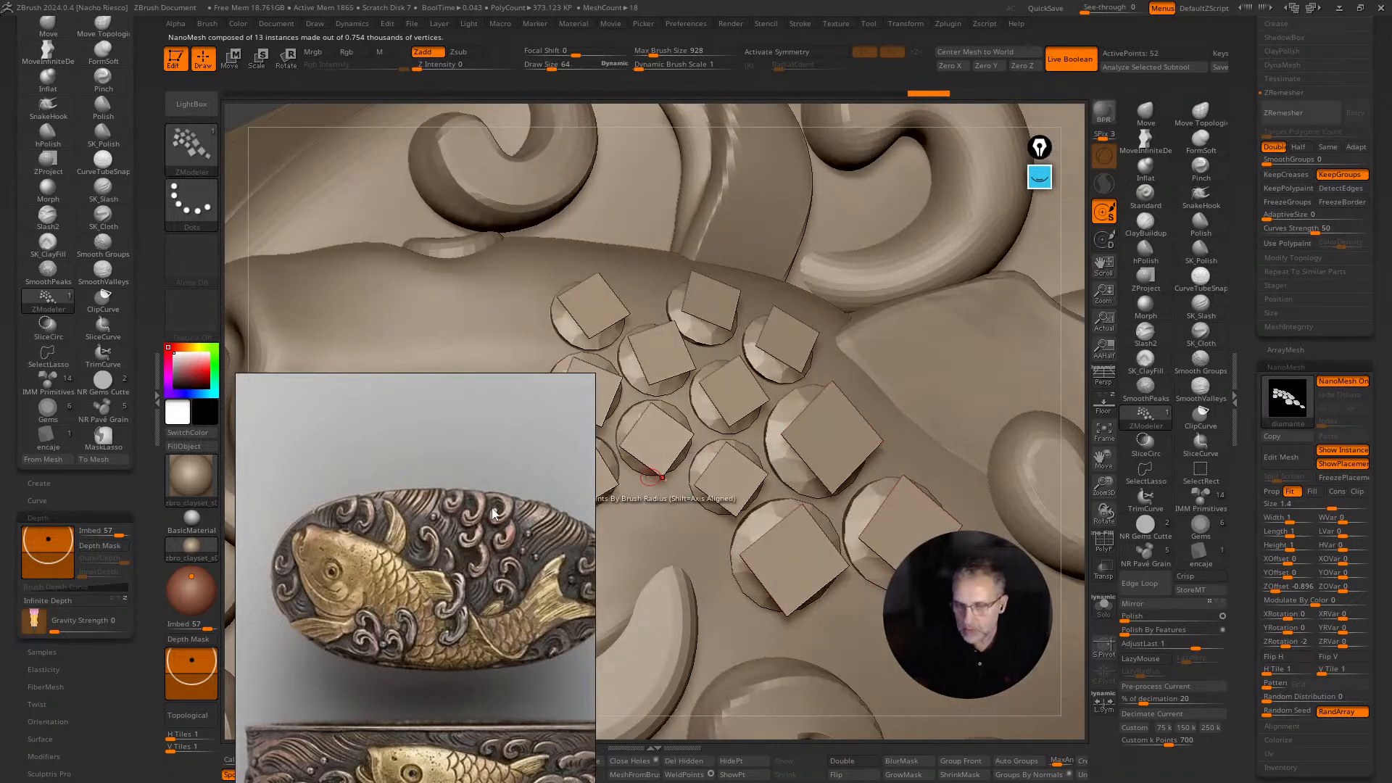
pyautogui.press('f')
pyautogui.moveTo(938, 718); pyautogui.dragTo(958, 480)
pyautogui.moveTo(964, 283); pyautogui.dragTo(958, 412)
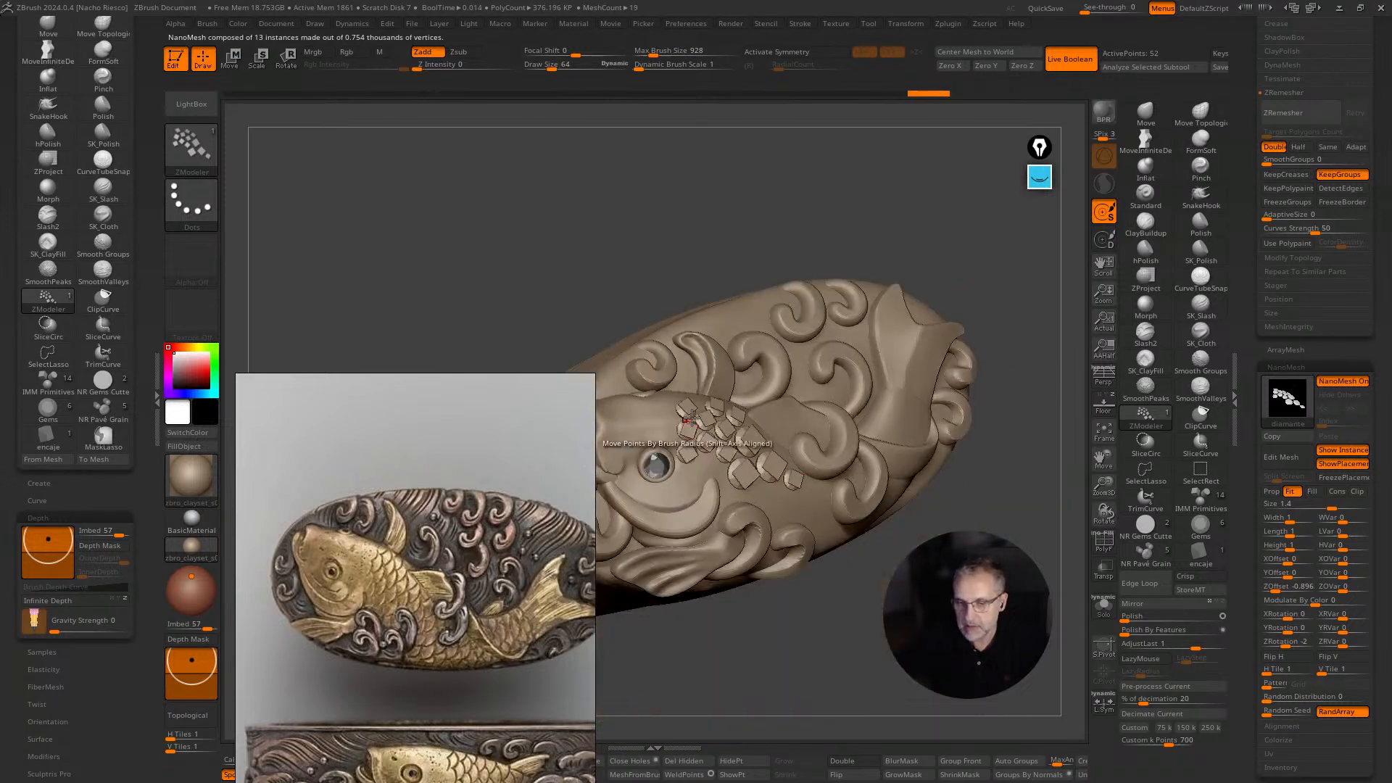
# Make the kashira3 subtool active and hide the kashira3_8 subtool that holds the diamonds.
pyautogui.moveTo(1241, 156); pyautogui.dragTo(1258, 319)
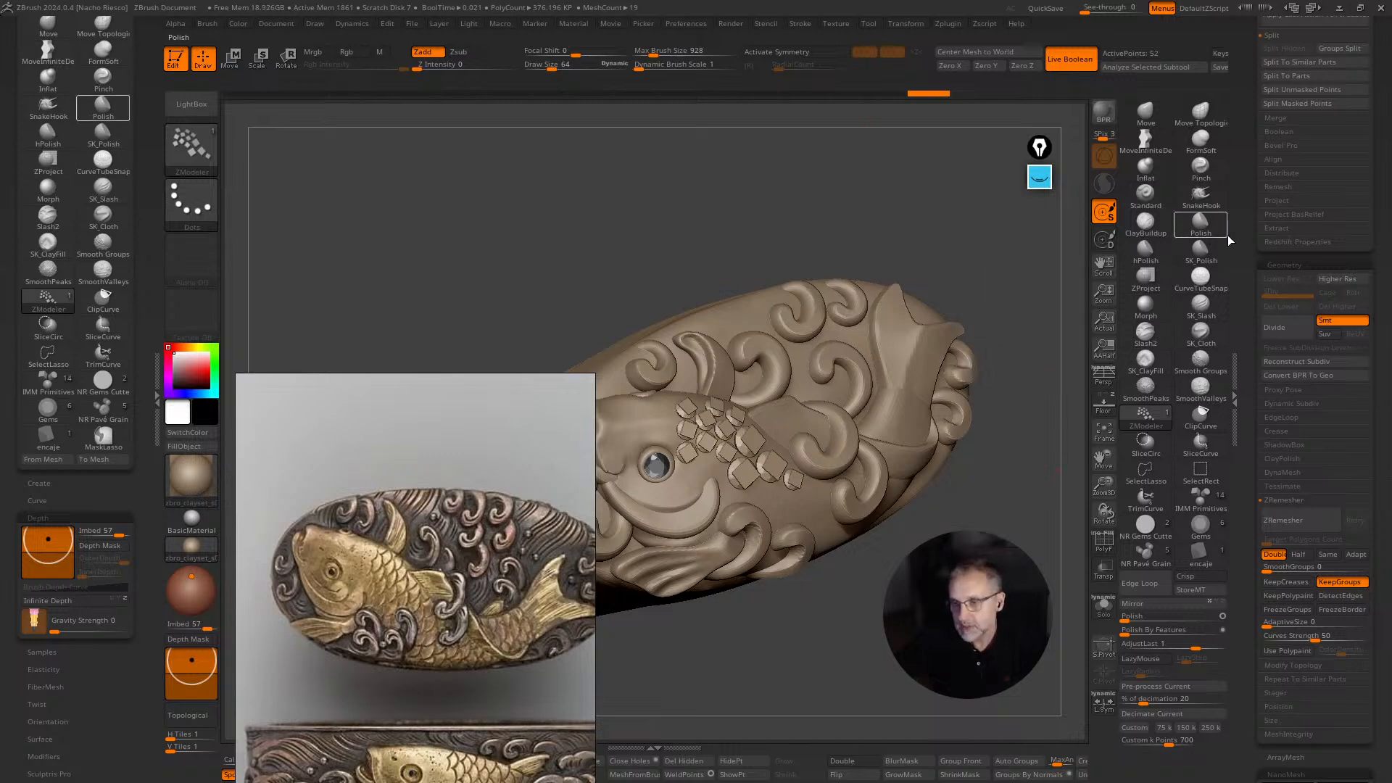
pyautogui.moveTo(1246, 242); pyautogui.dragTo(1260, 307)
pyautogui.moveTo(1250, 379); pyautogui.dragTo(1247, 344)
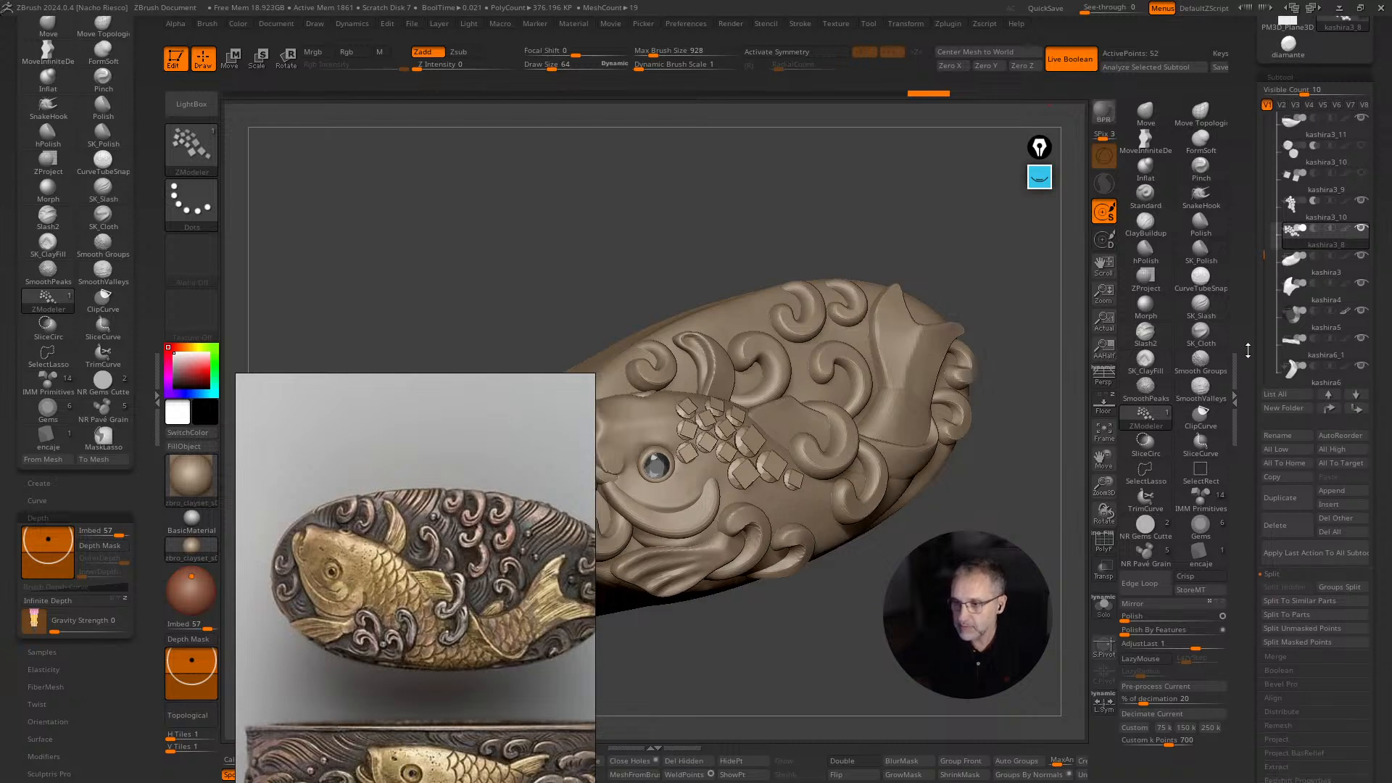
pyautogui.click(1351, 264)
pyautogui.click(1362, 229)
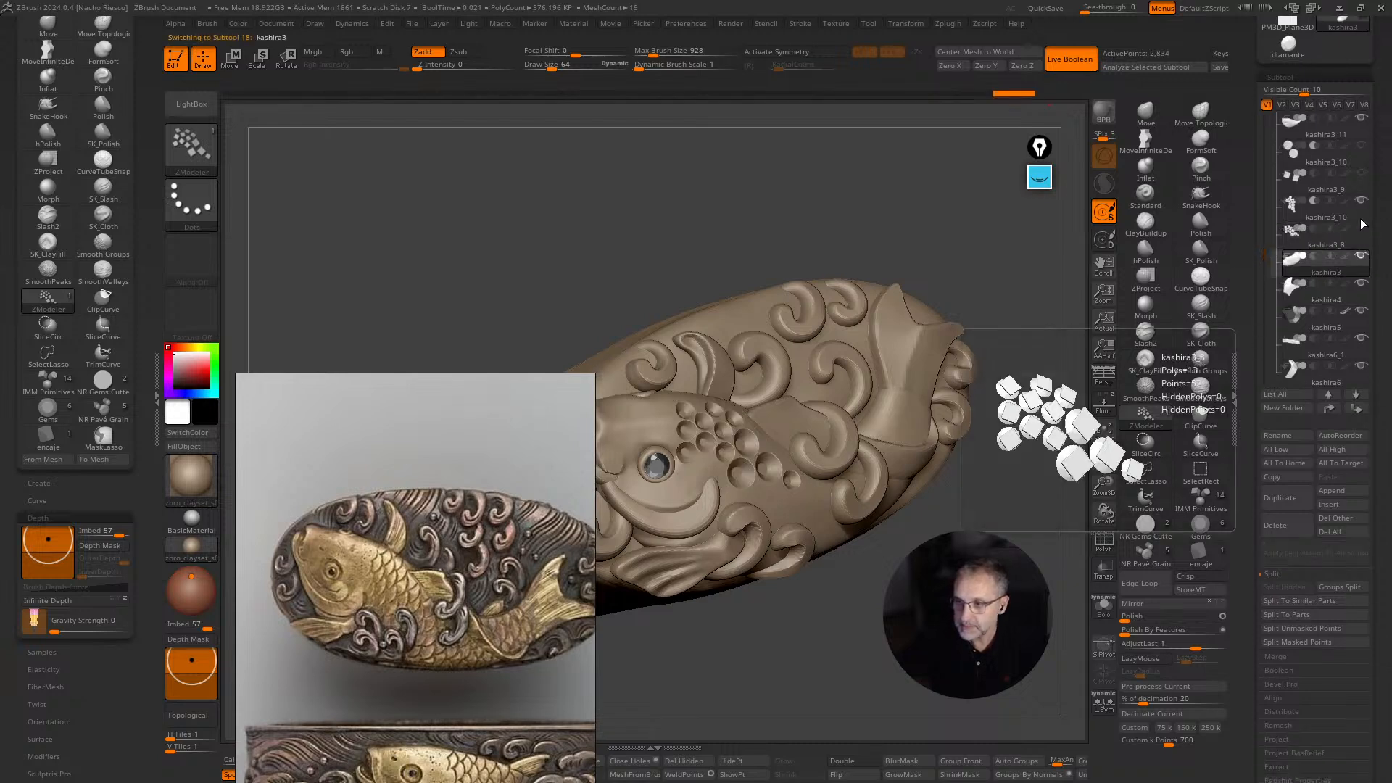
# Collapse the brush tray to widen the canvas and move the reference photo clear of the kashira.
pyautogui.keyDown('shift'); pyautogui.moveTo(932, 218); pyautogui.dragTo(834, 261); pyautogui.keyUp('shift')
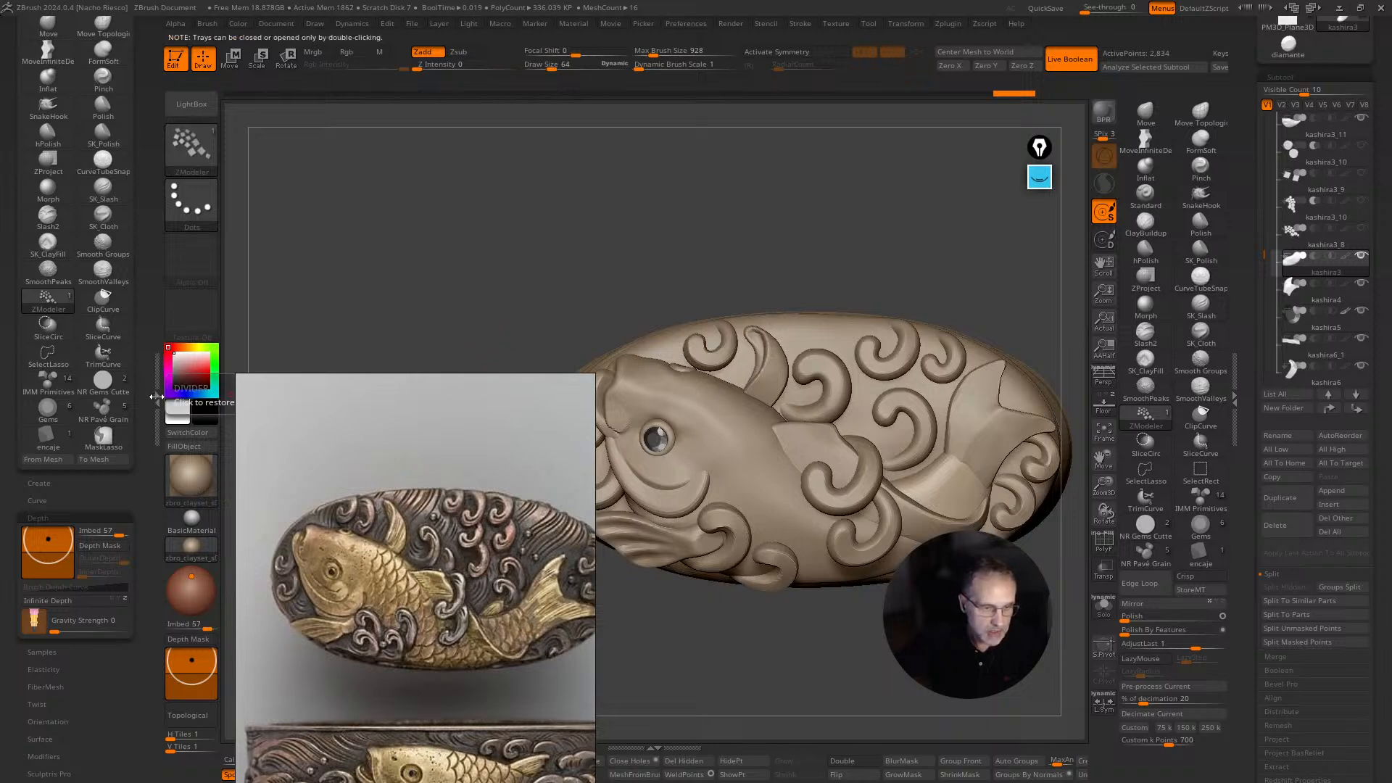
pyautogui.click(157, 396)
pyautogui.moveTo(396, 526)
pyautogui.mouseDown()
pyautogui.moveTo(300, 379)
pyautogui.moveTo(262, 396)
pyautogui.mouseUp()
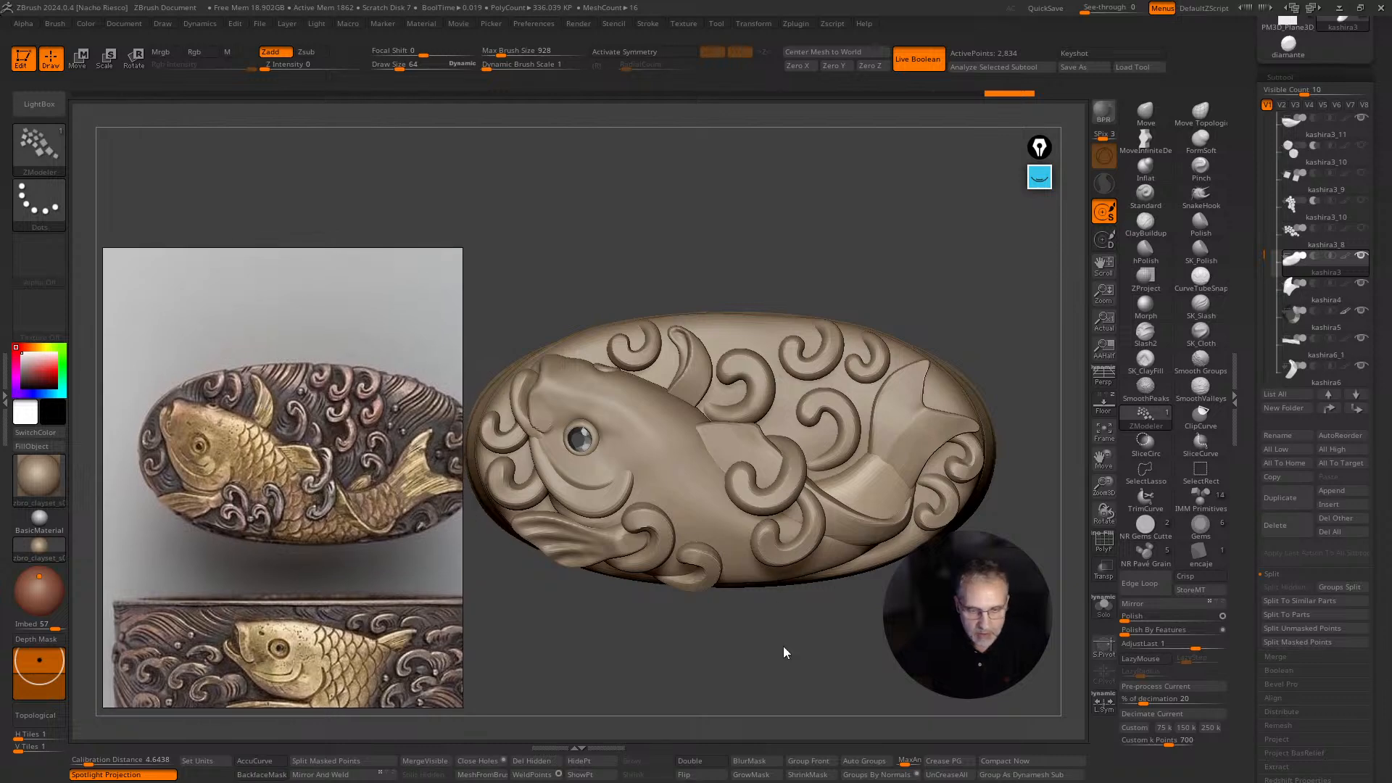
# Examine the kashira's fish and wave relief from several angles beside the reference photo.
pyautogui.moveTo(790, 652); pyautogui.dragTo(782, 665)
pyautogui.moveTo(870, 248)
pyautogui.mouseDown()
pyautogui.moveTo(906, 543)
pyautogui.moveTo(877, 647)
pyautogui.moveTo(653, 417)
pyautogui.mouseUp()
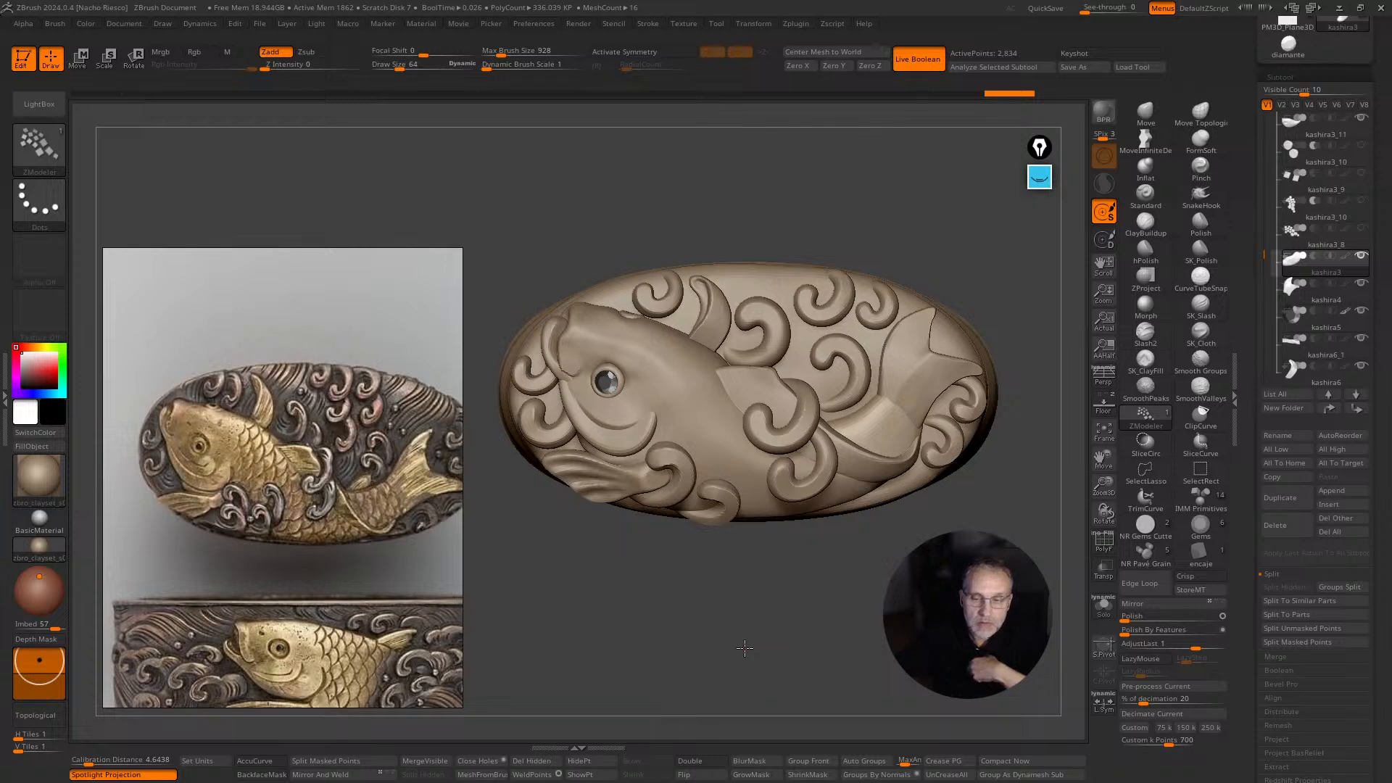
pyautogui.moveTo(745, 647)
pyautogui.mouseDown()
pyautogui.moveTo(748, 665)
pyautogui.moveTo(727, 636)
pyautogui.moveTo(726, 662)
pyautogui.moveTo(641, 679)
pyautogui.mouseUp()
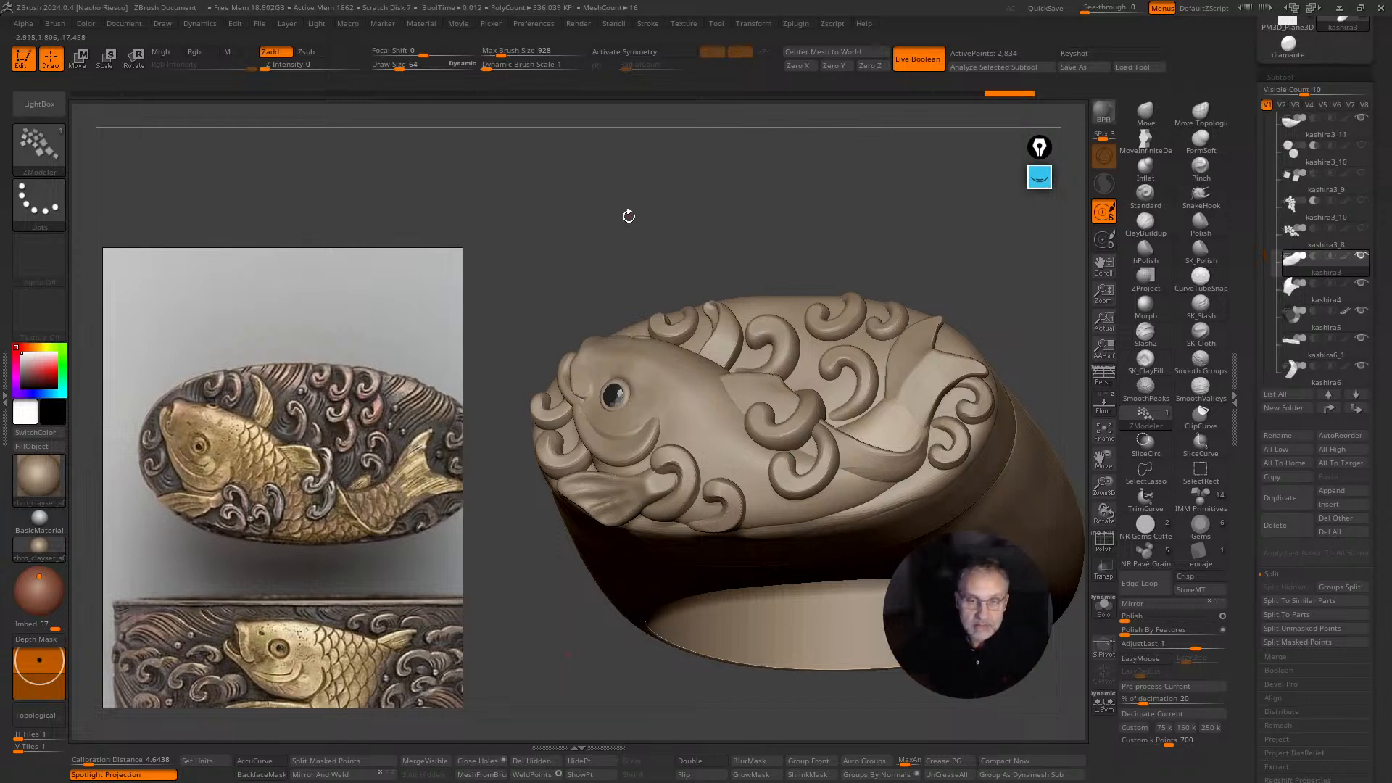
pyautogui.moveTo(629, 215); pyautogui.dragTo(559, 345)
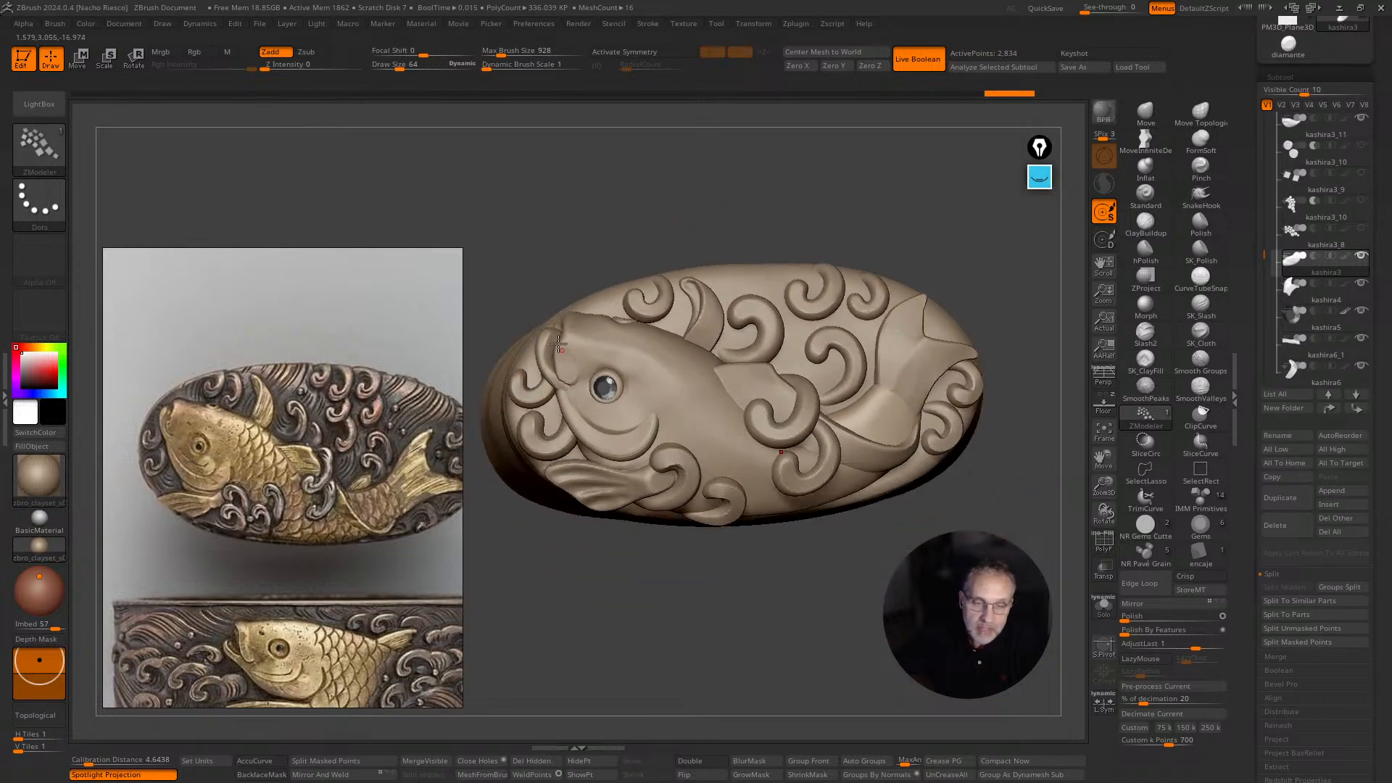
pyautogui.moveTo(877, 565); pyautogui.dragTo(878, 578)
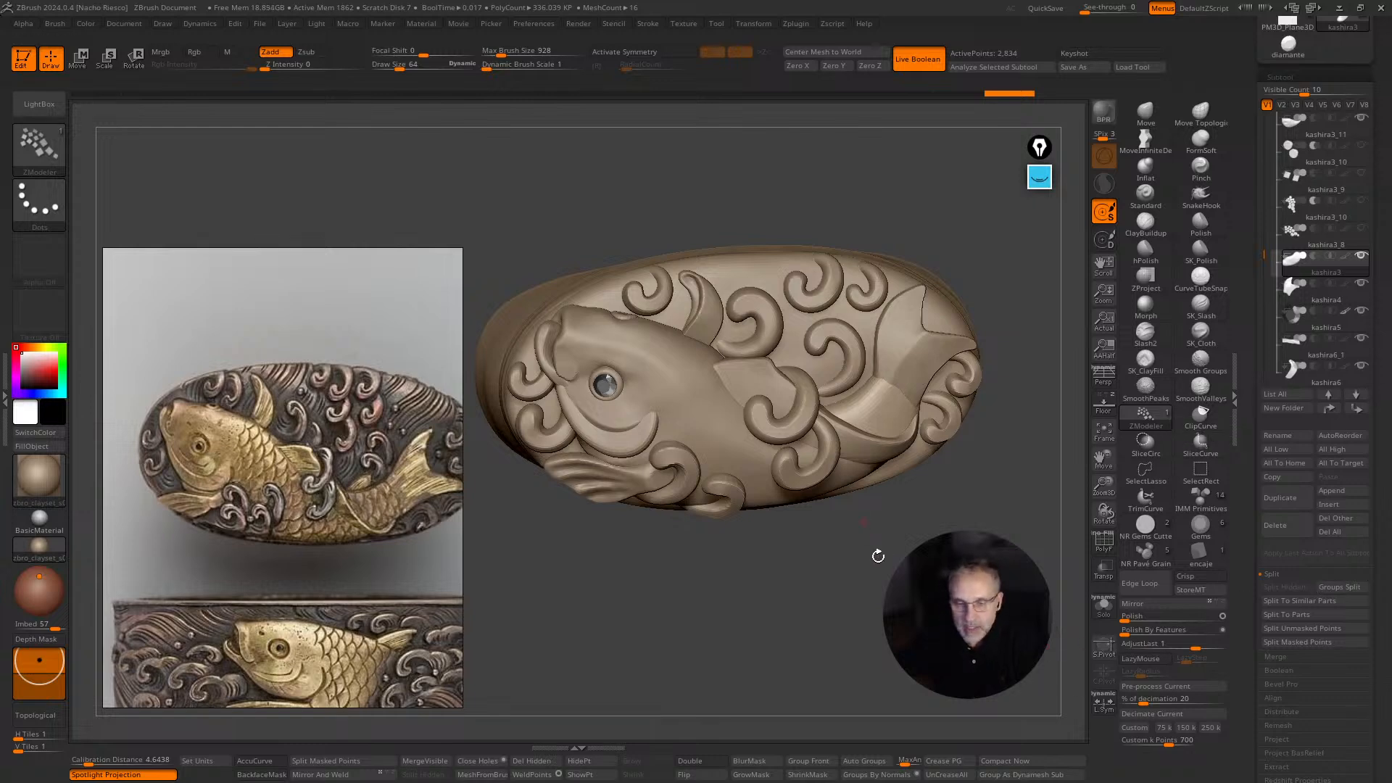
pyautogui.moveTo(885, 559); pyautogui.dragTo(861, 612)
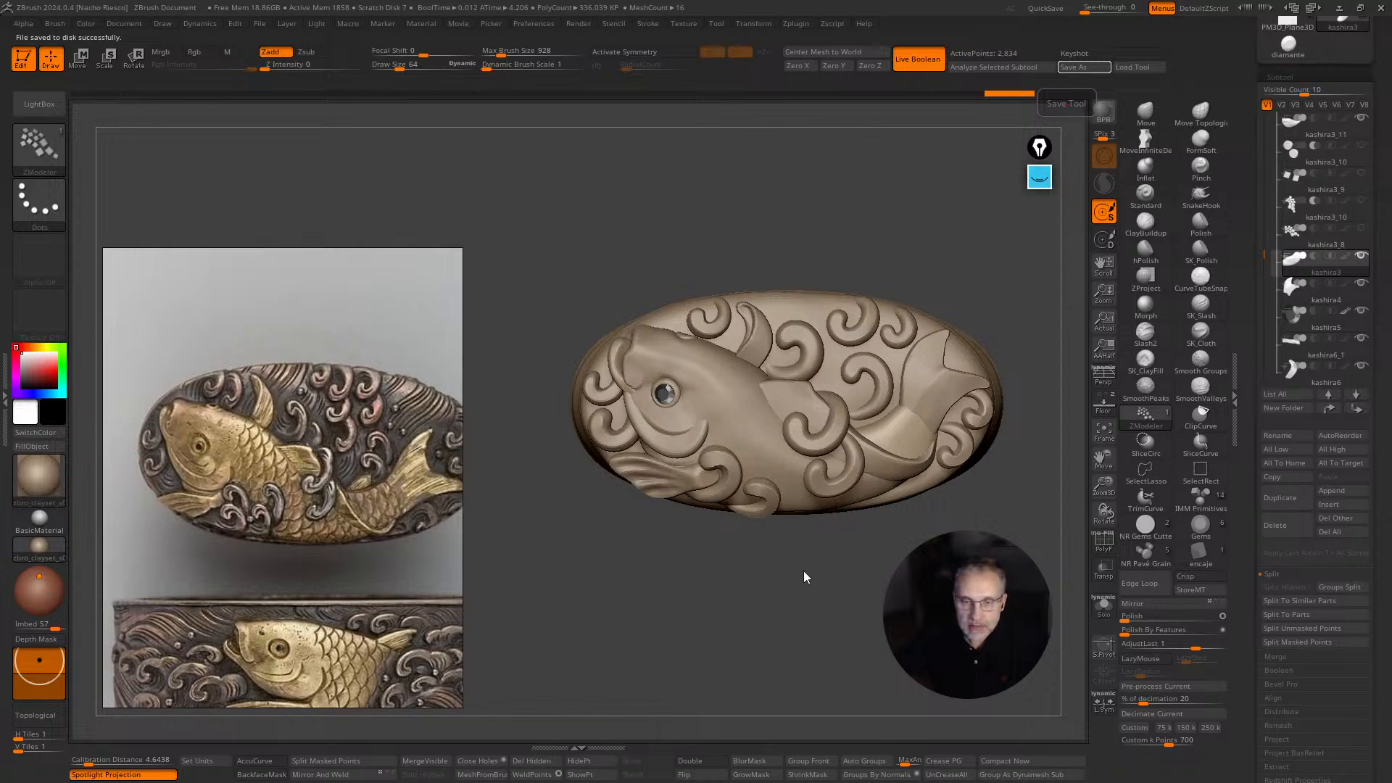
# Isolate the fish body subtool kashira3_11 in Solo mode and set the Draw Size to about 357.
pyautogui.moveTo(793, 611); pyautogui.dragTo(754, 478)
pyautogui.keyDown('alt'); pyautogui.click(748, 446); pyautogui.keyUp('alt')
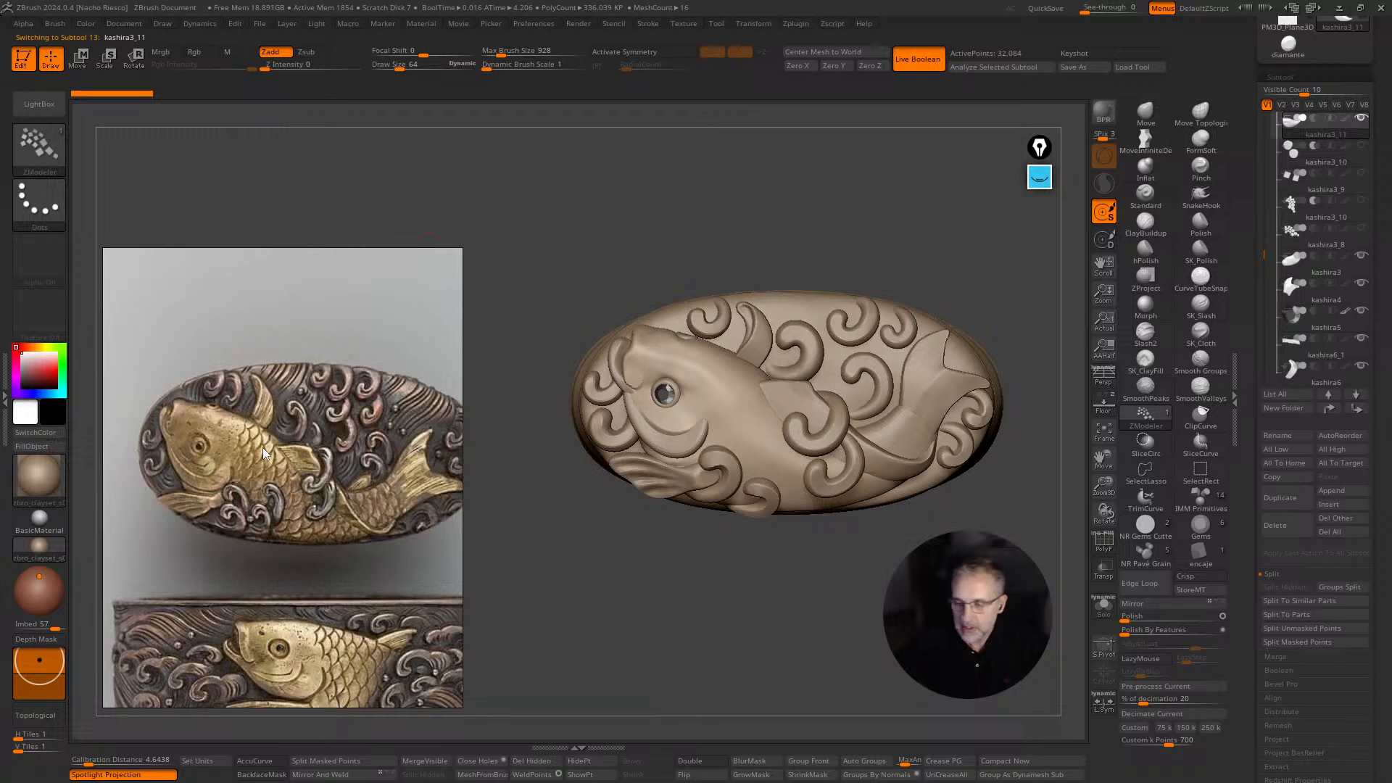
pyautogui.click(1106, 615)
pyautogui.moveTo(852, 298)
pyautogui.keyDown('alt'); pyautogui.mouseDown()
pyautogui.moveTo(885, 406)
pyautogui.moveTo(889, 333)
pyautogui.moveTo(911, 385)
pyautogui.moveTo(1041, 468)
pyautogui.mouseUp(); pyautogui.keyUp('alt')
pyautogui.press('s')
pyautogui.moveTo(659, 482); pyautogui.dragTo(694, 482)
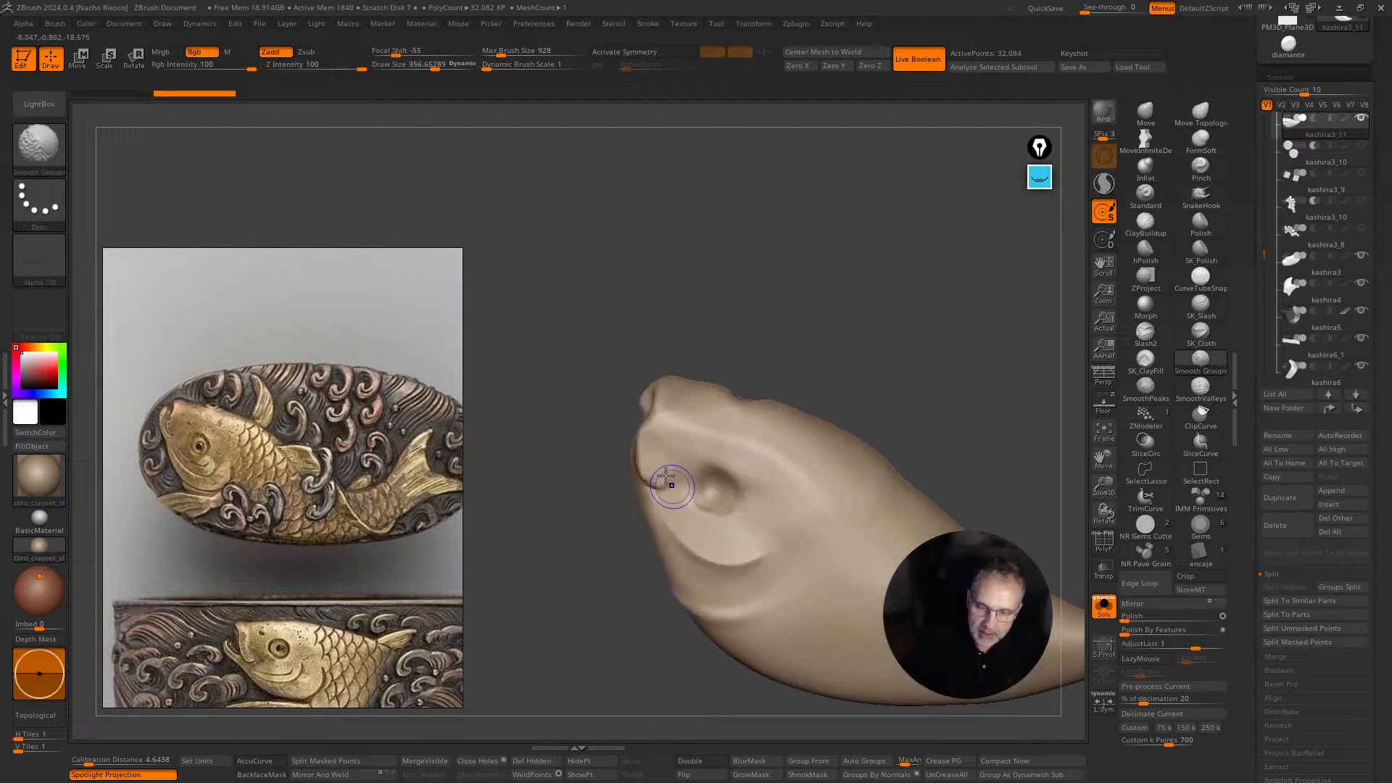
pyautogui.moveTo(817, 389); pyautogui.dragTo(913, 406)
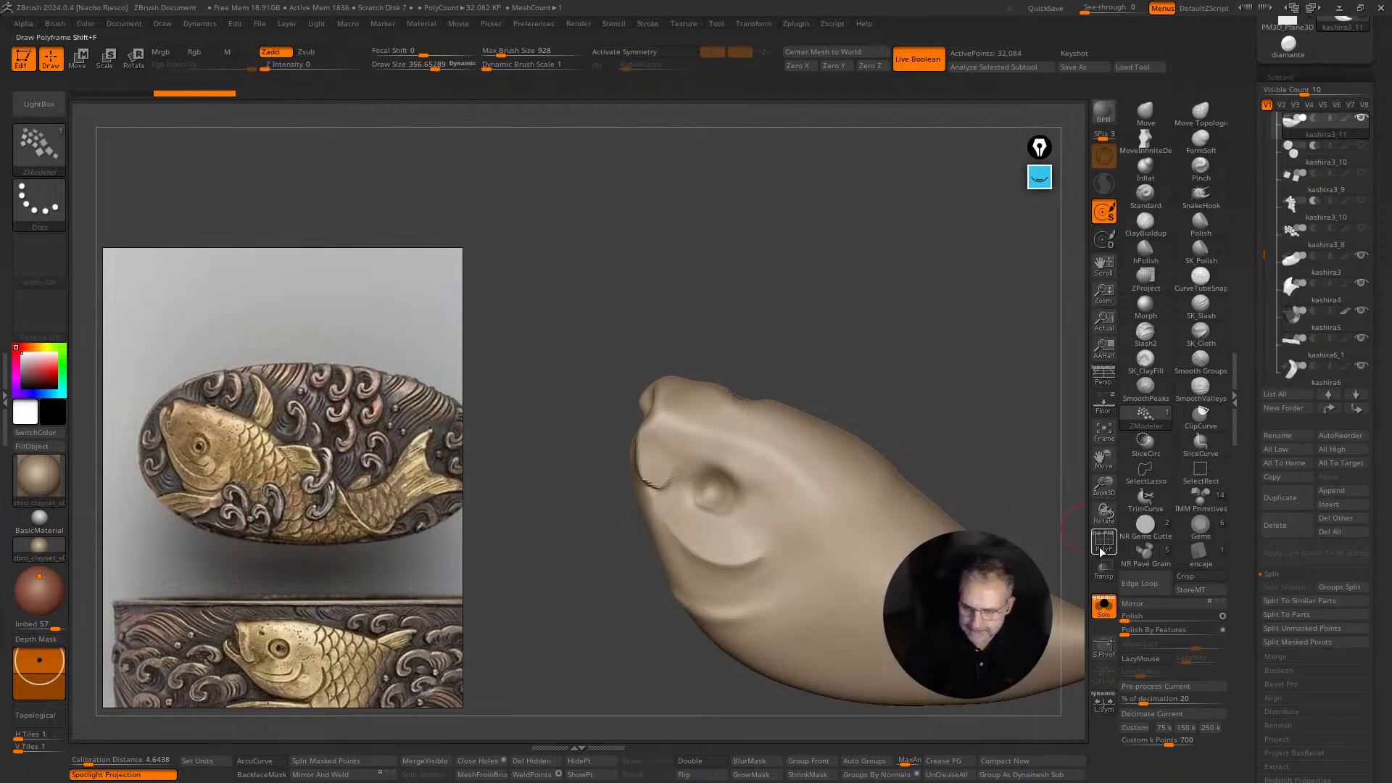
# Show the PolyFrame wireframe on the fish body and duplicate its subtool.
pyautogui.hotkey('shift', 'f')
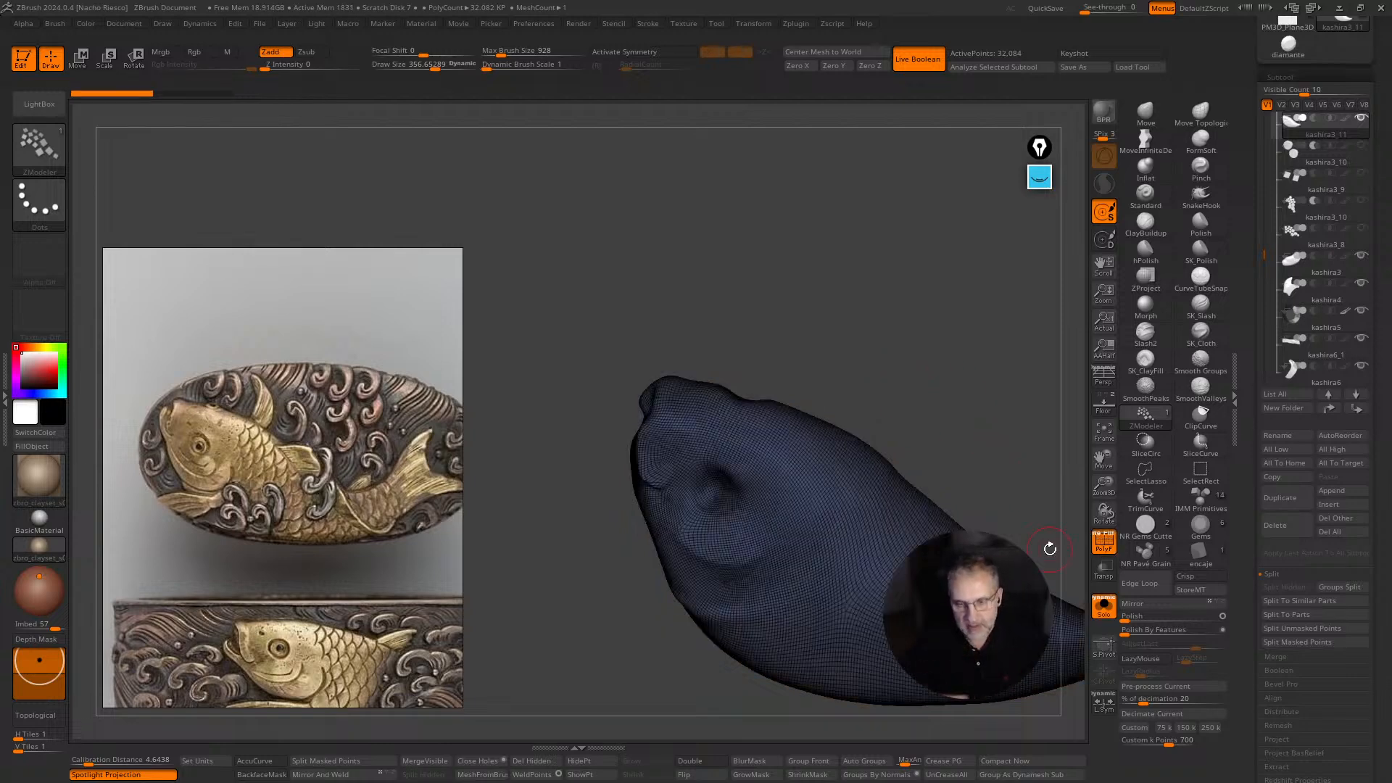
pyautogui.moveTo(968, 460); pyautogui.dragTo(870, 461)
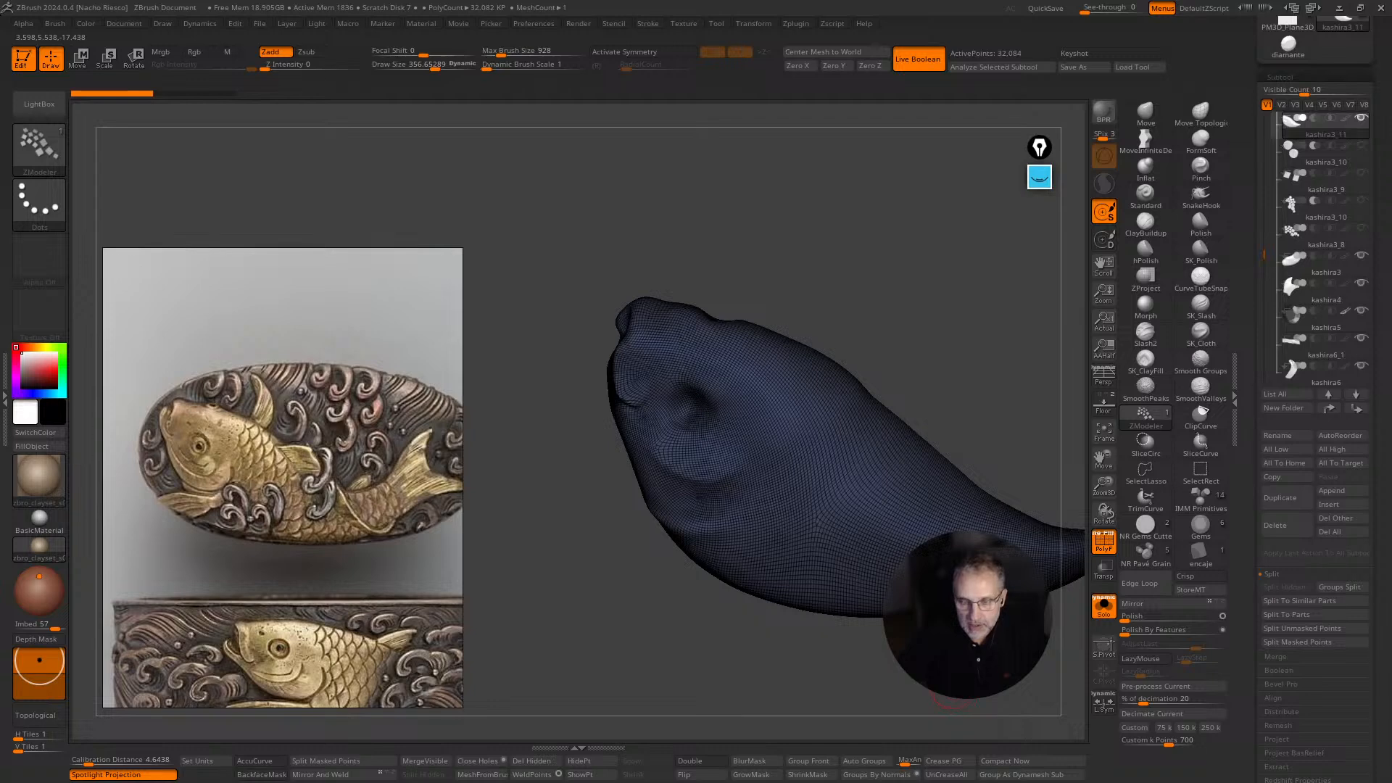
pyautogui.moveTo(952, 700); pyautogui.dragTo(972, 678)
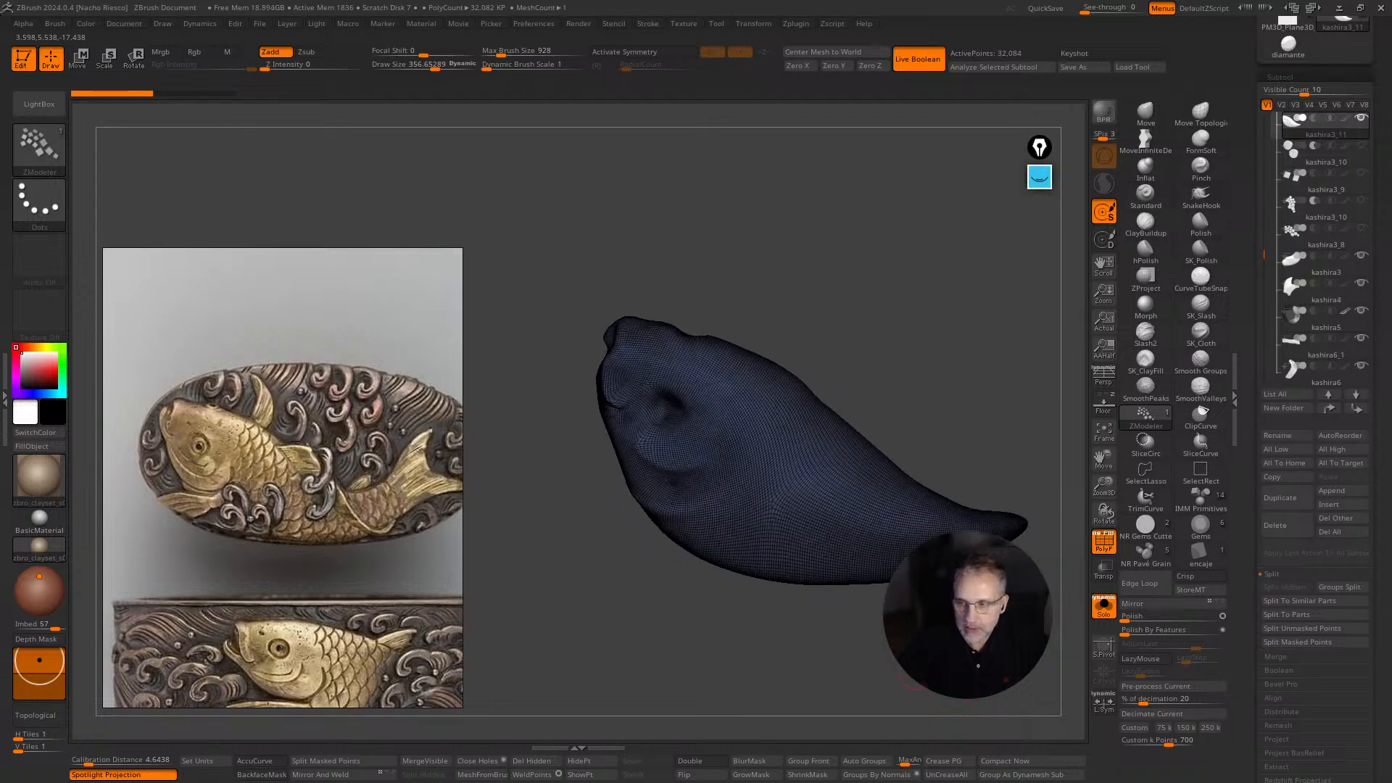
pyautogui.click(1284, 498)
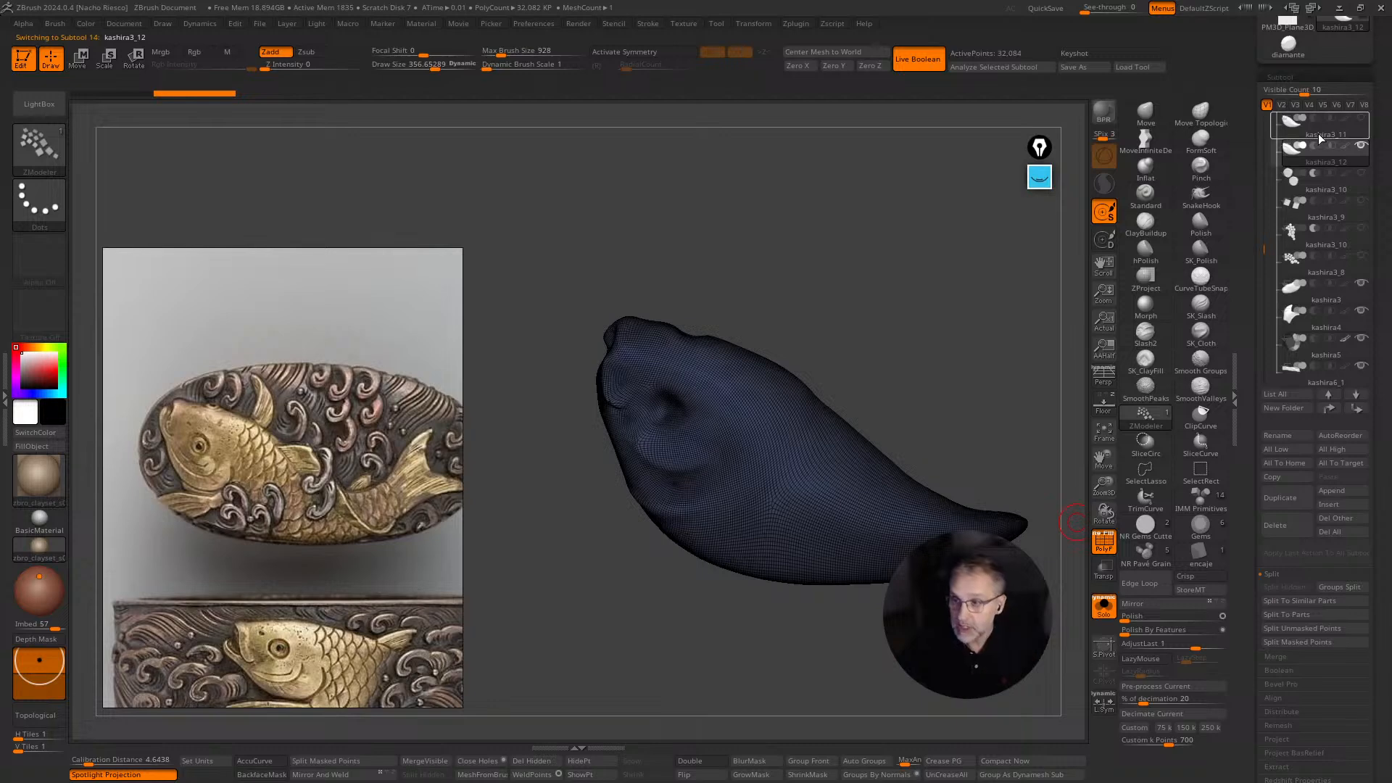
pyautogui.moveTo(1318, 132)
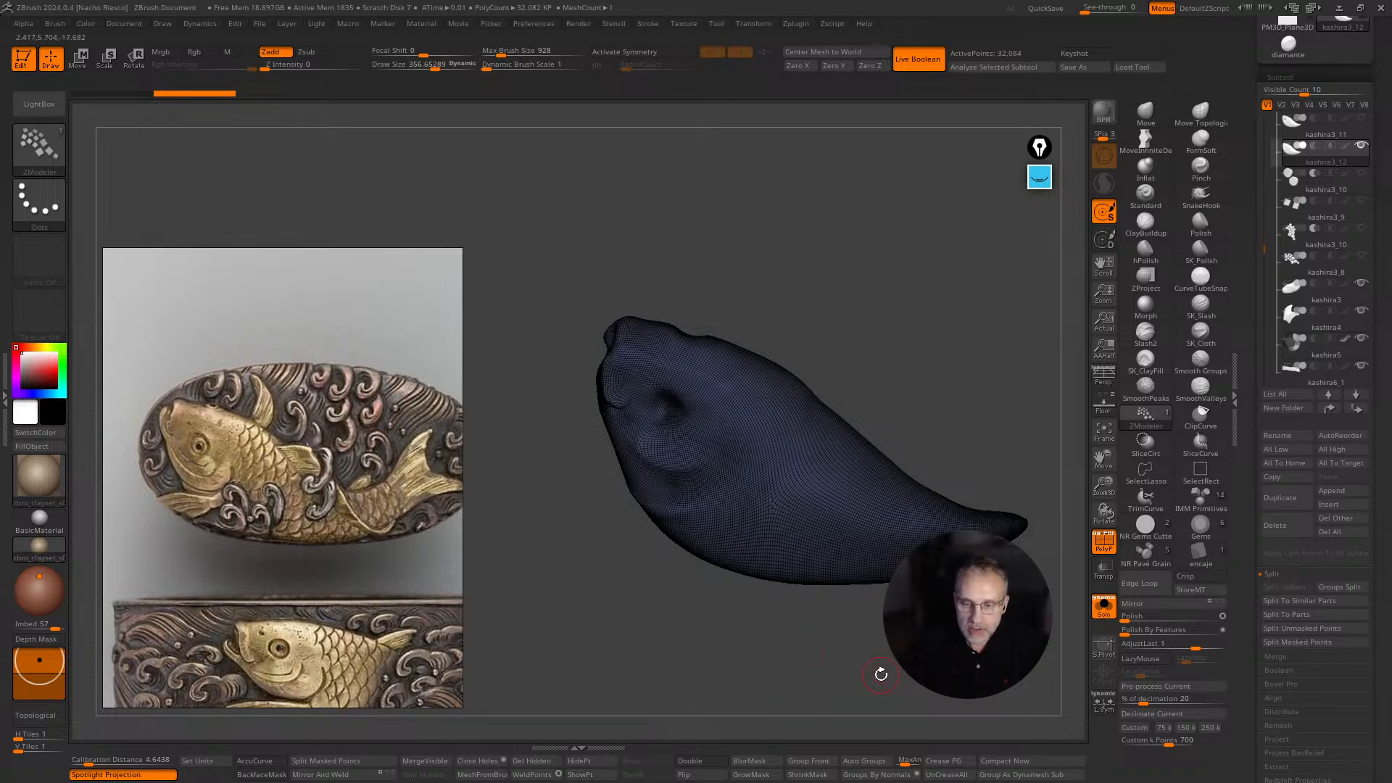
# Mask the head of the duplicated fish with a lasso outline and turn the masked area into its own polygroup.
pyautogui.moveTo(867, 668); pyautogui.dragTo(852, 662)
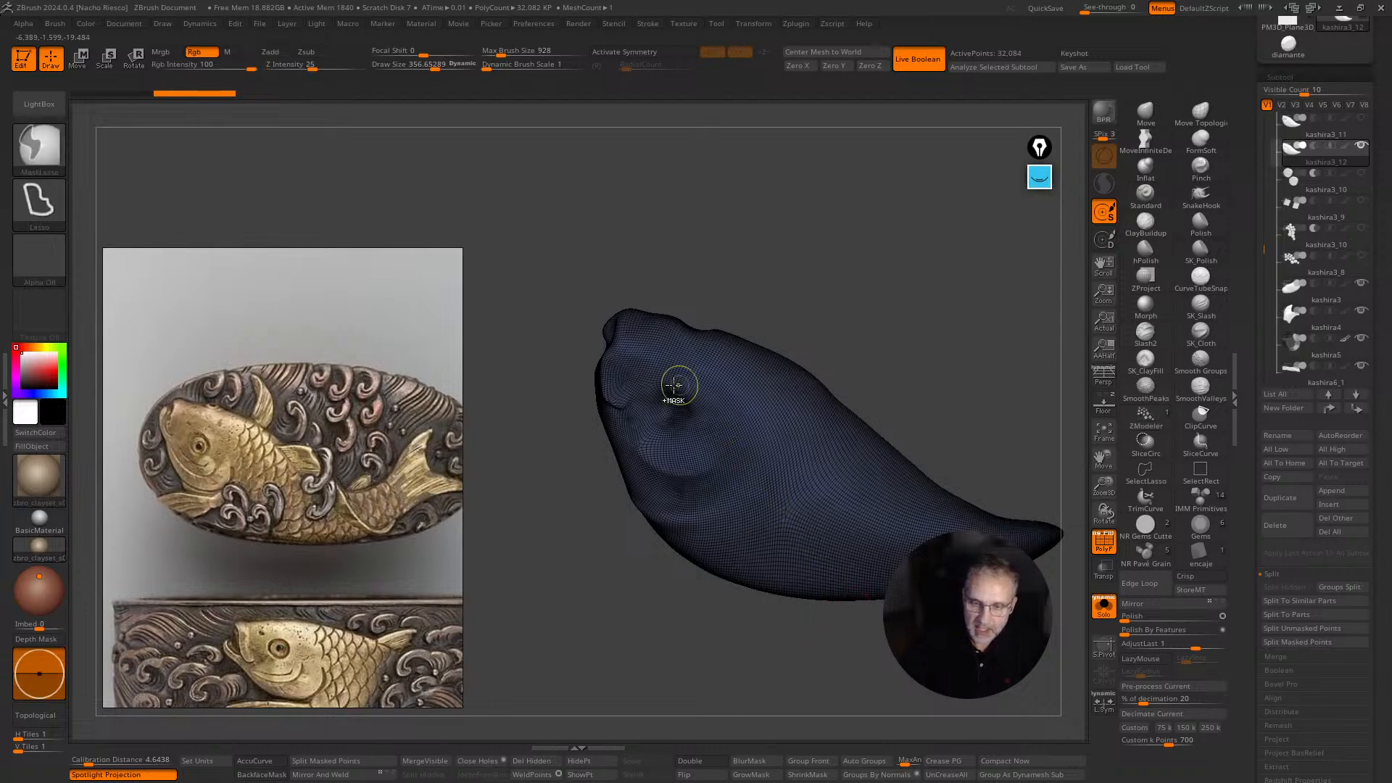
pyautogui.moveTo(577, 258)
pyautogui.keyDown('ctrl'); pyautogui.mouseDown()
pyautogui.moveTo(622, 468)
pyautogui.moveTo(664, 485)
pyautogui.moveTo(712, 473)
pyautogui.moveTo(747, 385)
pyautogui.moveTo(750, 306)
pyautogui.mouseUp(); pyautogui.keyUp('ctrl')
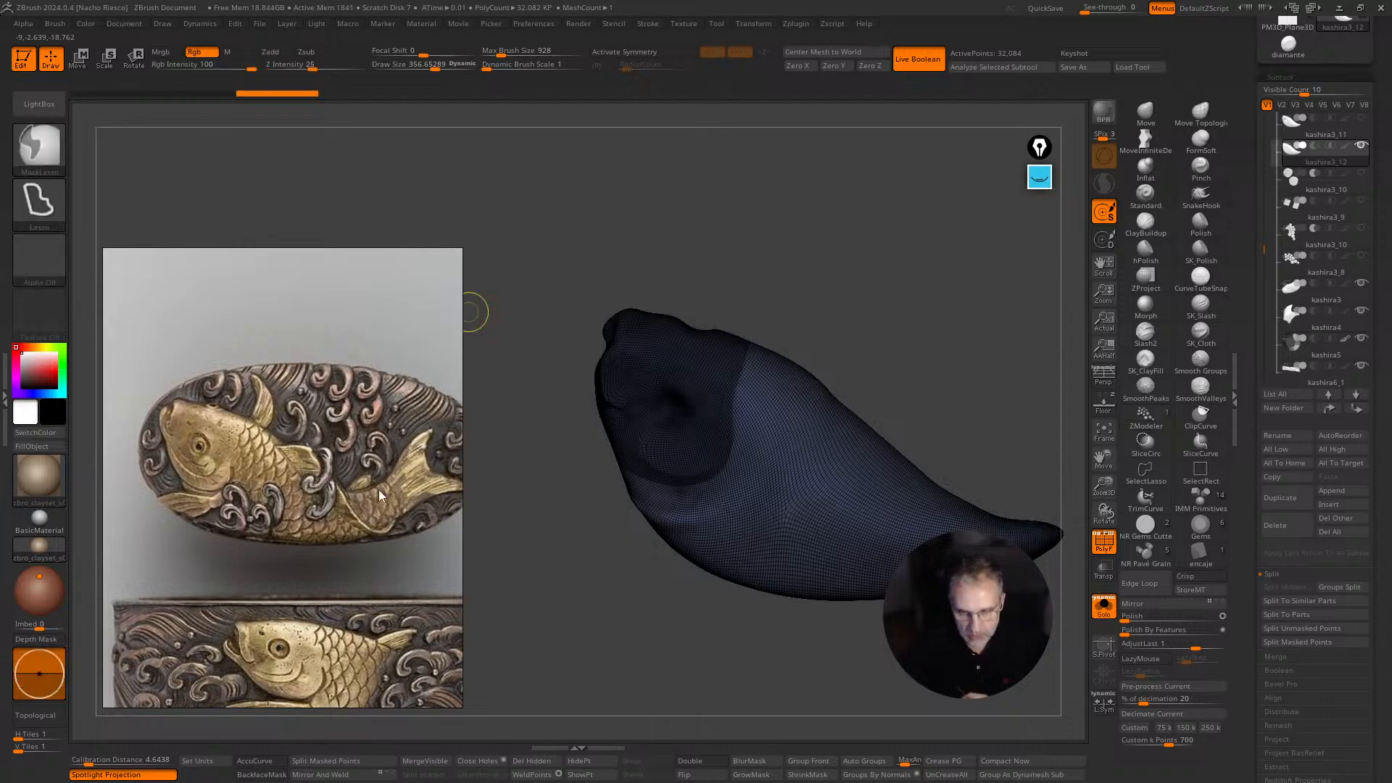
pyautogui.hotkey('ctrl', 'w')
# Mask the fish's lower edge from the side with the MaskPen brush and make that strip a separate polygroup.
pyautogui.moveTo(838, 681); pyautogui.dragTo(786, 624)
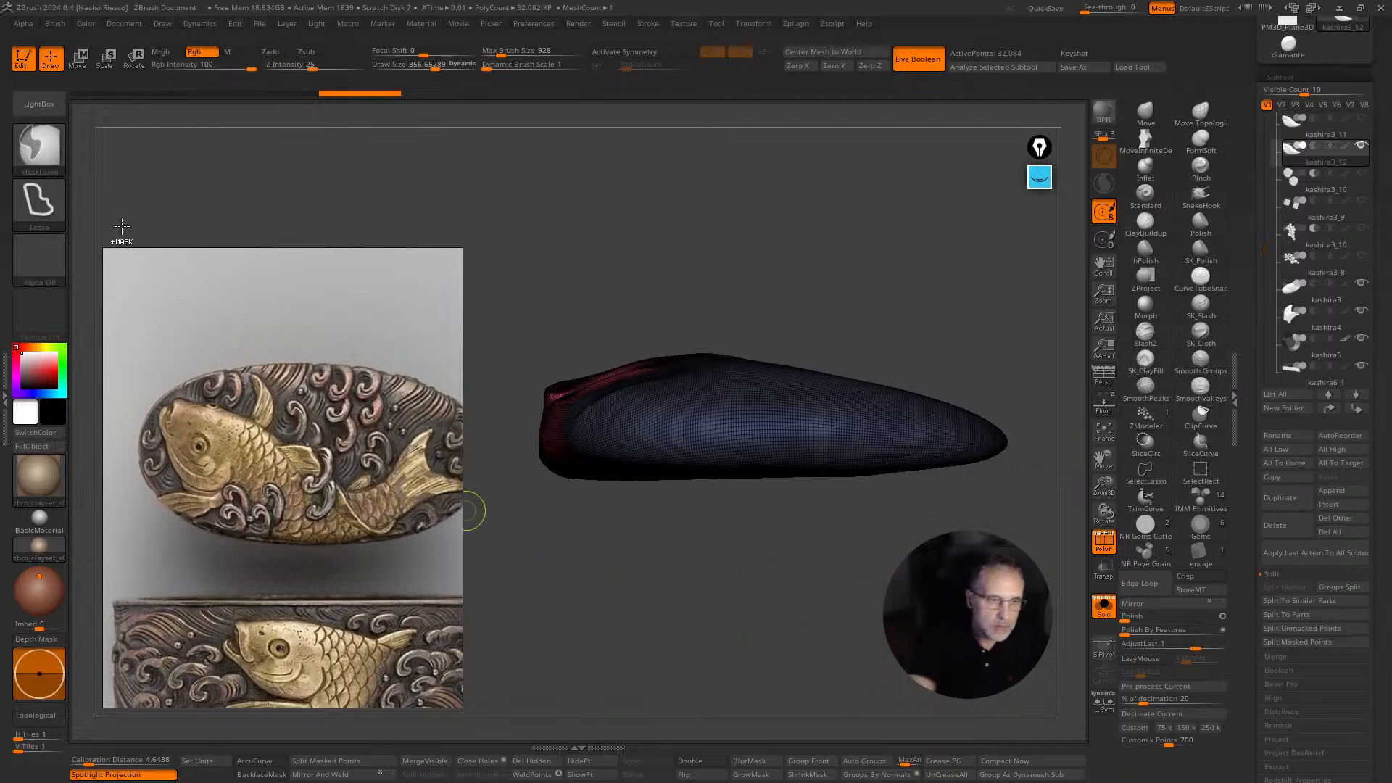
pyautogui.keyDown('ctrl'); pyautogui.click(40, 150); pyautogui.keyUp('ctrl')
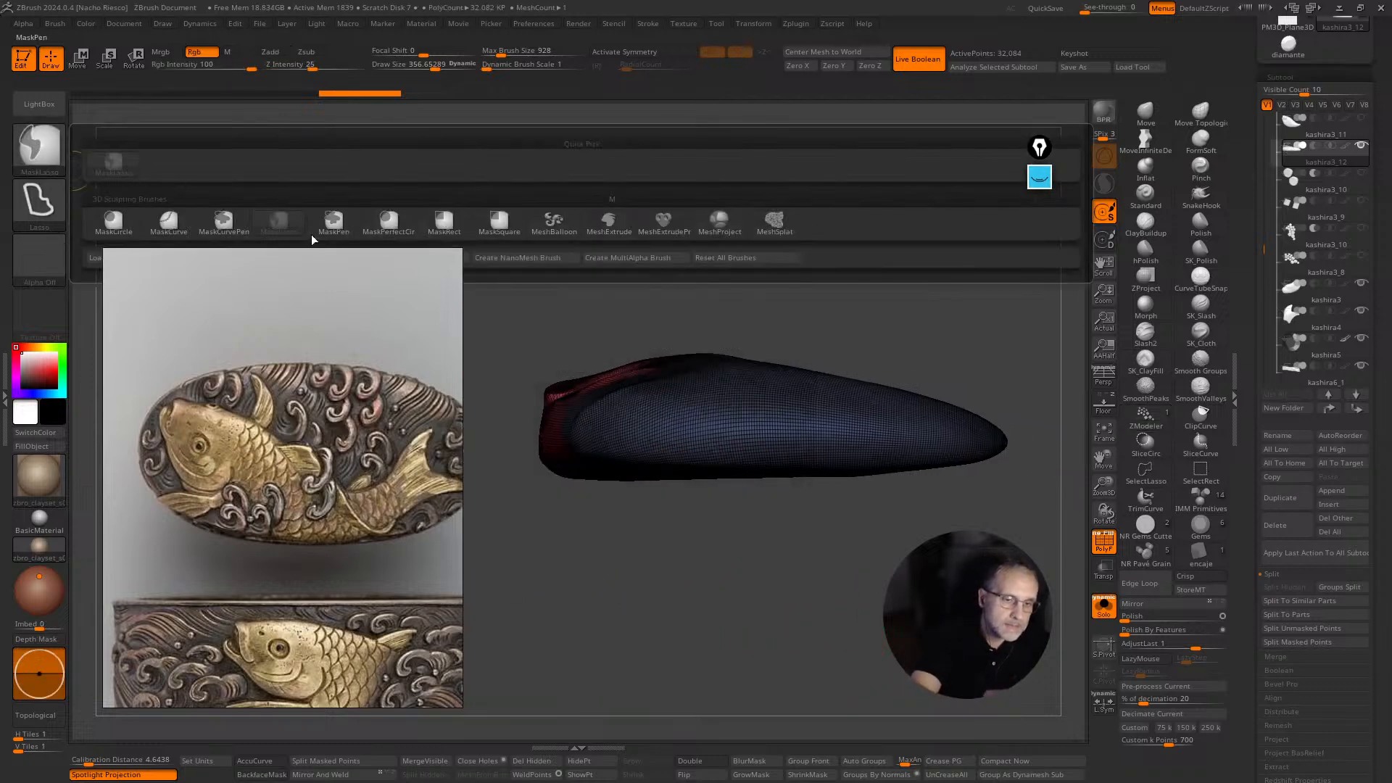
pyautogui.click(333, 221)
pyautogui.keyDown('ctrl'); pyautogui.moveTo(521, 557); pyautogui.dragTo(814, 511); pyautogui.keyUp('ctrl')
pyautogui.keyDown('ctrl'); pyautogui.moveTo(1107, 437); pyautogui.dragTo(1106, 440); pyautogui.keyUp('ctrl')
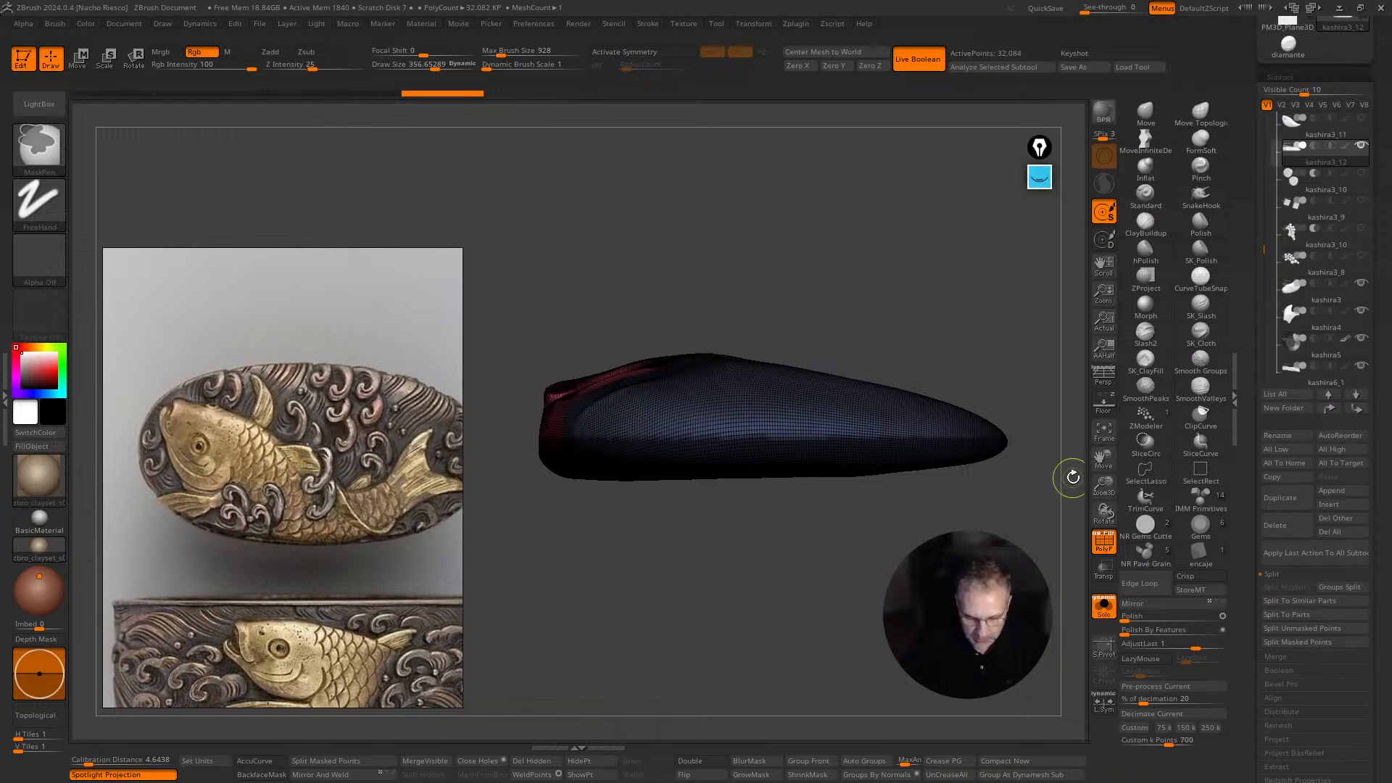
pyautogui.hotkey('ctrl', 'w')
# Set ZRemesher to keep the same polygon count with KeepGroups on and SmoothGroups at 0.
pyautogui.moveTo(1038, 510)
pyautogui.mouseDown()
pyautogui.moveTo(1024, 542)
pyautogui.moveTo(835, 354)
pyautogui.moveTo(908, 310)
pyautogui.moveTo(892, 298)
pyautogui.moveTo(1066, 357)
pyautogui.mouseUp()
pyautogui.scroll(-8, 1316, 471)
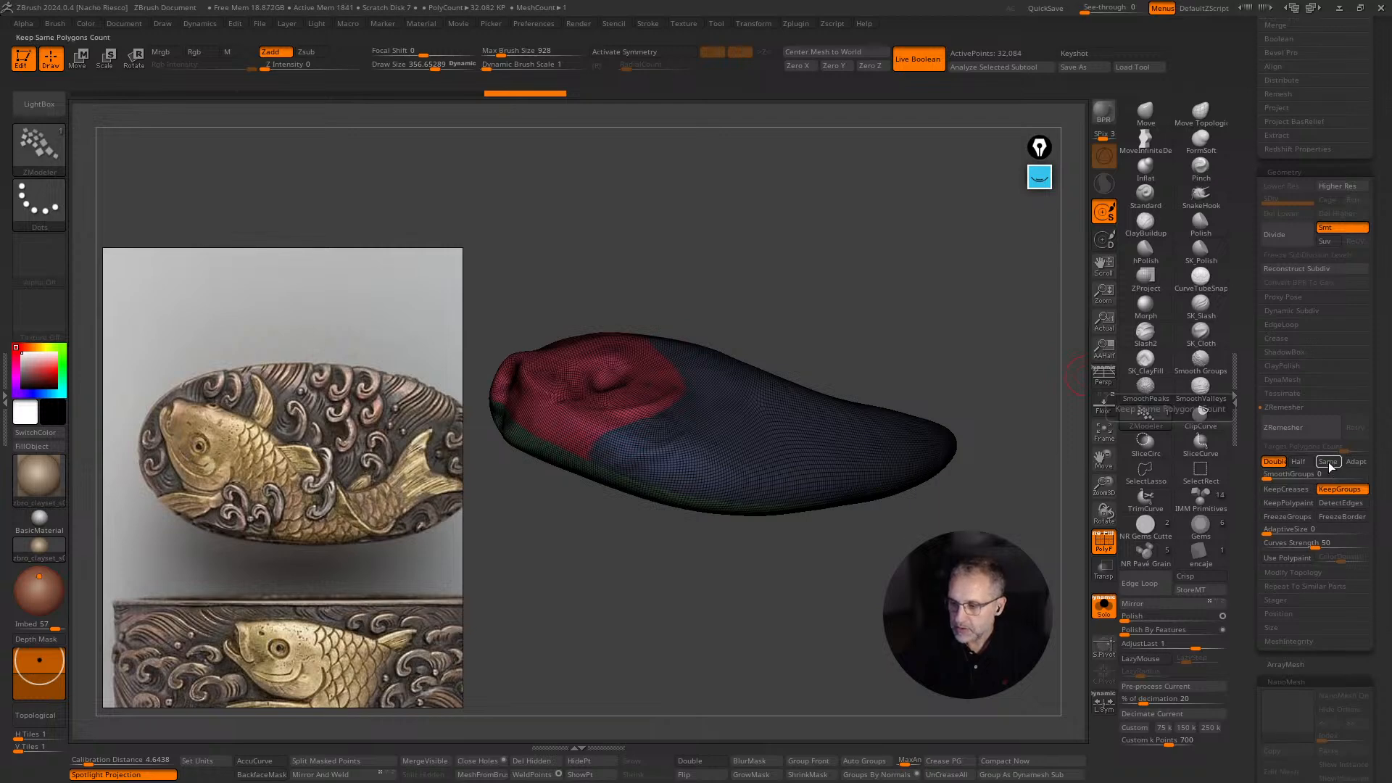
pyautogui.click(1329, 462)
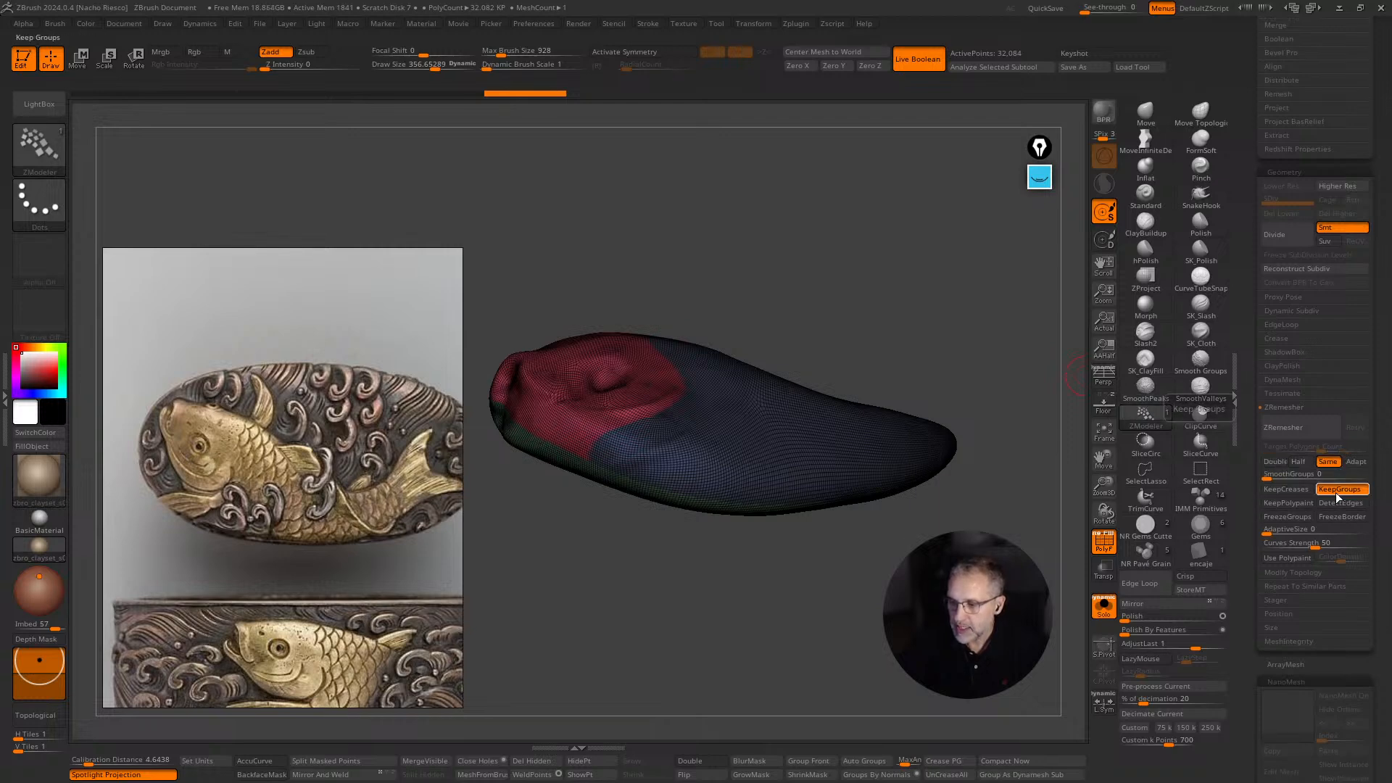
pyautogui.moveTo(1280, 477)
pyautogui.mouseDown()
pyautogui.moveTo(1259, 478)
pyautogui.moveTo(1304, 478)
pyautogui.moveTo(1259, 478)
pyautogui.mouseUp()
pyautogui.moveTo(968, 657); pyautogui.dragTo(896, 677)
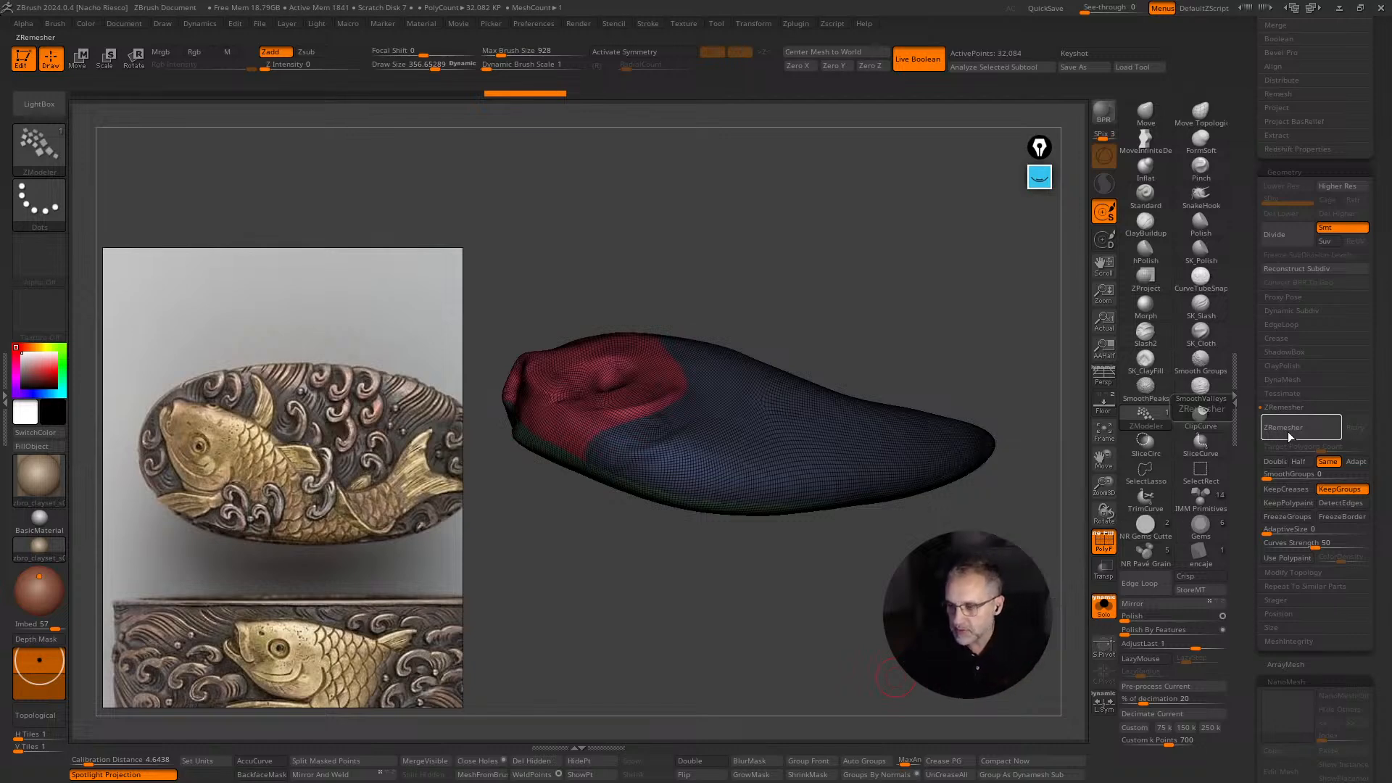
# Try ZRemesher on the duplicated fish, check the polygroup borders around the head up close, and undo the remesh.
pyautogui.click(1266, 427)
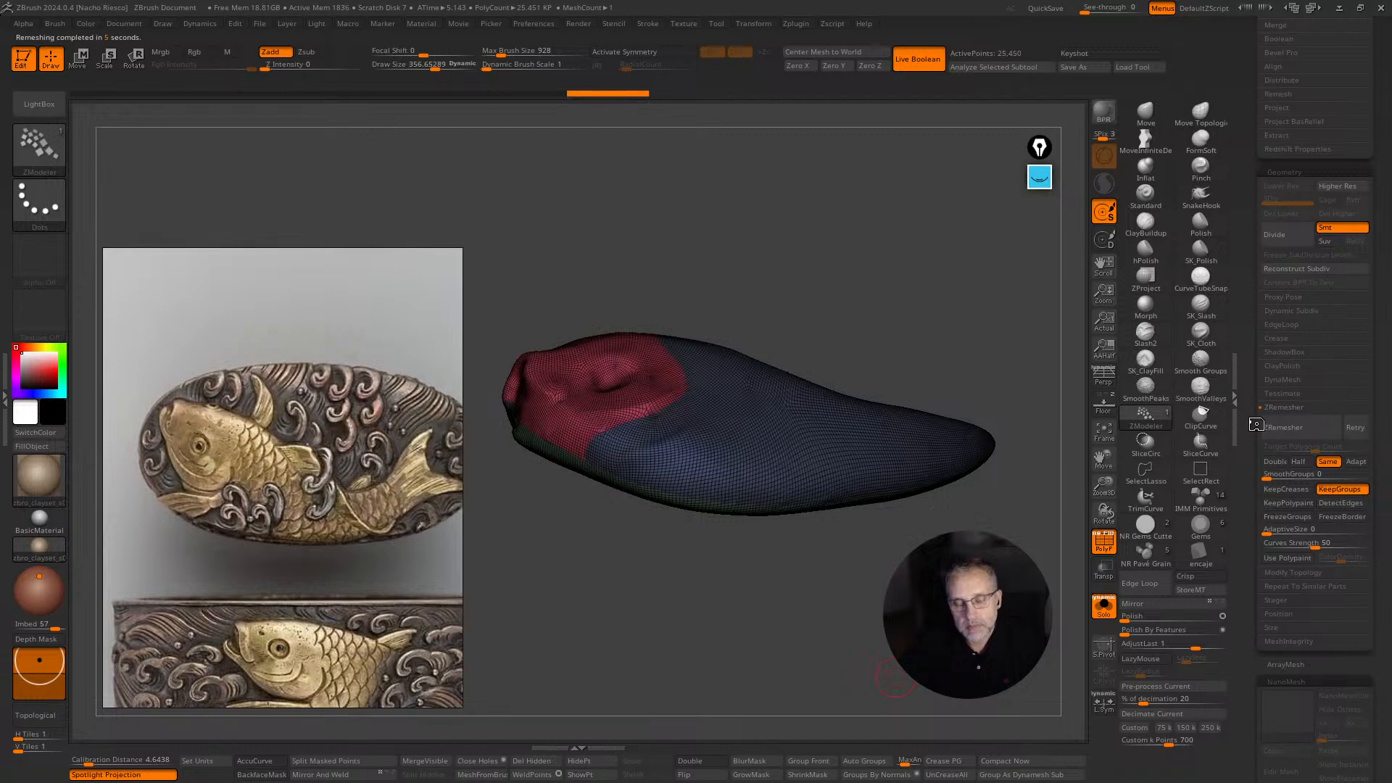
pyautogui.moveTo(897, 653); pyautogui.dragTo(882, 718)
pyautogui.keyDown('alt'); pyautogui.moveTo(862, 667); pyautogui.dragTo(923, 386); pyautogui.keyUp('alt')
pyautogui.keyDown('alt'); pyautogui.moveTo(695, 656); pyautogui.dragTo(697, 684); pyautogui.keyUp('alt')
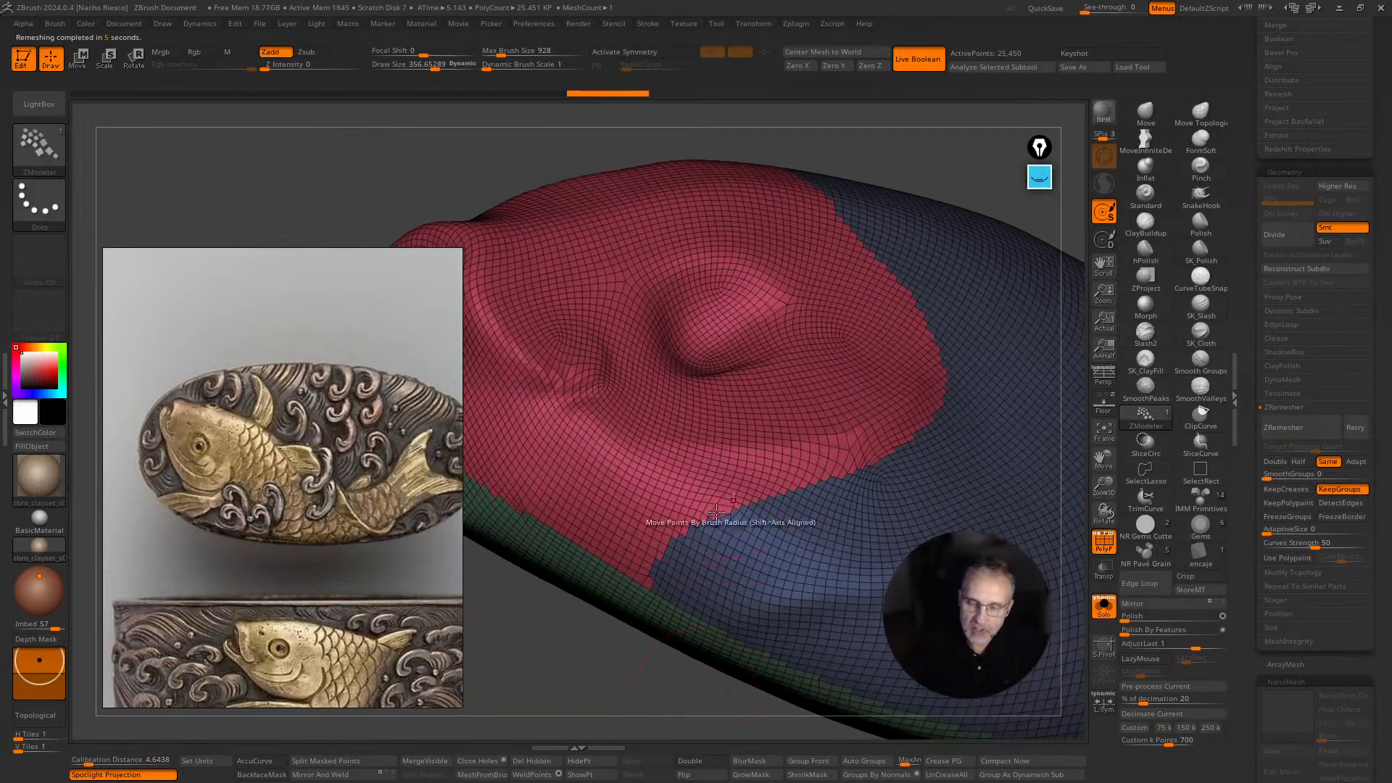
pyautogui.hotkey('ctrl', 'z')
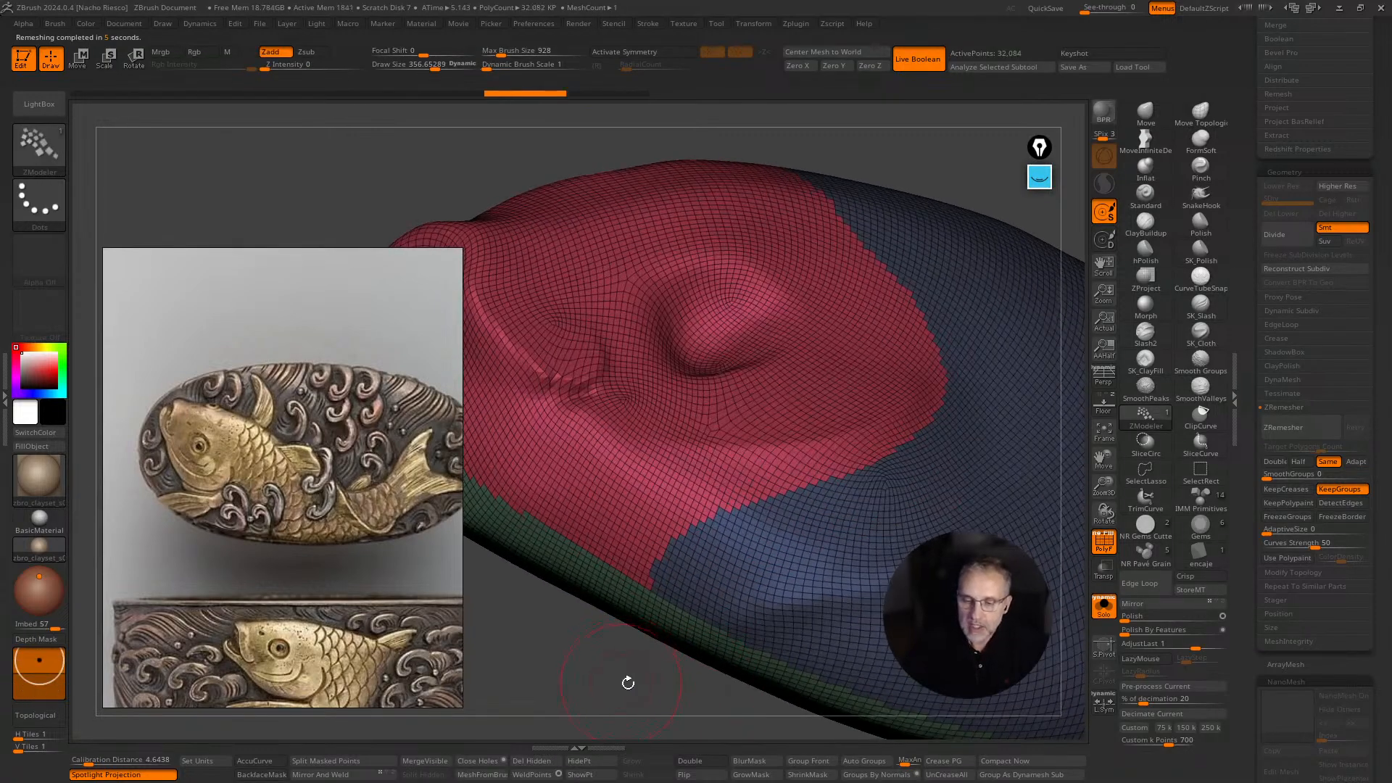
# Smooth the border between the head and body polygroups using the Smooth Groups brush at a Draw Size of about 247.
pyautogui.moveTo(628, 683)
pyautogui.mouseDown()
pyautogui.moveTo(646, 650)
pyautogui.moveTo(718, 669)
pyautogui.mouseUp()
pyautogui.press('shift')
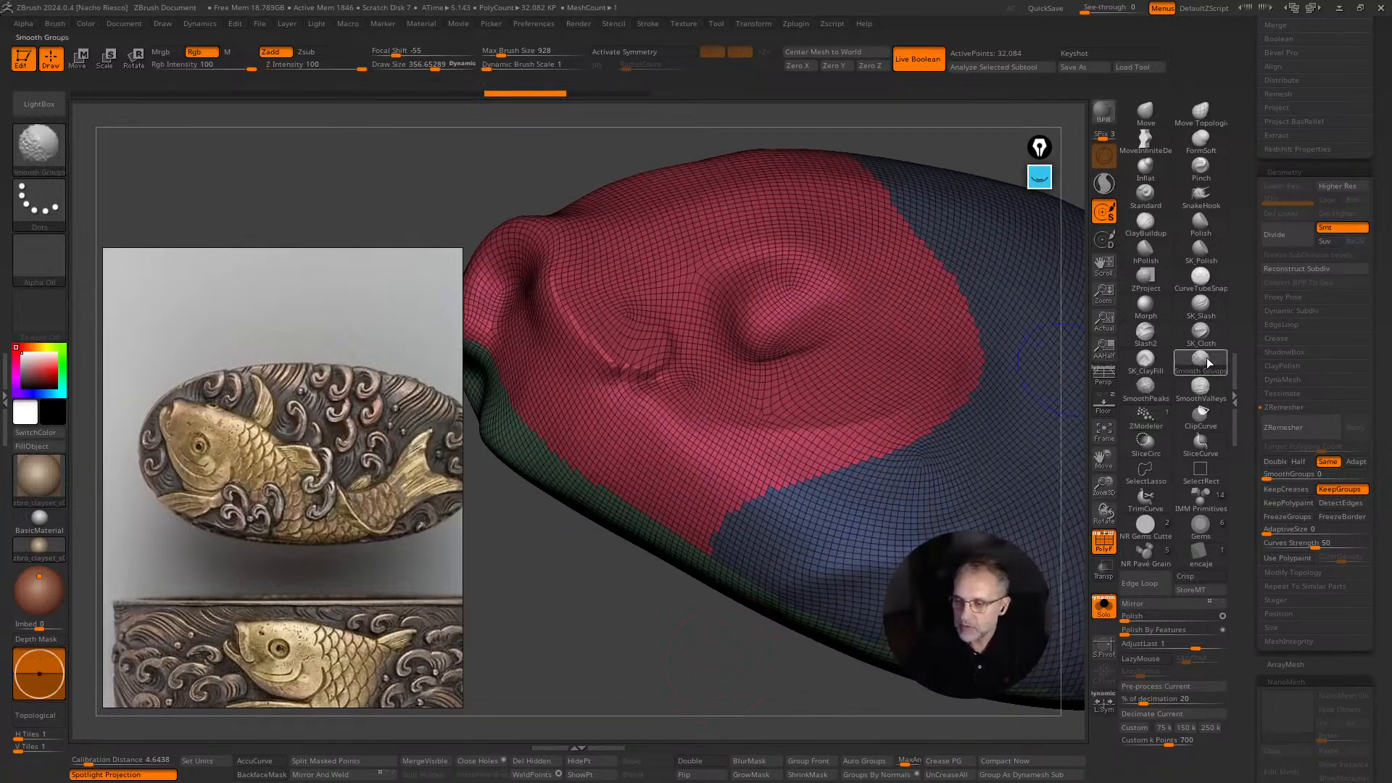
pyautogui.press('s')
pyautogui.moveTo(781, 501)
pyautogui.mouseDown()
pyautogui.moveTo(733, 520)
pyautogui.moveTo(896, 450)
pyautogui.moveTo(968, 367)
pyautogui.mouseUp()
pyautogui.moveTo(638, 670); pyautogui.dragTo(935, 442)
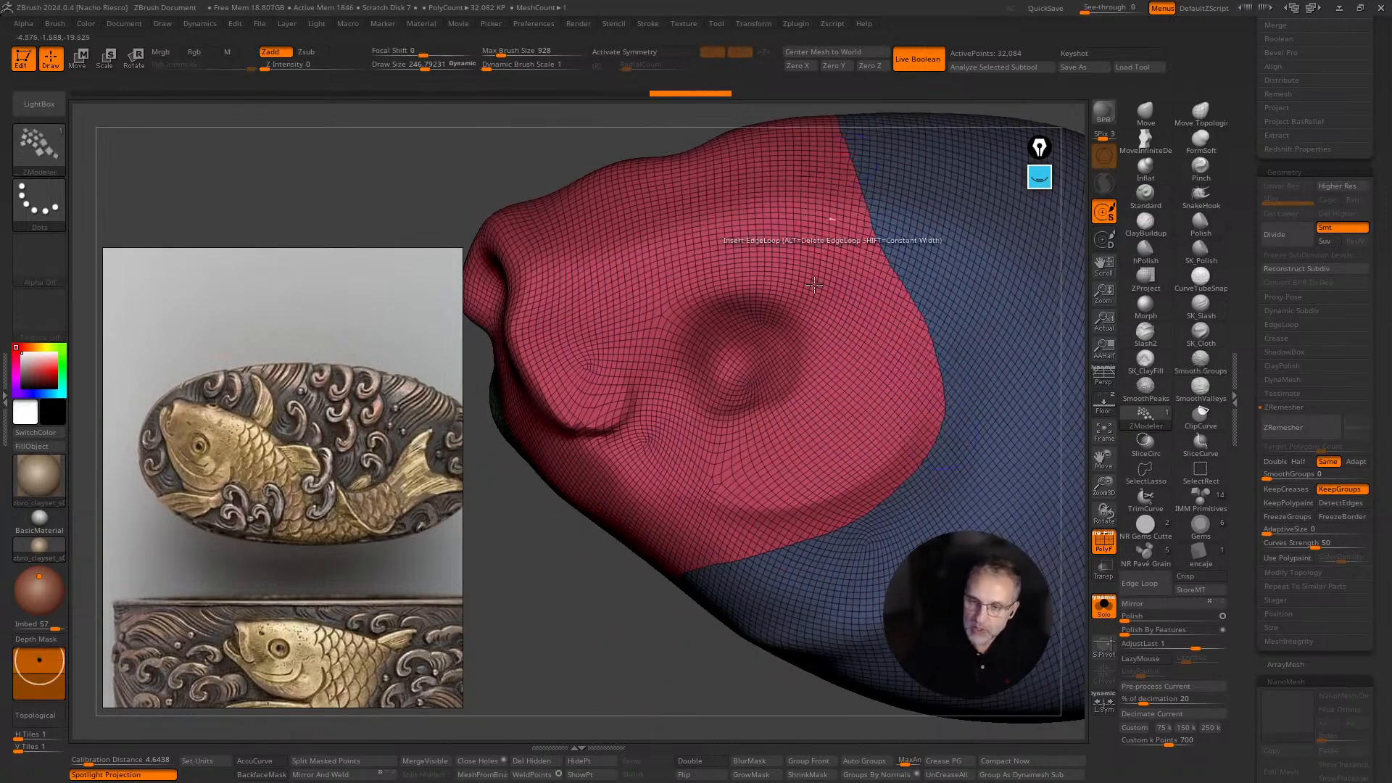
pyautogui.moveTo(813, 285); pyautogui.dragTo(840, 322, button='right')
pyautogui.moveTo(855, 242); pyautogui.dragTo(910, 272, button='right')
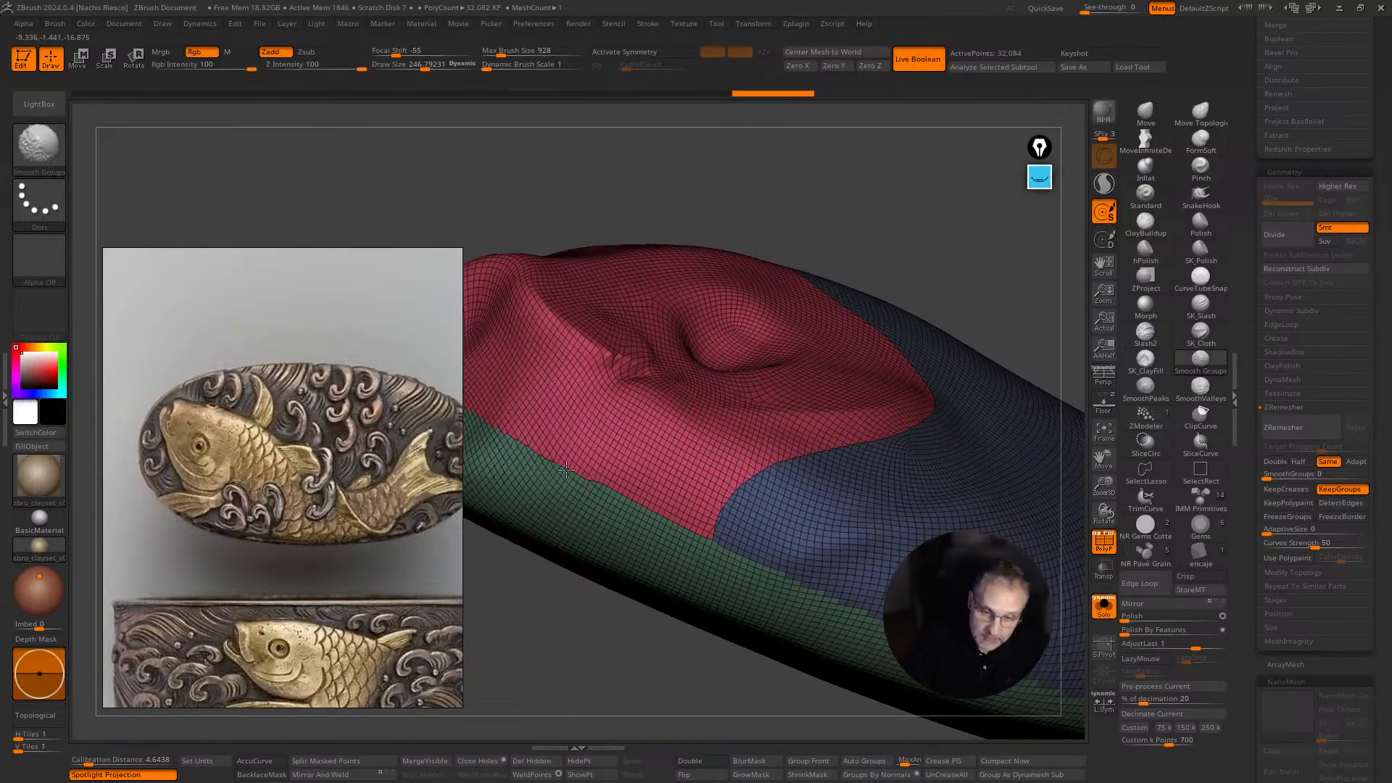
# Smooth the polygroup borders along the fish's lower edge and opposite side with the Smooth Groups brush, raising Draw Size to about 284.
pyautogui.moveTo(721, 688)
pyautogui.keyDown('alt'); pyautogui.mouseDown(button='right')
pyautogui.moveTo(619, 607)
pyautogui.moveTo(749, 580)
pyautogui.mouseUp(button='right'); pyautogui.keyUp('alt')
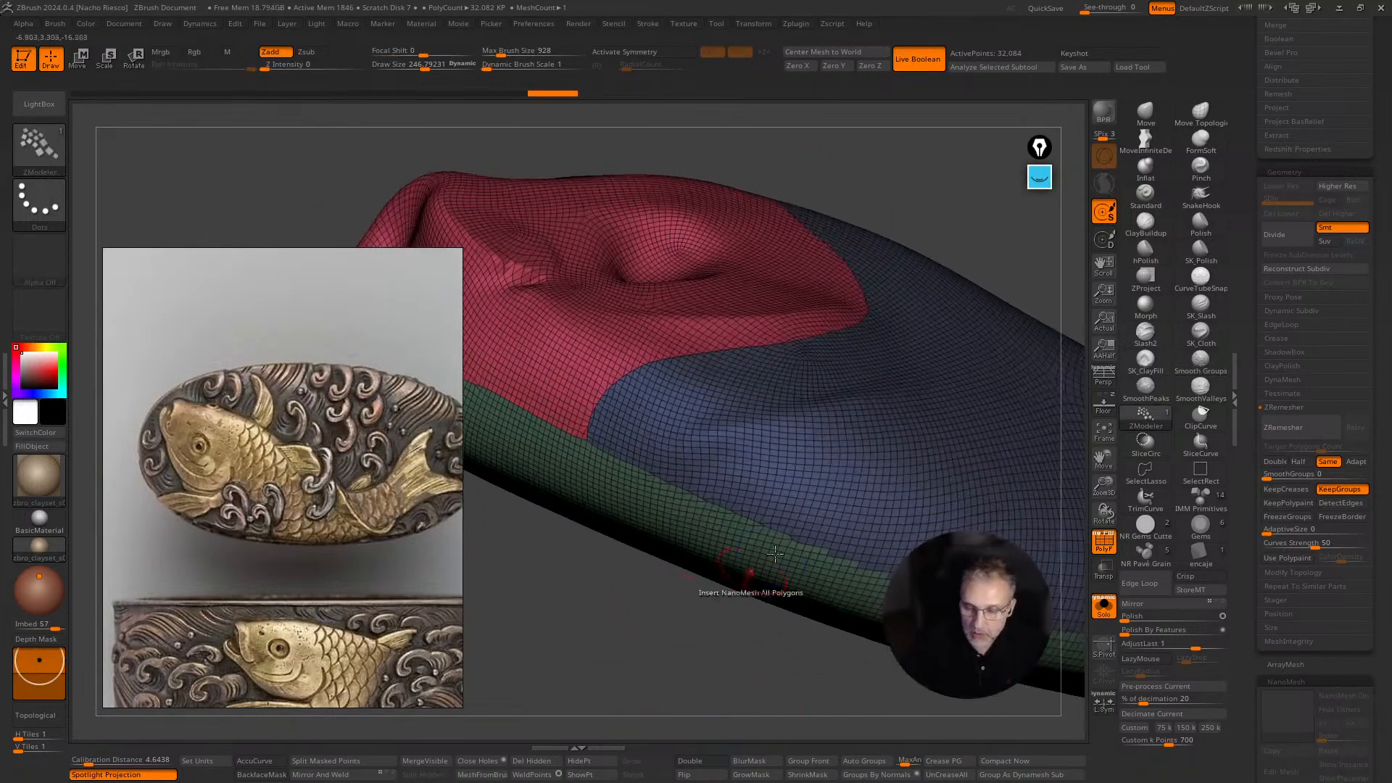
pyautogui.moveTo(796, 671)
pyautogui.keyDown('ctrl'); pyautogui.mouseDown(button='right')
pyautogui.moveTo(837, 465)
pyautogui.moveTo(885, 573)
pyautogui.mouseUp(button='right'); pyautogui.keyUp('ctrl')
pyautogui.moveTo(820, 653)
pyautogui.mouseDown(button='right')
pyautogui.moveTo(690, 634)
pyautogui.moveTo(733, 625)
pyautogui.mouseUp(button='right')
pyautogui.moveTo(753, 568)
pyautogui.mouseDown(button='right')
pyautogui.moveTo(802, 619)
pyautogui.moveTo(711, 654)
pyautogui.mouseUp(button='right')
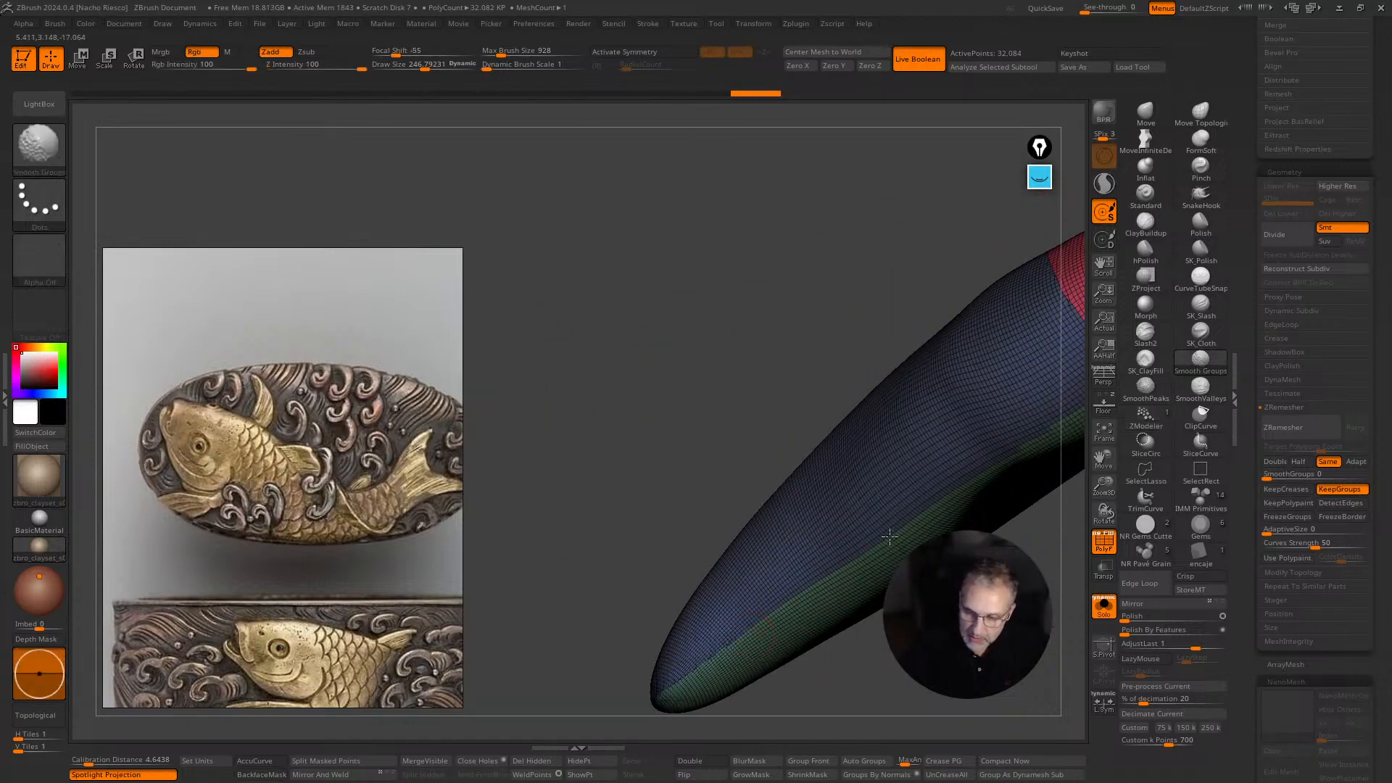
pyautogui.moveTo(889, 537)
pyautogui.mouseDown(button='right')
pyautogui.moveTo(852, 619)
pyautogui.moveTo(885, 519)
pyautogui.mouseUp(button='right')
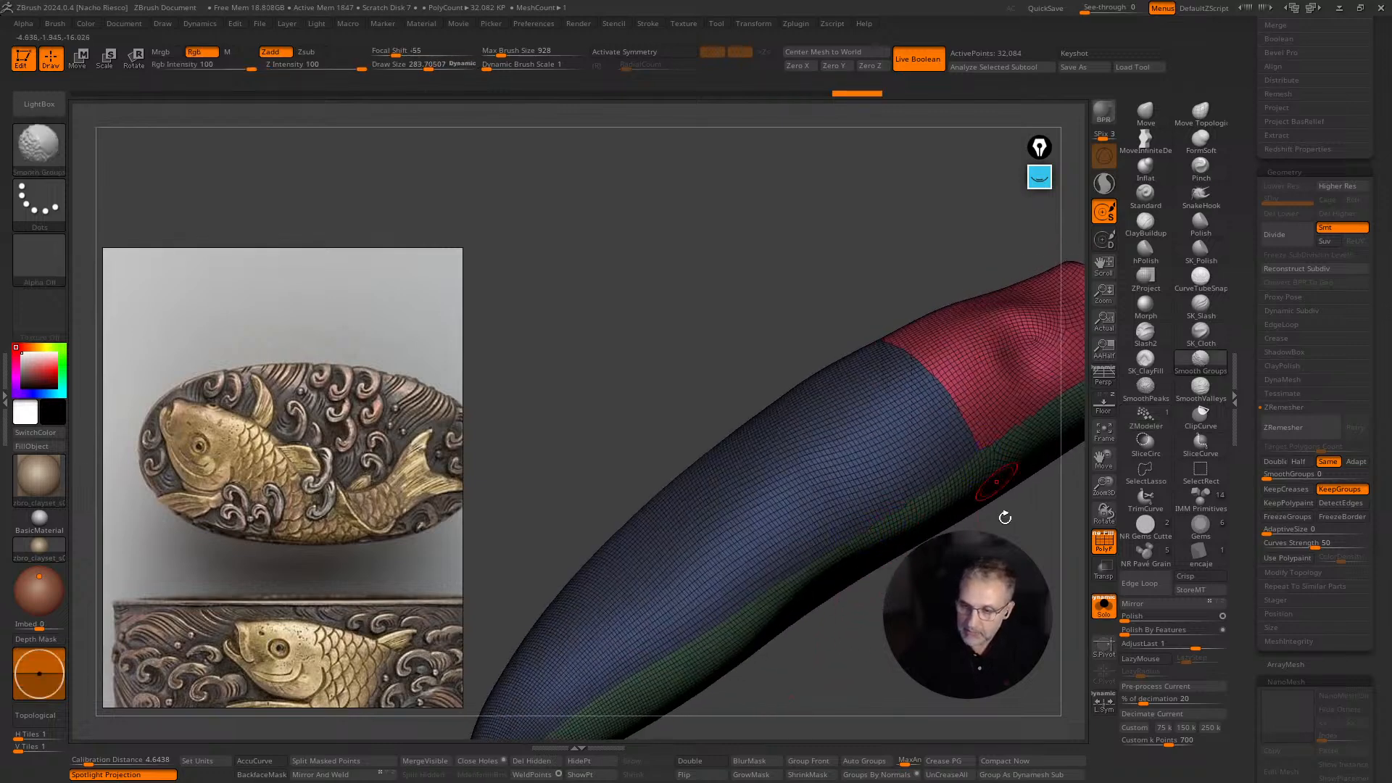
pyautogui.moveTo(1004, 519); pyautogui.dragTo(880, 503, button='right')
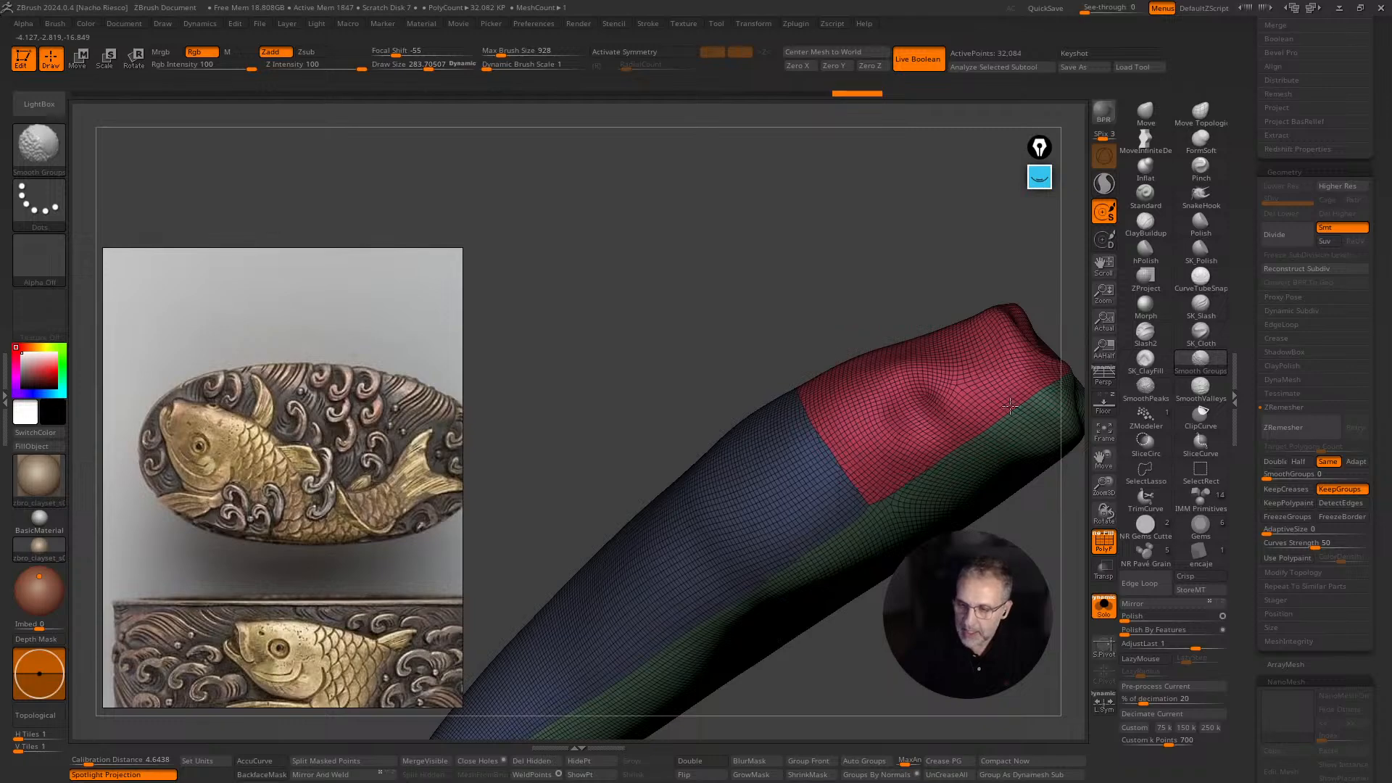
pyautogui.moveTo(1010, 406)
pyautogui.mouseDown(button='right')
pyautogui.moveTo(718, 664)
pyautogui.moveTo(768, 631)
pyautogui.mouseUp(button='right')
# Switch to the ZModeler brush, ZRemesh the fish with the group borders kept, and turn off the polygroup wireframe display.
pyautogui.press('b')
pyautogui.press('z')
pyautogui.press('m')
pyautogui.click(1297, 423)
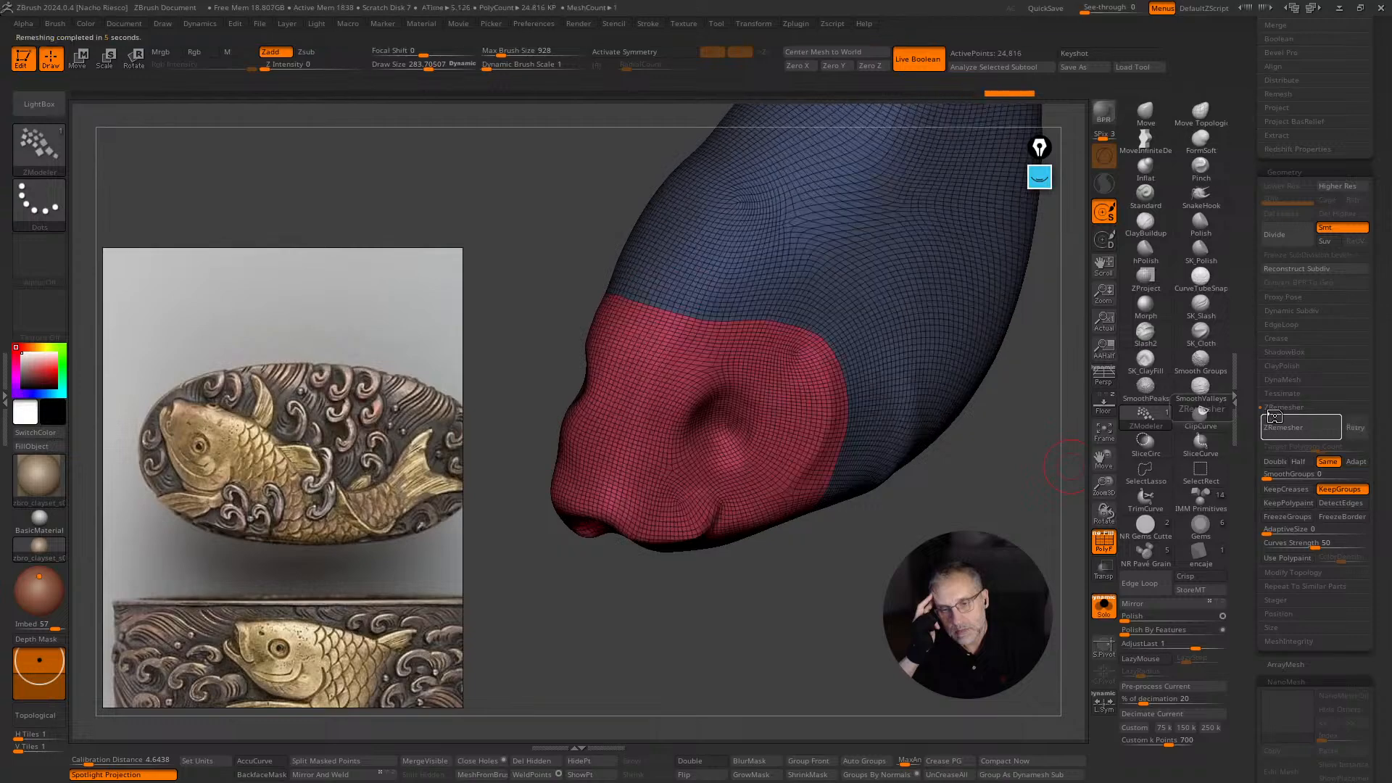
pyautogui.moveTo(882, 623); pyautogui.dragTo(993, 271, button='right')
pyautogui.hotkey('shift', 'f')
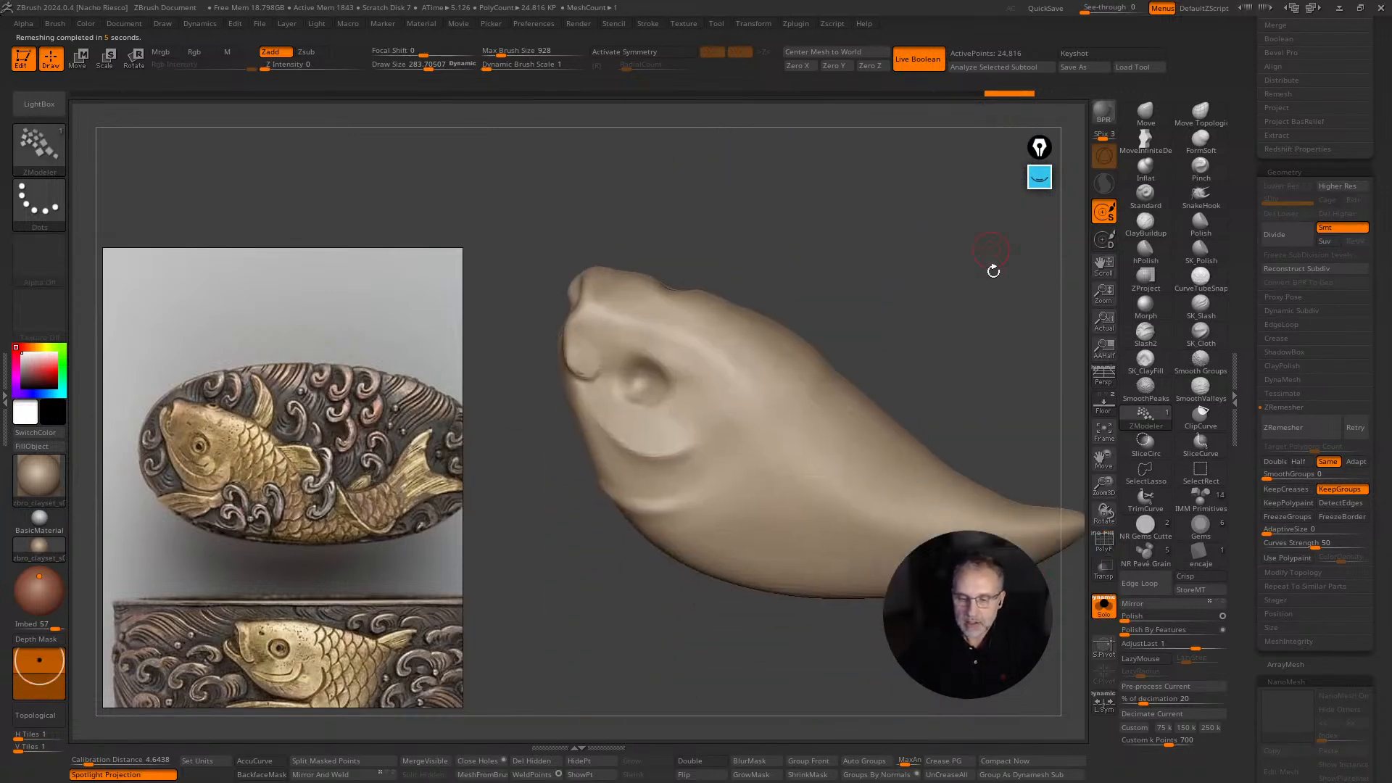
# Subdivide the remeshed fish up to subdivision level 4.
pyautogui.press('ctrl')
pyautogui.hotkey('ctrl', 'd')
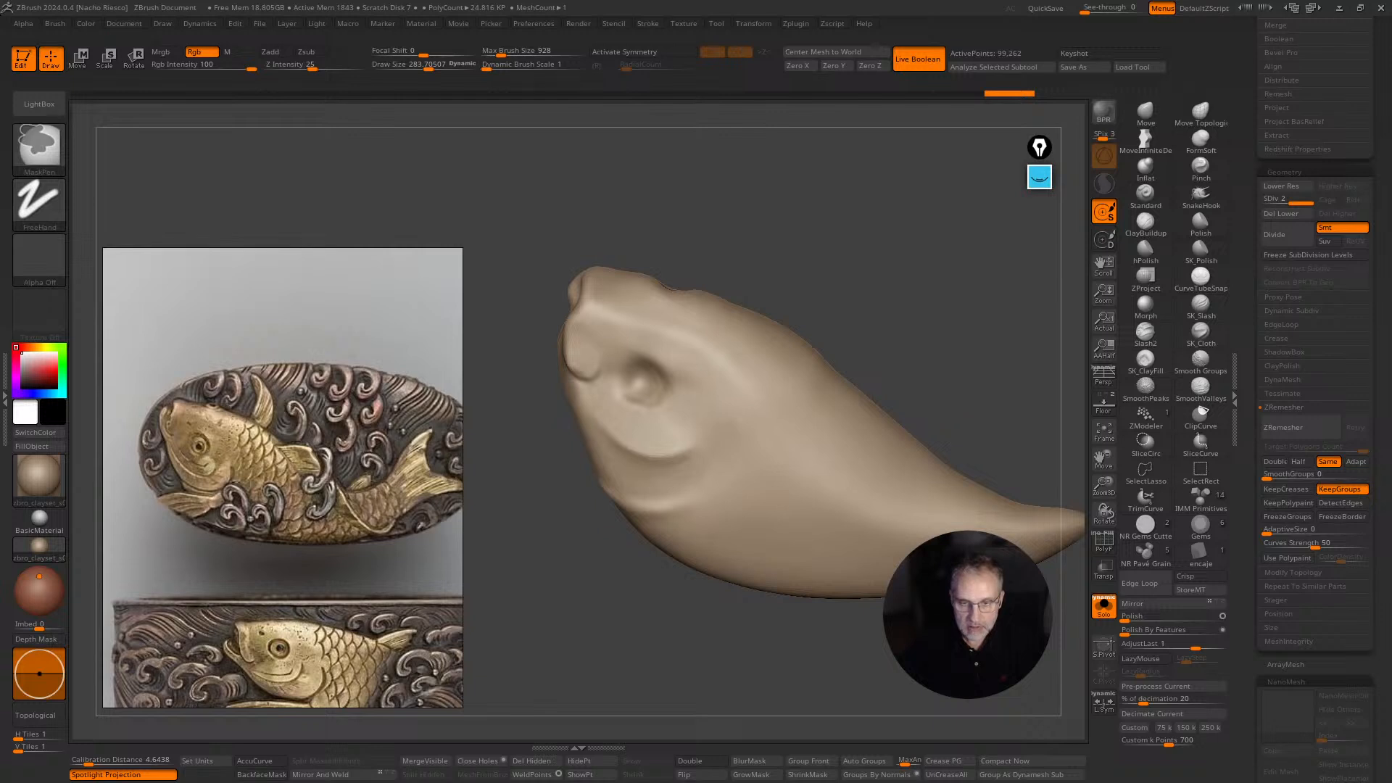
pyautogui.hotkey('ctrl', 'd')
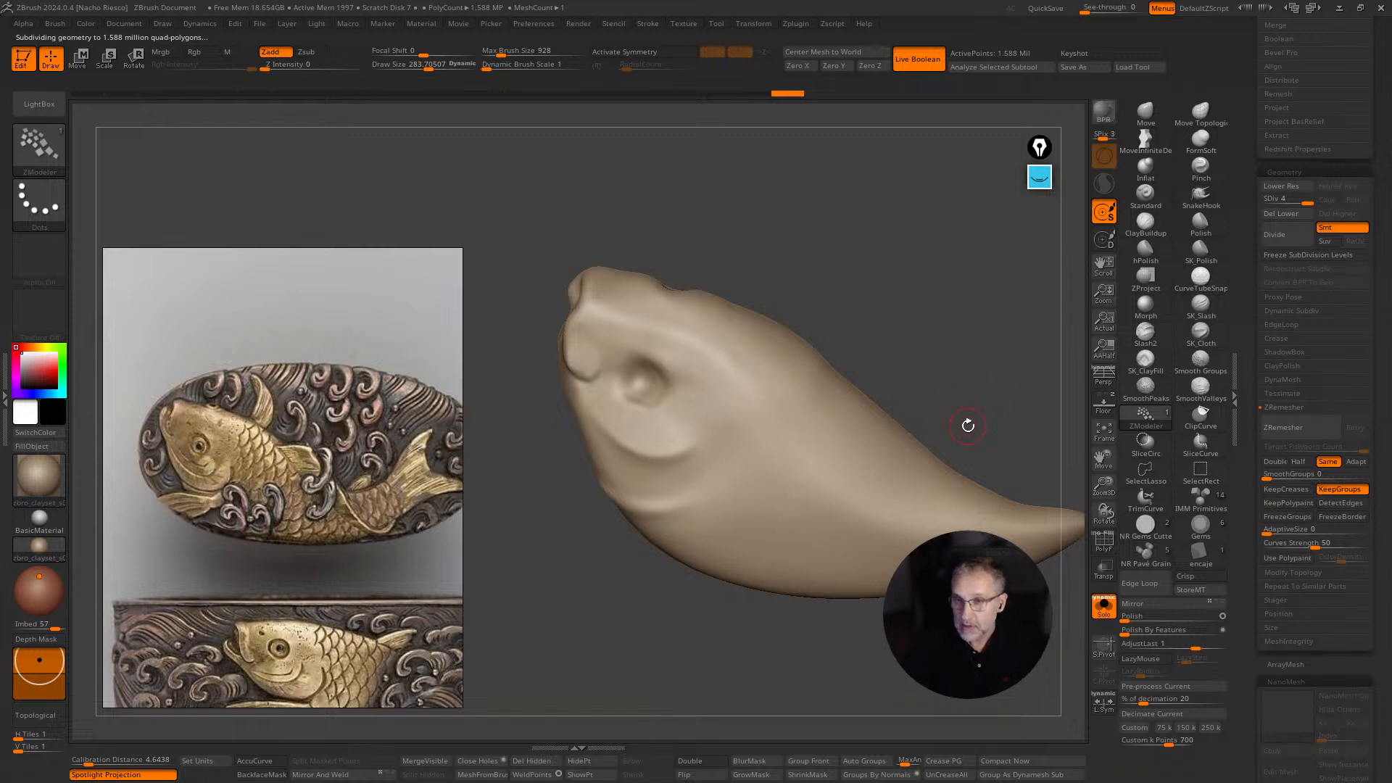
pyautogui.moveTo(974, 370)
pyautogui.mouseDown()
pyautogui.moveTo(942, 314)
pyautogui.moveTo(1055, 281)
pyautogui.mouseUp()
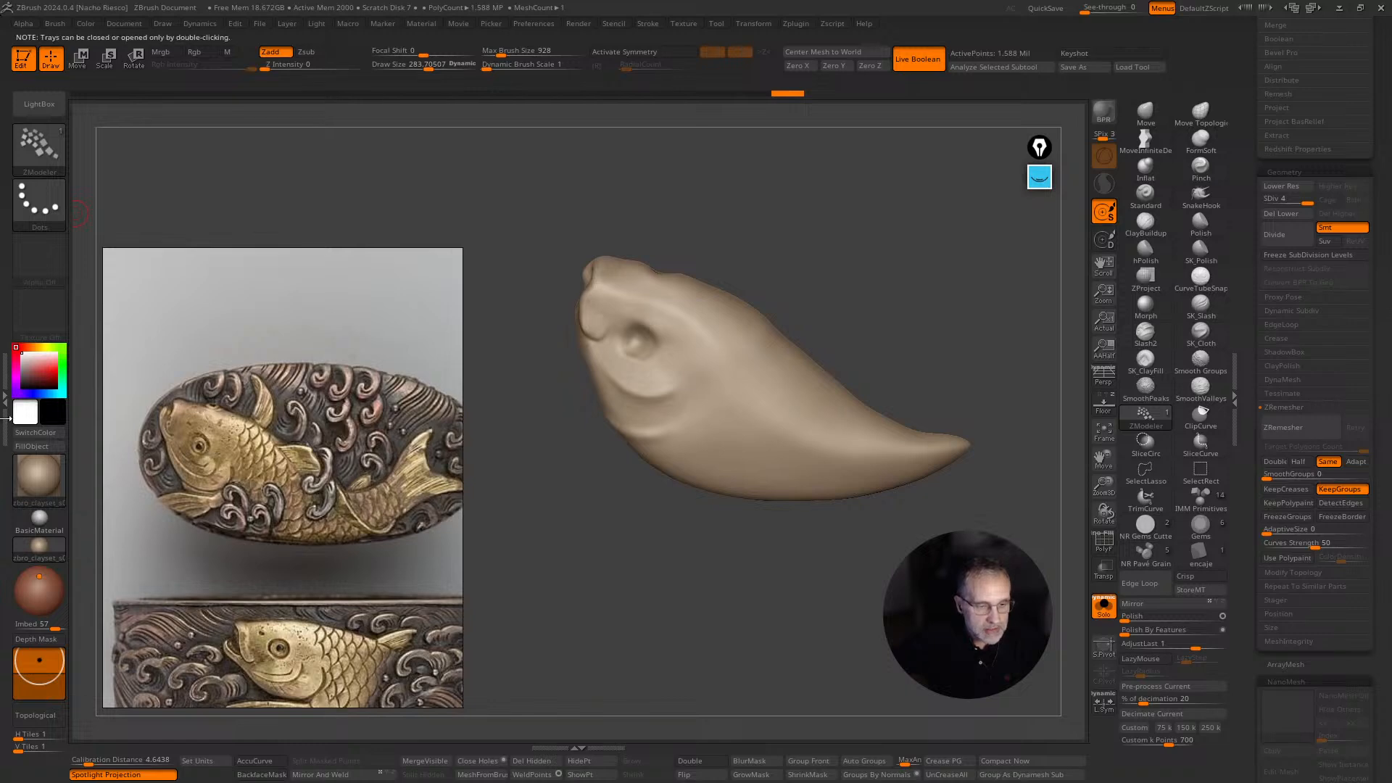
# Hide the reference image and make a working clone of the fish with UV Master's Work On Clone.
pyautogui.hotkey('shift', 'z')
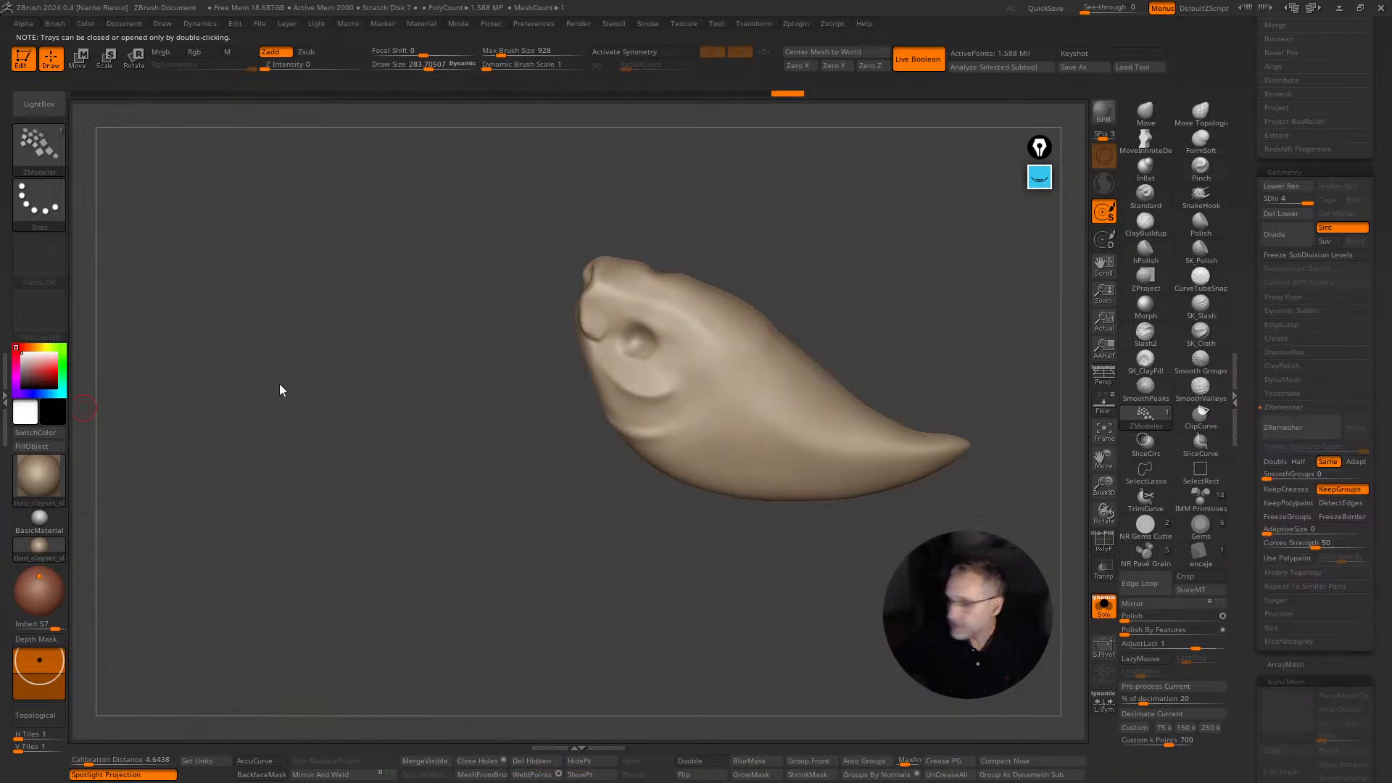
pyautogui.doubleClick(6, 400)
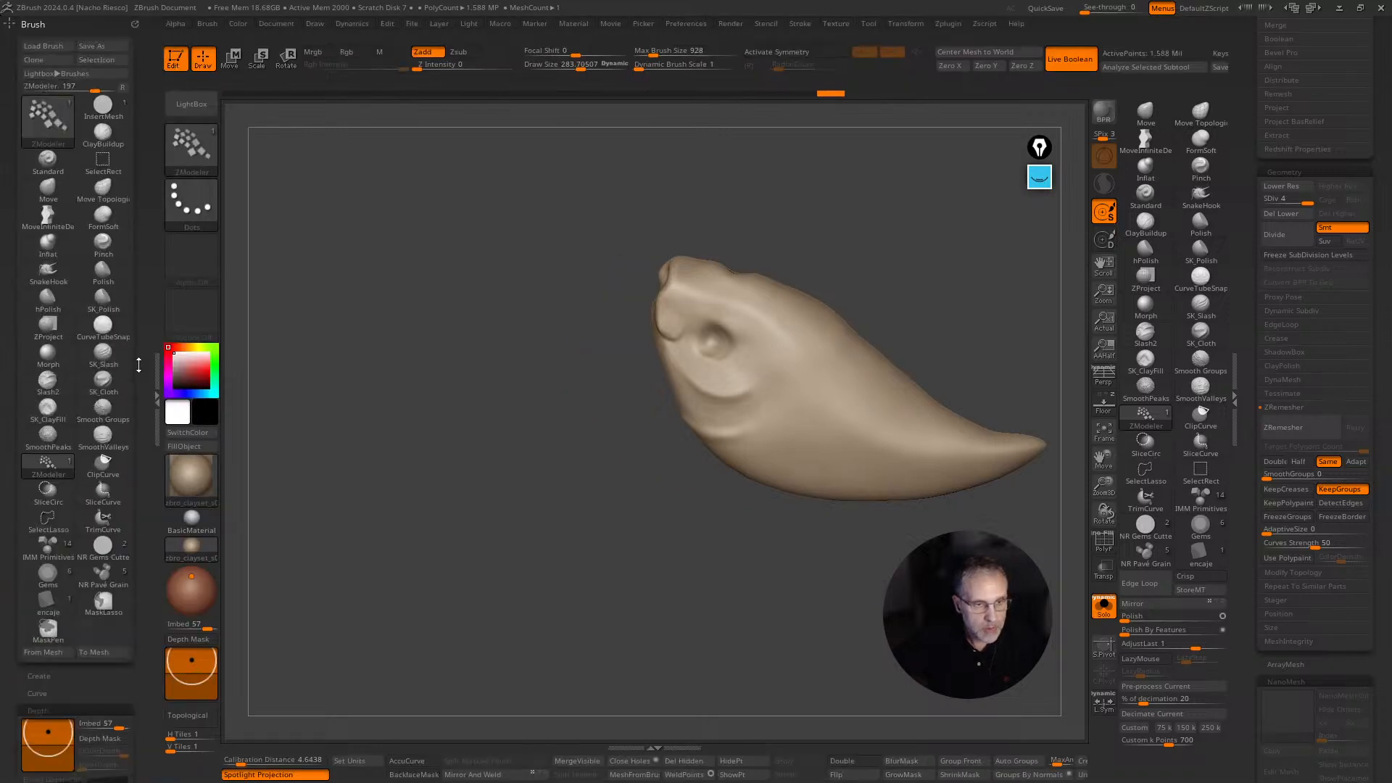
pyautogui.click(33, 24)
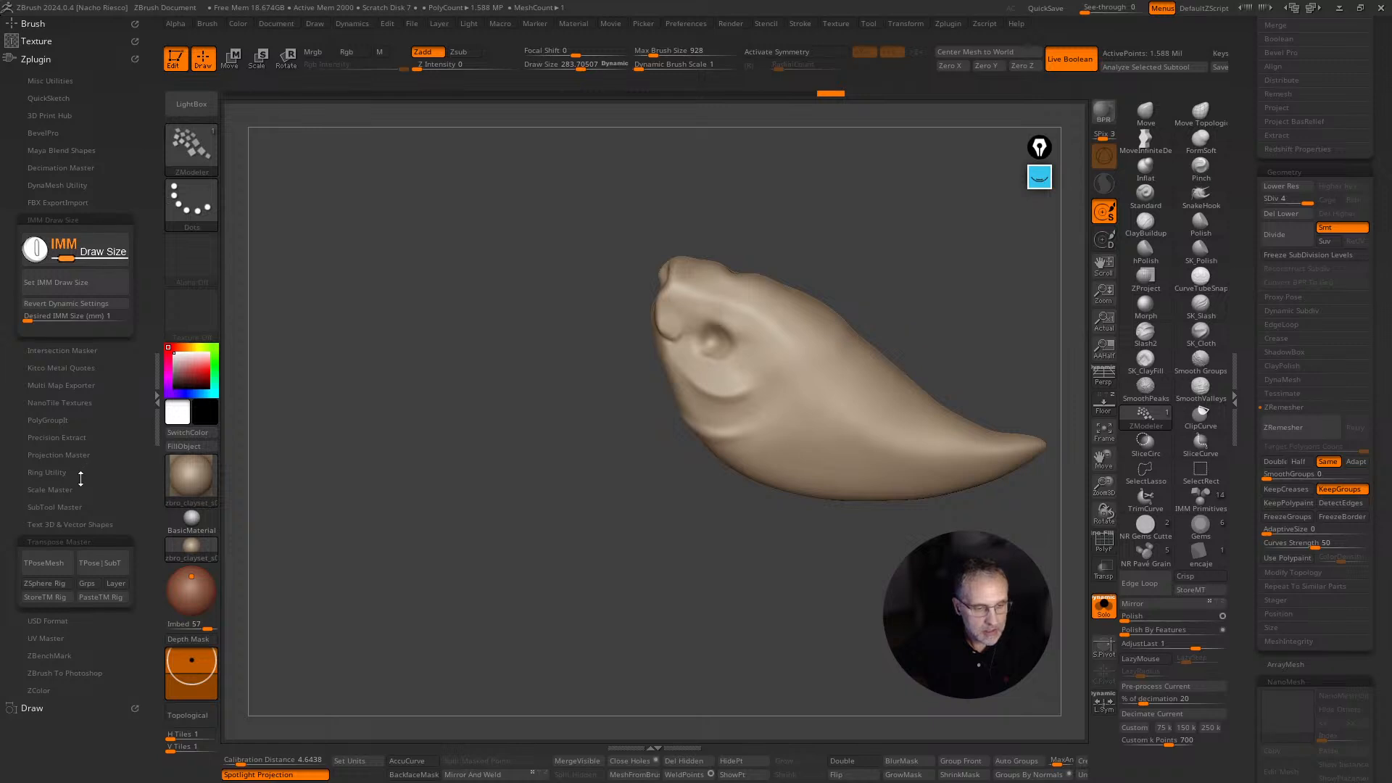
pyautogui.click(42, 639)
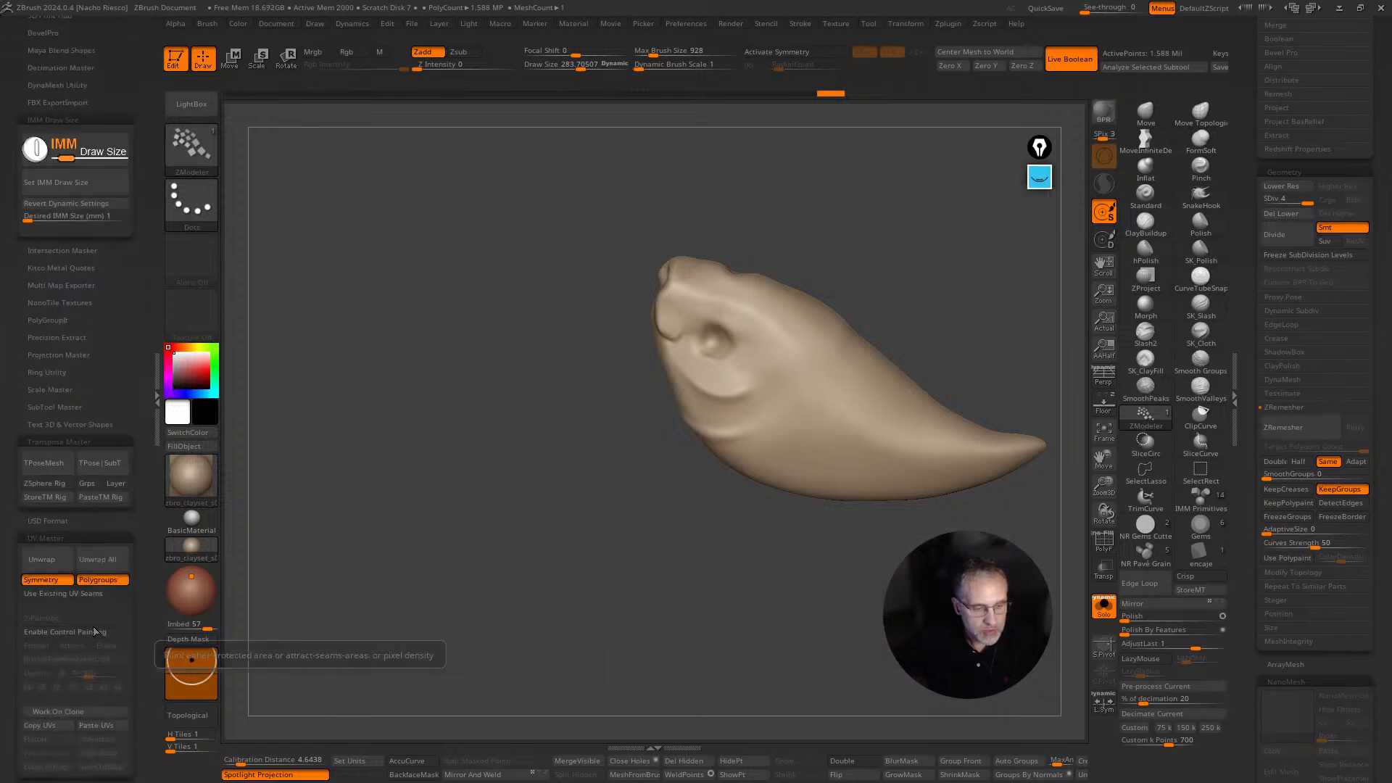
pyautogui.moveTo(141, 613); pyautogui.dragTo(152, 502)
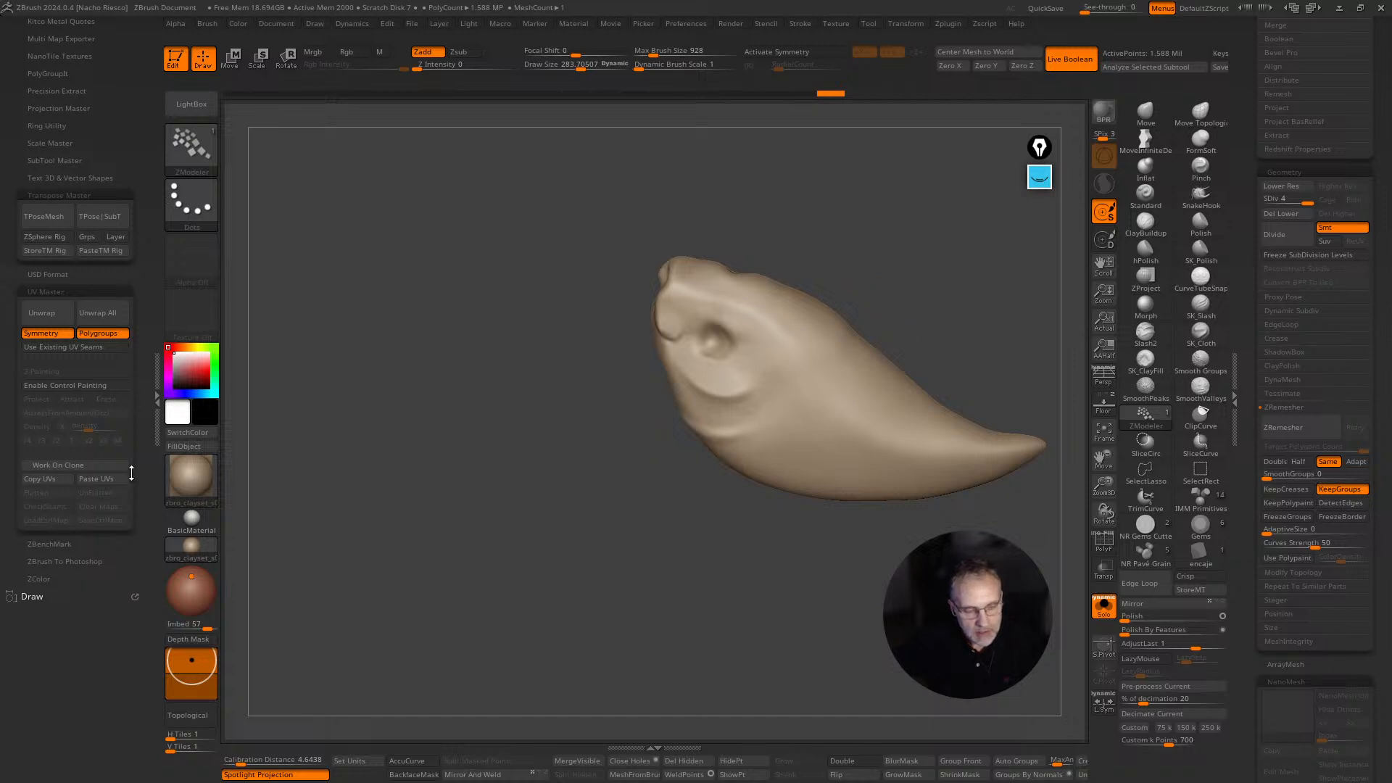
pyautogui.click(39, 467)
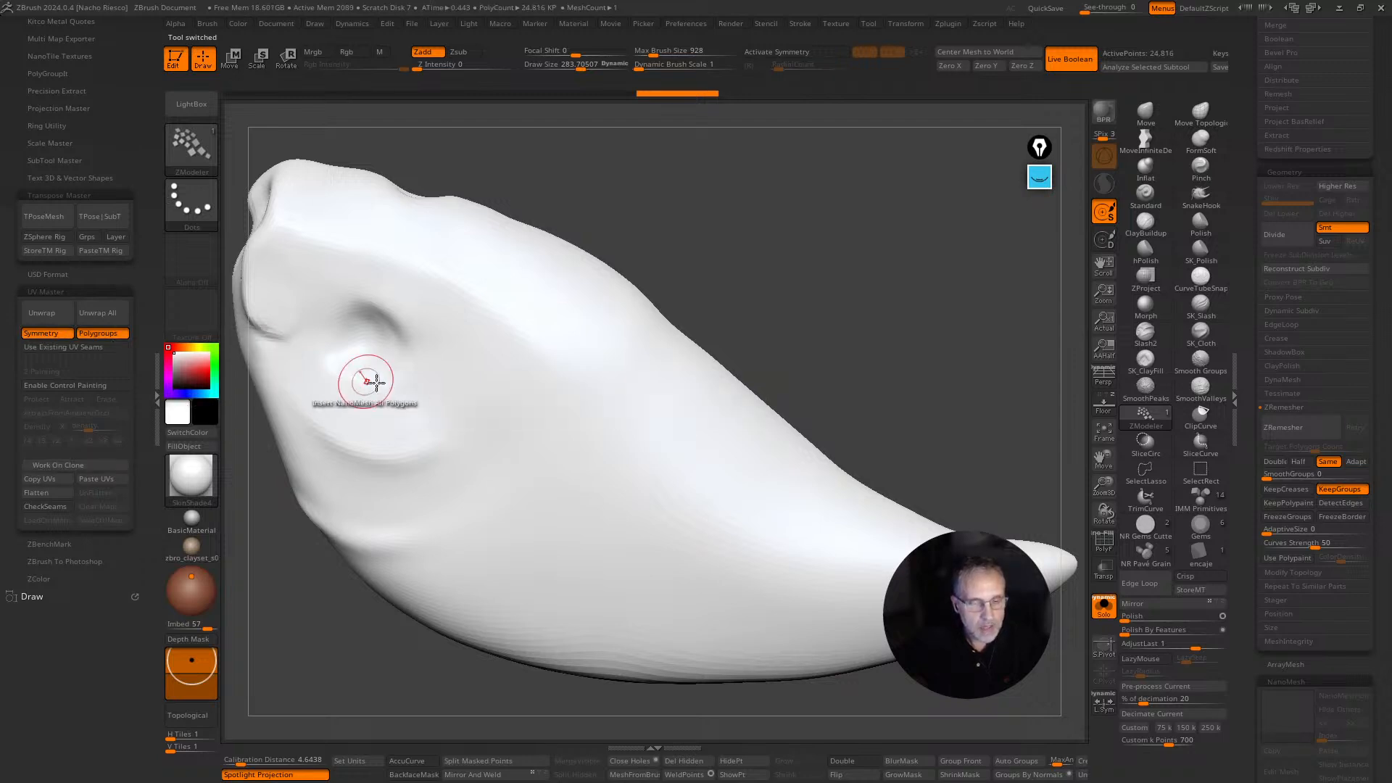
# Unwrap the clone by polygroups with Symmetry off, and check the flattened UV islands before restoring the 3D shape.
pyautogui.moveTo(367, 373); pyautogui.dragTo(380, 363)
pyautogui.moveTo(244, 488); pyautogui.dragTo(251, 466)
pyautogui.click(33, 333)
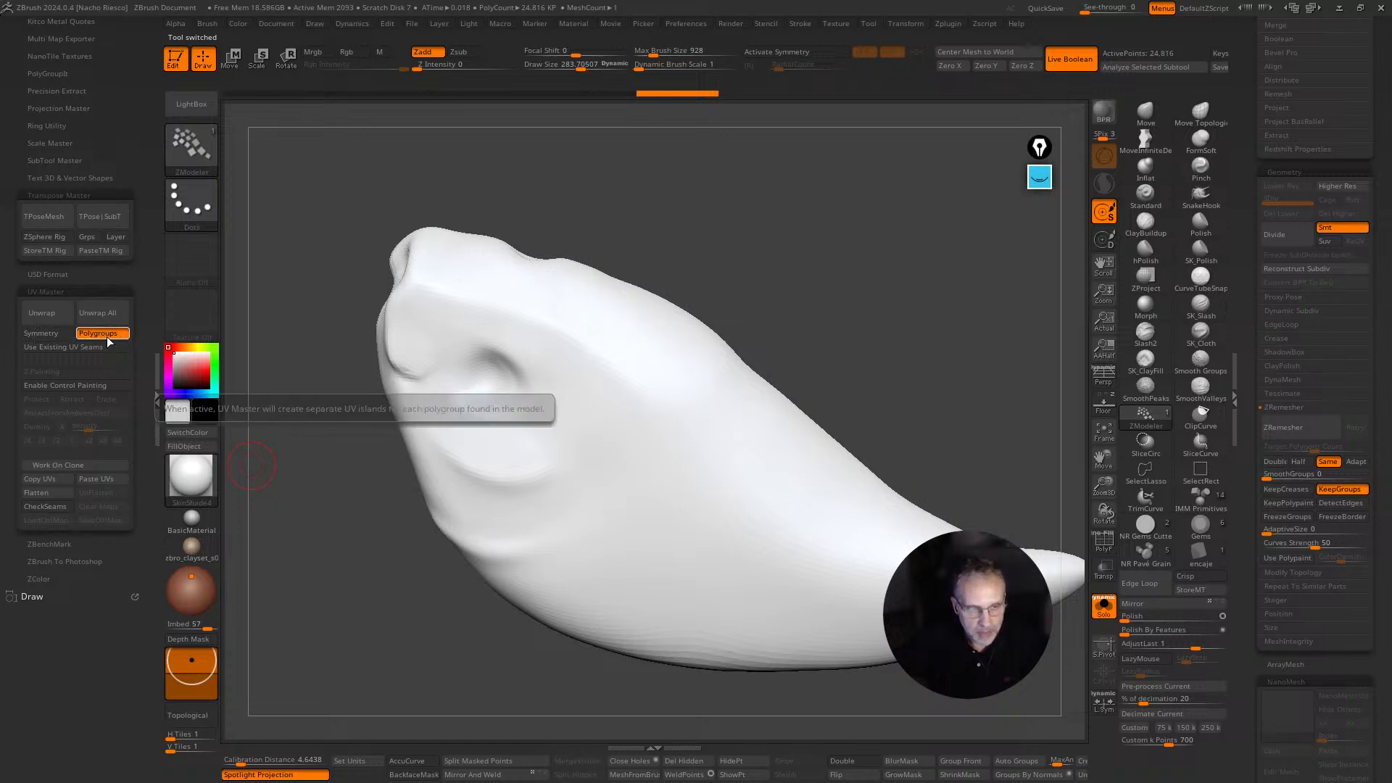
pyautogui.click(45, 316)
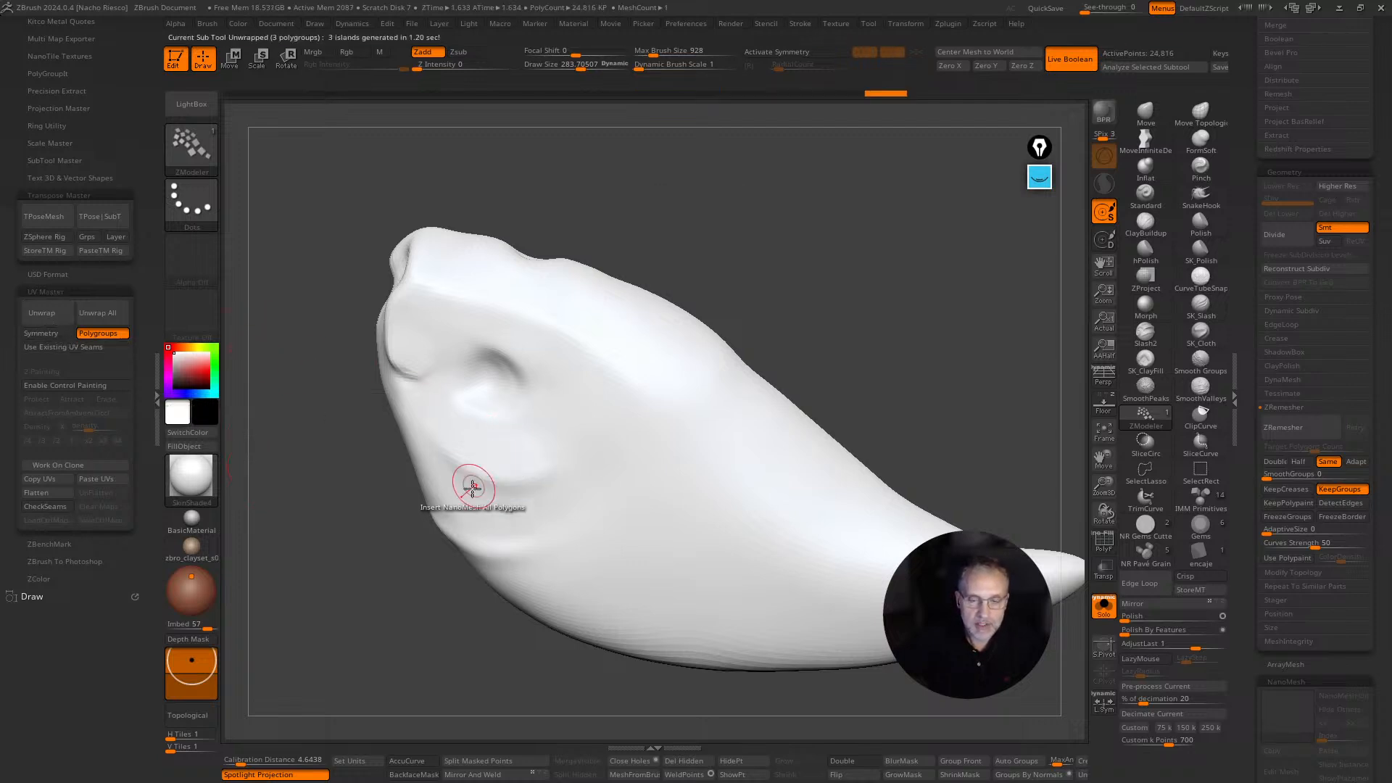
pyautogui.click(37, 493)
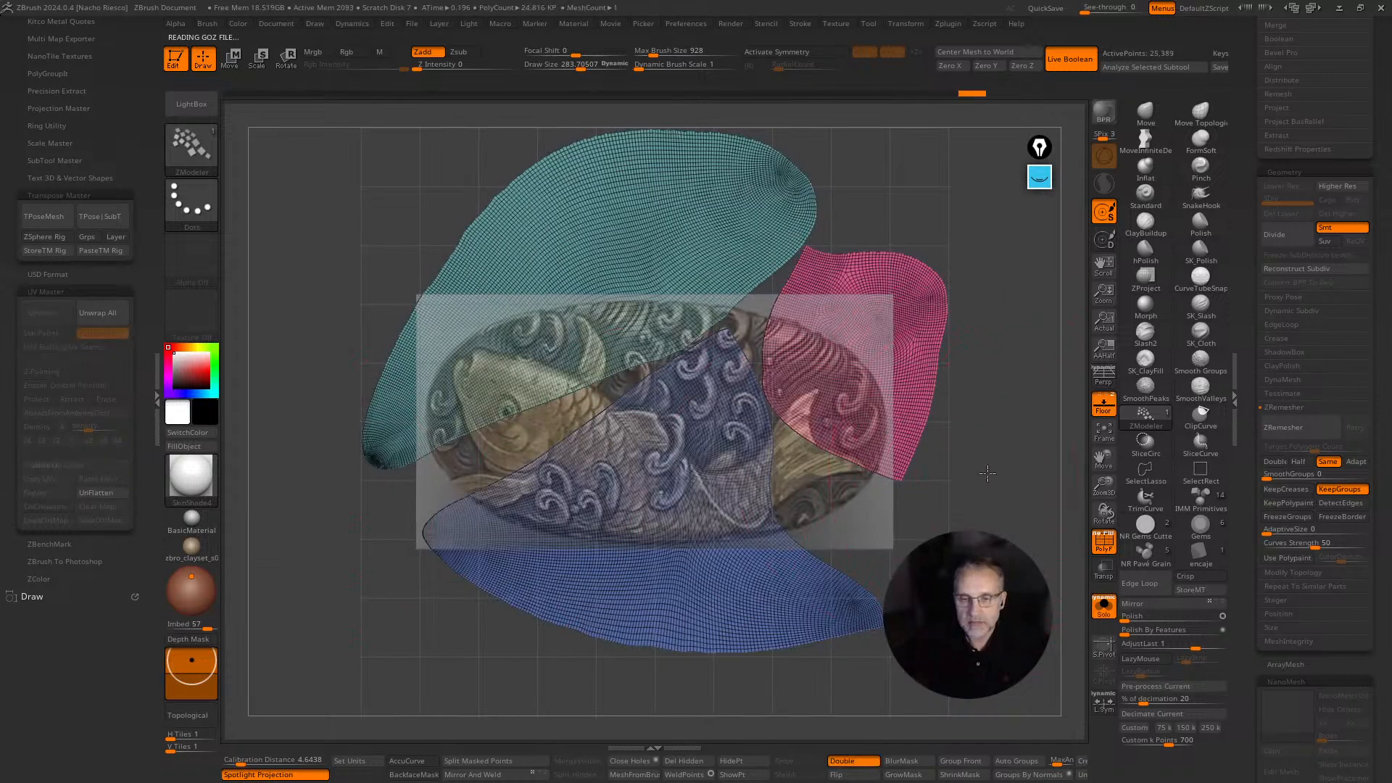
pyautogui.click(96, 493)
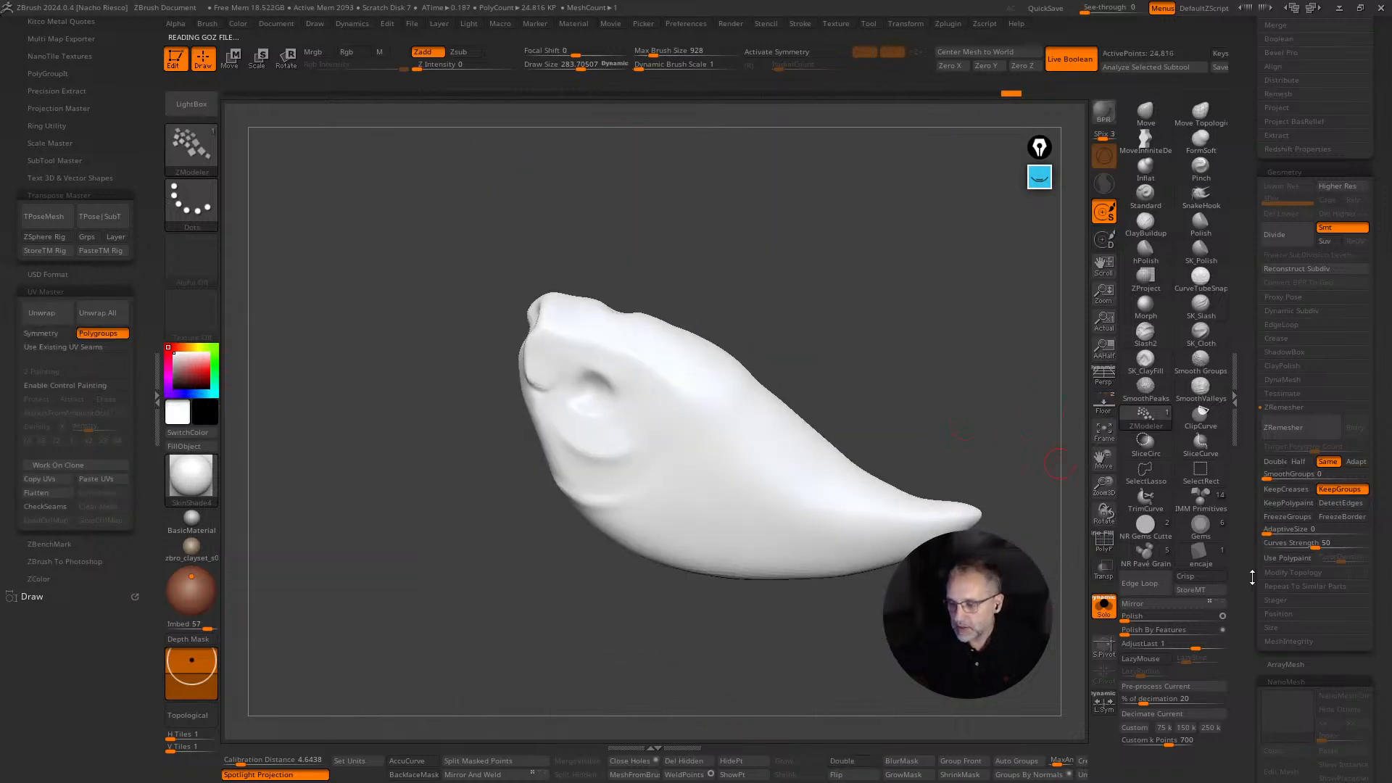
# Open the surface NoiseMaker on the fish clone and load the Scales pattern as its NoisePlug.
pyautogui.moveTo(1266, 560); pyautogui.dragTo(1236, 319)
pyautogui.moveTo(813, 424)
pyautogui.mouseDown()
pyautogui.moveTo(824, 386)
pyautogui.moveTo(885, 406)
pyautogui.mouseUp()
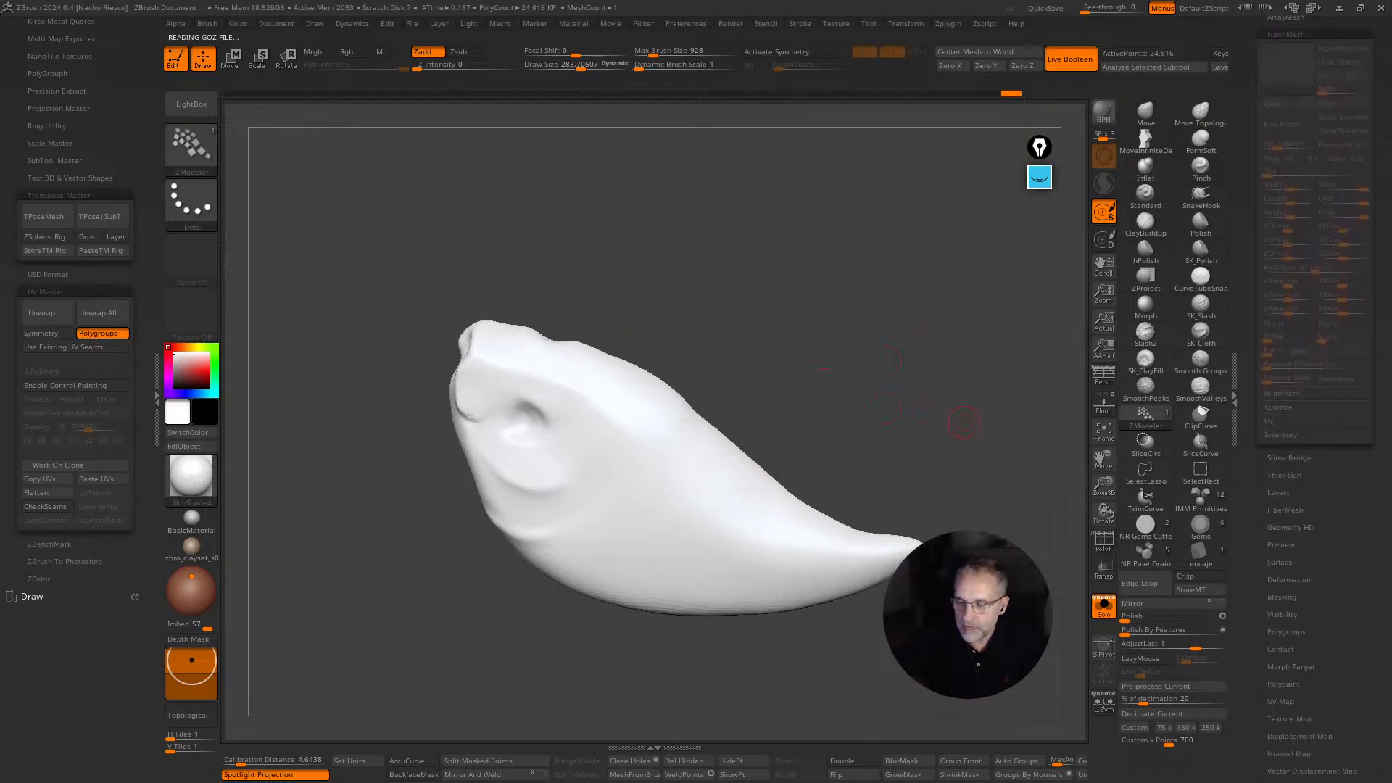
pyautogui.click(1279, 562)
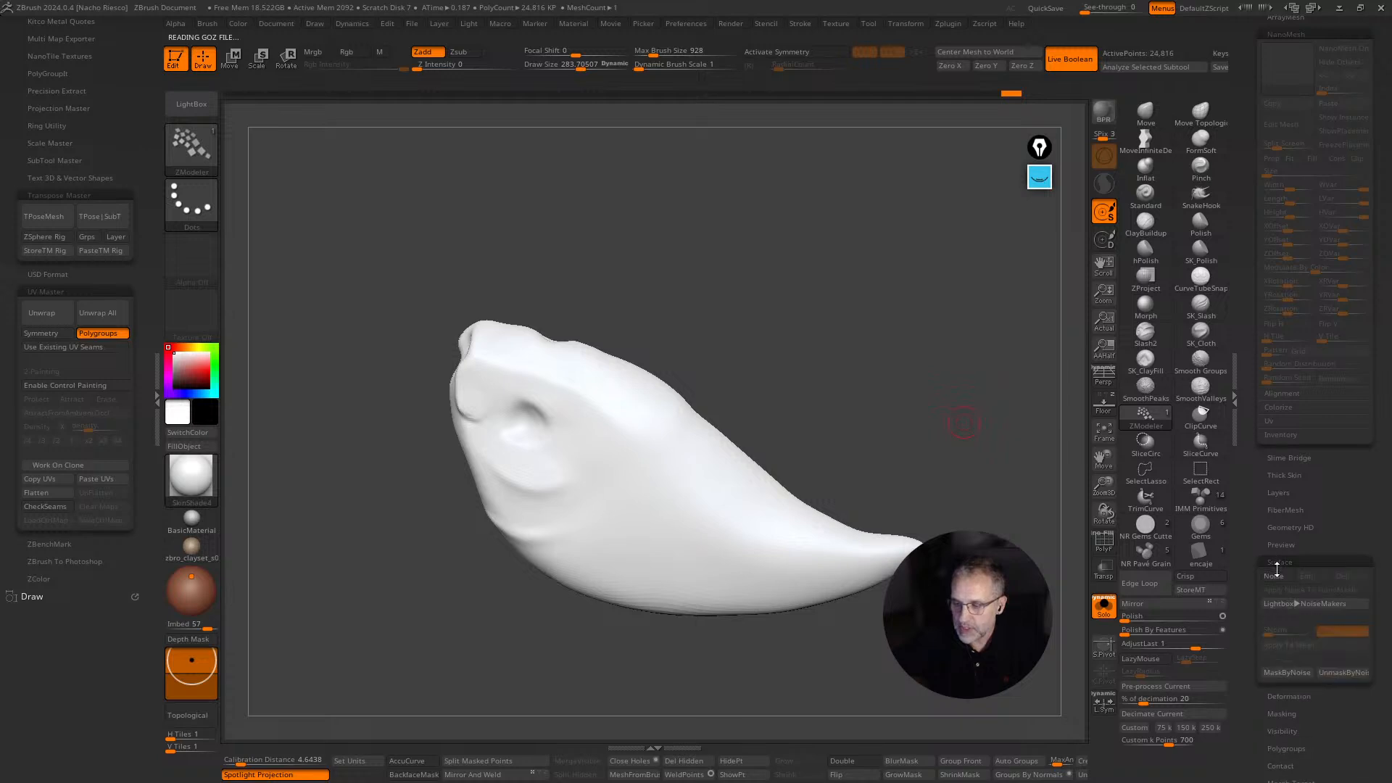
pyautogui.click(1276, 576)
pyautogui.keyDown('alt'); pyautogui.moveTo(1116, 447); pyautogui.dragTo(1138, 420); pyautogui.keyUp('alt')
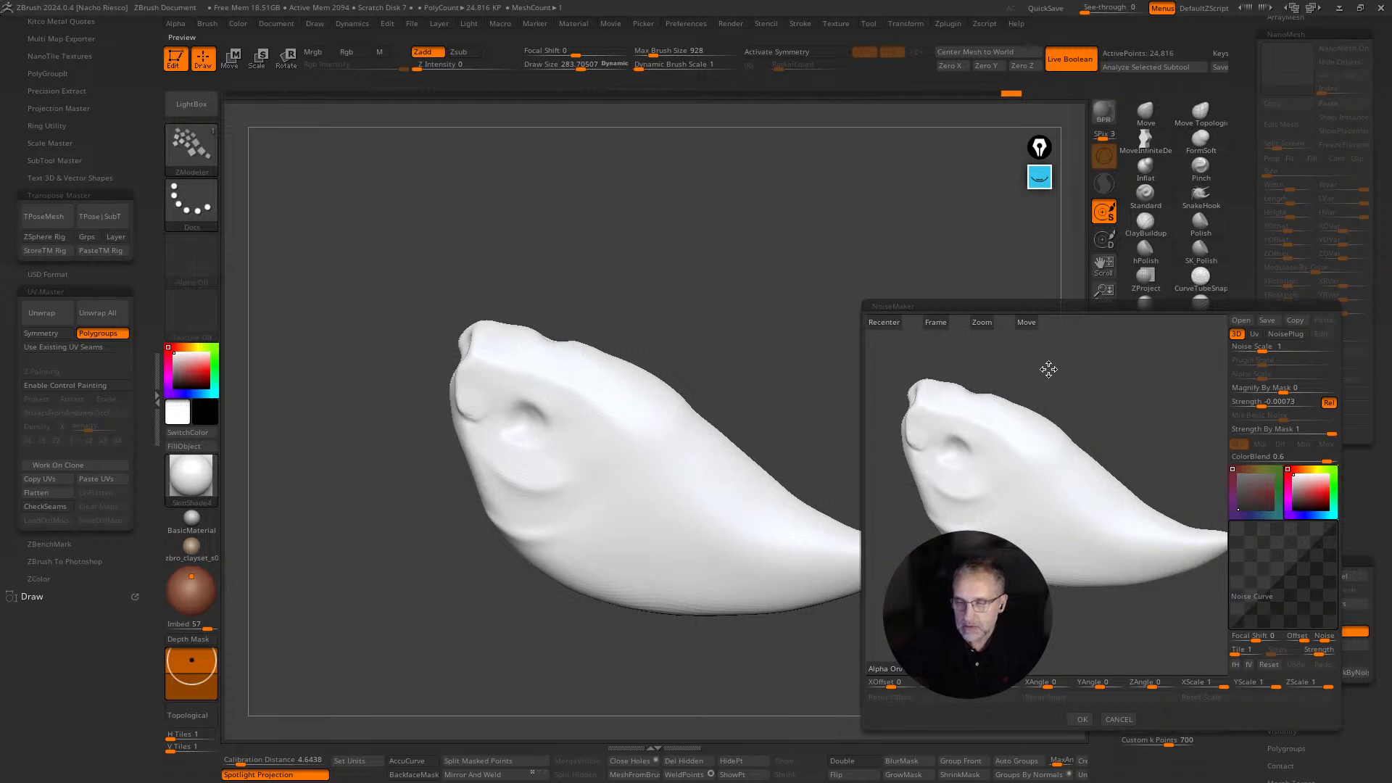
pyautogui.click(1283, 335)
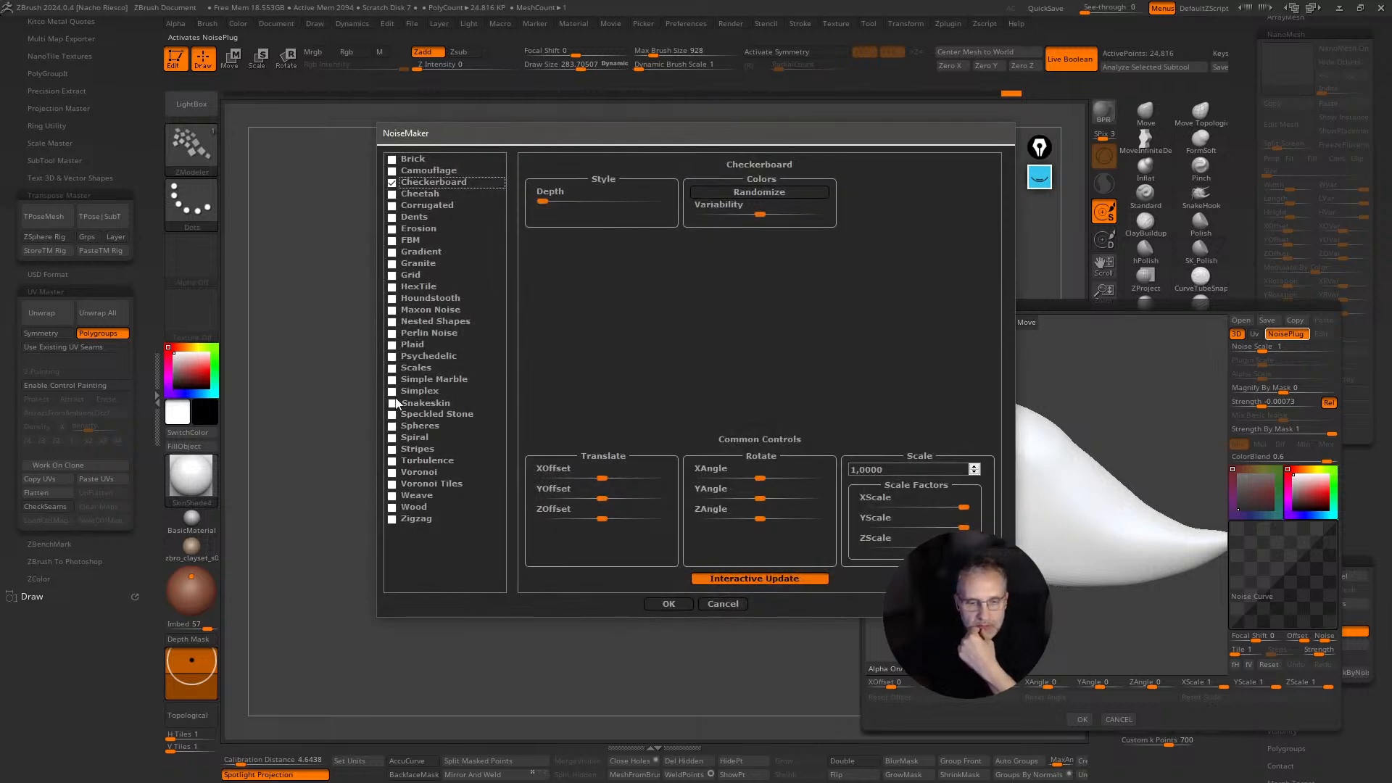
pyautogui.click(392, 368)
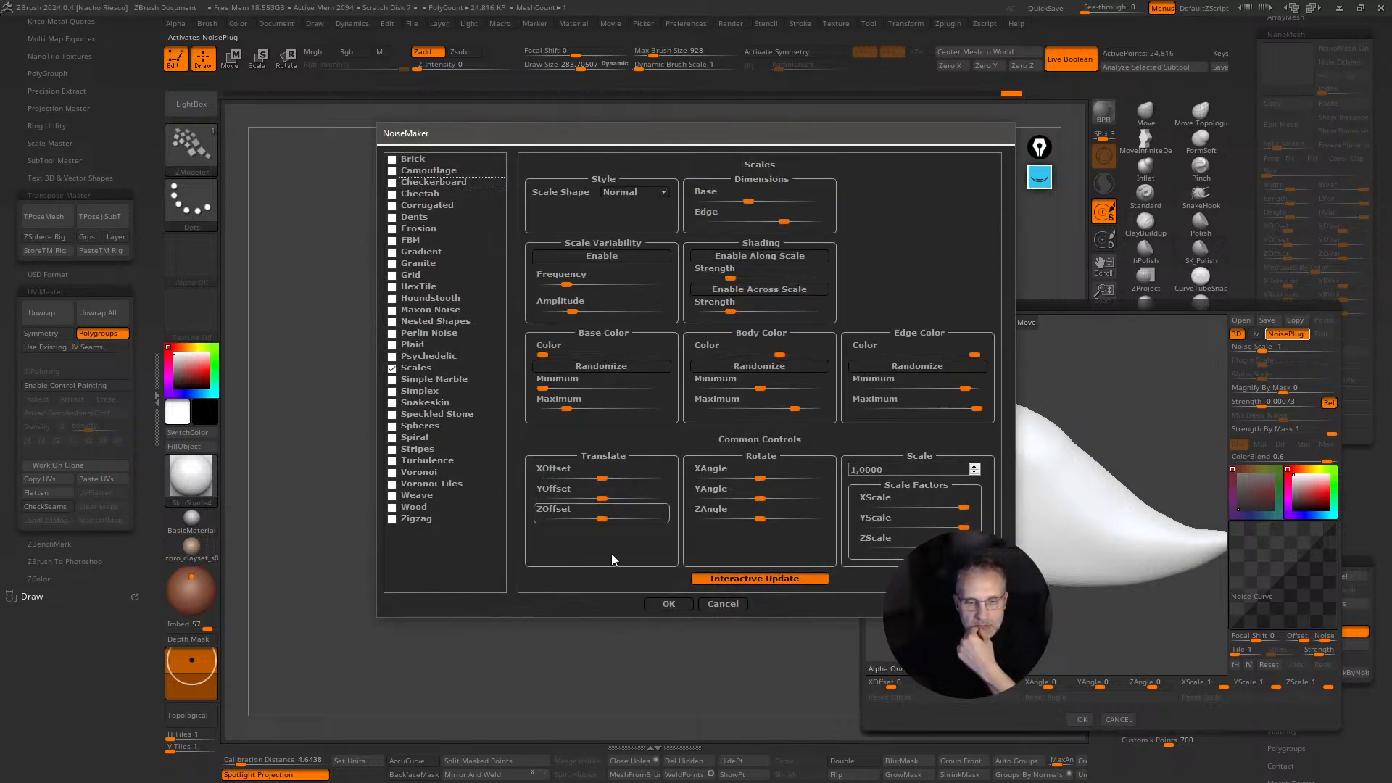
pyautogui.click(668, 604)
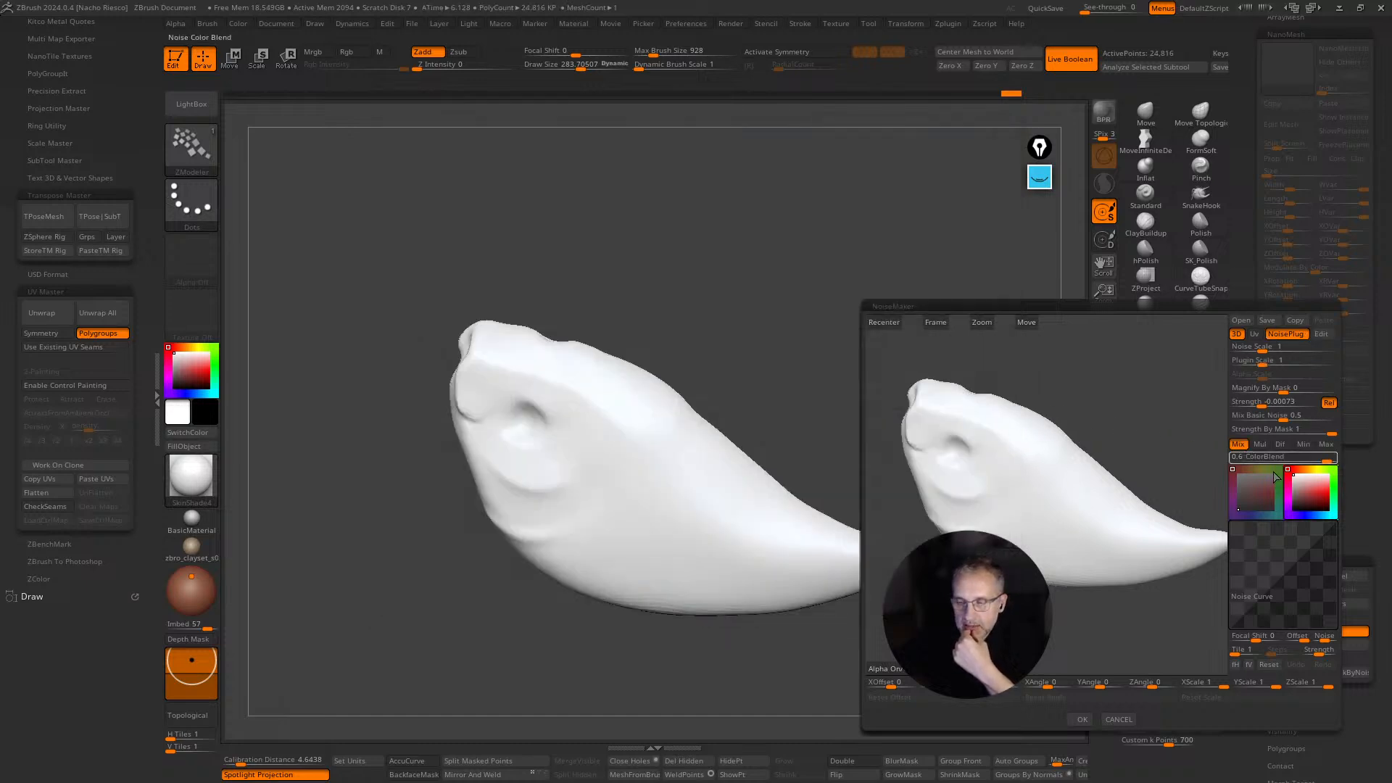
# Set Mix Basic Noise to 0 so that only the scales pattern shapes the surface noise.
pyautogui.moveTo(1294, 477); pyautogui.dragTo(1290, 511)
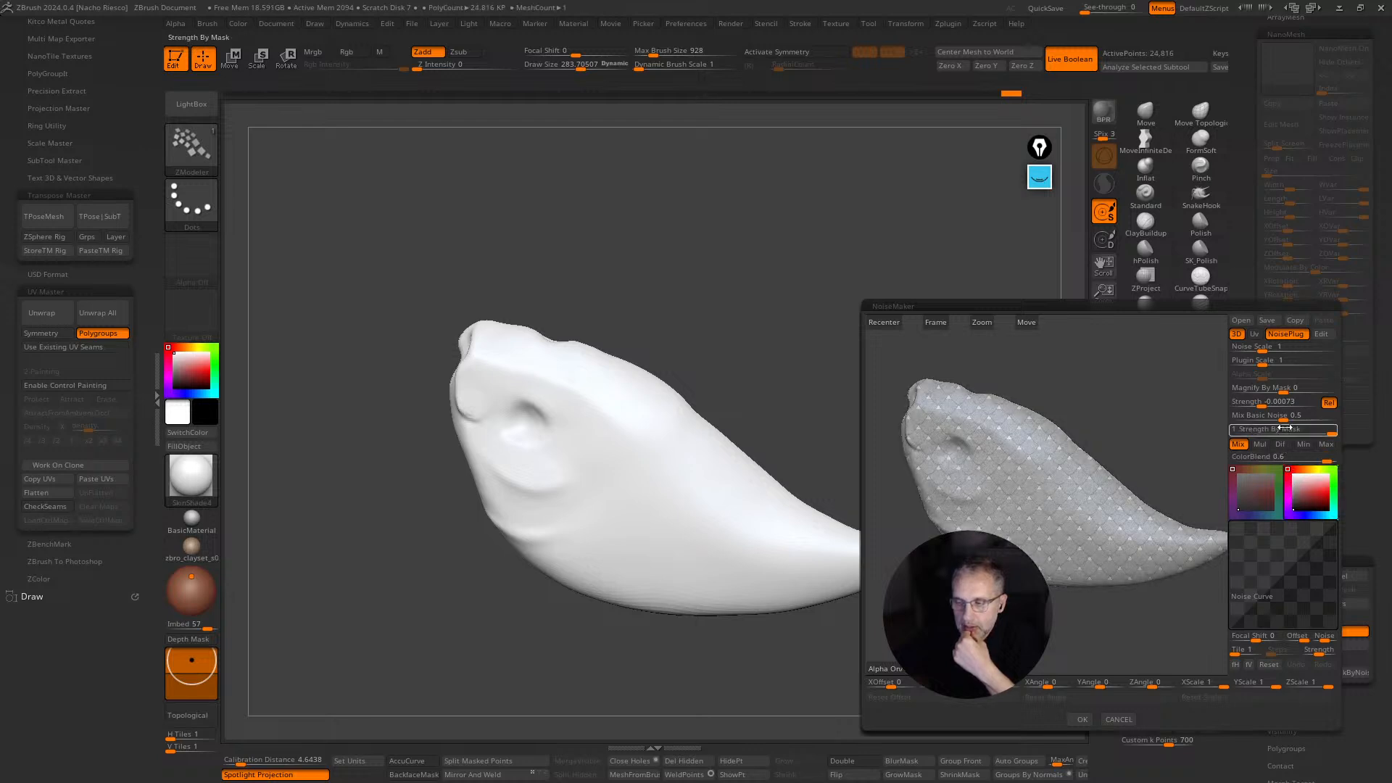
pyautogui.moveTo(1281, 417); pyautogui.dragTo(1282, 416)
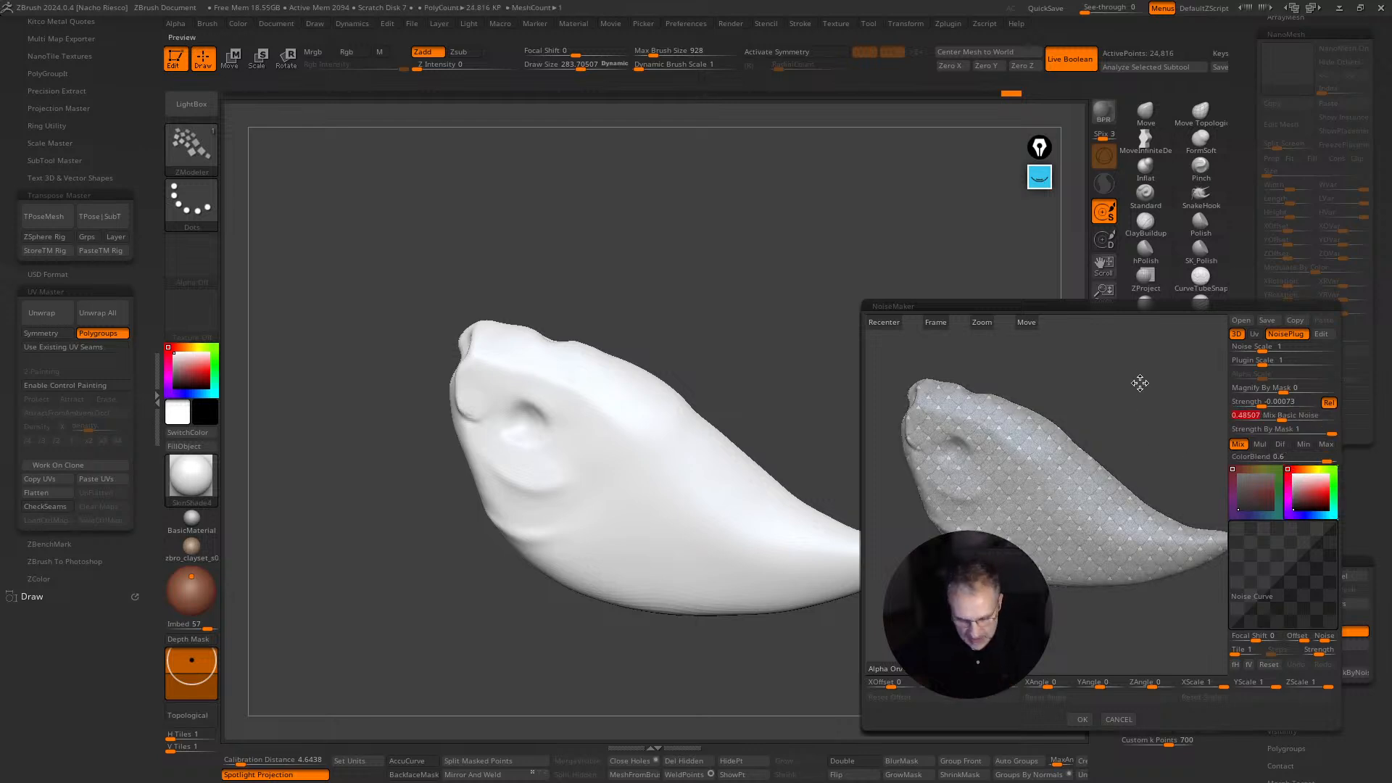
pyautogui.keyDown('ctrl'); pyautogui.moveTo(1139, 377); pyautogui.dragTo(1167, 465, button='right'); pyautogui.keyUp('ctrl')
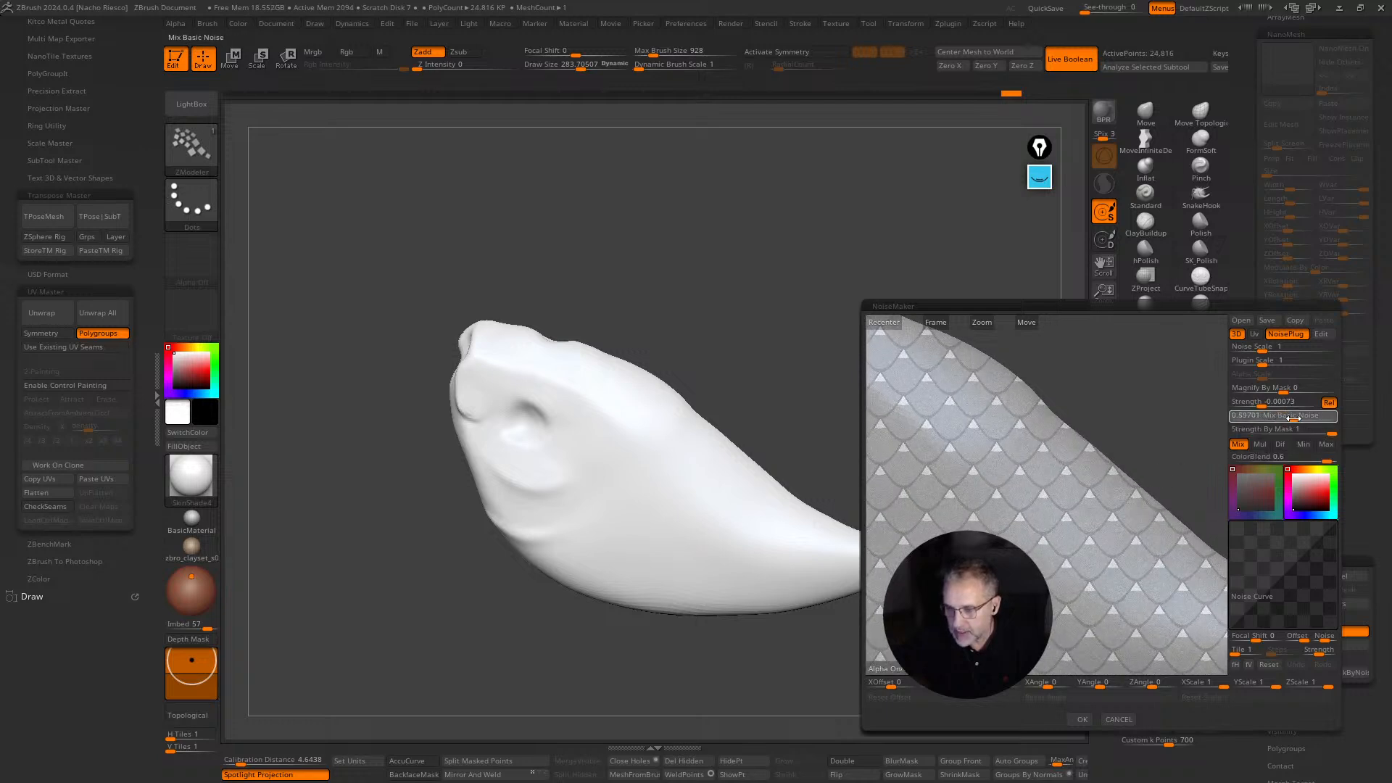
pyautogui.moveTo(1283, 417); pyautogui.dragTo(1176, 395)
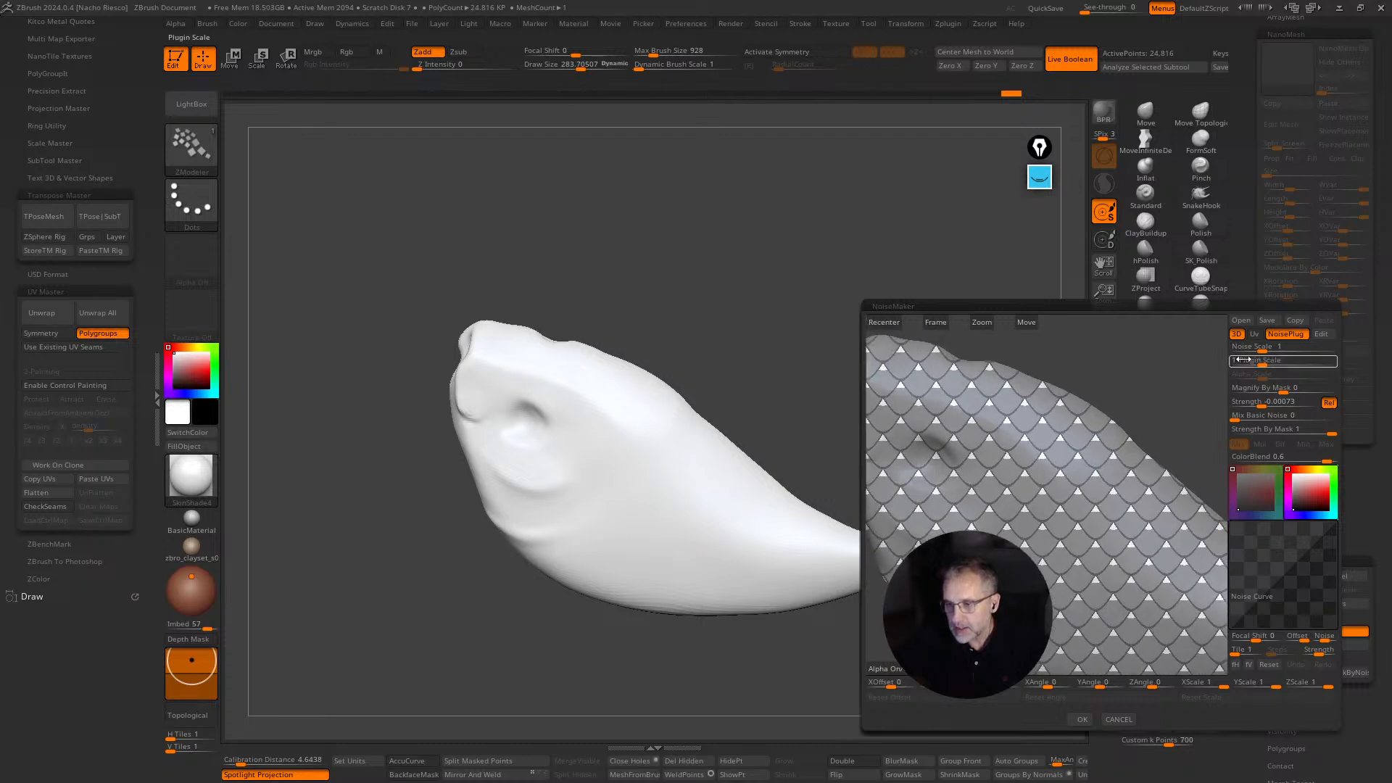
# Edit the Scales pattern to use the Semicircle scale shape with the Base dimension at its minimum.
pyautogui.click(1322, 334)
pyautogui.moveTo(699, 149); pyautogui.dragTo(551, 224)
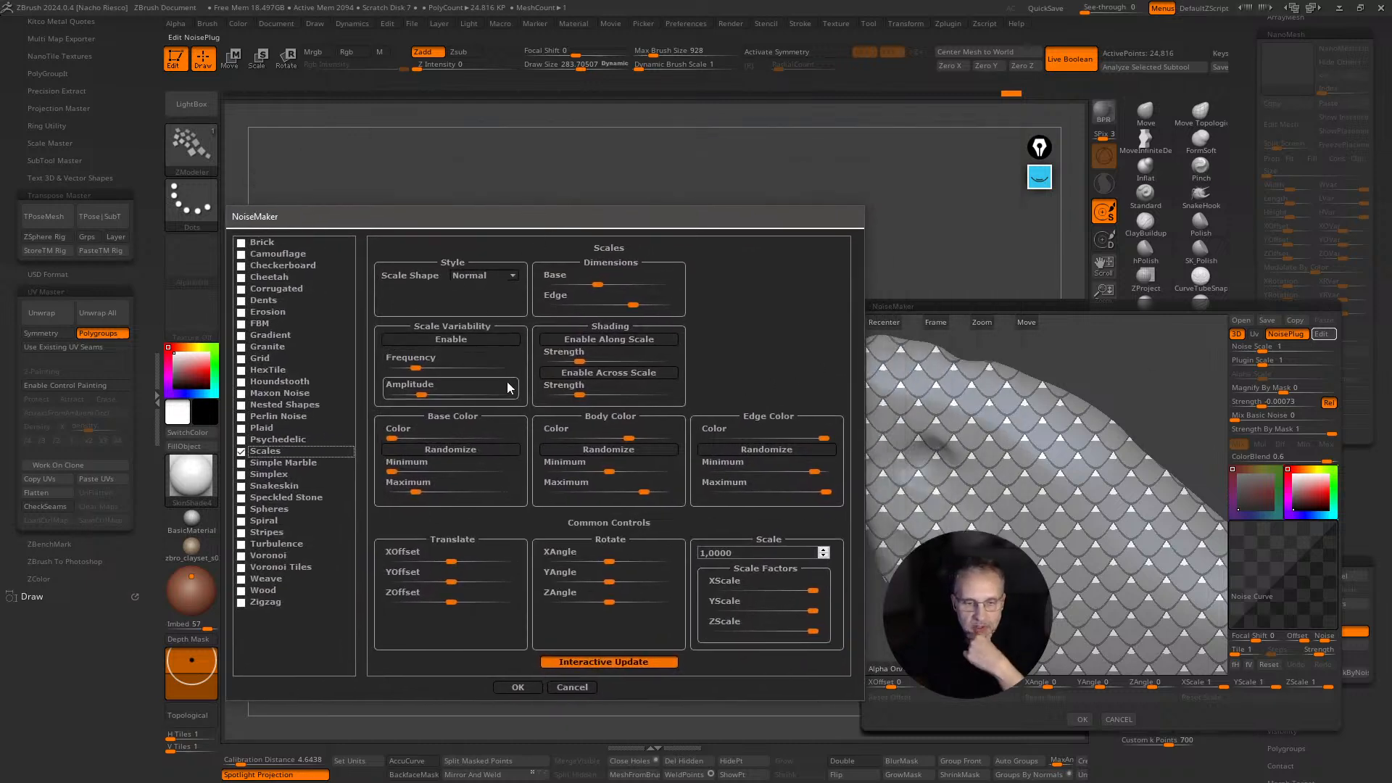
pyautogui.click(512, 276)
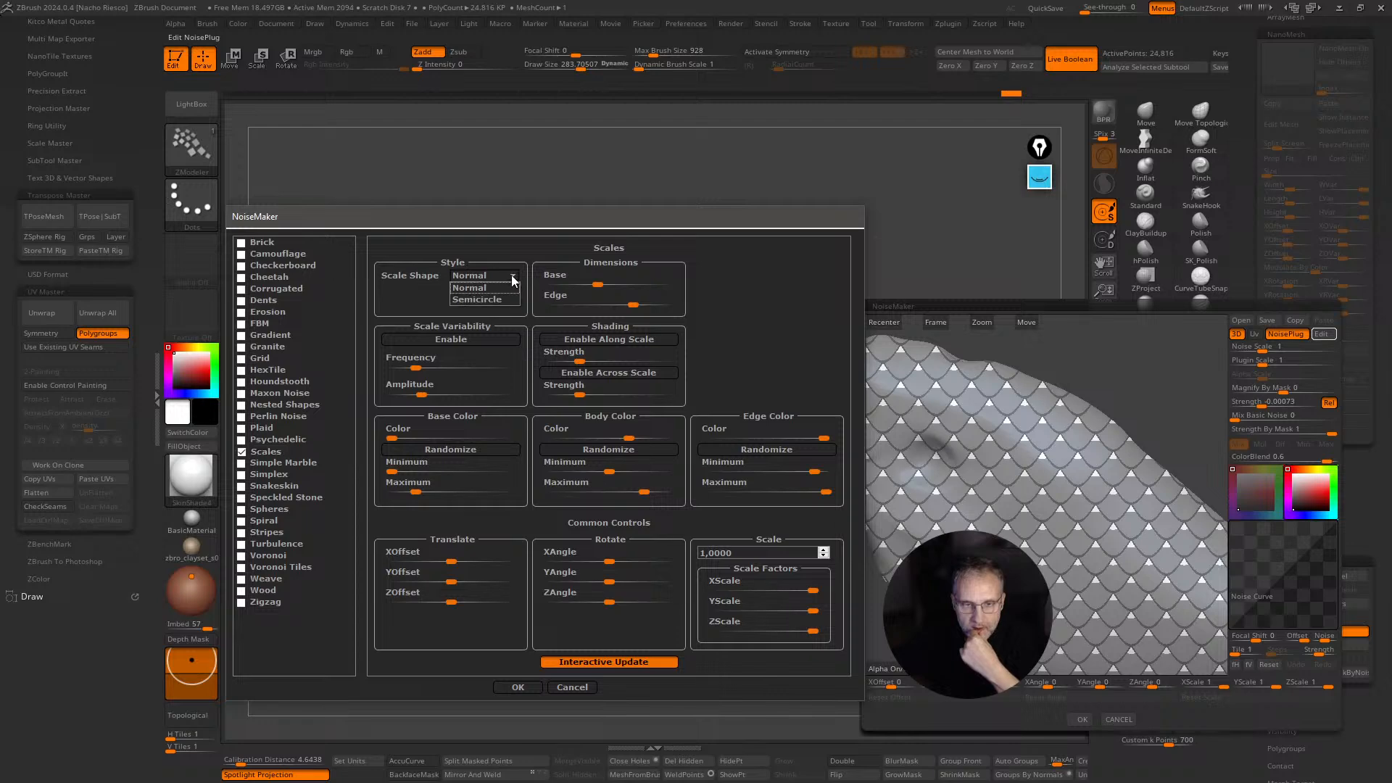
pyautogui.click(490, 298)
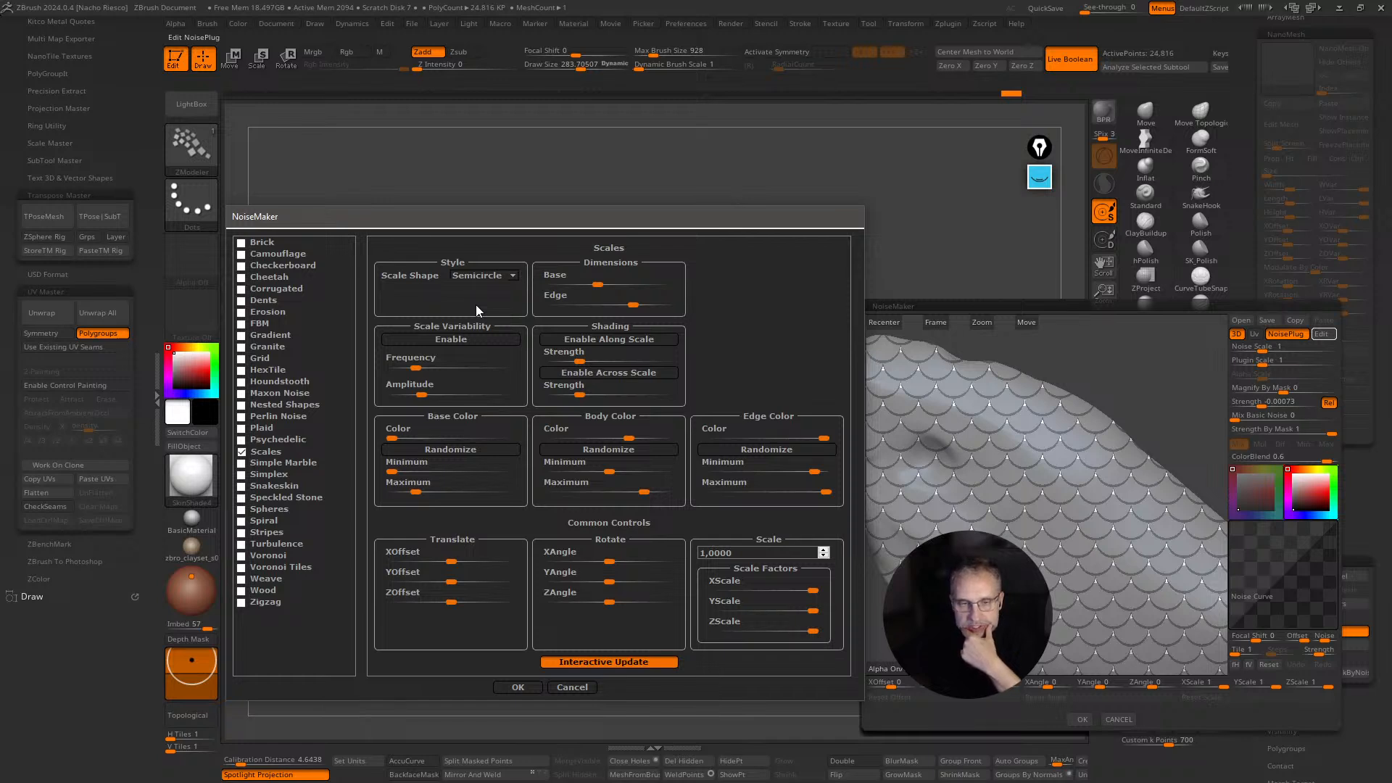
pyautogui.moveTo(608, 283); pyautogui.dragTo(537, 288)
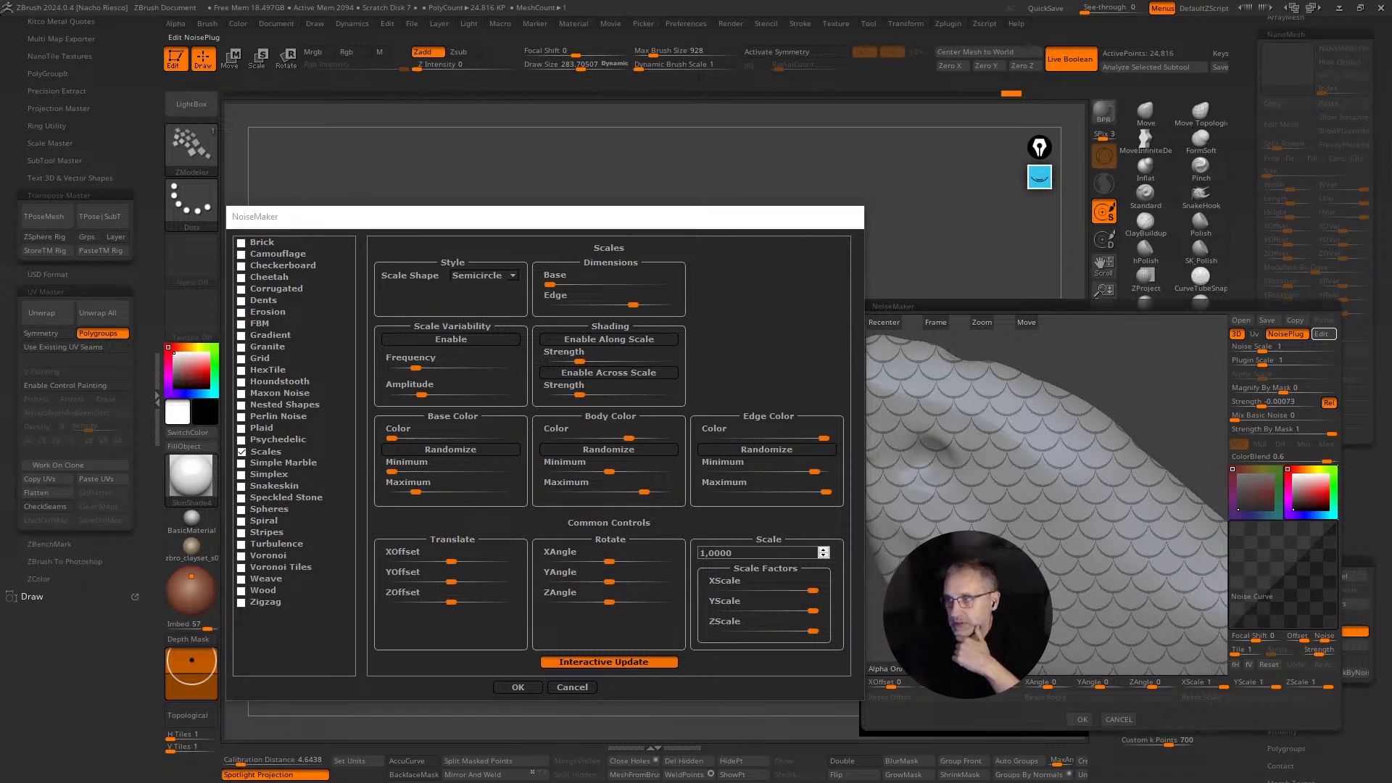
# Bring the kashira reference photo beside the noise preview and compare the carved scales with the pattern.
pyautogui.moveTo(900, 519); pyautogui.dragTo(1038, 471, button='right')
pyautogui.scroll(-1, 1042, 473)
pyautogui.moveTo(1068, 475); pyautogui.dragTo(1180, 455, button='middle')
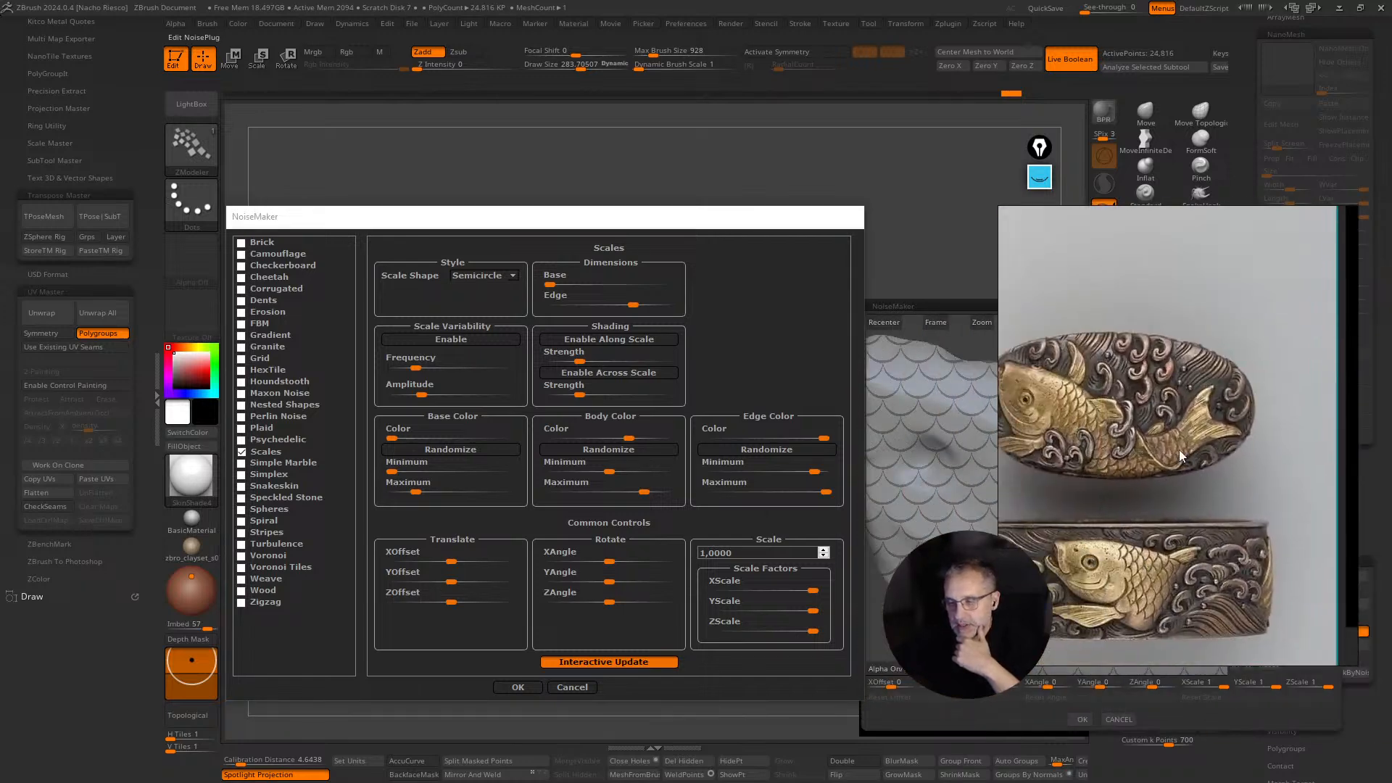
pyautogui.moveTo(1165, 470); pyautogui.dragTo(1185, 436, button='right')
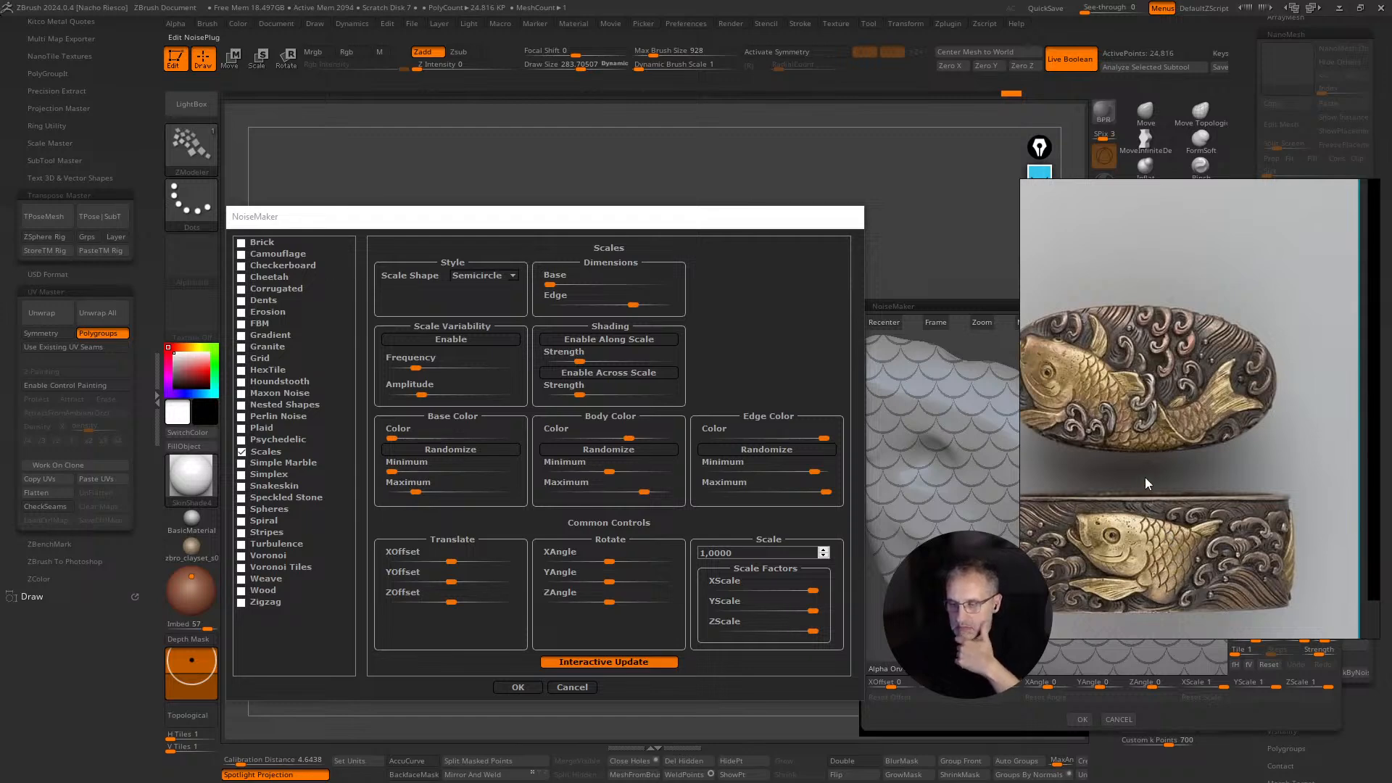
# Raise the Edge dimension of the Scales pattern to its maximum and accept the pattern settings.
pyautogui.moveTo(1140, 473); pyautogui.dragTo(1176, 443, button='right')
pyautogui.hotkey('alt', 'Tab')
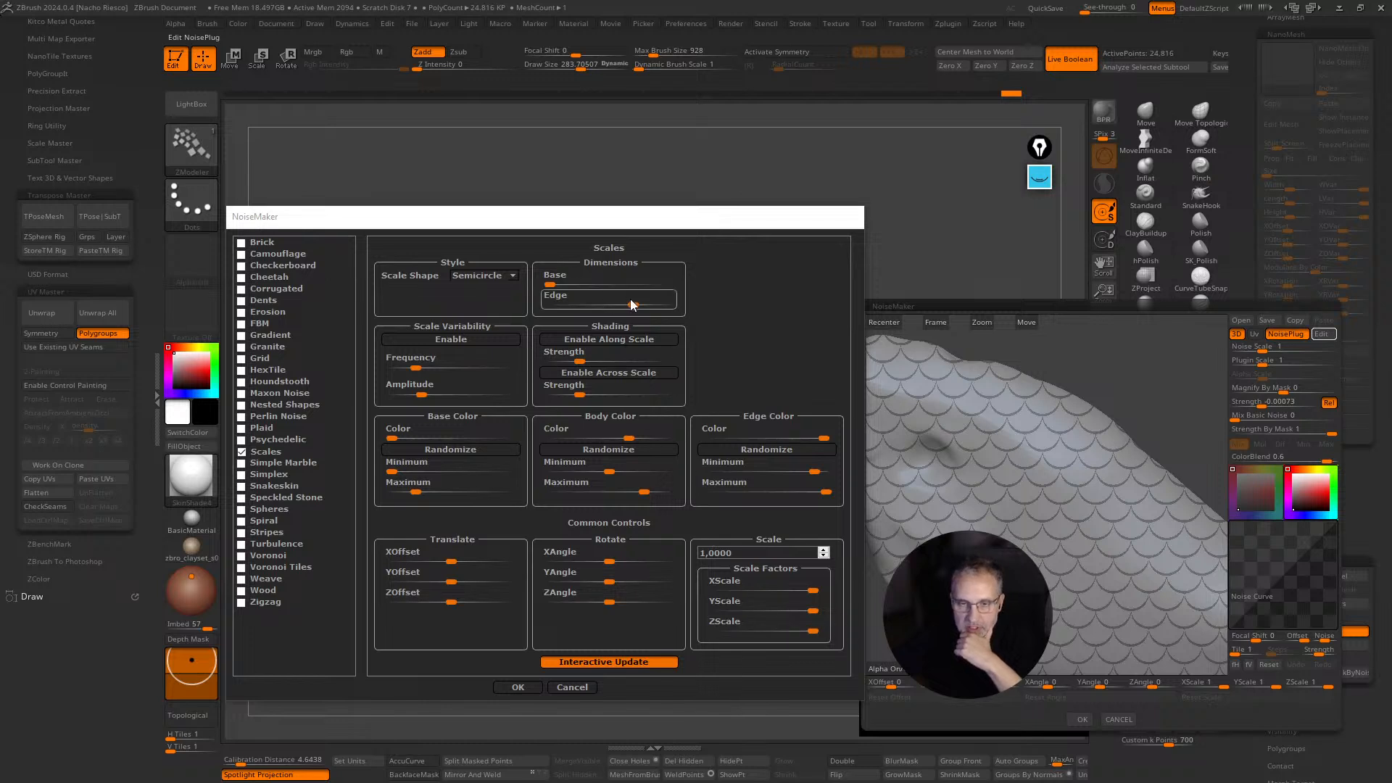
pyautogui.moveTo(635, 306); pyautogui.dragTo(646, 305)
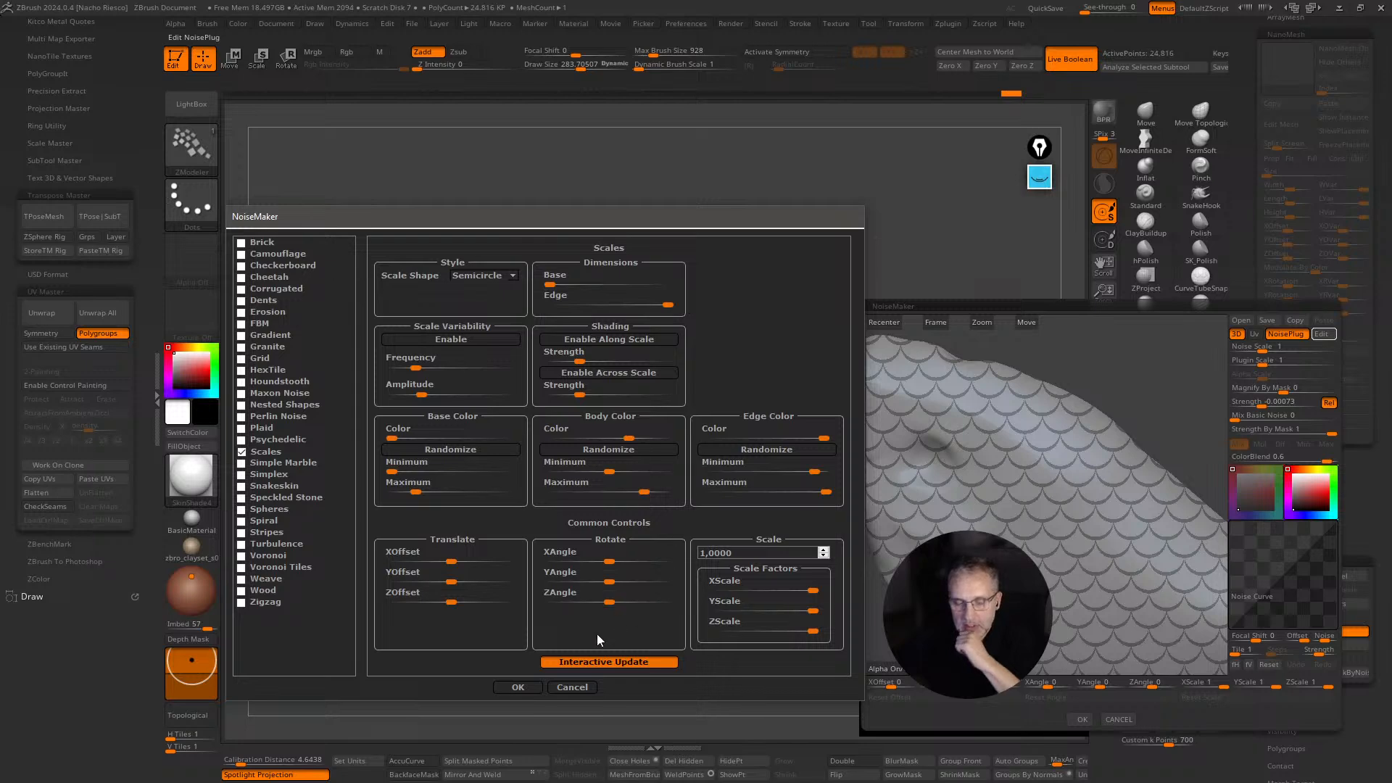
pyautogui.click(517, 687)
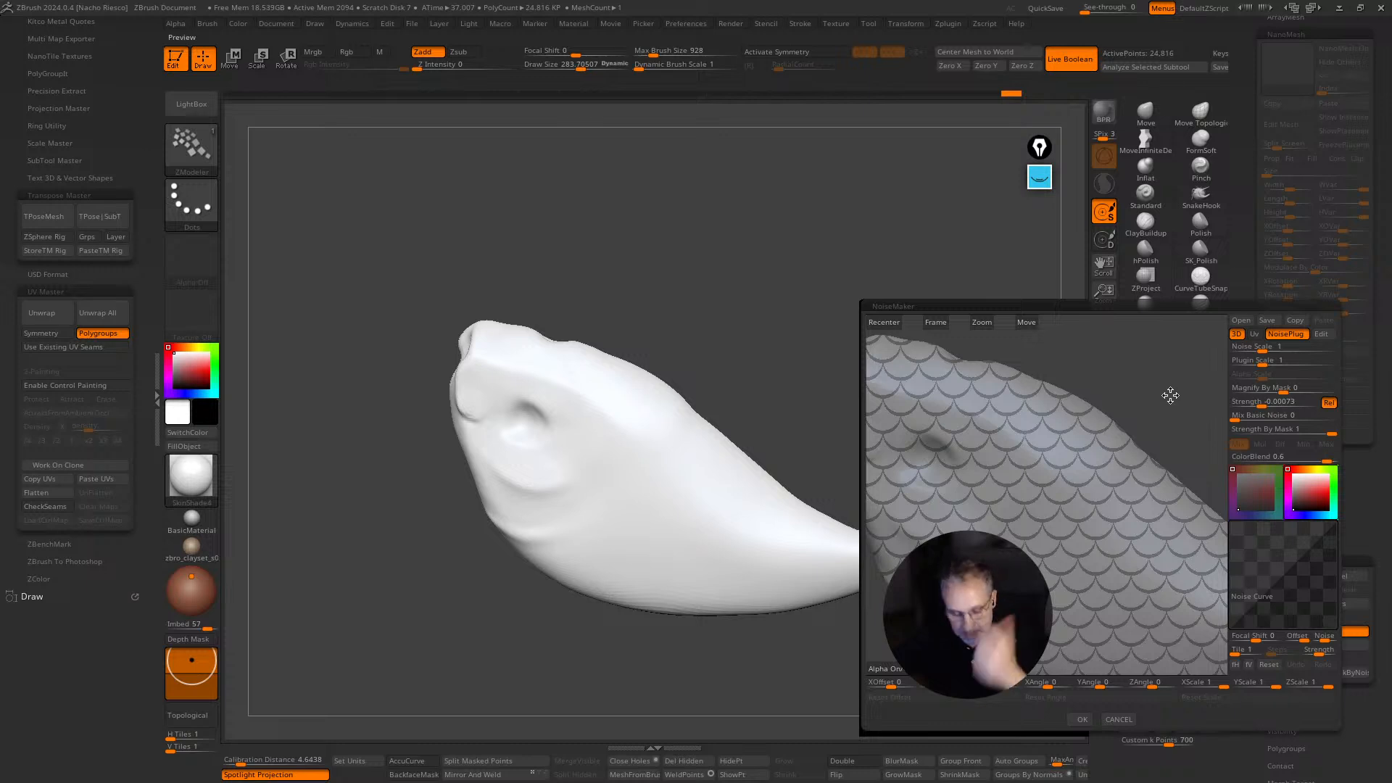
# Switch the noise projection from 3D to UV, set Plugin Scale to 0.0484, and accept the noise on the fish clone.
pyautogui.scroll(-3, 1171, 389)
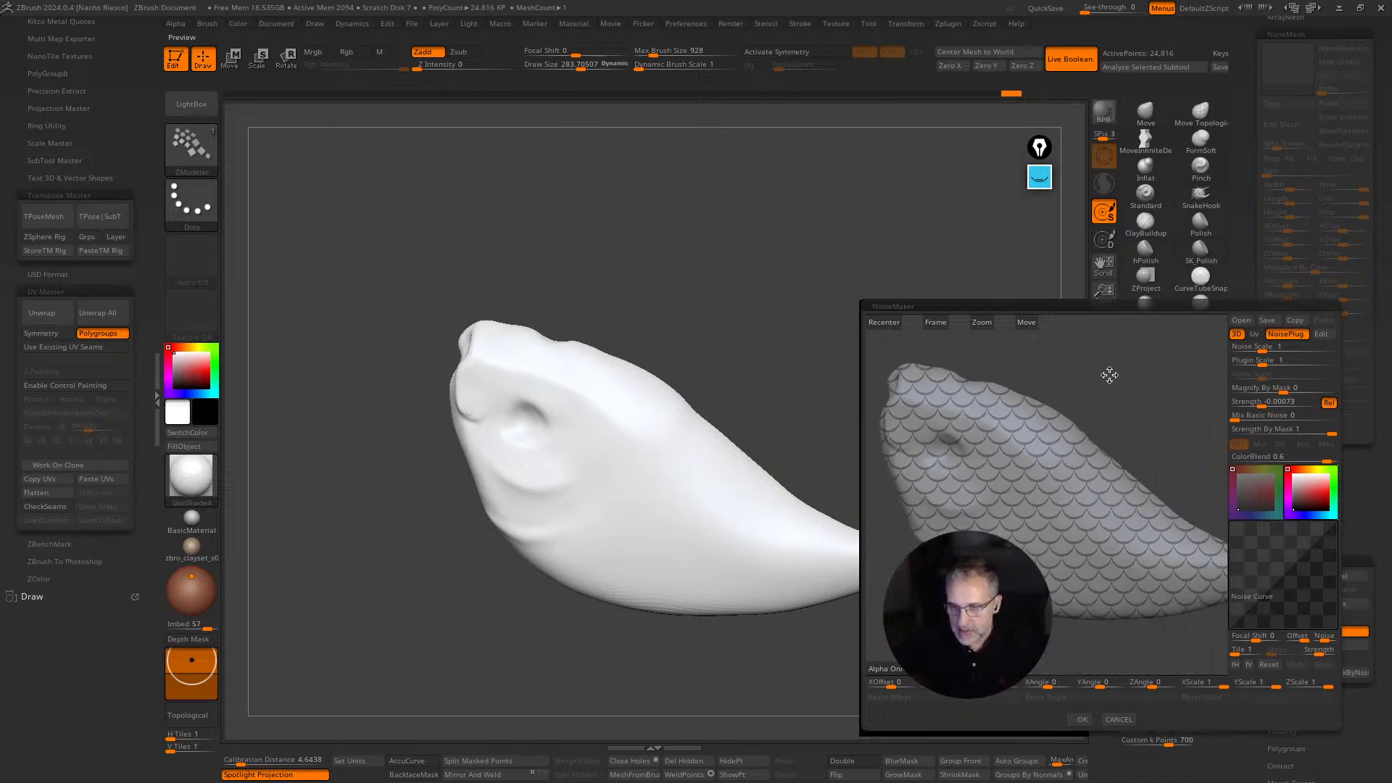
pyautogui.click(1254, 335)
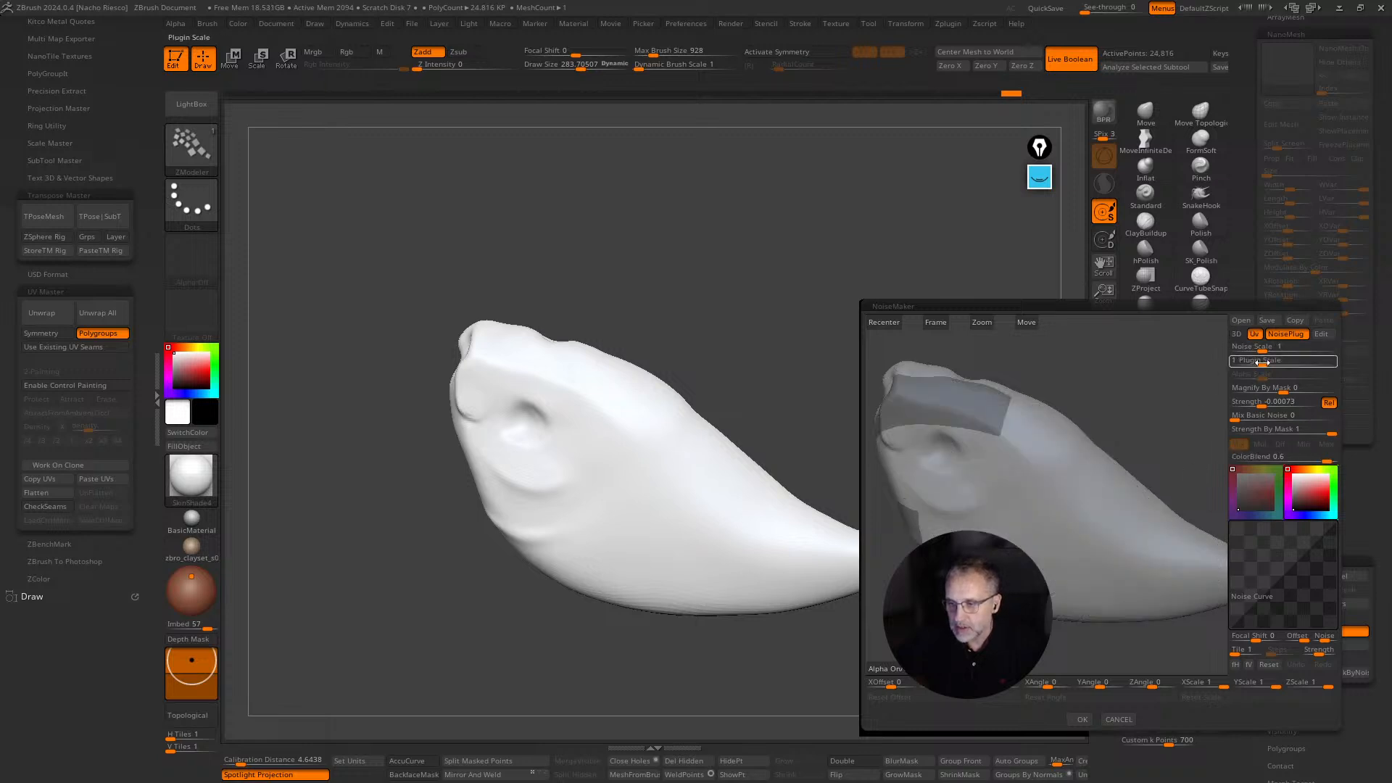
pyautogui.moveTo(1262, 363); pyautogui.dragTo(1248, 366)
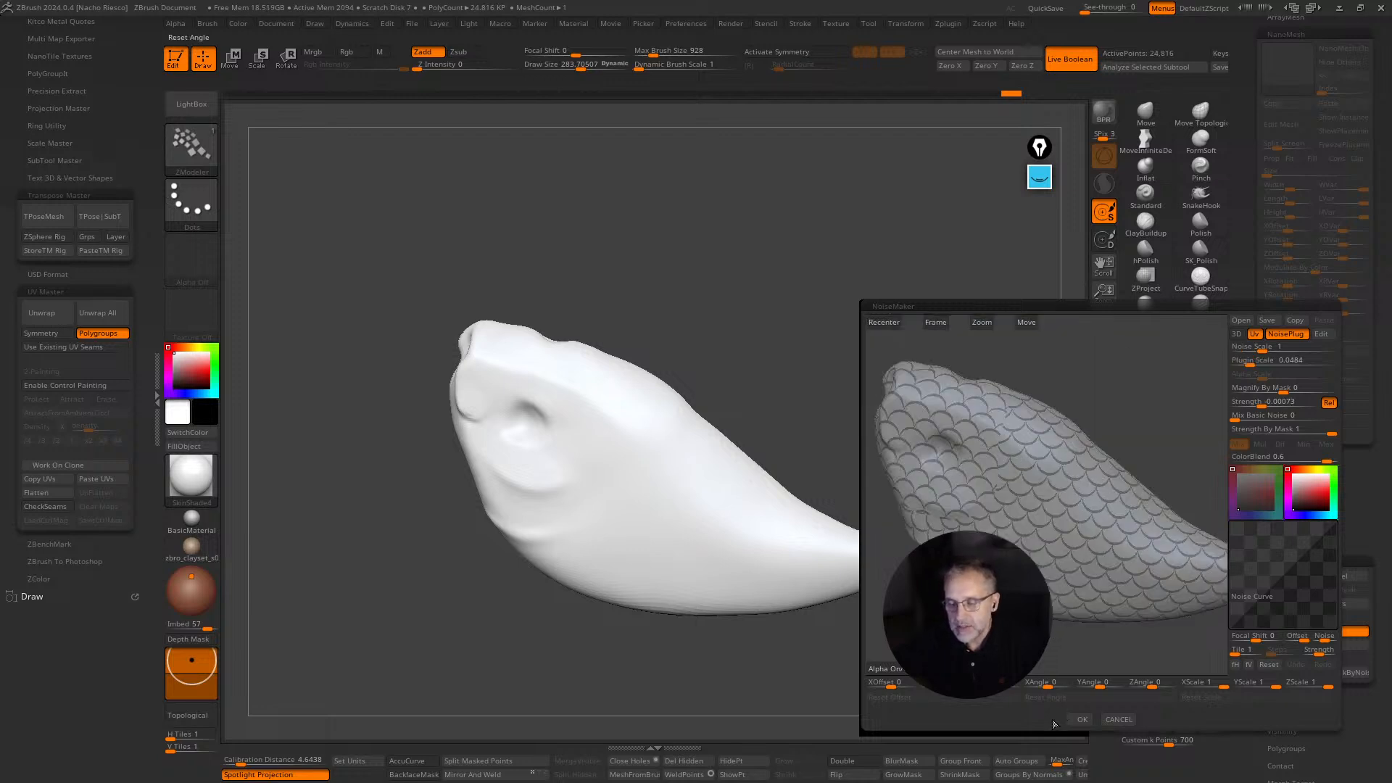
pyautogui.click(1084, 719)
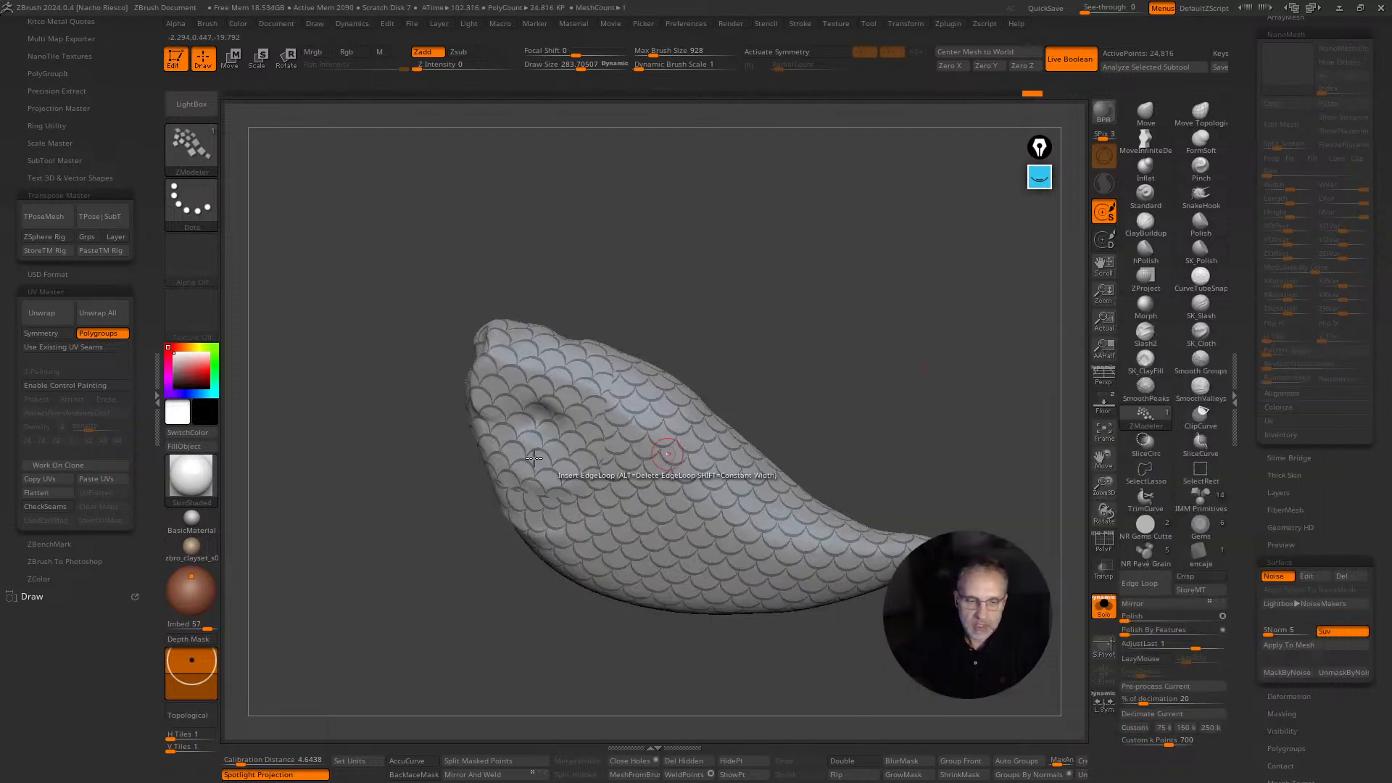
# Flatten the clone's UVs, rotate the teal UV island slightly clockwise, and unflatten it to update the scale direction.
pyautogui.click(44, 495)
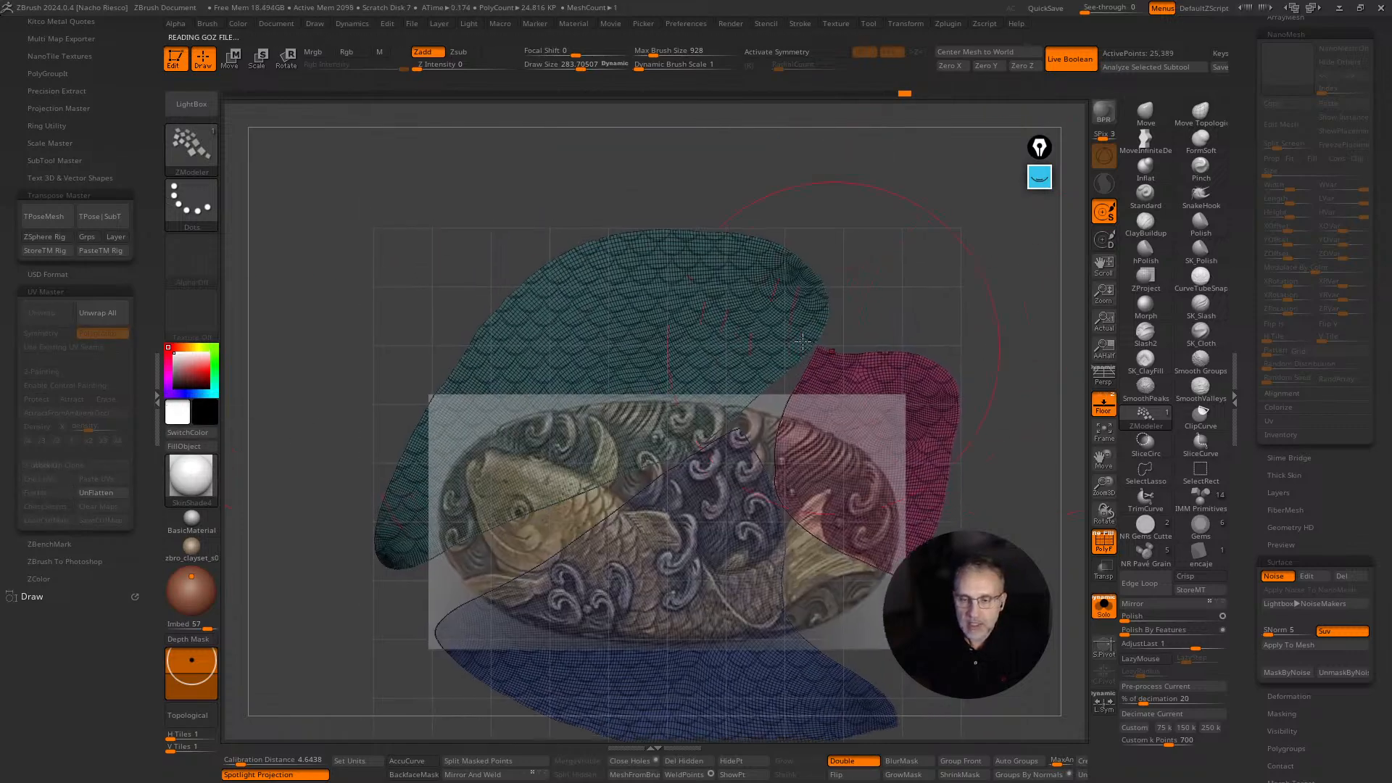
pyautogui.press('w')
pyautogui.click(709, 322)
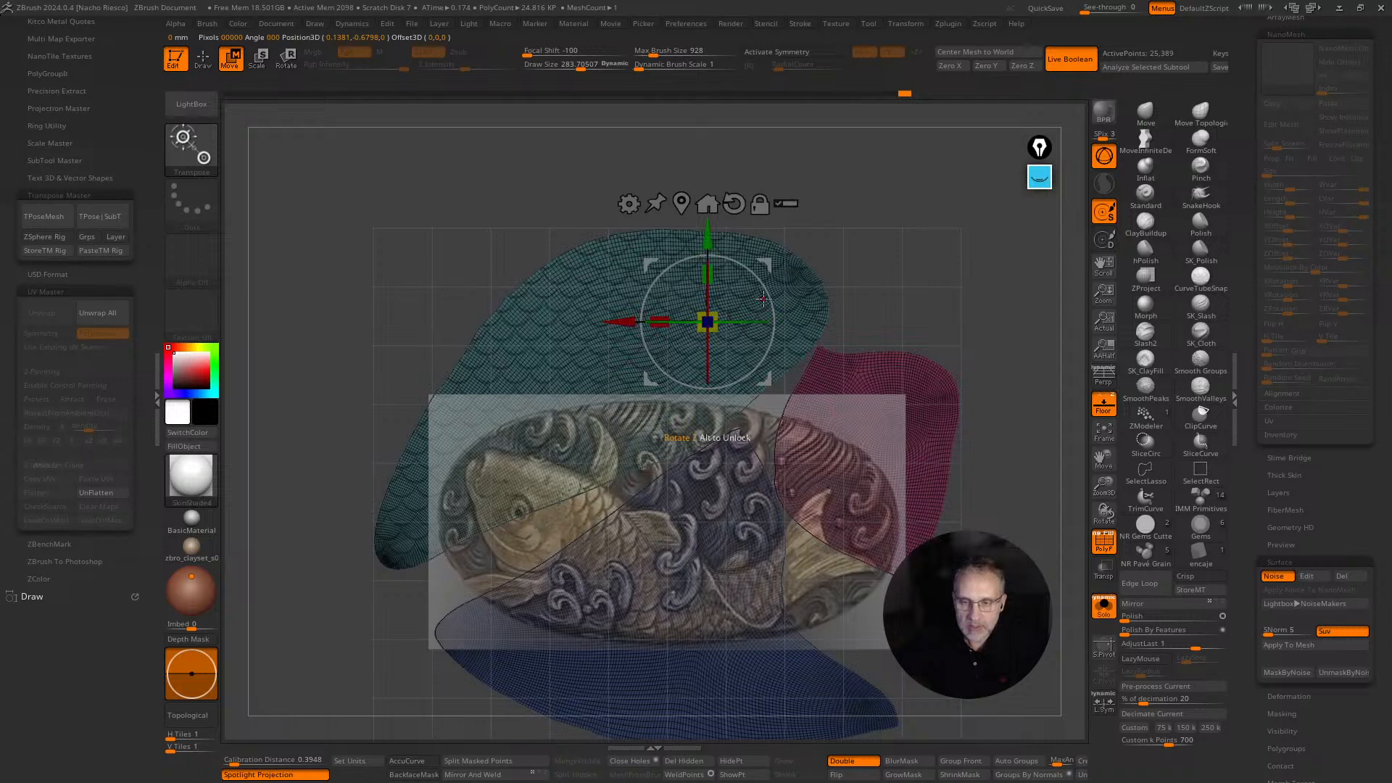
pyautogui.moveTo(760, 298); pyautogui.dragTo(762, 331)
pyautogui.click(98, 494)
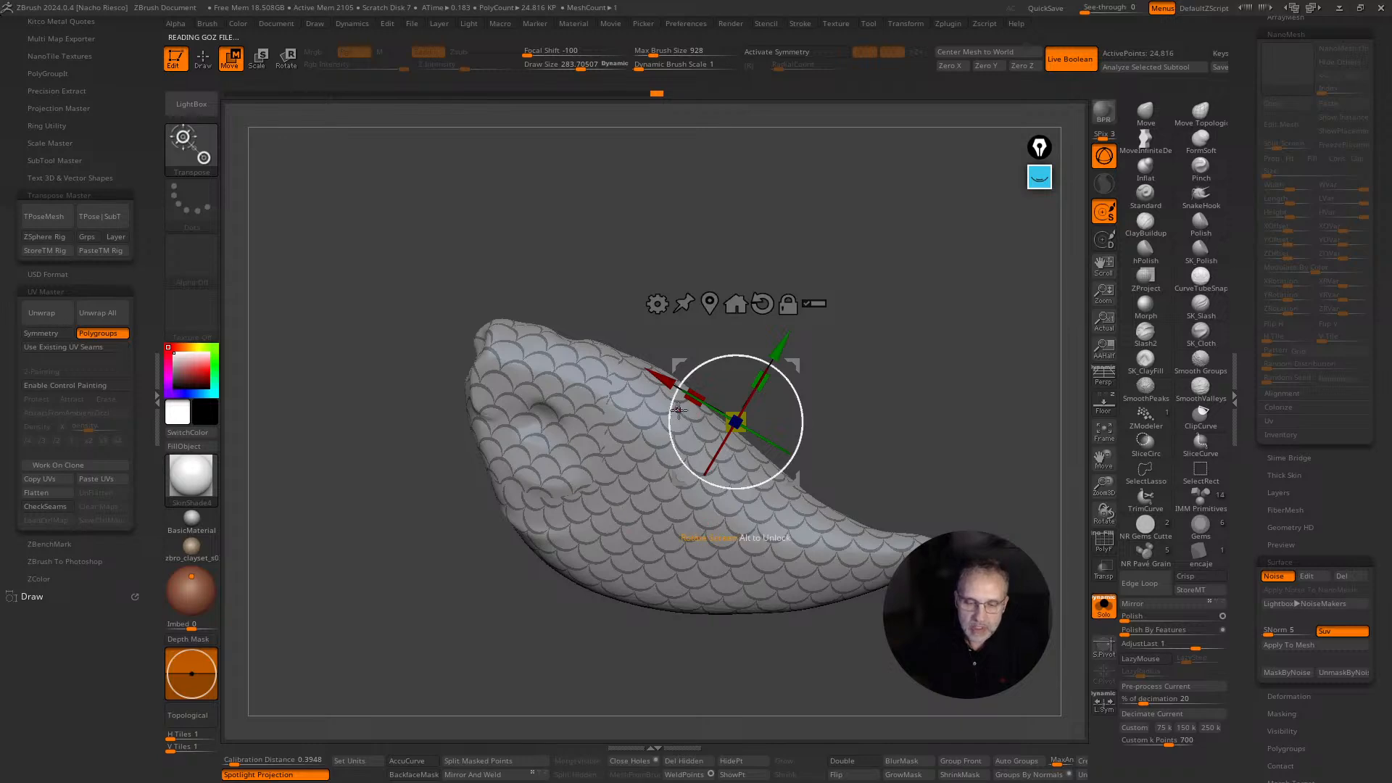
# Flatten the clone again, rotate the whole UV layout roughly a quarter turn, and unflatten it.
pyautogui.click(66, 493)
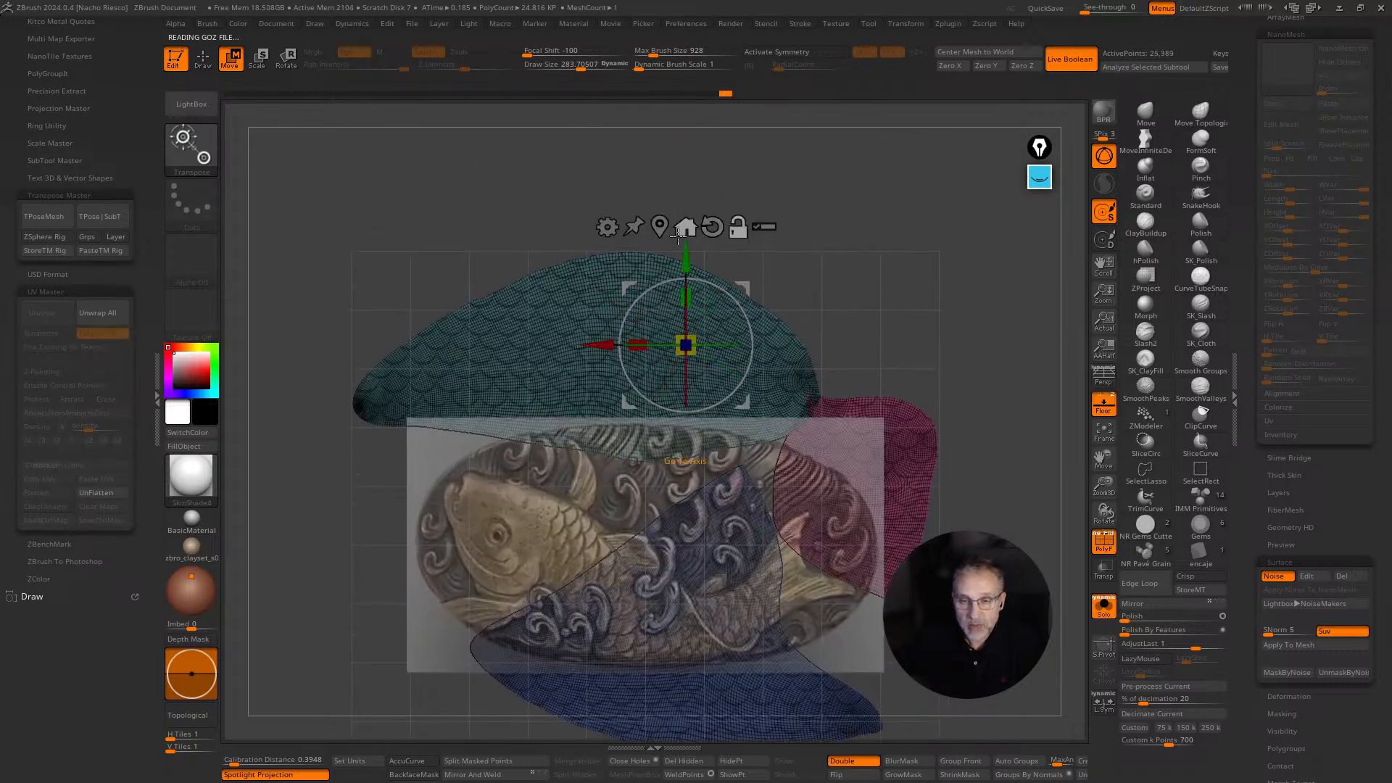
pyautogui.click(707, 221)
pyautogui.moveTo(689, 458); pyautogui.dragTo(582, 393)
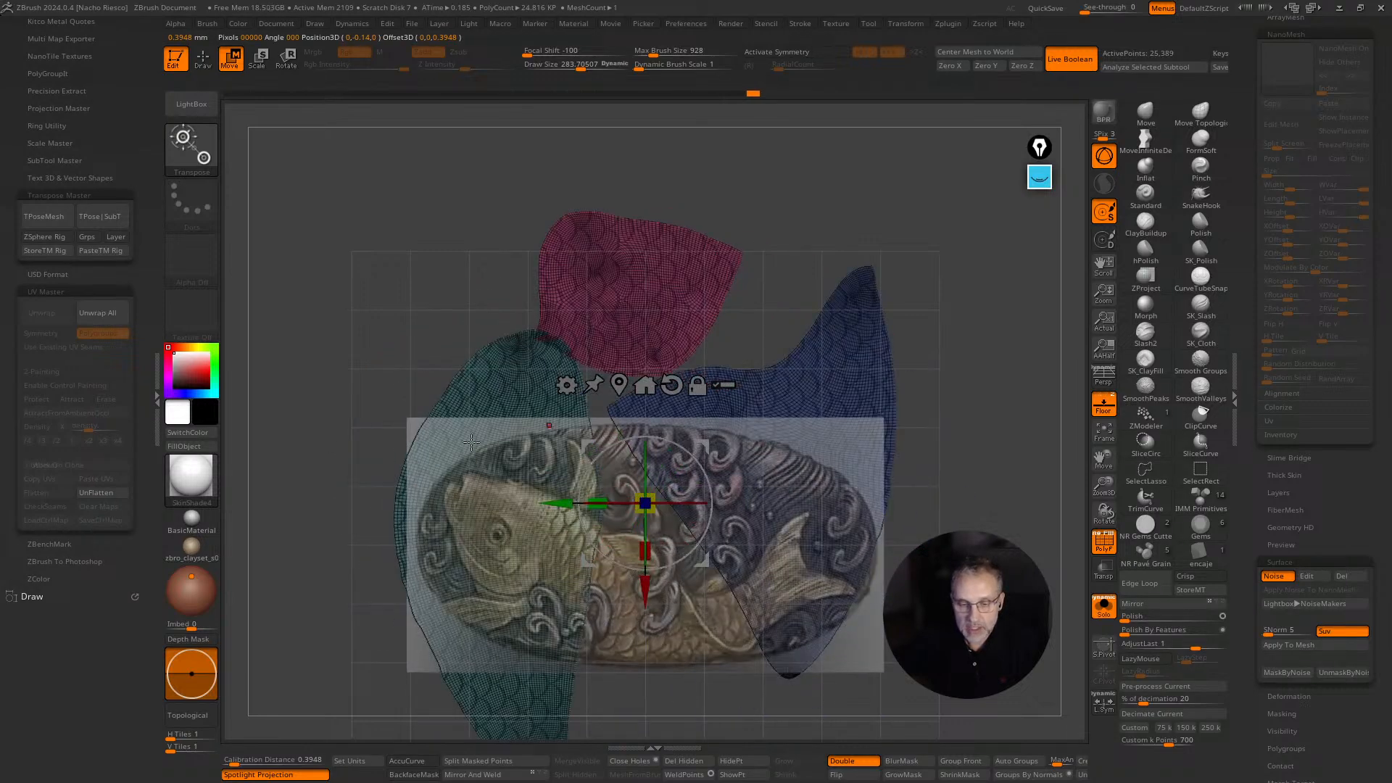
pyautogui.click(108, 494)
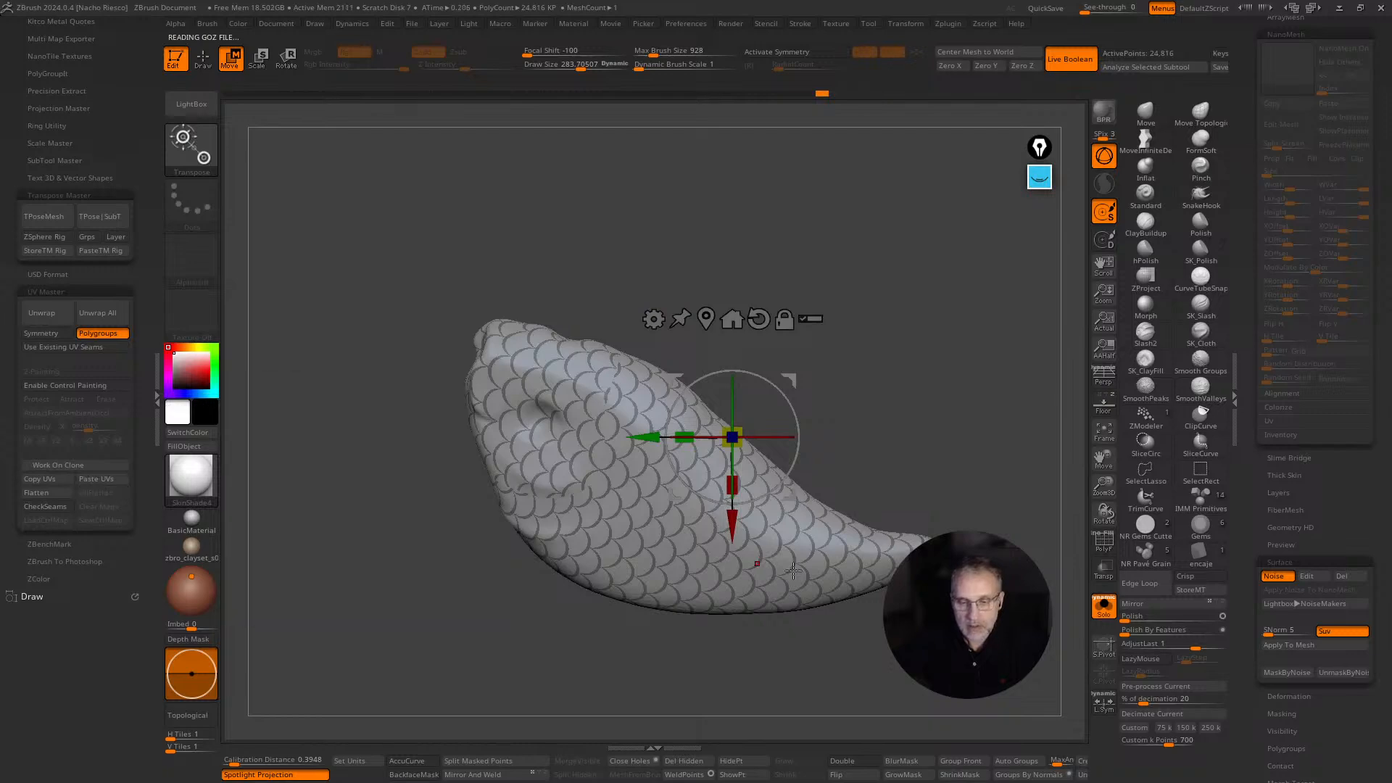
# Compare the direction of the scales on the fish body with the carved fish in the reference photo.
pyautogui.keyDown('alt'); pyautogui.moveTo(954, 447); pyautogui.dragTo(959, 401); pyautogui.keyUp('alt')
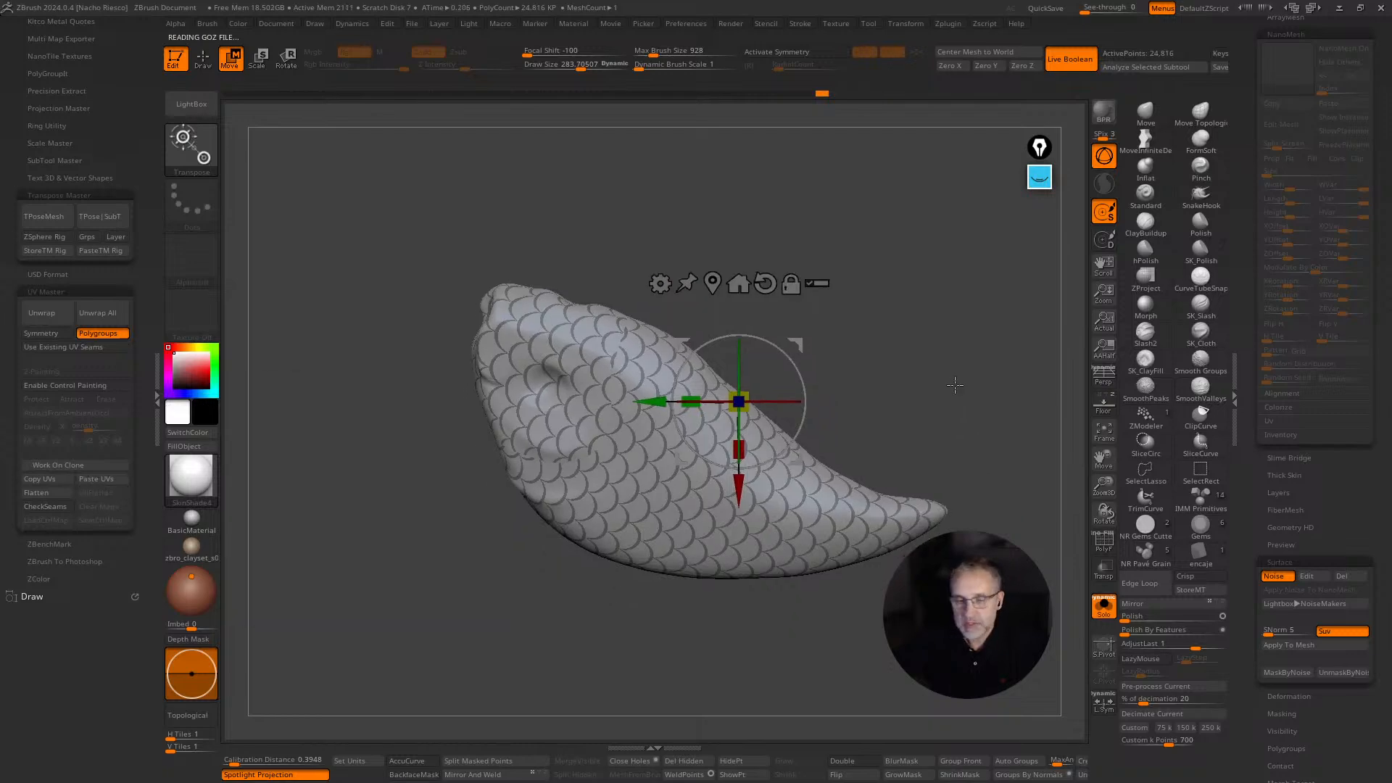
pyautogui.keyDown('ctrl'); pyautogui.moveTo(954, 371); pyautogui.dragTo(950, 420, button='right'); pyautogui.keyUp('ctrl')
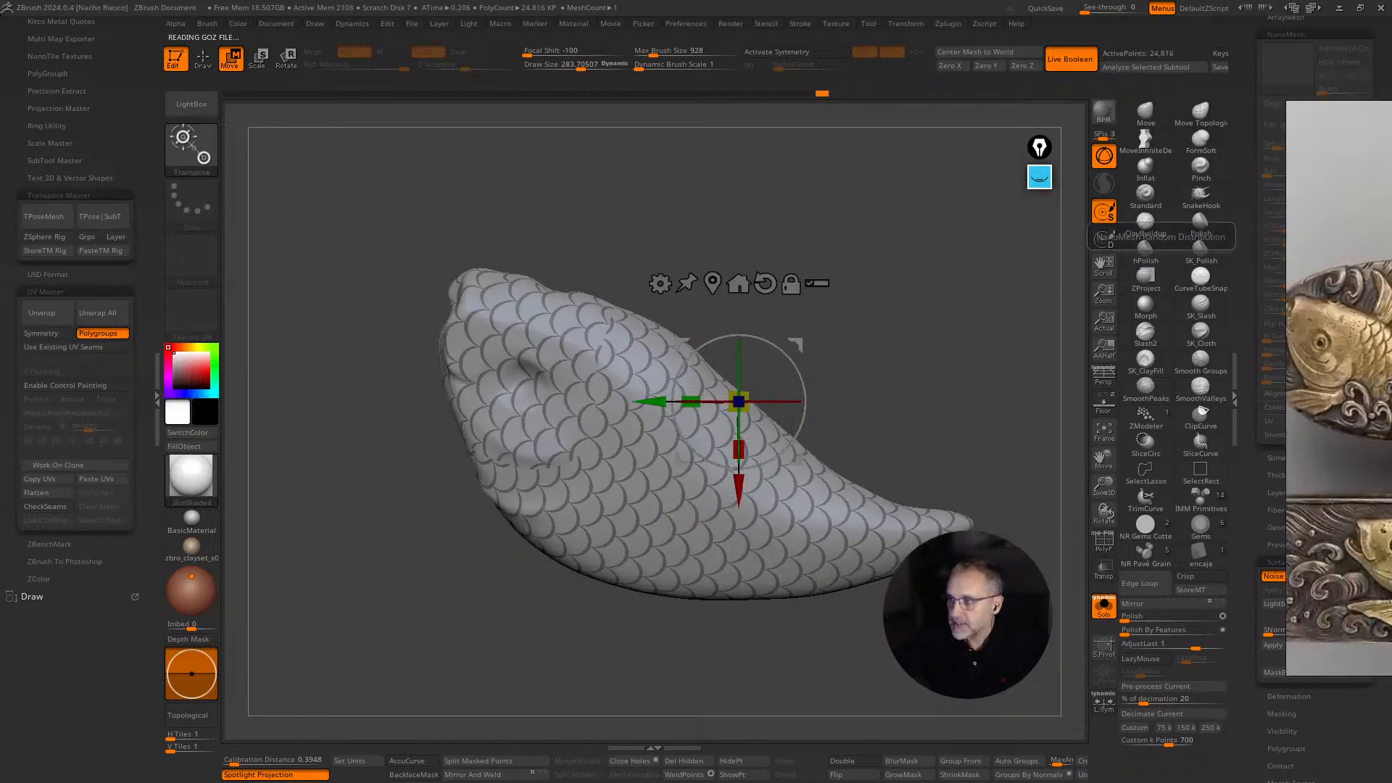
pyautogui.moveTo(1391, 312); pyautogui.dragTo(1114, 309)
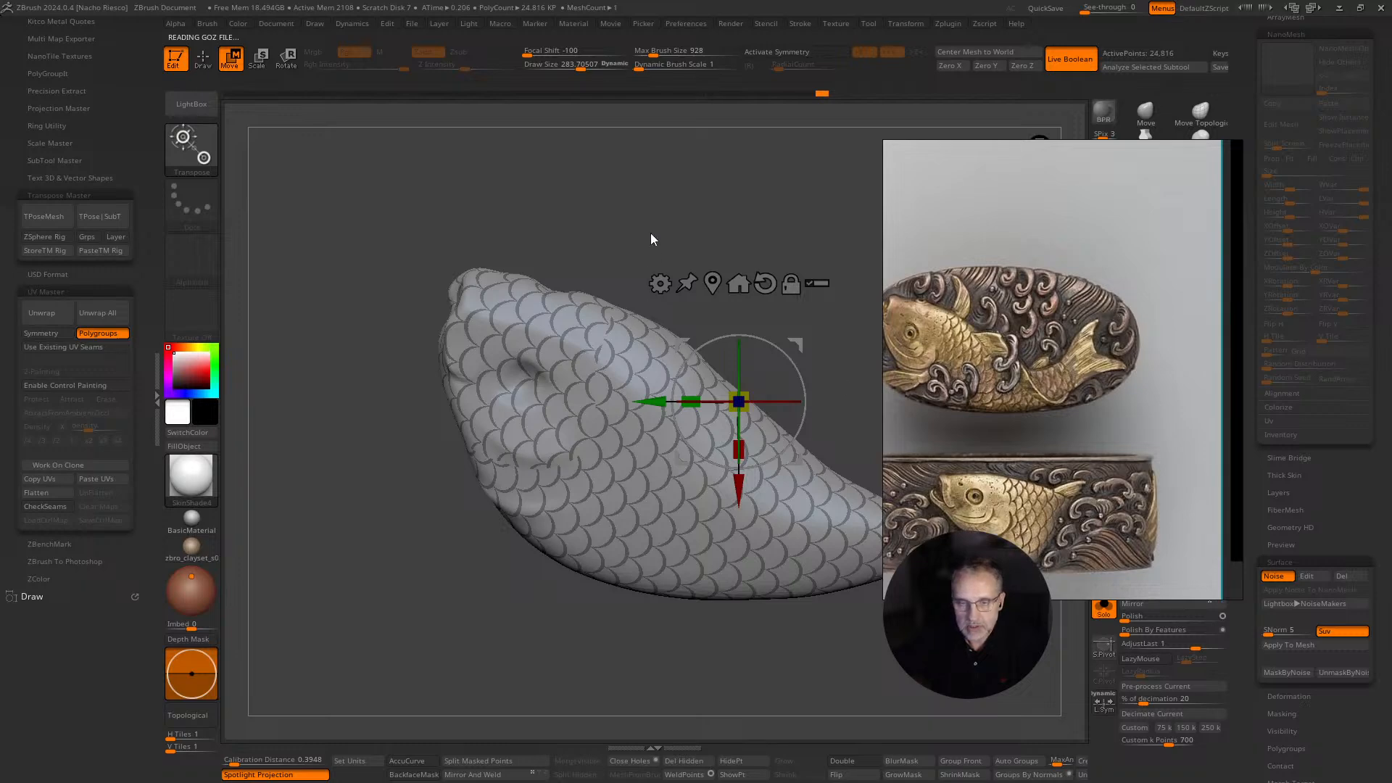
pyautogui.moveTo(651, 239); pyautogui.dragTo(561, 265)
pyautogui.keyDown('alt'); pyautogui.moveTo(554, 232); pyautogui.dragTo(522, 224); pyautogui.keyUp('alt')
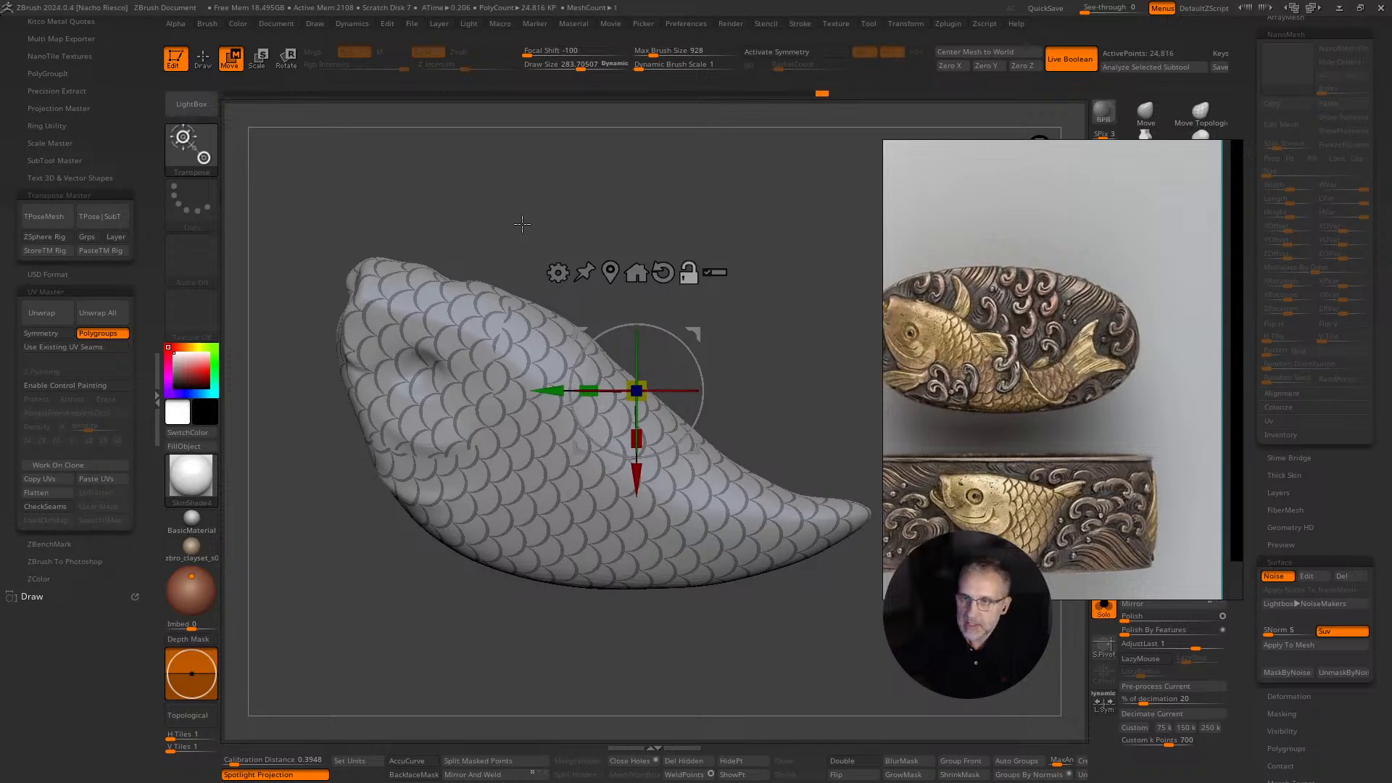
pyautogui.moveTo(1009, 239); pyautogui.dragTo(999, 346)
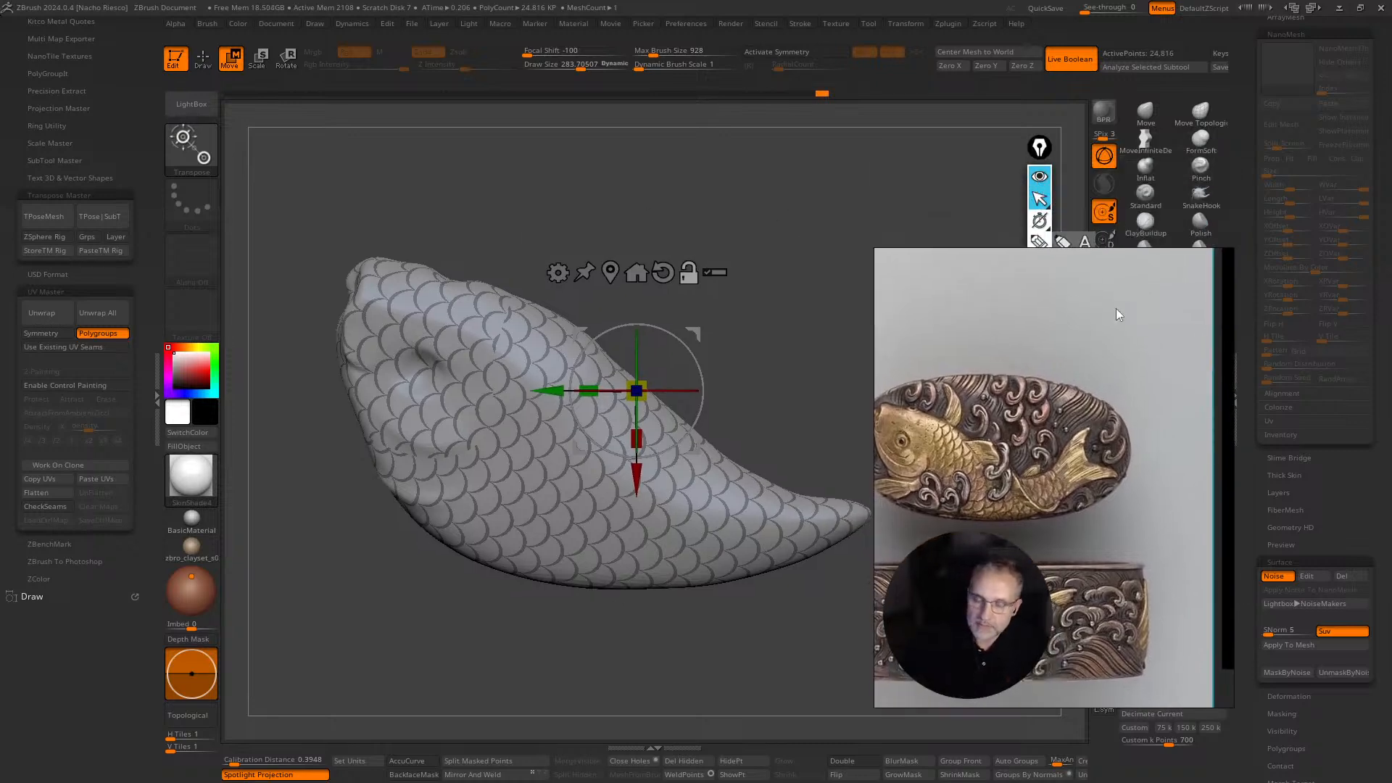
pyautogui.moveTo(1030, 322); pyautogui.dragTo(283, 383)
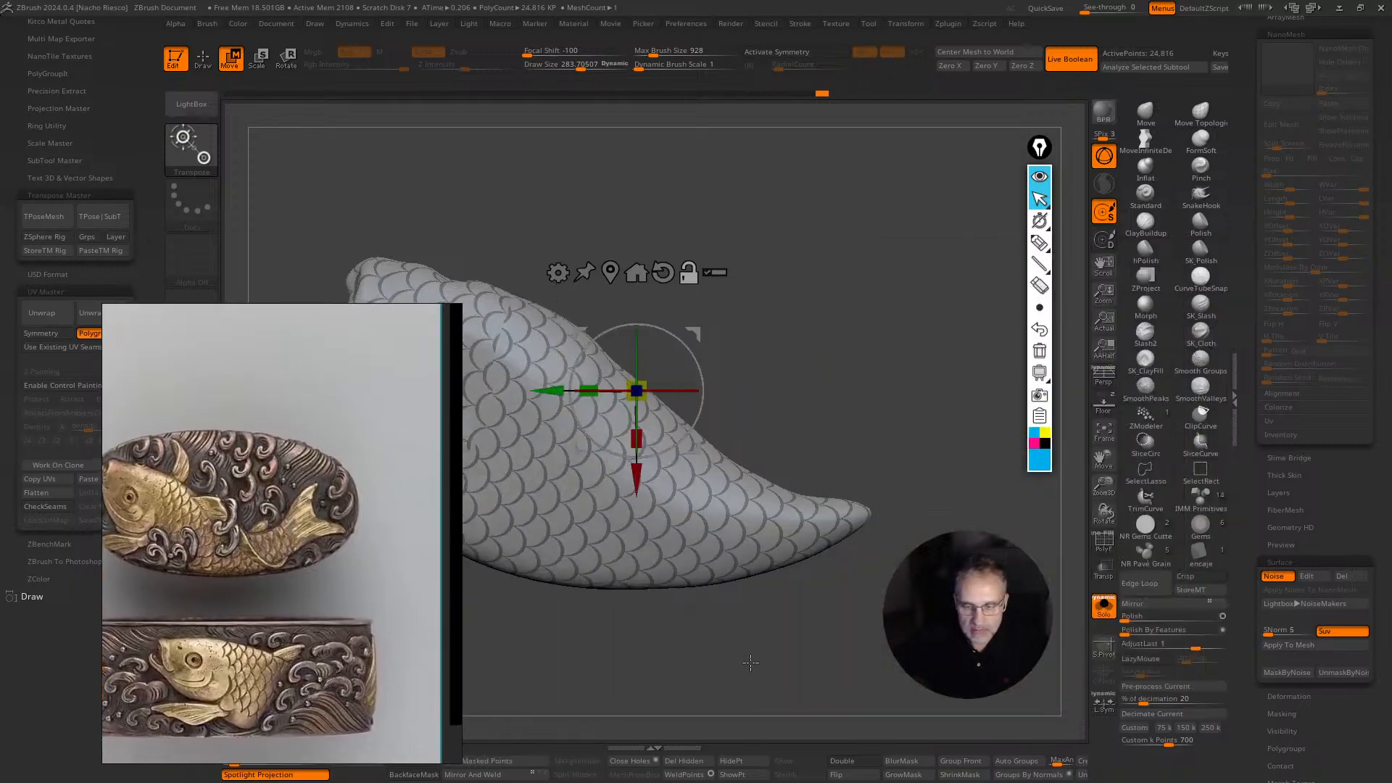
pyautogui.moveTo(751, 662); pyautogui.dragTo(547, 599)
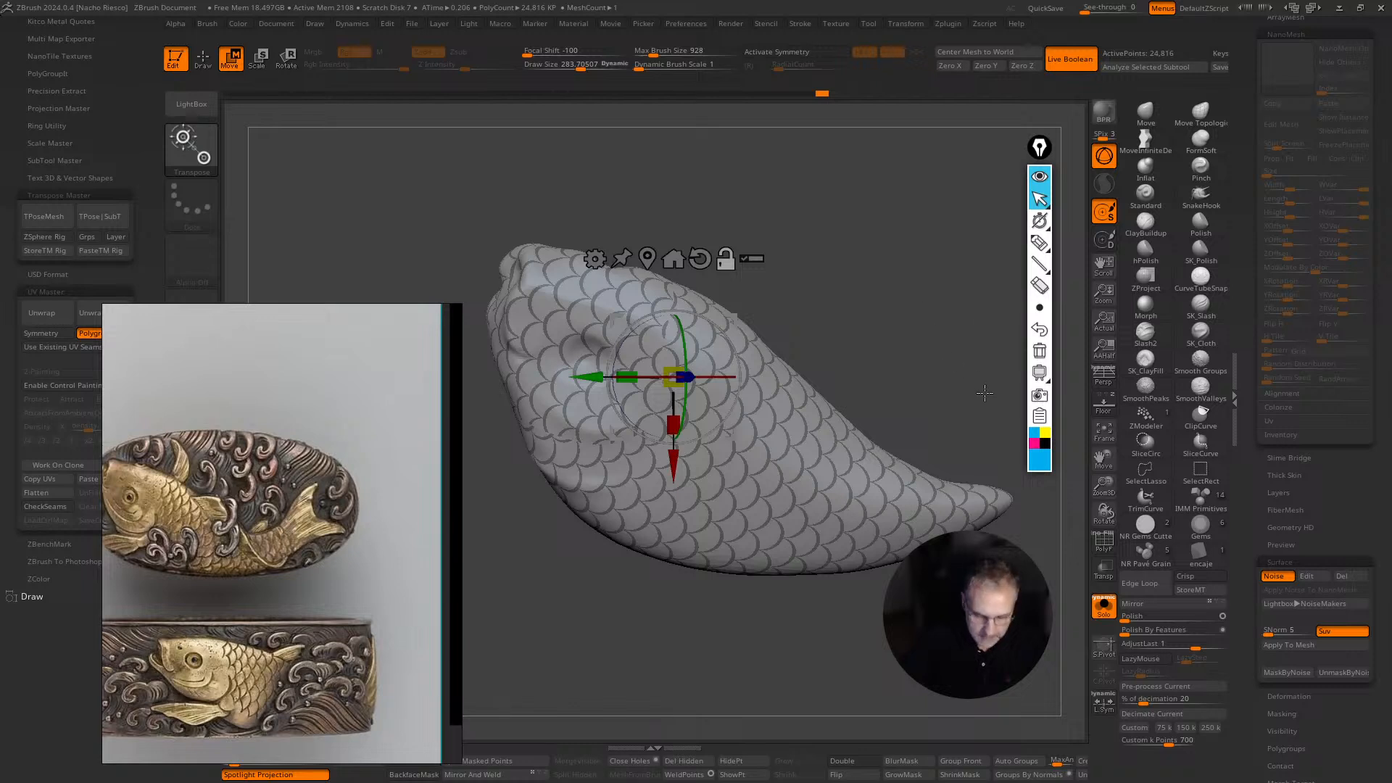
# Sketch annotation arrows comparing the scale direction on the mesh and the reference photo, and clear the annotations.
pyautogui.press('b')
pyautogui.press('z')
pyautogui.press('m')
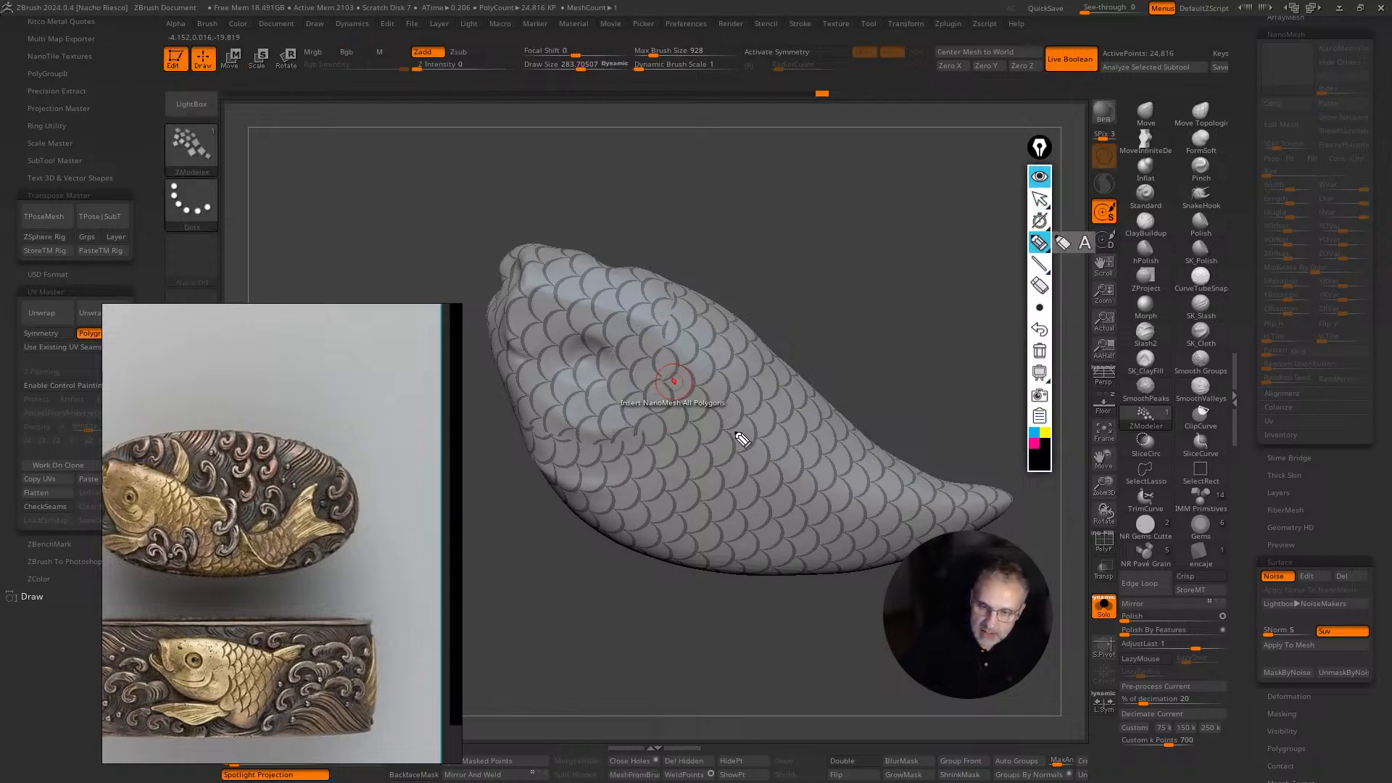
pyautogui.moveTo(722, 429); pyautogui.dragTo(754, 439)
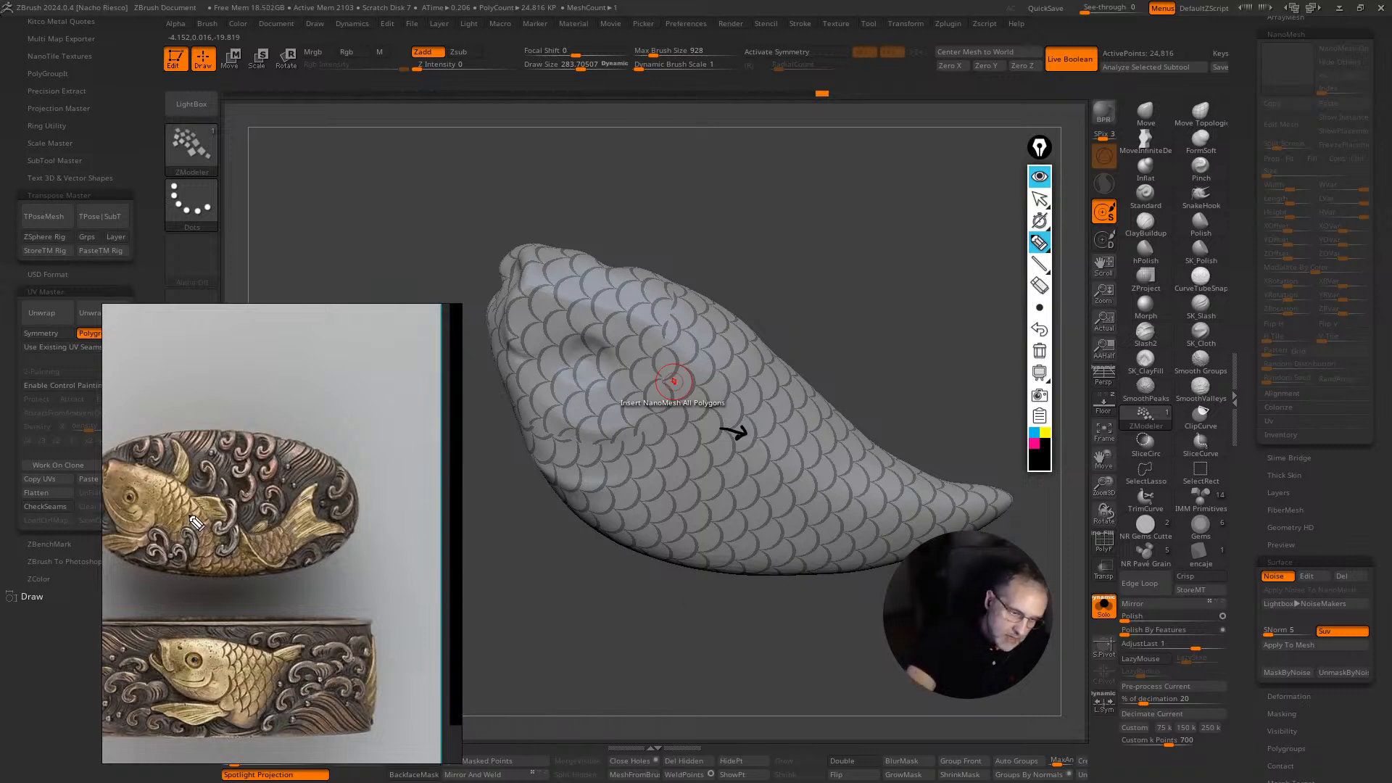
pyautogui.moveTo(190, 517); pyautogui.dragTo(205, 532)
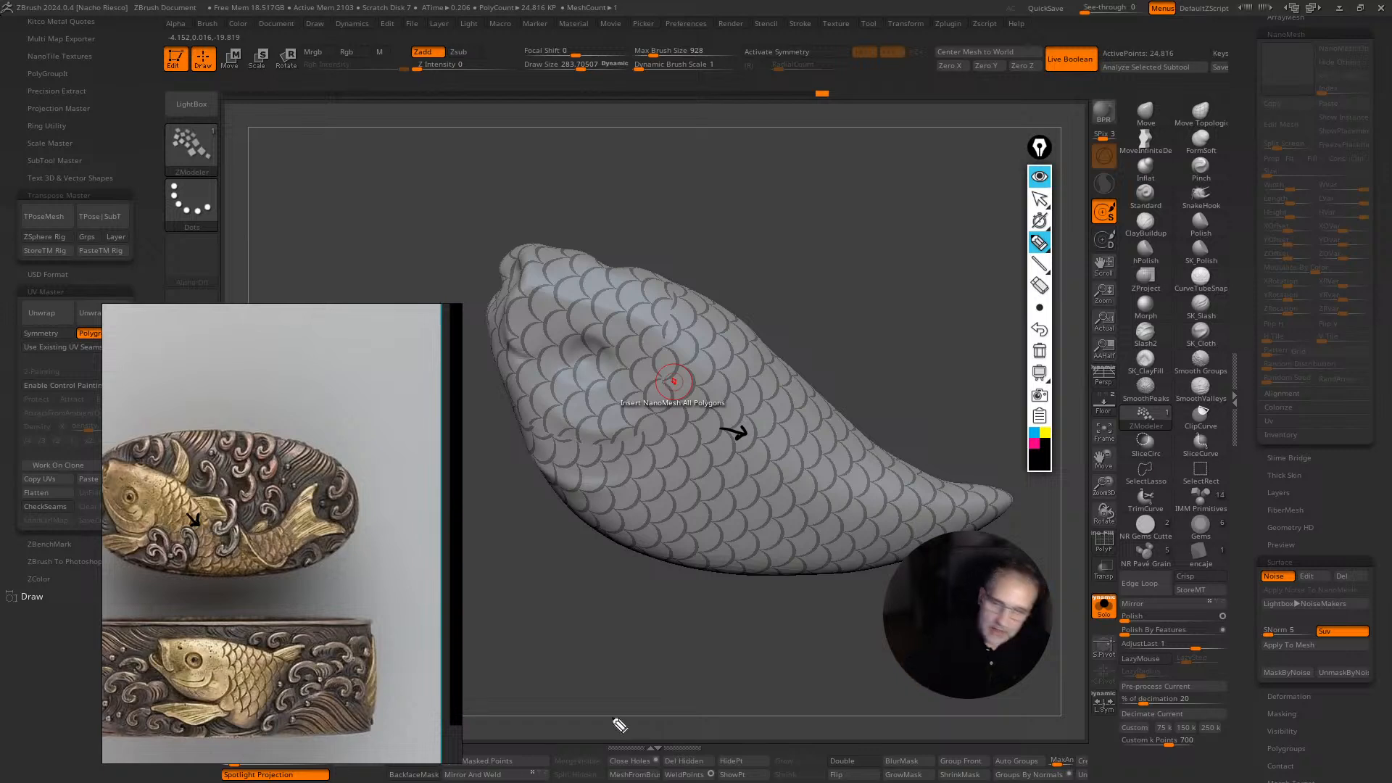
pyautogui.click(1034, 433)
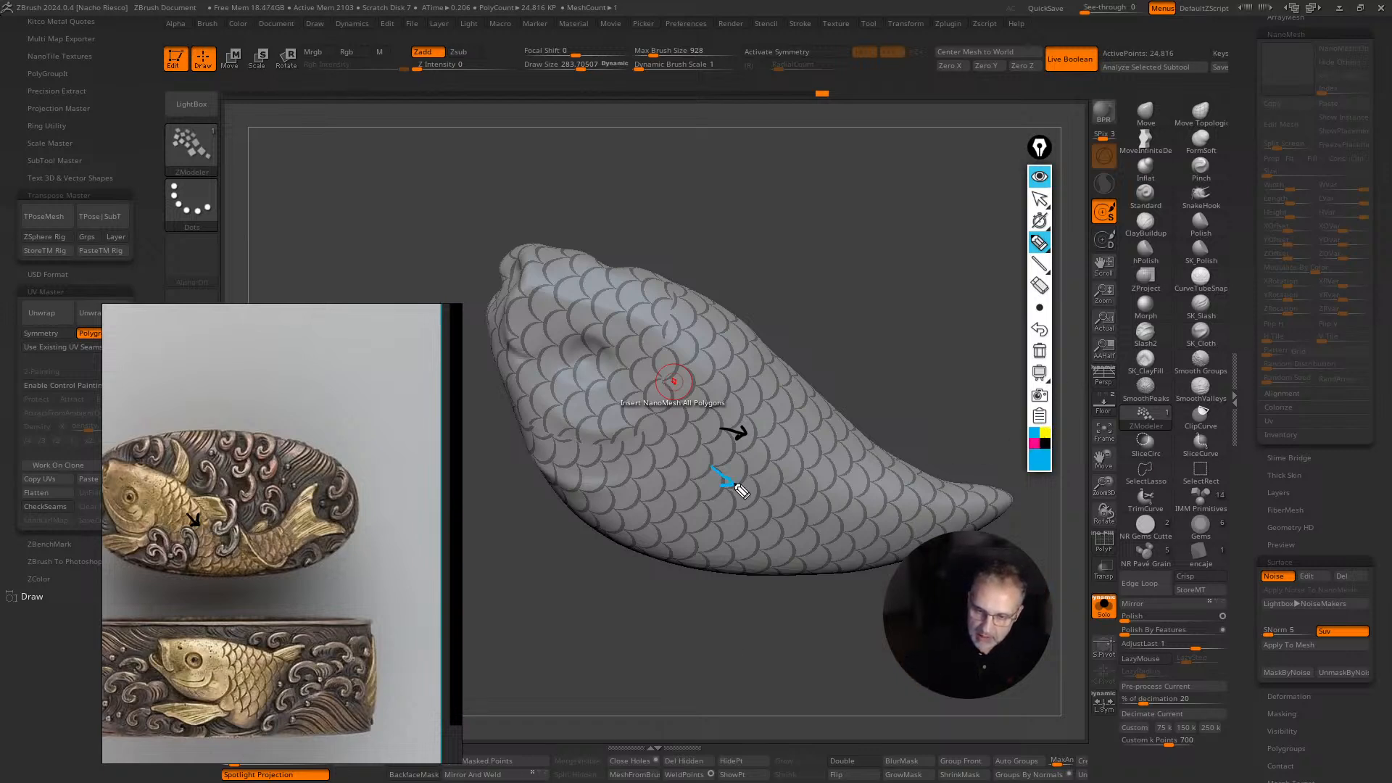
pyautogui.moveTo(740, 490)
pyautogui.mouseDown()
pyautogui.moveTo(747, 467)
pyautogui.moveTo(693, 477)
pyautogui.mouseUp()
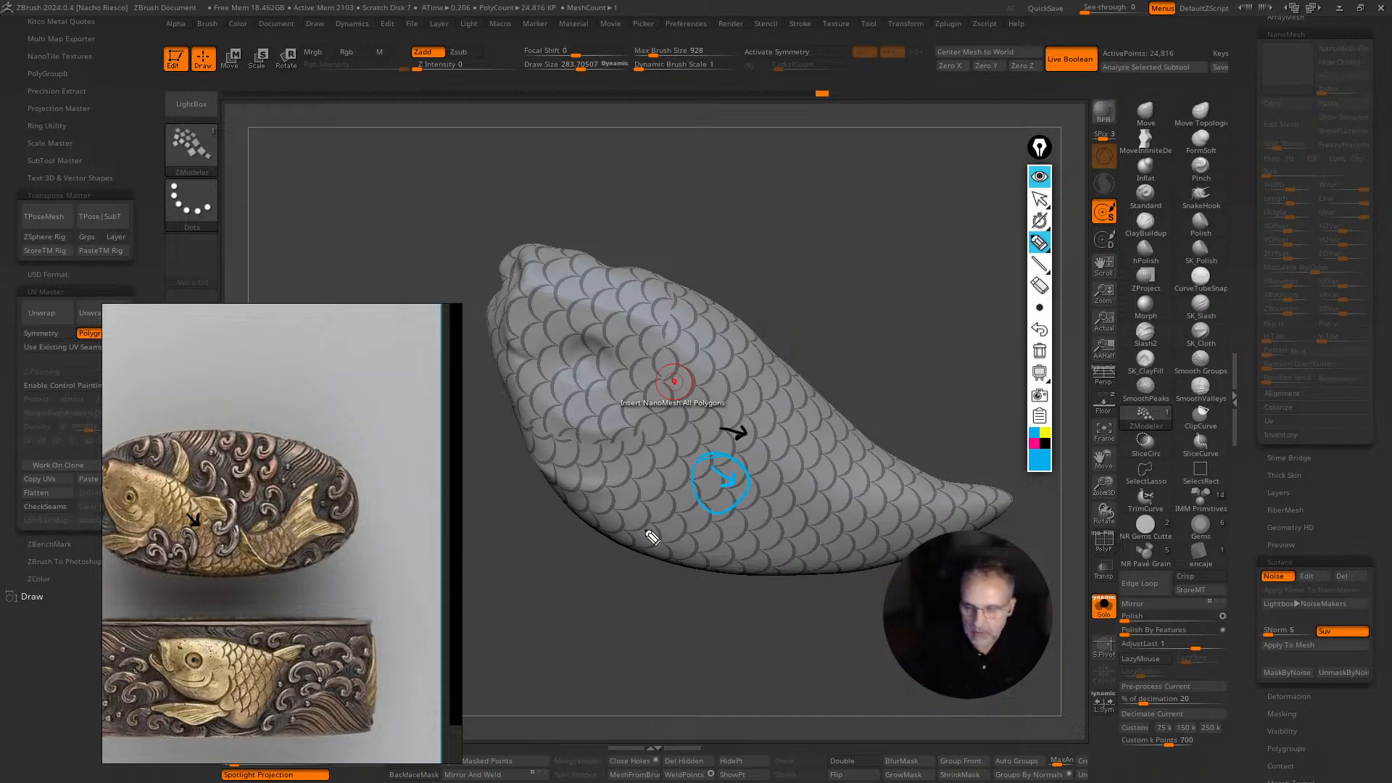
pyautogui.click(1040, 351)
pyautogui.click(1041, 201)
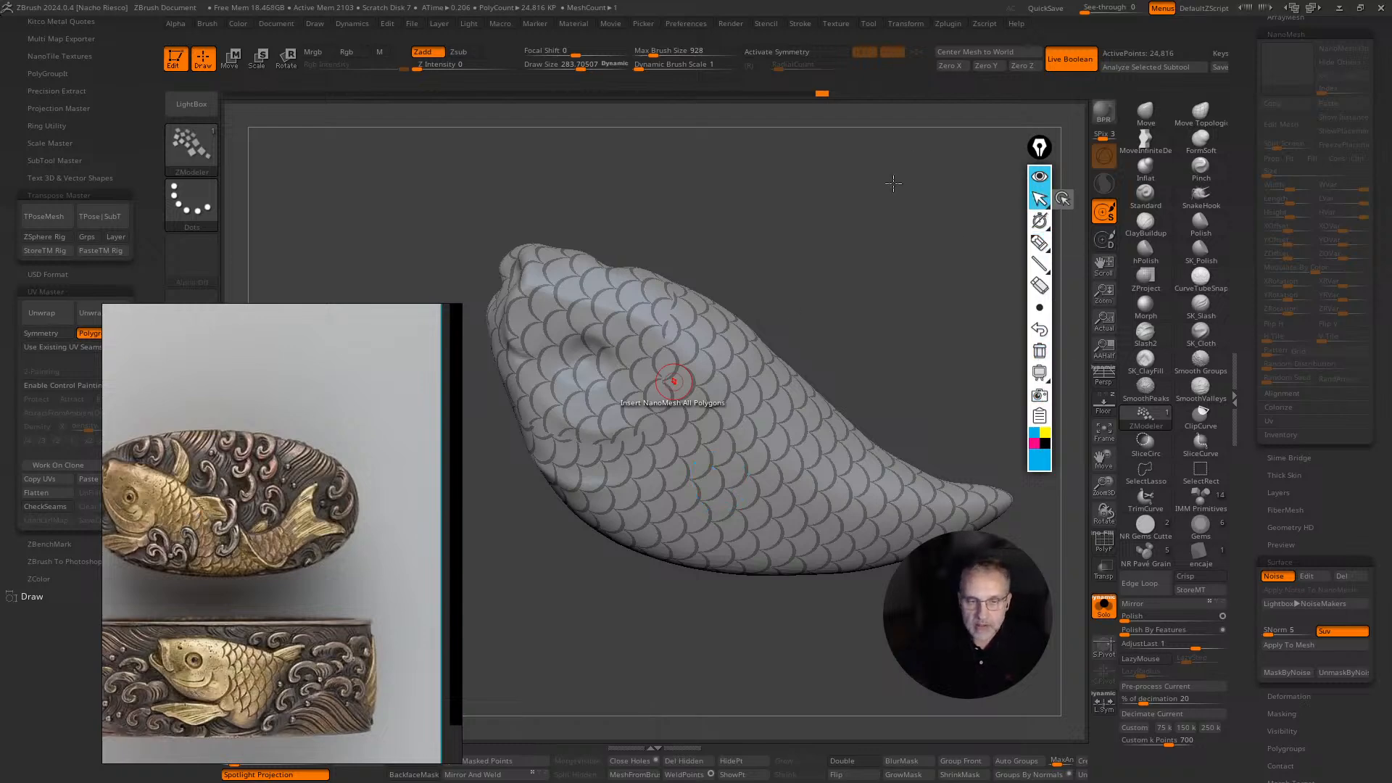
# Move the reference photo clear of the model, flatten the UVs, rotate the teal island slightly clockwise, and unflatten.
pyautogui.moveTo(327, 447); pyautogui.dragTo(1291, 331)
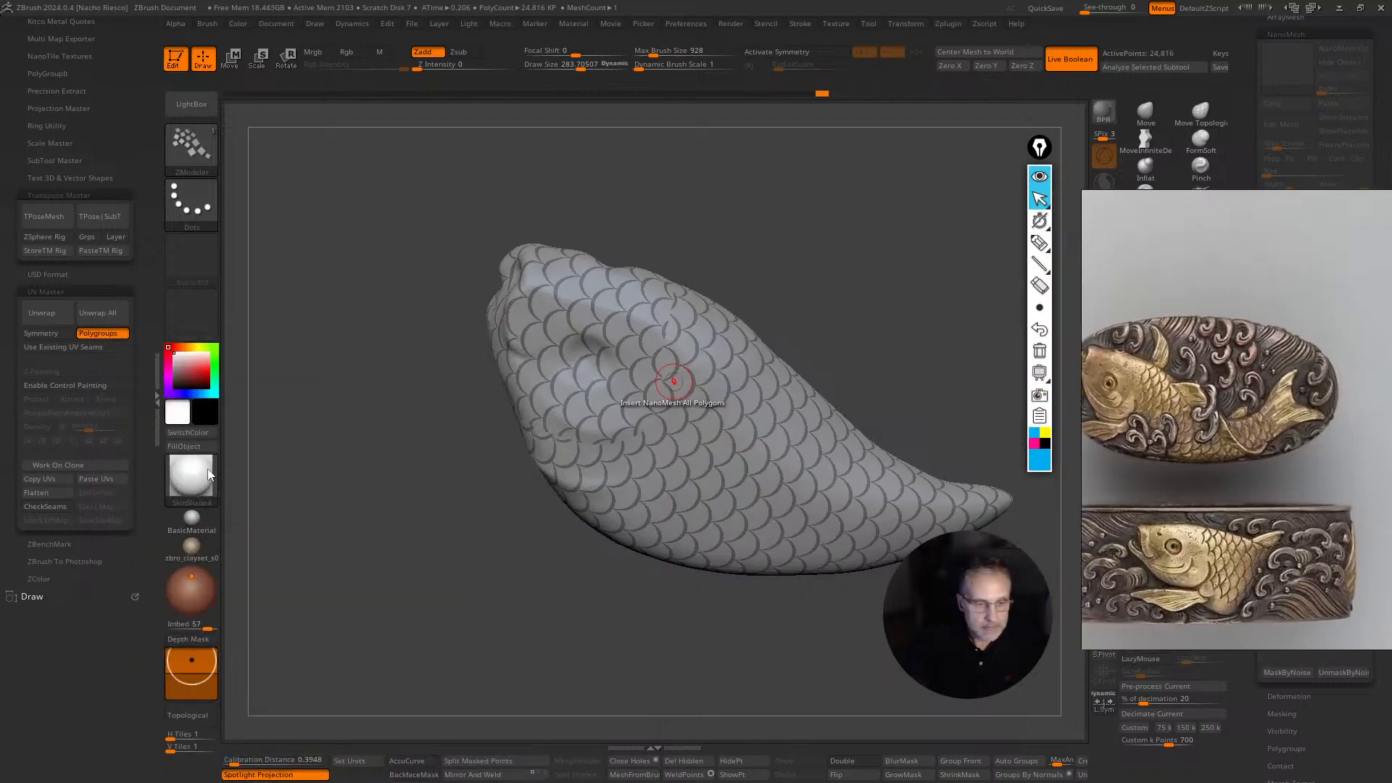
pyautogui.click(45, 493)
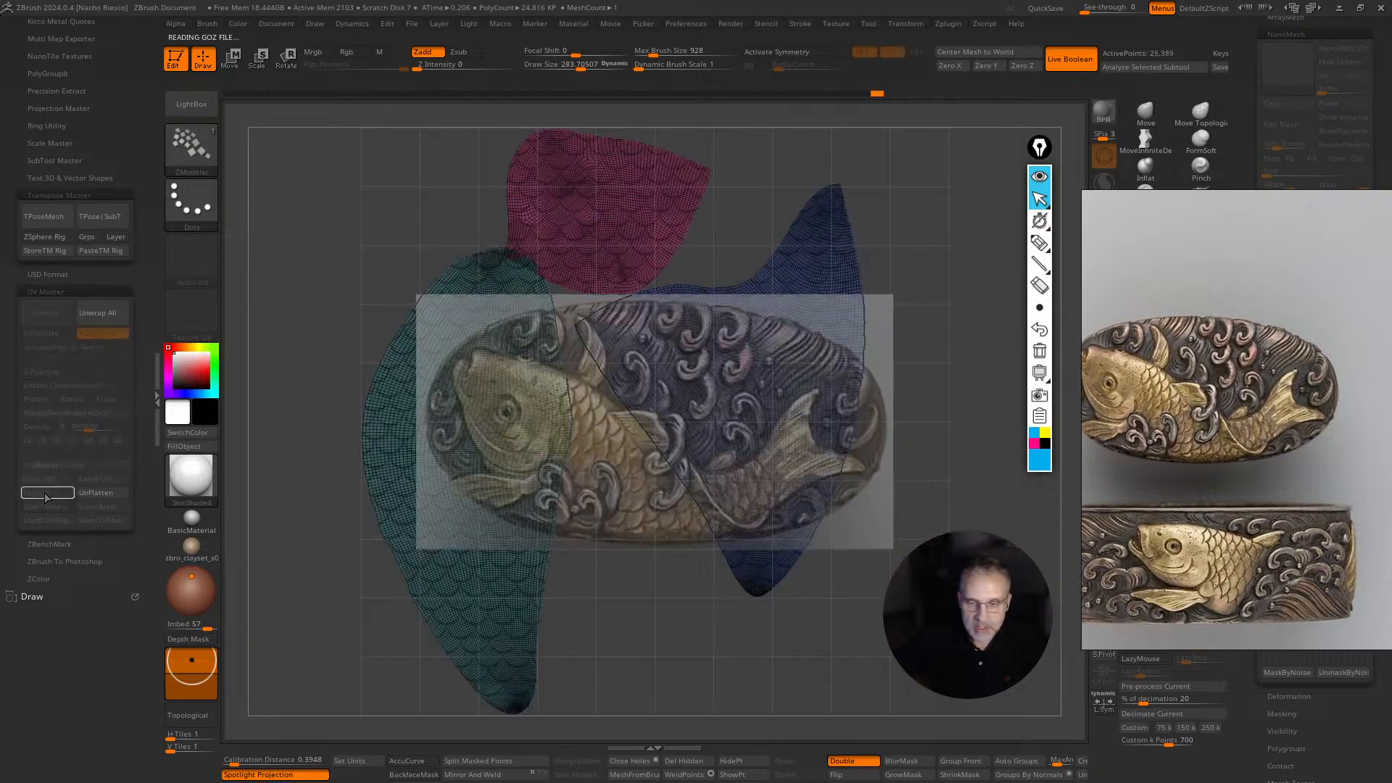
pyautogui.press('w')
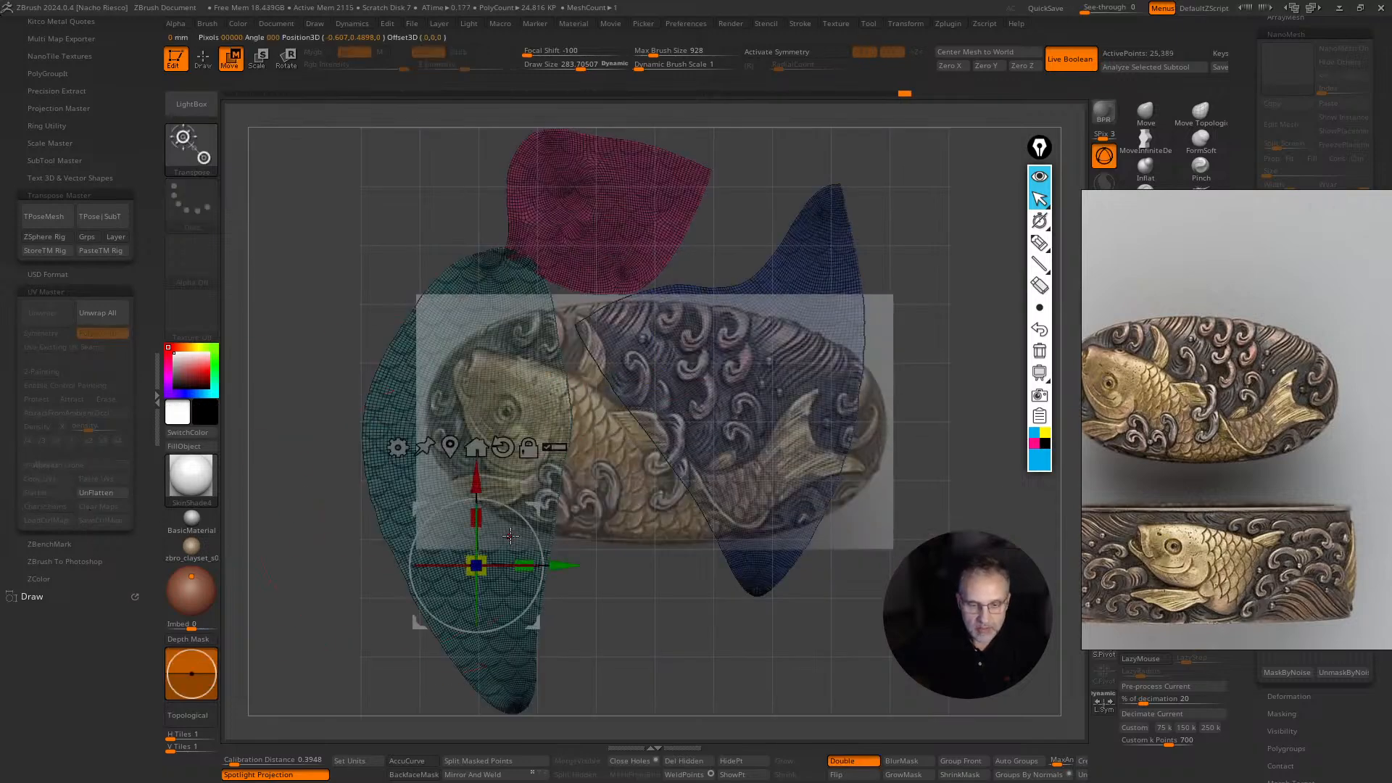
pyautogui.moveTo(520, 524); pyautogui.dragTo(524, 533)
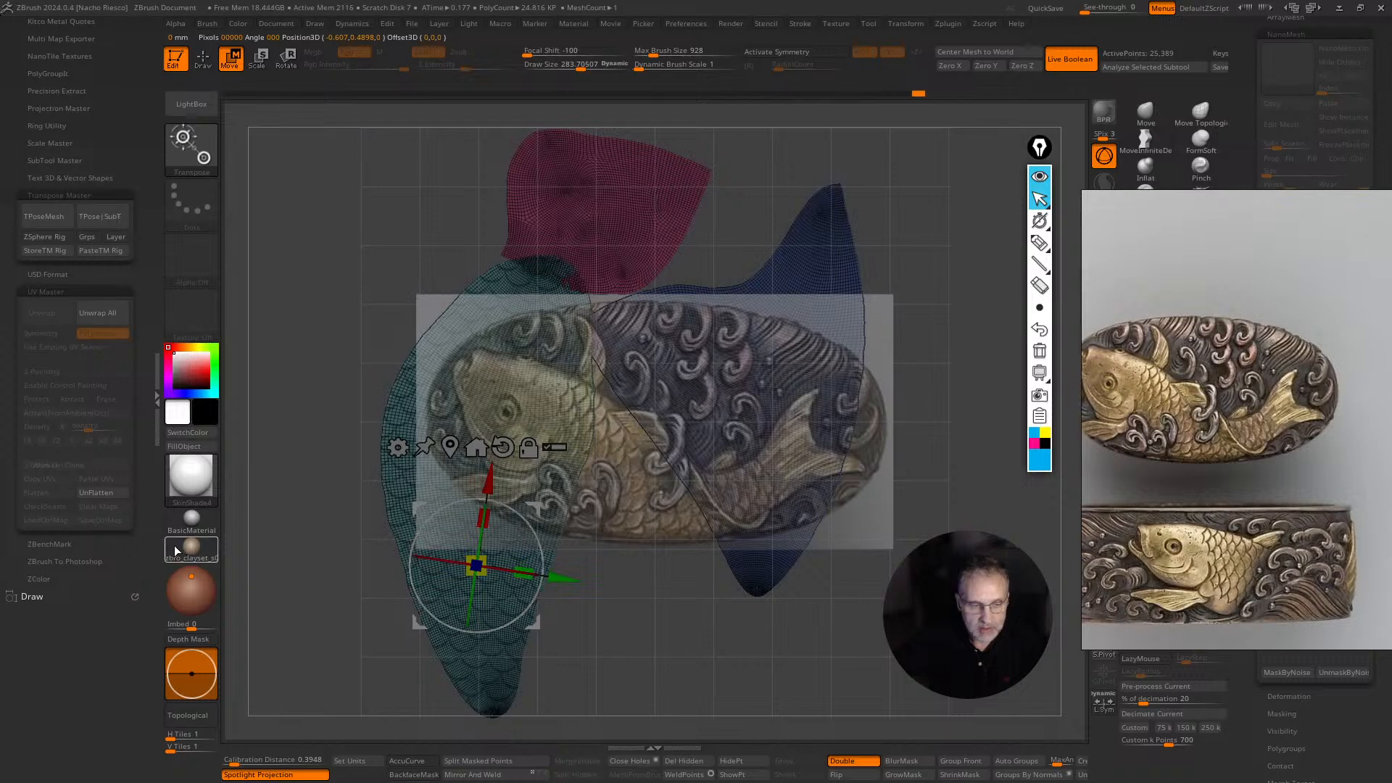
pyautogui.click(110, 495)
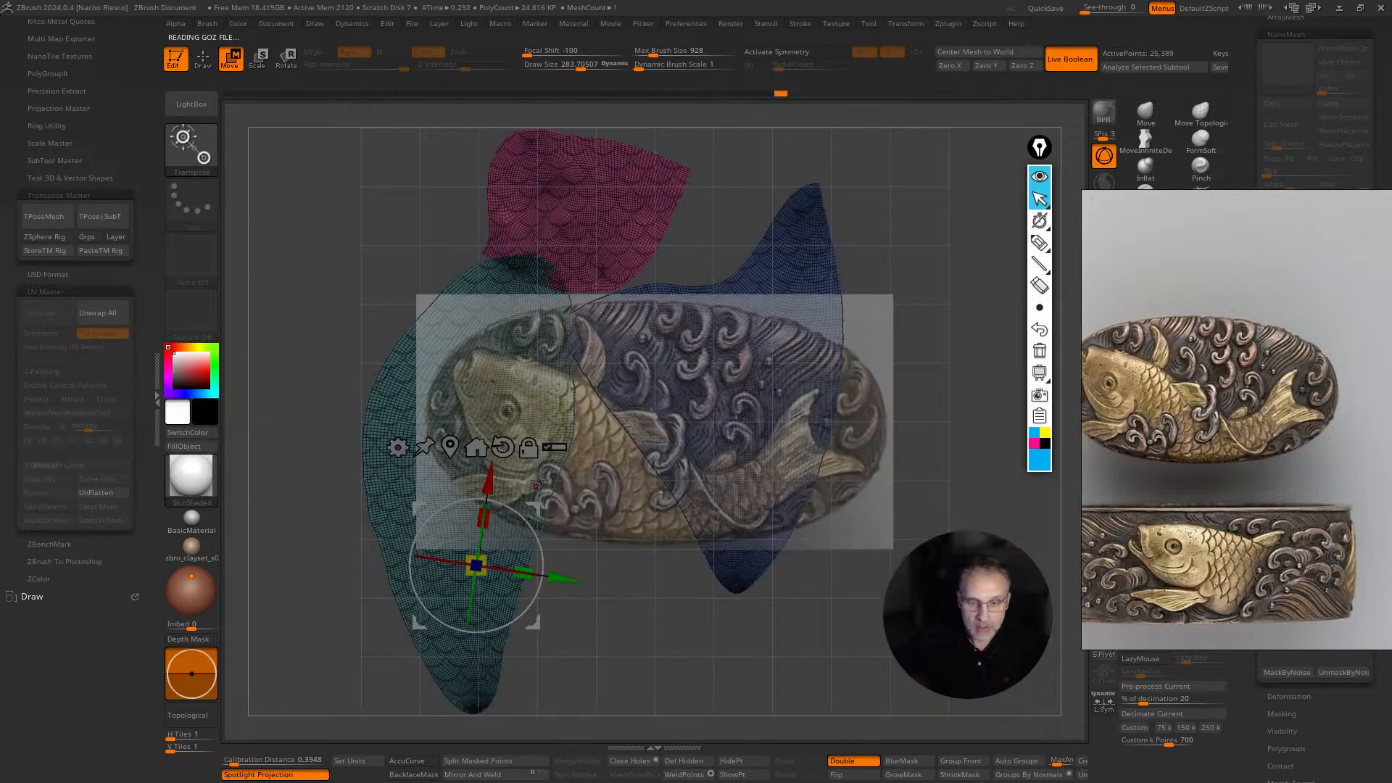
# Centre the gizmo on the middle of the teal UV island, rotate it about 13 degrees counterclockwise, and unflatten the clone.
pyautogui.keyDown('alt'); pyautogui.click(410, 473); pyautogui.keyUp('alt')
pyautogui.moveTo(478, 475); pyautogui.dragTo(478, 455)
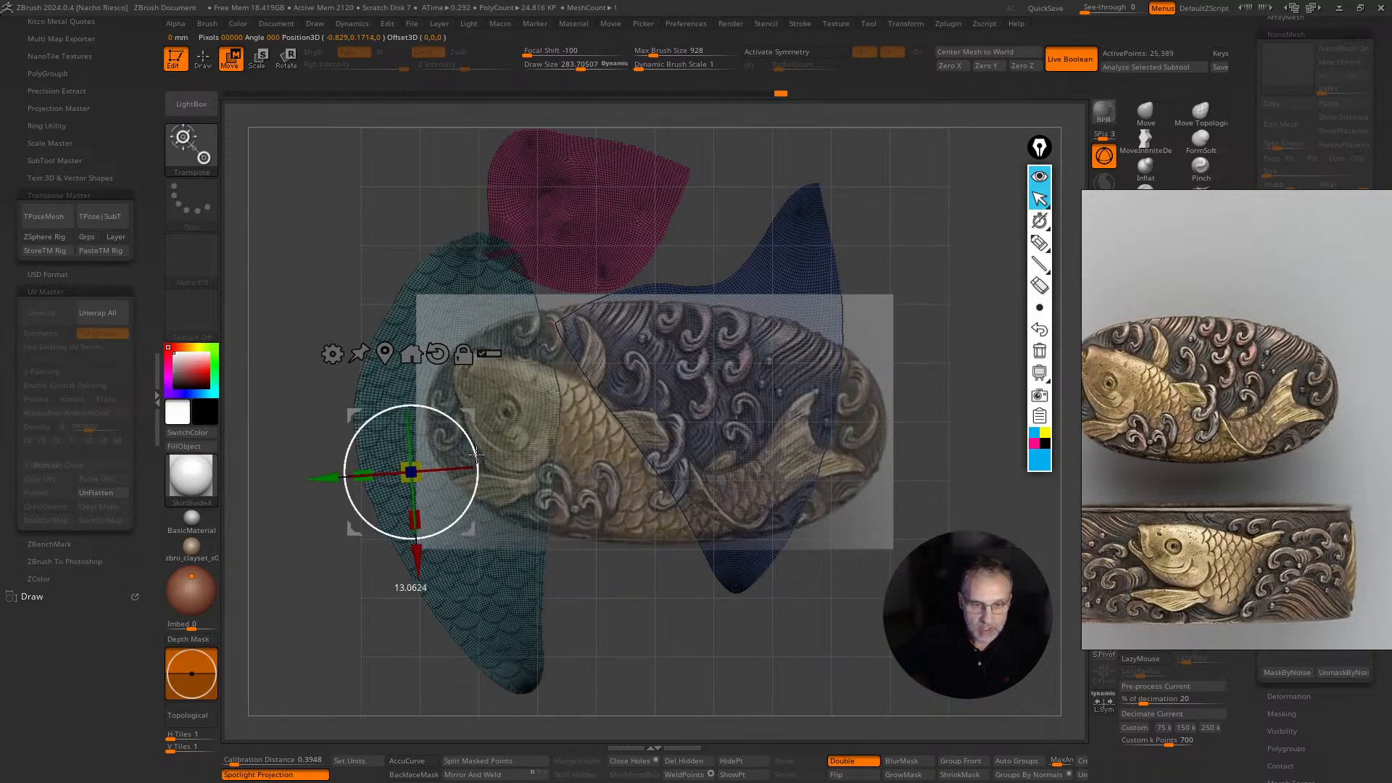
pyautogui.click(101, 493)
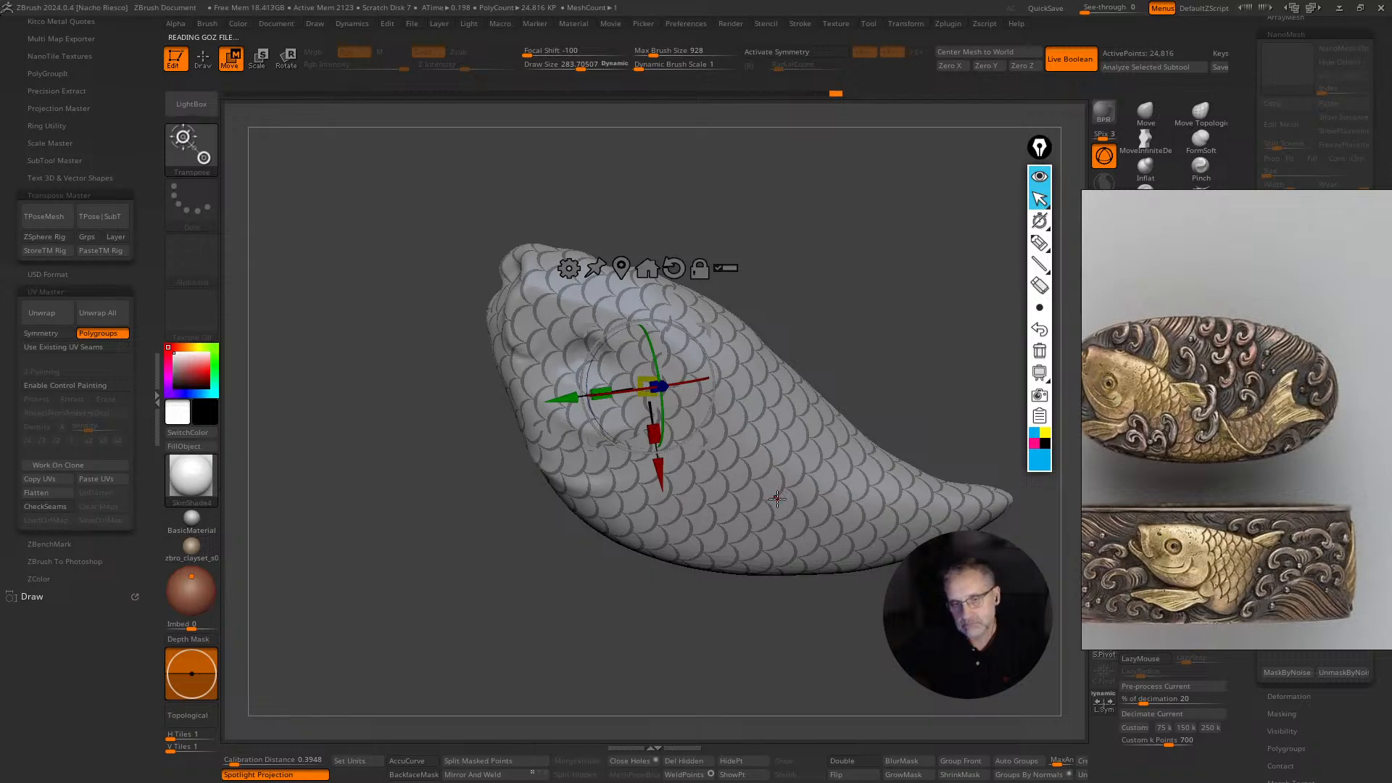
# Flatten the UVs, centre the gizmo on the lower part of the teal island, rotate it slightly clockwise, and unflatten the clone.
pyautogui.click(36, 492)
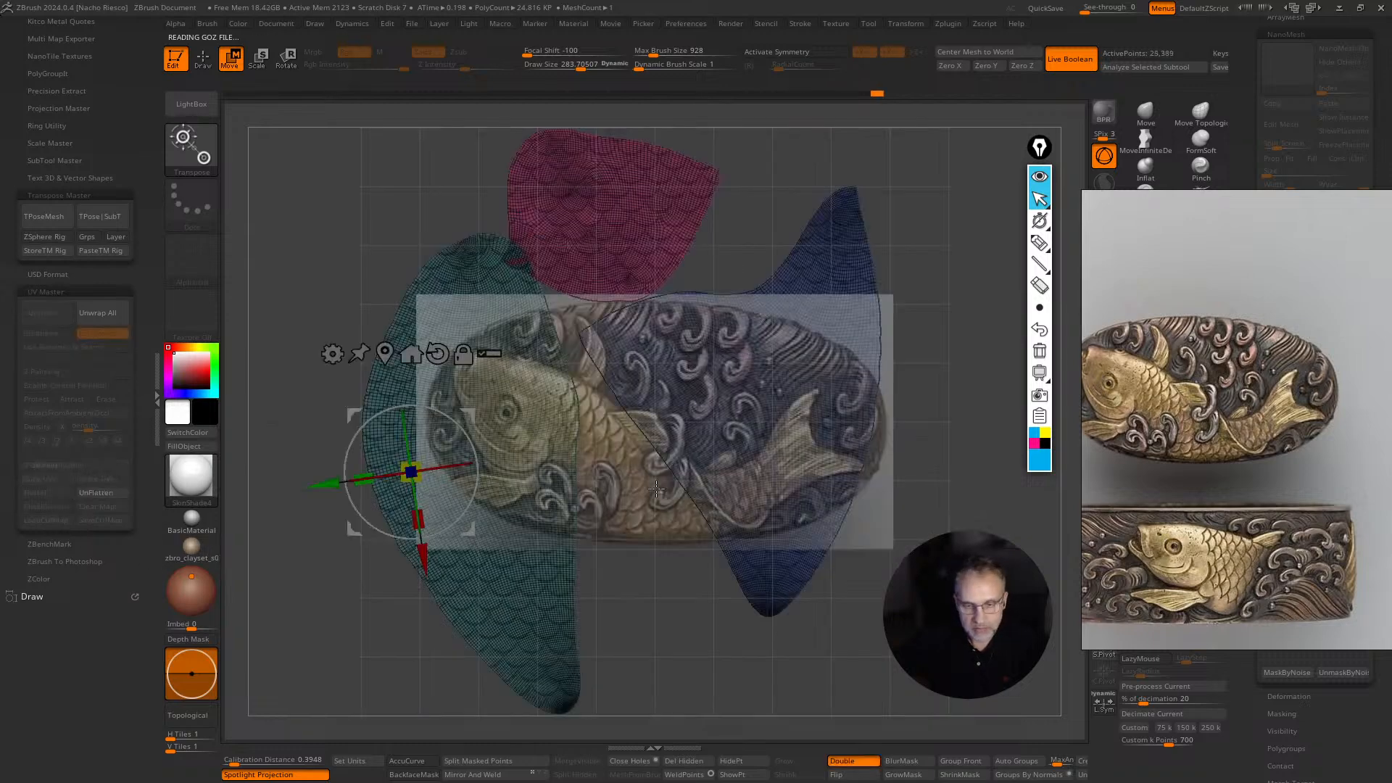
pyautogui.keyDown('alt'); pyautogui.click(514, 562); pyautogui.keyUp('alt')
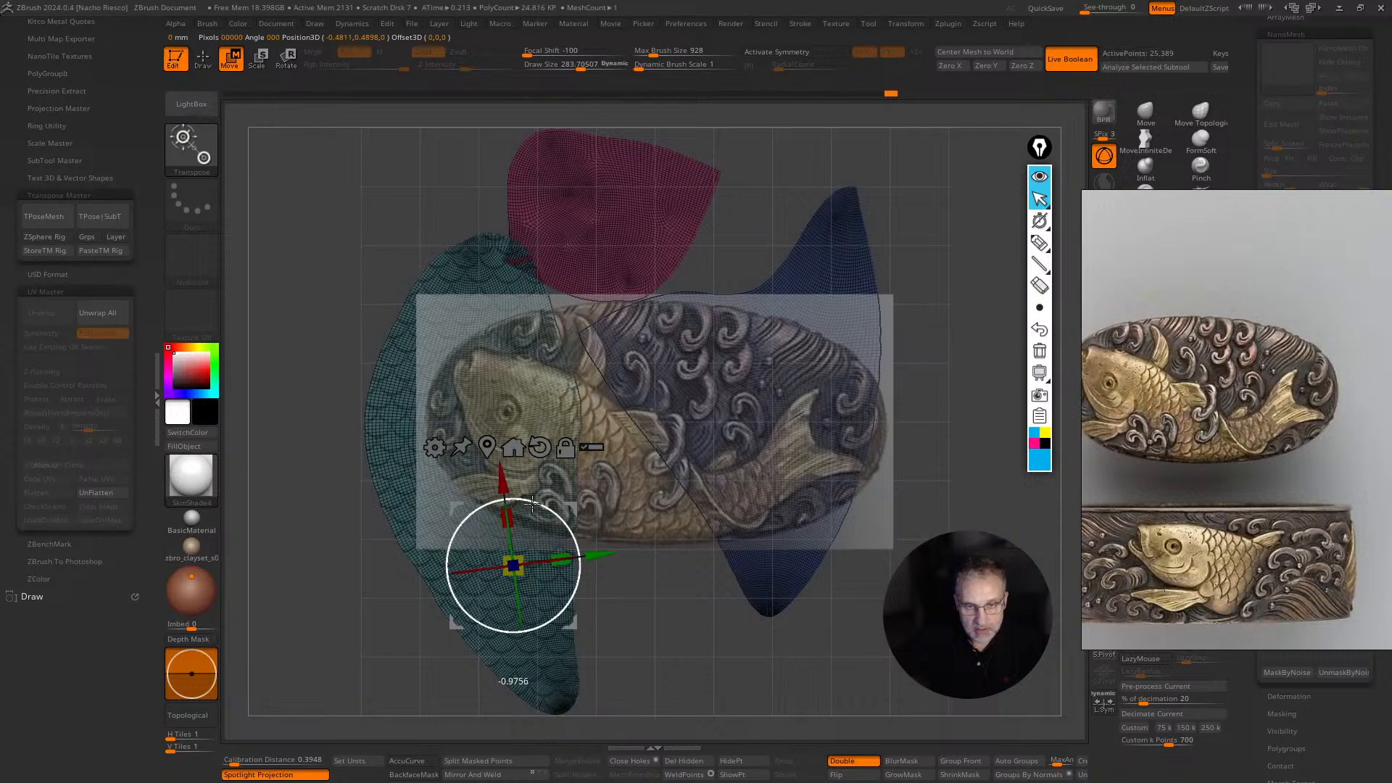
pyautogui.click(109, 494)
pyautogui.press('q')
pyautogui.moveTo(616, 627); pyautogui.dragTo(643, 597)
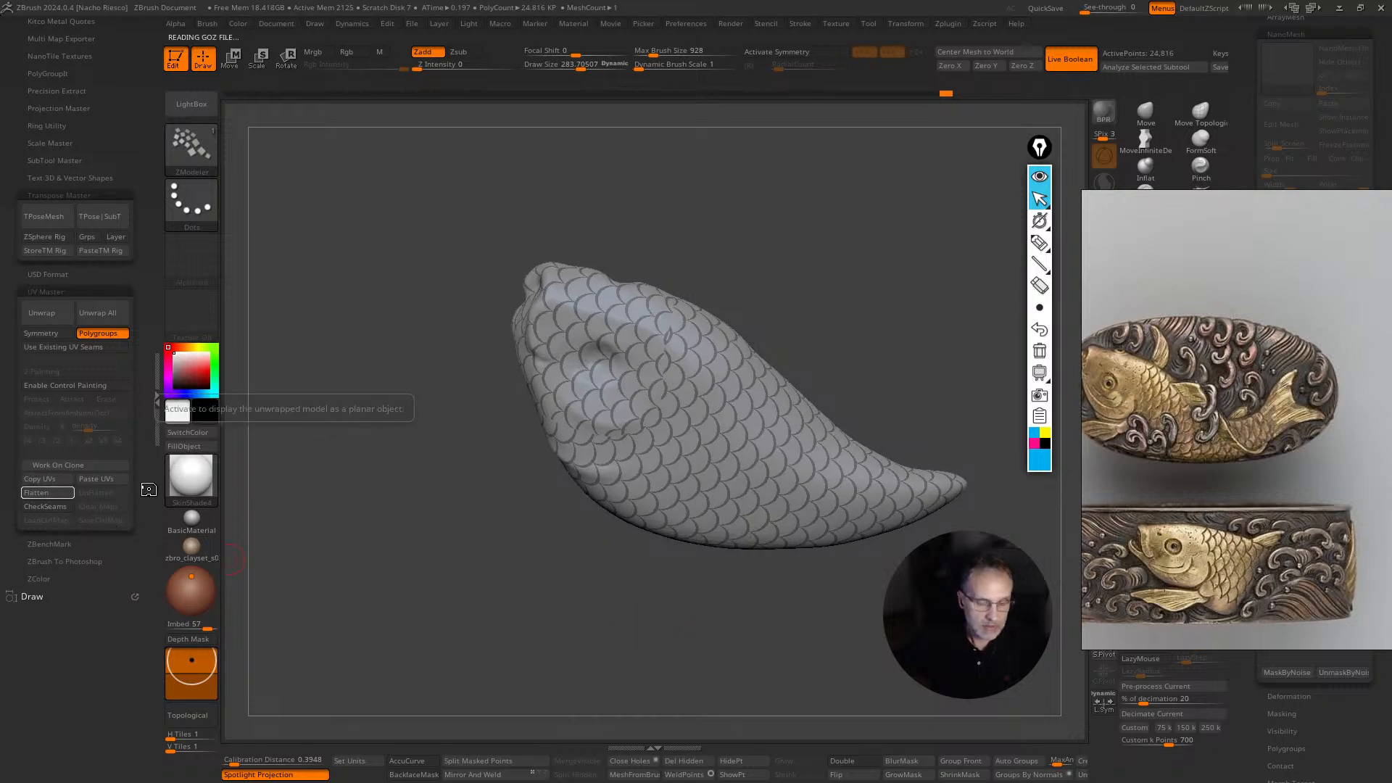
# Flatten the UVs again, place the gizmo on the teal island's outer edge, and unflatten the clone.
pyautogui.click(44, 493)
pyautogui.press('w')
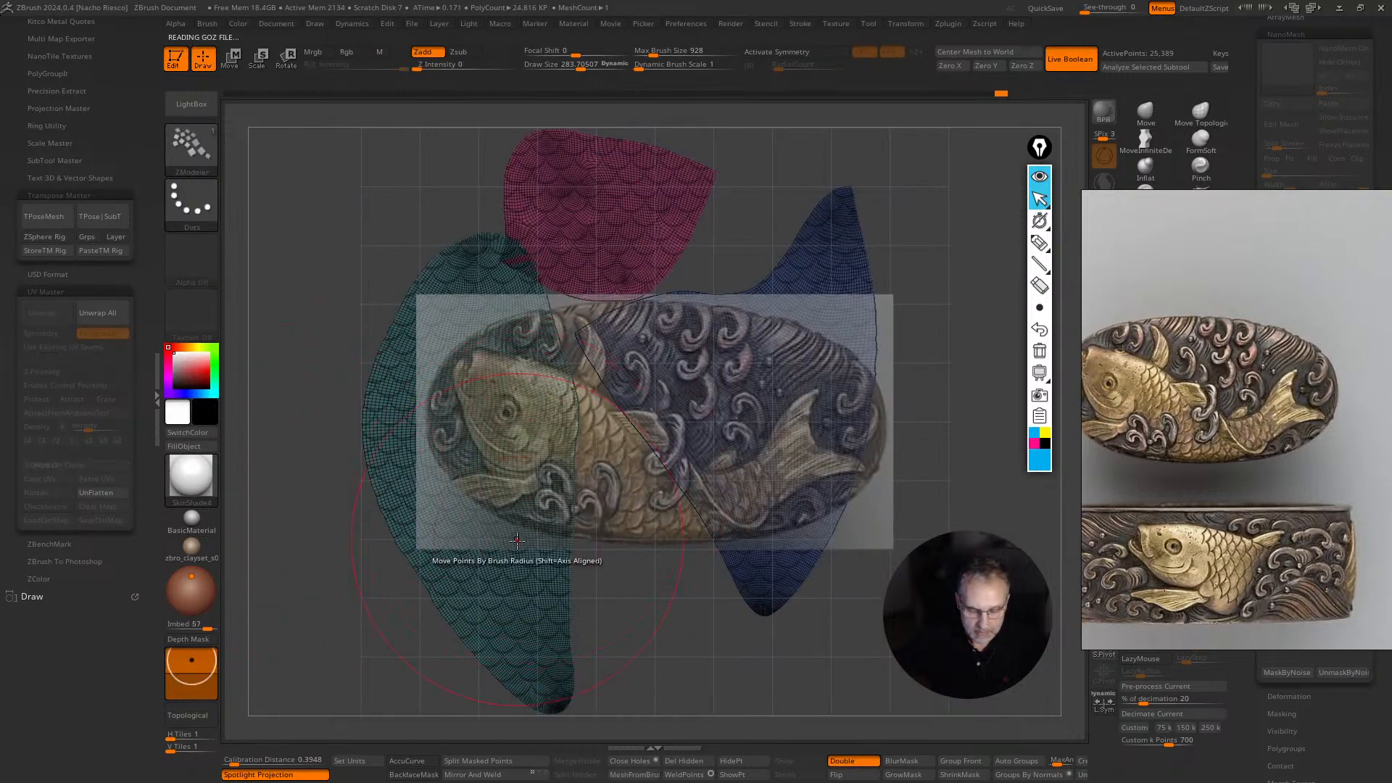
pyautogui.click(393, 387)
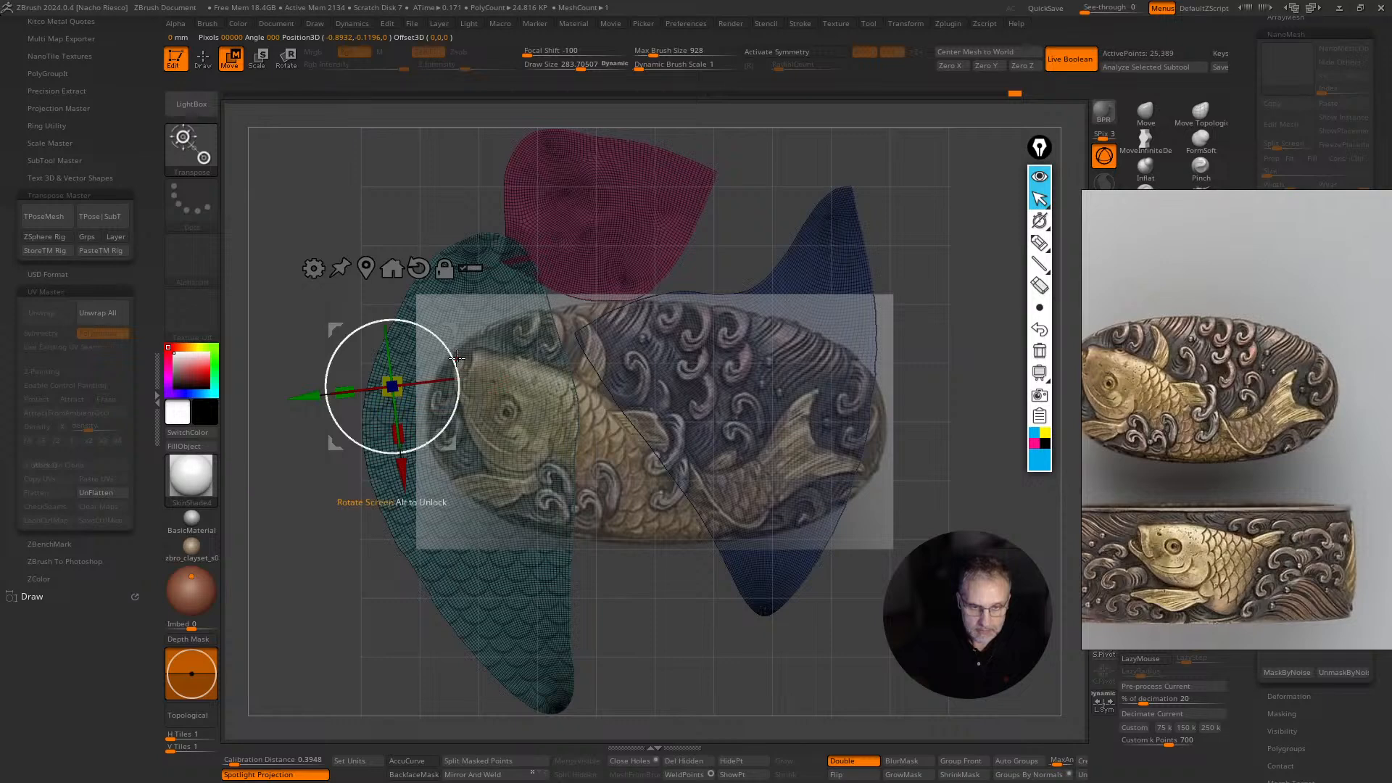
pyautogui.click(121, 491)
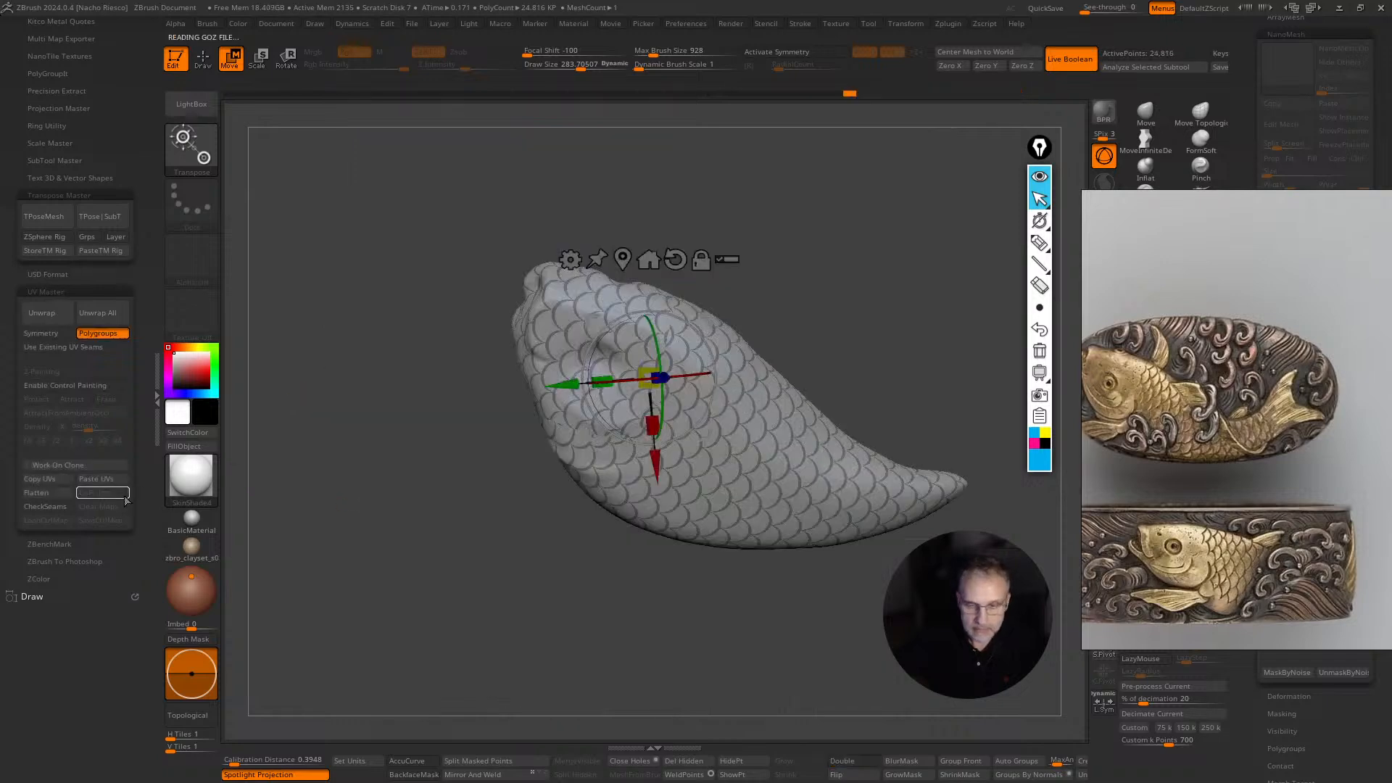
pyautogui.press('q')
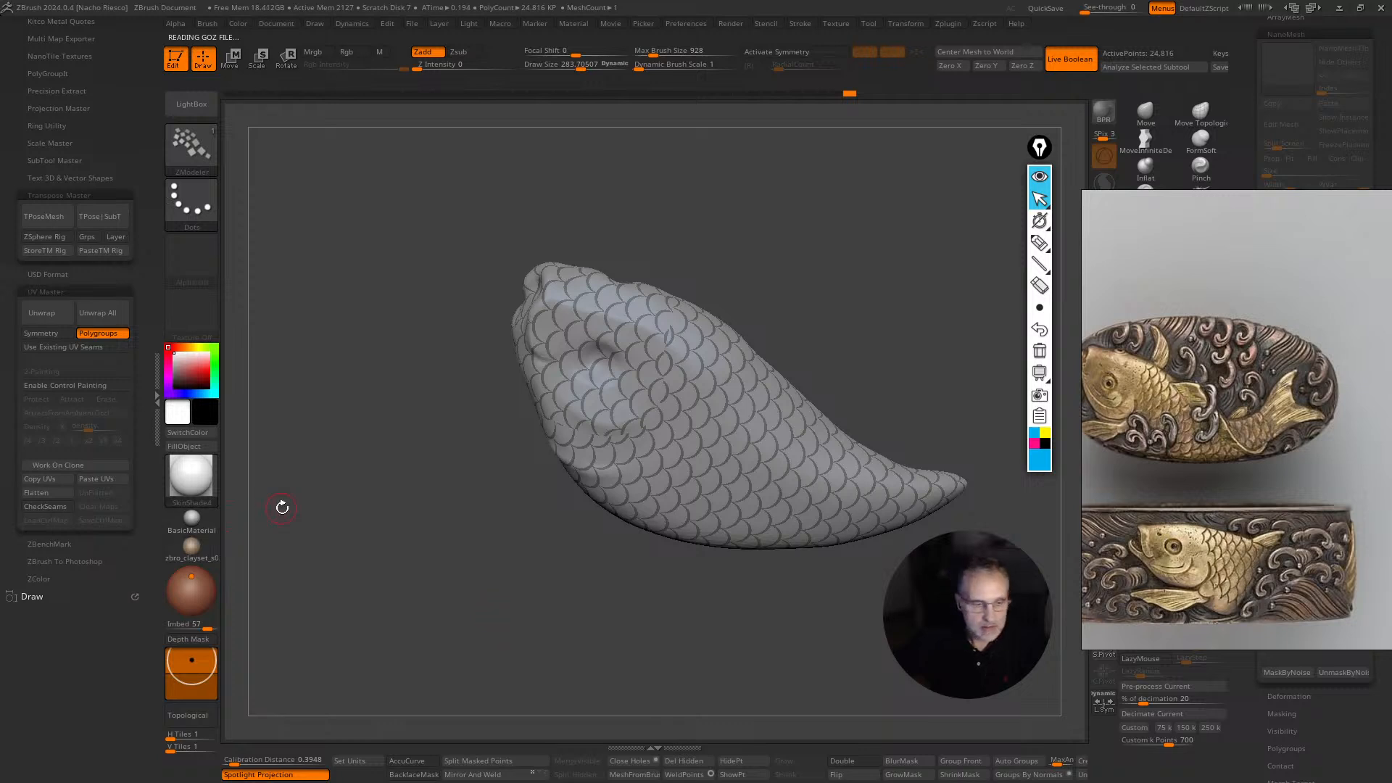
# Collapse the plugin tray and annotation toolbar, and place the reference photo beside the head of the fish for comparison.
pyautogui.click(145, 404)
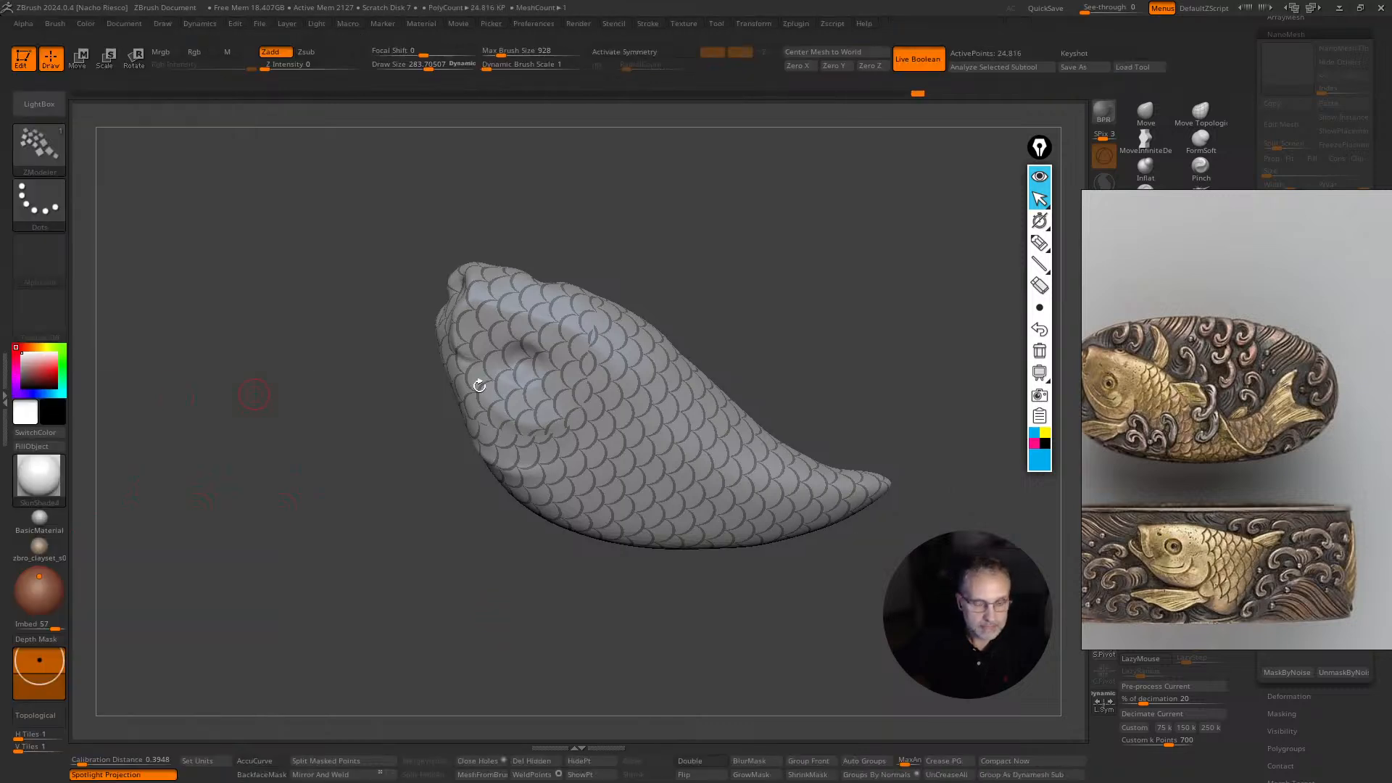
pyautogui.click(1041, 179)
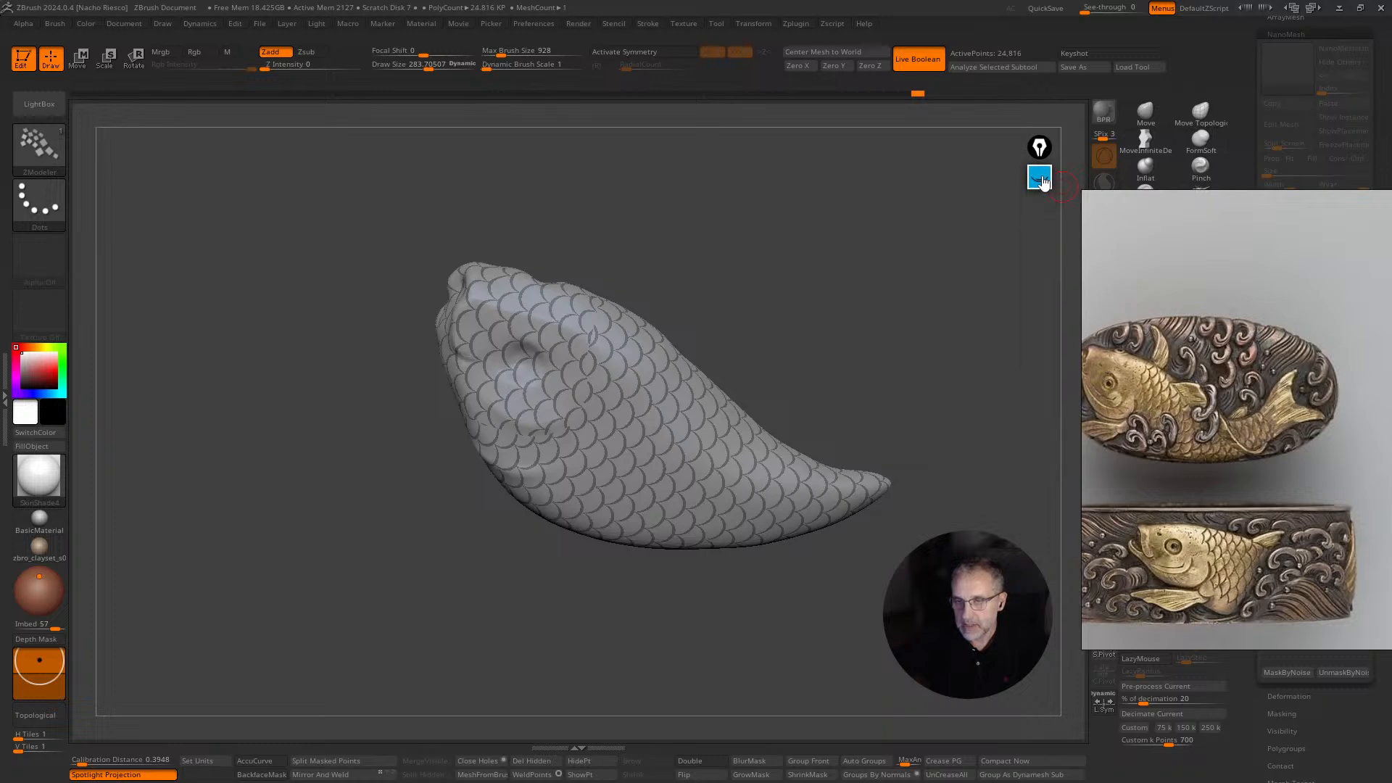
pyautogui.moveTo(1155, 337)
pyautogui.mouseDown()
pyautogui.moveTo(730, 387)
pyautogui.moveTo(203, 355)
pyautogui.mouseUp()
pyautogui.moveTo(871, 334)
pyautogui.mouseDown()
pyautogui.moveTo(845, 328)
pyautogui.moveTo(914, 383)
pyautogui.mouseUp()
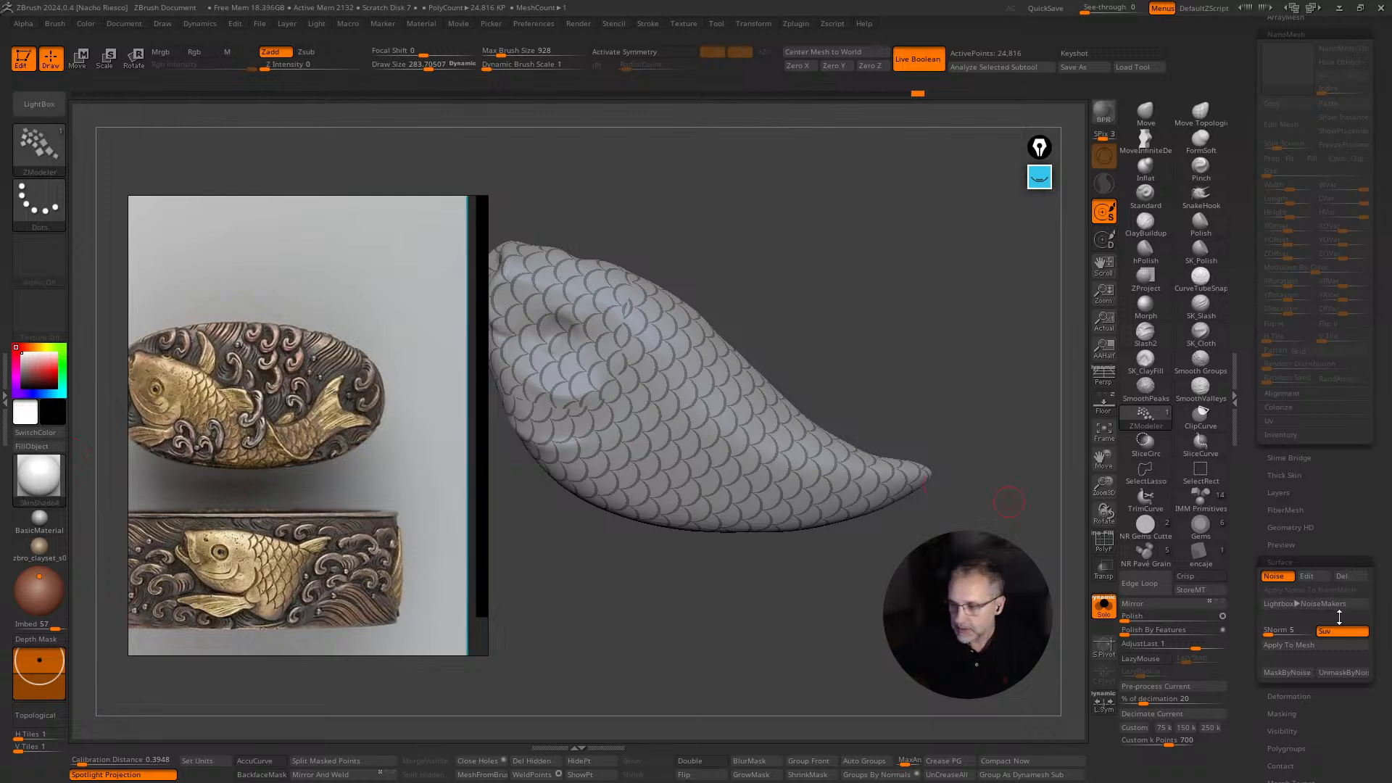
# Save the clone's NoiseMaker scales settings to a noise file and close the noise editor.
pyautogui.click(1309, 577)
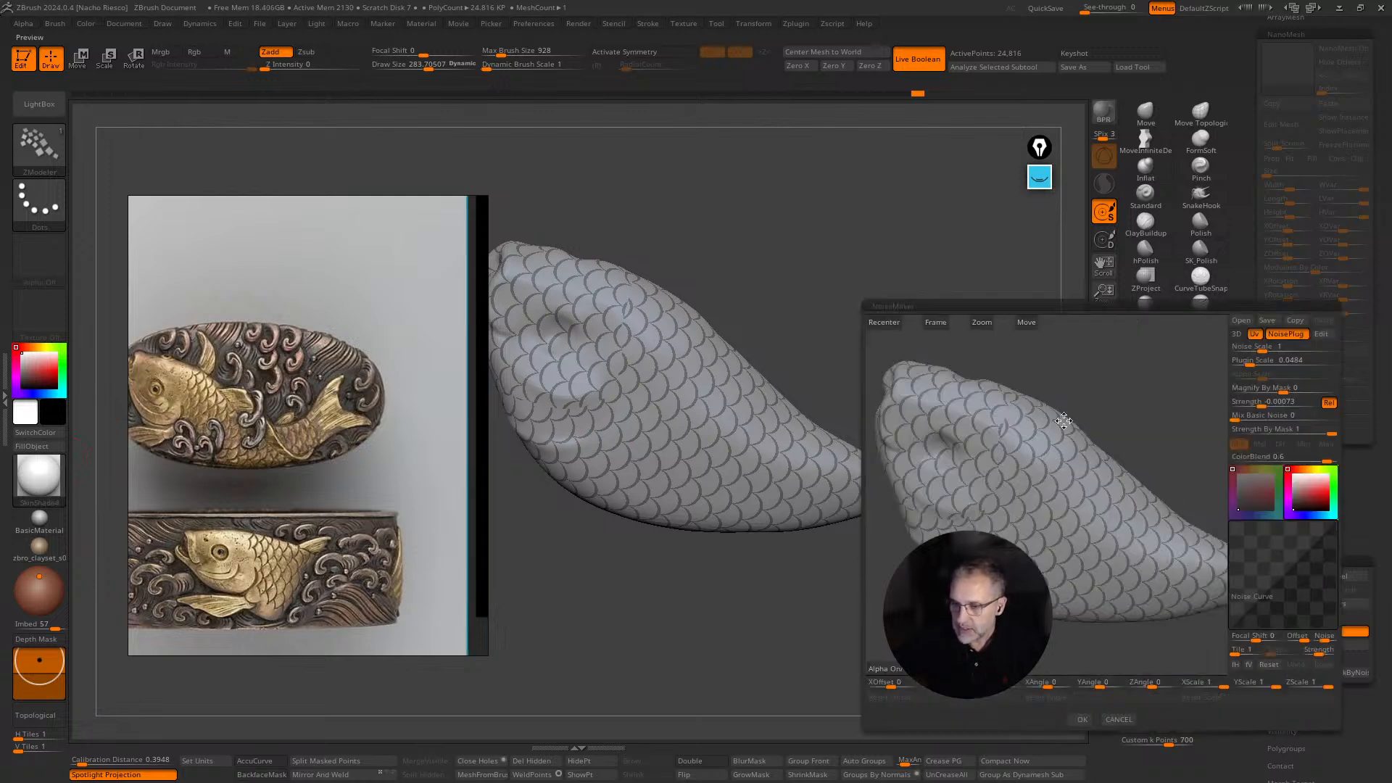
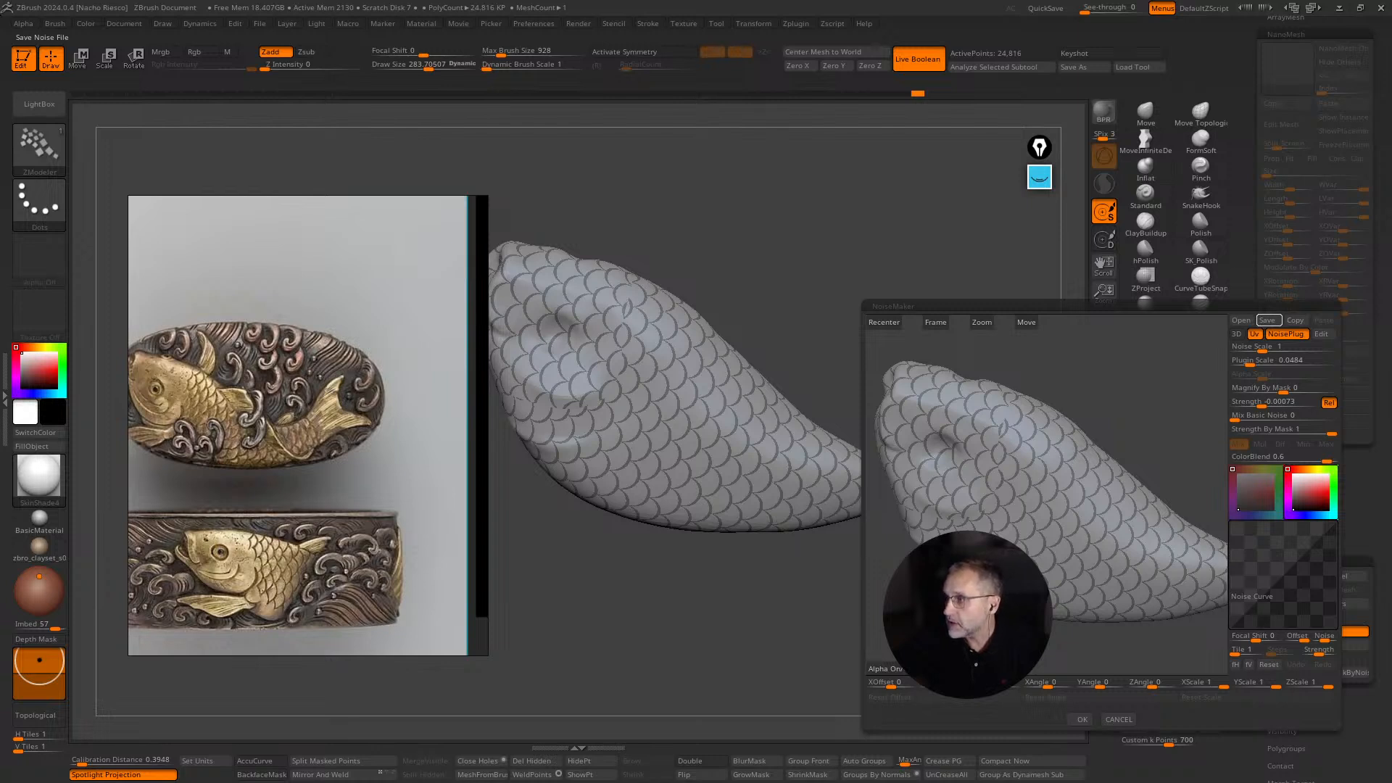
pyautogui.click(1079, 720)
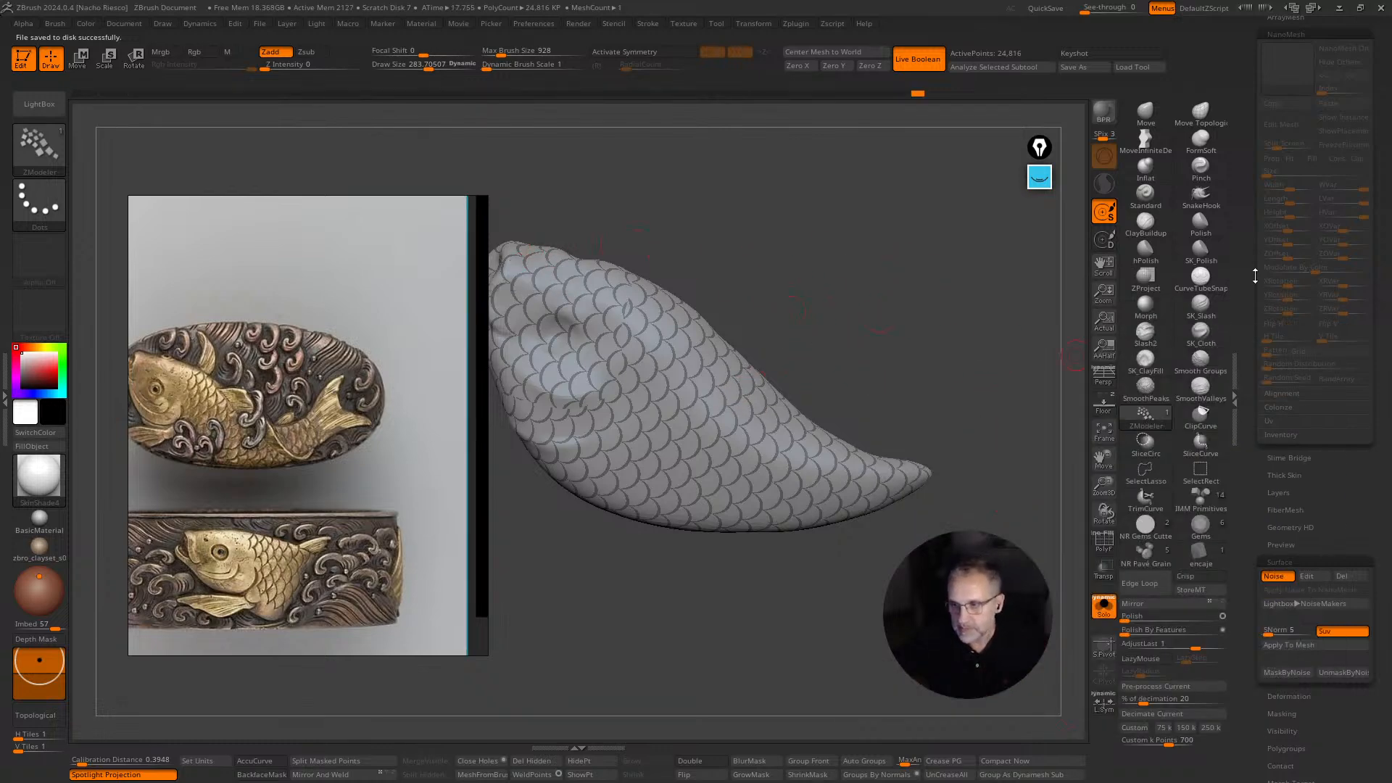
# Copy the UVs from the clone and paste them onto the original kashira3_13 tool.
pyautogui.scroll(5, 1255, 275)
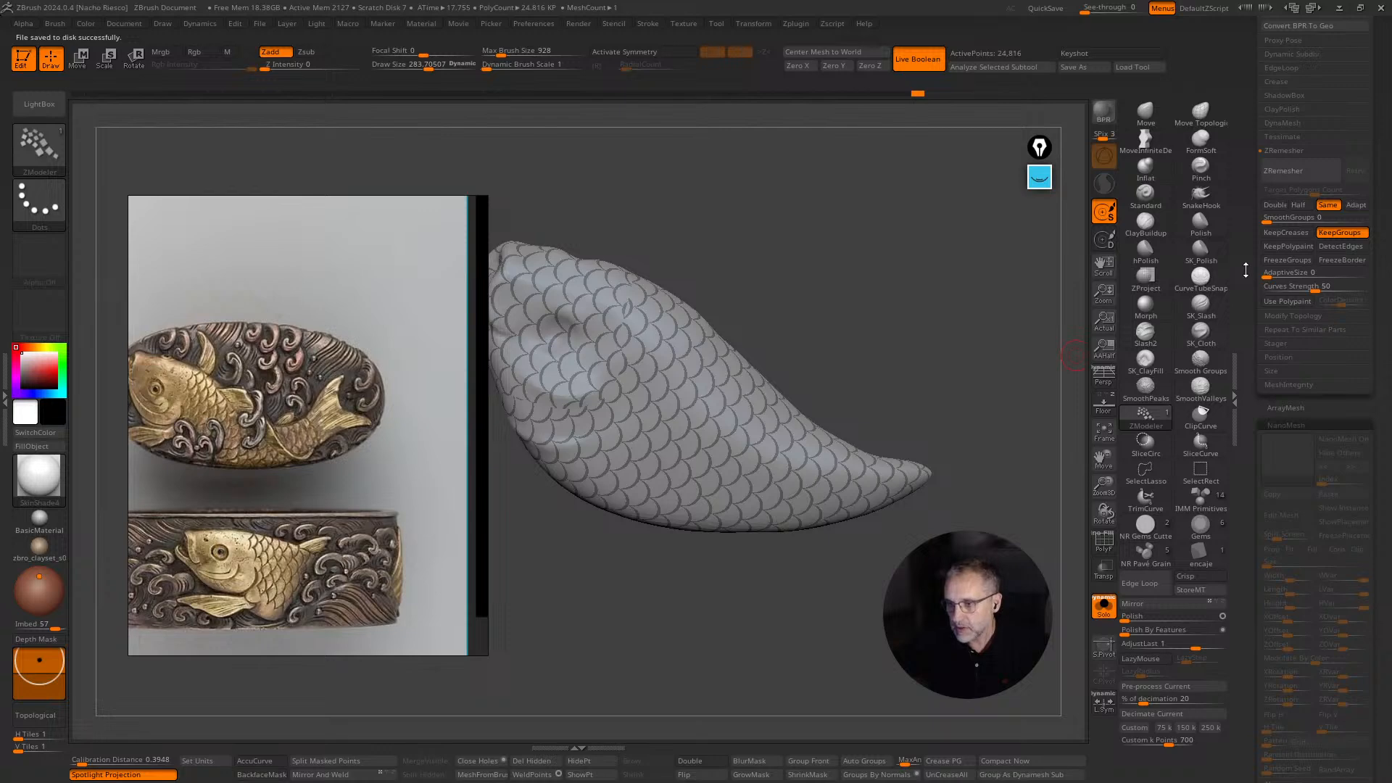
pyautogui.scroll(10, 1246, 270)
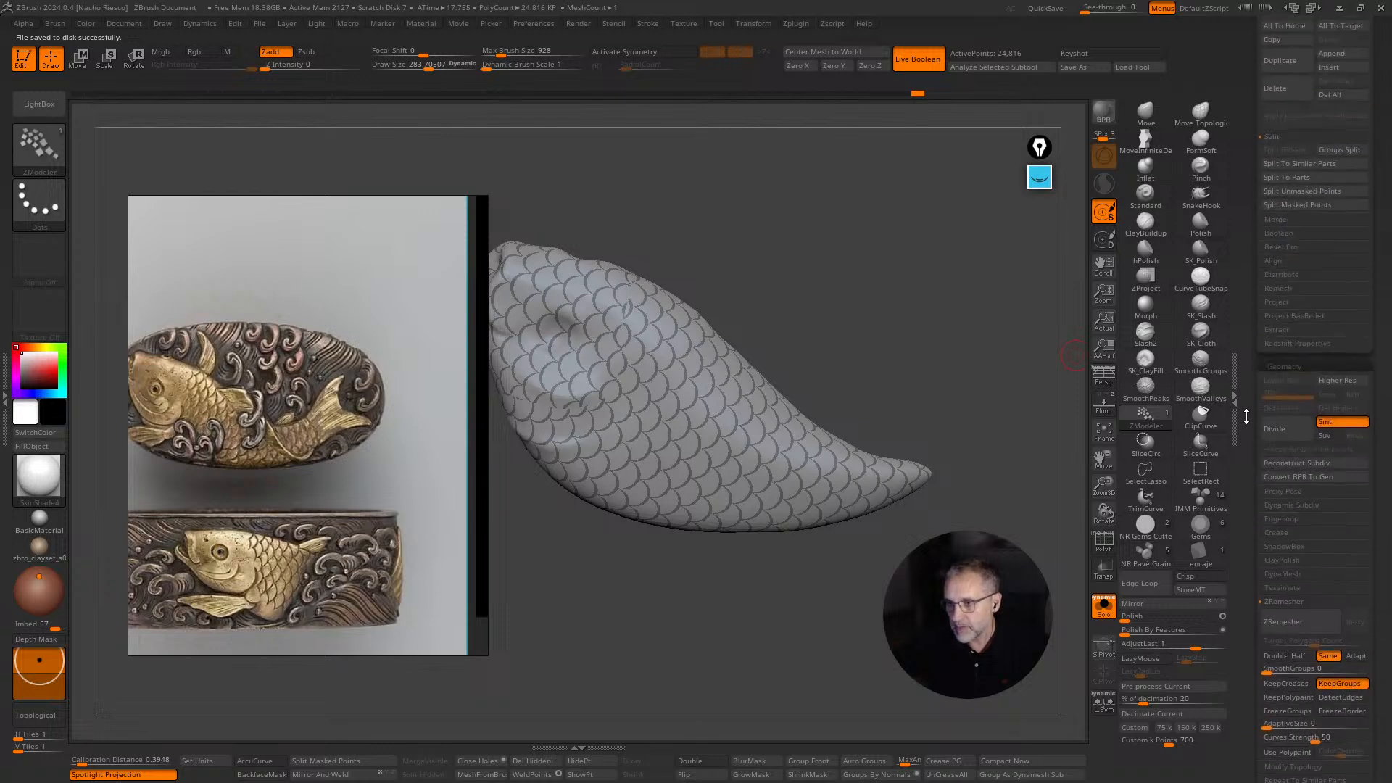
pyautogui.click(69, 500)
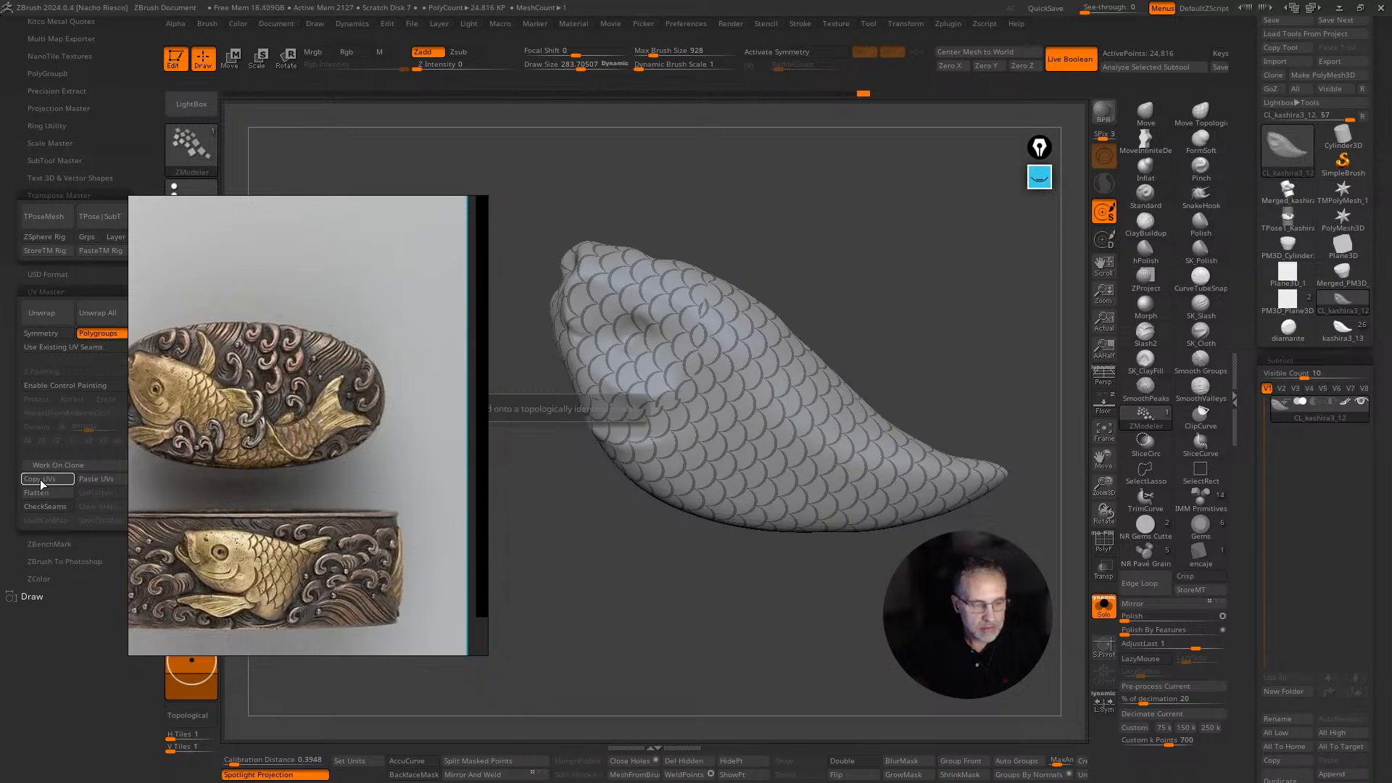
pyautogui.click(41, 481)
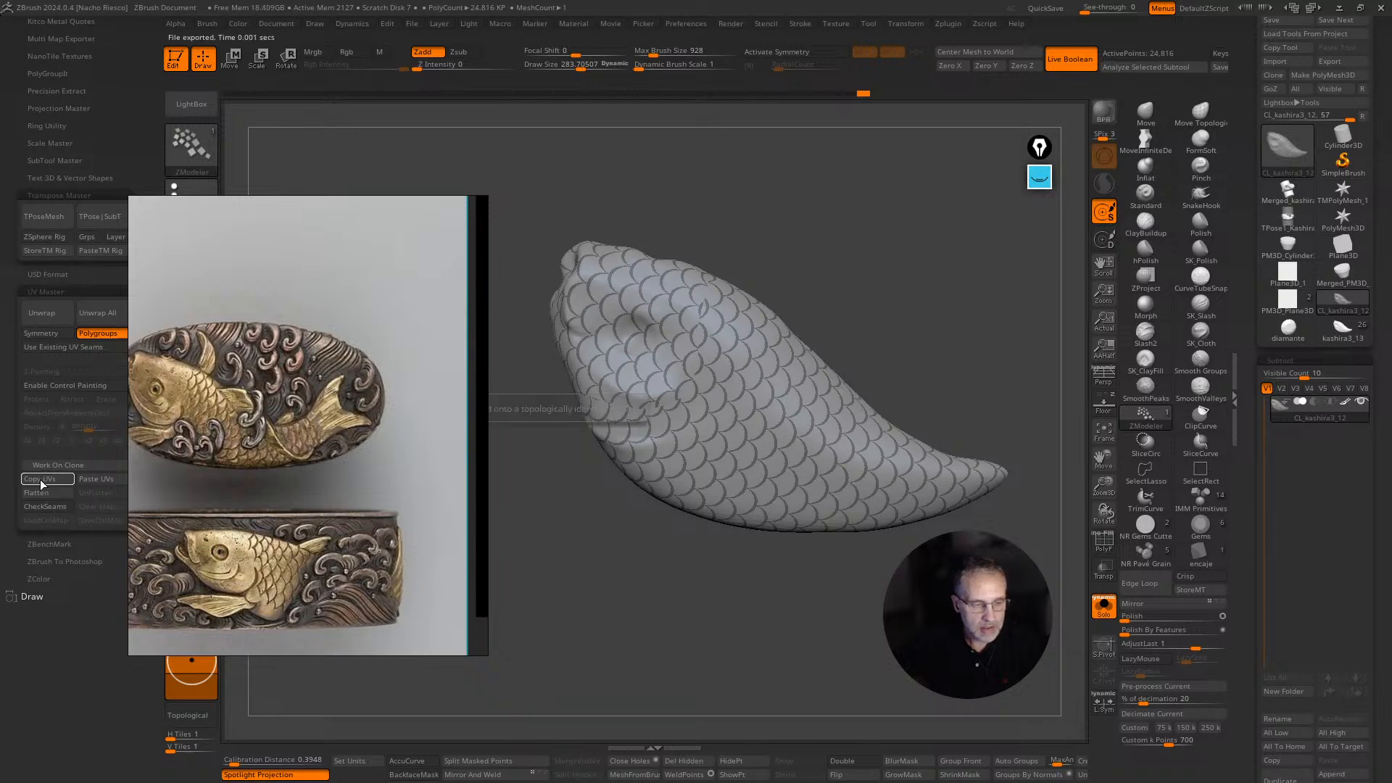
pyautogui.click(1345, 335)
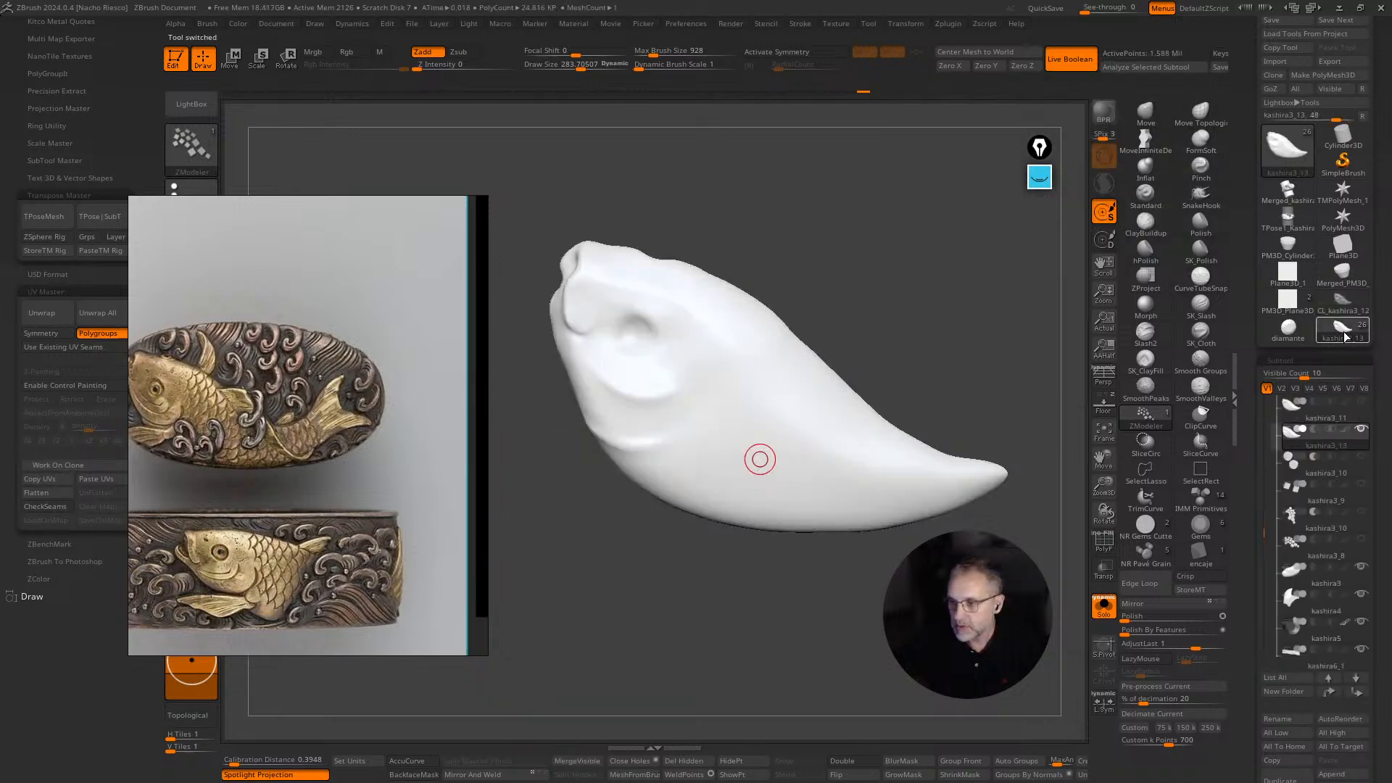
pyautogui.click(95, 480)
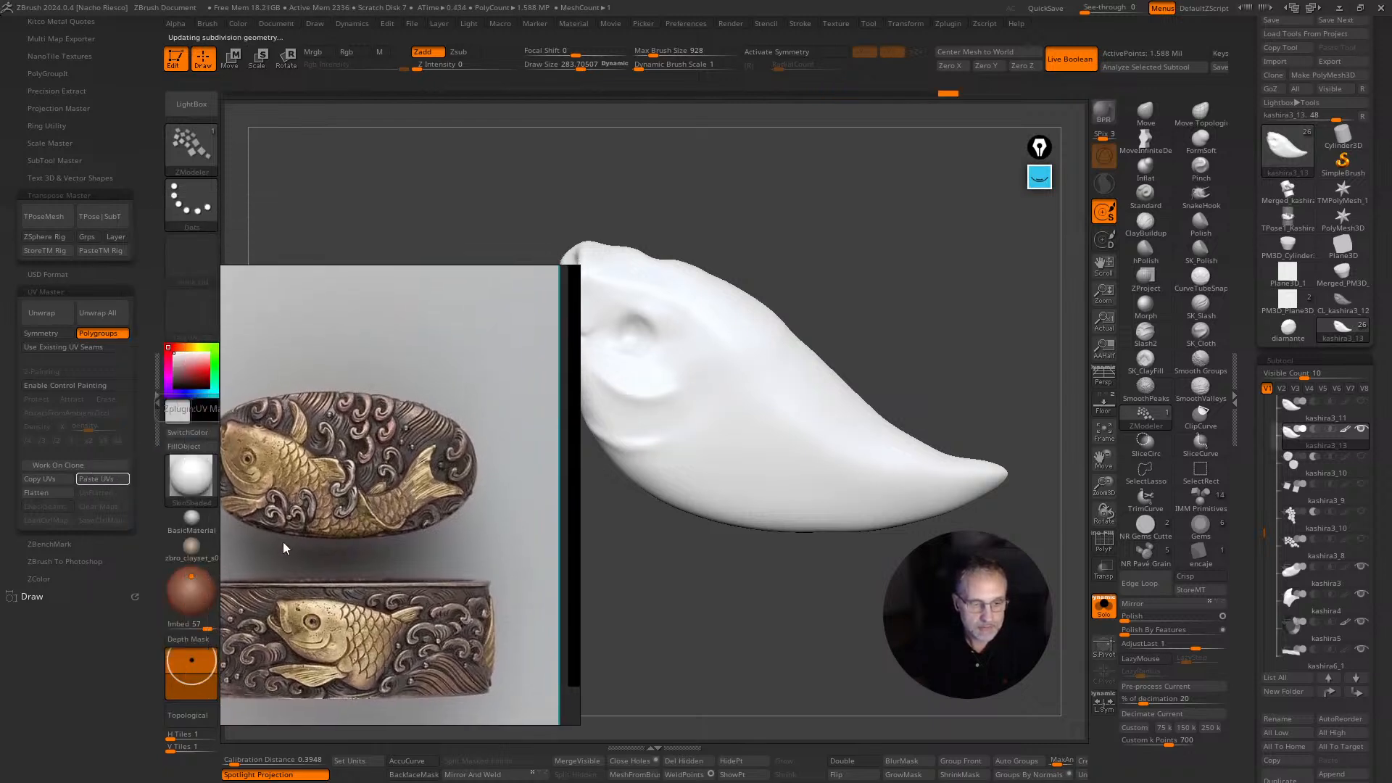
# Switch kashira3_13 to the zbro_clayset material and turn on its surface noise with the UV scales pattern.
pyautogui.click(191, 548)
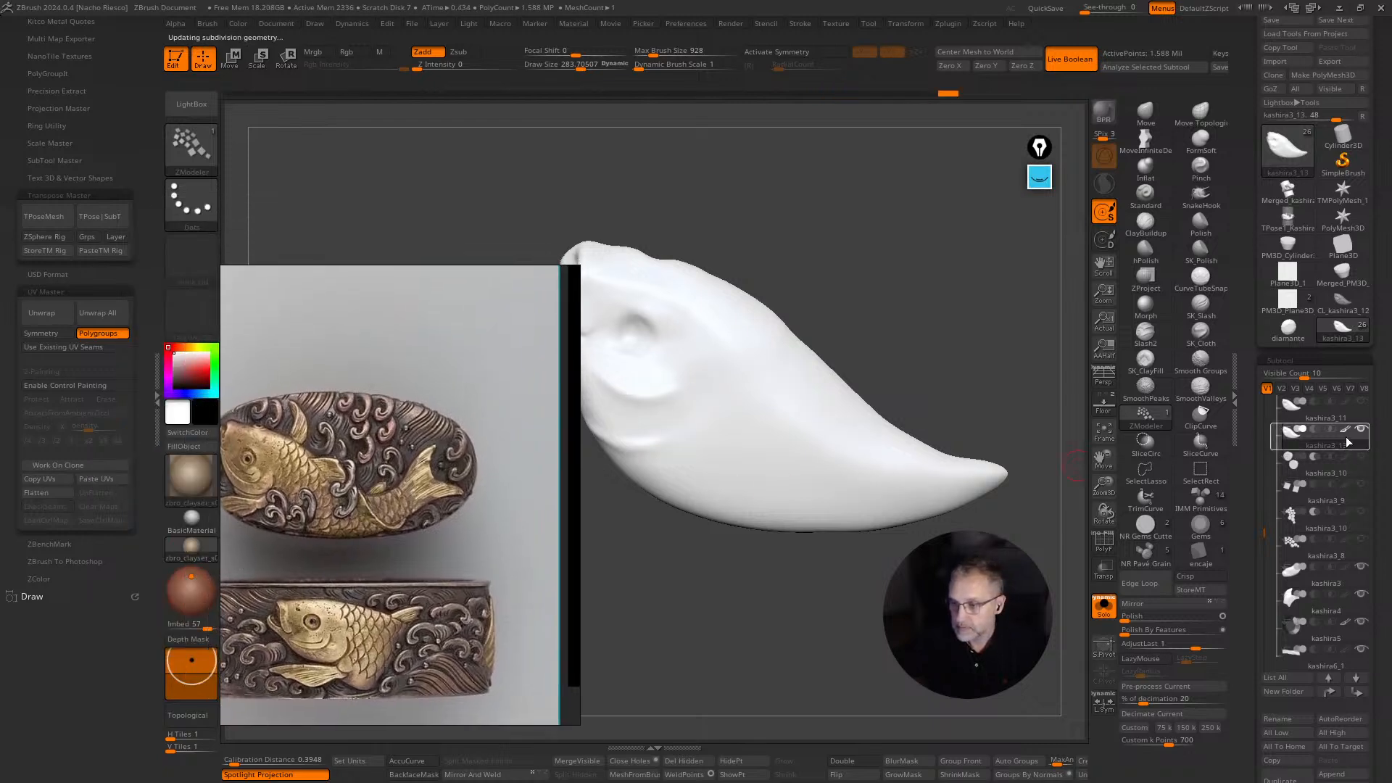
pyautogui.scroll(-10, 1278, 478)
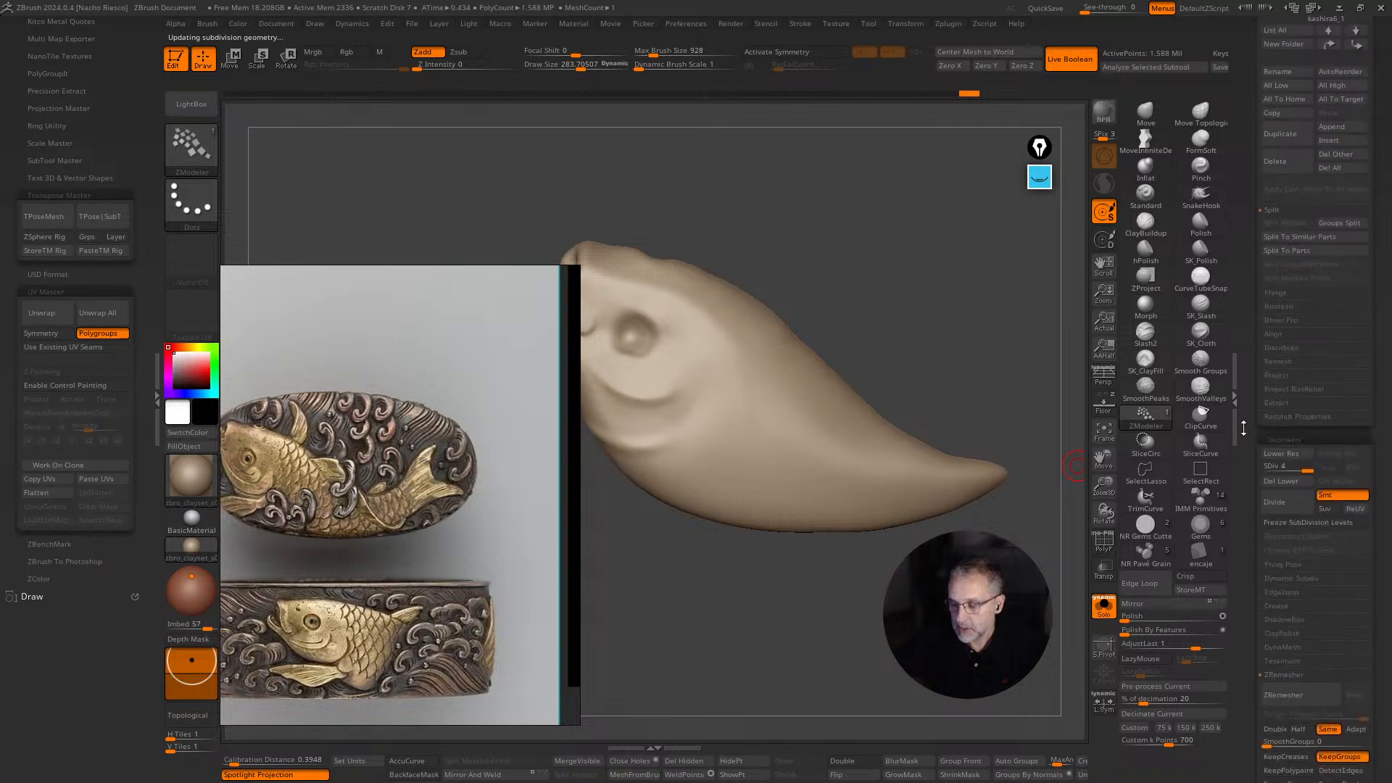
pyautogui.scroll(-15, 1278, 442)
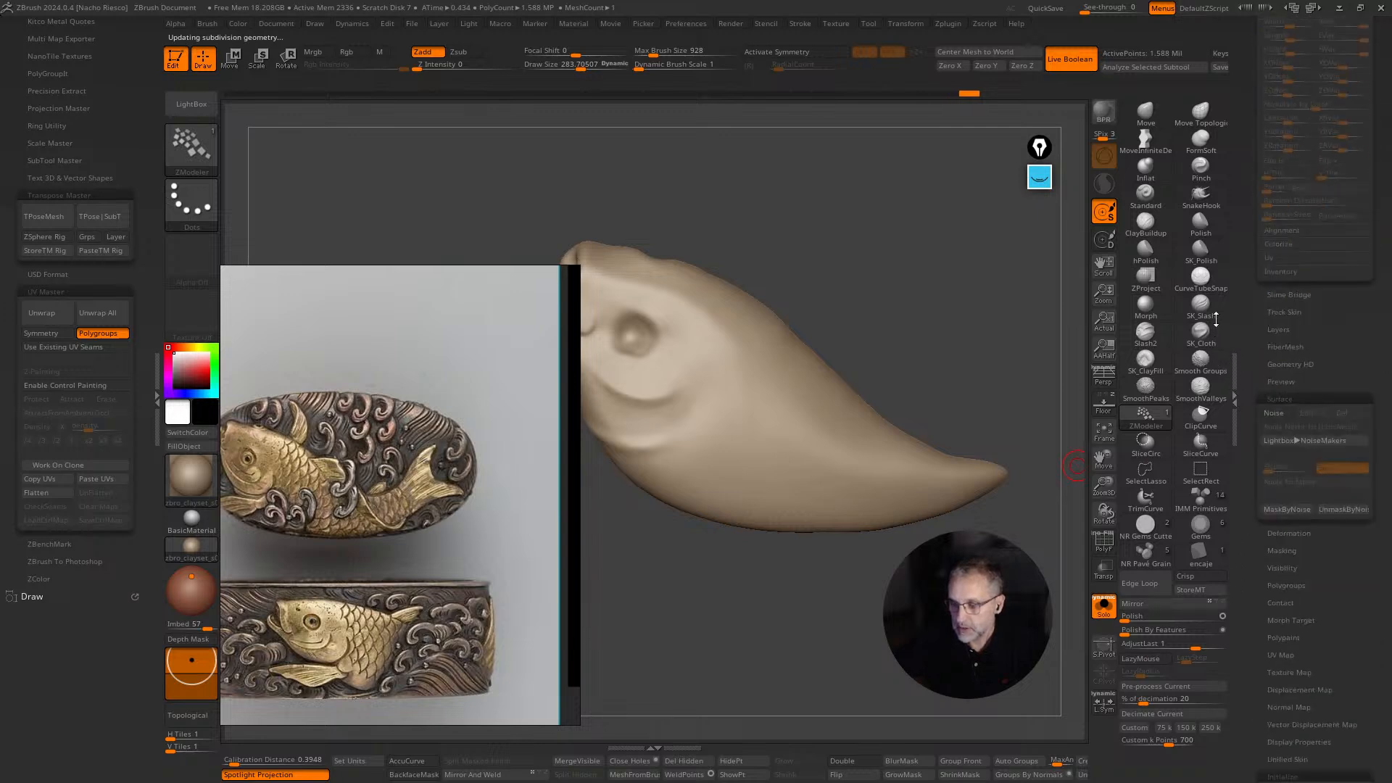
pyautogui.click(1282, 415)
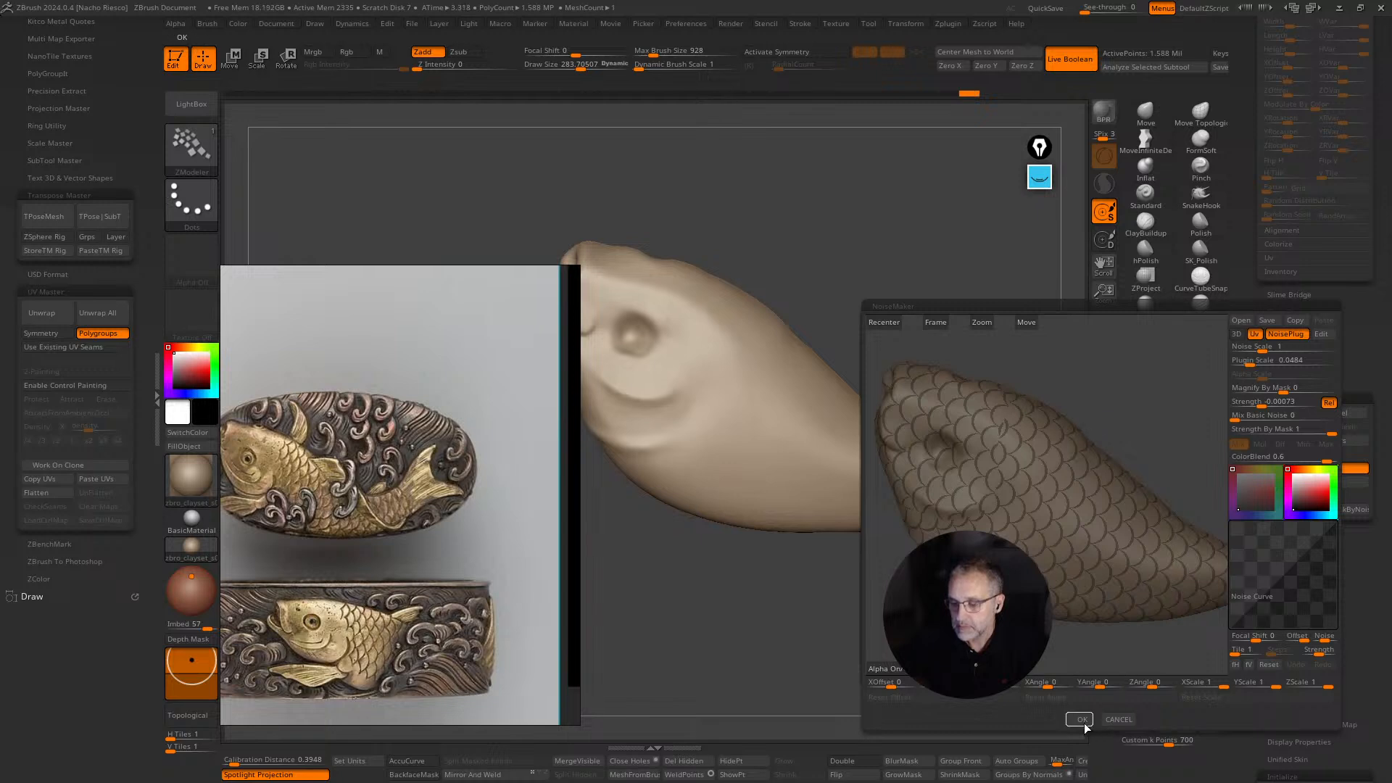
# In the scales noise, maximize Body Color, minimize its randomize range and all Edge Color values, raise the Base Color Maximum, and accept the noise.
pyautogui.click(1321, 334)
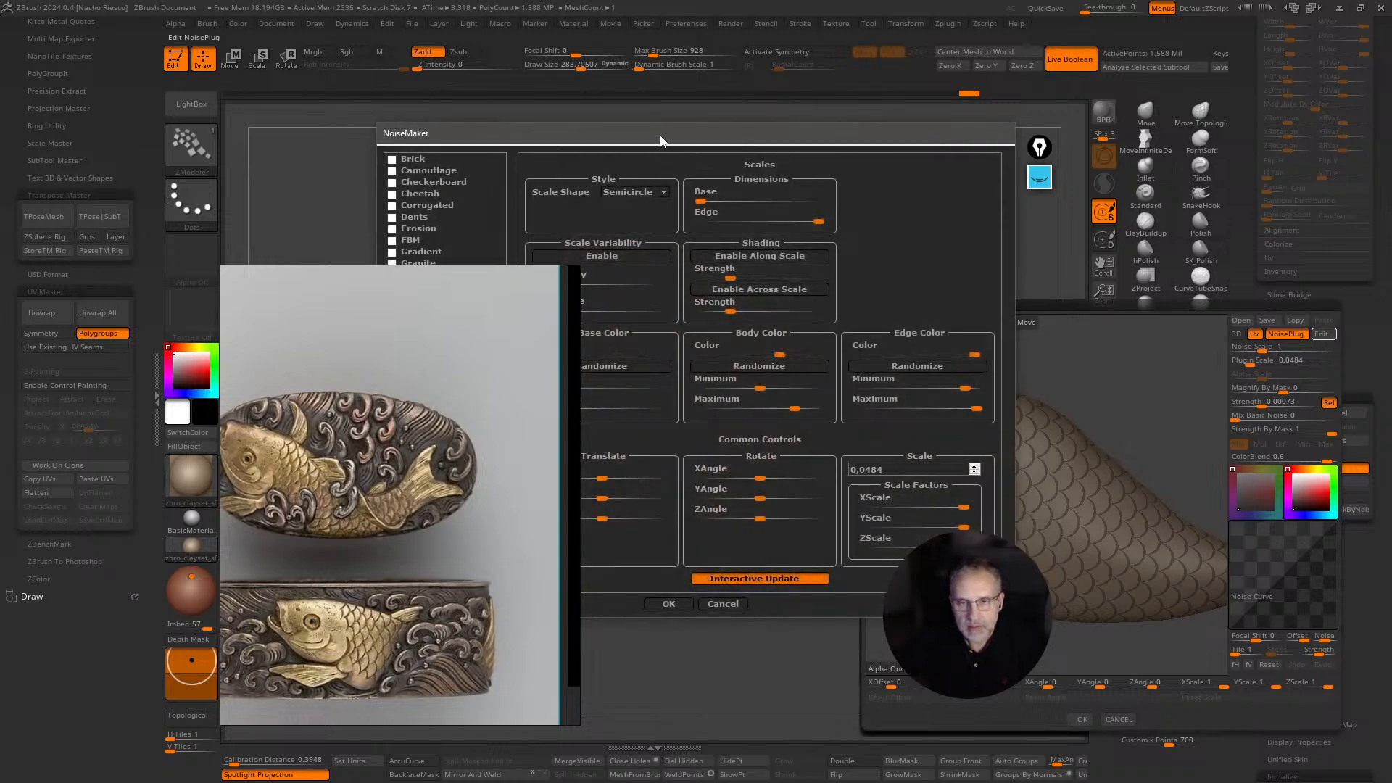
pyautogui.moveTo(660, 135); pyautogui.dragTo(721, 161)
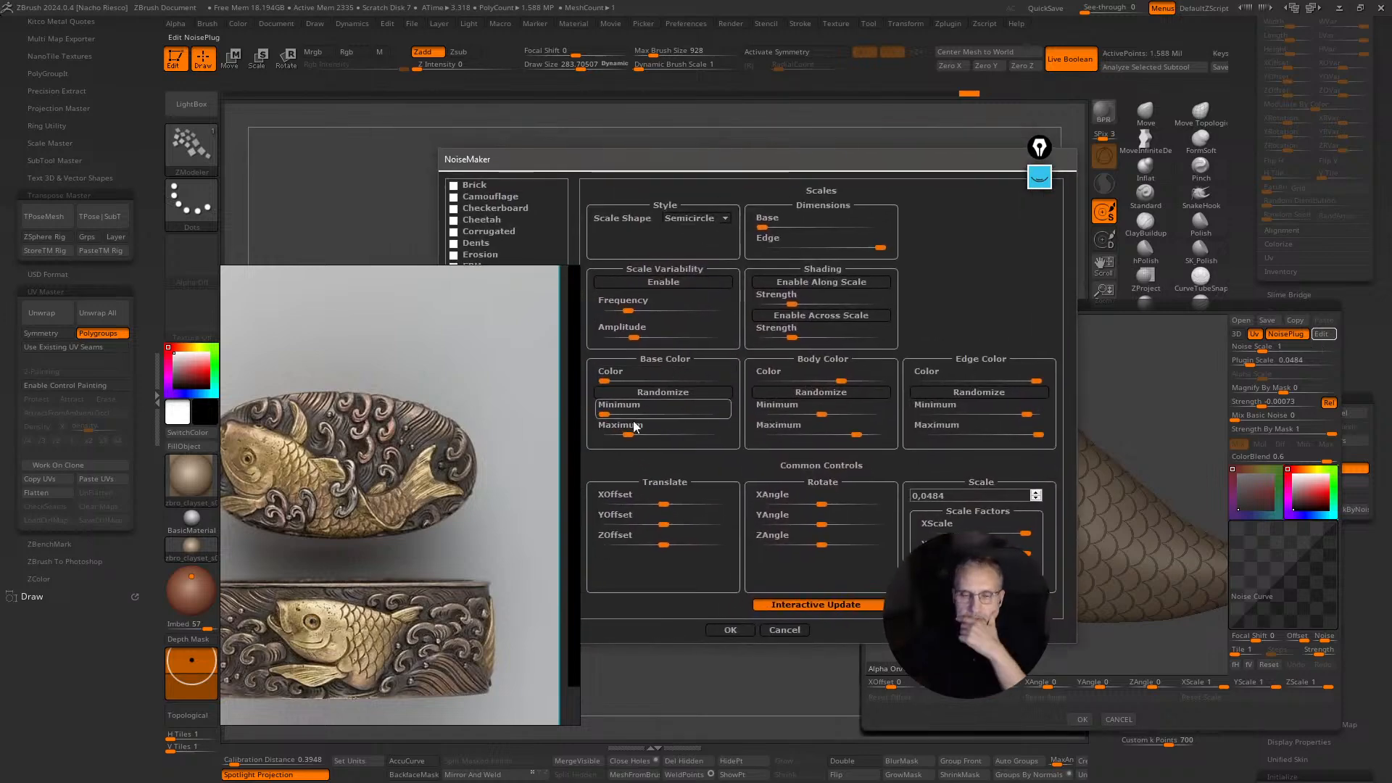
pyautogui.moveTo(630, 432); pyautogui.dragTo(604, 434)
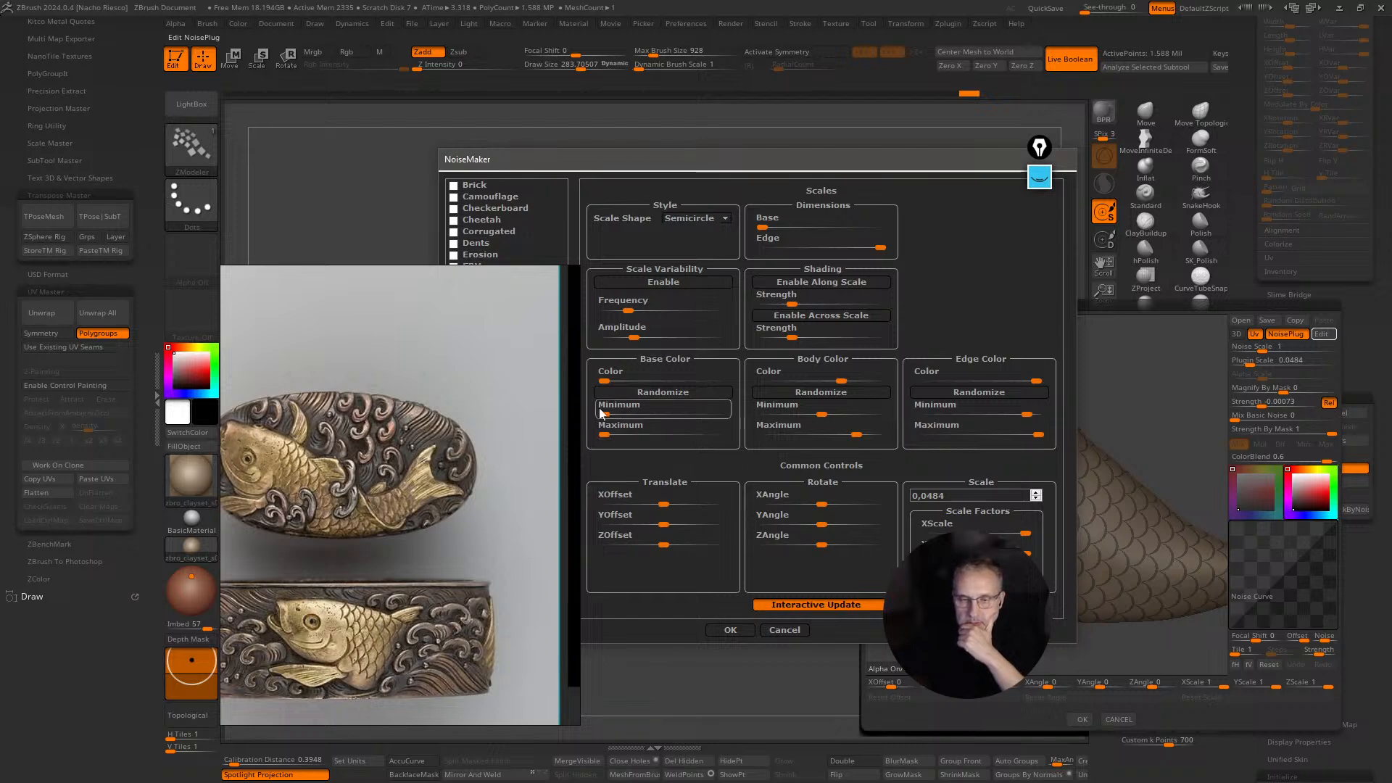
pyautogui.moveTo(604, 381); pyautogui.dragTo(591, 427)
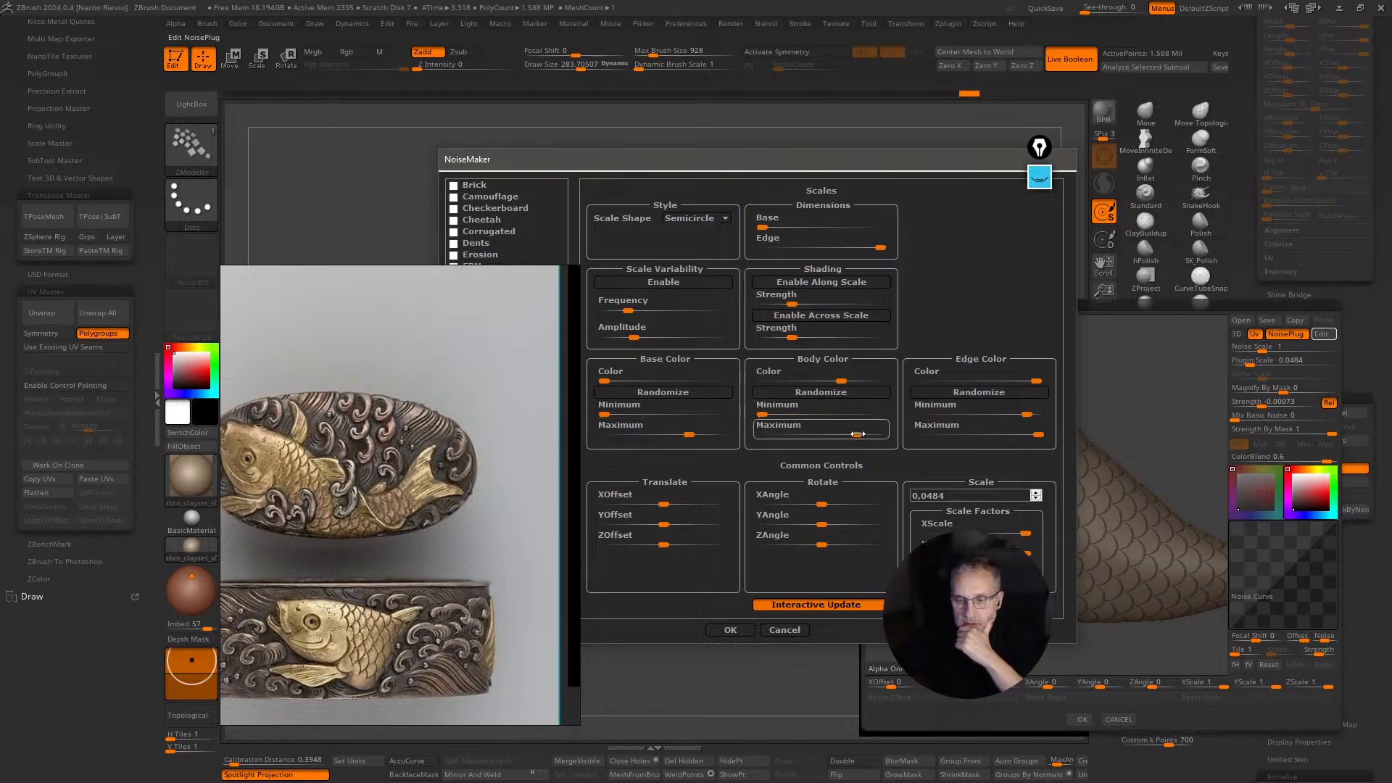
pyautogui.moveTo(797, 435); pyautogui.dragTo(761, 435)
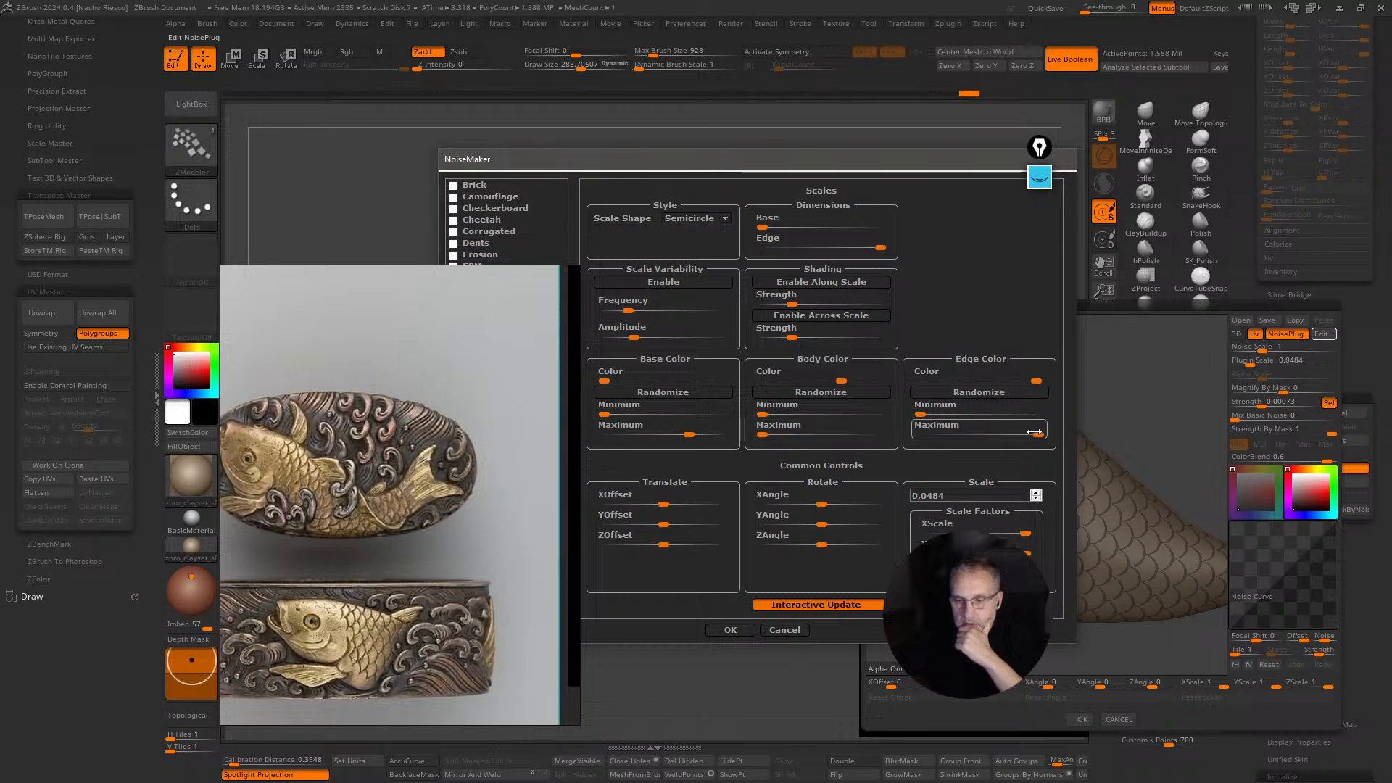
pyautogui.moveTo(1037, 434); pyautogui.dragTo(921, 435)
pyautogui.moveTo(1036, 381); pyautogui.dragTo(878, 385)
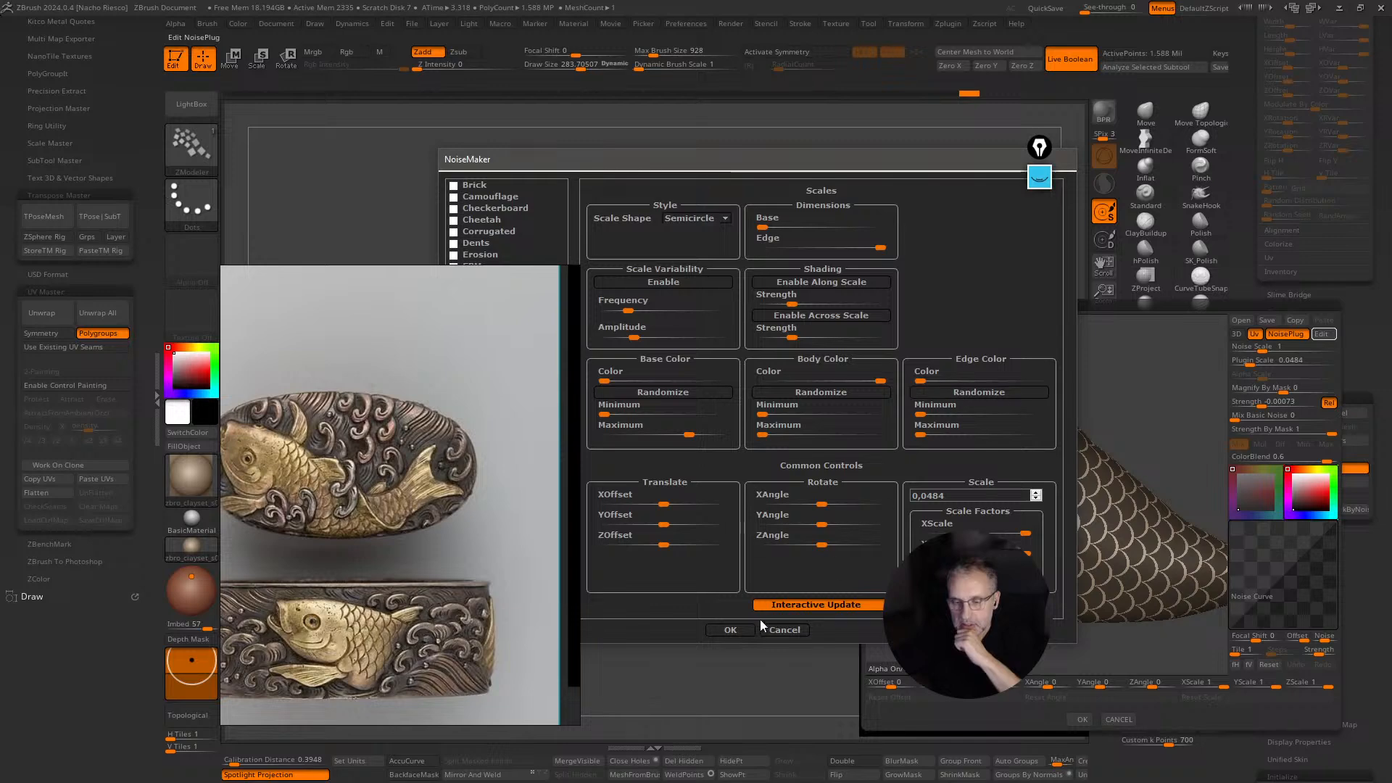
pyautogui.click(731, 630)
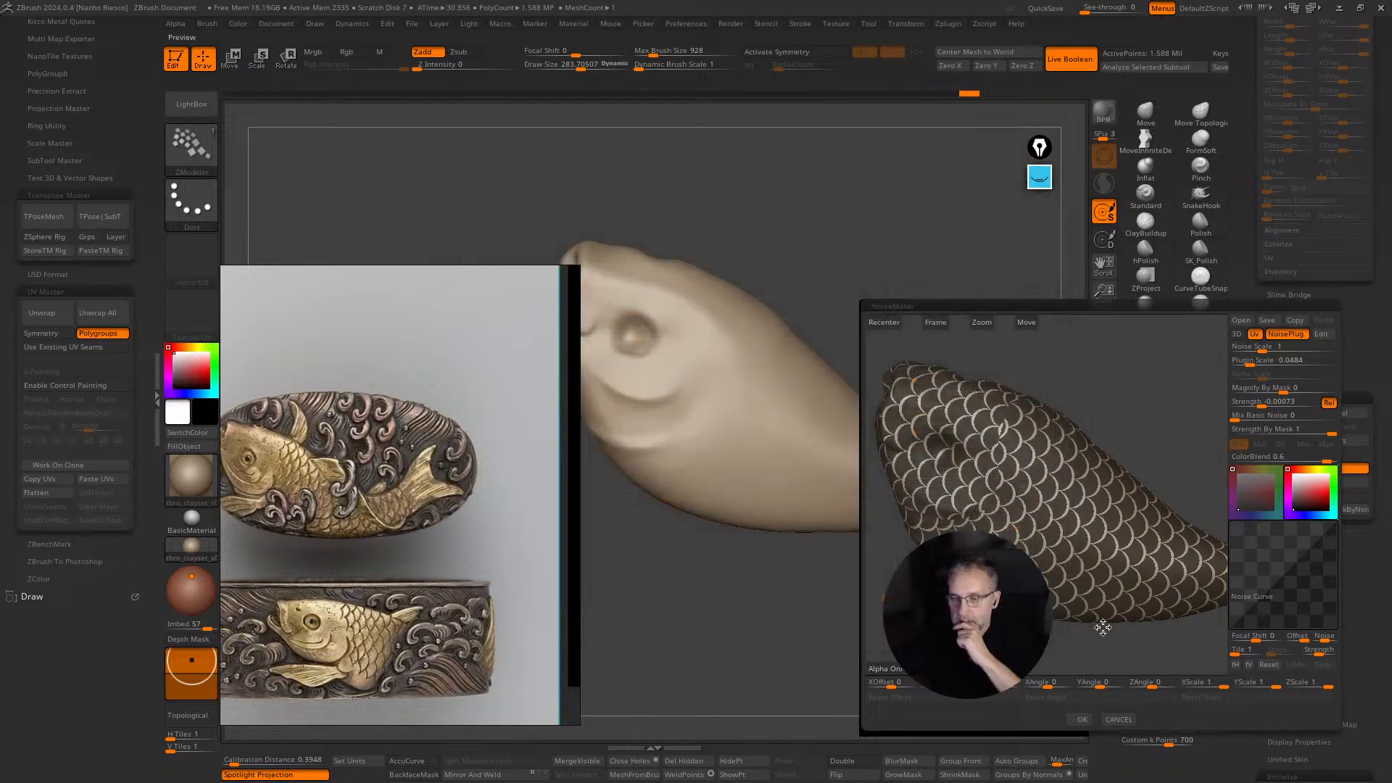
pyautogui.click(1082, 719)
# Mask the fish by the scales noise and invert the mask.
pyautogui.moveTo(920, 311); pyautogui.dragTo(1034, 428)
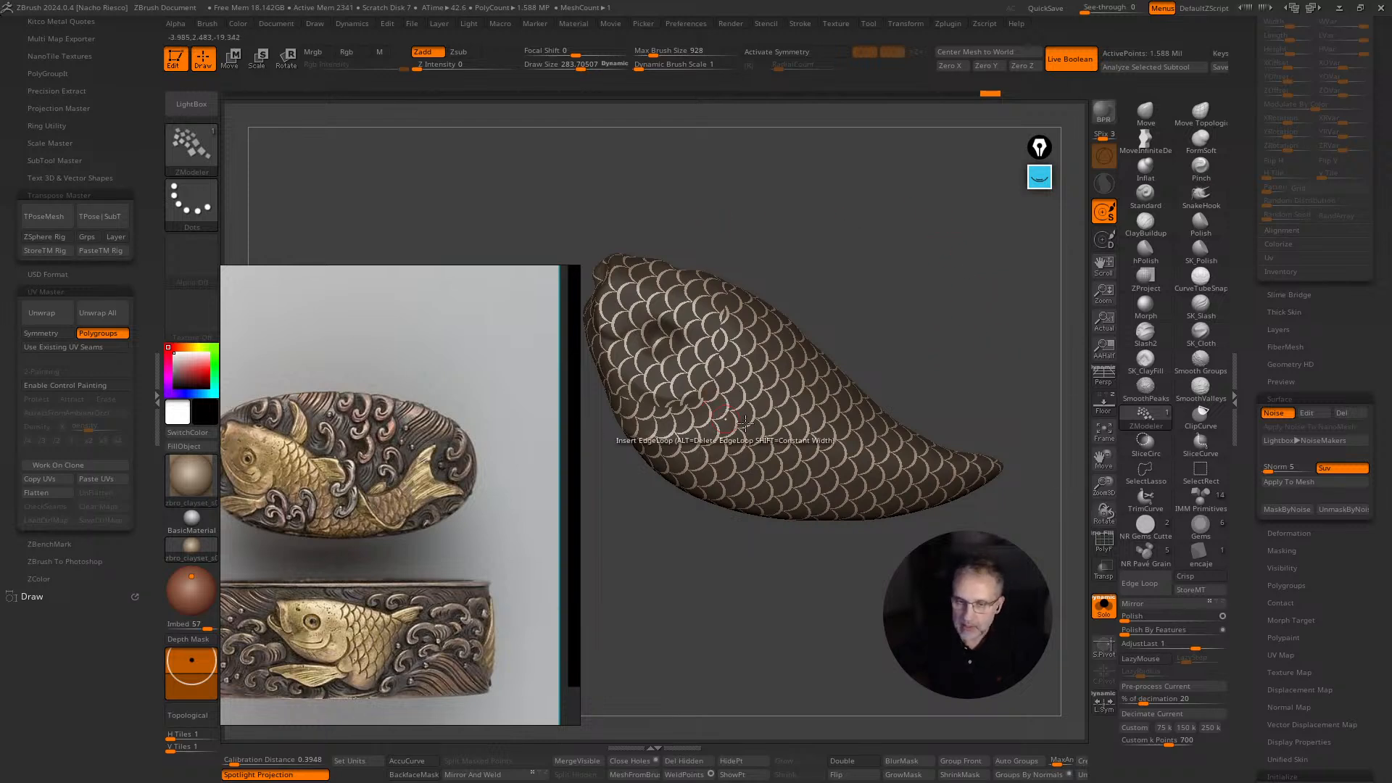
pyautogui.click(1291, 509)
pyautogui.keyDown('ctrl'); pyautogui.click(963, 335); pyautogui.keyUp('ctrl')
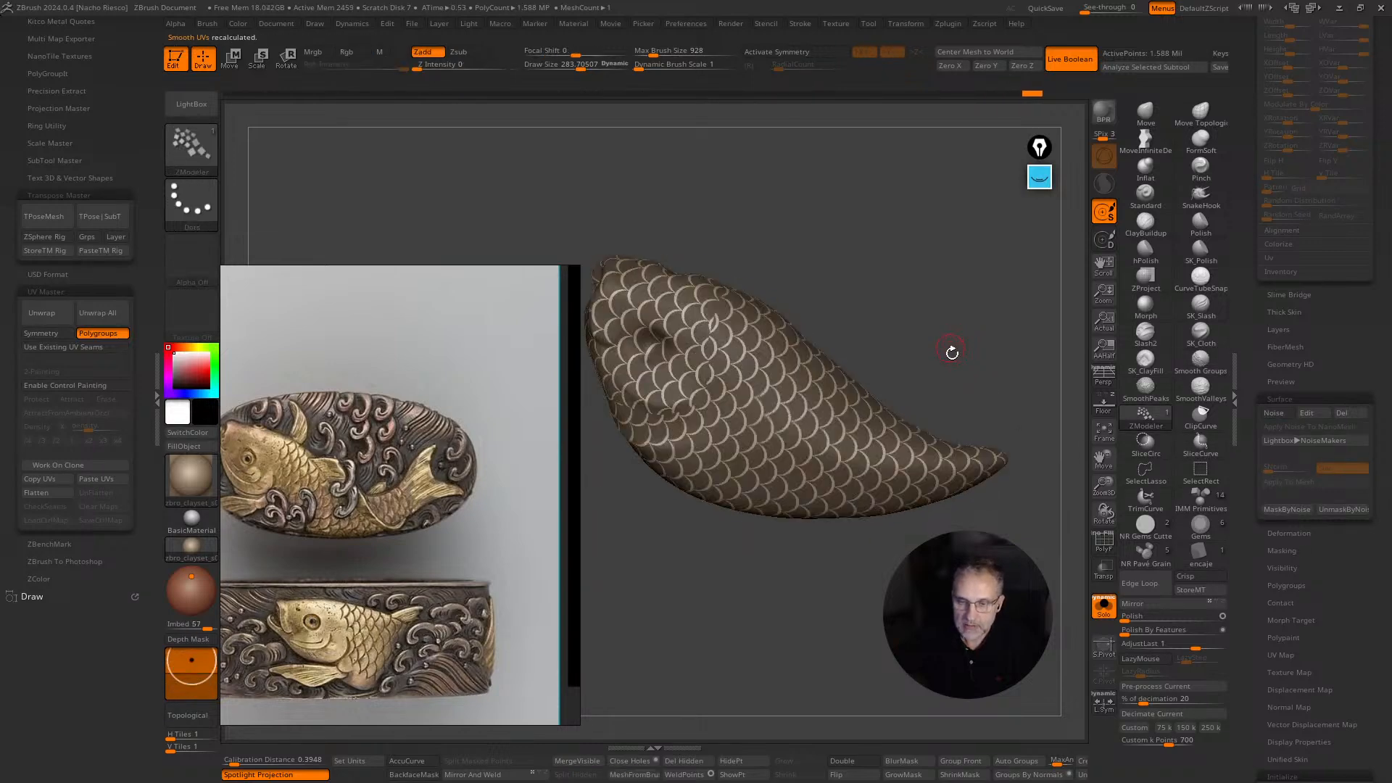
pyautogui.moveTo(1007, 507); pyautogui.dragTo(1004, 541)
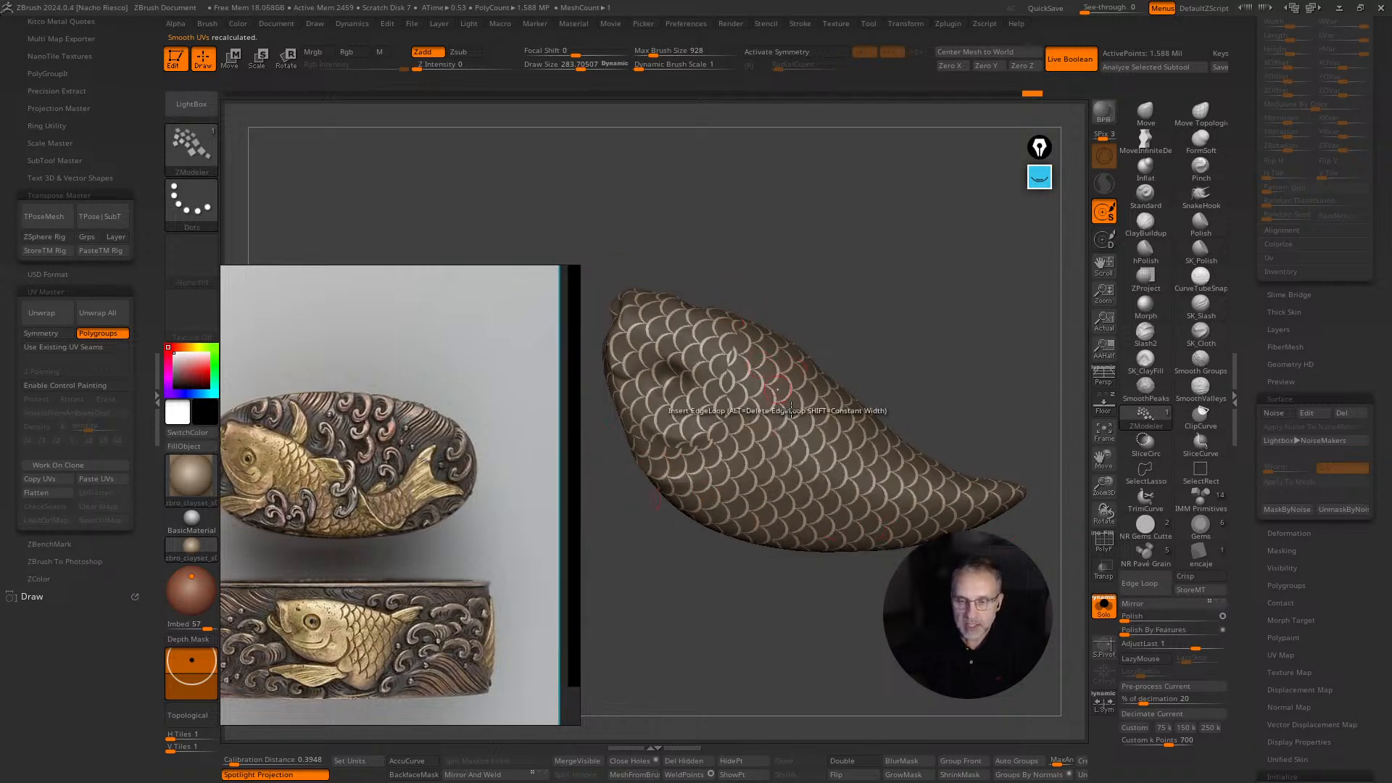
# Store a morph target of the masked fish and carve its unmasked scale outlines using Polish and Polish By Features.
pyautogui.click(1190, 590)
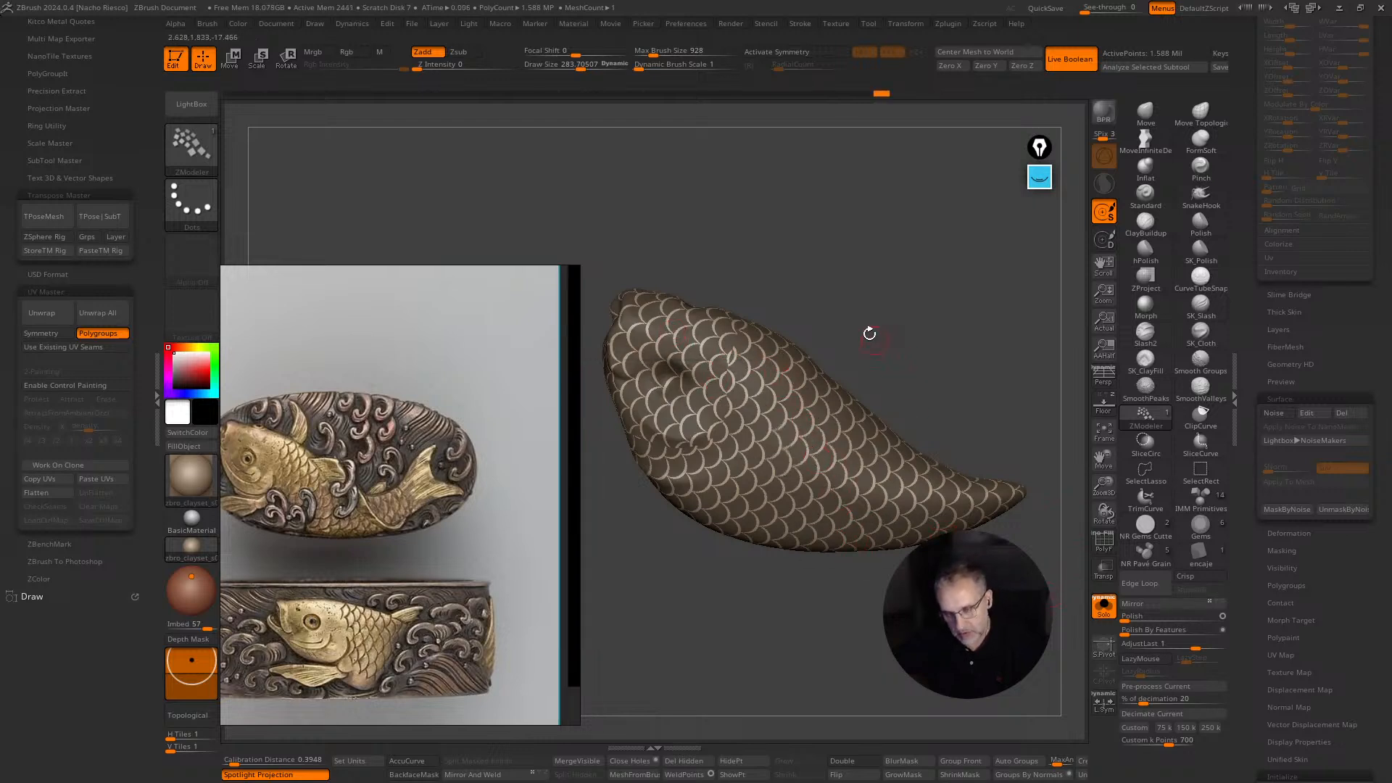
pyautogui.press('w')
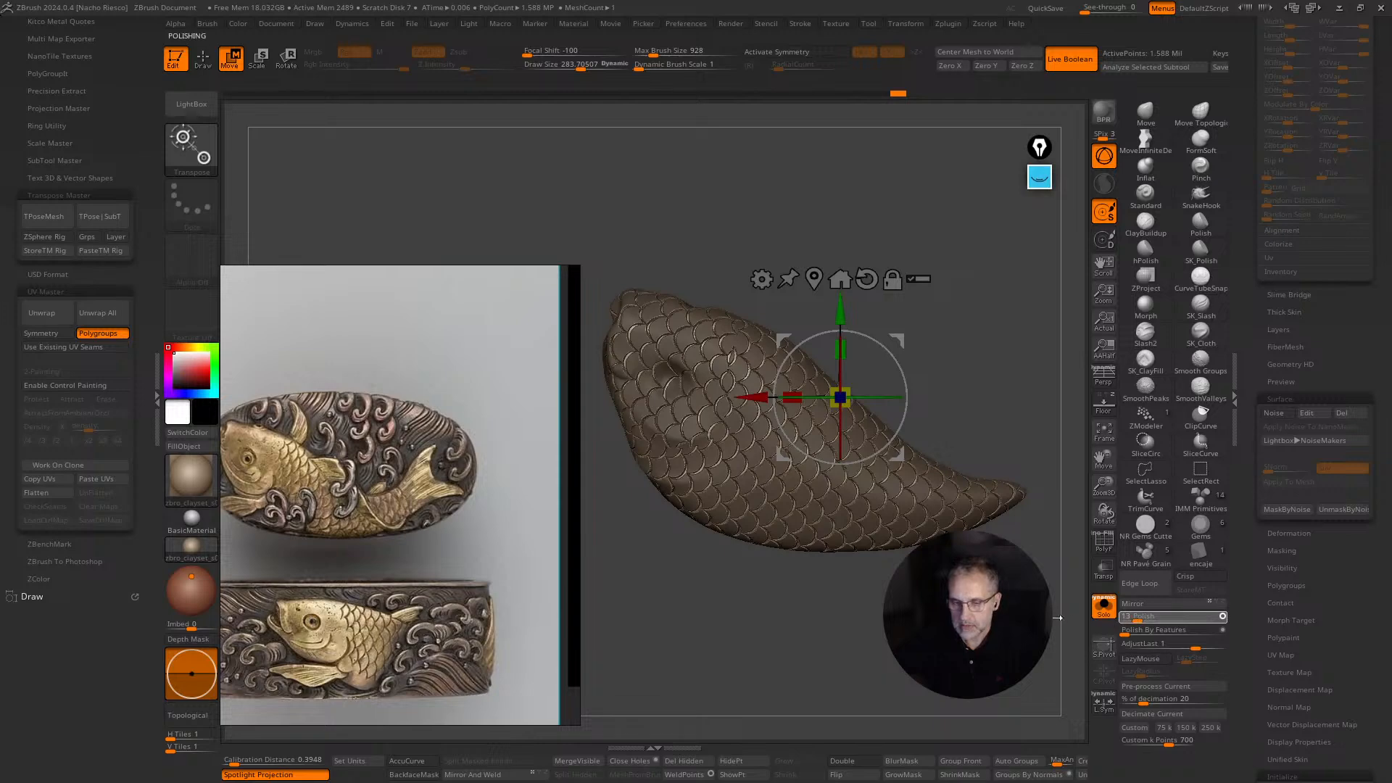
pyautogui.press('q')
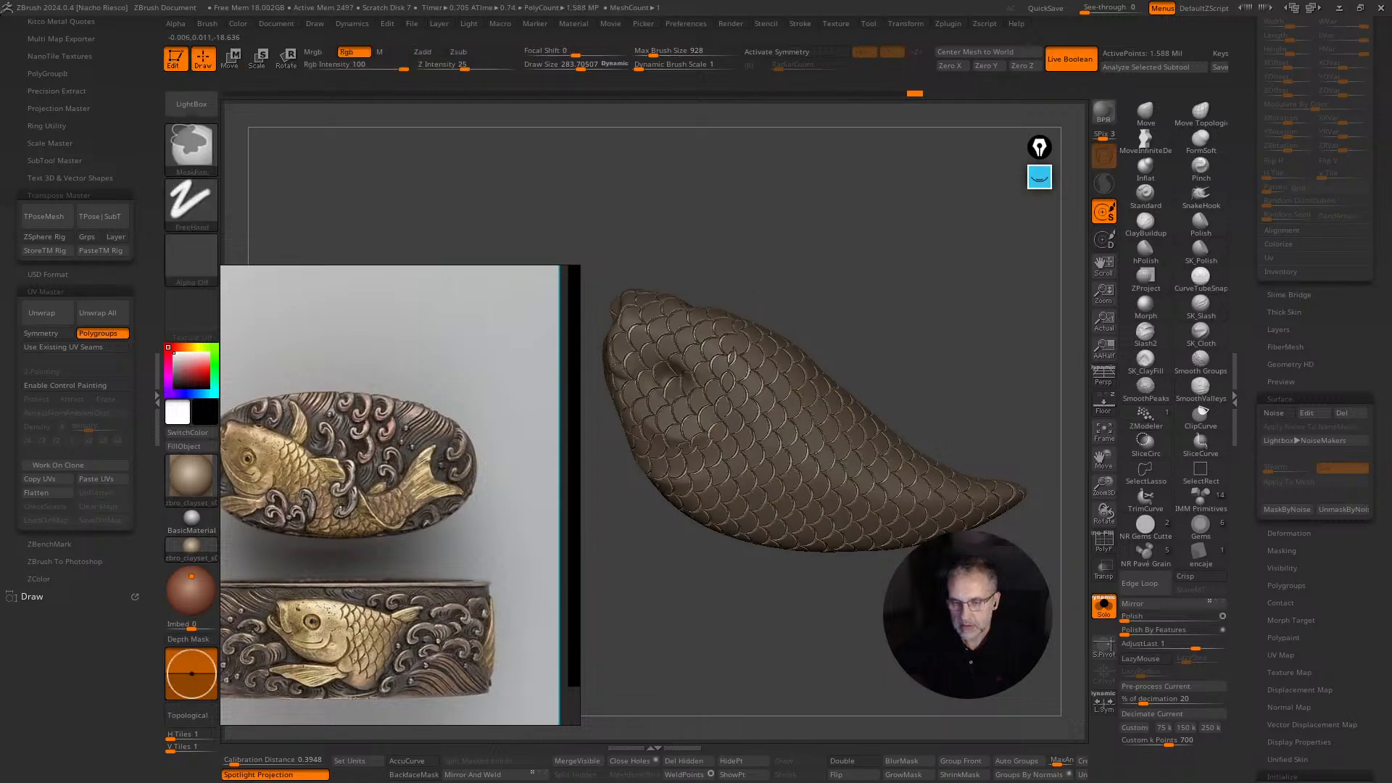
pyautogui.click(1146, 413)
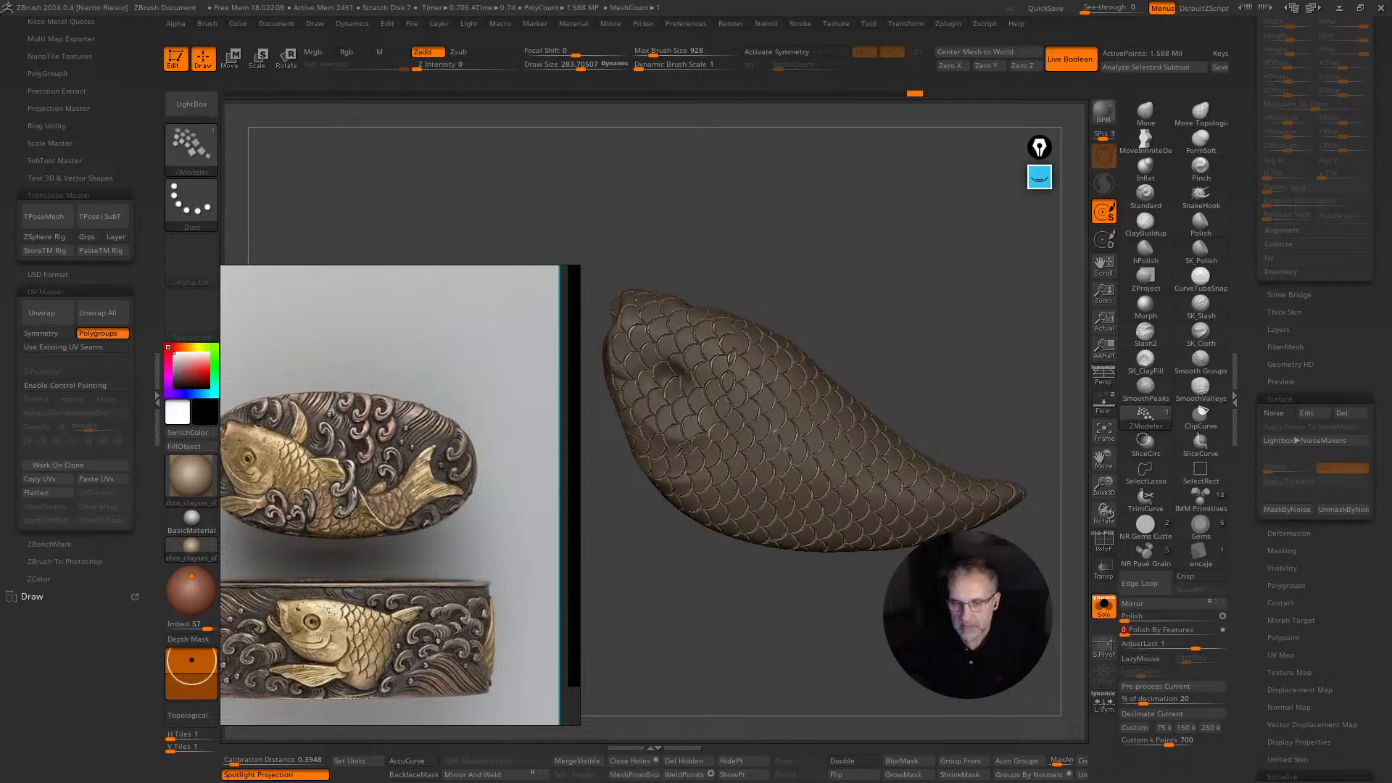
pyautogui.moveTo(1124, 631); pyautogui.dragTo(1146, 635)
pyautogui.click(1145, 631)
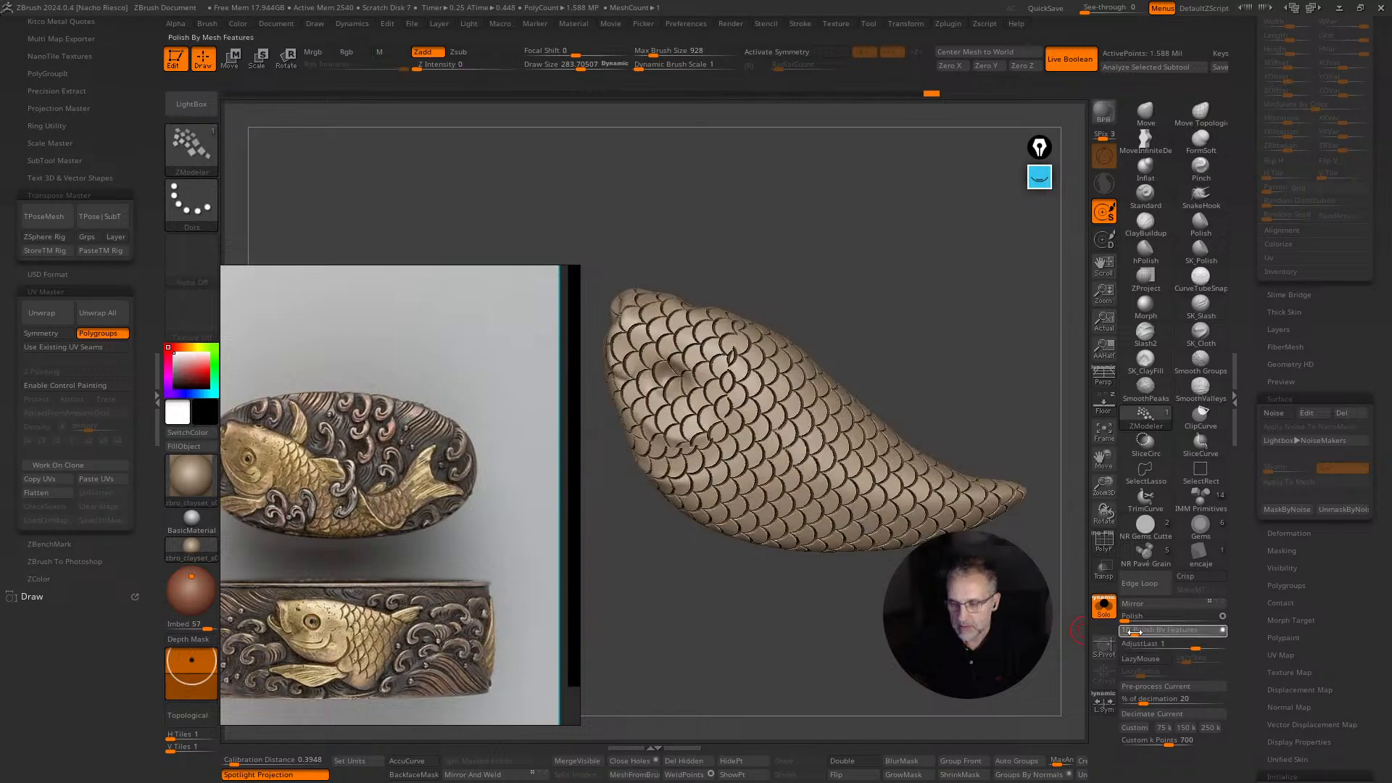
# Examine the carved scales along the fish's head and body and compare them with the reference carving.
pyautogui.moveTo(885, 340)
pyautogui.mouseDown()
pyautogui.moveTo(921, 319)
pyautogui.moveTo(900, 348)
pyautogui.moveTo(918, 374)
pyautogui.moveTo(892, 358)
pyautogui.moveTo(938, 351)
pyautogui.mouseUp()
pyautogui.press('ctrl')
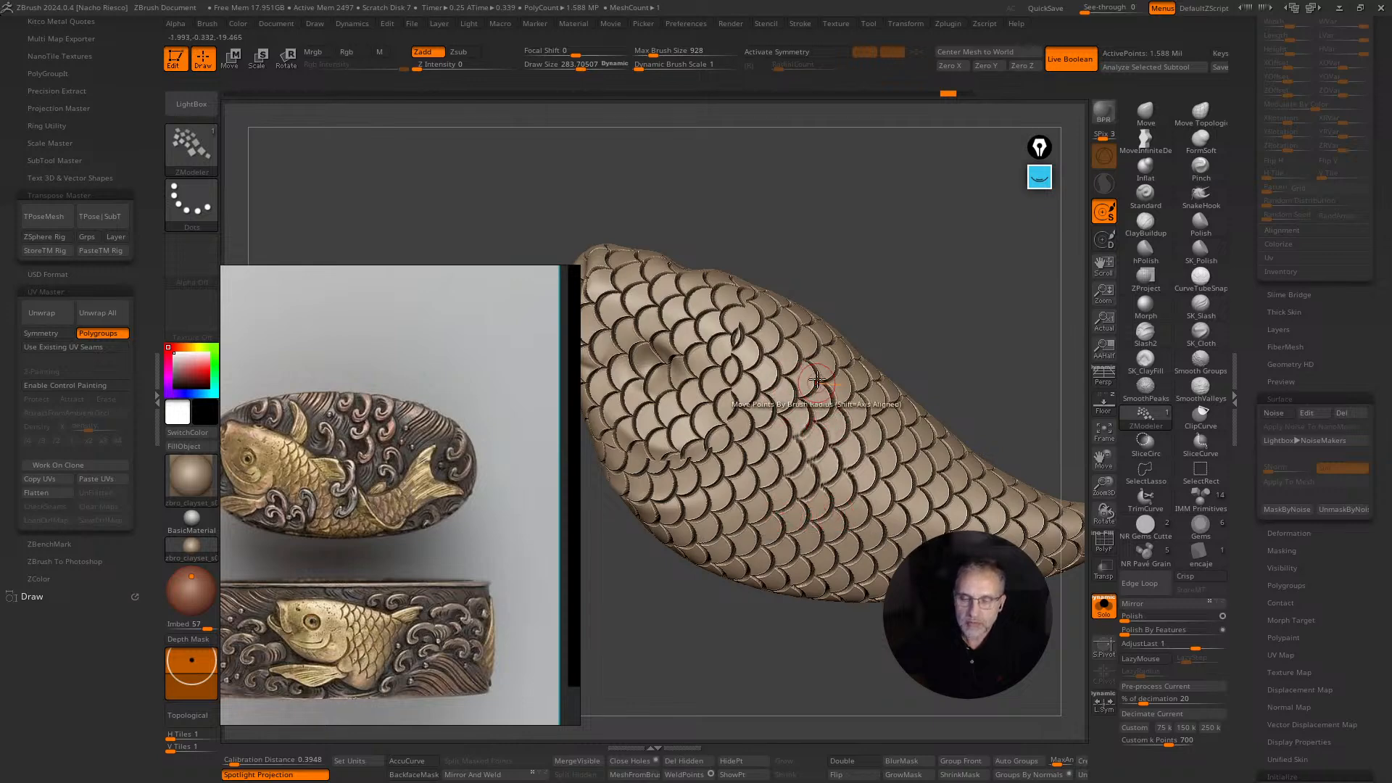
pyautogui.moveTo(860, 419); pyautogui.dragTo(932, 291)
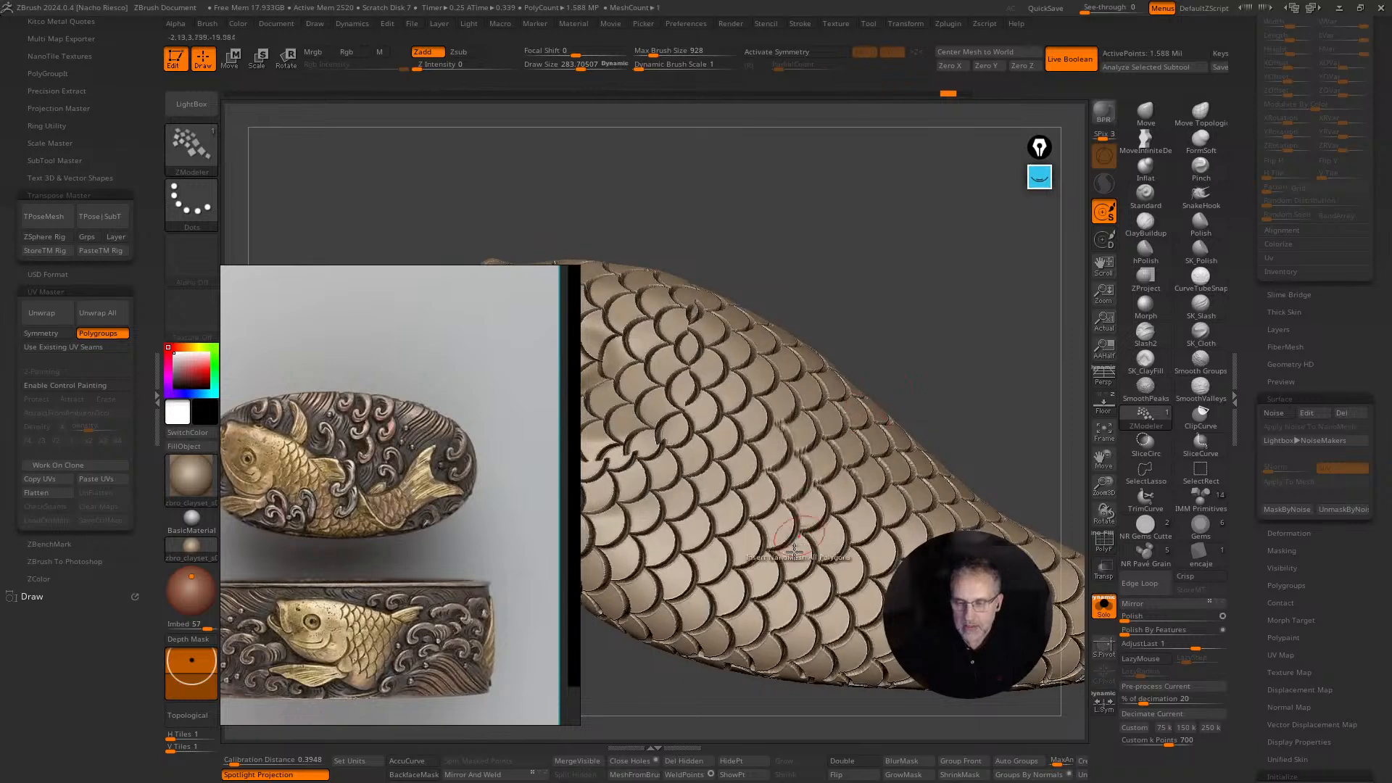
pyautogui.moveTo(752, 558); pyautogui.dragTo(740, 585, button='right')
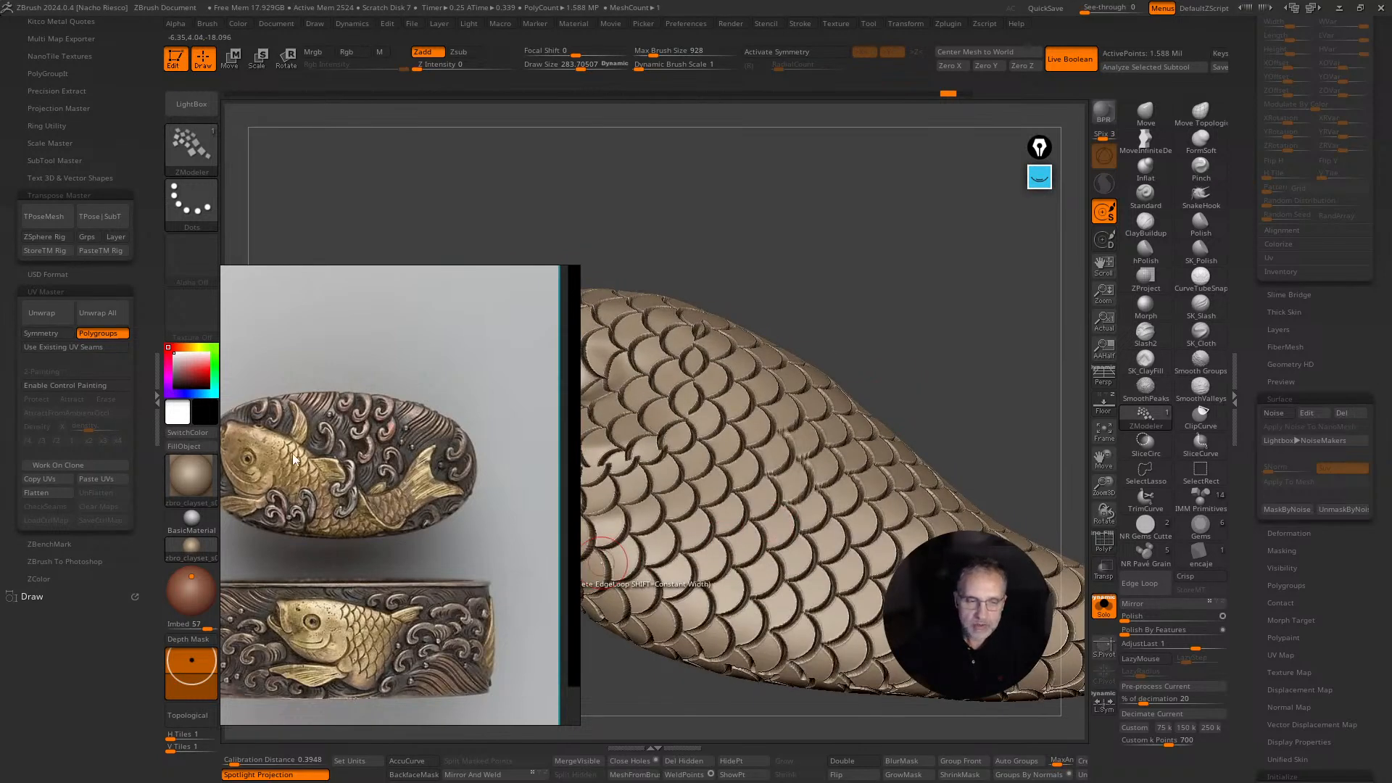
pyautogui.moveTo(769, 508); pyautogui.dragTo(764, 535, button='right')
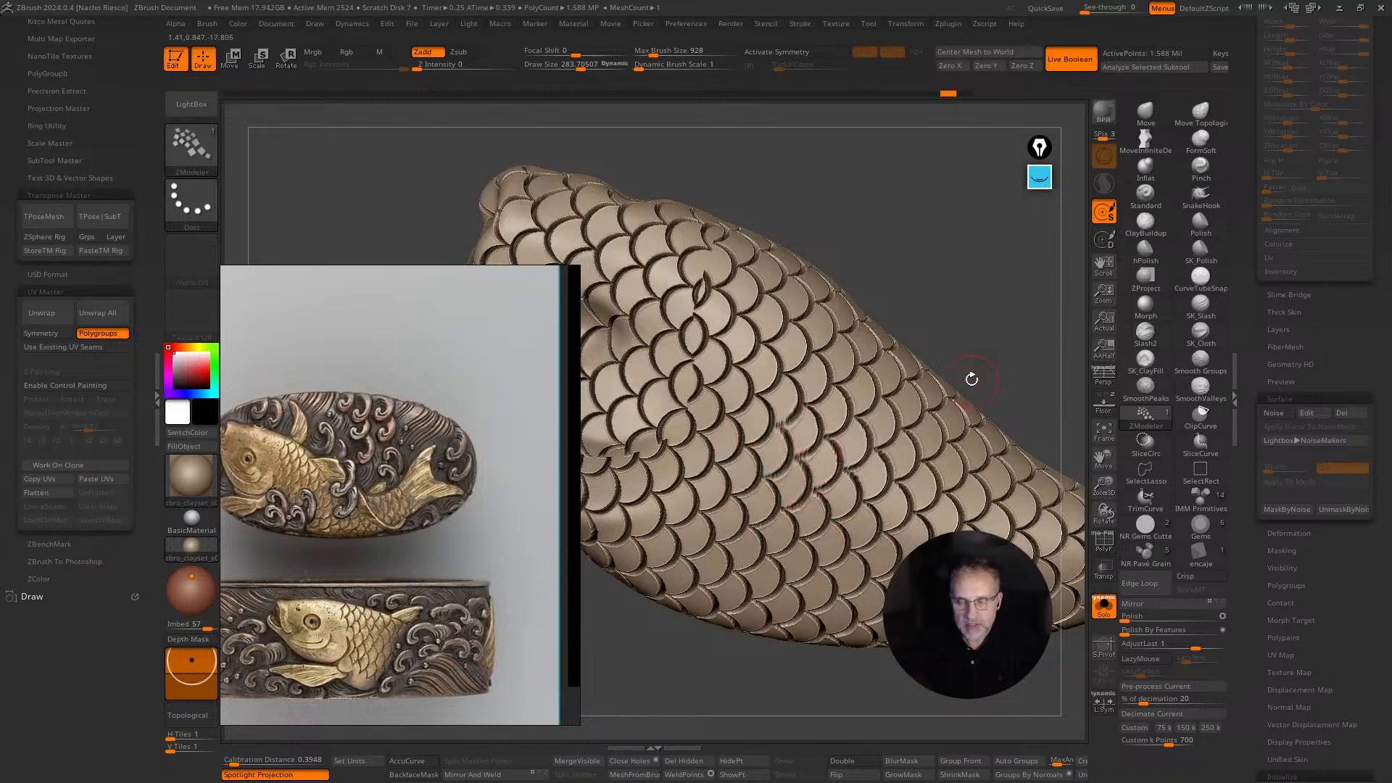
pyautogui.moveTo(964, 349); pyautogui.dragTo(951, 380)
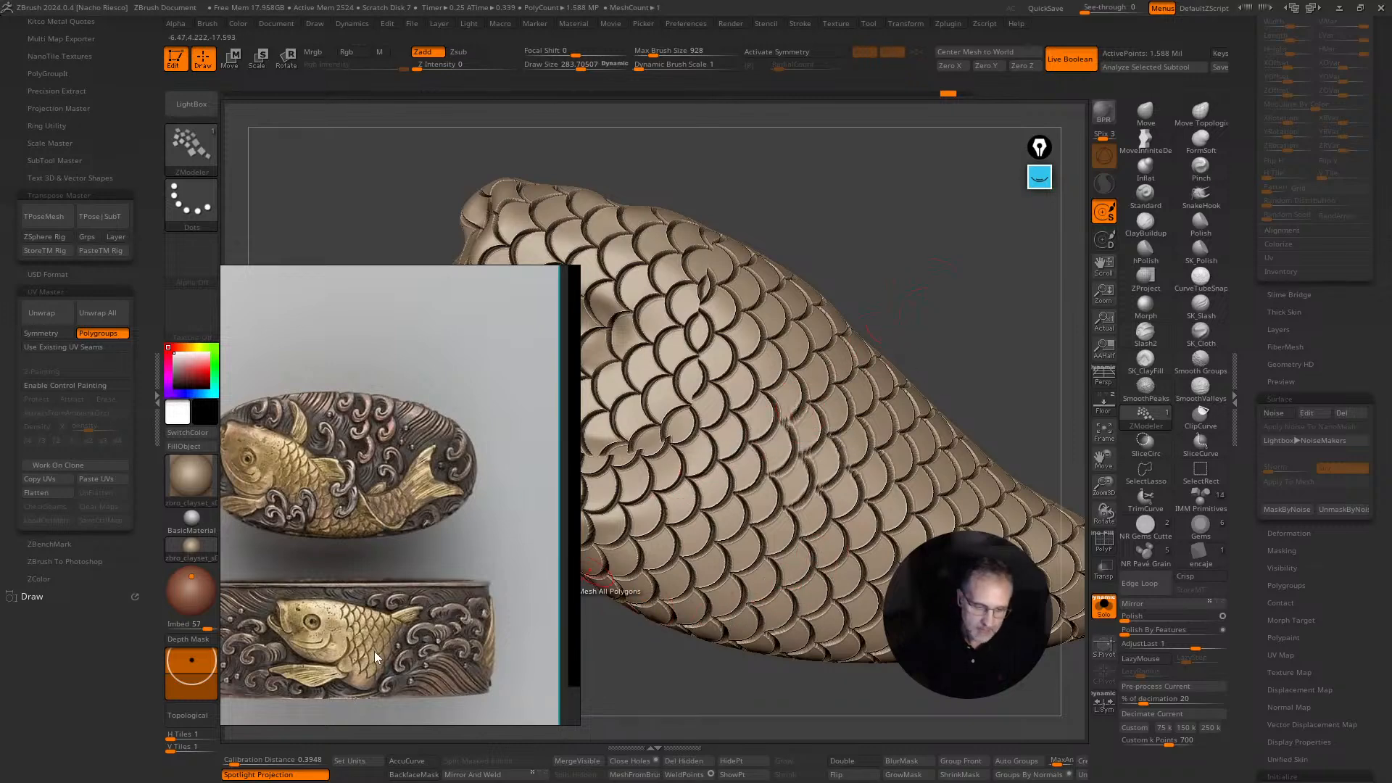
pyautogui.moveTo(920, 304); pyautogui.dragTo(917, 311)
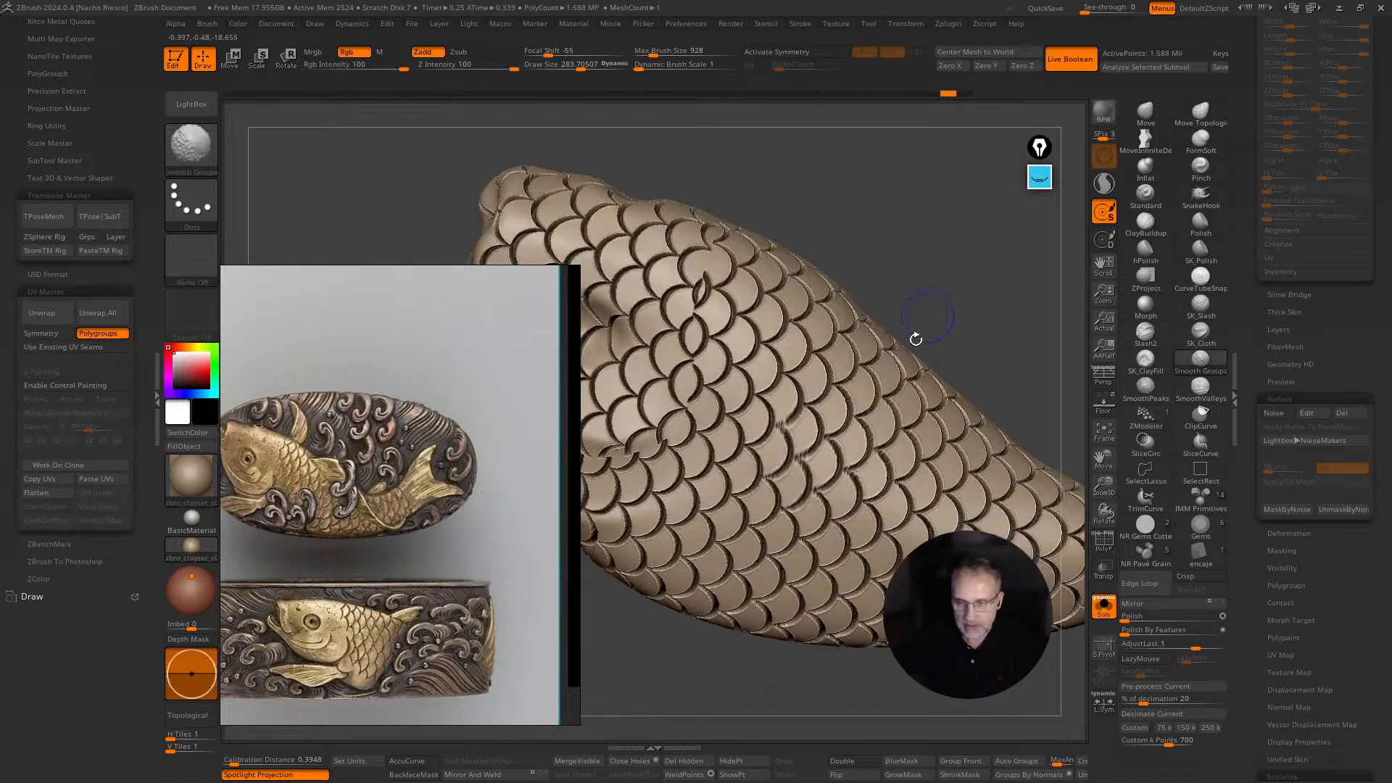
pyautogui.moveTo(977, 349); pyautogui.dragTo(960, 385)
# Mask the fish by polygroup and invert the mask so the body is protected and the head is free.
pyautogui.press('w')
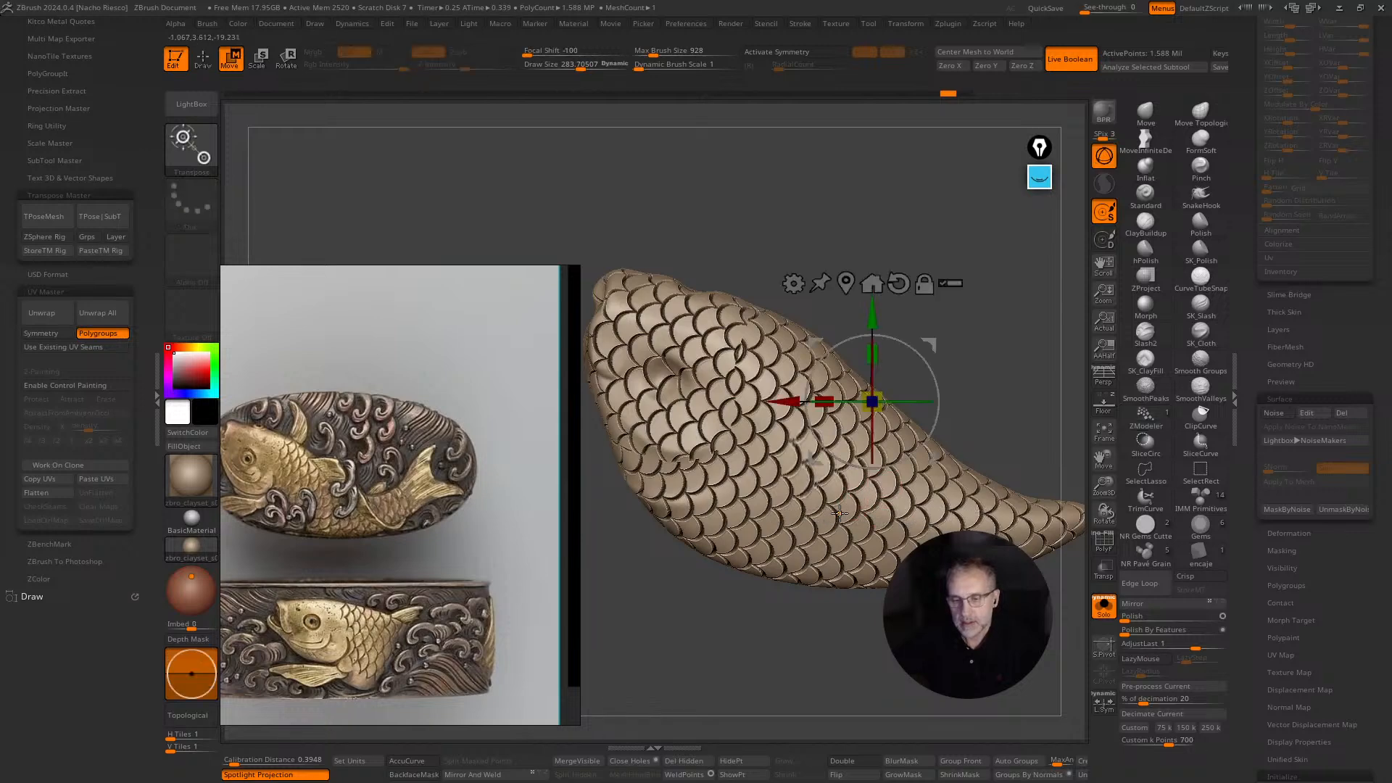
pyautogui.keyDown('alt'); pyautogui.click(794, 531); pyautogui.keyUp('alt')
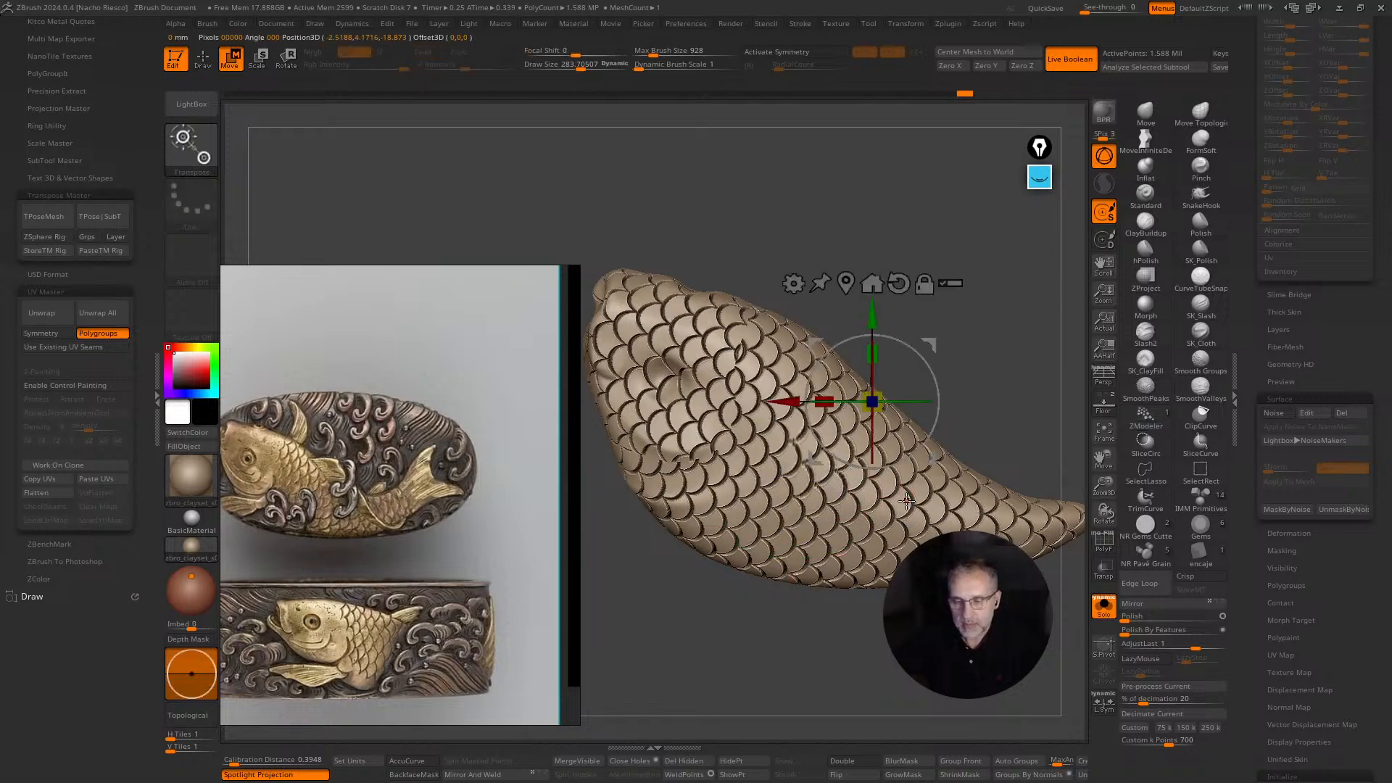
pyautogui.hotkey('ctrl', 'z')
pyautogui.hotkey('ctrl', 'shift', 'z')
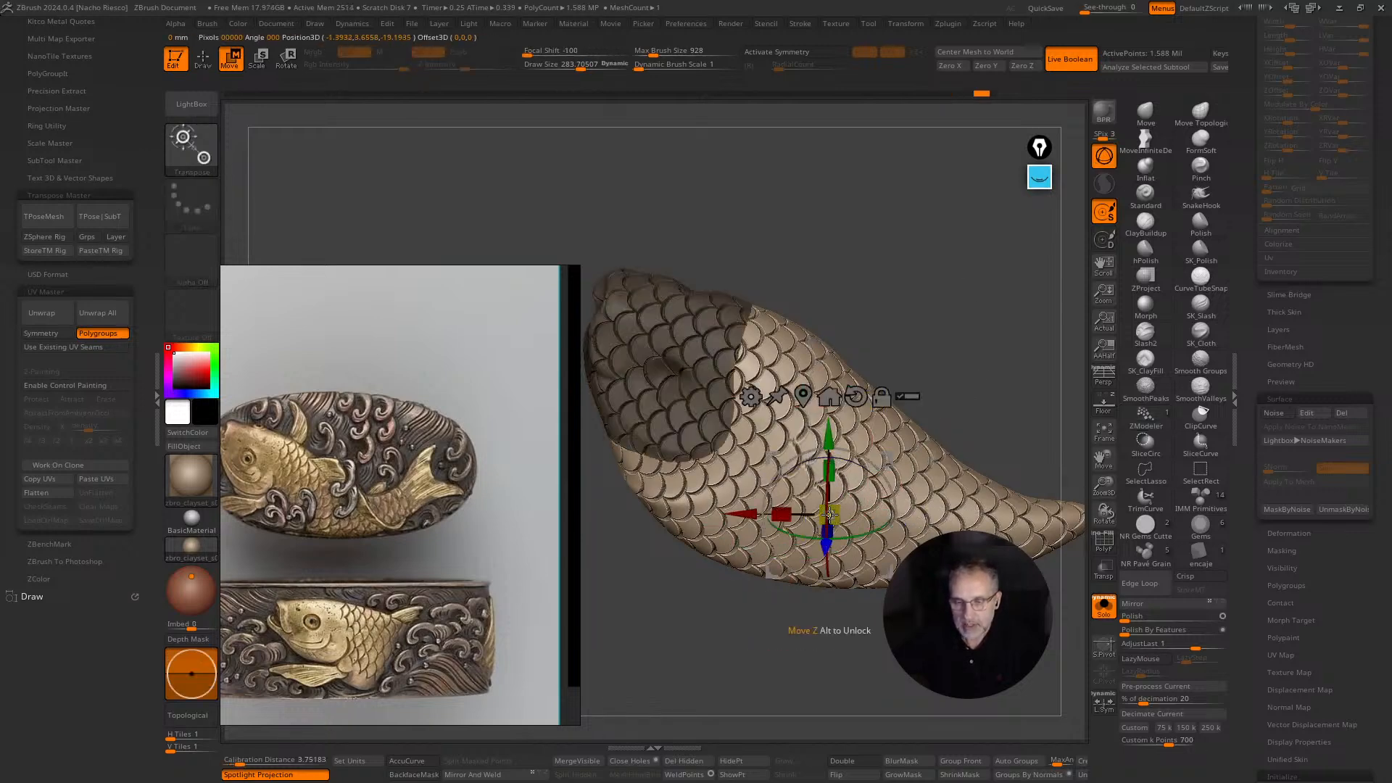
pyautogui.press('q')
pyautogui.moveTo(933, 335)
pyautogui.mouseDown()
pyautogui.moveTo(945, 326)
pyautogui.moveTo(960, 351)
pyautogui.mouseUp()
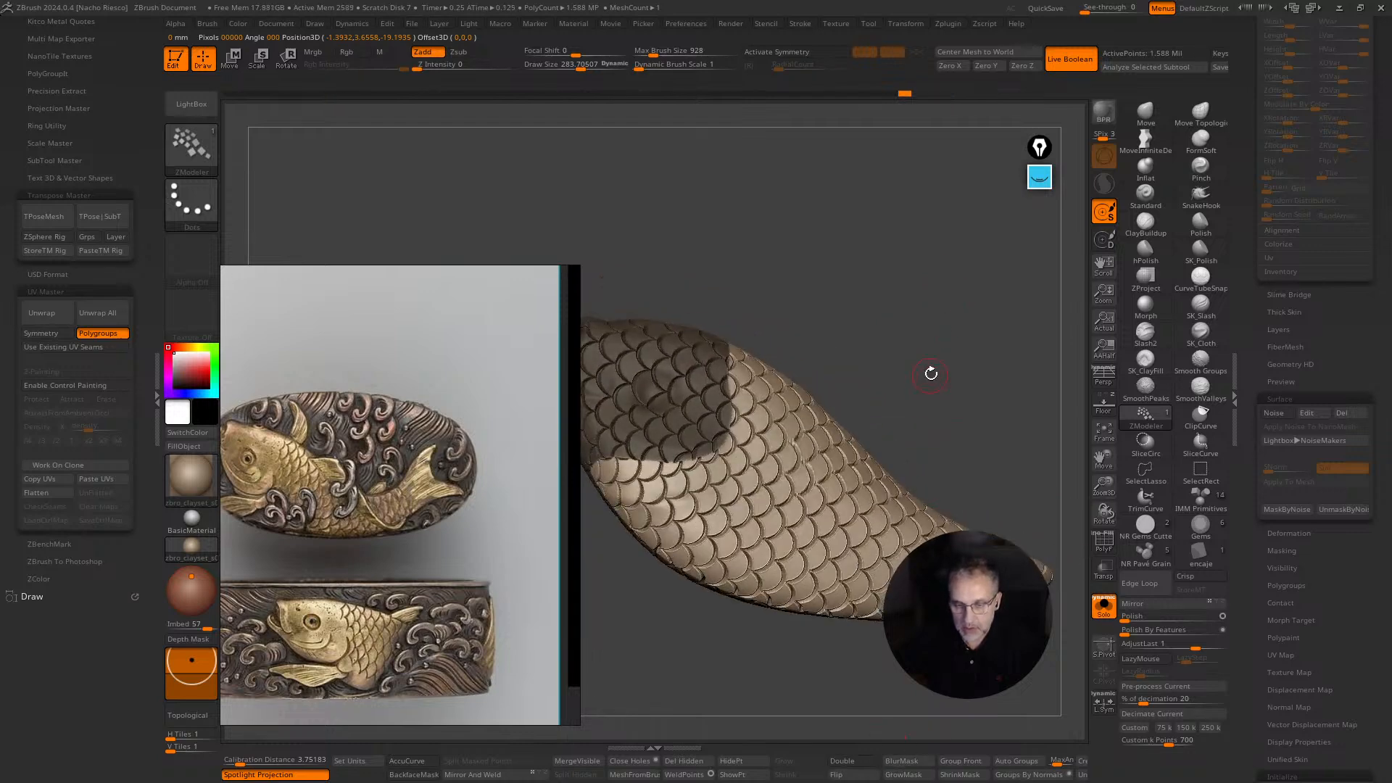
pyautogui.moveTo(929, 370); pyautogui.dragTo(948, 332)
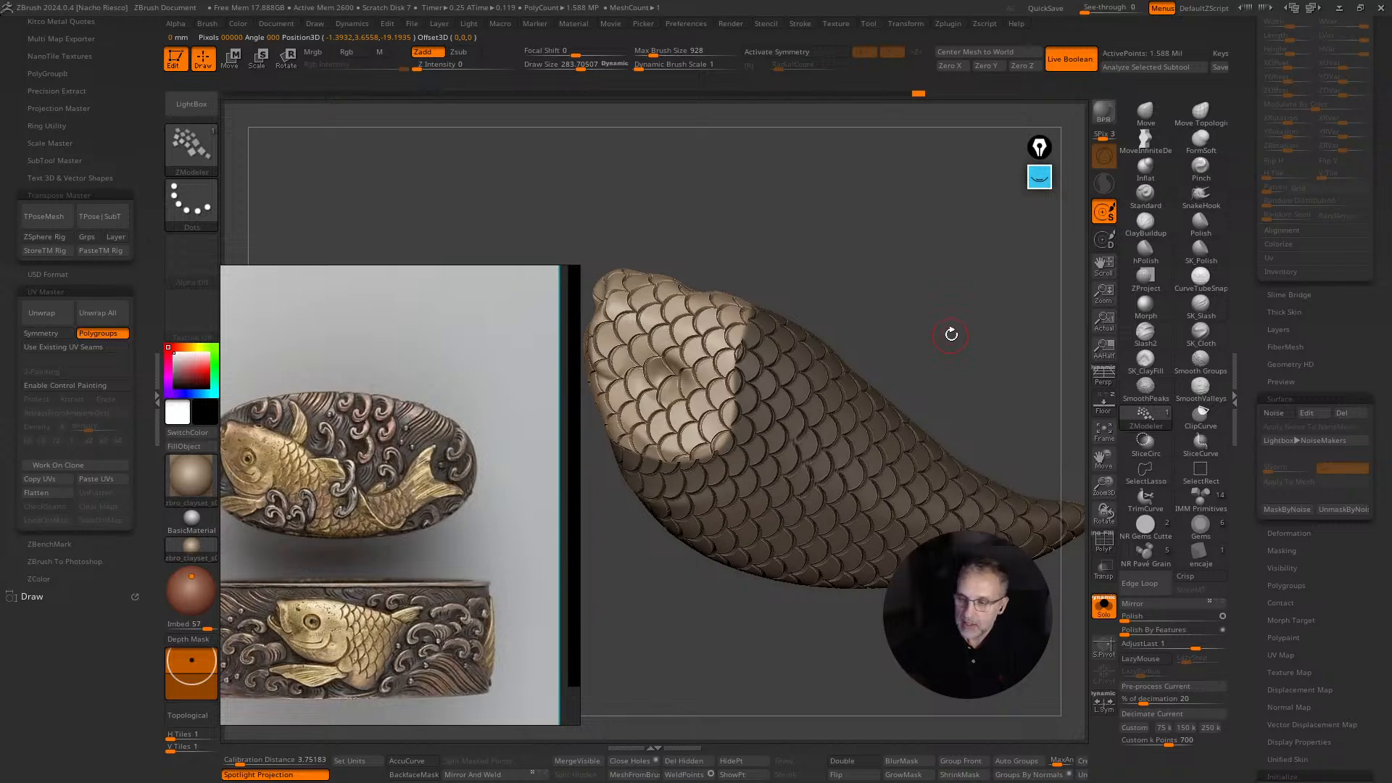
# Erase the scales from the whole head with the Morph brush at Draw Size 928 and check it within the full kashira.
pyautogui.click(1146, 305)
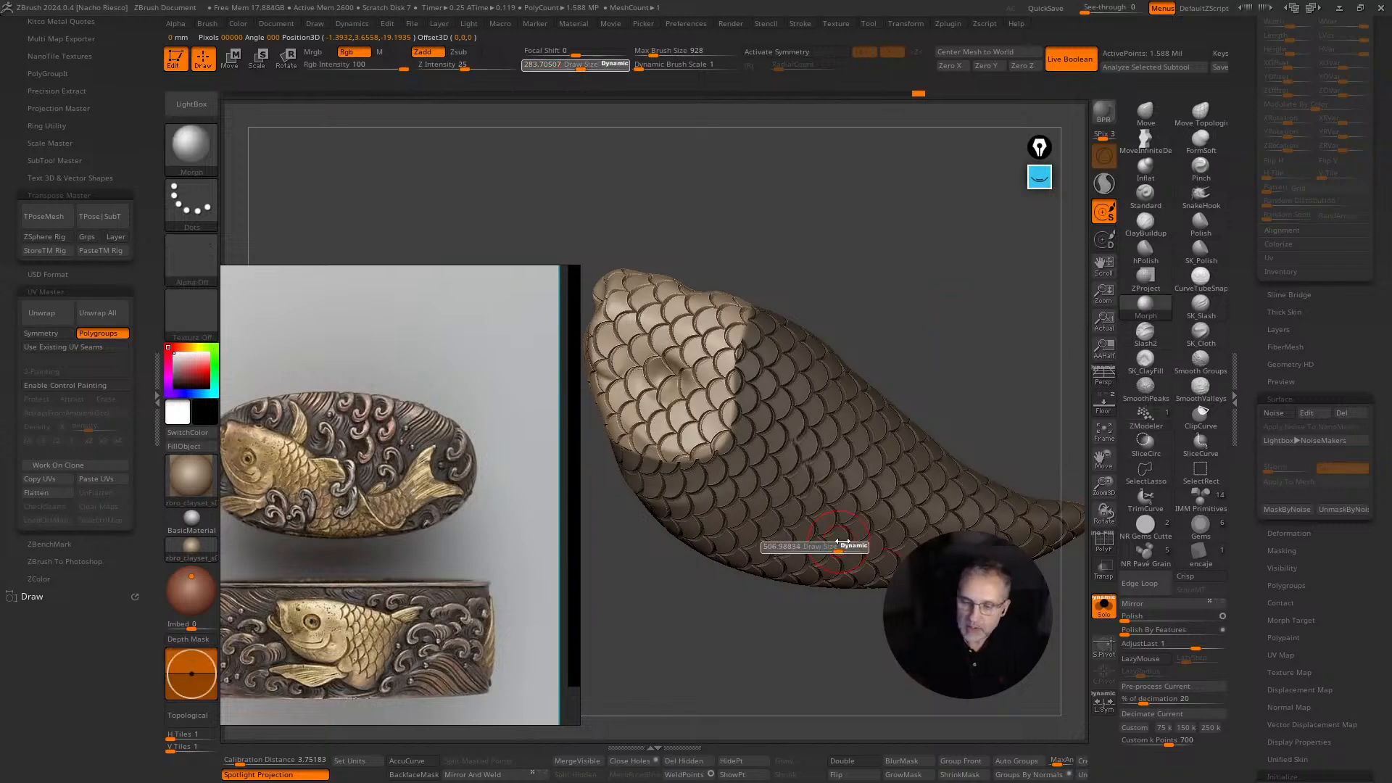
pyautogui.moveTo(631, 398)
pyautogui.mouseDown()
pyautogui.moveTo(697, 406)
pyautogui.moveTo(715, 428)
pyautogui.moveTo(685, 461)
pyautogui.moveTo(613, 355)
pyautogui.moveTo(602, 312)
pyautogui.moveTo(685, 341)
pyautogui.moveTo(716, 390)
pyautogui.mouseUp()
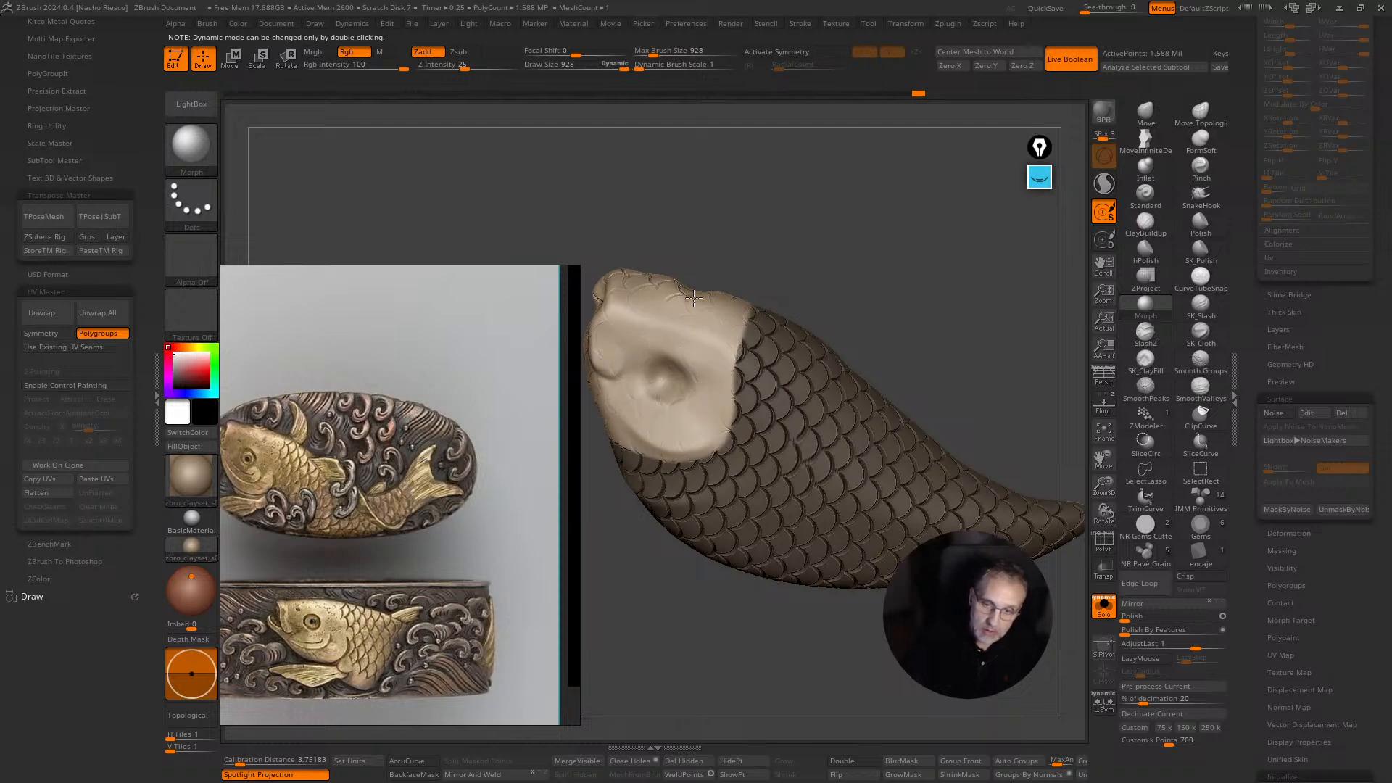
pyautogui.moveTo(689, 290); pyautogui.dragTo(646, 217, button='right')
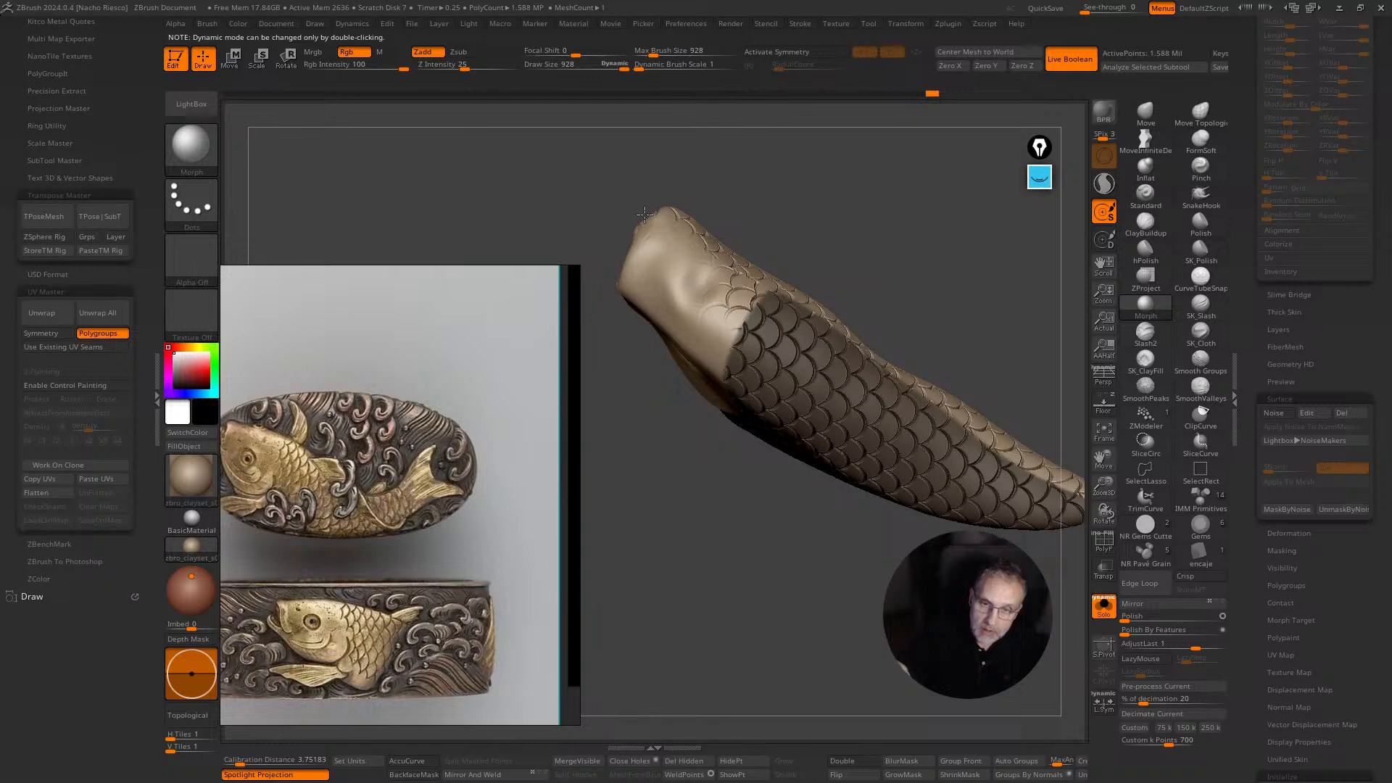
pyautogui.moveTo(705, 250); pyautogui.dragTo(747, 305)
pyautogui.moveTo(746, 305)
pyautogui.mouseDown(button='right')
pyautogui.moveTo(751, 276)
pyautogui.moveTo(747, 290)
pyautogui.mouseUp(button='right')
pyautogui.moveTo(747, 291)
pyautogui.mouseDown()
pyautogui.moveTo(718, 221)
pyautogui.moveTo(753, 219)
pyautogui.moveTo(736, 163)
pyautogui.mouseUp()
pyautogui.moveTo(736, 164)
pyautogui.mouseDown(button='right')
pyautogui.moveTo(899, 217)
pyautogui.moveTo(937, 289)
pyautogui.moveTo(871, 380)
pyautogui.mouseUp(button='right')
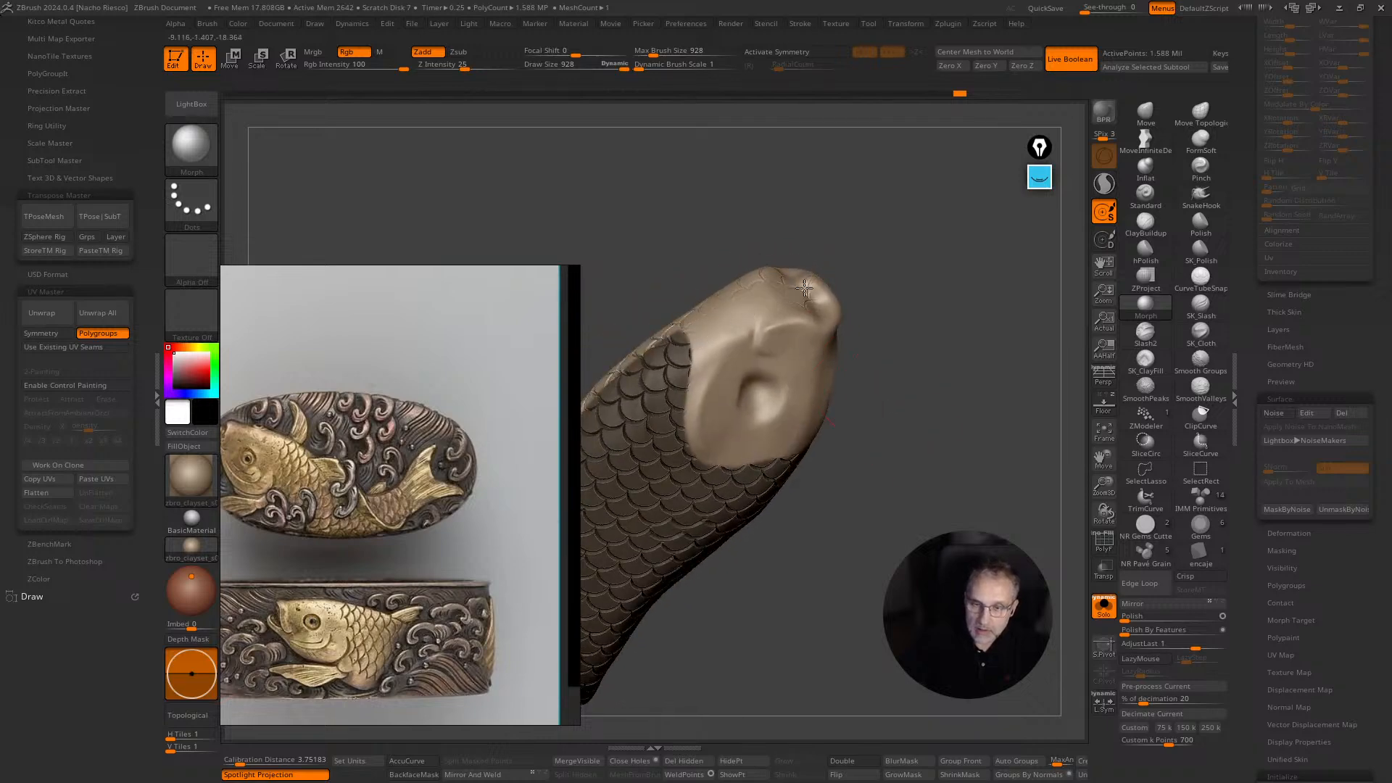
pyautogui.moveTo(926, 363); pyautogui.dragTo(1050, 572, button='right')
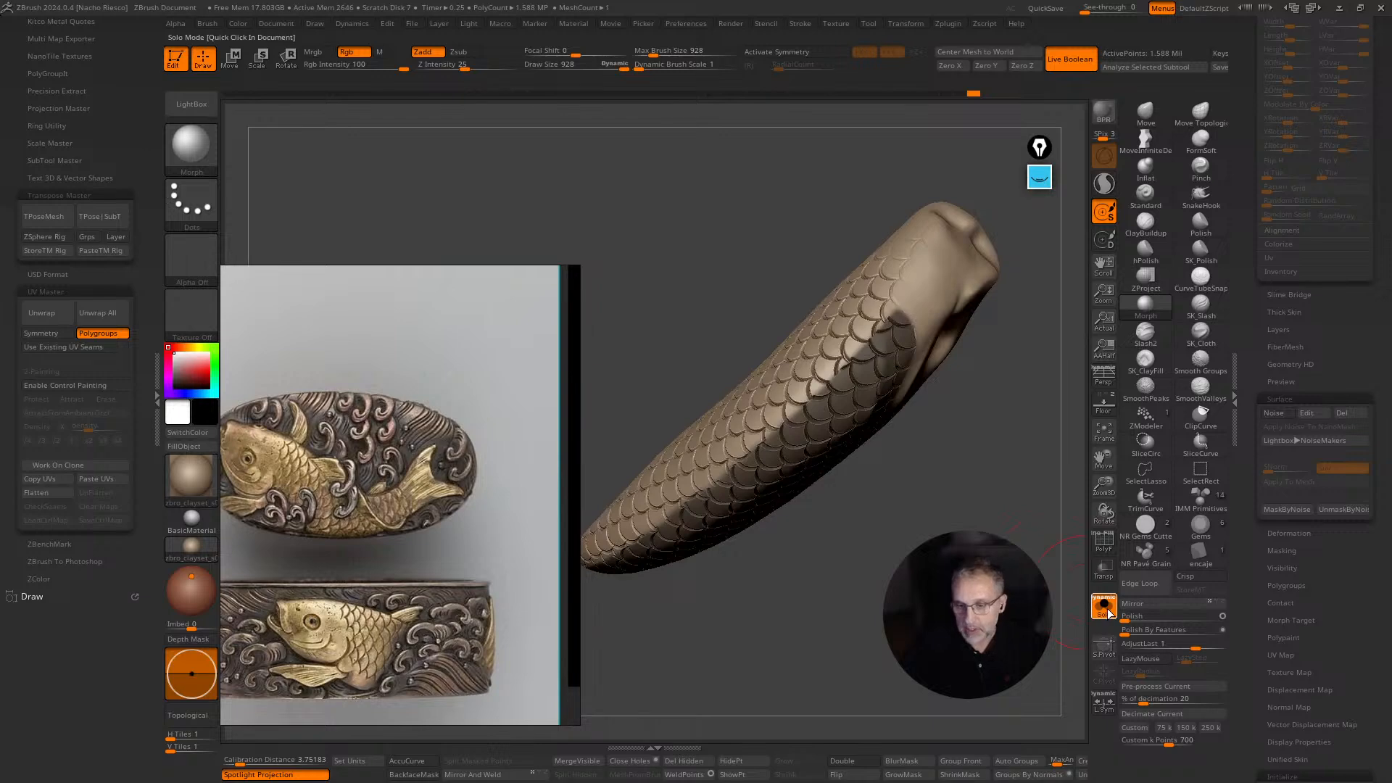
pyautogui.click(1105, 609)
pyautogui.moveTo(1067, 630); pyautogui.dragTo(1001, 450, button='right')
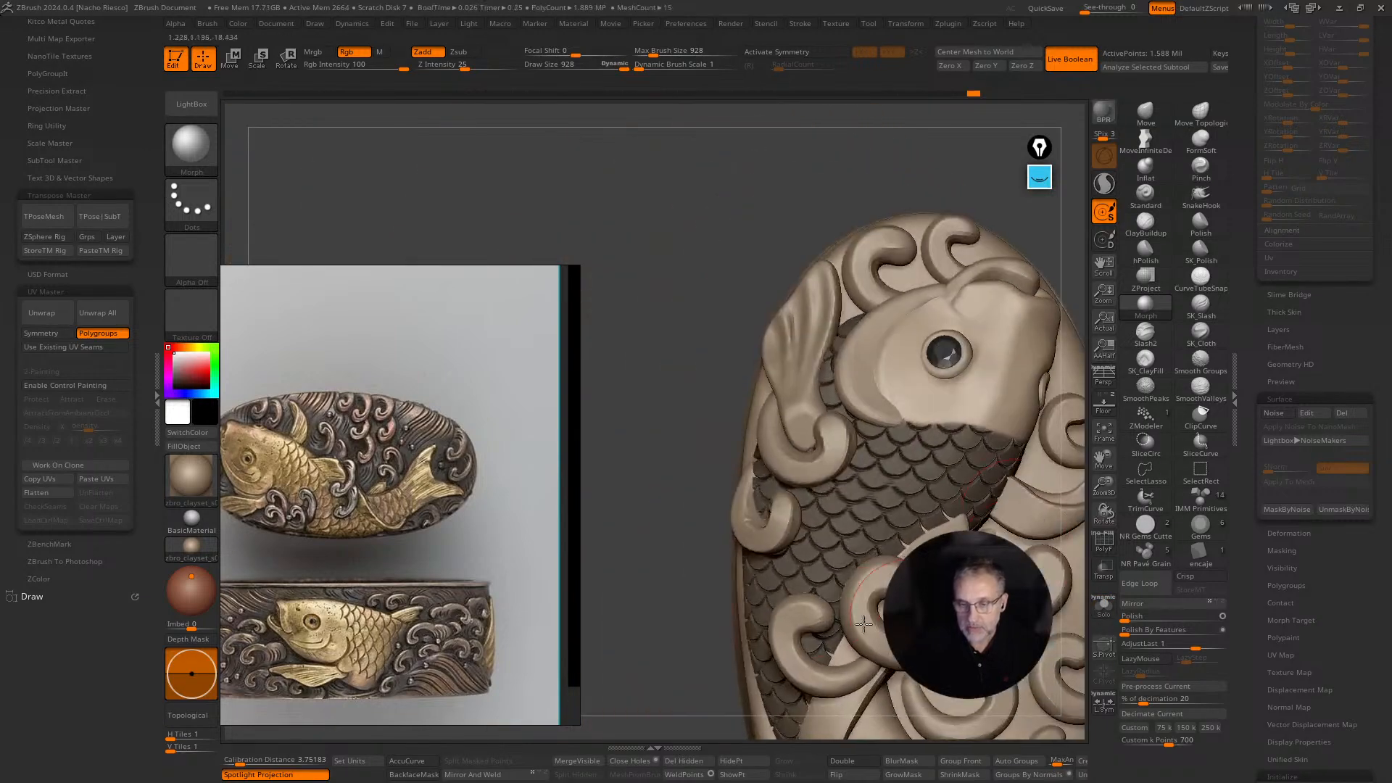
pyautogui.moveTo(907, 508); pyautogui.dragTo(777, 653, button='right')
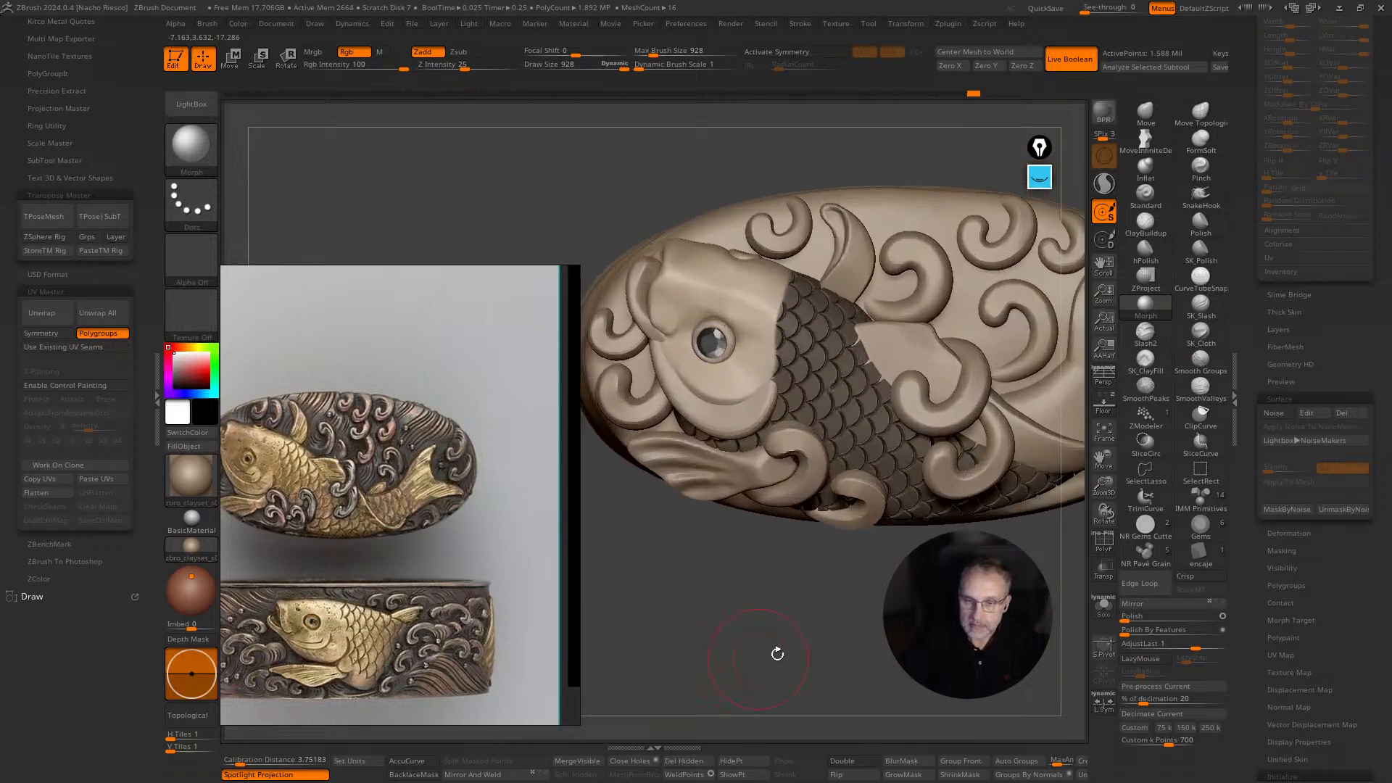
pyautogui.moveTo(870, 659); pyautogui.dragTo(1092, 615, button='right')
# Isolate the fish and erase the broken partial scales behind the head with the Morph brush at Draw Size about 169 and Z Intensity 34.
pyautogui.click(1104, 607)
pyautogui.moveTo(798, 580)
pyautogui.mouseDown(button='right')
pyautogui.moveTo(738, 657)
pyautogui.moveTo(890, 496)
pyautogui.mouseUp(button='right')
pyautogui.press('s')
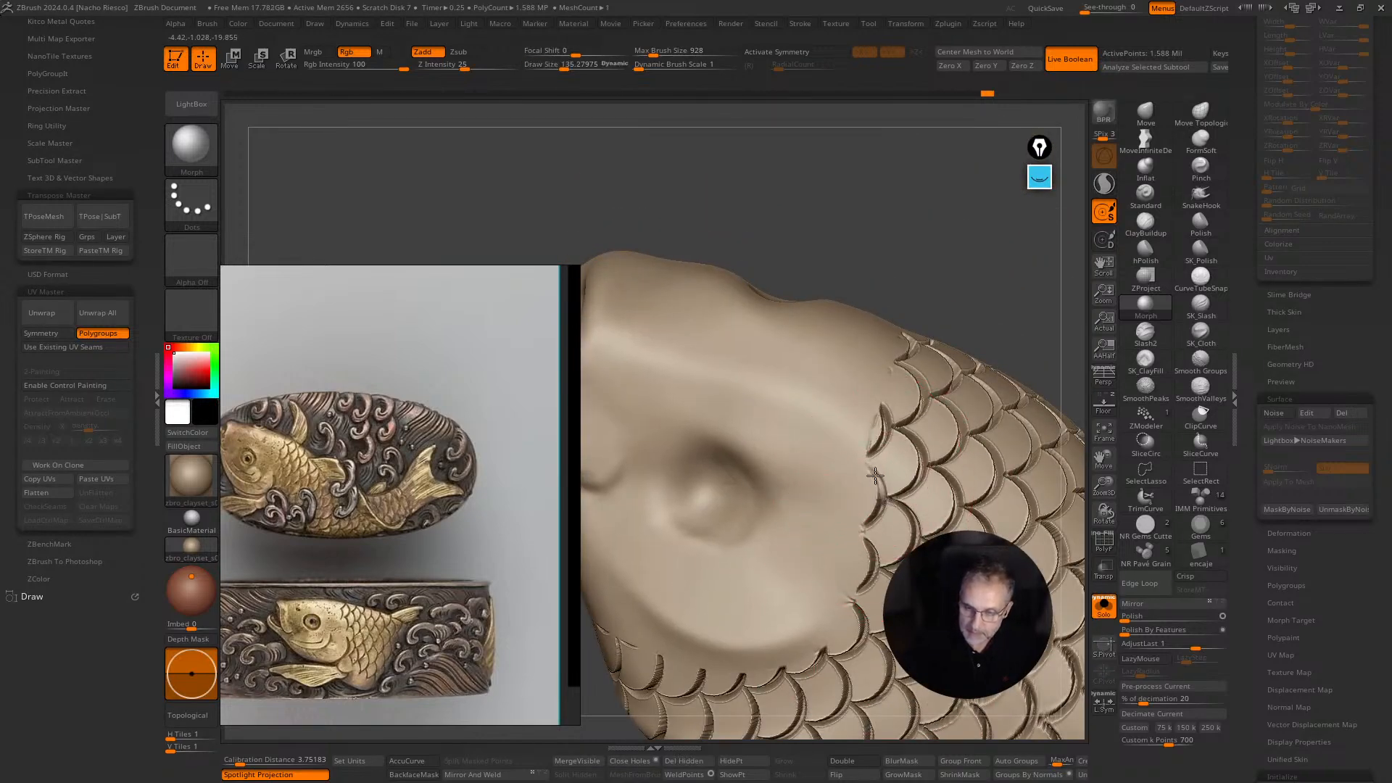
pyautogui.press('u')
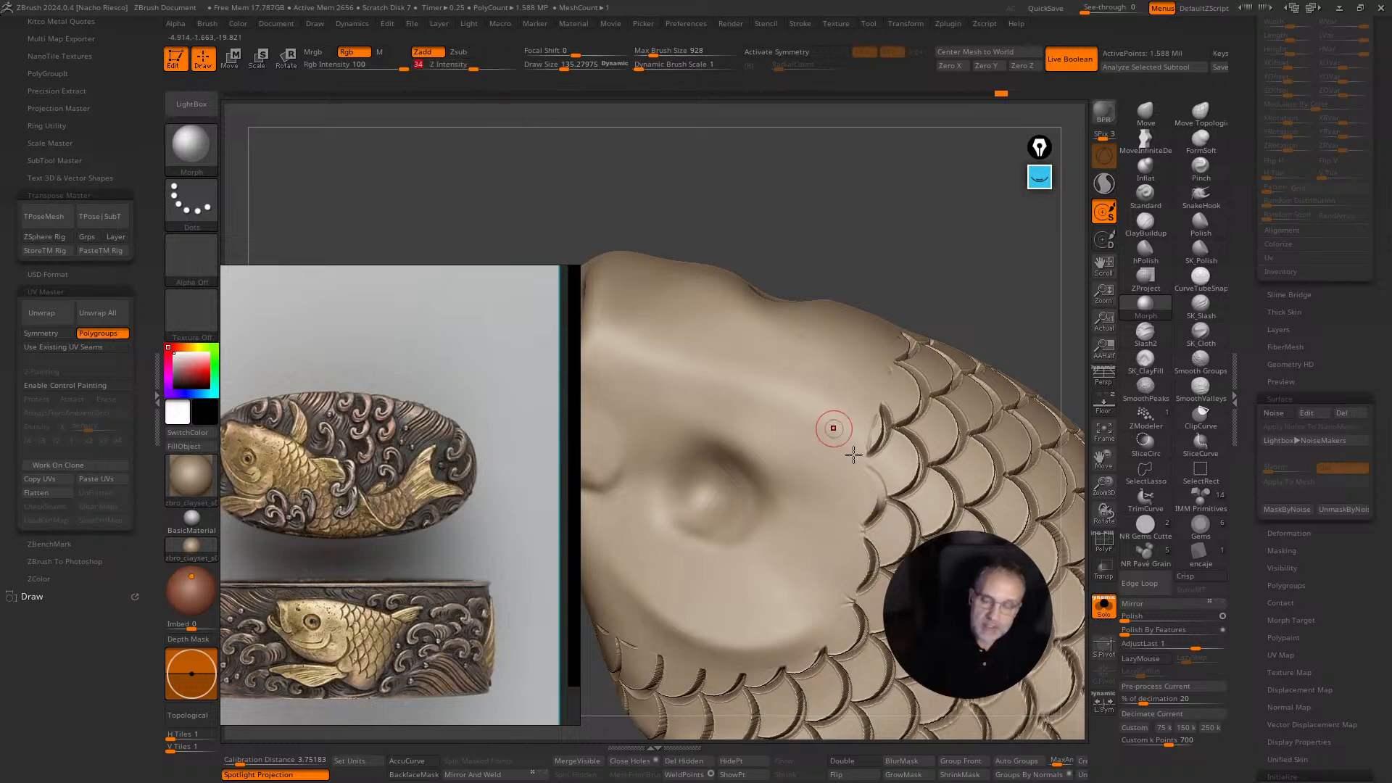
pyautogui.press('s')
pyautogui.click(873, 498)
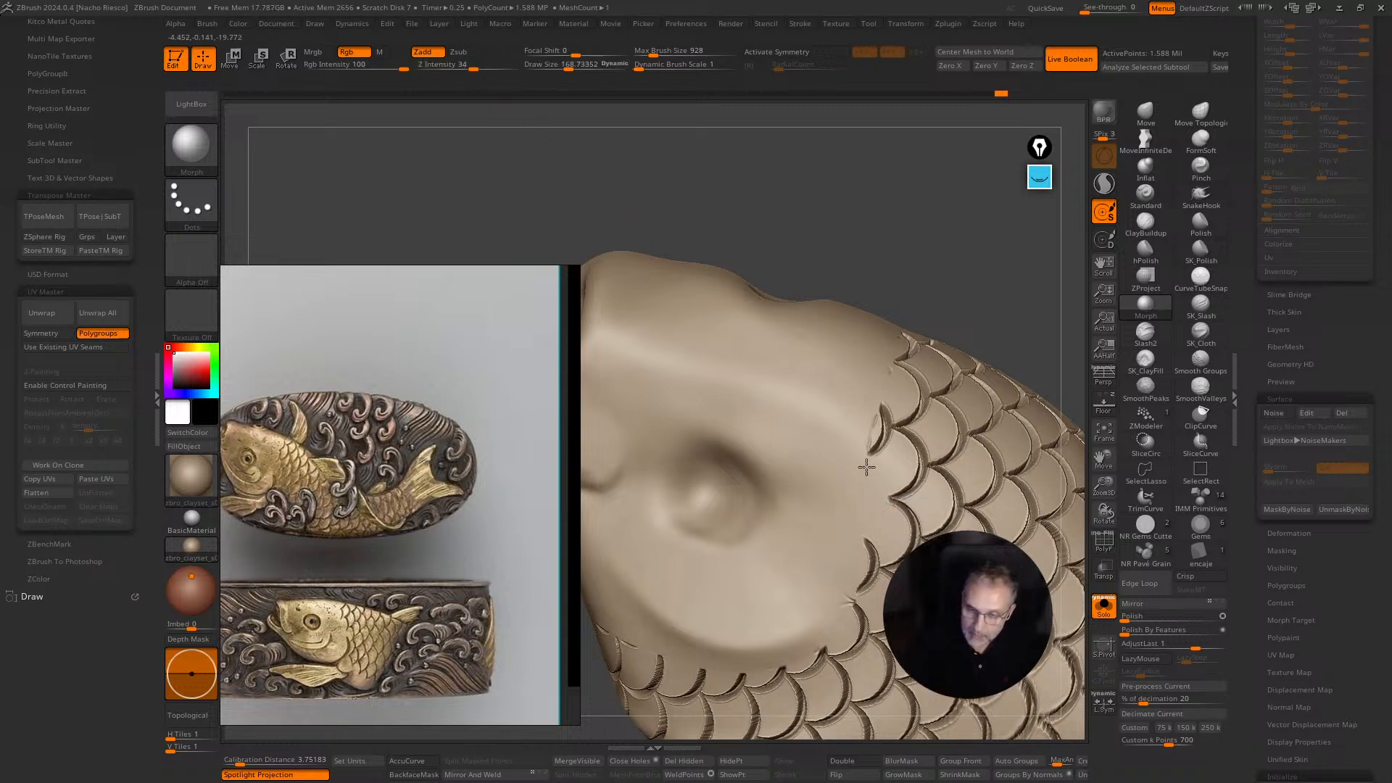
pyautogui.moveTo(867, 468); pyautogui.dragTo(879, 412)
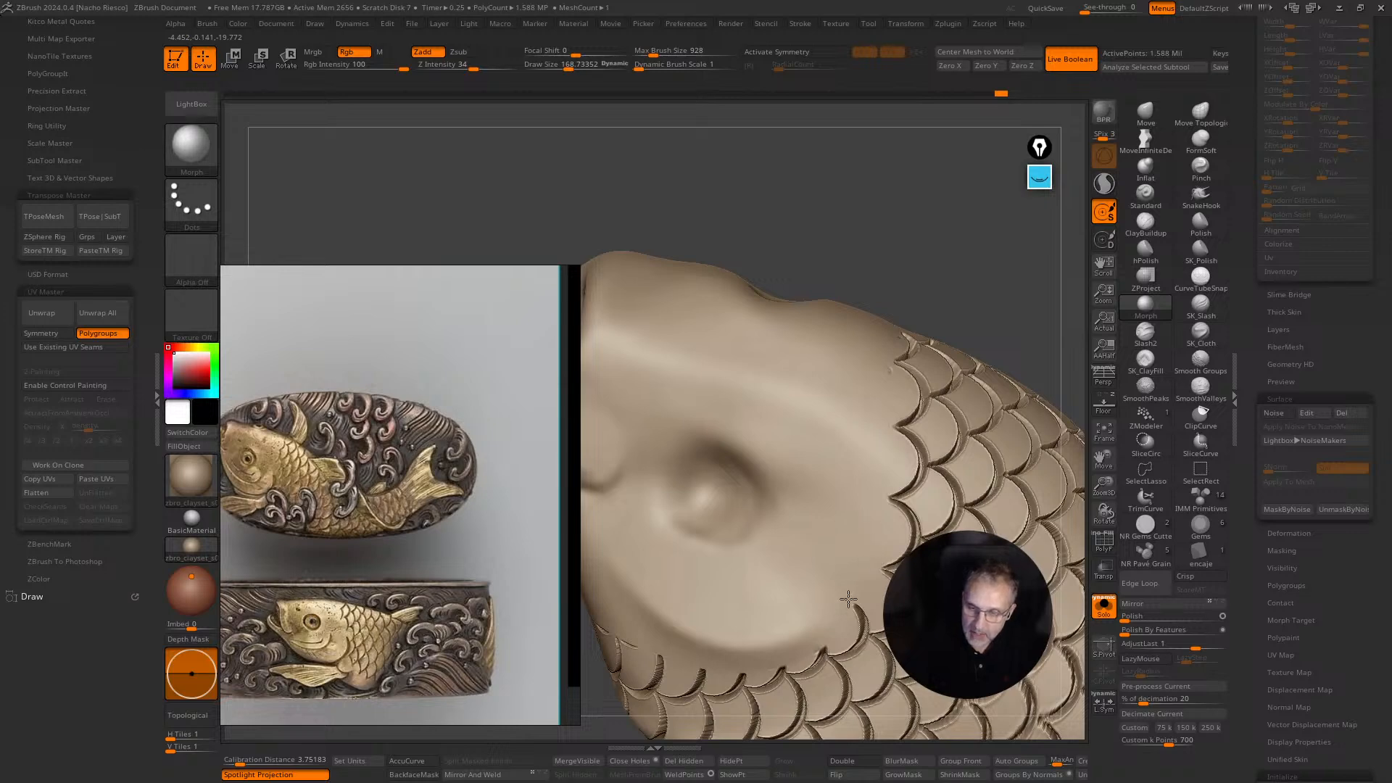
pyautogui.moveTo(979, 323); pyautogui.dragTo(979, 377)
pyautogui.click(1105, 609)
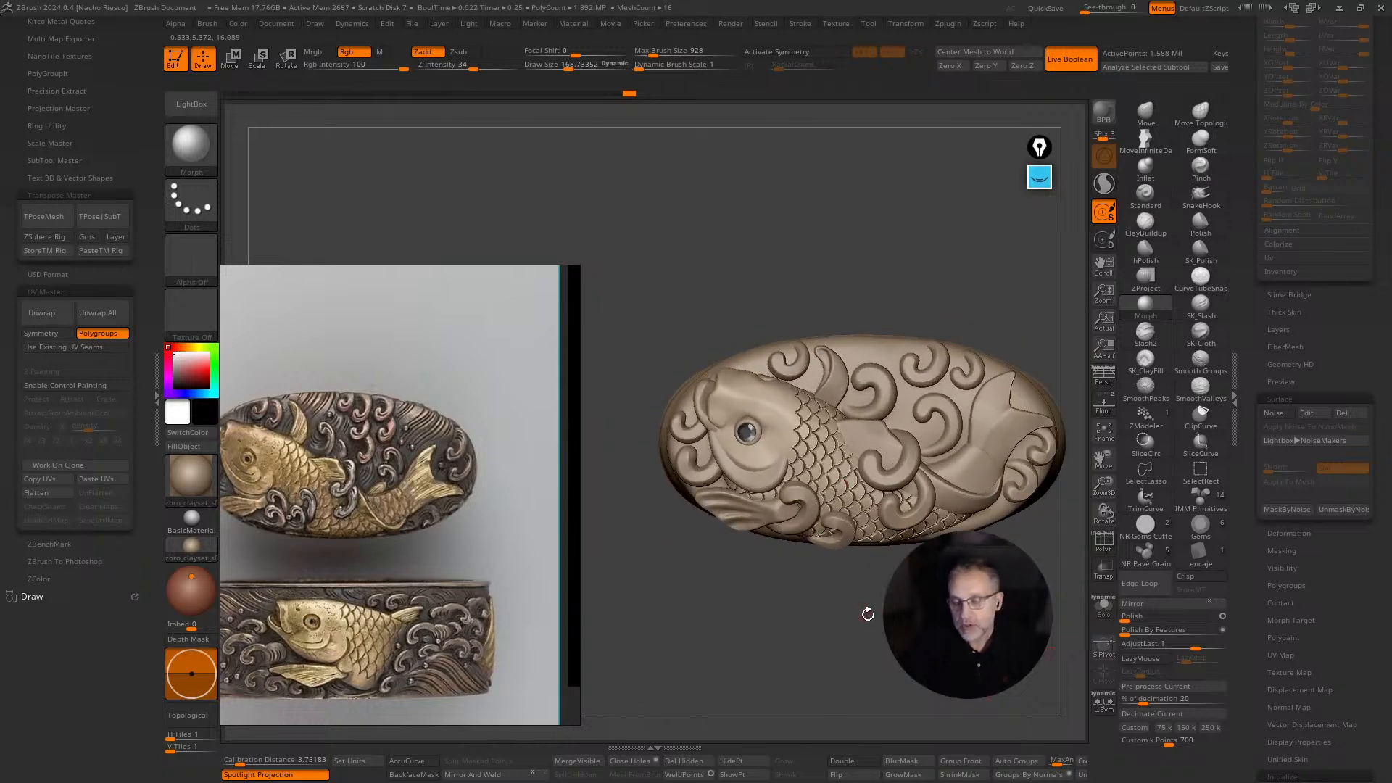
pyautogui.keyDown('alt'); pyautogui.moveTo(869, 614); pyautogui.dragTo(871, 652); pyautogui.keyUp('alt')
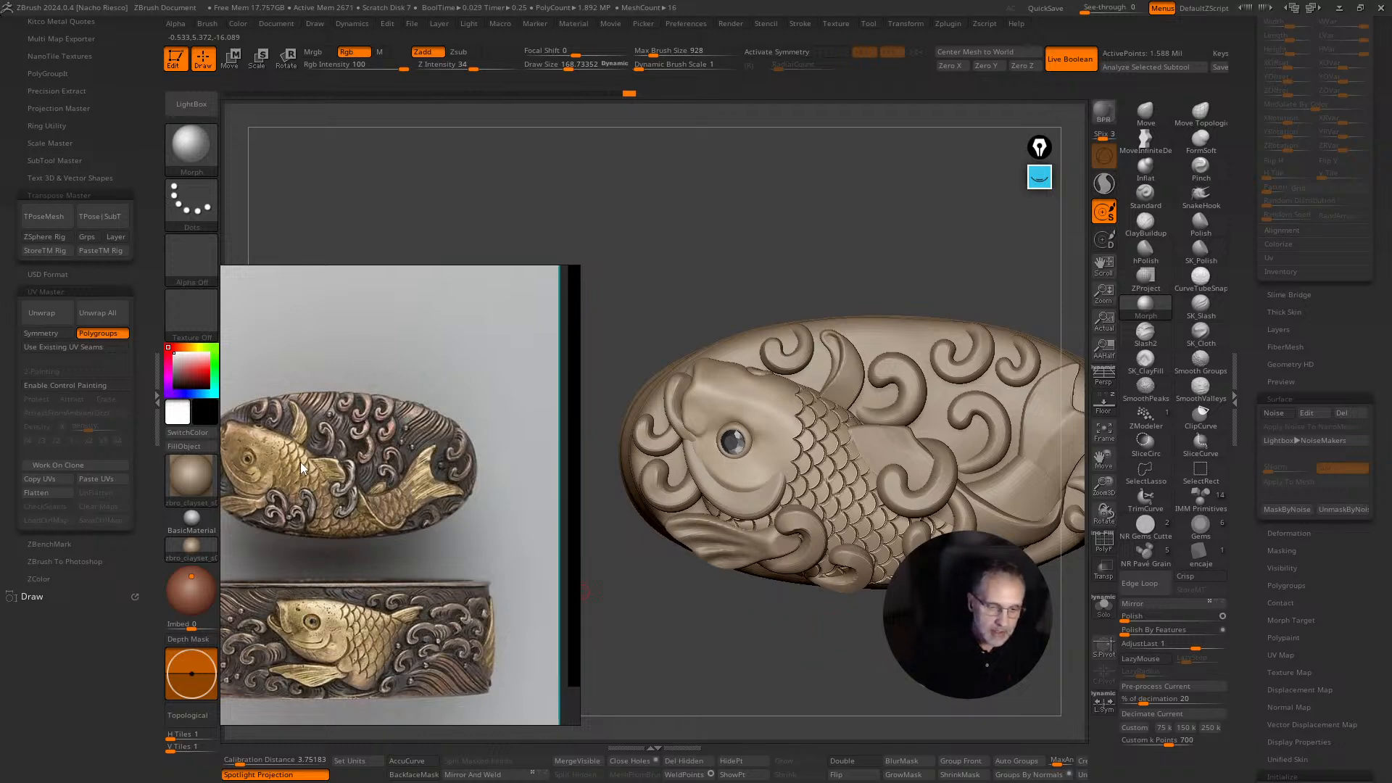
# Annotate the isolated fish's side profile with a stepped scale outline and an arrow, and circle the surface noise settings.
pyautogui.moveTo(847, 429); pyautogui.dragTo(1044, 472, button='right')
pyautogui.click(1104, 606)
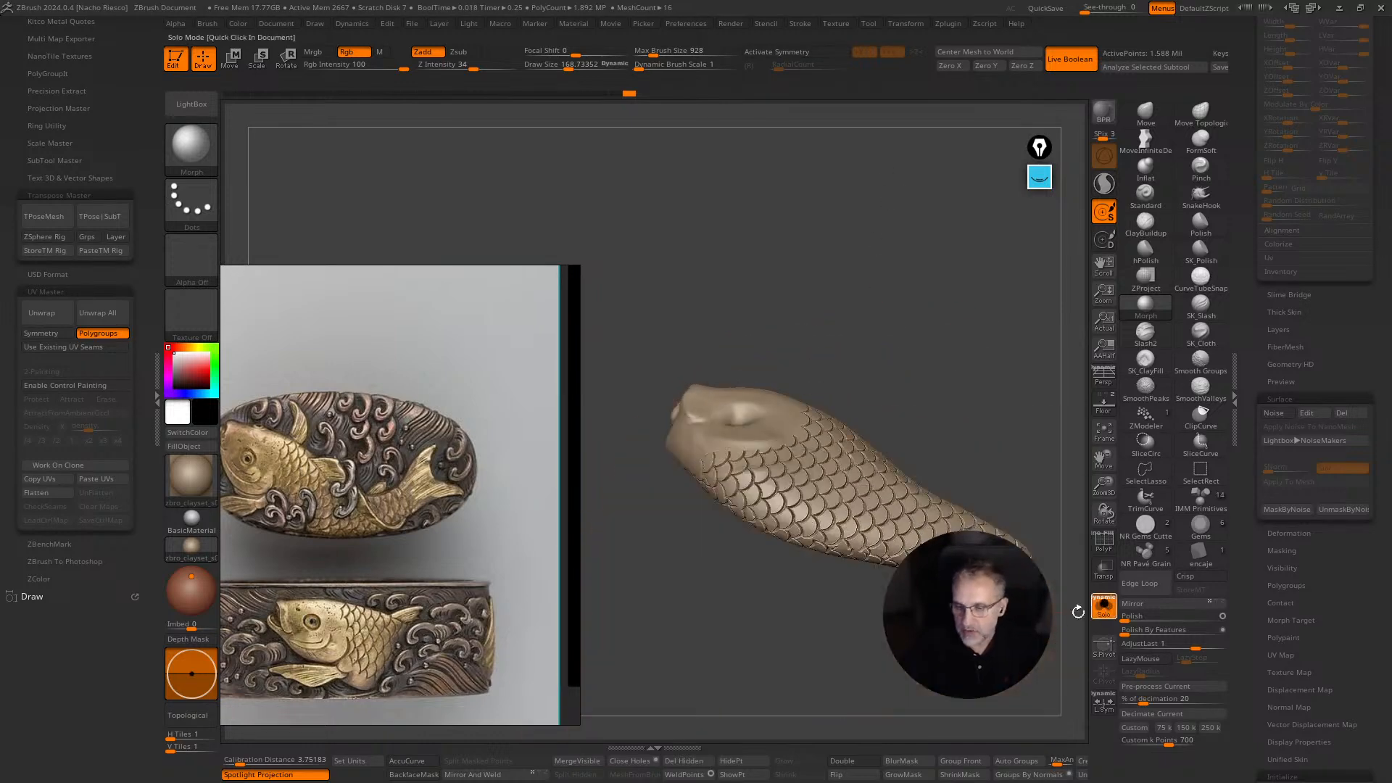
pyautogui.keyDown('shift'); pyautogui.moveTo(1054, 573); pyautogui.dragTo(773, 397); pyautogui.keyUp('shift')
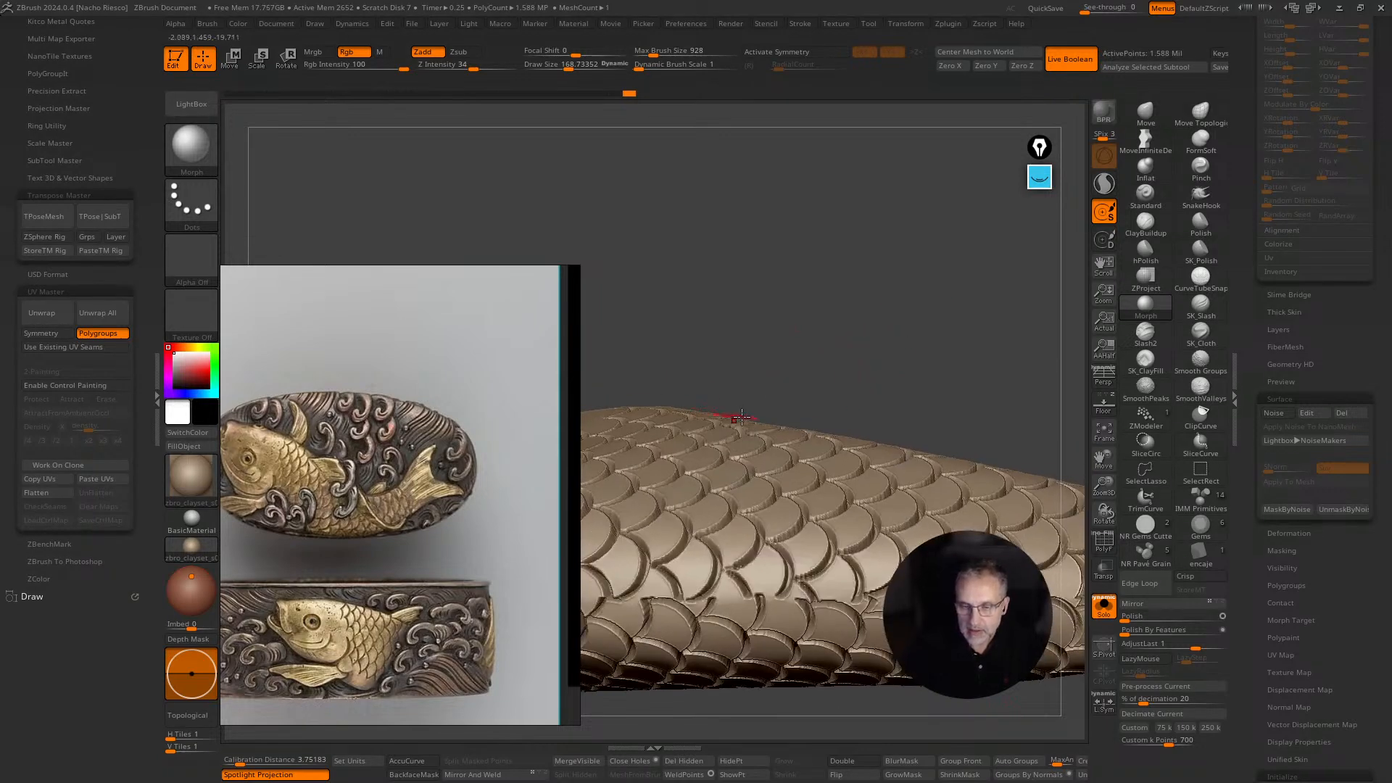
pyautogui.click(1040, 177)
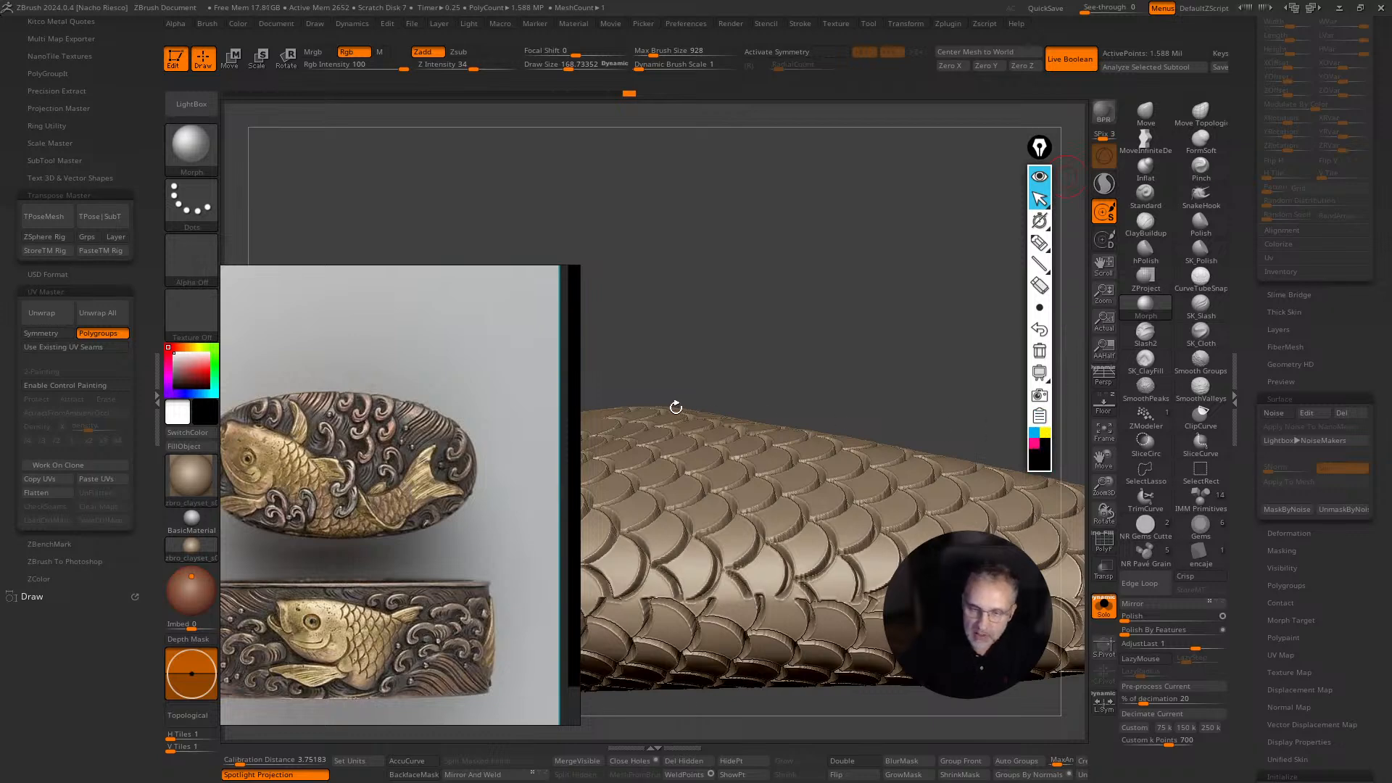
pyautogui.click(1063, 242)
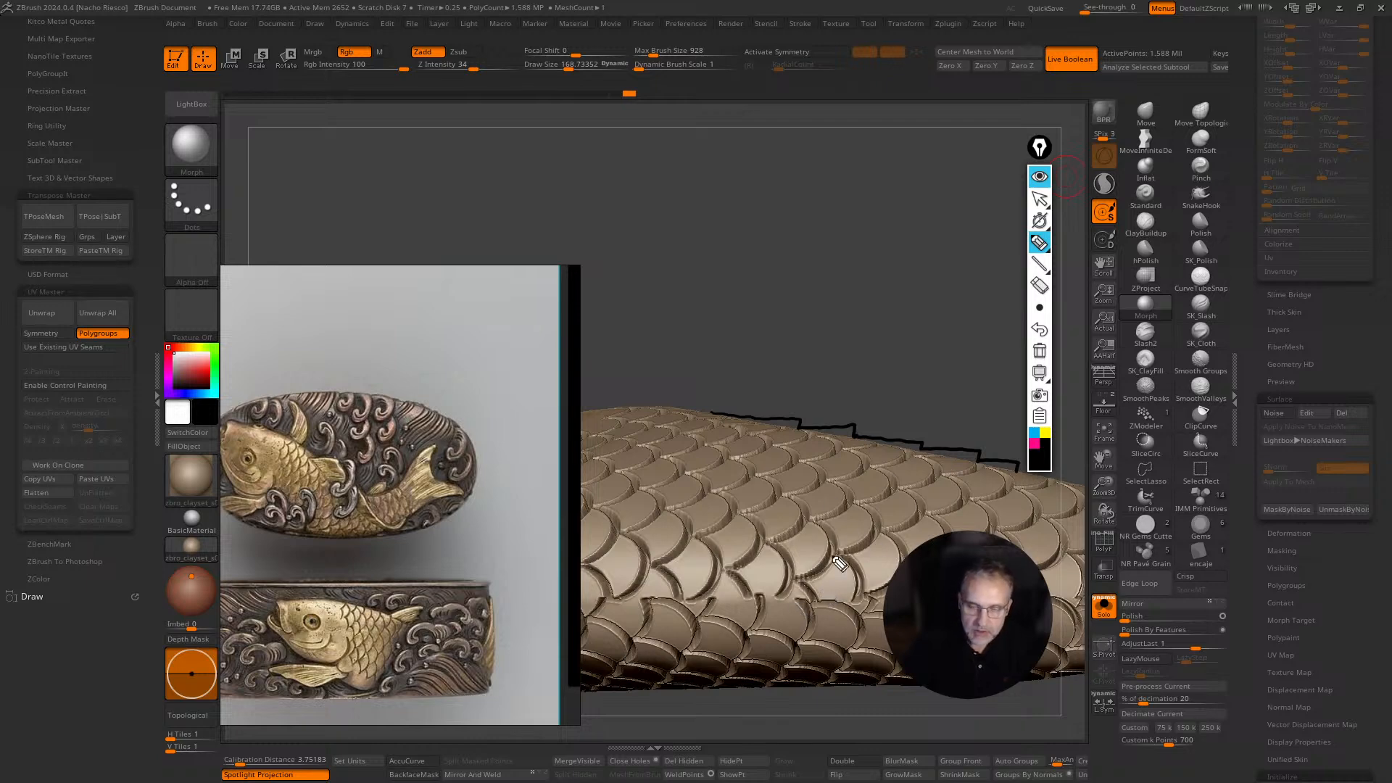
pyautogui.moveTo(877, 430); pyautogui.dragTo(884, 366)
pyautogui.moveTo(880, 427); pyautogui.dragTo(891, 410)
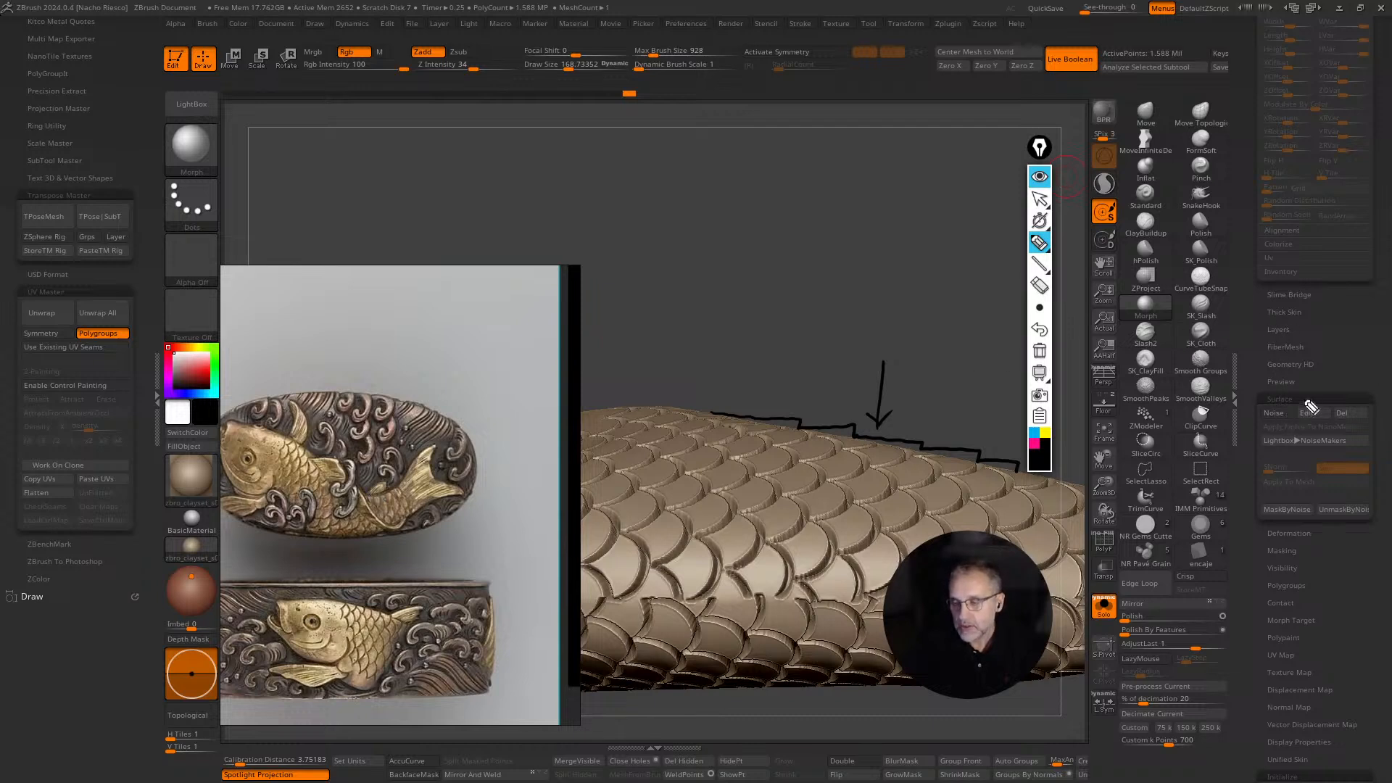
pyautogui.moveTo(1372, 403)
pyautogui.mouseDown()
pyautogui.moveTo(1340, 534)
pyautogui.moveTo(1259, 375)
pyautogui.mouseUp()
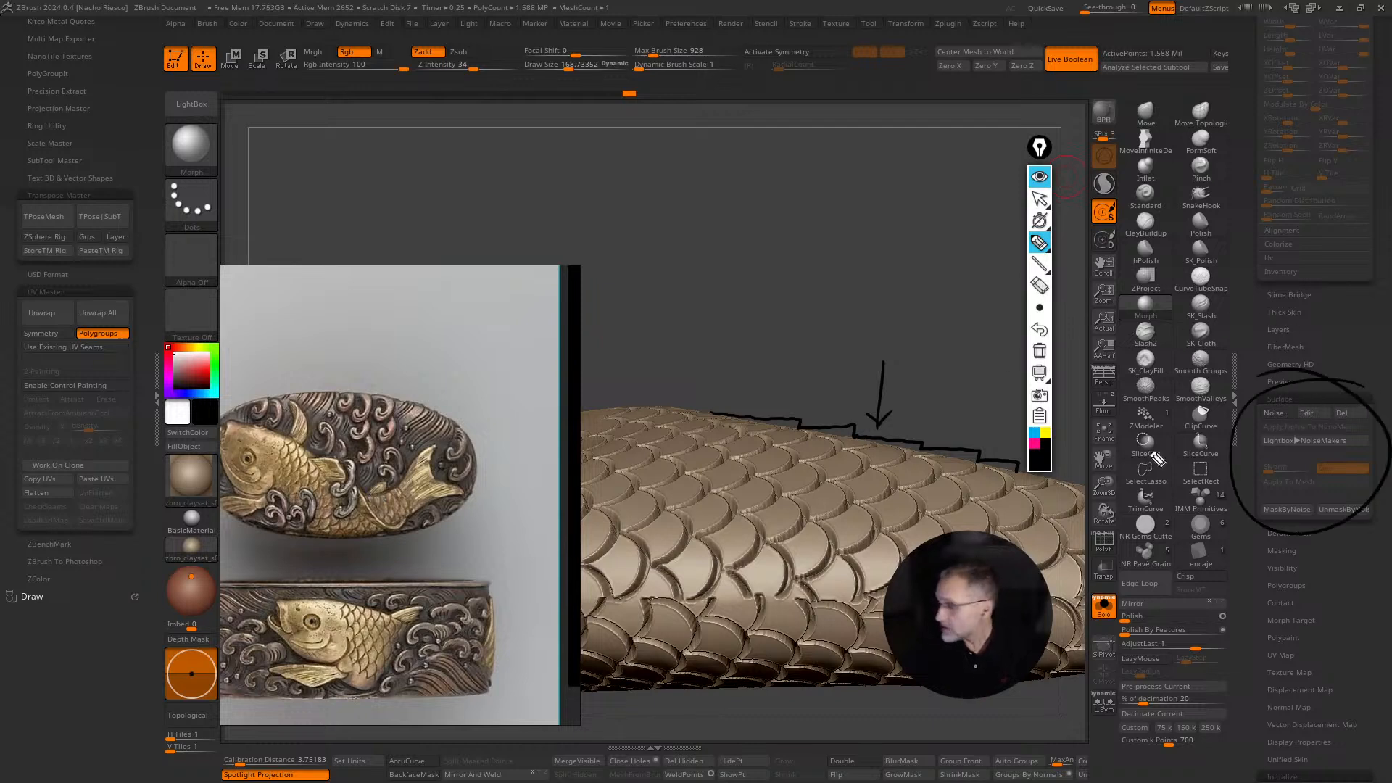
# Clear the drawn annotations, turn off Solo, and bring the whole kashira back into view beside the reference.
pyautogui.click(1040, 351)
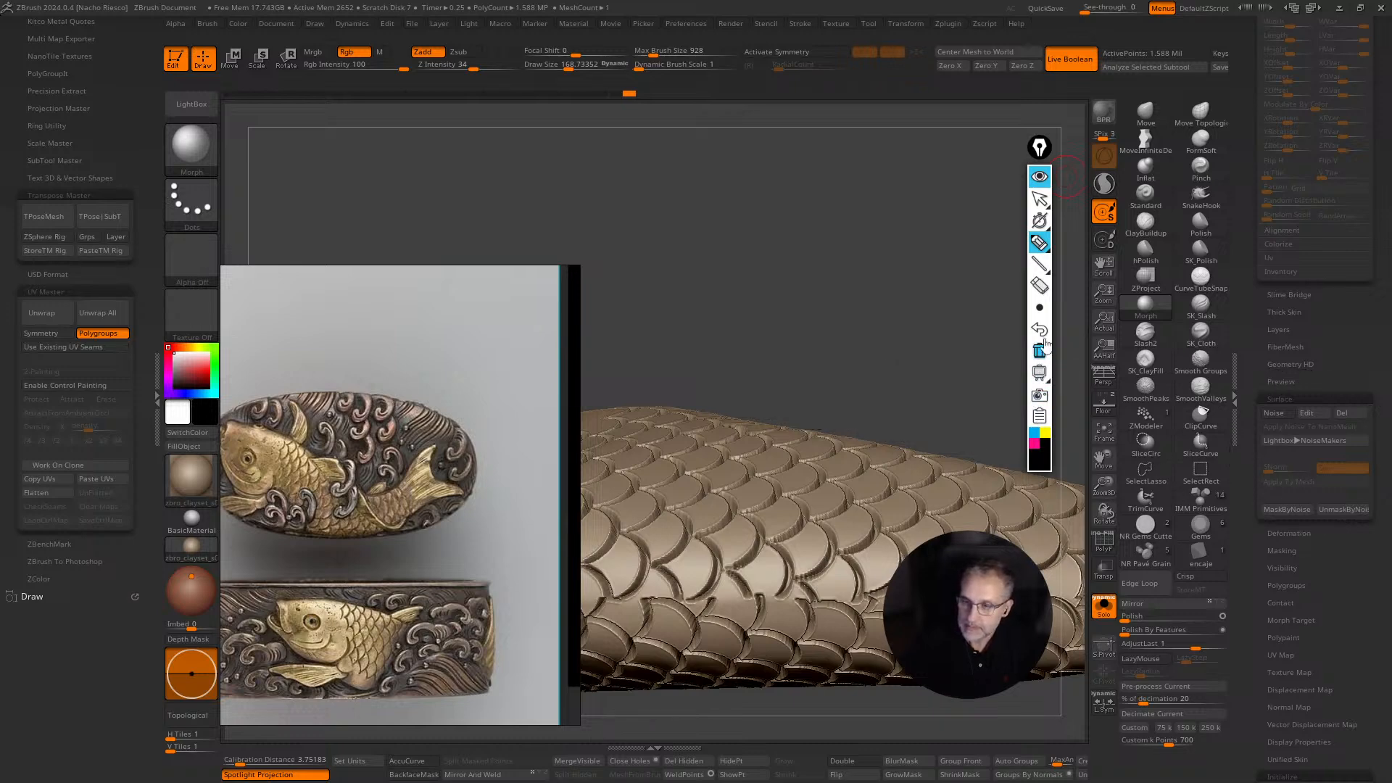
pyautogui.click(1040, 198)
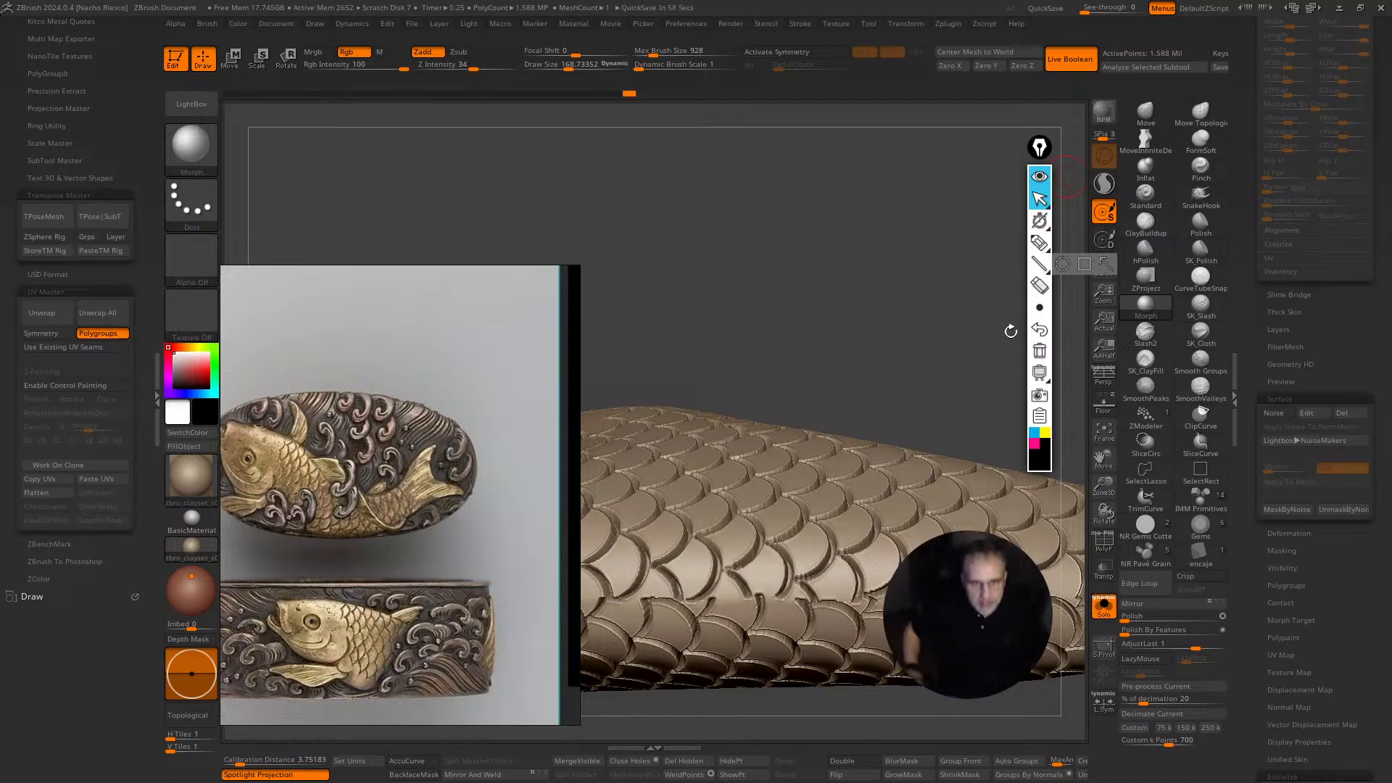
pyautogui.click(1104, 606)
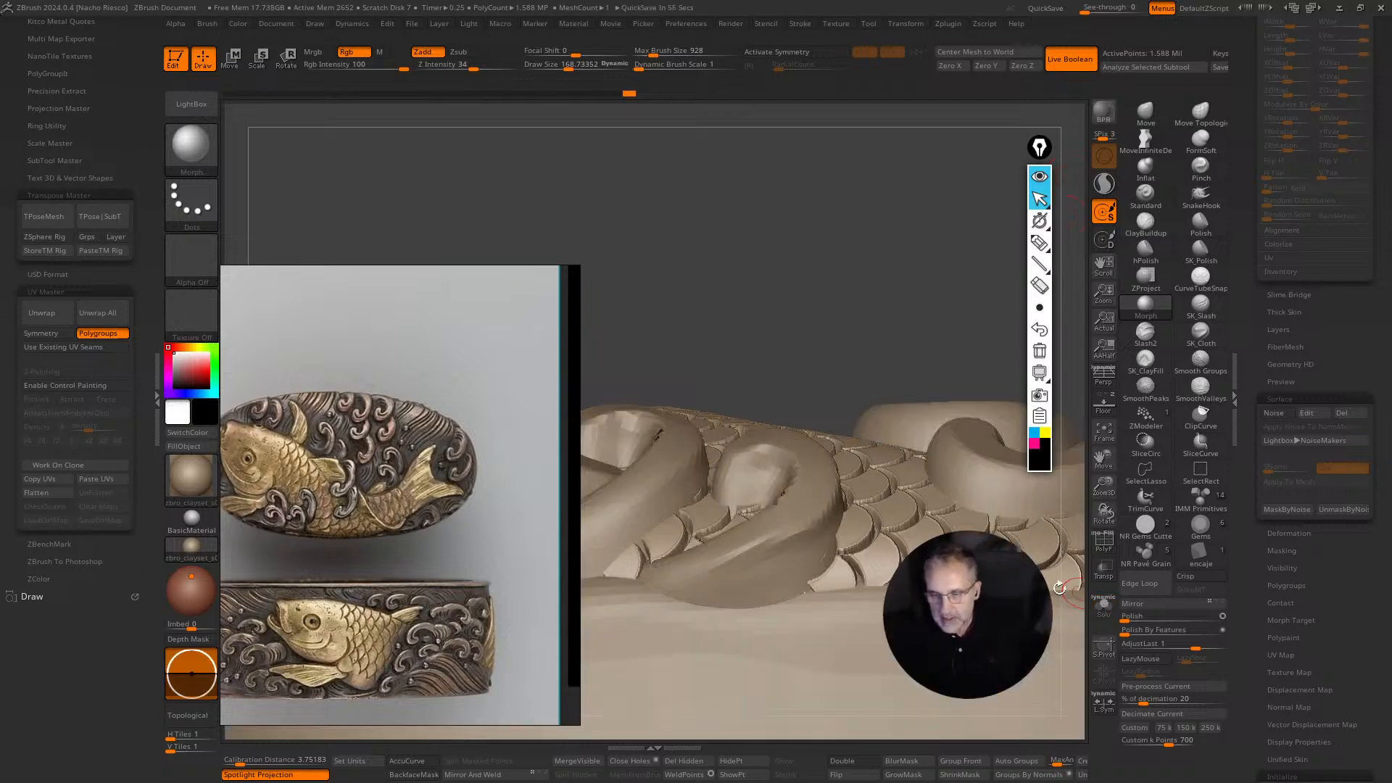
pyautogui.keyDown('alt'); pyautogui.moveTo(867, 268); pyautogui.dragTo(885, 423); pyautogui.keyUp('alt')
pyautogui.moveTo(885, 423); pyautogui.dragTo(919, 539, button='right')
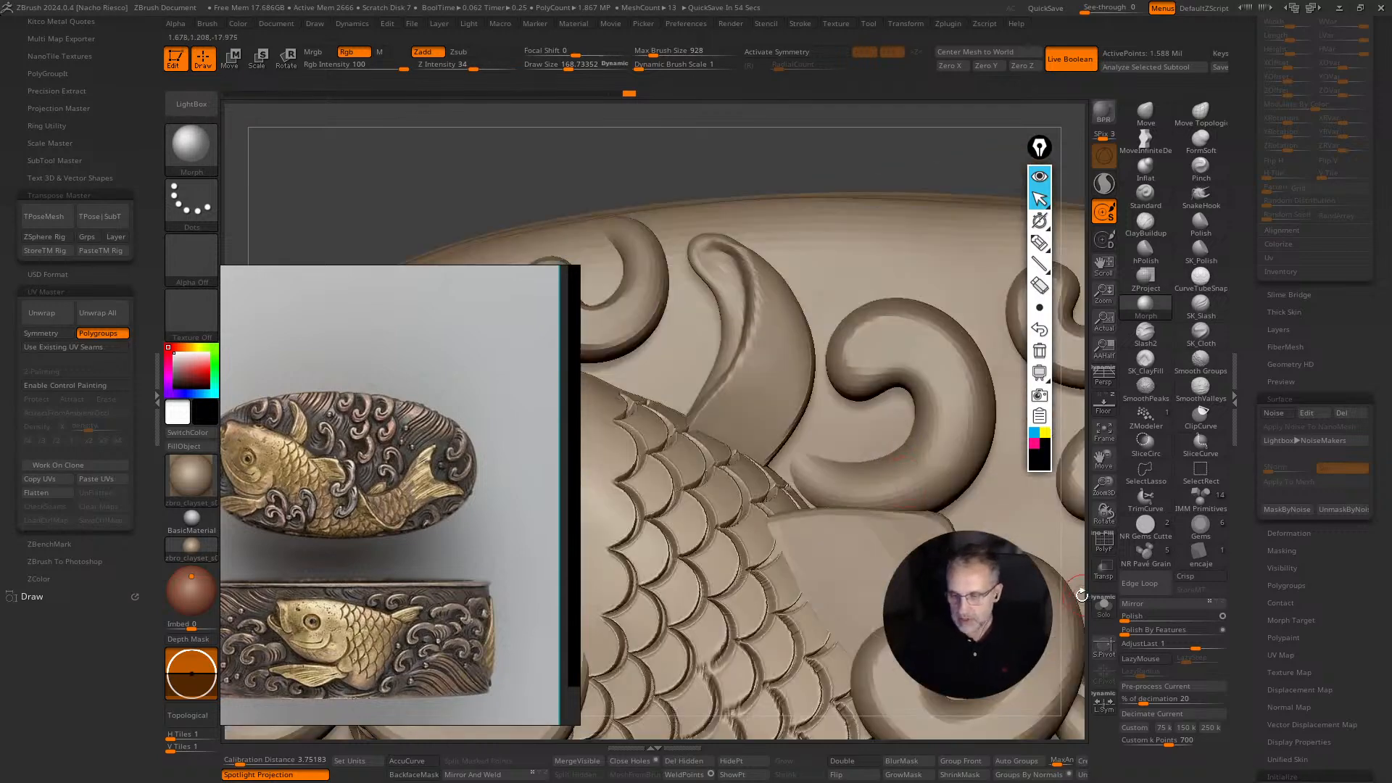
pyautogui.keyDown('alt'); pyautogui.moveTo(1082, 596); pyautogui.dragTo(1044, 399); pyautogui.keyUp('alt')
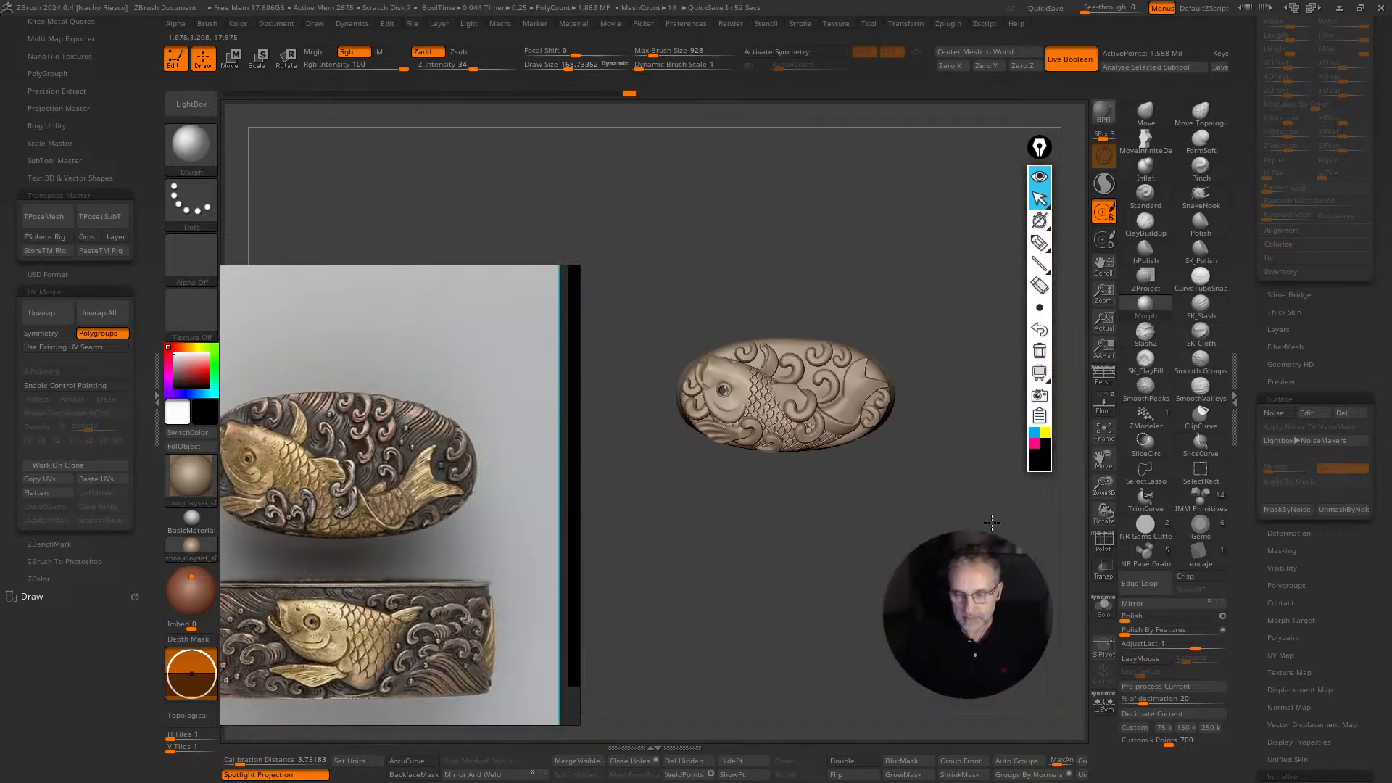
pyautogui.keyDown('alt'); pyautogui.moveTo(992, 523); pyautogui.dragTo(929, 708); pyautogui.keyUp('alt')
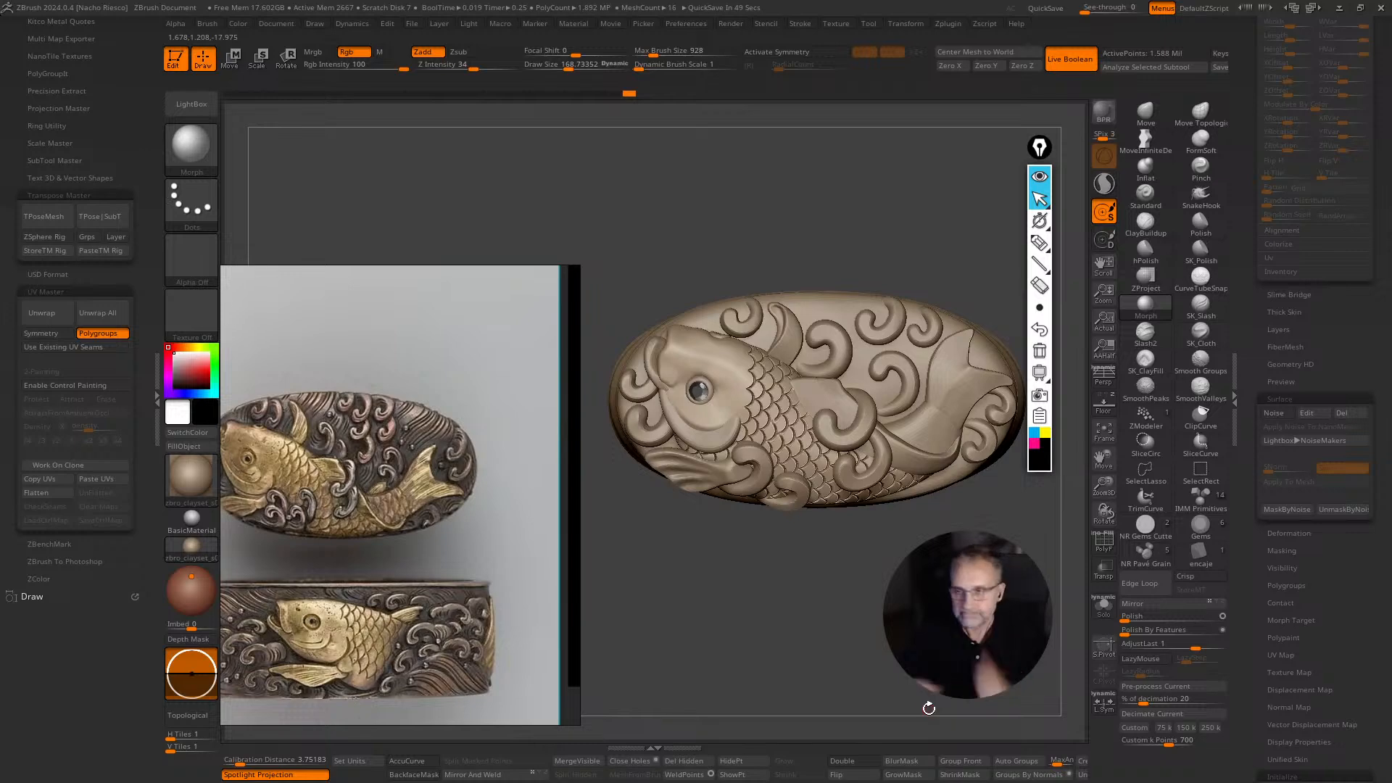
# Nudge the front rows of scales and the gill edge behind the fish's head with the Move brush at Draw Size 928.
pyautogui.click(1146, 115)
pyautogui.keyDown('alt'); pyautogui.moveTo(827, 577); pyautogui.dragTo(805, 645); pyautogui.keyUp('alt')
pyautogui.press('s')
pyautogui.moveTo(743, 412); pyautogui.dragTo(797, 412)
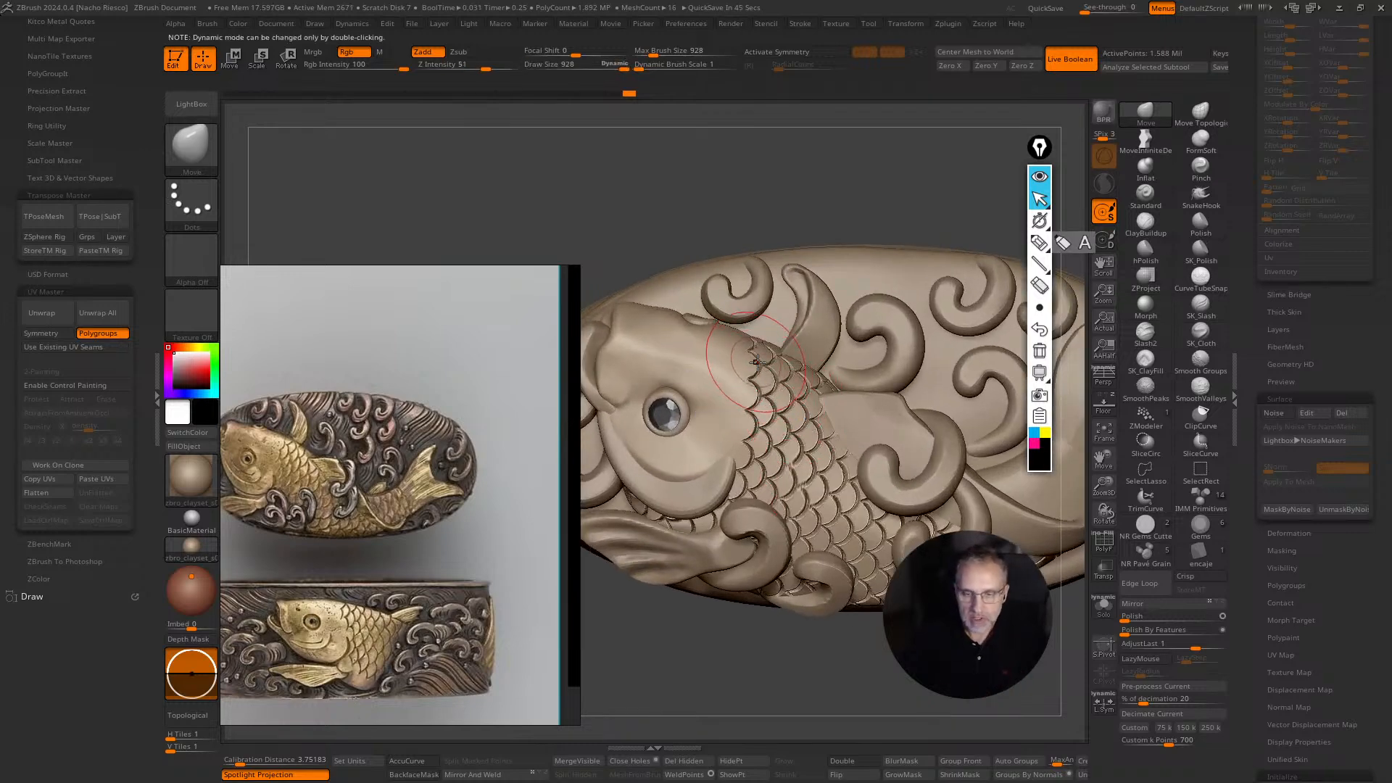
pyautogui.moveTo(758, 362); pyautogui.dragTo(761, 392)
pyautogui.press('s')
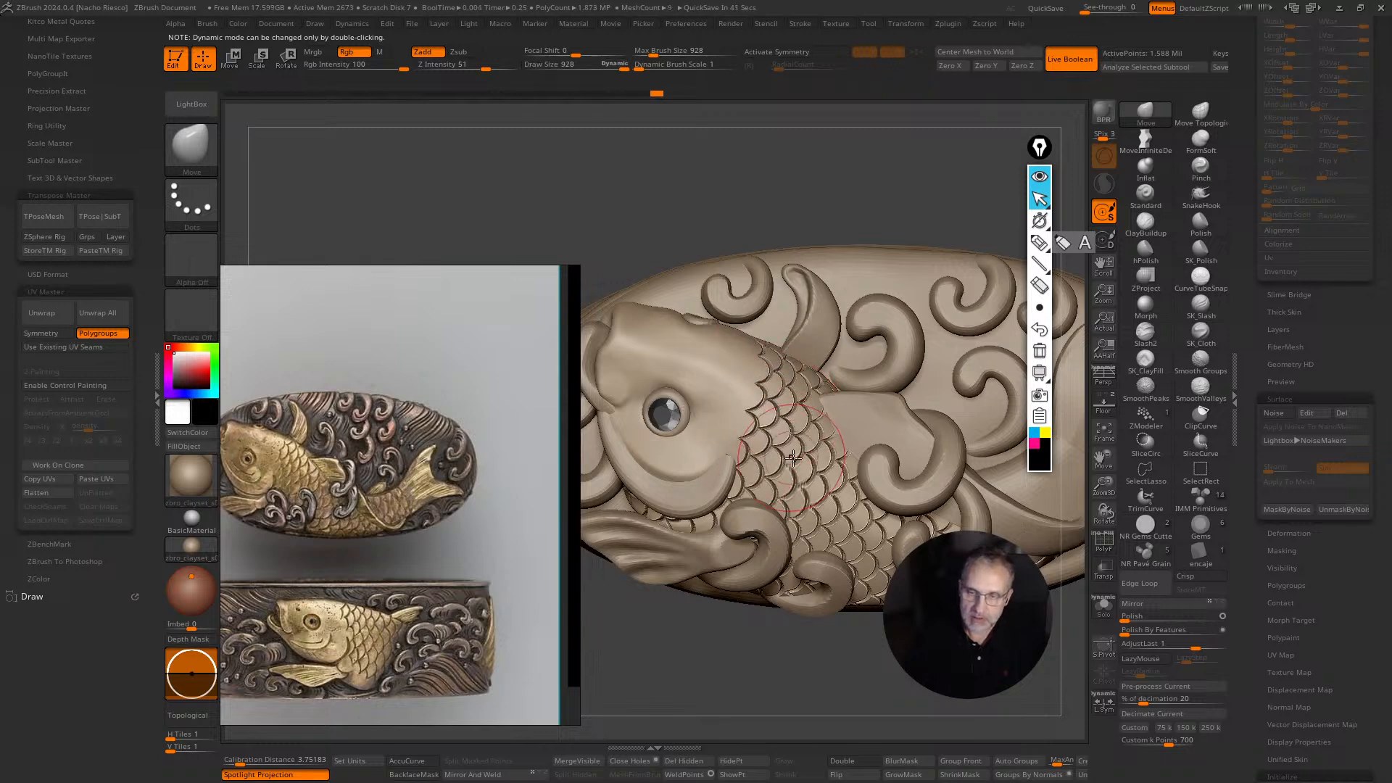
pyautogui.moveTo(741, 480); pyautogui.dragTo(729, 473)
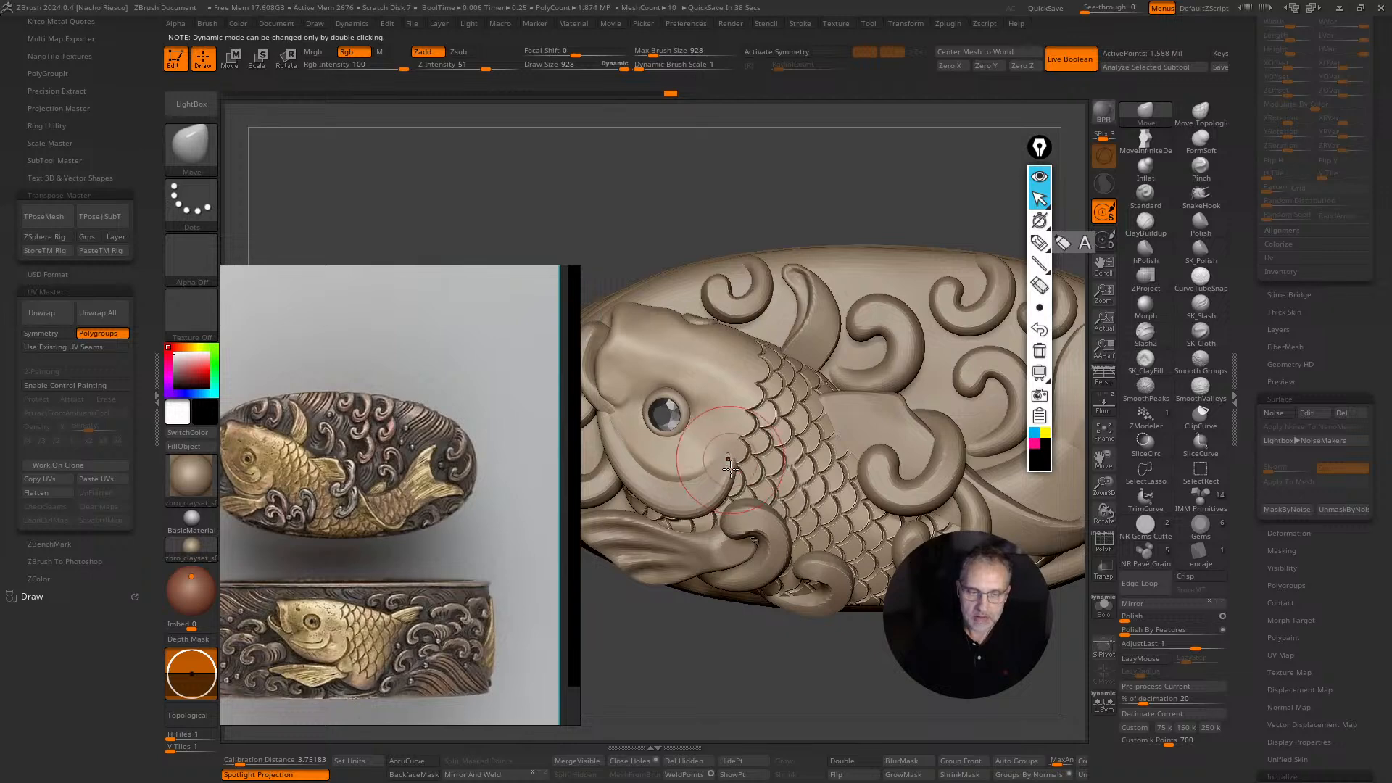
# Measure the width of the groove along one scale's edge behind the head with the Transpose line.
pyautogui.press('f')
pyautogui.moveTo(807, 706); pyautogui.dragTo(745, 708)
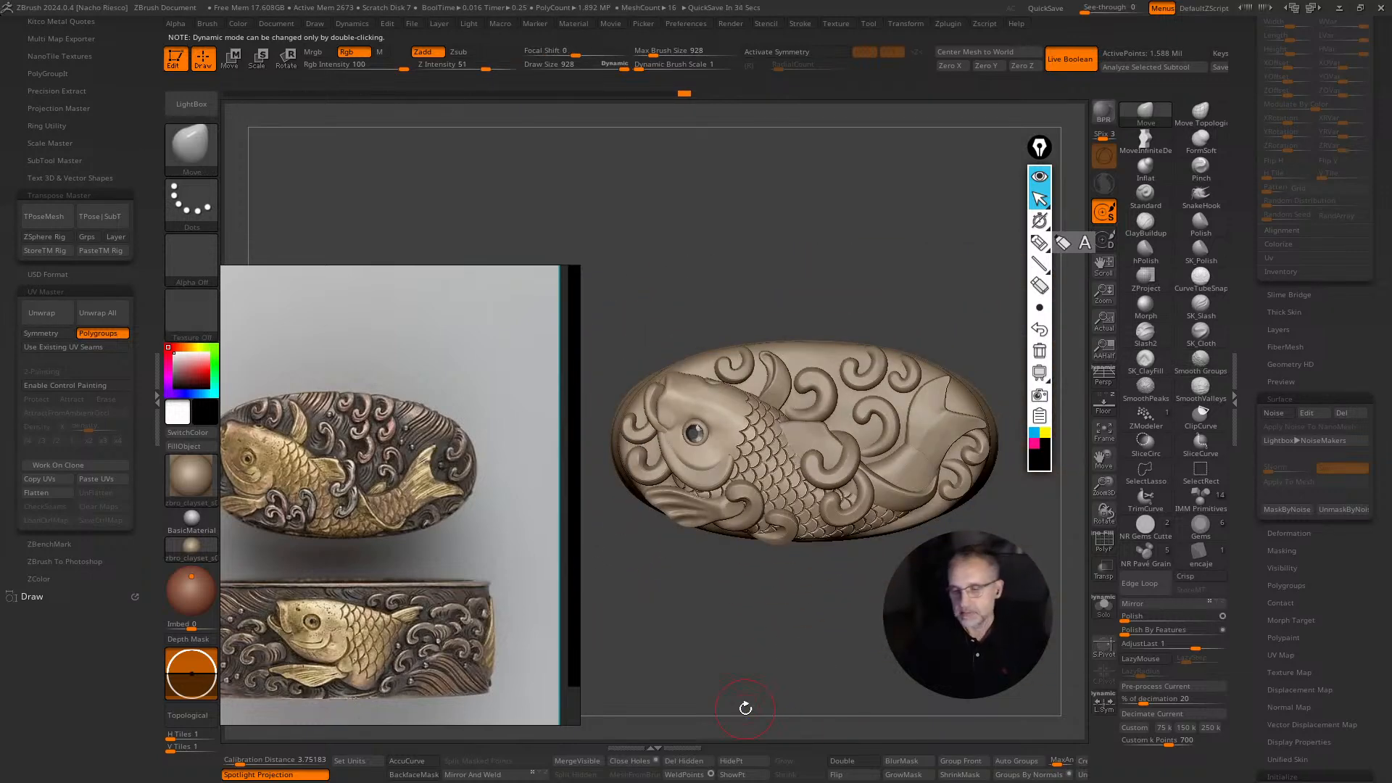
pyautogui.moveTo(831, 596); pyautogui.dragTo(846, 778)
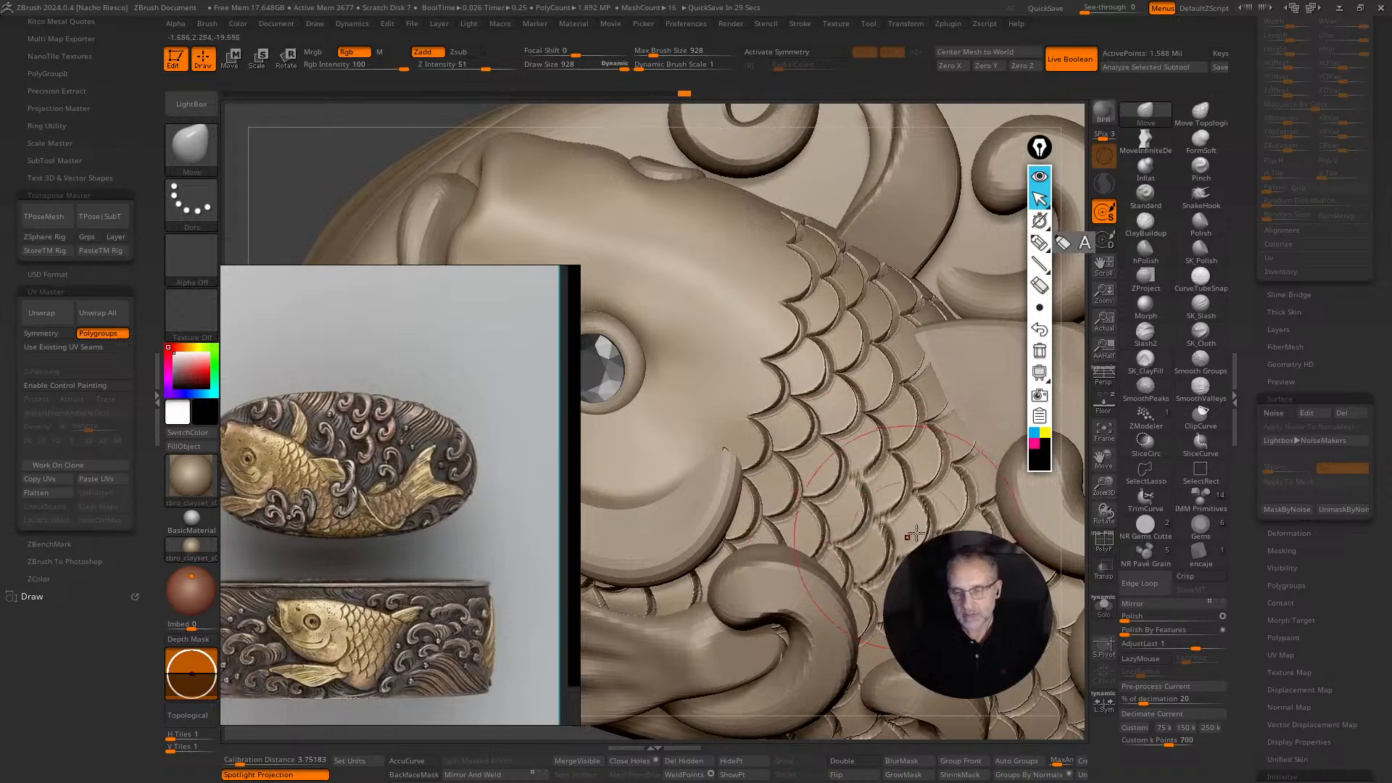
pyautogui.keyDown('ctrl'); pyautogui.moveTo(964, 395); pyautogui.dragTo(984, 435, button='right'); pyautogui.keyUp('ctrl')
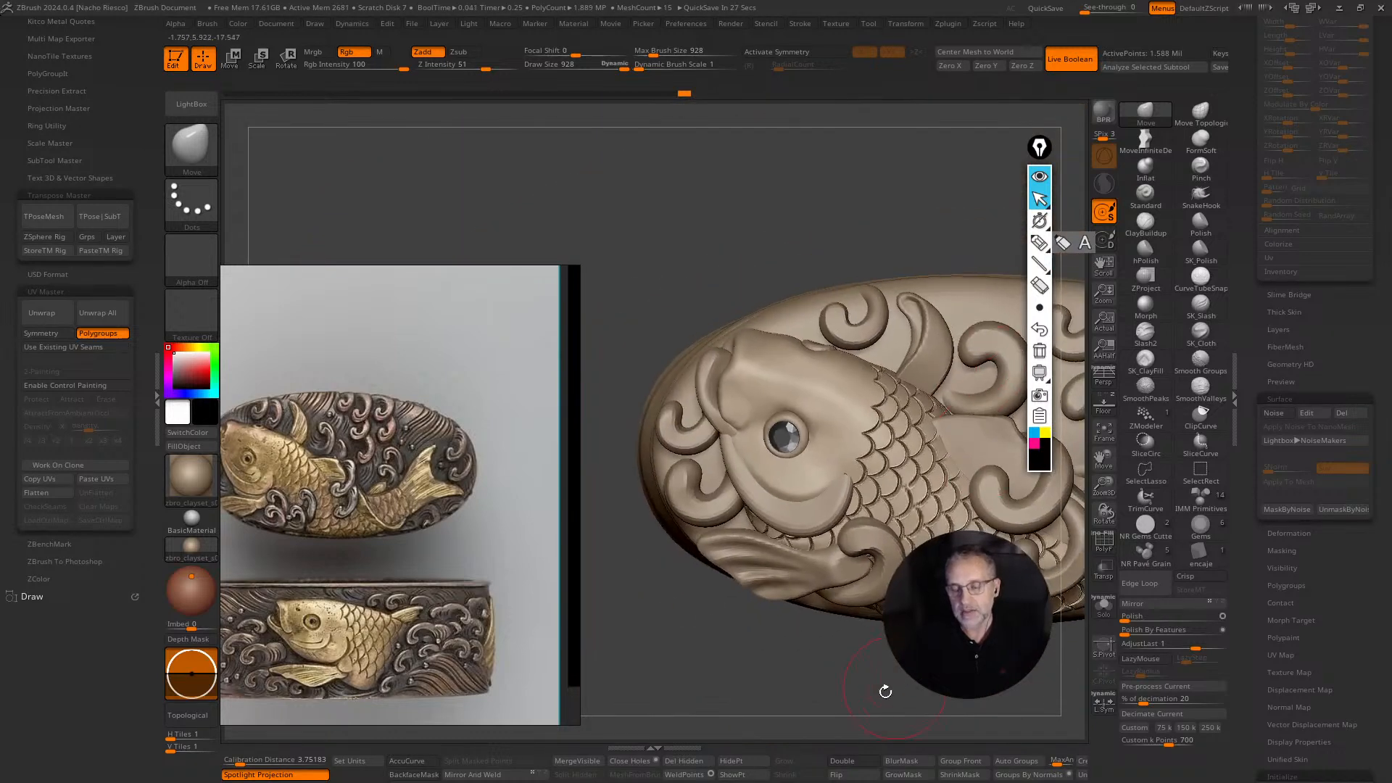
pyautogui.keyDown('alt'); pyautogui.moveTo(915, 493); pyautogui.dragTo(861, 498, button='right'); pyautogui.keyUp('alt')
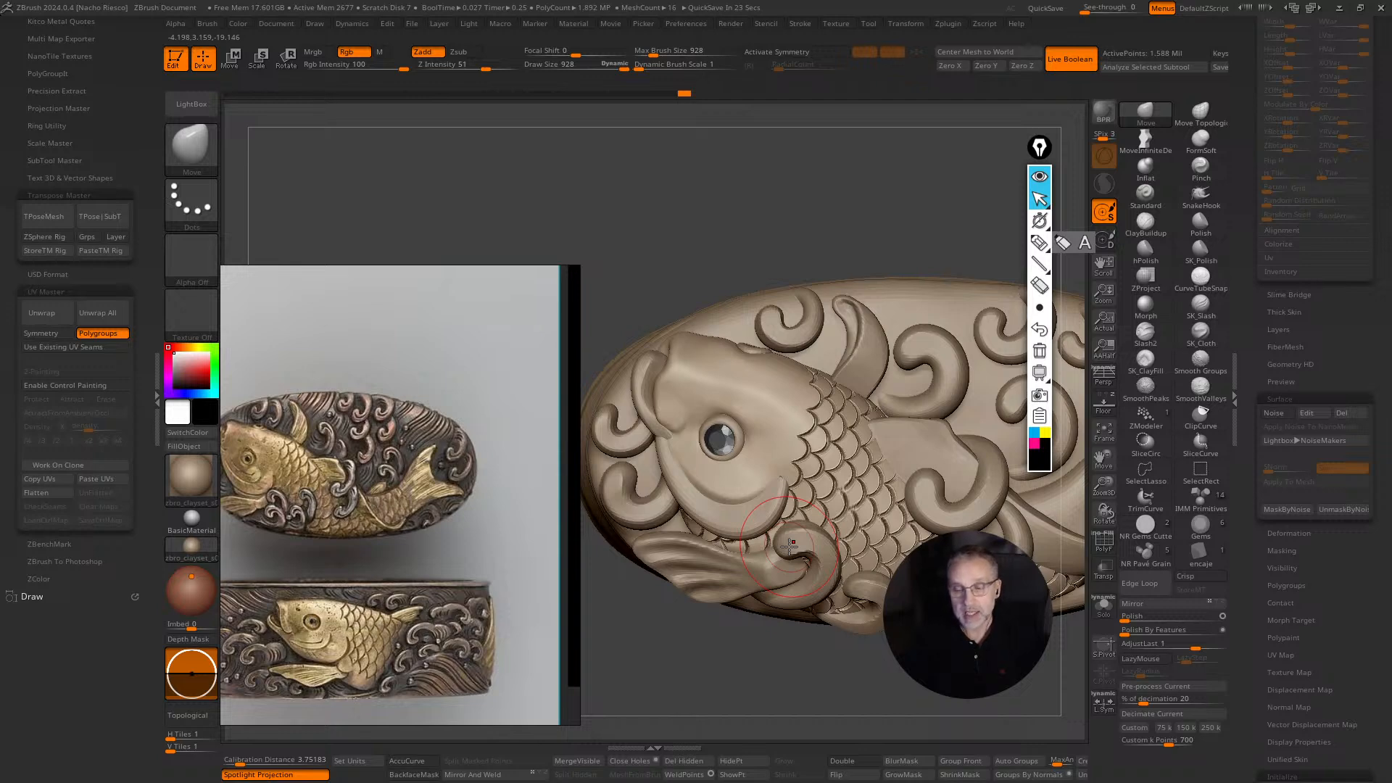
pyautogui.keyDown('ctrl'); pyautogui.moveTo(802, 421); pyautogui.dragTo(814, 488, button='right'); pyautogui.keyUp('ctrl')
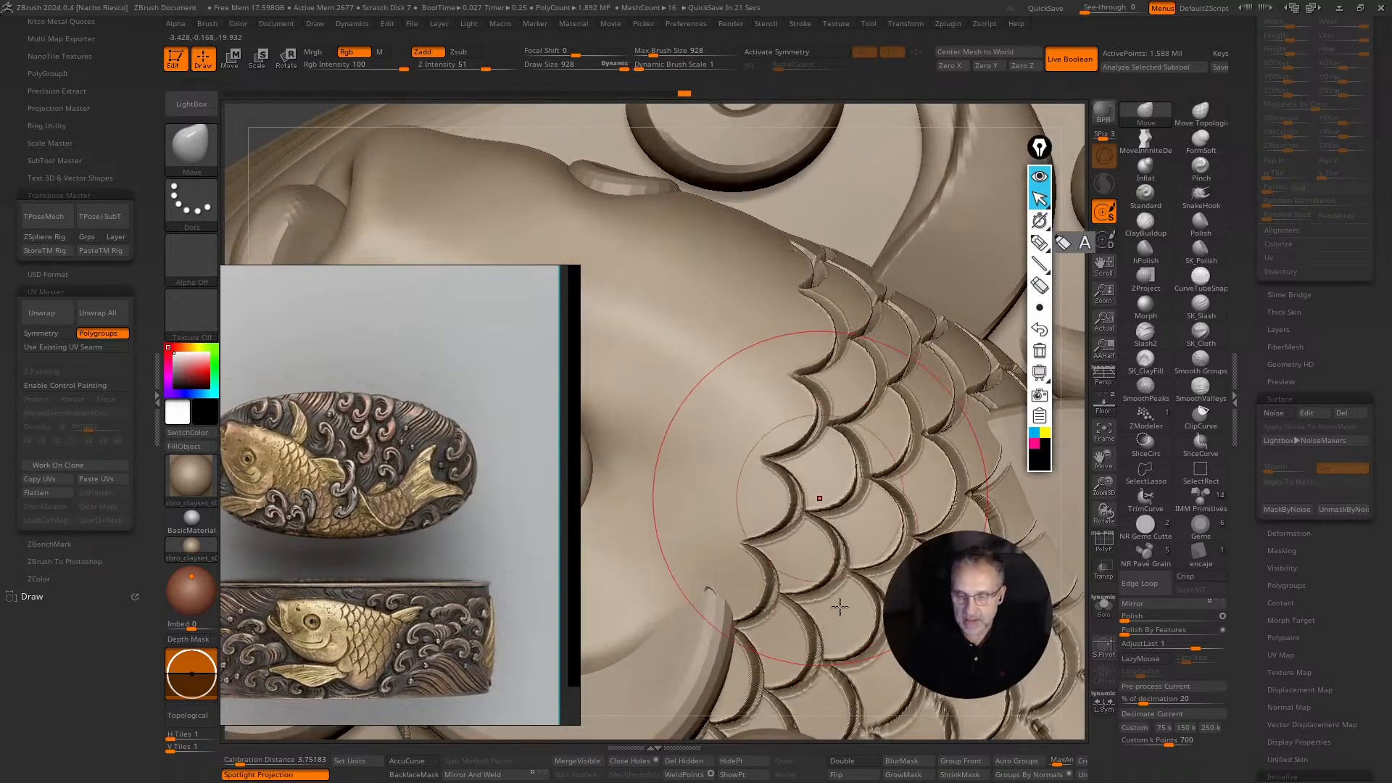
pyautogui.keyDown('ctrl'); pyautogui.moveTo(840, 606); pyautogui.dragTo(847, 657, button='right'); pyautogui.keyUp('ctrl')
pyautogui.press('w')
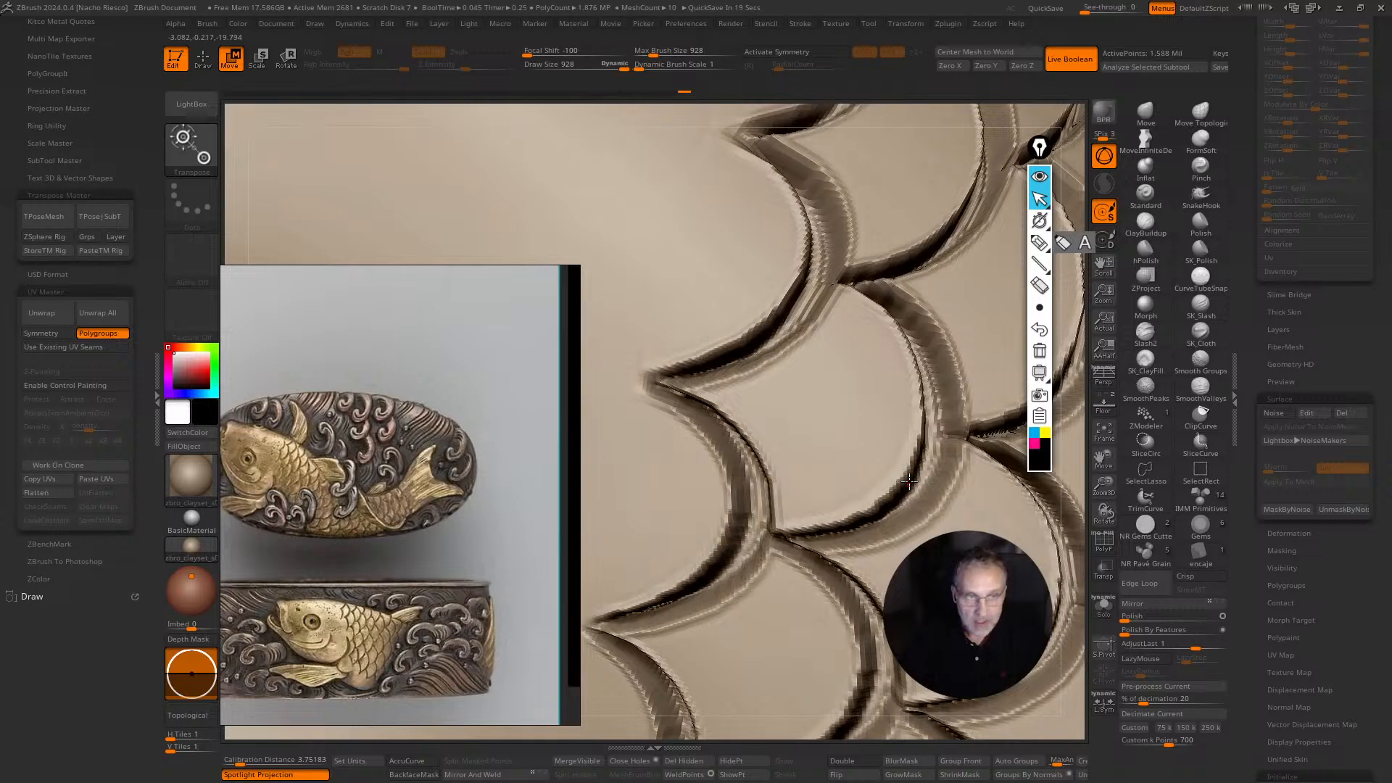
pyautogui.press('y')
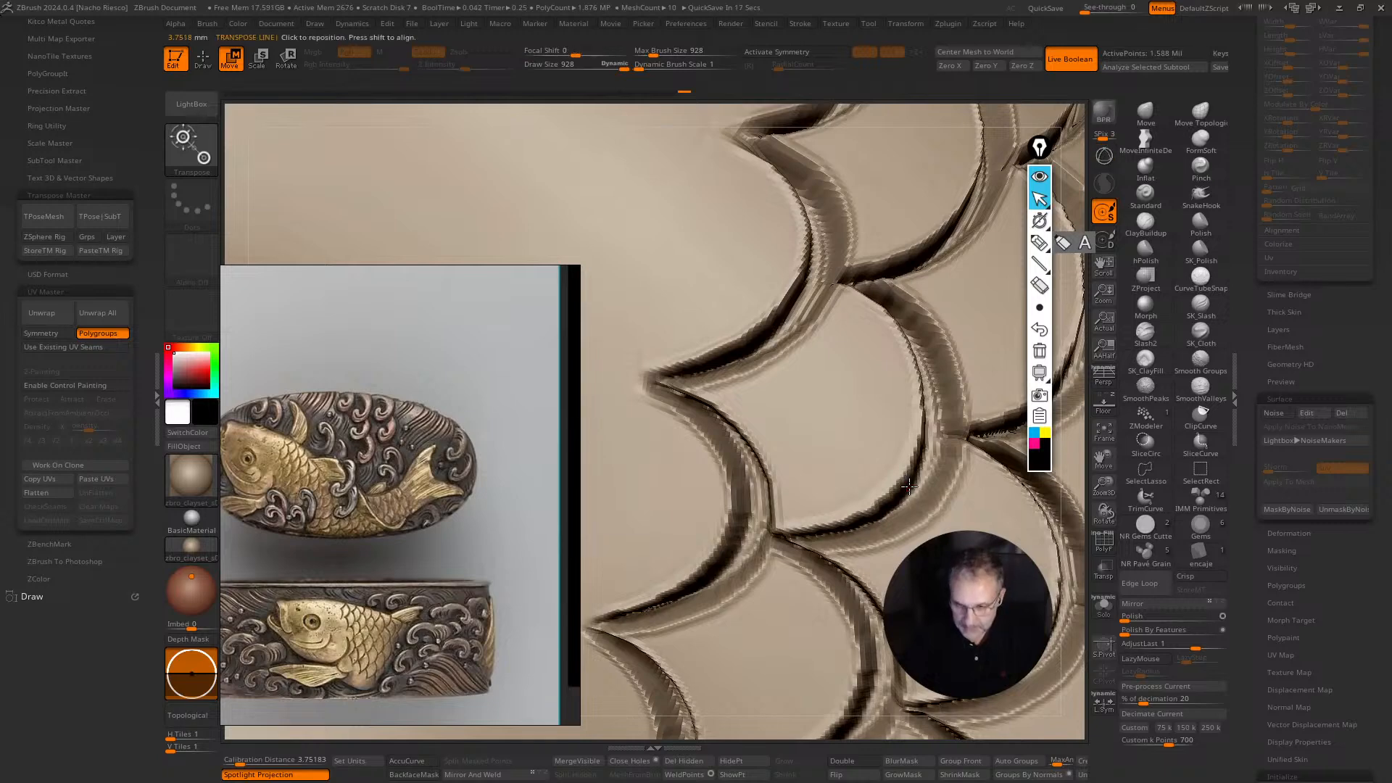
pyautogui.click(910, 479)
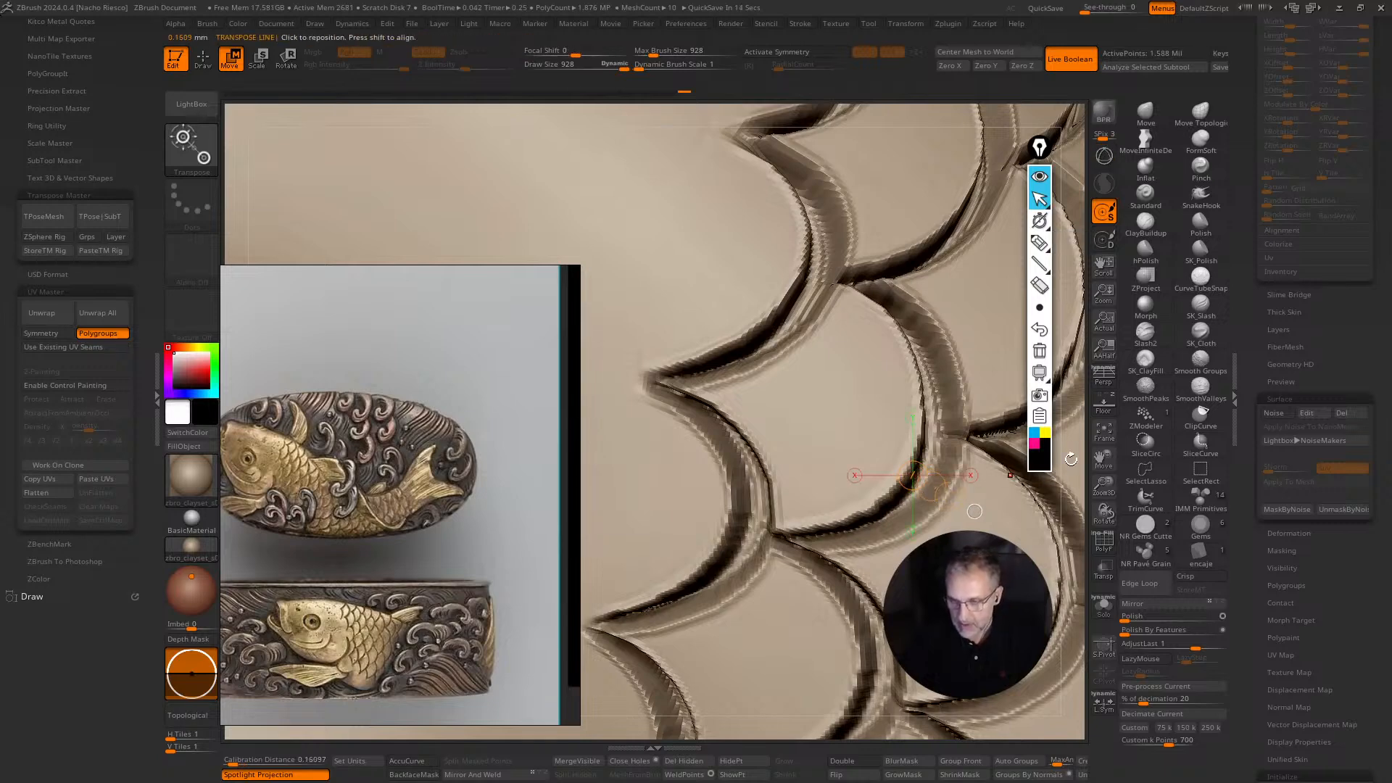
pyautogui.keyDown('ctrl'); pyautogui.moveTo(950, 495); pyautogui.dragTo(896, 470, button='right'); pyautogui.keyUp('ctrl')
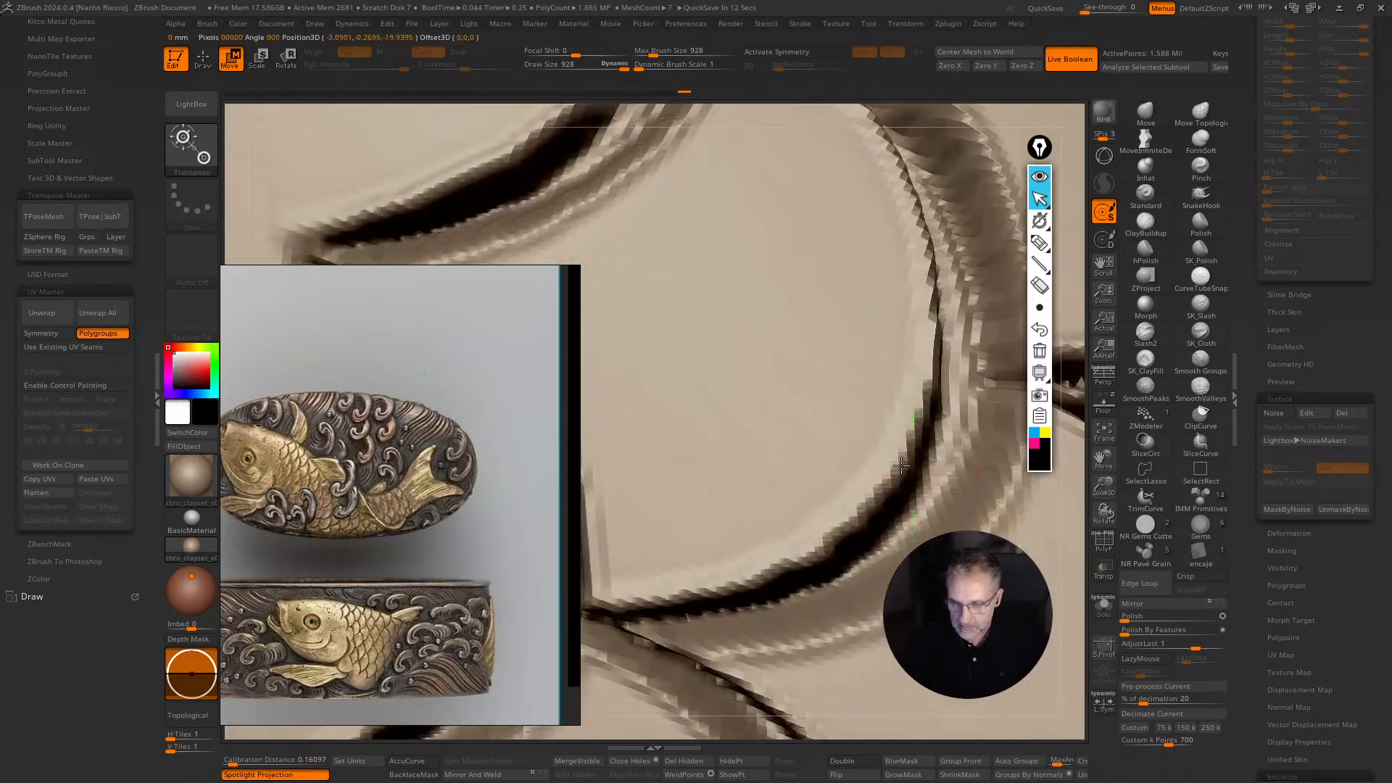
pyautogui.moveTo(895, 470); pyautogui.dragTo(884, 460)
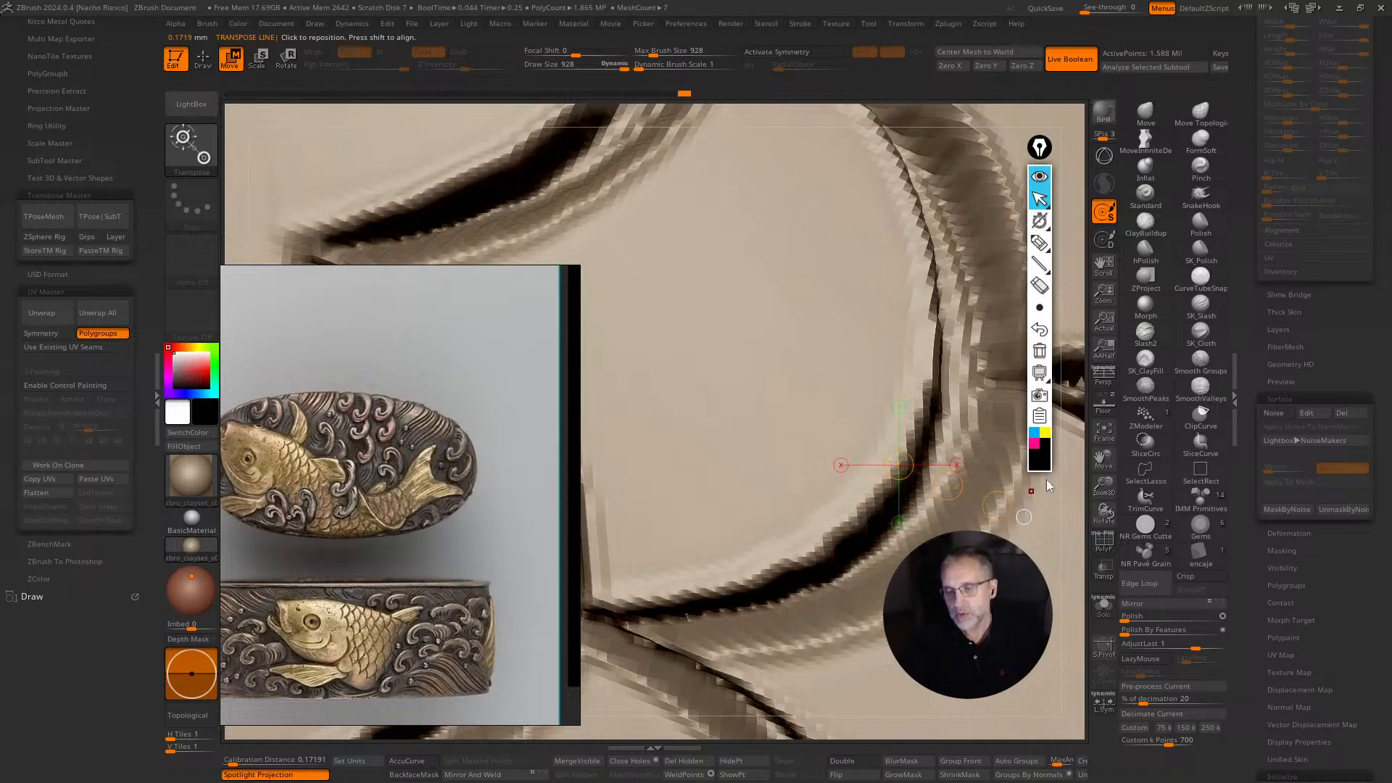
# Review the whole kashira from the front against the reference carving, and collapse the plugin tray to widen the canvas.
pyautogui.click(1099, 460)
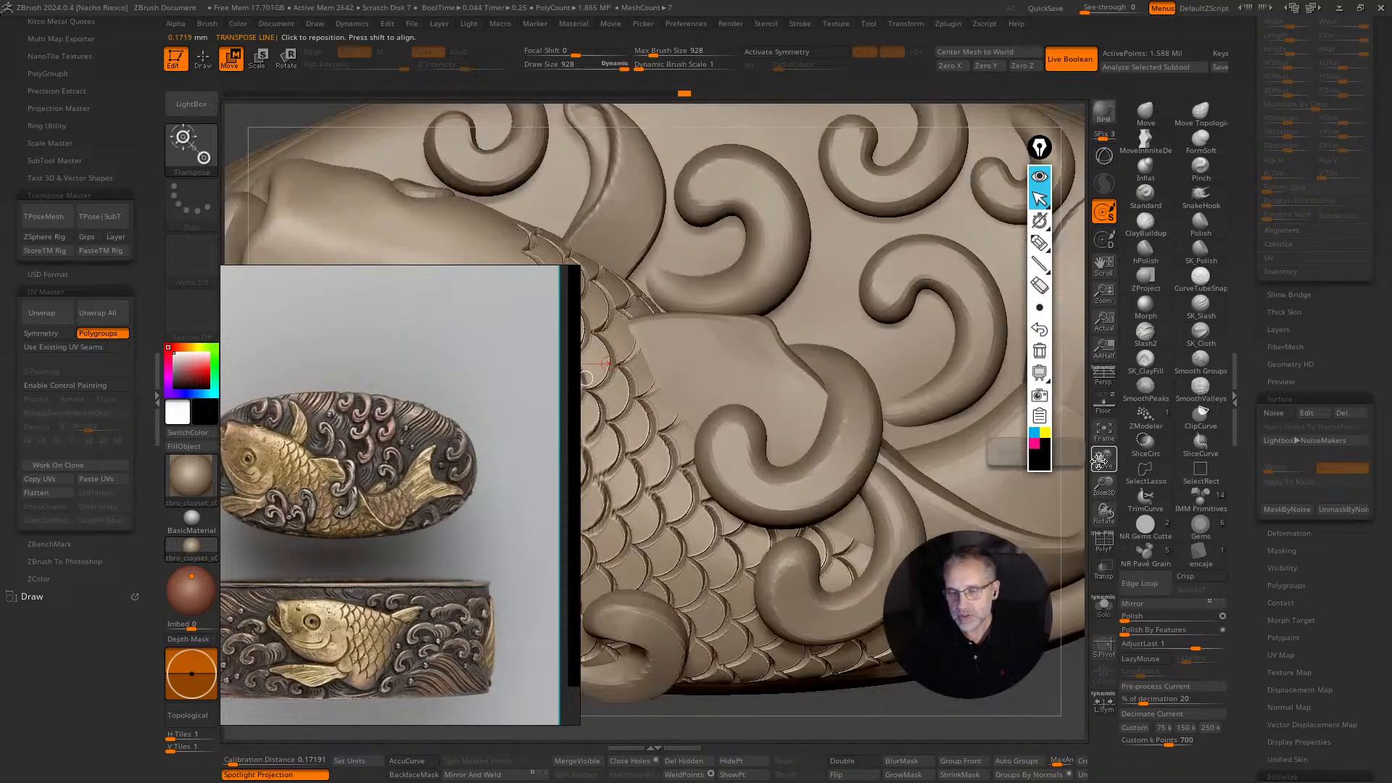
pyautogui.press('f')
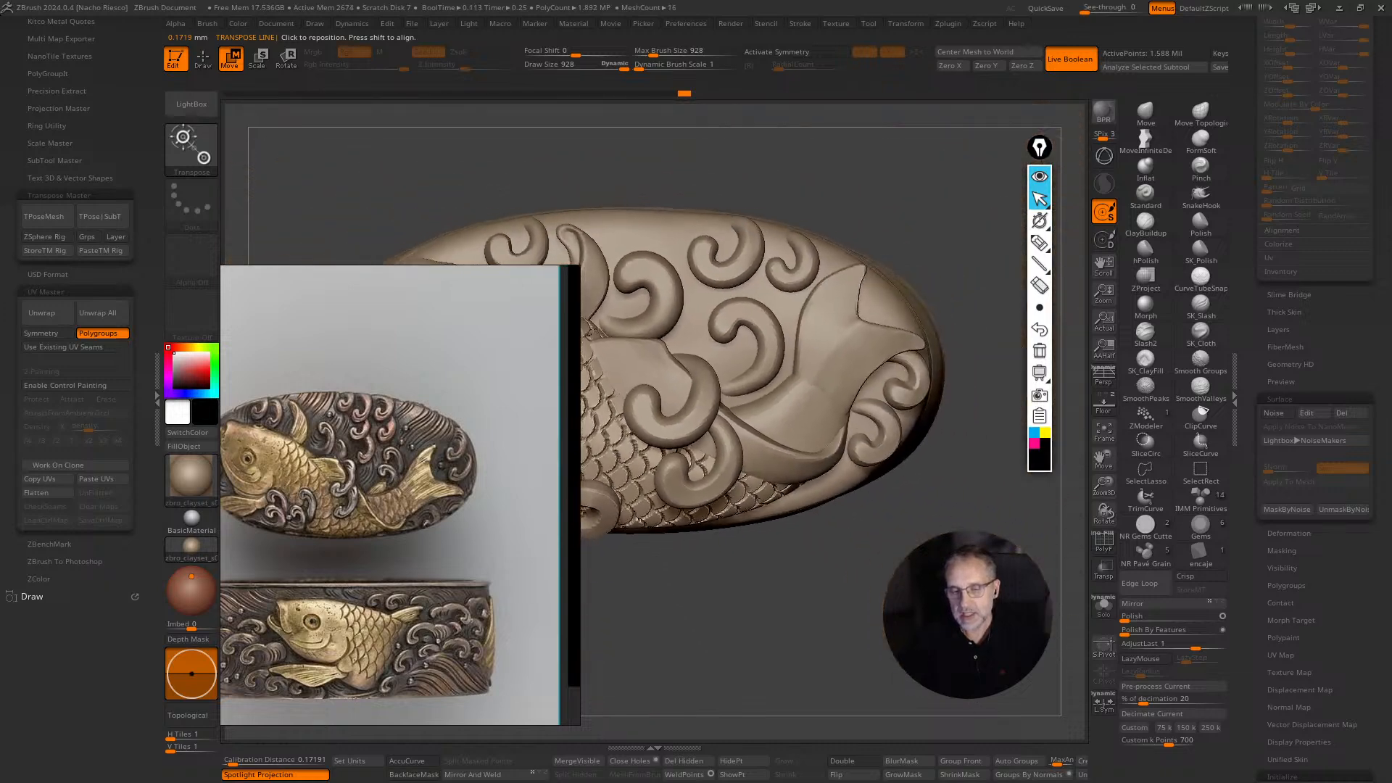
pyautogui.keyDown('ctrl'); pyautogui.moveTo(868, 610); pyautogui.dragTo(868, 530, button='right'); pyautogui.keyUp('ctrl')
pyautogui.keyDown('alt'); pyautogui.moveTo(652, 406); pyautogui.dragTo(779, 419, button='right'); pyautogui.keyUp('alt')
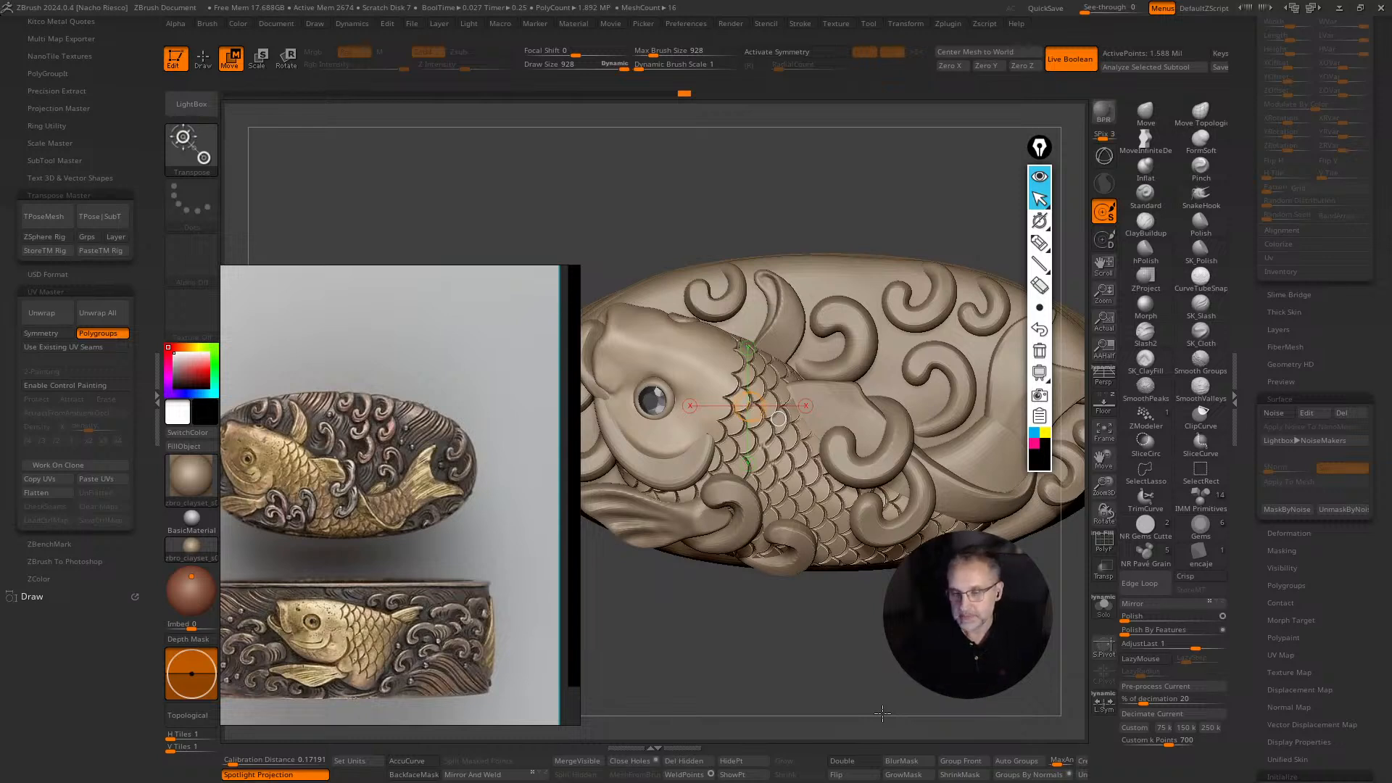
pyautogui.moveTo(875, 648)
pyautogui.mouseDown()
pyautogui.moveTo(868, 600)
pyautogui.moveTo(863, 653)
pyautogui.mouseUp()
pyautogui.keyDown('shift'); pyautogui.moveTo(867, 606); pyautogui.dragTo(848, 603); pyautogui.keyUp('shift')
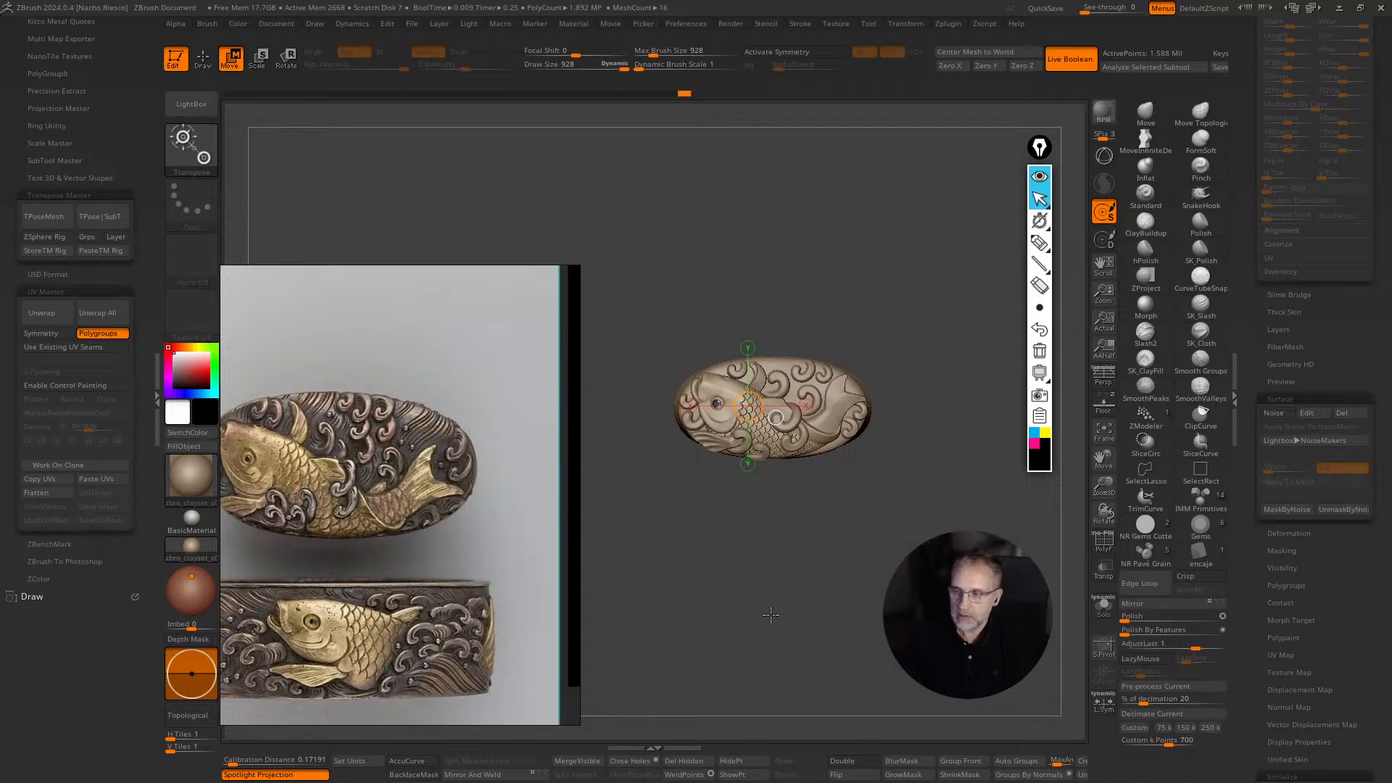
pyautogui.moveTo(1245, 278); pyautogui.dragTo(1239, 442)
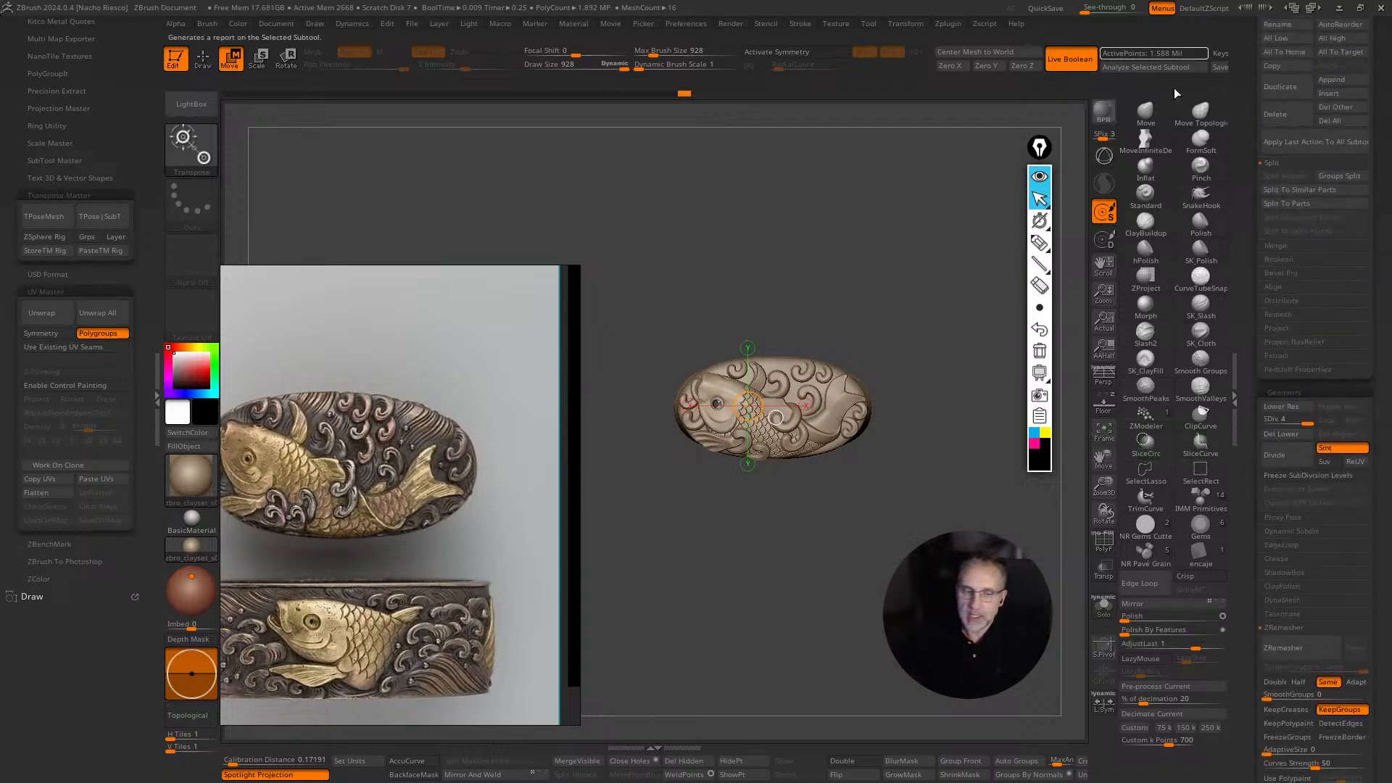
pyautogui.click(155, 401)
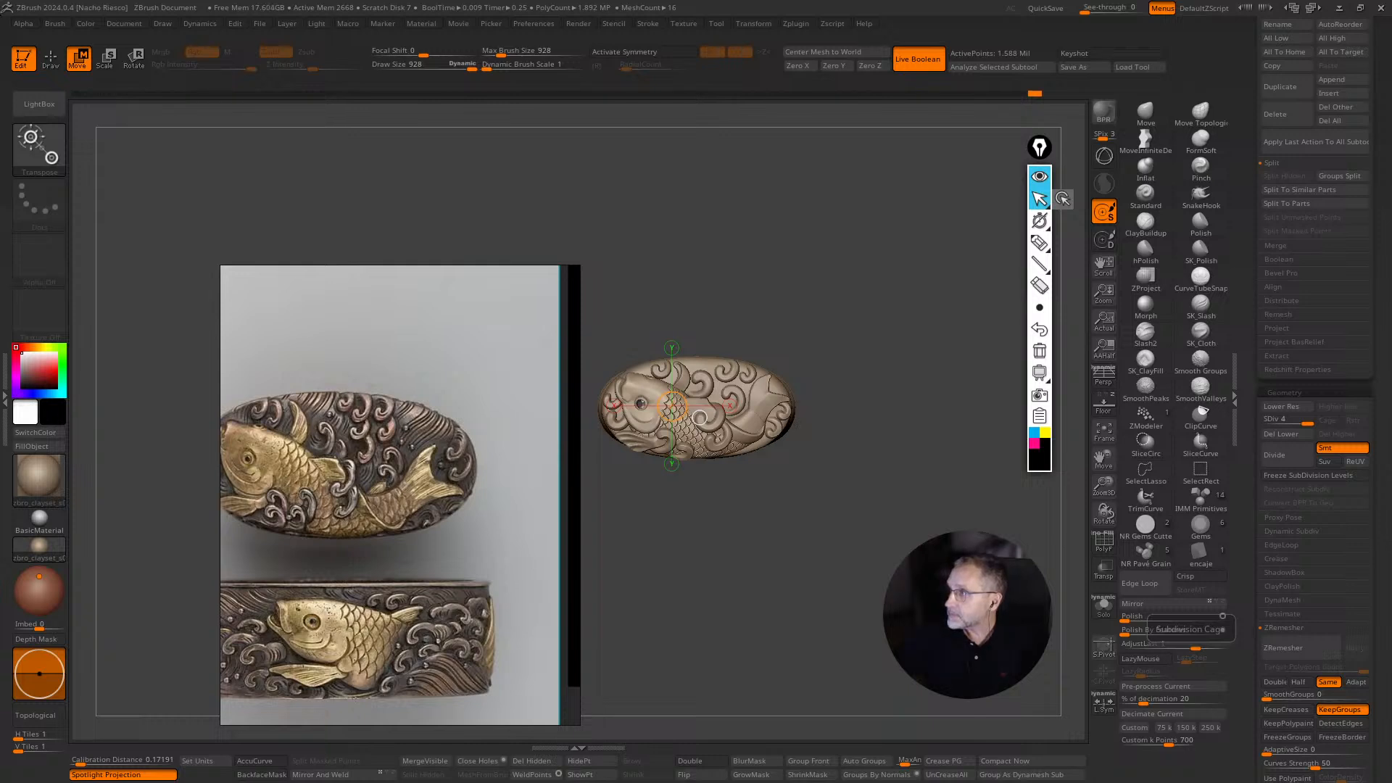
# Switch to the browser showing the artist's Linktree page, hide the reference image, and reposition the browser window.
pyautogui.hotkey('alt', 'Tab')
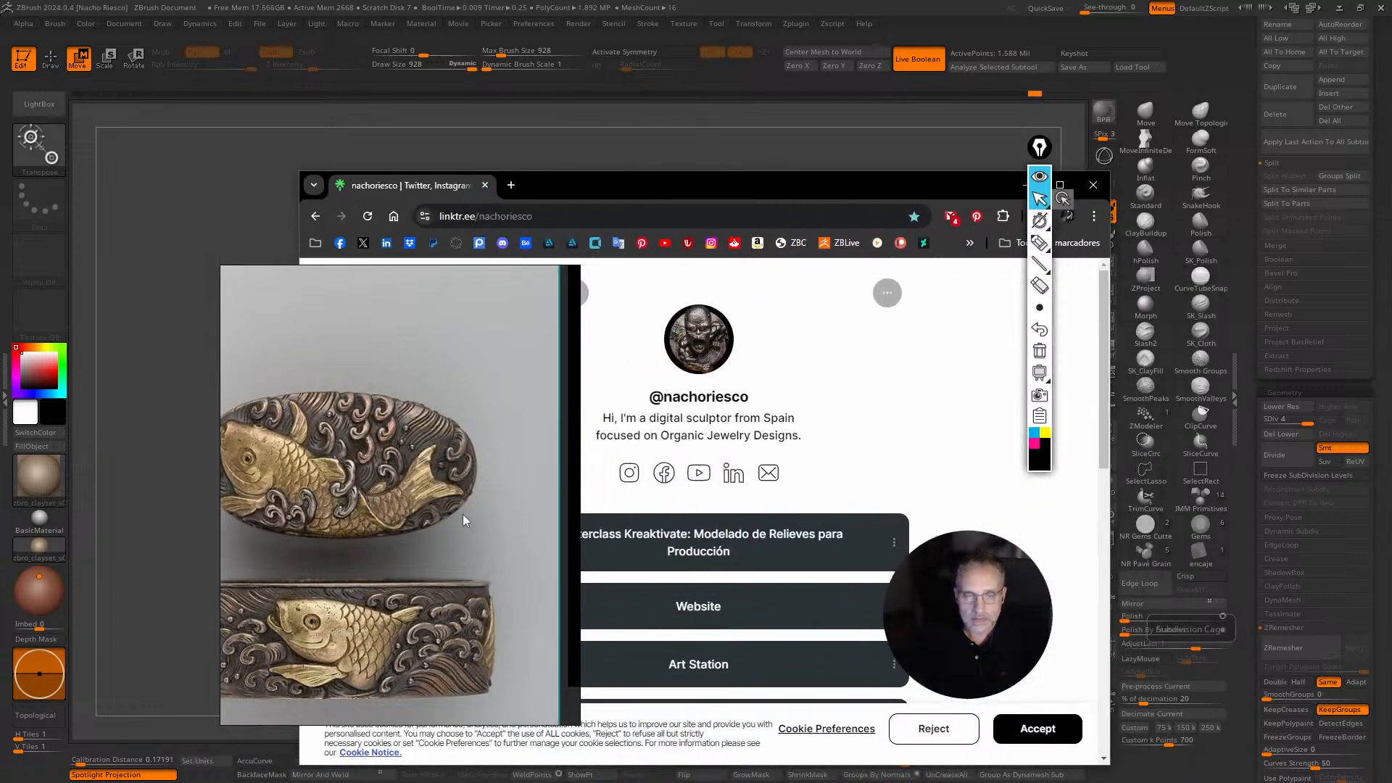
pyautogui.rightClick(463, 515)
pyautogui.click(479, 503)
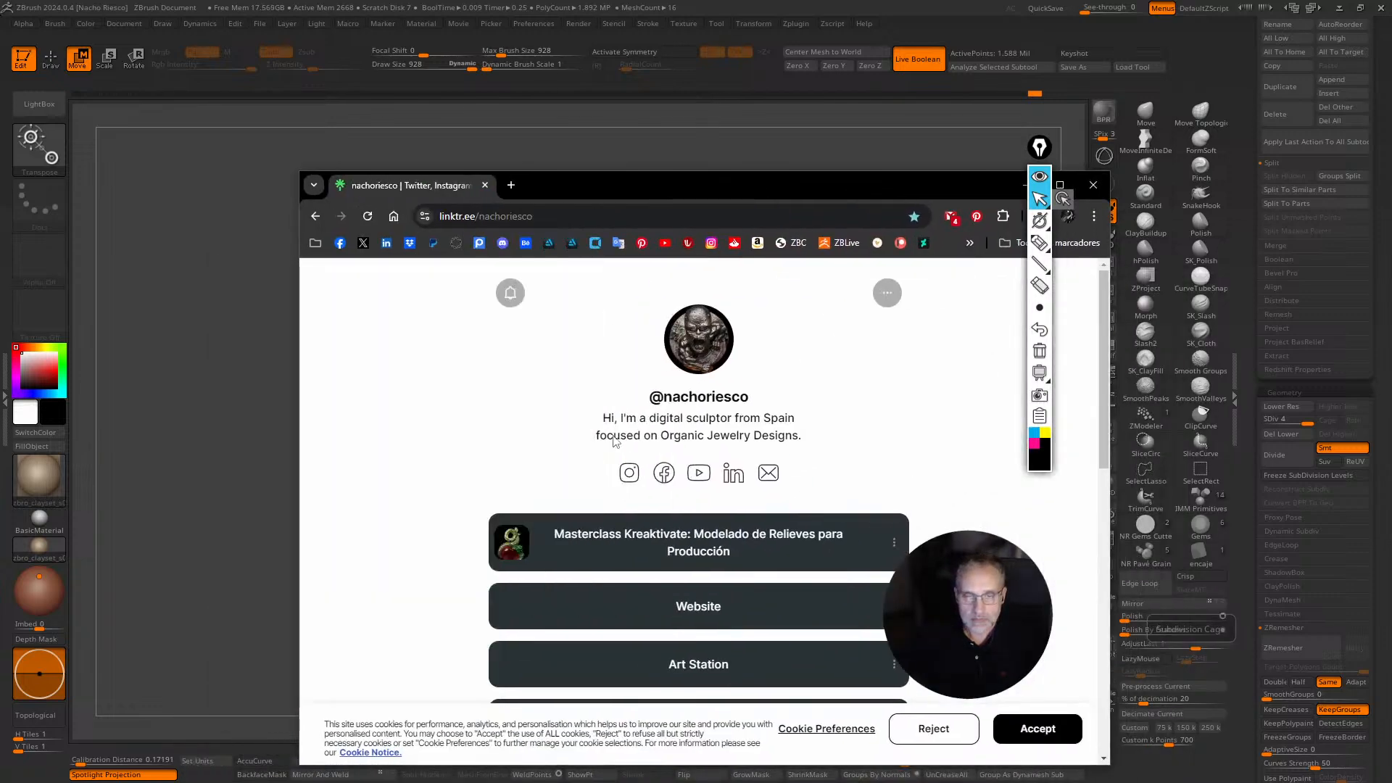
pyautogui.moveTo(675, 183); pyautogui.dragTo(595, 138)
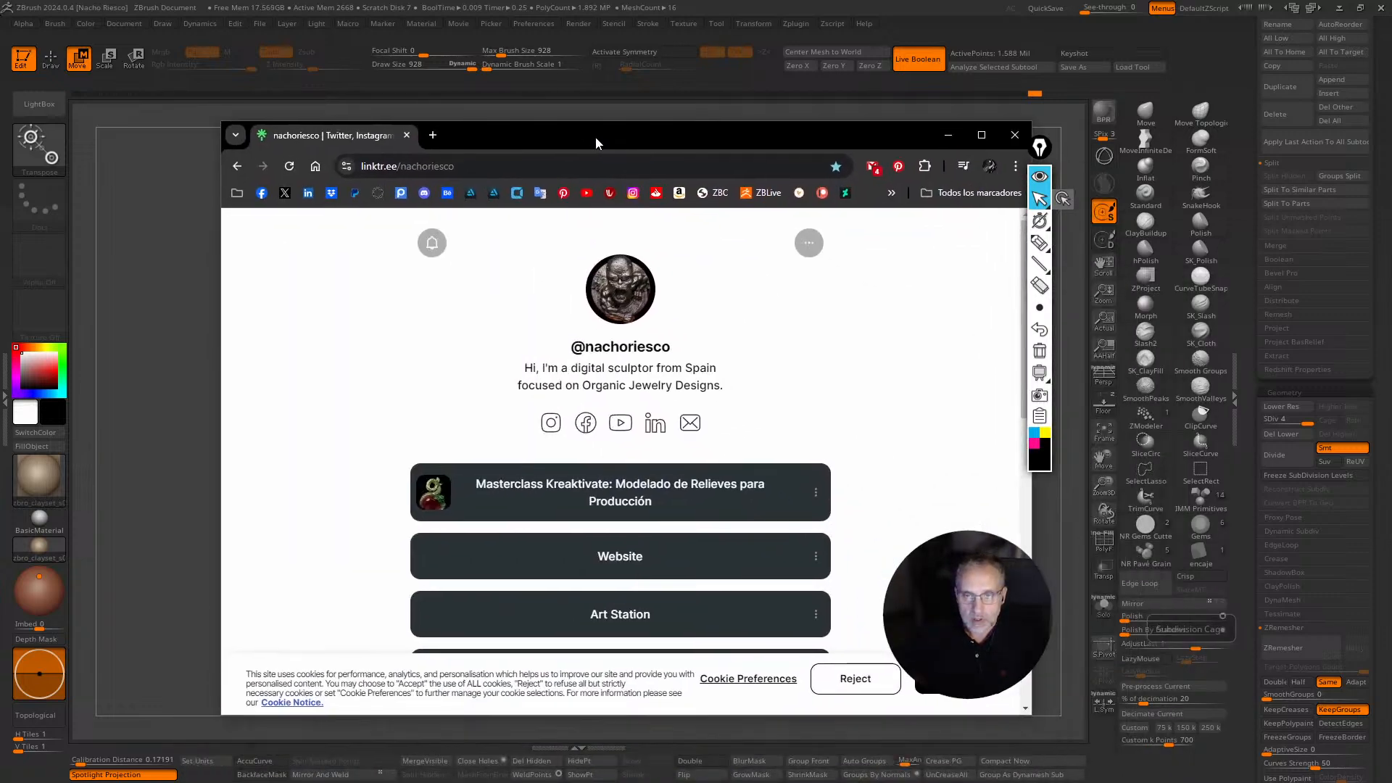
pyautogui.click(467, 167)
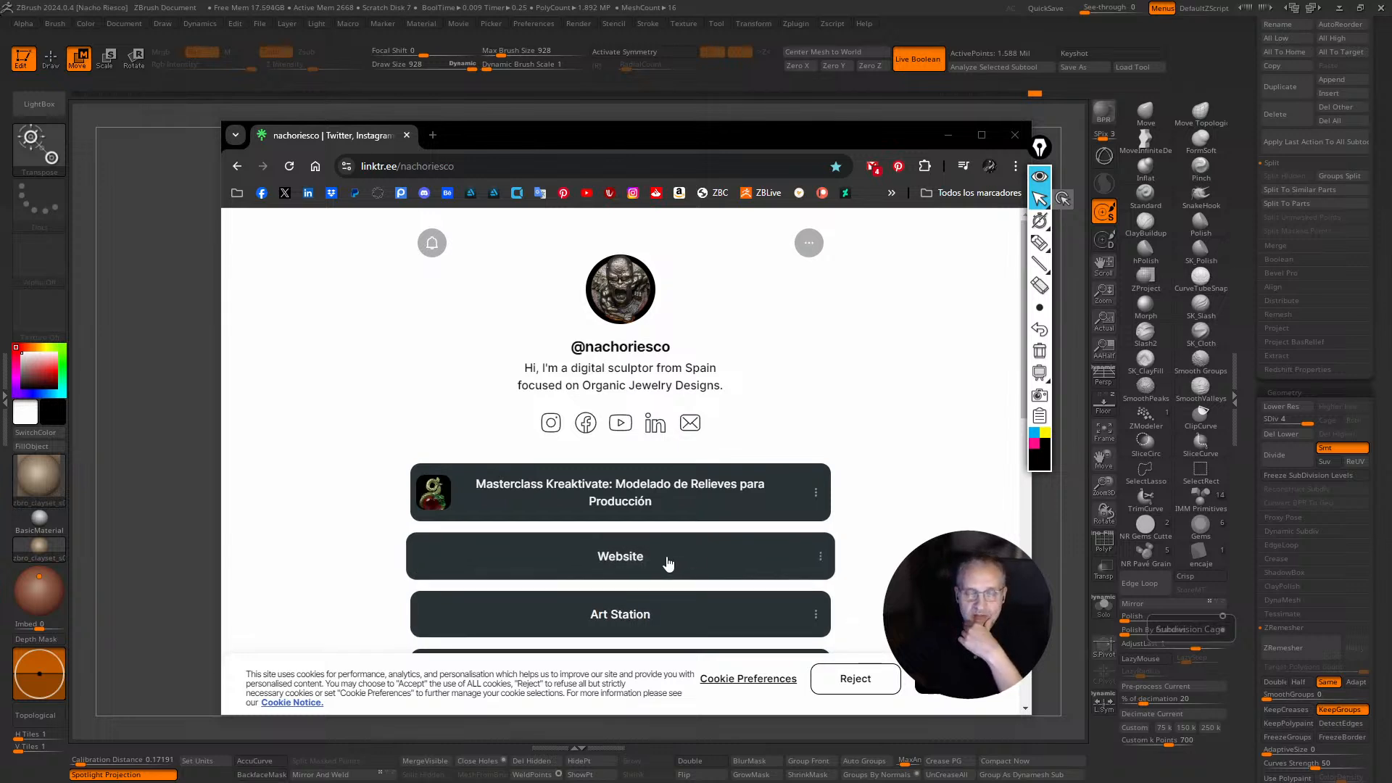
# Look through the website, portfolio and social media links on the artist's Linktree page, and close the browser window.
pyautogui.scroll(-1, 657, 533)
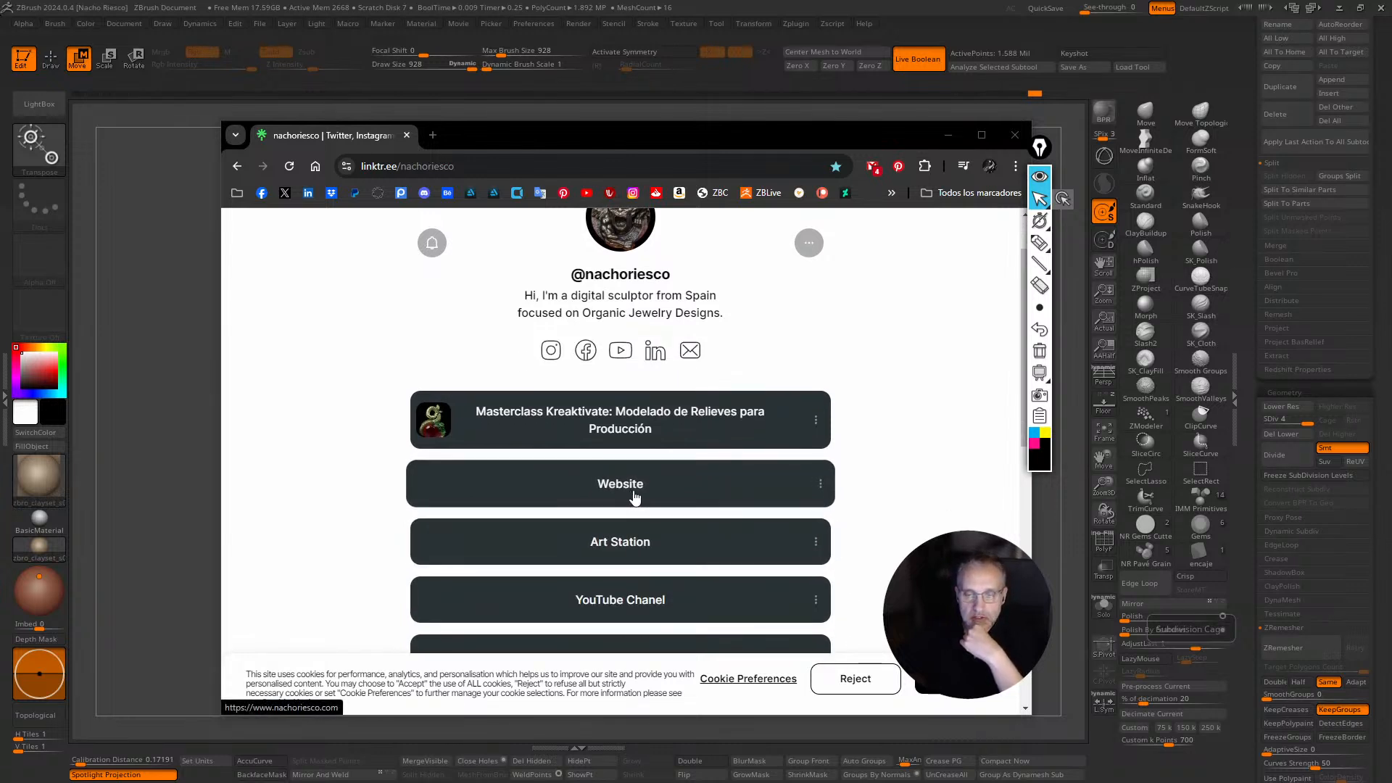
pyautogui.scroll(-1, 641, 537)
pyautogui.scroll(-1, 641, 519)
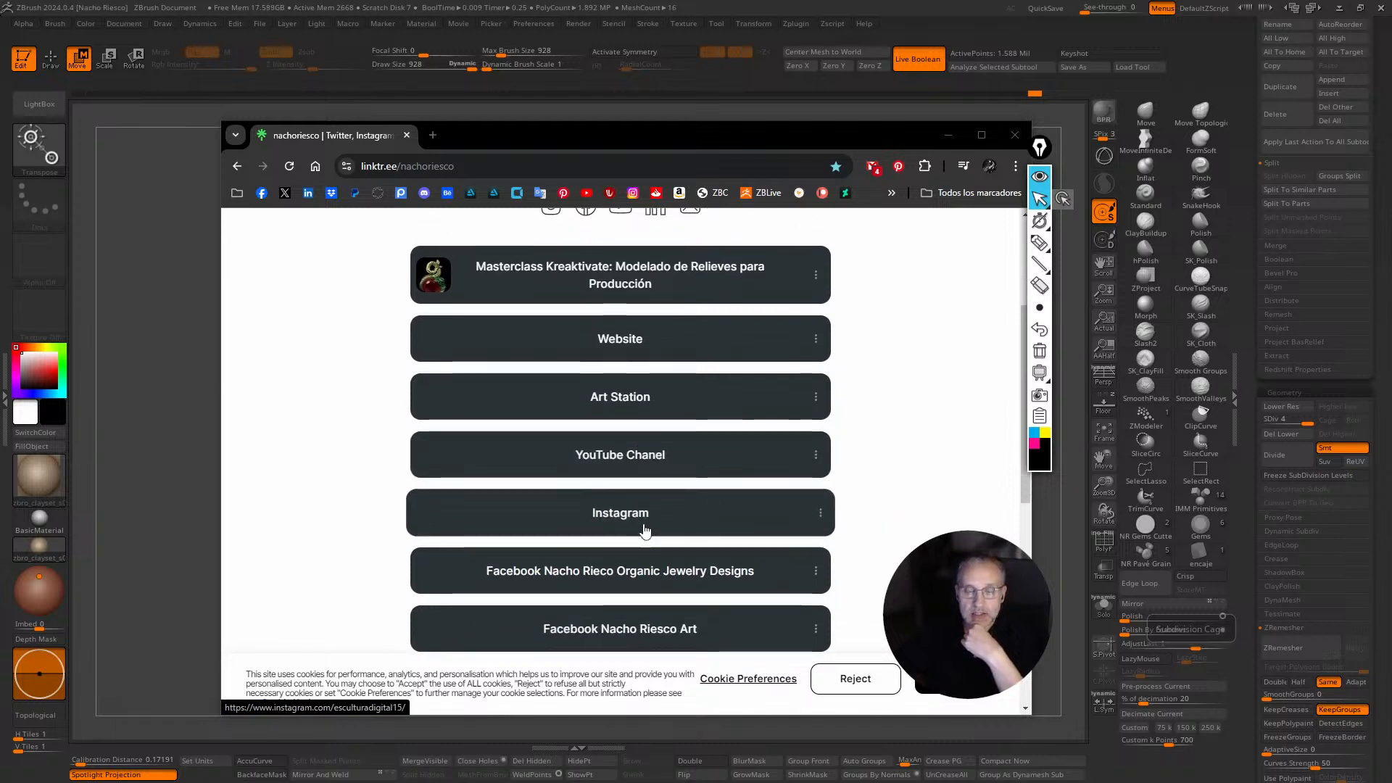
pyautogui.scroll(-2, 646, 528)
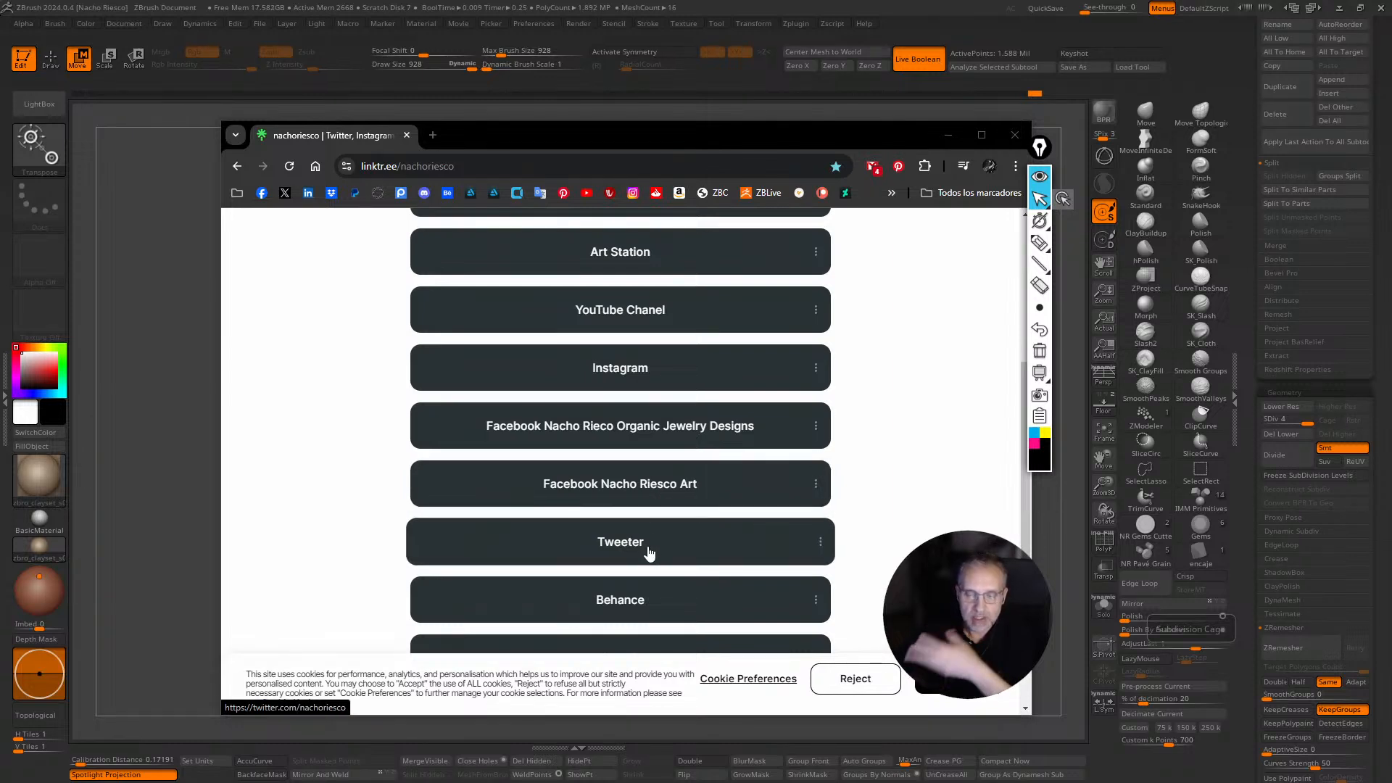
pyautogui.scroll(-3, 647, 608)
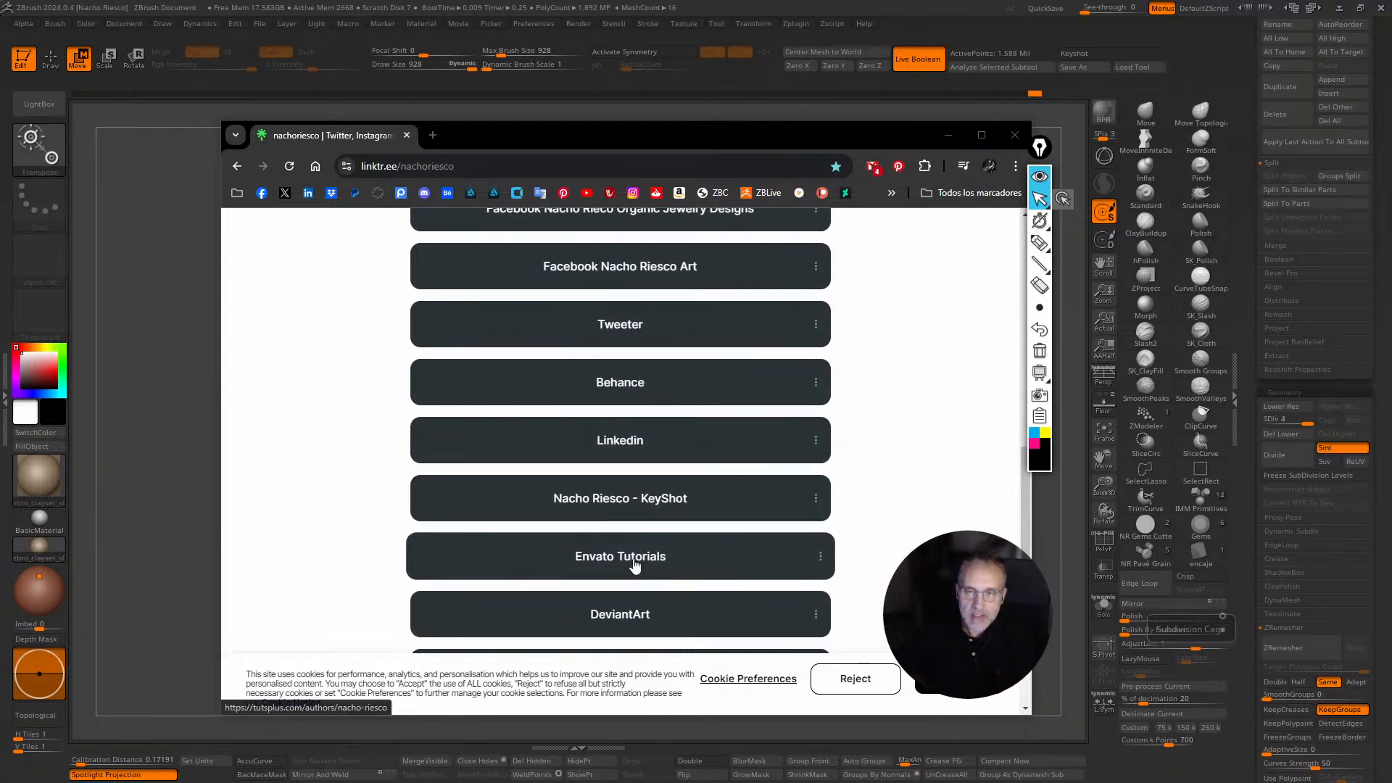
pyautogui.scroll(8, 635, 566)
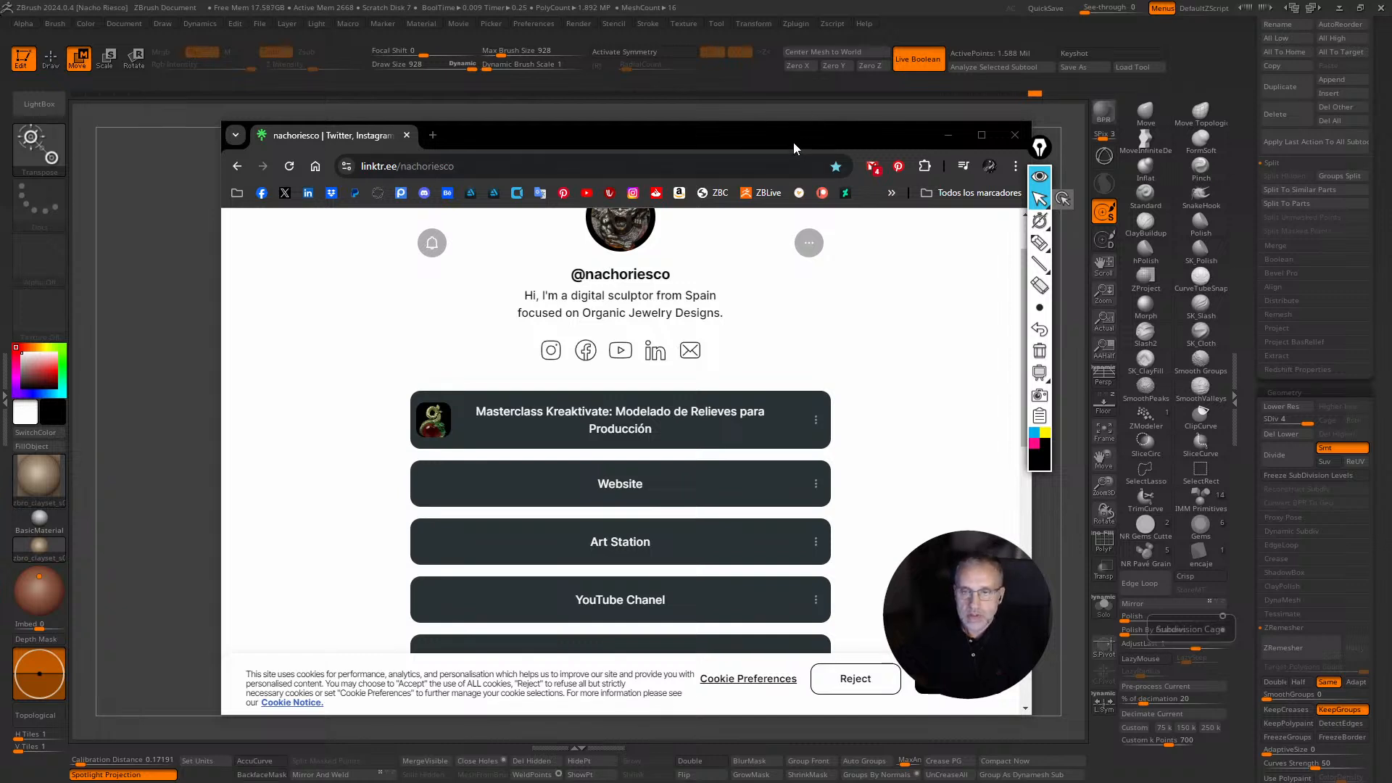
pyautogui.moveTo(810, 142); pyautogui.dragTo(776, 145)
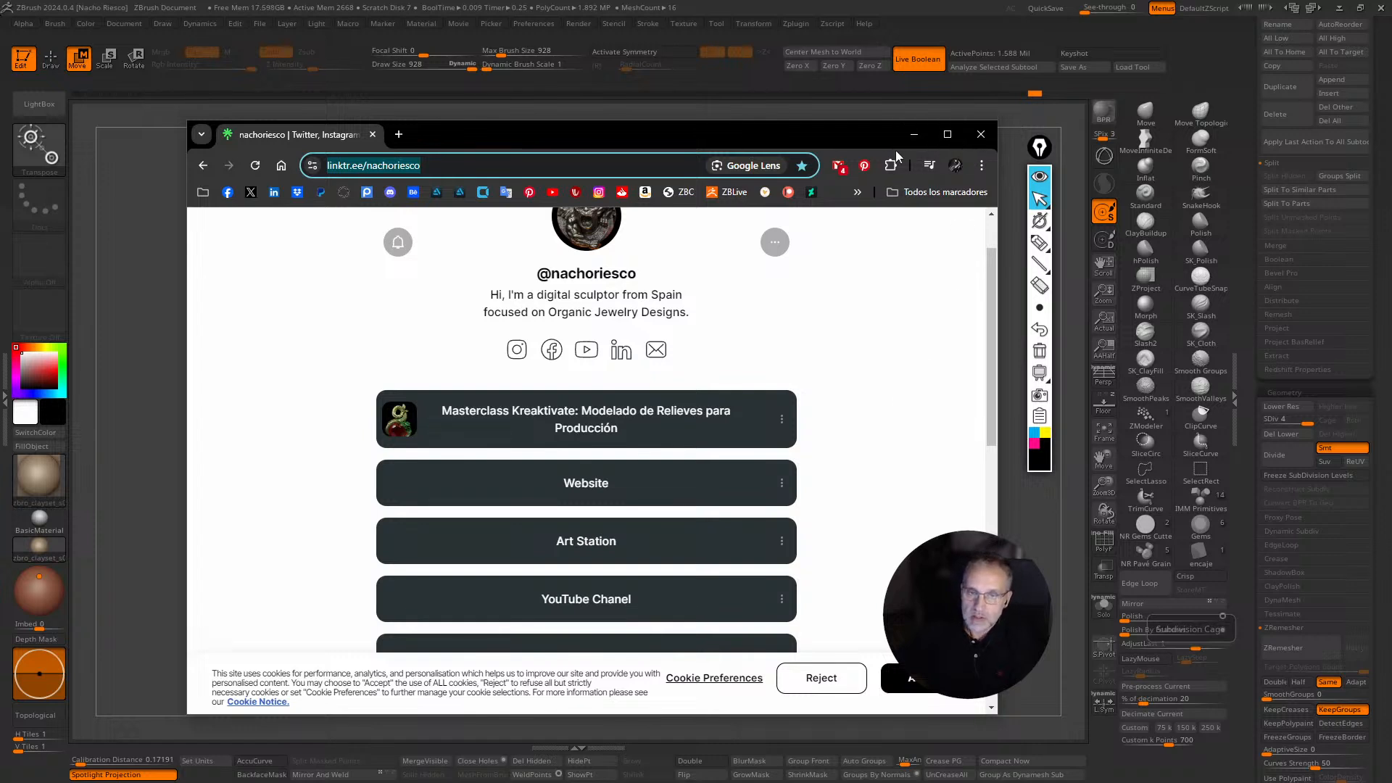
pyautogui.click(982, 142)
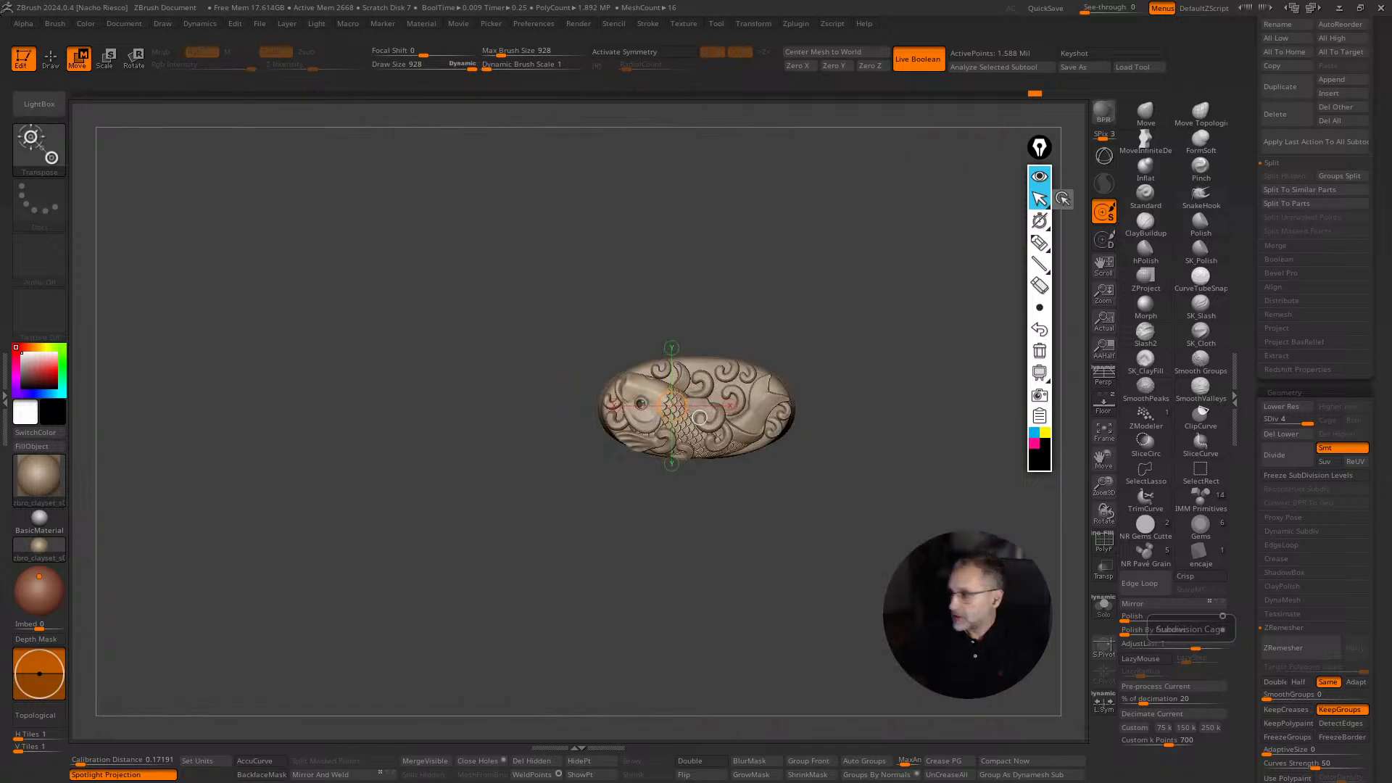